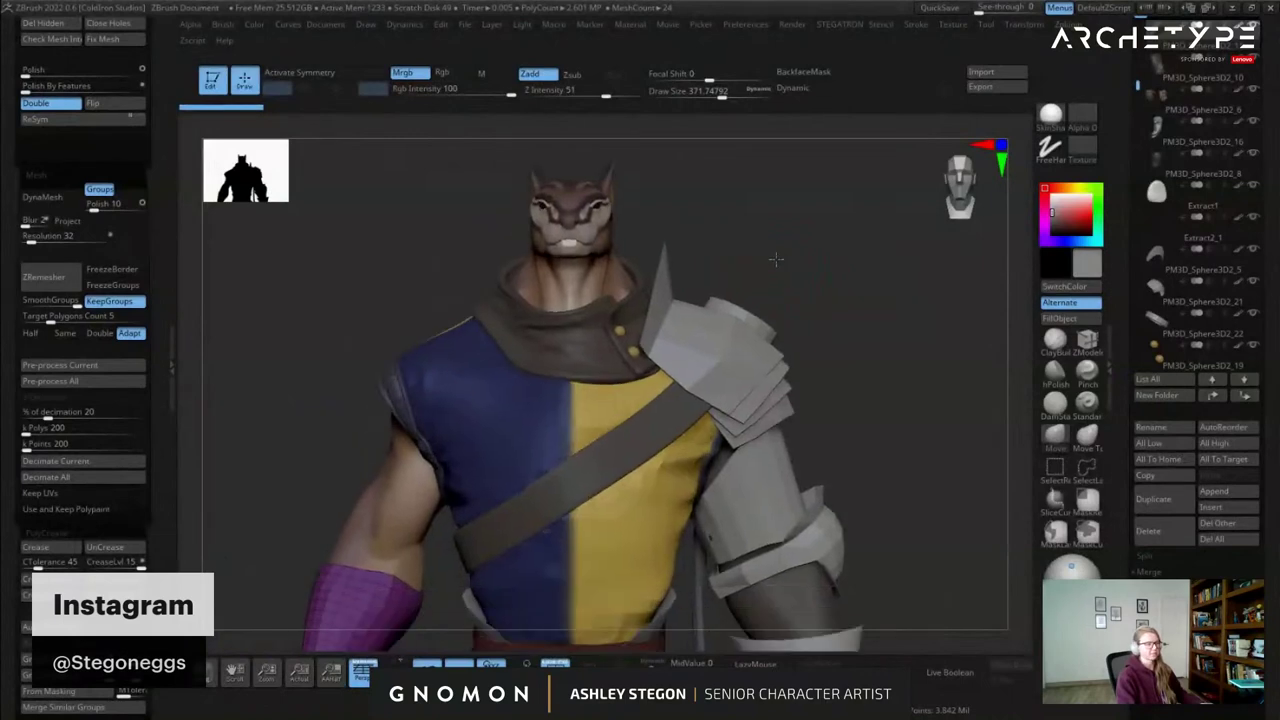
Examine the full armoured cat character, including the shoulder armour, waist and forearm bracer, from the front and the side.
left_click(789, 268)
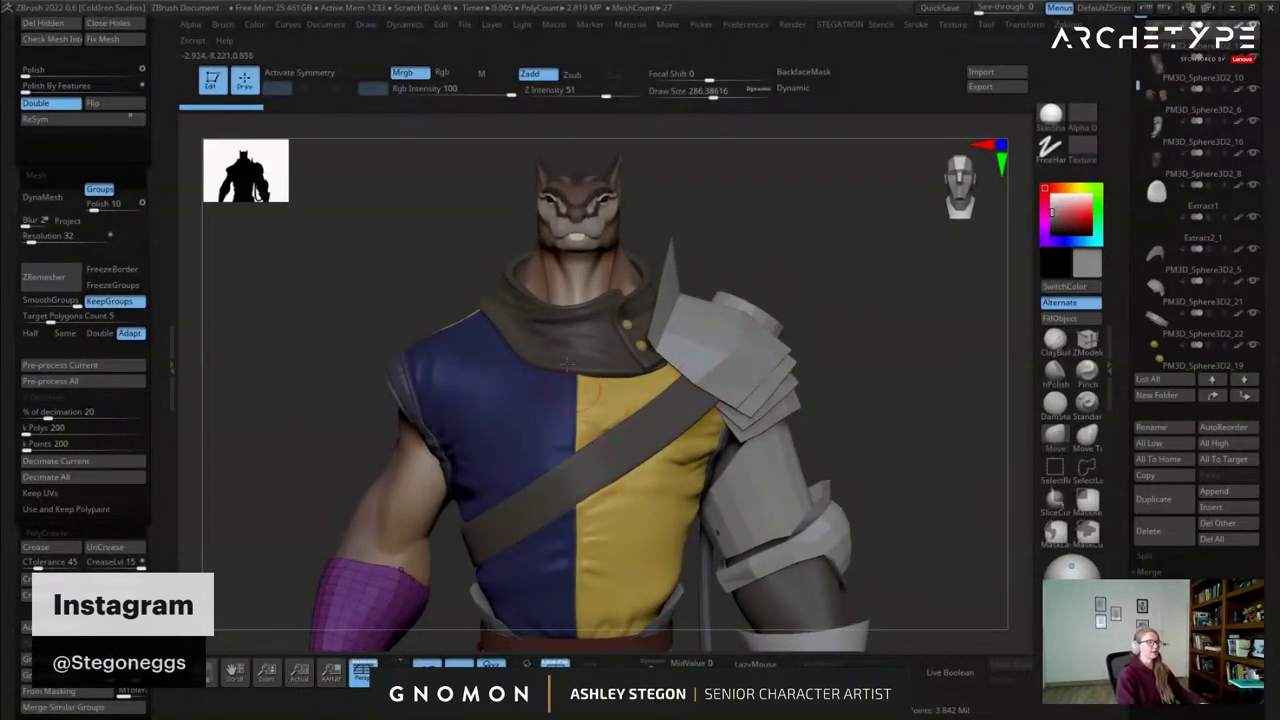
left_click_drag(796, 302, 848, 233)
mouse_move(599, 376)
right_mouse_down()
mouse_move(620, 388)
mouse_move(514, 390)
right_mouse_up()
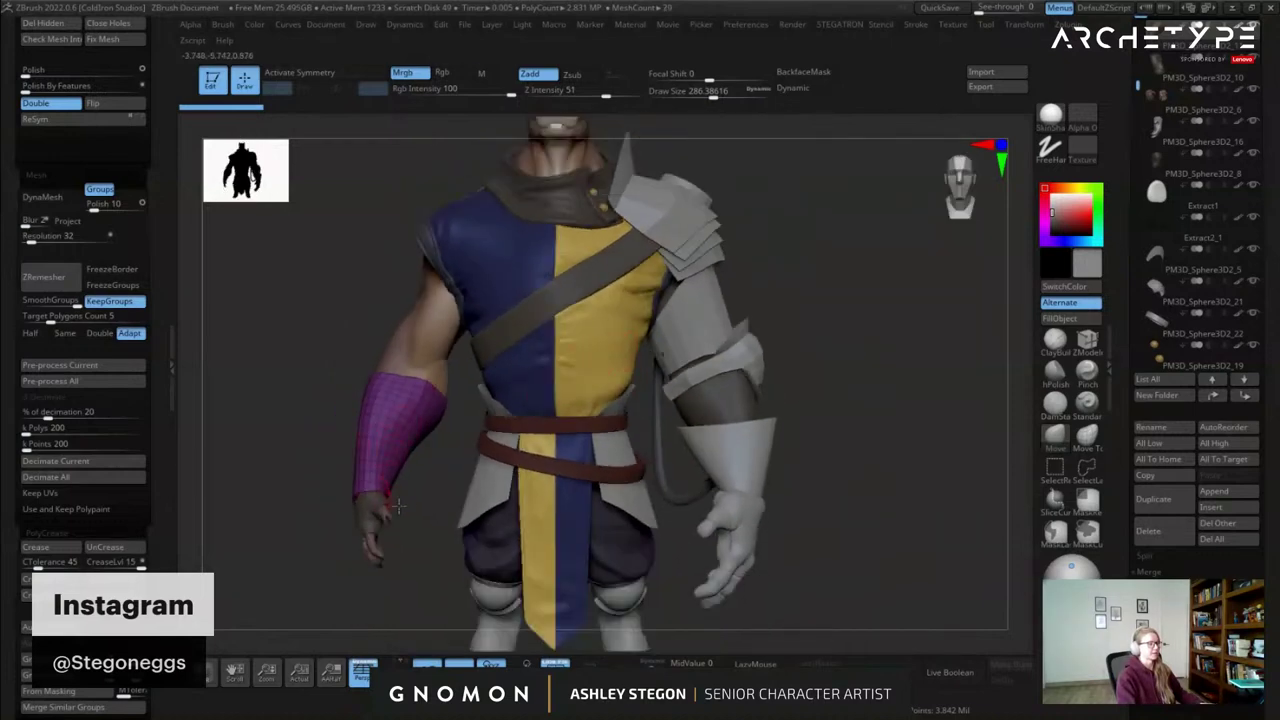
left_click_drag(783, 352, 633, 341)
right_click_drag(409, 346, 628, 391)
right_click_drag(764, 318, 807, 318)
right_click_drag(857, 364, 841, 380)
key("s")
left_click_drag(844, 383, 852, 382)
mouse_move(851, 371)
right_mouse_down()
mouse_move(482, 361)
mouse_move(680, 350)
mouse_move(675, 250)
mouse_move(470, 236)
mouse_move(612, 232)
right_mouse_up()
right_click_drag(517, 425, 636, 369)
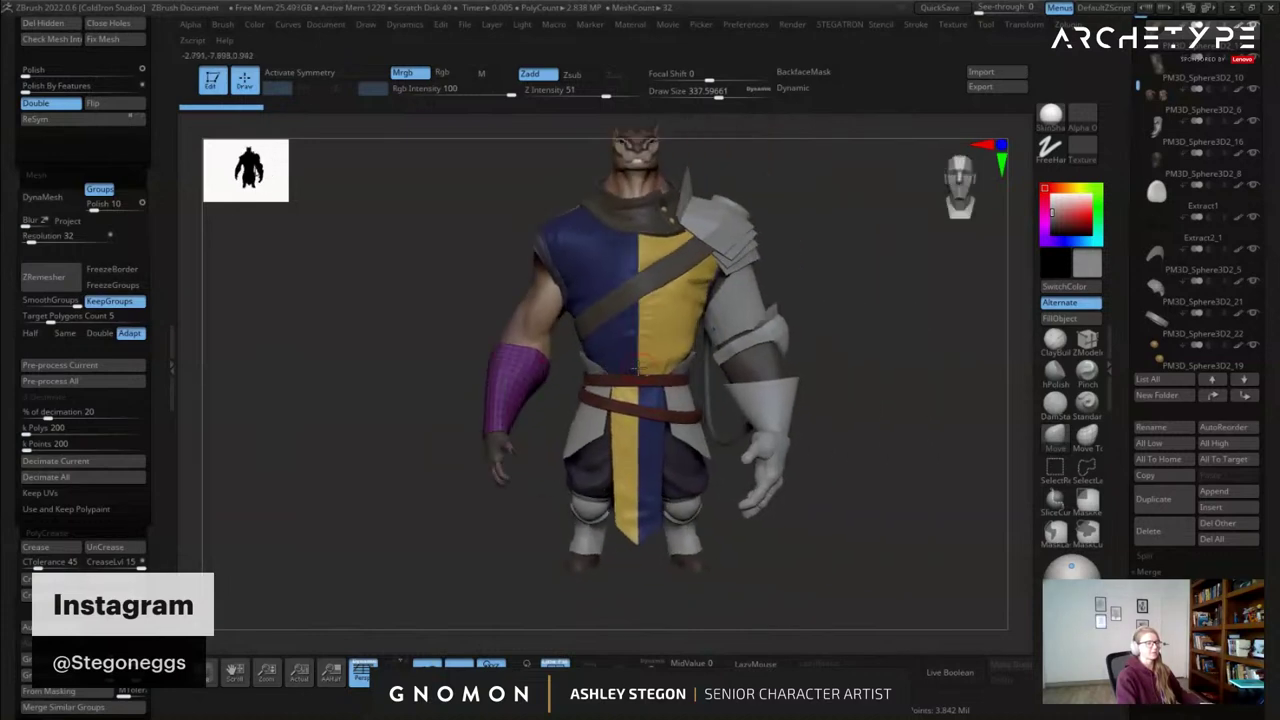
right_click_drag(765, 284, 711, 371)
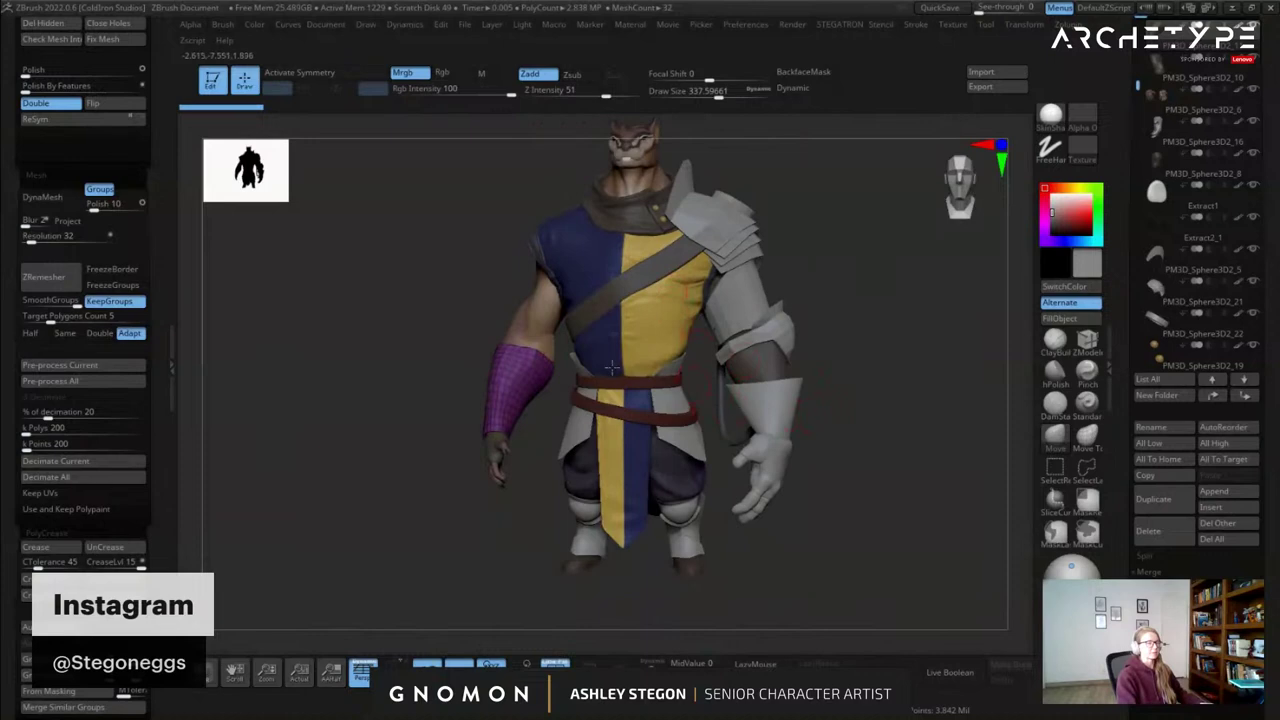
key("shift")
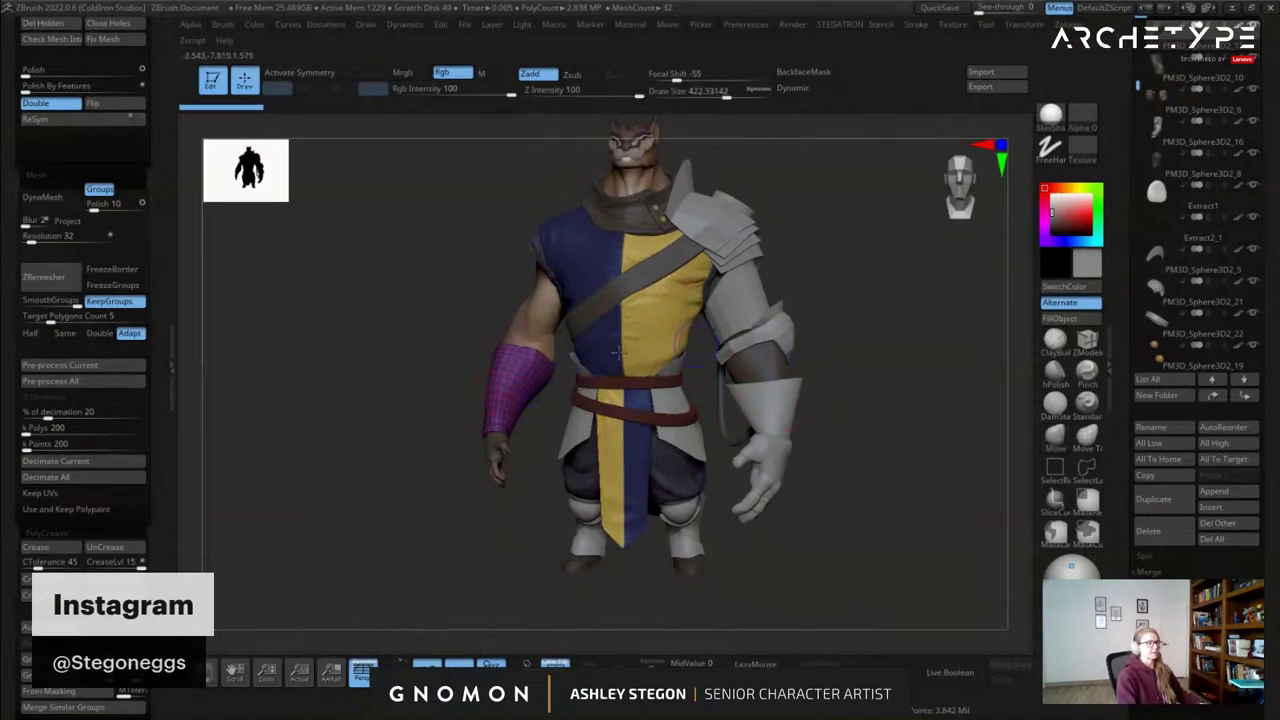
right_click_drag(488, 396, 547, 396)
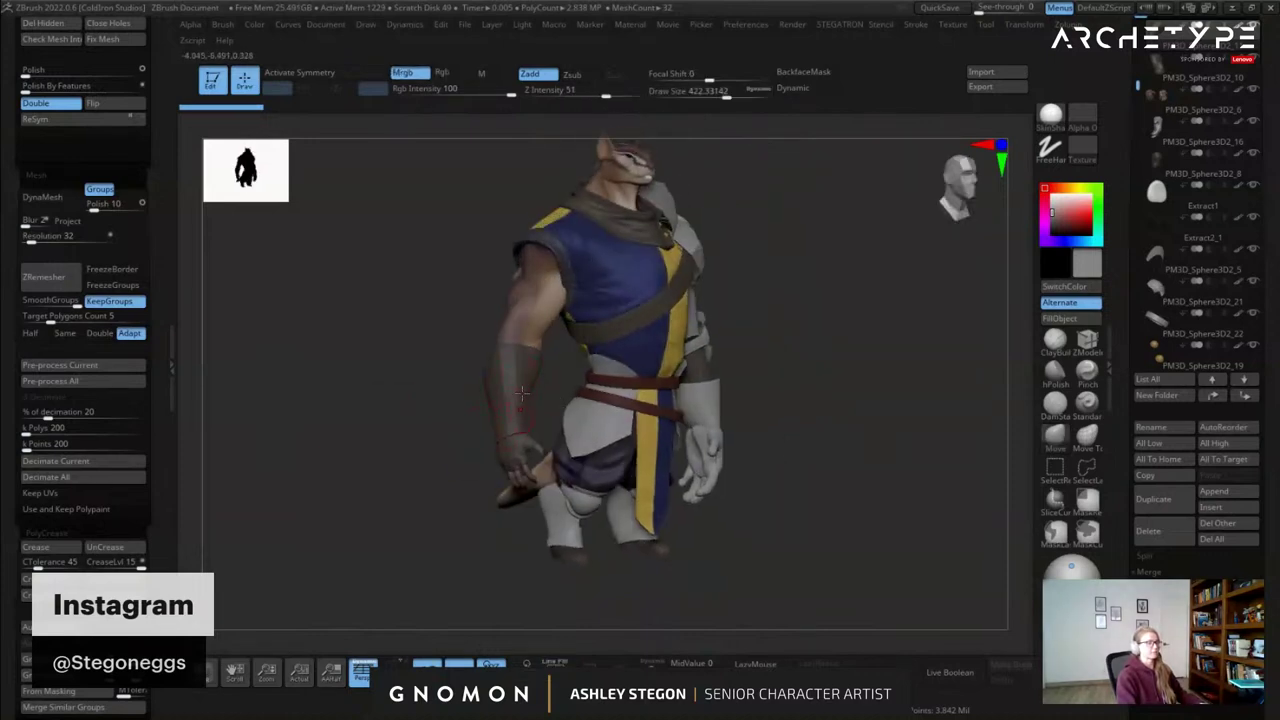
Delete excess edge loops around the upper part of the forearm bracer with the ZModeler brush.
key("ctrl")
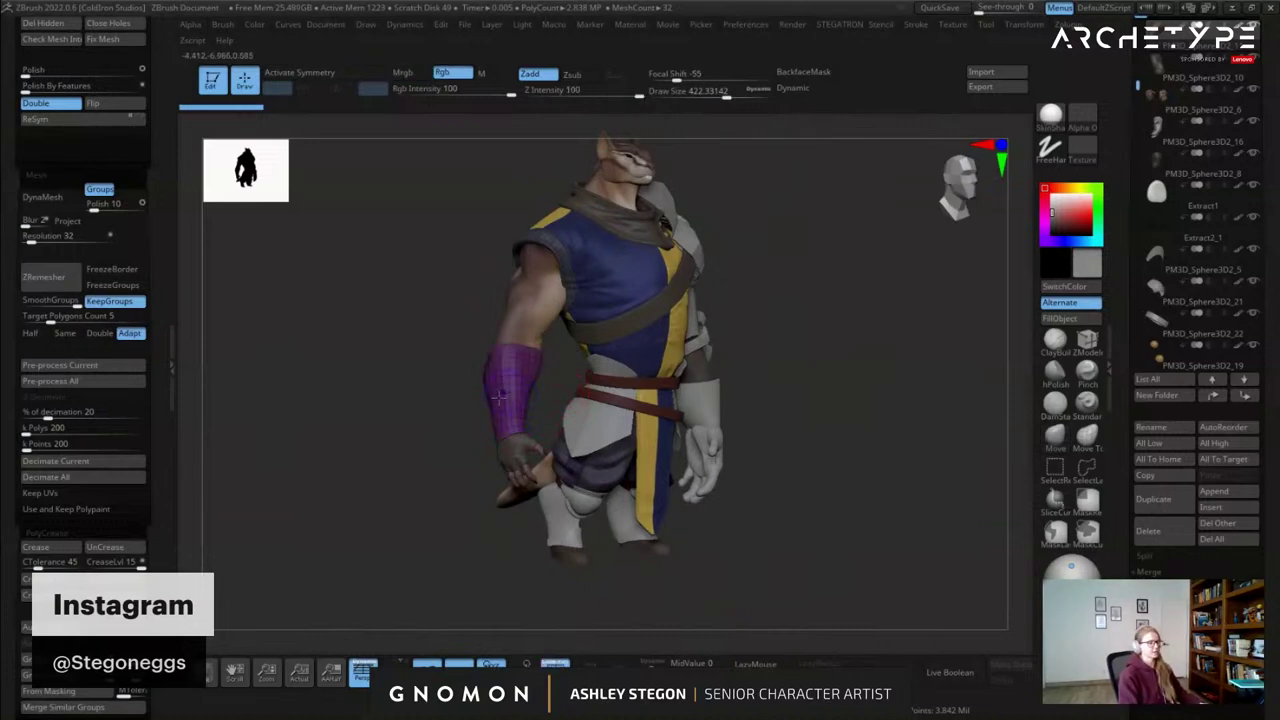
key("shift+f")
mouse_move(529, 376)
right_mouse_down("ctrl")
mouse_move(553, 416)
mouse_move(614, 389)
mouse_move(622, 405)
mouse_move(645, 387)
mouse_move(531, 369)
mouse_move(537, 389)
right_mouse_up("ctrl")
left_click(1089, 342)
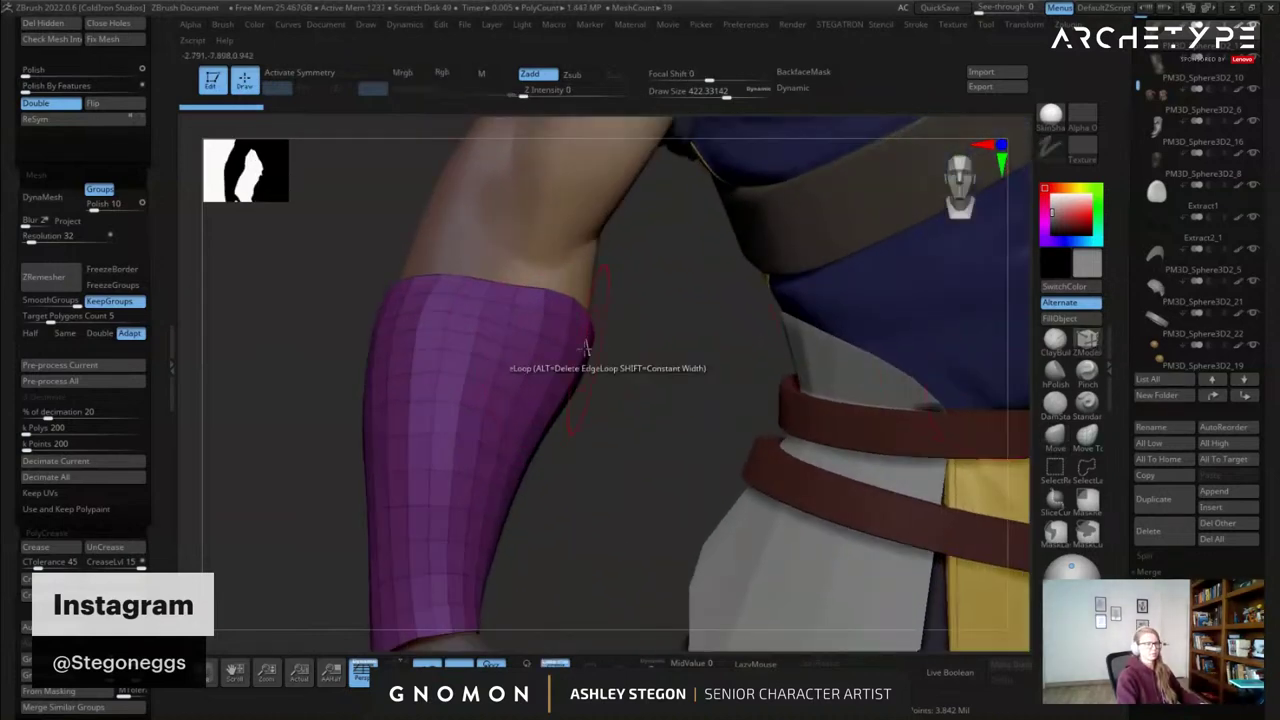
right_click_drag(600, 349, 530, 334)
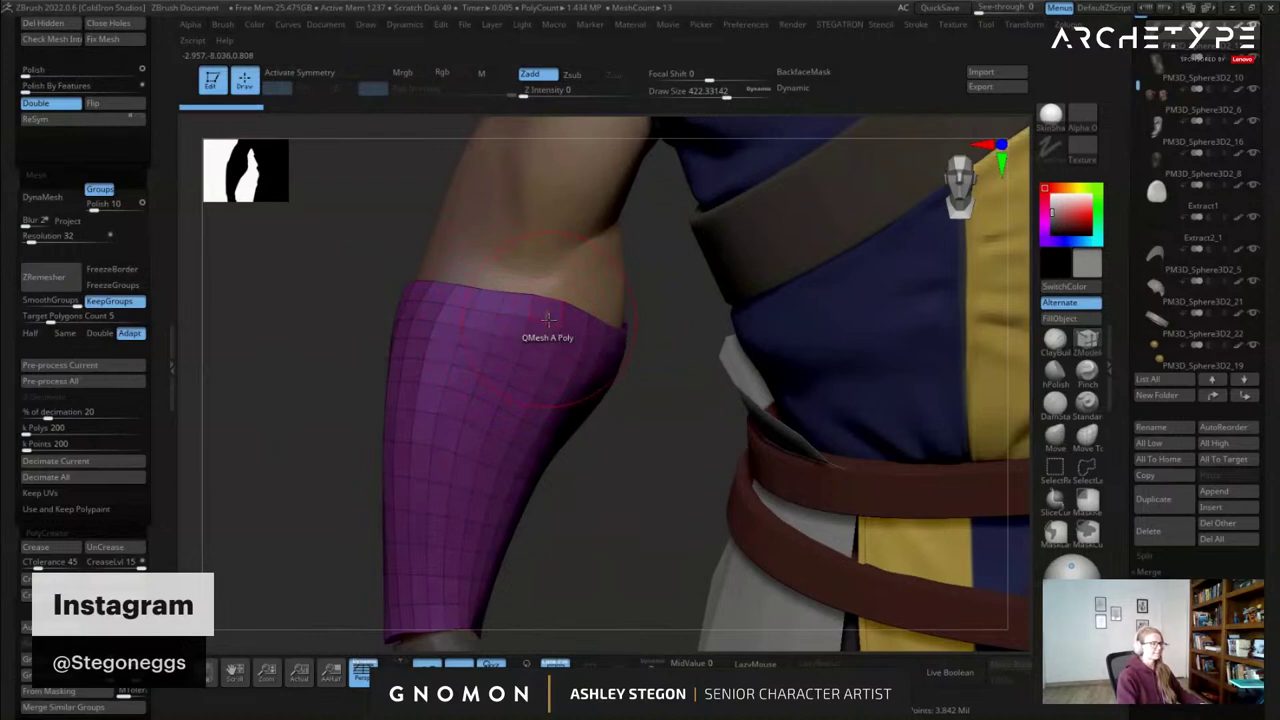
left_click(538, 341)
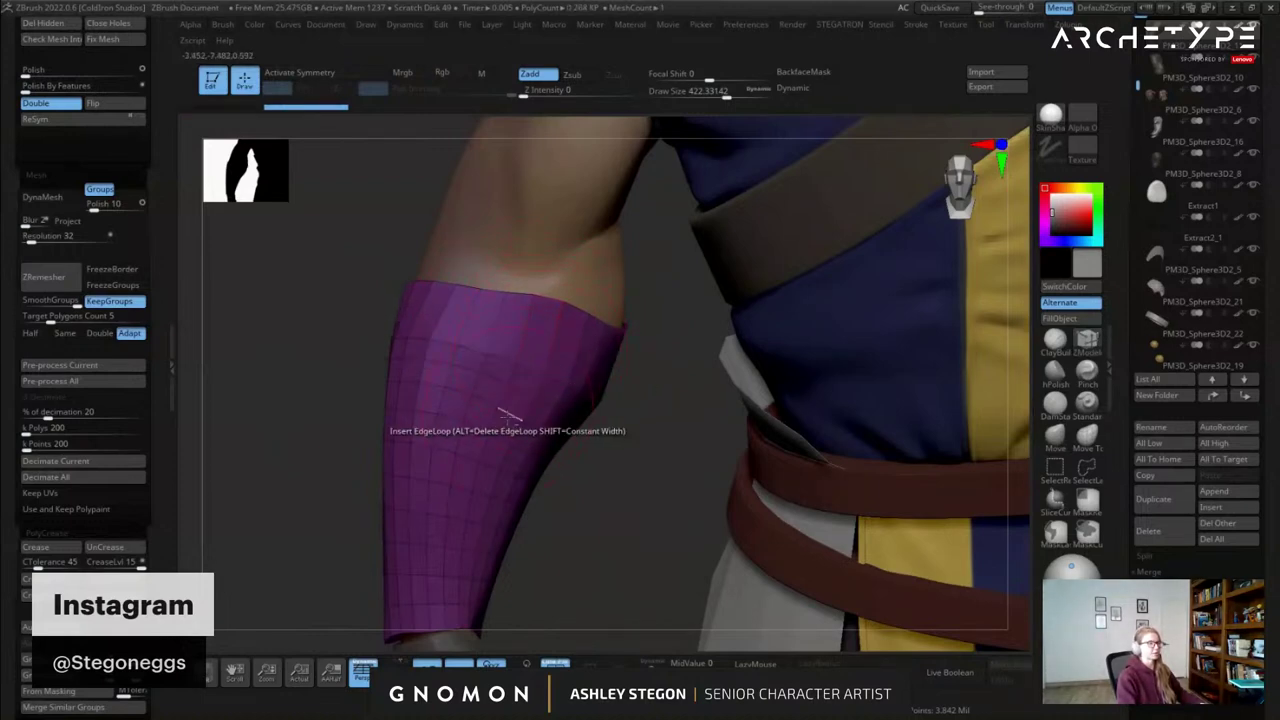
left_click(515, 393)
right_click_drag(515, 393, 584, 315, "alt")
left_click(567, 357)
left_click(547, 413)
left_click(541, 445)
left_click(541, 484)
Try subdividing the bracer mesh and undo the subdivision.
mouse_move(541, 484)
right_mouse_down()
mouse_move(514, 432)
mouse_move(463, 425)
mouse_move(508, 423)
mouse_move(463, 415)
right_mouse_up()
mouse_move(561, 346)
right_mouse_down("alt")
mouse_move(591, 466)
mouse_move(682, 394)
mouse_move(825, 372)
right_mouse_up("alt")
left_click(1057, 440)
key("ctrl+z")
right_click_drag(429, 340, 565, 359, "alt")
key("ctrl+d")
key("ctrl+z")
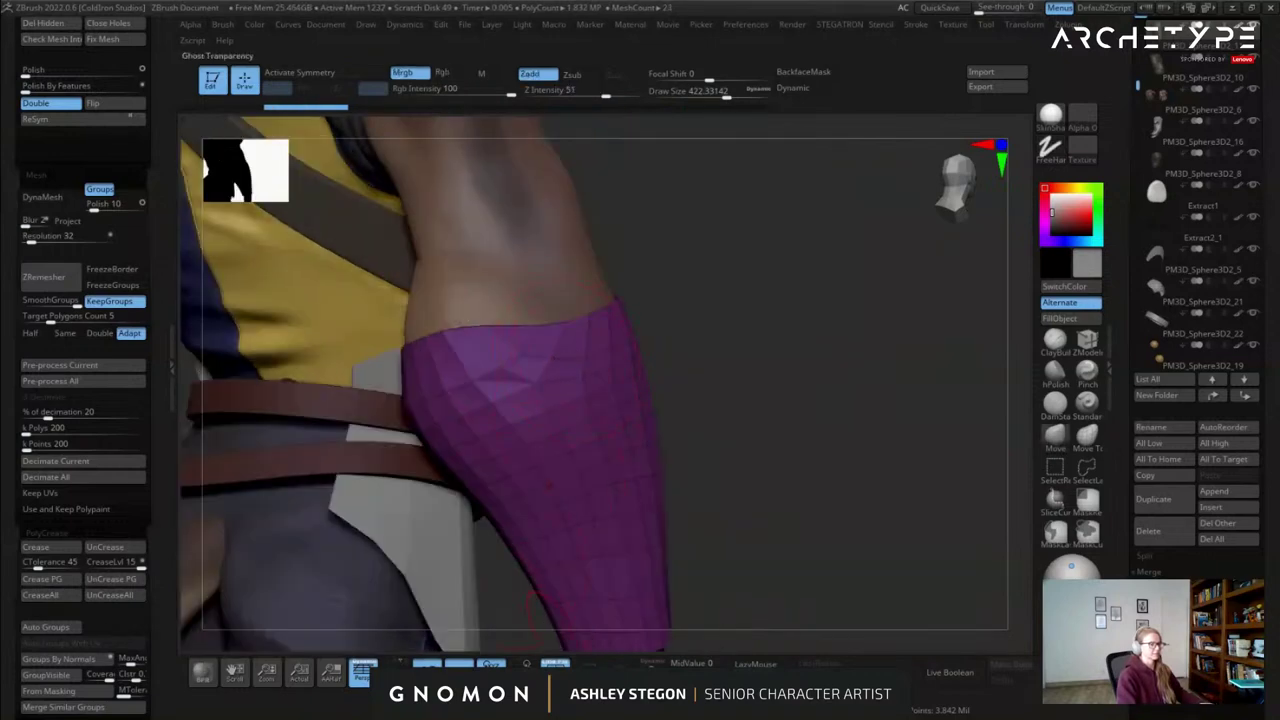
Isolate the bracer and rebuild its topology with ZRemesher using the Same polygon count option.
left_click(651, 664)
right_click_drag(654, 620, 704, 458, "alt")
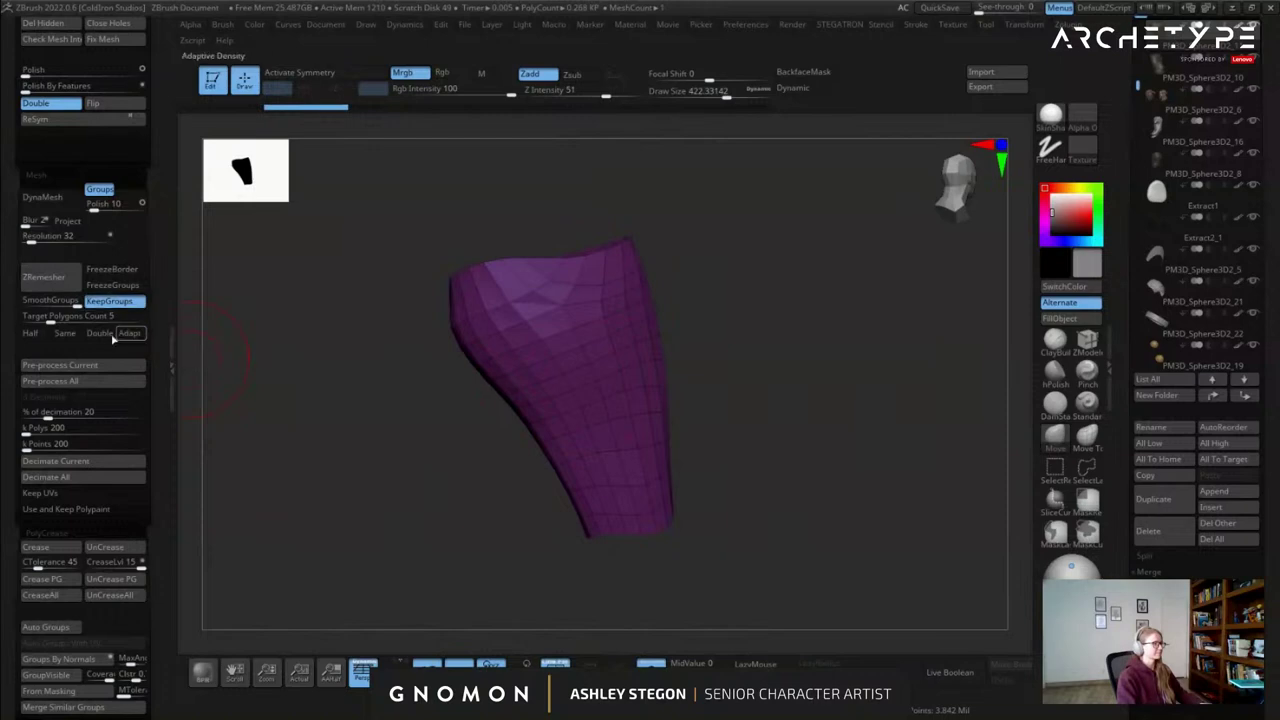
left_click(65, 333)
left_click(50, 277)
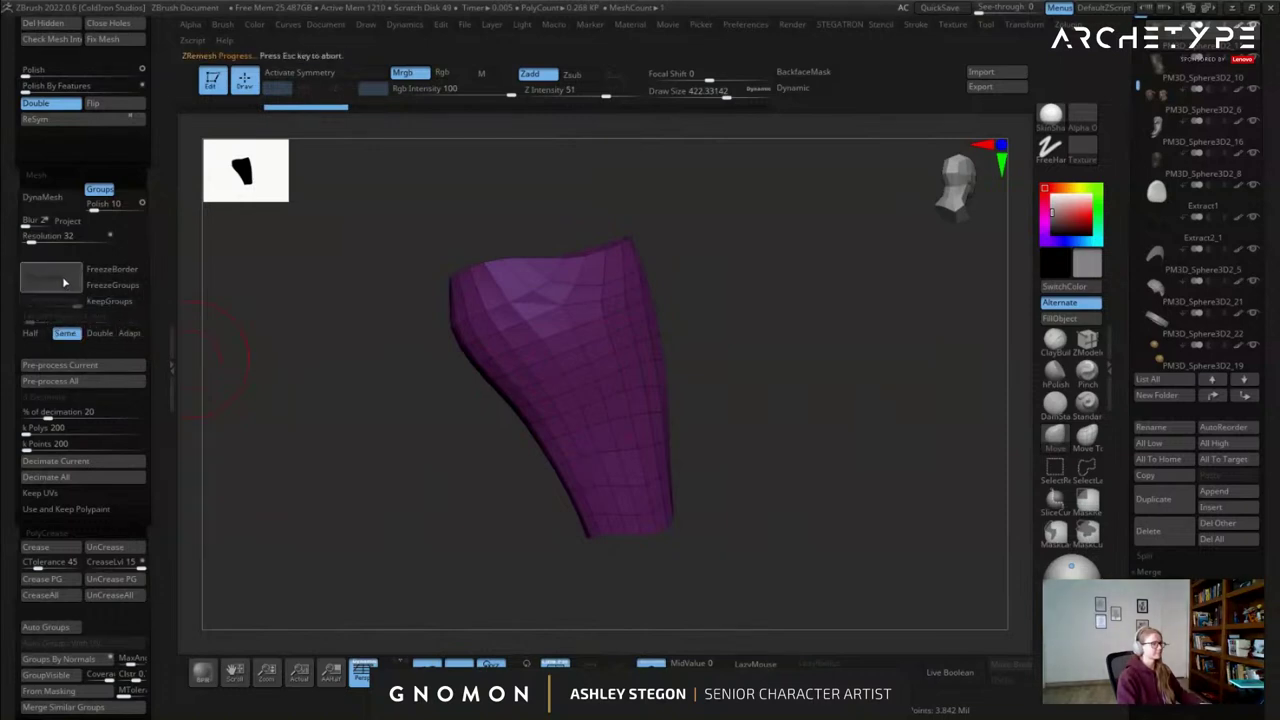
left_click_drag(409, 304, 408, 481)
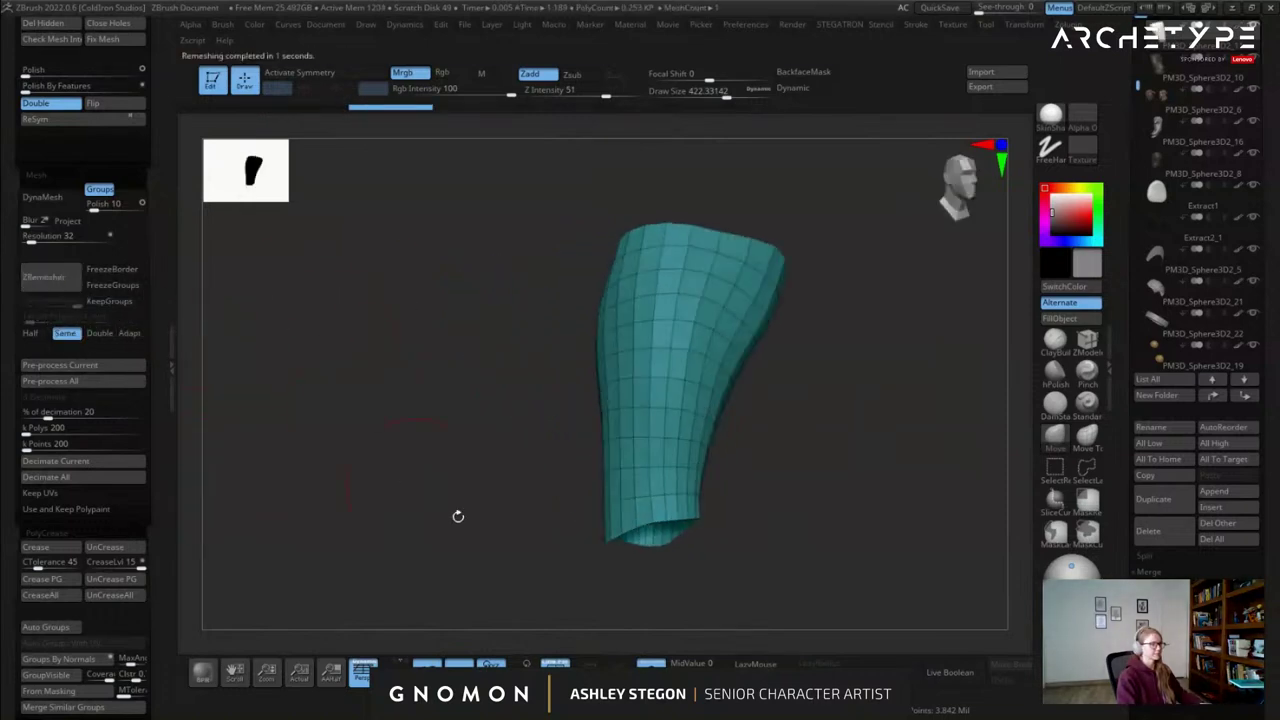
Show the whole character again and refine the remeshed bracer's fit around the forearm, reducing the draw size to about 305.
left_click(651, 663)
left_click_drag(780, 400, 583, 318)
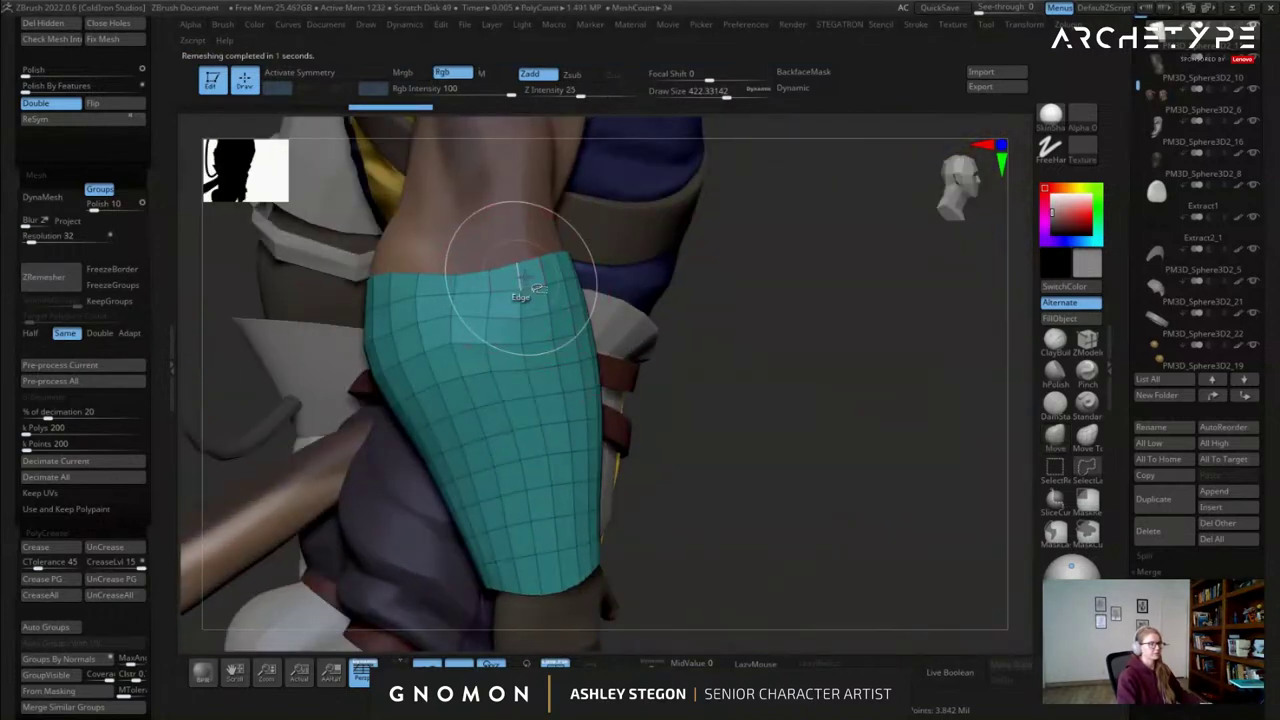
mouse_move(437, 299)
right_mouse_down()
mouse_move(480, 320)
mouse_move(448, 330)
mouse_move(471, 309)
mouse_move(397, 323)
mouse_move(383, 389)
right_mouse_up()
key("ctrl+shift+z")
key("ctrl+shift+z")
key("ctrl+shift+z")
key("ctrl+shift+z")
right_click_drag(565, 372, 519, 369)
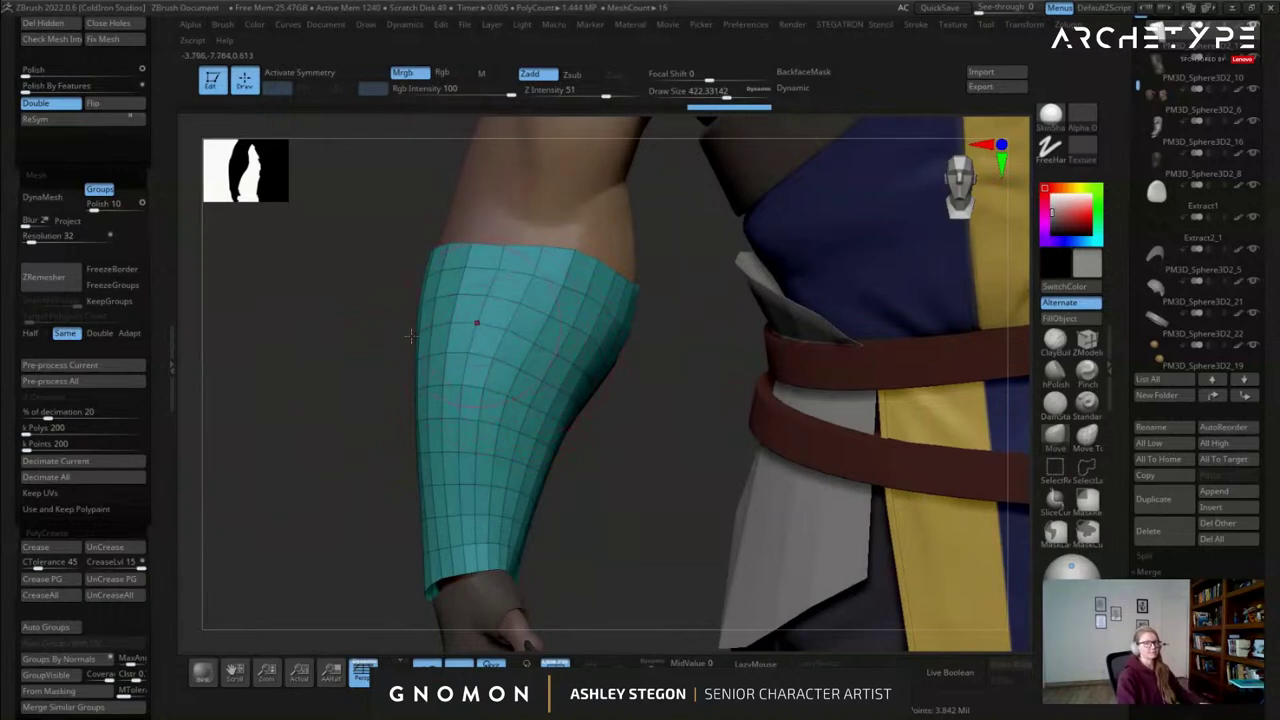
key("s")
left_click_drag(375, 326, 366, 327)
right_click_drag(366, 327, 410, 322)
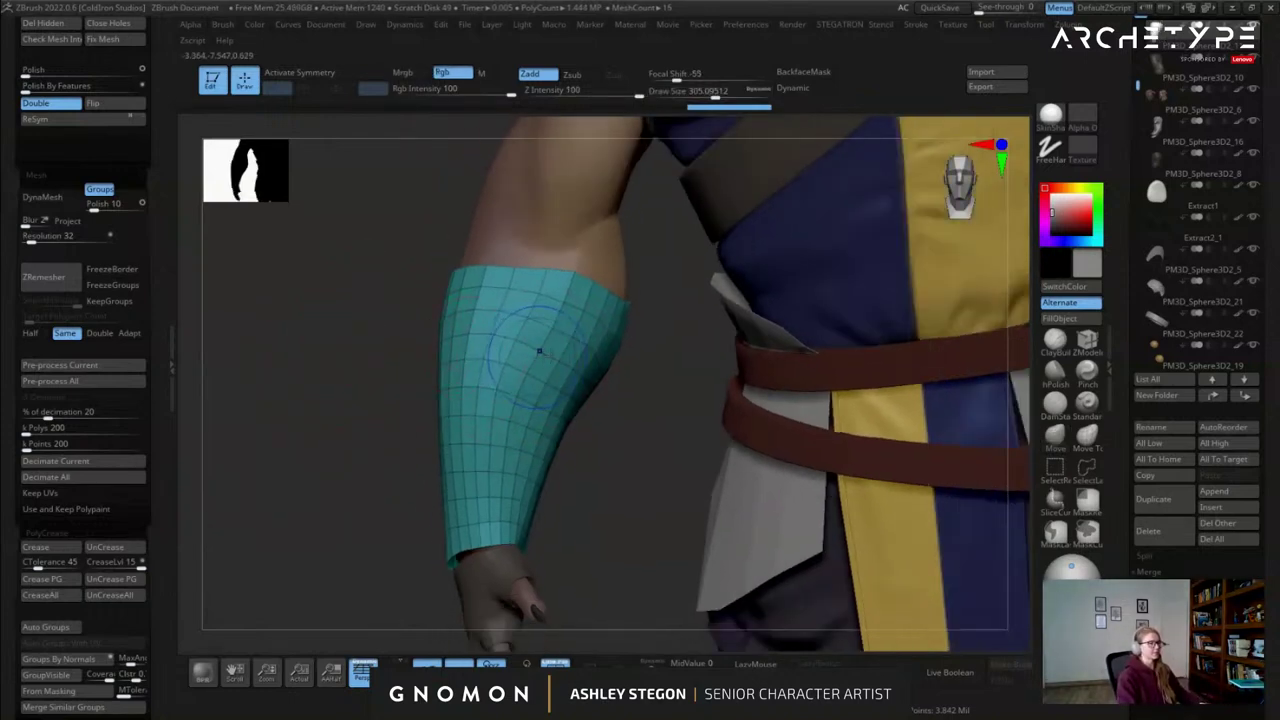
Inspect the bracer's surface and polygon flow with the polyframe display off and on.
key("shift+f")
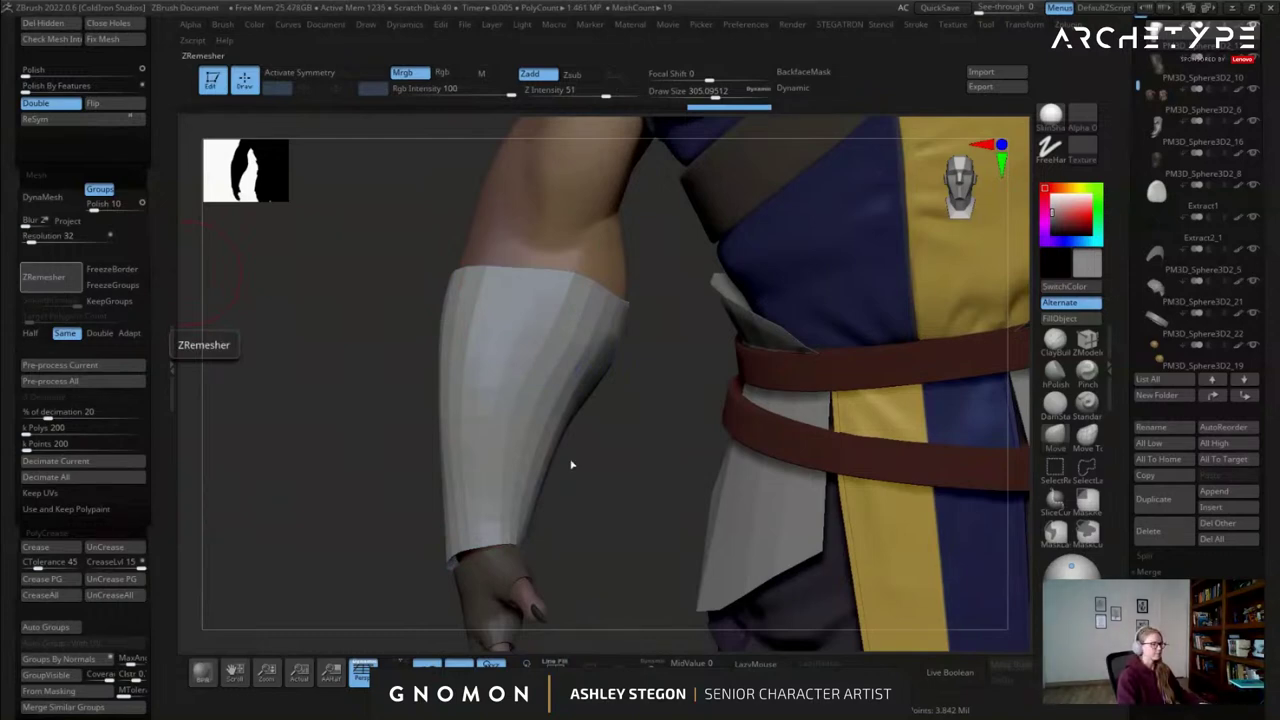
right_click_drag(553, 306, 531, 314)
key("shift+f")
key("shift+f")
mouse_move(543, 308)
right_mouse_down()
mouse_move(516, 311)
mouse_move(566, 300)
mouse_move(543, 303)
right_mouse_up()
key("shift+f")
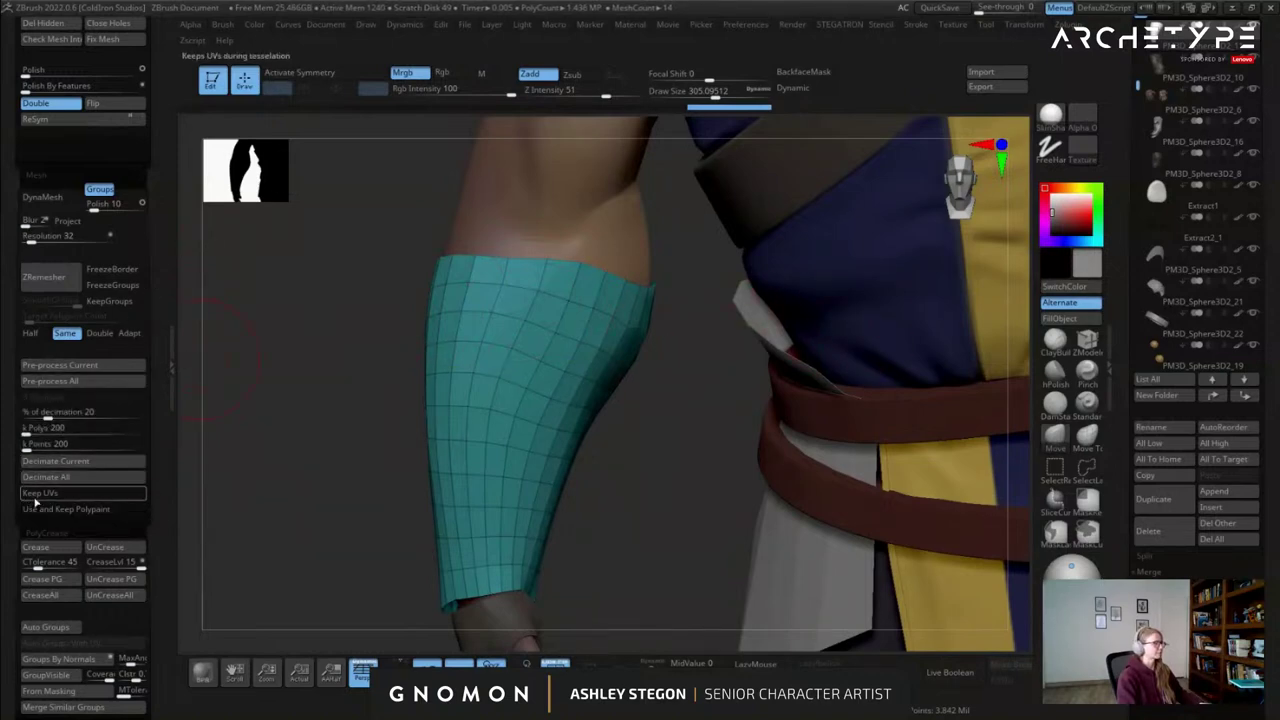
Even out the bracer mesh with Polish By Features.
left_click_drag(167, 152, 166, 249)
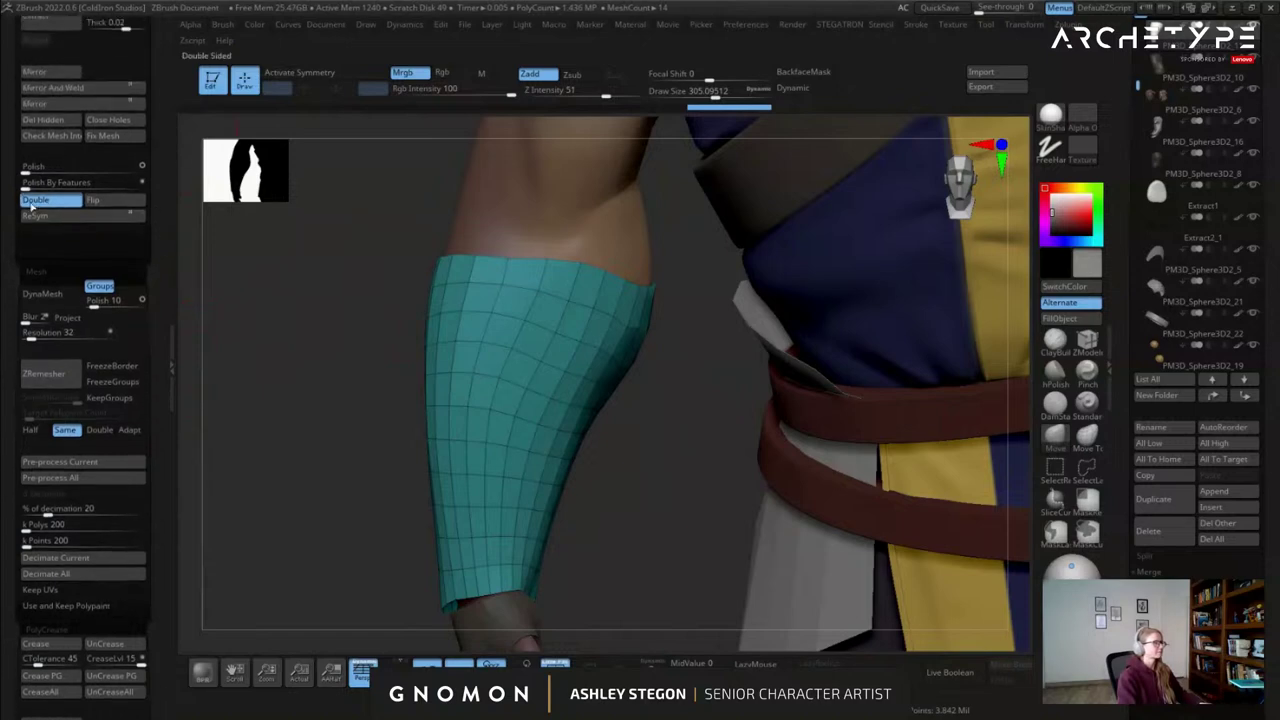
left_click_drag(35, 184, 58, 184)
mouse_move(414, 334)
left_mouse_down()
mouse_move(443, 348)
mouse_move(455, 318)
left_mouse_up()
Reshape the bracer's upper rim and wrist opening with the Move brush at a draw size of about 593.
key("s")
left_click_drag(577, 324, 598, 322)
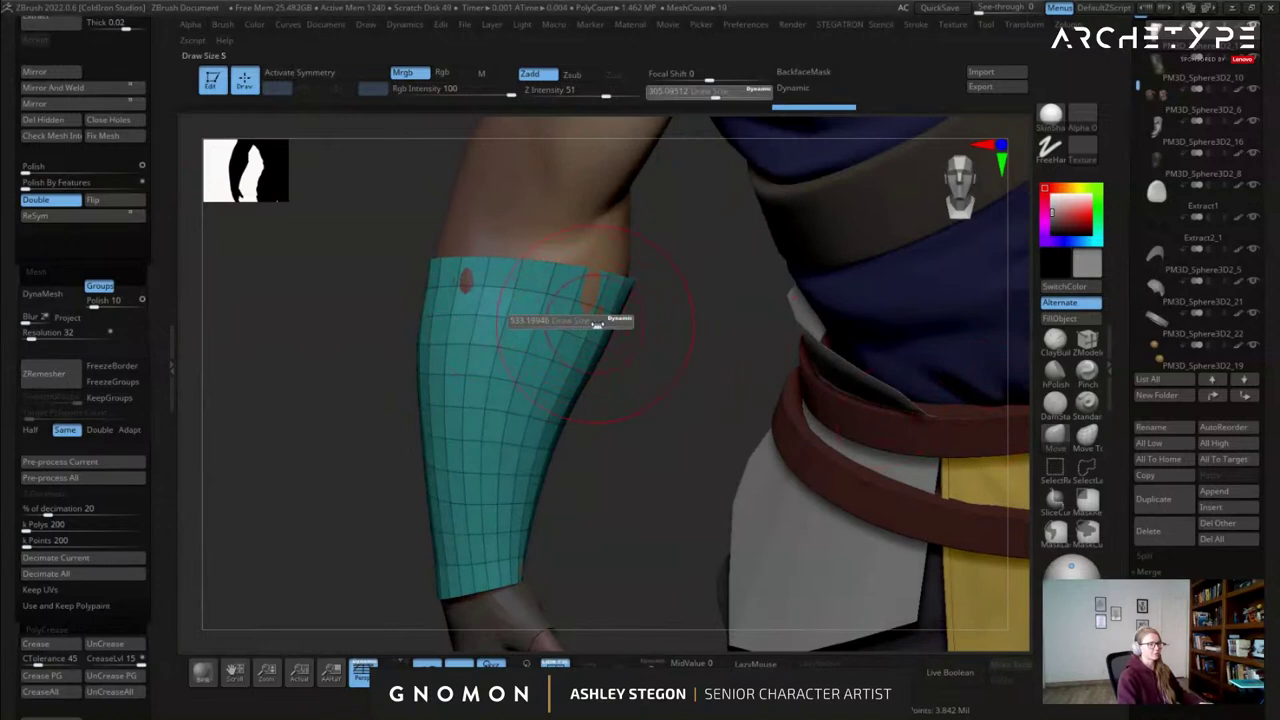
left_click_drag(457, 287, 464, 290)
left_click_drag(534, 532, 491, 461, "alt")
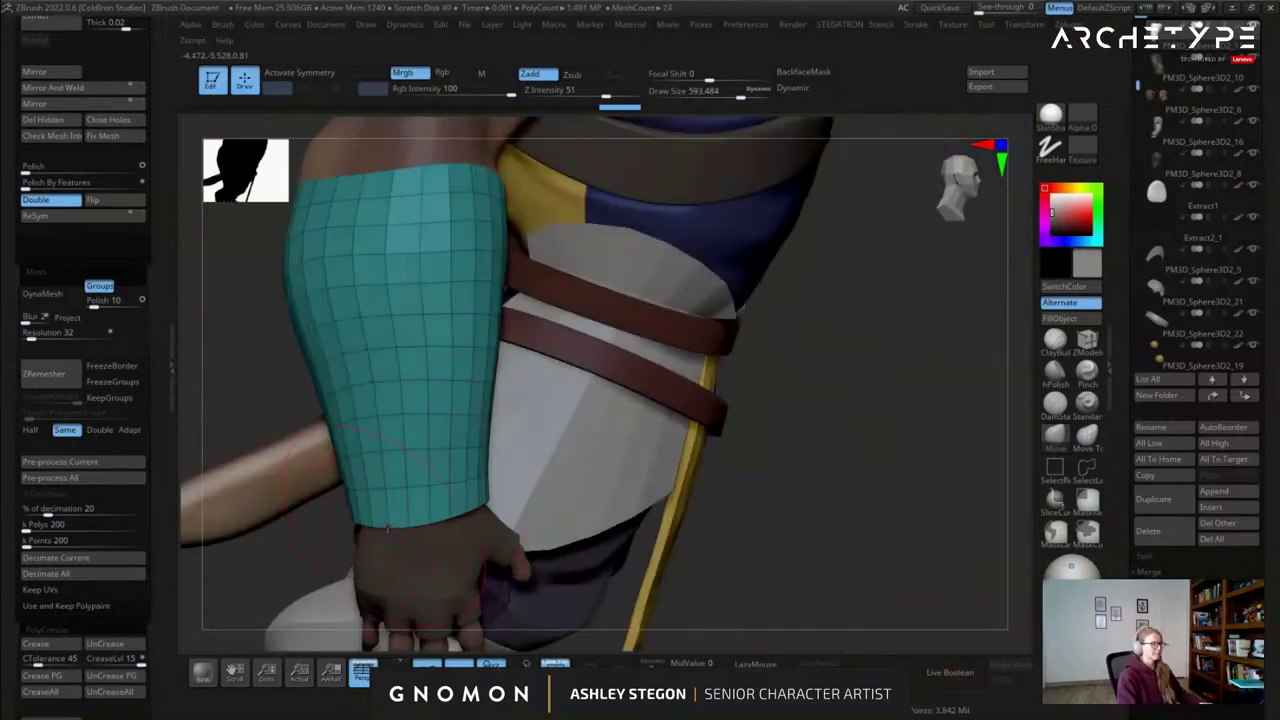
mouse_move(392, 517)
right_mouse_down()
mouse_move(356, 513)
mouse_move(428, 526)
mouse_move(352, 420)
mouse_move(430, 390)
right_mouse_up()
mouse_move(383, 221)
right_mouse_down()
mouse_move(465, 228)
mouse_move(543, 271)
mouse_move(507, 285)
right_mouse_up()
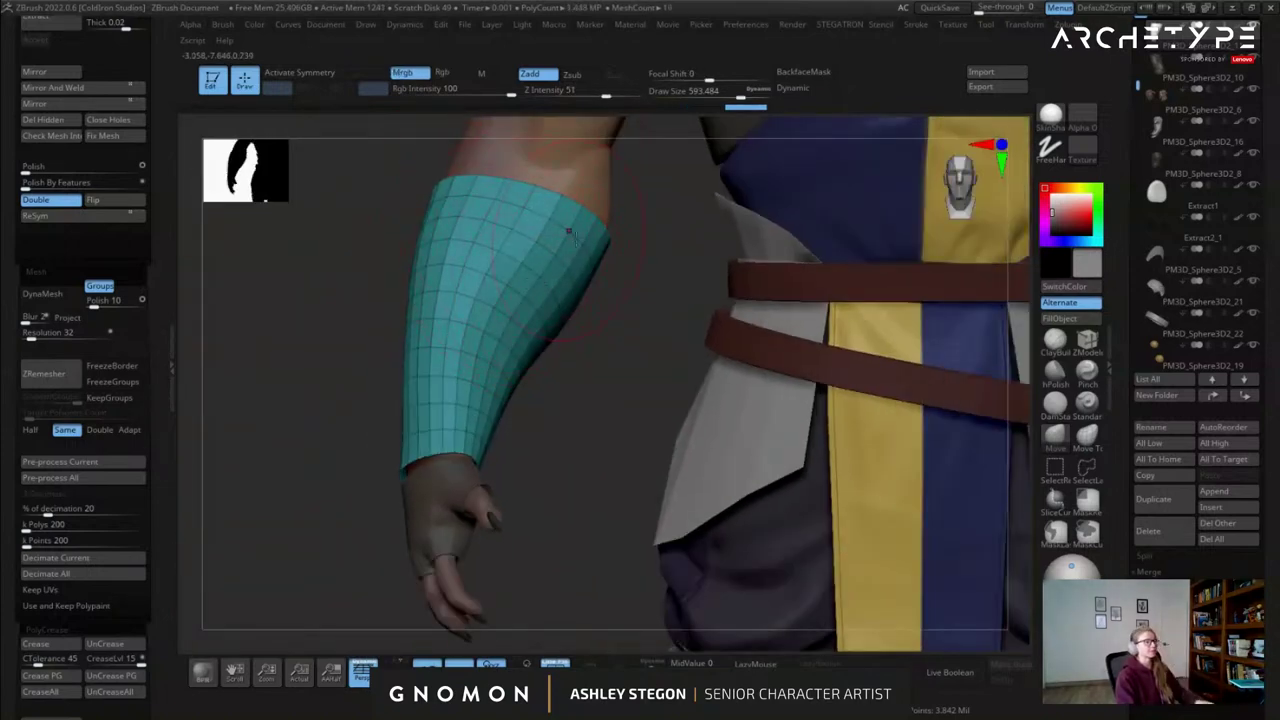
Smooth the bracer's upper rim with the draw size set to about 311.
mouse_move(535, 248)
right_mouse_down()
mouse_move(522, 218)
mouse_move(563, 283)
right_mouse_up()
key("s")
left_click_drag(563, 283, 537, 281)
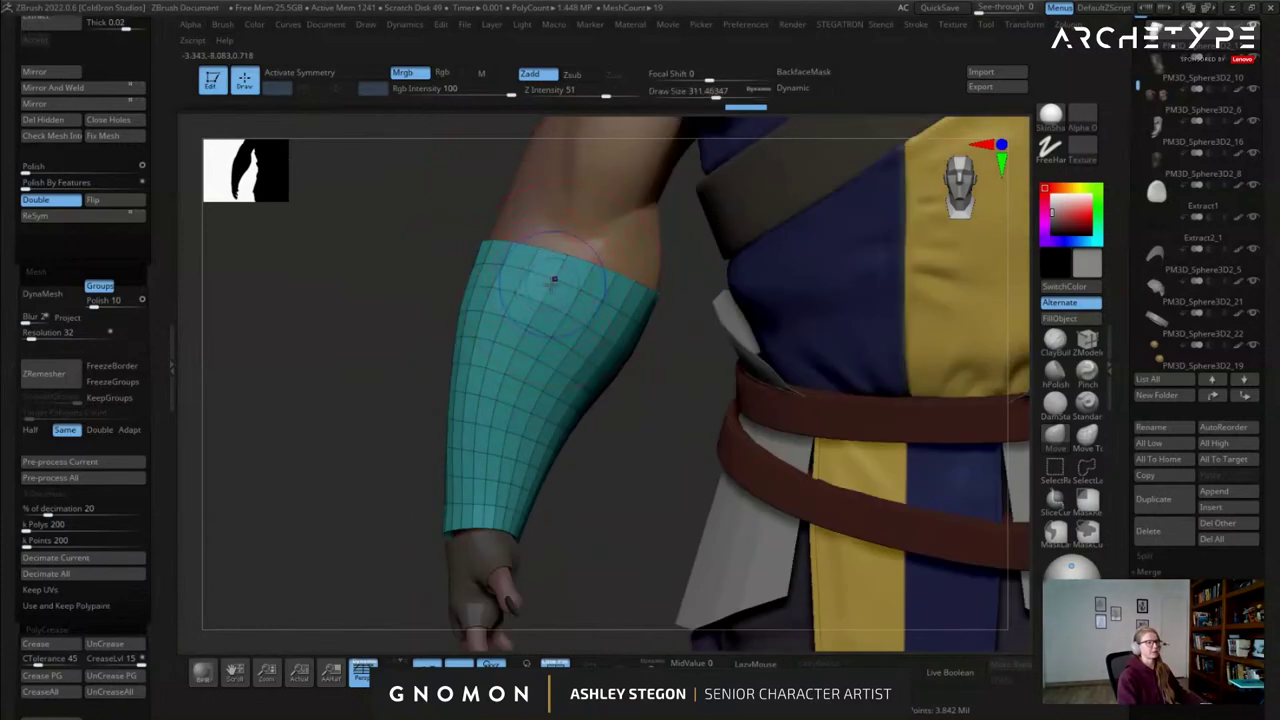
right_click_drag(572, 300, 618, 345)
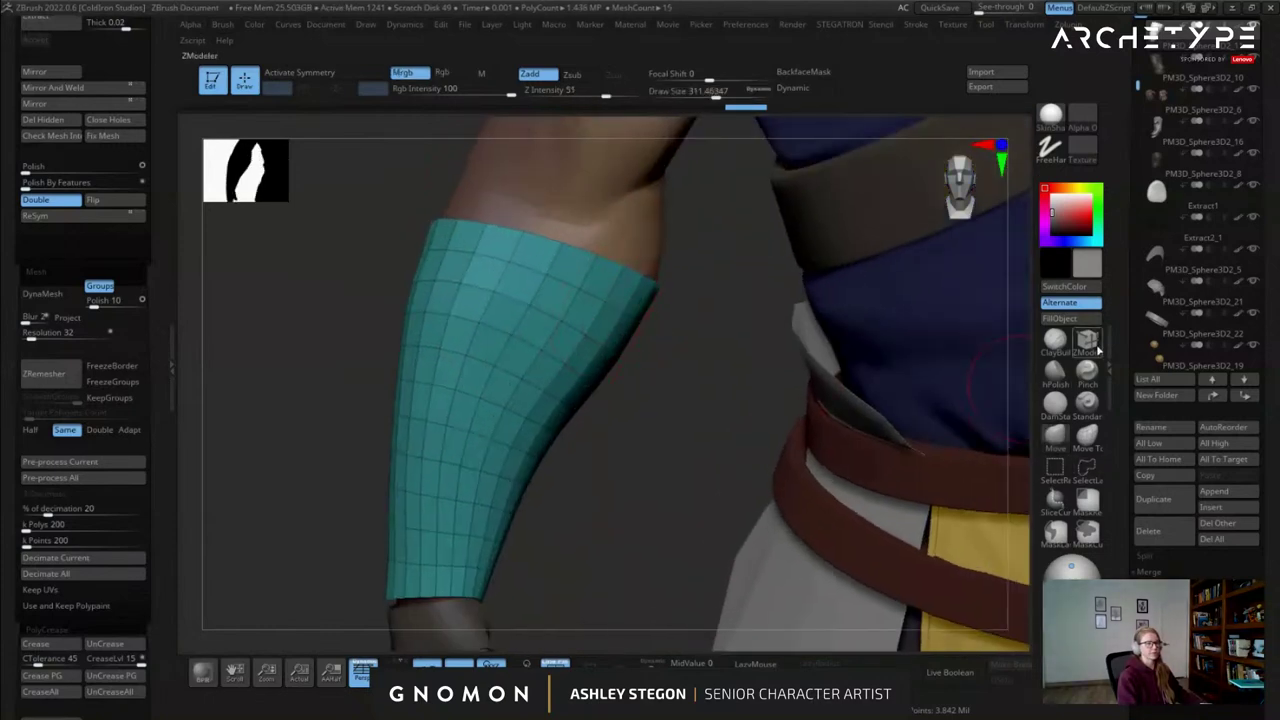
Slide edge loops near the bracer's upper rim using the ZModeler Slide edge action with the EdgeLoop Complete target.
left_click(1097, 350)
key("space")
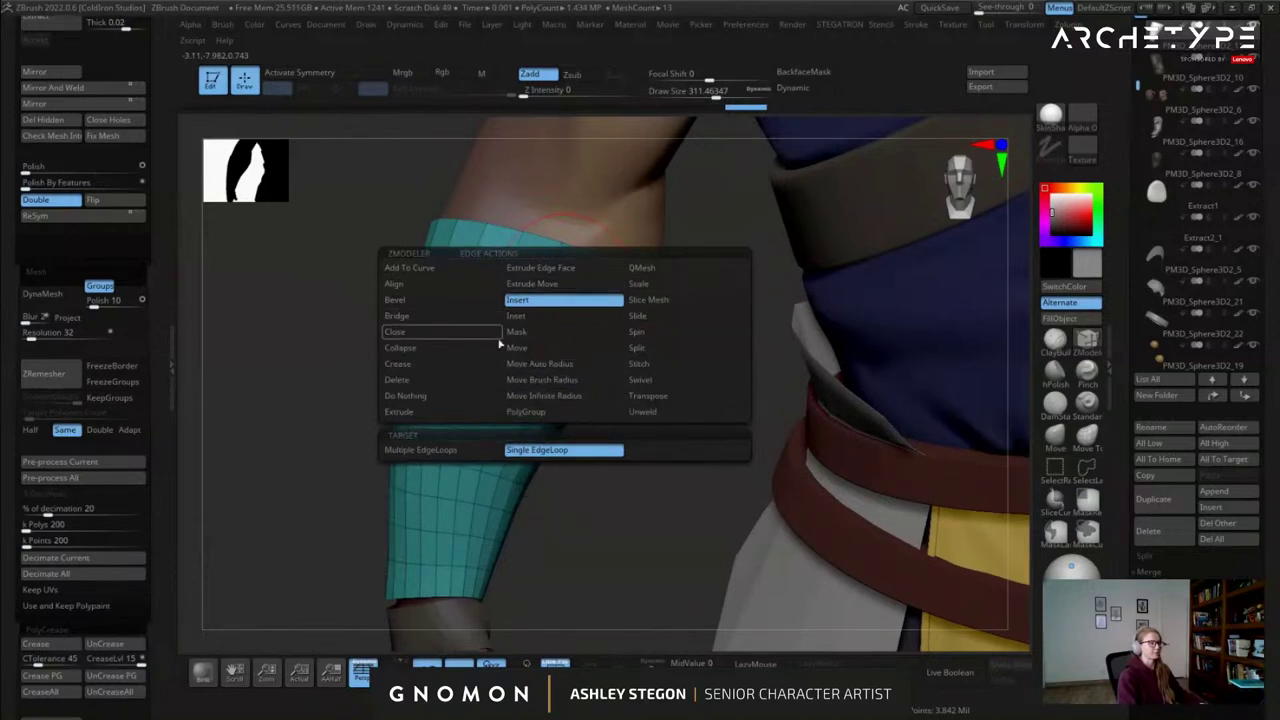
left_click(641, 318)
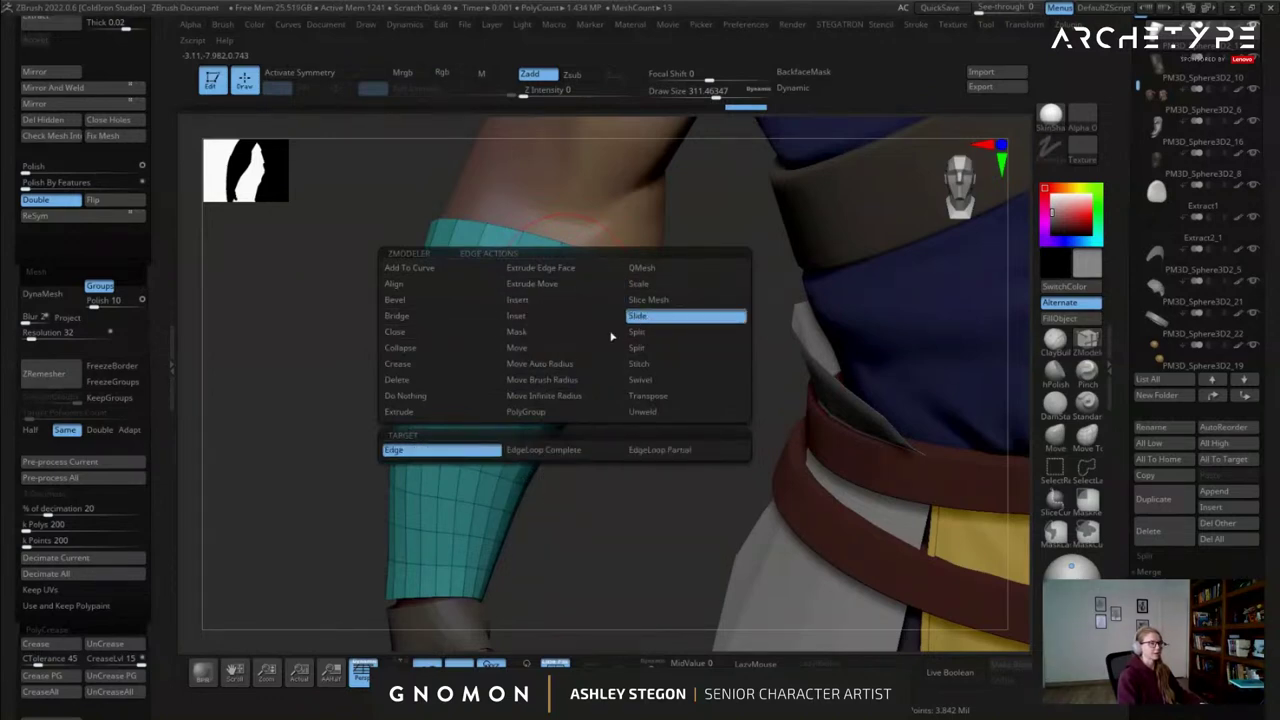
left_click(547, 450)
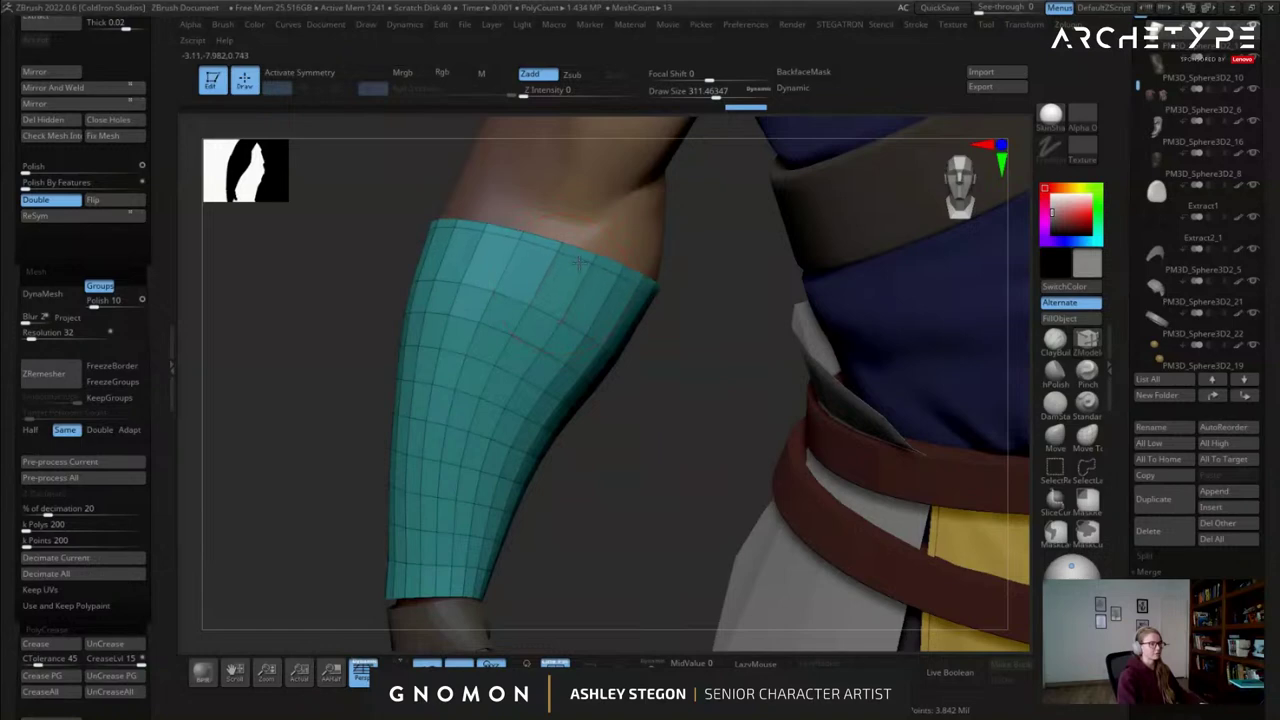
left_click_drag(568, 268, 574, 256)
mouse_move(545, 311)
left_mouse_down()
mouse_move(571, 265)
mouse_move(563, 296)
mouse_move(571, 282)
left_mouse_up()
key("ctrl+z")
key("ctrl+z")
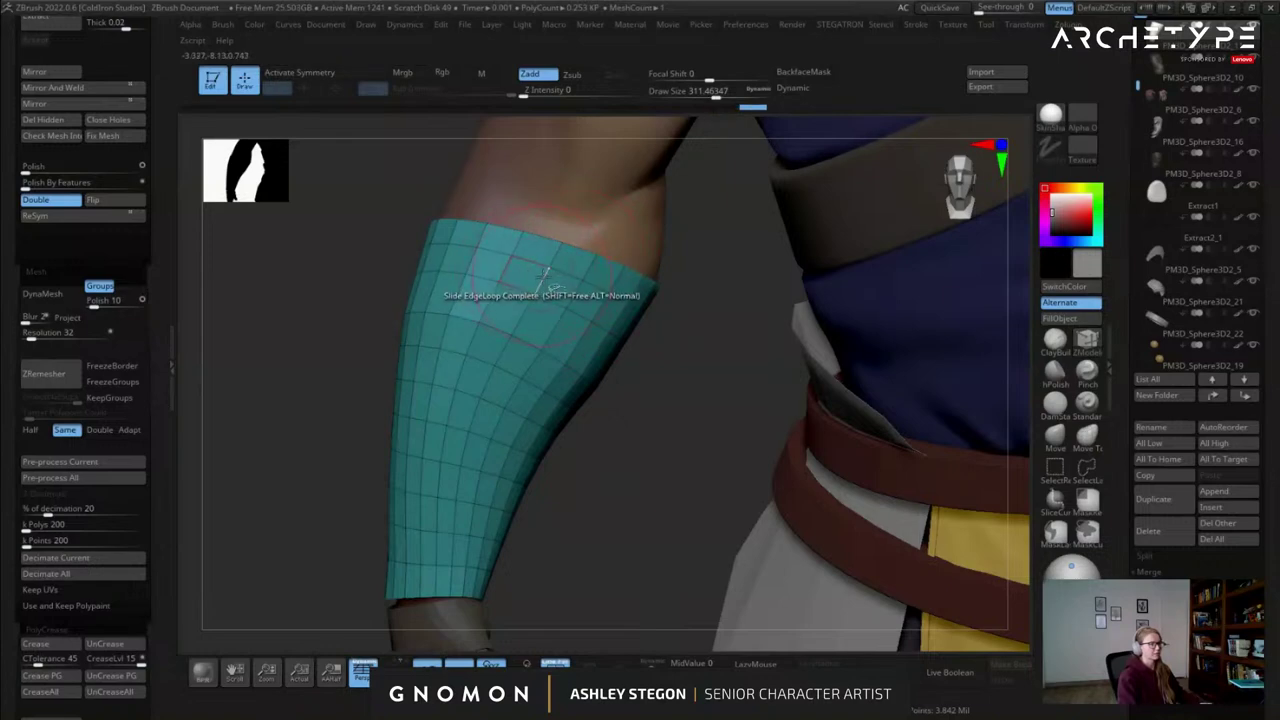
Separate the bracer's upper rim band from the rest of the sleeve by polygrouping the part below it.
left_click(562, 254, "ctrl+shift")
key("ctrl+w")
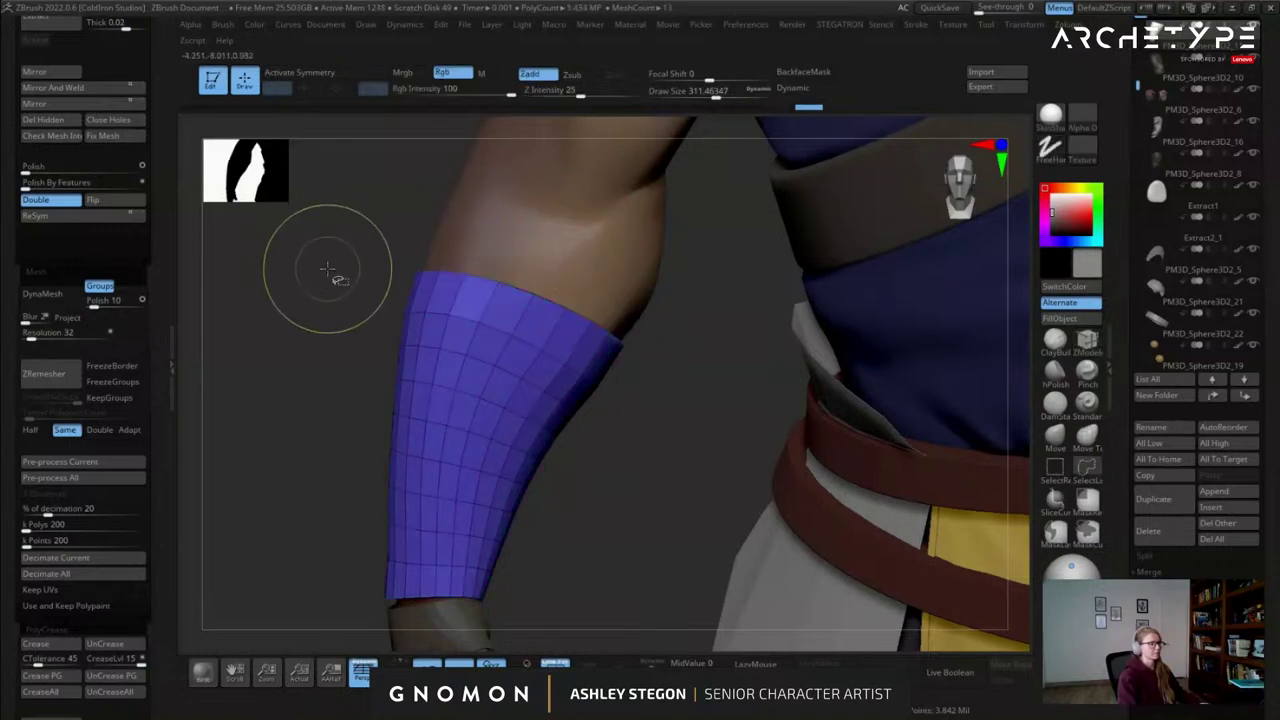
left_click(331, 270, "ctrl+shift")
Create a separate polygroup for the band of polygons at the bracer's wrist end.
left_click_drag(314, 426, 469, 209, "alt")
left_click_drag(430, 415, 500, 450)
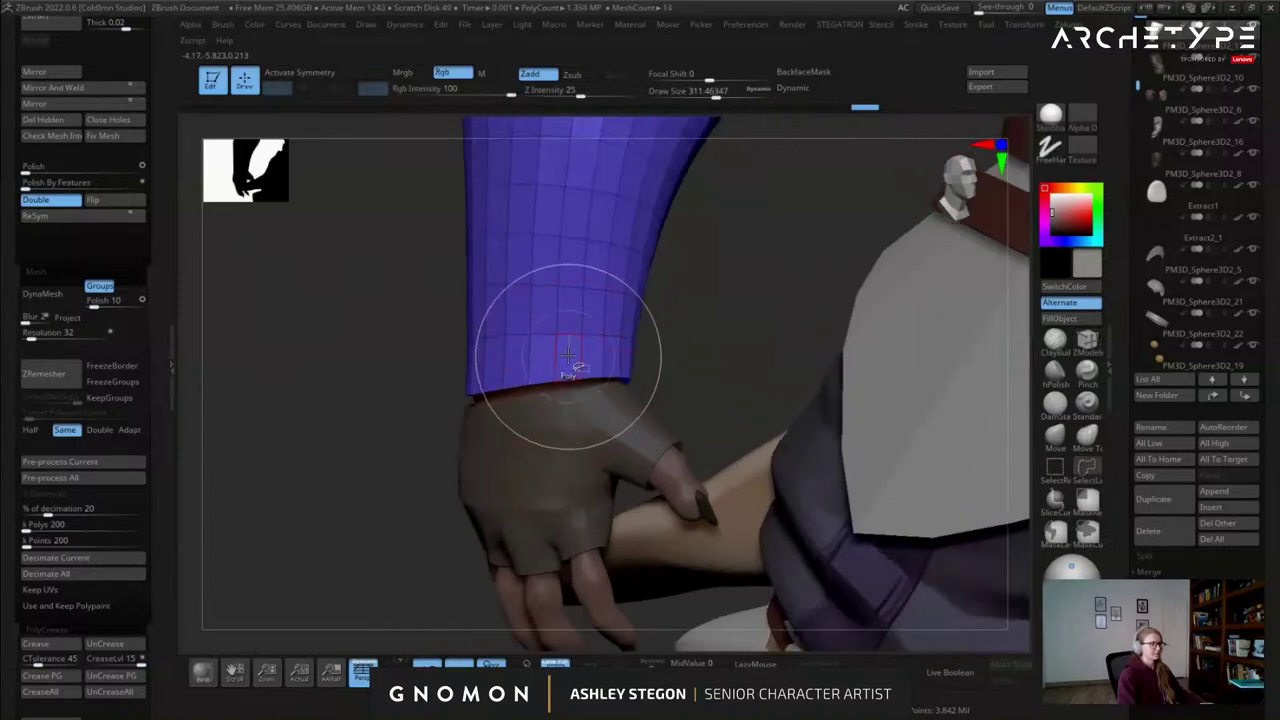
left_click(557, 364, "ctrl+shift")
left_click_drag(348, 412, 365, 447, "ctrl+shift")
key("ctrl+w")
left_click(368, 442, "ctrl+shift")
left_click_drag(447, 403, 510, 385)
left_click_drag(400, 412, 552, 385)
Assign a new polygroup to the band of polygons directly below the bracer's upper rim band.
mouse_move(573, 366)
right_mouse_down()
mouse_move(596, 365)
mouse_move(586, 372)
right_mouse_up()
right_click_drag(586, 372, 566, 470, "alt")
right_click_drag(566, 300, 400, 500, "alt")
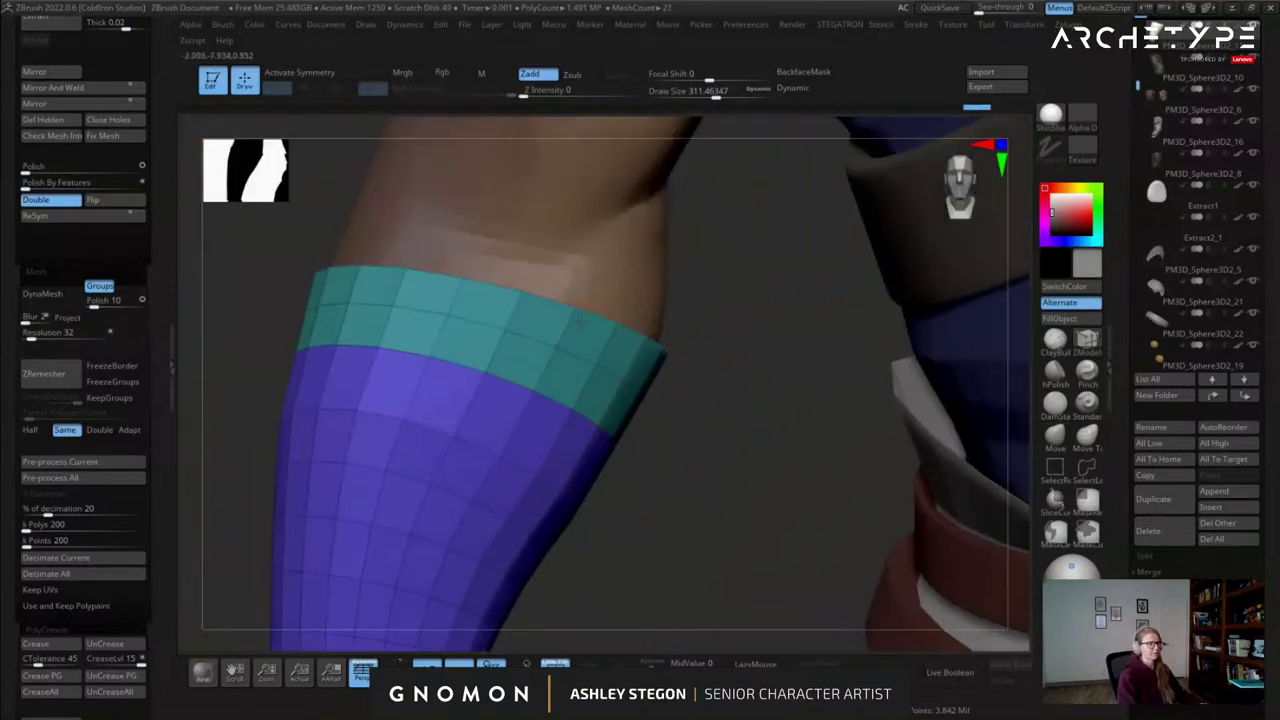
right_click_drag(402, 328, 578, 328, "alt")
left_click(581, 332)
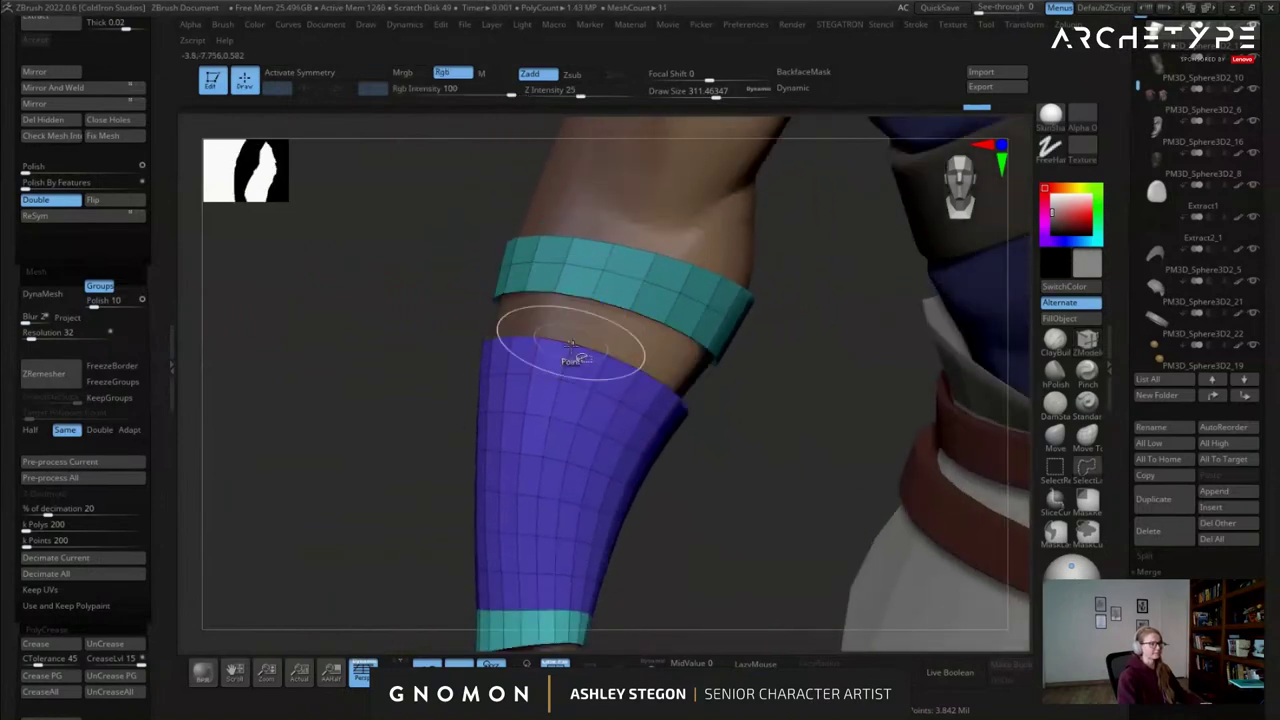
left_click(565, 364, "ctrl+shift")
left_click_drag(406, 392, 406, 430, "ctrl+shift")
left_click(410, 422, "ctrl+shift")
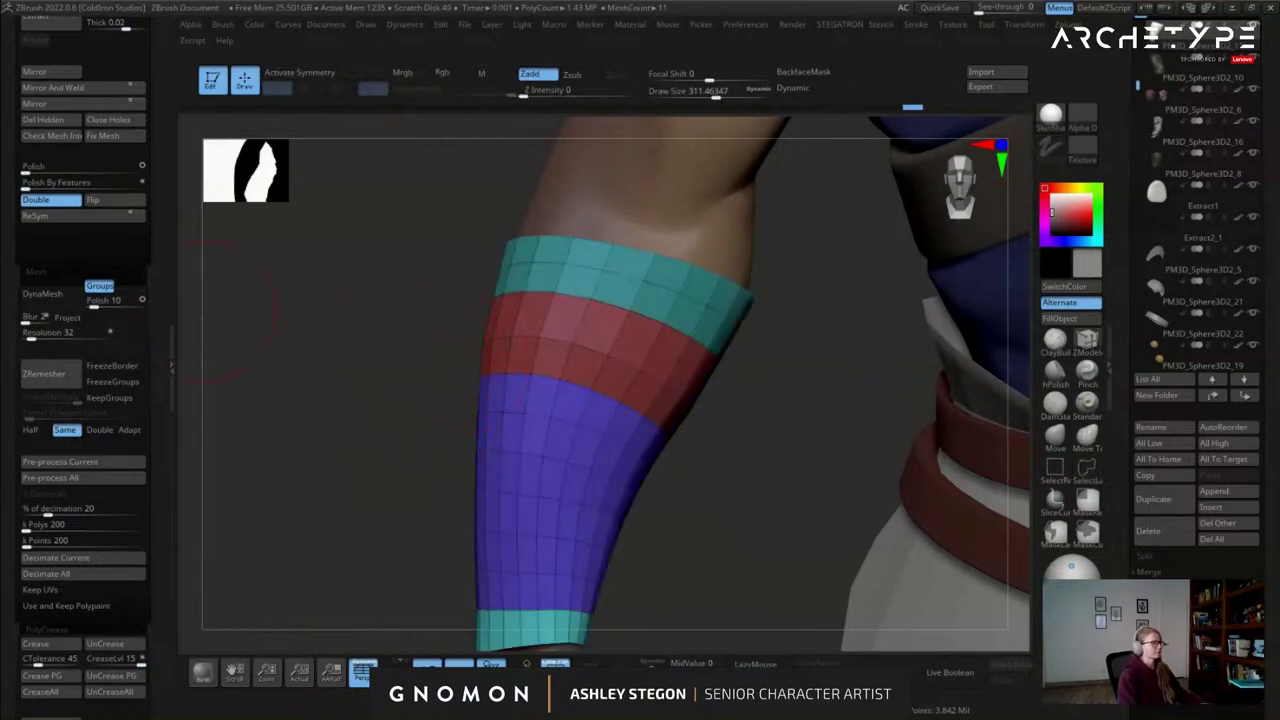
Examine the arm armour in the medieval knight reference photo.
right_click_drag(0, 430, 270, 386)
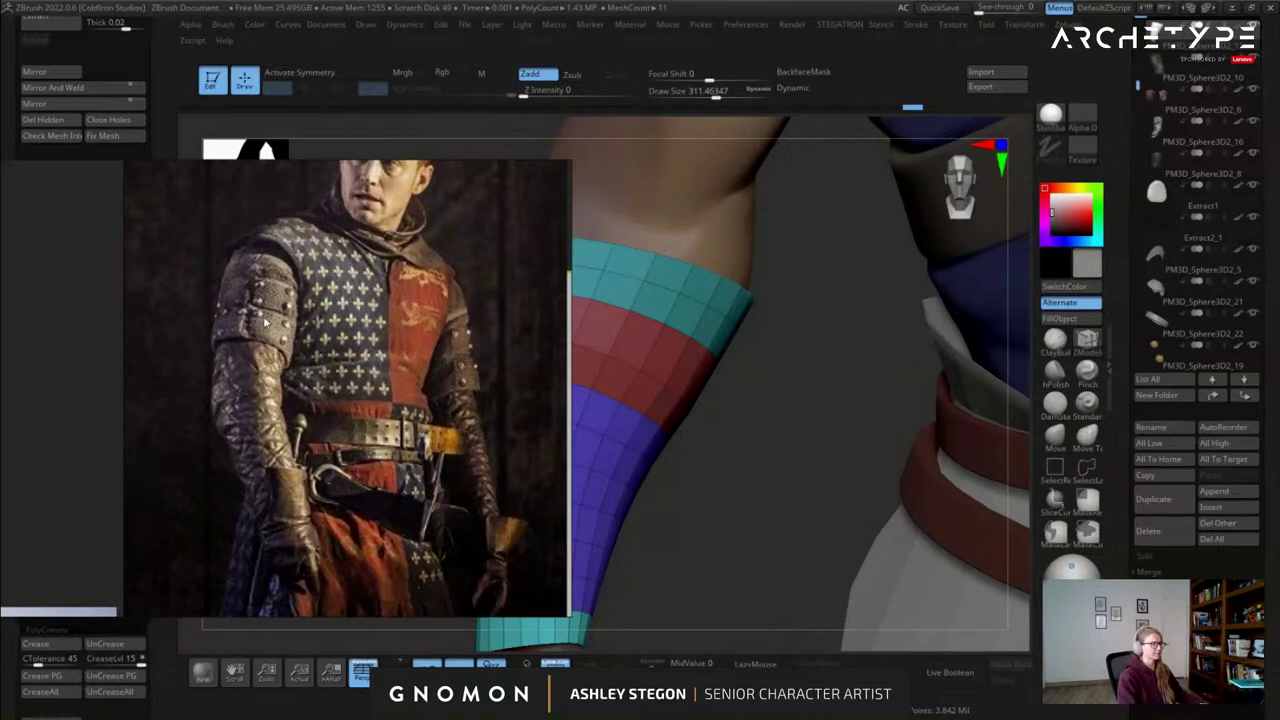
Compare the bracer's polygrouped bands with the layered arm armour in the knight reference from several angles.
middle_click_drag(400, 347, 358, 345)
right_click_drag(358, 345, 0, 320)
left_click_drag(740, 449, 720, 427)
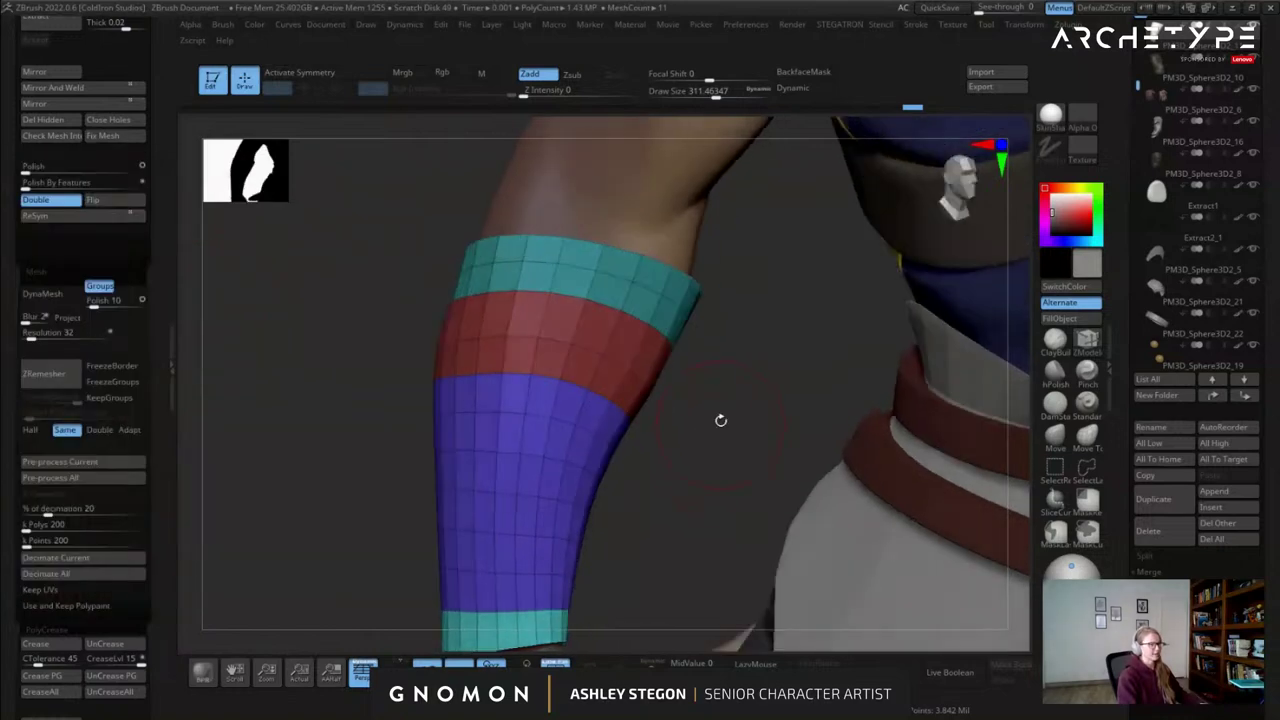
right_click_drag(638, 372, 596, 340)
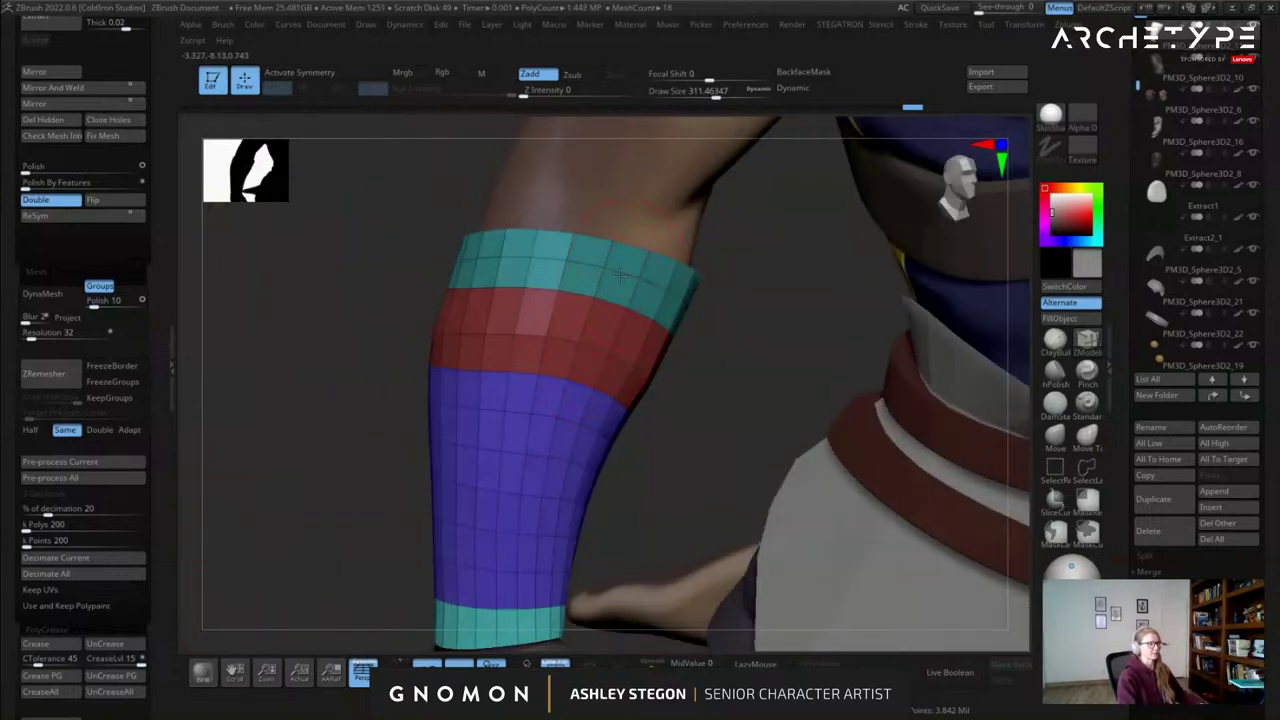
right_click_drag(628, 275, 609, 300)
key("space")
left_click_drag(609, 303, 606, 312)
mouse_move(606, 312)
right_mouse_down()
mouse_move(630, 290)
mouse_move(598, 291)
mouse_move(603, 302)
right_mouse_up()
right_click_drag(583, 402, 950, 390)
Reshape the upper part of the bracer with the Move brush at a draw size of about 400.
left_click(1055, 437)
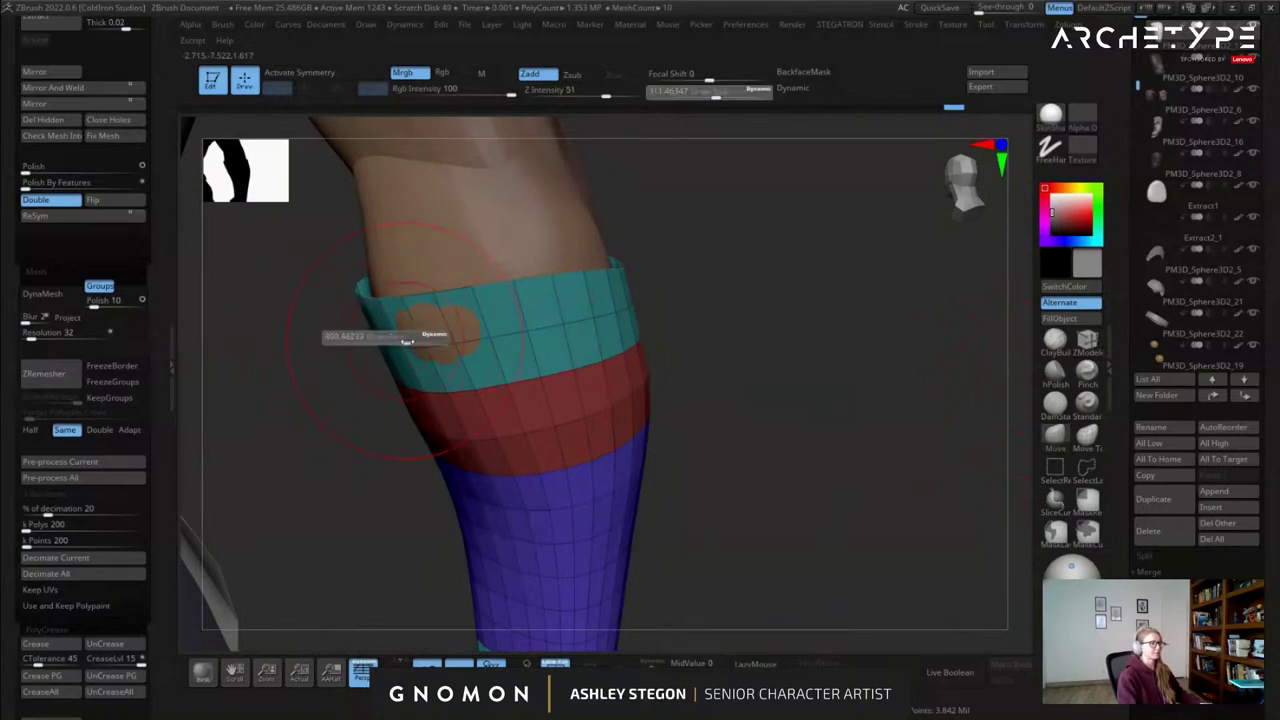
key("s")
left_click_drag(523, 389, 507, 389)
left_click_drag(1006, 363, 519, 365)
left_click_drag(594, 398, 520, 386)
mouse_move(604, 379)
left_mouse_down()
mouse_move(625, 380)
mouse_move(649, 423)
left_mouse_up()
key("s")
Hide the red band below the upper rim and split it off as its own subtool.
left_click_drag(624, 340, 607, 351, "alt")
left_click(618, 347, "ctrl+shift")
left_click_drag(706, 383, 701, 350)
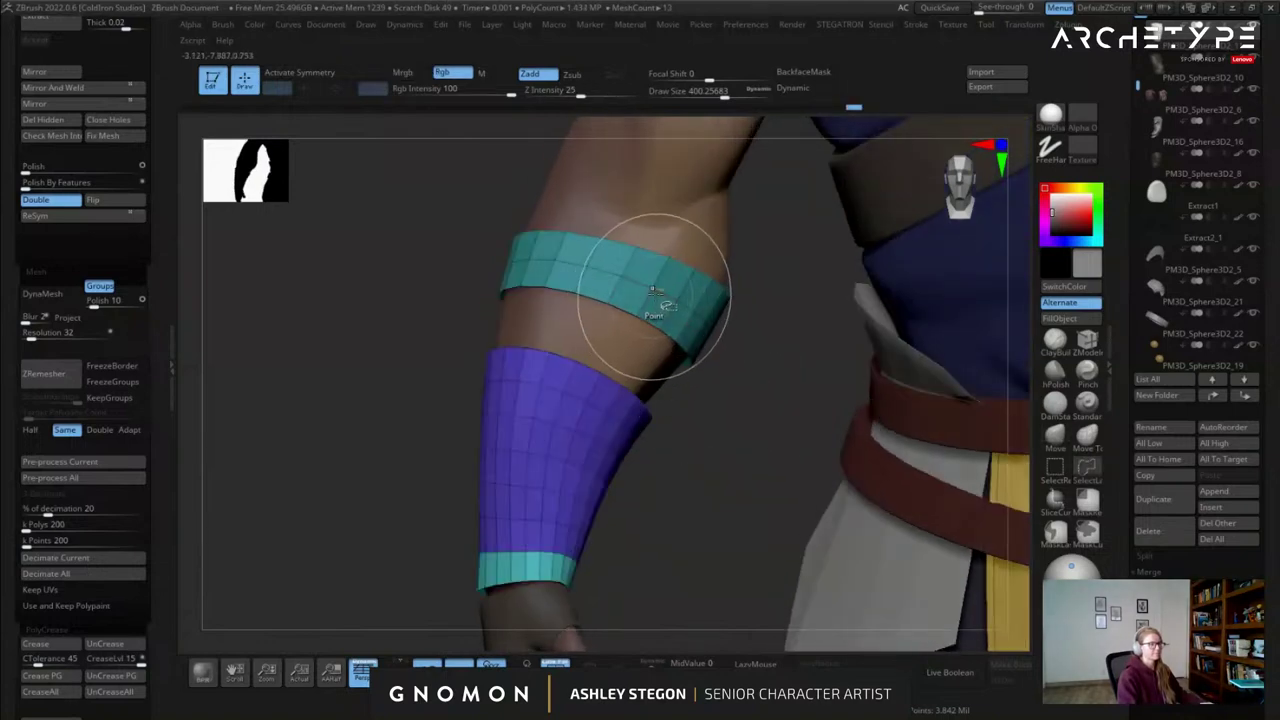
left_click(375, 318, "ctrl+shift")
left_click(335, 277, "ctrl+shift")
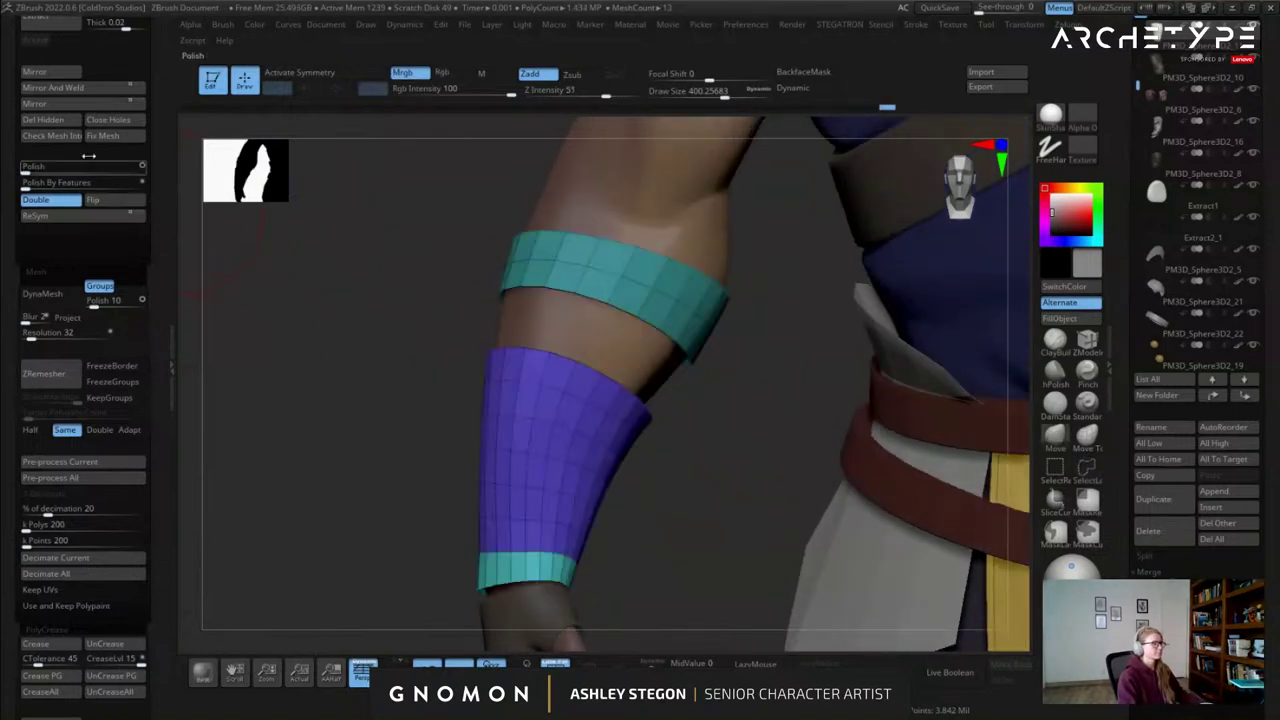
scroll(60, 200, "up", 5)
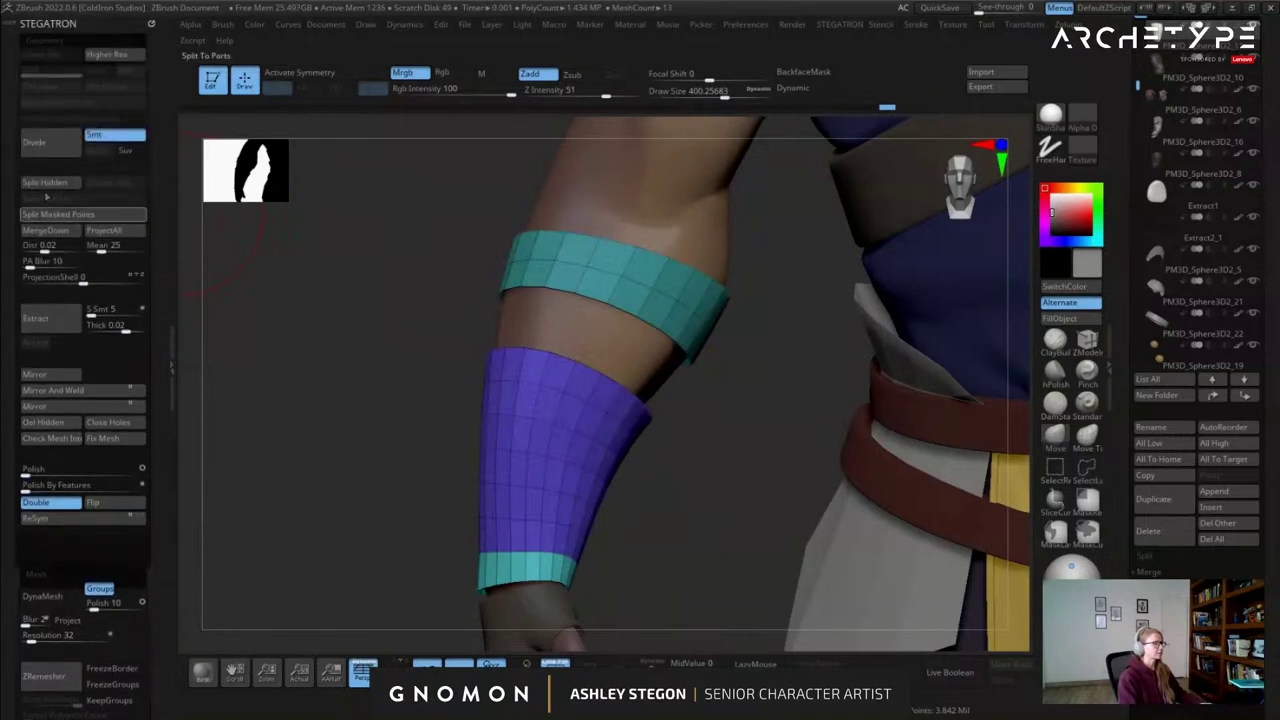
left_click(50, 183)
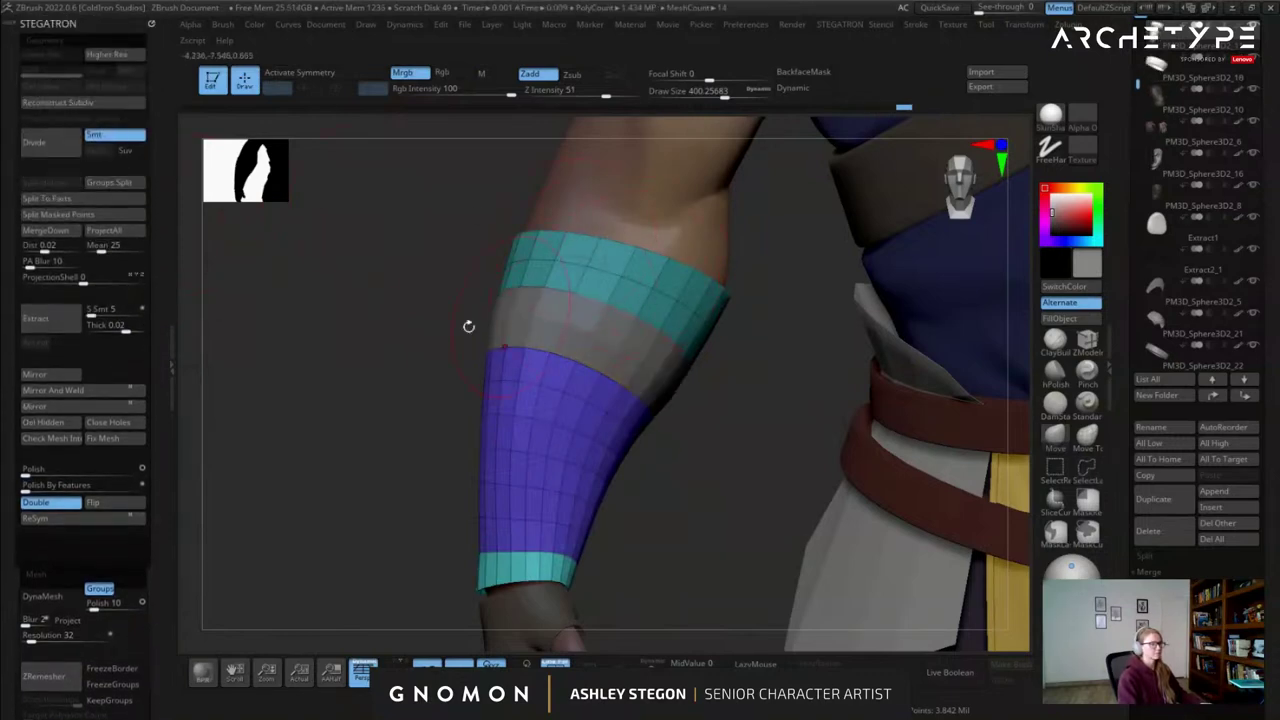
Isolate the teal upper rim band and split the rest of the sleeve into a separate subtool.
left_click(622, 277, "ctrl+shift")
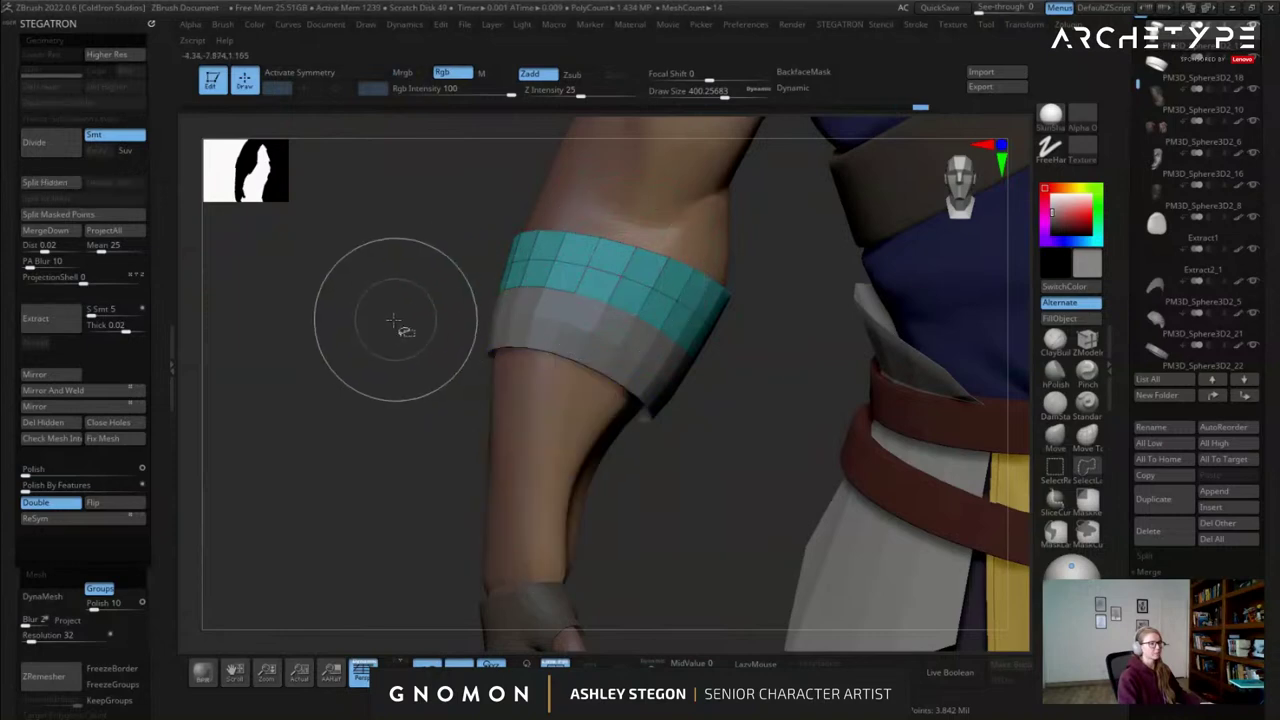
left_click_drag(376, 333, 354, 292, "ctrl+shift")
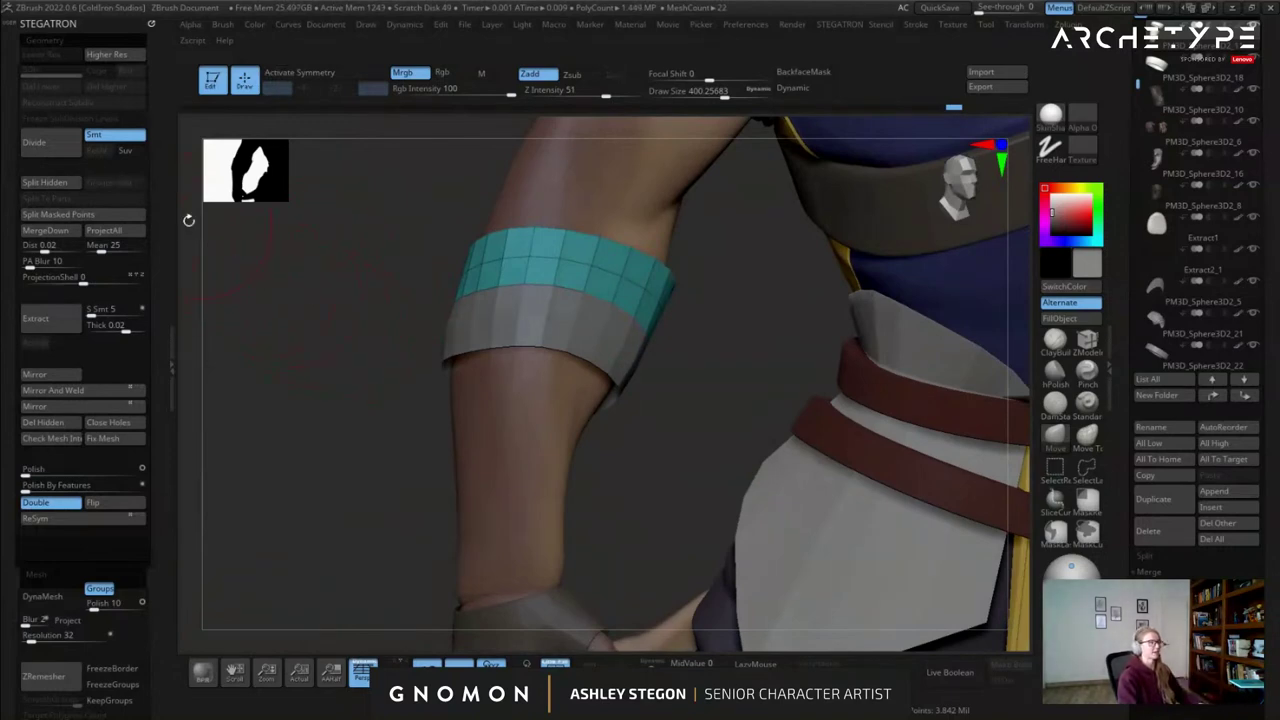
left_click(60, 187)
left_click_drag(349, 334, 409, 332)
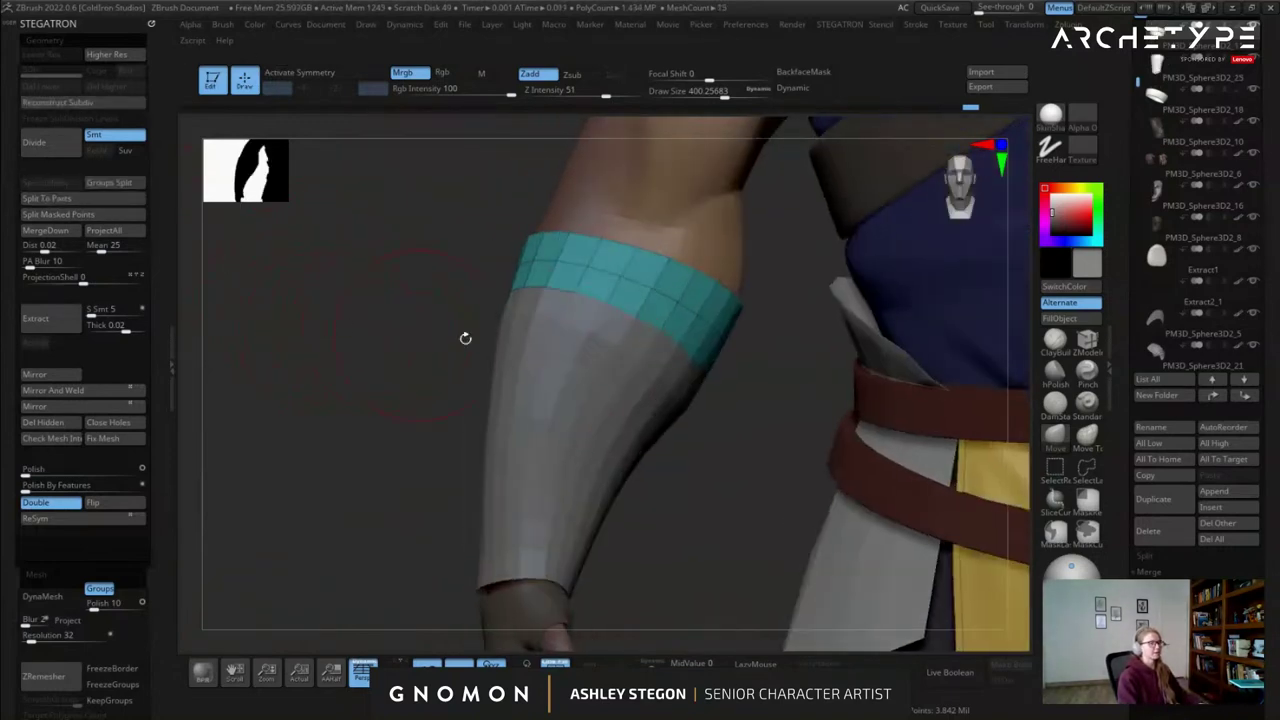
Give the upper rim band thickness using the ZModeler polygon action Extrude with the Polygroup All target.
mouse_move(620, 318)
right_mouse_down()
mouse_move(606, 345)
mouse_move(622, 372)
mouse_move(598, 309)
right_mouse_up()
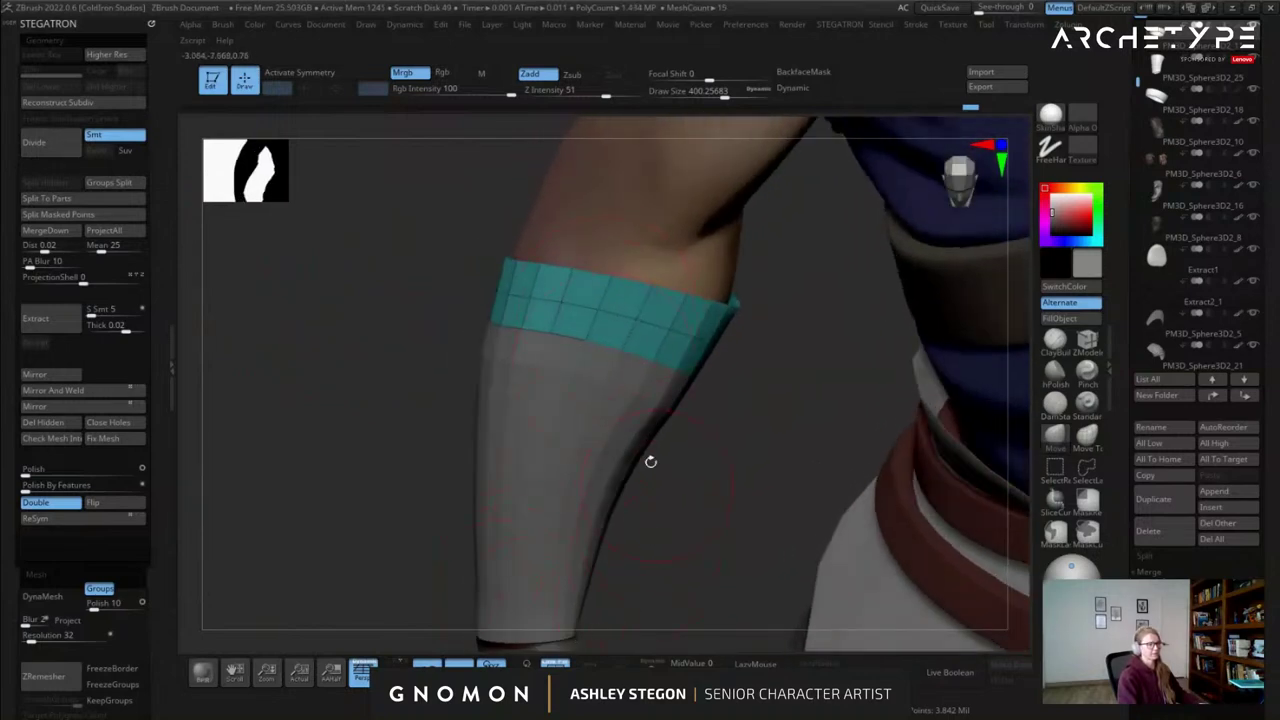
left_click(650, 662)
mouse_move(690, 430)
right_mouse_down()
mouse_move(696, 354)
mouse_move(674, 432)
mouse_move(690, 380)
mouse_move(672, 366)
right_mouse_up()
left_click(650, 662)
left_click(1087, 341)
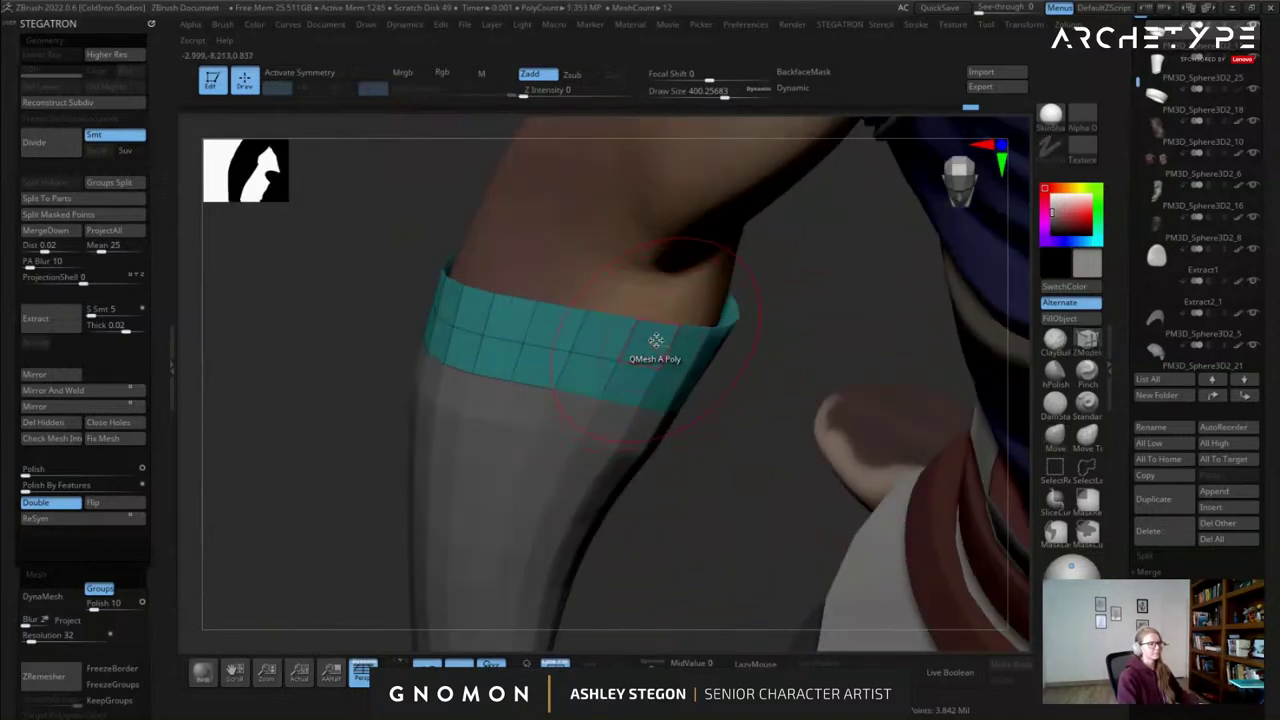
key("space")
left_click(516, 268)
left_click(741, 354)
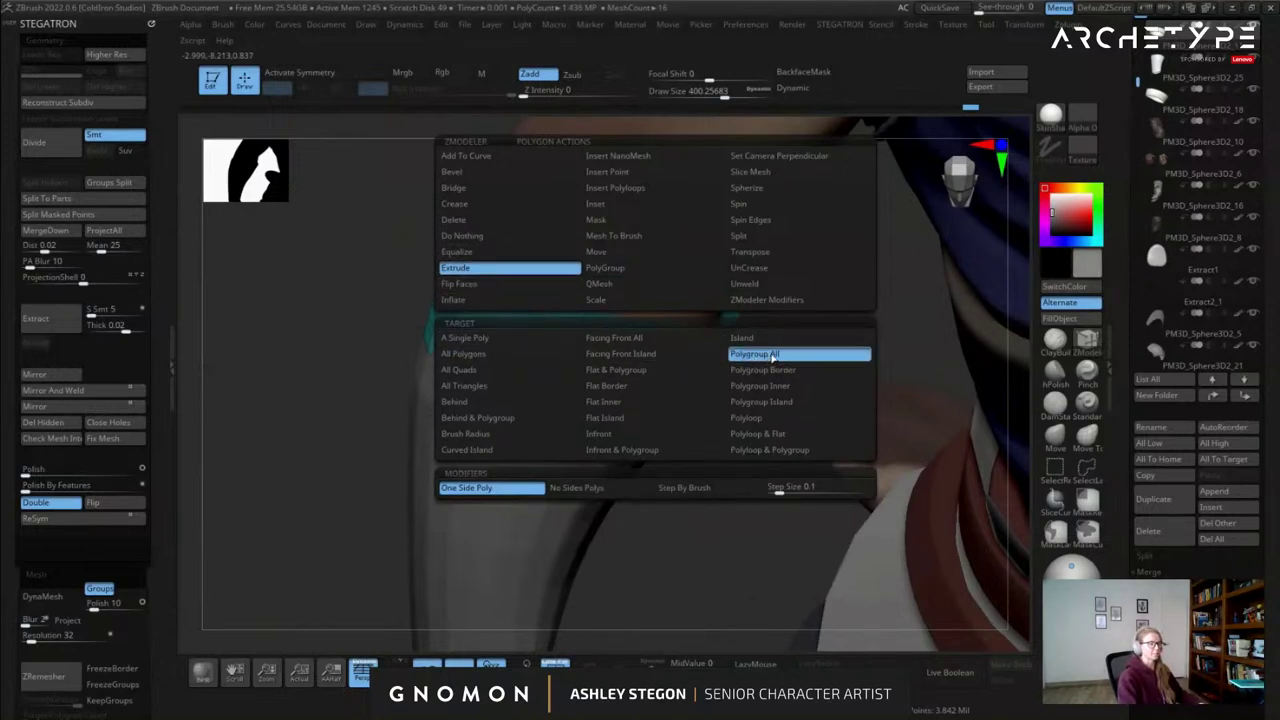
key("space")
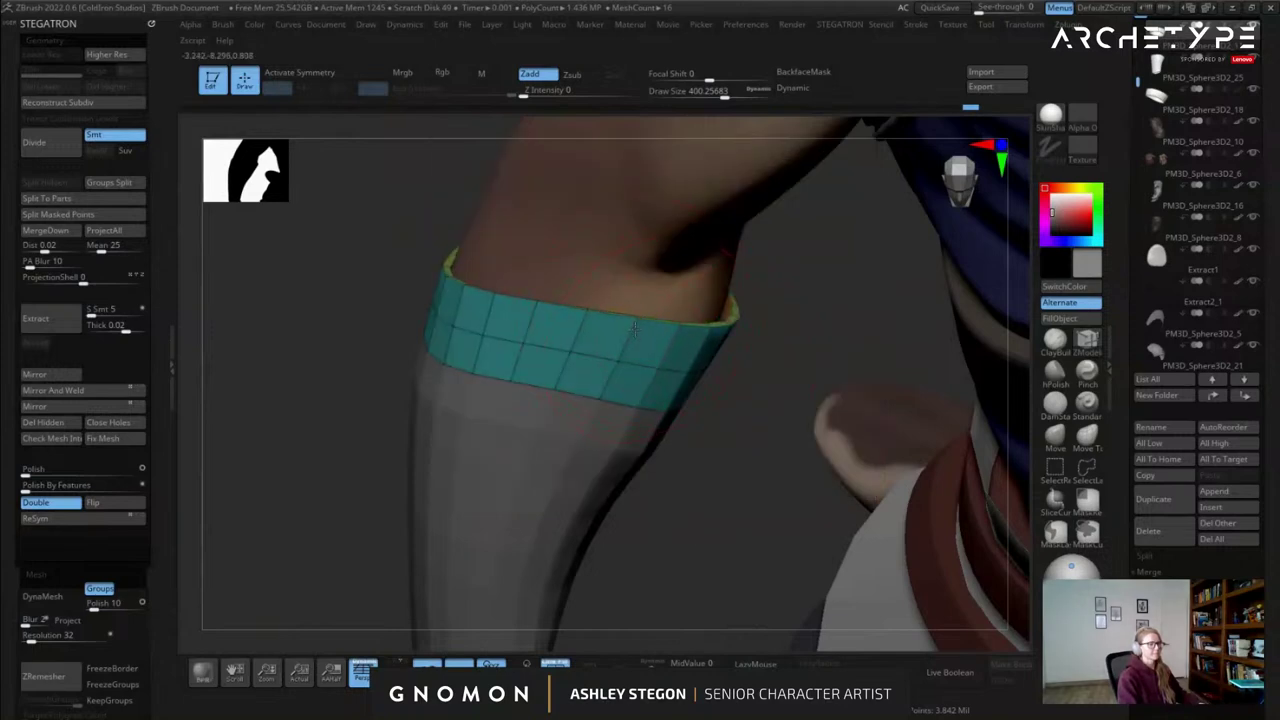
Extrude the rim band's edge polygroup into raised lips along both borders and preview it with dynamic subdivision.
right_click_drag(627, 325, 709, 317, "alt")
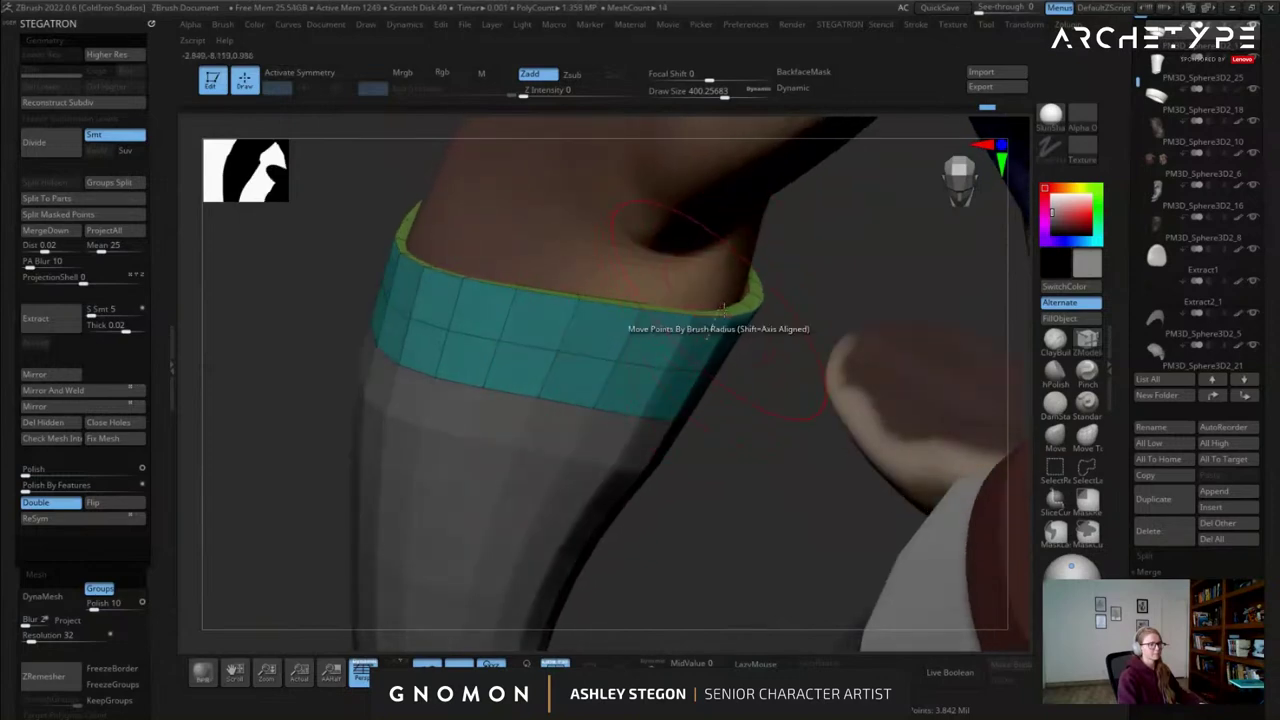
mouse_move(713, 313)
left_mouse_down()
mouse_move(718, 302)
mouse_move(720, 321)
left_mouse_up()
right_click_drag(713, 343, 737, 324)
key("d")
key("shift+f")
right_click_drag(594, 365, 682, 341)
key("shift+f")
key("shift+d")
Check the red band subtool and the smoothed upper rim band with the polyframe display toggled, ending on the rim band.
left_click(1052, 436)
right_click_drag(760, 350, 667, 358)
left_click(674, 352, "alt")
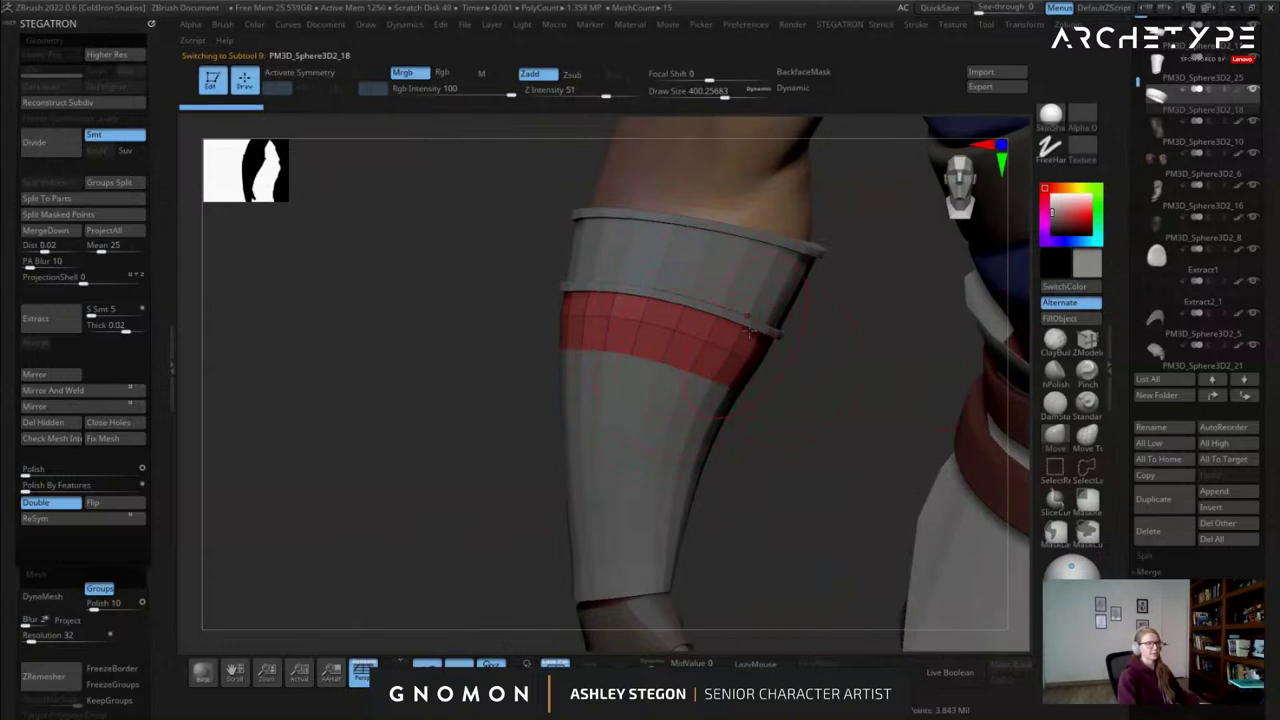
right_click_drag(596, 322, 645, 267)
key("shift+f")
key("shift+f")
key("shift+f")
left_click(693, 279, "alt")
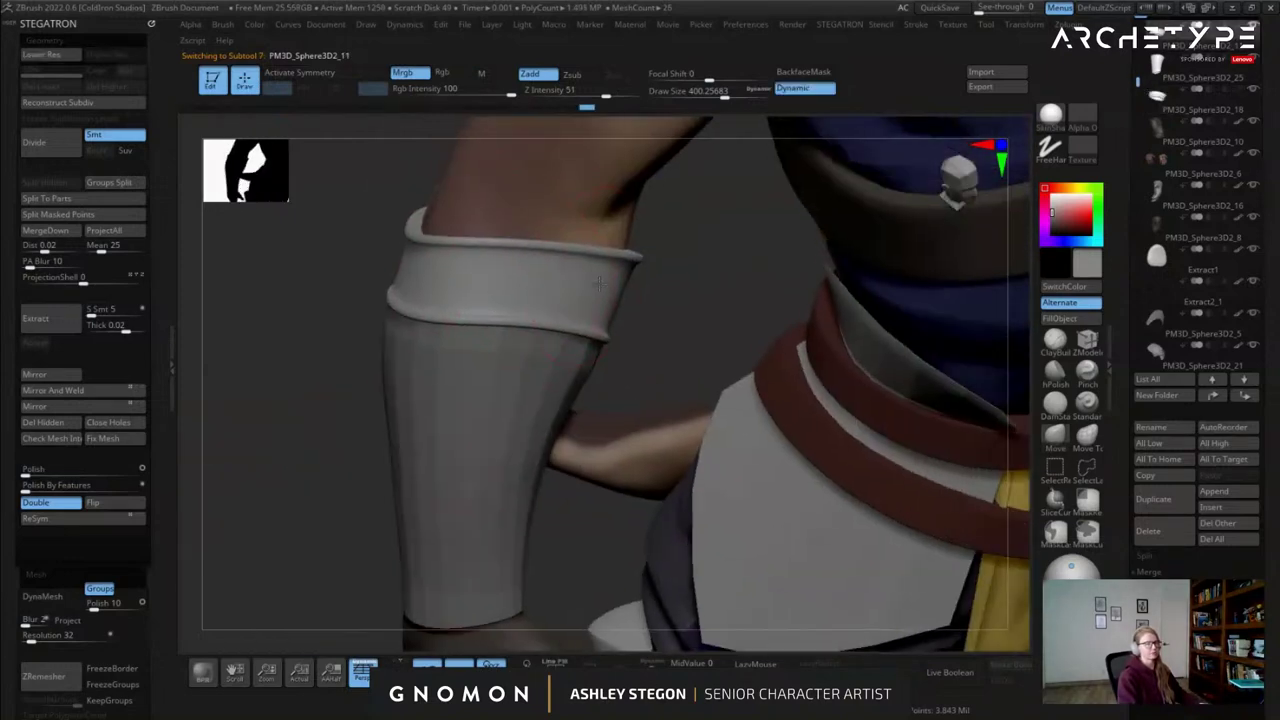
mouse_move(545, 300)
right_mouse_down()
mouse_move(523, 280)
mouse_move(586, 286)
mouse_move(589, 250)
mouse_move(582, 269)
right_mouse_up()
key("shift+f")
Inset the teal centre of the upper rim band using the ZModeler Inset action with the Polygroup All target.
key("b")
key("z")
key("m")
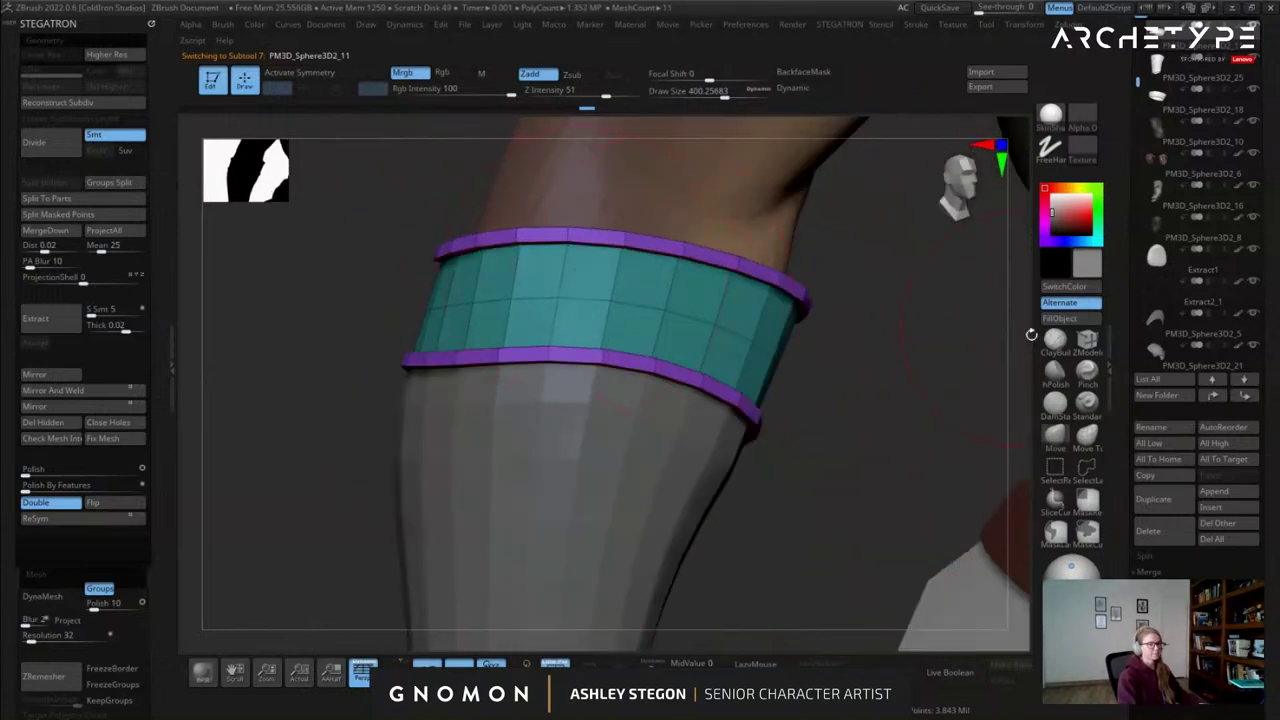
left_click(1088, 340)
key("space")
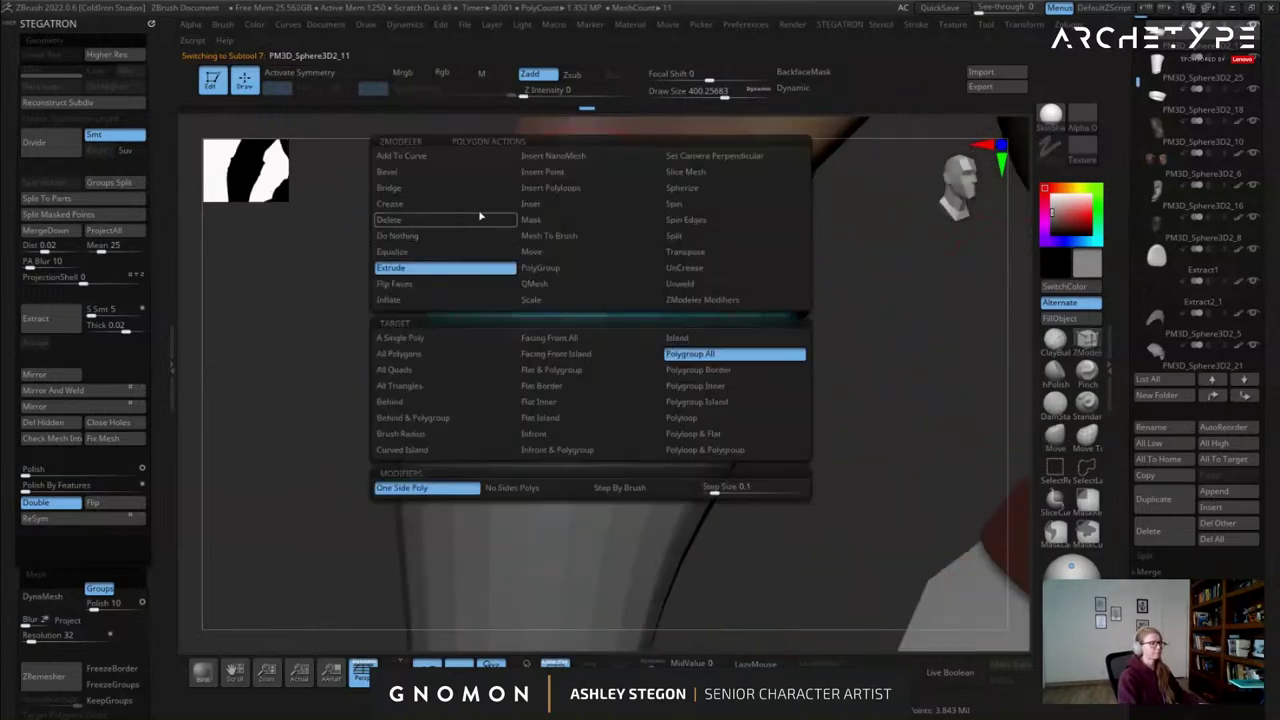
left_click(538, 204)
left_click(705, 354)
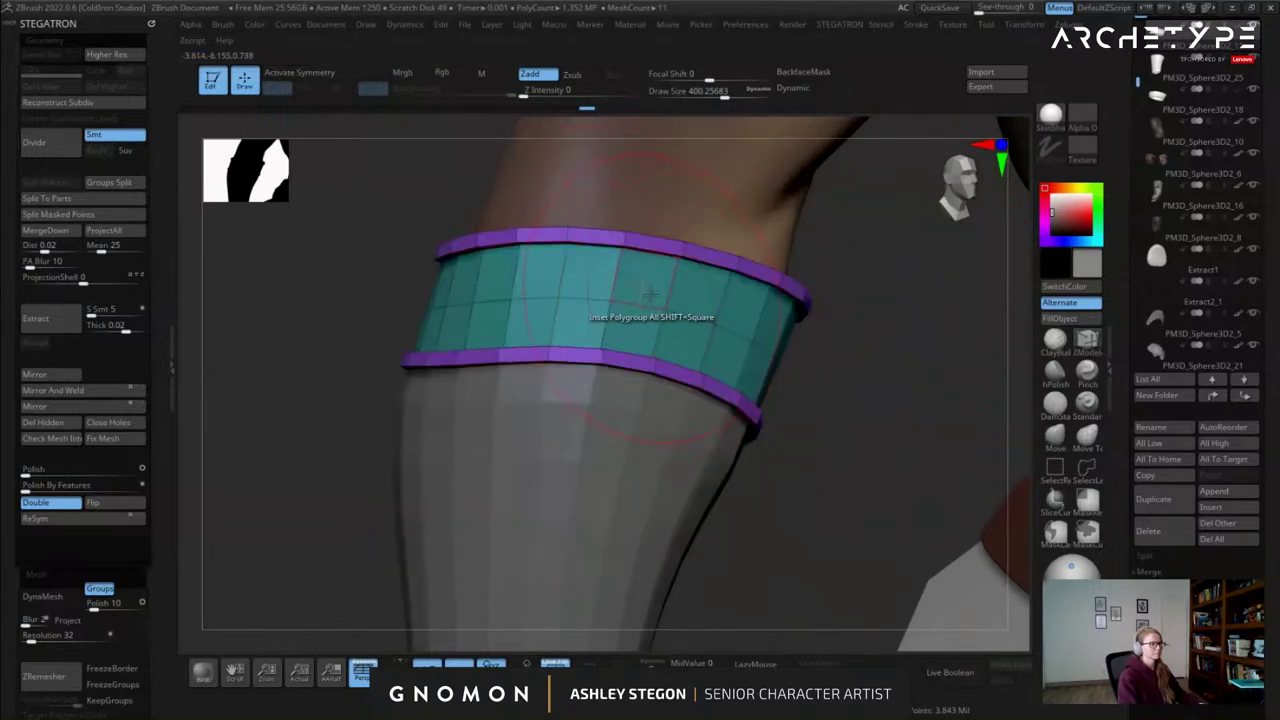
right_click_drag(576, 292, 683, 306)
Extrude the inset centre panel of the upper rim band and preview the band with dynamic subdivision.
key("space")
left_click(481, 271)
left_click_drag(678, 306, 678, 304)
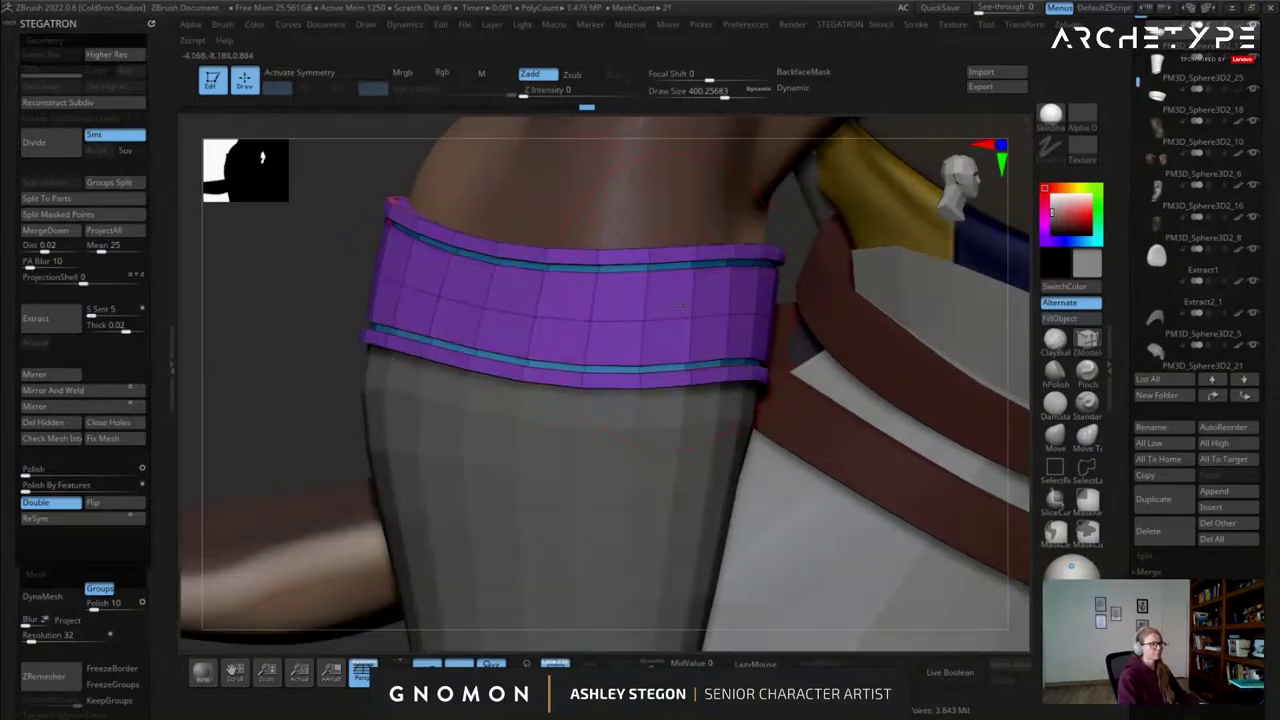
left_click(685, 305)
right_click_drag(685, 305, 628, 260)
mouse_move(583, 322)
right_mouse_down()
mouse_move(570, 280)
mouse_move(588, 259)
mouse_move(650, 262)
mouse_move(571, 310)
mouse_move(578, 299)
right_mouse_up()
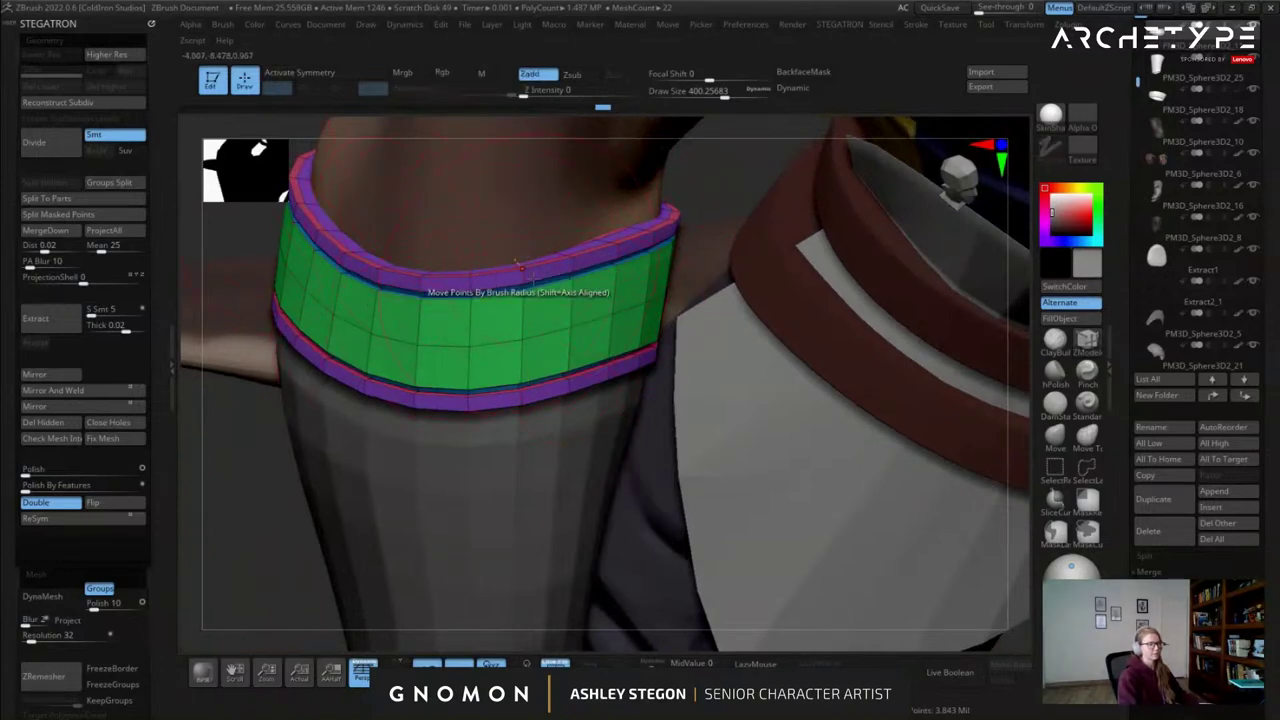
mouse_move(606, 300)
right_mouse_down()
mouse_move(594, 280)
mouse_move(572, 347)
mouse_move(608, 298)
mouse_move(634, 292)
mouse_move(566, 337)
mouse_move(623, 332)
mouse_move(509, 332)
mouse_move(662, 334)
right_mouse_up()
key("d")
key("shift+f")
left_click(1055, 436)
key("shift+f")
key("shift+d")
Adjust the rim band with the Move brush at a draw size of about 629 and smooth it with Polish By Features.
right_click_drag(443, 334, 520, 322)
key("s")
mouse_move(540, 317)
left_mouse_down()
mouse_move(567, 314)
mouse_move(564, 301)
left_mouse_up()
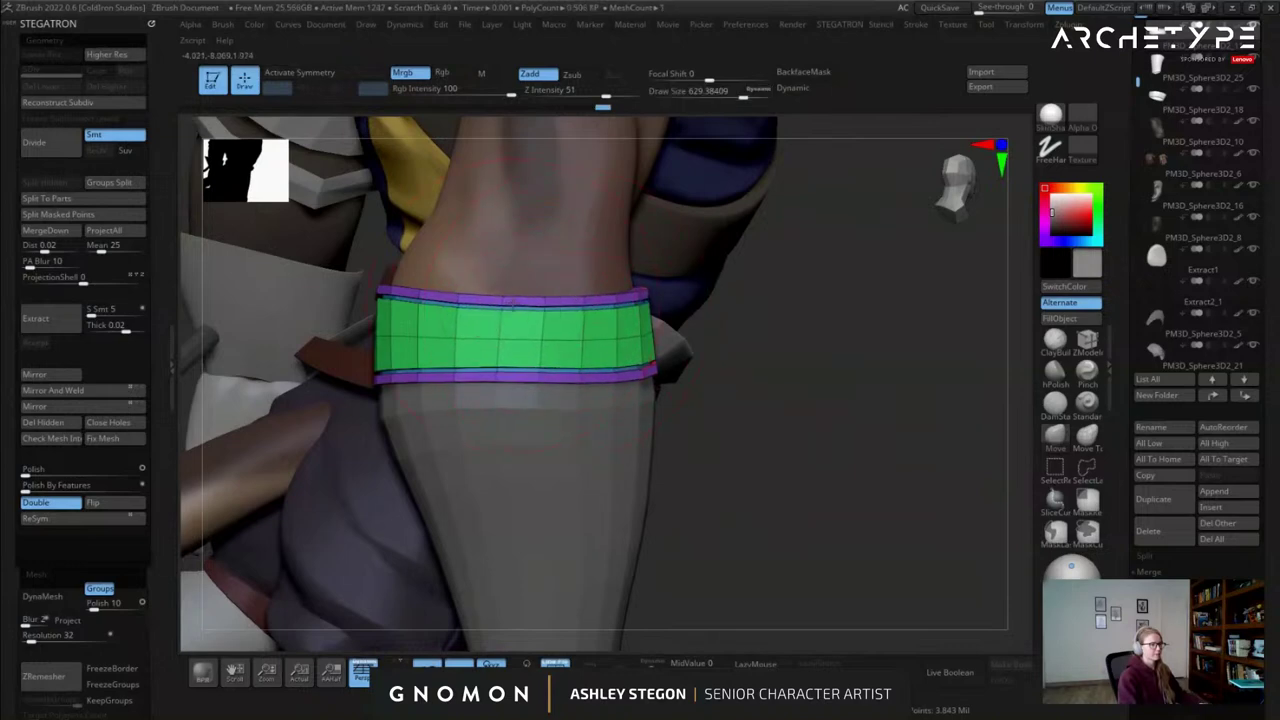
left_click_drag(497, 370, 493, 360)
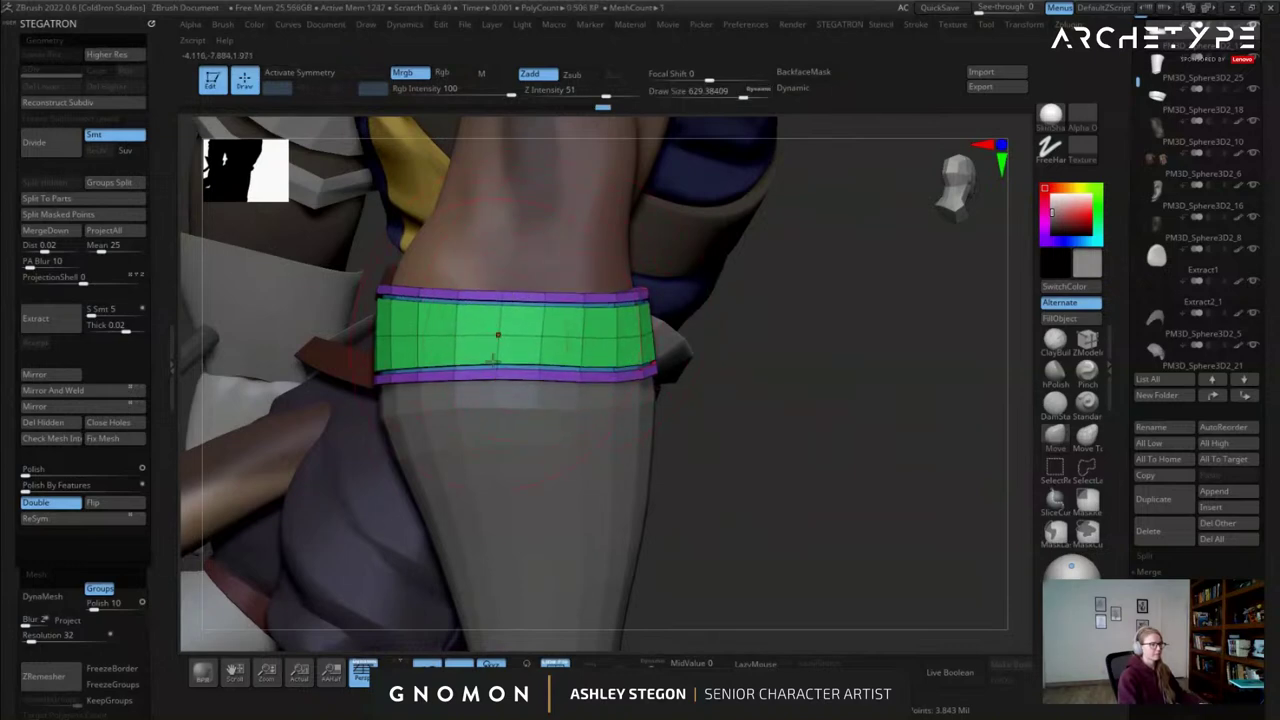
left_click(32, 486)
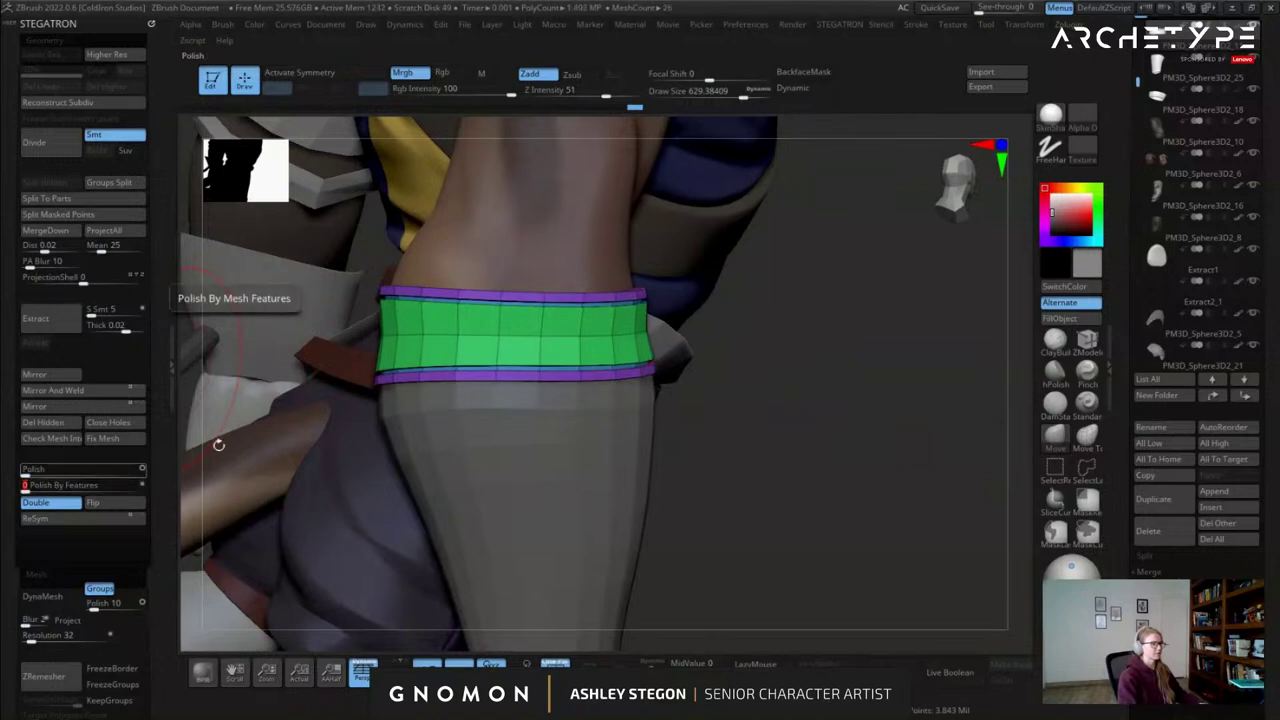
right_click_drag(635, 336, 646, 352, "alt")
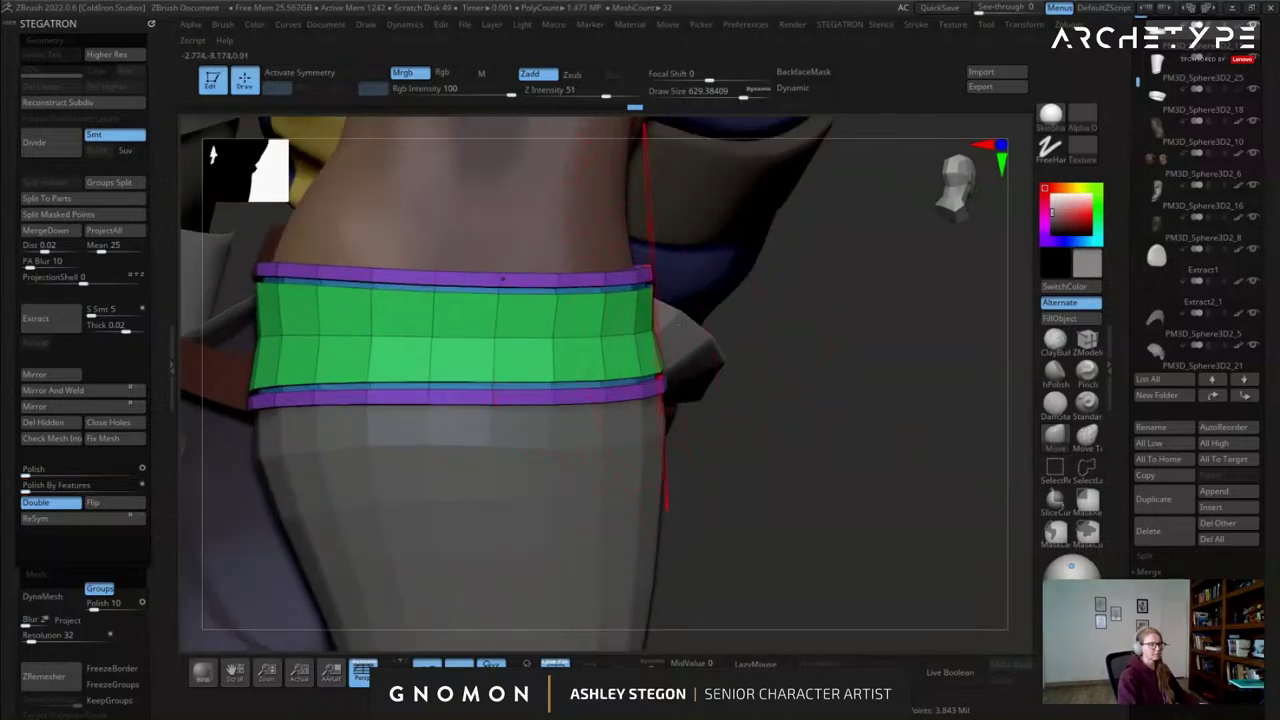
Remove the horizontal edge loop through the middle of the green panel with ZModeler's edge Insert action, and polish by features.
left_click(1092, 349)
key("space")
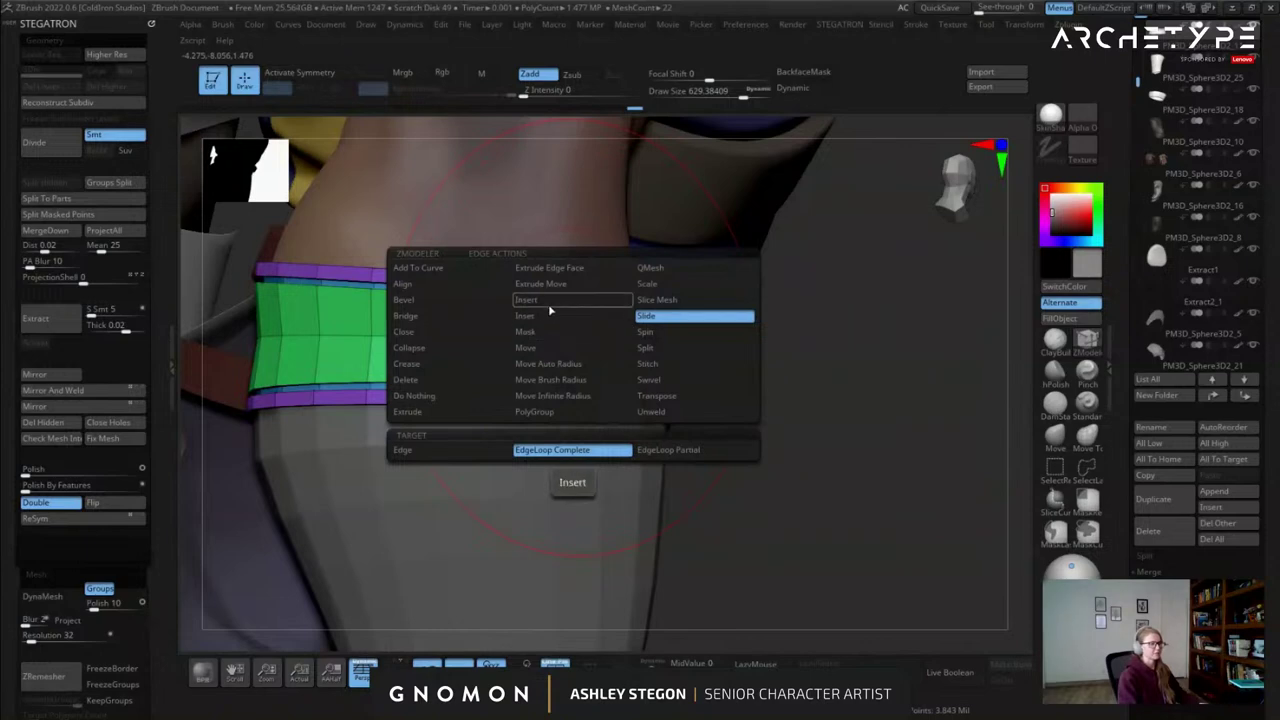
left_click(548, 306)
left_click(578, 339, "alt")
right_click_drag(614, 341, 709, 347)
left_click(35, 488)
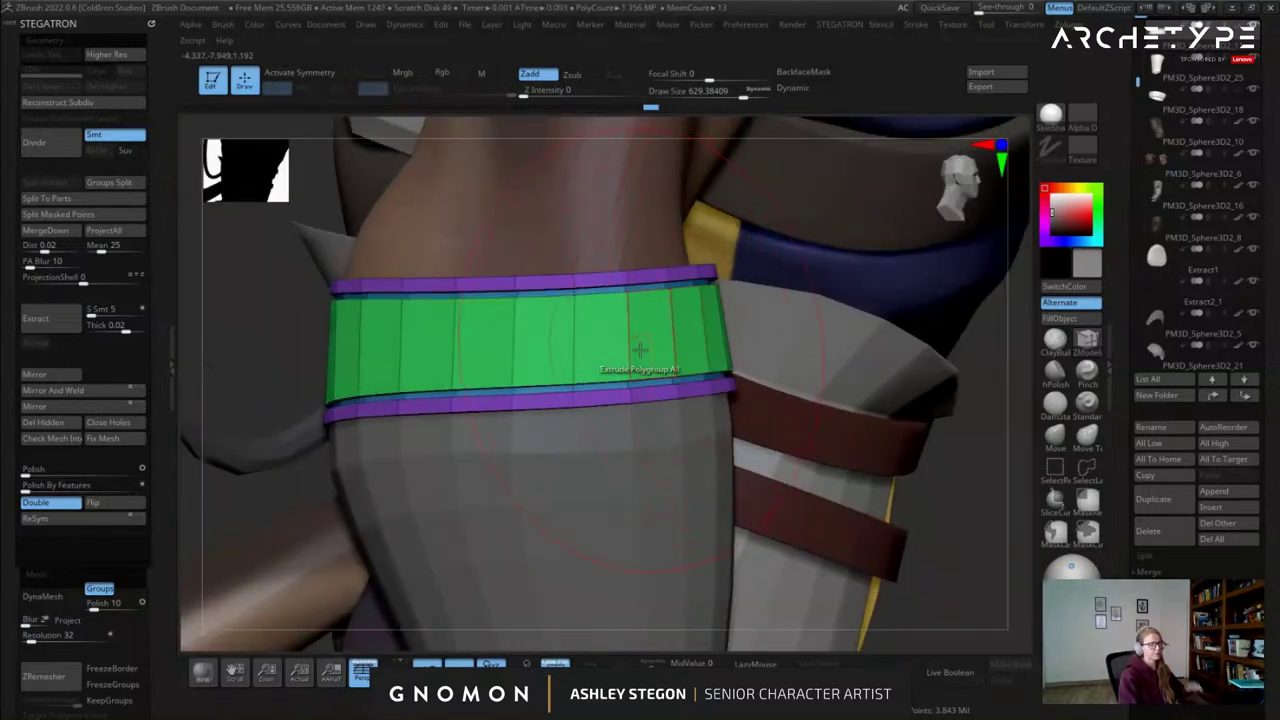
Adjust the rim band's upper edge at the front of the forearm with the Move brush at a draw size of about 685.
right_click_drag(603, 400, 500, 400)
right_click_drag(829, 480, 649, 410, "ctrl")
left_click(1058, 435)
mouse_move(594, 365)
right_mouse_down()
mouse_move(587, 427)
mouse_move(600, 408)
right_mouse_up()
key("s")
left_click(591, 427)
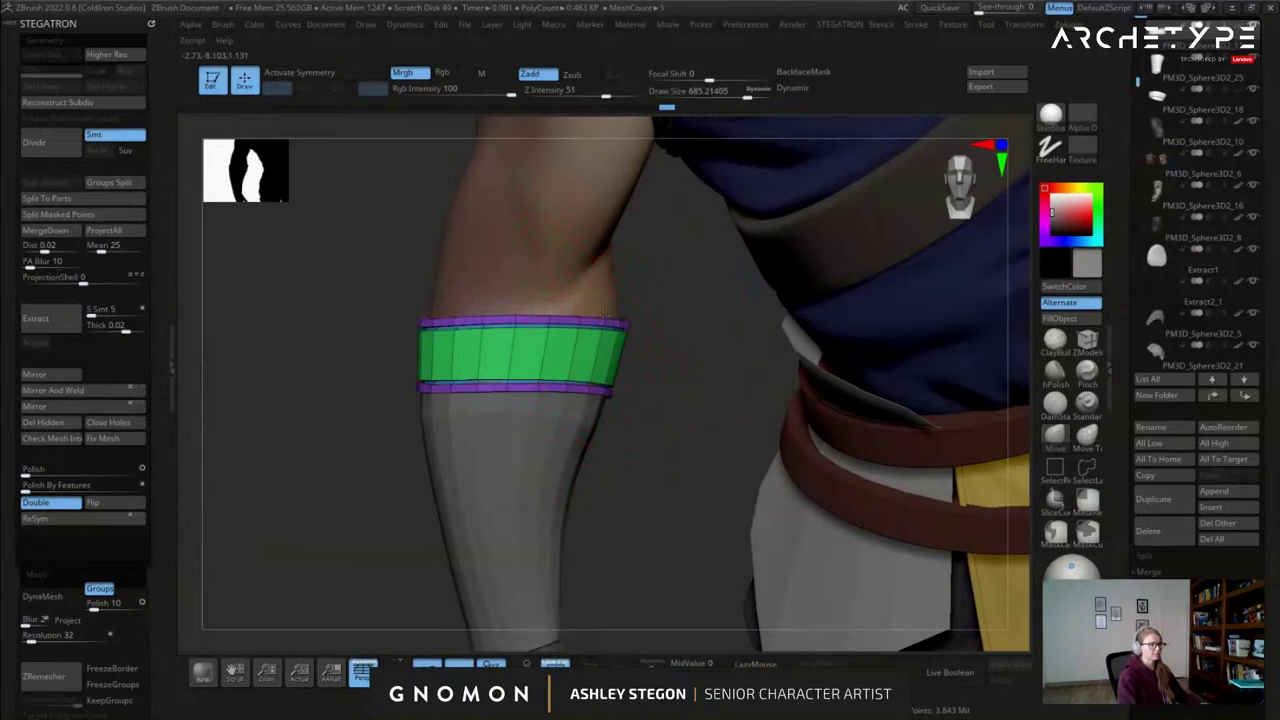
left_click_drag(548, 312, 546, 312)
Refine the rim band's fit around the outer and rear sides of the arm with the Move brush and preview it smoothed.
right_click_drag(380, 385, 526, 400)
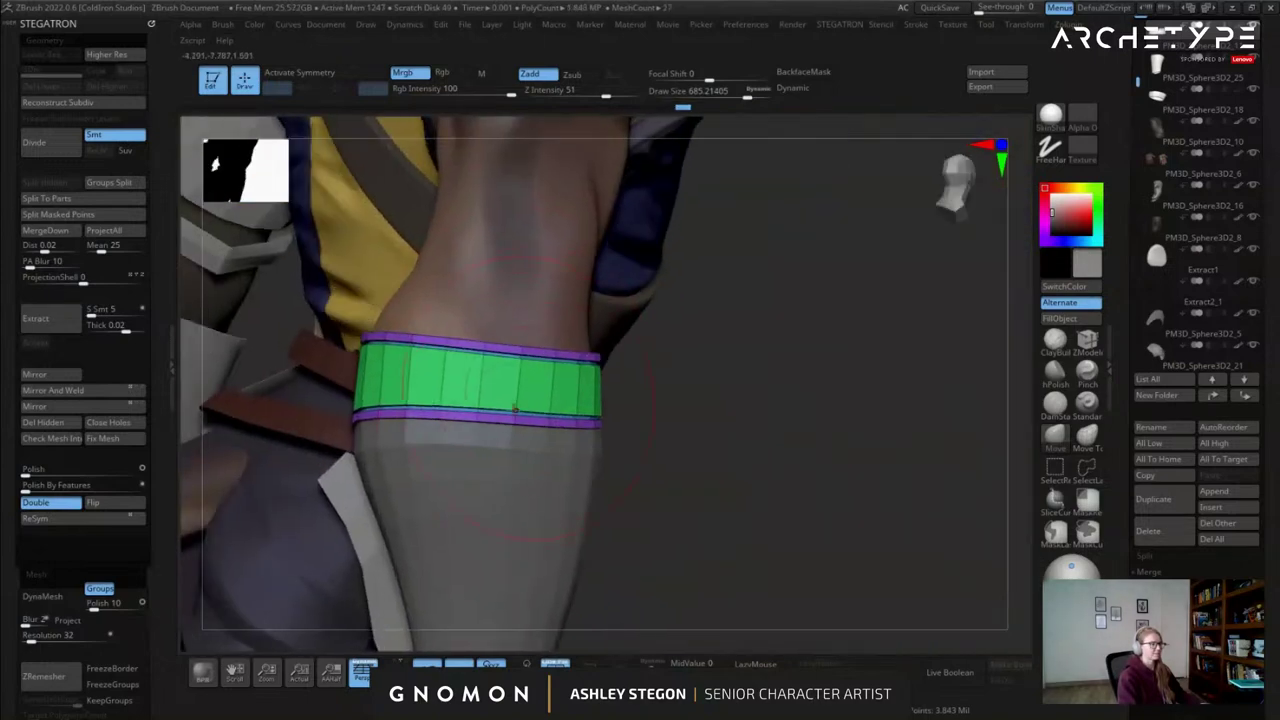
right_click_drag(548, 341, 510, 393)
right_click_drag(330, 402, 440, 411)
right_click_drag(403, 371, 352, 312)
left_click_drag(354, 312, 356, 306)
right_click_drag(358, 310, 479, 305)
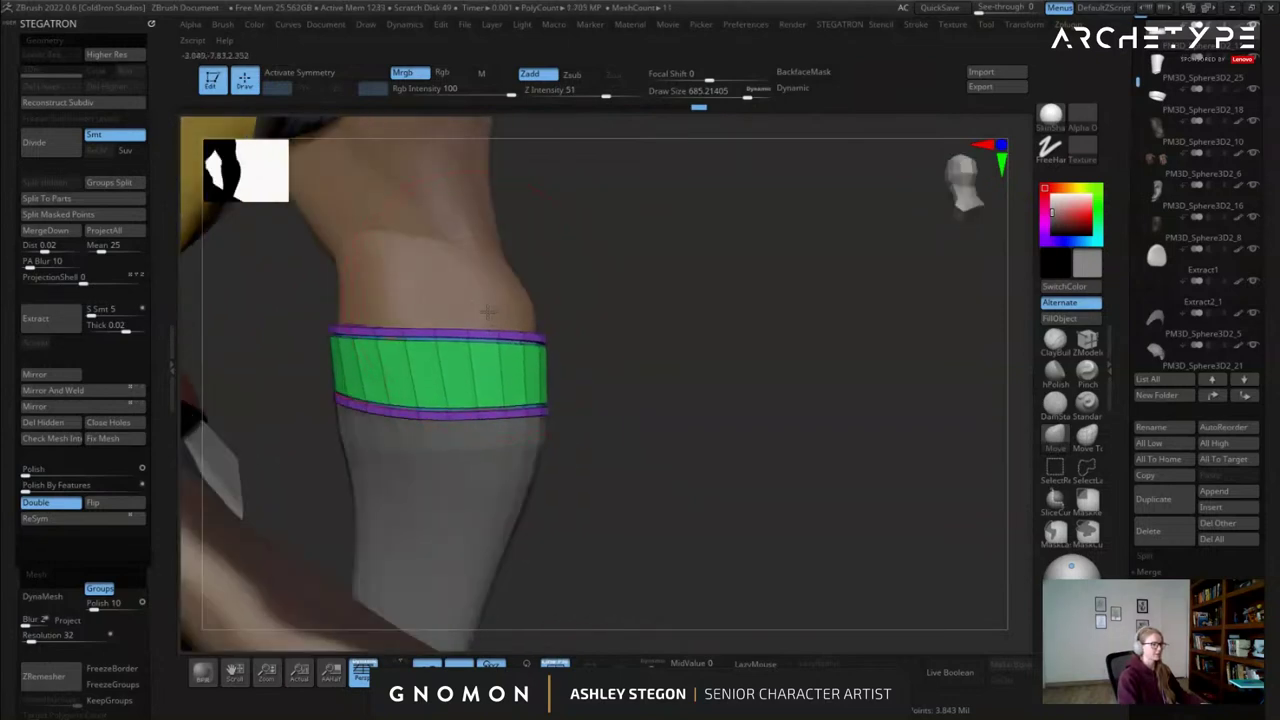
right_click_drag(407, 411, 496, 315)
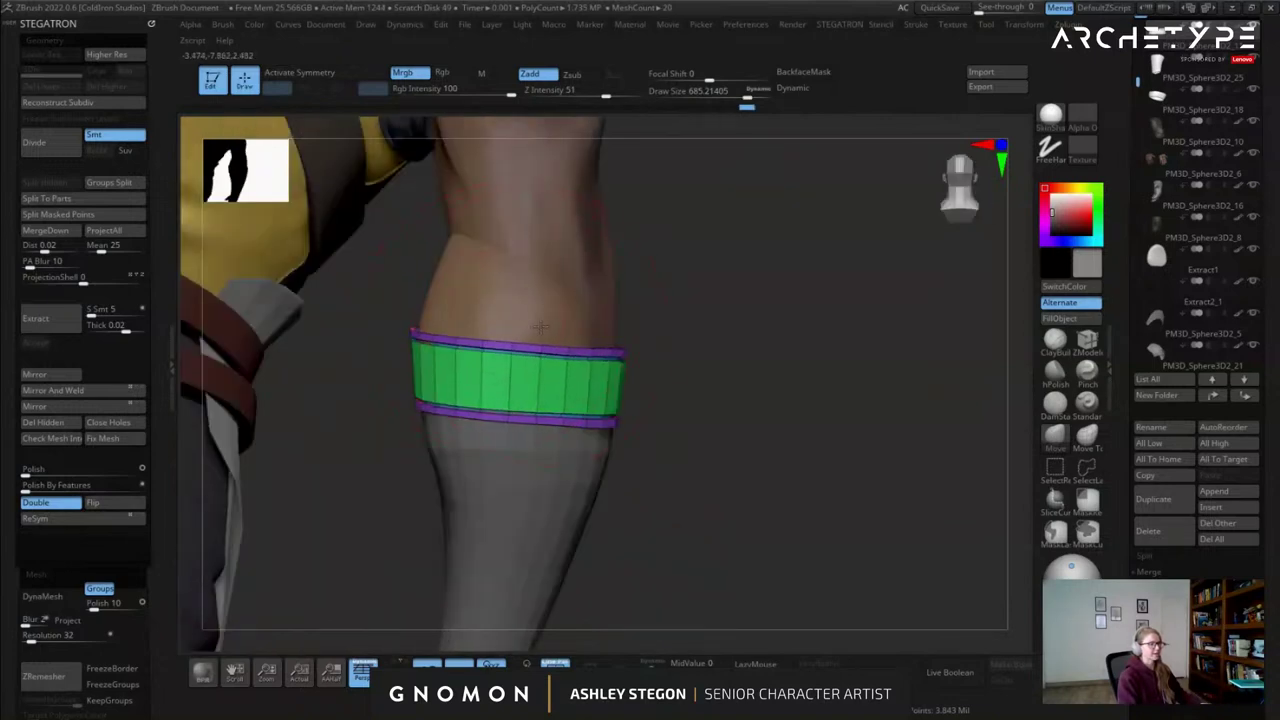
right_click_drag(552, 452, 240, 415)
mouse_move(370, 450)
right_mouse_down("ctrl")
mouse_move(375, 402)
mouse_move(372, 436)
mouse_move(487, 443)
right_mouse_up("ctrl")
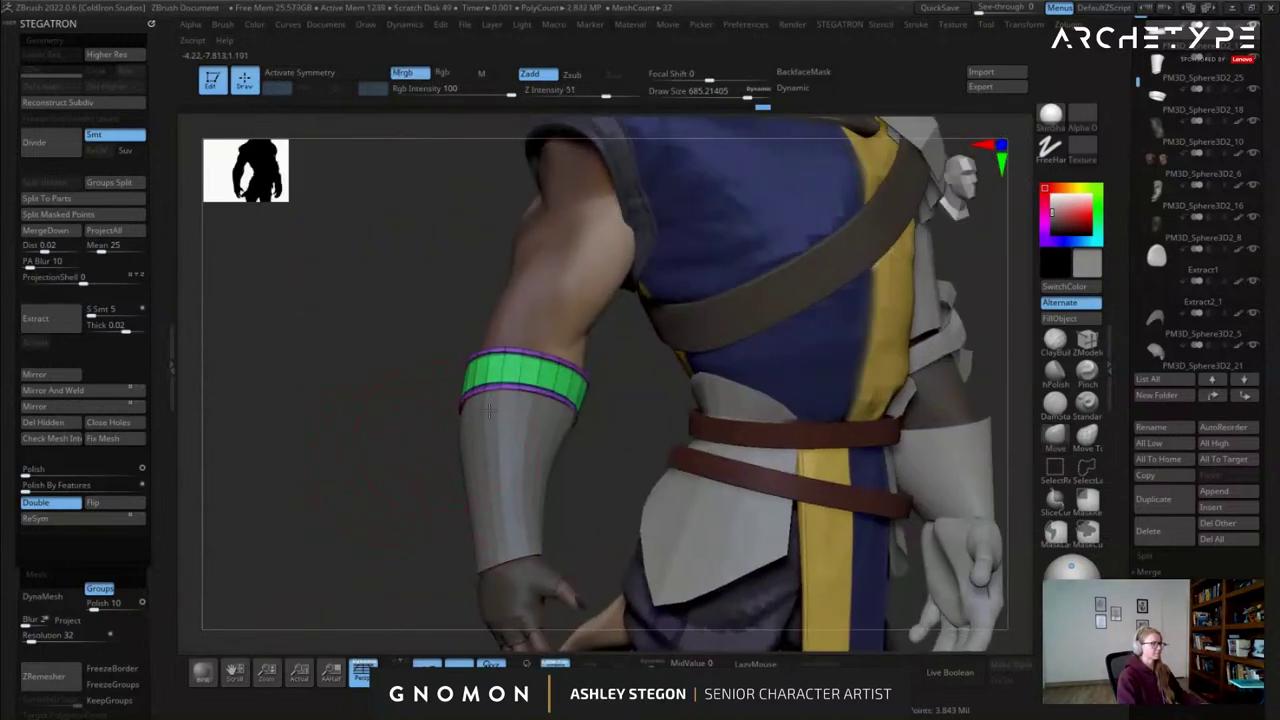
right_click_drag(547, 470, 547, 438, "ctrl")
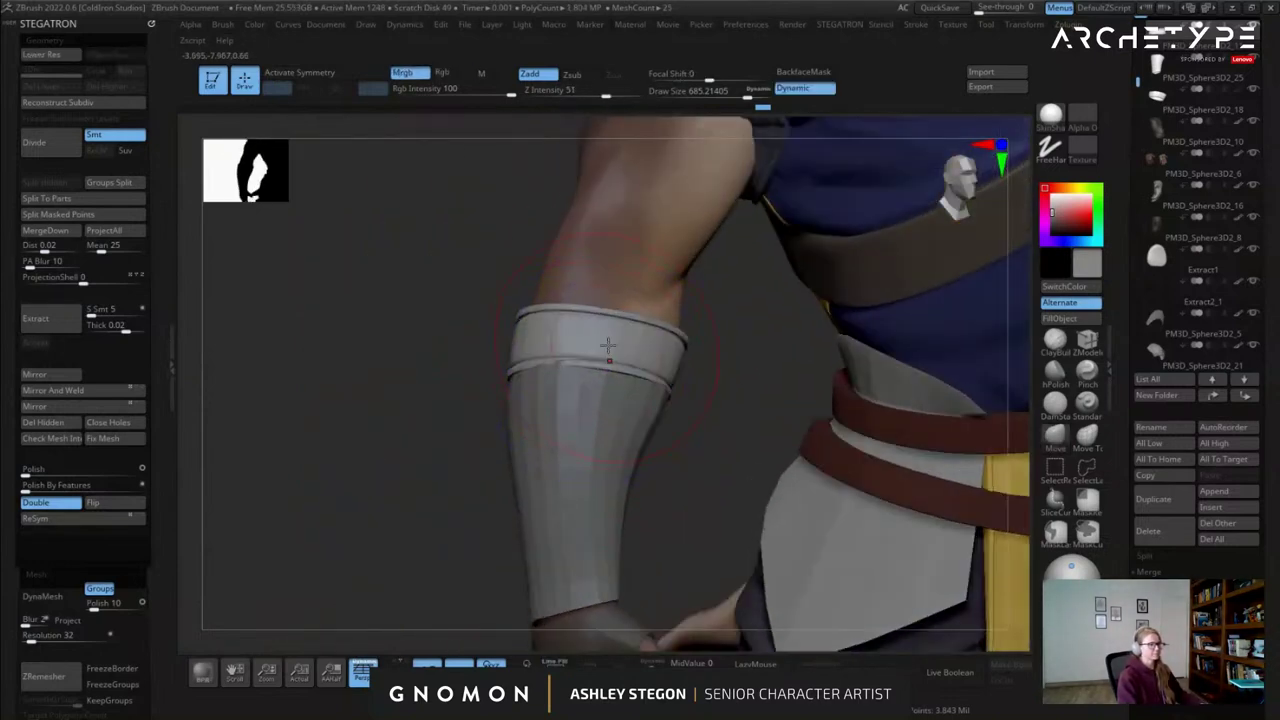
right_click_drag(600, 400, 628, 368)
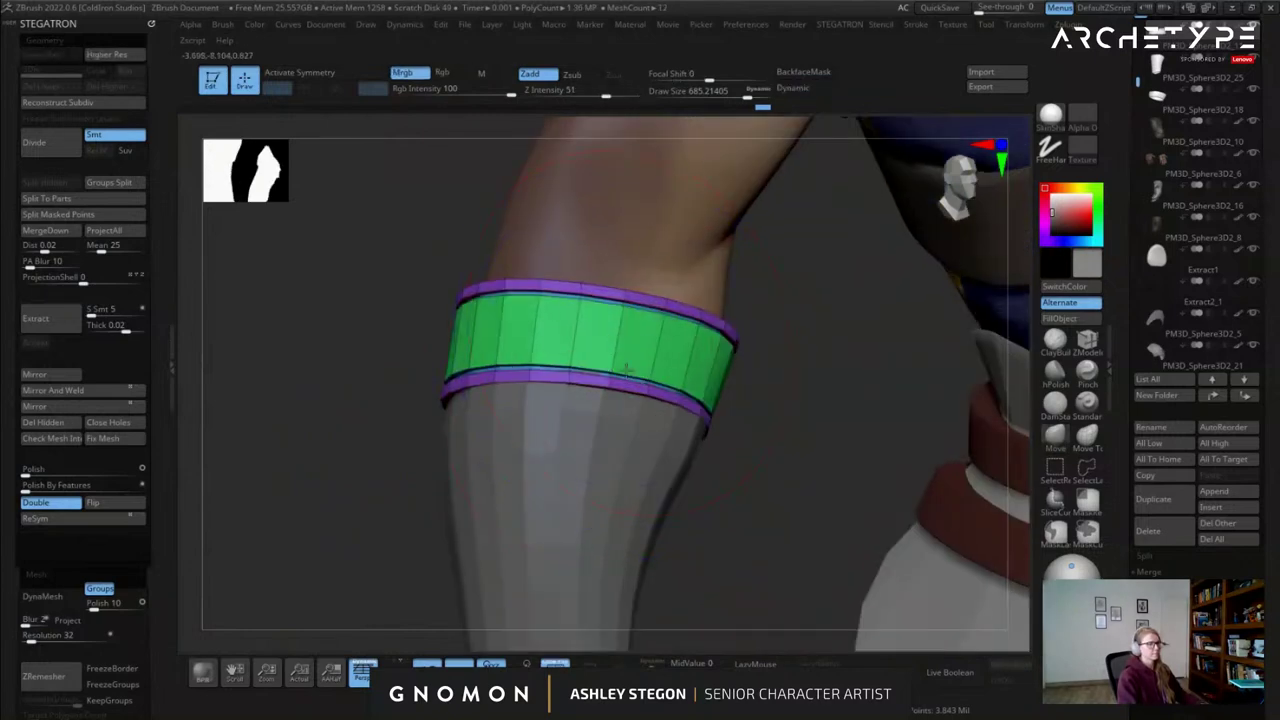
Try raising spaced pairs of faces on the band's green panel with ZModeler's Extrude action on Polygroup All.
right_click_drag(640, 360, 694, 345)
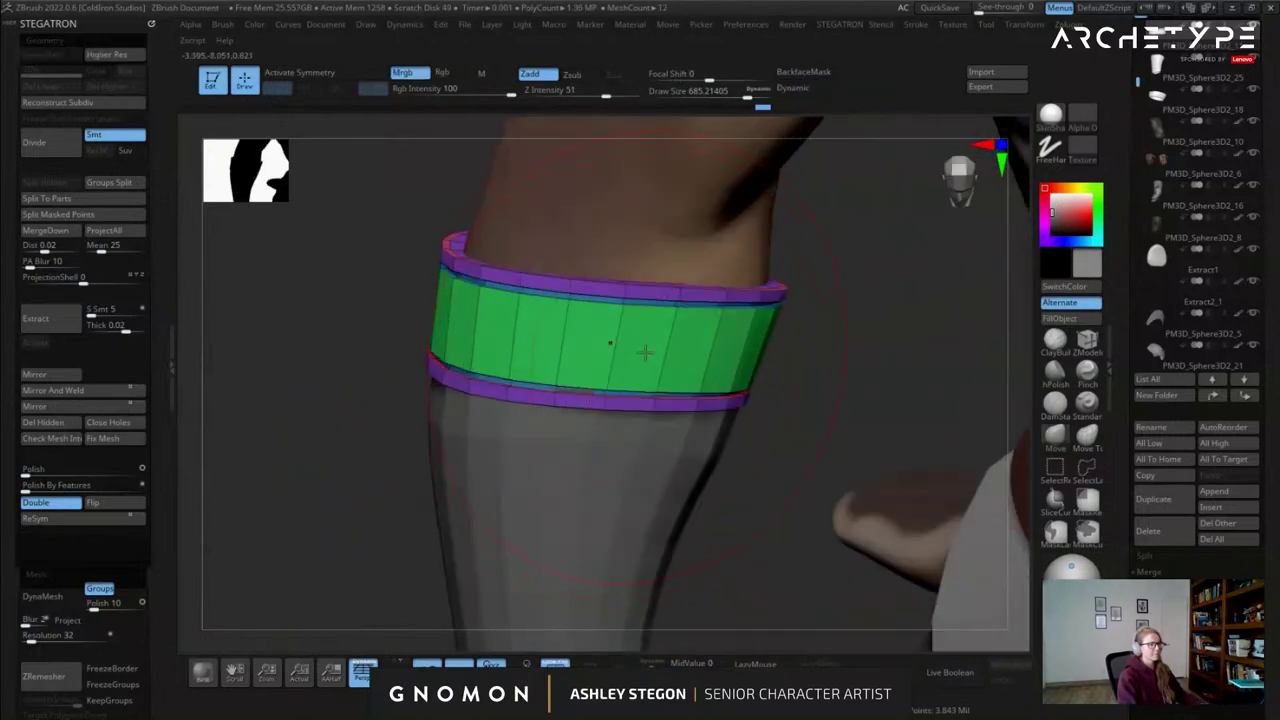
left_click(1090, 350)
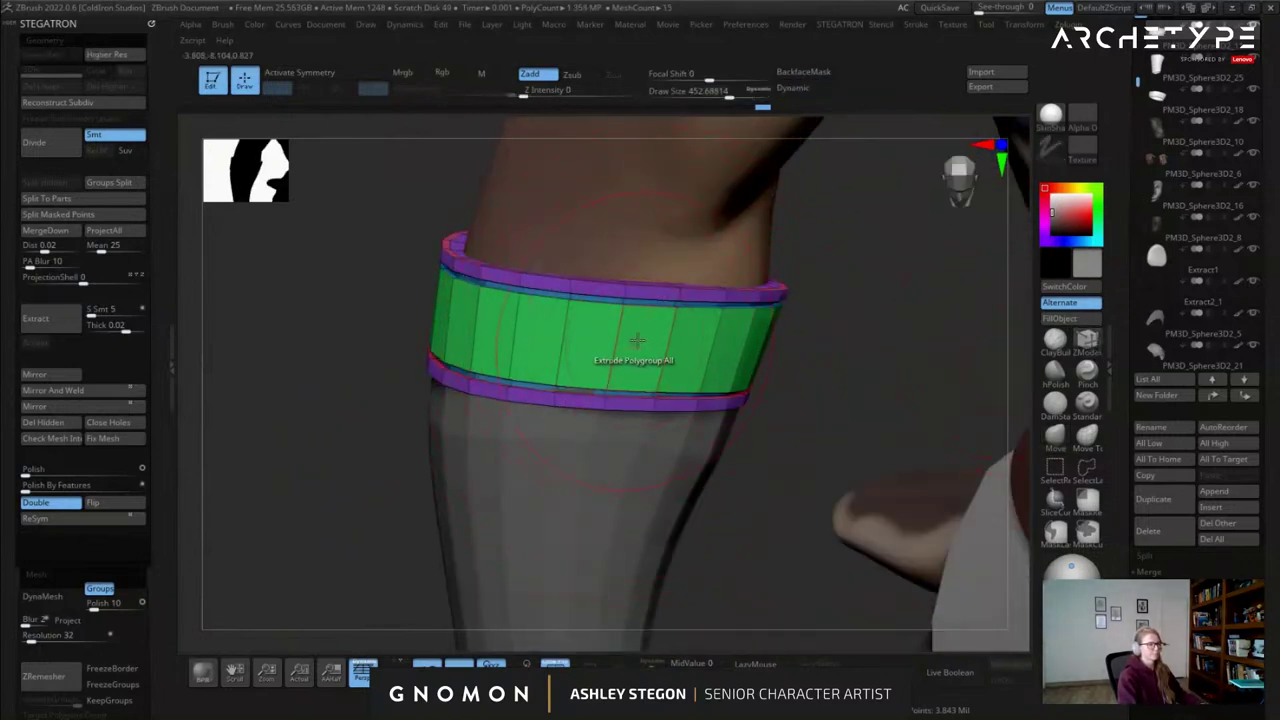
right_click_drag(575, 341, 518, 345)
left_click(392, 307, "alt")
left_click(345, 289, "alt")
right_click_drag(594, 418, 514, 351)
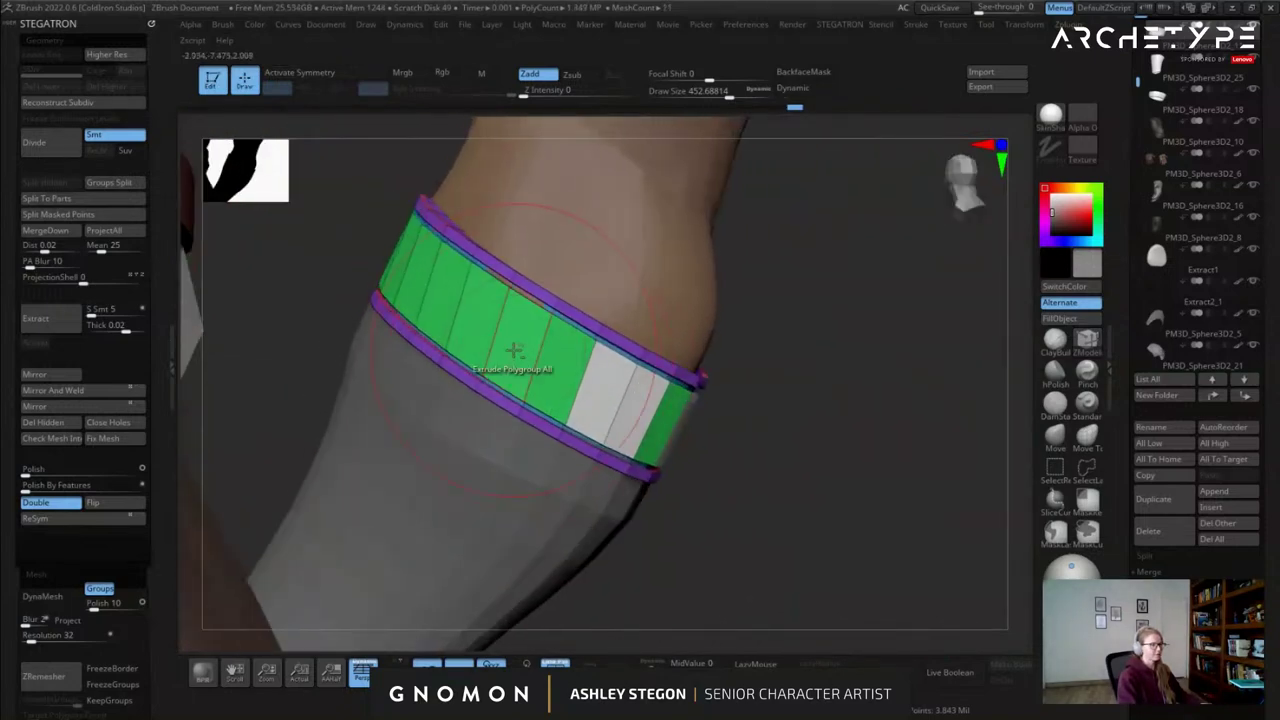
left_click(651, 664)
right_click_drag(600, 540, 660, 436)
right_click_drag(570, 315, 422, 339, "alt")
mouse_move(422, 339)
right_mouse_down()
mouse_move(574, 357)
mouse_move(583, 420)
mouse_move(613, 400)
mouse_move(640, 406)
mouse_move(514, 374)
mouse_move(614, 400)
mouse_move(541, 384)
mouse_move(560, 383)
mouse_move(580, 340)
mouse_move(763, 426)
mouse_move(680, 392)
mouse_move(734, 373)
mouse_move(609, 449)
mouse_move(425, 423)
mouse_move(560, 390)
mouse_move(609, 354)
mouse_move(666, 357)
mouse_move(592, 323)
mouse_move(631, 369)
mouse_move(577, 377)
mouse_move(620, 378)
mouse_move(580, 375)
mouse_move(591, 357)
mouse_move(579, 358)
right_mouse_up()
left_click(651, 664)
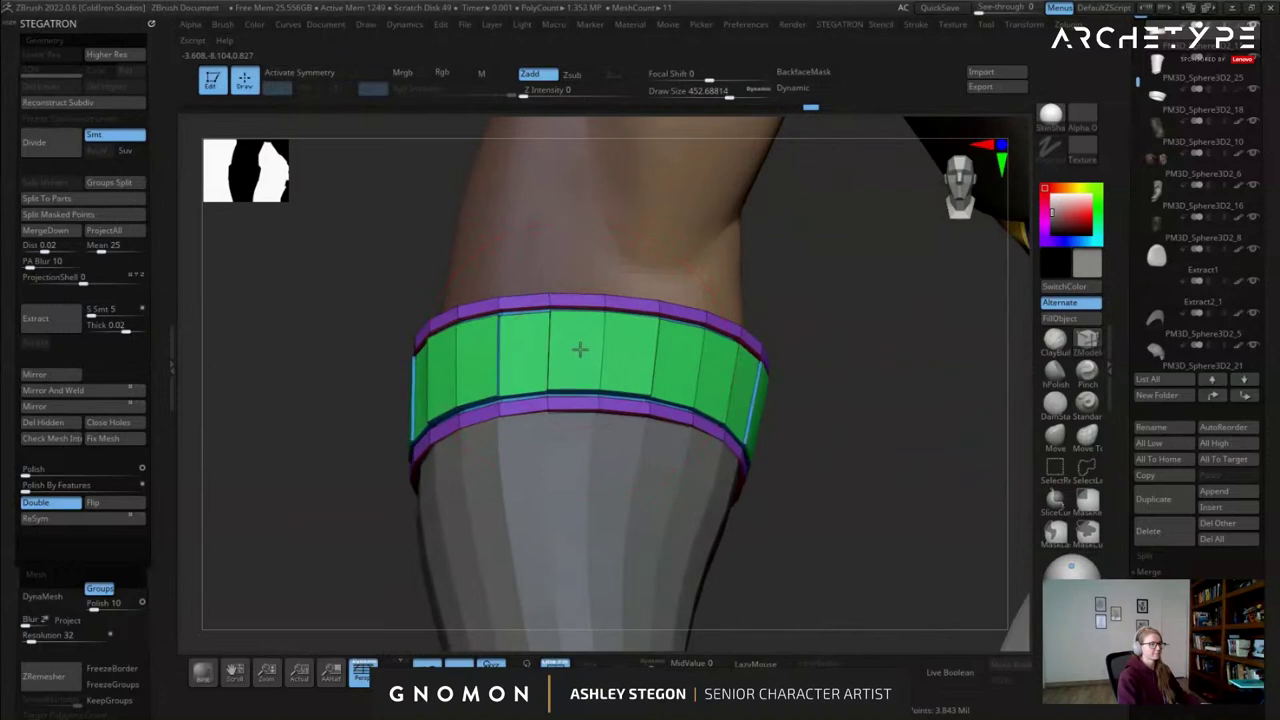
Preview the raised panel segments smoothed on the arm, with the Move brush at a draw size of about 629.
right_click_drag(578, 343, 628, 359)
key("d")
key("shift+f")
mouse_move(645, 452)
right_mouse_down()
mouse_move(591, 466)
mouse_move(694, 455)
mouse_move(684, 480)
right_mouse_up()
right_click_drag(684, 480, 629, 496)
left_click(1062, 448)
left_click_drag(448, 421, 461, 421)
left_click_drag(472, 438, 405, 439)
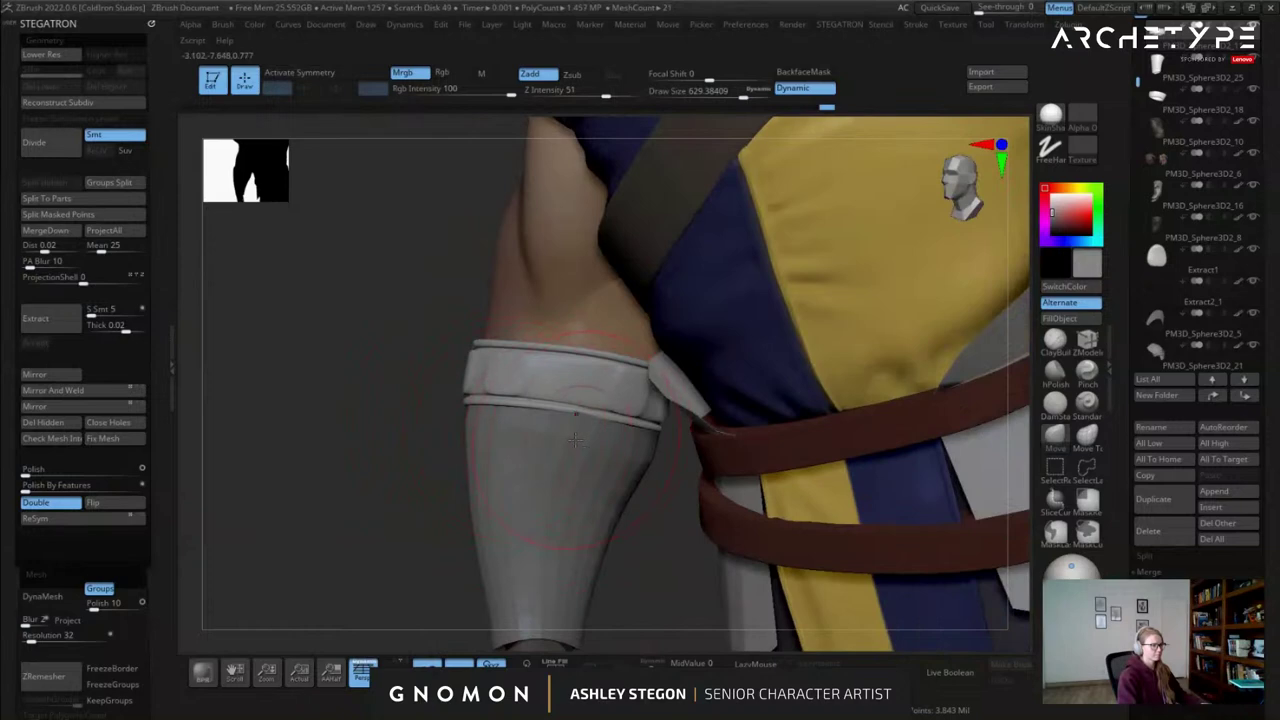
right_click_drag(588, 440, 592, 385)
mouse_move(480, 445)
right_mouse_down()
mouse_move(585, 453)
mouse_move(515, 448)
mouse_move(550, 440)
mouse_move(555, 464)
mouse_move(450, 428)
right_mouse_up()
Undo the raised panel segments and return the band to its unsmoothed, evenly flat panel.
key("shift+f")
key("shift+d")
right_click_drag(450, 428, 446, 448, "ctrl")
key("s")
key("ctrl+z")
key("ctrl+z")
key("ctrl+z")
mouse_move(622, 482)
right_mouse_down()
mouse_move(617, 452)
mouse_move(549, 457)
mouse_move(635, 370)
right_mouse_up()
key("ctrl+z")
right_click_drag(517, 297, 337, 317)
key("s")
left_click_drag(337, 318, 320, 318)
right_click_drag(337, 380, 402, 412)
key("shift+f")
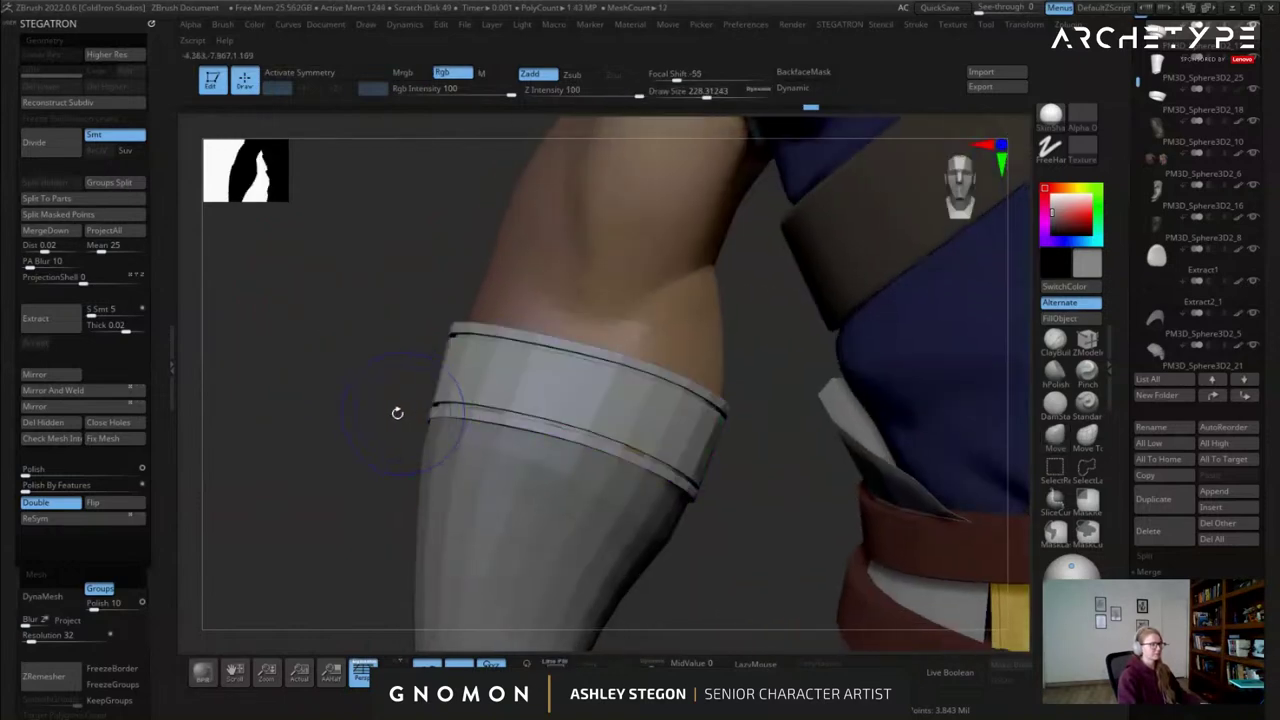
key("shift+f")
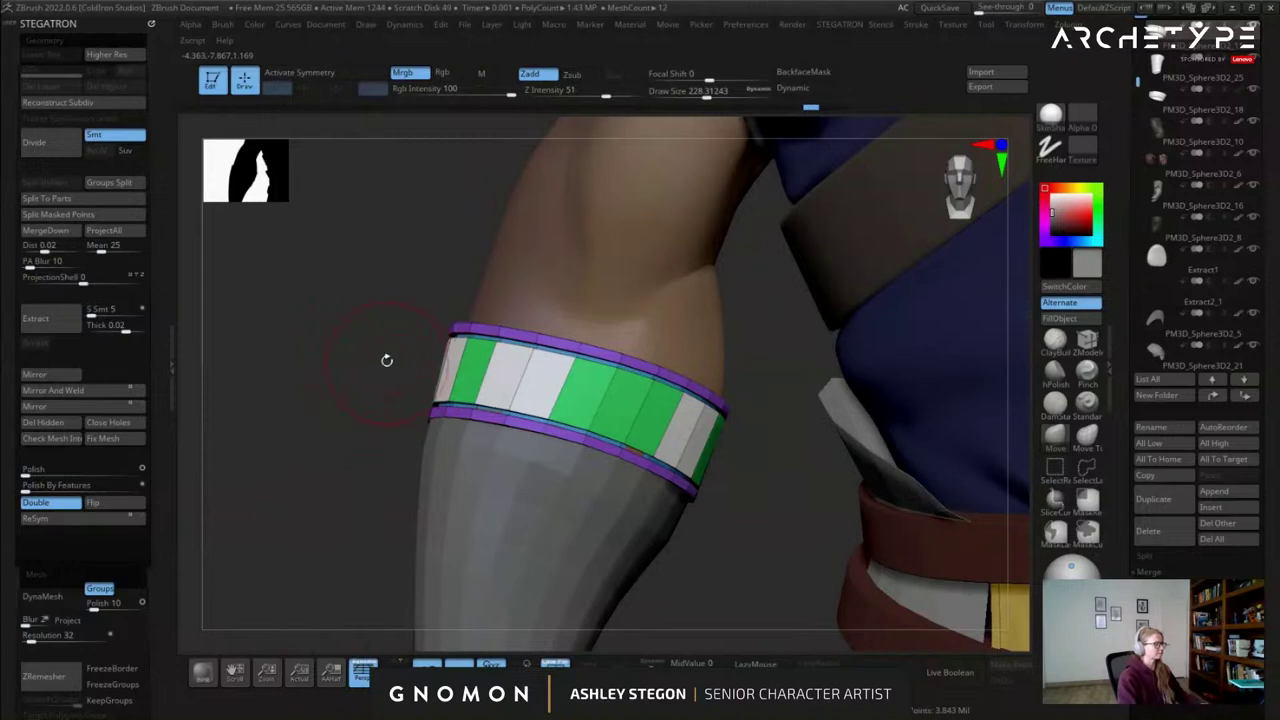
Preview the flat band smoothed around the forearm and set the draw size to about 311.
right_click_drag(403, 379, 504, 384)
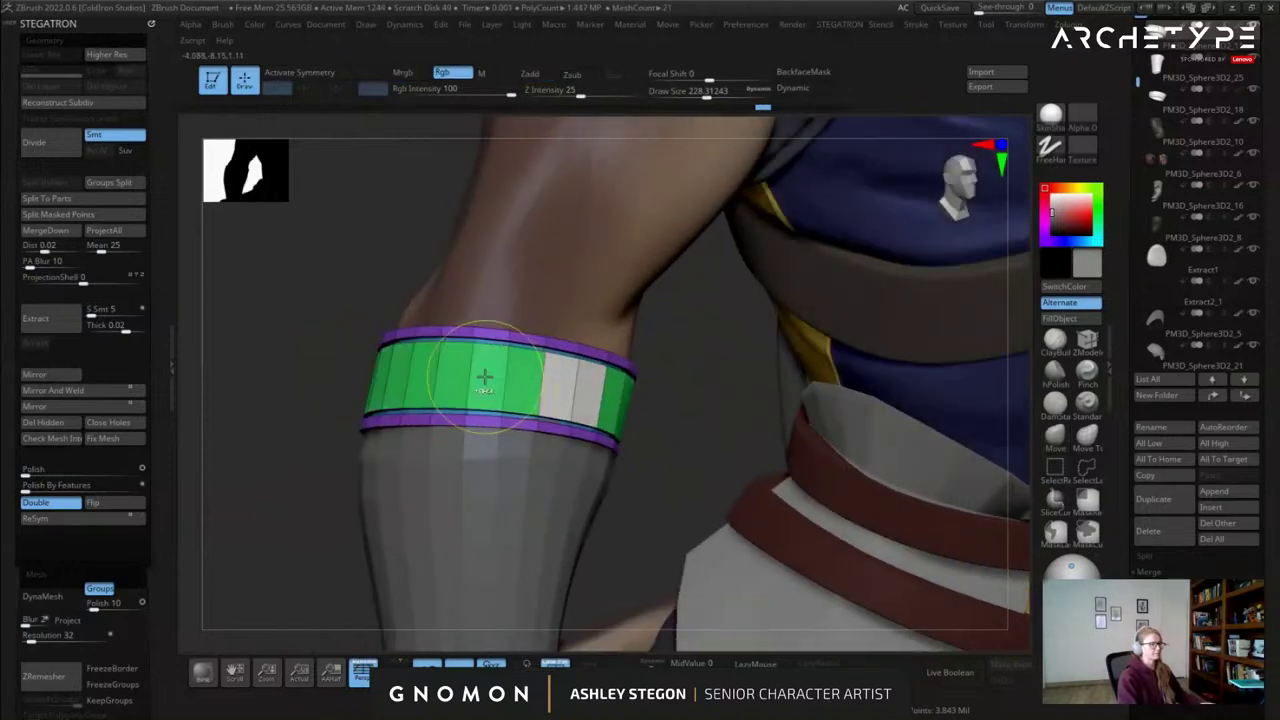
key("d")
key("shift+f")
right_click_drag(505, 390, 568, 388)
key("shift+f")
key("shift+d")
mouse_move(660, 418)
right_mouse_down()
mouse_move(658, 366)
mouse_move(678, 327)
right_mouse_up()
key("s")
left_click_drag(703, 418, 713, 418)
right_click_drag(690, 290, 637, 360, "alt")
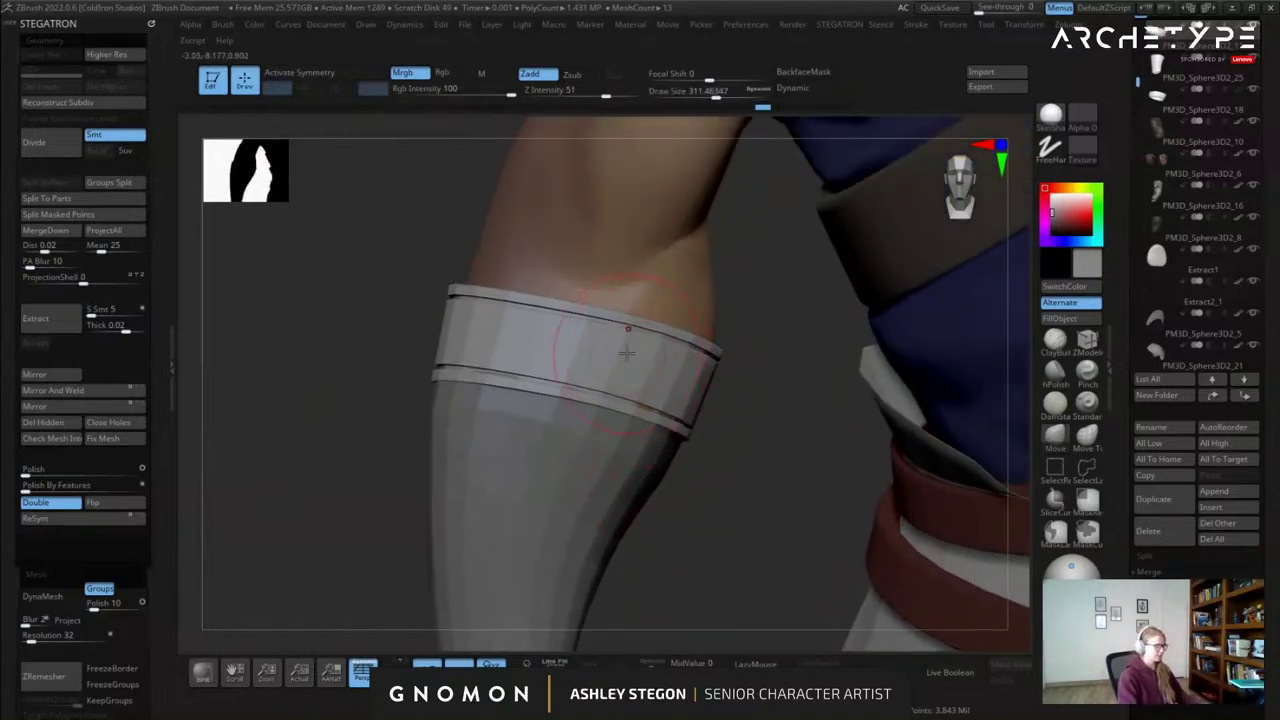
mouse_move(527, 344)
right_mouse_down("ctrl")
mouse_move(566, 374)
mouse_move(660, 383)
right_mouse_up("ctrl")
Isolate the green outer panel polygroup of the band so only its faces are shown.
key("shift+f")
key("b")
key("z")
key("m")
left_click(615, 362, "ctrl+shift")
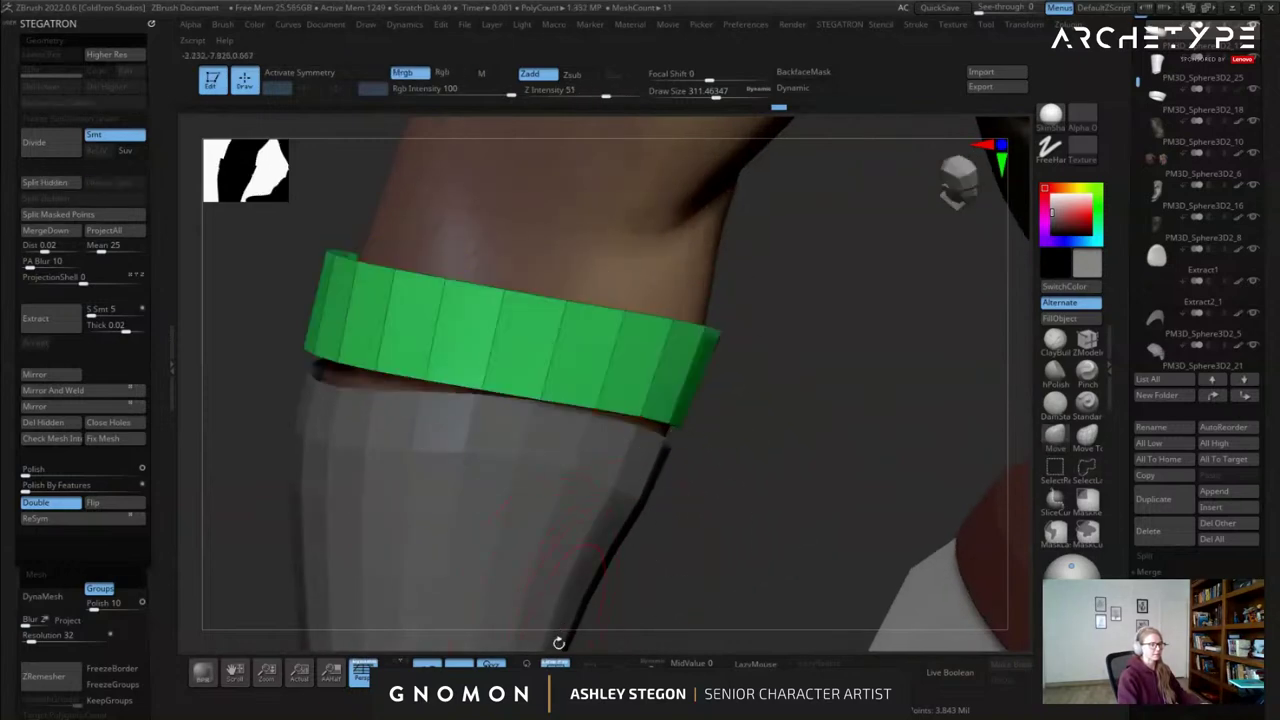
right_click_drag(621, 492, 592, 369)
key("s")
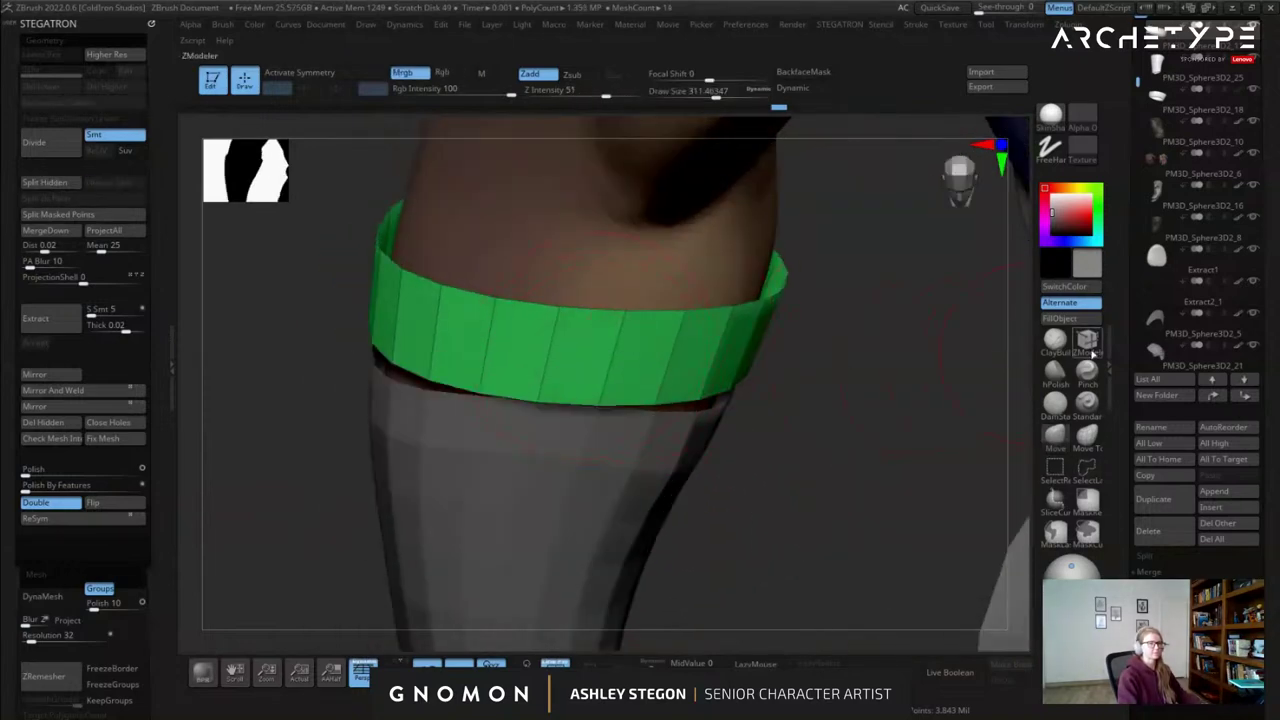
Apply ZModeler's PolyGroup action with the Checker option to Polygroup All on the green panel, and unhide the band's rims.
left_click(1090, 345)
key("space")
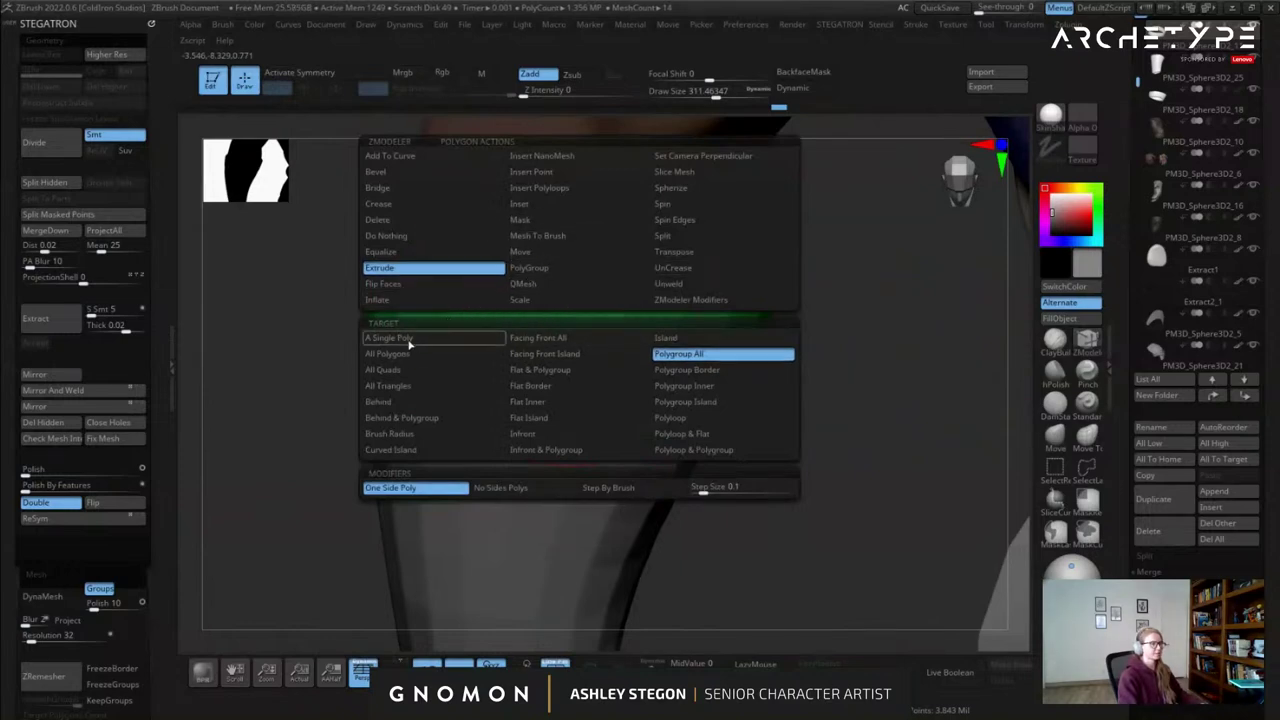
left_click(555, 269)
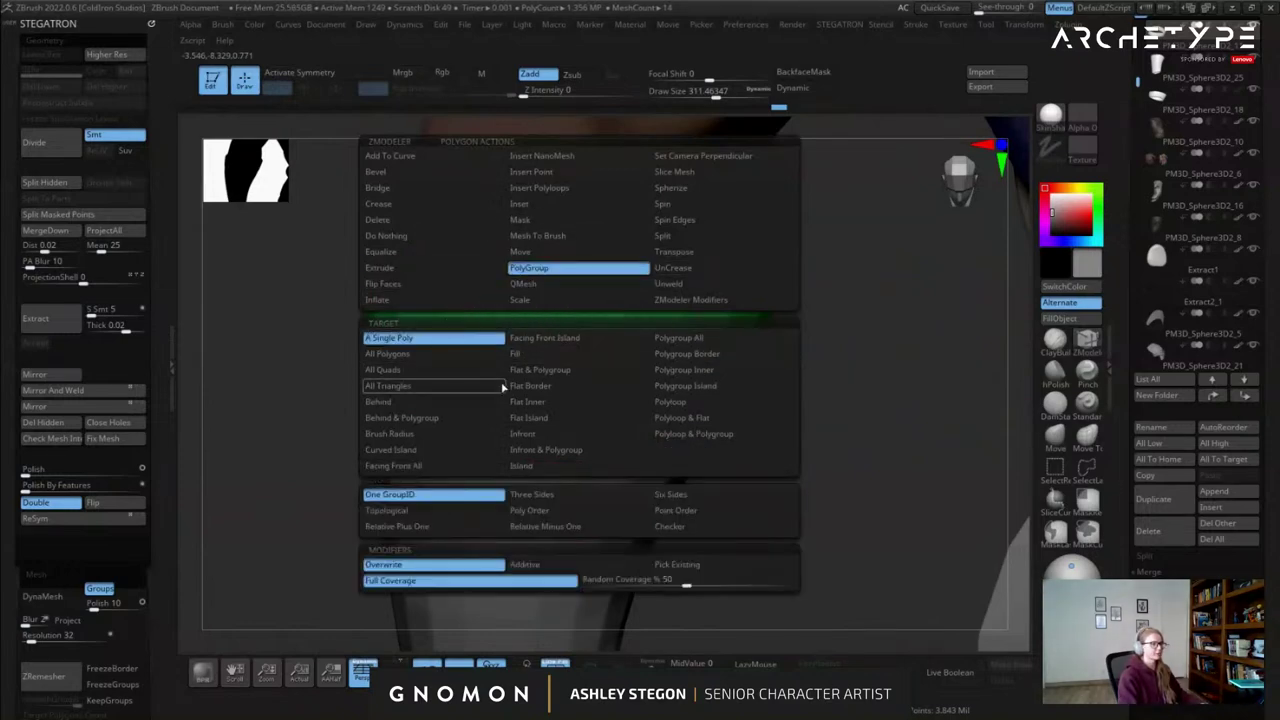
left_click(662, 527)
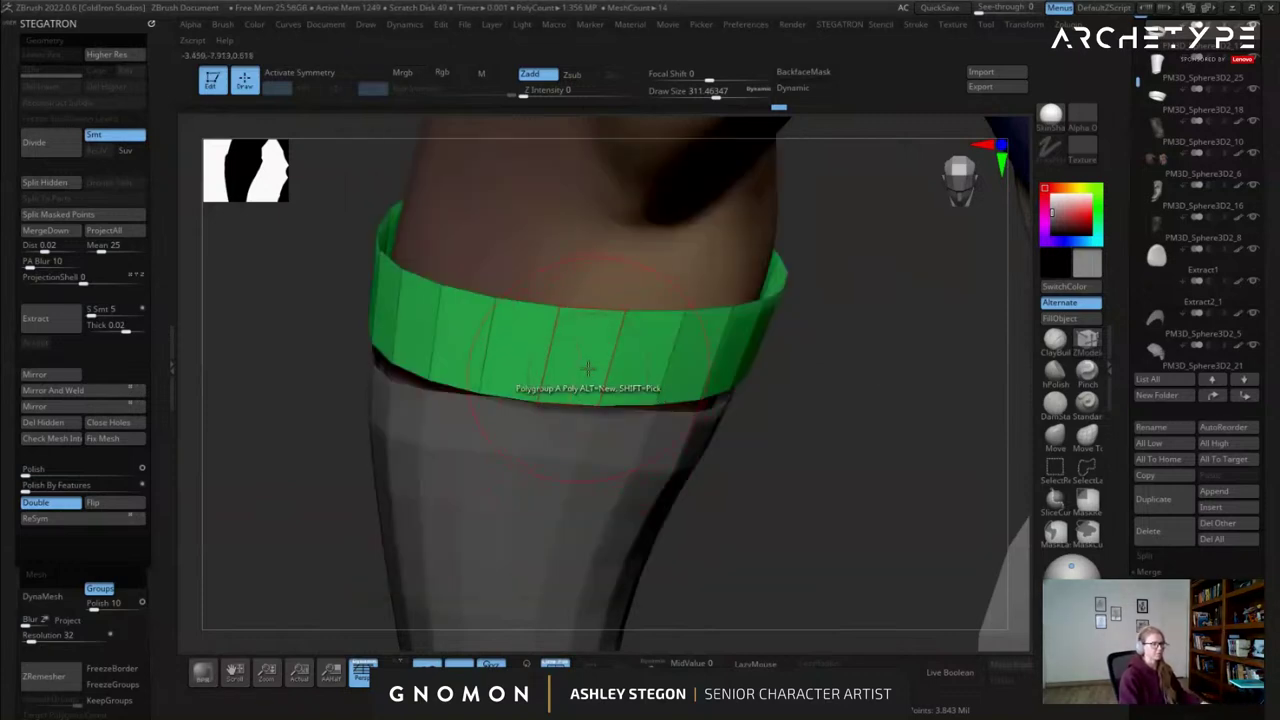
key("space")
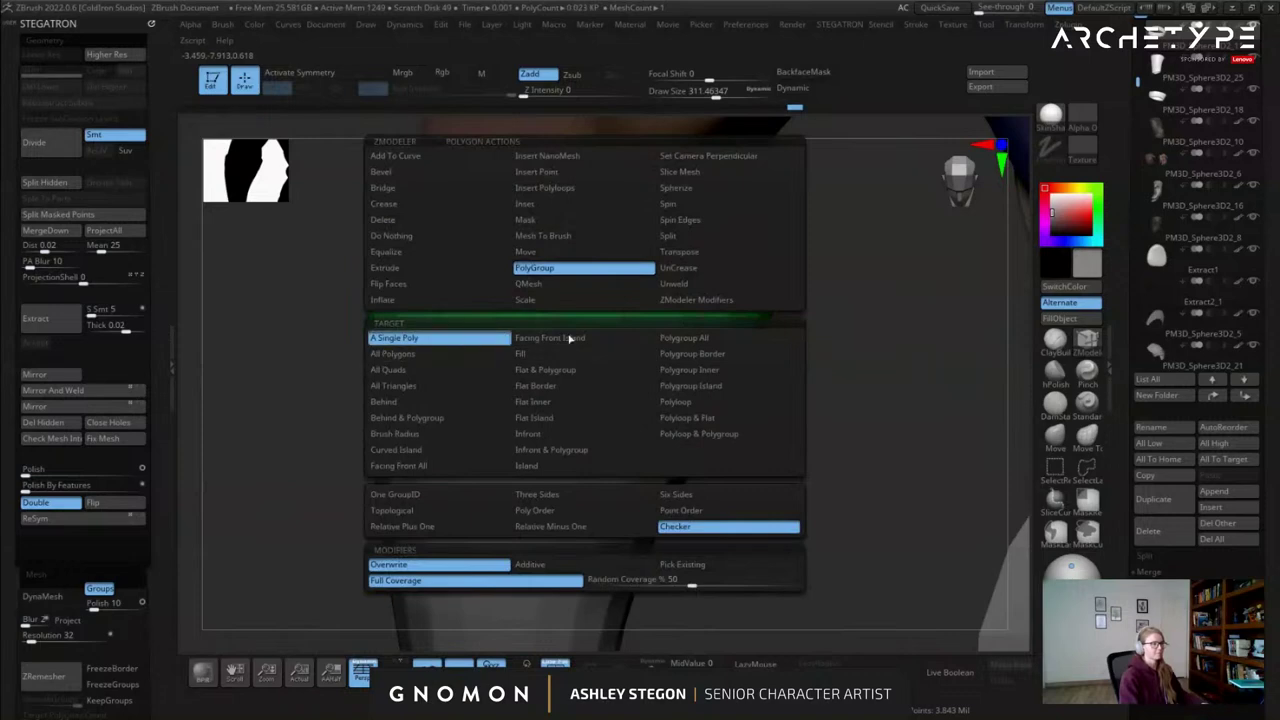
left_click(695, 343)
left_click(588, 364)
left_click_drag(688, 466, 394, 440)
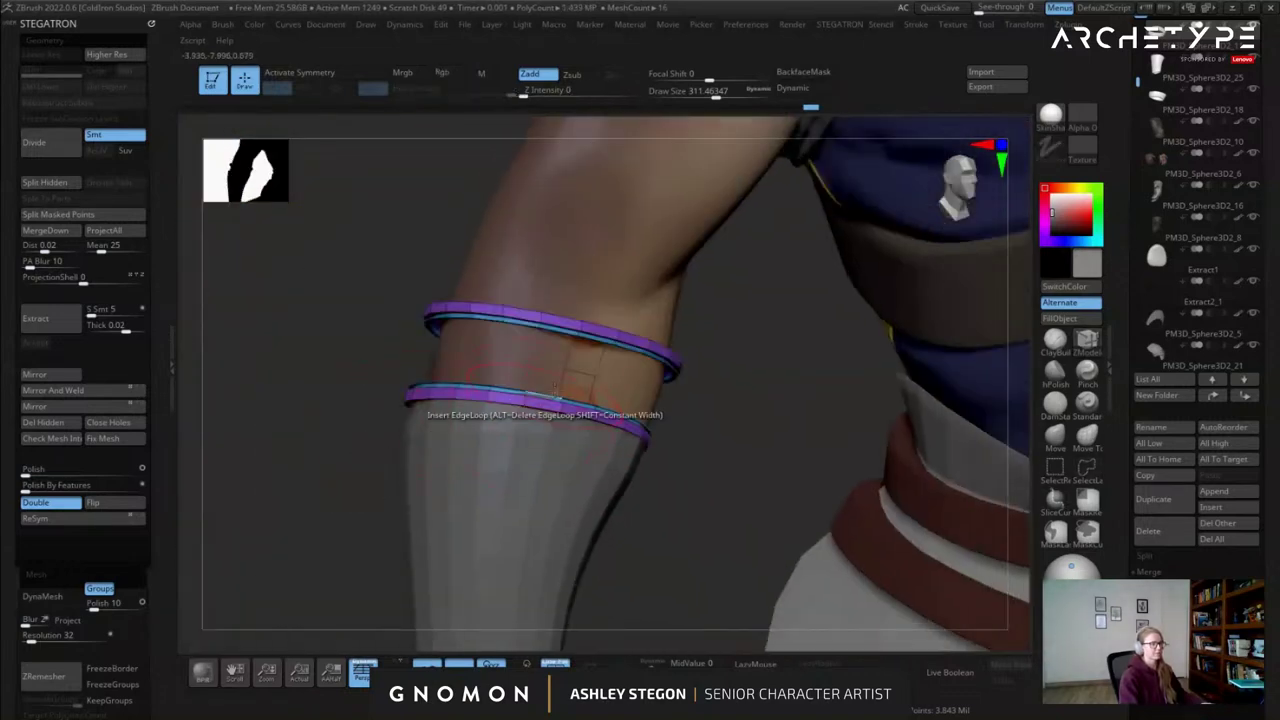
left_click(295, 457, "ctrl+shift")
Insert a Sphere3D as a new subtool and make it the active one.
left_click_drag(724, 418, 660, 318, "alt")
left_click_drag(660, 318, 620, 322, "shift")
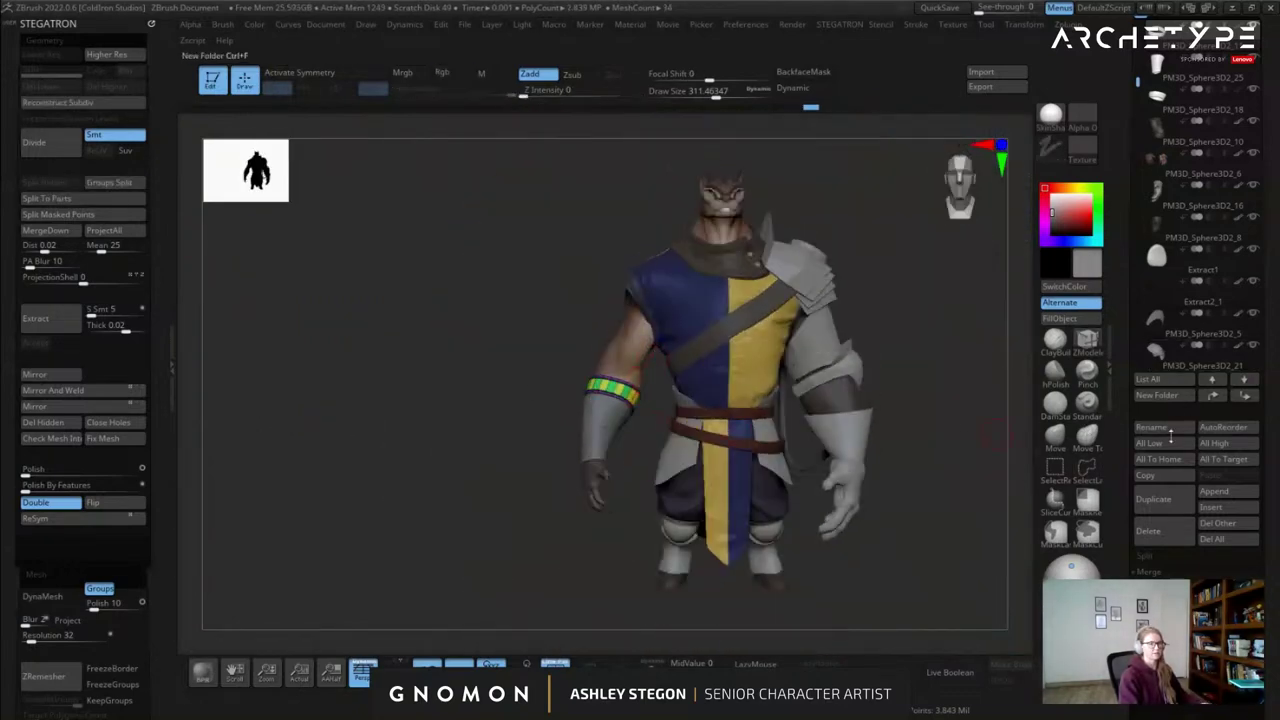
left_click(1231, 513)
left_click_drag(718, 346, 650, 380, "alt")
left_click(1227, 511)
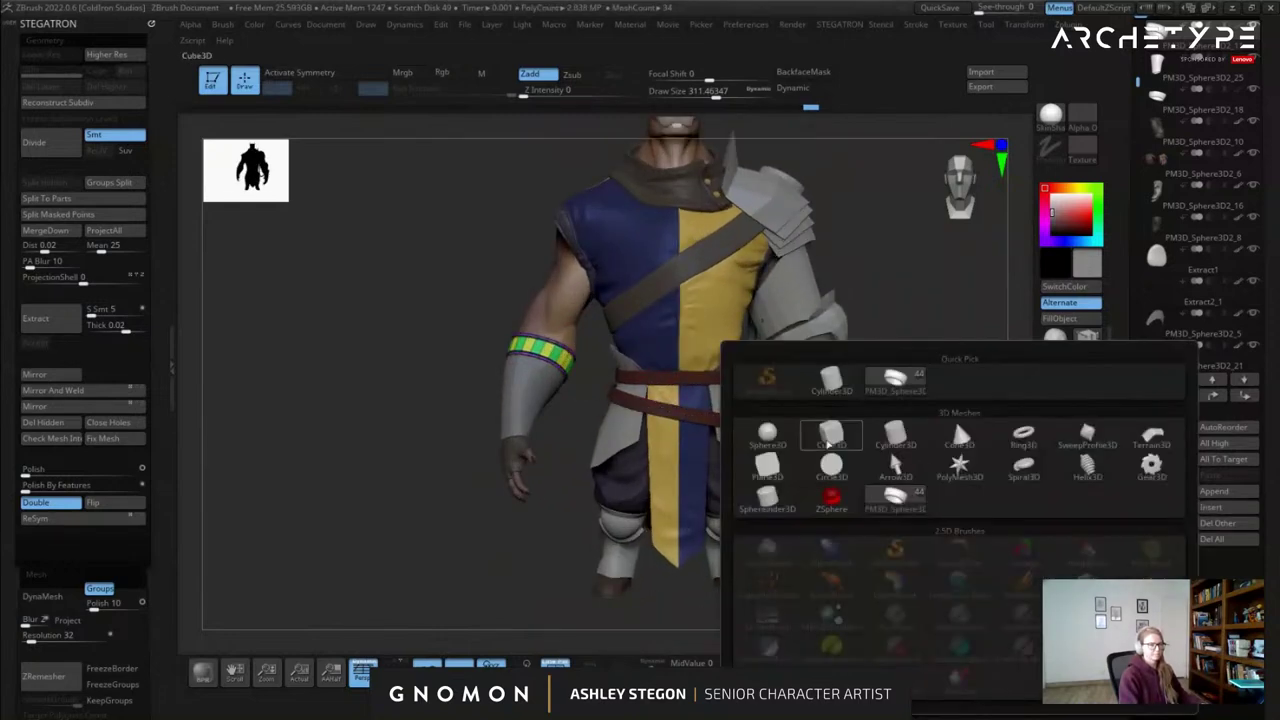
left_click(768, 437)
left_click_drag(766, 440, 721, 333, "alt")
key("w")
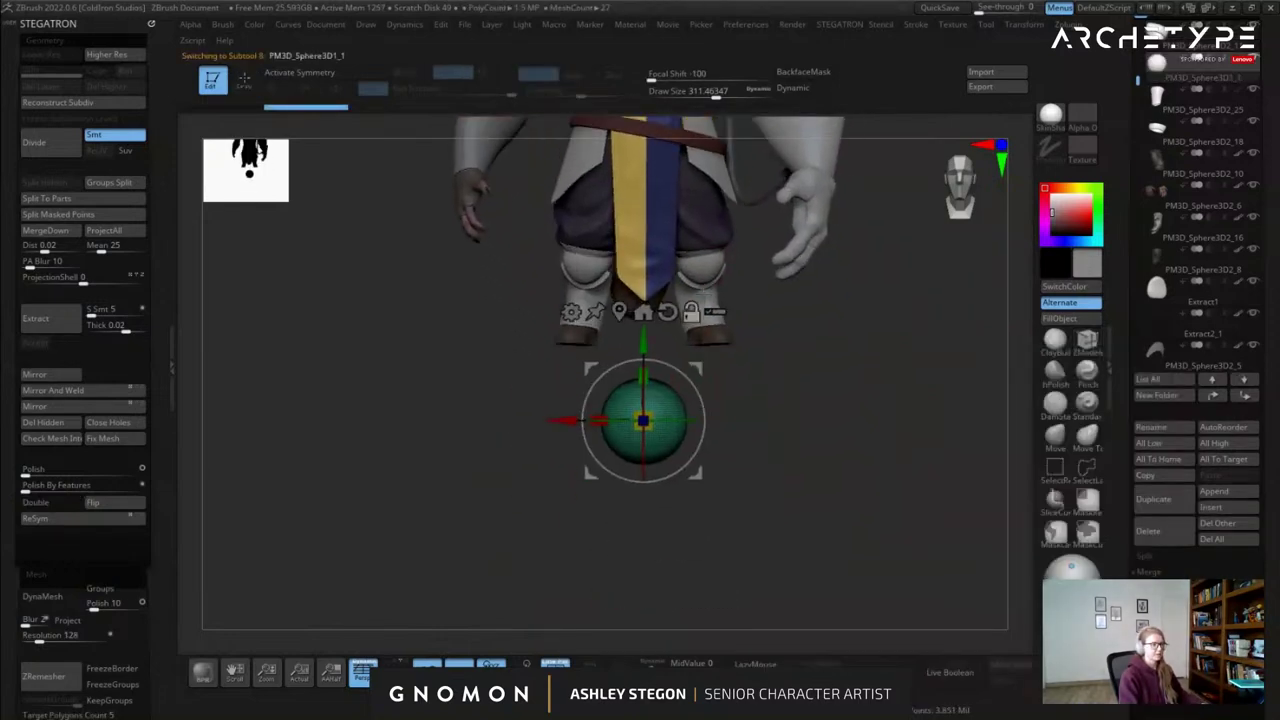
Pick the H PolySphere from the IMM Primitives H brush and create a NanoMesh brush from it.
key("b")
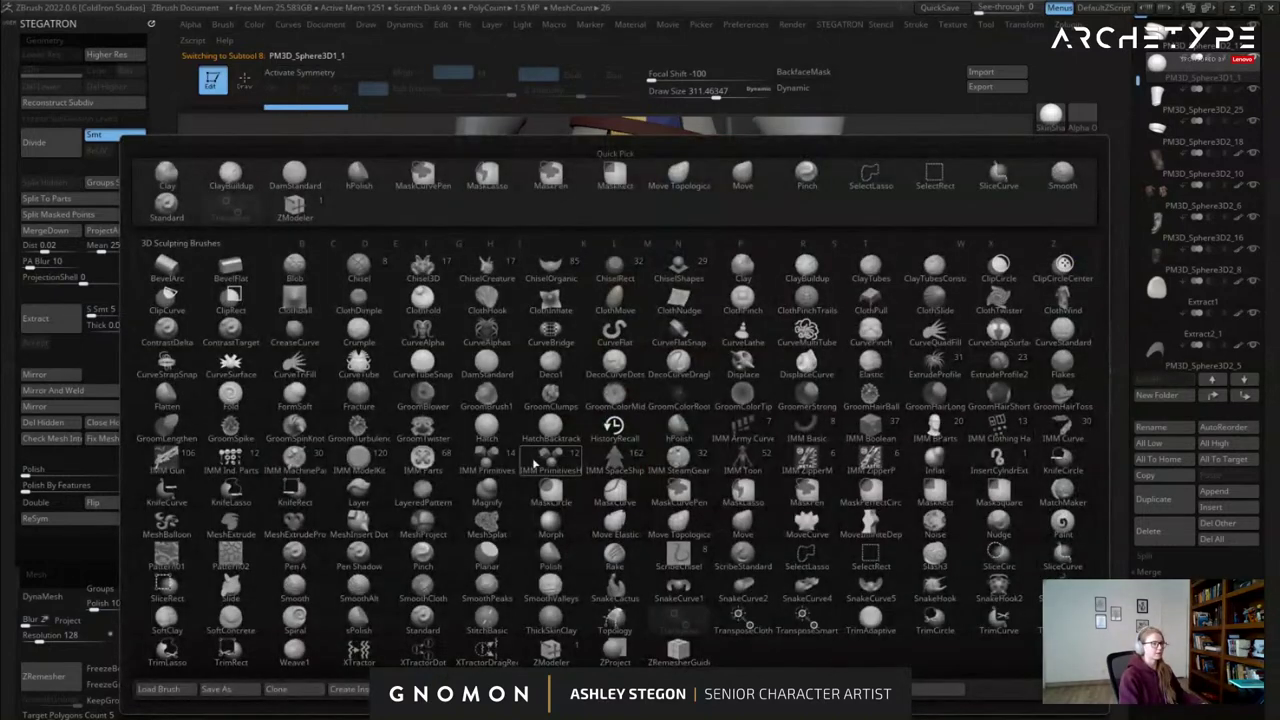
left_click(550, 462)
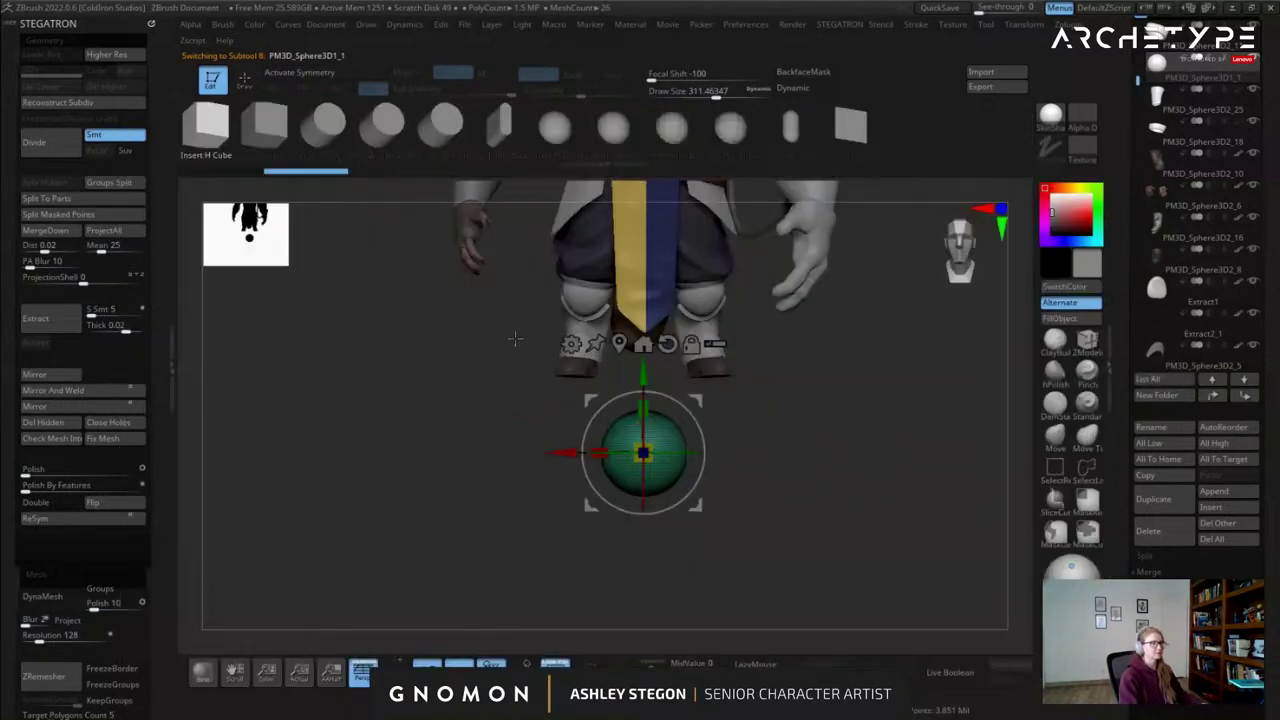
left_click(563, 130)
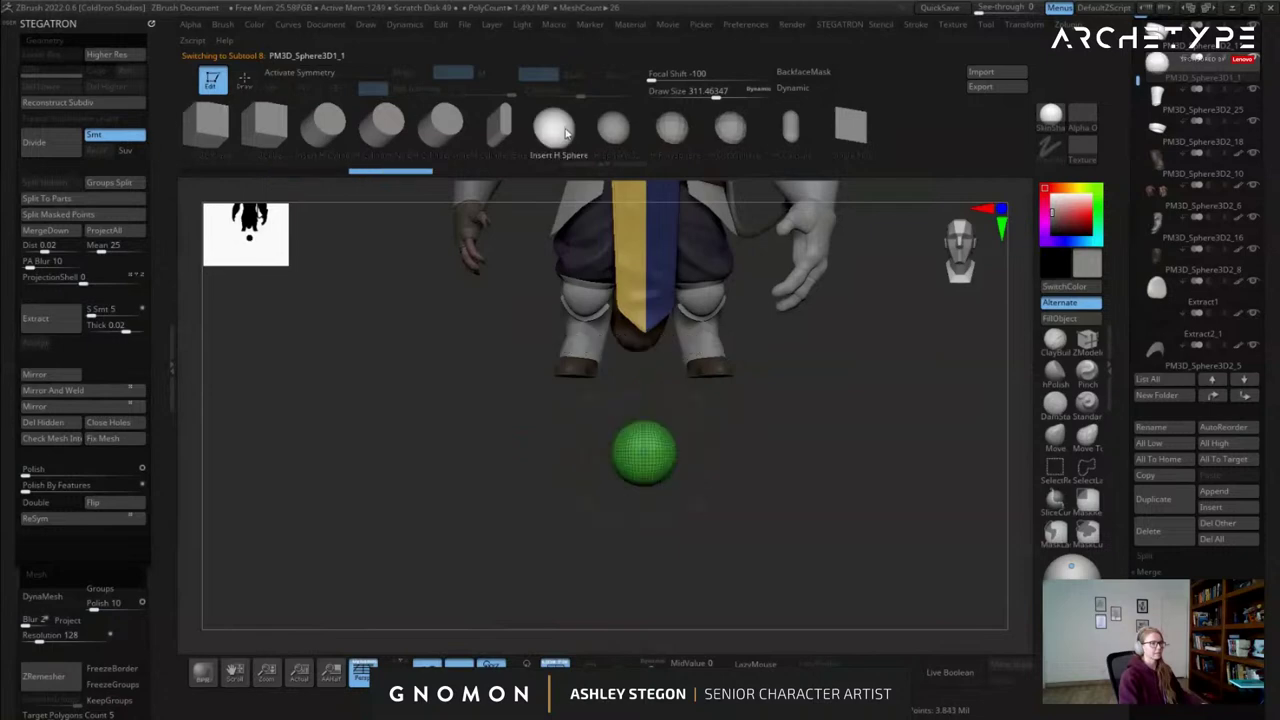
left_click_drag(688, 440, 721, 219)
key("w")
left_click(678, 141)
mouse_move(760, 450)
left_mouse_down()
mouse_move(680, 456)
mouse_move(605, 545)
mouse_move(683, 451)
mouse_move(699, 483)
left_mouse_up()
key("q")
key("b")
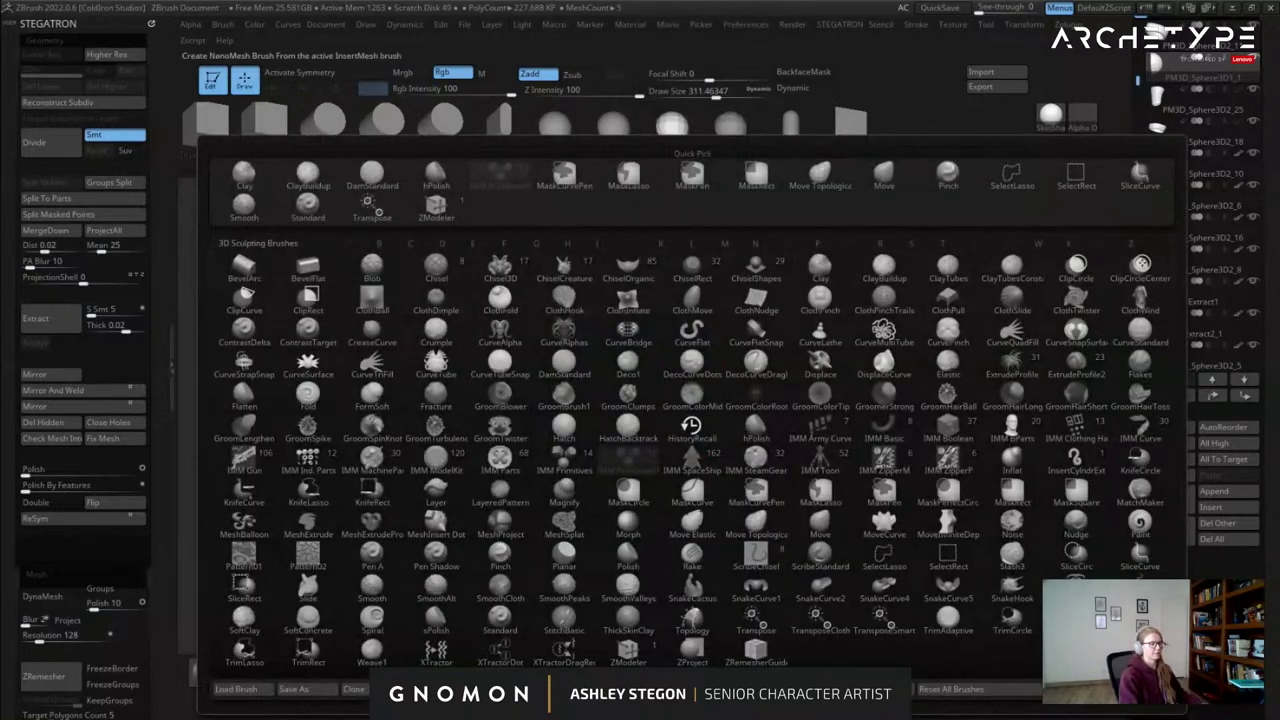
left_click(694, 689)
Select the checkered forearm band and set ZModeler's Insert NanoMesh action to target Polygroup All.
mouse_move(720, 475)
left_mouse_down("alt")
mouse_move(534, 366)
mouse_move(552, 412)
left_mouse_up("alt")
left_click(581, 410, "alt")
right_click_drag(581, 410, 722, 397, "alt")
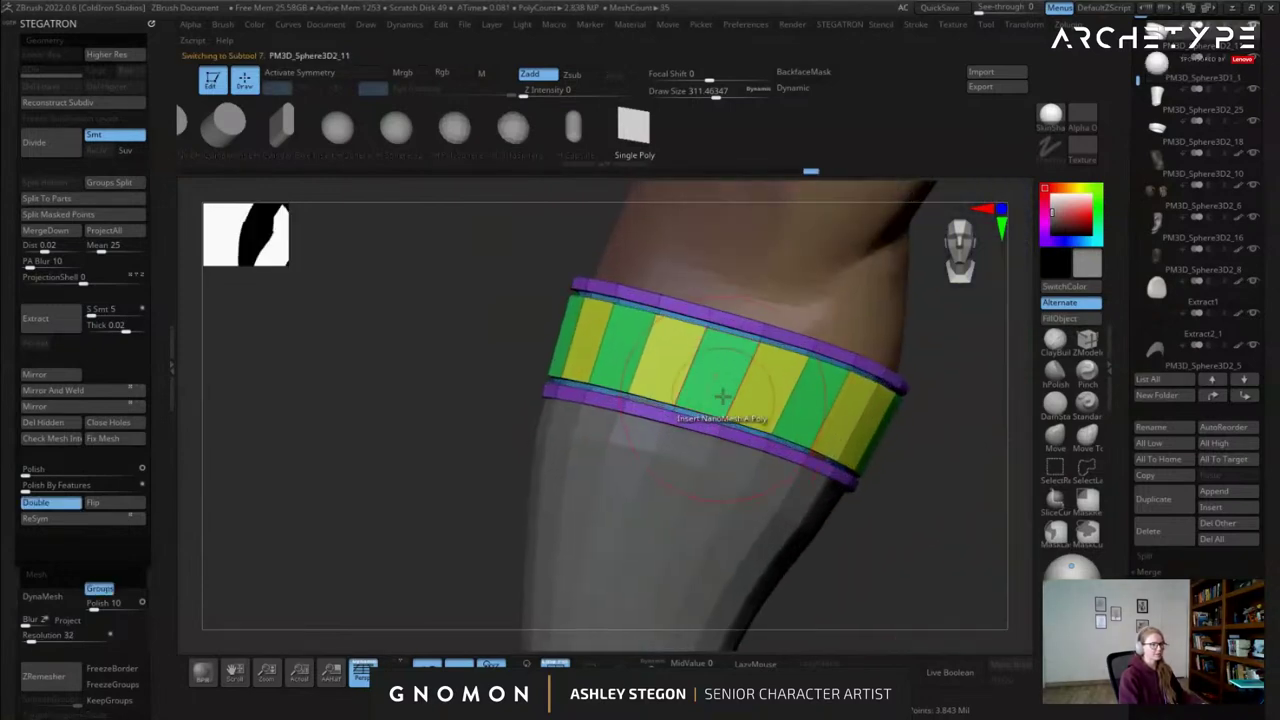
key("space")
left_click(814, 354)
Try inserting the Single Poly NanoMesh across the band's green faces, reducing the draw size to about 124.
left_click(723, 370)
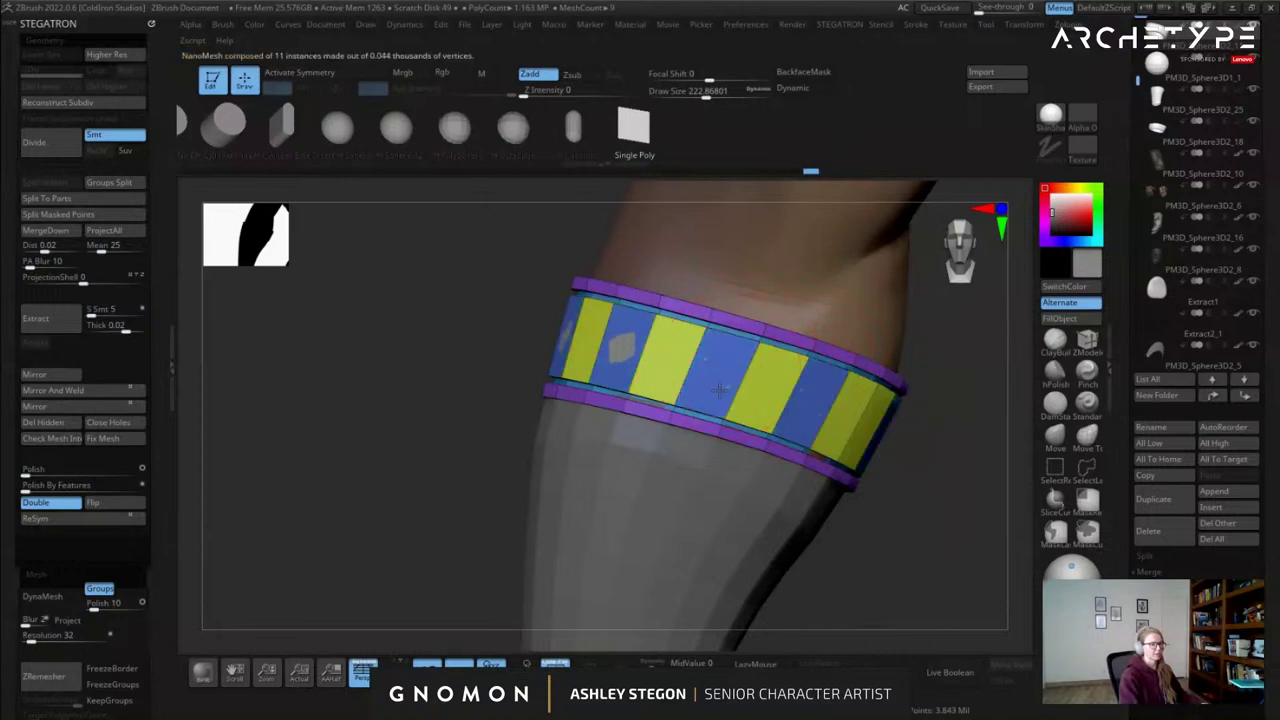
key("ctrl+z")
key("s")
left_click_drag(768, 384, 714, 394)
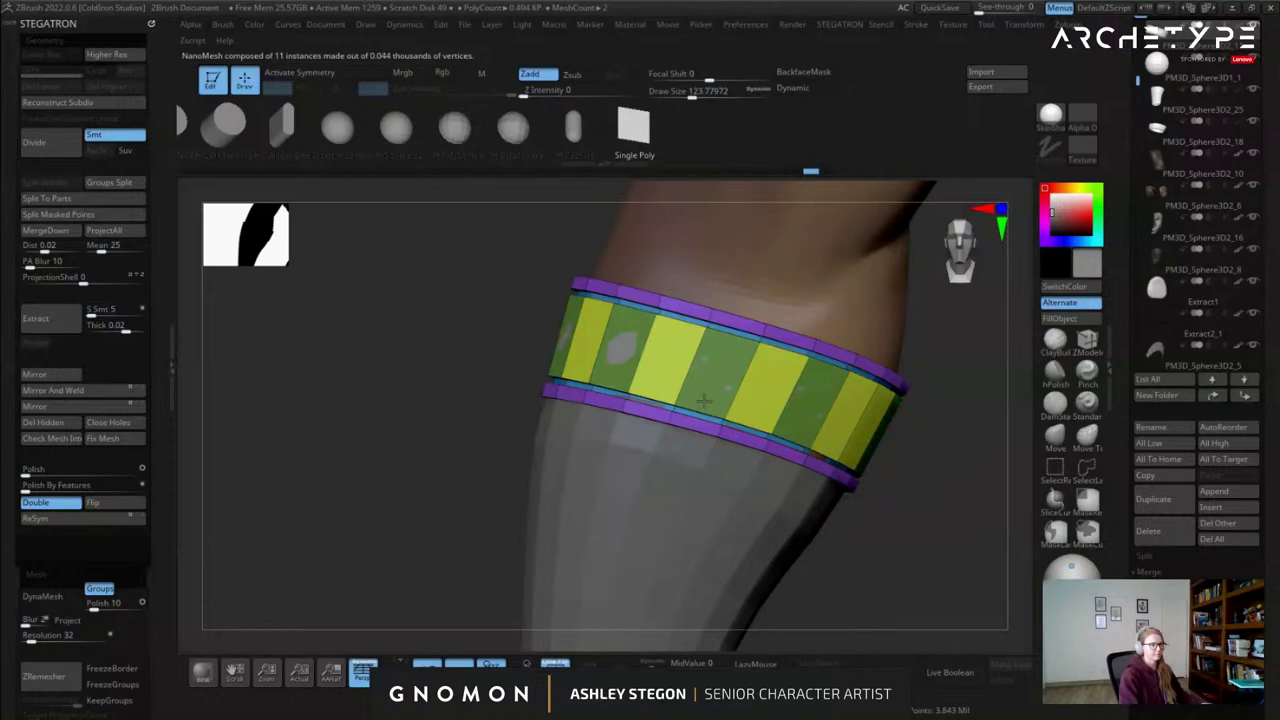
left_click_drag(725, 401, 727, 404)
left_click_drag(837, 514, 690, 430, "alt")
Try inserting the H PolySphere NanoMesh on the band's green faces, and undo it.
left_click(495, 132)
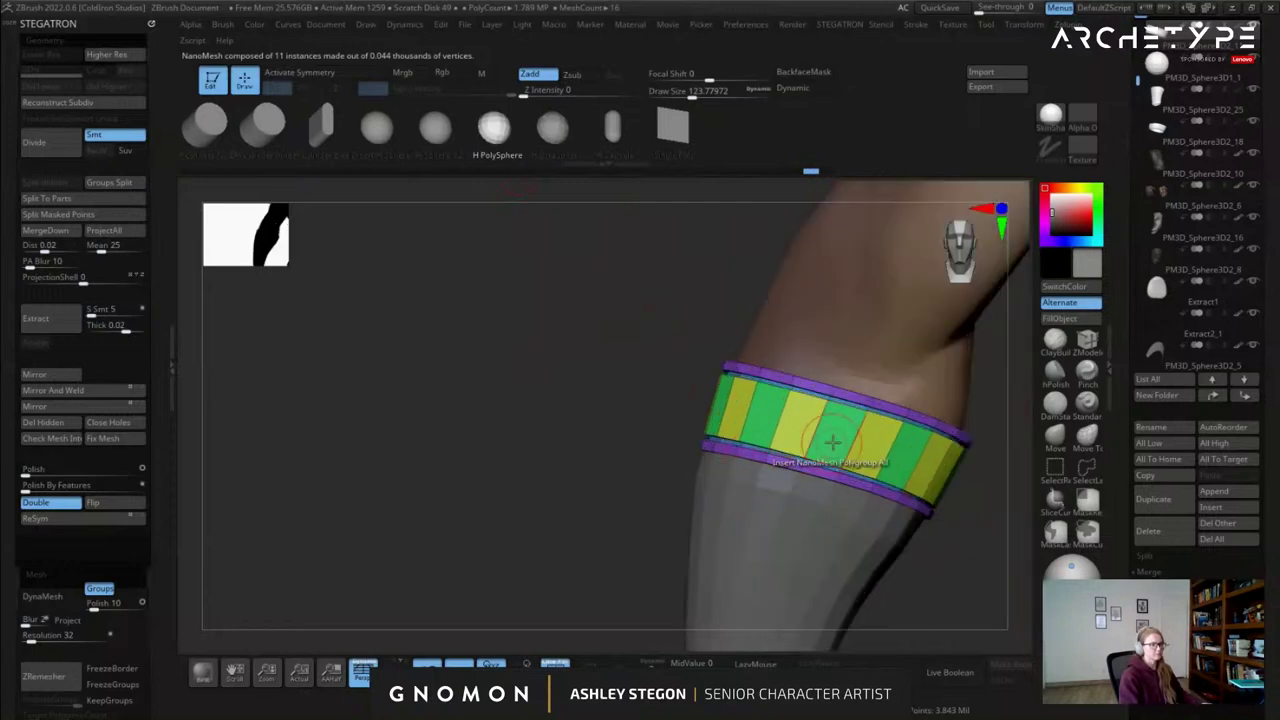
left_click_drag(833, 442, 823, 459)
mouse_move(833, 505)
right_mouse_down("alt")
mouse_move(665, 462)
mouse_move(680, 457)
right_mouse_up("alt")
key("ctrl+z")
Turn off the band's double-sided display and flip its normals, with the draw size at about 128.
key("s")
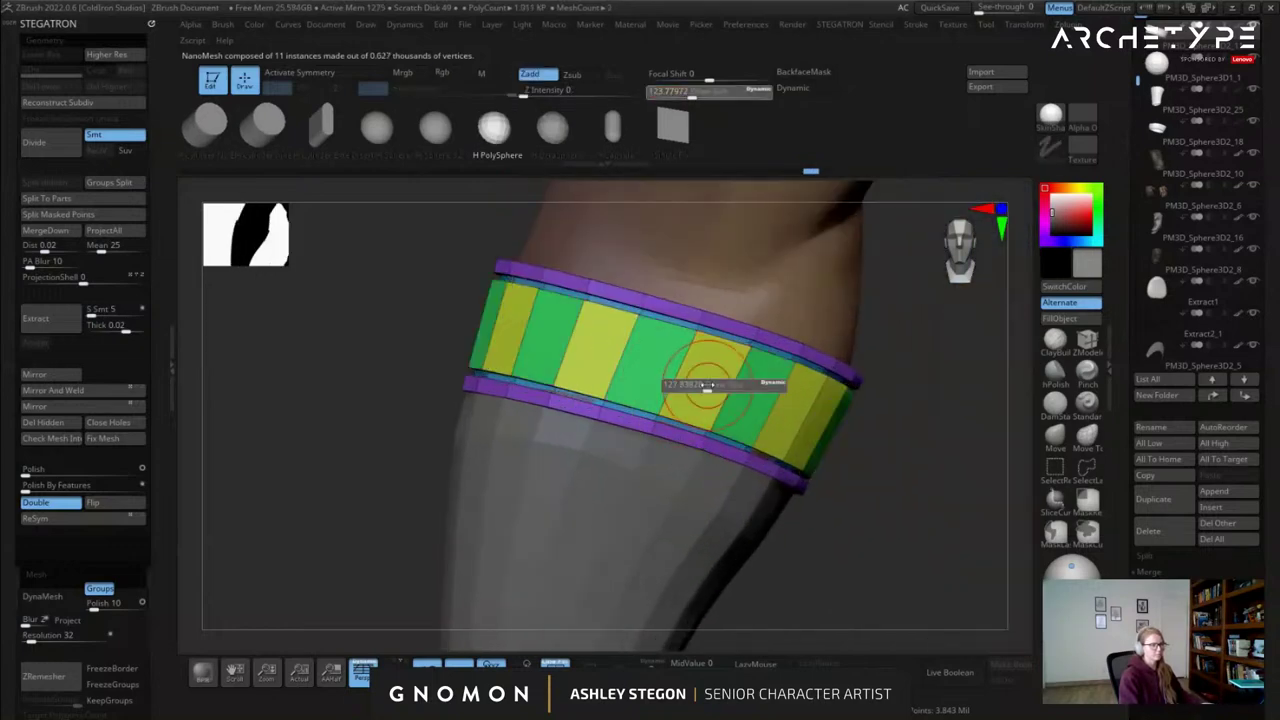
left_click(50, 503)
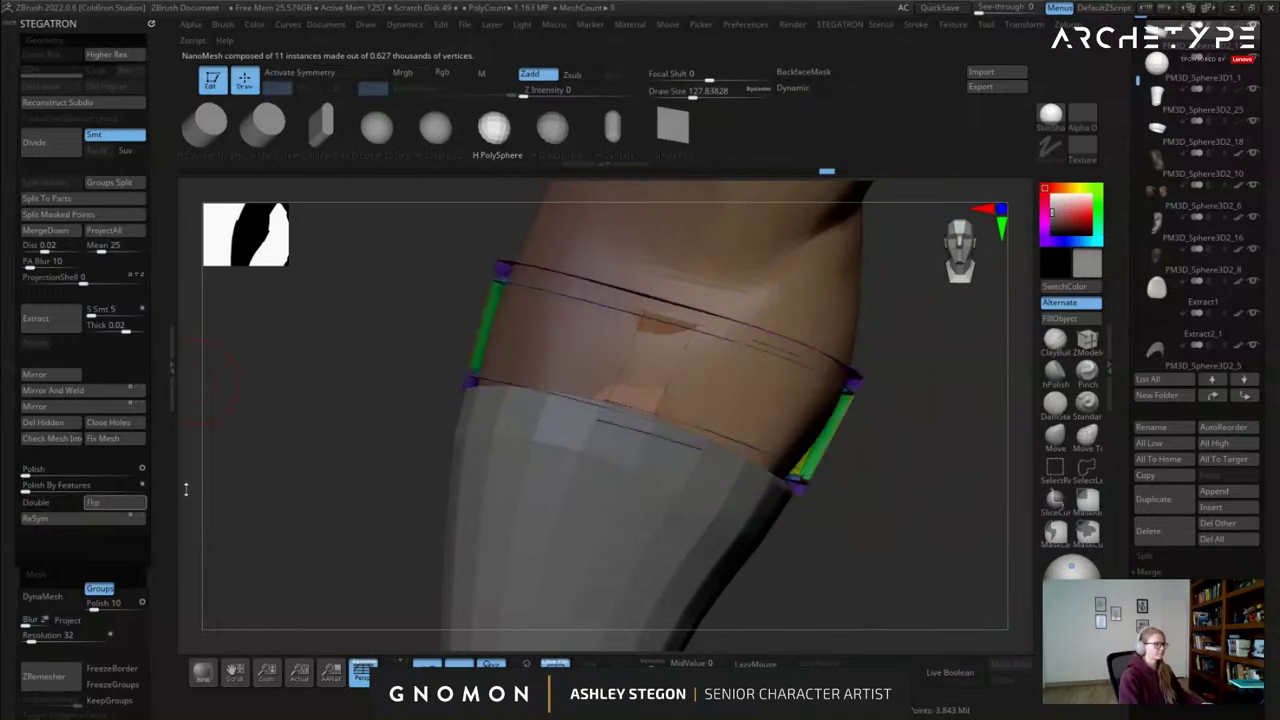
left_click(127, 504)
Try inserting H PolySphere NanoMesh studs on the yellow checker faces around the band.
left_click_drag(697, 376, 725, 361)
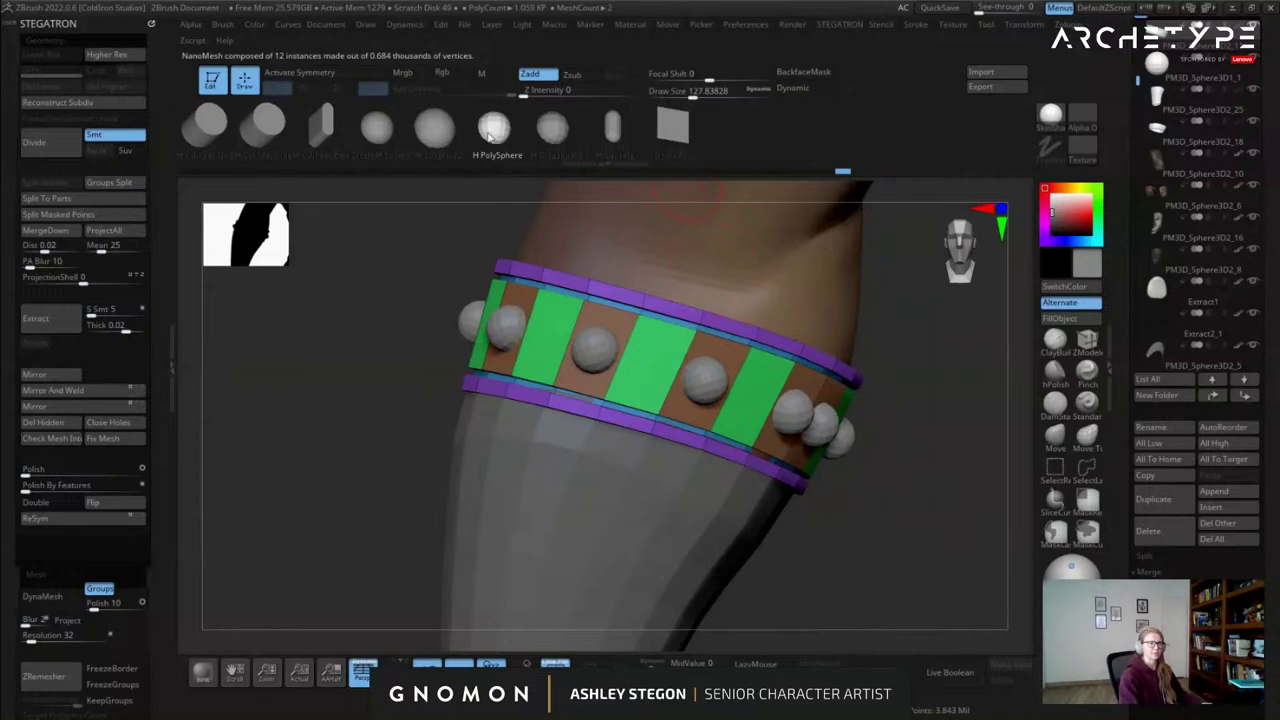
right_click_drag(614, 316, 985, 412)
key("shift+f")
key("shift+f")
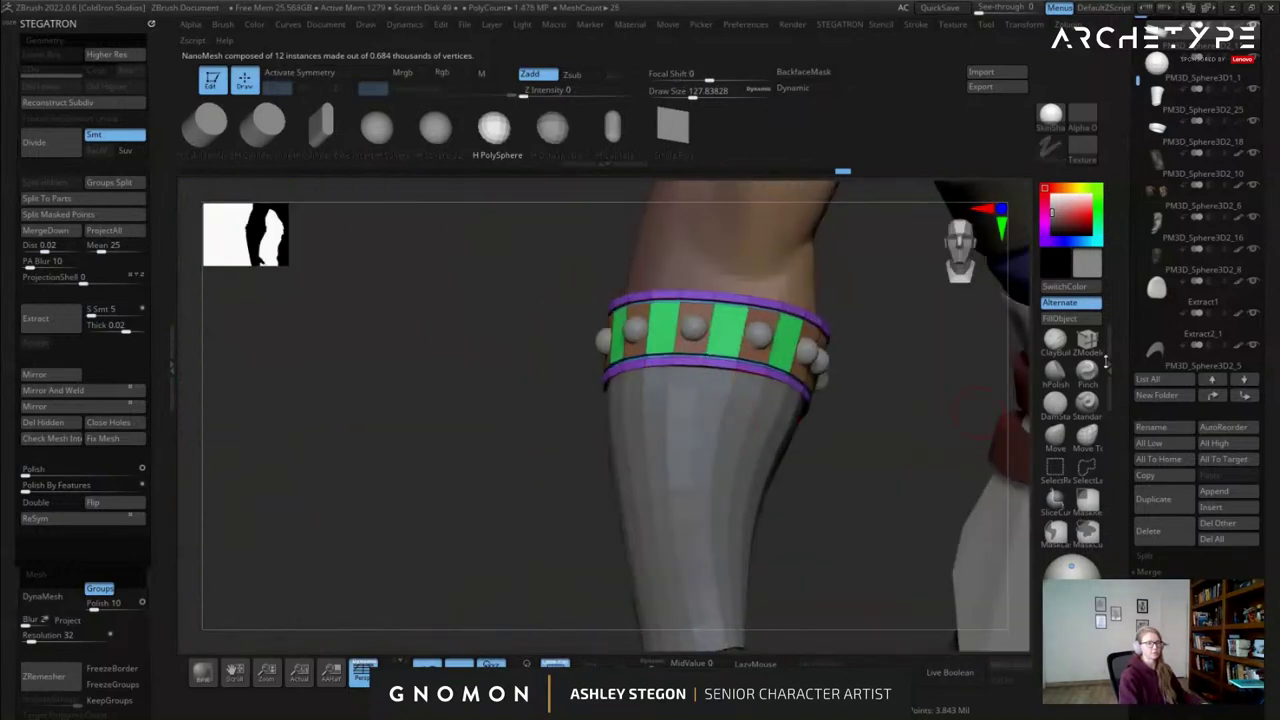
Try resizing the studs with the NanoMesh Size setting, and undo the last changes.
left_click_drag(1120, 442, 1147, 349)
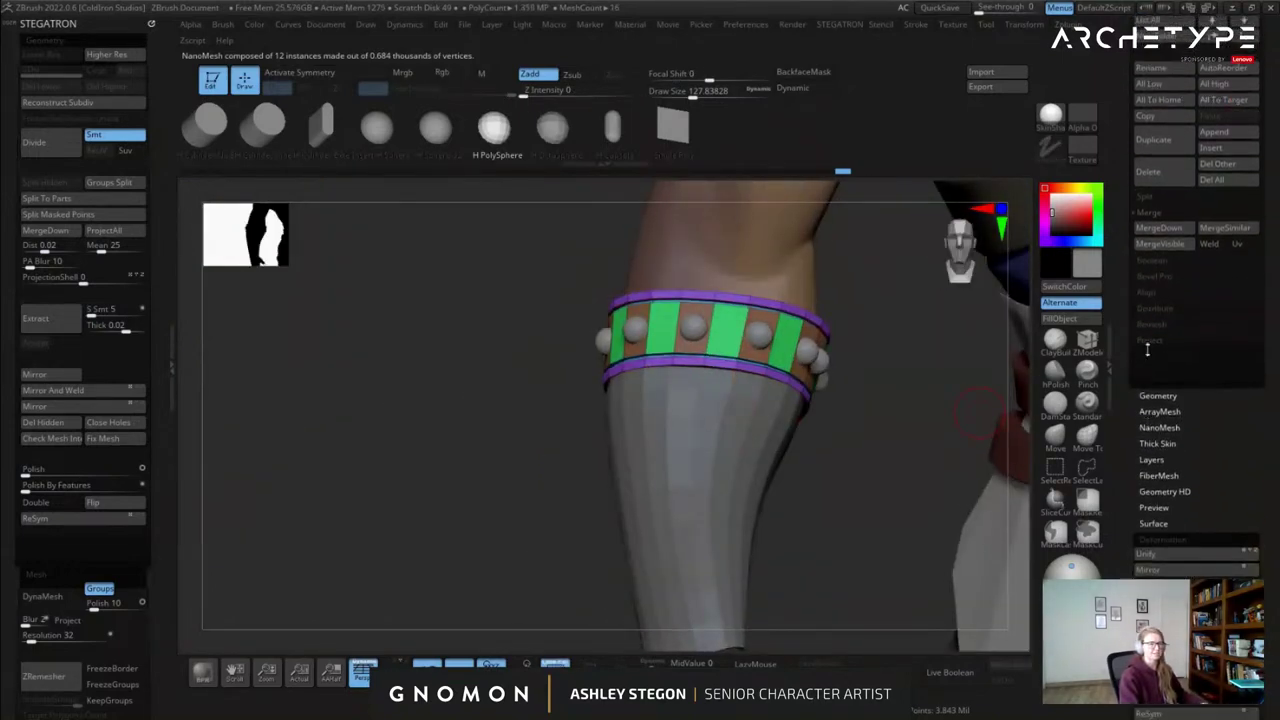
left_click(1140, 428)
right_click_drag(771, 350, 718, 436, "ctrl")
left_click_drag(1198, 401, 1192, 401)
right_click_drag(891, 415, 731, 349)
key("ctrl+z")
key("ctrl+z")
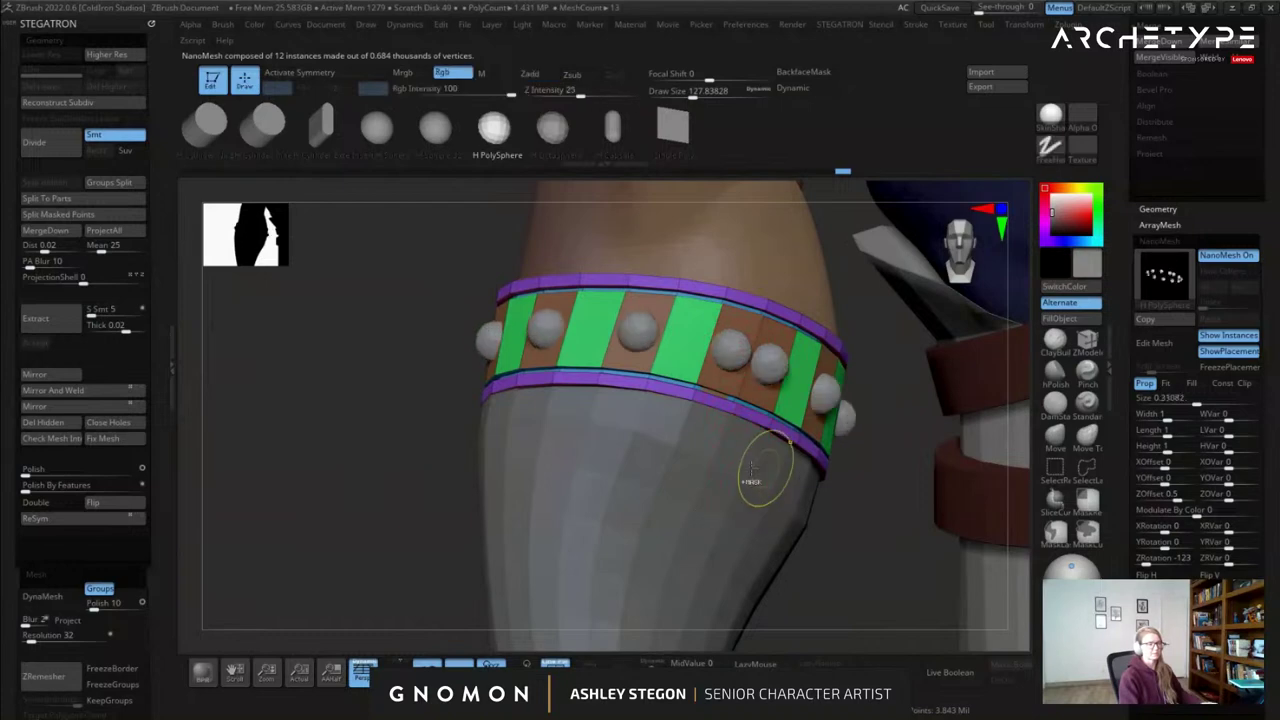
Isolate the band and delete the extra edge loop that splits its wide yellow checker face with ZModeler.
left_click(651, 663)
right_click_drag(690, 345, 640, 443)
right_click_drag(718, 420, 694, 442)
left_click_drag(748, 416, 770, 416)
left_click(1060, 436)
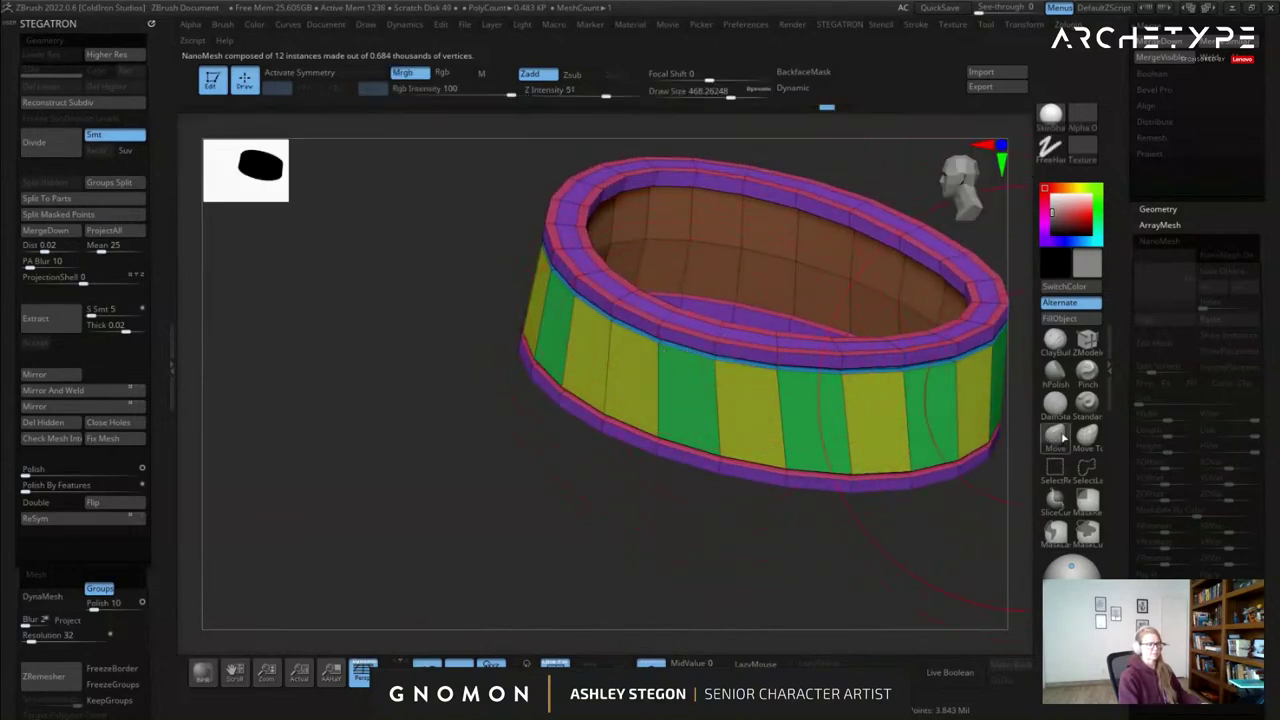
right_click_drag(703, 350, 672, 322)
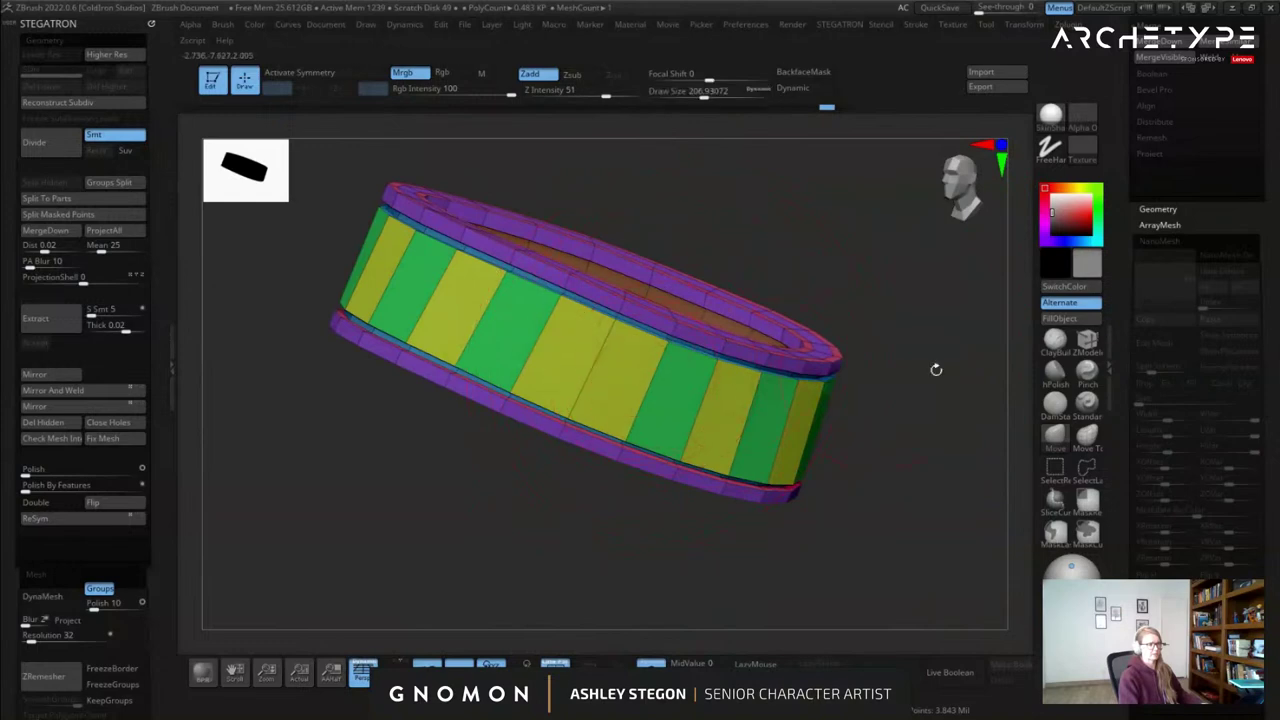
left_click(1085, 348)
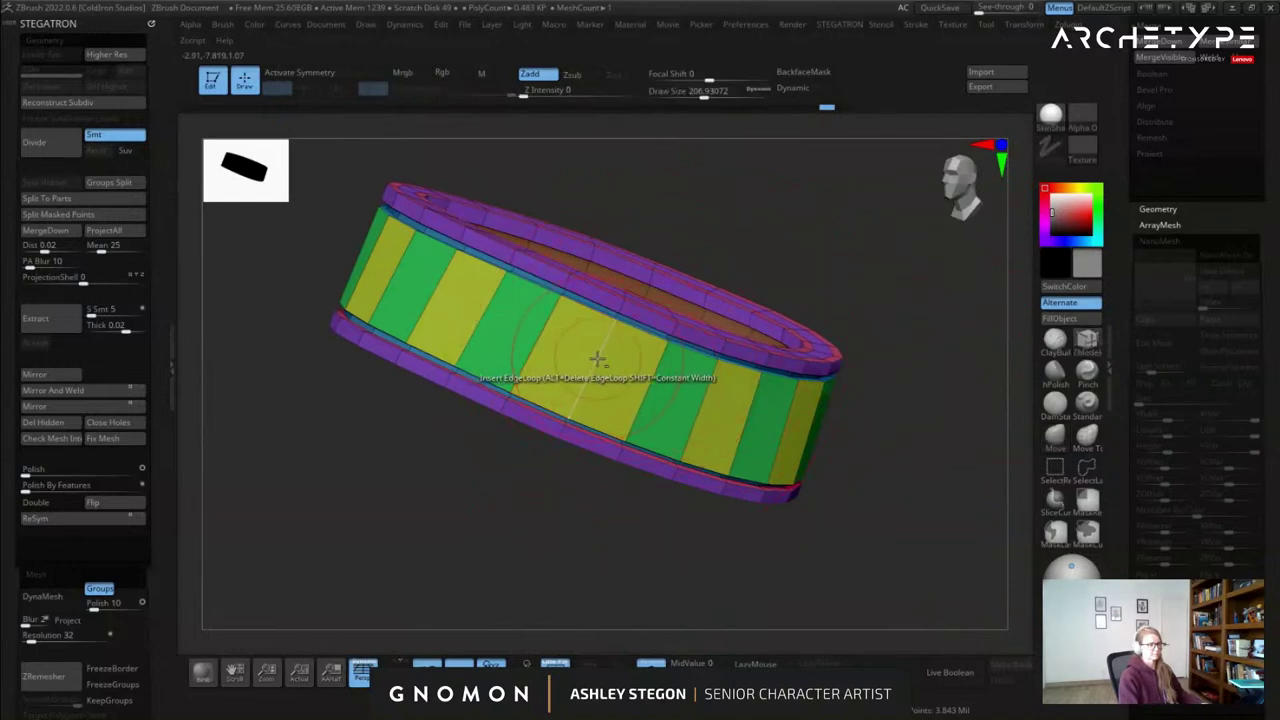
right_click_drag(634, 363, 637, 374)
Slide the band's vertical edges to even out the checker face widths, and lightly apply Polish By Features.
key("space")
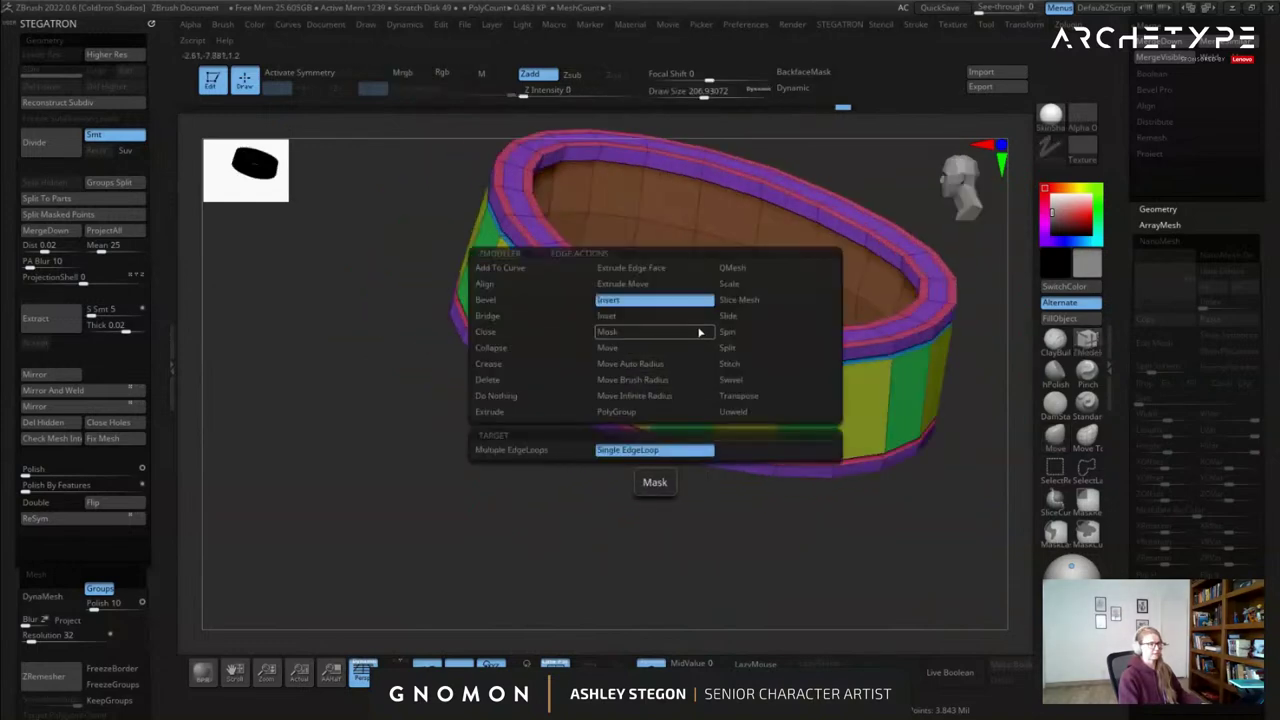
left_click(739, 321)
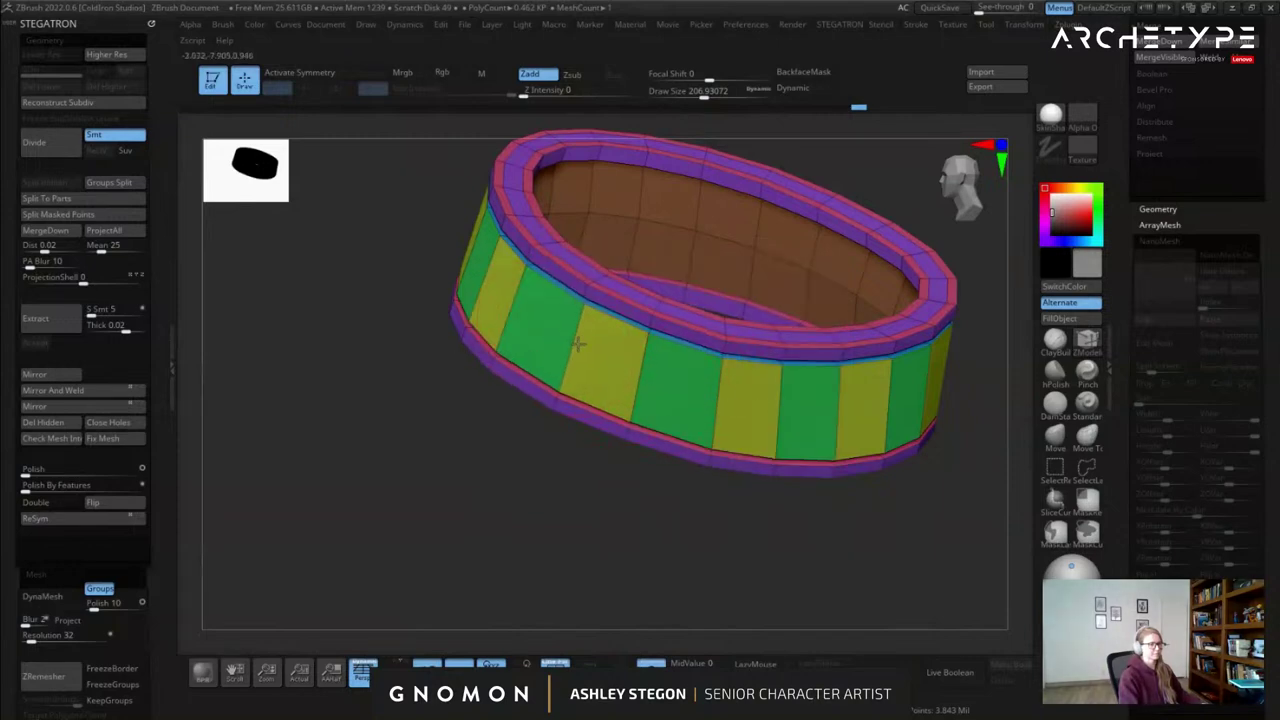
left_click_drag(718, 386, 700, 386)
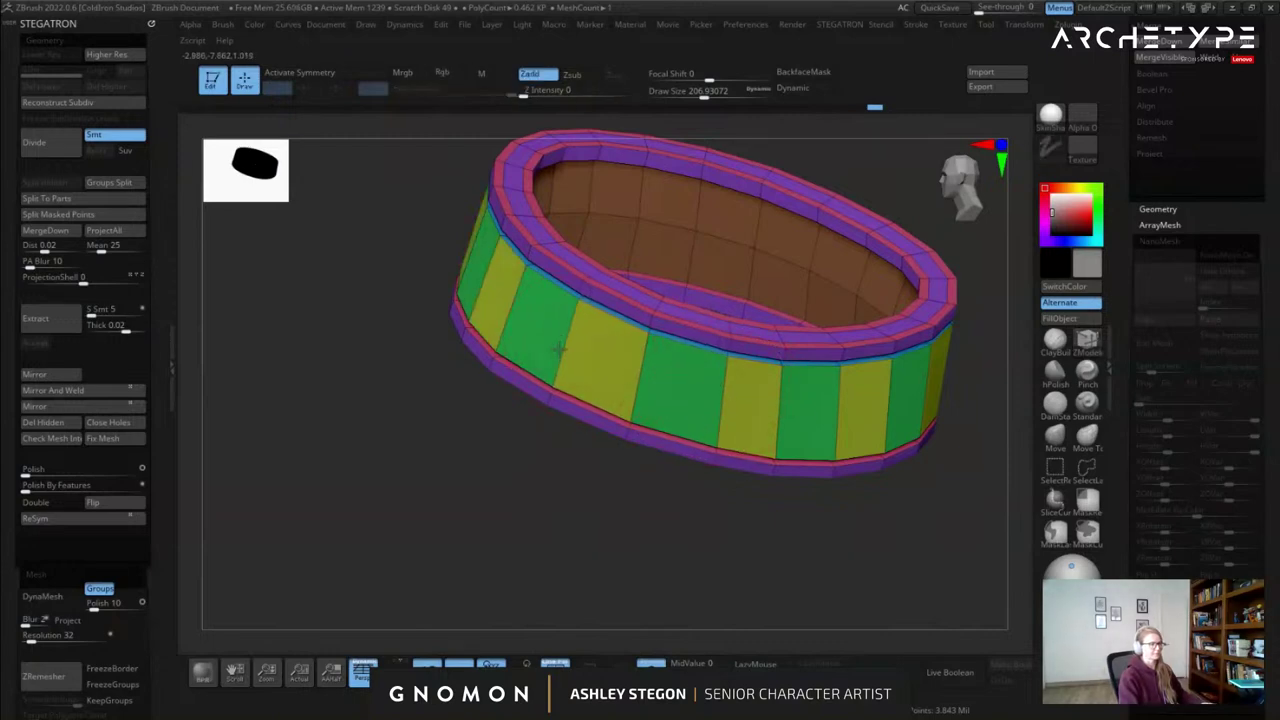
left_click_drag(27, 487, 46, 488)
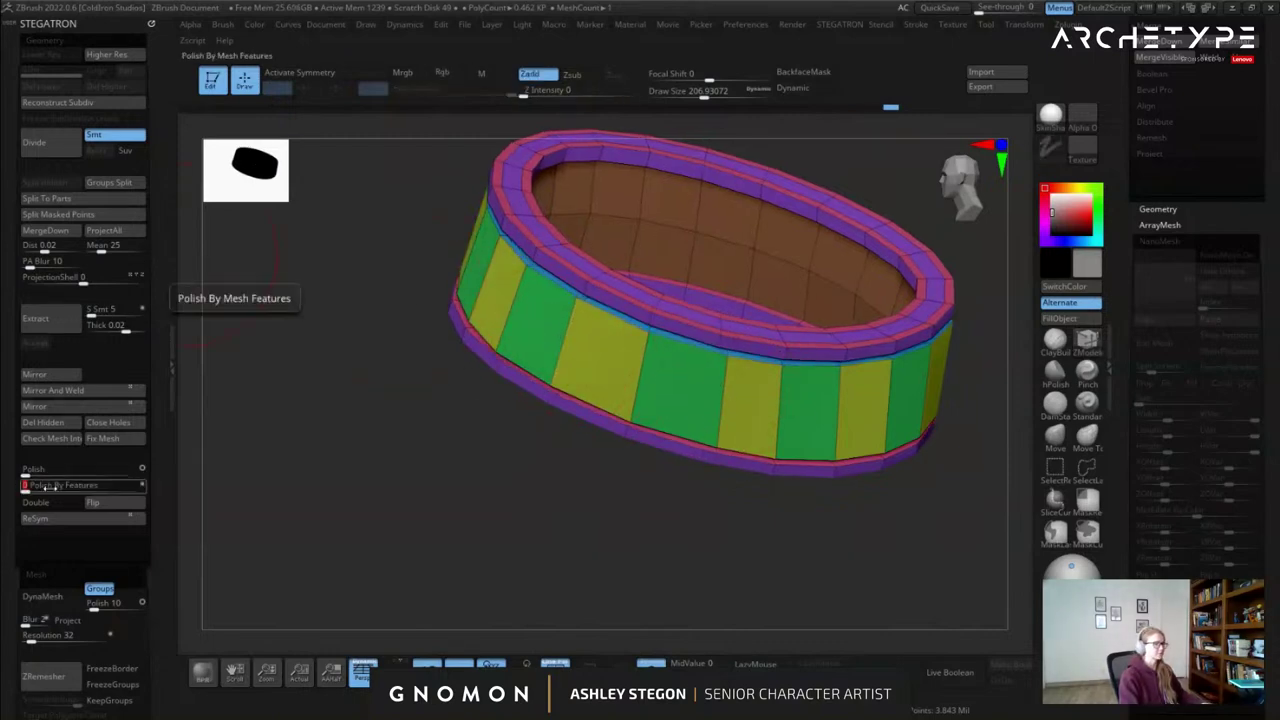
Try inserting a NanoMesh on the green checker polygroup with the target Polygroup All, and undo it.
right_click_drag(578, 416, 551, 303)
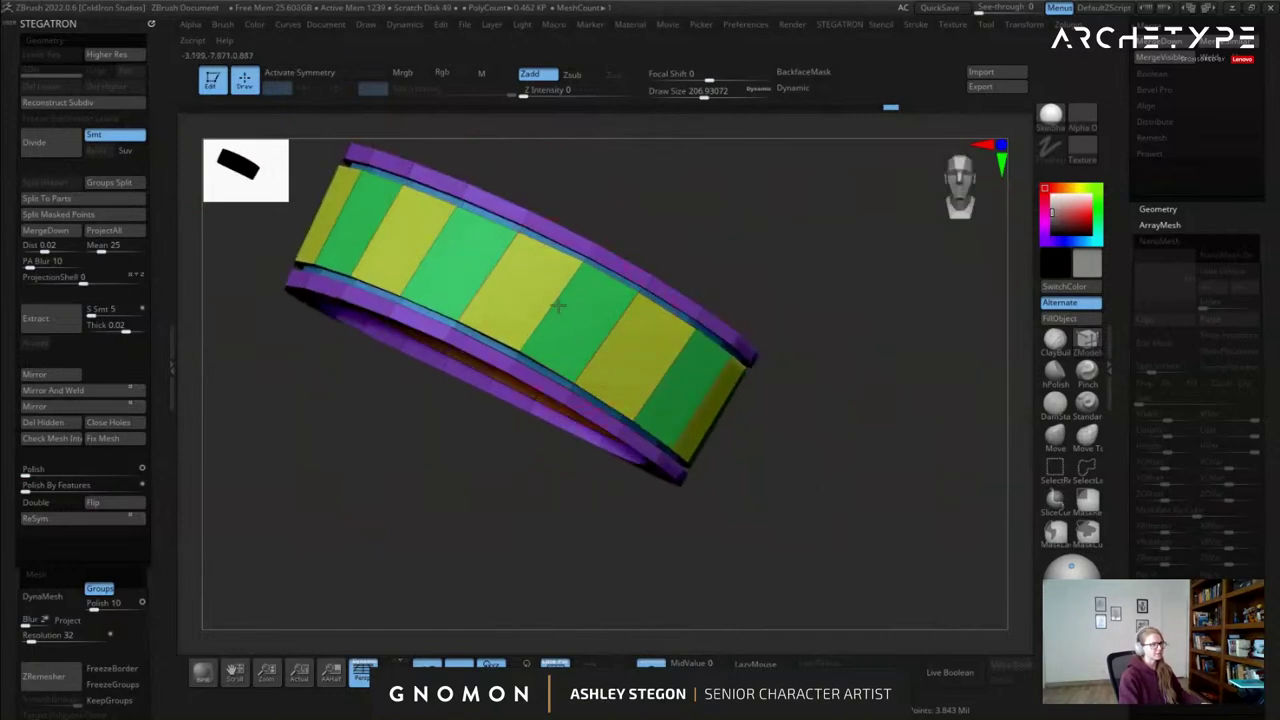
right_click_drag(580, 366, 510, 358)
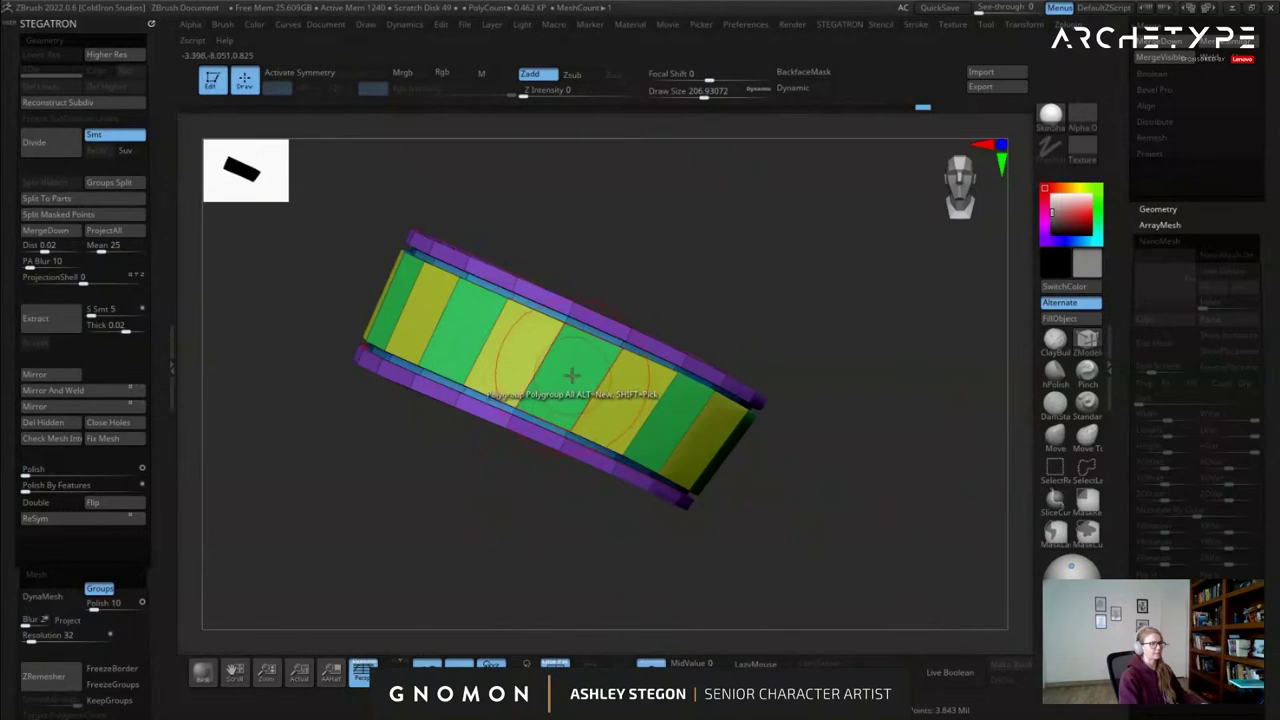
key("space")
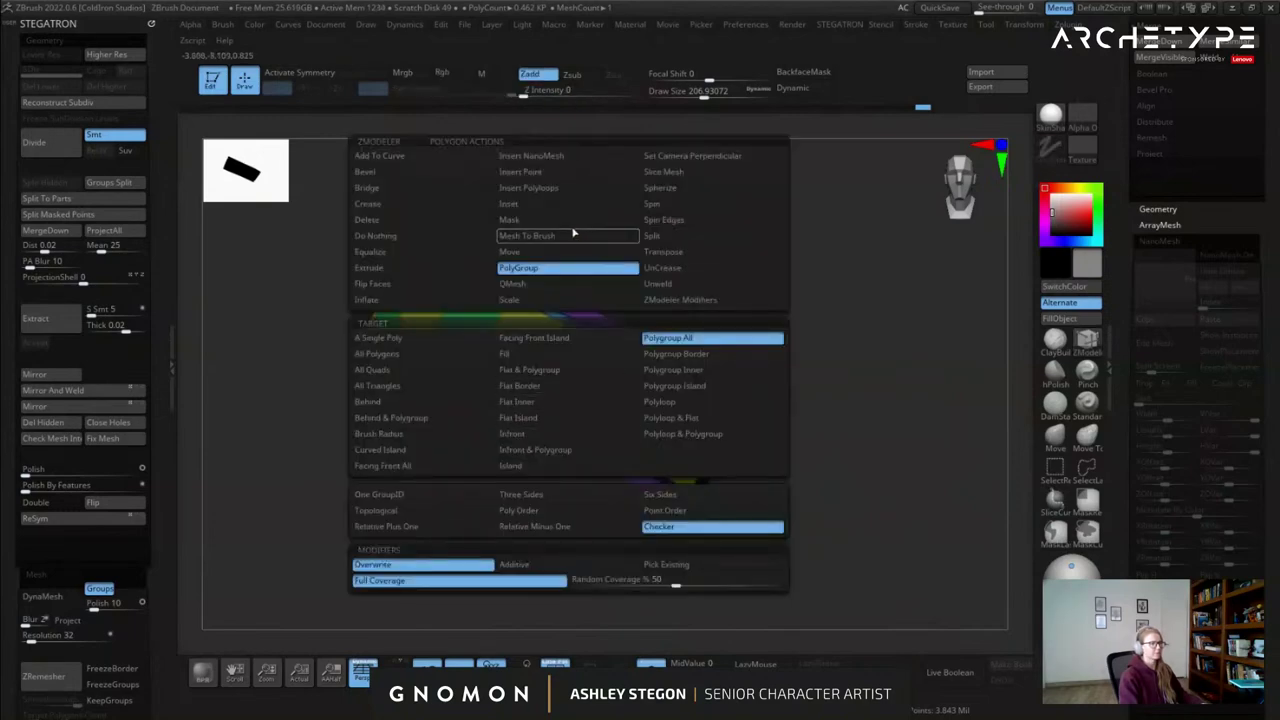
left_click(565, 157)
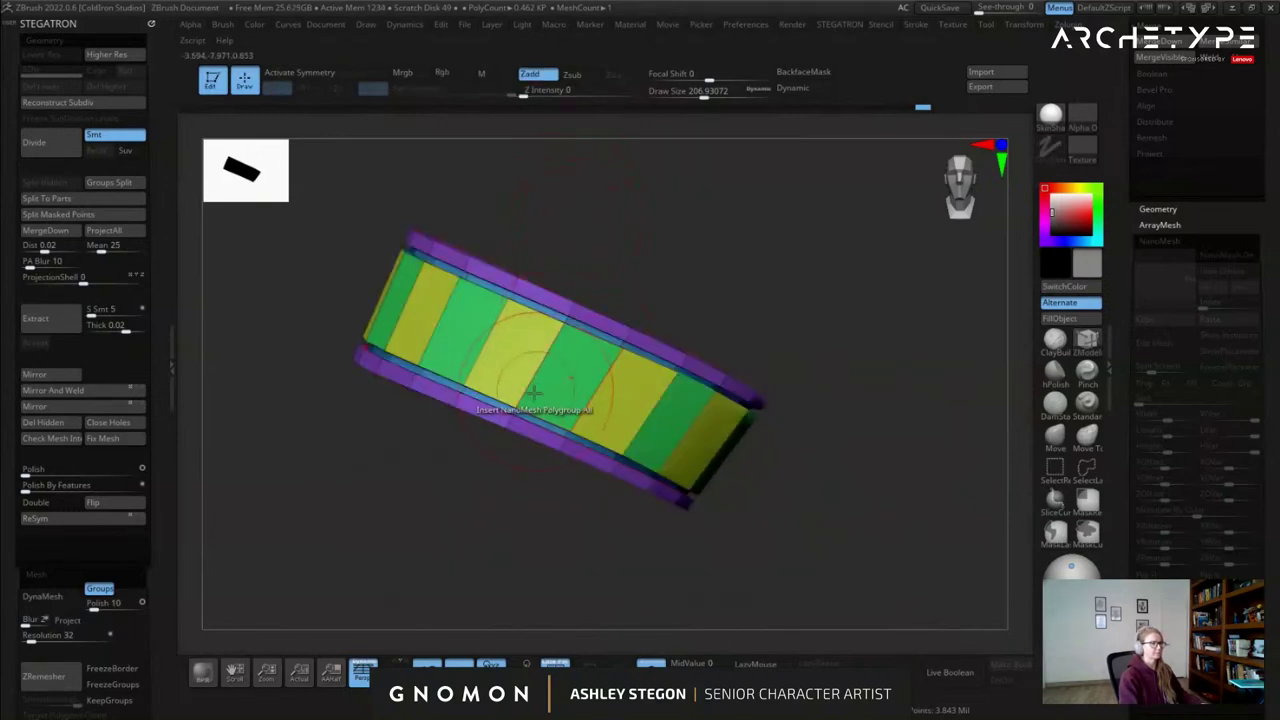
left_click(566, 387)
key("ctrl+z")
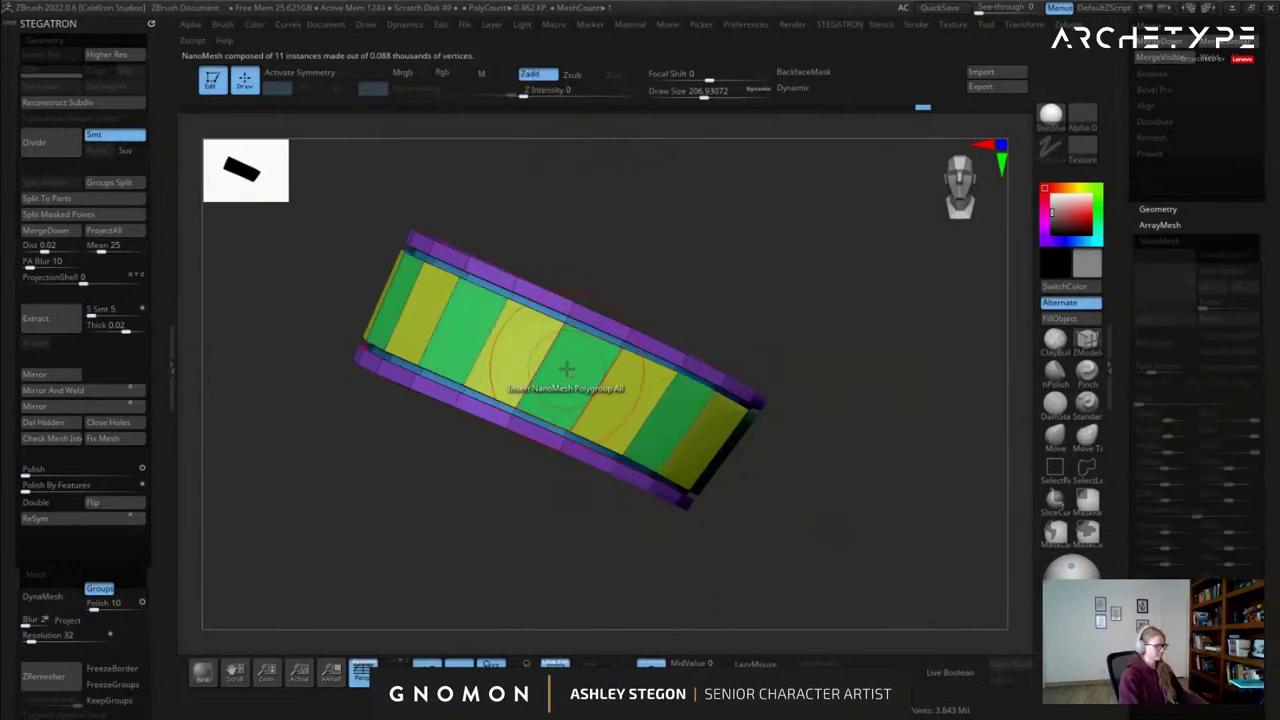
Try the NanoMesh insertion on the green faces again after choosing H PolySphere in the primitives brush, and undo it.
key("b")
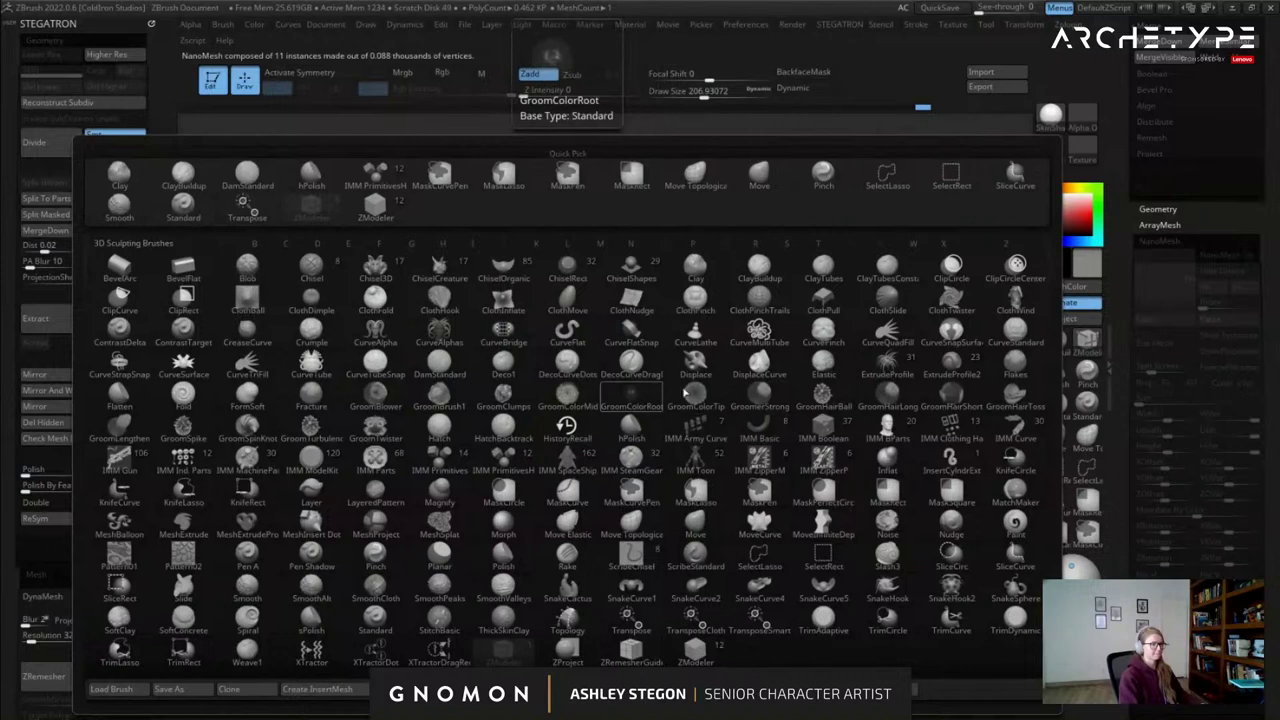
left_click(566, 425)
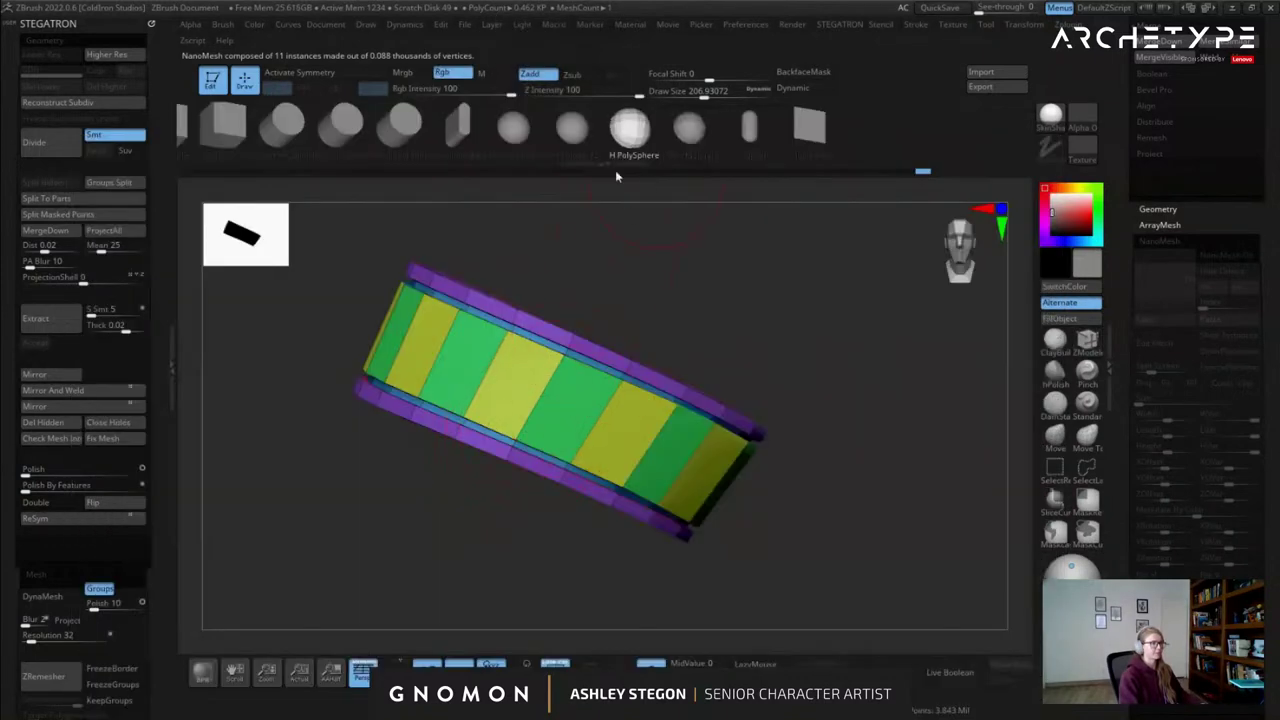
left_click(1082, 348)
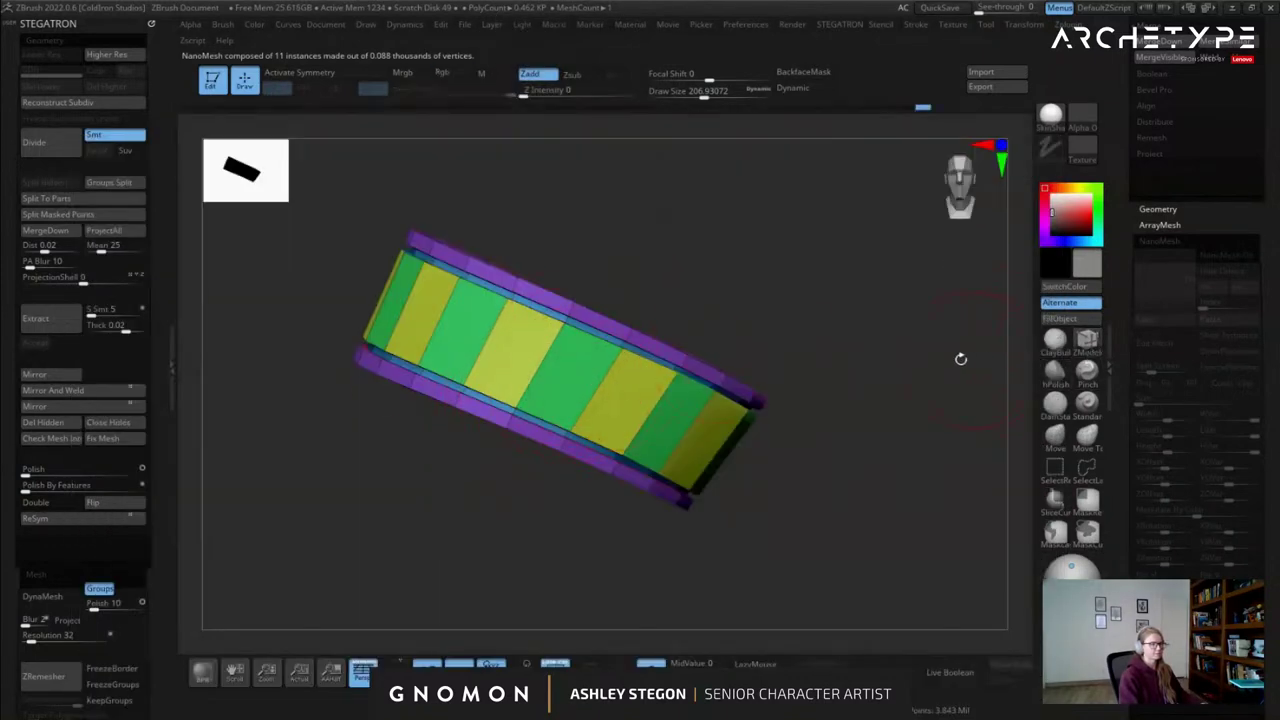
left_click_drag(566, 386, 595, 440)
key("ctrl+z")
Show the whole character again and make the separate sphere below the figure the active subtool.
left_click_drag(635, 531, 650, 650, "alt")
left_click(651, 666)
left_click_drag(711, 451, 620, 320, "alt")
left_click_drag(560, 590, 593, 400, "shift")
left_click(725, 452, "alt")
mouse_move(815, 462)
left_mouse_down("alt")
mouse_move(693, 440)
mouse_move(636, 492)
left_mouse_up("alt")
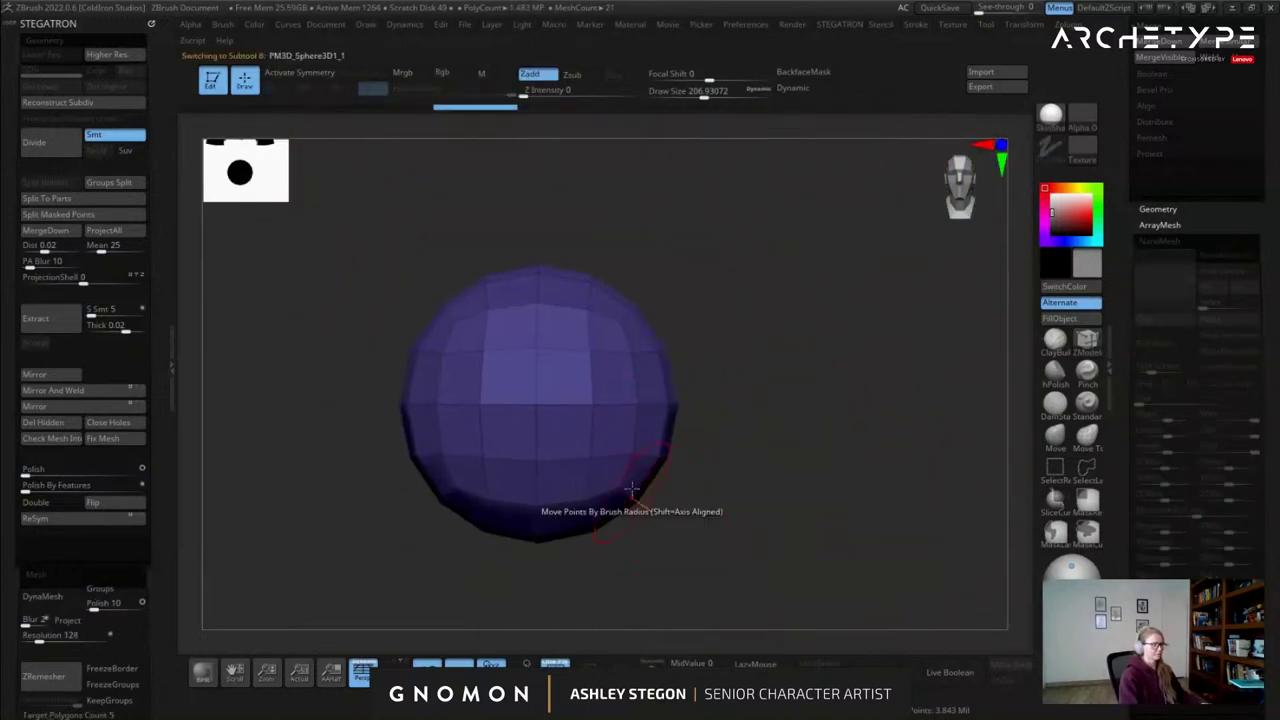
Create a NanoMesh brush from the primitives insert brush and choose H PolySphere as its mesh.
key("b")
key("z")
key("m")
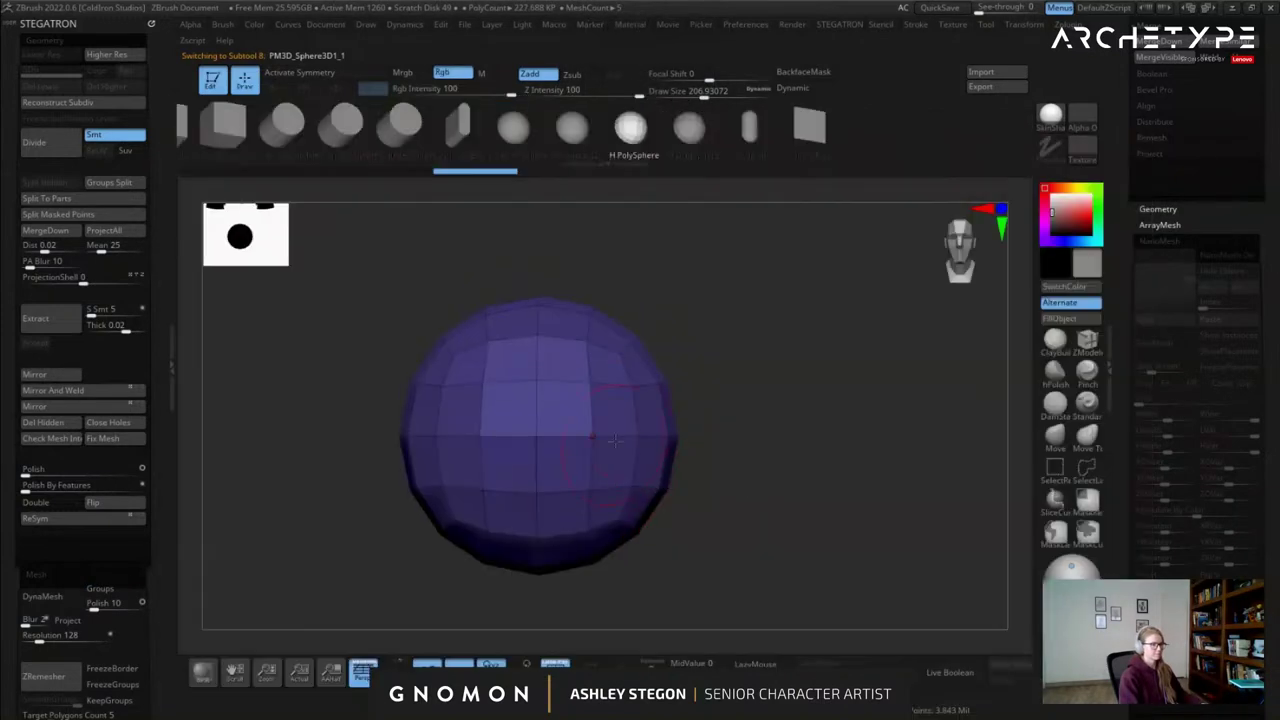
key("b")
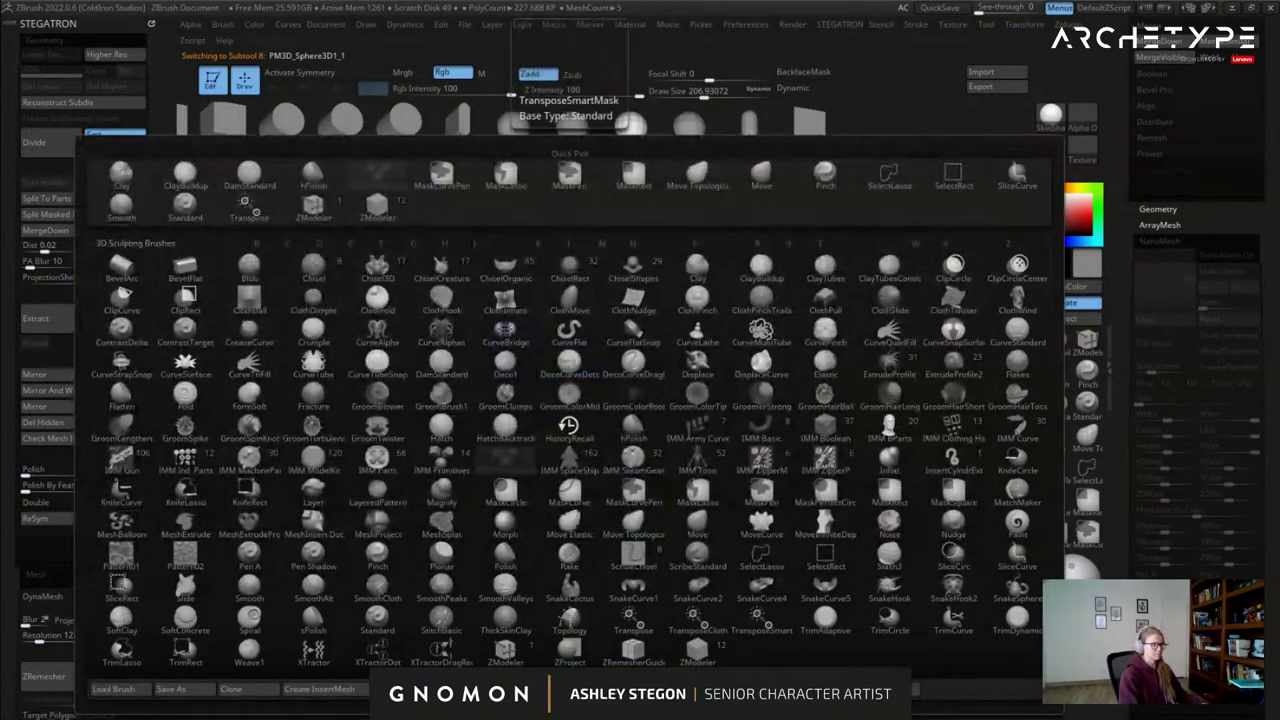
left_click(523, 689)
mouse_move(376, 430)
left_mouse_down("alt")
mouse_move(368, 271)
mouse_move(540, 412)
mouse_move(563, 200)
left_mouse_up("alt")
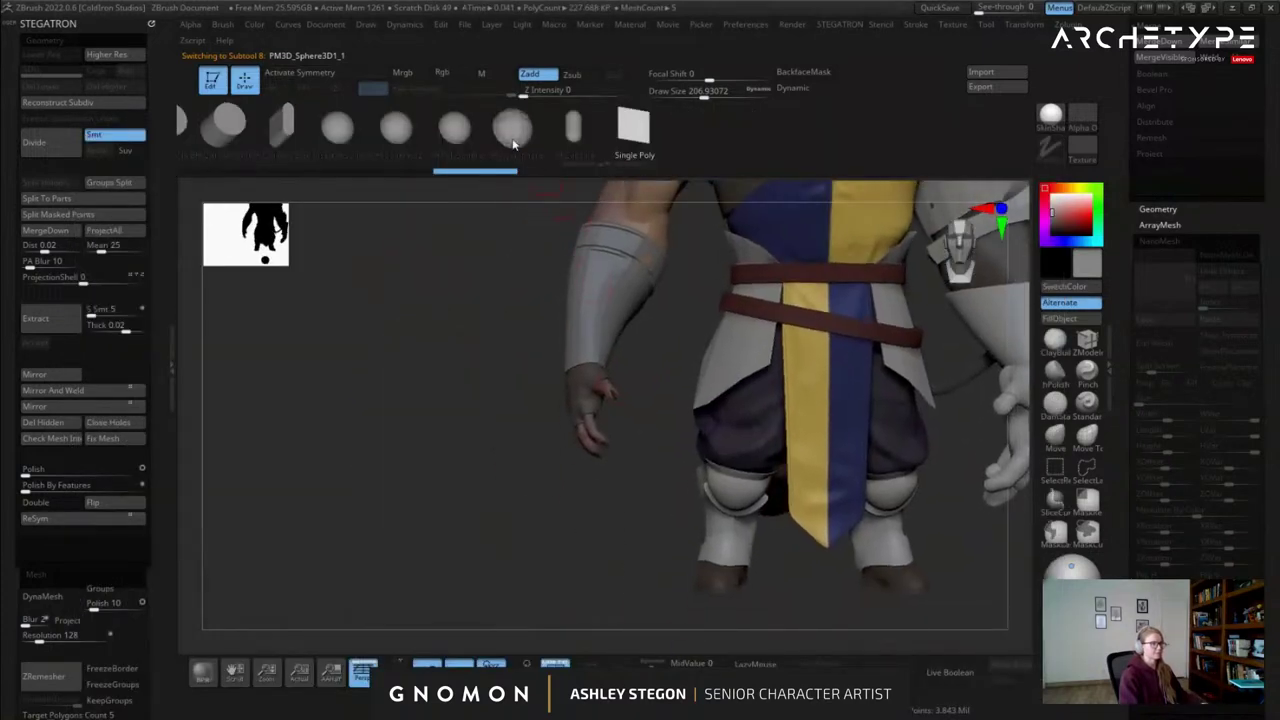
left_click(457, 146)
Select the band and insert H PolySphere NanoMesh studs on its green checker faces with the target Polygroup All.
left_click_drag(652, 224, 612, 440, "alt")
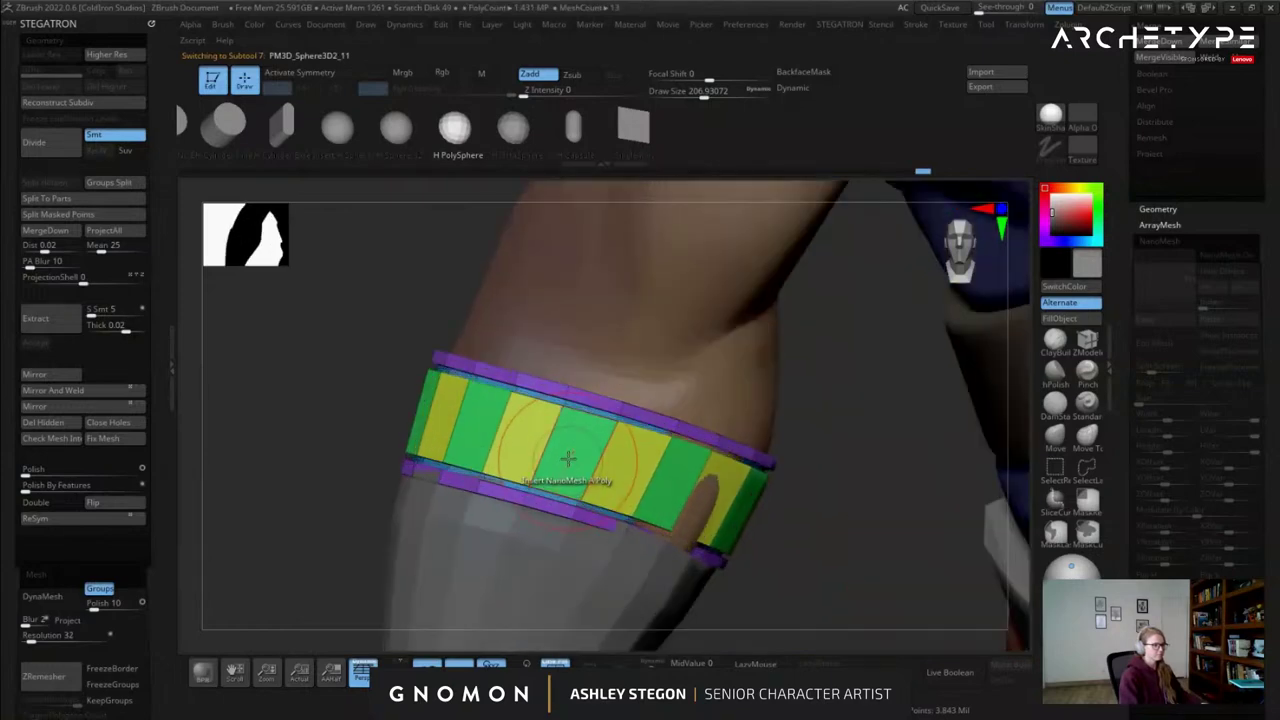
left_click(567, 458)
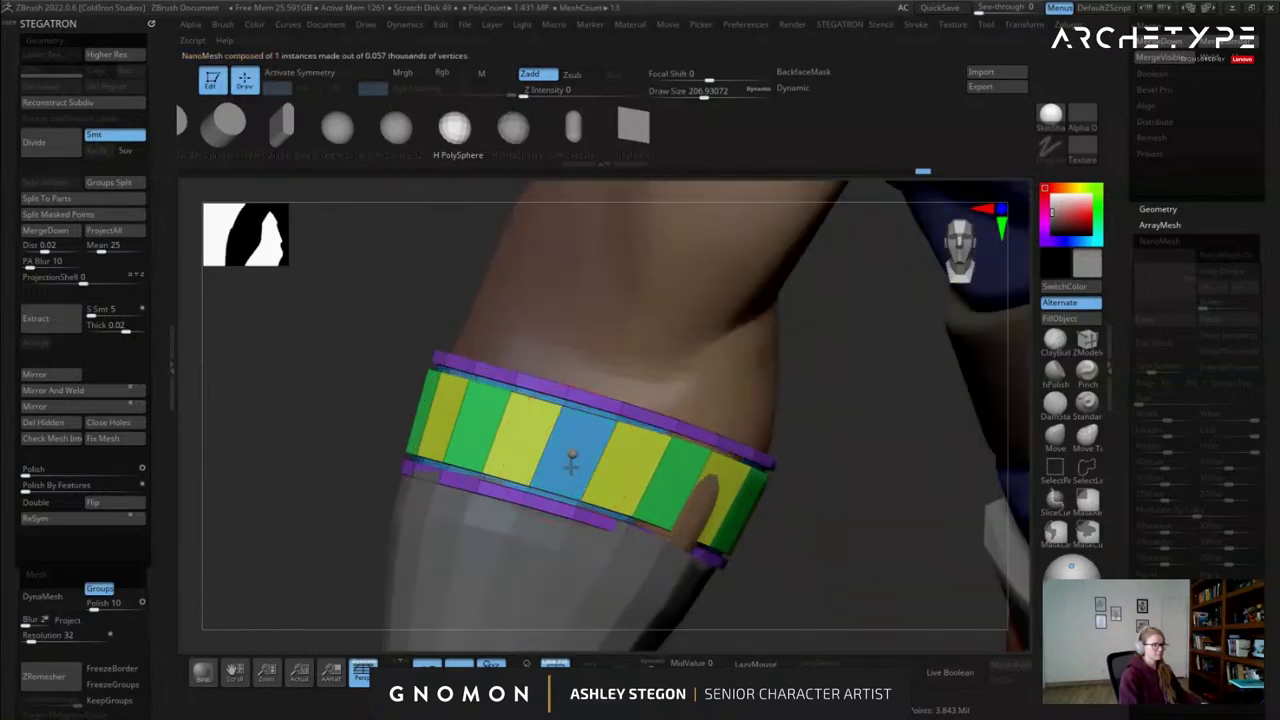
key("ctrl+z")
key("space")
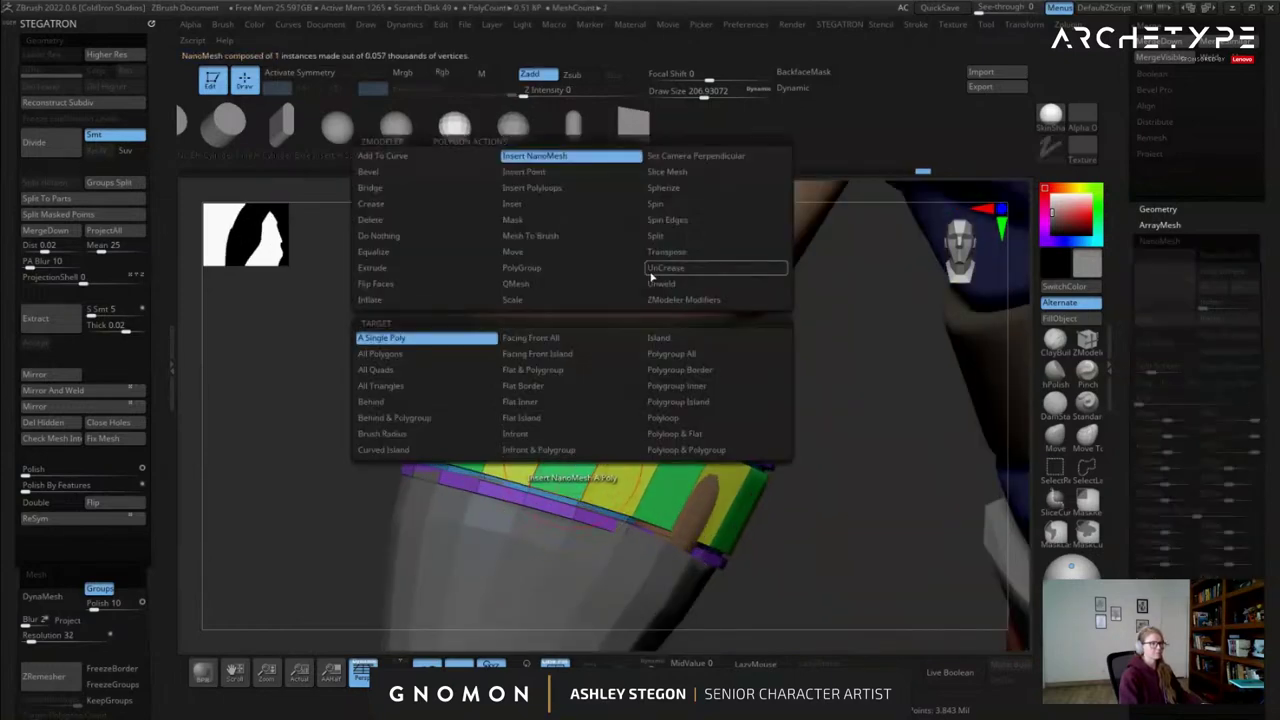
left_click(671, 353)
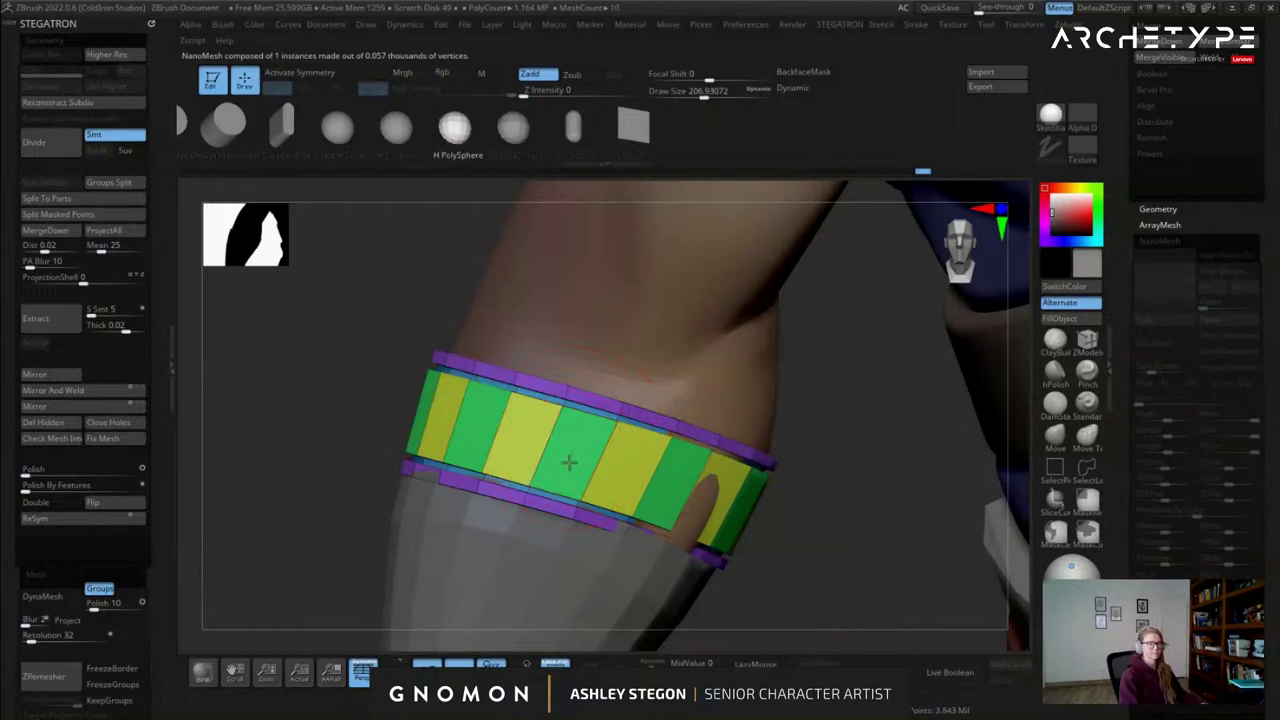
left_click(567, 458)
mouse_move(858, 560)
left_mouse_down("alt")
mouse_move(860, 402)
mouse_move(838, 428)
left_mouse_up("alt")
Reshape the band with the Move brush at draw size about 274 to cover the arm poking through.
left_click(1055, 437)
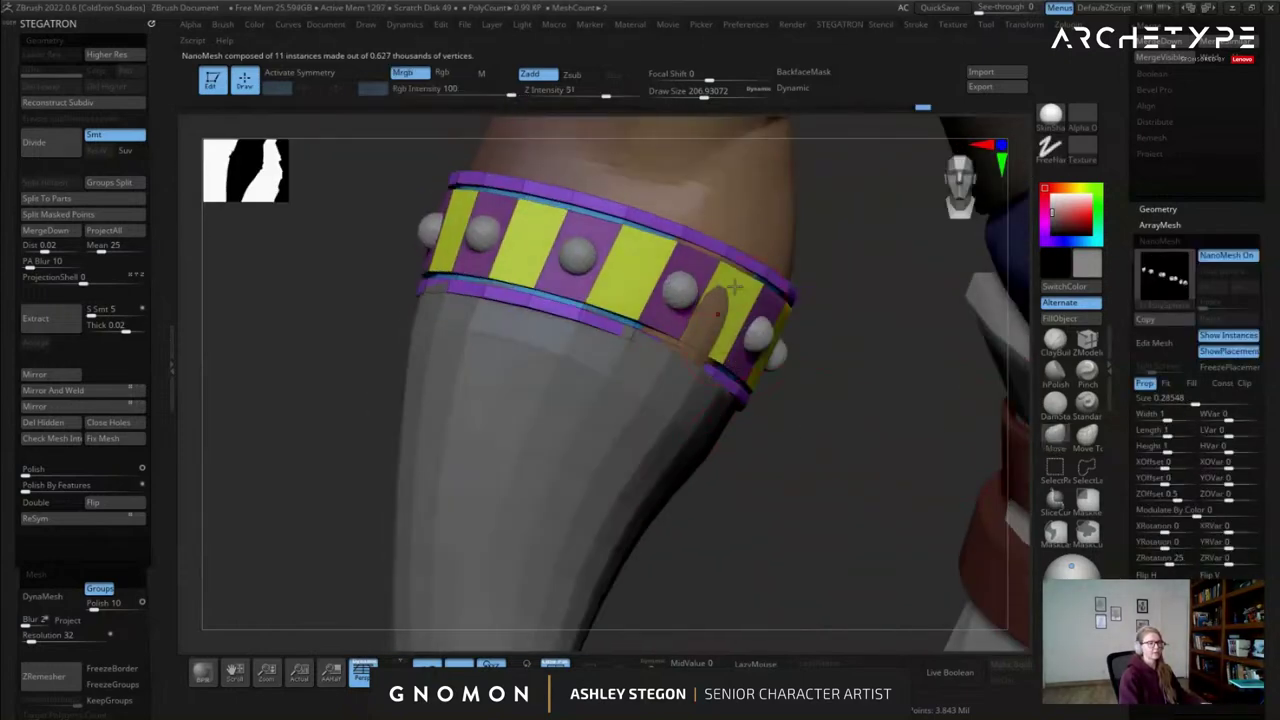
key("s")
left_click_drag(640, 381, 695, 387)
mouse_move(684, 342)
left_mouse_down()
mouse_move(730, 343)
mouse_move(663, 337)
mouse_move(740, 366)
left_mouse_up()
mouse_move(897, 384)
left_mouse_down()
mouse_move(870, 470)
mouse_move(850, 440)
left_mouse_up()
left_click_drag(773, 440, 730, 436)
Hide the polyframe and turn on dynamic subdivision for the studded band.
right_click_drag(746, 428, 460, 385)
key("shift+f")
key("d")
right_click_drag(648, 374, 470, 368)
key("shift+f")
key("shift+f")
Set the crease level to 0 and crease the band by polygroup.
left_click_drag(152, 547, 129, 429)
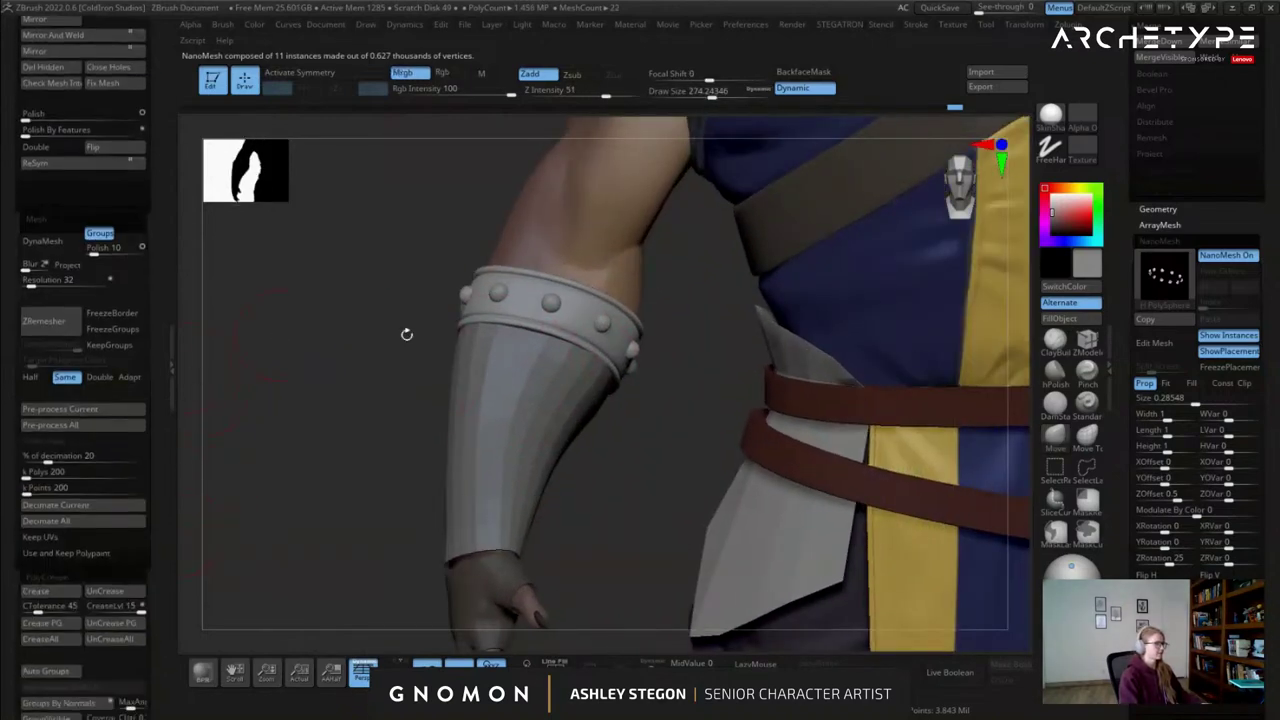
right_click_drag(574, 300, 541, 323)
left_click_drag(158, 530, 166, 436)
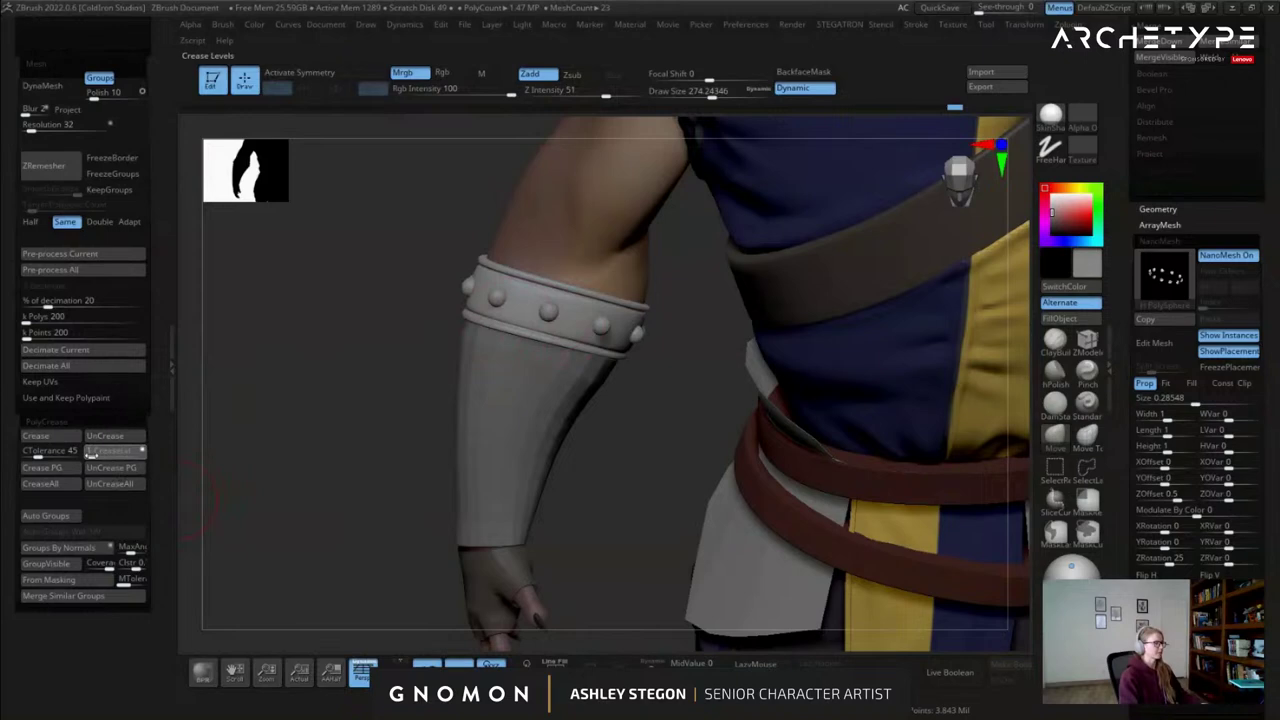
left_click_drag(91, 458, 86, 459)
left_click(57, 474)
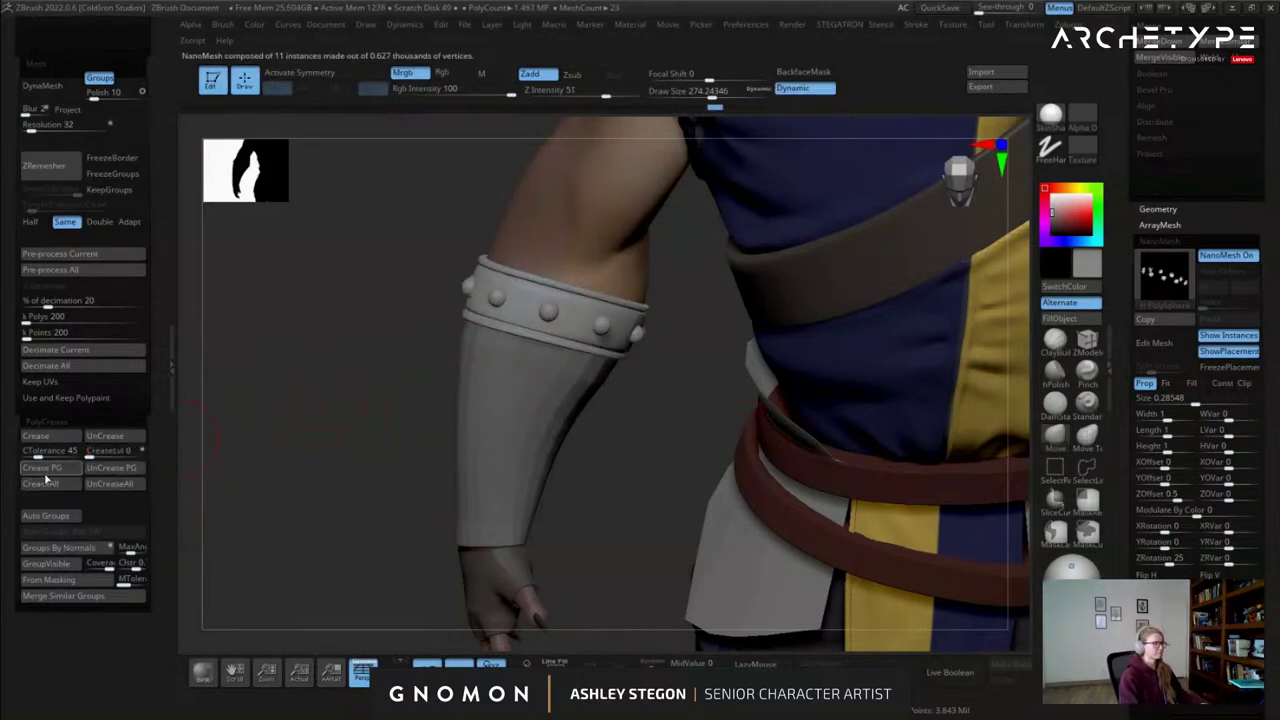
Turn off dynamic subdivision, remove all creases from the band, and try Groups By Normals before undoing the regrouping.
key("shift+f")
right_click_drag(537, 341, 582, 418, "ctrl")
key("shift+d")
left_click(108, 486)
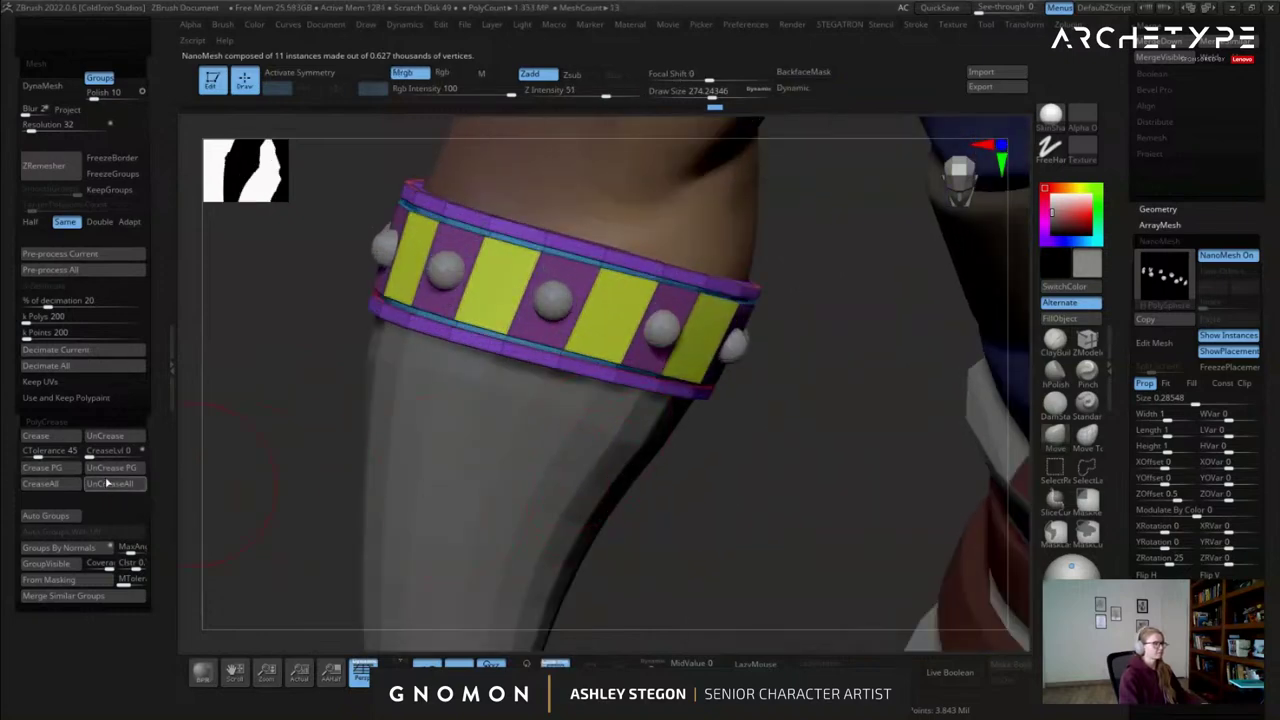
left_click(82, 545)
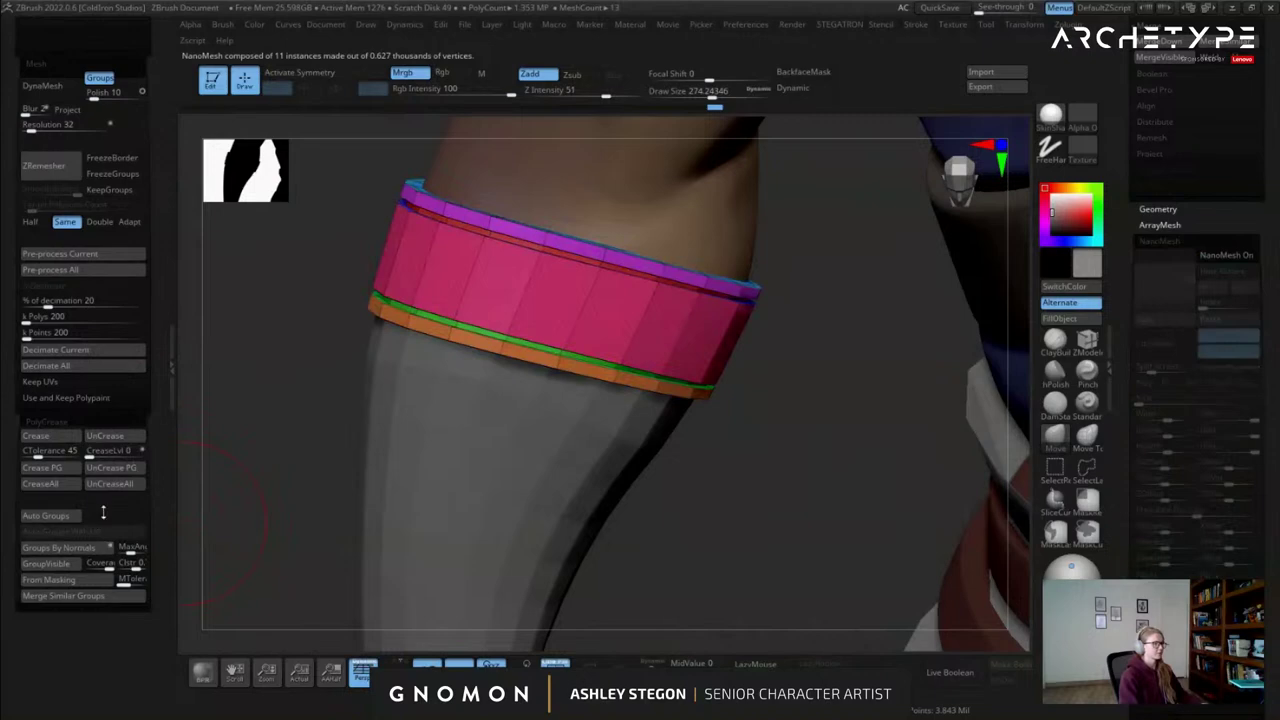
key("ctrl+z")
Set the draw size to about 177, turn dynamic subdivision back on for the band, and hide the polyframe.
right_click_drag(753, 432, 746, 440)
key("s")
left_click_drag(746, 441, 733, 441)
right_click_drag(611, 317, 605, 424)
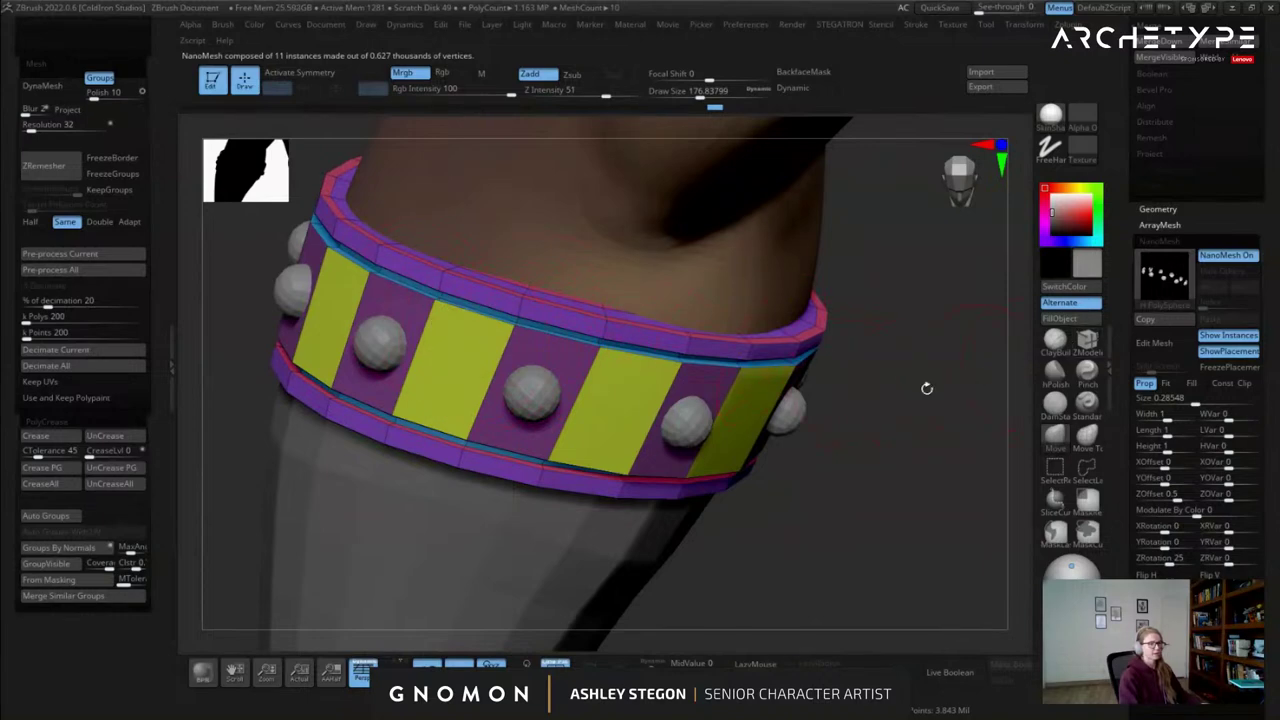
right_click_drag(825, 409, 777, 371, "ctrl")
key("d")
key("shift+f")
right_click_drag(711, 493, 716, 421)
Collapse the NanoMesh settings and make the forearm bracer below the band active, with draw size about 94.
left_click_drag(1186, 232, 1186, 230)
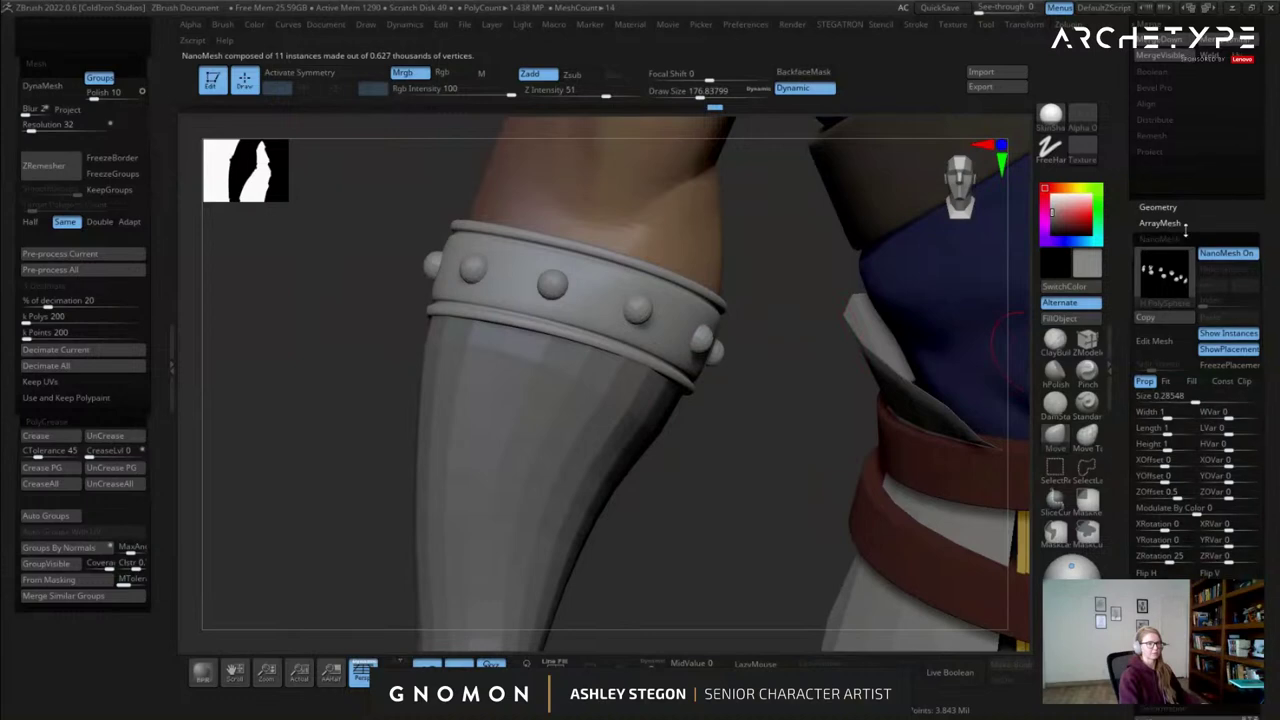
left_click(1183, 238)
key("s")
left_click_drag(699, 438, 688, 438)
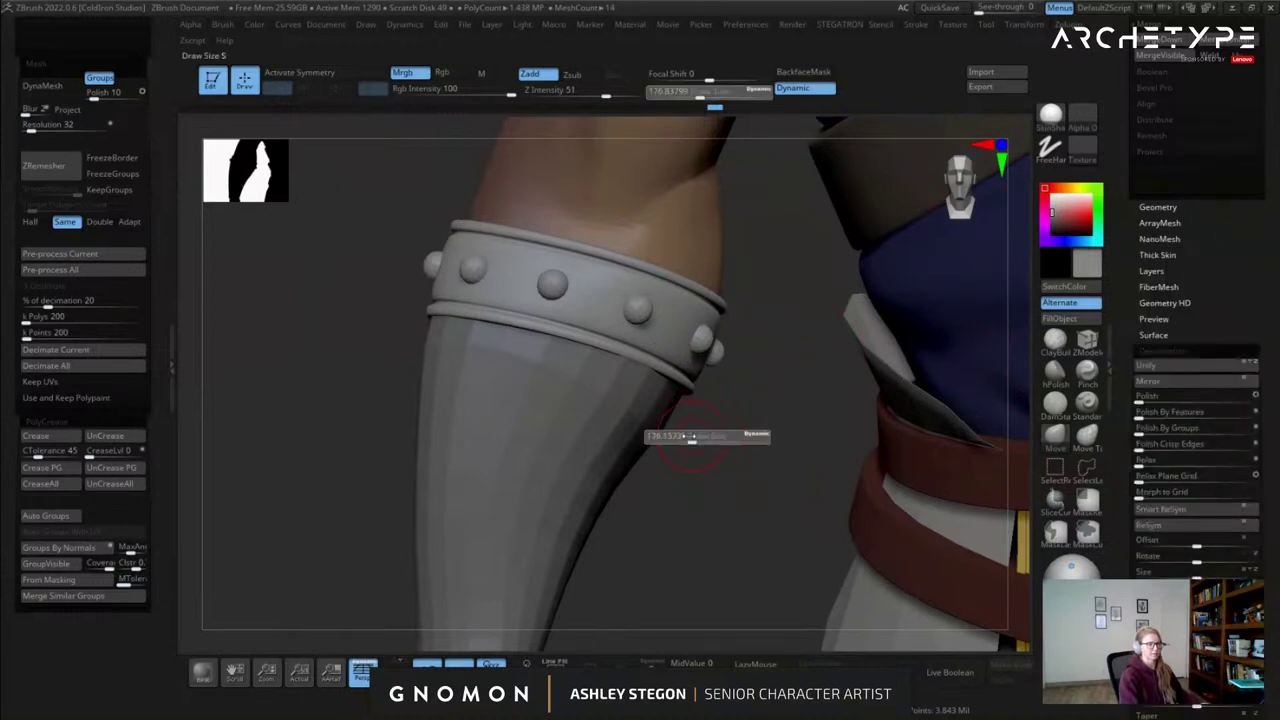
left_click(598, 413, "alt")
right_click_drag(631, 474, 666, 323, "alt")
key("shift+f")
key("shift+f")
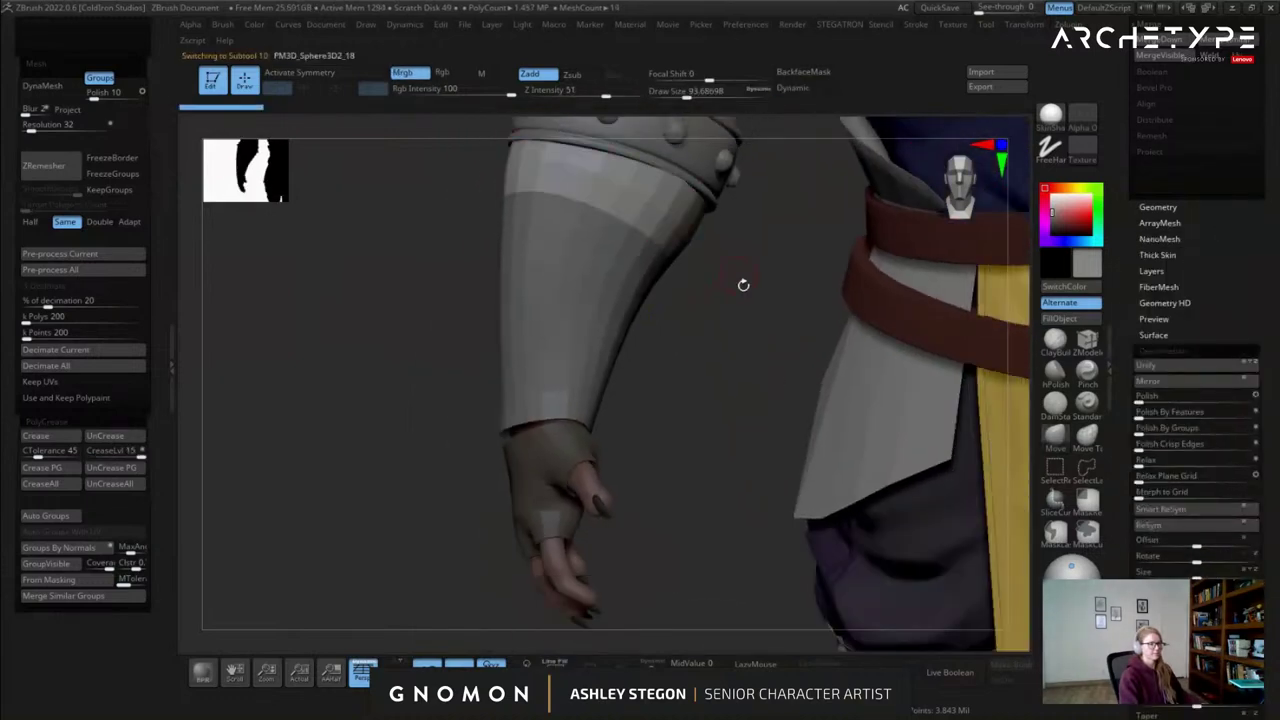
Make the studded upper band the active subtool and duplicate it.
right_click_drag(743, 285, 706, 405, "alt")
left_click_drag(1130, 338, 1130, 560)
left_click_drag(1125, 302, 1130, 370)
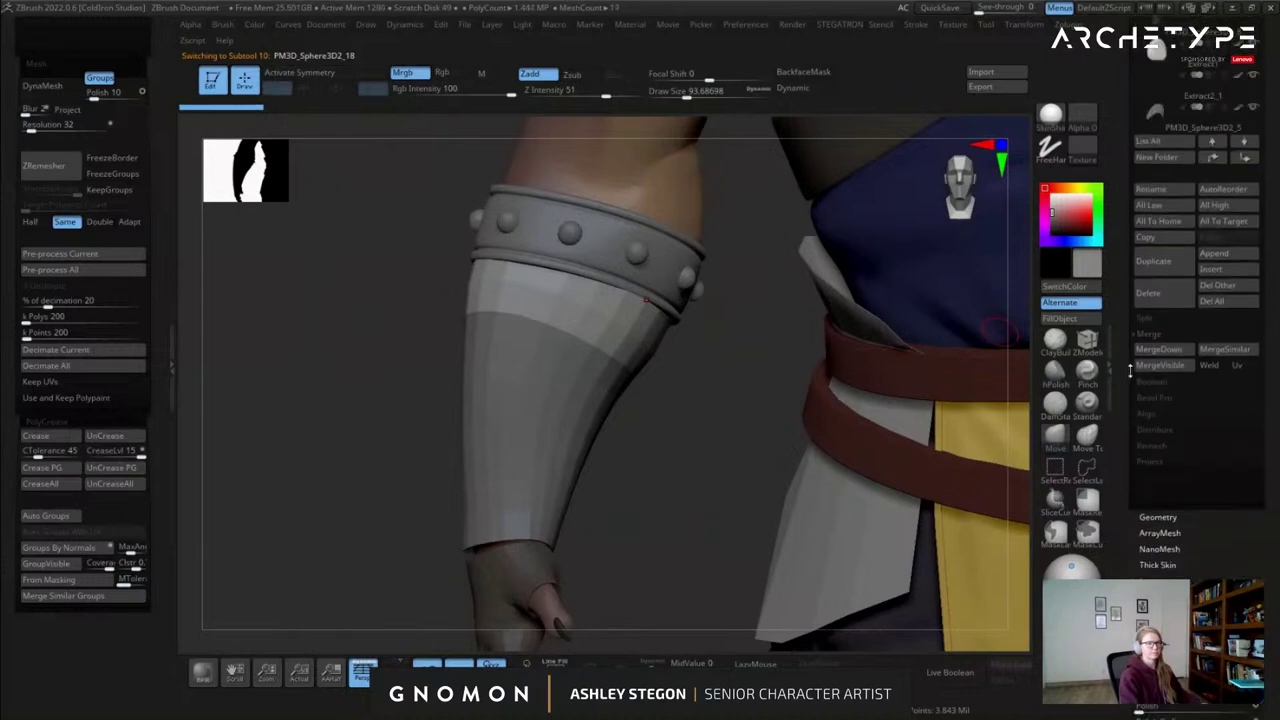
scroll(1160, 370, "up", 3)
scroll(1160, 260, "up", 4)
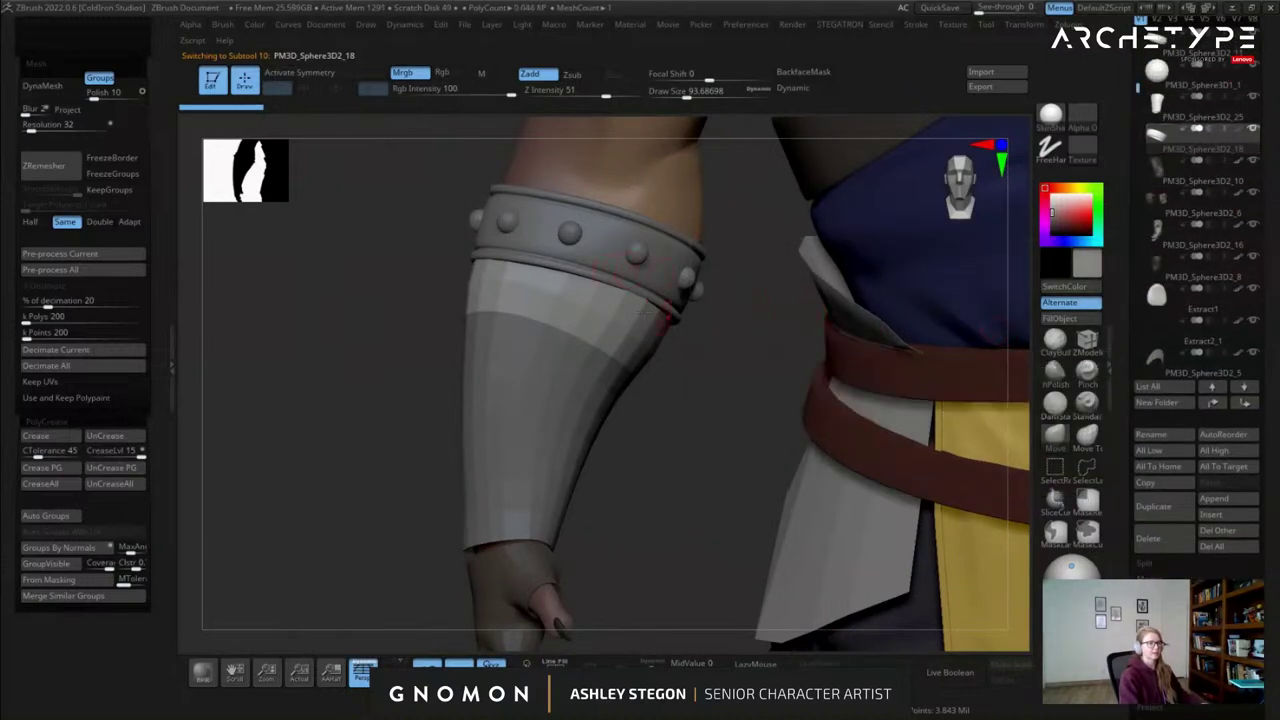
left_click(663, 289, "alt")
left_click_drag(691, 348, 668, 388, "alt")
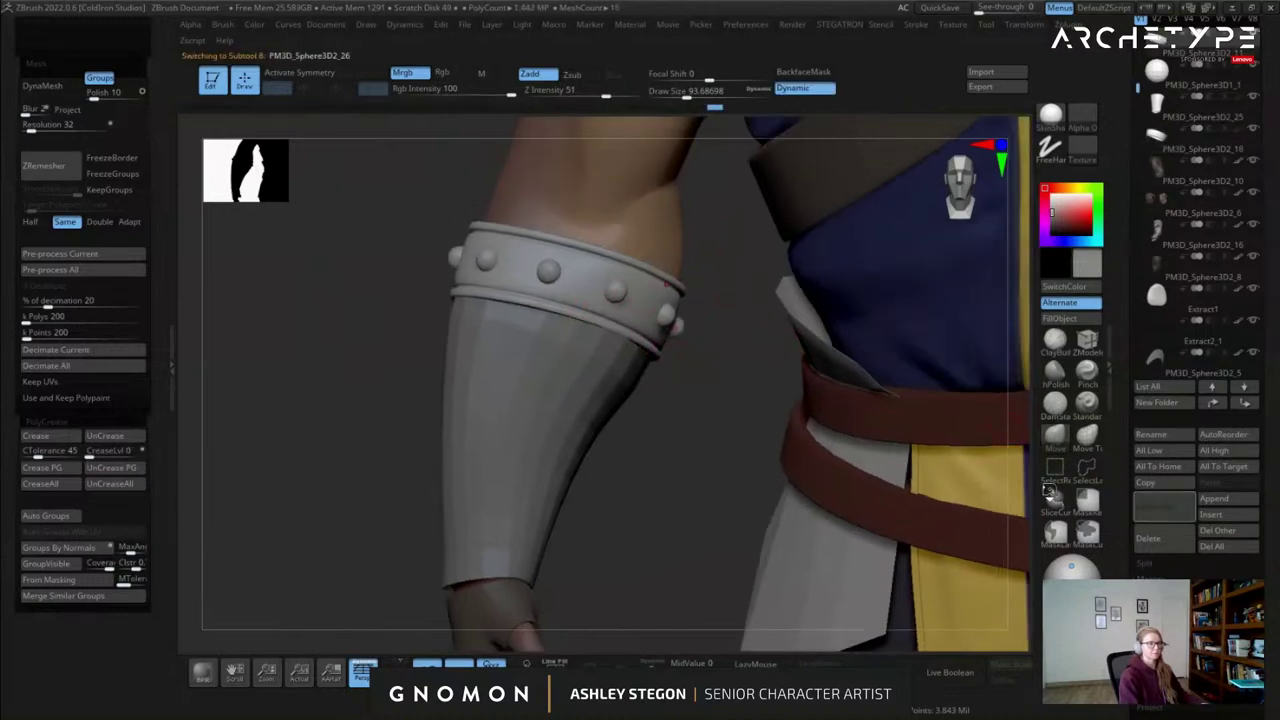
Isolate the duplicated band with its polyframe shown and dynamic subdivision off, align the gizmo to the band, and restore the other subtools.
key("w")
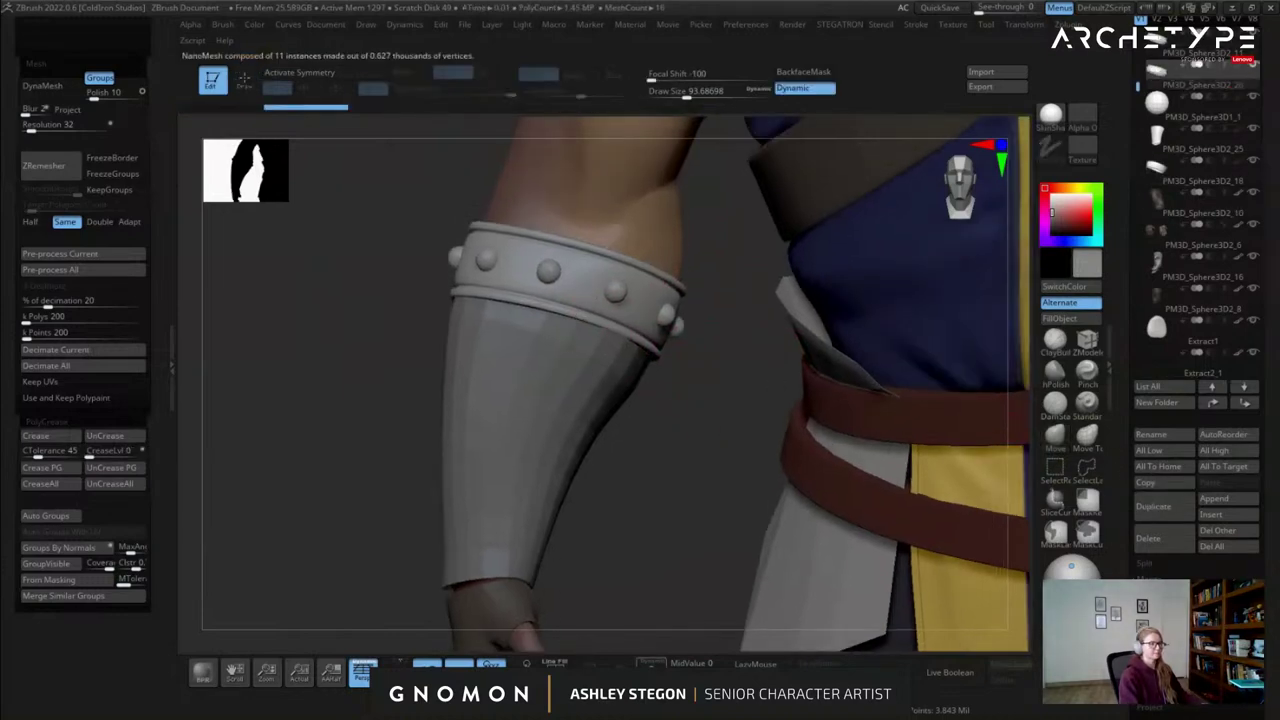
left_click(651, 664)
left_click_drag(642, 373, 672, 478, "alt")
key("shift+f")
key("shift+d")
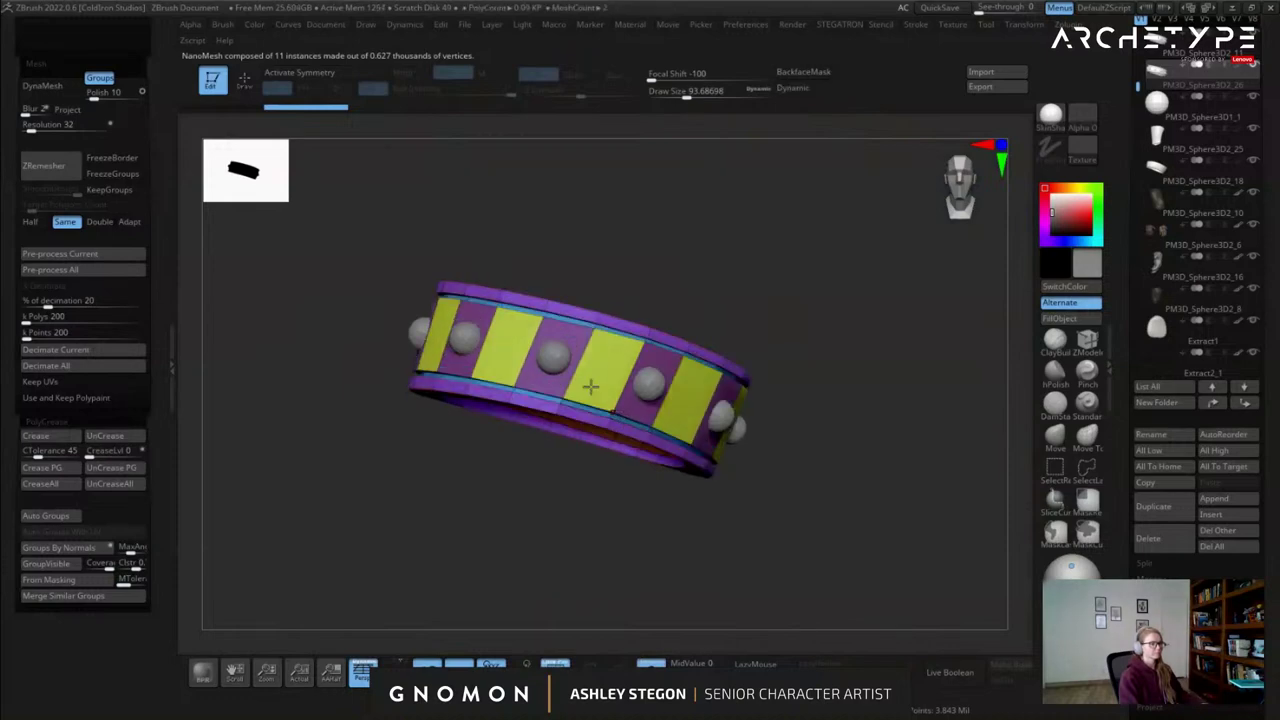
left_click_drag(602, 358, 595, 374, "alt")
left_click(602, 346, "alt")
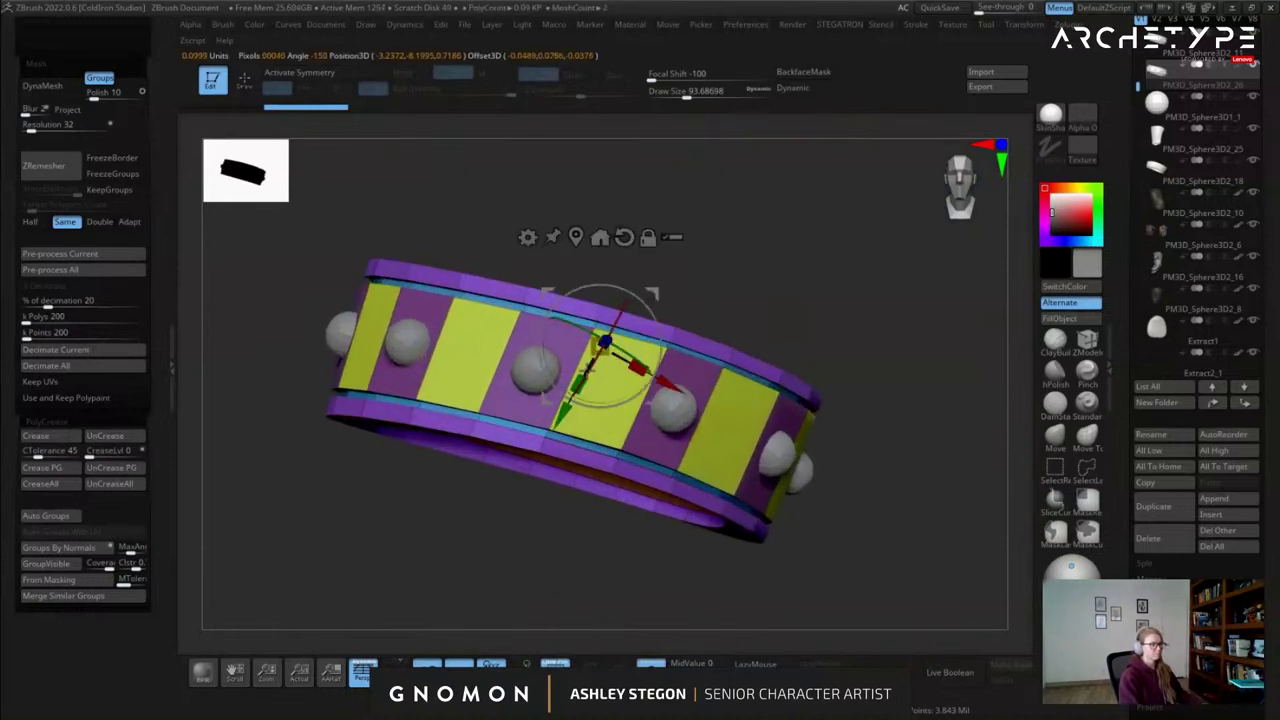
left_click(598, 306, "alt")
left_click_drag(598, 306, 594, 322, "alt")
left_click_drag(610, 238, 428, 438, "alt")
left_click(440, 169)
left_click_drag(640, 410, 626, 245, "alt")
left_click(651, 663)
Move the duplicated studded band down the forearm to sit just below the original band.
left_click_drag(338, 455, 422, 336, "alt")
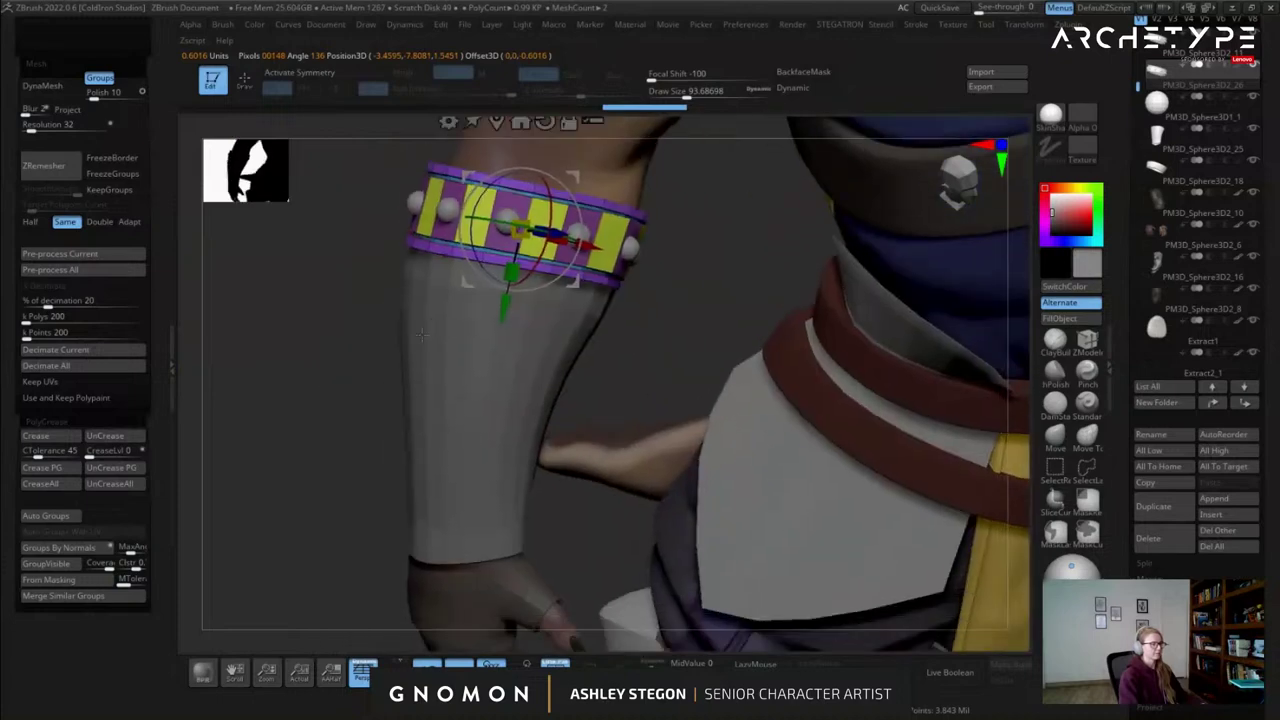
left_click_drag(504, 310, 485, 388, "ctrl")
left_click_drag(345, 385, 482, 341)
Fit the lower studded band around the bracer using the Move brush at draw size about 825, then restore its smooth preview and hide the polyframe.
key("q")
key("s")
left_click_drag(213, 228, 618, 336, "alt")
mouse_move(560, 338)
left_mouse_down()
mouse_move(648, 330)
mouse_move(634, 339)
left_mouse_up()
right_click_drag(610, 410, 690, 380)
left_click_drag(682, 385, 694, 402)
mouse_move(610, 430)
right_mouse_down()
mouse_move(645, 433)
mouse_move(618, 430)
right_mouse_up()
left_click_drag(610, 400, 614, 388)
right_click_drag(600, 450, 565, 405)
left_click_drag(510, 425, 490, 425)
key("d")
right_click_drag(549, 464, 516, 432)
key("shift+f")
Reactivate the lower studded band and adjust its rear side with the Move brush to cover the bracer beneath.
right_click_drag(650, 365, 760, 418)
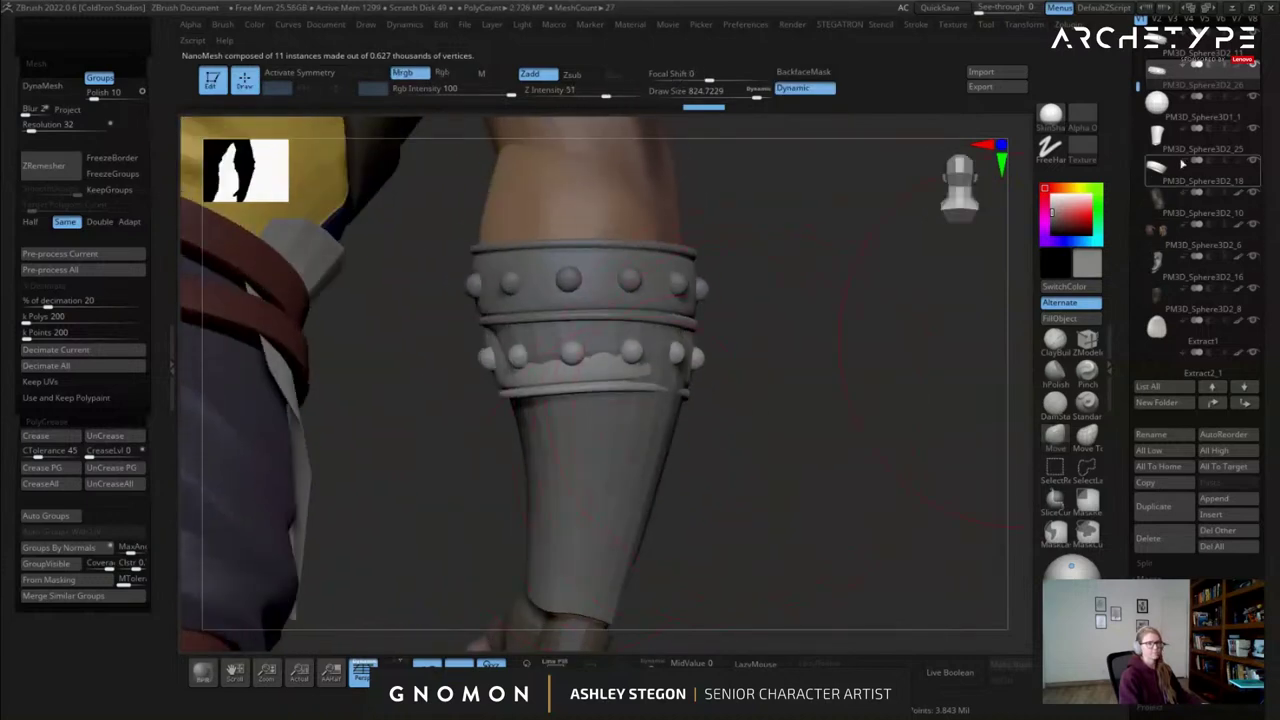
right_click_drag(837, 365, 744, 340)
left_click(711, 348, "alt")
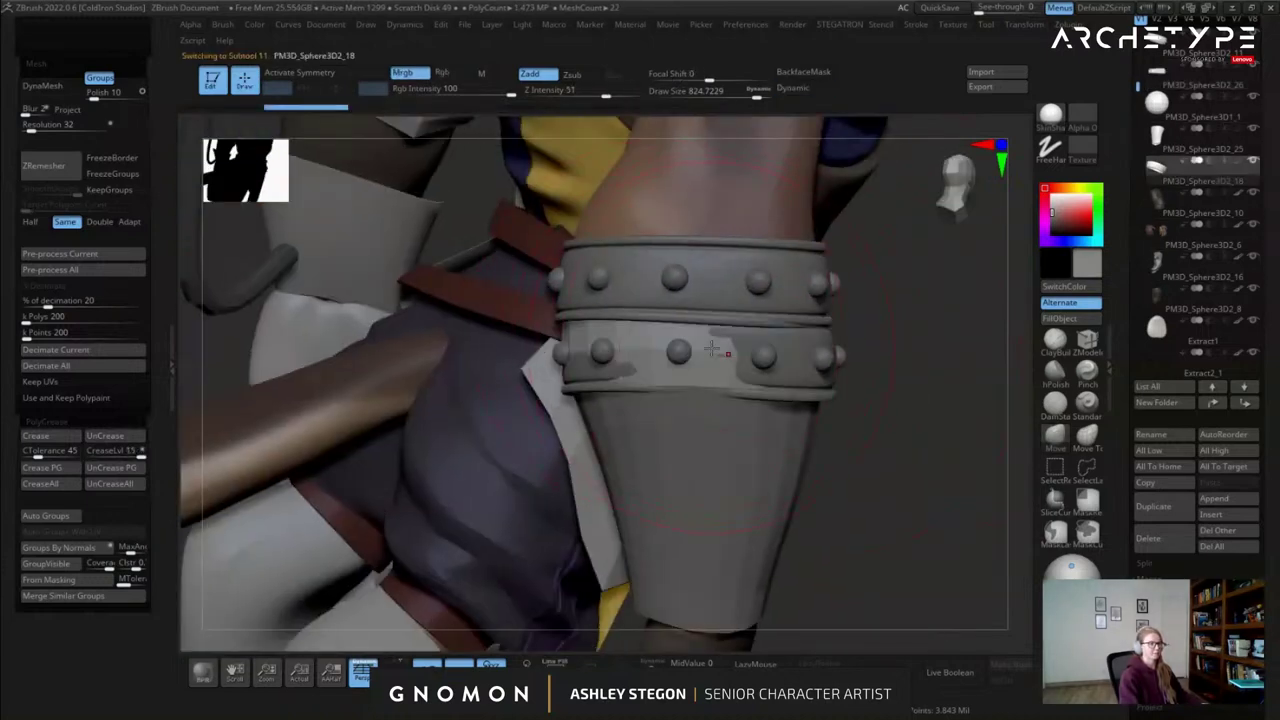
left_click(748, 378, "alt")
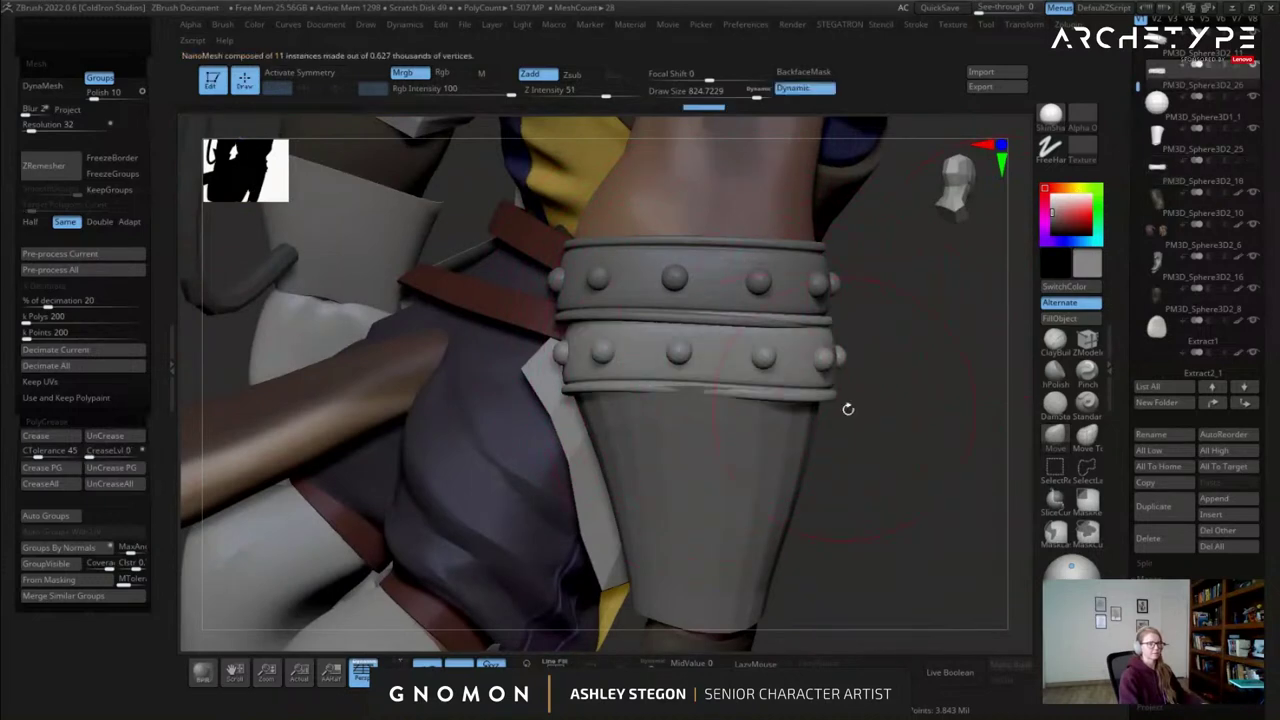
right_click_drag(848, 407, 846, 386)
left_click_drag(788, 398, 804, 378)
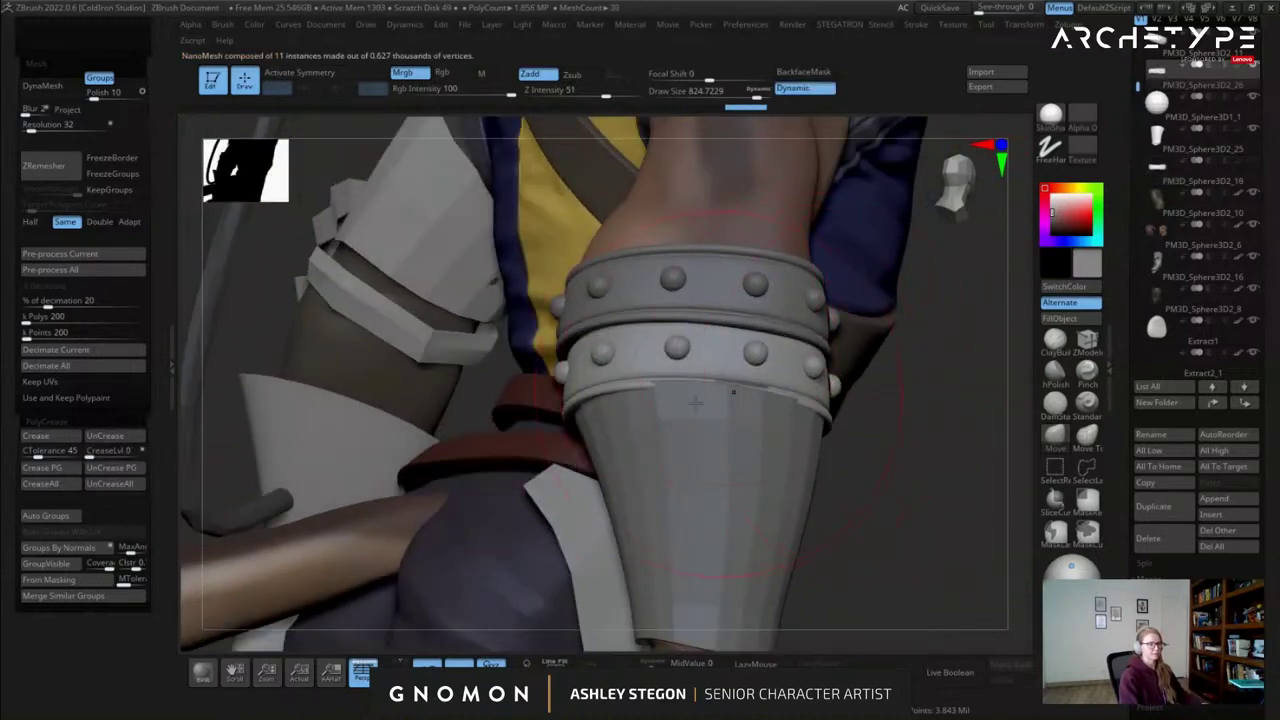
left_click_drag(704, 414, 705, 420)
Reshape the front of the lower studded band so its upper rim follows the band above.
right_click_drag(705, 420, 690, 470)
left_click_drag(727, 351, 722, 354)
mouse_move(722, 360)
right_mouse_down()
mouse_move(477, 500)
mouse_move(340, 480)
mouse_move(330, 400)
right_mouse_up()
left_click_drag(643, 328, 675, 323)
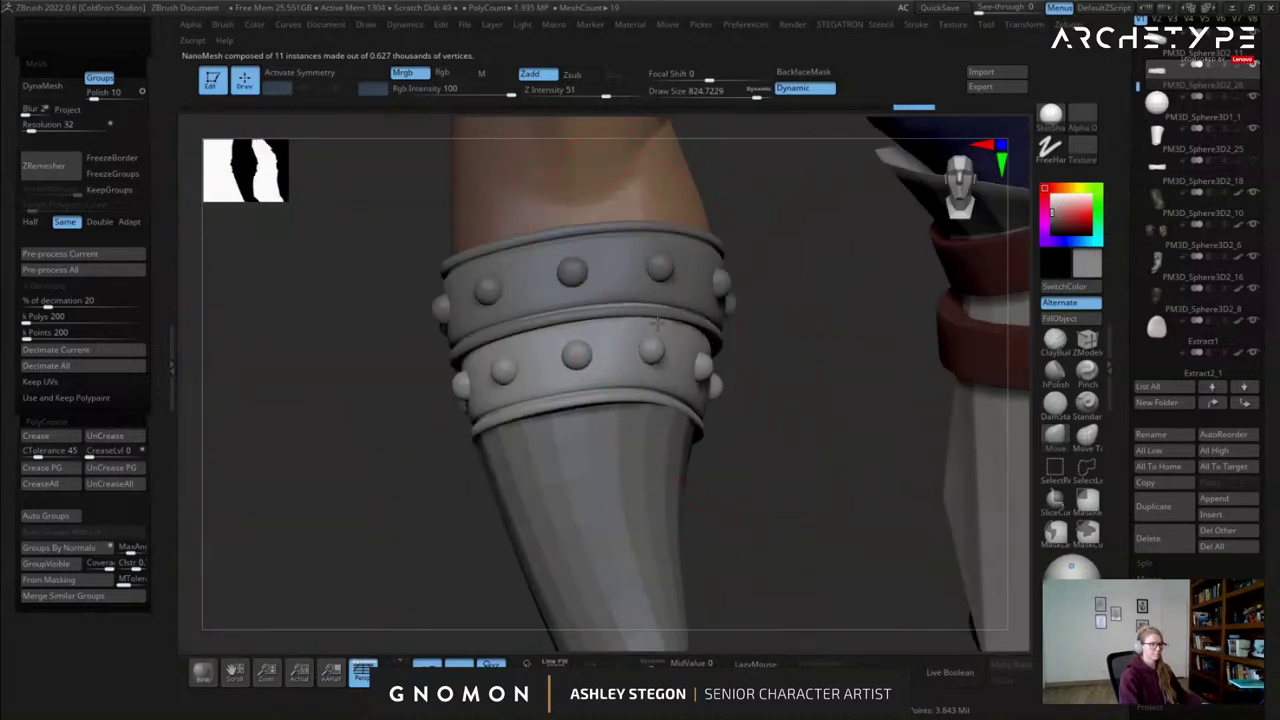
right_click_drag(654, 328, 728, 320)
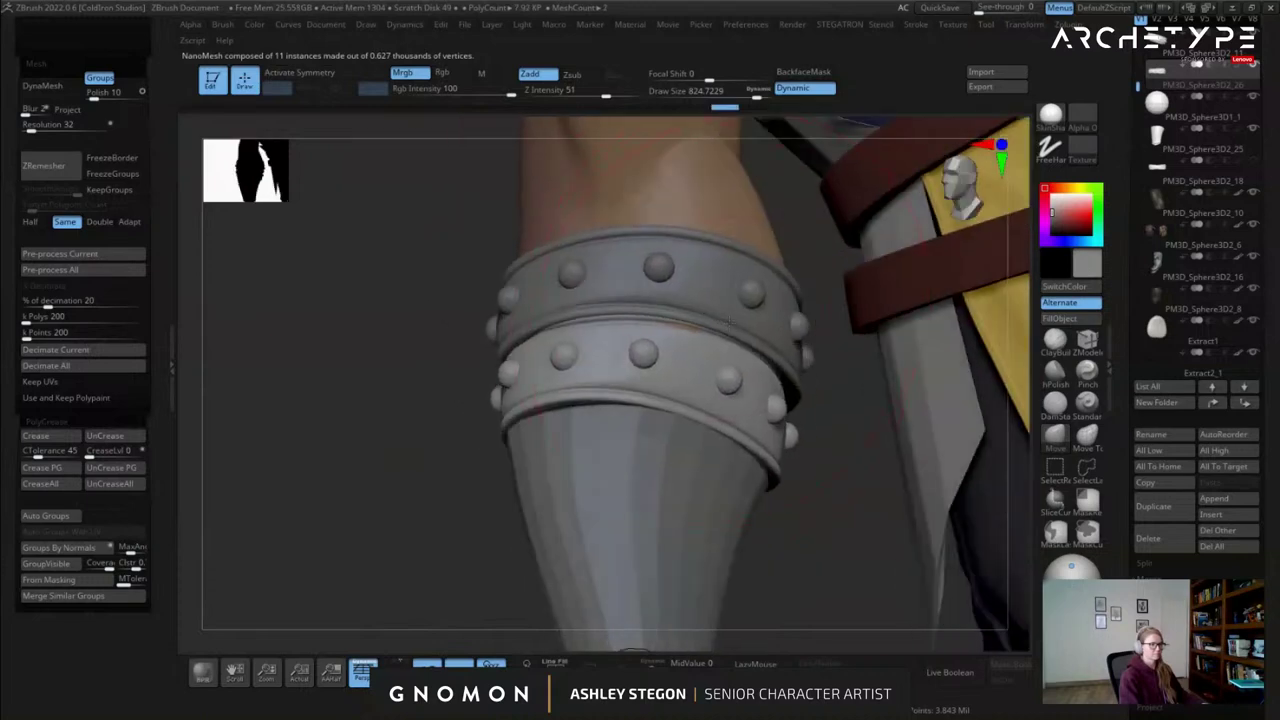
Set the draw size to about 878 and refine the lower studded band's fit around the bracer.
right_click_drag(721, 378, 768, 385)
key("s")
mouse_move(680, 450)
left_mouse_down()
mouse_move(662, 450)
mouse_move(698, 424)
left_mouse_up()
right_click_drag(710, 436, 640, 450)
key("s")
left_click_drag(731, 471, 750, 455)
mouse_move(750, 455)
right_mouse_down()
mouse_move(660, 400)
mouse_move(610, 395)
right_mouse_up()
mouse_move(610, 395)
right_mouse_down("ctrl")
mouse_move(606, 343)
mouse_move(636, 377)
right_mouse_up("ctrl")
key("s")
left_click_drag(594, 376, 612, 376)
right_click_drag(548, 376, 592, 375)
Move the lower studded band farther toward the wrist and rotate it to follow the forearm's angle.
key("w")
right_click_drag(648, 450, 560, 453)
left_click_drag(556, 443, 544, 481)
right_click_drag(612, 457, 588, 456)
right_click_drag(588, 456, 665, 458, "ctrl")
left_click_drag(577, 466, 580, 476)
right_click_drag(612, 472, 548, 444)
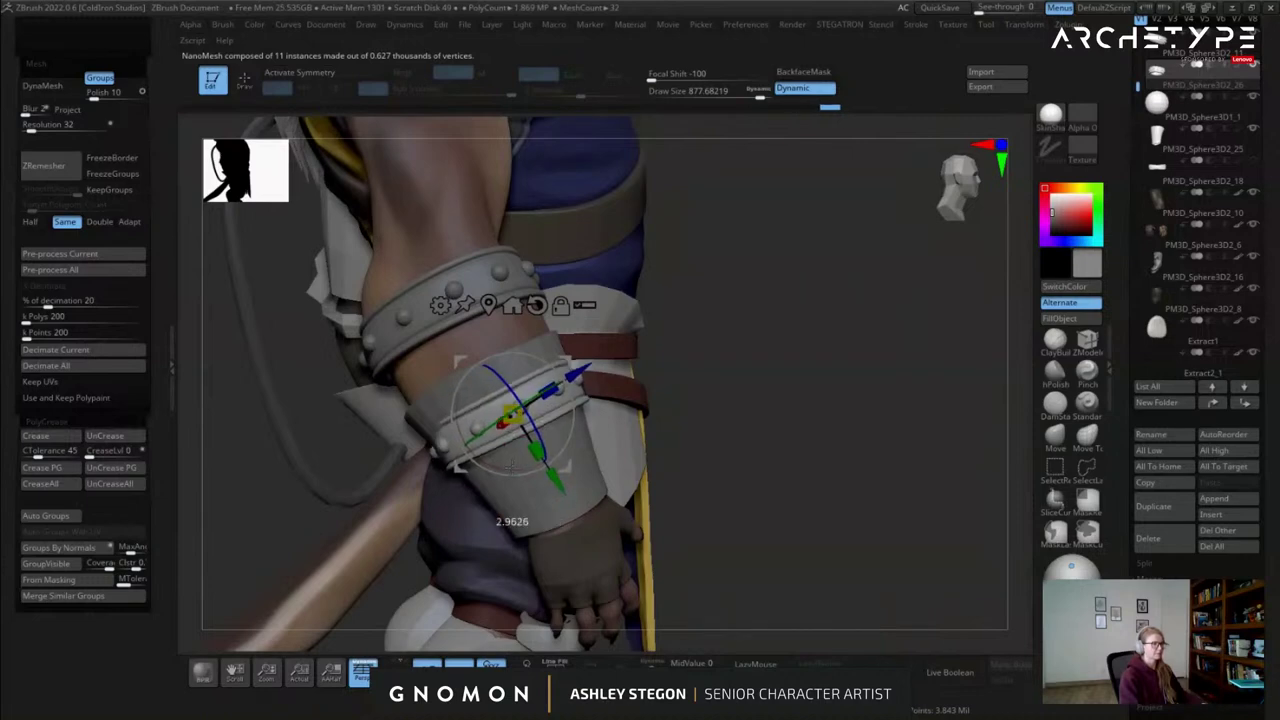
key("q")
mouse_move(638, 394)
right_mouse_down()
mouse_move(578, 372)
mouse_move(583, 434)
mouse_move(588, 423)
mouse_move(513, 442)
mouse_move(490, 434)
mouse_move(623, 357)
right_mouse_up()
Make the forearm bracer active, show its polyframe, and isolate it.
left_click(440, 450, "alt")
key("shift+f")
right_click_drag(843, 375, 840, 320)
mouse_move(556, 436)
right_mouse_down()
mouse_move(591, 449)
mouse_move(572, 453)
right_mouse_up()
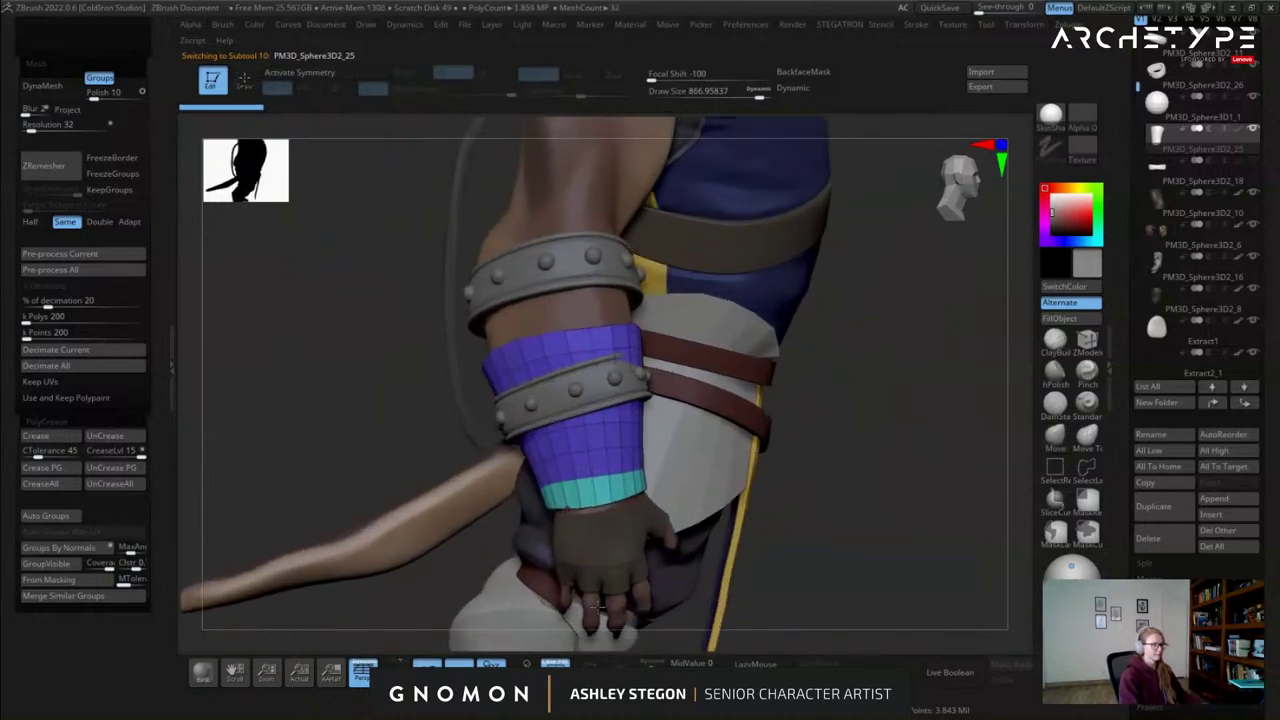
left_click(651, 670)
right_click_drag(612, 338, 646, 388, "alt")
mouse_move(646, 388)
right_mouse_down("ctrl")
mouse_move(703, 449)
mouse_move(579, 358)
mouse_move(603, 456)
right_mouse_up("ctrl")
key("f")
Extrude the bracer's upper edge loop upward with ZModeler to reach the top studded band, and restore the other subtools.
left_click(1096, 341)
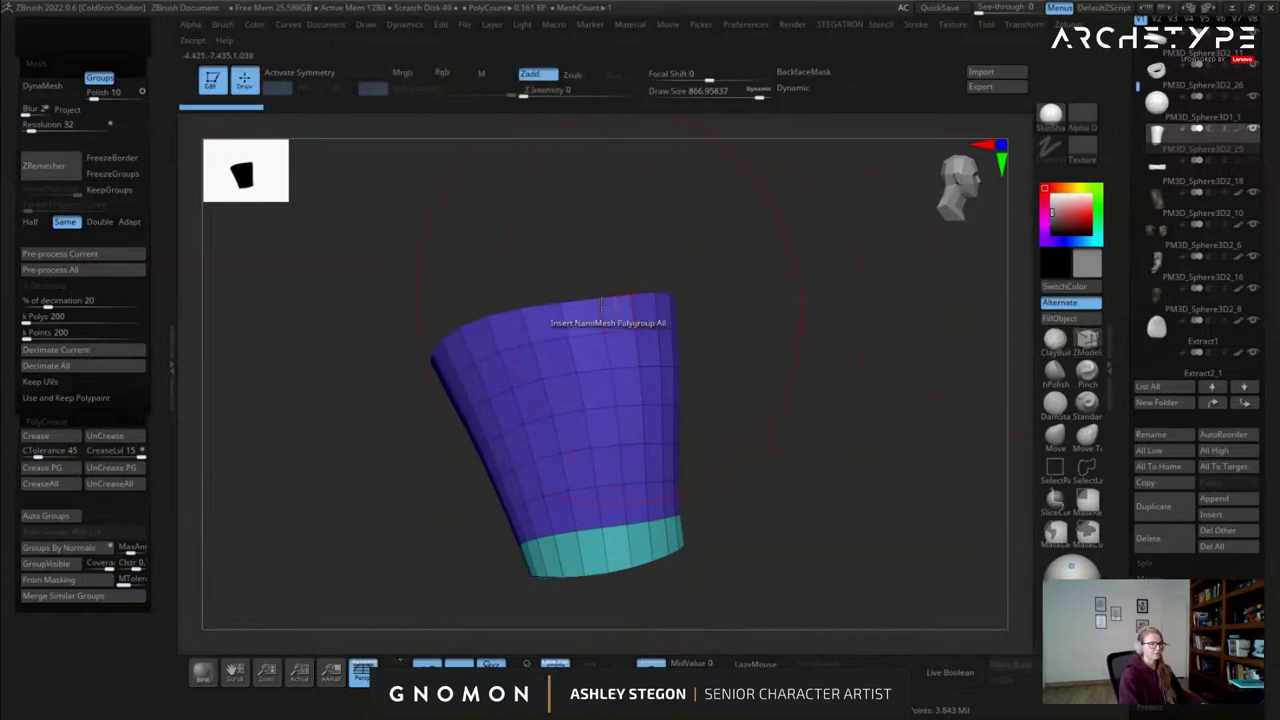
key("space")
left_click(421, 411)
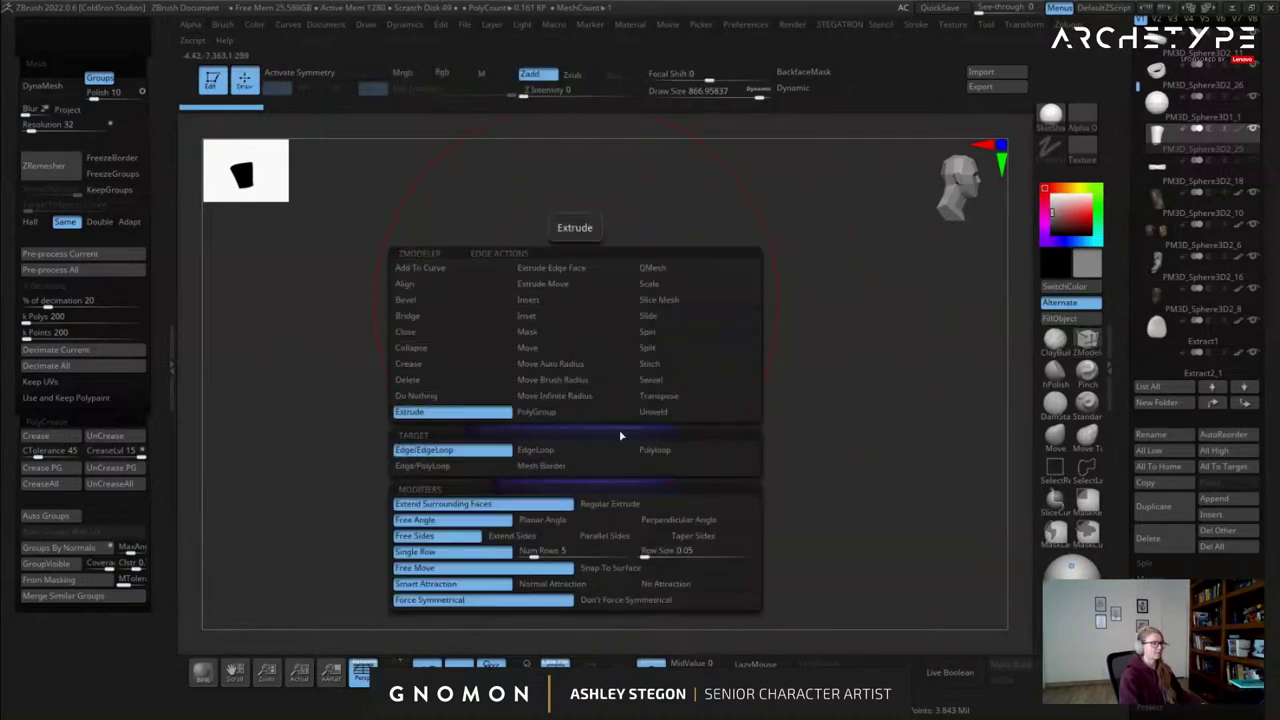
left_click(534, 451)
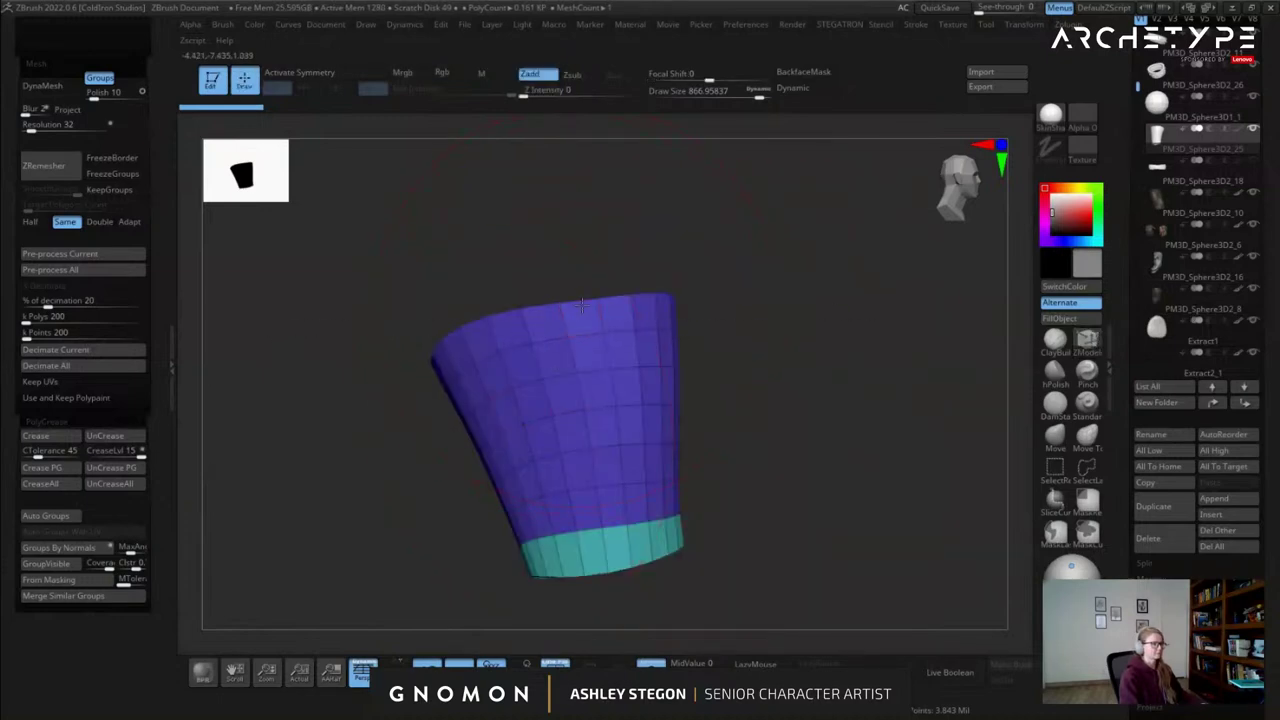
left_click_drag(577, 270, 577, 187)
left_click(647, 662)
Mask the lower part of the bracer, fit its unmasked upper end inside the top studded band, and clear the mask.
mouse_move(700, 480)
right_mouse_down()
mouse_move(564, 353)
mouse_move(615, 375)
mouse_move(662, 434)
right_mouse_up()
key("s")
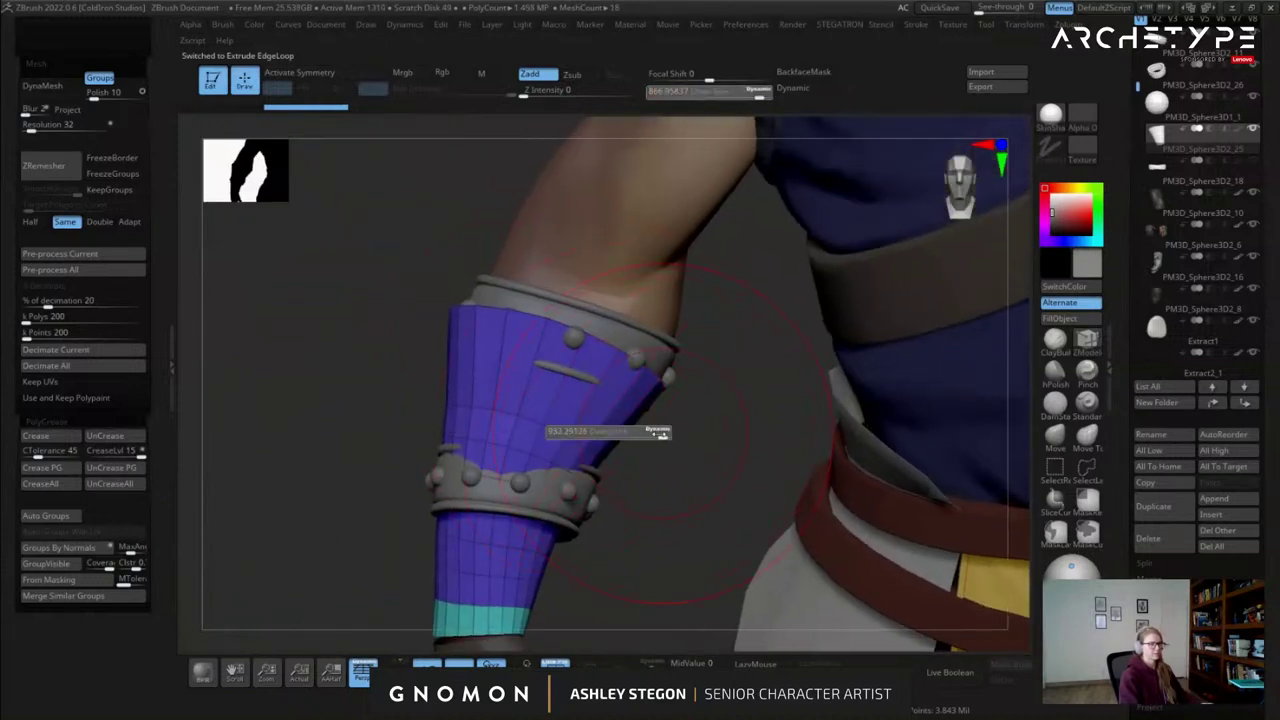
key("ctrl")
mouse_move(655, 434)
left_mouse_down("ctrl")
mouse_move(757, 397)
mouse_move(363, 254)
mouse_move(463, 334)
left_mouse_up("ctrl")
key("w")
key("w")
left_click(503, 285)
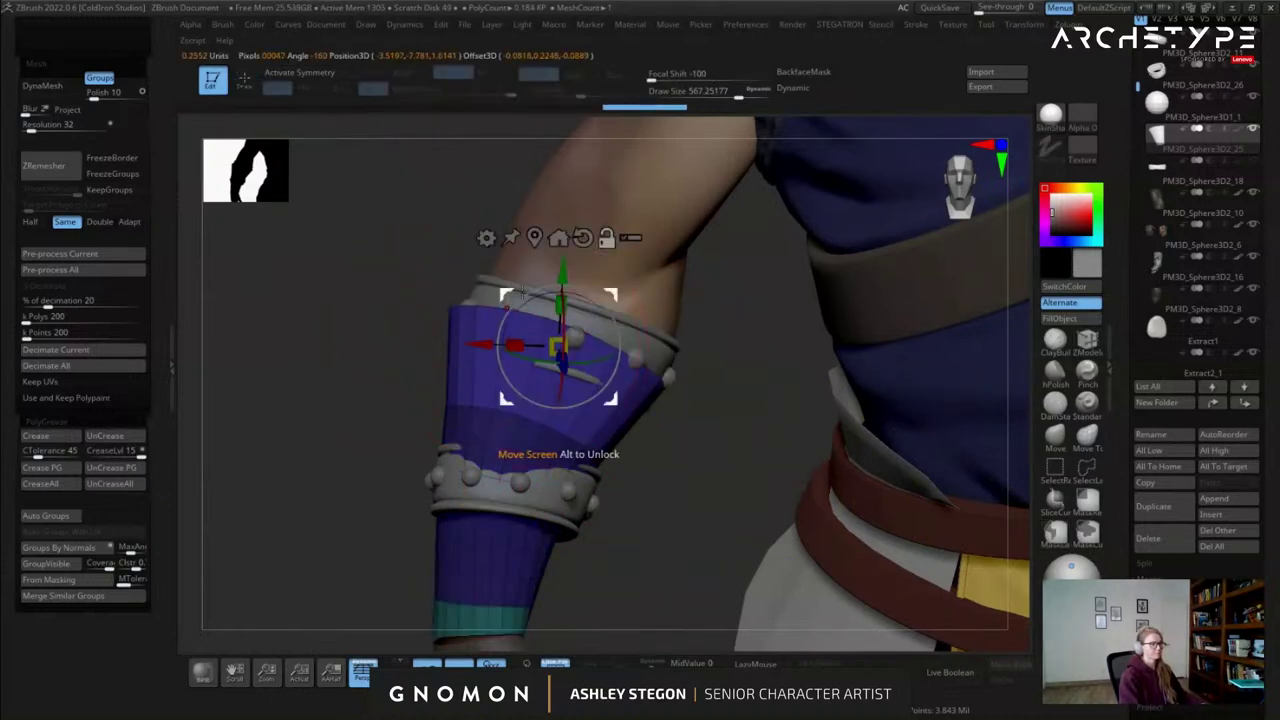
mouse_move(558, 346)
left_mouse_down()
mouse_move(541, 347)
mouse_move(556, 347)
left_mouse_up()
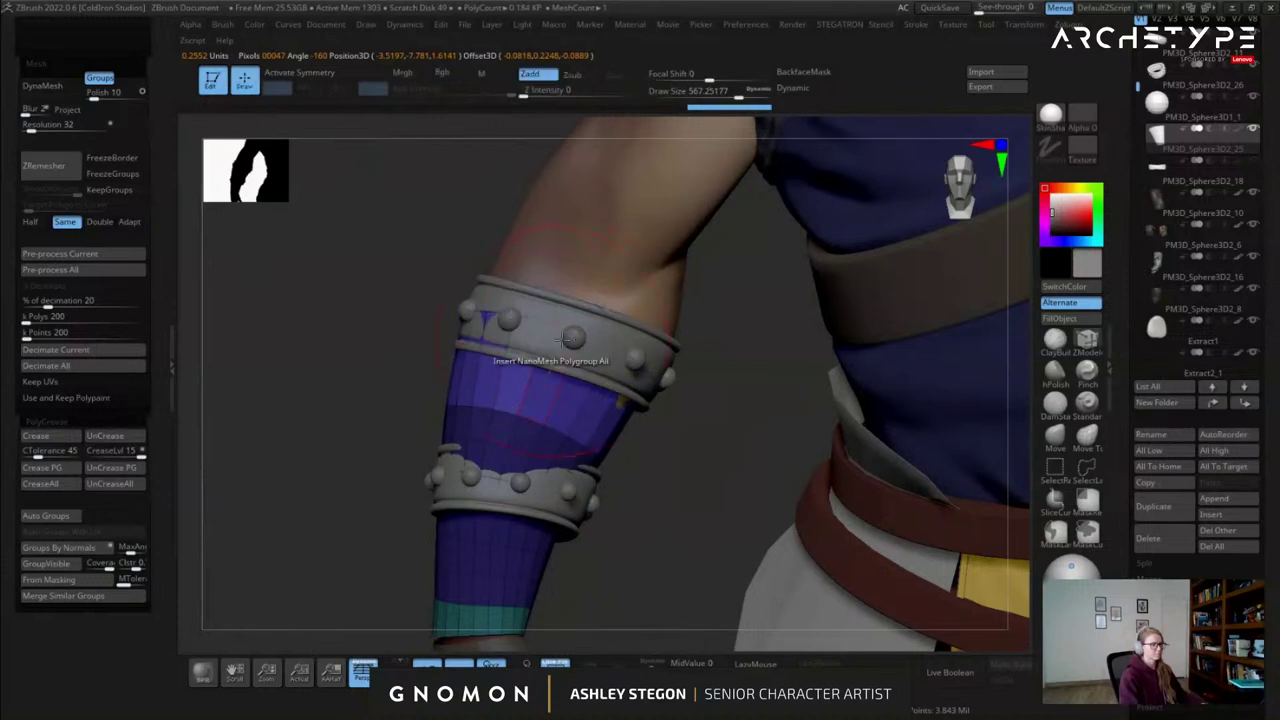
left_click_drag(612, 297, 619, 299)
key("q")
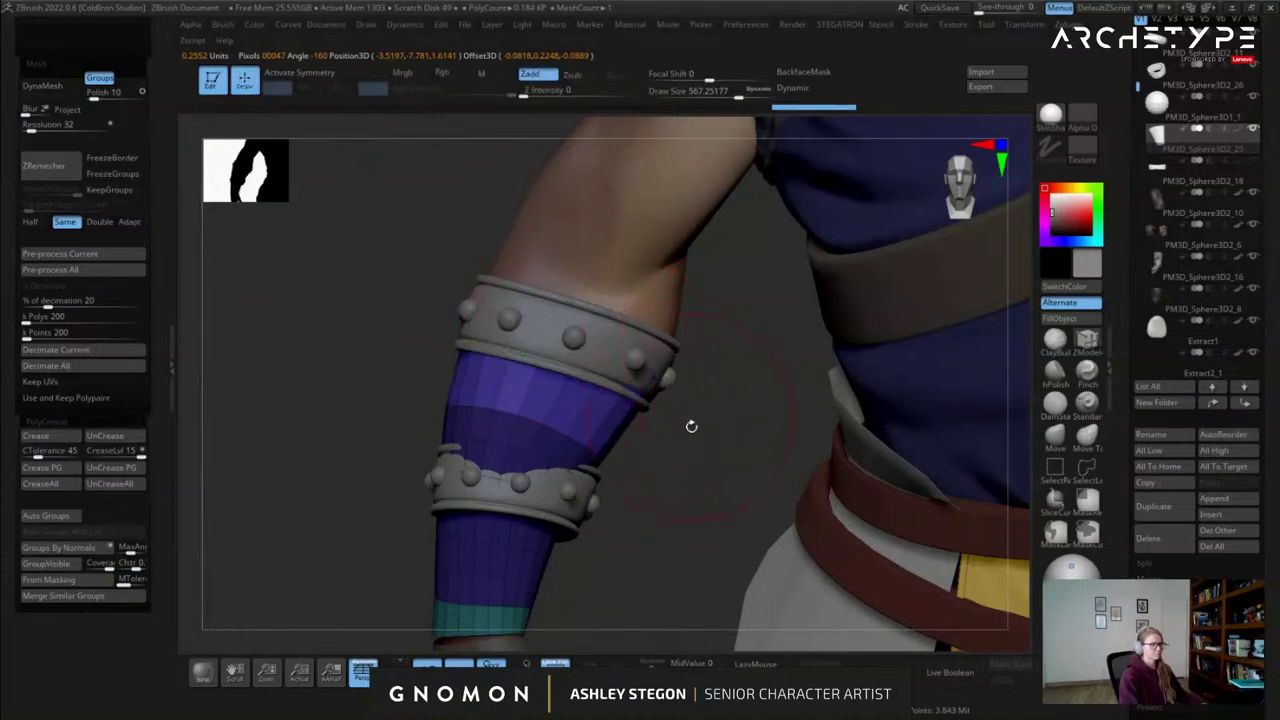
mouse_move(682, 456)
left_mouse_down("ctrl")
mouse_move(705, 480)
mouse_move(768, 308)
mouse_move(711, 374)
left_mouse_up("ctrl")
Make the lower studded band active and adjust its fit on the bracer with the gizmo and Move brush.
left_click(655, 332, "alt")
key("w")
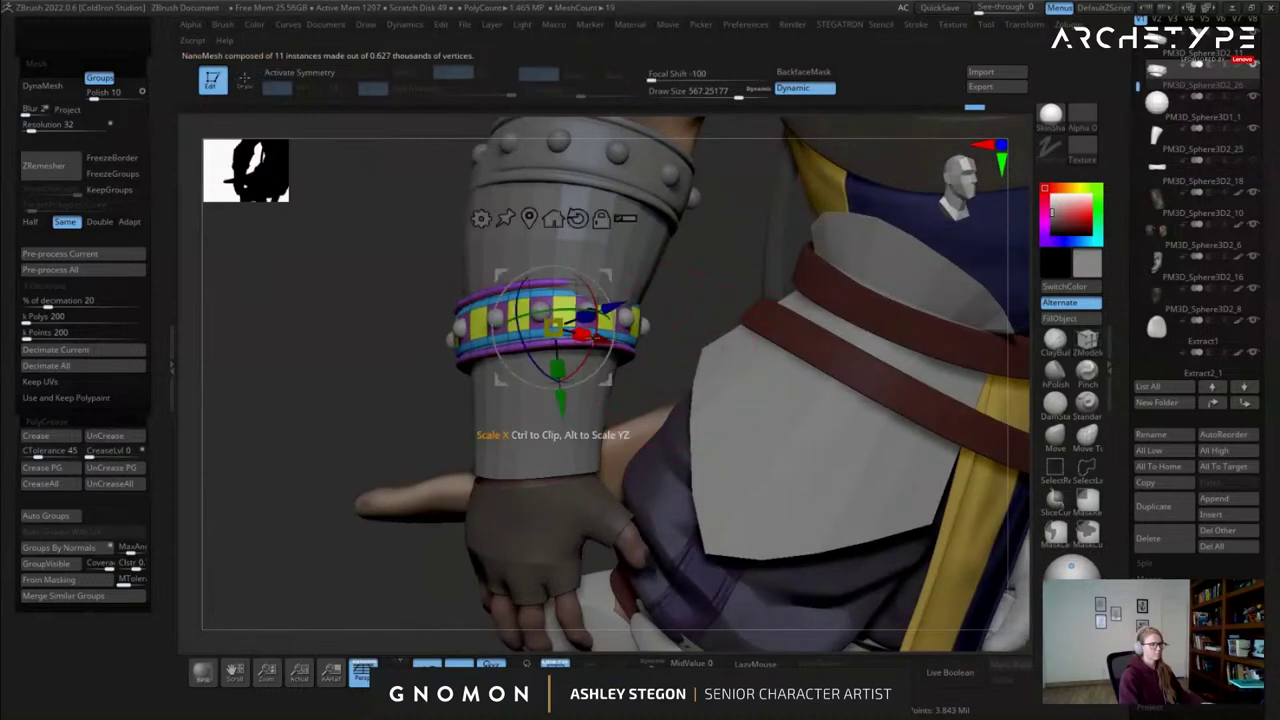
left_click_drag(597, 329, 599, 341)
key("q")
mouse_move(602, 342)
right_mouse_down()
mouse_move(586, 356)
mouse_move(607, 342)
mouse_move(624, 408)
right_mouse_up()
left_click(1056, 437)
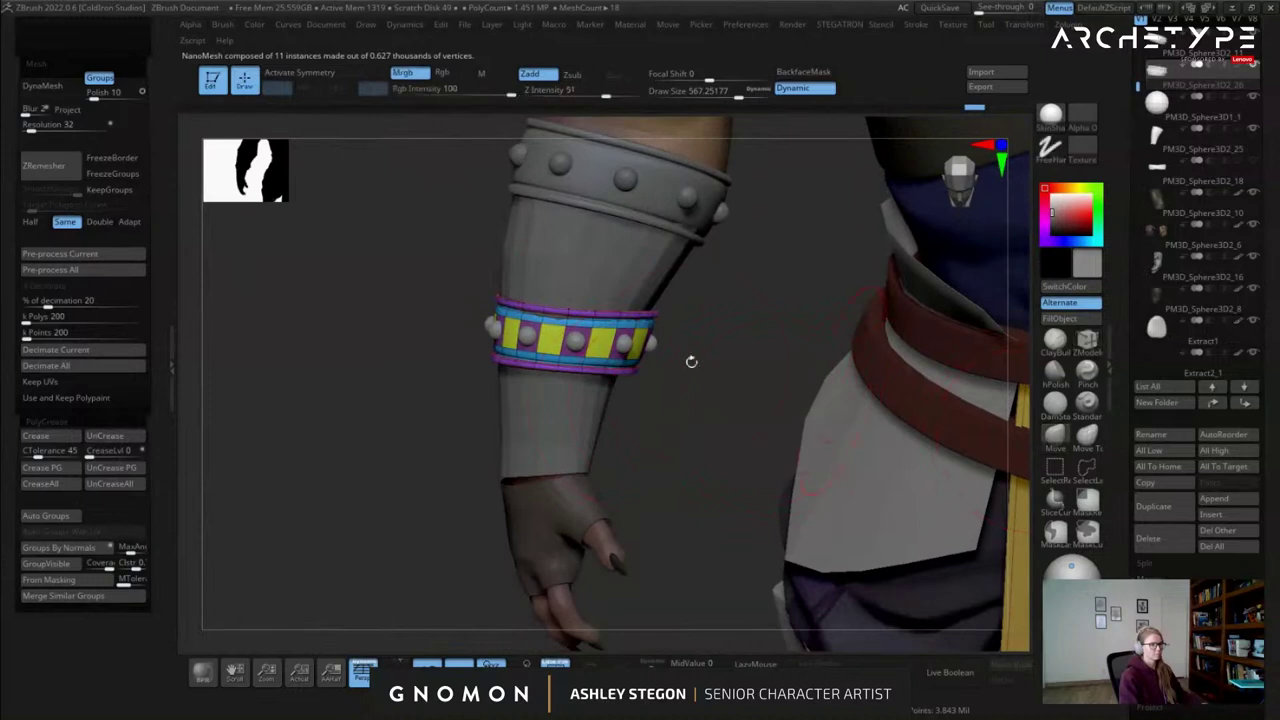
right_click_drag(575, 321, 625, 322)
left_click_drag(575, 314, 572, 320)
right_click_drag(480, 340, 640, 348)
Set the draw size to about 724 and continue shaping the lower studded band along the side of the bracer.
key("s")
left_click_drag(352, 354, 386, 350)
right_click_drag(389, 349, 340, 348)
key("w")
mouse_move(690, 350)
right_mouse_down()
mouse_move(566, 350)
mouse_move(650, 316)
right_mouse_up()
key("q")
key("s")
left_click_drag(416, 412, 384, 403)
right_click_drag(428, 450, 434, 420)
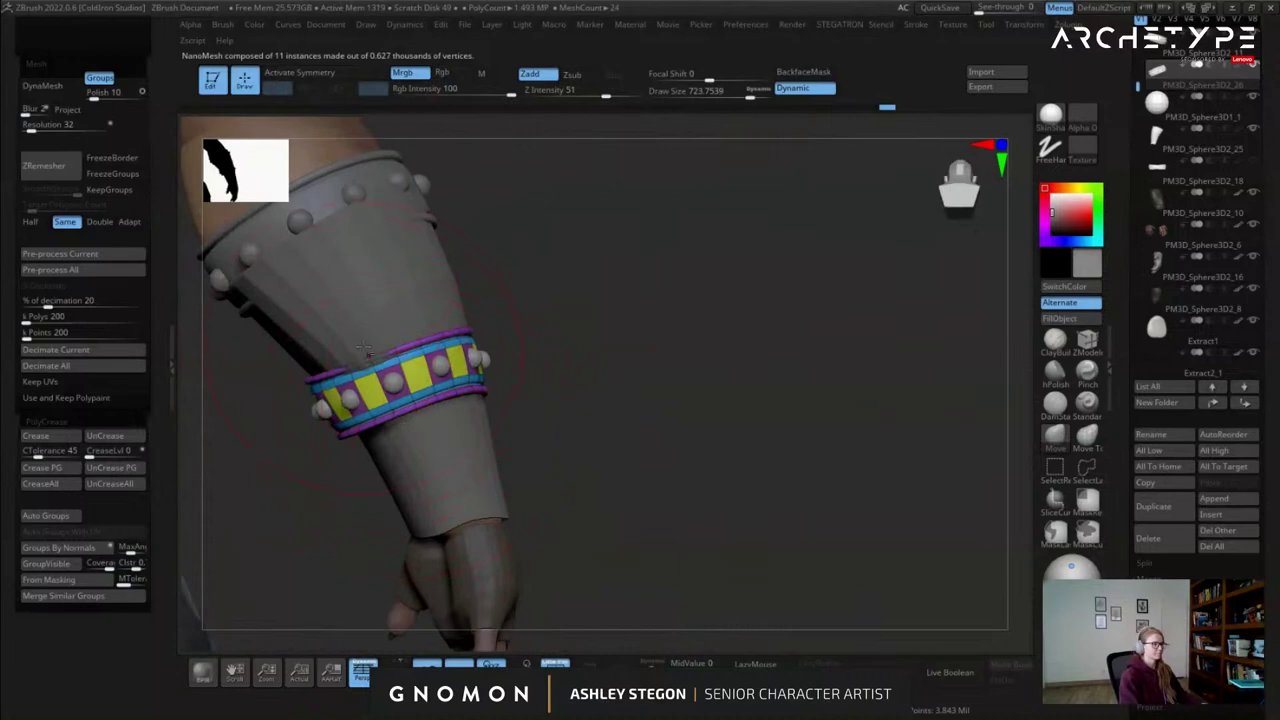
Raise the draw size to about 888 and pull the back of the lower studded band against the bracer.
right_click_drag(384, 345, 406, 413)
key("s")
left_click_drag(406, 413, 426, 413)
left_click_drag(426, 400, 414, 402)
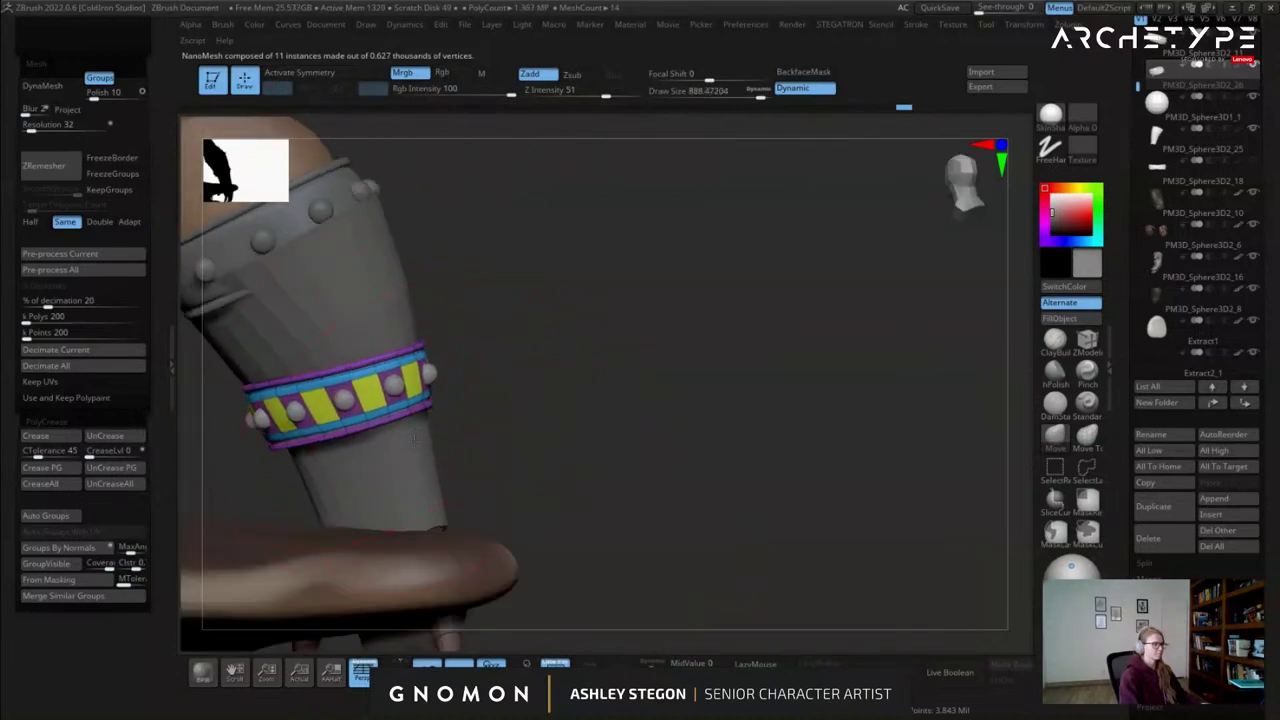
left_click_drag(252, 397, 264, 392)
mouse_move(270, 390)
right_mouse_down()
mouse_move(428, 345)
mouse_move(500, 445)
mouse_move(575, 435)
right_mouse_up()
right_click_drag(358, 358, 414, 373)
Make the bracer active and tuck its protruding upper edge under the top studded band with the Move brush.
left_click(413, 373, "alt")
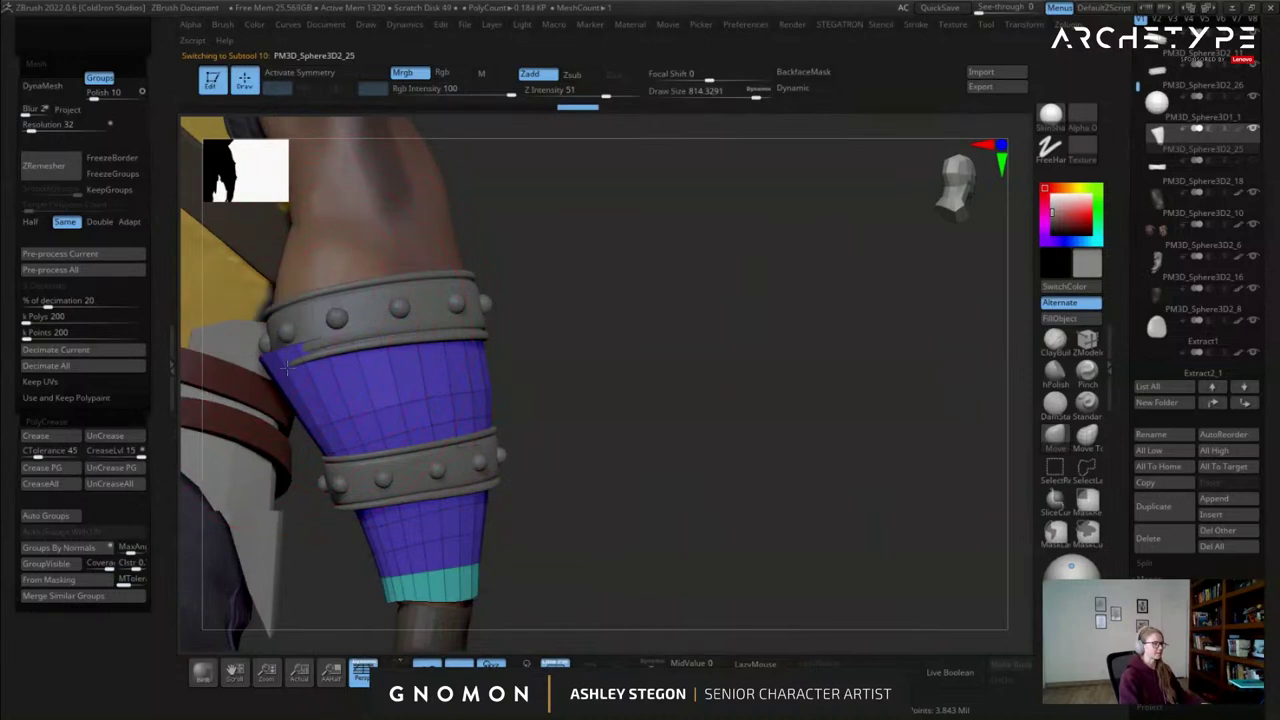
right_click_drag(230, 346, 276, 358)
left_click_drag(300, 353, 308, 353)
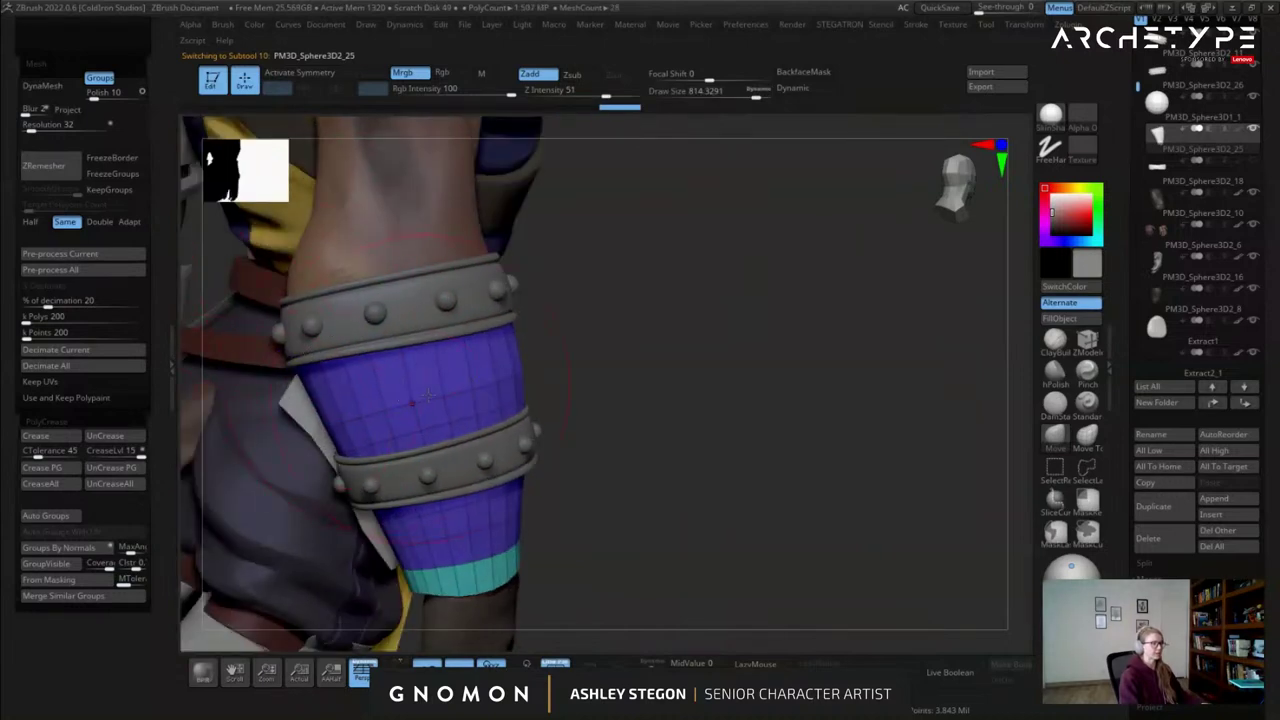
Set ZModeler's edge action to Insert with the Single EdgeLoop target for the bracer.
right_click_drag(422, 391, 1005, 350)
left_click(1083, 345)
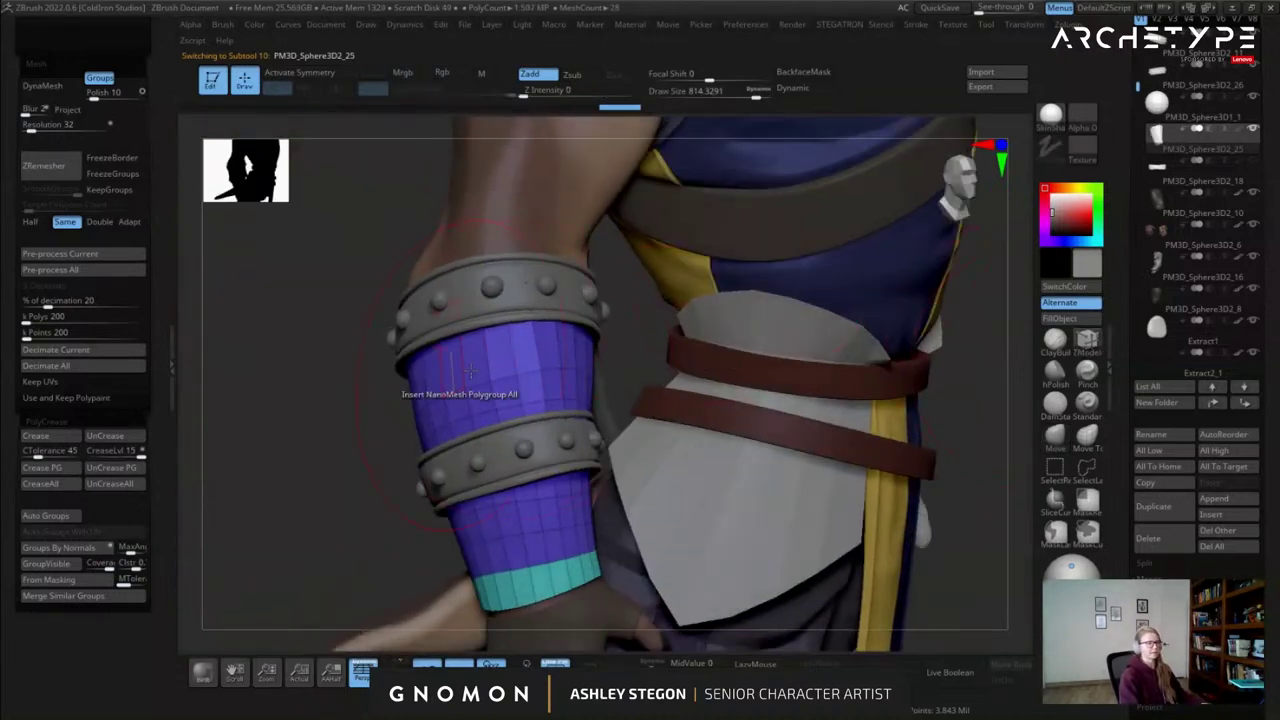
key("space")
left_click(495, 302)
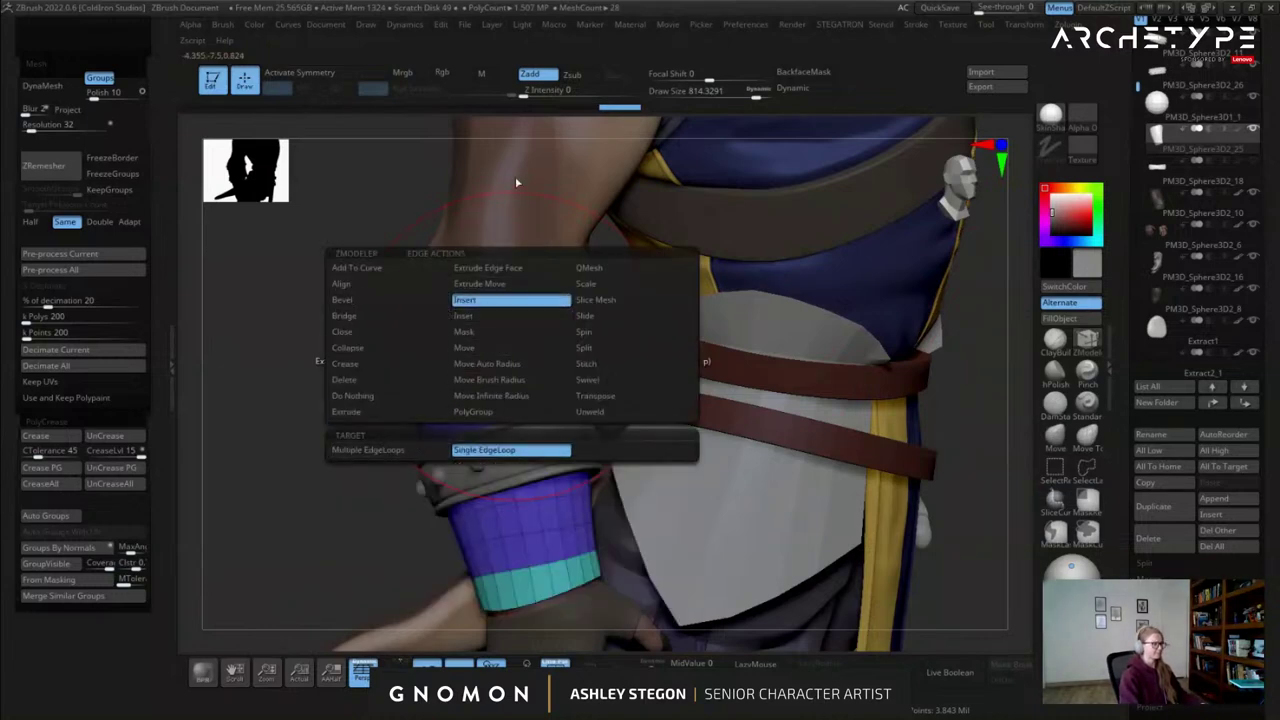
right_click_drag(514, 336, 425, 352)
Set the draw size to about 704, return to the Move brush, and hide the bracer's polyframe.
mouse_move(628, 520)
right_mouse_down("alt")
mouse_move(470, 357)
mouse_move(486, 386)
mouse_move(580, 396)
right_mouse_up("alt")
key("s")
left_click(486, 386)
key("b")
key("m")
key("v")
key("shift+f")
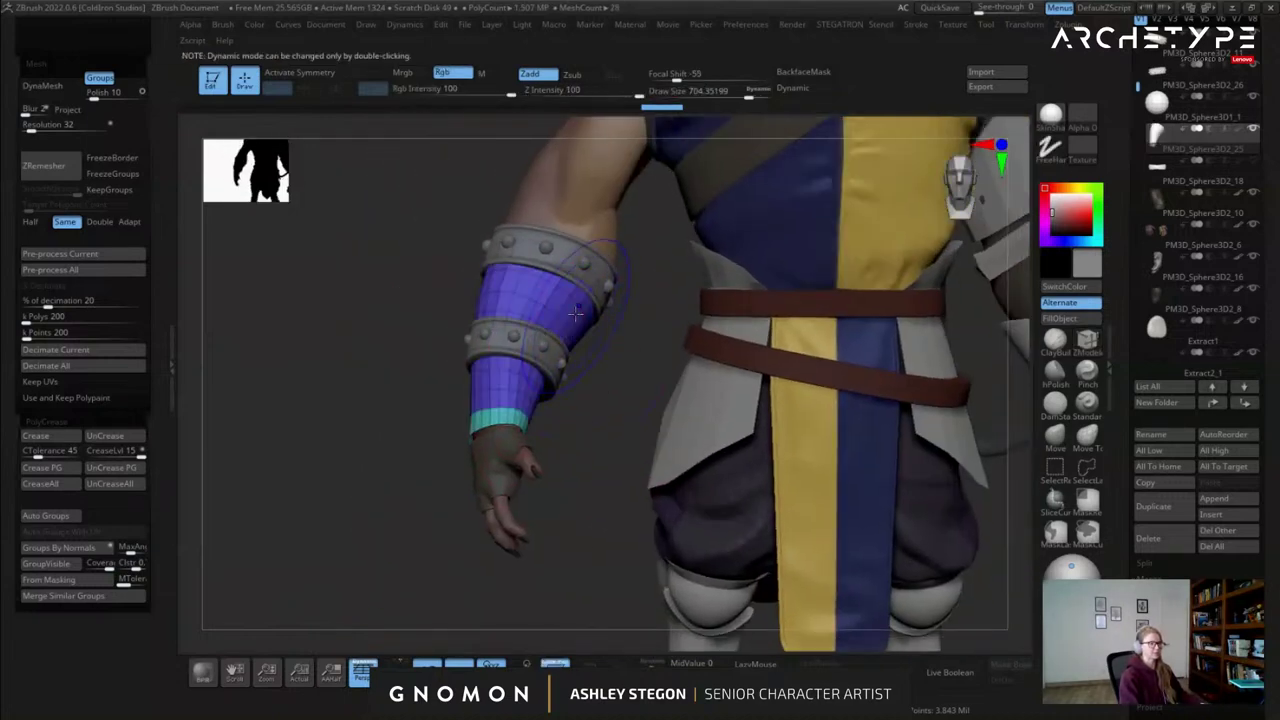
key("b")
key("z")
key("m")
key("shift+f")
left_click(1053, 440)
right_click_drag(483, 266, 462, 296)
key("shift+f")
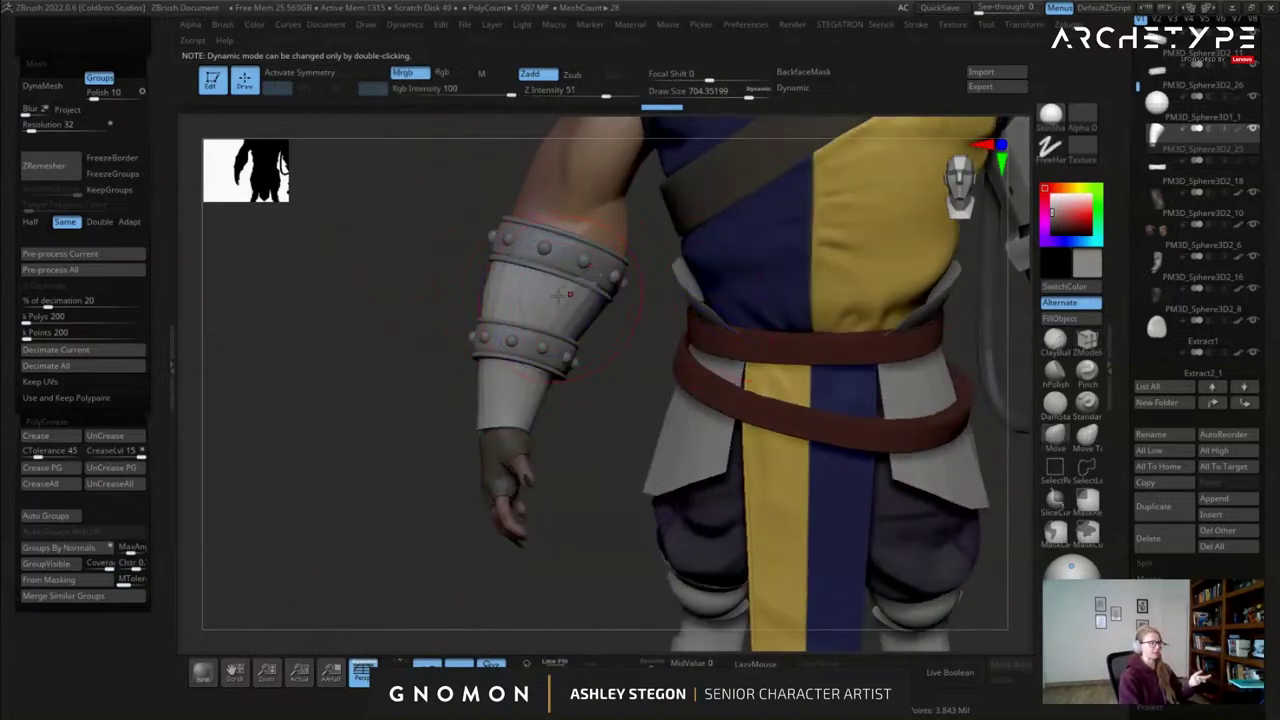
Set the Move brush's draw size to about 794 and leave the polyframe hidden.
key("s")
left_click_drag(594, 327, 601, 282)
key("shift+f")
key("shift+f")
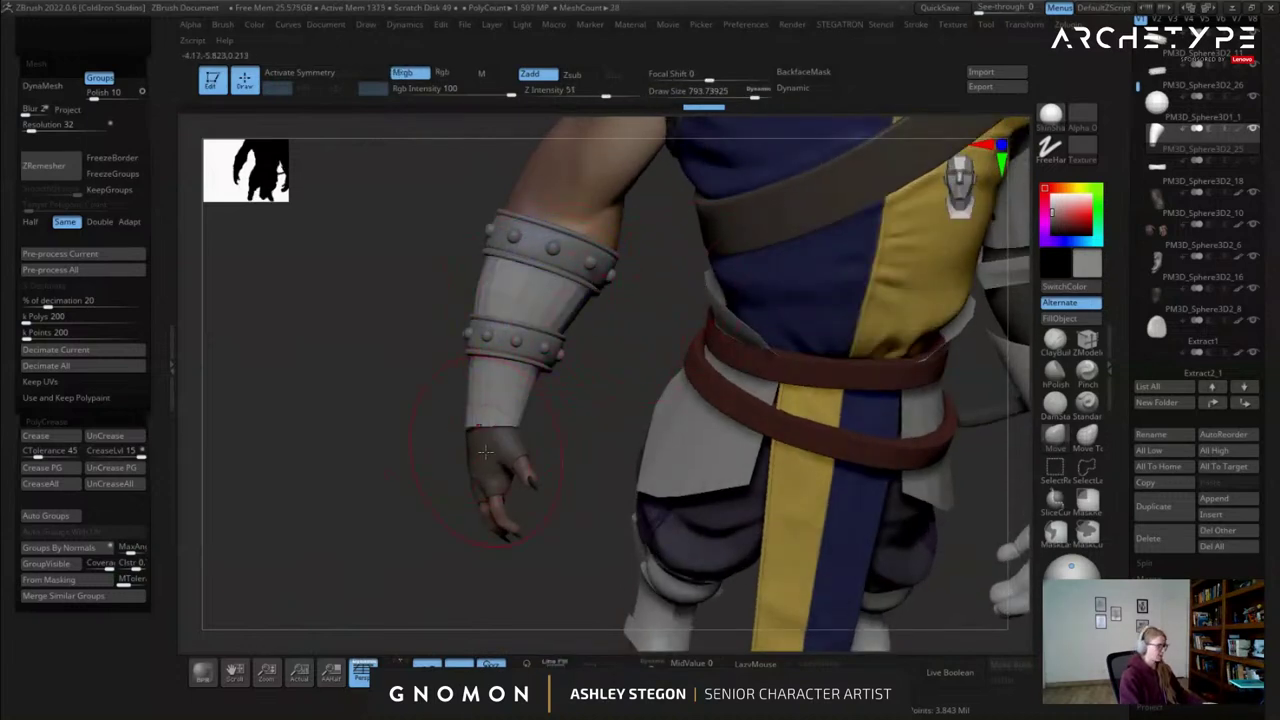
Sample the glove's dark brown, fill the forearm bracer with it, and make the top studded band active.
key("c")
left_click(1070, 318)
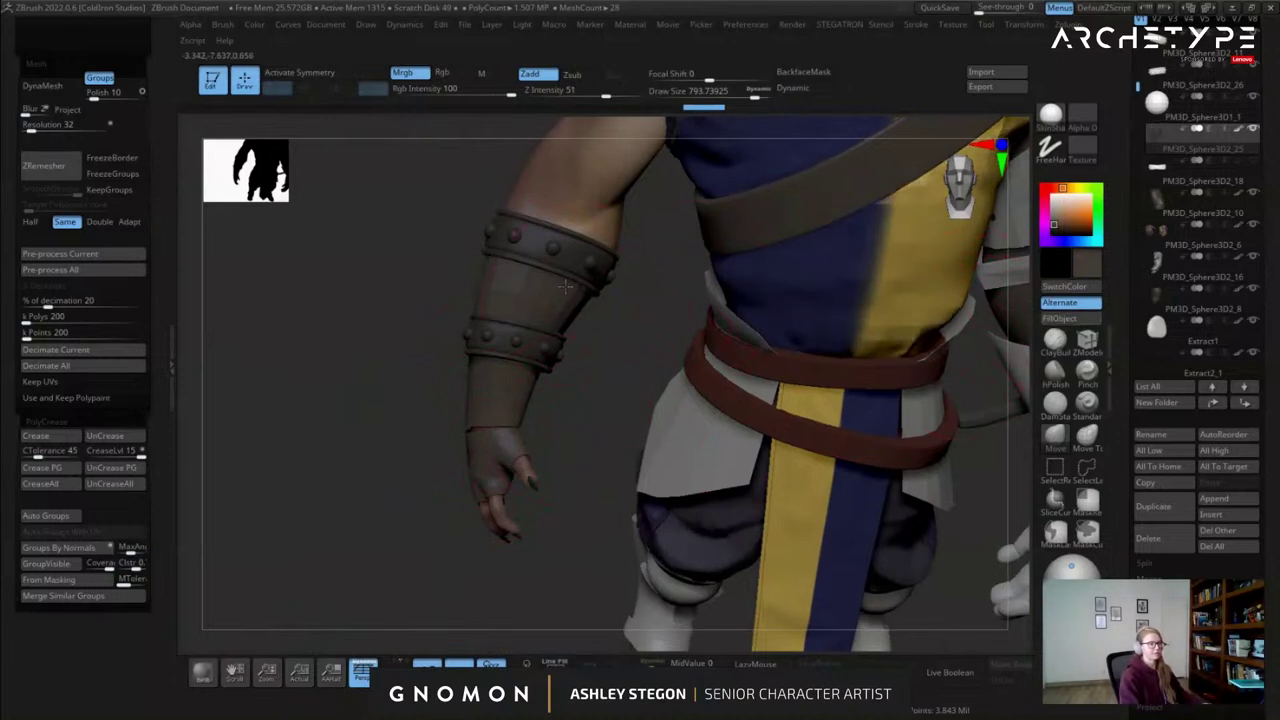
left_click_drag(574, 252, 577, 267)
left_click(577, 267, "alt")
key("shift+f")
key("shift+f")
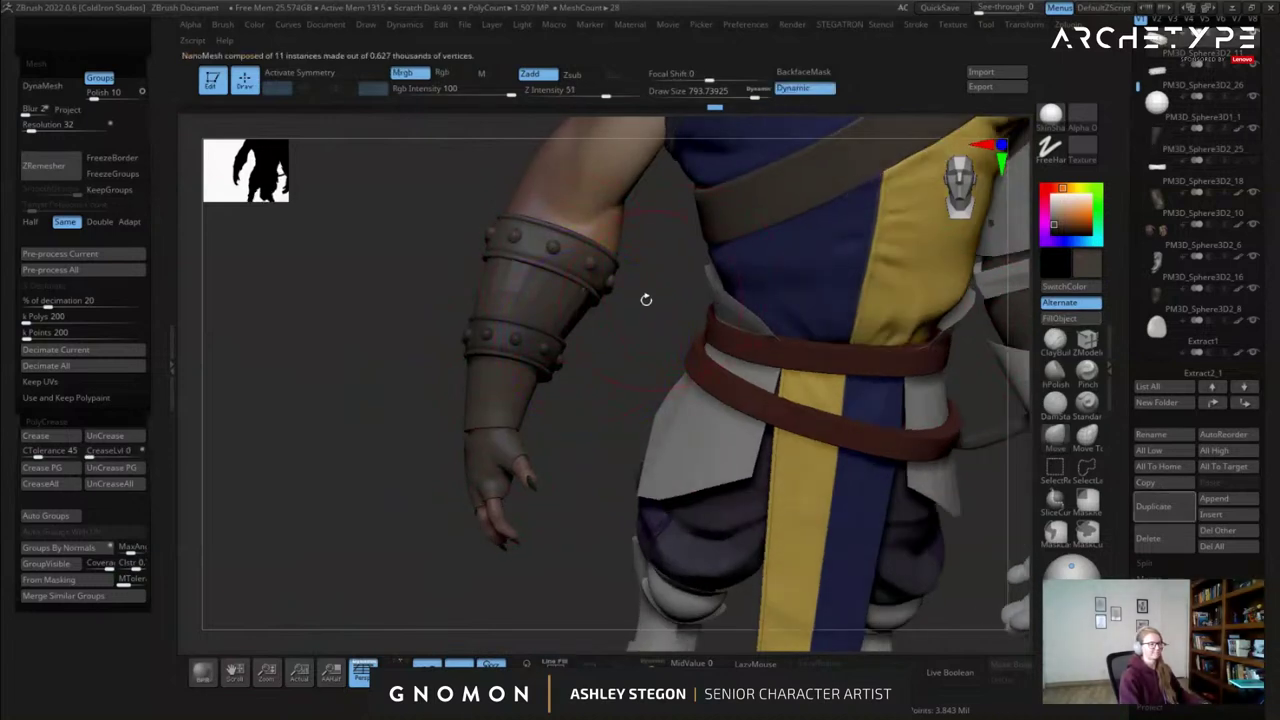
Sample the forearm bracer's dark brown and fill the top studded band with it.
left_click_drag(1055, 226, 1040, 228)
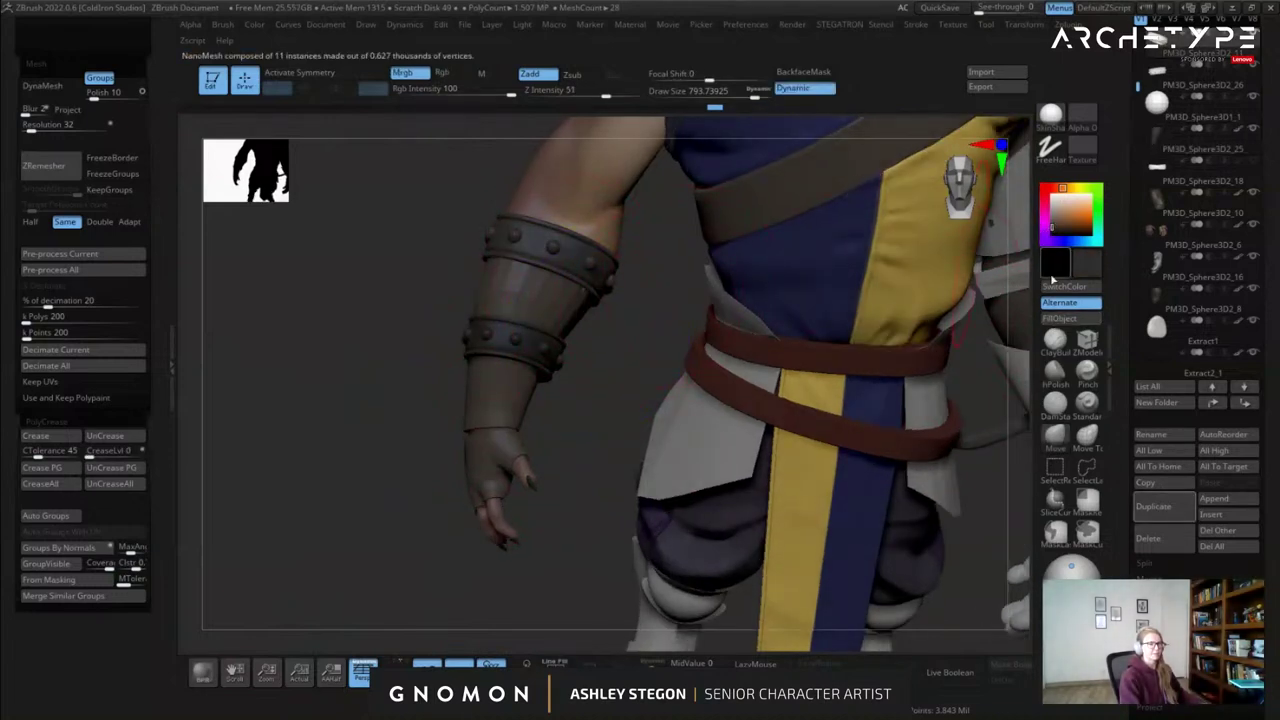
left_click(1046, 226)
left_click(1049, 226)
left_click(1058, 188)
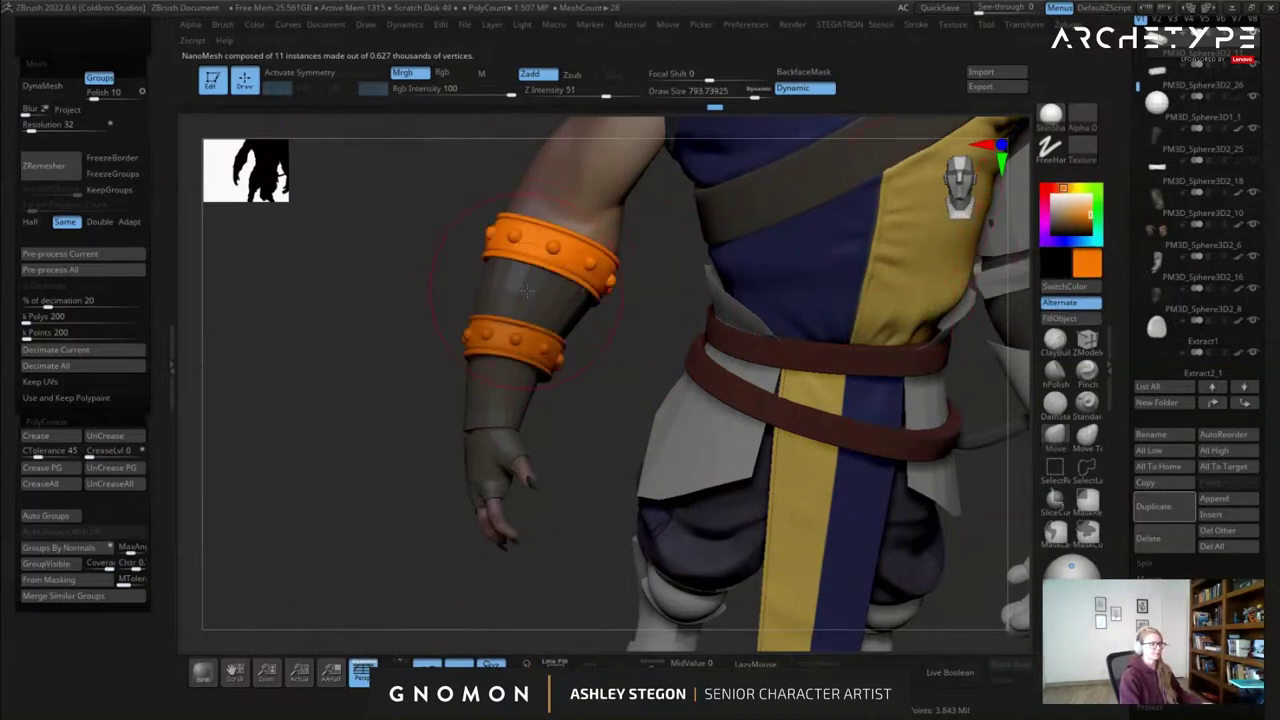
key("c")
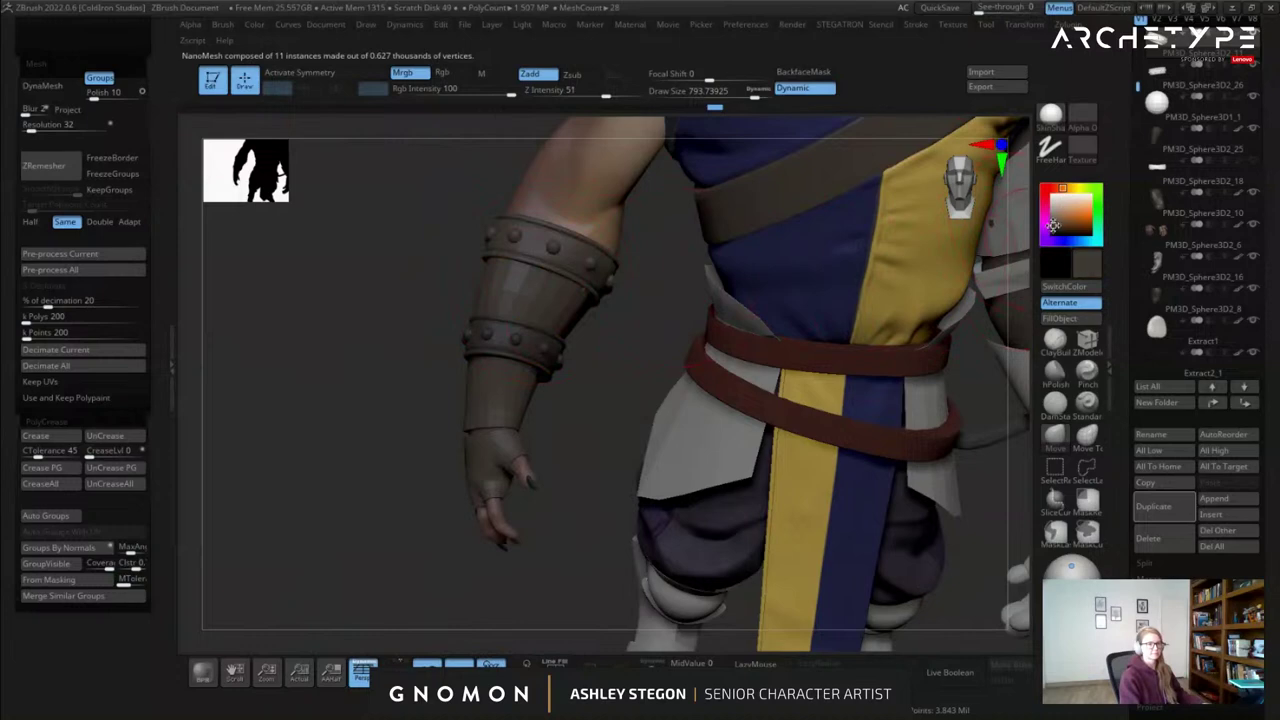
left_click(1060, 319)
Fill the lower studded band with the same dark brown, and make the forearm bracer the active subtool.
left_click_drag(640, 286, 684, 350, "alt")
left_click(577, 388, "alt")
left_click(1073, 320)
left_click_drag(705, 403, 674, 342)
left_click(678, 337, "alt")
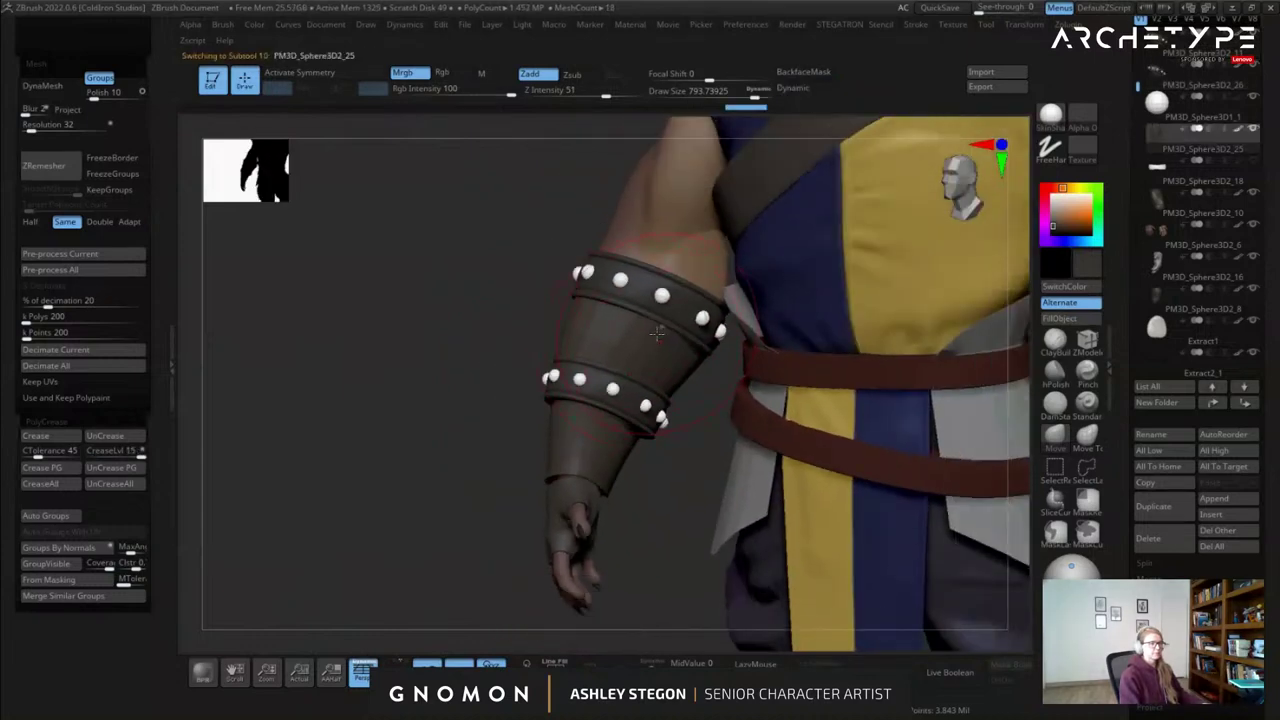
Set the draw size to about 437 and show the forearm bracer's polyframe.
left_click(656, 340)
mouse_move(638, 330)
right_mouse_down()
mouse_move(557, 332)
mouse_move(636, 338)
right_mouse_up()
left_click(564, 332)
key("s")
left_click_drag(638, 445, 626, 444)
mouse_move(617, 317)
right_mouse_down()
mouse_move(533, 302)
mouse_move(615, 342)
mouse_move(714, 354)
mouse_move(612, 366)
mouse_move(502, 342)
mouse_move(557, 394)
mouse_move(490, 400)
right_mouse_up()
key("shift+f")
key("shift+f")
key("s")
left_click_drag(586, 438, 571, 438)
key("shift+f")
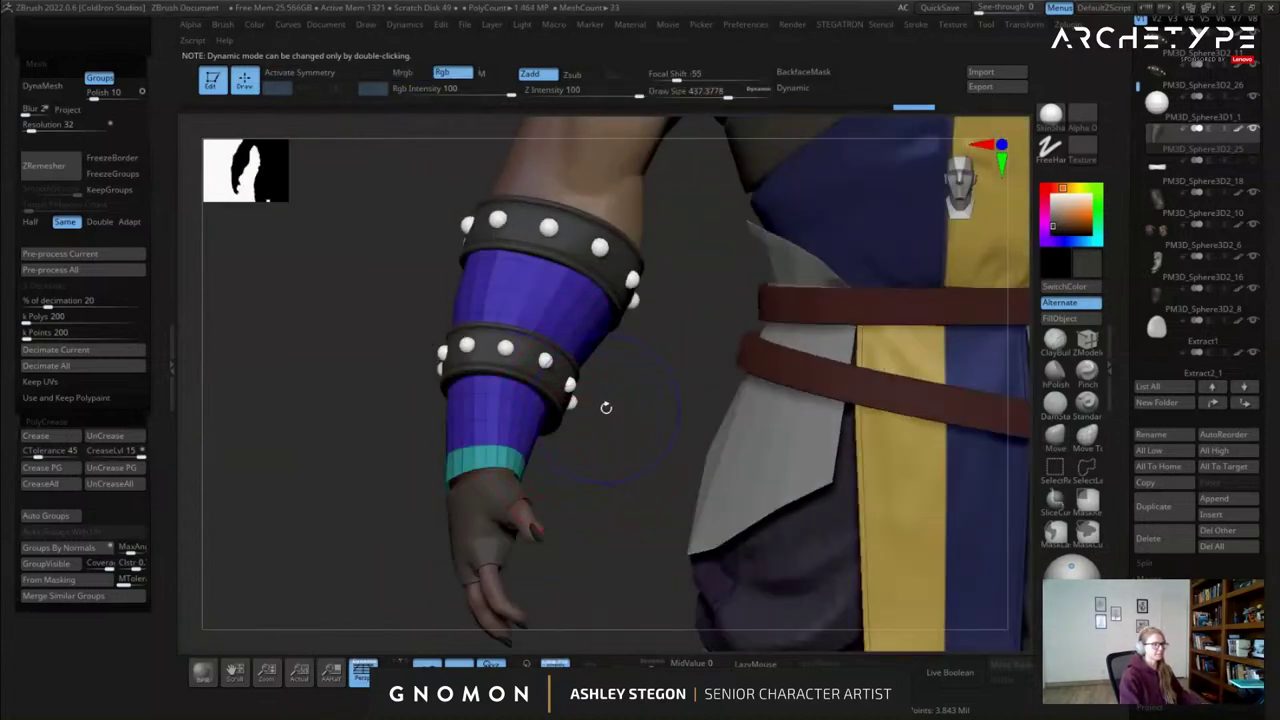
Isolate the forearm bracer, switch to the ZModeler brush, and combine all its faces into one polygroup.
mouse_move(634, 348)
right_mouse_down("alt")
mouse_move(671, 355)
mouse_move(669, 424)
right_mouse_up("alt")
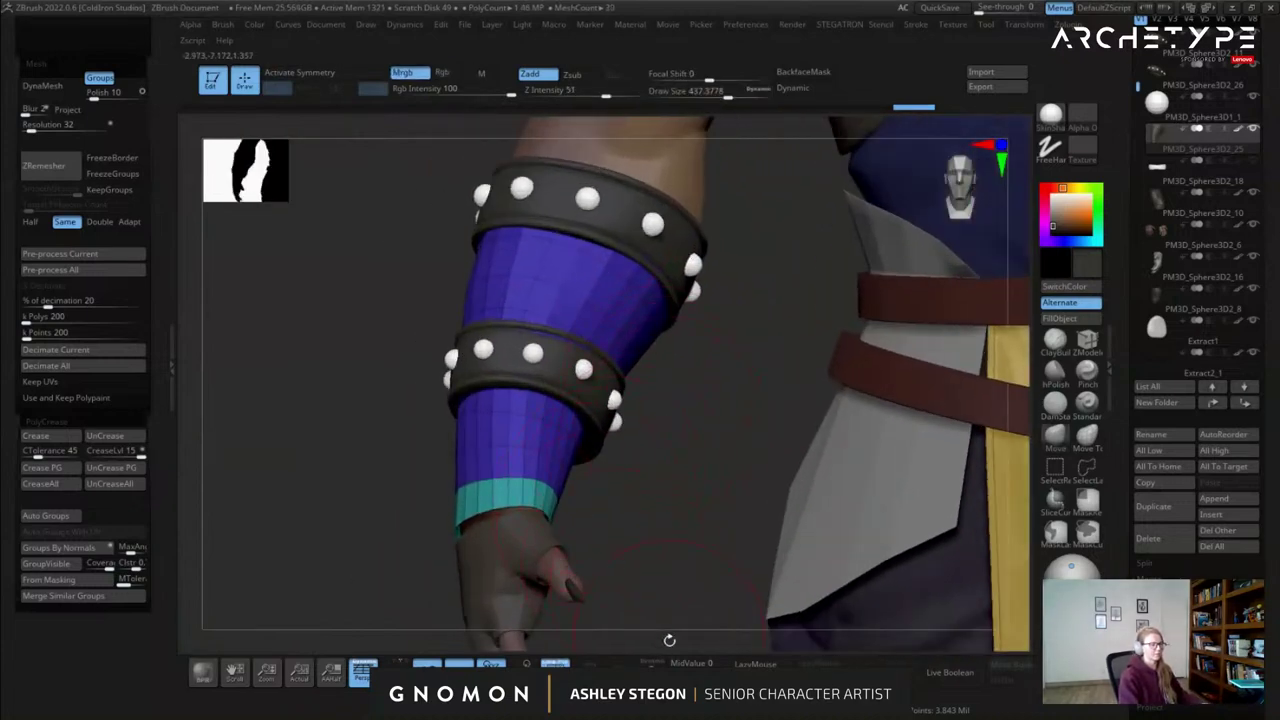
left_click(651, 661)
key("f")
right_click_drag(623, 360, 581, 333)
right_click_drag(626, 214, 603, 288, "alt")
left_click(1088, 340)
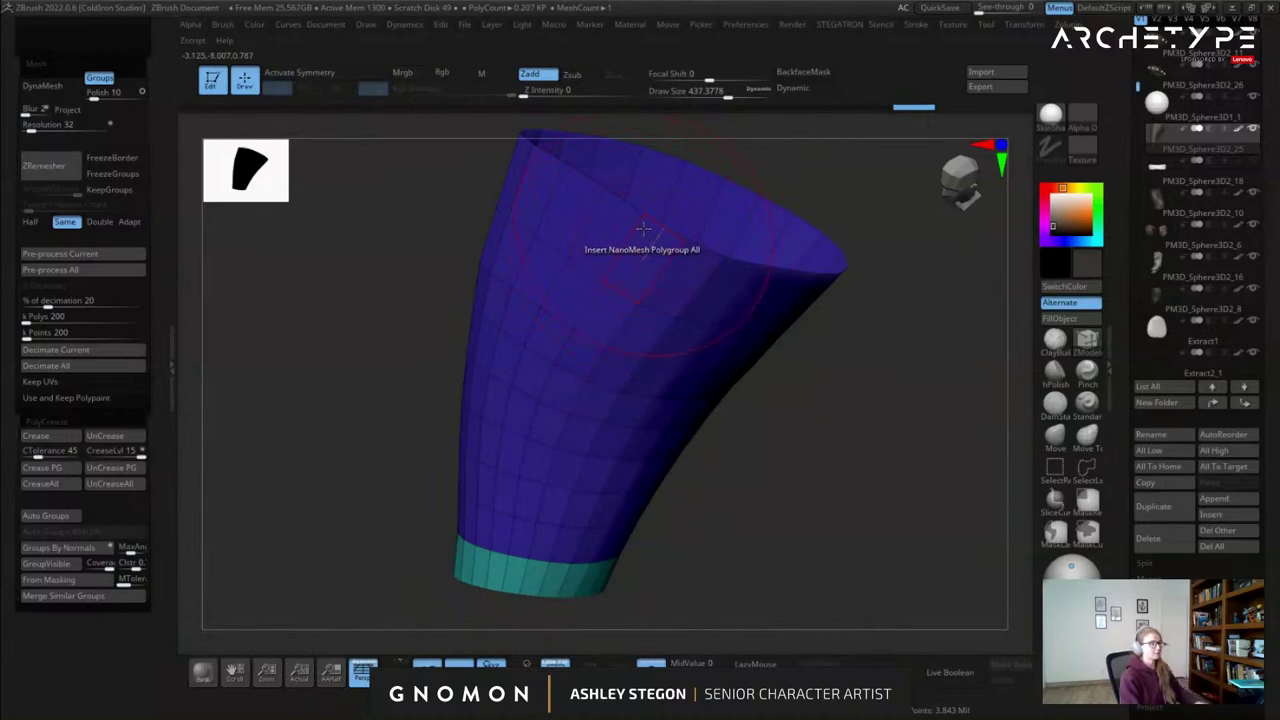
key("ctrl")
key("ctrl+w")
right_click_drag(642, 263, 577, 303, "alt")
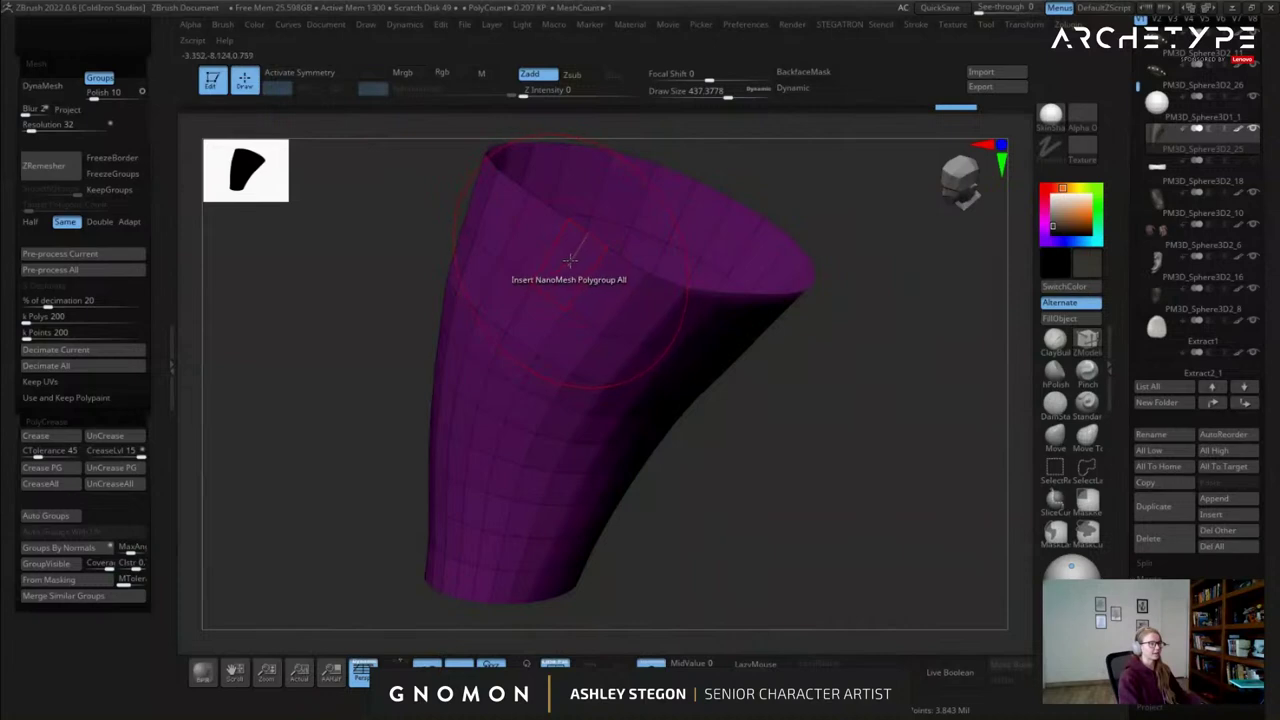
Set ZModeler's polygon action to Extrude with the Polygroup All target, and extrude the bracer into a thick shell.
right_click_drag(562, 265, 526, 288)
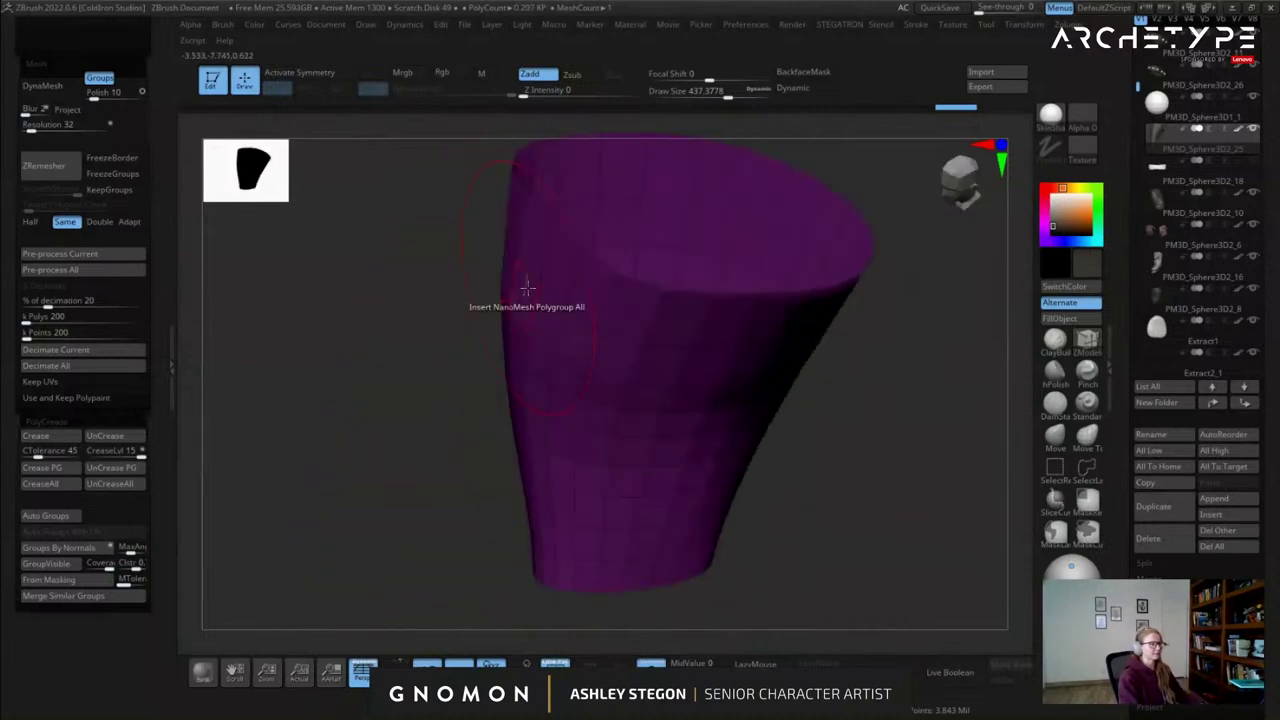
key("space")
left_click(360, 268)
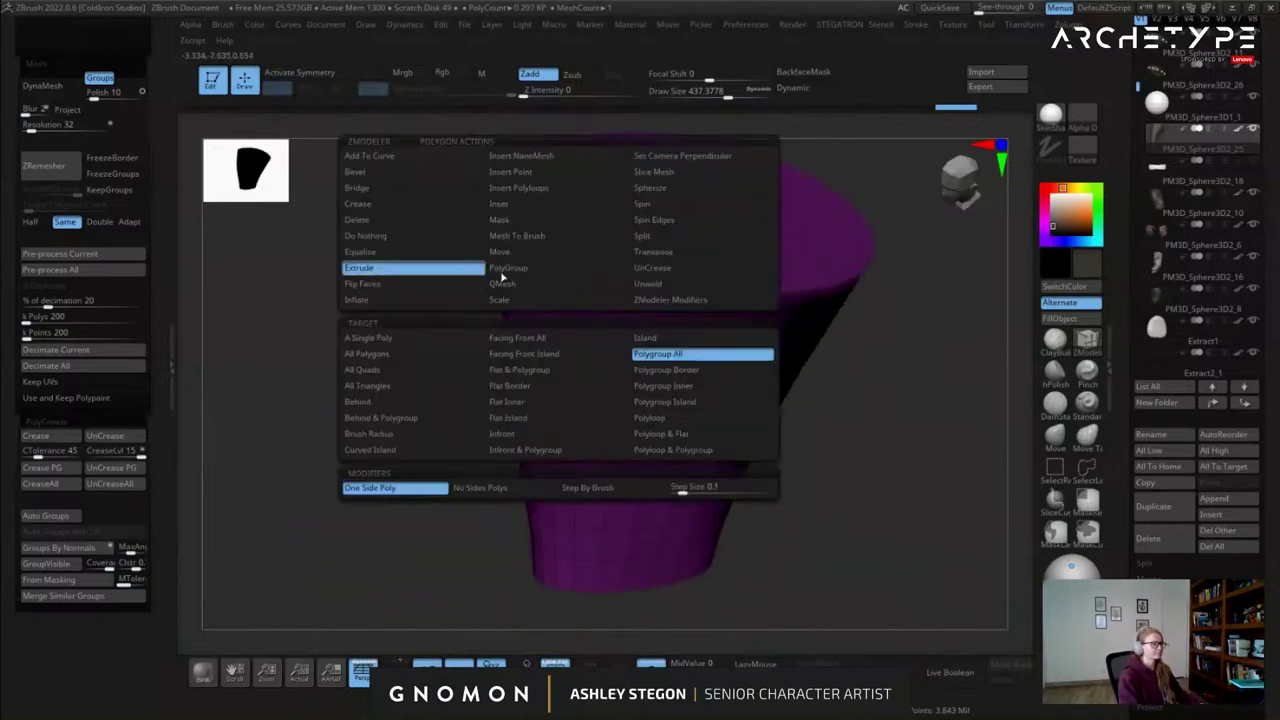
left_click(664, 356)
left_click_drag(558, 271, 571, 266)
right_click_drag(658, 350, 596, 372)
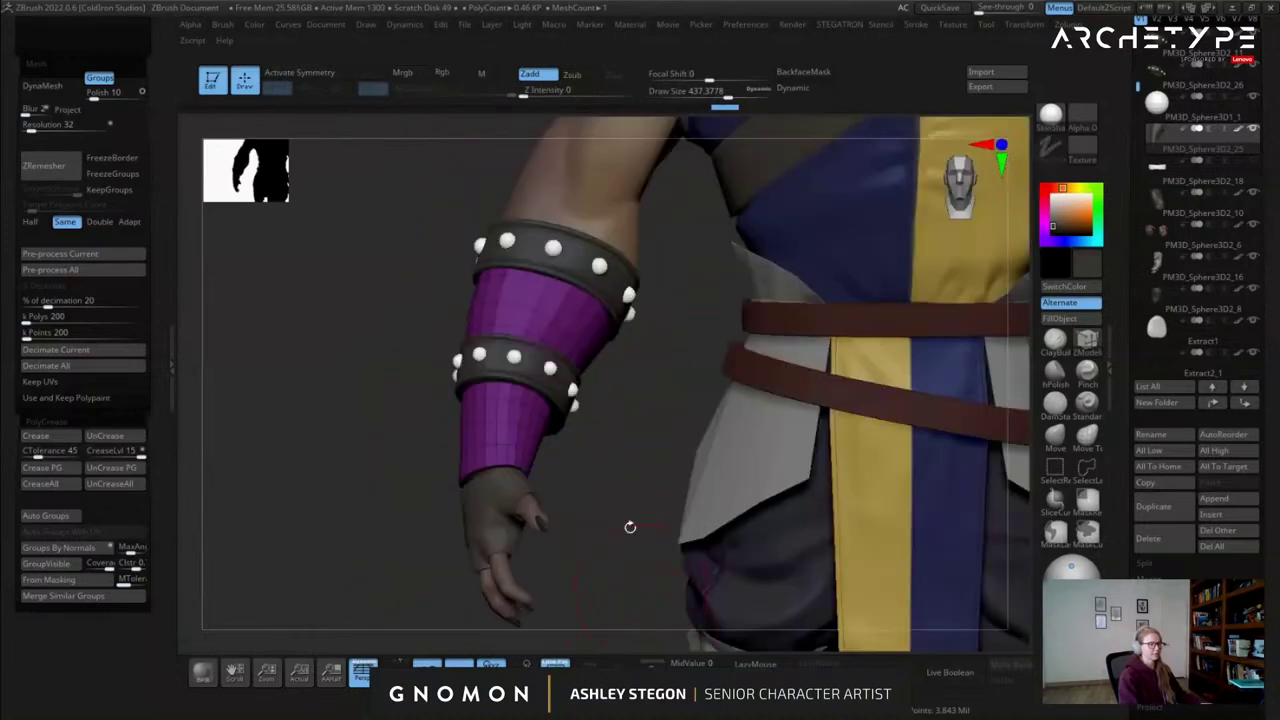
right_click_drag(629, 529, 735, 276)
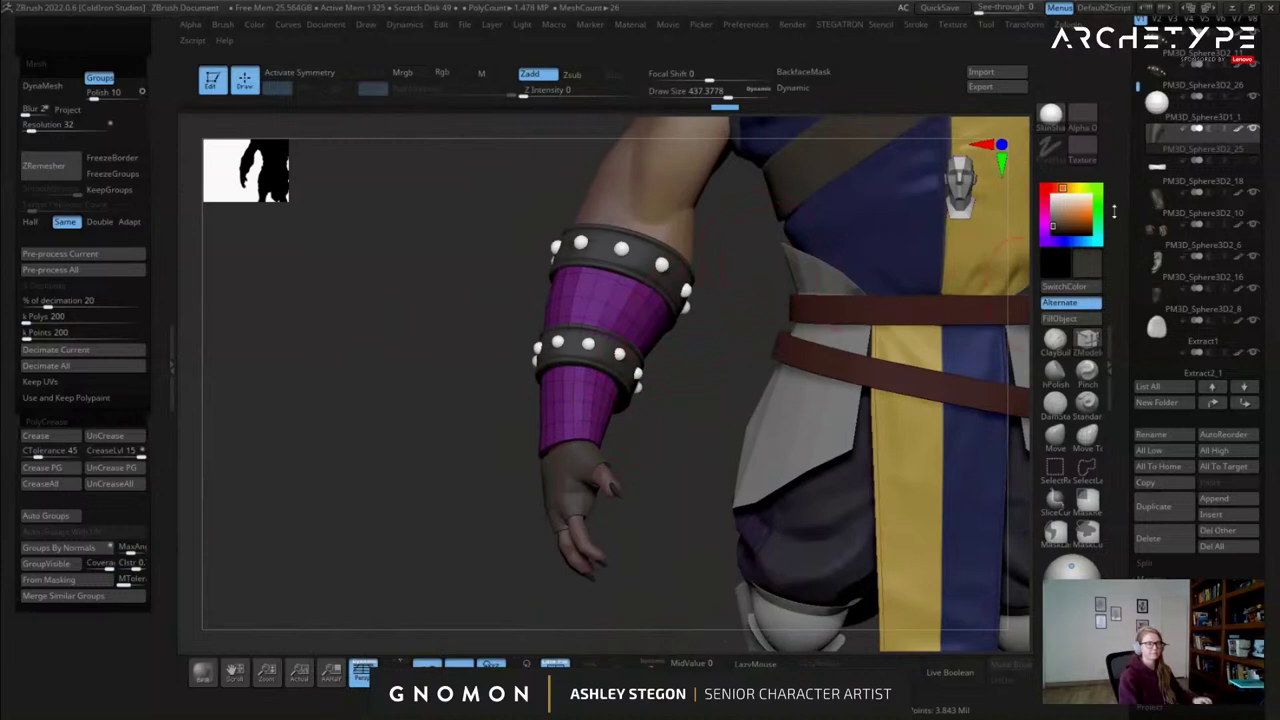
left_click_drag(1119, 204, 1127, 55)
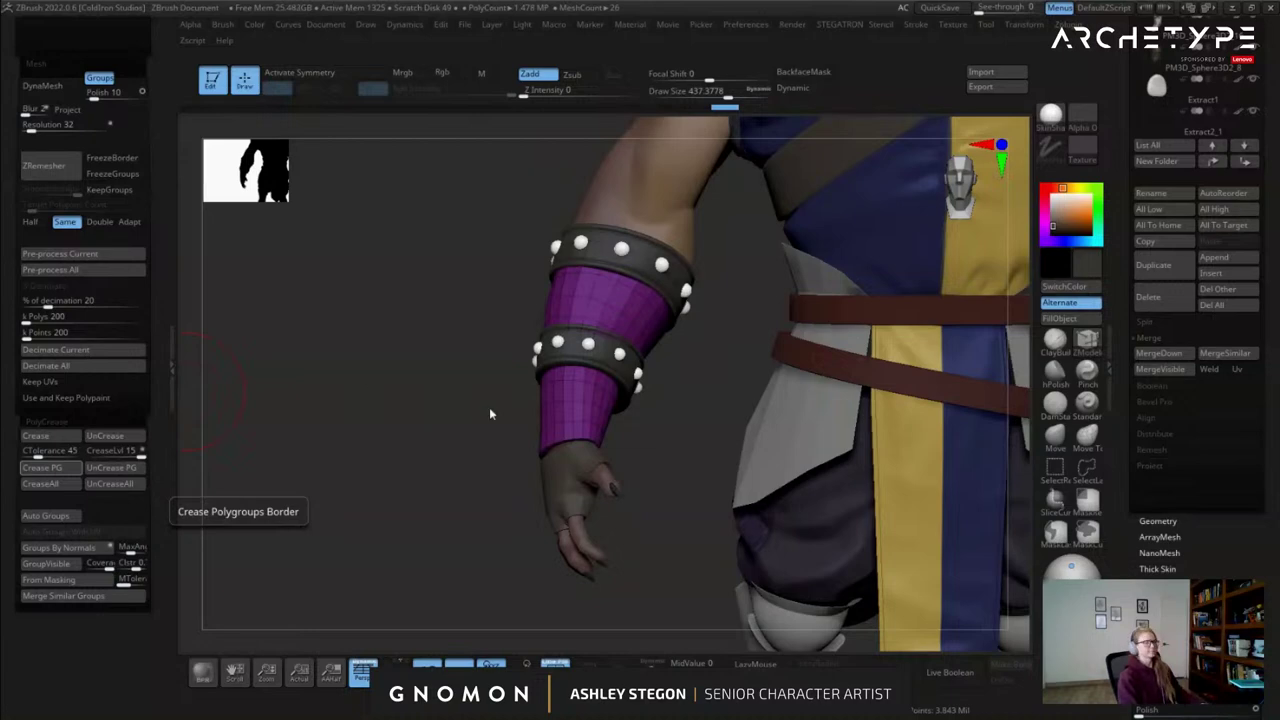
right_click_drag(554, 409, 720, 411)
left_click_drag(1122, 484, 1135, 250)
left_click(1166, 182)
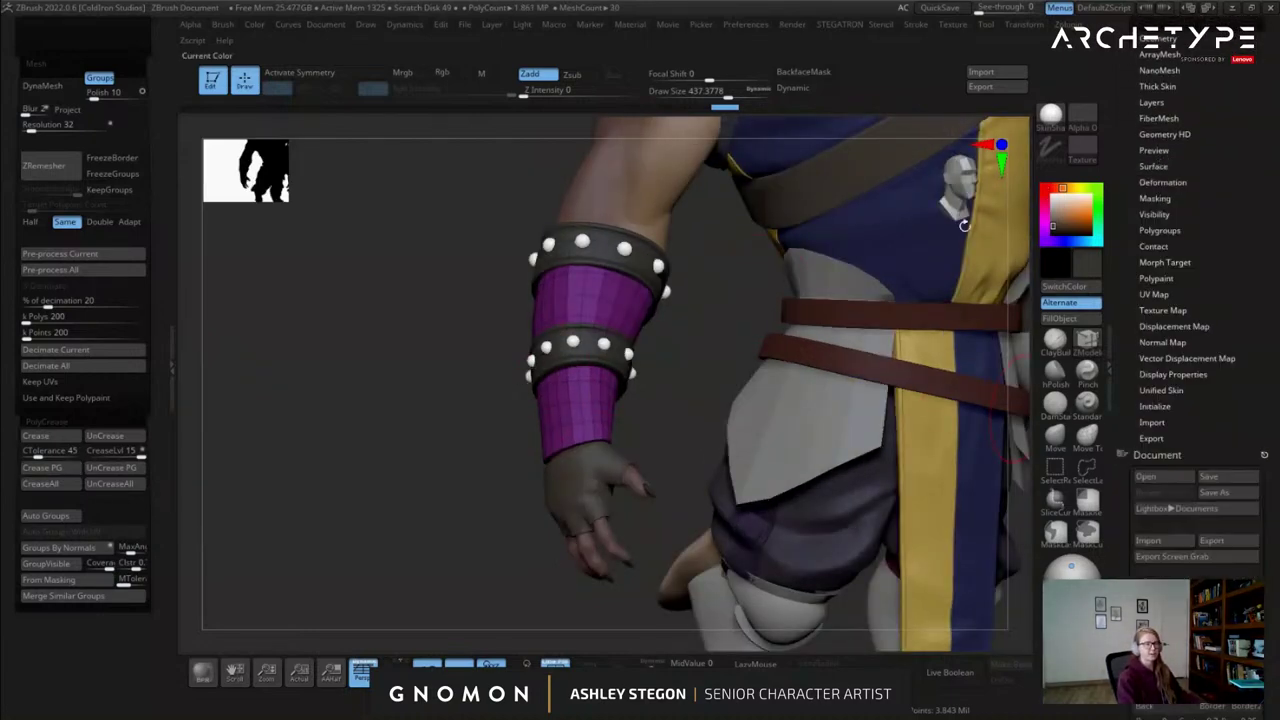
mouse_move(673, 327)
right_mouse_down()
mouse_move(626, 322)
mouse_move(660, 343)
right_mouse_up()
key("shift+f")
key("shift+f")
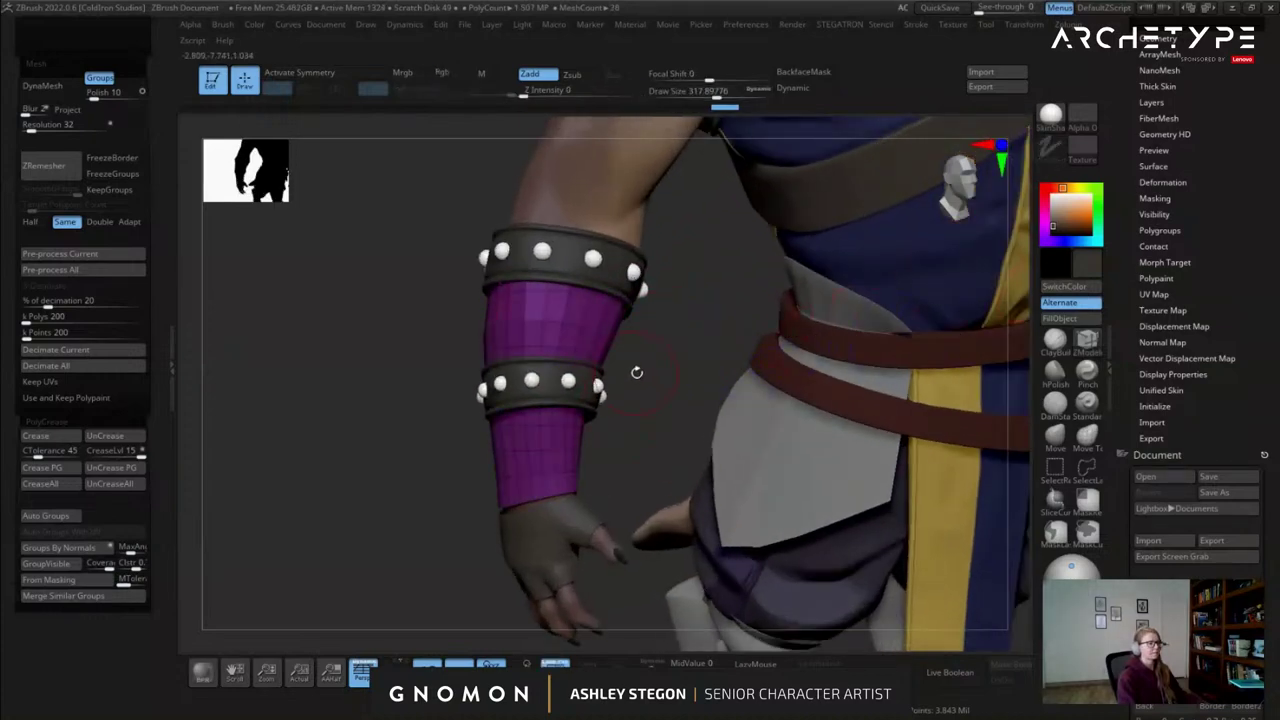
Isolate the thickened bracer, set the draw size to about 256, and regroup its faces by normals.
left_click(651, 664)
right_click_drag(664, 476, 634, 378)
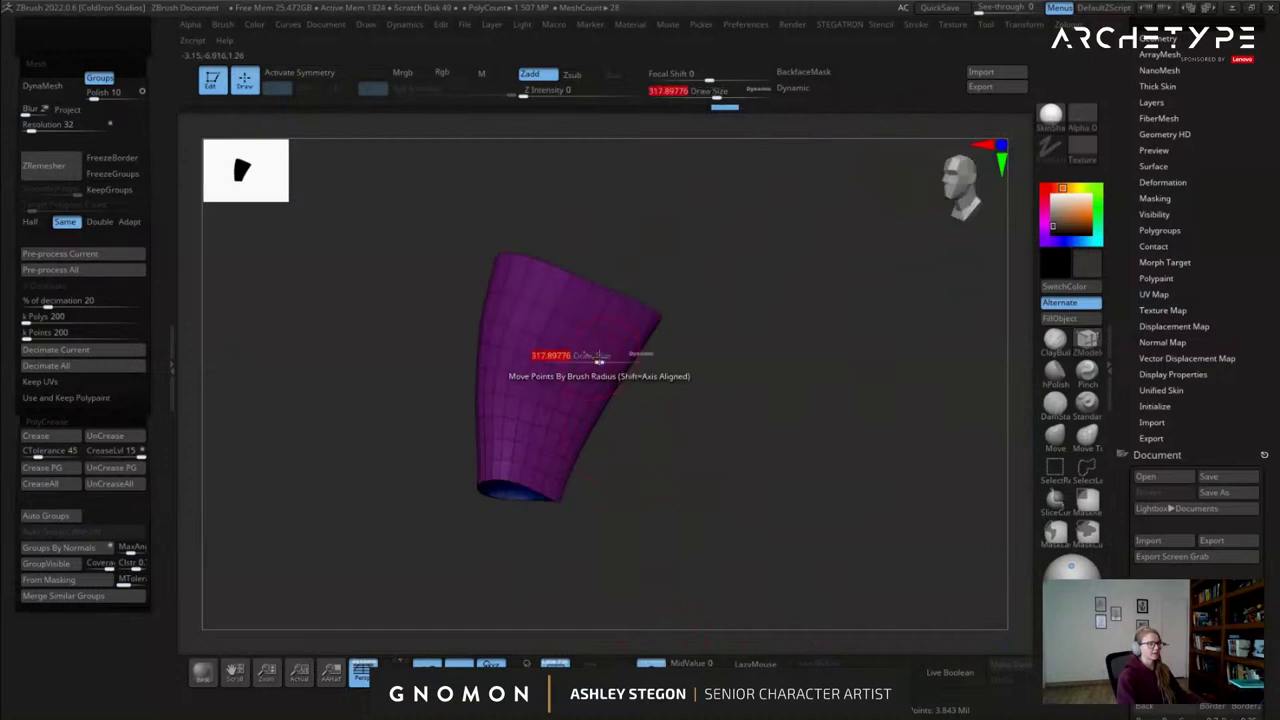
mouse_move(583, 329)
right_mouse_down("ctrl")
mouse_move(565, 449)
mouse_move(578, 308)
mouse_move(610, 332)
mouse_move(606, 352)
right_mouse_up("ctrl")
left_click(58, 550)
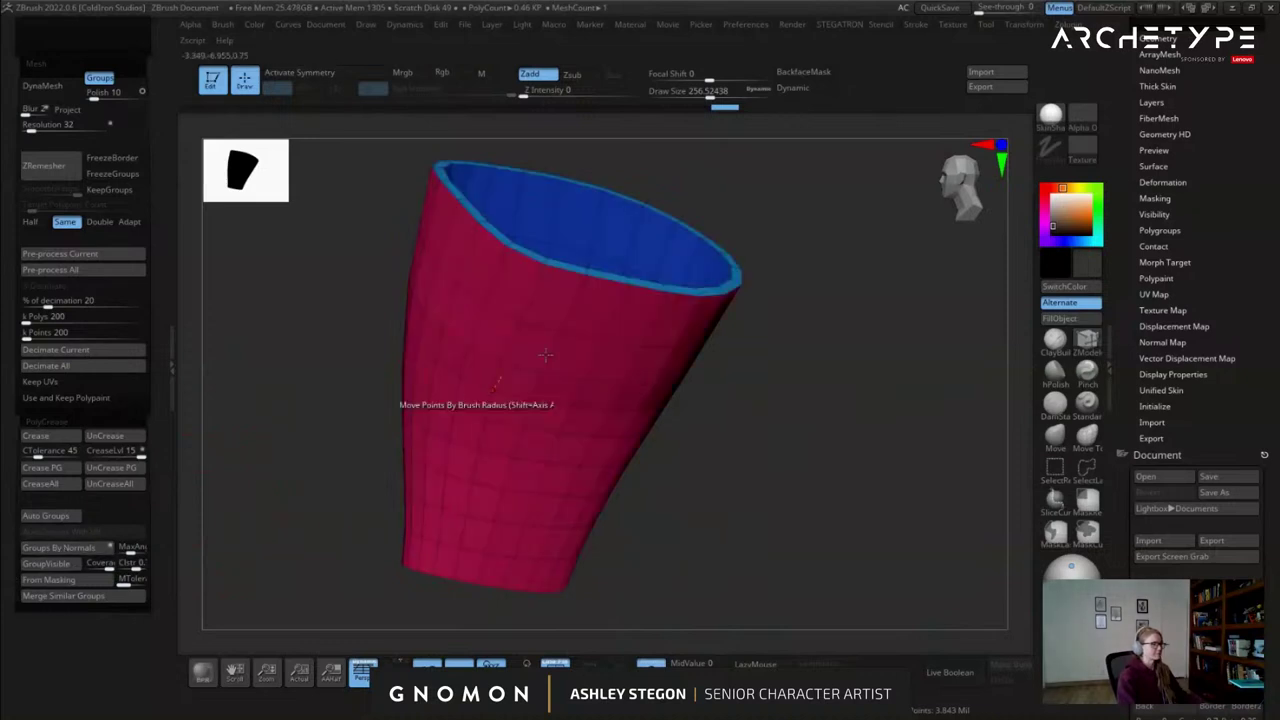
Give one lengthwise strip of faces on the bracer's outer surface its own polygroup, separate from the remaining outer faces.
left_click(601, 343, "ctrl+shift")
left_click(583, 343, "ctrl+shift")
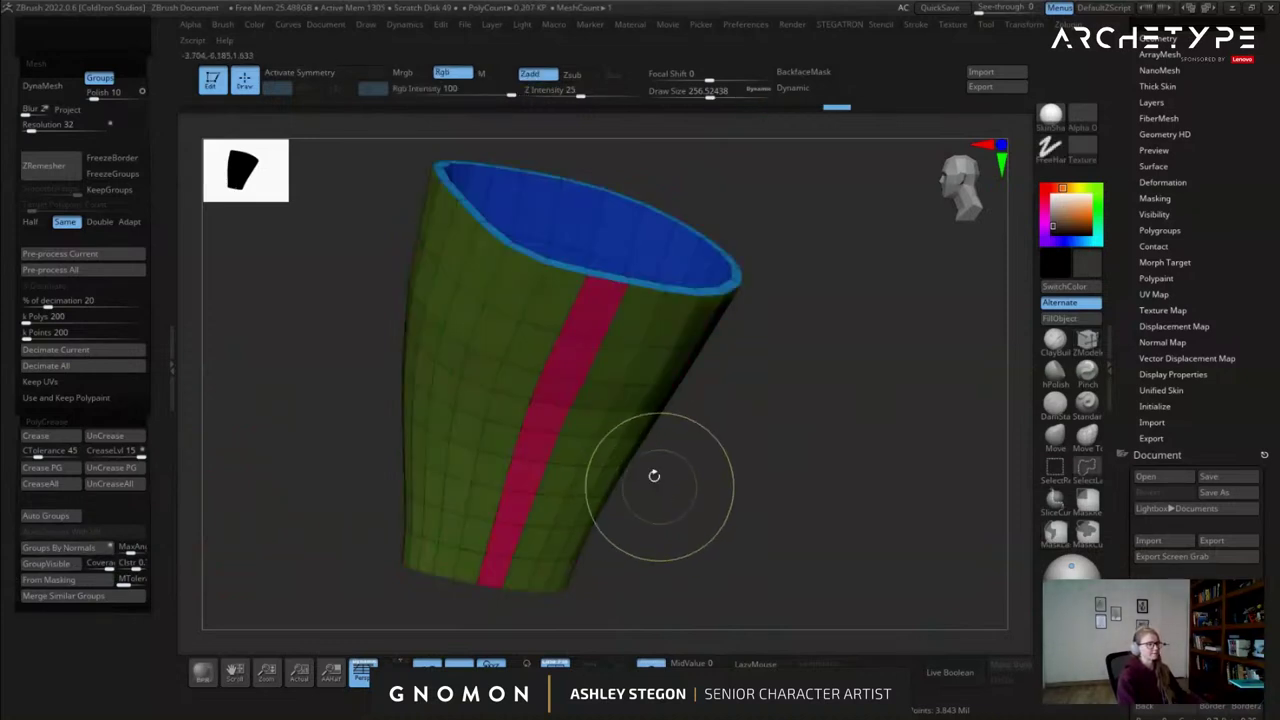
right_click_drag(651, 474, 620, 260)
key("Down")
right_click_drag(617, 451, 523, 312)
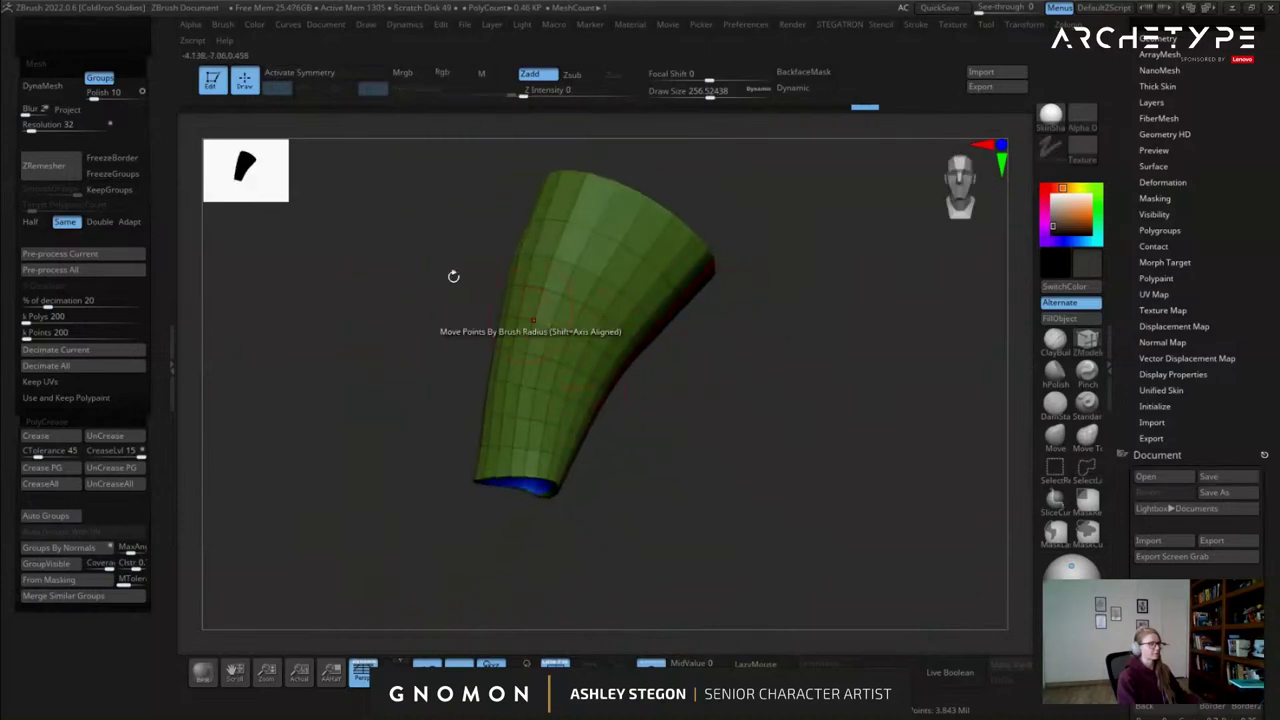
Unwrap a UV Master work clone of the bracer with Symmetry and Polygroups enabled, and check its flattened UV layout.
left_click_drag(161, 296, 159, 355)
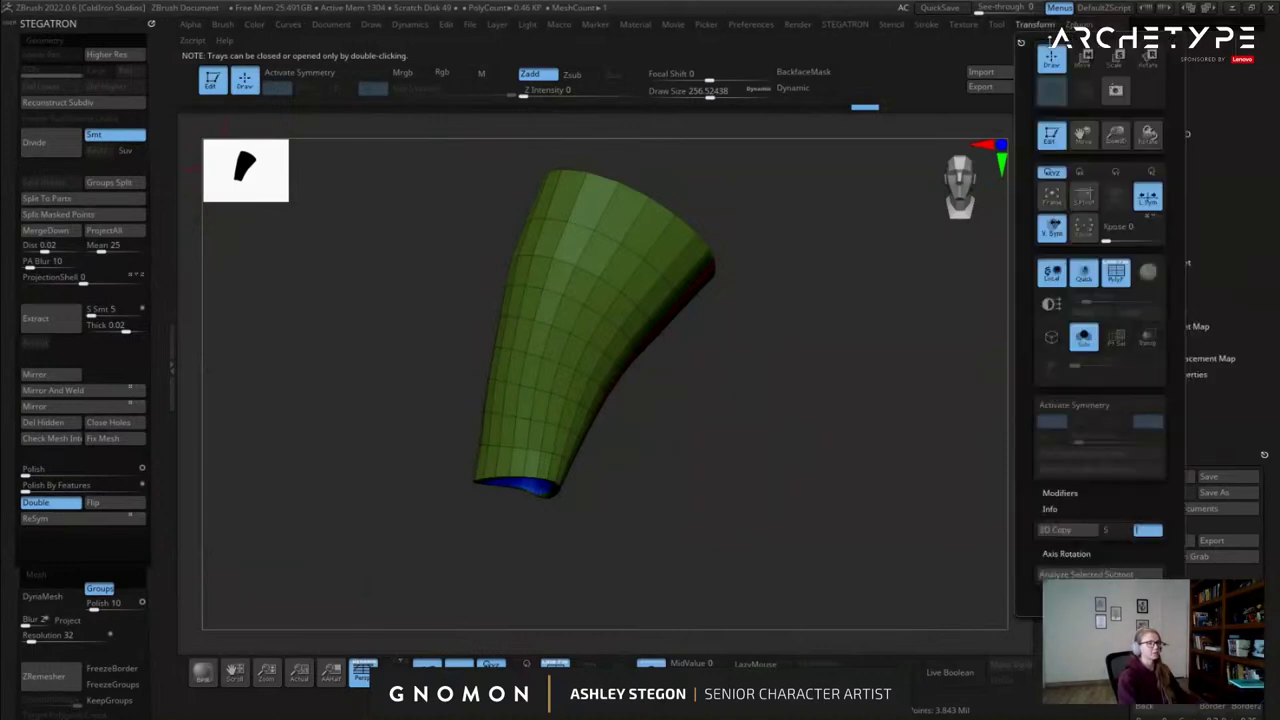
left_click(1068, 38)
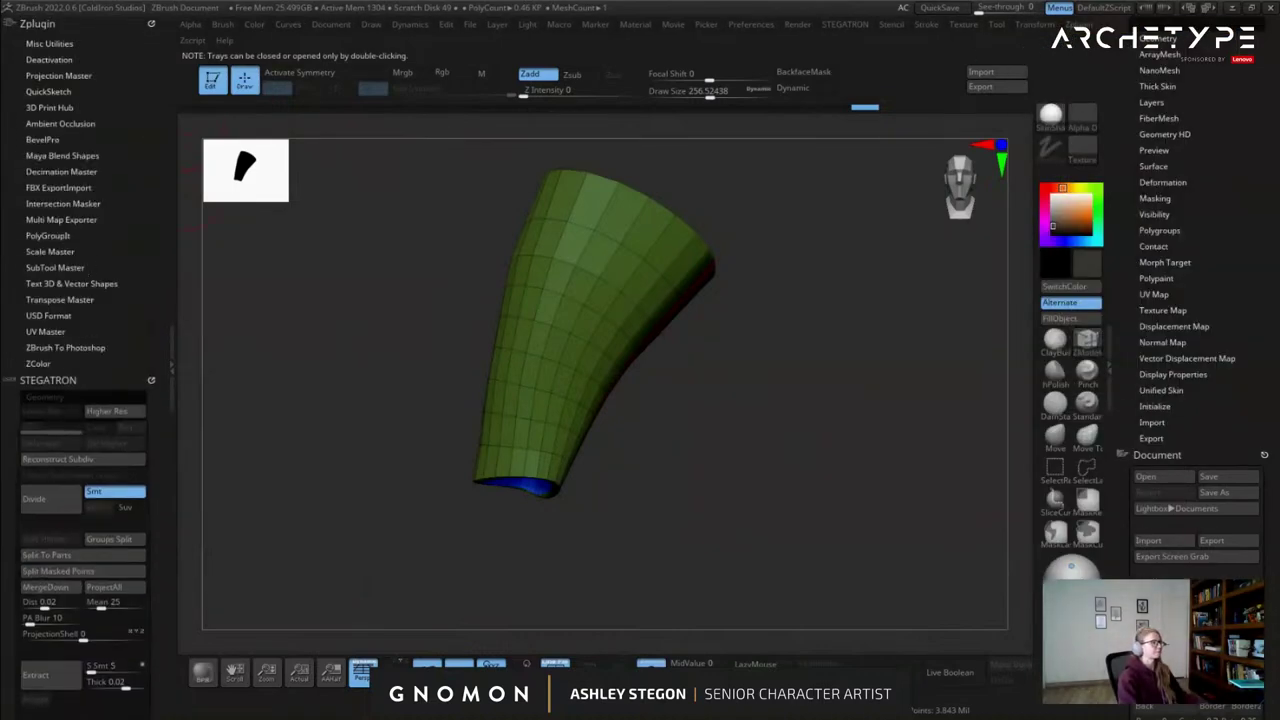
left_click(48, 331)
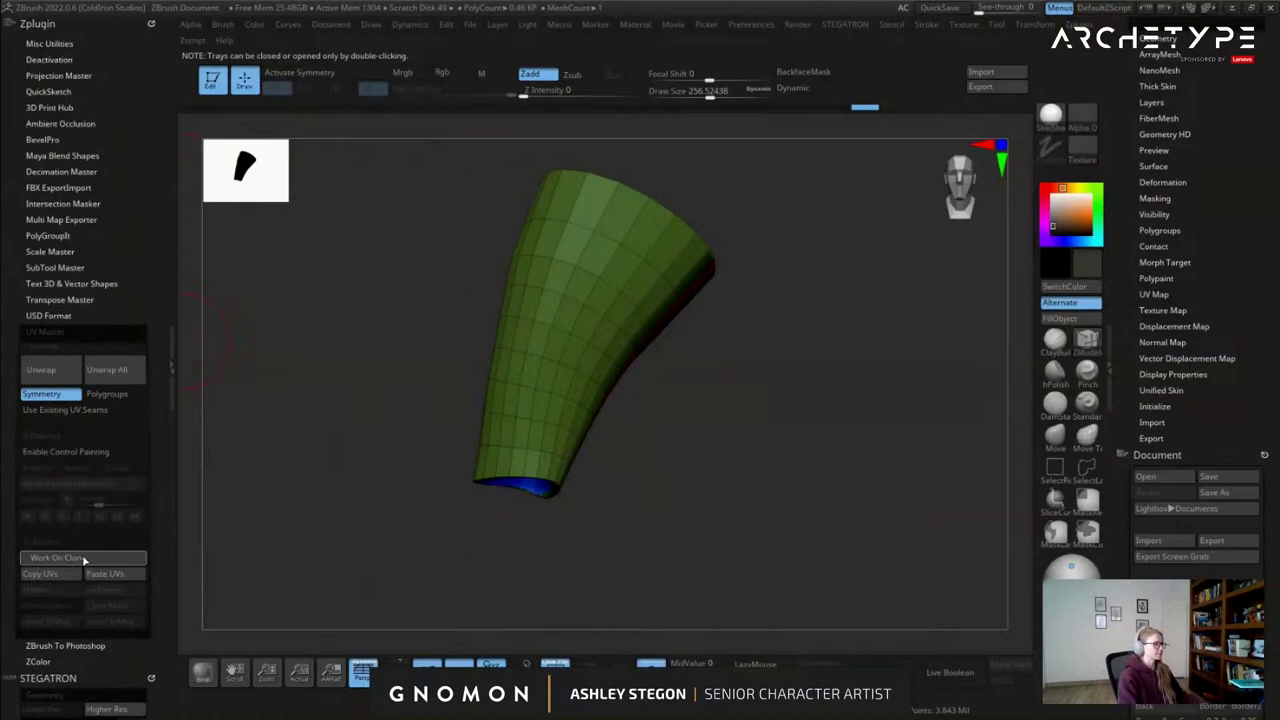
left_click(84, 558)
left_click(108, 394)
left_click(41, 370)
left_click(50, 592)
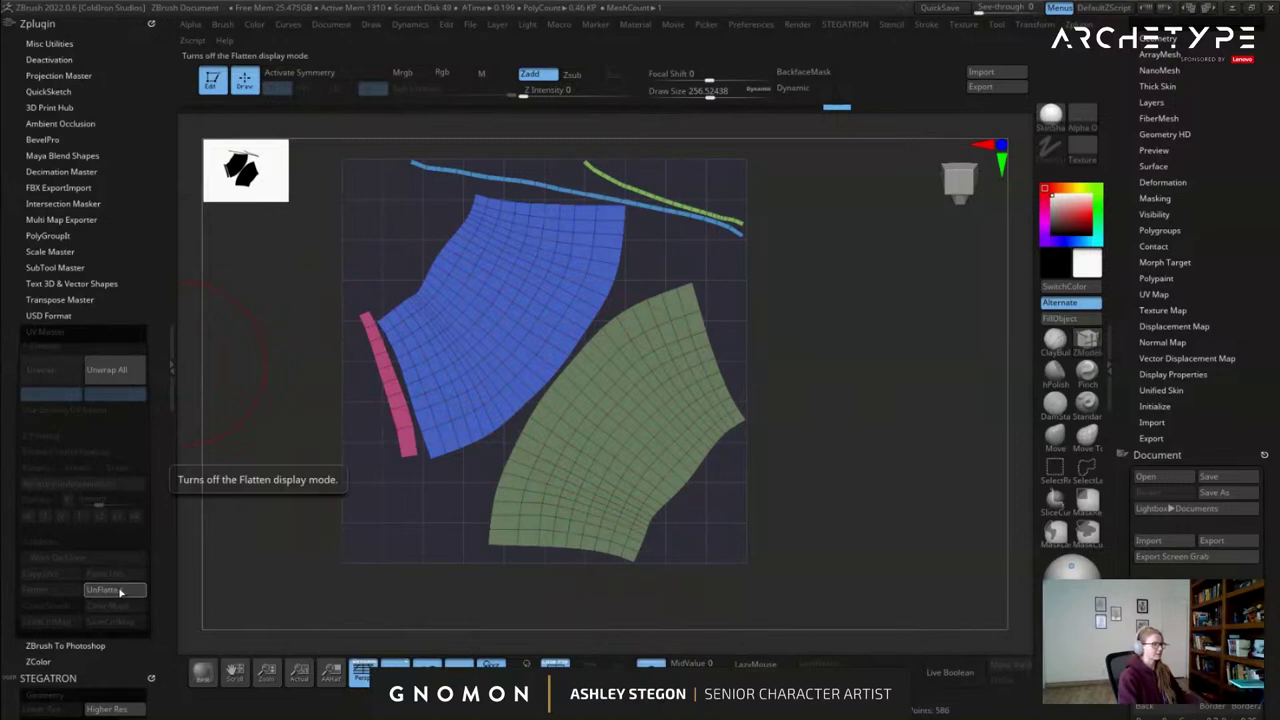
left_click(117, 590)
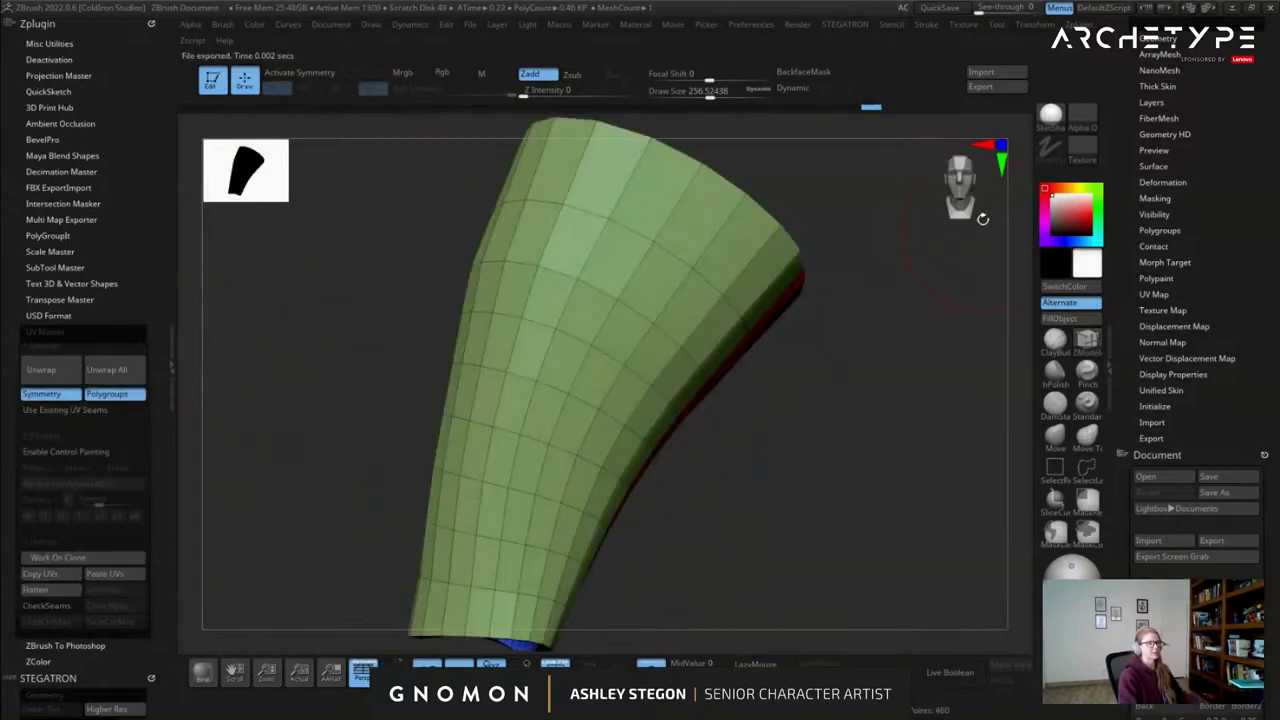
Return to the original character tool and paste the clone's UVs onto the forearm bracer.
left_click_drag(1209, 152, 1120, 360)
left_click(1234, 226)
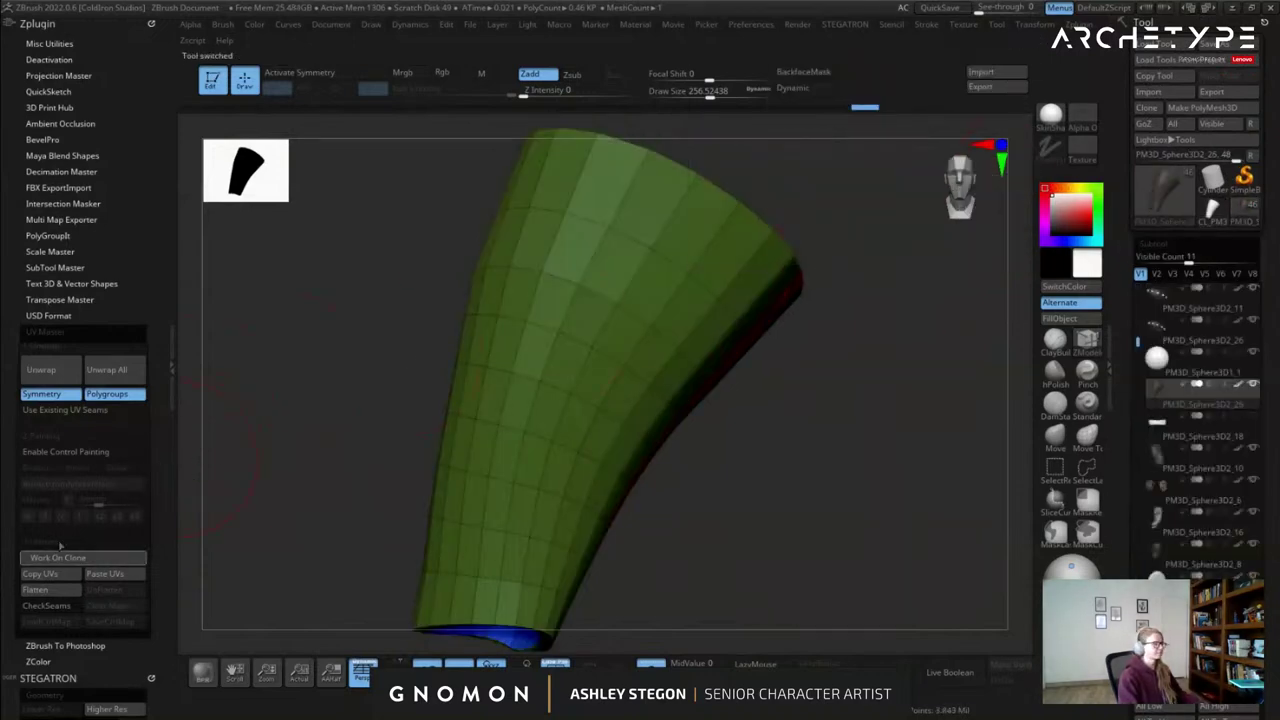
left_click(113, 579)
Open NoiseMaker for the forearm bracer's surface and frame the whole piece in its preview.
left_click_drag(1118, 428, 1193, 235)
left_click_drag(682, 392, 743, 473)
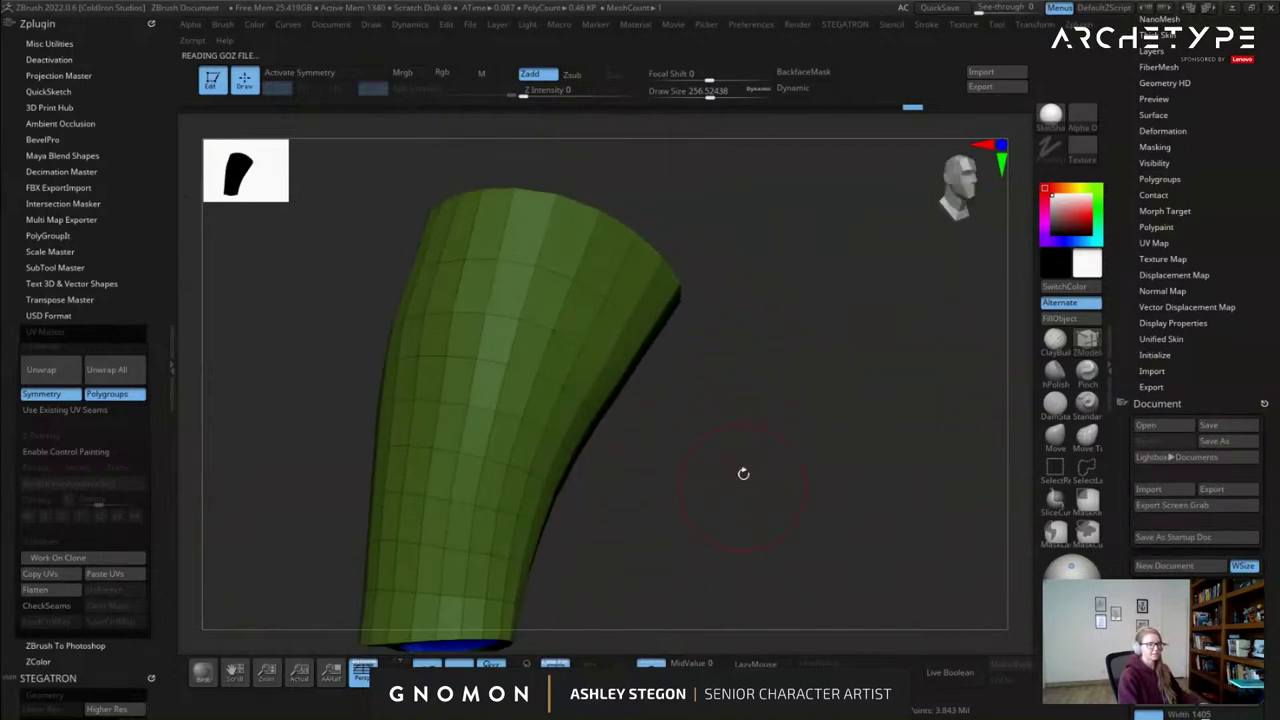
left_click(1153, 115)
left_click(1149, 130)
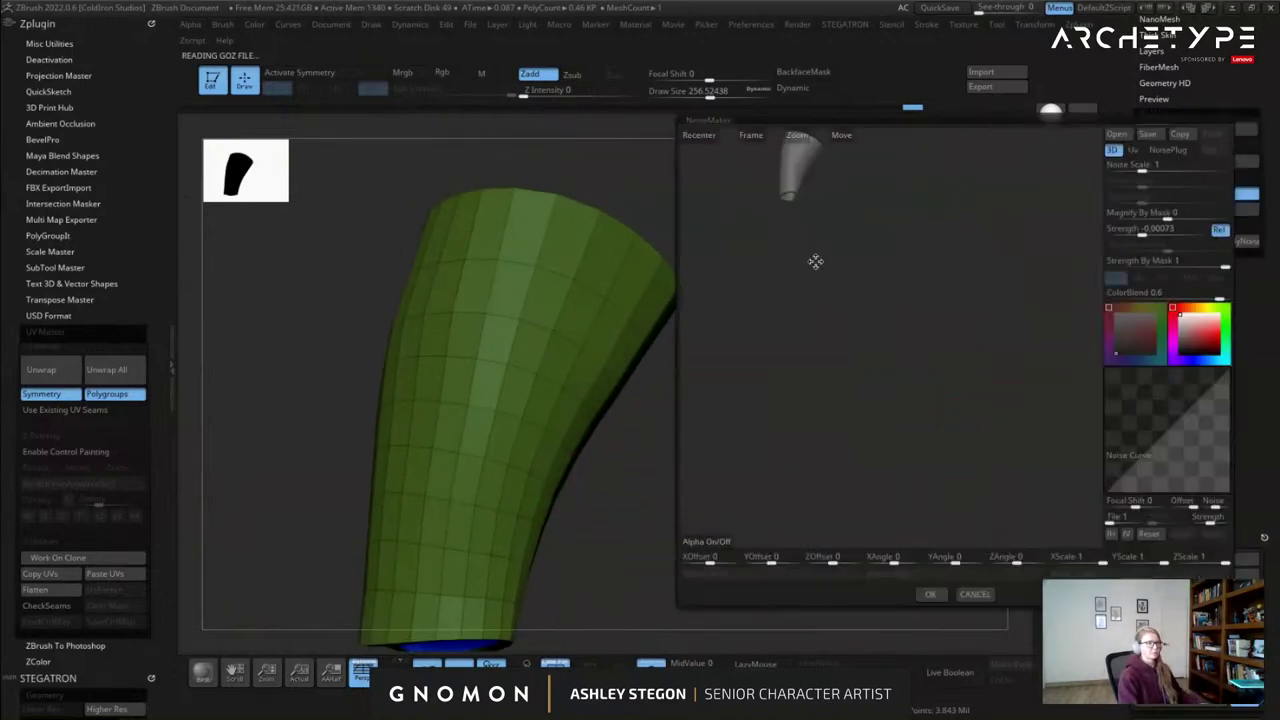
left_click_drag(843, 218, 943, 519, "alt")
left_click_drag(863, 412, 860, 368, "alt")
left_click_drag(957, 360, 806, 285)
left_click_drag(806, 285, 886, 311, "alt")
left_click_drag(978, 324, 885, 292, "alt")
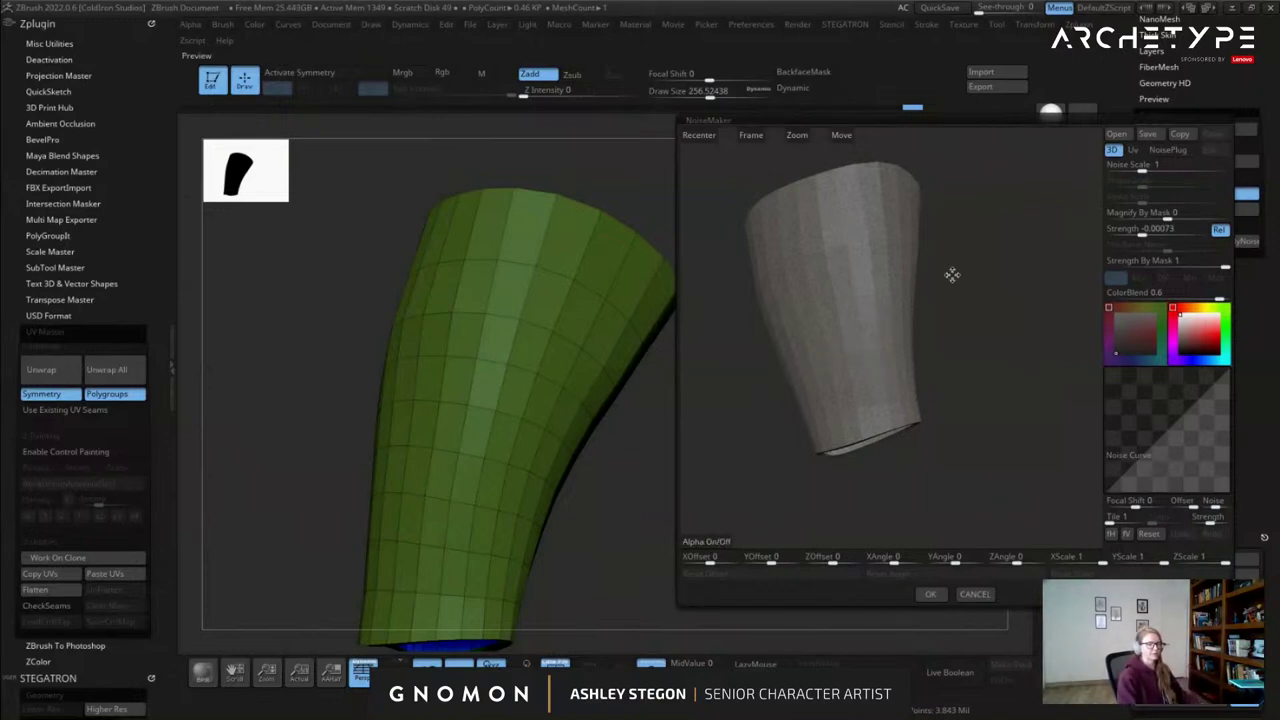
Load the quilt image from the IntroSculpting Week7 folder as the noise alpha.
left_click(706, 541)
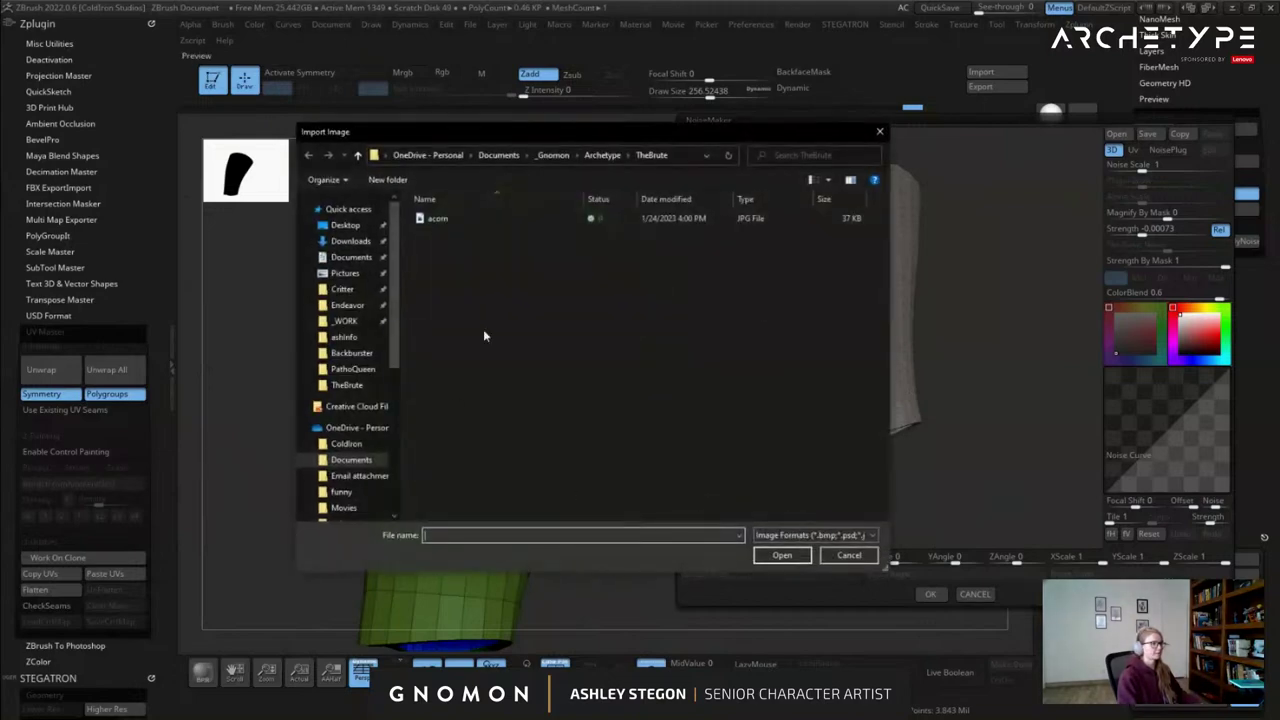
left_click_drag(617, 130, 587, 136)
left_click(573, 162)
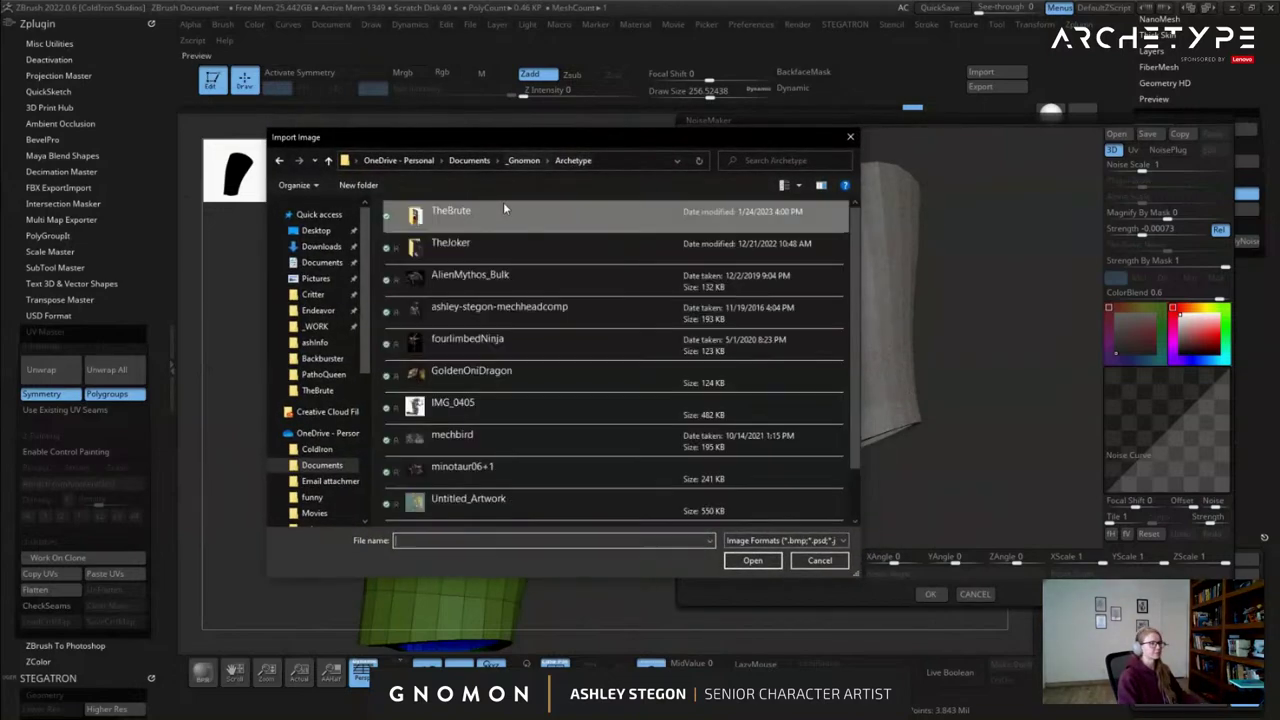
left_click(616, 164)
type("C:\\Users\\astegon\\OneDrive\\Documents\\_Gnomon\\IntroSculpting\\Week7")
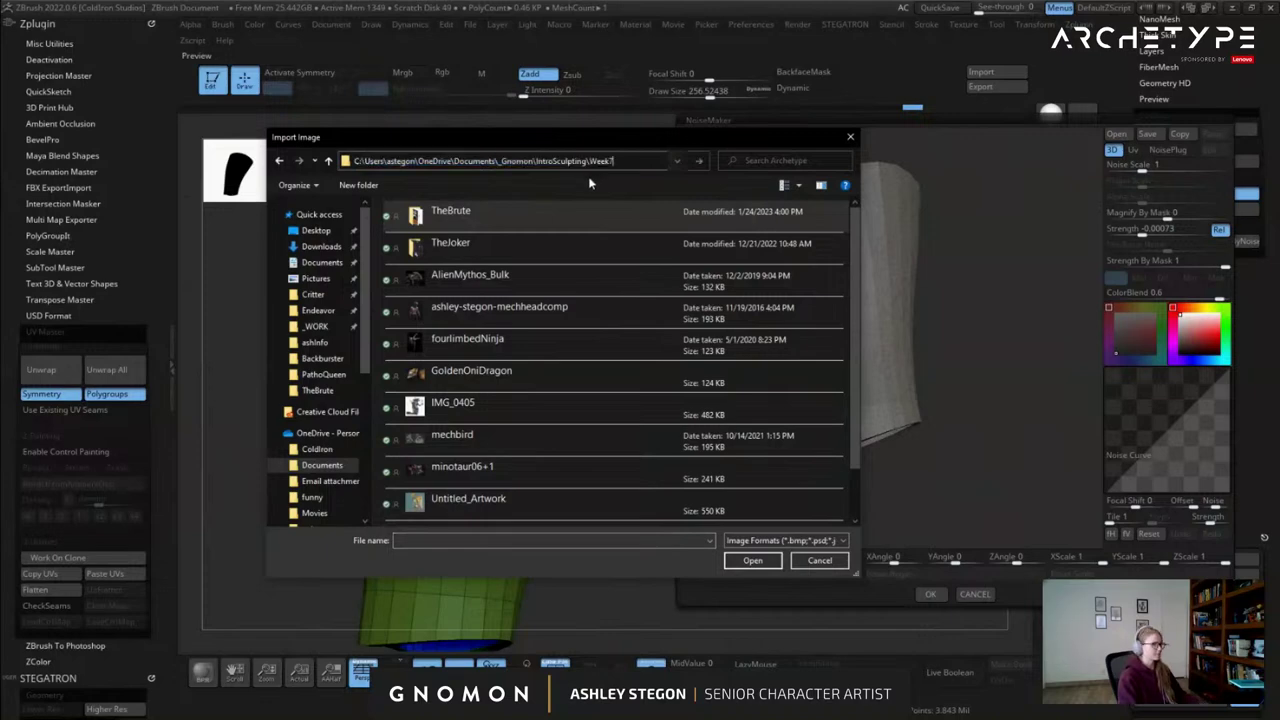
key("Return")
left_click(425, 240)
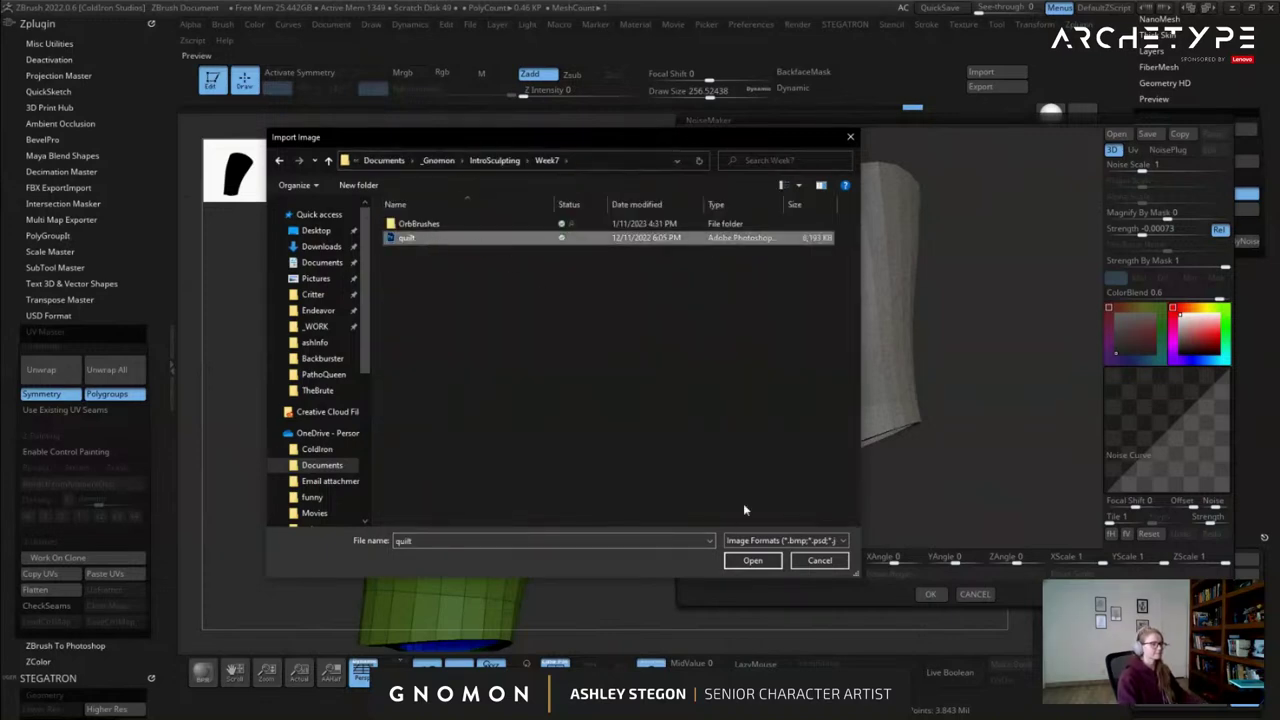
left_click(752, 560)
Switch the bracer's noise projection to Uv and set the Noise Scale to 0.
left_click_drag(852, 338, 938, 308)
left_click(1133, 149)
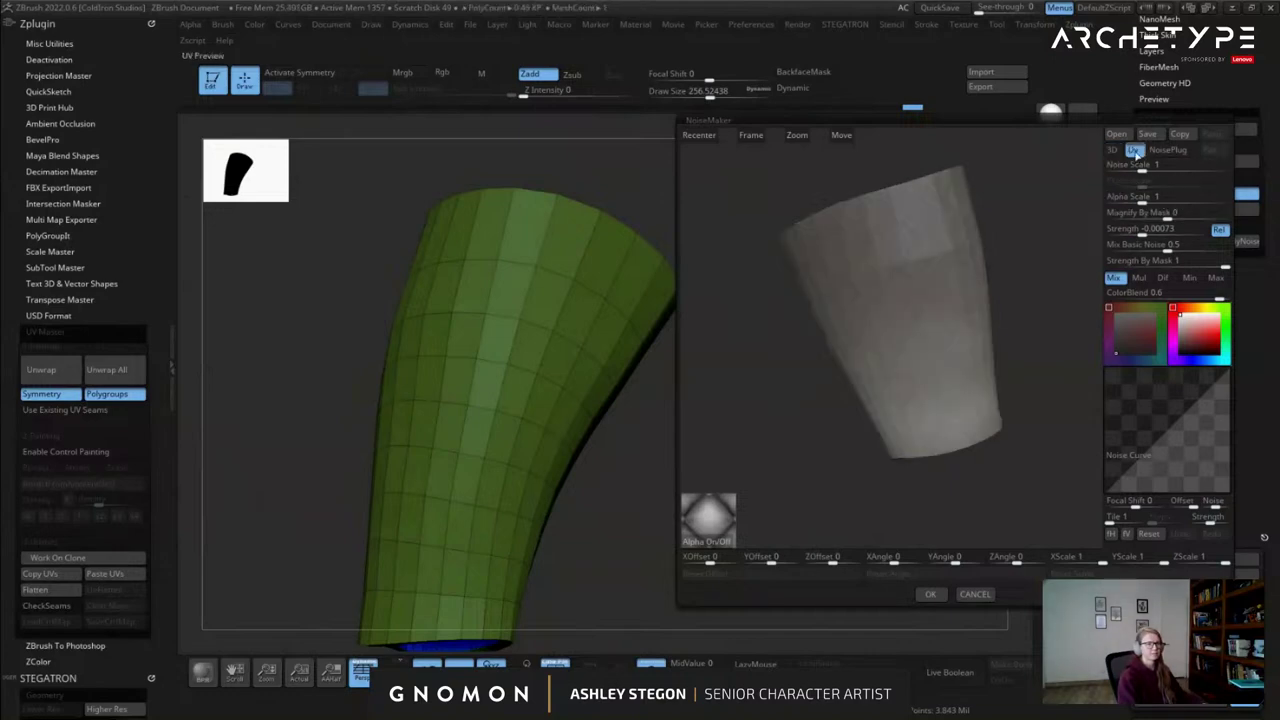
left_click_drag(975, 261, 1012, 252)
left_click(1135, 165)
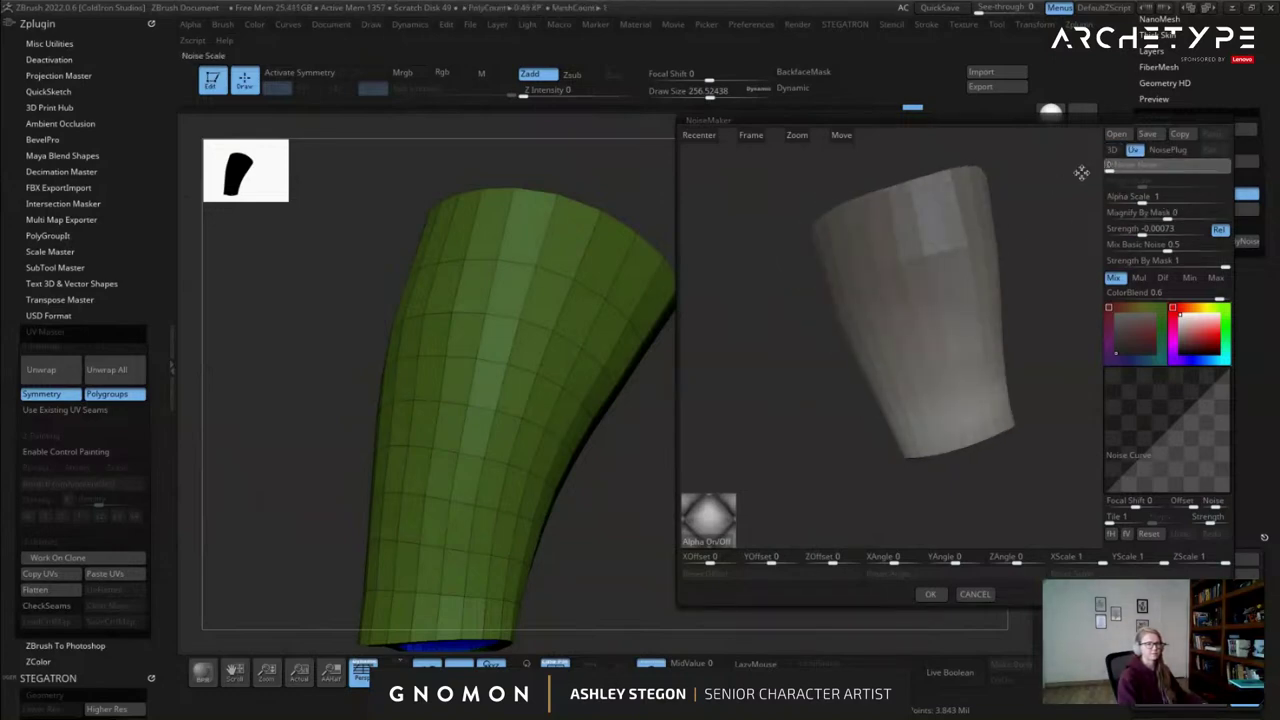
left_click_drag(1088, 168, 1064, 202, "alt")
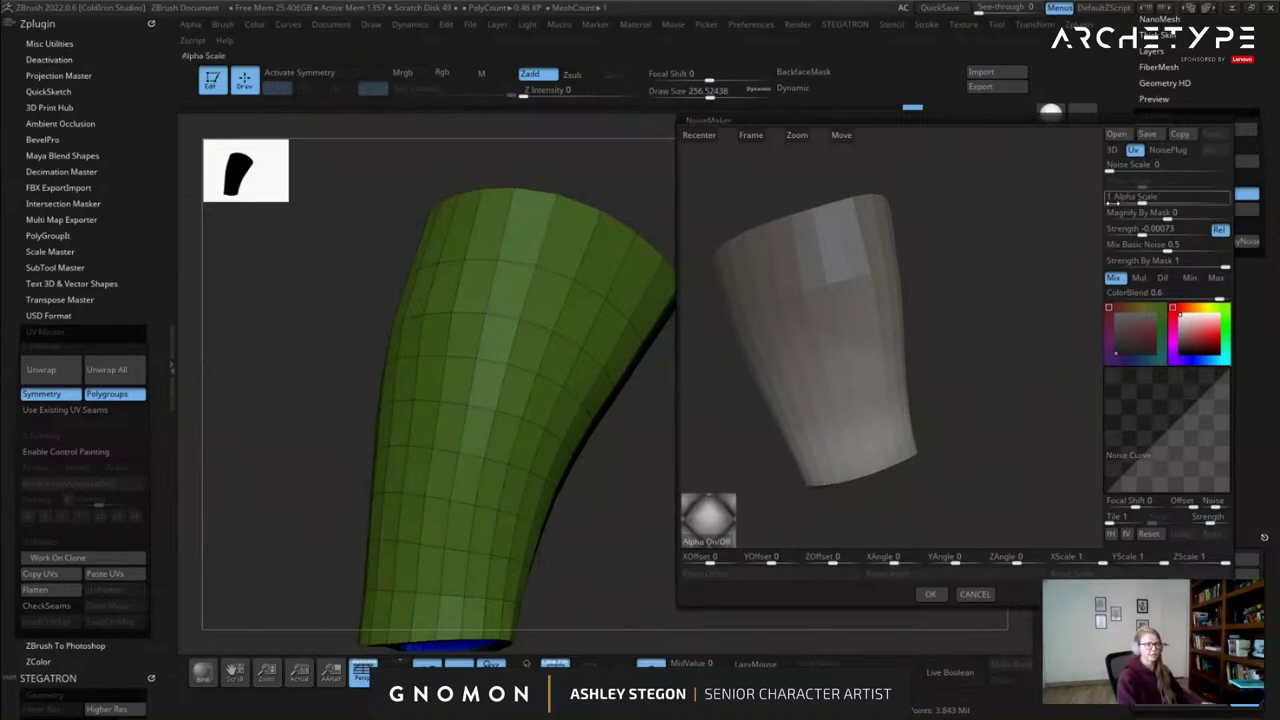
Set the noise Alpha Scale to about 0.108, Strength to about 0.208 and Mix Basic Noise to 0.
mouse_move(1140, 197)
left_mouse_down()
mouse_move(1097, 200)
mouse_move(1131, 203)
left_mouse_up()
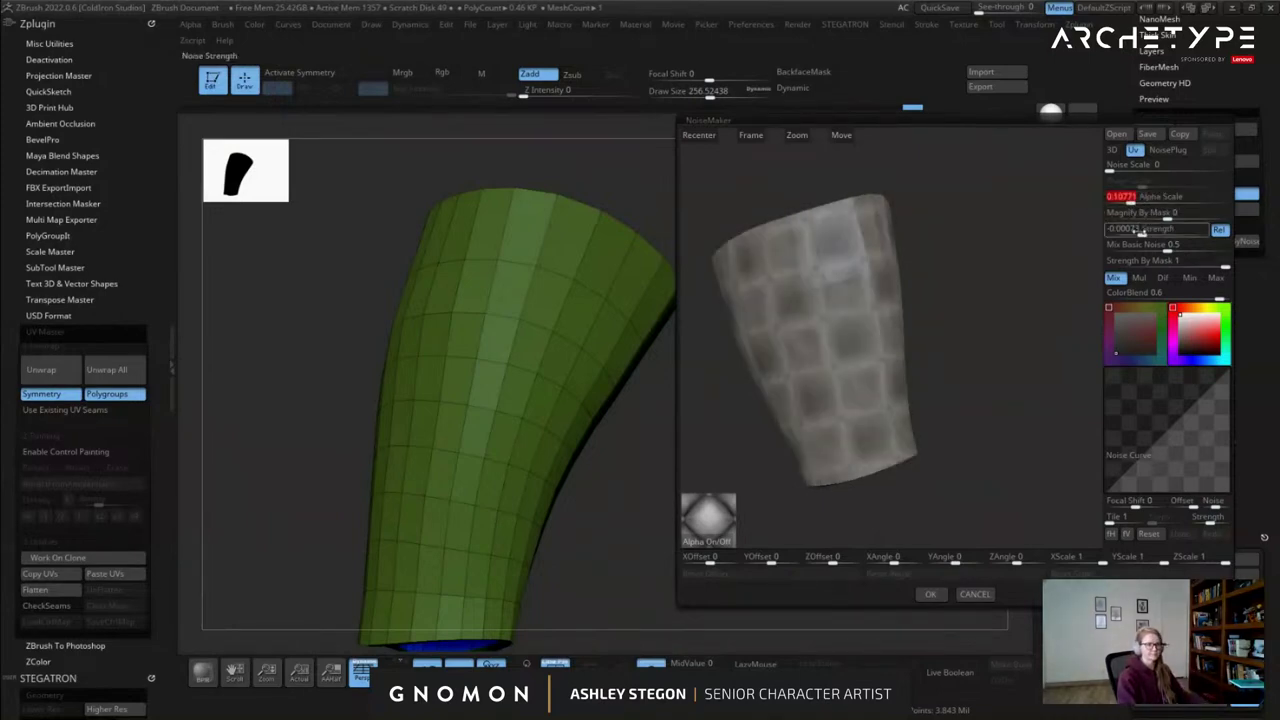
left_click(1131, 232)
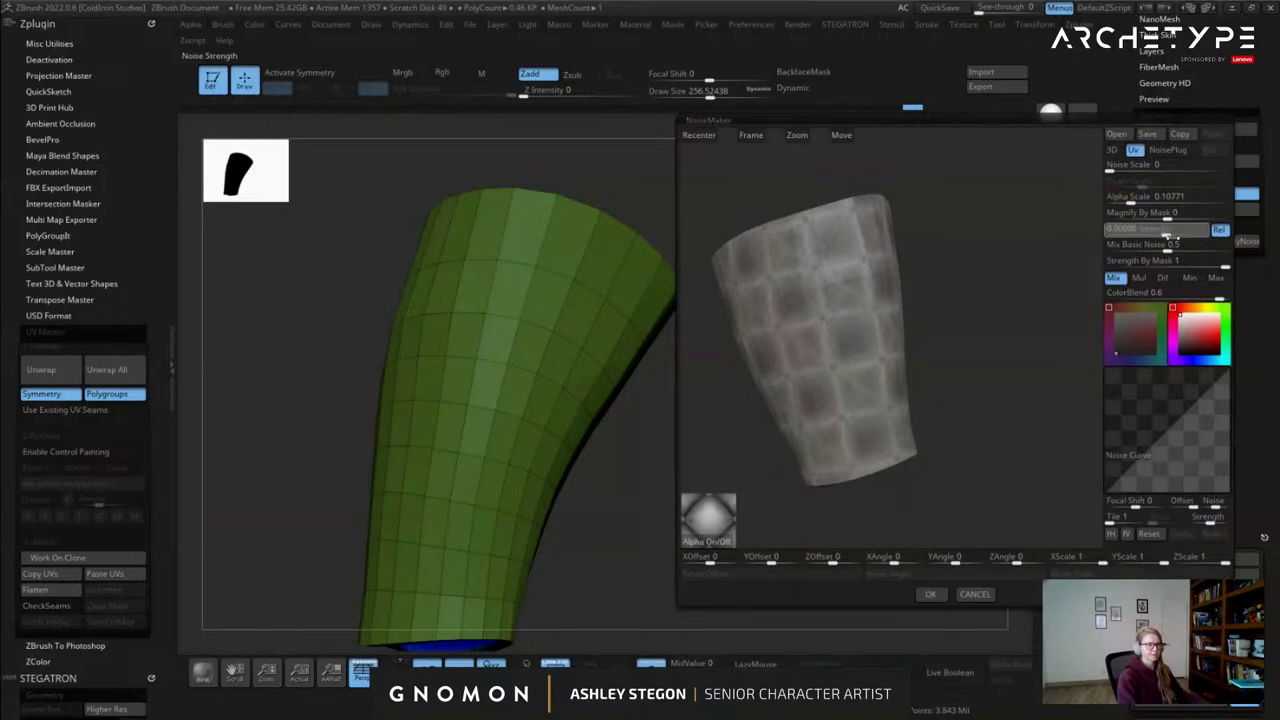
left_click_drag(1165, 248, 1100, 249)
left_click(958, 300)
mouse_move(958, 300)
left_mouse_down()
mouse_move(977, 294)
mouse_move(961, 277)
left_mouse_up()
left_click_drag(822, 288, 968, 286, "alt")
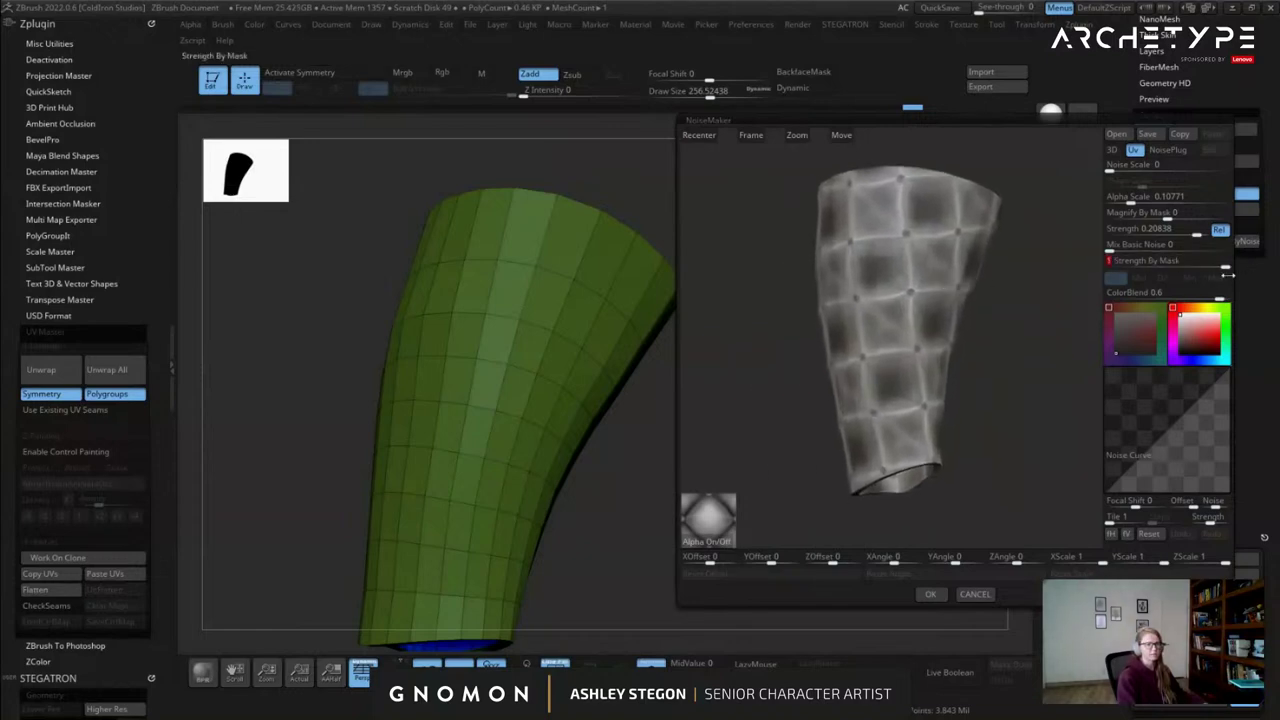
Set the noise ColorBlend to 0, Strength to -0.5 and Alpha Scale to about 0.092.
left_click_drag(1219, 299, 1175, 303)
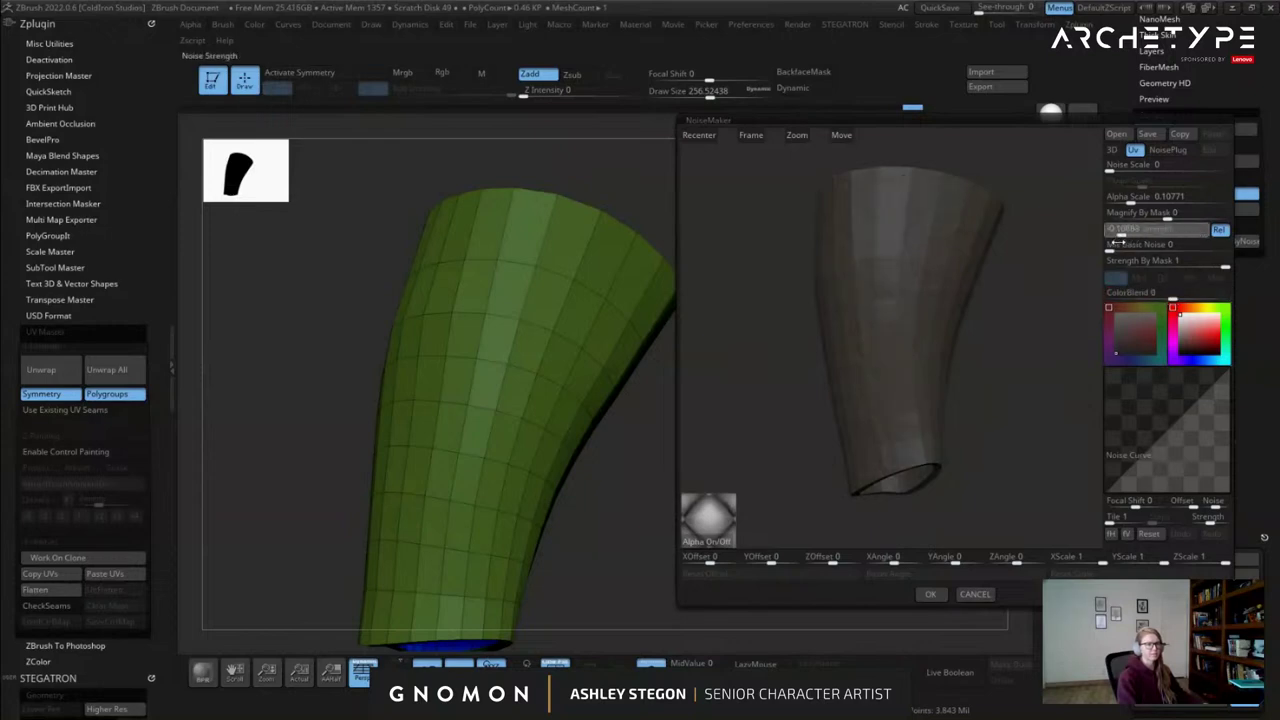
left_click_drag(907, 280, 934, 277)
left_click(1143, 229)
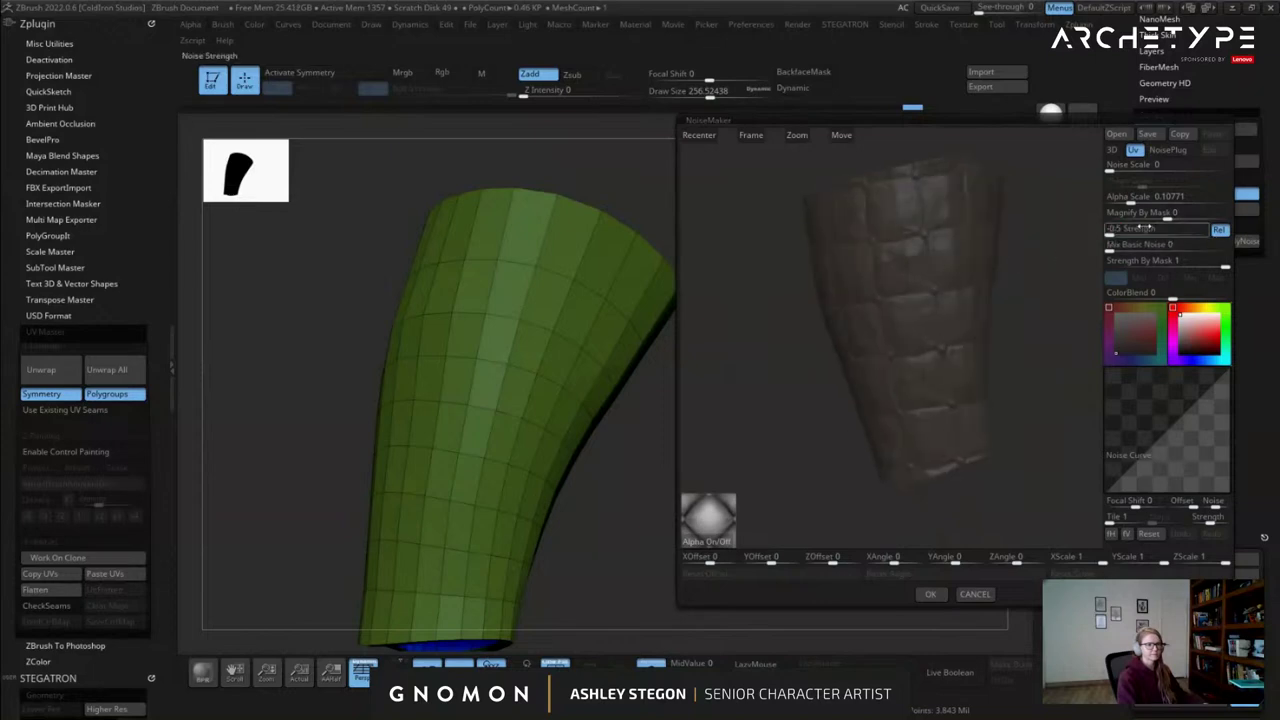
left_click_drag(1131, 203, 1126, 204)
left_click_drag(949, 274, 935, 300)
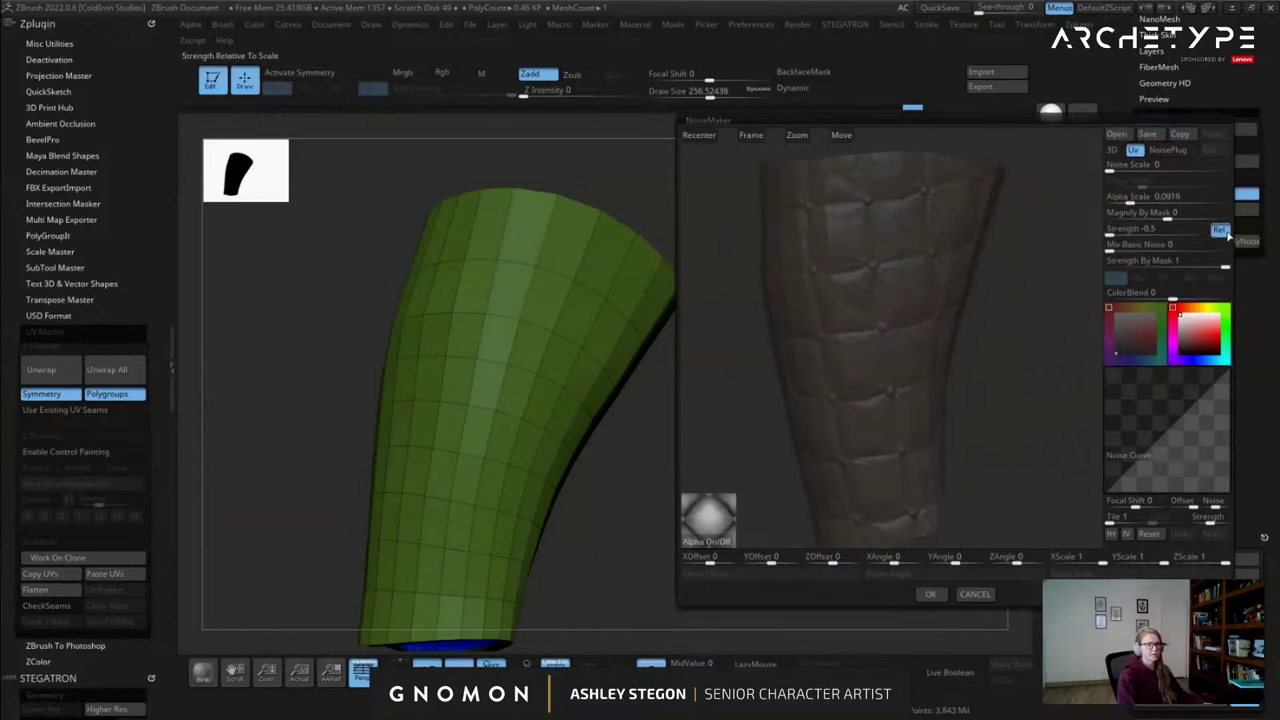
Turn off scale-relative noise strength, set Strength to about -0.12 and accept the quilted noise.
left_click(1224, 231)
left_click_drag(1112, 232, 1126, 234)
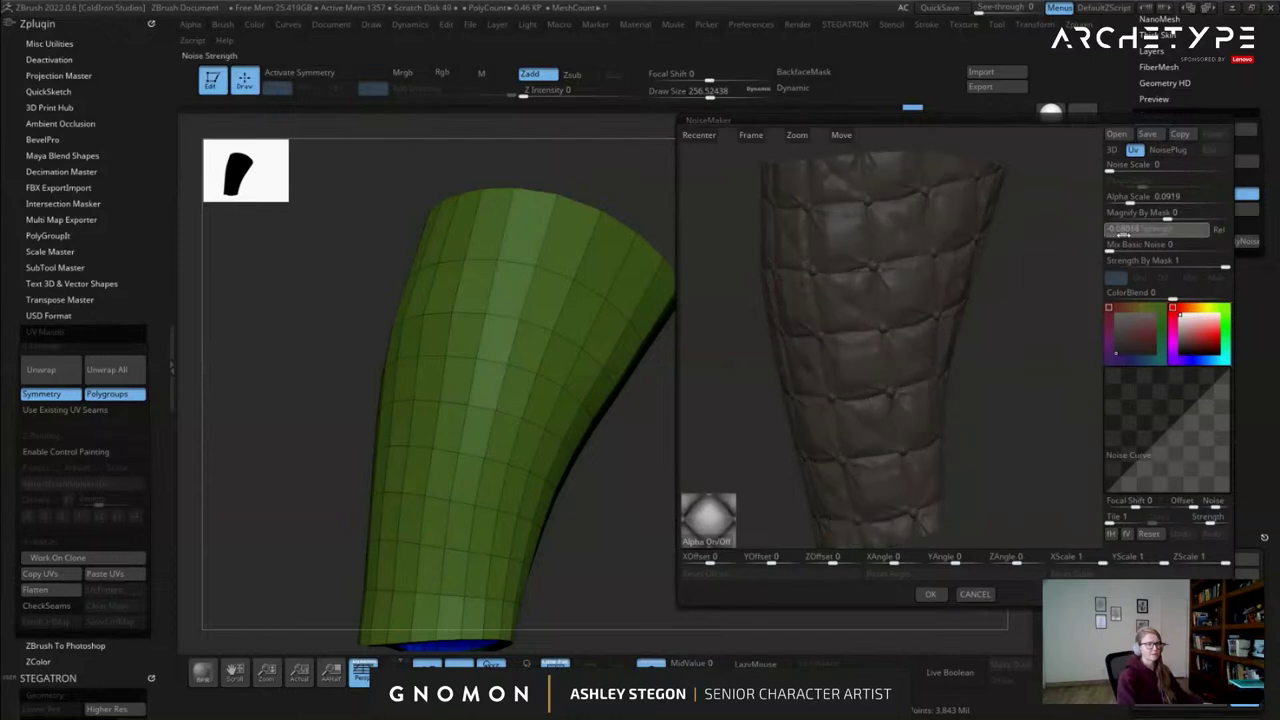
left_click_drag(1122, 236, 1120, 236)
left_click_drag(872, 266, 897, 317, "alt")
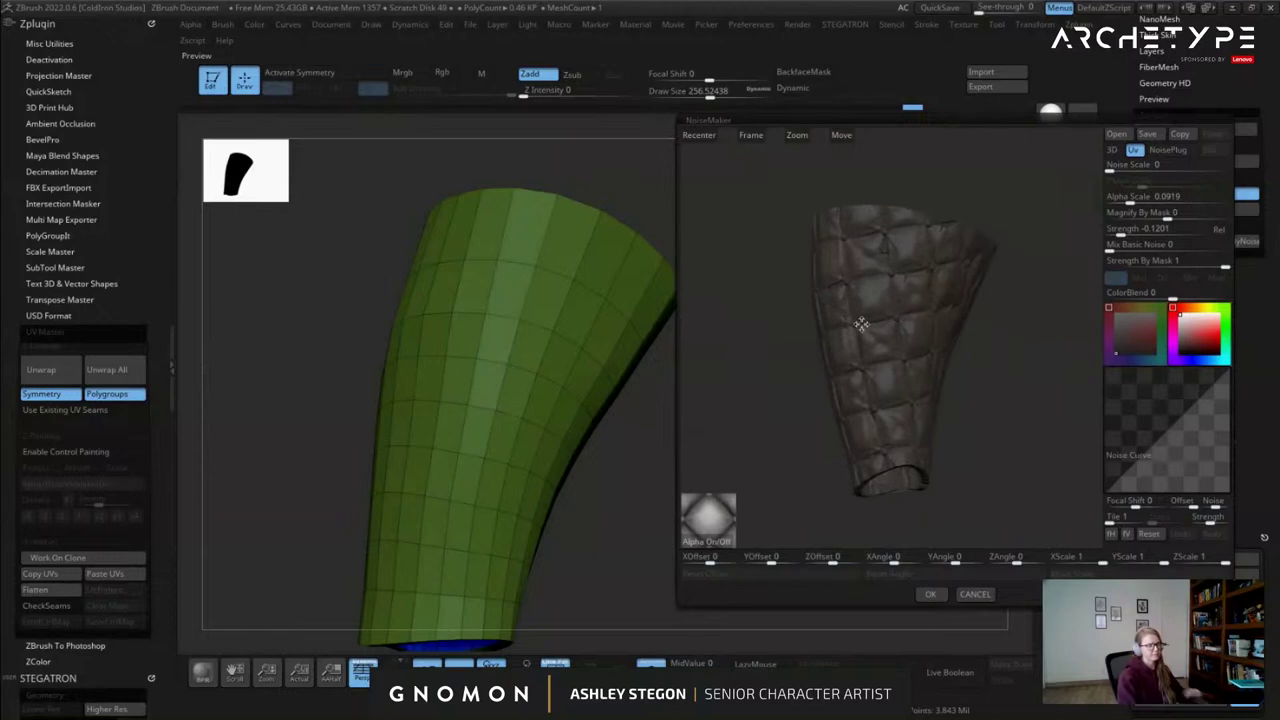
left_click(921, 596)
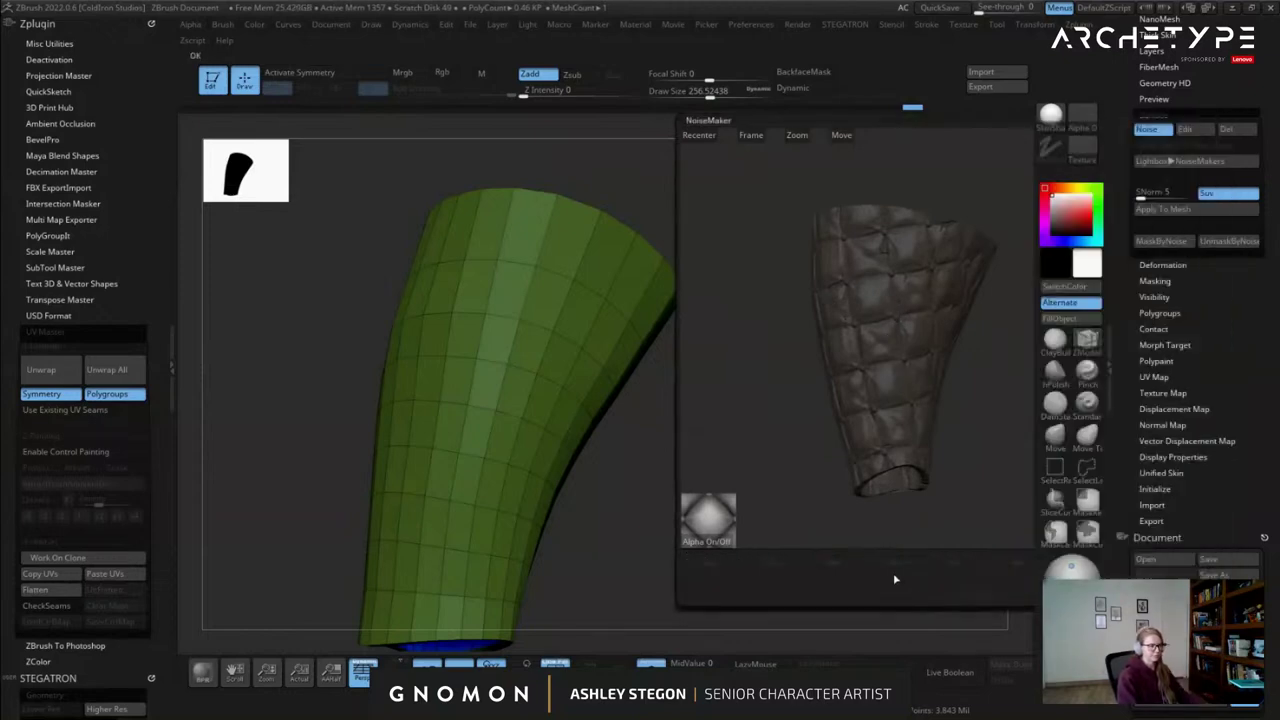
Hide the polygroup wireframe, leave Solo mode to show the quilted bracer on the full character, and choose the Move brush.
left_click_drag(632, 420, 552, 394)
key("shift+f")
left_click_drag(702, 418, 727, 478, "alt")
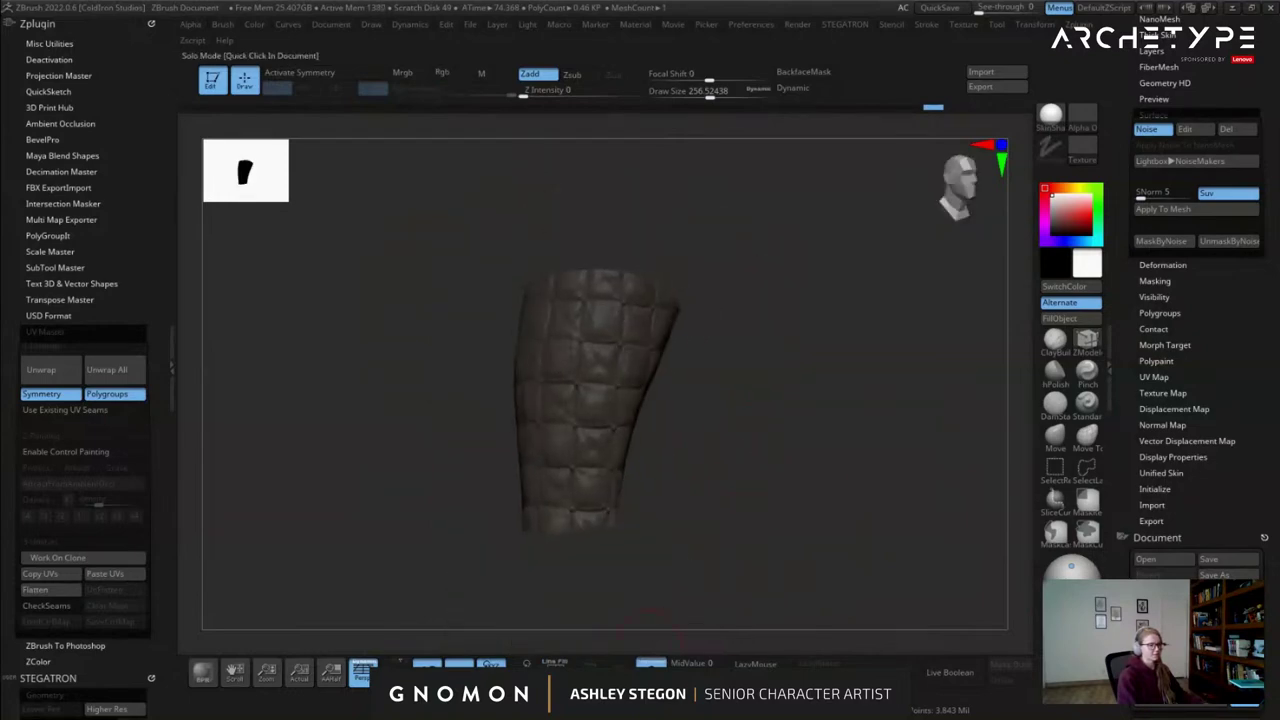
left_click(651, 665)
mouse_move(612, 488)
left_mouse_down()
mouse_move(735, 480)
mouse_move(652, 484)
mouse_move(621, 421)
mouse_move(545, 421)
left_mouse_up()
mouse_move(545, 421)
left_mouse_down("alt")
mouse_move(452, 366)
mouse_move(446, 384)
mouse_move(566, 343)
mouse_move(523, 421)
mouse_move(543, 414)
left_mouse_up("alt")
key("s")
mouse_move(520, 320)
left_mouse_down()
mouse_move(590, 292)
mouse_move(491, 282)
left_mouse_up()
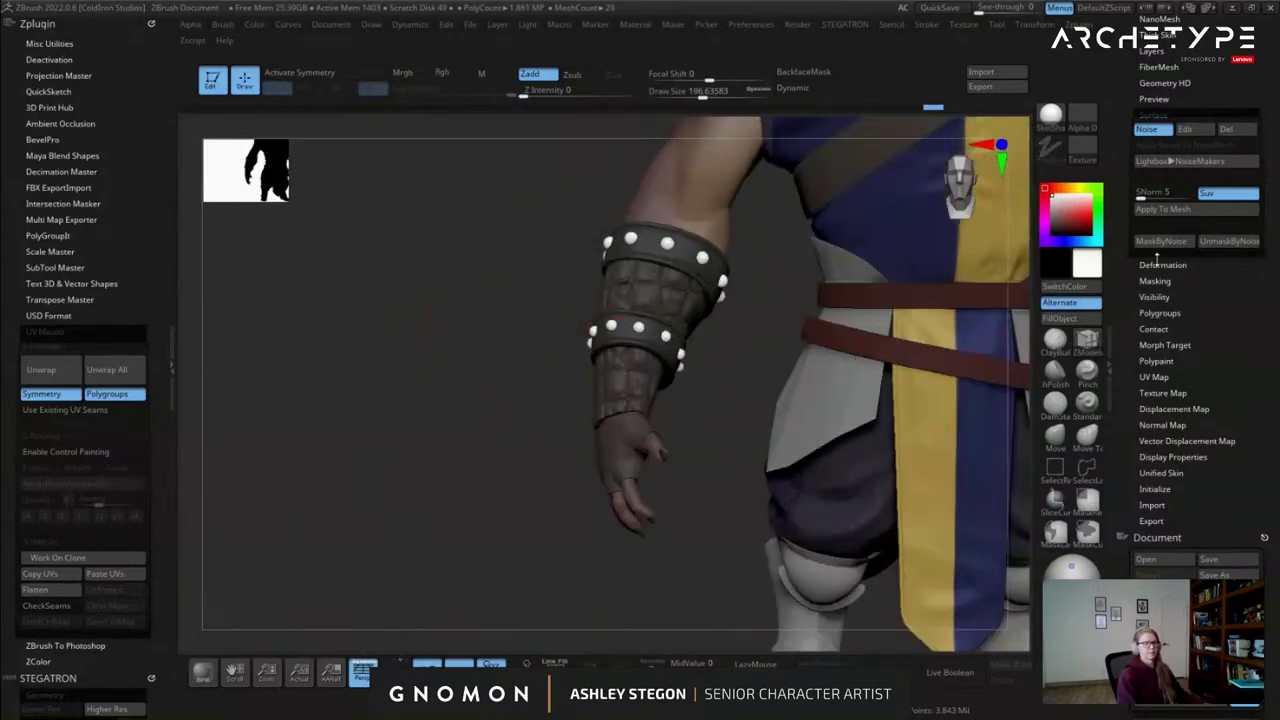
left_click(1179, 117)
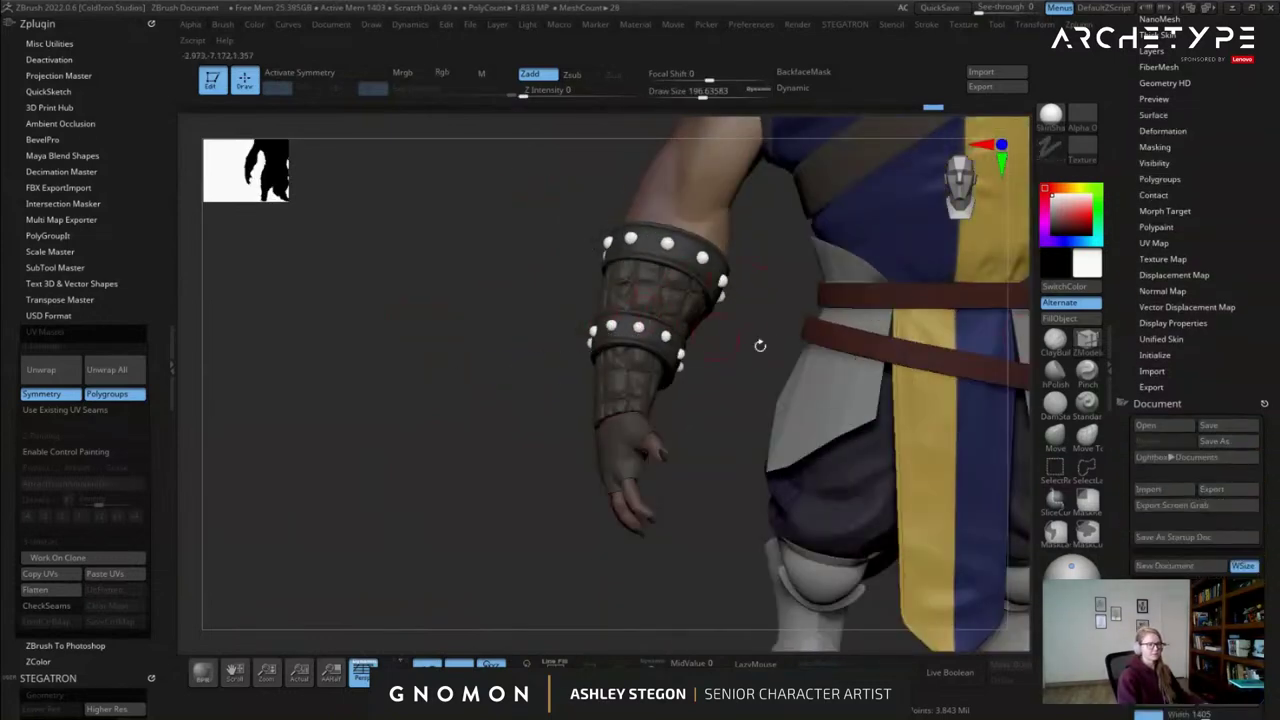
left_click(1052, 436)
mouse_move(655, 352)
left_mouse_down()
mouse_move(722, 342)
mouse_move(622, 378)
mouse_move(662, 367)
mouse_move(519, 339)
left_mouse_up()
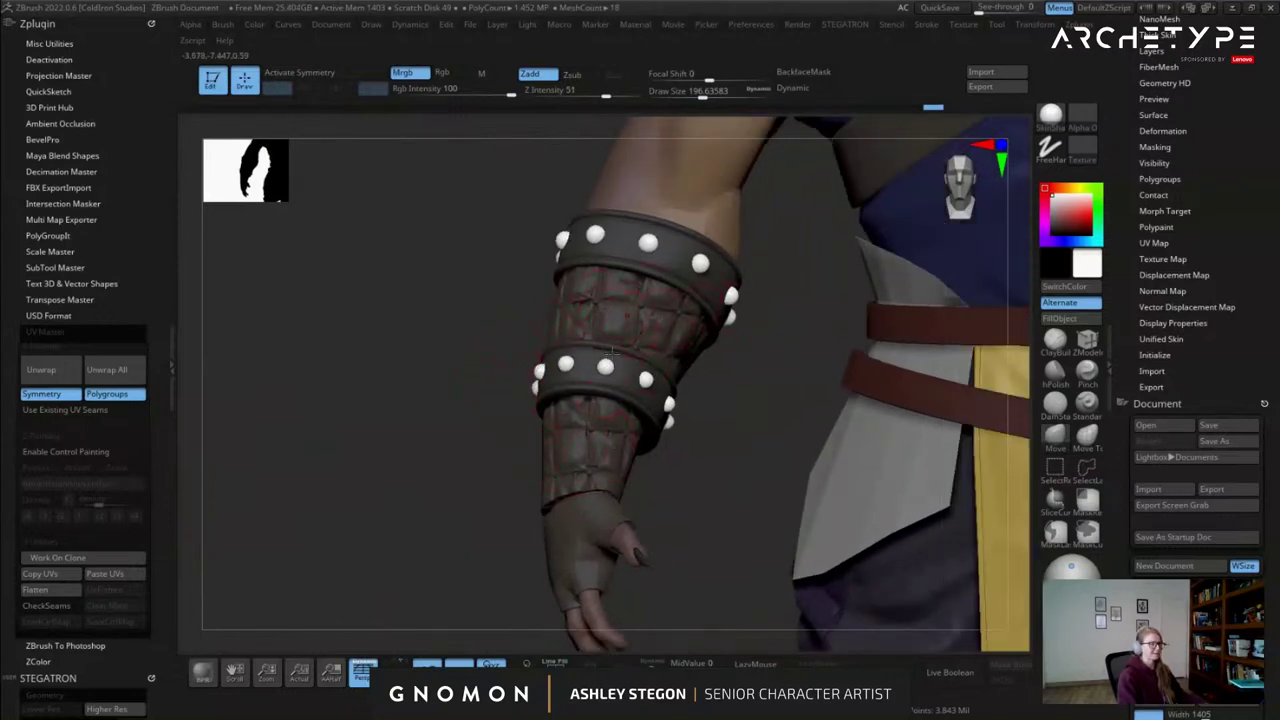
Create a UV Master work clone of the forearm bracer and flatten it into its UV shells.
key("shift+f")
key("shift+f")
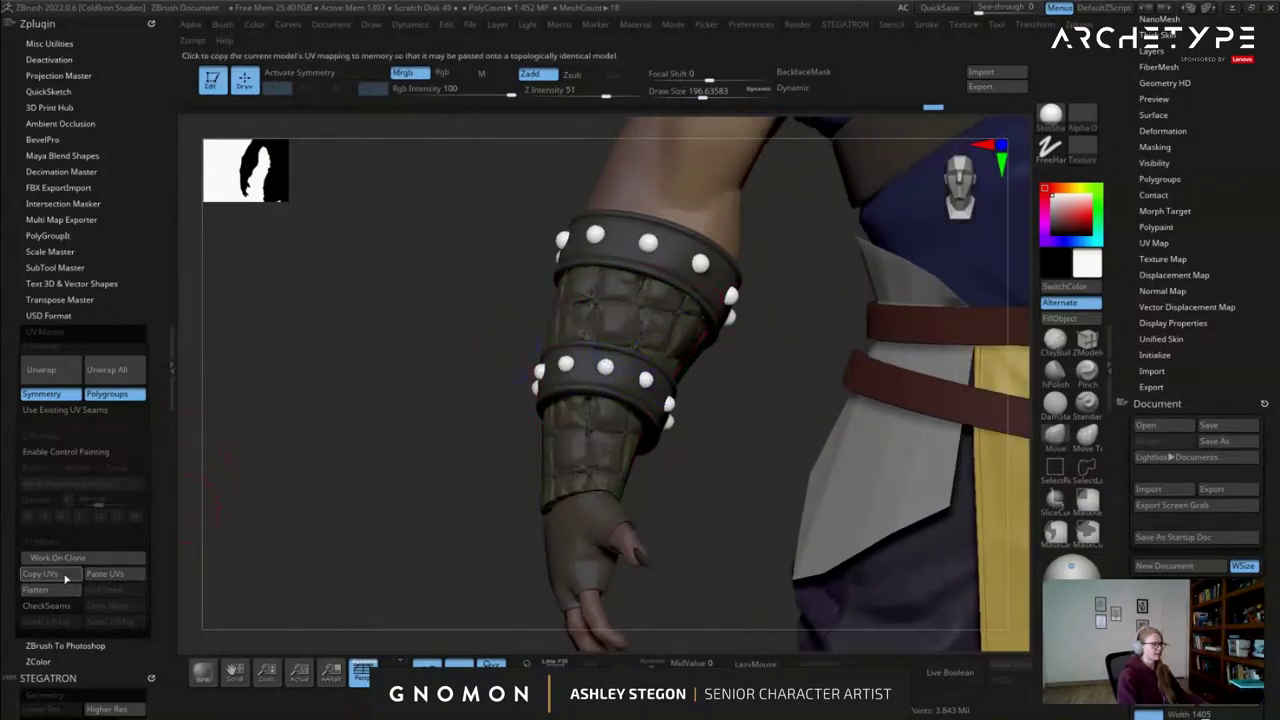
left_click(73, 563)
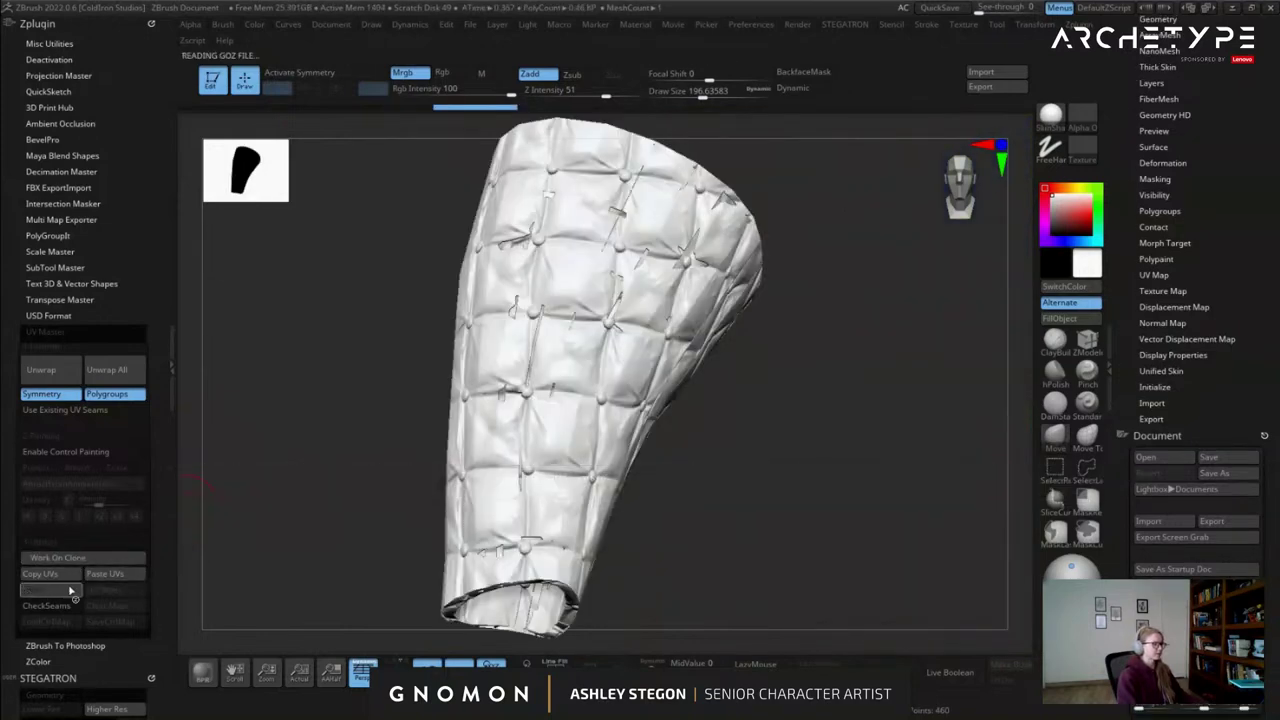
left_click(63, 591)
right_click_drag(712, 462, 677, 399, "alt")
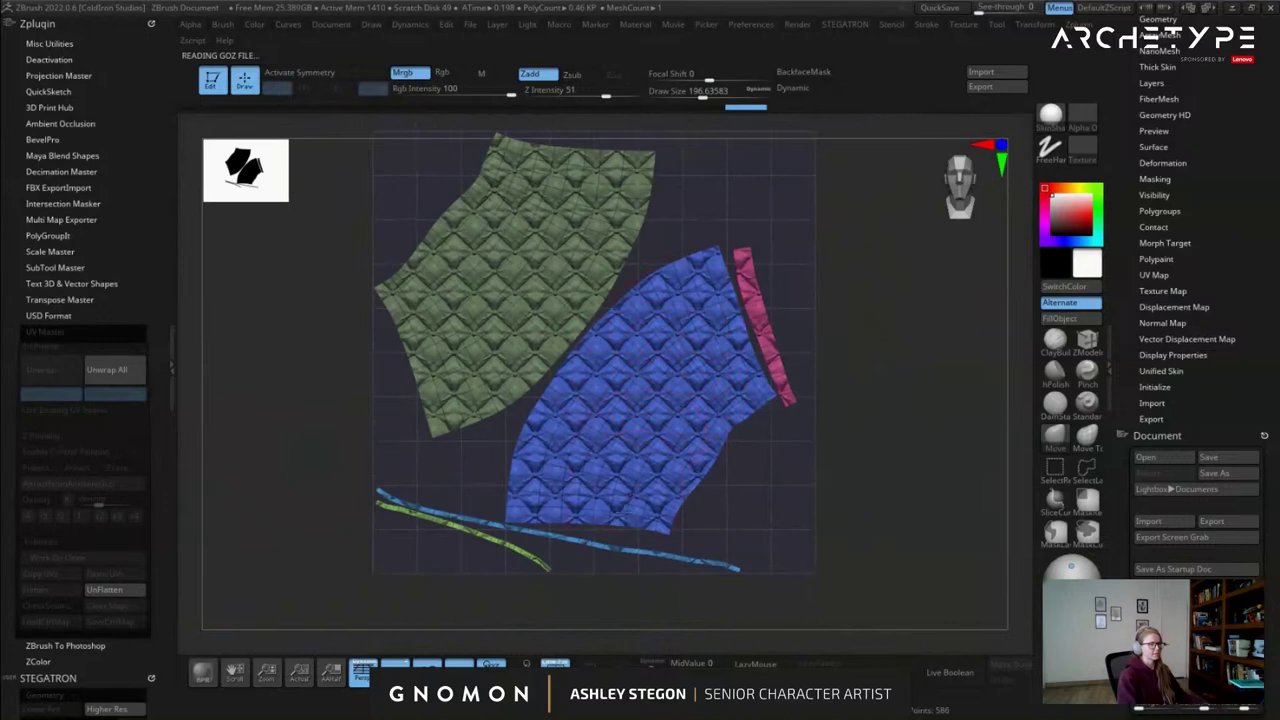
right_click_drag(661, 354, 695, 376, "alt")
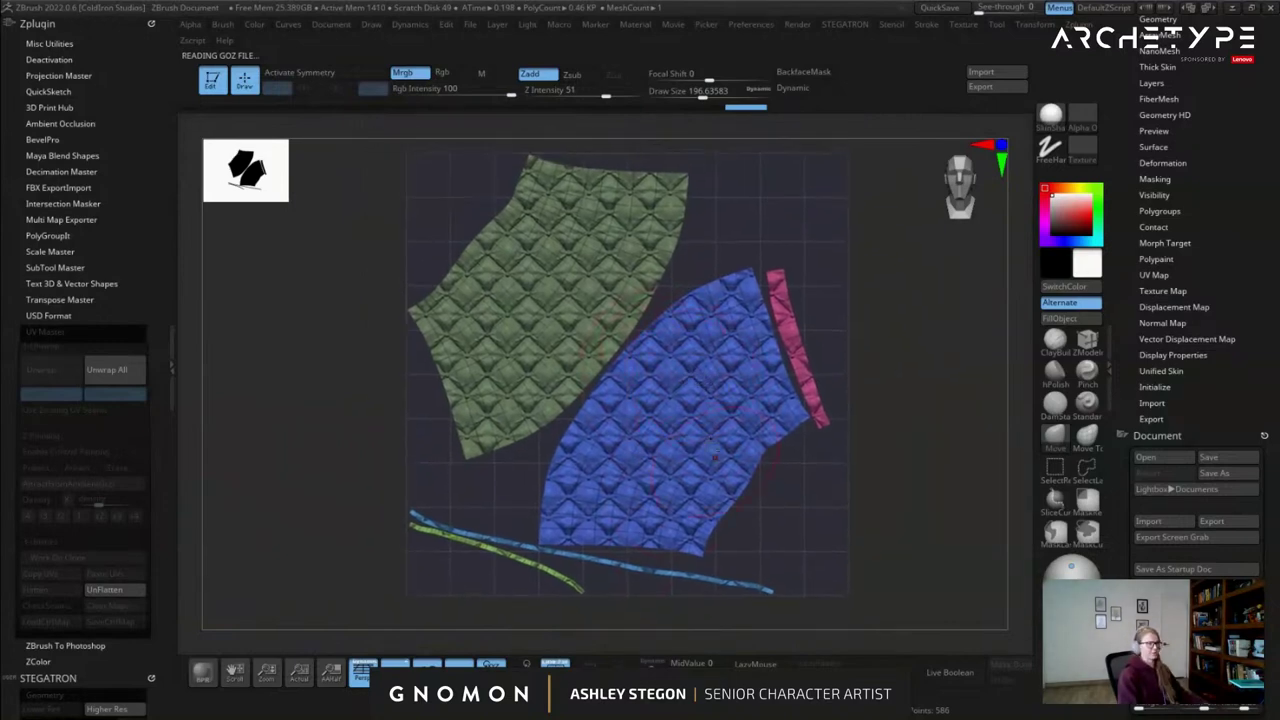
Rotate the two large UV shells upright, arrange them one above the other and clear the mask.
key("w")
left_click(682, 418, "ctrl")
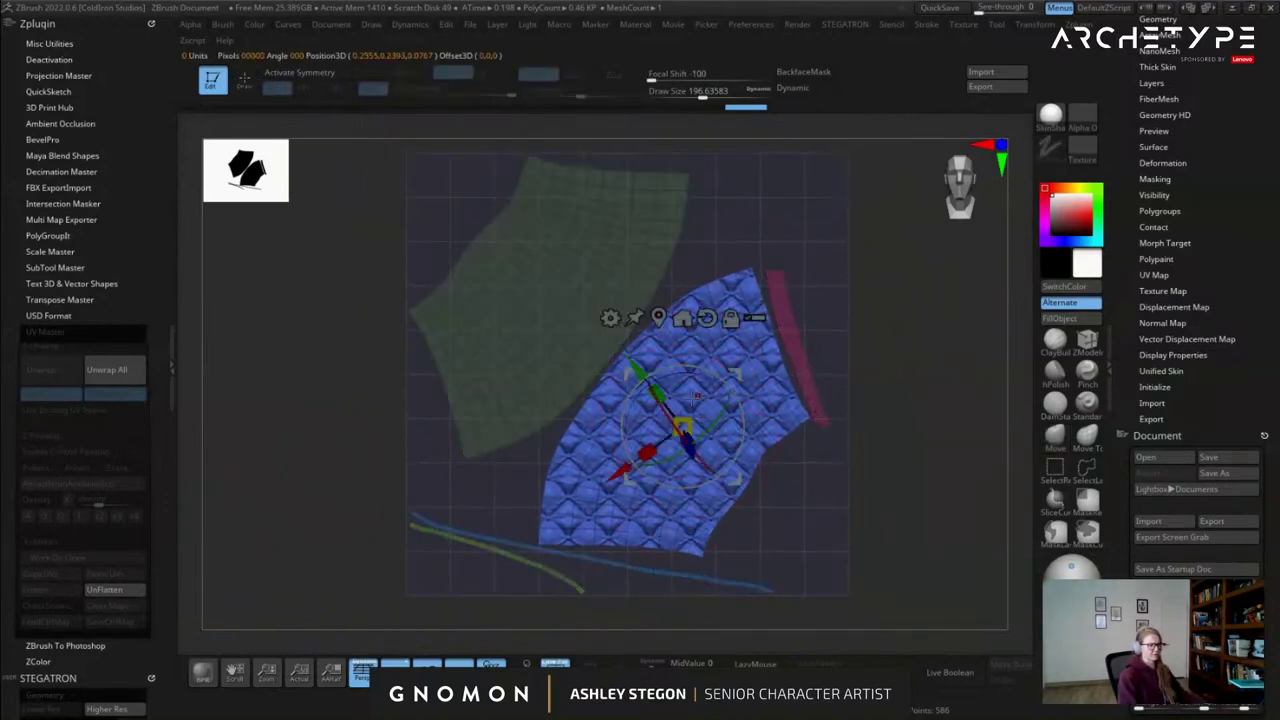
left_click(707, 318, "alt")
mouse_move(727, 383)
left_mouse_down("shift")
mouse_move(751, 429)
mouse_move(734, 374)
mouse_move(709, 401)
left_mouse_up("shift")
left_click(544, 283)
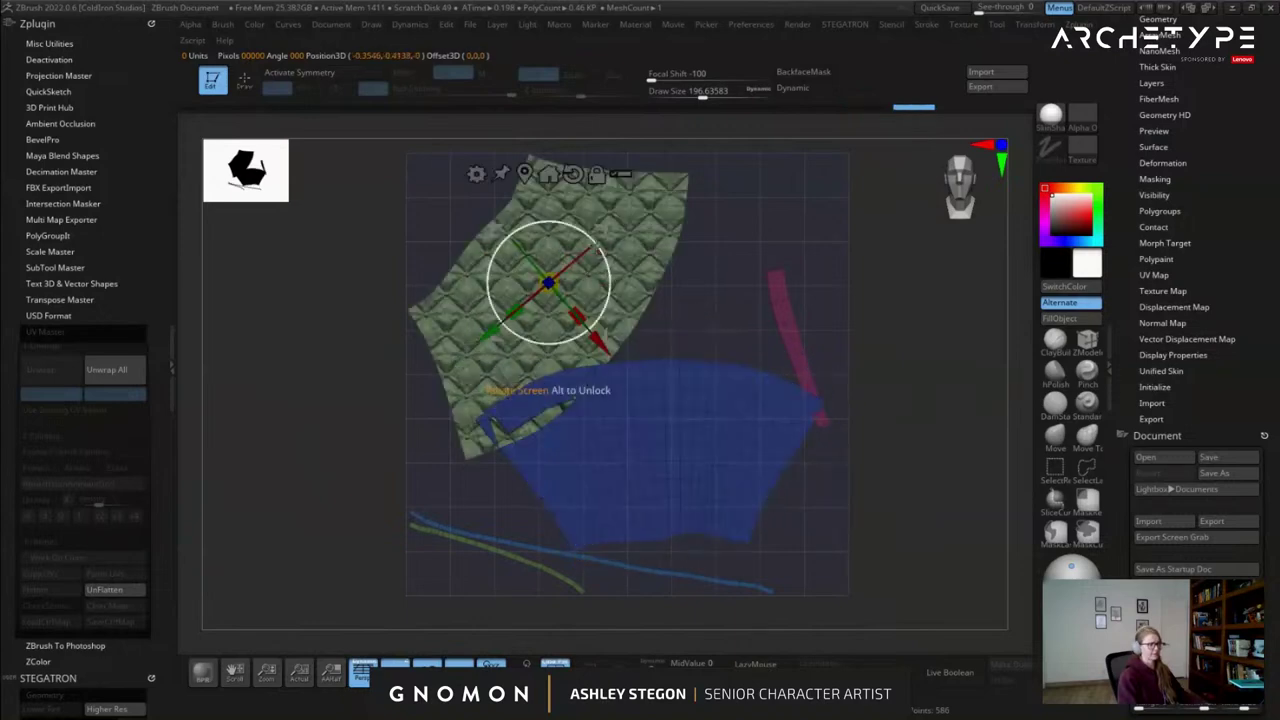
left_click_drag(603, 253, 475, 250)
left_click_drag(604, 229, 650, 242)
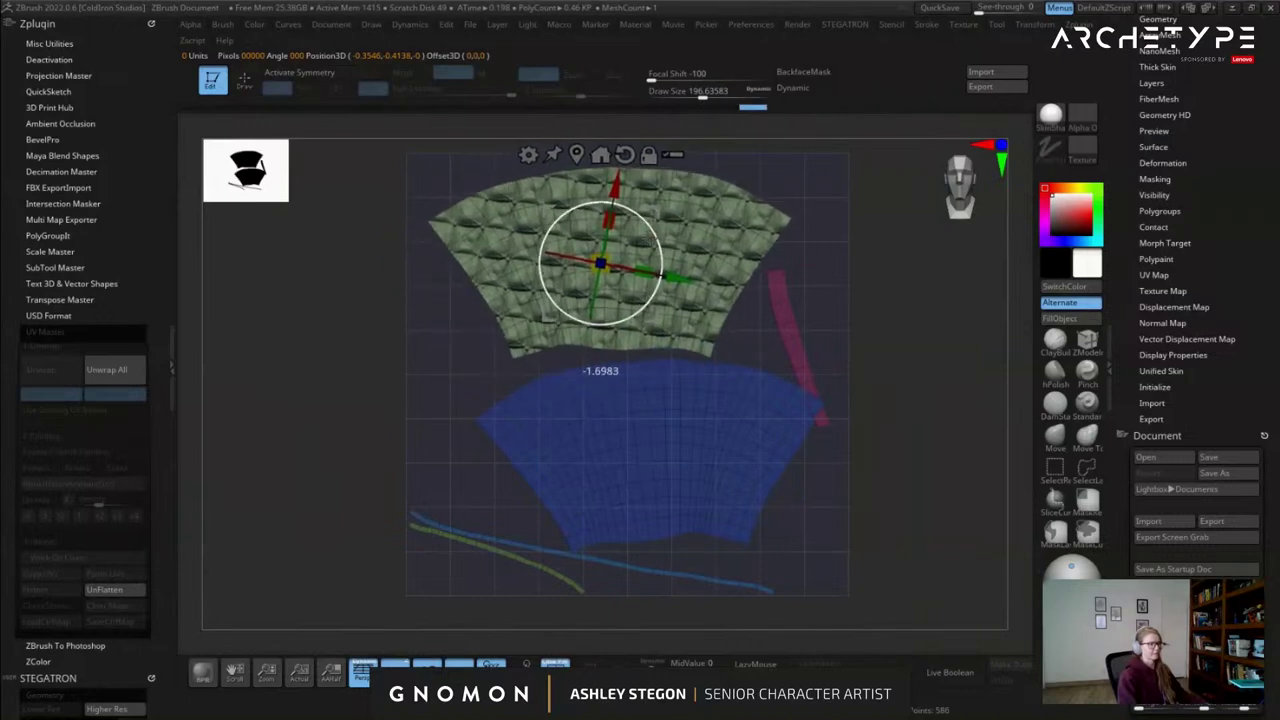
key("q")
left_click_drag(933, 416, 945, 432, "ctrl")
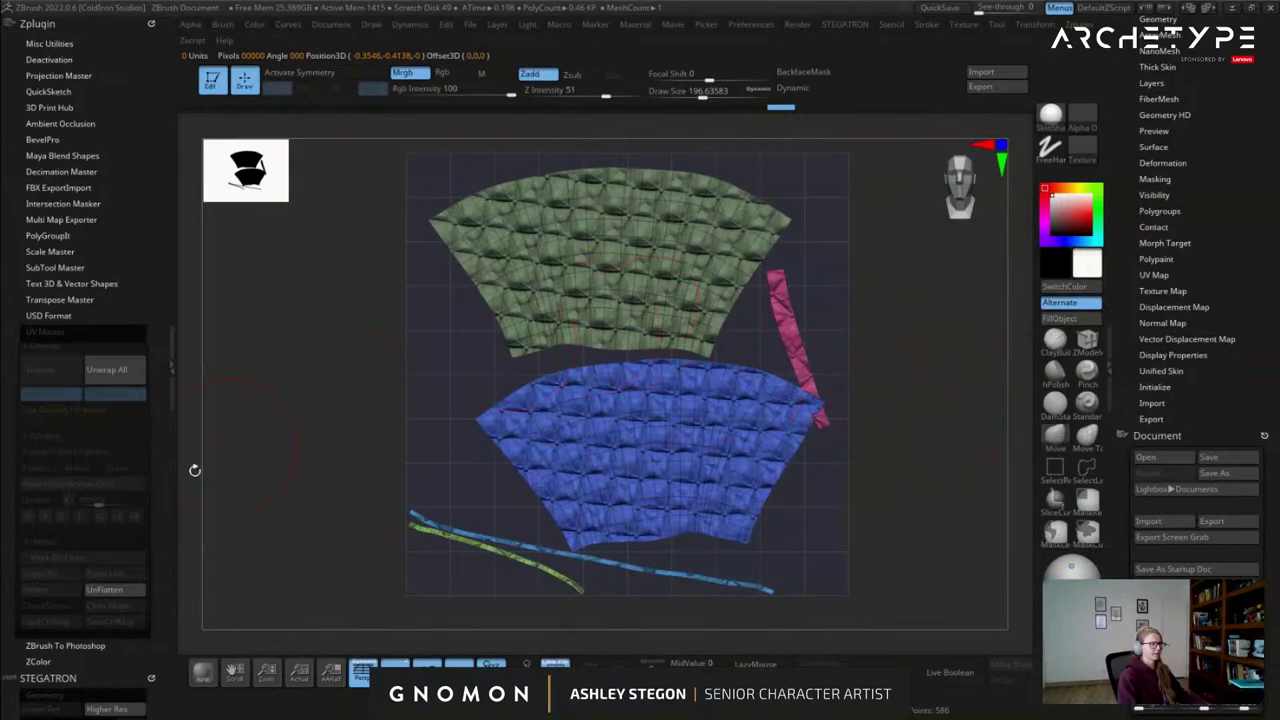
Unflatten the clone, copy its UVs and paste them onto the bracer in the original character tool.
left_click(98, 593)
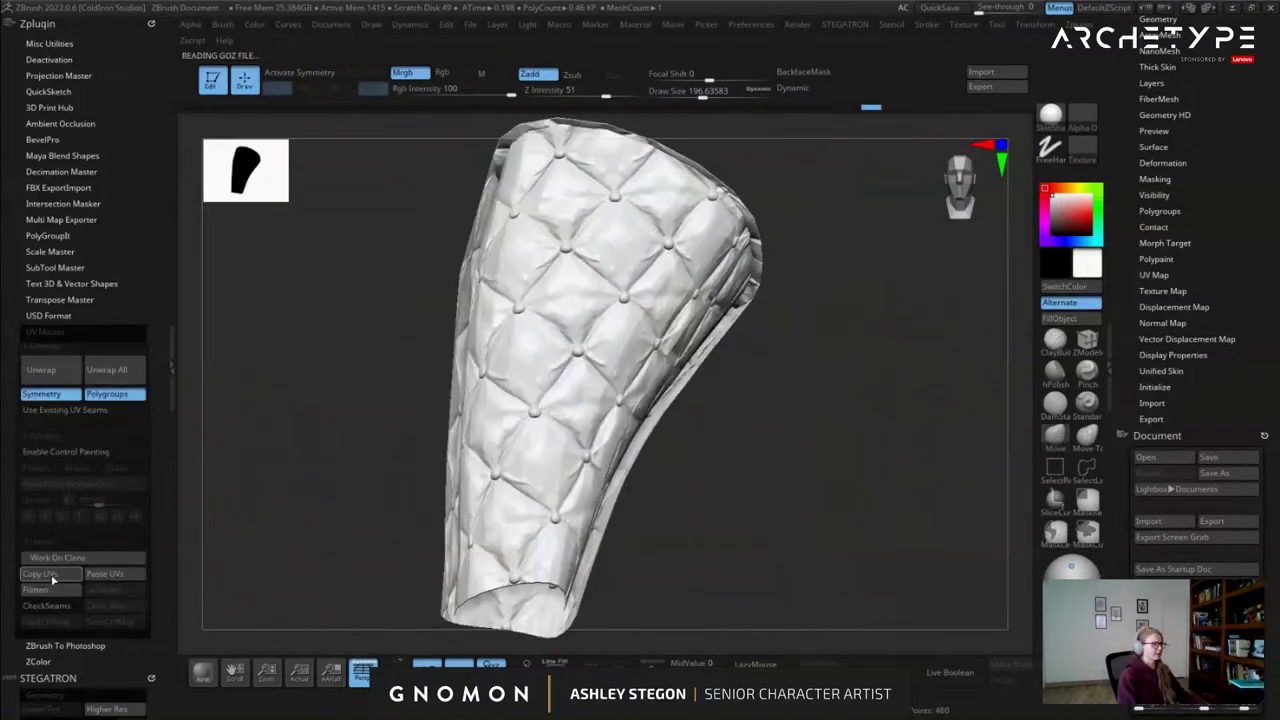
left_click_drag(1127, 189, 1119, 427)
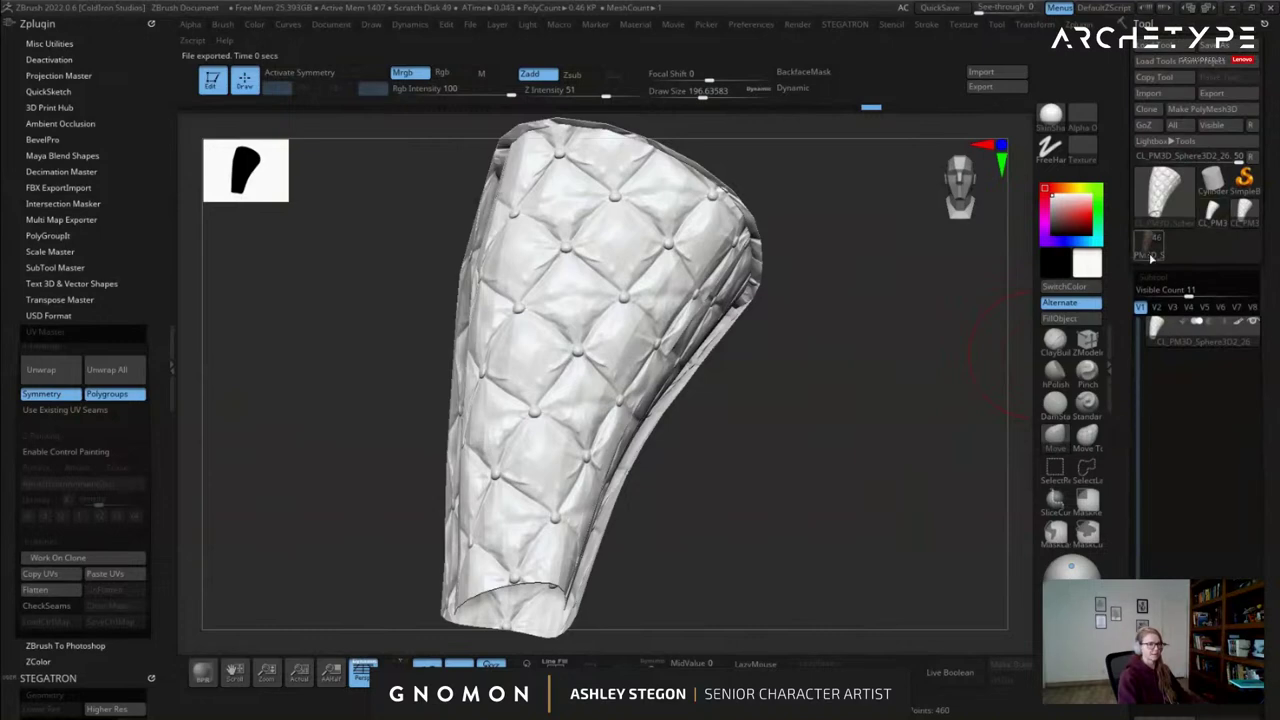
left_click(1150, 254)
left_click(110, 580)
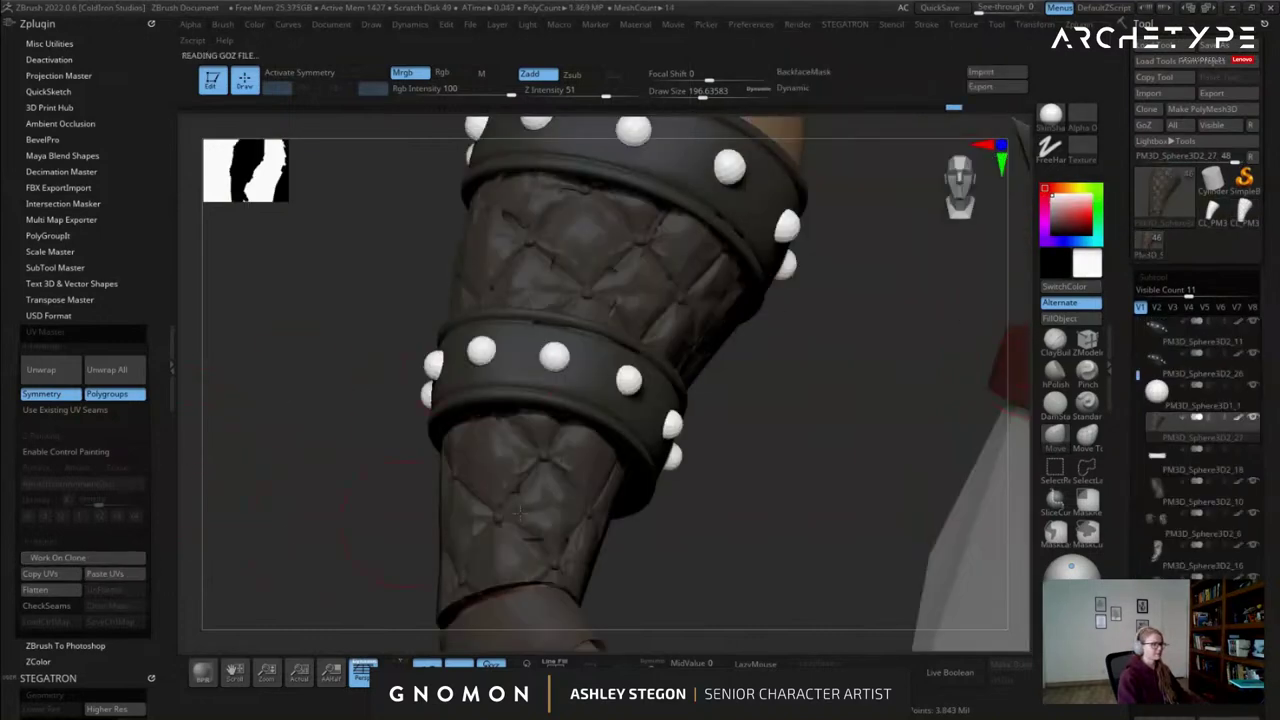
mouse_move(640, 495)
right_mouse_down("ctrl")
mouse_move(590, 440)
mouse_move(629, 463)
mouse_move(540, 484)
right_mouse_up("ctrl")
mouse_move(625, 388)
right_mouse_down()
mouse_move(645, 392)
mouse_move(615, 345)
mouse_move(540, 363)
mouse_move(677, 357)
mouse_move(602, 385)
mouse_move(582, 411)
mouse_move(612, 402)
mouse_move(630, 435)
right_mouse_up()
right_click_drag(630, 435, 700, 440)
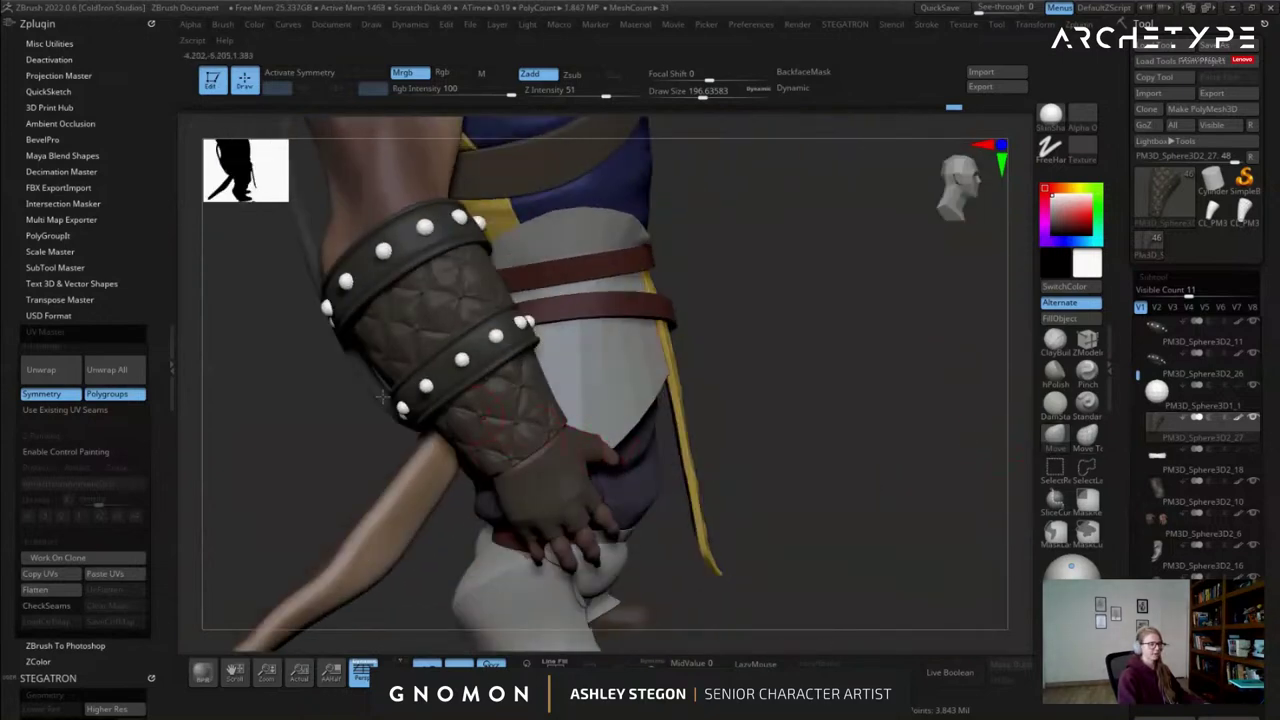
right_click_drag(622, 486, 625, 536)
Select the fingerless glove, isolate it in Solo mode with its polygroup wireframe shown, and choose the ZModeler brush.
key("shift+f")
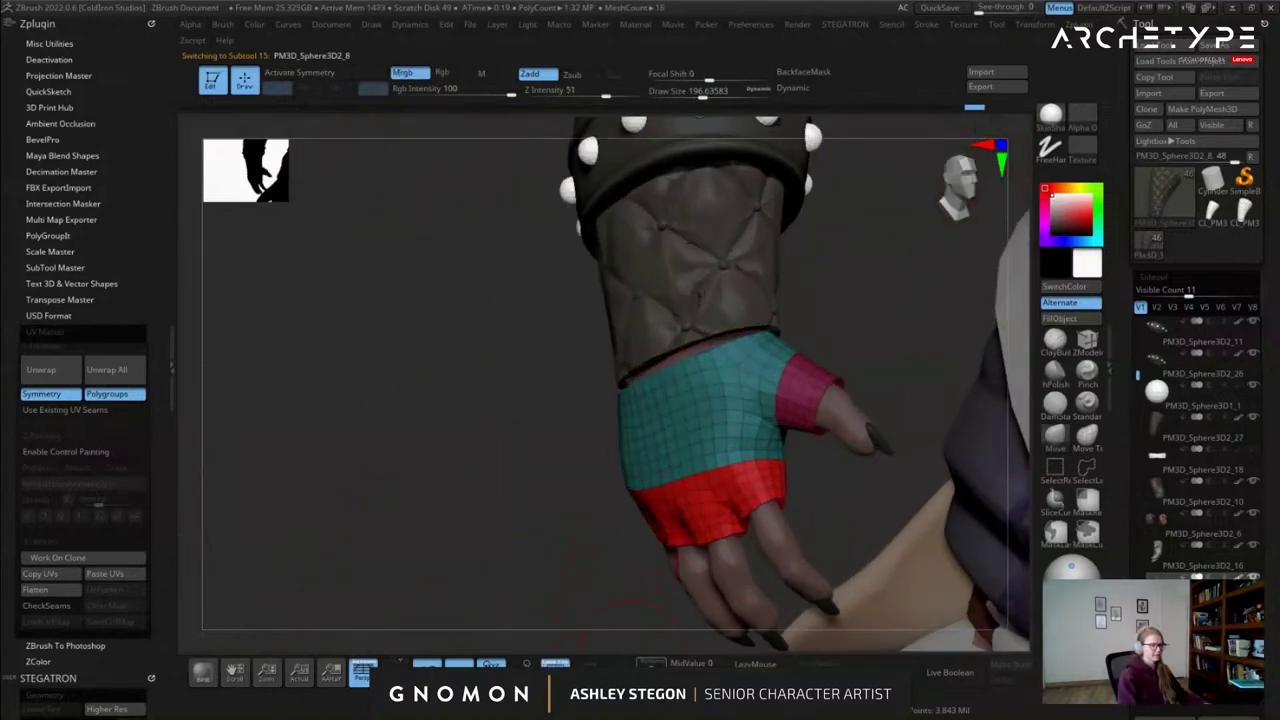
left_click(648, 664)
right_click_drag(750, 402, 722, 404)
mouse_move(722, 404)
right_mouse_down("alt")
mouse_move(750, 424)
mouse_move(752, 462)
right_mouse_up("alt")
left_click(1085, 342)
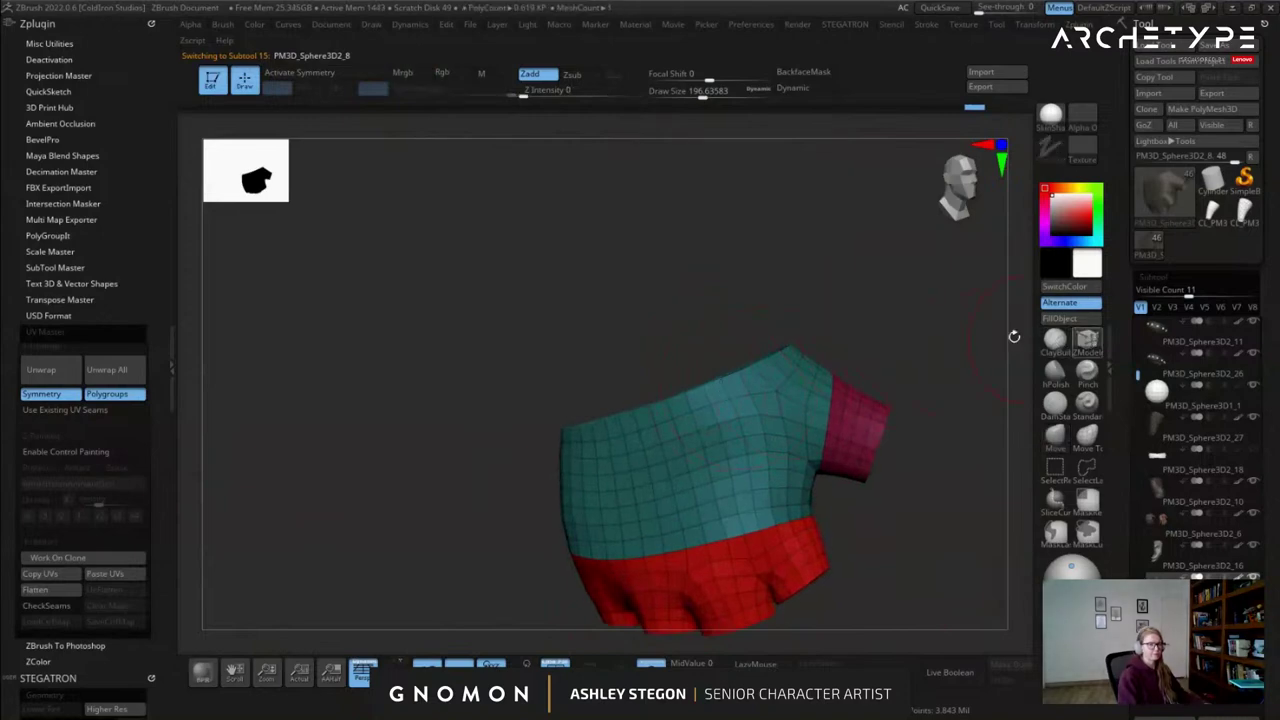
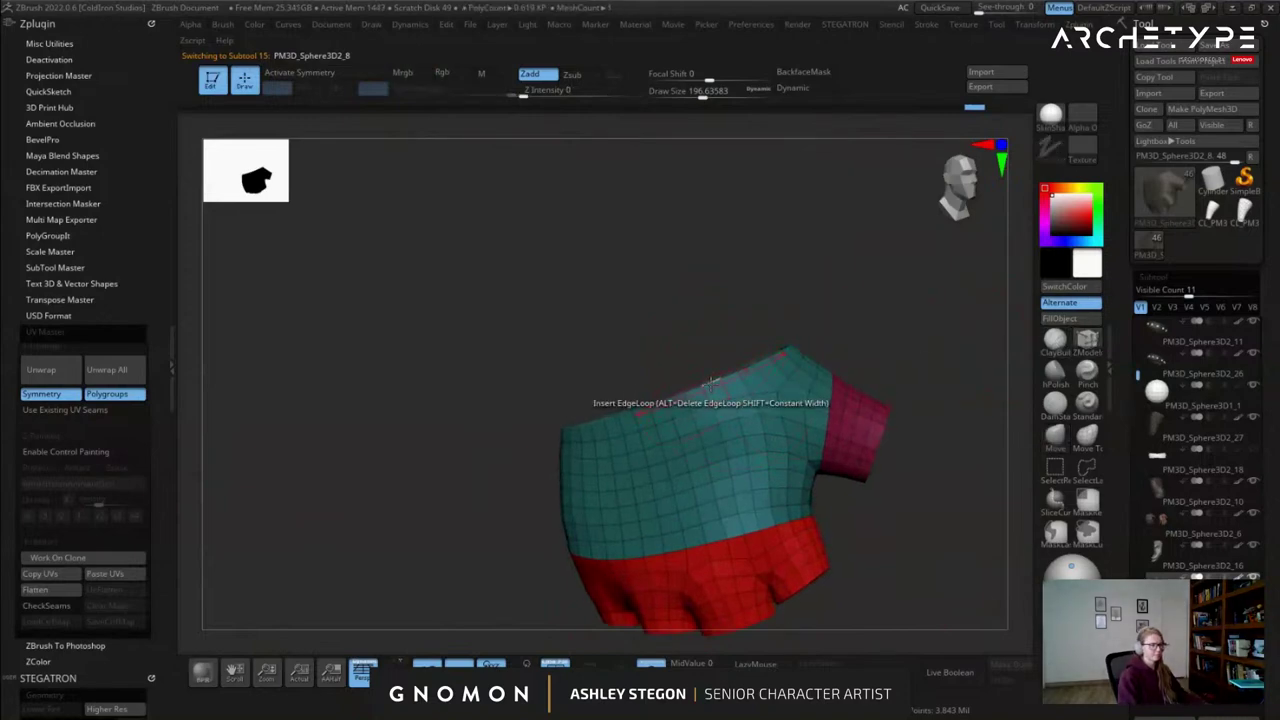
Extrude the glove's wrist edge loop into a new cuff strip and mask the rest of the glove.
key("space")
left_click(570, 413)
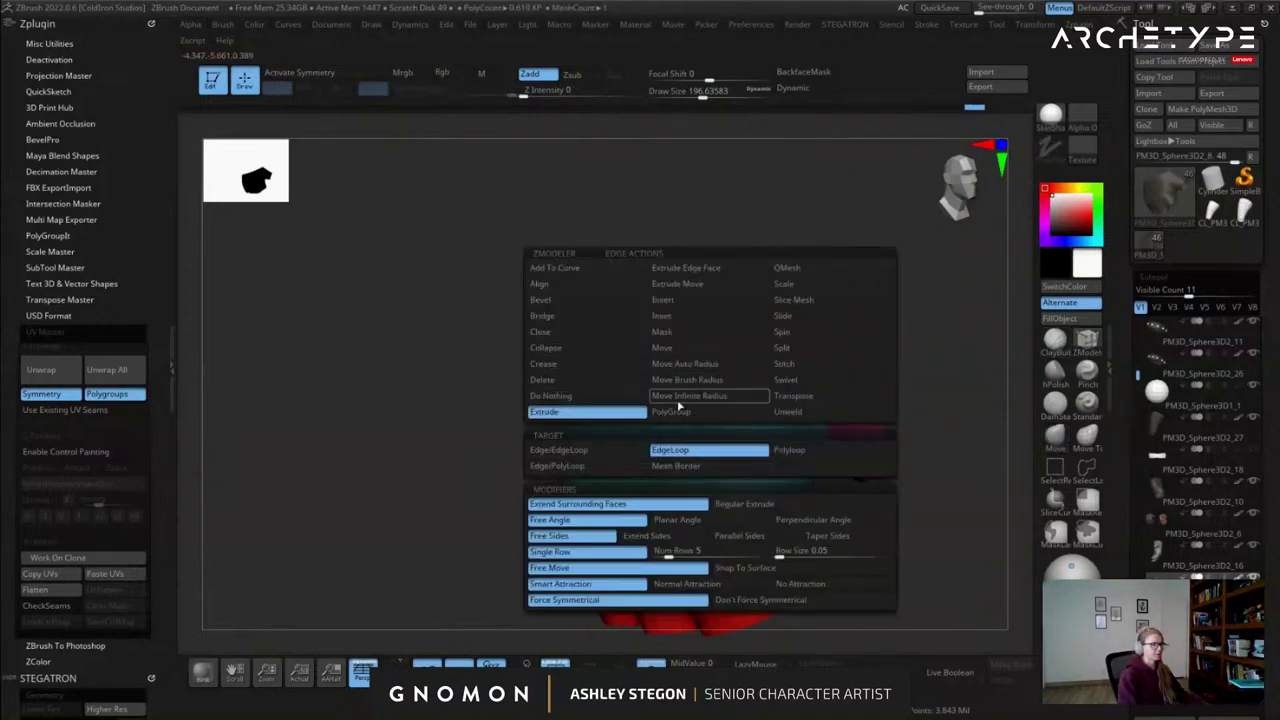
left_click_drag(654, 391, 625, 368)
mouse_move(537, 407)
left_mouse_down("ctrl")
mouse_move(629, 238)
mouse_move(812, 284)
mouse_move(818, 310)
left_mouse_up("ctrl")
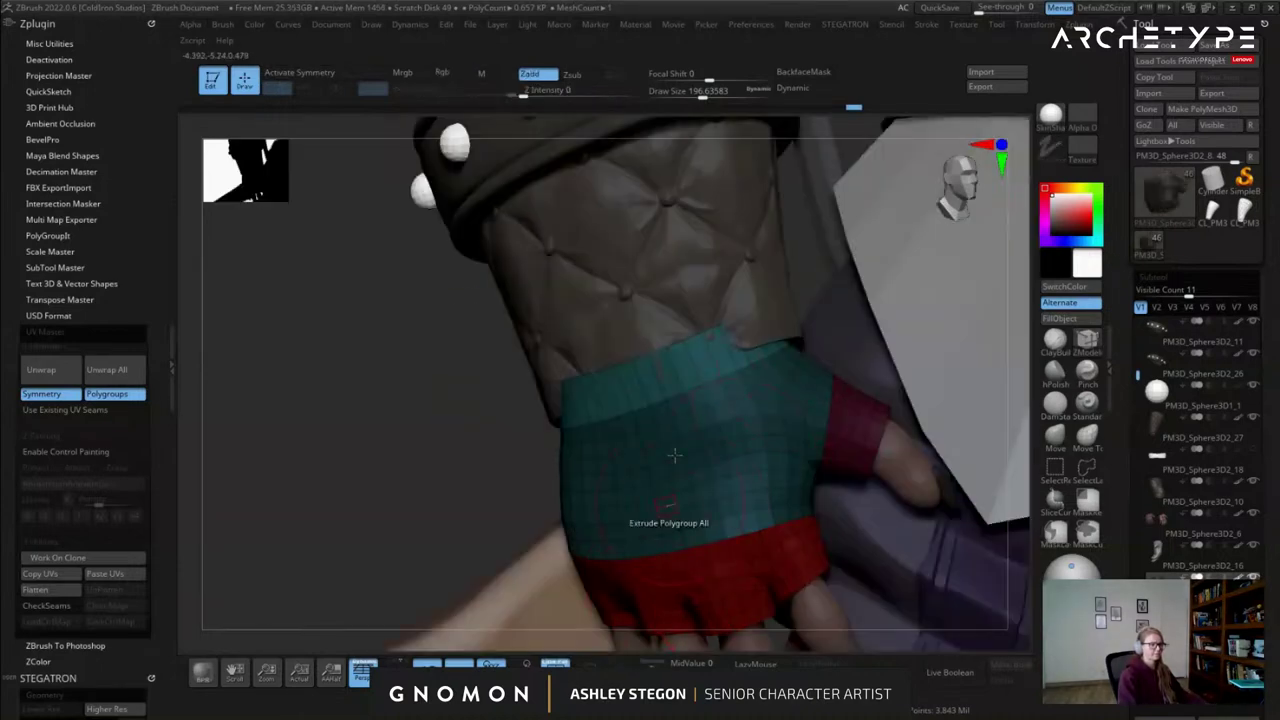
Center the gizmo on the unmasked cuff edge and pull it up over the bracer, tilting it to lengthen the glove's cuff.
key("w")
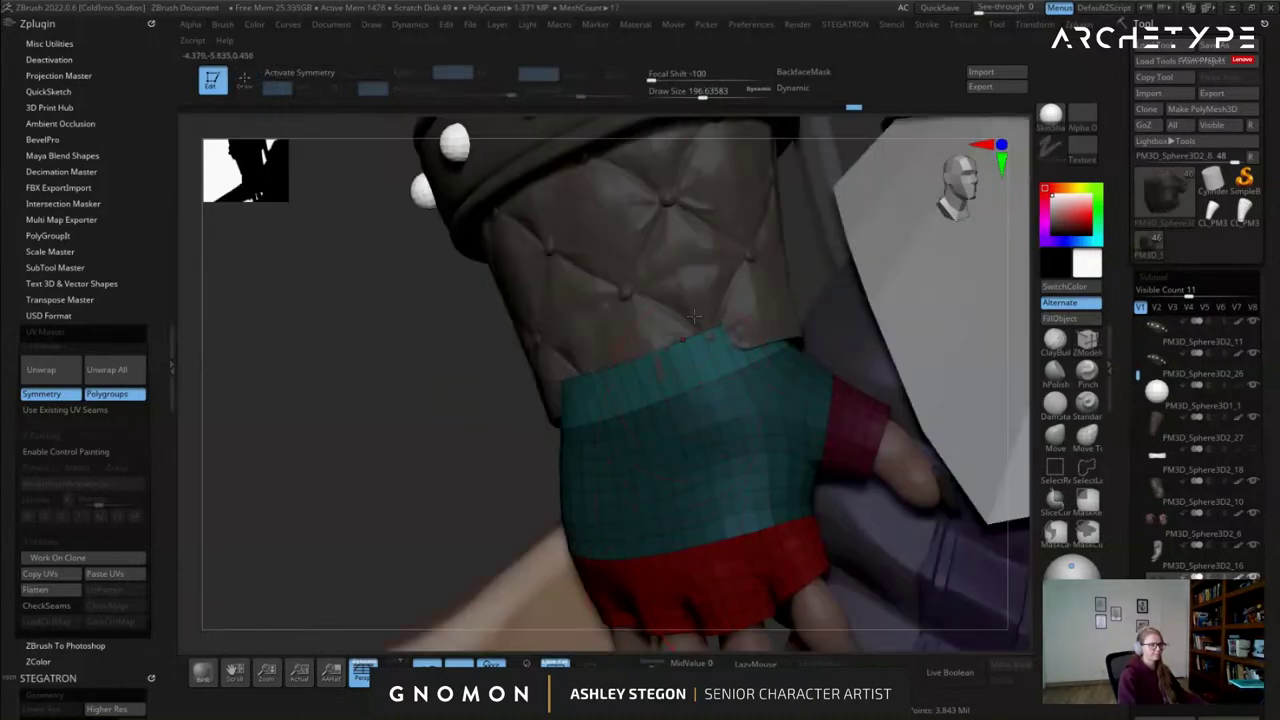
left_click(641, 288)
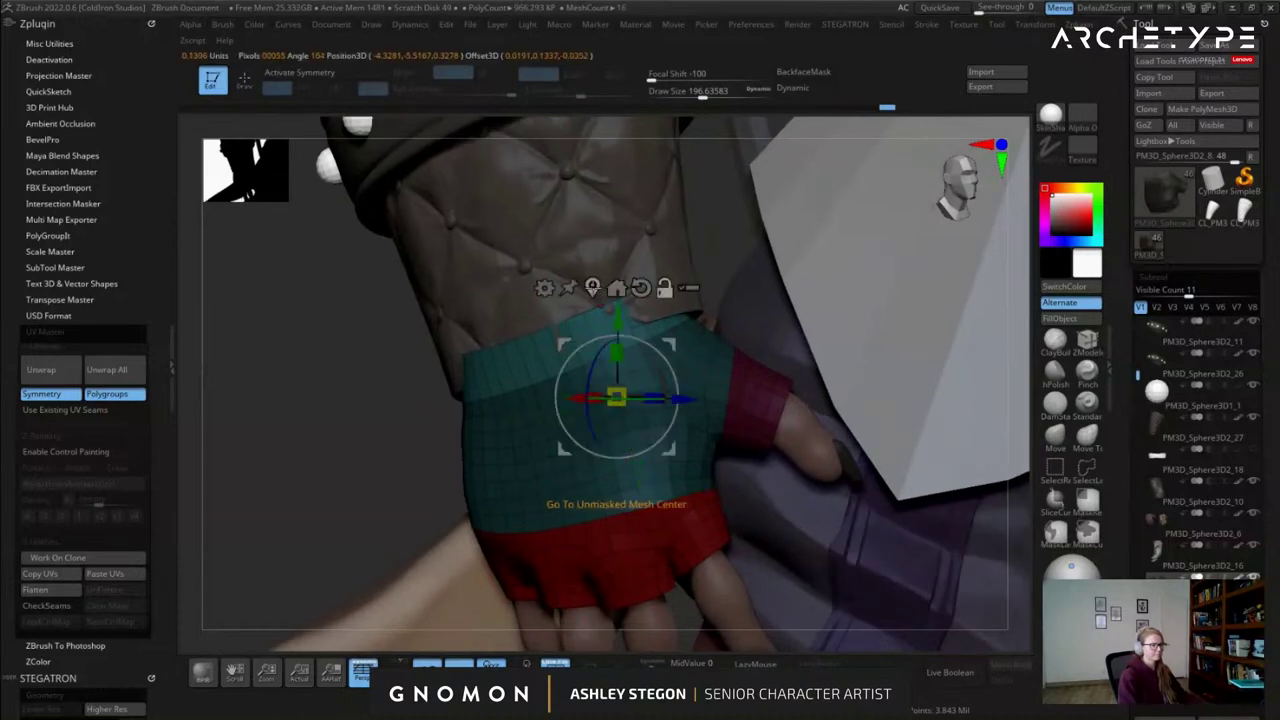
left_click(593, 288)
left_click_drag(560, 329, 587, 326)
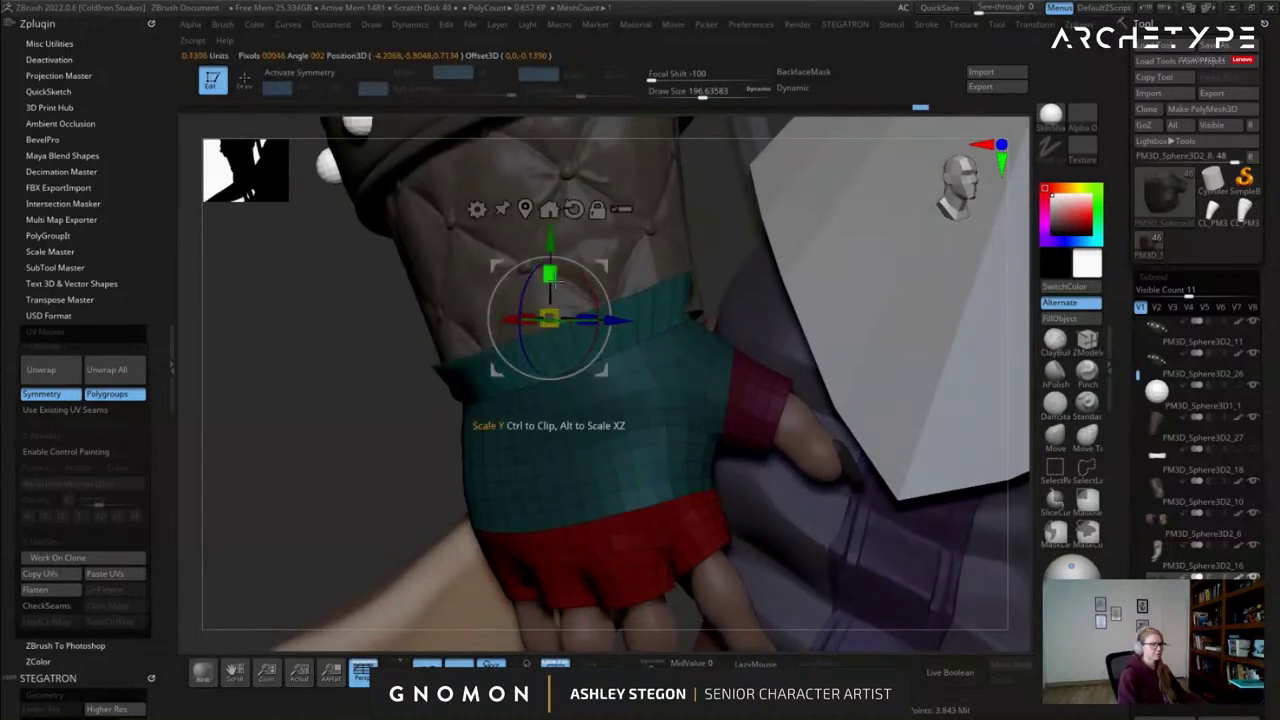
left_click_drag(550, 240, 550, 162)
right_click_drag(600, 260, 703, 266)
left_click_drag(600, 244, 565, 245)
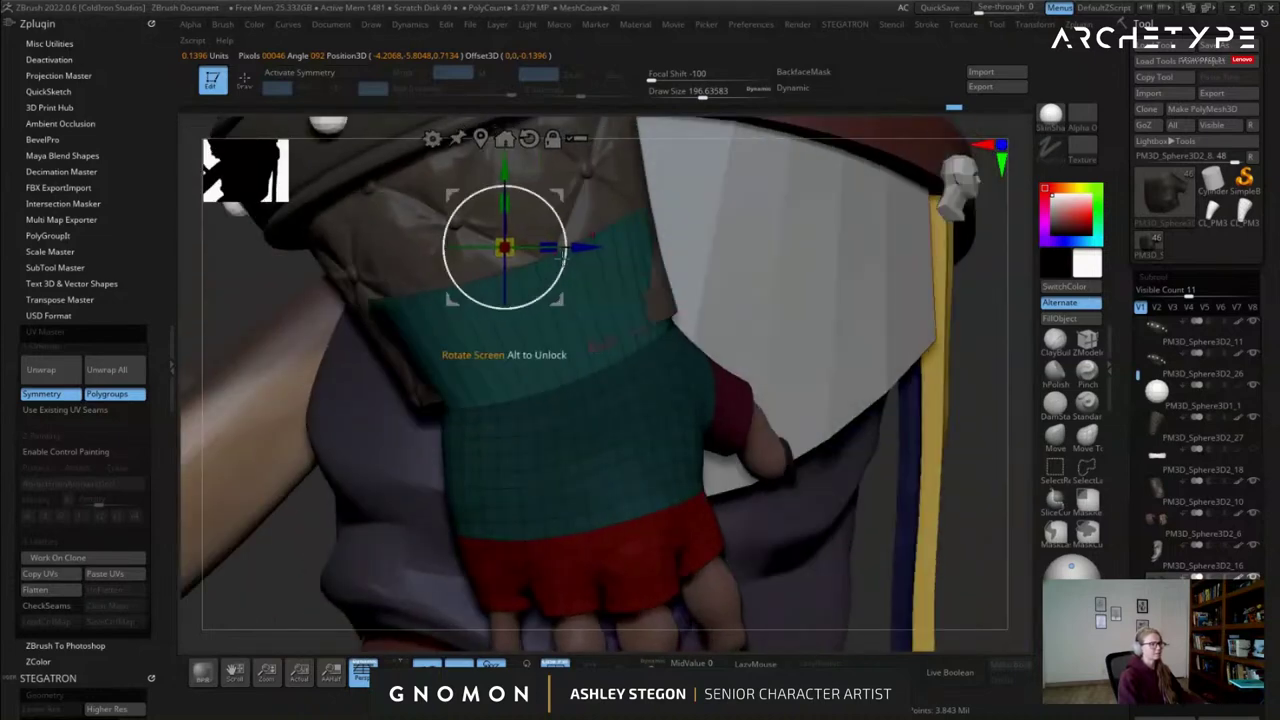
left_click(581, 372, "ctrl")
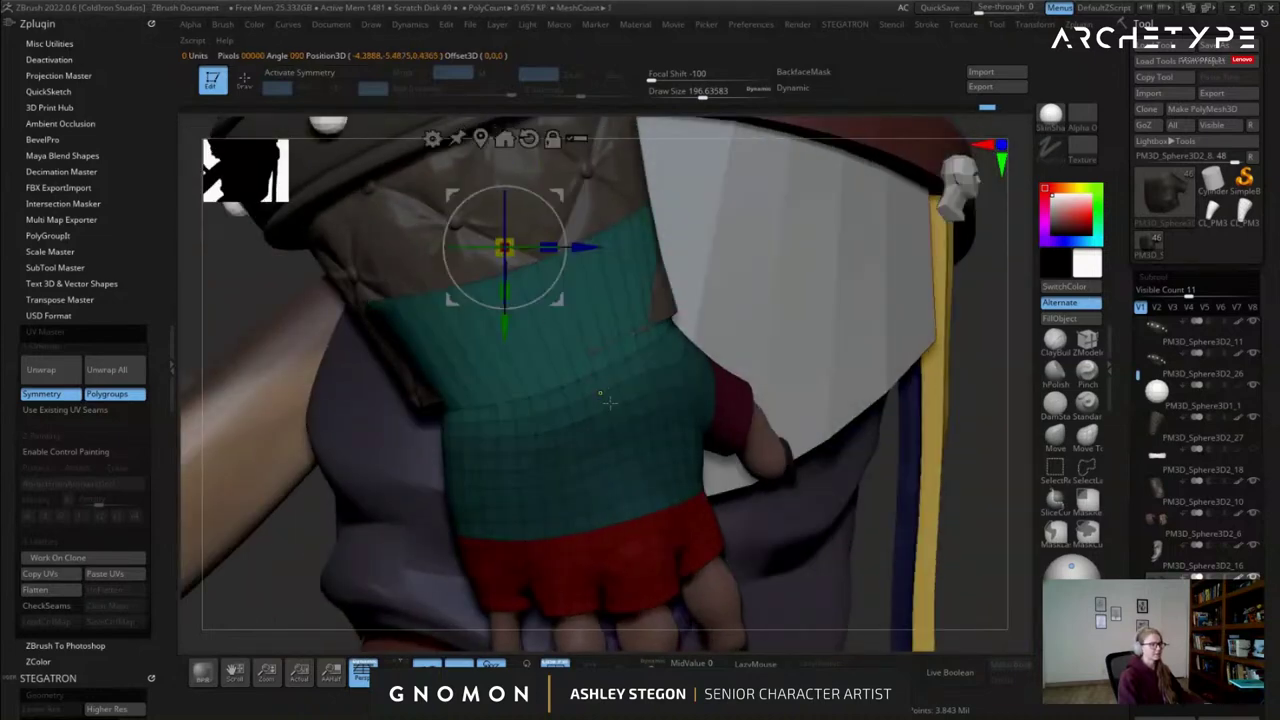
left_click_drag(505, 248, 556, 259)
mouse_move(606, 236)
right_mouse_down("ctrl")
mouse_move(606, 274)
mouse_move(745, 330)
mouse_move(669, 354)
mouse_move(713, 335)
mouse_move(1027, 436)
right_mouse_up("ctrl")
Reshape the extended glove cuff with the Move brush so it flares evenly around the forearm, varying the brush size.
key("q")
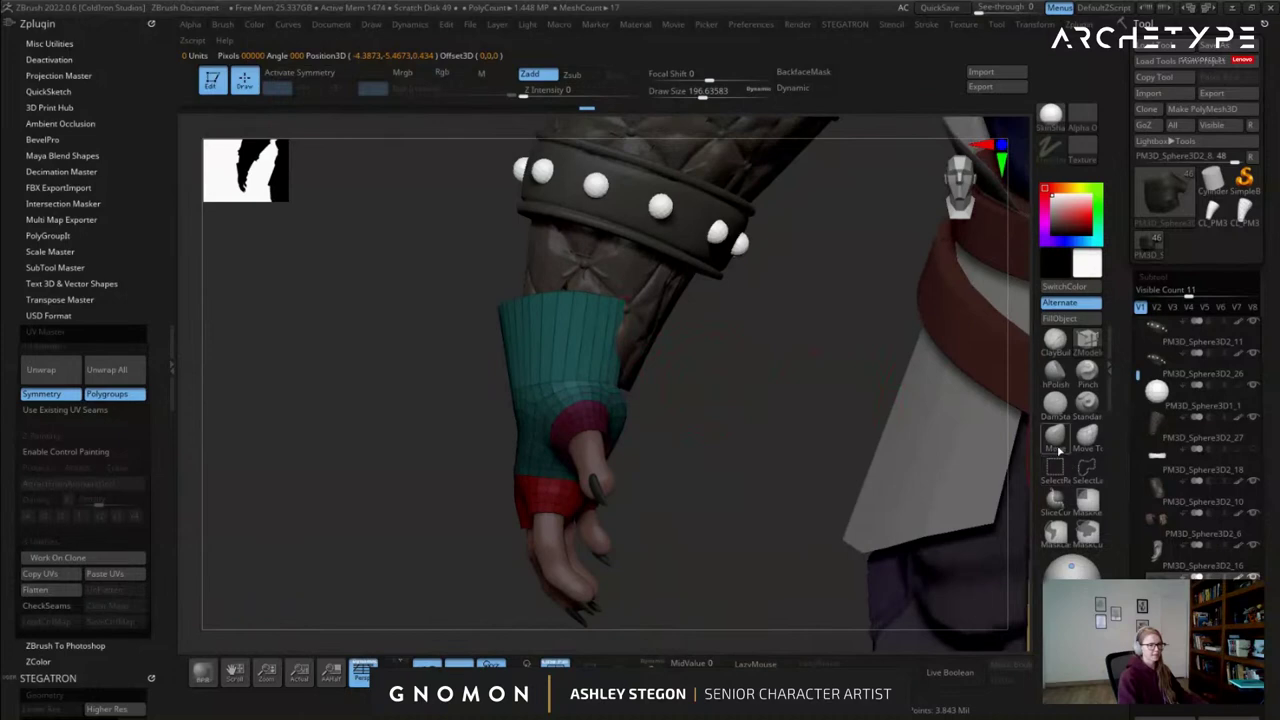
left_click(1057, 448)
left_click_drag(653, 307, 667, 311)
mouse_move(690, 362)
right_mouse_down()
mouse_move(614, 383)
mouse_move(694, 337)
mouse_move(711, 303)
mouse_move(780, 318)
mouse_move(740, 340)
right_mouse_up()
key("s")
left_click(637, 384)
key("s")
left_click(704, 301)
key("s")
left_click(652, 330)
left_click_drag(652, 330, 655, 331)
mouse_move(712, 424)
right_mouse_down()
mouse_move(535, 385)
mouse_move(580, 362)
mouse_move(584, 340)
mouse_move(655, 368)
mouse_move(642, 382)
mouse_move(587, 341)
right_mouse_up()
key("s")
left_click(645, 407)
key("s")
Select the quilted bracer and adjust its fit over the forearm with a large Move brush.
left_click(587, 341, "alt")
key("s")
left_click_drag(565, 394, 576, 394)
mouse_move(584, 391)
right_mouse_down()
mouse_move(616, 376)
mouse_move(636, 440)
right_mouse_up()
key("ctrl+z")
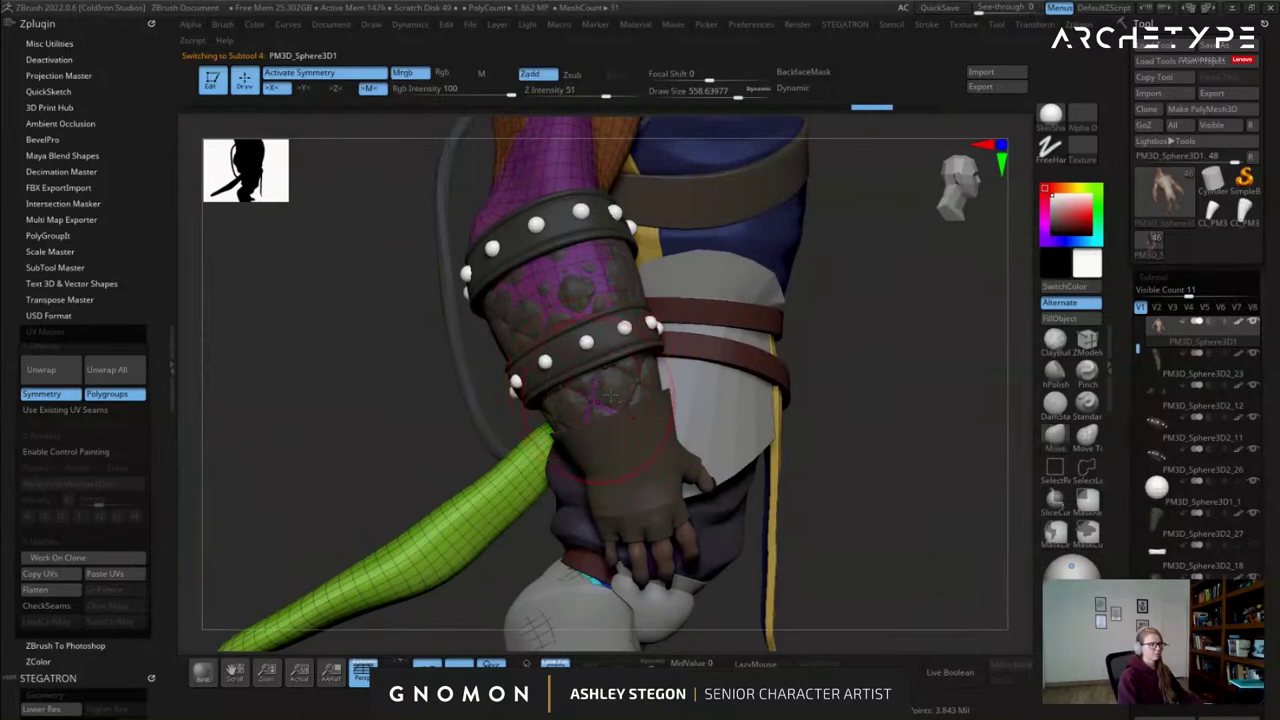
key("ctrl+shift+z")
left_click(622, 375, "alt")
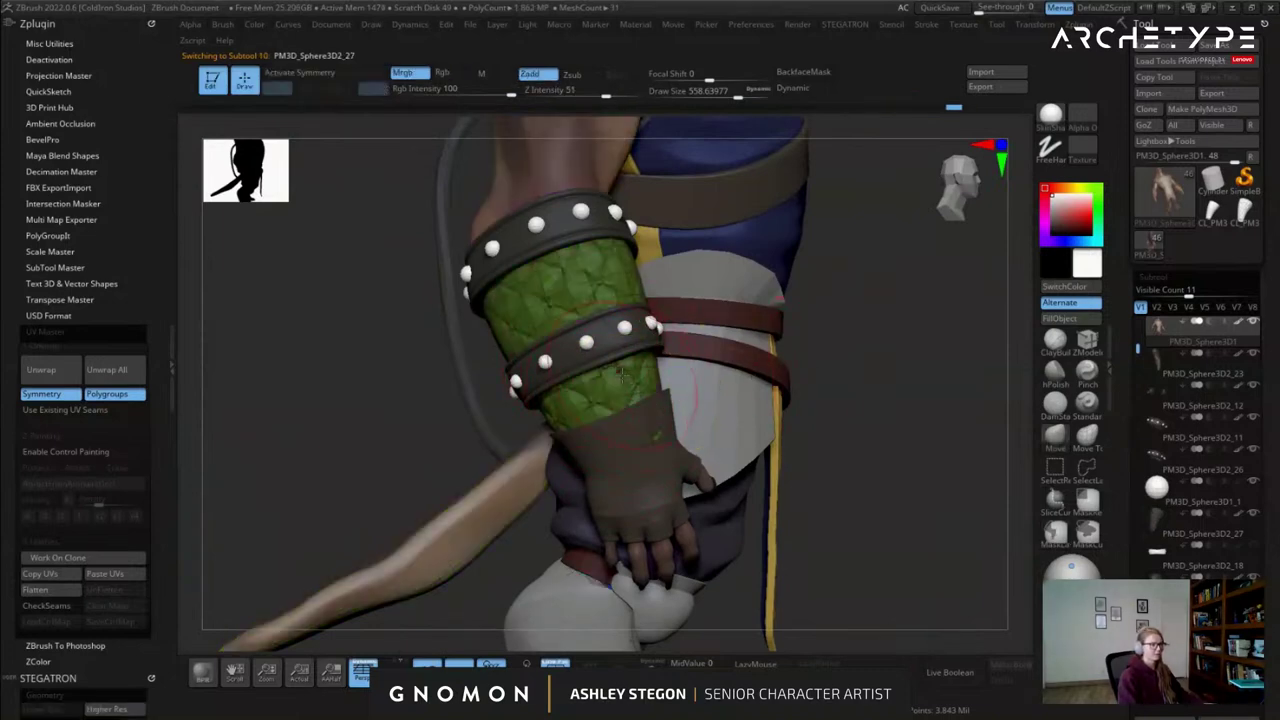
key("s")
left_click_drag(555, 467, 566, 467)
right_click_drag(622, 462, 575, 464)
Turn off the polygroup wireframe and reselect the bracer after checking the body's forearm beneath it.
left_click(575, 455, "alt")
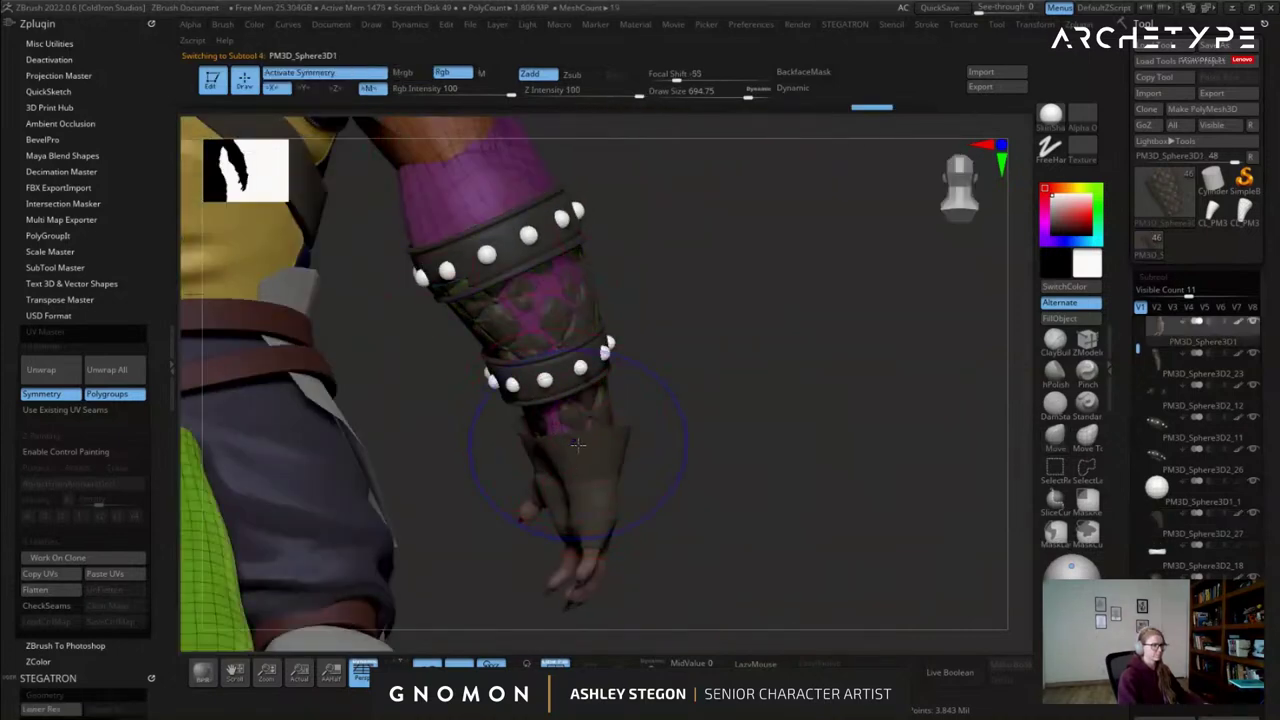
key("shift+f")
mouse_move(553, 446)
right_mouse_down()
mouse_move(571, 427)
mouse_move(492, 347)
mouse_move(490, 398)
mouse_move(460, 428)
right_mouse_up()
left_click(579, 438, "alt")
key("s")
key("shift+f")
key("shift+f")
mouse_move(643, 288)
right_mouse_down()
mouse_move(662, 305)
mouse_move(650, 312)
mouse_move(661, 329)
mouse_move(745, 325)
mouse_move(655, 333)
mouse_move(676, 447)
mouse_move(640, 428)
mouse_move(625, 344)
right_mouse_up()
Select the round studs and nudge them into line with the lower forearm strap using the Move brush.
left_click(642, 335, "alt")
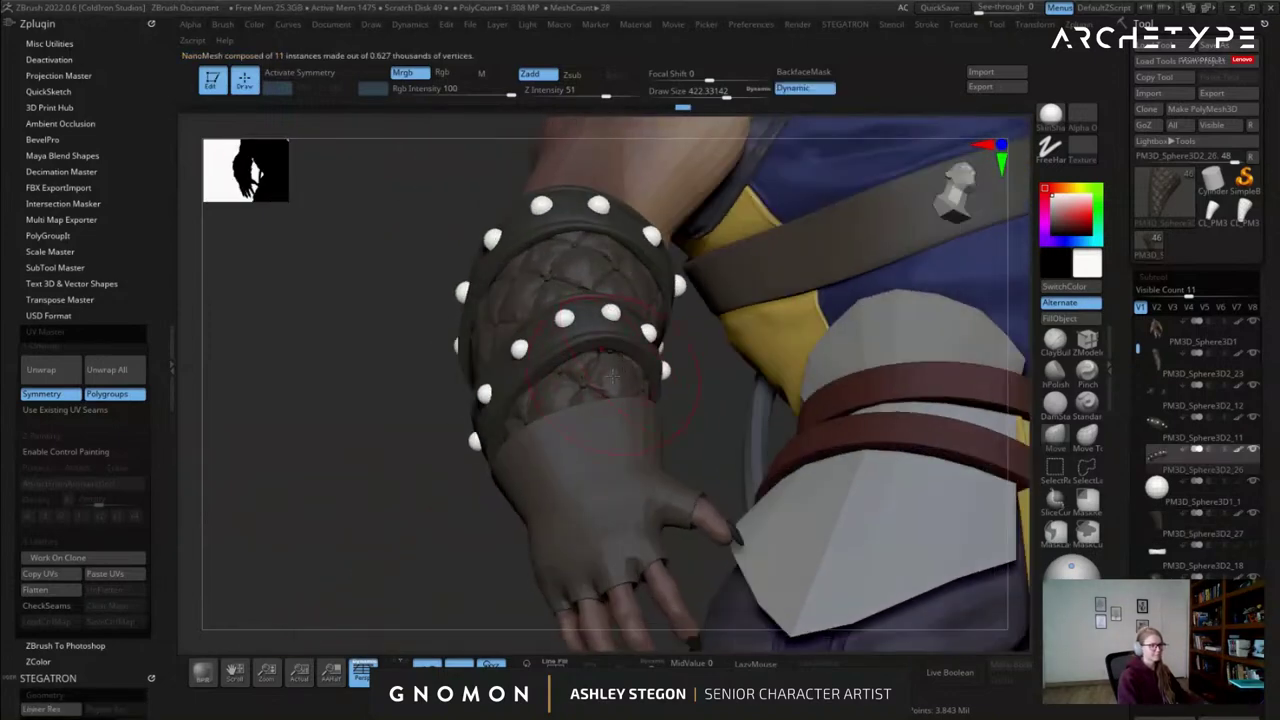
key("s")
left_click_drag(621, 331, 638, 331)
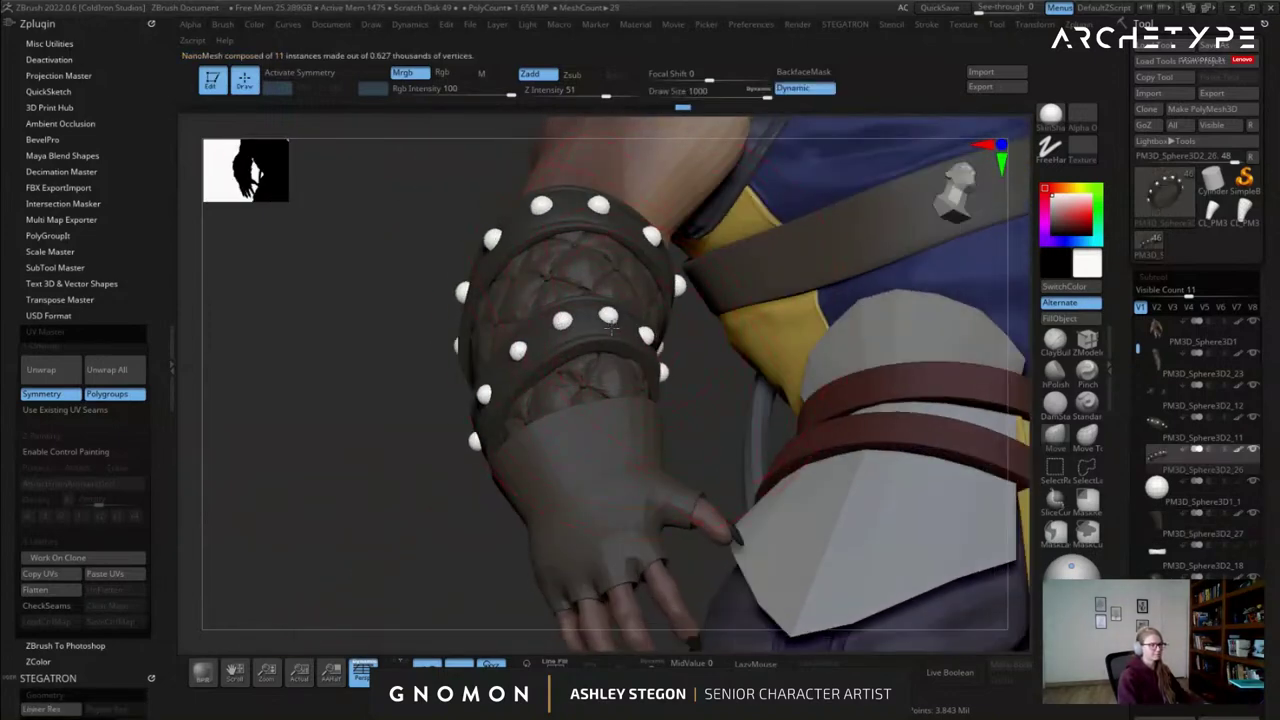
mouse_move(597, 335)
right_mouse_down()
mouse_move(590, 375)
mouse_move(610, 298)
right_mouse_up()
key("s")
left_click(619, 308)
key("s")
left_click(619, 343)
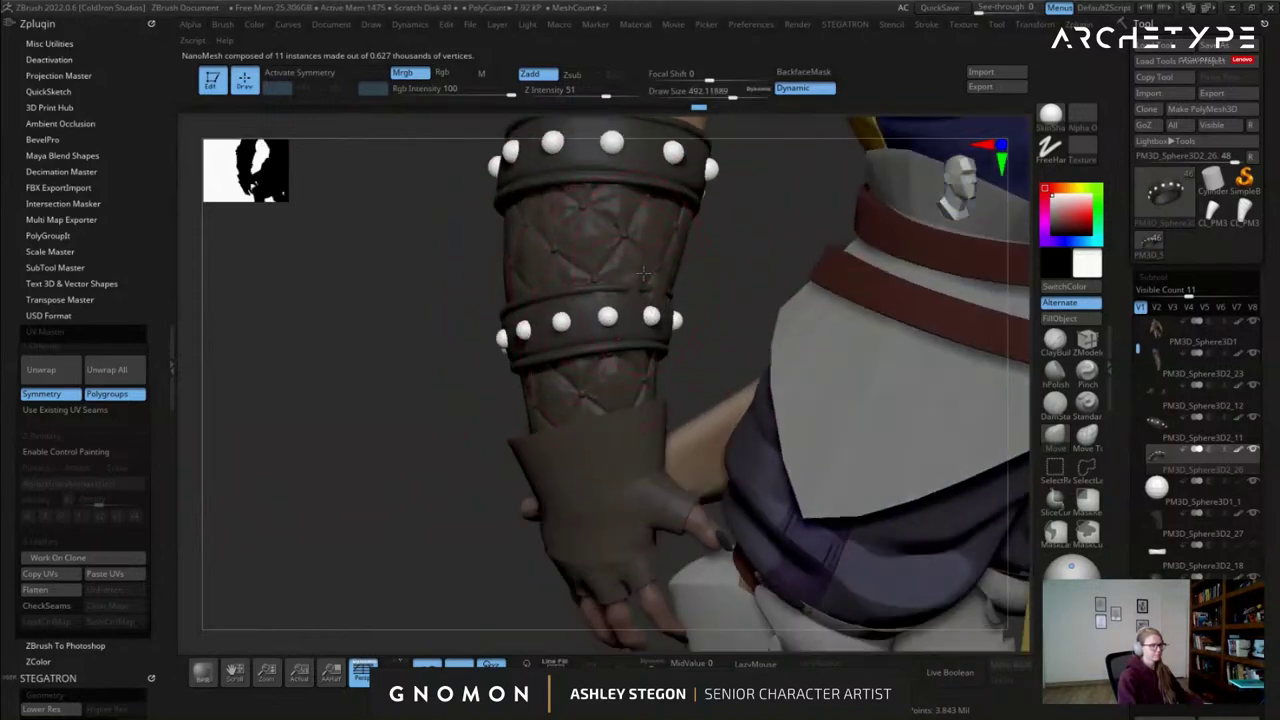
left_click_drag(659, 274, 661, 270)
right_click_drag(661, 270, 640, 255)
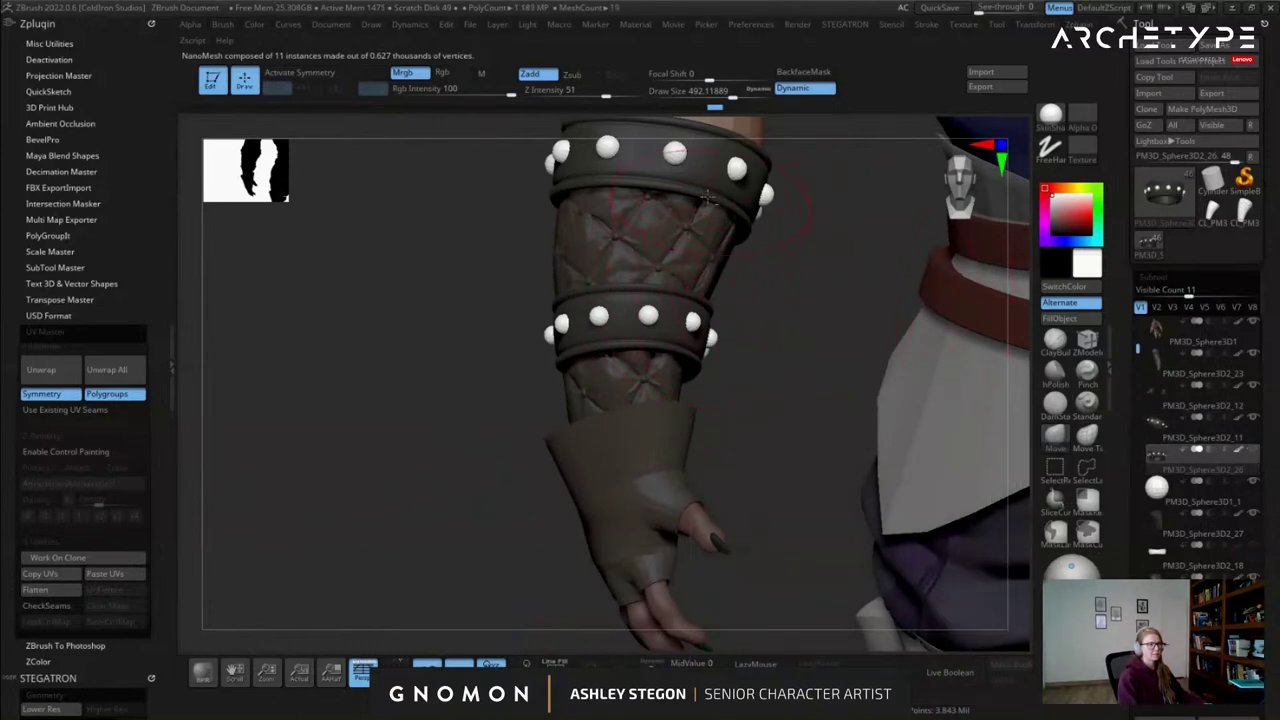
Take the lower studded strap off the forearm and select the fingerless glove with its polygroup wireframe shown and a smaller brush.
left_click(696, 190, "alt")
right_click_drag(744, 272, 598, 335, "alt")
right_click_drag(702, 532, 738, 396, "alt")
left_click(662, 412, "alt")
key("shift+f")
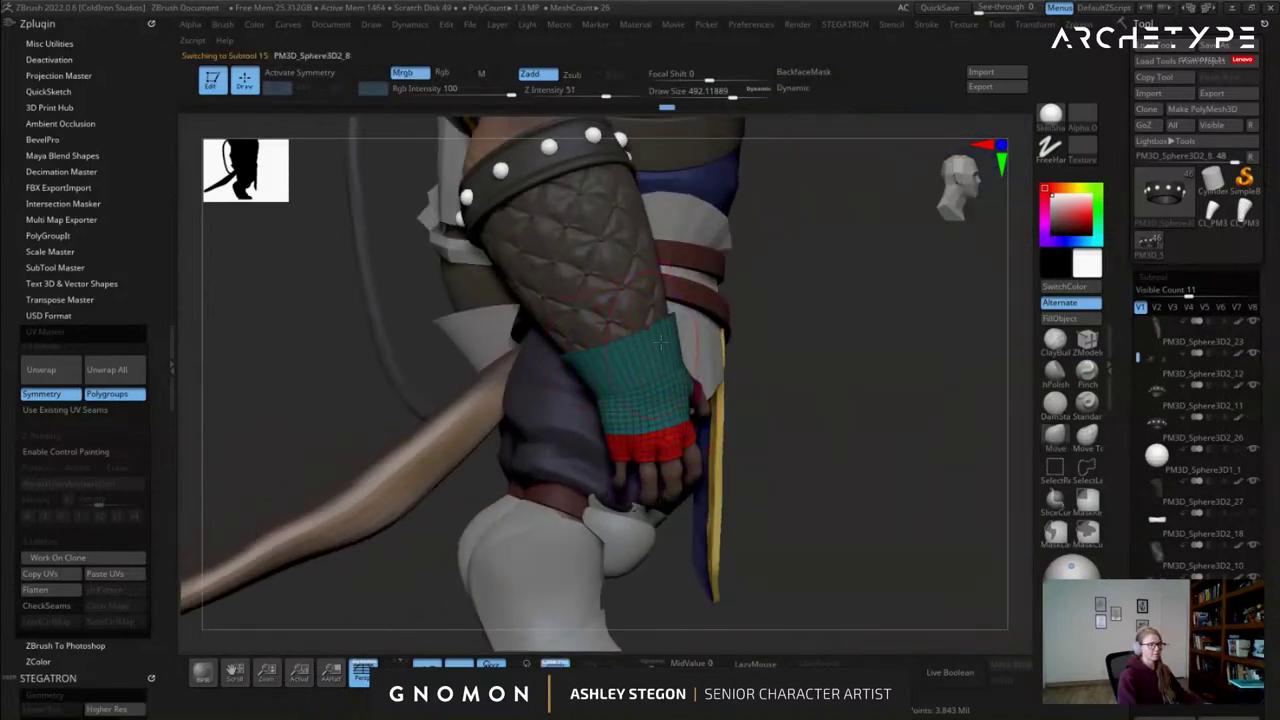
key("s")
left_click_drag(836, 423, 820, 425)
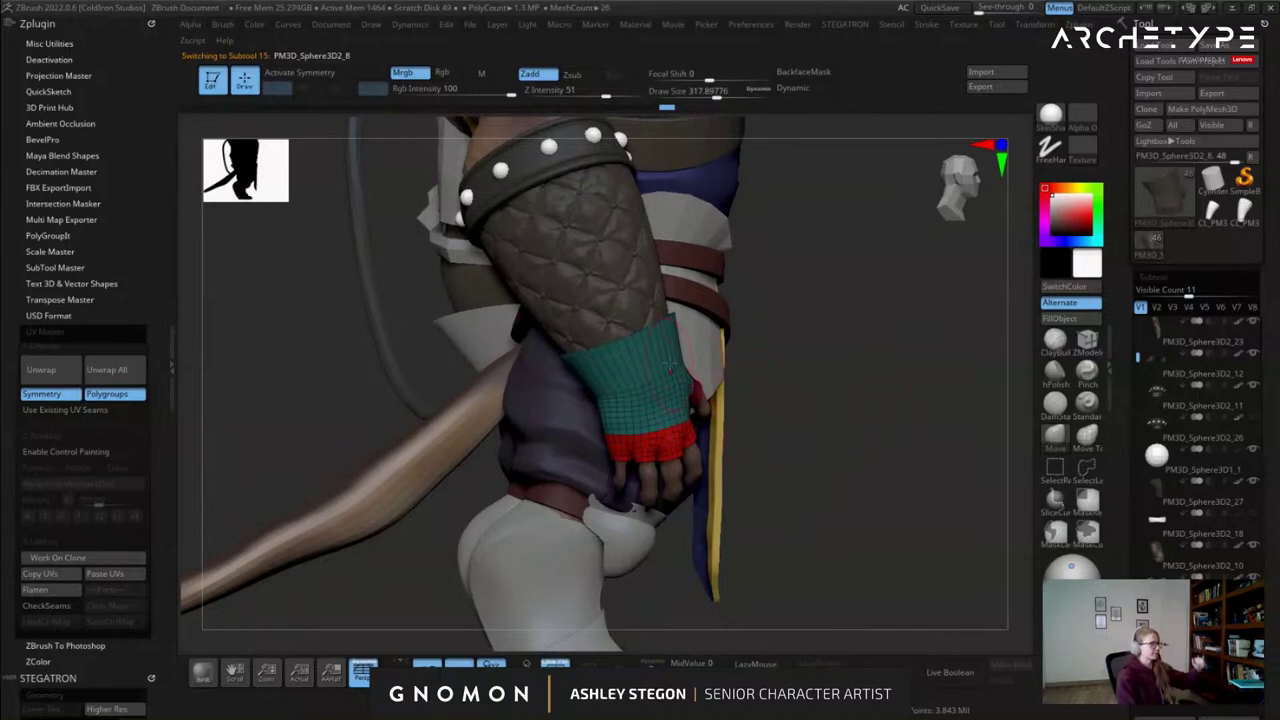
mouse_move(650, 250)
right_mouse_down()
mouse_move(595, 256)
mouse_move(530, 335)
mouse_move(571, 285)
right_mouse_up()
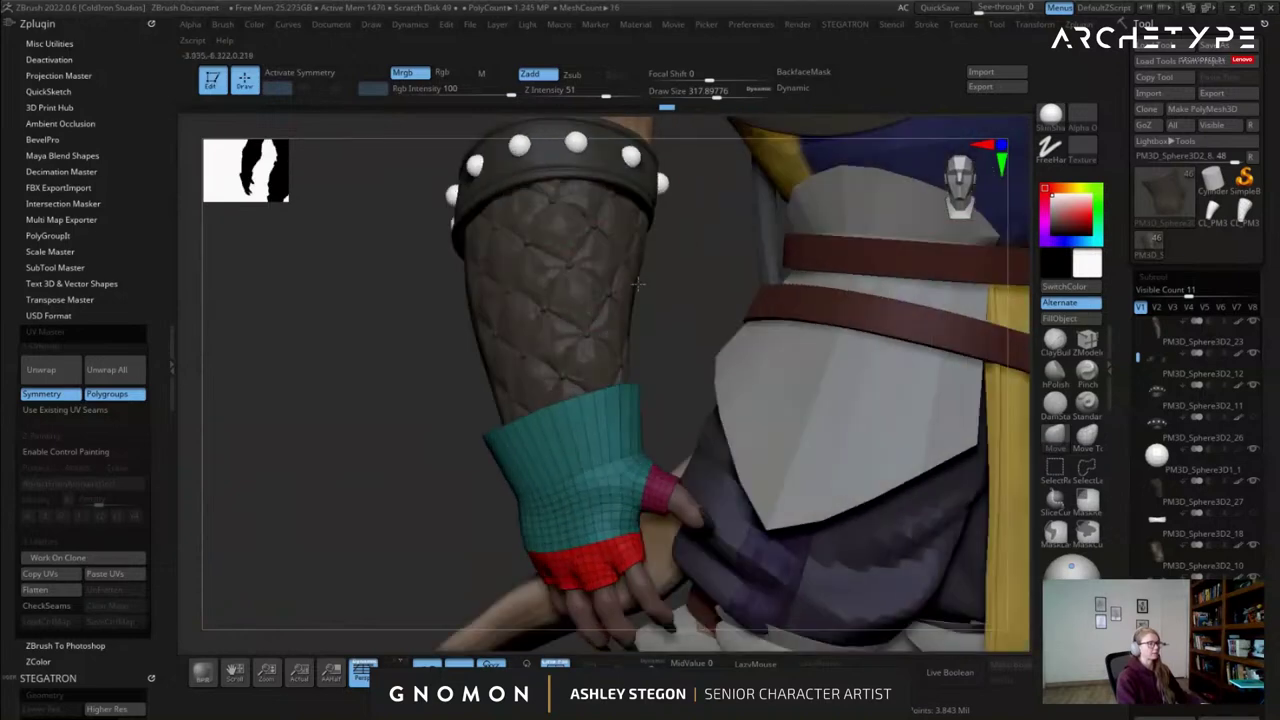
Select the quilted bracer and open its surface noise for editing.
left_click(569, 290, "alt")
left_click_drag(1122, 483, 1122, 340)
left_click_drag(1130, 512, 1122, 426)
scroll(1122, 425, "down", 10)
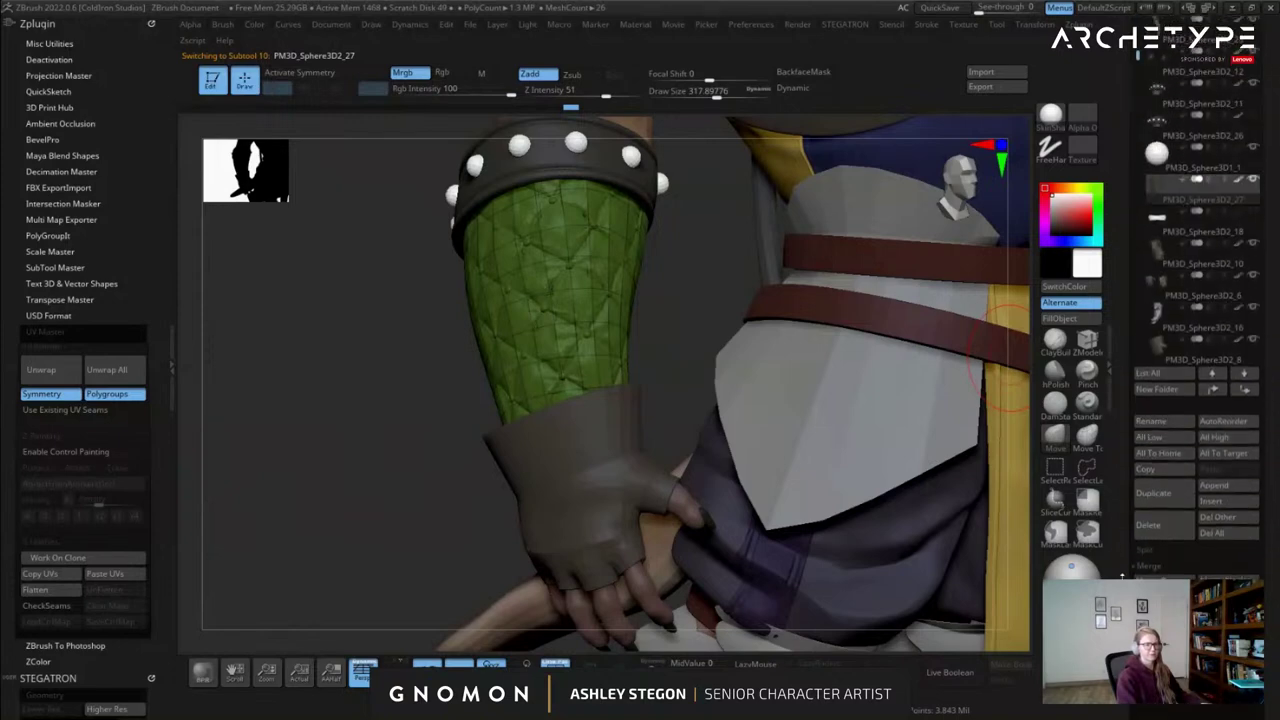
scroll(1140, 315, "up", 3)
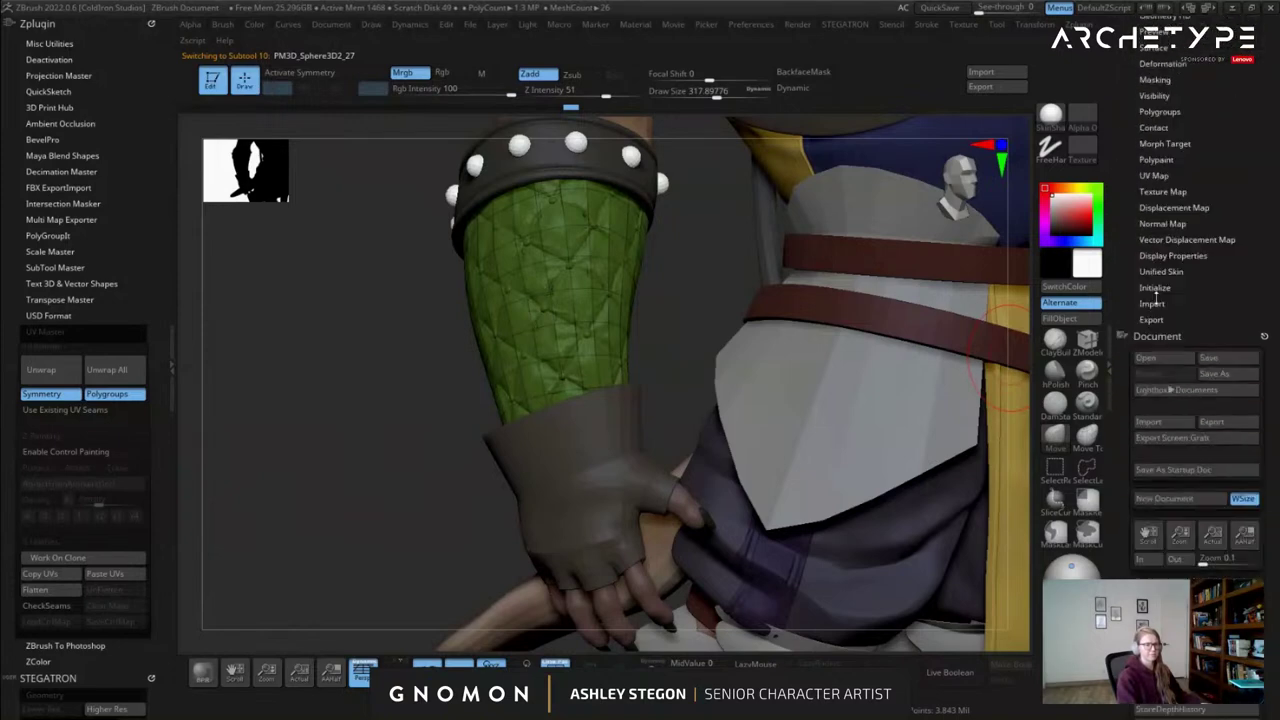
left_click(1151, 335)
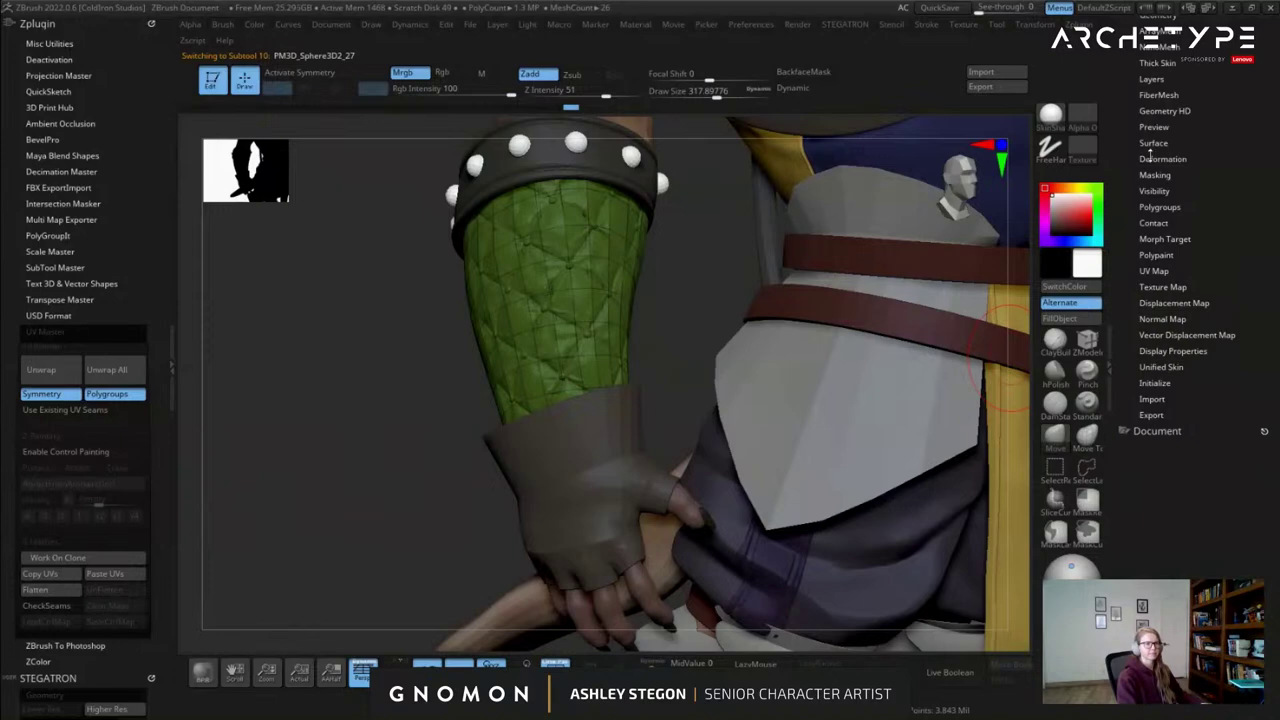
left_click(1153, 142)
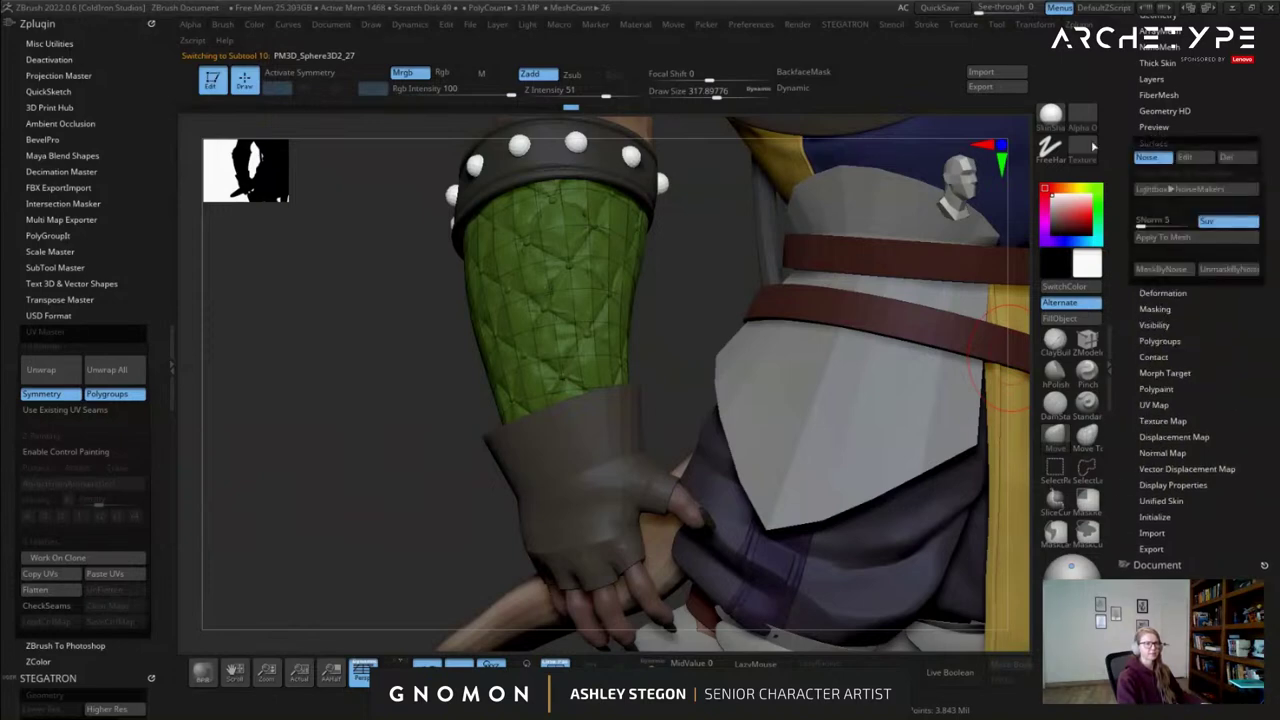
left_click(1178, 158)
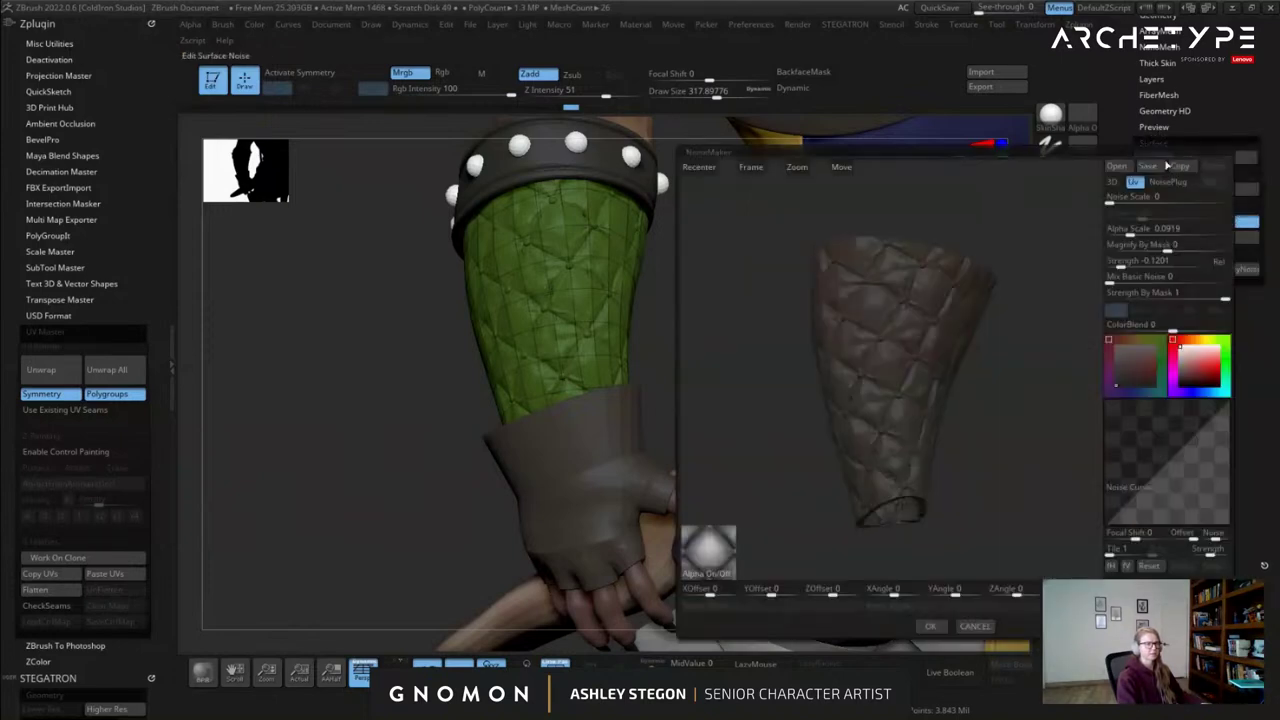
Replace the noise alpha with the studdedFabric image from the Week6 folder and accept the noise settings.
left_click(709, 552)
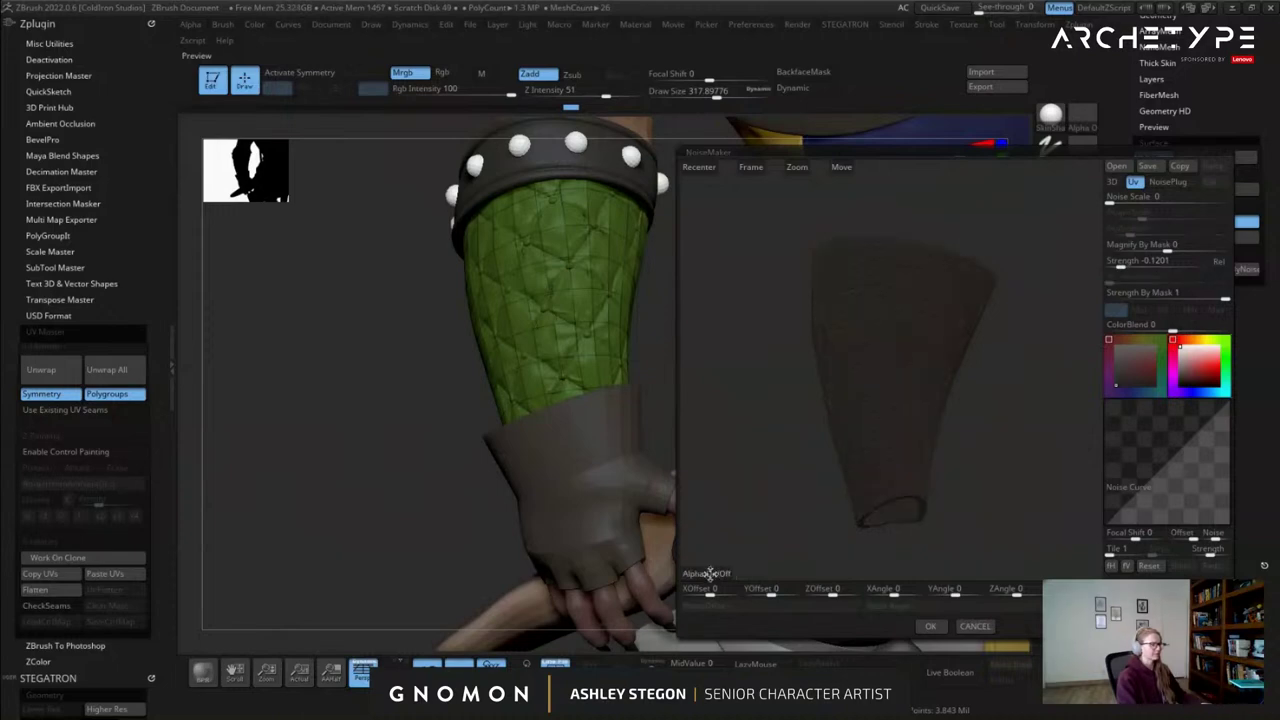
left_click(498, 165)
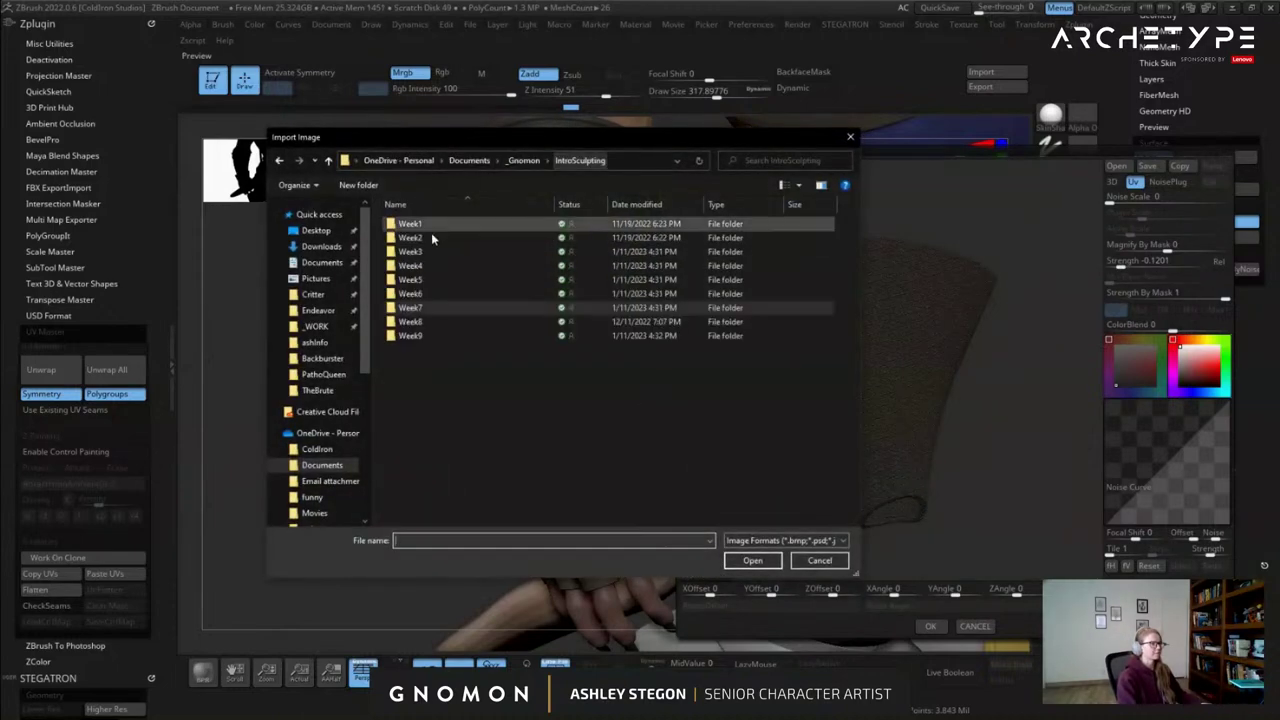
double_click(445, 296)
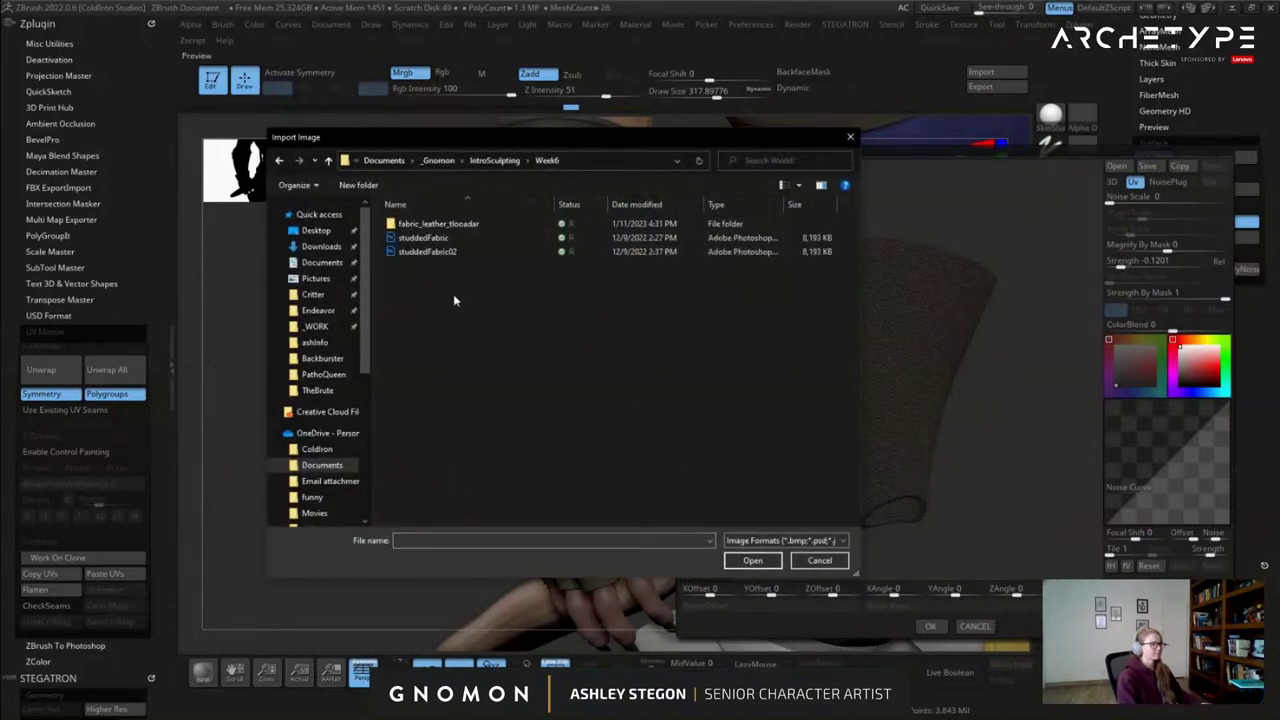
left_click(460, 237)
left_click(754, 561)
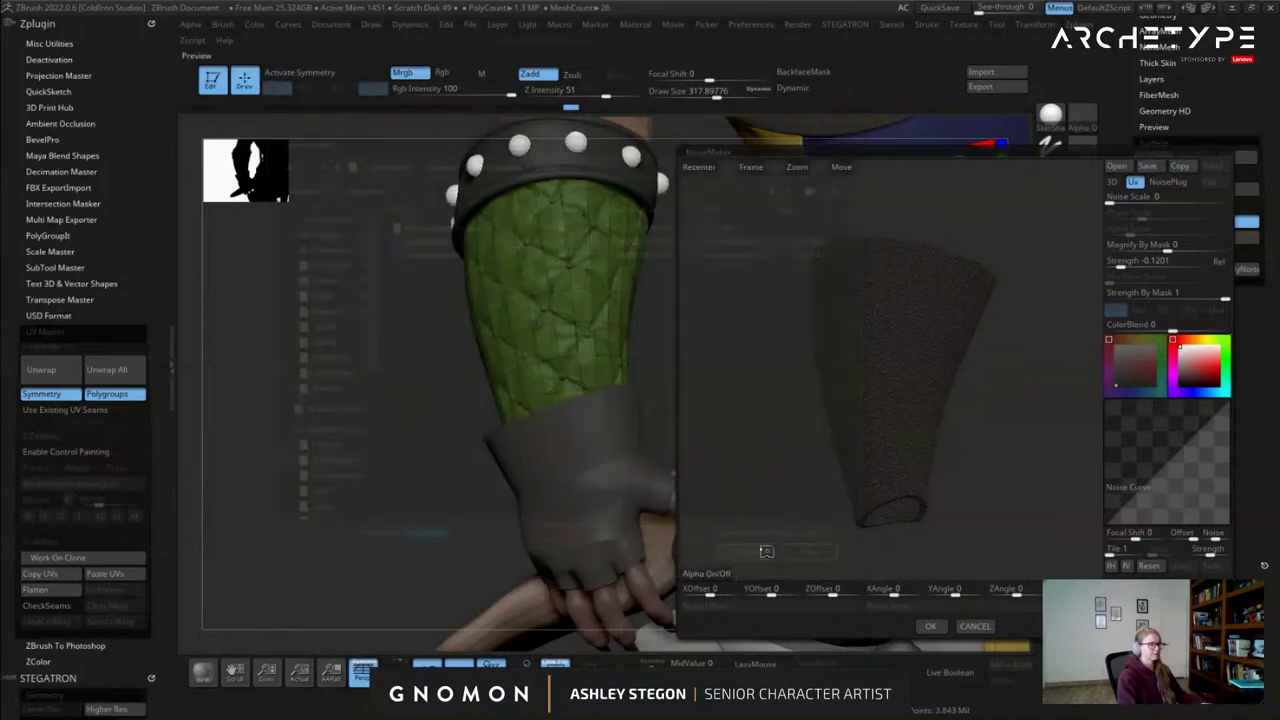
mouse_move(877, 386)
left_mouse_down("alt")
mouse_move(903, 414)
mouse_move(914, 363)
mouse_move(874, 334)
mouse_move(877, 363)
mouse_move(881, 317)
mouse_move(891, 371)
left_mouse_up("alt")
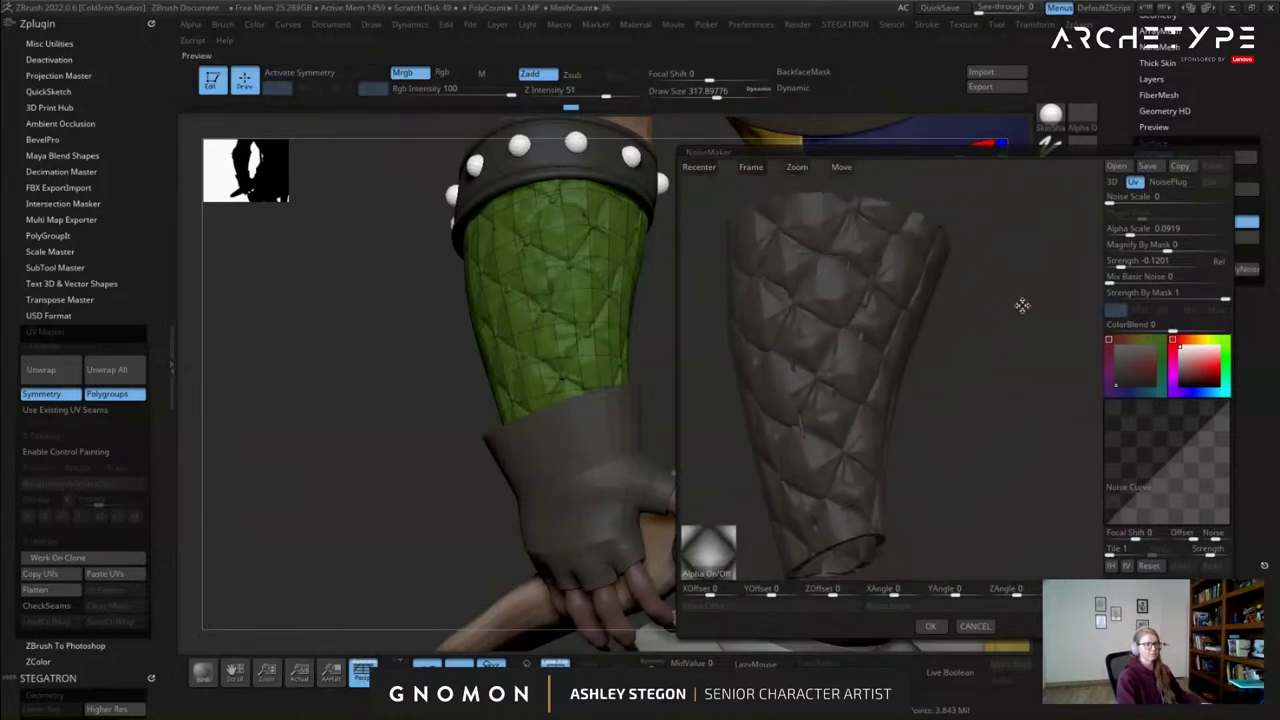
left_click(930, 626)
Hide the wireframe and soften the bracer's surface noise by setting its strength to about -0.05.
left_click_drag(682, 345, 734, 320)
key("shift+f")
left_click(1186, 160)
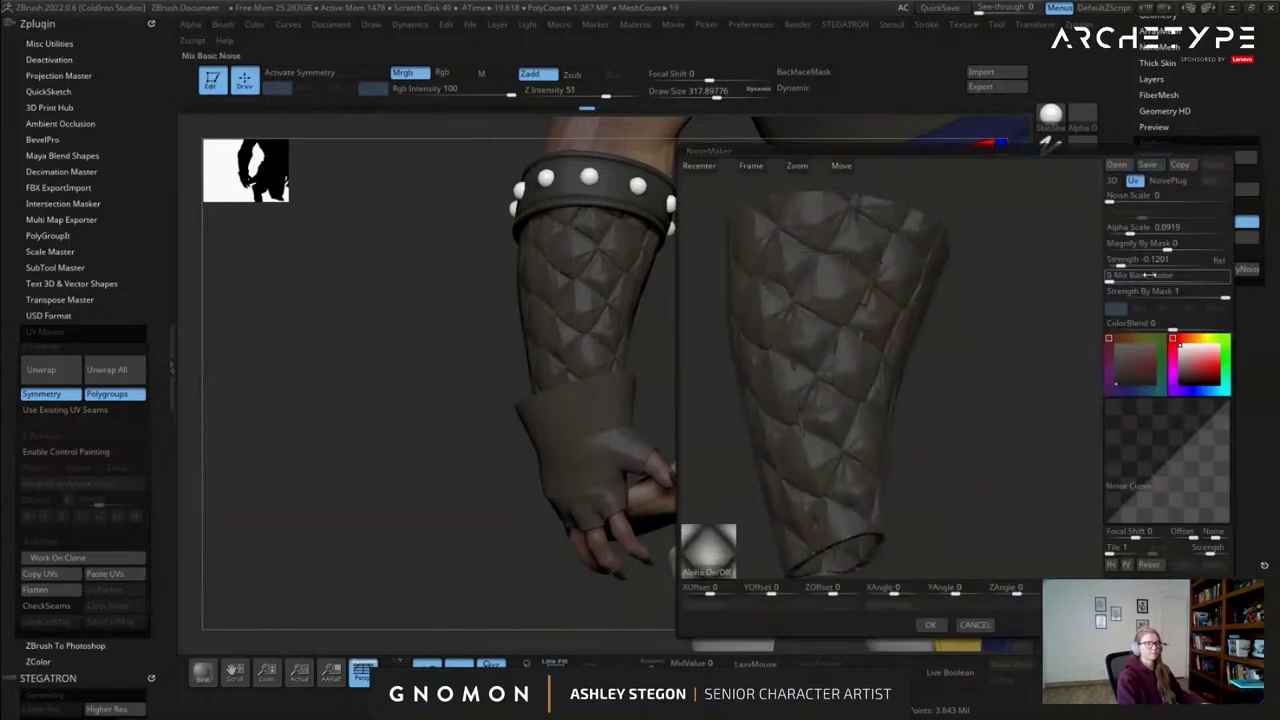
left_click_drag(1165, 247, 1124, 261)
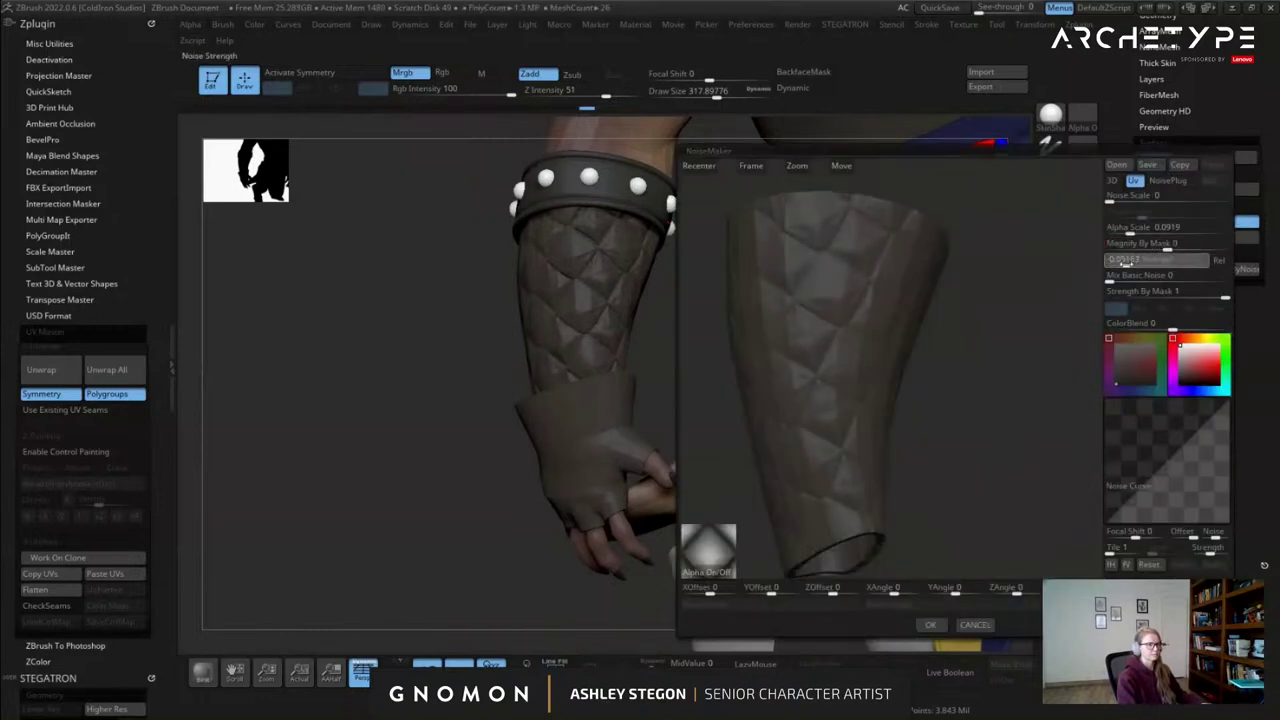
left_click(930, 624)
Select and frame the fingerless glove, show its polygroup wireframe and reduce the brush size.
right_click_drag(582, 312, 500, 316)
right_click_drag(500, 316, 557, 363, "ctrl")
left_click(597, 396, "alt")
right_click_drag(672, 455, 679, 509, "ctrl")
key("f")
key("shift+f")
mouse_move(720, 420)
right_mouse_down()
mouse_move(790, 370)
mouse_move(803, 393)
right_mouse_up()
key("s")
left_click_drag(803, 393, 794, 393)
right_click_drag(859, 408, 965, 420)
right_click_drag(668, 464, 631, 398, "alt")
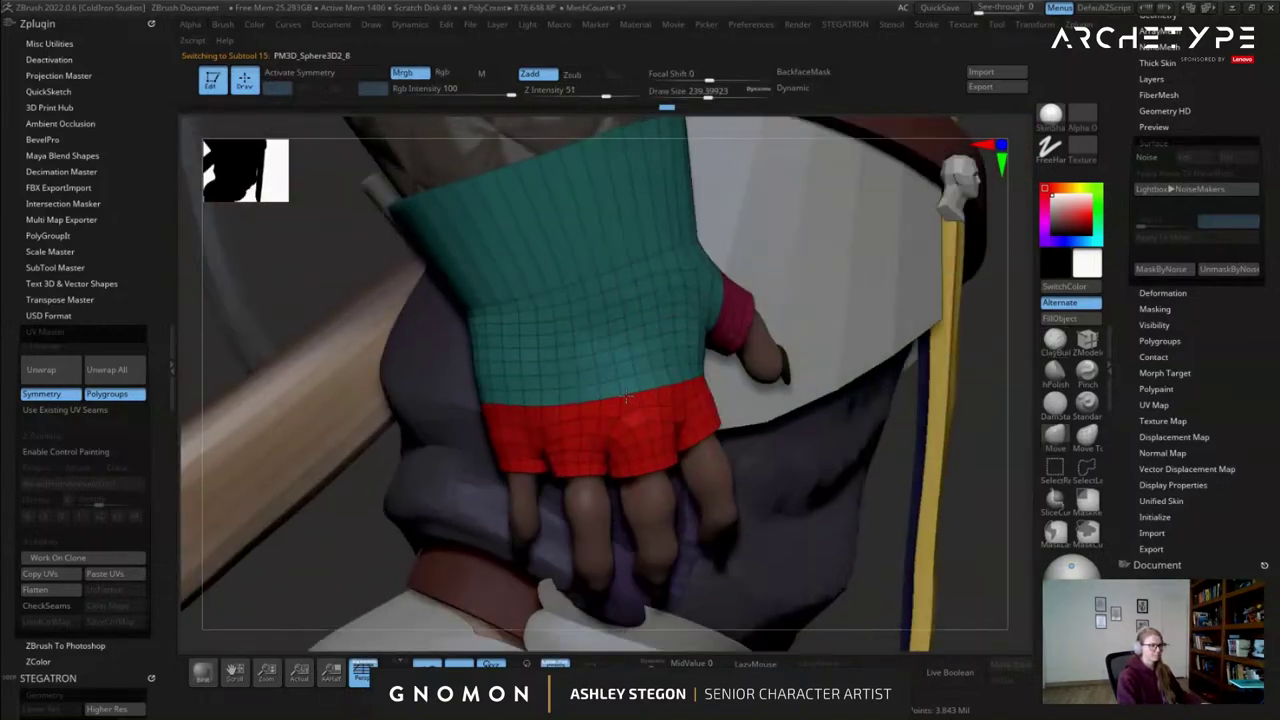
left_click_drag(631, 396, 548, 248)
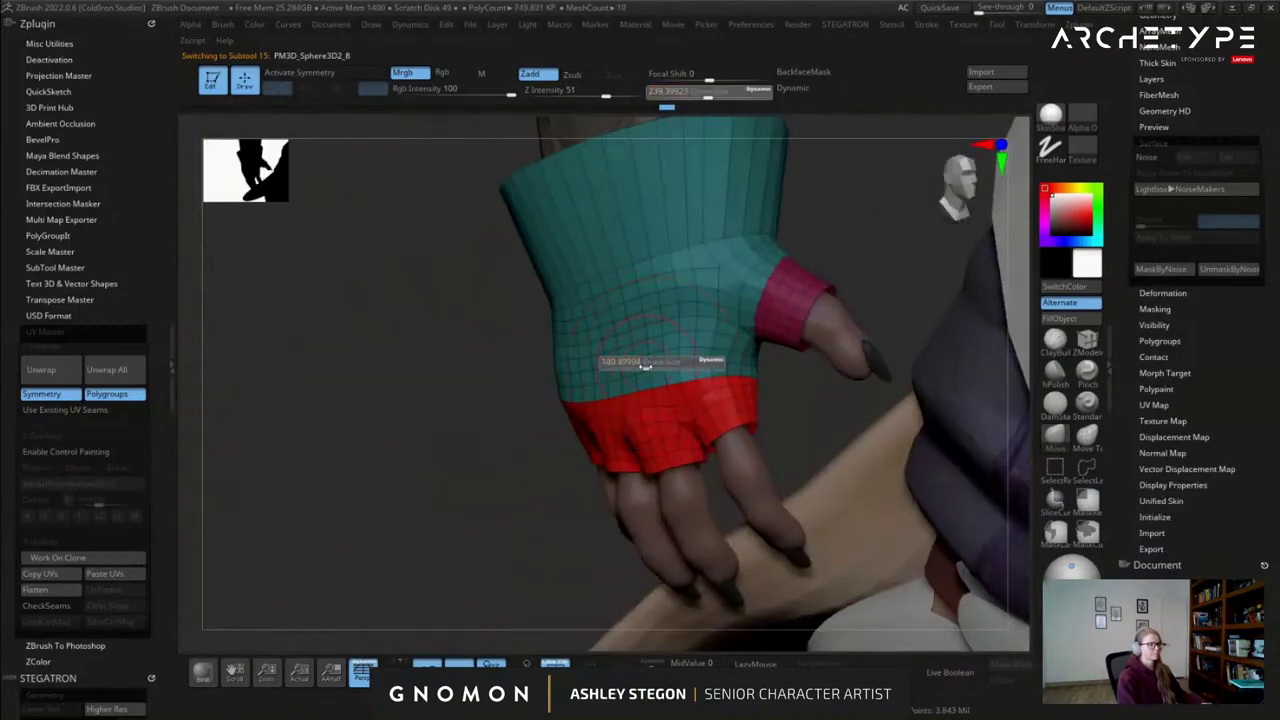
left_click_drag(860, 320, 1128, 316)
Switch to the ZModeler brush, set its polygon action to Inset and insert an edge loop near the cuff's upper rim.
left_click(1087, 343)
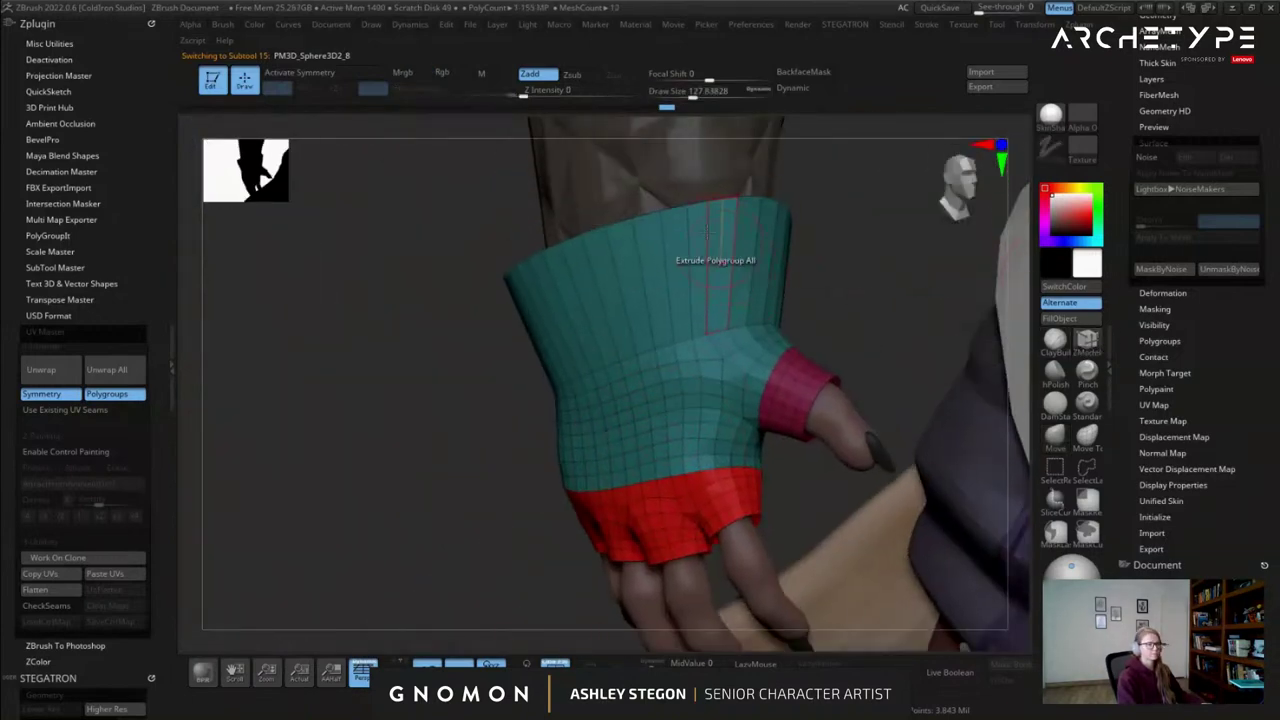
key("space")
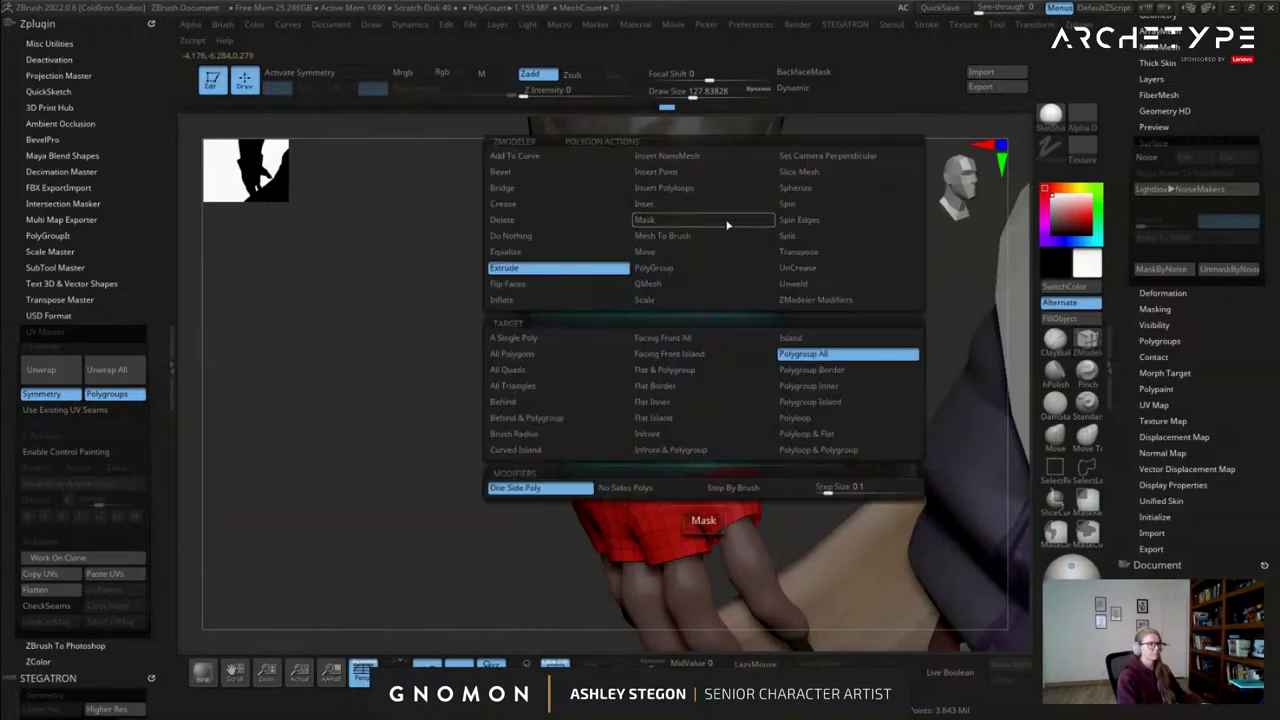
left_click(663, 204)
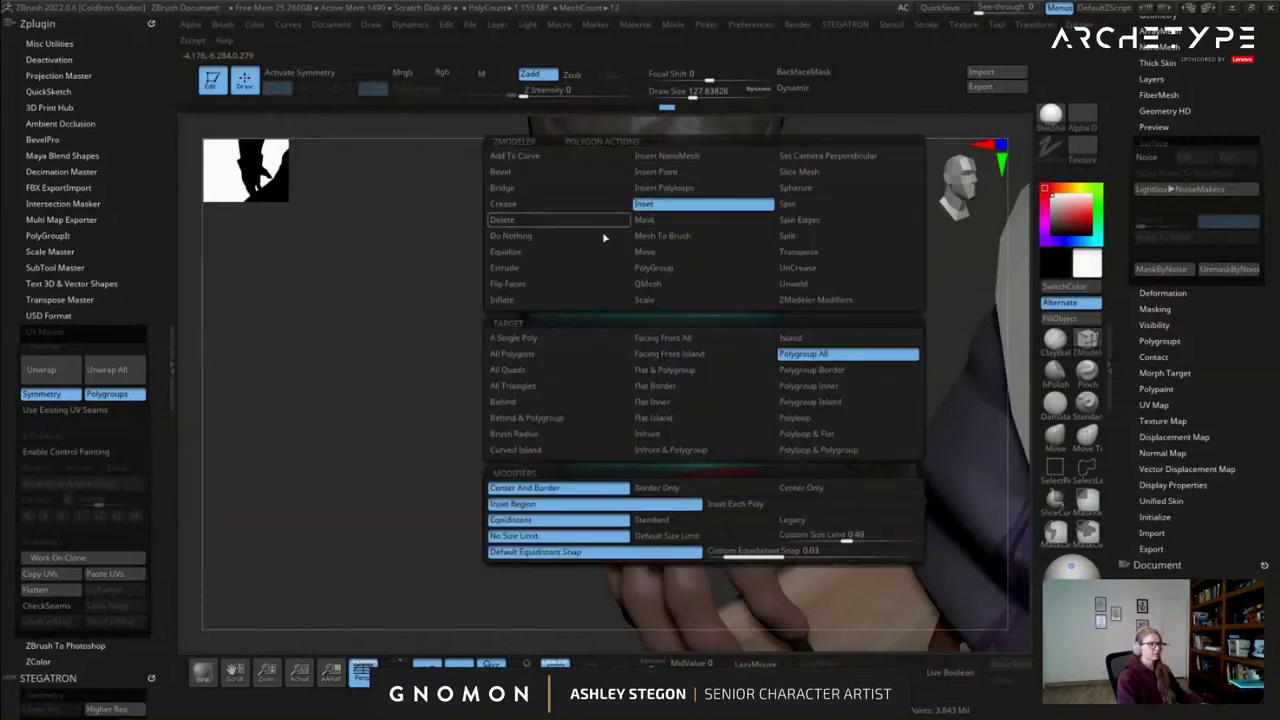
key("space")
left_click(684, 261)
left_click(707, 240)
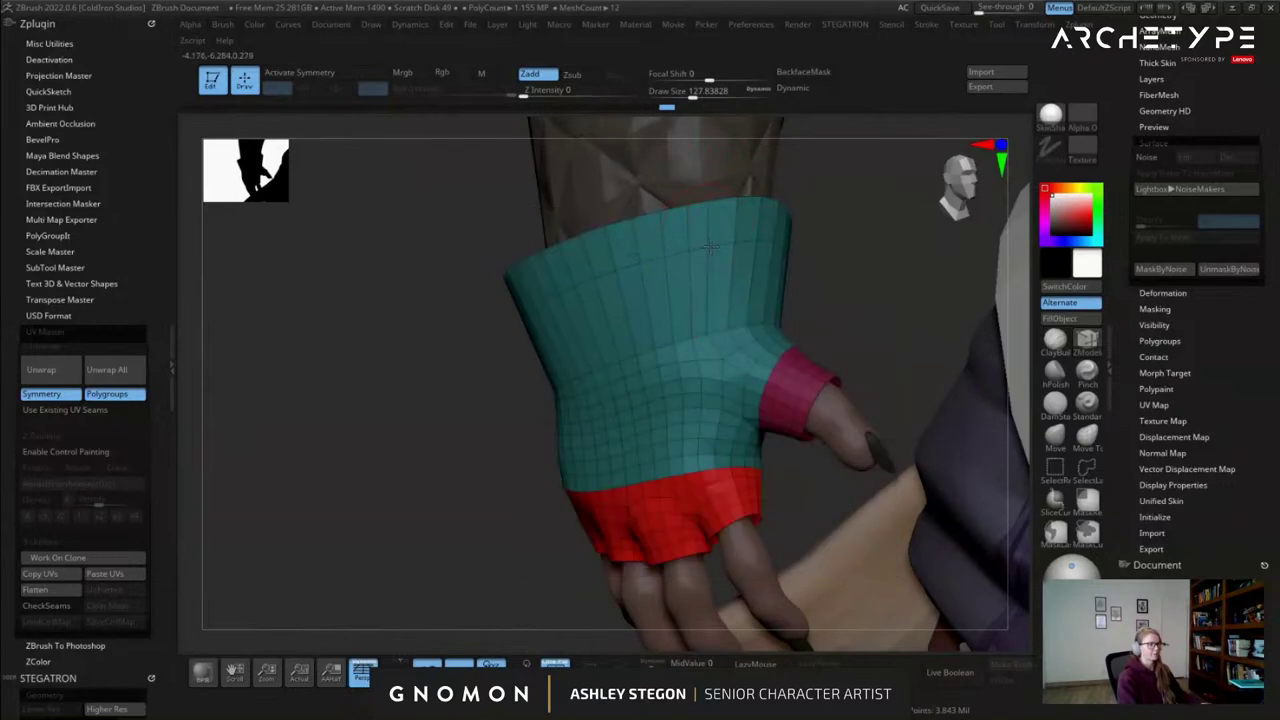
Set the ZModeler polygon action to Extrude with the All Polygons target and extrude the glove to give it thickness.
right_click_drag(664, 316, 697, 338)
key("space")
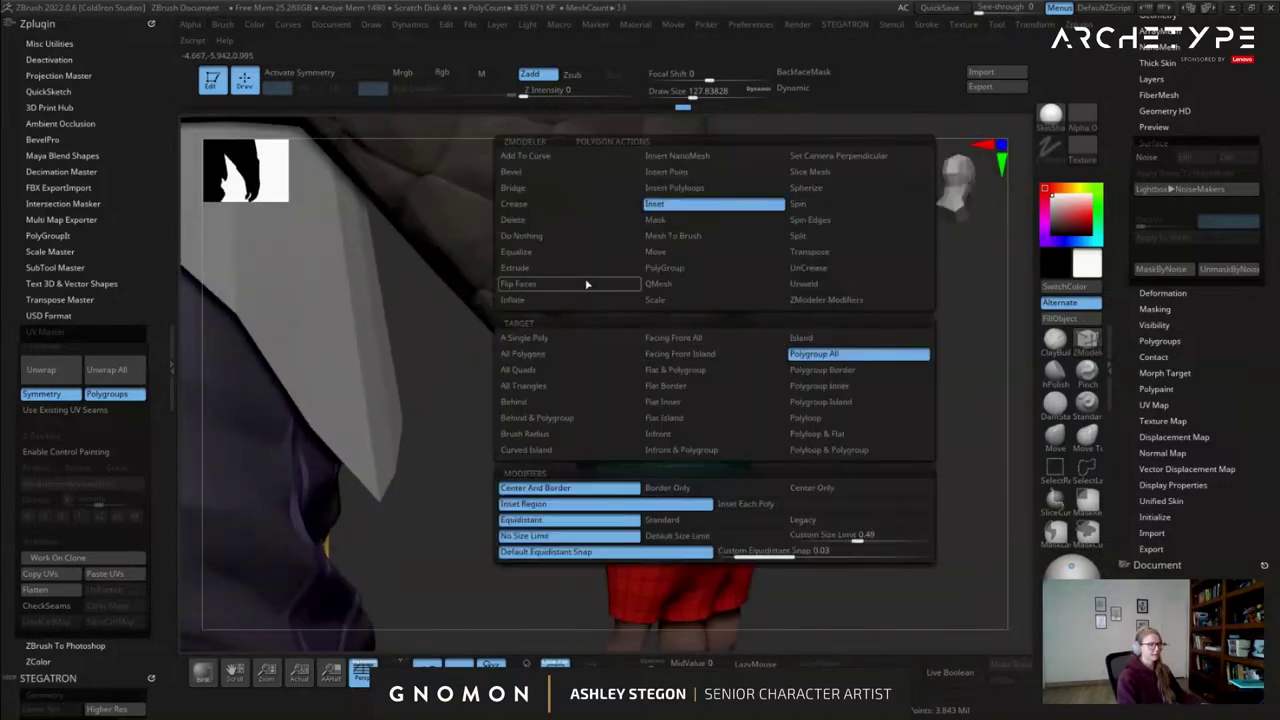
left_click(516, 267)
left_click(858, 354)
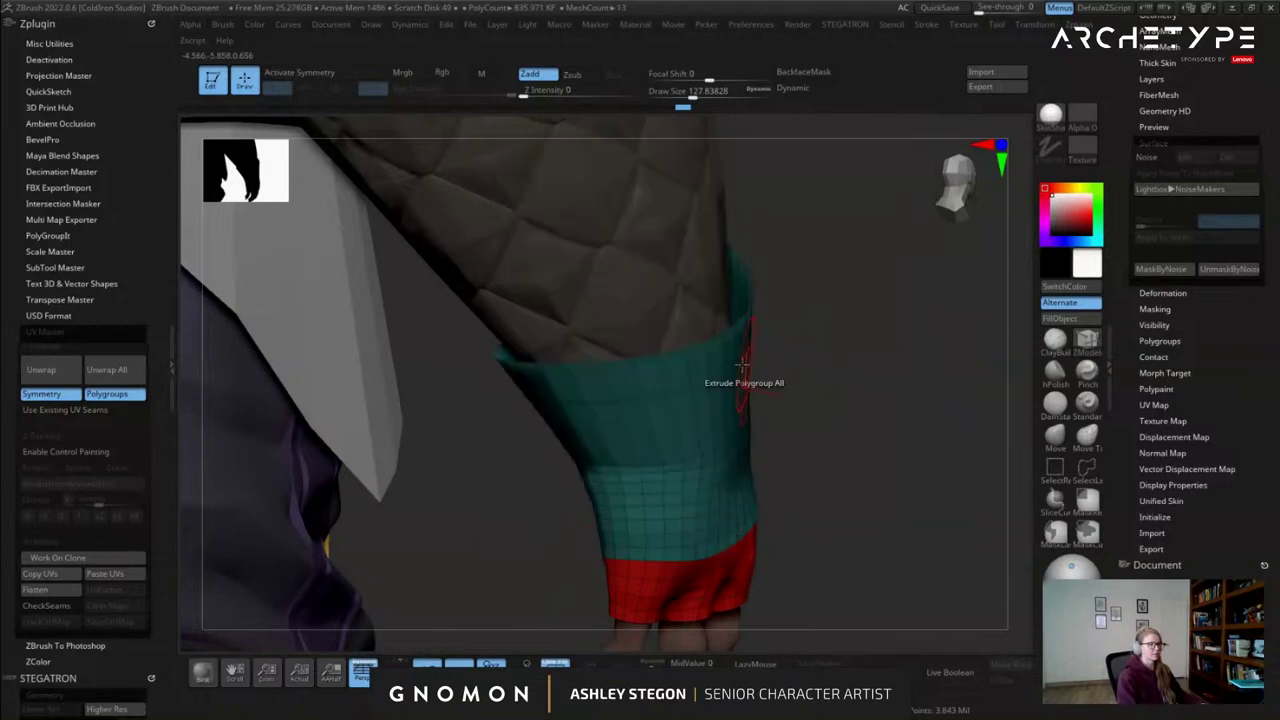
key("space")
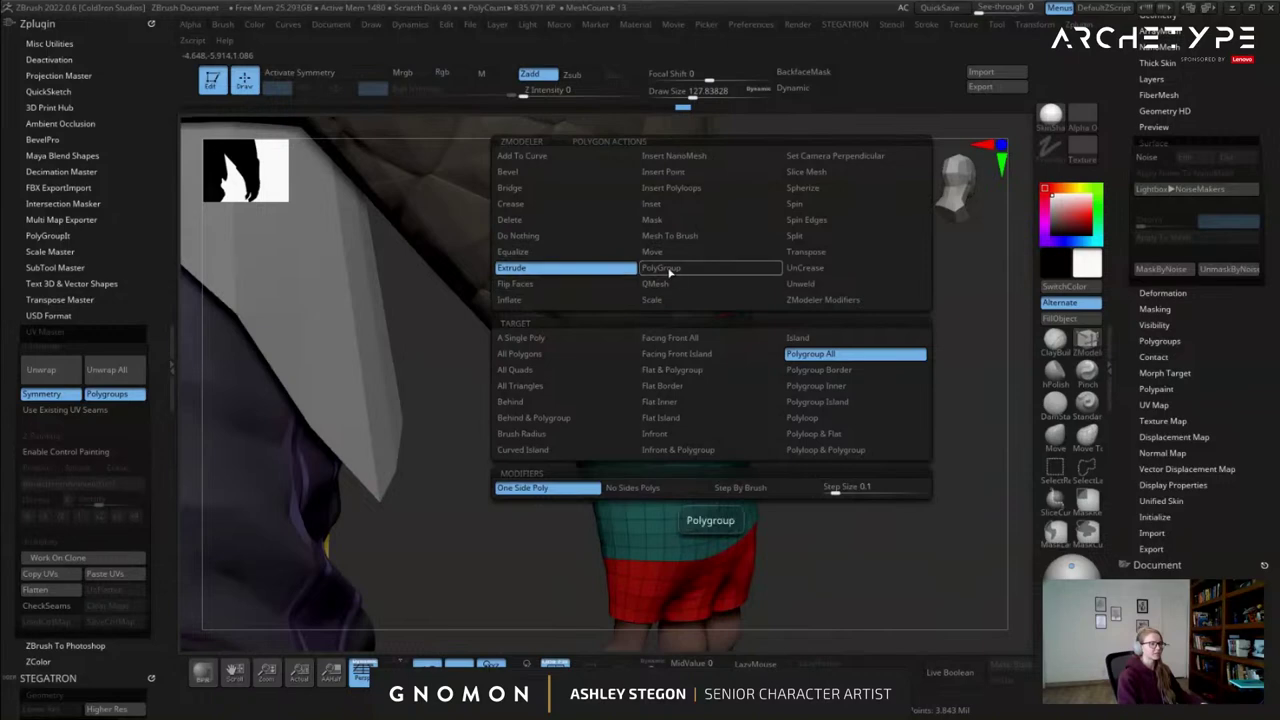
left_click(519, 353)
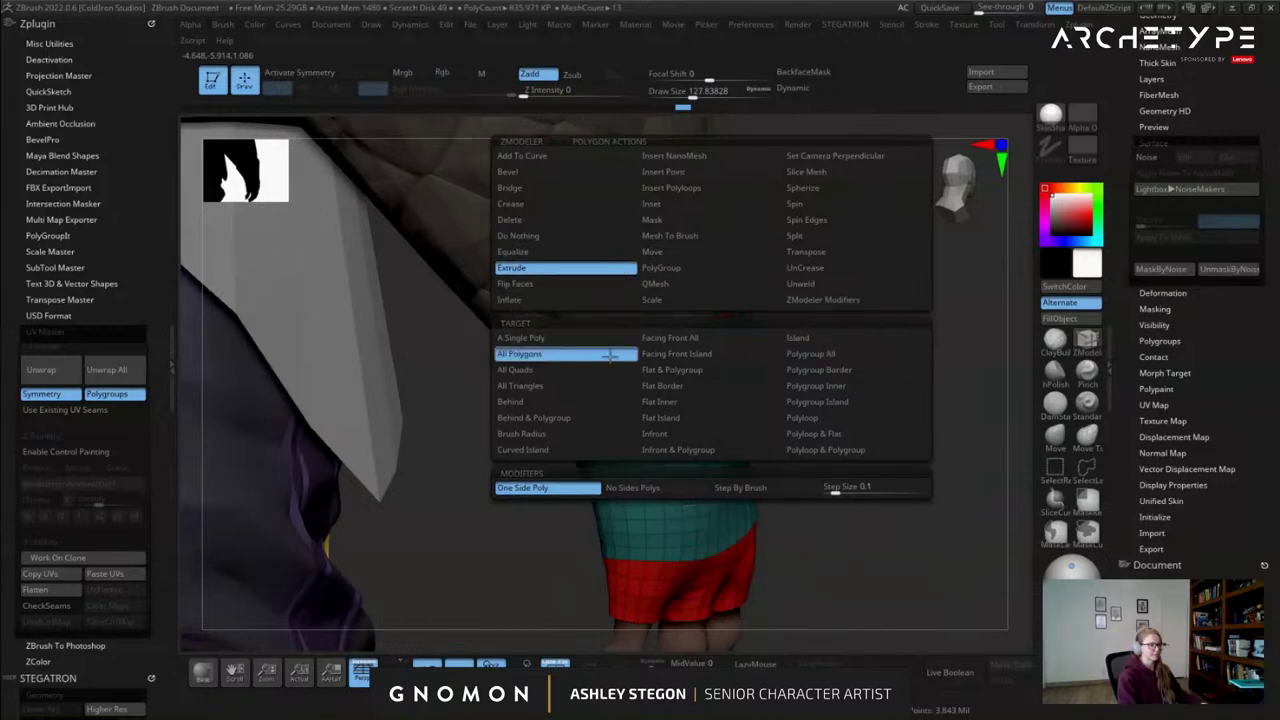
left_click_drag(715, 358, 689, 351)
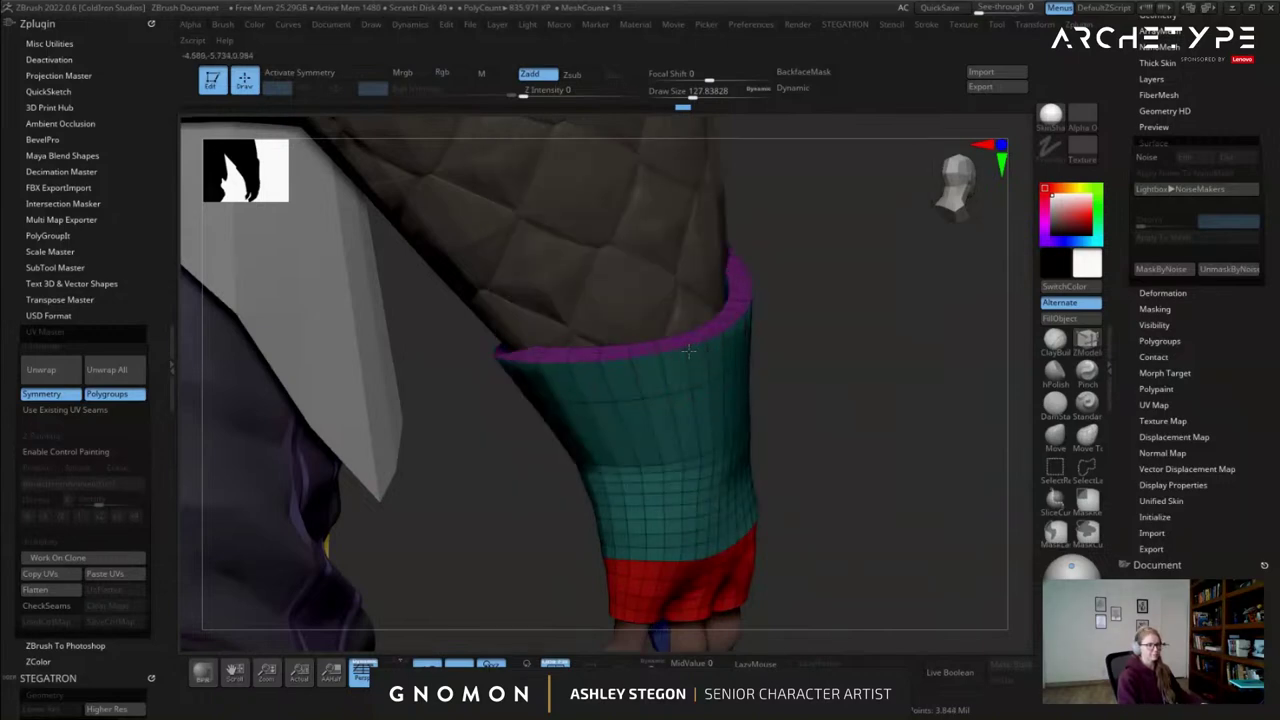
Isolate the glove to check its finger openings and undo the extrusion.
right_click_drag(716, 404, 560, 450)
right_click_drag(715, 620, 612, 409, "alt")
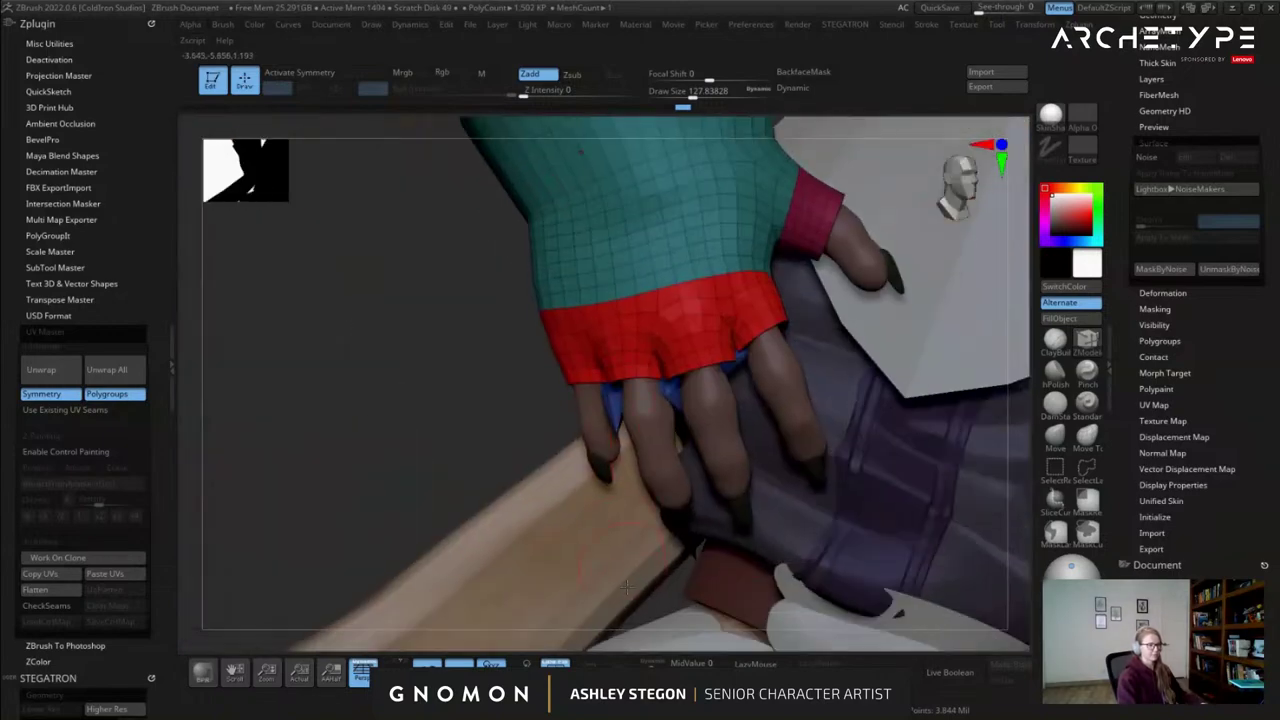
left_click(651, 665)
left_click_drag(726, 435, 679, 408)
left_click_drag(595, 350, 632, 414, "alt")
key("ctrl+z")
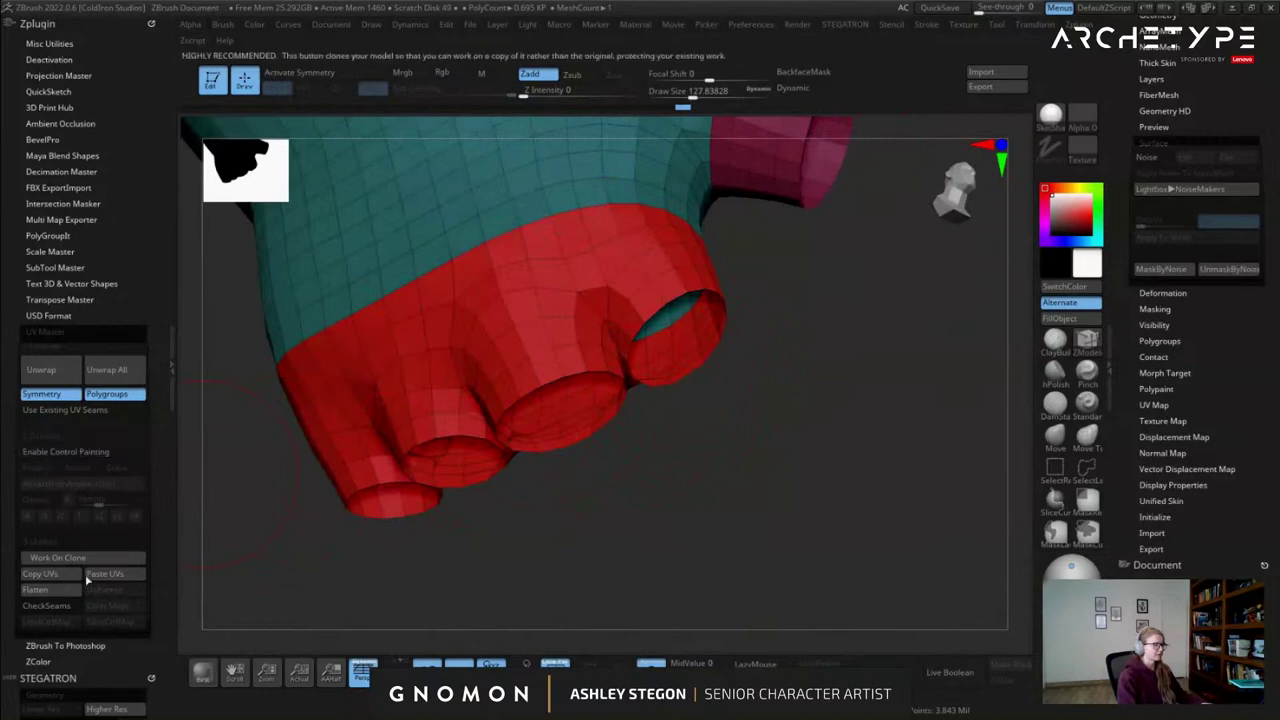
Turn off the glove's double-sided display and extrude all its polygons again into a thin shell.
left_click_drag(159, 575, 163, 385)
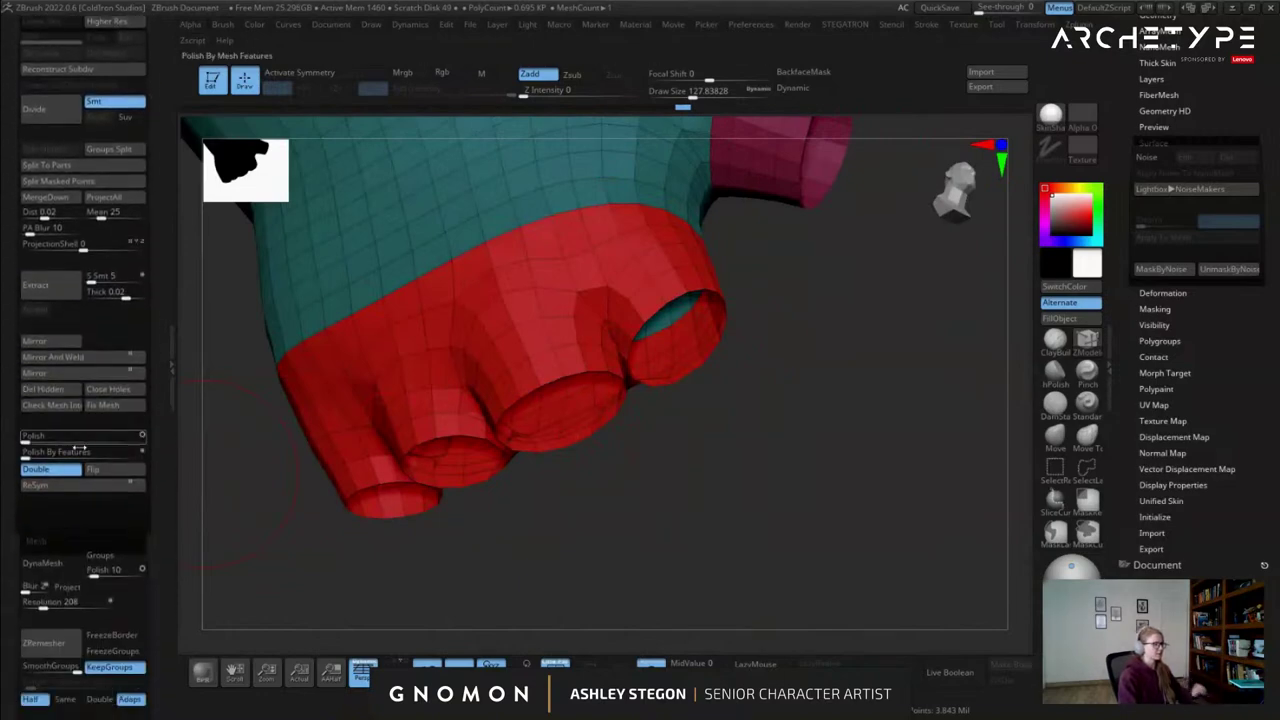
left_click(69, 470)
left_click_drag(377, 497, 663, 365)
left_click(65, 473)
left_click(93, 472)
left_click_drag(762, 498, 735, 426)
Mask the glove by polygroup and switch to the Move brush with a Draw Size of about 422.
mouse_move(733, 424)
right_mouse_down()
mouse_move(655, 443)
mouse_move(714, 480)
mouse_move(649, 383)
mouse_move(777, 408)
mouse_move(690, 432)
right_mouse_up()
key("w")
left_click(671, 363, "ctrl")
key("q")
left_click(1055, 438)
key("s")
mouse_move(683, 380)
left_mouse_down()
mouse_move(704, 379)
mouse_move(661, 387)
left_mouse_up()
Reshape the rim of the glove's cuff opening with the Move brush, looking into the glove from above.
mouse_move(618, 254)
right_mouse_down()
mouse_move(610, 270)
mouse_move(589, 265)
right_mouse_up()
left_click_drag(575, 237, 576, 256)
left_click_drag(412, 297, 436, 308)
right_click_drag(394, 347, 433, 360)
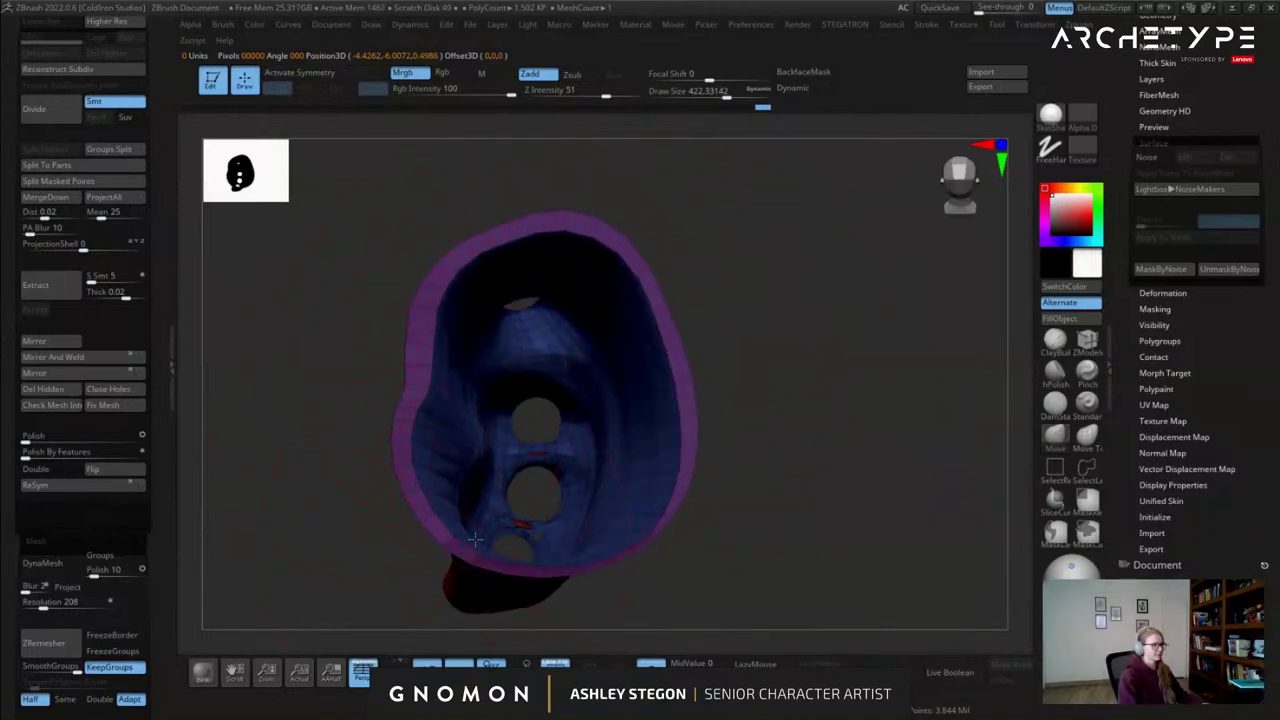
right_click_drag(552, 466, 517, 439)
left_click_drag(516, 438, 592, 465)
left_click_drag(712, 470, 638, 423)
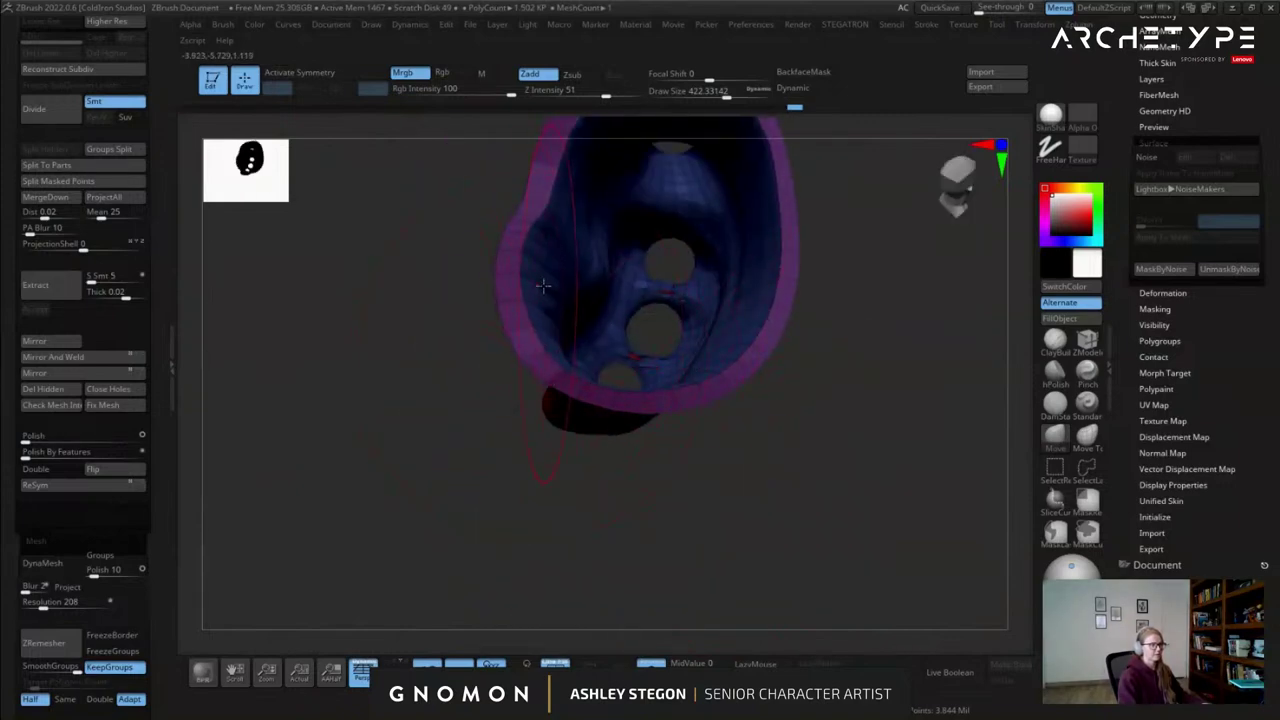
left_click_drag(521, 265, 637, 299)
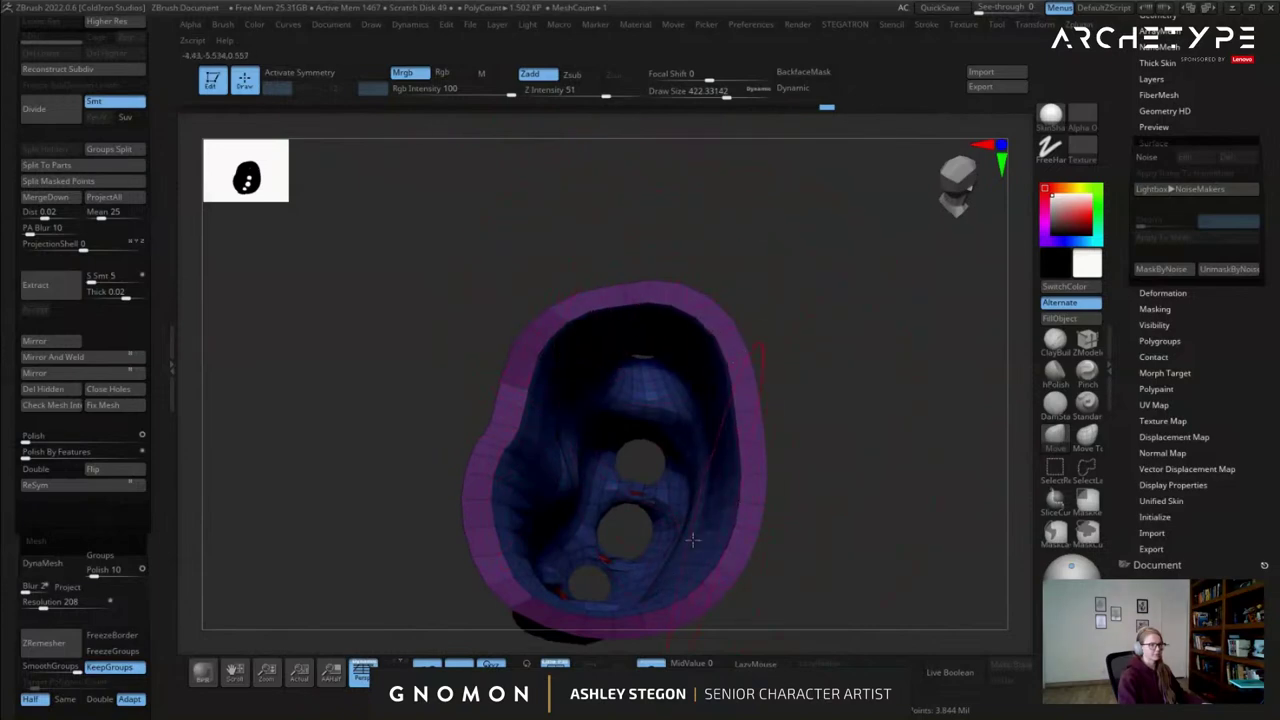
Show the whole character again and adjust the cuff rim around the bracer with a Draw Size of about 714.
left_click(651, 677)
mouse_move(672, 560)
right_mouse_down()
mouse_move(743, 377)
mouse_move(761, 366)
mouse_move(714, 349)
mouse_move(505, 375)
mouse_move(615, 307)
mouse_move(600, 372)
right_mouse_up()
right_click_drag(619, 302, 596, 314, "ctrl")
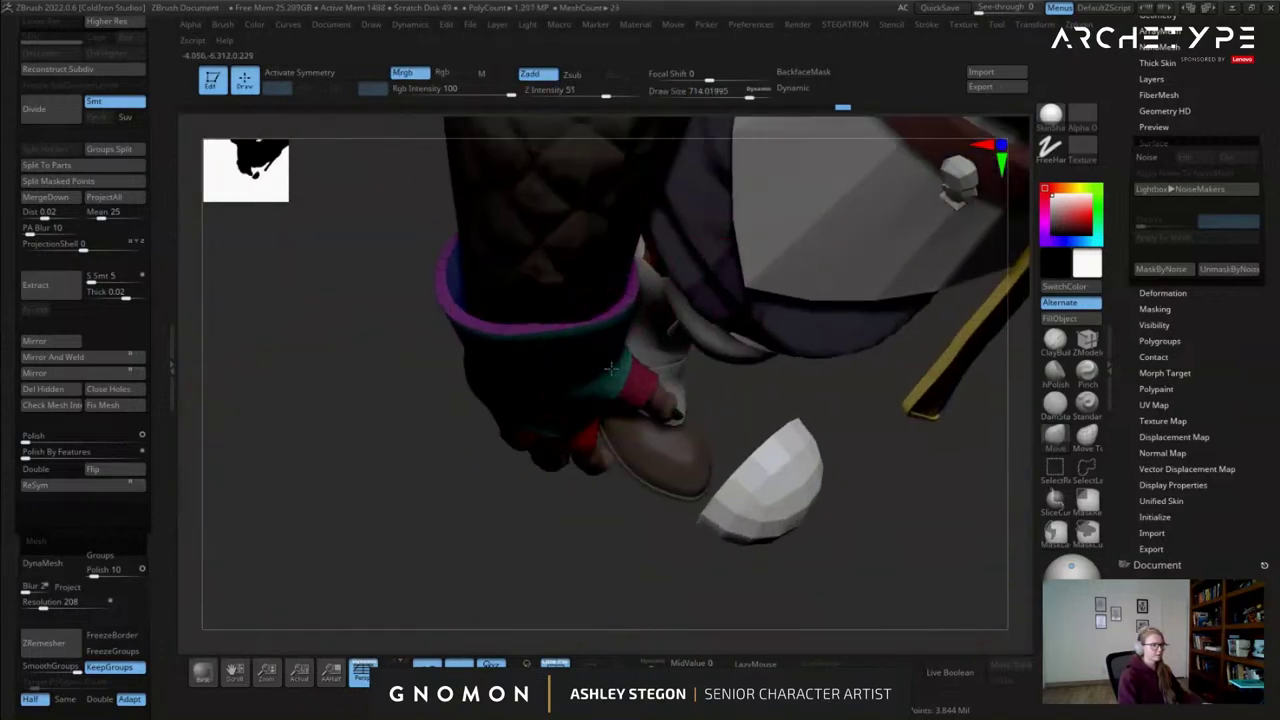
left_click_drag(592, 300, 607, 303)
mouse_move(607, 303)
right_mouse_down()
mouse_move(590, 230)
mouse_move(520, 260)
right_mouse_up()
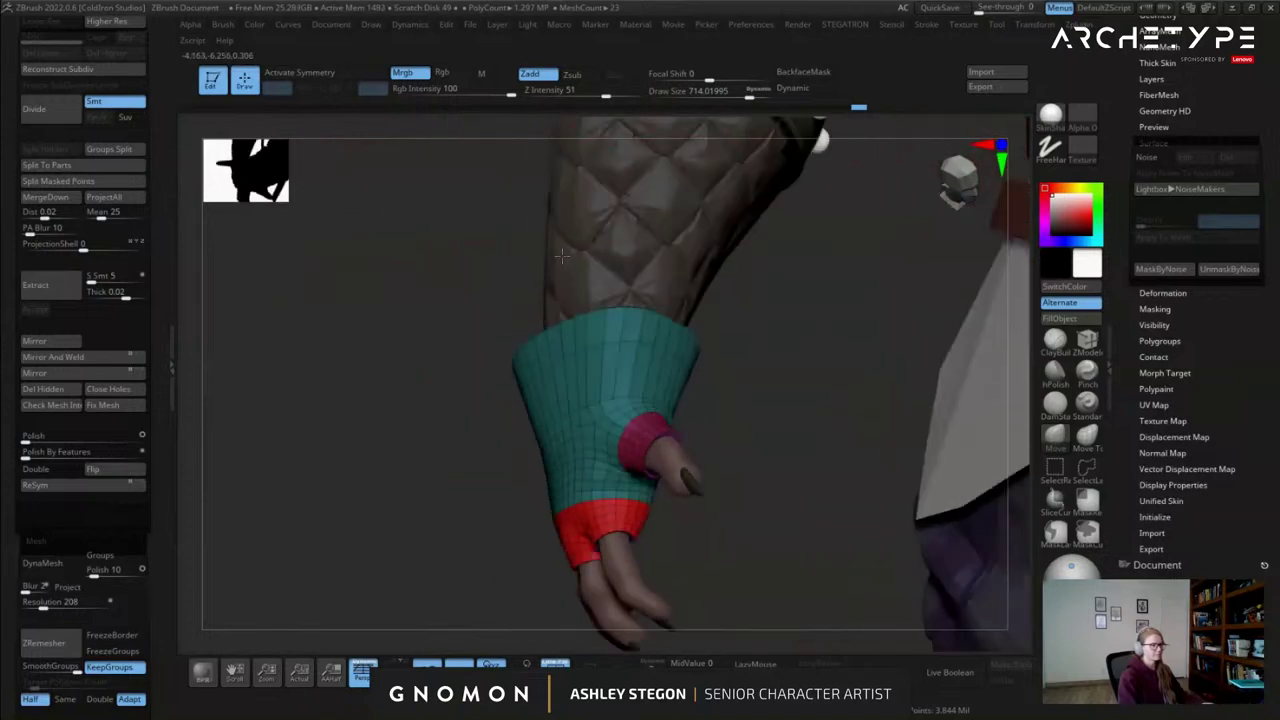
Reduce the Draw Size to about 187 and hide the glove's polygroup wireframe.
key("s")
left_click_drag(465, 436, 418, 437)
mouse_move(494, 460)
right_mouse_down()
mouse_move(502, 410)
mouse_move(645, 390)
right_mouse_up()
right_click_drag(509, 378, 535, 396)
key("shift+f")
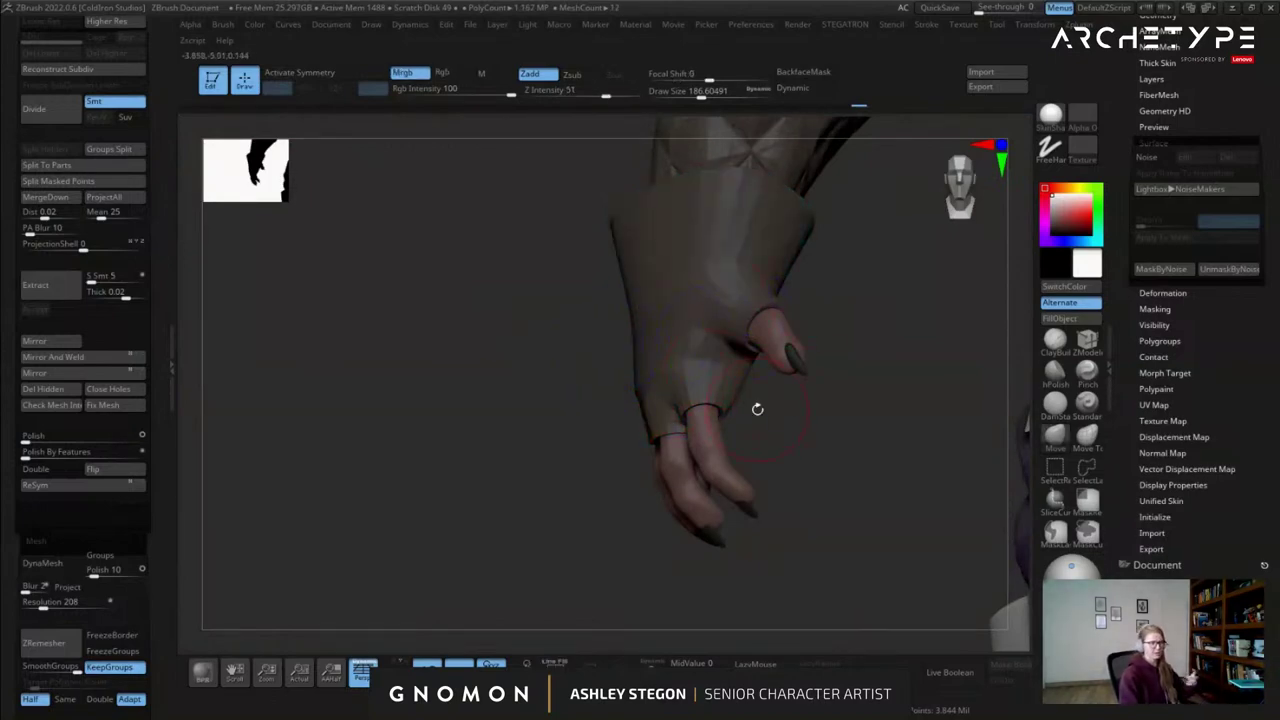
right_click_drag(744, 361, 653, 383)
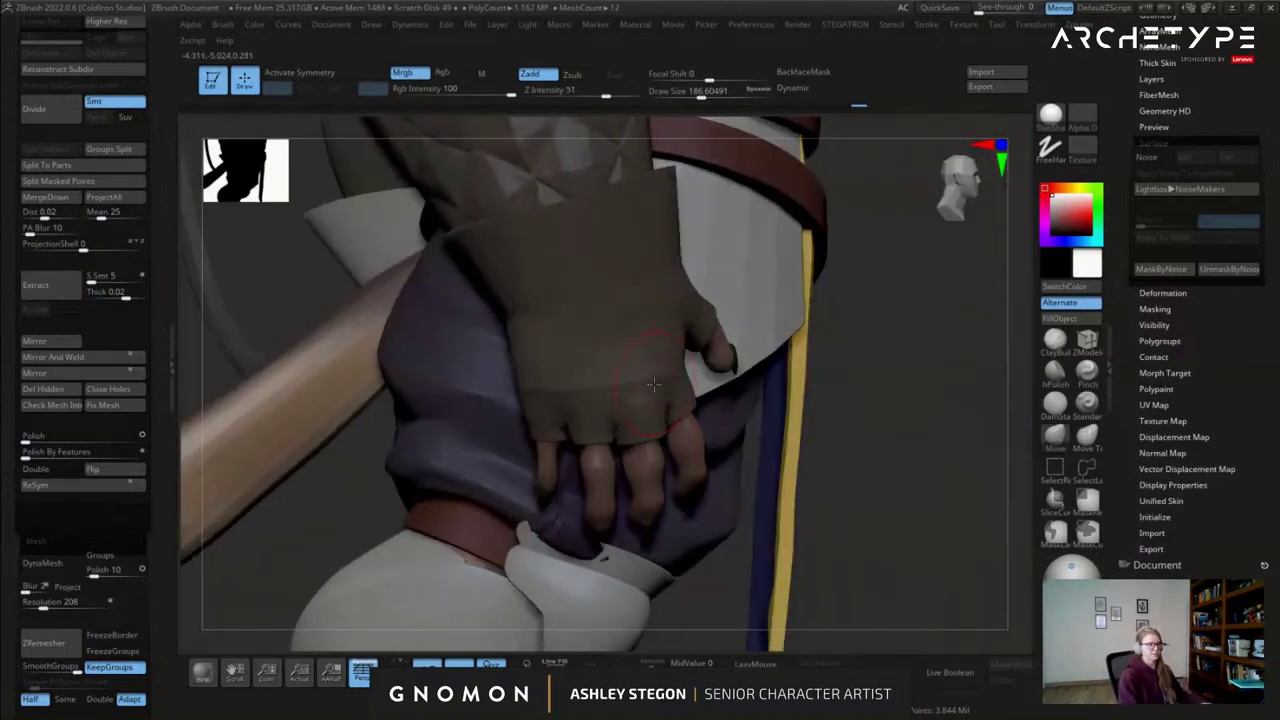
key("shift+f")
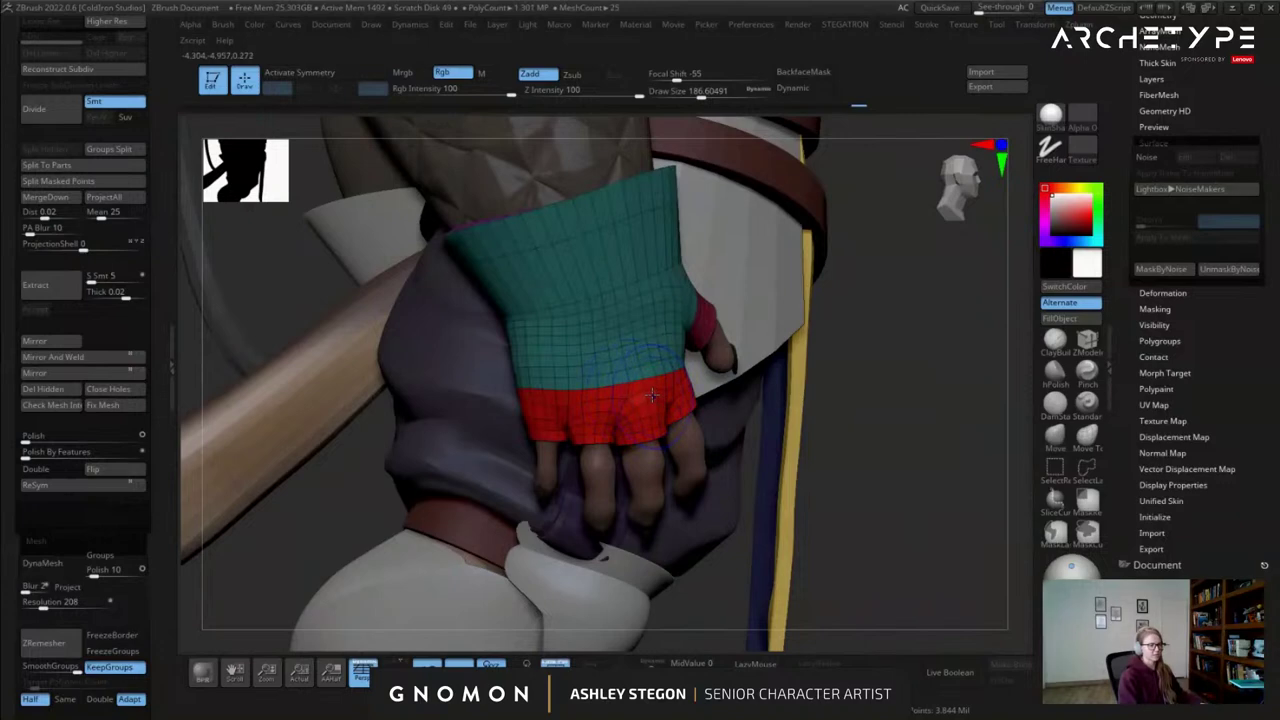
key("shift+f")
Frame the gloved hand and choose the IMM PrimitivesH brush for inserting H PolySphere meshes.
mouse_move(648, 392)
right_mouse_down("ctrl")
mouse_move(619, 408)
mouse_move(630, 380)
mouse_move(655, 379)
right_mouse_up("ctrl")
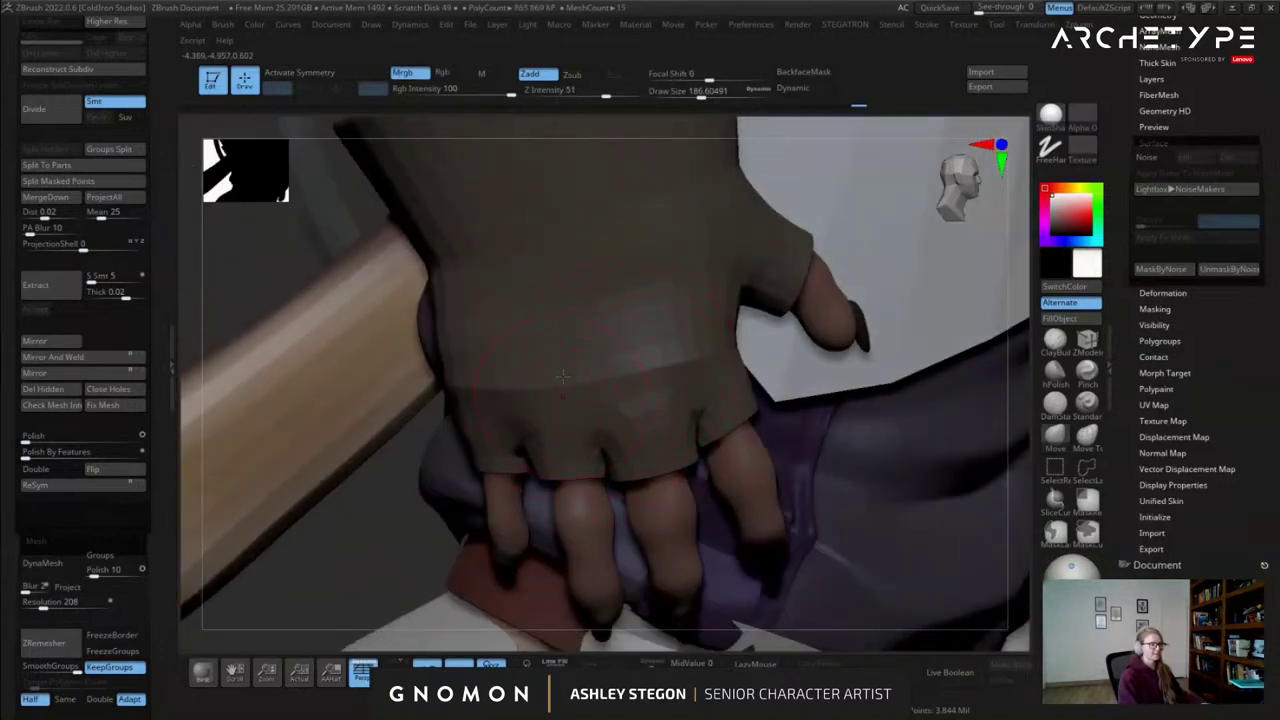
right_click_drag(678, 395, 567, 359, "ctrl")
right_click_drag(647, 335, 612, 379)
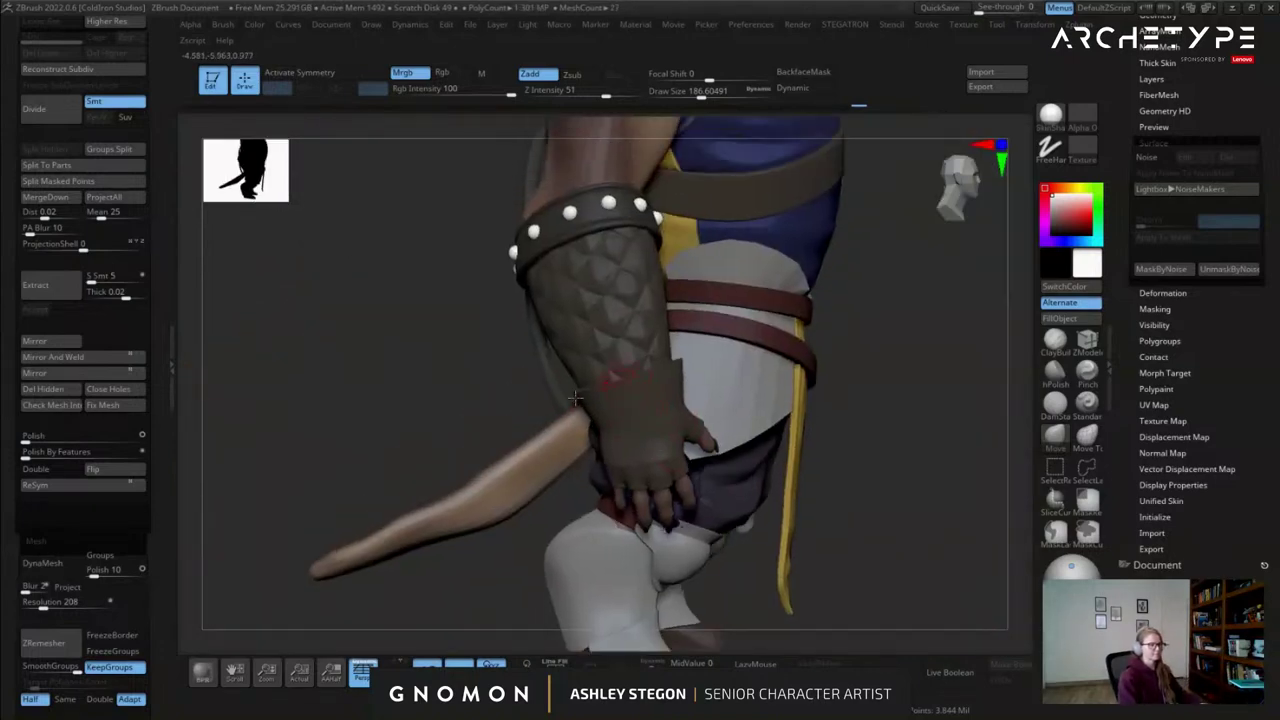
key("b")
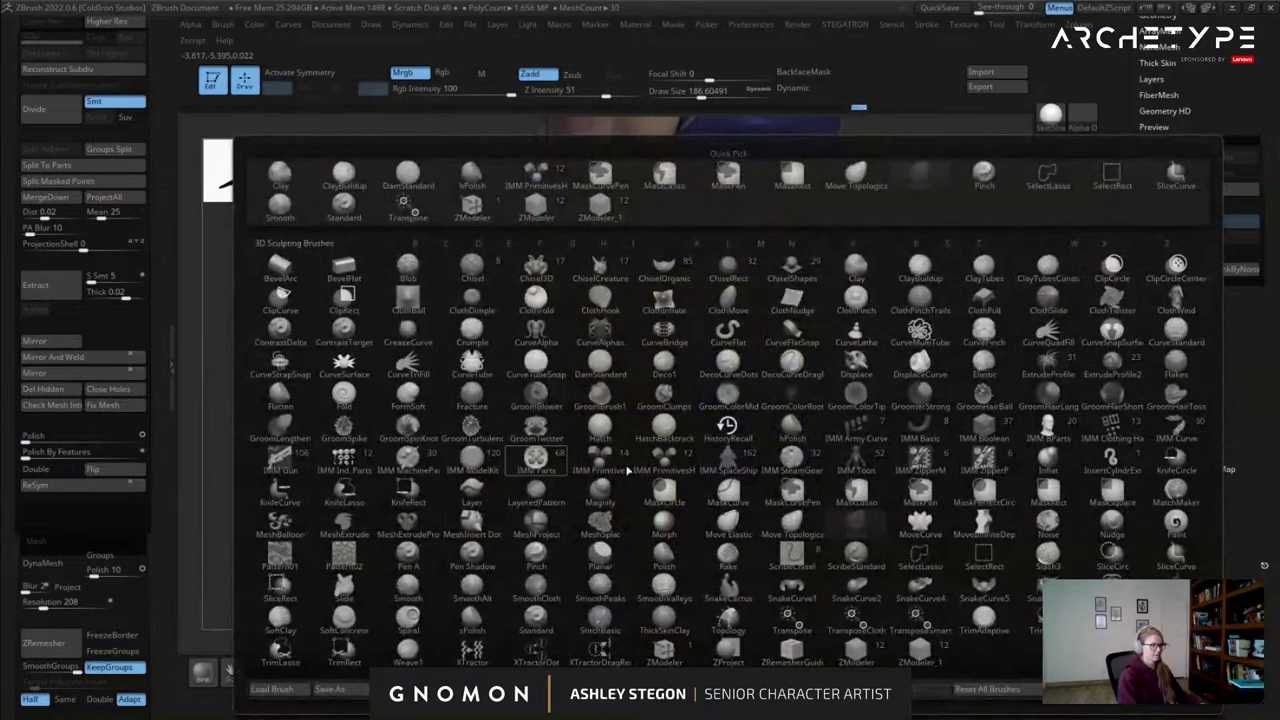
left_click(673, 463)
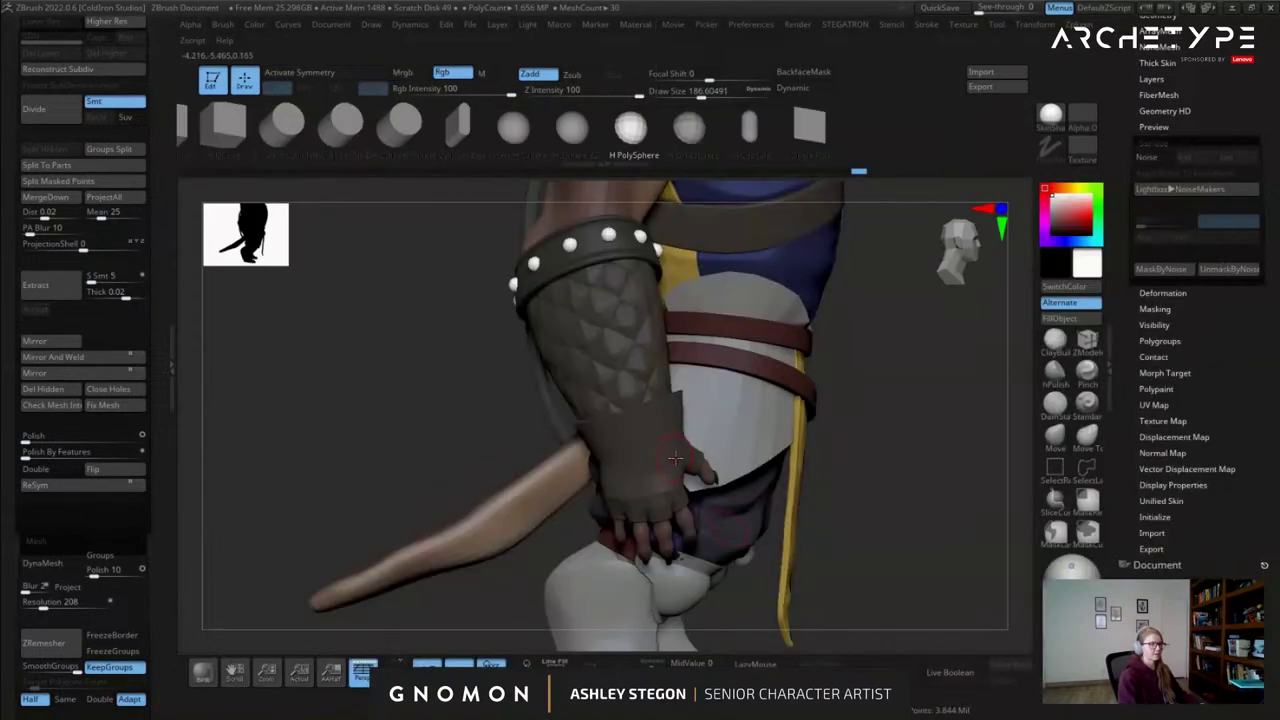
Insert four spheres as studs across the glove's knuckles with a Draw Size of about 101 and clear the mask.
mouse_move(644, 447)
right_mouse_down("alt")
mouse_move(668, 309)
mouse_move(724, 236)
mouse_move(729, 360)
mouse_move(766, 366)
right_mouse_up("alt")
key("s")
mouse_move(765, 366)
left_mouse_down()
mouse_move(750, 367)
mouse_move(772, 398)
mouse_move(700, 430)
left_mouse_up()
right_click_drag(698, 432, 718, 435)
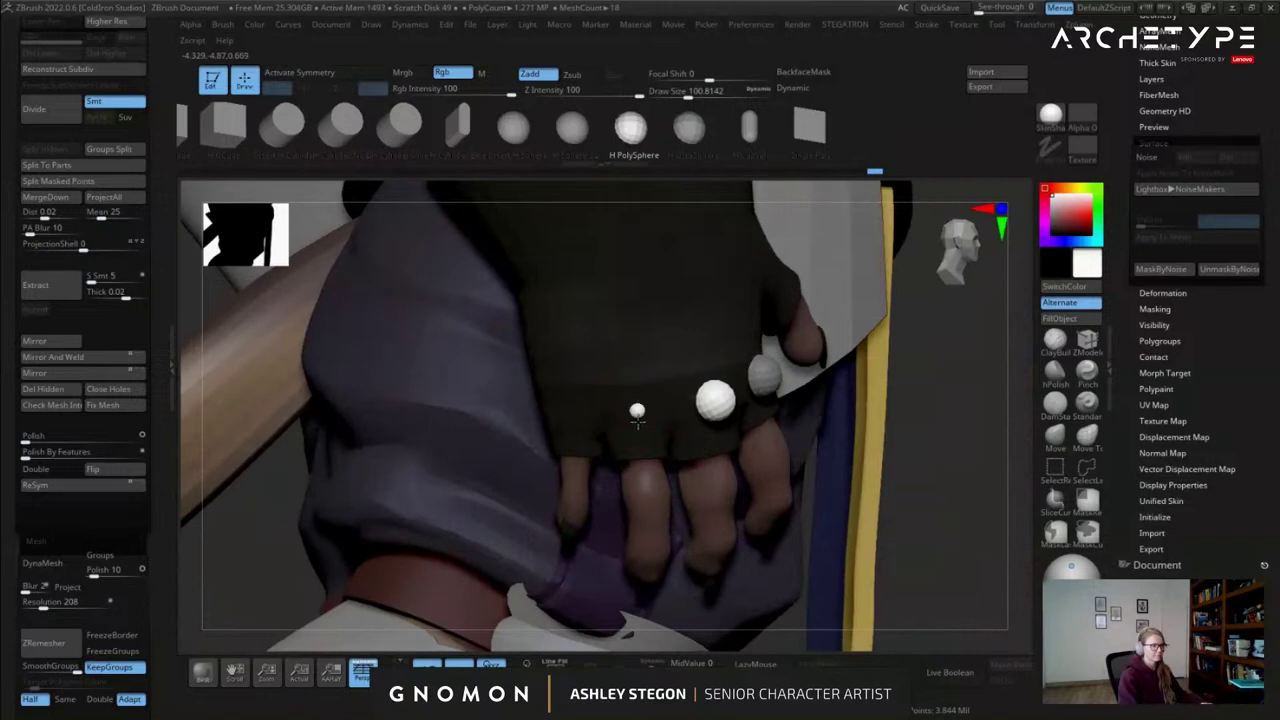
mouse_move(637, 411)
left_mouse_down()
mouse_move(641, 433)
mouse_move(579, 433)
left_mouse_up()
right_click_drag(630, 436, 716, 304)
left_click_drag(992, 300, 1000, 318, "ctrl")
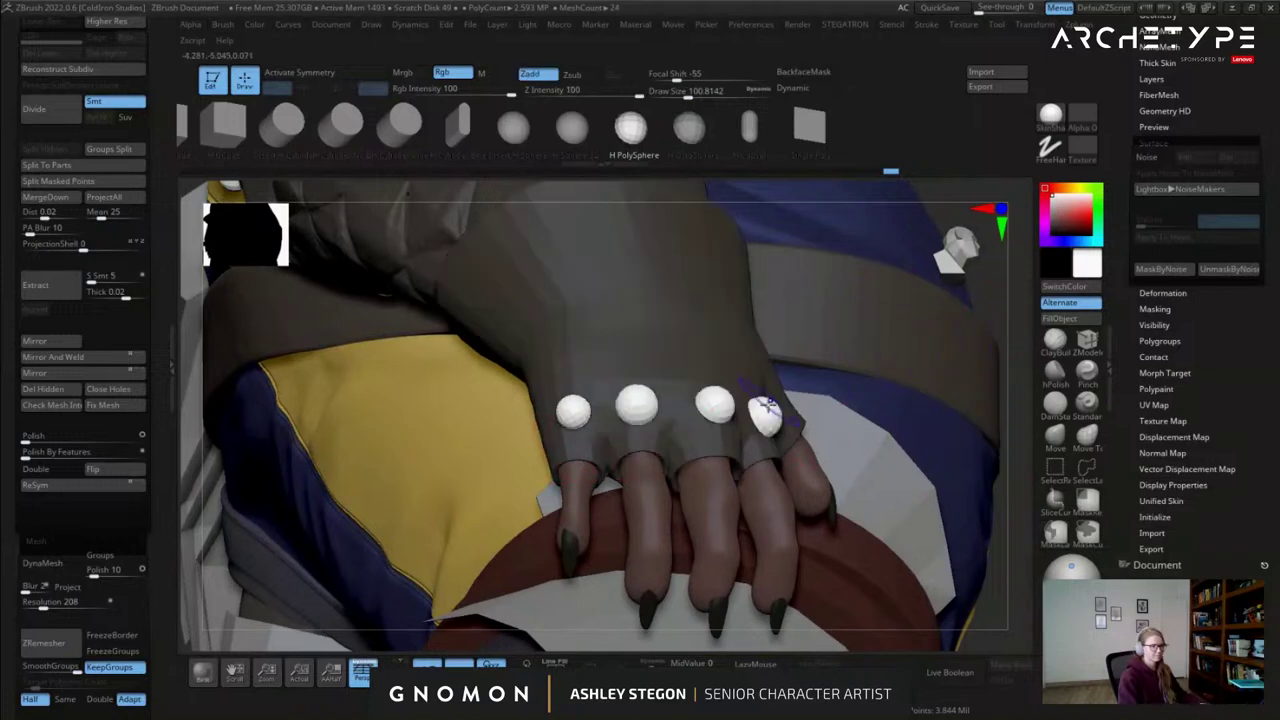
Show the wireframe, hide the sphere polygroups and split the hidden studs into their own subtool.
key("shift+f")
right_click_drag(928, 482, 947, 430)
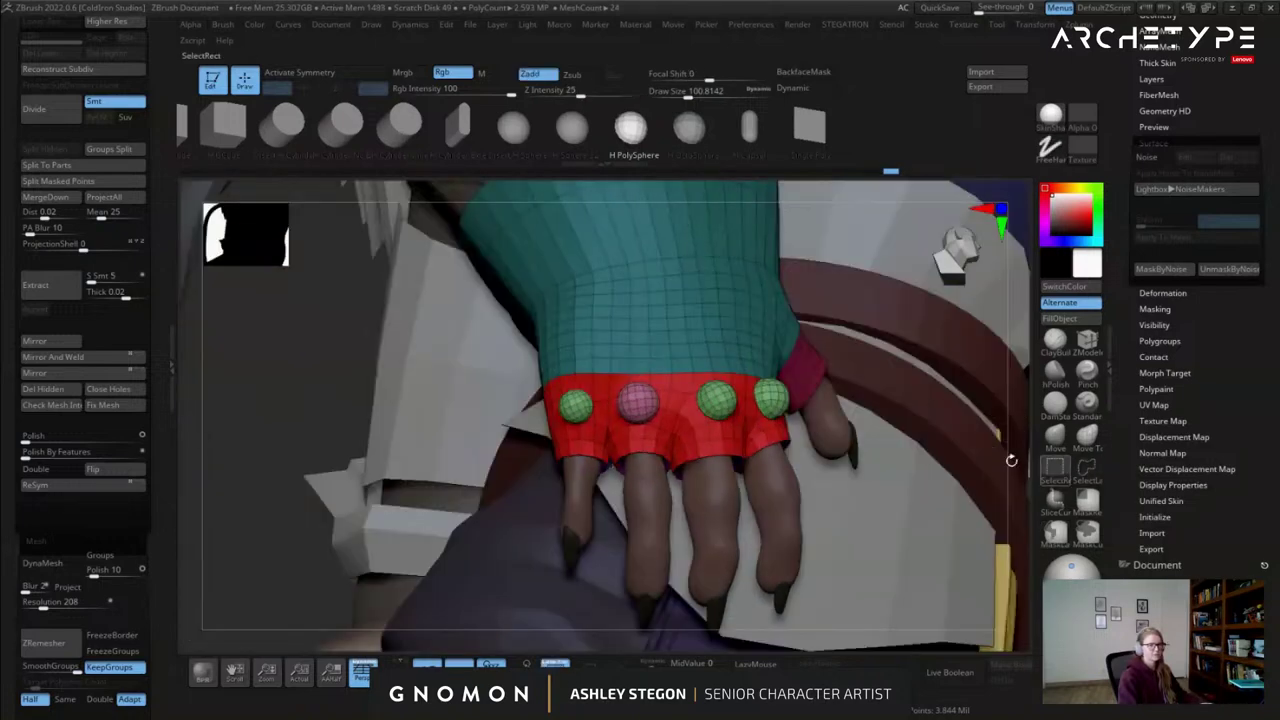
left_click(772, 396, "ctrl+shift")
left_click_drag(383, 459, 371, 493, "ctrl+shift")
left_click(638, 405, "ctrl+shift")
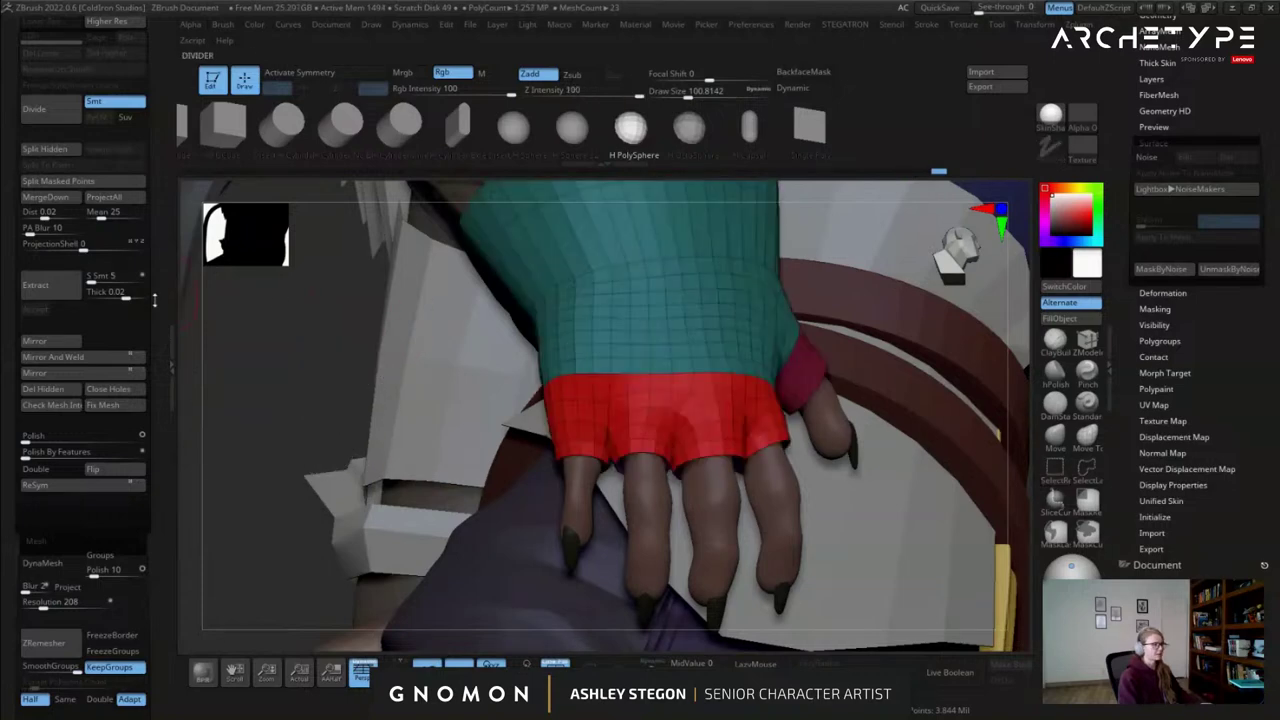
left_click(60, 153)
Select the knuckle studs subtool and assign each stud its own polygroup with Auto Groups.
right_click_drag(714, 401, 745, 368)
left_click(720, 393, "alt")
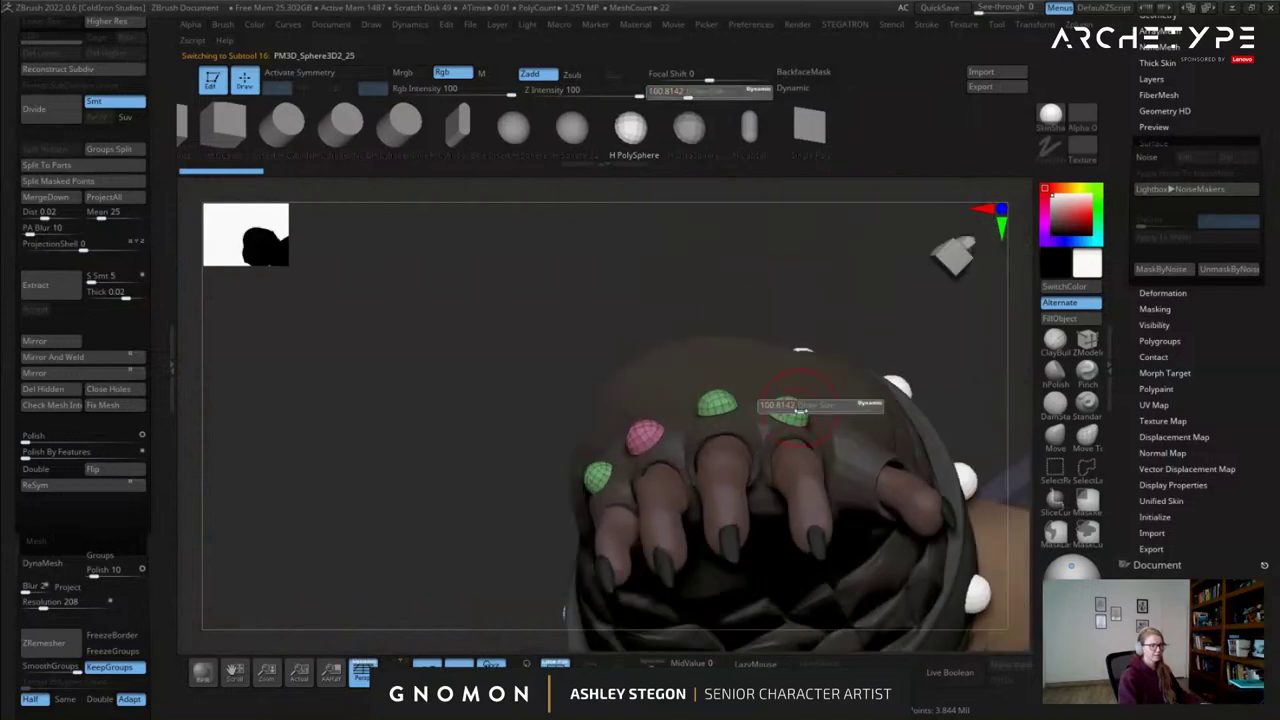
left_click_drag(166, 500, 166, 133)
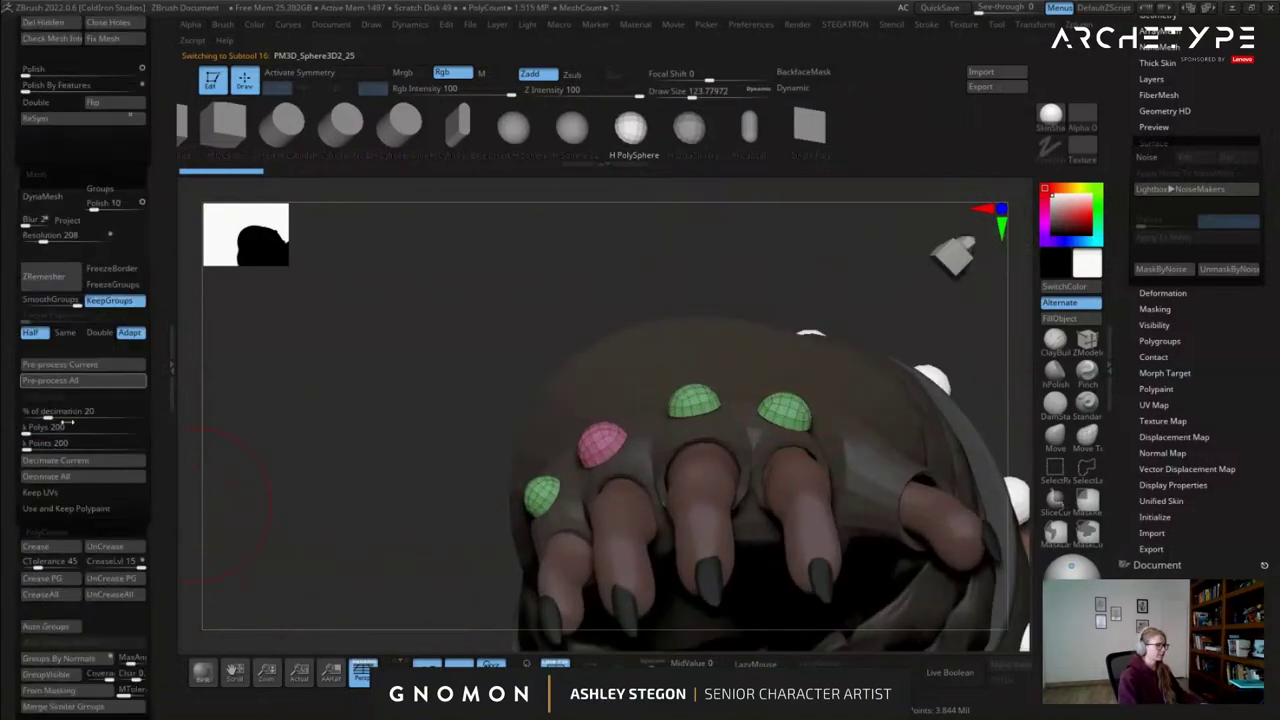
left_click(66, 625)
left_click_drag(320, 526, 262, 490, "alt")
Undo the last stud change, increase the Draw Size to about 415 and switch to the Move Topological brush.
key("s")
left_click_drag(720, 394, 721, 402)
key("ctrl+z")
left_click(1060, 441)
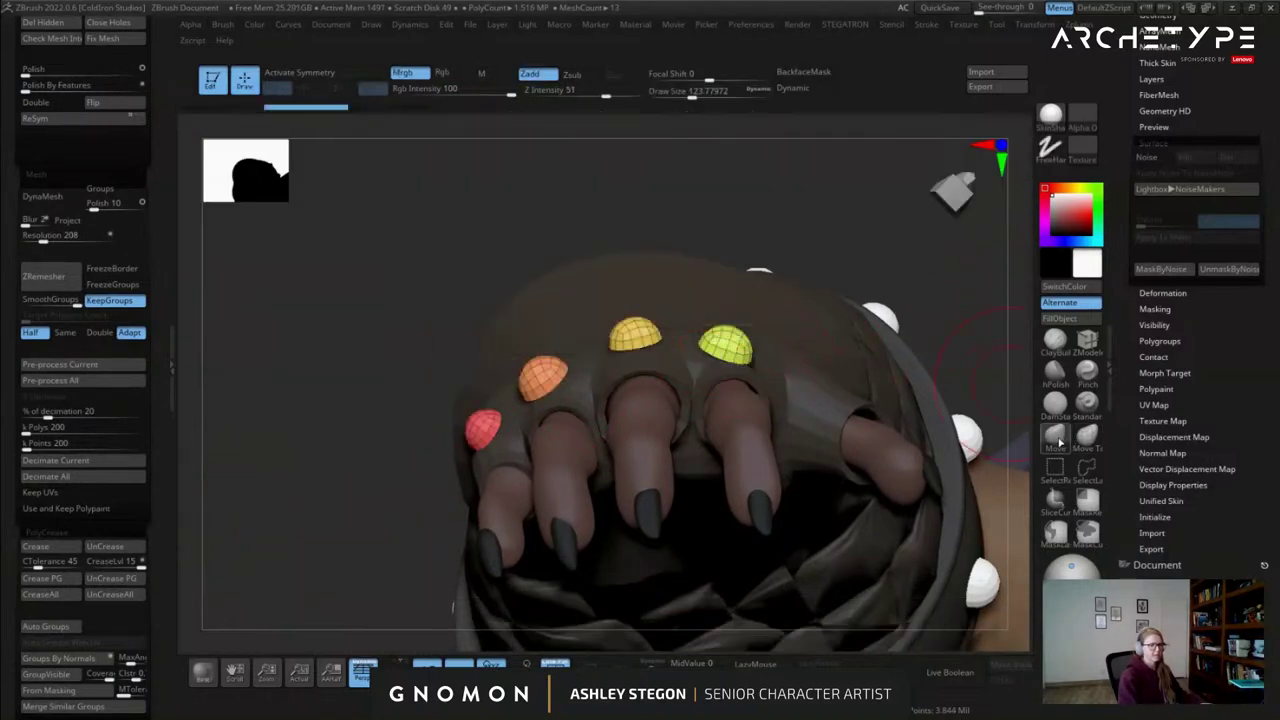
key("s")
left_click_drag(726, 350, 760, 354)
left_click_drag(706, 78, 695, 78)
left_click(1084, 443)
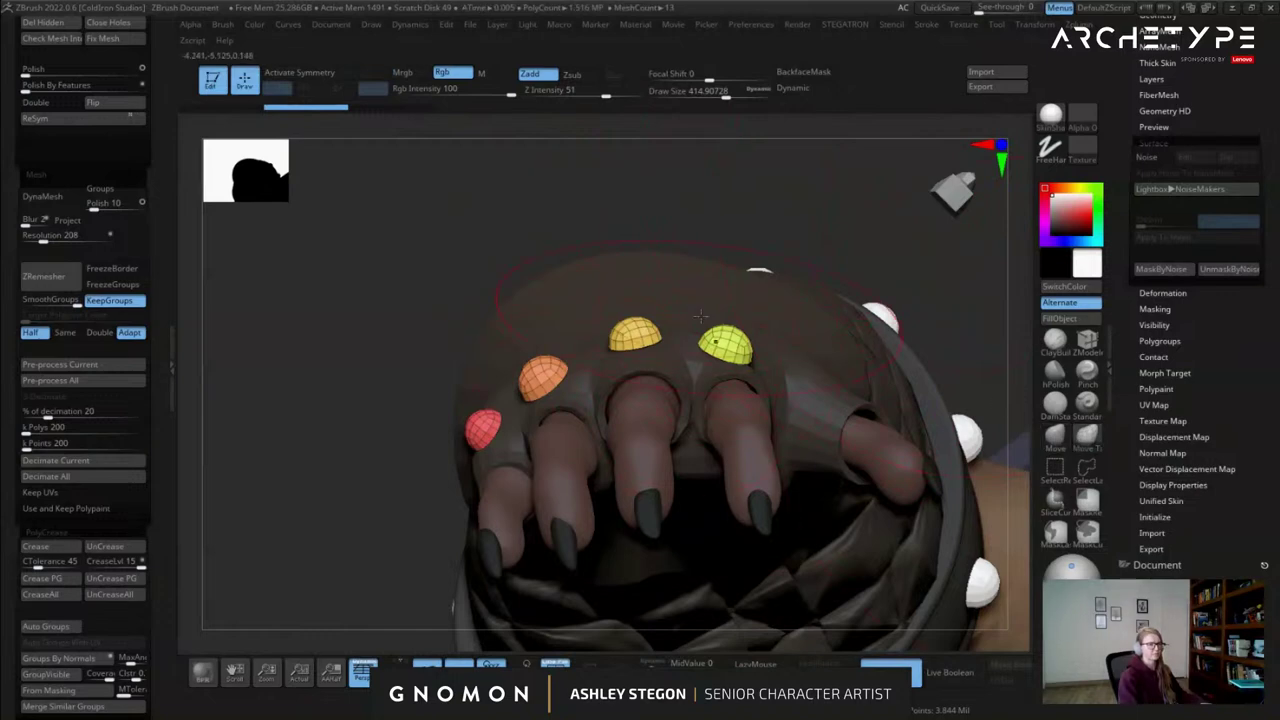
Set the Draw Size to about 533 and shift the studs so they sit centered above the fingers.
key("s")
left_click_drag(733, 343, 726, 354)
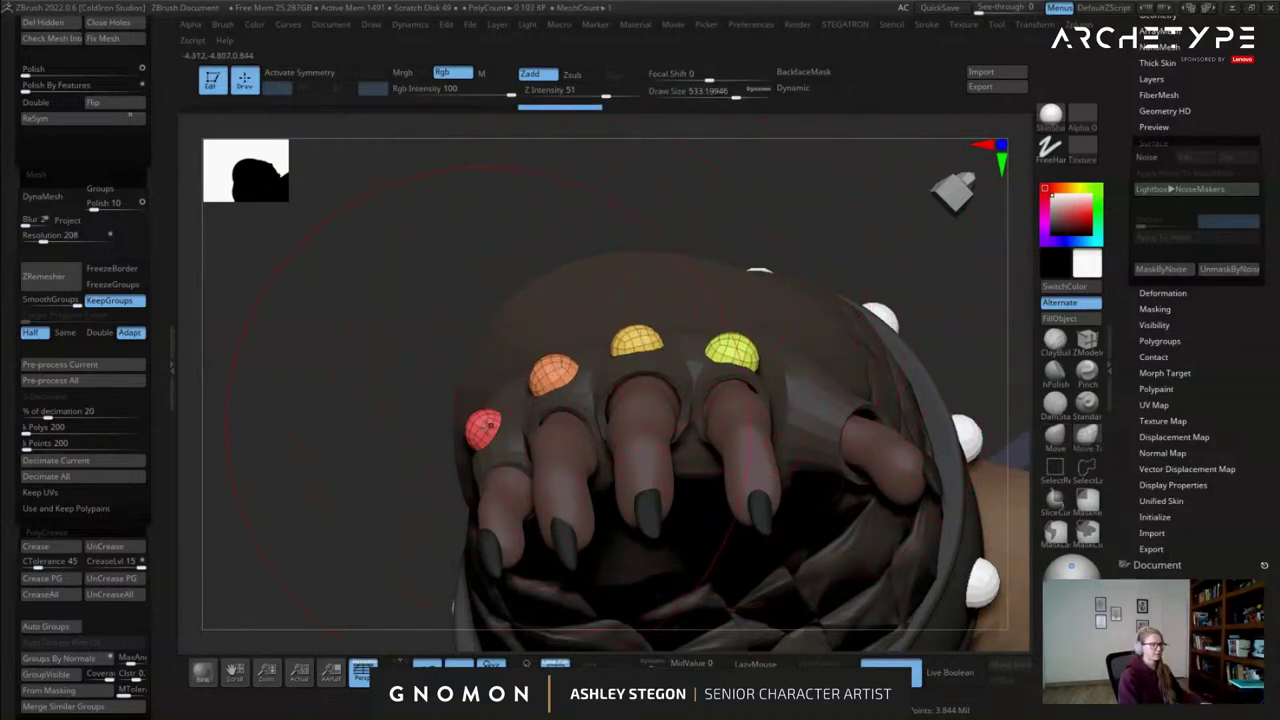
right_click_drag(515, 440, 570, 408)
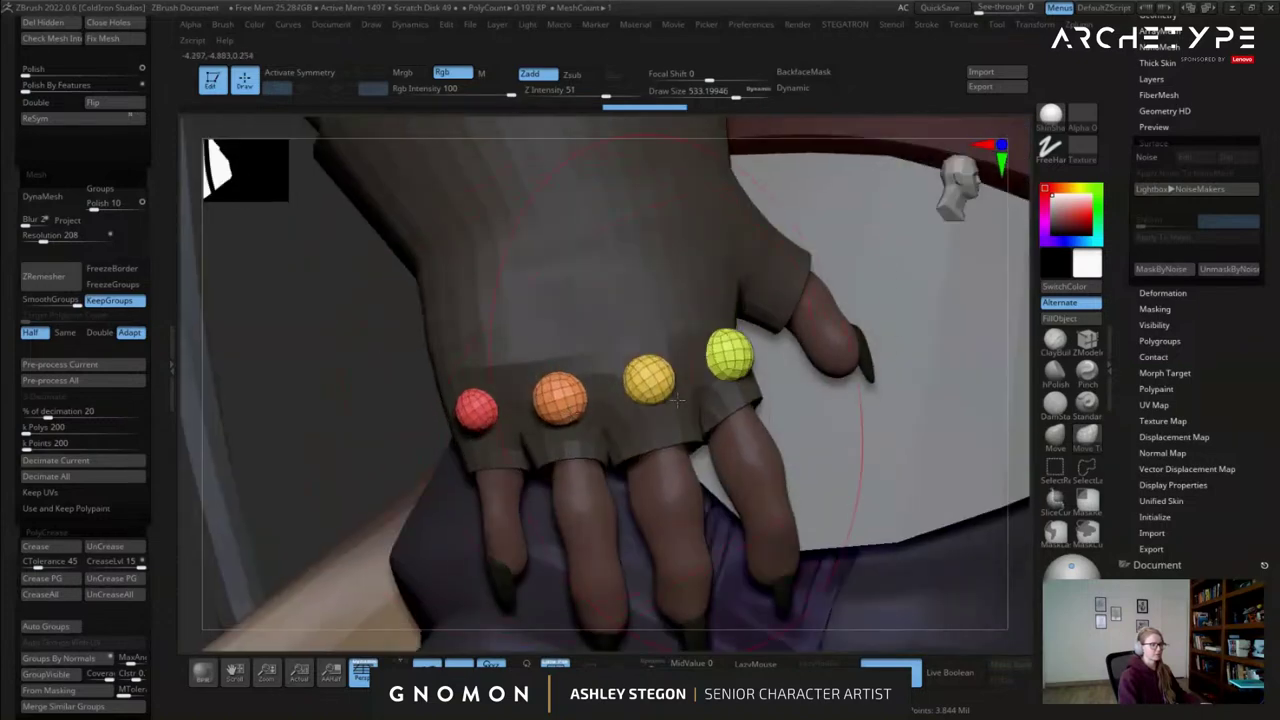
right_click_drag(677, 396, 663, 399)
right_click_drag(747, 360, 840, 370)
Check the stud placement against the whole forearm from a distance, reducing the Draw Size to about 234.
right_click_drag(561, 404, 812, 417, "ctrl")
right_click_drag(706, 414, 525, 317)
key("s")
left_click_drag(399, 355, 413, 357)
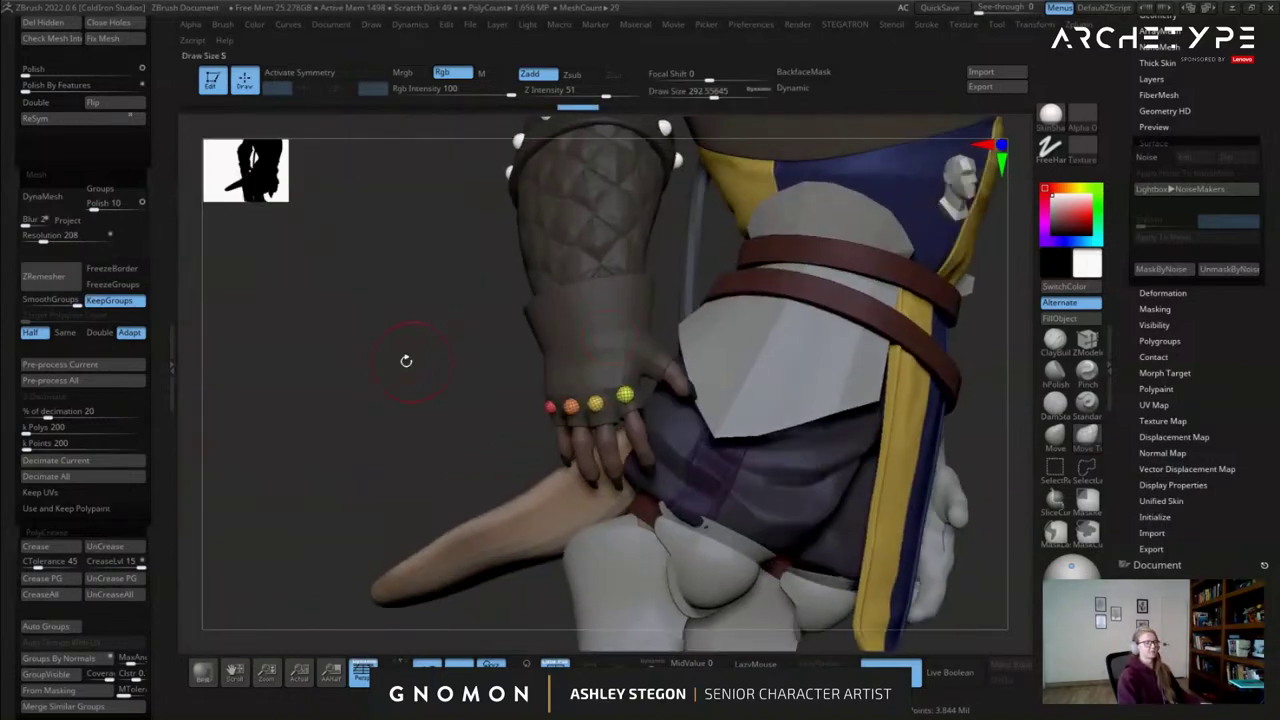
right_click_drag(413, 357, 444, 357)
key("s")
left_click_drag(592, 350, 585, 350)
Select the glove and examine its shape with the wireframe hidden and shown.
left_click(582, 334, "alt")
mouse_move(582, 336)
right_mouse_down()
mouse_move(655, 342)
mouse_move(520, 345)
right_mouse_up()
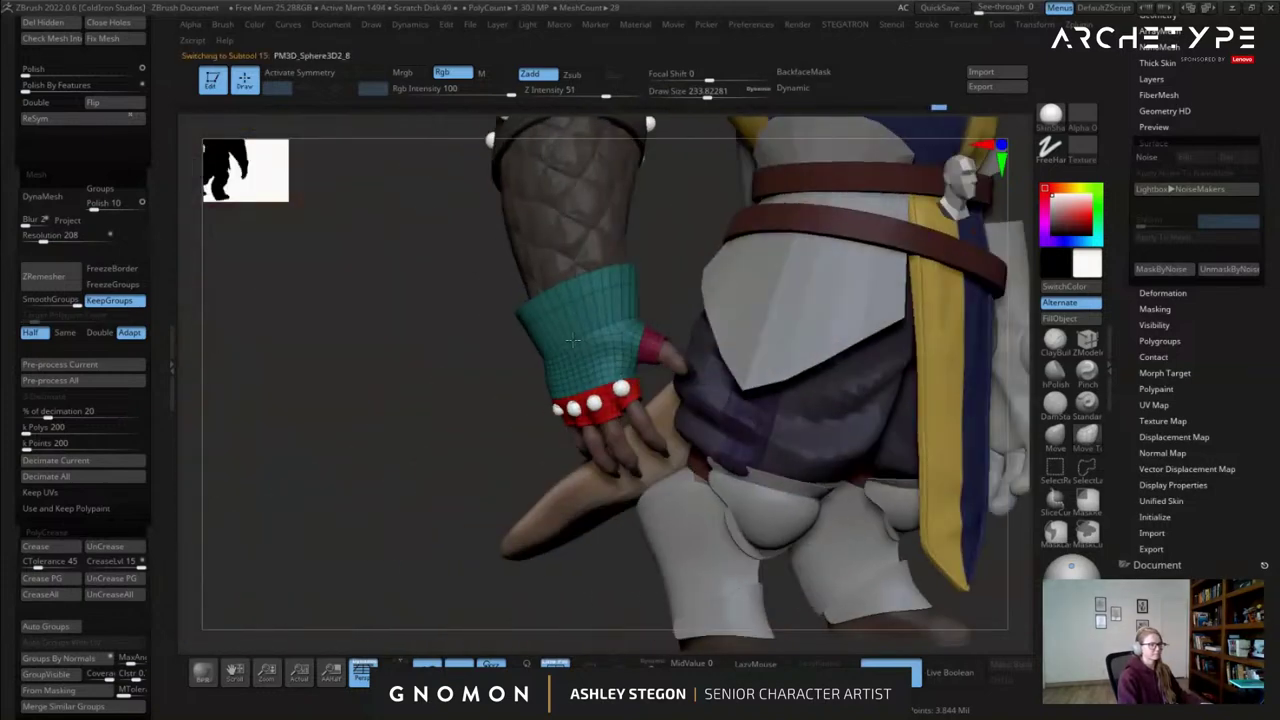
key("shift+f")
right_click_drag(600, 355, 674, 352, "ctrl")
right_click_drag(560, 385, 605, 410)
key("shift+f")
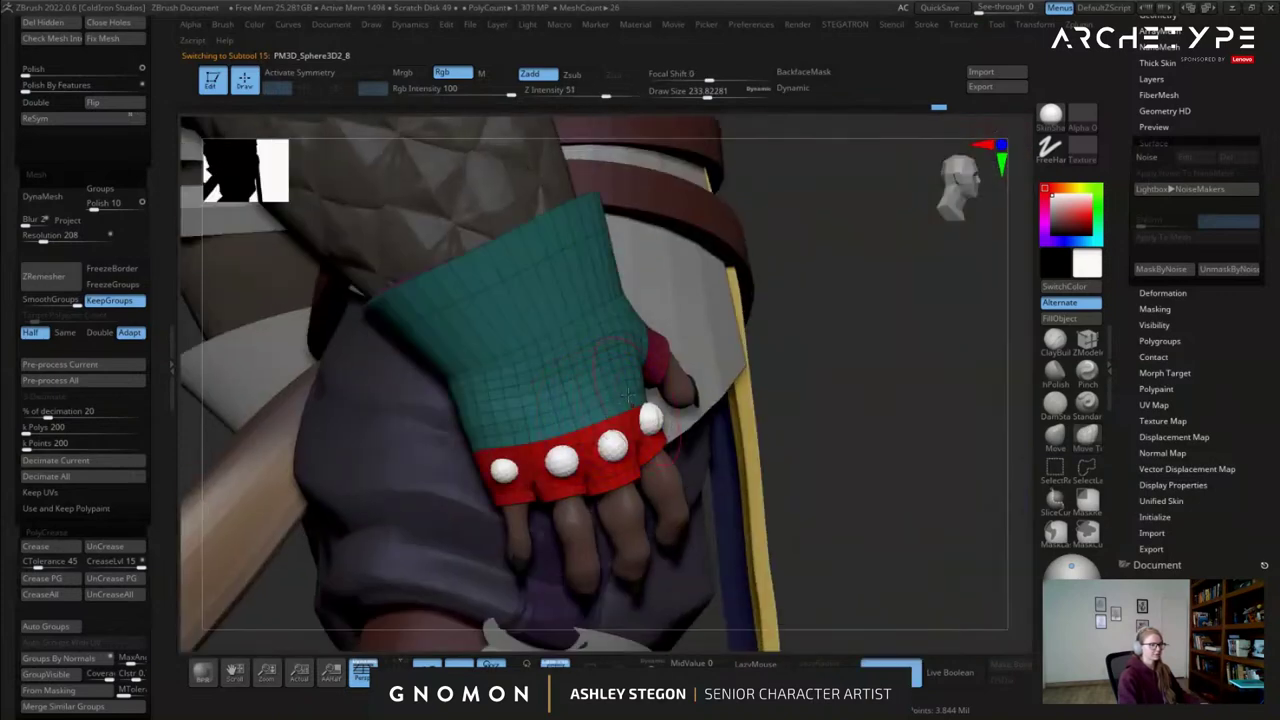
right_click_drag(568, 477, 655, 408, "alt")
right_click_drag(650, 360, 634, 358)
Set the Draw Size to about 714 and nudge the studs into an even row above the fingers.
left_click(715, 338, "alt")
right_click_drag(748, 342, 722, 350)
key("s")
left_click_drag(722, 353, 778, 333)
key("s")
right_click_drag(778, 333, 757, 322)
key("s")
left_click_drag(761, 318, 780, 319)
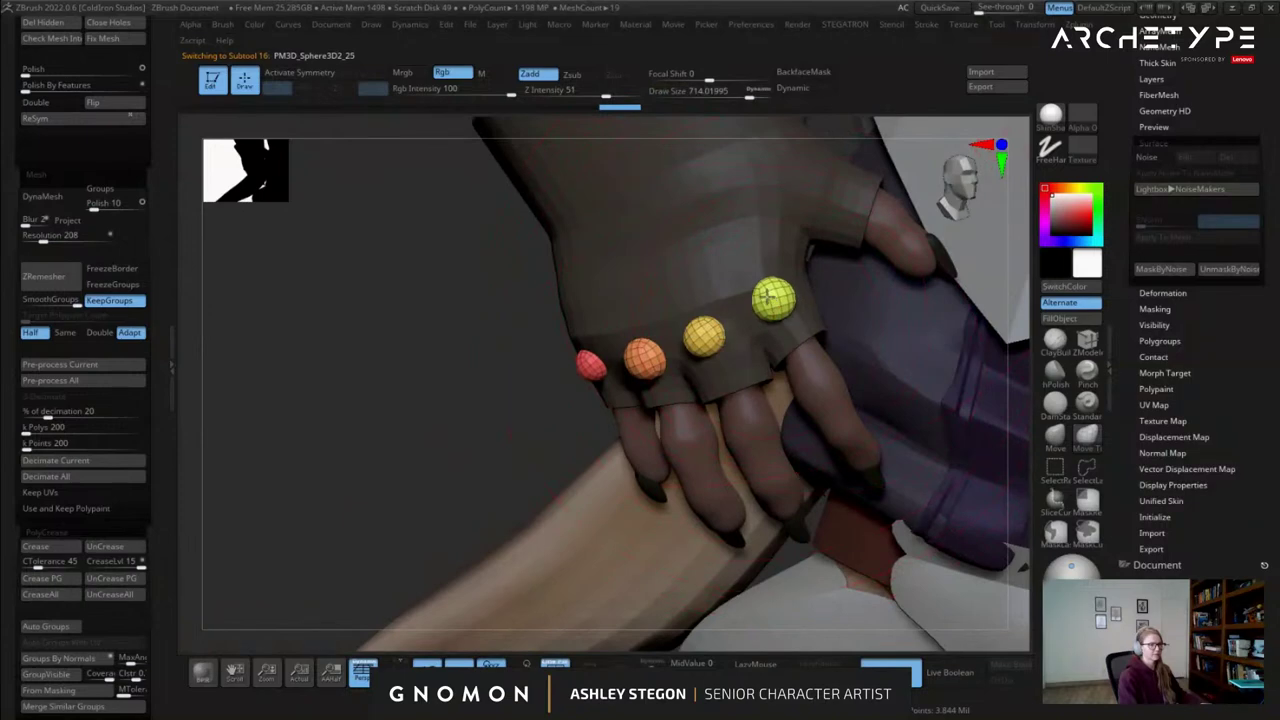
right_click_drag(757, 298, 709, 303)
mouse_move(648, 337)
left_mouse_down()
mouse_move(637, 318)
mouse_move(645, 331)
left_mouse_up()
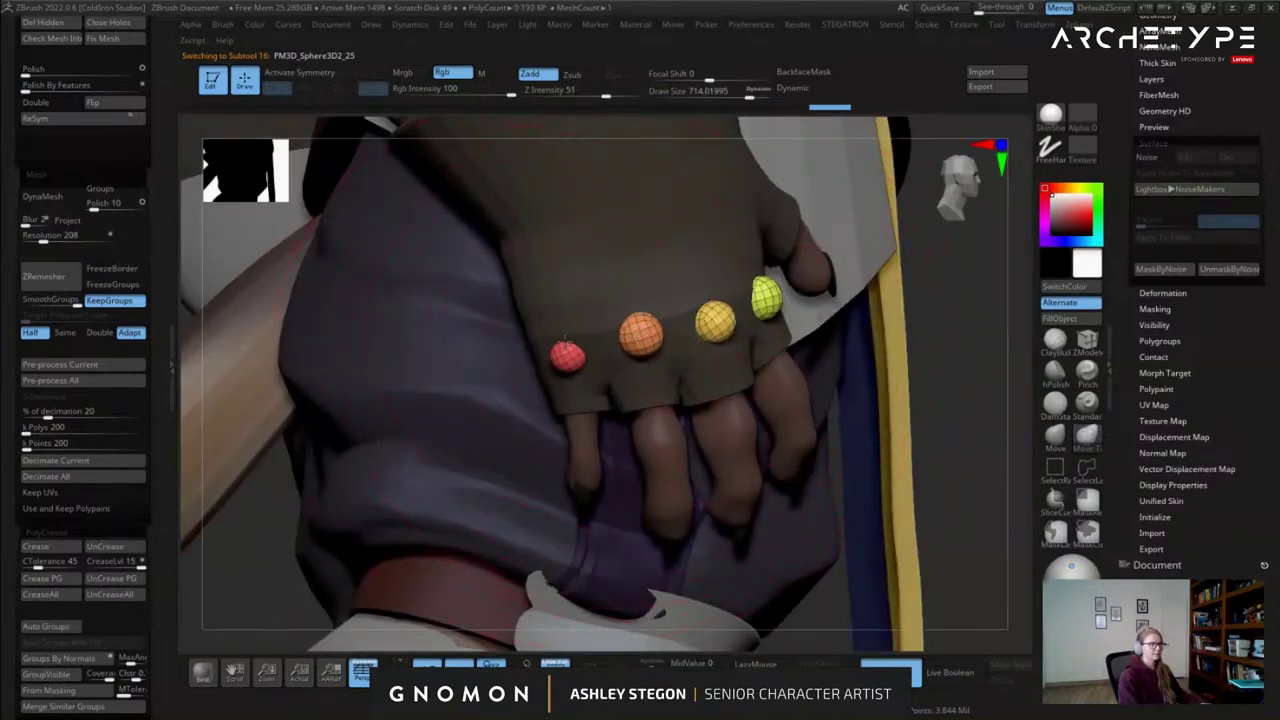
left_click_drag(573, 360, 568, 356)
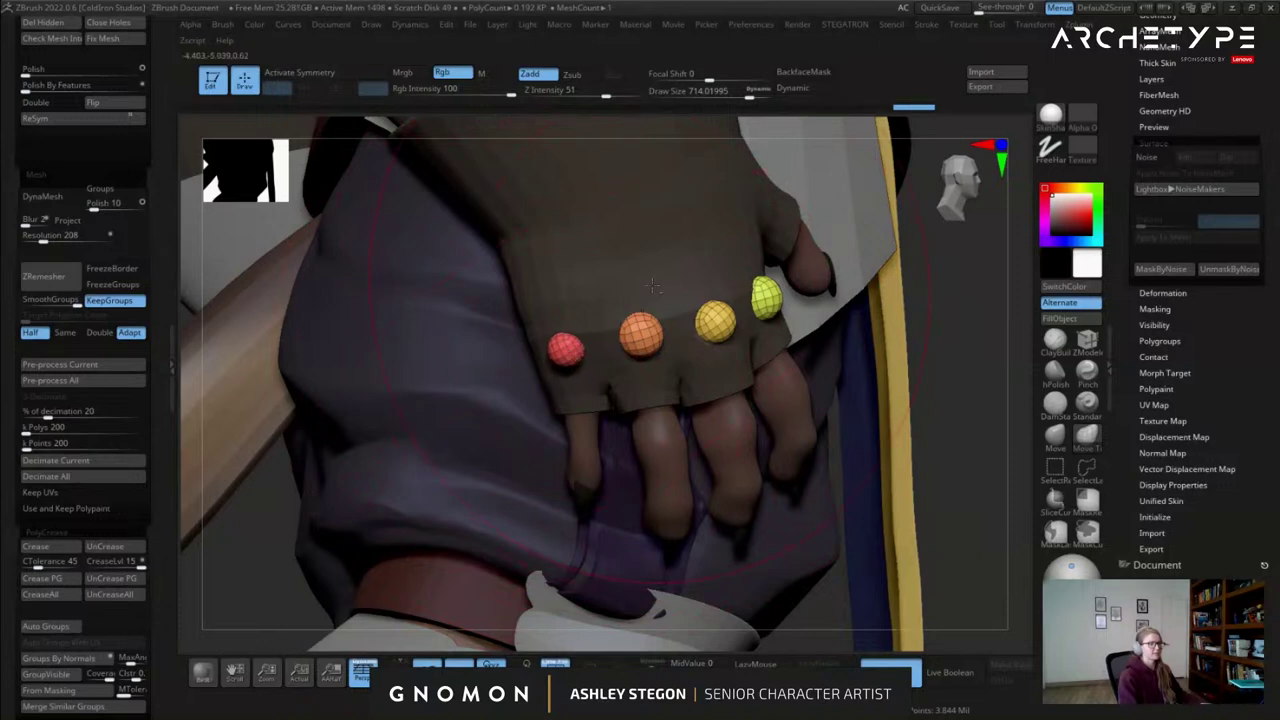
Select the glove, reduce the Draw Size to about 282 and duplicate the glove subtool.
left_click(684, 294, "alt")
key("s")
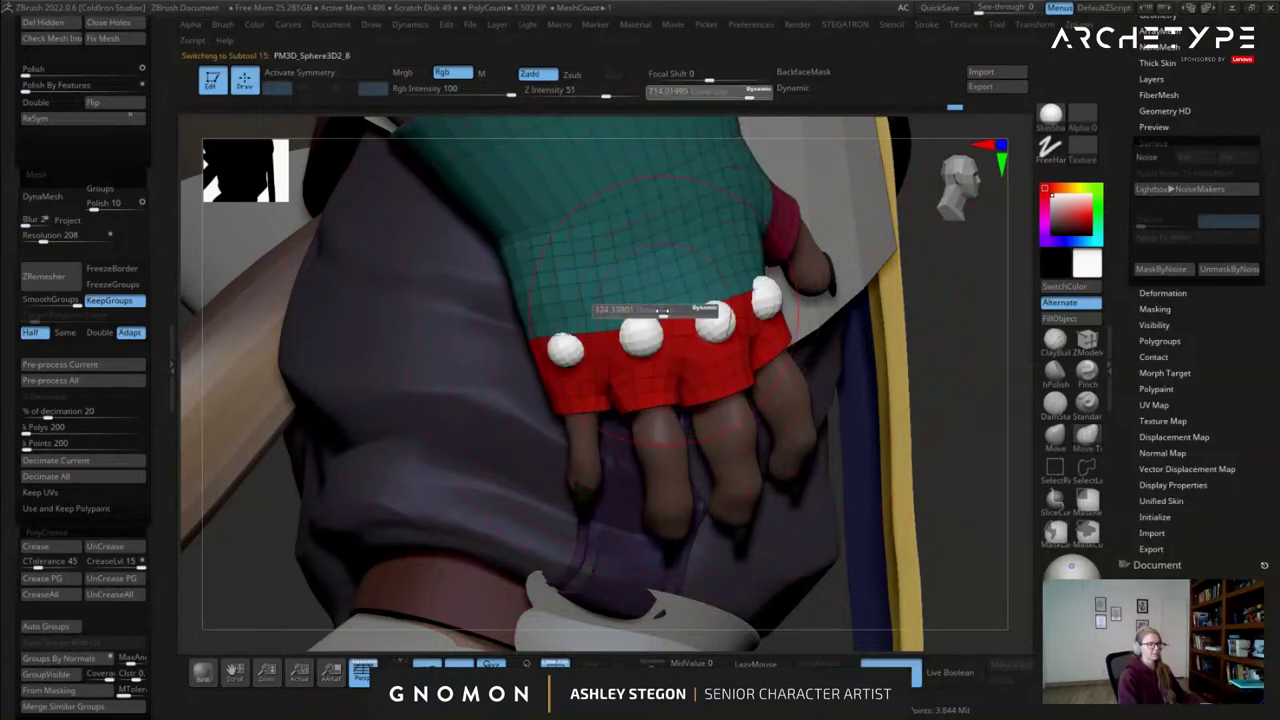
left_click_drag(965, 335, 740, 326)
left_click_drag(1122, 249, 1150, 391)
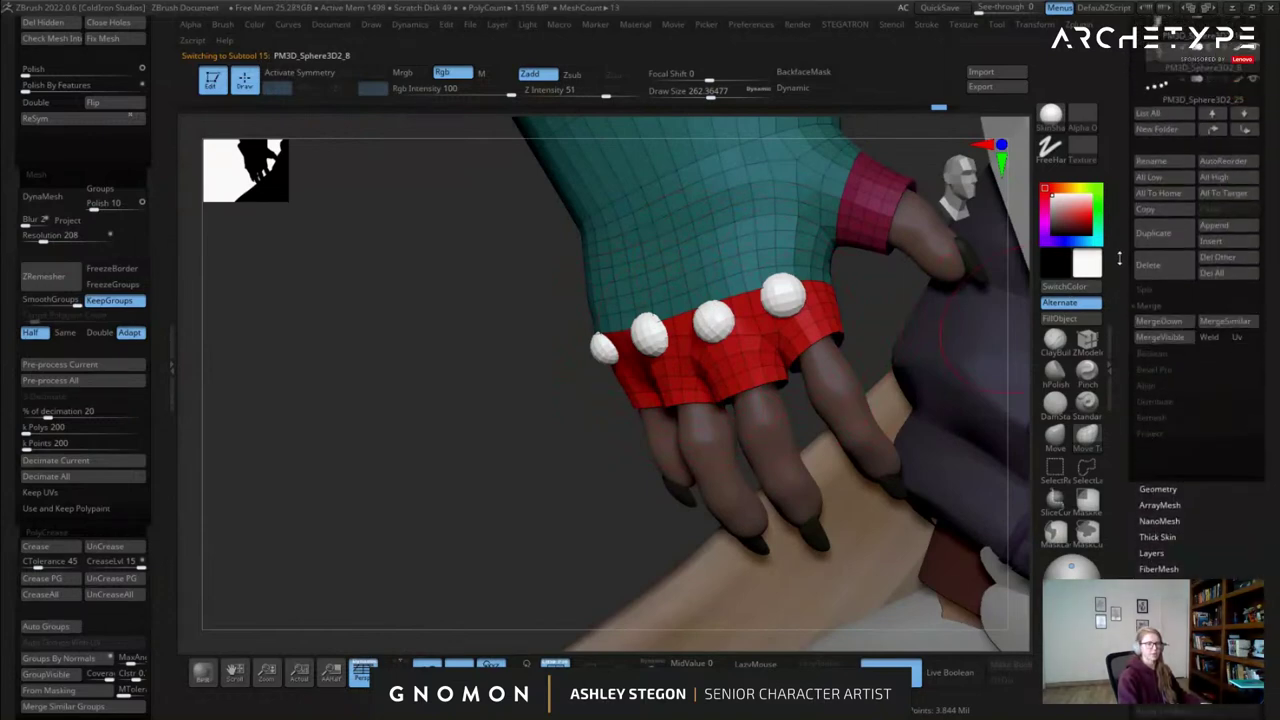
scroll(1119, 258, "up", 4)
left_click_drag(859, 316, 781, 341, "alt")
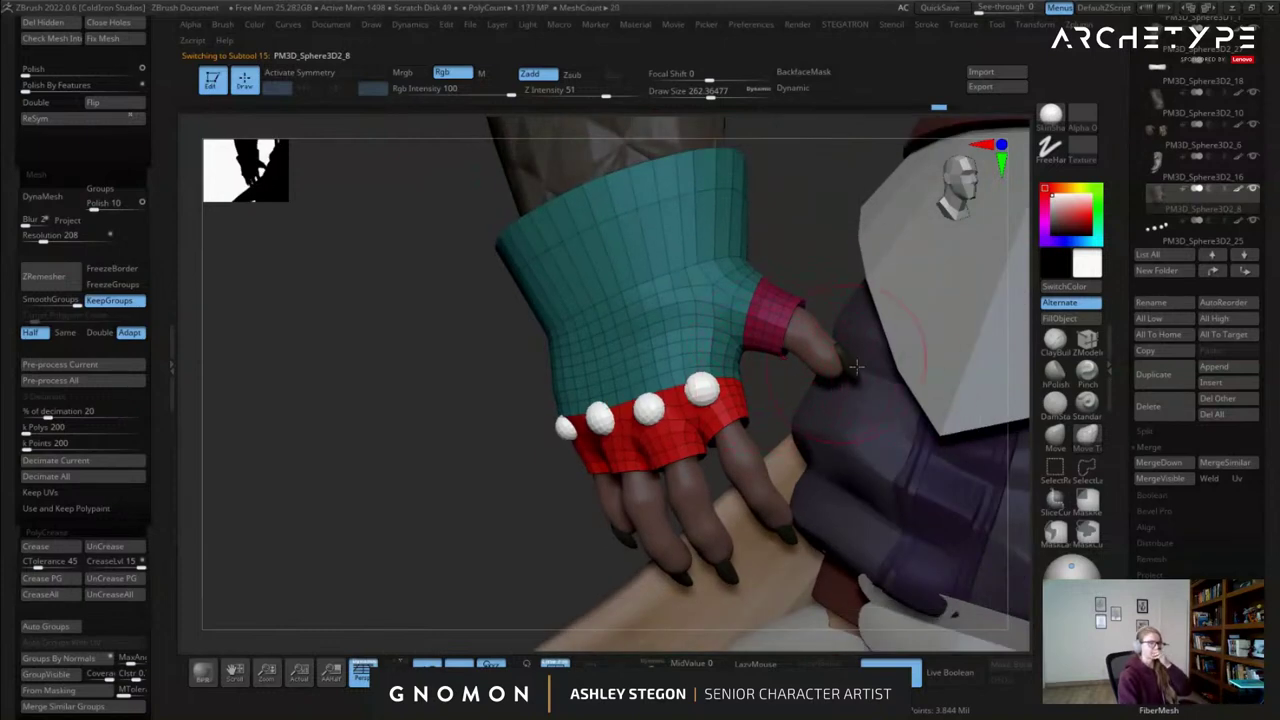
left_click(1168, 375)
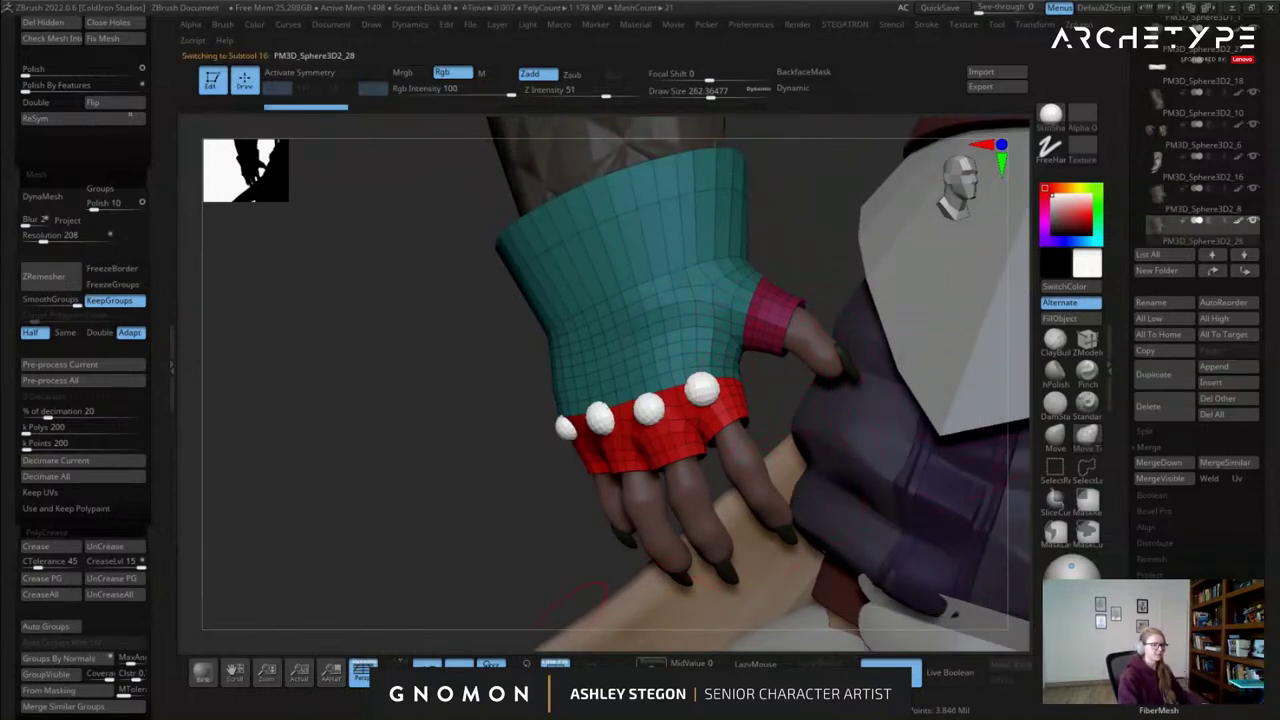
Isolate the duplicated glove in Solo mode, hide its thumb polygroup and set the Draw Size to about 120.
left_click(651, 668)
left_click_drag(600, 580, 670, 575)
left_click(656, 402, "ctrl+shift")
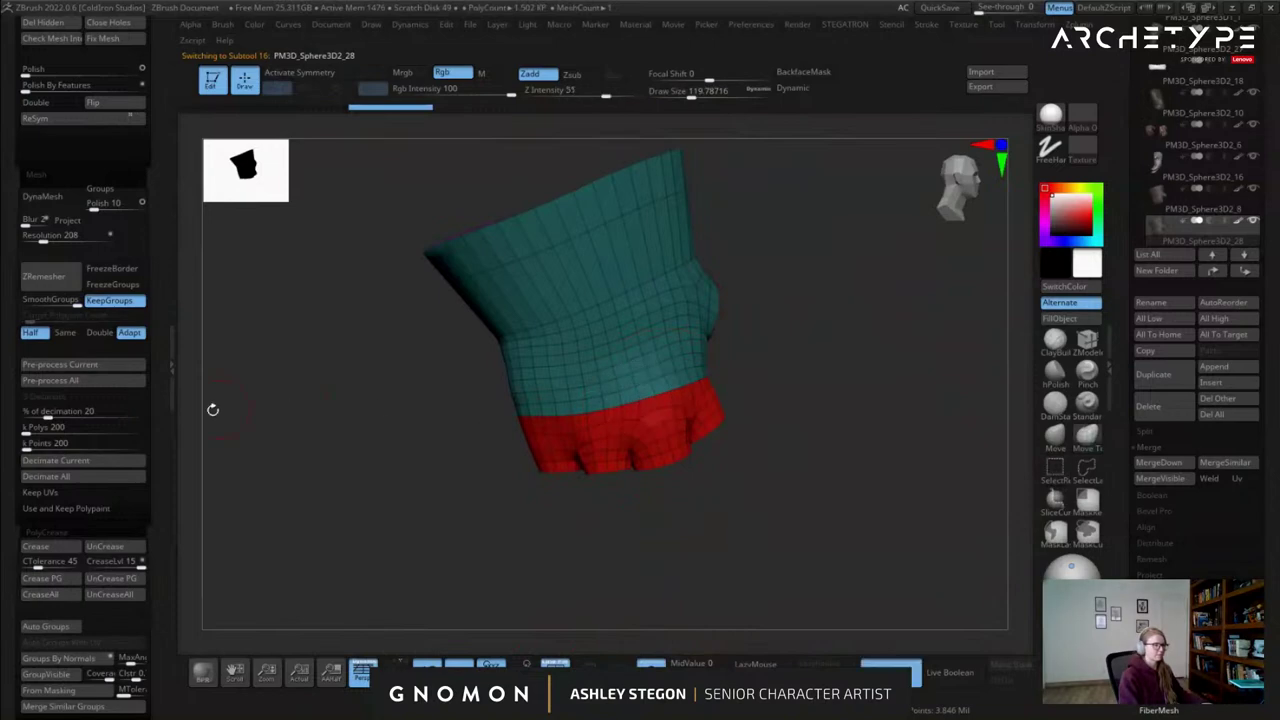
left_click_drag(162, 106, 155, 115)
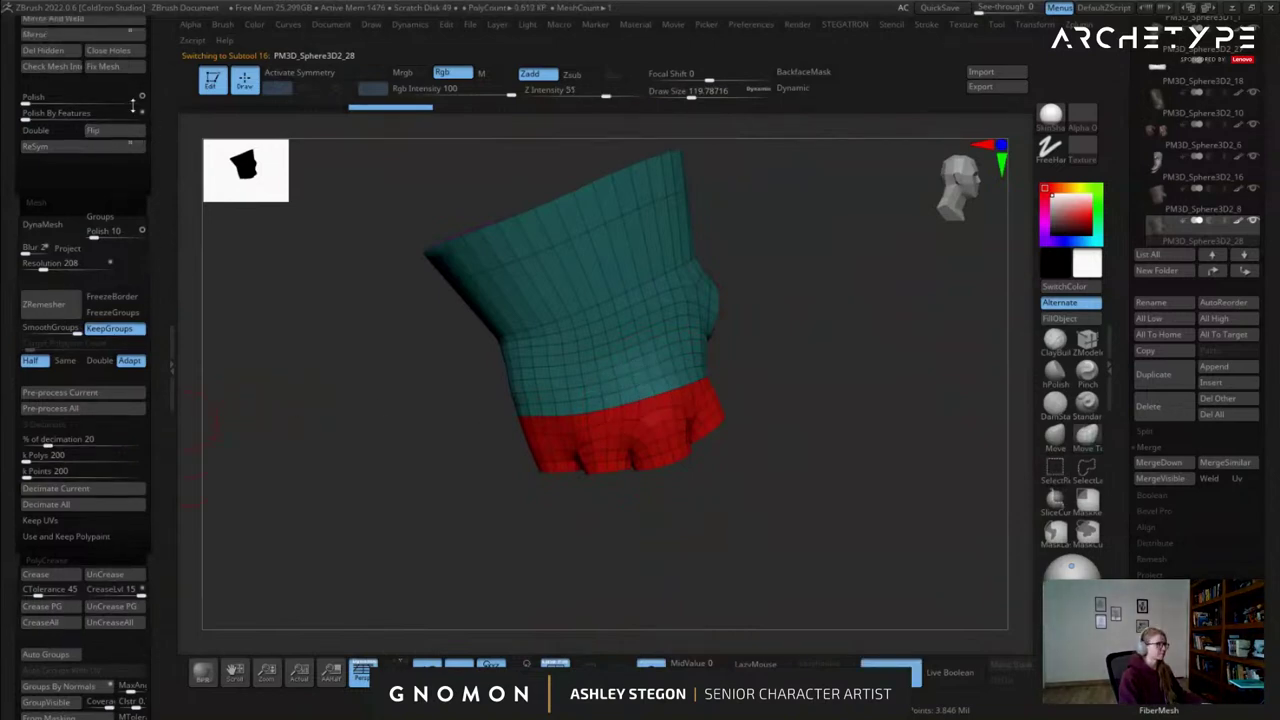
mouse_move(602, 358)
right_mouse_down("ctrl")
mouse_move(612, 388)
mouse_move(653, 408)
right_mouse_up("ctrl")
mouse_move(707, 448)
right_mouse_down()
mouse_move(704, 434)
mouse_move(729, 420)
right_mouse_up()
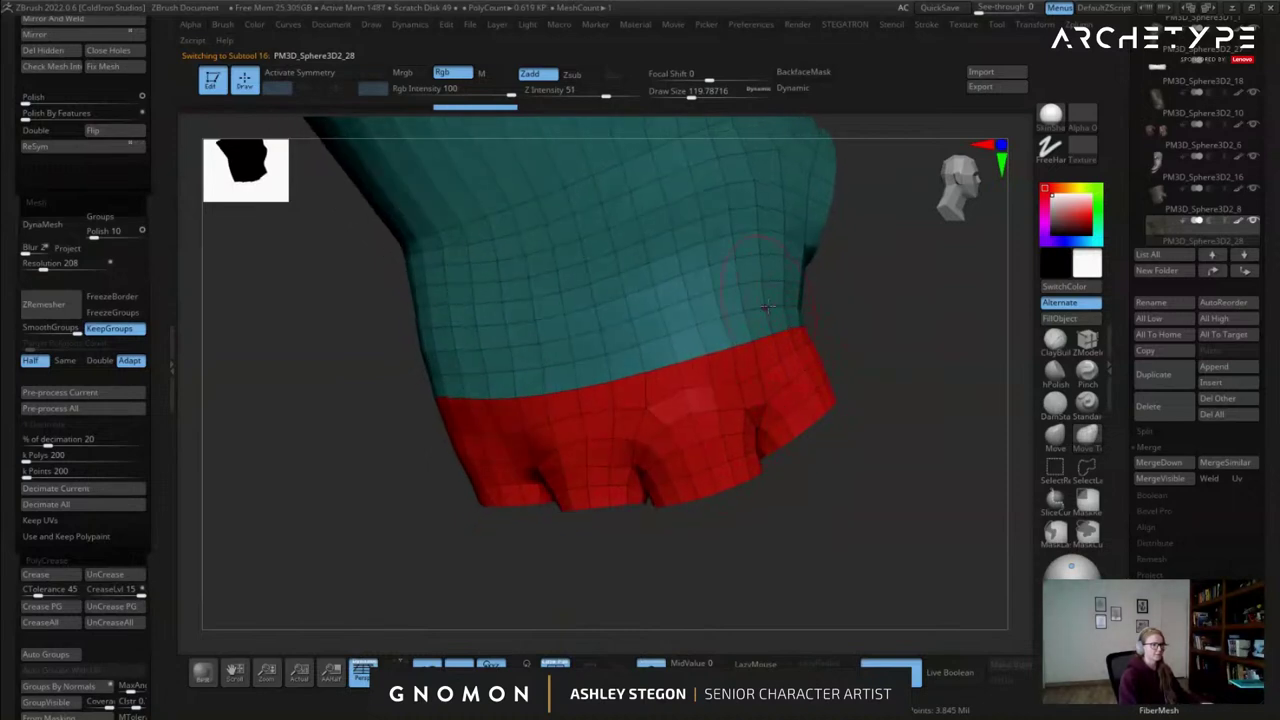
Using SelectLasso, hide the polygons that form a strap shape around the knuckles, then invert visibility to keep only that band.
left_click(1086, 471)
left_click(725, 338, "ctrl+shift")
left_click(720, 361, "ctrl+shift")
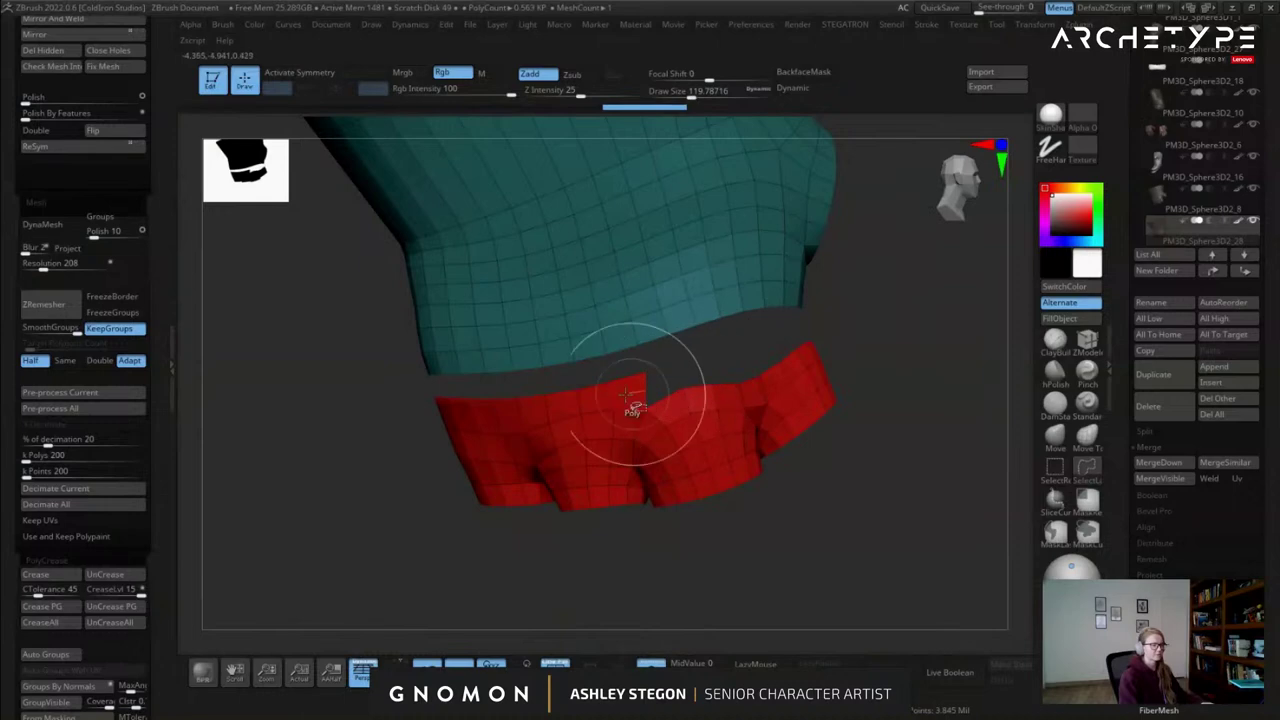
left_click(602, 401, "ctrl+shift")
left_click(558, 433, "ctrl+shift")
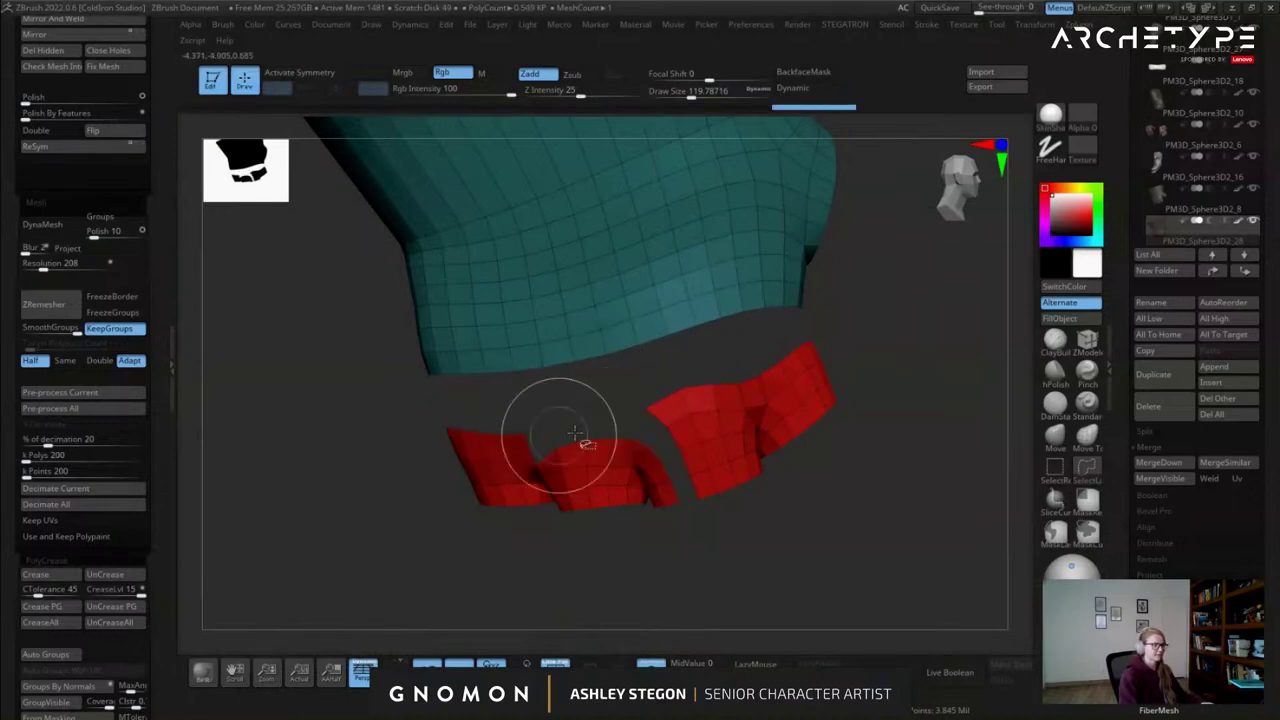
left_click(685, 402, "ctrl+shift")
left_click(521, 445, "ctrl+shift")
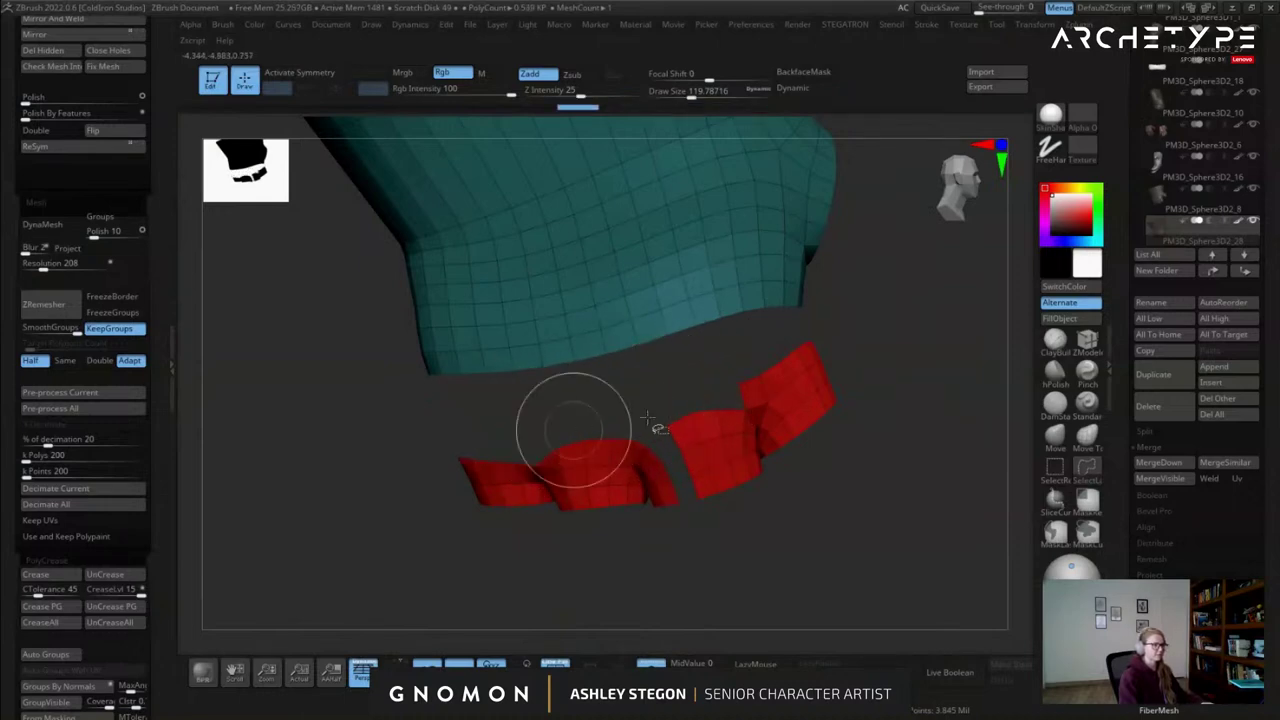
left_click(780, 366, "ctrl+shift")
left_click(757, 393, "ctrl+shift")
left_click(733, 305, "ctrl+shift")
left_click_drag(840, 460, 785, 485)
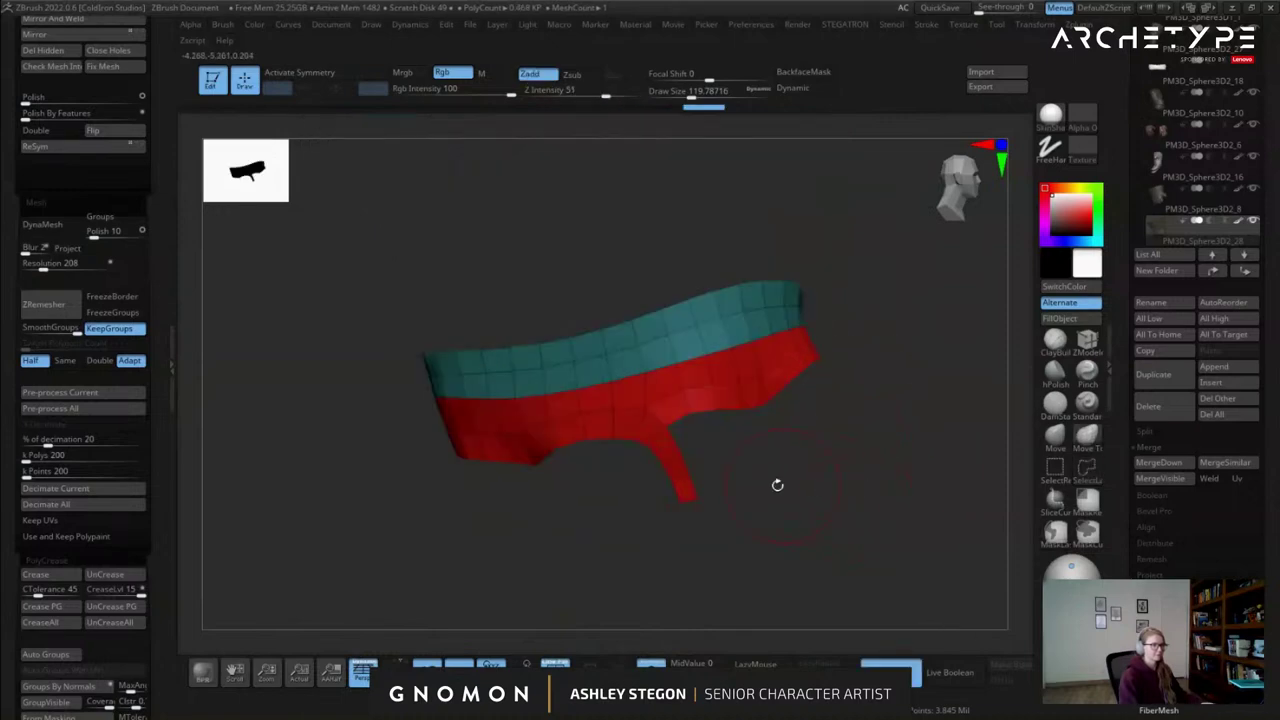
Turn on double-sided display and hide an edge loop at each side of the band to separate its back from the palm side.
left_click(64, 138)
mouse_move(625, 497)
left_mouse_down()
mouse_move(637, 448)
mouse_move(664, 464)
mouse_move(651, 362)
mouse_move(624, 430)
left_mouse_up()
mouse_move(626, 386)
left_mouse_down()
mouse_move(536, 356)
mouse_move(560, 395)
mouse_move(592, 380)
left_mouse_up()
left_click(573, 349, "ctrl+shift")
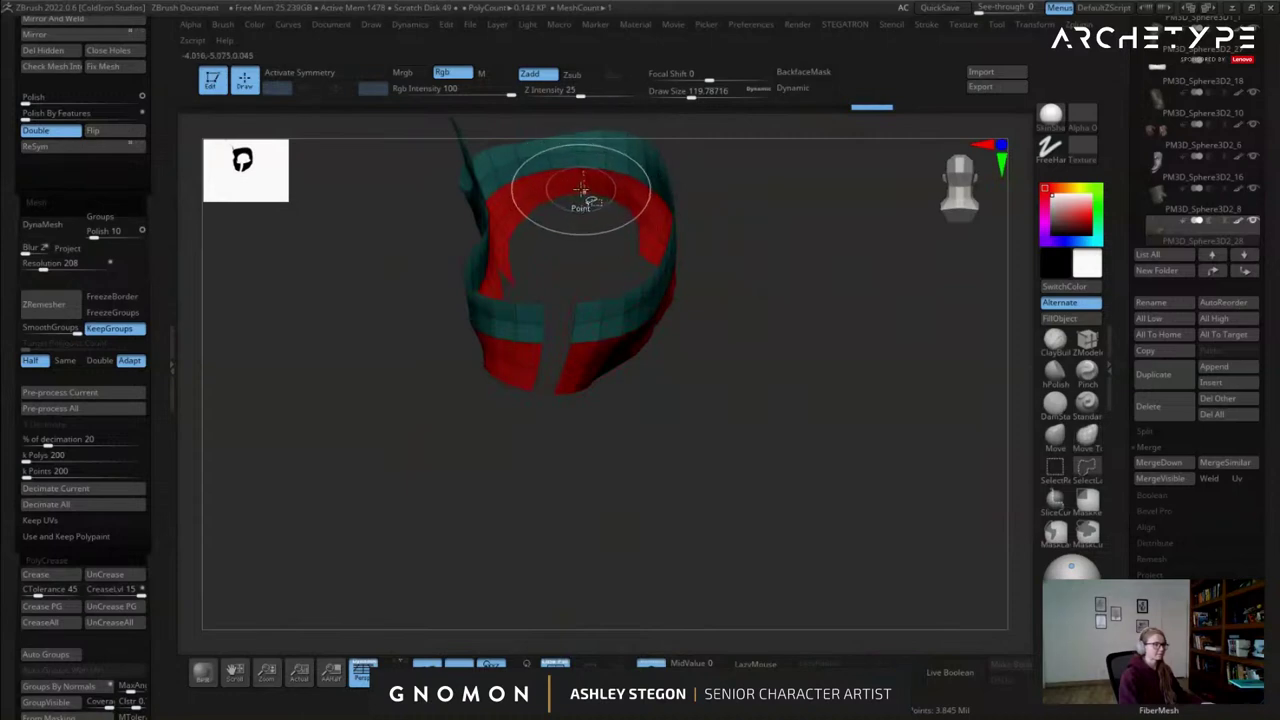
left_click(570, 191, "ctrl+shift")
left_click_drag(580, 246, 314, 348)
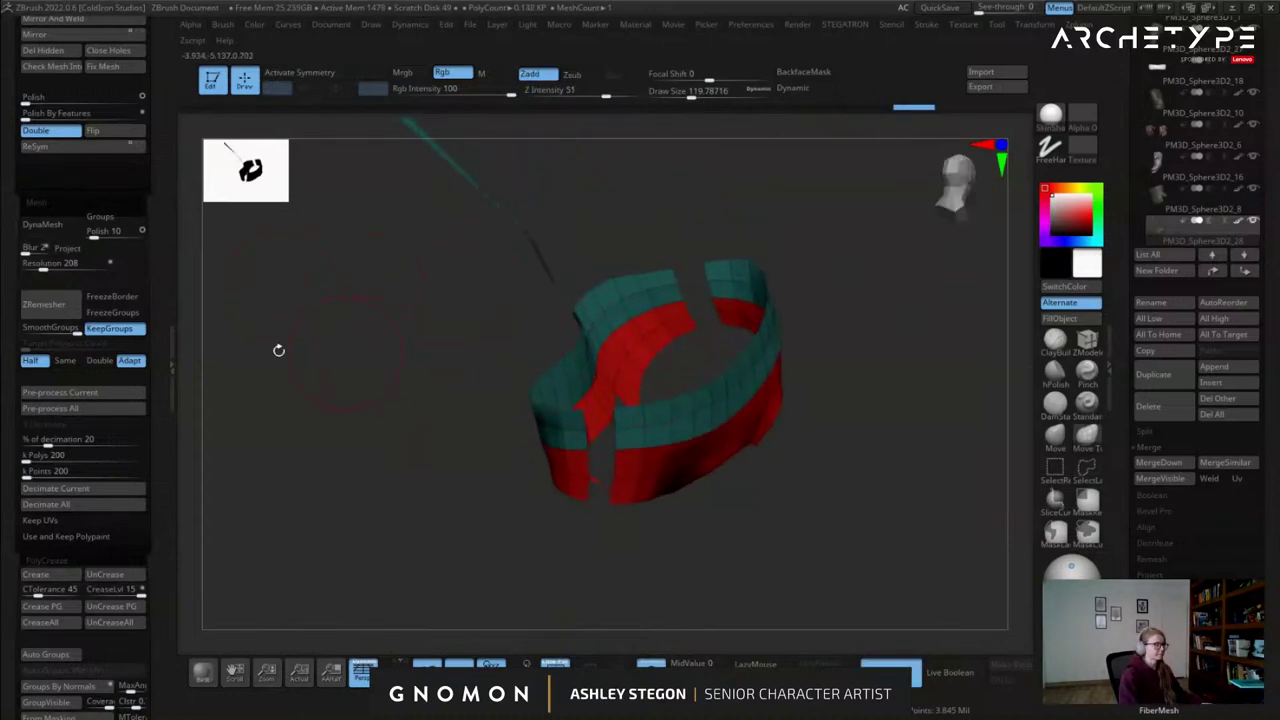
Apply Auto Groups to the separated band pieces and unhide the rest of the duplicated glove.
left_click_drag(165, 463, 155, 320)
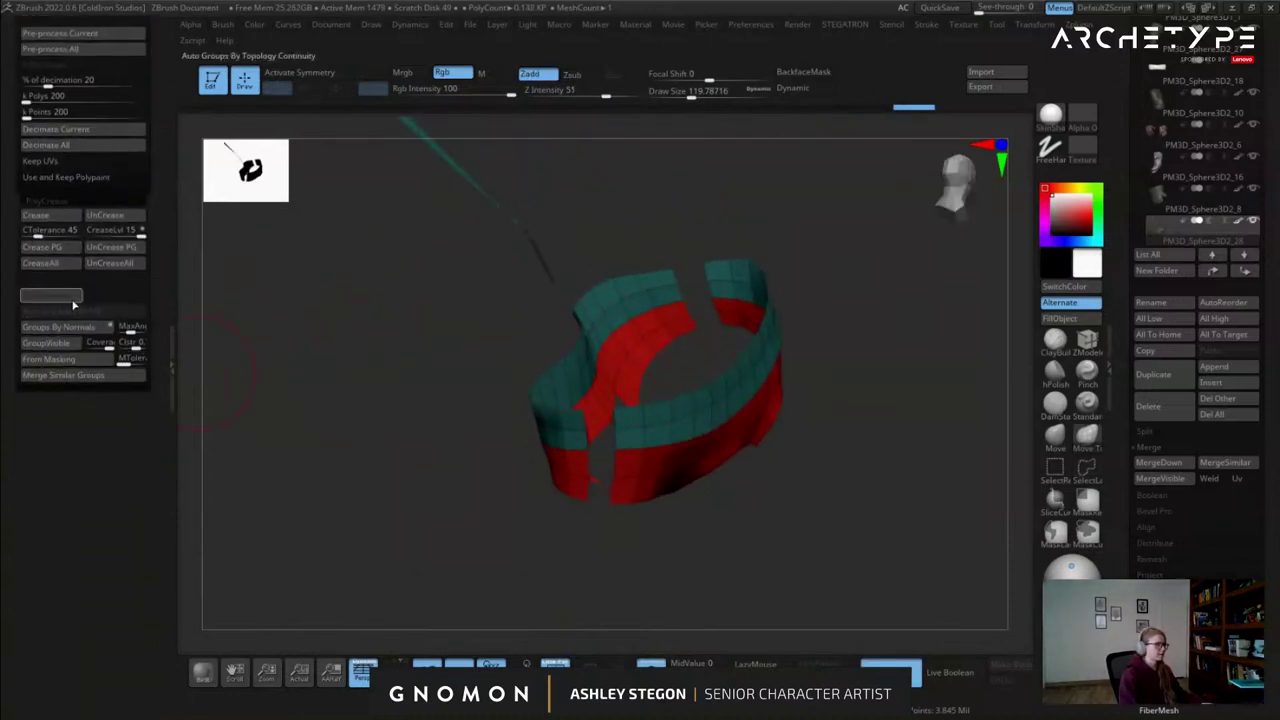
left_click(66, 302)
left_click_drag(441, 339, 678, 506)
left_click(674, 500, "ctrl+shift")
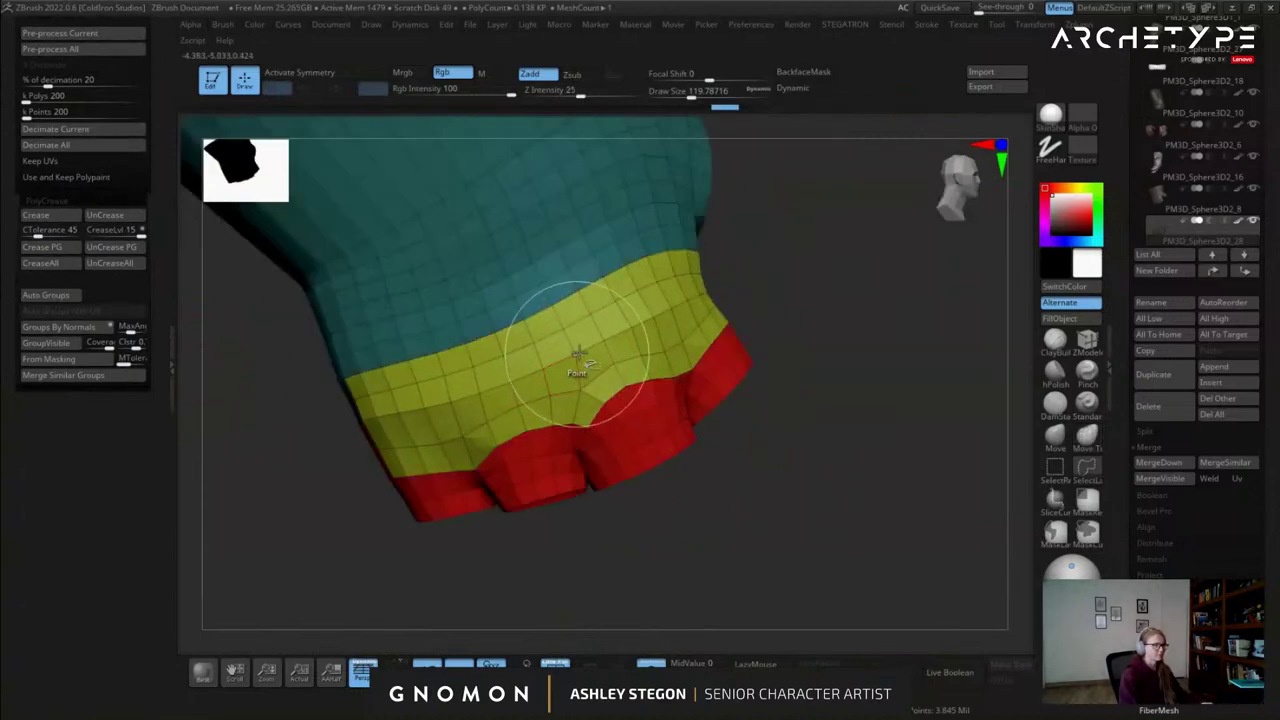
Isolate the back-of-hand knuckle polygroup, delete the hidden geometry and leave Solo mode.
left_click(578, 355, "ctrl+shift")
left_click_drag(596, 432, 605, 375)
left_click_drag(597, 496, 575, 467, "alt")
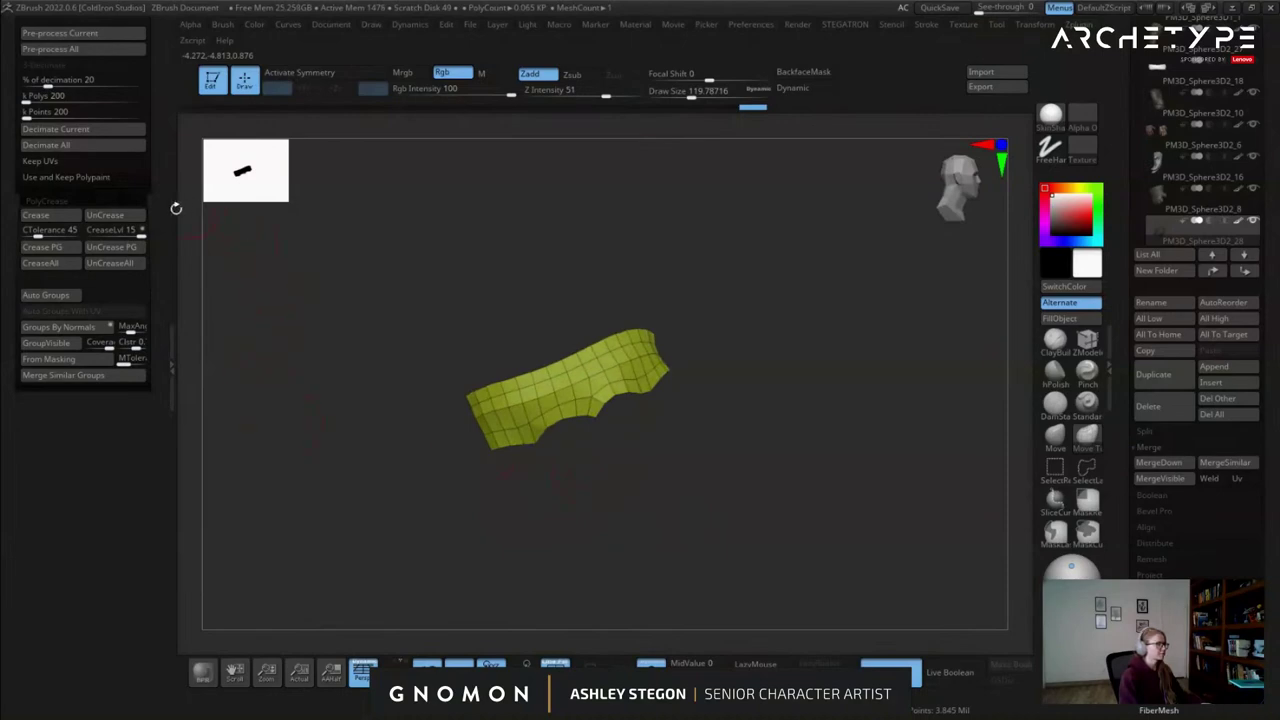
scroll(70, 178, "up", 6)
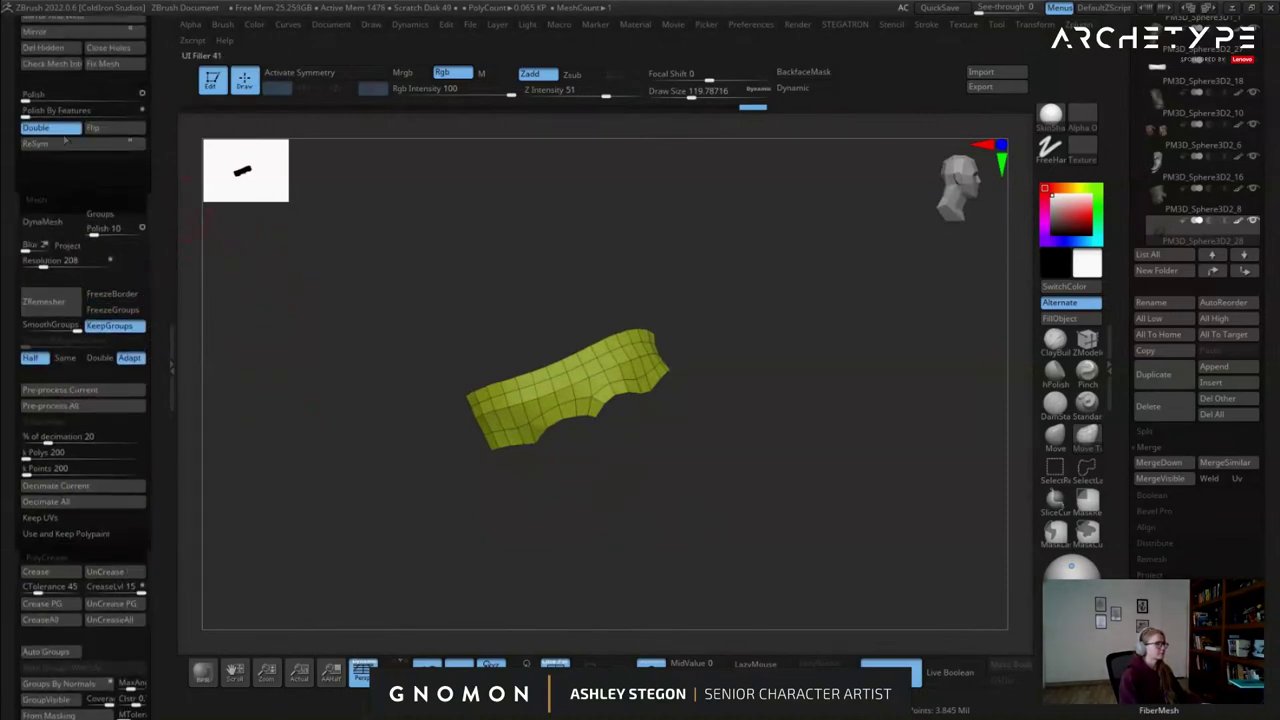
left_click(651, 666)
Select the studs, set the Draw Size to about 460 and raise the two studs nearest the thumb slightly.
left_click_drag(735, 638, 661, 362)
mouse_move(611, 333)
right_mouse_down()
mouse_move(680, 345)
mouse_move(604, 368)
right_mouse_up()
left_click(604, 370, "alt")
key("s")
left_click(638, 403)
left_click_drag(638, 403, 648, 403)
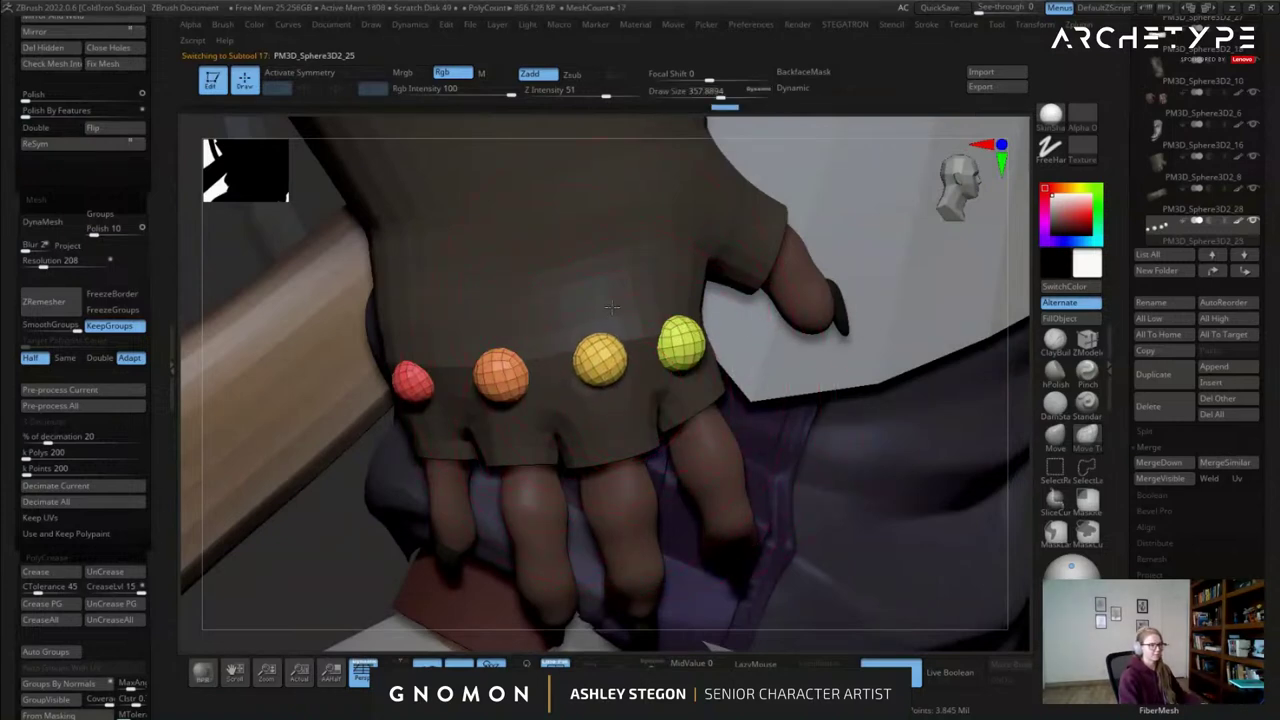
left_click_drag(620, 377, 693, 336)
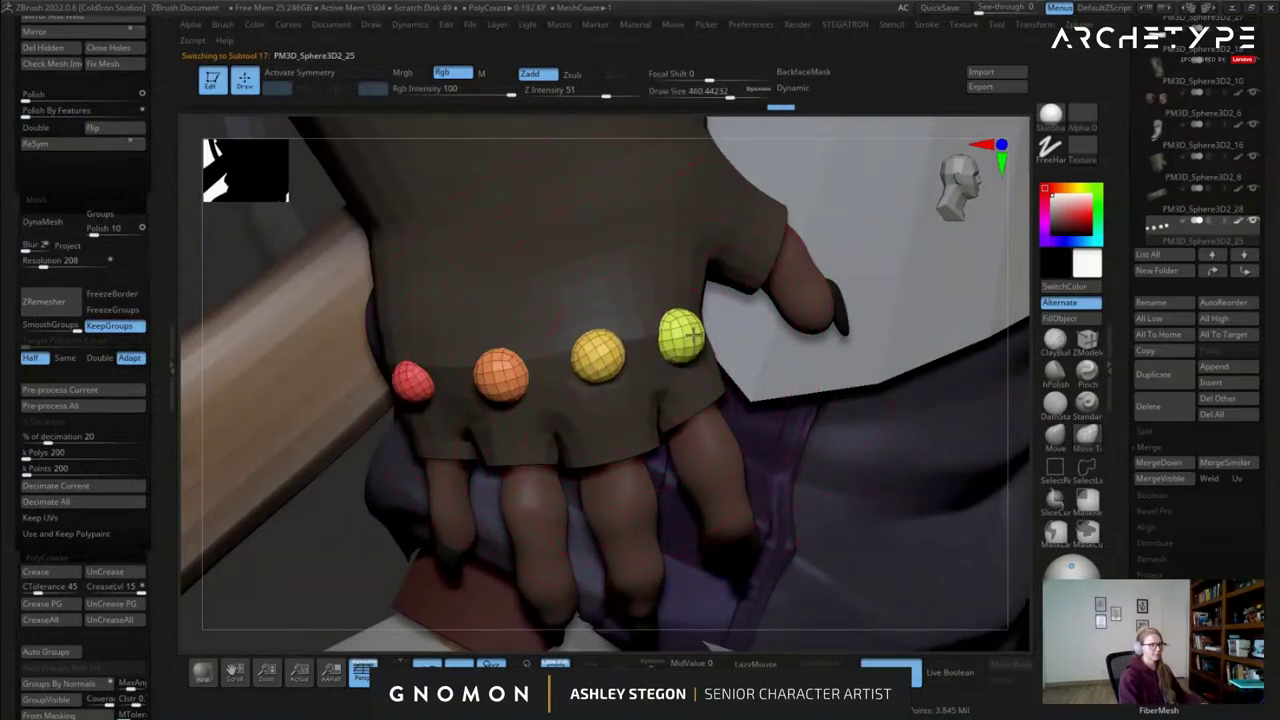
right_click_drag(520, 363, 502, 373)
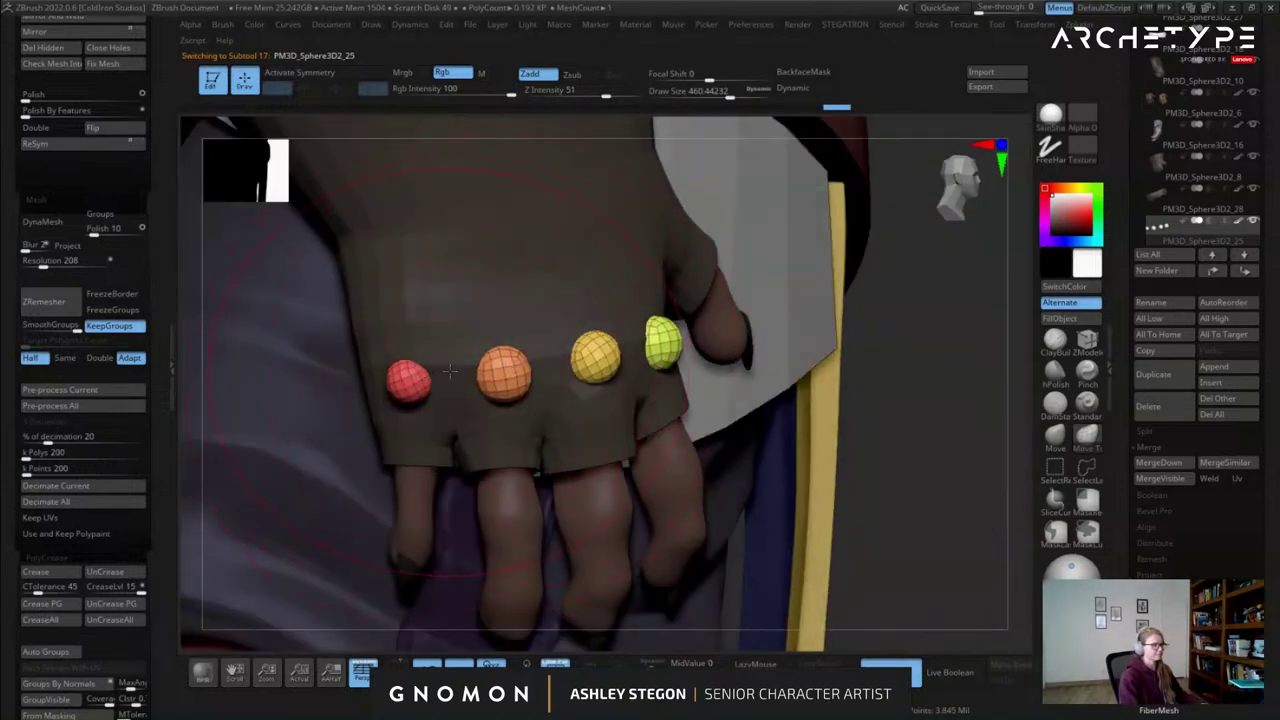
Select the knuckle patch, set the Draw Size to about 177 and extrude the patch slightly outward with the ZModeler brush.
left_click(460, 371, "alt")
key("shift+f")
key("shift+f")
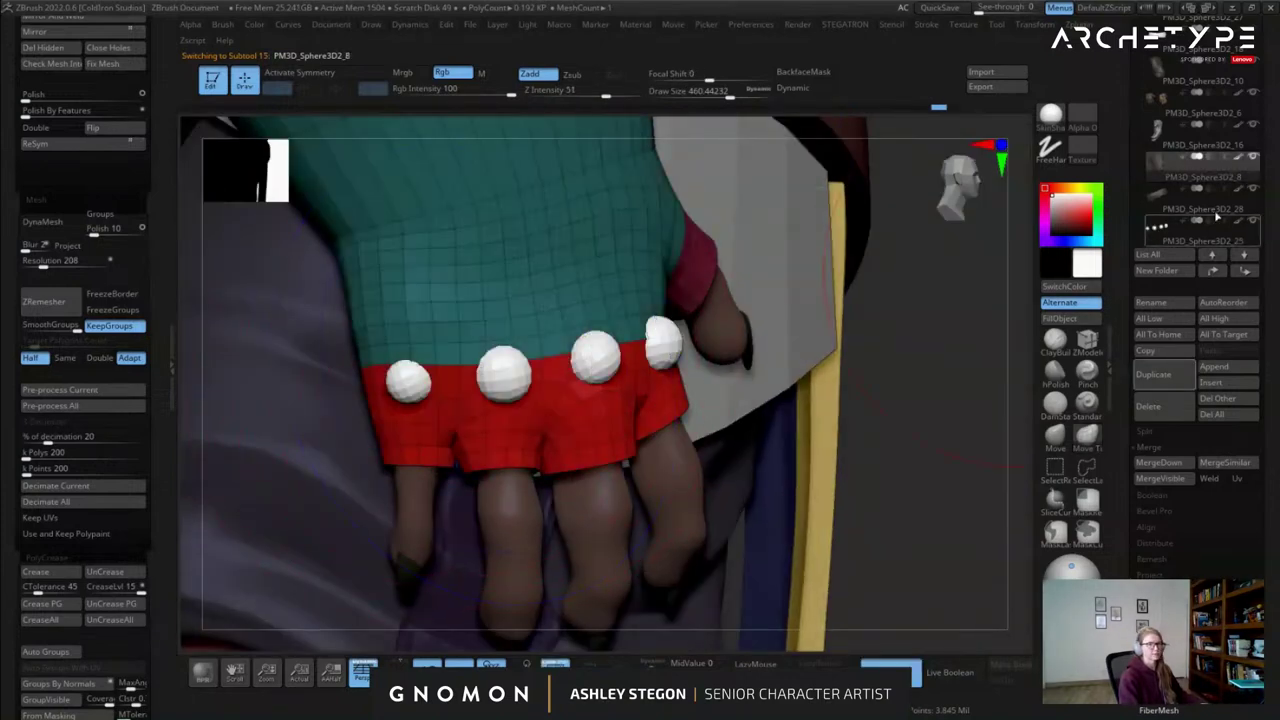
left_click(1202, 200)
left_click_drag(617, 334, 614, 326)
key("s")
key("s")
right_click_drag(598, 338, 710, 345)
left_click(1087, 342)
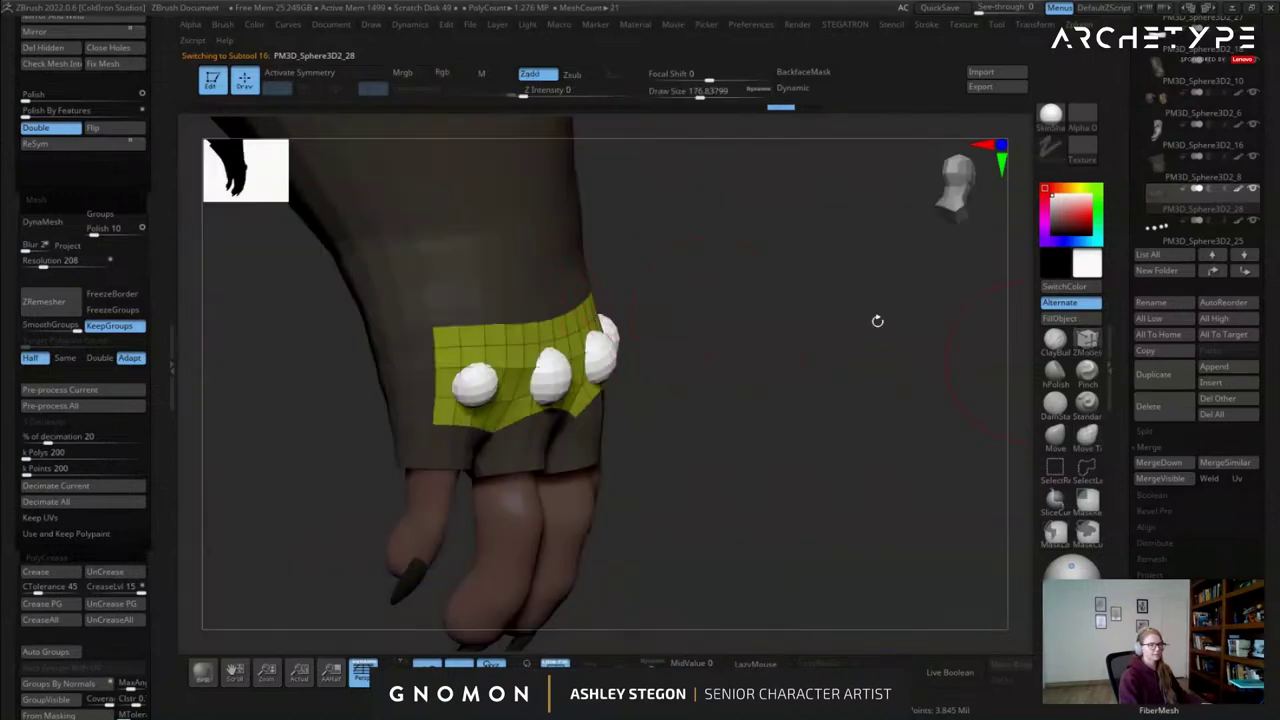
right_click_drag(545, 357, 528, 333)
left_click_drag(528, 333, 539, 333)
Smooth the knuckle patch with Dynamic Subdivision and hide the wireframe.
key("d")
key("shift+x")
key("shift+f")
left_click_drag(775, 451, 595, 412)
right_click_drag(595, 412, 842, 349, "ctrl")
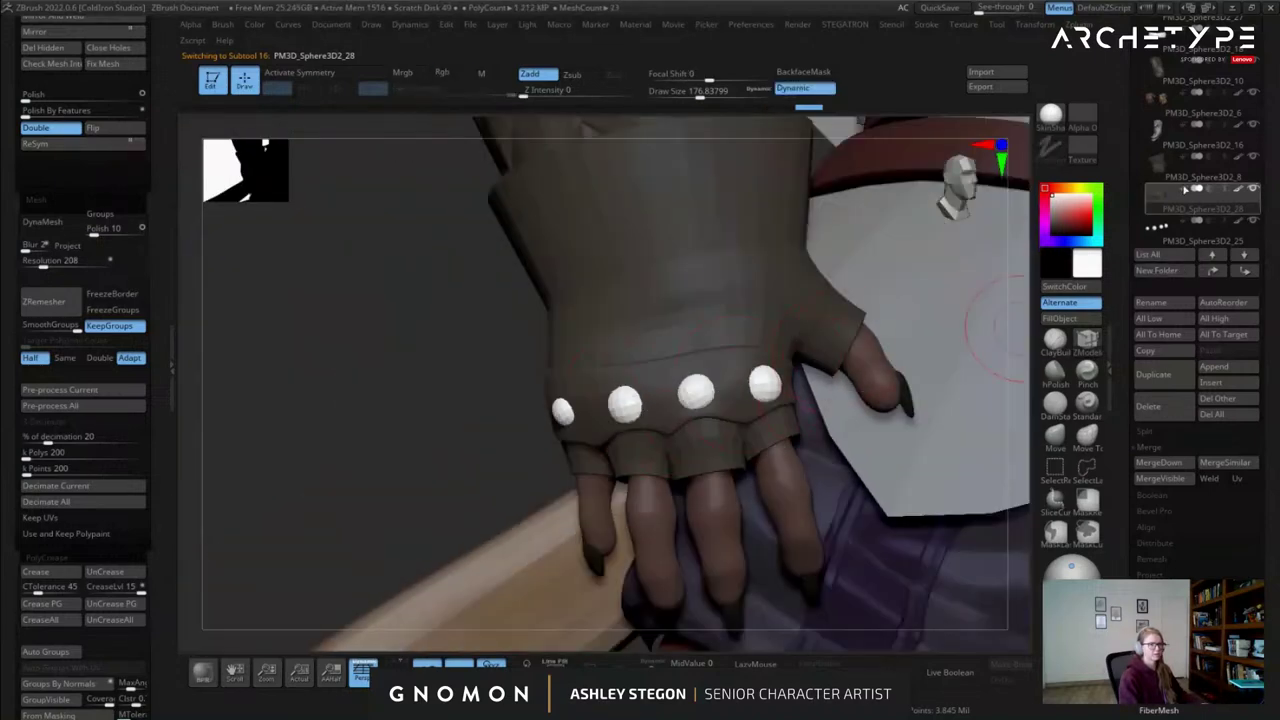
Select the glove and examine its cuff, finger openings and knuckle patch from all sides.
right_click_drag(446, 400, 440, 334, "ctrl")
key("shift+f")
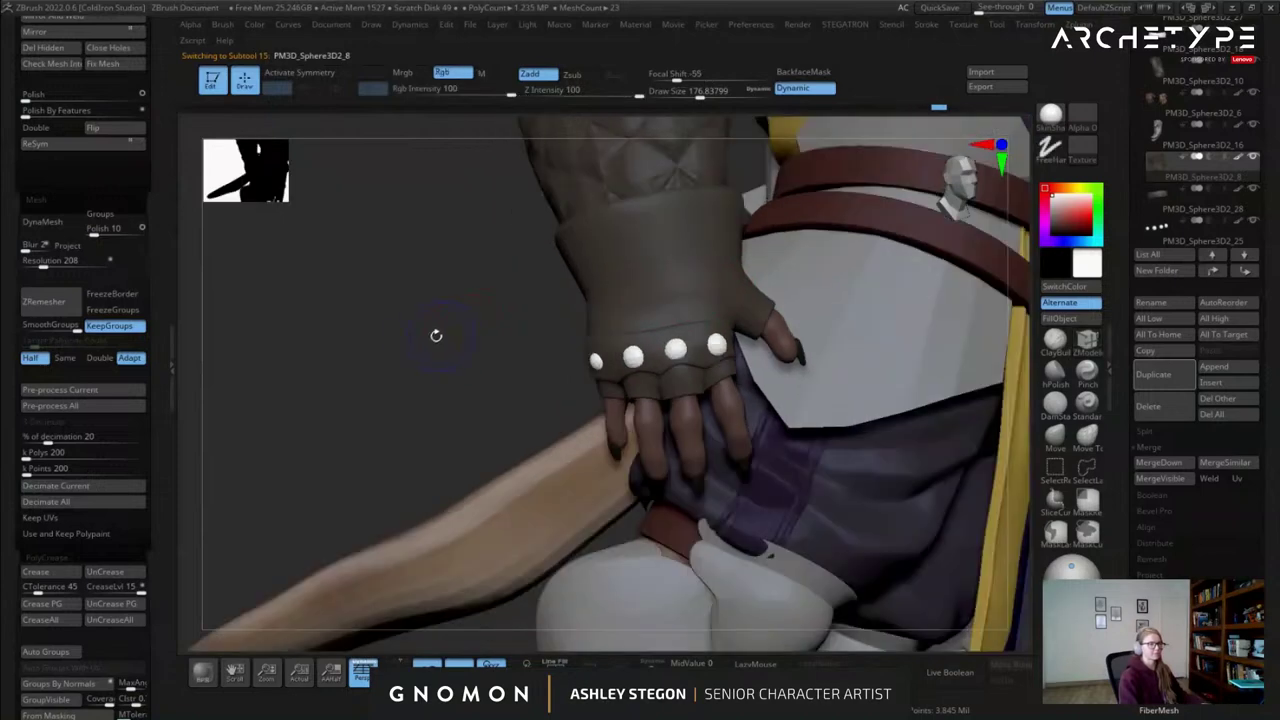
key("shift+f")
left_click_drag(437, 320, 469, 314)
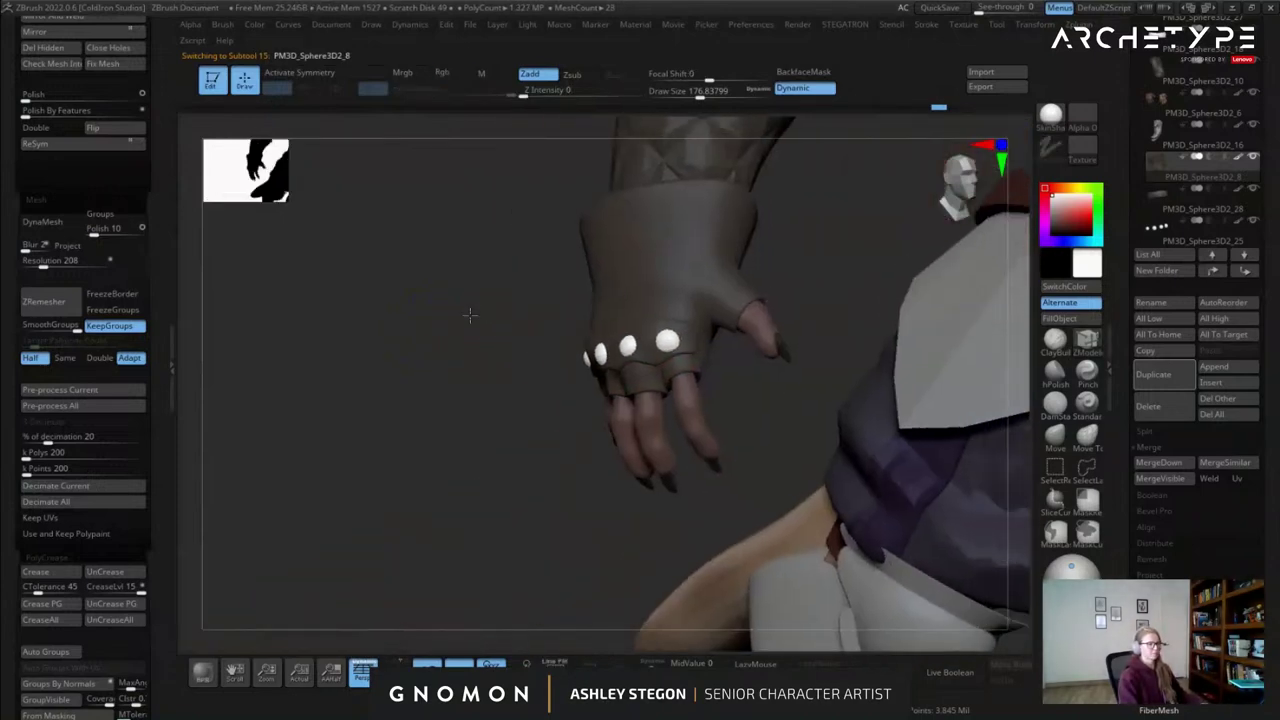
right_click_drag(469, 314, 490, 310, "ctrl")
left_click_drag(490, 310, 597, 357)
right_click_drag(597, 357, 801, 364)
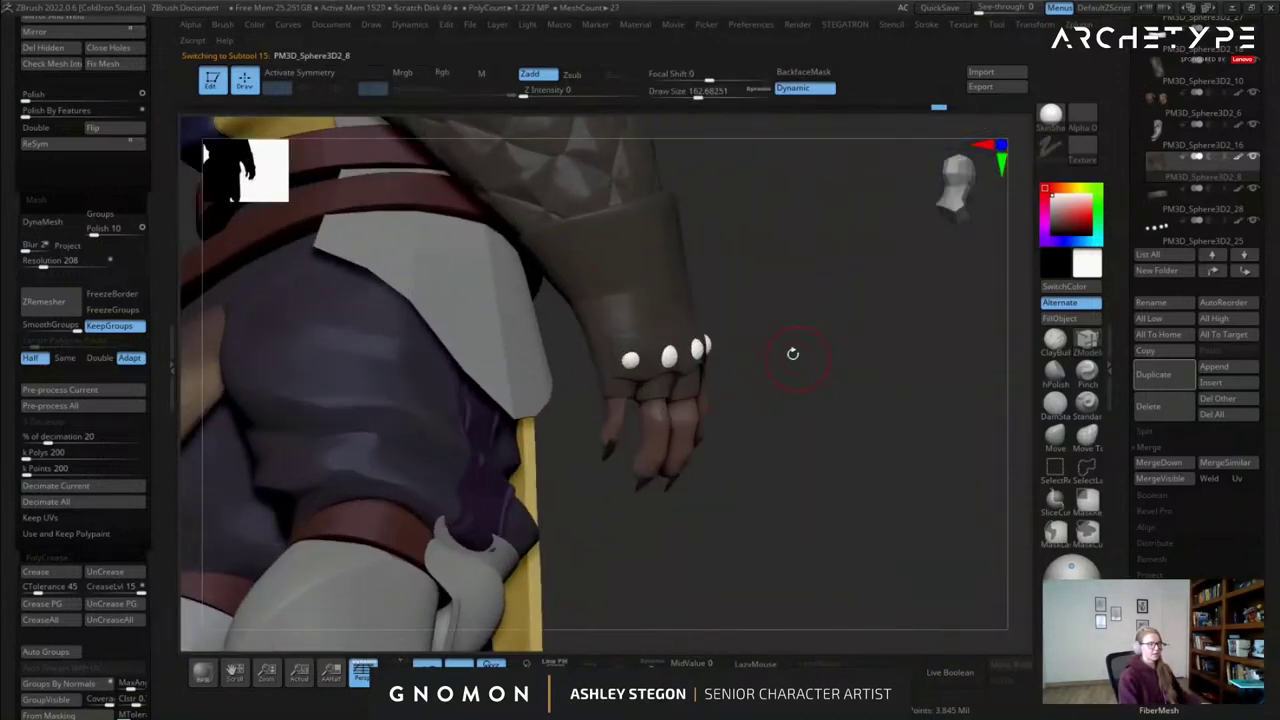
mouse_move(666, 279)
right_mouse_down()
mouse_move(774, 296)
mouse_move(604, 306)
mouse_move(674, 309)
mouse_move(563, 336)
mouse_move(622, 385)
mouse_move(606, 430)
right_mouse_up()
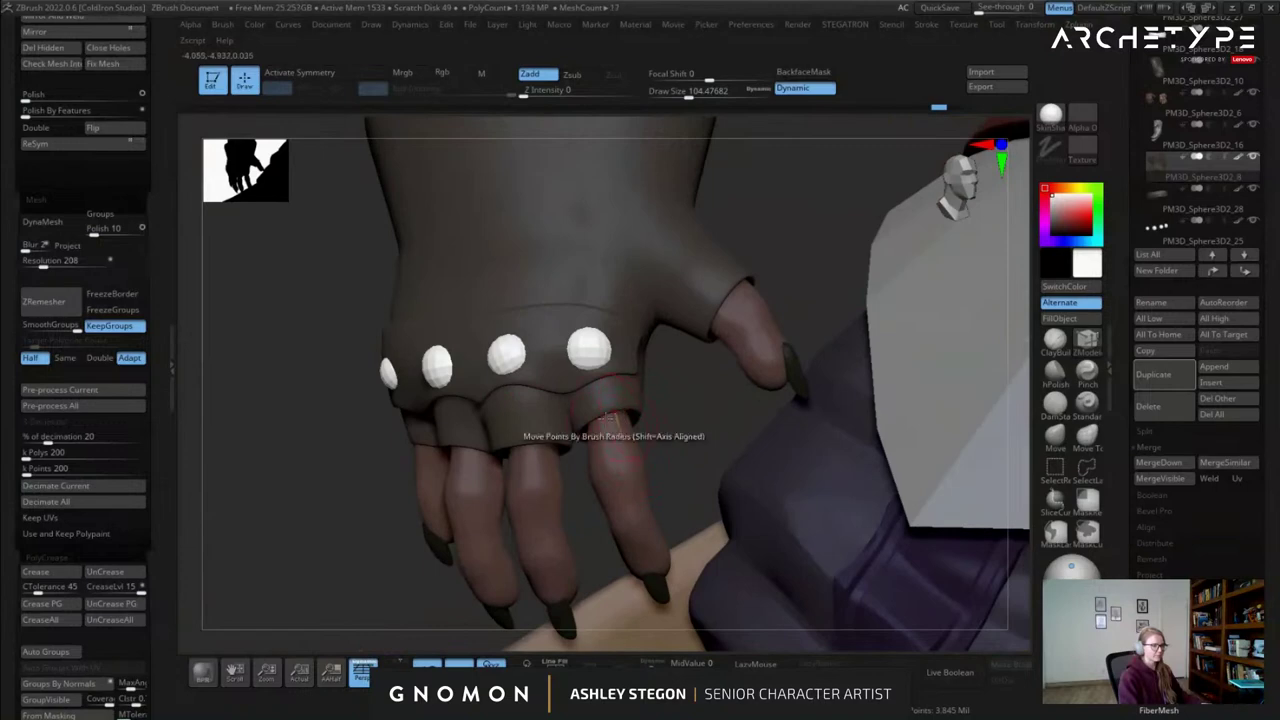
mouse_move(747, 255)
right_mouse_down("alt")
mouse_move(746, 482)
mouse_move(700, 390)
right_mouse_up("alt")
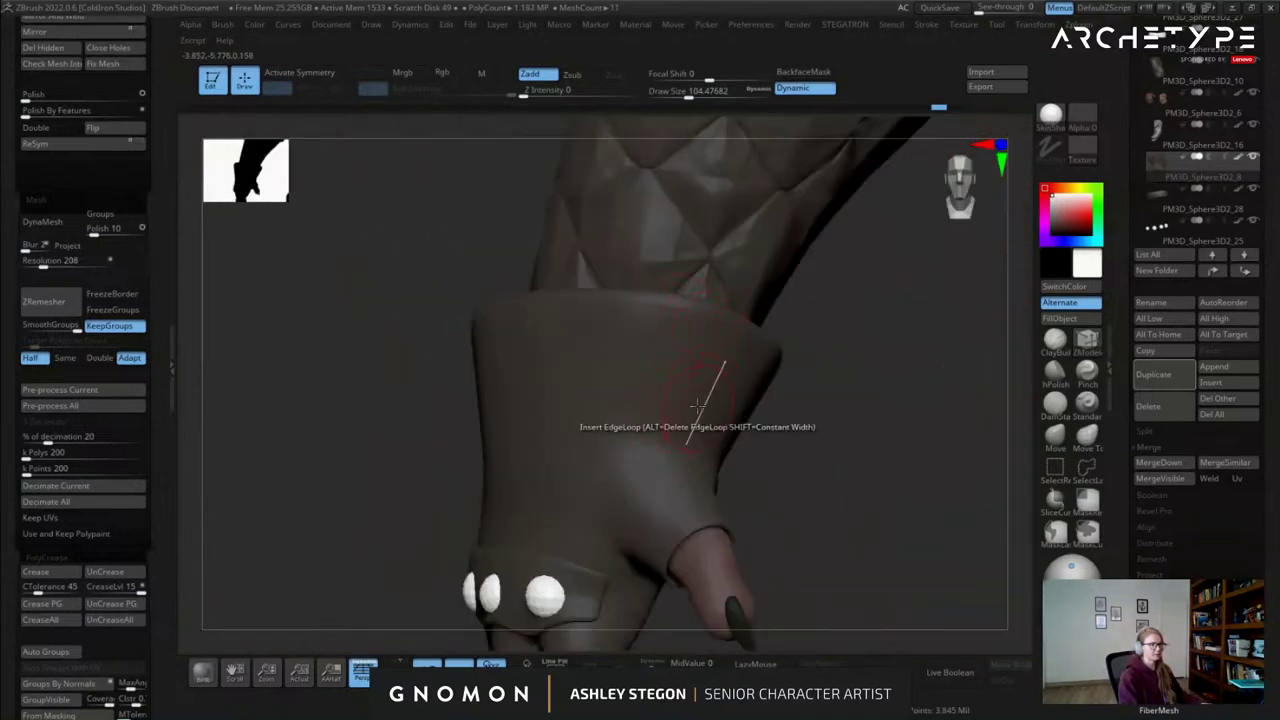
right_click_drag(570, 382, 1006, 424)
key("shift+f")
key("shift+f")
Switch to the Move brush, set the Draw Size to about 257 and check the glove's flared cuff with and without its wireframe.
key("s")
left_click_drag(392, 243, 435, 242)
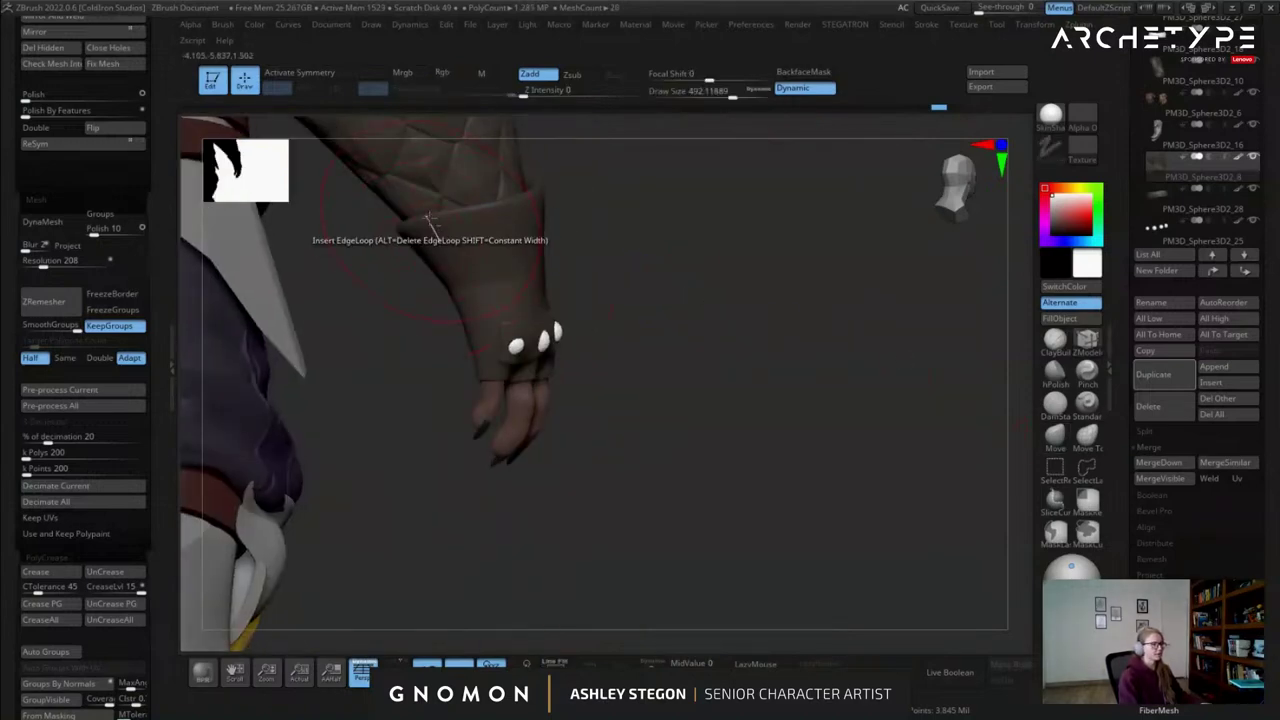
left_click(1052, 438)
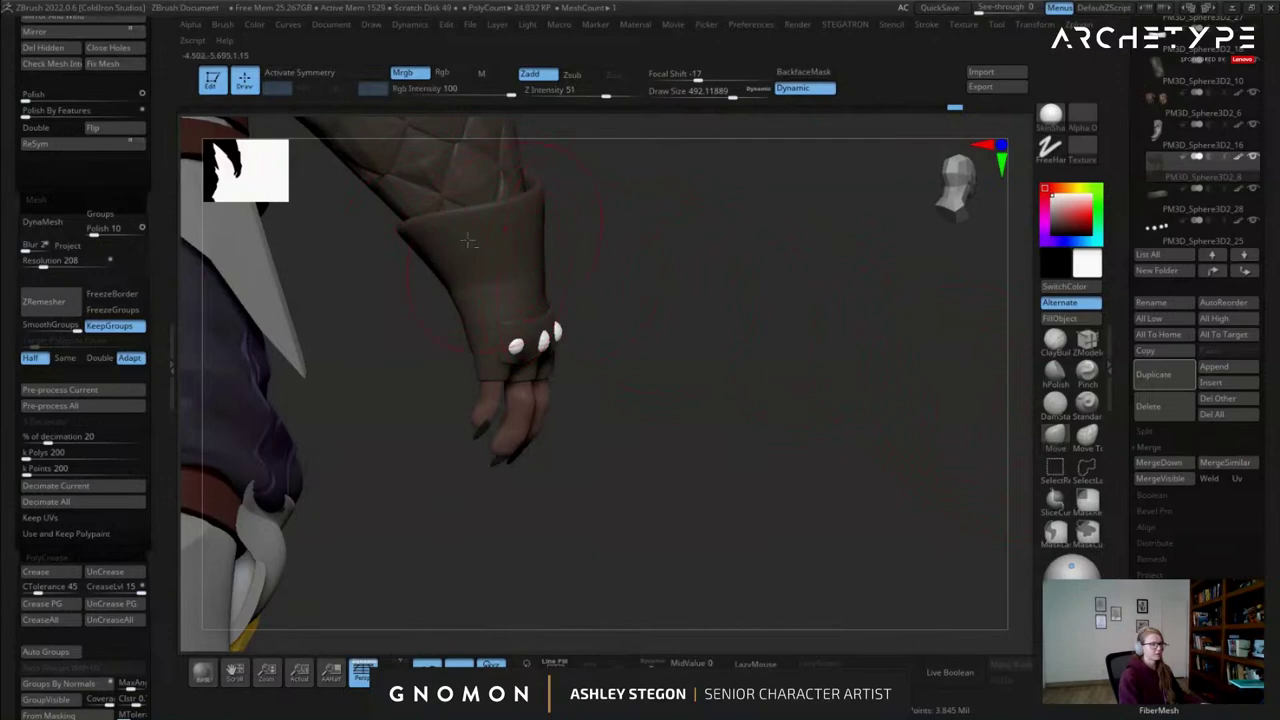
key("shift+f")
right_click_drag(470, 235, 636, 279)
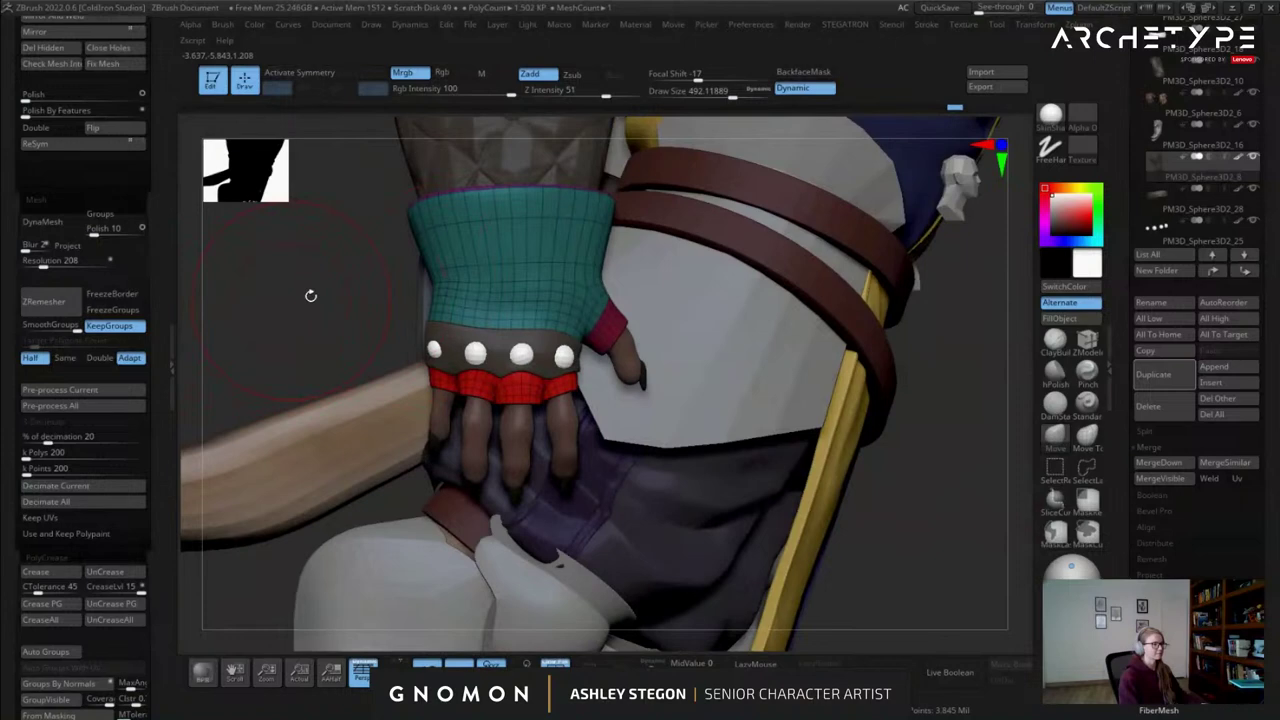
key("s")
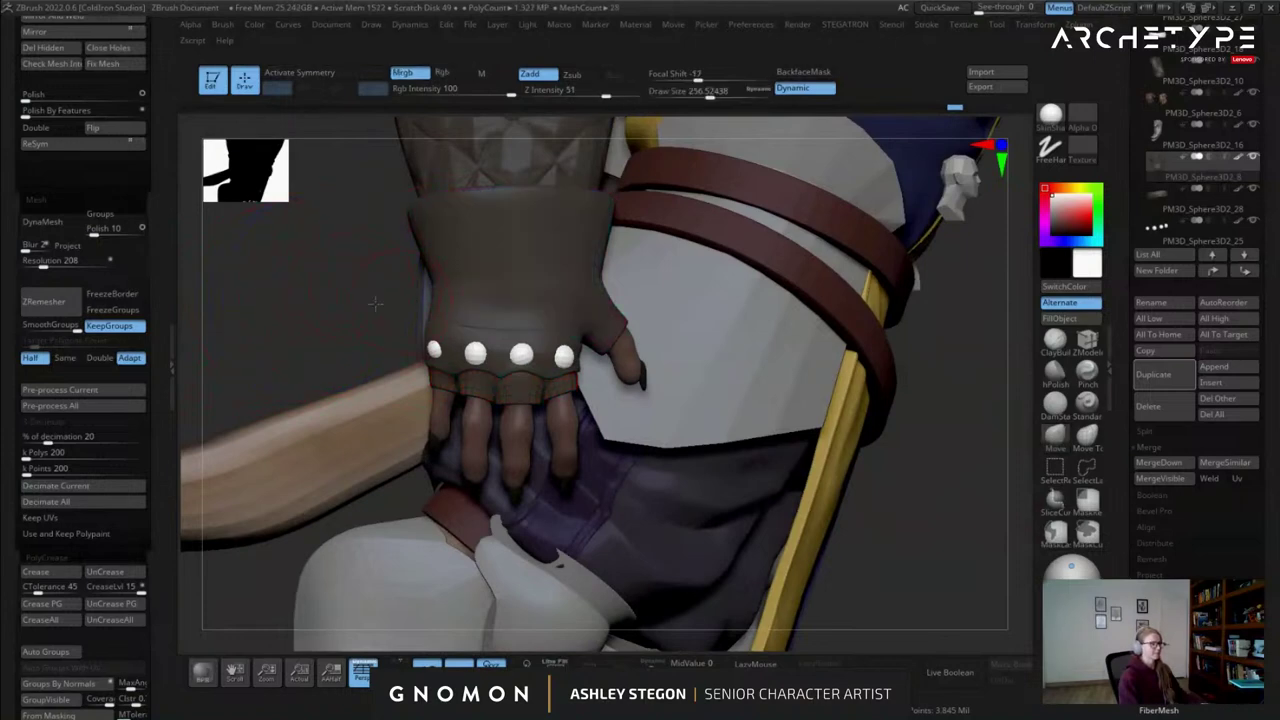
right_click_drag(397, 303, 330, 308)
right_click_drag(430, 328, 617, 360, "alt")
Select the knuckle studs and recolor them a pale grayish yellow.
left_click(575, 350, "alt")
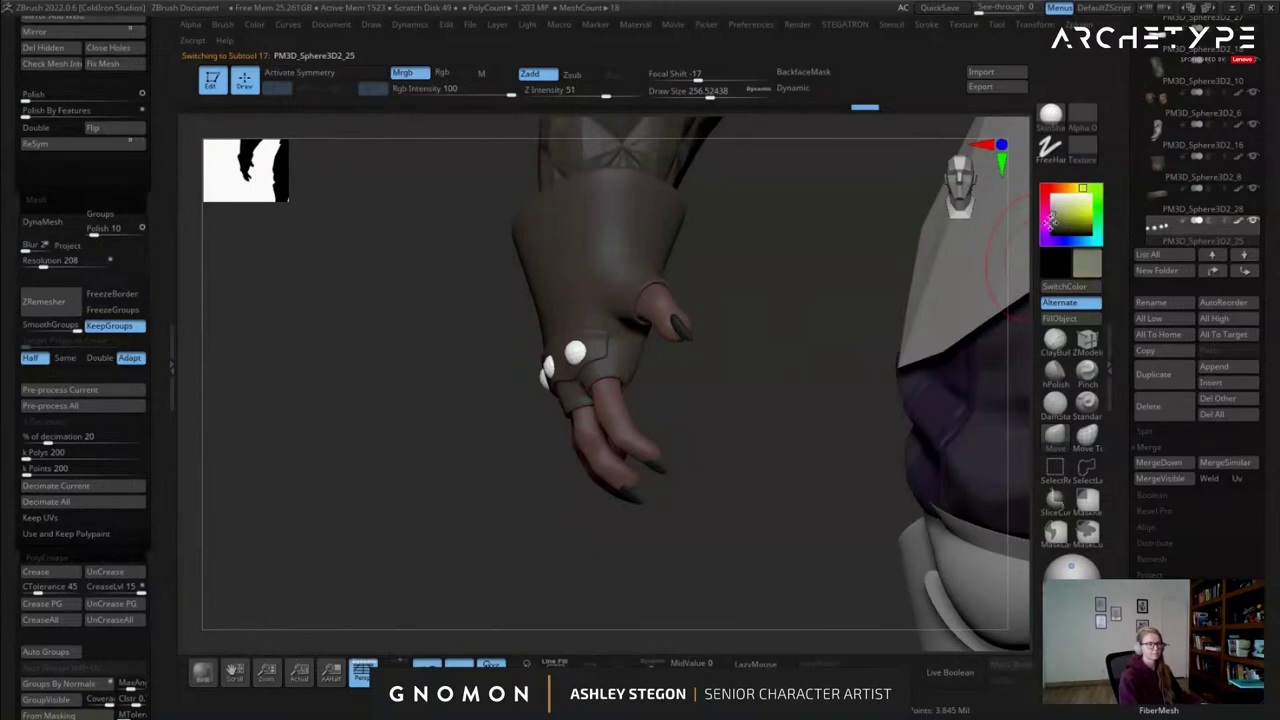
right_click_drag(745, 338, 731, 229)
right_click_drag(654, 230, 460, 240)
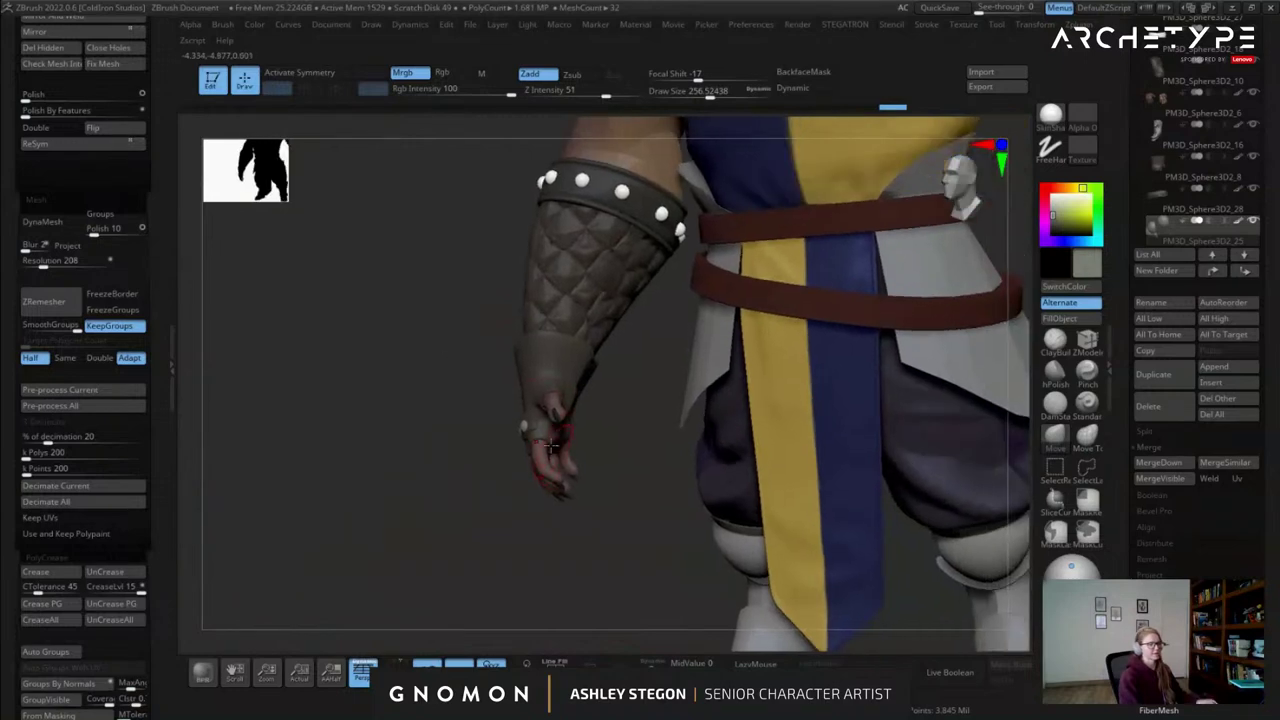
right_click_drag(570, 413, 508, 430)
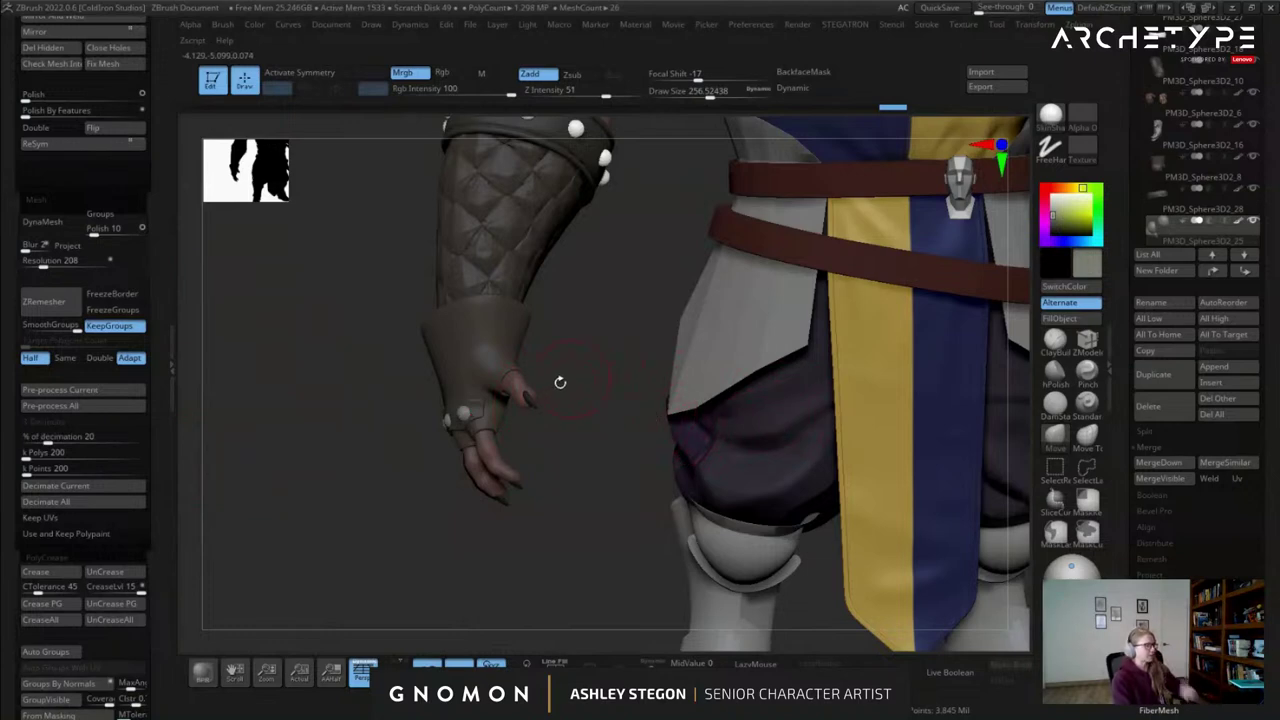
Set the Draw Size to about 202, select the knuckle studs and smooth them with Dynamic Subdivision.
left_click_drag(536, 328, 545, 400)
left_click(507, 278, "alt")
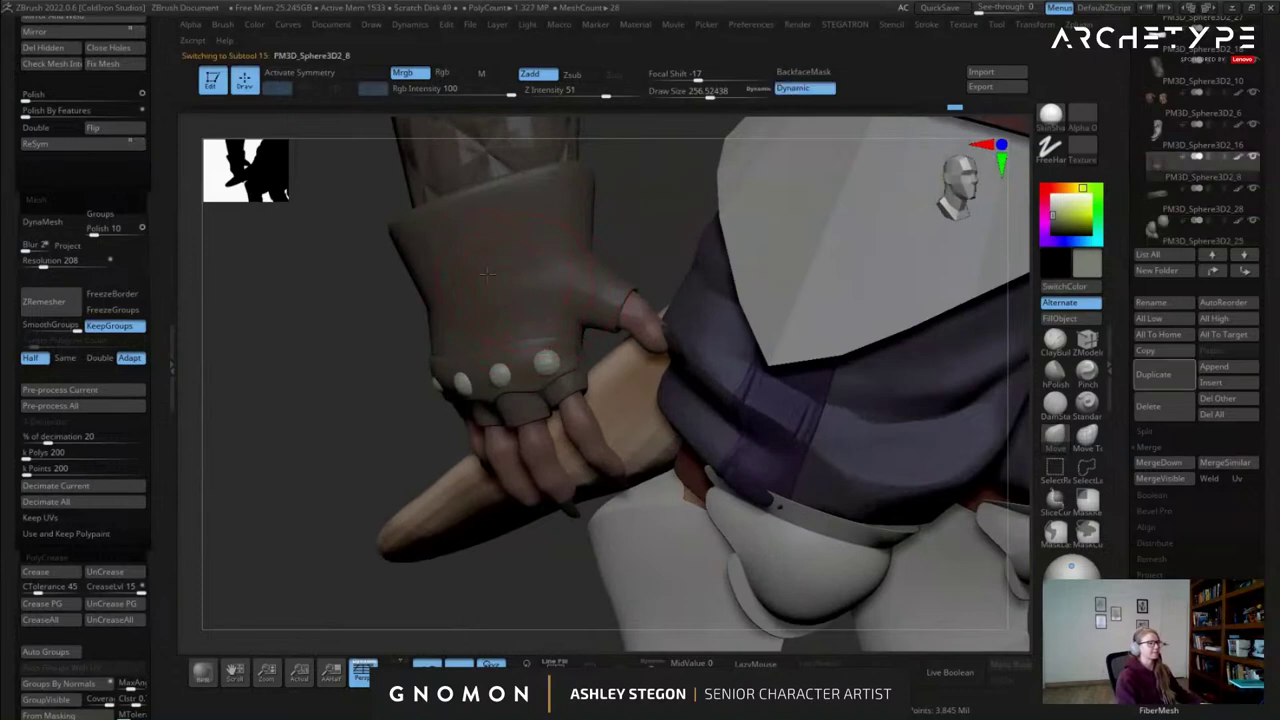
key("s")
left_click_drag(369, 378, 361, 378)
left_click_drag(372, 325, 461, 308)
right_click_drag(505, 272, 556, 368)
left_click(541, 361, "alt")
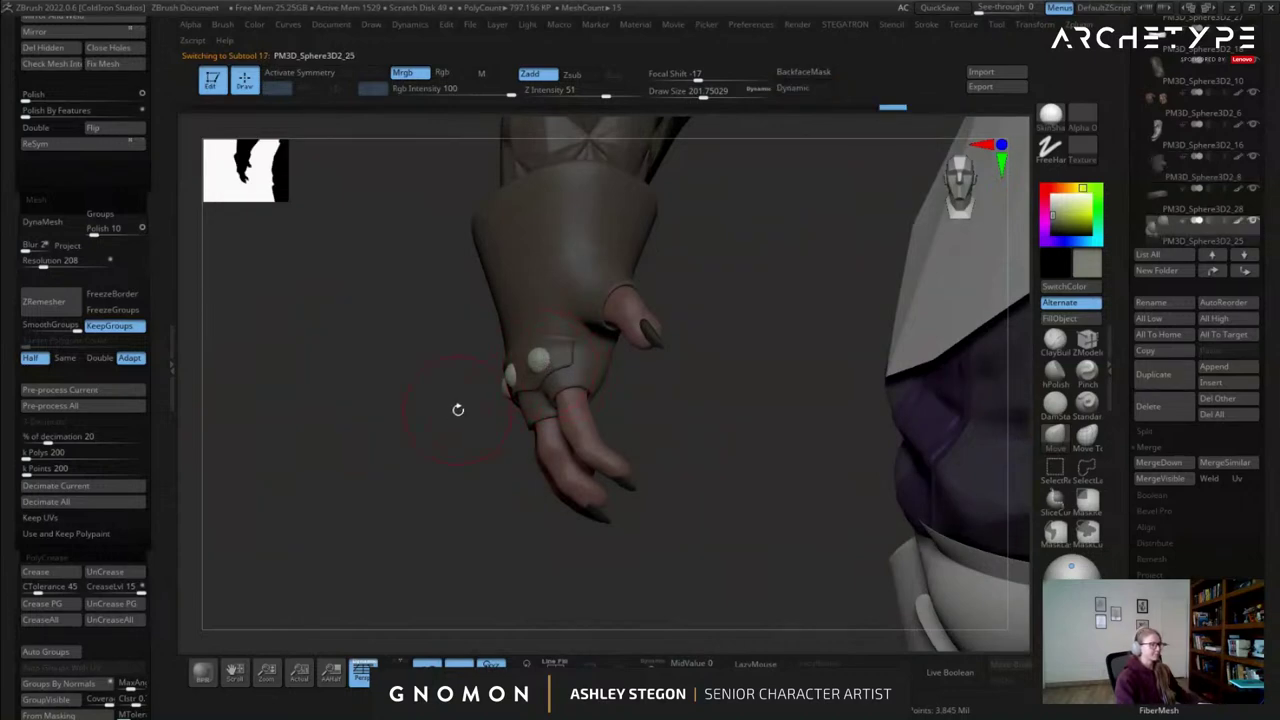
key("shift+f")
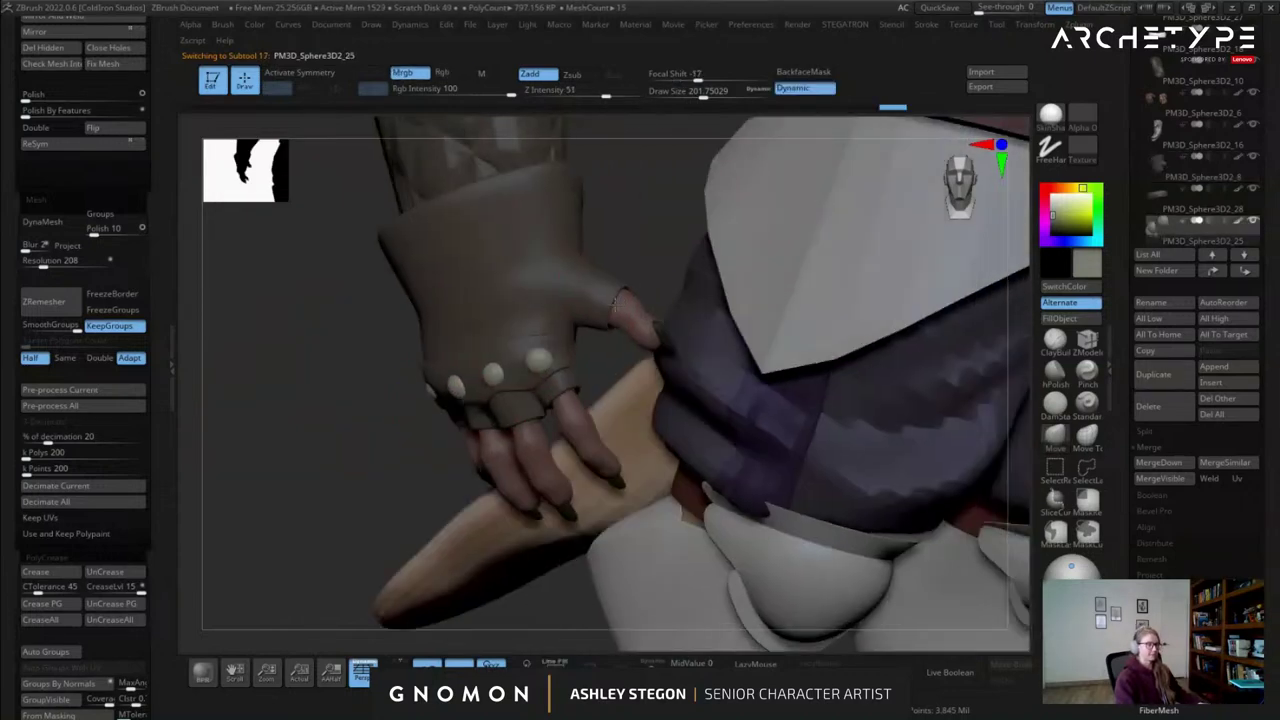
Select the glove, set the Draw Size to about 311 and refine the cuff's silhouette with the Move brush.
right_click_drag(548, 322, 573, 311)
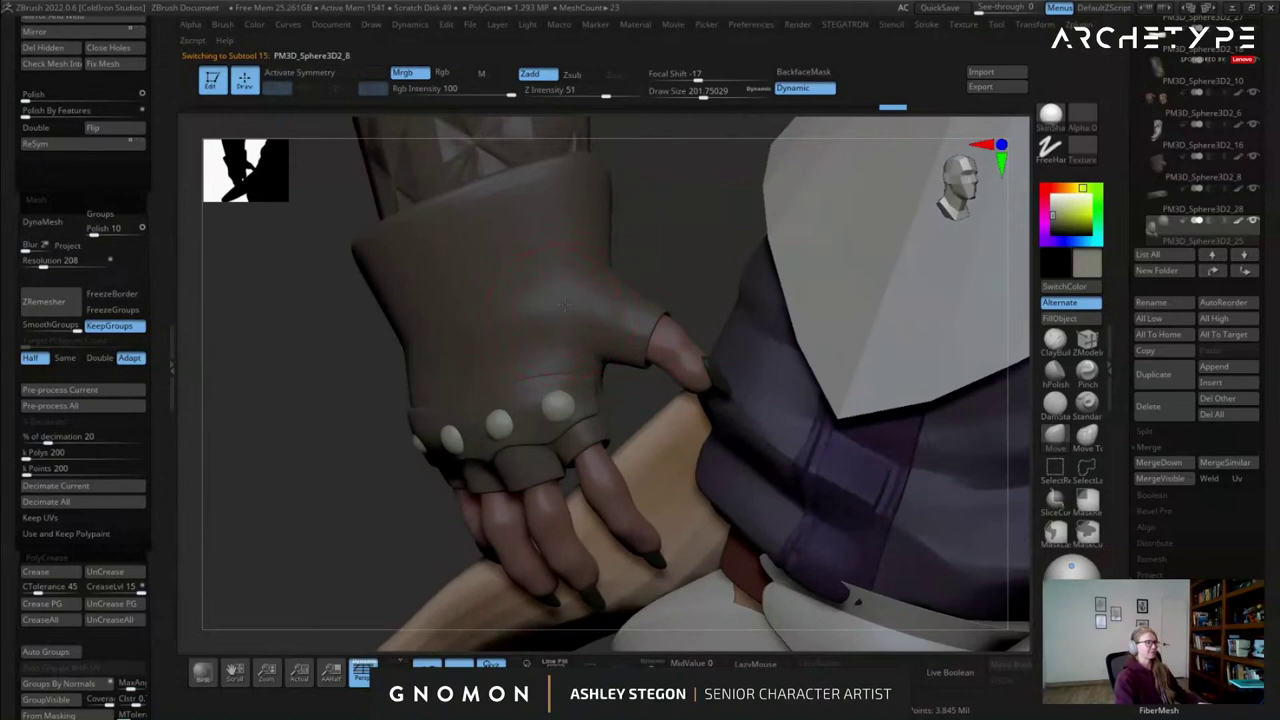
left_click_drag(651, 246, 605, 284, "shift")
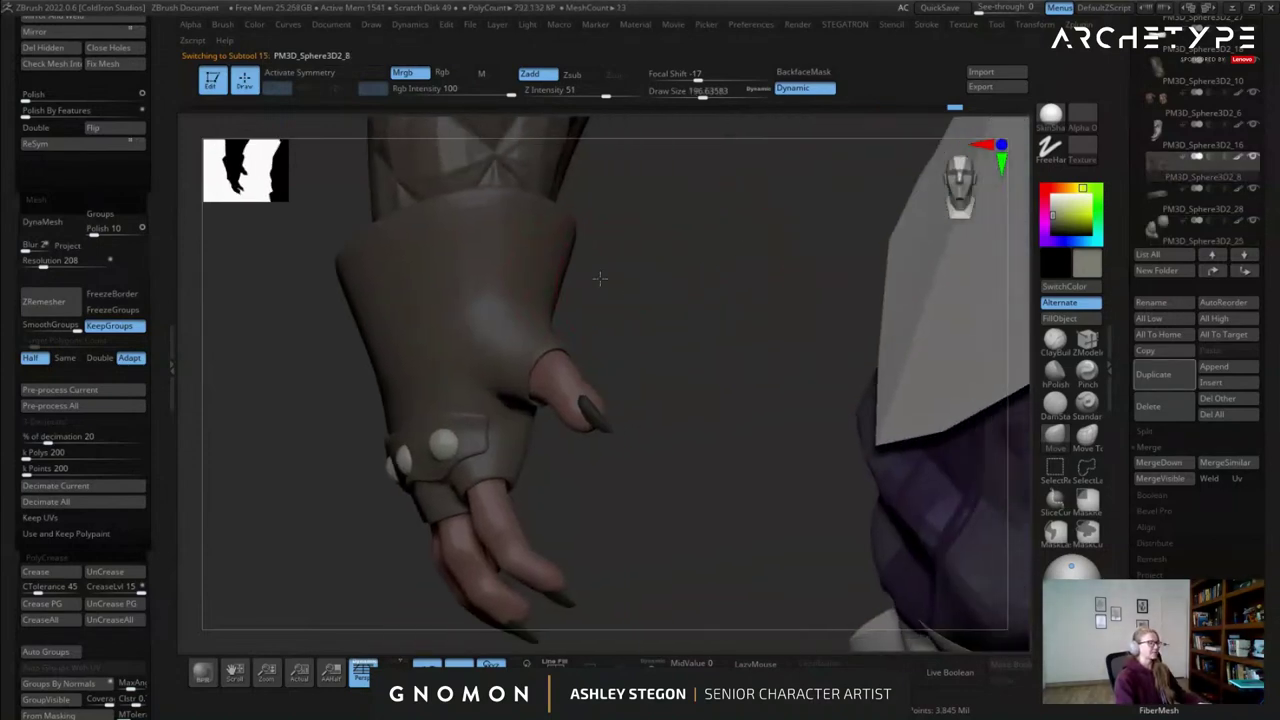
right_click_drag(604, 284, 613, 305)
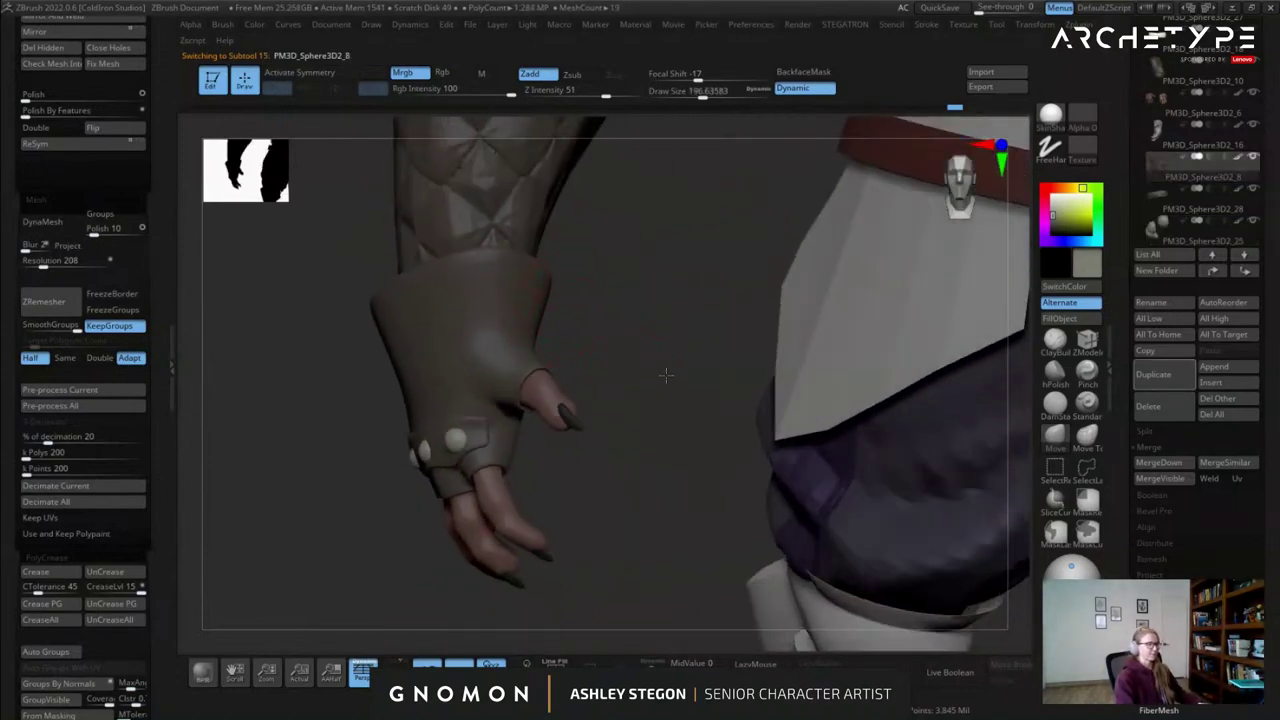
right_click_drag(651, 375, 651, 367)
mouse_move(364, 345)
right_mouse_down("ctrl")
mouse_move(366, 289)
mouse_move(421, 283)
mouse_move(540, 313)
mouse_move(560, 371)
right_mouse_up("ctrl")
key("s")
mouse_move(662, 367)
right_mouse_down("alt")
mouse_move(617, 363)
mouse_move(620, 396)
mouse_move(611, 411)
mouse_move(601, 404)
right_mouse_up("alt")
key("shift+f")
key("shift+f")
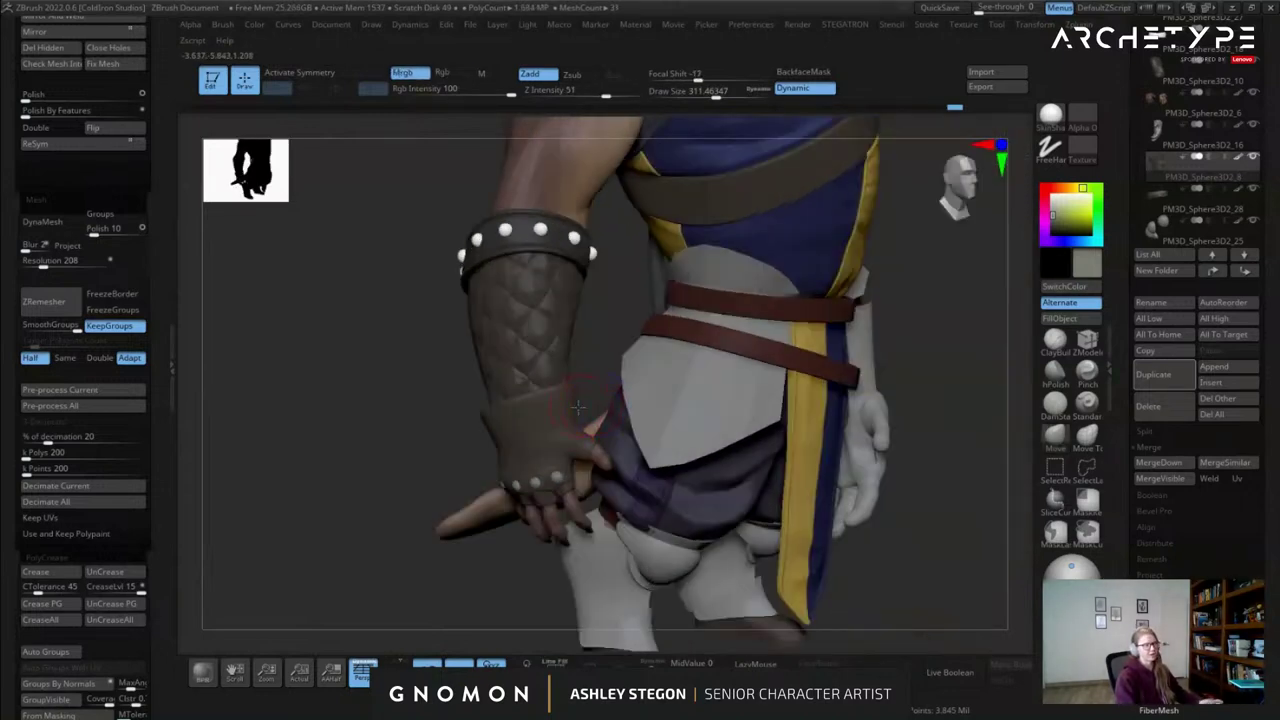
Set the Draw Size to about 223 and turn off Dynamic Subdivision on the glove.
mouse_move(551, 446)
right_mouse_down()
mouse_move(612, 428)
mouse_move(601, 398)
mouse_move(575, 420)
mouse_move(537, 421)
mouse_move(590, 425)
right_mouse_up()
key("shift+f")
key("shift+f")
key("s")
left_click_drag(657, 430, 651, 430)
mouse_move(660, 428)
right_mouse_down()
mouse_move(719, 417)
mouse_move(672, 404)
mouse_move(640, 332)
mouse_move(617, 330)
right_mouse_up()
key("s")
left_click_drag(668, 321, 664, 321)
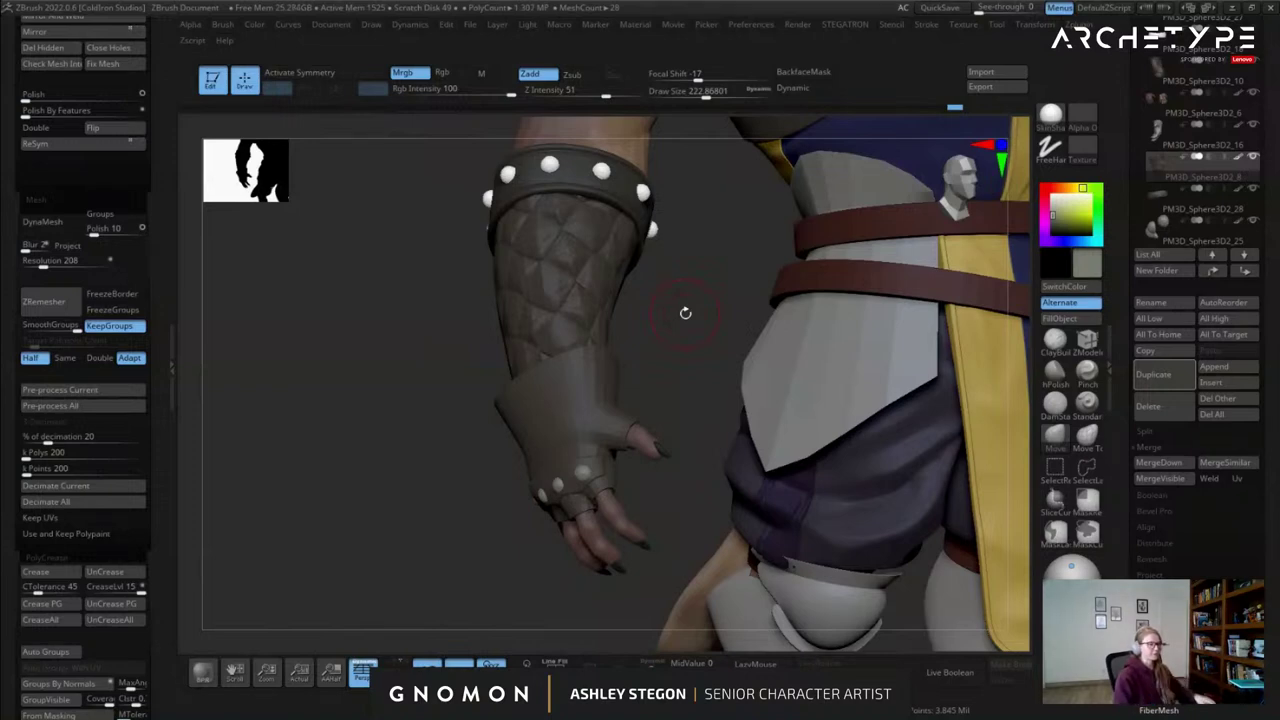
With the ZModeler brush active, isolate the band of polygons along the cuff's upper edge, assign it its own polygroup and show the whole glove.
right_click_drag(530, 357, 557, 338)
right_click_drag(685, 321, 652, 325)
key("shift+f")
key("shift+f")
key("shift+f")
key("shift+f")
key("shift+f")
left_click(1087, 341)
left_click(632, 259, "ctrl+shift")
left_click_drag(860, 297, 845, 348, "ctrl+shift")
key("ctrl+w")
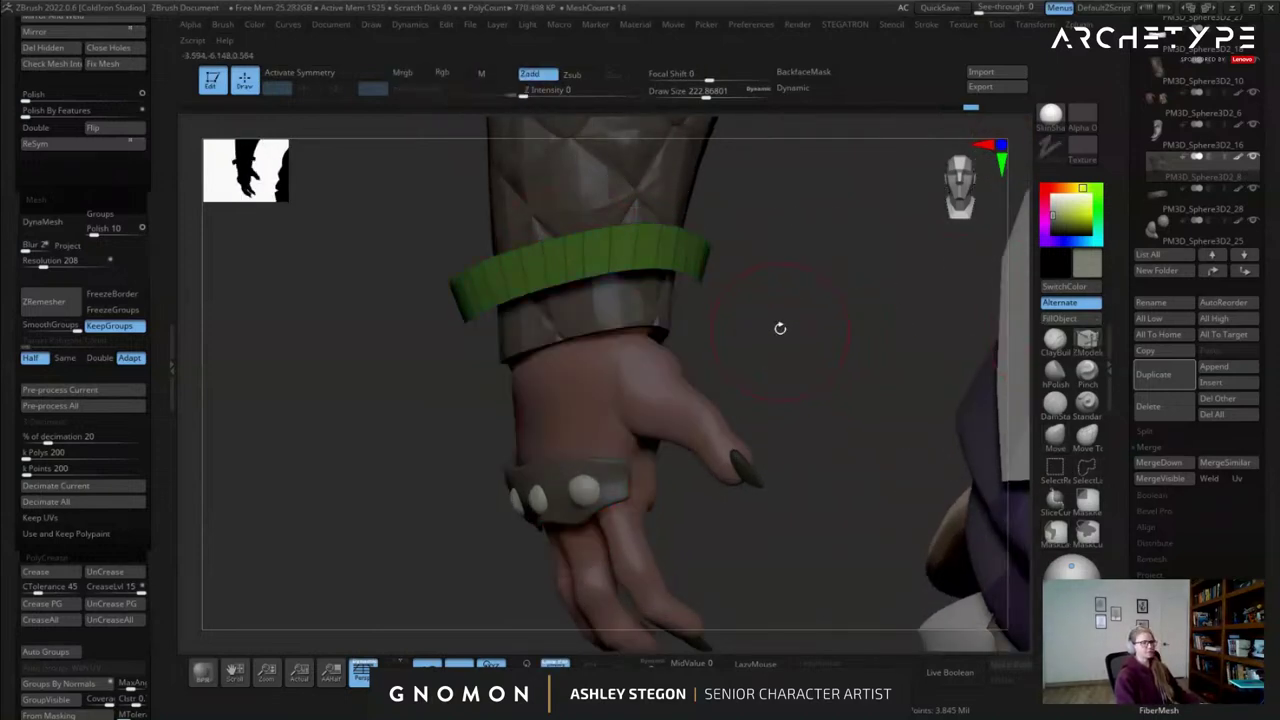
left_click(713, 314, "ctrl+shift")
right_click_drag(652, 320, 715, 332)
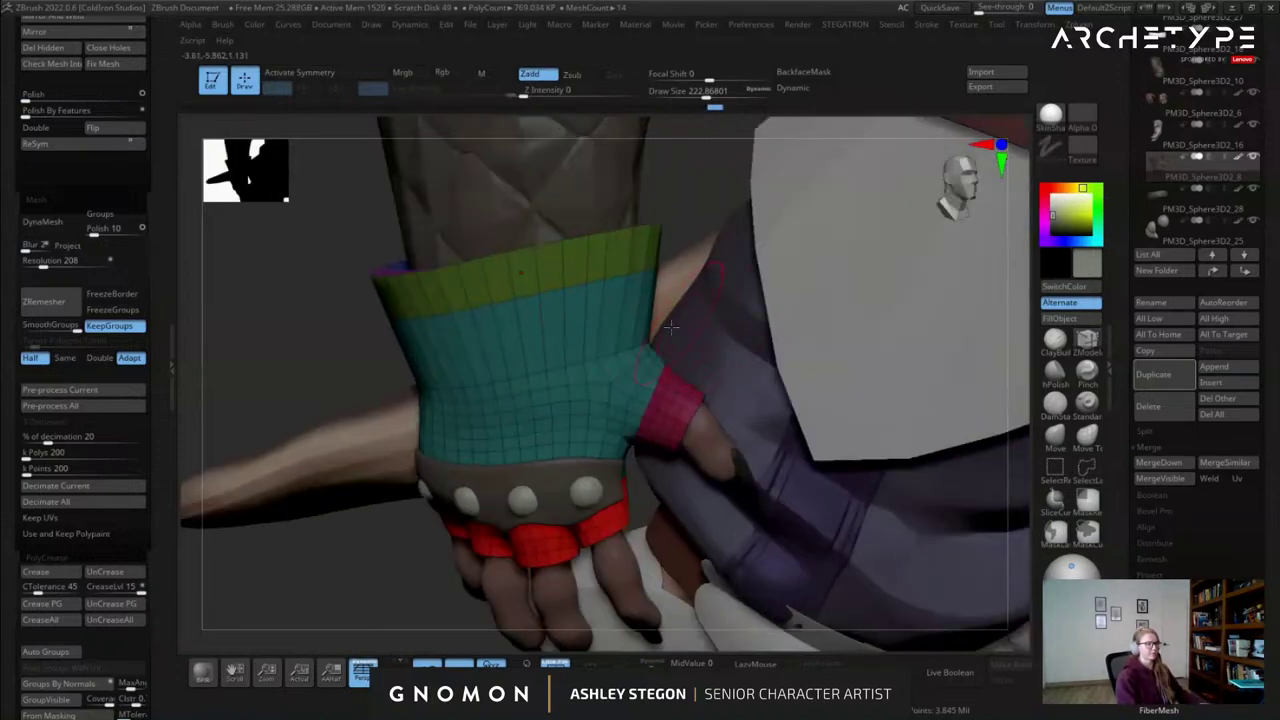
Set the Draw Size to about 68 and hide the outermost polygon loop around the glove's thumb opening.
key("s")
left_click_drag(311, 345, 302, 345)
mouse_move(681, 468)
right_mouse_down("alt")
mouse_move(611, 372)
mouse_move(615, 440)
right_mouse_up("alt")
key("s")
left_click_drag(597, 322, 581, 322)
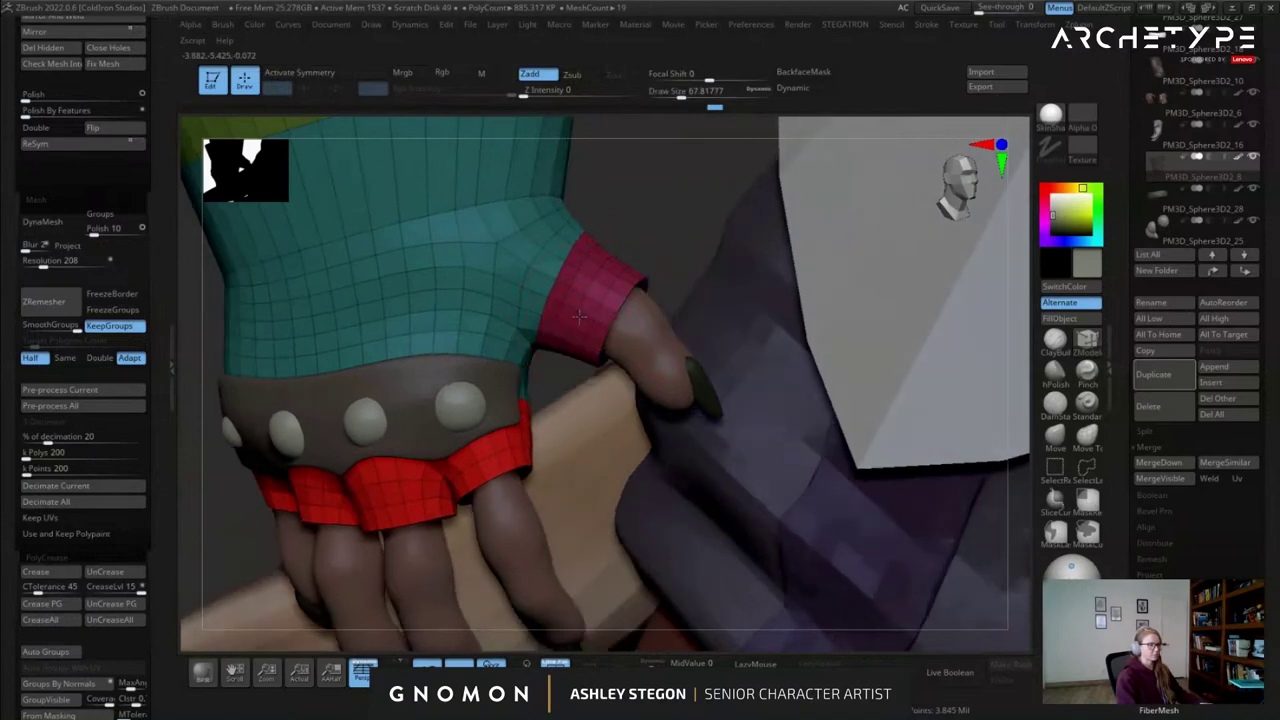
right_click_drag(650, 320, 590, 314)
left_click_drag(603, 306, 614, 306, "shift")
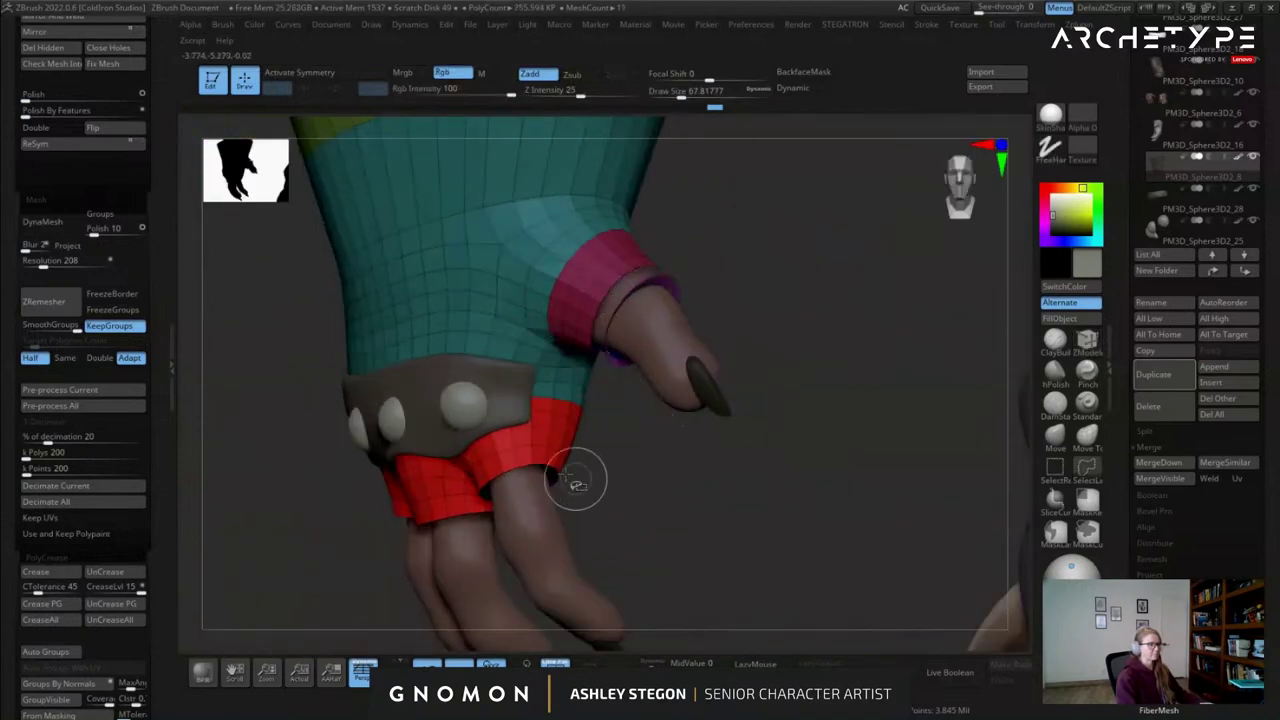
Hide the outermost polygon loops around the glove's finger openings.
left_click_drag(526, 455, 492, 480, "shift")
key("ctrl+z")
right_click_drag(398, 517, 570, 495)
mouse_move(637, 420)
left_mouse_down("shift")
mouse_move(657, 414)
mouse_move(610, 412)
left_mouse_up("shift")
mouse_move(605, 412)
right_mouse_down()
mouse_move(700, 410)
mouse_move(680, 490)
right_mouse_up()
left_click_drag(560, 417, 456, 405, "shift")
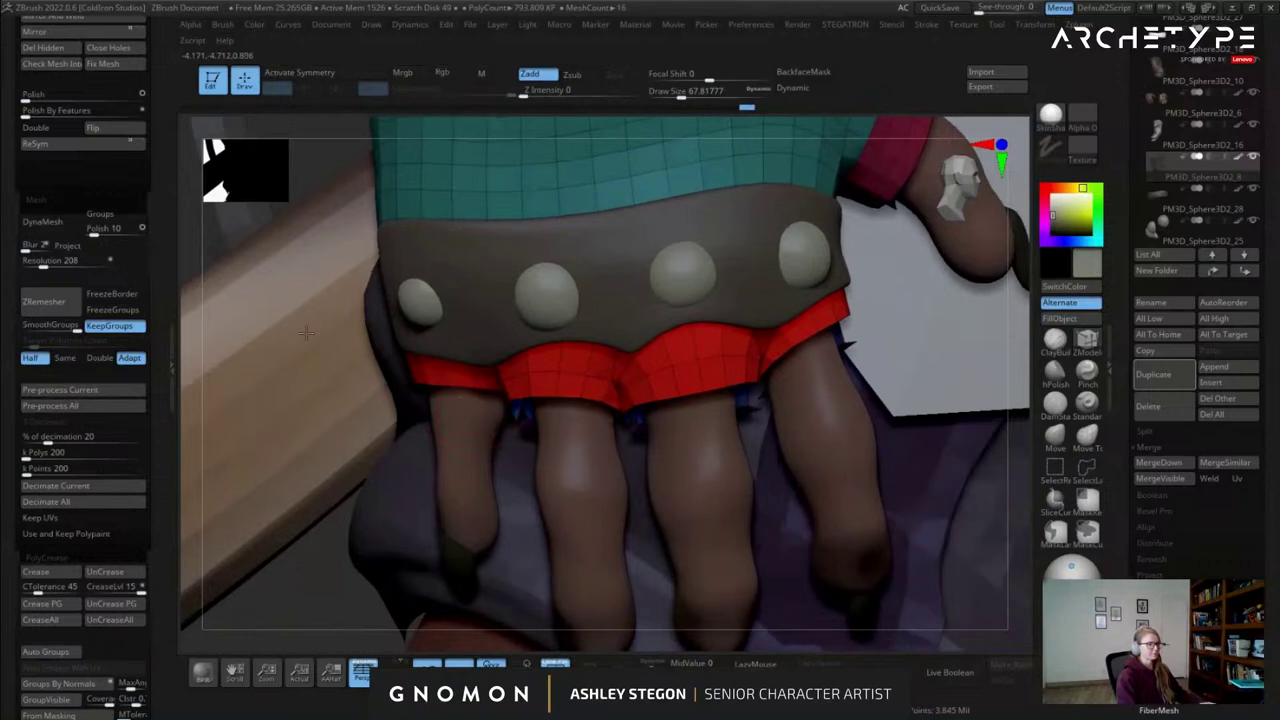
Invert the visibility, assign the thumb and finger edge loops one shared polygroup and show the whole glove.
right_click_drag(420, 560, 425, 490, "ctrl")
right_click_drag(425, 490, 430, 493)
left_click_drag(300, 340, 318, 362, "ctrl+shift")
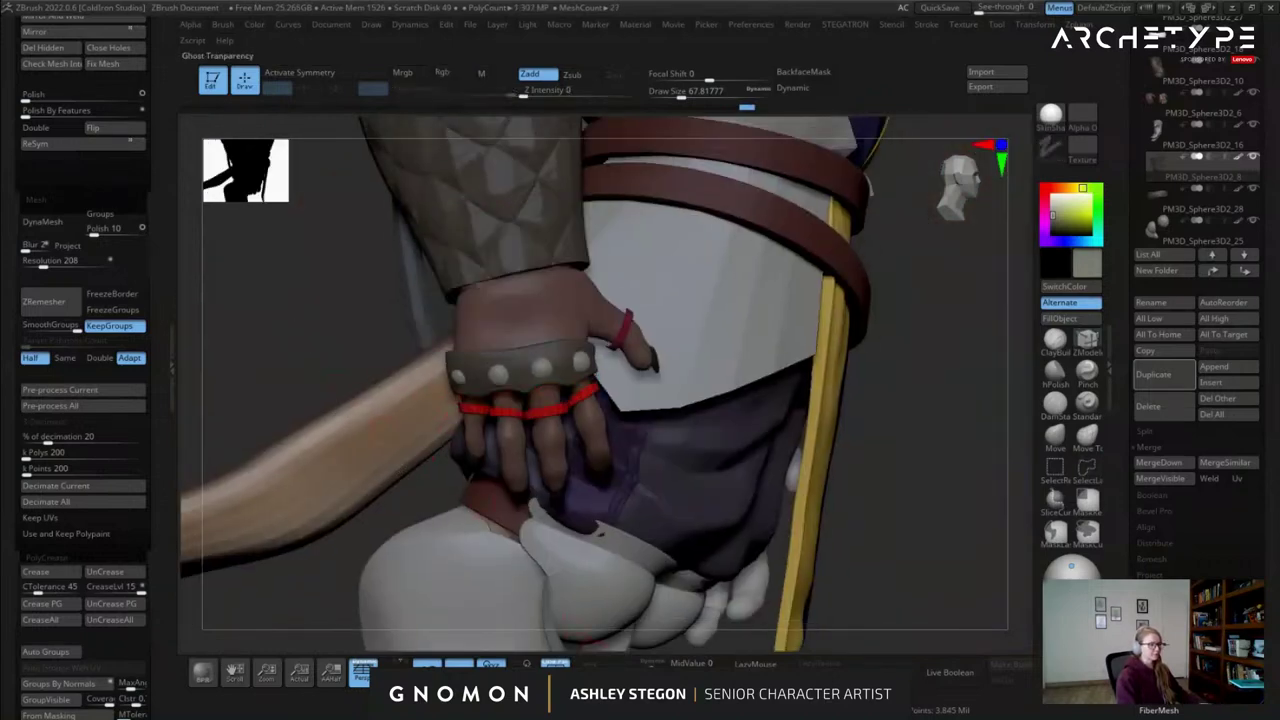
key("ctrl+w")
left_click(890, 498, "ctrl+shift")
Set the ZModeler polygon action to Extrude with the Polygroup All target and extrude the cuff band slightly outward.
right_click_drag(614, 293, 682, 330)
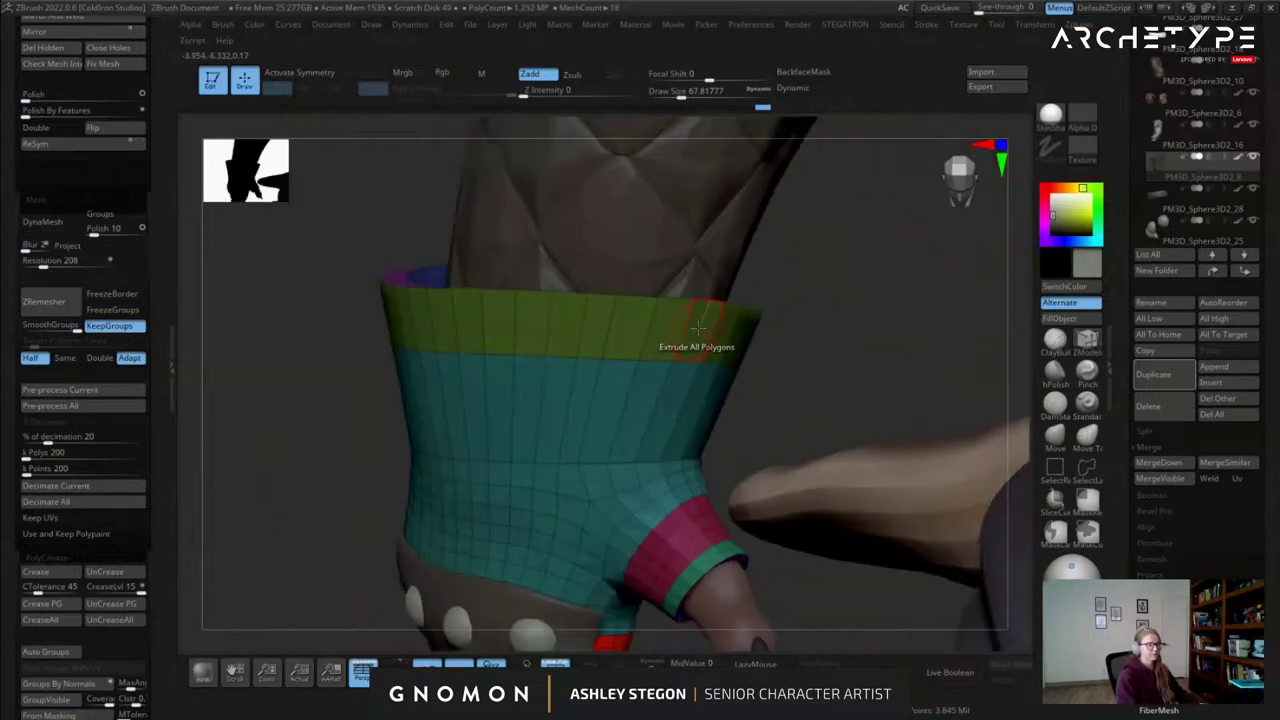
key("space")
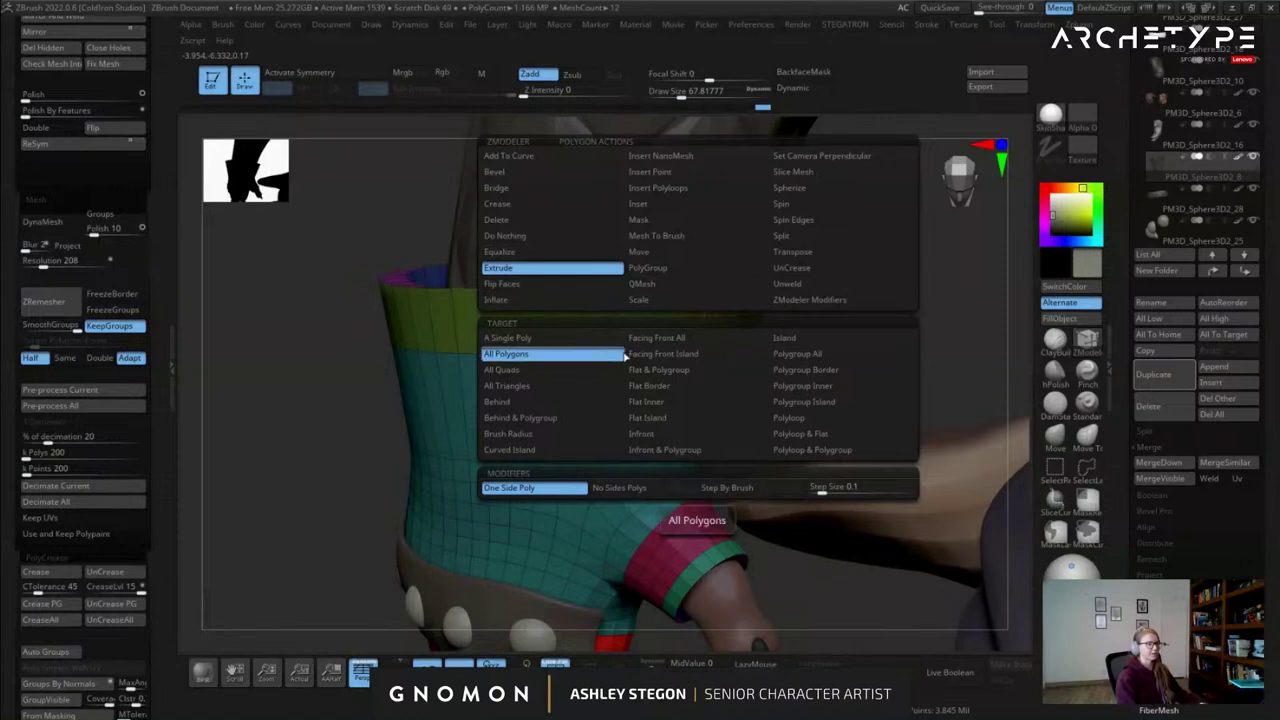
left_click(800, 355)
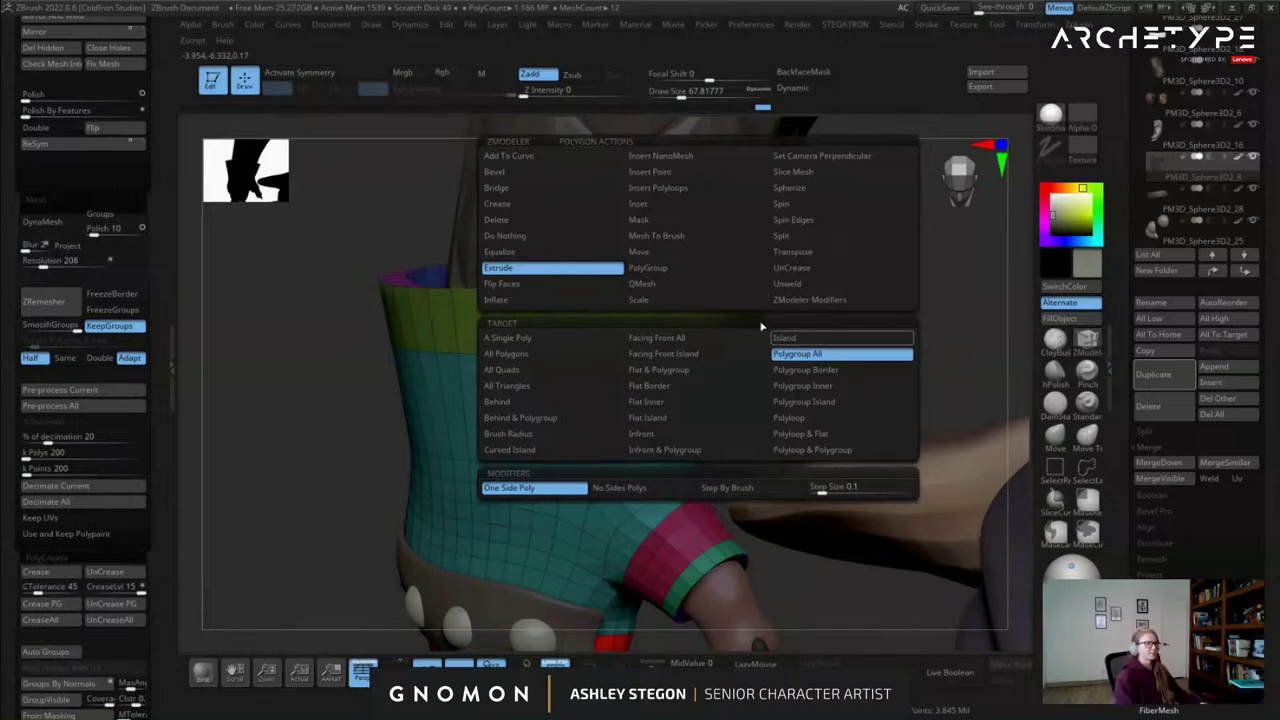
right_click_drag(599, 334, 648, 306)
left_click_drag(619, 324, 637, 335)
Extrude the polygroup around the thumb and finger openings slightly outward to form raised trims.
right_click_drag(597, 432, 679, 386, "alt")
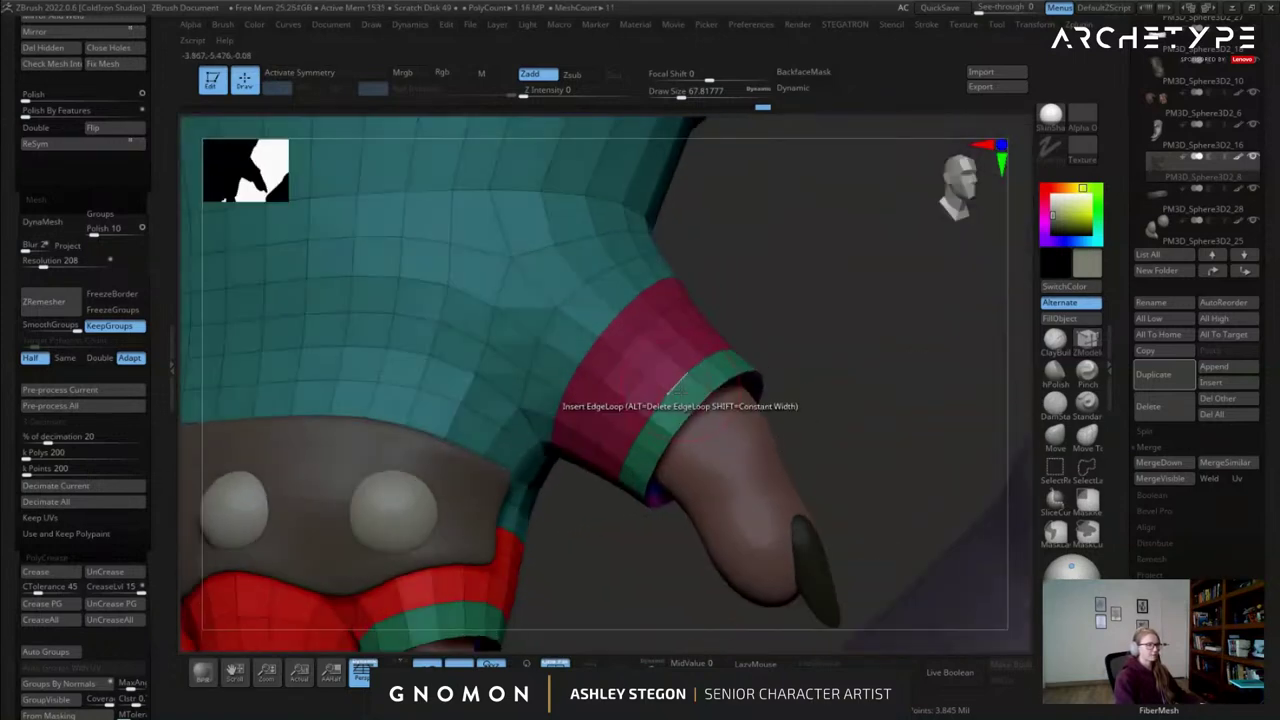
left_click_drag(684, 386, 690, 388)
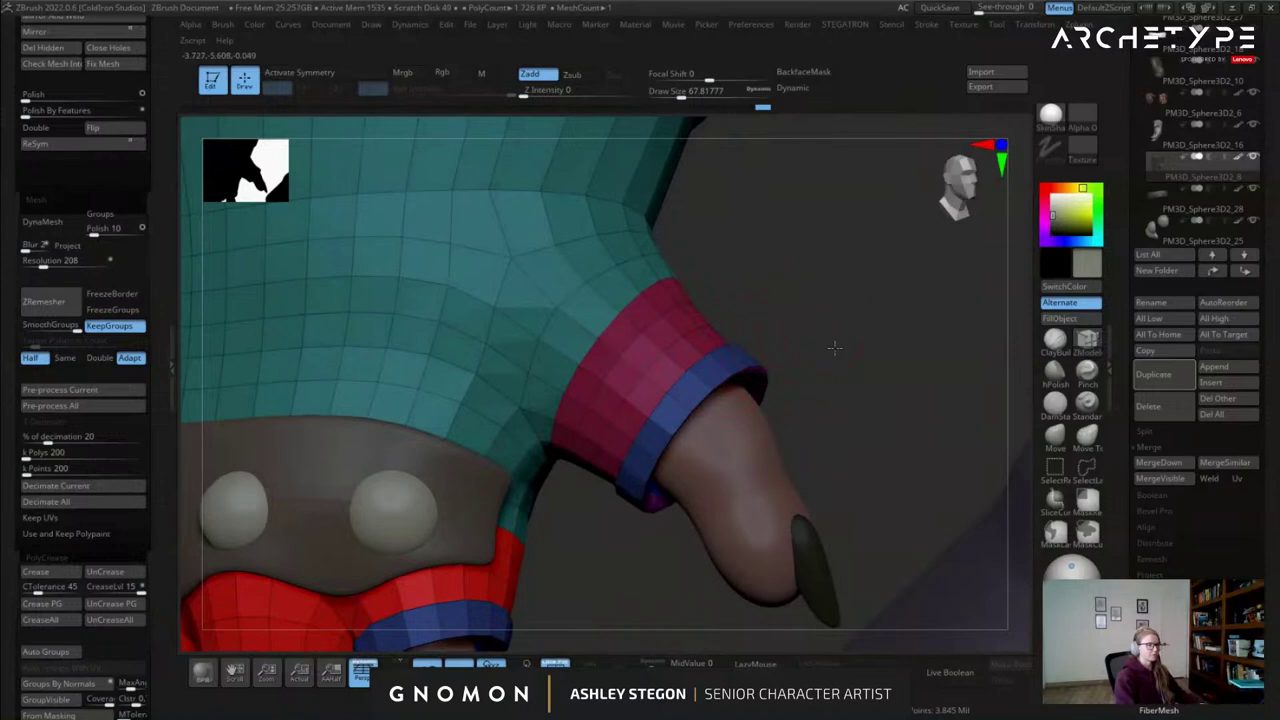
right_click_drag(822, 340, 811, 357)
Preview the glove's raised trims with Dynamic Subdivision and the wireframe hidden.
key("shift+f")
right_click_drag(544, 344, 358, 415, "ctrl")
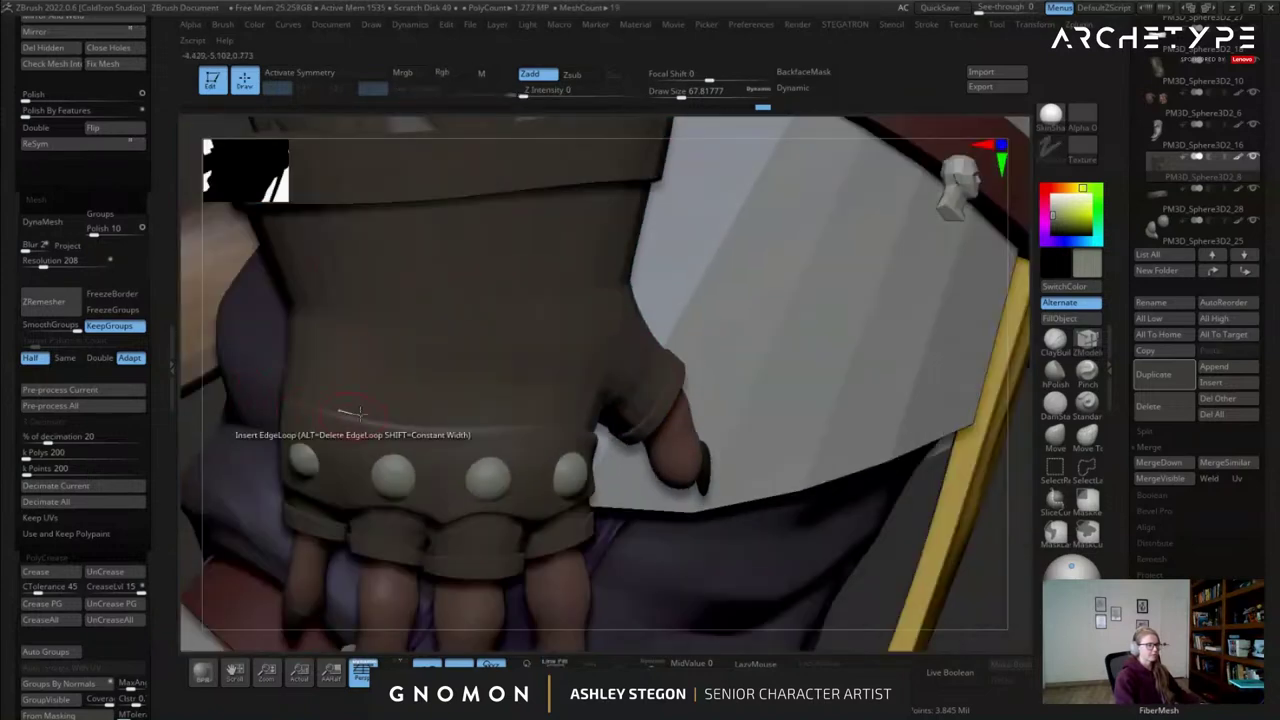
key("d")
right_click_drag(520, 408, 472, 446)
key("shift+f")
key("shift+d")
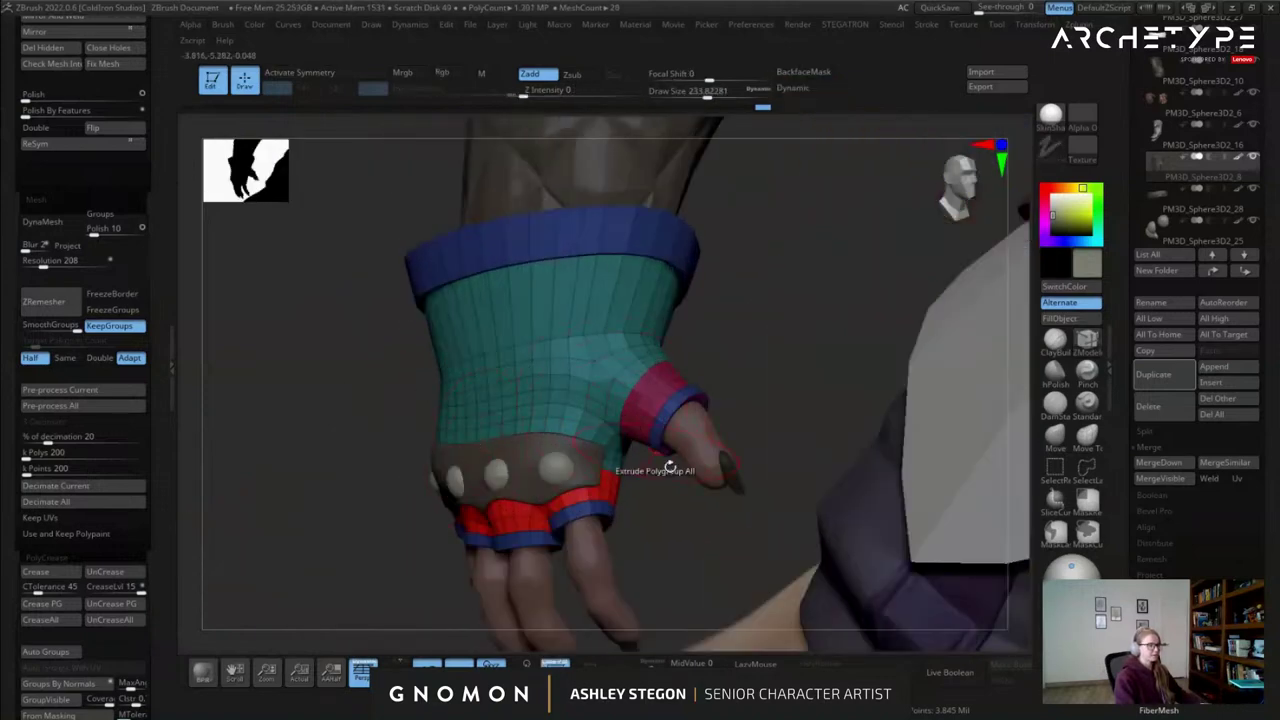
Solo the glove, isolate its body, thumb and finger sections without the trims and merge them into one polygroup.
left_click(652, 663)
left_click(626, 416, "ctrl+shift")
left_click_drag(691, 503, 704, 540, "ctrl+shift")
left_click(573, 484, "ctrl+shift")
left_click_drag(645, 512, 688, 556, "ctrl+shift")
right_click_drag(564, 484, 634, 510, "alt")
left_click(641, 406, "ctrl+shift")
left_click_drag(503, 492, 518, 525, "ctrl+shift")
right_click_drag(518, 525, 580, 471, "ctrl")
key("ctrl+w")
mouse_move(462, 488)
right_mouse_down()
mouse_move(556, 472)
mouse_move(505, 580)
right_mouse_up()
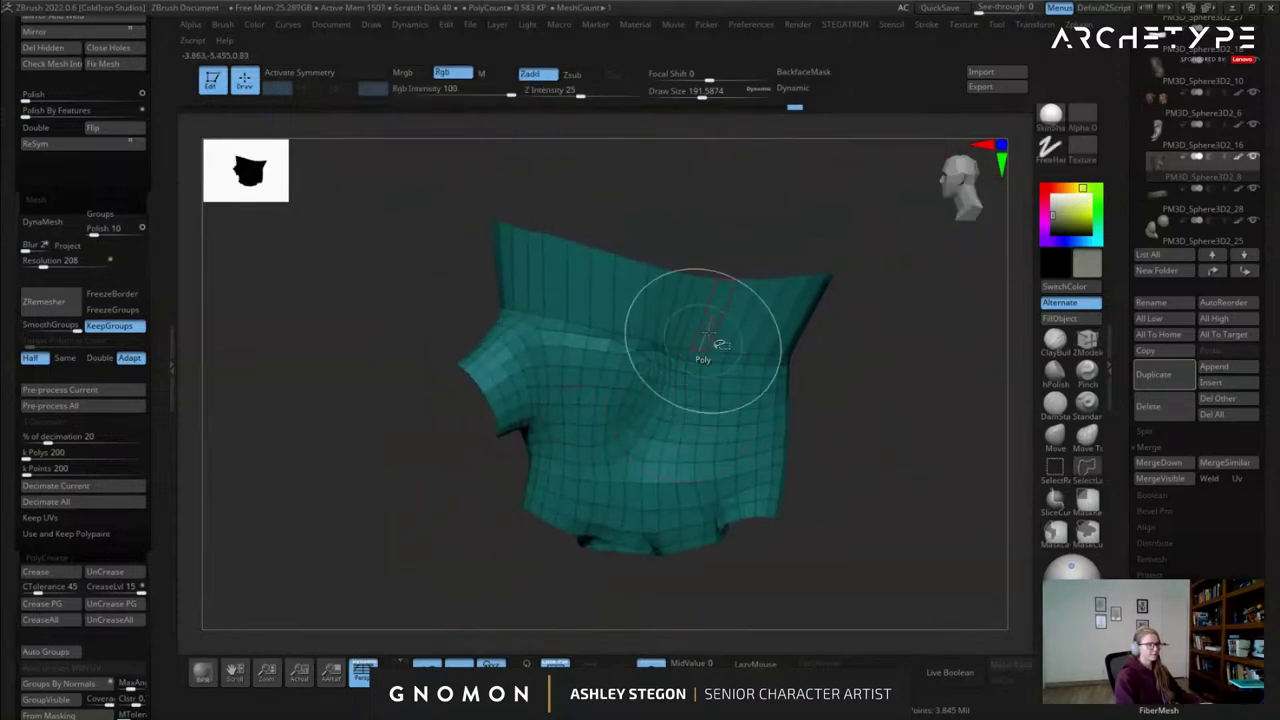
Isolate the hand section below the flared cuff, assign it its own polygroup and show the whole glove.
key("shift+f")
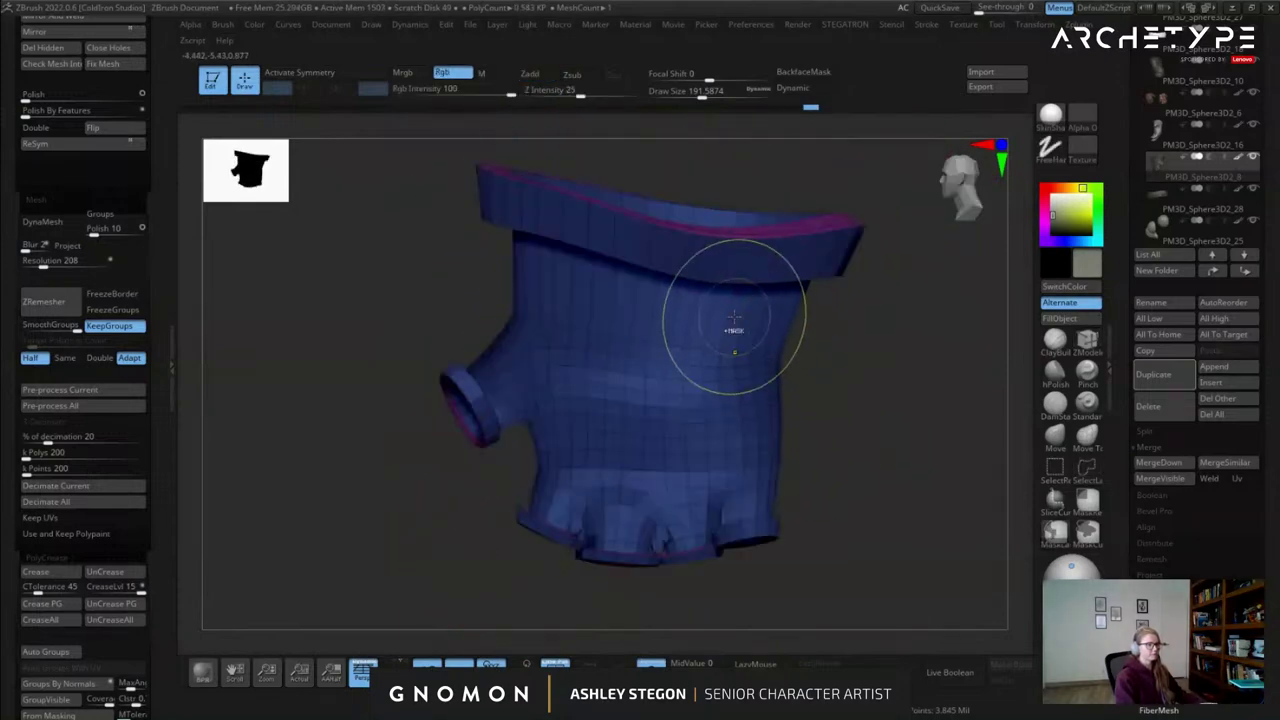
key("shift+f")
left_click(727, 307, "ctrl+shift")
key("ctrl+w")
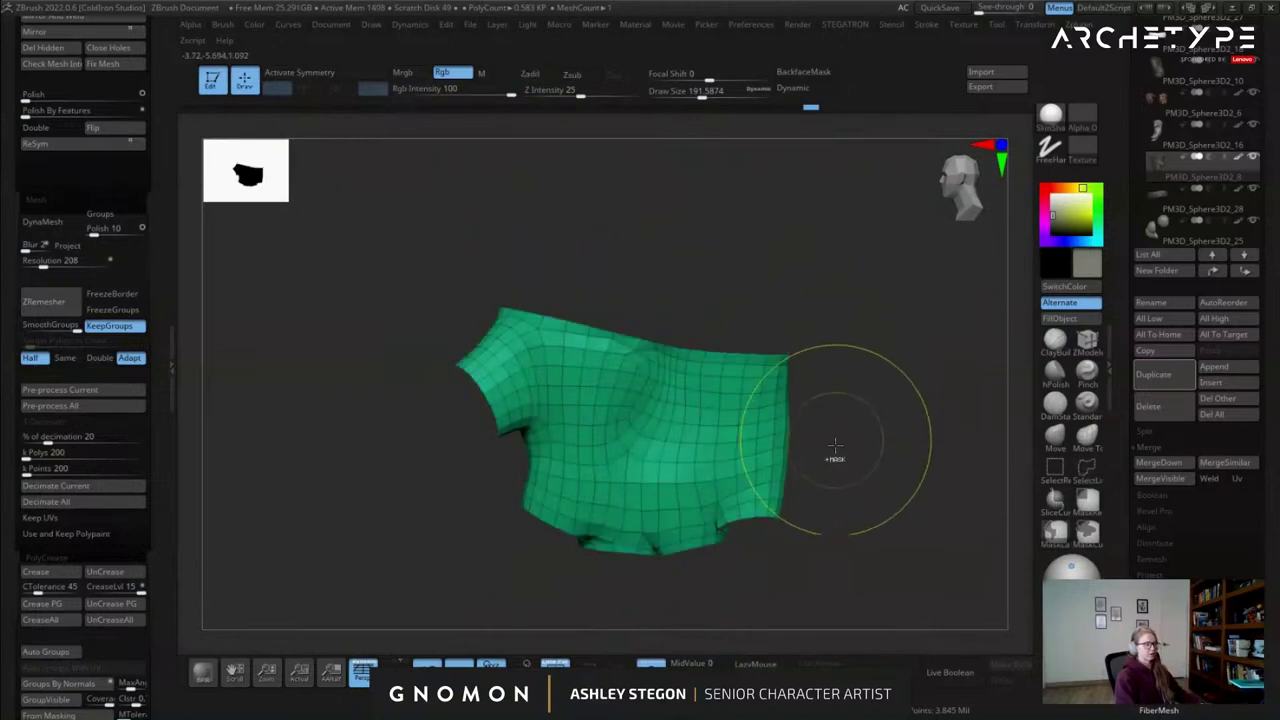
left_click(834, 444, "ctrl+shift")
Set the Crease Level to 2 and crease the glove along its polygroup borders.
right_click_drag(811, 466, 254, 403)
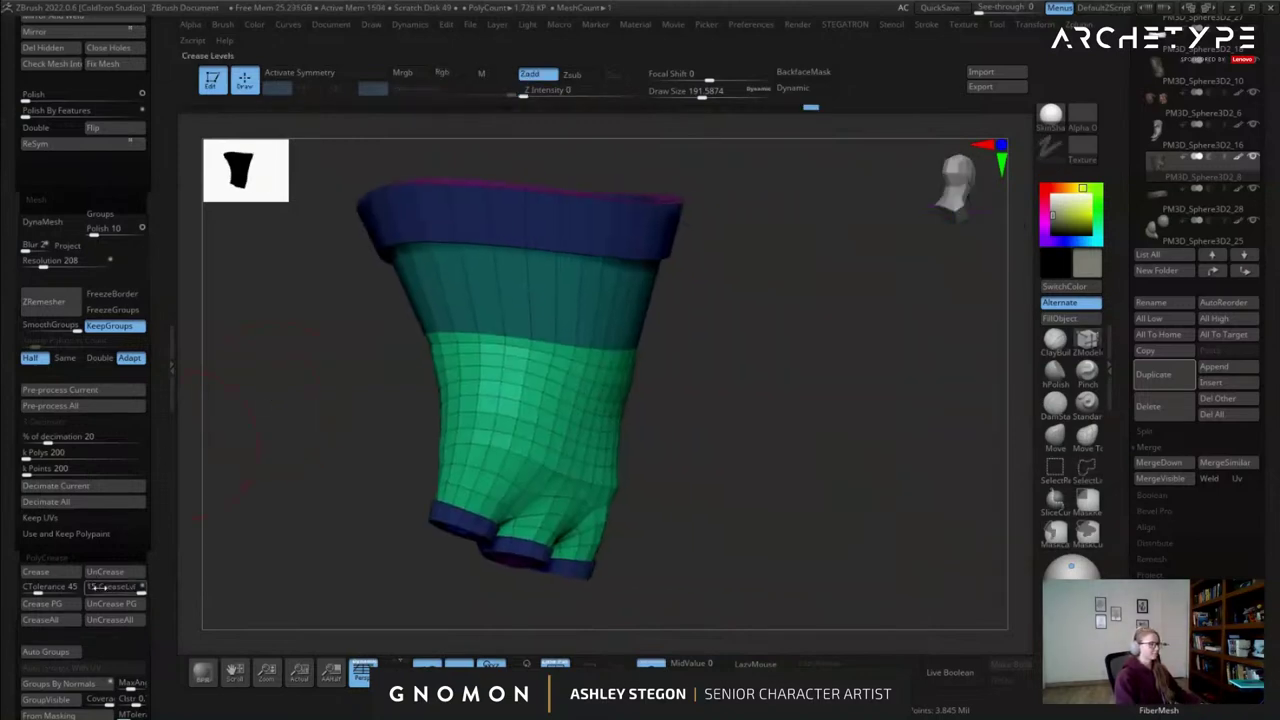
left_click_drag(93, 597, 97, 597)
left_click(70, 605)
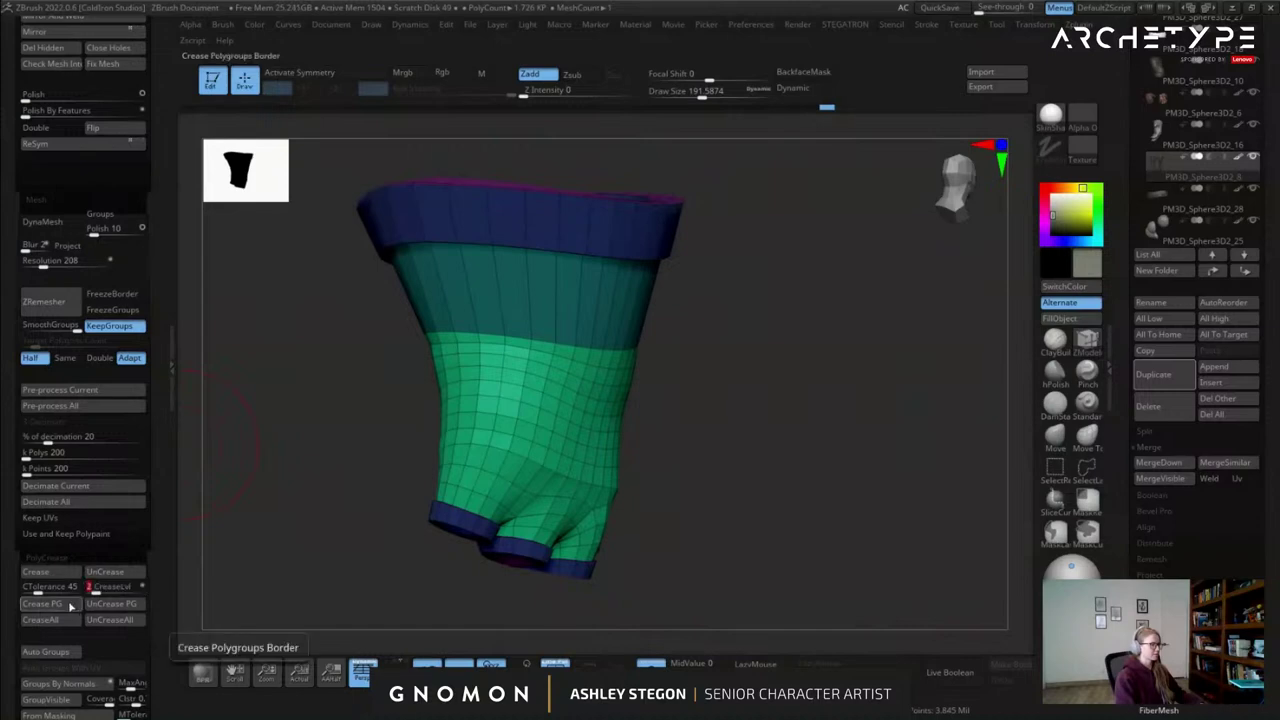
Smooth the glove with Dynamic Subdivision, hide the wireframe and show the rest of the character.
key("d")
right_click_drag(393, 580, 764, 571)
key("shift+f")
left_click(652, 667)
mouse_move(590, 450)
right_mouse_down()
mouse_move(372, 423)
mouse_move(485, 402)
mouse_move(443, 394)
mouse_move(534, 426)
right_mouse_up()
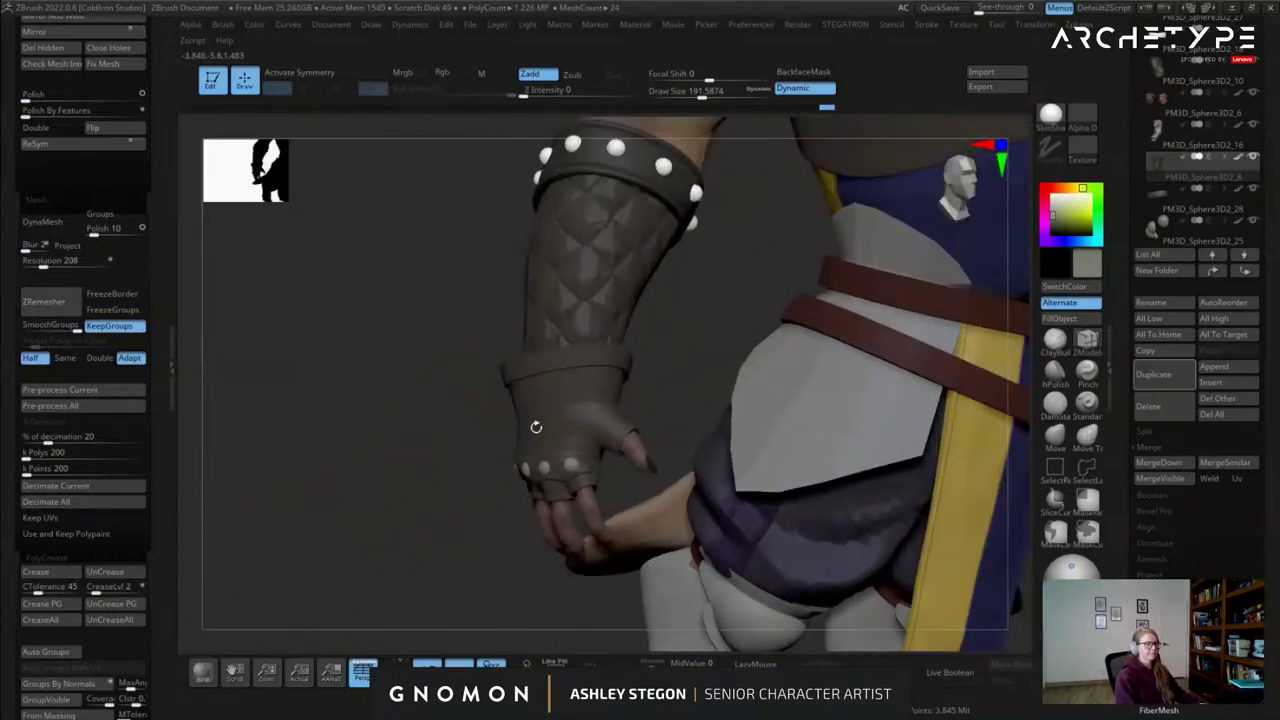
Switch to the Move brush and check the smoothed glove, cuff and studded knuckle strap from several sides.
left_click(1055, 436)
mouse_move(735, 370)
right_mouse_down()
mouse_move(685, 372)
mouse_move(701, 391)
right_mouse_up()
key("shift+f")
key("shift+f")
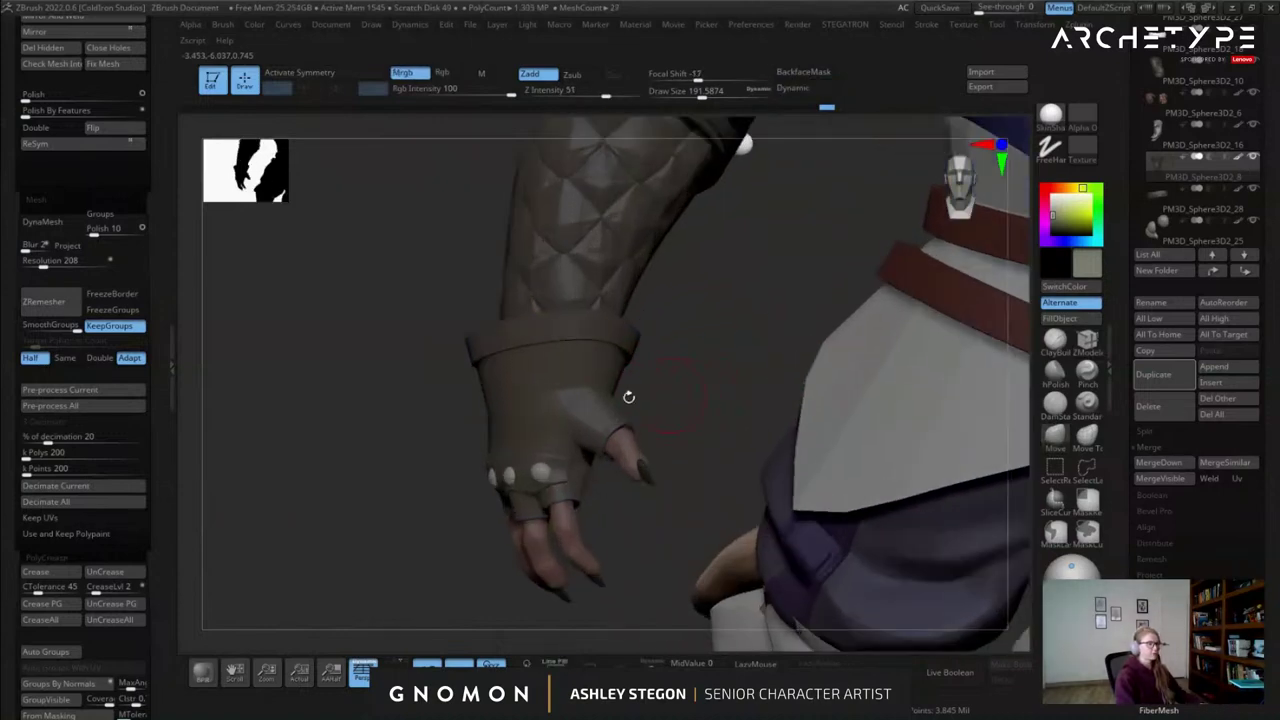
right_click_drag(595, 380, 588, 371)
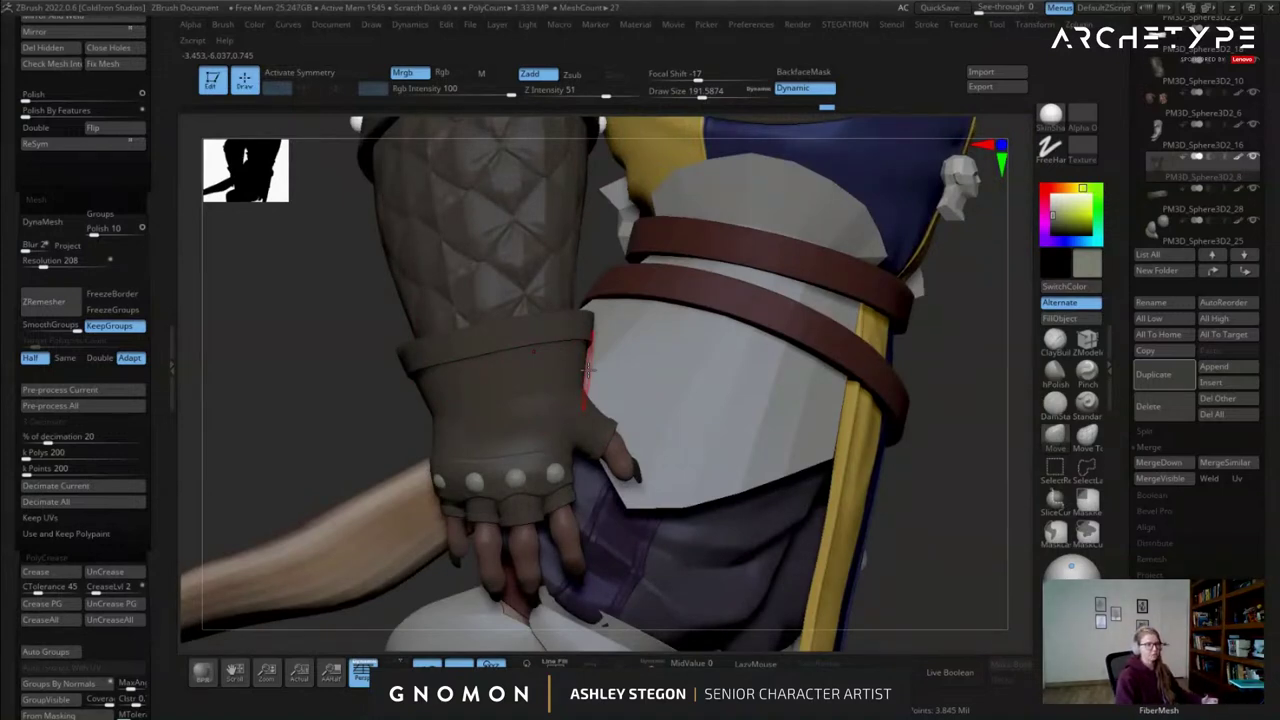
right_click_drag(454, 369, 384, 343)
mouse_move(606, 358)
right_mouse_down()
mouse_move(561, 381)
mouse_move(727, 392)
right_mouse_up()
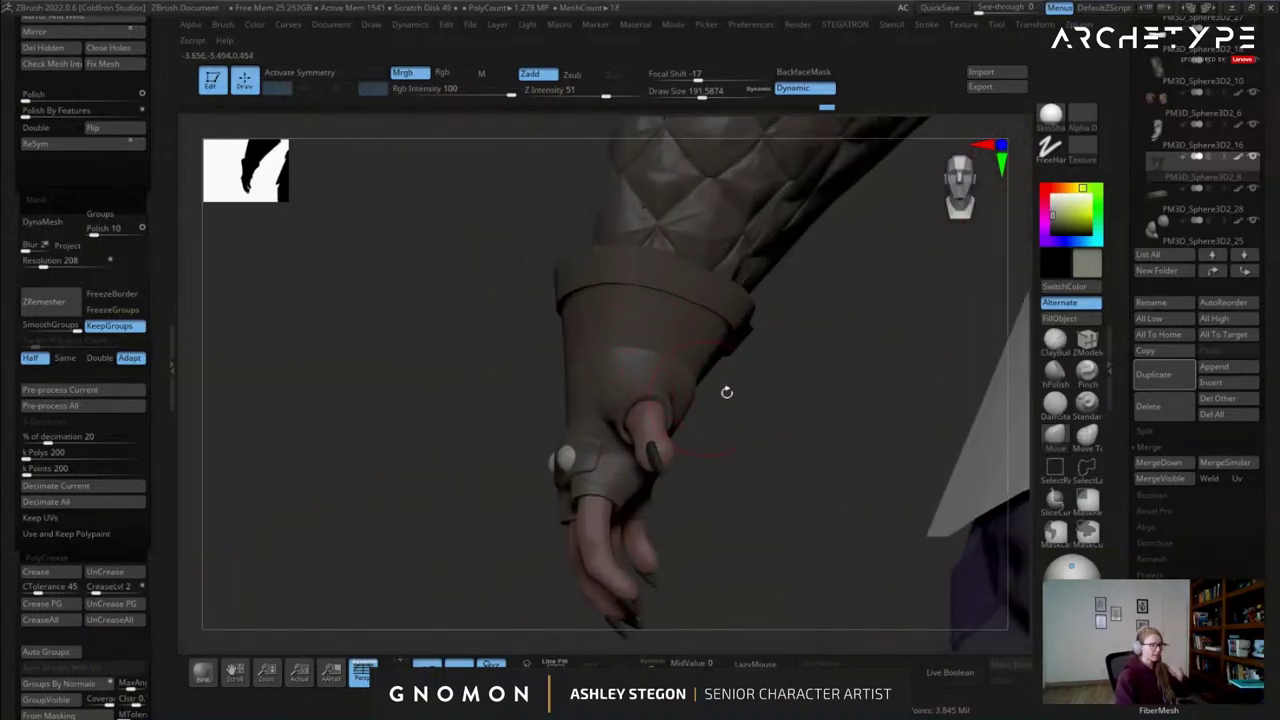
Duplicate the glove subtool, make the duplicate active and hide the original as a backup.
left_click(1153, 374)
left_click(1216, 176)
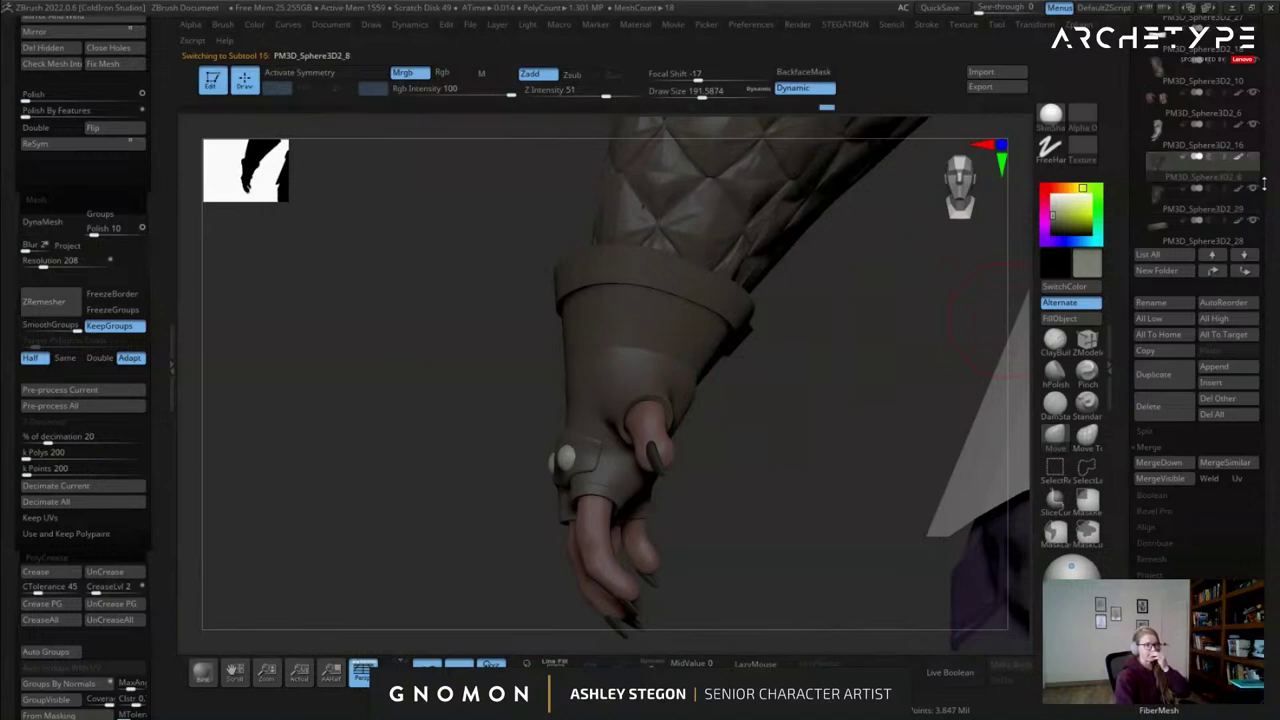
left_click(1219, 201)
left_click(1253, 157)
left_click_drag(698, 377, 776, 380)
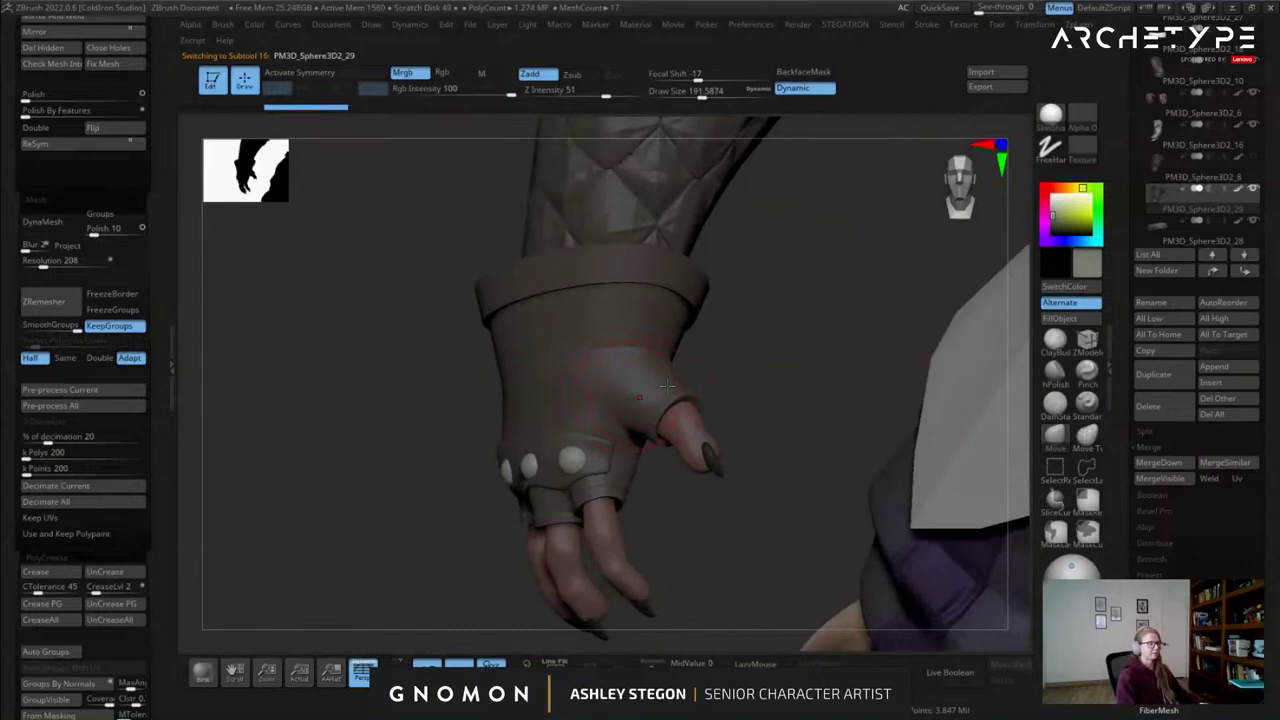
right_click_drag(648, 392, 692, 378, "alt")
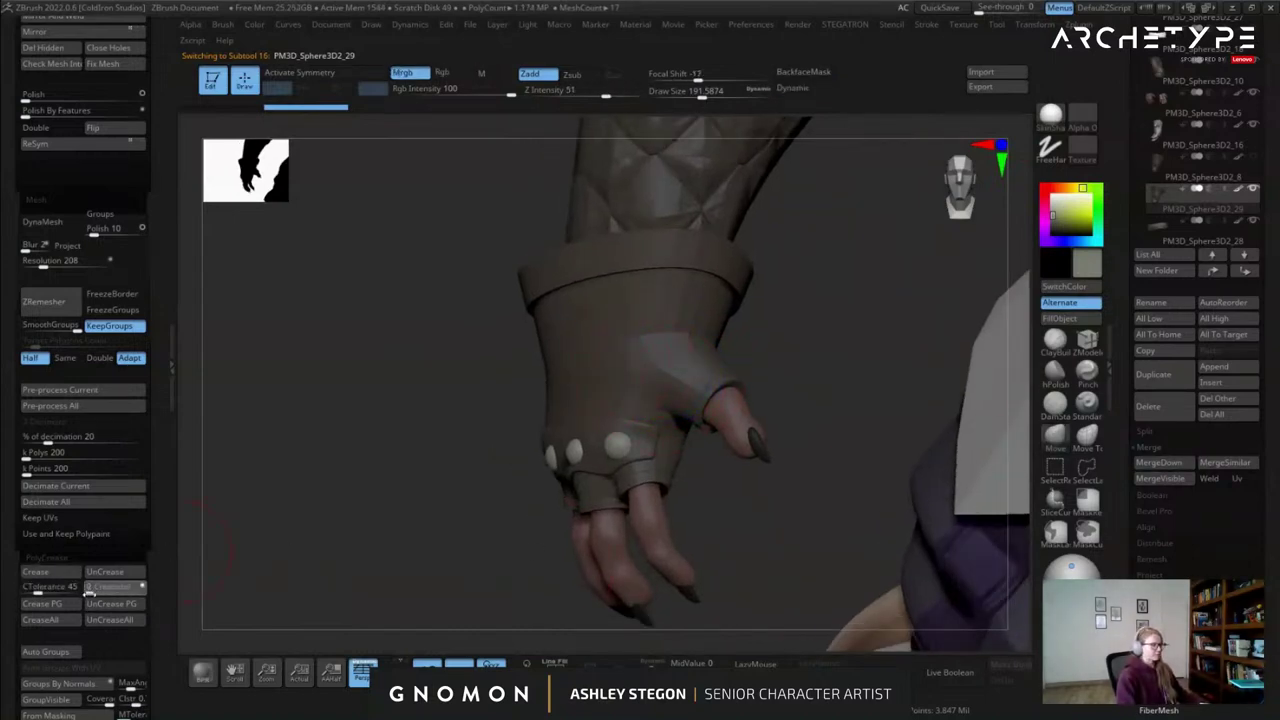
Try Crease Level 1 on the duplicated glove, set it back to 2 and divide the mesh once.
left_click(92, 595)
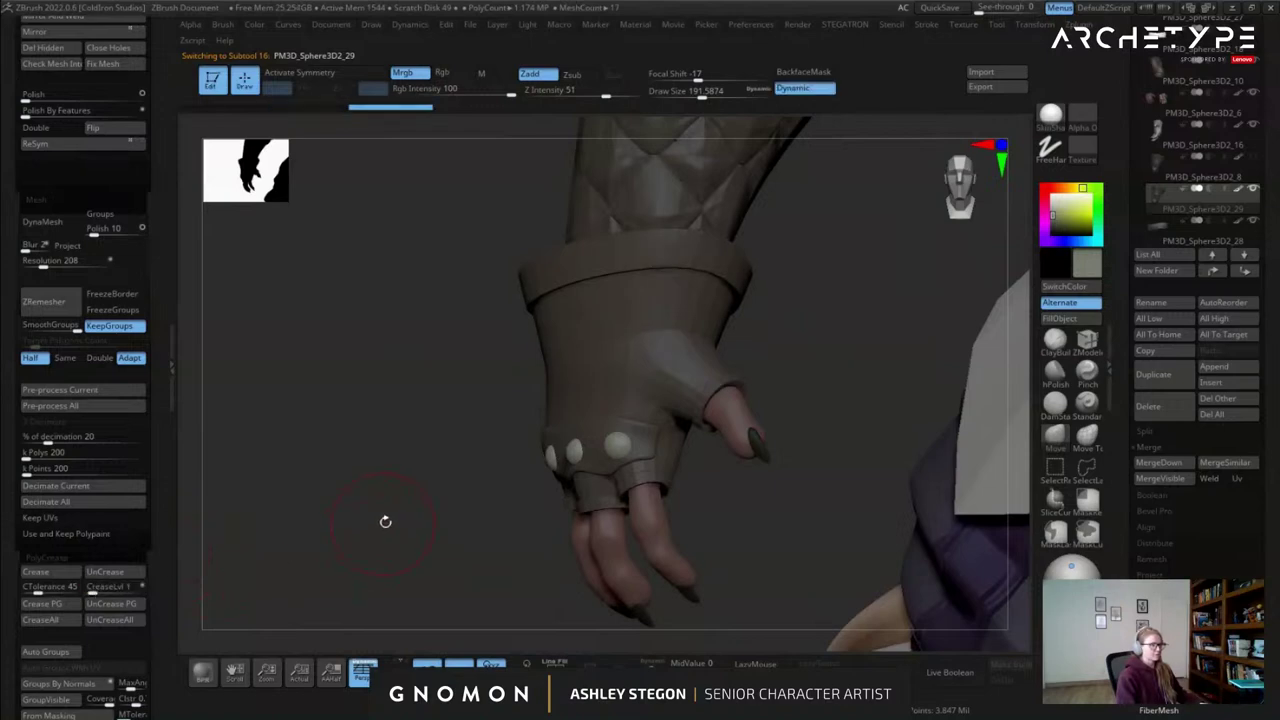
left_click_drag(399, 513, 404, 449)
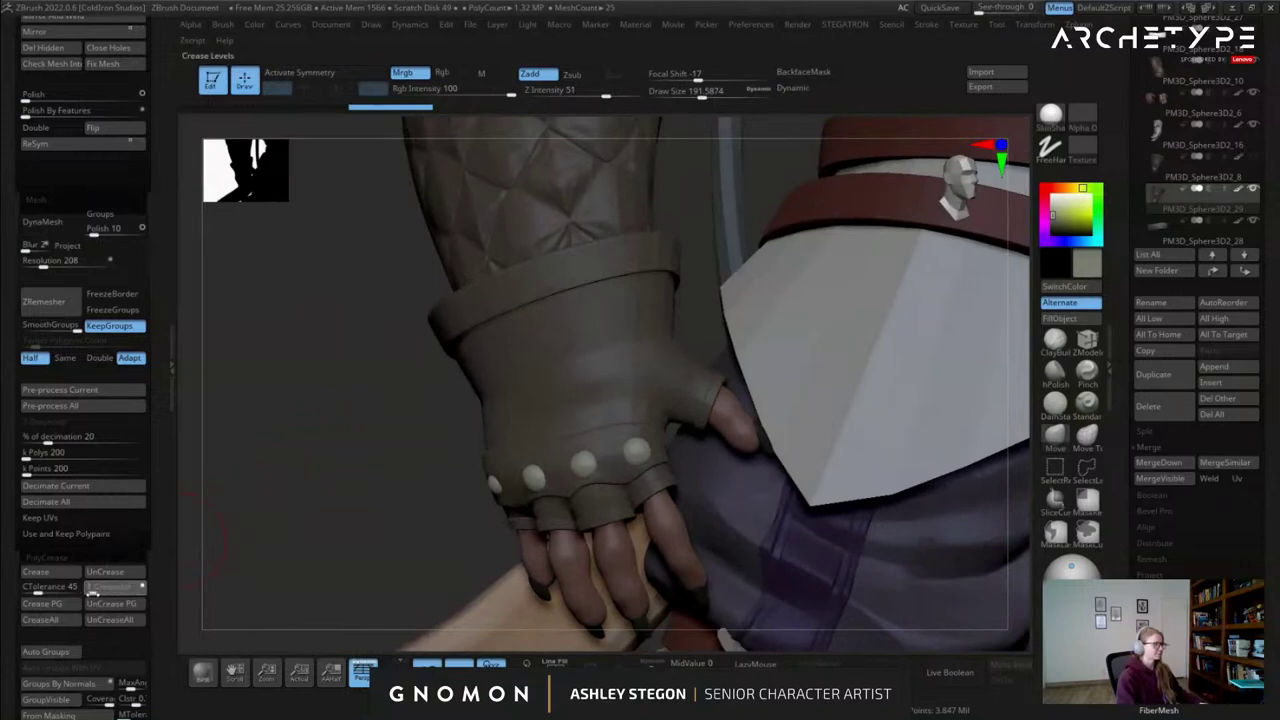
right_click_drag(343, 486, 292, 471)
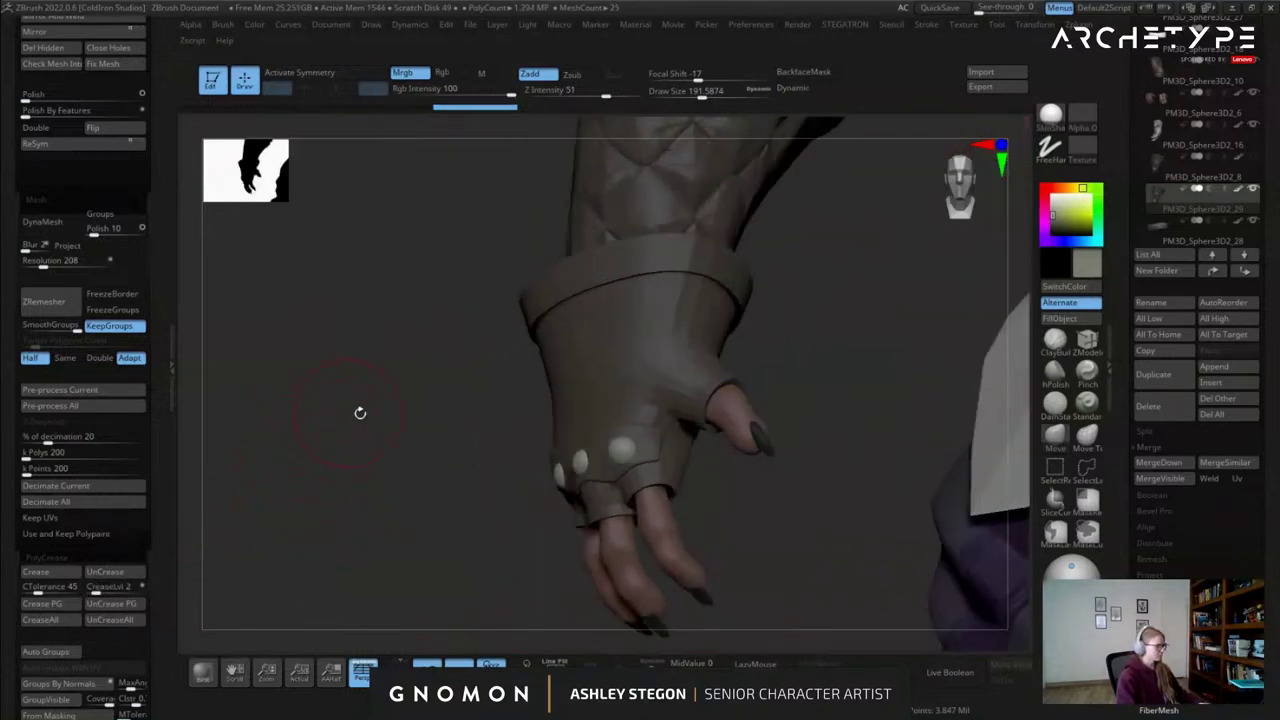
key("ctrl+d")
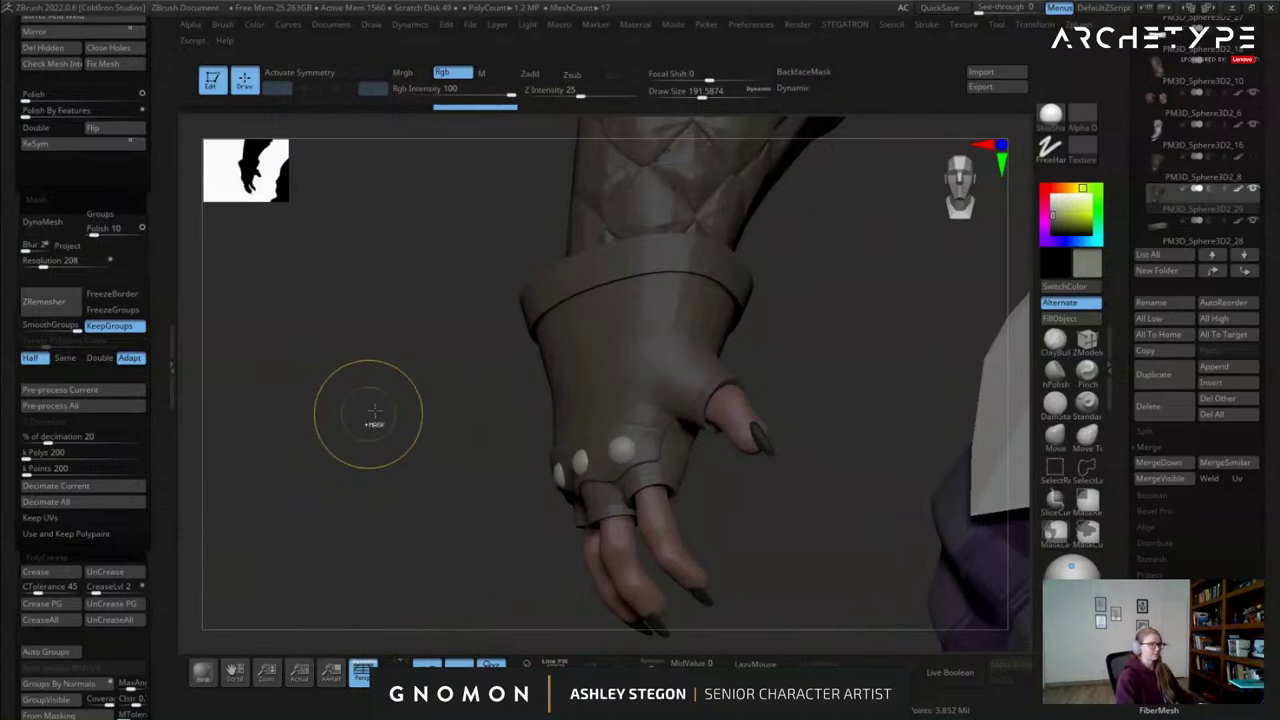
Subdivide the glove mesh three times and isolate it from the rest of the character.
key("ctrl+d")
key("ctrl+d")
key("ctrl+d")
left_click_drag(460, 360, 610, 375)
left_click(650, 664)
left_click_drag(650, 630, 708, 640)
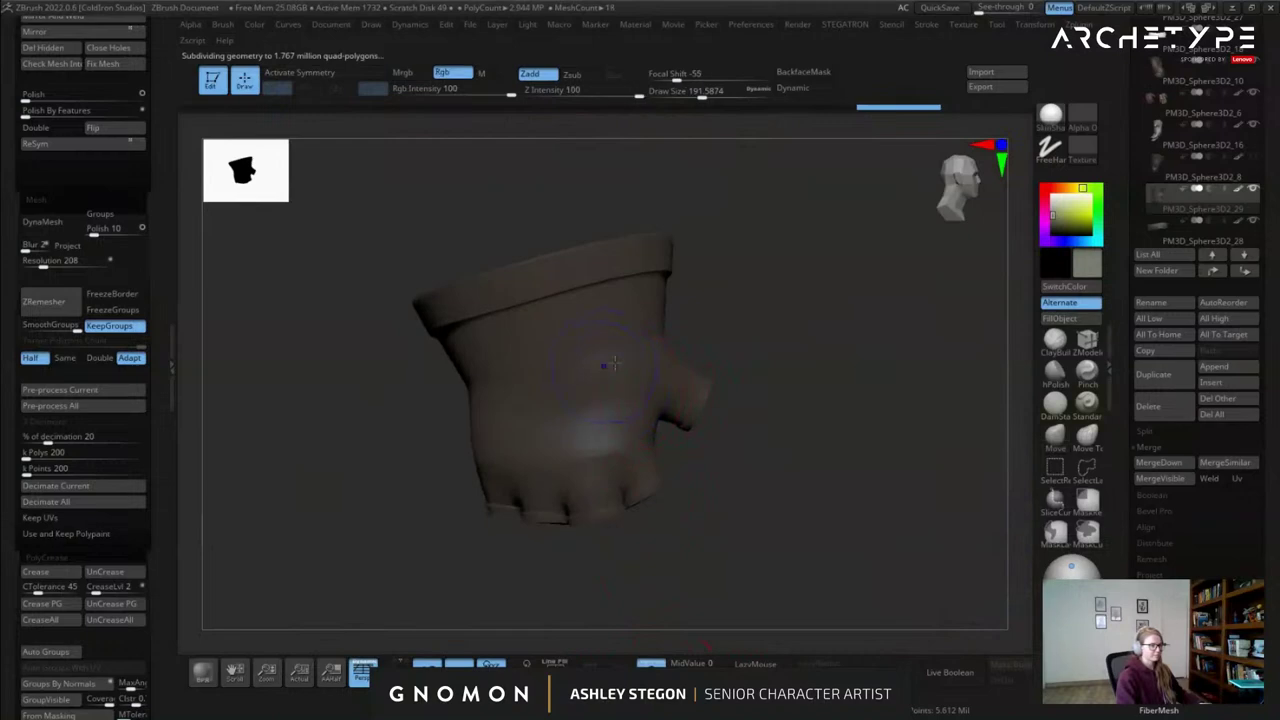
left_click_drag(500, 370, 620, 345)
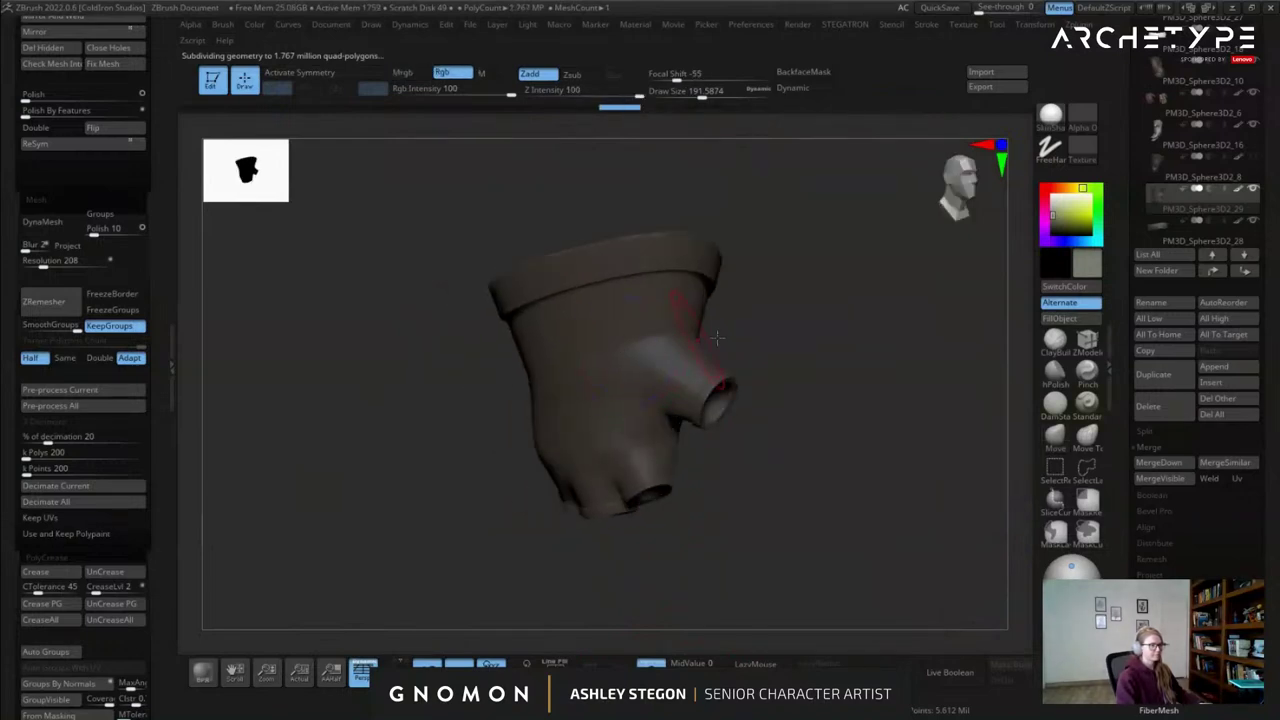
left_click_drag(810, 342, 711, 354)
left_click_drag(850, 362, 763, 364)
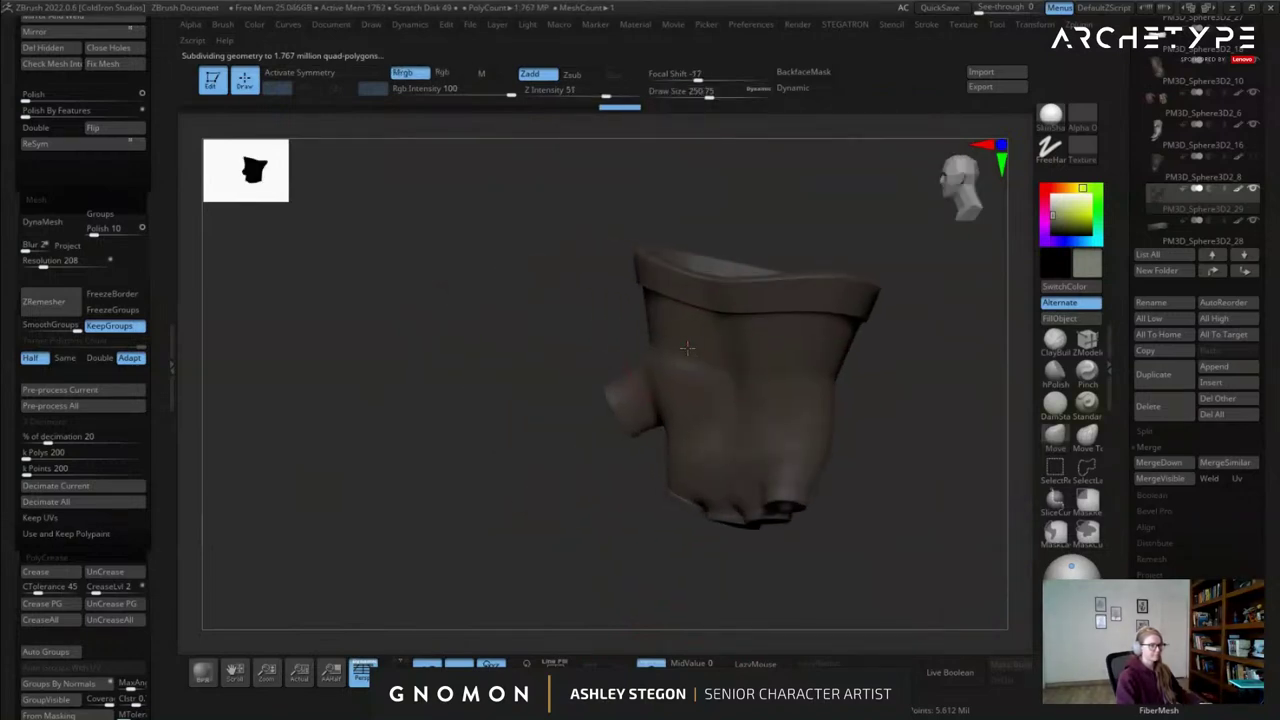
Carve a crease across the glove's palm with the DamStandard brush at a draw size of about 154, and smooth it.
left_click(1052, 411)
mouse_move(1000, 406)
left_mouse_down("alt")
mouse_move(920, 394)
mouse_move(991, 420)
left_mouse_up("alt")
key("s")
left_click_drag(709, 399, 680, 399)
key("s")
left_click_drag(734, 354, 741, 356)
key("s")
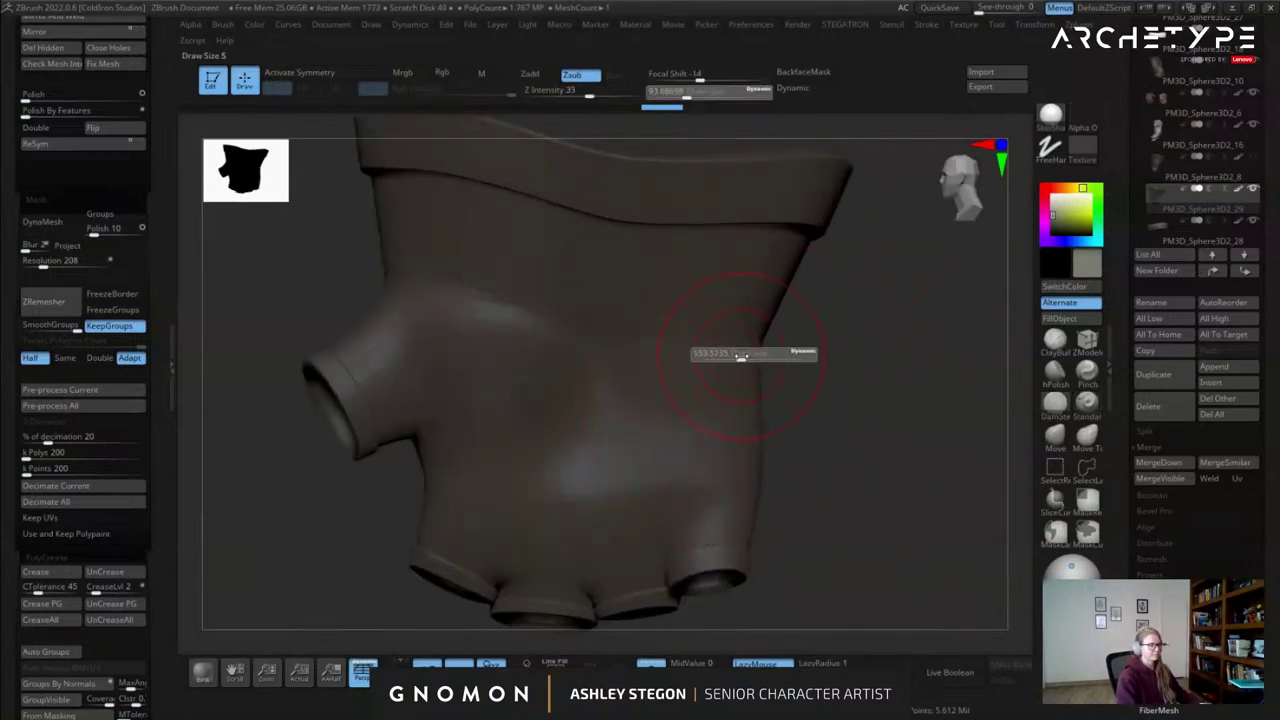
left_click_drag(654, 392, 621, 397, "shift")
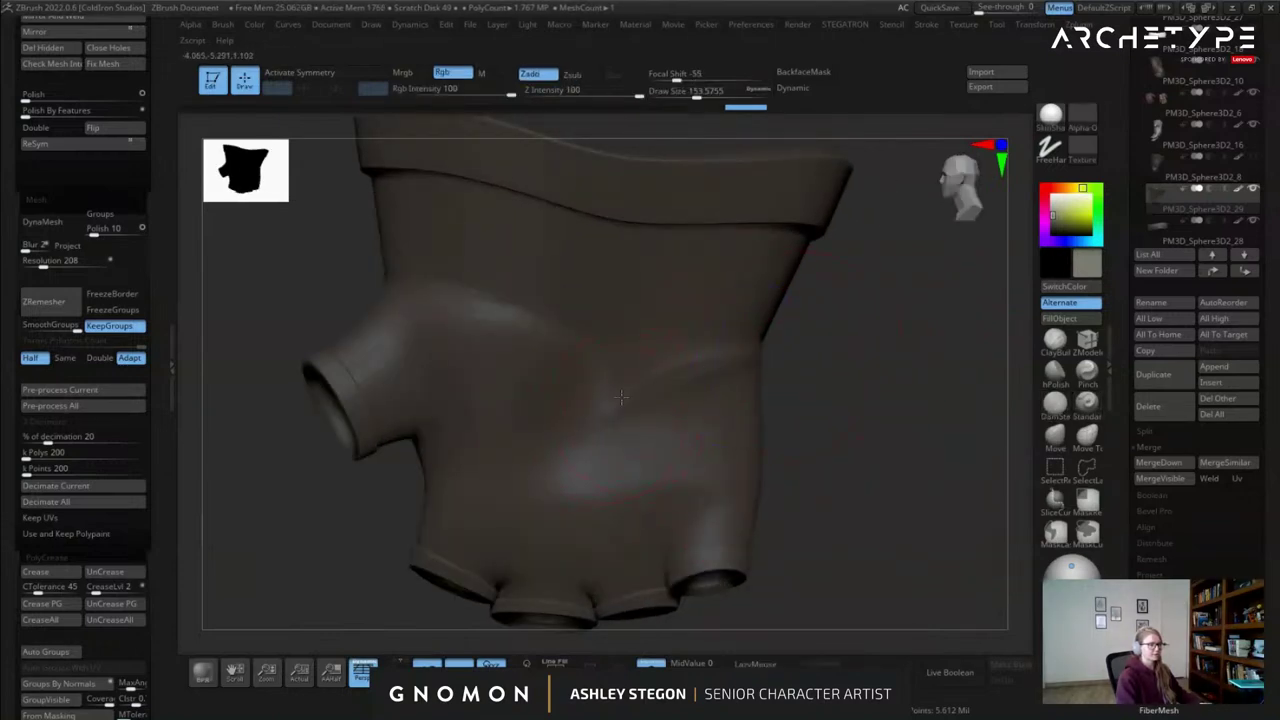
left_click_drag(716, 375, 740, 383, "shift")
right_click_drag(742, 386, 748, 377, "ctrl")
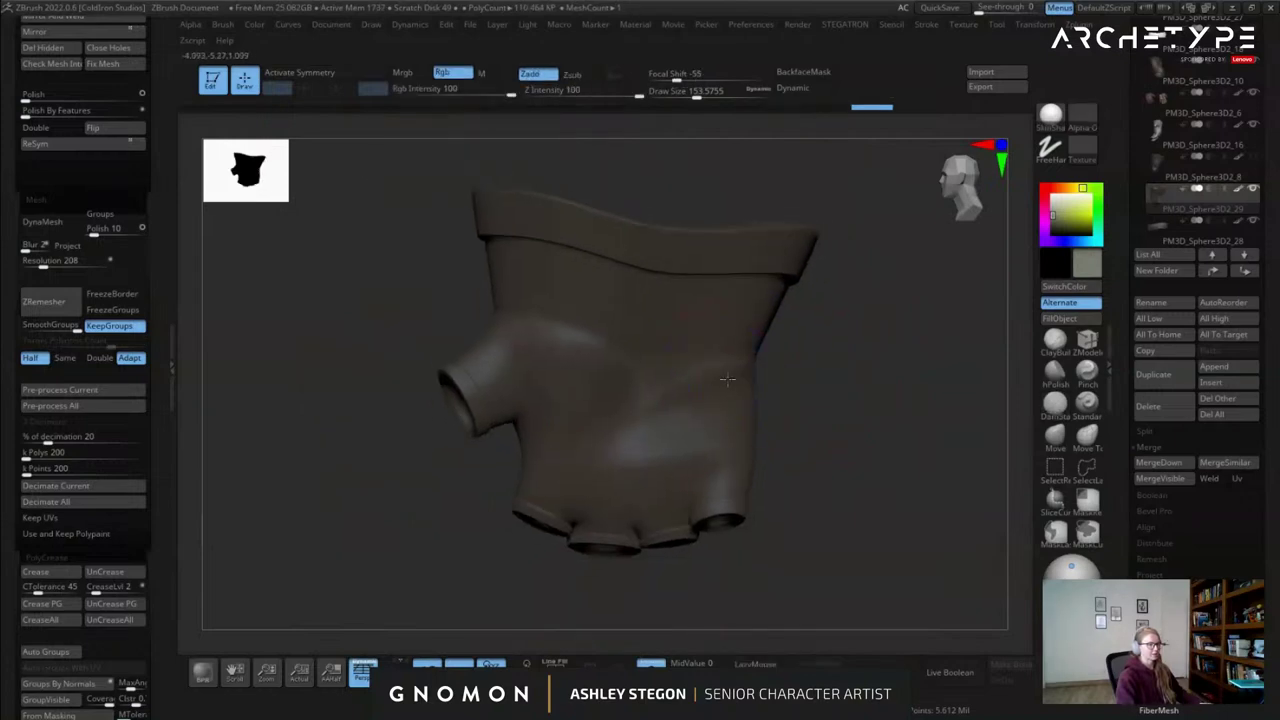
Drop to a lower subdivision level and carve deeper folds across the palm towards the thumb base, softening them by smoothing.
key("shift+d")
key("s")
left_click_drag(717, 383, 680, 394)
key("s")
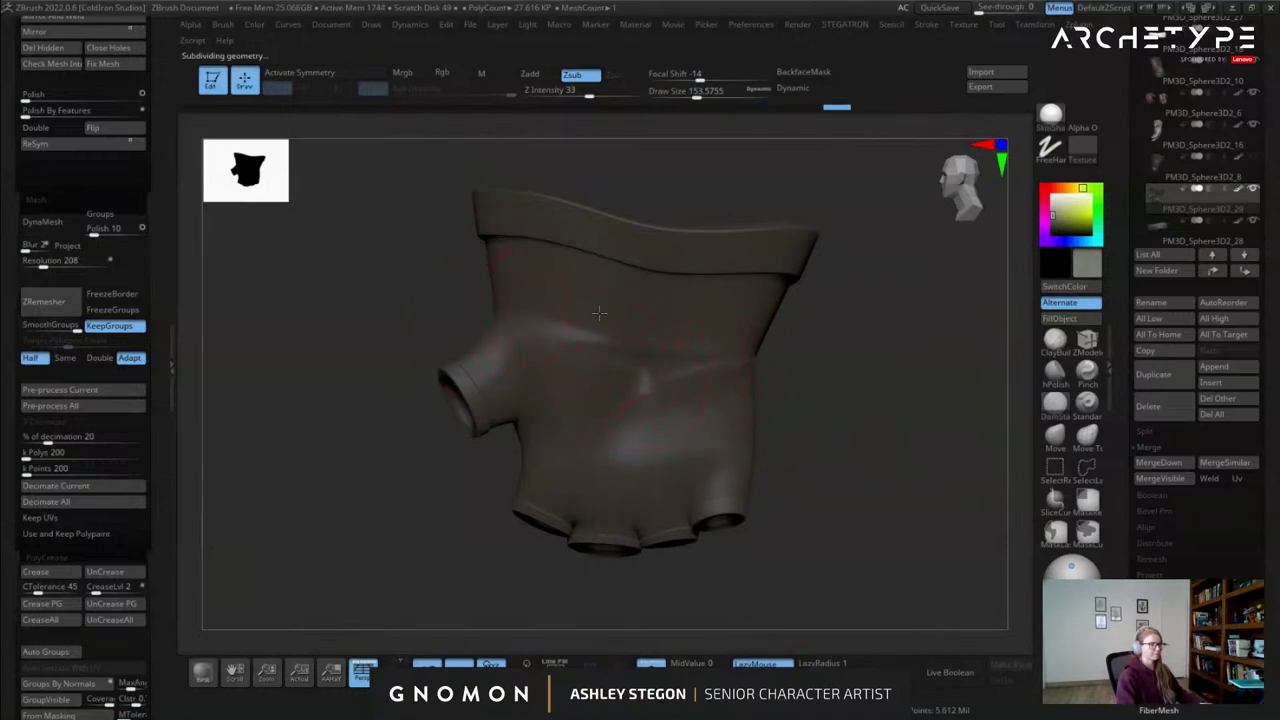
mouse_move(738, 328)
right_mouse_down()
mouse_move(660, 330)
mouse_move(729, 324)
right_mouse_up()
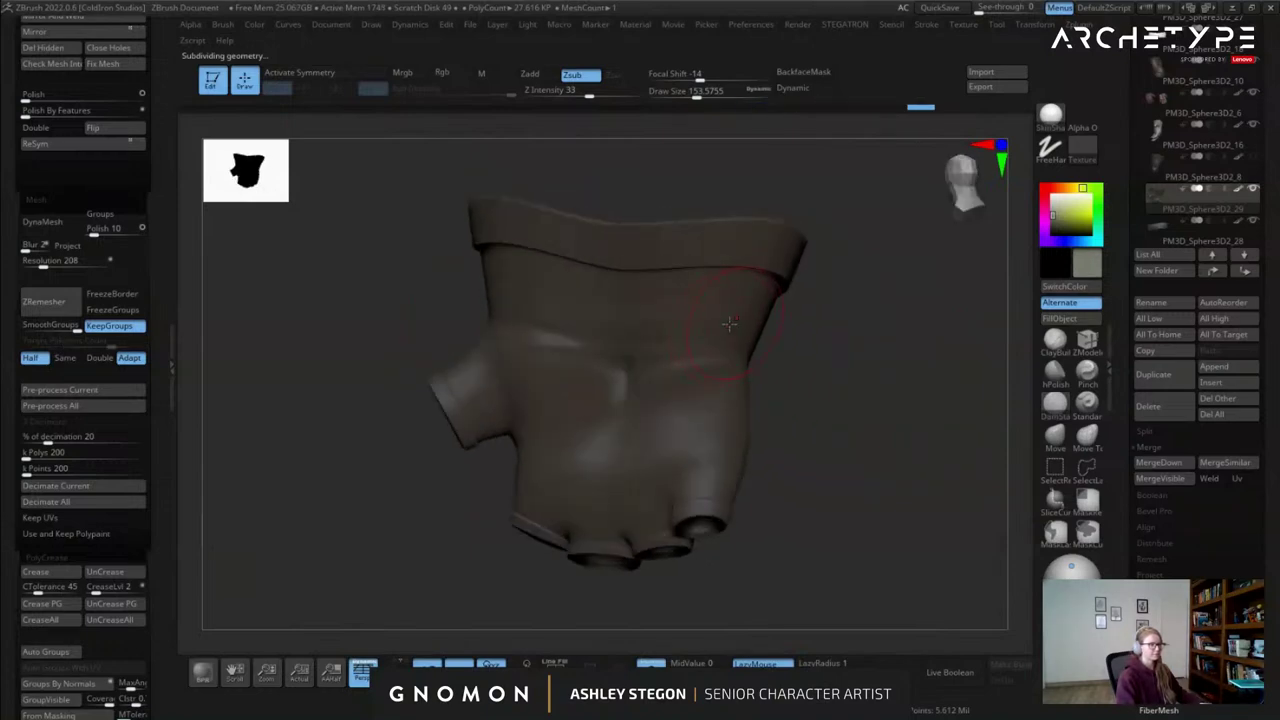
left_click_drag(569, 334, 614, 339, "shift")
mouse_move(360, 339)
left_mouse_down()
mouse_move(461, 337)
mouse_move(413, 334)
left_mouse_up()
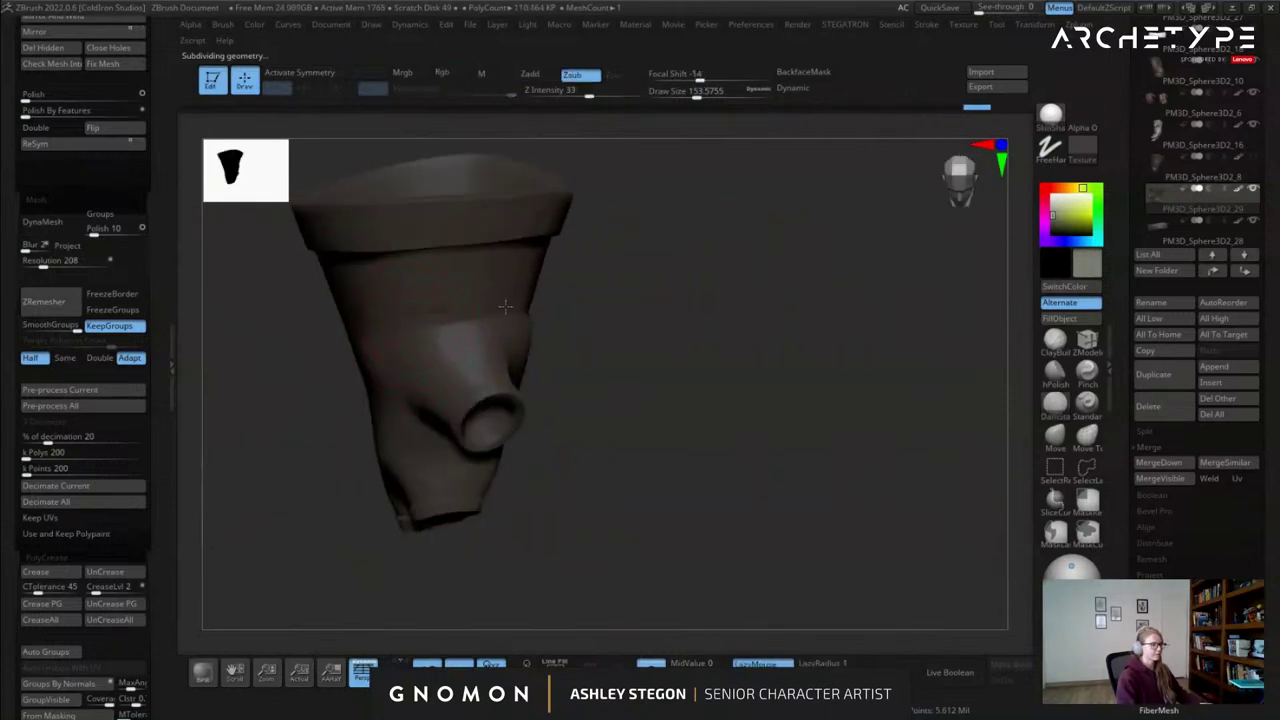
Raise the subdivision level, blend the folds around the thumb side of the wrist, and show the rest of the character again.
mouse_move(556, 293)
right_mouse_down()
mouse_move(457, 307)
mouse_move(615, 328)
right_mouse_up()
key("ctrl+d")
left_click_drag(610, 325, 628, 330, "shift")
mouse_move(480, 333)
right_mouse_down()
mouse_move(591, 329)
mouse_move(580, 332)
right_mouse_up()
mouse_move(406, 384)
left_mouse_down()
mouse_move(525, 351)
mouse_move(345, 393)
left_mouse_up()
right_click_drag(331, 398, 656, 345)
left_click(653, 664)
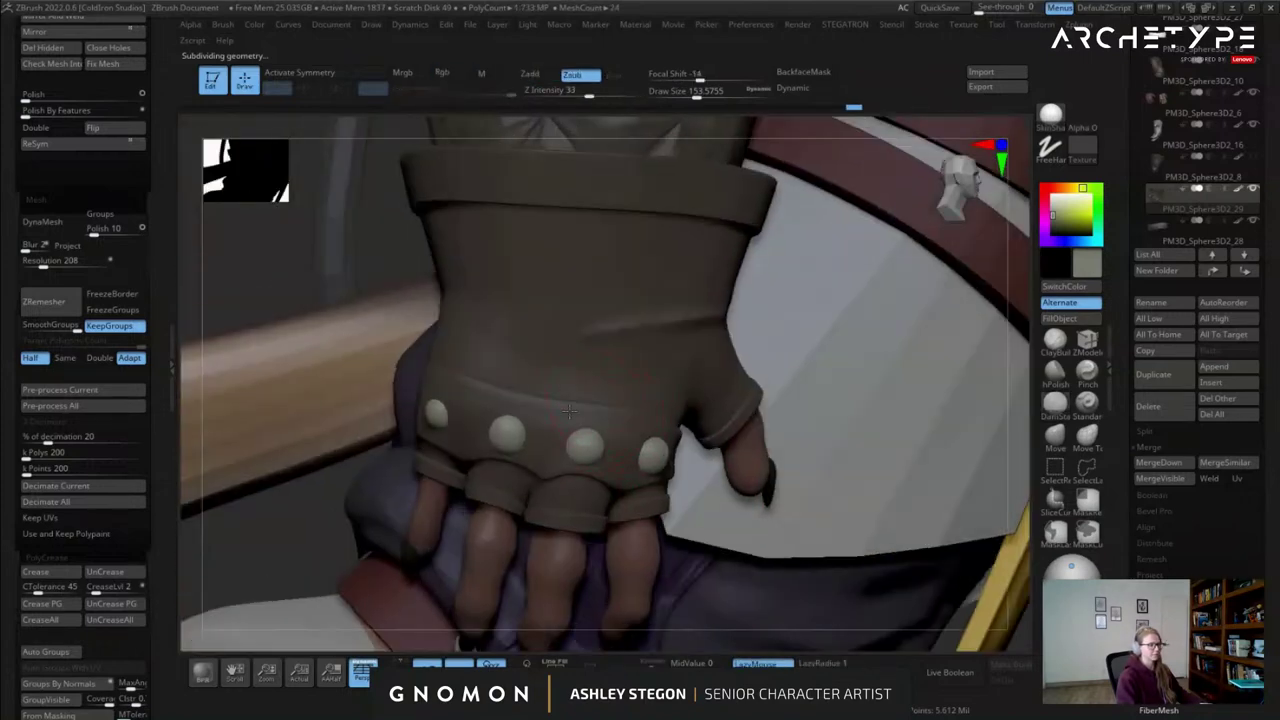
Carve thin creases on the back of the hand between the studs and thumb, reducing the draw size to about 74.
right_click_drag(626, 404, 634, 398)
key("[")
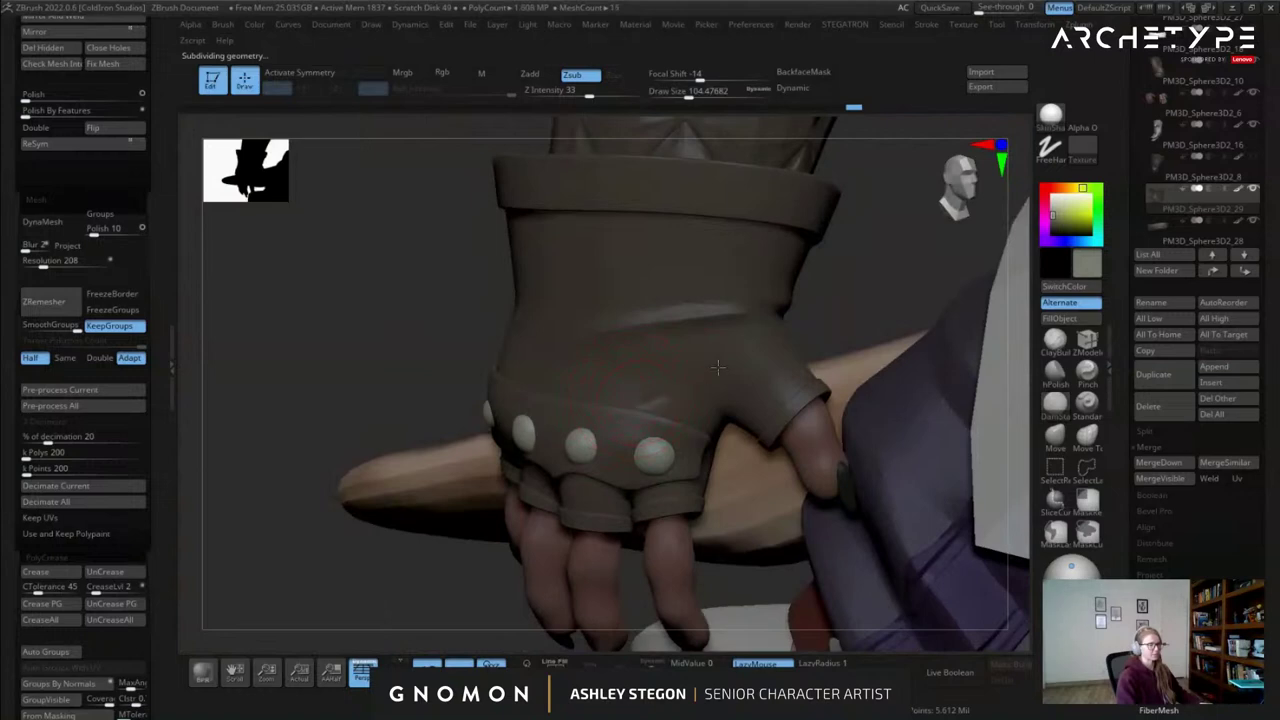
key("ctrl+z")
key("s")
left_click(631, 409)
left_click_drag(644, 407, 764, 356)
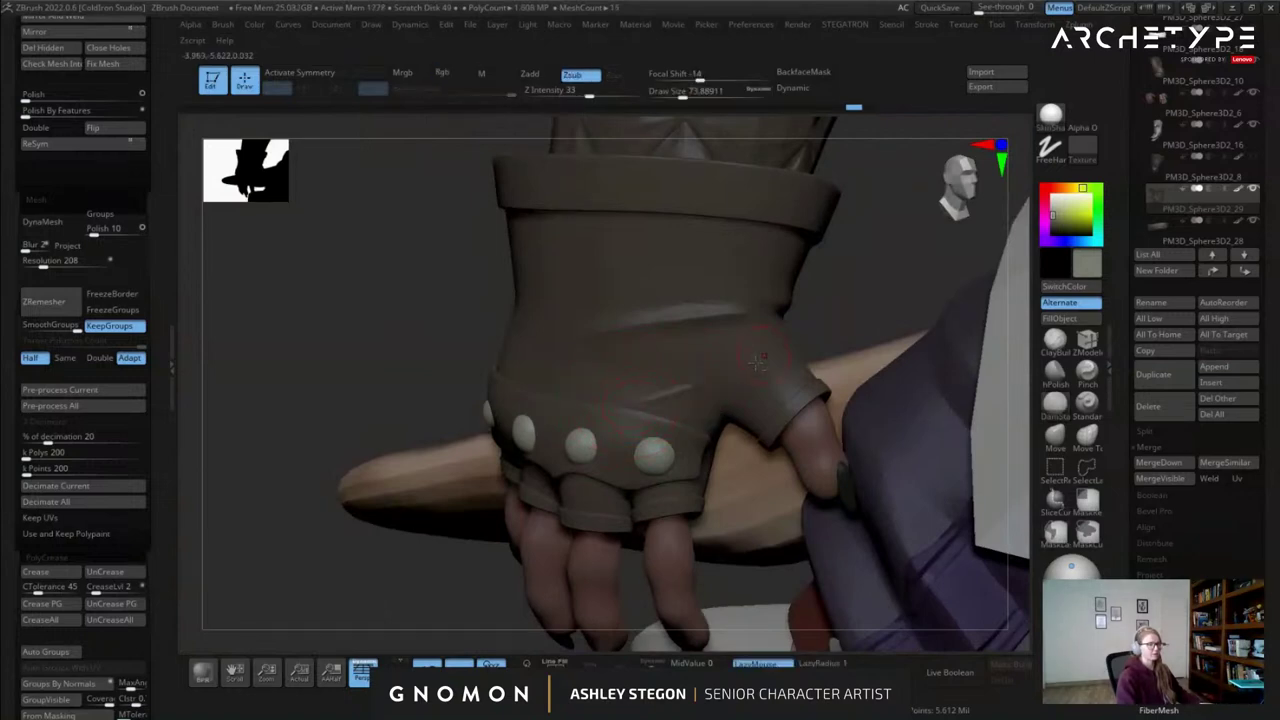
key("]")
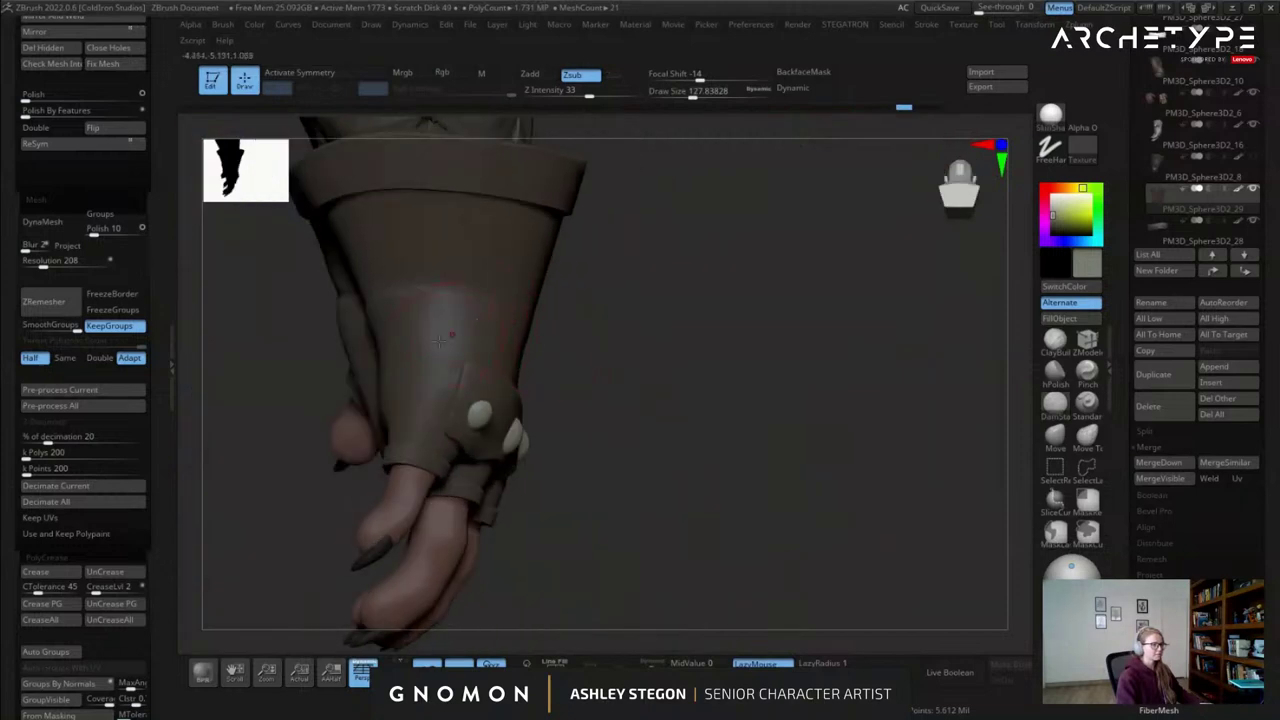
Carve and smooth a fold on the little-finger side of the glove at a draw size of about 128.
left_click_drag(410, 321, 418, 327, "shift")
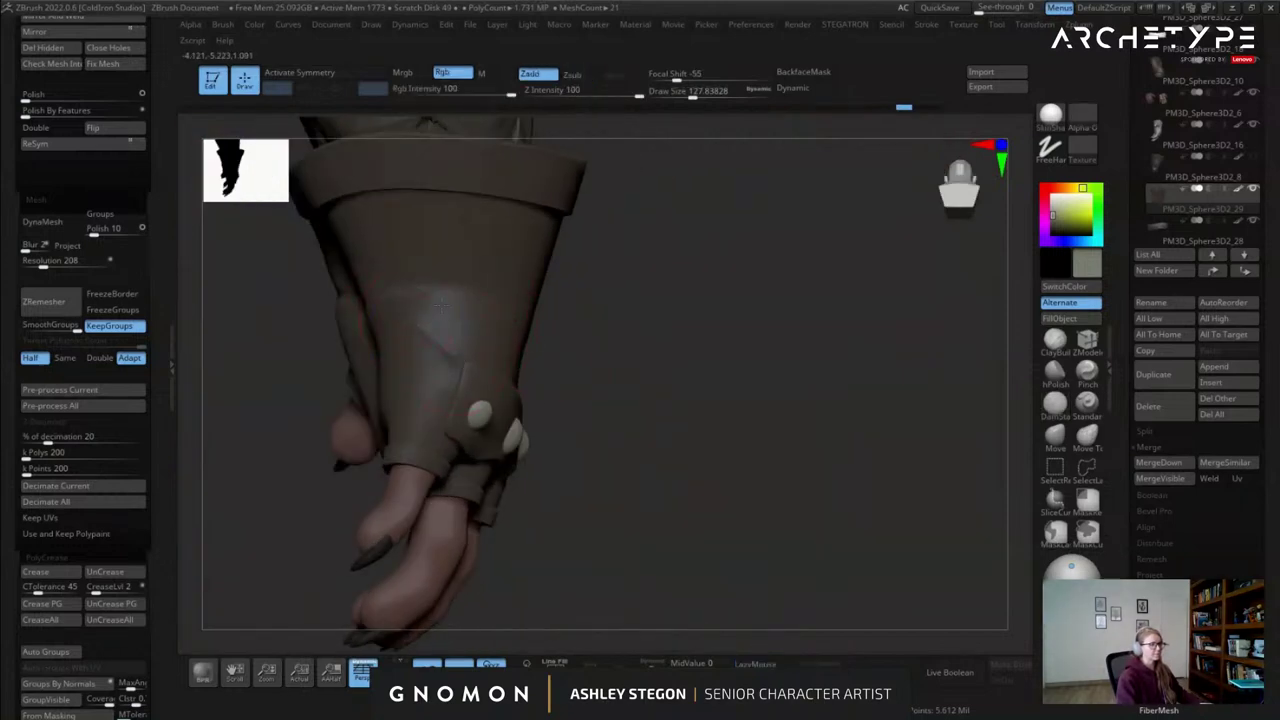
right_click_drag(417, 320, 566, 378)
left_click_drag(566, 380, 571, 395, "shift")
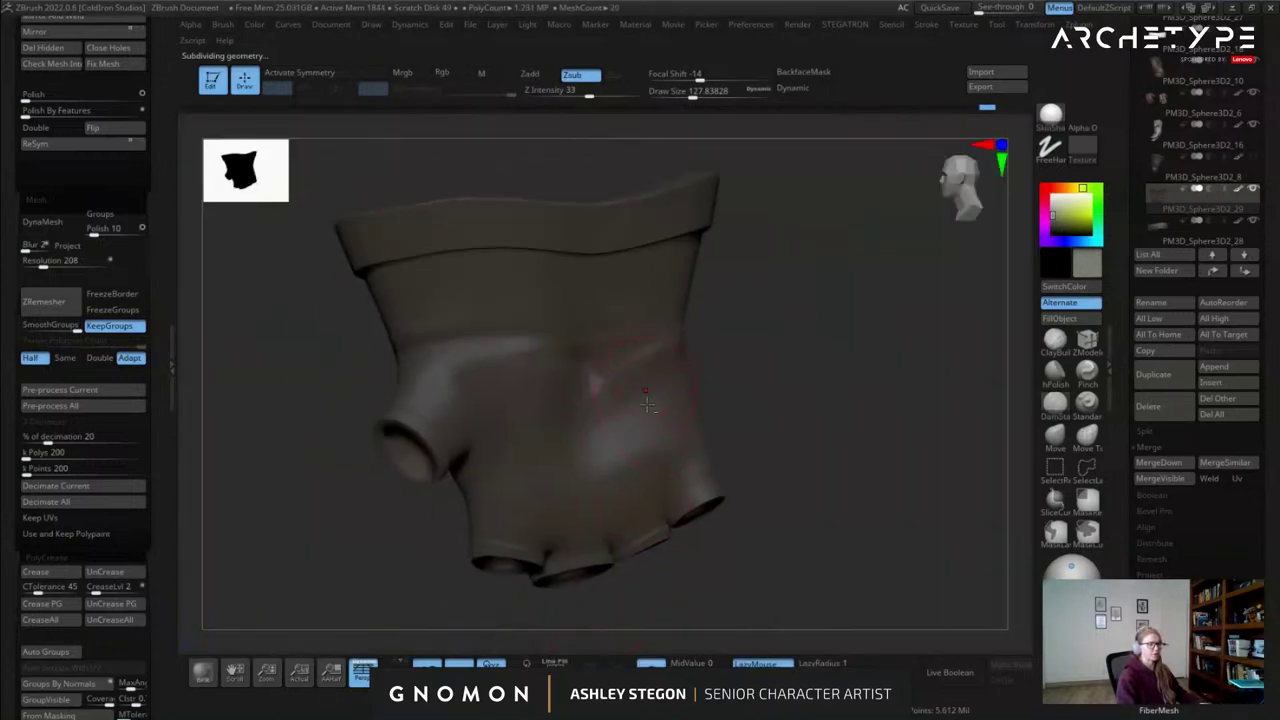
With the glove isolated, carve creases above the finger openings and across the palm, and smooth them.
mouse_move(742, 452)
left_mouse_down()
mouse_move(713, 396)
mouse_move(670, 422)
left_mouse_up()
key("bracketright")
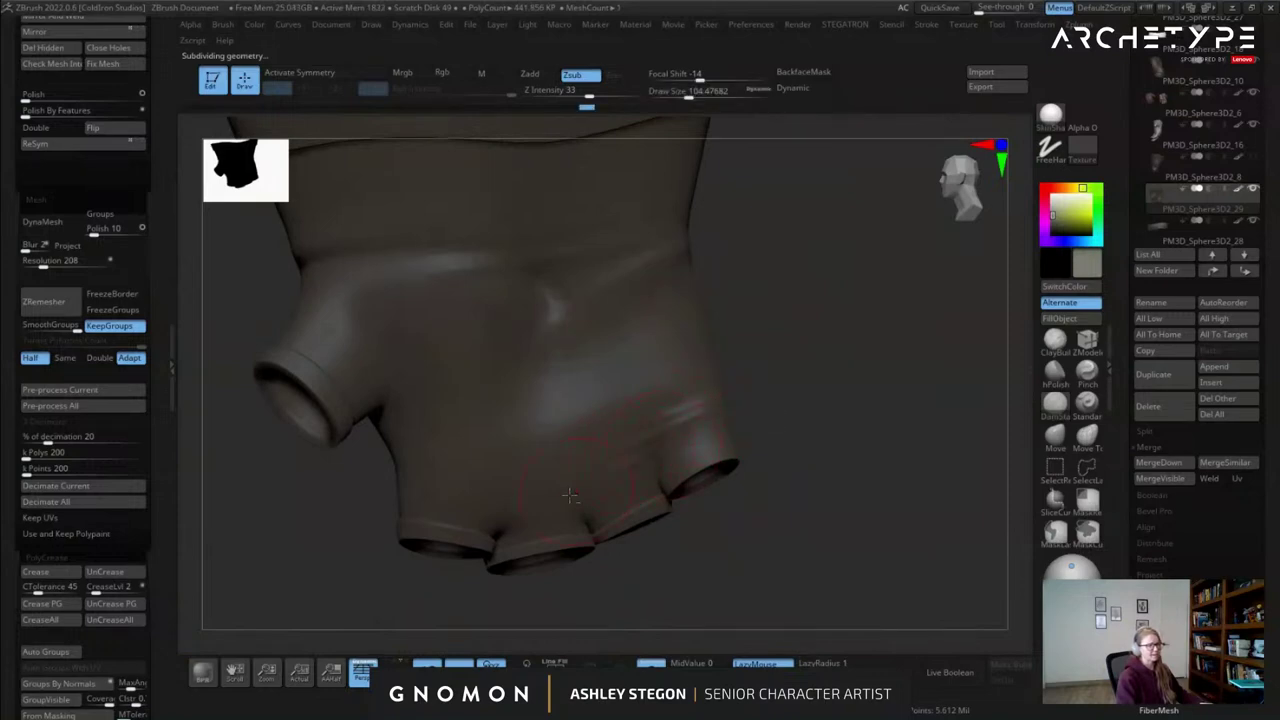
key("shift")
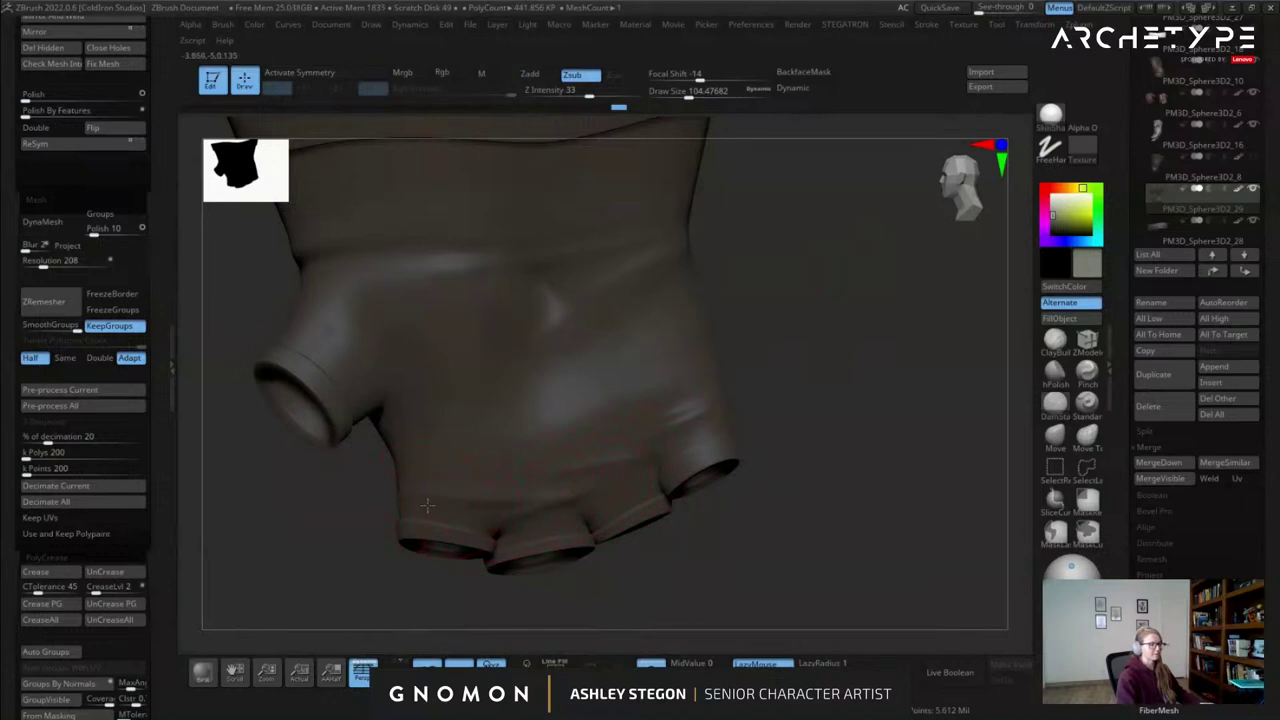
key("b")
key("s")
key("t")
mouse_move(564, 454)
left_mouse_down("shift")
mouse_move(564, 370)
mouse_move(655, 367)
mouse_move(645, 372)
left_mouse_up("shift")
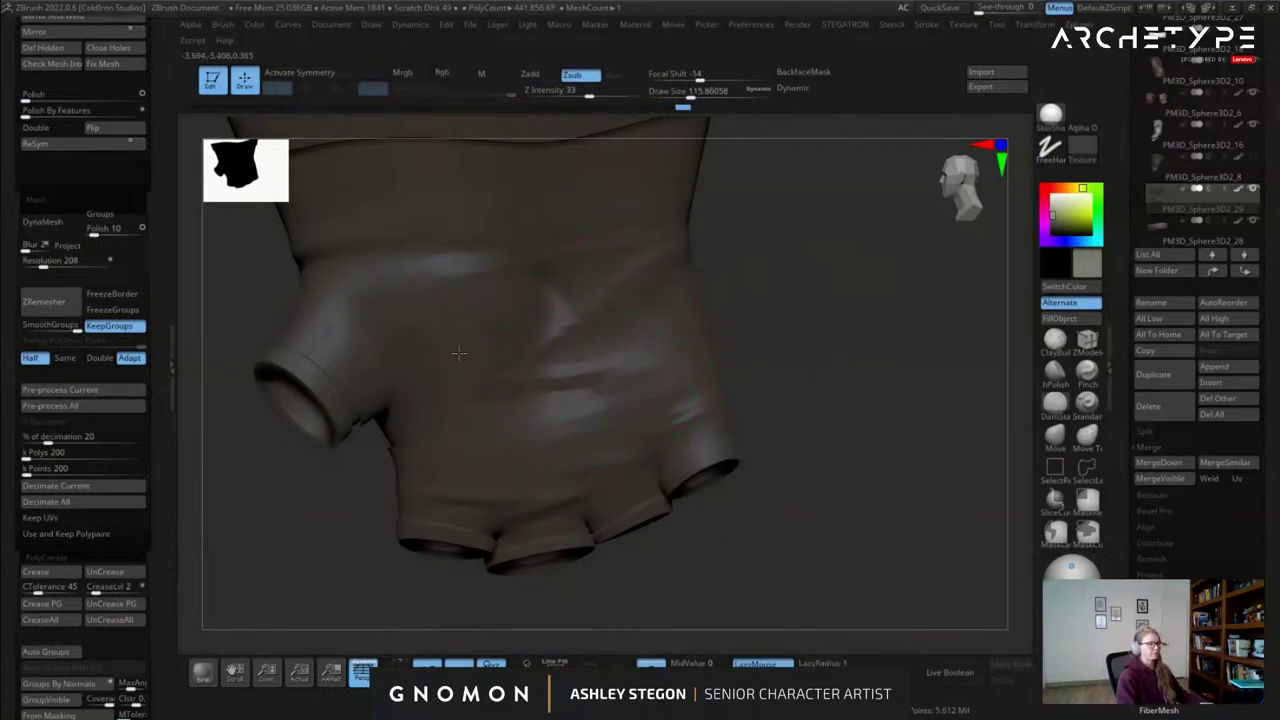
Carve horizontal folds around the wrist between the palm and the cuff at a higher subdivision level, and smooth them.
left_click_drag(240, 318, 325, 300)
key("b")
key("s")
key("t")
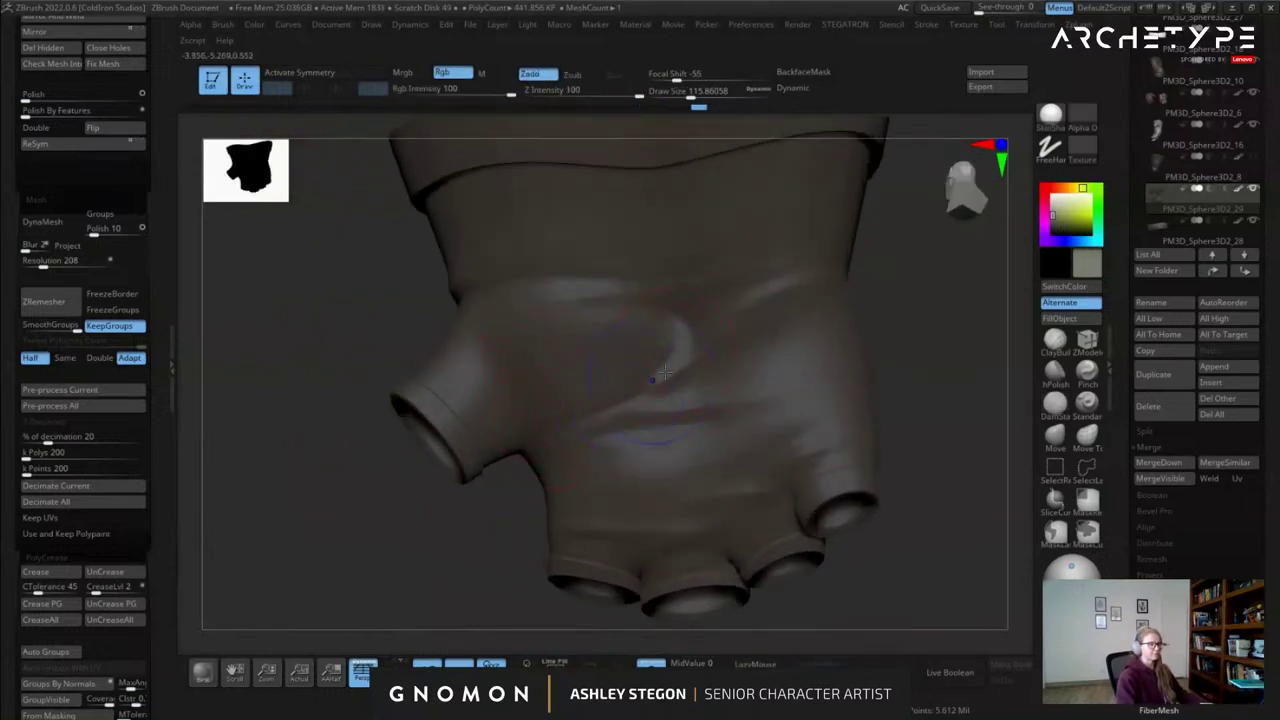
mouse_move(330, 335)
left_mouse_down()
mouse_move(400, 325)
mouse_move(450, 370)
left_mouse_up()
left_click_drag(569, 314, 812, 264)
left_click_drag(950, 285, 865, 292)
key("ctrl+z")
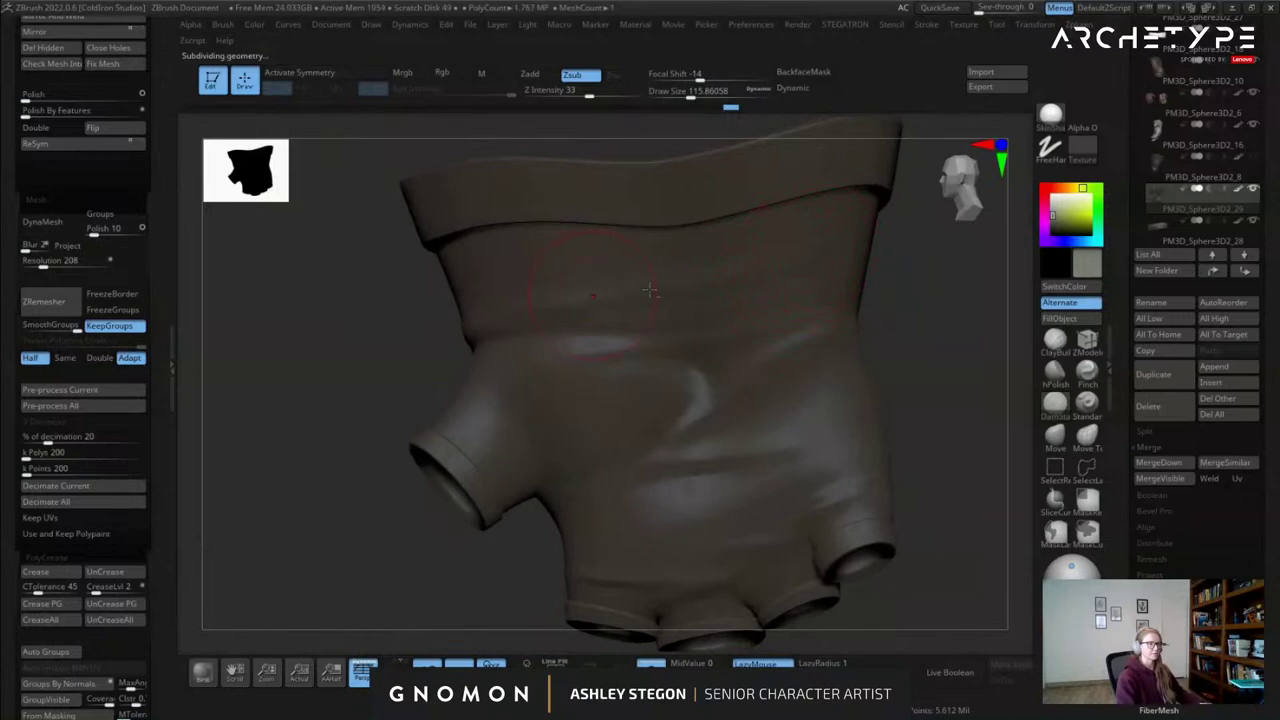
key("shift")
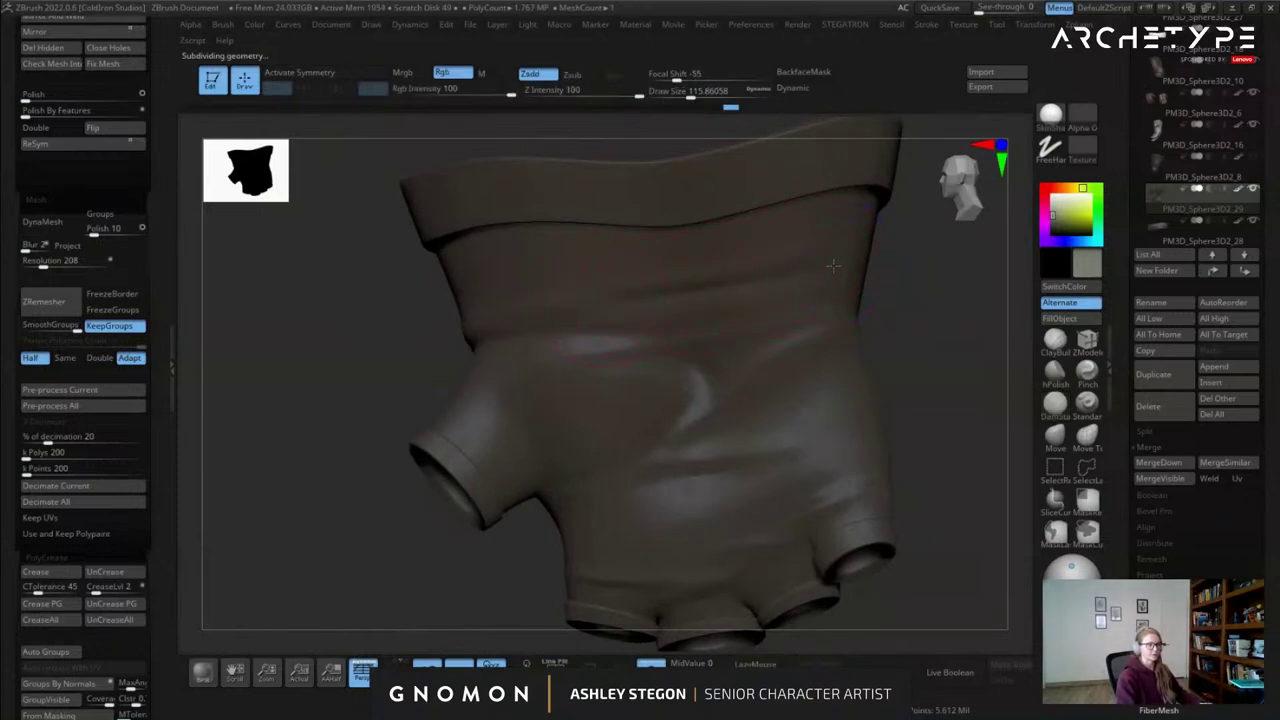
Carve a horizontal wrist crease across the back of the glove.
mouse_move(440, 315)
right_mouse_down()
mouse_move(528, 318)
mouse_move(514, 313)
right_mouse_up()
mouse_move(440, 337)
right_mouse_down("alt")
mouse_move(697, 334)
mouse_move(597, 337)
mouse_move(617, 330)
mouse_move(700, 345)
right_mouse_up("alt")
right_click_drag(600, 345, 557, 351, "ctrl")
mouse_move(400, 352)
right_mouse_down("alt")
mouse_move(614, 357)
mouse_move(575, 356)
right_mouse_up("alt")
left_click_drag(643, 352, 822, 358)
key("shift")
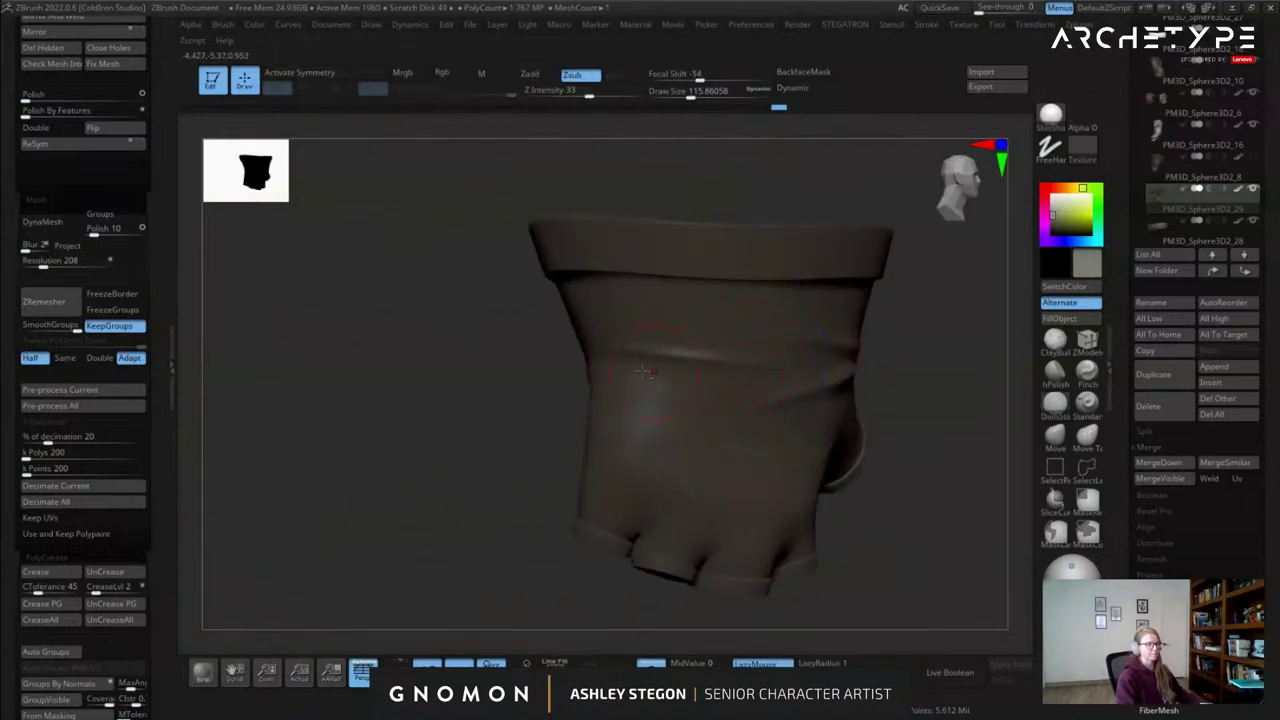
Carve a second diagonal fold below the wrist crease on the back of the glove and smooth its ends.
key("b")
key("m")
key("v")
right_click_drag(665, 376, 694, 396)
mouse_move(694, 396)
left_mouse_down("shift")
mouse_move(735, 397)
mouse_move(702, 402)
left_mouse_up("shift")
right_click_drag(702, 402, 632, 374)
left_click_drag(608, 371, 794, 418)
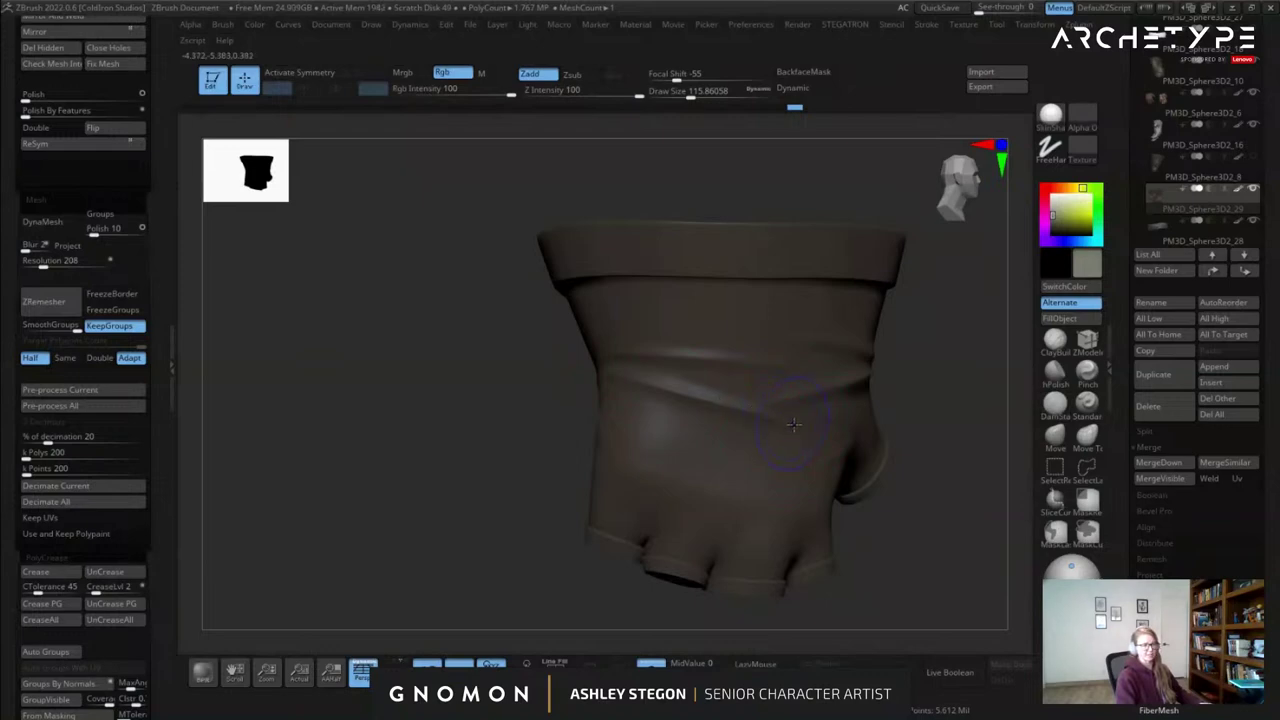
left_click_drag(741, 417, 746, 413, "shift")
Refine the folds on the back of the glove at a lower subdivision level, and continue them around the little-finger side.
right_click_drag(746, 413, 678, 390)
key("shift+d")
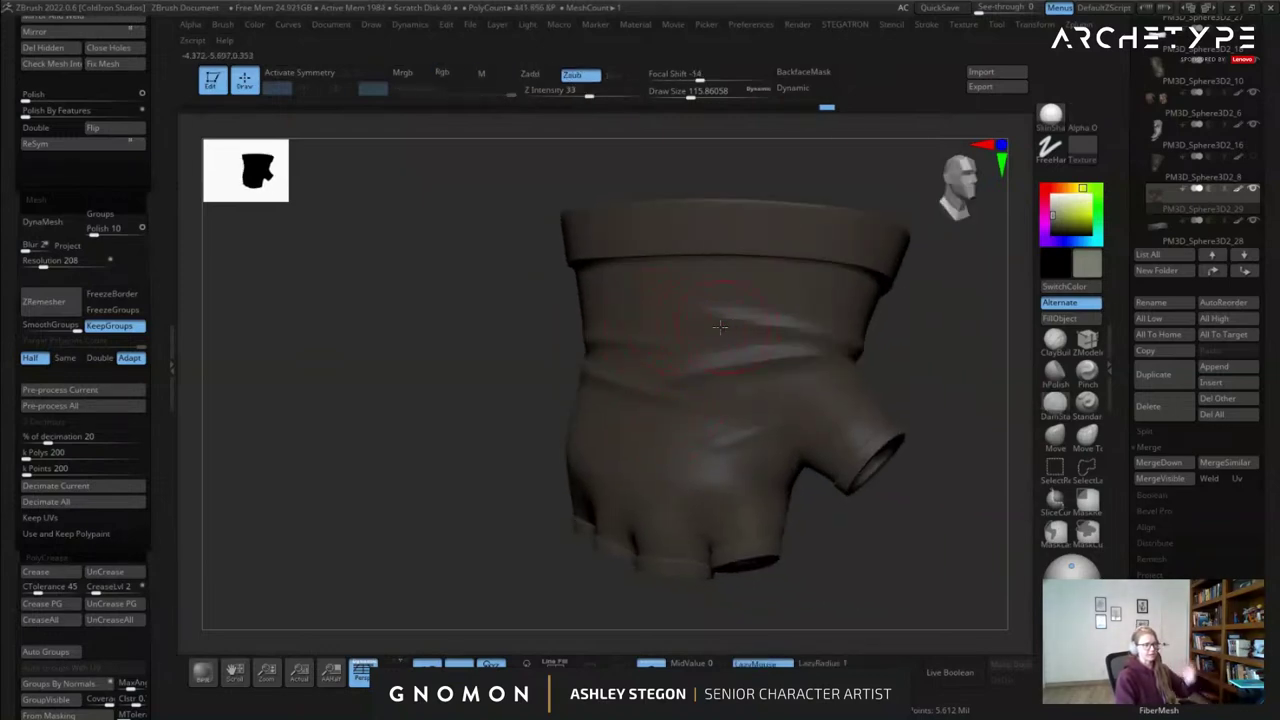
right_click_drag(641, 328, 746, 357)
key("ctrl+d")
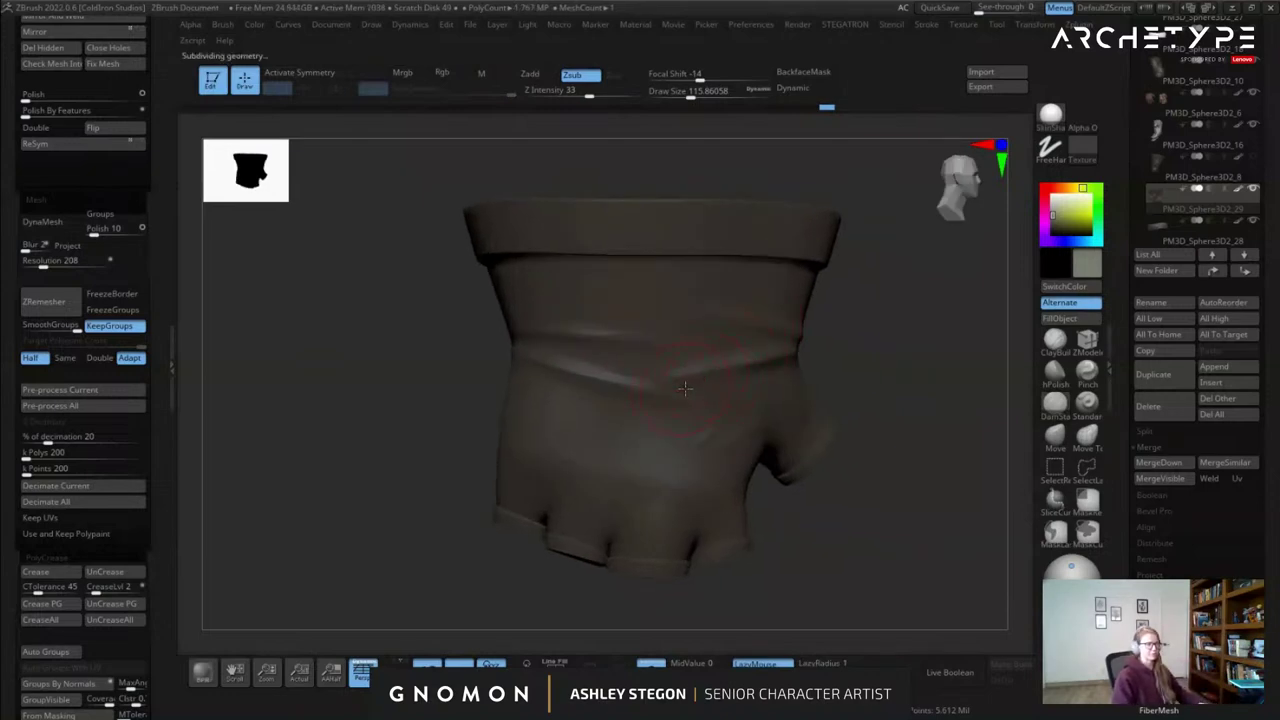
left_click_drag(343, 361, 560, 385)
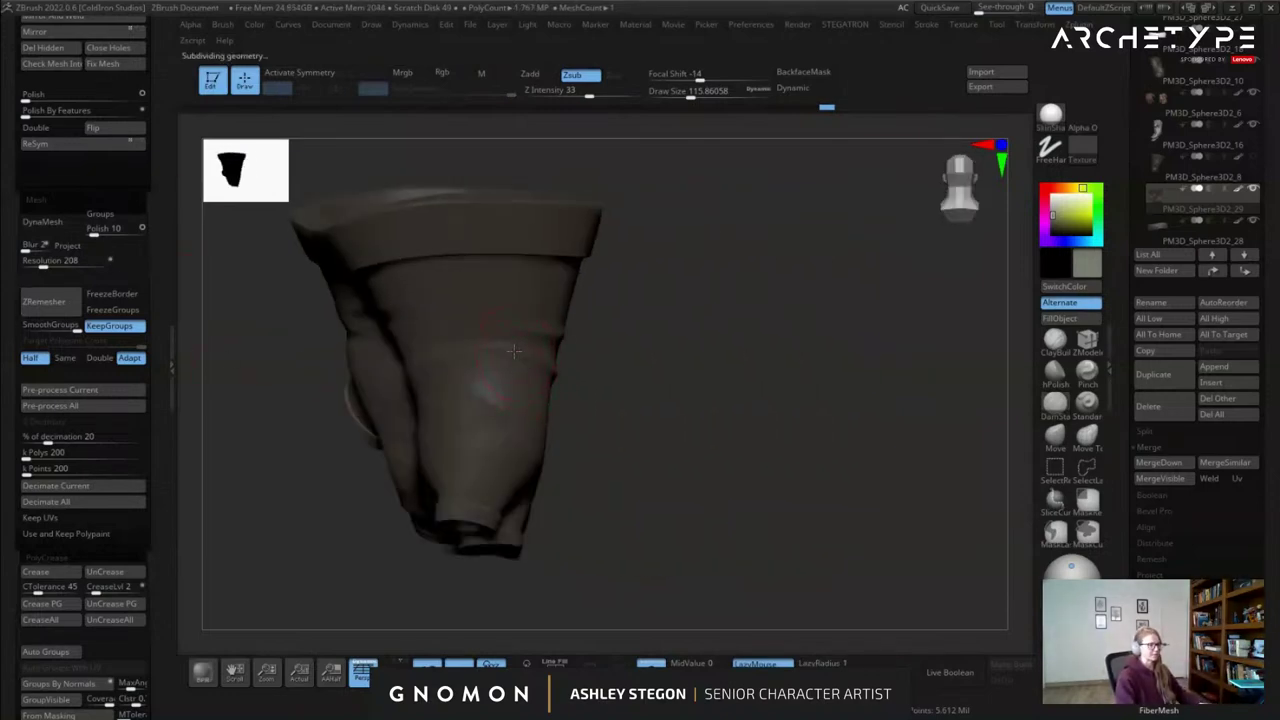
key("shift")
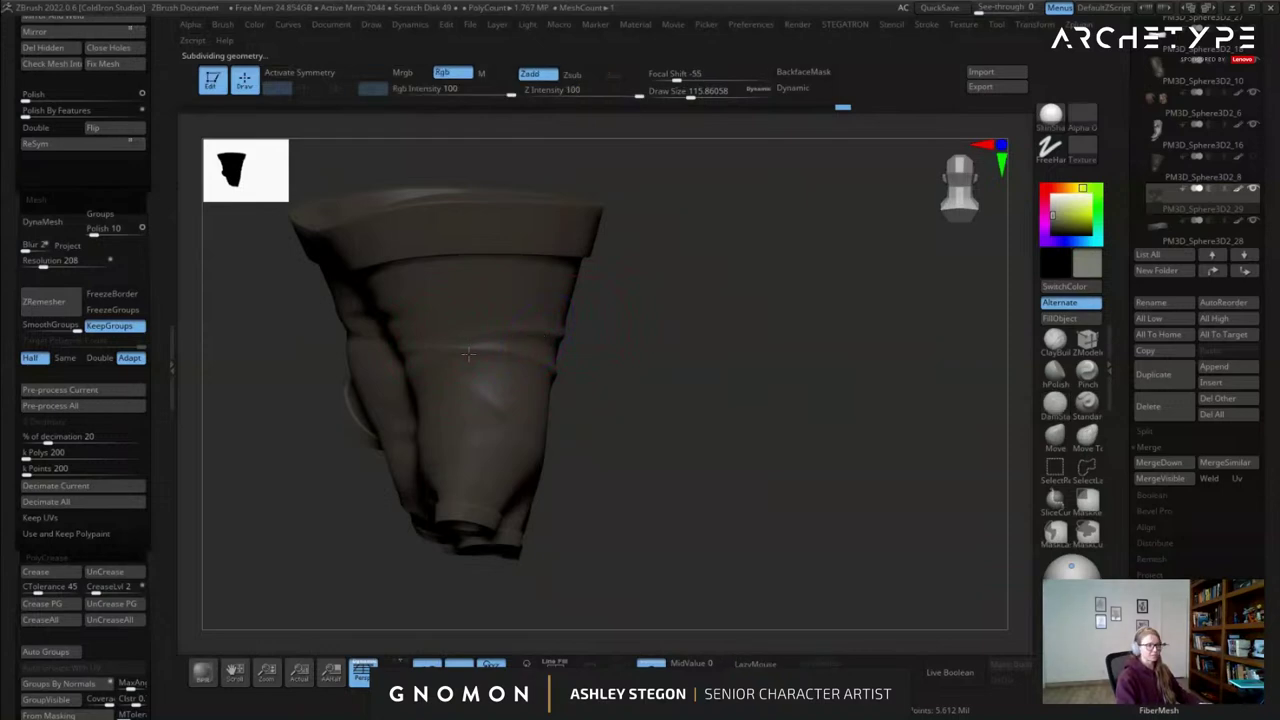
mouse_move(496, 379)
right_mouse_down()
mouse_move(590, 420)
mouse_move(623, 454)
mouse_move(550, 380)
right_mouse_up()
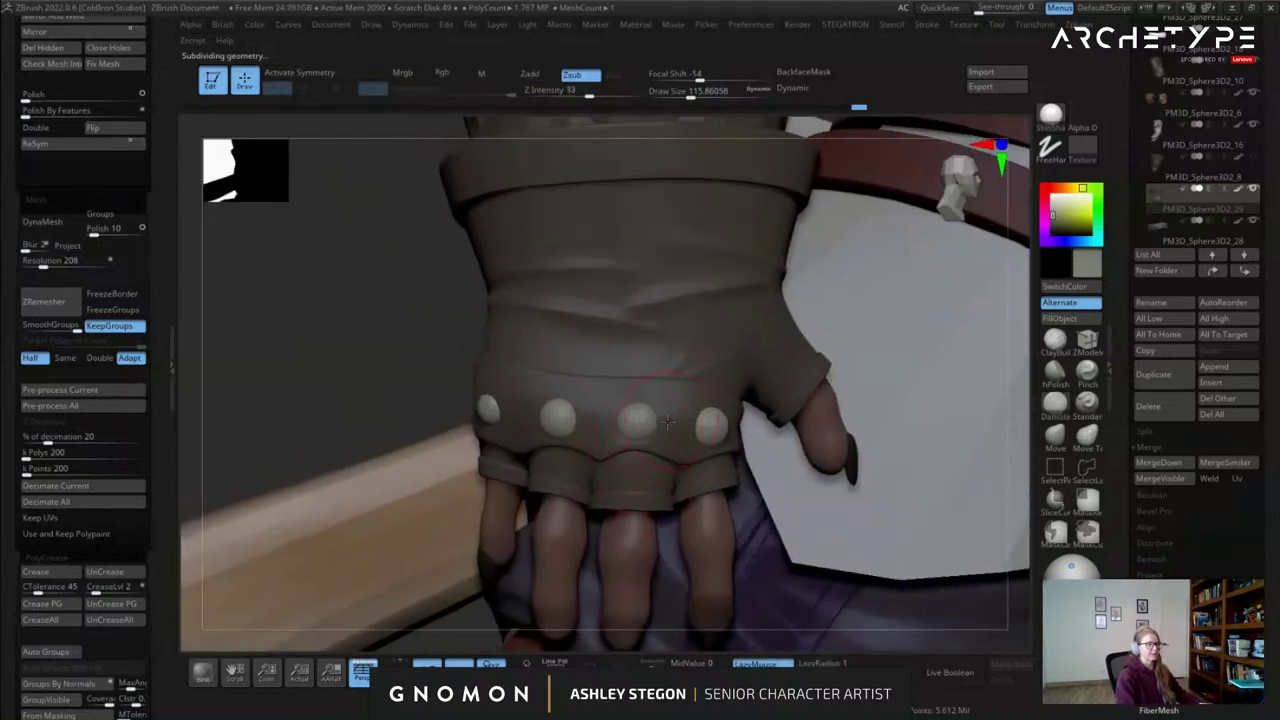
Select and isolate the knuckle band, and add a raised rim around its border with the ZModeler brush.
left_click(708, 422, "alt")
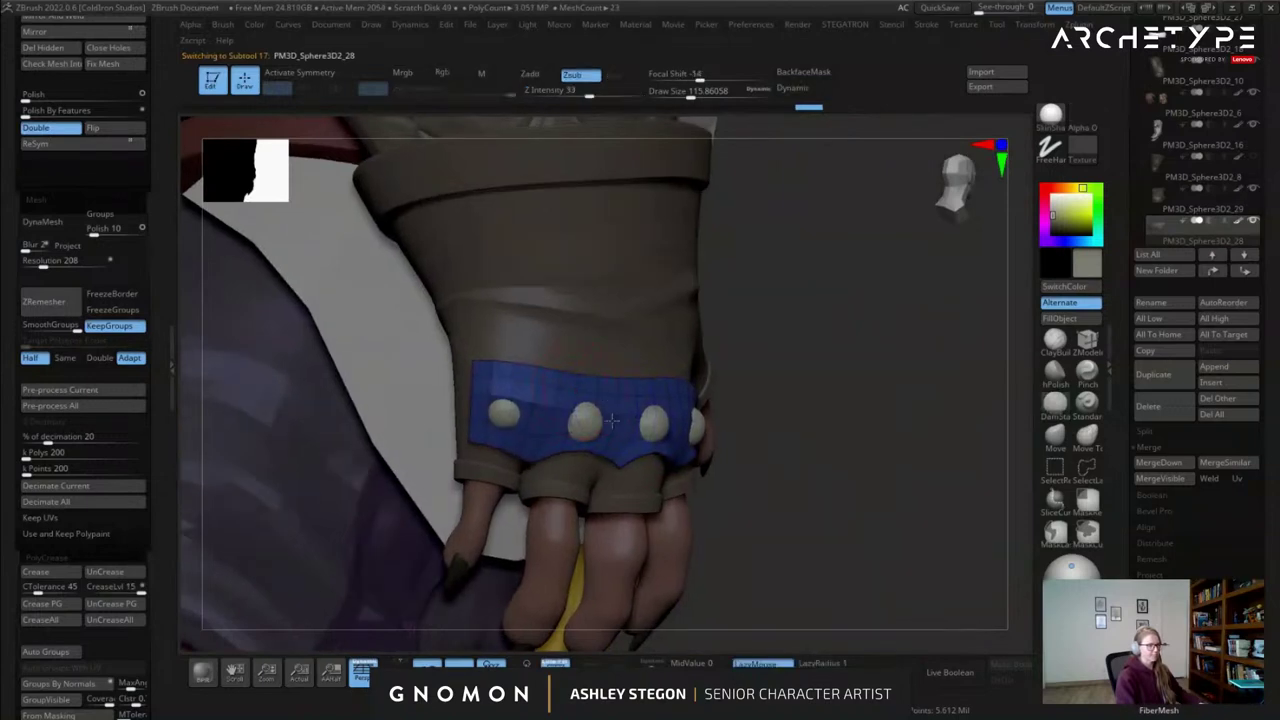
right_click_drag(600, 470, 645, 402)
key("s")
left_click_drag(645, 402, 636, 405)
left_click(646, 662)
right_click_drag(645, 410, 632, 440)
left_click(1087, 340)
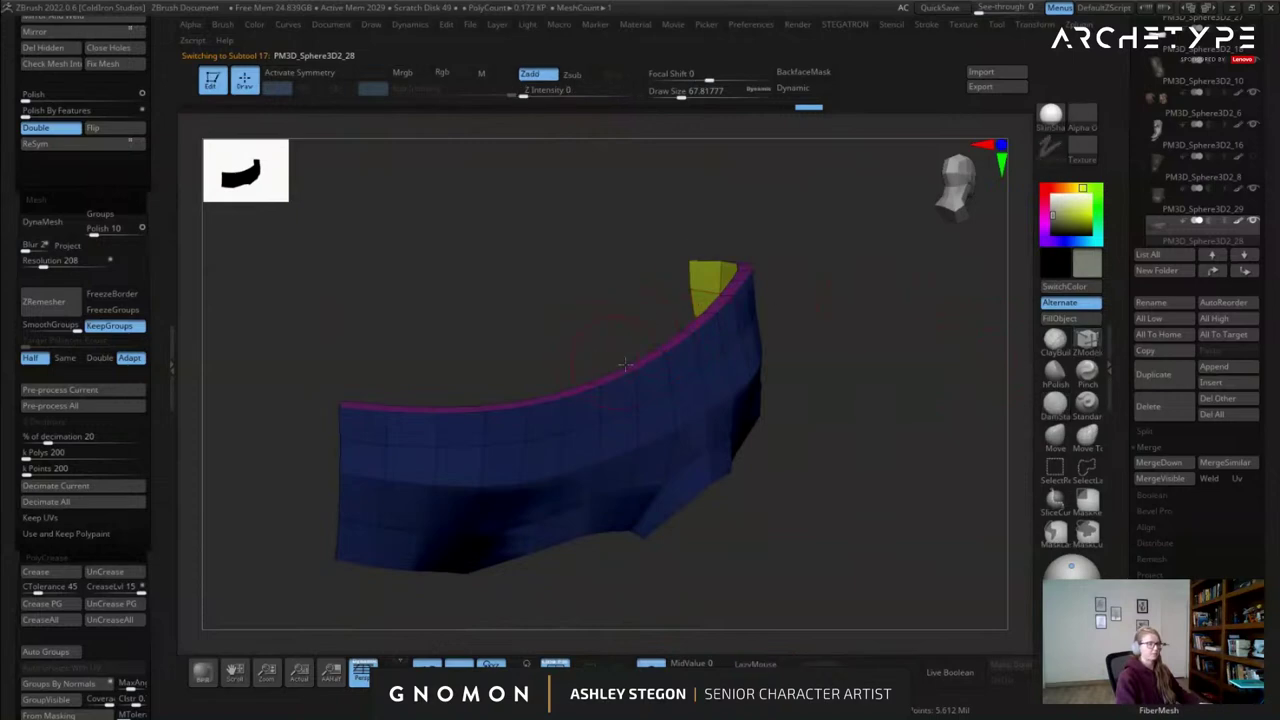
left_click_drag(641, 361, 655, 363)
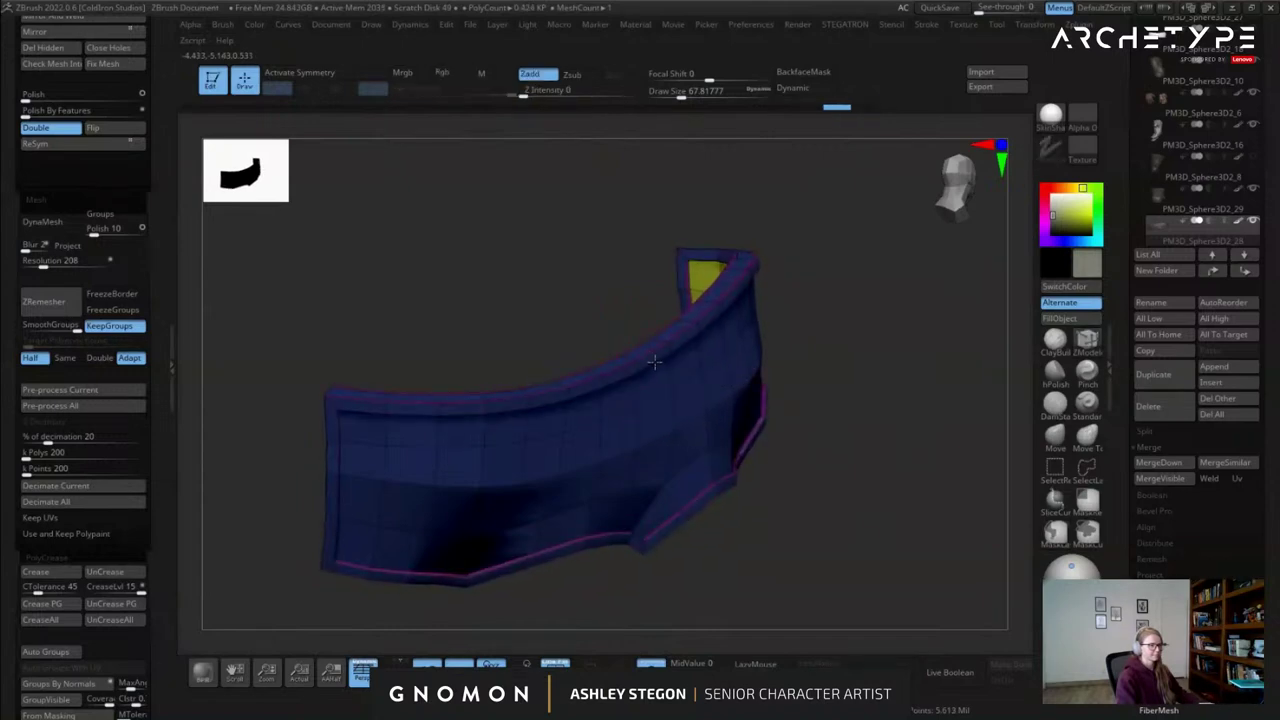
Preview the knuckle band with dynamic subdivision, hide its polyframe, and show the rest of the character.
key("d")
right_click_drag(733, 394, 517, 537)
key("shift+f")
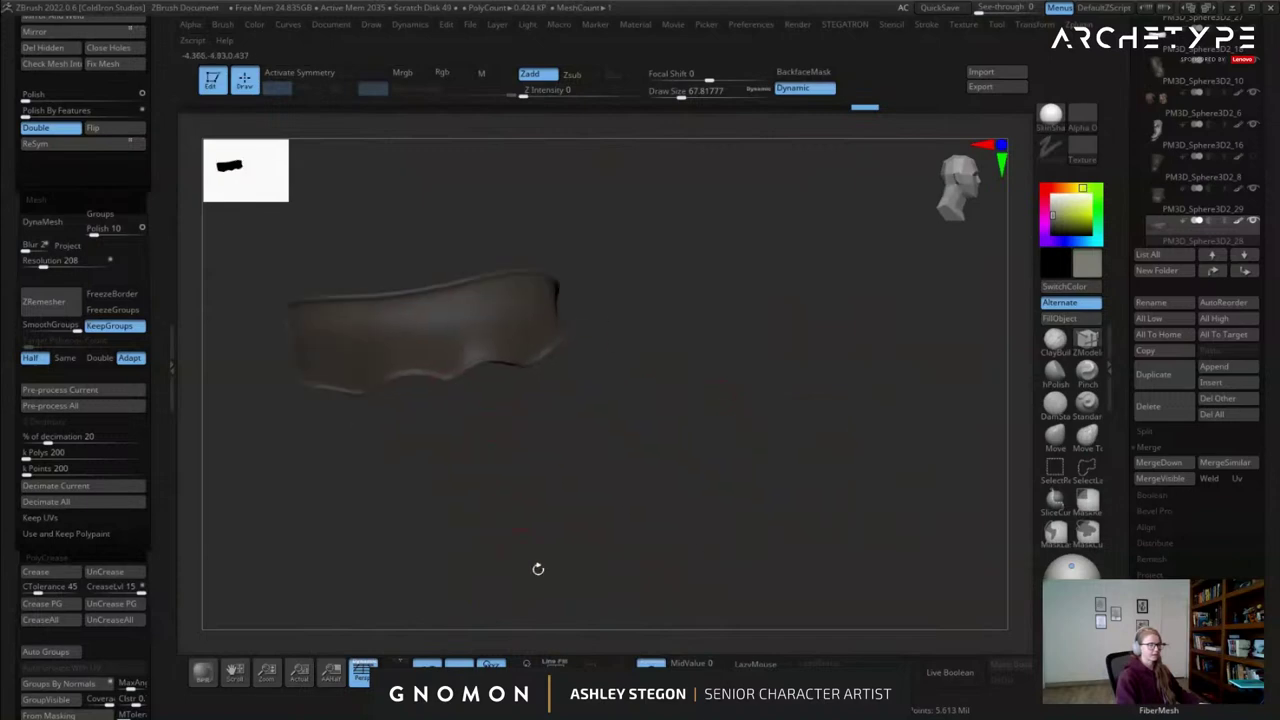
left_click(650, 670)
right_click_drag(760, 470, 543, 440, "alt")
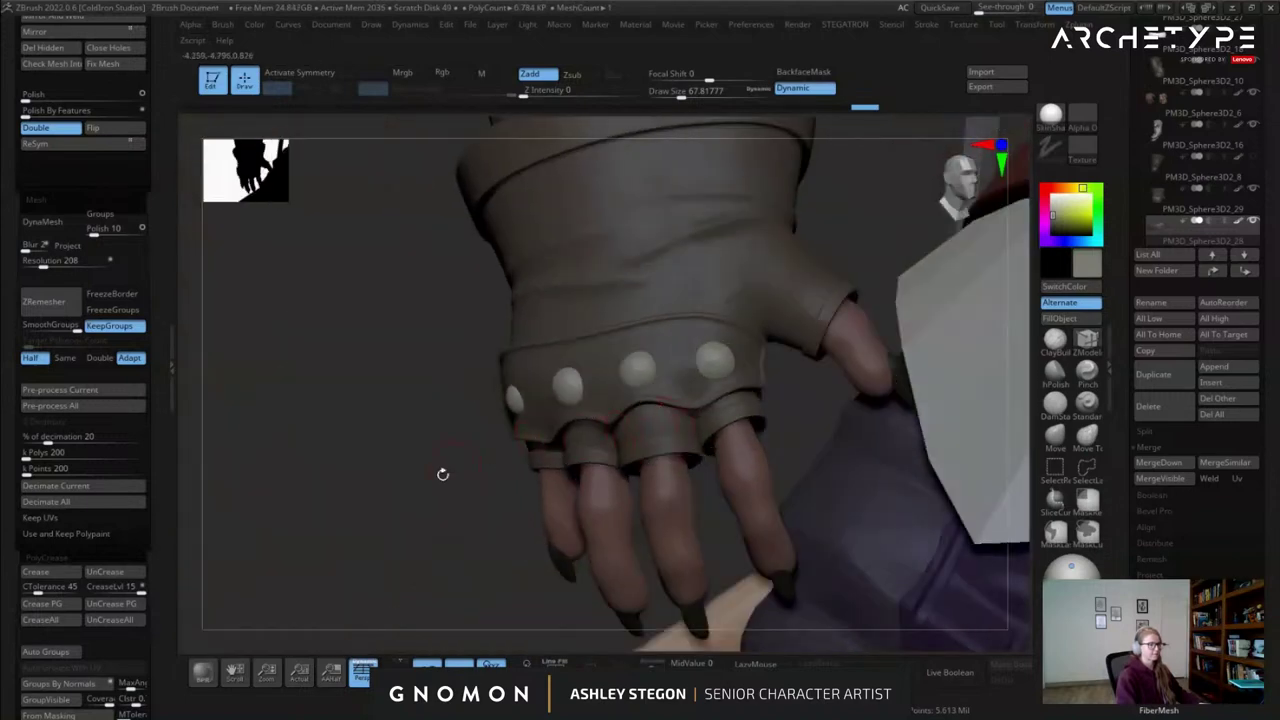
Turn off dynamic subdivision on the knuckle band and subdivide its mesh three times, ready for sculpting.
key("shift+d")
right_click_drag(470, 474, 422, 468)
key("ctrl+d")
key("ctrl+d")
key("ctrl+d")
key("shift+r")
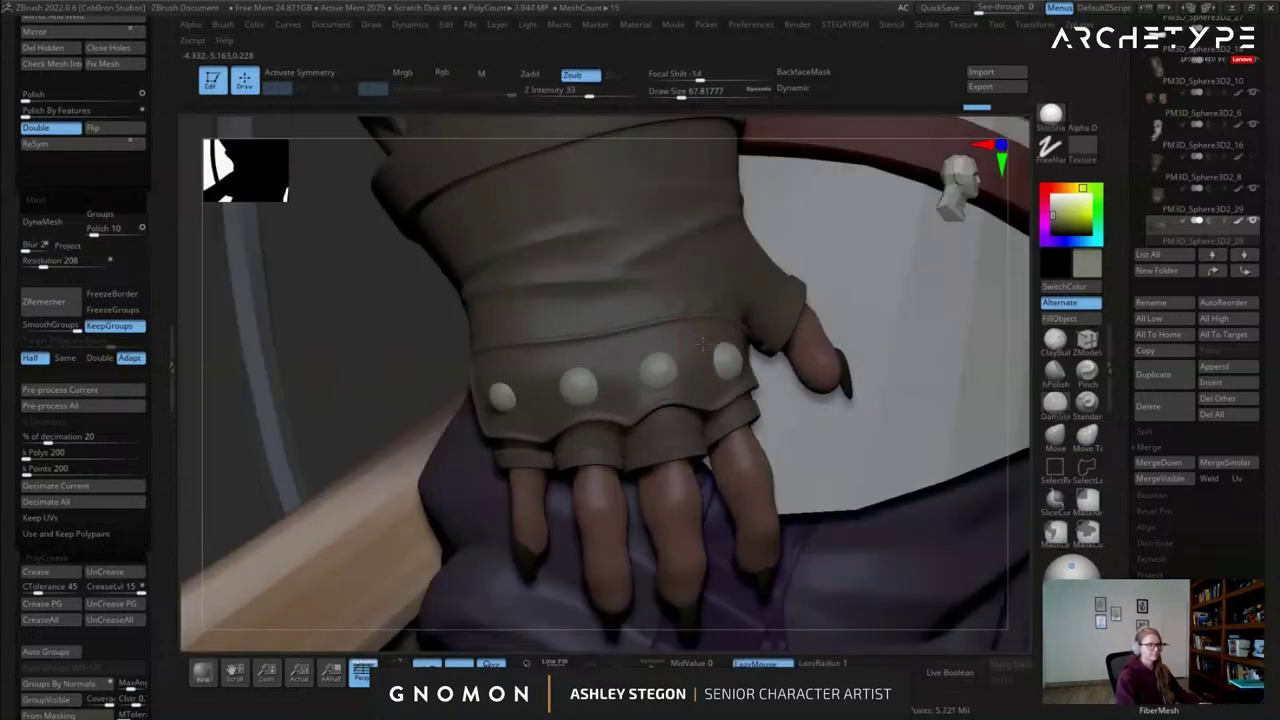
mouse_move(703, 345)
right_mouse_down()
mouse_move(688, 374)
mouse_move(657, 369)
right_mouse_up()
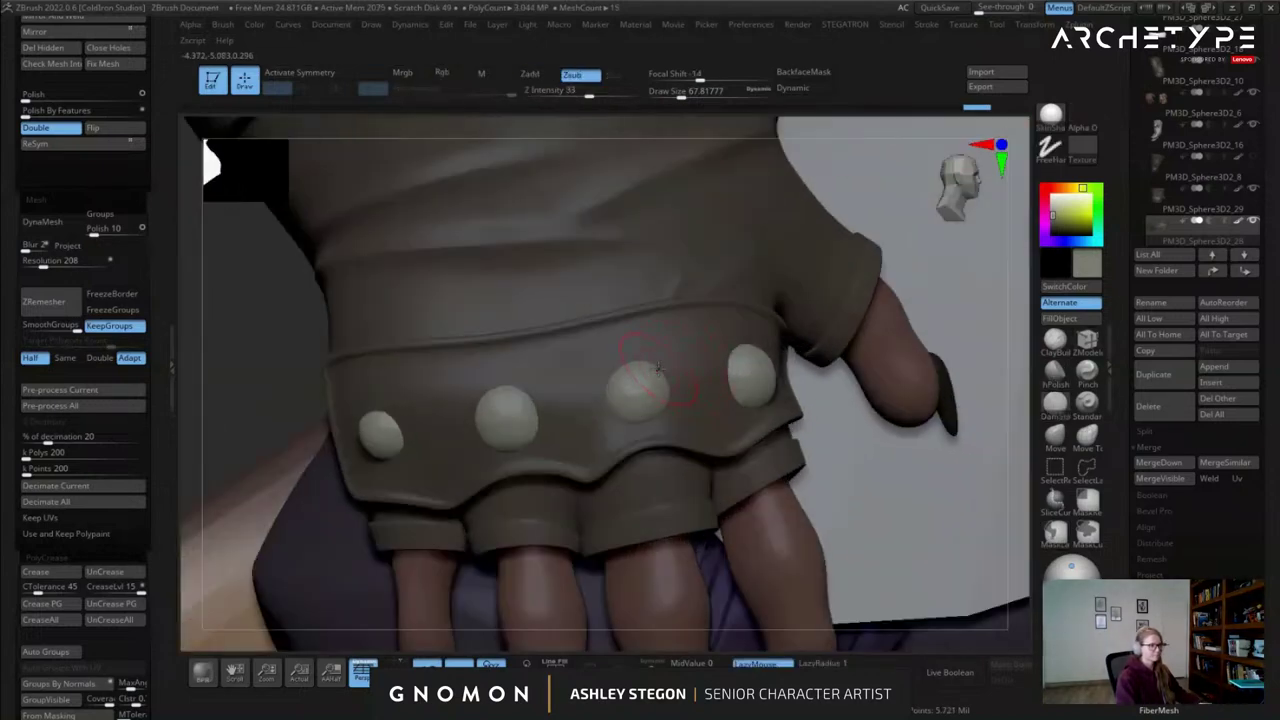
Redo the creases on the knuckle band between the middle- and index-finger studs with DamStandard, at a draw size of about 51.
key("ctrl+z")
key("s")
left_click_drag(667, 386, 716, 376)
right_click_drag(745, 382, 715, 395)
key("s")
left_click_drag(725, 401, 714, 402)
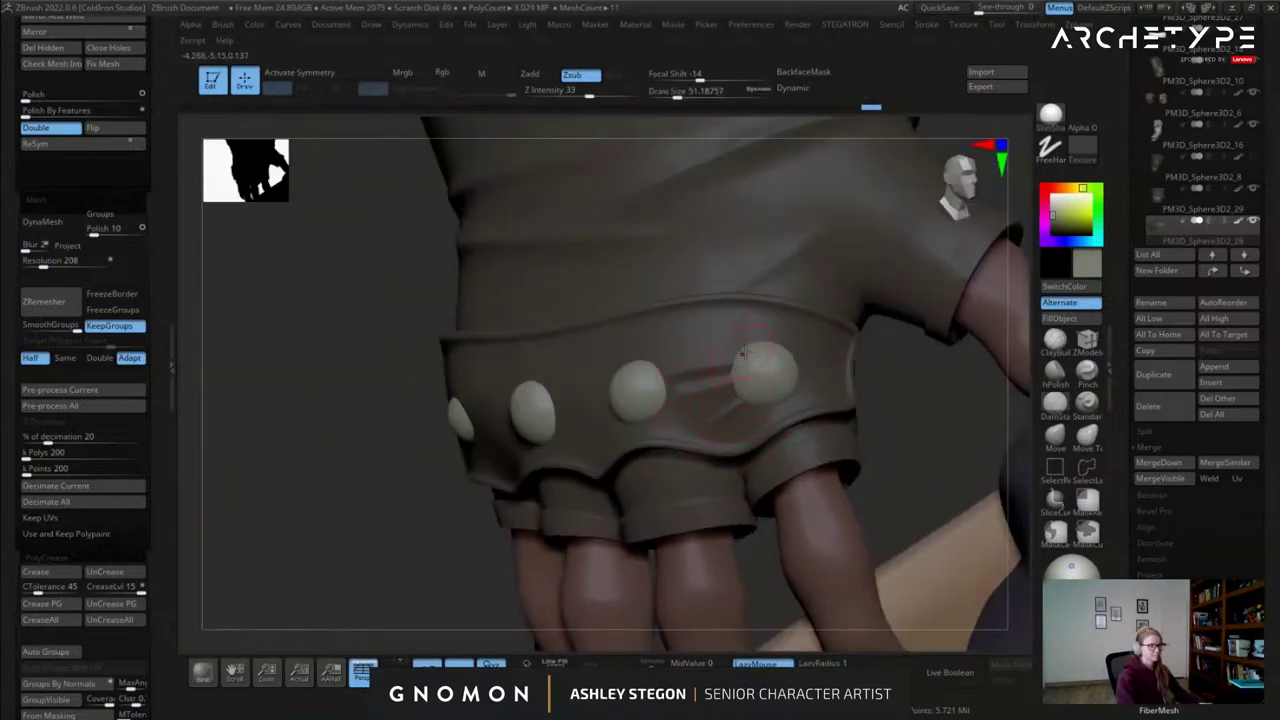
left_click(735, 368, "alt")
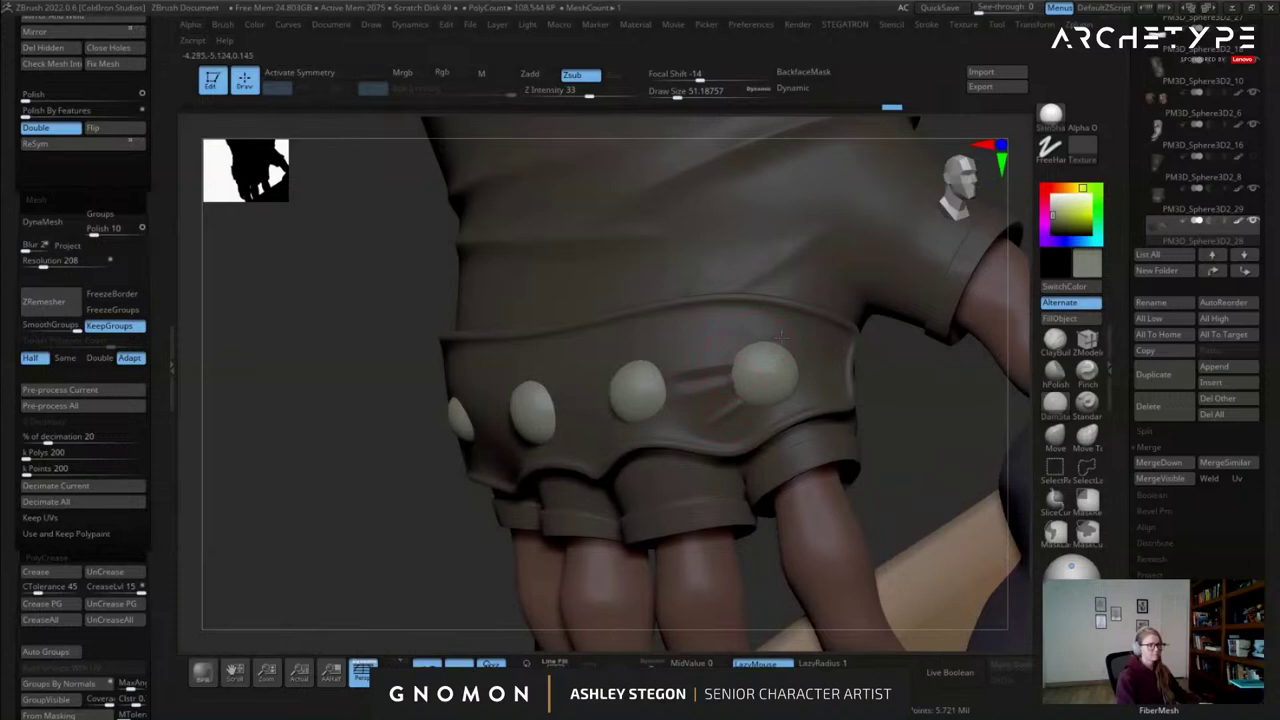
Extend the creases around the index-finger stud and soften them with a brush size of about 80.
right_click_drag(812, 370, 790, 366)
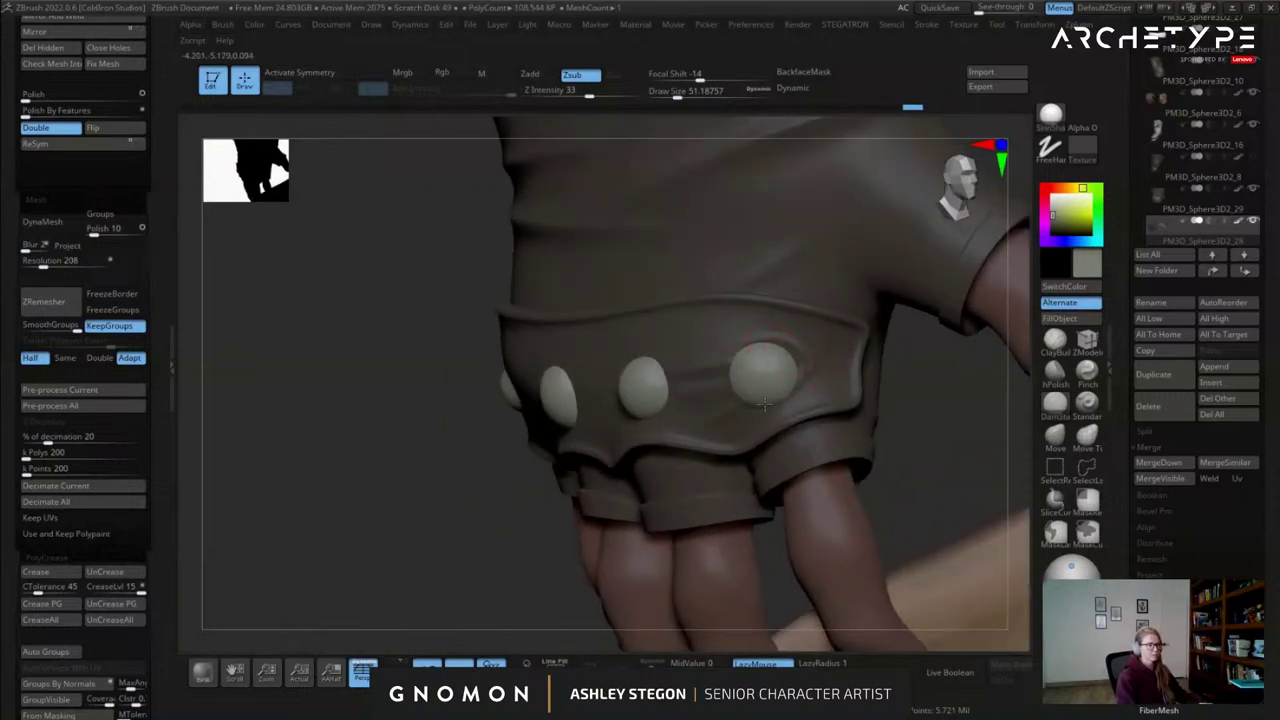
left_click_drag(800, 386, 799, 393)
mouse_move(713, 367)
right_mouse_down()
mouse_move(796, 364)
mouse_move(770, 372)
right_mouse_up()
key("s")
left_click_drag(680, 385, 683, 388)
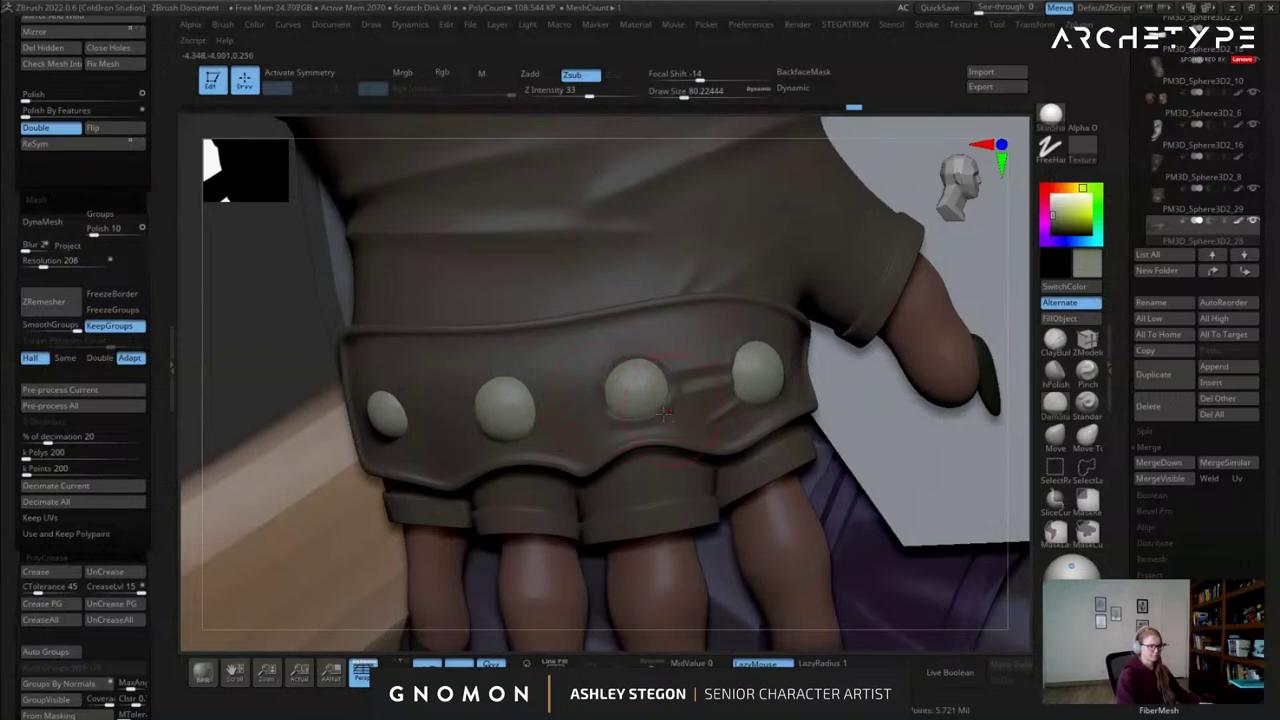
left_click_drag(720, 408, 674, 393, "shift")
Sculpt creases on the knuckle band between the ring- and middle-finger studs.
right_click_drag(645, 392, 723, 400)
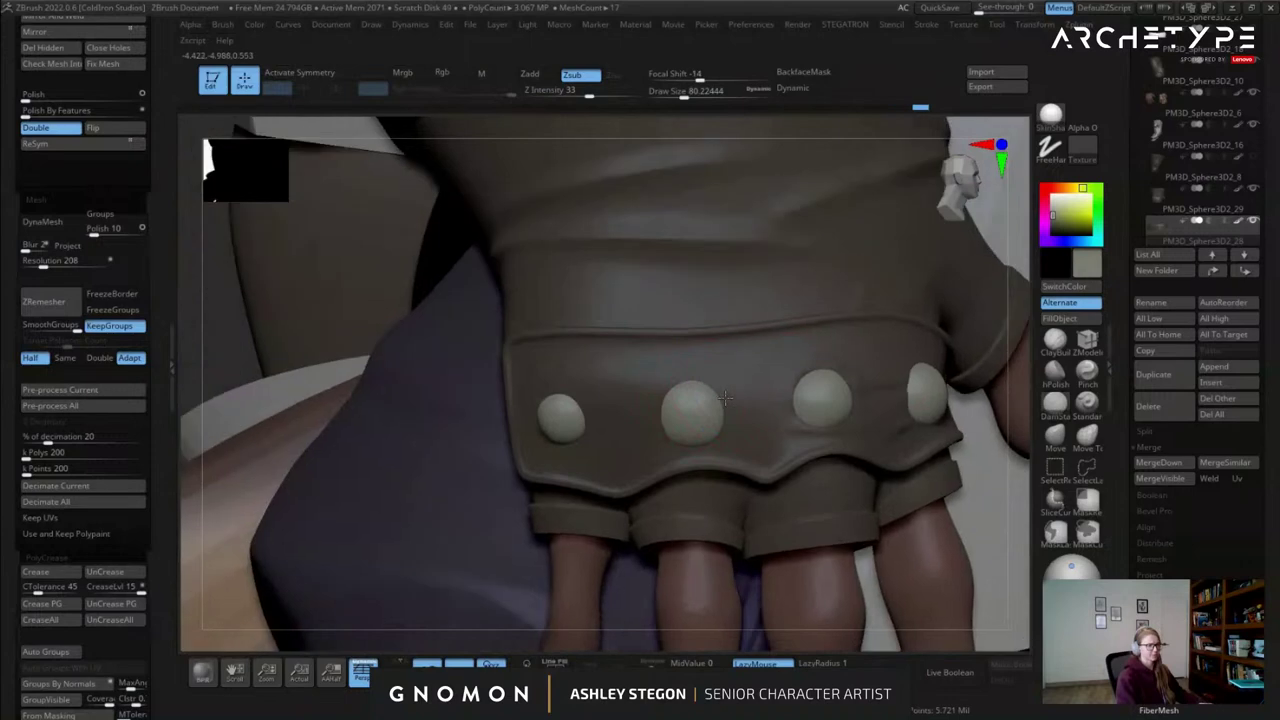
left_click_drag(676, 443, 728, 399)
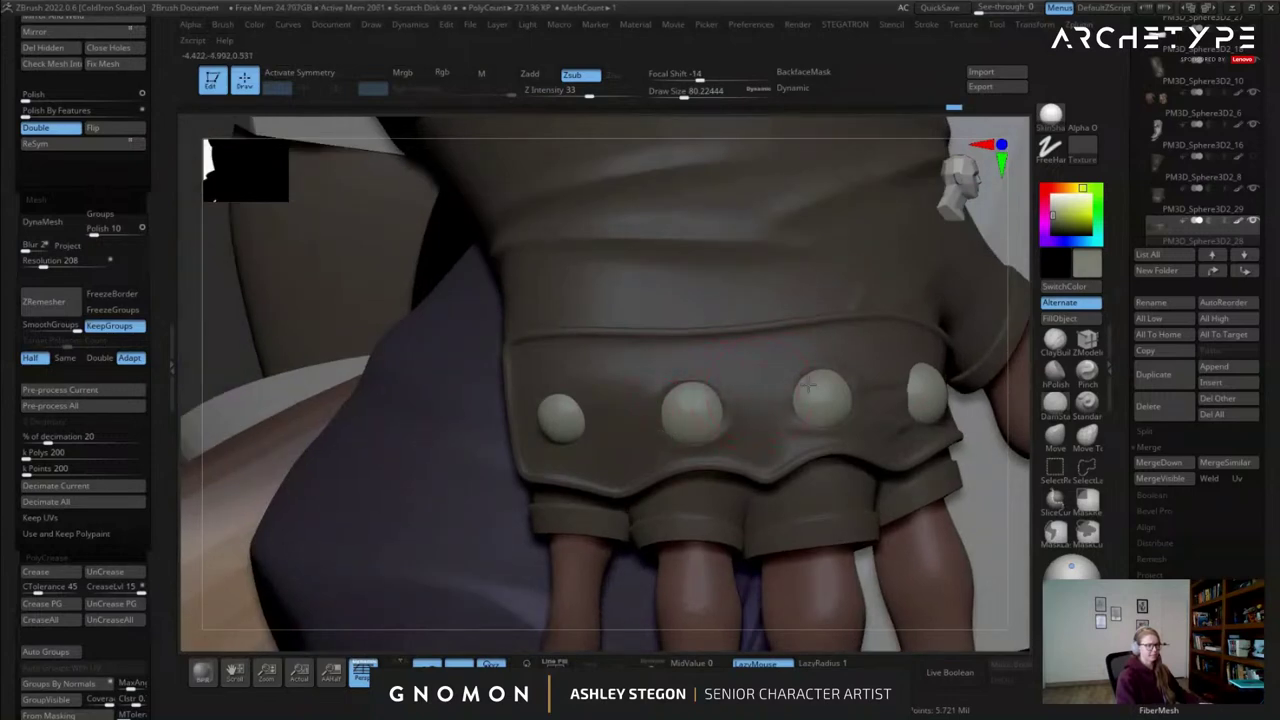
left_click_drag(775, 423, 772, 424)
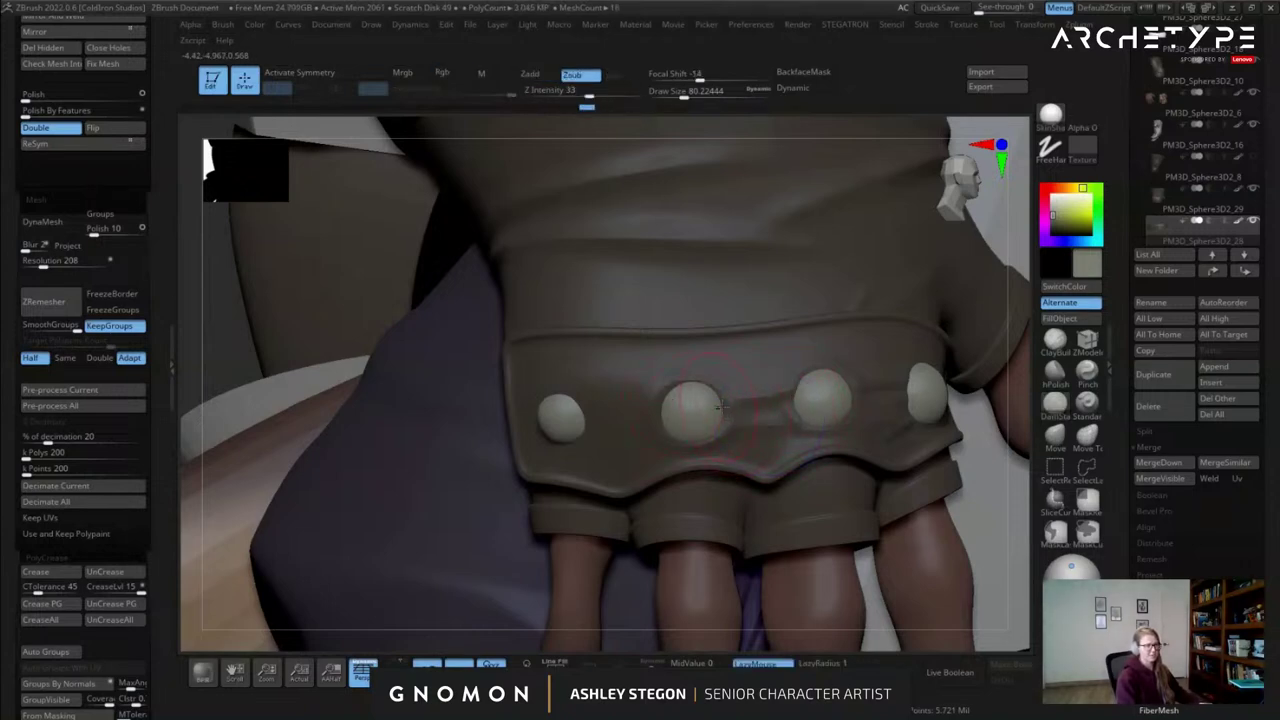
left_click_drag(718, 376, 745, 378)
right_click_drag(745, 378, 738, 408)
left_click_drag(730, 371, 784, 375)
right_click_drag(687, 380, 740, 386)
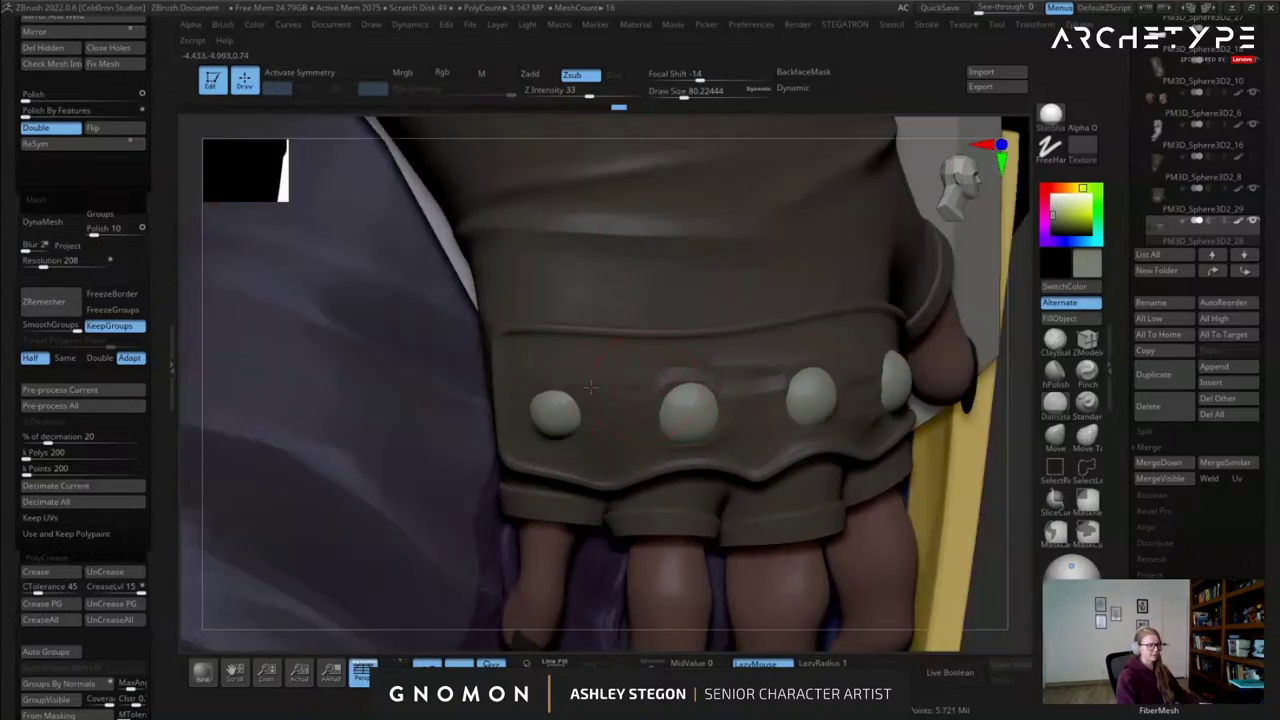
Carve creases around the little-finger stud and across the leather toward the ring-finger stud.
right_click_drag(580, 392, 590, 410)
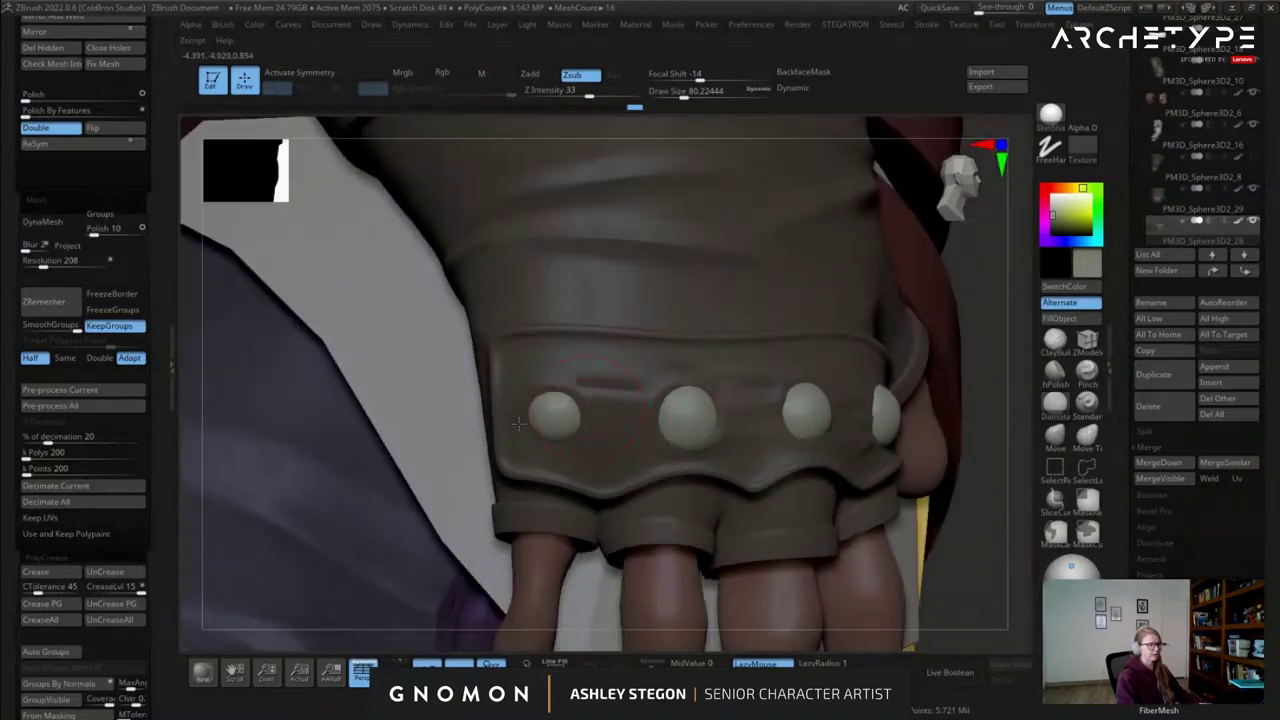
left_click_drag(581, 431, 587, 402)
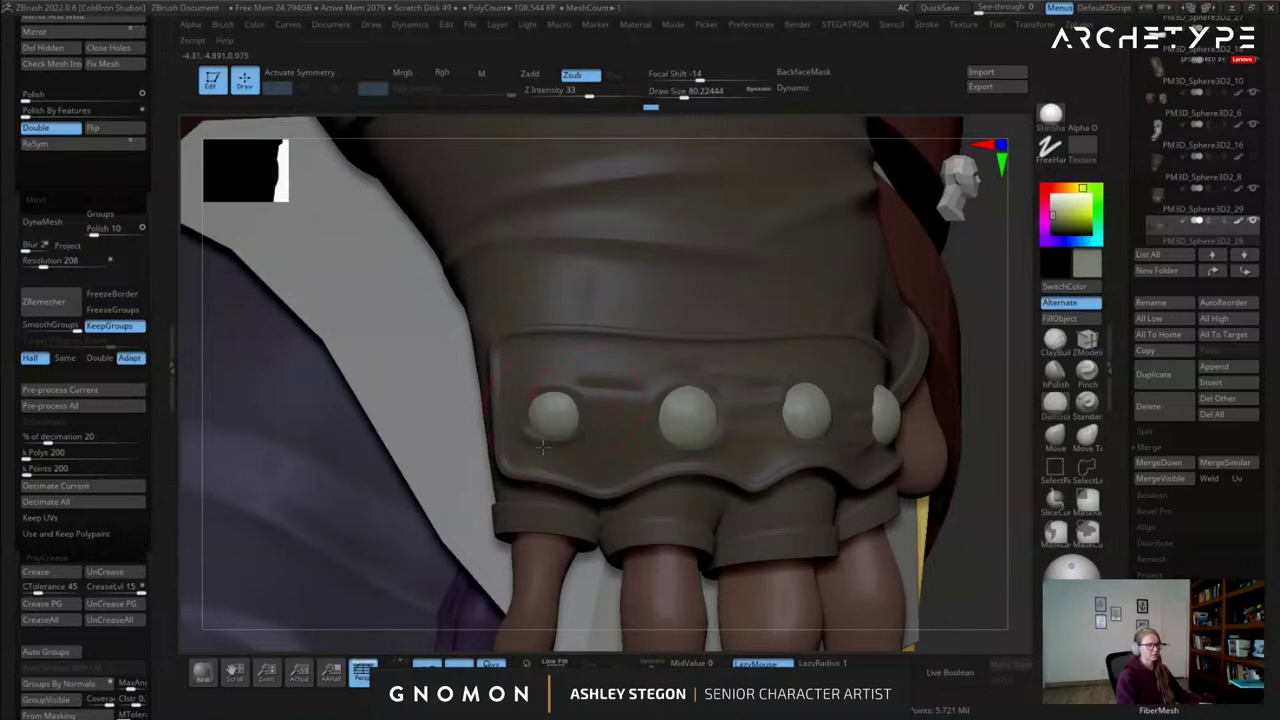
left_click_drag(531, 441, 552, 438)
right_click_drag(549, 422, 640, 330, "ctrl")
mouse_move(790, 445)
right_mouse_down()
mouse_move(600, 450)
mouse_move(818, 453)
mouse_move(797, 417)
mouse_move(597, 373)
mouse_move(500, 372)
mouse_move(520, 430)
right_mouse_up()
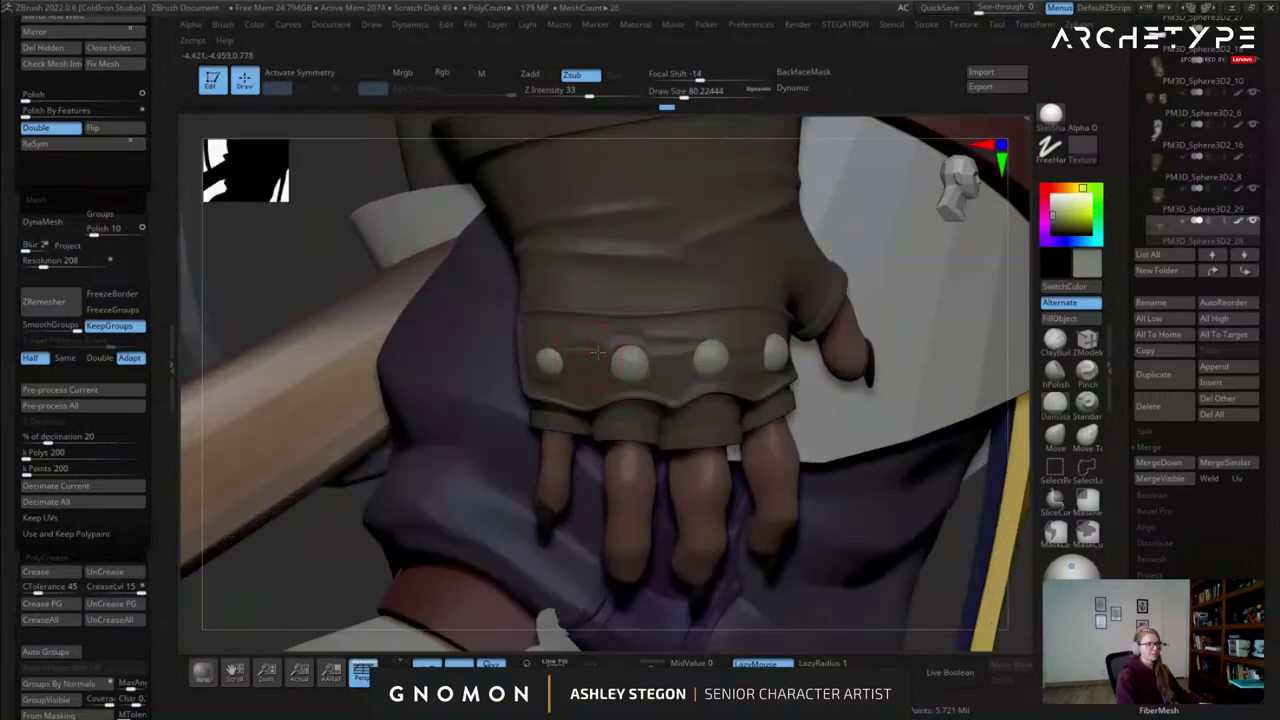
right_click_drag(480, 380, 590, 380)
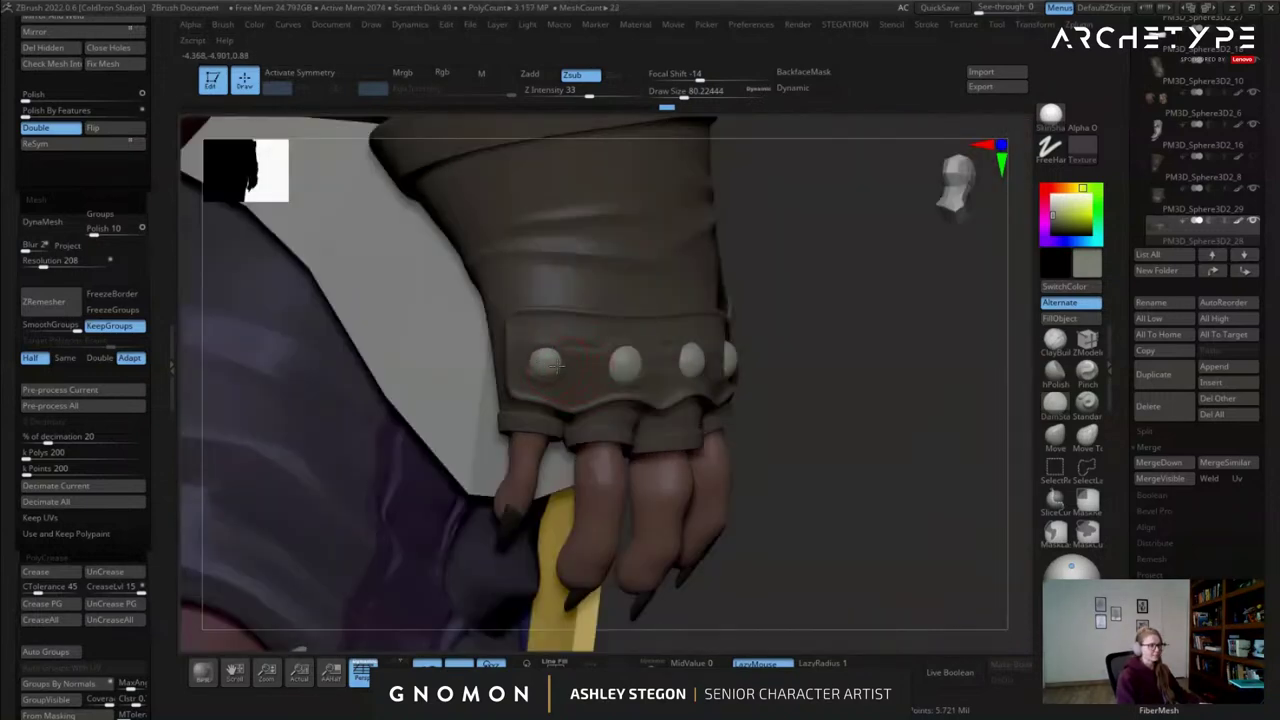
left_click_drag(562, 370, 600, 383)
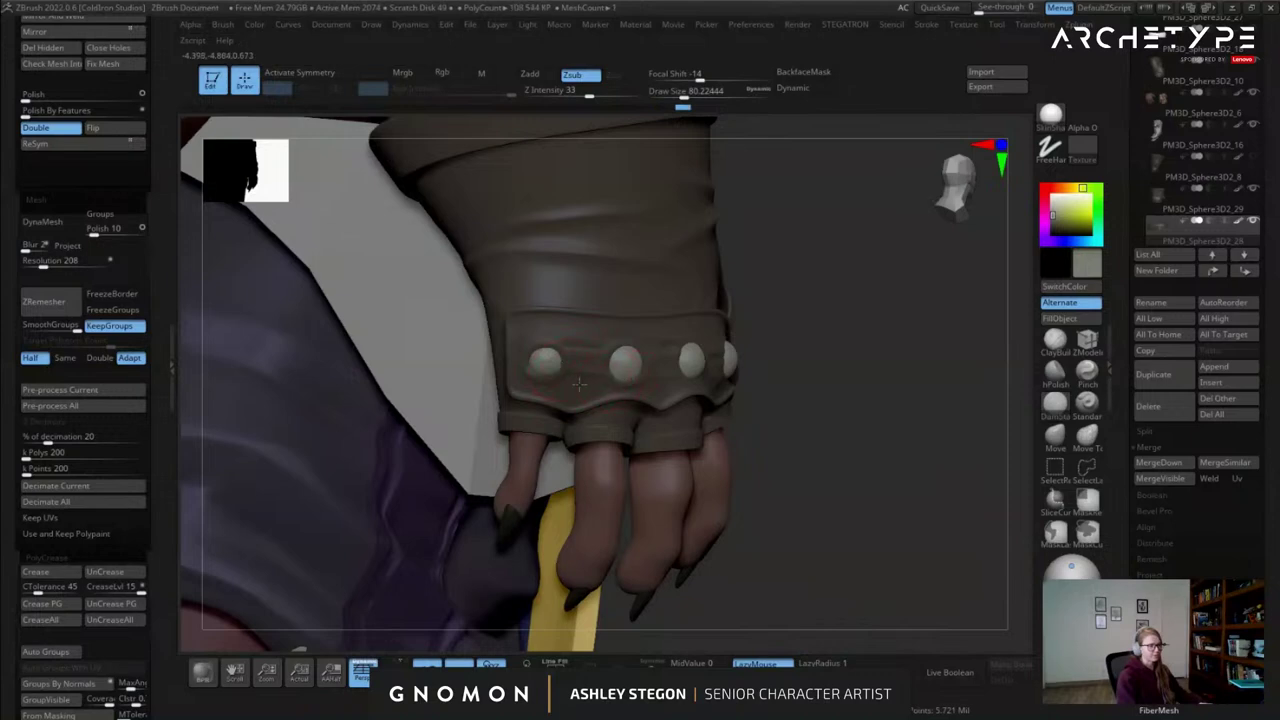
Add a crease across the middle of the knuckle band and smooth the creases along the whole band.
right_click_drag(630, 386, 520, 384)
left_click_drag(648, 371, 716, 376)
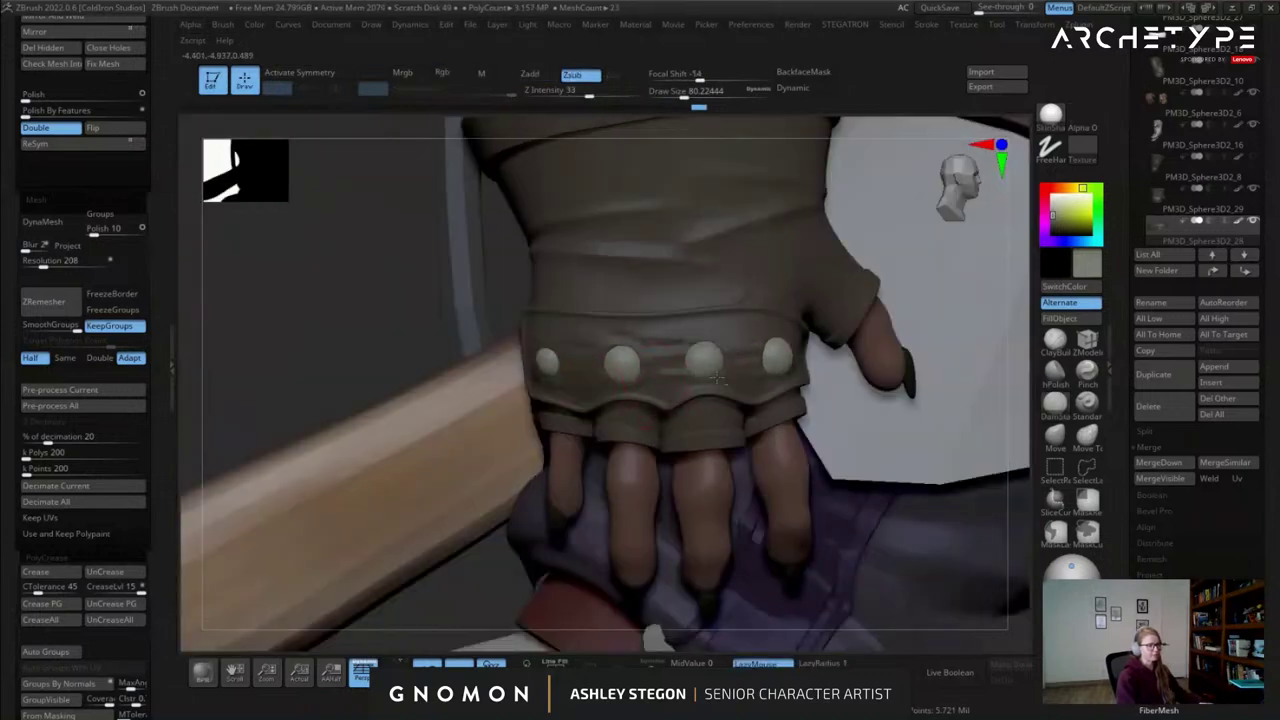
key("s")
left_click_drag(629, 348, 614, 349, "shift")
right_click_drag(610, 305, 612, 348, "ctrl")
left_click_drag(612, 348, 628, 331, "shift")
right_click_drag(658, 331, 530, 338)
mouse_move(795, 350)
right_mouse_down("alt")
mouse_move(656, 345)
mouse_move(662, 305)
mouse_move(738, 356)
right_mouse_up("alt")
left_click_drag(738, 356, 692, 334, "shift")
right_click_drag(692, 334, 812, 334)
left_click_drag(445, 288, 414, 276, "shift")
right_click_drag(459, 298, 560, 378, "ctrl")
Select the studs and adjust their placement on the knuckle band with the Move brush.
left_click(545, 337, "alt")
mouse_move(770, 340)
right_mouse_down()
mouse_move(630, 310)
mouse_move(572, 338)
mouse_move(588, 371)
right_mouse_up()
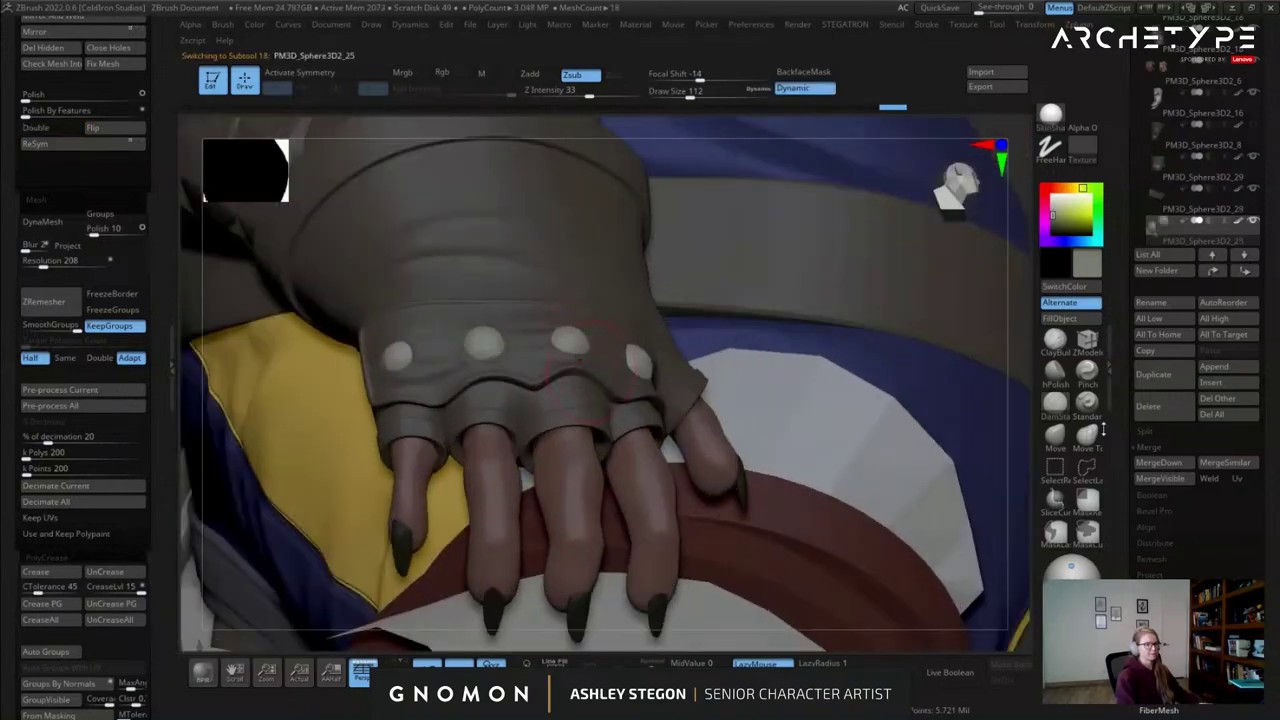
left_click(1087, 437)
left_click(1055, 432)
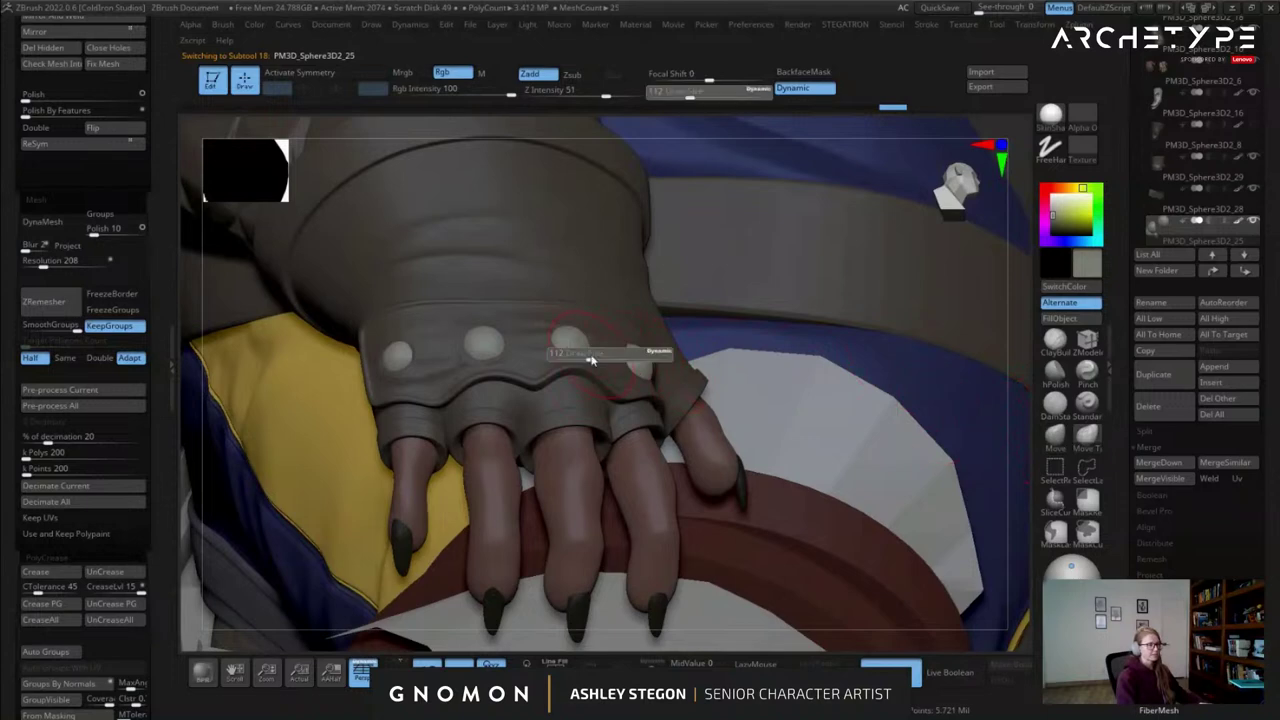
mouse_move(578, 340)
right_mouse_down()
mouse_move(690, 378)
mouse_move(590, 355)
right_mouse_up()
key("s")
left_click_drag(457, 330, 484, 330)
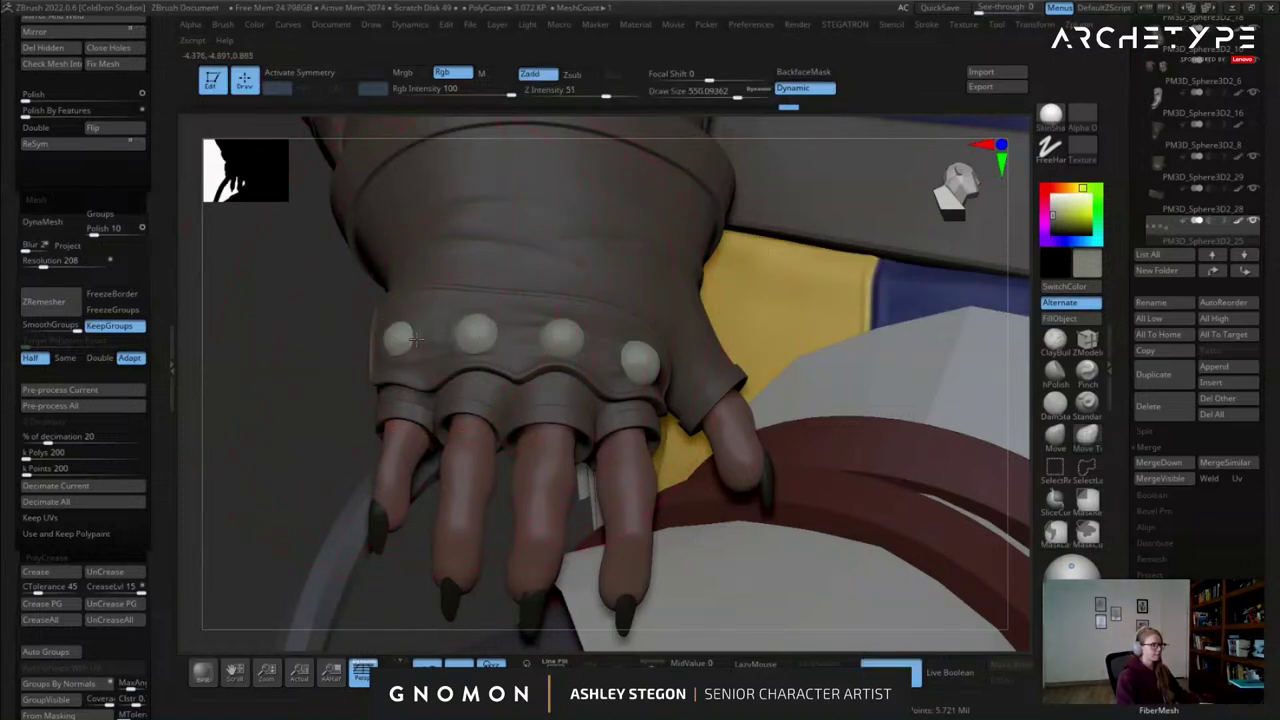
mouse_move(446, 369)
right_mouse_down()
mouse_move(388, 346)
mouse_move(485, 340)
right_mouse_up()
right_click_drag(566, 370, 487, 309)
right_click_drag(672, 390, 616, 428)
right_click_drag(560, 345, 423, 397, "ctrl")
Select the knuckle band and briefly check its polyframe.
left_click(595, 391, "alt")
key("shift+f")
key("shift+f")
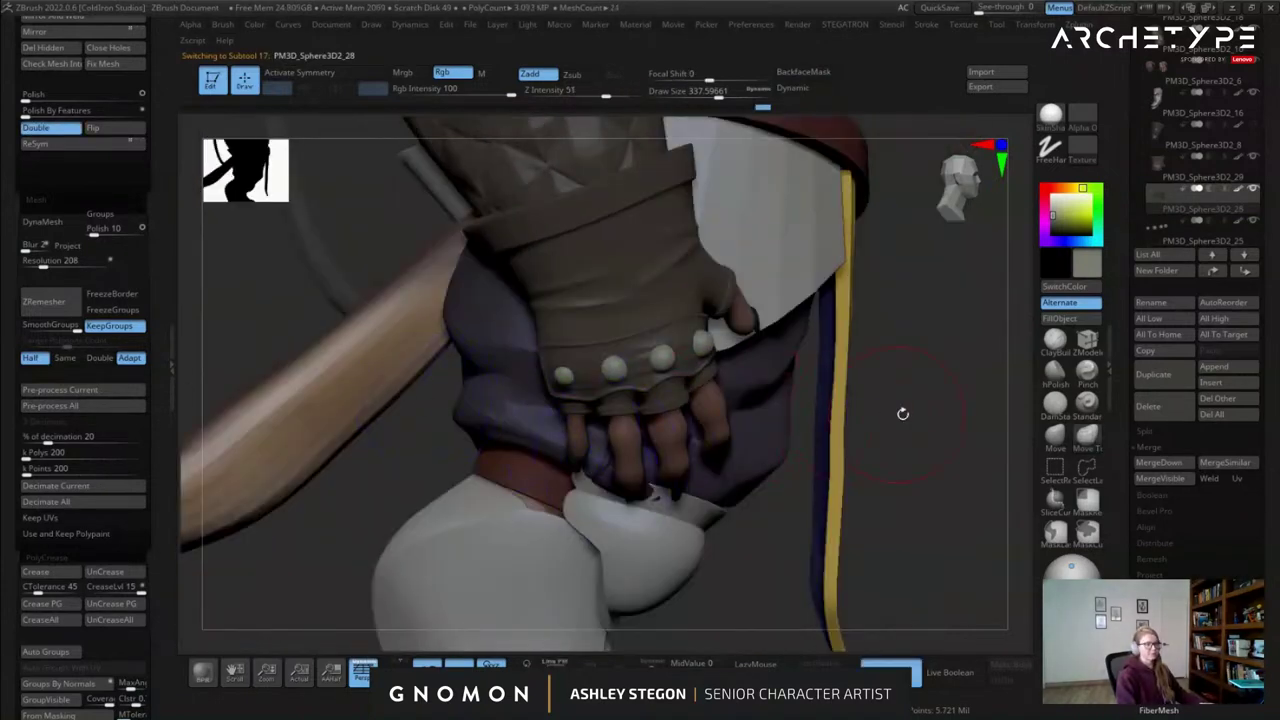
Select the studs again and push the index-finger stud into the band with the Move brush at a draw size of about 187.
right_click_drag(690, 355, 728, 402, "ctrl")
mouse_move(762, 356)
right_mouse_down()
mouse_move(679, 348)
mouse_move(672, 333)
mouse_move(612, 337)
right_mouse_up()
left_click(722, 329, "alt")
key("s")
left_click_drag(718, 343, 722, 343)
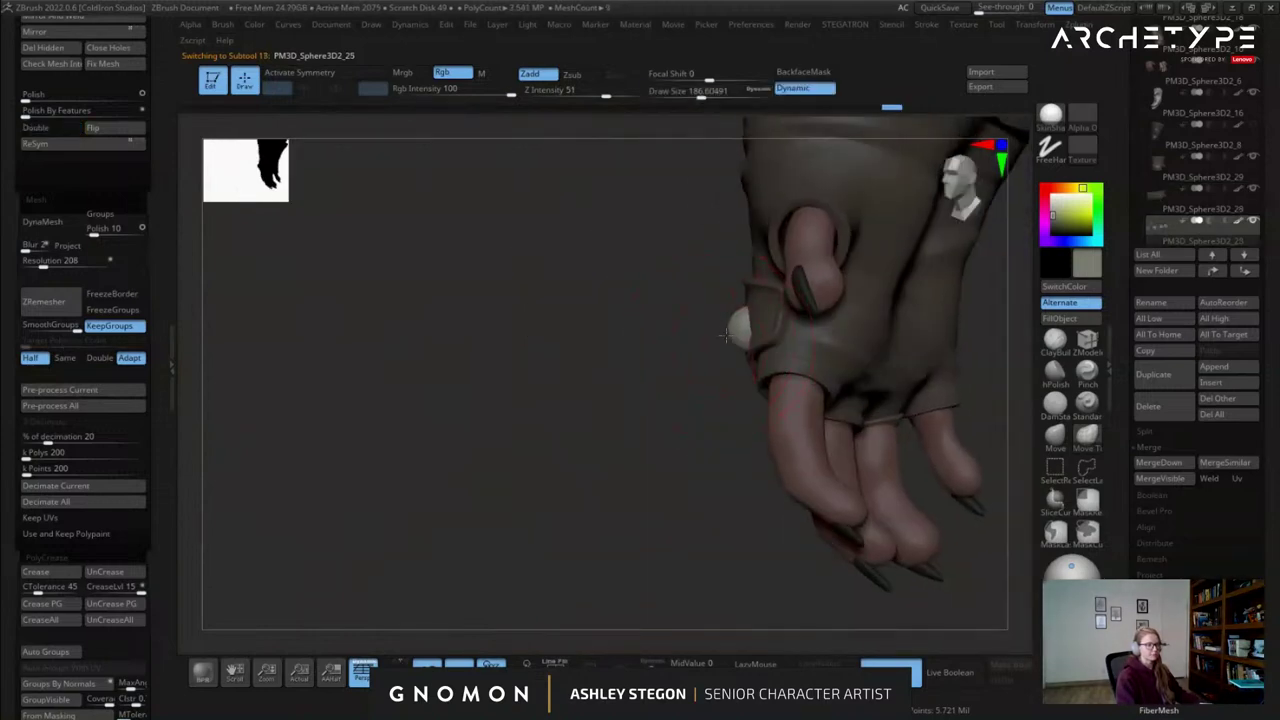
mouse_move(695, 324)
left_mouse_down()
mouse_move(785, 328)
mouse_move(772, 309)
mouse_move(788, 309)
left_mouse_up()
Select and isolate the glove, and carve and soften creases across its palm with DamStandard.
key("s")
left_click(824, 289, "alt")
key("s")
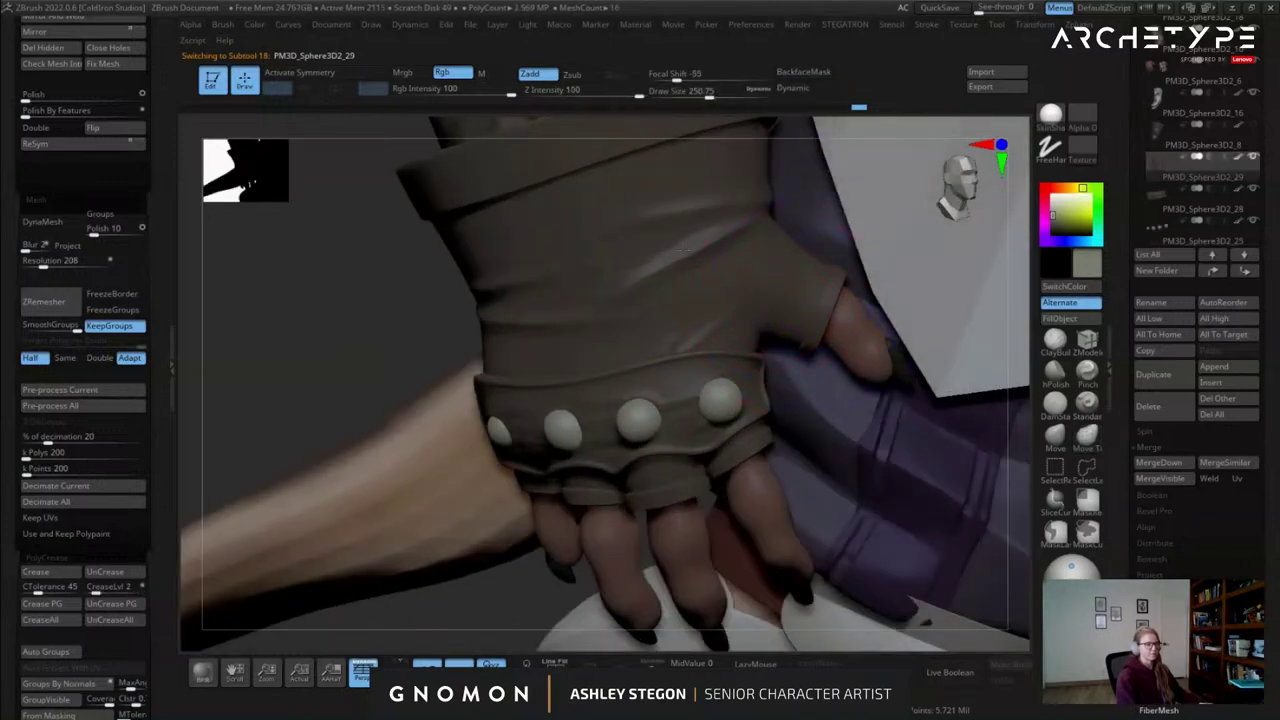
mouse_move(615, 281)
right_mouse_down()
mouse_move(700, 286)
mouse_move(760, 385)
right_mouse_up()
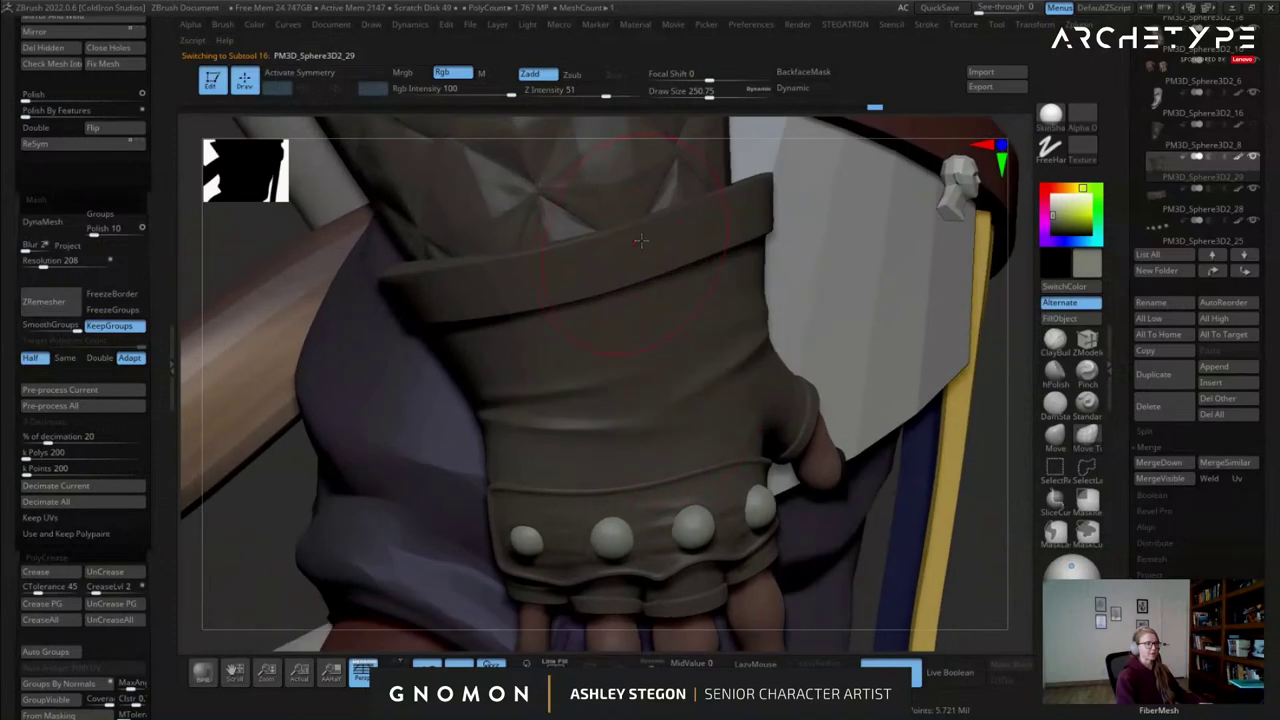
right_click_drag(586, 331, 599, 338, "ctrl")
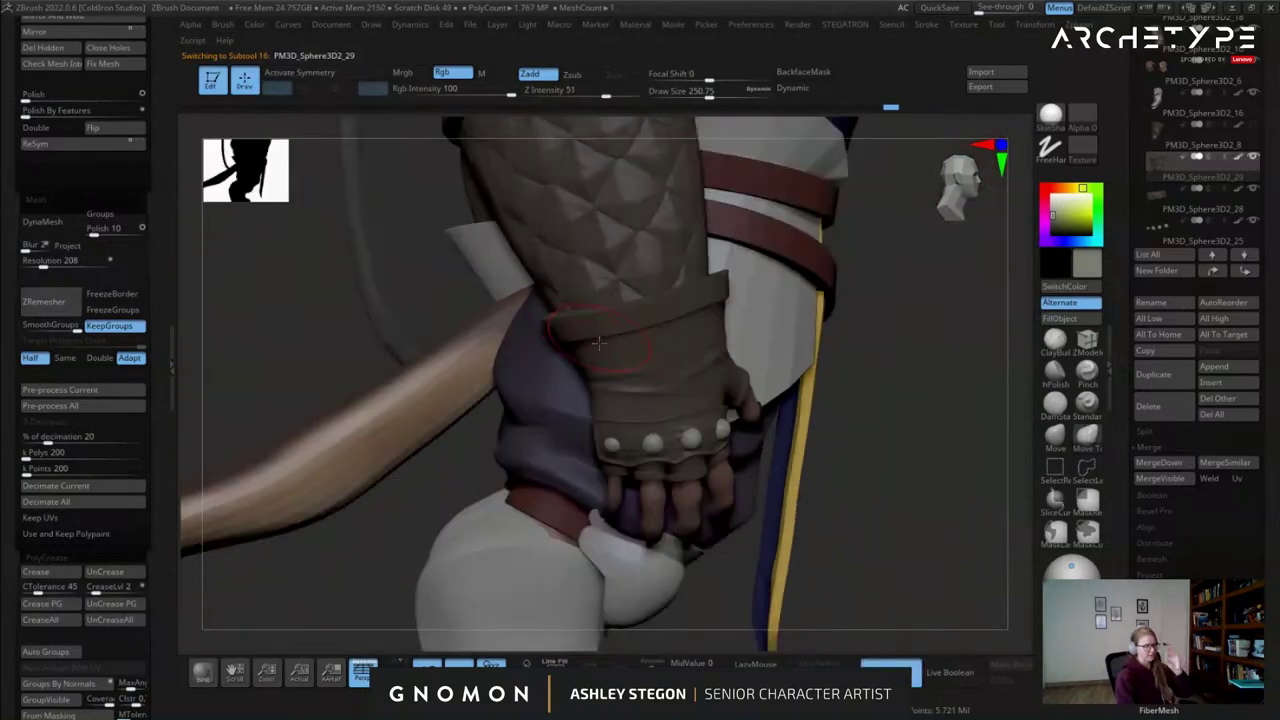
right_click_drag(592, 406, 662, 424)
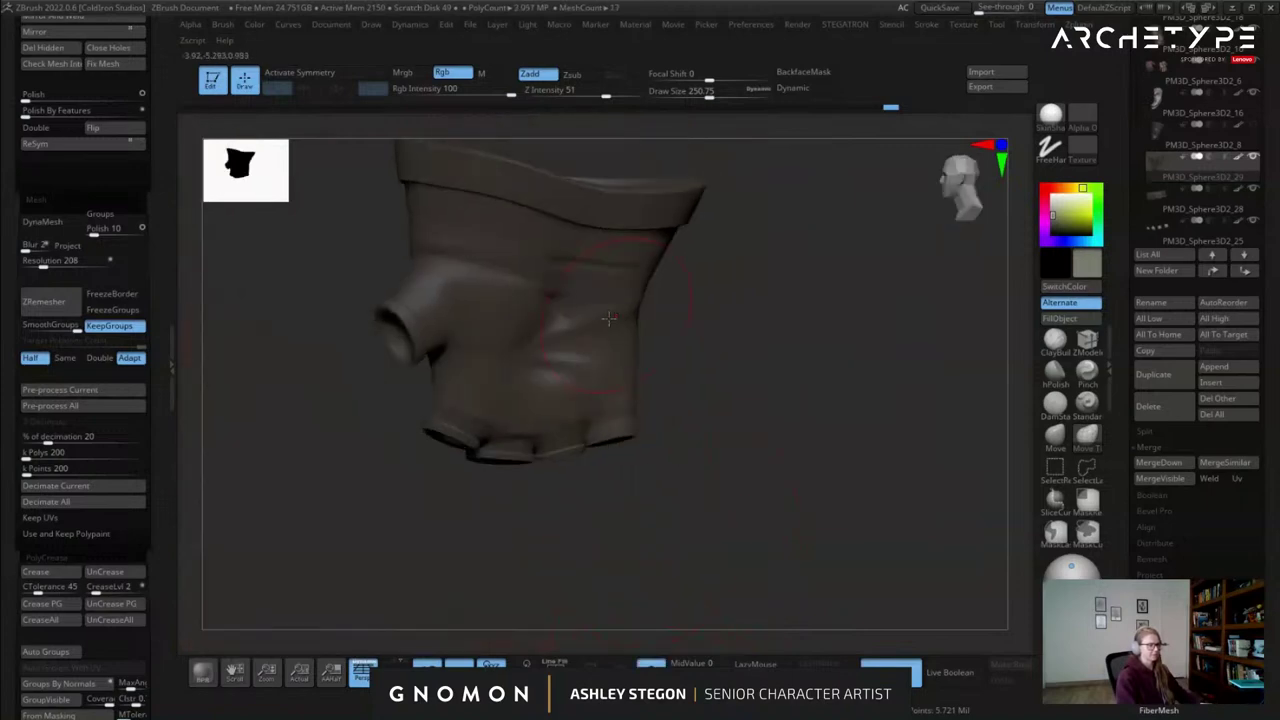
mouse_move(820, 380)
left_mouse_down()
mouse_move(859, 396)
mouse_move(843, 371)
left_mouse_up()
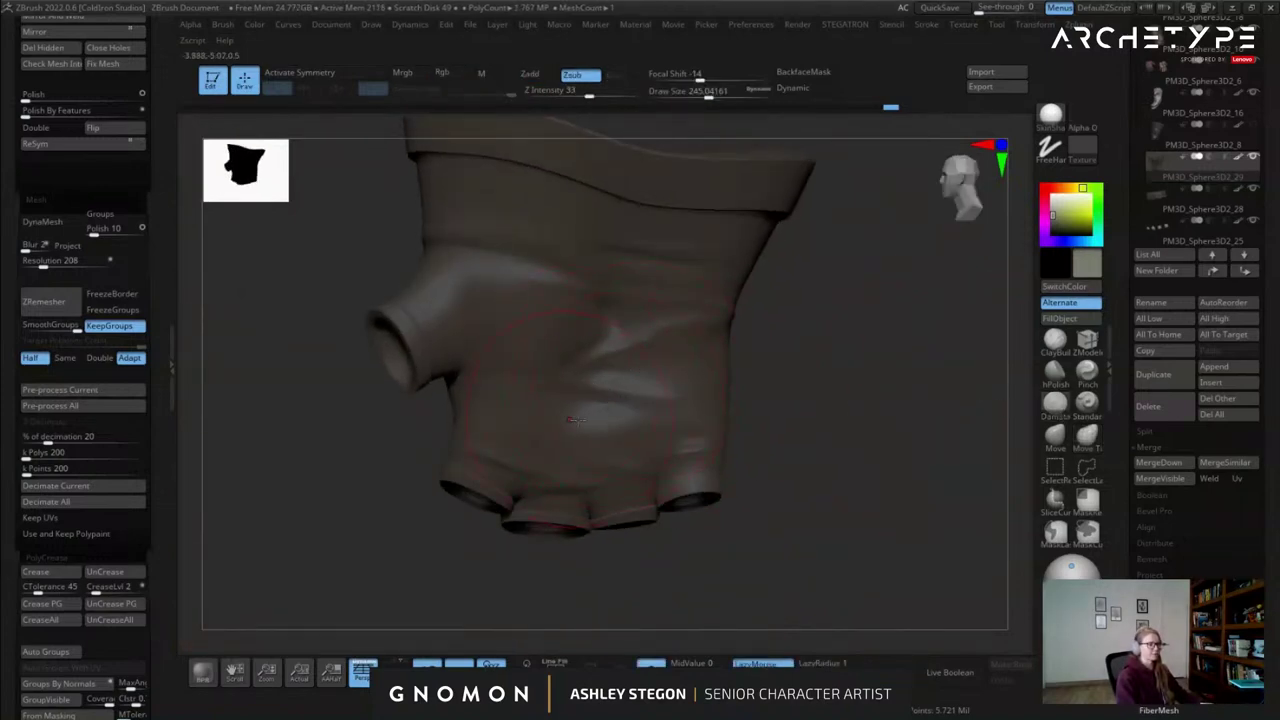
left_click_drag(509, 446, 540, 440)
key("shift")
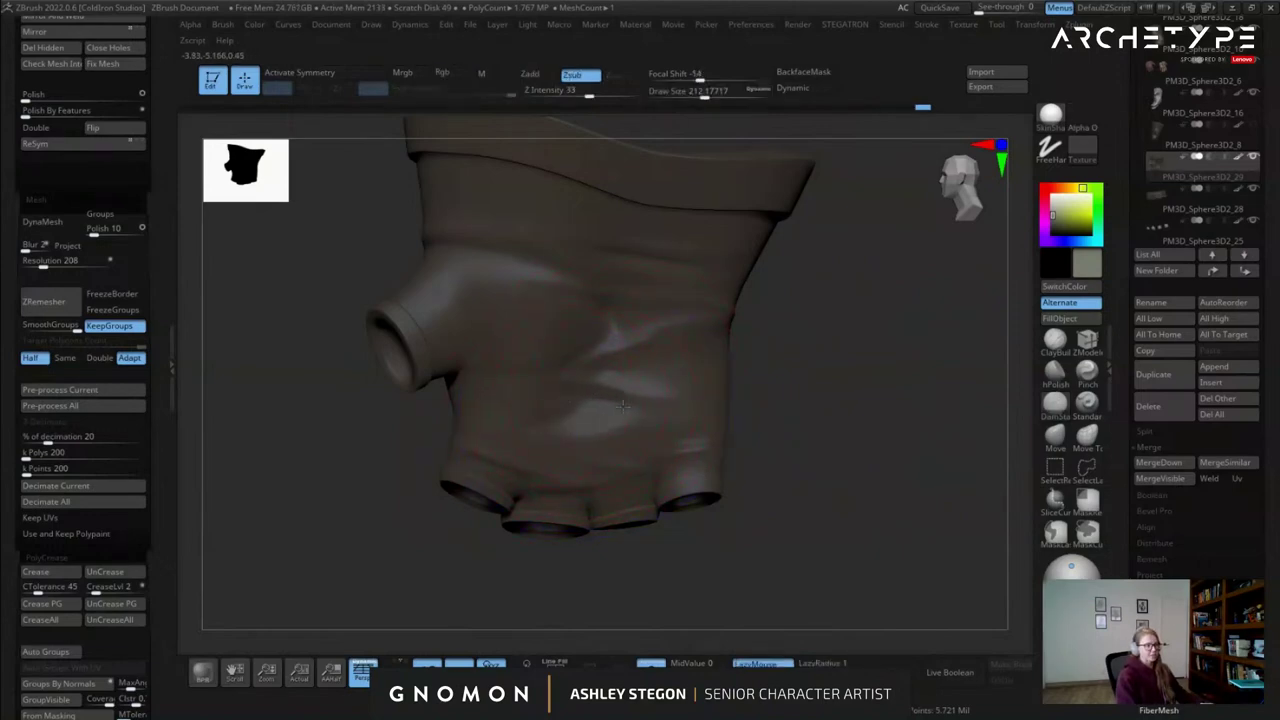
left_click_drag(729, 408, 705, 412)
key("shift")
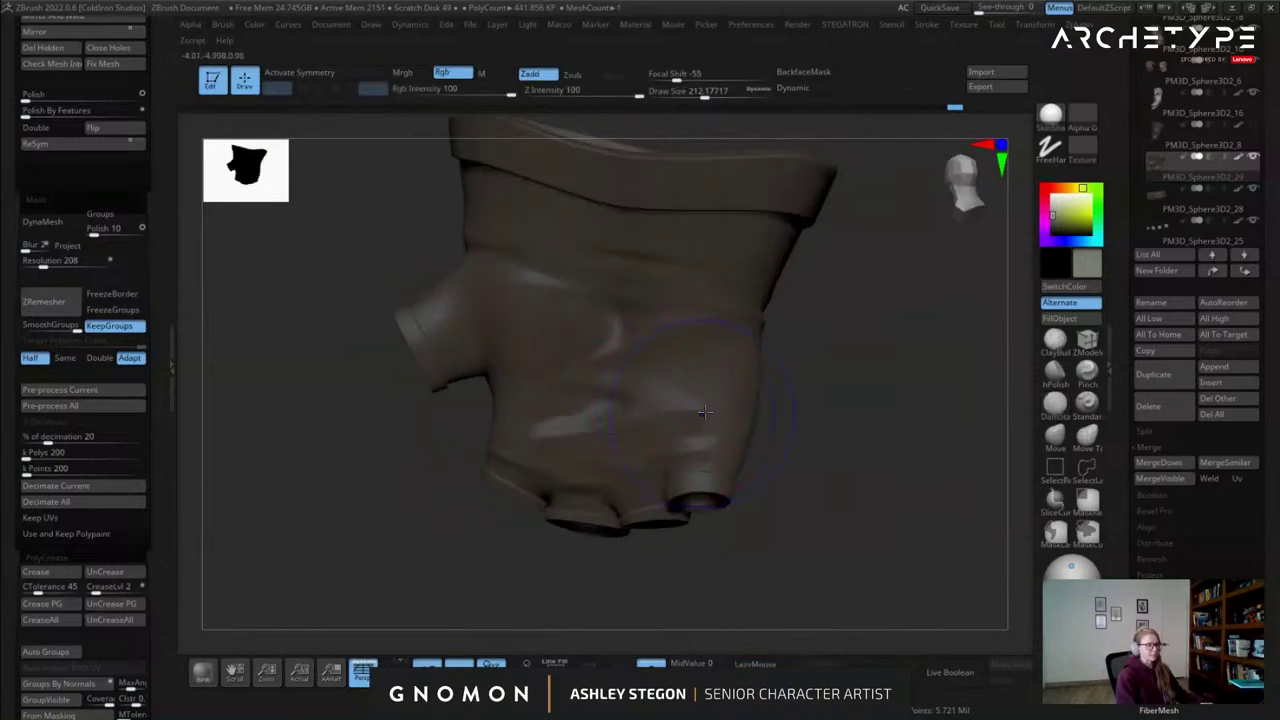
Smooth the glove's creases around the thumb base and palm at a lower subdivision level.
key("b")
key("d")
key("s")
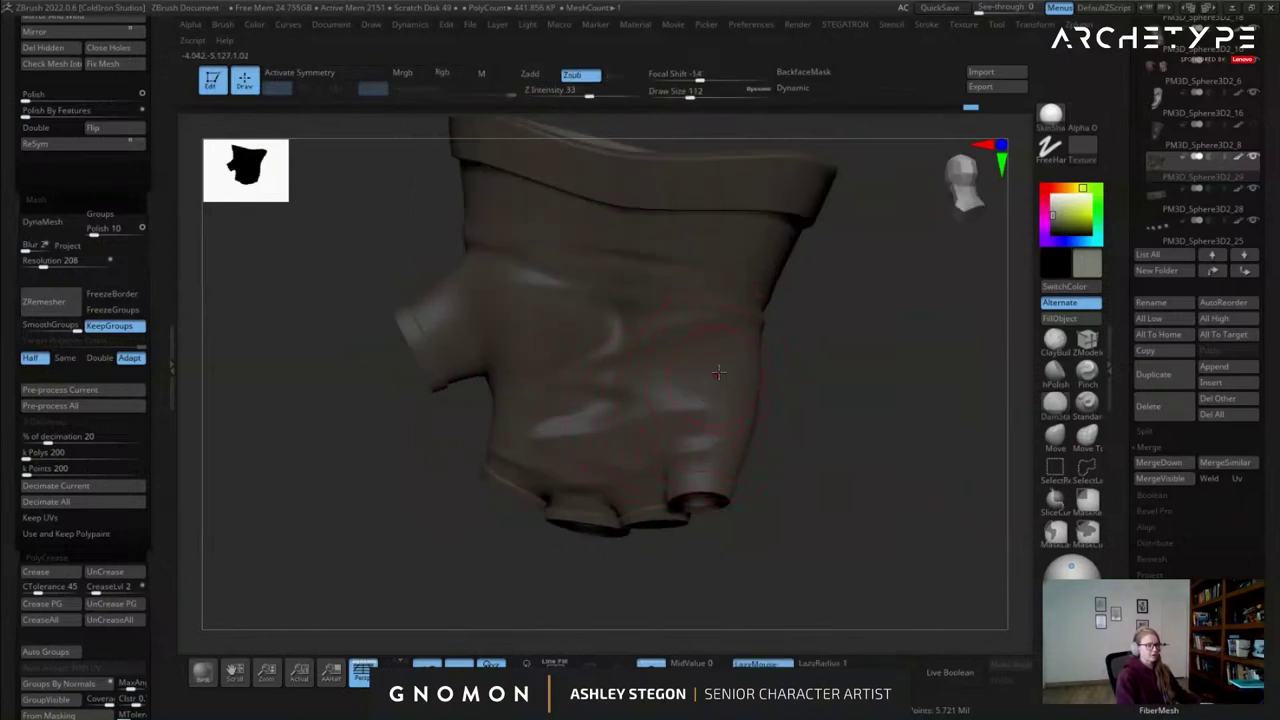
right_click_drag(652, 339, 738, 327)
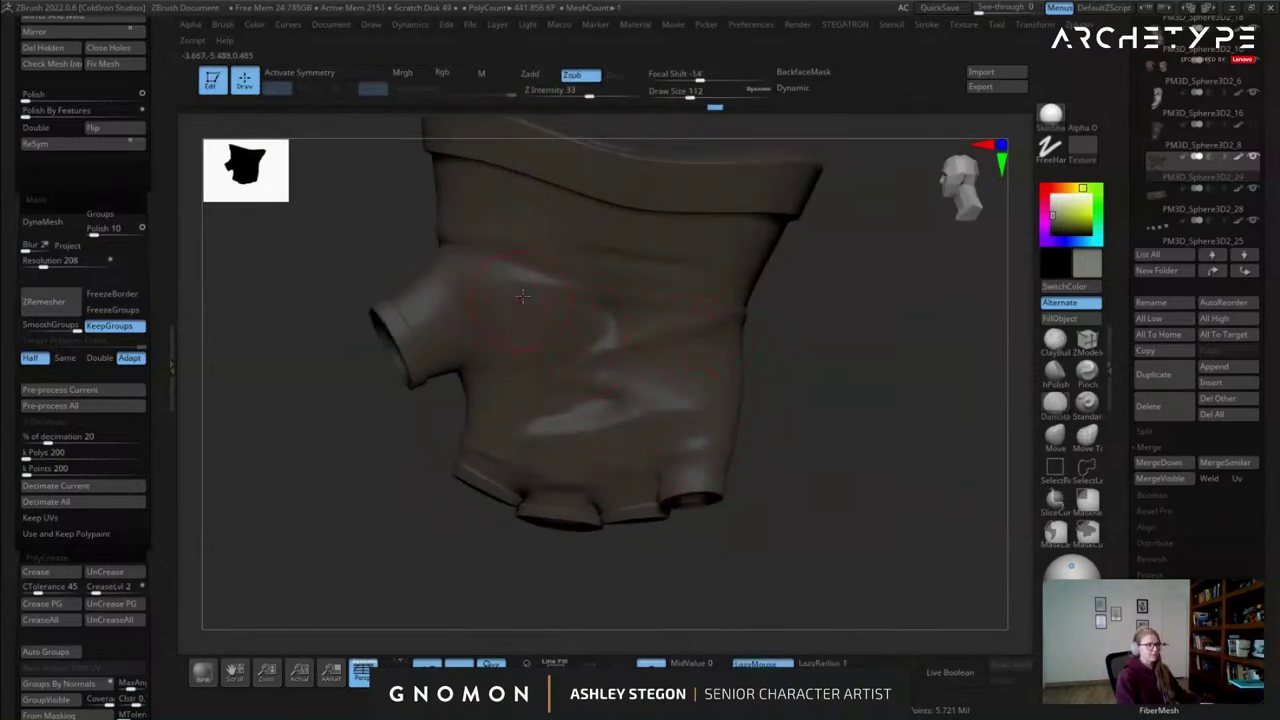
mouse_move(479, 271)
left_mouse_down("shift")
mouse_move(551, 306)
mouse_move(566, 329)
left_mouse_up("shift")
right_click_drag(566, 329, 720, 335)
mouse_move(720, 335)
right_mouse_down("ctrl")
mouse_move(600, 350)
mouse_move(622, 352)
right_mouse_up("ctrl")
right_click_drag(622, 352, 645, 356, "ctrl")
left_click_drag(645, 356, 633, 357, "shift")
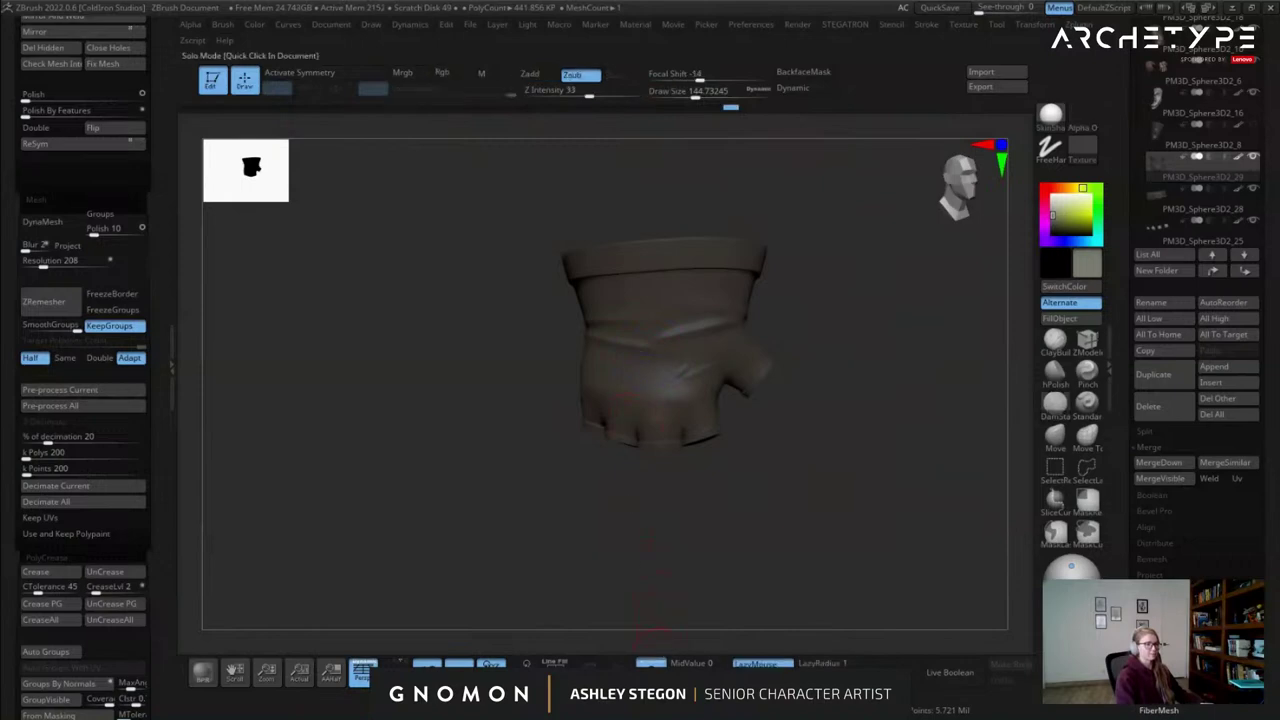
Show the whole character and examine the glove in context from several angles.
left_click(651, 667)
mouse_move(625, 430)
right_mouse_down()
mouse_move(735, 405)
mouse_move(722, 369)
mouse_move(628, 366)
right_mouse_up()
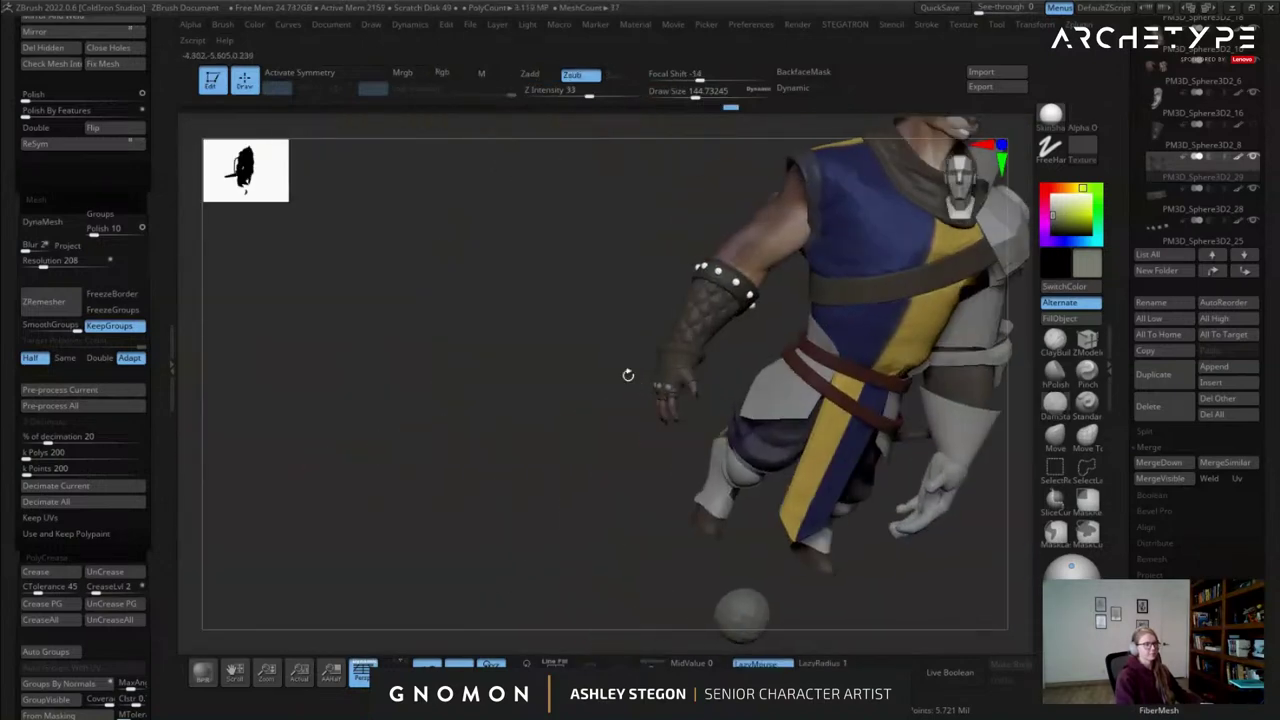
right_click_drag(634, 417, 700, 408)
right_click_drag(772, 340, 660, 380, "ctrl")
right_click_drag(476, 292, 477, 464, "alt")
right_click_drag(570, 440, 592, 500, "ctrl")
right_click_drag(592, 500, 687, 485, "alt")
right_click_drag(598, 418, 667, 396)
key("shift+f")
key("shift+f")
Isolate the glove, display its polyframe, and lower its subdivision level.
left_click(651, 665)
mouse_move(805, 348)
right_mouse_down()
mouse_move(735, 333)
mouse_move(761, 360)
right_mouse_up()
key("s")
key("shift+f")
key("s")
left_click_drag(720, 323, 694, 334)
mouse_move(694, 334)
right_mouse_down()
mouse_move(716, 324)
mouse_move(702, 306)
right_mouse_up()
key("shift+d")
key("s")
left_click_drag(717, 305, 704, 307)
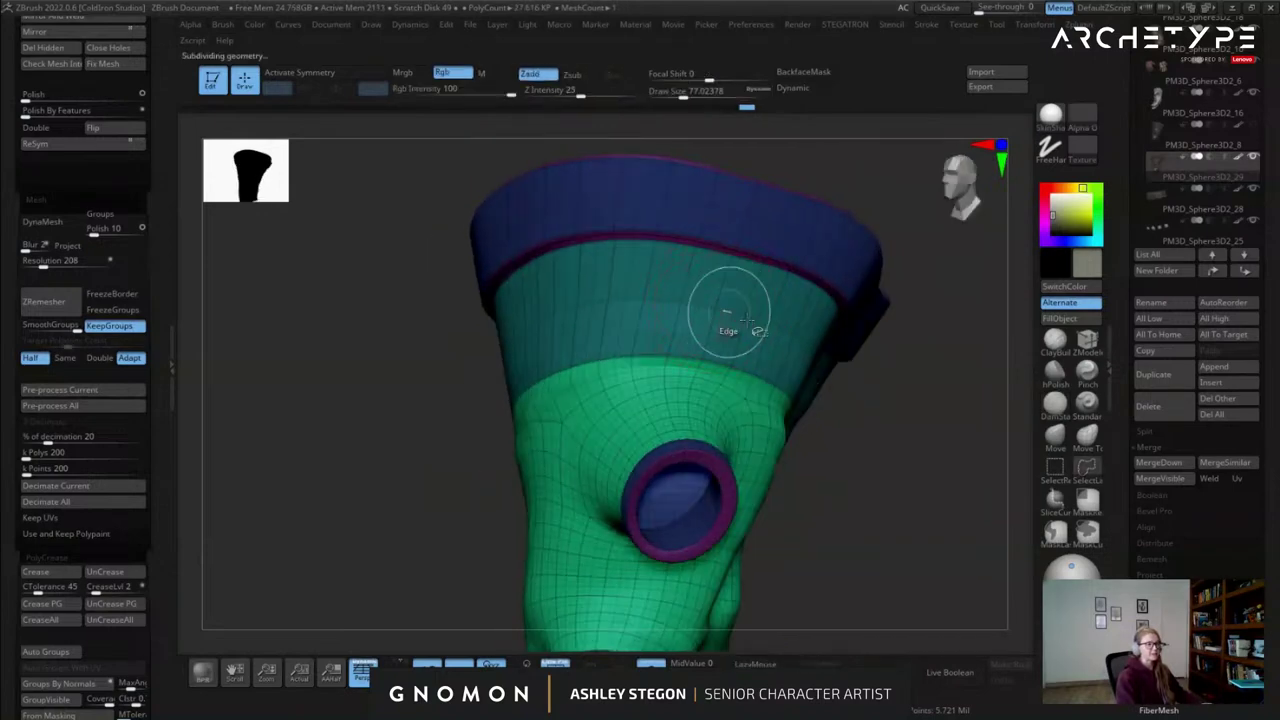
Step down to the glove's lowest subdivision level and hide the polygon loop running down the cuff above the thumb.
left_click(1055, 403)
mouse_move(728, 290)
right_mouse_down("ctrl")
mouse_move(740, 318)
mouse_move(706, 311)
right_mouse_up("ctrl")
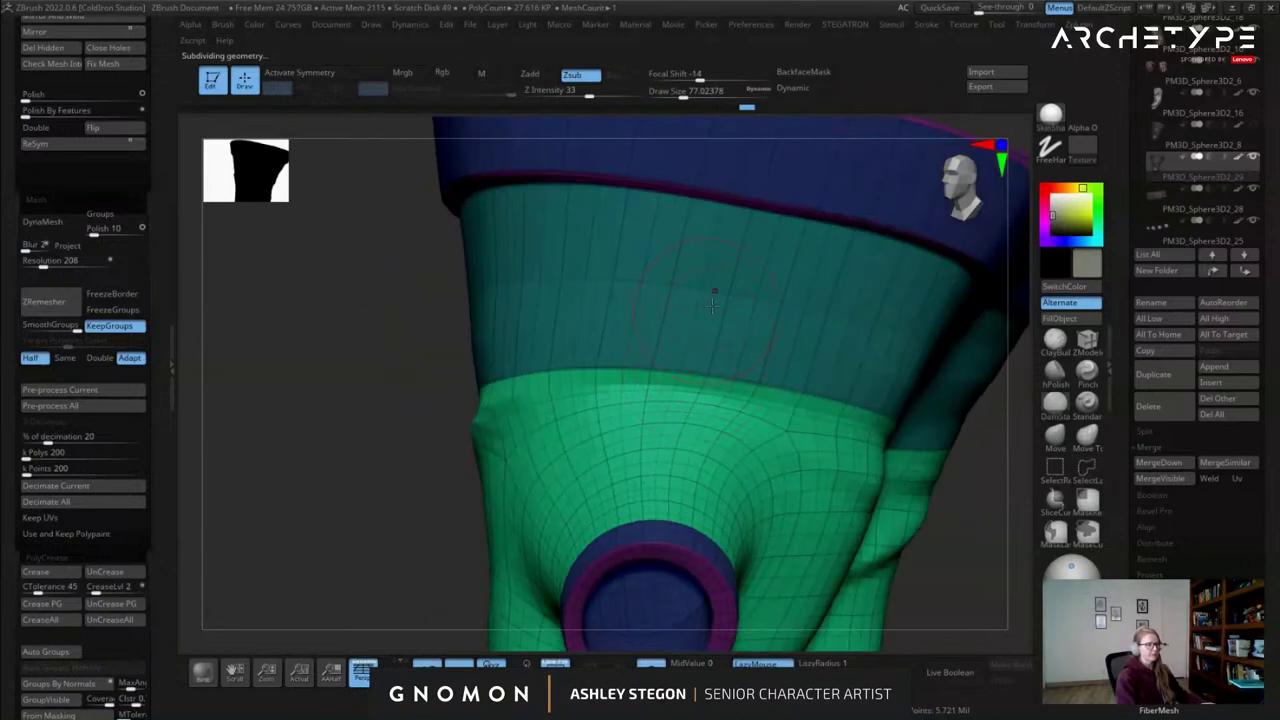
key("shift+d")
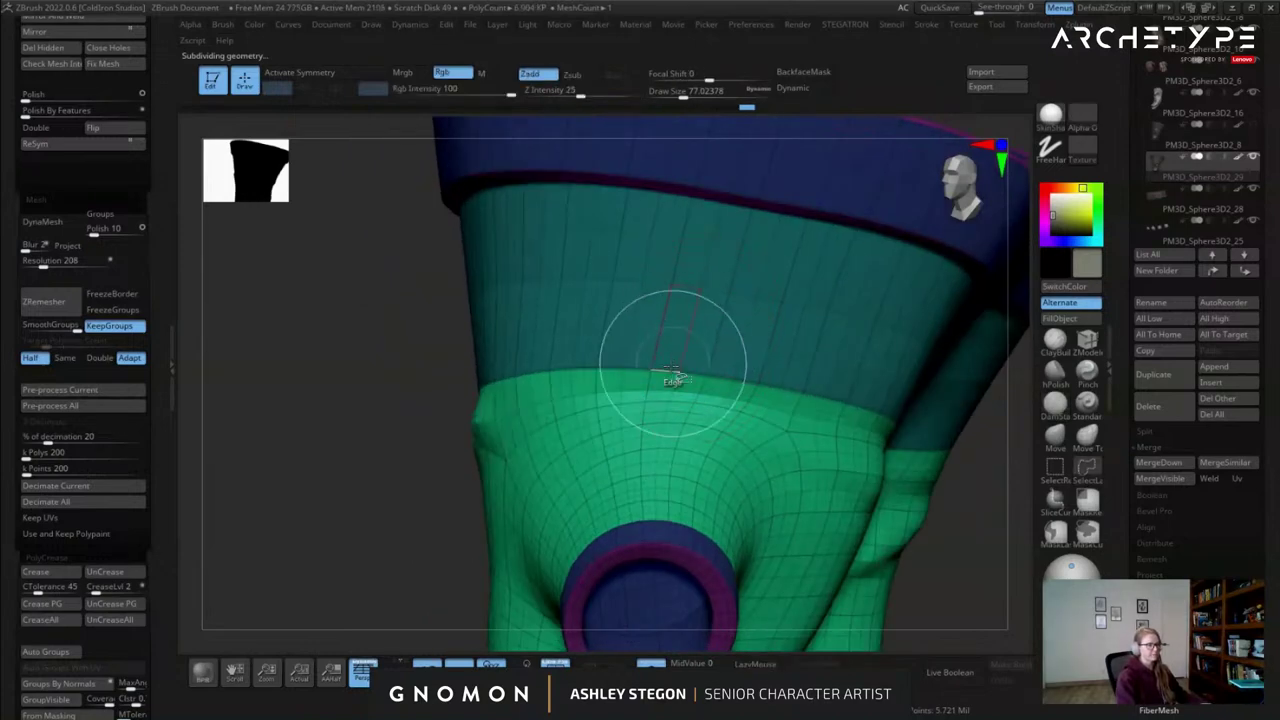
left_click(672, 373, "ctrl+shift")
right_click_drag(672, 373, 655, 340, "ctrl")
right_click_drag(620, 408, 685, 420)
left_click(656, 450, "ctrl+shift")
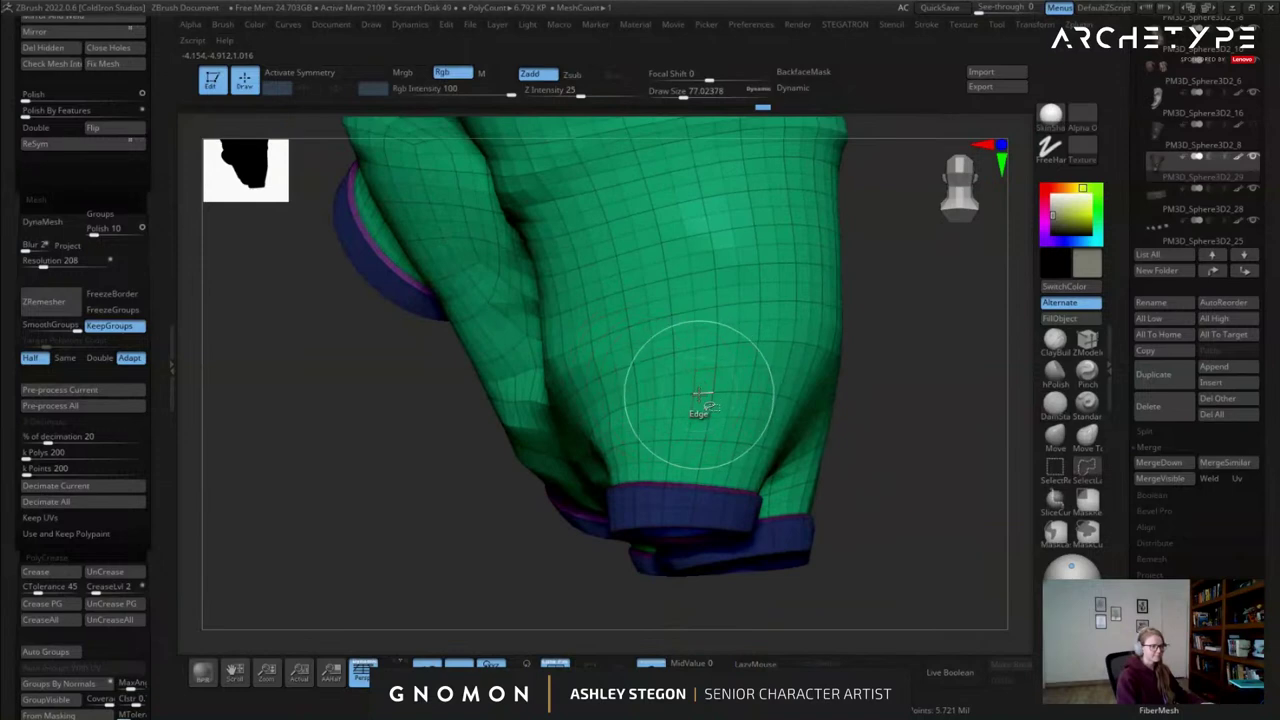
Hide the polygon loop along the glove's little-finger side, and invert the visibility to show only the hidden strips.
left_click(703, 402, "ctrl+shift")
right_click_drag(713, 352, 784, 405, "ctrl")
right_click_drag(784, 405, 753, 506, "alt")
left_click_drag(854, 530, 842, 492, "ctrl+shift")
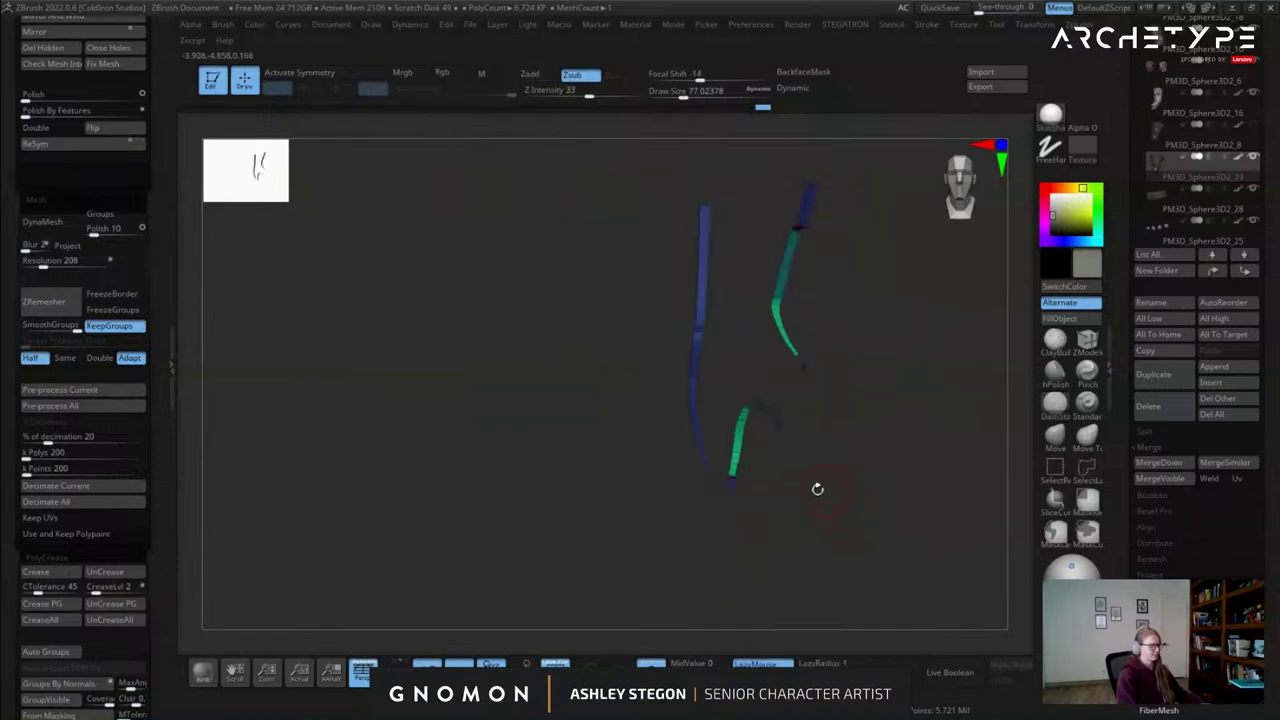
Turn off the polyframe, mask the isolated strips, show the whole glove, and invert the mask so only the strips stay editable.
key("shift+f")
right_click_drag(857, 428, 763, 456, "alt")
right_click_drag(763, 456, 786, 469, "ctrl")
left_click(818, 487, "ctrl")
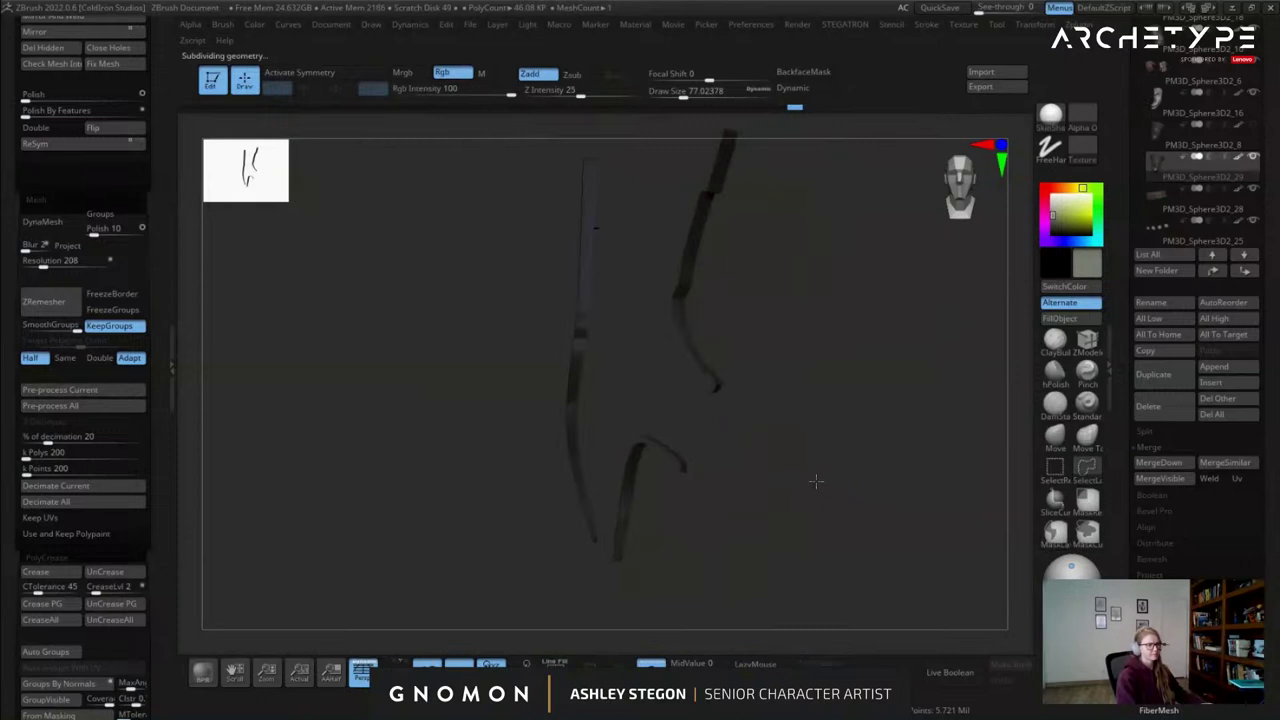
left_click(818, 486, "ctrl+shift")
left_click(817, 430, "ctrl")
right_click_drag(814, 366, 811, 342)
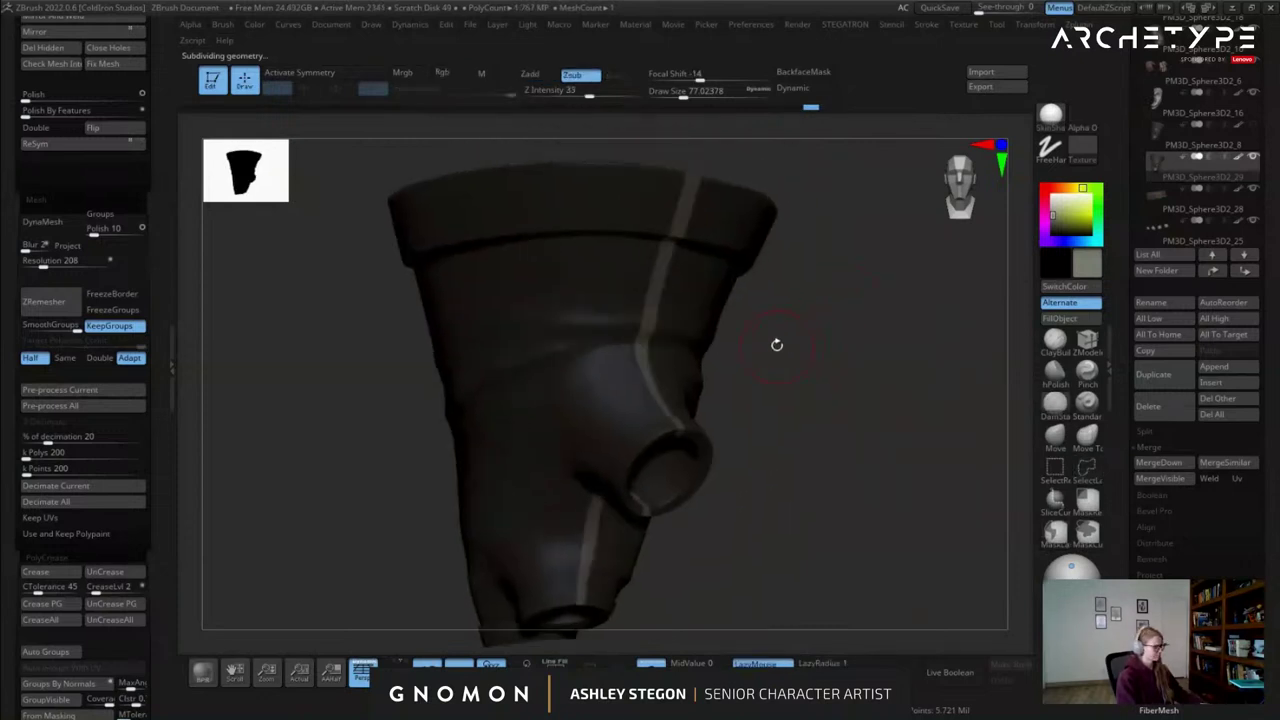
Turn the glove to its thumb side and select the ClayBuildup brush.
left_click_drag(766, 323, 738, 316)
left_click_drag(738, 316, 988, 360)
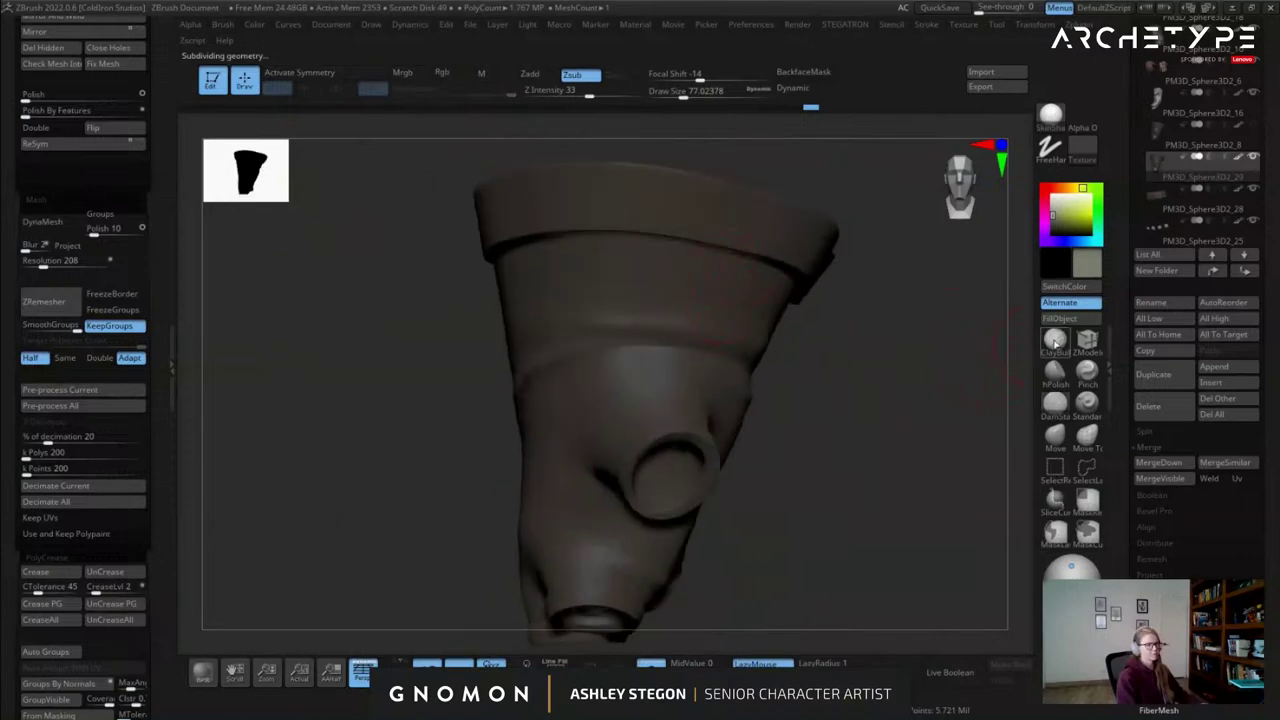
left_click(1050, 343)
left_click(1050, 343)
Try building up the unmasked seam strip above the thumb at a draw size of about 163, and undo the strokes.
left_click(690, 266)
key("s")
left_click_drag(727, 278, 741, 278)
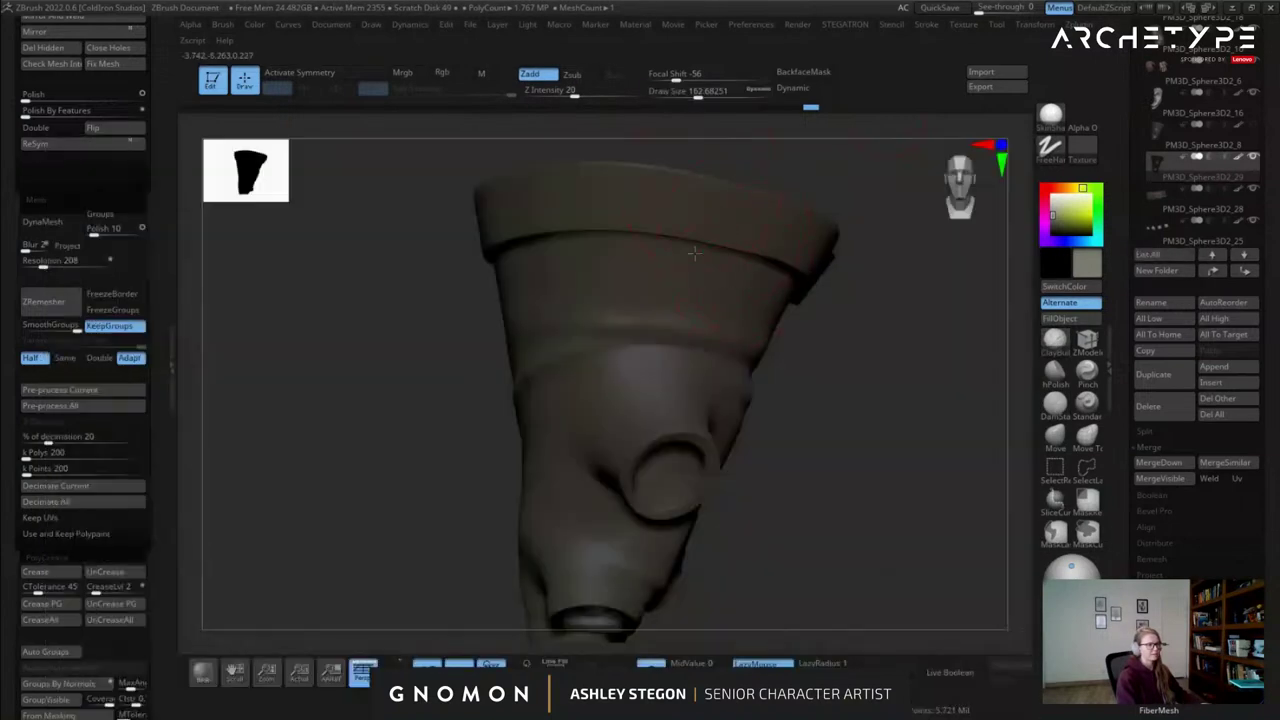
right_click_drag(702, 211, 711, 213)
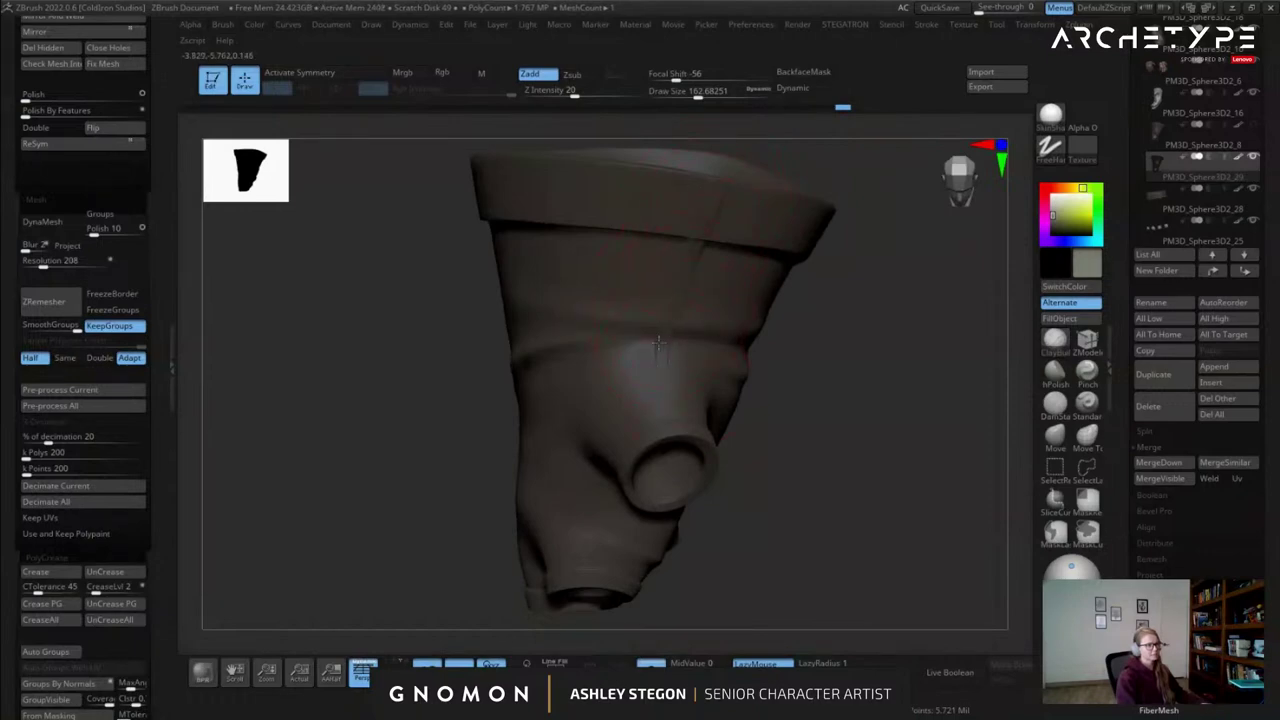
left_click_drag(671, 413, 667, 331)
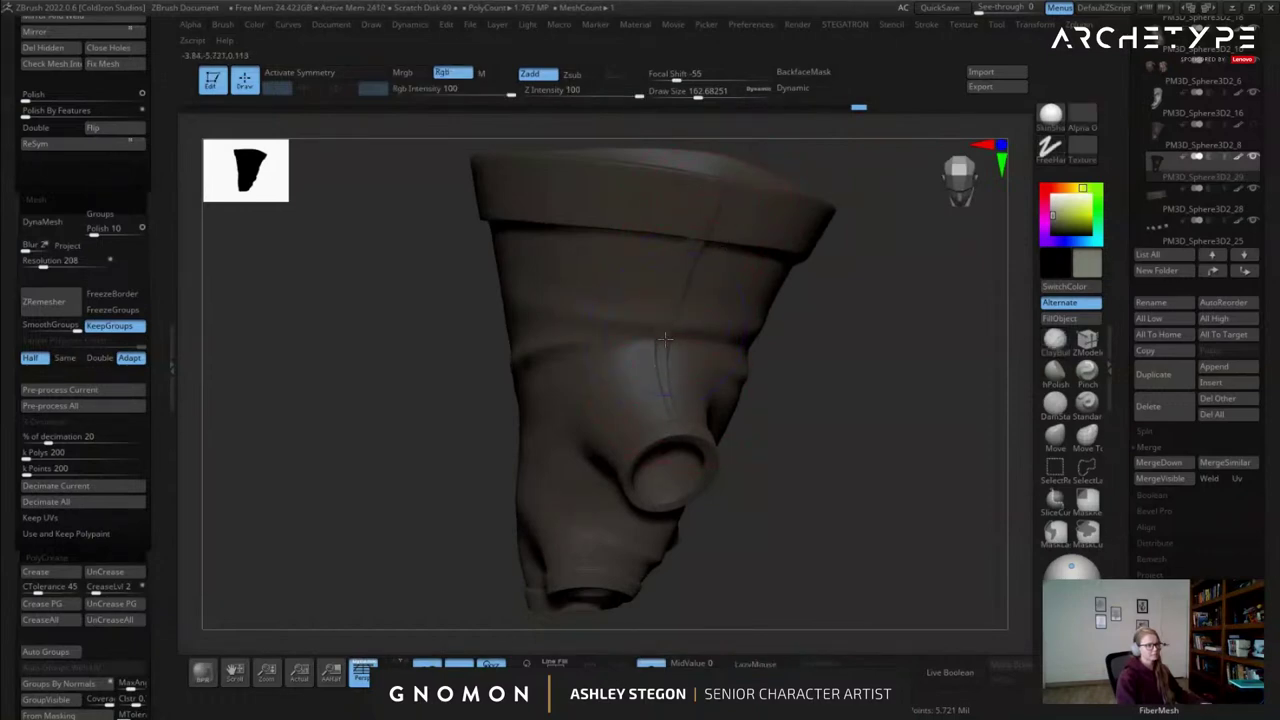
right_click_drag(667, 335, 709, 203)
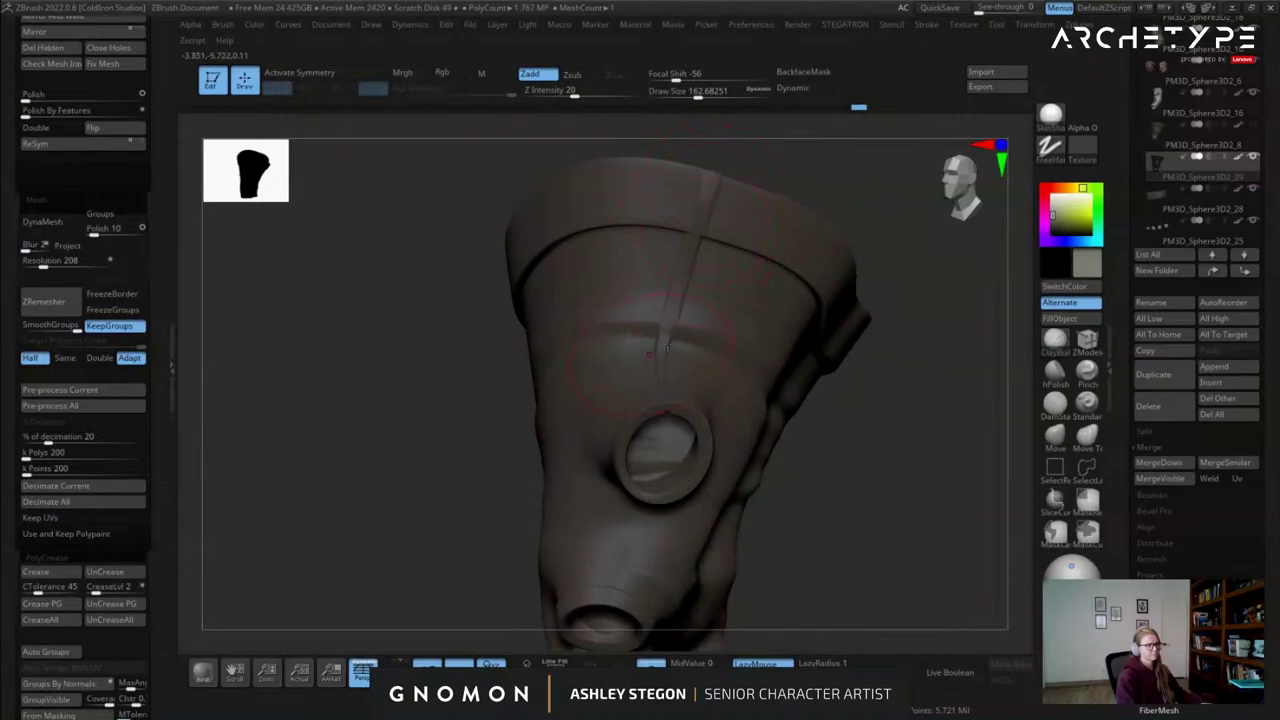
right_click_drag(650, 355, 735, 345)
left_click_drag(676, 235, 674, 300)
mouse_move(674, 300)
right_mouse_down()
mouse_move(662, 270)
mouse_move(680, 282)
mouse_move(660, 350)
mouse_move(645, 277)
mouse_move(694, 335)
right_mouse_up()
key("ctrl+z")
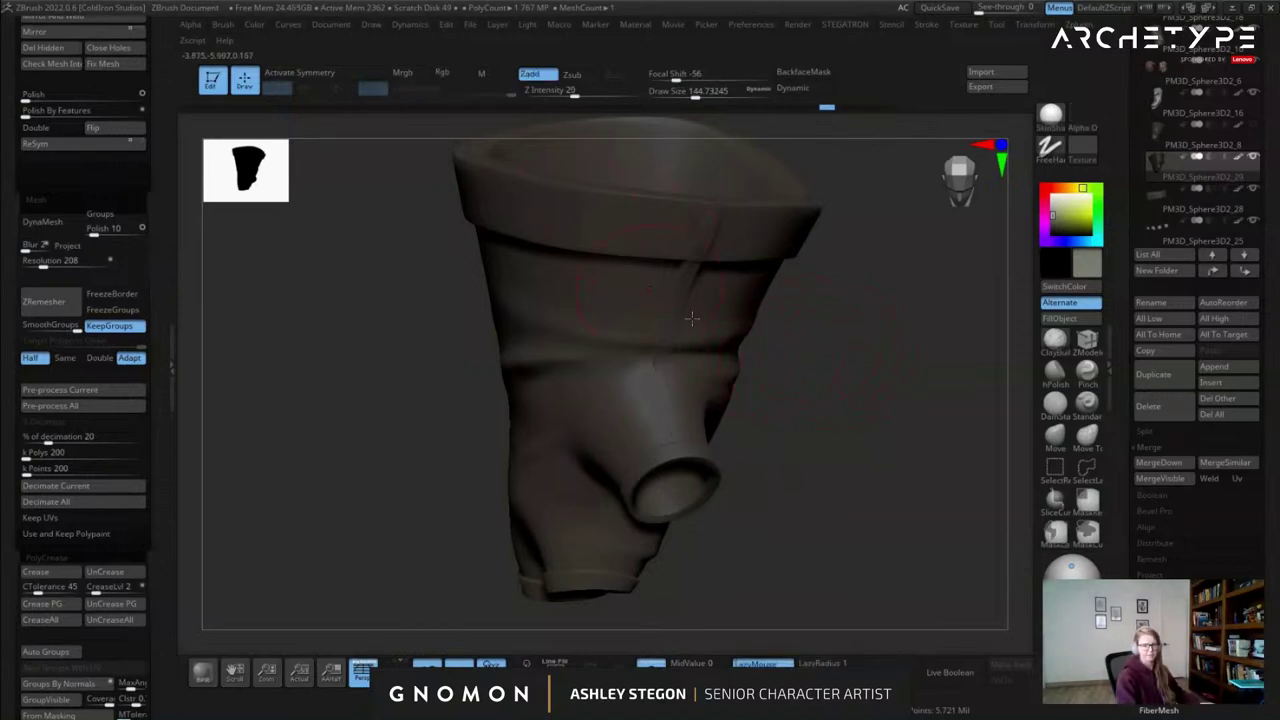
Build up the seam strip from the cuff toward the thumb with a smaller brush of about 132, smoothing where needed.
mouse_move(806, 354)
left_mouse_down()
mouse_move(811, 329)
mouse_move(673, 303)
left_mouse_up()
key("s")
left_click_drag(673, 303, 665, 303)
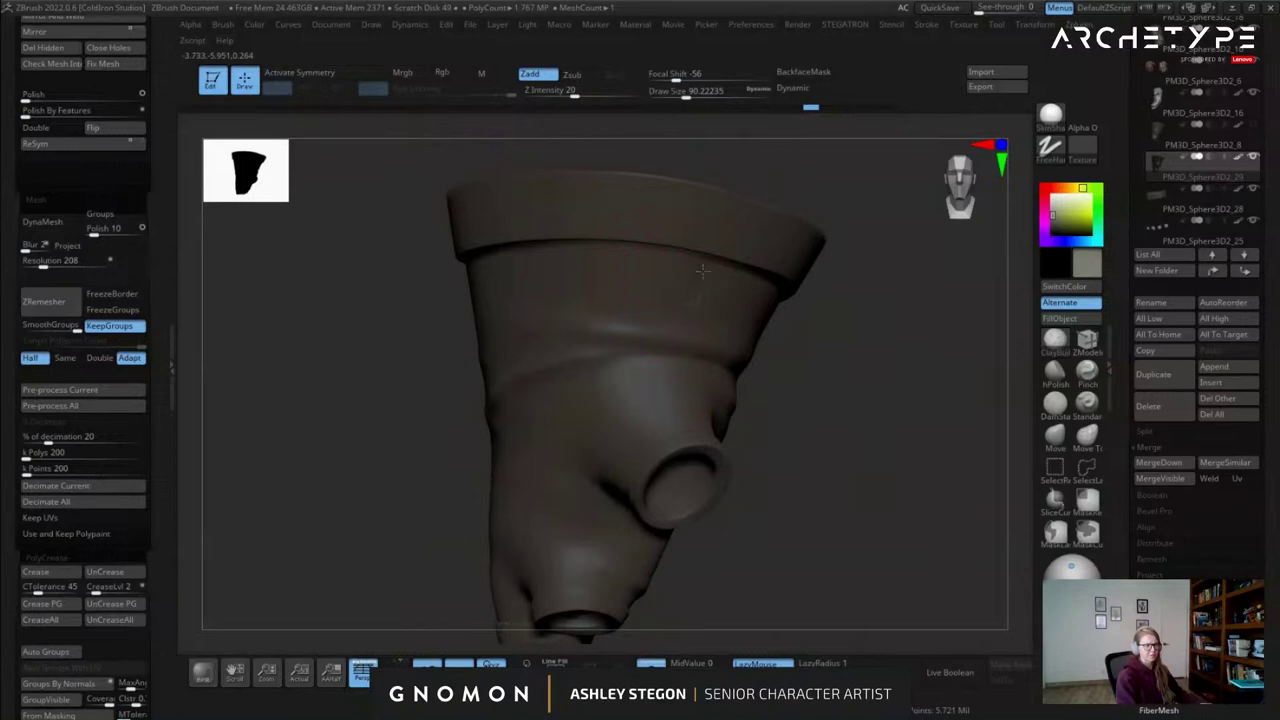
key("s")
left_click_drag(667, 313, 675, 313)
left_click_drag(795, 335, 665, 307)
left_click_drag(661, 372, 702, 305)
key("shift")
left_click_drag(671, 390, 666, 397, "shift")
right_click_drag(666, 397, 674, 338)
left_click_drag(690, 383, 672, 410)
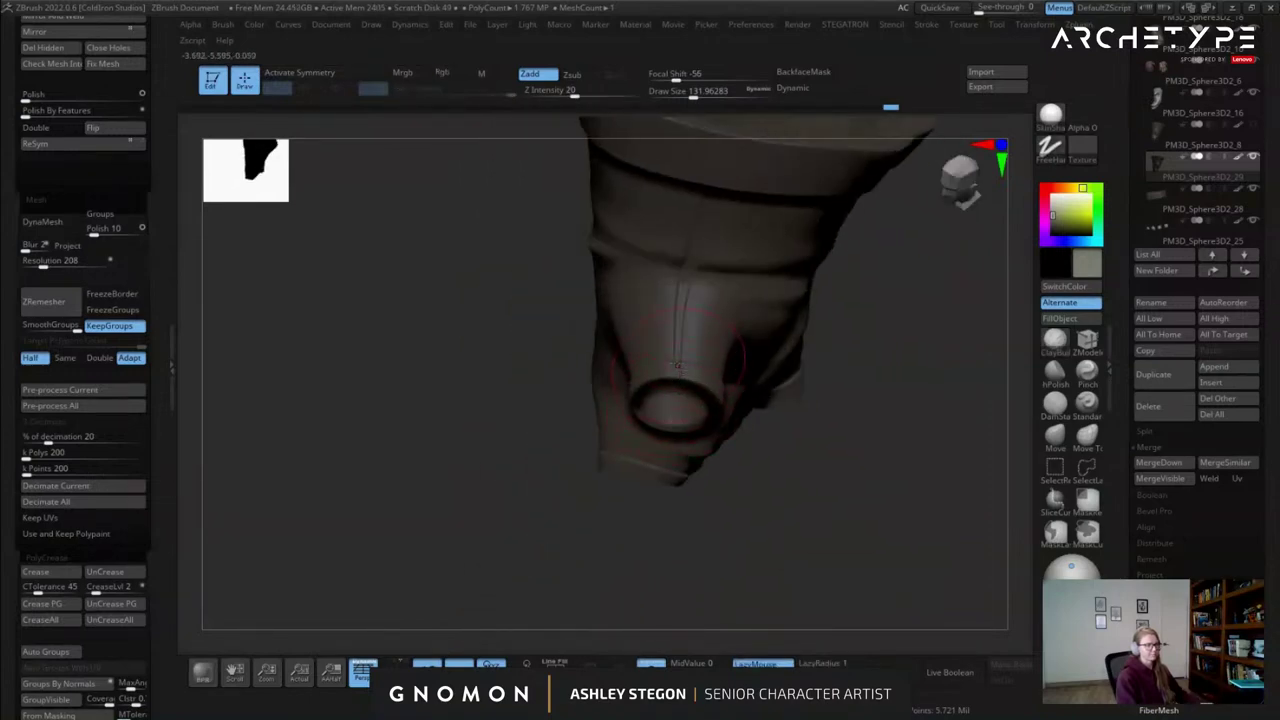
Smooth the seam above the thumb opening and build up the strip between the thumb and index finger.
left_click_drag(680, 346, 677, 380, "shift")
mouse_move(677, 380)
right_mouse_down()
mouse_move(678, 280)
mouse_move(685, 317)
right_mouse_up()
left_click_drag(686, 316, 628, 373)
right_click_drag(588, 448, 604, 430, "ctrl")
right_click_drag(681, 296, 659, 308)
right_click_drag(731, 268, 719, 267)
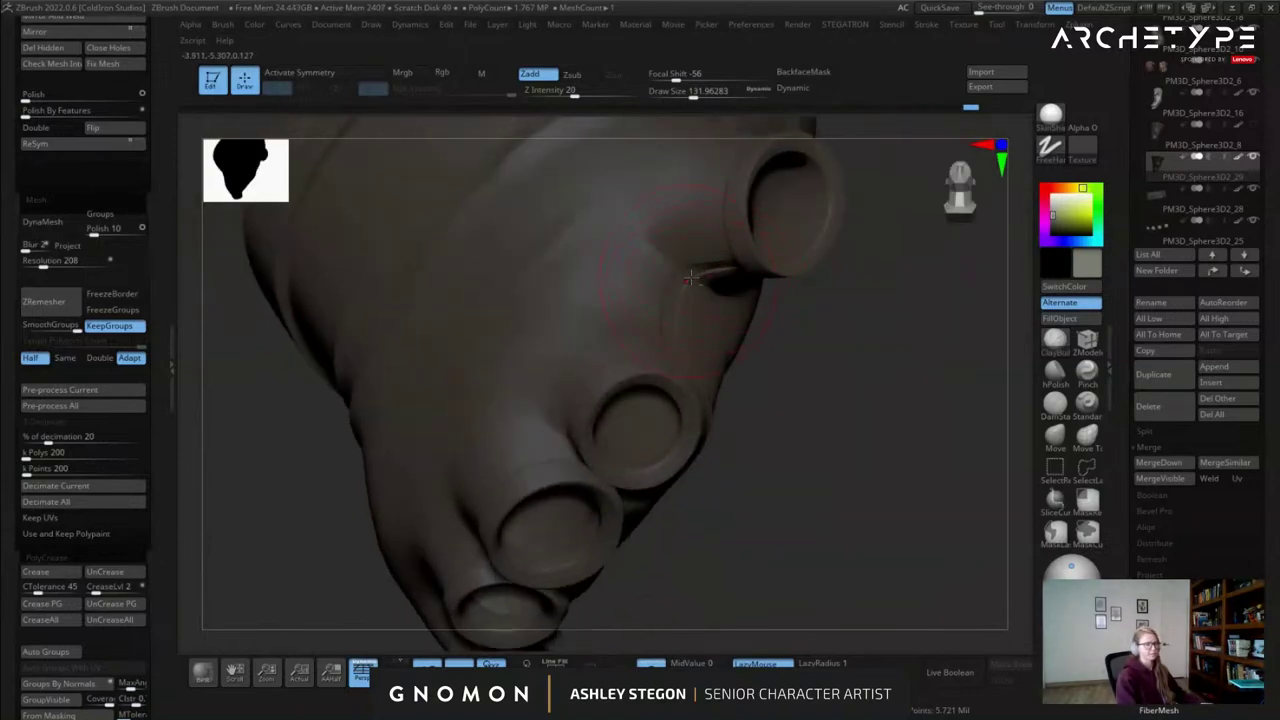
left_click_drag(760, 268, 762, 258)
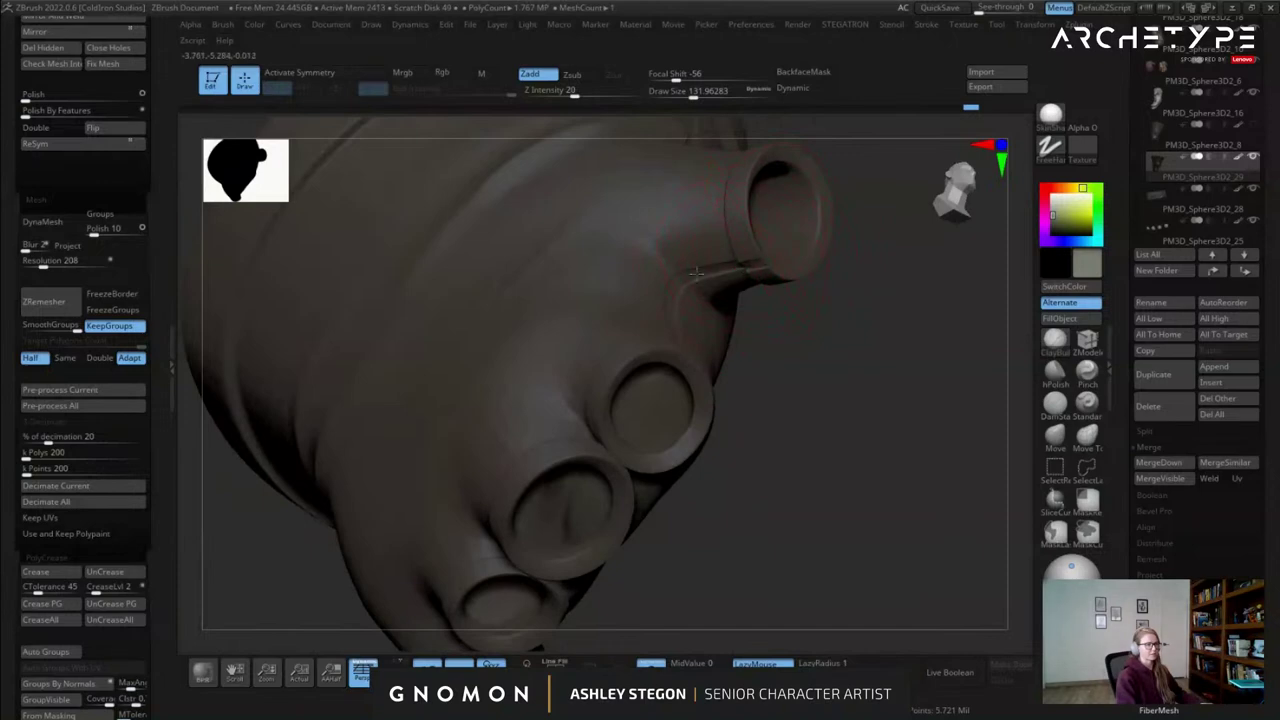
mouse_move(677, 331)
right_mouse_down()
mouse_move(645, 325)
mouse_move(655, 336)
right_mouse_up()
left_click_drag(655, 336, 625, 350)
Build up the seam strip along the little-finger side at a draw size of about 167, and smooth it down to the finger opening.
right_click_drag(623, 321, 553, 304)
right_click_drag(526, 255, 628, 262)
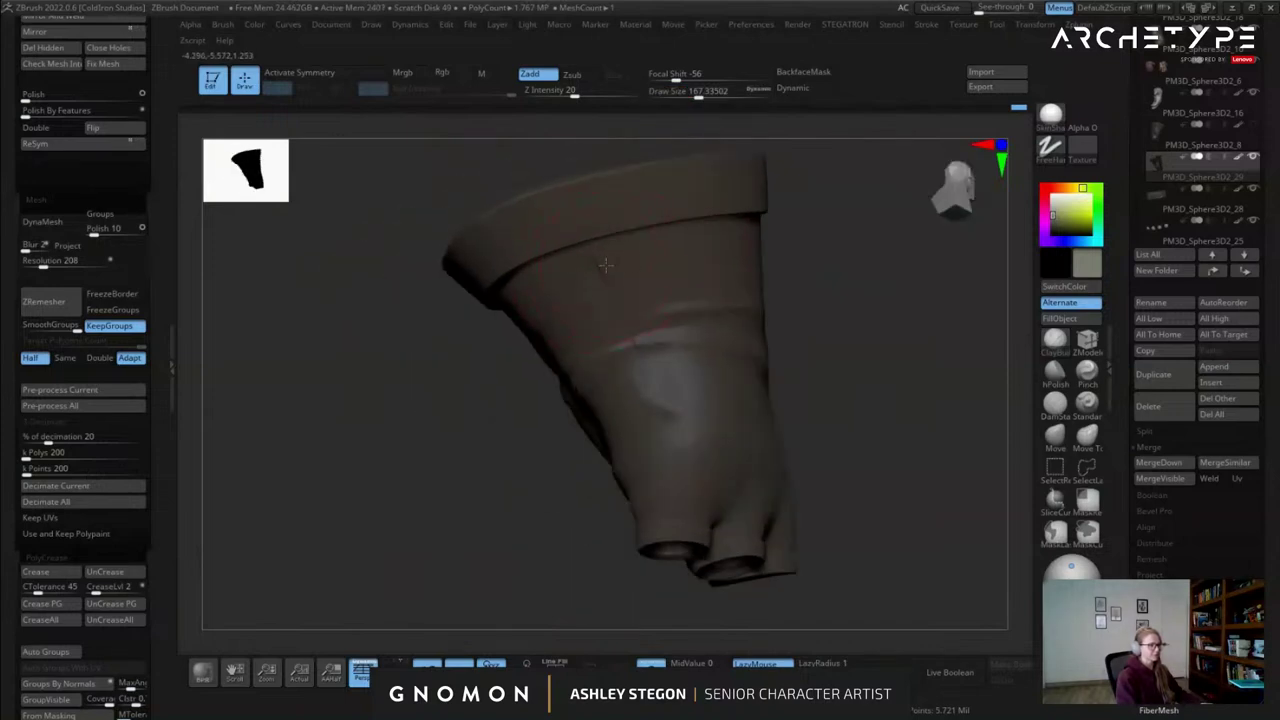
mouse_move(585, 317)
right_mouse_down("alt")
mouse_move(583, 300)
mouse_move(639, 238)
right_mouse_up("alt")
left_click_drag(655, 190, 718, 337)
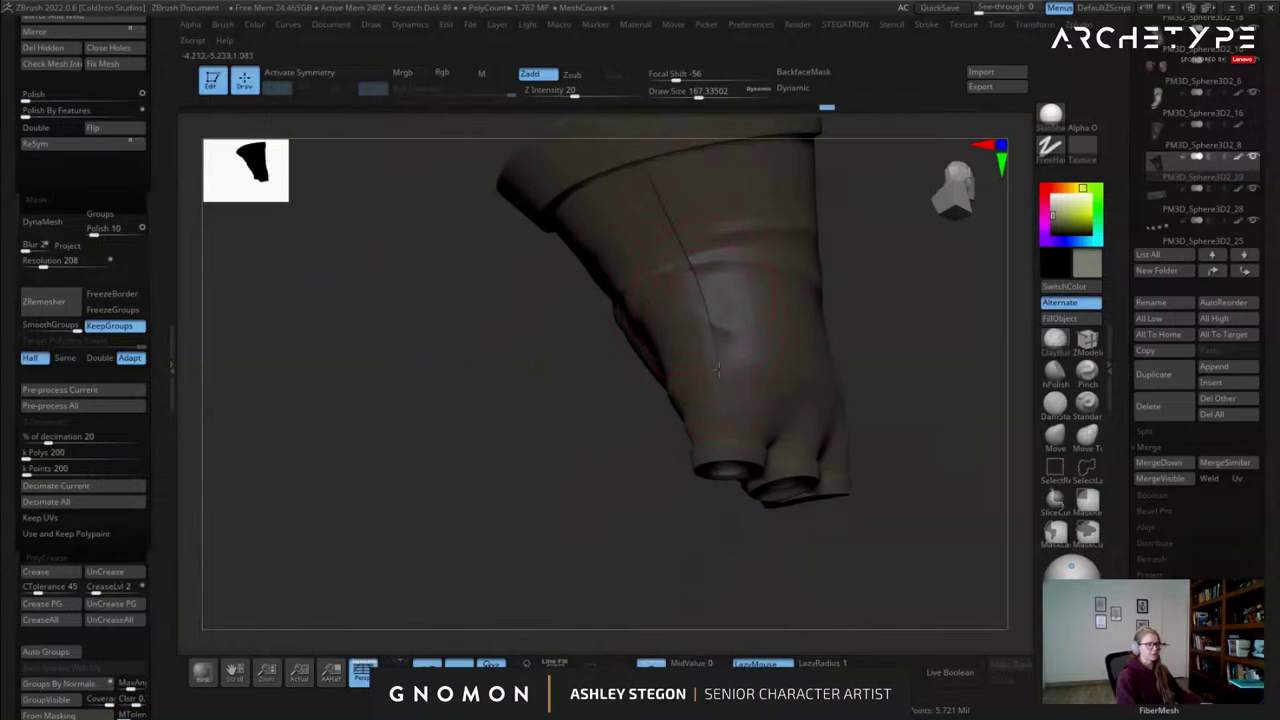
right_click_drag(595, 325, 632, 395)
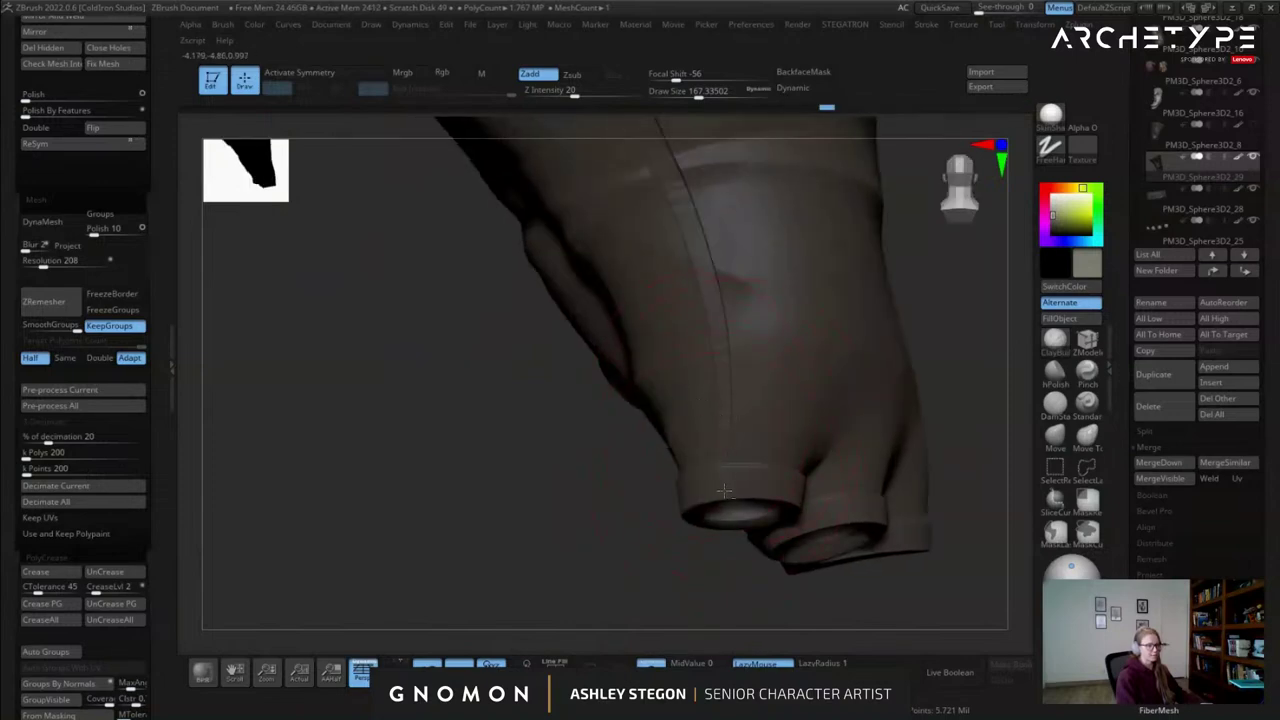
left_click_drag(712, 290, 704, 245, "shift")
right_click_drag(665, 235, 693, 353, "alt")
left_click_drag(694, 318, 688, 296, "shift")
right_click_drag(685, 385, 675, 322, "ctrl")
left_click_drag(742, 421, 749, 458, "shift")
Invert the mask to protect the seam strips, select the Standard brush at a small draw size, and hide the mask shading.
right_click_drag(765, 460, 682, 436, "alt")
mouse_move(655, 491)
right_mouse_down()
mouse_move(535, 490)
mouse_move(540, 474)
mouse_move(660, 471)
right_mouse_up()
key("s")
left_click_drag(812, 512, 797, 512)
right_click_drag(755, 405, 682, 315, "alt")
mouse_move(682, 315)
right_mouse_down("ctrl")
mouse_move(700, 370)
mouse_move(831, 449)
right_mouse_up("ctrl")
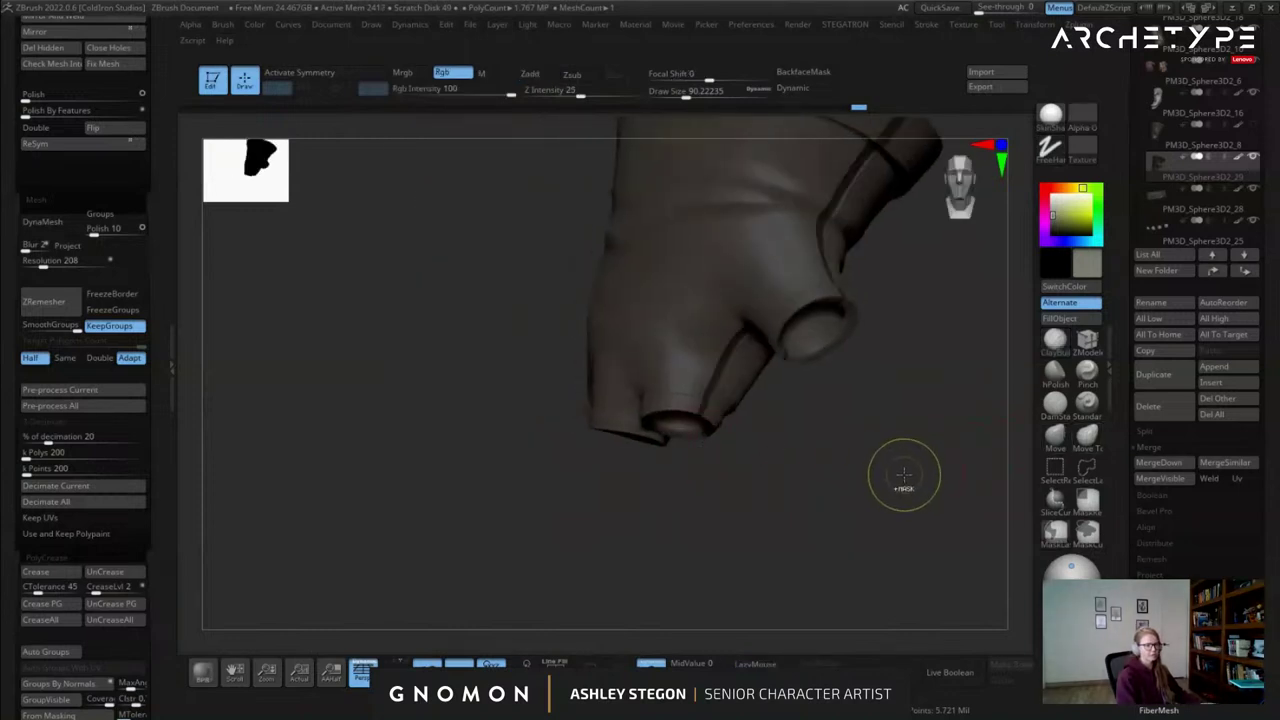
left_click(1050, 408)
left_click(1084, 409)
mouse_move(807, 271)
right_mouse_down("alt")
mouse_move(657, 391)
mouse_move(636, 345)
right_mouse_up("alt")
key("s")
left_click_drag(671, 311, 655, 311)
right_click_drag(697, 287, 648, 314)
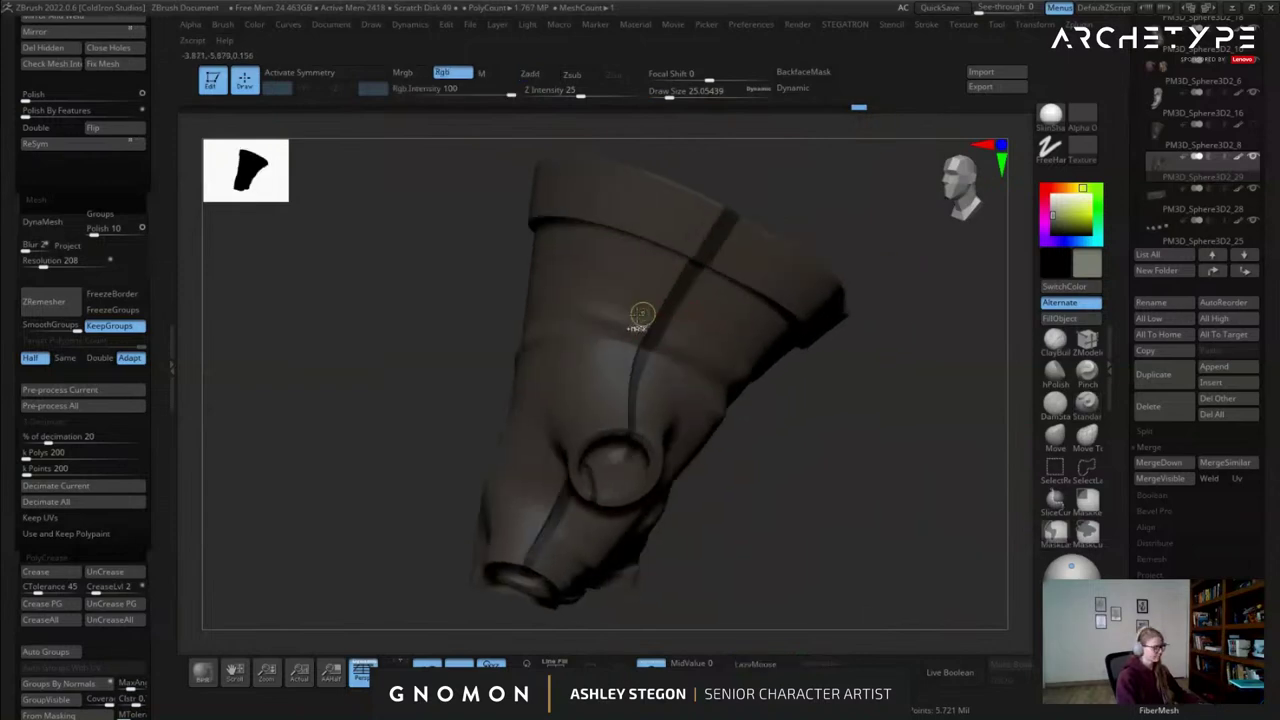
key("ctrl+shift+a")
Sculpt small folds pulling away from the seam above the thumb with Z Intensity 48, and smooth them.
key("s")
left_click_drag(643, 305, 648, 305)
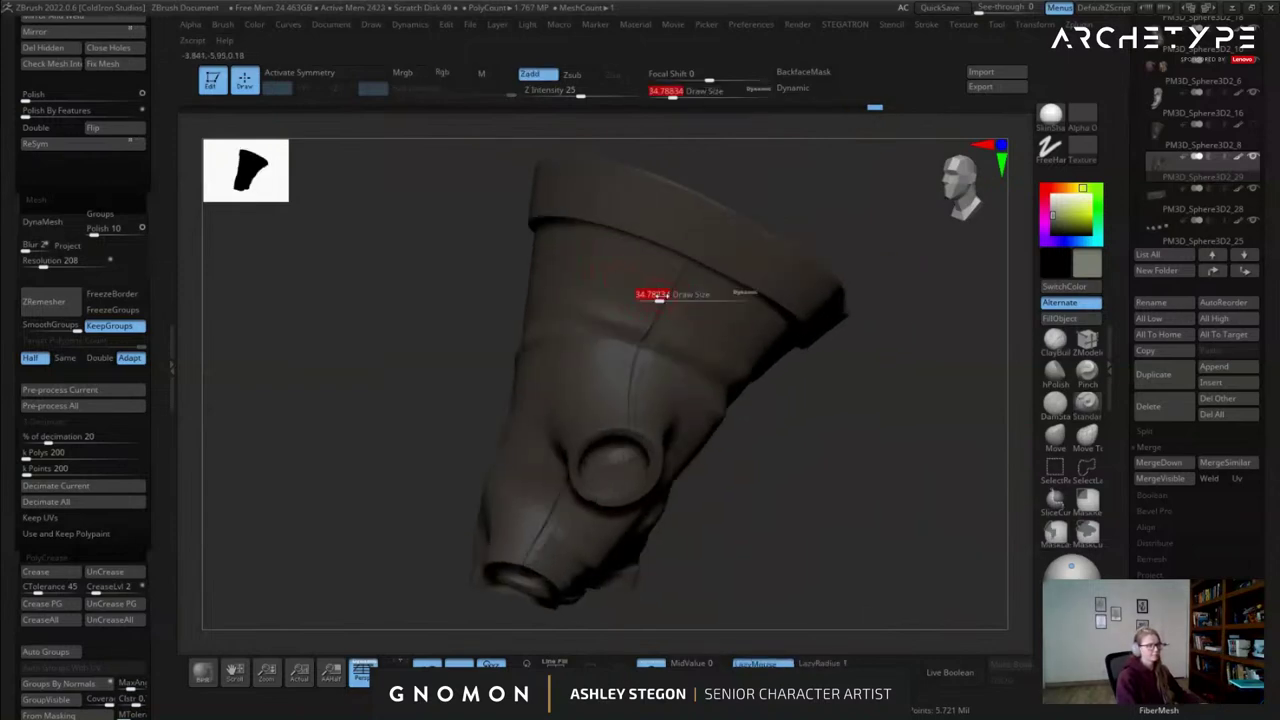
key("s")
left_click_drag(689, 321, 681, 320)
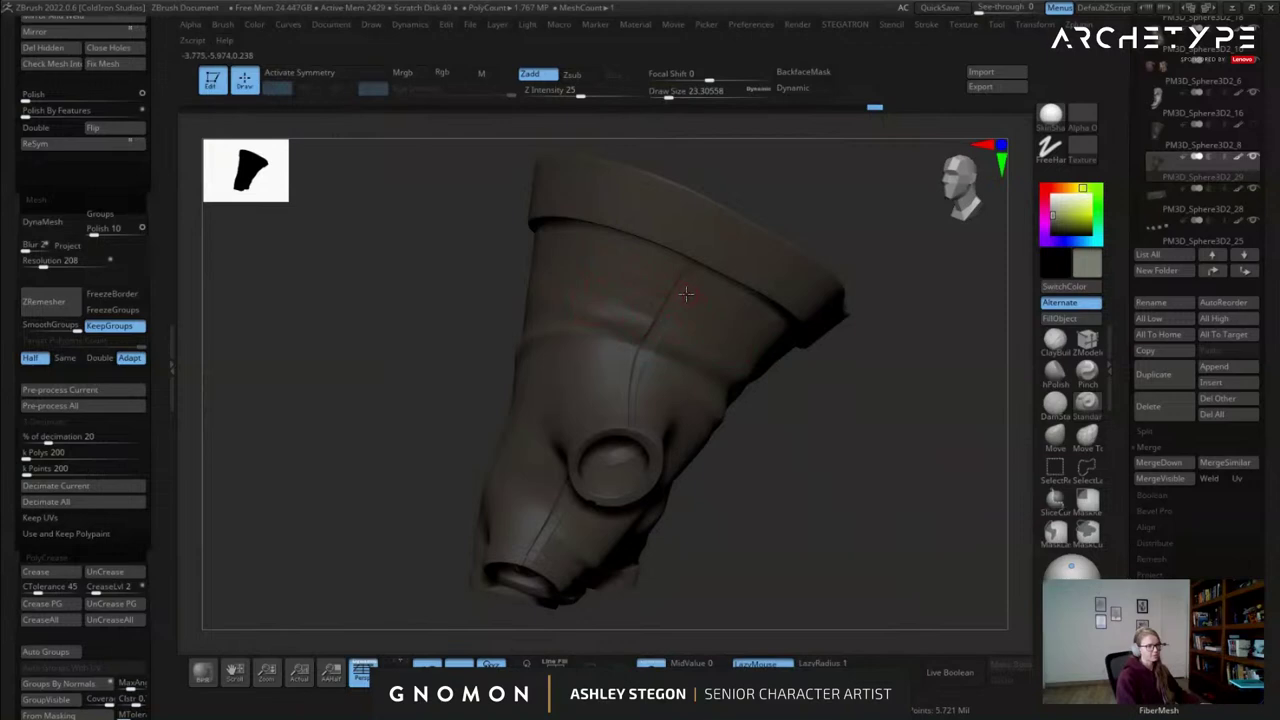
left_click_drag(587, 91, 603, 91)
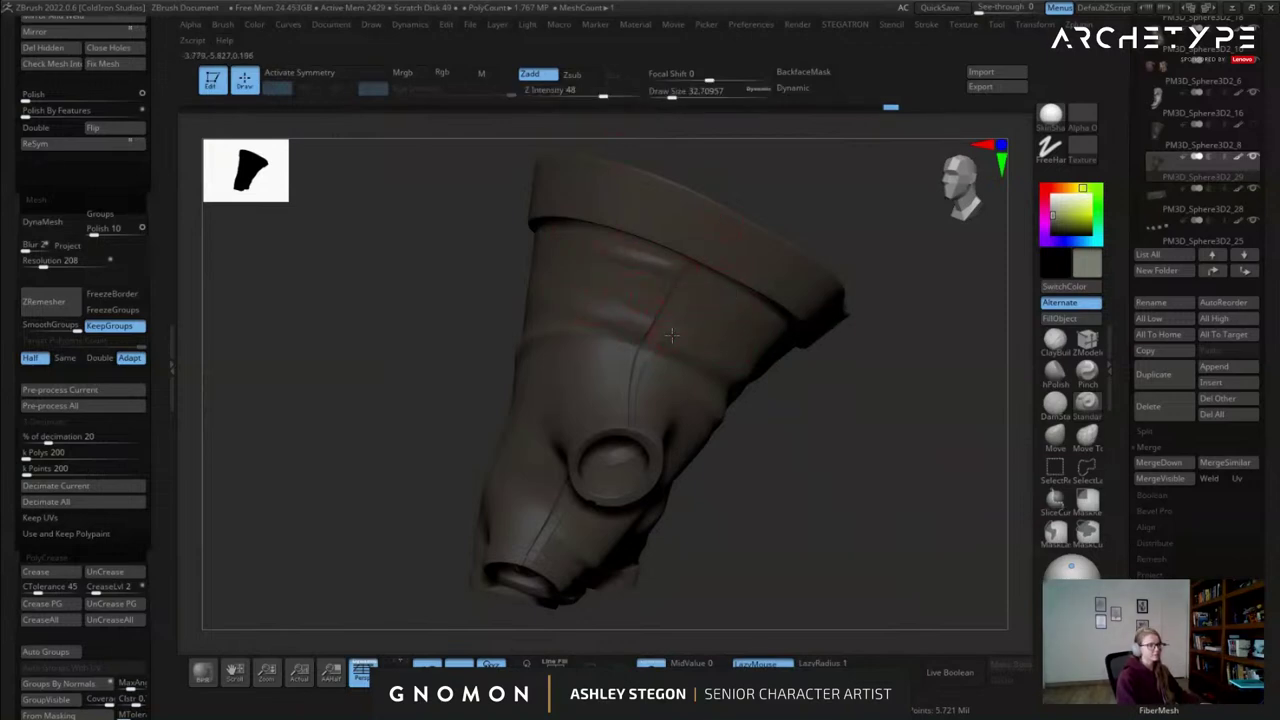
key("s")
left_click_drag(714, 331, 726, 334)
key("shift")
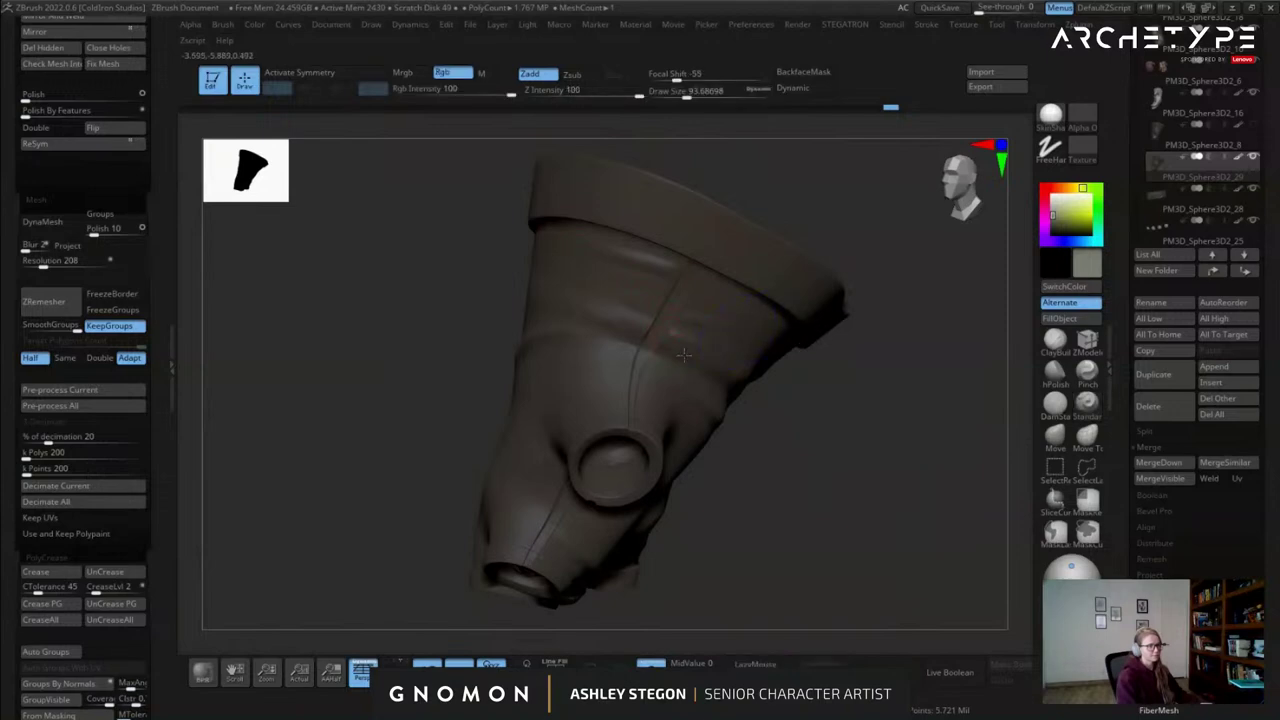
Add folds beside the seam at the thumb's base with a draw size of about 54, and soften them.
right_click_drag(662, 338, 640, 366)
key("s")
left_click_drag(637, 366, 628, 365)
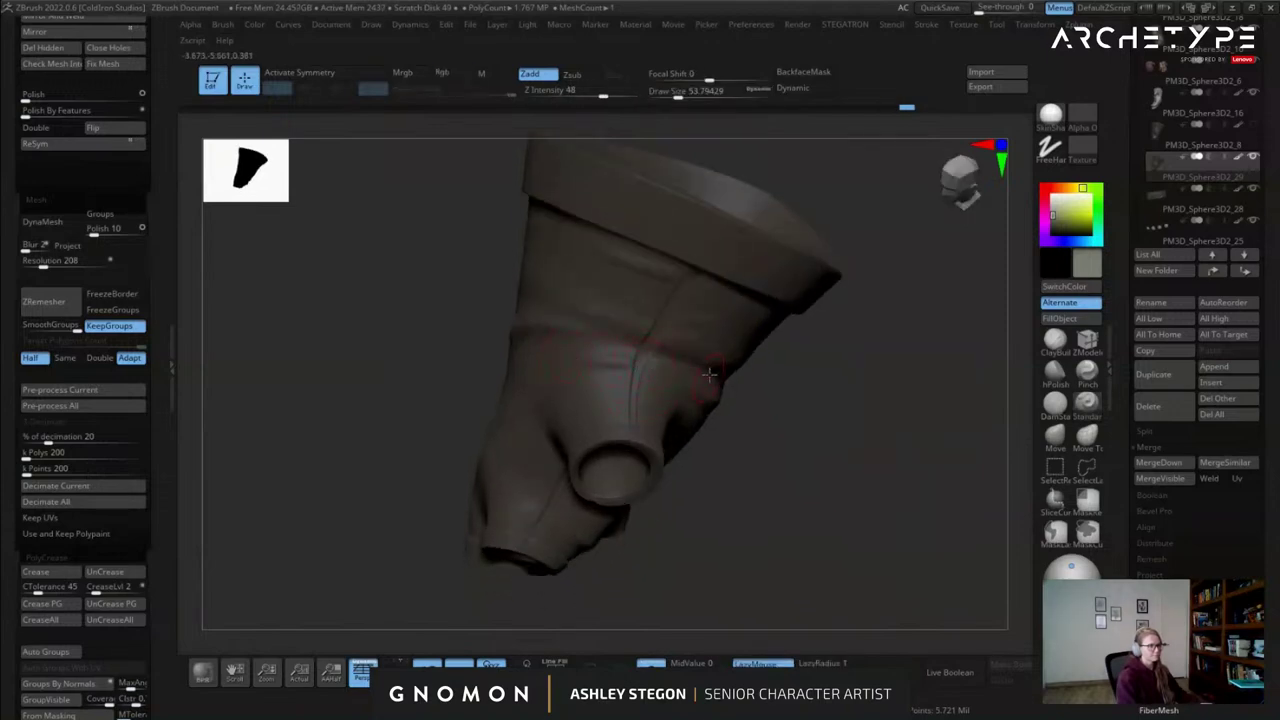
key("shift")
Sculpt small creases beside the index-finger seam with a draw size of about 39, and smooth them.
mouse_move(583, 368)
right_mouse_down()
mouse_move(625, 400)
mouse_move(720, 302)
mouse_move(641, 362)
right_mouse_up()
key("s")
left_click_drag(638, 364, 628, 368)
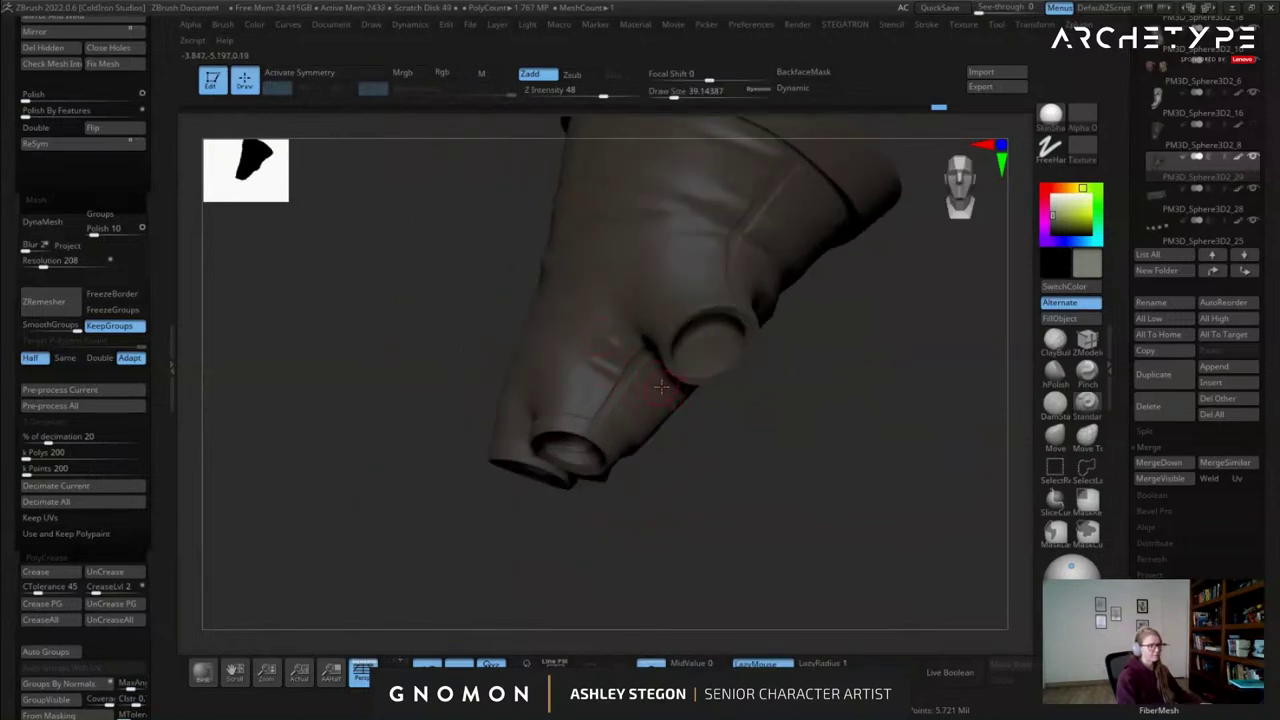
key("shift")
left_click_drag(592, 348, 632, 379, "shift")
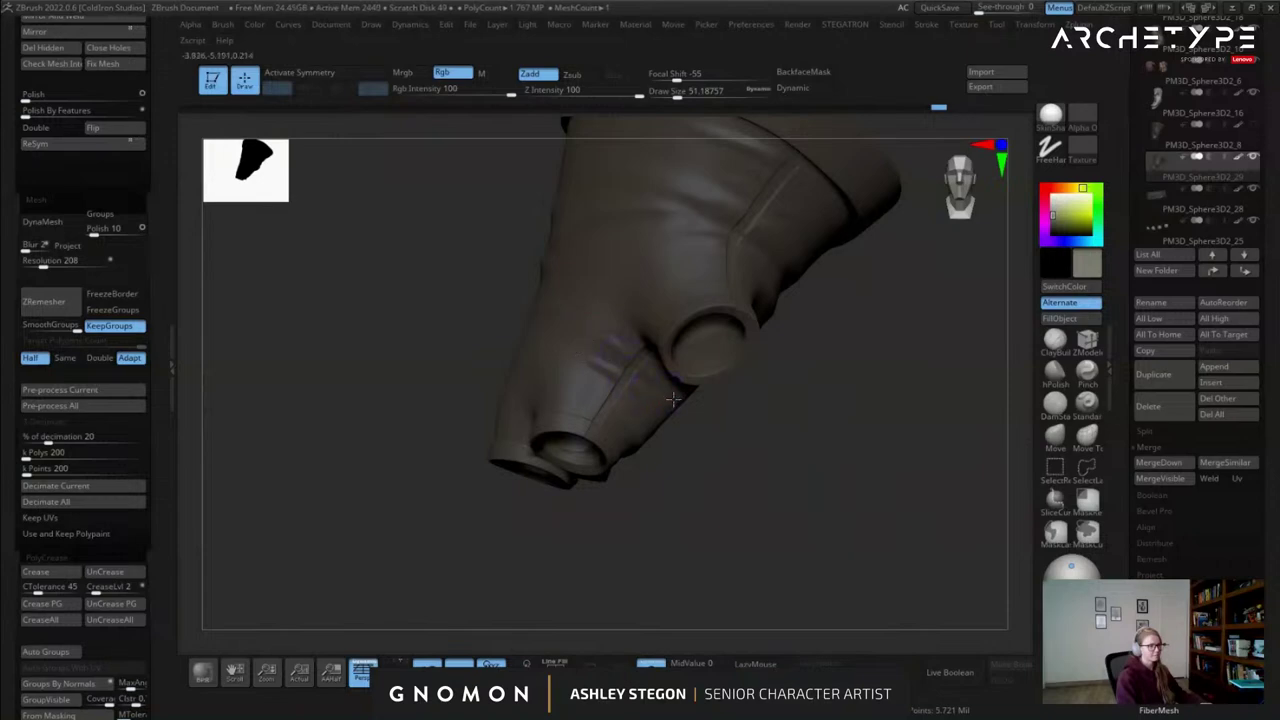
Sculpt short folds on both sides of the little-finger seam and smooth them into the glove's surface.
mouse_move(607, 379)
right_mouse_down()
mouse_move(612, 362)
mouse_move(585, 356)
mouse_move(520, 363)
mouse_move(597, 366)
mouse_move(560, 318)
right_mouse_up()
key("shift")
key("shift")
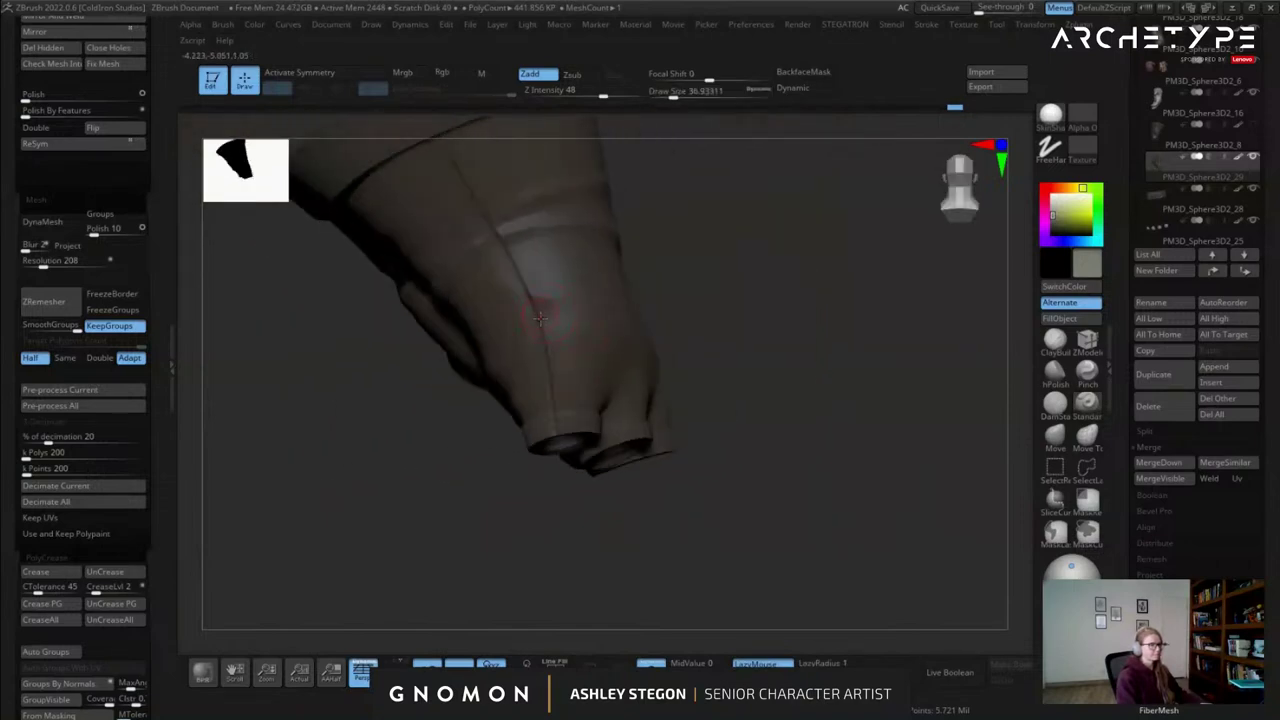
right_click_drag(493, 314, 555, 292)
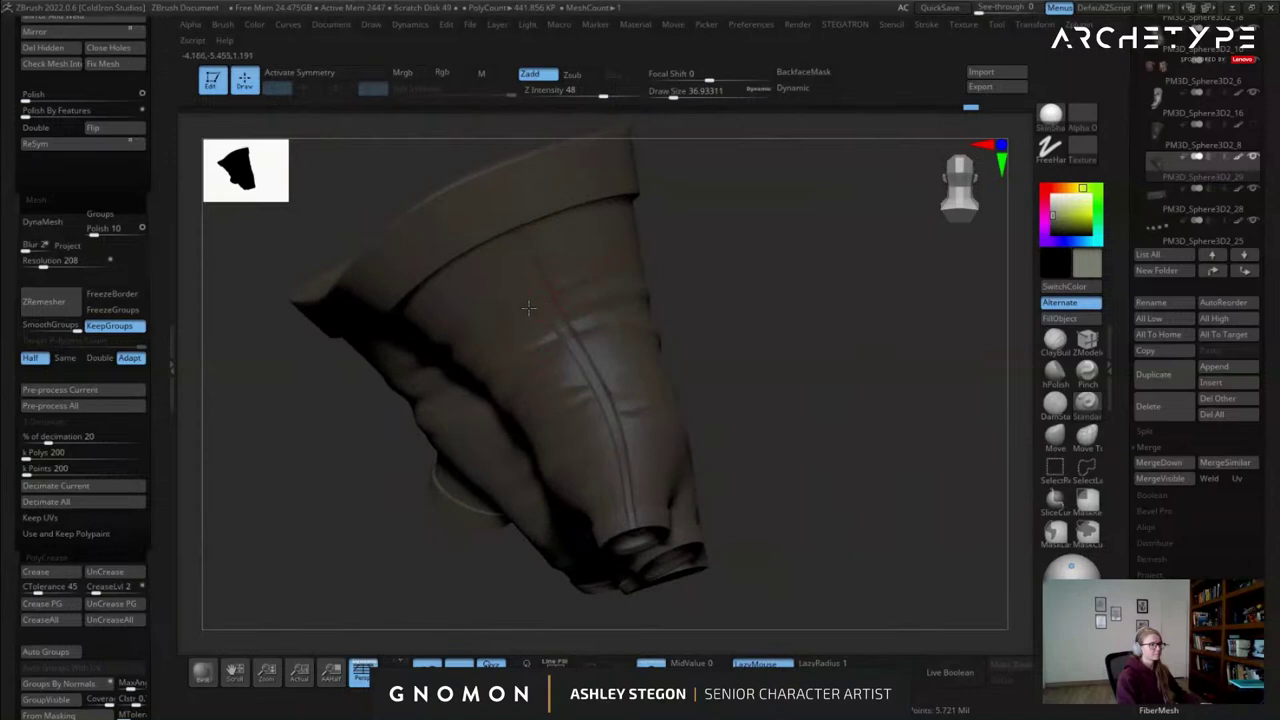
key("shift")
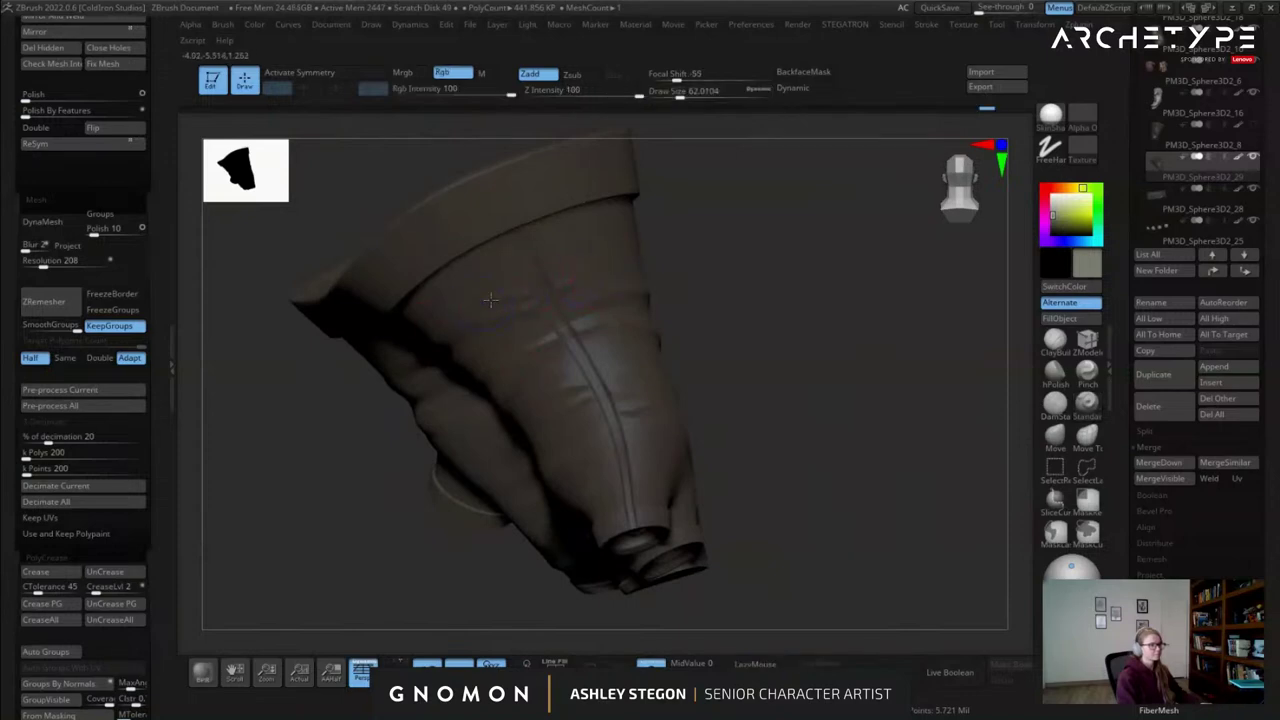
Smooth the glove's little-finger side around the seam folds at a lower subdivision level.
right_click_drag(537, 335, 590, 281)
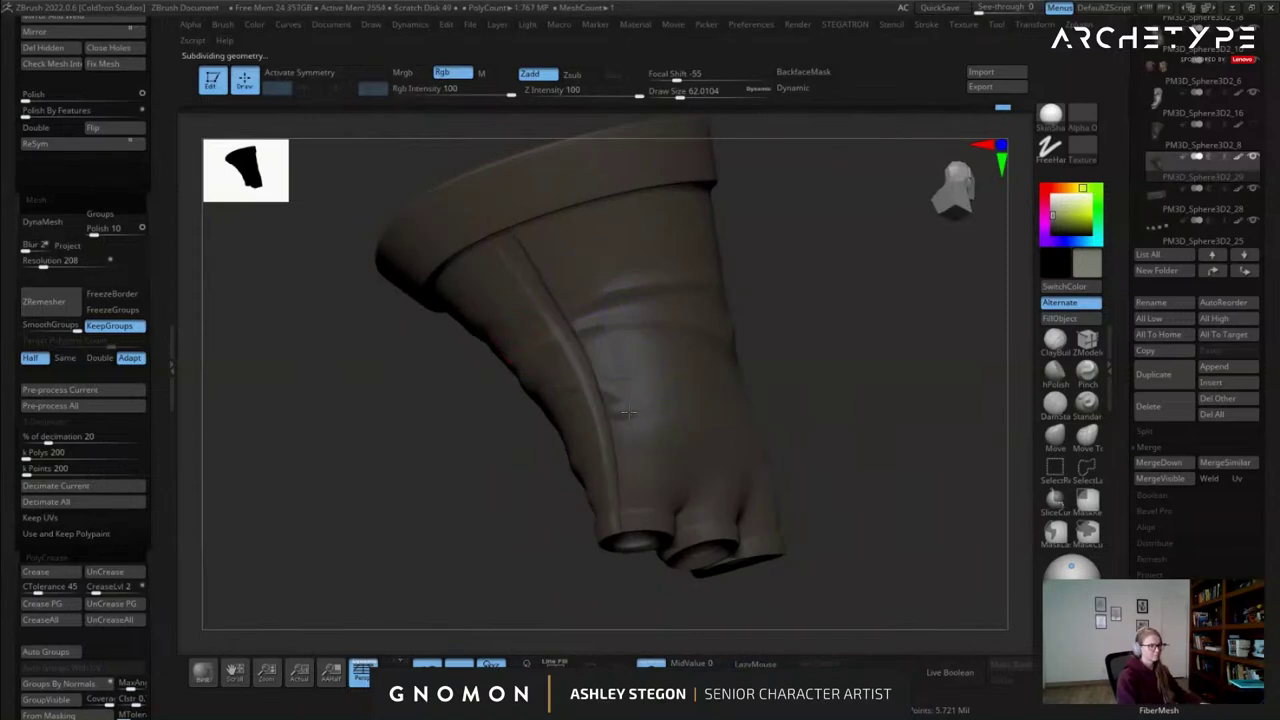
right_click_drag(650, 400, 684, 429)
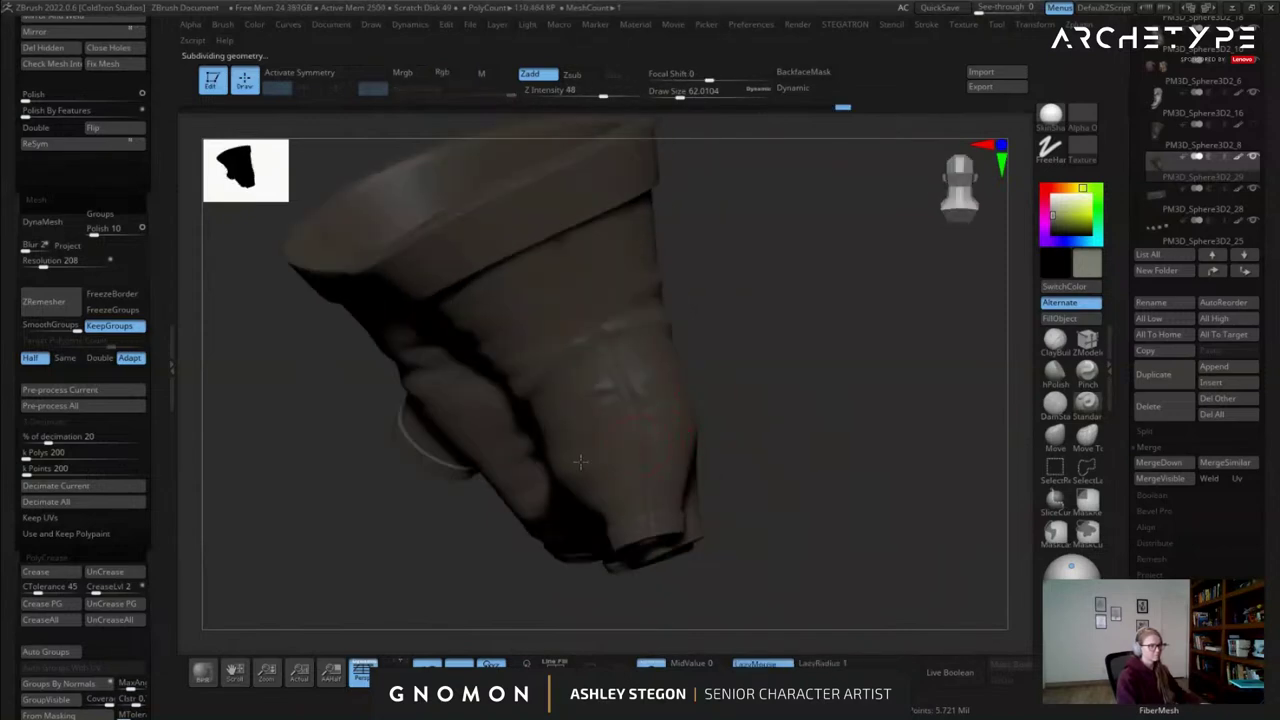
left_click_drag(677, 450, 687, 412, "shift")
mouse_move(687, 412)
right_mouse_down("ctrl")
mouse_move(694, 360)
mouse_move(777, 436)
mouse_move(720, 396)
mouse_move(720, 421)
right_mouse_up("ctrl")
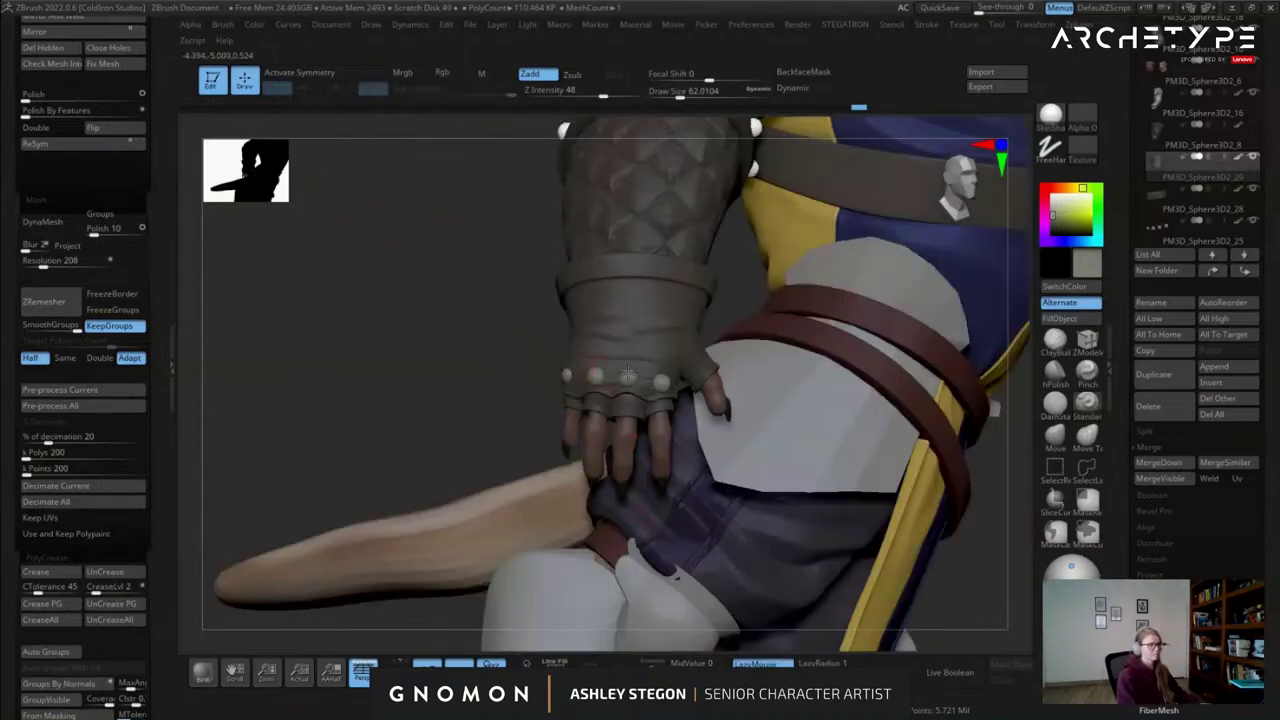
Check the glove on the character from the little-finger side, enlarge the brush to about 140, and clear the glove's mask.
mouse_move(650, 330)
right_mouse_down()
mouse_move(710, 347)
mouse_move(692, 347)
right_mouse_up()
mouse_move(774, 418)
left_mouse_down()
mouse_move(751, 386)
mouse_move(808, 371)
left_mouse_up()
key("s")
left_click_drag(576, 283, 591, 283)
left_click_drag(752, 326, 786, 330)
key("shift+f")
key("shift+f")
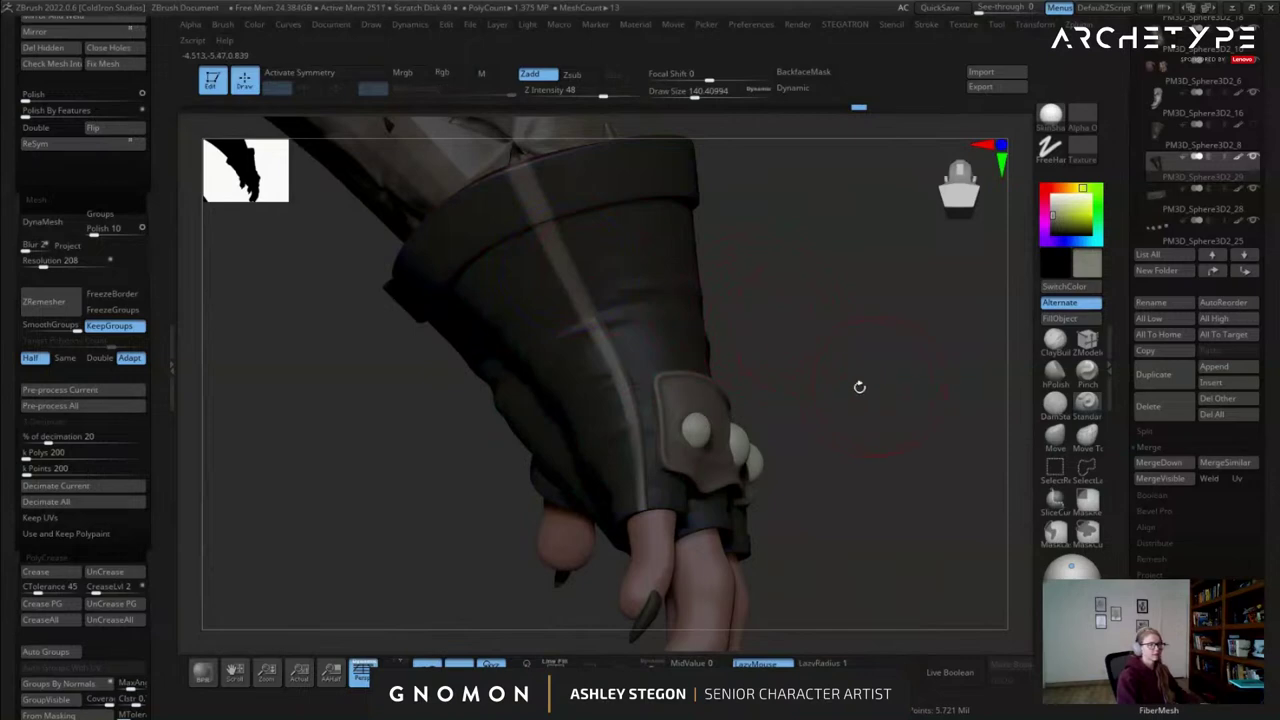
left_click_drag(869, 373, 848, 364, "ctrl")
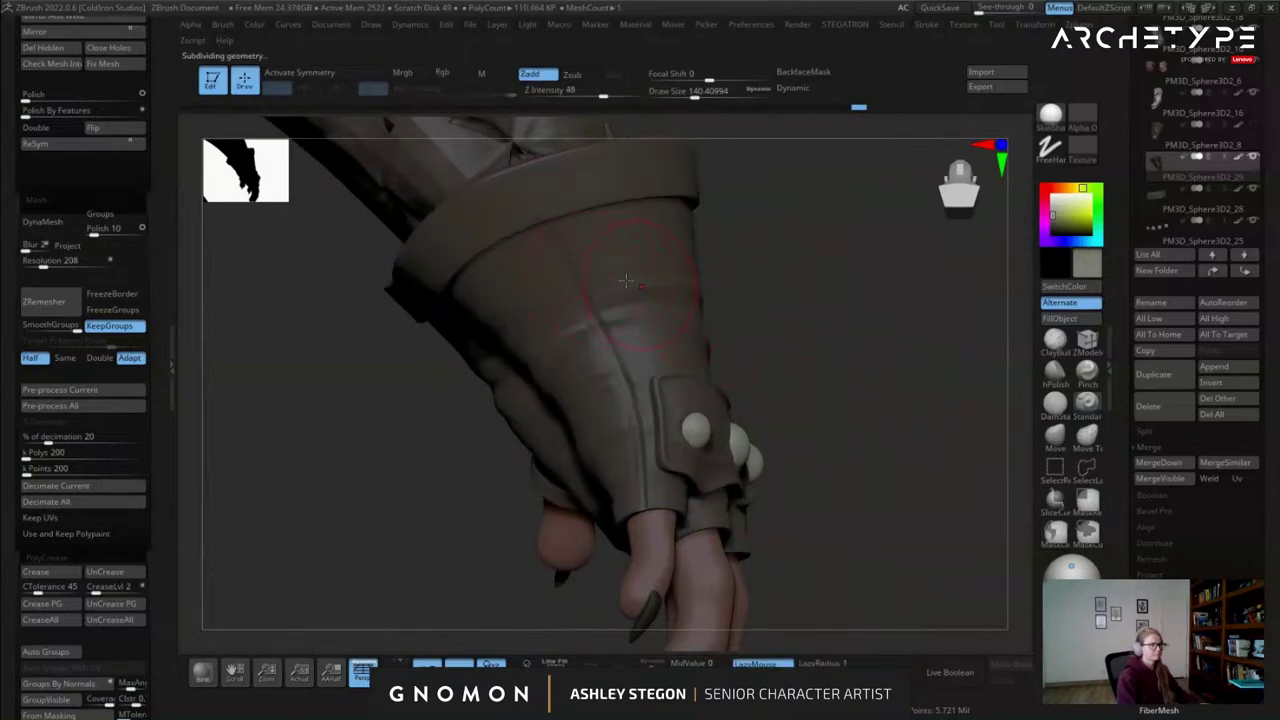
Tighten the seam along the little-finger side with the Pinch brush at draw sizes of about 167 and 120.
left_click(1058, 369)
key("s")
left_click(561, 260)
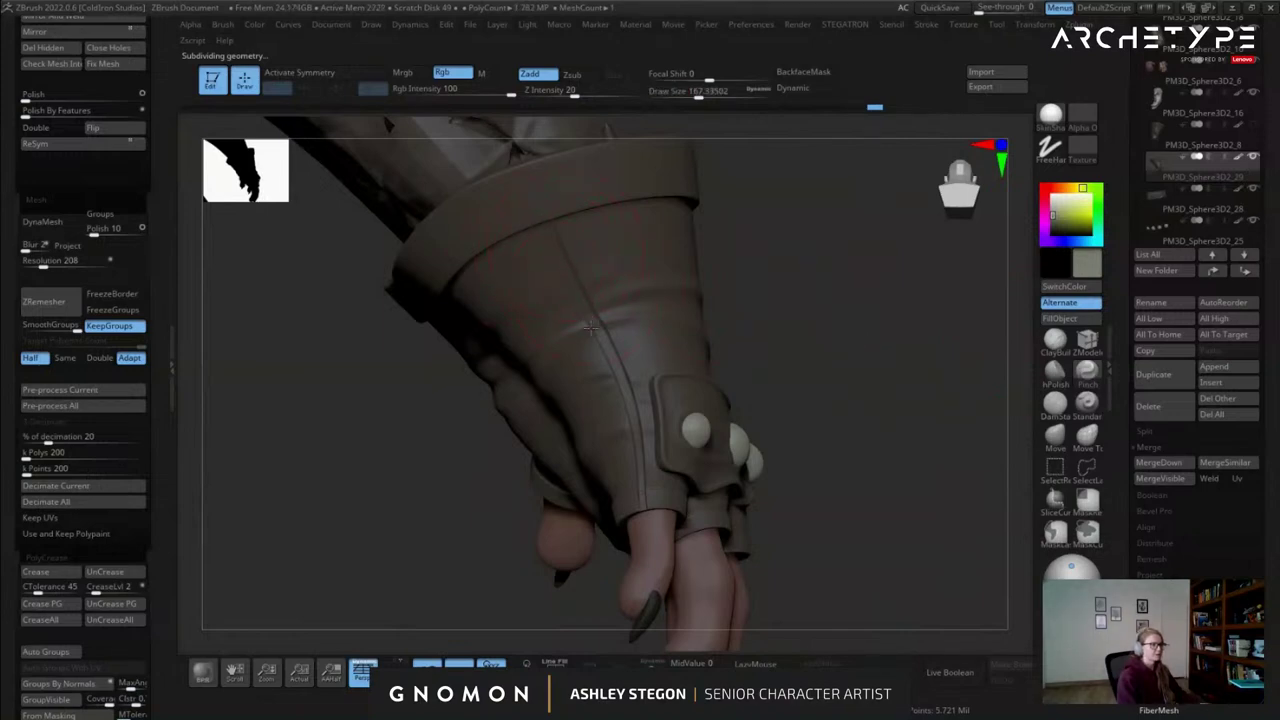
key("s")
left_click_drag(561, 265, 553, 265)
right_click_drag(597, 327, 596, 336)
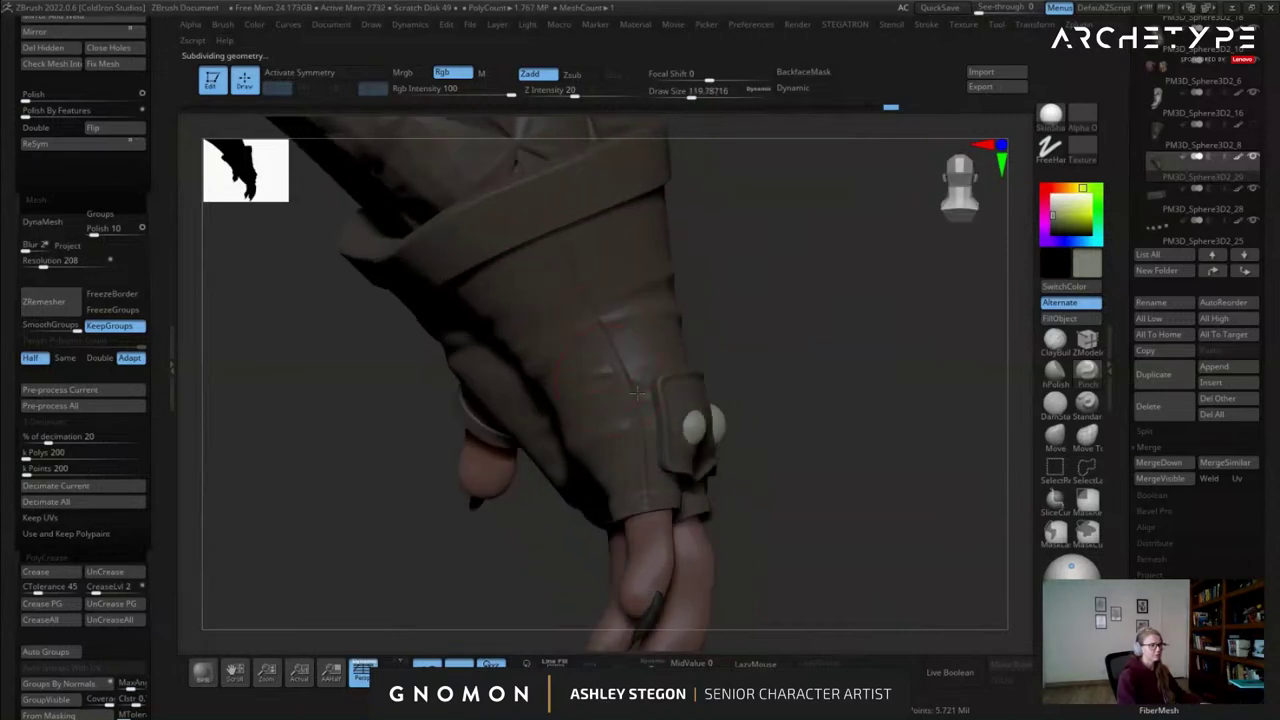
key("shift+f")
key("shift+f")
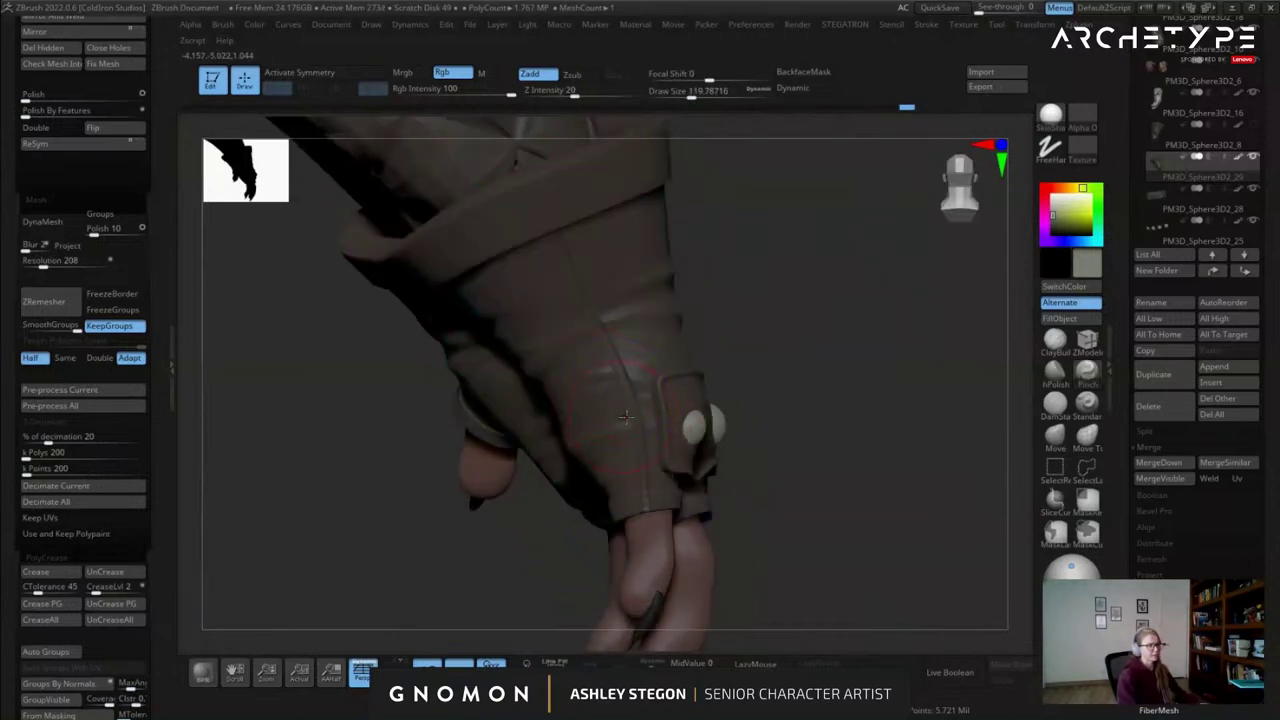
Examine the glove's seams, folds and polygroups from the little-finger side, the thumb side and the back of the hand.
right_click_drag(594, 271, 590, 220)
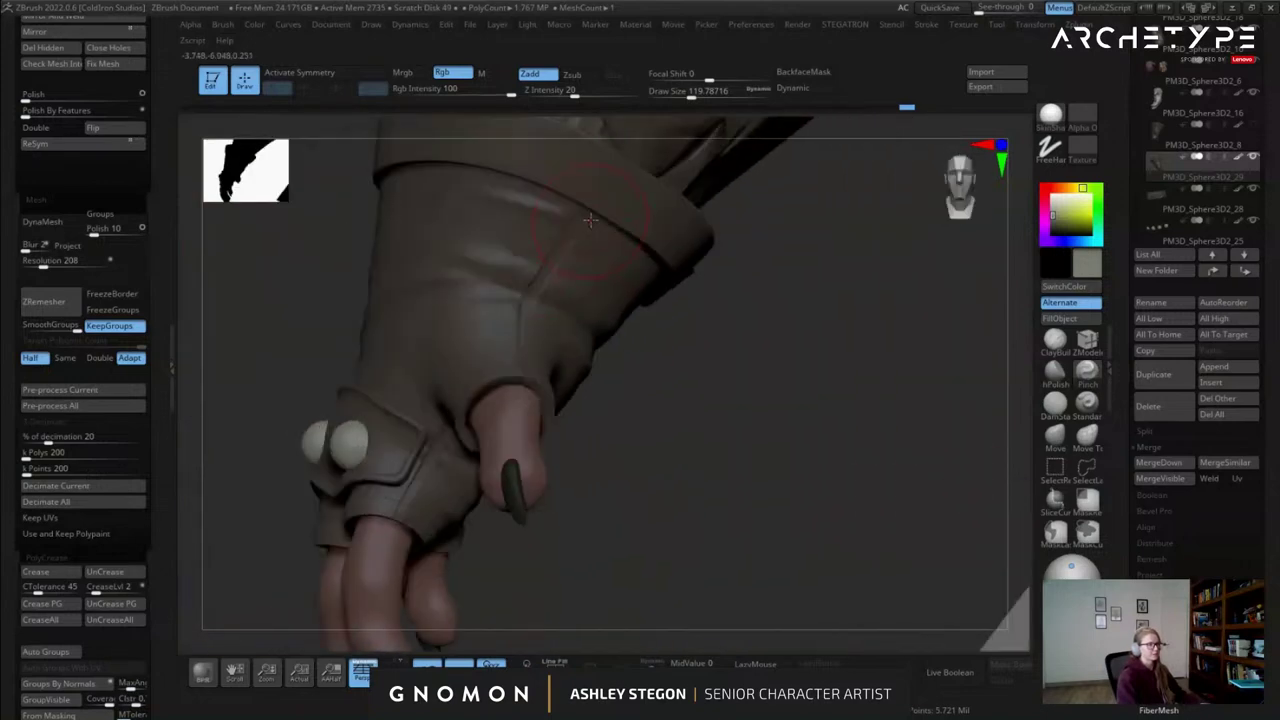
right_click_drag(522, 280, 570, 229)
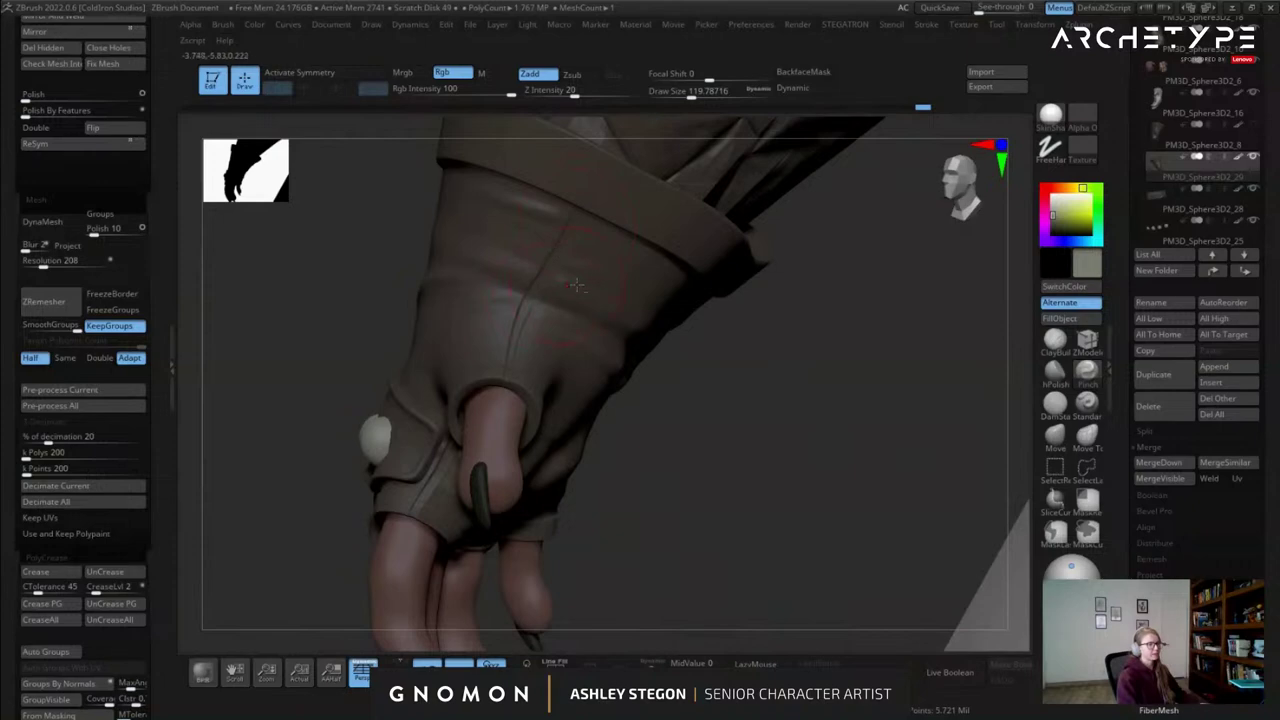
key("alt+s")
right_click_drag(567, 286, 509, 274)
right_click_drag(625, 265, 629, 310, "ctrl")
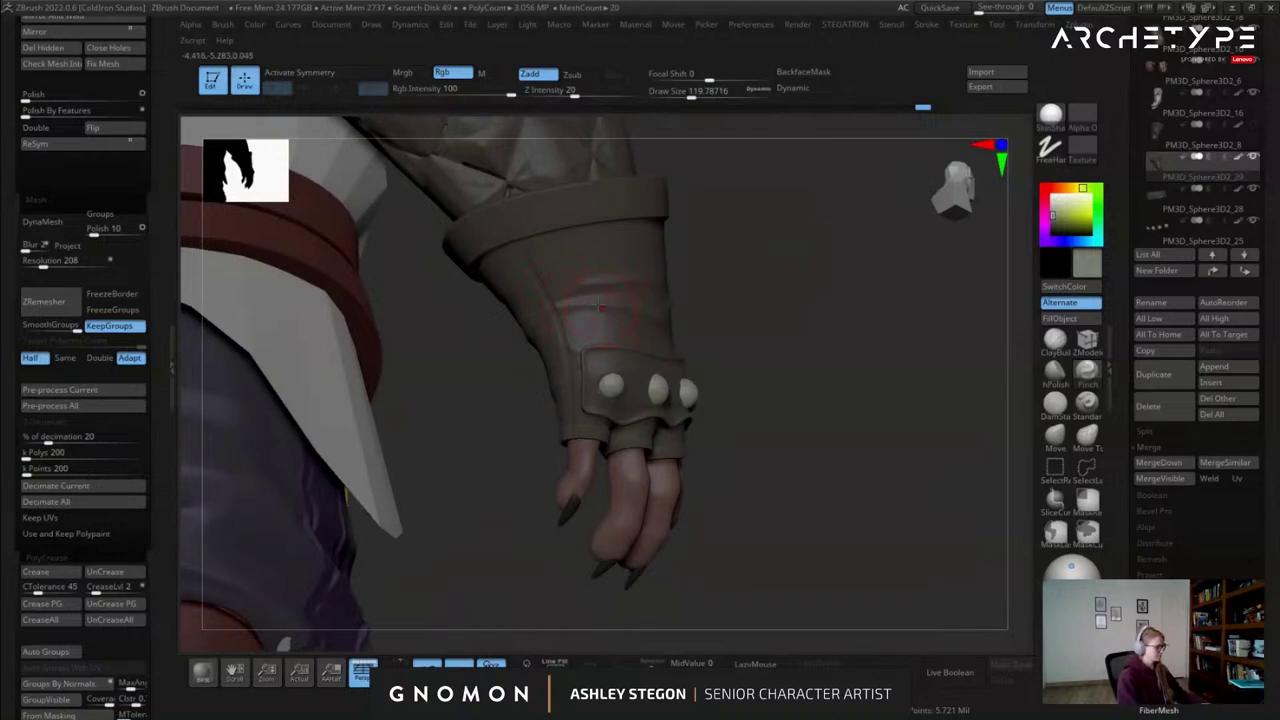
right_click_drag(598, 300, 600, 330)
key("shift+f")
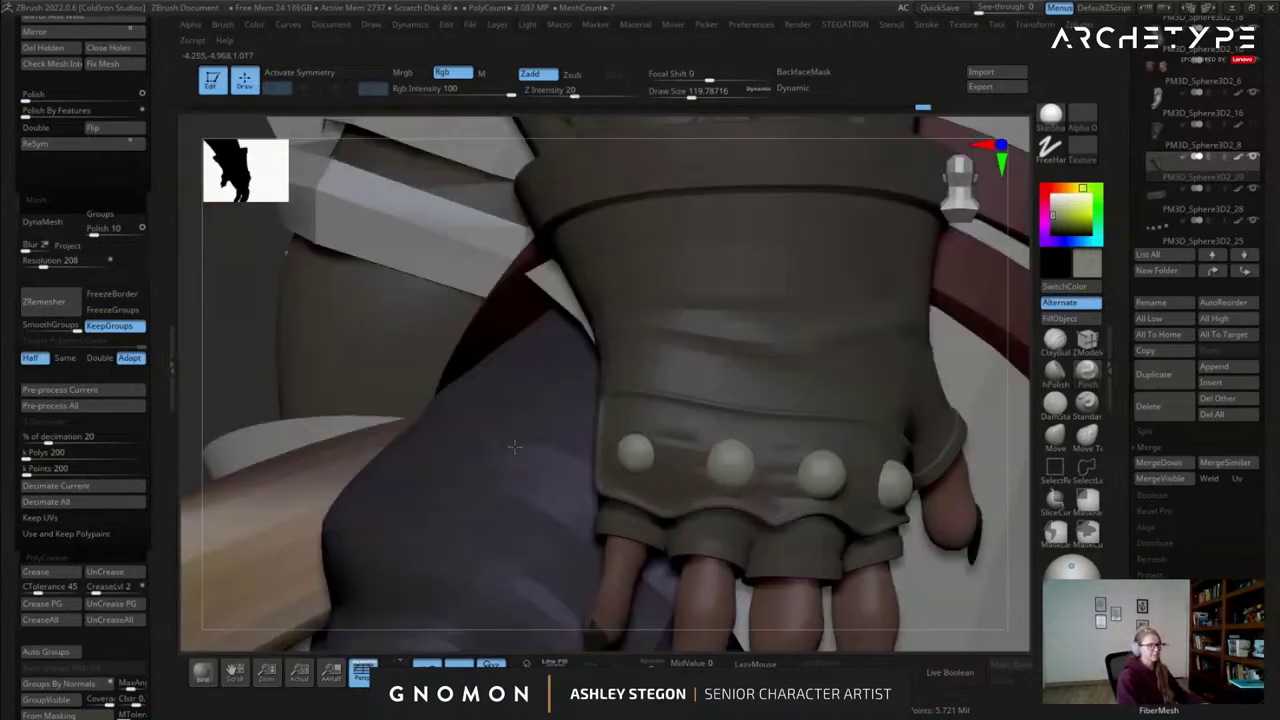
right_click_drag(610, 272, 598, 253)
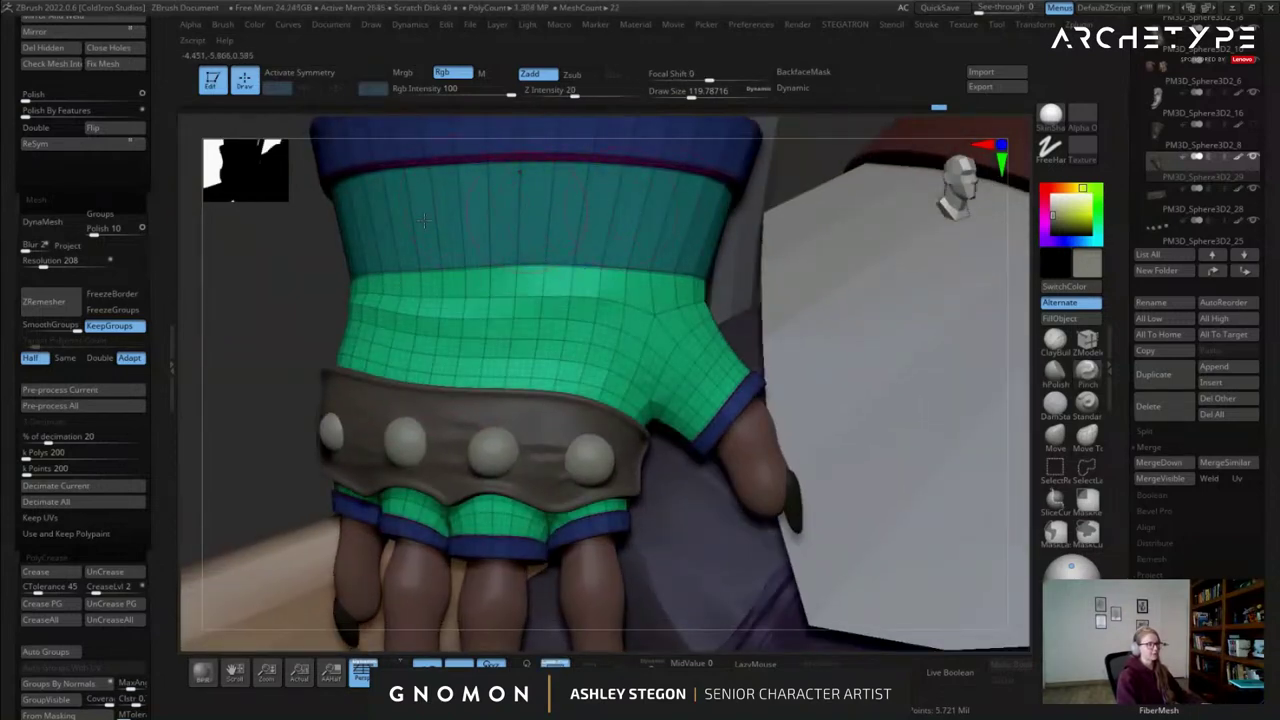
right_click_drag(596, 223, 494, 203, "alt")
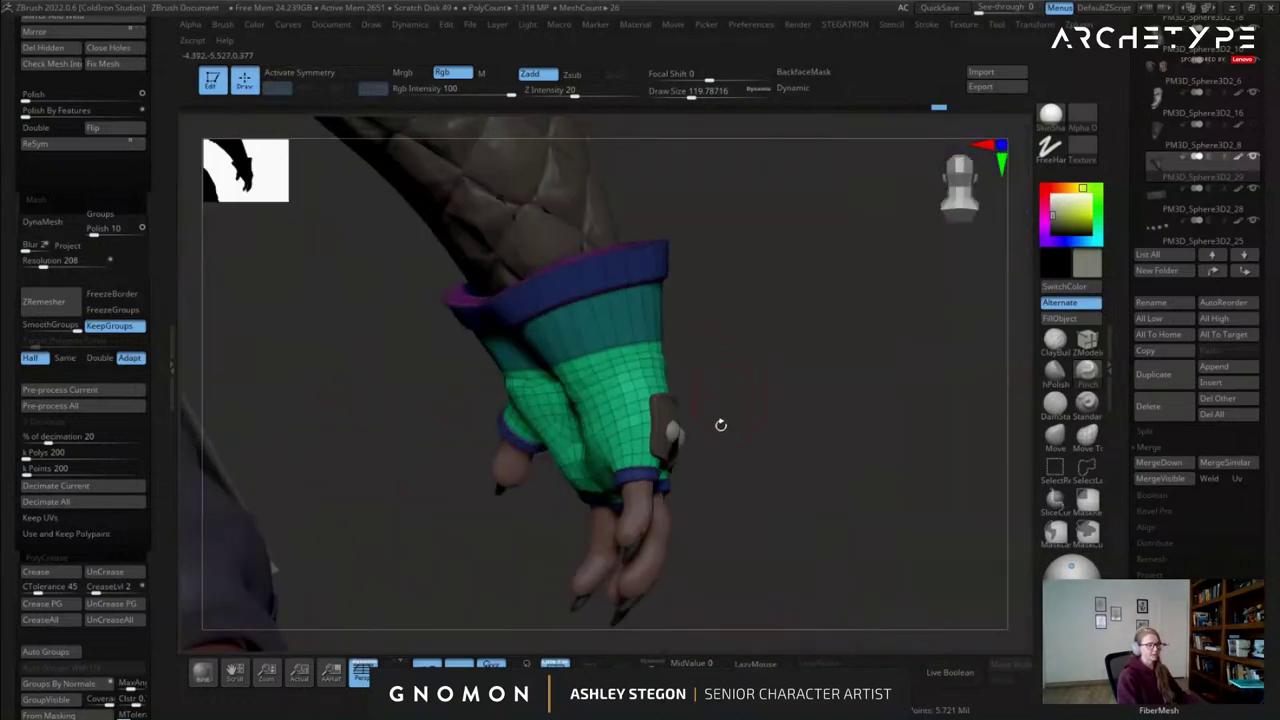
right_click_drag(720, 423, 760, 396)
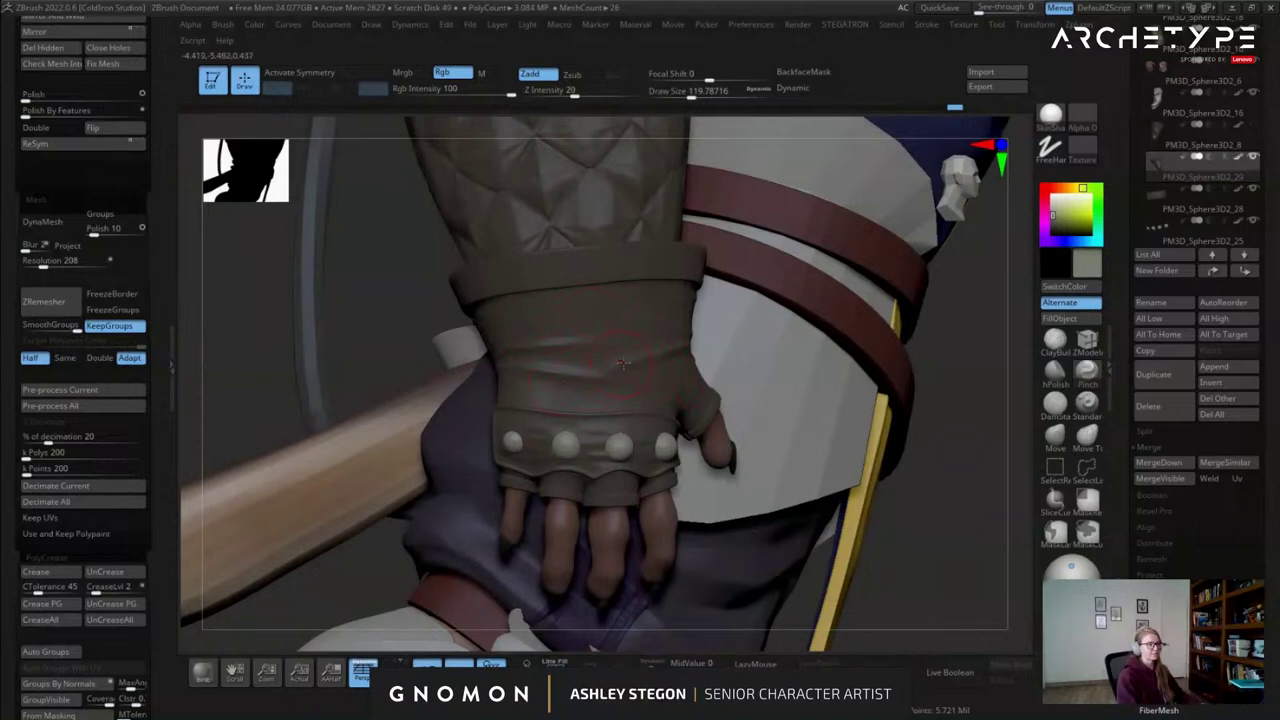
Smooth the creases across the back of the glove toward the thumb, resizing the brush to 149 and then 112.
mouse_move(624, 364)
left_mouse_down("shift")
mouse_move(595, 375)
mouse_move(618, 352)
left_mouse_up("shift")
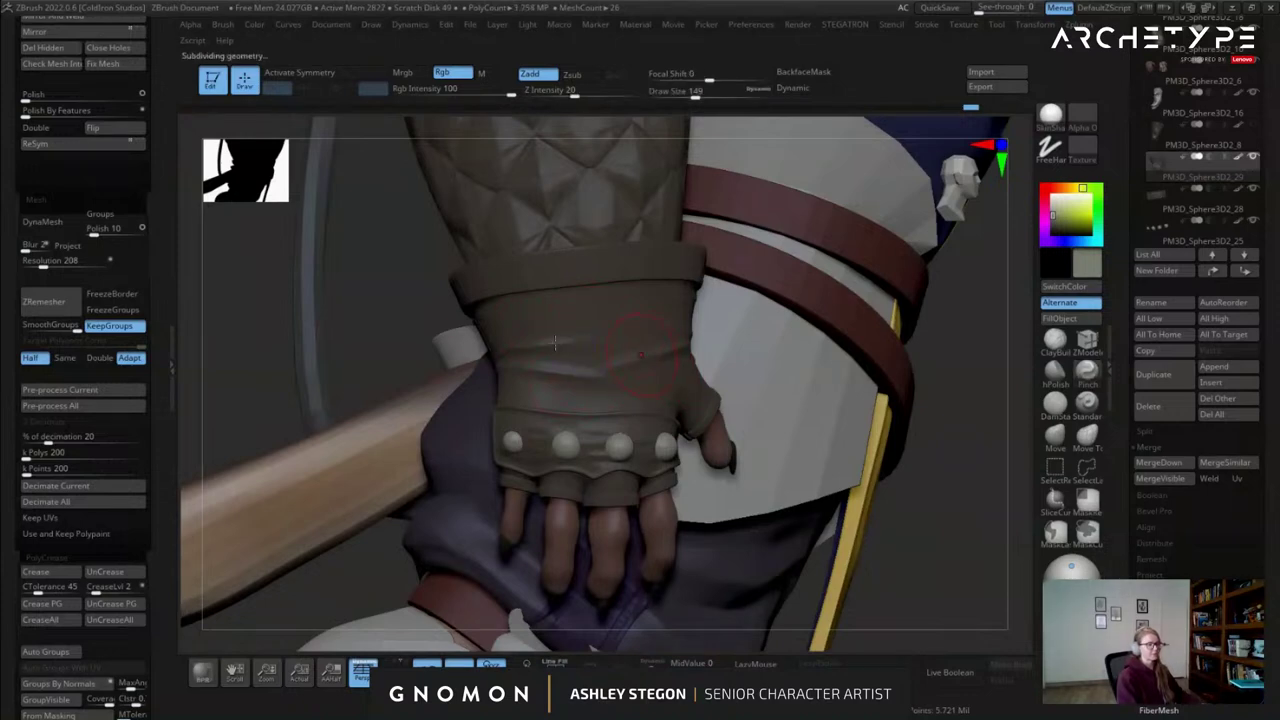
right_click_drag(664, 365, 540, 366)
right_click_drag(700, 330, 760, 420, "ctrl")
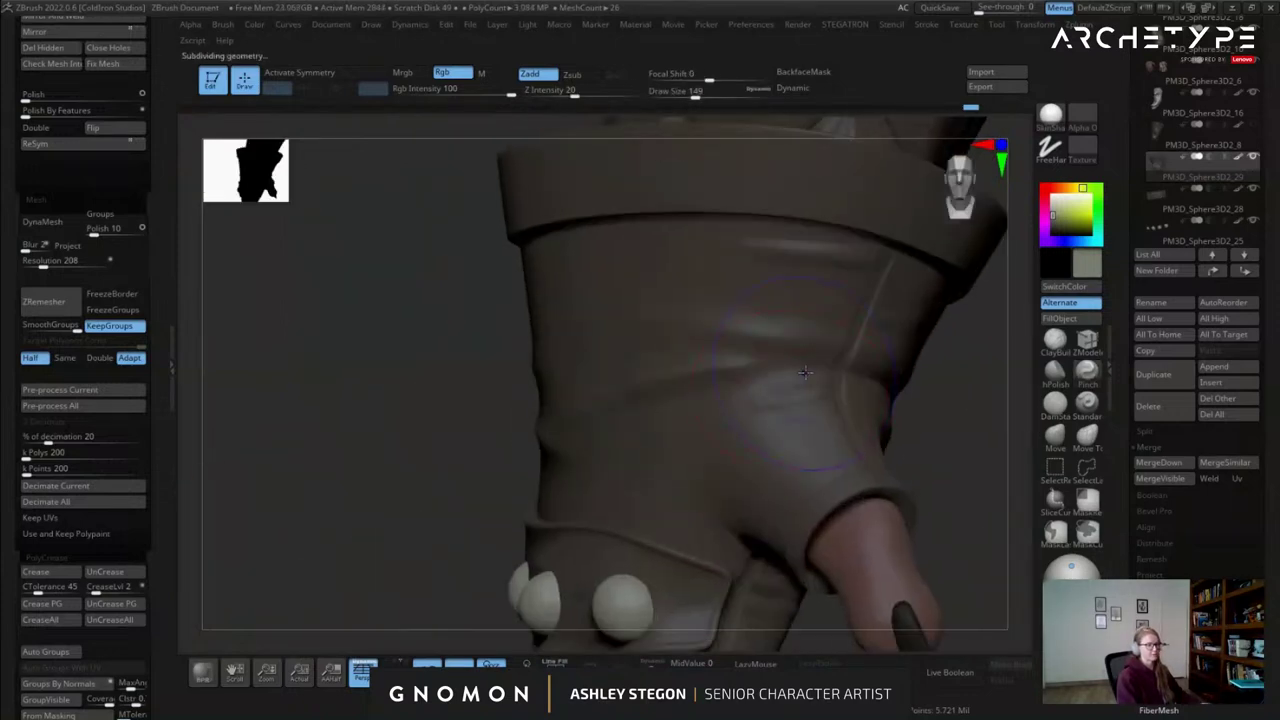
right_click_drag(802, 352, 634, 537)
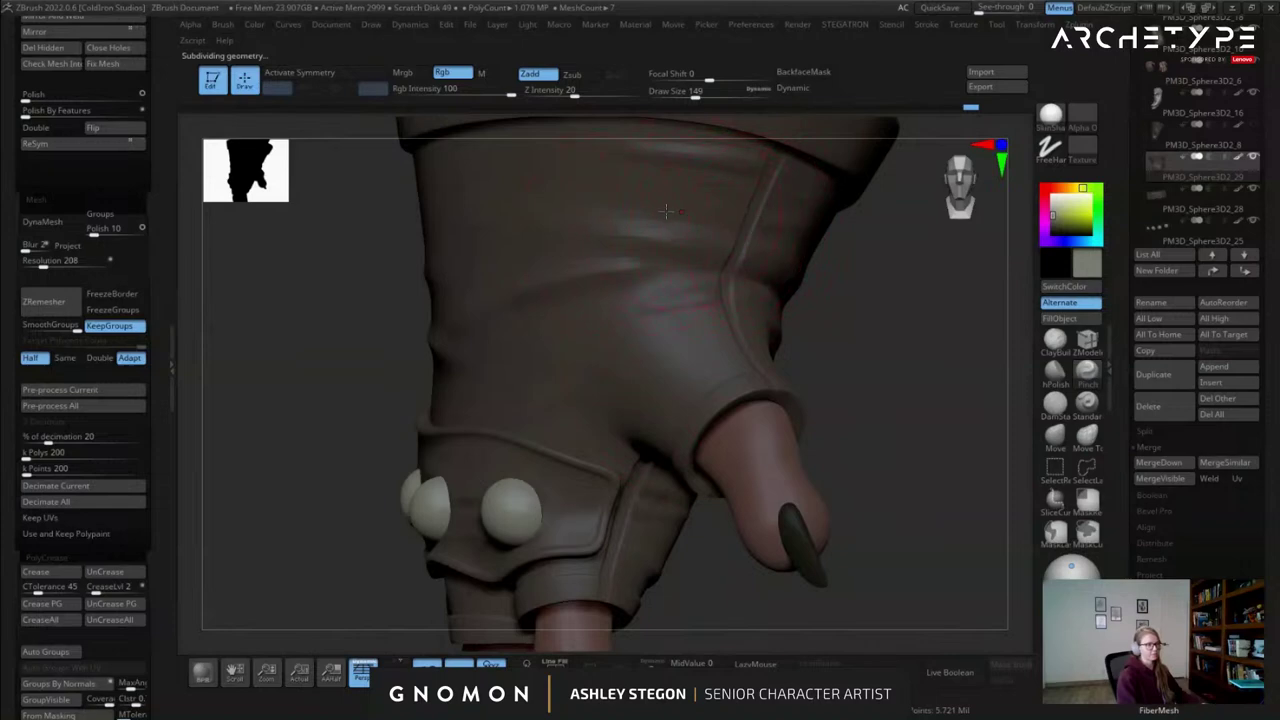
right_click_drag(668, 264, 655, 307, "alt")
key("s")
left_click_drag(631, 302, 625, 302)
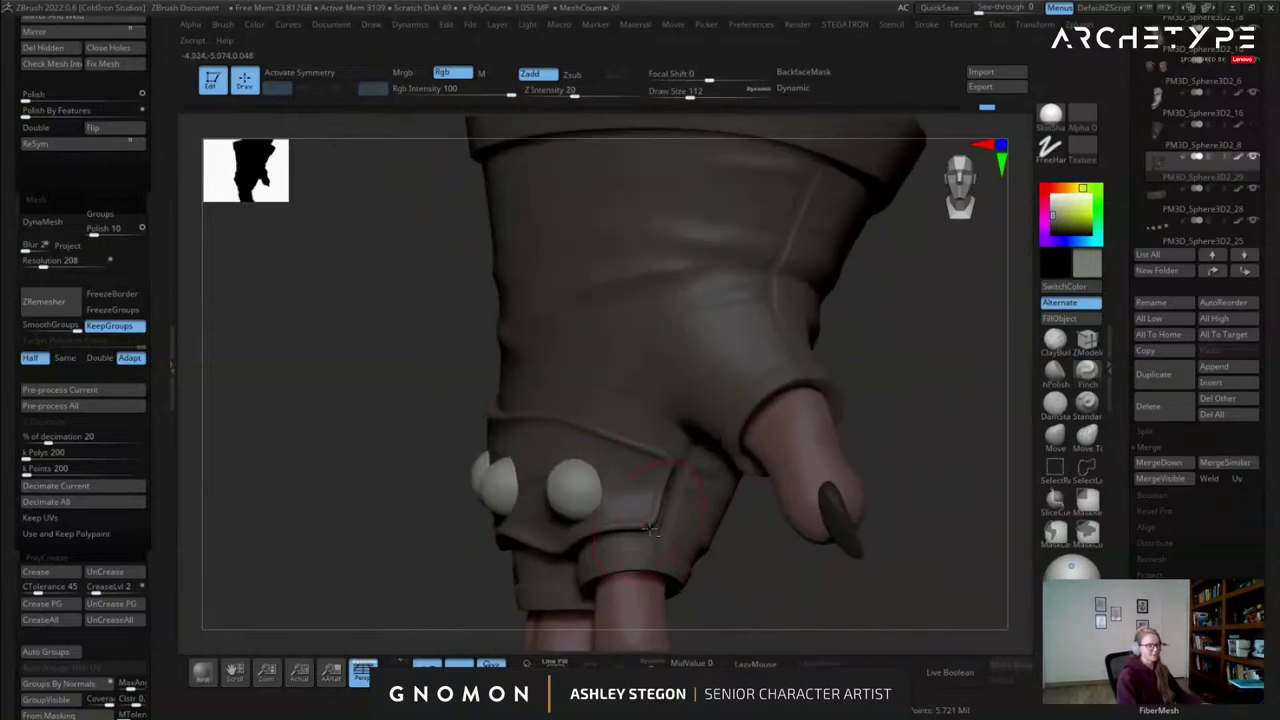
Select the studded knuckle band and nudge its lower edge above the fingers with the Move brush.
right_click_drag(610, 420, 673, 354)
right_click_drag(566, 377, 568, 352)
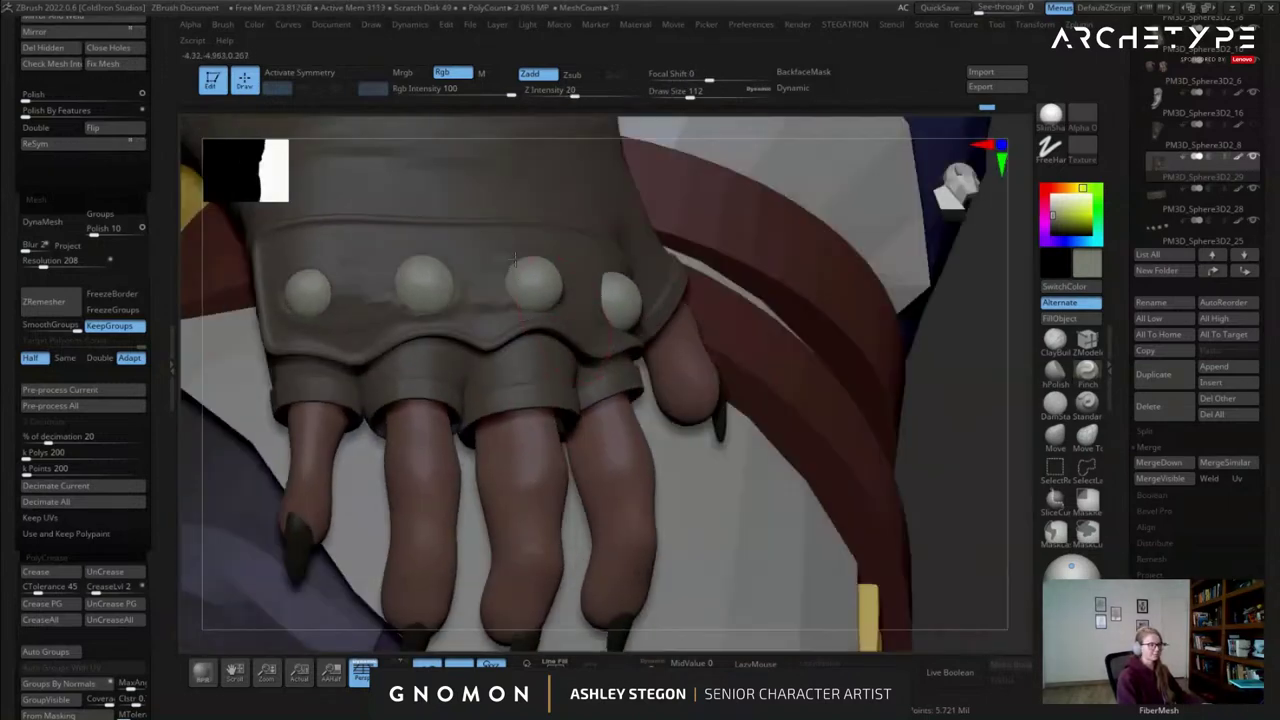
right_click_drag(570, 340, 573, 323)
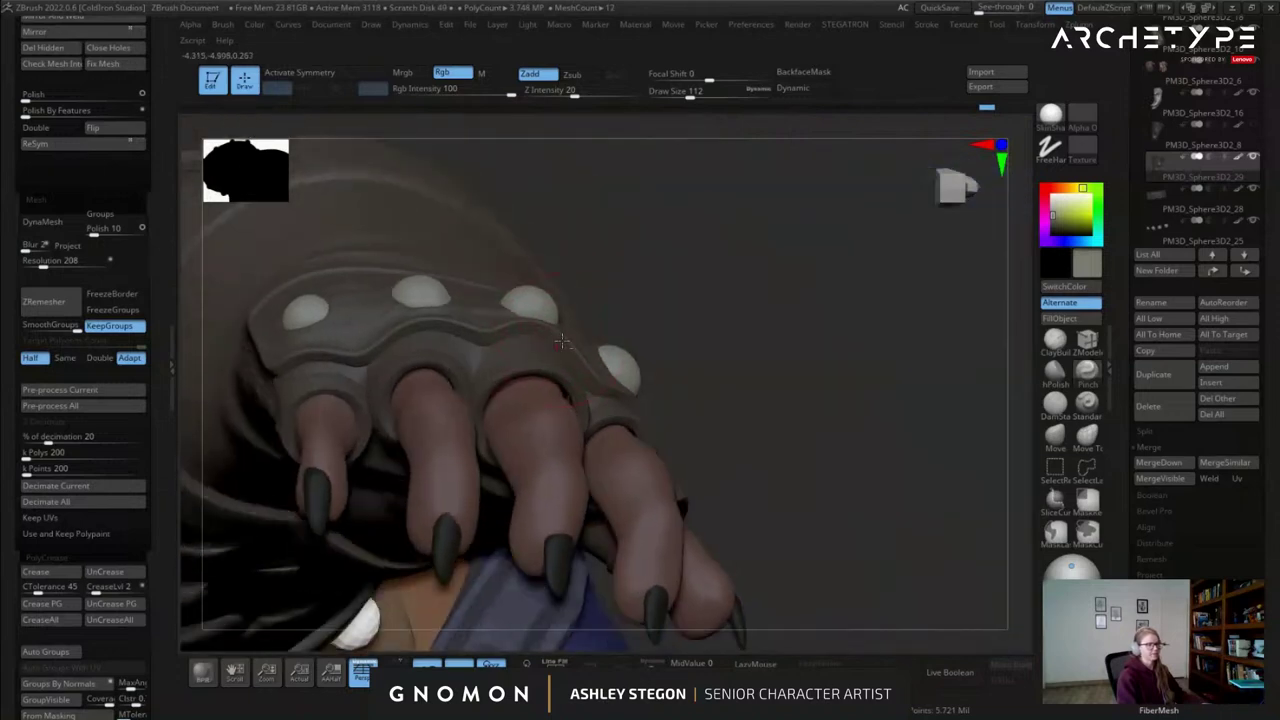
left_click(527, 345, "alt")
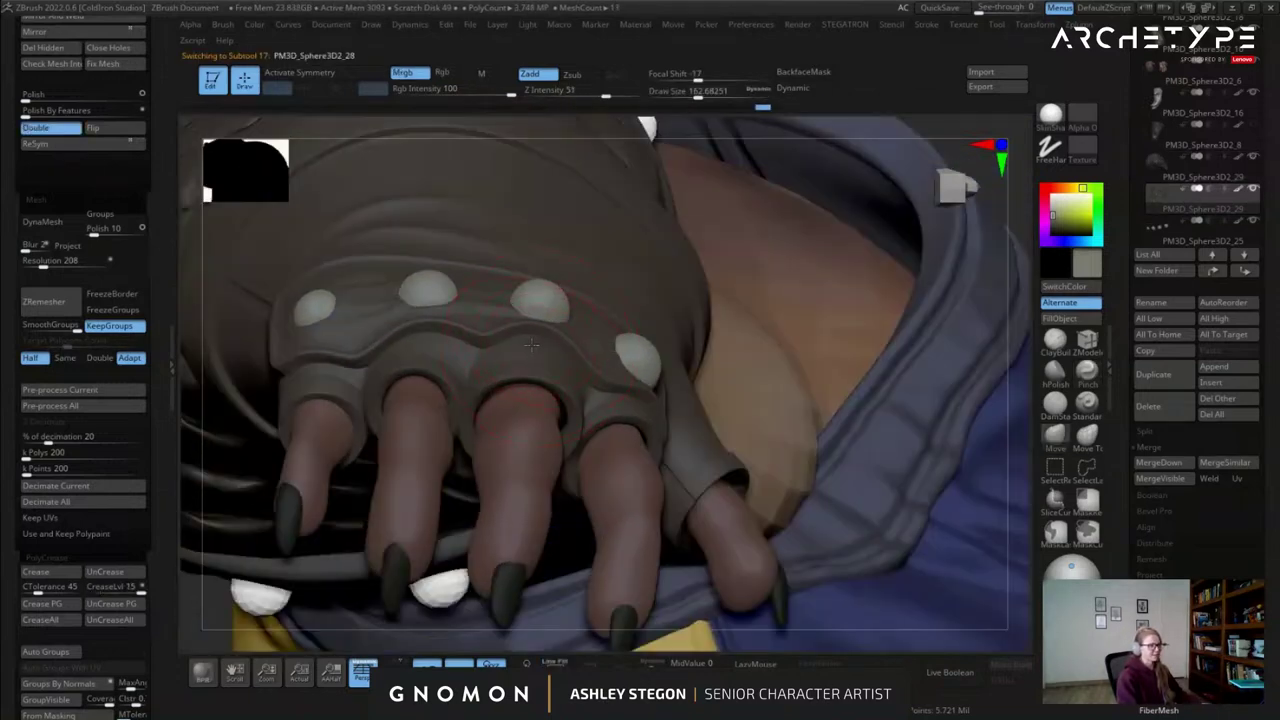
right_click_drag(374, 360, 205, 352)
left_click_drag(542, 408, 545, 416)
right_click_drag(547, 408, 573, 338)
left_click_drag(557, 412, 559, 418)
mouse_move(559, 418)
right_mouse_down()
mouse_move(592, 408)
mouse_move(633, 441)
mouse_move(640, 480)
right_mouse_up()
Refine the knuckle band's upper edge with the DamStandard brush at a draw size of about 49.
left_click(1056, 404)
right_click_drag(640, 345, 552, 335)
key("s")
left_click_drag(549, 326, 528, 326)
right_click_drag(652, 428, 624, 423)
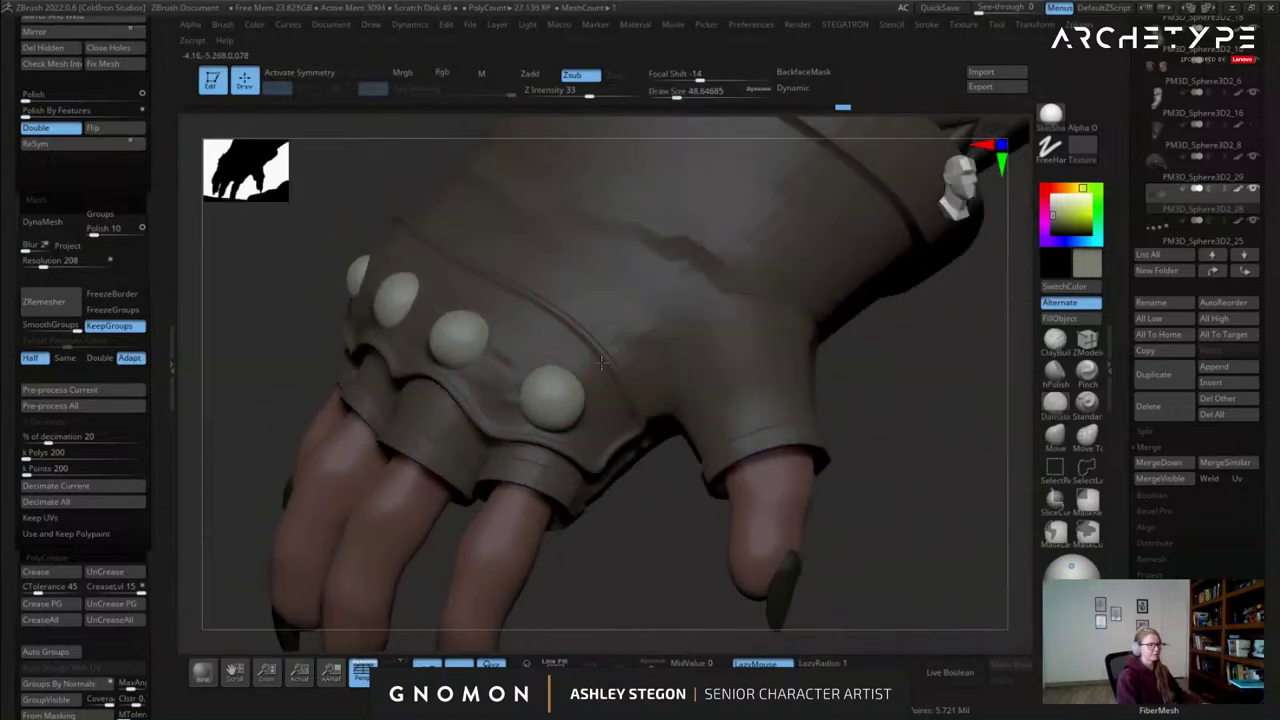
right_click_drag(534, 345, 784, 437)
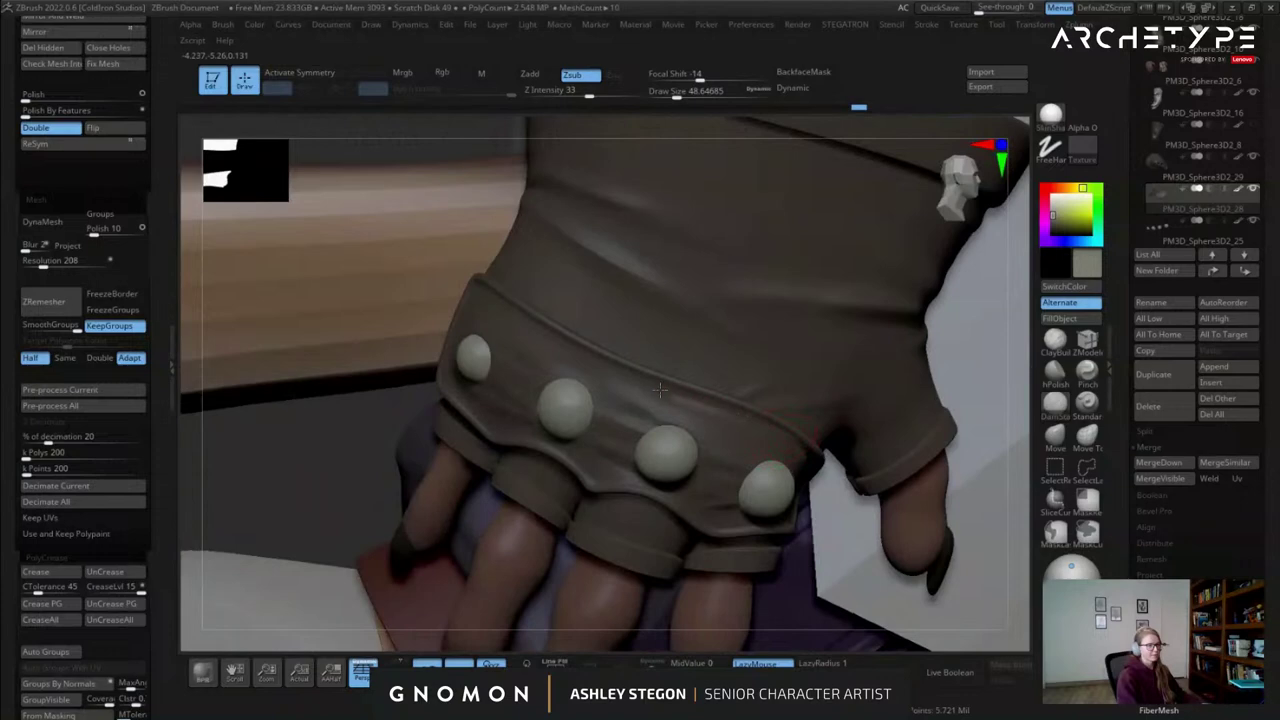
left_click_drag(558, 342, 578, 360)
right_click_drag(578, 360, 640, 360)
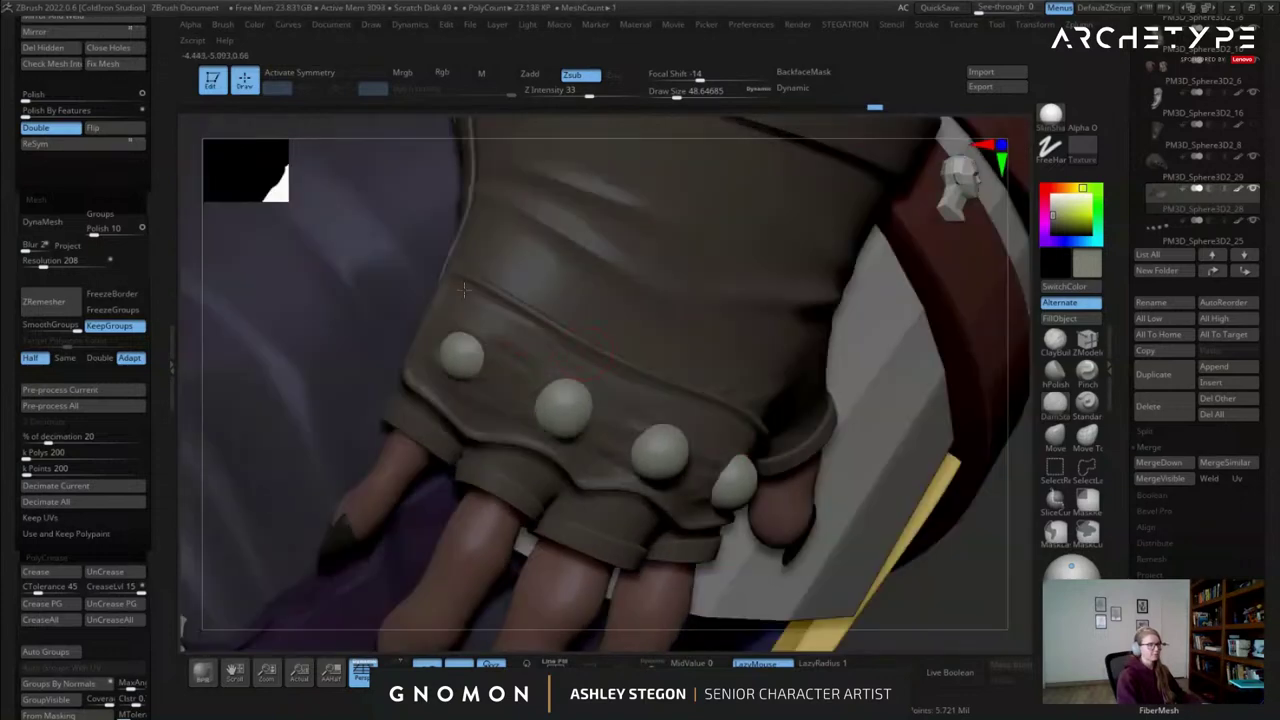
Examine the finished glove together with the quilted bracer and the armband's polygroups from several sides of the arm.
right_click_drag(482, 291, 543, 294)
right_click_drag(450, 302, 483, 423, "ctrl")
right_click_drag(574, 420, 560, 427, "ctrl")
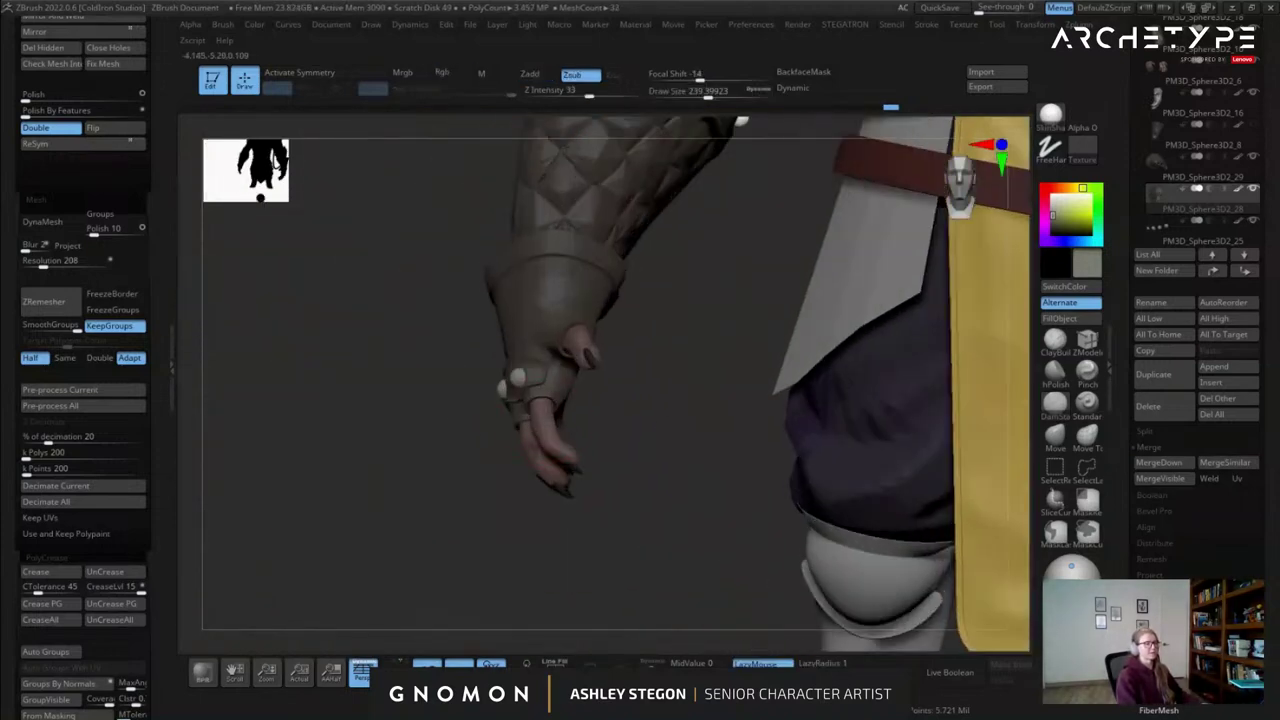
right_click_drag(565, 290, 560, 245)
right_click_drag(545, 245, 507, 360, "alt")
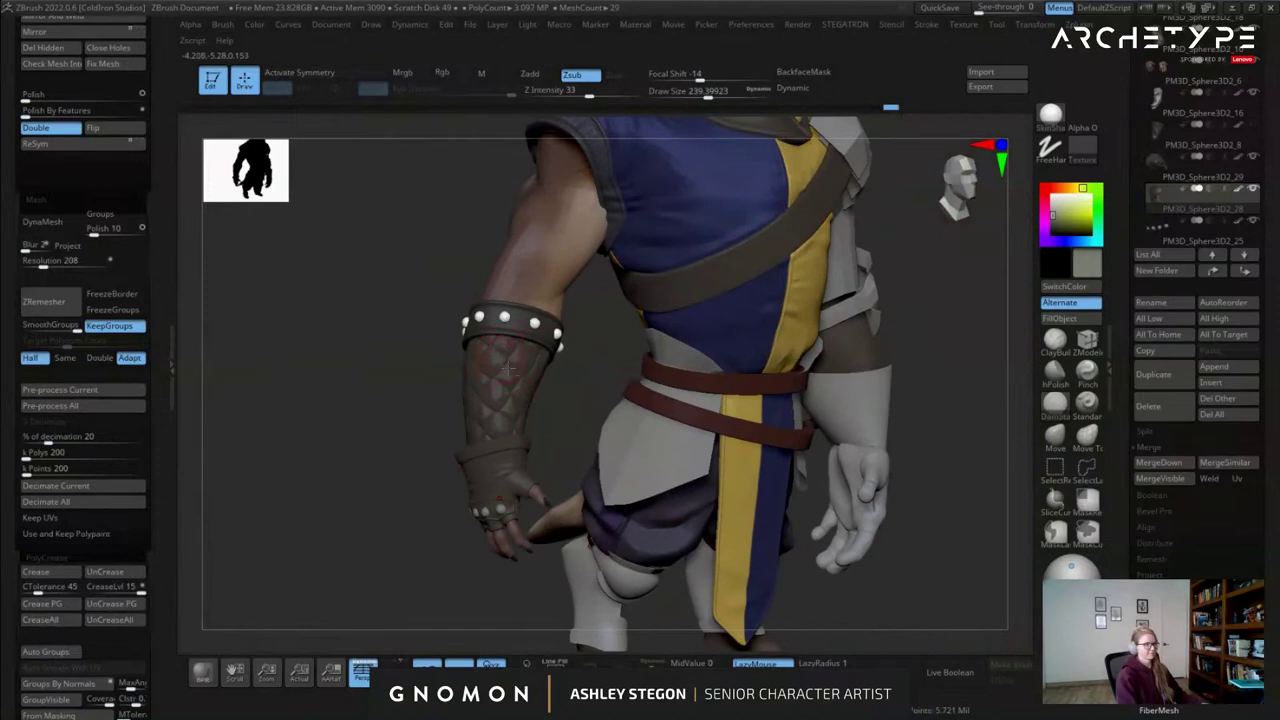
left_click(507, 360, "alt")
right_click_drag(580, 403, 740, 385)
right_click_drag(740, 385, 845, 341, "ctrl")
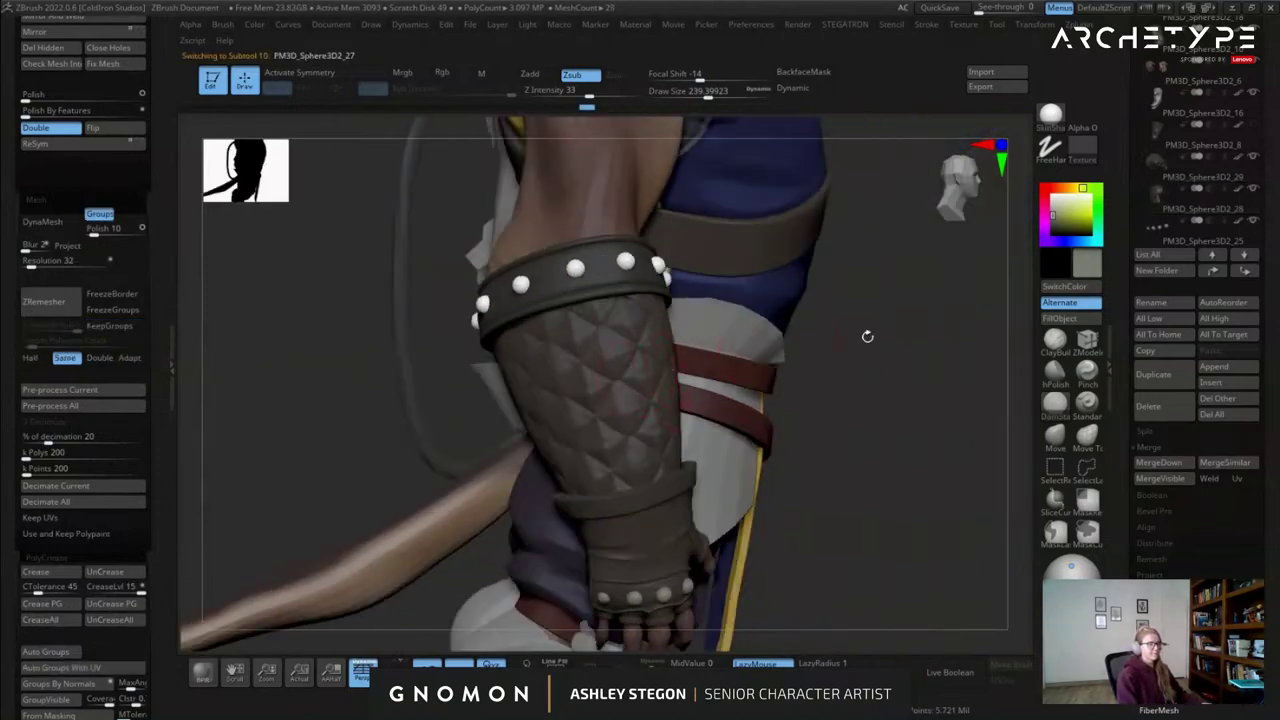
right_click_drag(651, 318, 673, 365)
right_click_drag(765, 331, 648, 362)
key("shift+f")
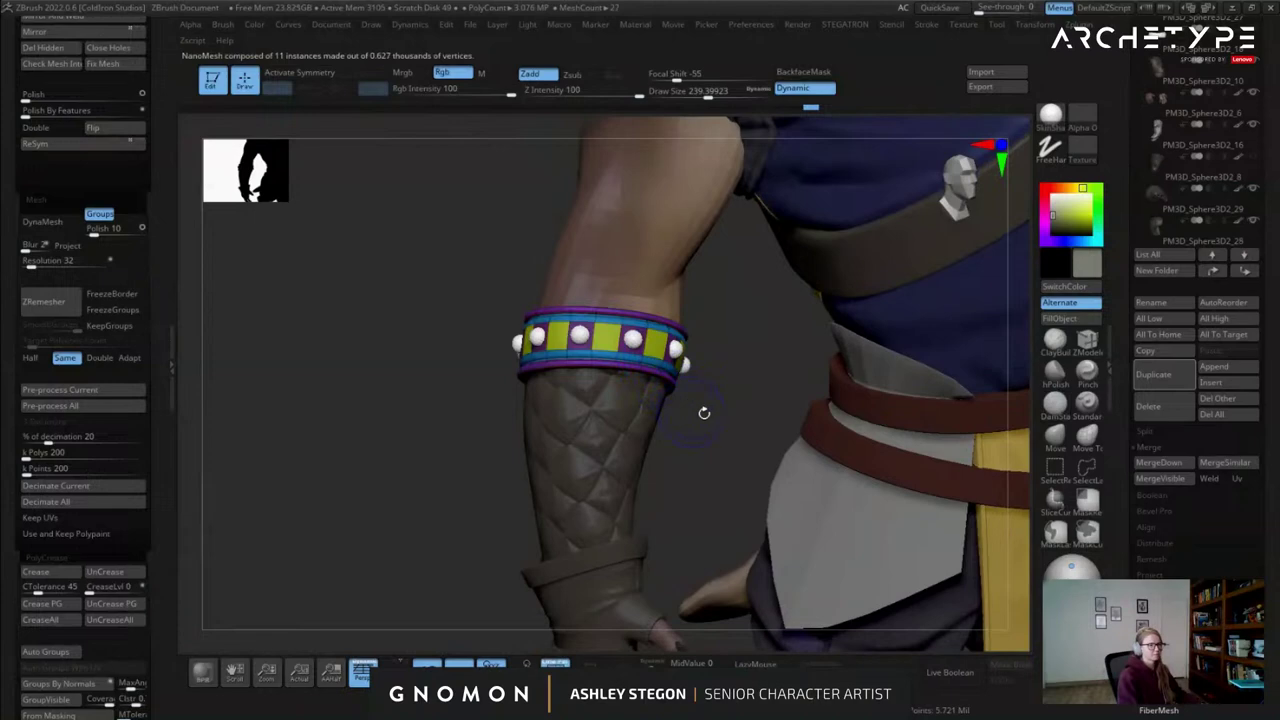
key("shift+f")
mouse_move(649, 407)
right_mouse_down()
mouse_move(790, 420)
mouse_move(825, 400)
mouse_move(625, 402)
mouse_move(744, 432)
mouse_move(705, 291)
mouse_move(600, 325)
mouse_move(676, 334)
mouse_move(588, 396)
right_mouse_up()
Select the quilted bracer and adjust its silhouette with the Move brush at a draw size of about 867.
left_click(660, 318, "alt")
key("s")
mouse_move(615, 399)
left_mouse_down()
mouse_move(650, 400)
mouse_move(688, 376)
left_mouse_up()
left_click(1057, 438)
key("s")
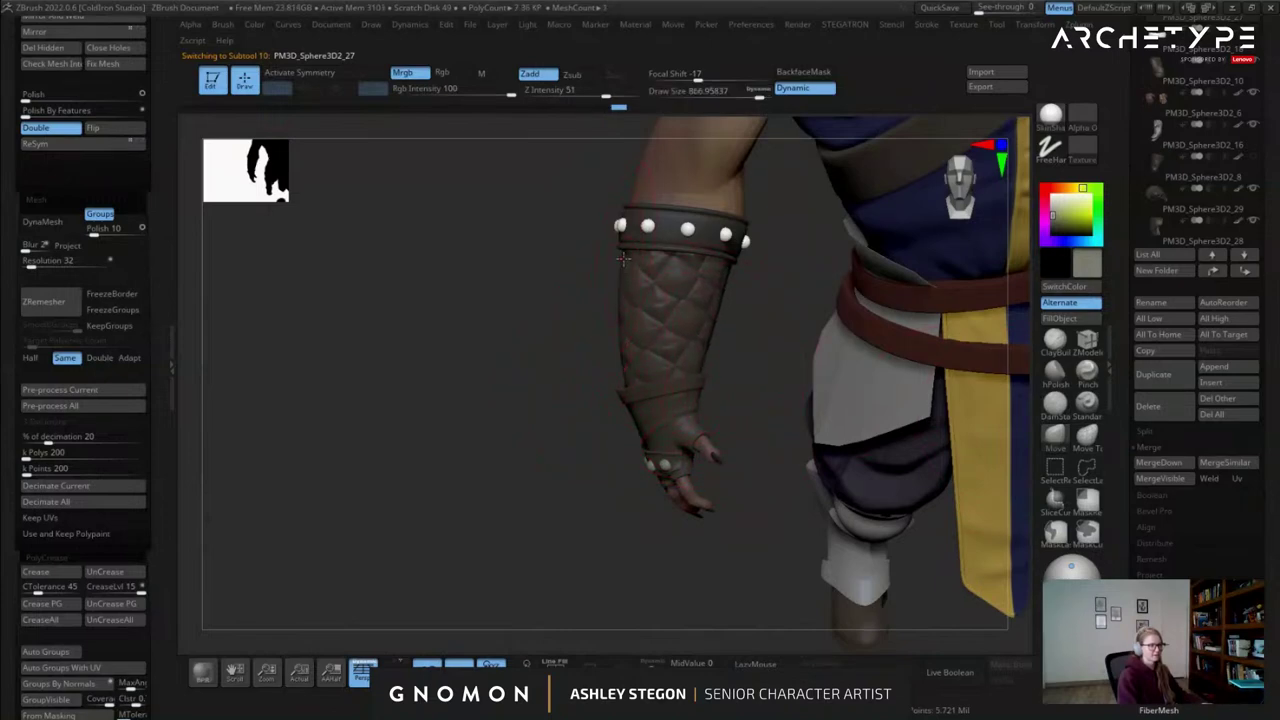
key("s")
left_click_drag(656, 306, 704, 309)
left_click_drag(480, 320, 645, 322)
left_click_drag(390, 320, 670, 316)
left_click_drag(800, 300, 426, 220)
left_click_drag(530, 366, 656, 440)
Select the studded armband, sample the bracer's dark brown as the current colour, and reduce the draw size to about 602.
left_click(647, 297, "alt")
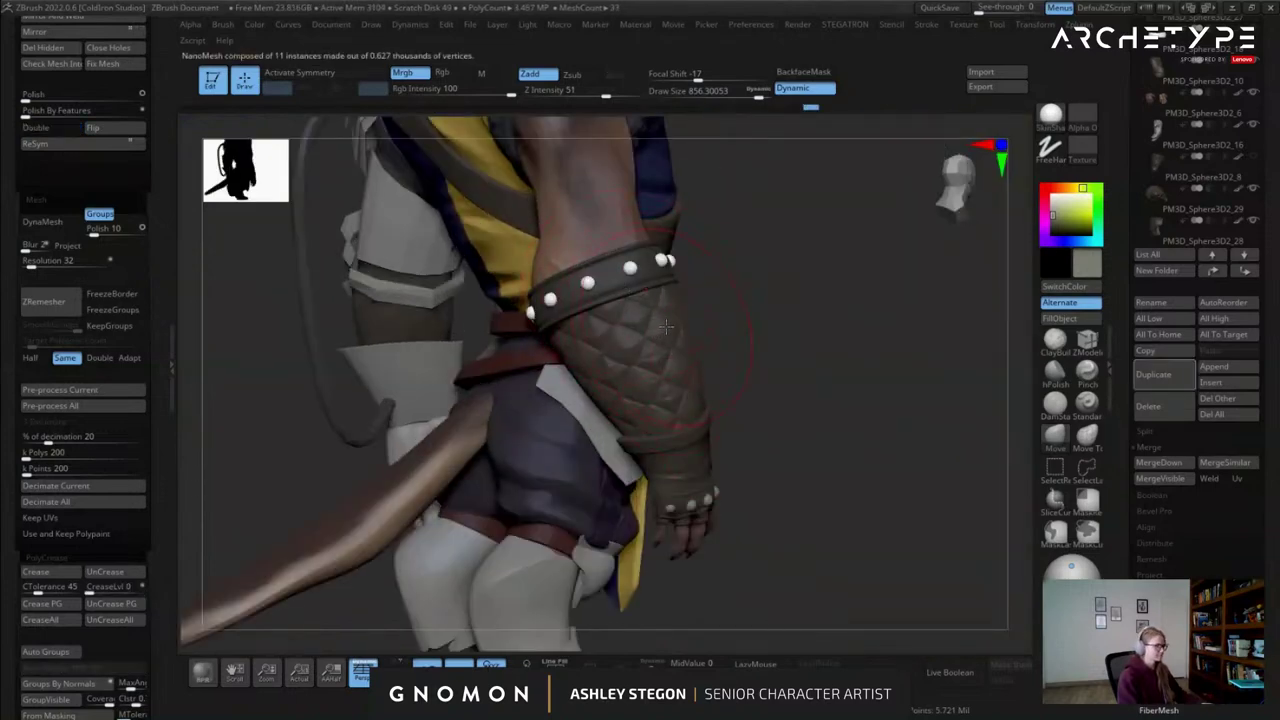
key("c")
left_click_drag(805, 358, 538, 375)
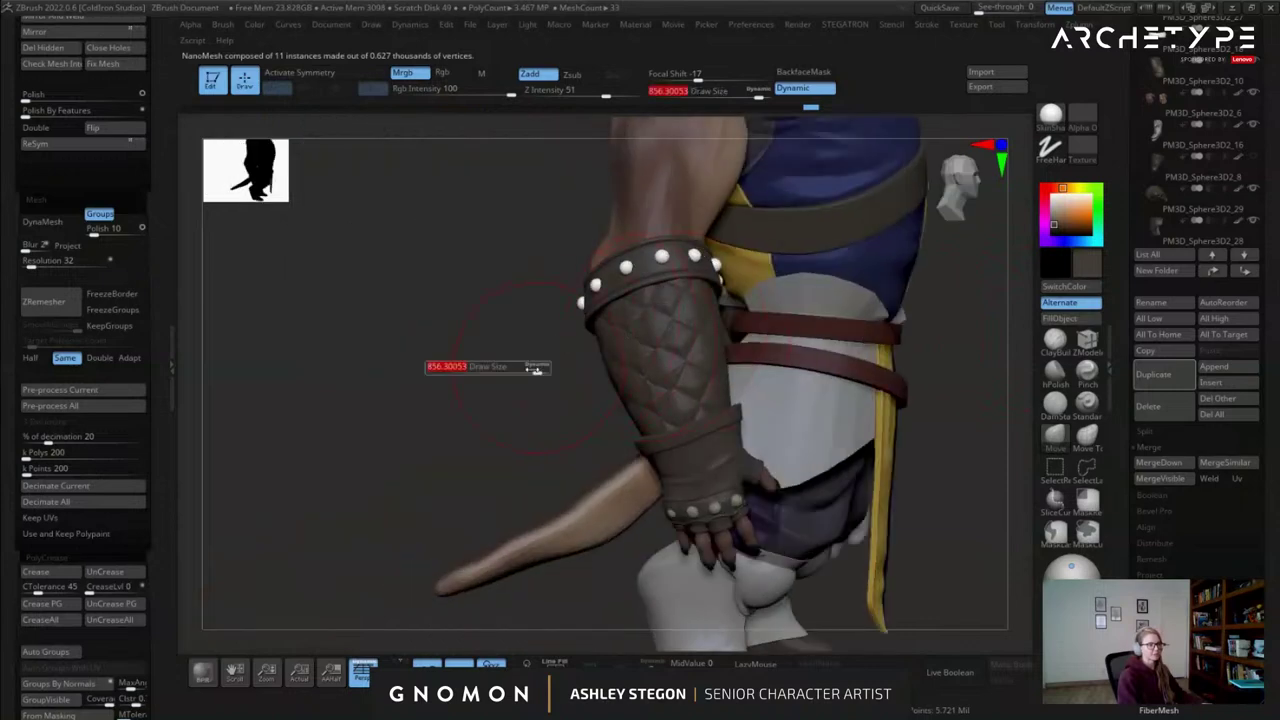
Convert the armband's NanoMesh studs into real geometry.
left_click_drag(1123, 520, 1125, 389)
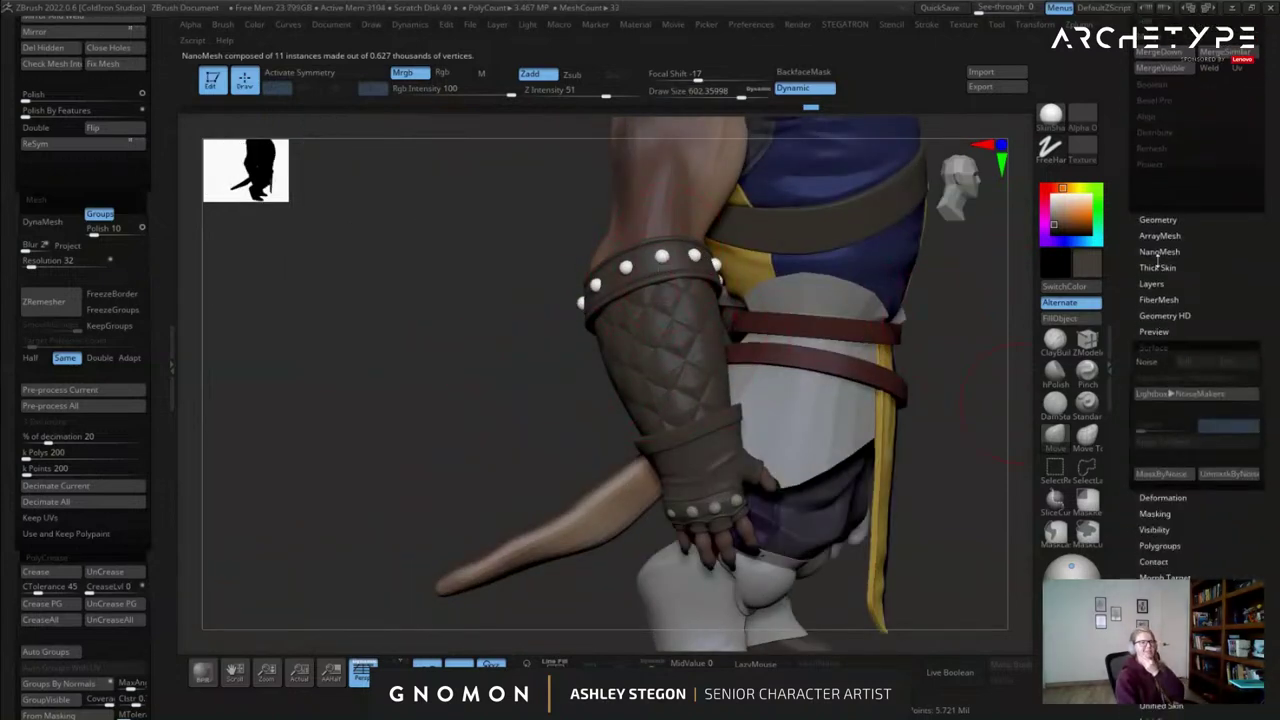
left_click(1159, 252)
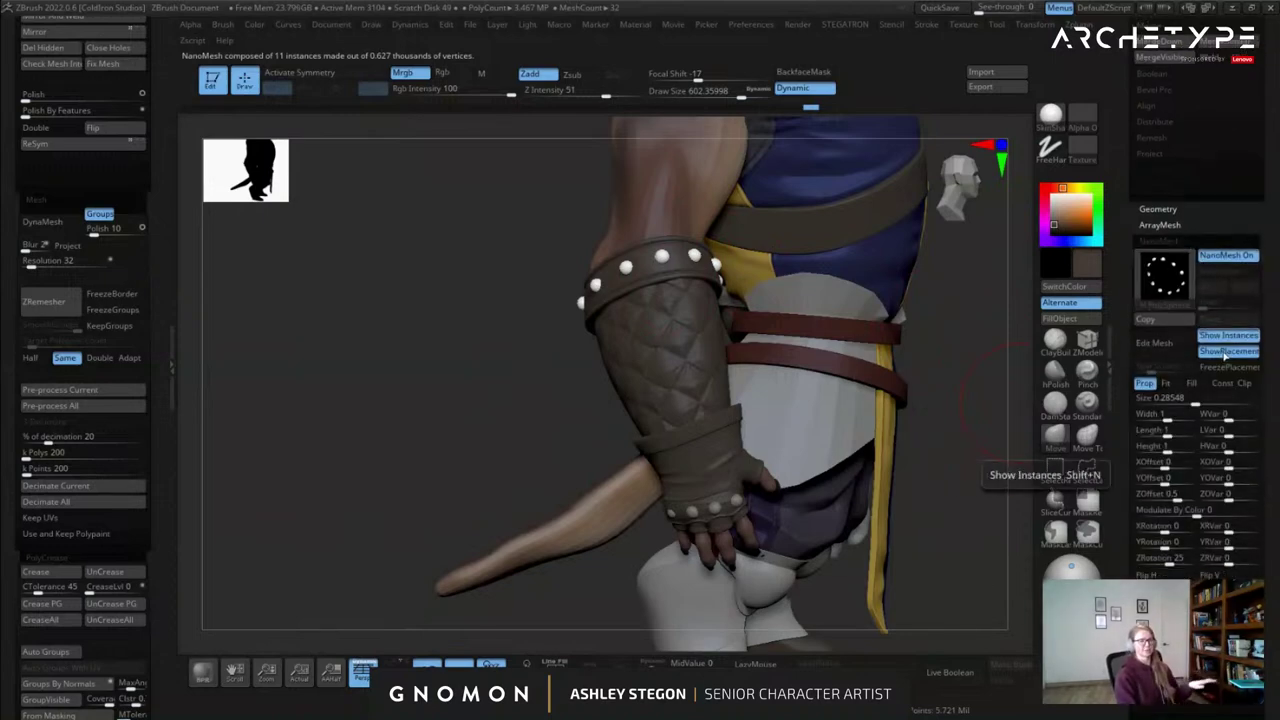
left_click_drag(1121, 405, 1126, 336)
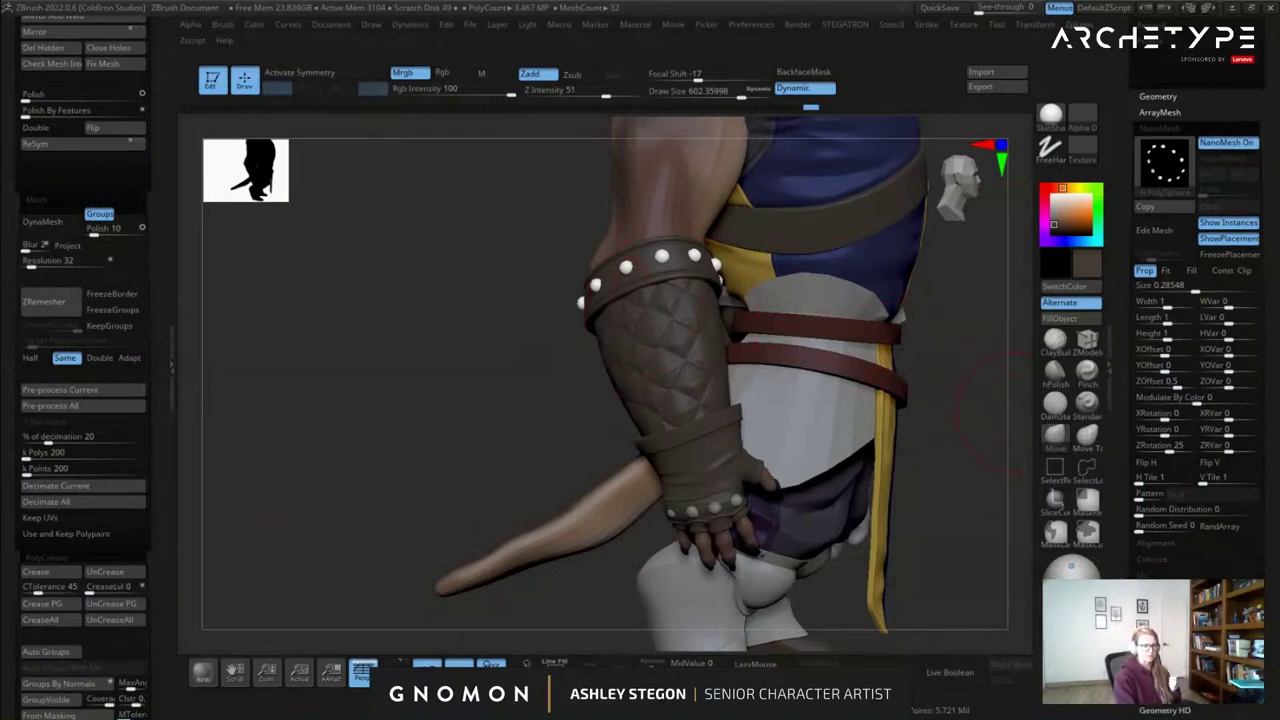
left_click(1165, 624)
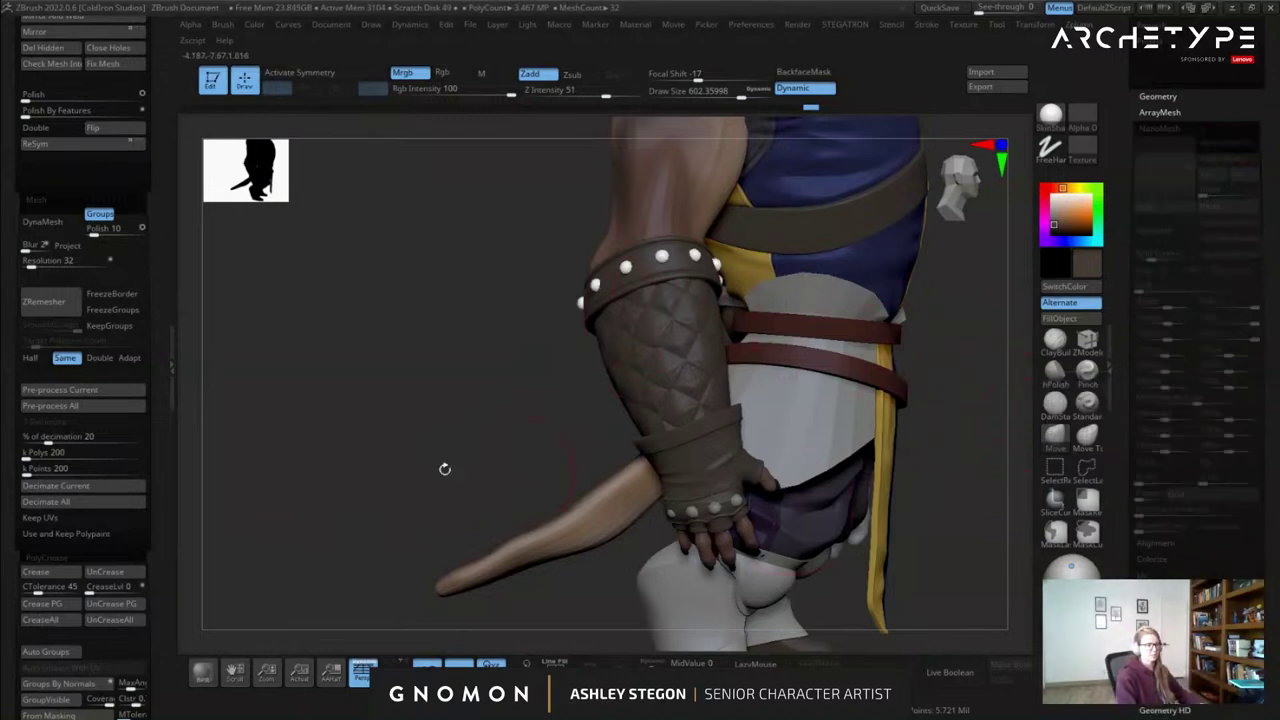
Isolate the armband with its polygroups shown and split its studs off into a separate subtool.
left_click(651, 664)
key("shift+f")
key("shift+f")
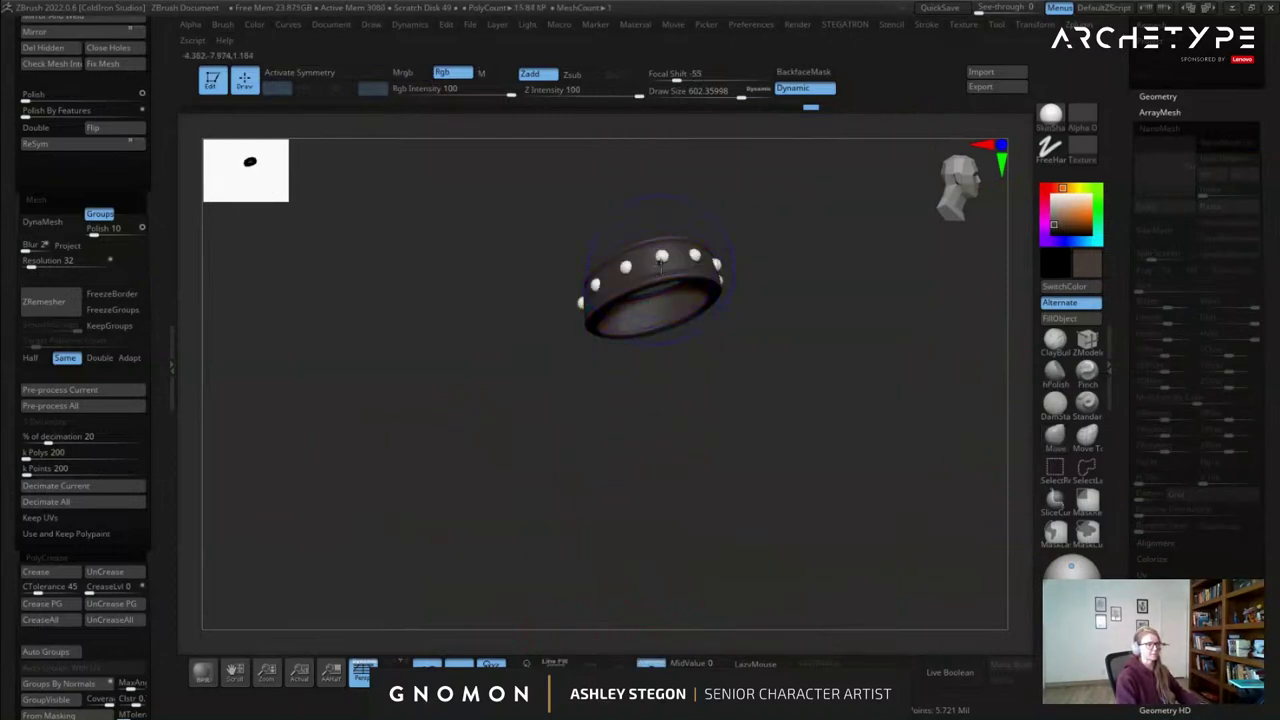
right_click_drag(645, 312, 657, 366, "ctrl")
key("shift+f")
left_click(1050, 476)
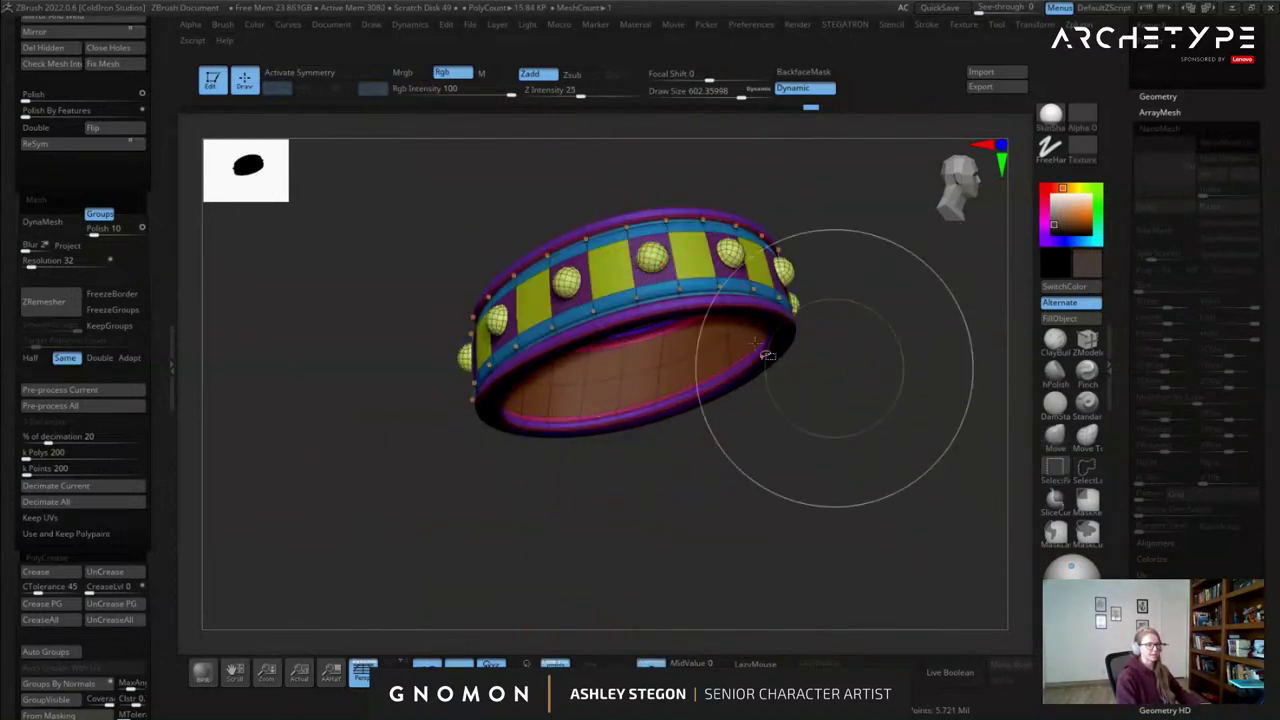
left_click(655, 259, "ctrl+shift")
left_click_drag(619, 492, 401, 369)
left_click_drag(156, 115, 156, 180)
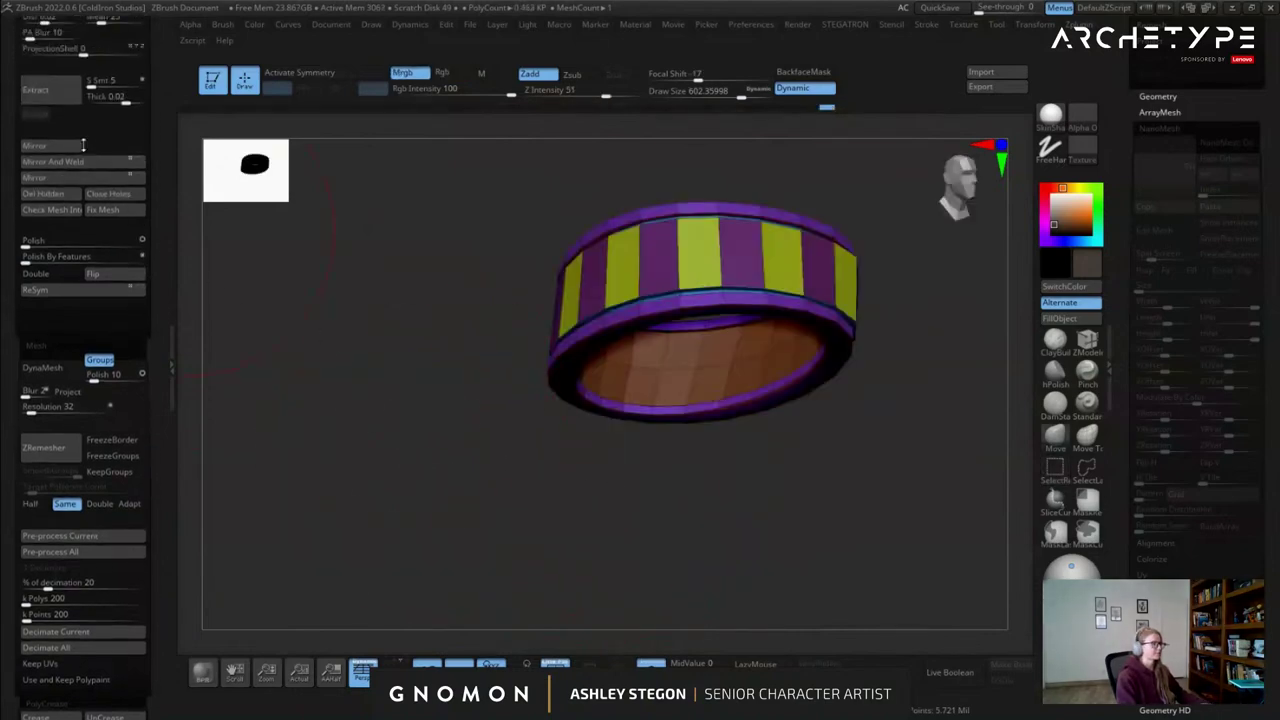
left_click_drag(155, 238, 154, 306)
left_click(64, 144)
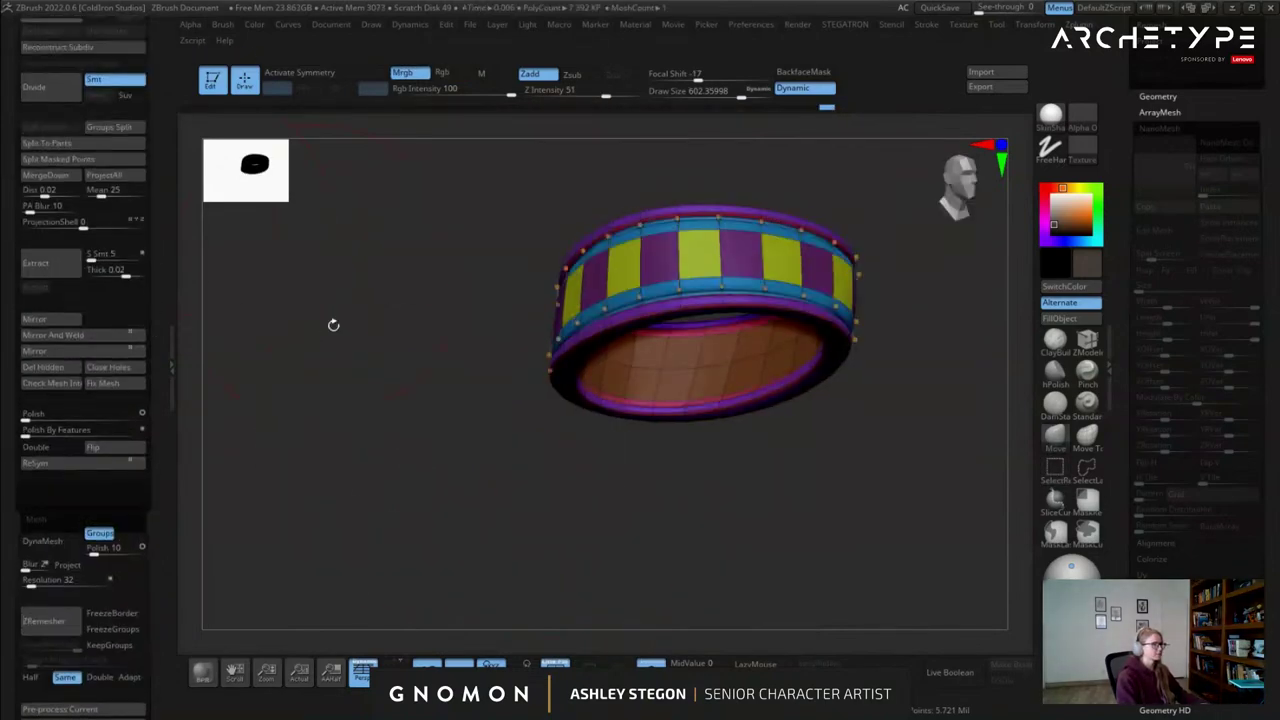
Bring back the other subtools, regroup the armband by normals, crease its polygroup borders, and keep it dynamically subdivided.
left_click(651, 664)
left_click_drag(160, 523, 173, 430)
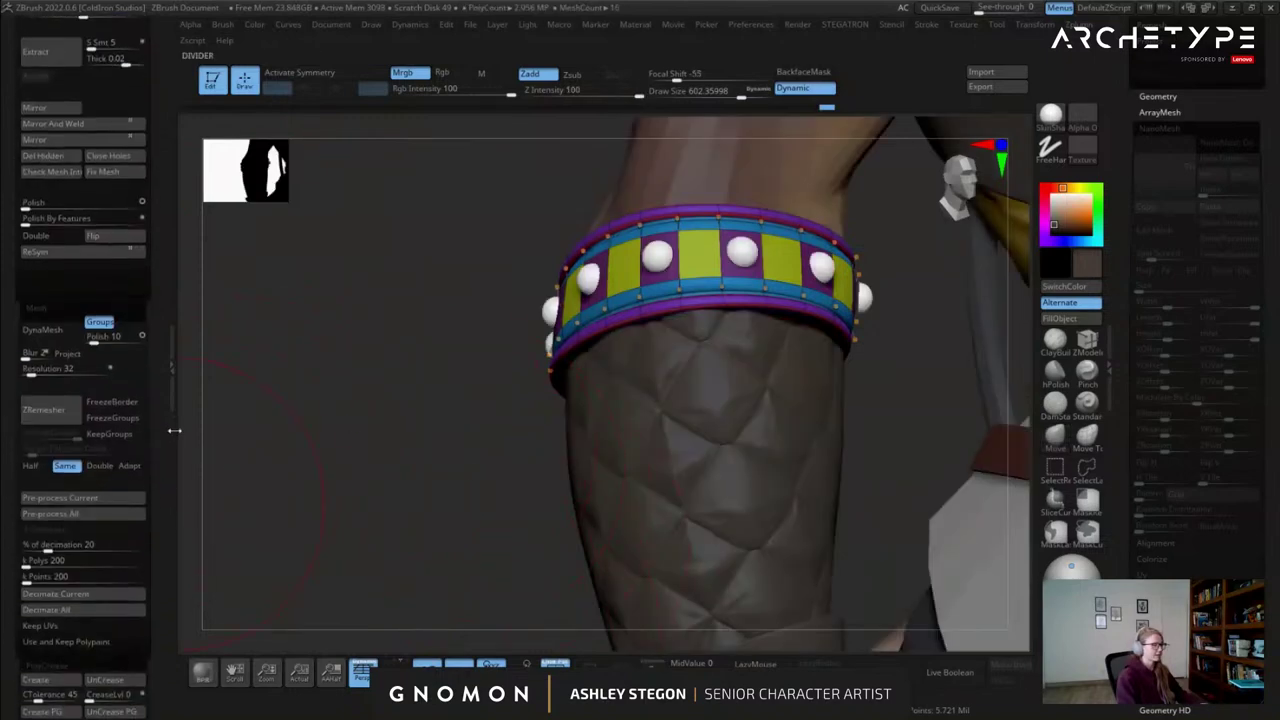
key("shift+d")
left_click_drag(157, 554, 161, 445)
left_click(55, 462)
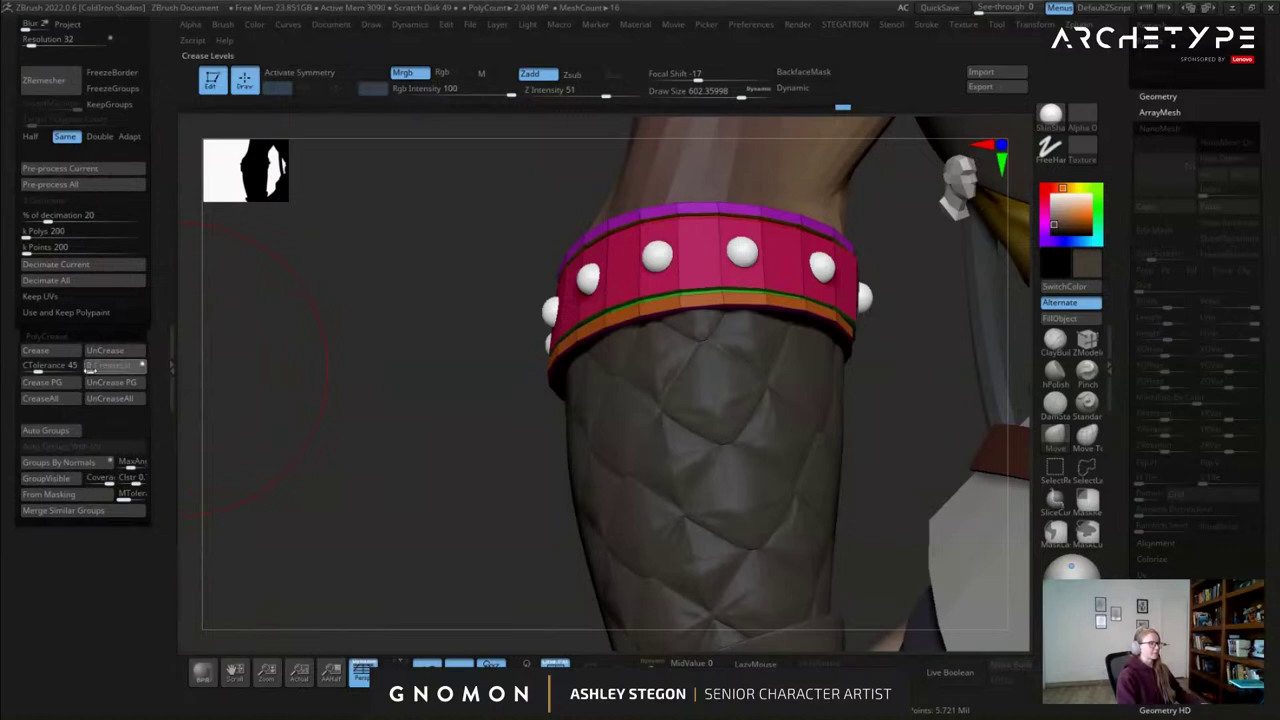
left_click(60, 386)
key("d")
Select the separated armband studs and check their wireframe against the bracer and glove.
key("shift+f")
left_click_drag(338, 408, 392, 430)
left_click(744, 249, "alt")
left_click_drag(560, 385, 622, 364, "alt")
key("shift+f")
right_click_drag(622, 364, 672, 350)
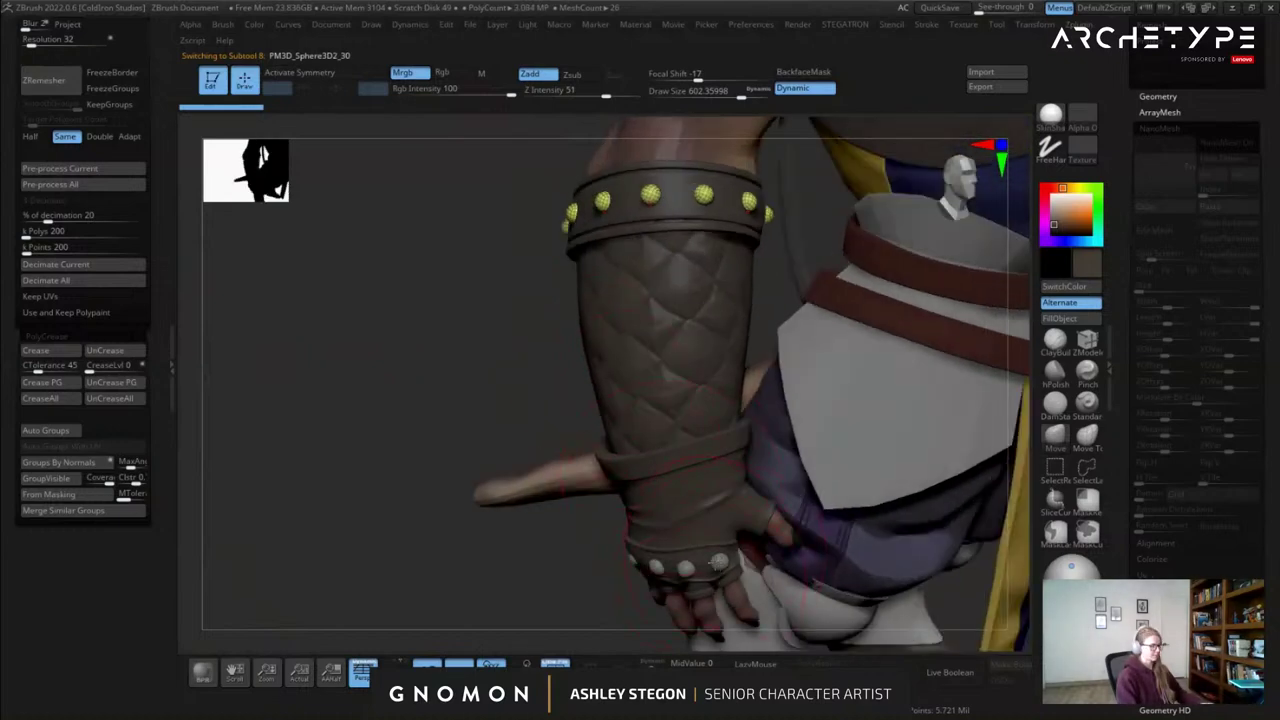
Compare the armband, bracer and glove with the rest of the figure without wireframe, and select the quilted bracer.
left_click_drag(485, 355, 737, 380)
left_click_drag(643, 394, 606, 393)
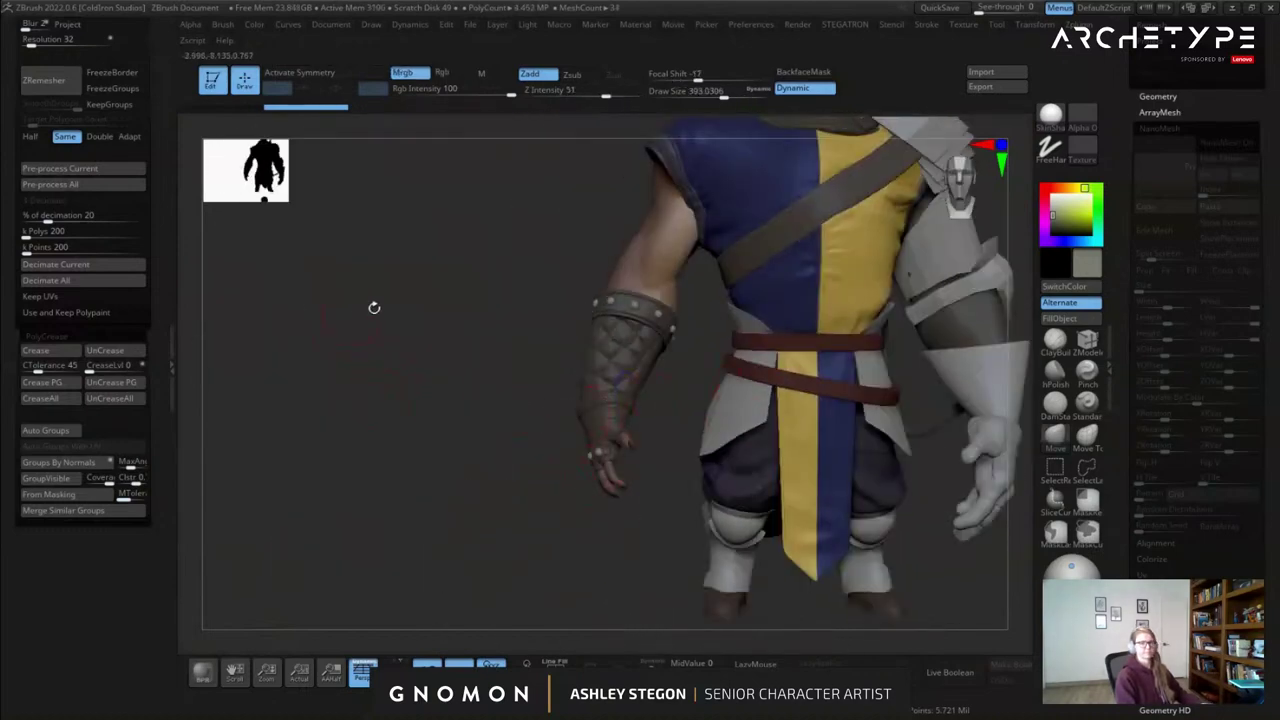
left_click_drag(405, 346, 385, 440)
mouse_move(420, 400)
left_mouse_down()
mouse_move(404, 385)
mouse_move(408, 430)
mouse_move(385, 415)
left_mouse_up()
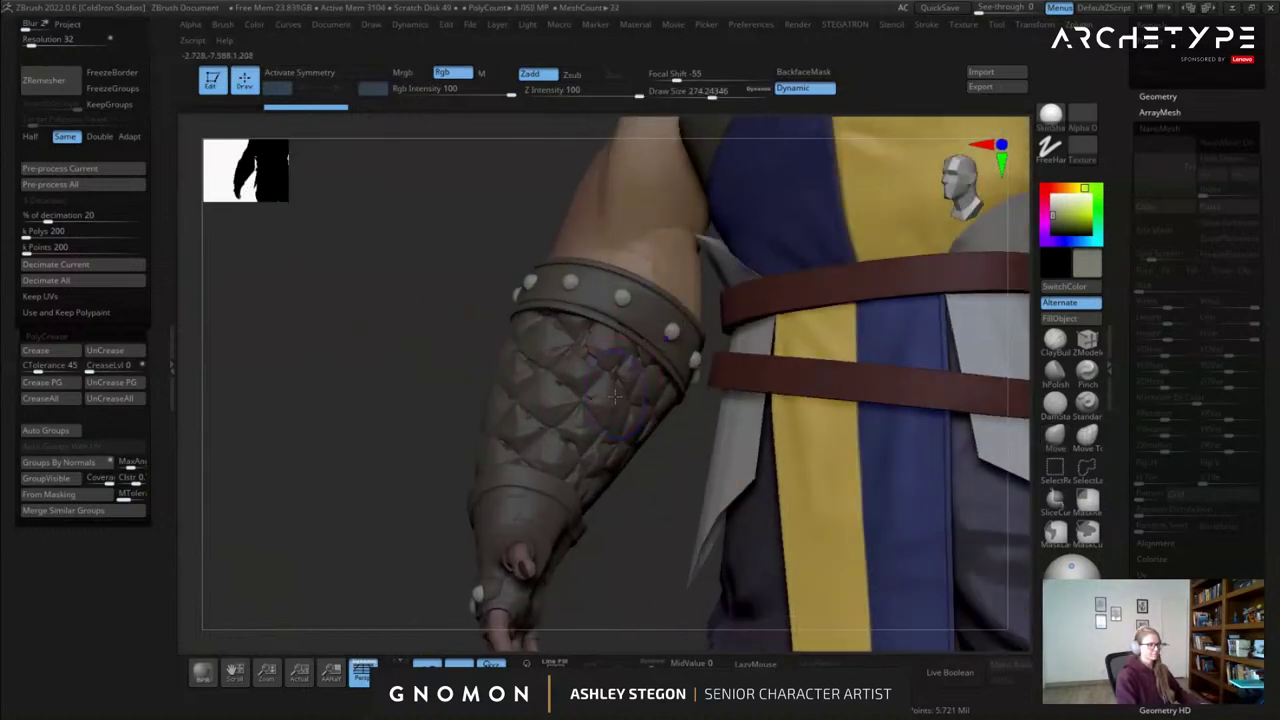
key("shift+f")
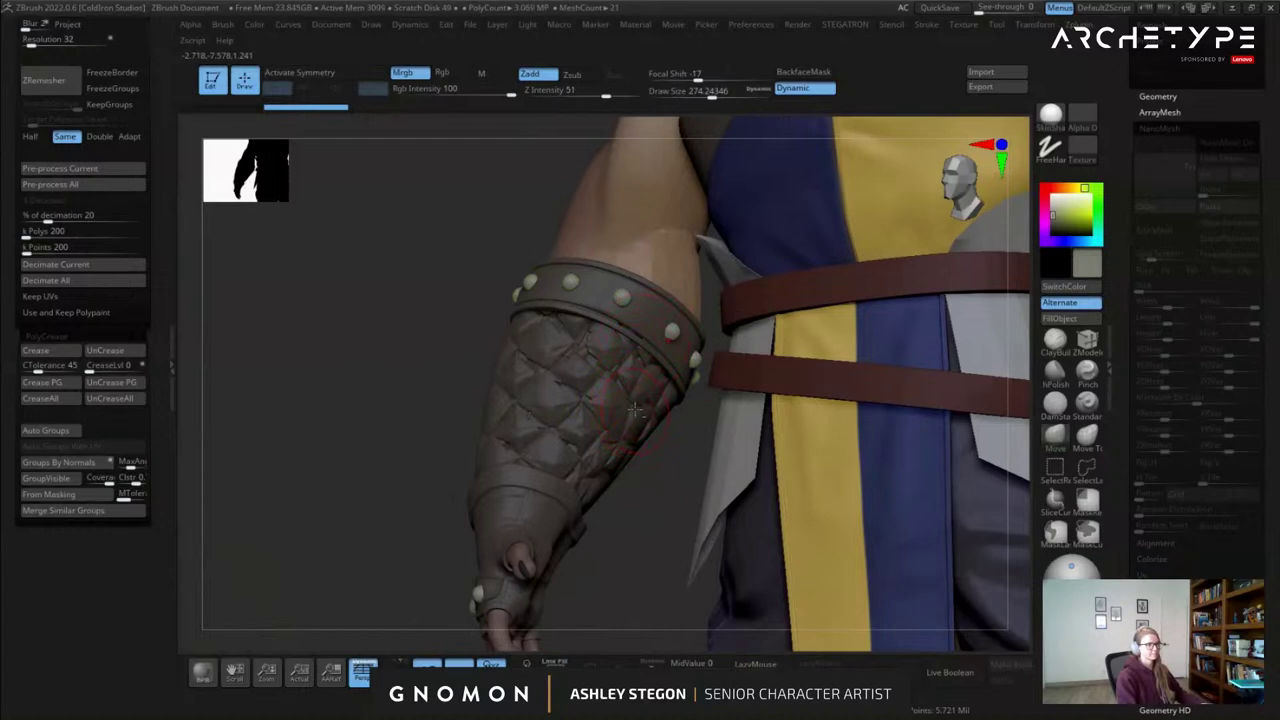
left_click(600, 399, "alt")
left_click_drag(664, 414, 636, 364)
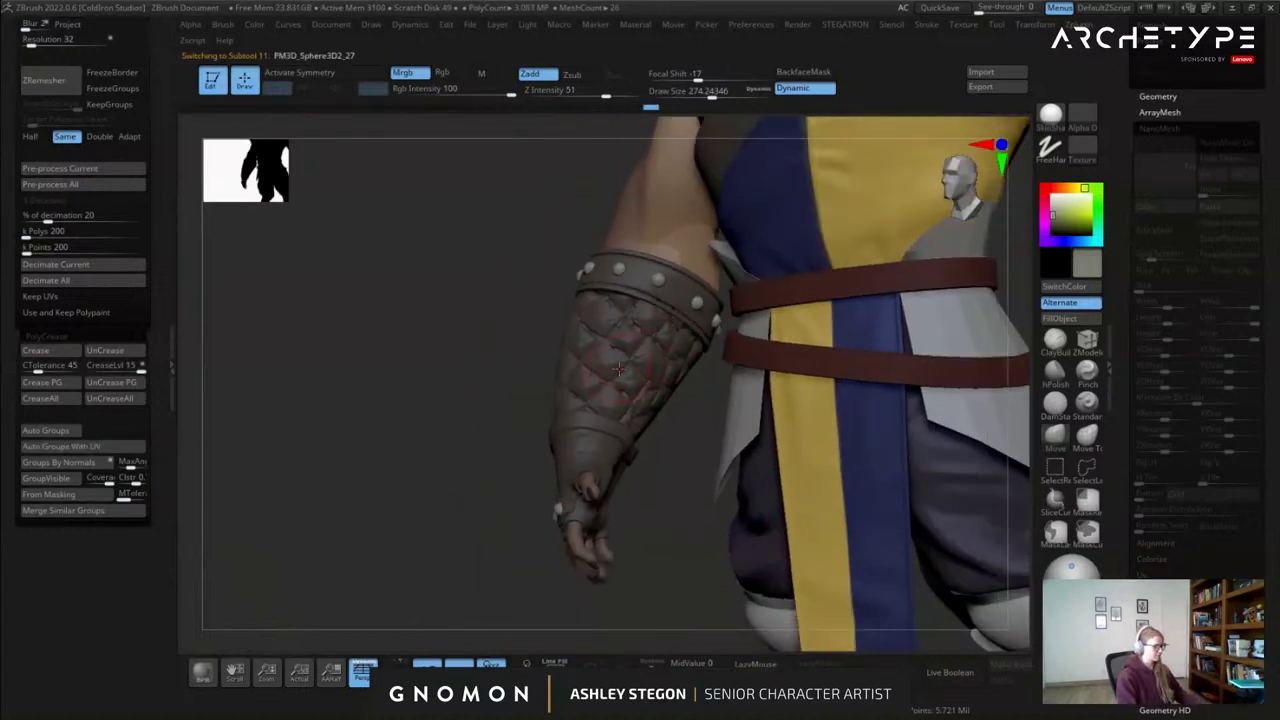
Load the Leather Straps insert brush from the Costume folder of the IMM_Curve brushes.
key("comma")
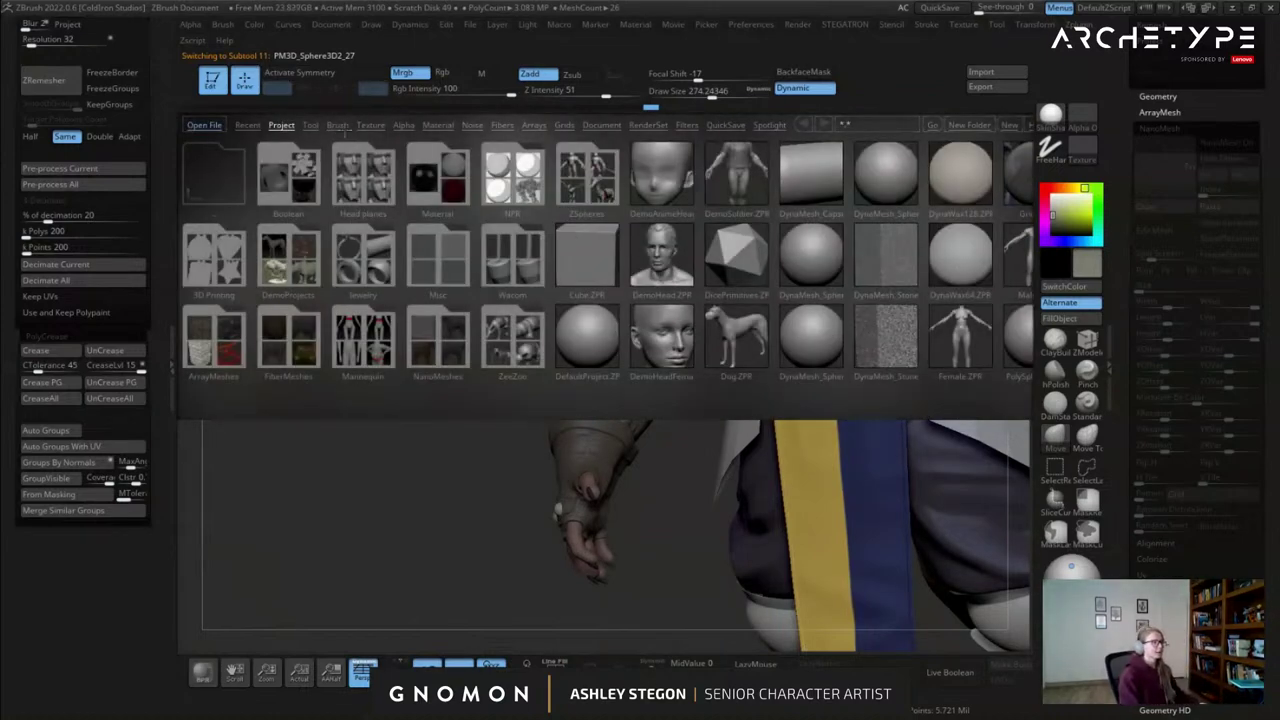
left_click(337, 124)
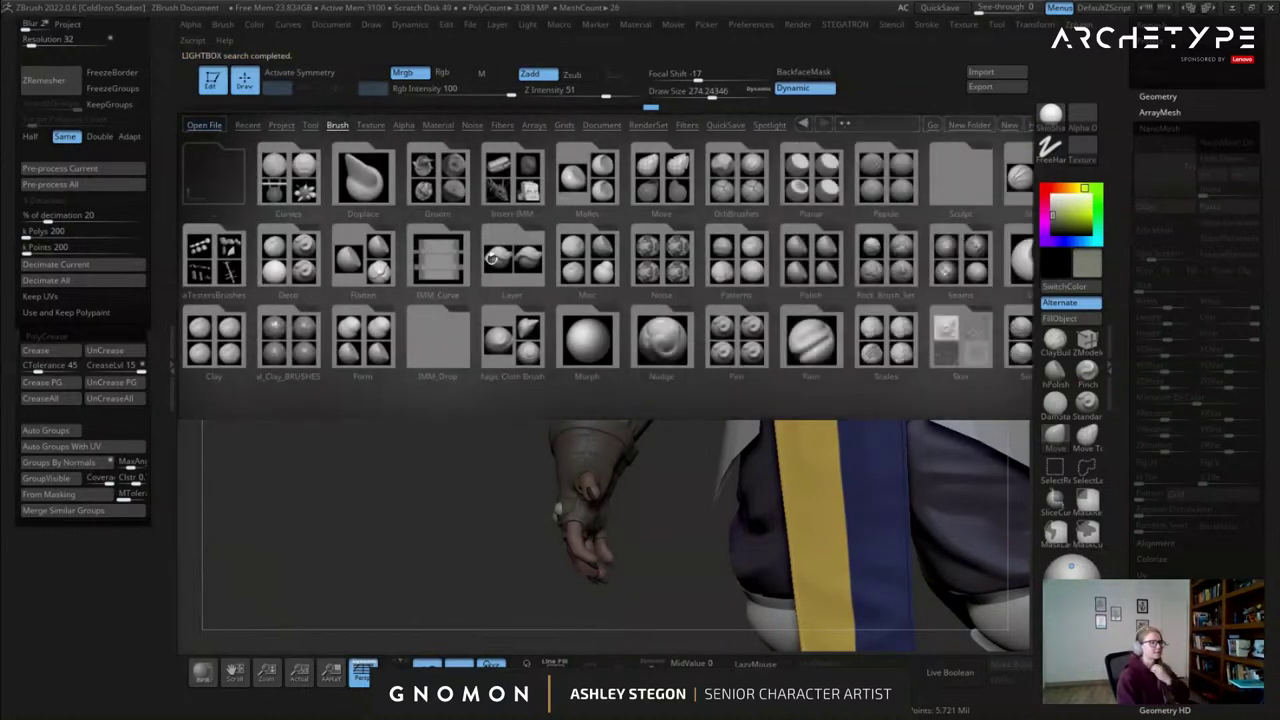
double_click(445, 270)
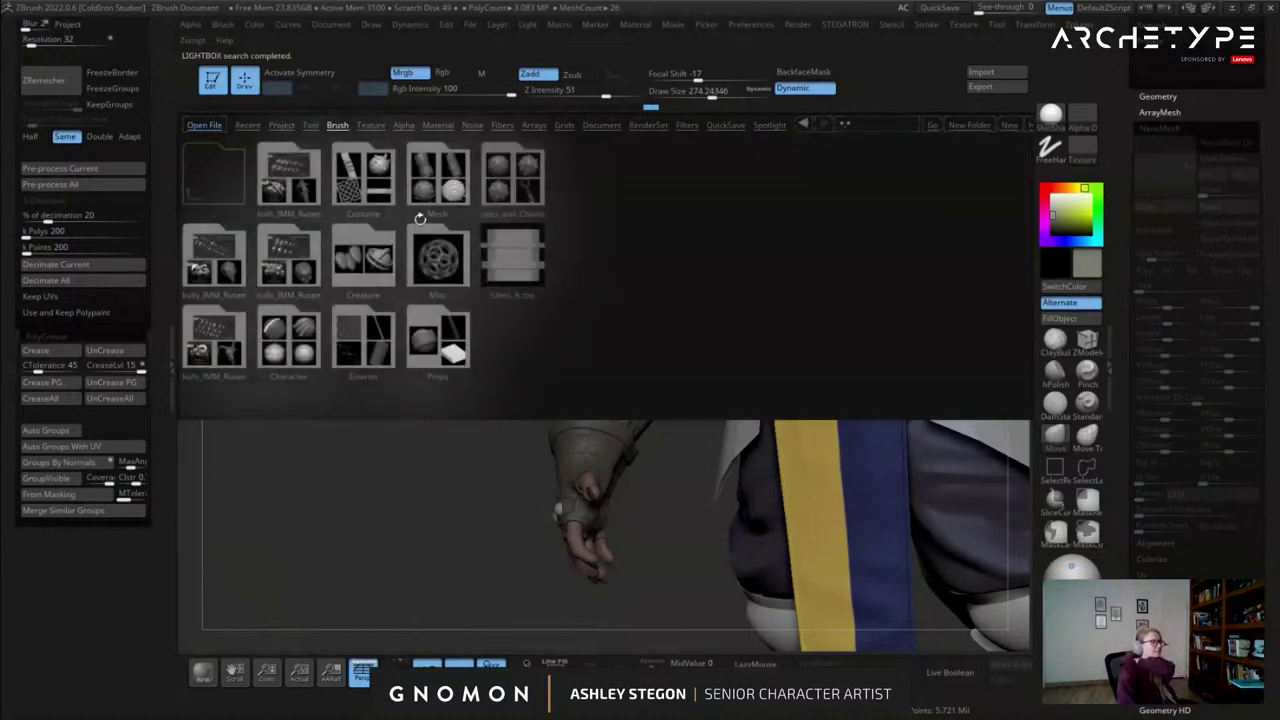
double_click(373, 186)
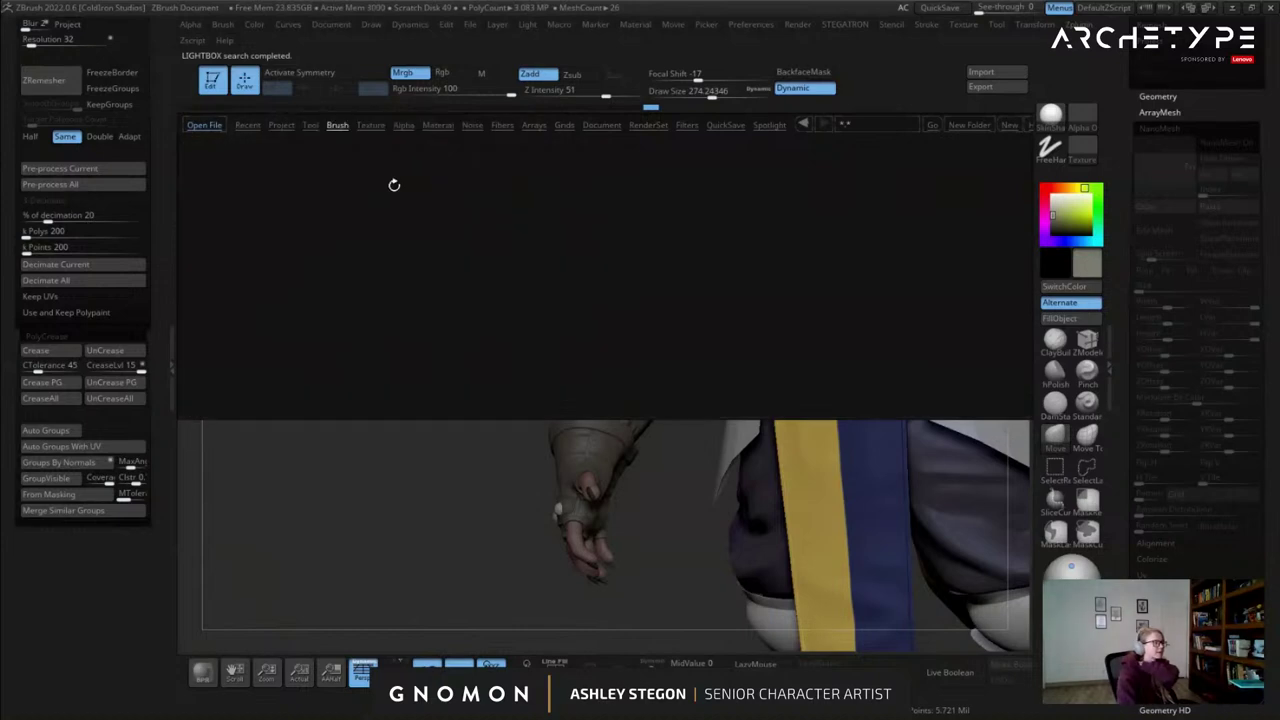
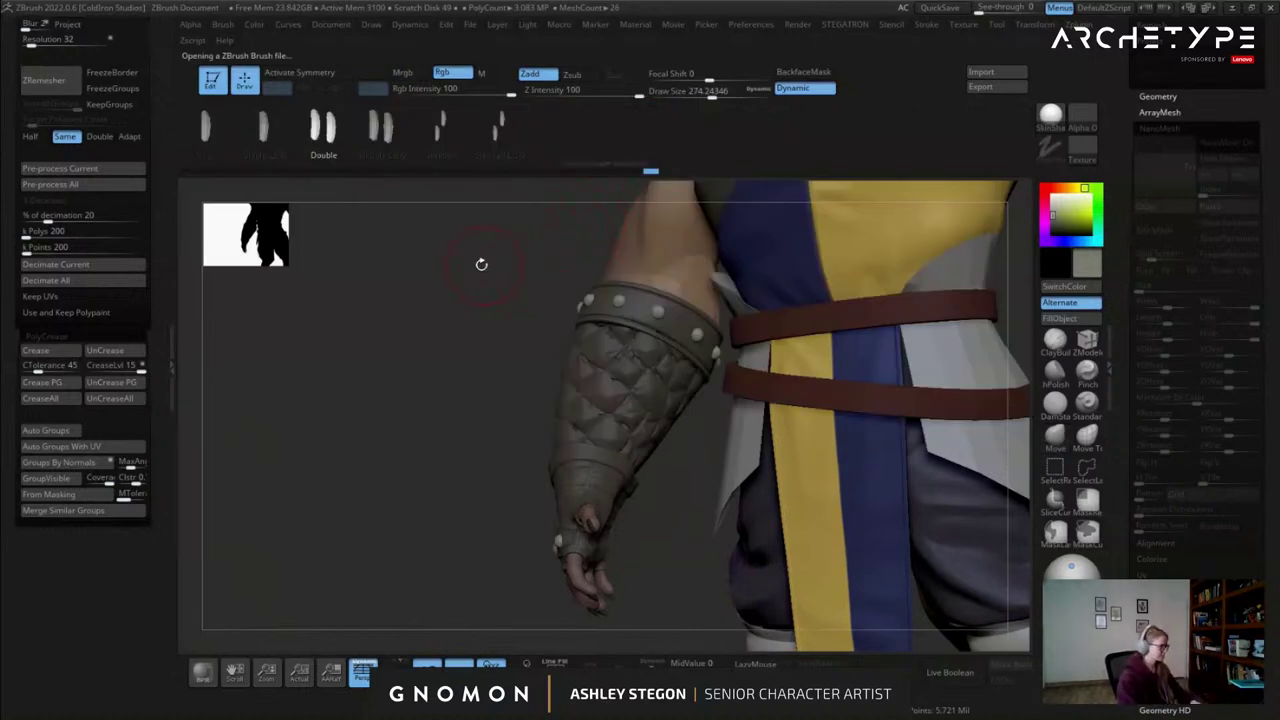
key("b")
key("Escape")
key("comma")
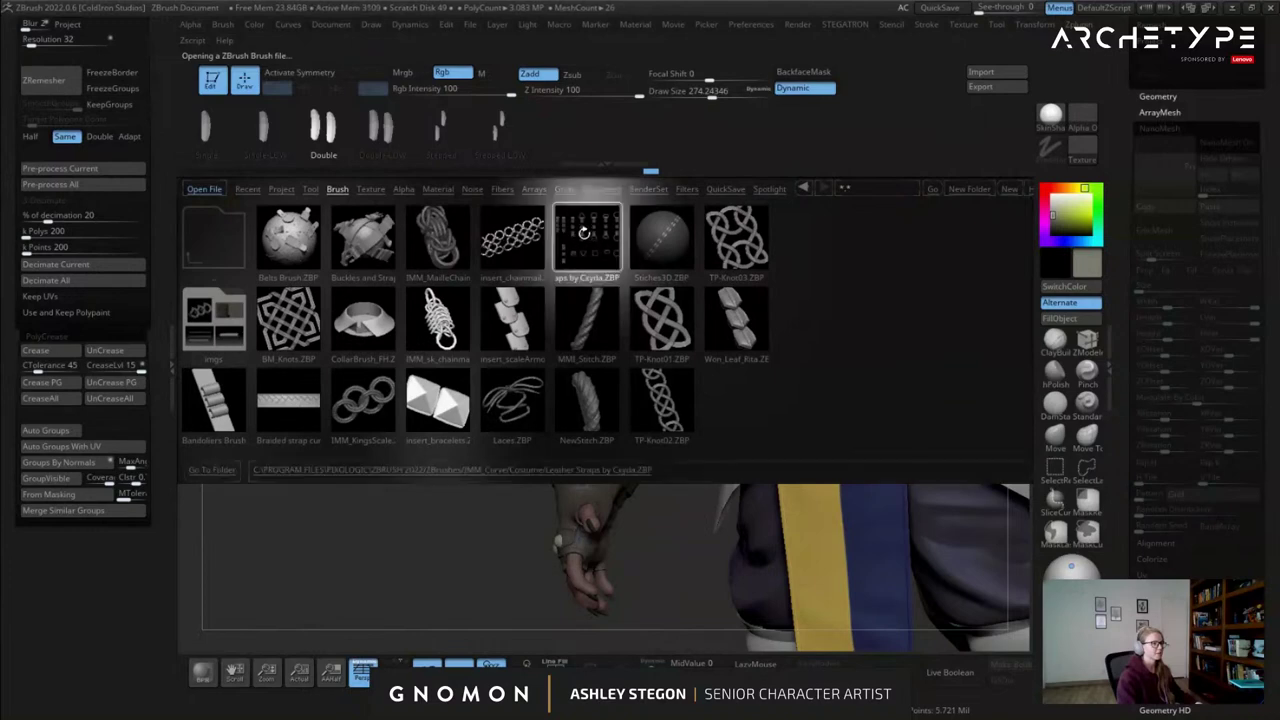
double_click(587, 240)
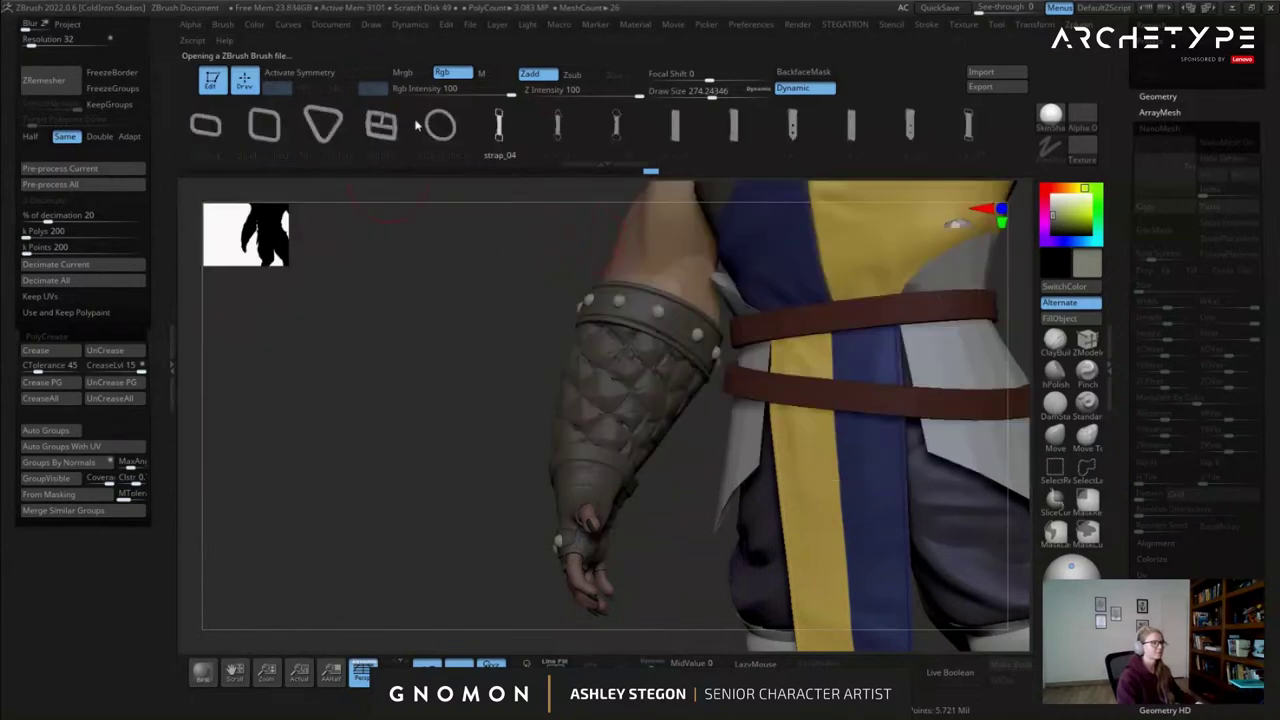
Pick the strap_008 insert, try it out on the quilted bracer, and undo the attempt.
left_click_drag(908, 130, 837, 138)
left_click(801, 134)
right_click_drag(724, 357, 607, 356)
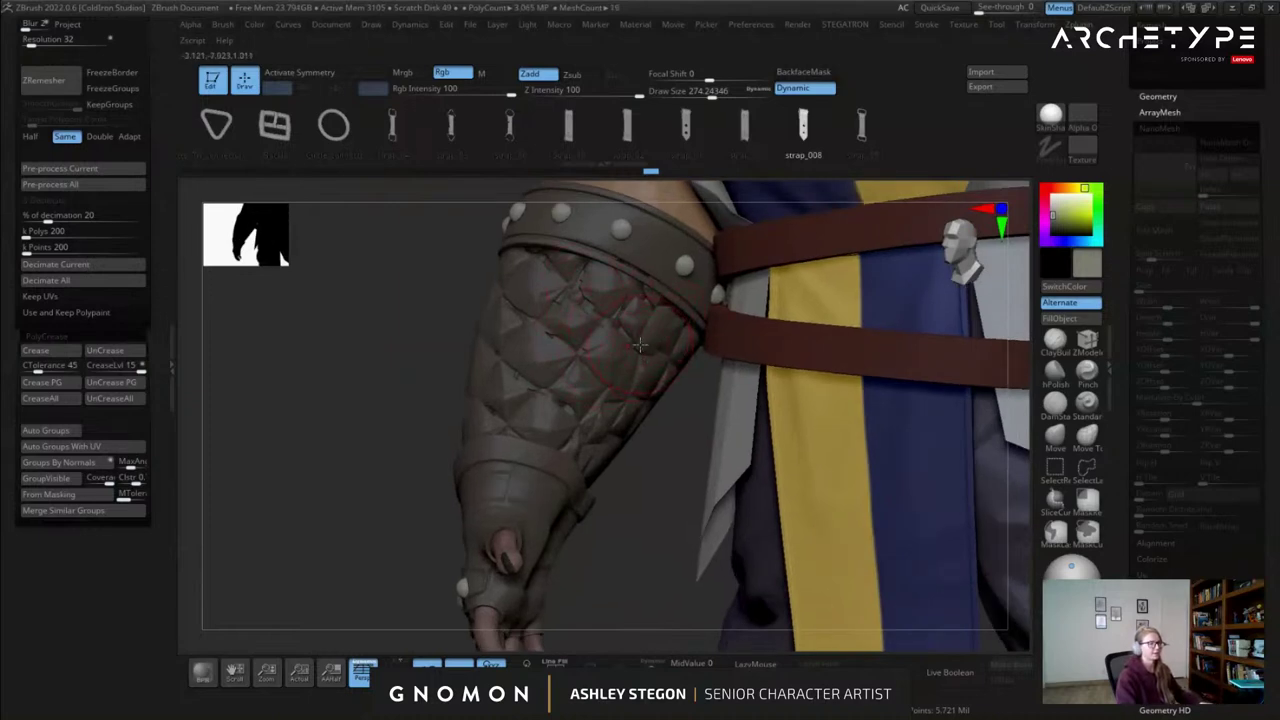
left_click_drag(672, 361, 679, 367)
mouse_move(674, 428)
right_mouse_down()
mouse_move(686, 429)
mouse_move(671, 440)
right_mouse_up()
key("ctrl+z")
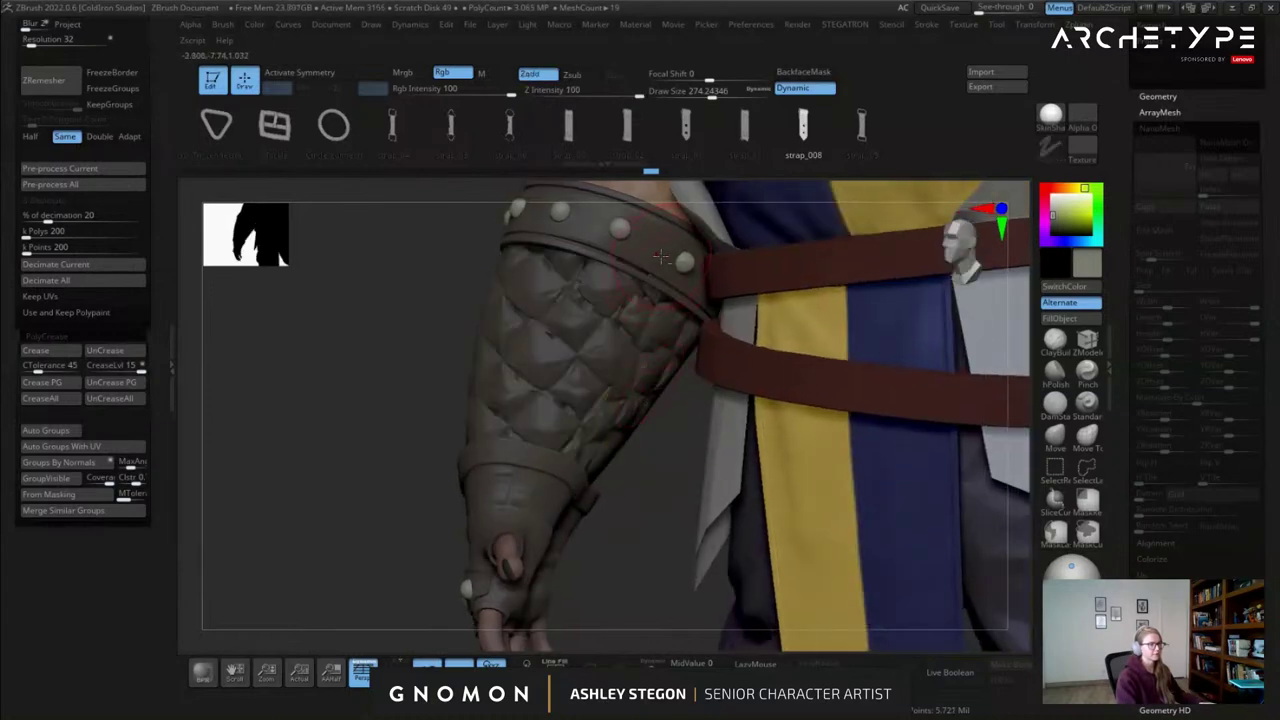
Select the armband, reduce the draw size to about 172, and draw a holed strap_008 strap across the bracer's inner side.
left_click(661, 268, "alt")
key("shift+f")
key("shift+f")
key("s")
left_click_drag(613, 330, 597, 330)
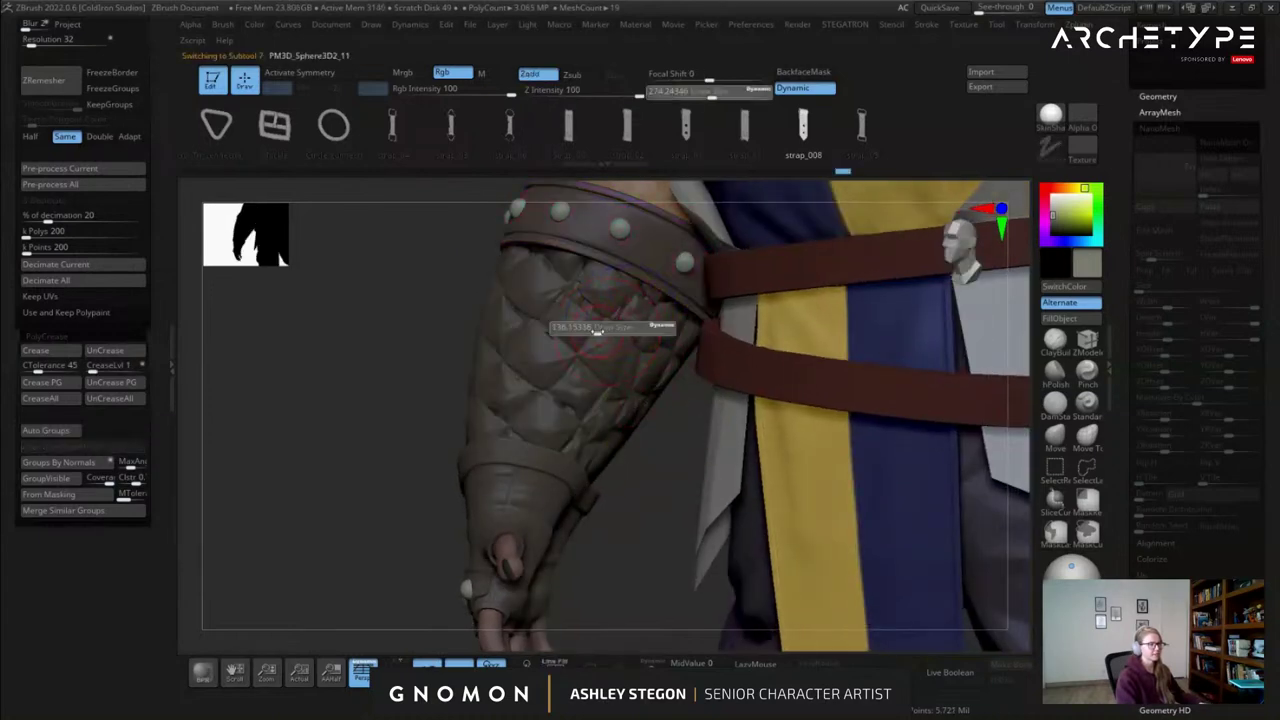
left_click_drag(685, 392, 687, 394)
left_click_drag(651, 434, 685, 457)
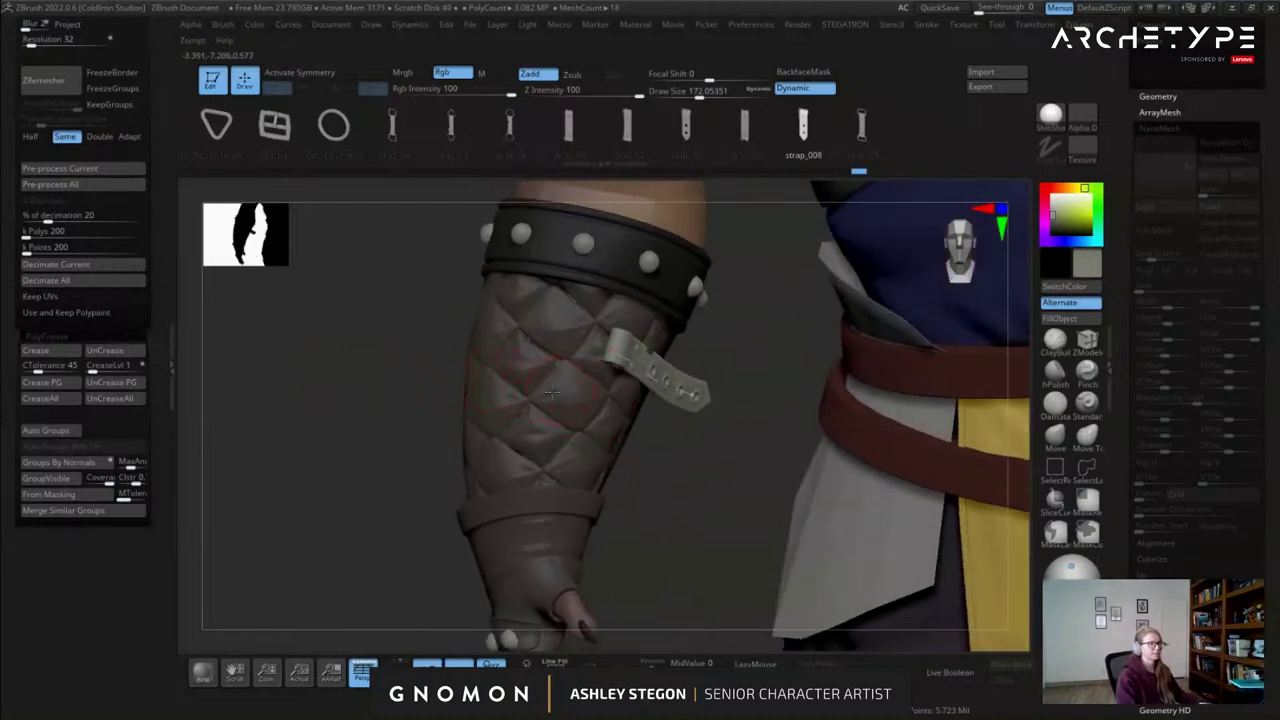
Switch the insert to the strapTypes1 loop, try placing it on the new strap, and undo the attempt.
left_click(742, 132)
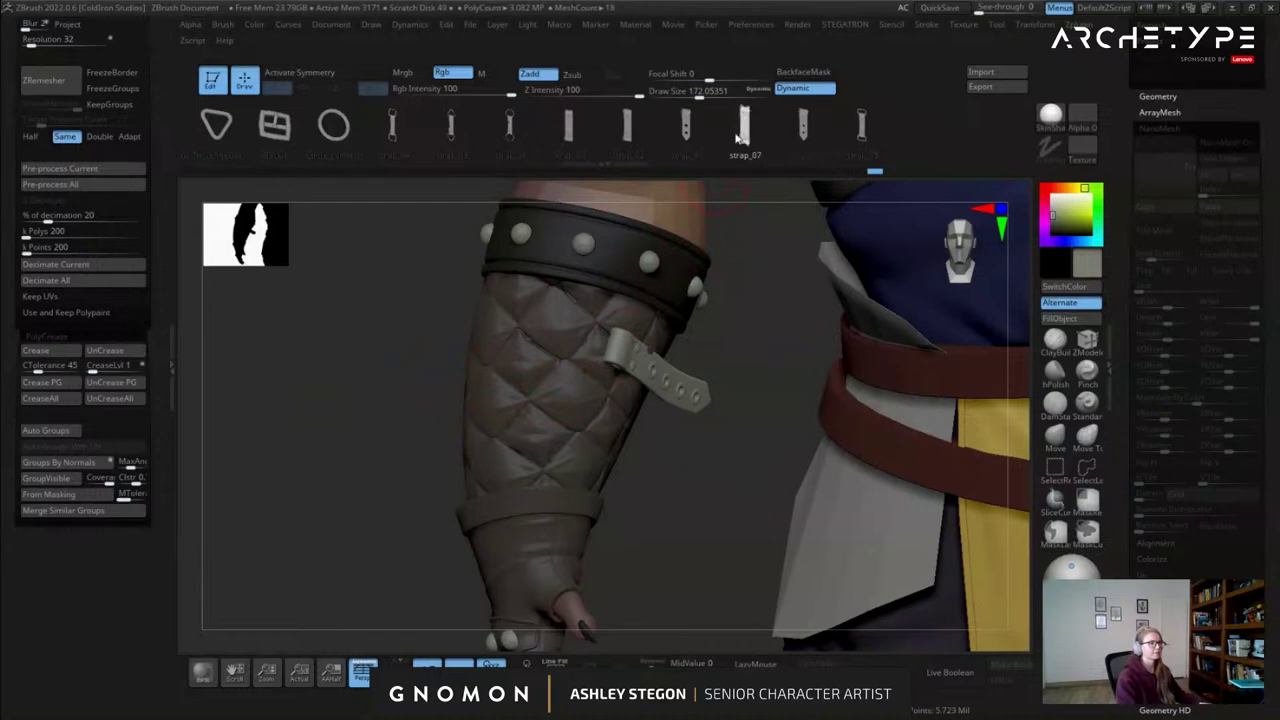
left_click_drag(415, 145, 703, 151)
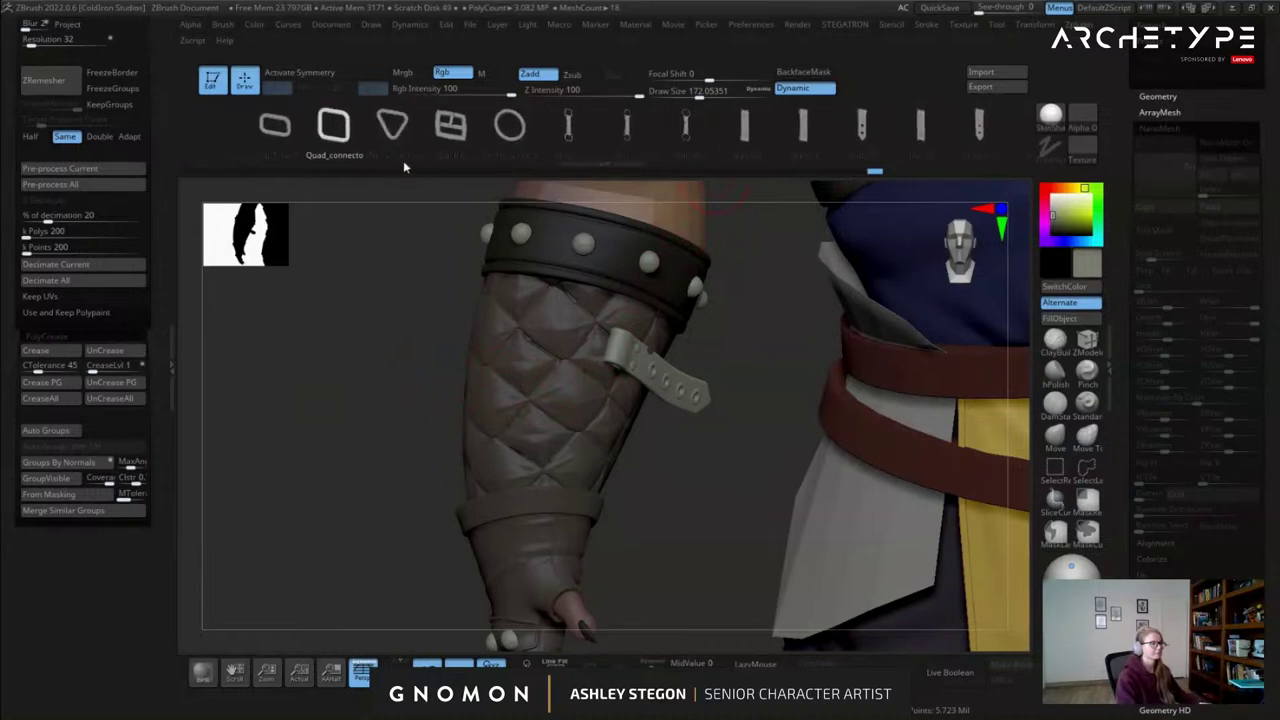
left_click(276, 127)
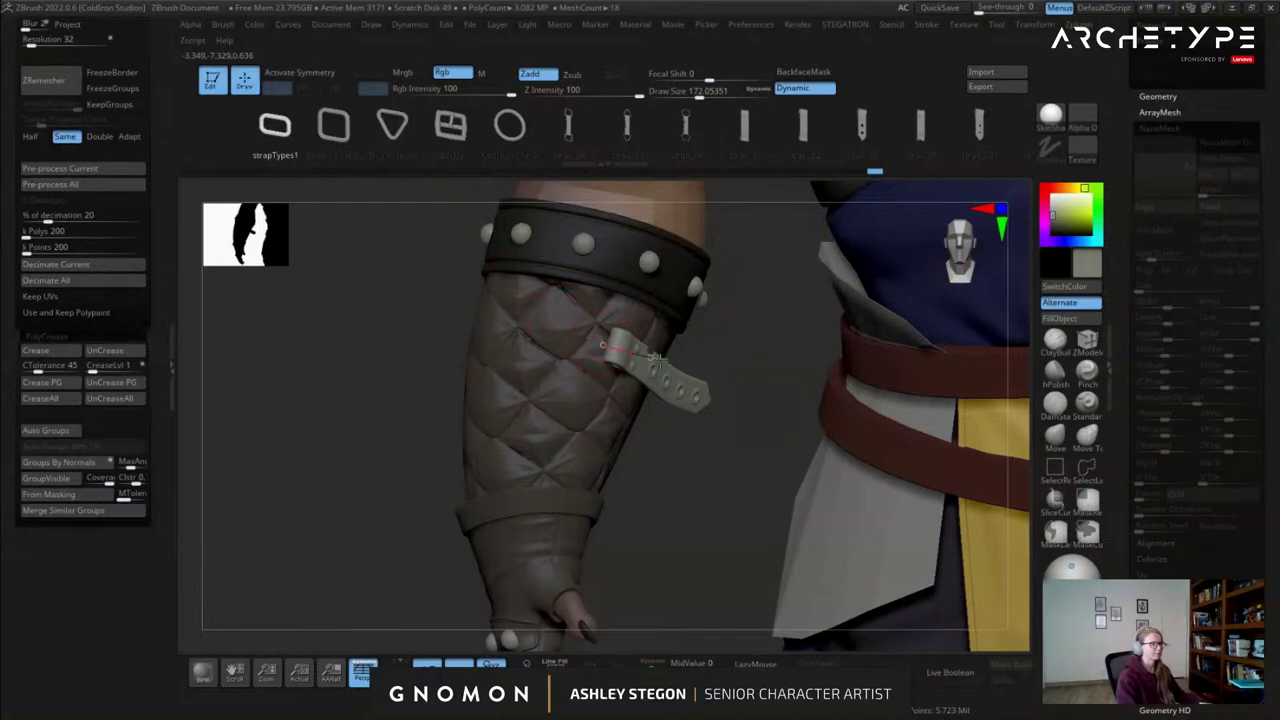
left_click(655, 358)
left_click_drag(688, 386, 638, 411)
key("ctrl+z")
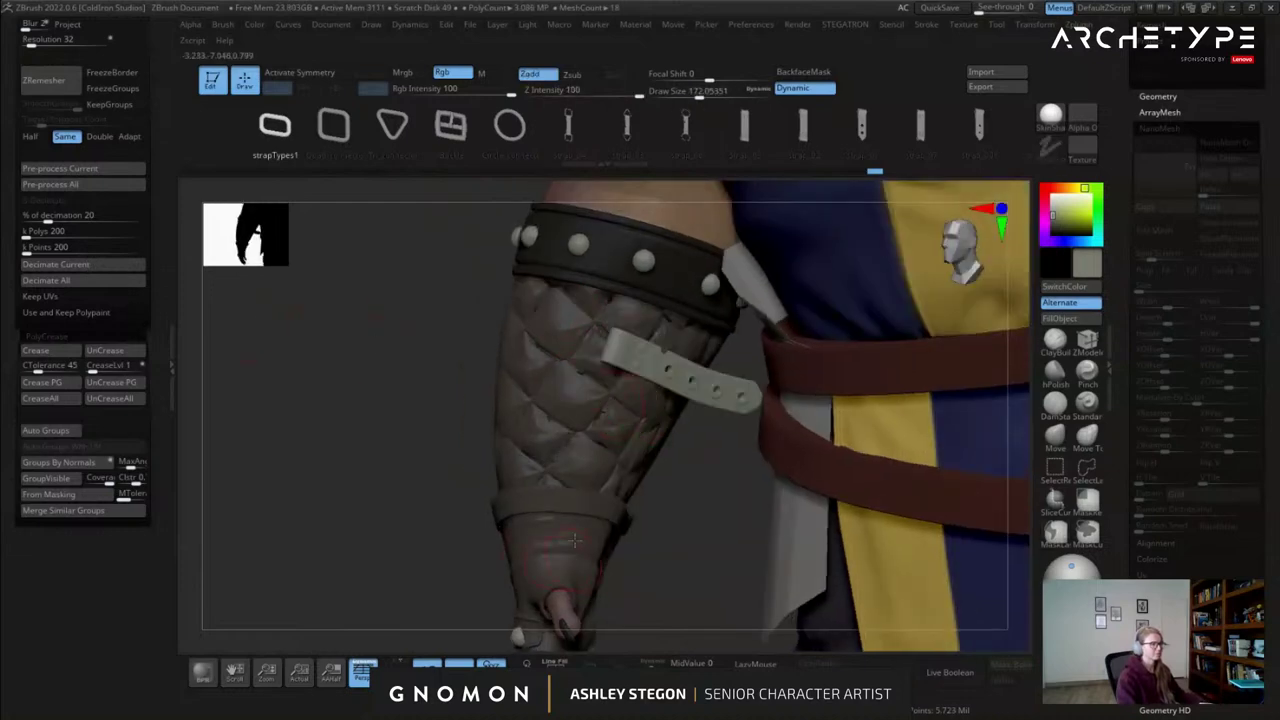
Dock the Curves palette in the tray above the Tool palette.
left_click(287, 26)
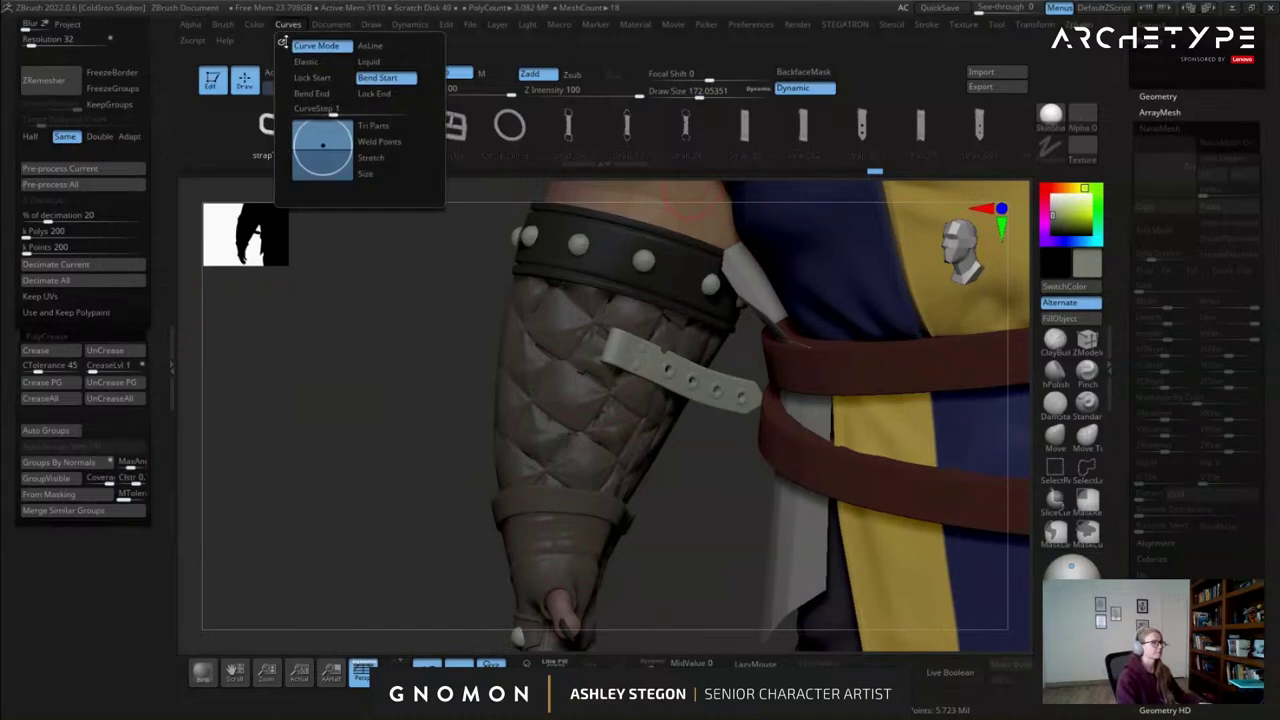
left_click(290, 26)
left_click(281, 42)
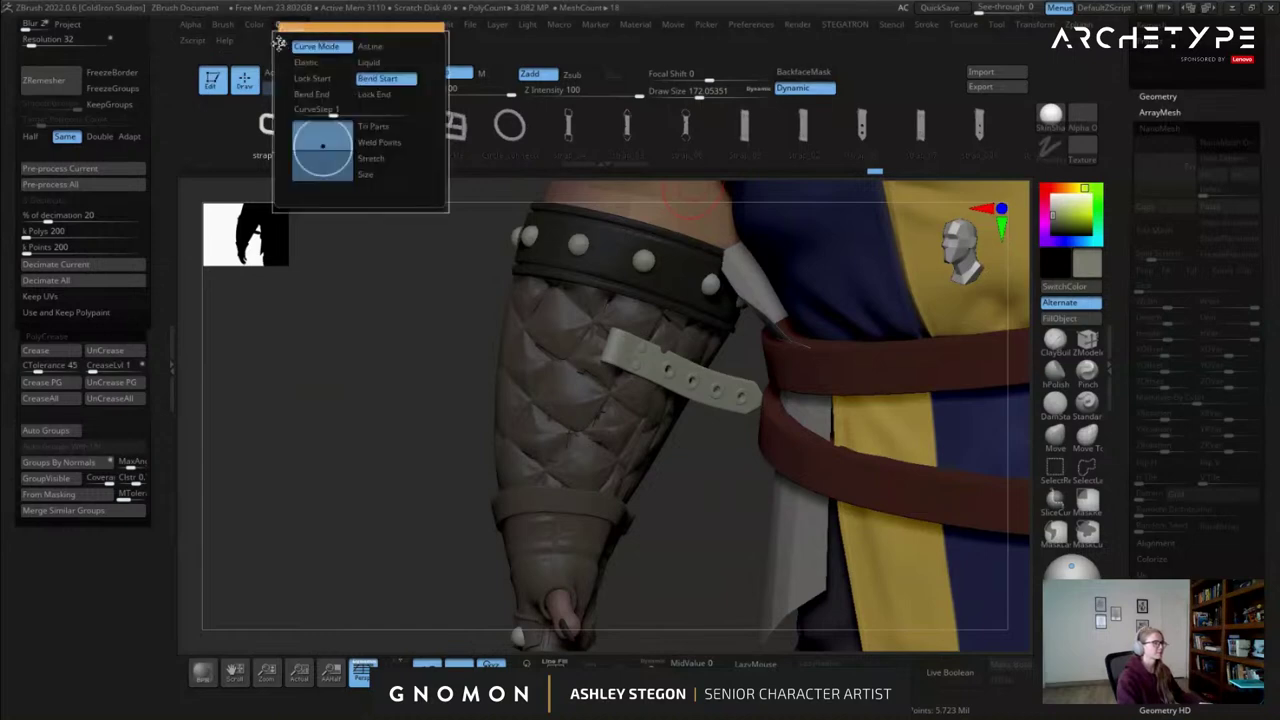
left_click(1160, 42)
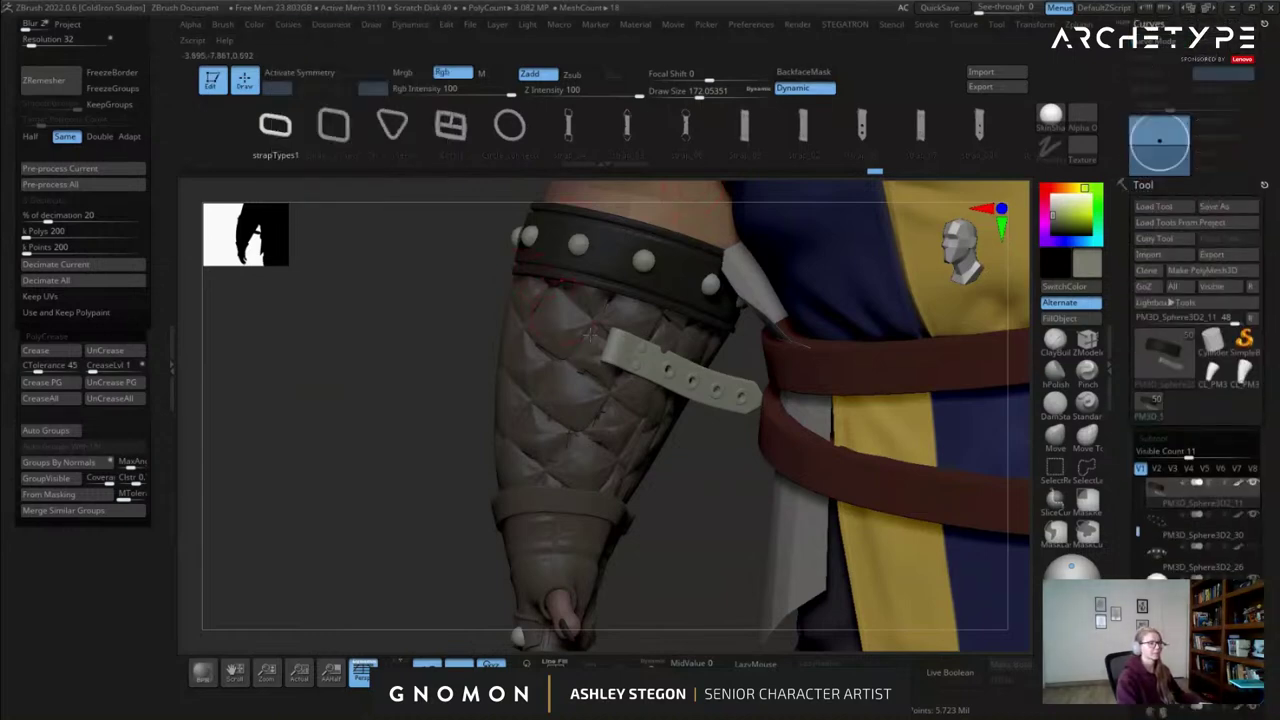
Insert a strapTypes1 loop at the strap's square end and adjust its placement so the strap passes through it.
left_click_drag(603, 344, 670, 353)
key("w")
left_click_drag(590, 392, 598, 386)
right_click_drag(598, 386, 692, 362)
left_click_drag(665, 338, 636, 371)
left_click_drag(564, 352, 564, 347)
right_click_drag(575, 345, 652, 305)
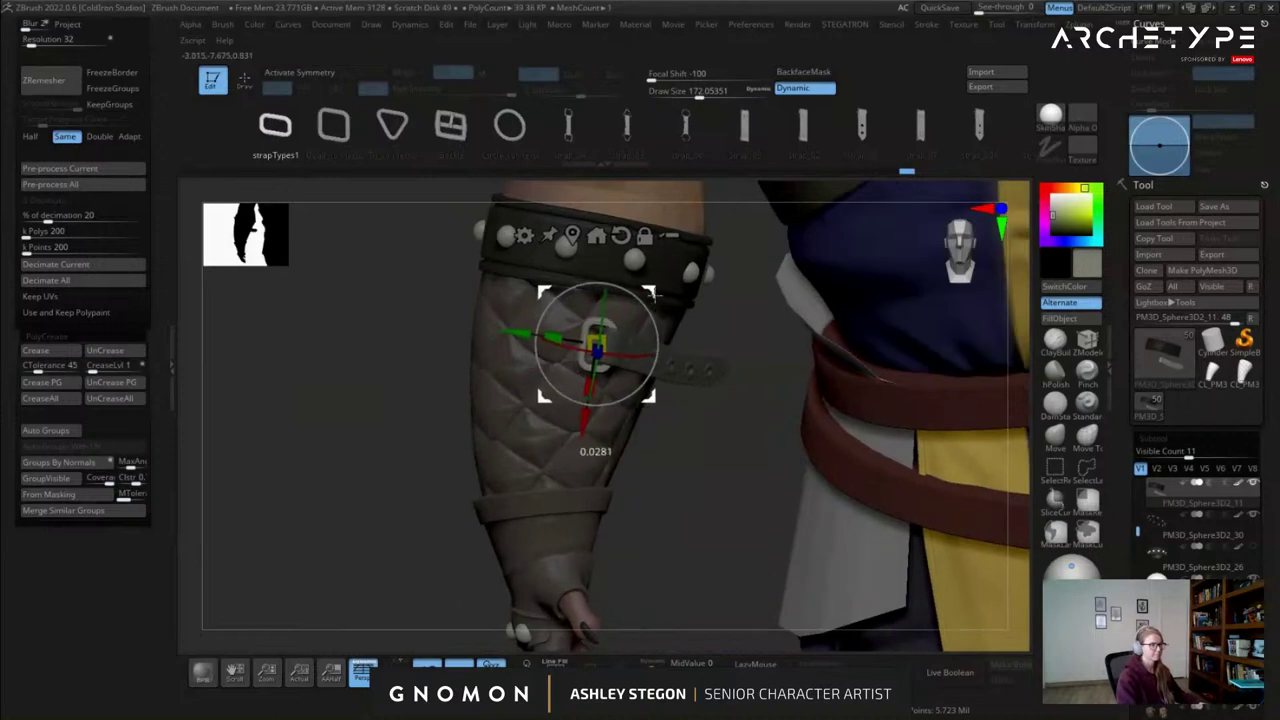
key("q")
right_click_drag(663, 430, 594, 366, "ctrl")
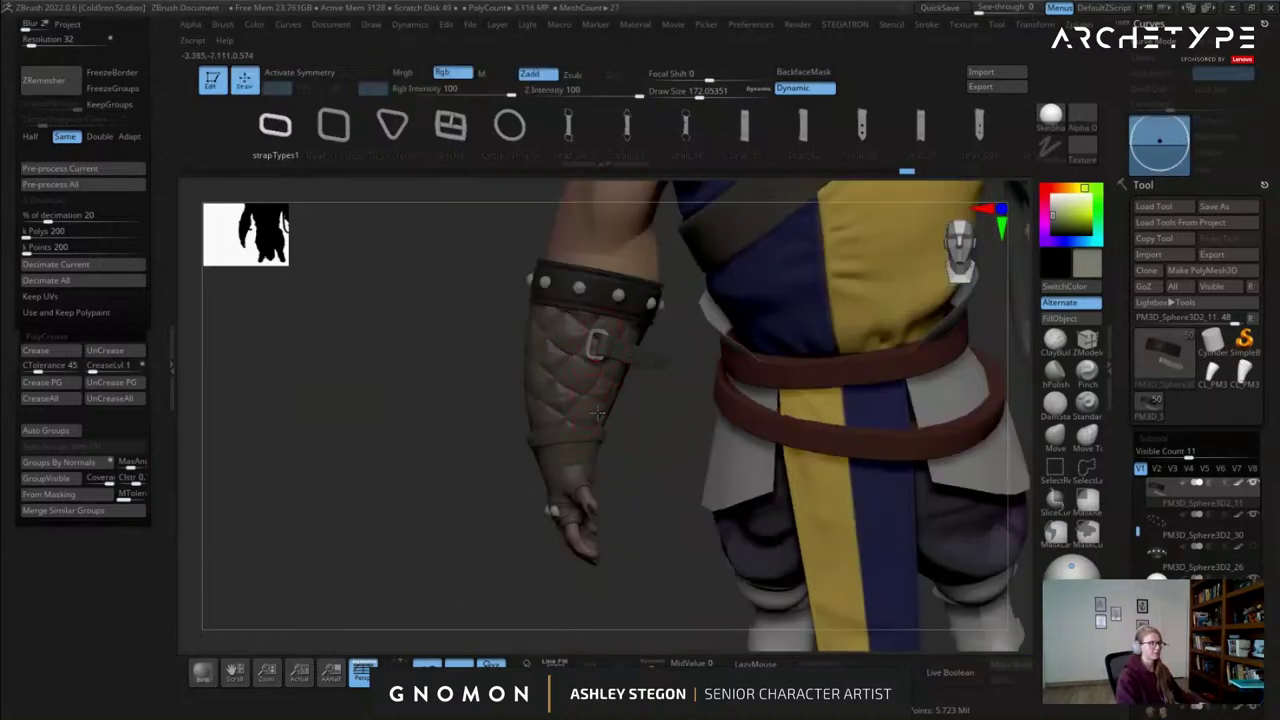
right_click_drag(618, 388, 660, 453)
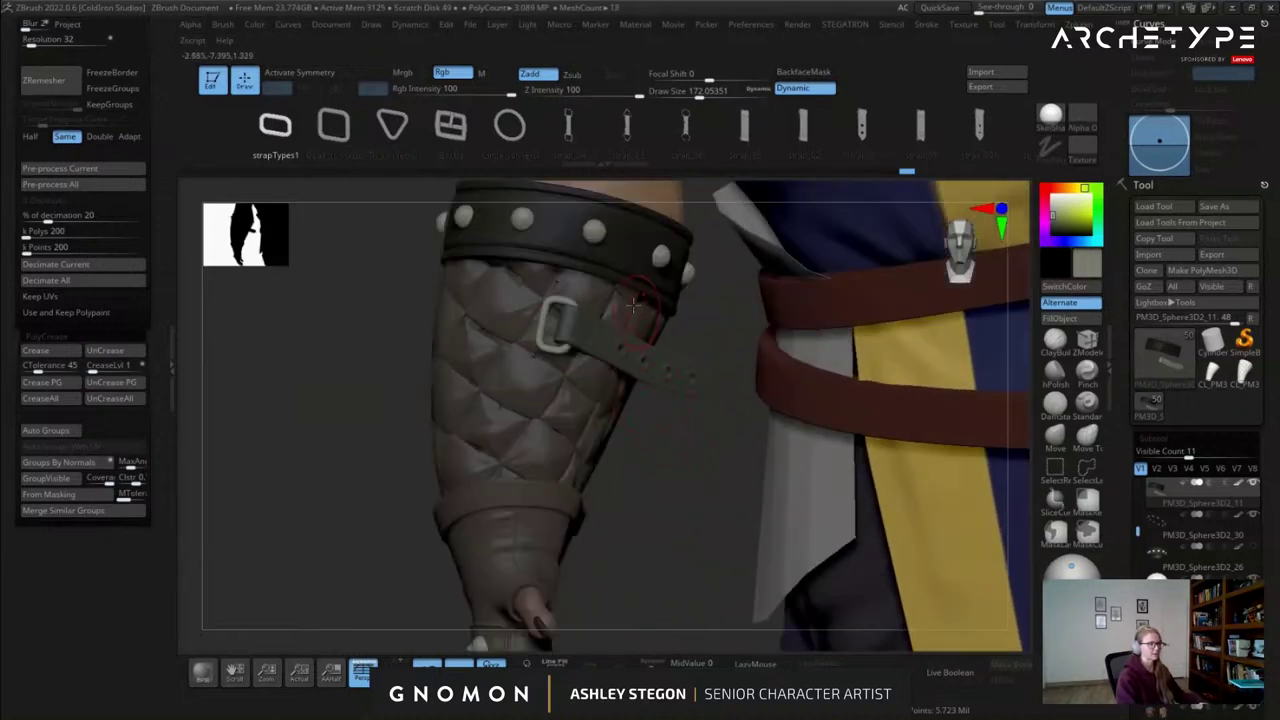
right_click_drag(570, 312, 492, 274)
Insert a Buckle piece over the middle of the holed strap and turn it to line up with the strap.
left_click(450, 125)
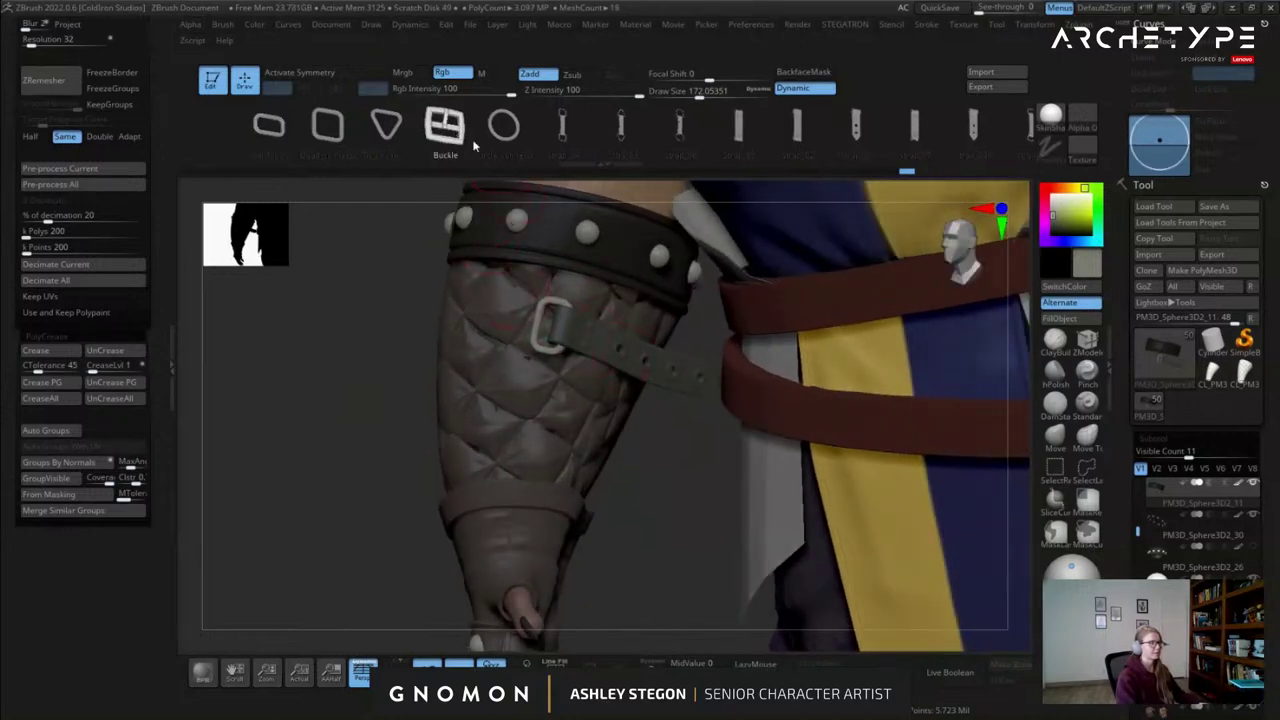
left_click(634, 359)
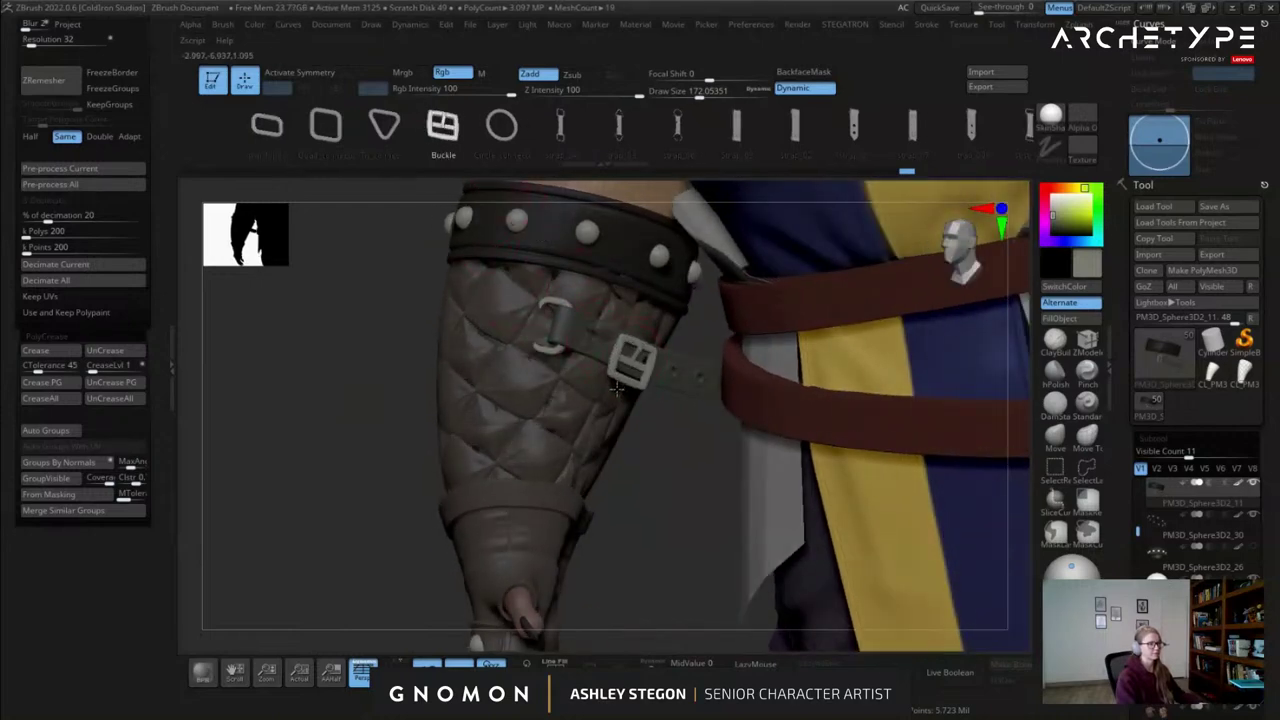
key("w")
left_click_drag(600, 326, 674, 308)
right_click_drag(688, 363, 693, 381)
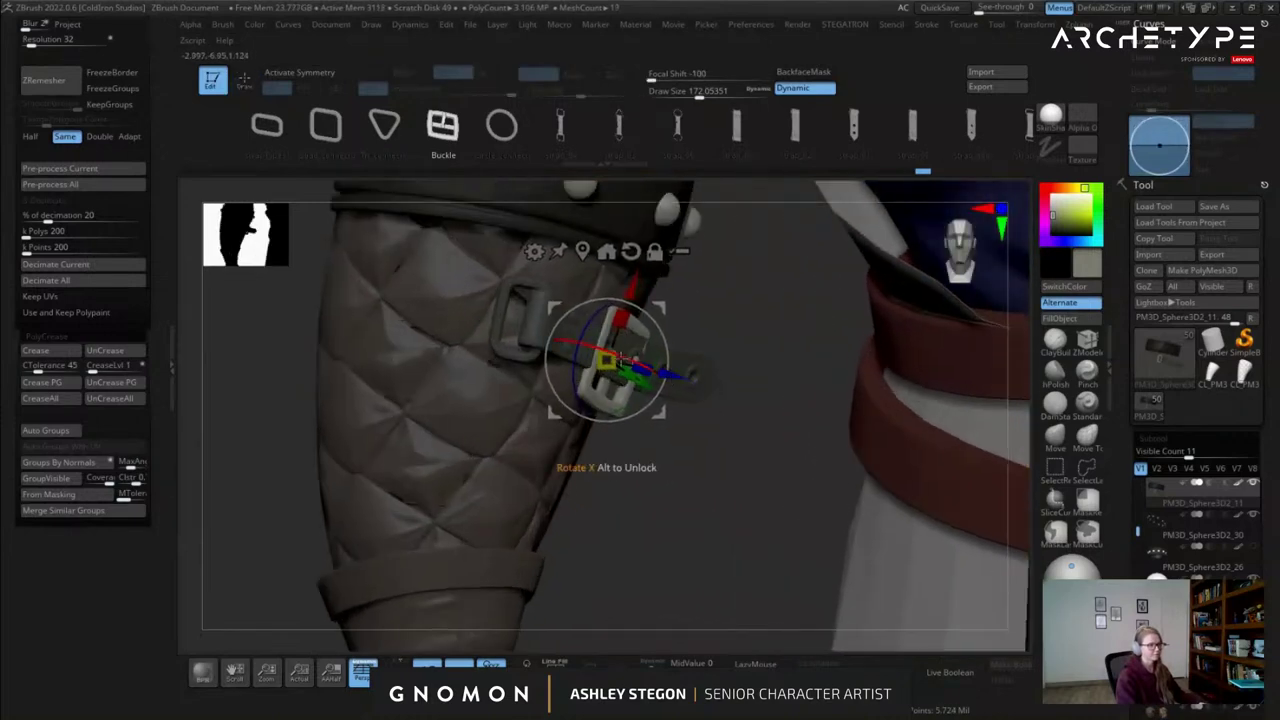
left_click_drag(614, 360, 614, 361)
right_click_drag(614, 361, 575, 367)
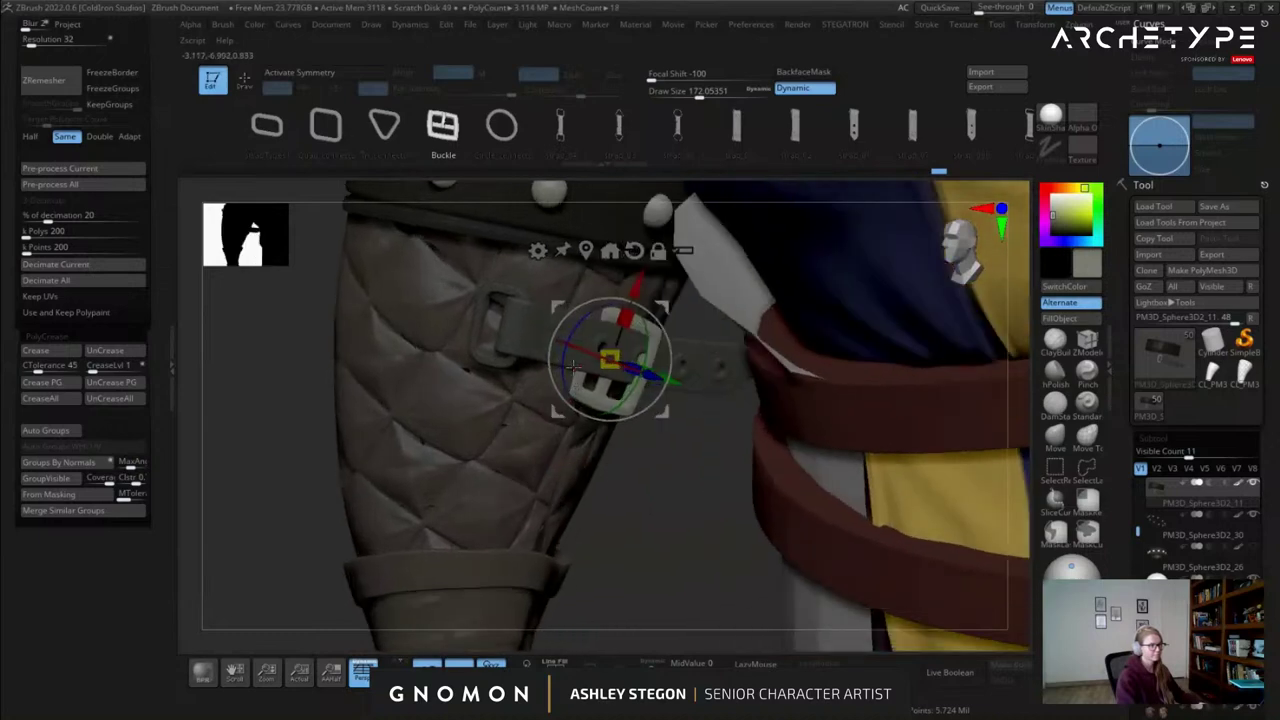
Refine the buckle's position and tilt so it sits on the strap at the bracer's edge.
left_click_drag(629, 271, 629, 272)
right_click_drag(640, 350, 662, 382)
left_click_drag(680, 368, 694, 375)
key("q")
mouse_move(600, 374)
right_mouse_down("ctrl")
mouse_move(562, 366)
mouse_move(608, 363)
mouse_move(622, 382)
mouse_move(420, 380)
mouse_move(632, 372)
mouse_move(603, 457)
mouse_move(640, 500)
right_mouse_up("ctrl")
right_click_drag(650, 364, 619, 361)
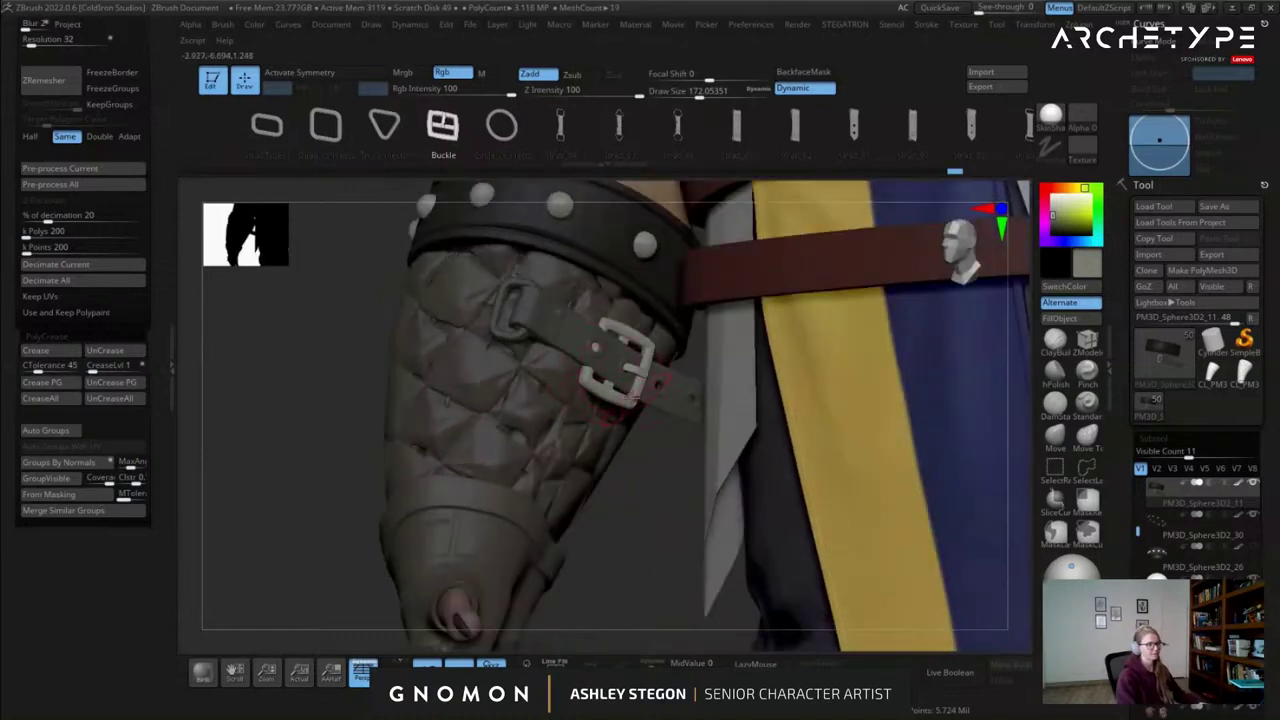
key("w")
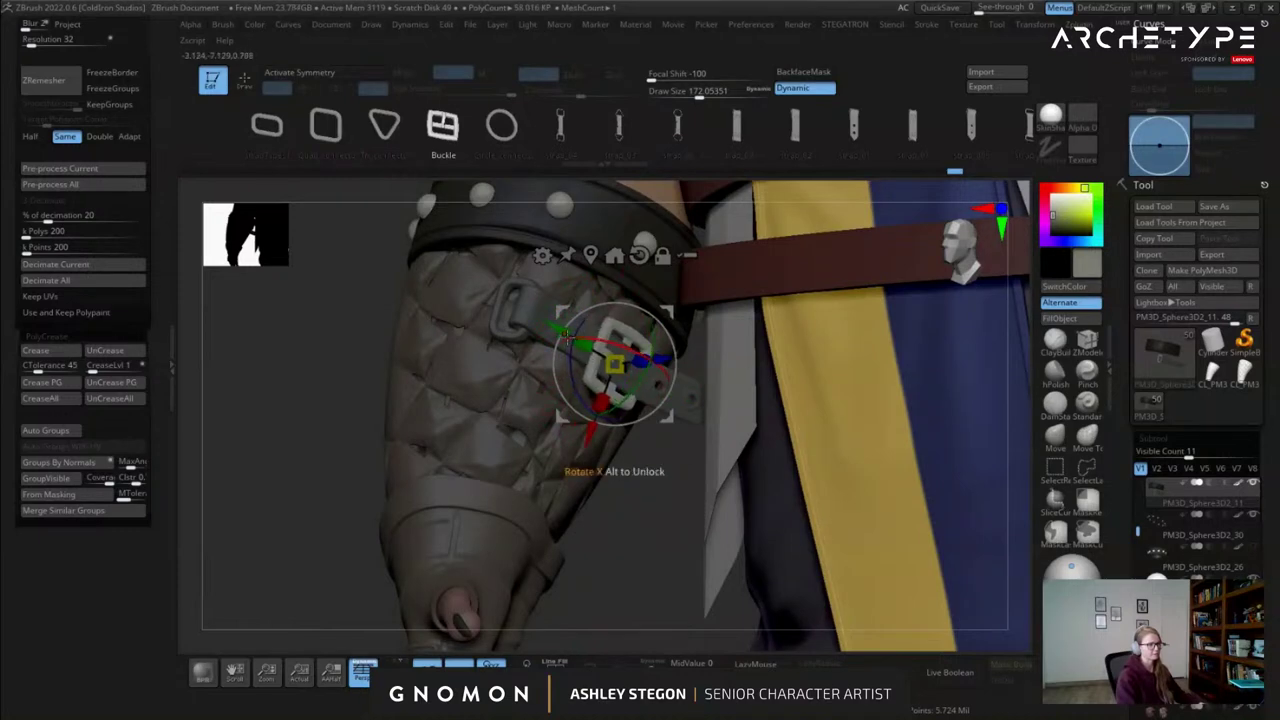
left_click_drag(563, 326, 571, 331)
key("q")
Choose the strap_02 piece of the insert brush for a strap on the back of the bracer.
mouse_move(830, 390)
right_mouse_down()
mouse_move(652, 414)
mouse_move(605, 390)
right_mouse_up()
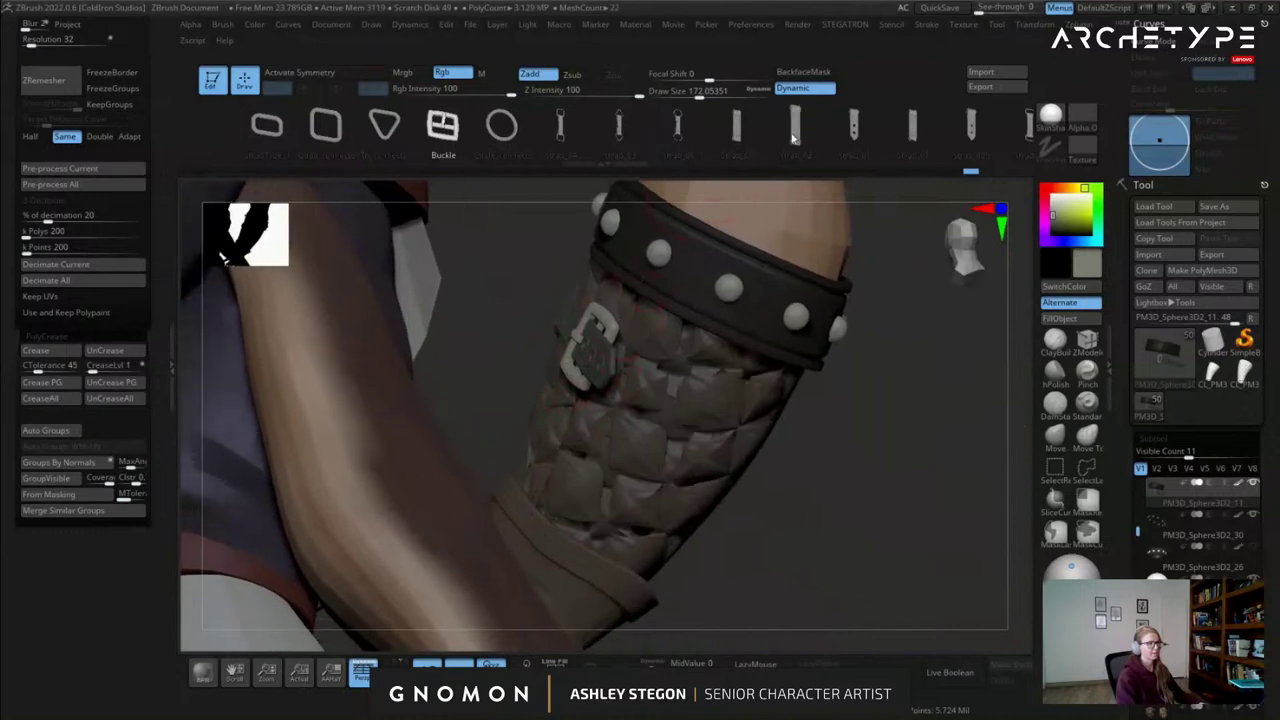
left_click(739, 127)
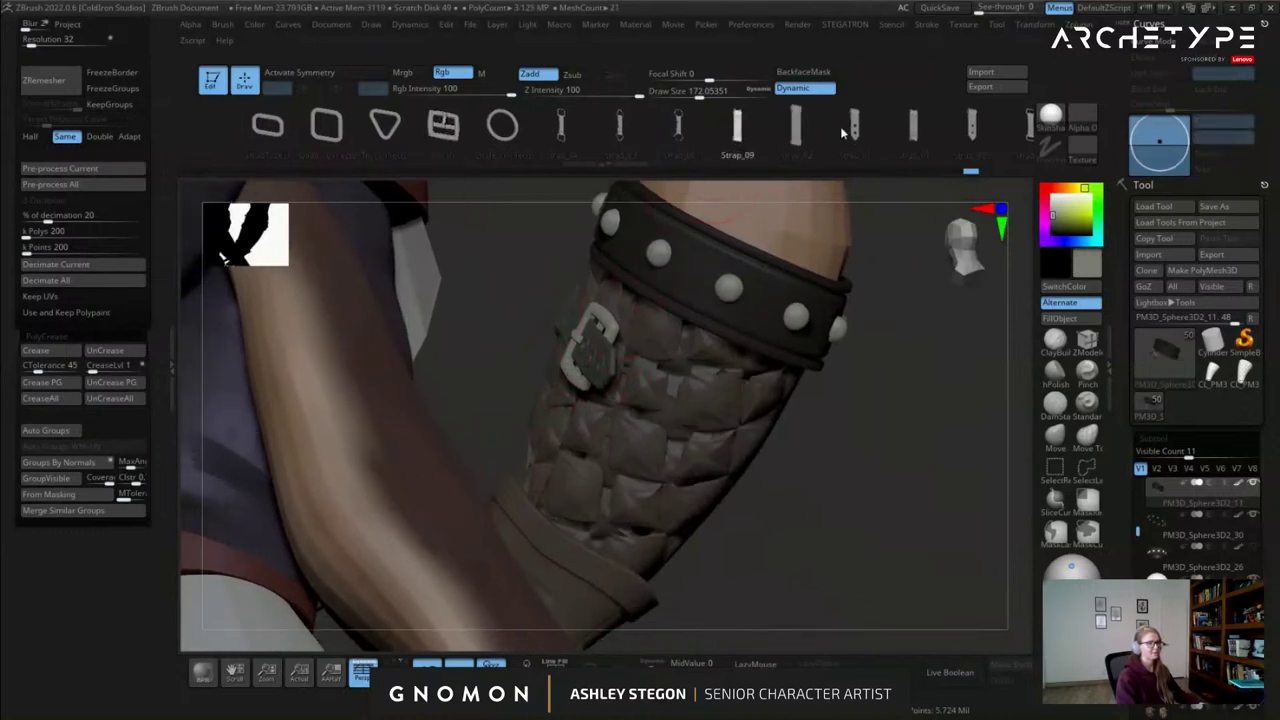
left_click(1022, 129)
left_click(728, 134)
mouse_move(637, 368)
right_mouse_down()
mouse_move(588, 350)
mouse_move(640, 358)
right_mouse_up()
left_click_drag(610, 358, 727, 434)
right_click_drag(728, 436, 745, 465)
key("ctrl+z")
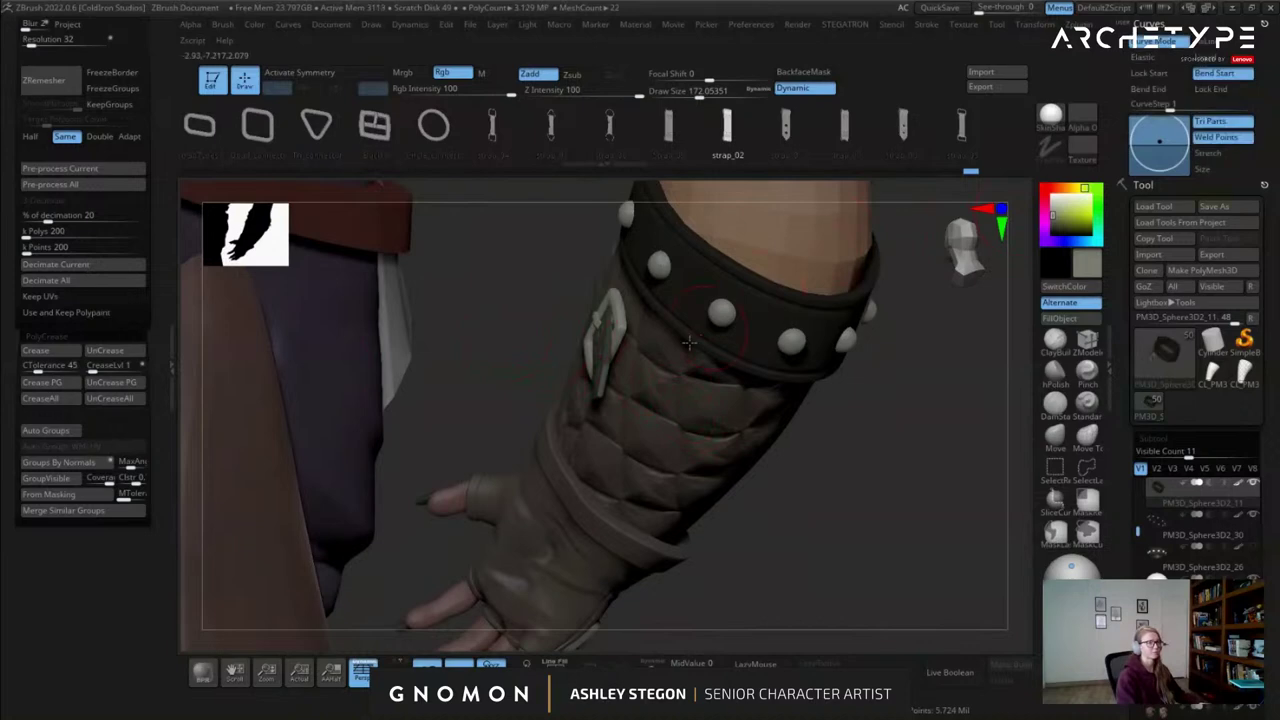
key("ctrl+z")
right_click_drag(655, 364, 622, 350)
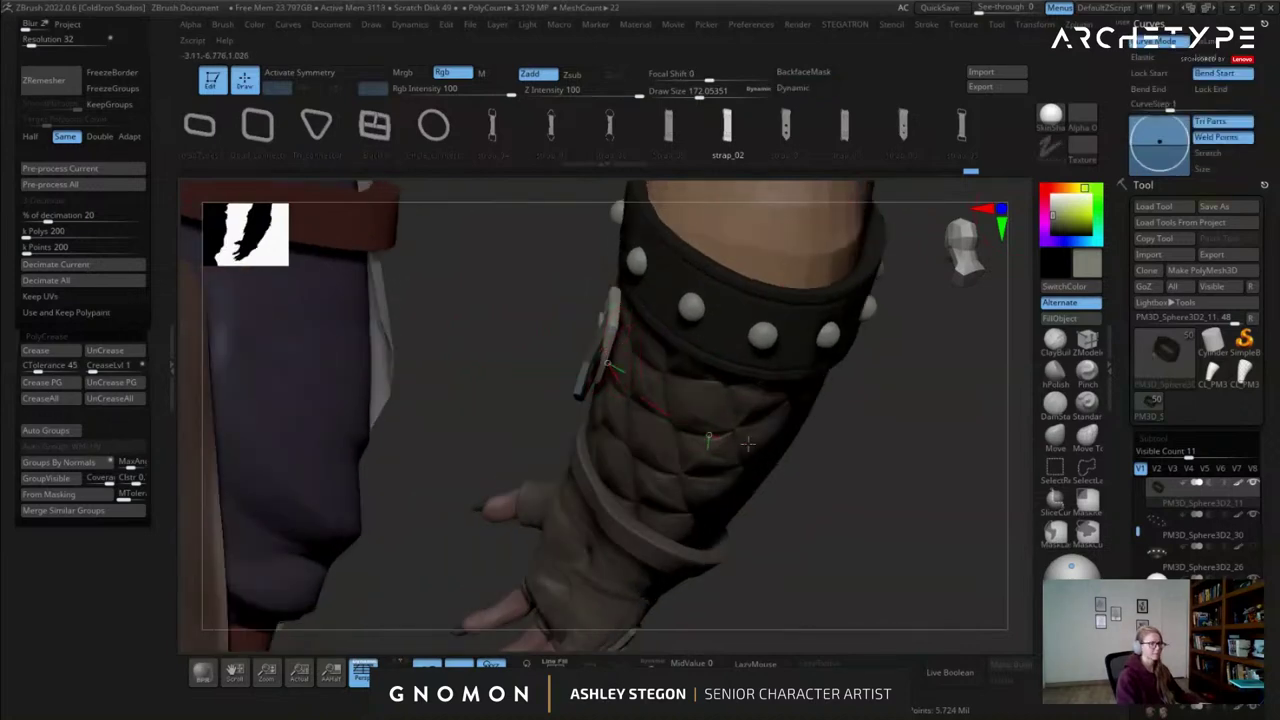
left_click_drag(737, 442, 766, 450)
right_click_drag(766, 450, 802, 388)
key("ctrl+z")
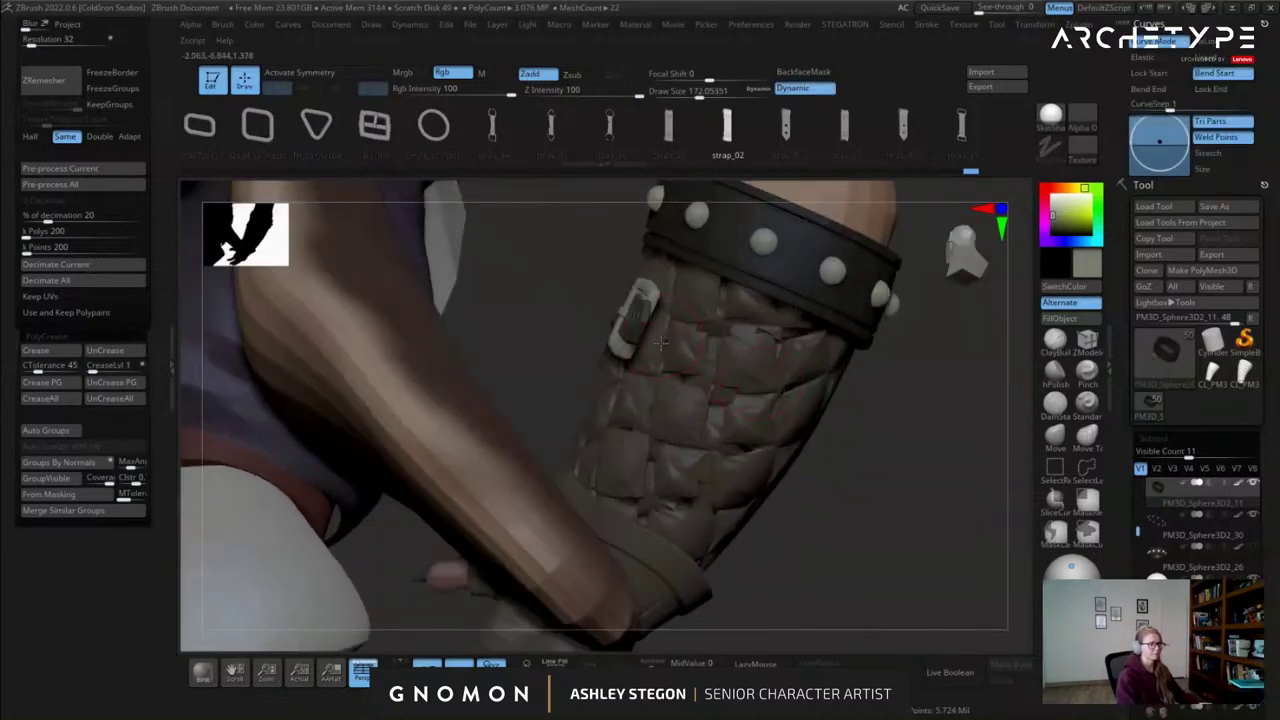
left_click_drag(798, 405, 820, 412)
right_click_drag(843, 434, 788, 427)
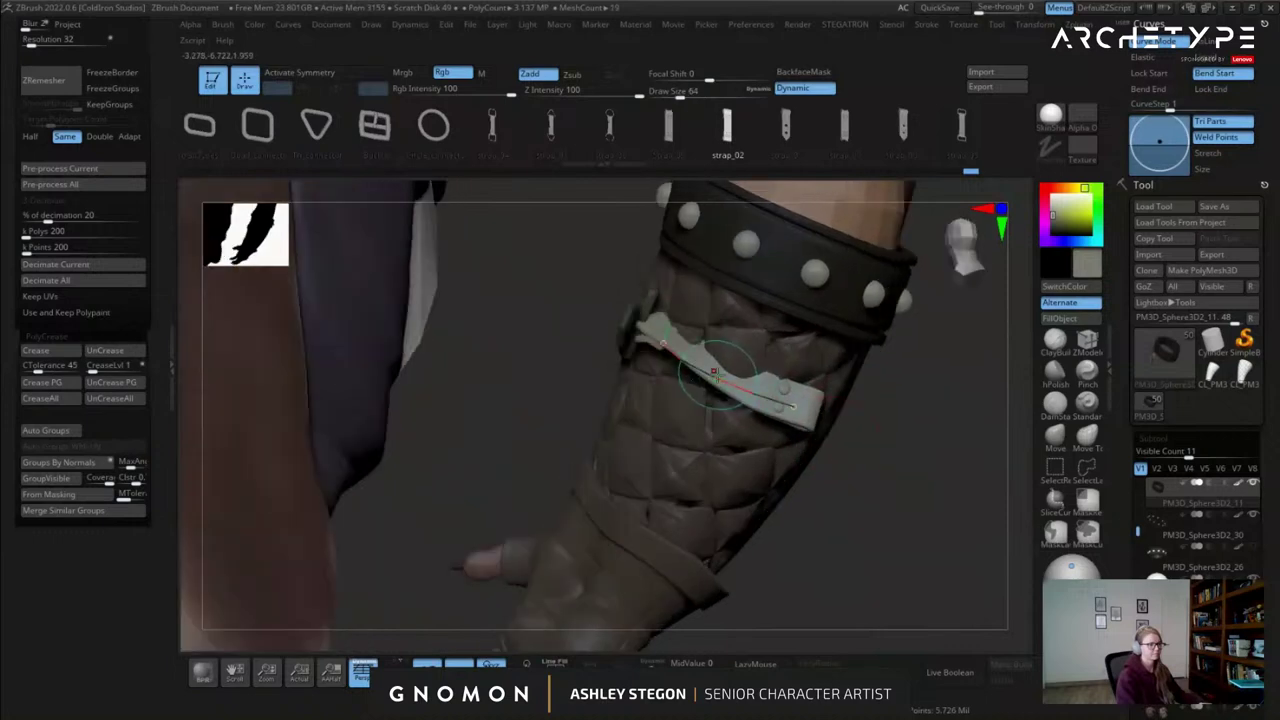
key("ctrl+z")
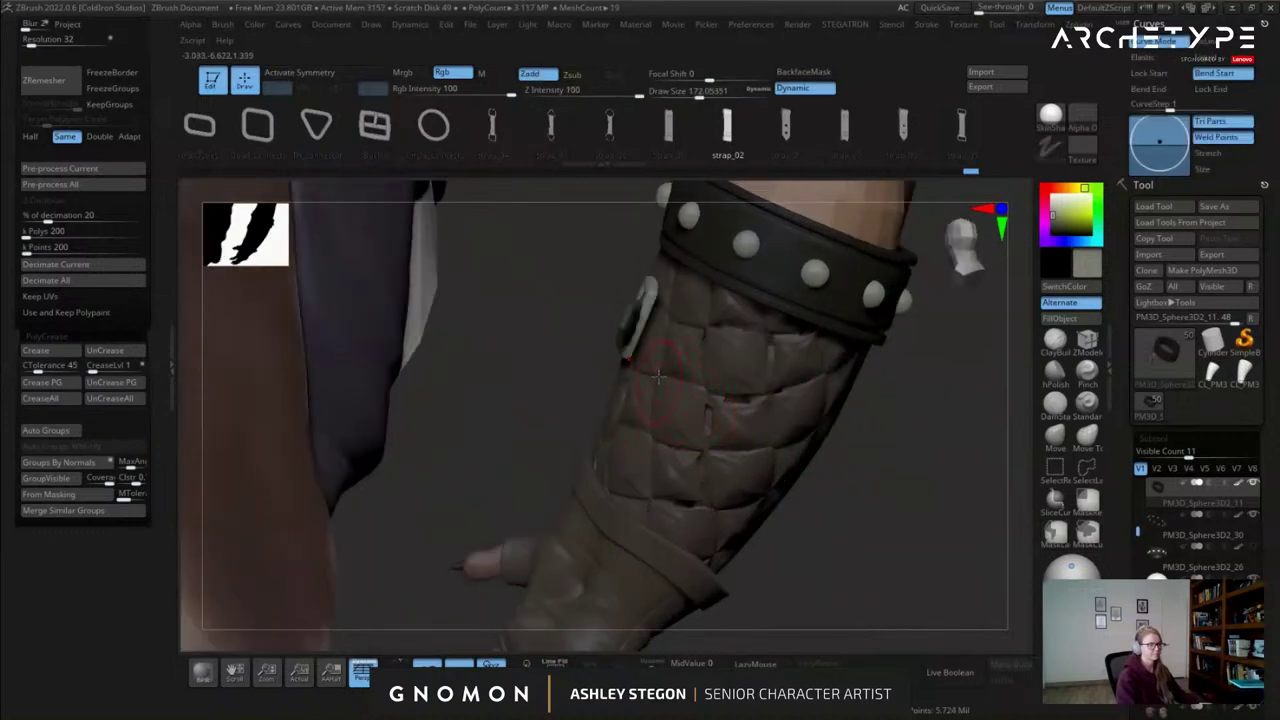
Draw a strap_02 piece across the back of the bracer and shift it up to line up with the buckle.
left_click_drag(745, 432, 785, 445)
right_click_drag(757, 376, 762, 347)
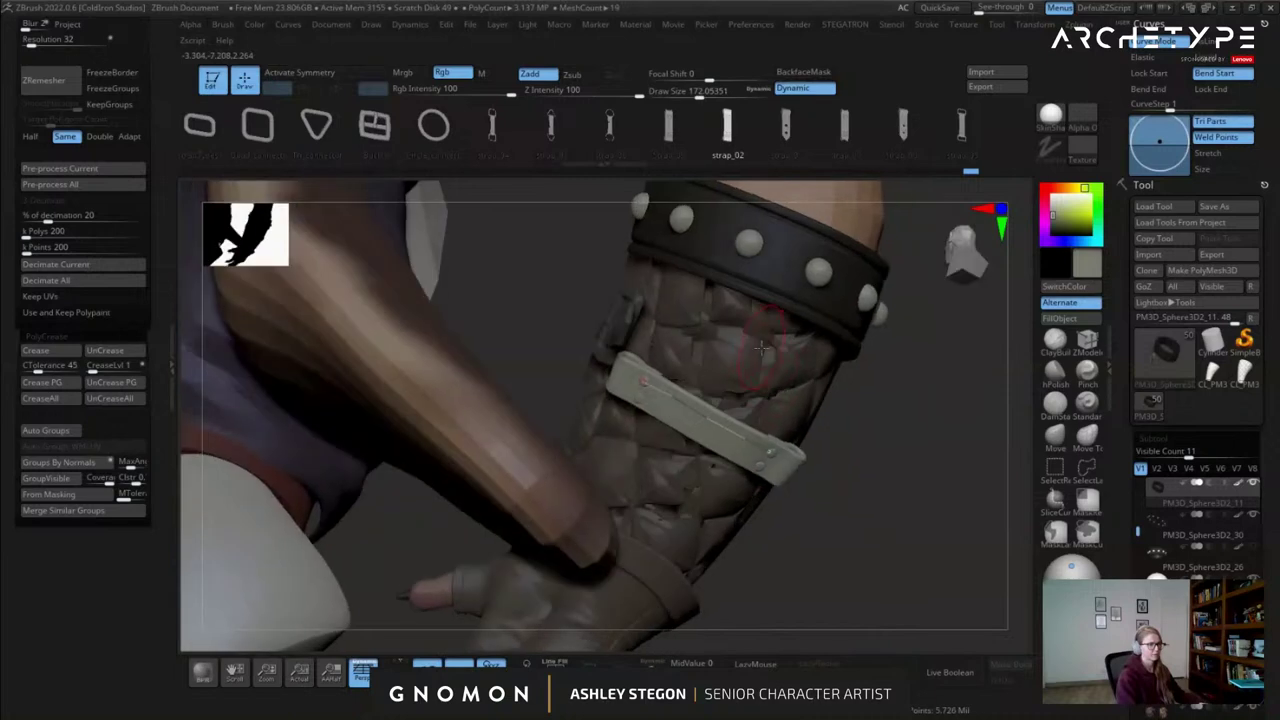
key("w")
left_click_drag(816, 395, 836, 358)
right_click_drag(840, 525, 795, 522)
key("q")
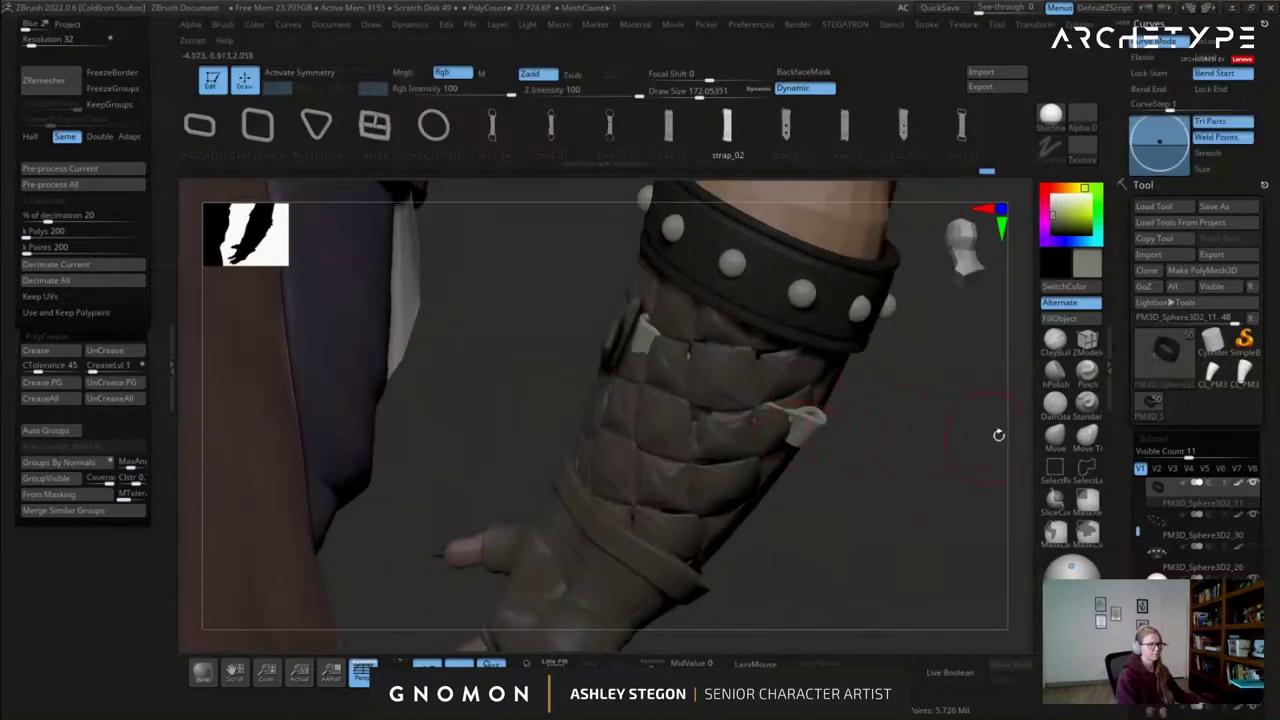
Pull the sunken back strap out onto the quilted surface with the Move brush at a draw size of about 576.
left_click(1055, 437)
key("s")
left_click_drag(664, 374, 703, 368)
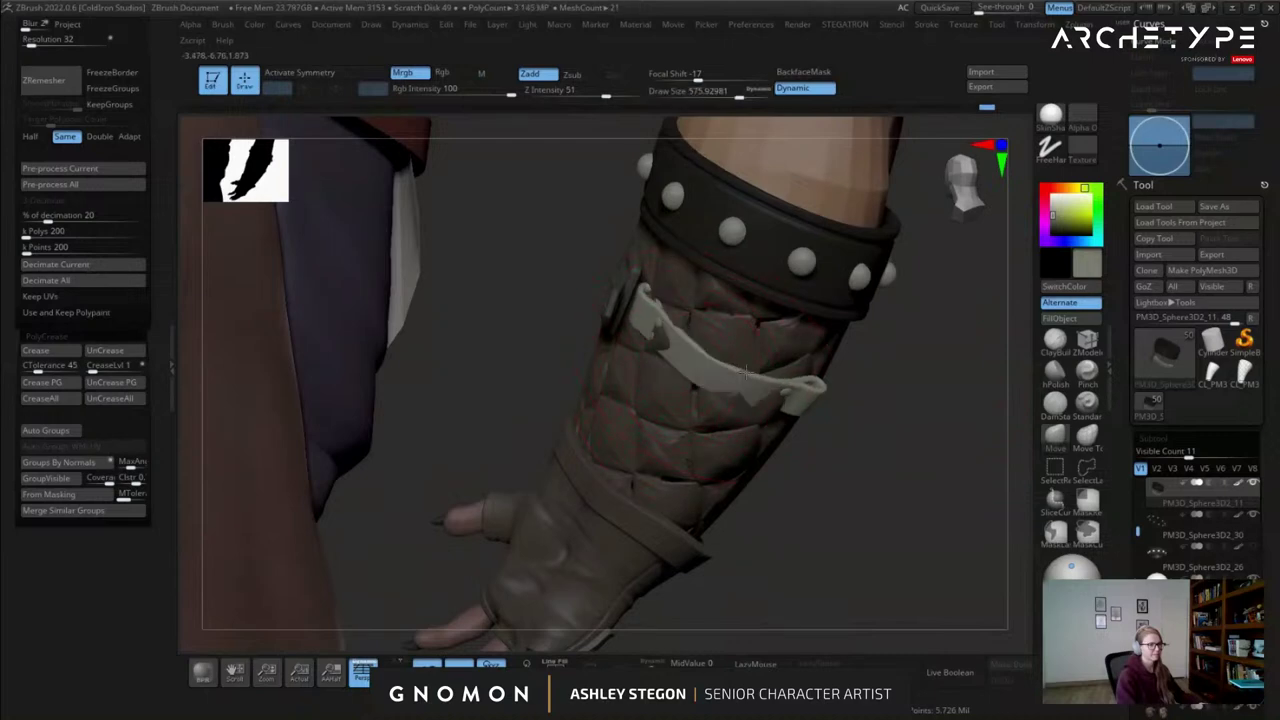
mouse_move(627, 314)
right_mouse_down()
mouse_move(620, 296)
mouse_move(636, 314)
right_mouse_up()
mouse_move(748, 399)
right_mouse_down()
mouse_move(771, 436)
mouse_move(727, 432)
mouse_move(705, 398)
right_mouse_up()
left_click_drag(800, 431, 794, 433)
Refine how the strap curves around the bracer toward the buckle, using the Move brush at draw sizes of about 460 and 492.
mouse_move(786, 430)
right_mouse_down()
mouse_move(872, 422)
mouse_move(801, 424)
mouse_move(750, 404)
mouse_move(789, 387)
mouse_move(590, 412)
mouse_move(602, 434)
mouse_move(545, 340)
mouse_move(555, 320)
right_mouse_up()
key("bracketleft")
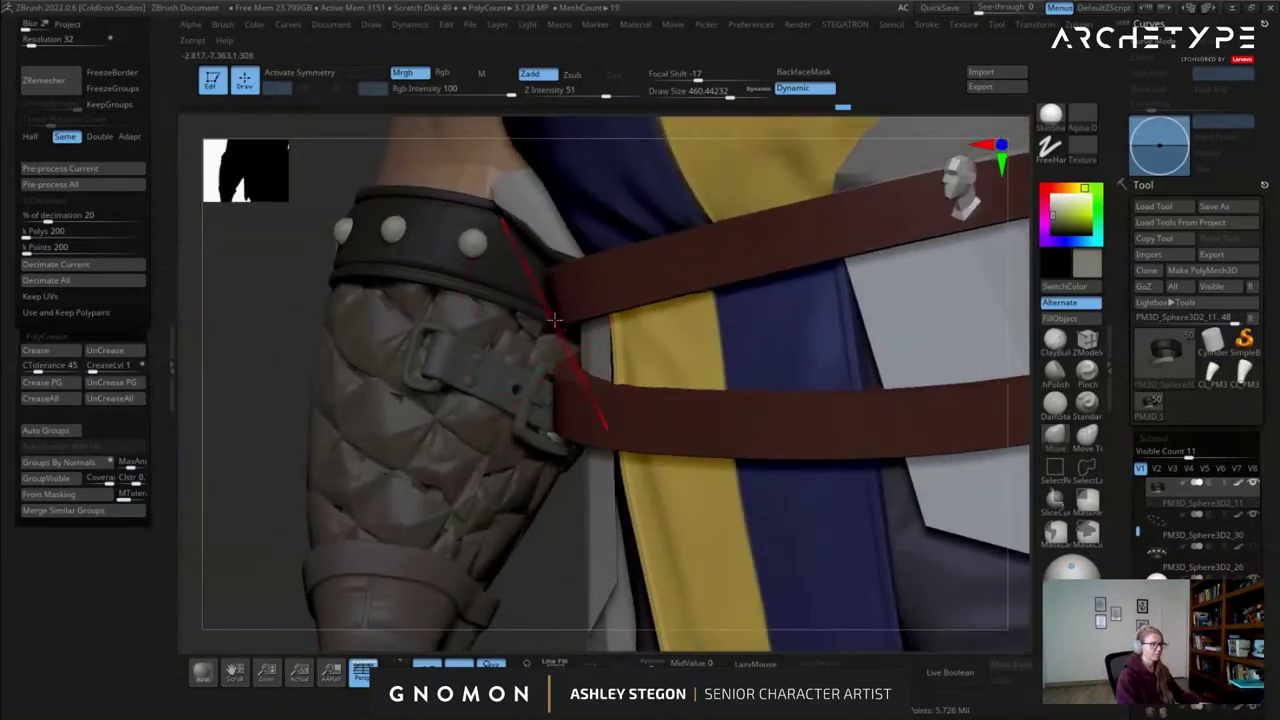
right_click_drag(467, 474, 505, 446)
right_click_drag(505, 446, 474, 400, "ctrl")
right_click_drag(567, 451, 685, 394, "ctrl")
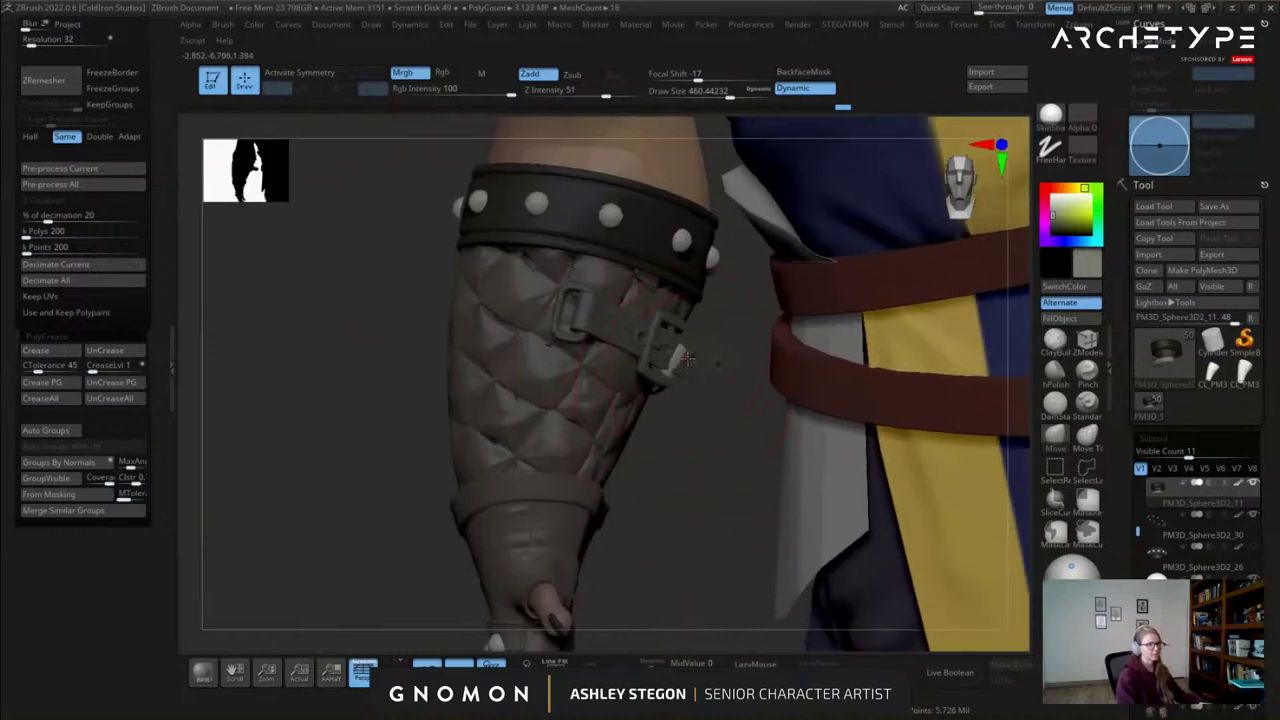
right_click_drag(702, 347, 400, 360)
key("s")
left_click_drag(739, 402, 740, 403)
right_click_drag(740, 403, 716, 389)
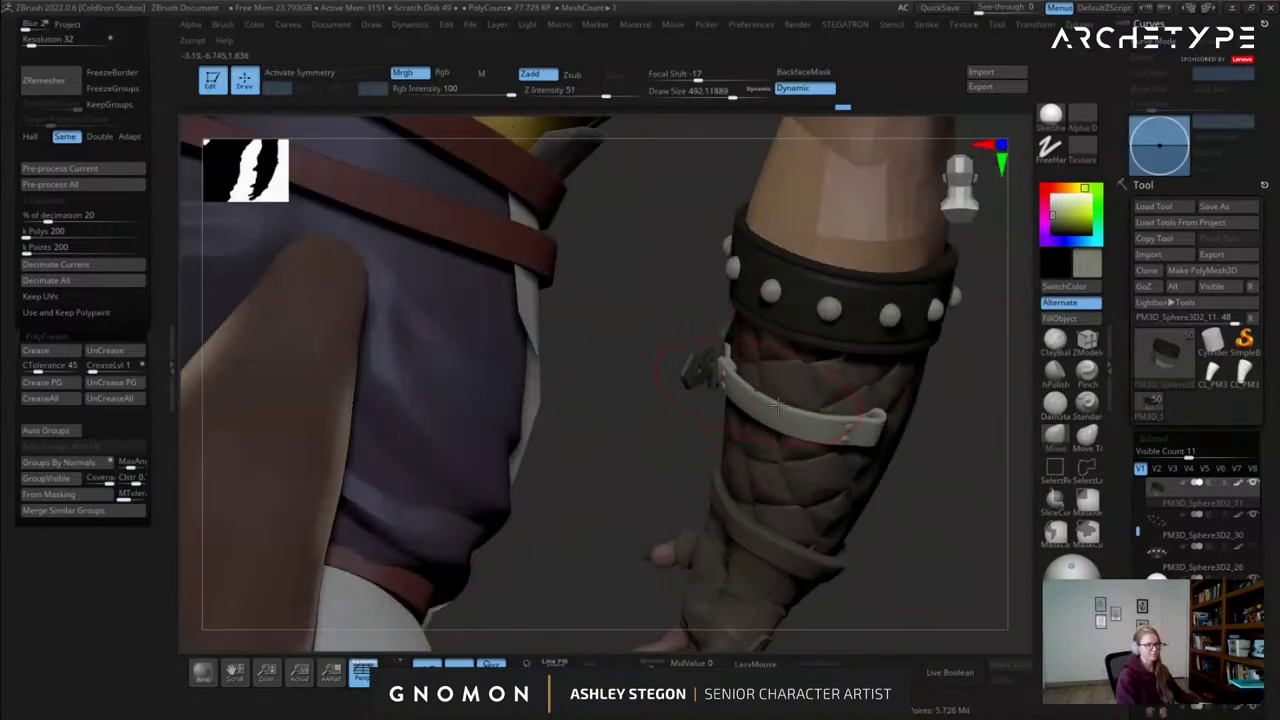
Adjust the back strap's placement on the bracer with the transform gizmo.
mouse_move(843, 442)
right_mouse_down()
mouse_move(775, 430)
mouse_move(722, 378)
right_mouse_up()
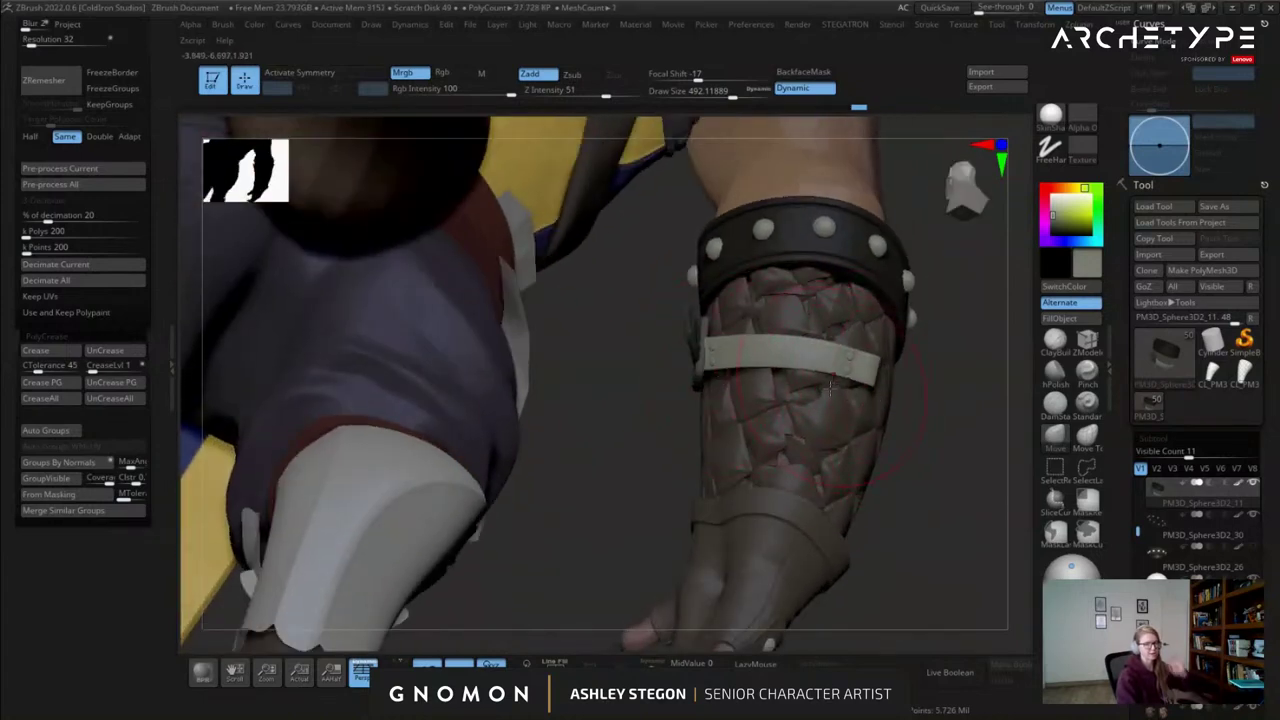
mouse_move(868, 403)
right_mouse_down()
mouse_move(731, 405)
mouse_move(750, 385)
right_mouse_up()
key("w")
left_click(766, 367)
mouse_move(745, 302)
right_mouse_down()
mouse_move(640, 345)
mouse_move(761, 329)
right_mouse_up()
key("q")
Show the armband and strap subtool alone with its wireframe and polygroups displayed.
key("shift+f")
right_click_drag(720, 406, 672, 462, "ctrl")
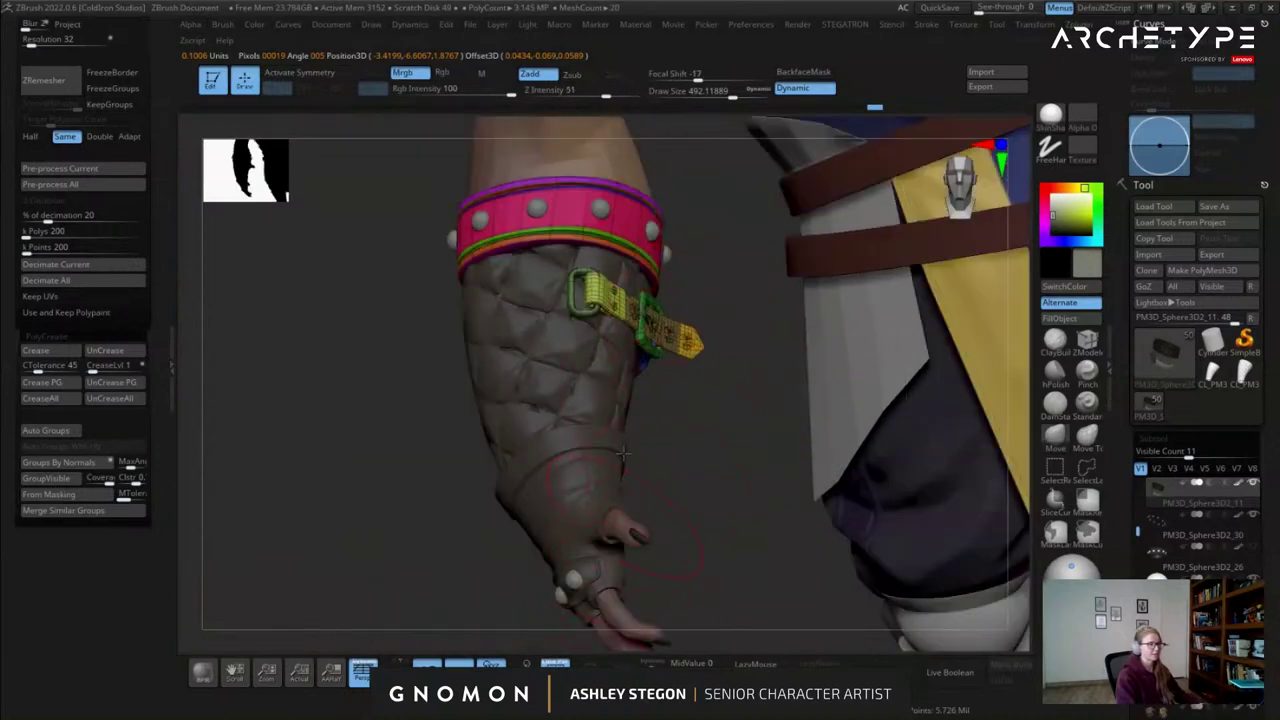
right_click_drag(722, 428, 697, 436)
left_click(650, 663)
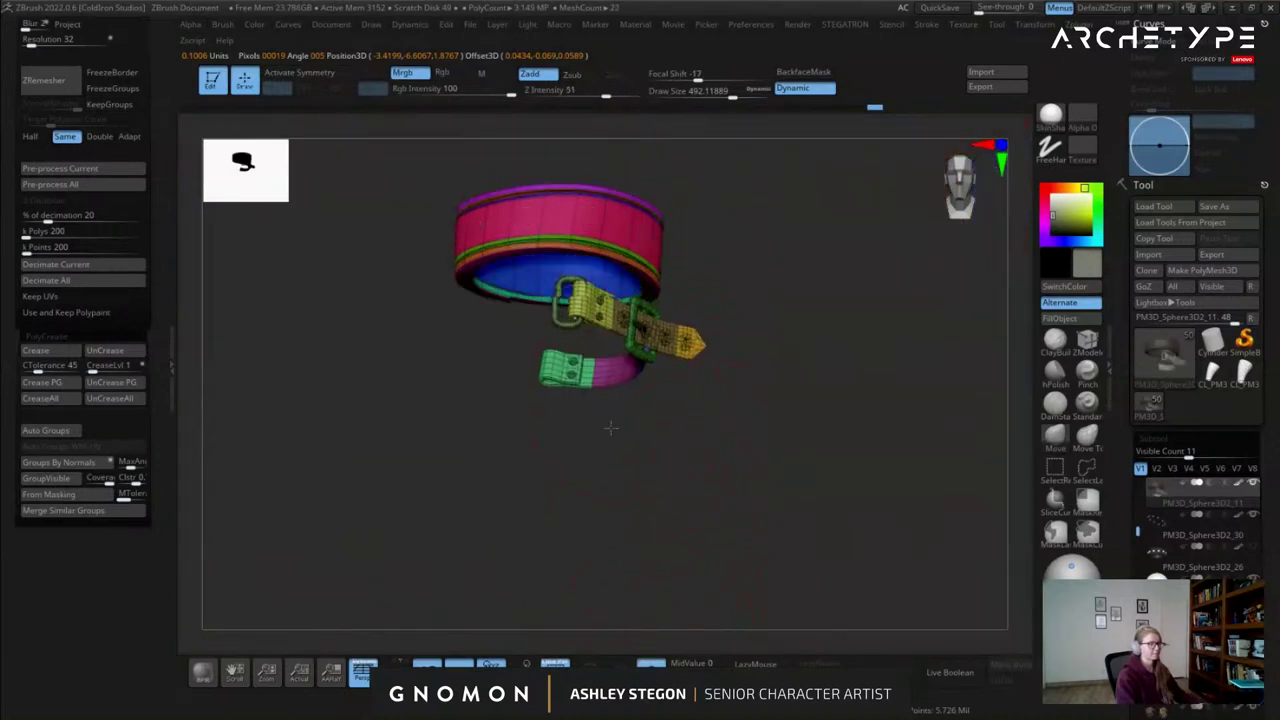
right_click_drag(612, 409, 575, 406)
mouse_move(709, 405)
right_mouse_down()
mouse_move(678, 392)
mouse_move(743, 471)
right_mouse_up()
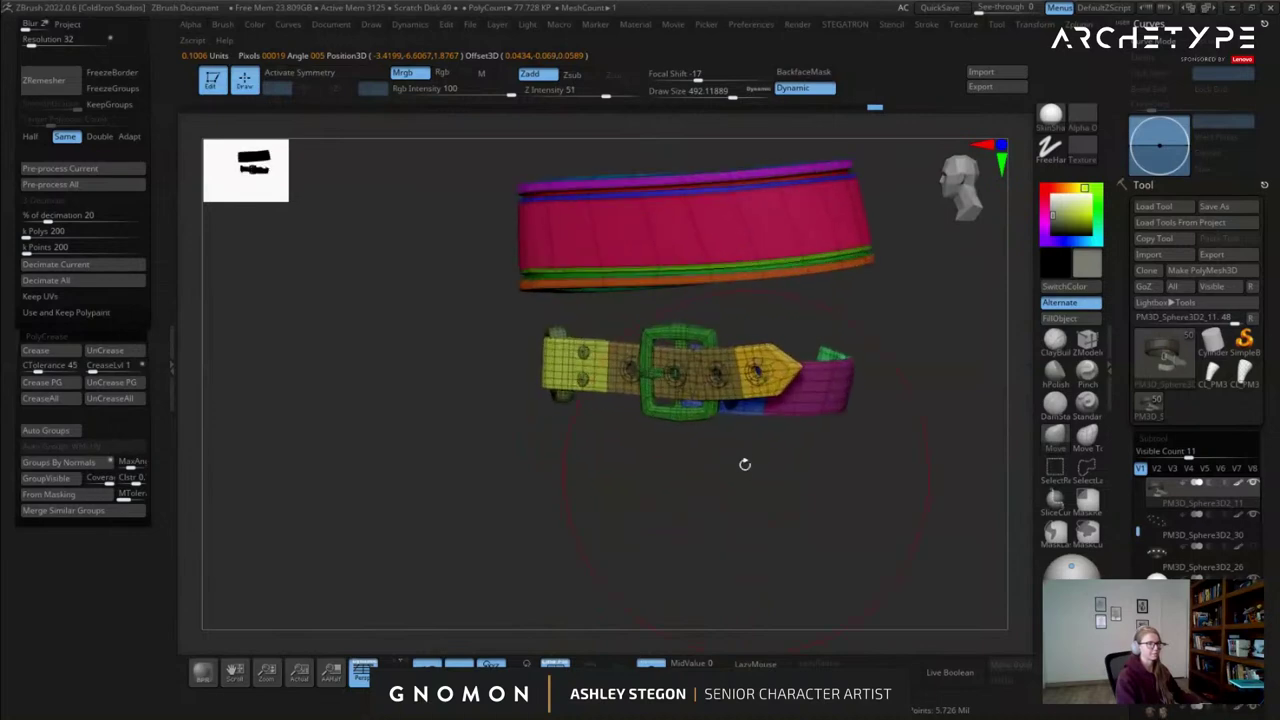
Isolate the armband's polygroups, split the hidden straps and buckle into their own subtool, and bring back the full character.
left_click(773, 254, "ctrl+shift")
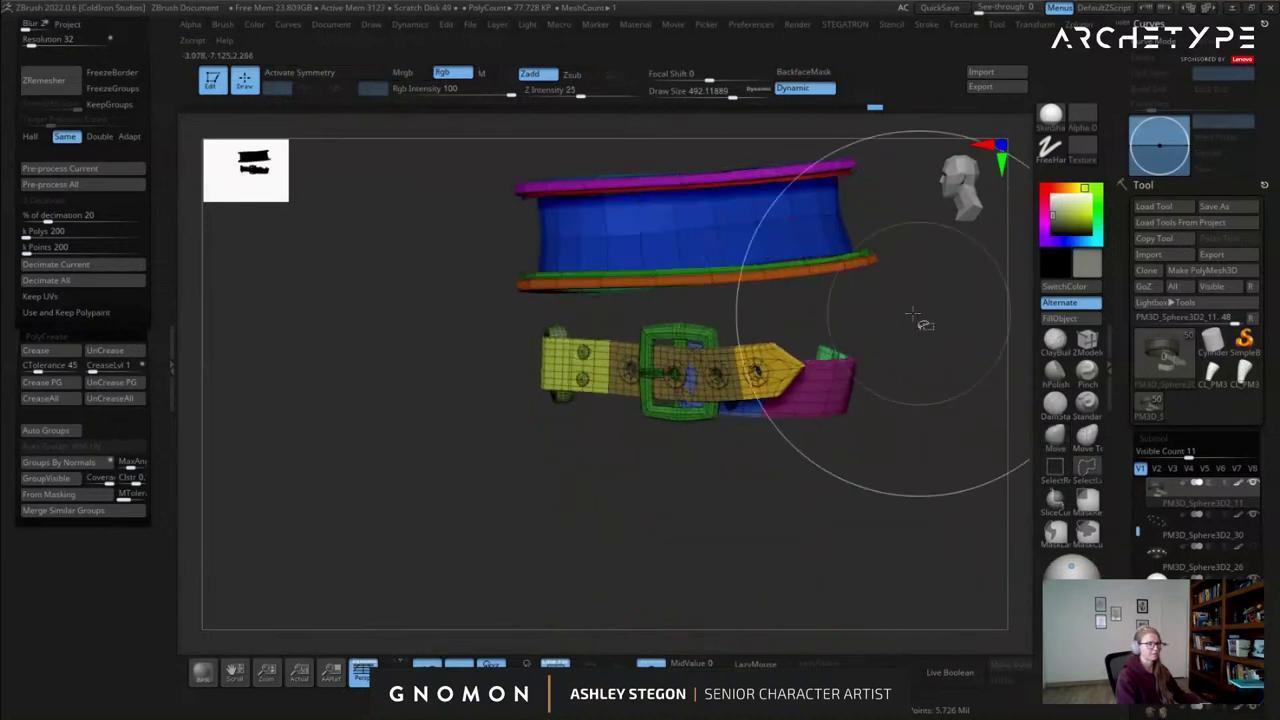
left_click_drag(848, 300, 856, 299, "ctrl+shift")
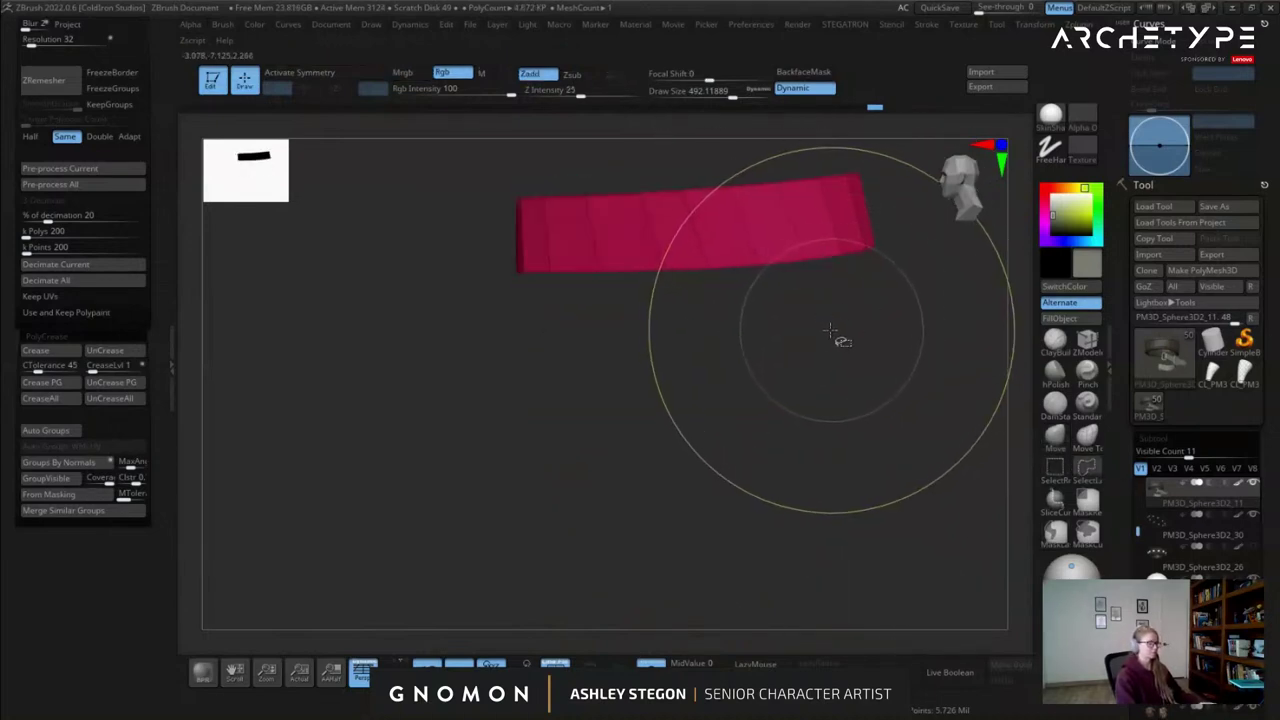
left_click(852, 420, "ctrl+shift")
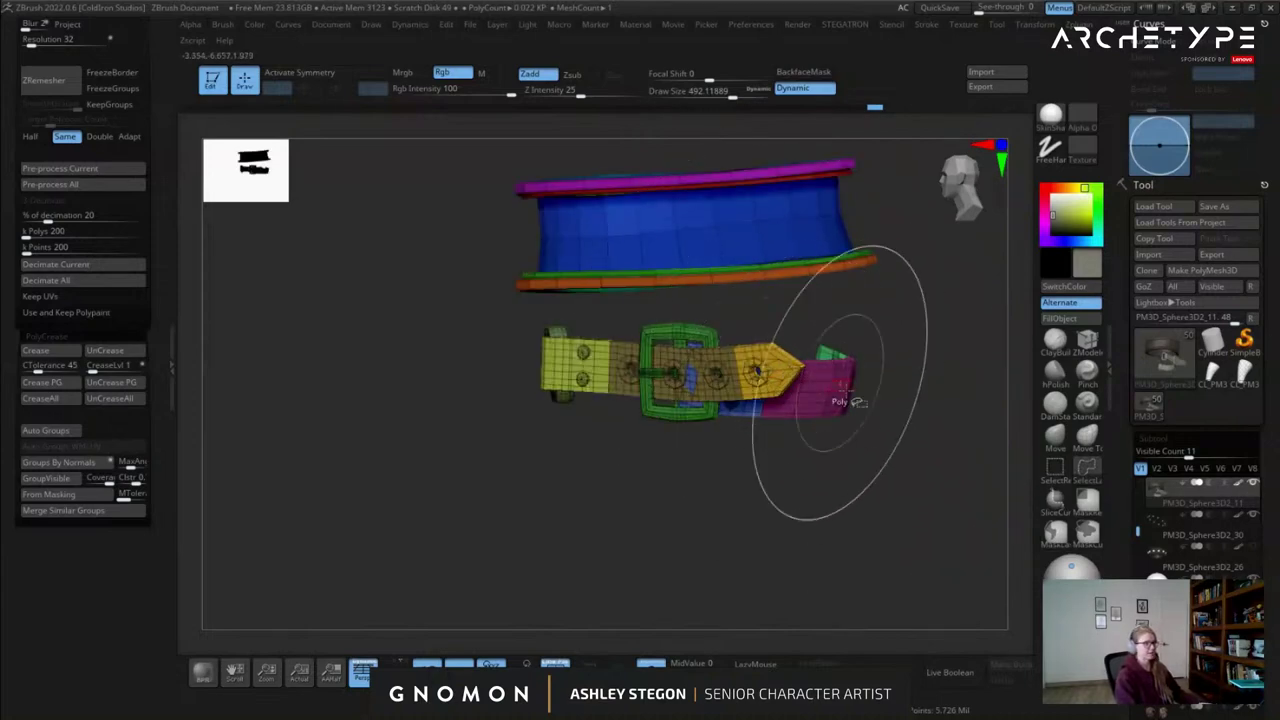
left_click(808, 380, "ctrl+shift")
left_click_drag(766, 446, 690, 394)
left_click_drag(575, 251, 478, 371, "alt")
left_click_drag(688, 486, 714, 509, "ctrl+shift")
left_click_drag(148, 232, 147, 353)
scroll(147, 352, "up", 2)
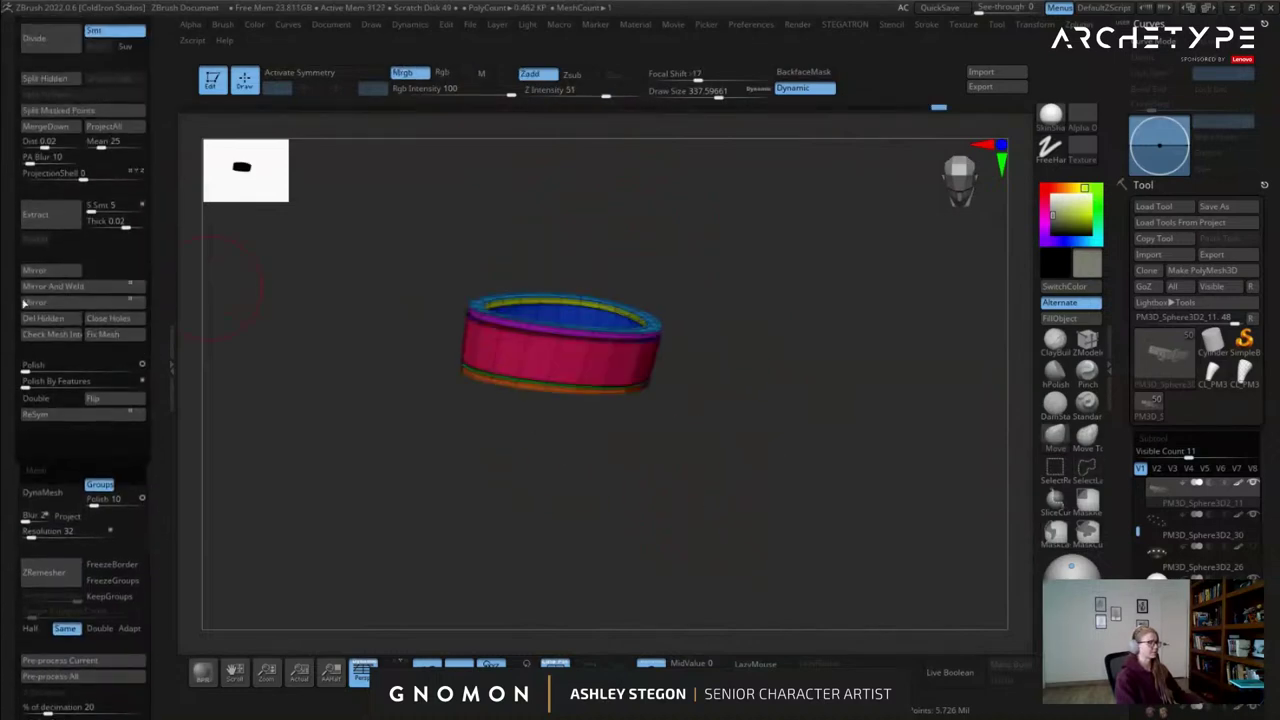
left_click(50, 80)
left_click(652, 665)
Select the split-off buckled strap subtool and show it alone with its polygroups.
left_click_drag(656, 624, 633, 400)
left_click(634, 400, "alt")
left_click_drag(716, 553, 735, 499, "alt")
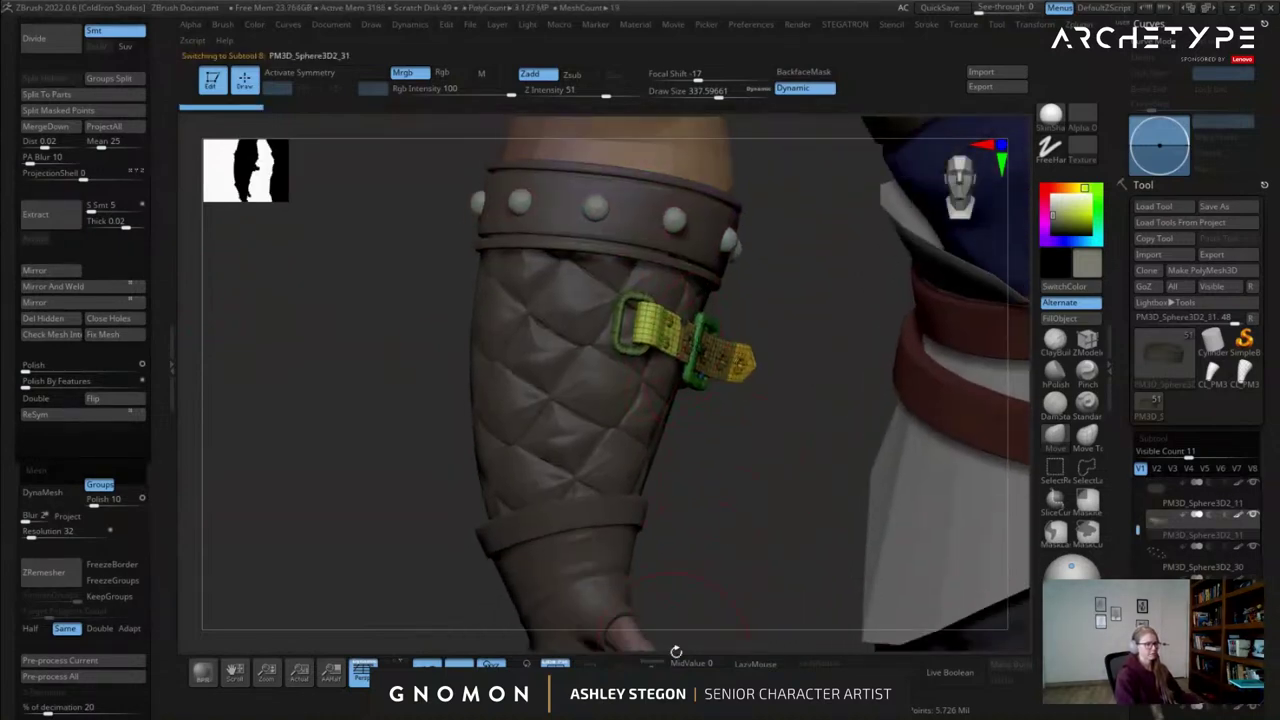
left_click(652, 664)
left_click_drag(666, 543, 711, 471)
key("shift+f")
key("shift+f")
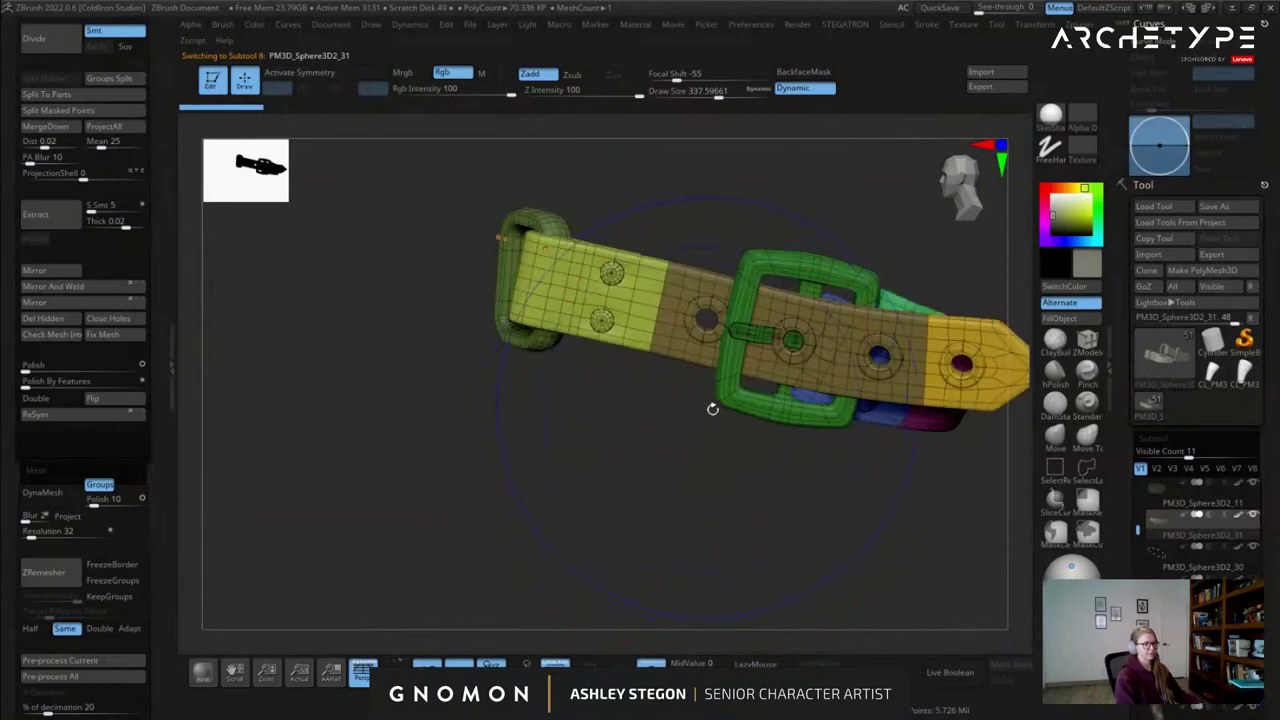
Assign a separate polygroup to each unconnected piece of the strap subtool with Auto Groups.
left_click_drag(708, 420, 629, 429, "alt")
key("shift+f")
left_click_drag(576, 462, 593, 460)
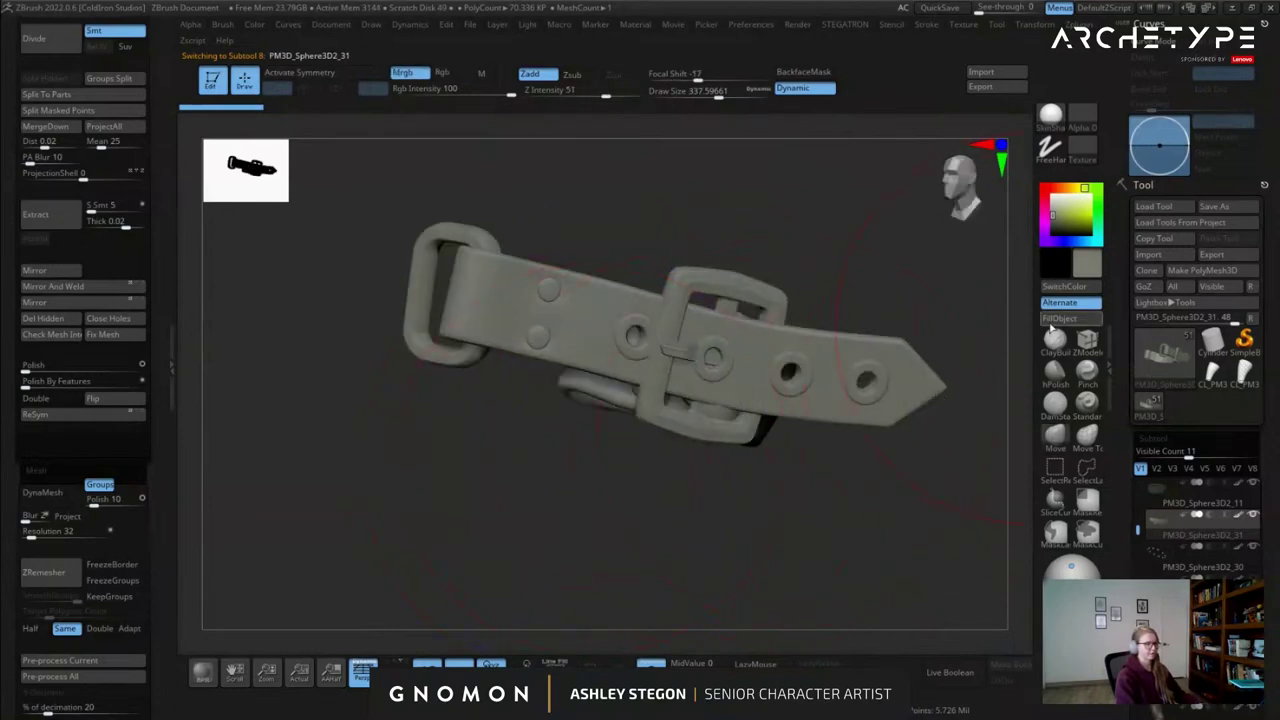
key("shift+f")
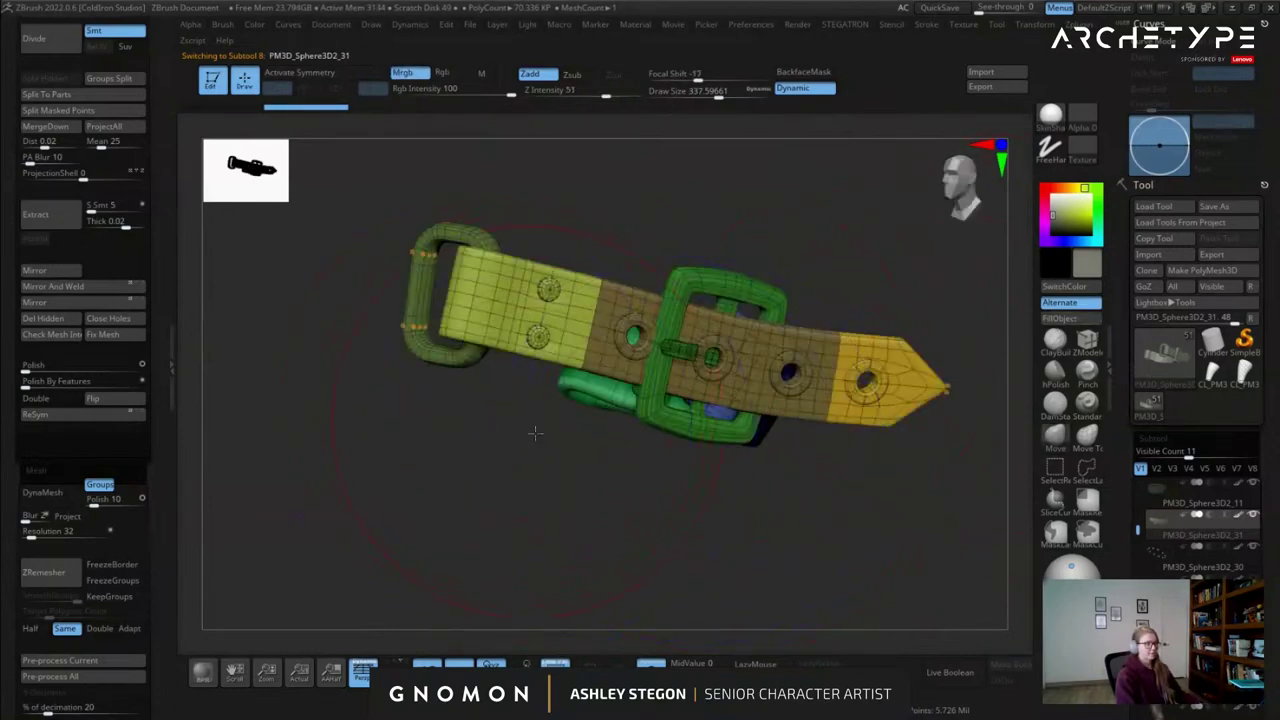
key("shift+s")
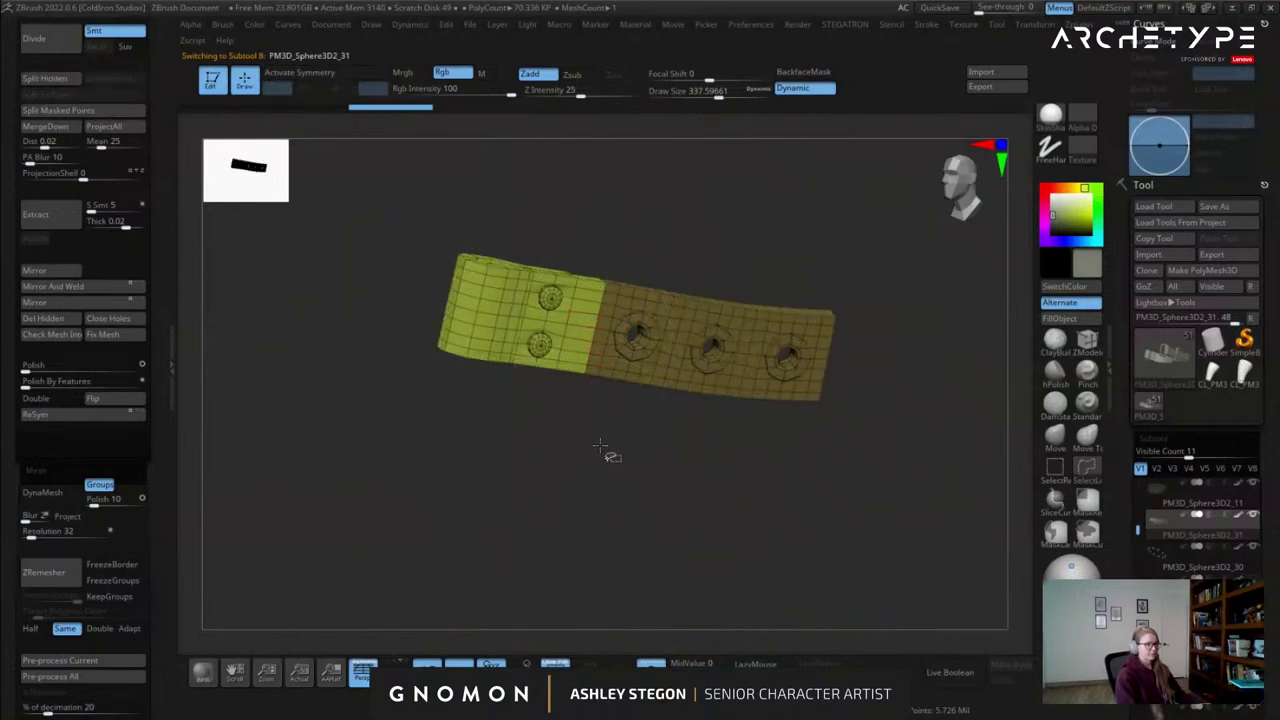
key("shift+s")
left_click_drag(159, 586, 157, 430)
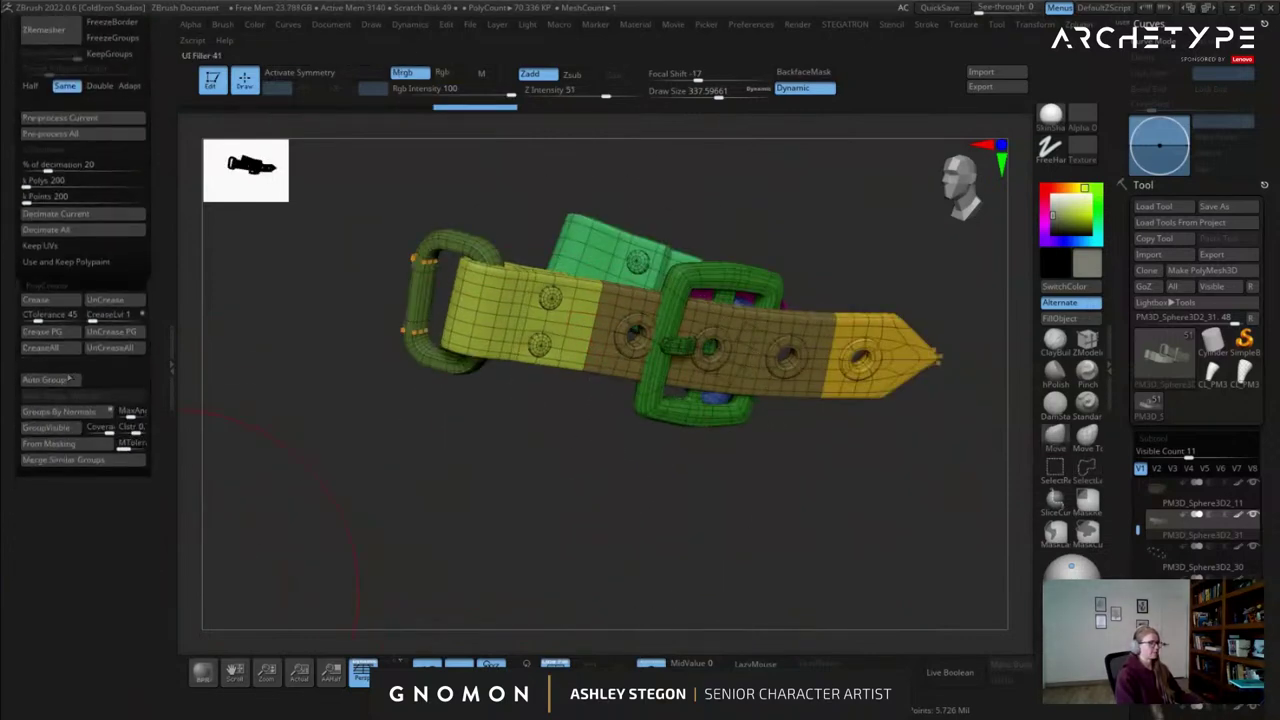
left_click(68, 379)
Isolate the front and back leather straps by hiding the buckle, loop, eyelets and rivets, and turn off the wireframe.
left_click(560, 360, "ctrl+shift")
left_click_drag(697, 410, 775, 515)
right_click_drag(765, 500, 786, 434)
right_click_drag(880, 322, 814, 357)
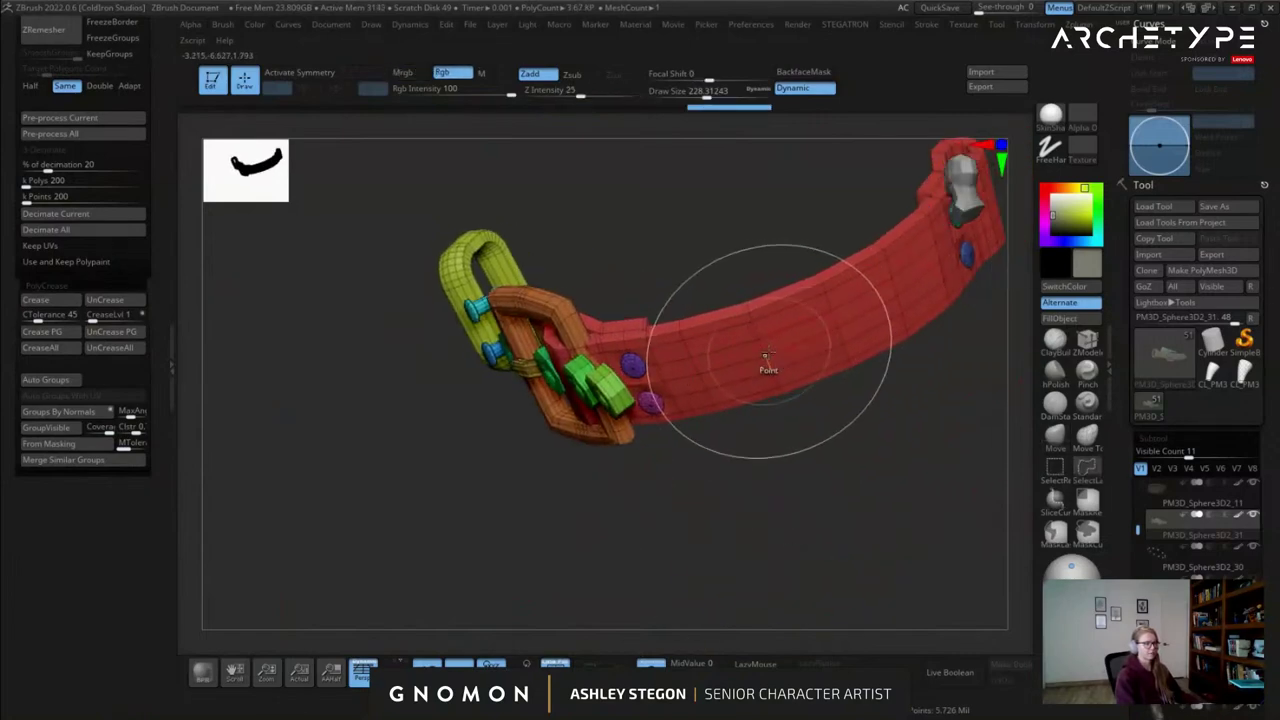
left_click(768, 356, "ctrl+shift")
left_click_drag(771, 466, 786, 491)
key("shift+f")
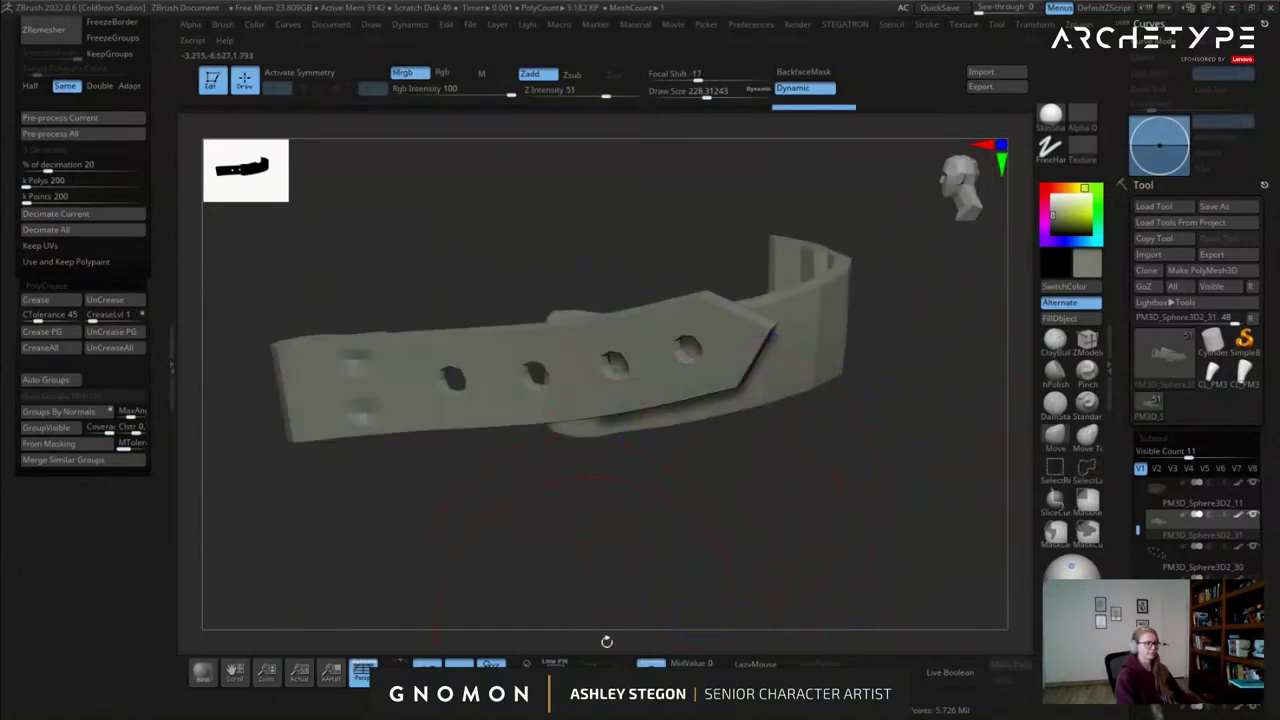
left_click_drag(548, 565, 606, 551)
Sample the bracer's dark brown, fill the visible straps with it, and unhide the metal hardware.
left_click(651, 658)
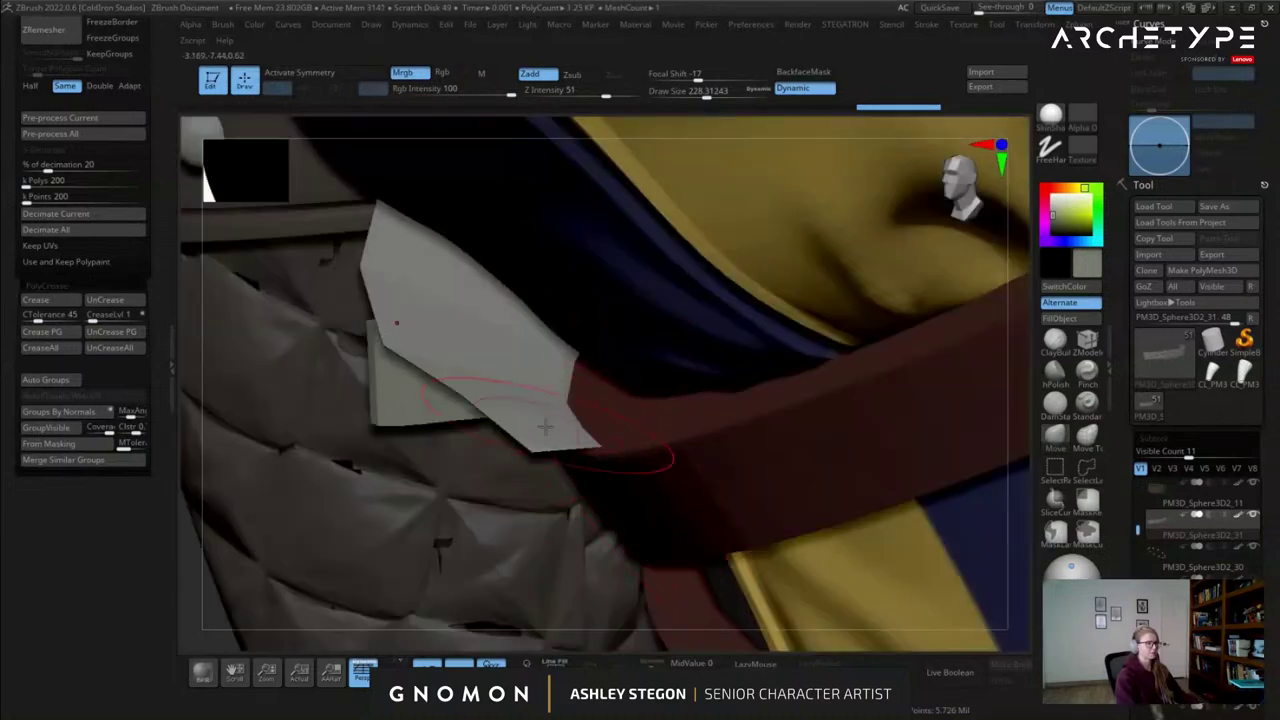
right_click_drag(550, 423, 386, 461)
key("c")
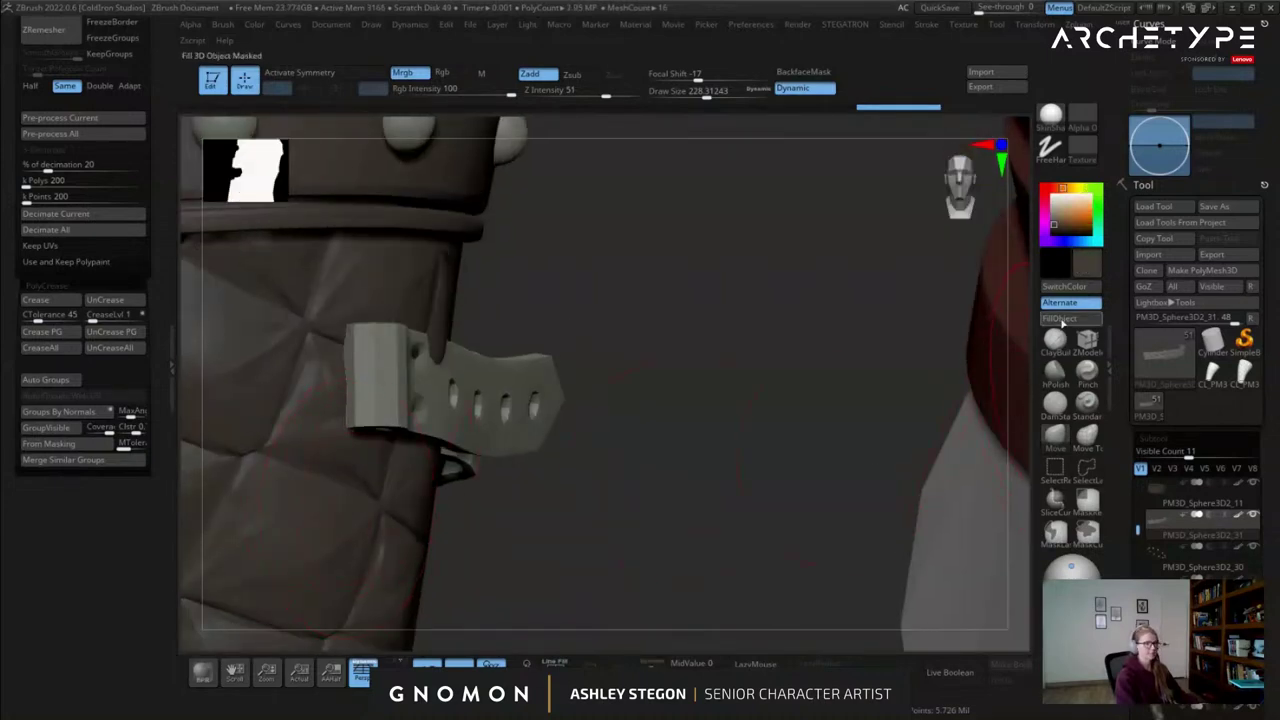
left_click(1061, 321)
left_click(694, 463, "ctrl+shift")
Duplicate the buckled strap with the transform gizmo and place the copy lower on the bracer.
mouse_move(588, 429)
right_mouse_down("ctrl")
mouse_move(514, 440)
mouse_move(571, 379)
mouse_move(623, 371)
mouse_move(577, 335)
mouse_move(628, 328)
mouse_move(540, 318)
mouse_move(594, 322)
mouse_move(619, 388)
right_mouse_up("ctrl")
key("w")
right_click_drag(617, 267, 612, 310, "ctrl")
left_click_drag(510, 282, 507, 301, "alt")
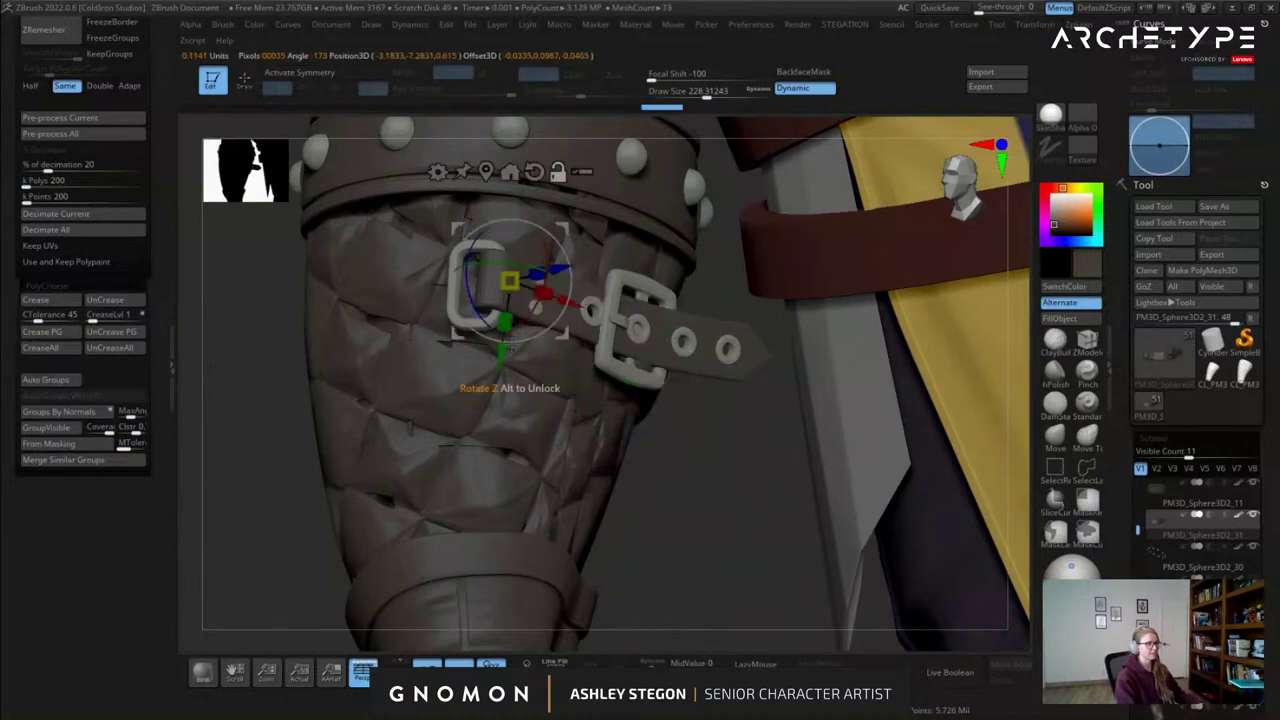
left_click_drag(507, 372, 473, 483)
mouse_move(473, 483)
right_mouse_down()
mouse_move(650, 468)
mouse_move(670, 460)
mouse_move(640, 425)
mouse_move(783, 413)
right_mouse_up()
Fit the lower strap around the bracer with the Move Topological brush at a draw size of about 484, and select the quilted bracer.
key("q")
left_click_drag(783, 413, 608, 440)
mouse_move(608, 440)
right_mouse_down()
mouse_move(665, 440)
mouse_move(690, 485)
right_mouse_up()
left_click(1088, 440)
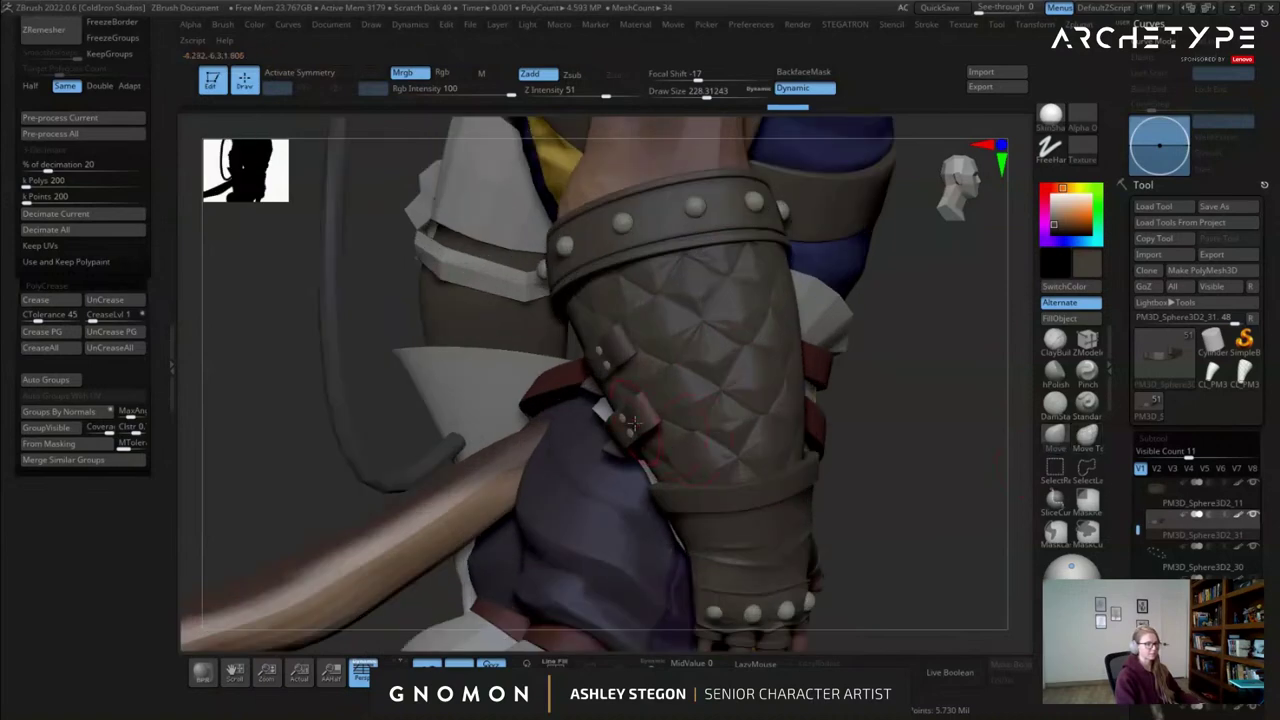
right_click_drag(612, 420, 652, 422)
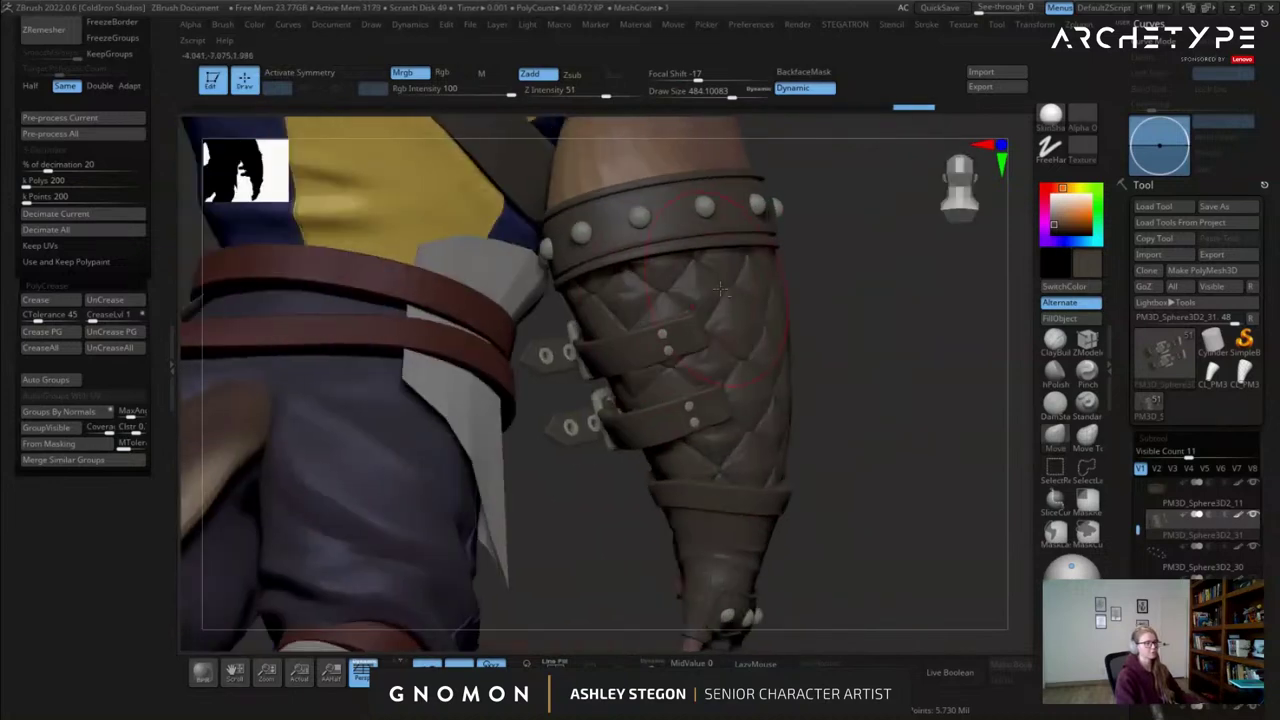
left_click(640, 320, "alt")
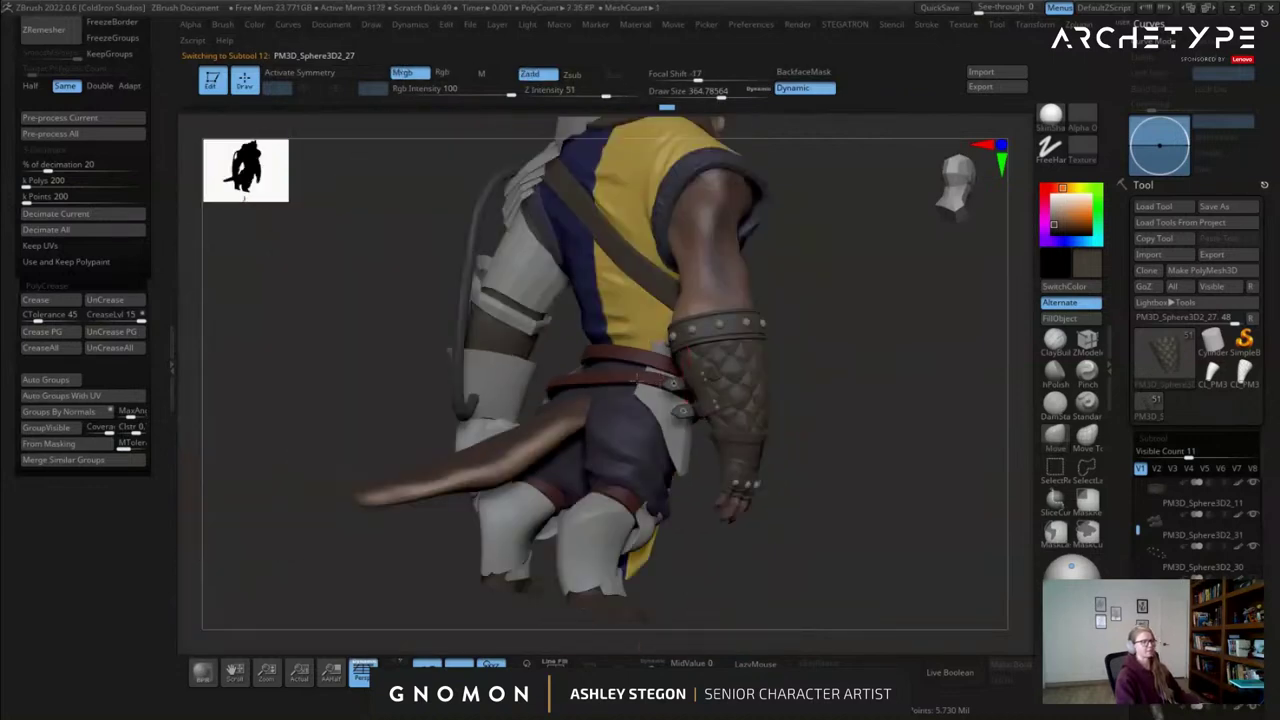
Examine the fit of the two buckled straps around the quilted bracer from the front, side and below.
left_click_drag(650, 290, 571, 263)
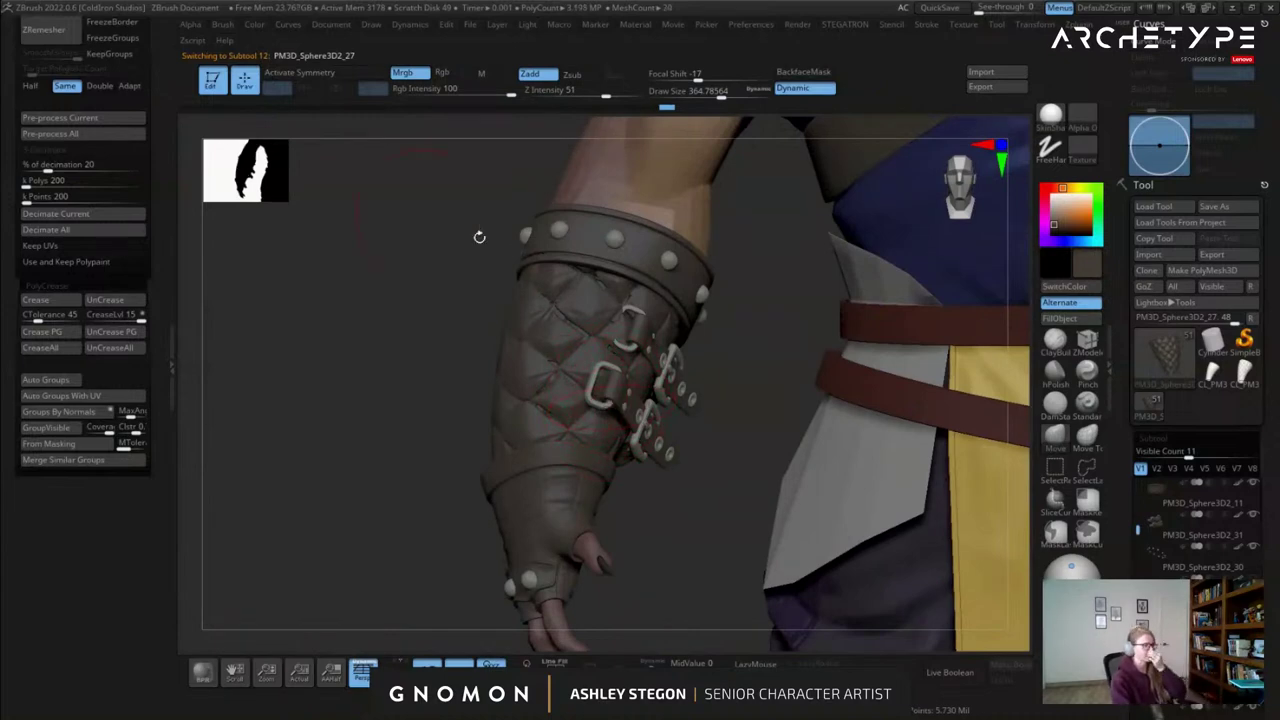
left_click_drag(728, 392, 630, 380)
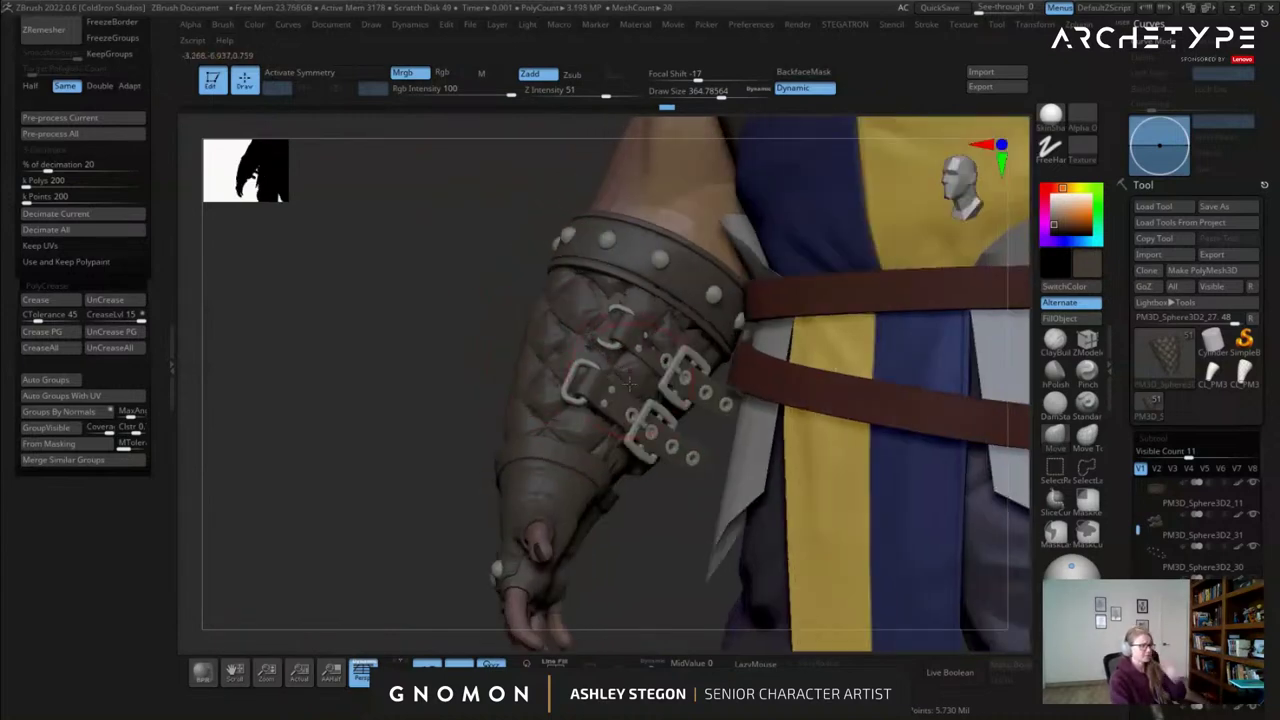
left_click_drag(672, 475, 675, 359, "alt")
right_click_drag(675, 359, 640, 290, "ctrl")
right_click_drag(640, 290, 622, 307)
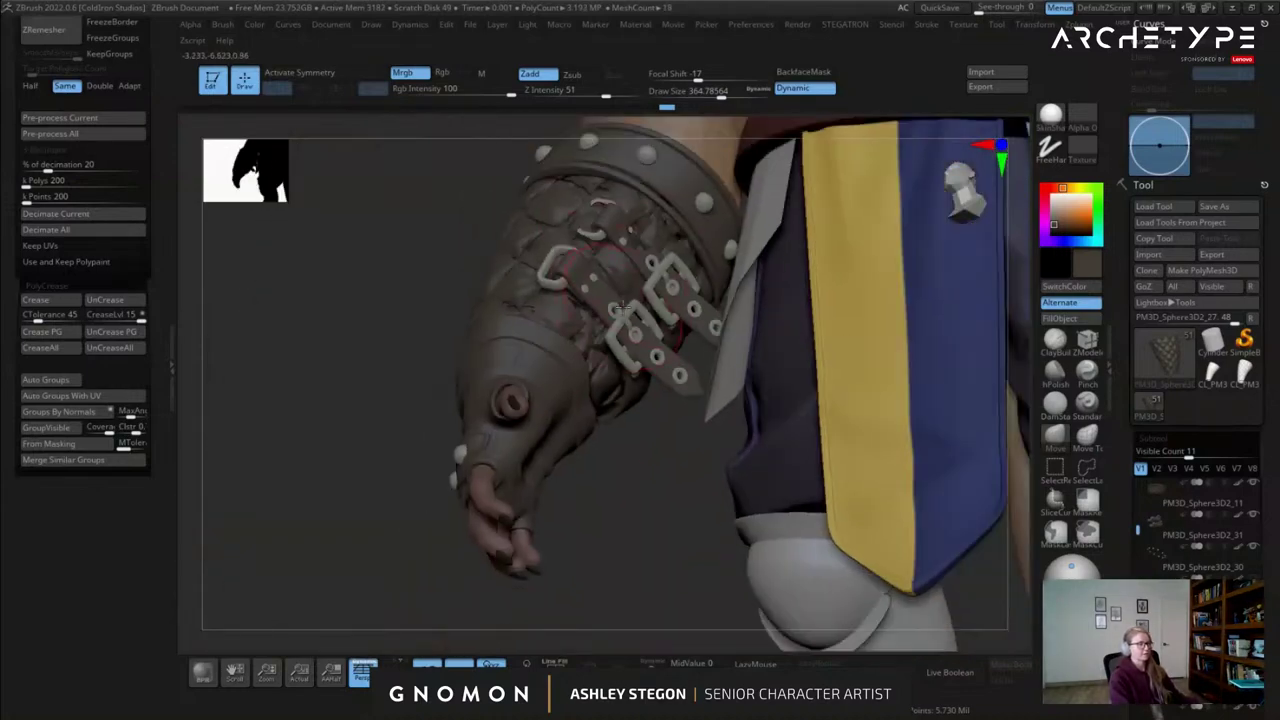
right_click_drag(639, 445, 643, 359)
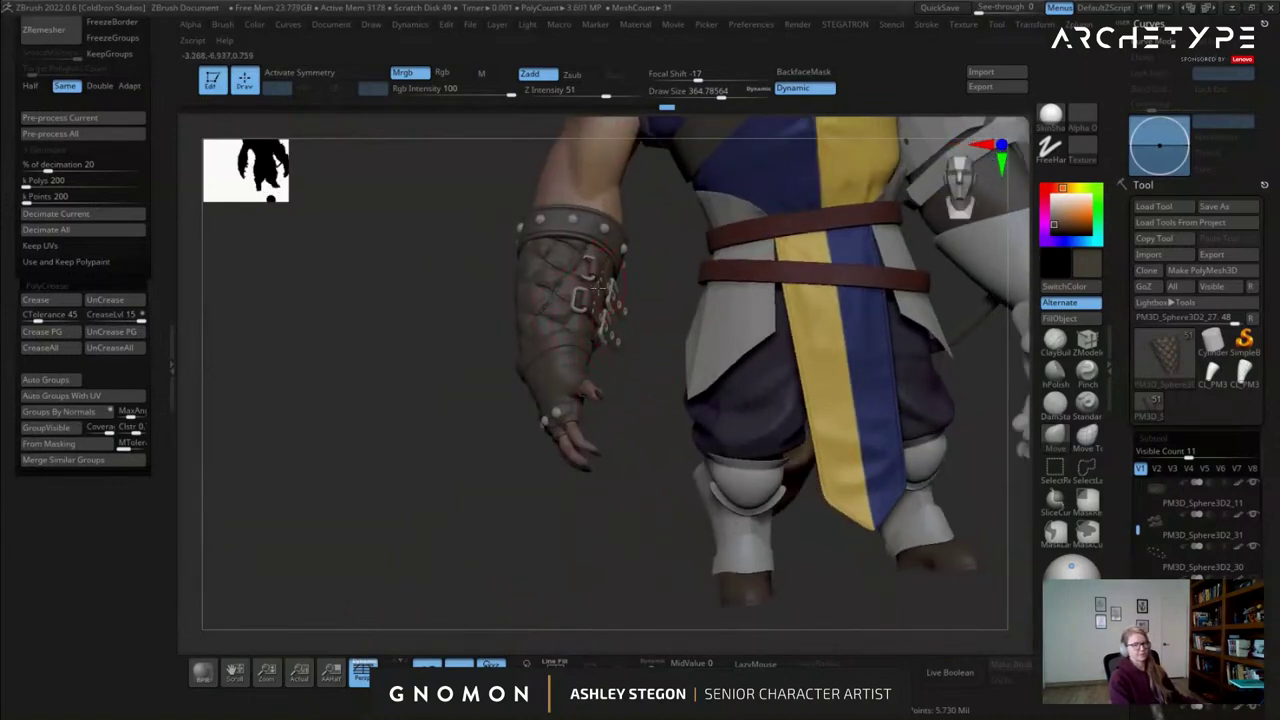
right_click_drag(600, 285, 575, 300)
right_click_drag(400, 415, 261, 424)
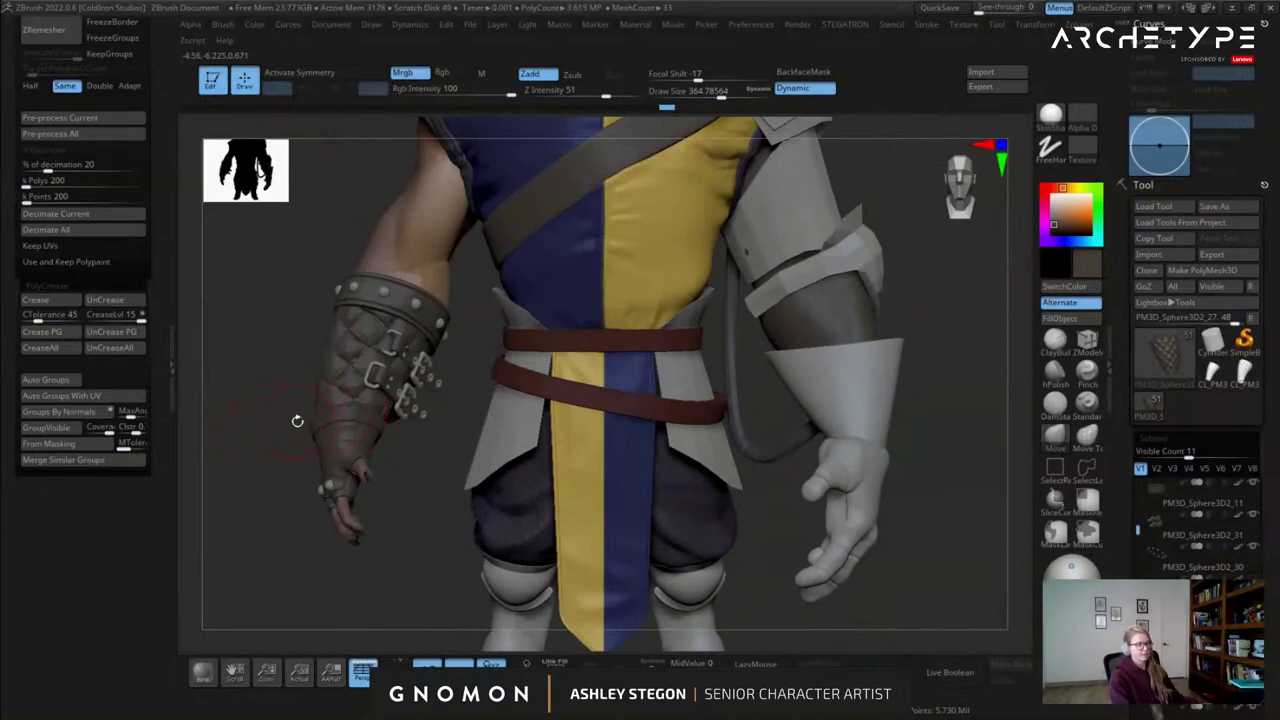
mouse_move(652, 370)
right_mouse_down("alt")
mouse_move(654, 446)
mouse_move(674, 357)
right_mouse_up("alt")
Select the elbow armor and examine the armored arm against the leather bracer from the front and side.
key("s")
left_click_drag(838, 296, 846, 296)
left_click(783, 328, "alt")
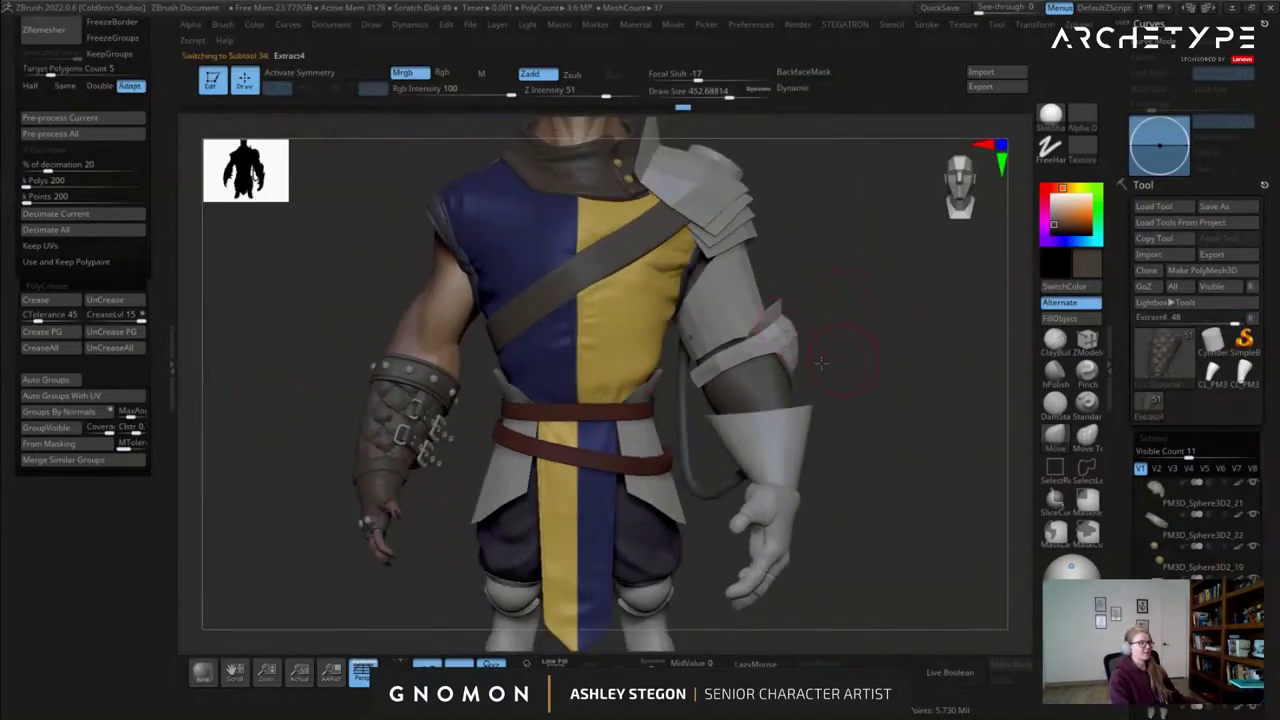
right_click_drag(837, 357, 769, 358)
key("shift+f")
key("shift+f")
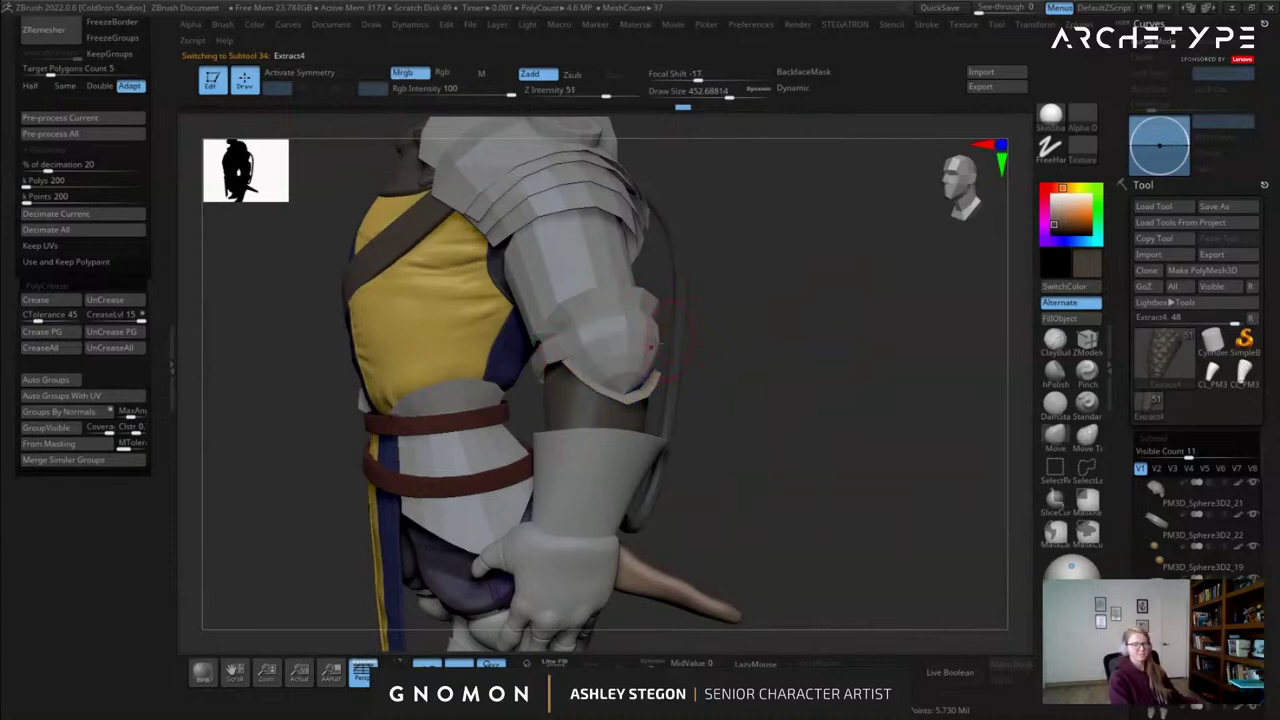
right_click_drag(742, 301, 860, 315)
key("s")
right_click_drag(860, 315, 833, 287, "ctrl")
right_click_drag(513, 347, 576, 341)
mouse_move(491, 280)
right_mouse_down()
mouse_move(543, 306)
mouse_move(435, 302)
right_mouse_up()
key("s")
left_click_drag(910, 268, 902, 268)
mouse_move(736, 402)
right_mouse_down("alt")
mouse_move(697, 352)
mouse_move(695, 392)
mouse_move(634, 377)
right_mouse_up("alt")
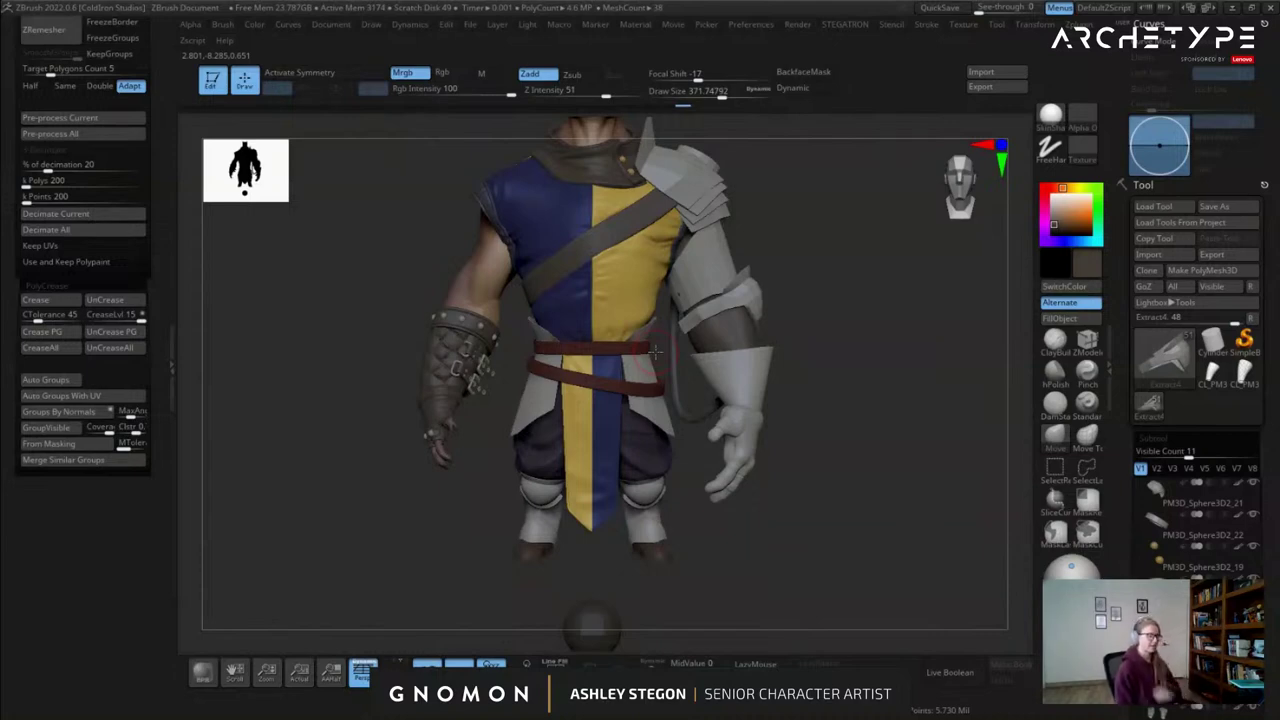
right_click_drag(560, 234, 543, 341, "alt")
right_click_drag(456, 465, 585, 326)
right_click_drag(540, 270, 603, 250, "alt")
right_click_drag(480, 351, 541, 302, "alt")
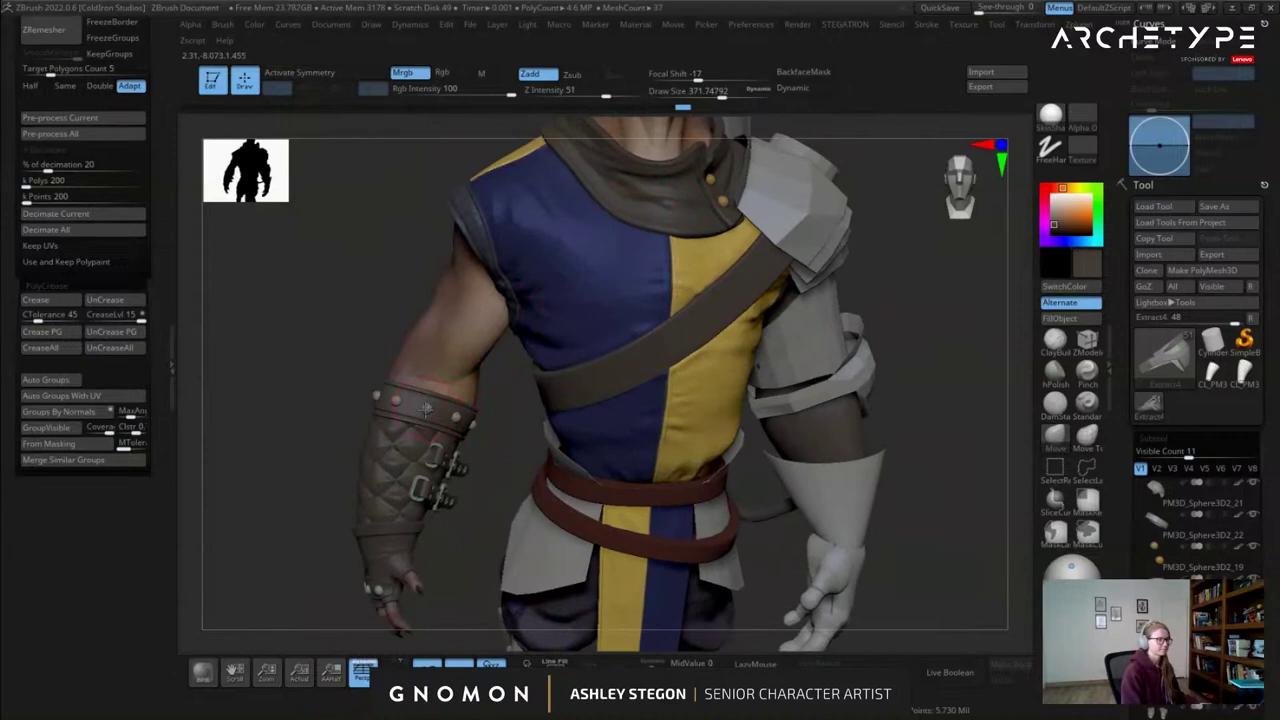
Sample the gold of the collar buttons and fill the armband studs and the glove's knuckle studs with it.
left_click(541, 340, "alt")
right_click_drag(714, 285, 680, 212)
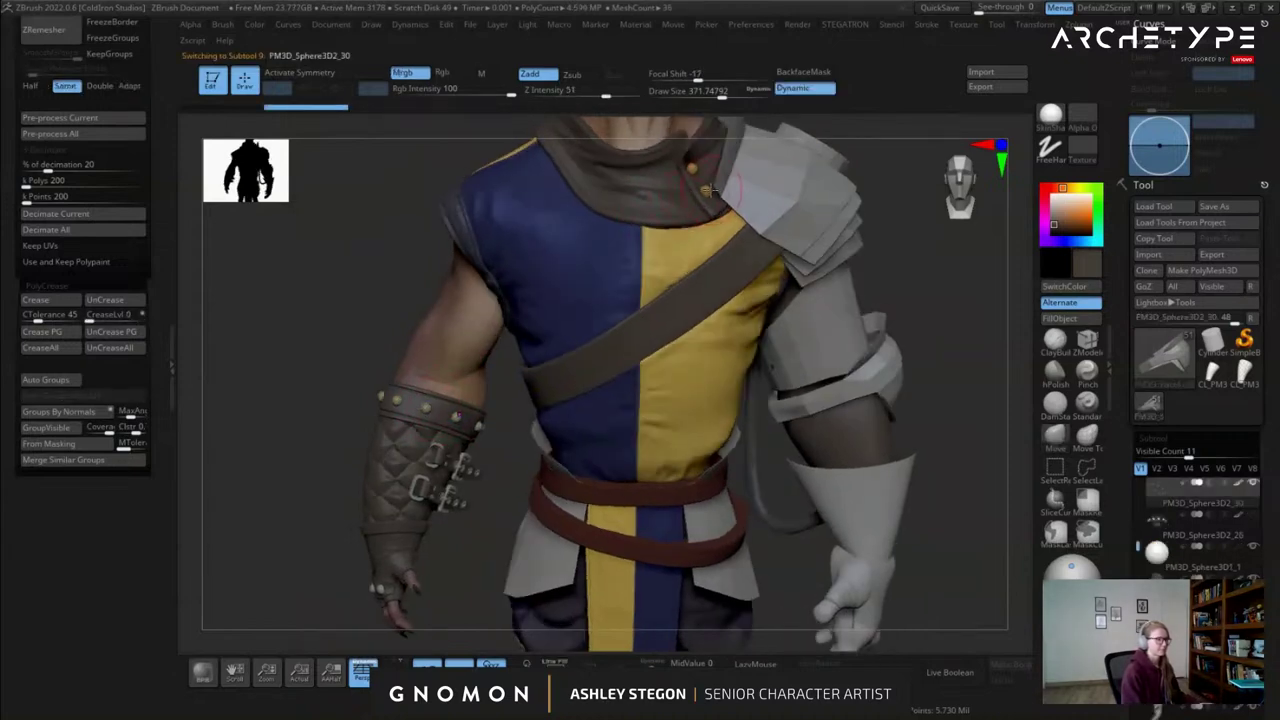
key("c")
left_click(1075, 317)
right_click_drag(460, 447, 556, 310, "alt")
right_click_drag(390, 475, 451, 543)
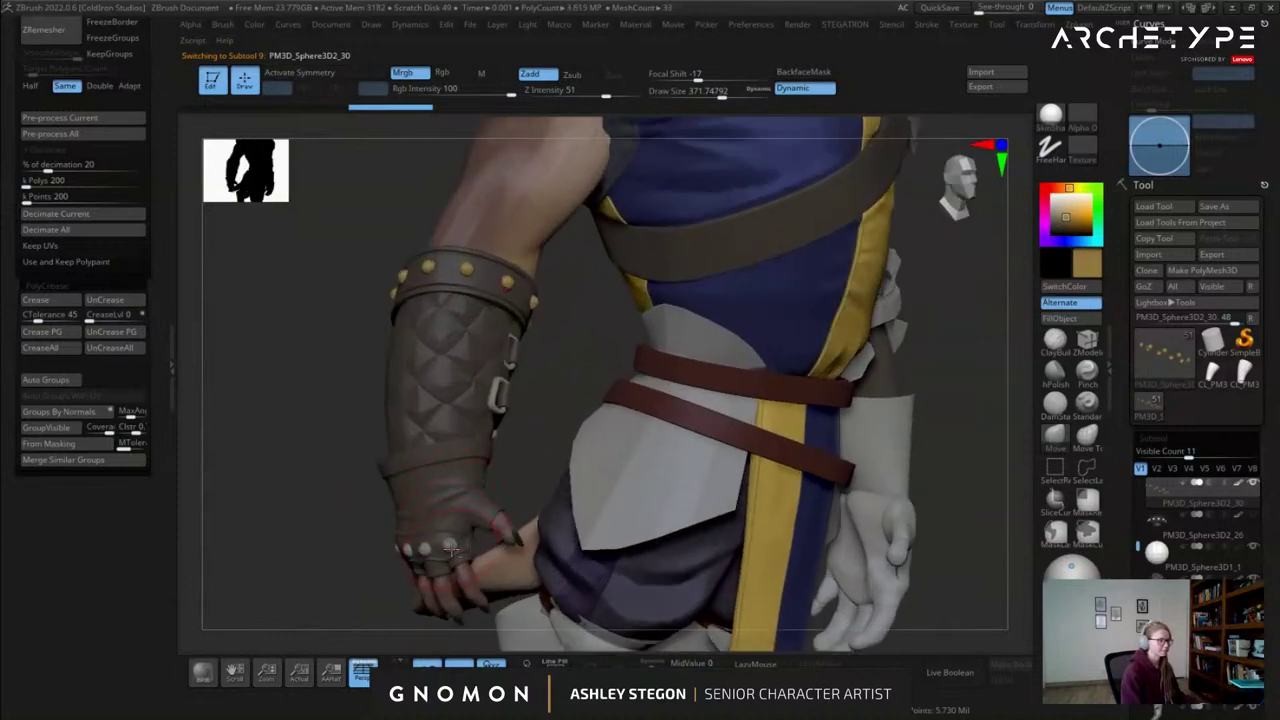
right_click_drag(783, 382, 758, 302)
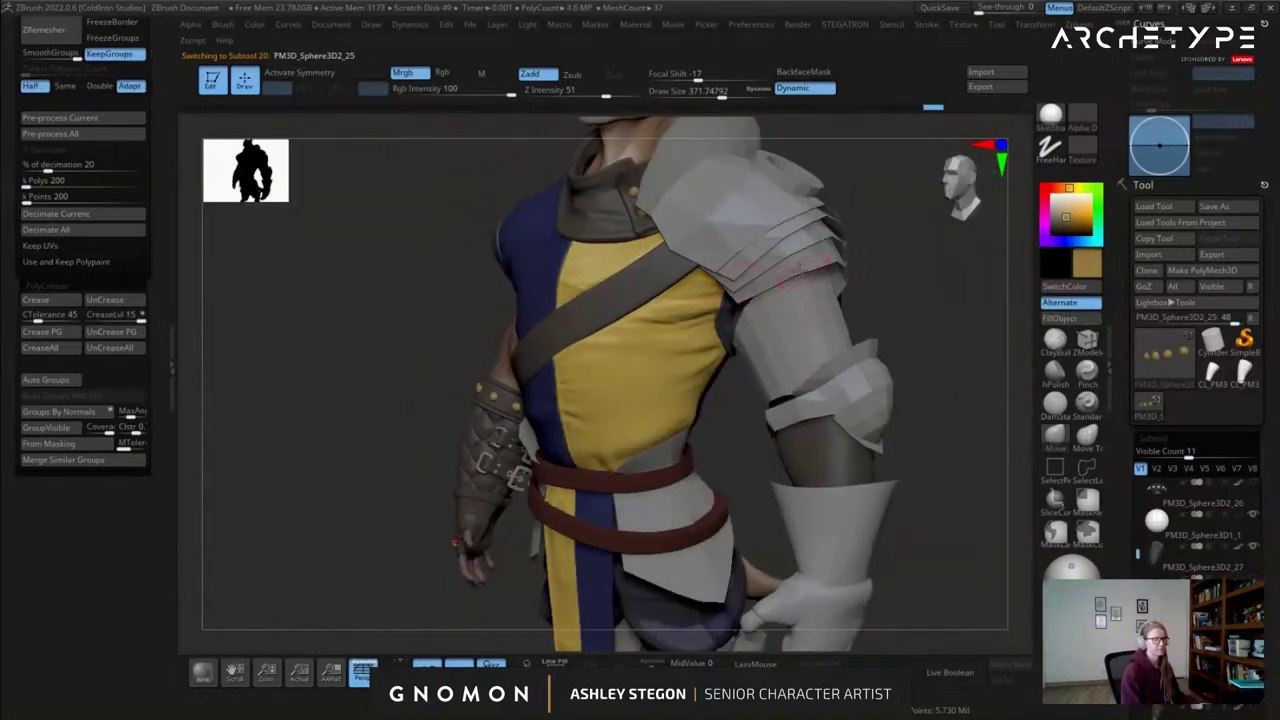
Examine the gold studs together with the collar, shoulder armor and whole outfit from several angles.
right_click_drag(794, 301, 761, 275, "ctrl")
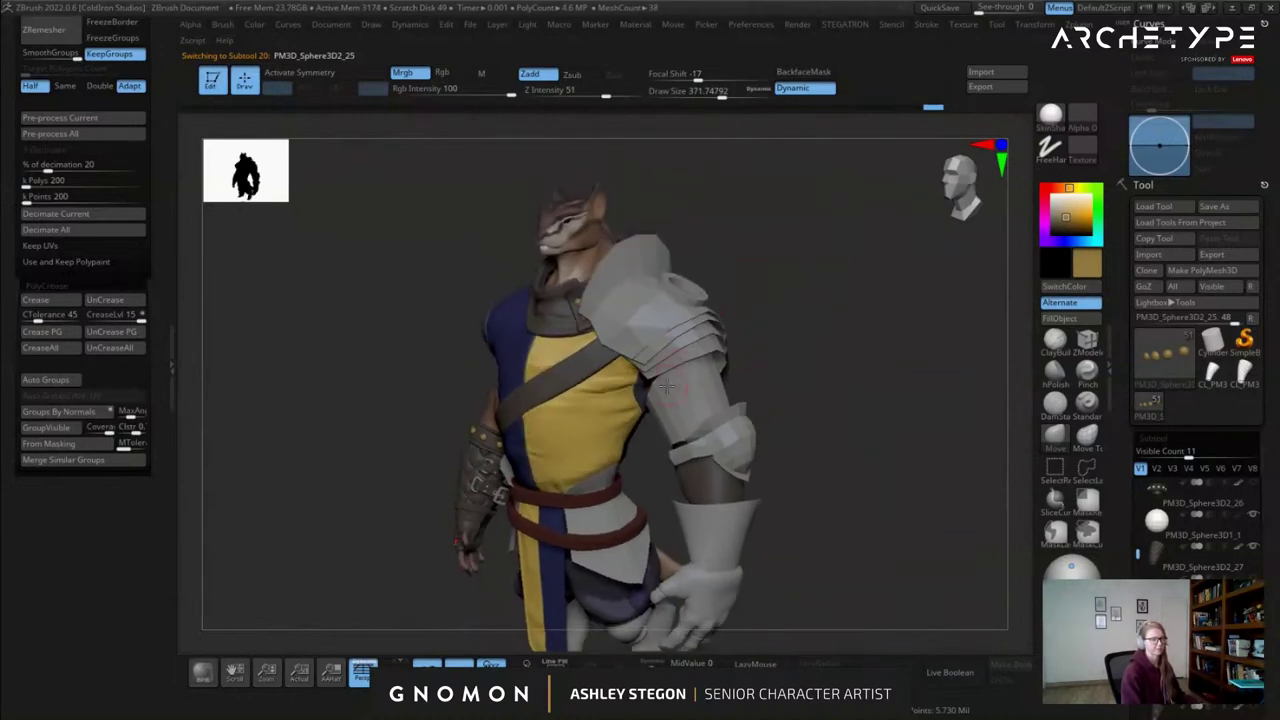
right_click_drag(668, 386, 692, 362)
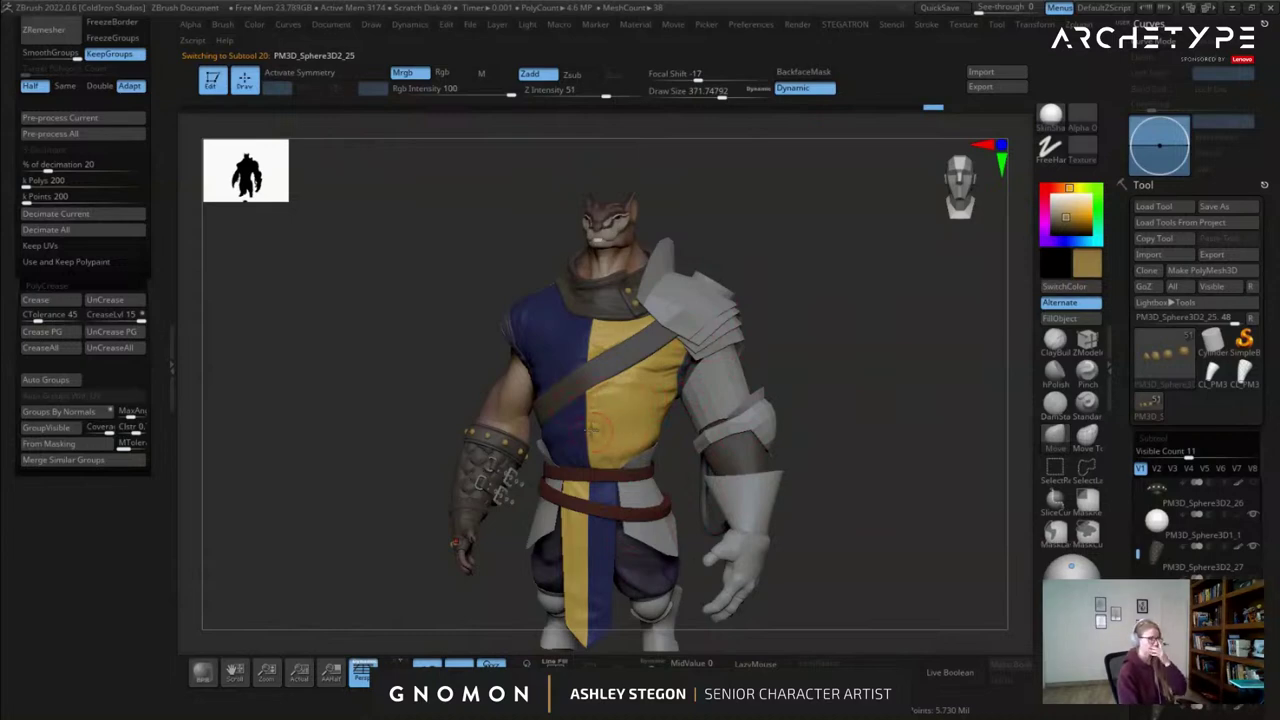
mouse_move(584, 451)
right_mouse_down("alt")
mouse_move(658, 370)
mouse_move(594, 448)
right_mouse_up("alt")
right_click_drag(576, 396, 415, 619, "alt")
left_click(747, 317, "alt")
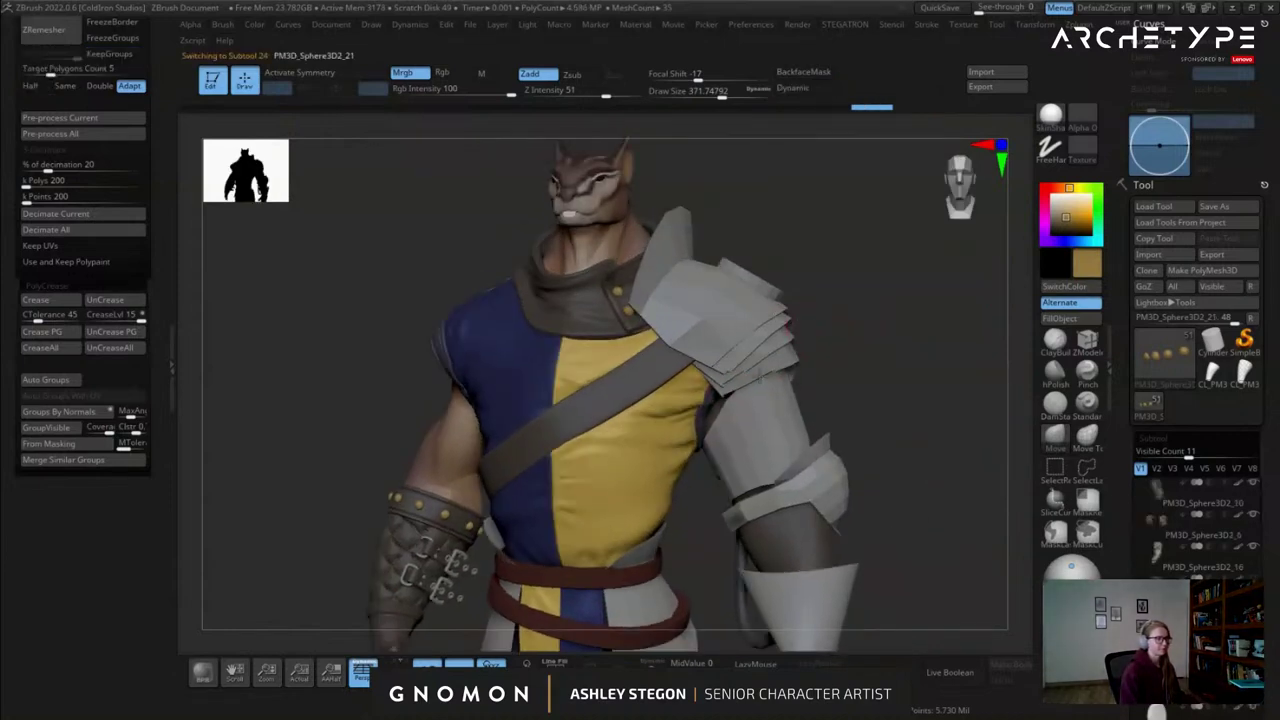
right_click_drag(815, 381, 794, 329, "alt")
right_click_drag(597, 298, 632, 462, "alt")
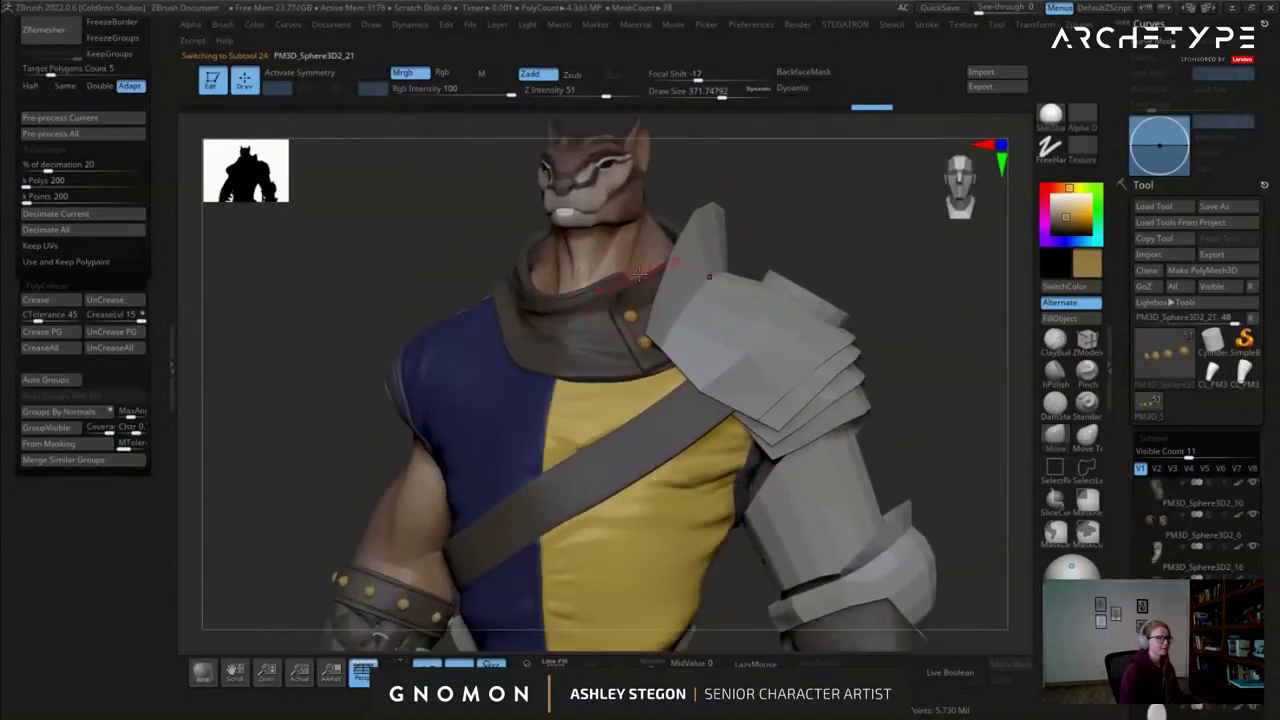
right_click_drag(606, 297, 380, 261)
right_click_drag(546, 287, 552, 182, "alt")
right_click_drag(330, 572, 392, 394, "alt")
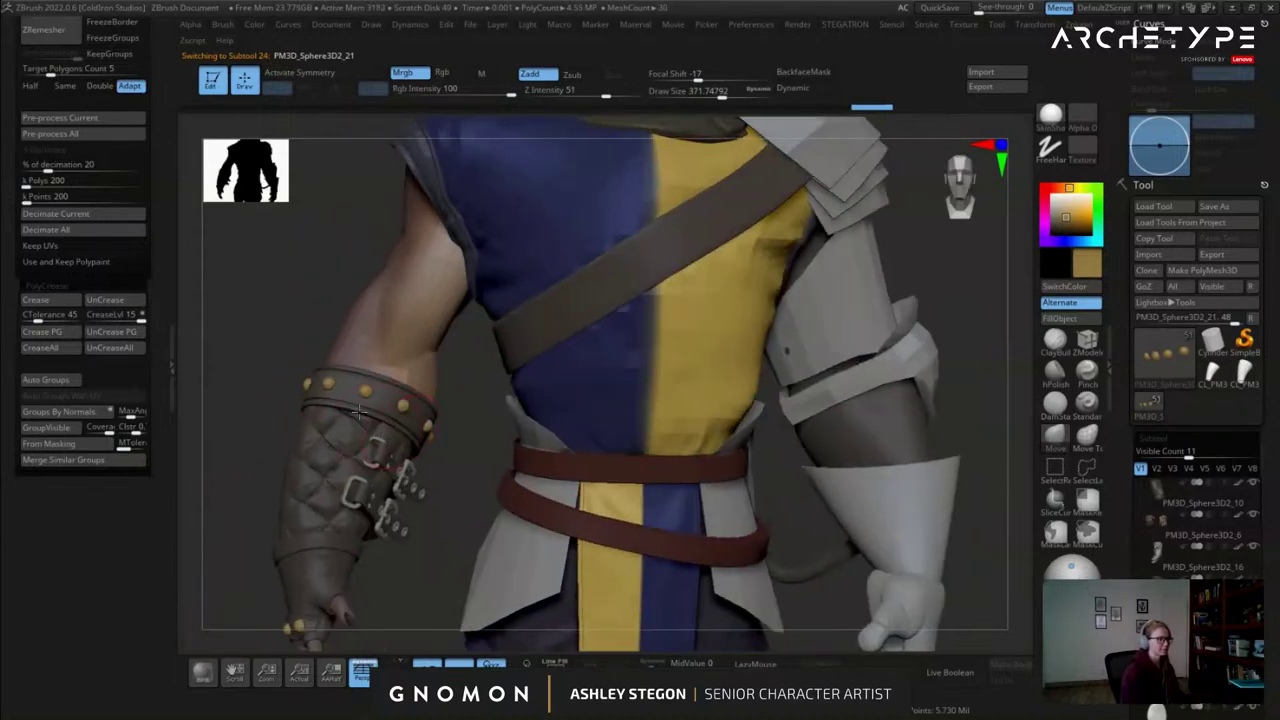
key("f")
right_click_drag(545, 249, 530, 340, "alt")
Select and isolate the leather armband at the top of the bracer, and reduce the draw size to about 182.
left_click(553, 418, "alt")
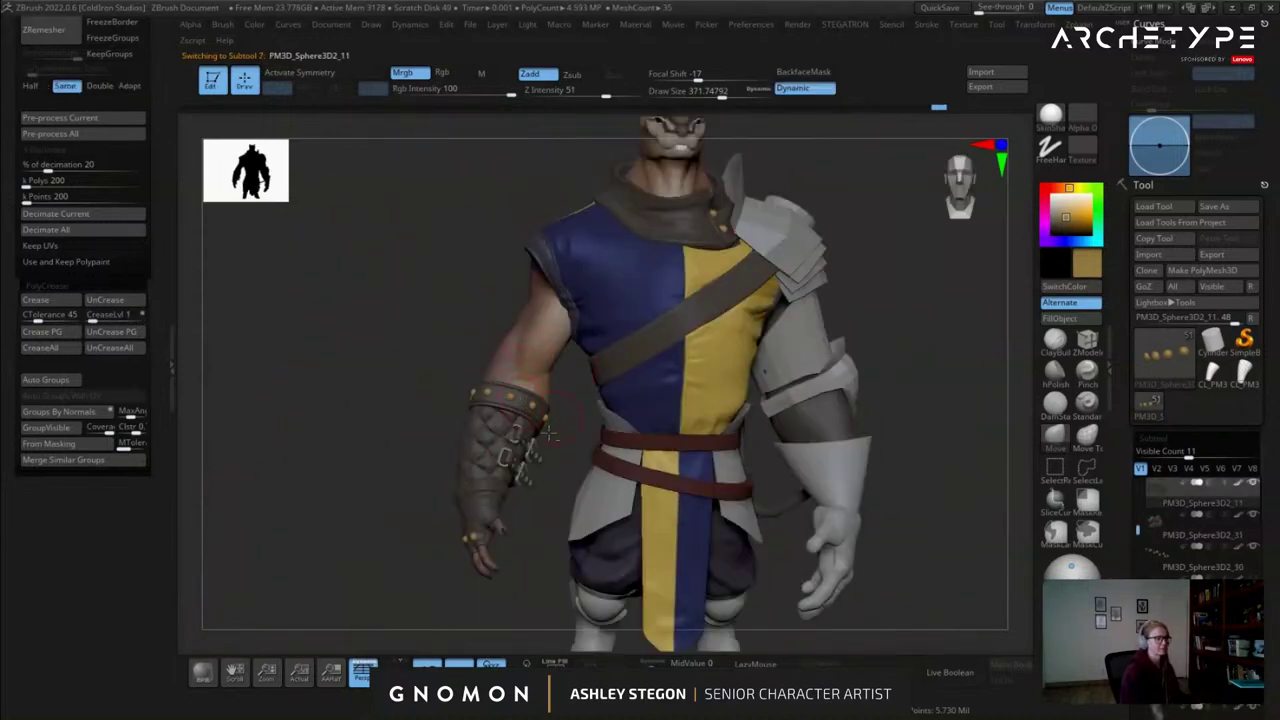
left_click(650, 667)
right_click_drag(480, 471, 654, 427, "ctrl")
key("s")
left_click_drag(643, 464, 622, 465)
right_click_drag(639, 272, 641, 345)
Check the armband's polygroups, subdivide it into denser smooth geometry, and show the rest of the character with the wireframe off.
key("shift+d")
key("shift+f")
key("shift+f")
key("shift+f")
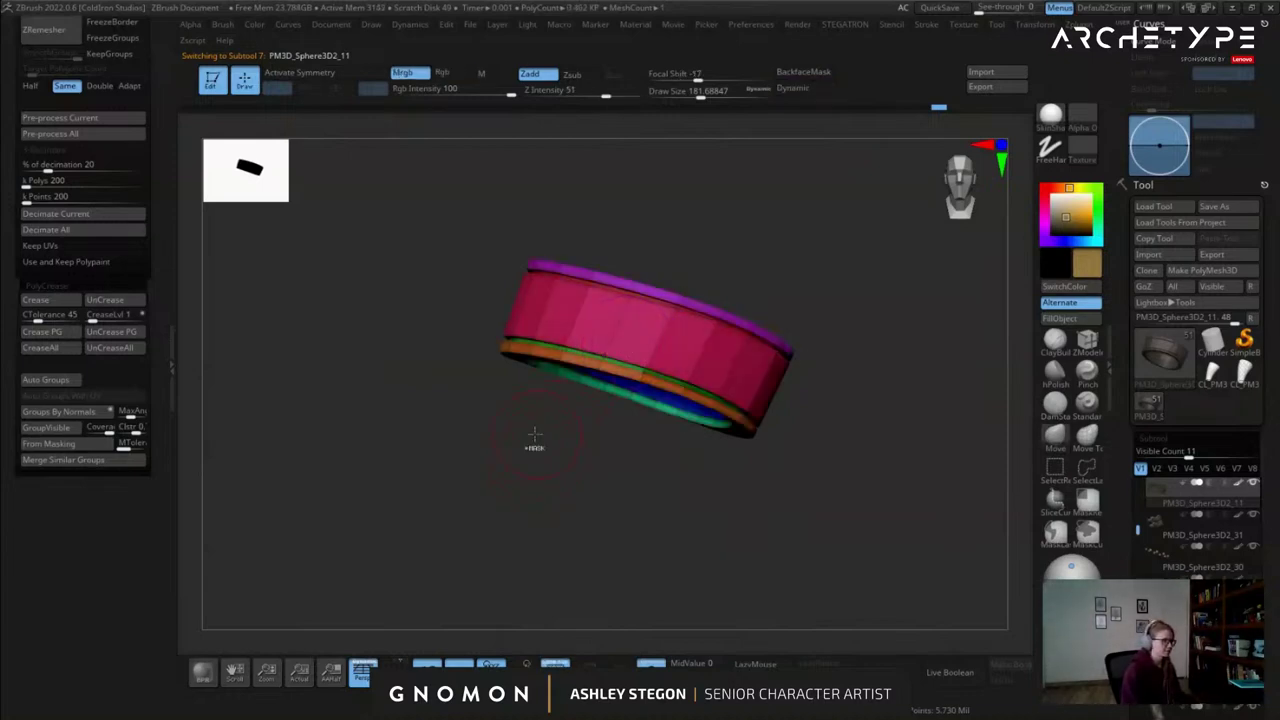
key("d")
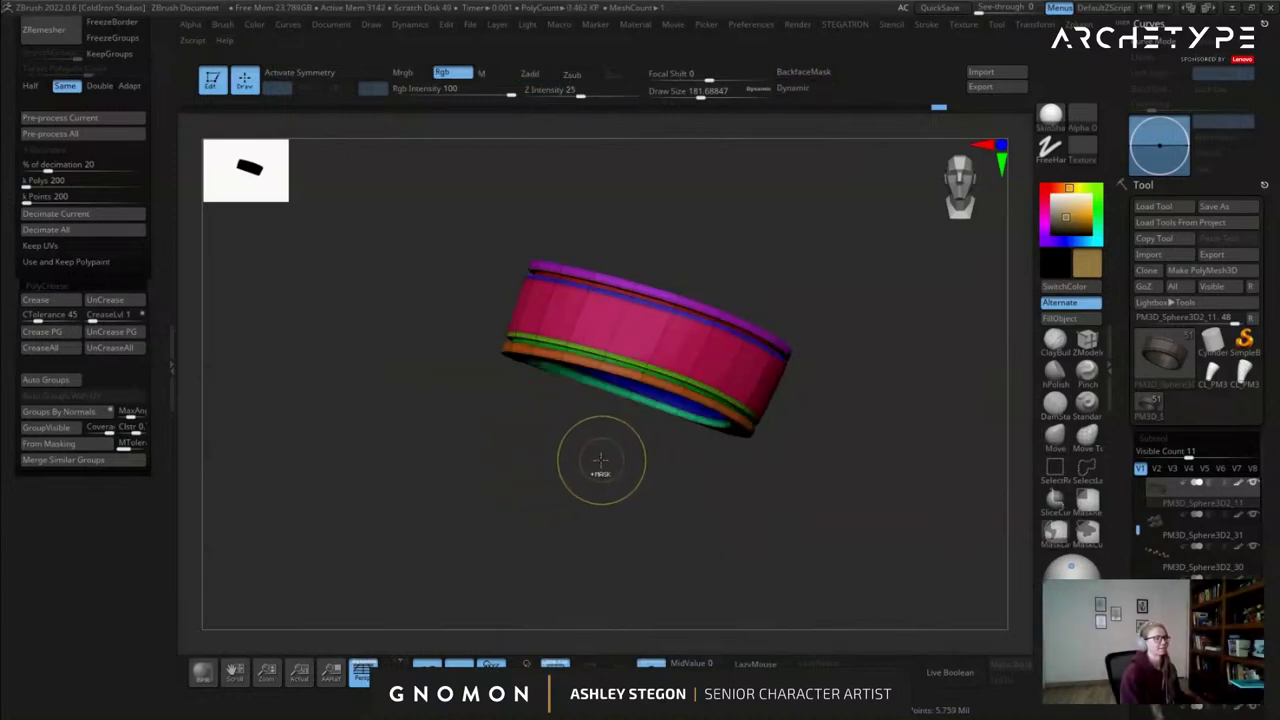
key("3")
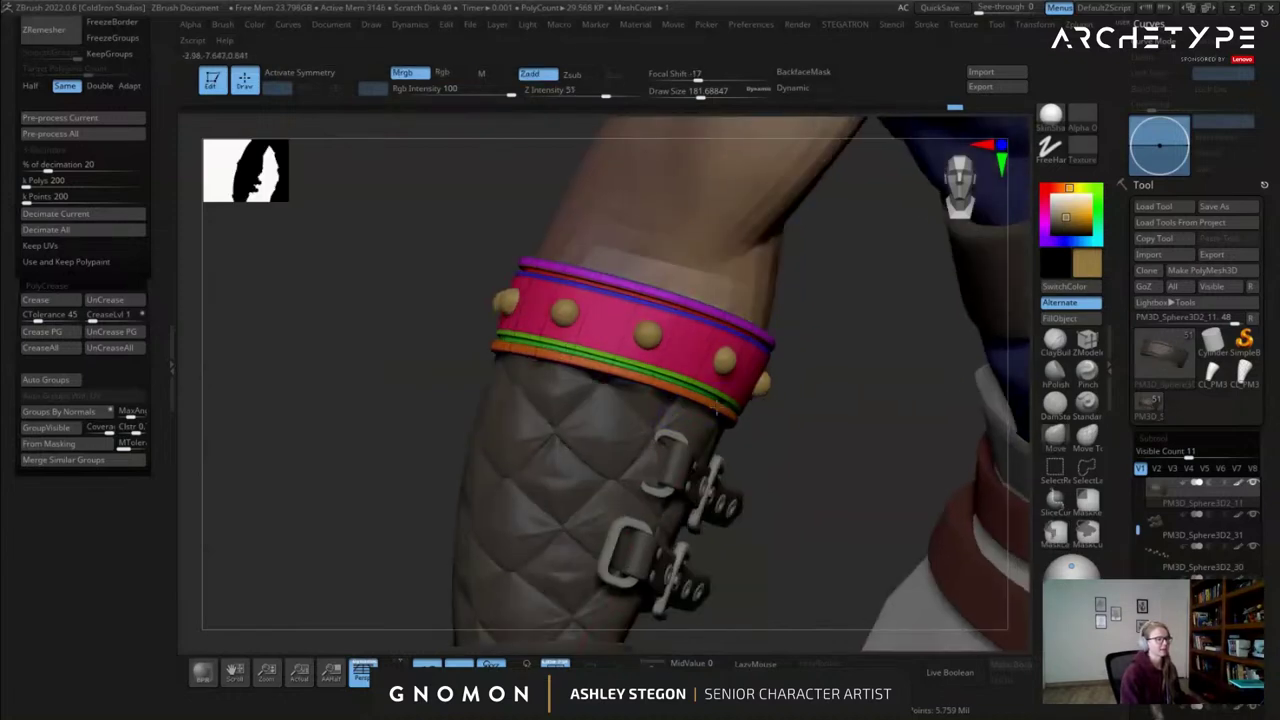
key("shift+f")
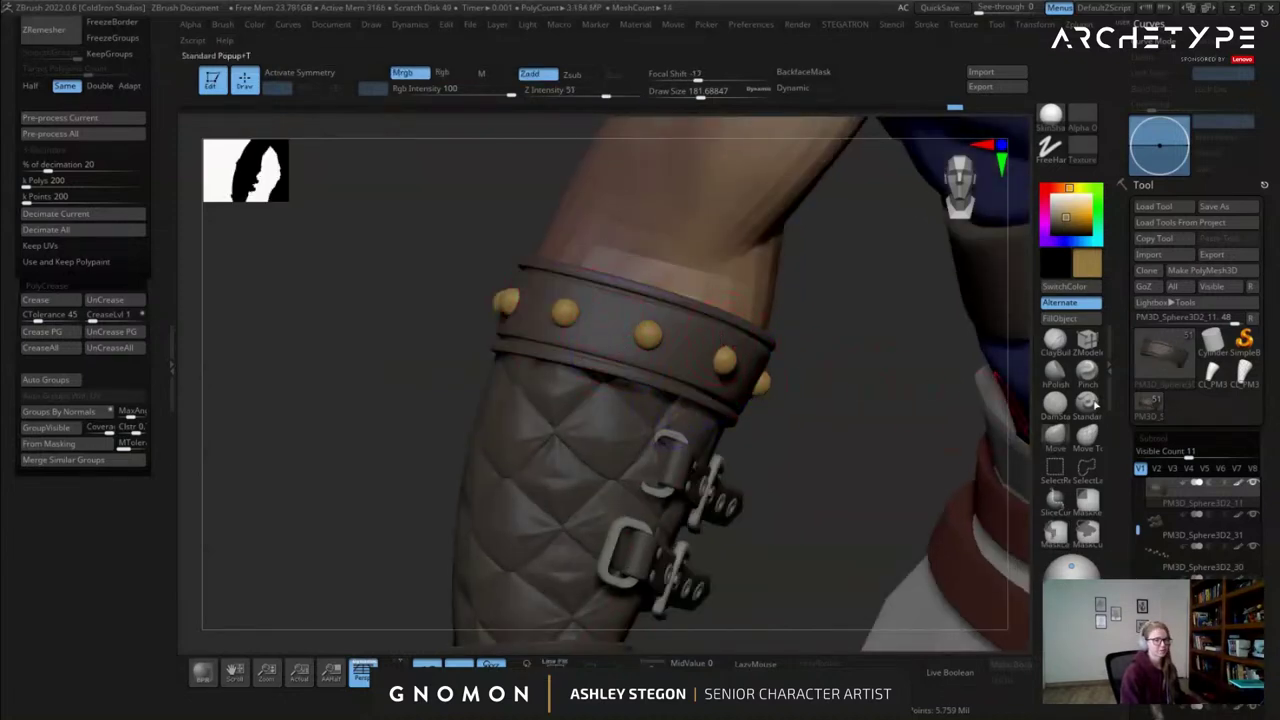
Choose the Standard brush with a draw size of about 116 for sculpting the armband.
left_click(1092, 404)
key("s")
left_click_drag(840, 420, 690, 258, "alt")
right_click_drag(690, 258, 706, 256)
mouse_move(560, 450)
right_mouse_down("ctrl")
mouse_move(664, 402)
mouse_move(674, 420)
right_mouse_up("ctrl")
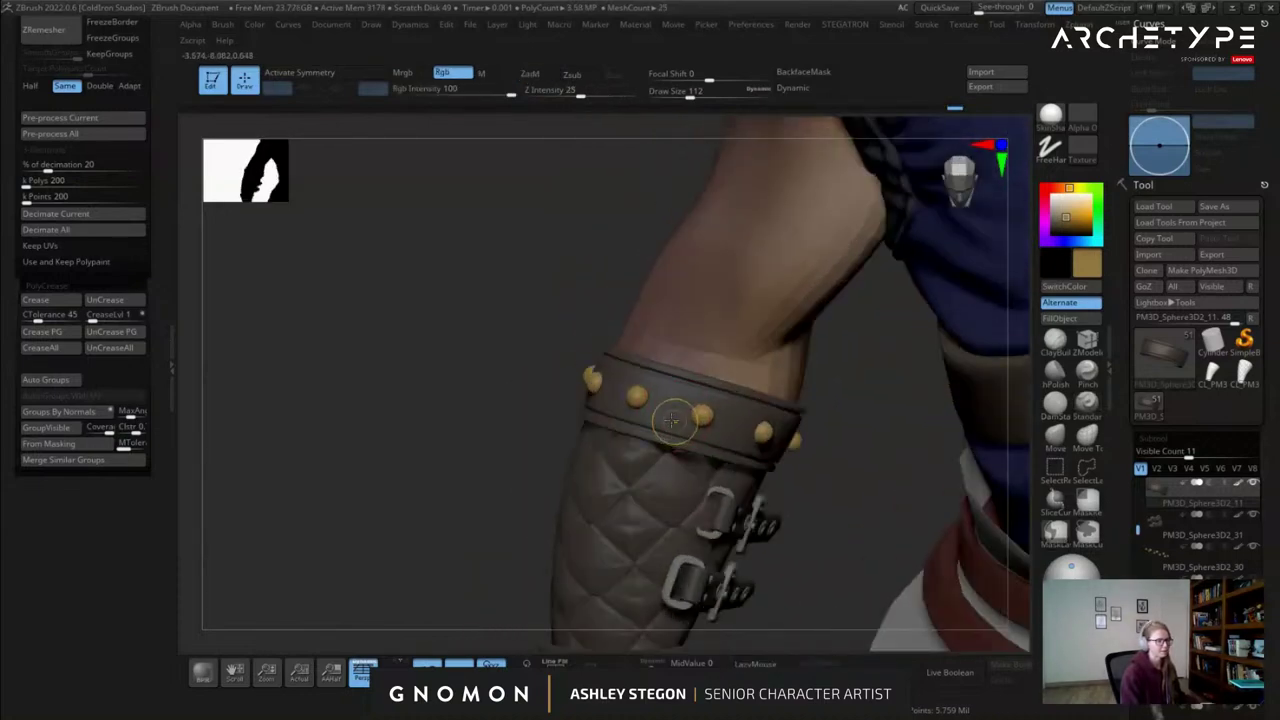
key("s")
left_click(677, 409)
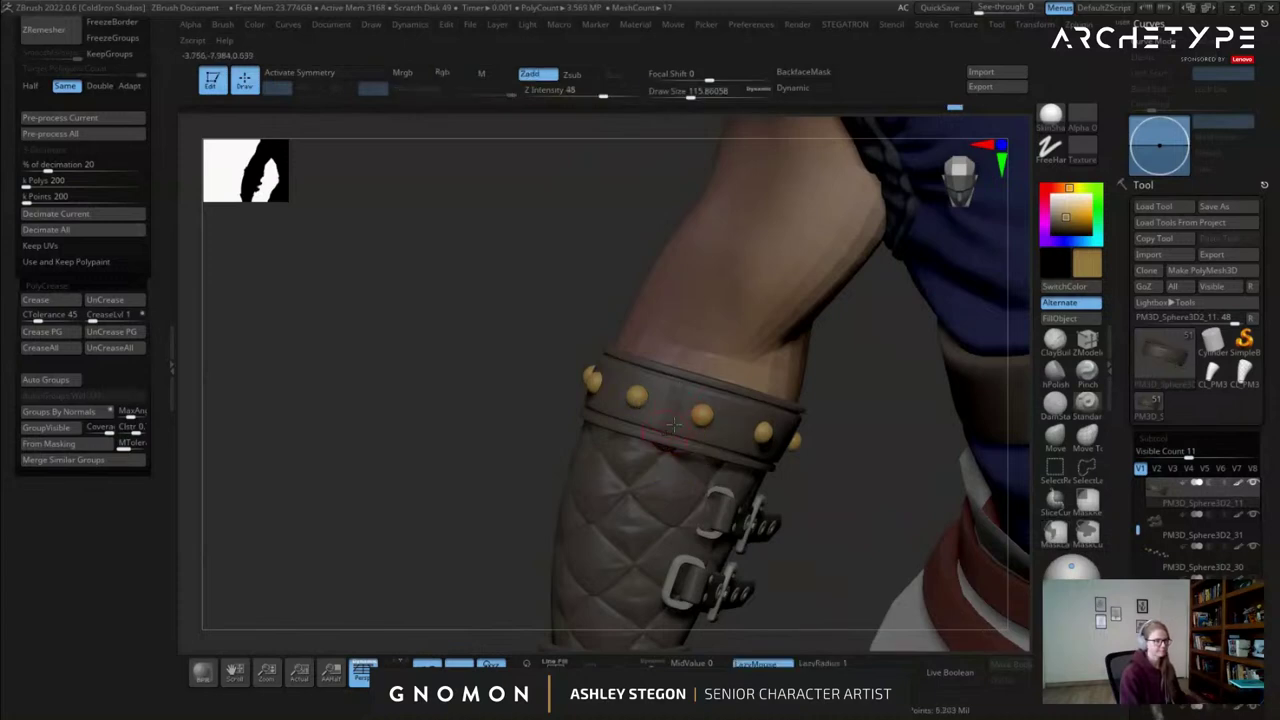
Mask the armband's raised borders by polygroup, leaving only the wide center band unmasked, and hide the polygroup display.
key("shift+f")
key("w")
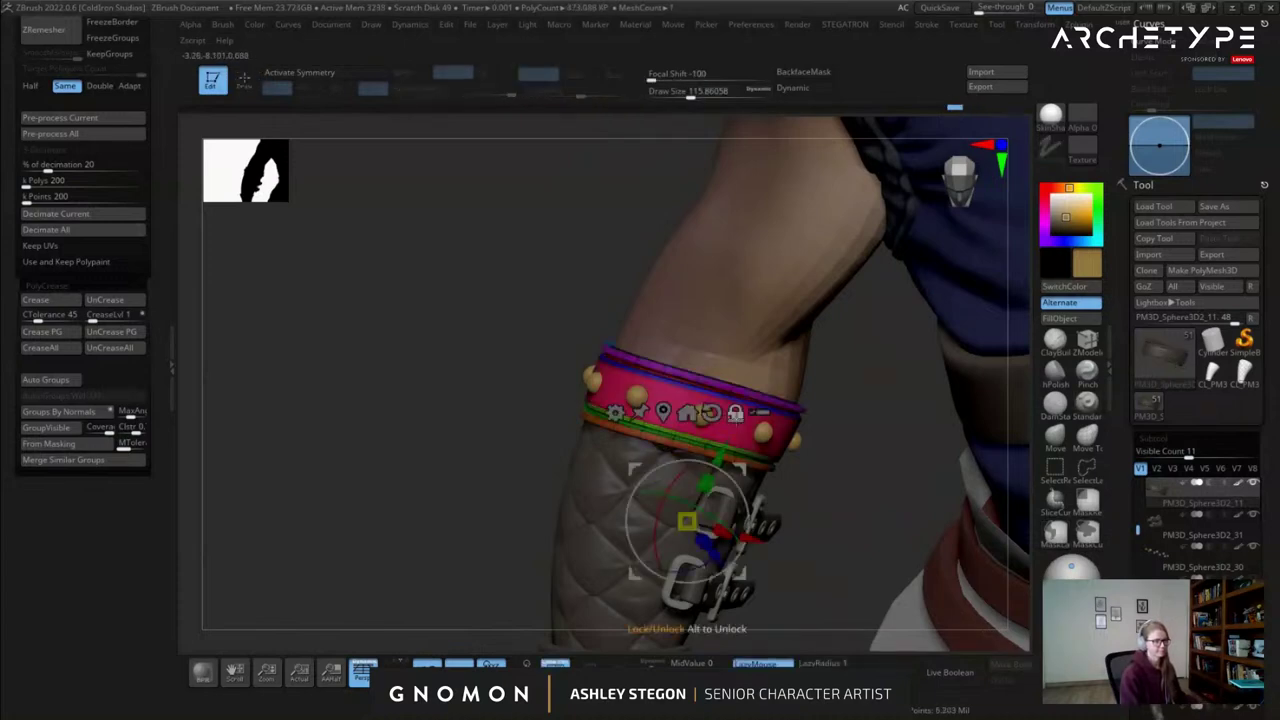
left_click(711, 431, "ctrl")
key("q")
key("shift+f")
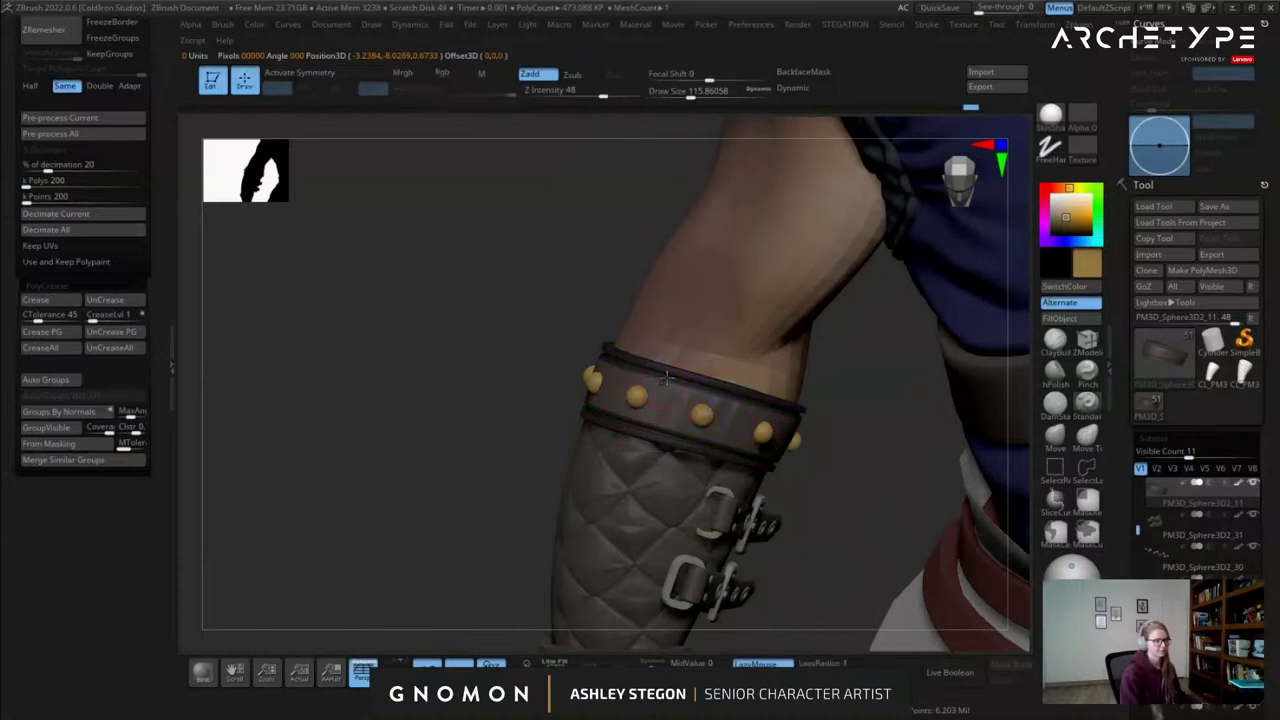
Sculpt subtle leather bulges and dents between the gold studs around the armband's center band at Z Intensity 48.
mouse_move(673, 393)
right_mouse_down()
mouse_move(620, 416)
mouse_move(604, 390)
mouse_move(586, 394)
mouse_move(612, 422)
mouse_move(547, 393)
mouse_move(800, 425)
right_mouse_up()
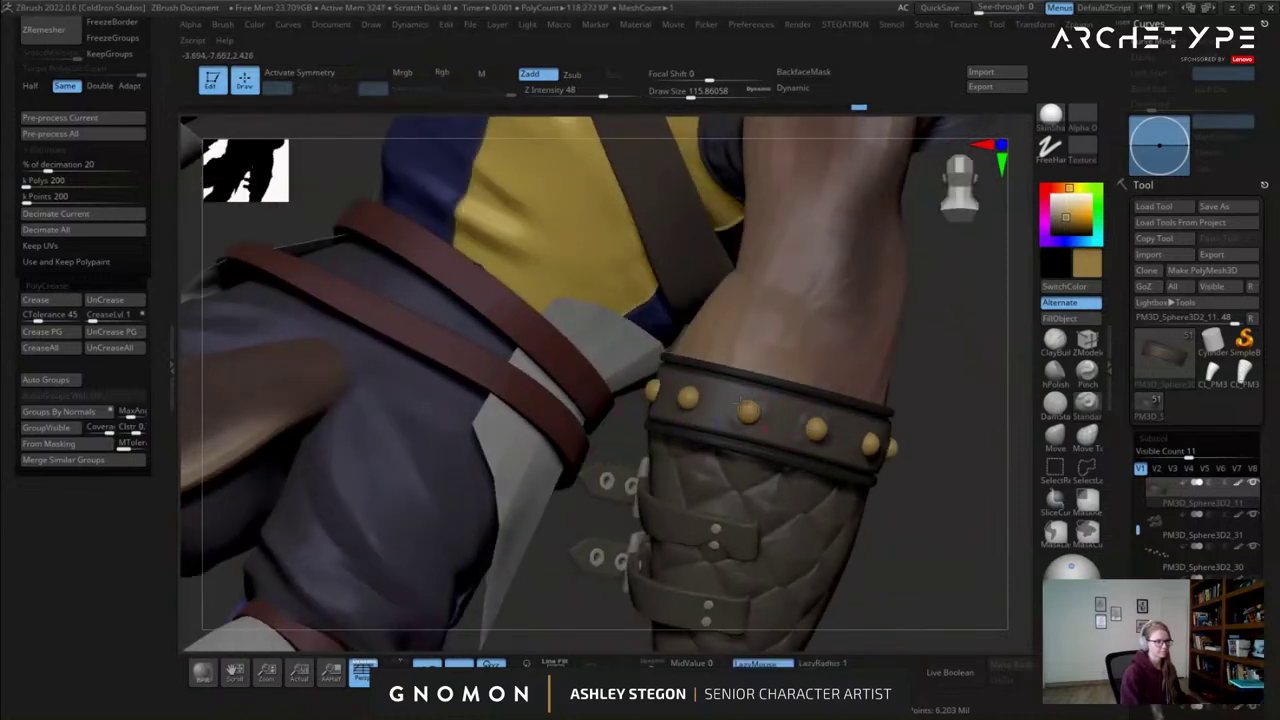
right_click_drag(714, 400, 643, 415)
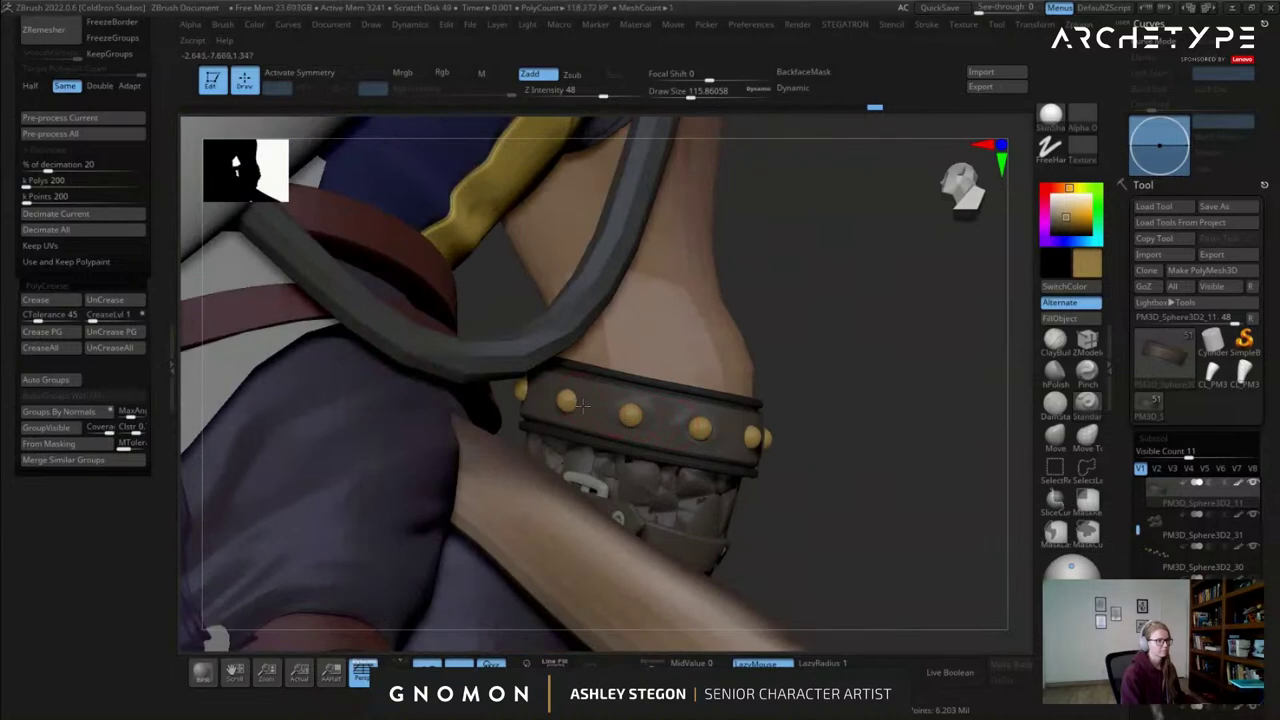
right_click_drag(576, 394, 440, 390)
right_click_drag(650, 397, 572, 396)
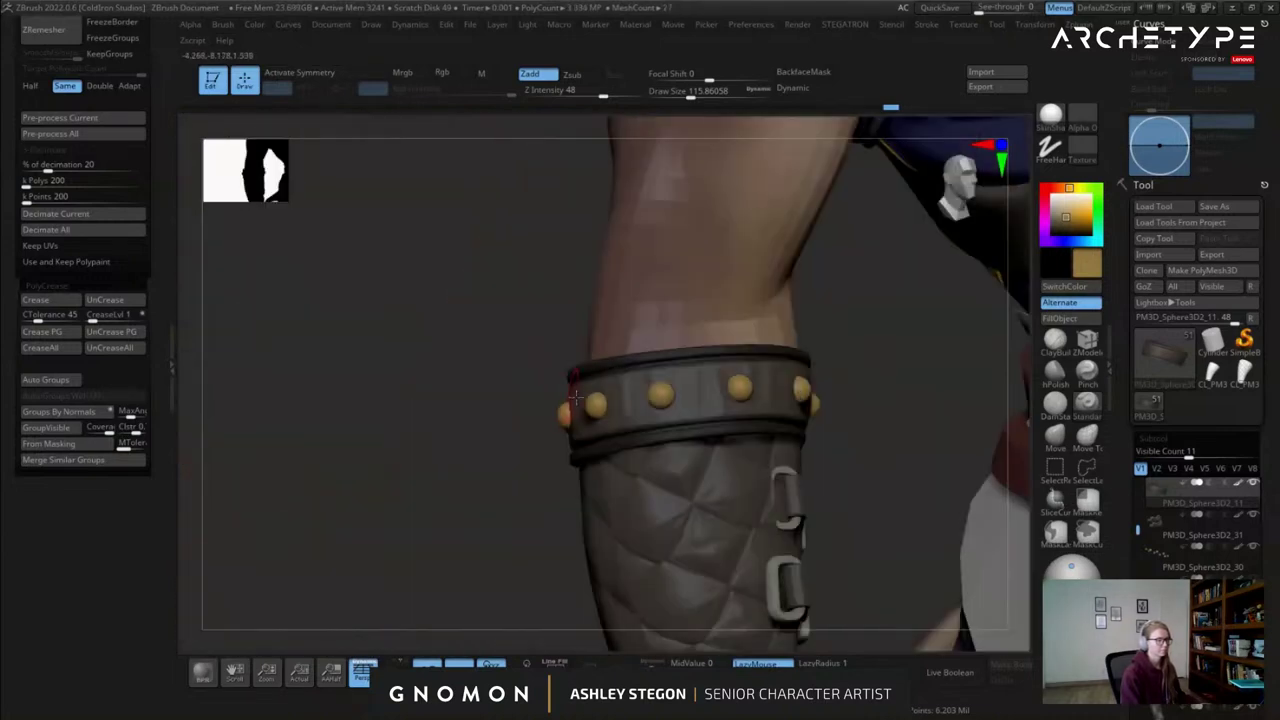
mouse_move(702, 386)
right_mouse_down()
mouse_move(812, 386)
mouse_move(816, 374)
mouse_move(728, 354)
mouse_move(815, 362)
mouse_move(787, 364)
right_mouse_up()
key("shift")
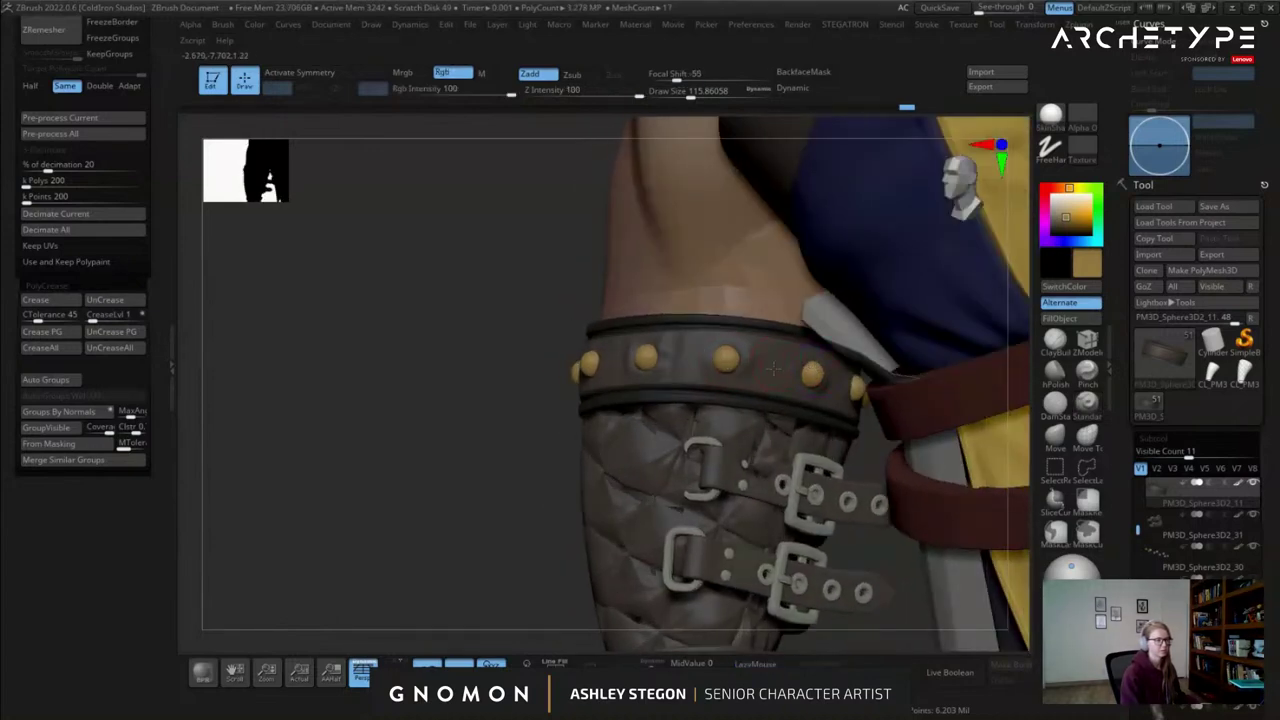
mouse_move(658, 362)
right_mouse_down()
mouse_move(618, 361)
mouse_move(676, 381)
right_mouse_up()
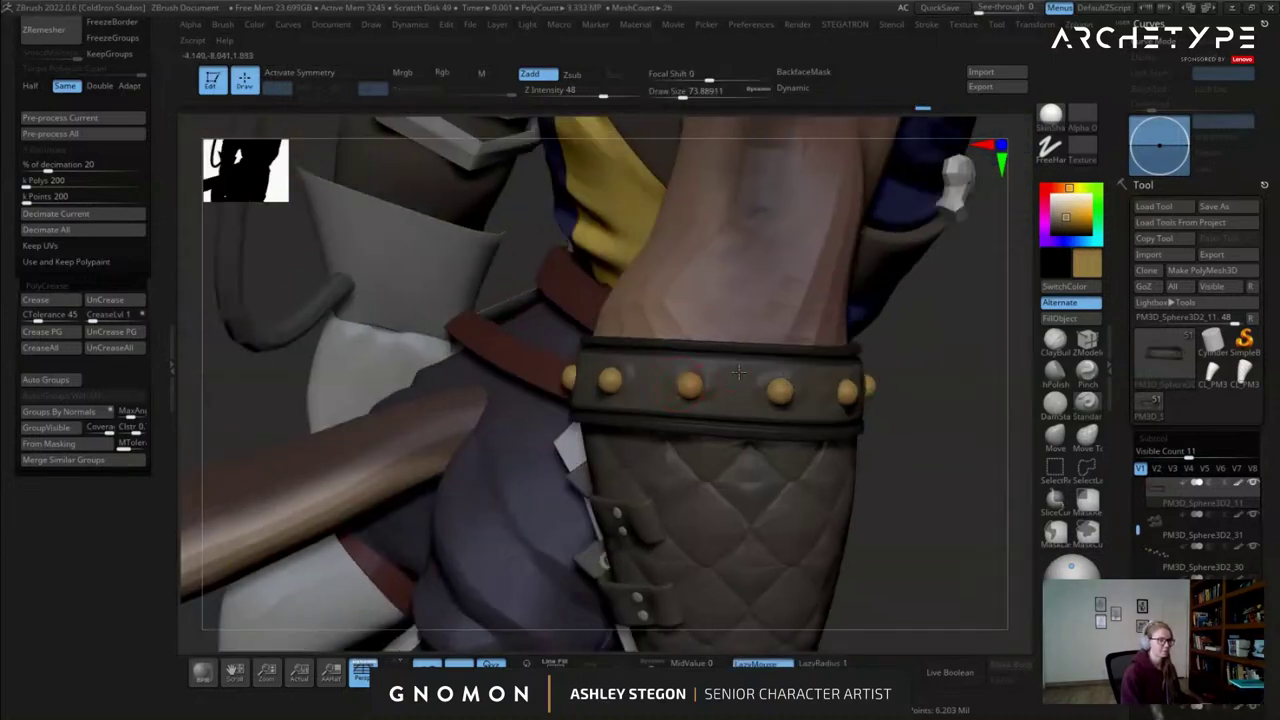
Smooth the leather dents between the gold studs all around the armband with a draw size of about 128.
key("s")
left_click_drag(741, 408, 750, 407)
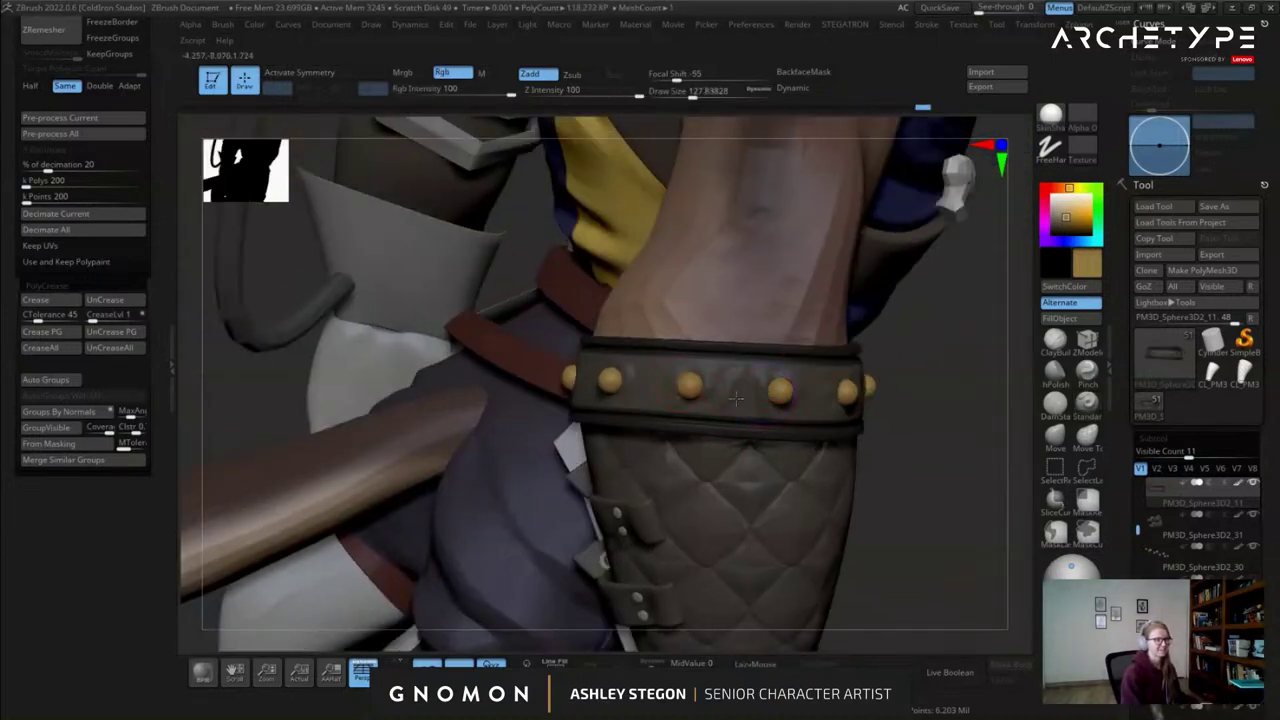
right_click_drag(765, 398, 707, 380)
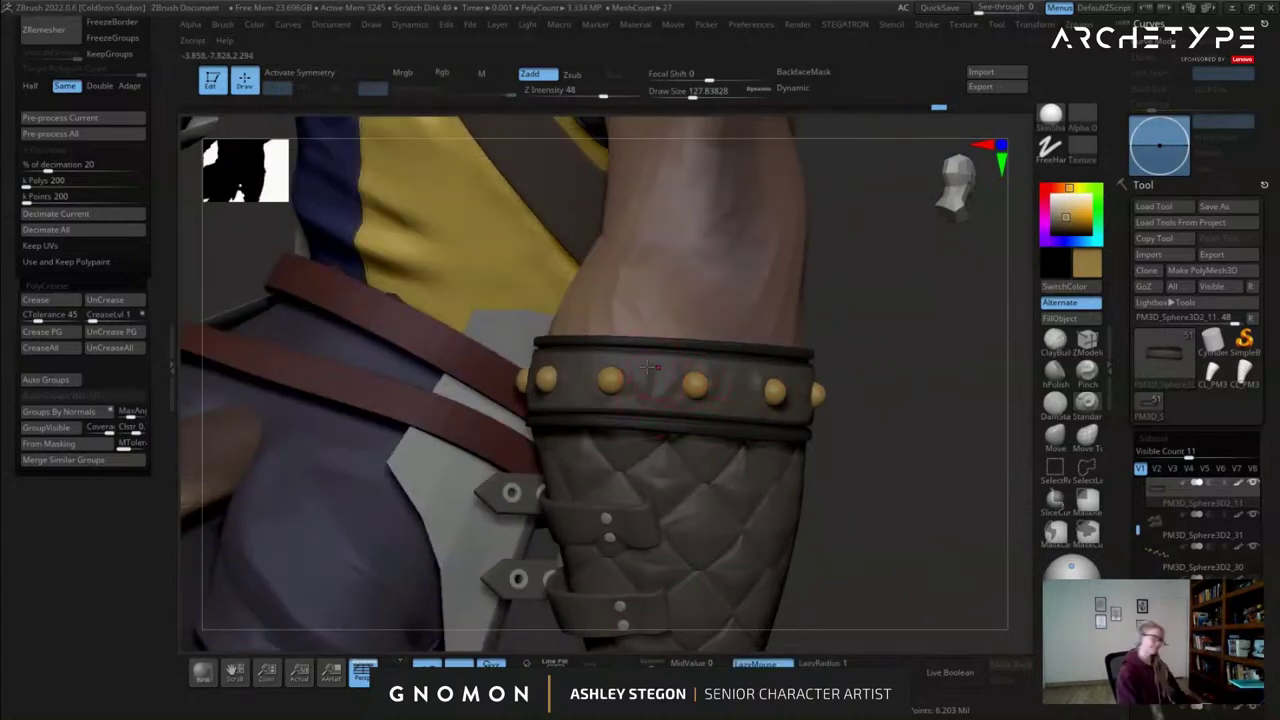
right_click_drag(650, 374, 590, 371)
left_click_drag(655, 370, 657, 388, "shift")
right_click_drag(551, 411, 497, 404)
left_click_drag(587, 366, 563, 382, "shift")
right_click_drag(580, 372, 531, 357)
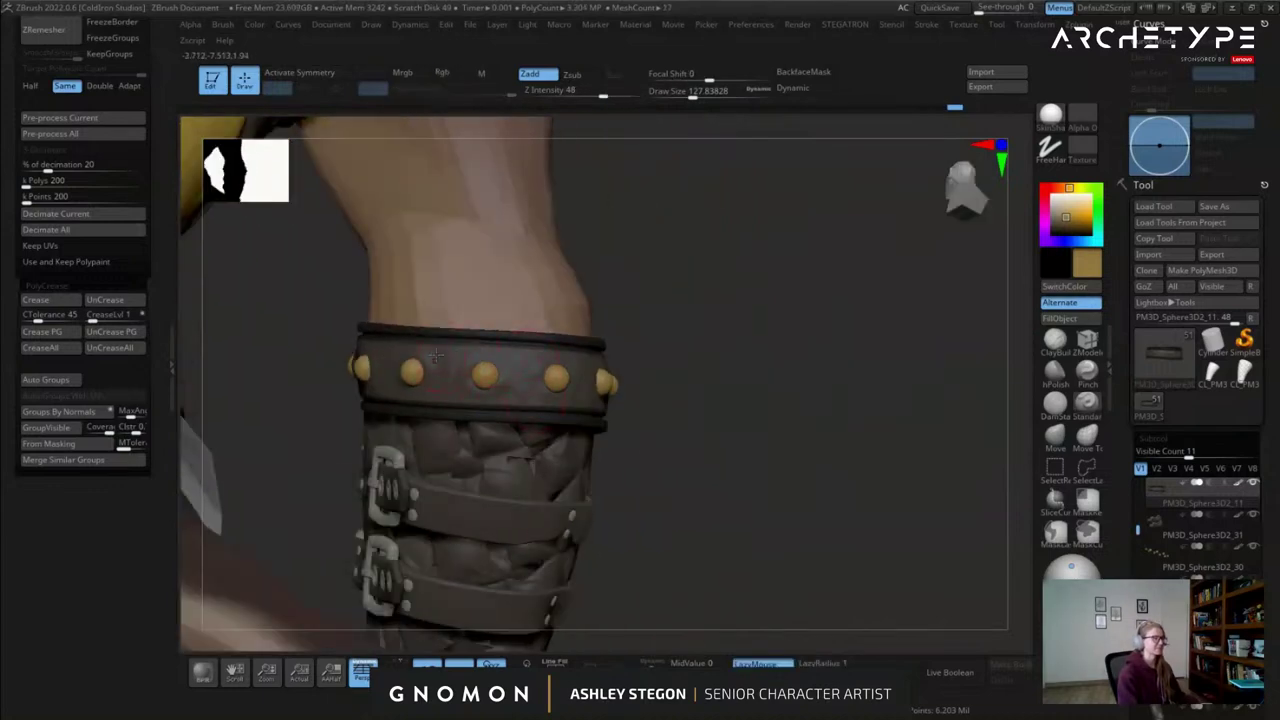
left_click_drag(446, 353, 452, 368, "shift")
mouse_move(452, 368)
right_mouse_down()
mouse_move(540, 372)
mouse_move(477, 423)
mouse_move(478, 399)
mouse_move(422, 404)
right_mouse_up()
mouse_move(497, 451)
right_mouse_down()
mouse_move(556, 457)
mouse_move(621, 440)
right_mouse_up()
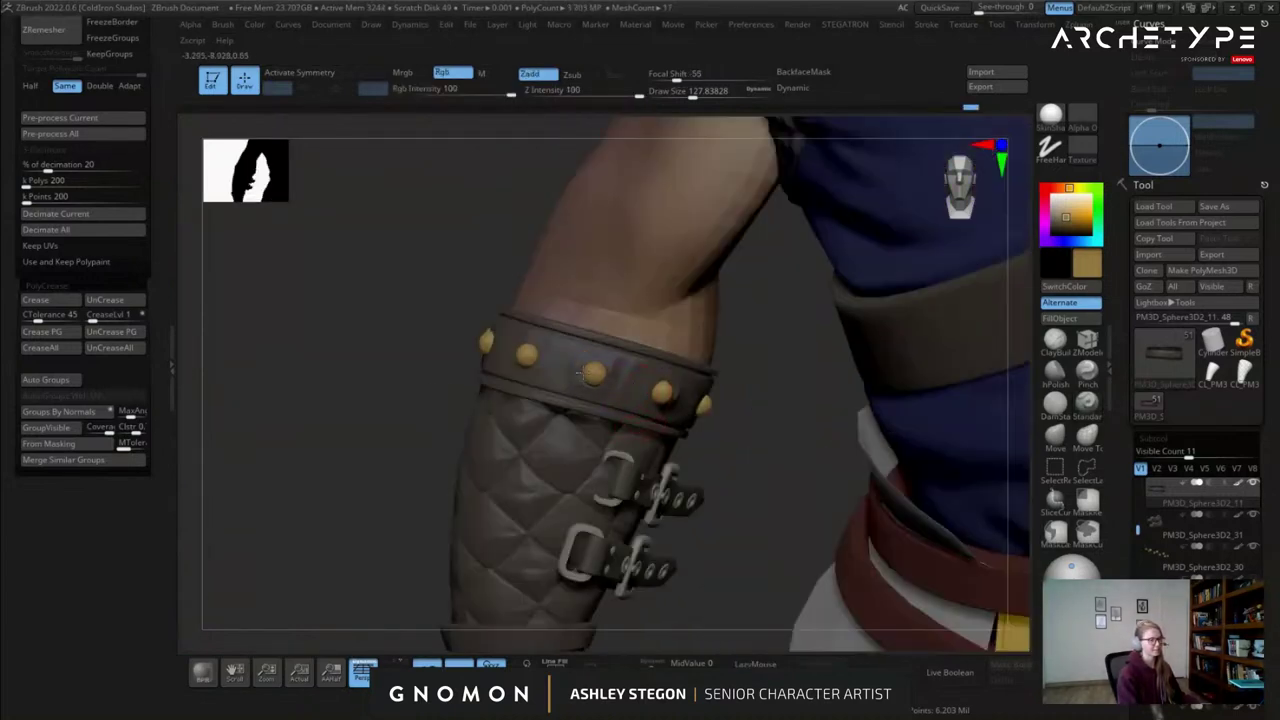
mouse_move(612, 388)
right_mouse_down()
mouse_move(699, 389)
mouse_move(649, 391)
right_mouse_up()
mouse_move(527, 356)
right_mouse_down()
mouse_move(443, 340)
mouse_move(570, 382)
mouse_move(660, 393)
right_mouse_up()
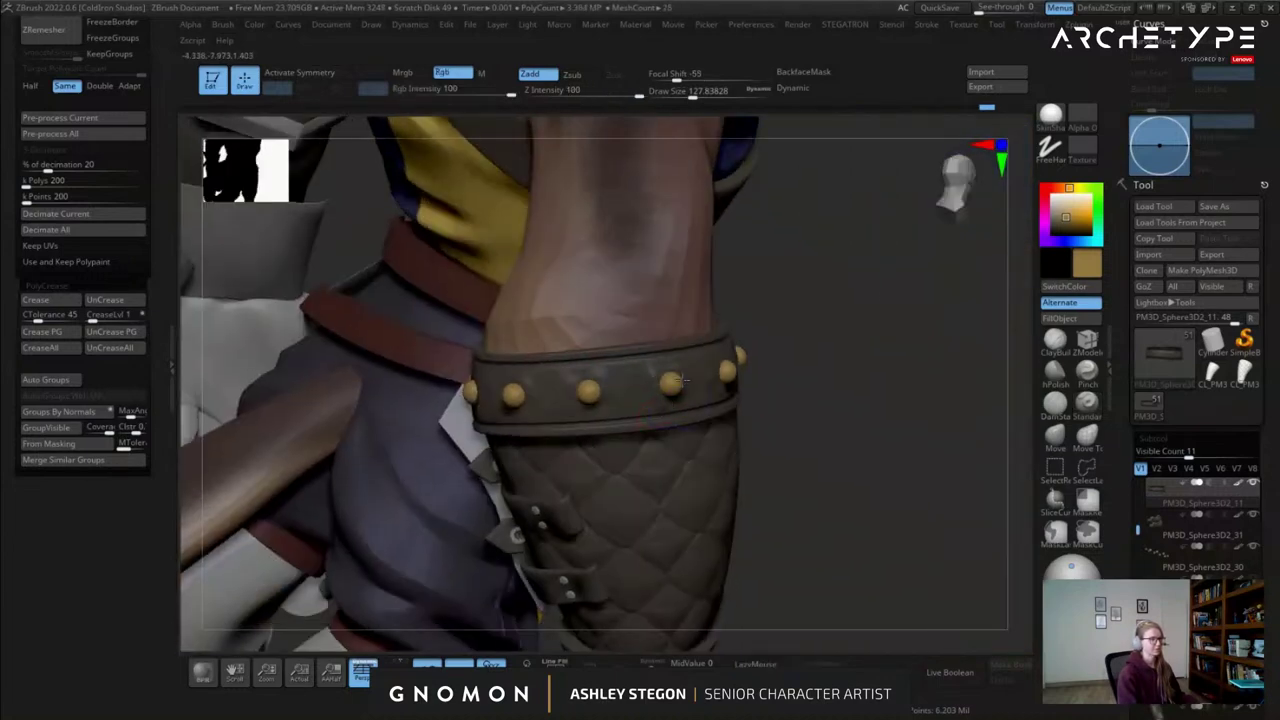
Add a few more leather bulges between the armband's studs with a draw size of about 120.
right_click_drag(490, 388, 560, 392)
key("s")
left_click_drag(543, 394, 541, 394)
left_click_drag(540, 372, 554, 375)
right_click_drag(547, 374, 610, 378)
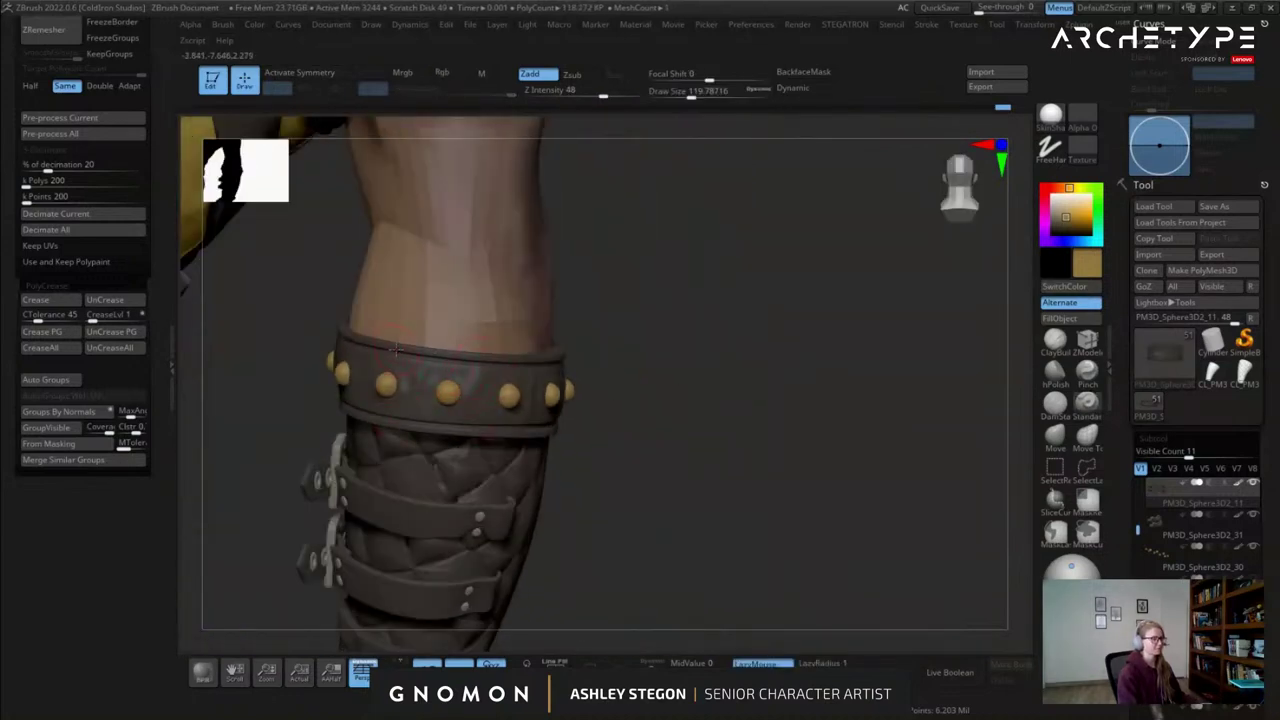
right_click_drag(417, 376, 335, 392)
right_click_drag(480, 420, 470, 360, "ctrl")
Check the armband, bracer and glove against the whole character from the front.
right_click_drag(610, 400, 348, 303)
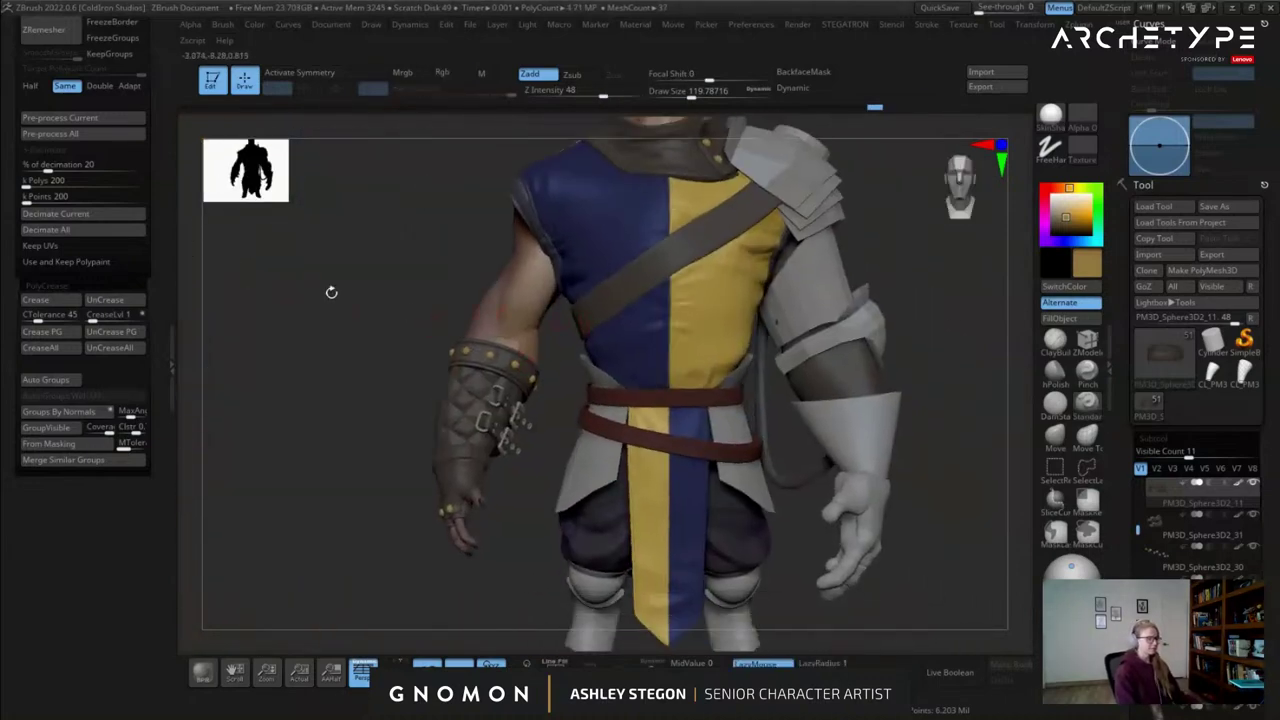
right_click_drag(465, 426, 612, 318)
key("s")
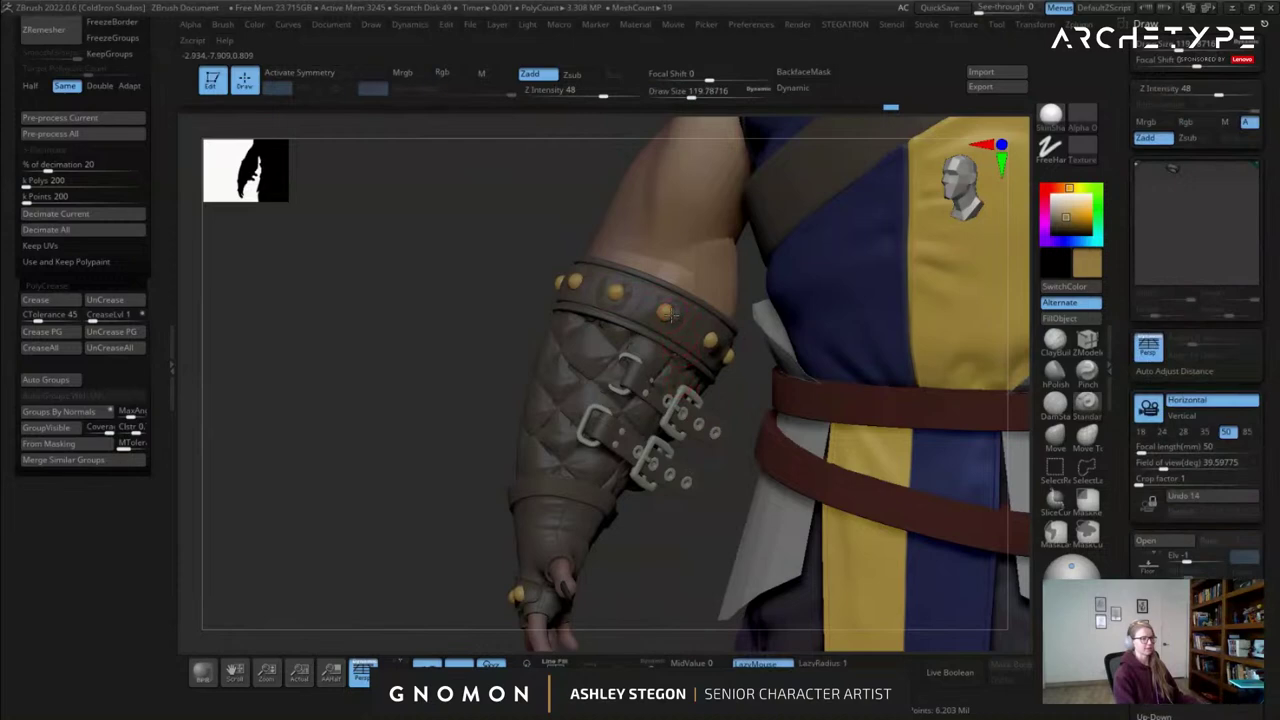
key("ctrl")
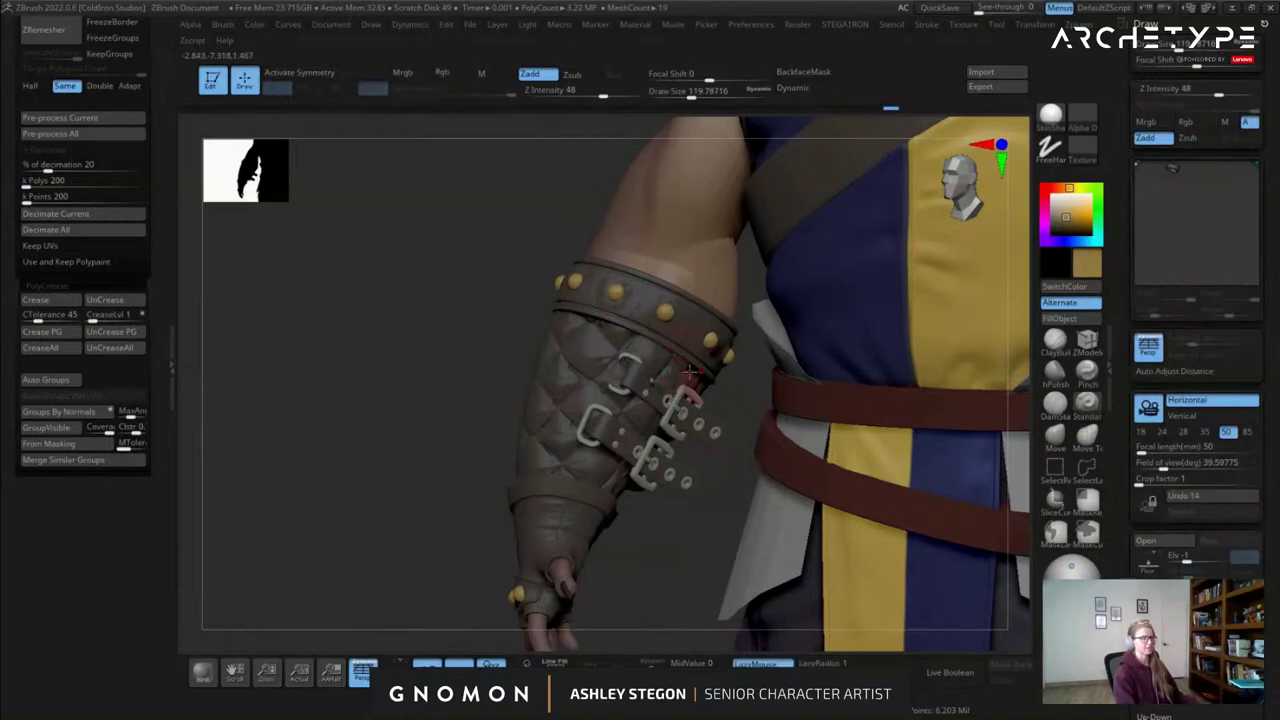
left_click(1266, 24)
key("f")
key("f")
mouse_move(589, 295)
left_mouse_down()
mouse_move(743, 399)
mouse_move(763, 396)
mouse_move(736, 400)
mouse_move(800, 396)
left_mouse_up()
Preview the shoulder pauldron's armor with dynamic subdivision and check its wireframe.
key("s")
key("s")
left_click_drag(617, 321, 683, 343)
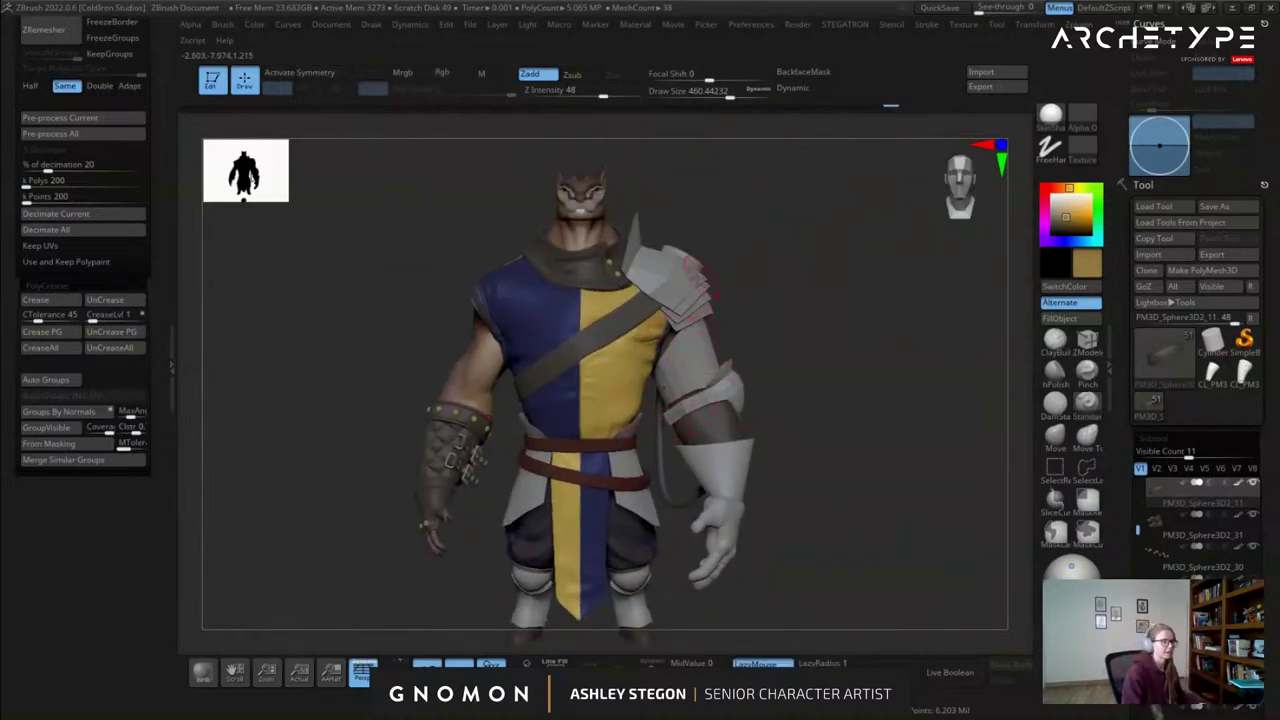
left_click(695, 277, "alt")
left_click_drag(711, 254, 683, 329)
key("shift+f")
right_click_drag(682, 332, 625, 360)
key("d")
key("shift+f")
key("shift+f")
Select the round ring on the shoulder pauldron and hide it.
left_click(640, 364, "alt")
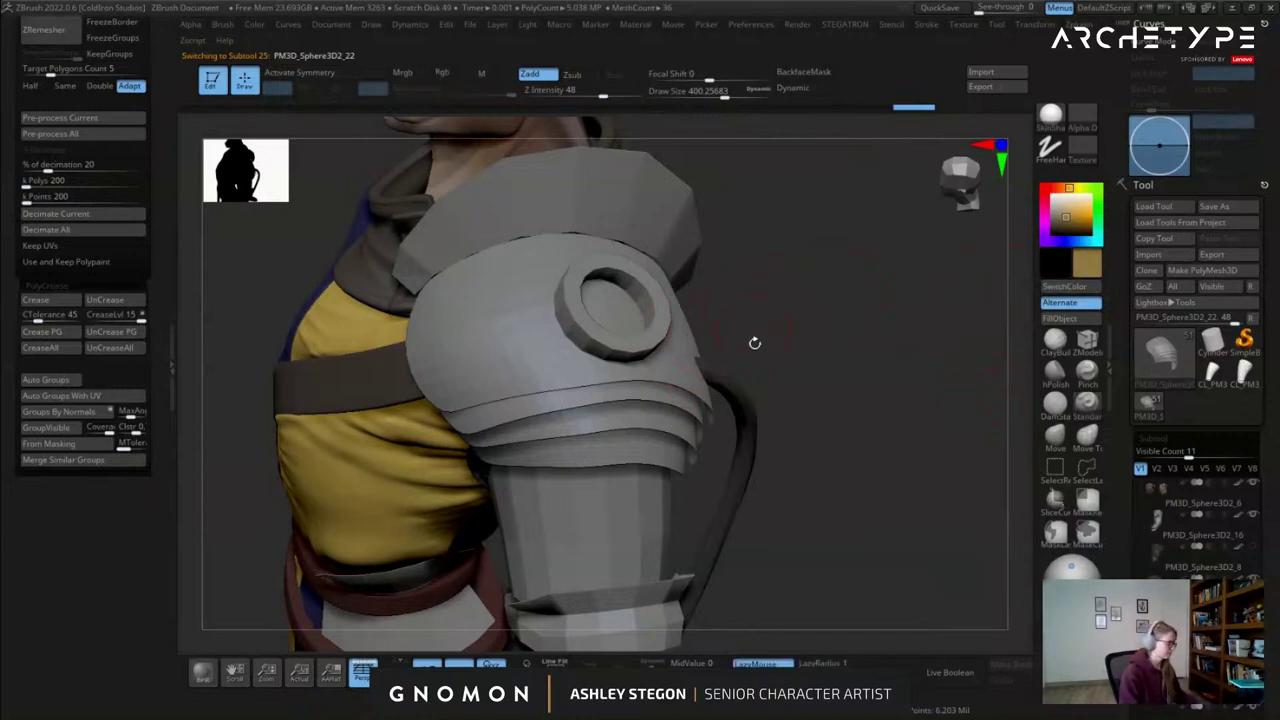
right_click_drag(755, 332, 709, 325)
key("shift+f")
mouse_move(1128, 420)
left_mouse_down()
mouse_move(1128, 38)
mouse_move(1128, 72)
left_mouse_up()
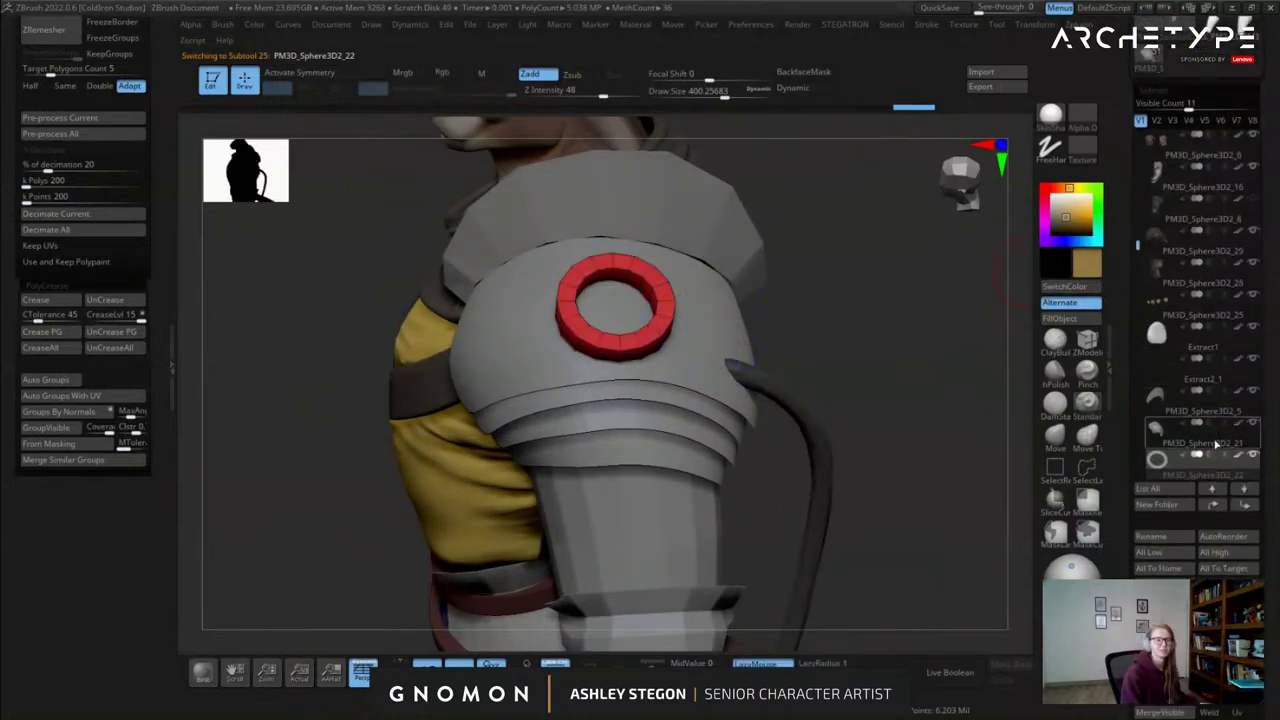
Select the layered shoulder pauldron, show its wireframe and switch off its dynamic subdivision preview.
left_click(693, 325, "alt")
key("shift+f")
key("shift+f")
key("shift+d")
mouse_move(607, 298)
right_mouse_down("ctrl")
mouse_move(623, 357)
mouse_move(661, 397)
right_mouse_up("ctrl")
Choose the Move brush with a draw size of about 525 and inspect the pauldron's overlapping plates from several sides.
left_click(1062, 438)
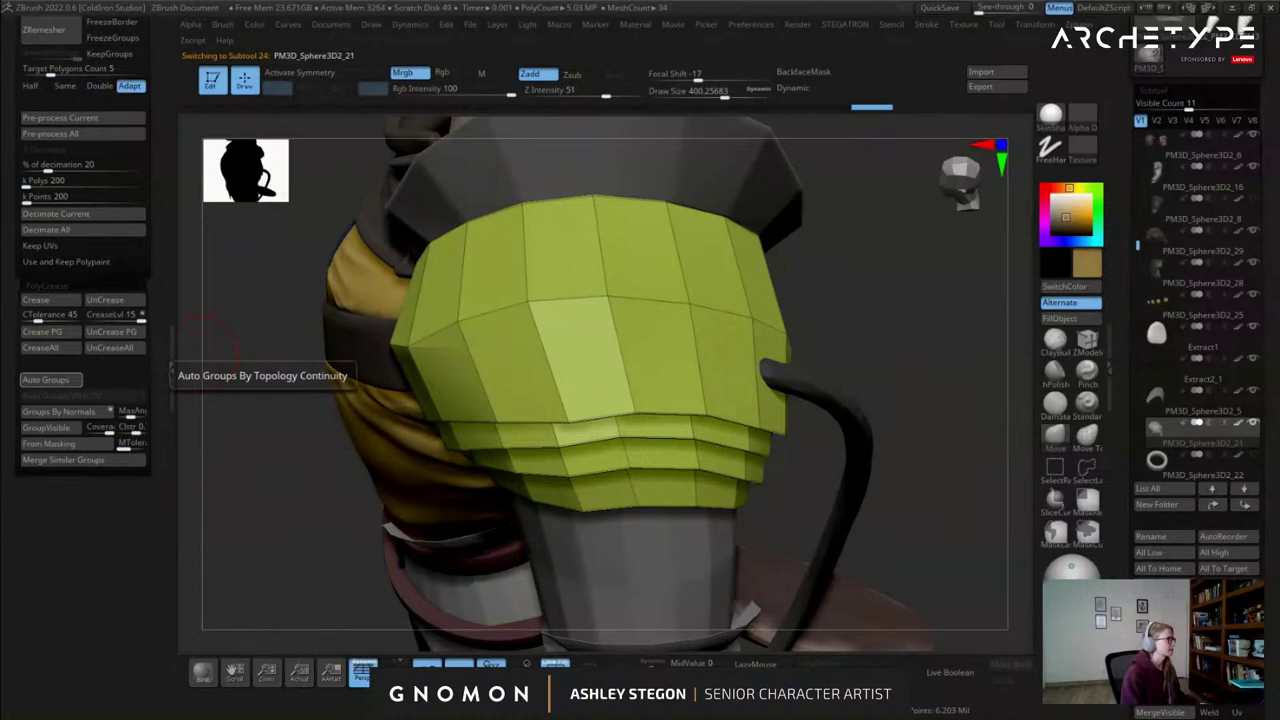
key("s")
left_click_drag(617, 438, 629, 439)
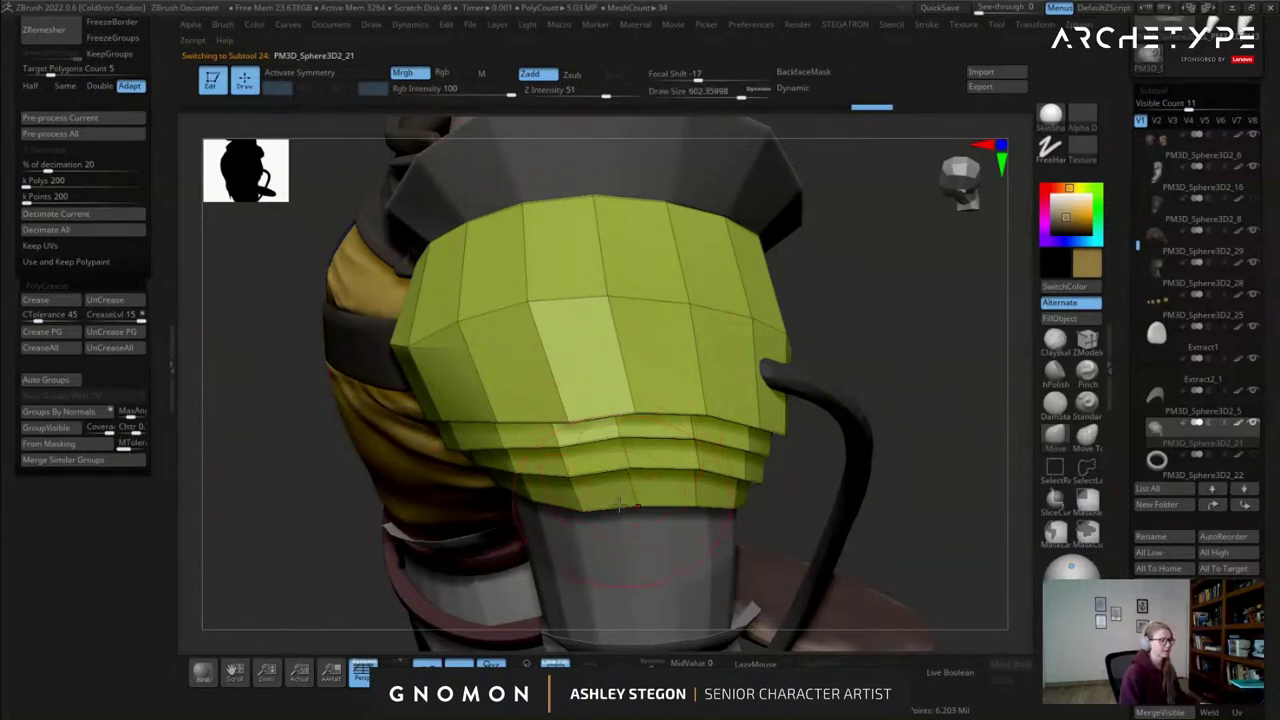
key("s")
left_click_drag(627, 484, 633, 484)
key("[")
mouse_move(527, 426)
right_mouse_down()
mouse_move(496, 446)
mouse_move(560, 428)
mouse_move(741, 538)
right_mouse_up()
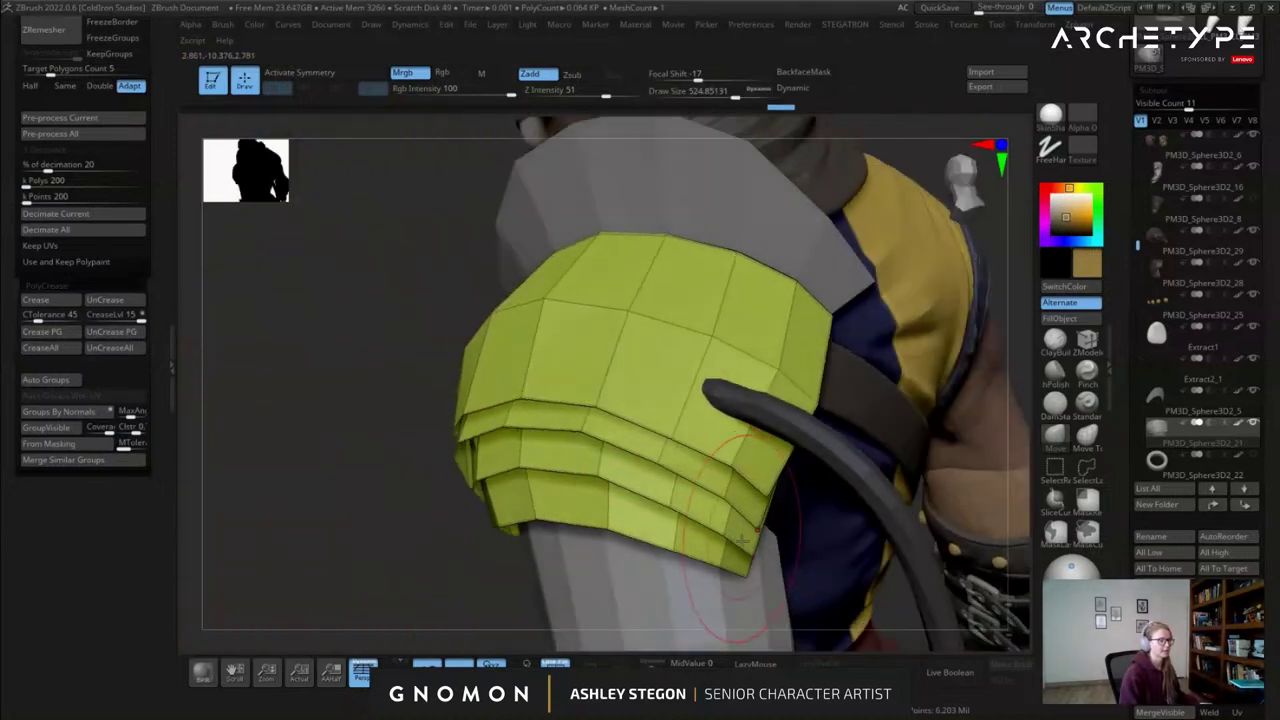
mouse_move(765, 478)
right_mouse_down()
mouse_move(850, 430)
mouse_move(845, 385)
mouse_move(630, 324)
mouse_move(717, 360)
mouse_move(689, 346)
mouse_move(683, 390)
mouse_move(603, 363)
mouse_move(631, 374)
mouse_move(716, 352)
mouse_move(655, 360)
mouse_move(677, 314)
mouse_move(677, 354)
mouse_move(634, 402)
right_mouse_up()
Switch to the ZModeler brush and set its point action to Split.
left_click(1087, 340)
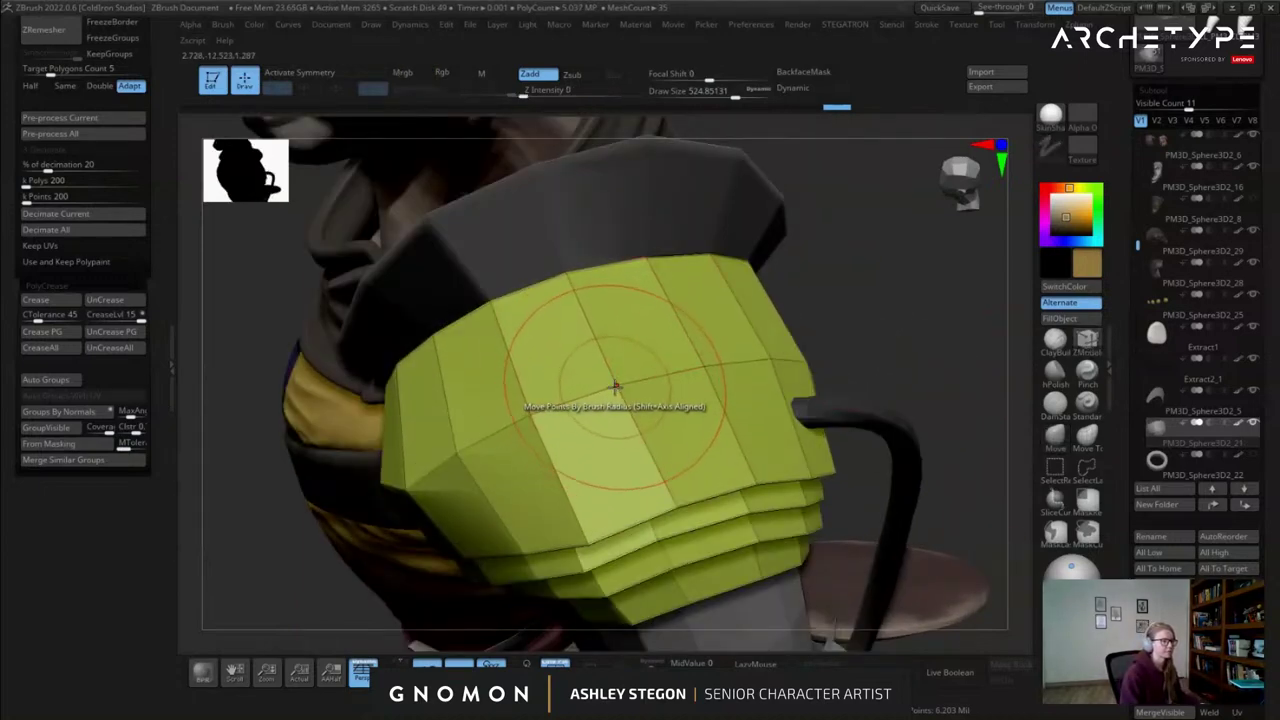
key("space")
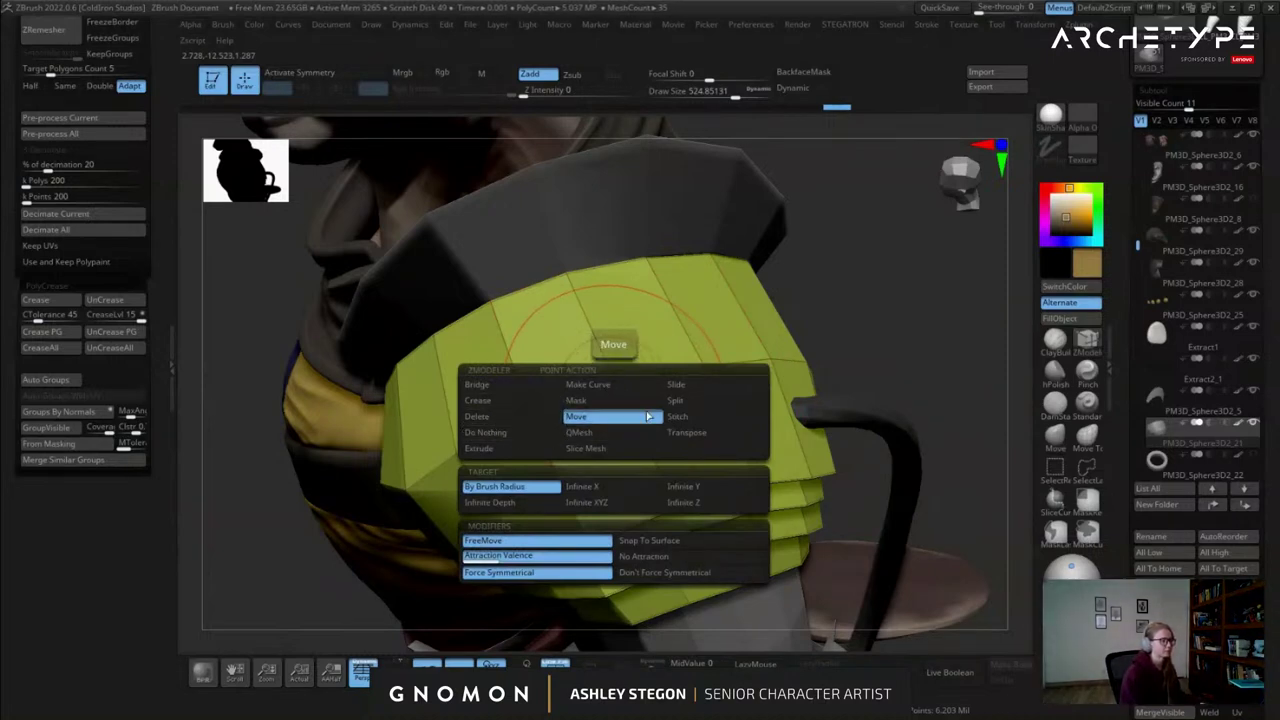
left_click(695, 404)
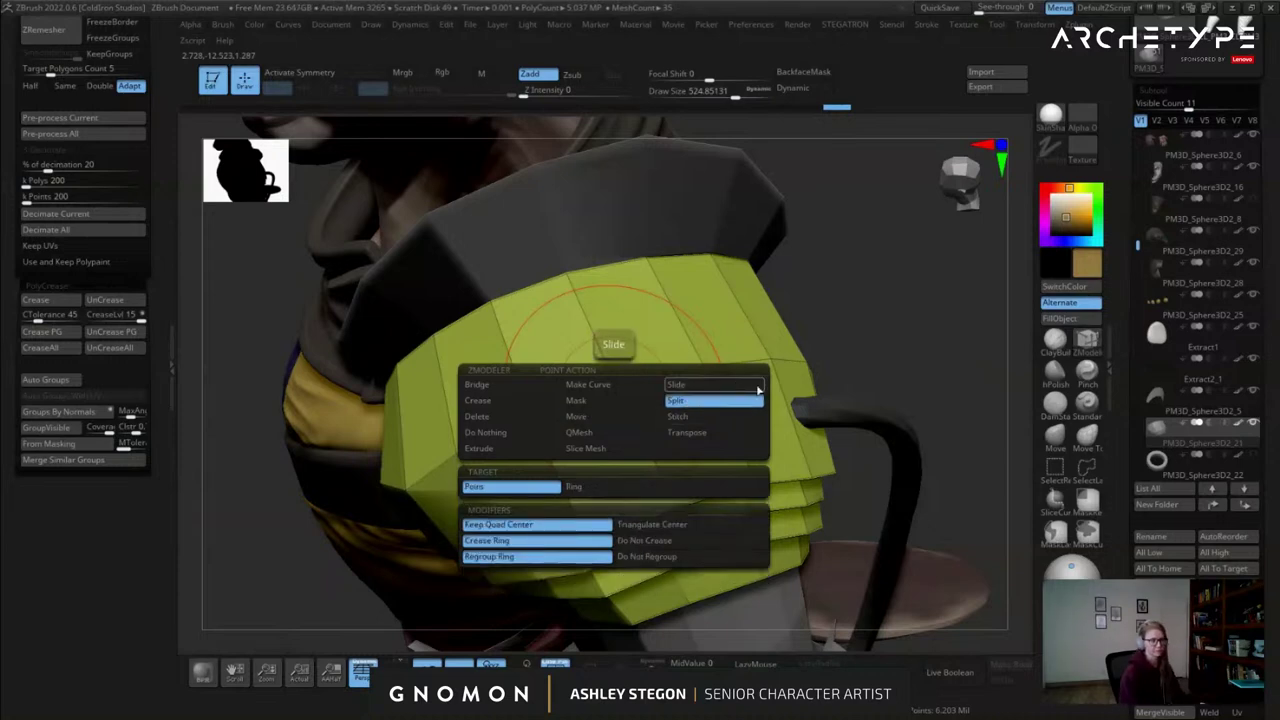
Enlarge the silhouette thumbnail to 512 and check the full character's outline from the front and side.
left_click_drag(923, 291, 600, 385)
left_click_drag(714, 374, 680, 380, "alt")
left_click_drag(760, 400, 921, 304)
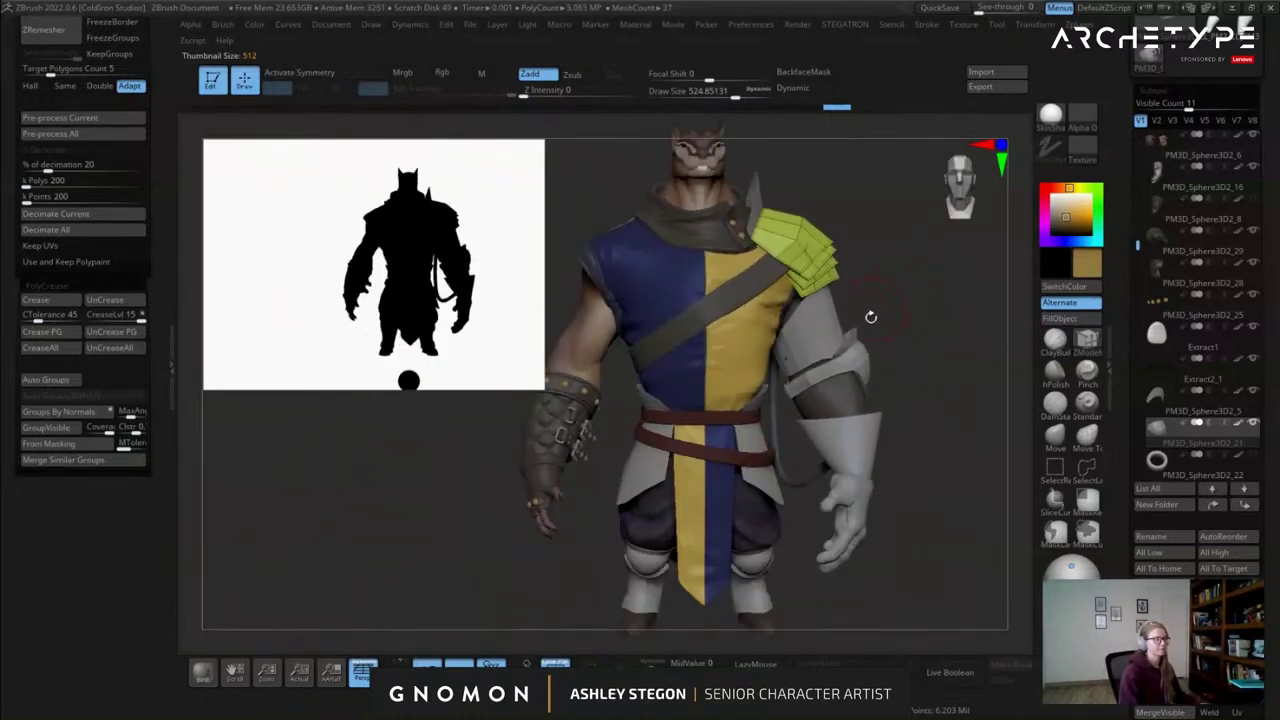
left_click_drag(932, 321, 815, 247)
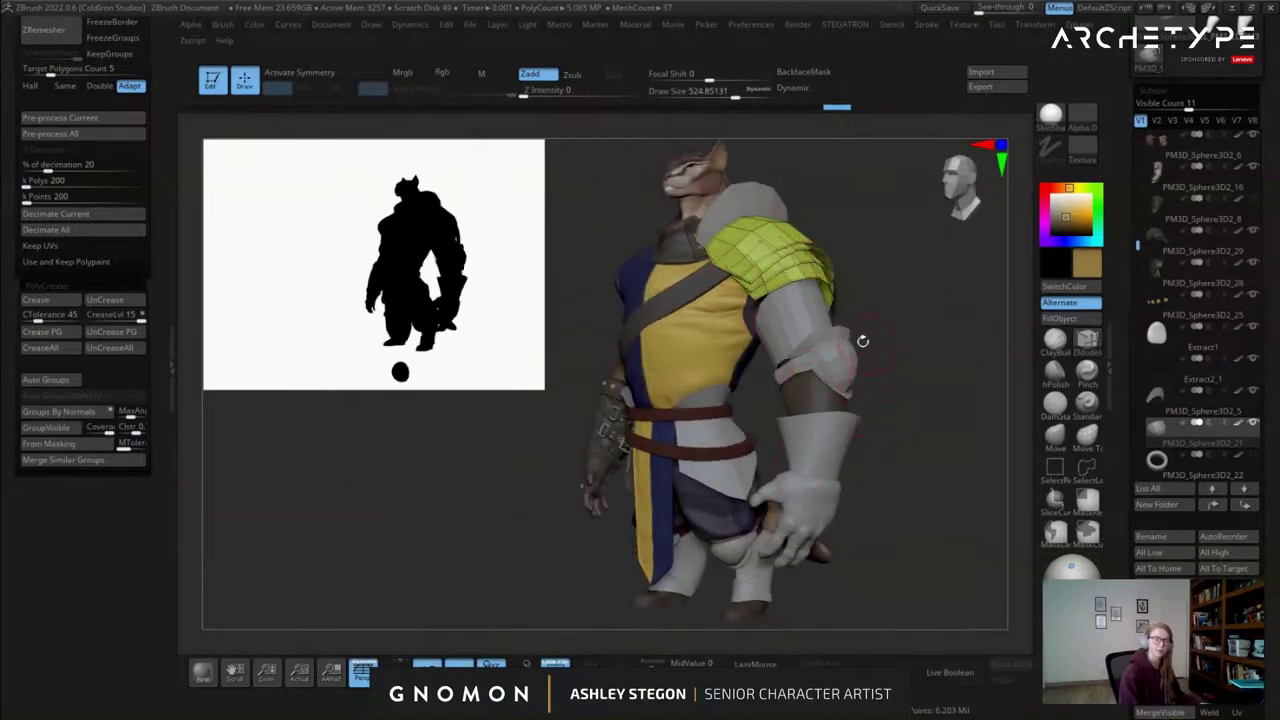
mouse_move(860, 393)
left_mouse_down()
mouse_move(927, 393)
mouse_move(851, 409)
left_mouse_up()
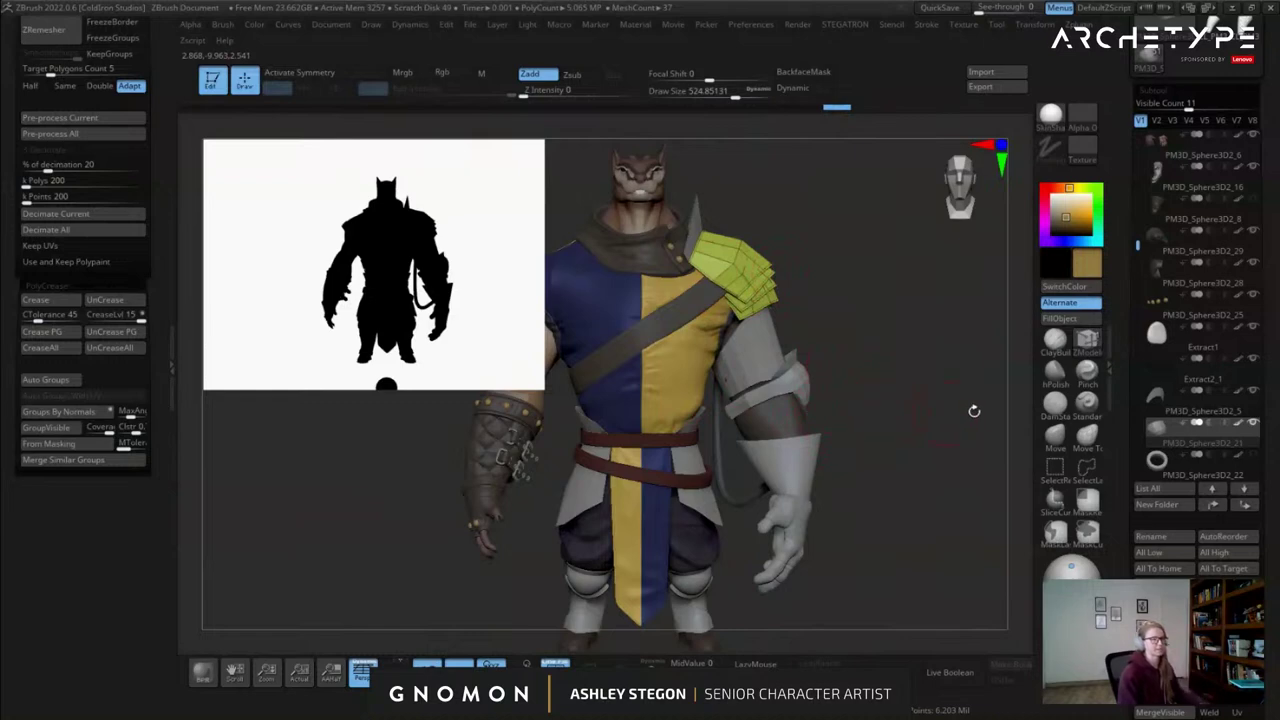
Set the draw size to about 351 and shrink the silhouette thumbnail to 220.
key("s")
left_click(889, 398)
mouse_move(889, 398)
left_mouse_down()
mouse_move(815, 400)
mouse_move(735, 510)
left_mouse_up()
left_click_drag(475, 356, 283, 321)
left_click_drag(548, 387, 345, 375, "alt")
Split a point on the pauldron's upper plate into an octagon and extrude that polygroup outward.
right_click_drag(628, 328, 663, 455)
left_click_drag(663, 447, 711, 486)
right_click_drag(652, 540, 808, 345, "alt")
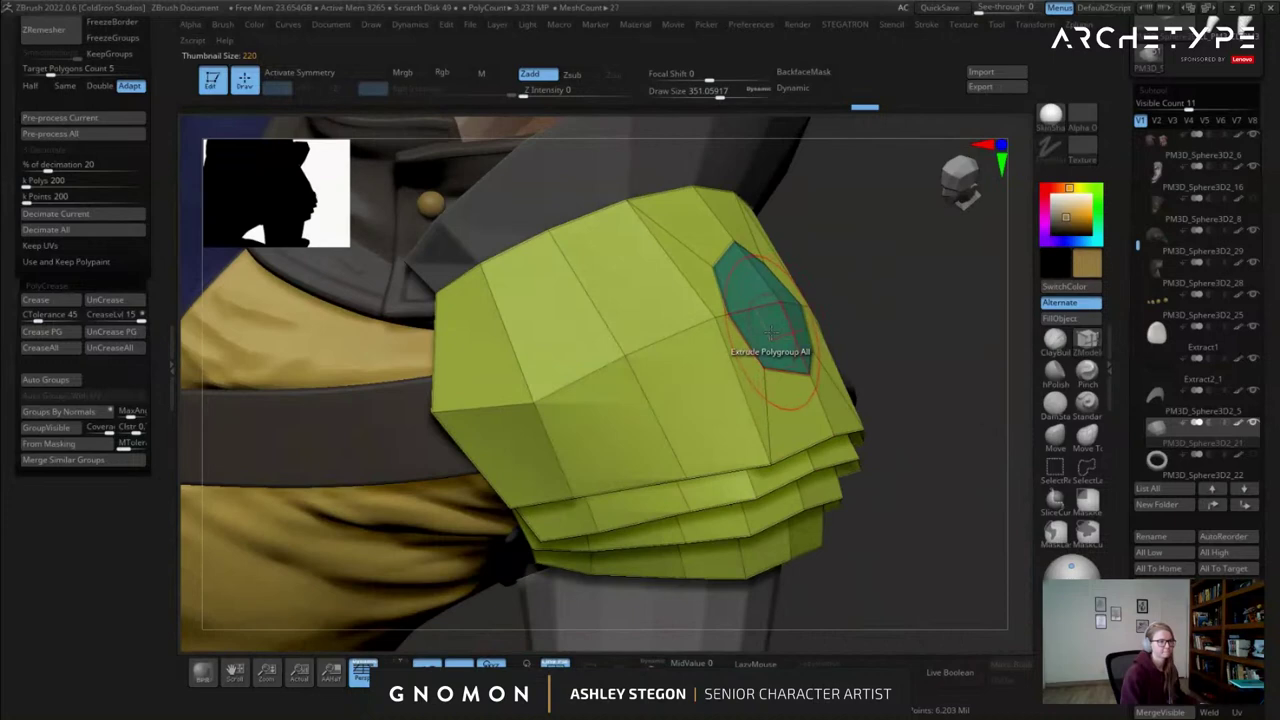
left_click(780, 330)
left_click_drag(780, 330, 811, 318)
right_click_drag(811, 318, 788, 313)
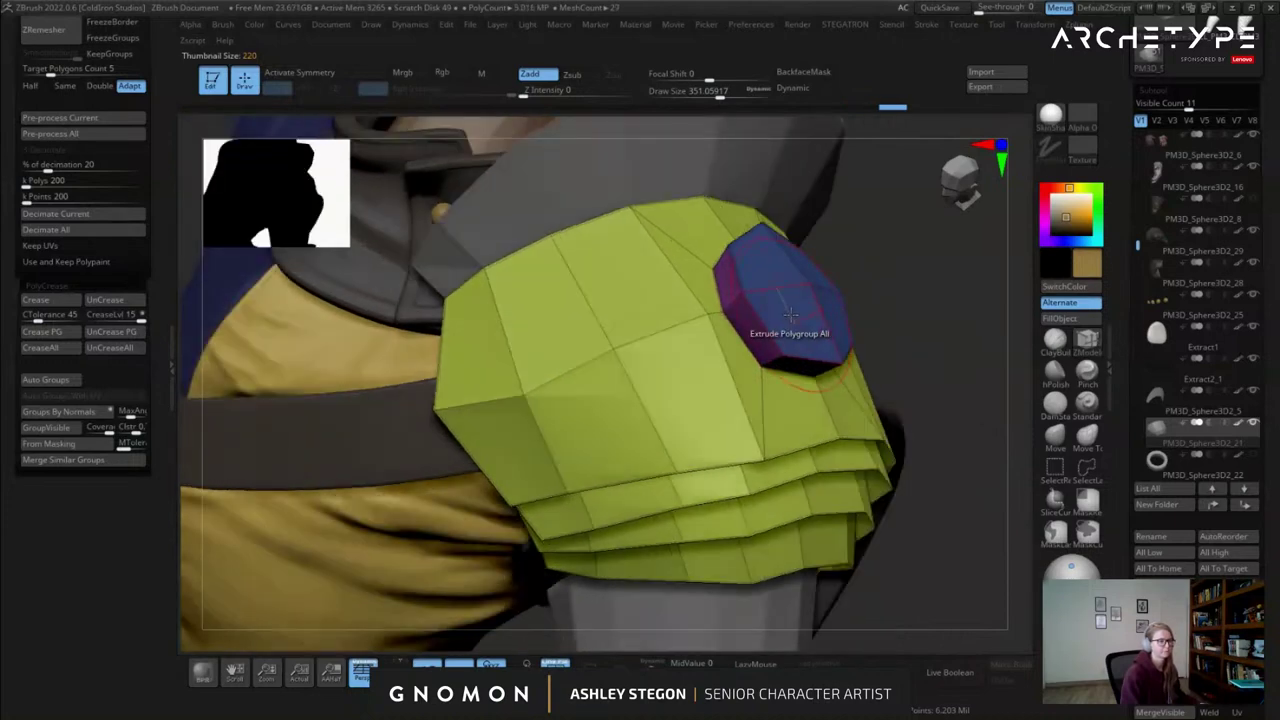
Mask the pauldron except for the raised octagon's face and bring up the transform gizmo on it.
key("space")
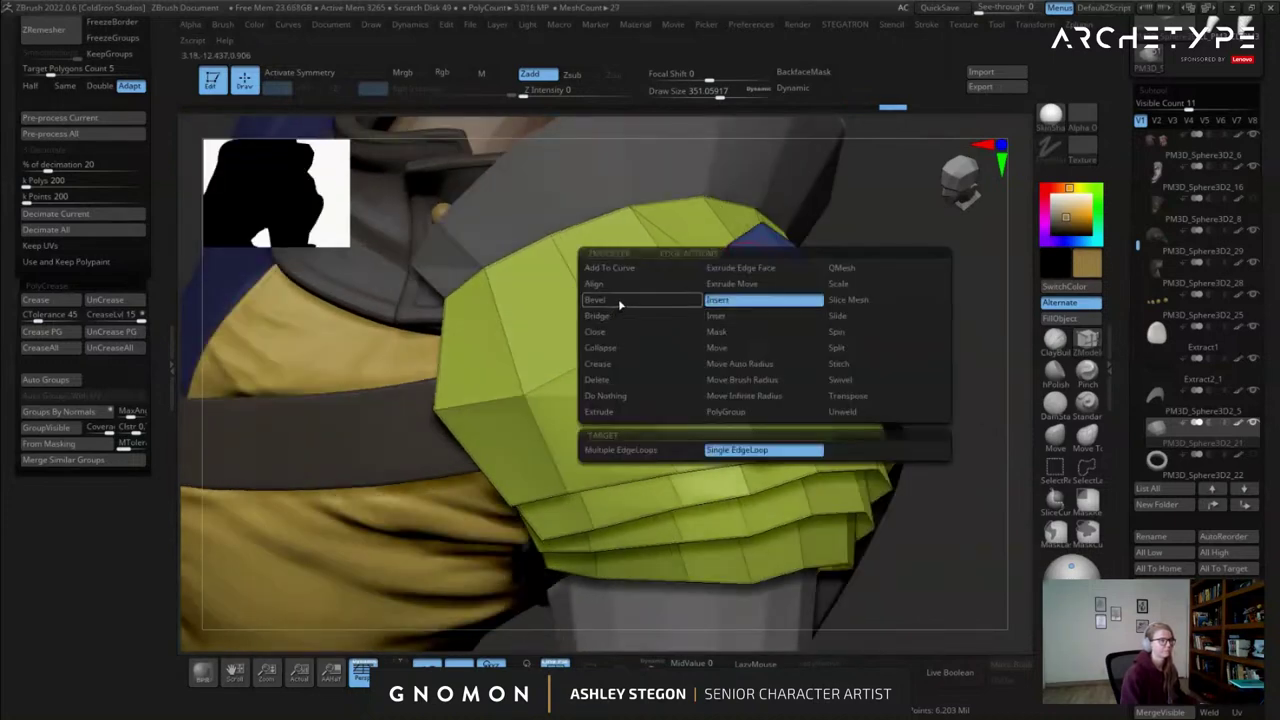
key("w")
left_click(810, 286, "ctrl")
right_click_drag(812, 287, 895, 281)
left_click_drag(921, 280, 921, 281)
right_click_drag(921, 281, 721, 343, "alt")
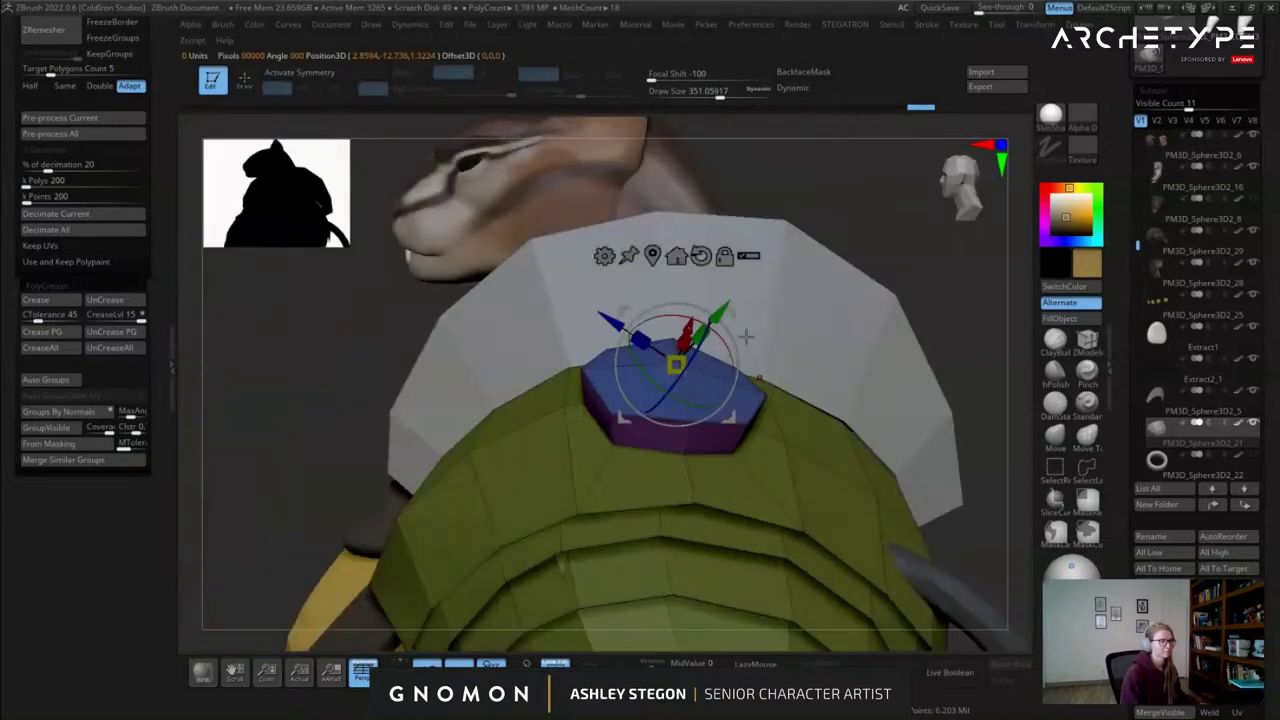
left_click_drag(734, 318, 718, 503, "alt")
right_click_drag(696, 448, 685, 312)
key("q")
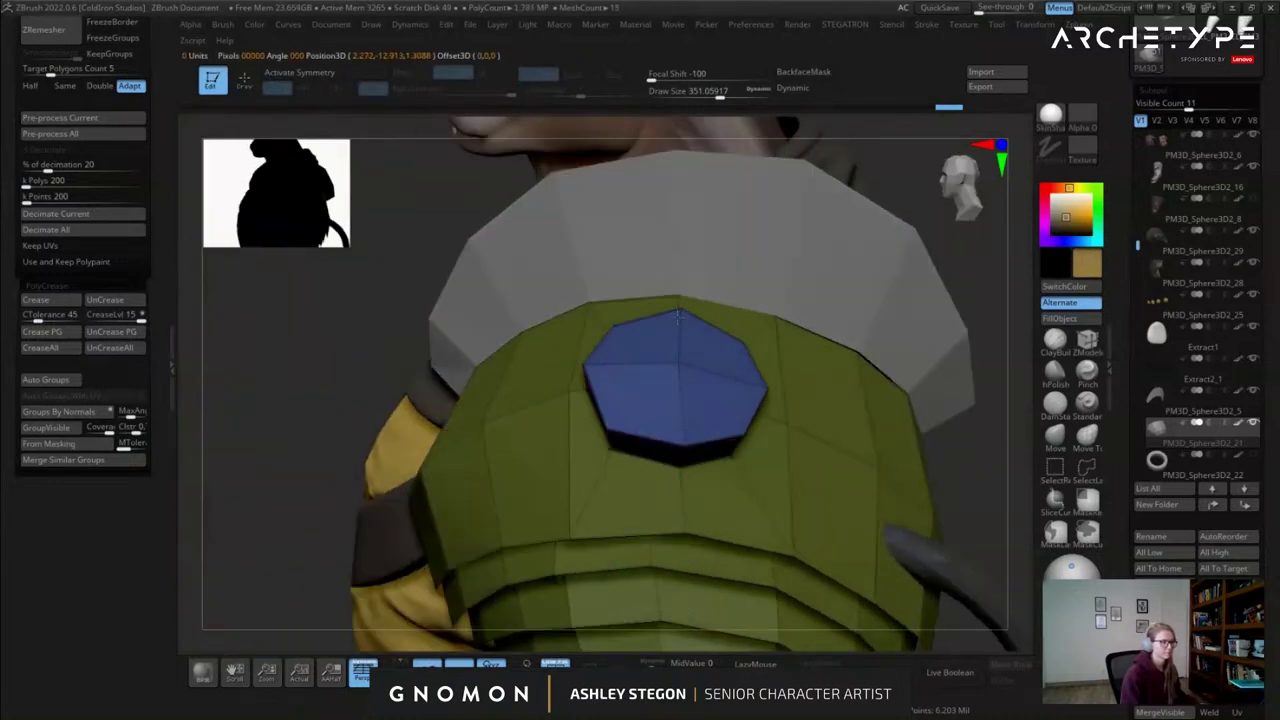
left_click_drag(707, 275, 721, 281, "alt")
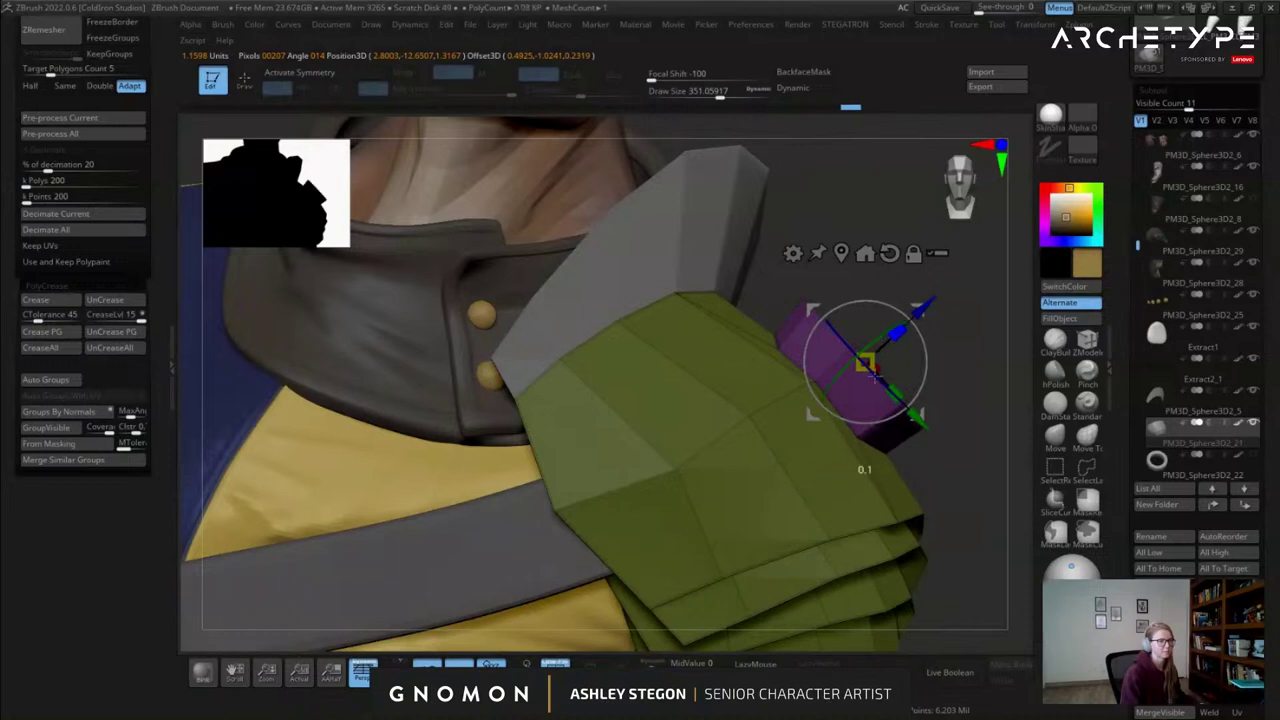
Adjust the octagon face's height and scale it down so the raised sides taper inward.
left_click_drag(931, 305, 915, 319)
right_click_drag(913, 322, 820, 352)
left_click_drag(852, 378, 846, 380)
mouse_move(848, 486)
right_mouse_down()
mouse_move(600, 464)
mouse_move(638, 441)
mouse_move(628, 422)
right_mouse_up()
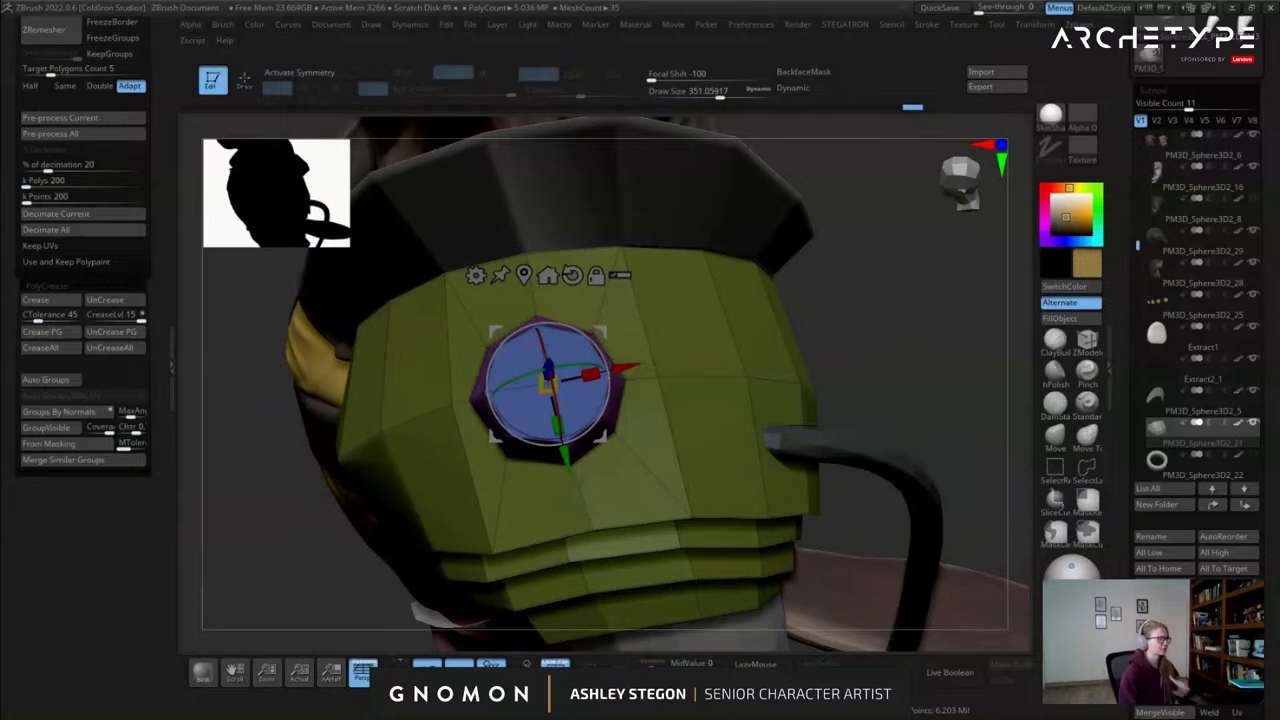
right_click_drag(800, 464, 890, 360)
mouse_move(811, 383)
right_mouse_down()
mouse_move(755, 446)
mouse_move(740, 430)
mouse_move(756, 473)
mouse_move(768, 446)
mouse_move(749, 420)
mouse_move(738, 455)
mouse_move(715, 462)
right_mouse_up()
key("q")
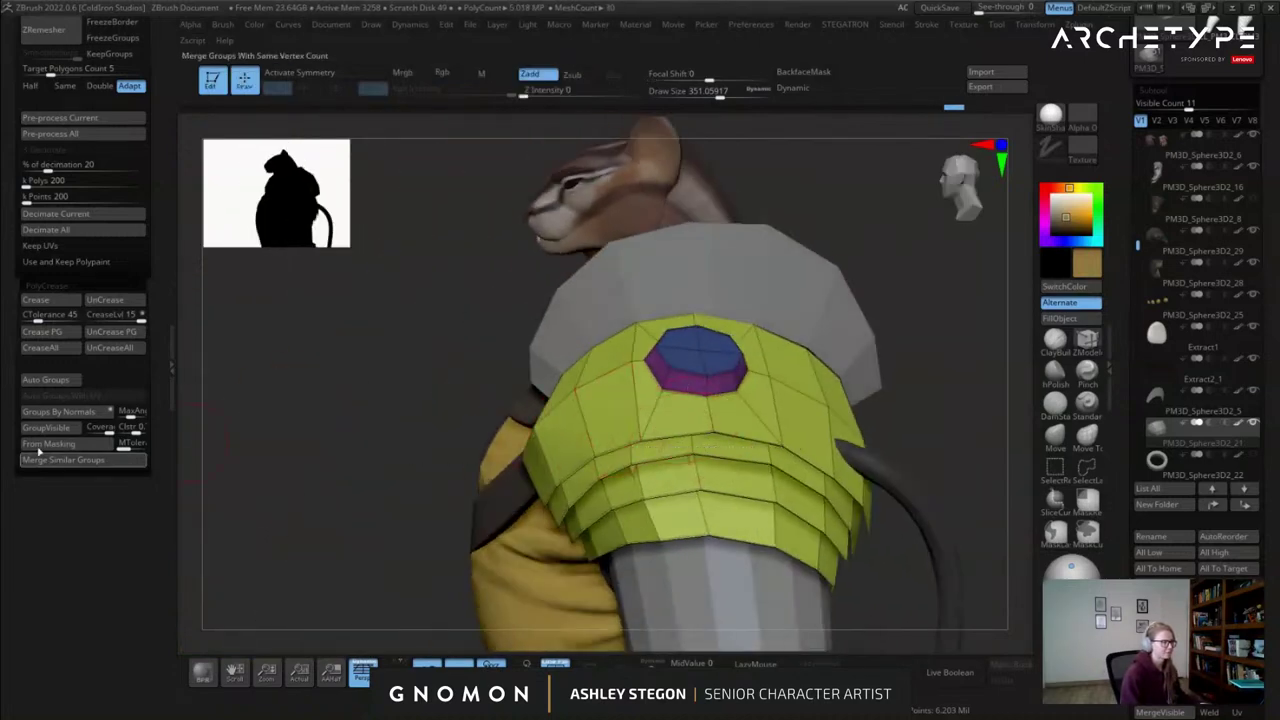
Crease the pauldron's polygroup borders and check the result with the dynamic subdivision preview.
left_click(55, 335)
key("d")
key("shift+f")
right_click_drag(261, 393, 286, 440)
key("shift+f")
key("shift+d")
Try to bevel the rim edges of the raised octagon.
right_click_drag(731, 331, 711, 401, "ctrl")
key("space")
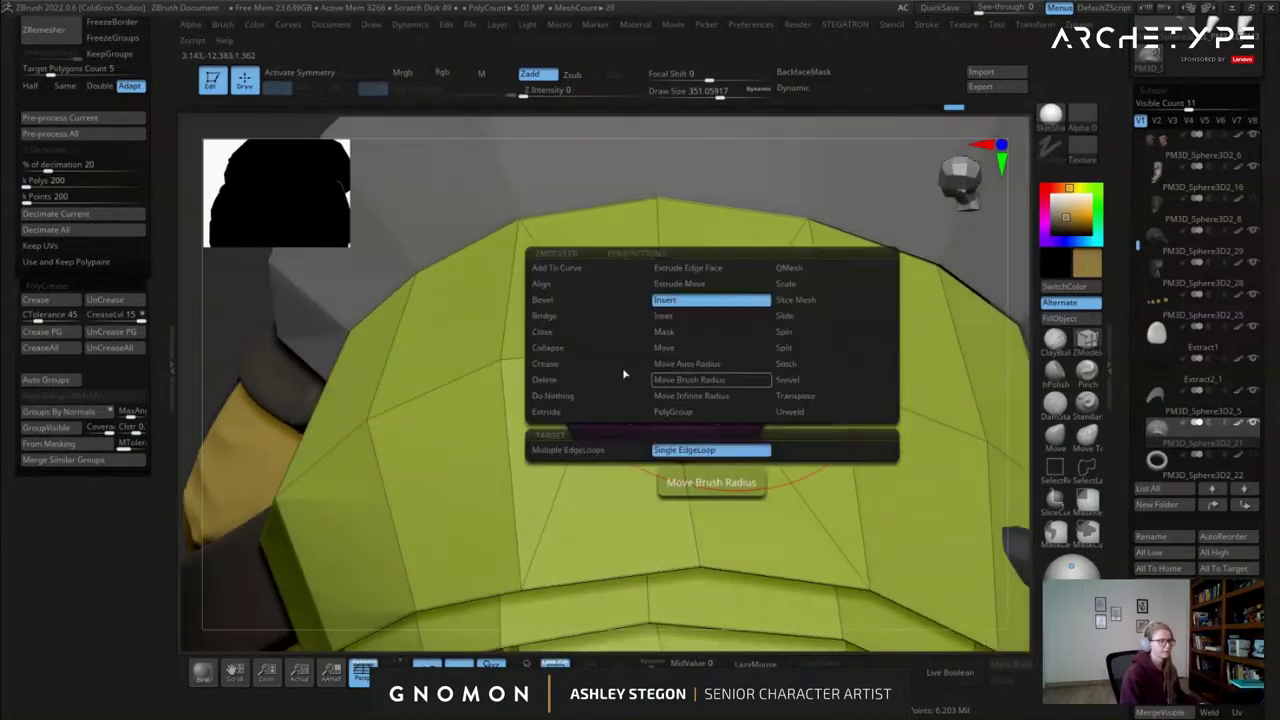
left_click(596, 302)
mouse_move(735, 406)
left_mouse_down()
mouse_move(718, 408)
mouse_move(708, 390)
mouse_move(696, 402)
left_mouse_up()
key("s")
key("ctrl+z")
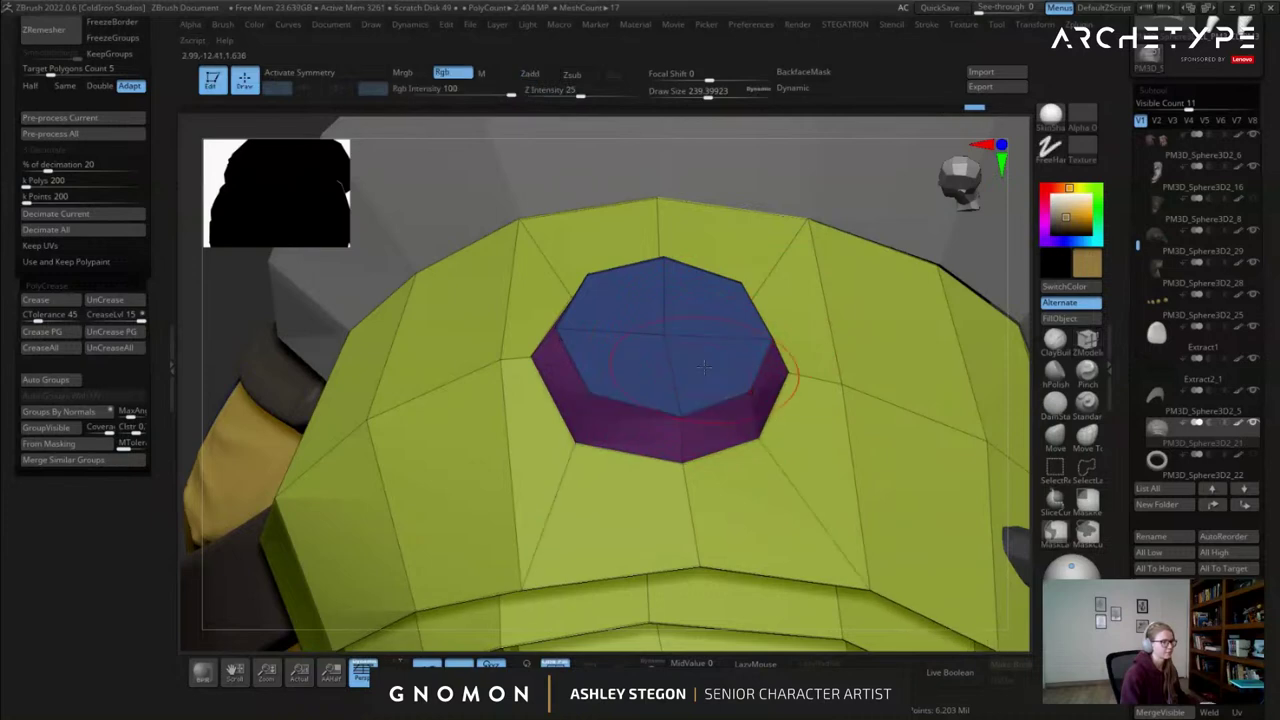
Inset the raised octagon's face using the Polygroup All target and the Legacy modifier.
key("space")
left_click(662, 204)
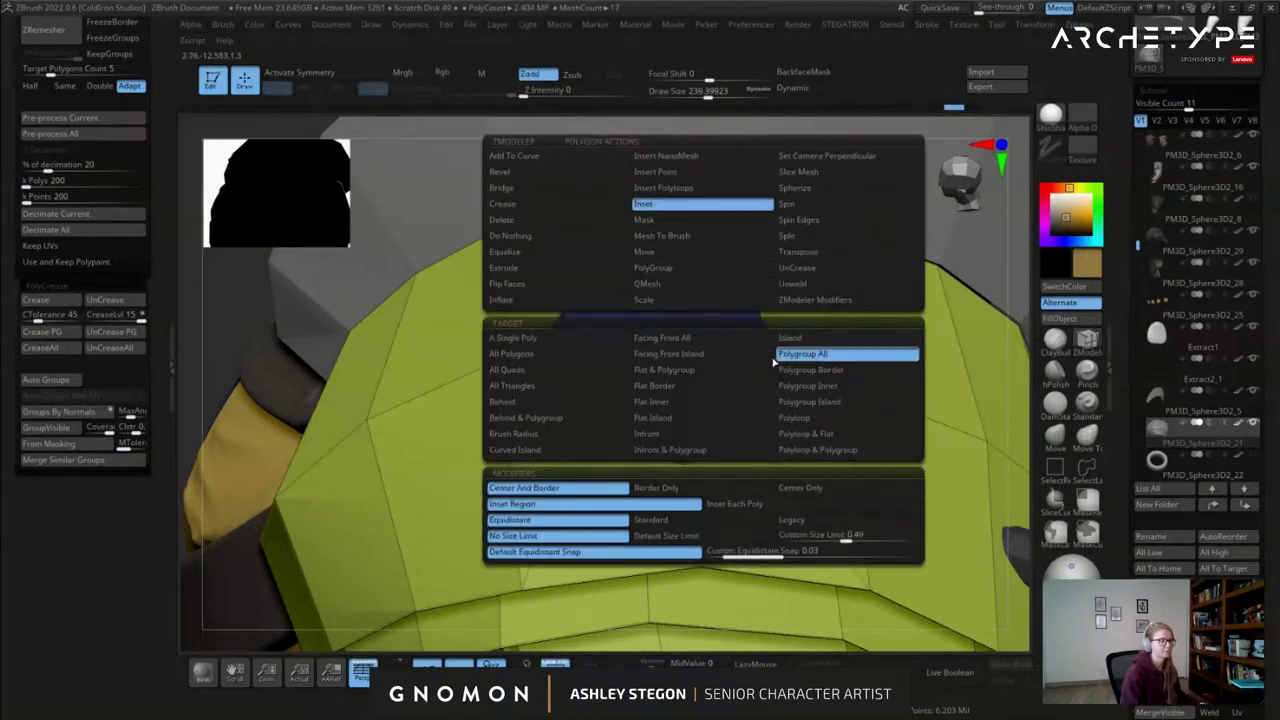
left_click(806, 520)
left_click_drag(717, 348, 706, 362)
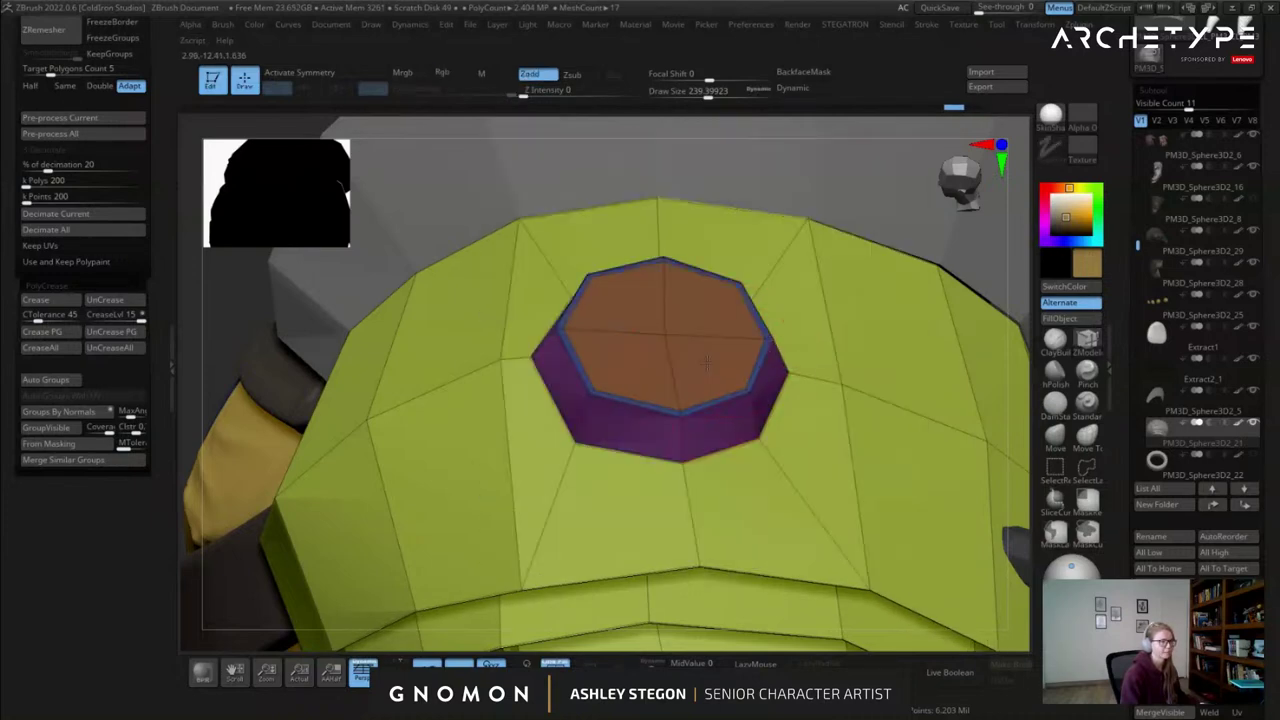
Move the raised octagon's face with the Polygroup All target, crease the polygroup borders and preview the pauldron with dynamic subdivision.
key("space")
left_click(708, 253)
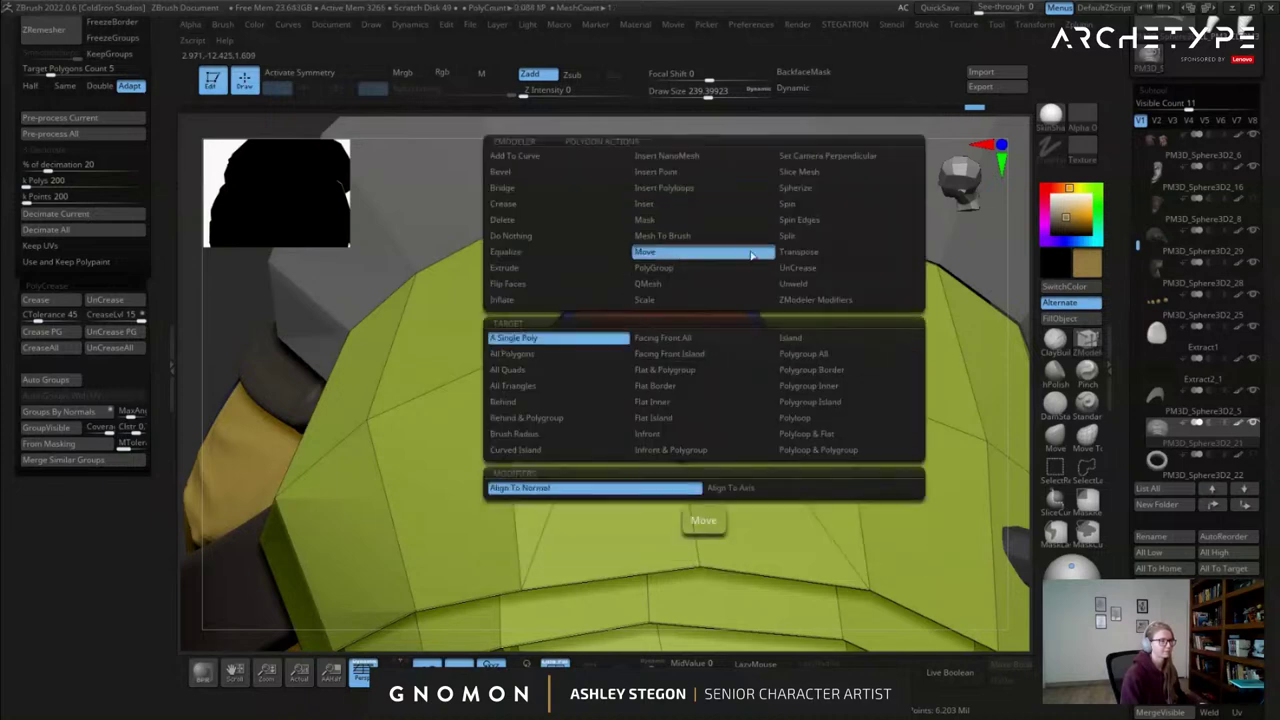
left_click(802, 355)
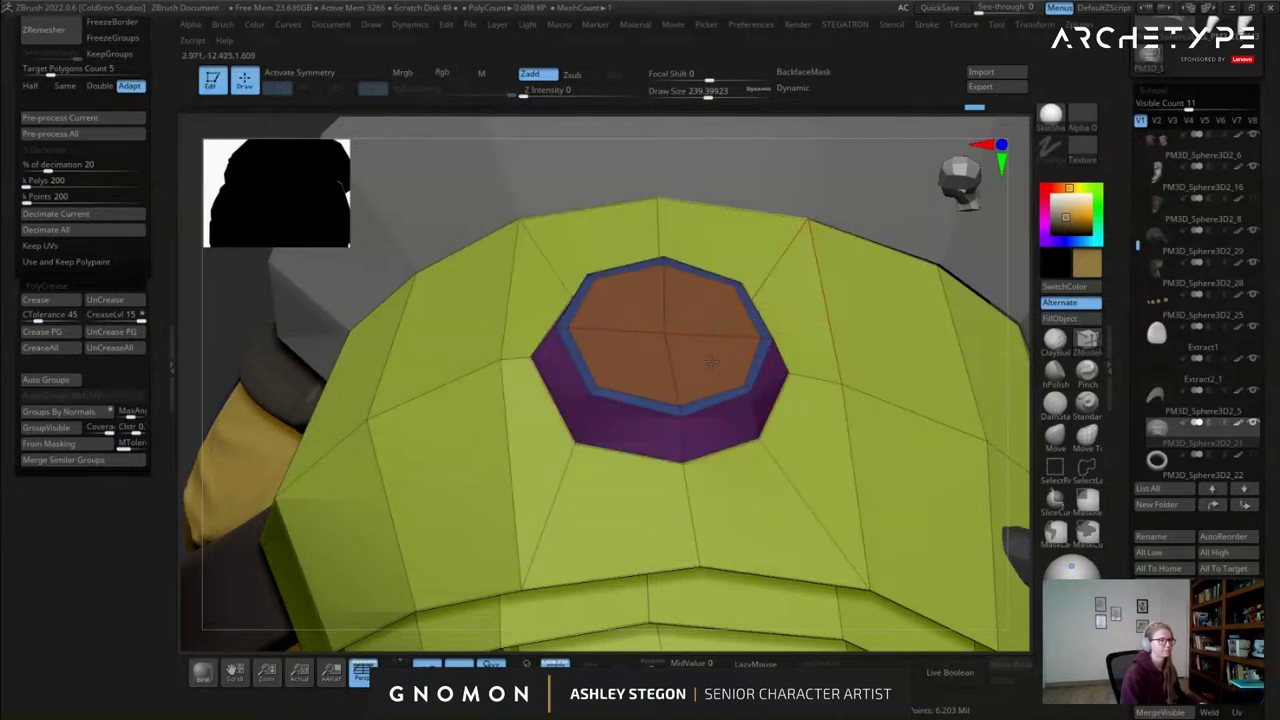
left_click(45, 332)
key("d")
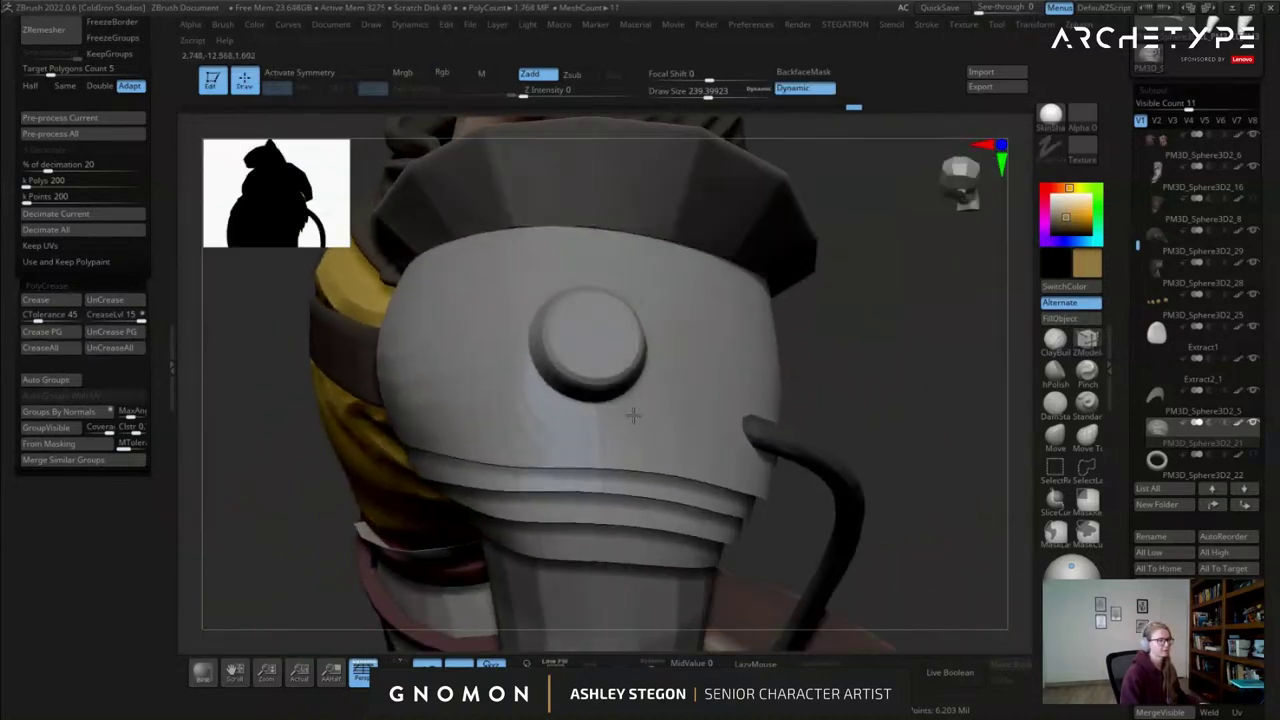
left_click_drag(640, 420, 610, 428)
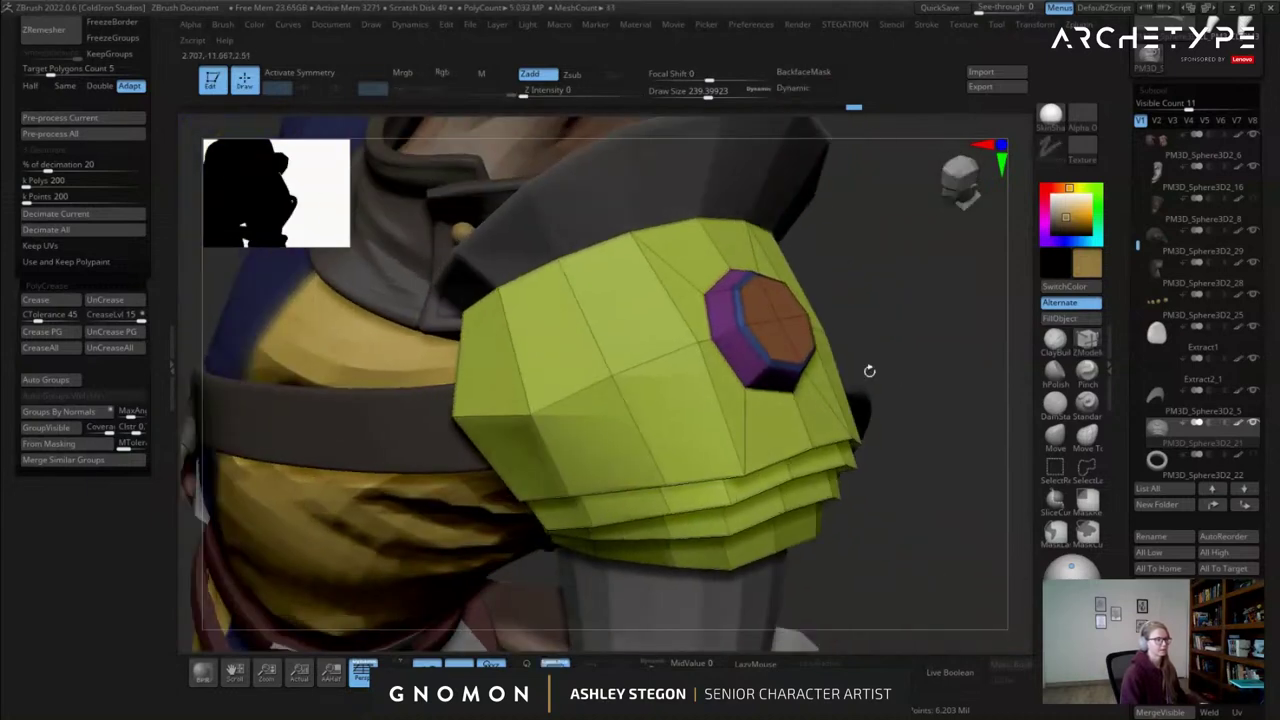
left_click_drag(869, 366, 887, 342)
Duplicate the pauldron, isolate the copy's green plate polygroup and delete the hidden raised detail.
key("ctrl+shift+d")
left_click(651, 663)
right_click_drag(640, 480, 578, 349)
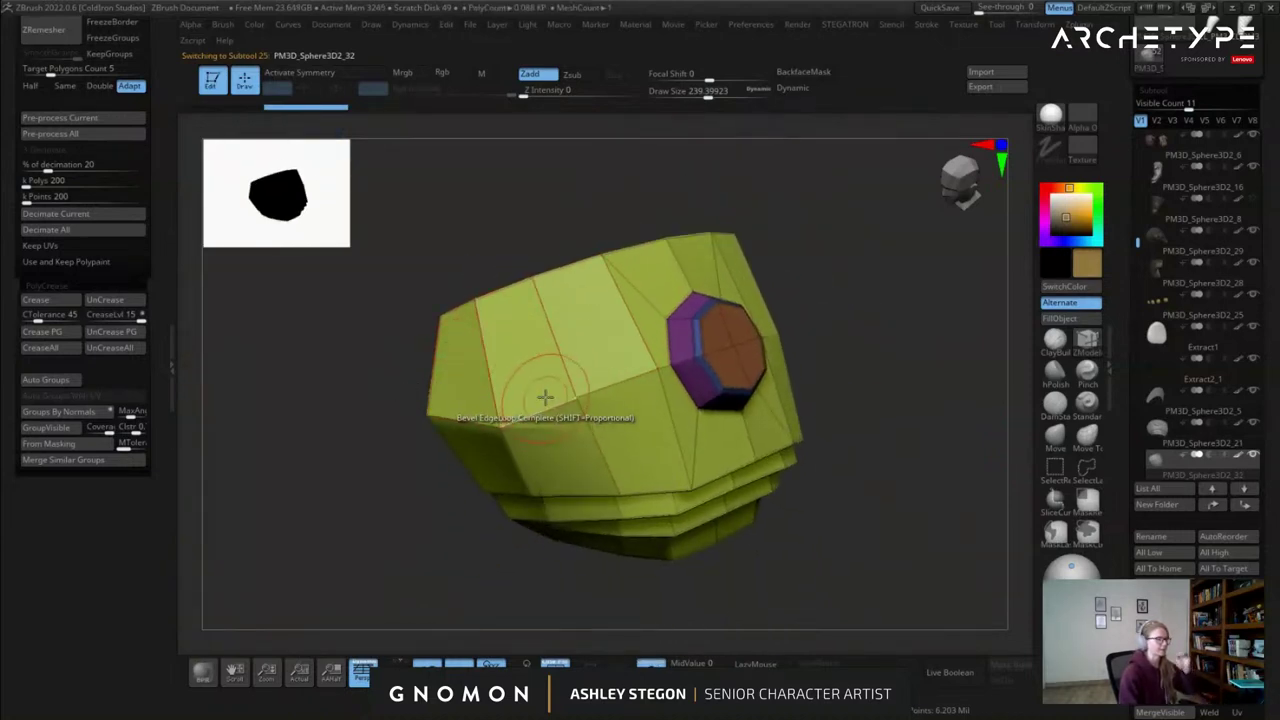
right_click_drag(517, 383, 559, 349)
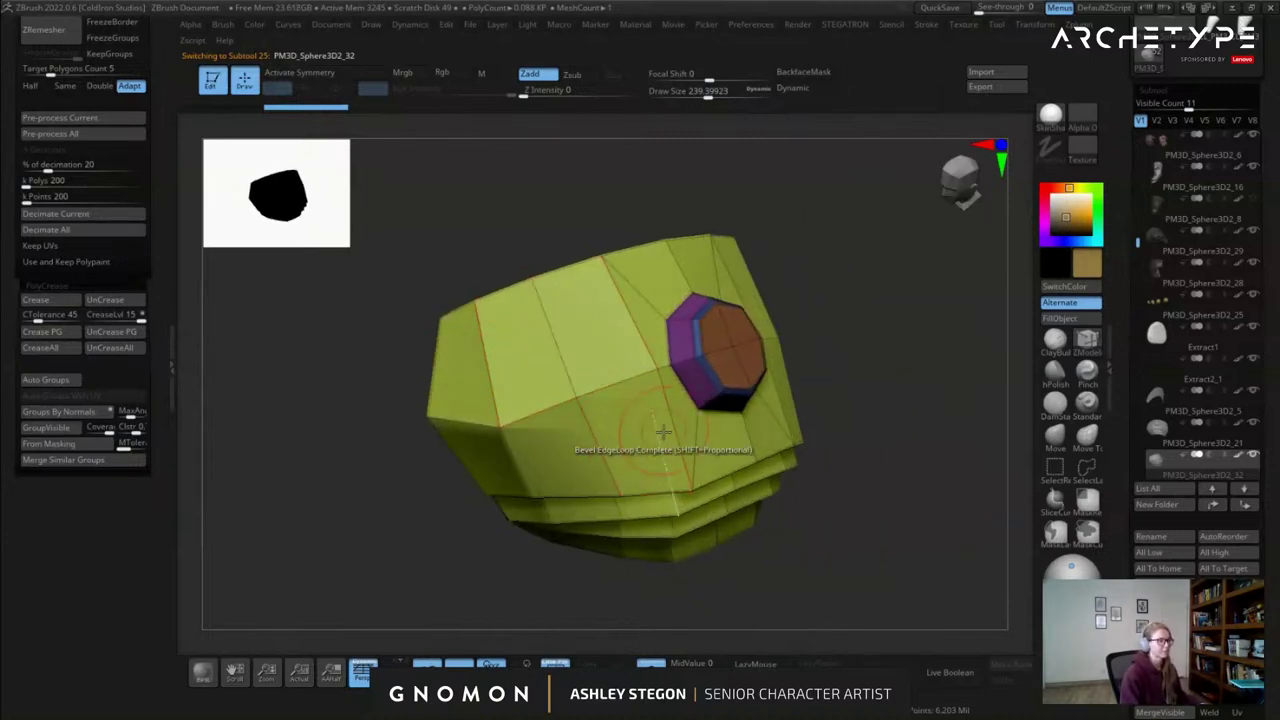
left_click(580, 397, "ctrl+shift")
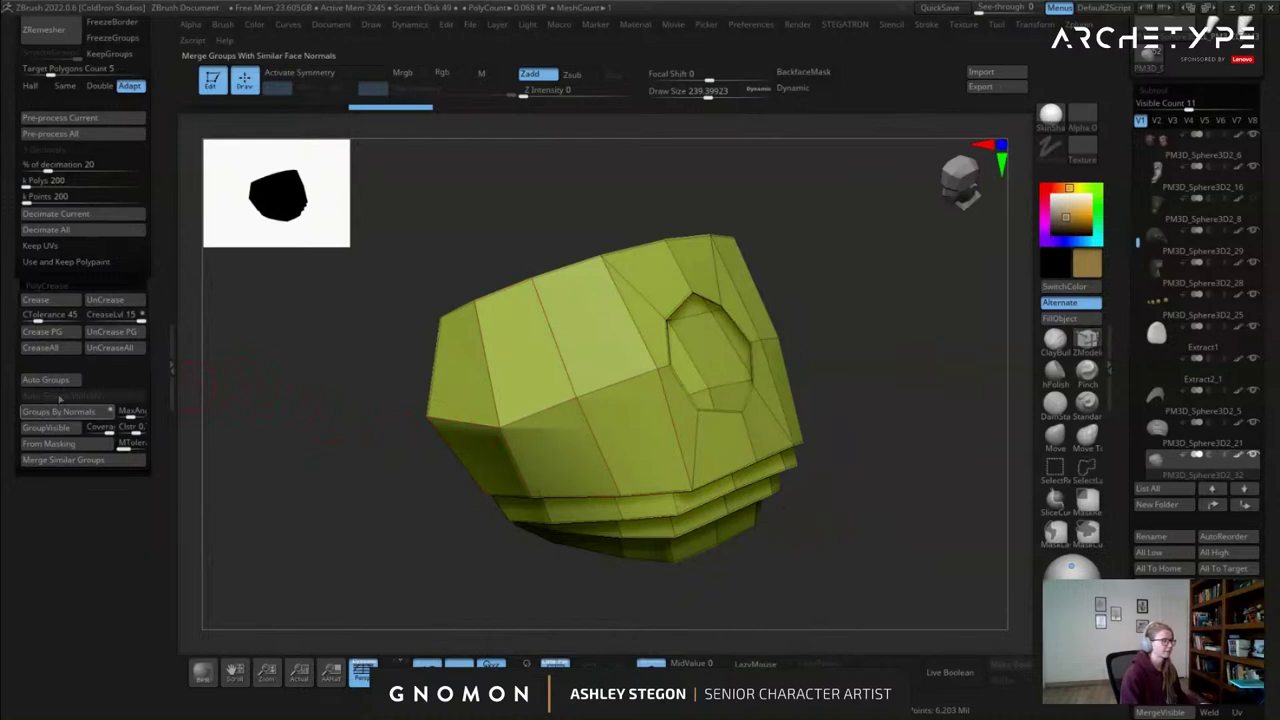
left_click_drag(163, 307, 167, 377)
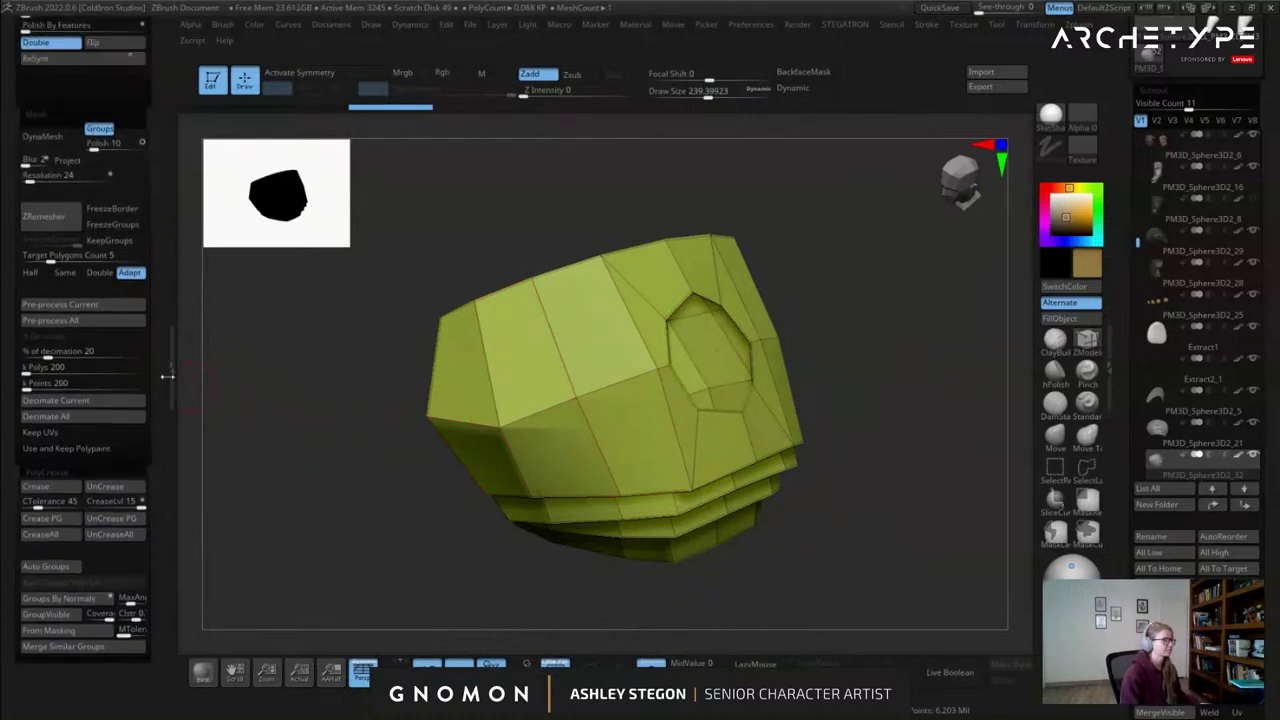
scroll(79, 83, "up", 3)
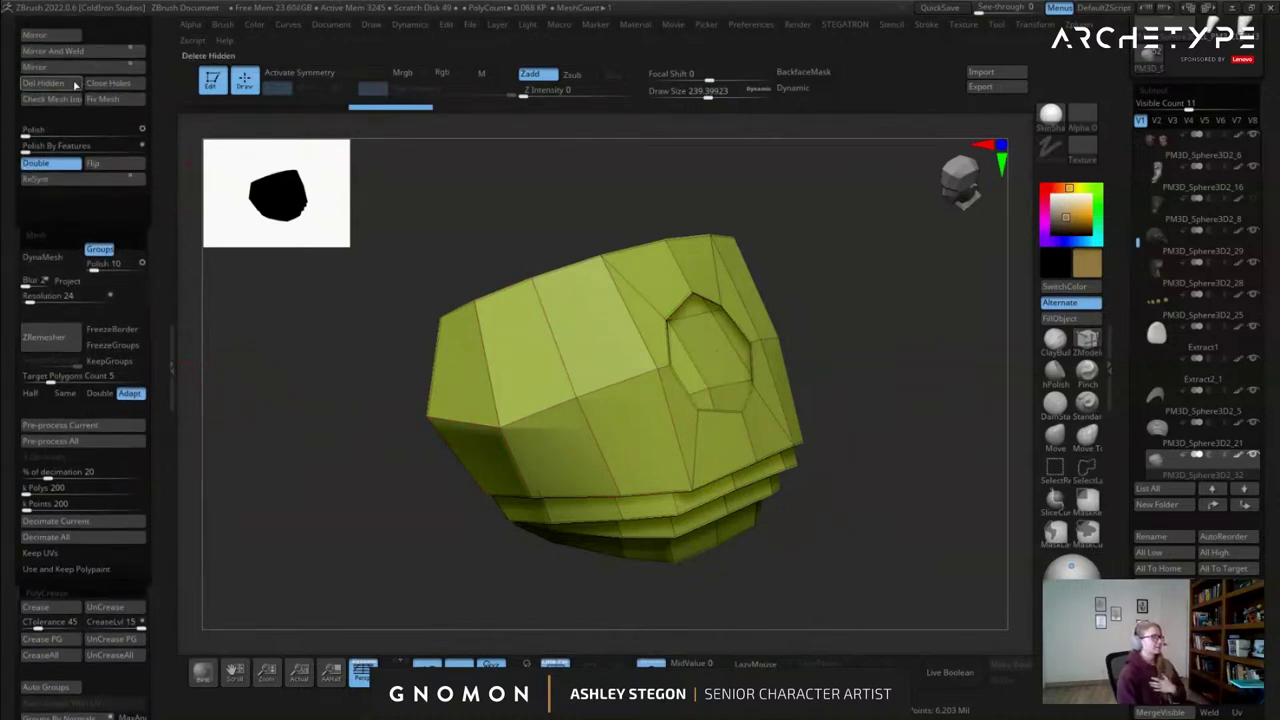
left_click(62, 90)
Auto-group the copied pauldron and keep only its uppermost plate, deleting the hidden lower layers.
scroll(144, 420, "down", 5)
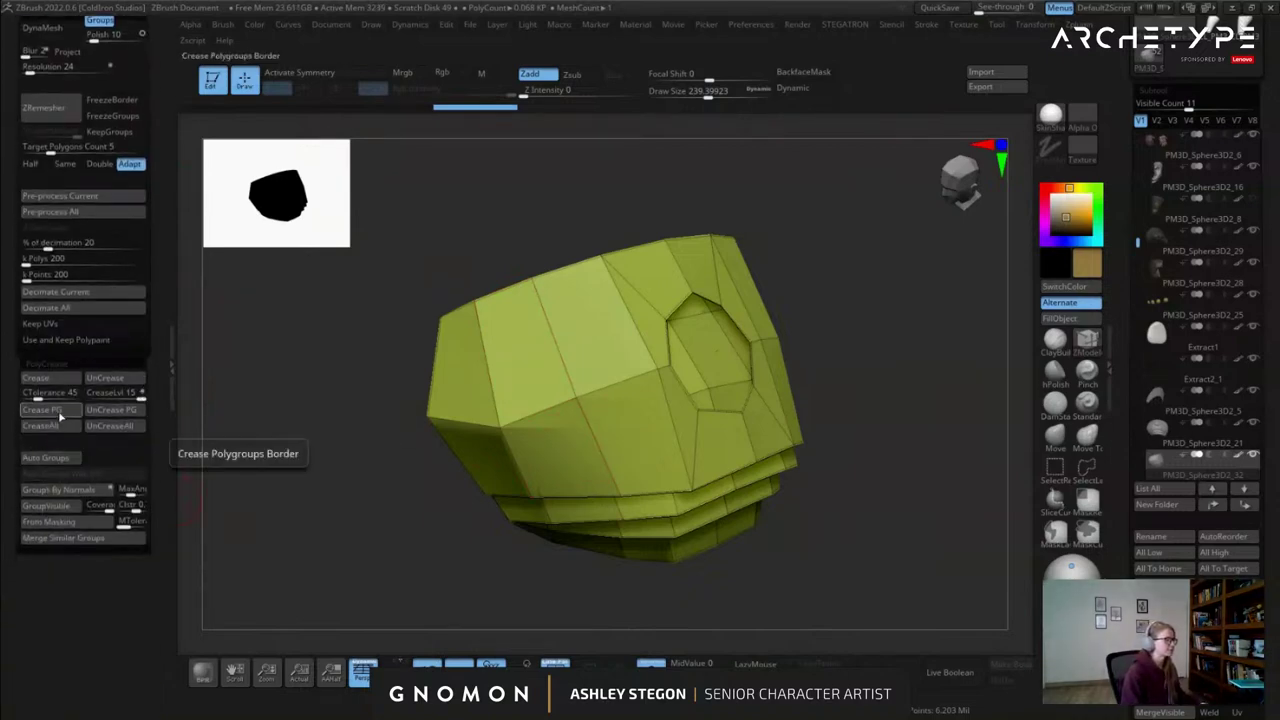
left_click(66, 460)
left_click_drag(437, 511, 355, 444, "alt")
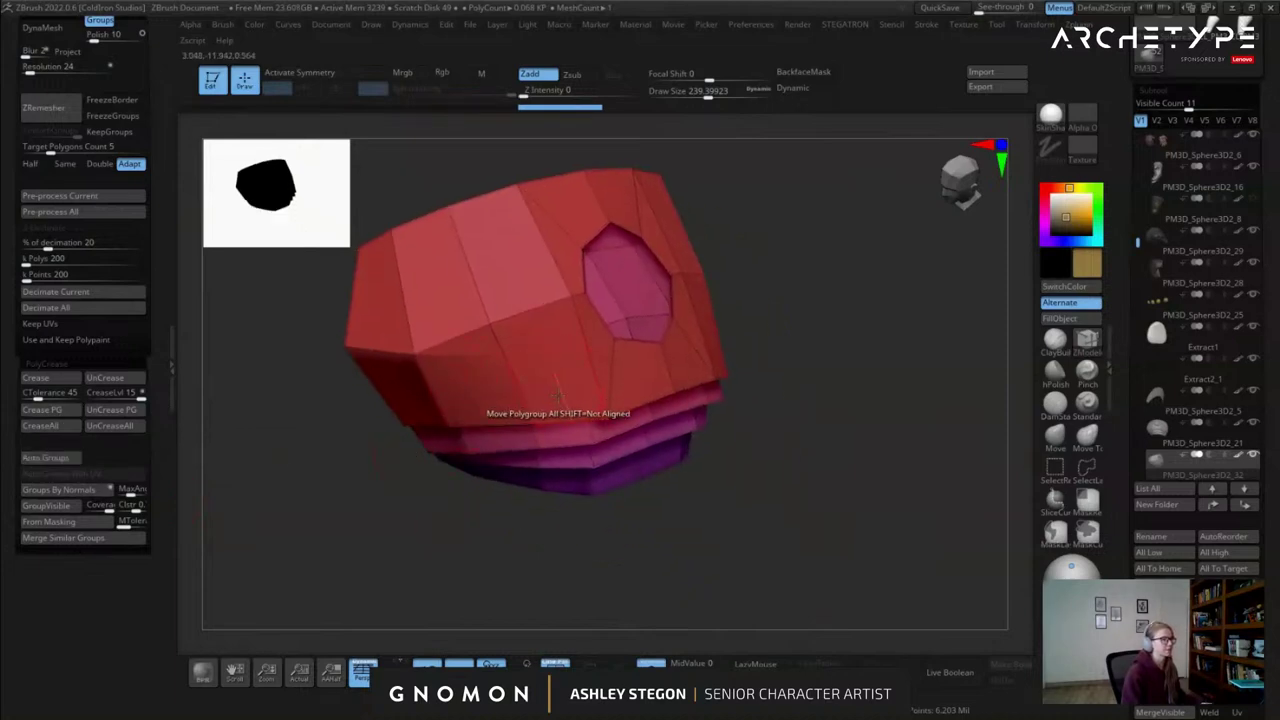
left_click(489, 331, "ctrl+shift")
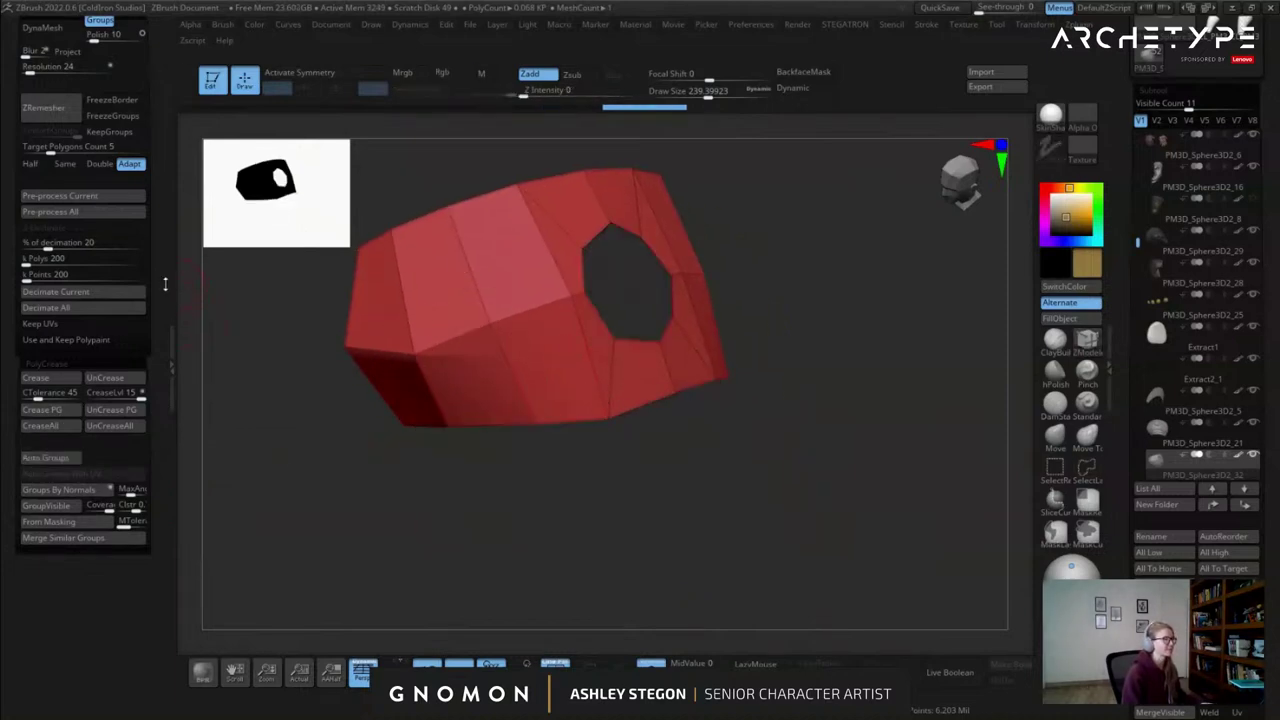
scroll(165, 285, "up", 2)
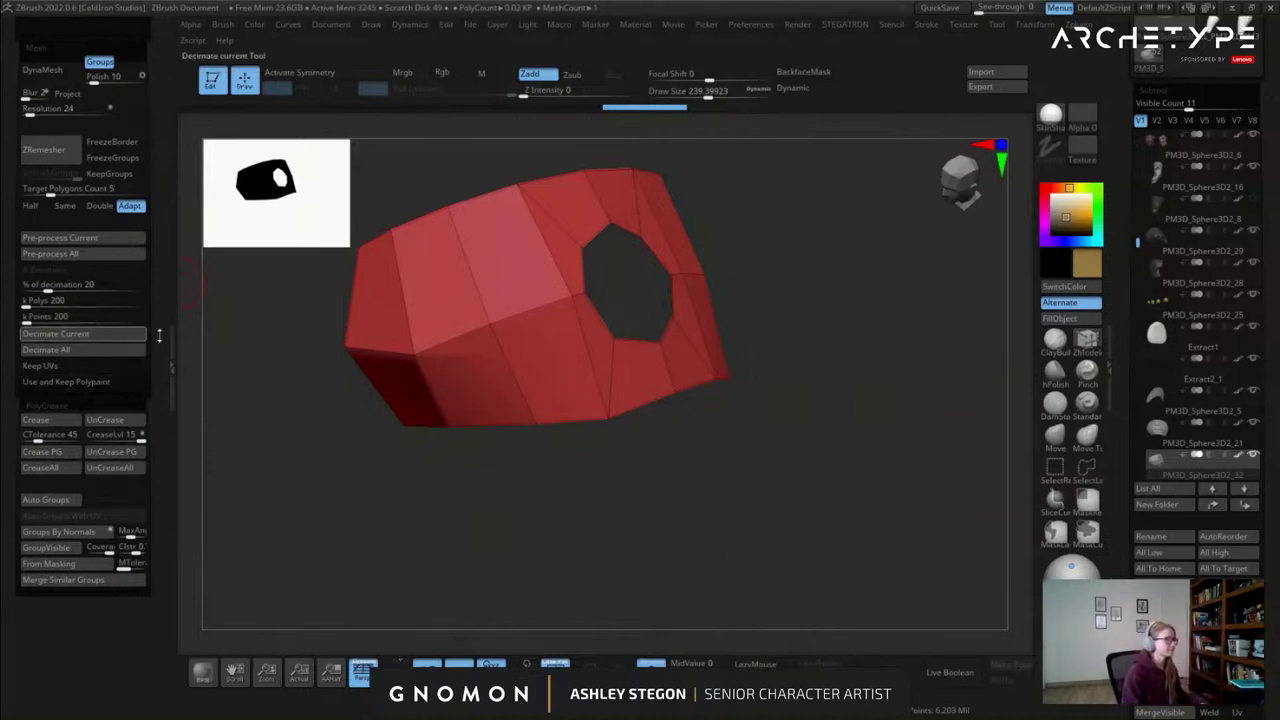
left_click_drag(160, 332, 160, 535)
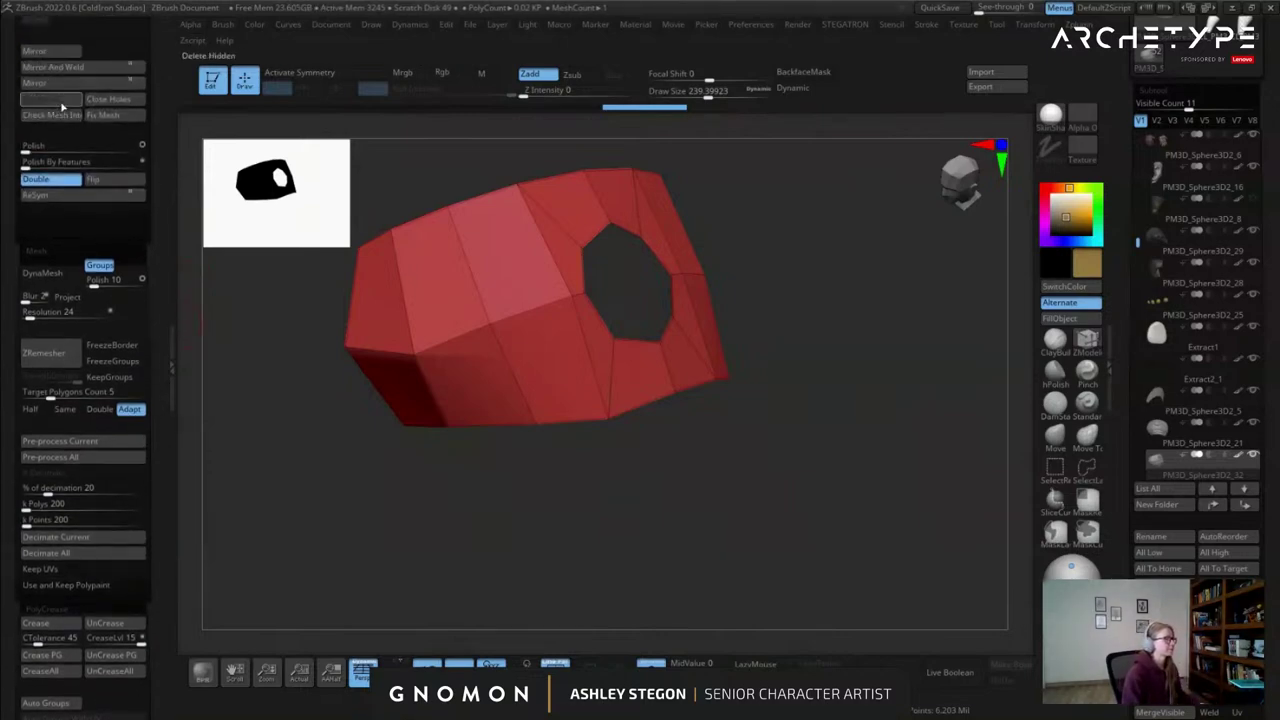
Trim the copied plate to a narrow strip along its upper edge.
mouse_move(634, 404)
left_mouse_down("ctrl+alt+shift")
mouse_move(643, 465)
mouse_move(347, 440)
mouse_move(345, 415)
left_mouse_up("ctrl+alt+shift")
mouse_move(745, 432)
left_mouse_down()
mouse_move(652, 429)
mouse_move(474, 484)
left_mouse_up()
mouse_move(558, 515)
left_mouse_down("ctrl+alt+shift")
mouse_move(446, 410)
mouse_move(280, 430)
left_mouse_up("ctrl+alt+shift")
mouse_move(417, 503)
left_mouse_down("alt")
mouse_move(672, 504)
mouse_move(722, 525)
left_mouse_up("alt")
Show the full character, shift the strip slightly against the pauldron, and fill it with the dark brown colour.
left_click(640, 655)
key("w")
left_click_drag(671, 322, 684, 318)
key("q")
mouse_move(484, 325)
right_mouse_down()
mouse_move(605, 362)
mouse_move(580, 370)
right_mouse_up()
key("d")
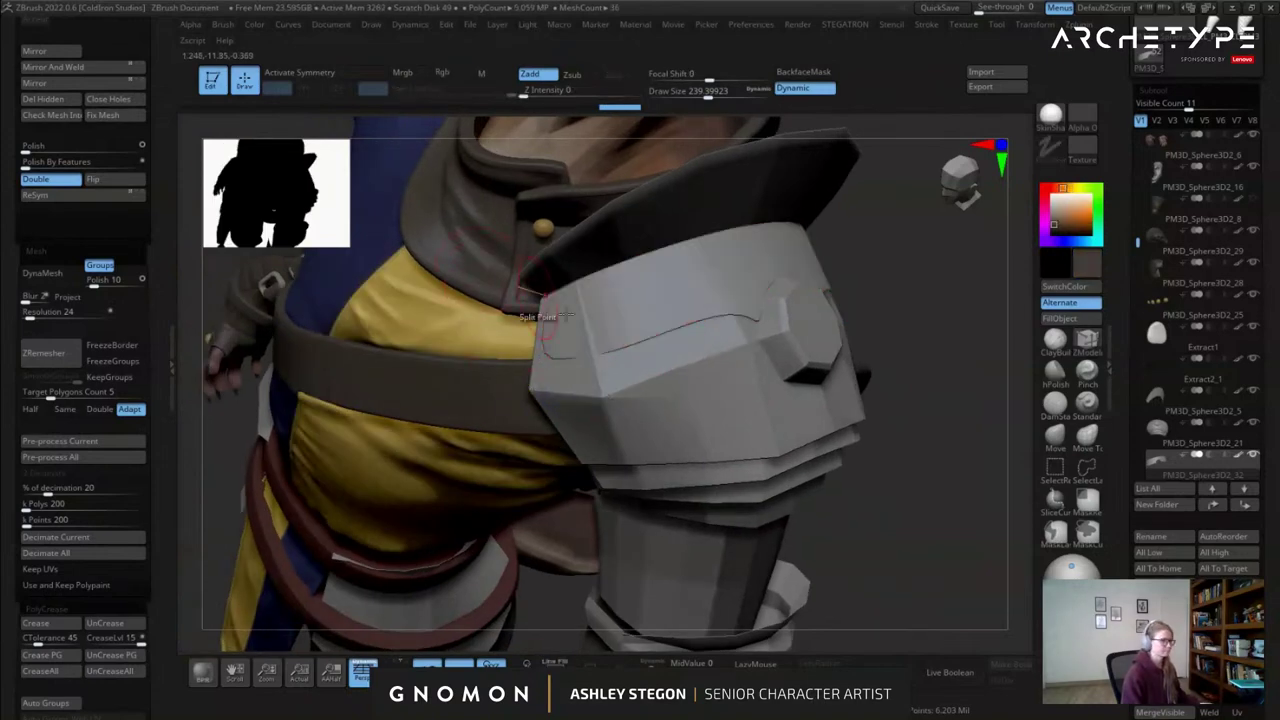
left_click(1070, 319)
mouse_move(965, 405)
right_mouse_down()
mouse_move(915, 405)
mouse_move(950, 340)
mouse_move(895, 404)
mouse_move(890, 372)
right_mouse_up()
Select the main pauldron and set the Move brush's draw size to about 400.
left_click(1055, 437)
left_click(748, 360, "alt")
key("s")
left_click_drag(872, 371, 882, 371)
right_click_drag(882, 372, 772, 388, "alt")
mouse_move(772, 388)
right_mouse_down("ctrl")
mouse_move(763, 397)
mouse_move(641, 278)
mouse_move(690, 325)
mouse_move(628, 378)
mouse_move(645, 352)
mouse_move(774, 443)
right_mouse_up("ctrl")
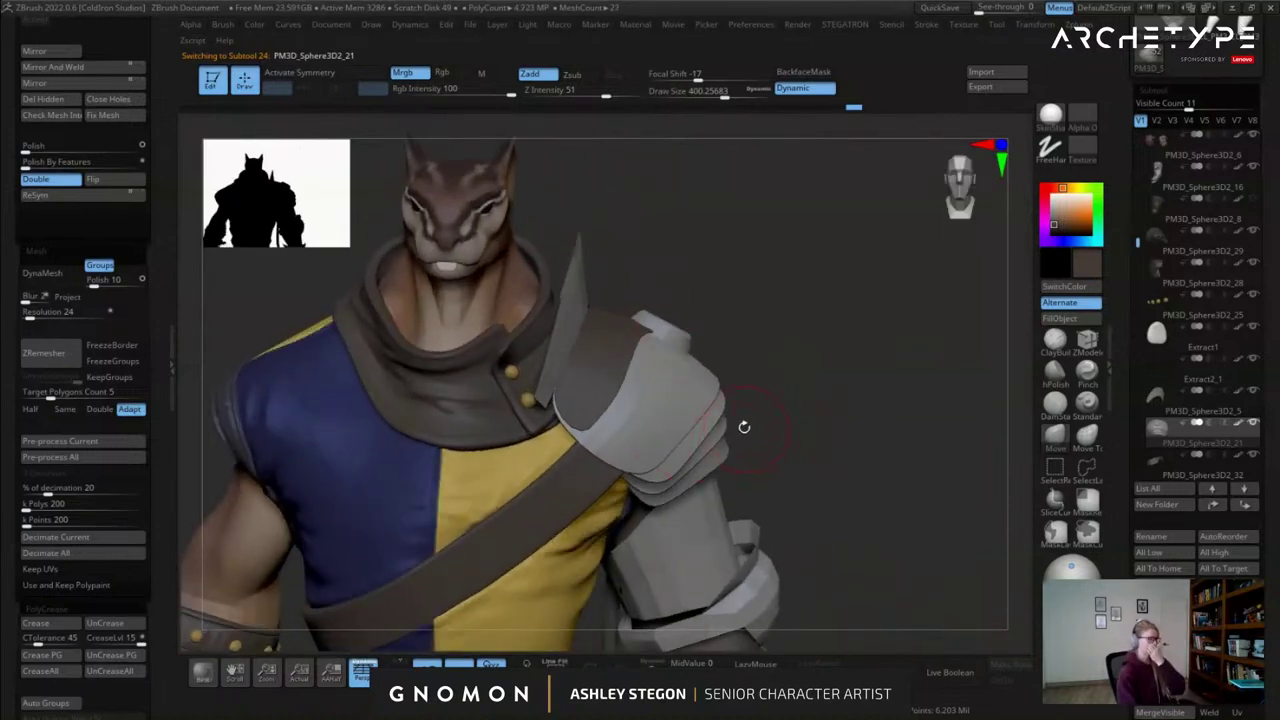
Turn off the pauldron's smoothed preview, then select the raised neck guard and move it about 0.1 along its red axis.
right_click_drag(629, 253, 567, 306)
key("shift+f")
key("shift+d")
right_click_drag(650, 361, 768, 358)
left_click(556, 311, "alt")
right_click_drag(872, 347, 778, 354)
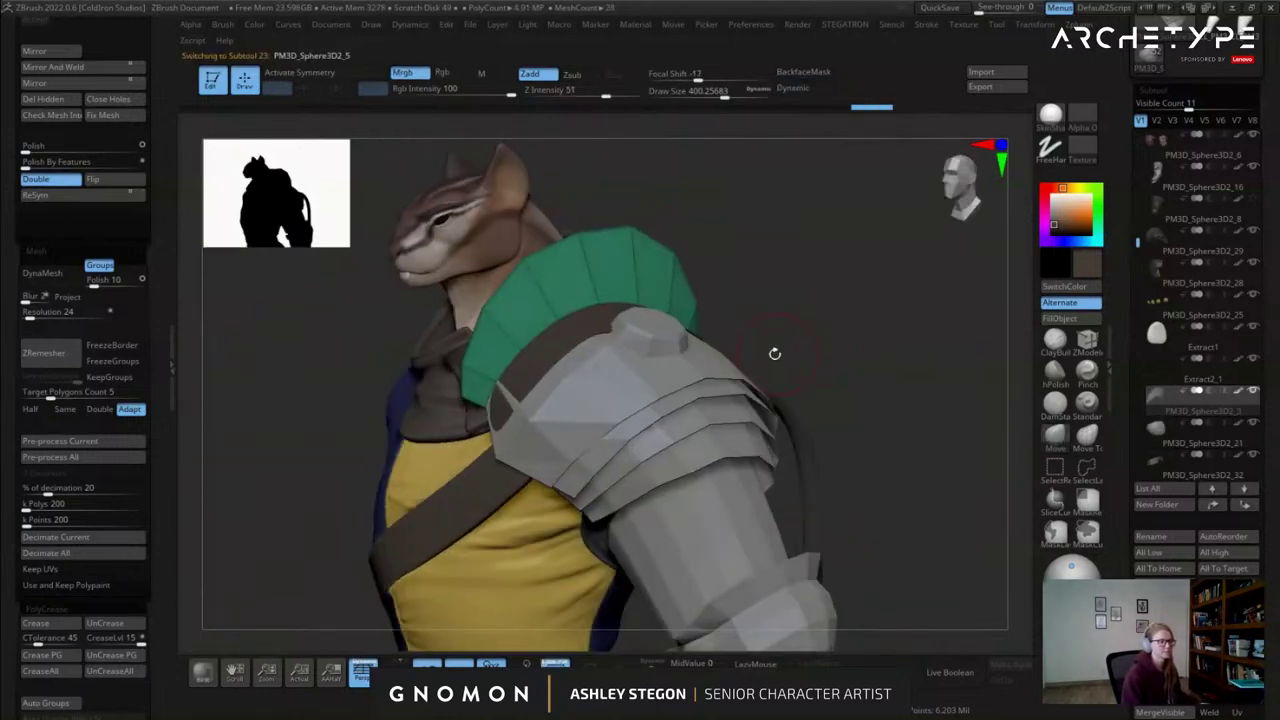
right_click_drag(678, 298, 633, 290)
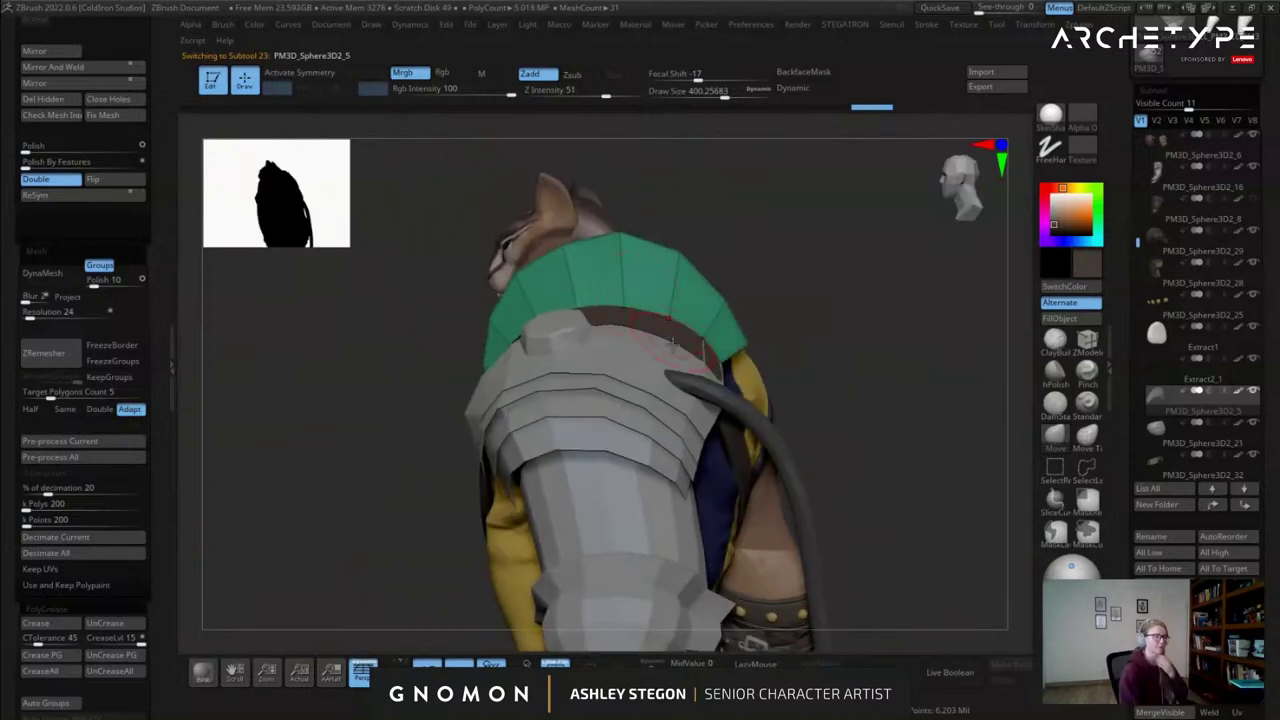
mouse_move(690, 343)
right_mouse_down()
mouse_move(640, 344)
mouse_move(737, 347)
mouse_move(660, 338)
right_mouse_up()
key("w")
left_click_drag(579, 300, 572, 296)
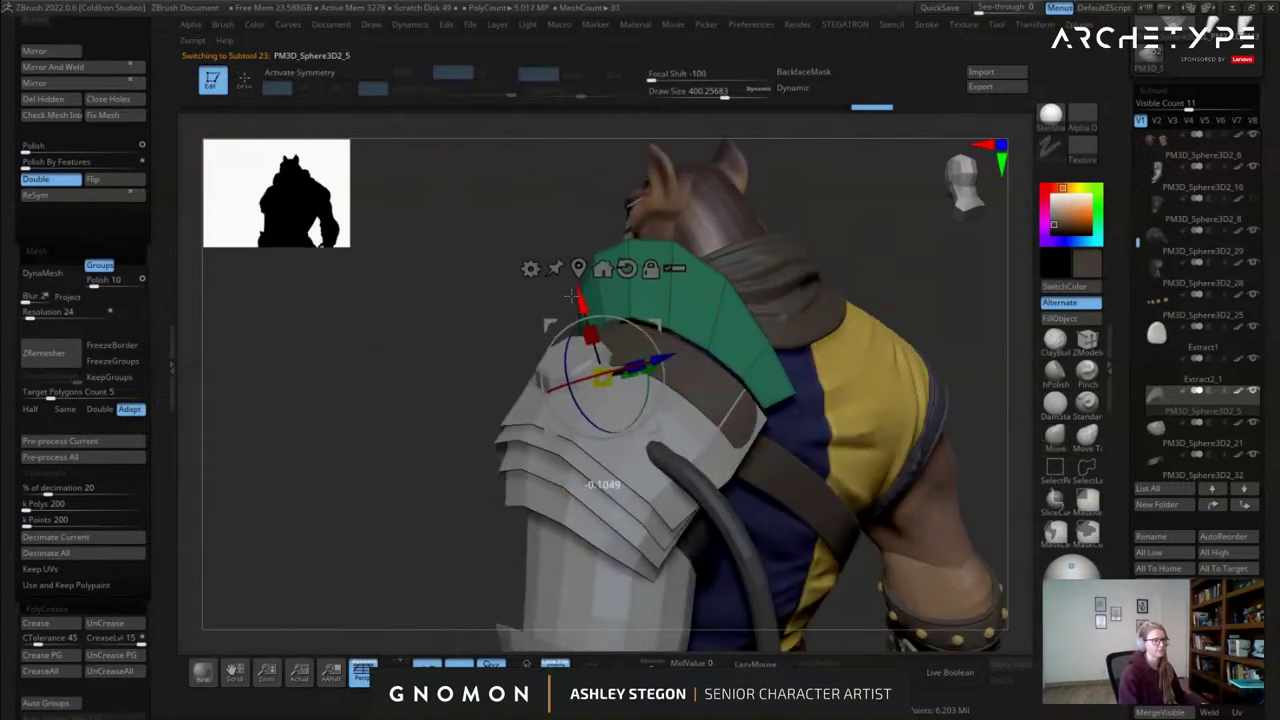
mouse_move(602, 307)
right_mouse_down()
mouse_move(701, 342)
mouse_move(590, 385)
right_mouse_up()
key("q")
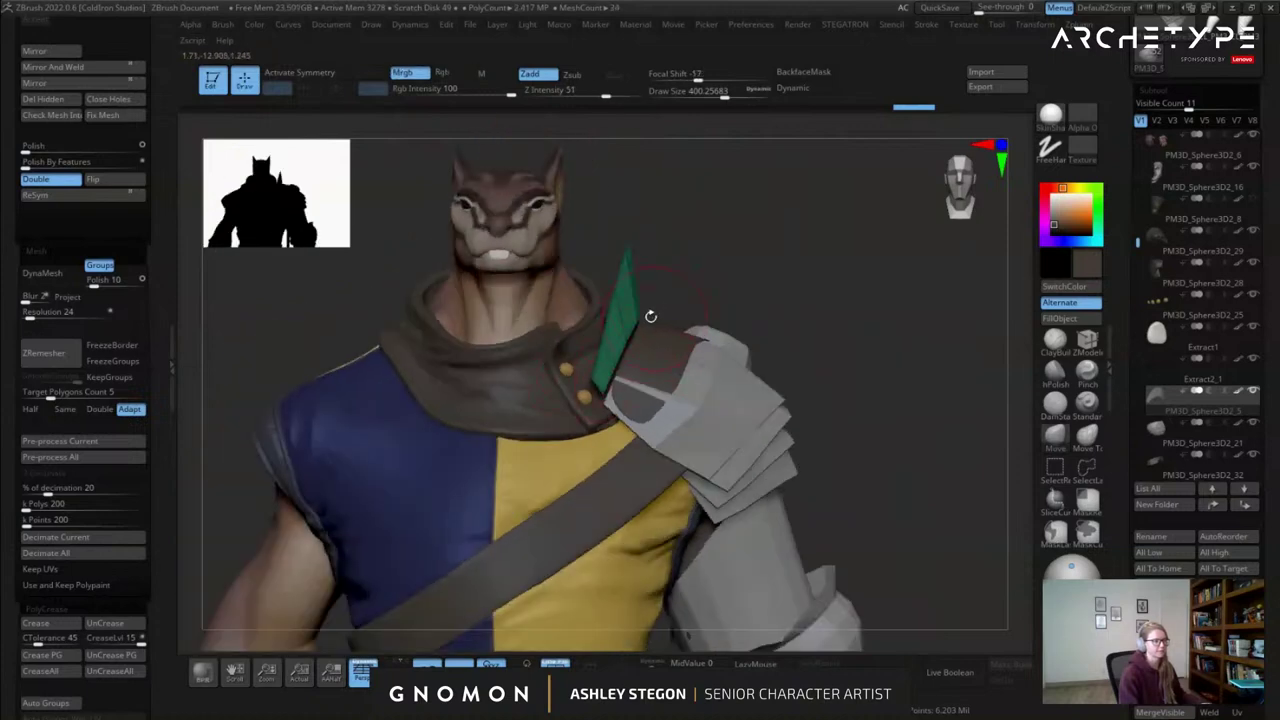
Reduce the Move brush's draw size to about 268 and turn off the polygroup display while checking the neck guard.
right_click_drag(649, 318, 750, 326)
key("s")
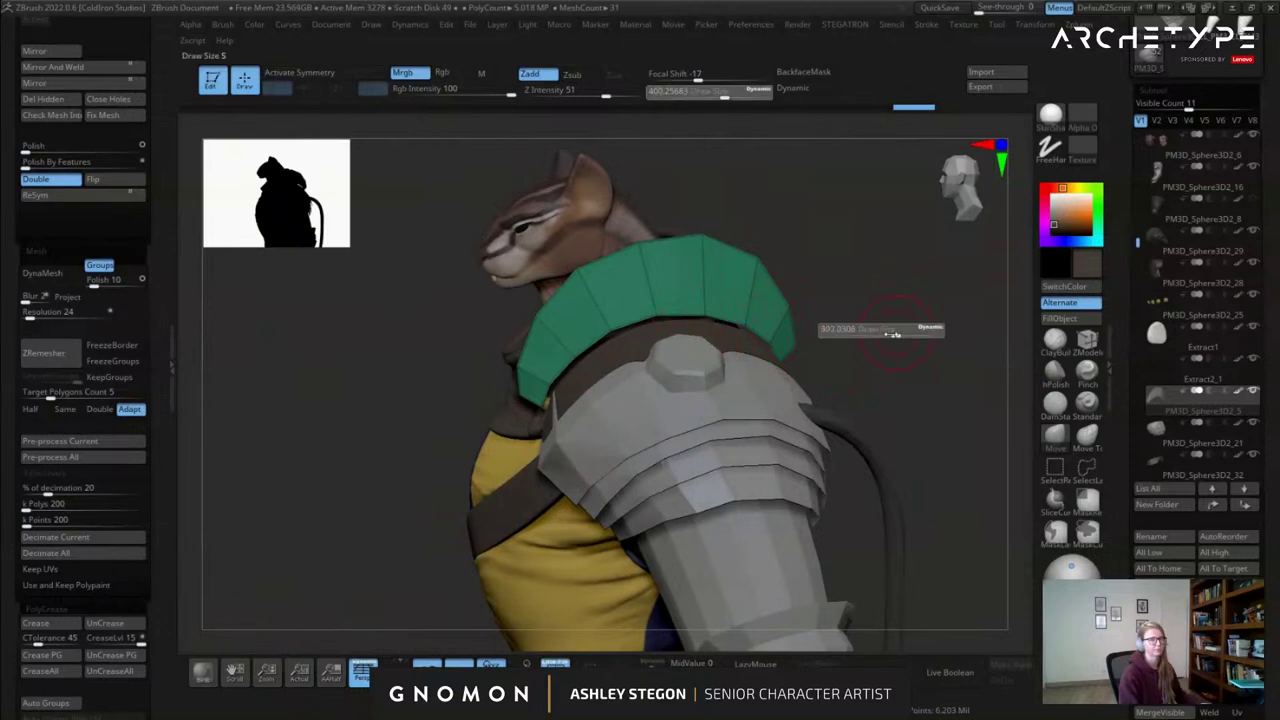
left_click_drag(898, 331, 891, 332)
key("shift+f")
mouse_move(841, 354)
right_mouse_down()
mouse_move(868, 361)
mouse_move(732, 331)
right_mouse_up()
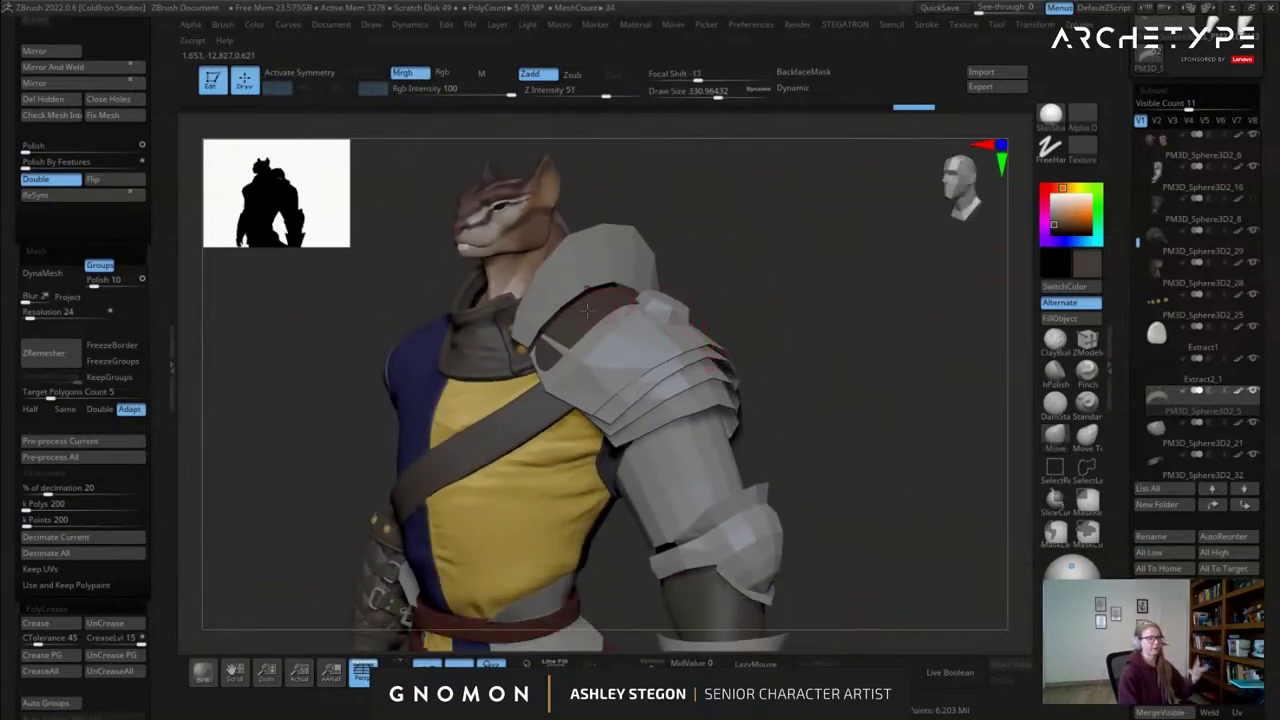
mouse_move(596, 296)
right_mouse_down()
mouse_move(662, 313)
mouse_move(598, 310)
mouse_move(746, 331)
right_mouse_up()
key("s")
left_click_drag(746, 333, 739, 334)
Select the shoulder piece beside the neck guard and shift it slightly with the transform gizmo.
mouse_move(743, 382)
right_mouse_down("alt")
mouse_move(747, 327)
mouse_move(605, 275)
mouse_move(660, 250)
mouse_move(616, 323)
mouse_move(748, 335)
right_mouse_up("alt")
left_click(682, 337, "alt")
key("w")
left_click_drag(722, 261, 730, 256)
key("q")
mouse_move(868, 402)
right_mouse_down()
mouse_move(797, 389)
mouse_move(862, 388)
mouse_move(785, 327)
mouse_move(823, 400)
mouse_move(807, 368)
right_mouse_up()
Duplicate the half sphere below the character, turn the copy into a PolyCube and hide the original.
left_click(608, 508, "alt")
right_click_drag(789, 506, 632, 438, "alt")
key("w")
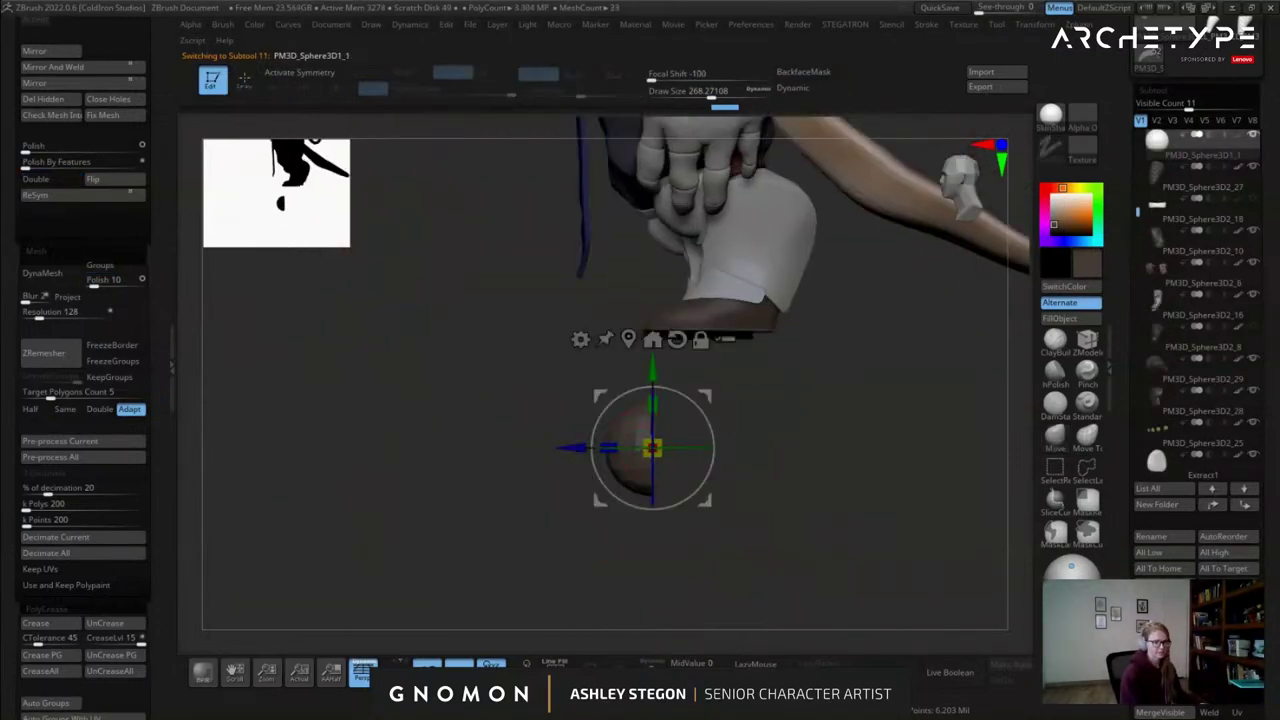
key("ctrl+shift+d")
left_click(580, 339)
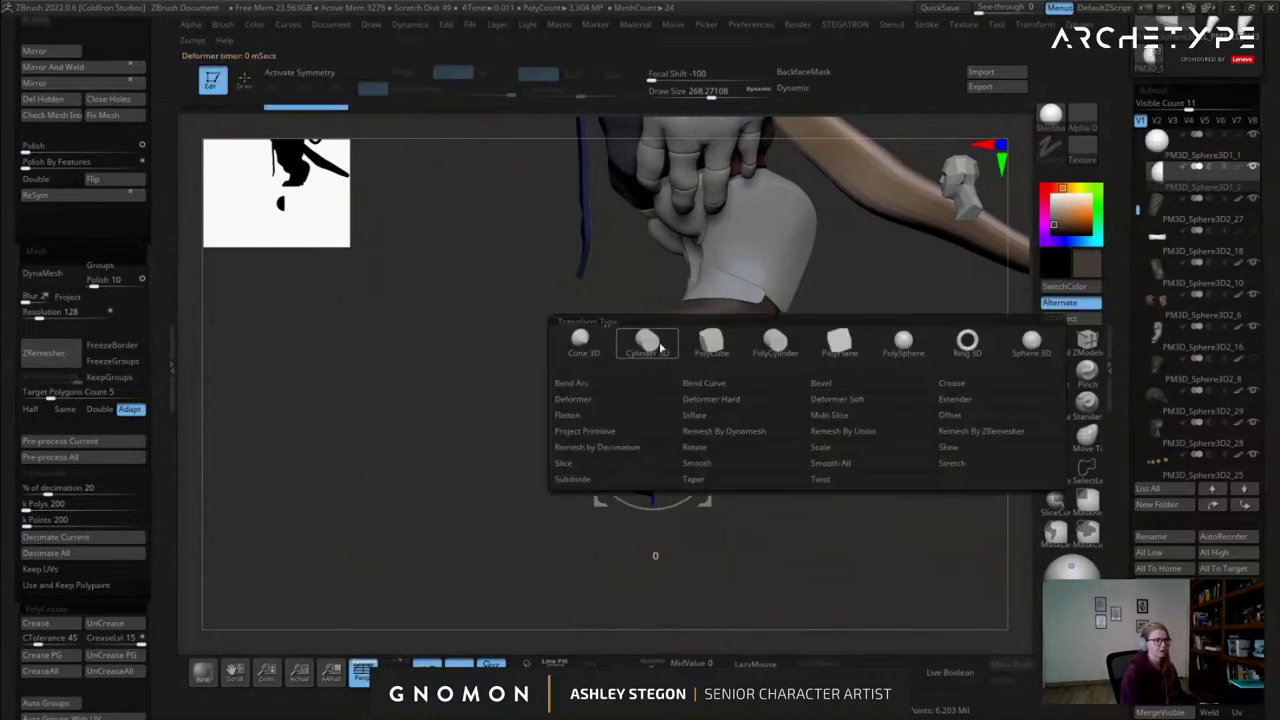
left_click(712, 344)
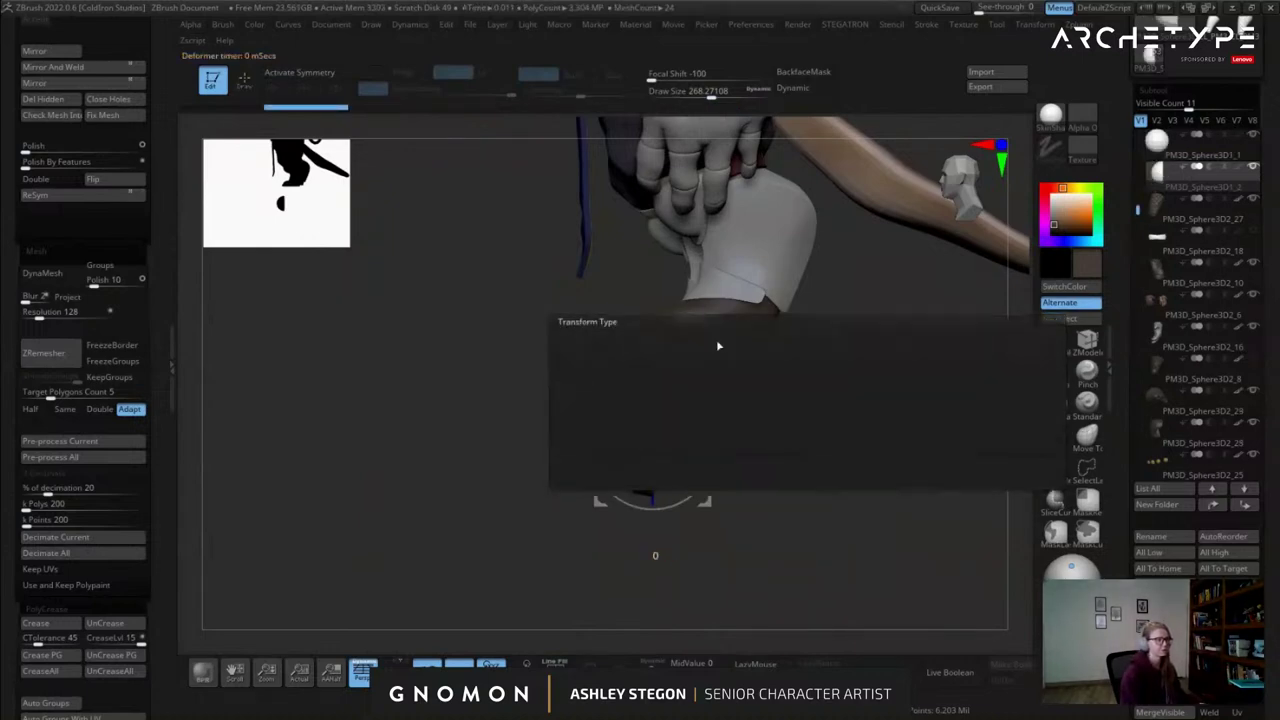
left_click(1254, 136)
Reduce the cube's divisions to one face per side and scale its height to about 0.57.
left_click_drag(783, 381, 700, 455, "alt")
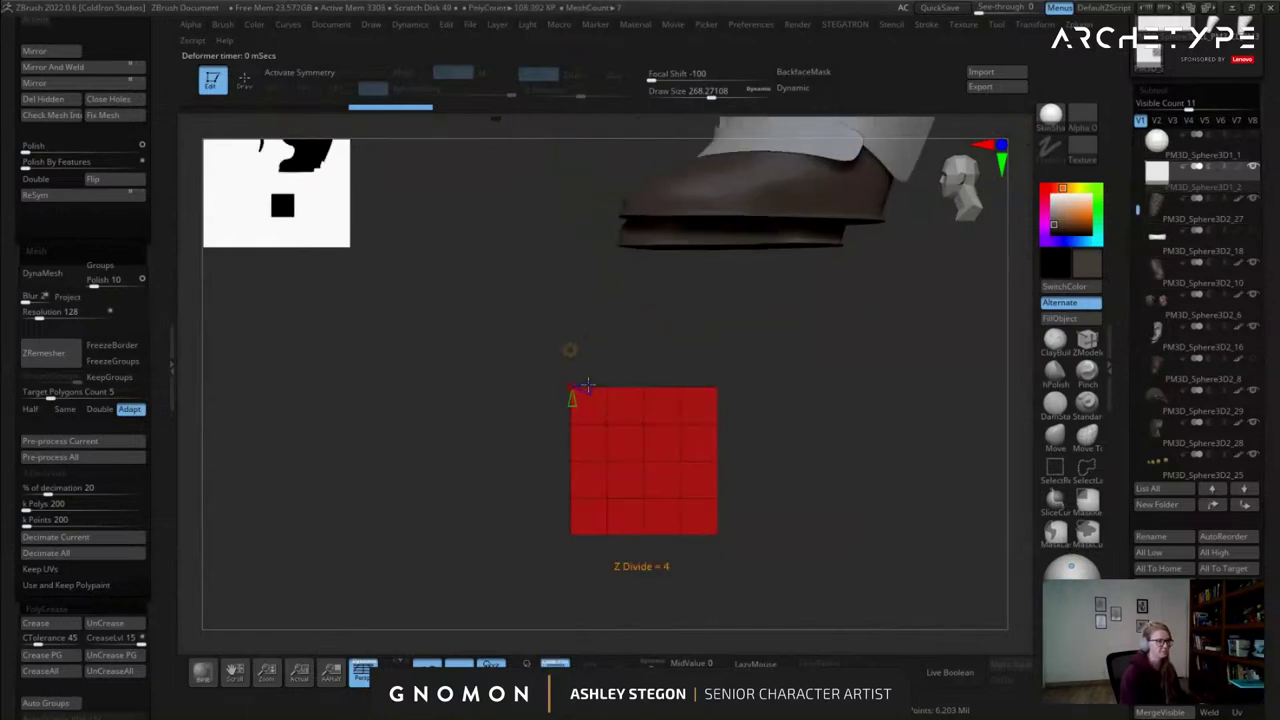
left_click_drag(589, 389, 444, 379)
left_click_drag(405, 392, 530, 400)
left_click_drag(642, 415, 644, 466)
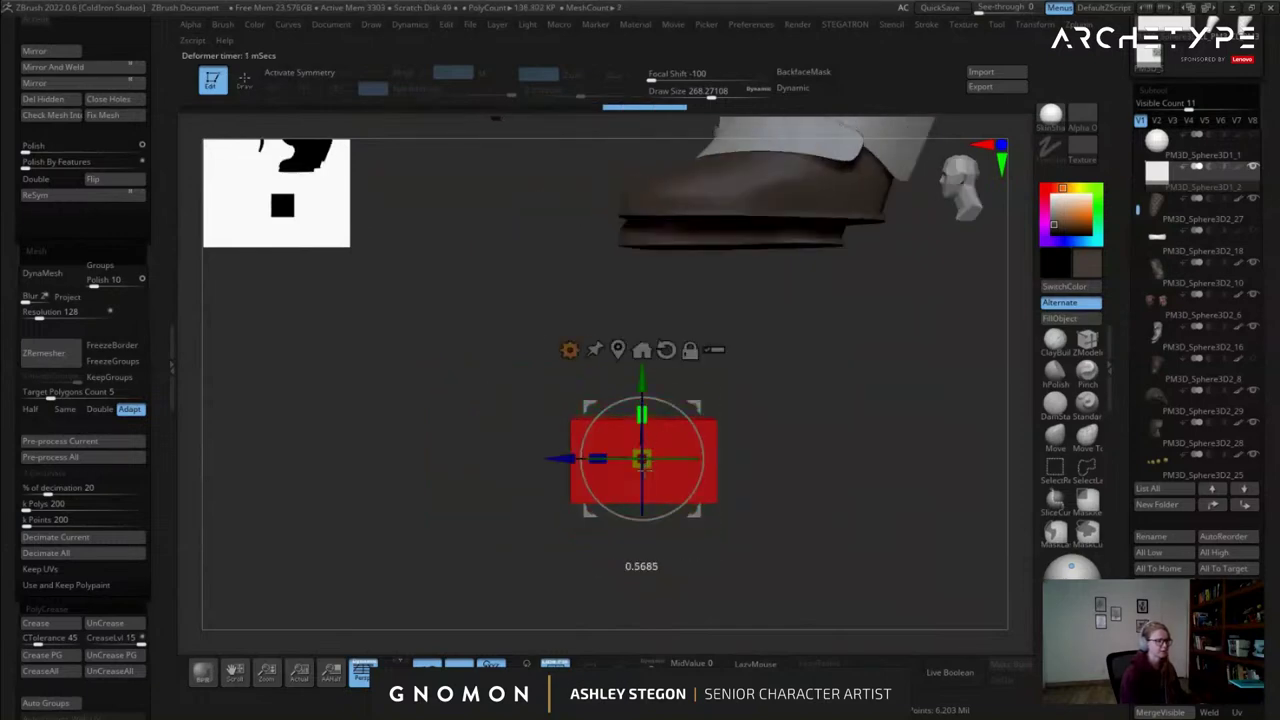
key("q")
left_click_drag(753, 465, 651, 442, "alt")
Turn off perspective and extrude the block's end face with ZModeler using the A Single Poly target.
key("p")
left_click(1087, 340)
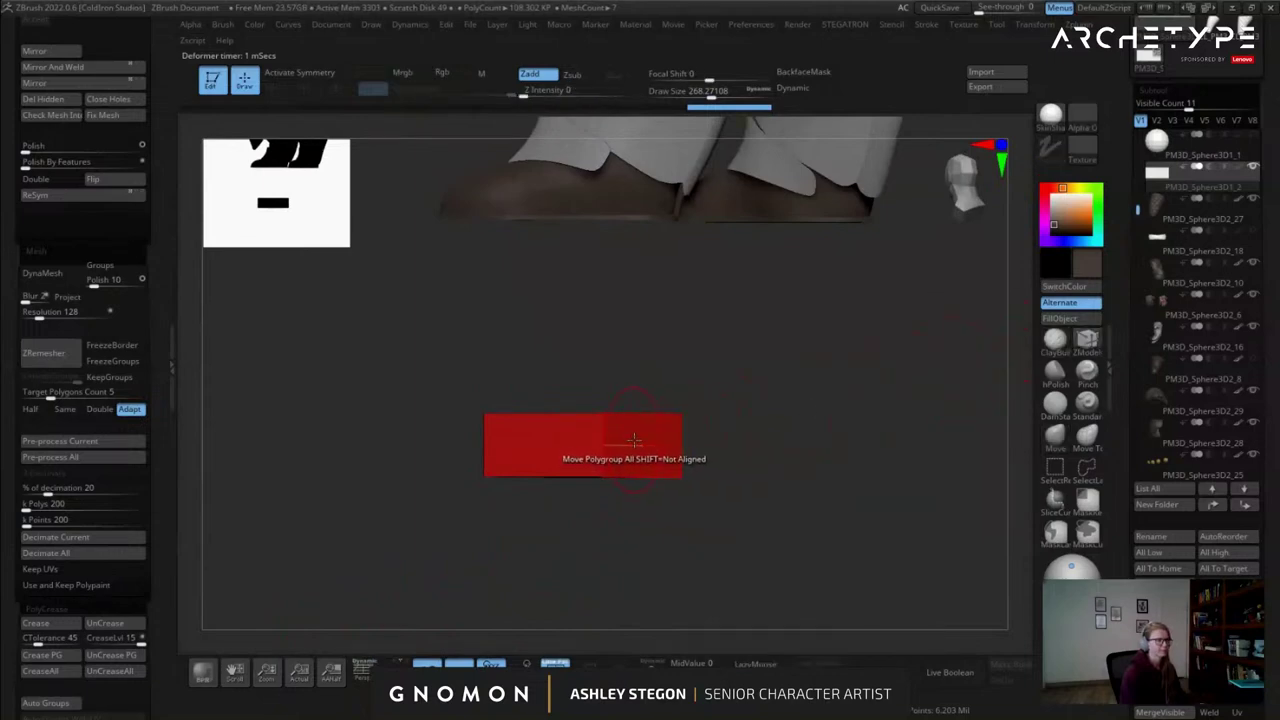
key("space")
left_click(436, 268)
left_click(460, 338)
left_click_drag(644, 460, 690, 464)
Mask the rest of the block and rotate and scale the extruded end so it angles upward.
mouse_move(700, 488)
left_mouse_down()
mouse_move(751, 500)
mouse_move(754, 388)
mouse_move(709, 460)
mouse_move(741, 530)
mouse_move(738, 379)
mouse_move(696, 453)
mouse_move(706, 550)
left_mouse_up()
left_click(731, 543, "ctrl")
key("w")
mouse_move(528, 445)
left_mouse_down("alt")
mouse_move(604, 443)
mouse_move(621, 426)
mouse_move(619, 459)
mouse_move(630, 445)
left_mouse_up("alt")
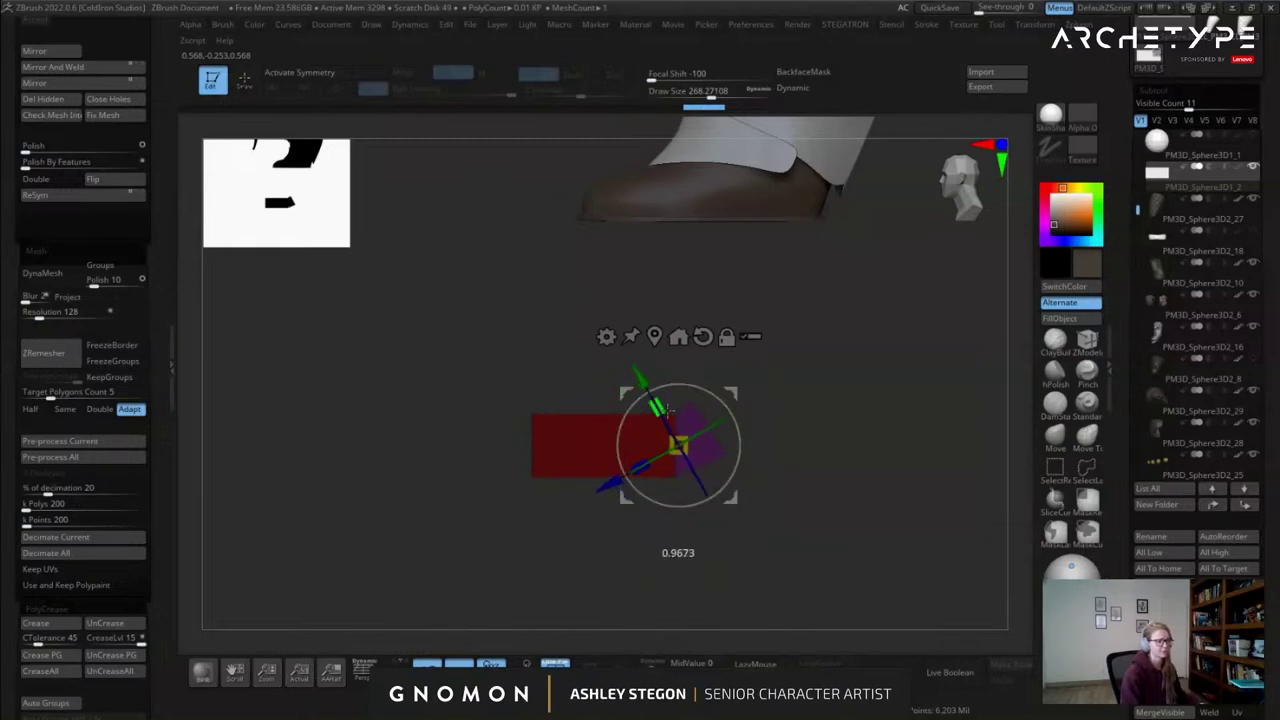
key("q")
Extrude the angled end face into a long arm and rotate the arm until it stands nearly upright.
left_click_drag(719, 409, 797, 424)
left_click_drag(707, 429, 861, 430)
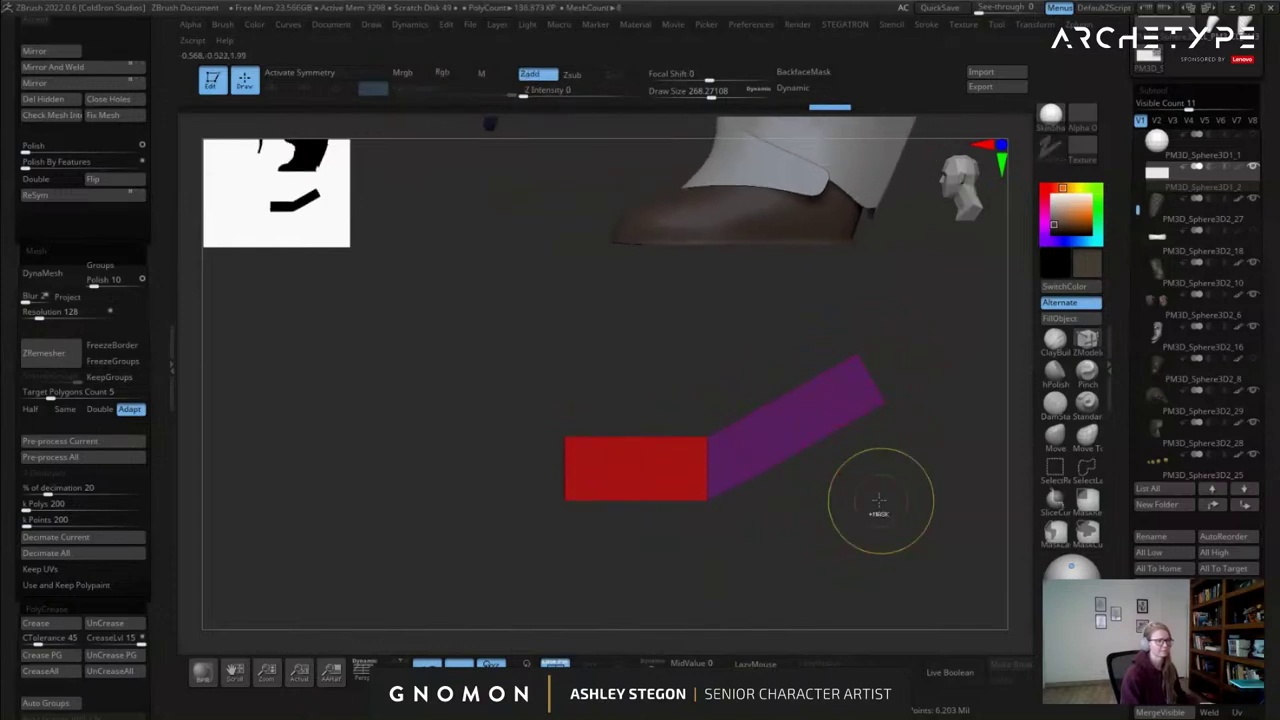
mouse_move(838, 302)
left_mouse_down("ctrl")
mouse_move(917, 441)
mouse_move(842, 422)
left_mouse_up("ctrl")
left_click(794, 360, "ctrl")
key("w")
mouse_move(771, 464)
left_mouse_down()
mouse_move(739, 410)
mouse_move(758, 418)
left_mouse_up()
left_click_drag(842, 392, 840, 384, "ctrl")
Mask all but the arm's upper end, center and reset the gizmo there, and flatten the top face.
mouse_move(697, 274)
left_mouse_down("ctrl")
mouse_move(756, 260)
mouse_move(851, 329)
mouse_move(808, 346)
left_mouse_up("ctrl")
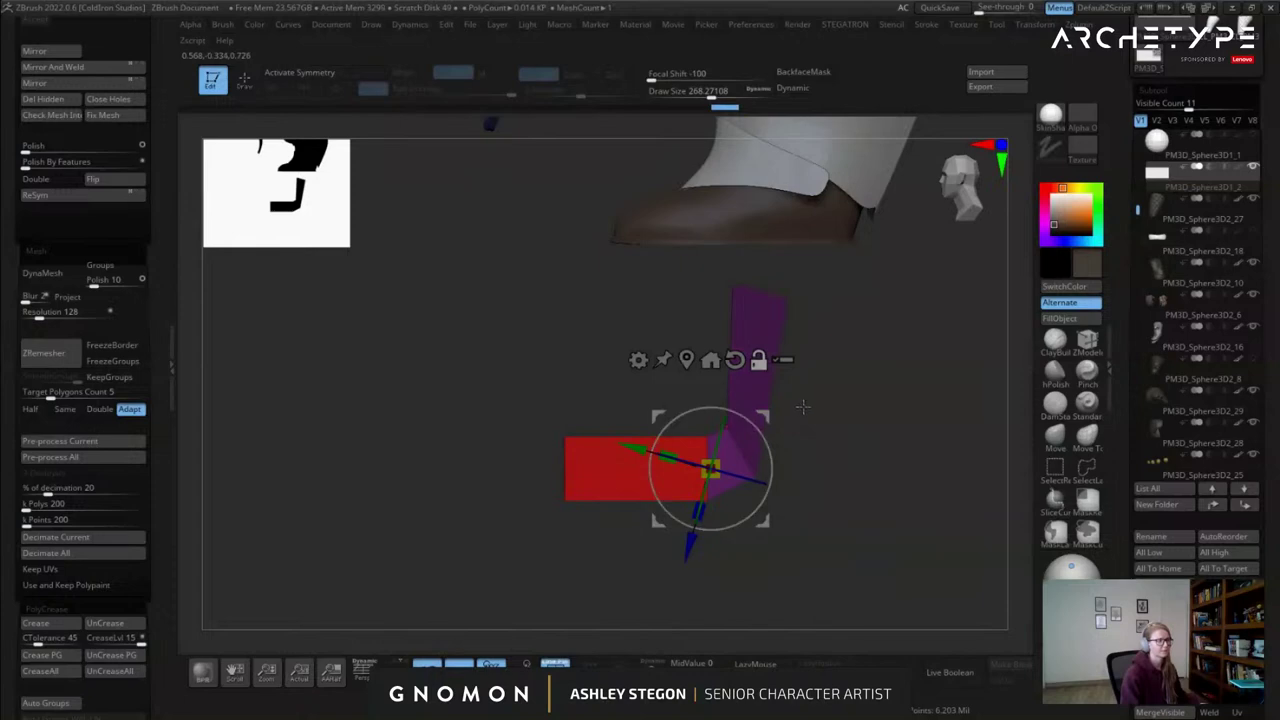
left_click(806, 394, "ctrl")
mouse_move(857, 416)
left_mouse_down("ctrl")
mouse_move(842, 372)
mouse_move(685, 298)
mouse_move(690, 310)
left_mouse_up("ctrl")
left_click(735, 361)
left_click(687, 361)
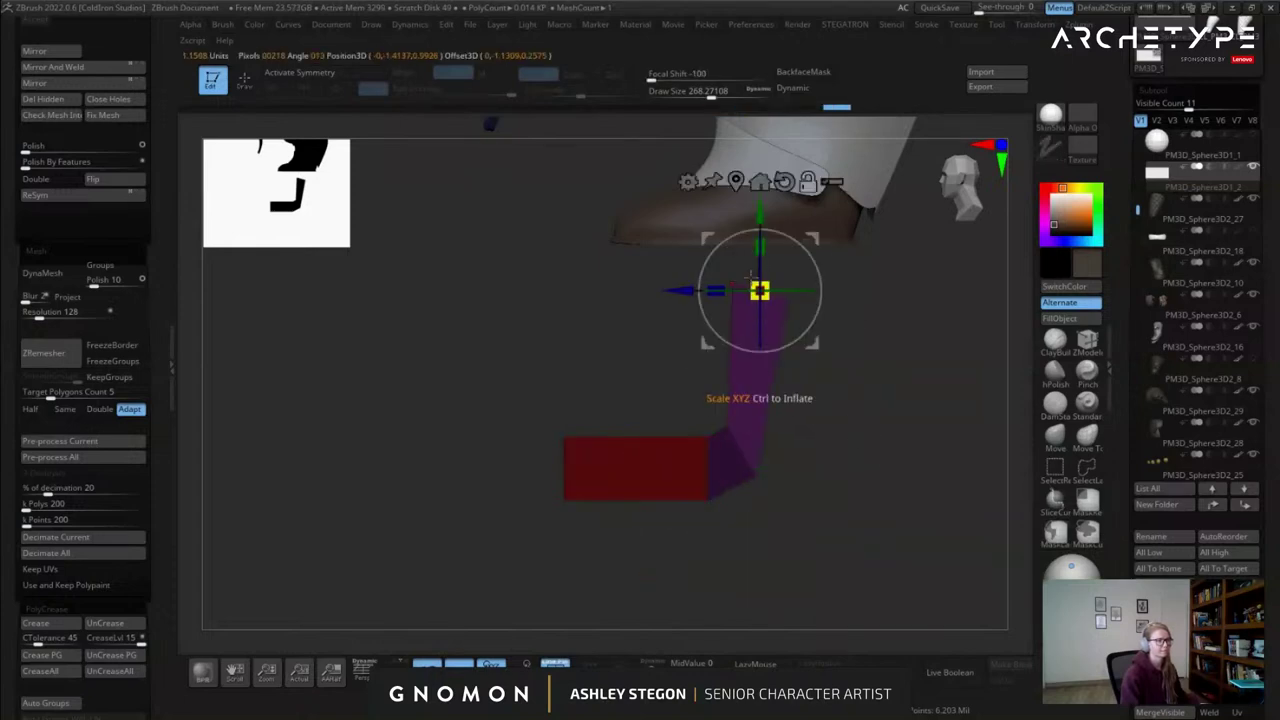
left_click_drag(760, 250, 765, 452)
left_click(784, 182, "alt")
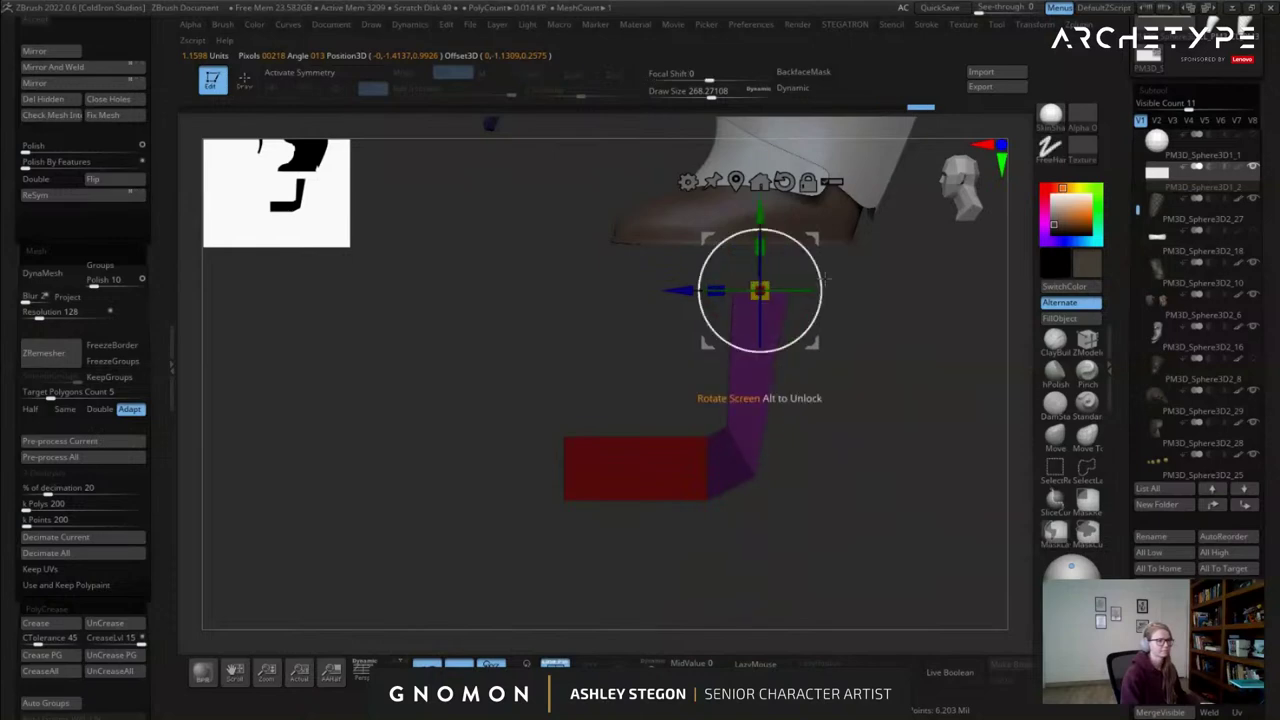
Mask all but the arm's outer side and scale it flat along the blue axis to make that side vertical.
key("q")
left_click_drag(798, 516, 829, 511, "ctrl")
mouse_move(756, 545)
left_mouse_down("ctrl+alt")
mouse_move(856, 392)
mouse_move(768, 297)
mouse_move(730, 470)
left_mouse_up("ctrl+alt")
key("w")
left_click_drag(698, 291, 743, 291)
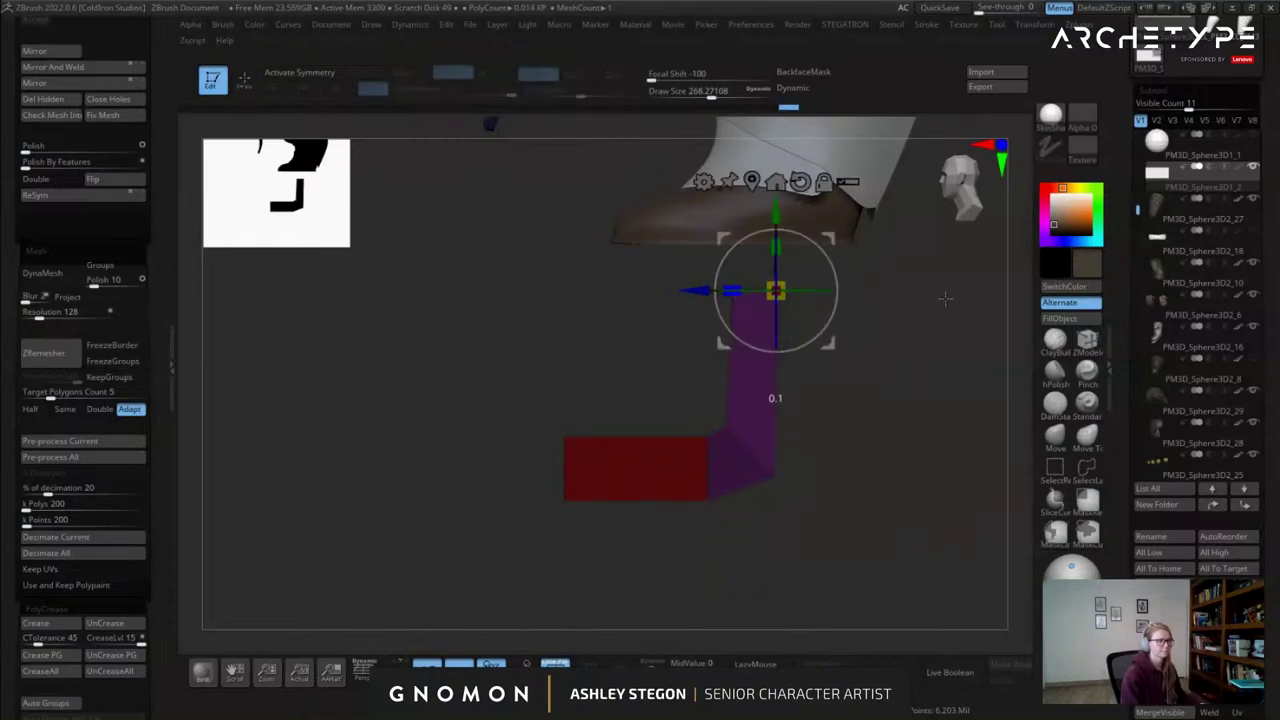
key("q")
Regroup the bent block's polygons by their normals.
left_click_drag(826, 422, 908, 468)
mouse_move(903, 440)
left_mouse_down()
mouse_move(844, 506)
mouse_move(812, 476)
mouse_move(860, 474)
left_mouse_up()
left_click_drag(150, 672, 420, 482)
left_click(62, 479)
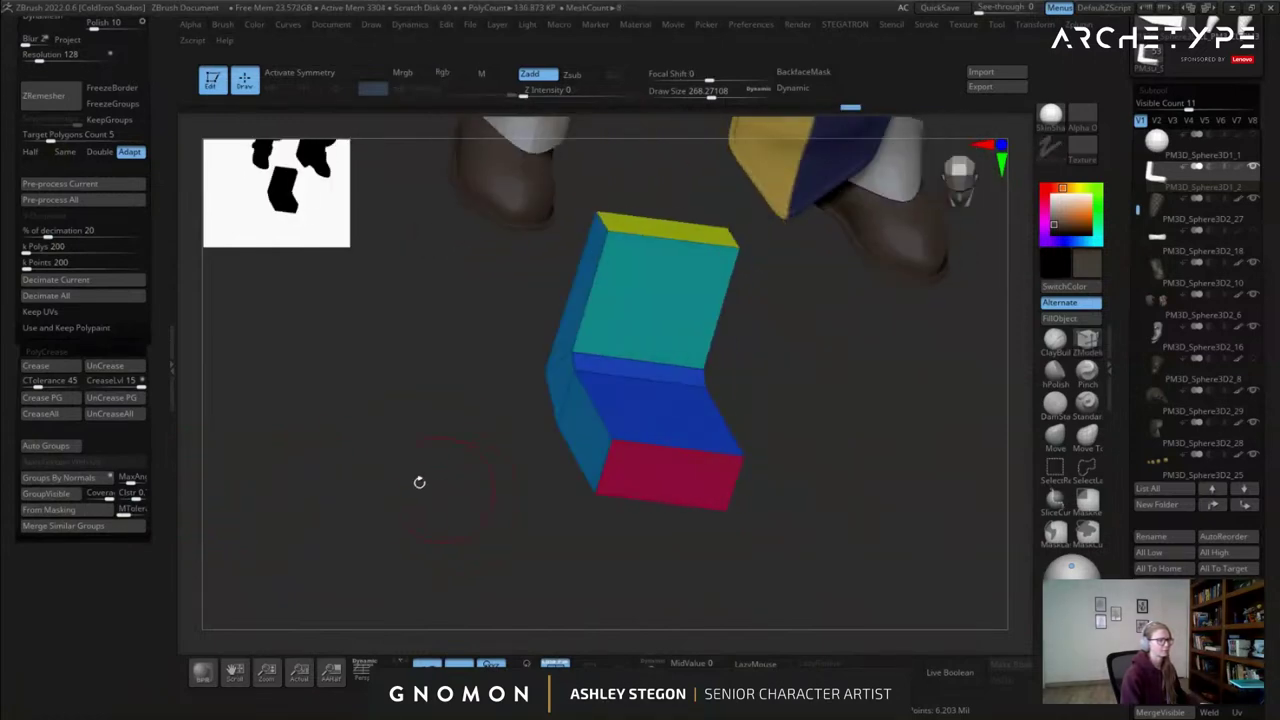
Crease the bent block's polygroup borders and preview it smoothed with dynamic subdivision, then return to the unsmoothed block.
left_click(72, 402)
key("d")
left_click_drag(366, 440, 574, 480)
key("shift+f")
key("shift+f")
key("shift+d")
left_click_drag(930, 390, 708, 382, "alt")
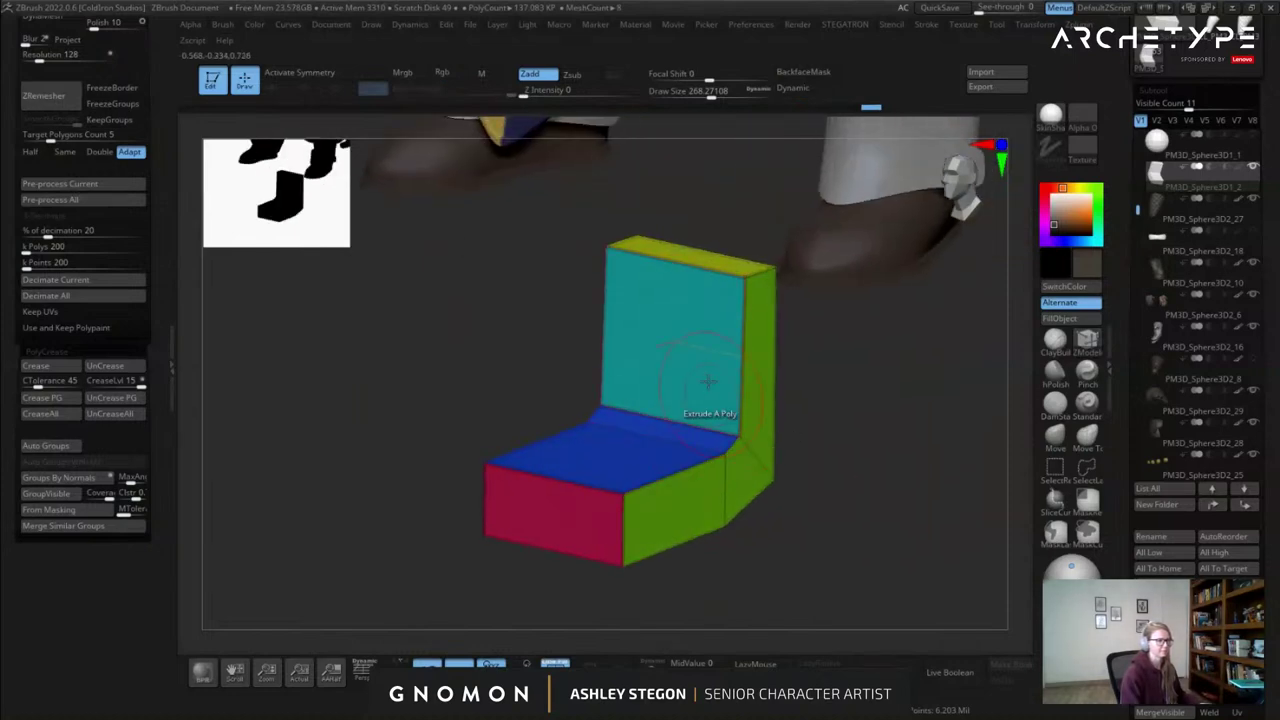
Check the bent block's smoothed shape from the front and side, then turn the smoothing preview off.
key("space")
left_click_drag(617, 229, 683, 423)
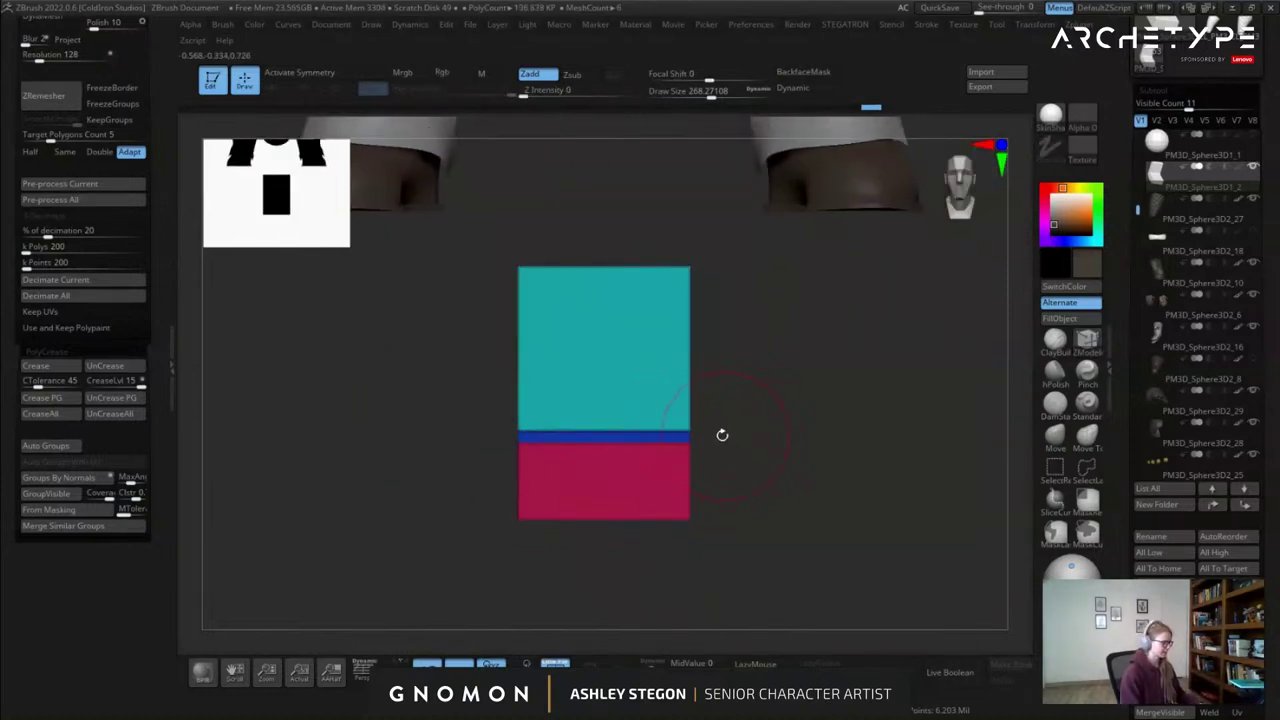
key("b")
key("Escape")
left_click_drag(728, 424, 646, 390)
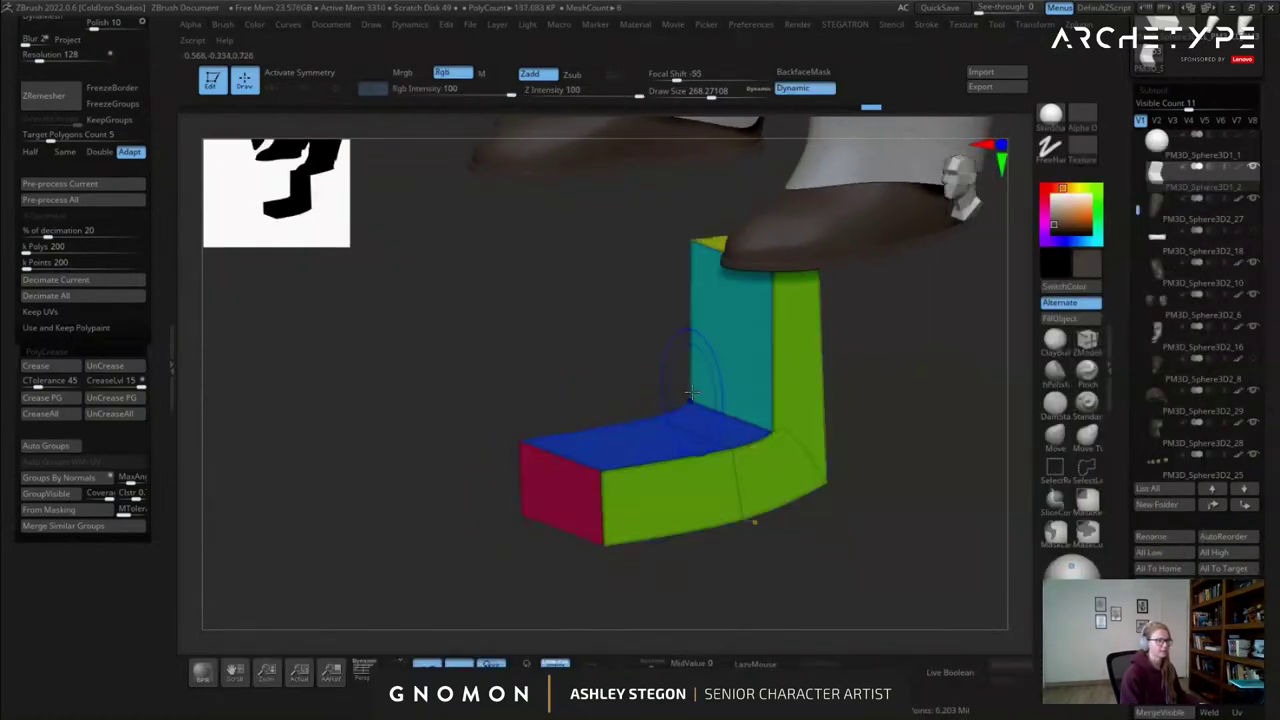
key("shift+d")
right_click_drag(737, 414, 763, 309, "ctrl")
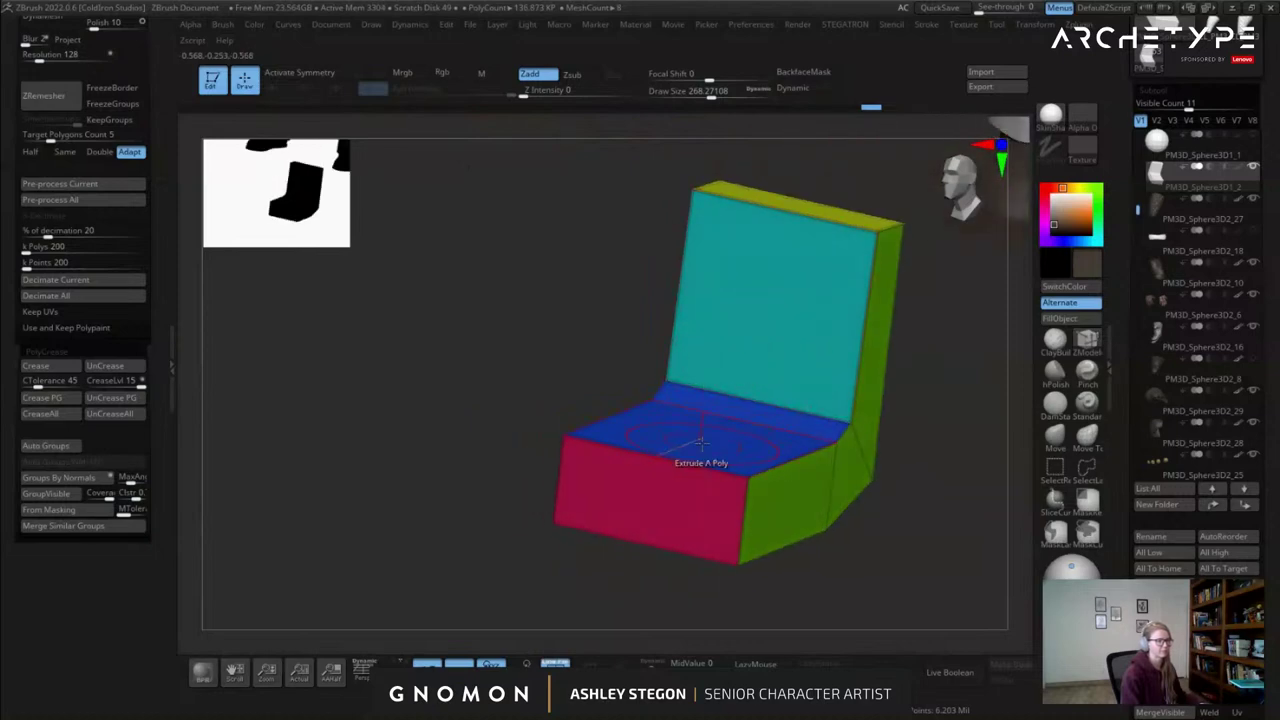
Try to regroup the inner faces with the PolyGroup polygon action applied to whole polygroups.
key("space")
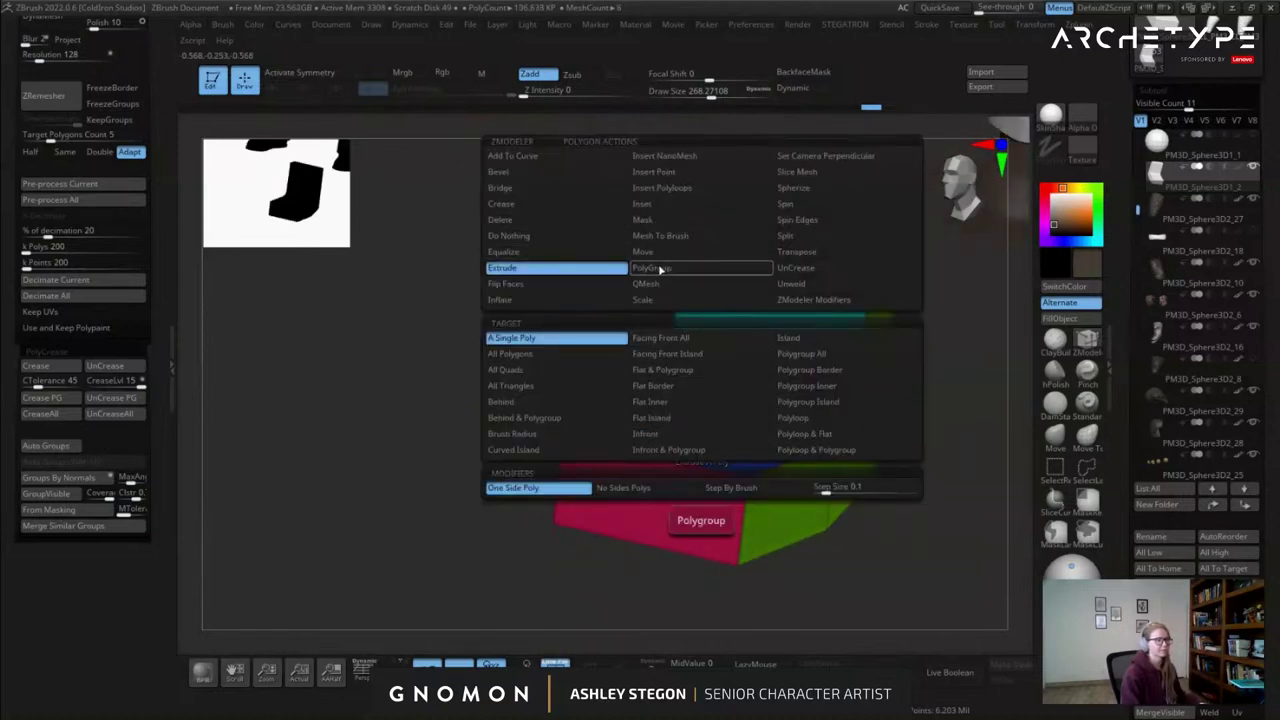
left_click(659, 270)
left_click(712, 440)
left_click(808, 308)
right_click_drag(838, 405, 718, 488)
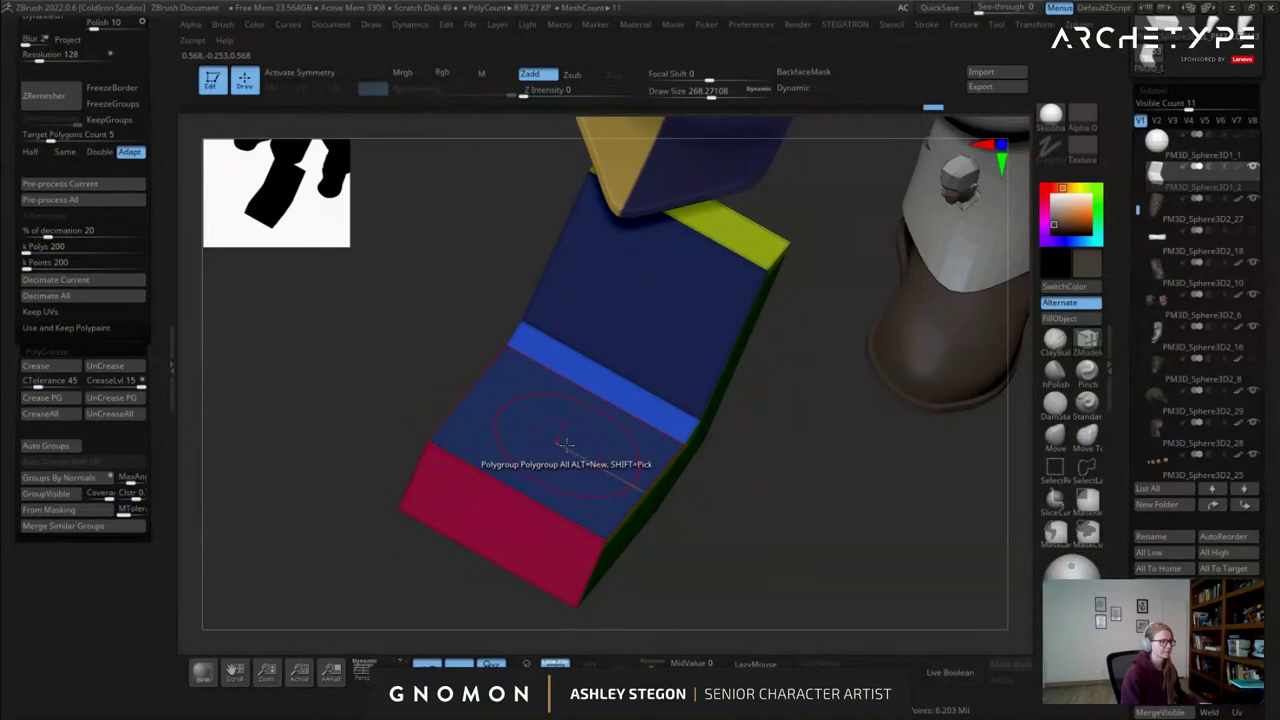
left_click(615, 391)
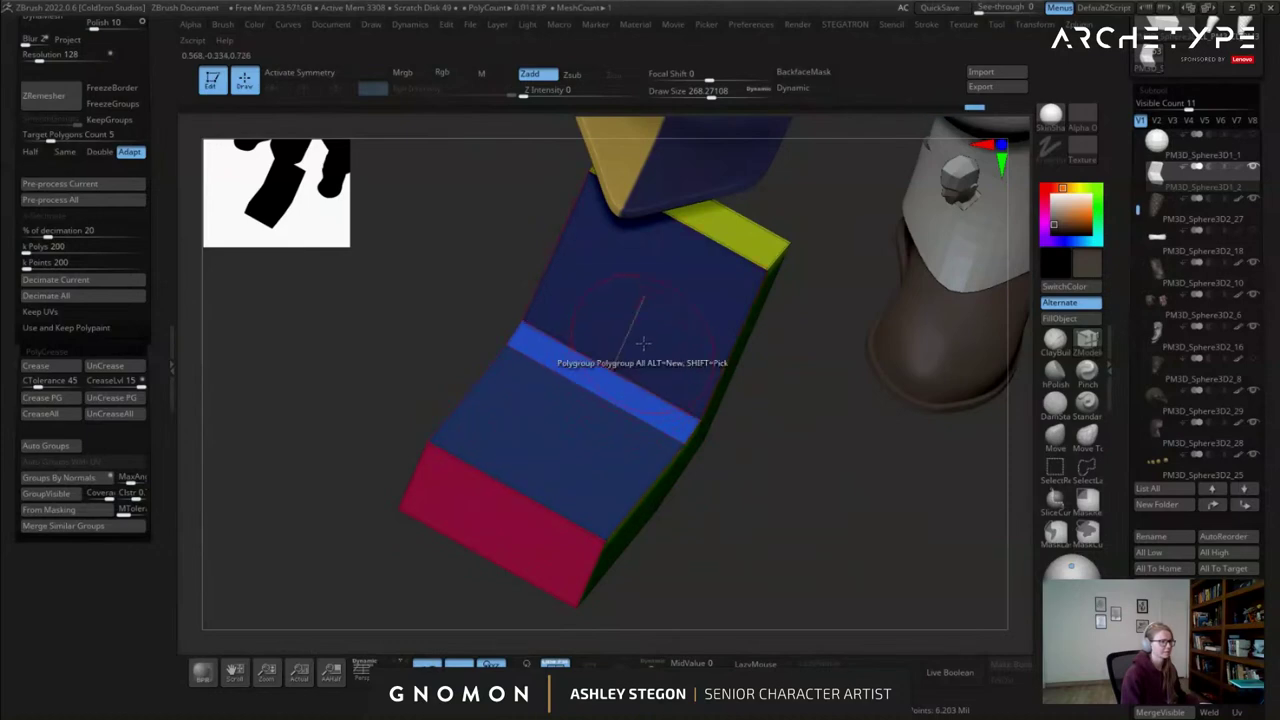
right_click_drag(668, 362, 674, 334)
left_click(664, 323)
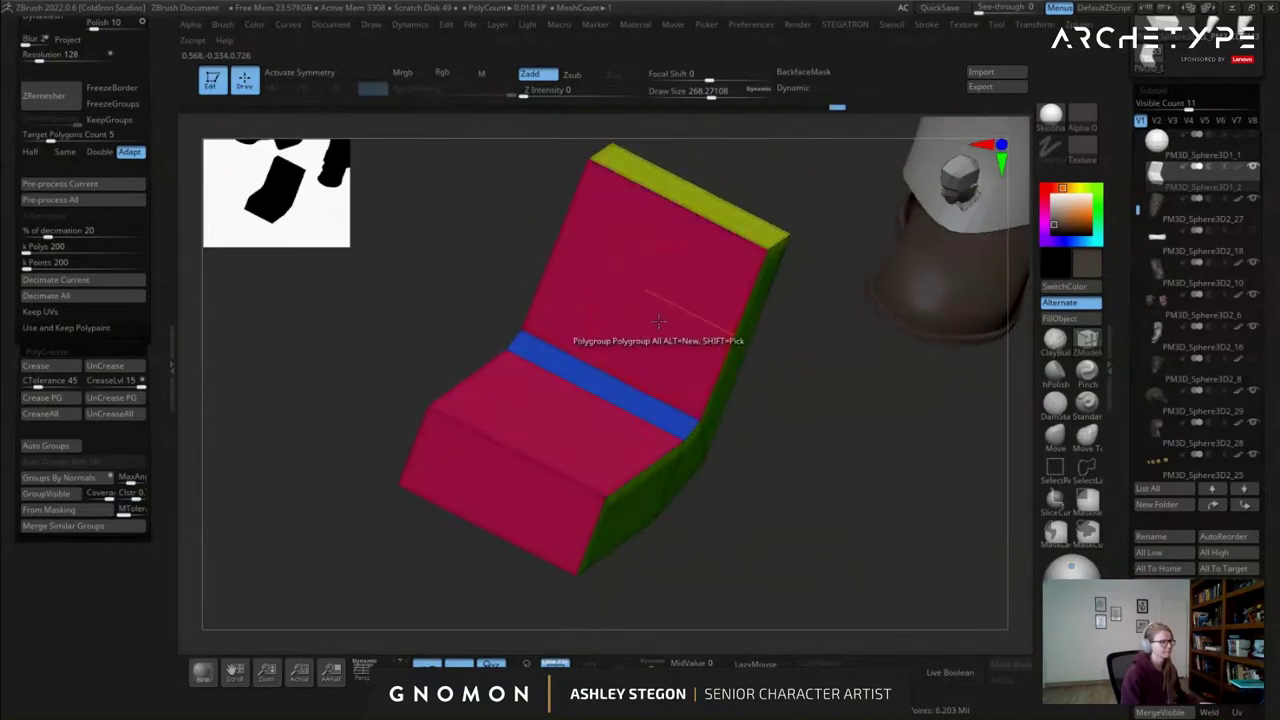
Set the PolyGroup action's target to A Single Poly and regroup the bend strip, lower and upper inner faces.
key("space")
left_click(510, 337)
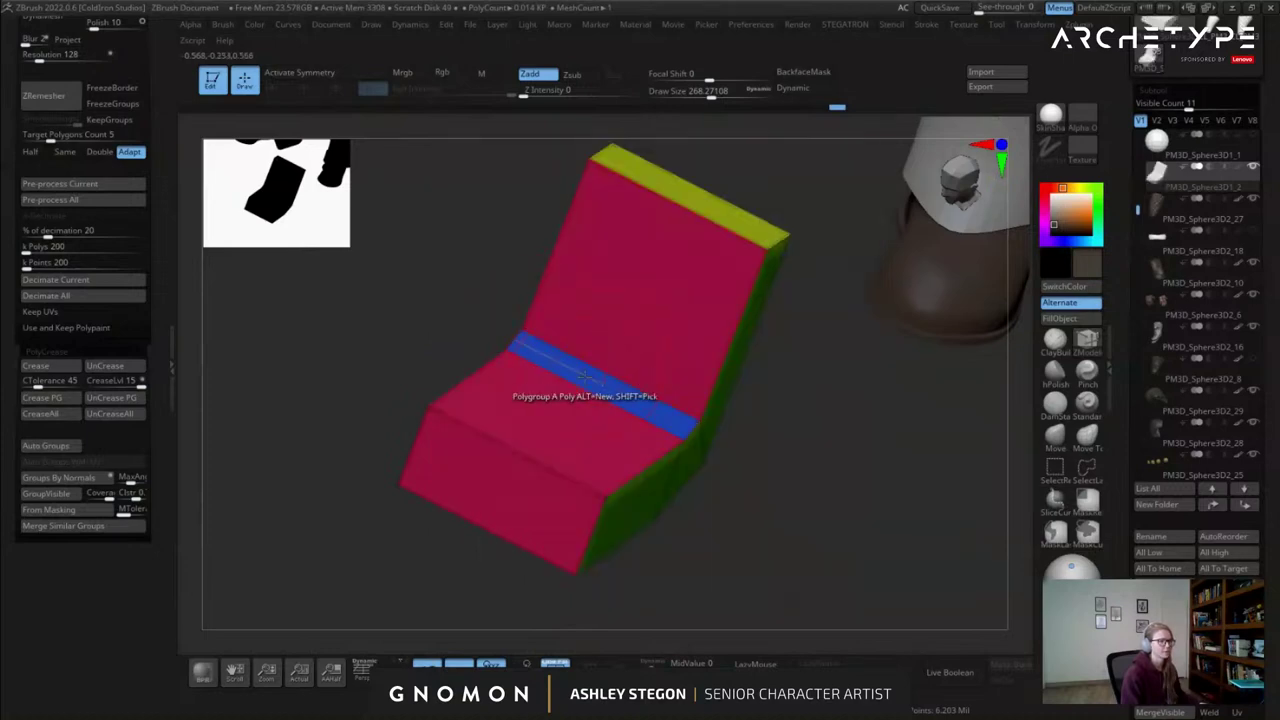
left_click(576, 425)
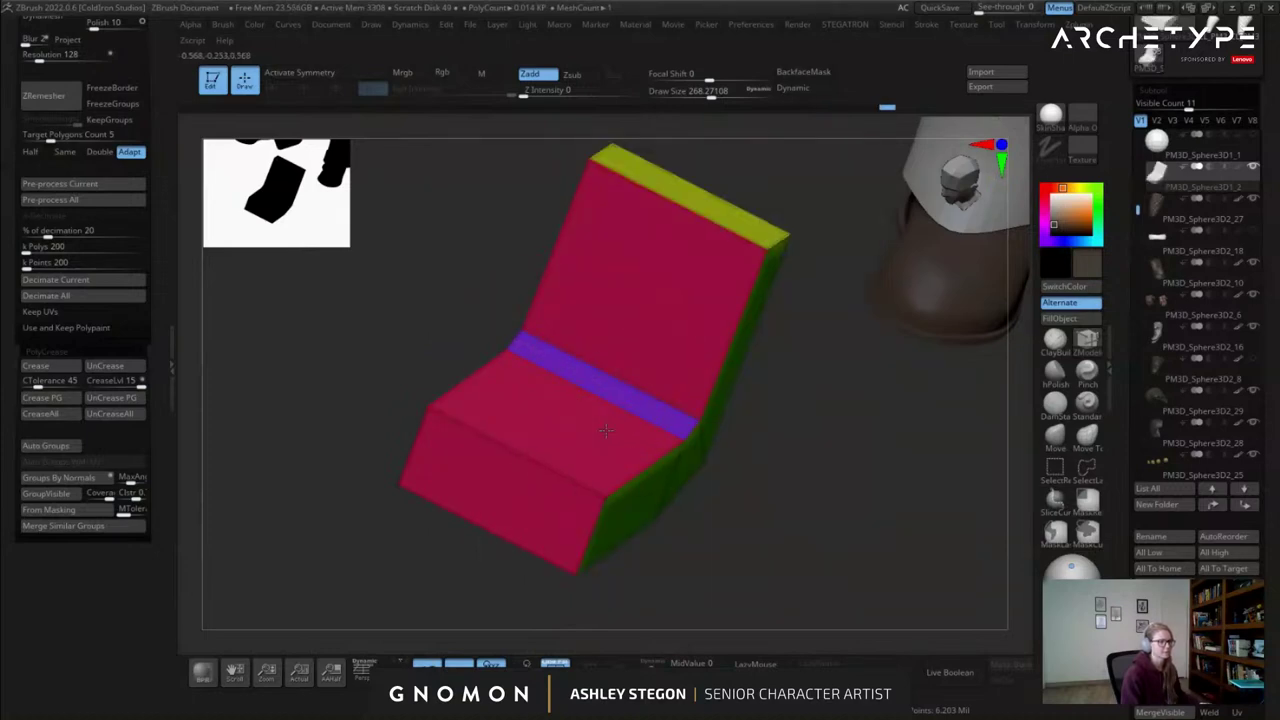
left_click(590, 422)
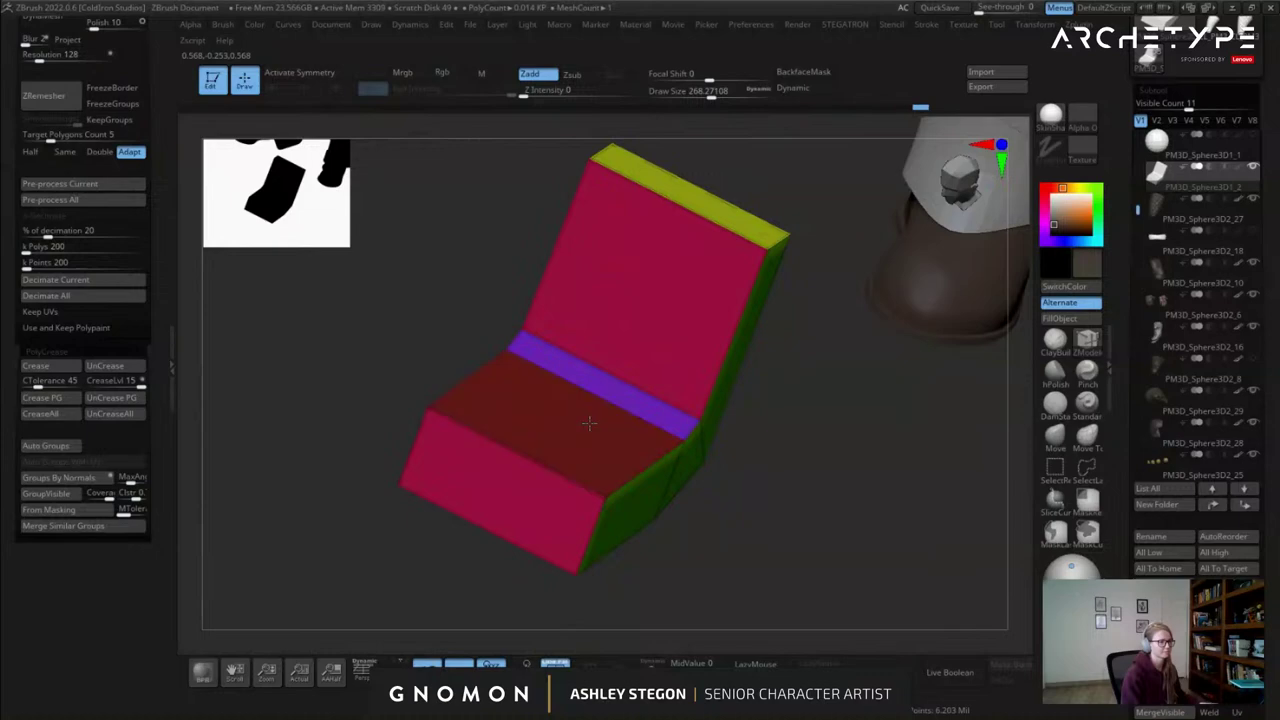
left_click(640, 335)
right_click_drag(655, 418, 585, 398)
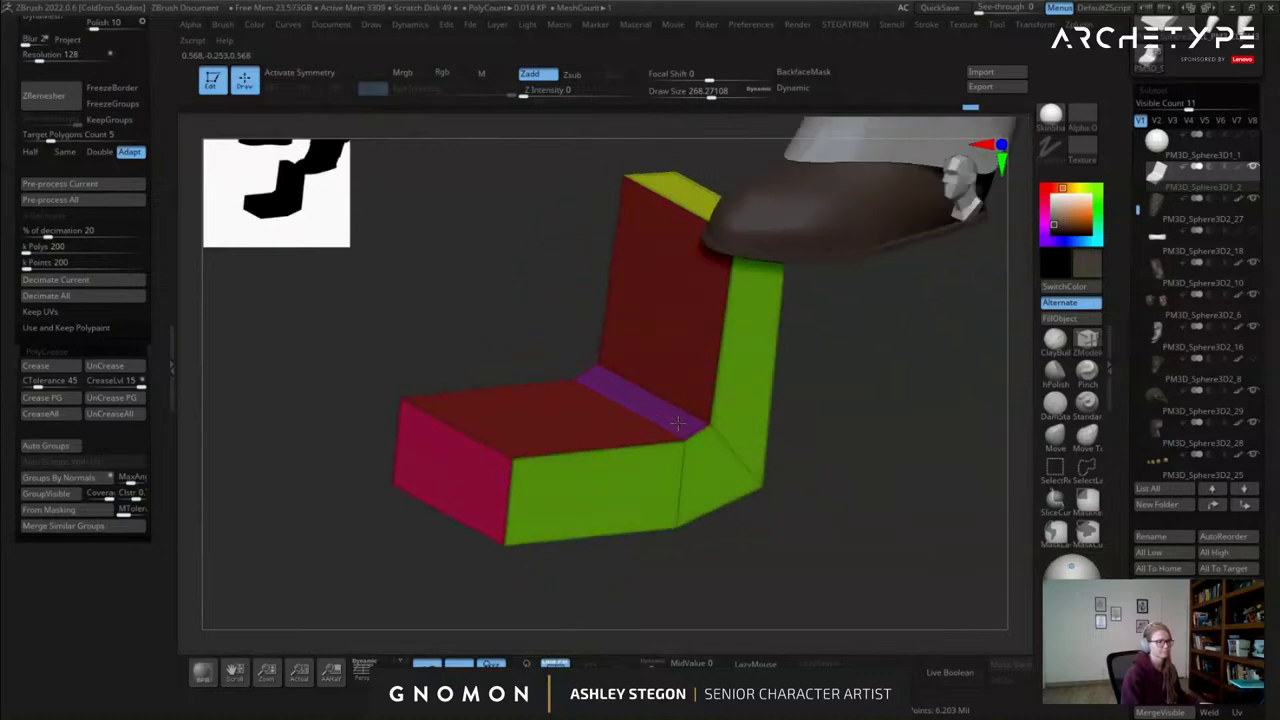
Assign new polygroups to the faces on the outer side of the bent block.
key("space")
left_click(632, 272)
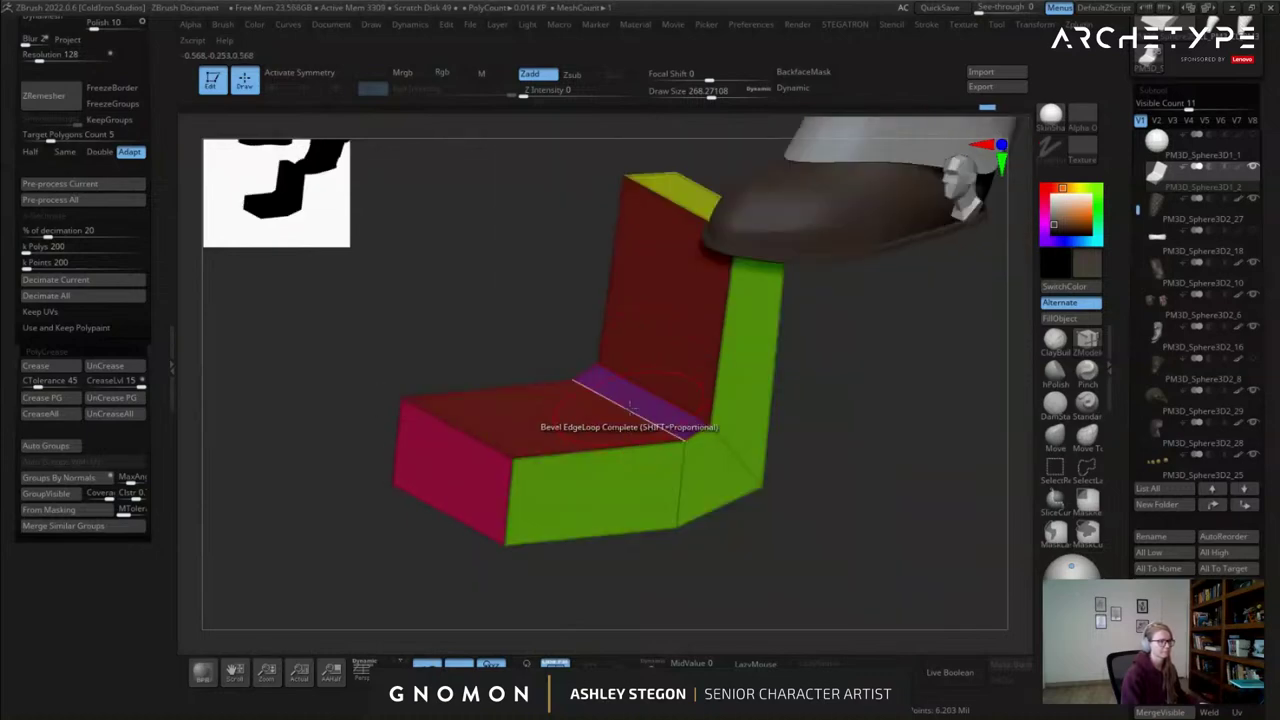
right_click_drag(661, 412, 620, 380, "alt")
right_click_drag(706, 334, 608, 372)
left_click(794, 320, "alt")
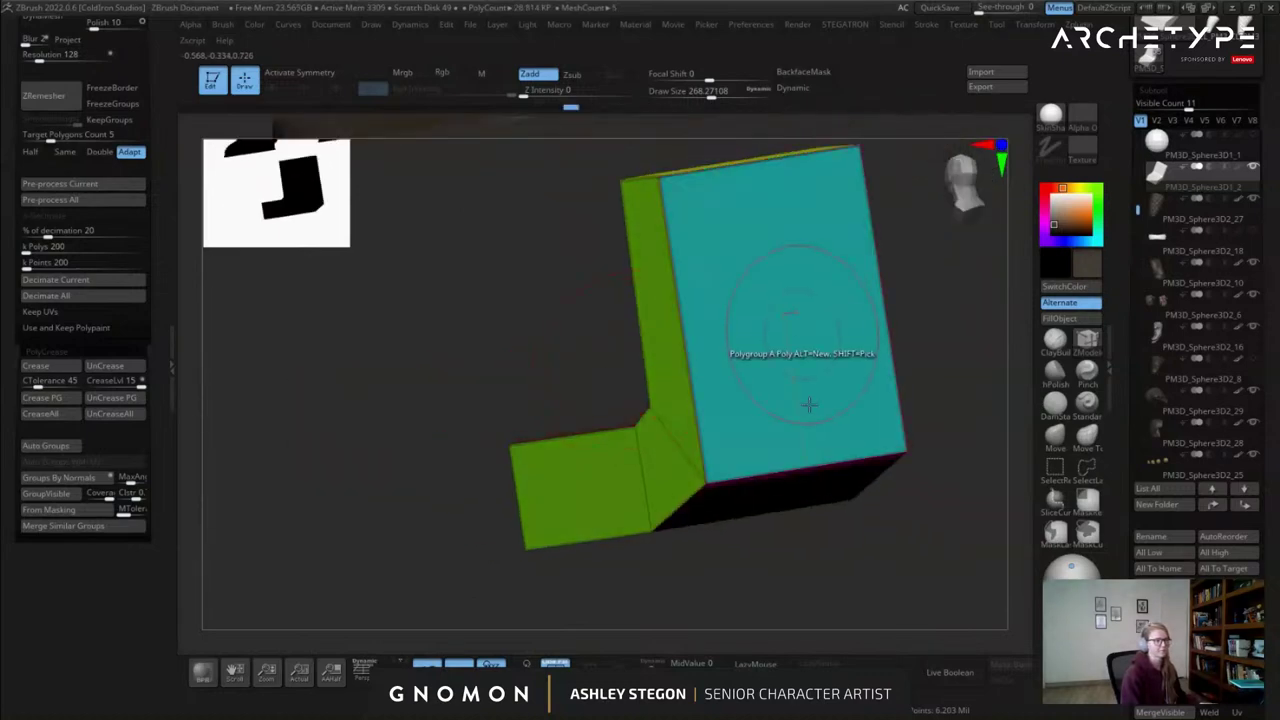
right_click_drag(802, 328, 786, 240)
left_click(768, 556, "alt")
right_click_drag(768, 556, 747, 331, "alt")
right_click_drag(697, 383, 716, 317)
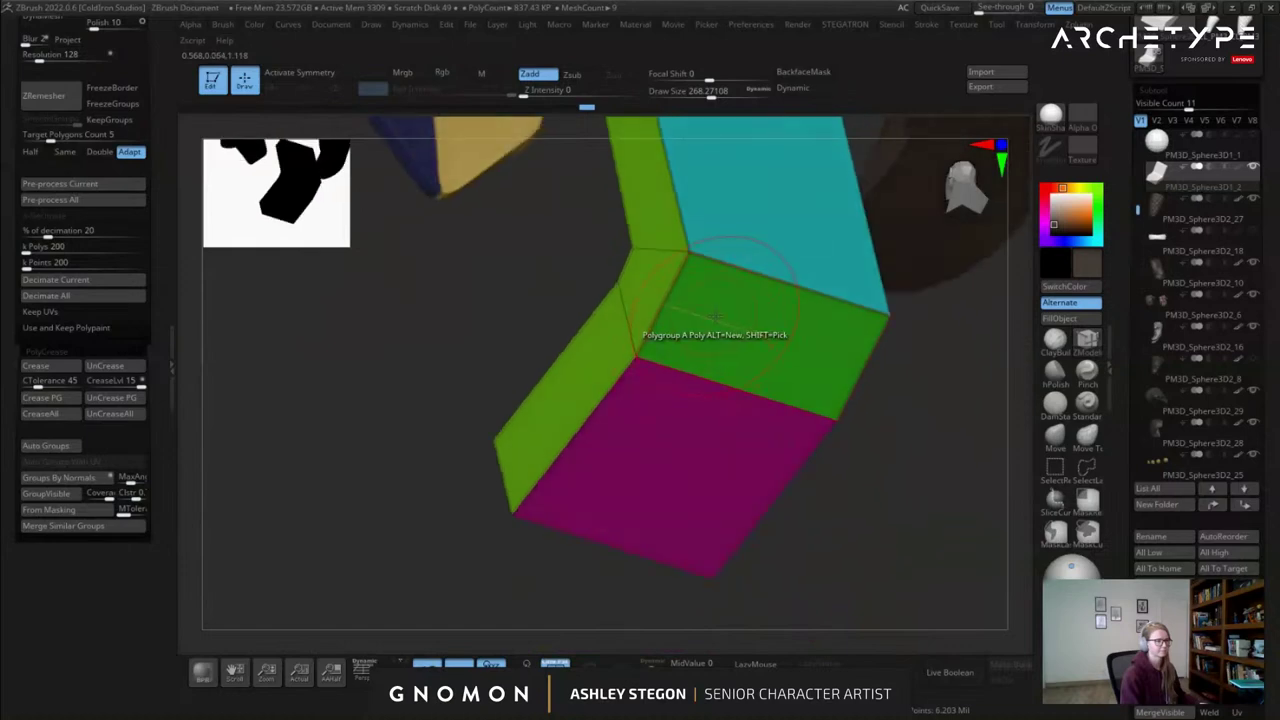
Set the PolyGroup action to One GroupID and regroup the outer faces, then the three inner faces as one group.
key("space")
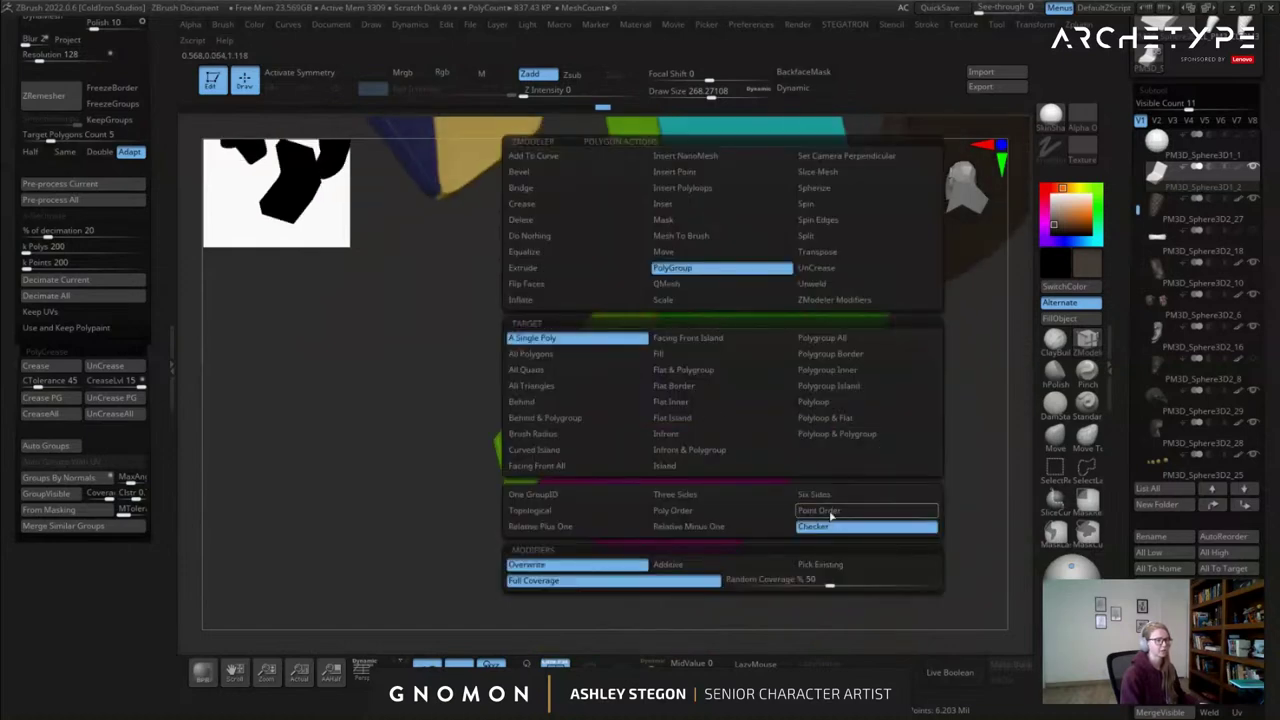
left_click(567, 494)
left_click(720, 323)
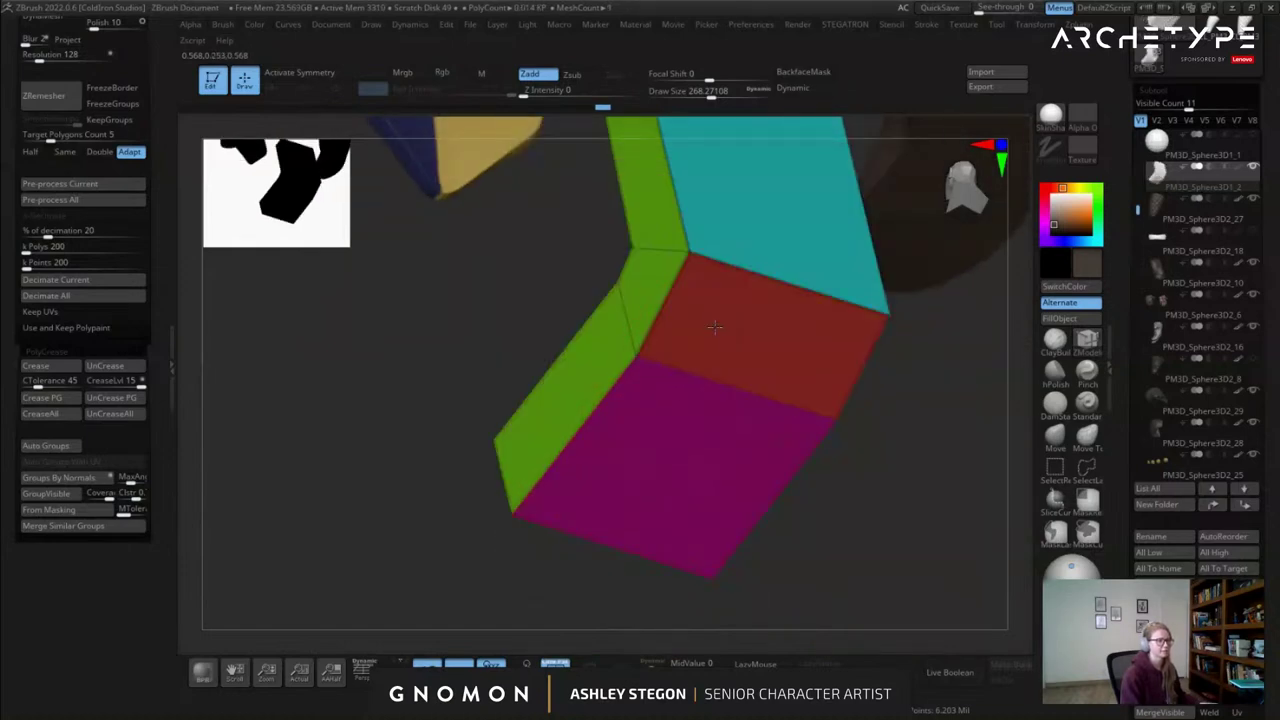
left_click(755, 240)
right_click_drag(718, 277, 696, 335)
left_click(616, 275)
left_click(656, 372)
left_click(652, 457)
left_click_drag(800, 468, 856, 410)
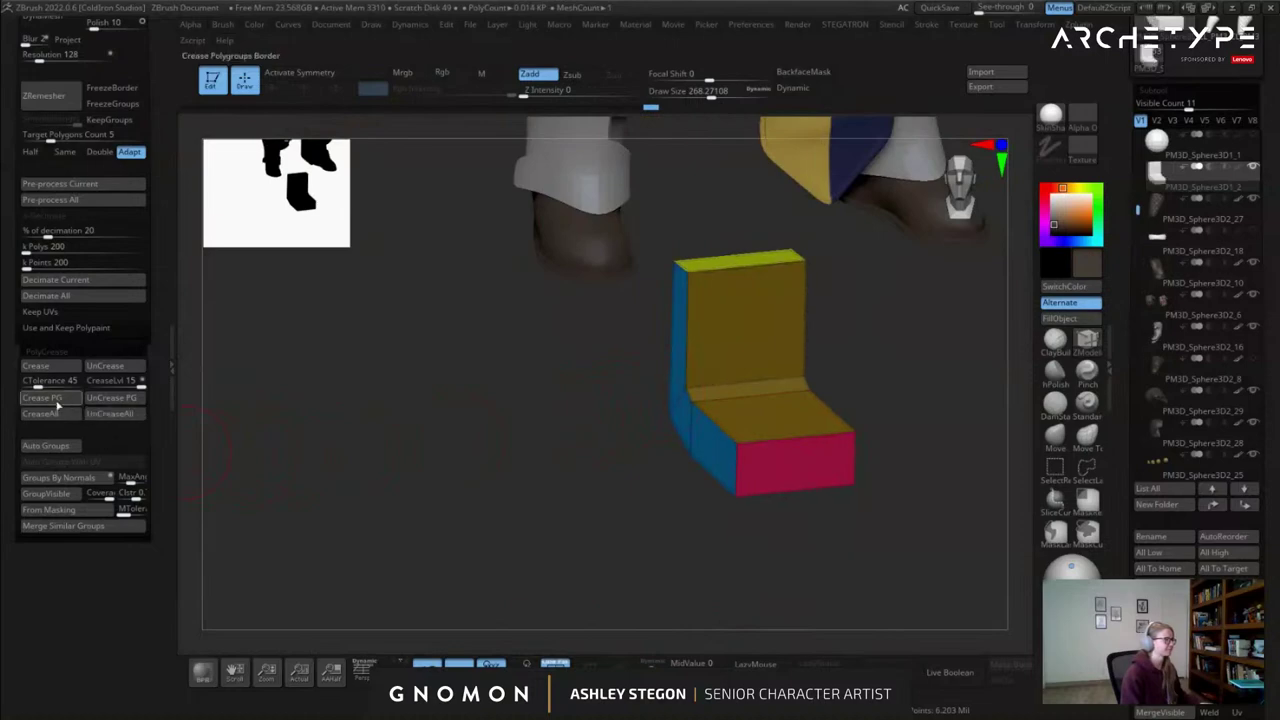
Crease the new polygroup borders and inspect the block's rounded bend with dynamic subdivision, ending with smoothing off.
key("d")
left_click_drag(322, 445, 640, 485, "shift")
key("shift+f")
mouse_move(816, 413)
left_mouse_down()
mouse_move(651, 437)
mouse_move(605, 462)
mouse_move(612, 450)
left_mouse_up()
key("shift+f")
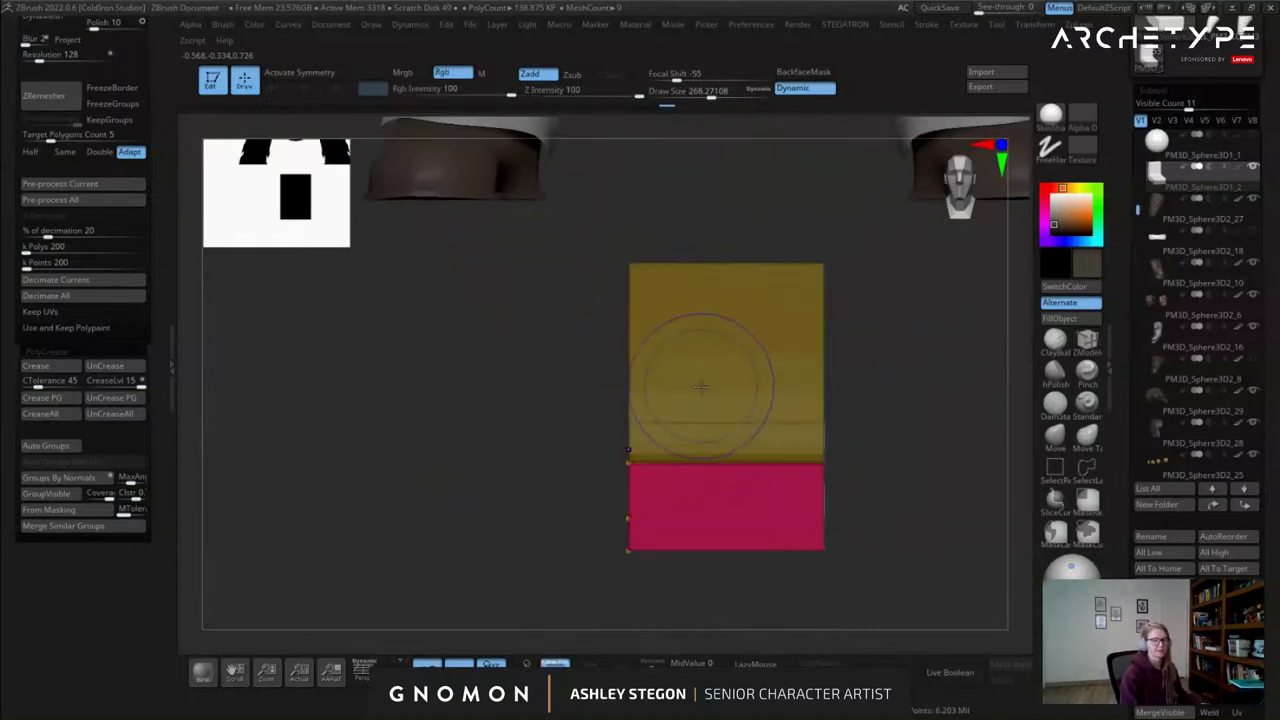
right_click_drag(707, 383, 671, 411)
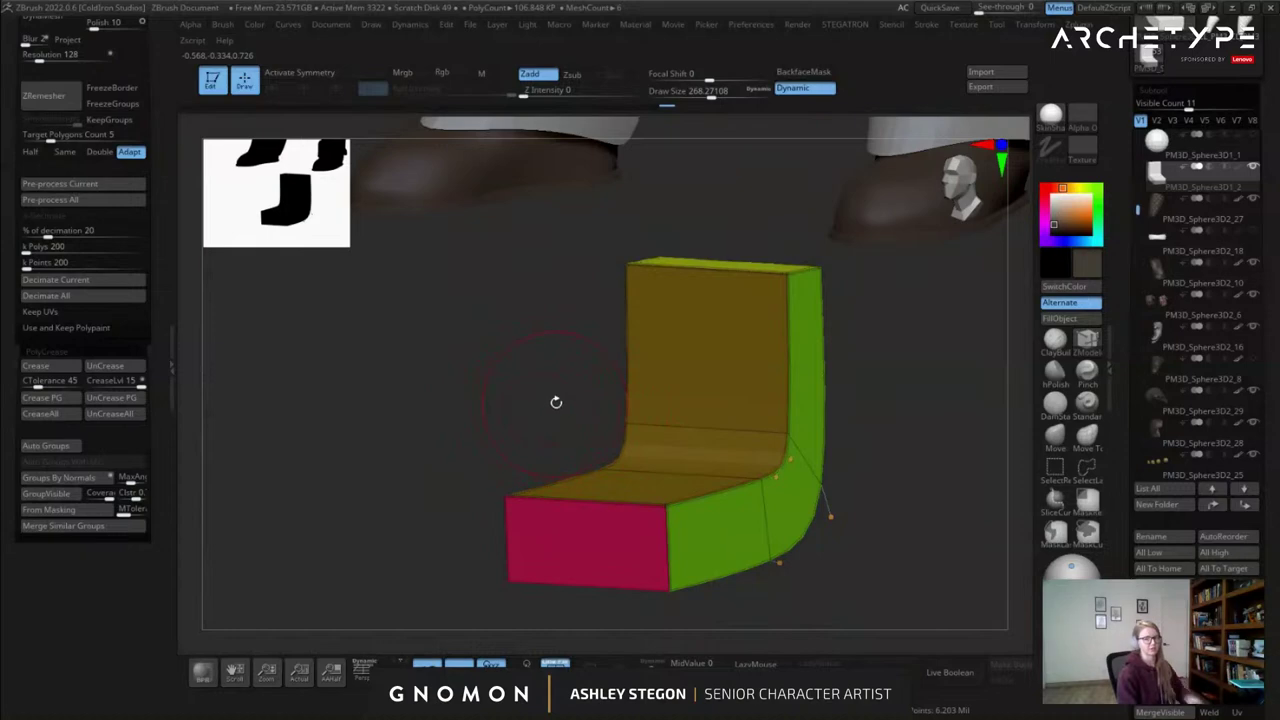
key("shift+f")
key("shift+f")
key("shift+d")
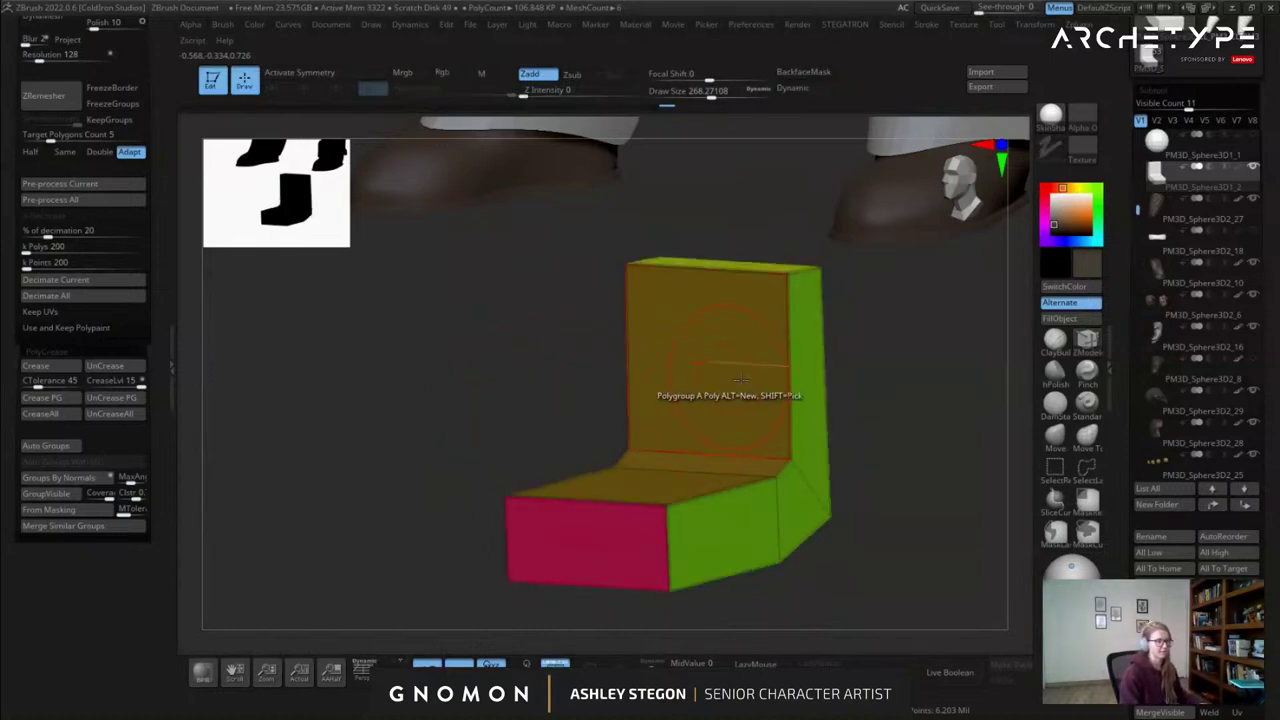
Bevel the complete edge loop around the block's inner face with a single row.
right_click_drag(741, 380, 761, 388)
key("space")
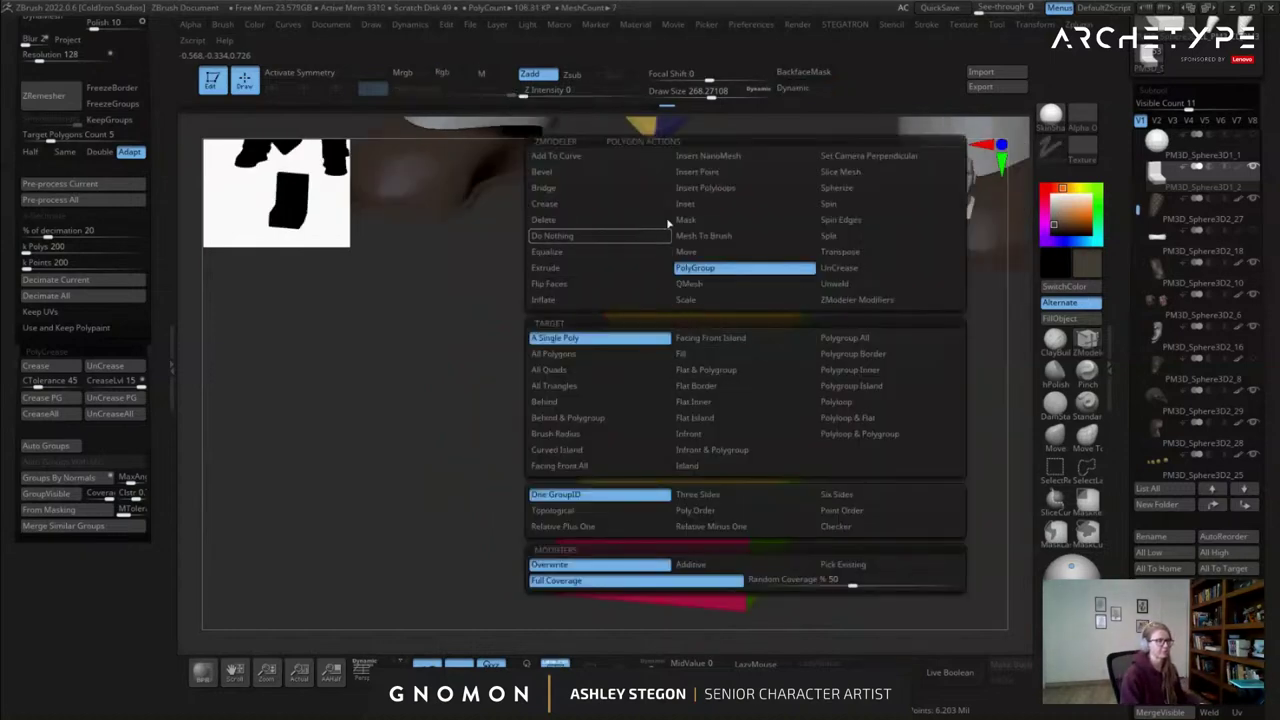
left_click(729, 206)
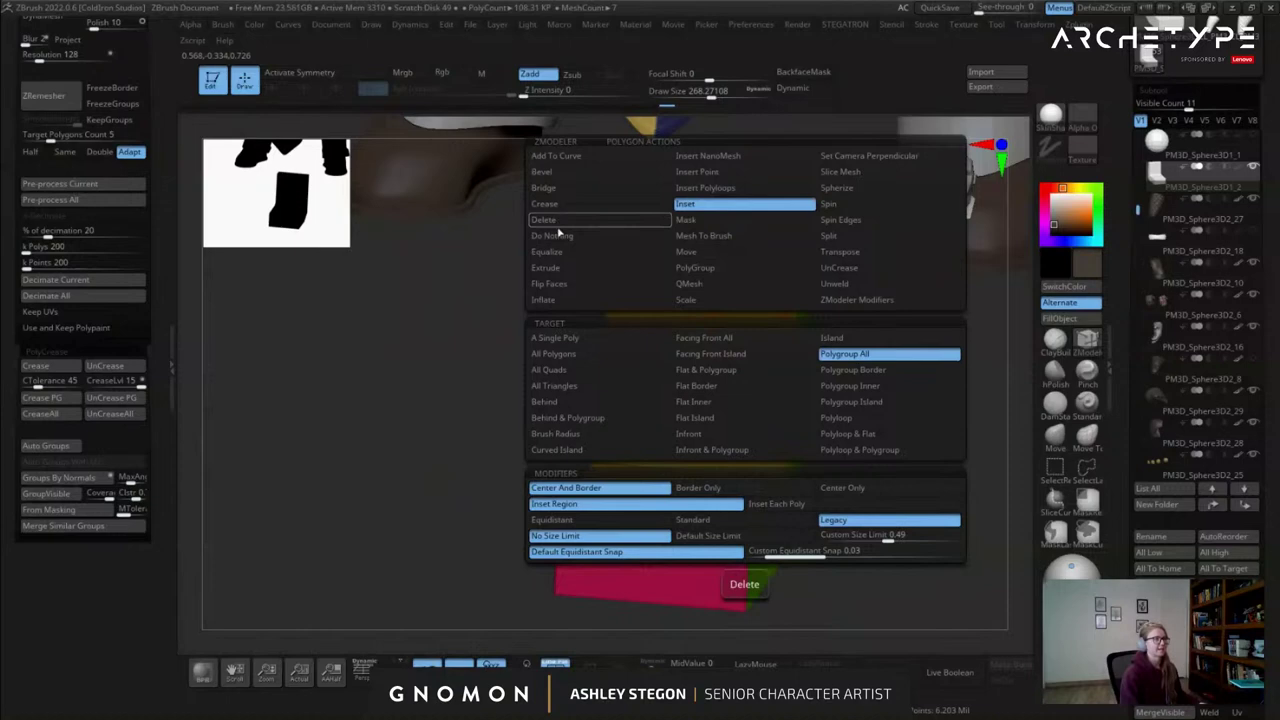
left_click(573, 174)
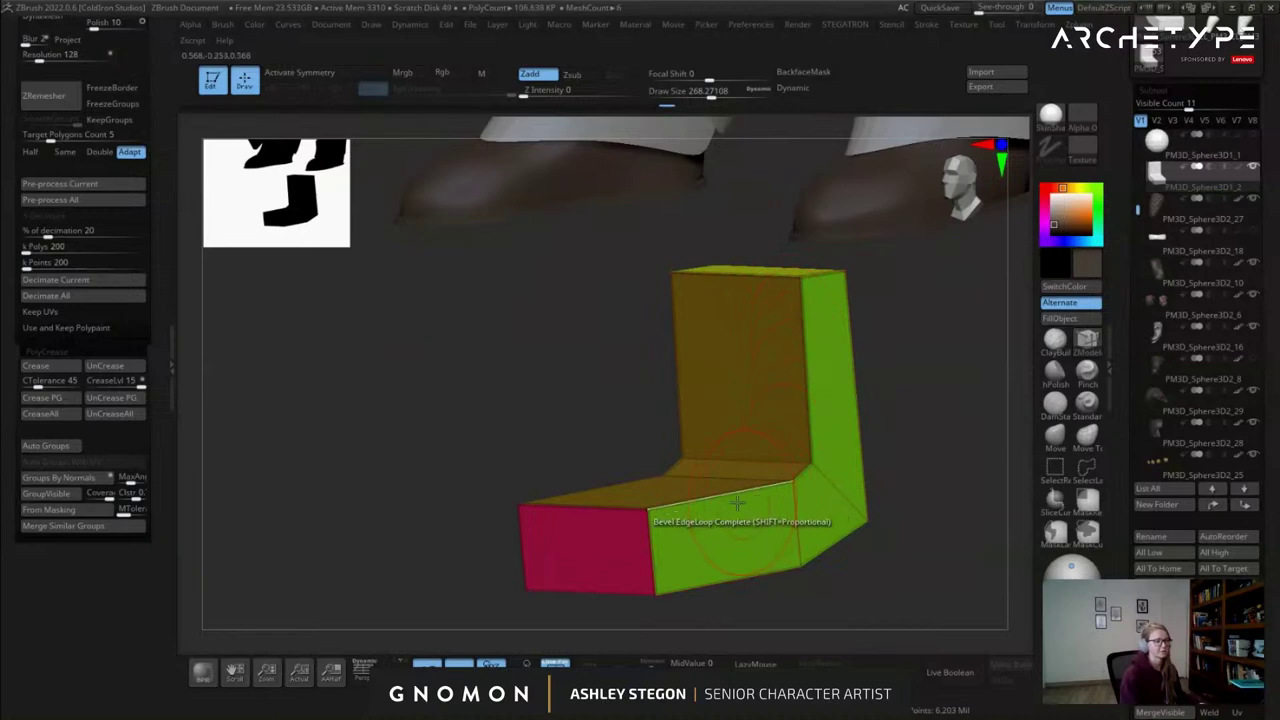
key("space")
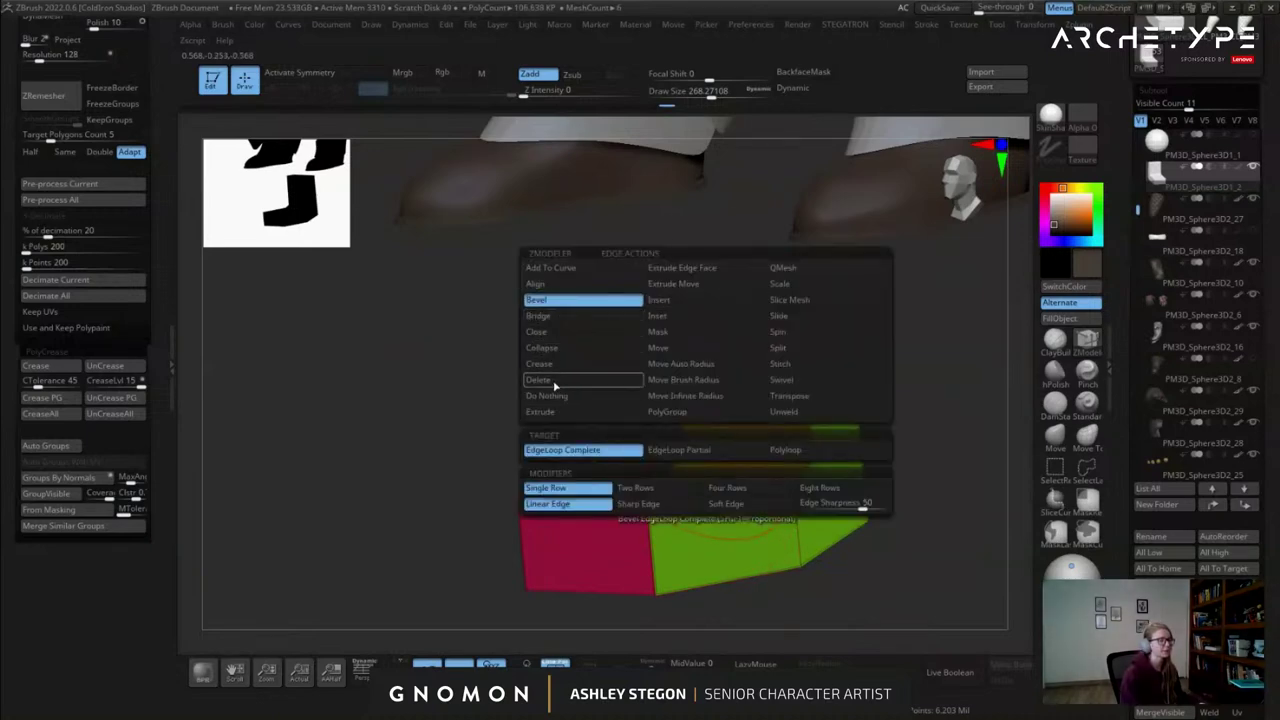
mouse_move(500, 330)
left_mouse_down("alt")
mouse_move(480, 287)
mouse_move(482, 330)
left_mouse_up("alt")
left_click_drag(681, 460, 680, 485)
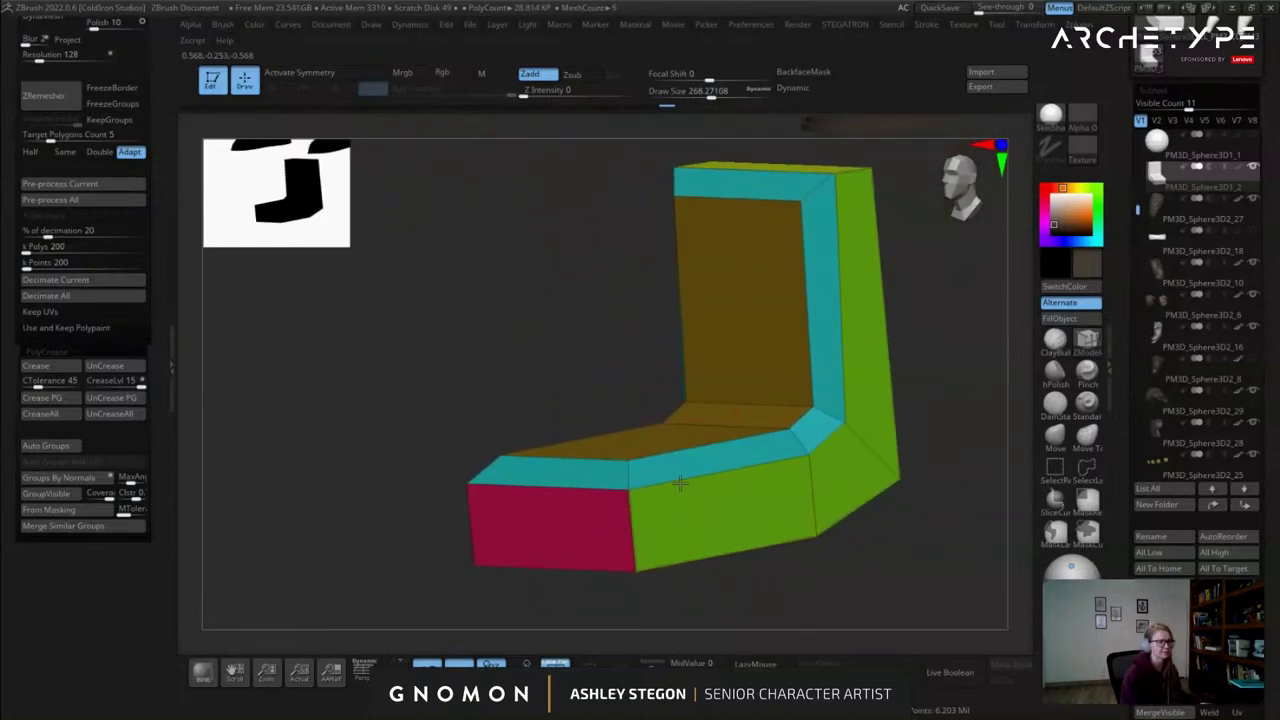
left_click_drag(590, 365, 786, 408)
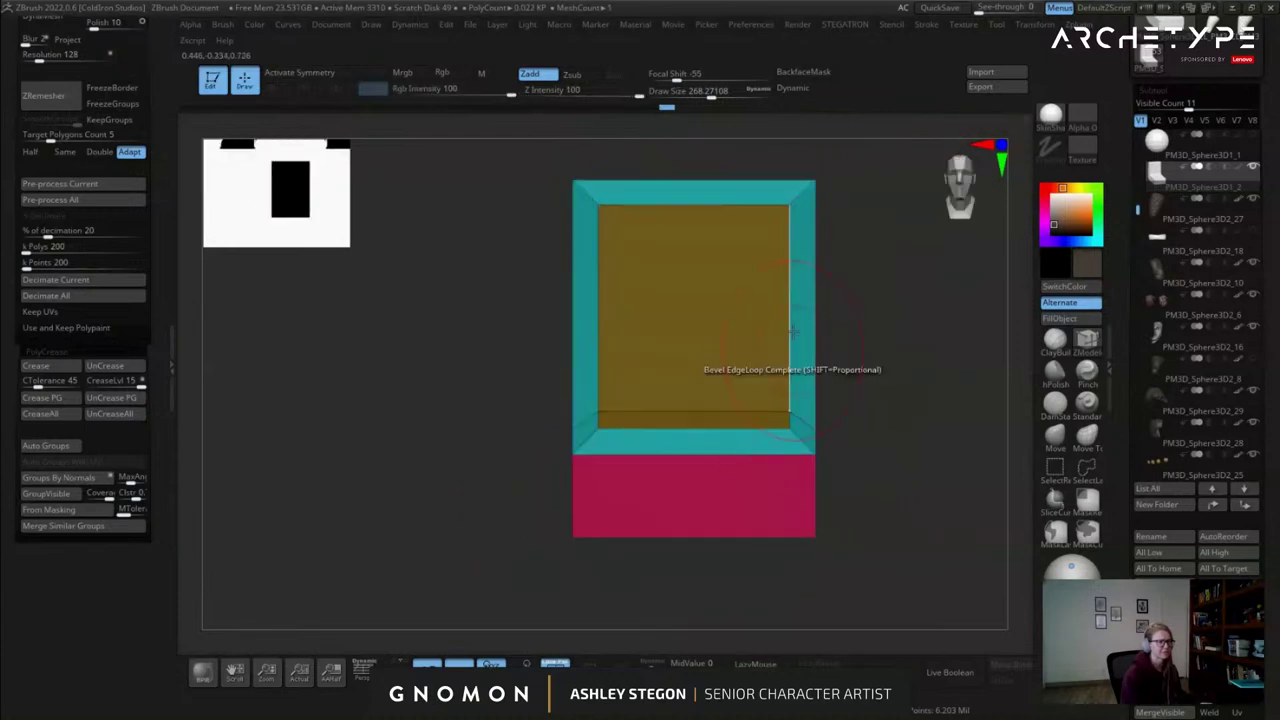
Assign separate polygroups to the bevel strips at the upper and lower ends of the inner face.
key("space")
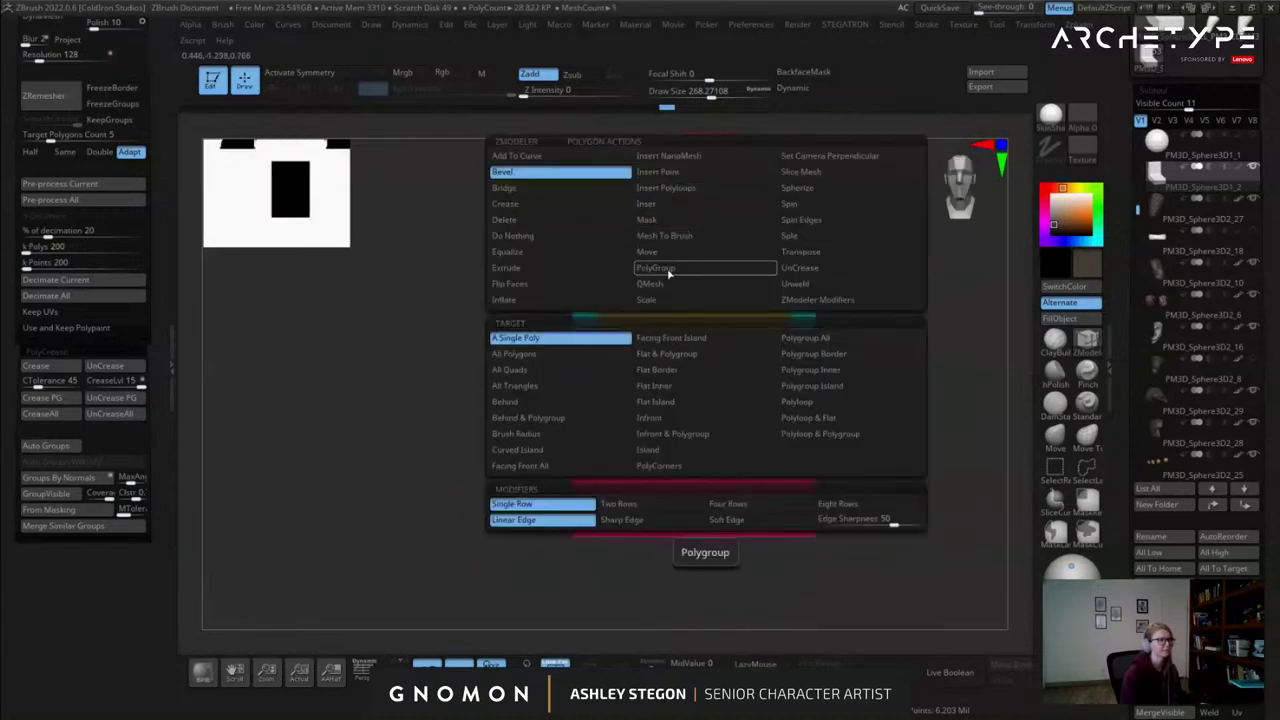
left_click(671, 272)
left_click(720, 194)
right_click_drag(720, 200, 724, 455)
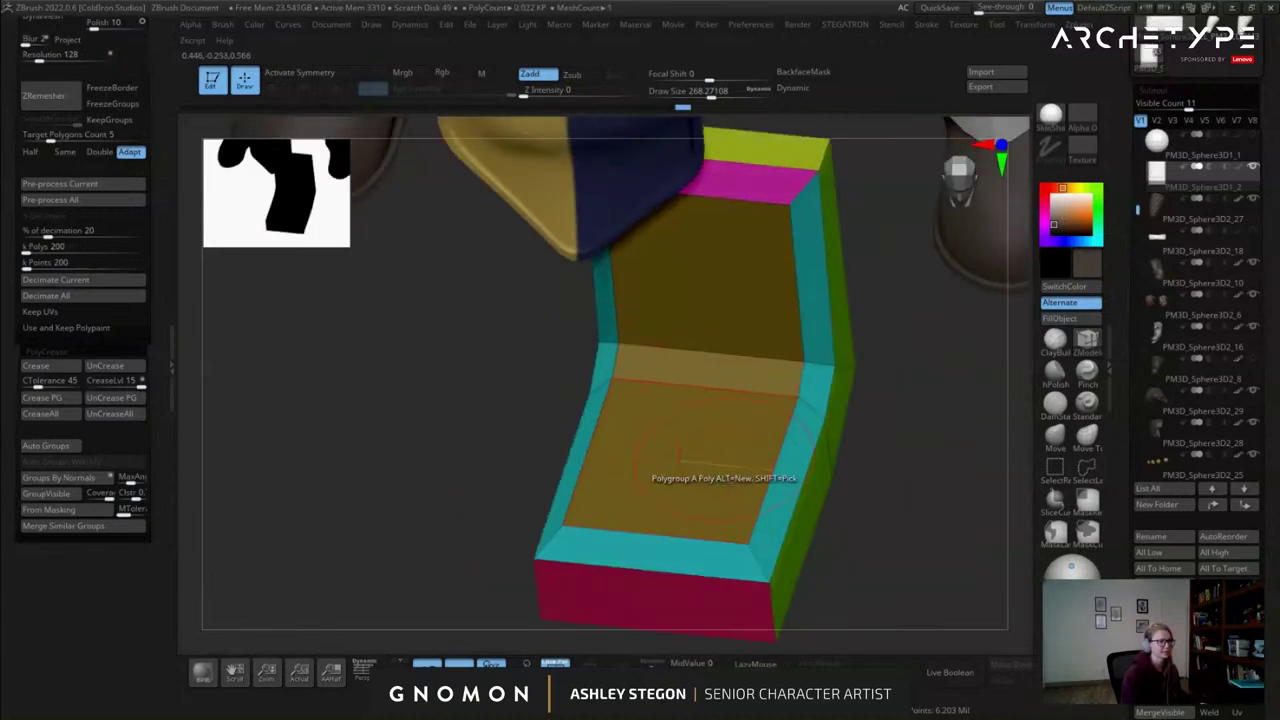
left_click(675, 557)
right_click_drag(675, 557, 564, 520)
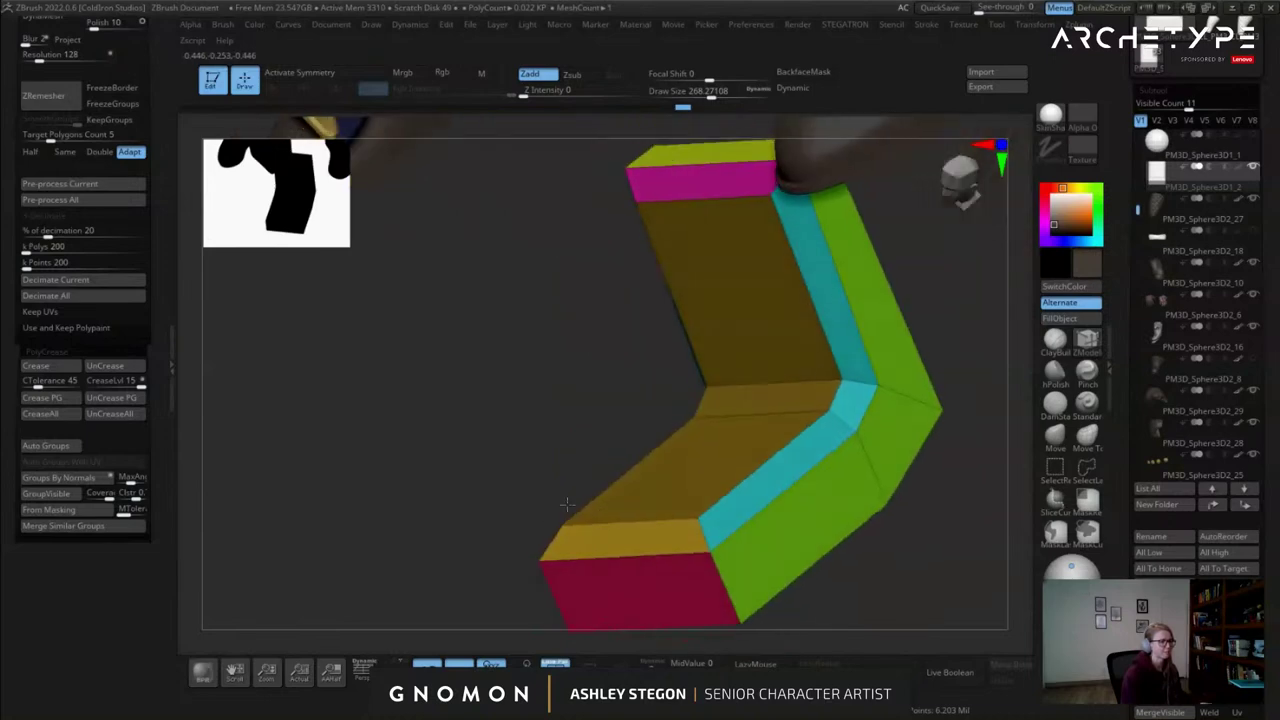
Crease the borders of the bevel's polygroups and preview the block with dynamic subdivision and the polyframe hidden.
left_click(51, 399)
key("d")
key("shift+f")
Sample a grey from the character and fill the bent block with it.
right_click_drag(495, 384, 612, 332)
key("c")
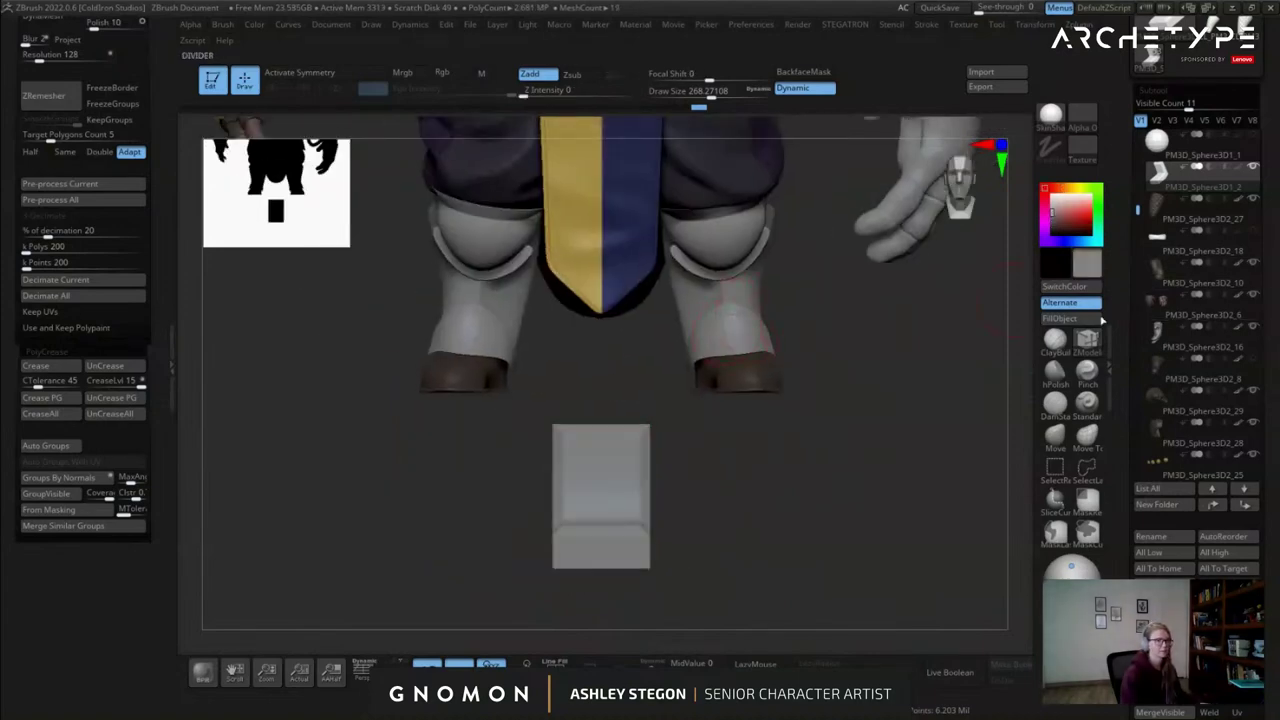
right_click_drag(711, 495, 760, 468, "alt")
right_click_drag(760, 468, 686, 466, "shift")
Show the polyframe without smoothing and regroup the face on the outer side of the bend.
key("shift+f")
key("shift+d")
right_click_drag(843, 514, 768, 513, "alt")
right_click_drag(768, 513, 640, 446)
left_click(762, 484)
right_click_drag(762, 484, 848, 488)
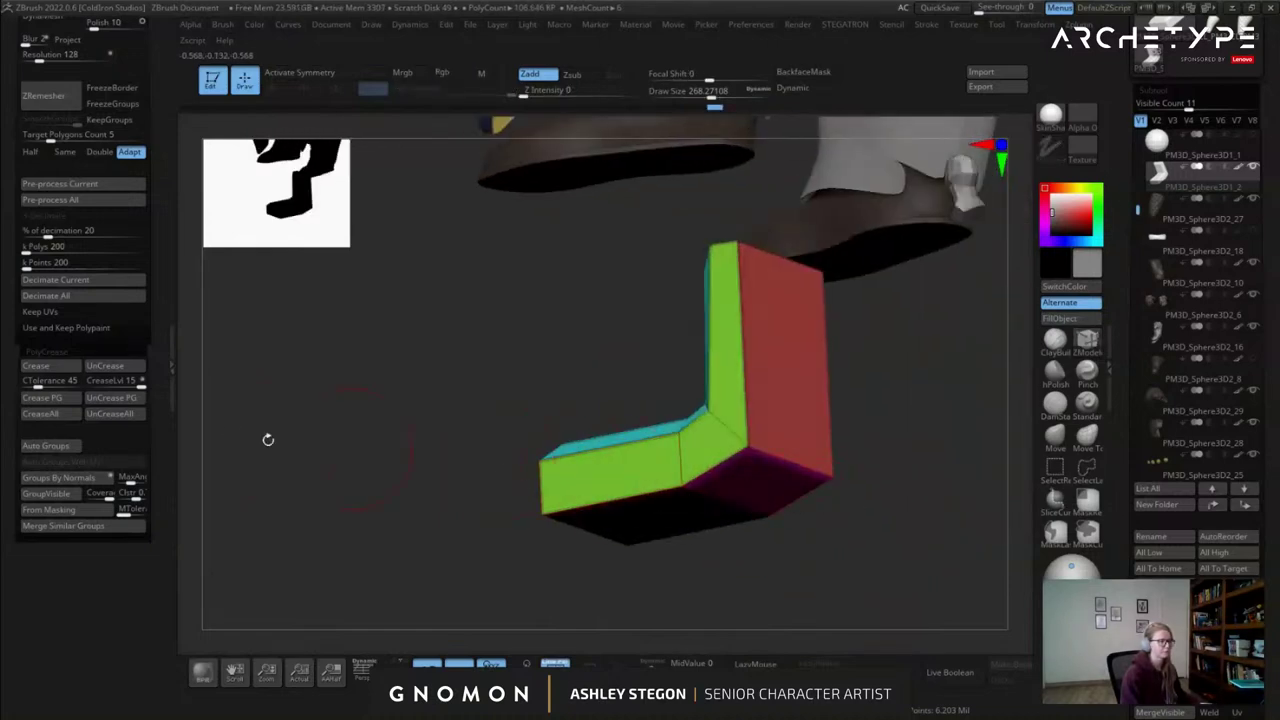
Crease the updated polygroup borders and check the smoothed block, then turn dynamic subdivision off.
left_click(37, 405)
key("d")
right_click_drag(326, 394, 733, 378, "shift")
key("shift+f")
right_click_drag(733, 378, 694, 477, "alt")
key("shift+f")
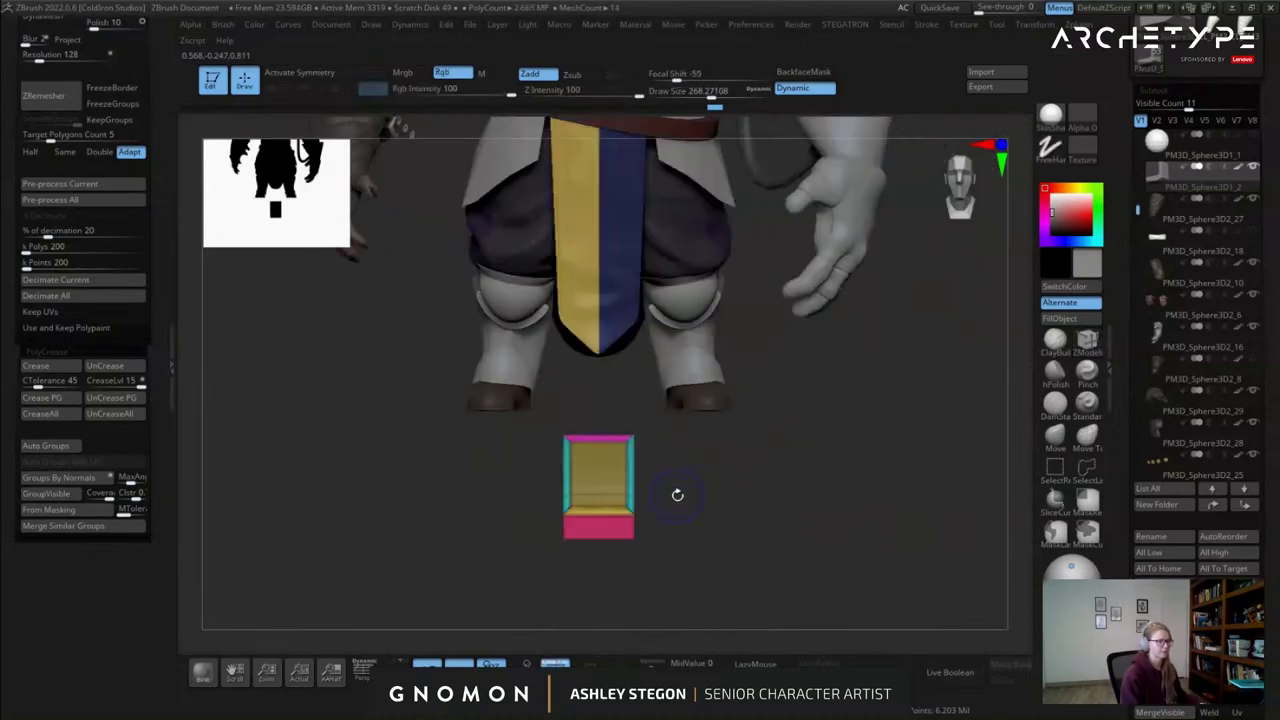
key("shift+d")
Mask all but the block's lower outer points and move them slightly up along the green axis.
mouse_move(591, 554)
right_mouse_down("shift")
mouse_move(500, 552)
mouse_move(623, 554)
right_mouse_up("shift")
mouse_move(704, 540)
left_mouse_down("ctrl")
mouse_move(530, 511)
mouse_move(518, 444)
mouse_move(690, 444)
left_mouse_up("ctrl")
left_click(689, 446, "ctrl")
key("w")
left_click_drag(687, 184, 687, 170)
key("q")
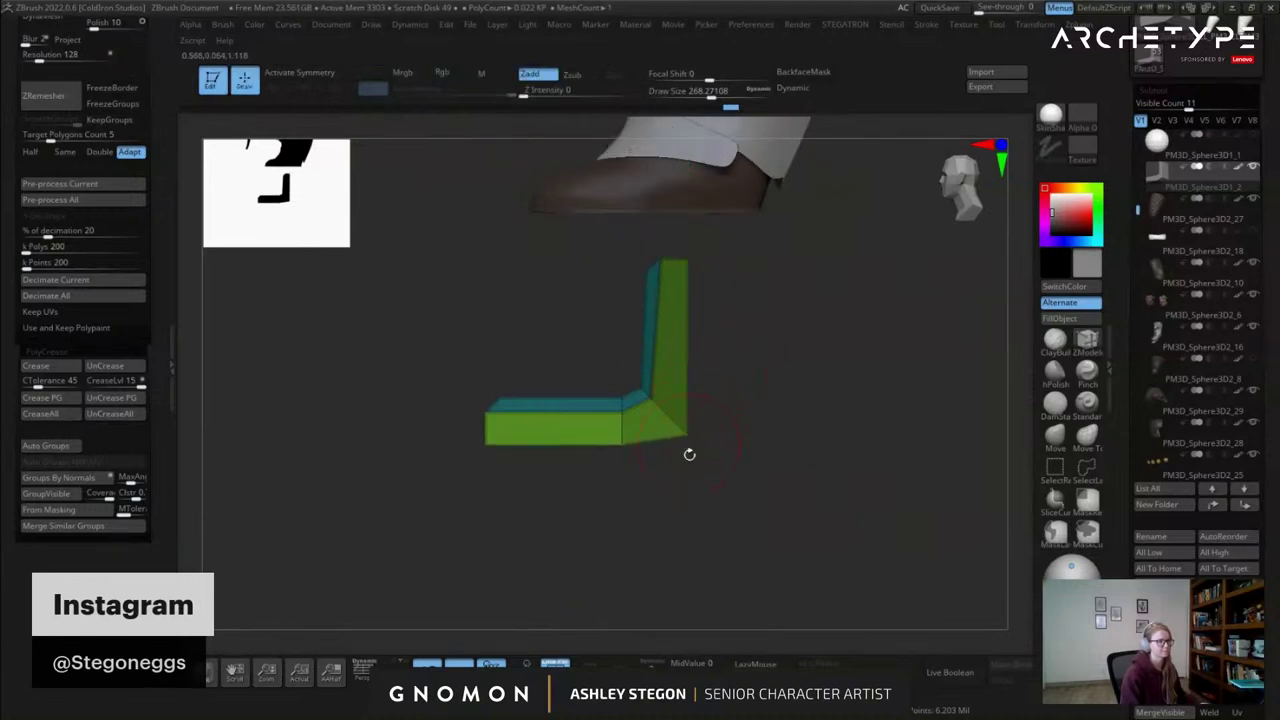
Move the L-block's lower outer corner points inward along the blue axis and up along the green axis with the rest masked.
left_click_drag(735, 478, 768, 487, "ctrl")
left_click_drag(708, 401, 662, 420, "ctrl")
left_click(688, 436, "ctrl")
key("w")
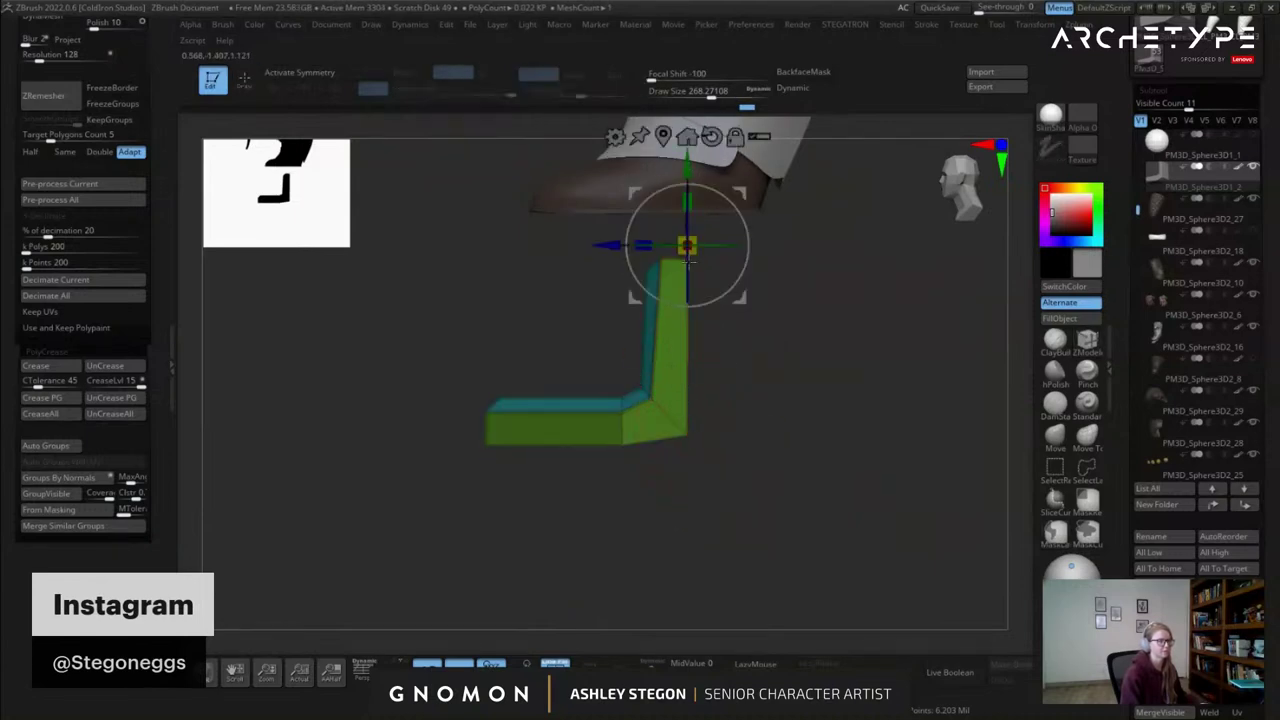
left_click_drag(615, 245, 606, 245)
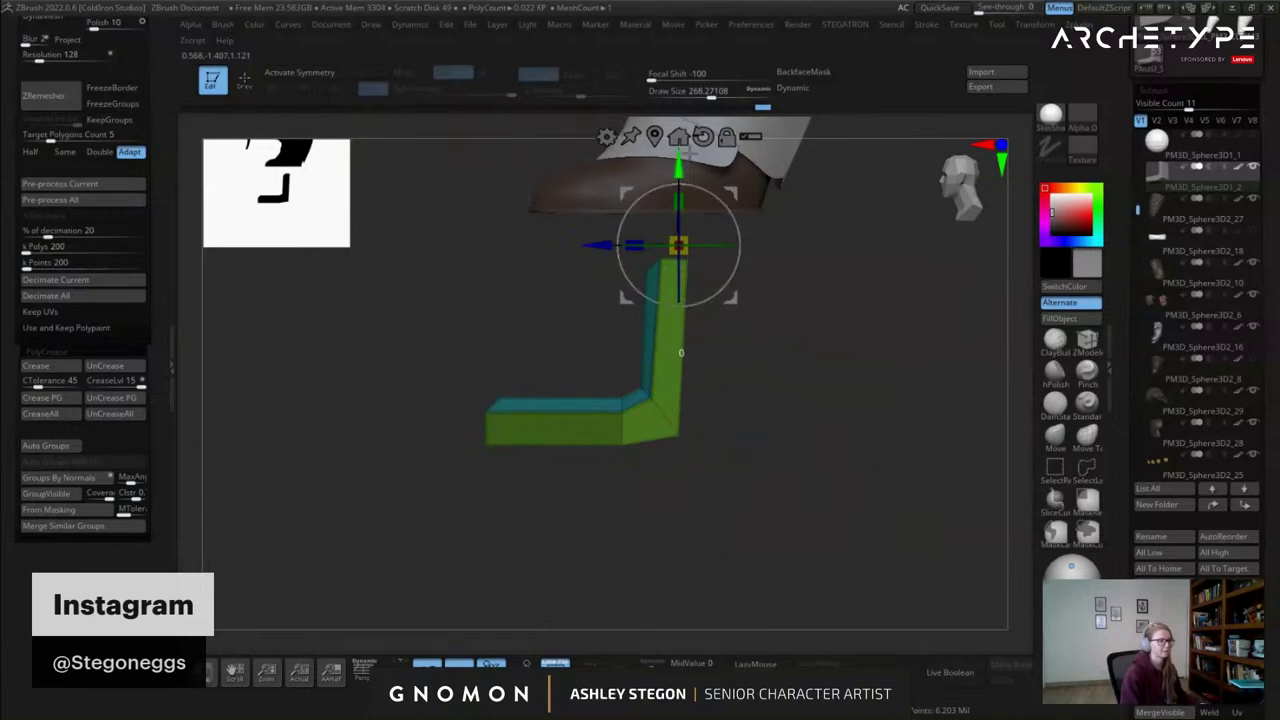
left_click_drag(679, 164, 678, 148)
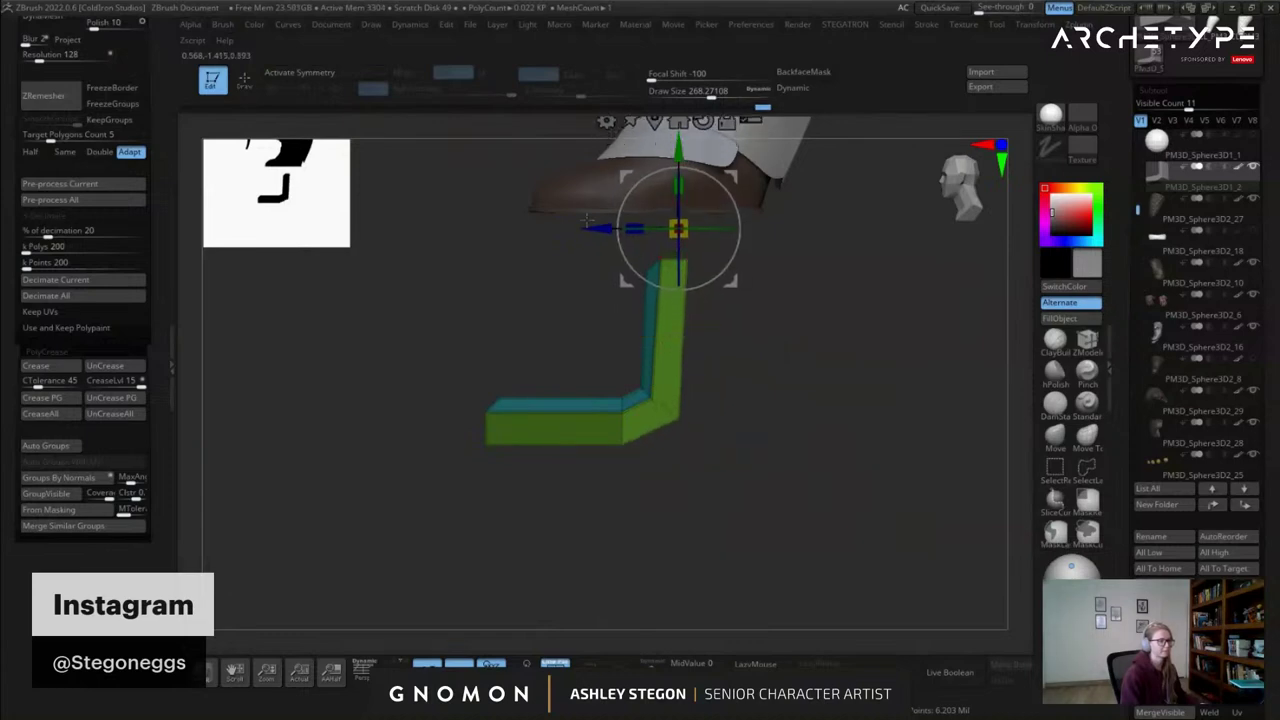
left_click_drag(594, 227, 588, 225)
key("q")
Hide the polyframe and create a new InsertMesh brush from the front view of the L-shaped block.
mouse_move(651, 534)
left_mouse_down("shift")
mouse_move(734, 474)
mouse_move(711, 482)
left_mouse_up("shift")
key("shift+f")
key("b")
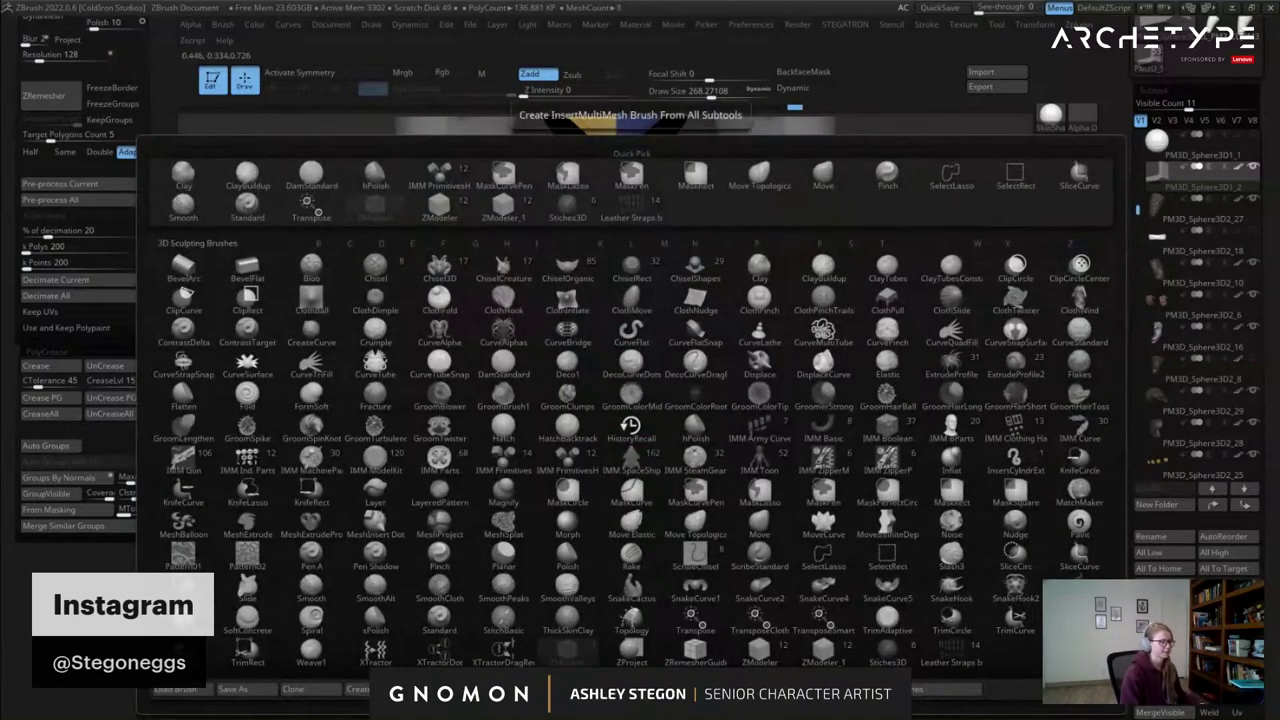
left_click(388, 690)
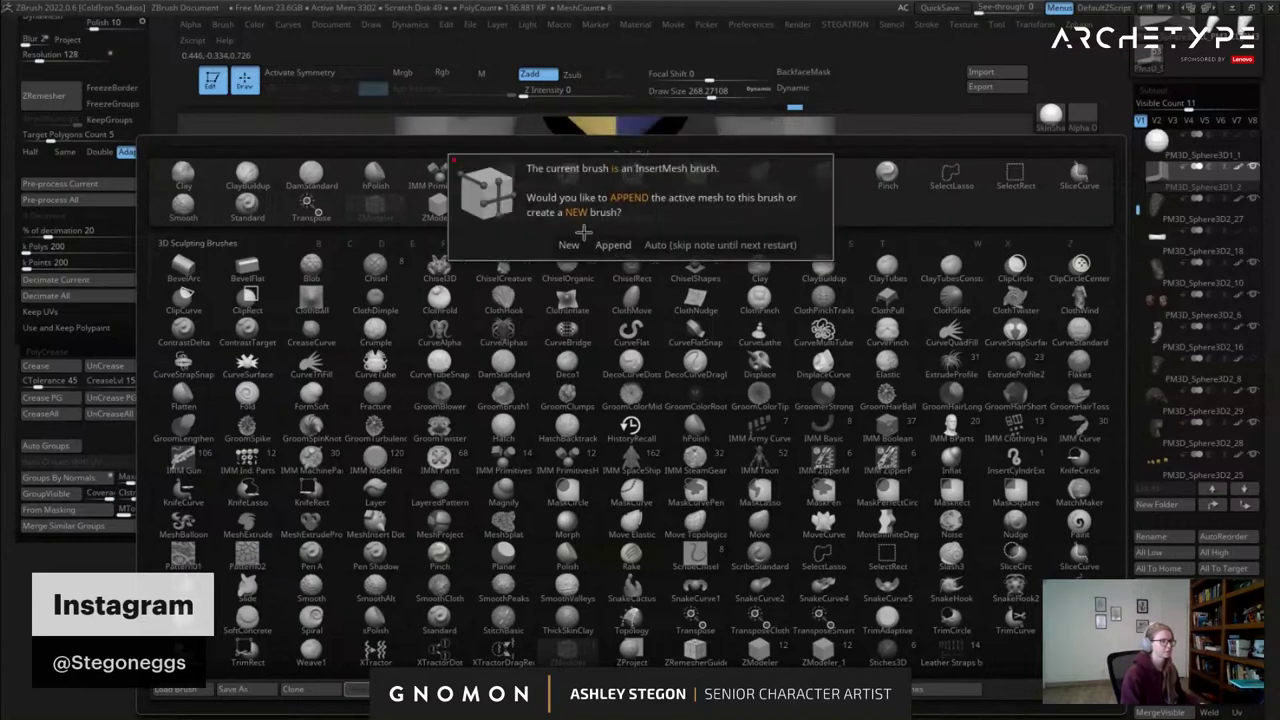
left_click(569, 245)
mouse_move(651, 326)
right_mouse_down("alt")
mouse_move(594, 314)
mouse_move(657, 457)
mouse_move(633, 441)
right_mouse_up("alt")
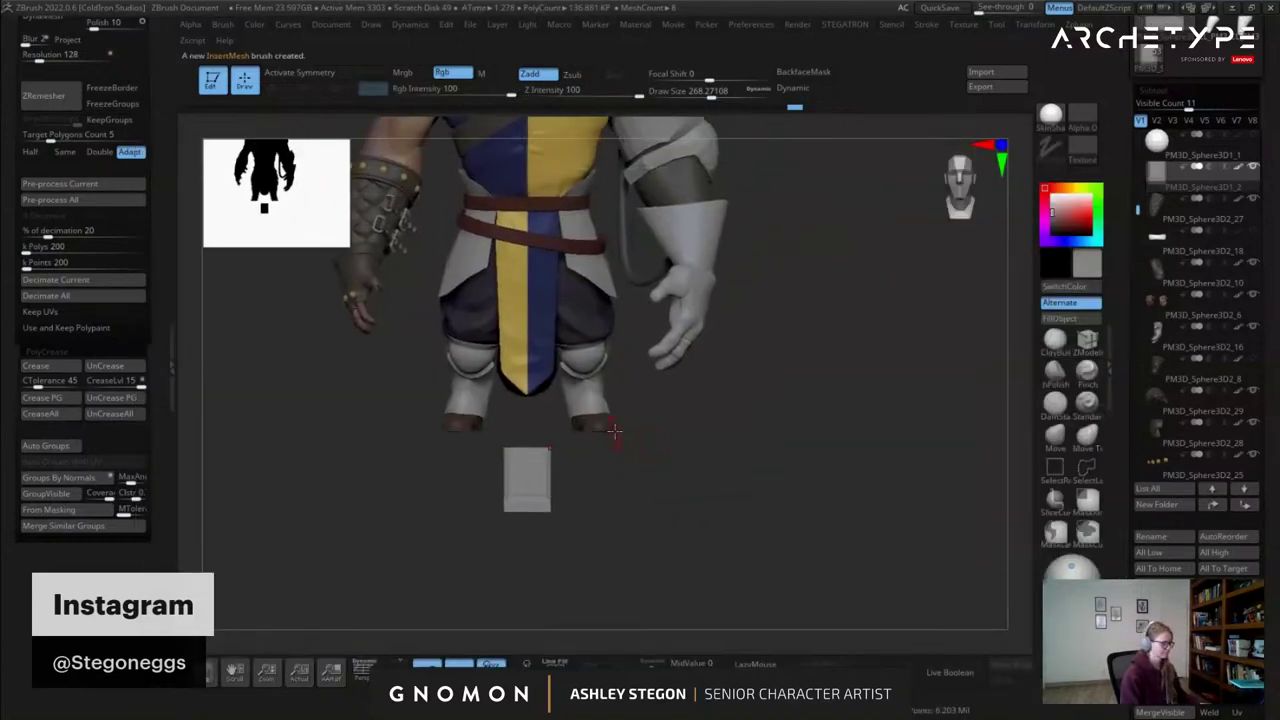
key("b")
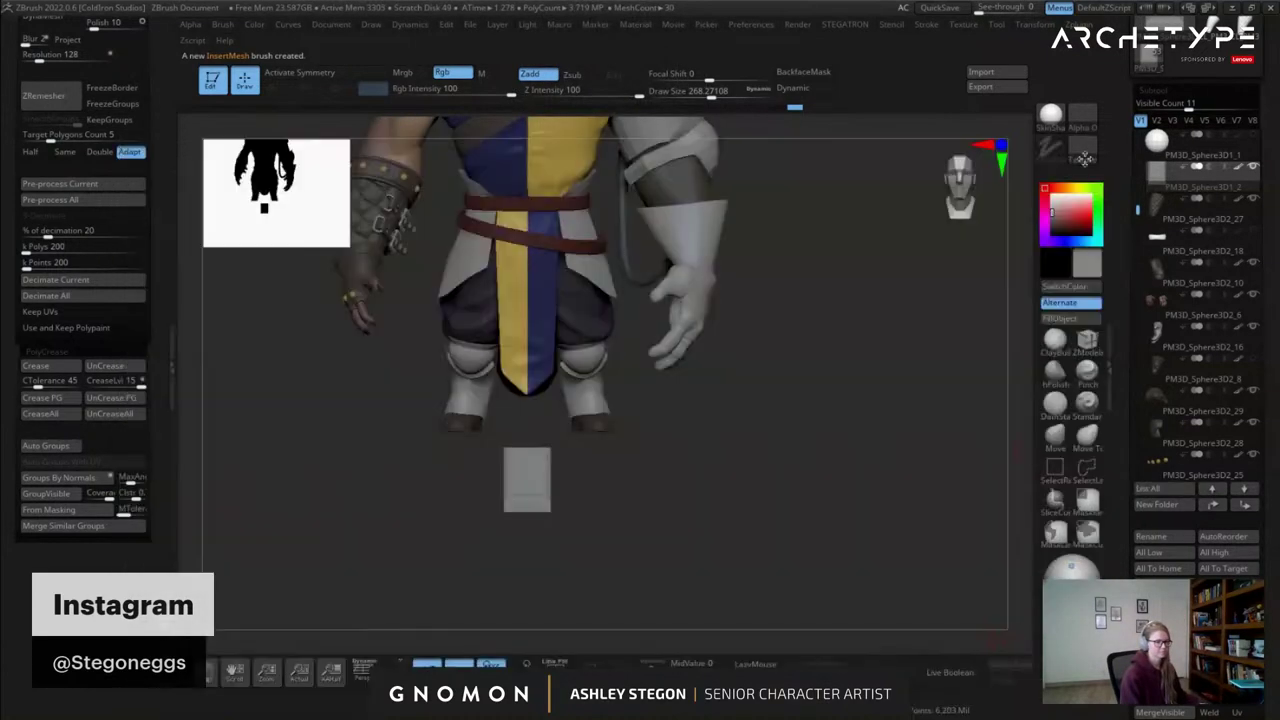
Insert an L-shaped bracket at the lower edge of the shoulder armor's raised collar plate and adjust its position.
right_click_drag(791, 339, 745, 381)
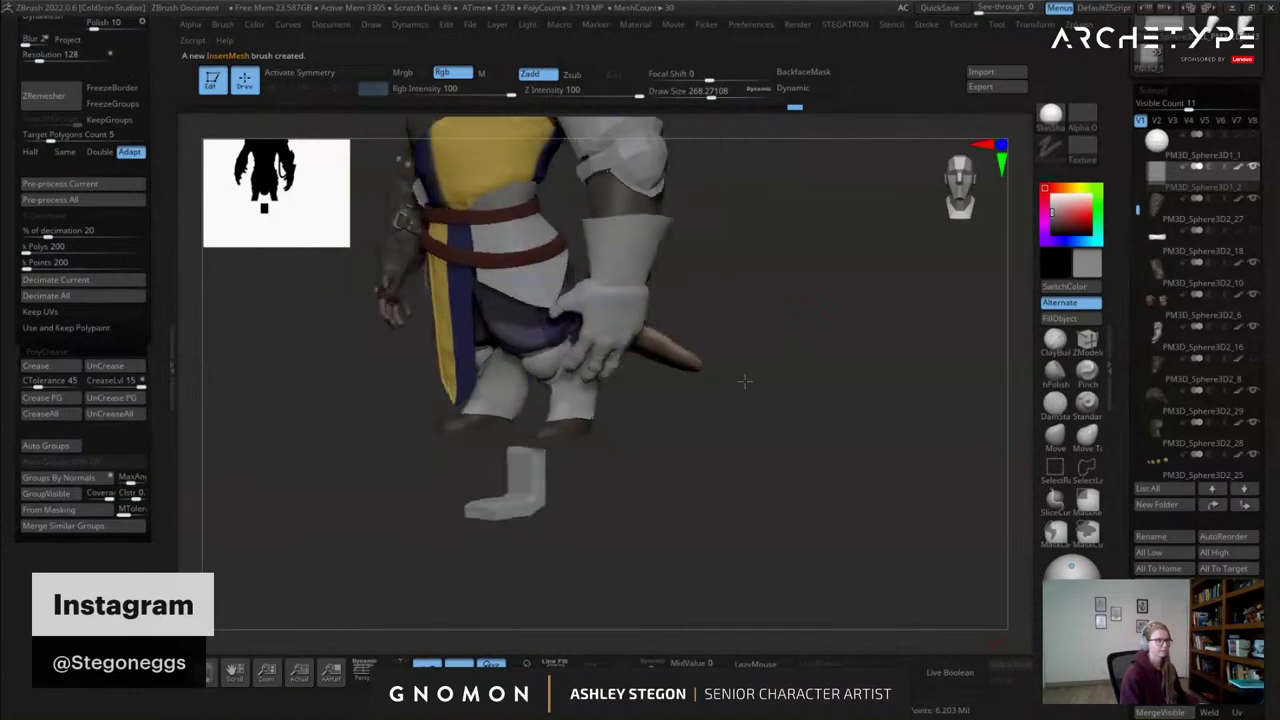
left_click_drag(745, 380, 645, 357)
left_click(523, 260, "alt")
right_click_drag(735, 375, 600, 290)
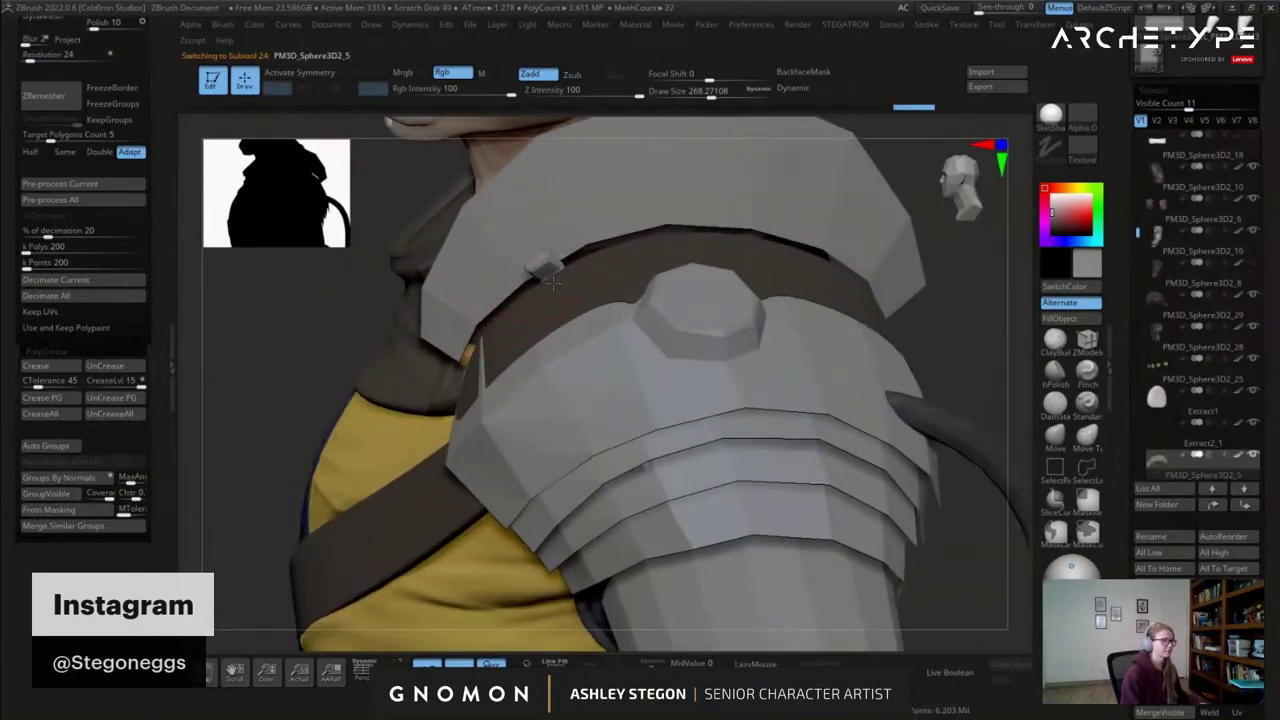
key("w")
right_click_drag(530, 232, 602, 216)
left_click_drag(545, 200, 545, 191)
right_click_drag(572, 238, 480, 215)
left_click_drag(495, 189, 531, 210)
key("q")
right_click_drag(711, 216, 636, 241, "alt")
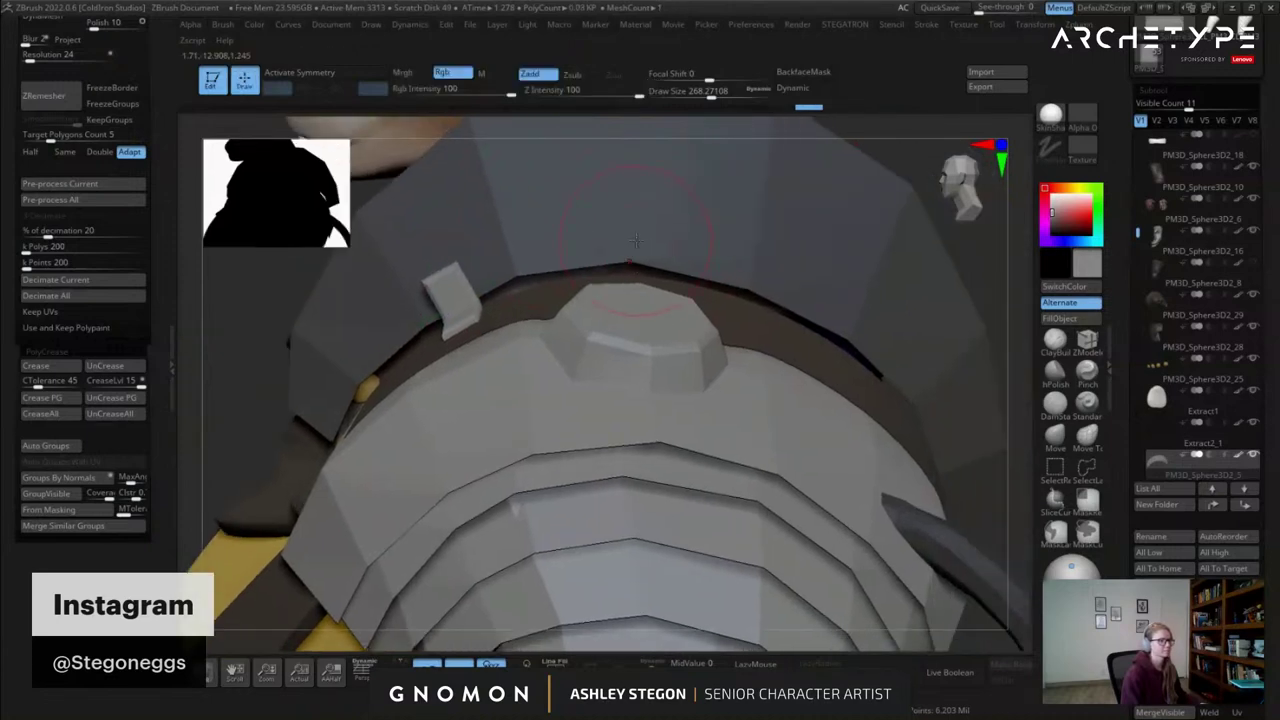
Insert another bracket at the top centre of the collar plate's lower edge and position it against the plate.
left_click_drag(635, 265, 640, 256)
key("w")
left_click(637, 240, "ctrl")
left_click_drag(637, 163, 638, 174)
mouse_move(642, 185)
right_mouse_down()
mouse_move(680, 201)
mouse_move(668, 222)
right_mouse_up()
left_click_drag(656, 262, 664, 279)
right_click_drag(664, 282, 701, 258)
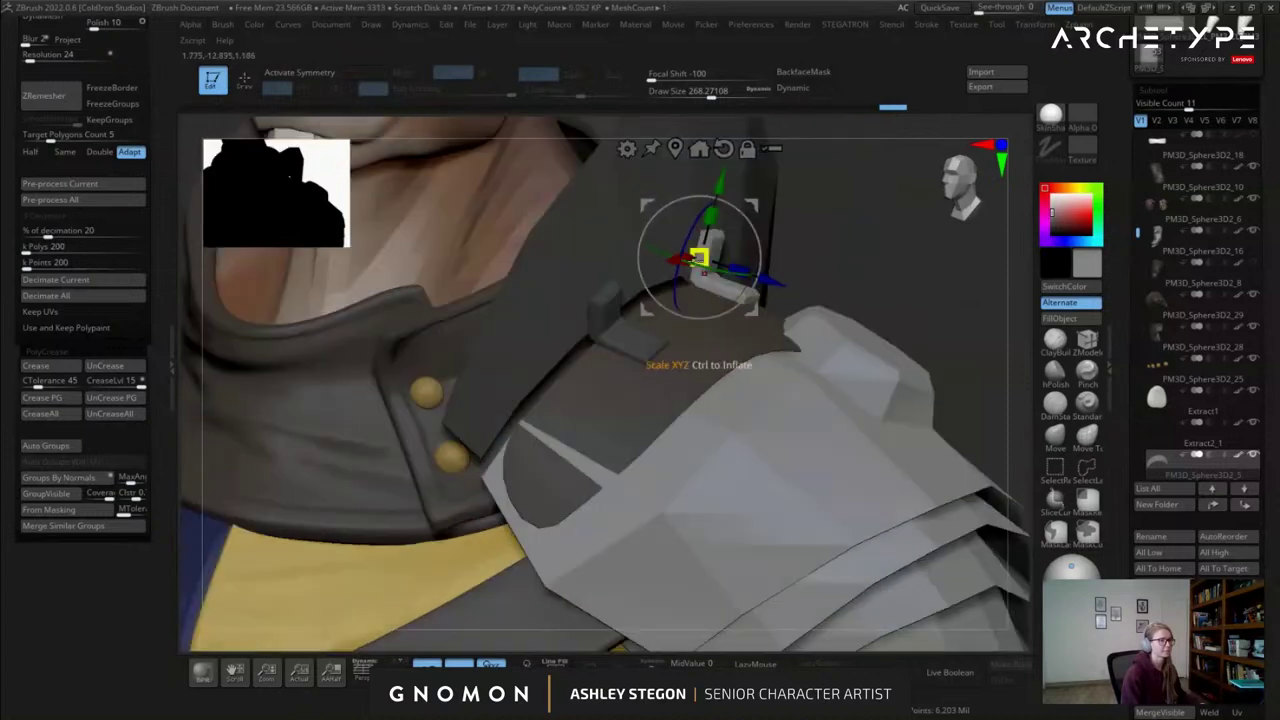
right_click_drag(828, 271, 668, 278)
Insert a bracket on the back part of the collar plate's lower edge and move it into place.
right_click_drag(975, 302, 735, 310, "alt")
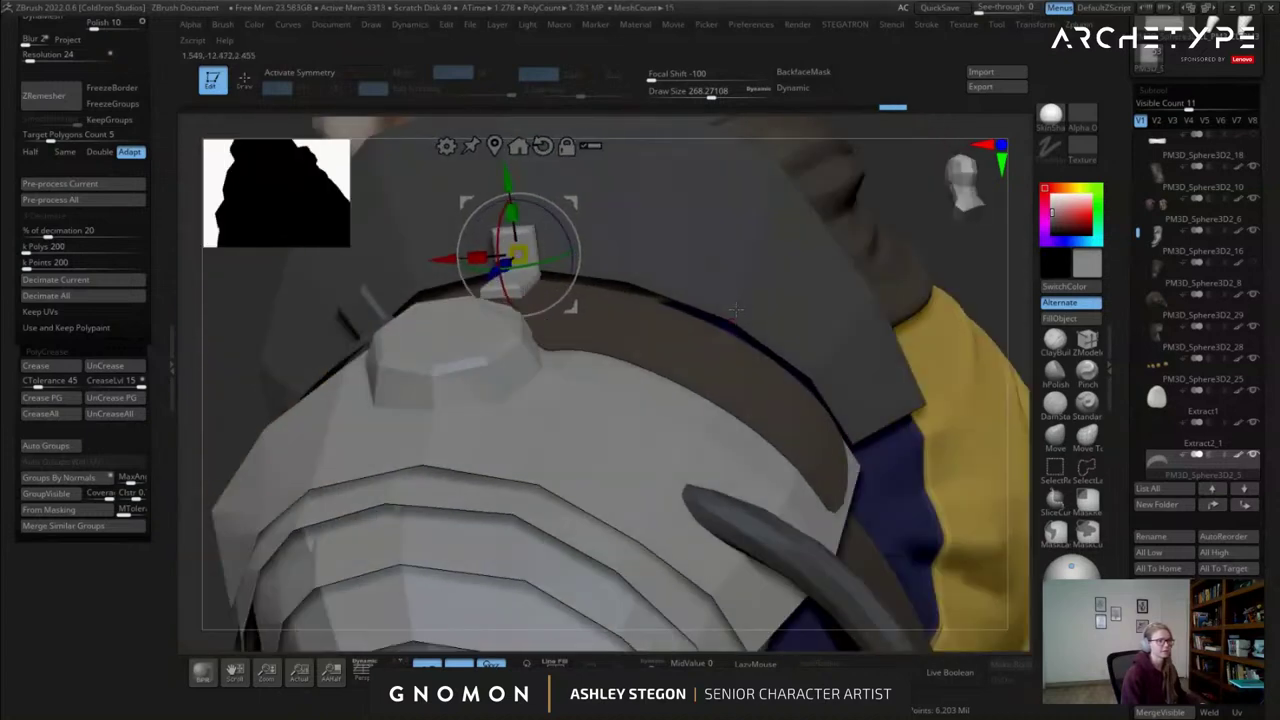
key("q")
key("w")
key("q")
left_click_drag(734, 310, 720, 338)
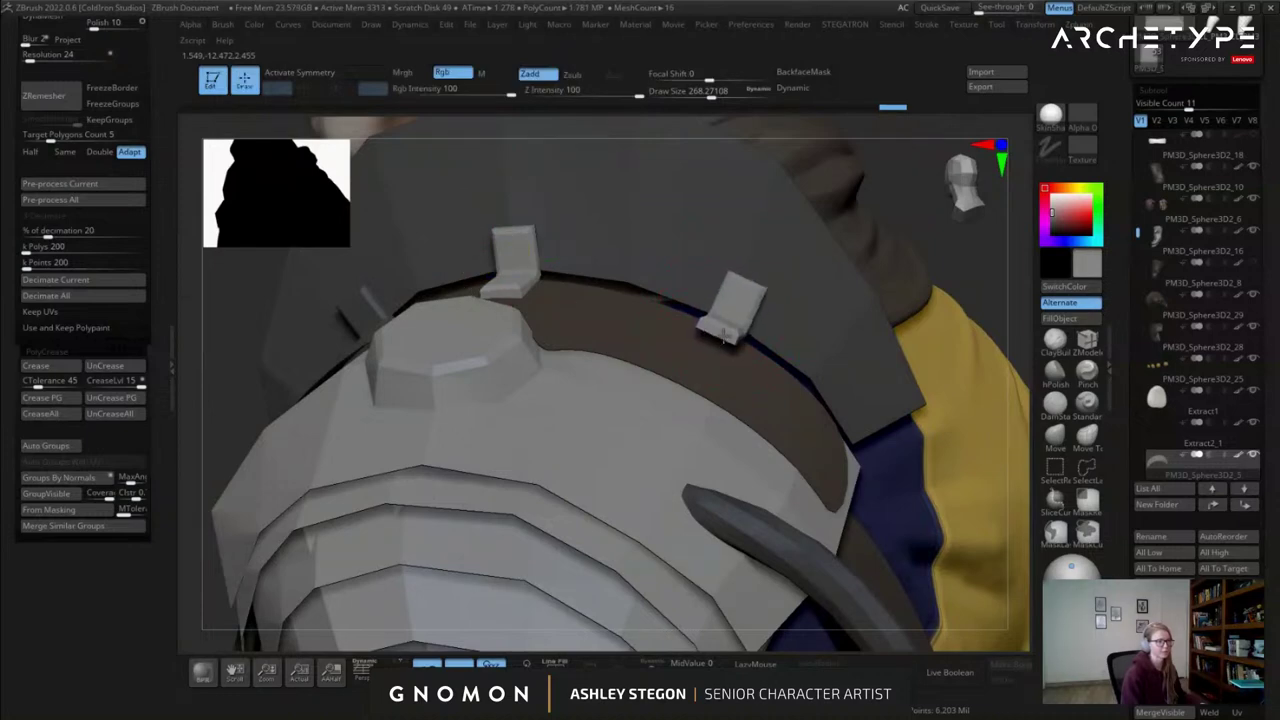
right_click_drag(724, 337, 820, 300)
key("w")
left_click_drag(737, 270, 694, 331)
key("q")
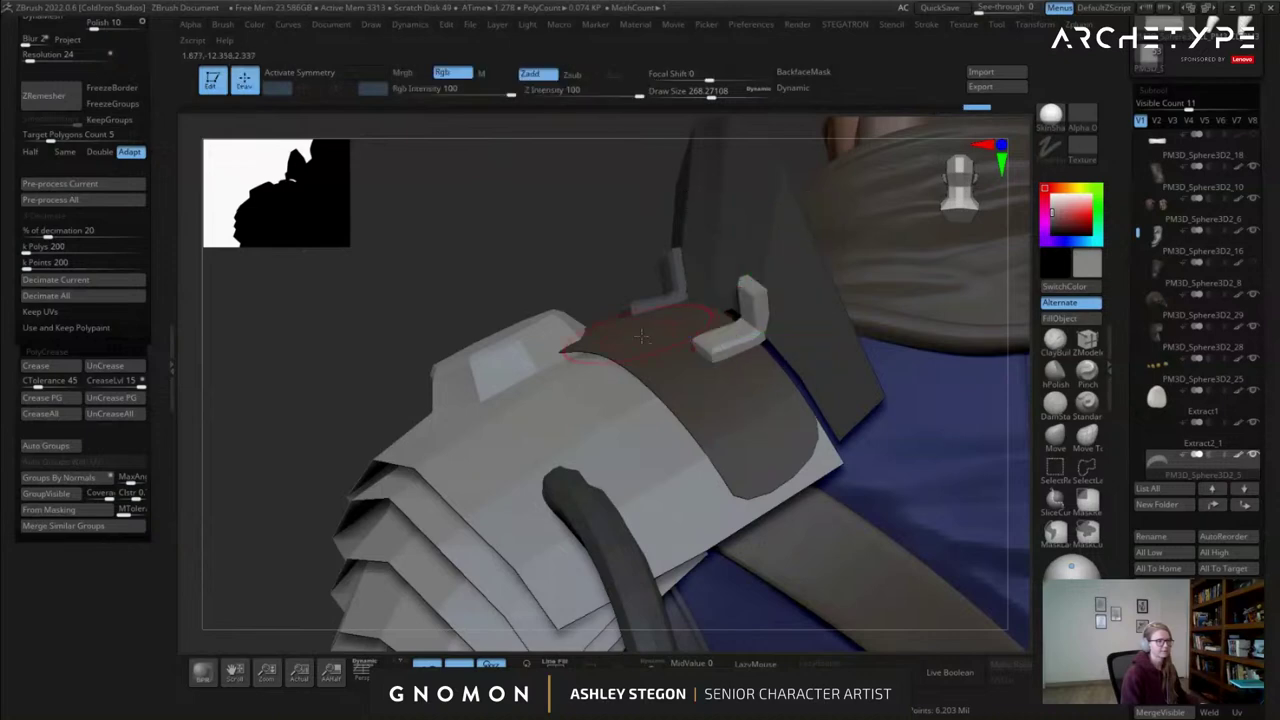
Insert a bracket at the front end of the collar plate near the neck buttons and fit it to the plate.
right_click_drag(680, 325, 513, 278, "ctrl")
left_click_drag(500, 270, 511, 280, "ctrl")
right_click_drag(511, 280, 729, 306)
mouse_move(880, 323)
right_mouse_down("alt")
mouse_move(820, 283)
mouse_move(640, 300)
mouse_move(597, 282)
mouse_move(558, 309)
right_mouse_up("alt")
key("w")
key("q")
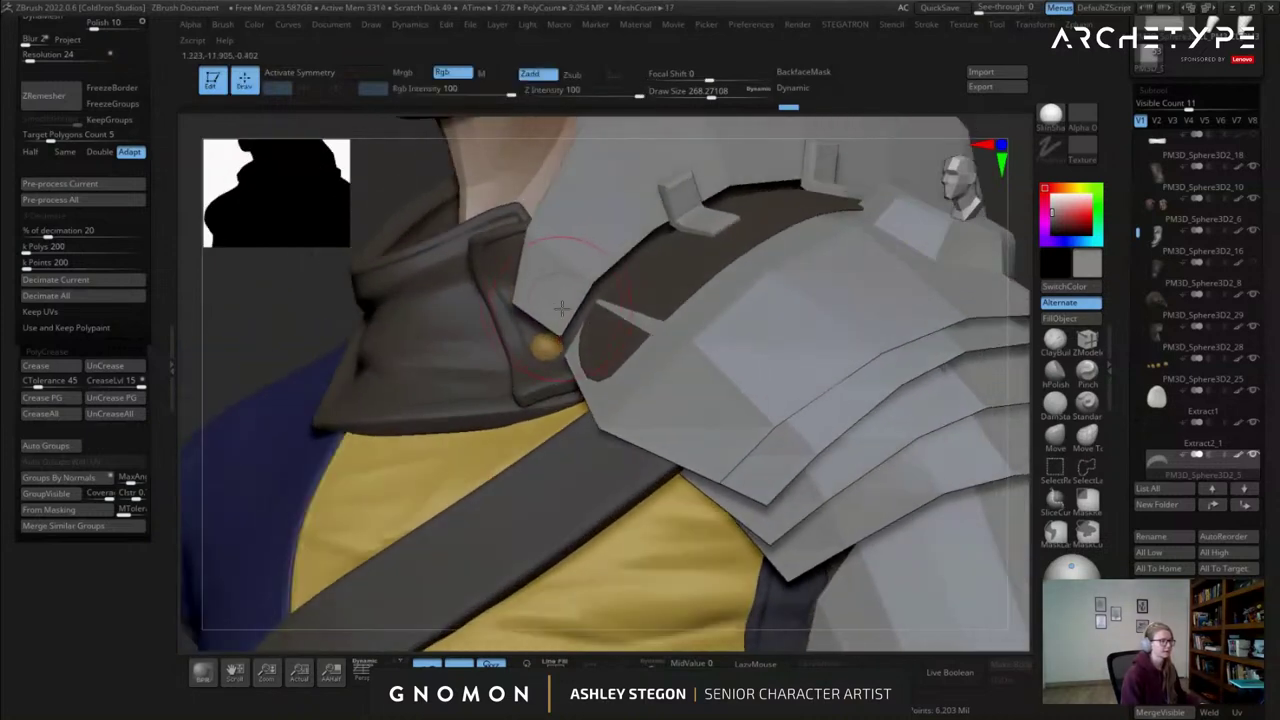
key("w")
left_click(574, 309, "ctrl")
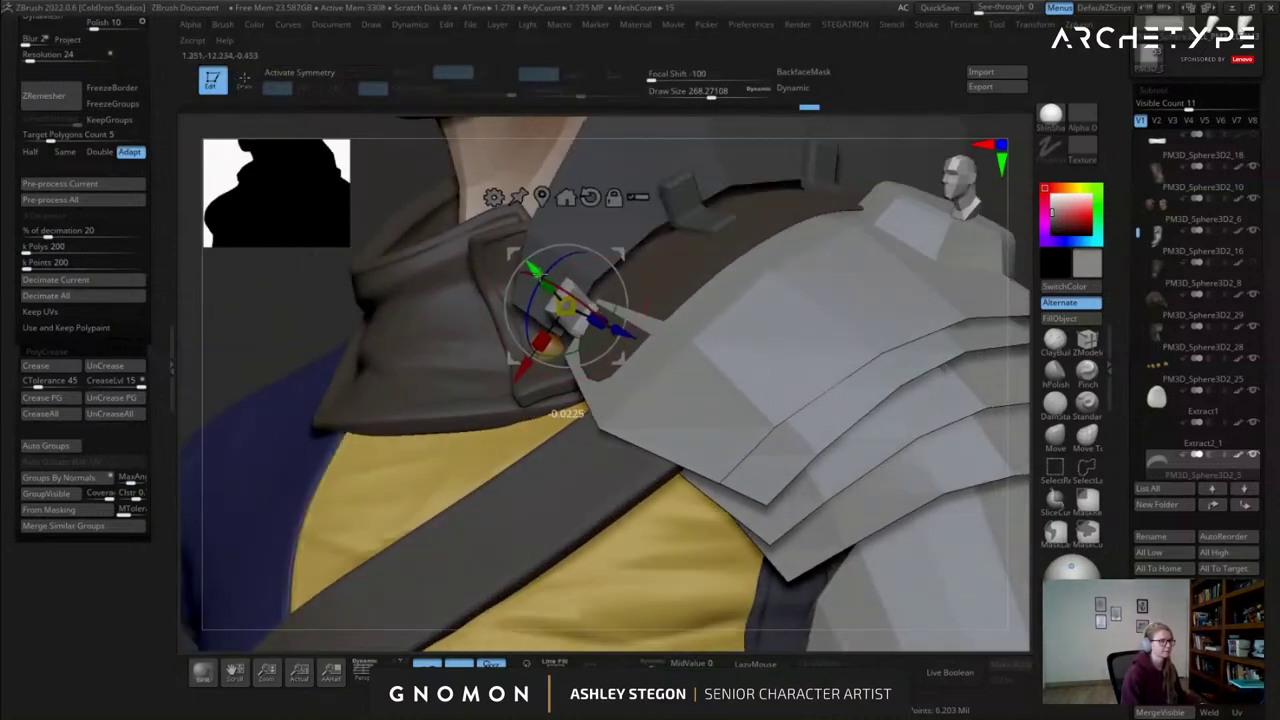
right_click_drag(566, 318, 623, 293)
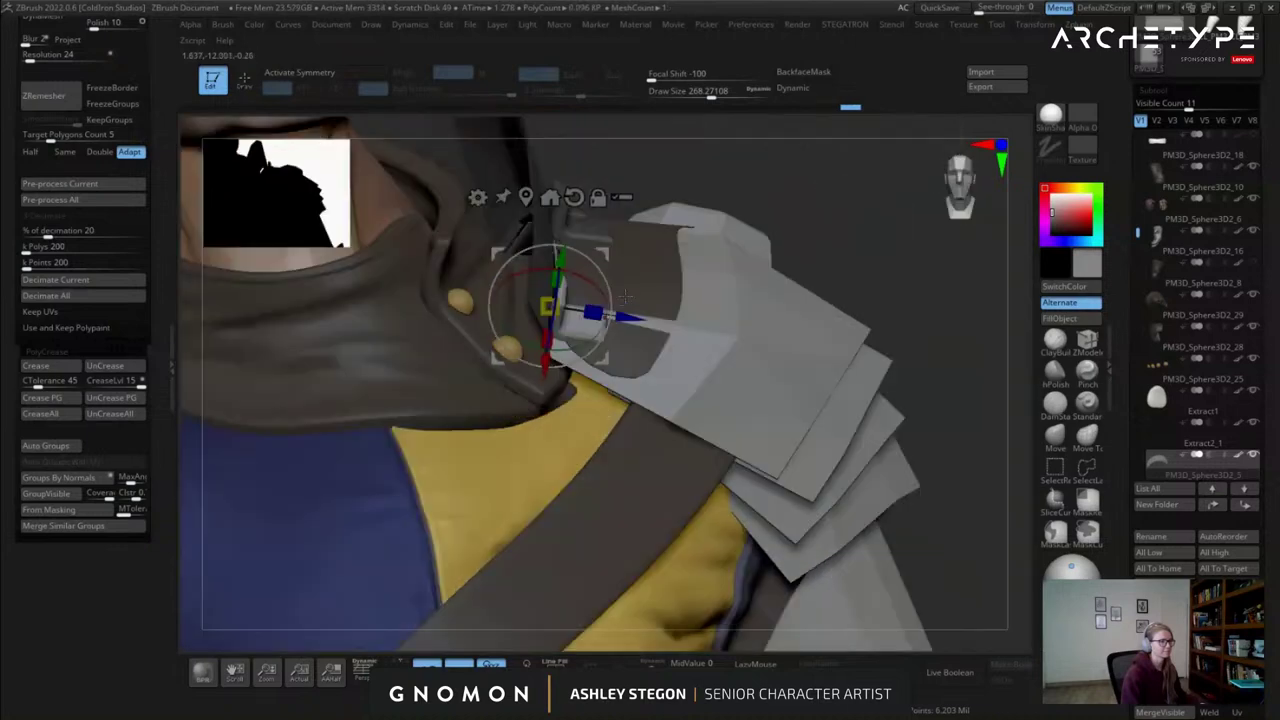
key("q")
Insert a bracket at the back end of the collar plate and move it against the plate's corner.
mouse_move(749, 294)
right_mouse_down("ctrl")
mouse_move(760, 274)
mouse_move(606, 298)
mouse_move(592, 345)
mouse_move(678, 357)
mouse_move(691, 378)
right_mouse_up("ctrl")
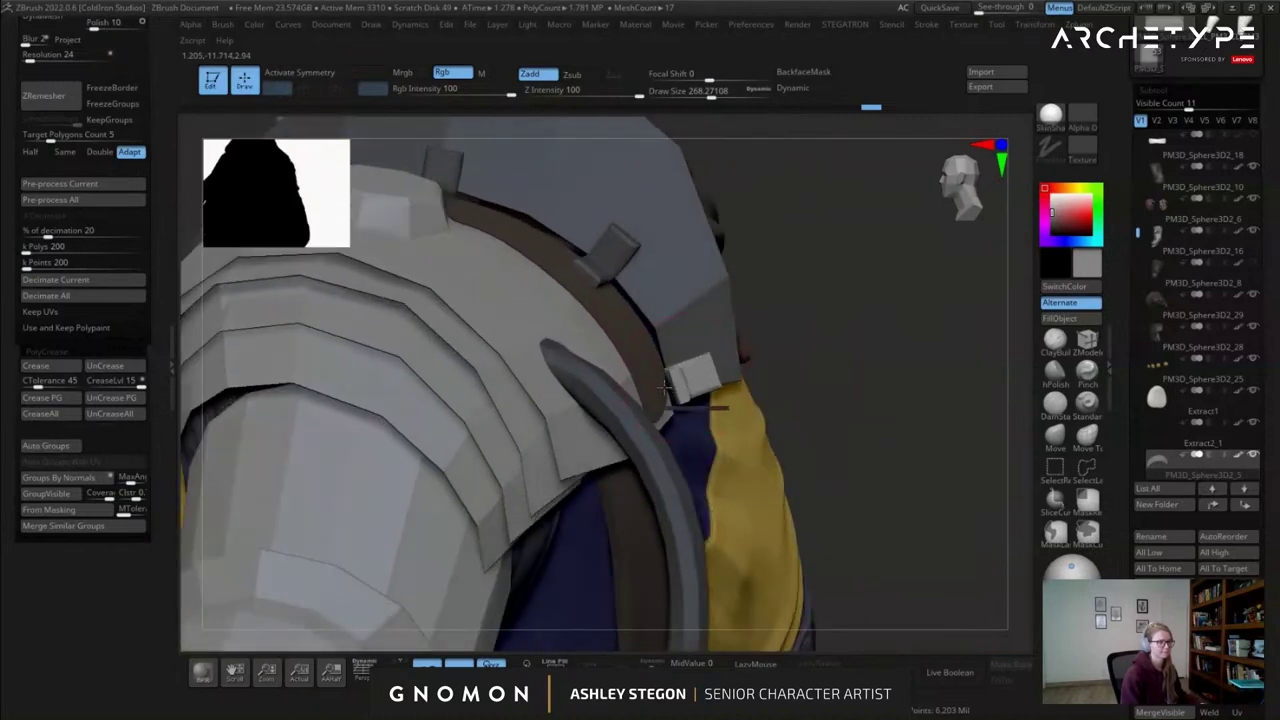
key("w")
right_click_drag(752, 353, 628, 401)
left_click_drag(597, 393, 601, 394)
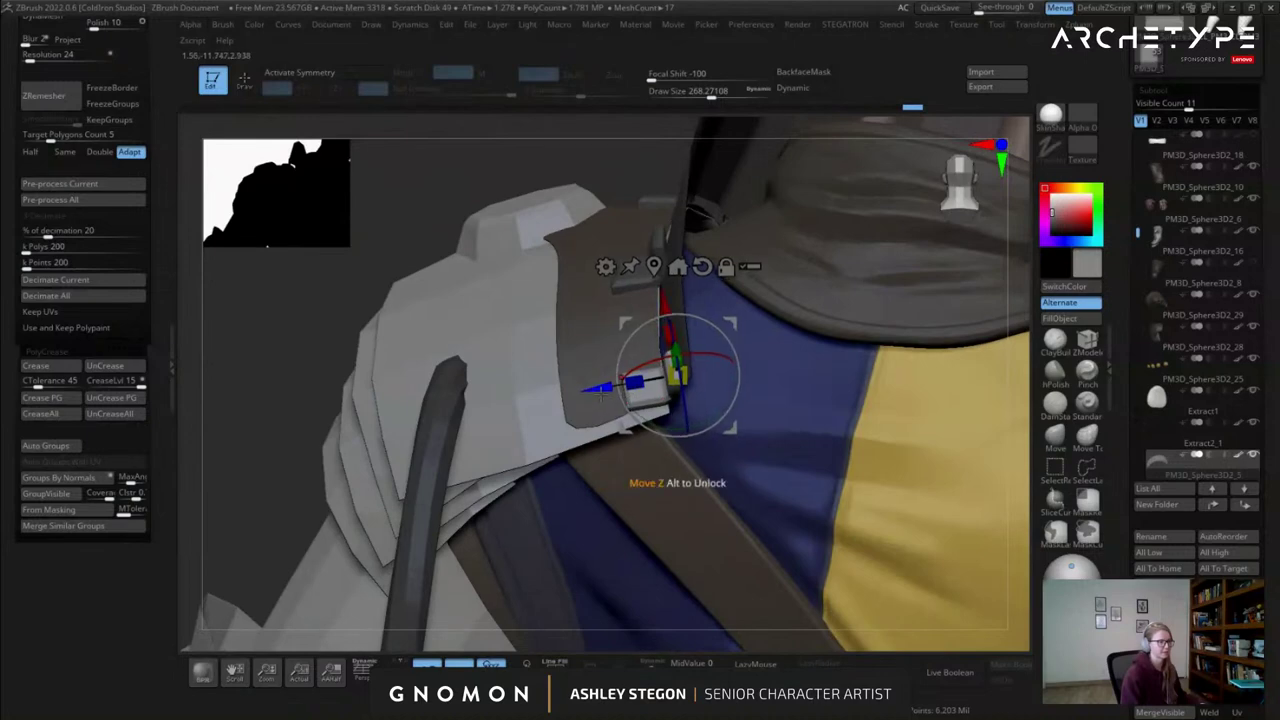
right_click_drag(618, 398, 728, 357)
left_click_drag(735, 354, 731, 355)
left_click_drag(629, 305, 625, 298)
key("q")
mouse_move(628, 322)
right_mouse_down()
mouse_move(405, 308)
mouse_move(726, 346)
mouse_move(660, 426)
mouse_move(781, 402)
mouse_move(848, 412)
mouse_move(862, 455)
mouse_move(716, 393)
right_mouse_up()
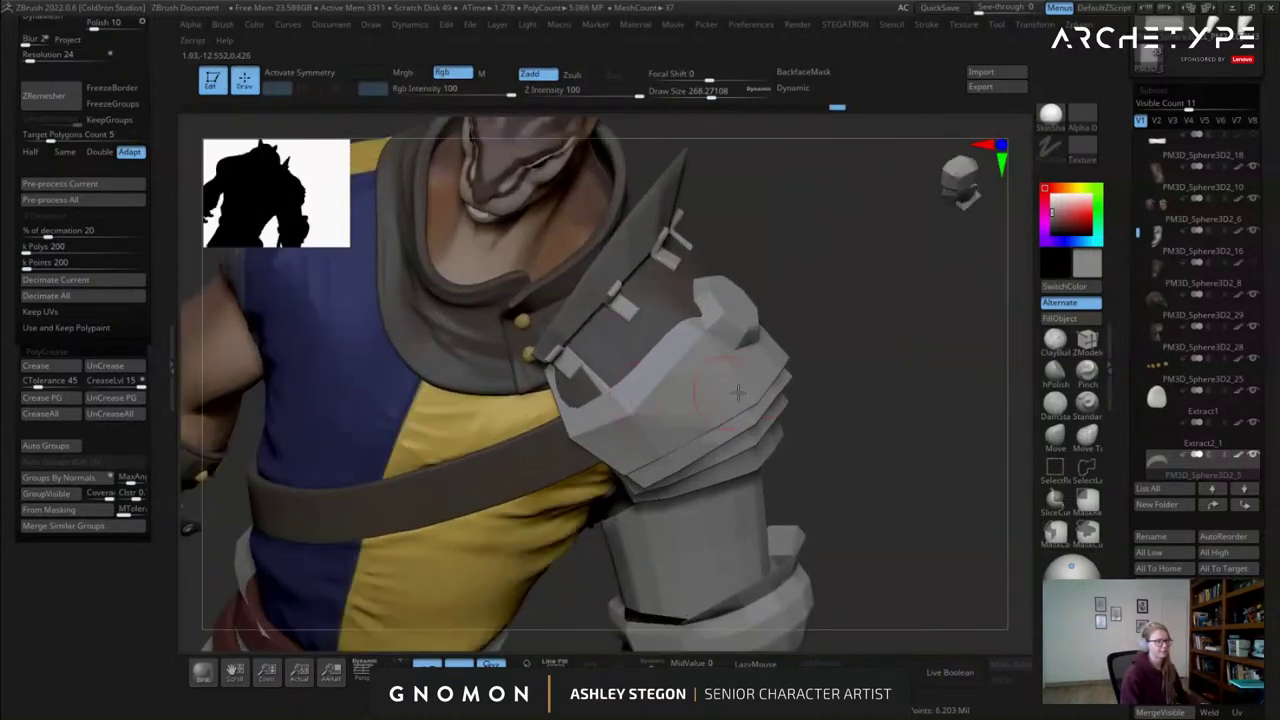
Select the layered shoulder pad, smooth it with dynamic subdivision, and check its polygroups with the ZModeler brush active.
left_click(690, 374, "alt")
right_click_drag(854, 415, 724, 285)
left_click(680, 367, "alt")
key("d")
right_click_drag(724, 285, 661, 359)
key("shift+f")
key("b")
key("z")
key("m")
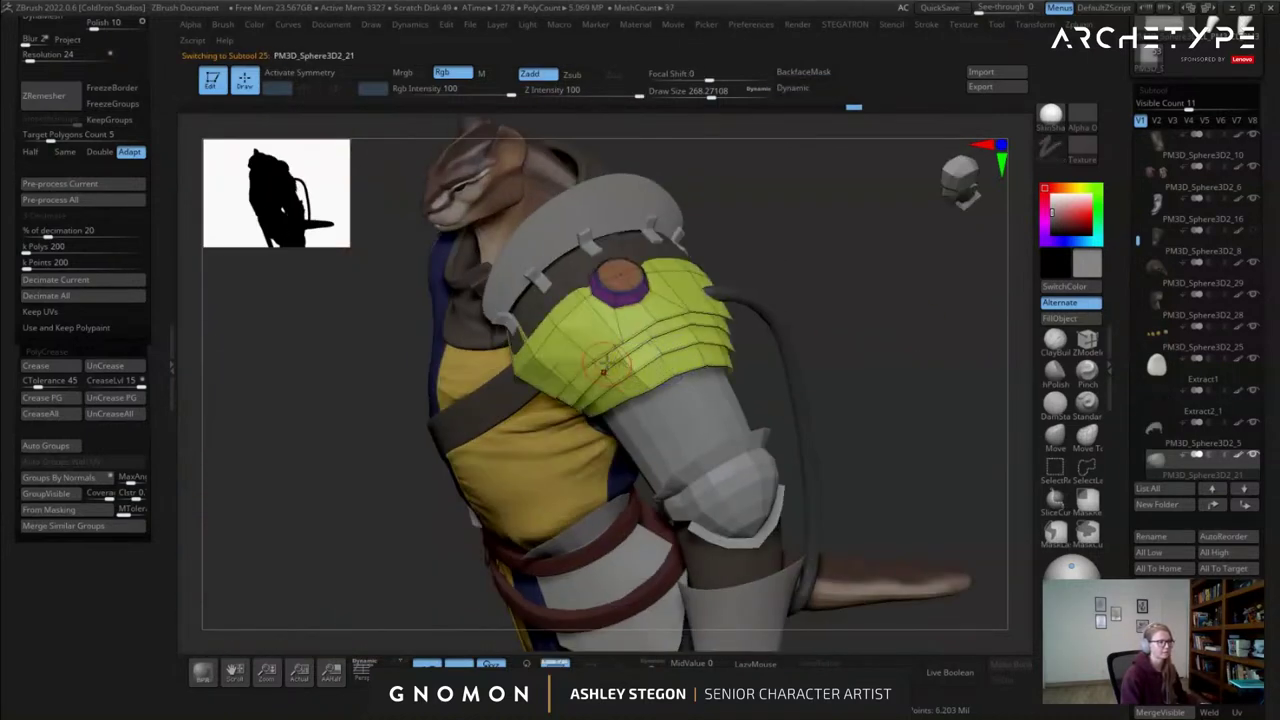
right_click_drag(785, 391, 800, 351)
key("shift+f")
key("f")
Isolate the collar plate with its brackets, smooth it with dynamic subdivision, and bring the whole character back into view.
right_click_drag(660, 285, 652, 415, "alt")
left_click(516, 313, "alt")
right_click_drag(308, 226, 291, 220)
key("shift+f")
key("f")
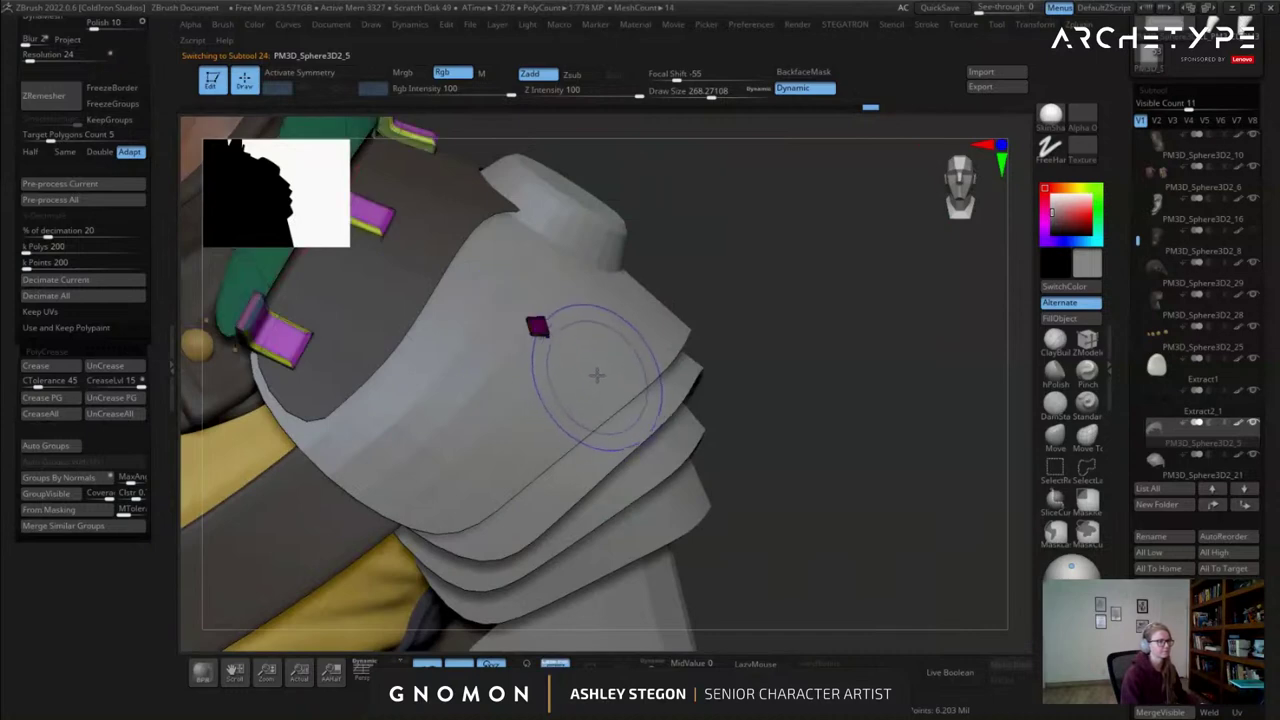
right_click_drag(630, 563, 674, 635, "alt")
left_click(651, 663)
left_click_drag(518, 379, 640, 405, "ctrl+alt+shift")
right_click_drag(676, 503, 580, 471)
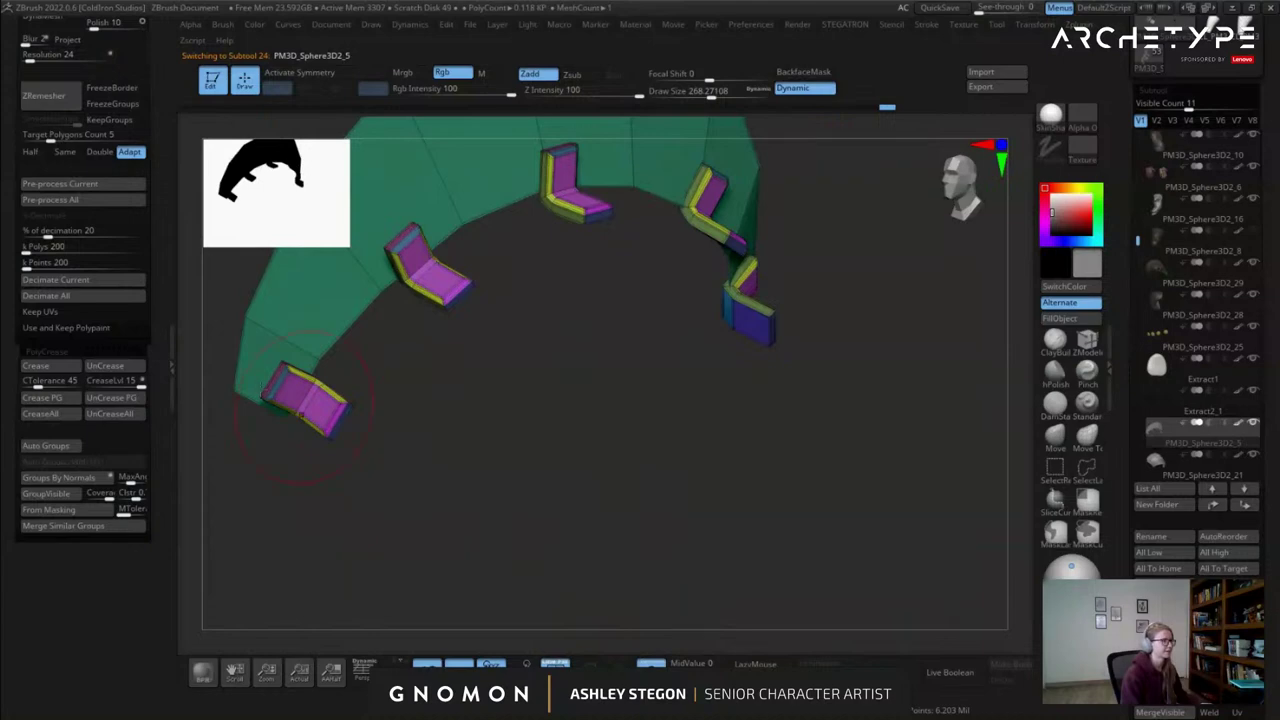
left_click(162, 278)
scroll(105, 278, "up", 4)
left_click(37, 252)
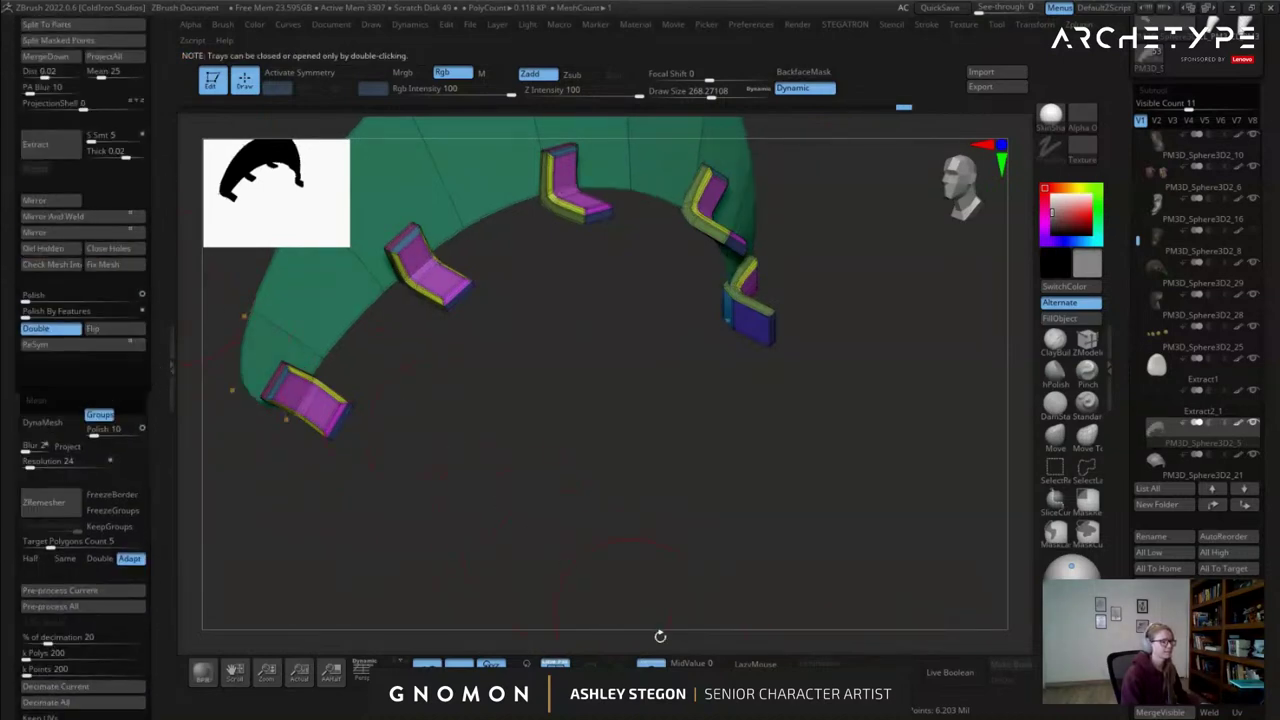
left_click(654, 662)
right_click_drag(660, 378, 658, 446, "ctrl")
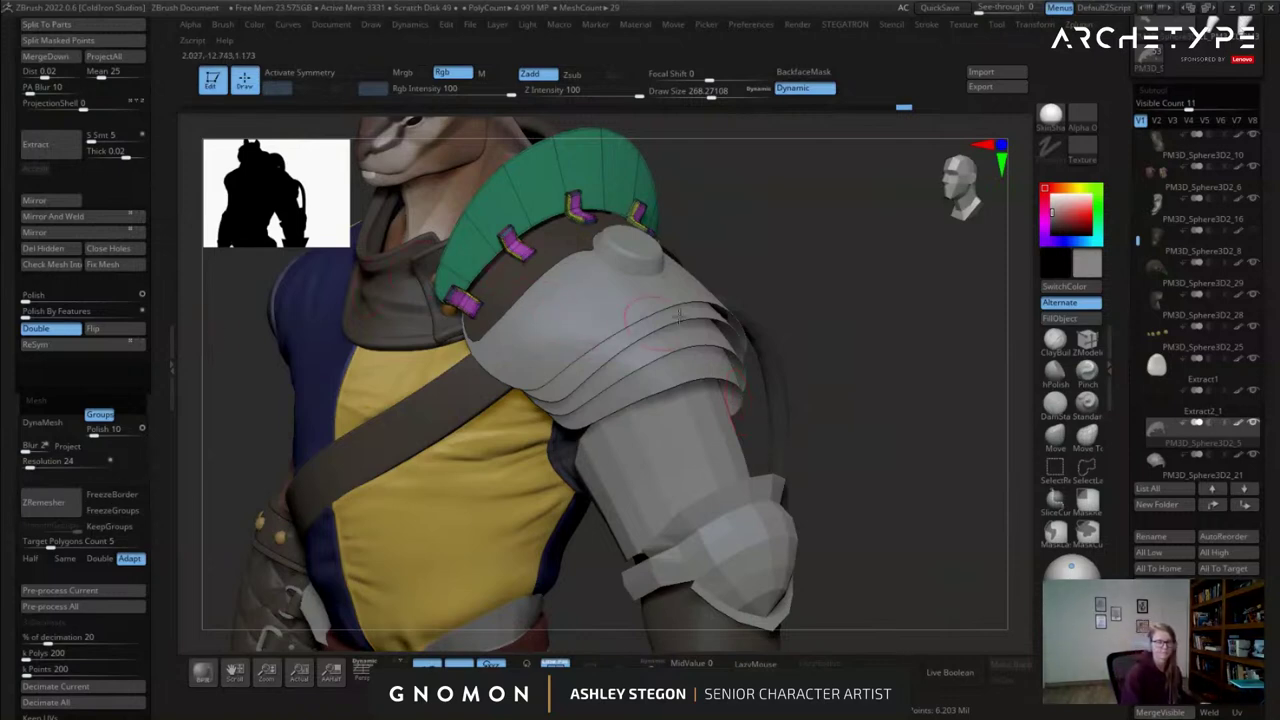
Select the base body subtool, isolate it without polyframe, and set the brush's draw size to about 305.
left_click_drag(1134, 237, 1140, 134)
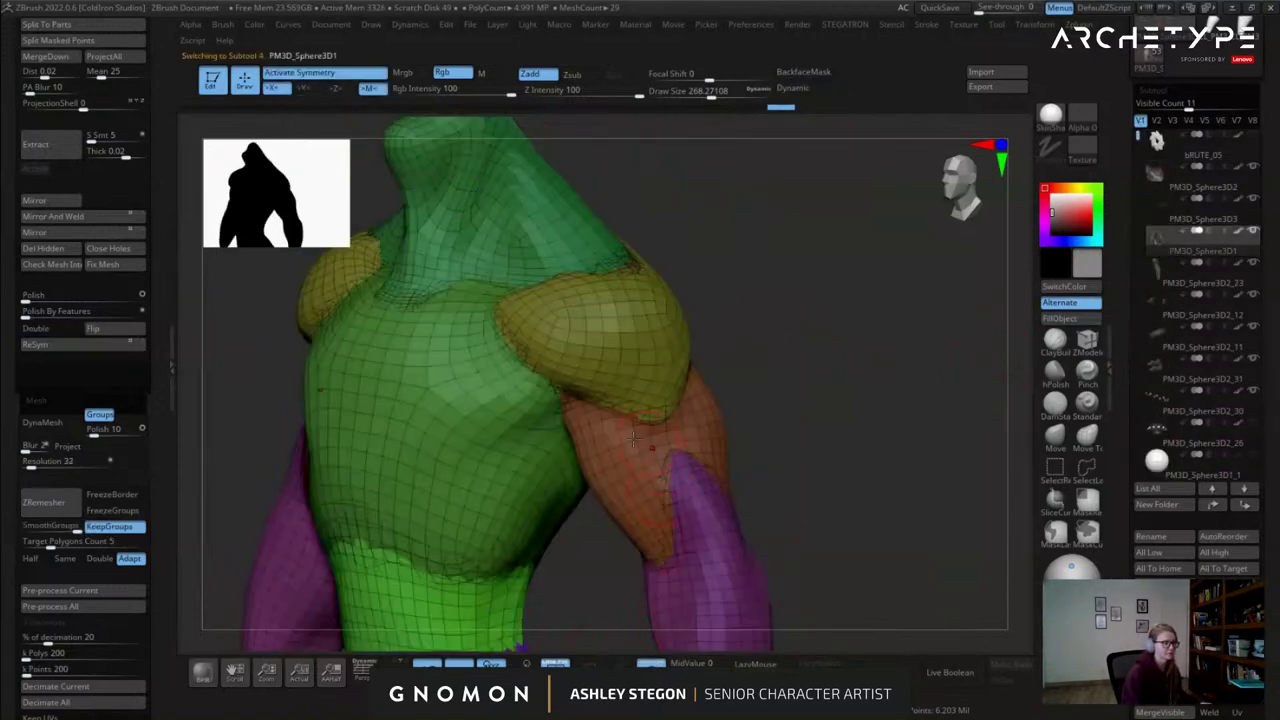
left_click_drag(420, 430, 566, 423)
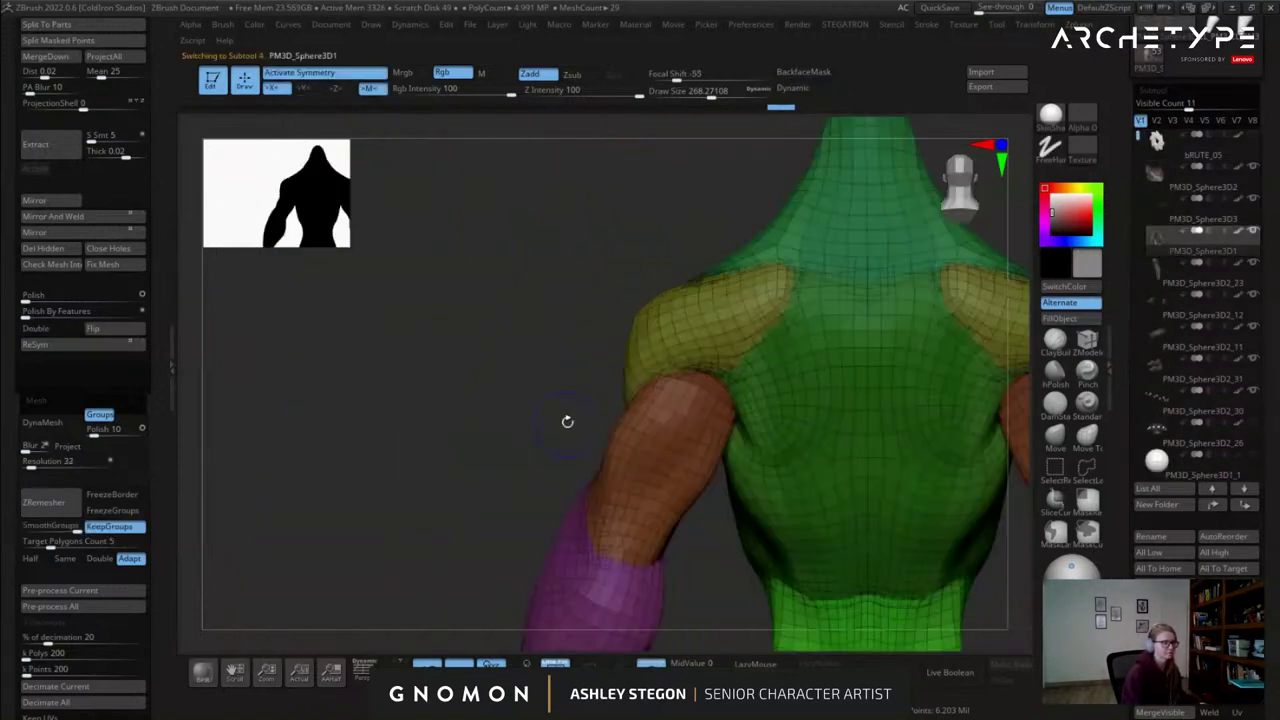
key("shift+f")
key("s")
left_click(531, 366)
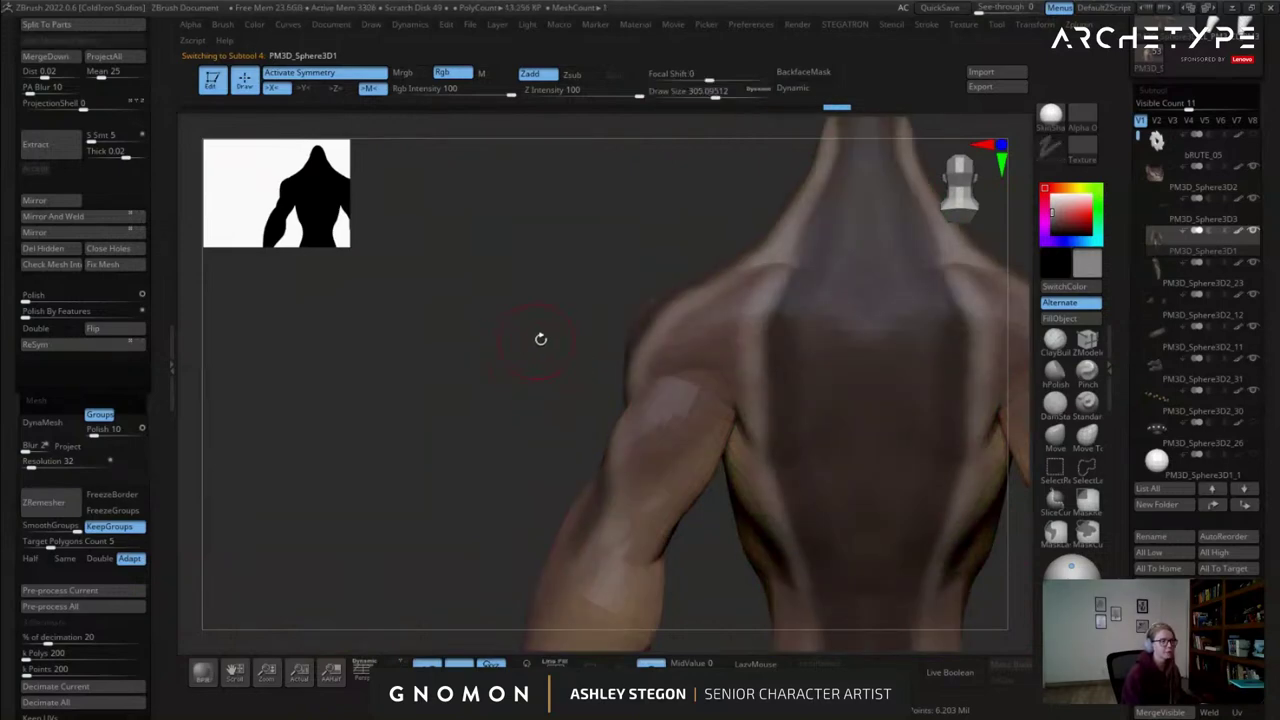
key("shift+f")
left_click_drag(606, 349, 663, 287)
key("shift+f")
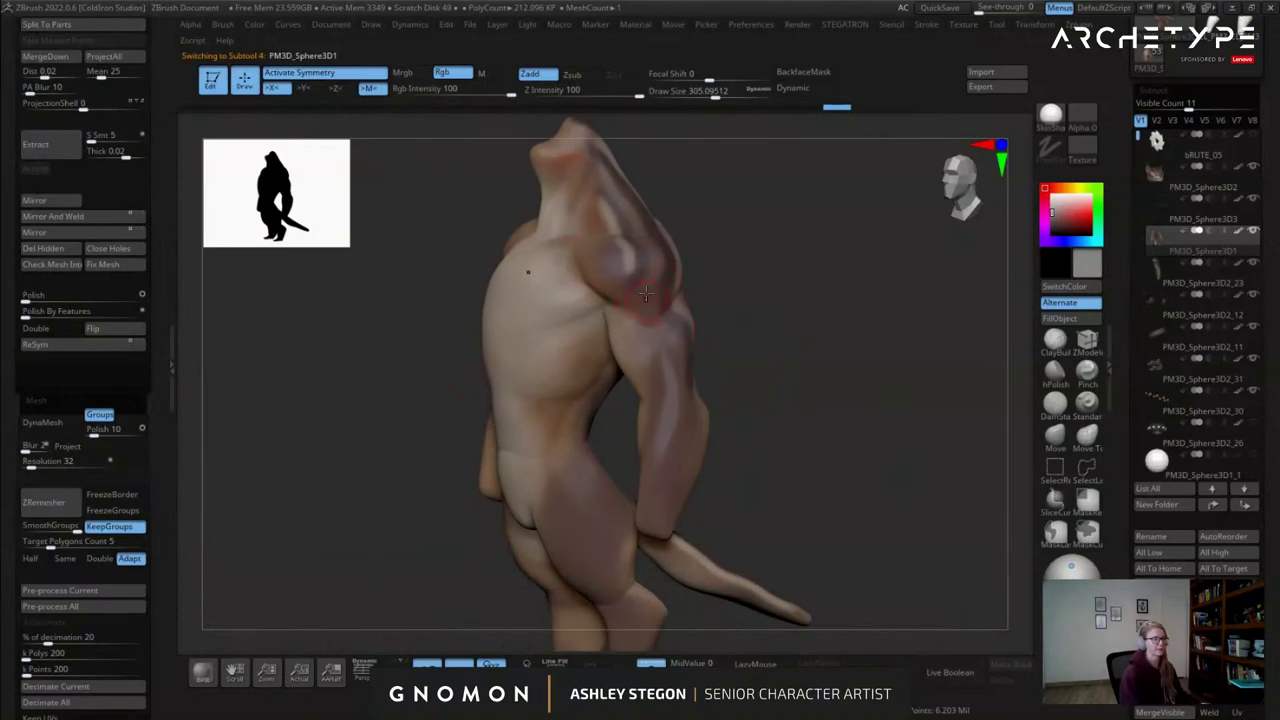
Build up the back of the upper arm below the shoulder muscle with ClayBuildup at draw size about 351.
key("shift+f")
mouse_move(653, 281)
right_mouse_down("ctrl")
mouse_move(646, 330)
mouse_move(687, 306)
mouse_move(660, 275)
mouse_move(687, 270)
mouse_move(662, 314)
right_mouse_up("ctrl")
key("shift+f")
left_click_drag(1021, 332, 907, 337)
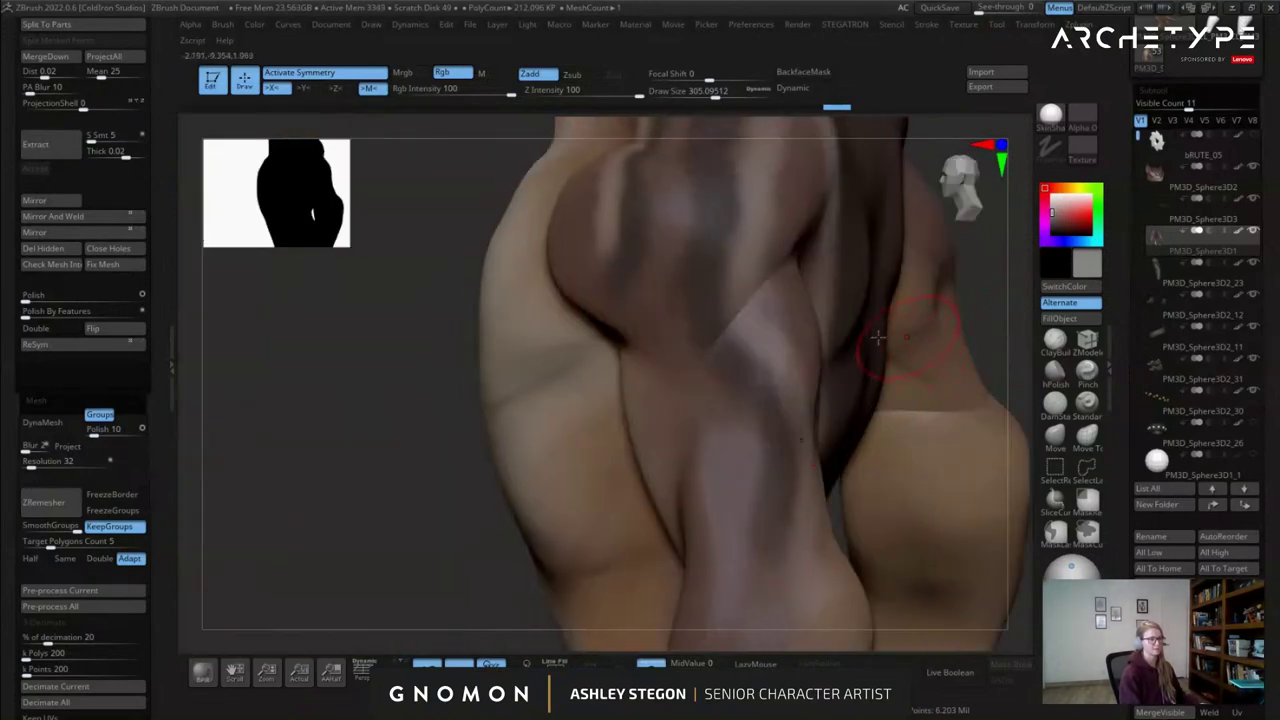
right_click_drag(755, 304, 768, 278)
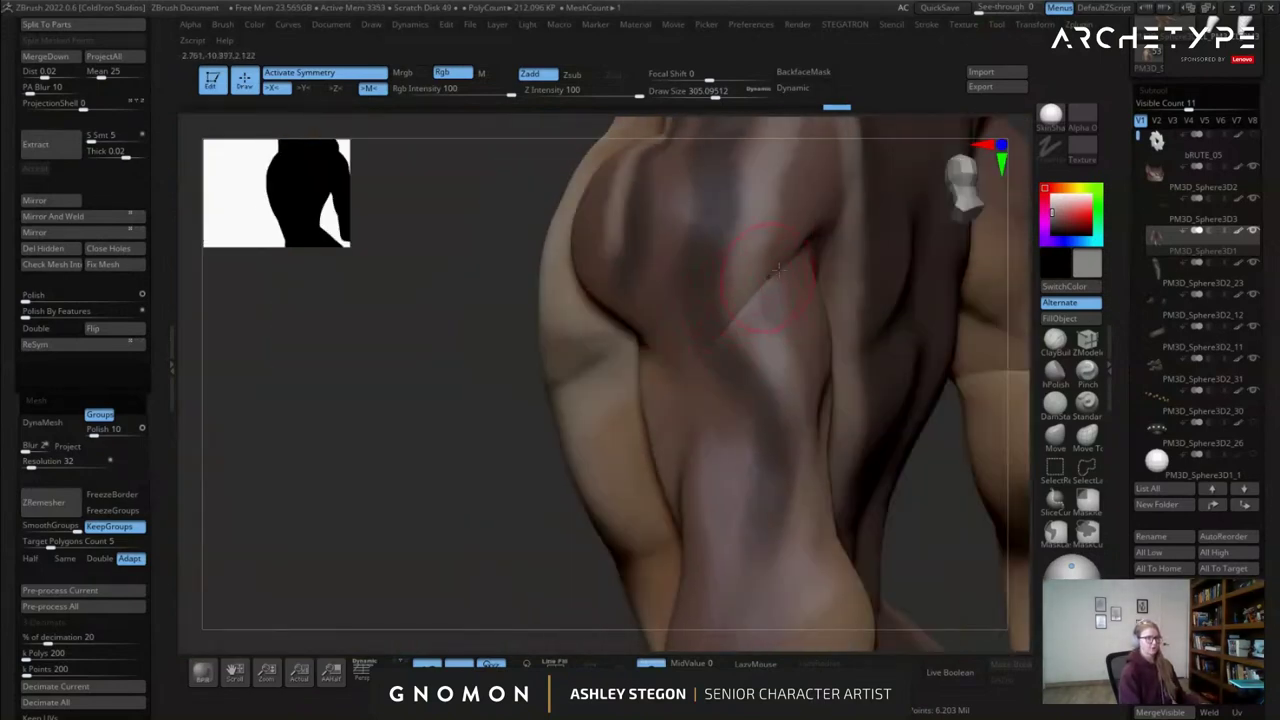
left_click(1062, 346)
key("s")
left_click_drag(727, 297, 732, 297)
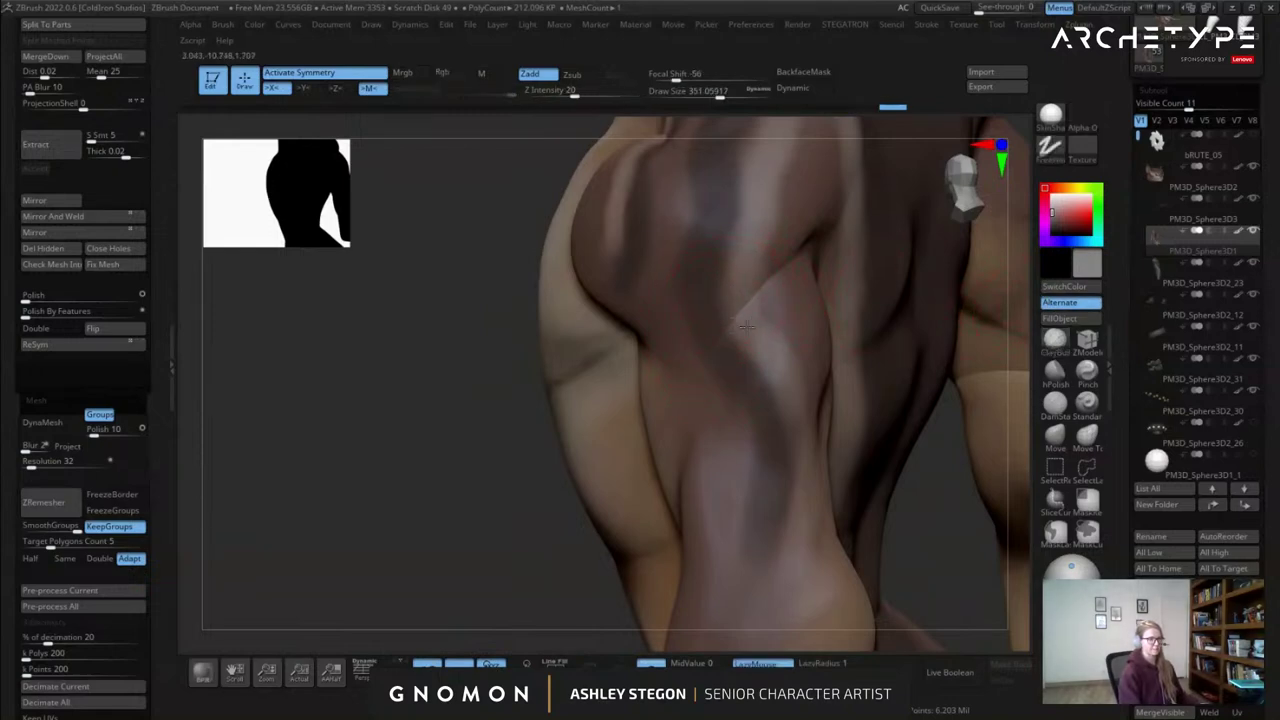
mouse_move(737, 315)
right_mouse_down()
mouse_move(704, 348)
mouse_move(707, 326)
right_mouse_up()
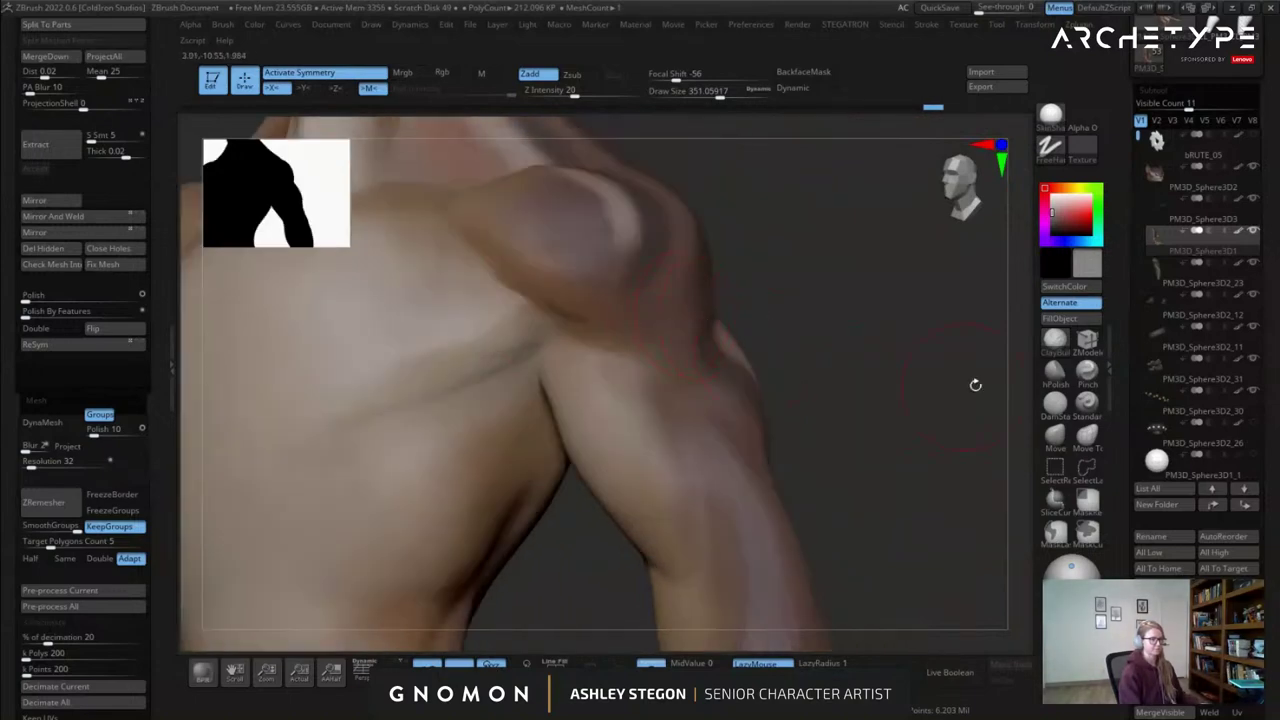
Carve the crease under the chest muscle toward the armpit with DamStandard at draw size about 468.
left_click(1058, 405)
mouse_move(520, 365)
right_mouse_down()
mouse_move(608, 349)
mouse_move(614, 306)
right_mouse_up()
key("s")
left_click_drag(632, 350, 643, 350)
right_click_drag(643, 350, 663, 317)
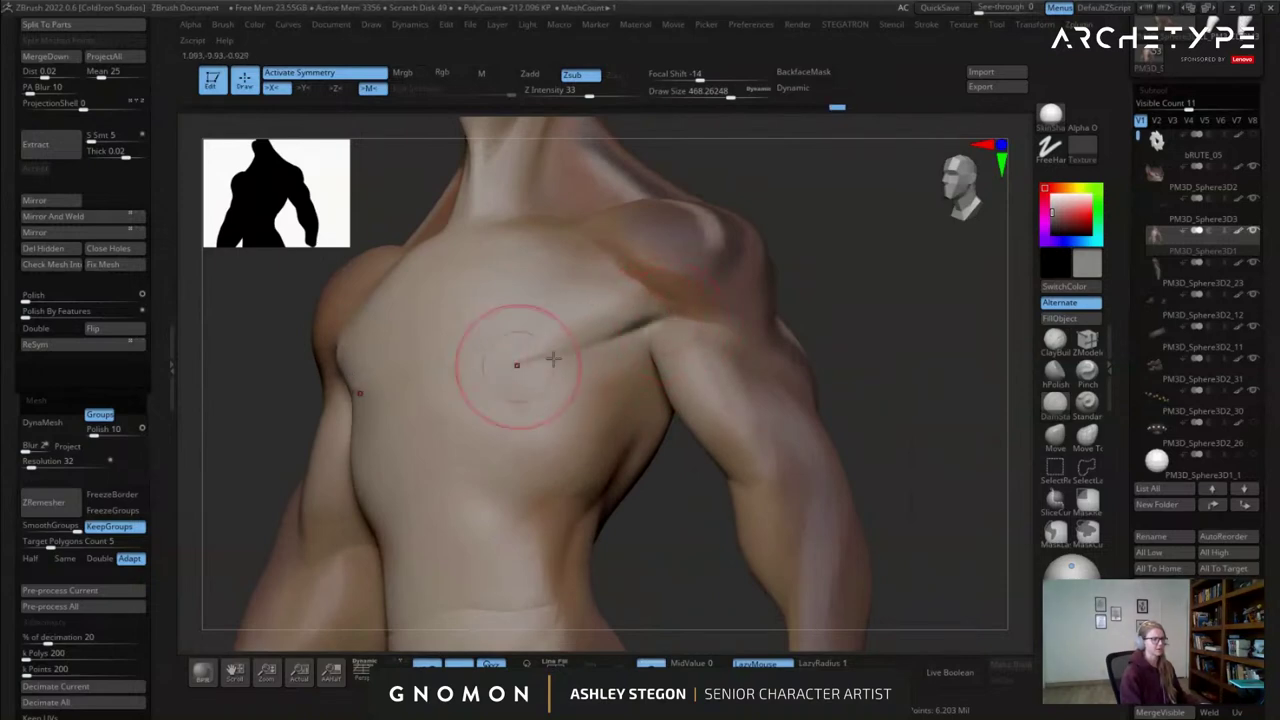
mouse_move(576, 349)
left_mouse_down()
mouse_move(619, 339)
mouse_move(576, 351)
left_mouse_up()
Define the crease between the biceps and the forearm at the inner elbow.
mouse_move(574, 353)
right_mouse_down()
mouse_move(638, 335)
mouse_move(644, 303)
mouse_move(649, 334)
mouse_move(699, 346)
mouse_move(688, 368)
right_mouse_up()
left_click_drag(728, 432, 719, 486)
mouse_move(719, 486)
right_mouse_down("alt")
mouse_move(682, 425)
mouse_move(649, 421)
mouse_move(691, 367)
mouse_move(642, 406)
right_mouse_up("alt")
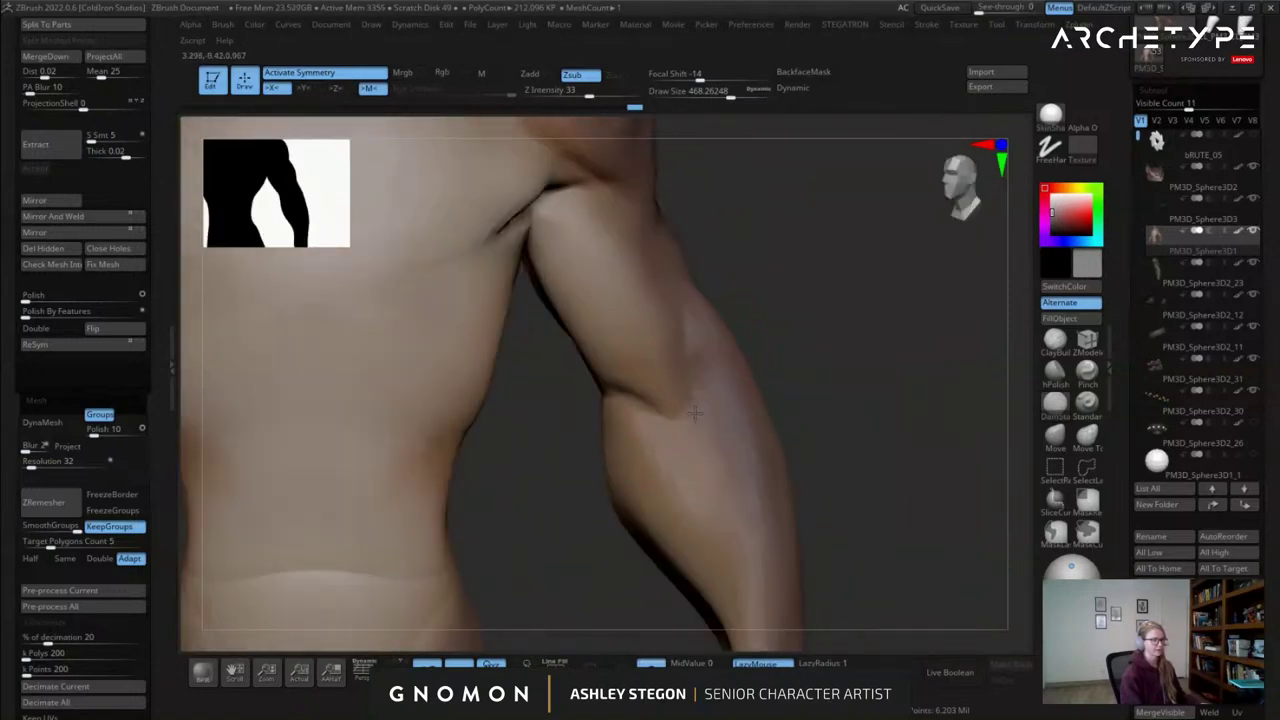
left_click_drag(642, 406, 646, 419)
Carve the muscle separations on the outer upper arm and around the elbow, reducing the draw size to about 386.
right_click_drag(695, 384, 691, 345)
mouse_move(694, 391)
right_mouse_down()
mouse_move(668, 345)
mouse_move(694, 280)
right_mouse_up()
left_click_drag(740, 270, 751, 290)
right_click_drag(751, 290, 747, 270)
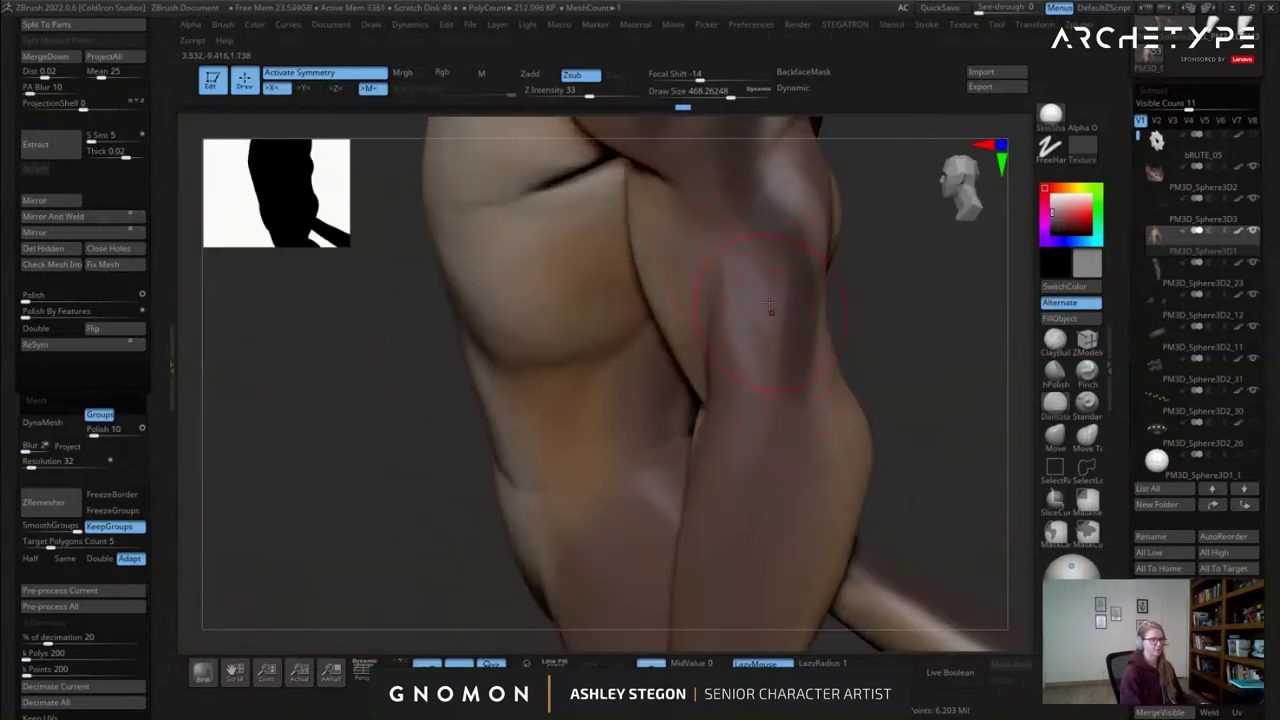
left_click_drag(787, 395, 784, 380)
right_click_drag(784, 380, 722, 330)
mouse_move(690, 290)
right_mouse_down()
mouse_move(703, 261)
mouse_move(722, 312)
right_mouse_up()
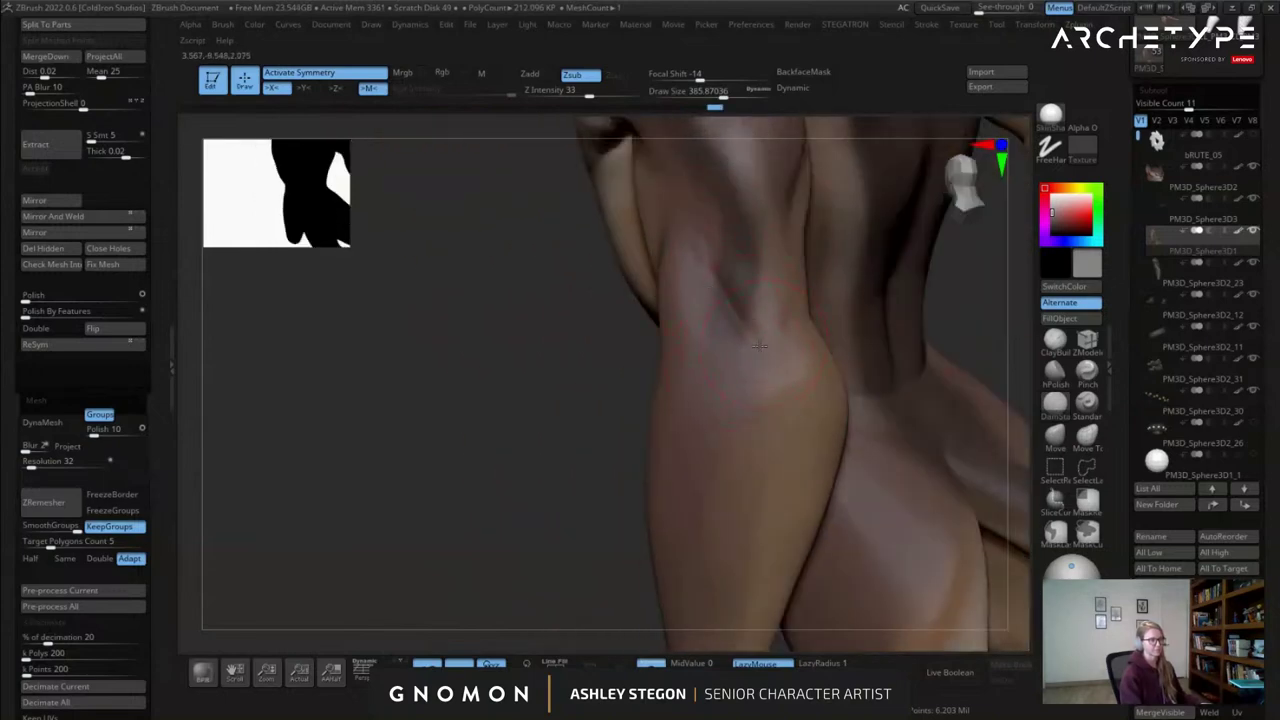
right_click_drag(664, 475, 690, 458)
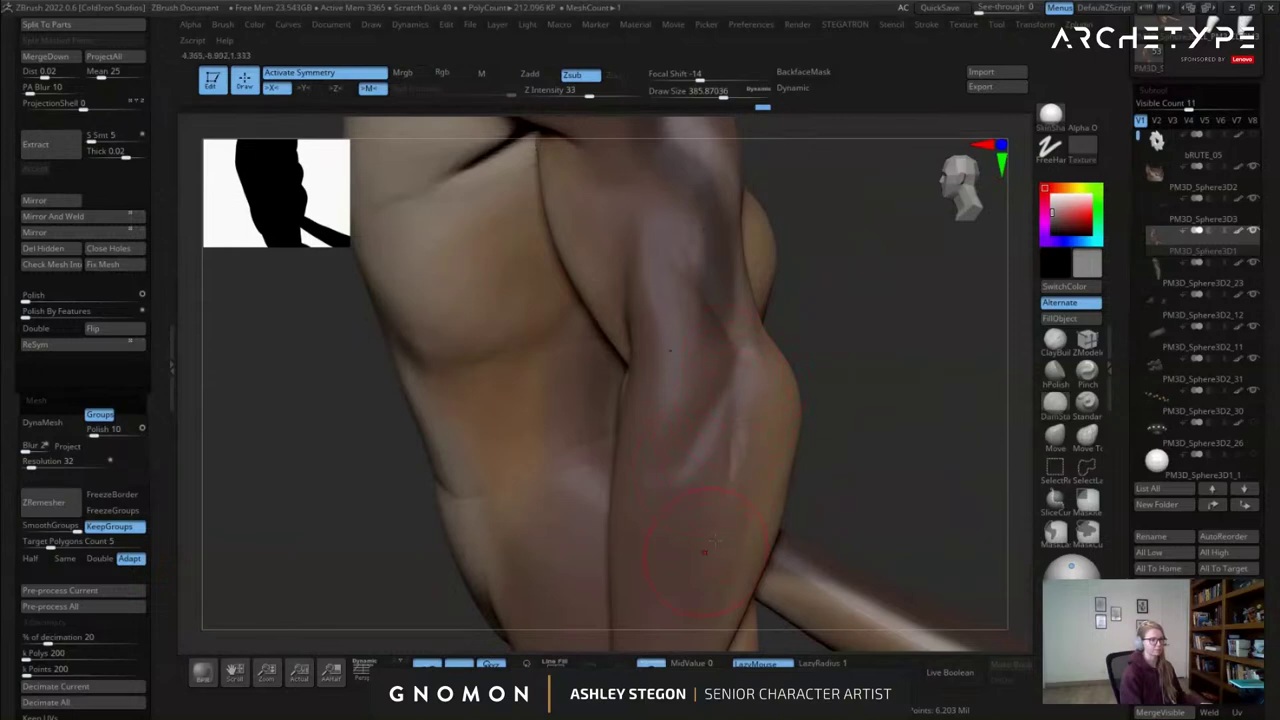
Smooth the outer forearm near the elbow, then enlarge the brush to a draw size of about 476 and undo the last stroke.
left_click_drag(714, 510, 729, 456, "shift")
right_click_drag(690, 463, 620, 387, "ctrl")
mouse_move(481, 376)
right_mouse_down("alt")
mouse_move(603, 371)
mouse_move(590, 345)
right_mouse_up("alt")
key("s")
left_click_drag(592, 345, 654, 366)
key("ctrl+z")
mouse_move(631, 362)
right_mouse_down("ctrl")
mouse_move(571, 345)
mouse_move(503, 356)
right_mouse_up("ctrl")
left_click_drag(763, 386, 818, 374)
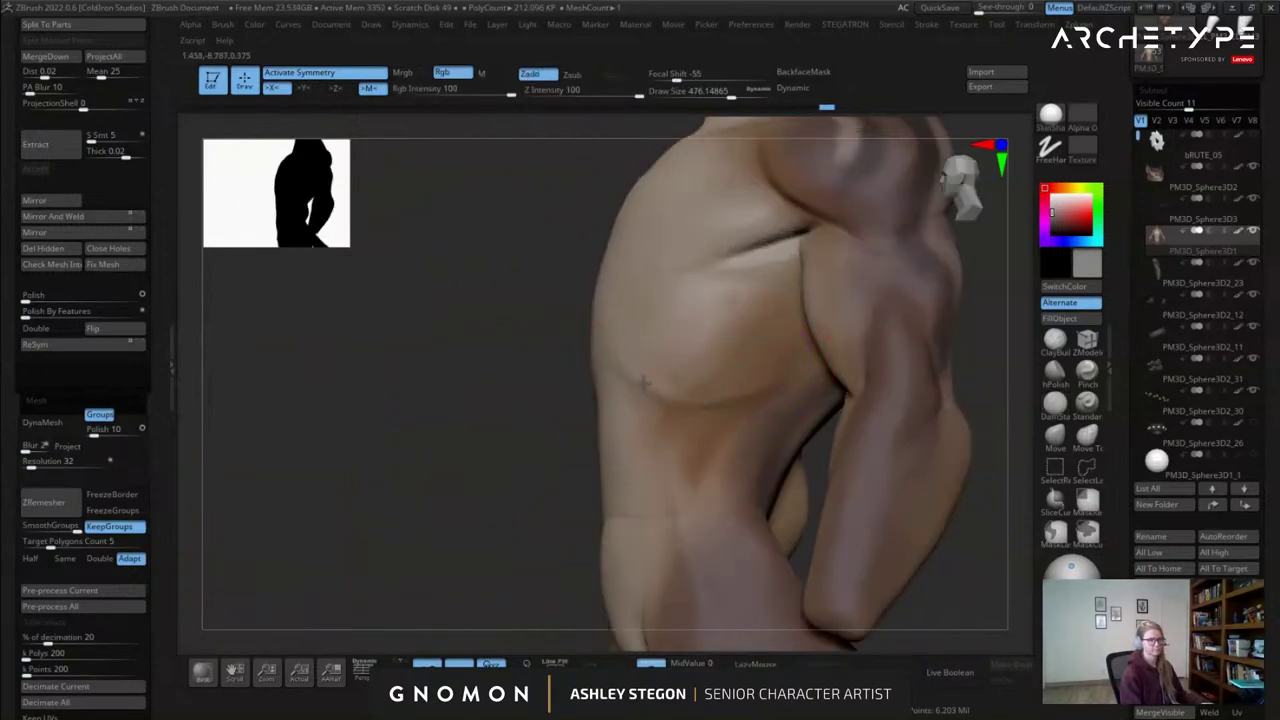
Smooth the crease between the shoulder and chest, using the ClayBuildup brush with a draw size of about 519.
mouse_move(642, 373)
right_mouse_down()
mouse_move(706, 369)
mouse_move(706, 309)
mouse_move(652, 318)
right_mouse_up()
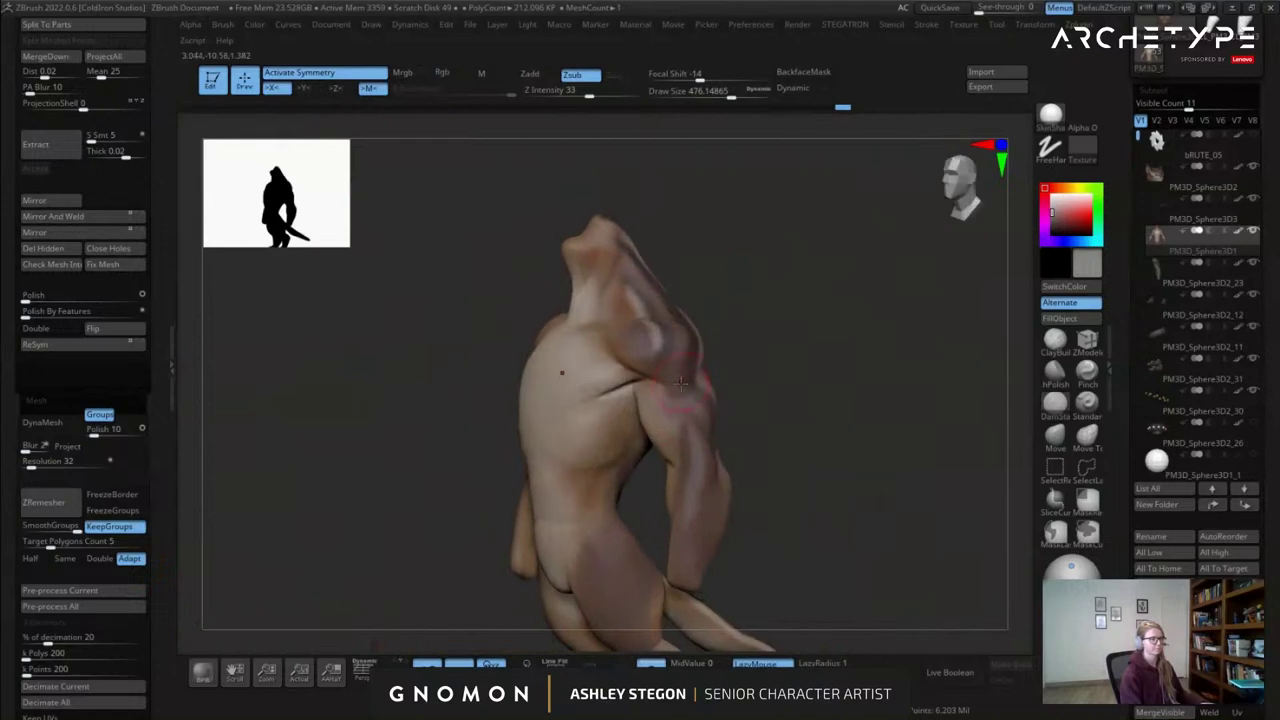
right_click_drag(694, 581, 752, 578)
mouse_move(623, 374)
right_mouse_down()
mouse_move(588, 372)
mouse_move(600, 412)
right_mouse_up()
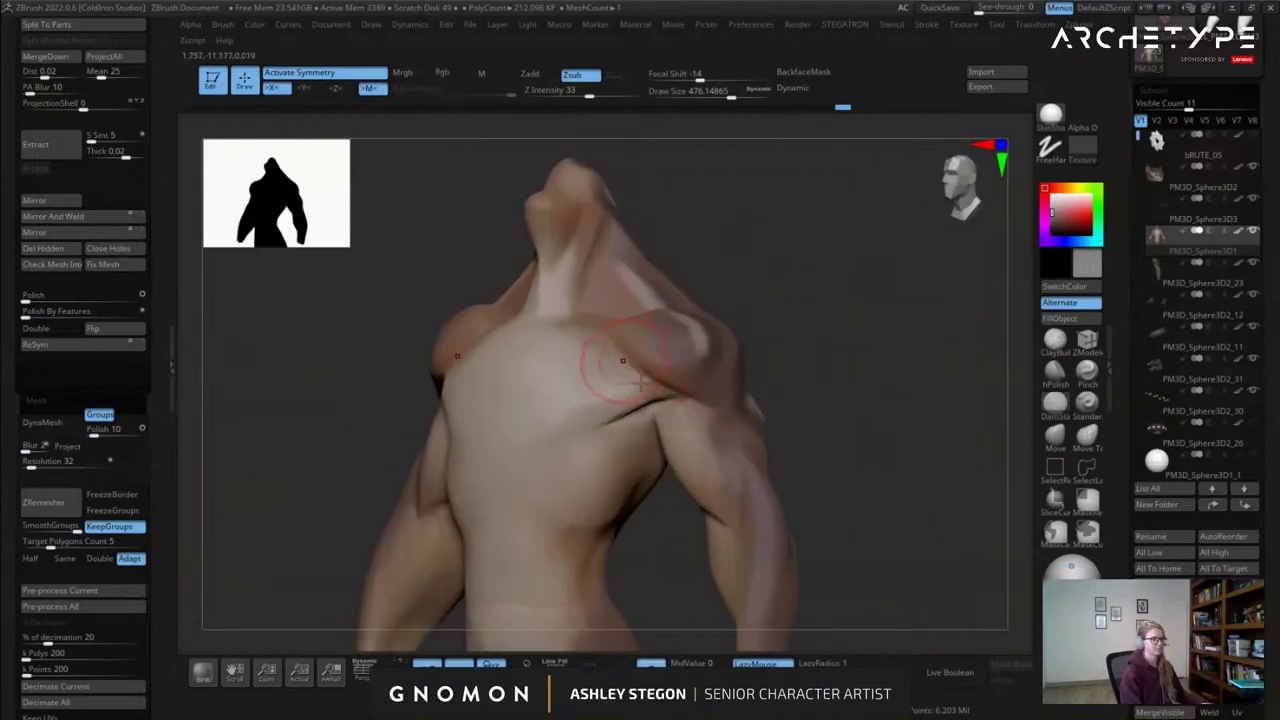
mouse_move(694, 389)
right_mouse_down()
mouse_move(704, 384)
mouse_move(676, 386)
right_mouse_up()
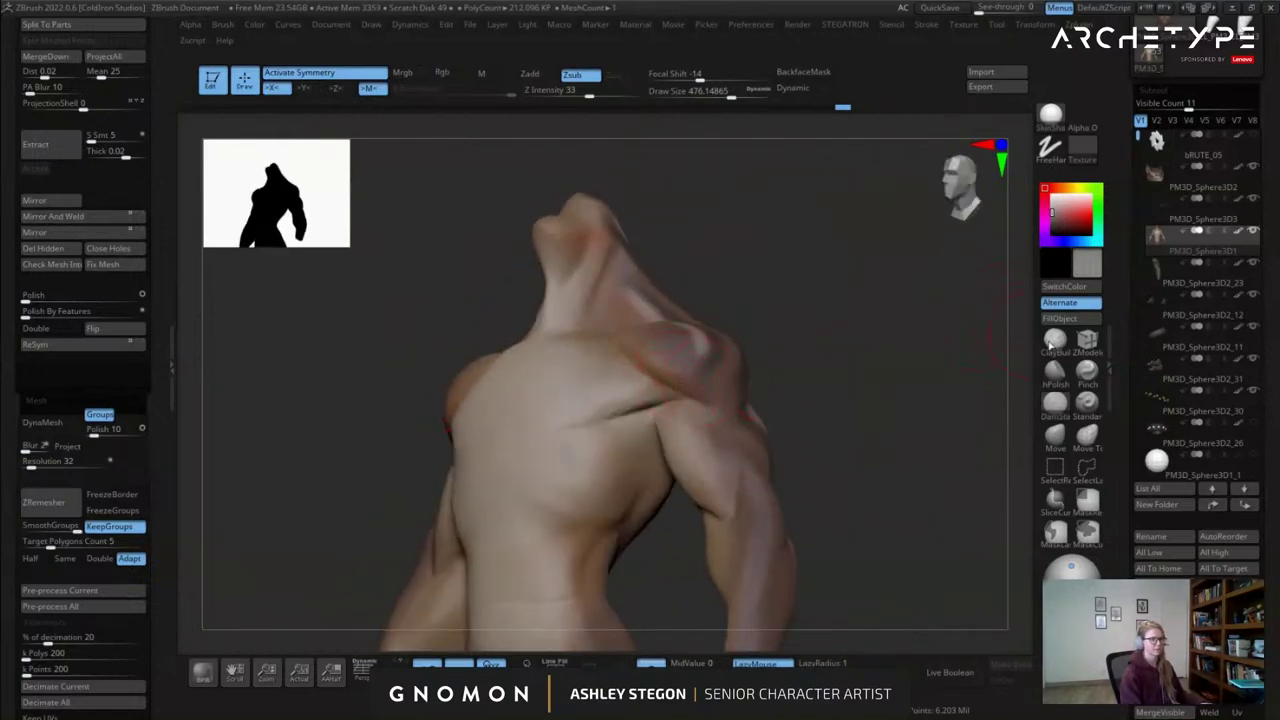
left_click(1043, 340)
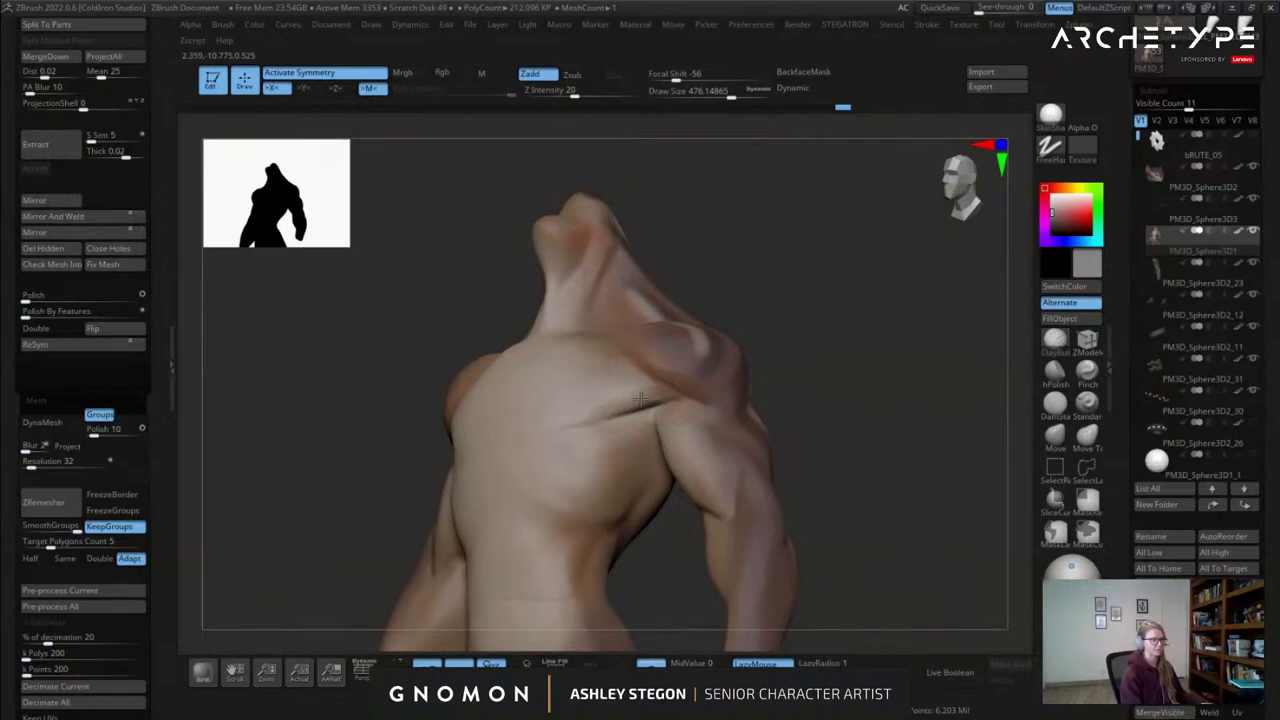
left_click_drag(684, 392, 637, 382, "shift")
mouse_move(637, 382)
right_mouse_down()
mouse_move(668, 368)
mouse_move(680, 395)
right_mouse_up()
key("s")
left_click_drag(722, 400, 727, 400)
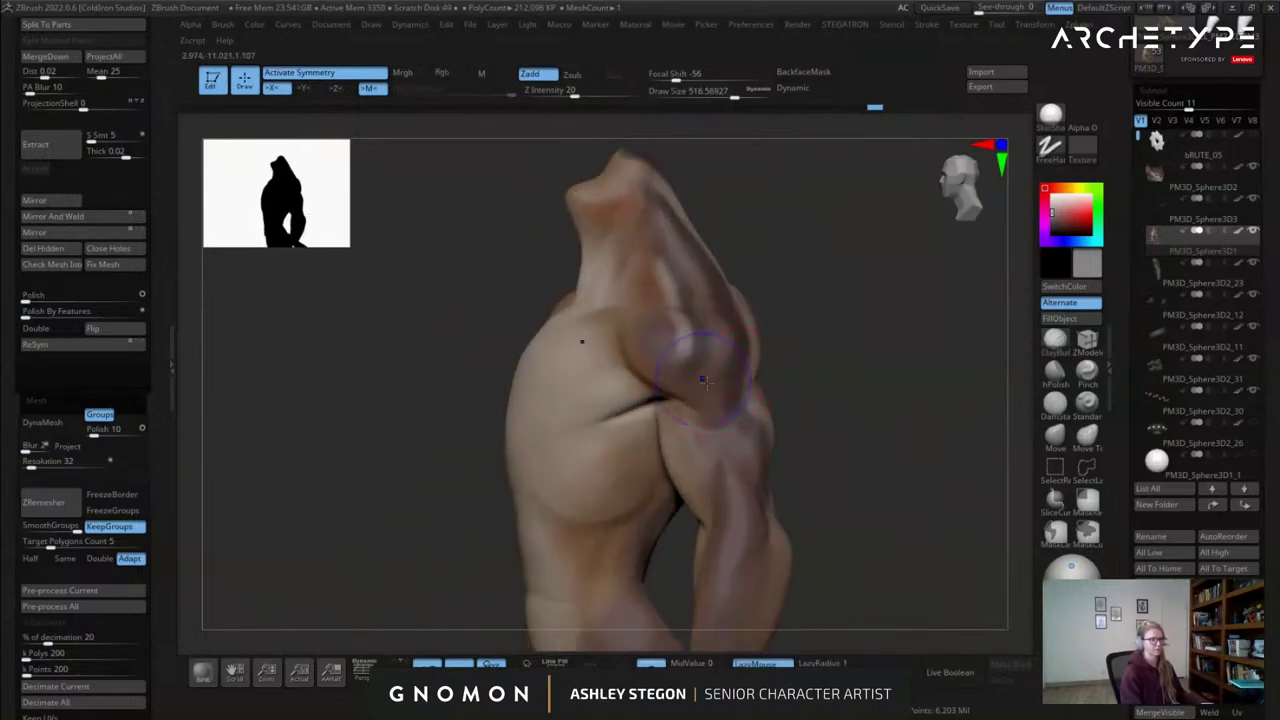
mouse_move(560, 345)
right_mouse_down()
mouse_move(614, 345)
mouse_move(628, 323)
mouse_move(697, 334)
mouse_move(698, 354)
mouse_move(659, 320)
right_mouse_up()
Carve the groove between the front of the shoulder and the chest with the DamStandard brush at a draw size of about 415.
left_click(1087, 402)
left_click(1054, 404)
key("s")
left_click_drag(665, 303, 652, 300)
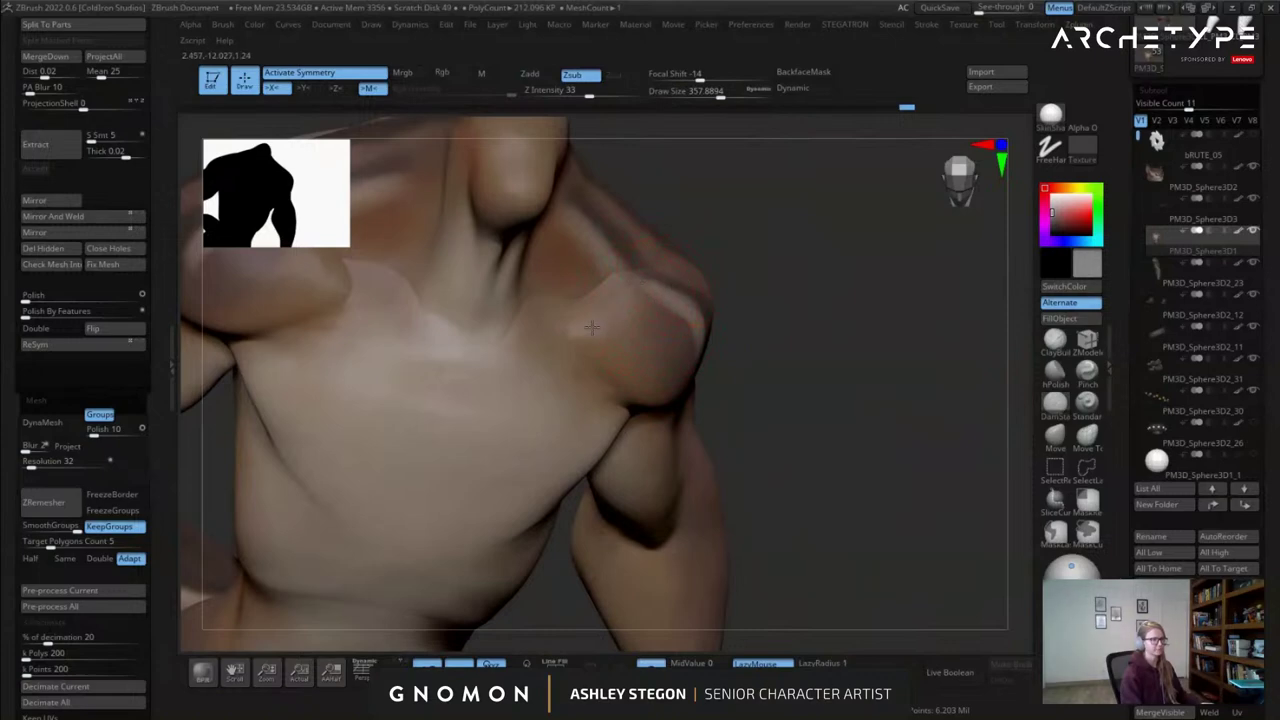
right_click_drag(587, 334, 609, 337)
key("s")
left_click_drag(621, 334, 628, 333)
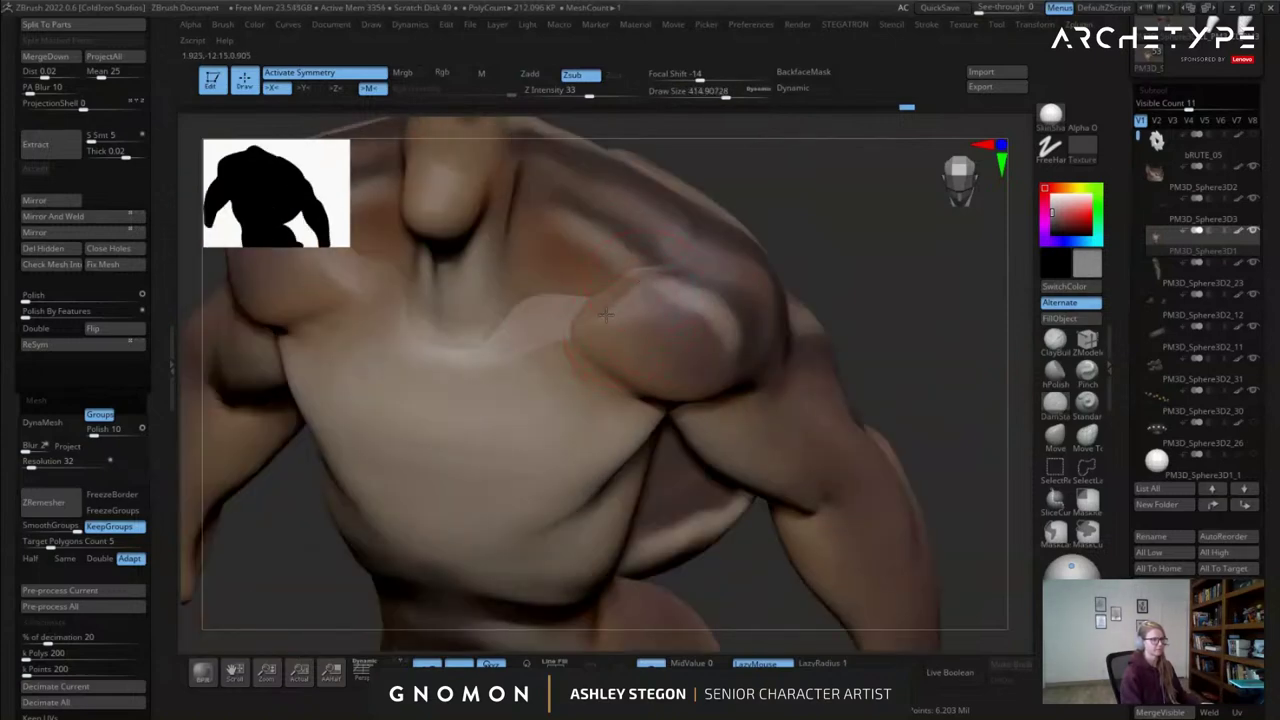
mouse_move(665, 373)
right_mouse_down()
mouse_move(596, 366)
mouse_move(608, 346)
right_mouse_up()
right_click_drag(706, 407, 634, 372)
mouse_move(704, 412)
right_mouse_down()
mouse_move(744, 424)
mouse_move(604, 345)
right_mouse_up()
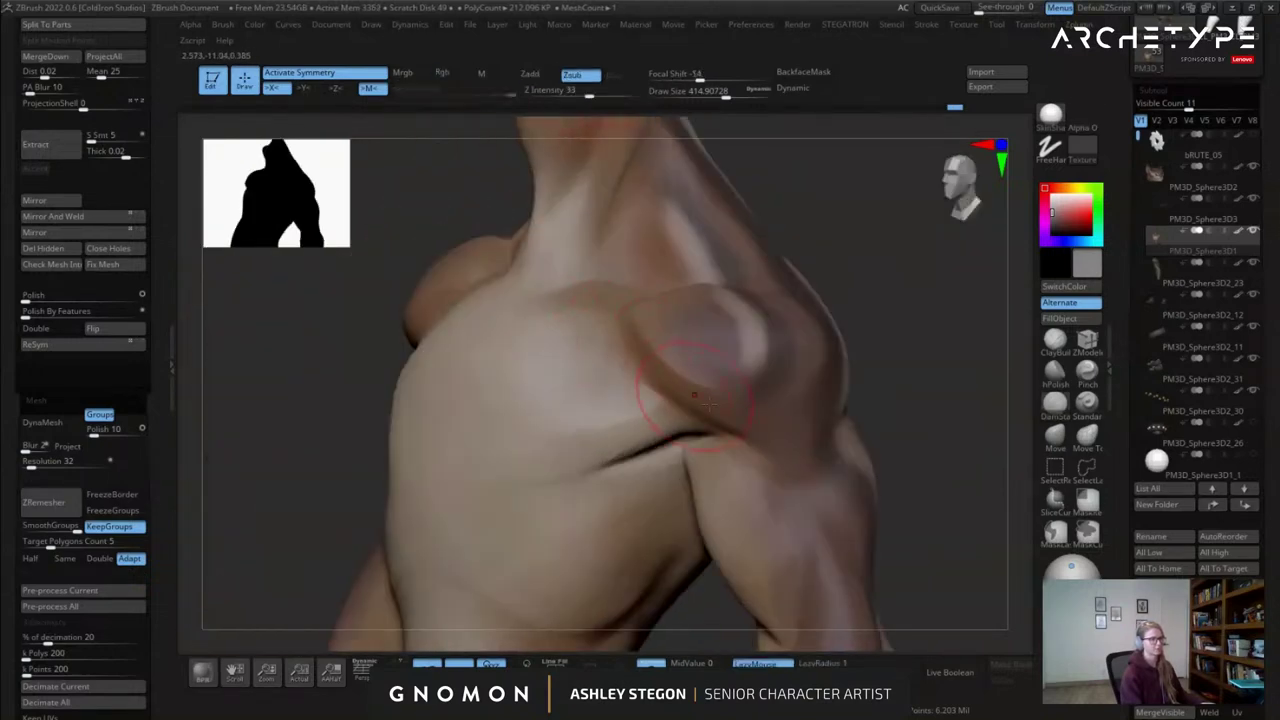
left_click_drag(713, 376, 747, 408)
Leave solo display to show the whole character with clothes and armor, and reduce the draw size to about 305.
mouse_move(830, 430)
right_mouse_down()
mouse_move(768, 418)
mouse_move(779, 383)
right_mouse_up()
mouse_move(747, 426)
right_mouse_down()
mouse_move(830, 402)
mouse_move(690, 424)
right_mouse_up()
mouse_move(790, 385)
right_mouse_down()
mouse_move(738, 371)
mouse_move(795, 450)
right_mouse_up()
mouse_move(783, 555)
right_mouse_down()
mouse_move(746, 456)
mouse_move(851, 441)
mouse_move(822, 436)
right_mouse_up()
right_click_drag(822, 436, 640, 352, "alt")
left_click(668, 663)
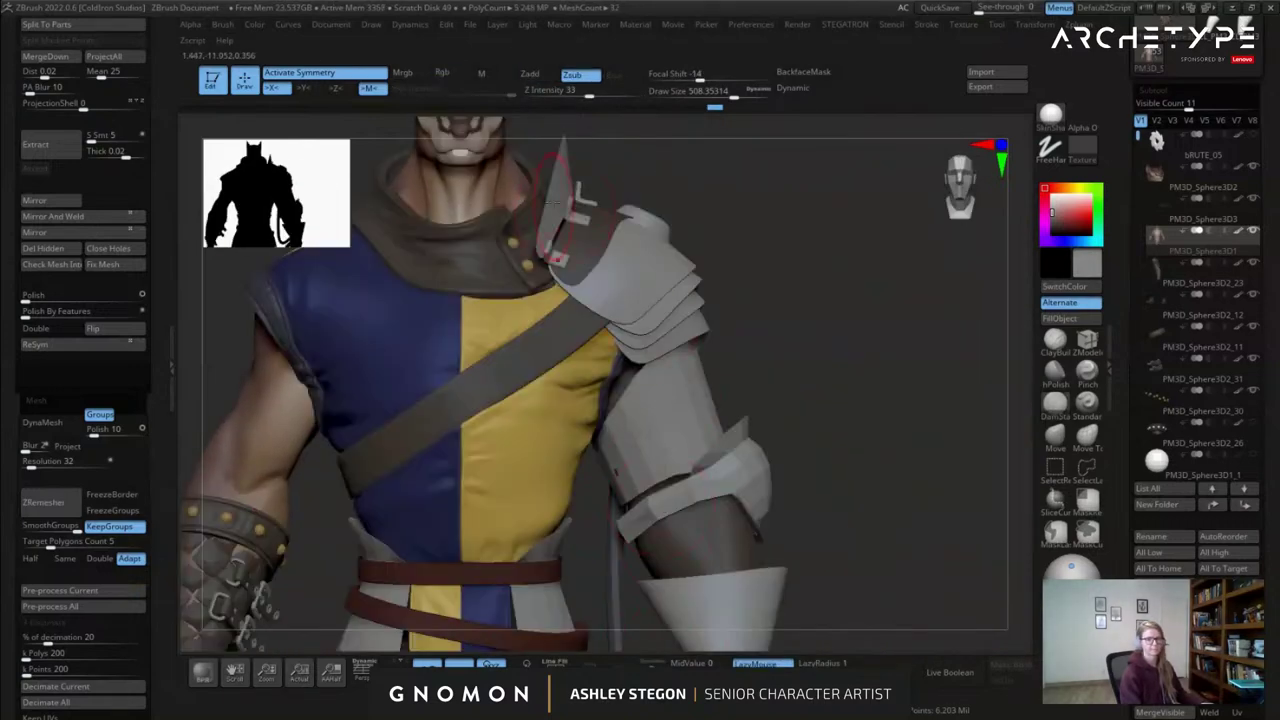
key("s")
left_click_drag(816, 322, 797, 323)
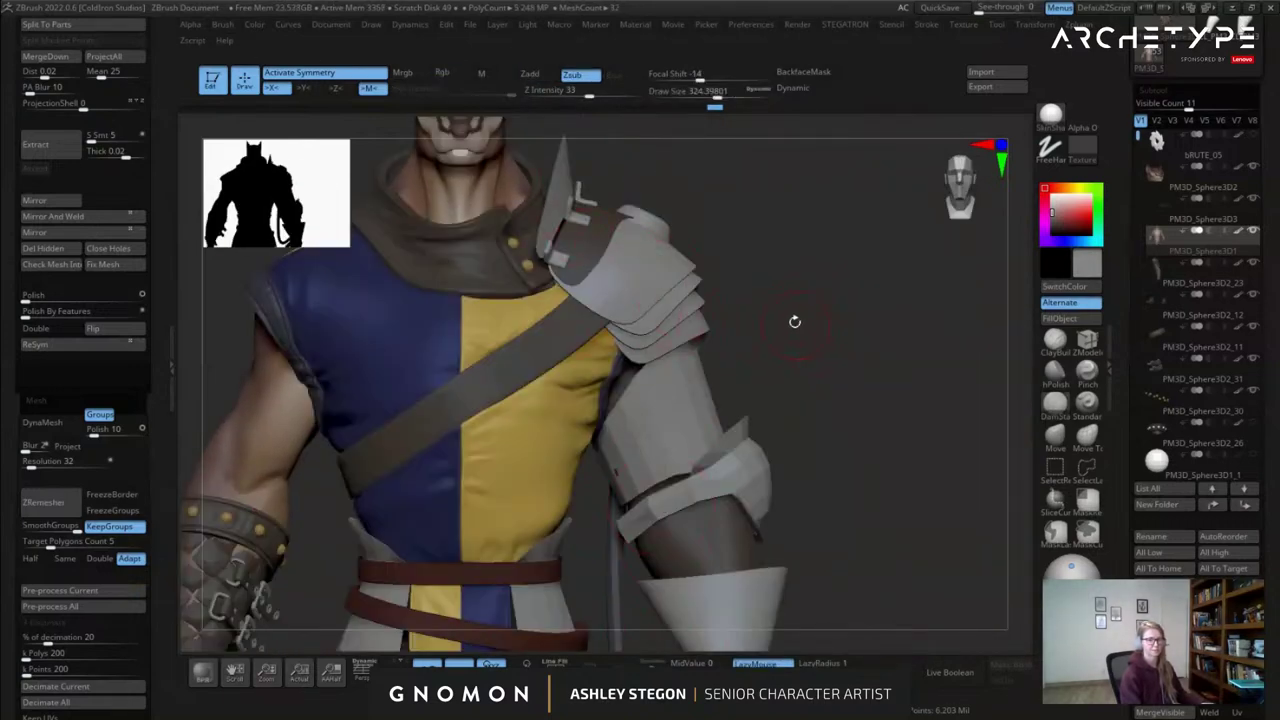
mouse_move(814, 268)
left_mouse_down("alt")
mouse_move(737, 361)
mouse_move(654, 344)
mouse_move(739, 303)
left_mouse_up("alt")
left_click_drag(604, 467, 640, 444)
left_click_drag(800, 425, 901, 361, "alt")
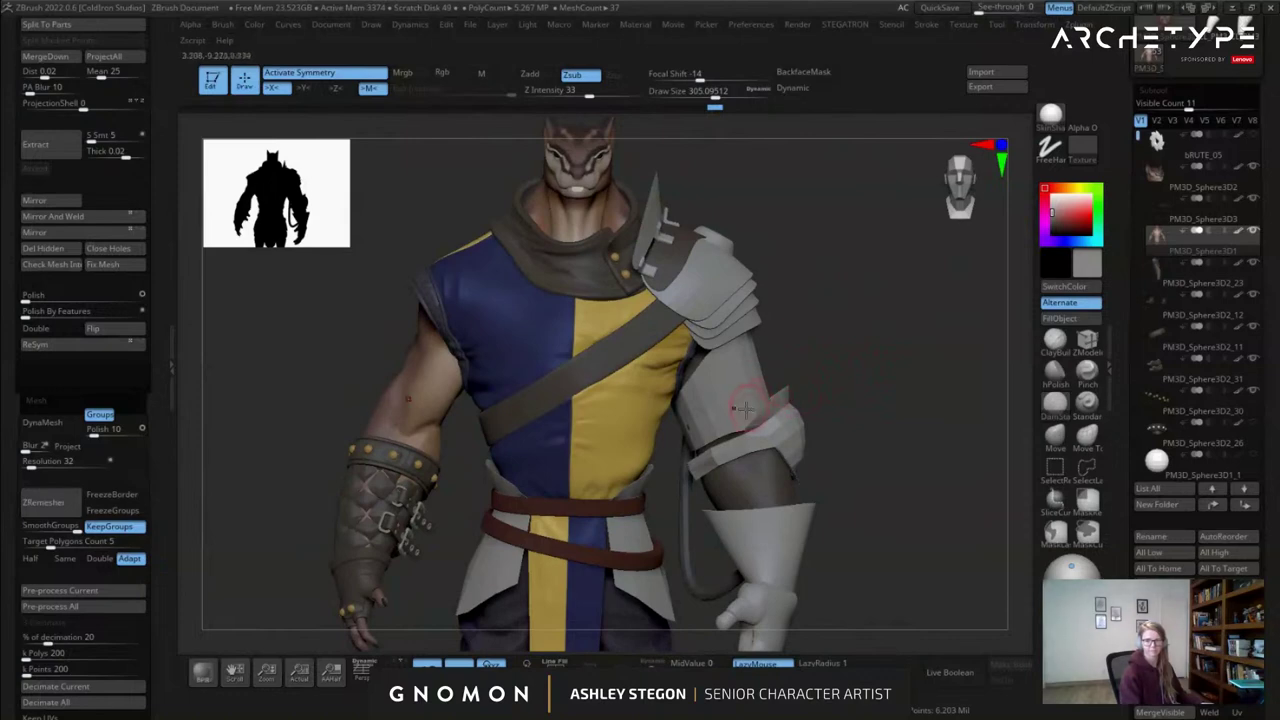
Switch to the Move brush with a draw size of about 344 and turn on the polyframe on the body mesh.
left_click(1057, 445)
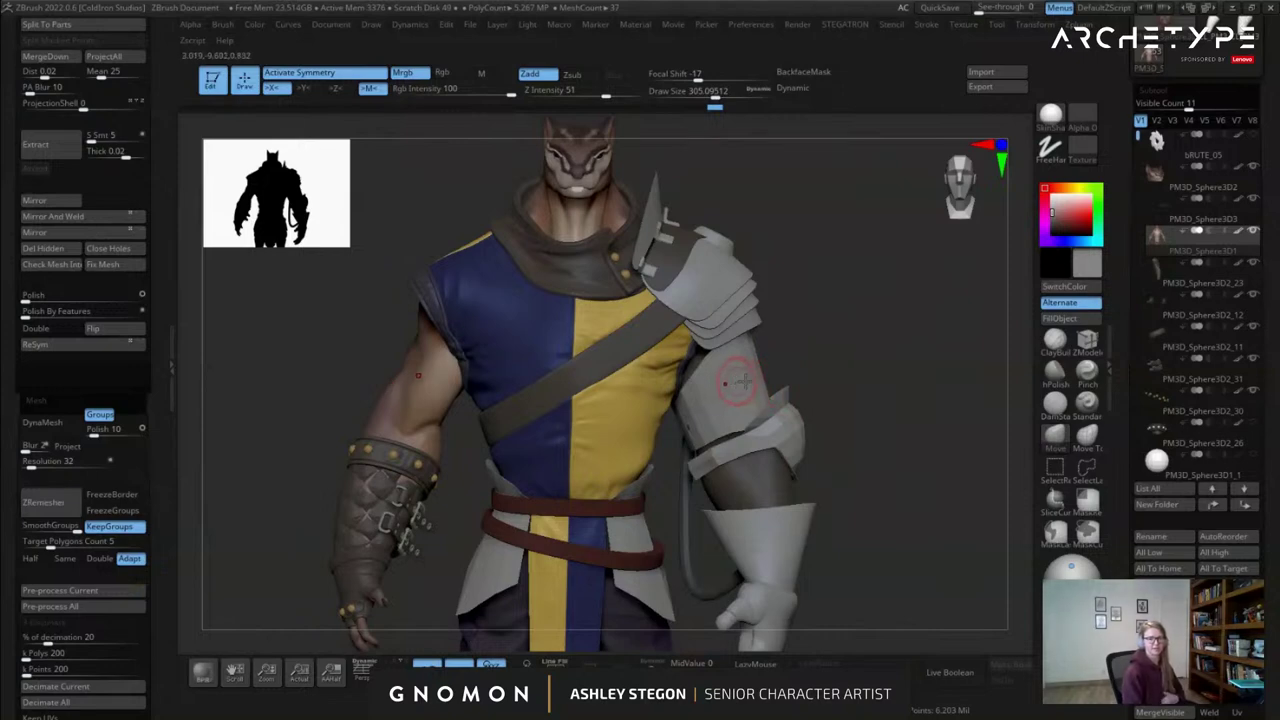
right_click_drag(523, 419, 622, 352, "alt")
key("bracketright")
mouse_move(700, 262)
right_mouse_down("alt")
mouse_move(655, 382)
mouse_move(732, 350)
right_mouse_up("alt")
key("shift+f")
right_click_drag(626, 240, 700, 245)
mouse_move(605, 252)
right_mouse_down("alt")
mouse_move(587, 355)
mouse_move(690, 425)
mouse_move(648, 426)
right_mouse_up("alt")
key("s")
left_click_drag(646, 426, 629, 426)
right_click_drag(610, 430, 525, 430)
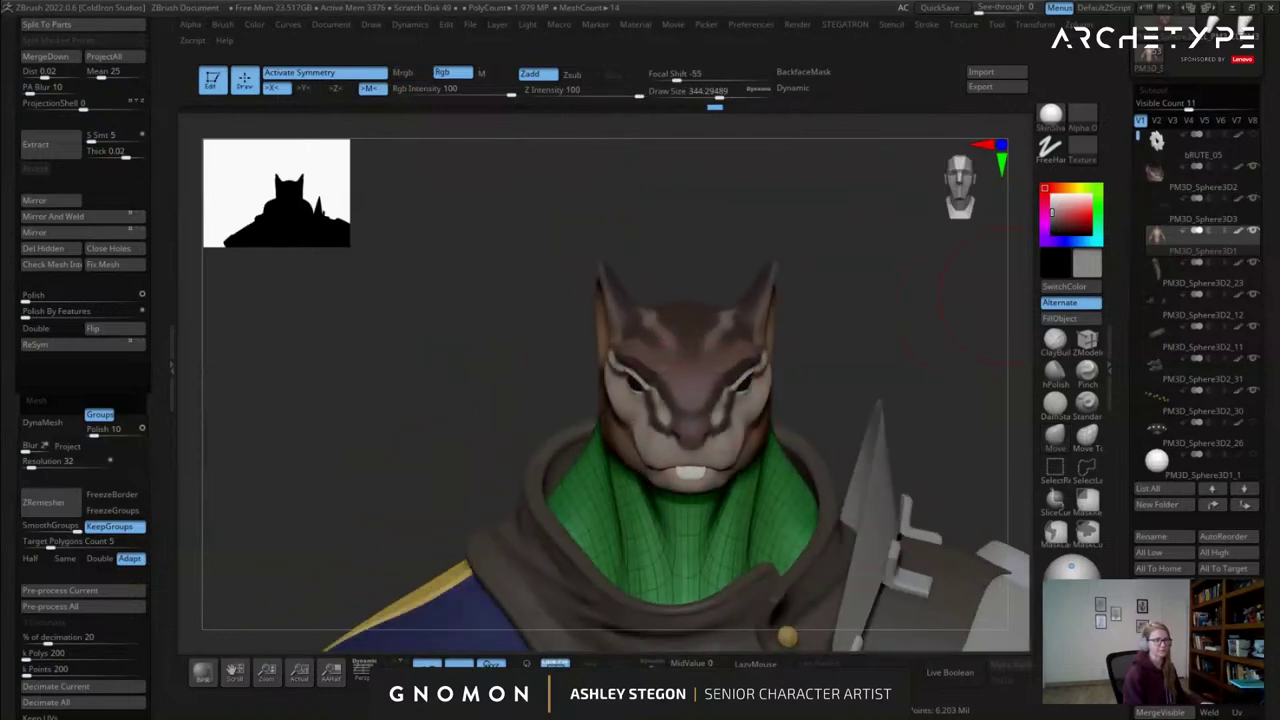
Examine the head's forms from several angles without polypaint and polyframe, and restore the paint on all subtools.
left_click(1236, 233, "shift")
mouse_move(620, 420)
right_mouse_down()
mouse_move(705, 425)
mouse_move(675, 445)
right_mouse_up()
key("s")
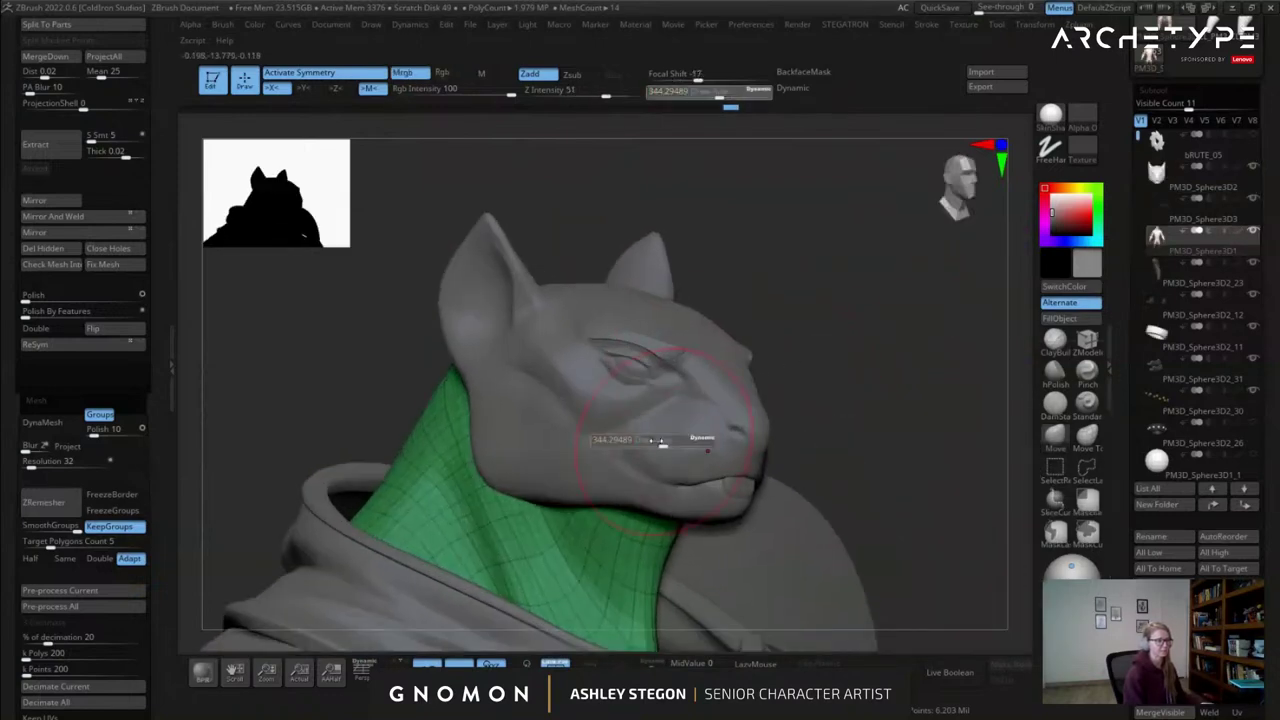
left_click_drag(664, 444, 652, 444)
right_click_drag(680, 403, 613, 398)
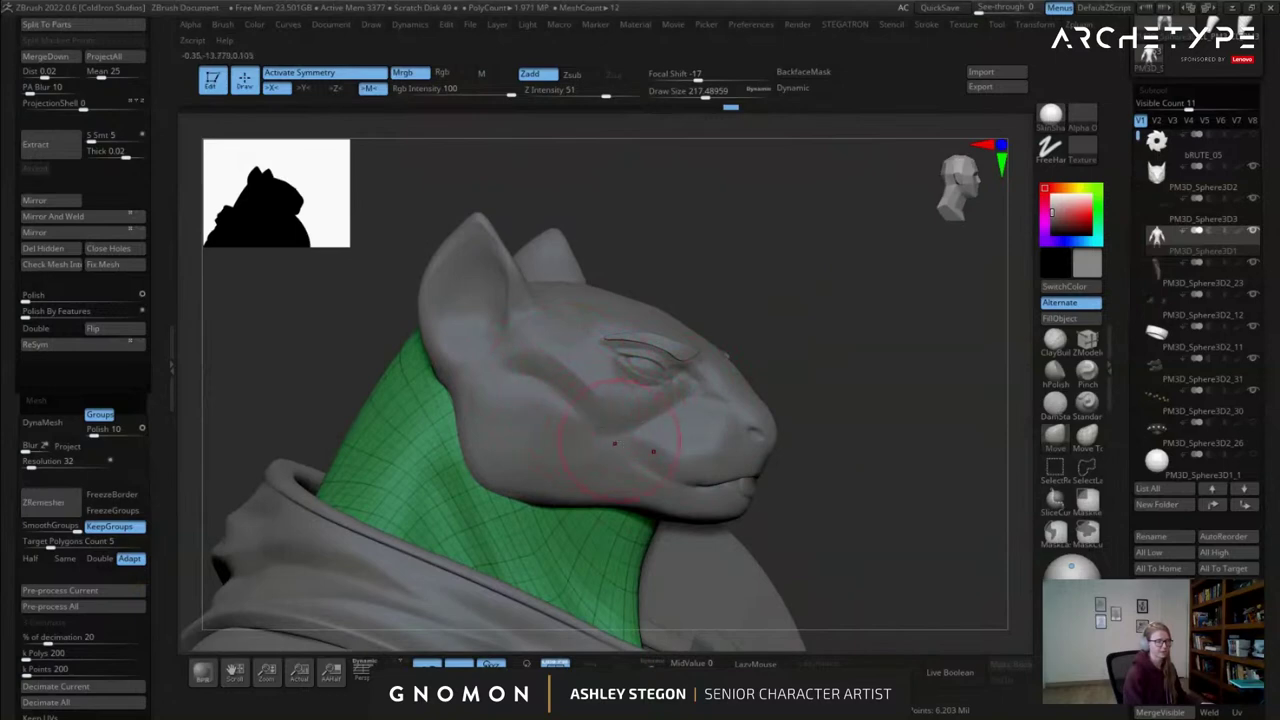
right_click_drag(727, 420, 863, 372)
key("shift+f")
key("s")
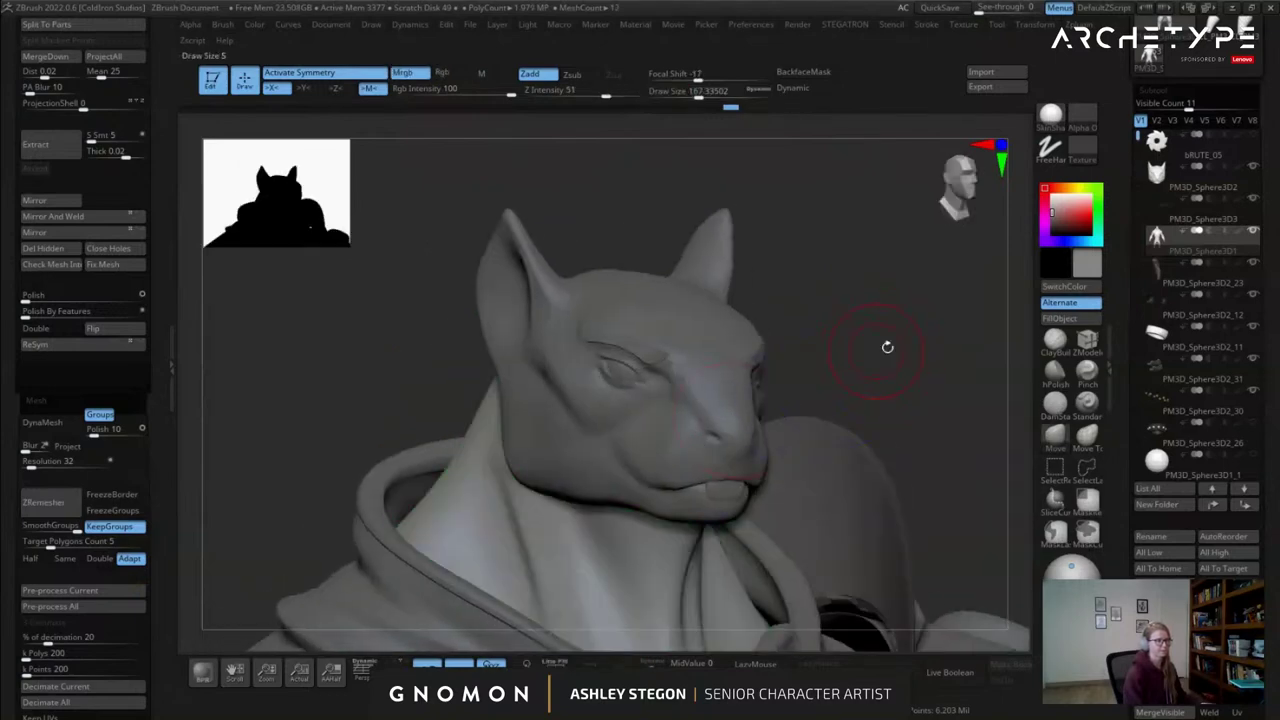
right_click_drag(808, 273, 966, 284)
left_click(1240, 236, "shift")
right_click_drag(791, 389, 590, 392)
right_click_drag(823, 374, 652, 378)
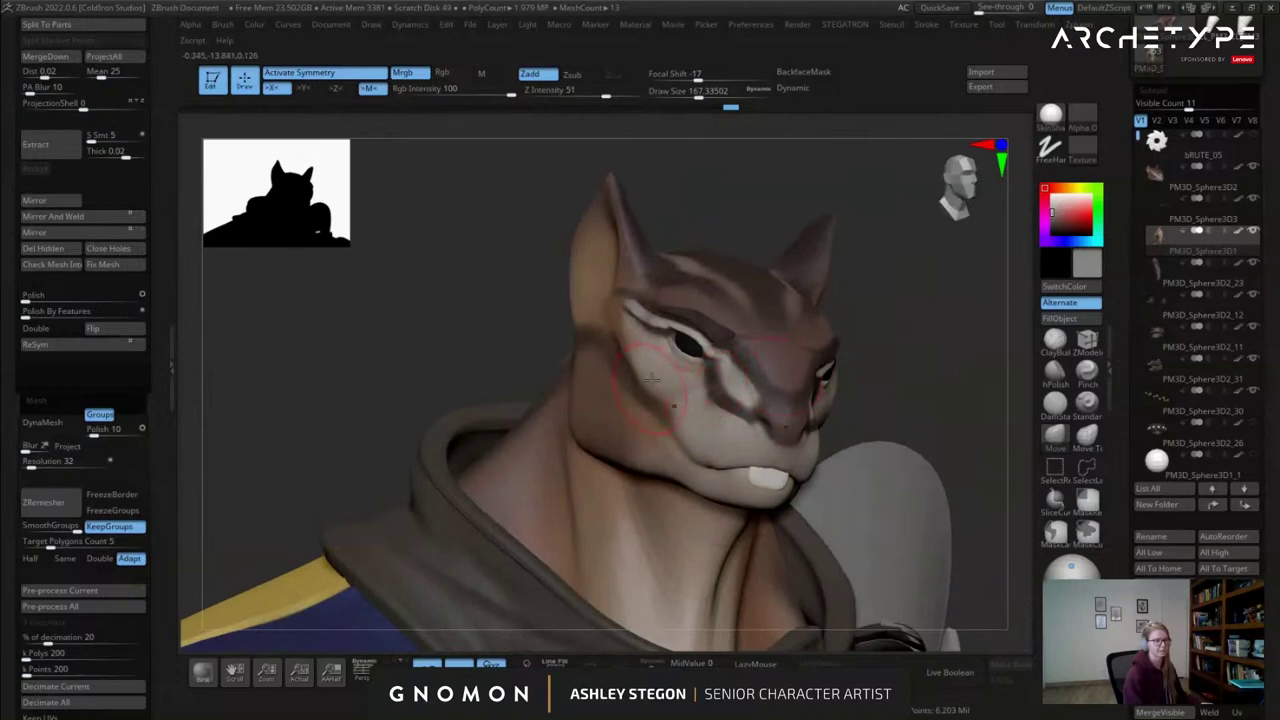
Select the layered shoulder armor as the active subtool and switch to the ZModeler brush with dynamic subdivision shown.
right_click_drag(712, 415, 712, 300, "ctrl")
right_click_drag(850, 575, 600, 363, "alt")
left_click(711, 366, "alt")
right_click_drag(711, 366, 635, 390)
mouse_move(823, 393)
right_mouse_down()
mouse_move(706, 385)
mouse_move(706, 440)
right_mouse_up()
right_click_drag(760, 435, 672, 428)
mouse_move(763, 380)
right_mouse_down("alt")
mouse_move(671, 384)
mouse_move(668, 400)
mouse_move(622, 345)
mouse_move(605, 371)
mouse_move(597, 356)
mouse_move(674, 306)
mouse_move(671, 338)
mouse_move(688, 344)
mouse_move(667, 345)
mouse_move(840, 391)
mouse_move(817, 397)
right_mouse_up("alt")
key("shift+f")
key("shift+d")
left_click(1084, 341)
key("shift+f")
key("d")
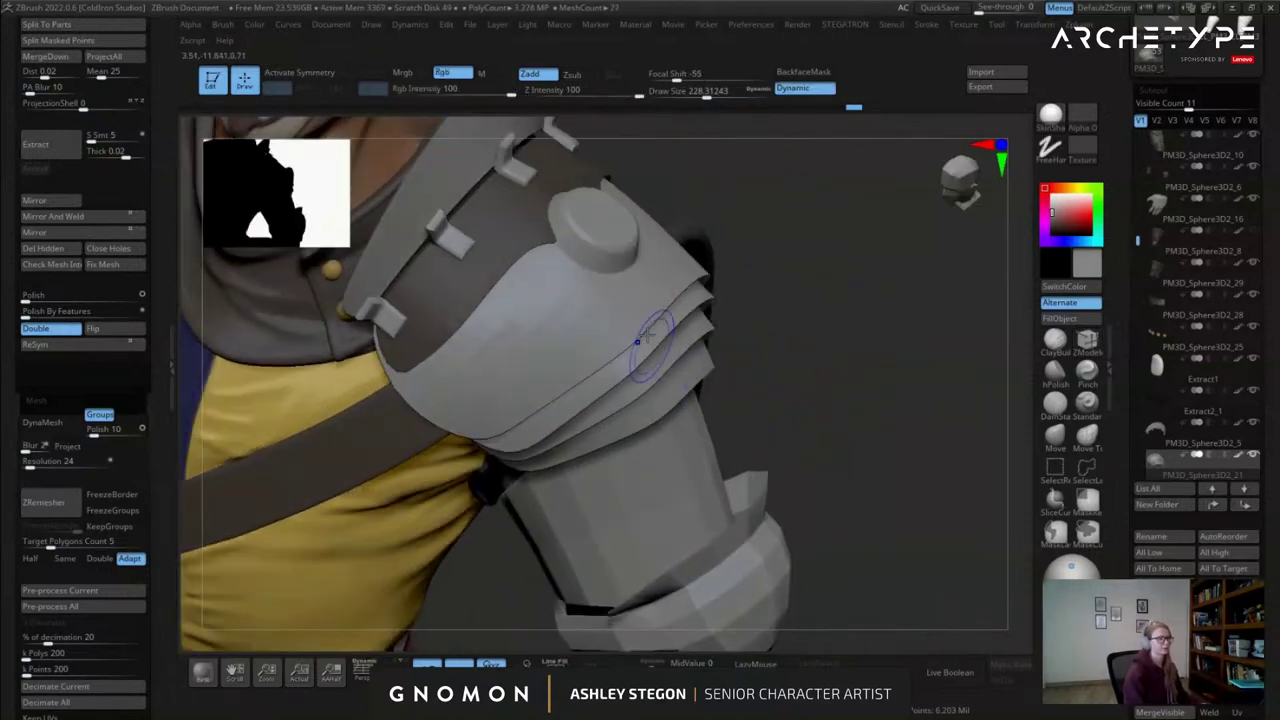
Split the shoulder armor's overlapping layers into separate polygroups with Auto Groups.
right_click_drag(690, 281, 690, 266)
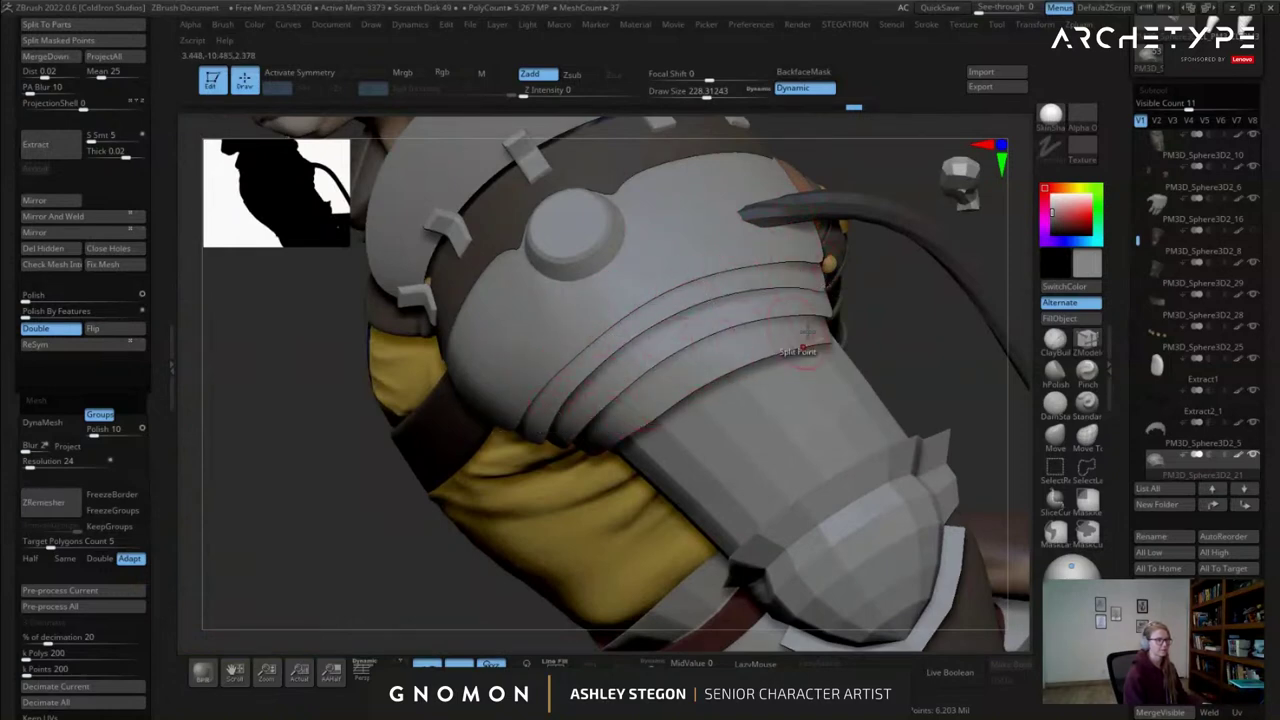
right_click_drag(750, 343, 710, 366)
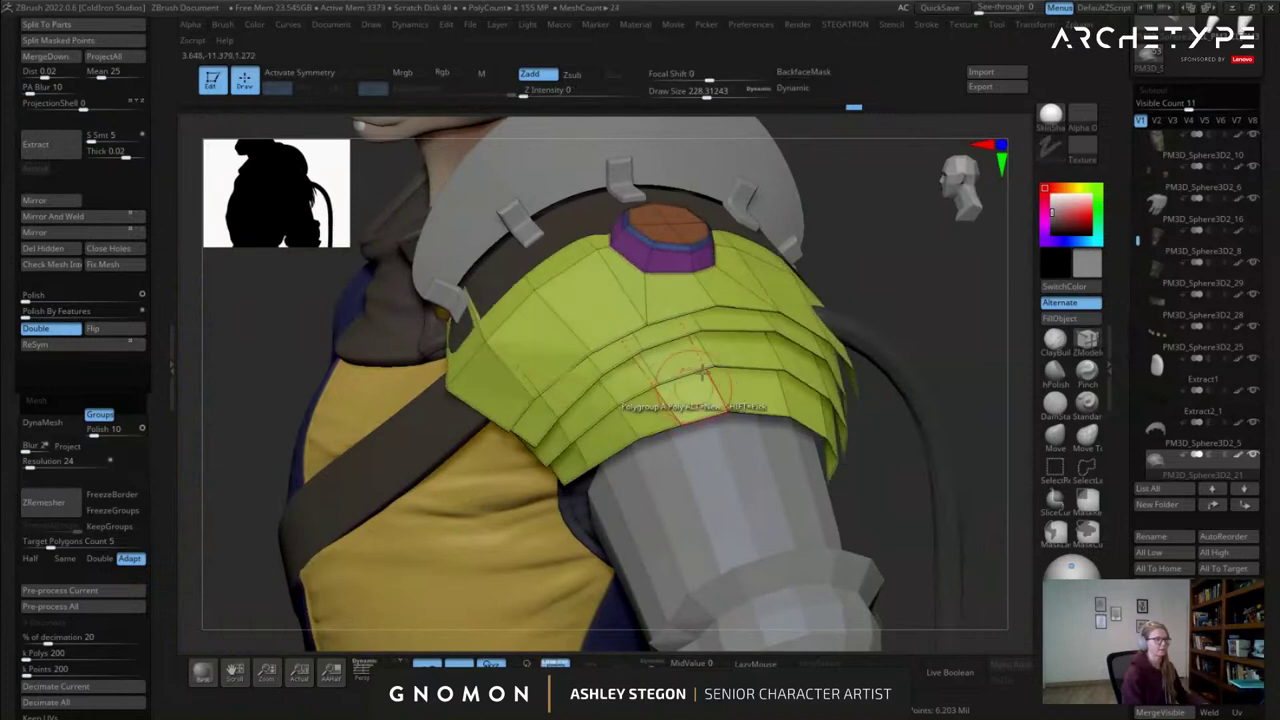
right_click_drag(703, 373, 812, 380)
left_click_drag(157, 612, 157, 221)
left_click(44, 464)
mouse_move(838, 440)
right_mouse_down()
mouse_move(742, 431)
mouse_move(696, 403)
right_mouse_up()
Reshape the overlapping shoulder plates by pulling them downward with the Move Topological brush at a large draw size.
left_click(1088, 438)
key("s")
left_click_drag(673, 419, 752, 418)
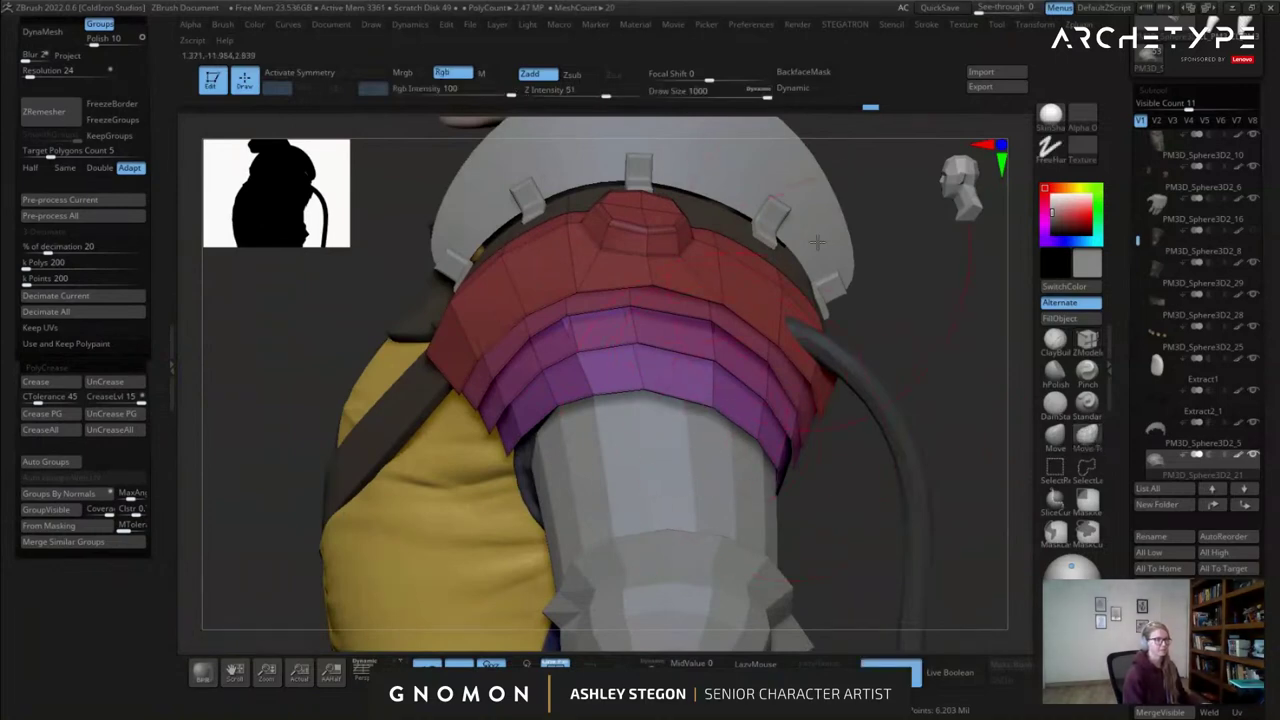
double_click(758, 91)
mouse_move(612, 306)
right_mouse_down()
mouse_move(703, 309)
mouse_move(700, 250)
mouse_move(680, 275)
right_mouse_up()
left_click_drag(583, 350, 591, 386)
right_click_drag(592, 386, 611, 357)
left_click_drag(601, 320, 616, 343)
left_click_drag(603, 296, 615, 318)
right_click_drag(615, 318, 530, 367)
Hide the polyframe and reduce the draw size to about 120.
key("s")
left_click_drag(529, 371, 520, 373)
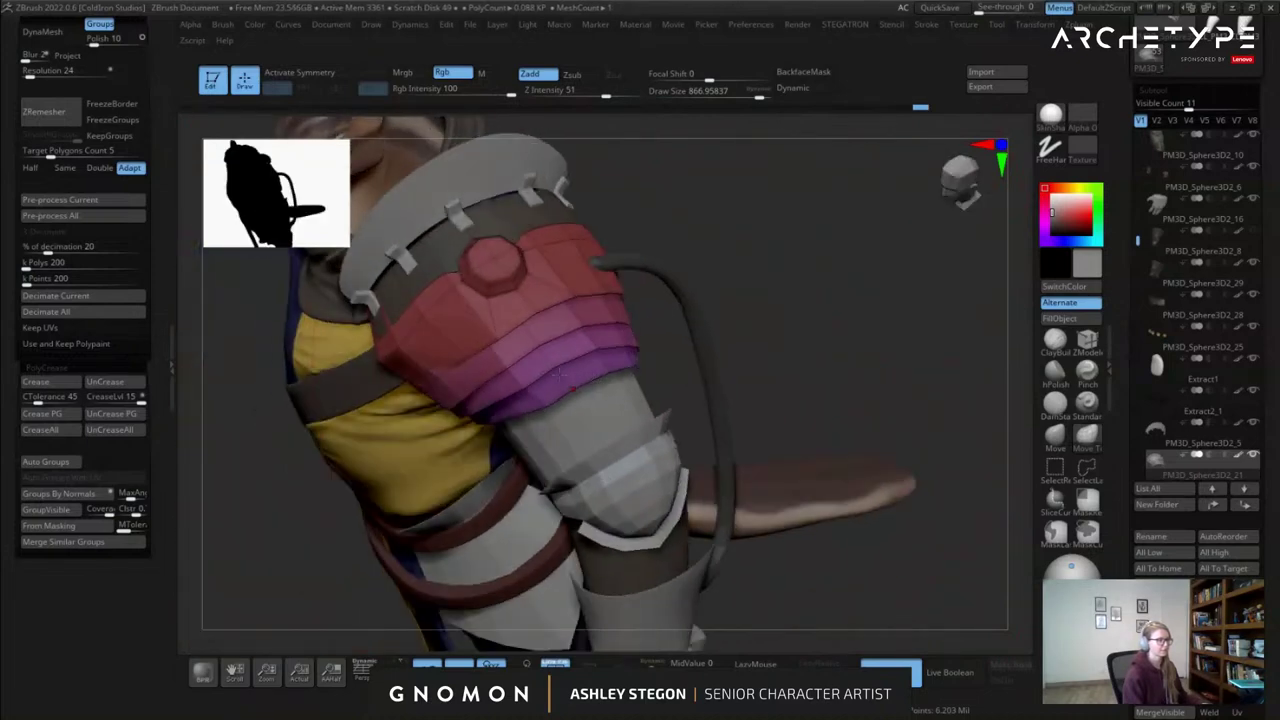
key("shift+f")
right_click_drag(647, 387, 738, 340)
key("s")
left_click_drag(574, 418, 526, 417)
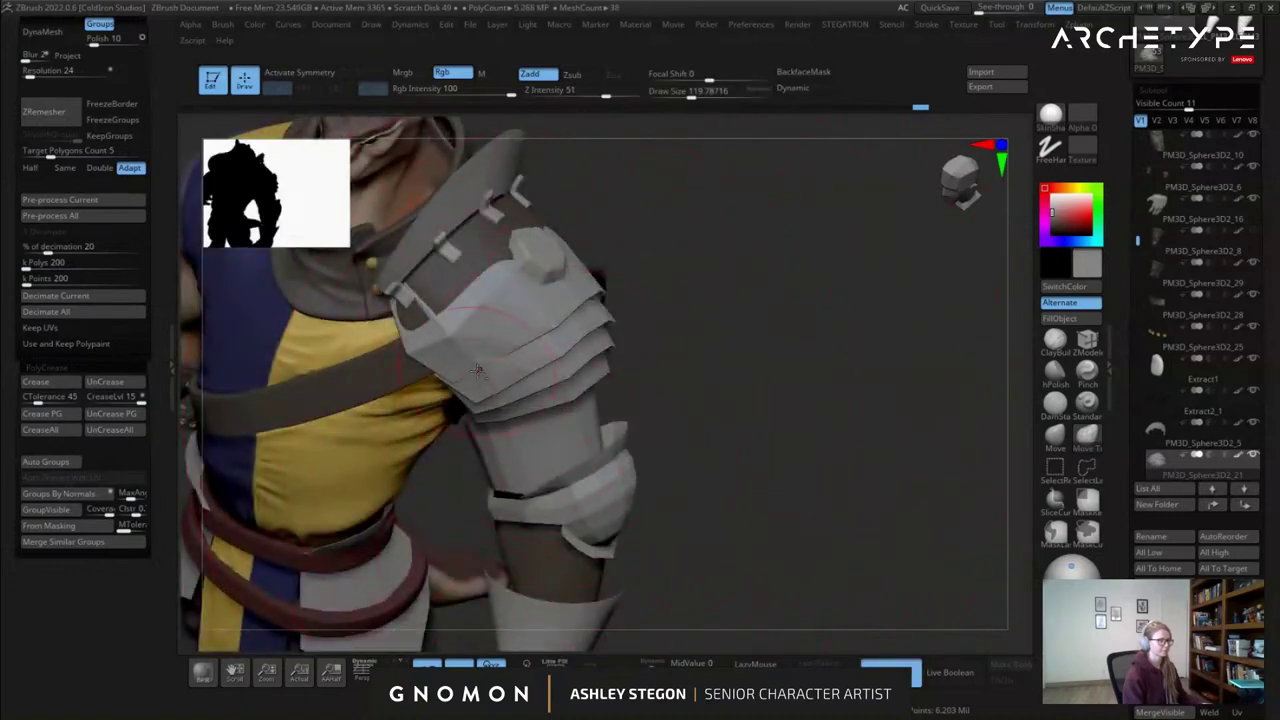
Reselect the shoulder armor with its polyframe shown and apply Polish By Features to it.
left_click(452, 298, "alt")
right_click_drag(448, 328, 365, 340)
mouse_move(601, 346)
right_mouse_down()
mouse_move(551, 348)
mouse_move(627, 370)
mouse_move(622, 388)
mouse_move(582, 394)
right_mouse_up()
key("shift+f")
key("bracketright")
key("bracketright")
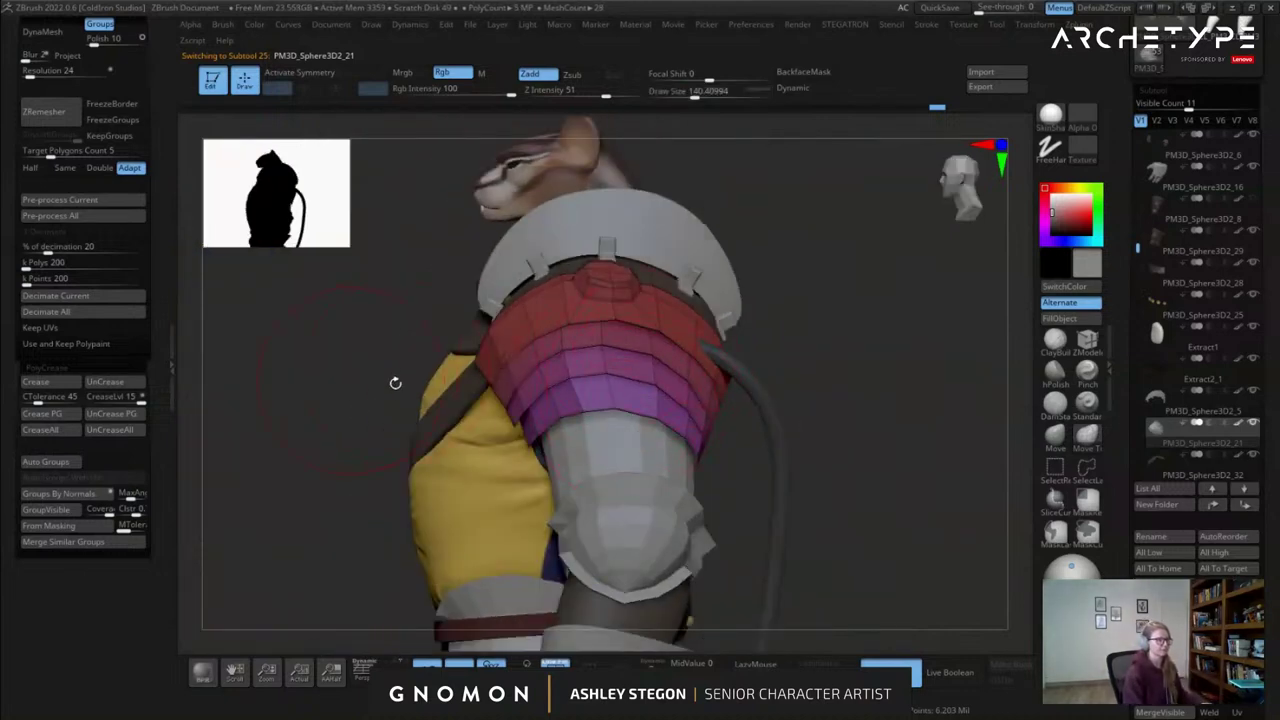
left_click_drag(159, 220, 143, 338)
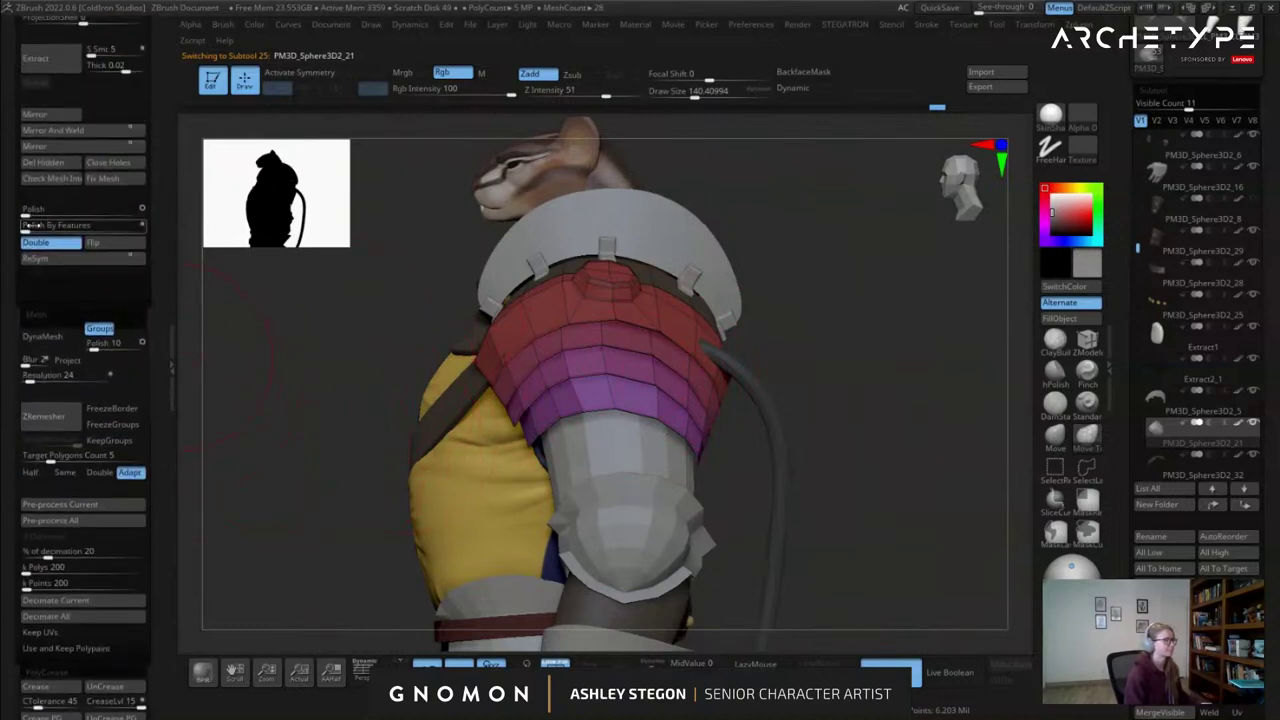
left_click_drag(36, 225, 46, 230)
Isolate the shoulder armor, mask it and try Polish By Features on the masked mesh.
right_click_drag(445, 325, 443, 485)
left_click(652, 667)
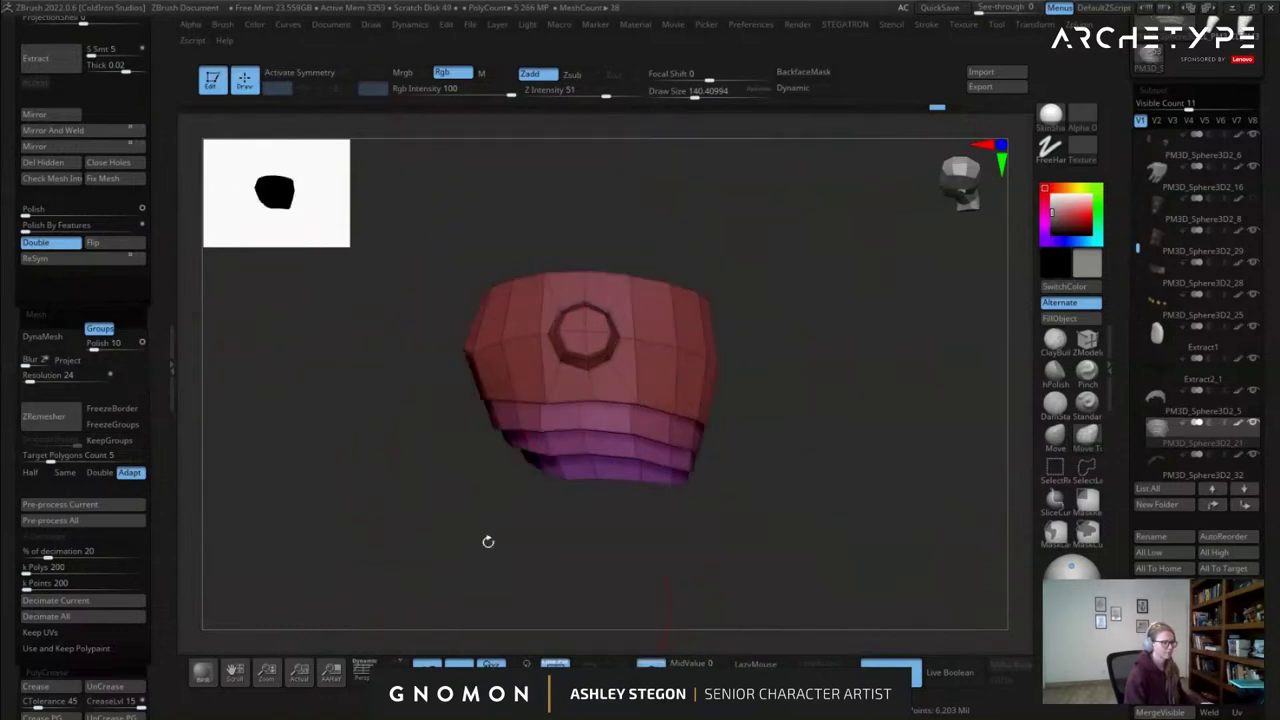
left_click_drag(330, 424, 369, 426)
mouse_move(458, 415)
left_mouse_down()
mouse_move(752, 505)
mouse_move(798, 390)
left_mouse_up()
left_click(754, 430, "ctrl")
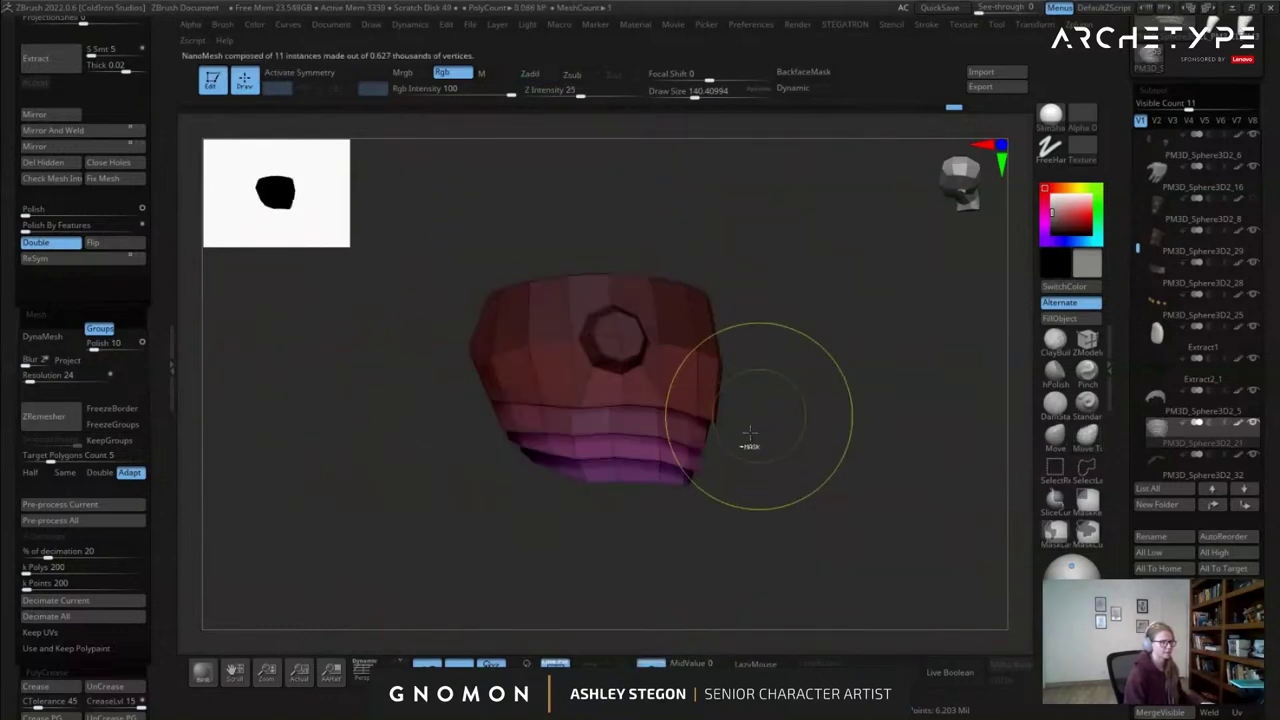
left_click(40, 227)
left_click_drag(405, 440, 486, 402)
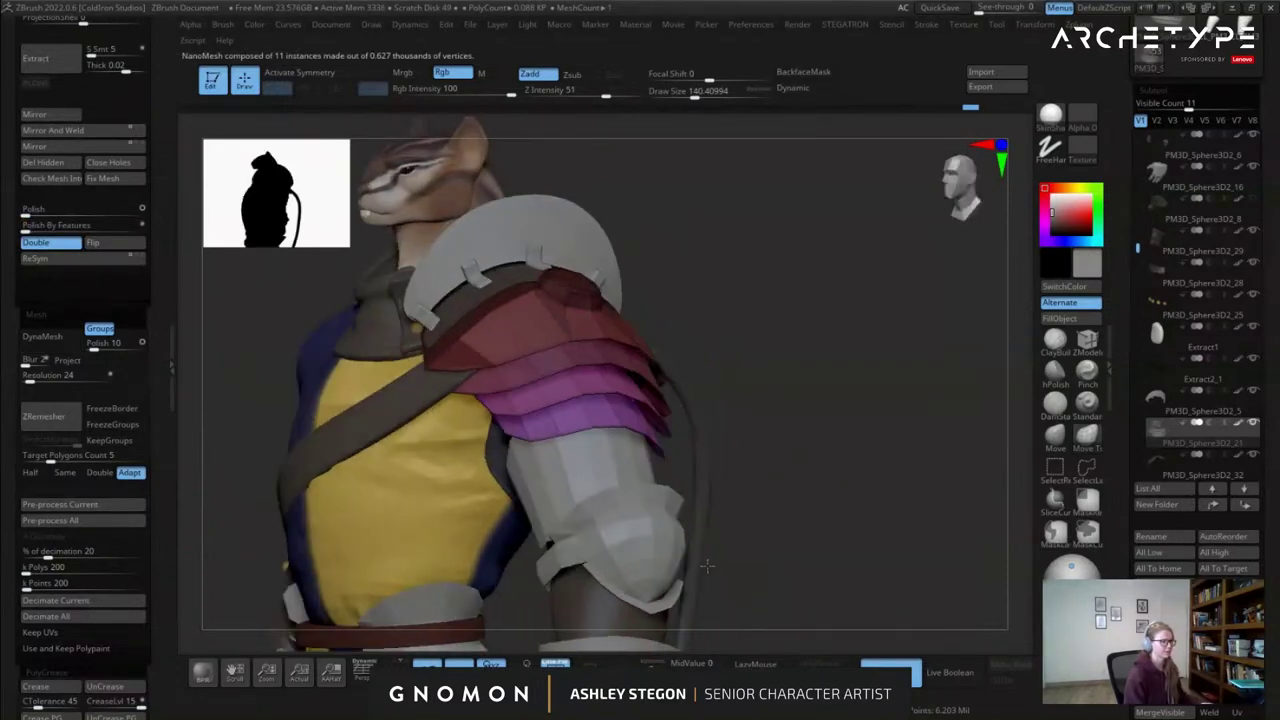
Adjust the mask on the shoulder armor, try another Polish By Features pass and undo the last changes.
mouse_move(660, 560)
right_mouse_down()
mouse_move(689, 554)
mouse_move(693, 505)
mouse_move(600, 490)
right_mouse_up()
left_click_drag(287, 420, 534, 497, "ctrl")
left_click_drag(505, 455, 474, 405, "ctrl")
left_click_drag(850, 476, 705, 480)
mouse_move(838, 498)
left_mouse_down("ctrl")
mouse_move(762, 402)
mouse_move(640, 382)
mouse_move(613, 428)
mouse_move(610, 486)
left_mouse_up("ctrl")
left_click_drag(205, 350, 360, 363)
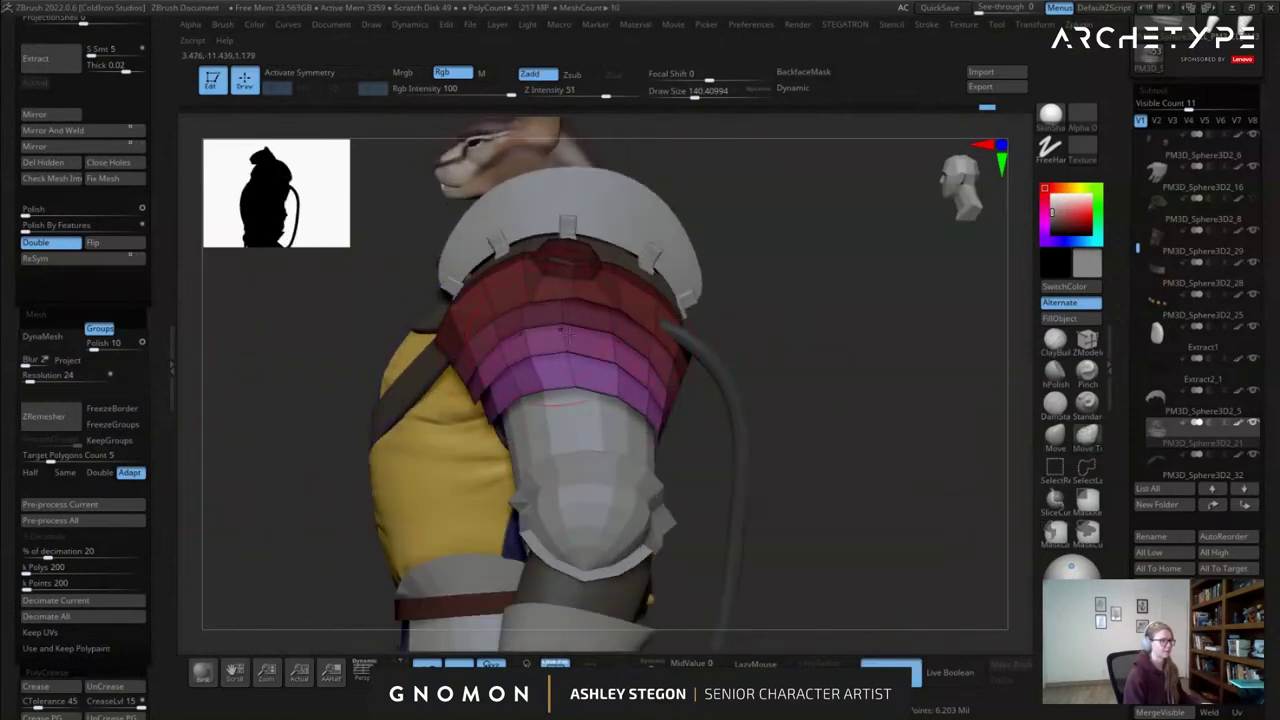
mouse_move(28, 230)
left_mouse_down()
mouse_move(42, 231)
mouse_move(33, 218)
left_mouse_up()
key("ctrl+z")
key("ctrl+z")
Solo the shoulder armor and hide its lower plates so only the top plate with the round boss remains.
left_click_drag(270, 345, 790, 400)
left_click_drag(790, 402, 628, 283)
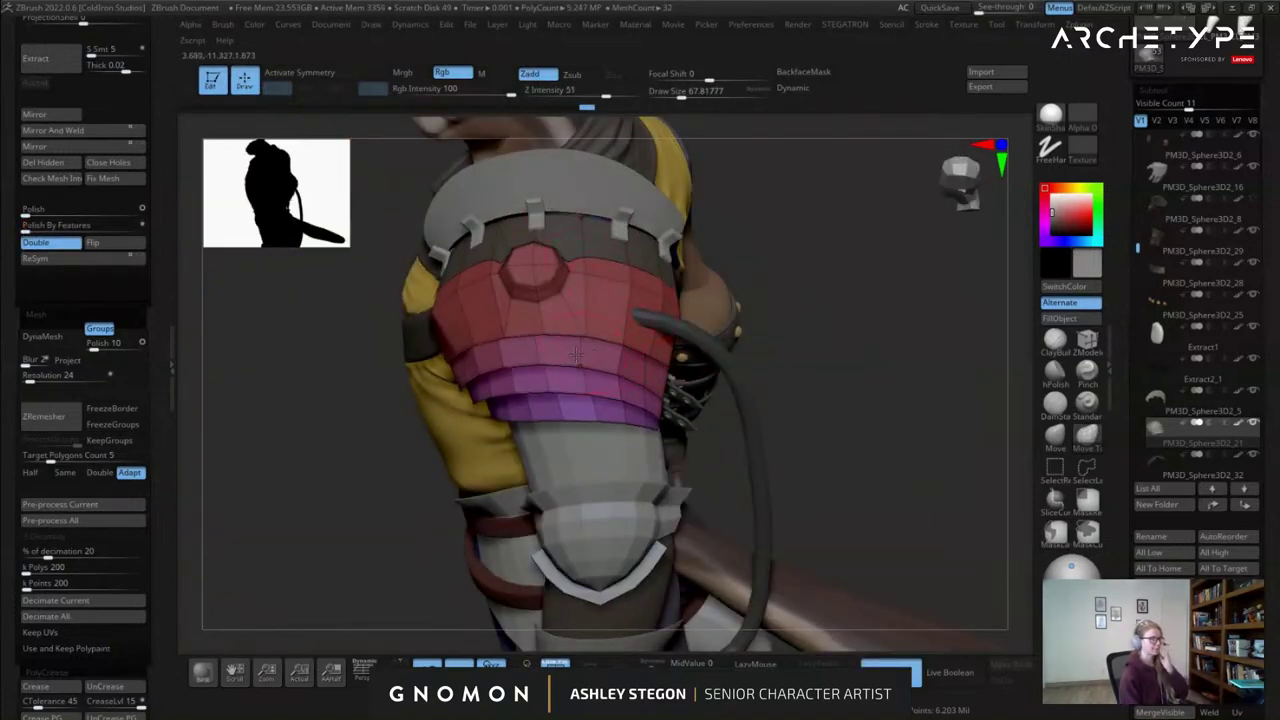
left_click_drag(584, 321, 837, 378)
mouse_move(796, 425)
left_mouse_down("alt")
mouse_move(751, 416)
mouse_move(774, 414)
left_mouse_up("alt")
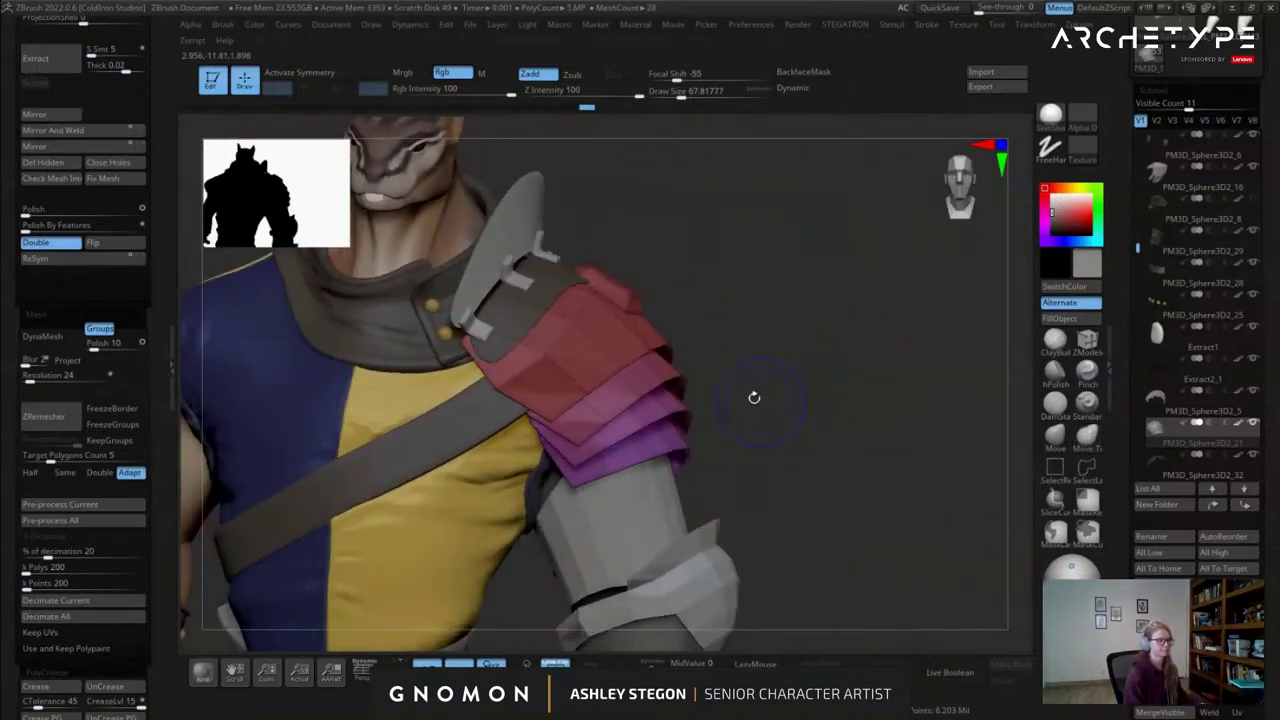
key("shift+f")
left_click_drag(729, 369, 618, 375)
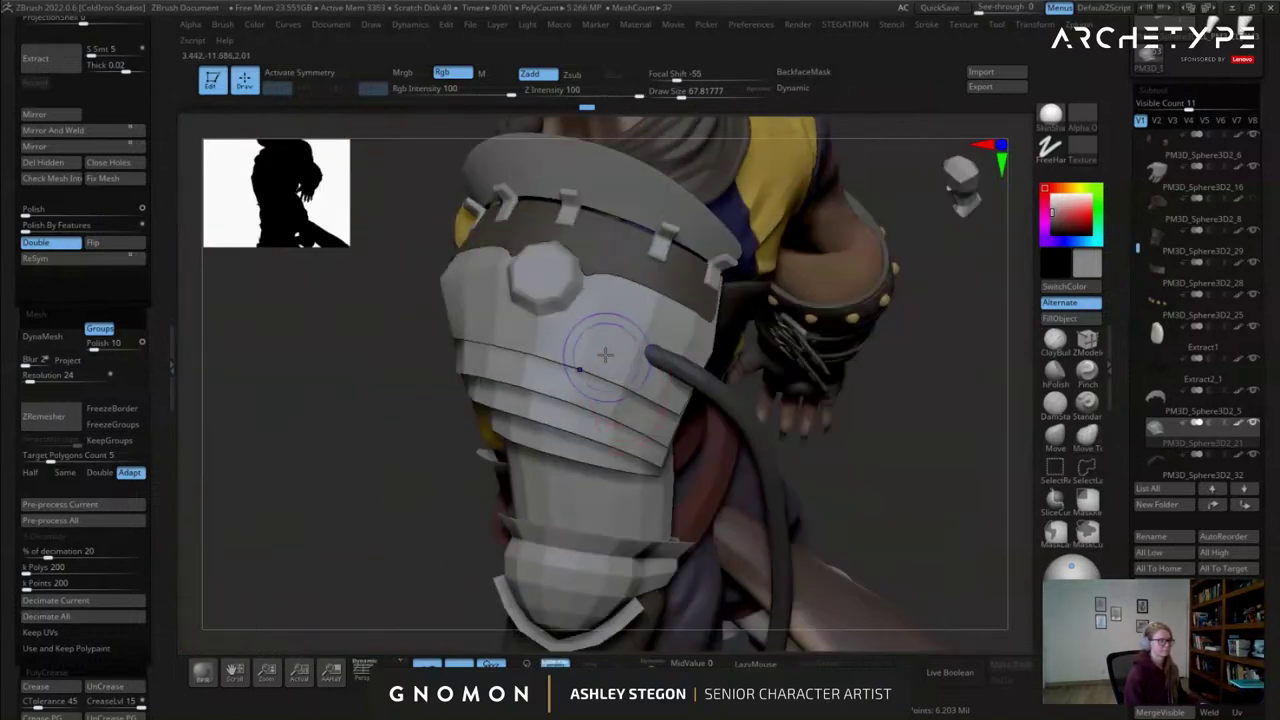
key("shift+f")
left_click(652, 663)
right_click_drag(648, 380, 708, 356, "alt")
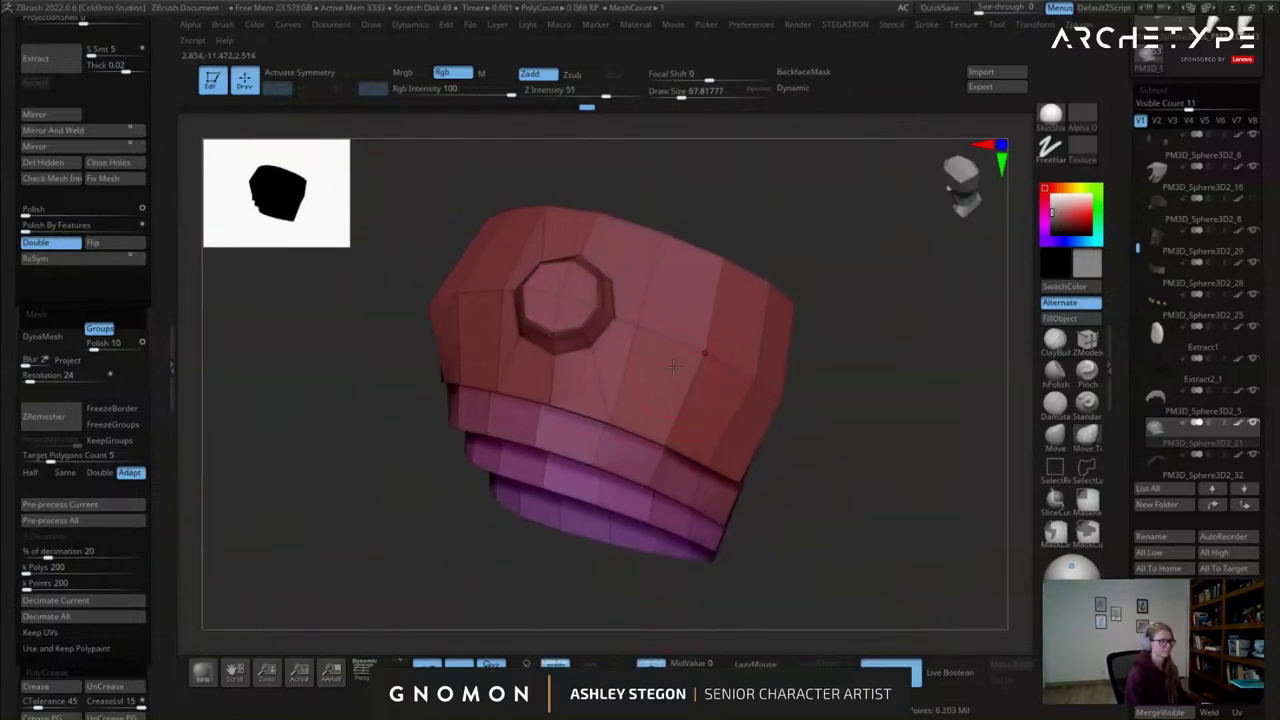
mouse_move(634, 323)
right_mouse_down()
mouse_move(655, 384)
mouse_move(612, 446)
right_mouse_up()
mouse_move(730, 366)
right_mouse_down()
mouse_move(662, 370)
mouse_move(676, 396)
mouse_move(692, 332)
right_mouse_up()
left_click(667, 360, "ctrl+shift")
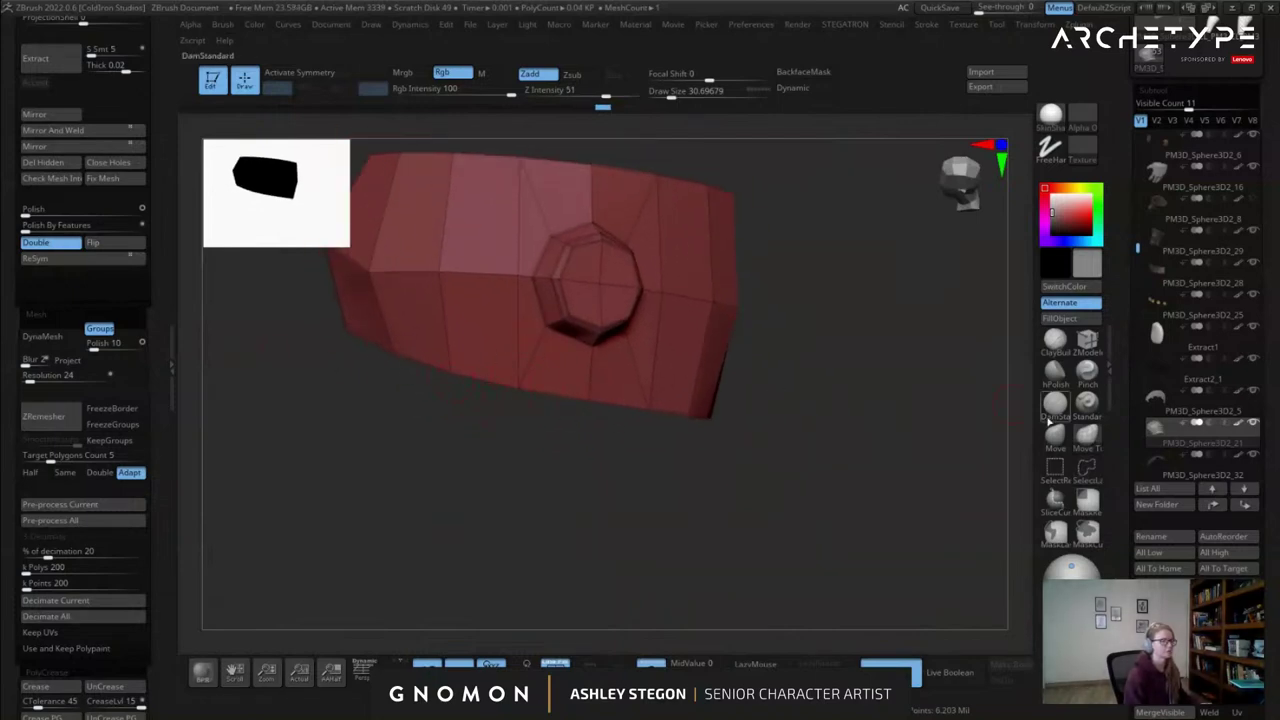
Try inserting an edge loop across the isolated top shoulder plate with ZModeler, and undo until the lower plates are shown again.
left_click_drag(965, 415, 875, 441)
left_click_drag(760, 464, 785, 447)
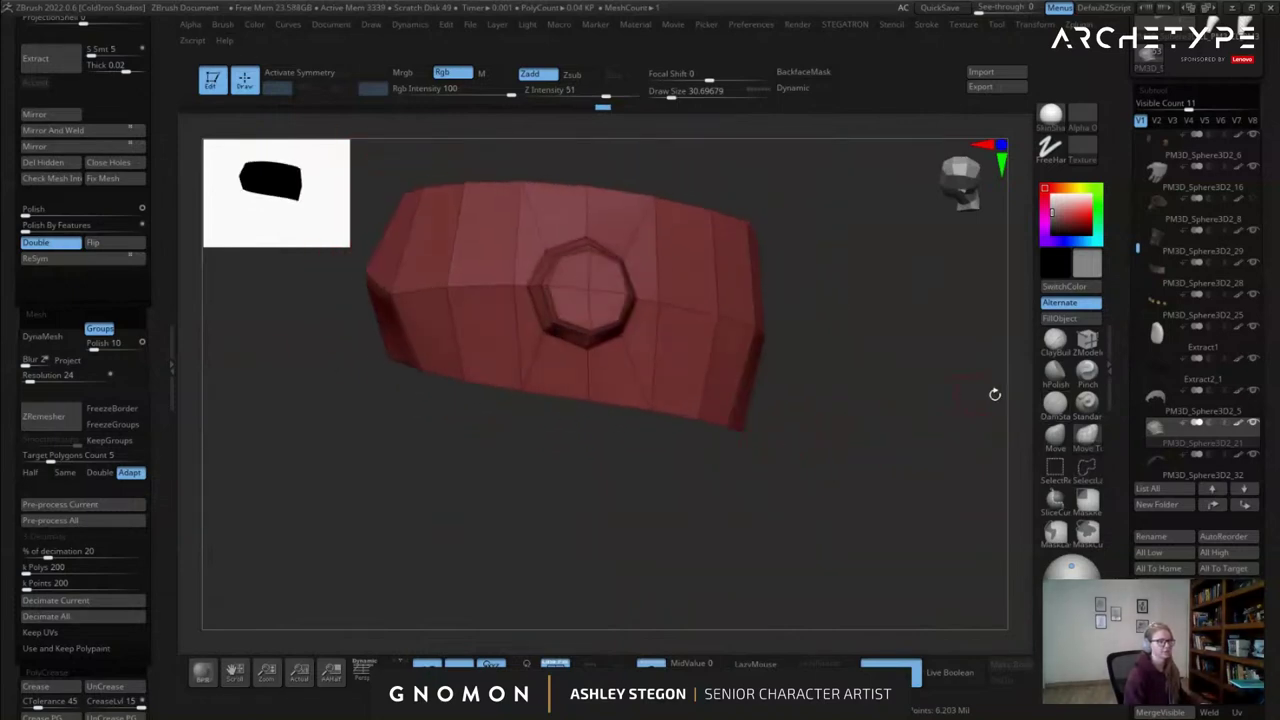
left_click(1090, 340)
left_click(1044, 387)
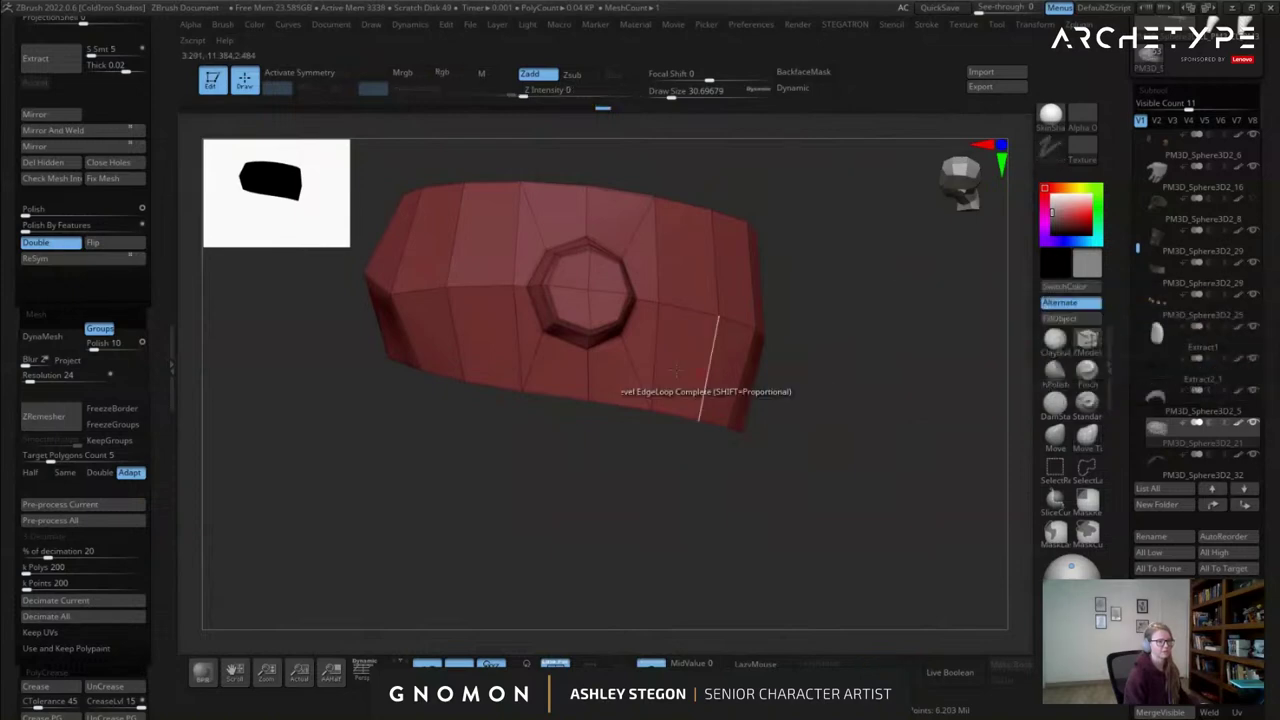
key("space")
left_click(668, 347)
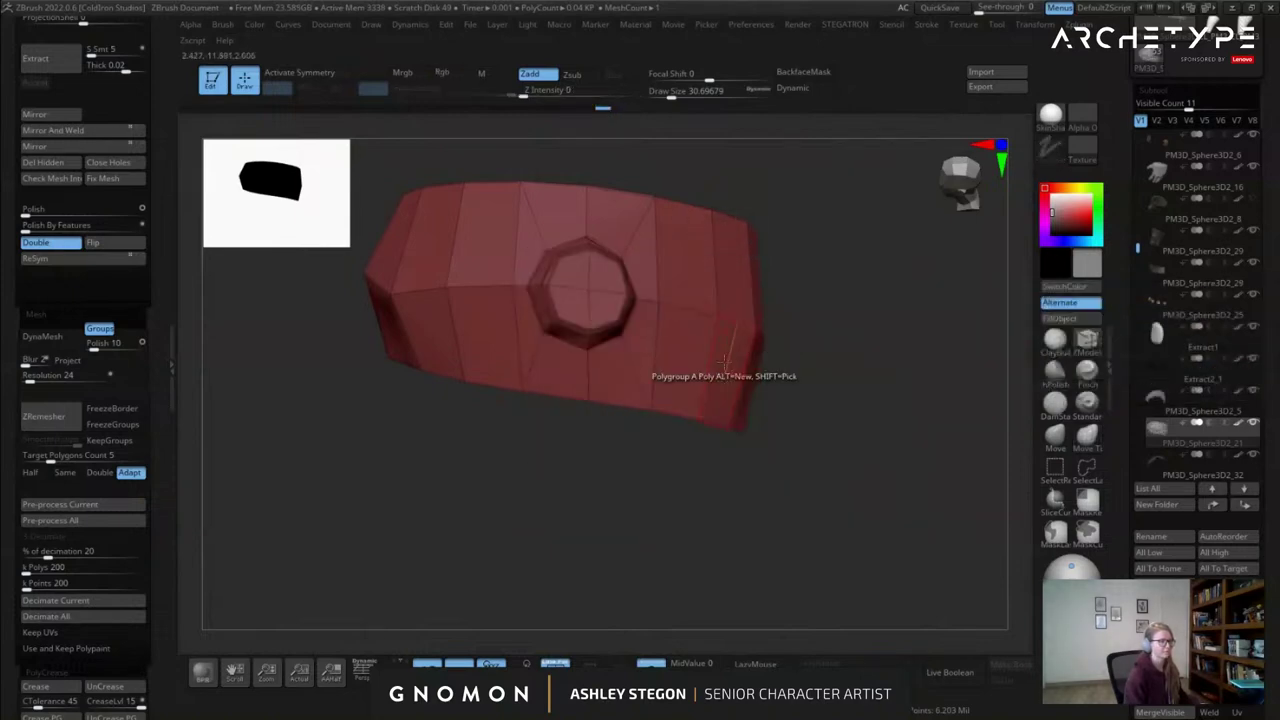
left_click_drag(690, 413, 698, 447)
key("ctrl+z")
key("ctrl+z")
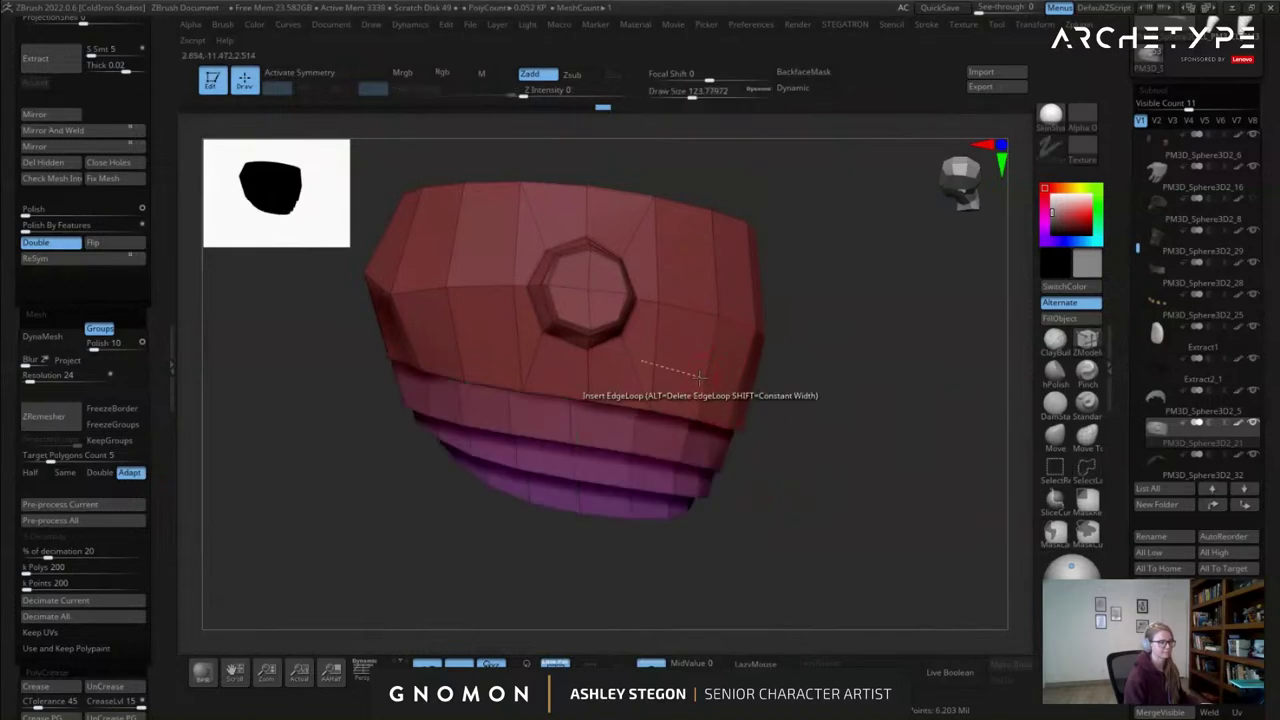
Try inserting a horizontal edge loop below the round boss on the top shoulder plate, and undo it.
left_click_drag(656, 337, 653, 362)
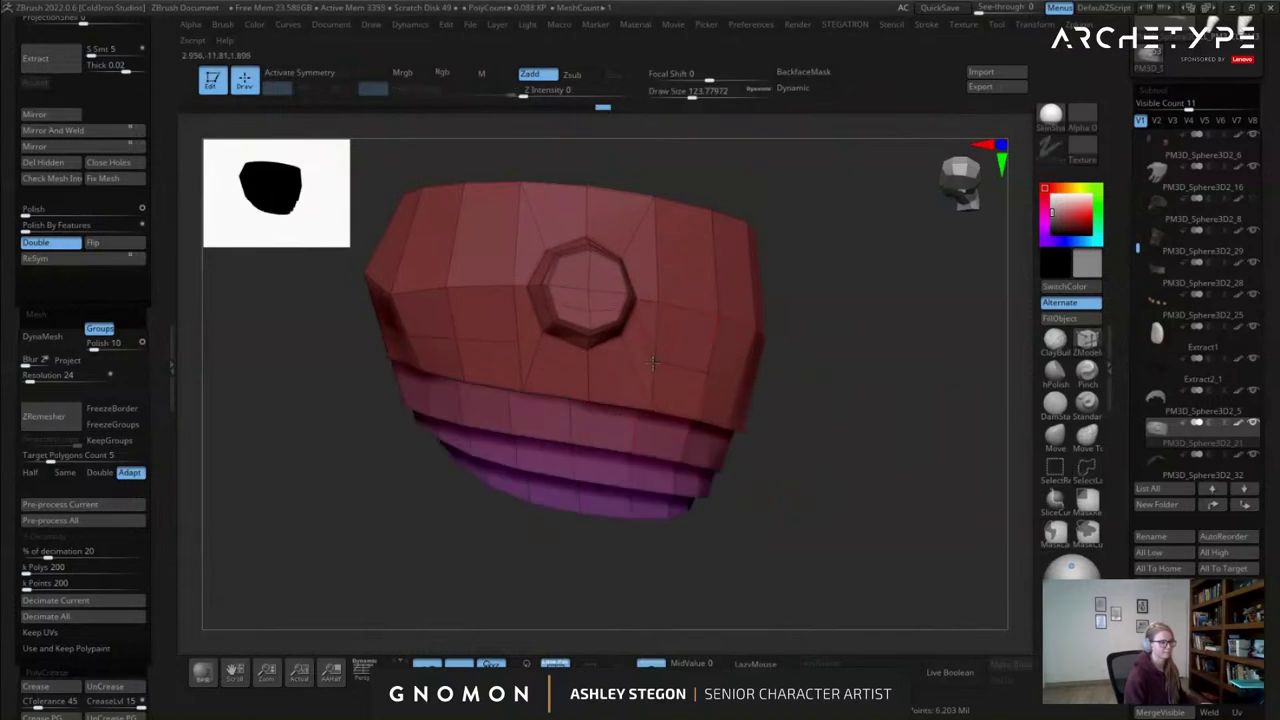
left_click(633, 377)
key("ctrl+z")
mouse_move(718, 488)
left_mouse_down()
mouse_move(737, 486)
mouse_move(708, 500)
left_mouse_up()
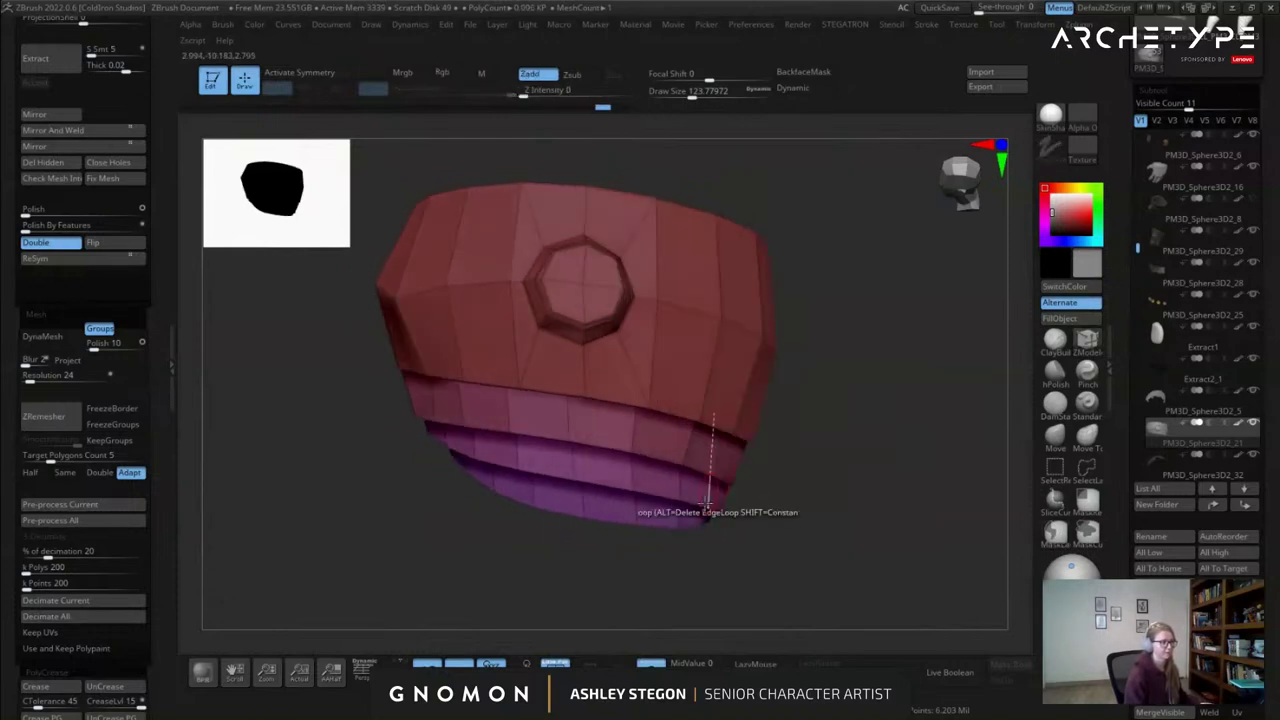
key("s")
left_click_drag(818, 510, 827, 510)
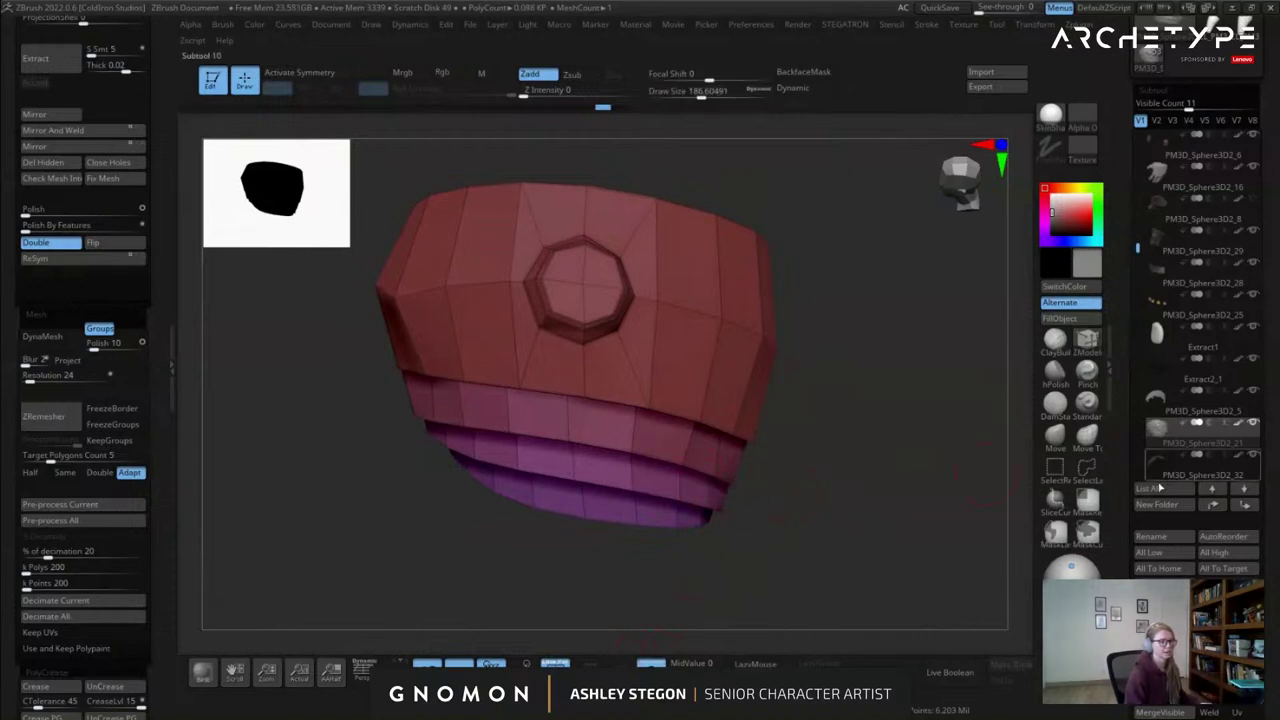
Split the shoulder armor into separate subtools by polygroup with Groups Split, accepting the non-undoable operation.
left_click_drag(1118, 514, 1112, 297)
left_click_drag(774, 492, 688, 484)
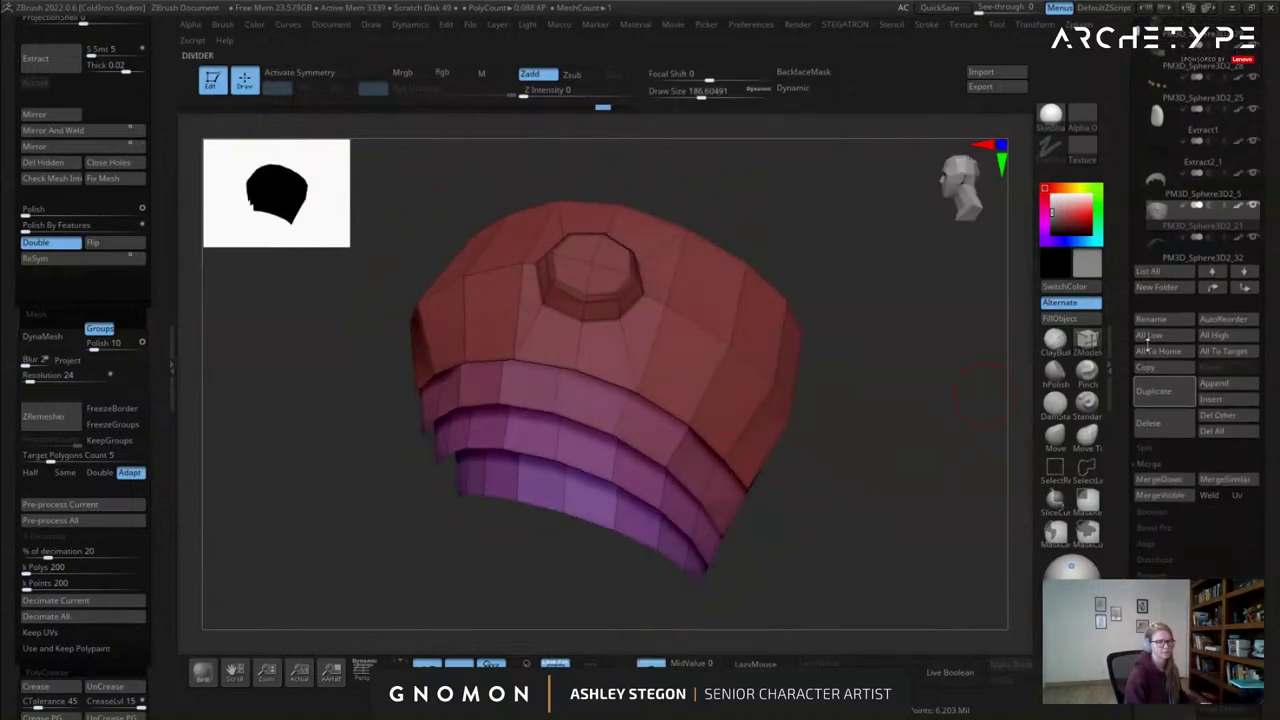
left_click(1147, 449)
left_click(1229, 462)
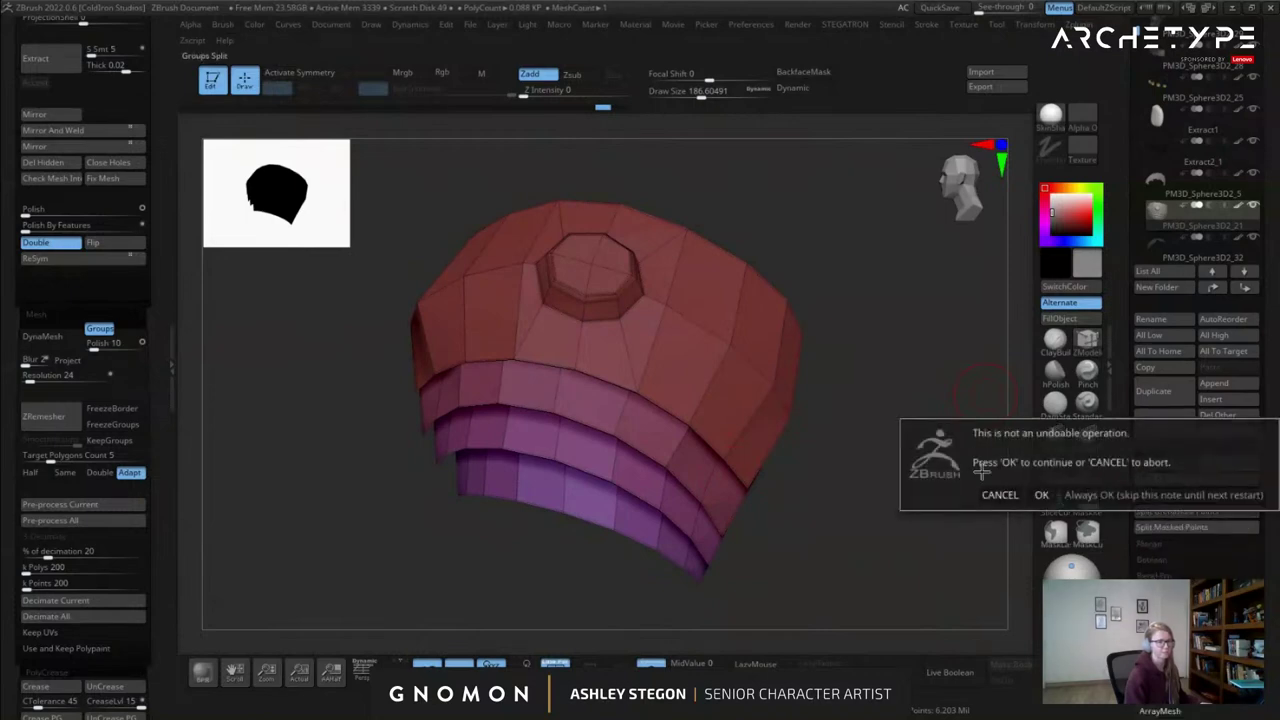
left_click(1041, 495)
Slice across the top plate parallel to its lower edge to define a narrow border band as its own polygroup.
mouse_move(562, 412)
left_mouse_down()
mouse_move(689, 495)
mouse_move(608, 499)
left_mouse_up()
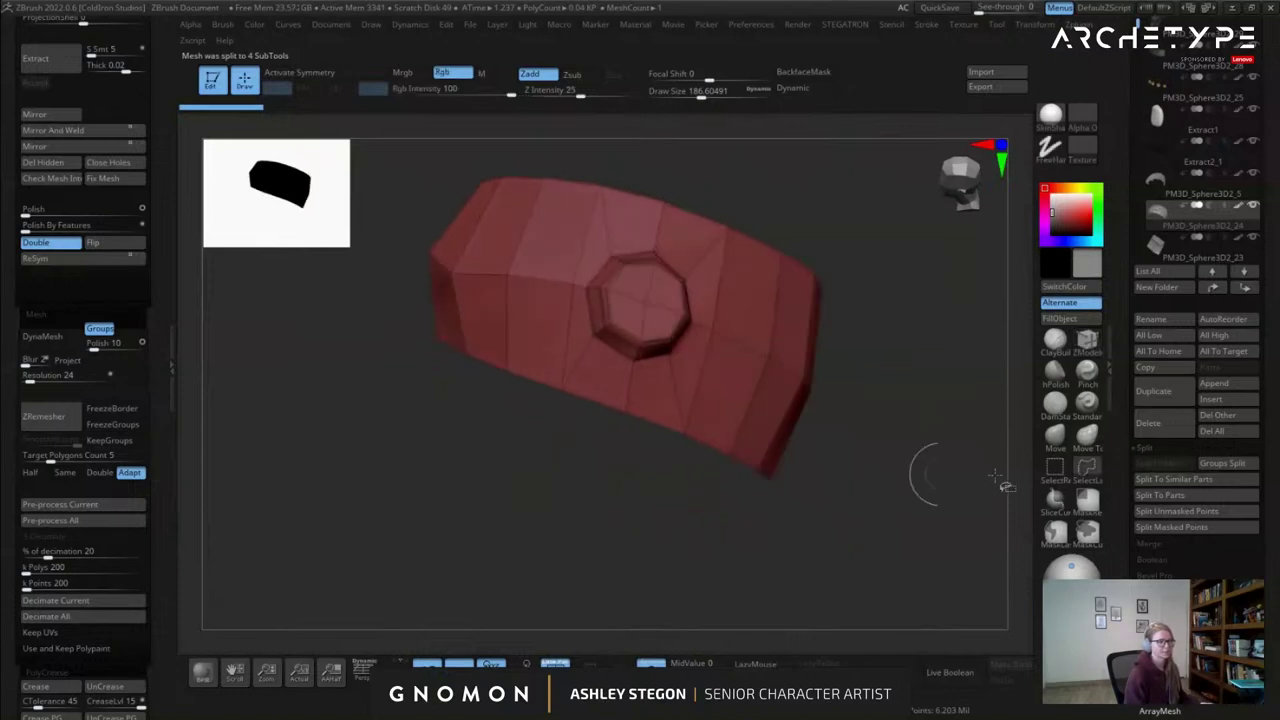
left_click(1087, 343)
right_click_drag(687, 396, 671, 436, "alt")
right_click_drag(627, 379, 588, 384, "alt")
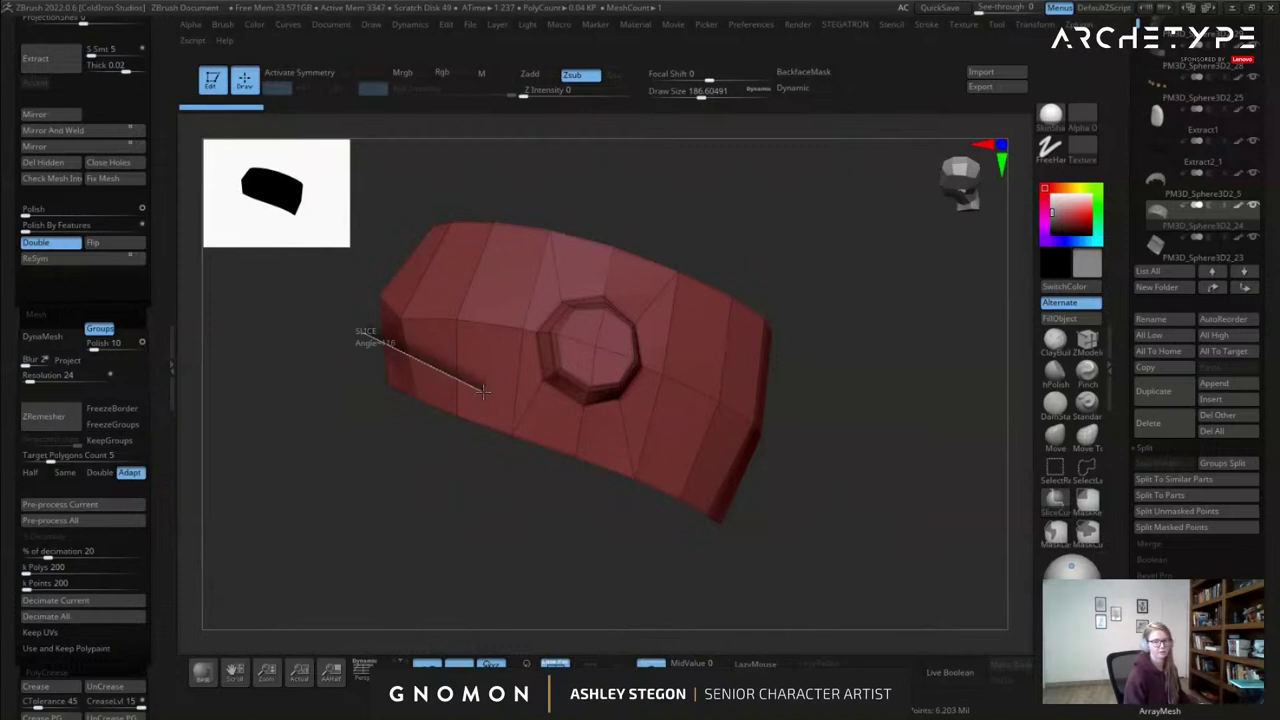
left_click_drag(483, 392, 766, 531, "ctrl+shift")
mouse_move(628, 442)
right_mouse_down("ctrl")
mouse_move(672, 474)
mouse_move(632, 434)
right_mouse_up("ctrl")
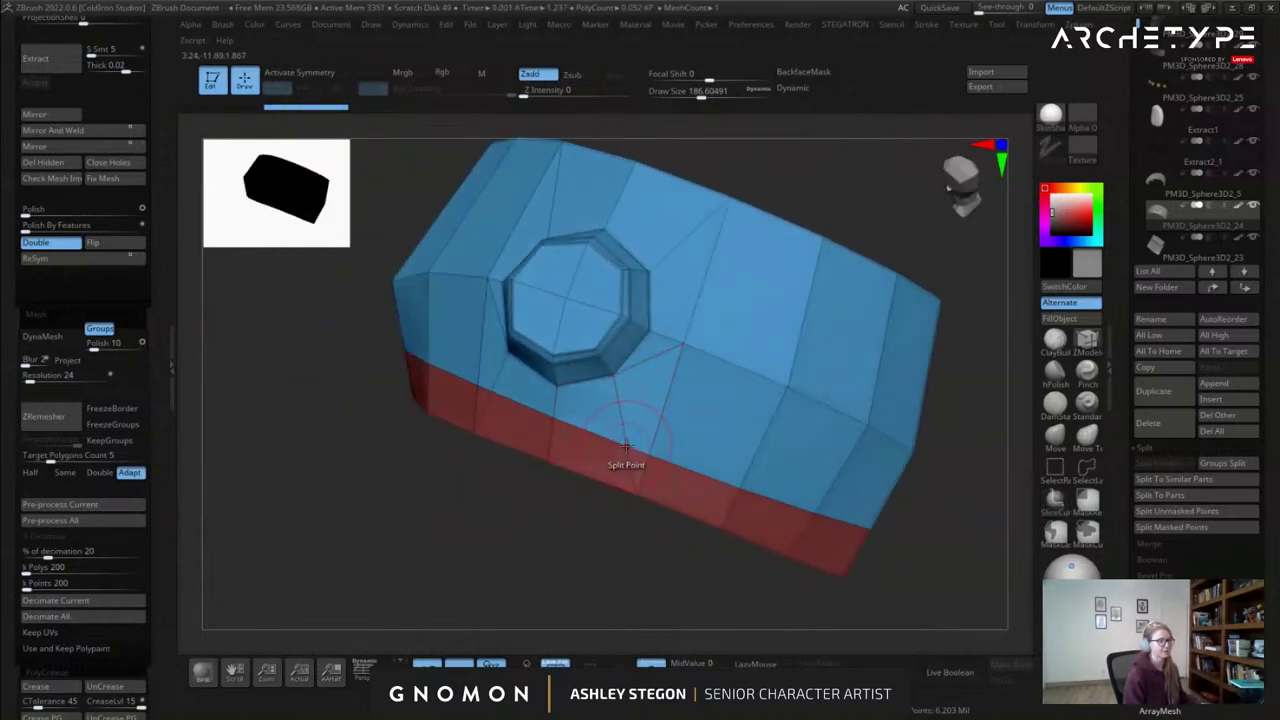
Set the ZModeler point action to Stitch with two points and weld the stray slice point beneath the boss to its neighbor.
key("space")
left_click(691, 474)
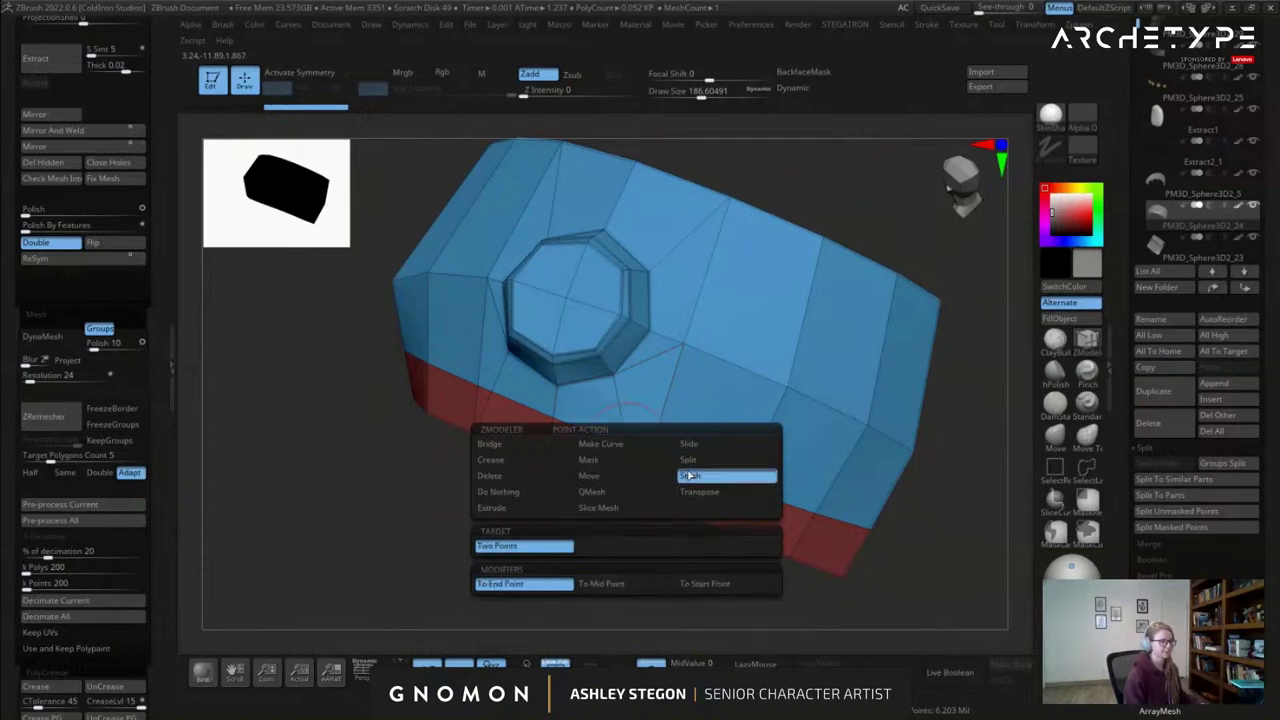
key("s")
left_click_drag(680, 422, 666, 422)
mouse_move(662, 428)
right_mouse_down()
mouse_move(624, 447)
mouse_move(630, 418)
mouse_move(588, 424)
right_mouse_up()
left_click(626, 447)
left_click(645, 452)
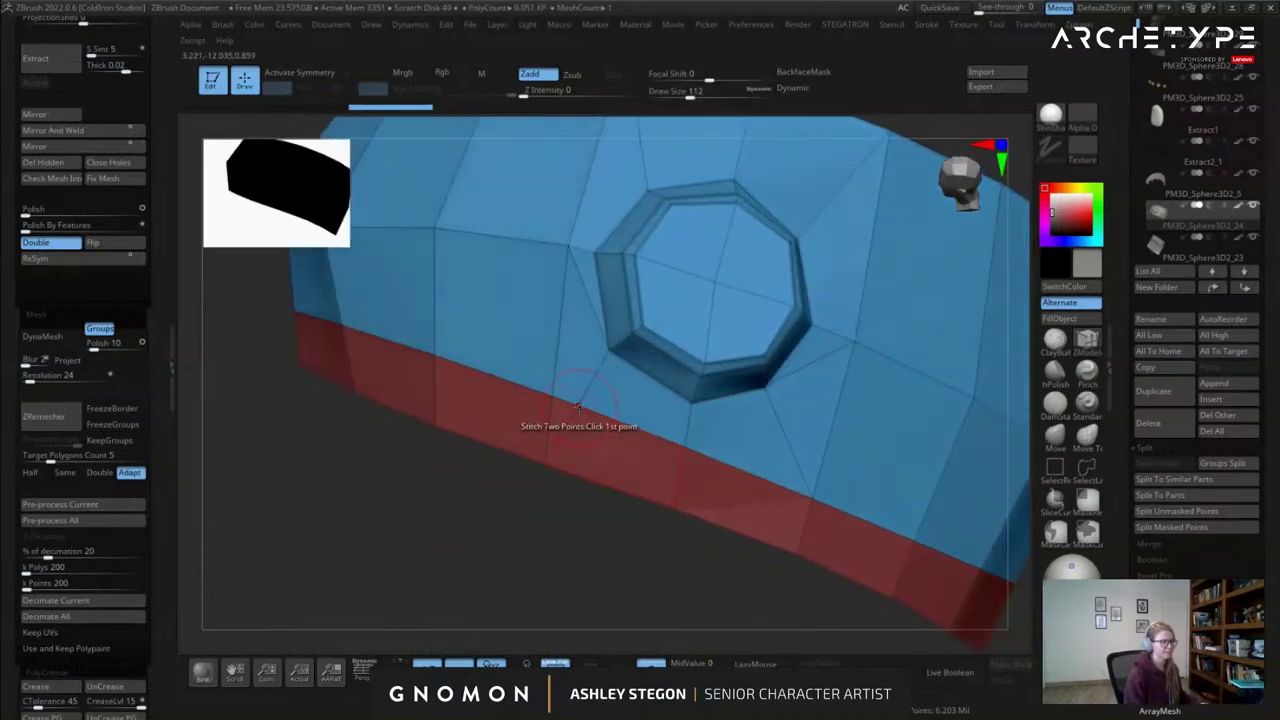
Stitch the remaining stray points along the slice line on the top plate's lower band.
right_click_drag(575, 357, 570, 390)
key("space")
left_click(423, 380)
left_click(587, 393)
right_click_drag(590, 395, 645, 392)
left_click(812, 457)
right_click_drag(805, 468, 735, 400, "ctrl")
Show the whole character, combine the top plate into one polygroup, hide the polyframe and ready the Move brush at draw size about 217.
left_click(650, 660)
key("ctrl+w")
right_click_drag(540, 392, 1012, 436)
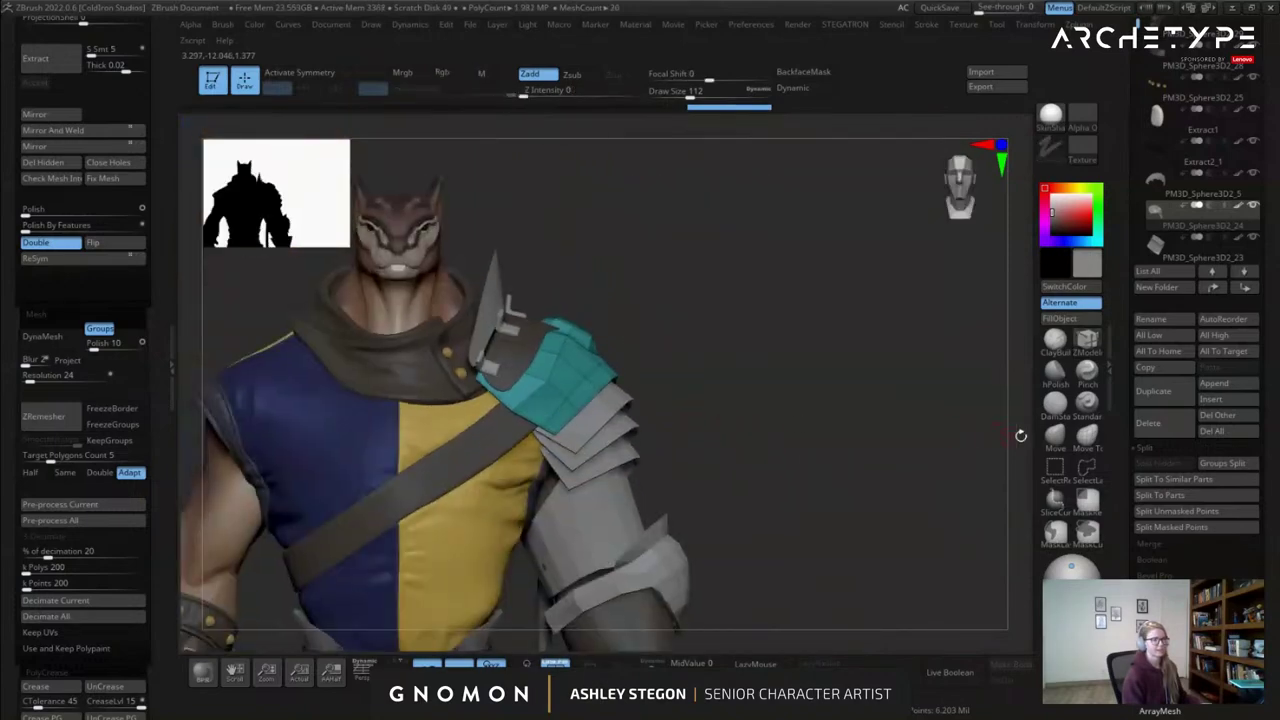
left_click(1055, 434)
key("shift+f")
mouse_move(728, 404)
right_mouse_down()
mouse_move(743, 392)
mouse_move(640, 425)
mouse_move(580, 405)
mouse_move(895, 415)
right_mouse_up()
key("s")
left_click(811, 420)
mouse_move(791, 423)
right_mouse_down("ctrl")
mouse_move(757, 397)
mouse_move(774, 449)
right_mouse_up("ctrl")
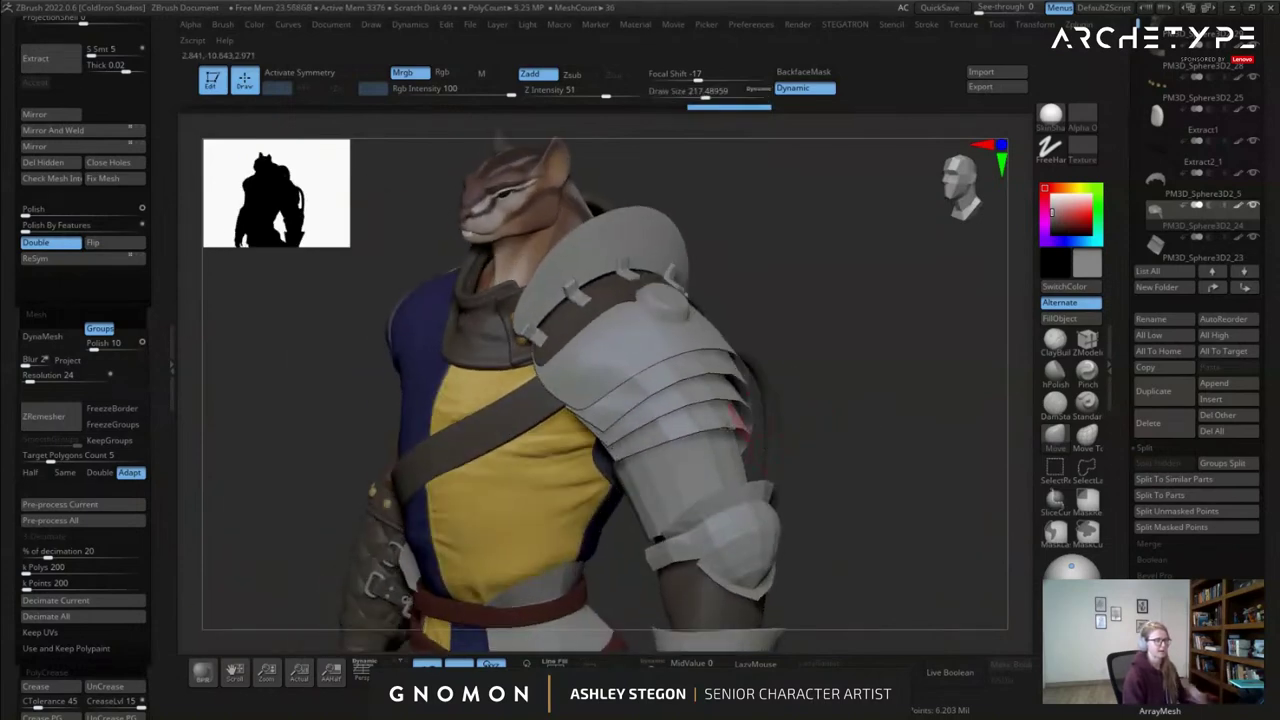
right_click_drag(611, 360, 620, 420, "ctrl")
right_click_drag(620, 420, 669, 343)
Return the top plate to its unsmoothed polyframe display, duplicate its subtool and solo the copy.
key("shift+f")
key("shift+d")
right_click_drag(888, 484, 938, 483)
left_click(1155, 394)
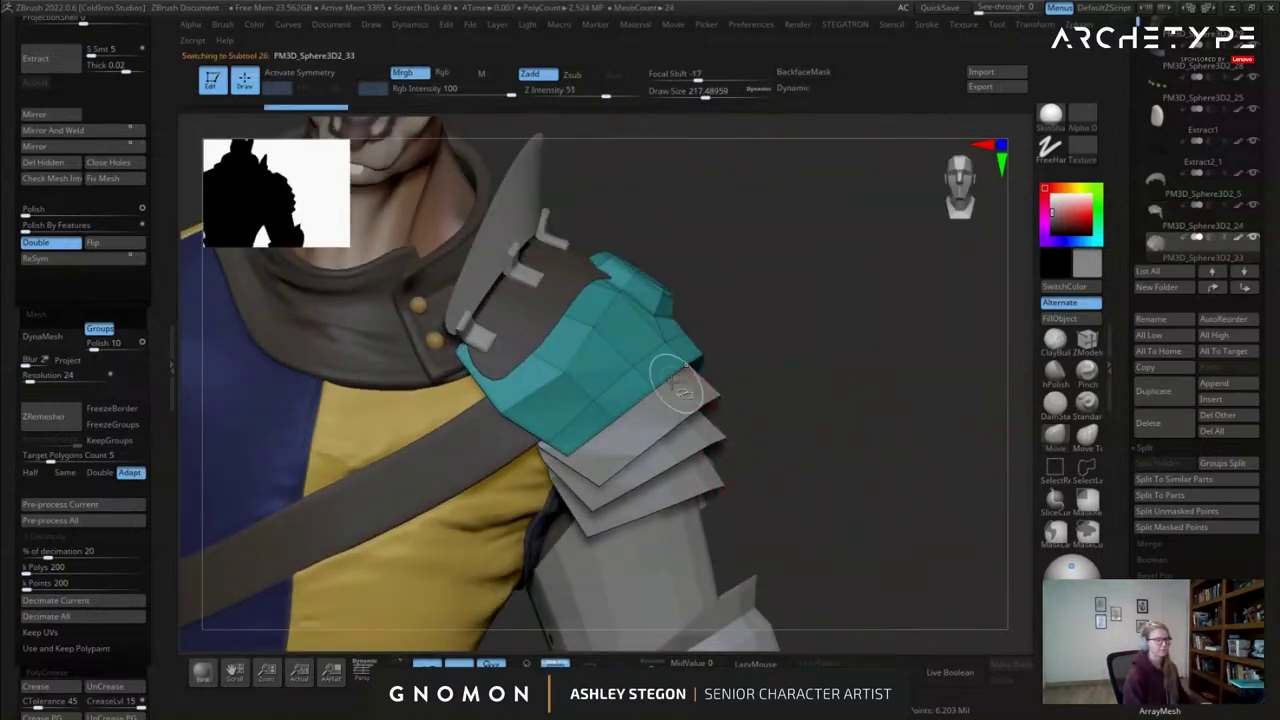
left_click(650, 667)
mouse_move(690, 398)
right_mouse_down("ctrl")
mouse_move(723, 423)
mouse_move(774, 426)
mouse_move(740, 415)
right_mouse_up("ctrl")
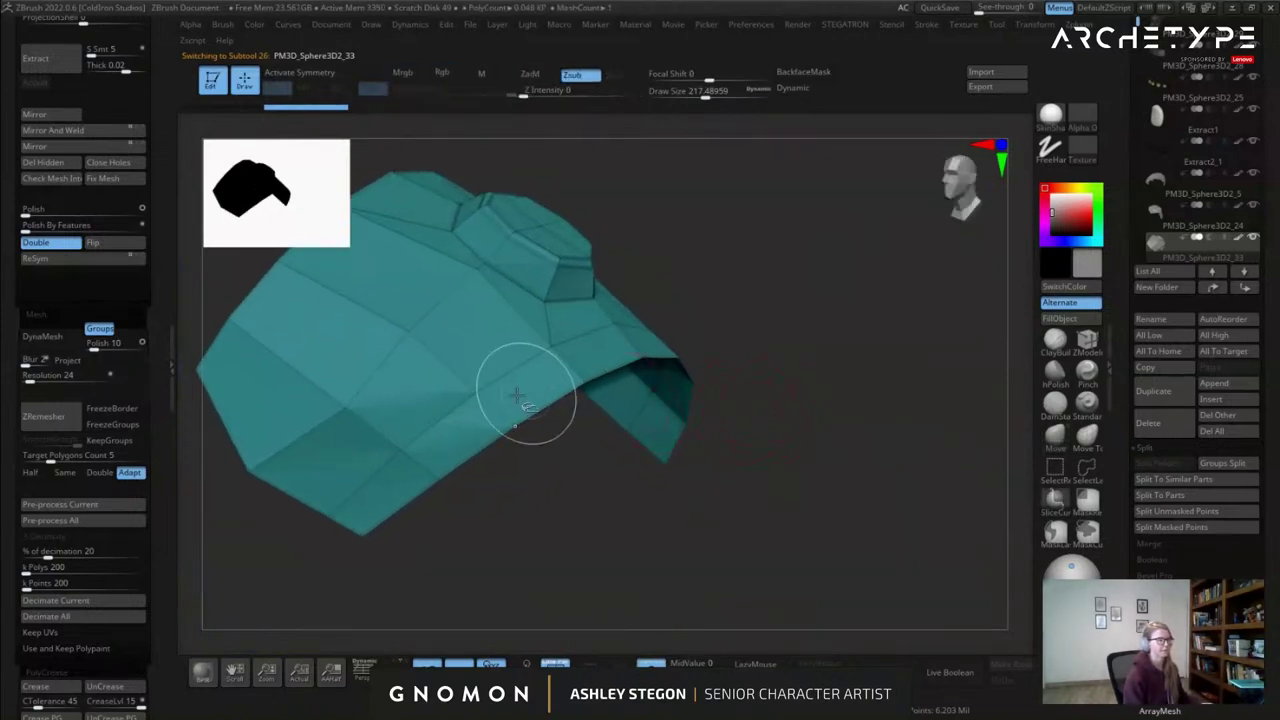
Isolate the band along the duplicate plate's lower edge and delete the hidden remainder of the mesh.
left_click(1093, 471)
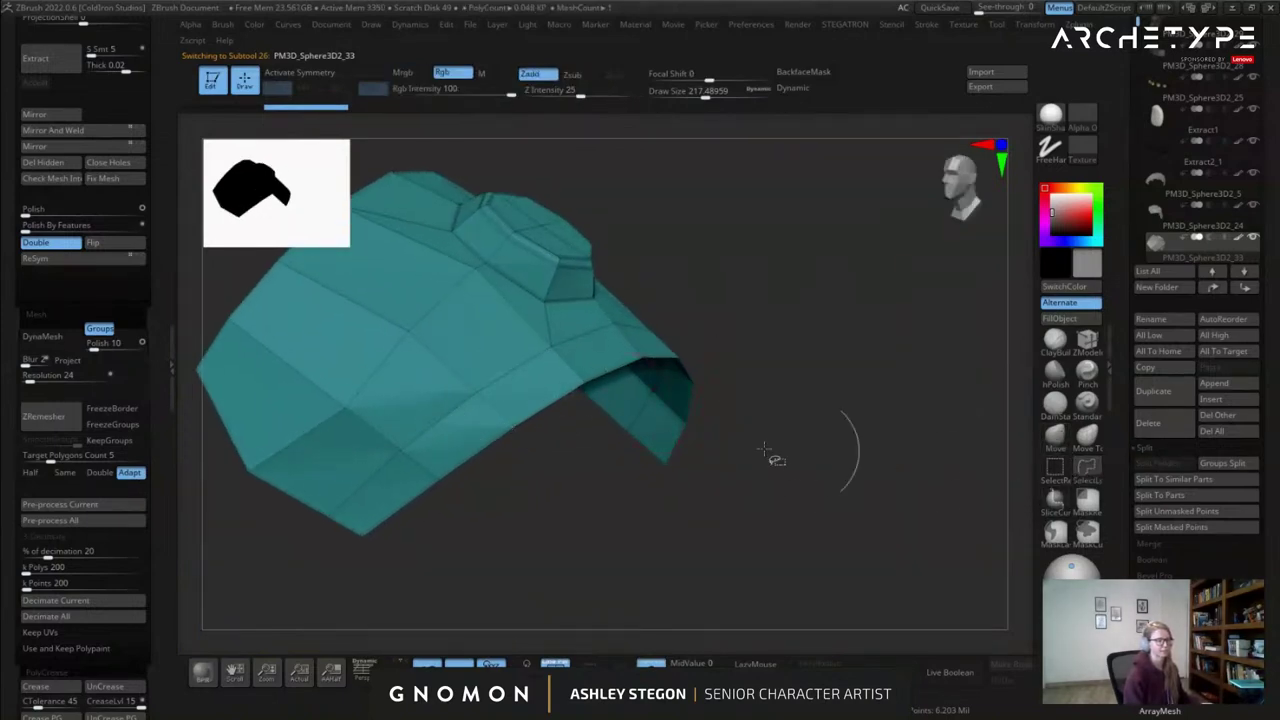
left_click(564, 367, "ctrl+shift")
left_click_drag(623, 502, 589, 539, "ctrl+shift")
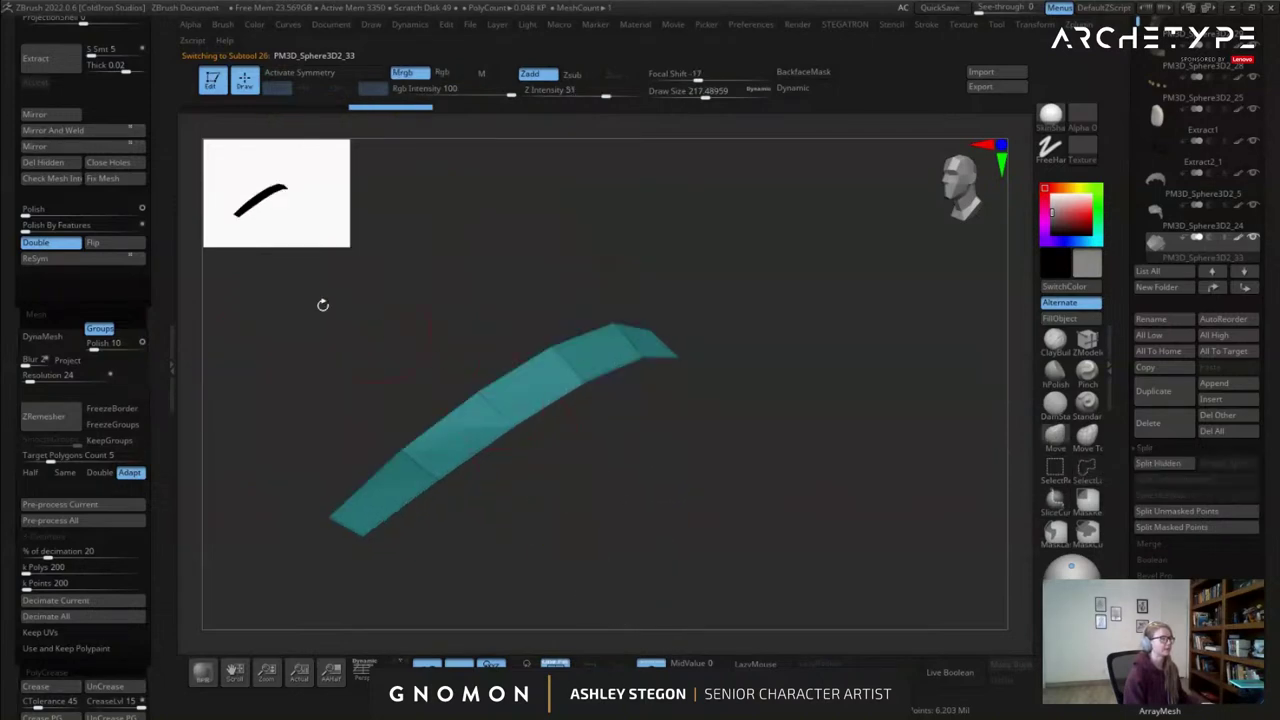
left_click(45, 164)
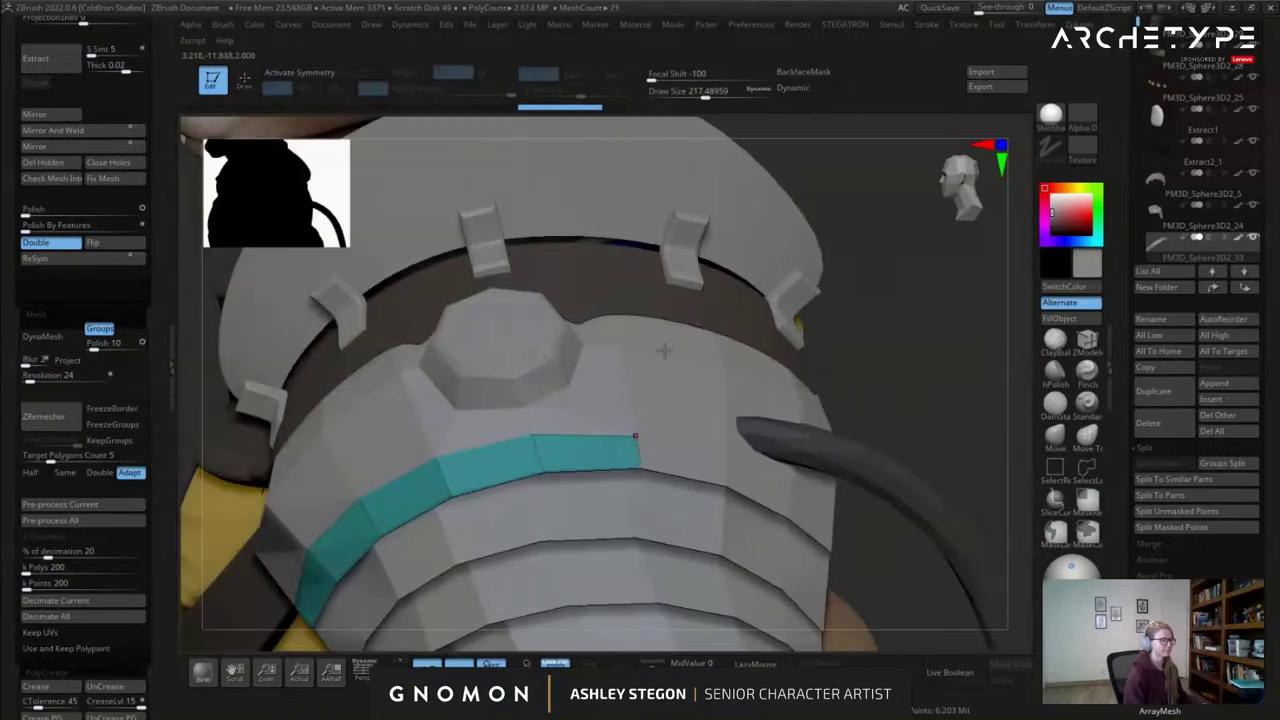
Check the trim strip on the shoulder armor from several angles and undo the deletion of the hidden polygons.
left_click_drag(983, 361, 950, 380)
left_click(650, 664)
left_click(650, 664)
left_click_drag(857, 542, 954, 404)
left_click_drag(786, 441, 830, 320, "alt")
left_click(1054, 434)
mouse_move(686, 457)
left_mouse_down()
mouse_move(551, 534)
mouse_move(632, 352)
mouse_move(530, 412)
left_mouse_up()
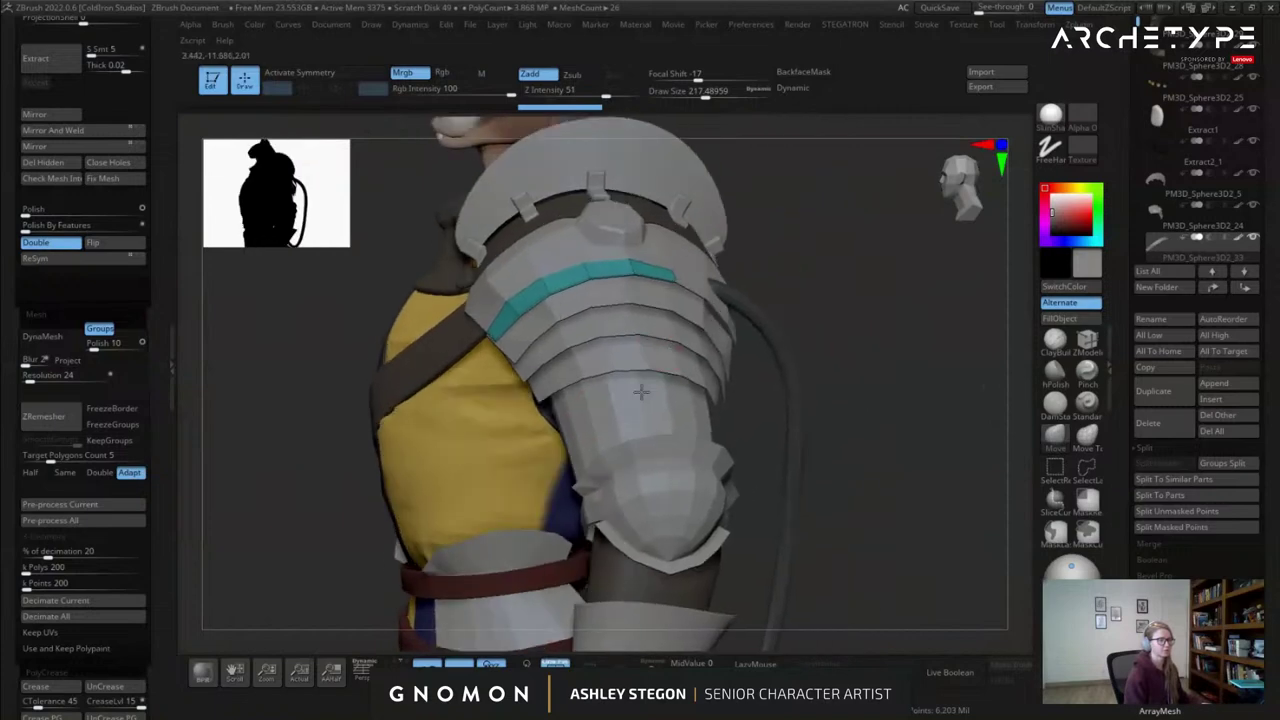
left_click_drag(930, 380, 838, 441)
left_click_drag(897, 349, 872, 418, "alt")
key("ctrl+z")
key("ctrl+z")
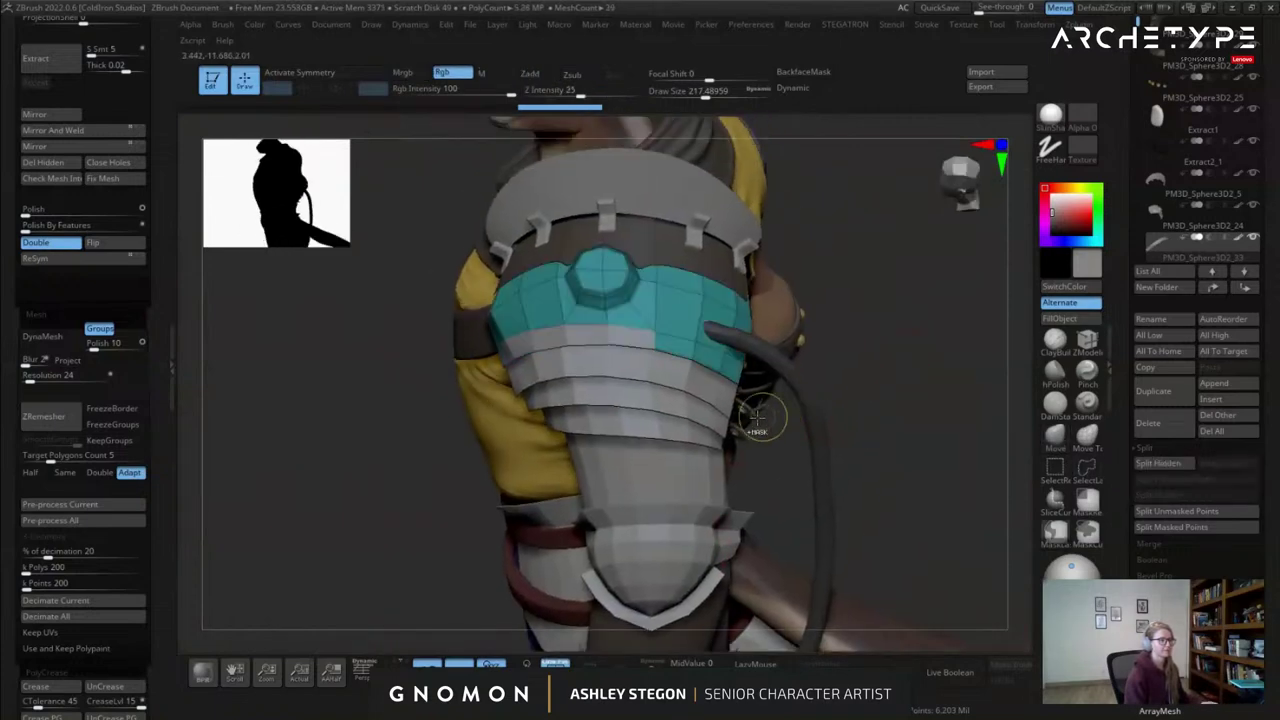
Isolate the entire lower-edge band on the duplicate plate, delete the hidden polygons and show the full character again.
left_click(722, 402)
left_click_drag(725, 384, 690, 357, "alt")
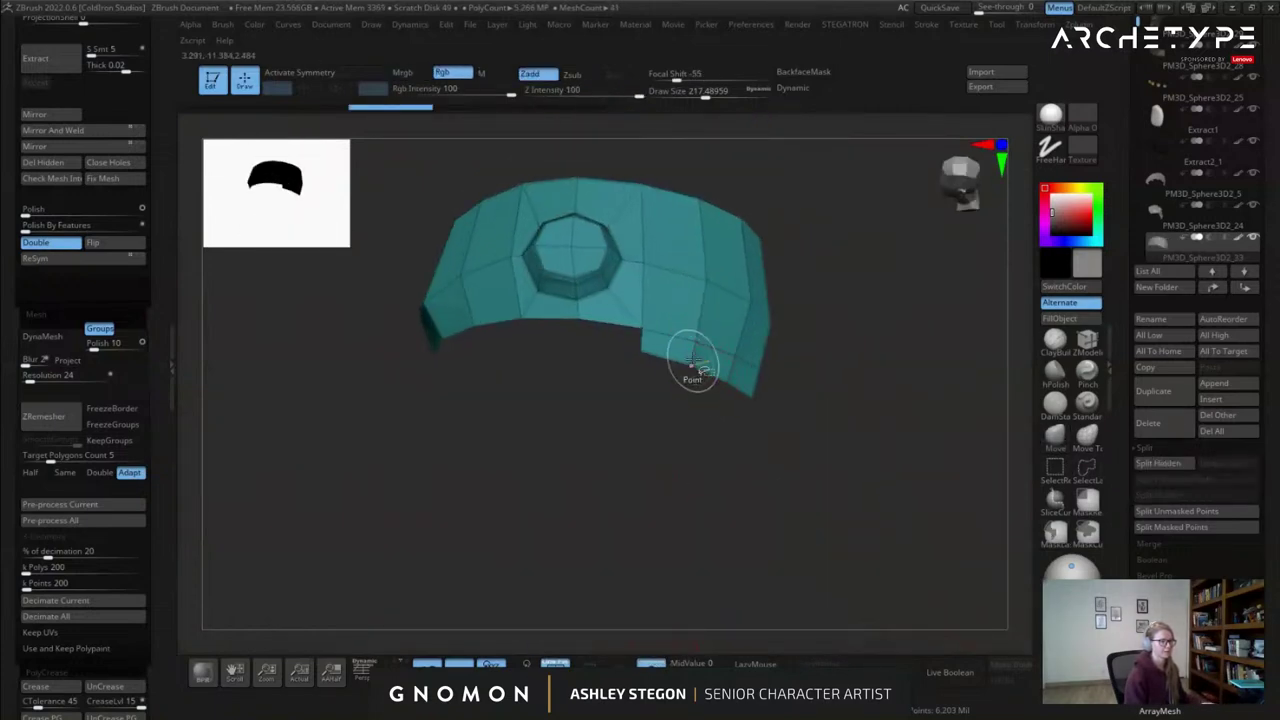
left_click(686, 354, "ctrl+shift")
left_click_drag(410, 490, 350, 458, "ctrl+shift")
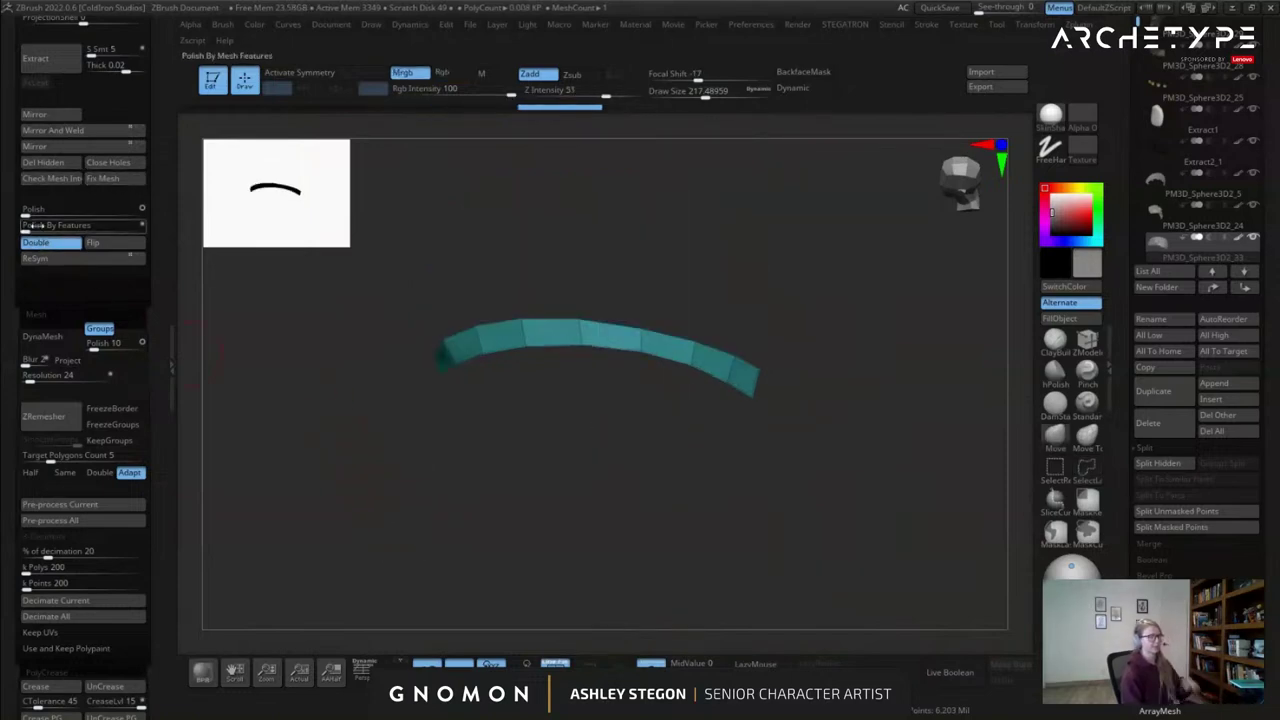
left_click(62, 163)
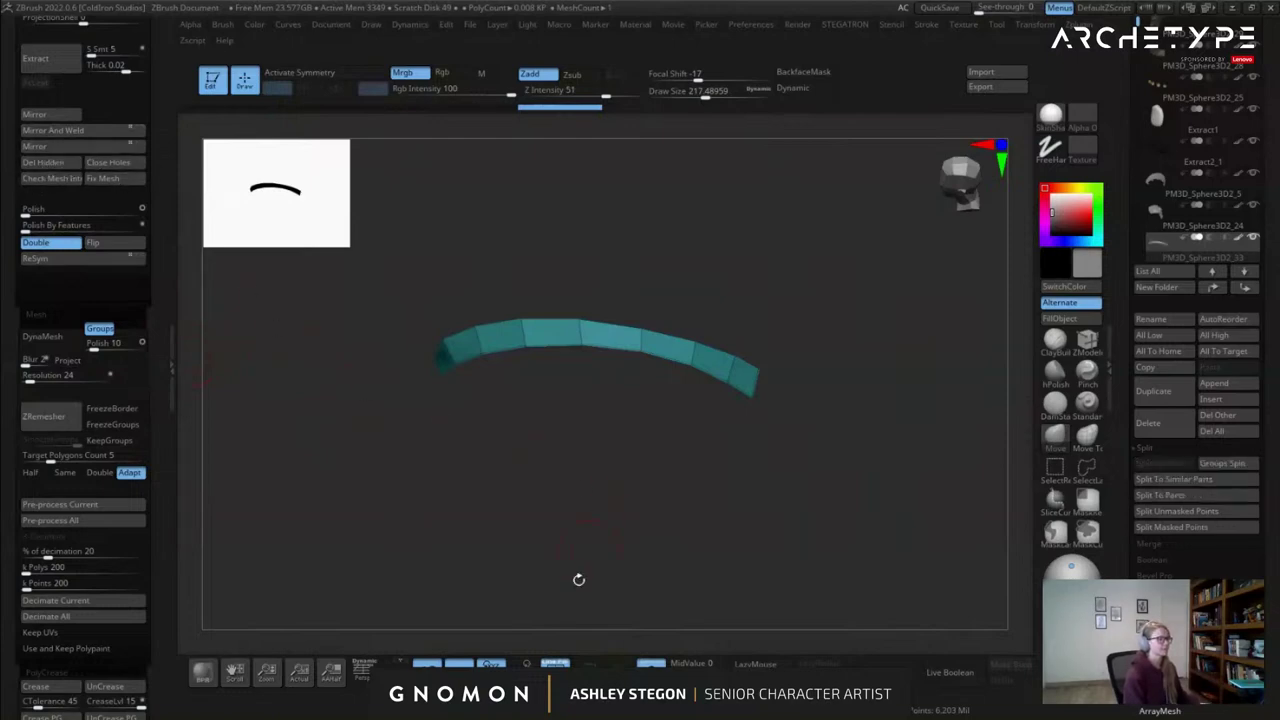
left_click(650, 663)
right_click_drag(655, 420, 771, 404)
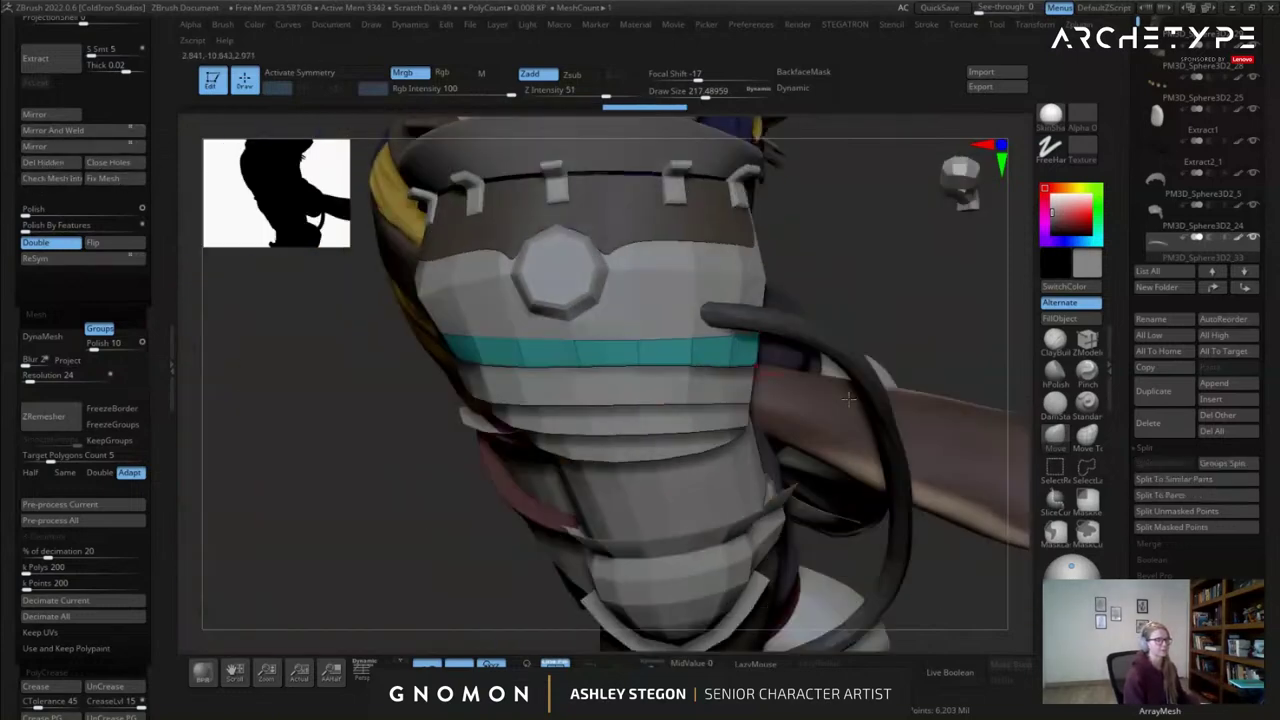
Nudge the trim strip's upper edge slightly with the Move brush.
left_click(1058, 439)
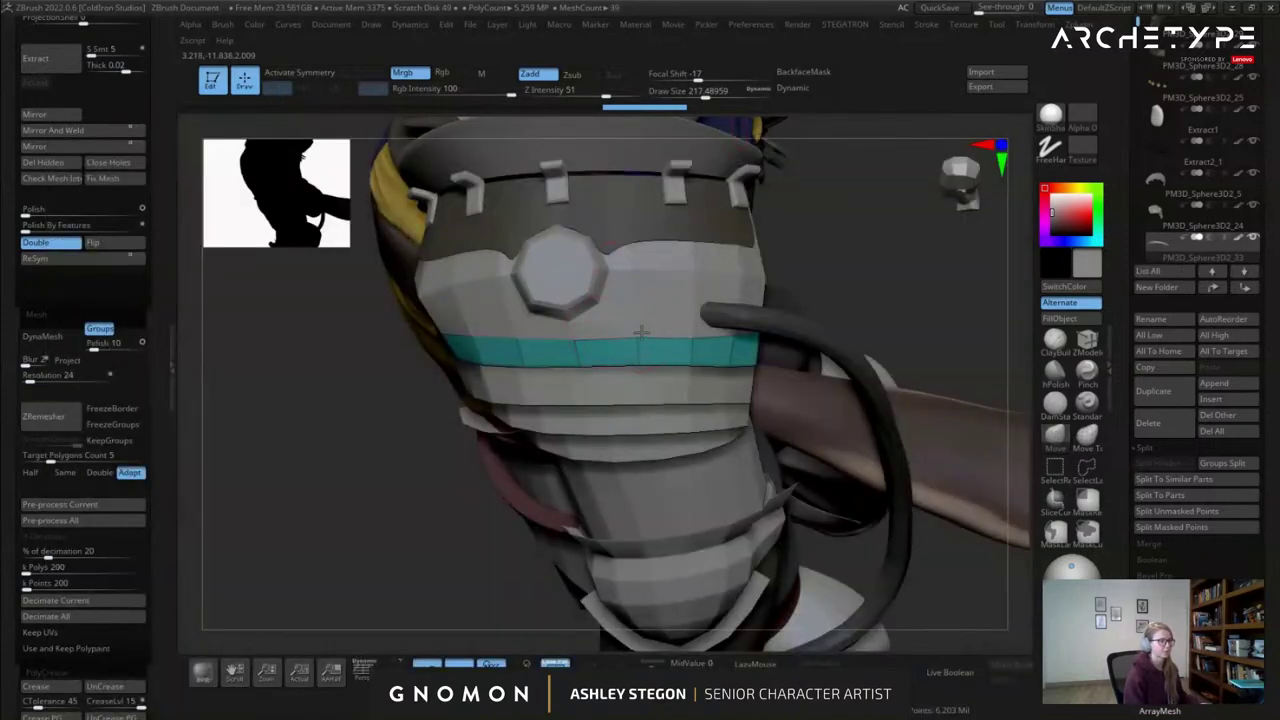
left_click_drag(641, 336, 645, 338)
right_click_drag(691, 335, 654, 311)
key("d")
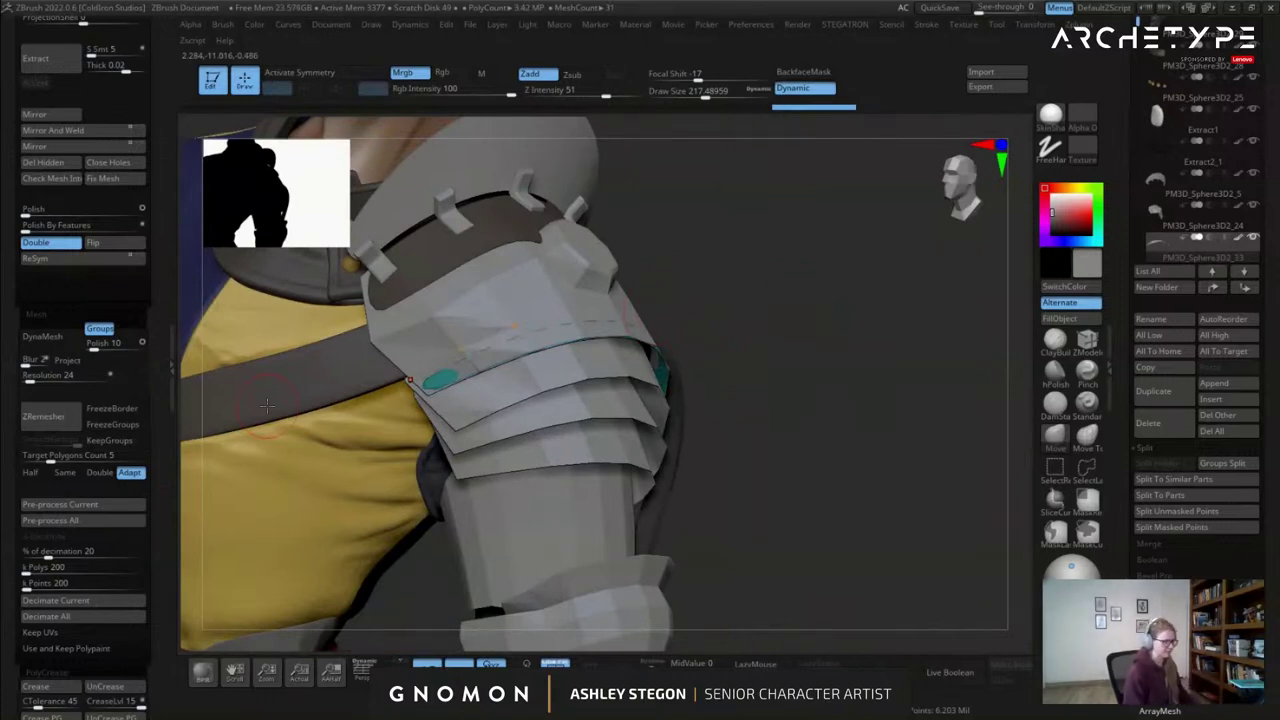
key("g")
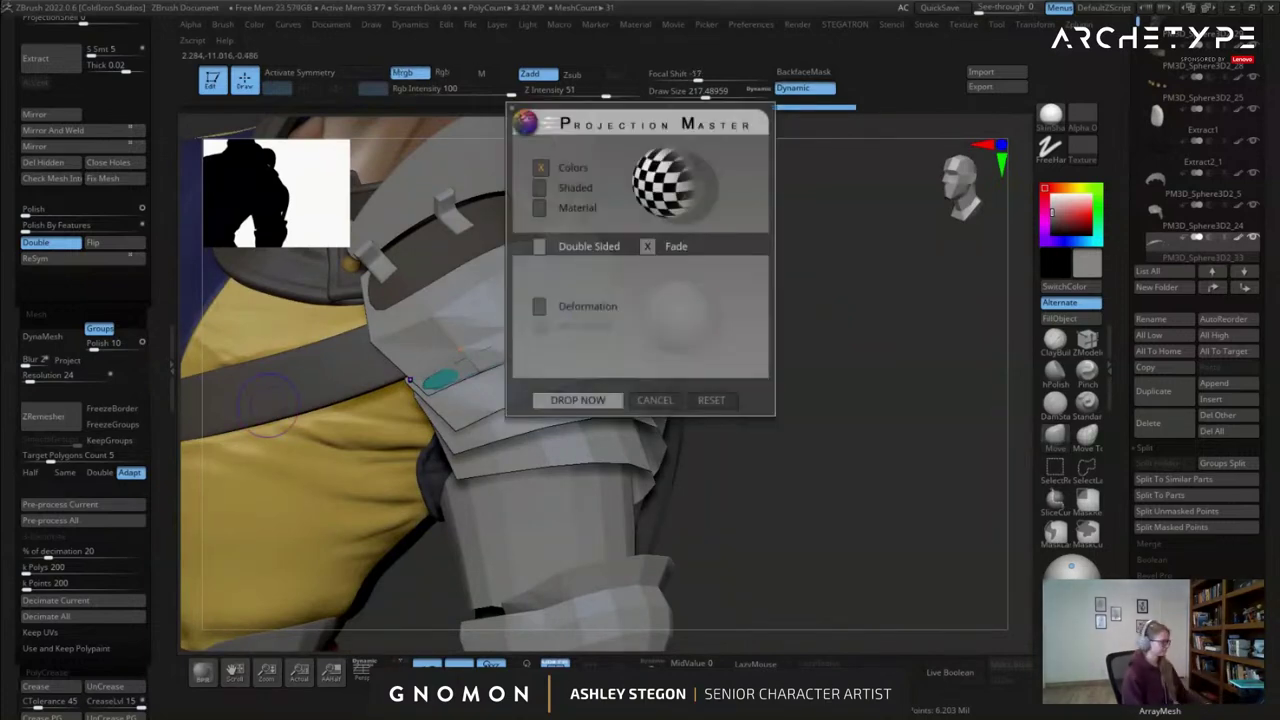
key("Escape")
key("shift+f")
key("g")
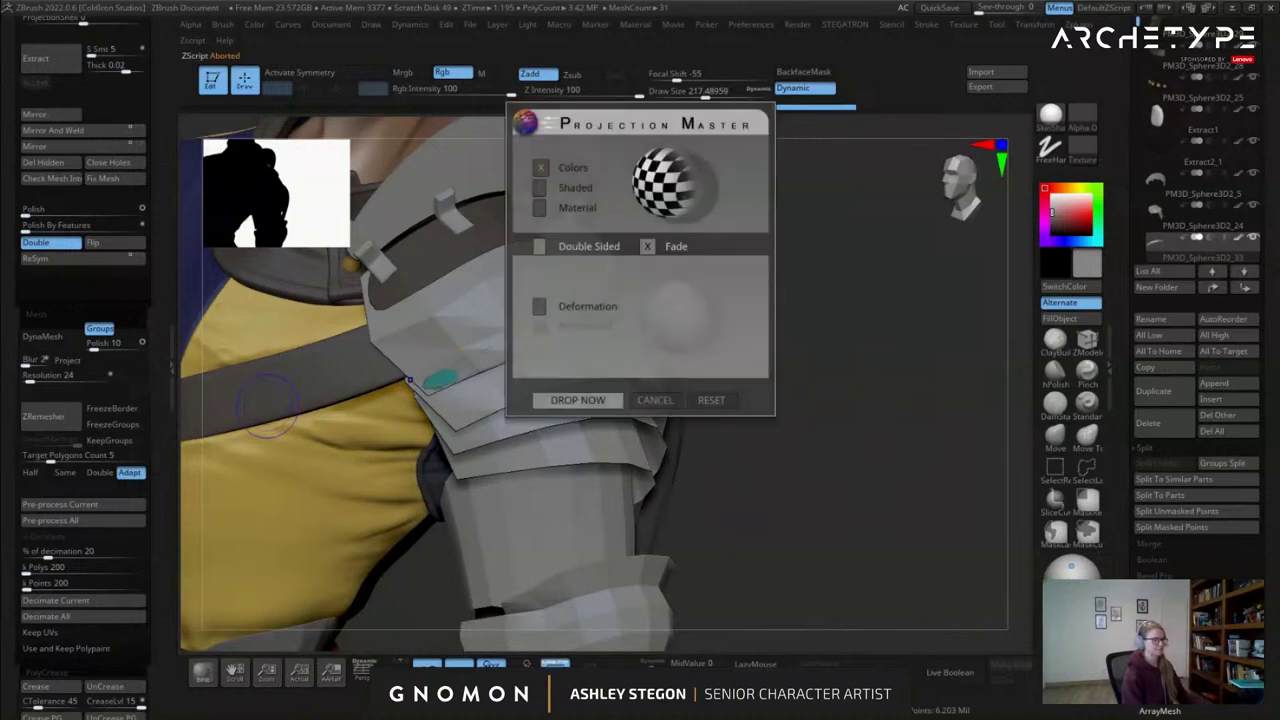
key("Escape")
key("shift+f")
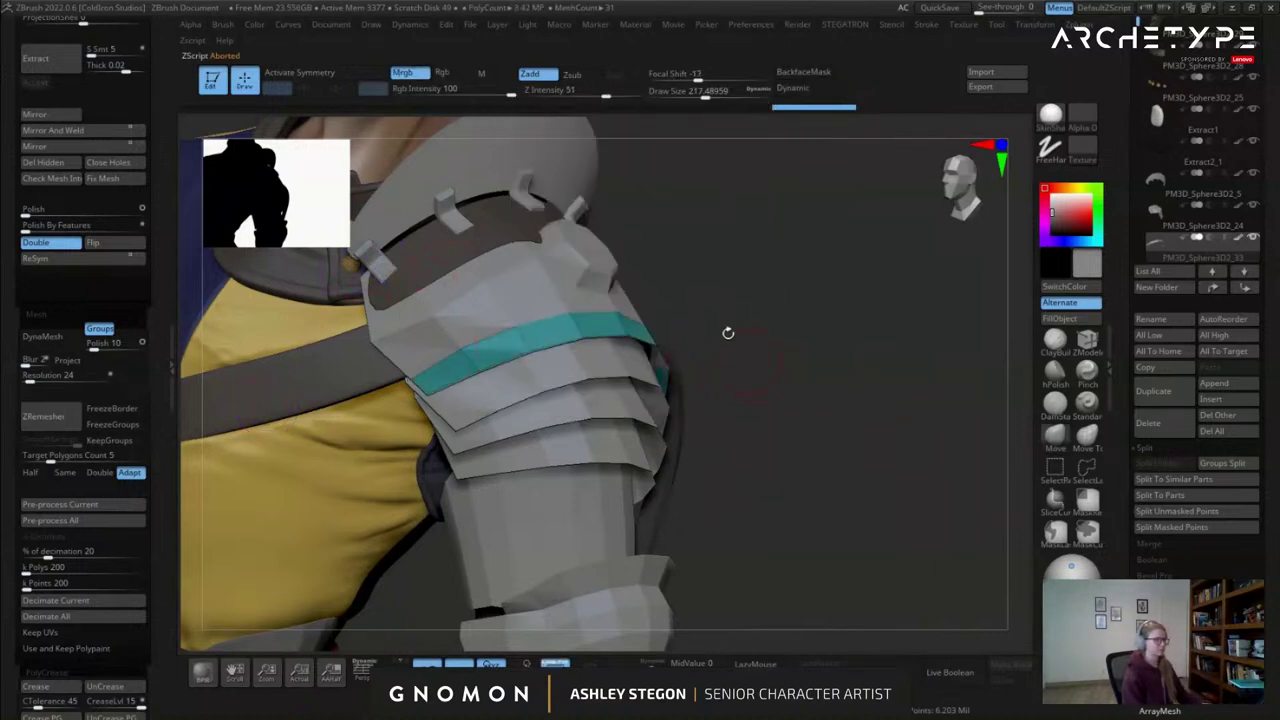
Reposition the trim strip with the gizmo so it sits outside the top plate along its lower edge, and return to draw mode.
right_click_drag(655, 358, 577, 523)
right_click_drag(577, 237, 430, 236, "alt")
right_click_drag(612, 212, 580, 349, "alt")
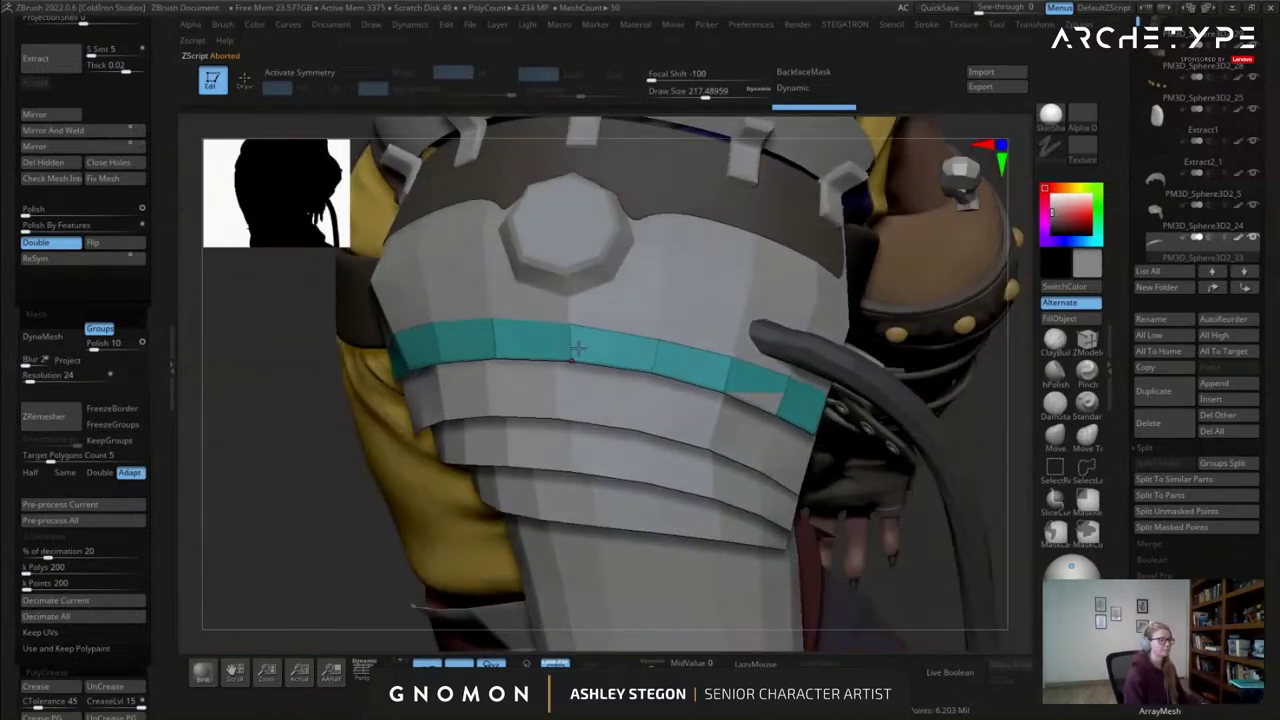
key("w")
left_click_drag(597, 350, 616, 380, "alt")
right_click_drag(612, 378, 647, 360)
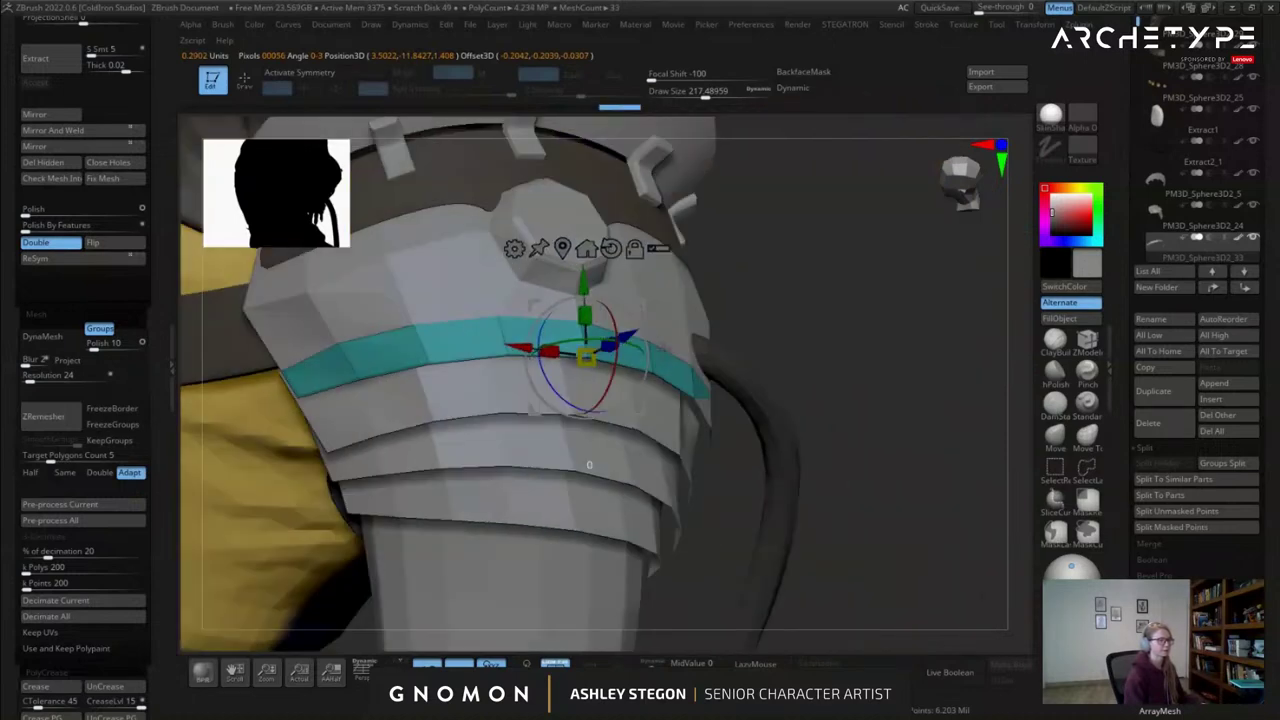
right_click_drag(589, 464, 672, 442)
left_click_drag(697, 290, 704, 286)
key("q")
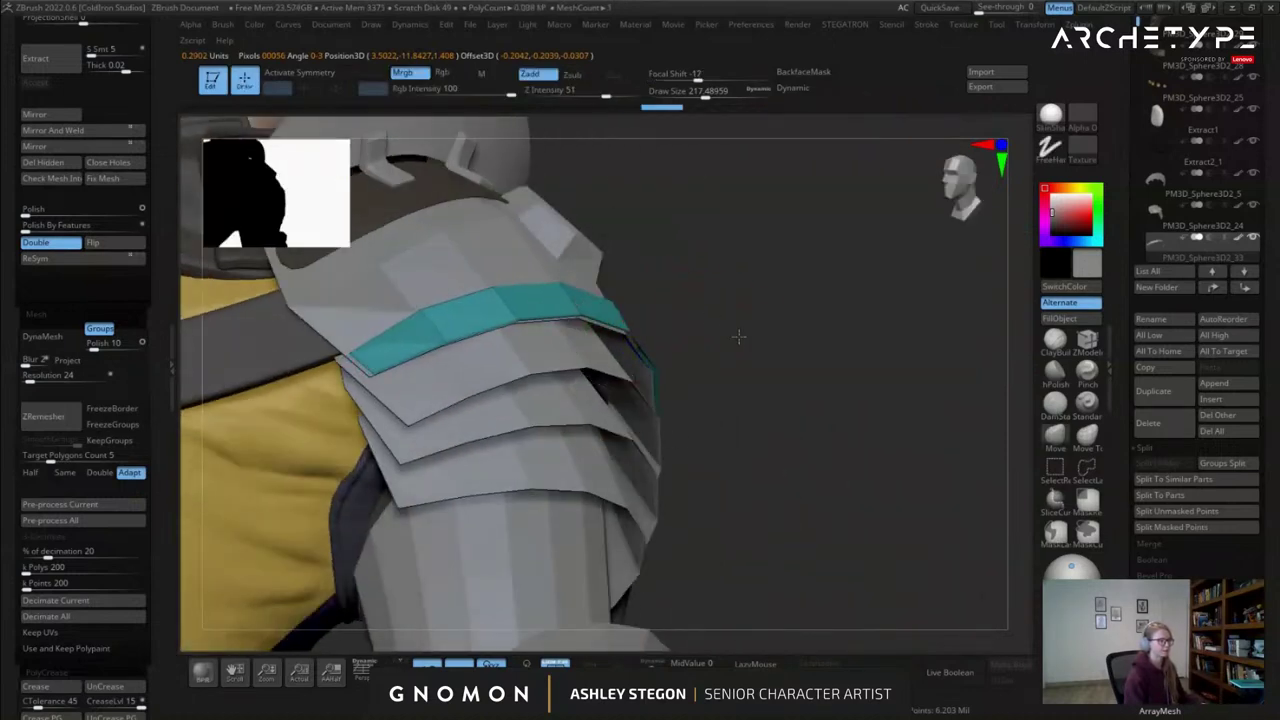
Sample the dark brown of the leather band and fill the top plate's trim strip with it.
right_click_drag(740, 331, 680, 336)
key("shift+f")
key("c")
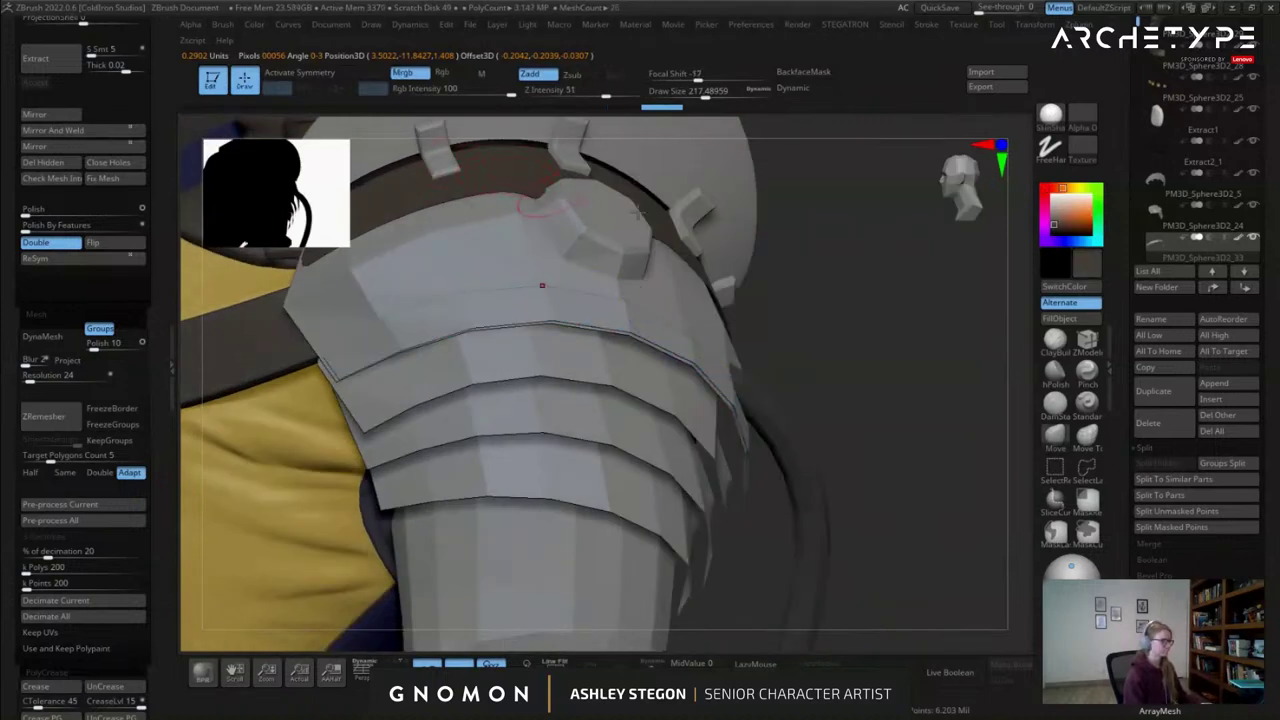
left_click(1056, 318)
Select the second shoulder plate and insert a single edge loop along its lower edge with ZModeler.
right_click_drag(588, 377, 560, 330)
mouse_move(560, 330)
right_mouse_down()
mouse_move(545, 313)
mouse_move(600, 347)
mouse_move(587, 427)
right_mouse_up()
left_click(578, 341, "alt")
key("shift+f")
left_click(1089, 345)
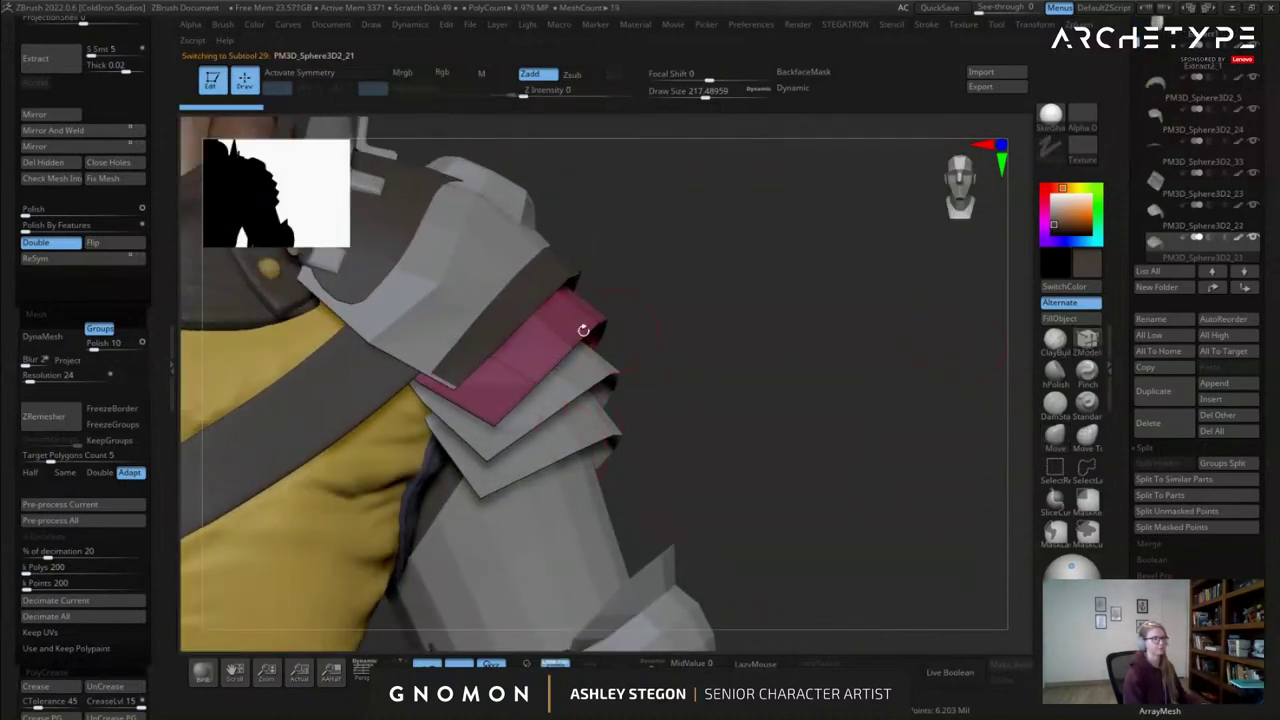
key("space")
left_click(509, 309)
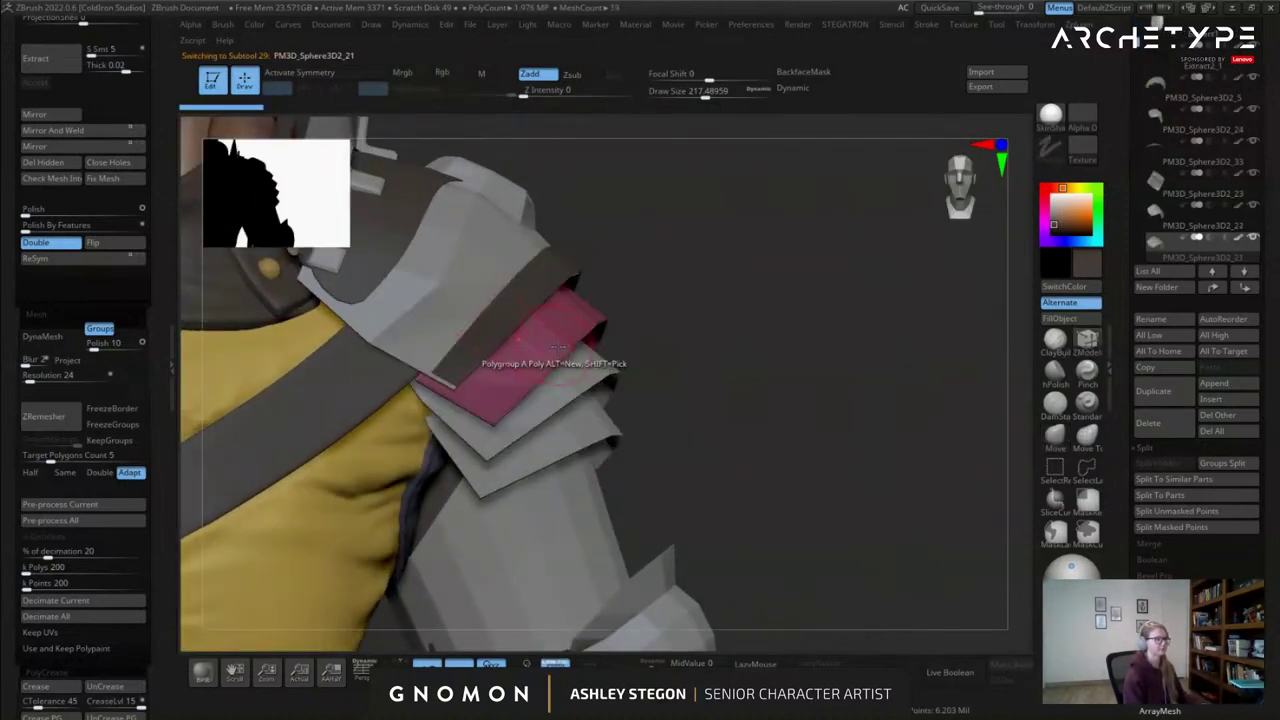
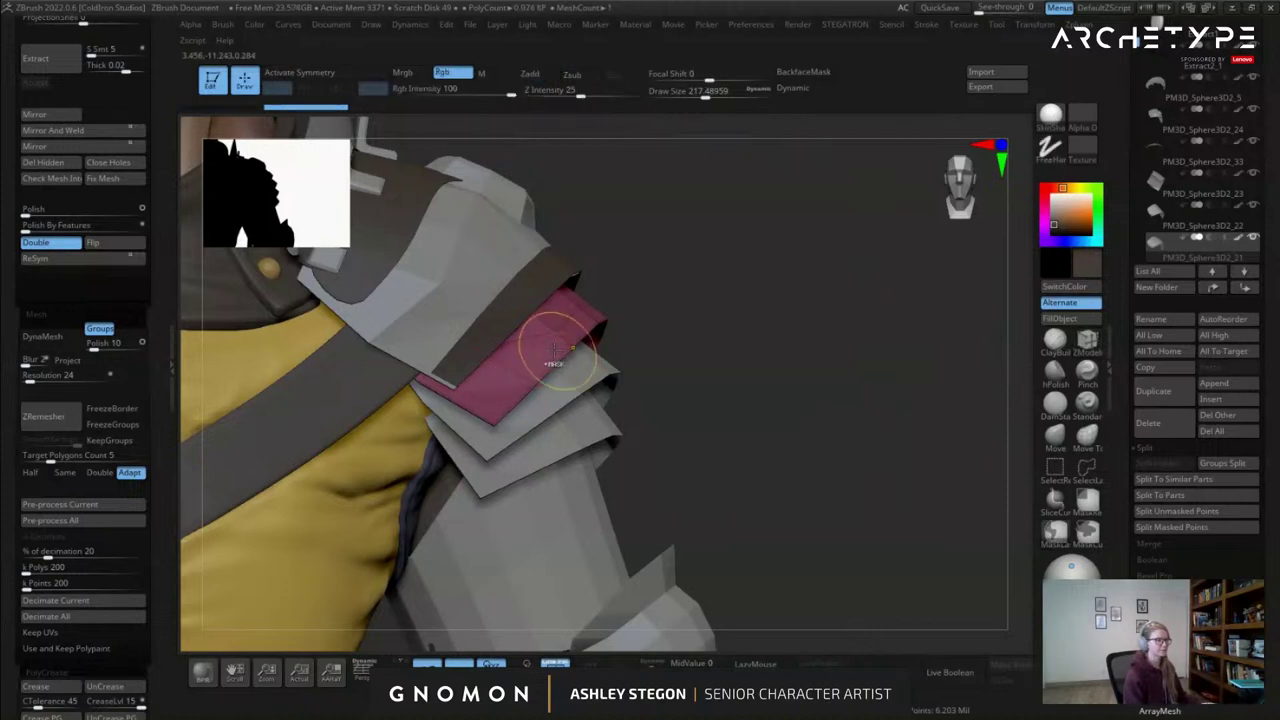
key("space")
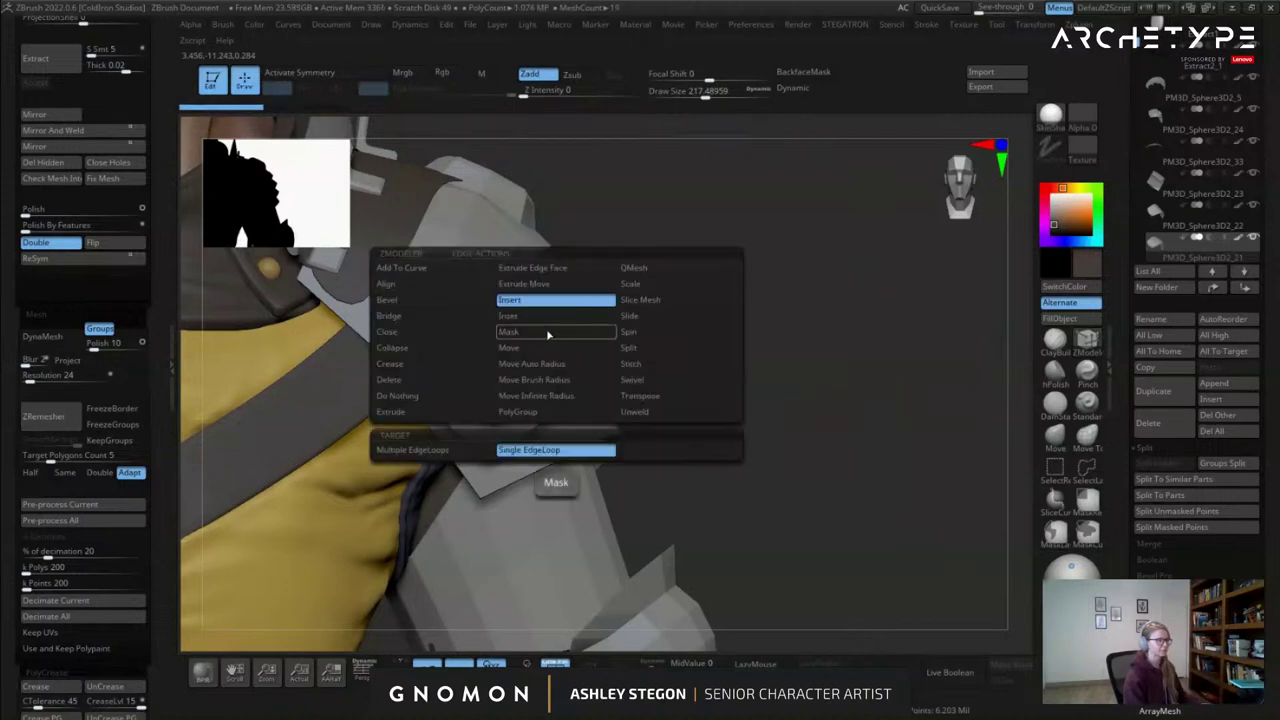
left_click(590, 300)
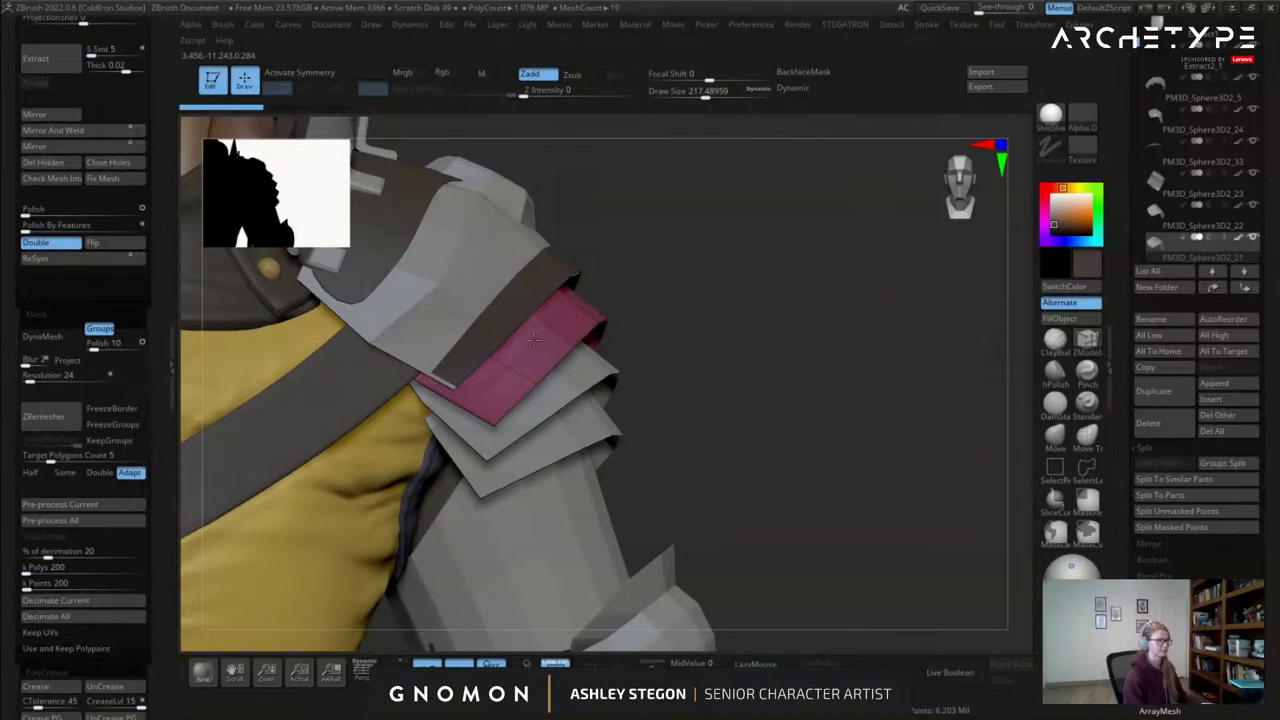
left_click_drag(750, 332, 553, 322)
left_click_drag(825, 335, 660, 338)
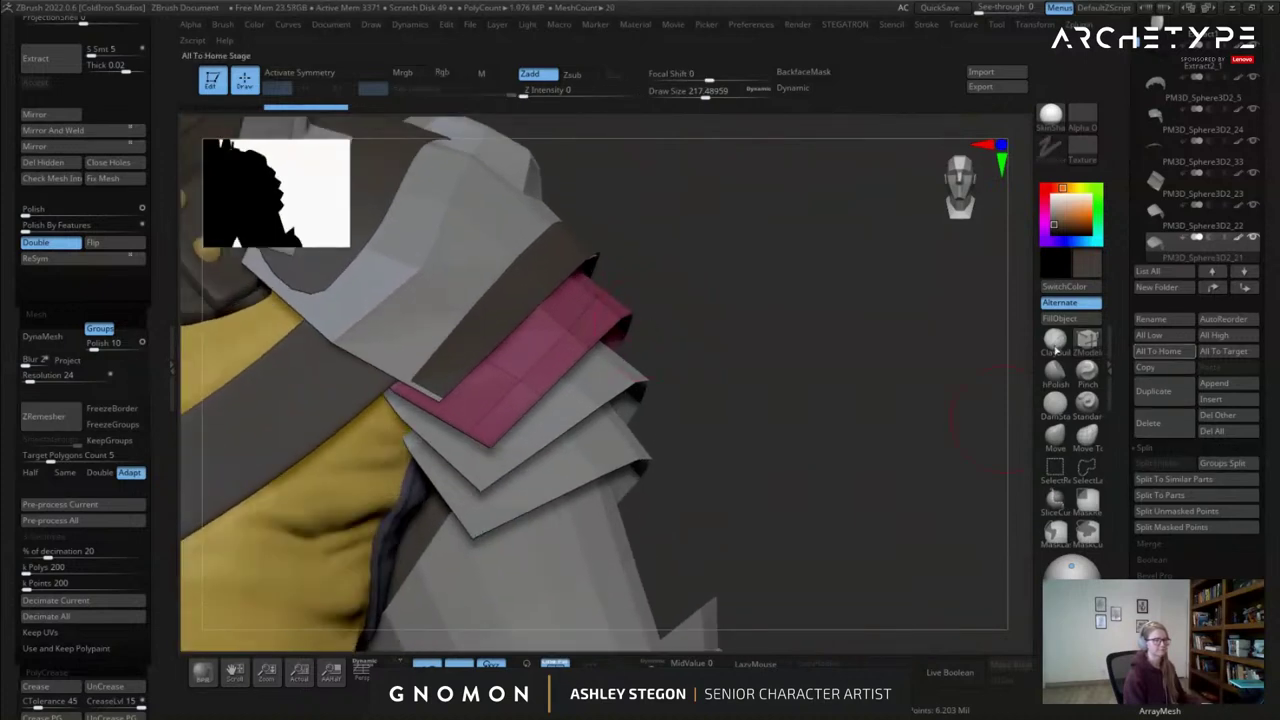
Duplicate the second plate, isolate the lower-edge band on the copy and delete the hidden polygons.
left_click(1163, 393)
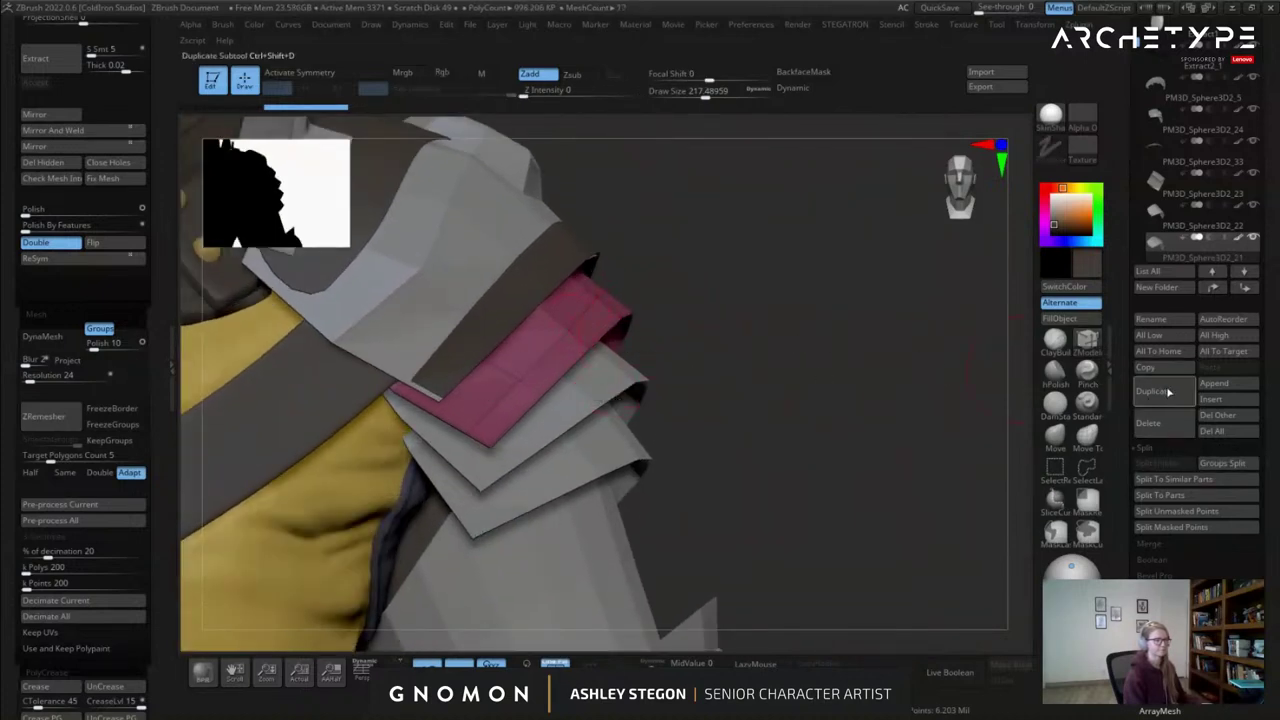
left_click(577, 336, "ctrl+shift")
left_click_drag(664, 402, 700, 458, "ctrl+shift")
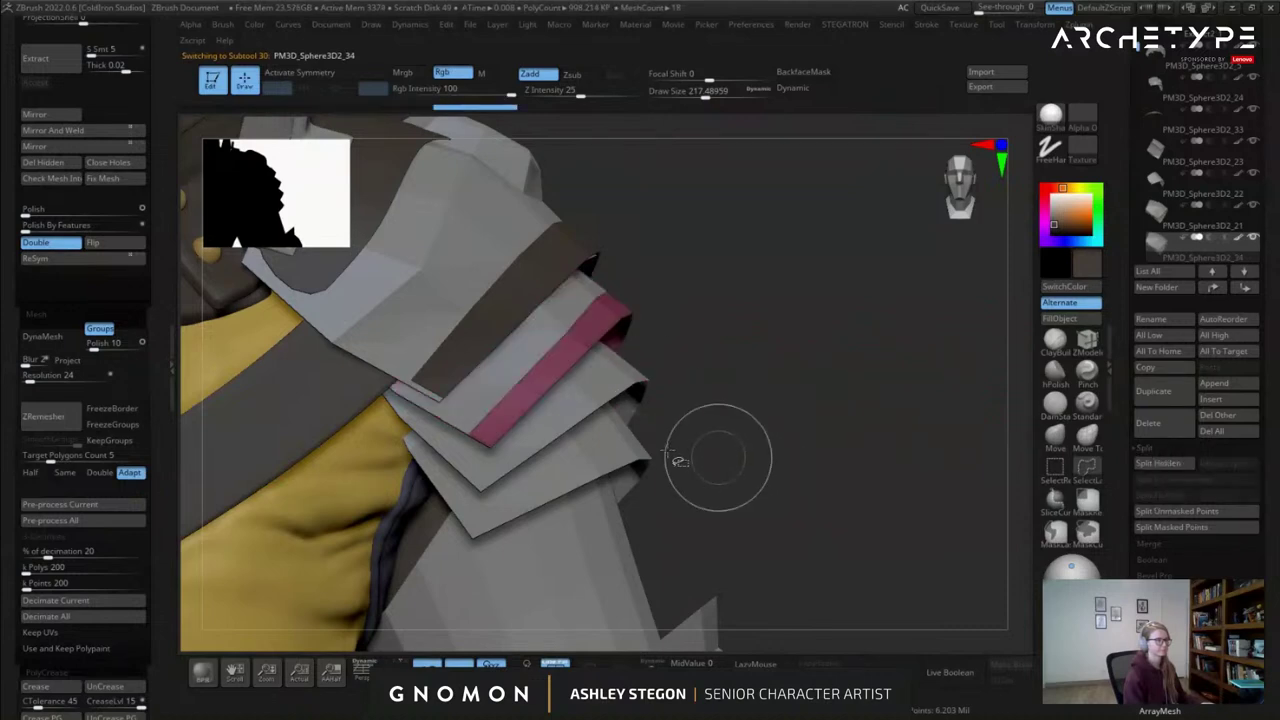
left_click(44, 163)
Align the gizmo to the second plate's trim strip and move the strip slightly so it sits outside the plate.
key("w")
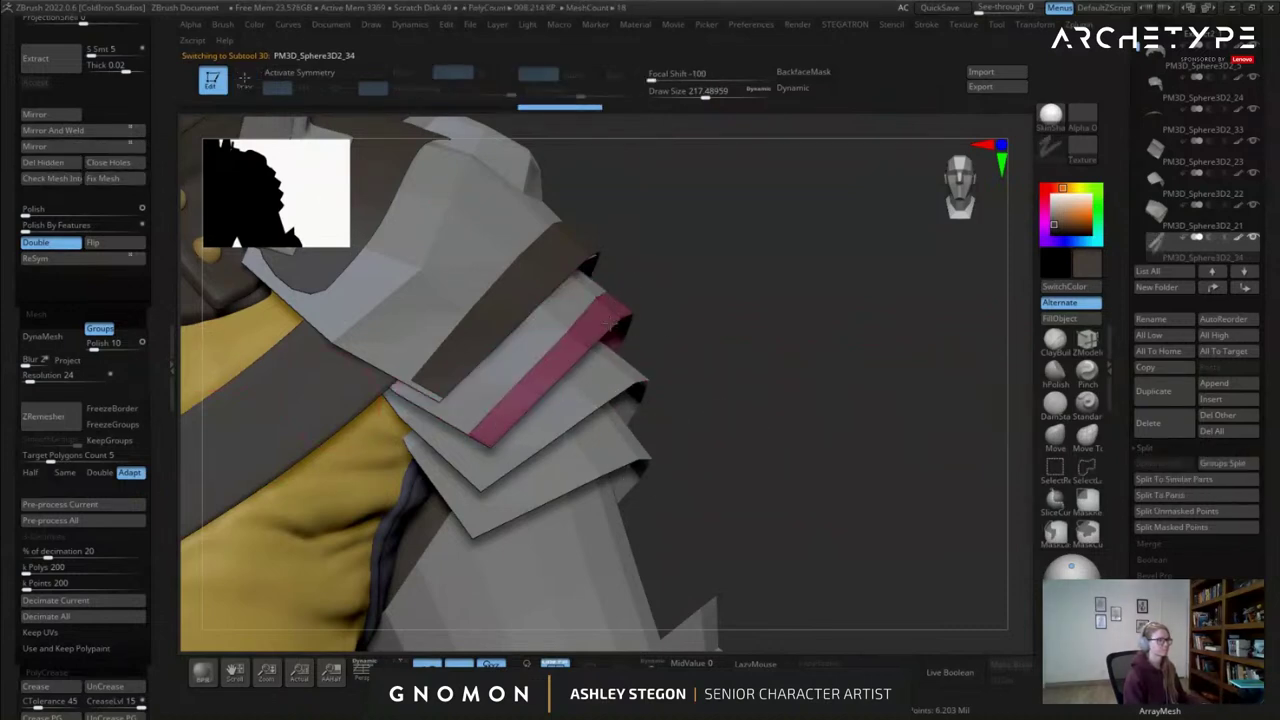
right_click_drag(627, 301, 682, 462)
left_click(651, 664)
left_click(594, 340, "alt")
left_click(617, 229)
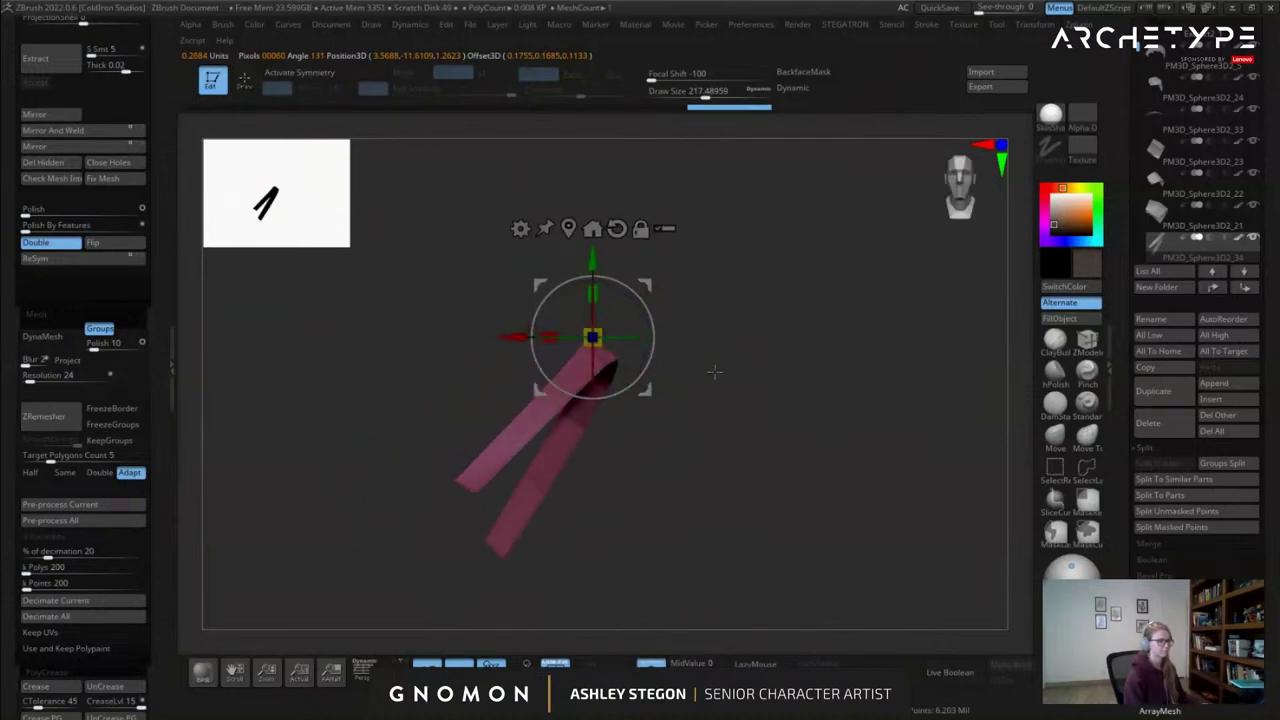
right_click_drag(708, 368, 775, 376)
left_click_drag(656, 317, 535, 218, "alt")
left_click(604, 360)
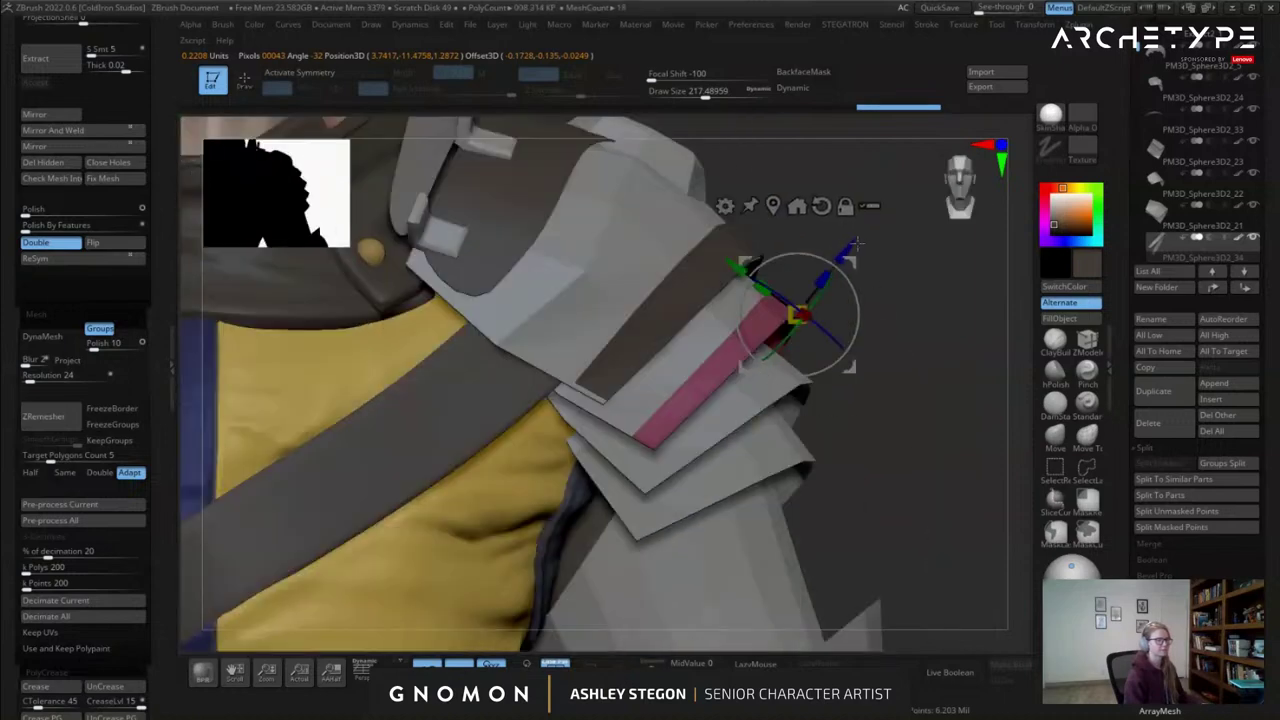
left_click_drag(852, 241, 847, 243)
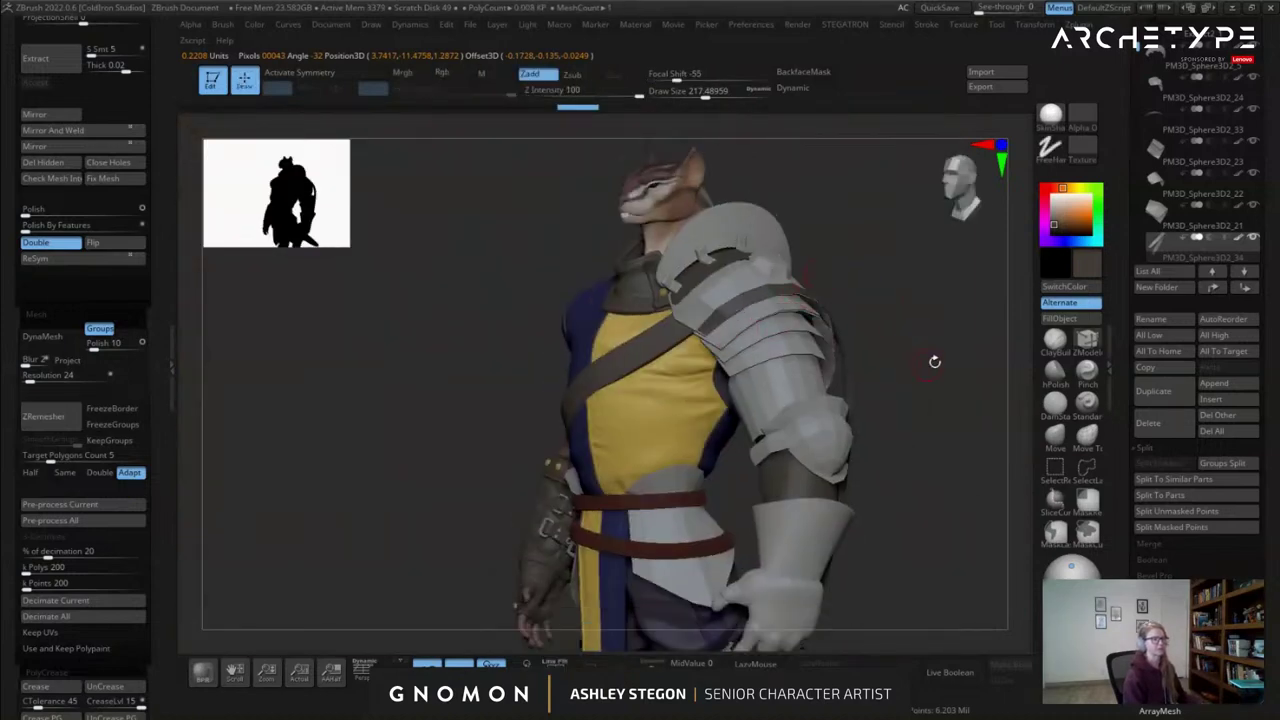
Insert an edge loop along the third shoulder plate's lower edge with ZModeler and duplicate the plate.
left_click_drag(935, 362, 560, 306)
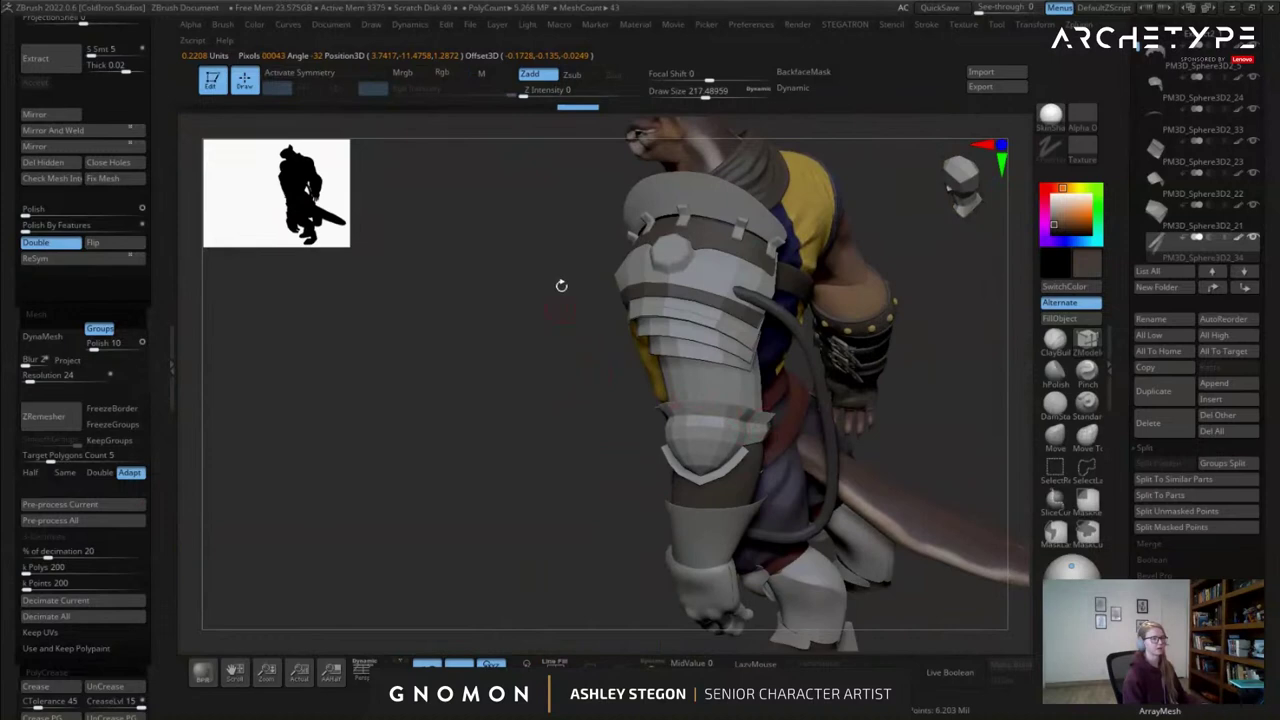
left_click_drag(430, 340, 638, 346)
left_click_drag(800, 331, 666, 400)
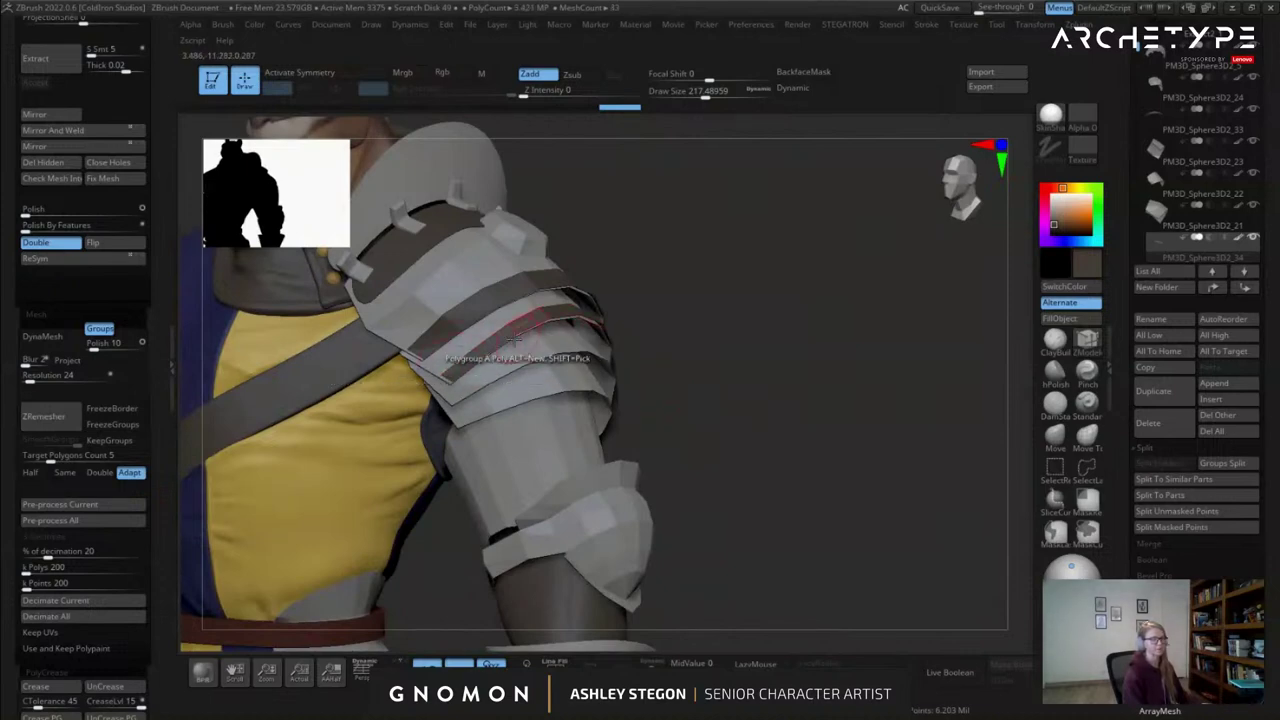
left_click_drag(930, 390, 807, 401)
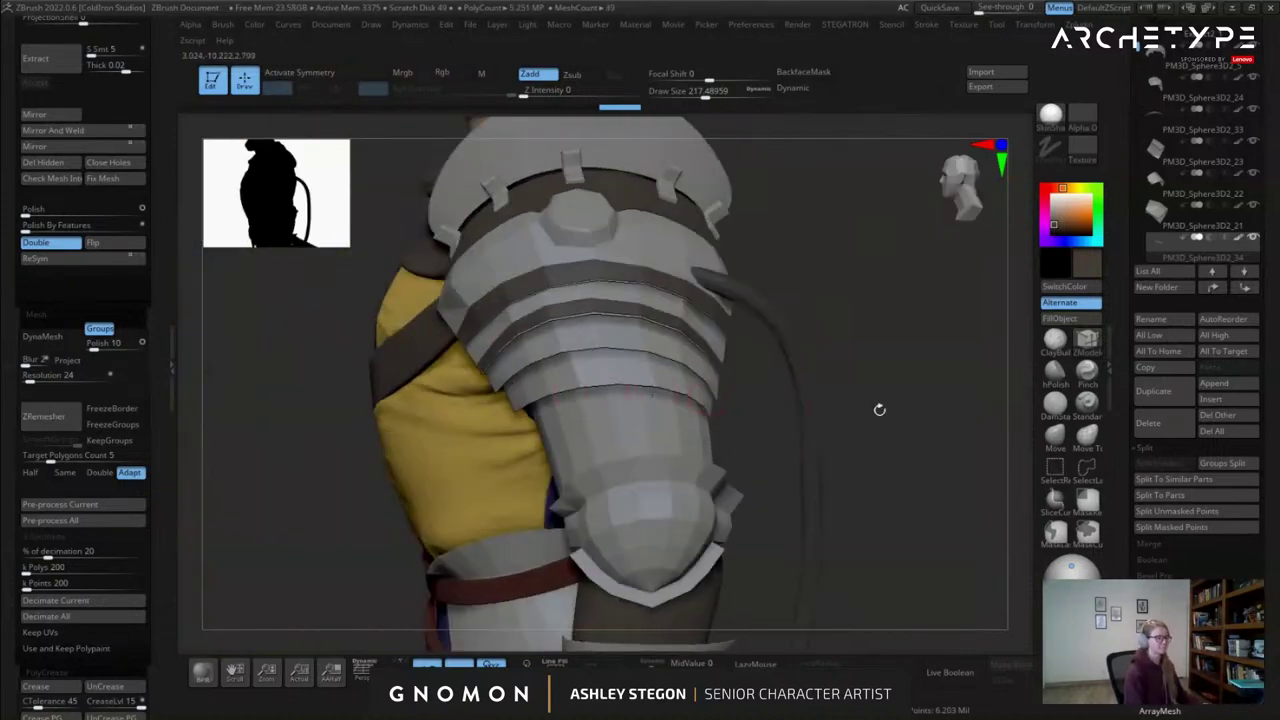
left_click(1066, 447)
mouse_move(532, 362)
right_mouse_down()
mouse_move(576, 348)
mouse_move(594, 323)
mouse_move(677, 334)
right_mouse_up()
right_click_drag(602, 322, 624, 374, "ctrl")
left_click(612, 350, "alt")
key("shift+f")
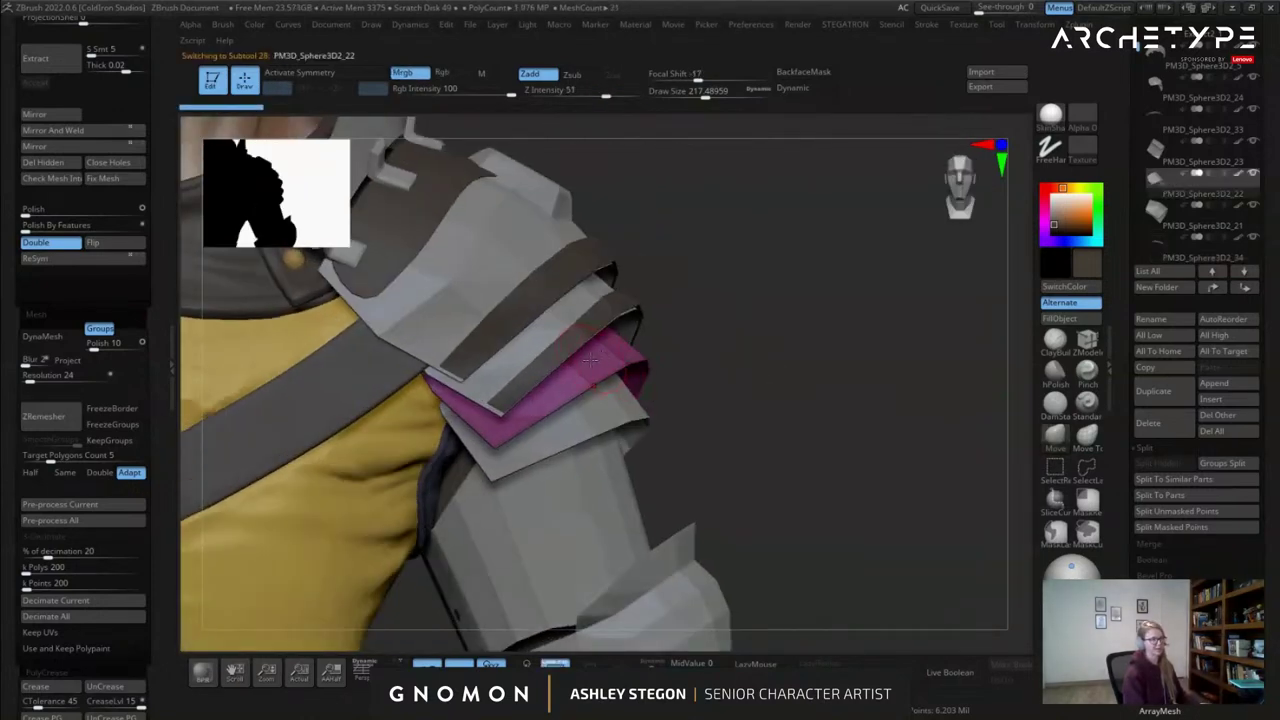
right_click_drag(803, 348, 1003, 338)
left_click(1087, 341)
left_click(659, 322)
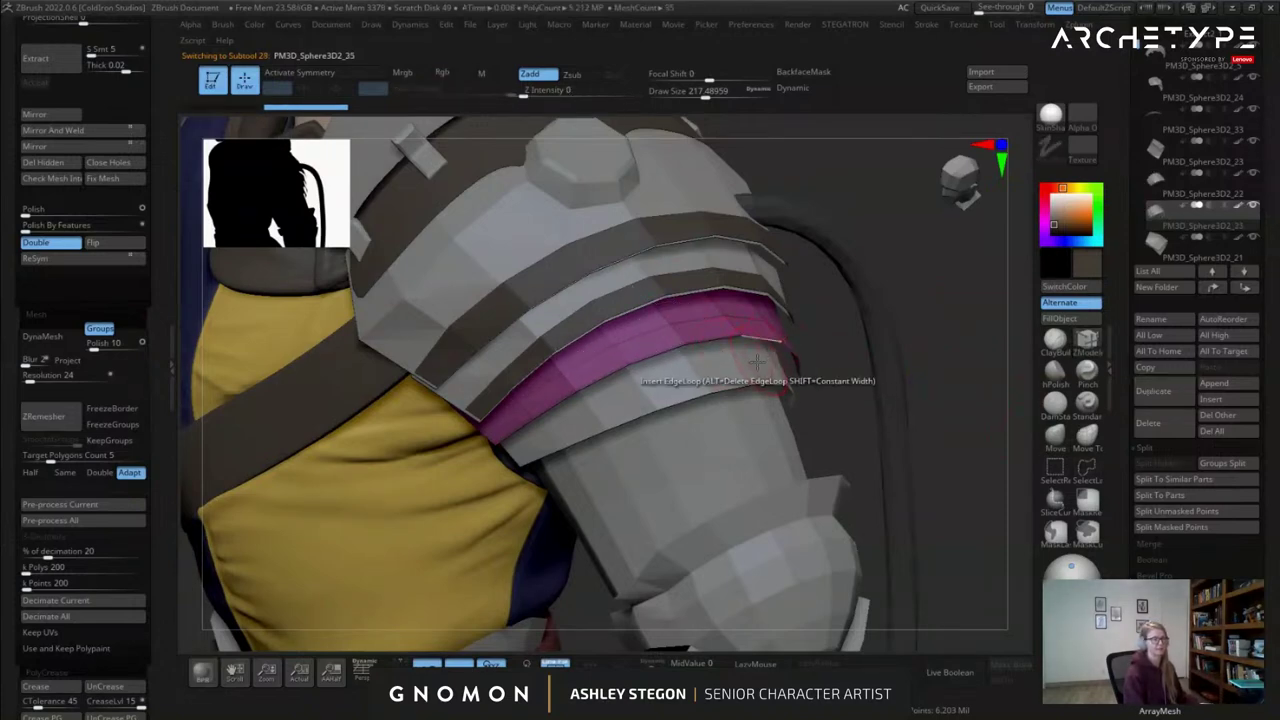
Isolate the lower-edge band on the third plate's duplicate and delete the hidden polygons.
left_click(682, 335, "ctrl+shift")
left_click_drag(934, 396, 912, 404, "ctrl+shift")
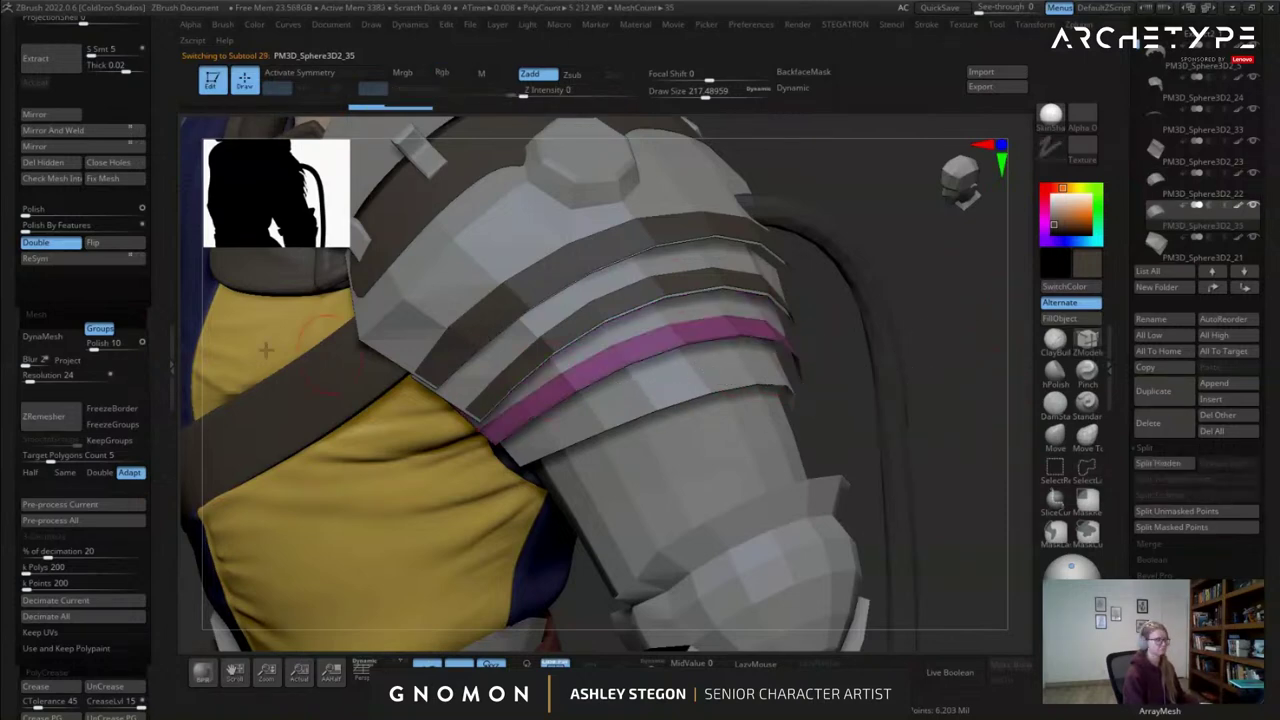
left_click(72, 165)
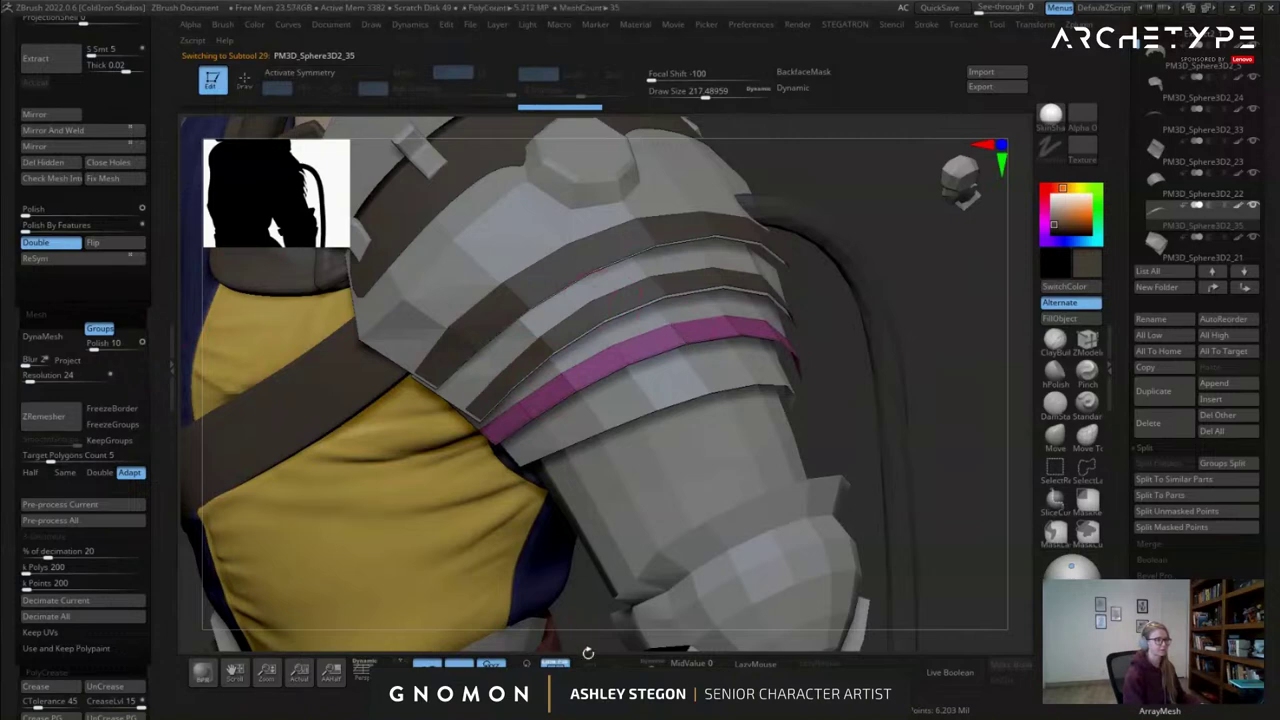
Move the third plate's trim strip slightly outward from the plate with the gizmo and return to draw mode.
key("alt+s")
key("w")
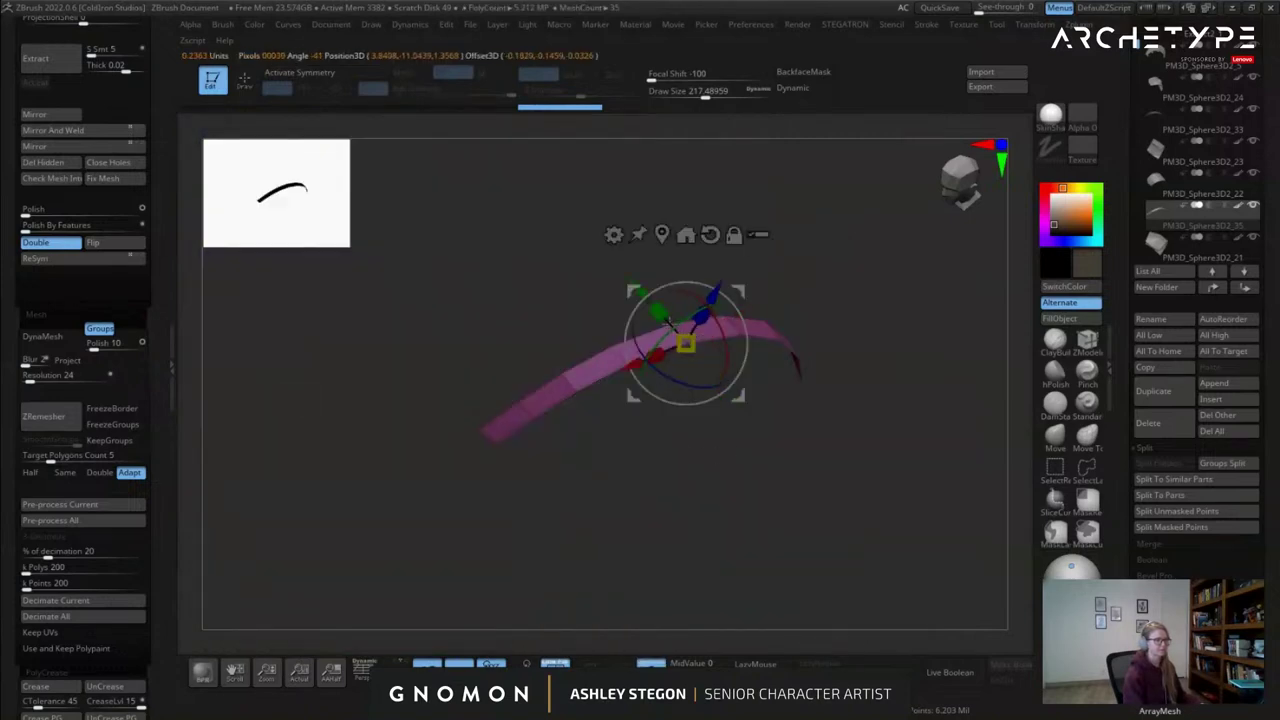
key("shift+s")
left_click_drag(715, 292, 718, 287)
key("q")
Fill the third plate's trim strip with the same dark brown and check the three strips on the shoulder.
right_click_drag(785, 398, 755, 332)
right_click_drag(900, 363, 623, 377)
left_click(1063, 319)
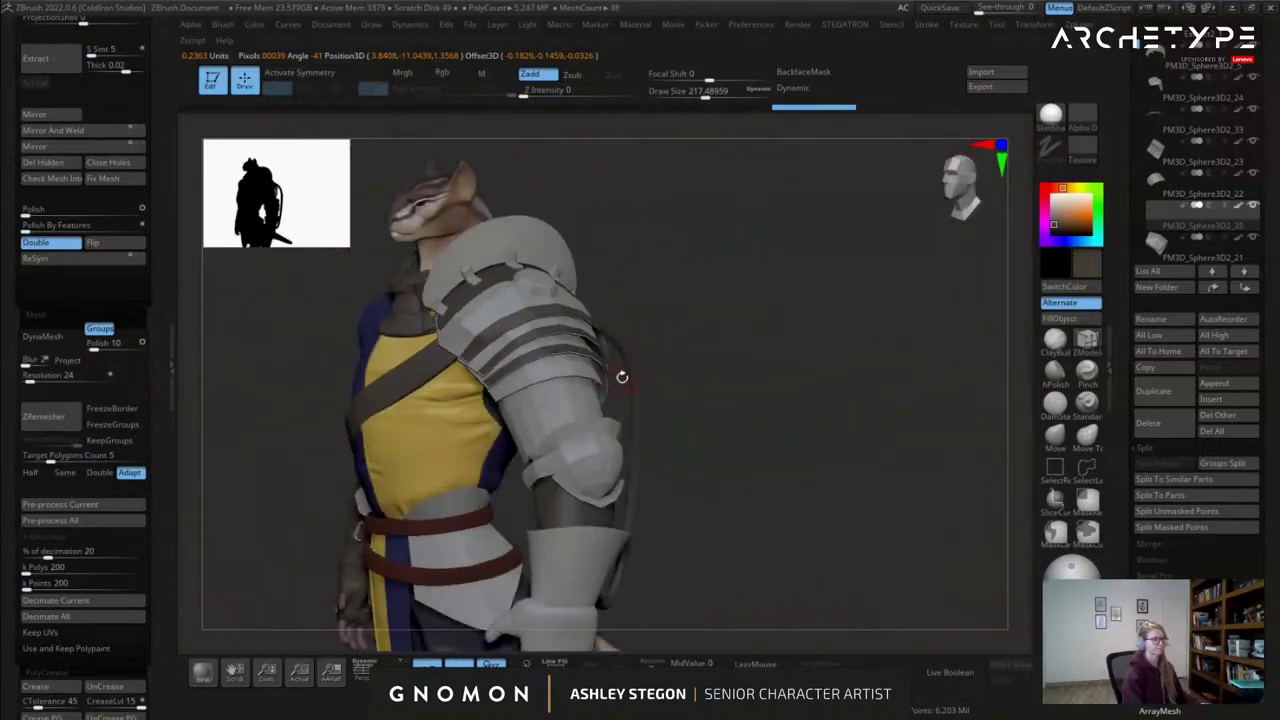
right_click_drag(514, 308, 530, 345)
right_click_drag(530, 345, 710, 352)
right_click_drag(772, 409, 874, 361)
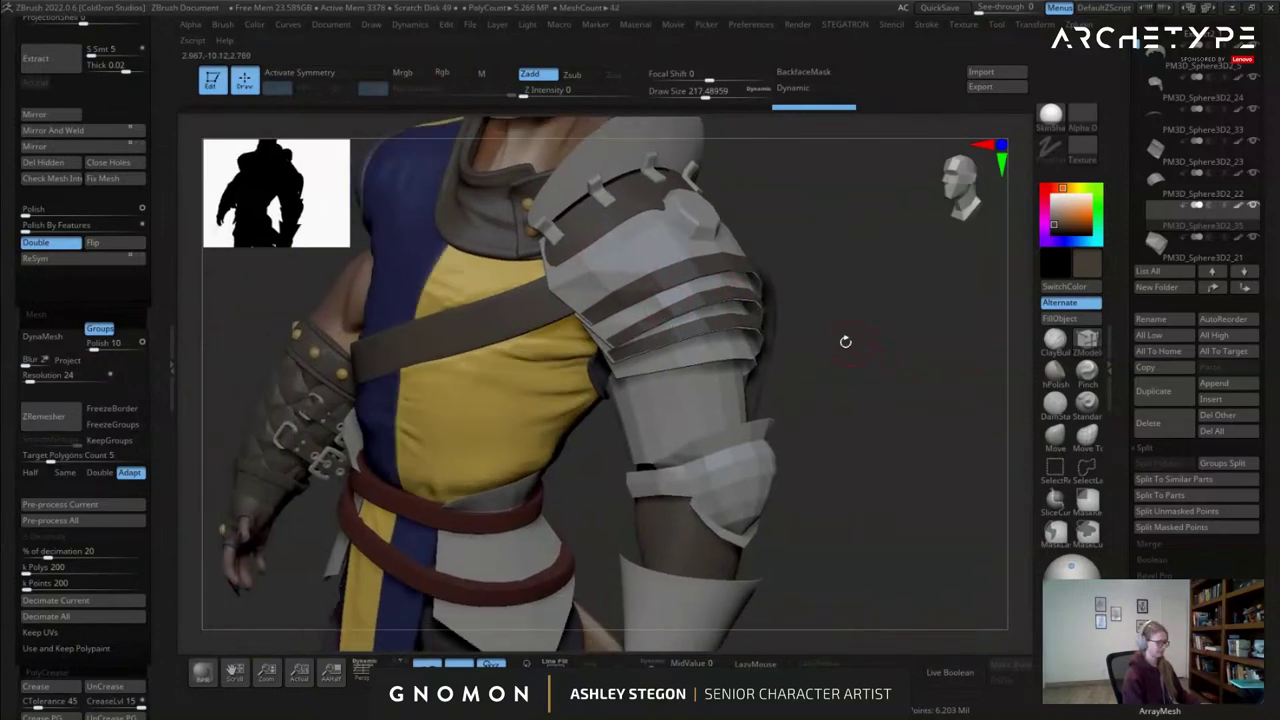
Choose the IMM PrimitivesH insert-mesh brush and enlarge its strip of primitive previews.
key("b")
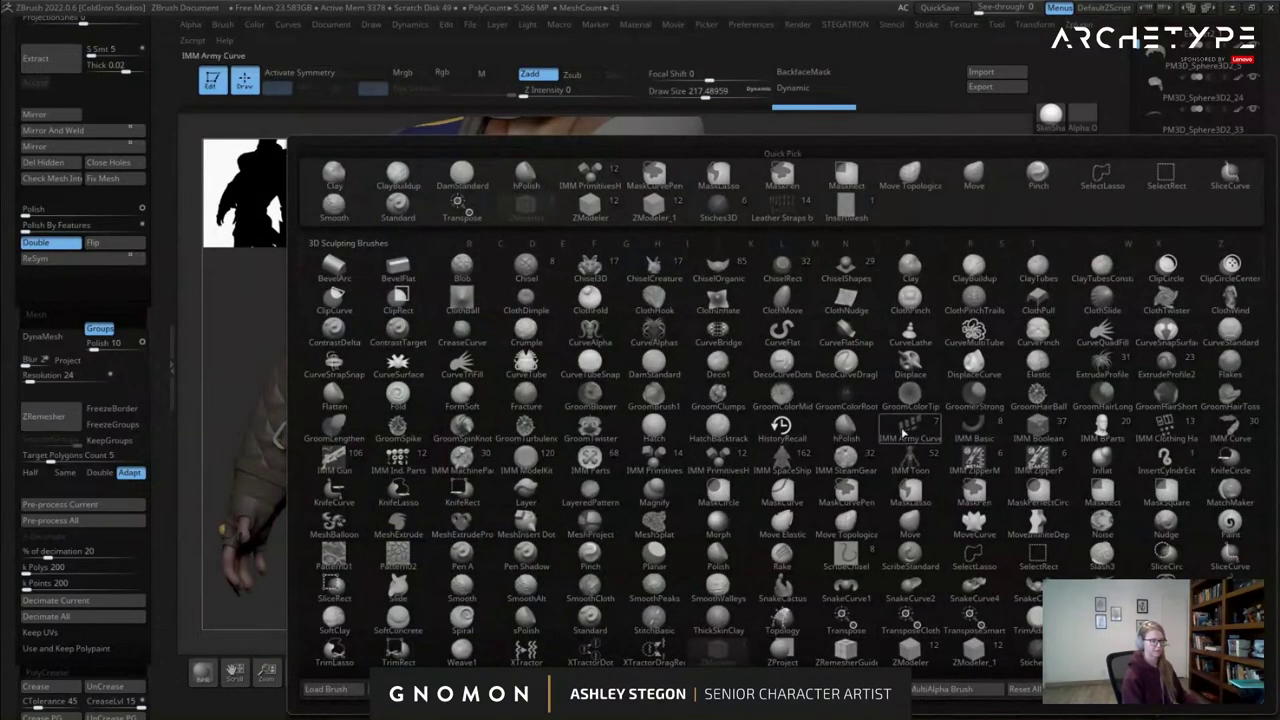
left_click(720, 464)
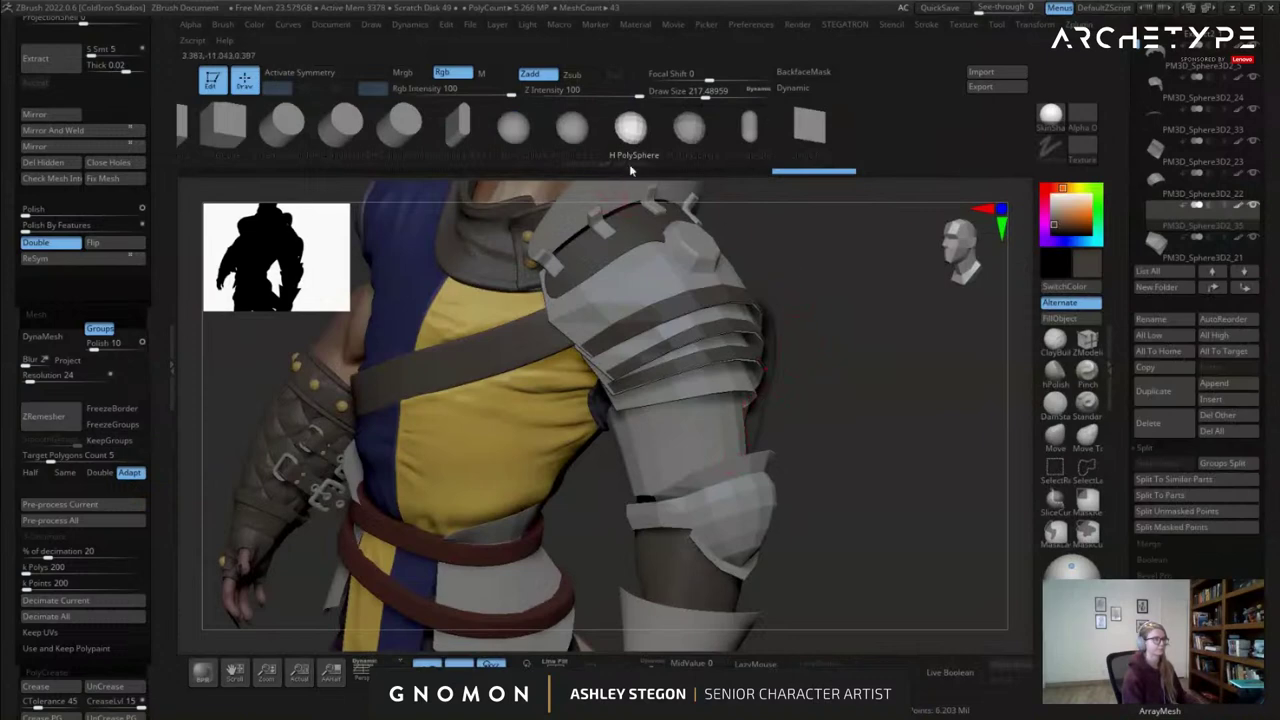
left_click_drag(624, 171, 598, 322)
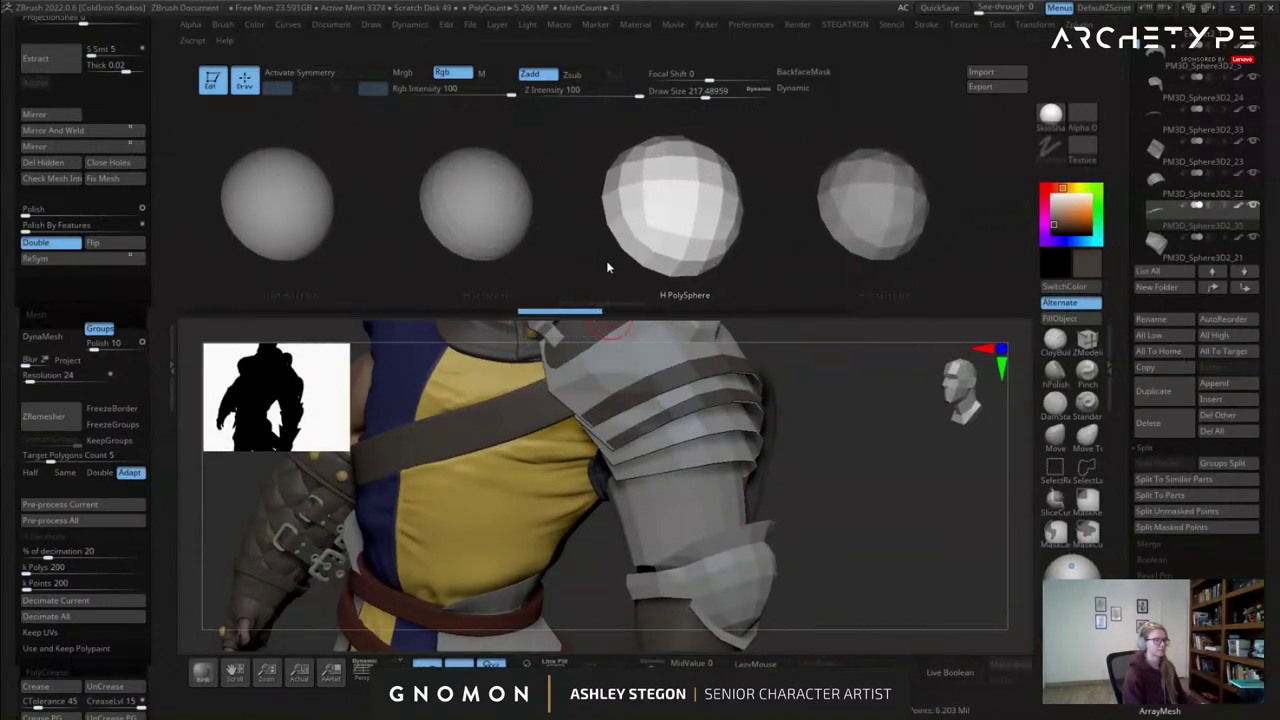
left_click_drag(946, 317, 931, 292, "alt")
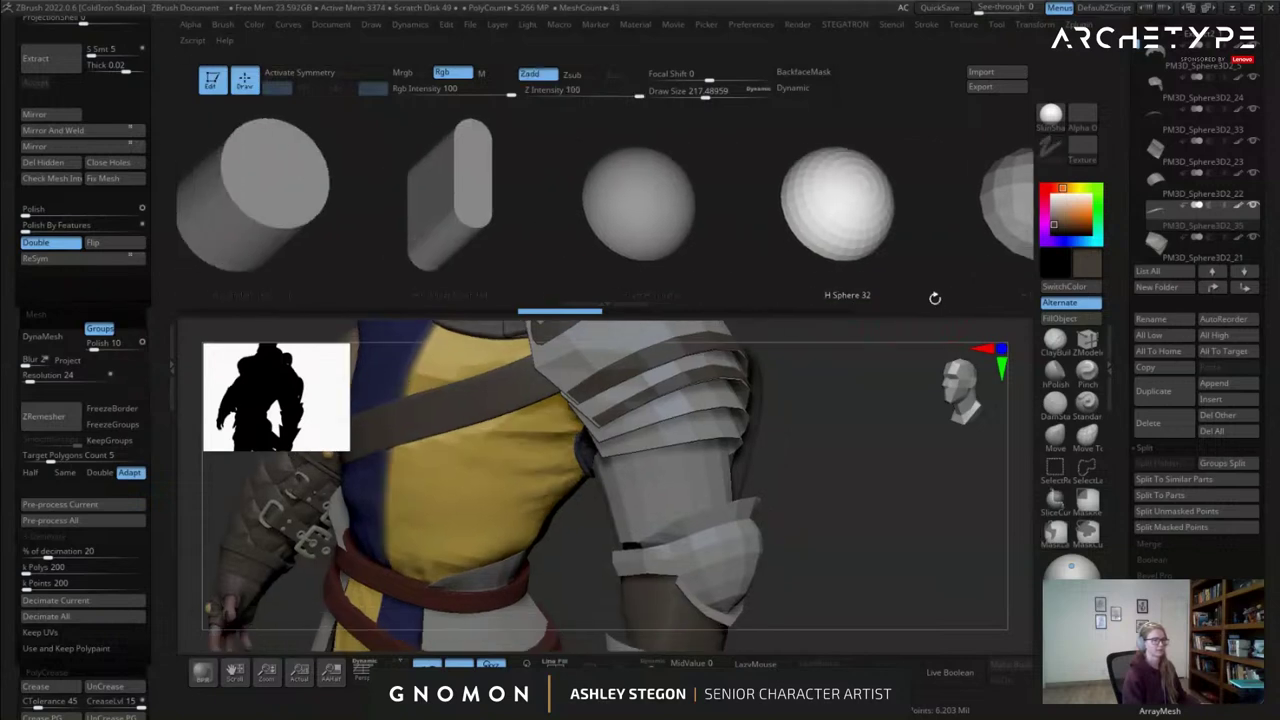
Restore the custom interface layout through the preferences configuration.
left_click(755, 30)
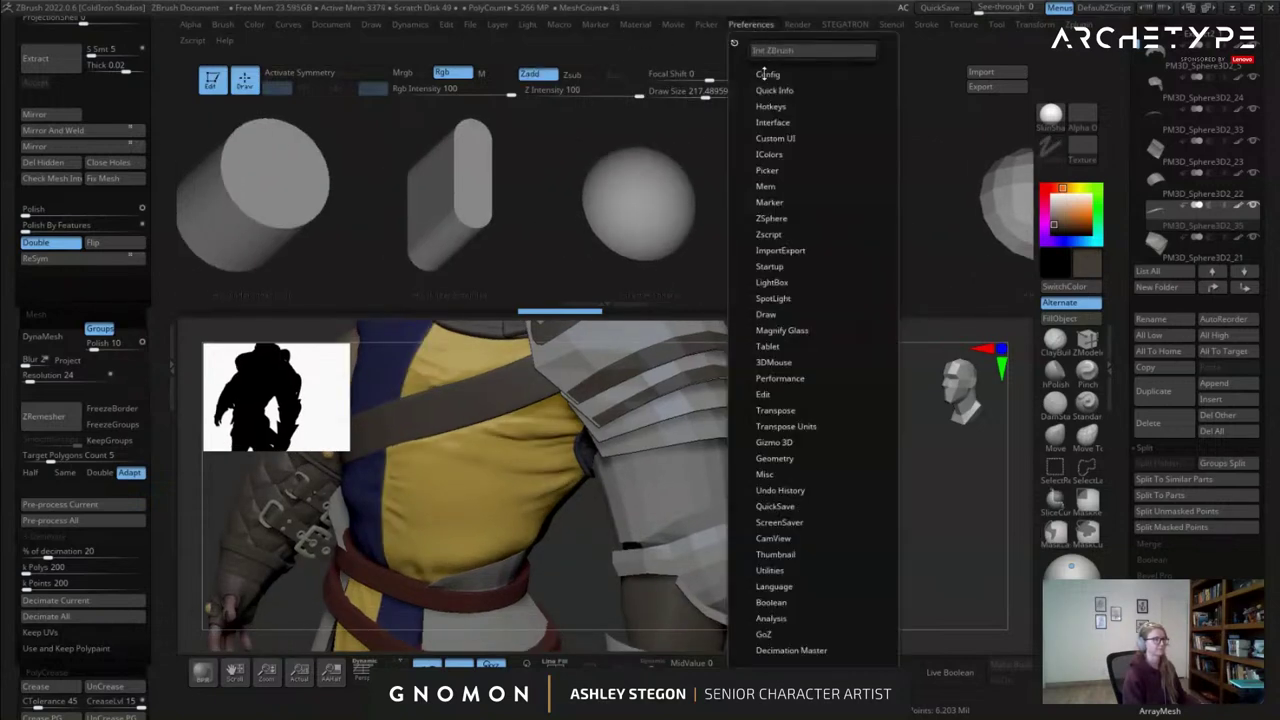
left_click(768, 72)
left_click(799, 90)
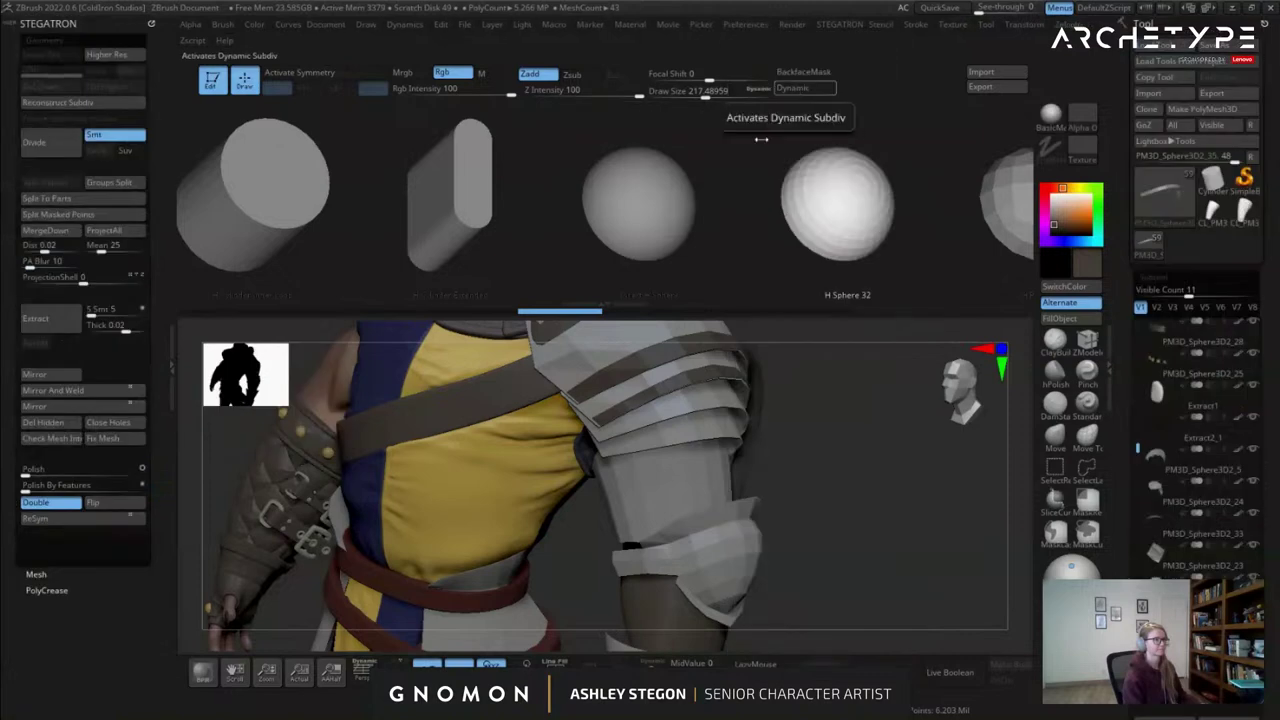
Try to shrink the enlarged strip of primitive previews back to its smaller height.
left_click(722, 270, "ctrl+alt")
left_click(721, 185, "ctrl+alt")
left_click_drag(722, 176, 726, 246)
key("ctrl+shift+z")
left_click(968, 310, "ctrl+alt")
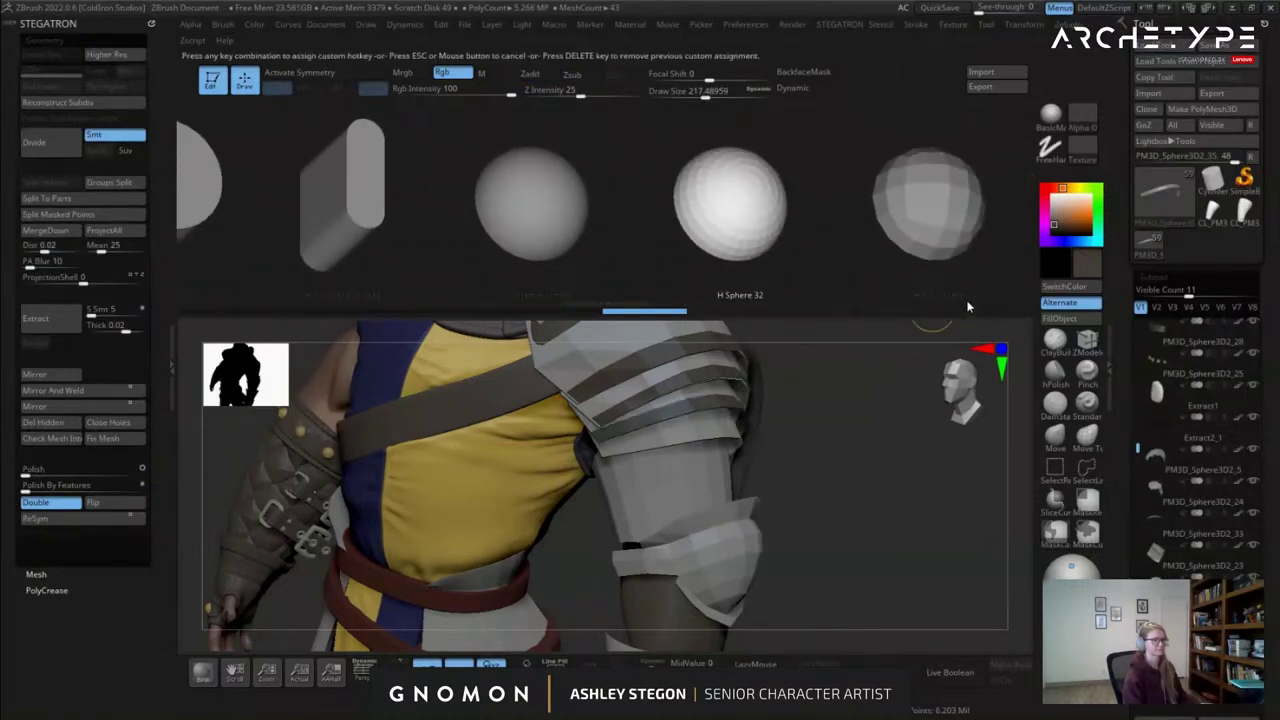
left_click(650, 308)
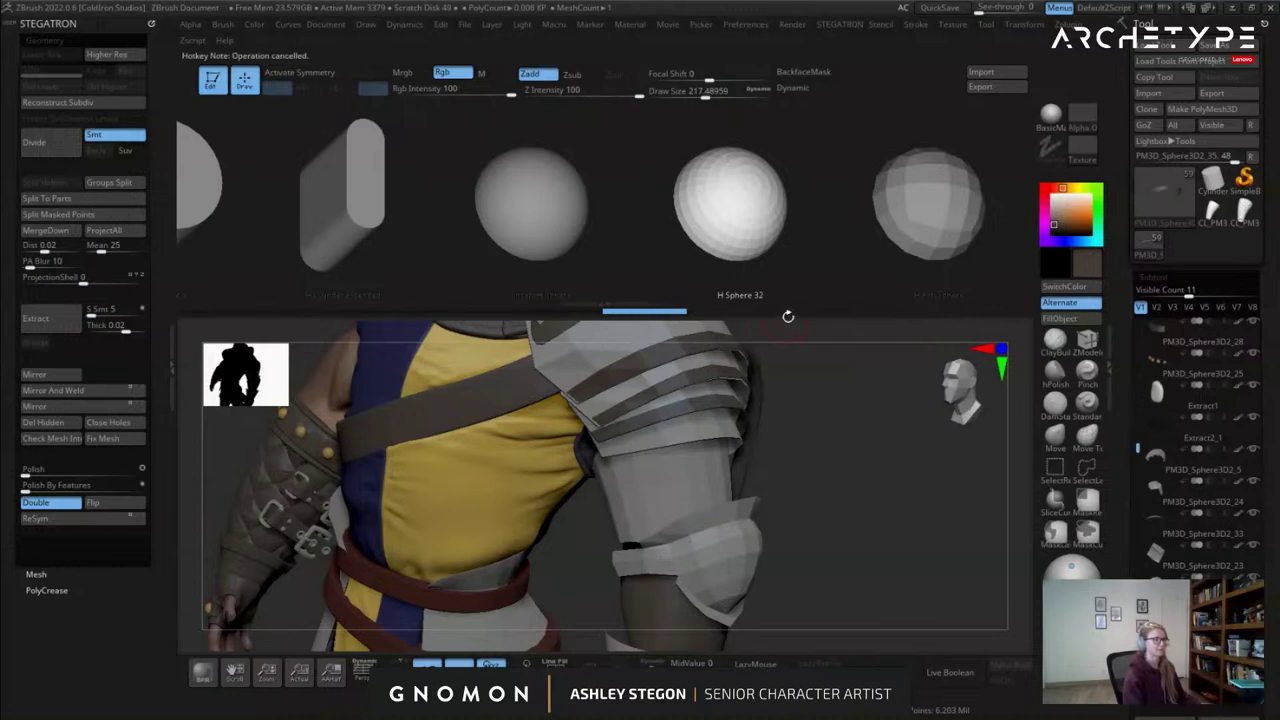
left_click_drag(831, 270, 834, 262, "ctrl")
left_click_drag(854, 129, 486, 201)
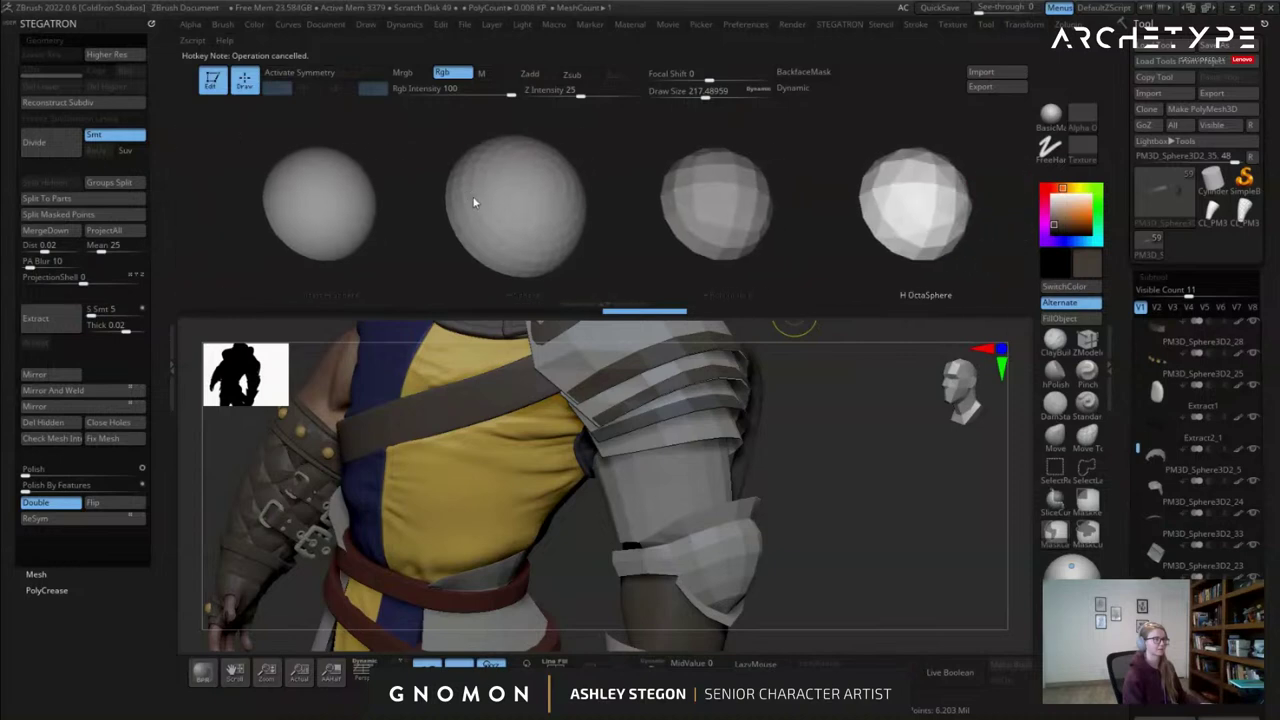
Create a new document without saving the changes to the current one.
left_click_drag(804, 430, 840, 410, "shift")
left_click(279, 30)
mouse_move(330, 25)
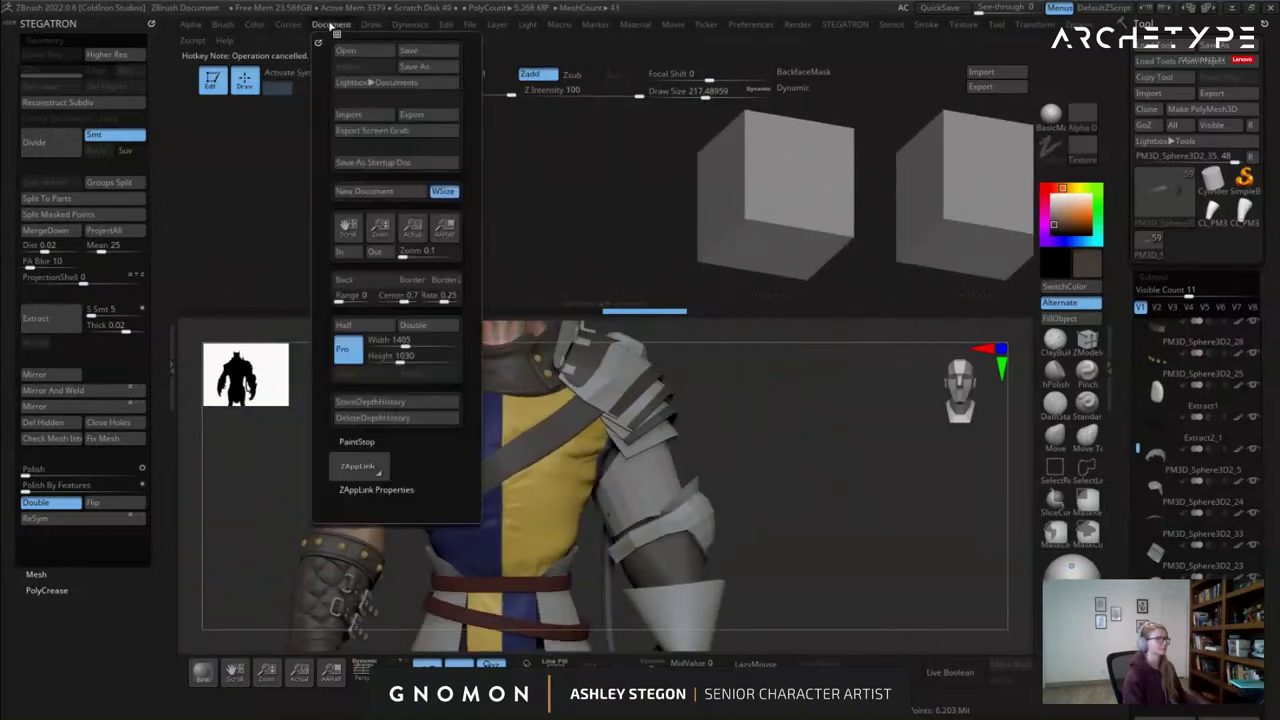
left_click(397, 191)
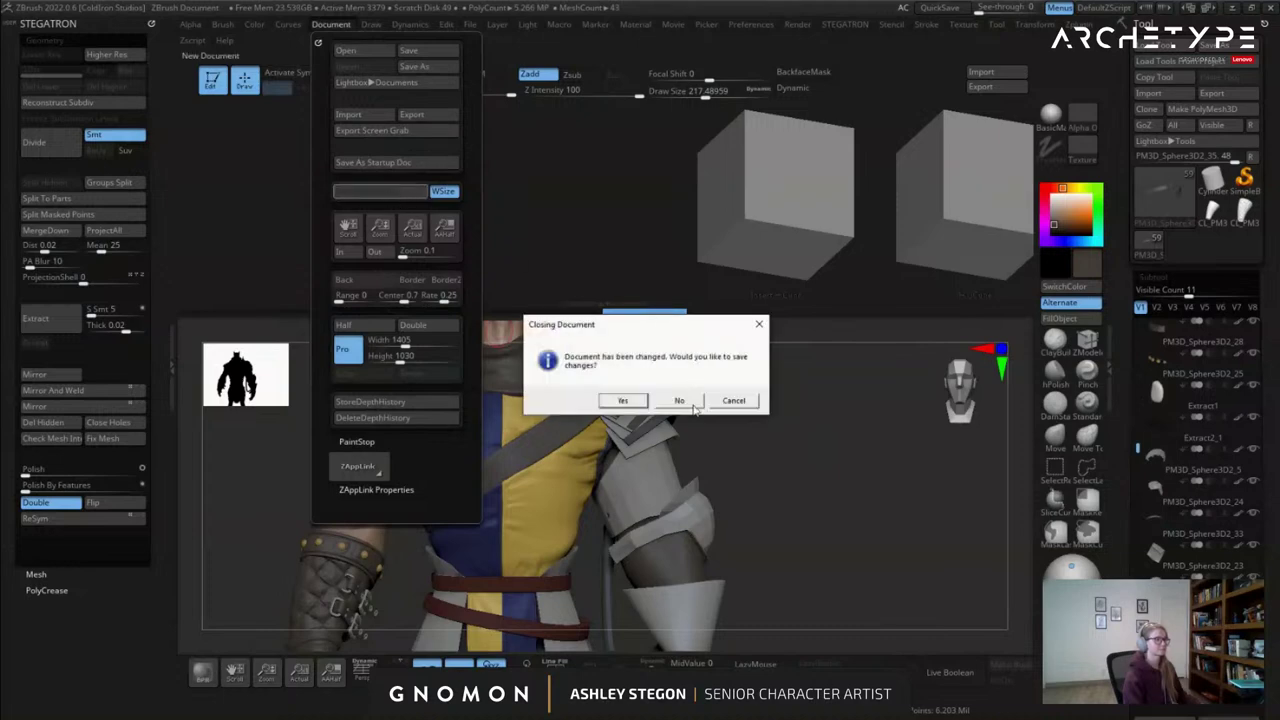
left_click(690, 402)
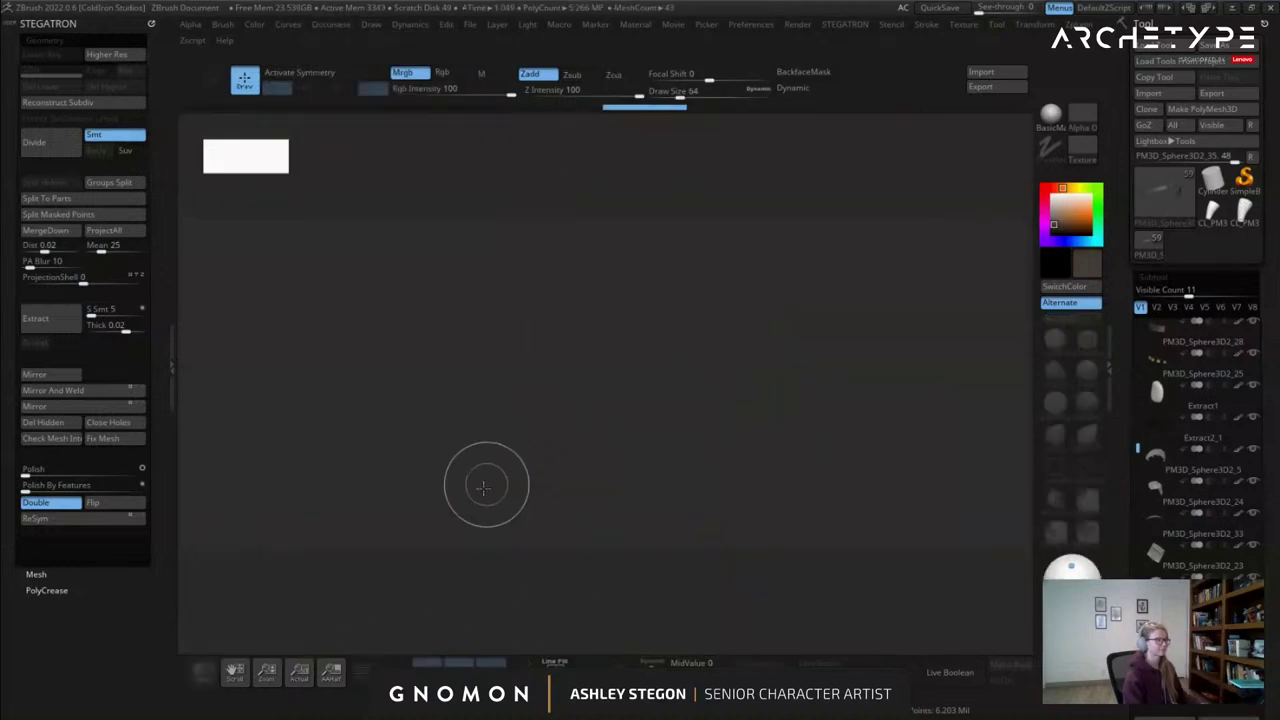
Create another new document at window size, draw the character in it, and return to edit mode with the model framed.
left_click(333, 28)
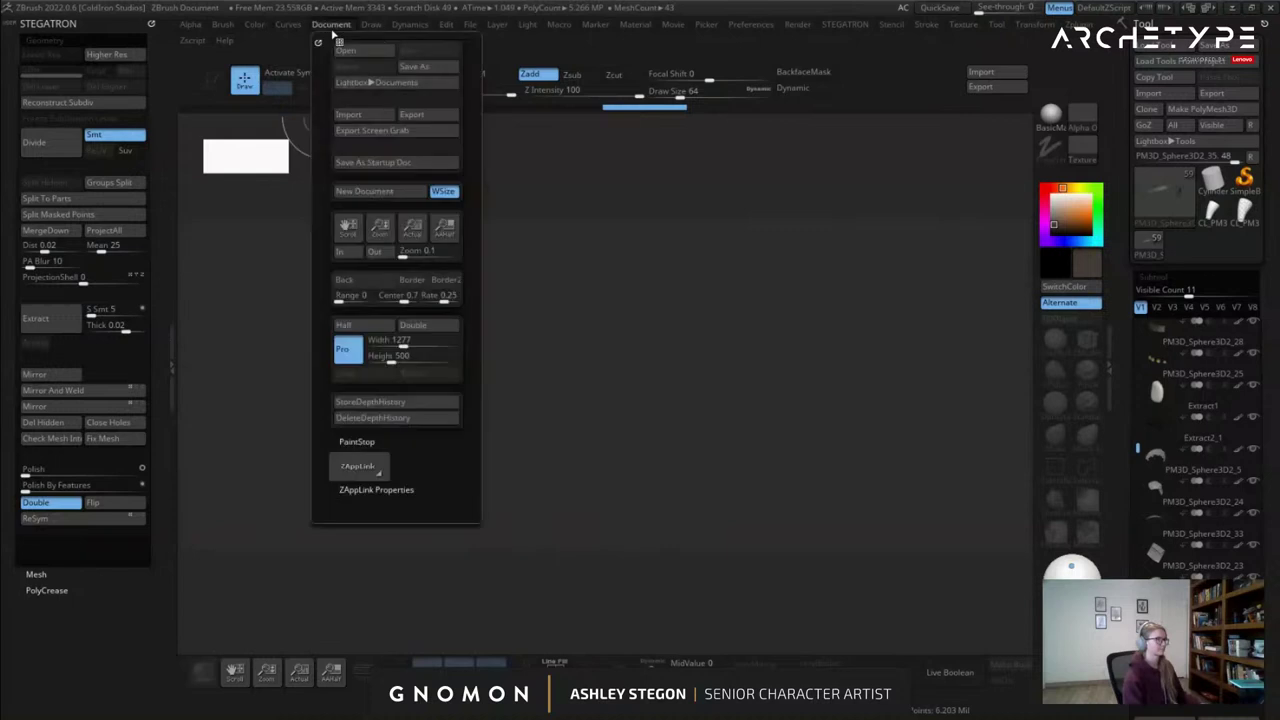
left_click(398, 192)
left_click_drag(612, 428, 610, 461)
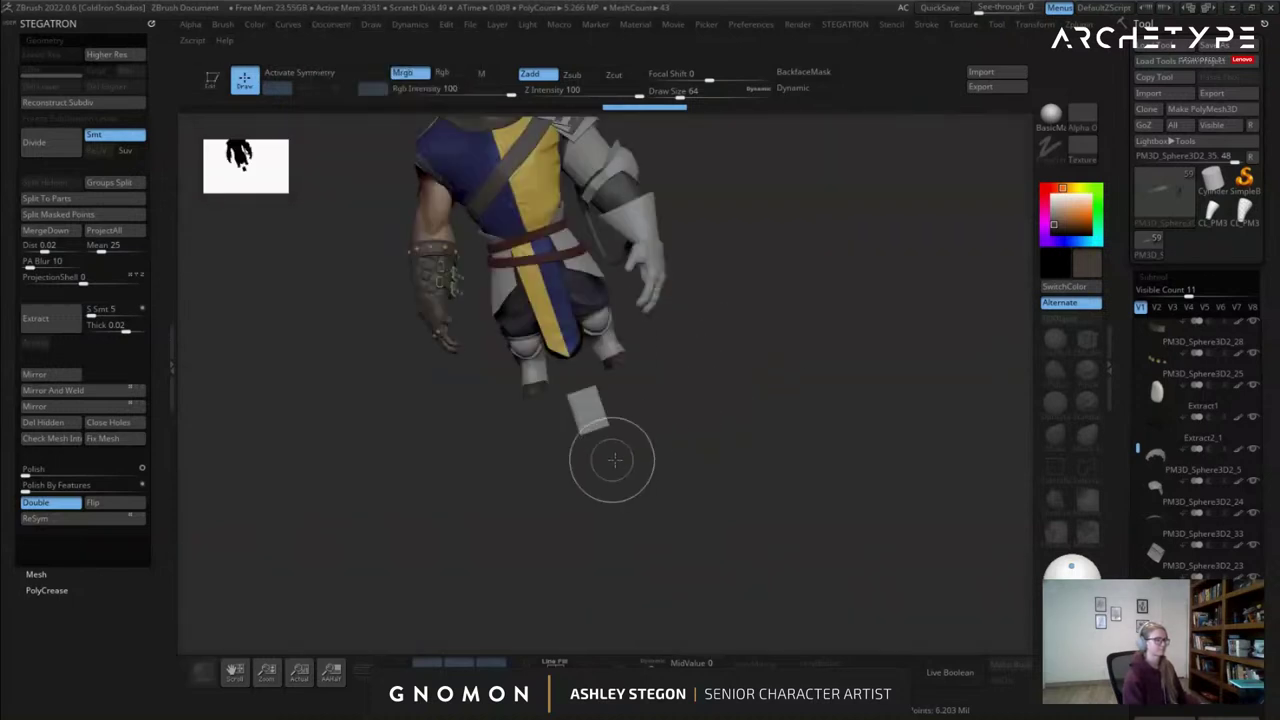
key("t")
key("f")
left_click_drag(690, 446, 727, 396)
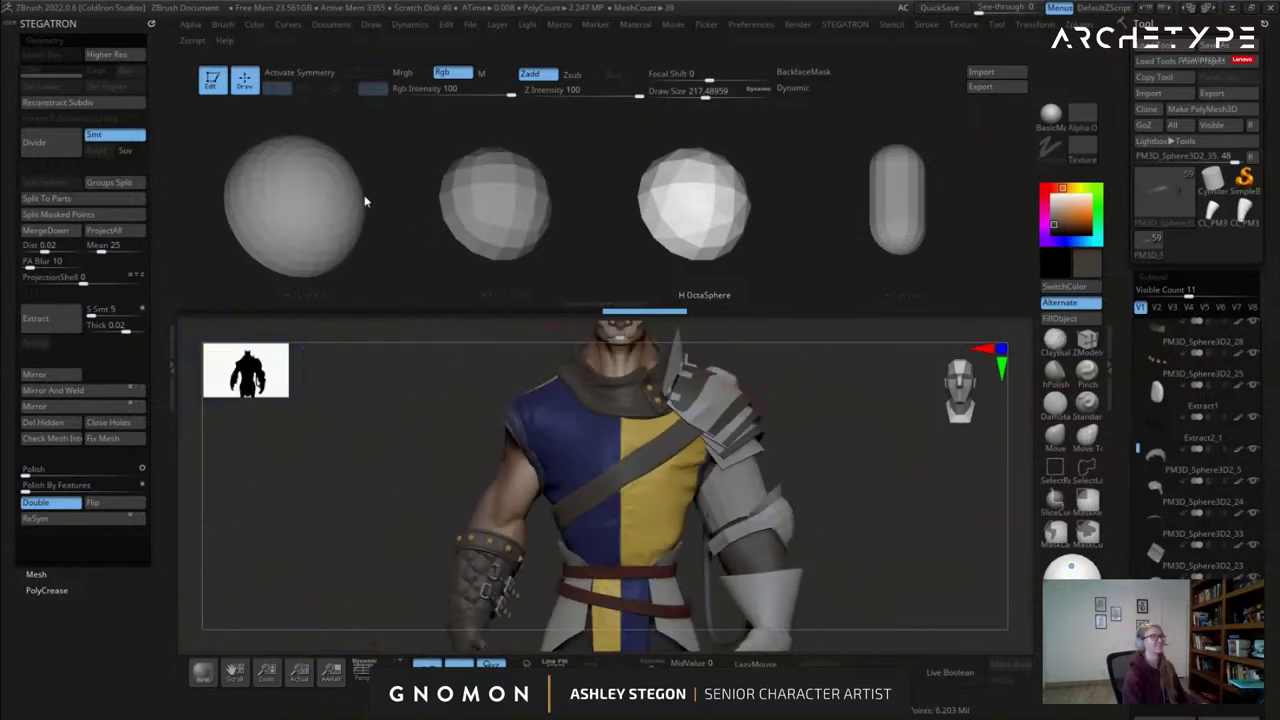
left_click(192, 157, "ctrl+alt")
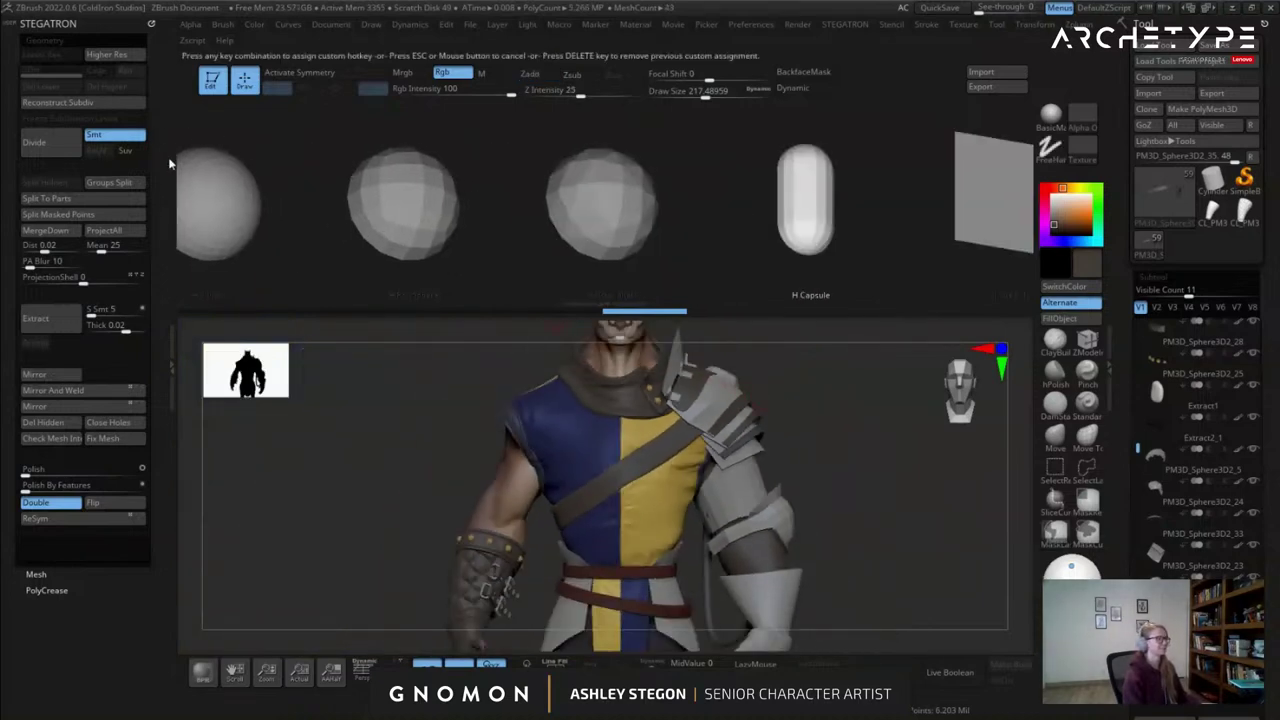
left_click_drag(177, 141, 854, 460, "ctrl+alt")
left_click(412, 257)
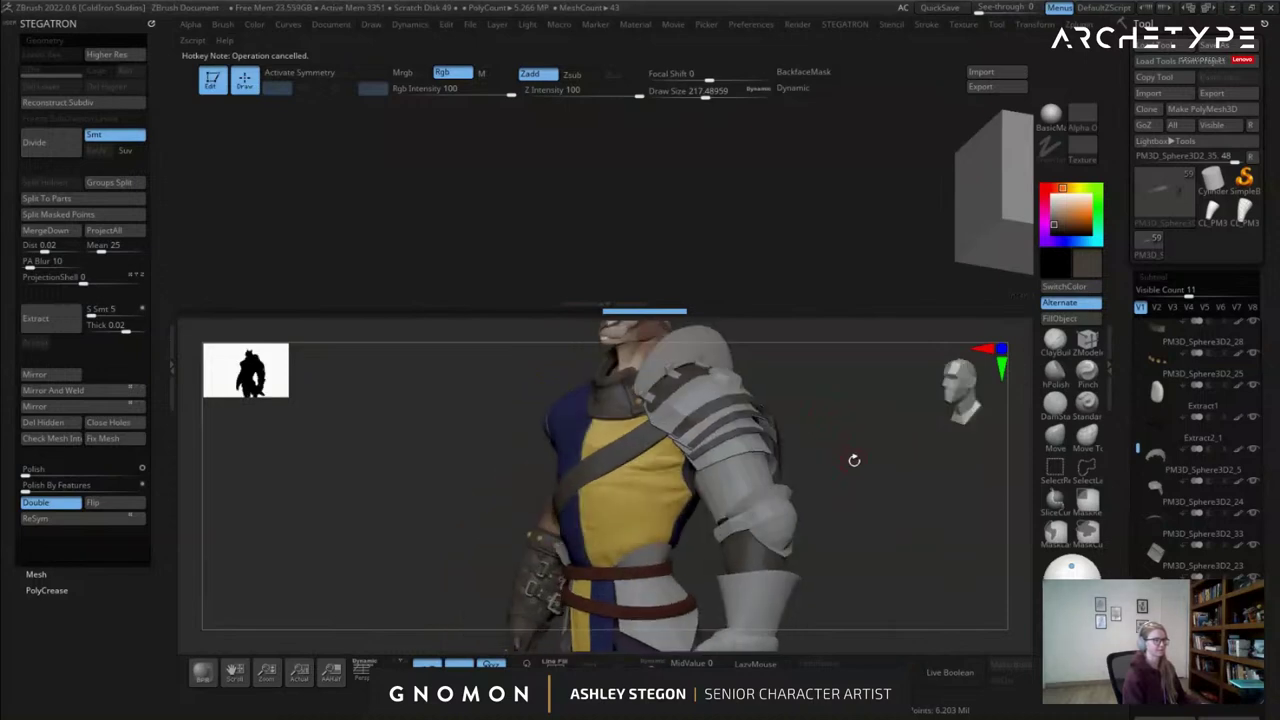
Choose the H PolySphere primitive for the insert-mesh brush.
left_click_drag(850, 250, 120, 250)
left_click_drag(890, 216, 115, 252)
left_click_drag(805, 482, 823, 466)
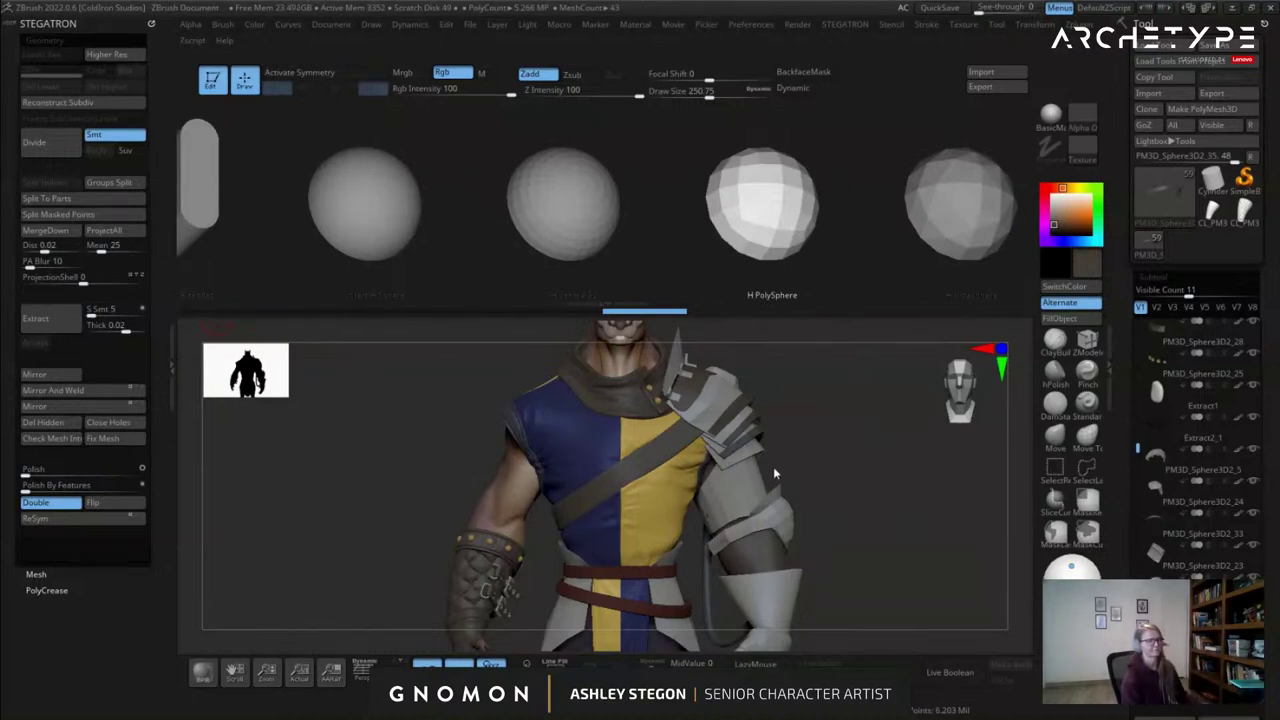
Try to insert a sphere rivet at a draw size of about 120 on the shoulder bracket nearest the collar.
right_click_drag(841, 459, 672, 575)
right_click_drag(672, 500, 610, 490)
right_click_drag(610, 450, 610, 520, "ctrl")
mouse_move(600, 400)
right_mouse_down("alt")
mouse_move(560, 560)
mouse_move(577, 435)
mouse_move(545, 482)
right_mouse_up("alt")
key("s")
left_click_drag(539, 485, 521, 487)
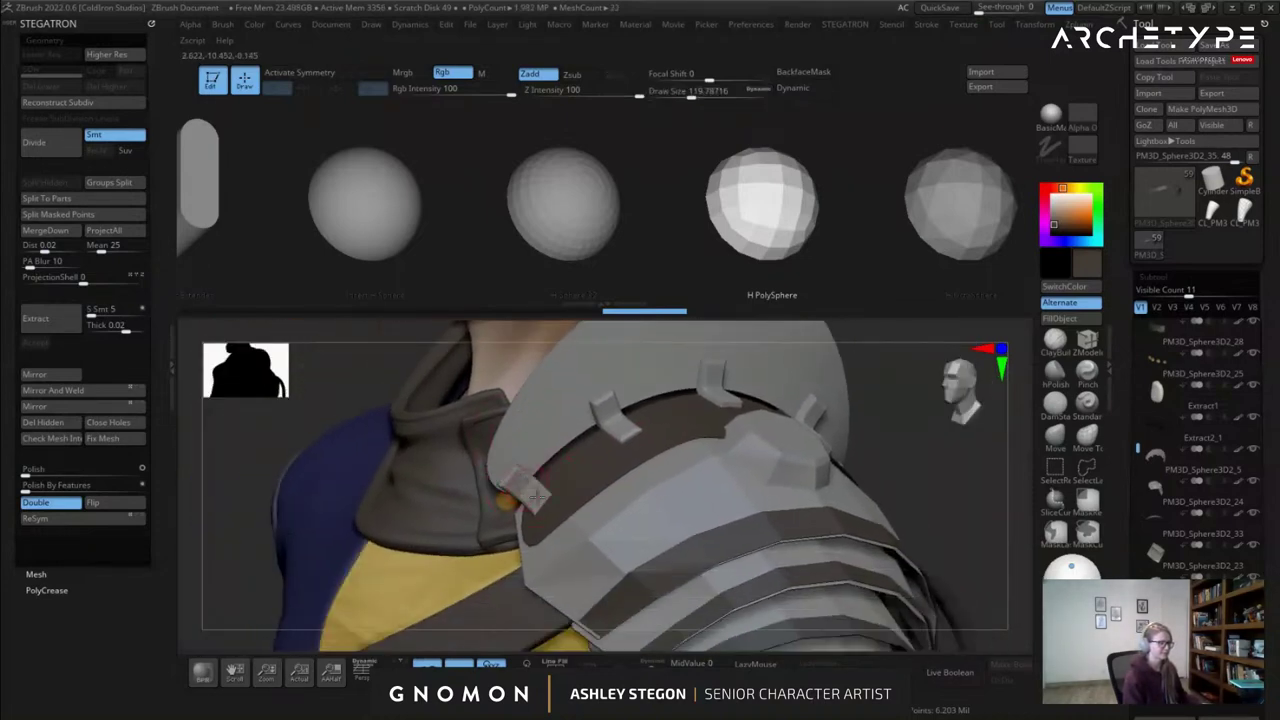
right_click_drag(521, 487, 546, 498)
left_click_drag(524, 497, 546, 504)
key("ctrl+z")
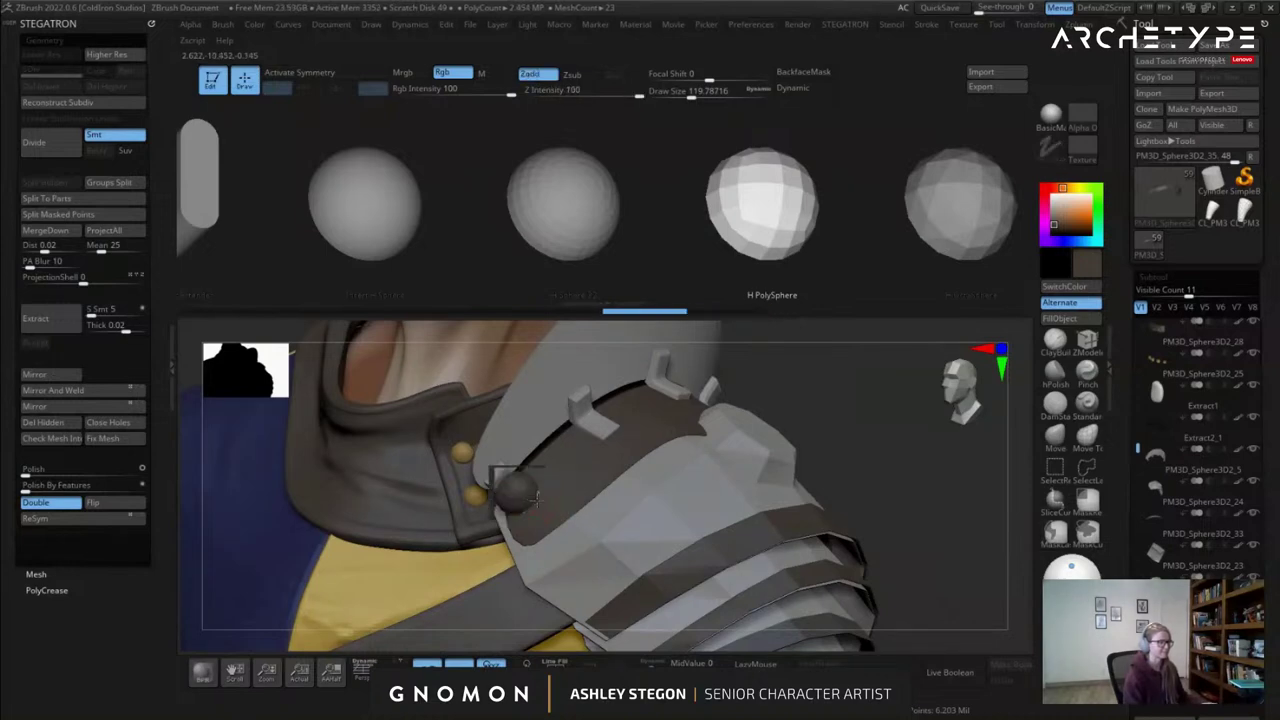
Try a smaller sphere rivet on the same bracket with a draw size of about 56, and undo it.
key("s")
left_click_drag(527, 499, 541, 504)
mouse_move(618, 505)
right_mouse_down()
mouse_move(552, 500)
mouse_move(546, 512)
mouse_move(568, 515)
right_mouse_up()
key("ctrl+z")
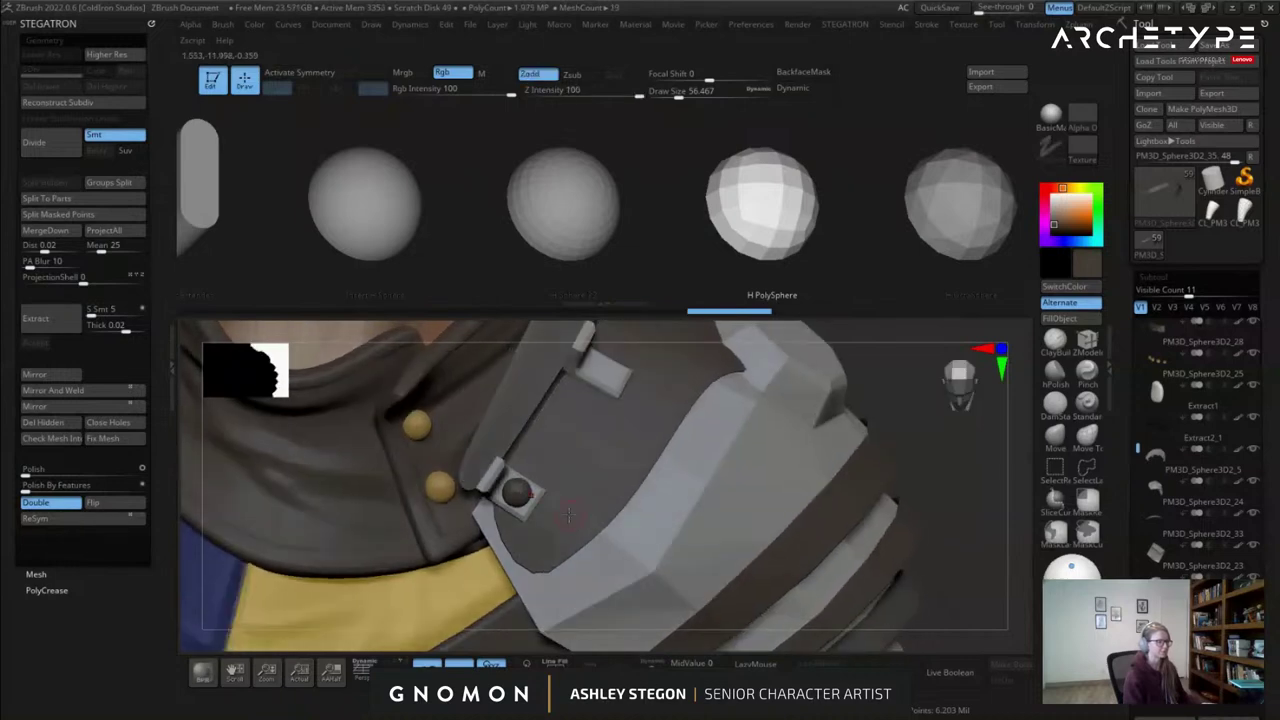
key("ctrl+z")
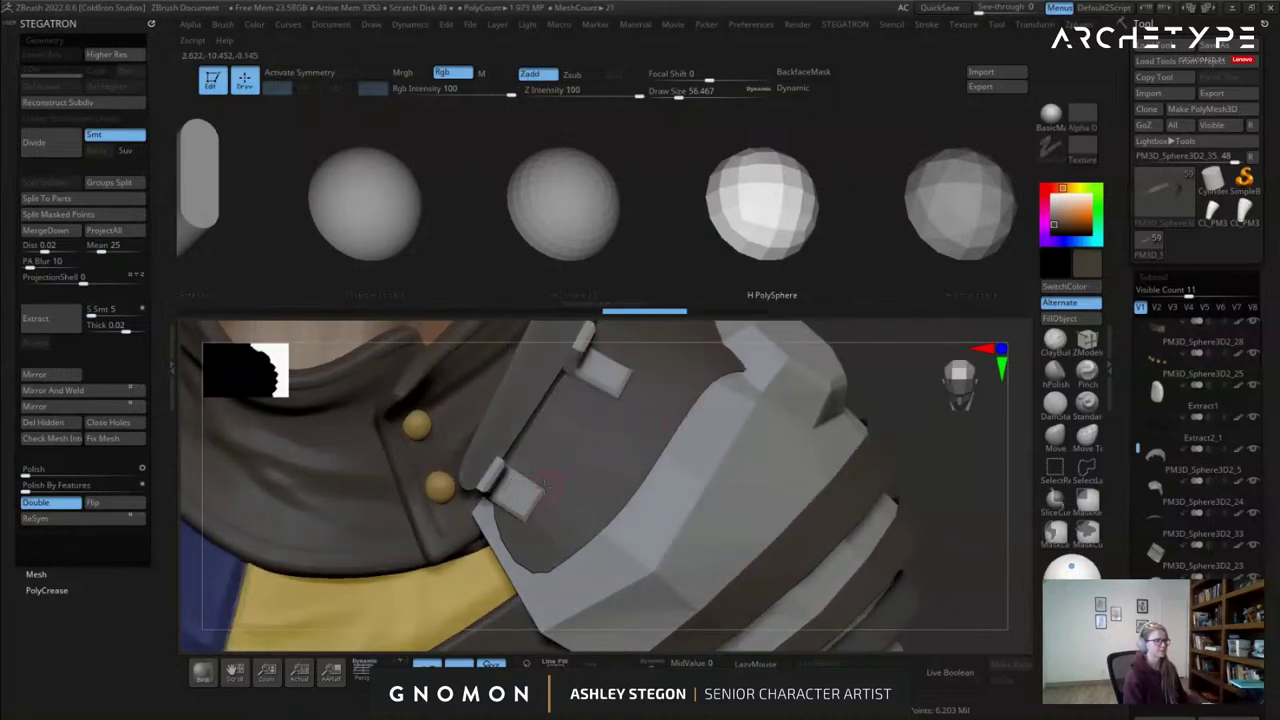
Insert small sphere rivets on the brackets along the upper shoulder plate, using a draw size of about 44.
key("s")
left_click_drag(518, 498, 582, 529)
mouse_move(614, 520)
right_mouse_down("alt")
mouse_move(484, 634)
mouse_move(510, 488)
mouse_move(604, 345)
mouse_move(545, 462)
mouse_move(694, 337)
right_mouse_up("alt")
mouse_move(694, 337)
right_mouse_down("alt")
mouse_move(628, 408)
mouse_move(620, 442)
right_mouse_up("alt")
left_click_drag(620, 441, 643, 457)
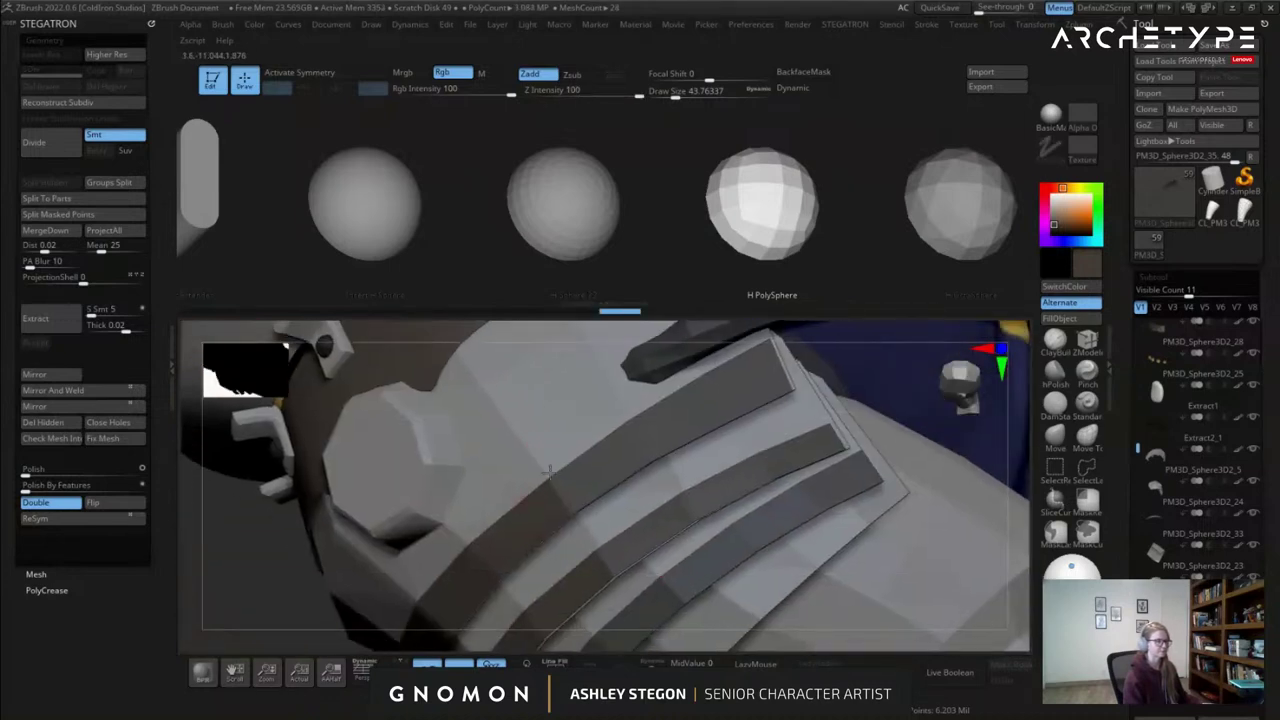
Insert matching sphere rivets at the front and rear ends of the strips on the layered shoulder plates.
right_click_drag(600, 440, 622, 488)
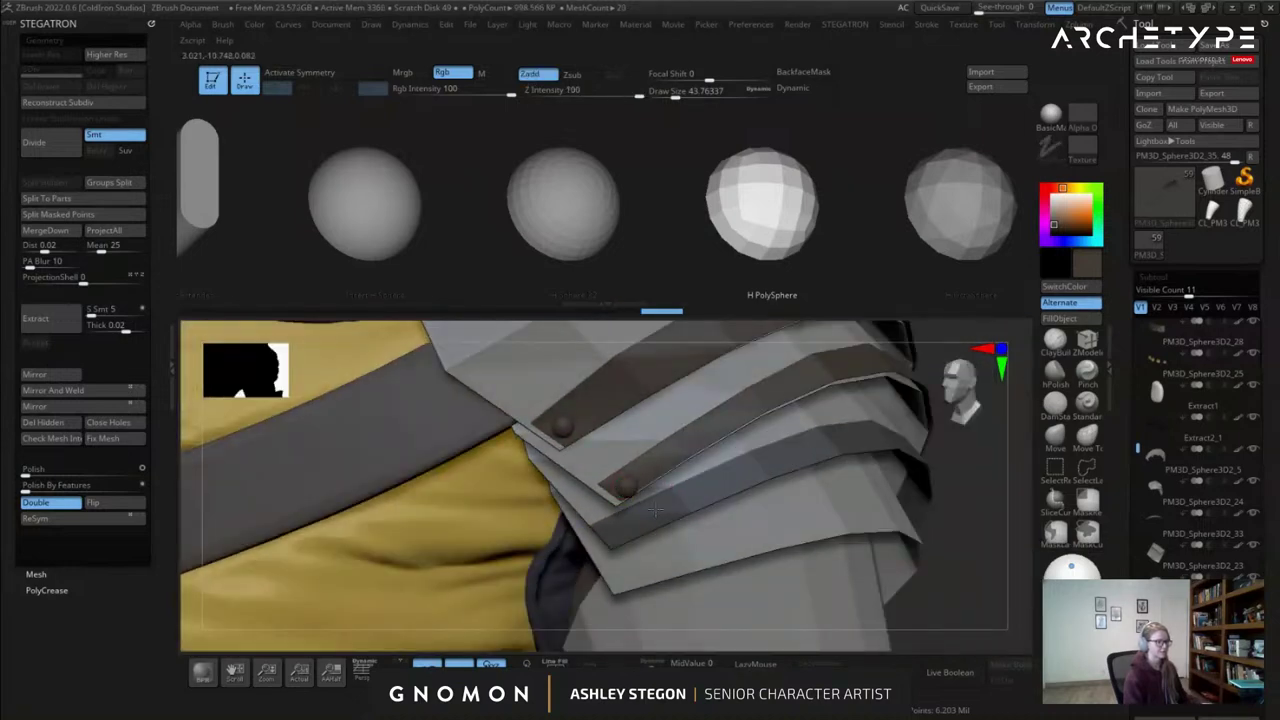
left_click_drag(622, 580, 645, 588, "ctrl")
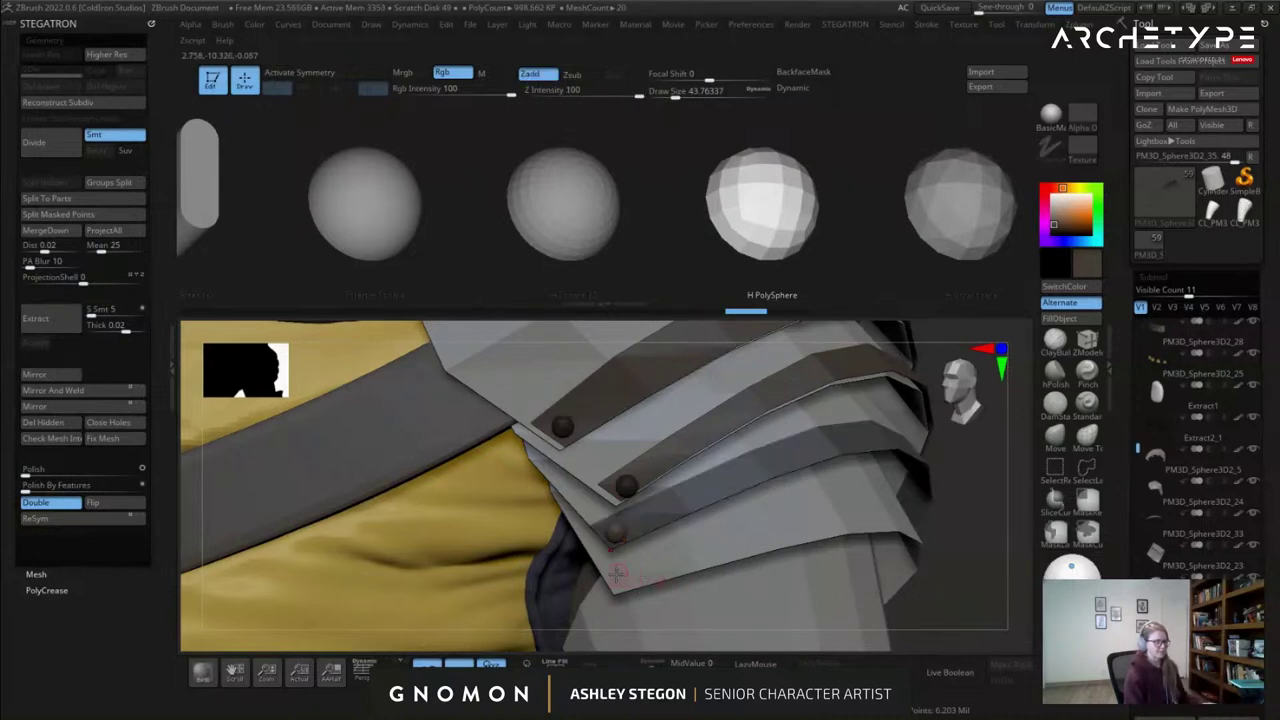
right_click_drag(627, 595, 350, 530)
right_click_drag(590, 535, 606, 460, "alt")
left_click_drag(614, 472, 627, 488, "ctrl")
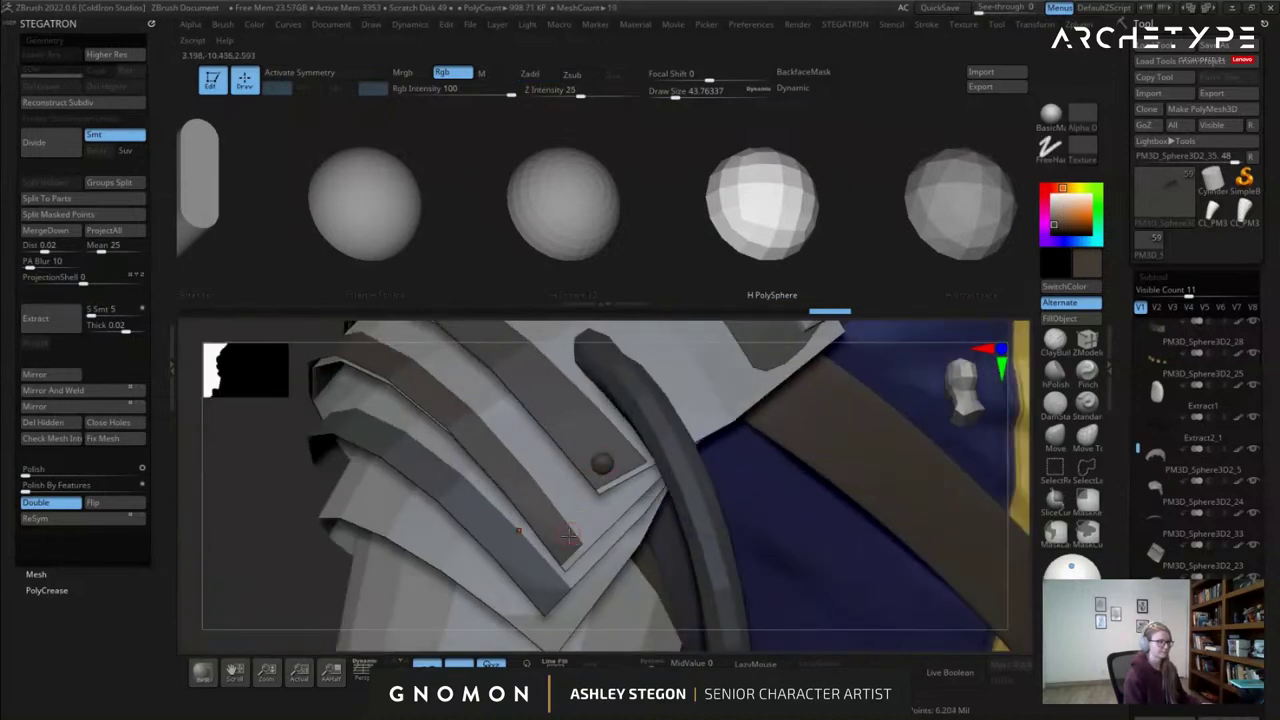
left_click_drag(598, 573, 598, 577, "ctrl")
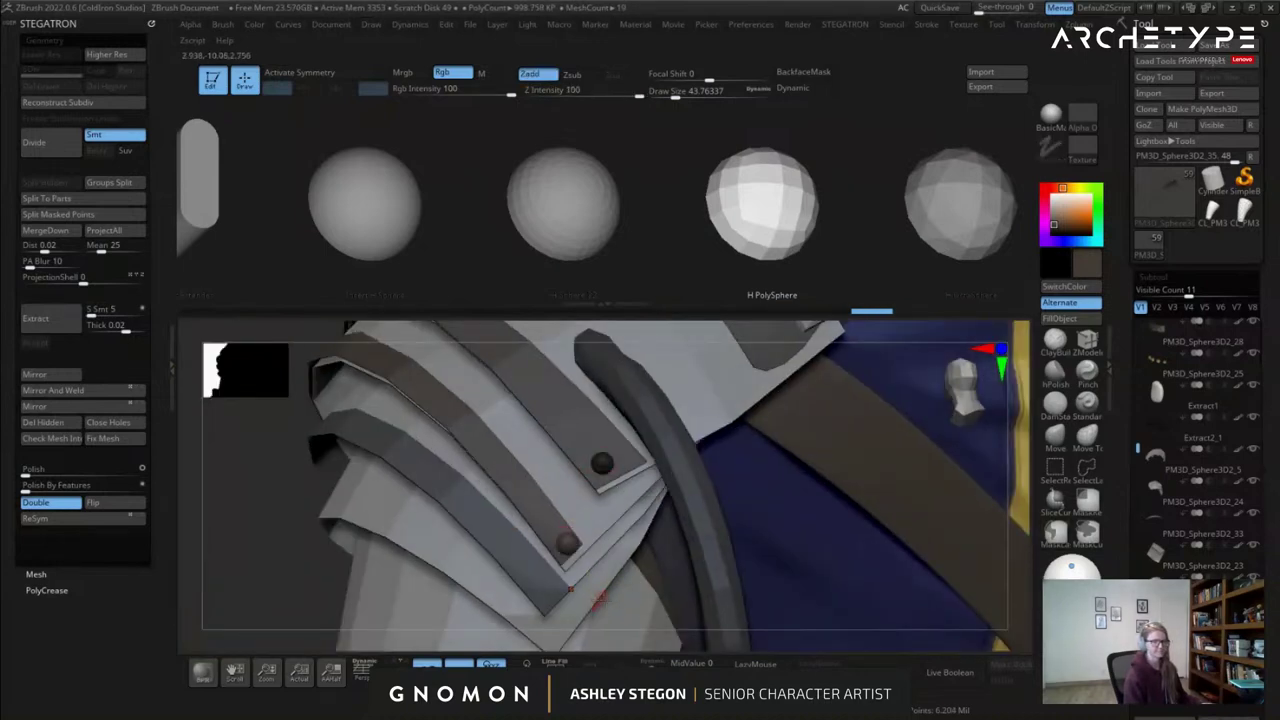
left_click_drag(566, 610, 585, 619, "ctrl")
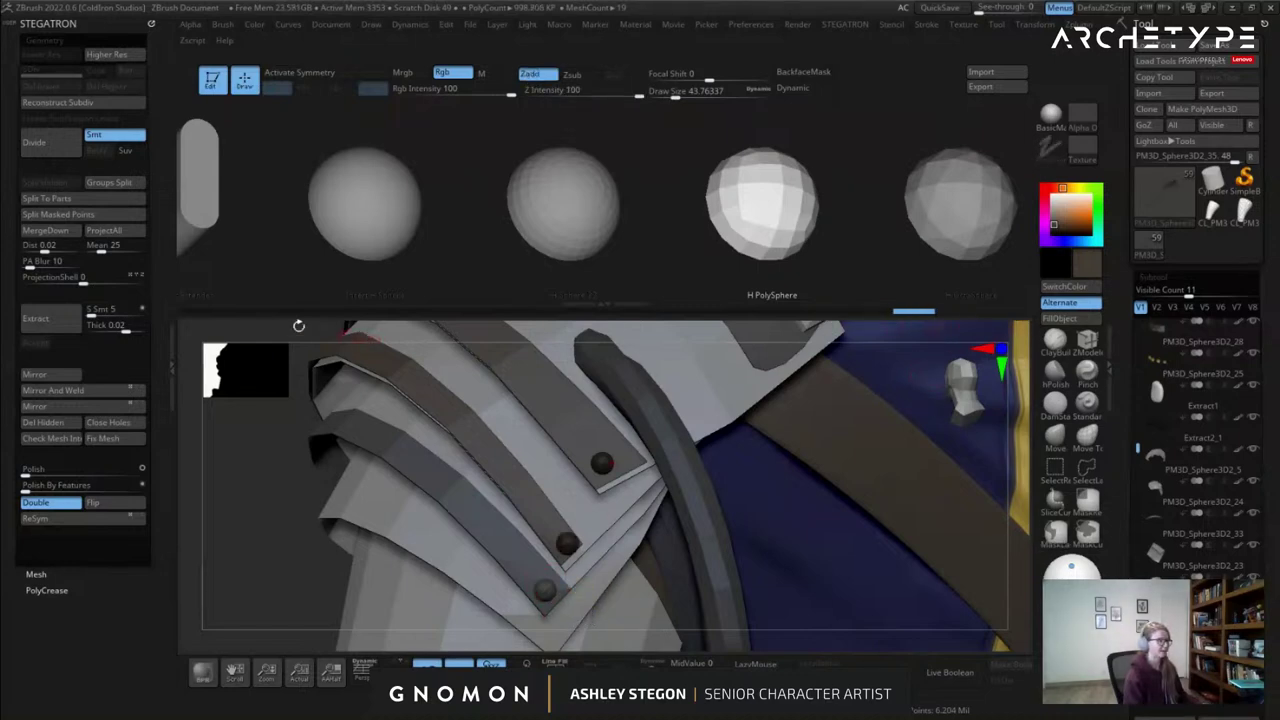
Shrink the strip of primitive previews to a single low row and choose H Sphere 32.
left_click_drag(184, 291, 250, 300)
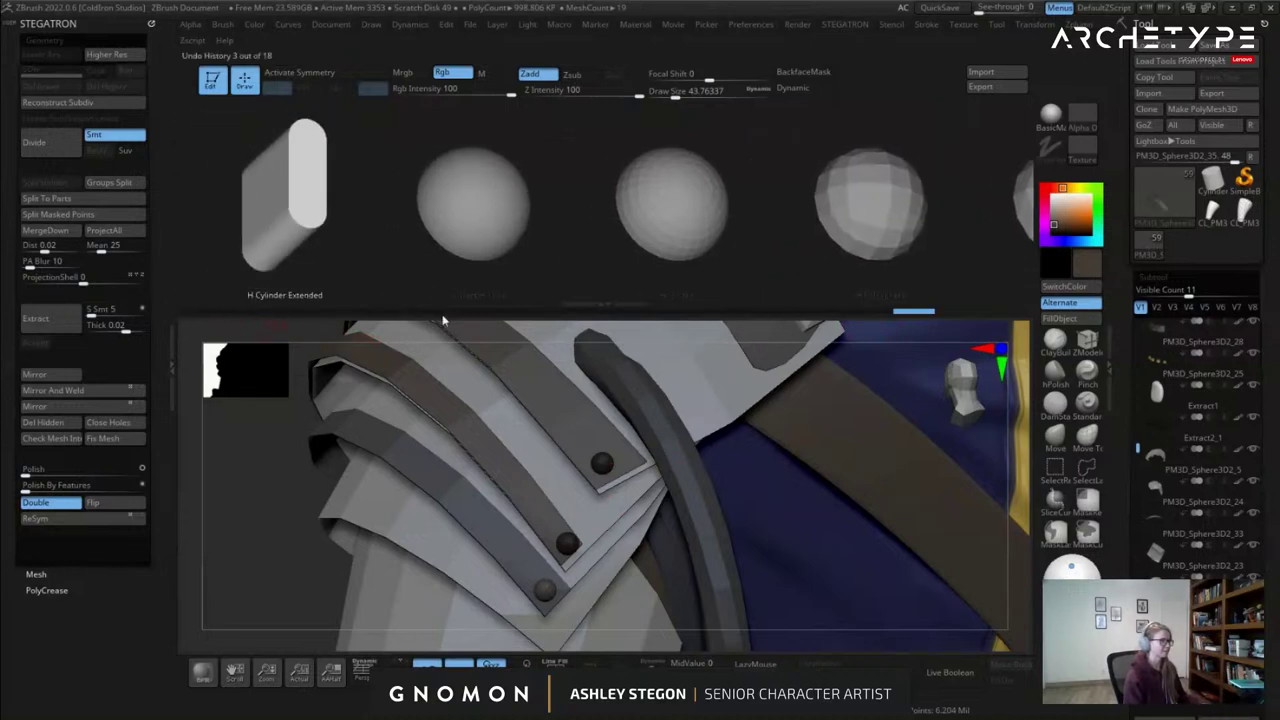
left_click_drag(983, 315, 794, 356)
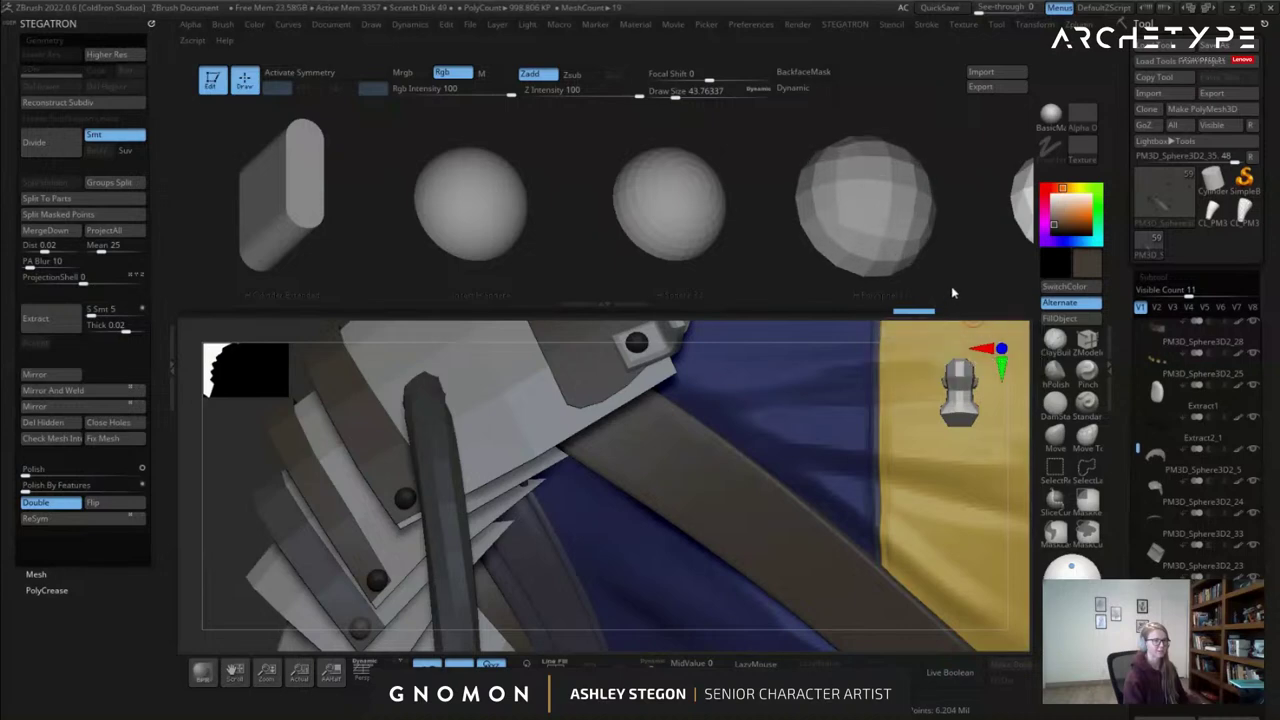
left_click_drag(750, 276, 615, 161)
Isolate the third plate's trim strip, hide it from its rivets, and split the rivets into a separate subtool.
mouse_move(610, 330)
right_mouse_down()
mouse_move(480, 370)
mouse_move(645, 361)
mouse_move(600, 410)
mouse_move(478, 378)
mouse_move(449, 387)
mouse_move(720, 384)
mouse_move(734, 396)
mouse_move(671, 468)
mouse_move(812, 399)
mouse_move(865, 416)
mouse_move(890, 470)
right_mouse_up()
key("shift+f")
key("s")
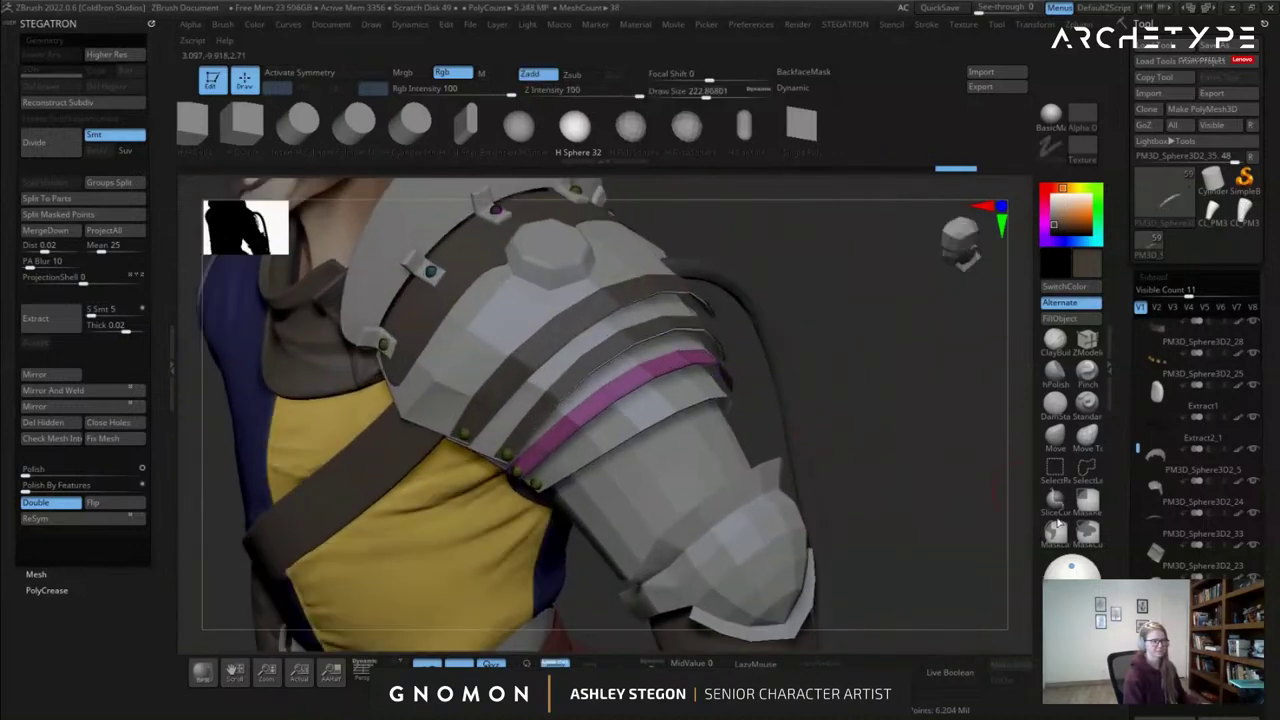
left_click(650, 663)
right_click_drag(686, 391, 635, 389, "ctrl")
left_click(622, 357, "ctrl+shift")
left_click_drag(697, 518, 682, 482, "ctrl+shift")
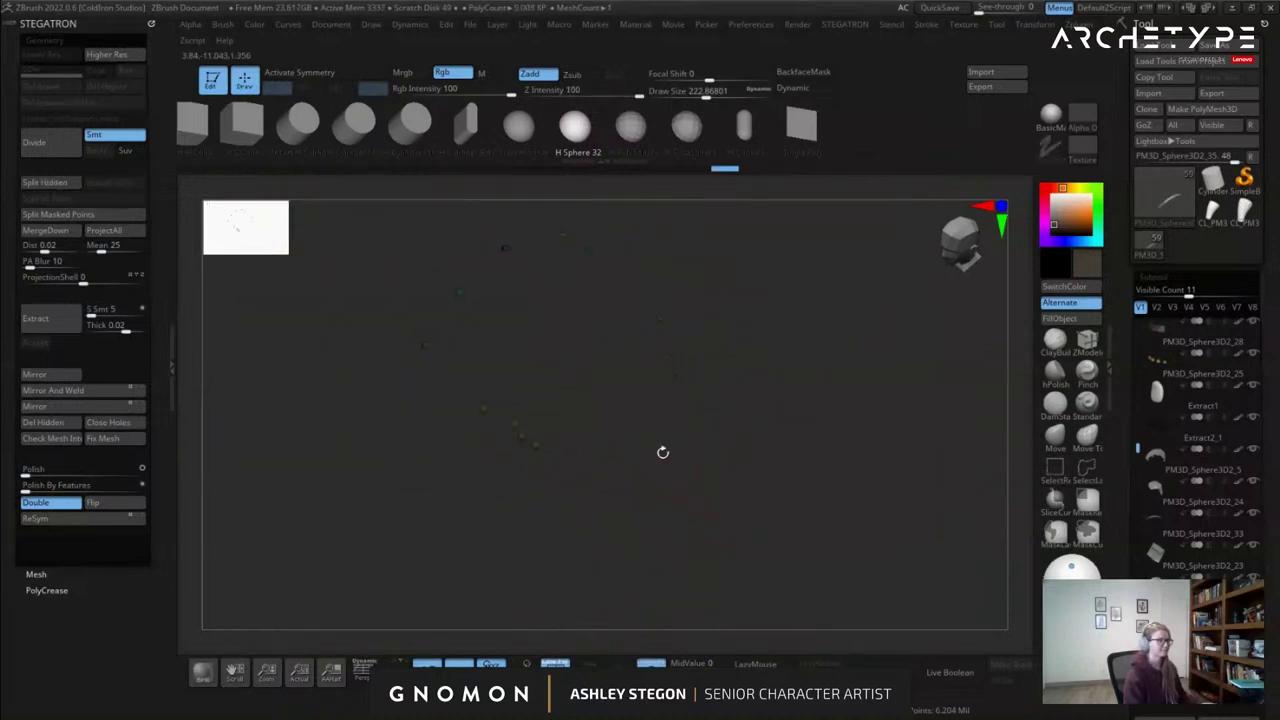
left_click_drag(281, 359, 243, 346, "ctrl+shift")
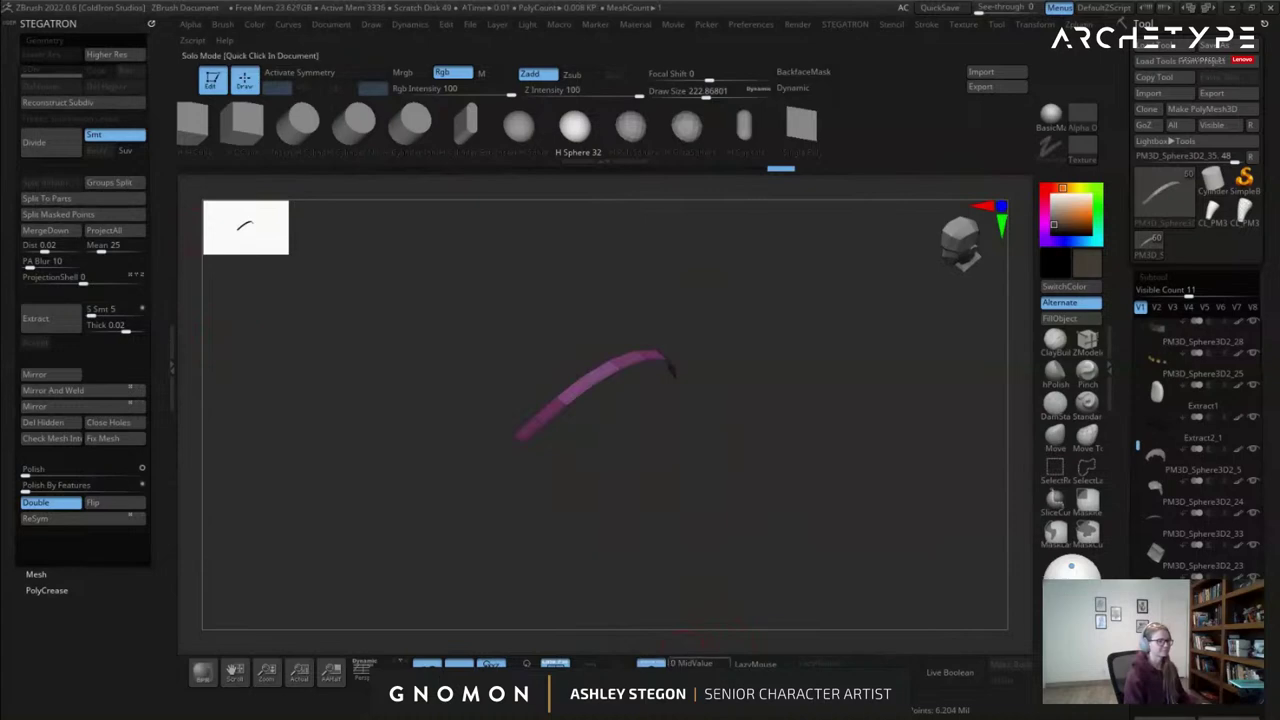
left_click(652, 663)
Select the rivets subtool and fill it with the gold colour sampled from the collar studs.
right_click_drag(640, 432, 590, 410, "ctrl")
left_click(496, 306, "alt")
right_click_drag(350, 335, 424, 350)
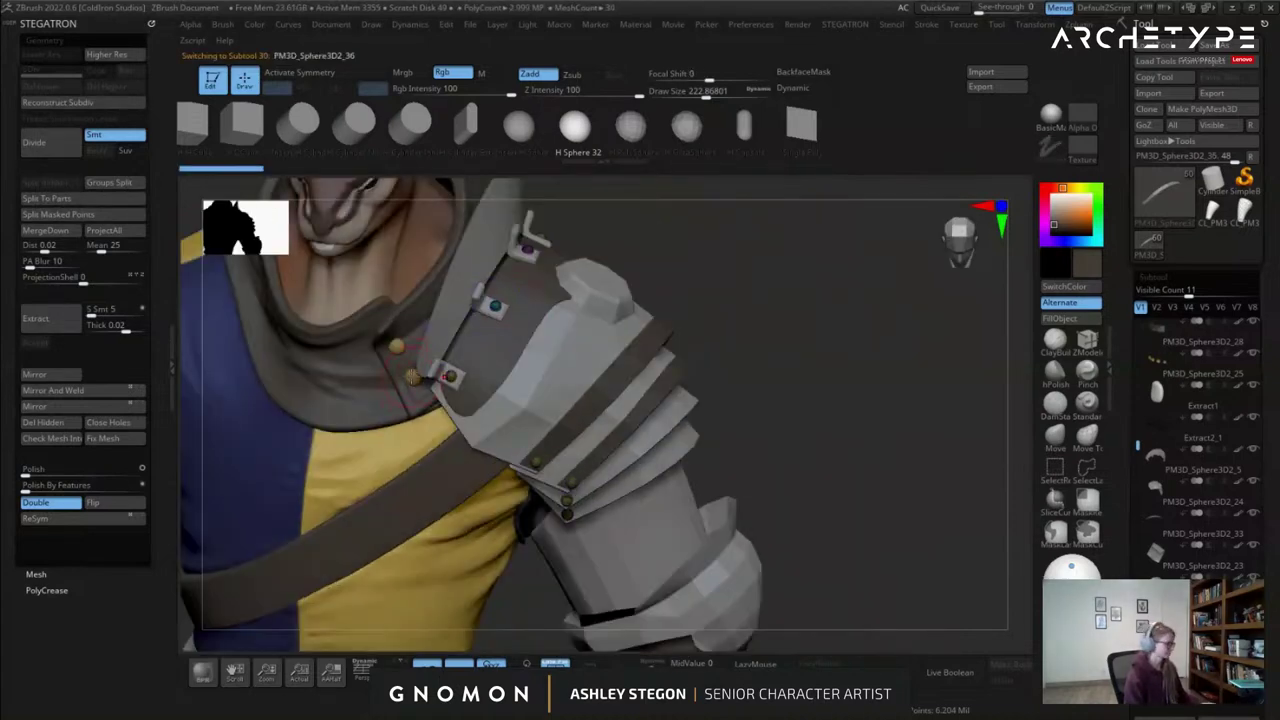
key("c")
left_click(1058, 319)
key("shift+f")
Place the Move gizmo on the third plate's trim strip and adjust the strip's position against the plate.
right_click_drag(791, 409, 669, 403)
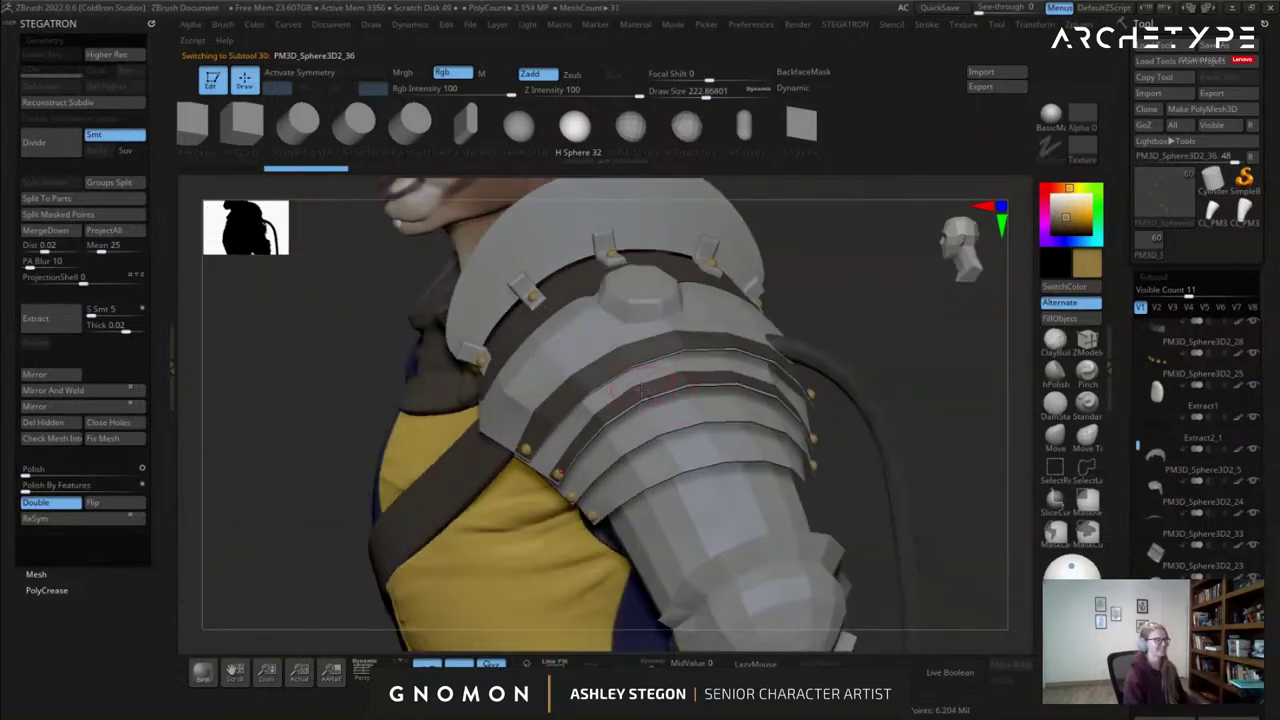
left_click(671, 423, "alt")
left_click(757, 427, "alt")
right_click_drag(757, 428, 671, 453)
key("shift+f")
key("shift+f")
left_click(1180, 560)
key("shift+f")
key("w")
right_click_drag(576, 371, 594, 409)
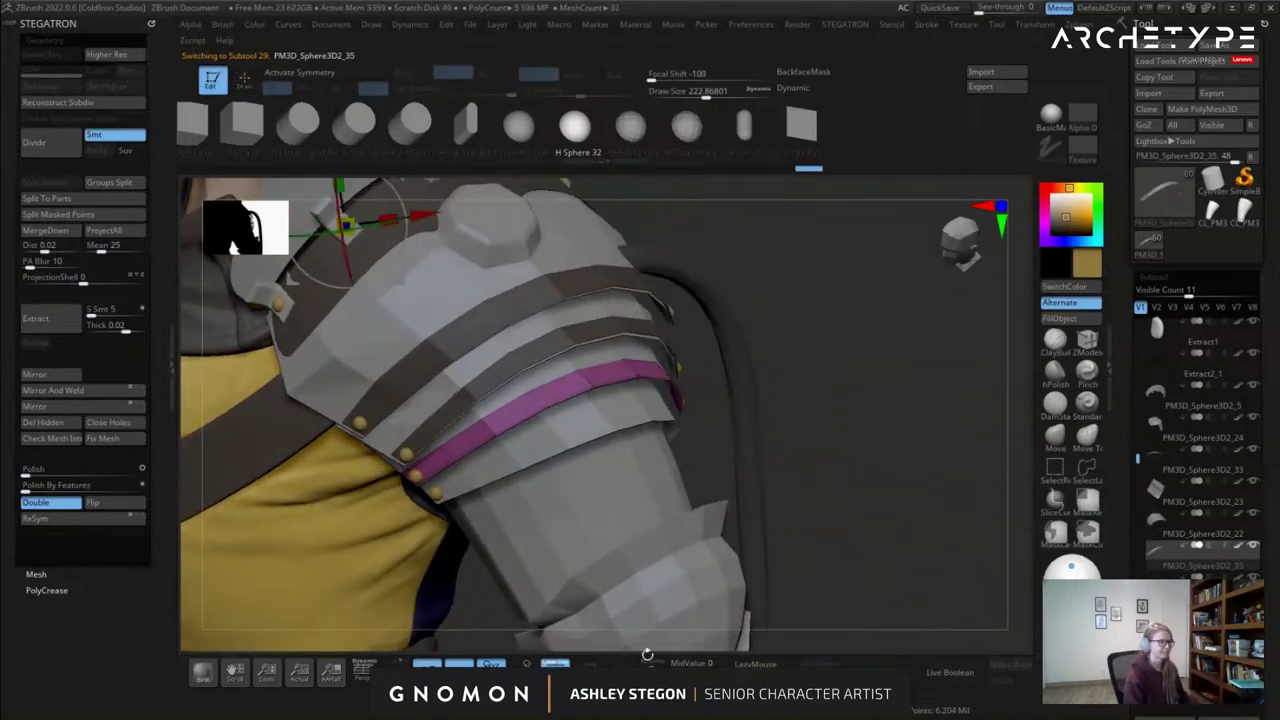
left_click(651, 663)
left_click(591, 386)
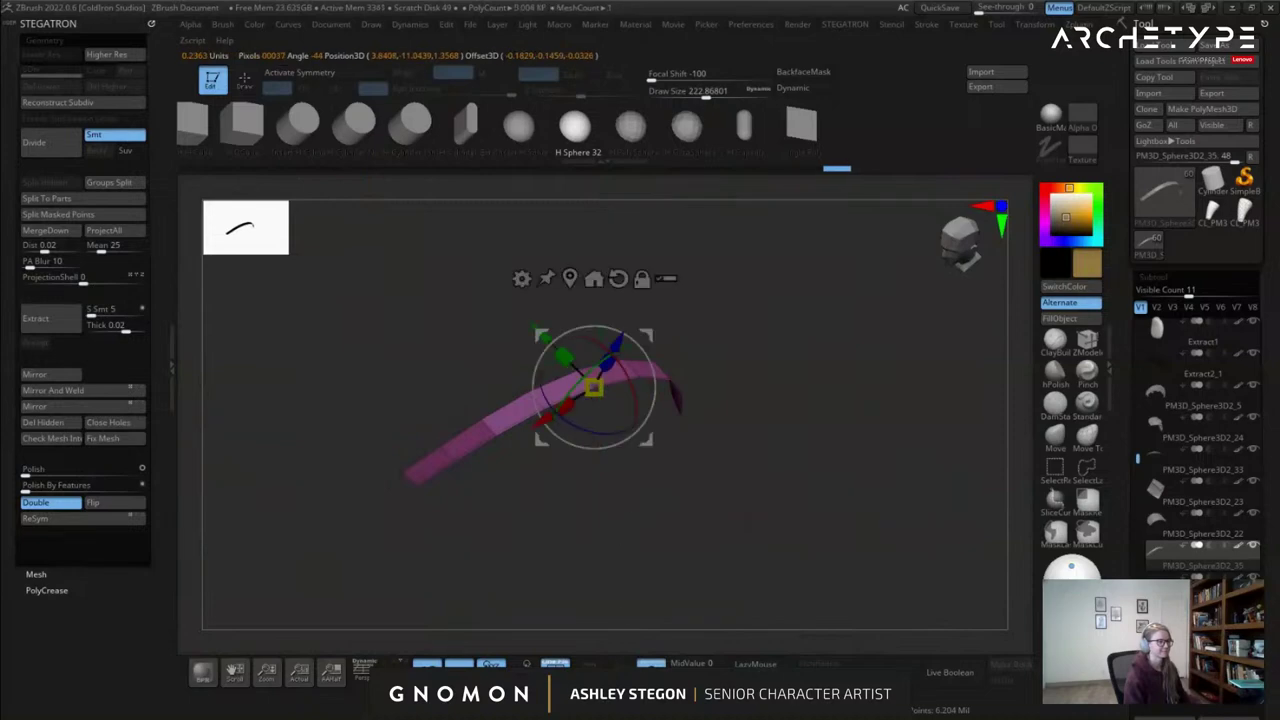
left_click(652, 663)
mouse_move(699, 549)
left_mouse_down()
mouse_move(715, 283)
mouse_move(691, 267)
left_mouse_up()
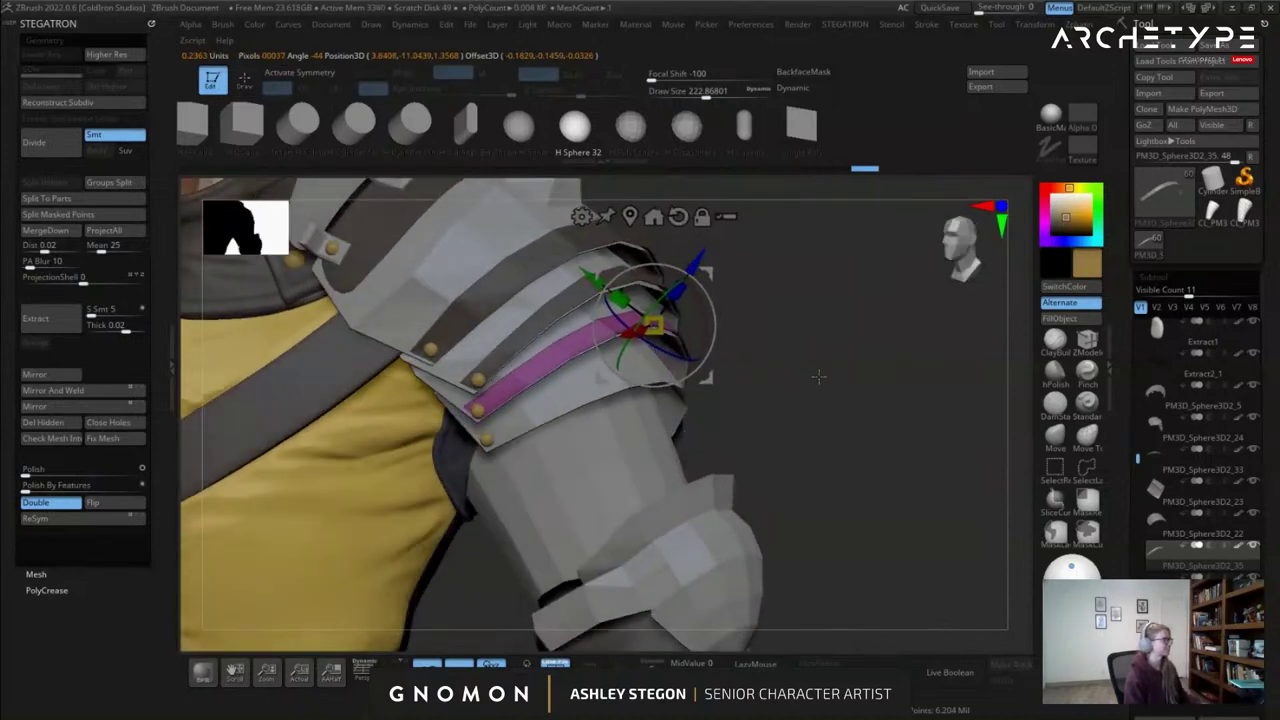
key("q")
mouse_move(820, 388)
left_mouse_down()
mouse_move(771, 391)
mouse_move(844, 356)
left_mouse_up()
key("shift+f")
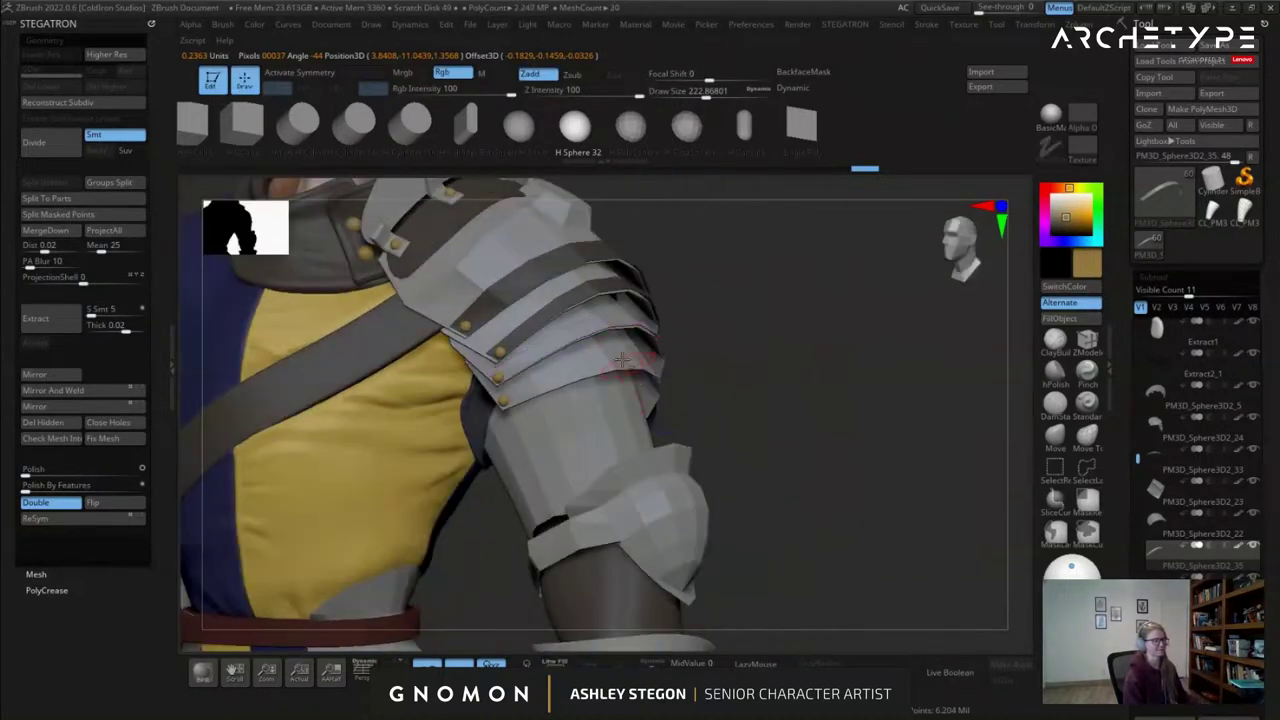
Select the lowest layered shoulder plate and the ZModeler brush, and duplicate the plate.
left_click(638, 370, "alt")
key("shift+f")
left_click_drag(820, 405, 917, 443, "alt")
left_click(1088, 345)
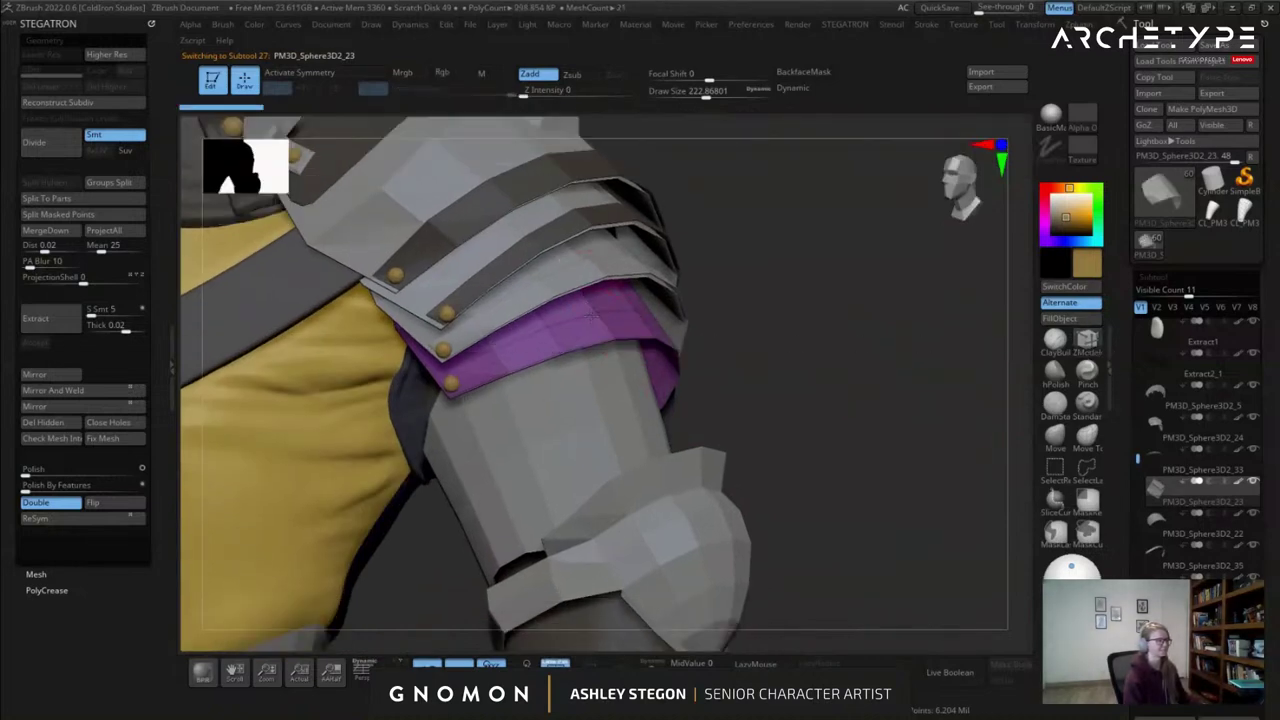
left_click_drag(1136, 640, 1136, 343)
left_click(1172, 503)
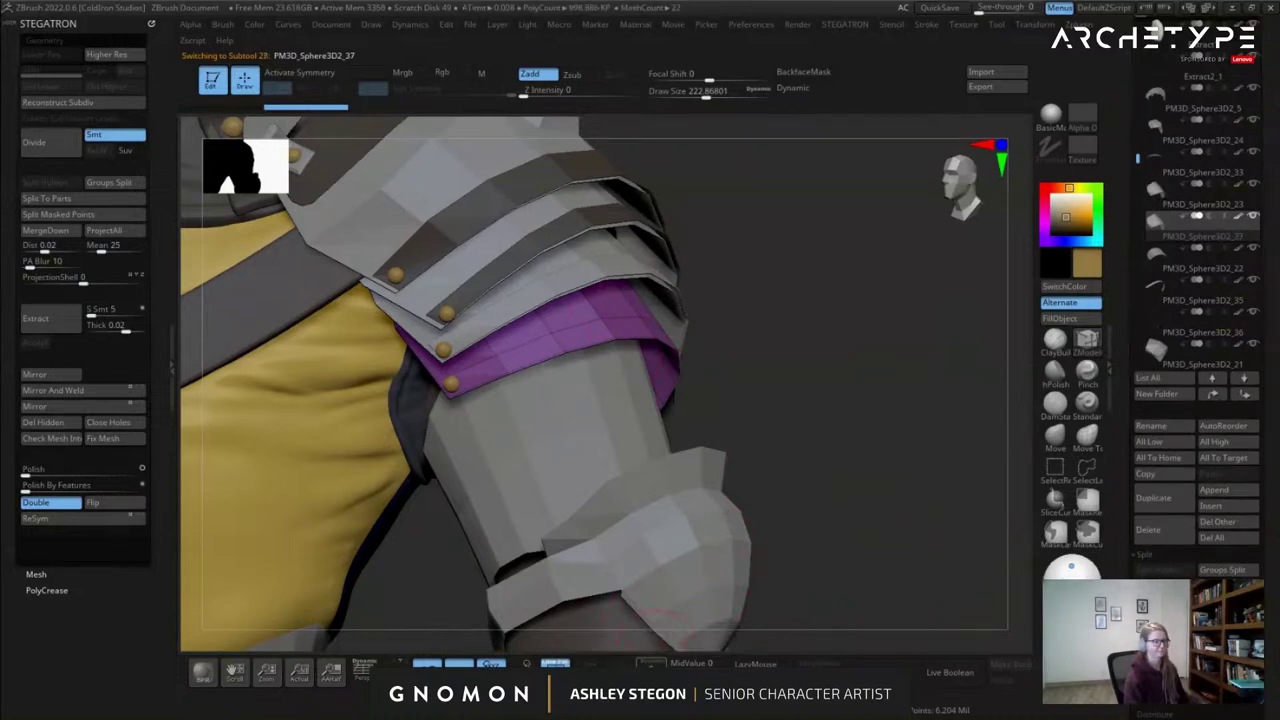
Isolate the duplicated plate's lower edge band and delete its hidden polygons, leaving only a narrow strip.
left_click(651, 662)
right_click_drag(643, 396, 543, 438)
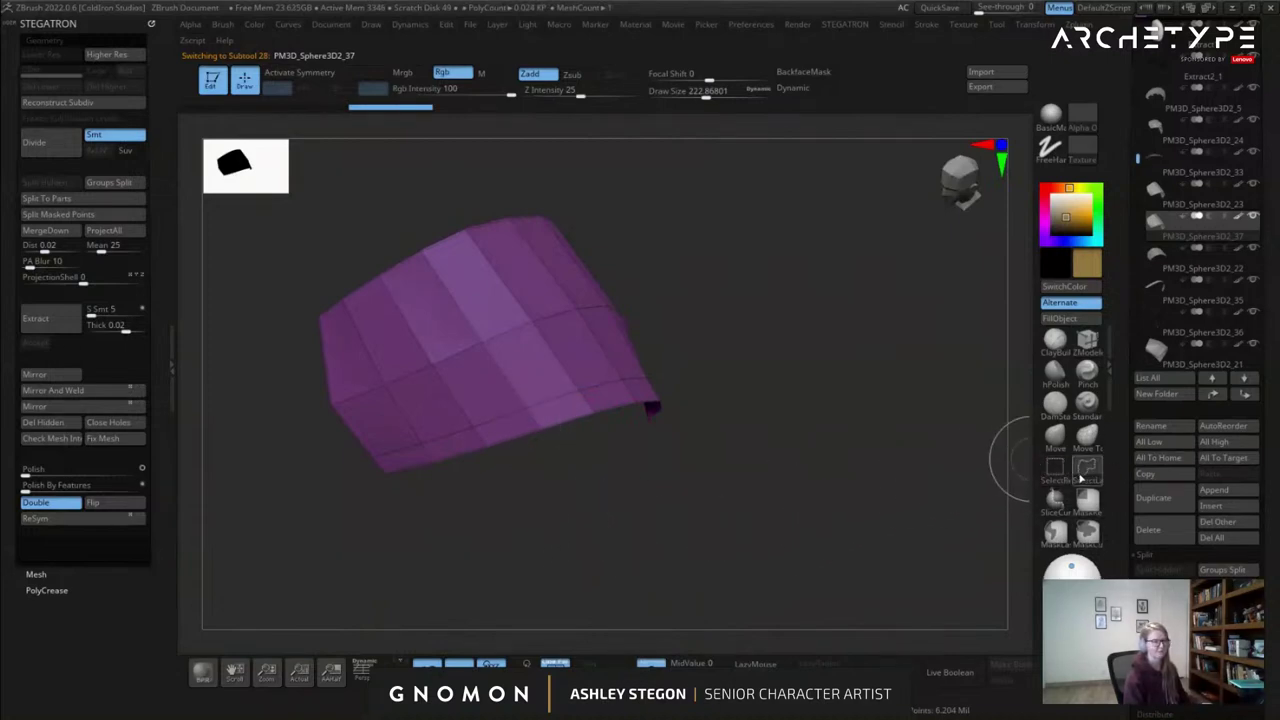
mouse_move(634, 449)
left_mouse_down()
mouse_move(605, 425)
mouse_move(634, 443)
mouse_move(665, 495)
mouse_move(645, 519)
left_mouse_up()
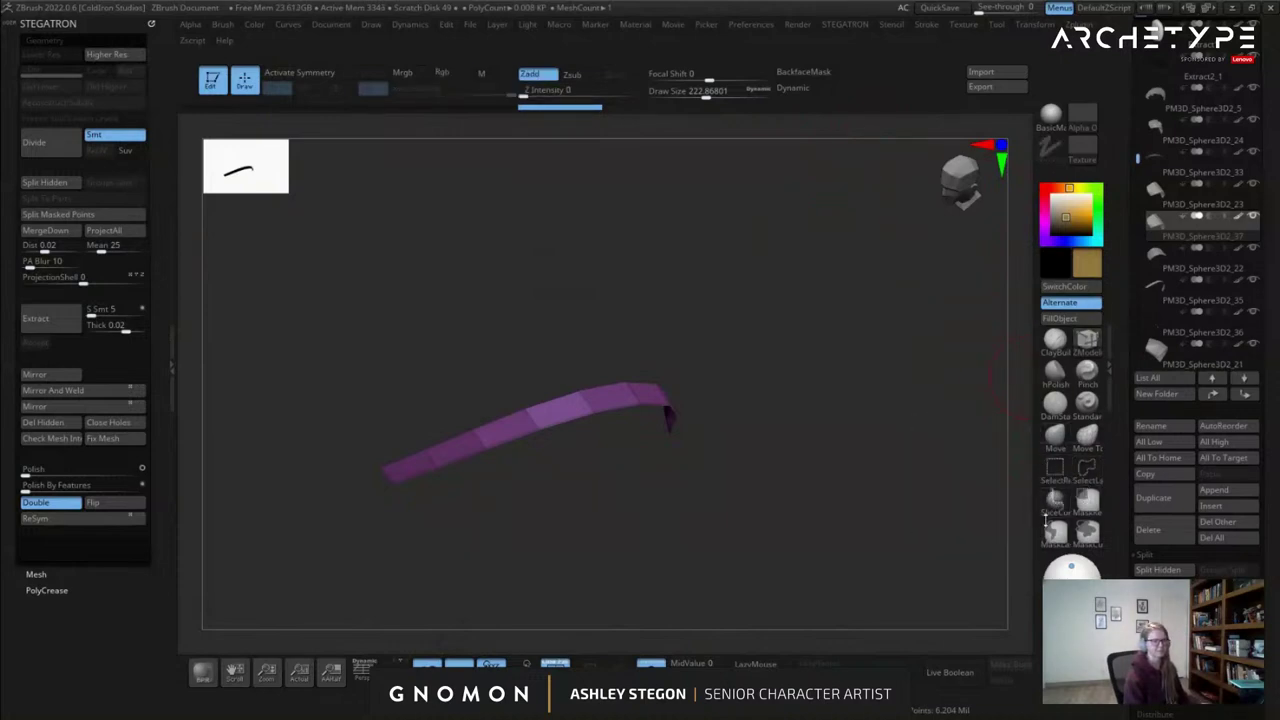
mouse_move(1036, 551)
left_mouse_down()
mouse_move(1036, 237)
mouse_move(1036, 713)
mouse_move(1086, 199)
mouse_move(1086, 622)
mouse_move(1086, 168)
mouse_move(1050, 706)
mouse_move(926, 61)
mouse_move(1000, 666)
mouse_move(1003, 429)
mouse_move(1017, 538)
mouse_move(1009, 646)
mouse_move(1009, 571)
left_mouse_up()
left_click_drag(700, 500, 588, 515)
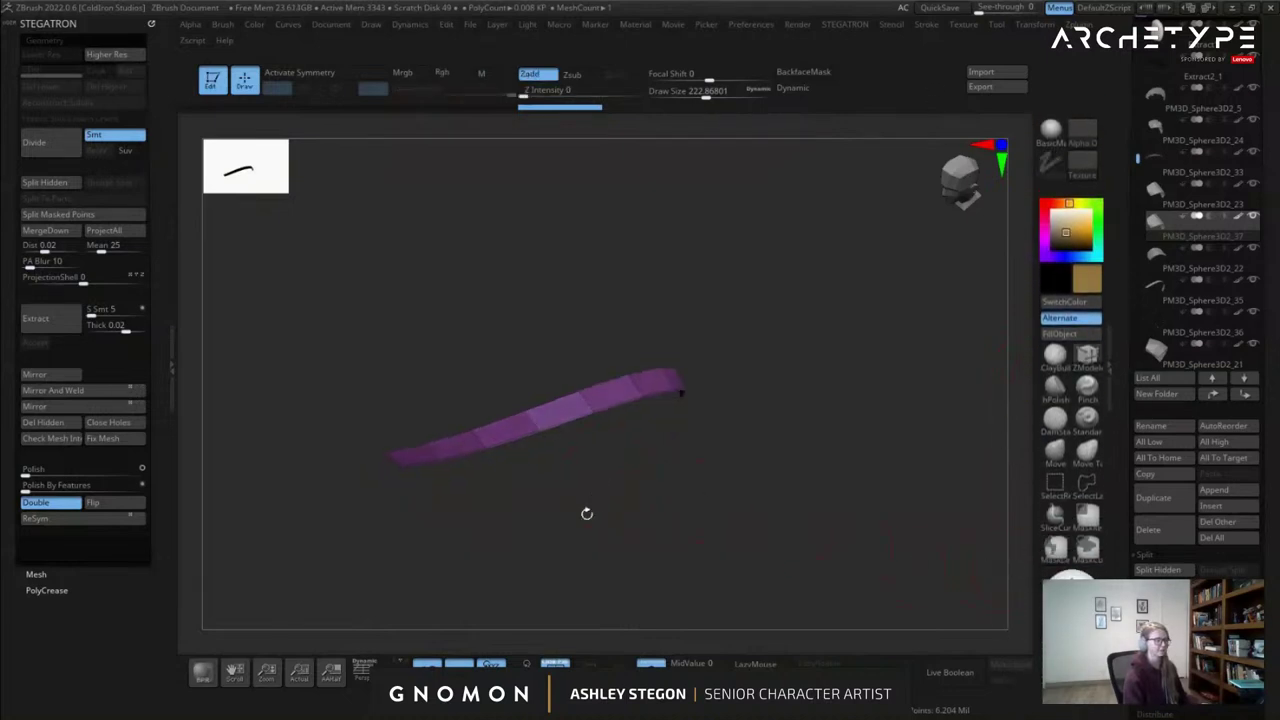
left_click(651, 665)
mouse_move(908, 430)
left_mouse_down("ctrl+shift")
mouse_move(928, 478)
mouse_move(912, 496)
left_mouse_up("ctrl+shift")
left_click(43, 423)
Place the Move gizmo on the new strip and nudge it slightly out from the lowest shoulder plate.
mouse_move(580, 425)
right_mouse_down()
mouse_move(660, 410)
mouse_move(674, 420)
mouse_move(566, 453)
right_mouse_up()
key("w")
left_click(651, 665)
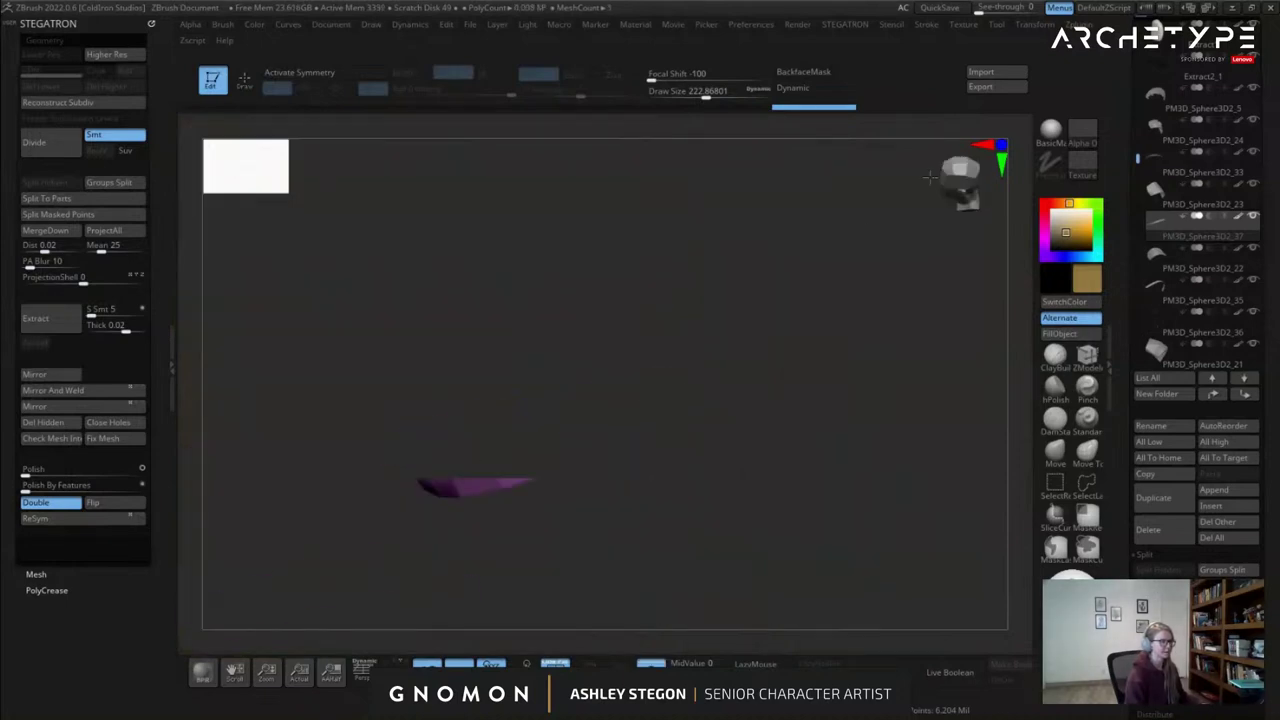
key("f")
left_click(660, 416)
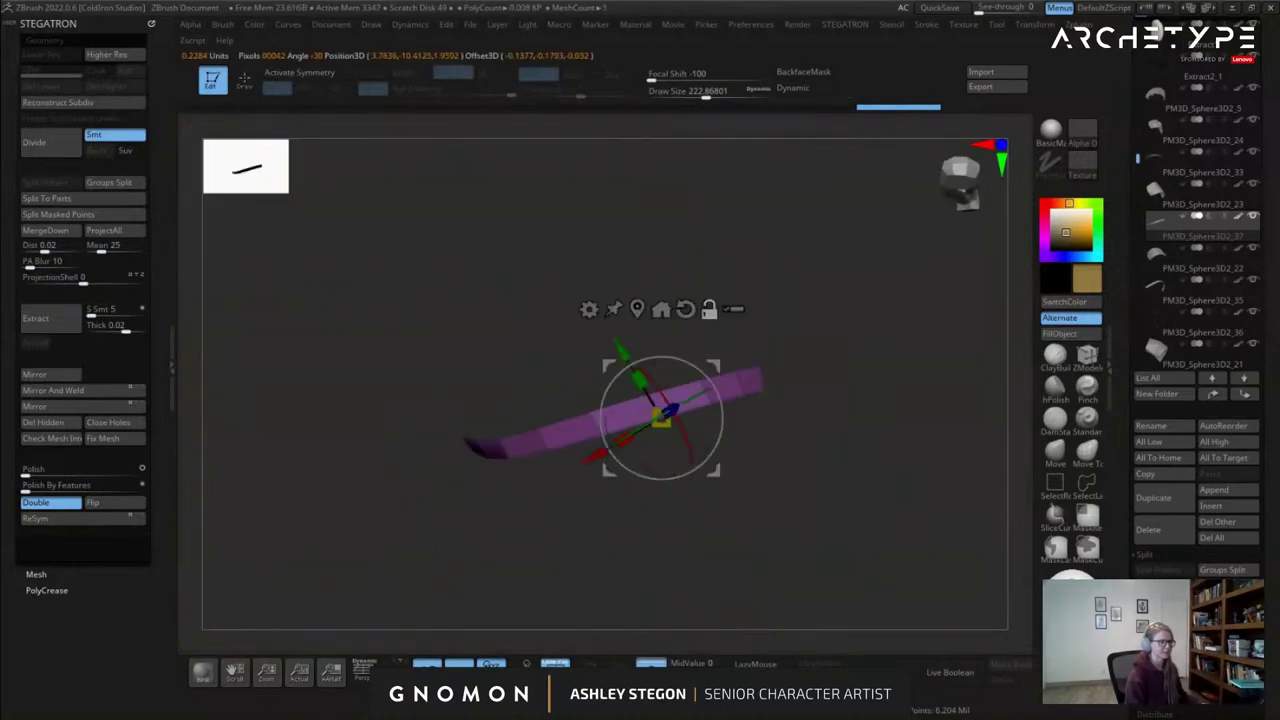
left_click(651, 665)
right_click_drag(680, 430, 821, 343)
left_click_drag(801, 320, 803, 318)
right_click_drag(845, 405, 794, 443)
mouse_move(668, 383)
right_mouse_down()
mouse_move(562, 376)
mouse_move(668, 398)
right_mouse_up()
key("q")
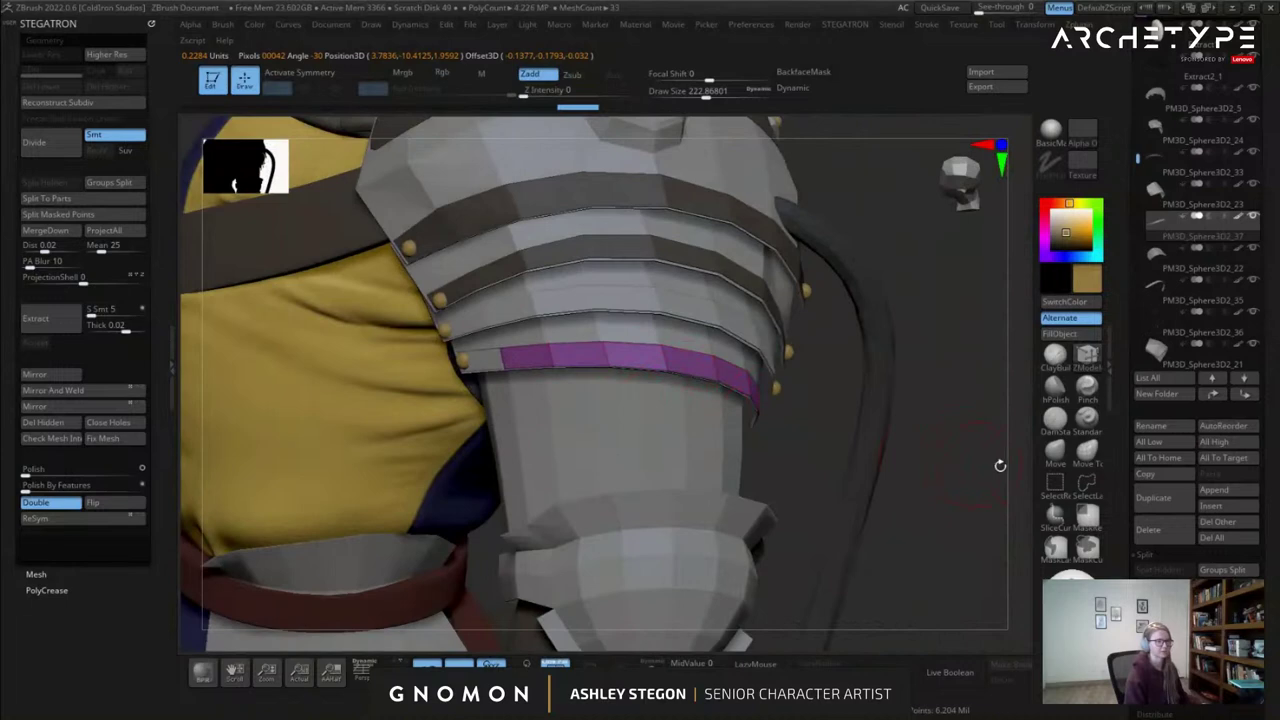
Stretch the front end of the lowest plate's trim strip to the gold rivet with the Move brush.
left_click(1056, 452)
key("s")
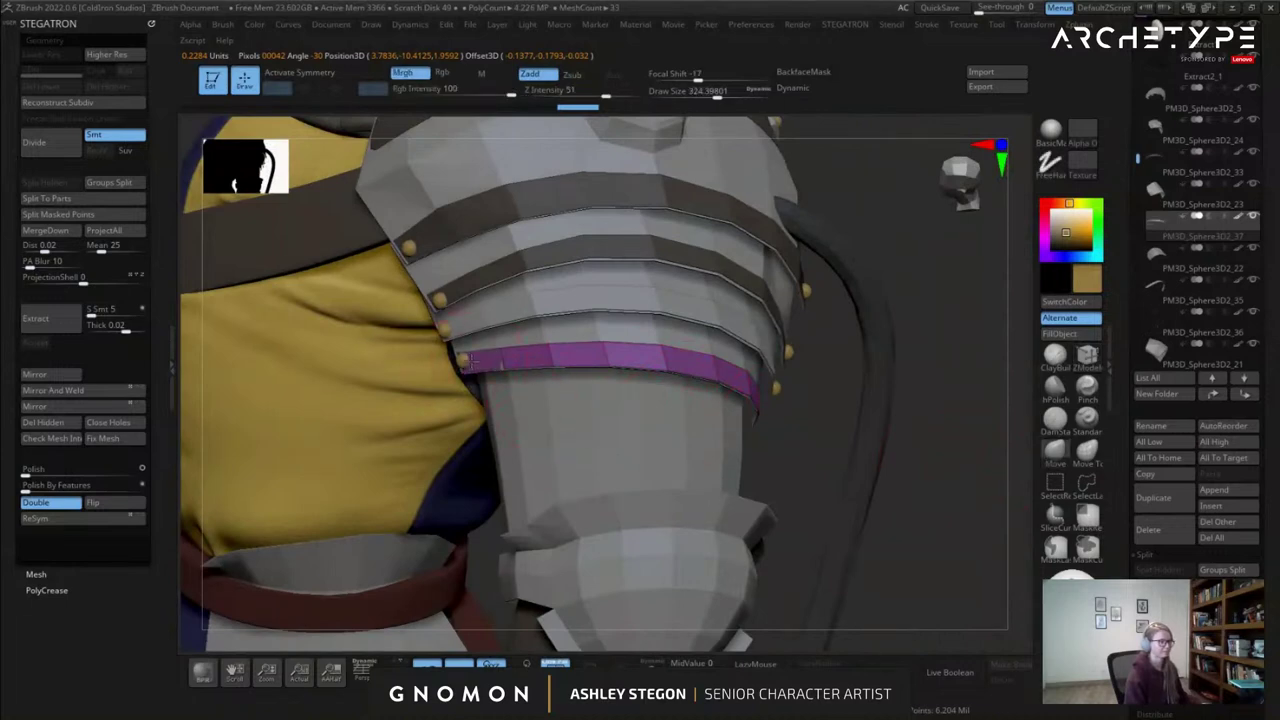
right_click_drag(735, 402, 620, 383)
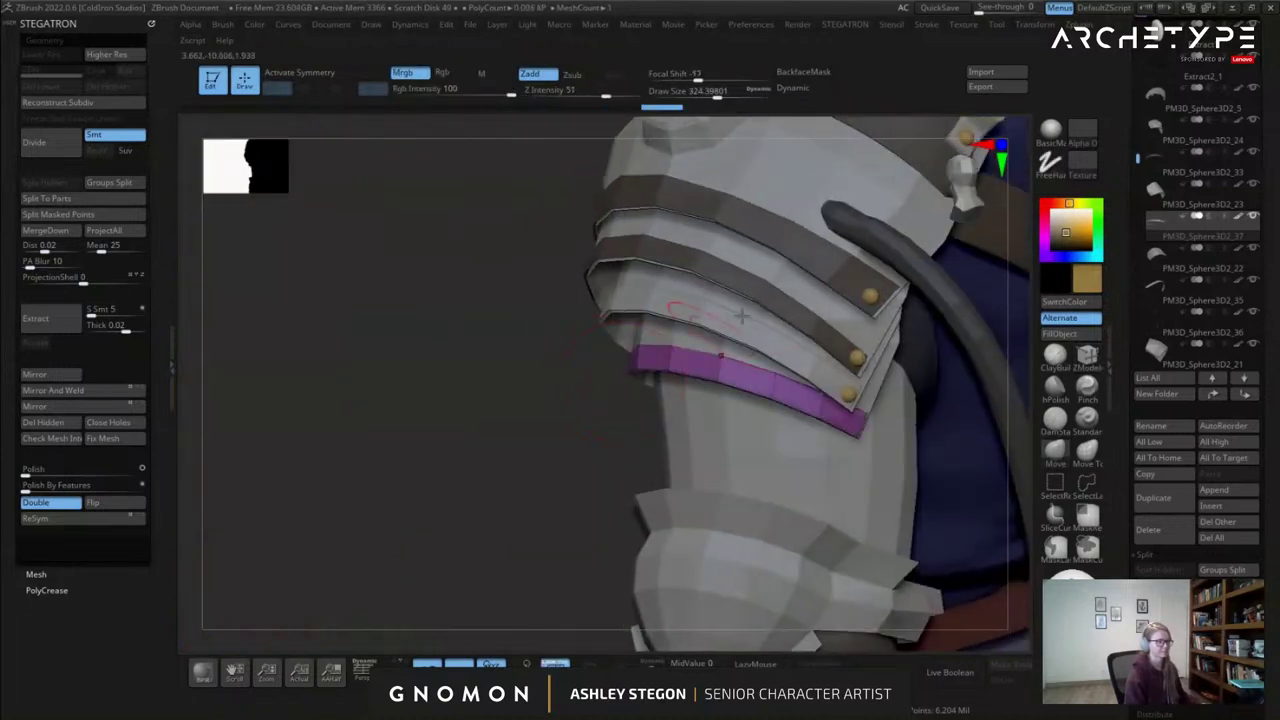
Sample the dark brown of the upper trim strips and fill the two lowest trim strips with it.
key("c")
left_click(1074, 335)
right_click_drag(690, 392, 729, 338, "alt")
key("shift+f")
left_click(742, 349, "alt")
left_click(1068, 334)
right_click_drag(943, 372, 805, 353)
left_click_drag(806, 353, 754, 413)
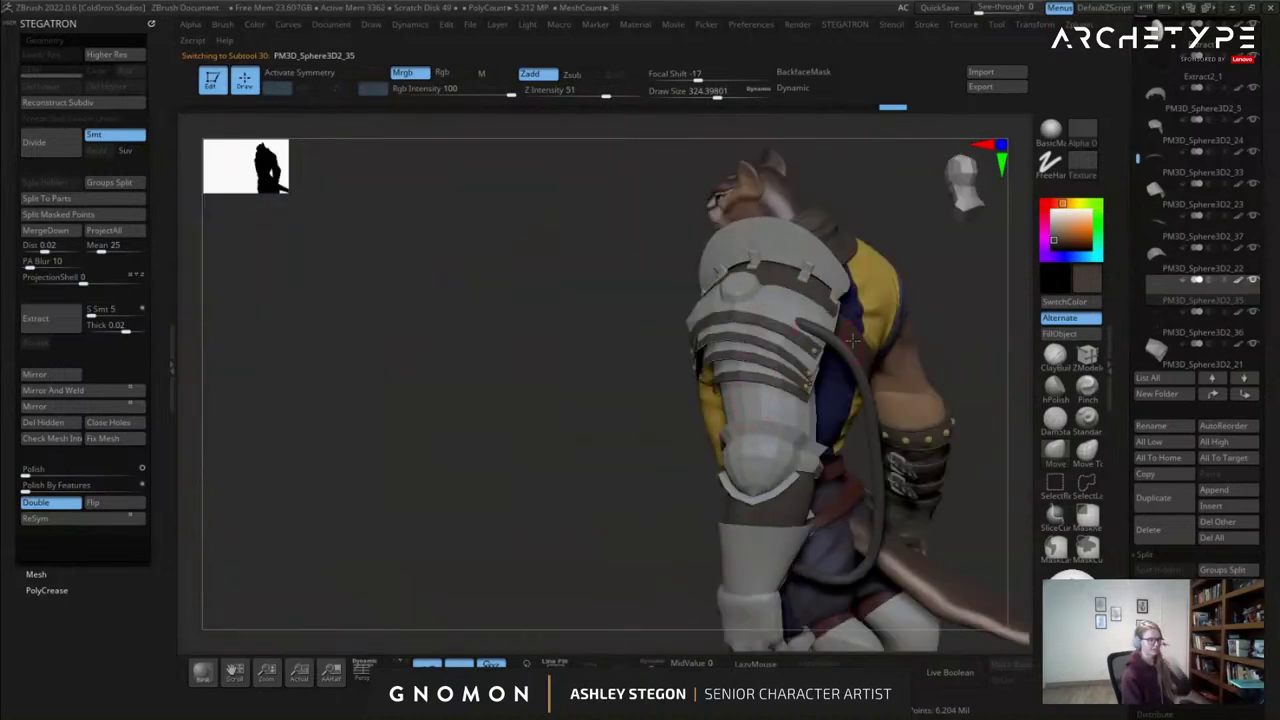
Choose the insert-primitives brush with its H Cylinder mesh, facing the shoulder plate where the hose attaches.
right_click_drag(744, 373, 808, 368)
right_click_drag(651, 356, 540, 320)
right_click_drag(689, 308, 700, 370, "ctrl")
right_click_drag(800, 275, 734, 264)
key("s")
left_click_drag(547, 482, 555, 482)
mouse_move(735, 342)
right_mouse_down()
mouse_move(615, 348)
mouse_move(592, 343)
mouse_move(586, 322)
right_mouse_up()
key("b")
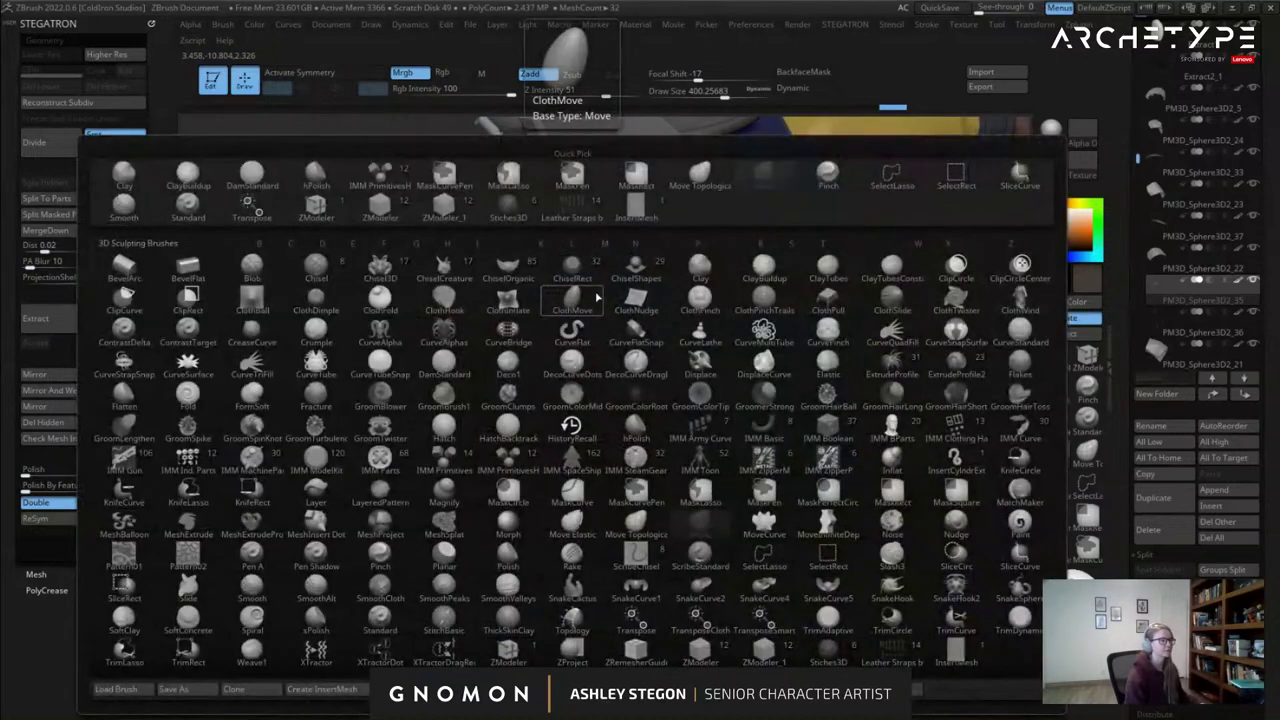
left_click(508, 460)
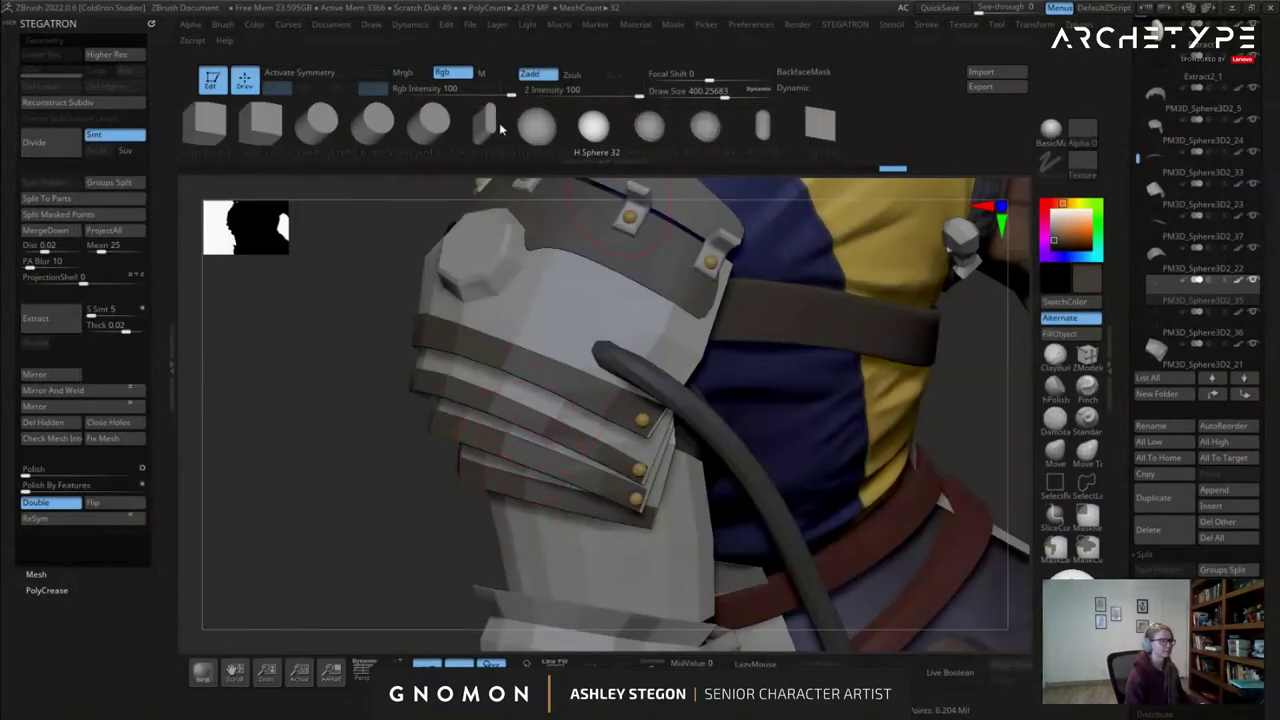
left_click(333, 130)
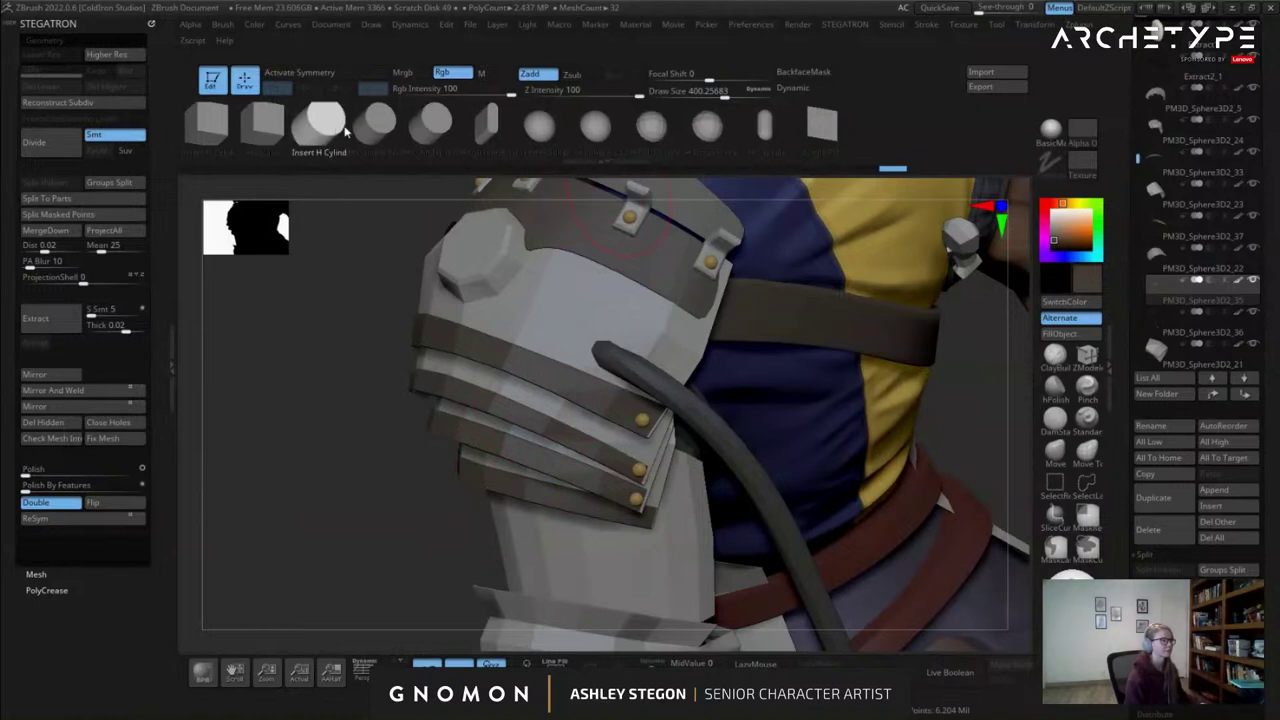
key("s")
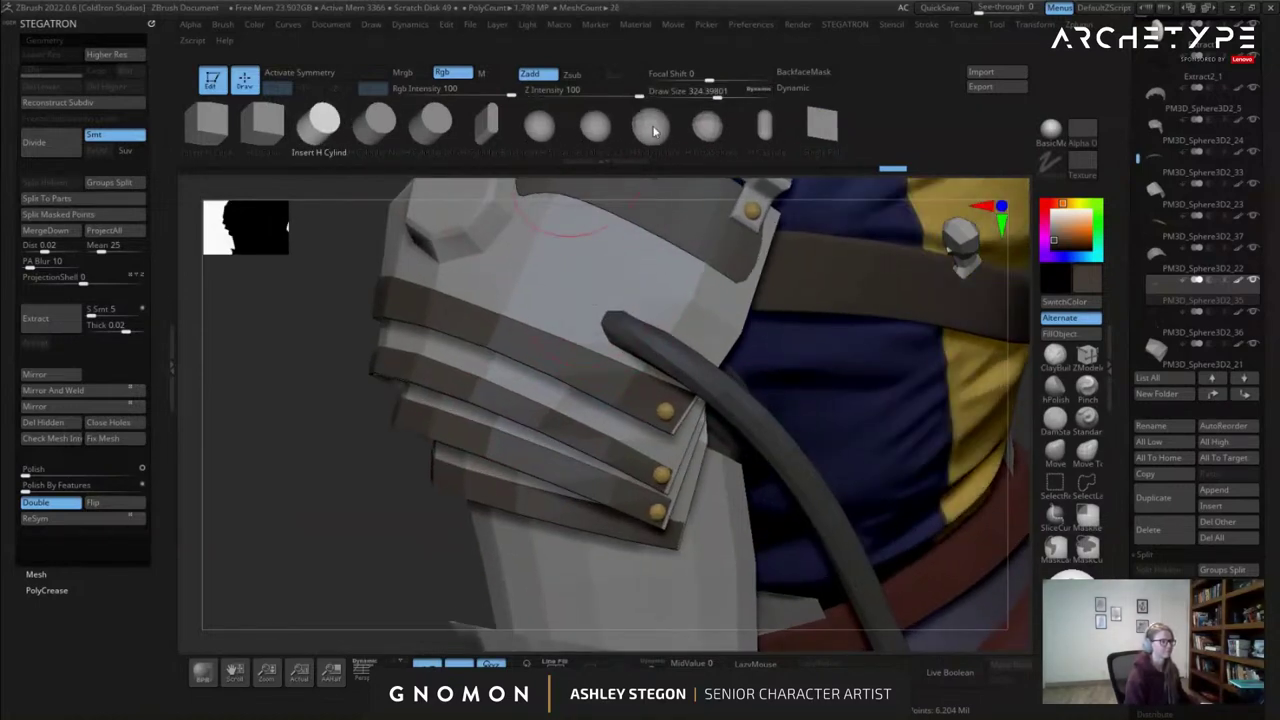
left_click(651, 126)
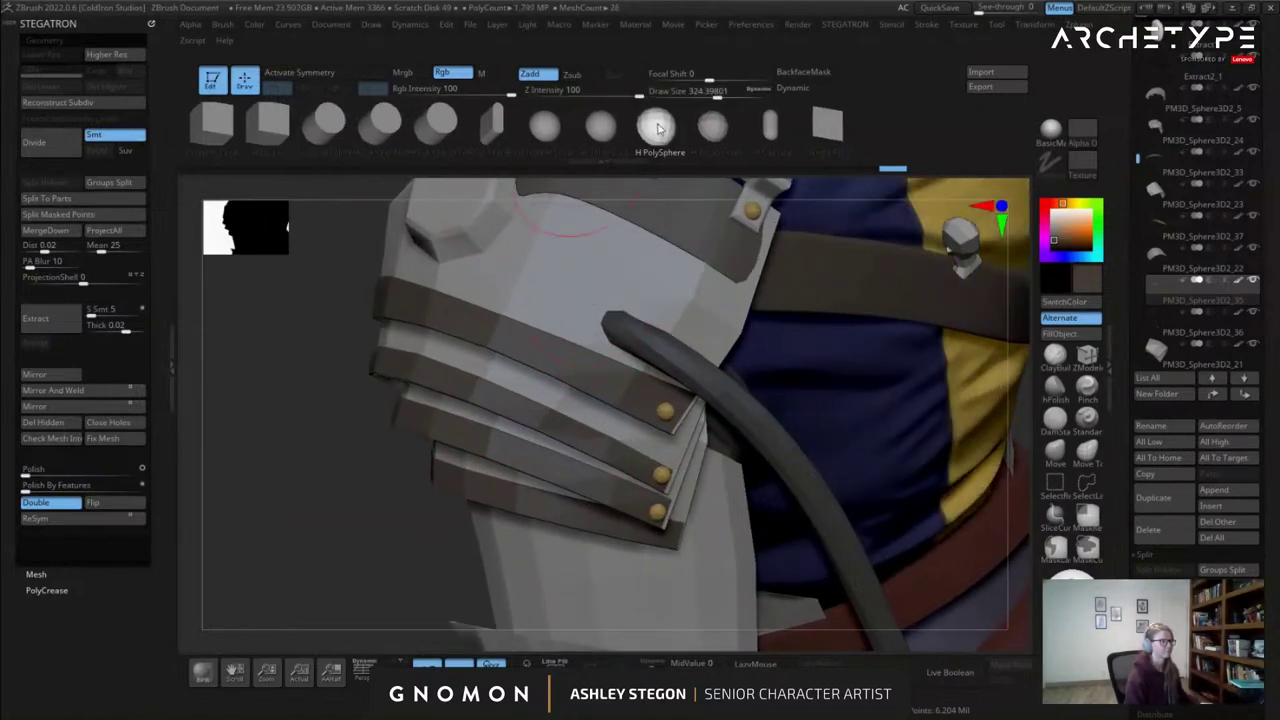
left_click(344, 130)
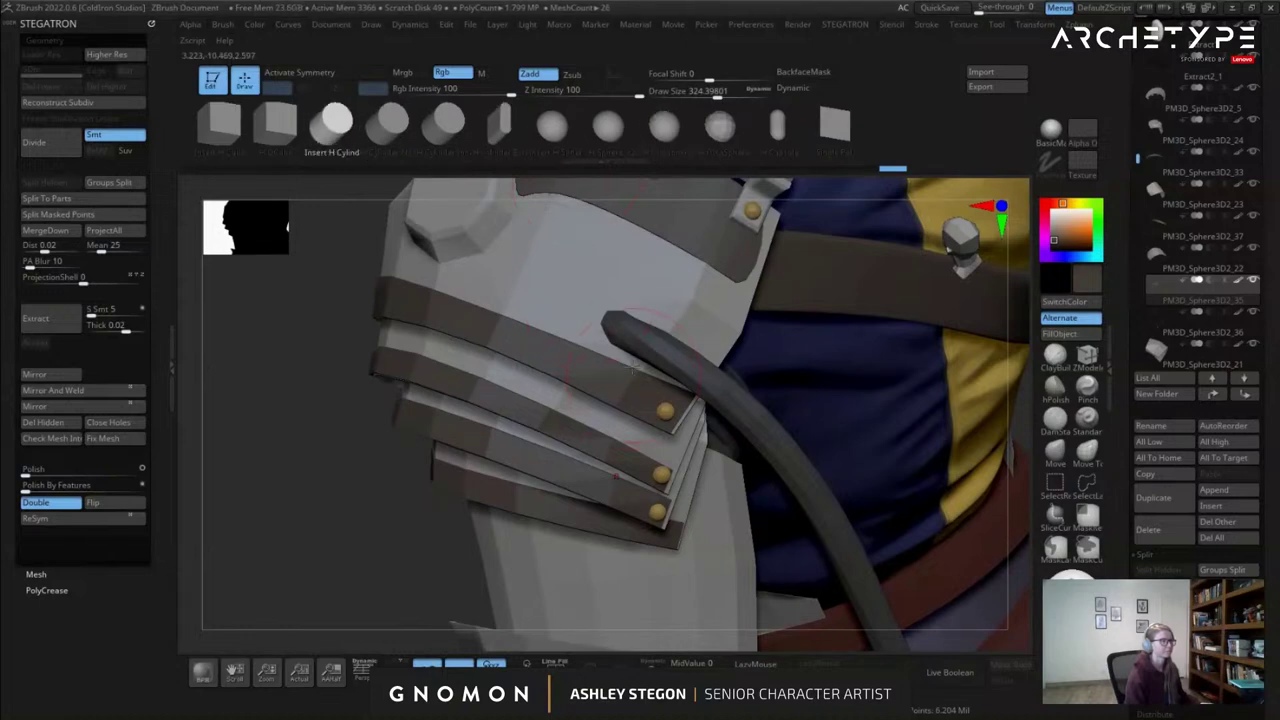
Insert a cylinder on the shoulder plate at the hose's upper end and split it into its own subtool.
left_click_drag(600, 308, 640, 336)
mouse_move(590, 325)
right_mouse_down()
mouse_move(681, 310)
mouse_move(677, 291)
right_mouse_up()
key("shift+f")
key("w")
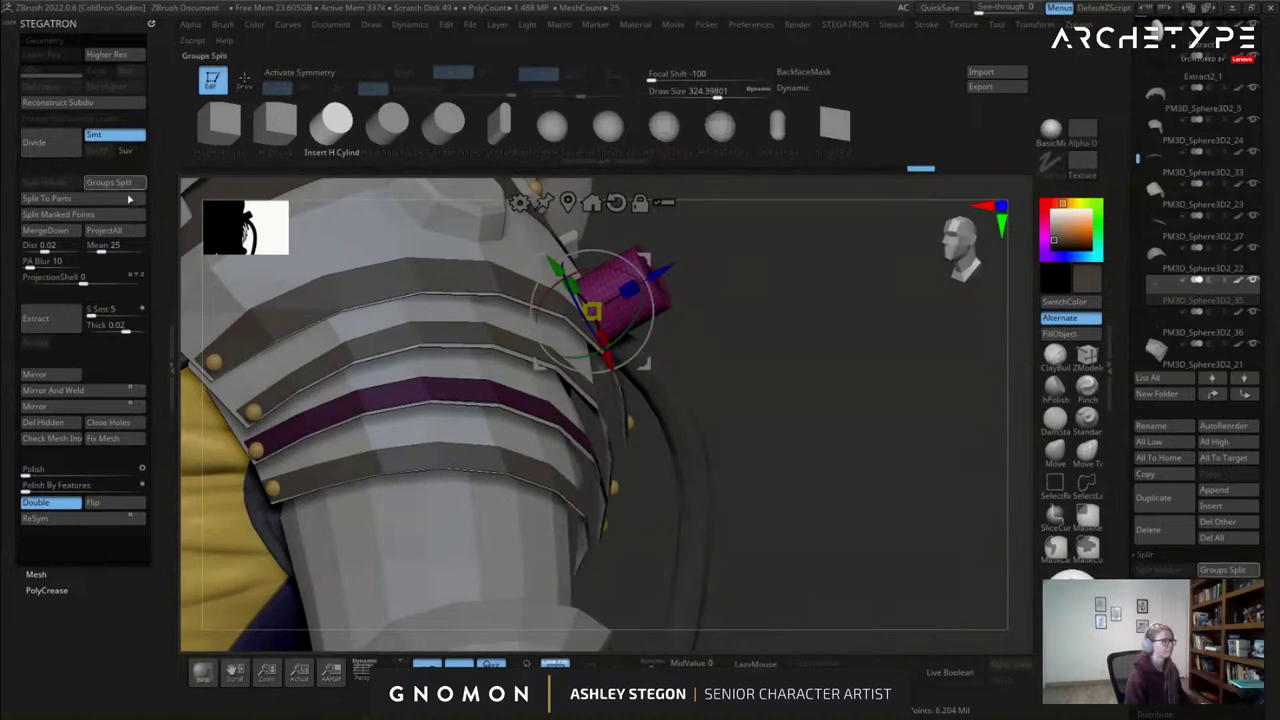
left_click(58, 216)
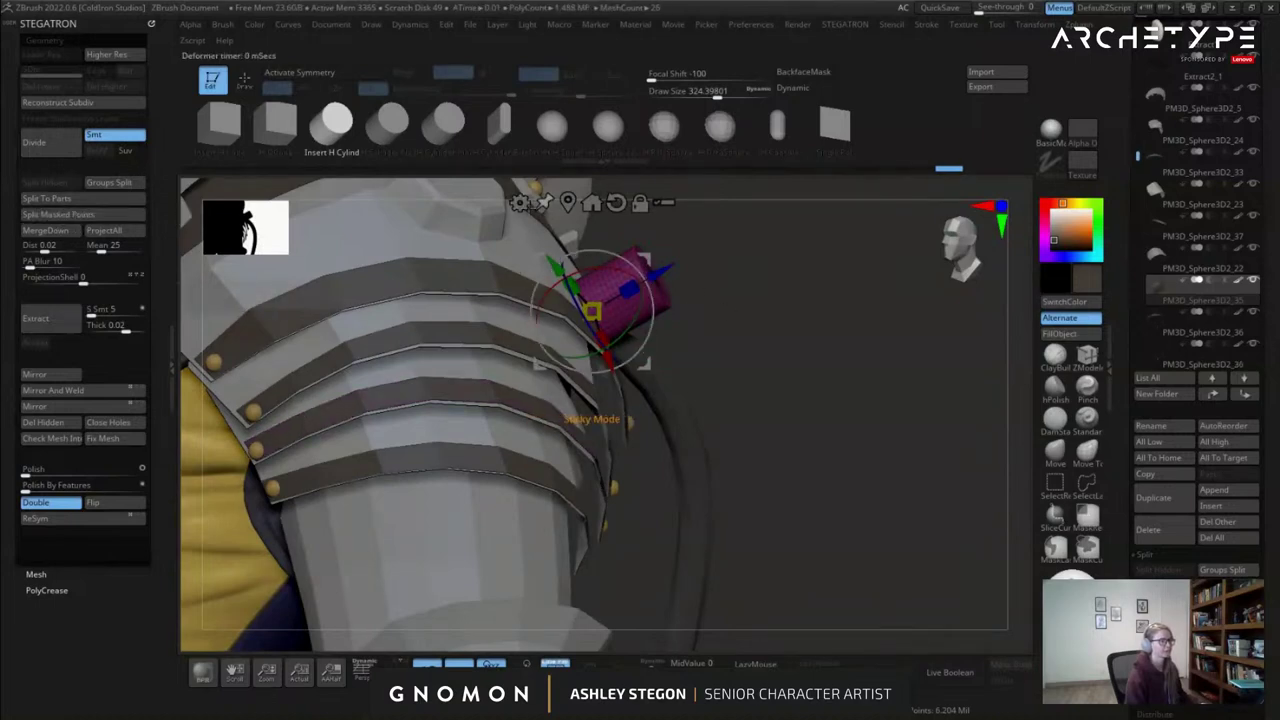
Turn the new cylinder into a parametric ring with a small centre hole and set HDivide to 15.
left_click(519, 203)
left_click(580, 212)
right_click_drag(640, 300, 440, 330)
left_click_drag(600, 293, 588, 338)
right_click_drag(588, 338, 605, 333)
left_click_drag(607, 333, 610, 334)
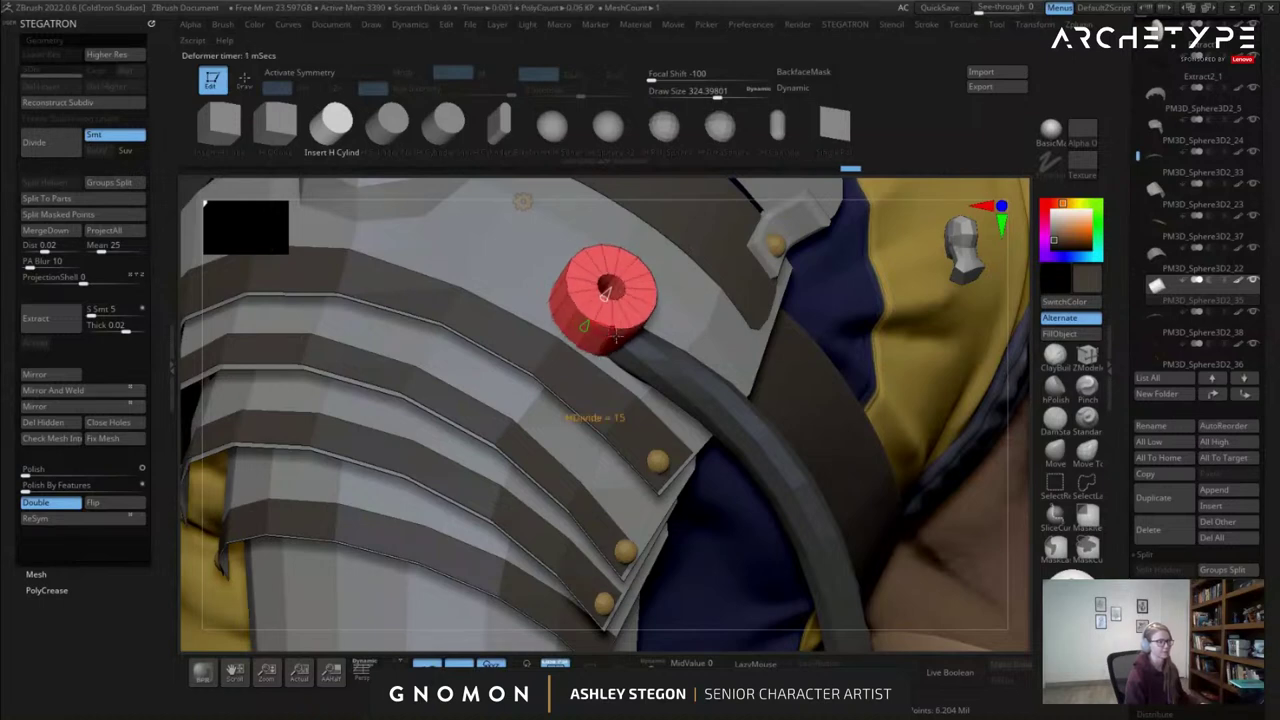
left_click_drag(616, 334, 614, 327)
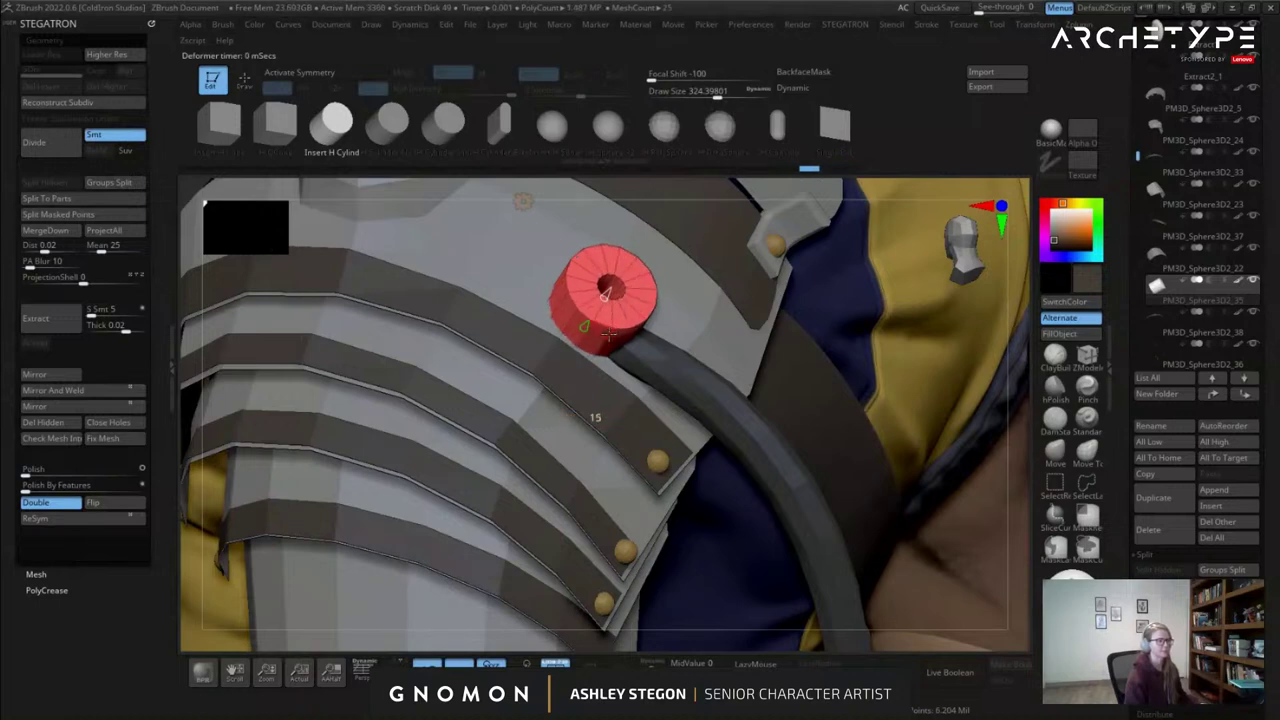
left_click_drag(609, 337, 611, 337)
right_click_drag(611, 337, 602, 337)
left_click_drag(604, 335, 600, 335)
right_click_drag(600, 335, 622, 362)
key("shift+f")
key("shift+f")
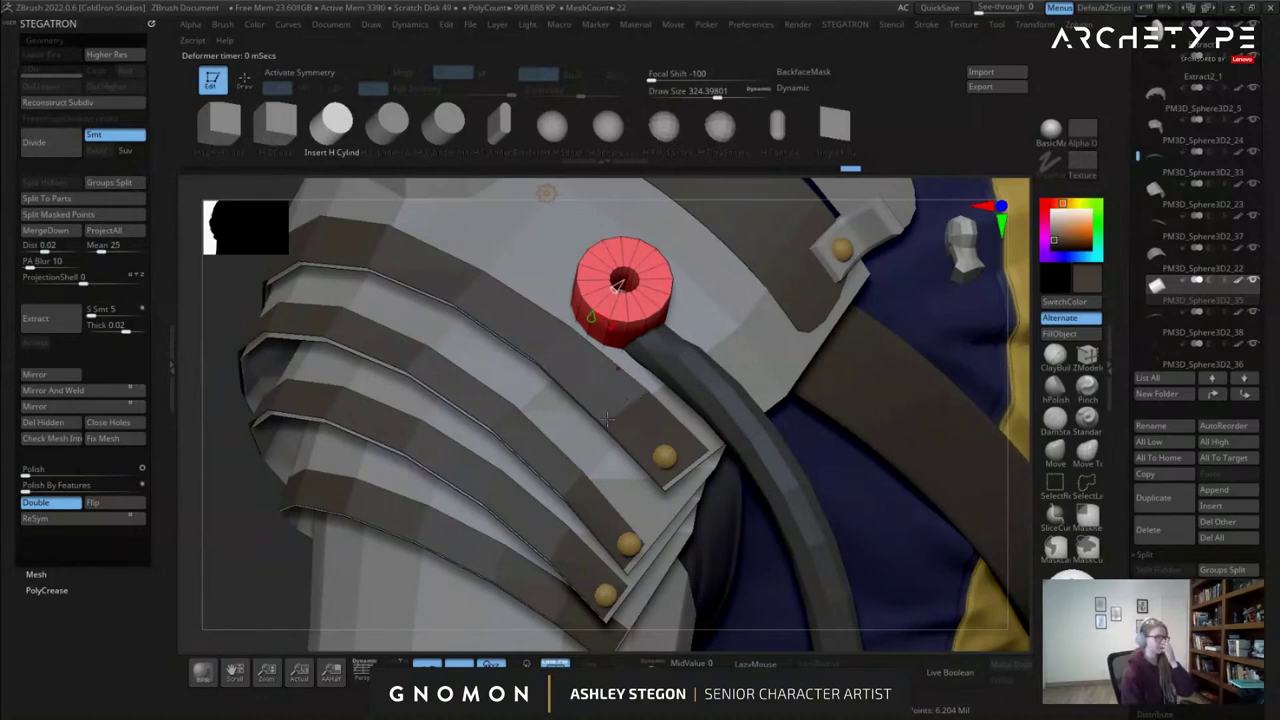
Adjust the ring's proportions and seat it against the shoulder plate around the hose's upper end.
right_click_drag(584, 444, 652, 334)
mouse_move(530, 299)
left_mouse_down()
mouse_move(556, 296)
mouse_move(516, 310)
mouse_move(534, 300)
left_mouse_up()
right_click_drag(534, 300, 584, 304)
left_click_drag(527, 300, 557, 286)
right_click_drag(580, 295, 526, 323)
left_click_drag(497, 327, 489, 335)
mouse_move(660, 330)
right_mouse_down()
mouse_move(602, 355)
mouse_move(628, 358)
mouse_move(616, 352)
mouse_move(640, 350)
mouse_move(640, 330)
right_mouse_up()
key("q")
mouse_move(640, 330)
right_mouse_down()
mouse_move(600, 340)
mouse_move(660, 356)
mouse_move(597, 341)
right_mouse_up()
key("shift+f")
key("w")
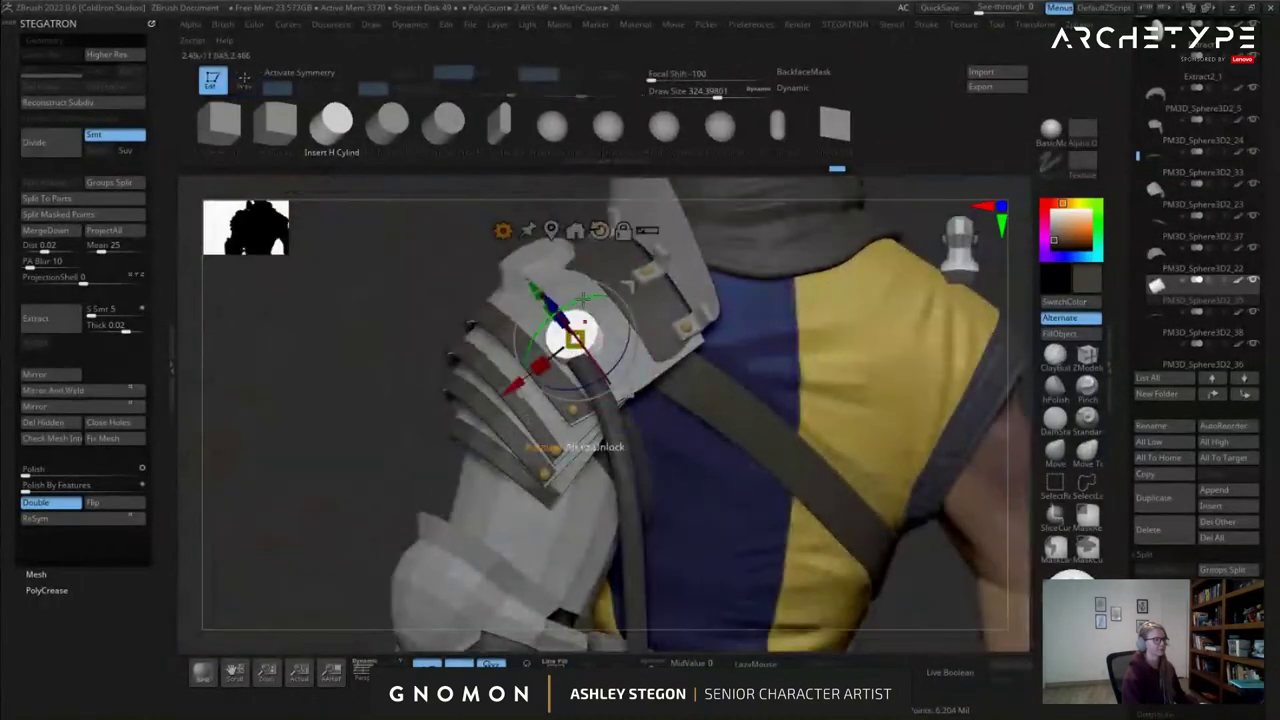
Select the hose and pull its upper end into the ring with the Move brush.
key("q")
mouse_move(597, 353)
right_mouse_down()
mouse_move(654, 352)
mouse_move(640, 325)
right_mouse_up()
left_click(635, 384, "alt")
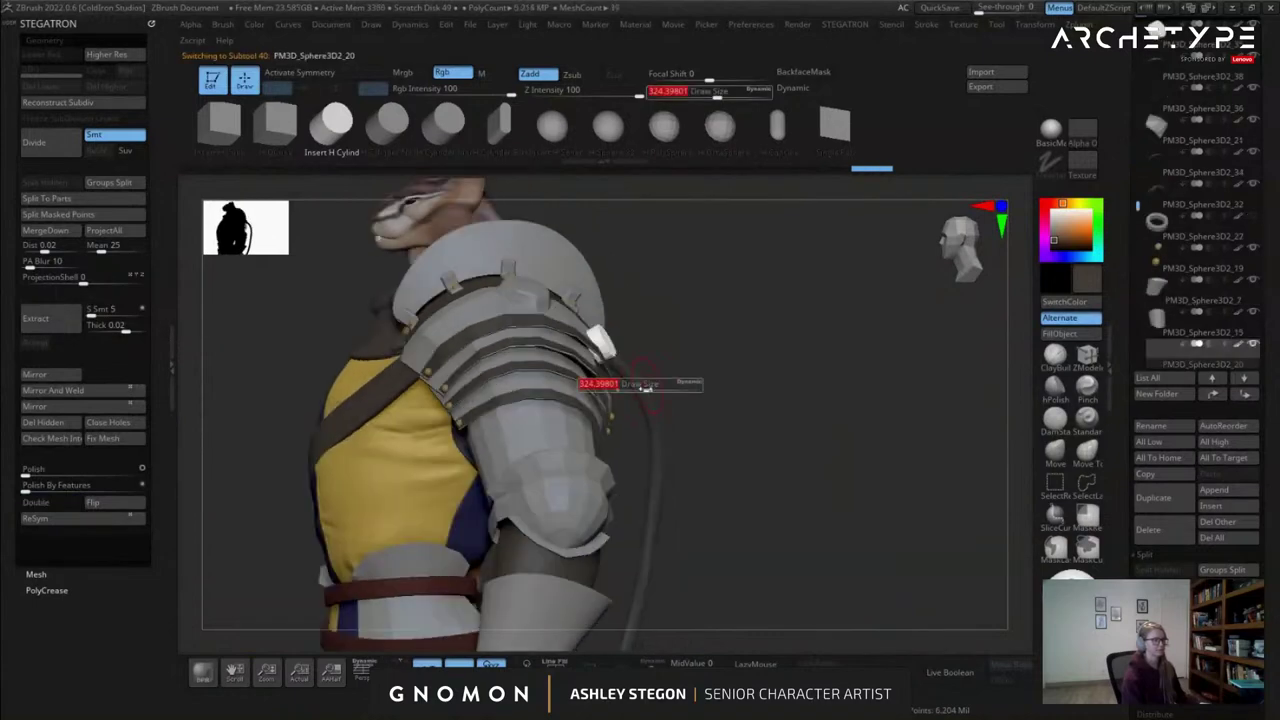
left_click(663, 398, "alt")
left_click(1055, 452)
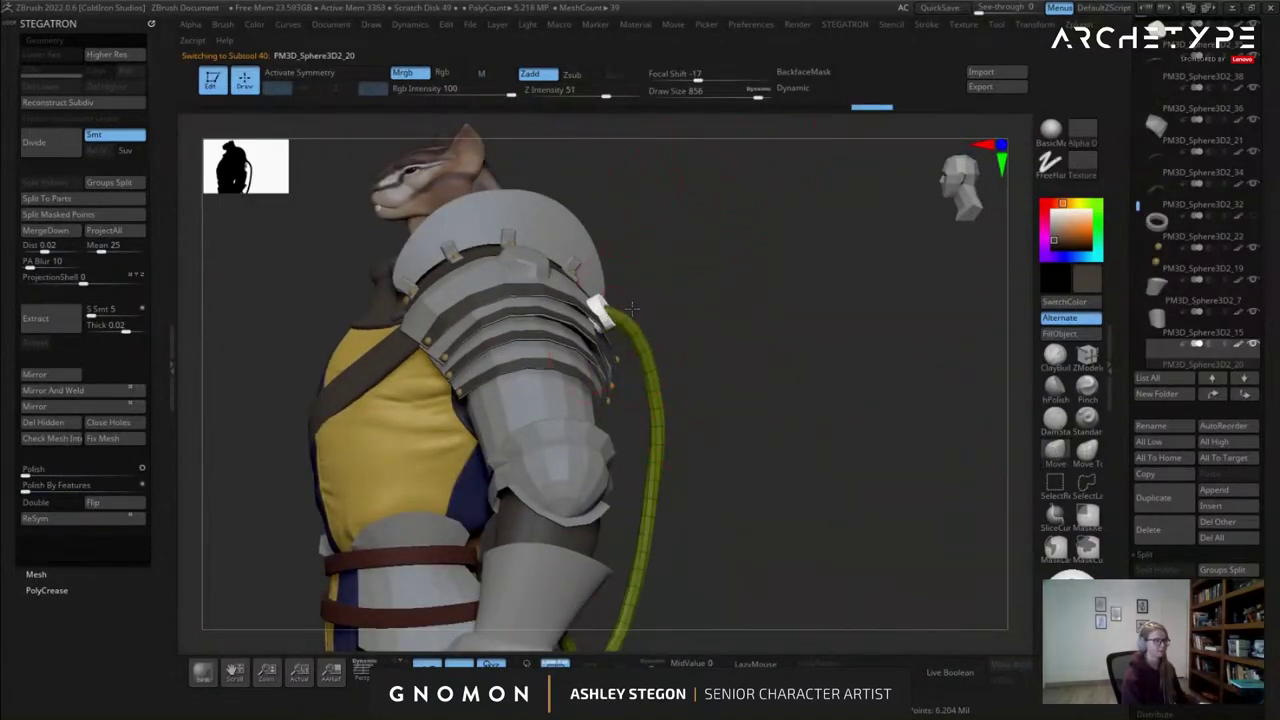
right_click_drag(661, 353, 660, 380)
key("shift+f")
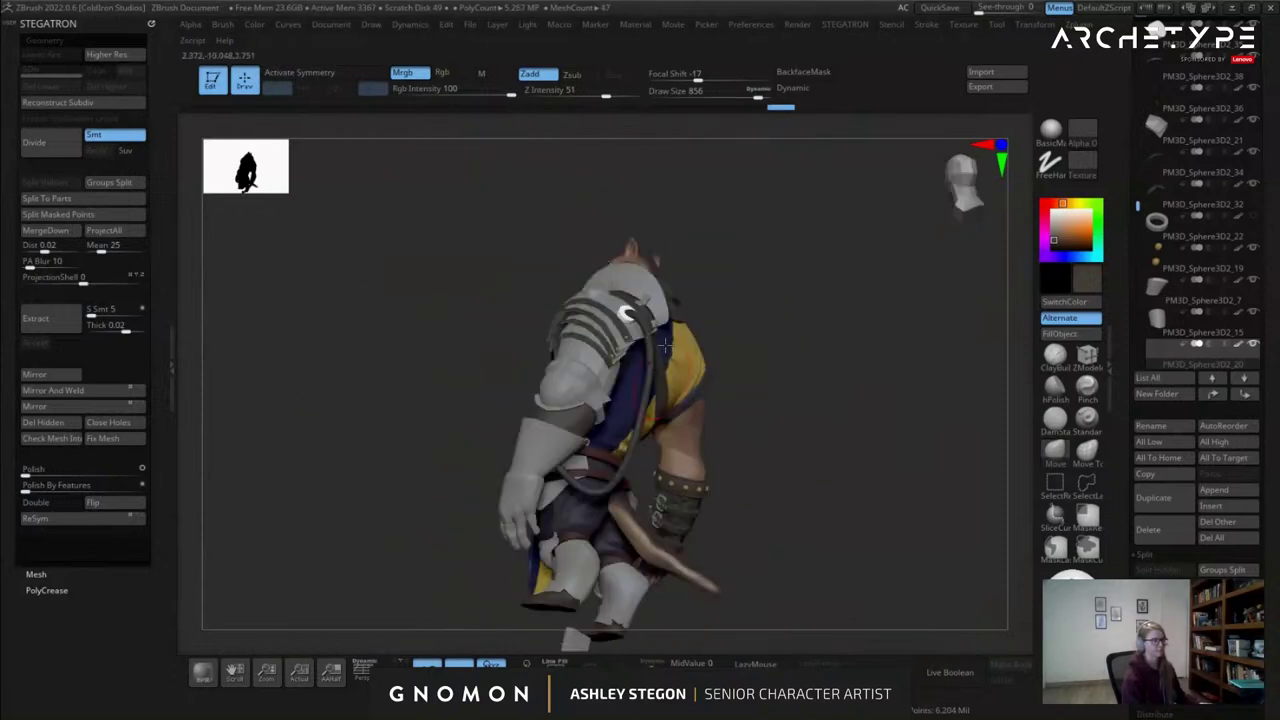
right_click_drag(558, 468, 580, 320)
key("s")
left_click_drag(720, 343, 703, 343)
Select the raised collar plate on the shoulder, display its polyframe, and choose the ZModeler brush.
mouse_move(577, 305)
right_mouse_down("alt")
mouse_move(671, 323)
mouse_move(660, 395)
mouse_move(614, 263)
mouse_move(664, 314)
right_mouse_up("alt")
left_click(664, 314, "alt")
key("shift+f")
key("shift+d")
mouse_move(665, 250)
right_mouse_down("ctrl")
mouse_move(673, 312)
mouse_move(666, 268)
mouse_move(722, 295)
mouse_move(733, 286)
right_mouse_up("ctrl")
left_click(1087, 361)
key("s")
left_click_drag(886, 255, 860, 255)
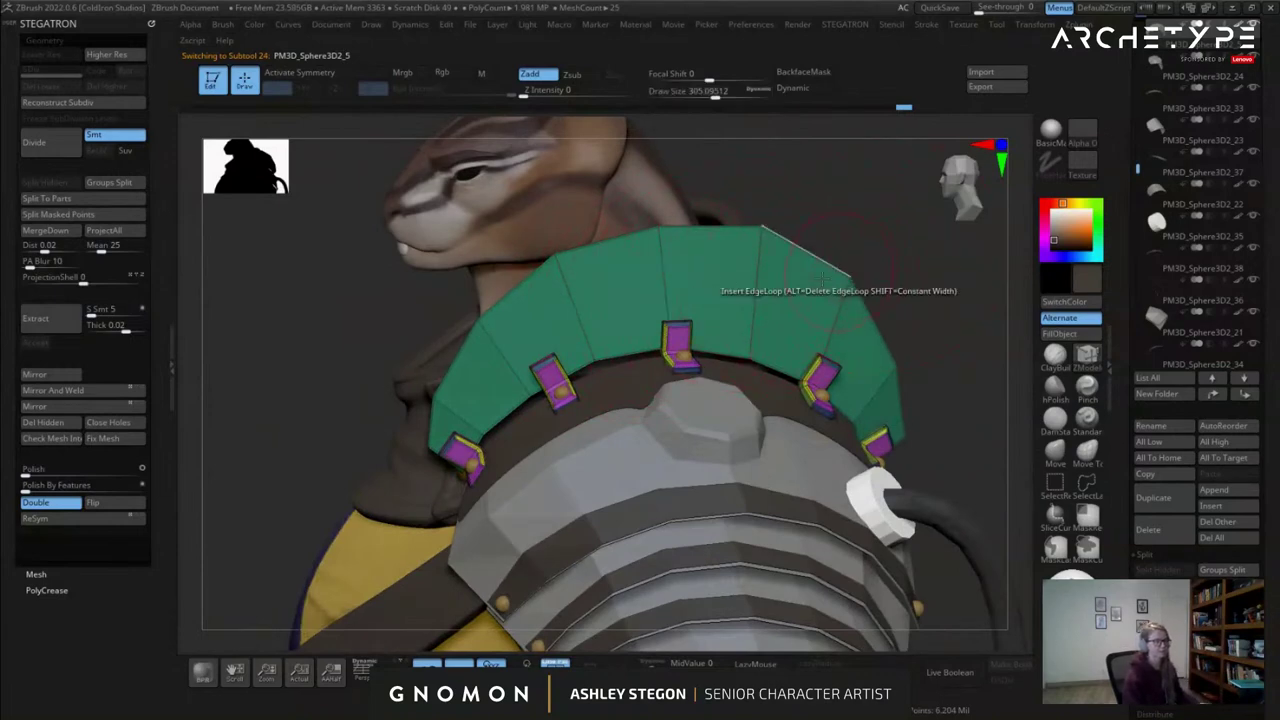
right_click_drag(837, 272, 752, 278)
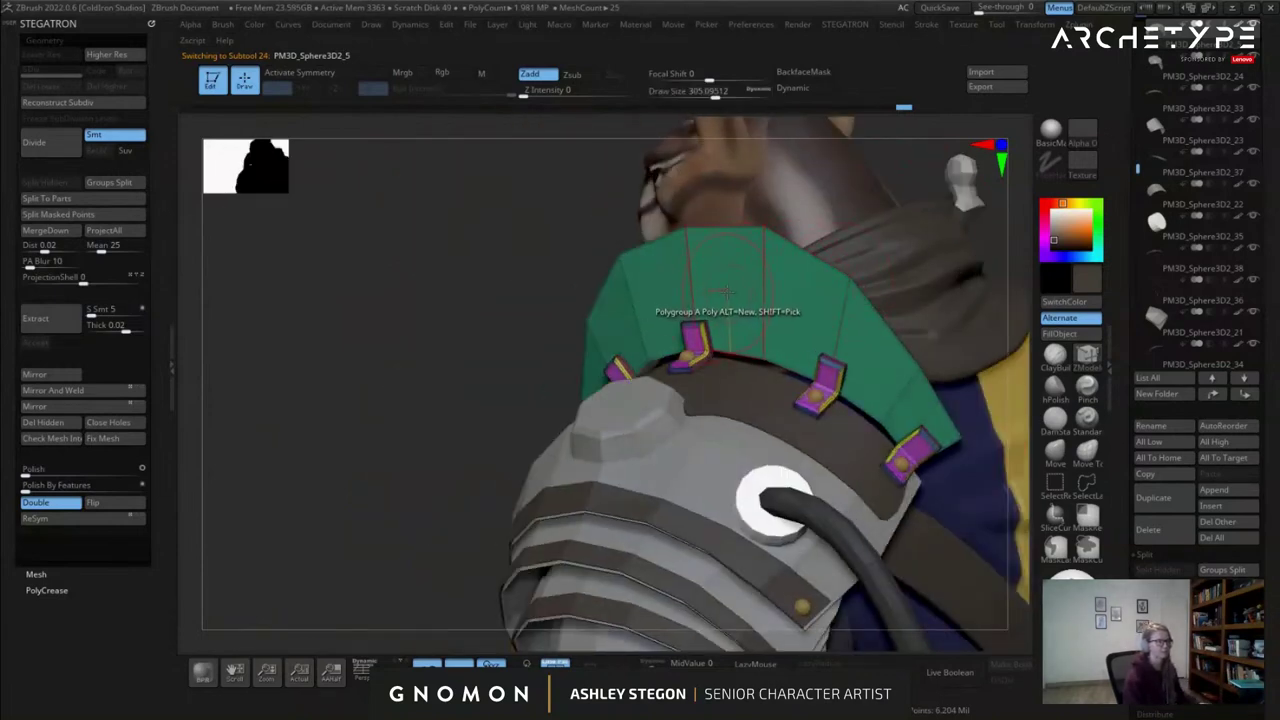
right_click_drag(704, 301, 757, 304)
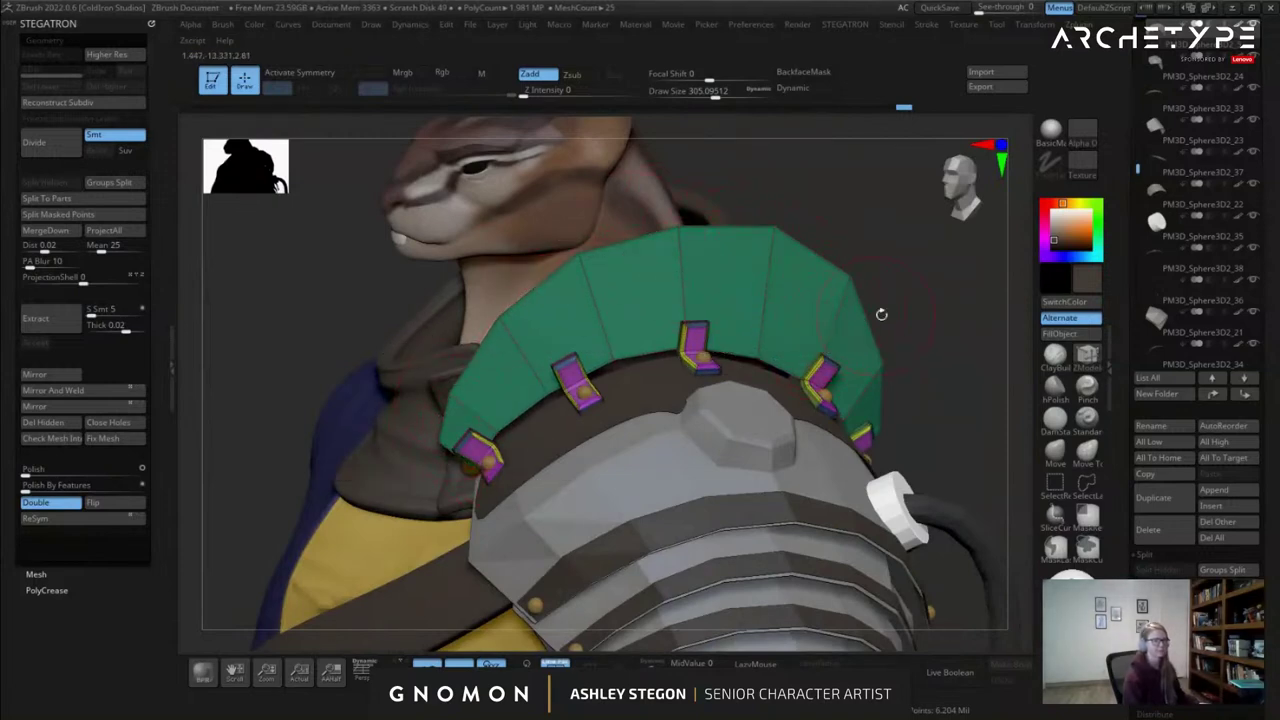
left_click(704, 94)
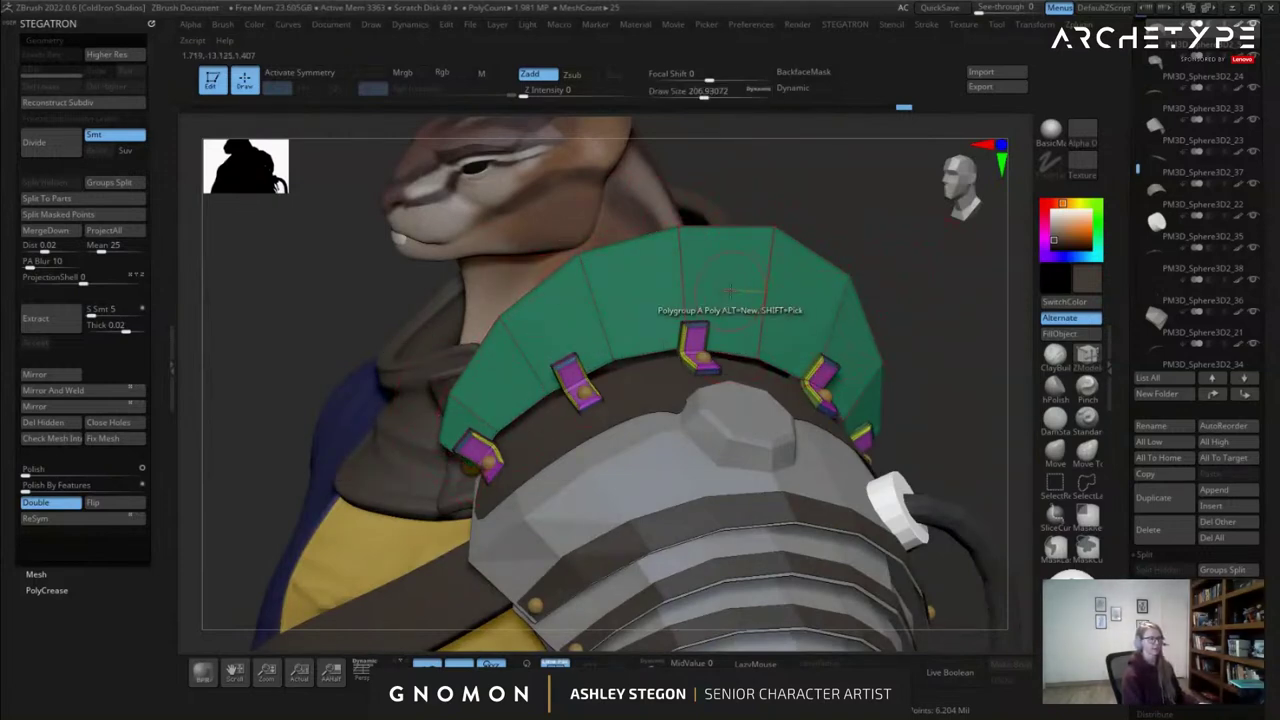
Frame the collar plate's mesh with curves along its Border only, with Polygroups and Creased edges off.
left_click(929, 25)
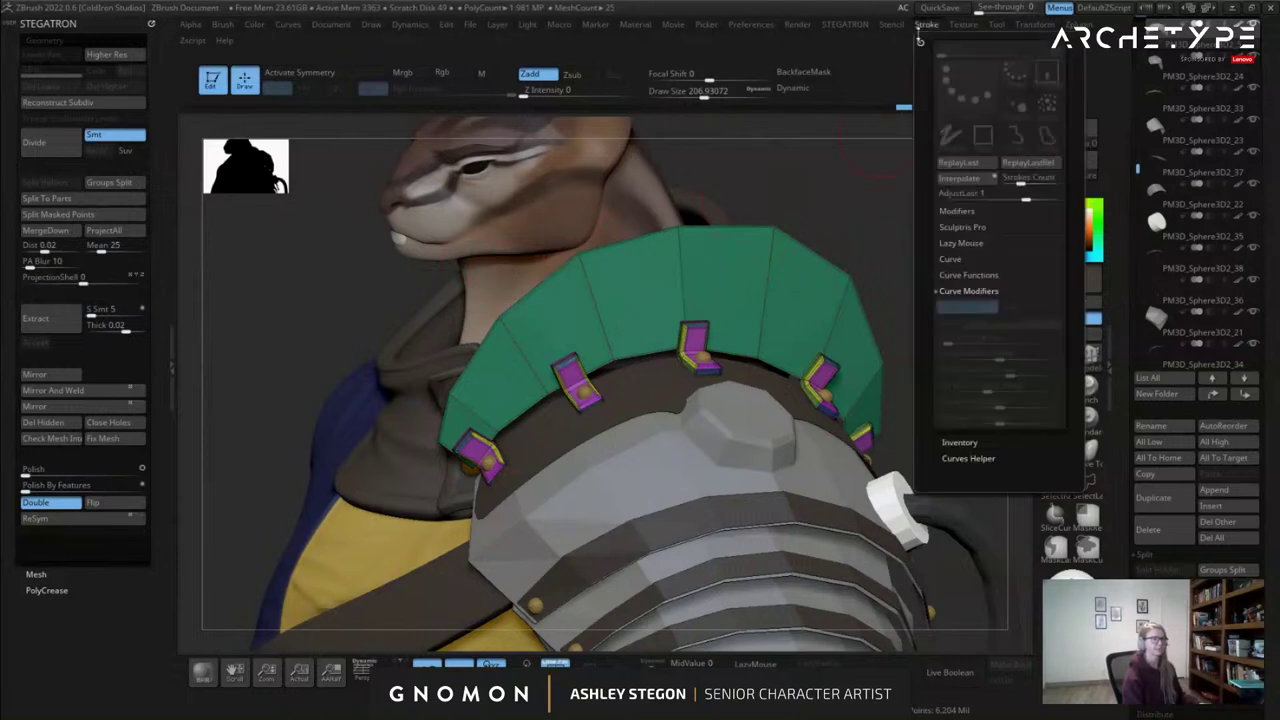
left_click(920, 39)
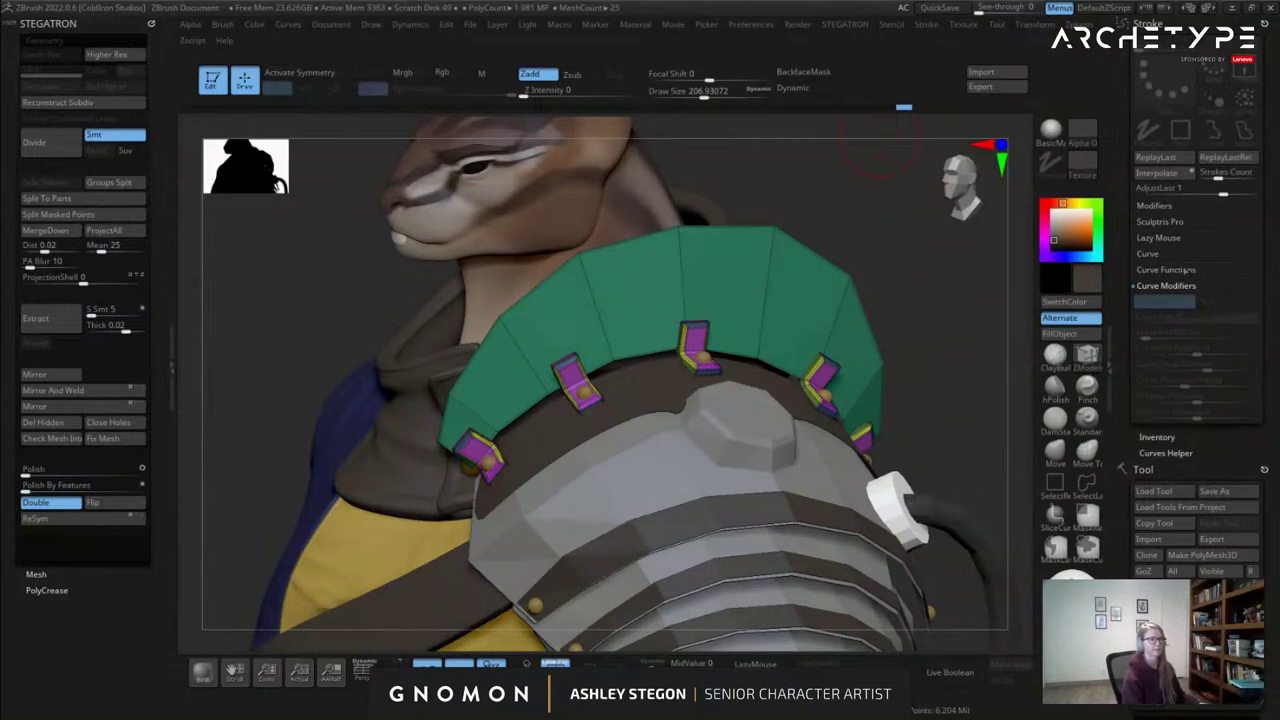
left_click(1163, 270)
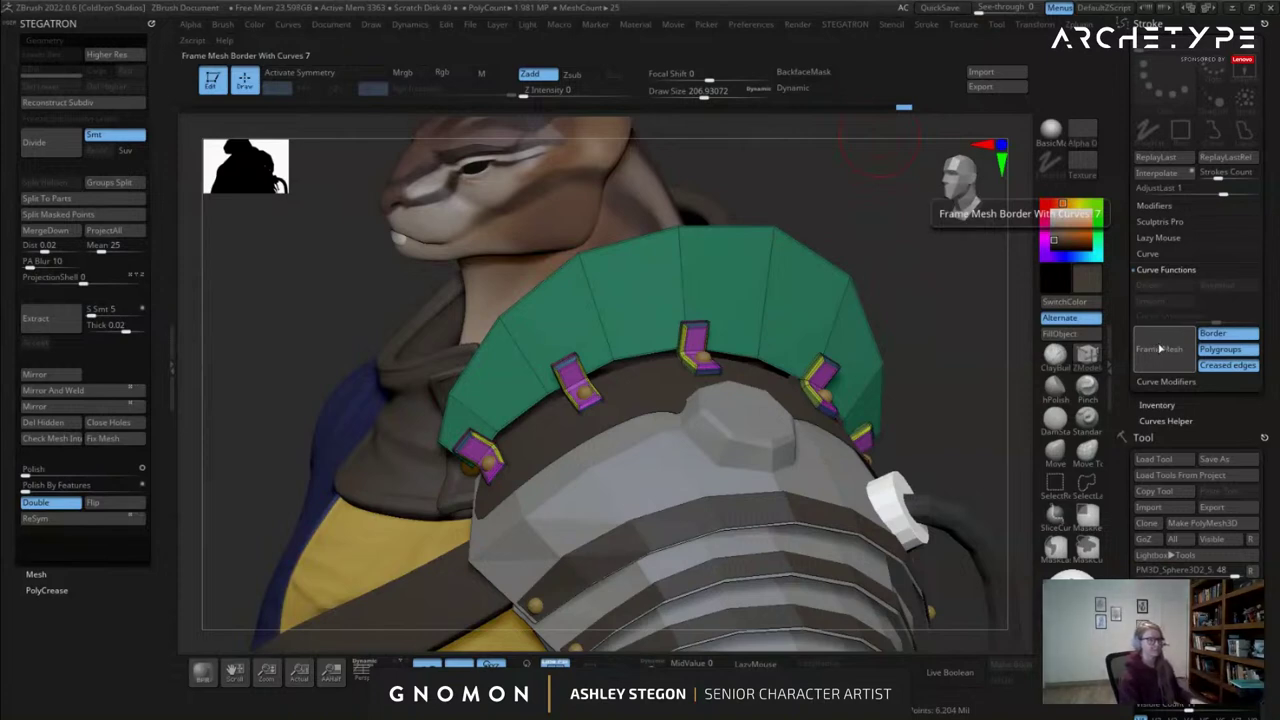
left_click(1223, 367)
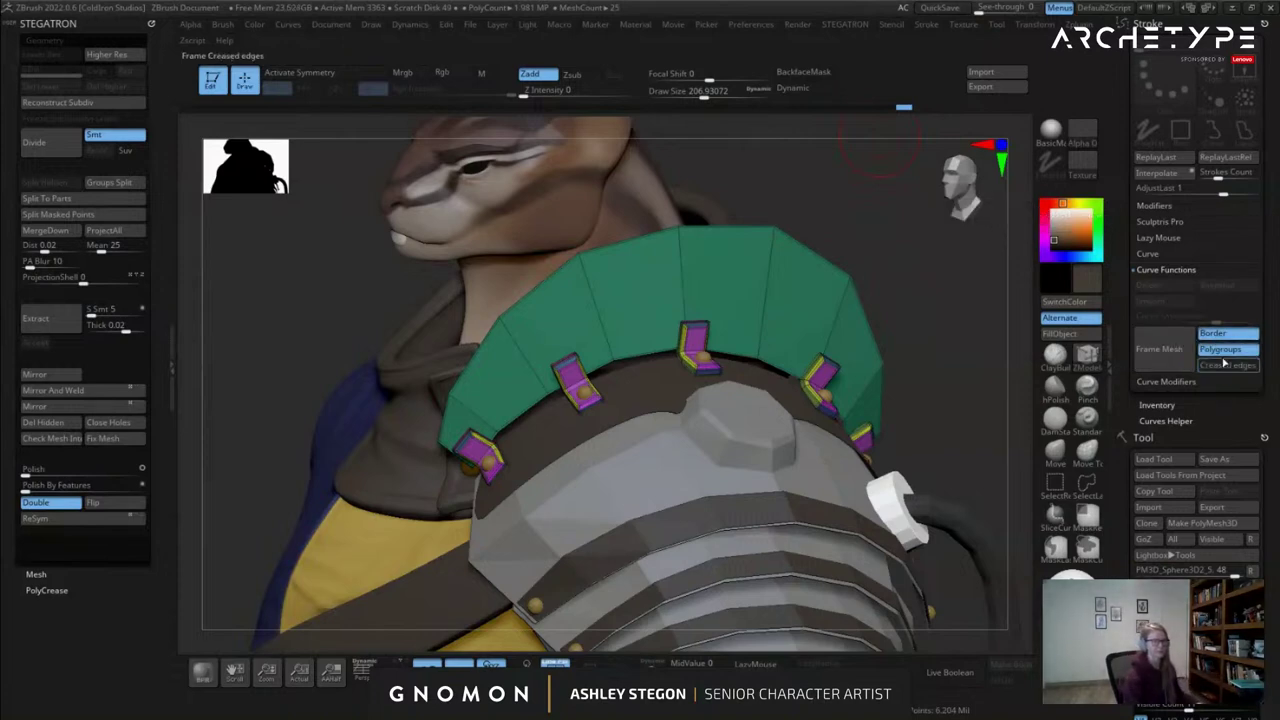
left_click(1222, 351)
left_click(1177, 358)
left_click_drag(873, 269, 765, 280)
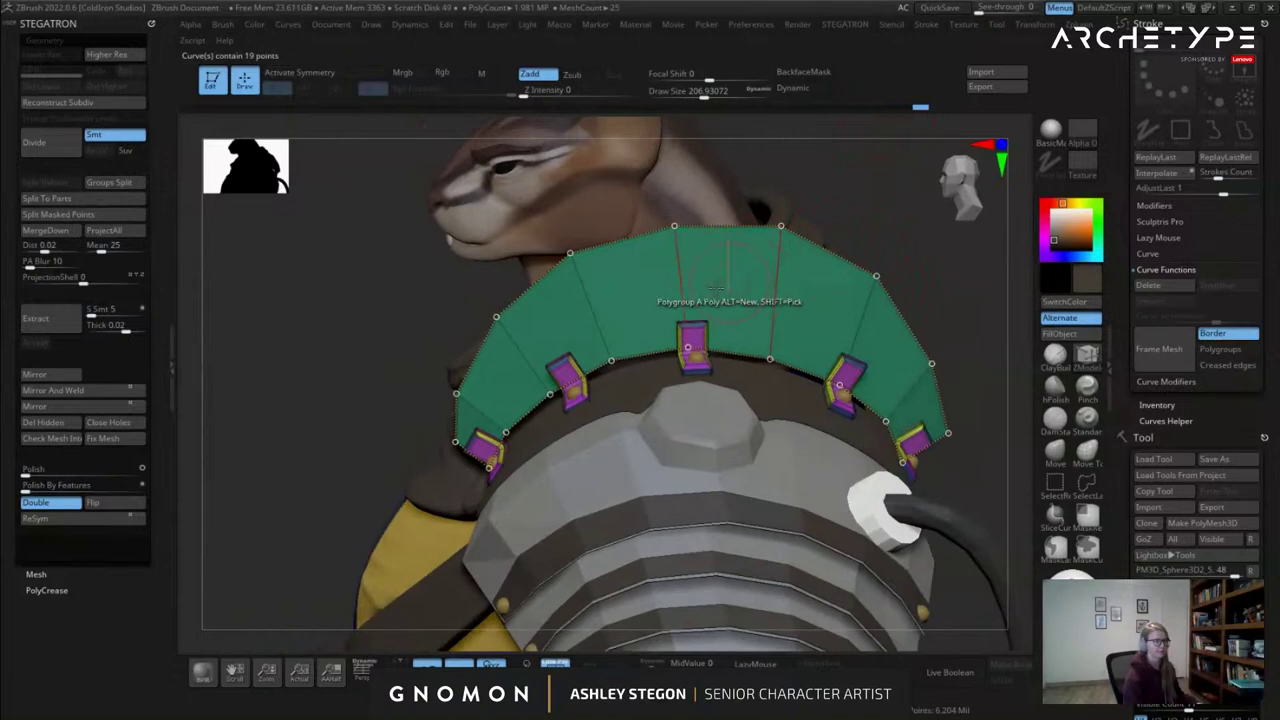
Load the custom lasher insert brush from the LightBox brush folders and choose its plain faceted segment.
key("b")
left_click(688, 167)
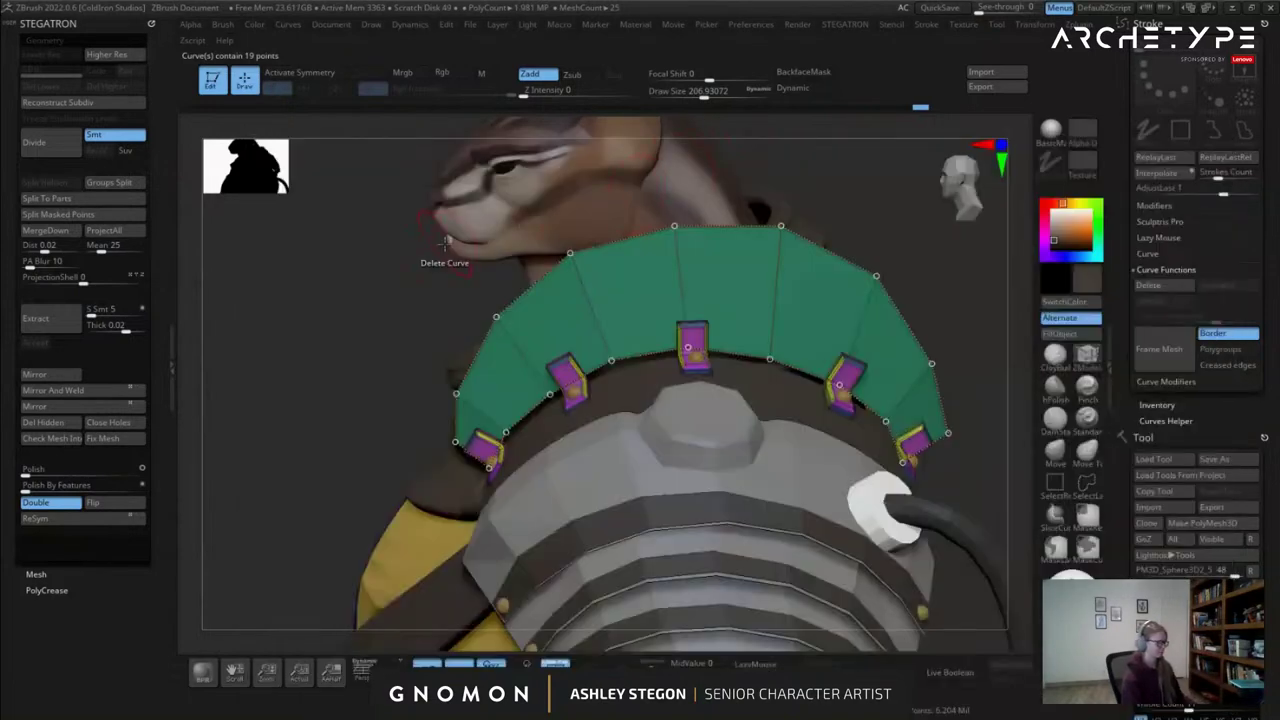
key("comma")
left_click(340, 127)
double_click(448, 264)
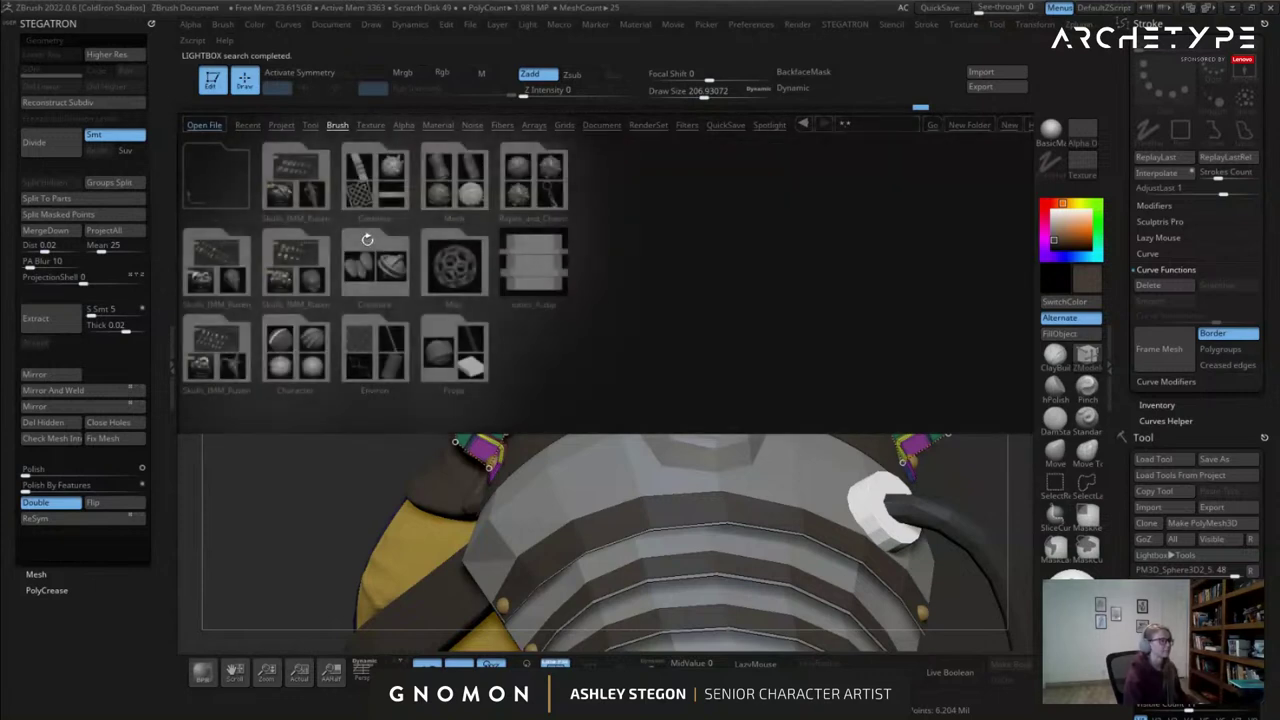
double_click(530, 264)
left_click(320, 134)
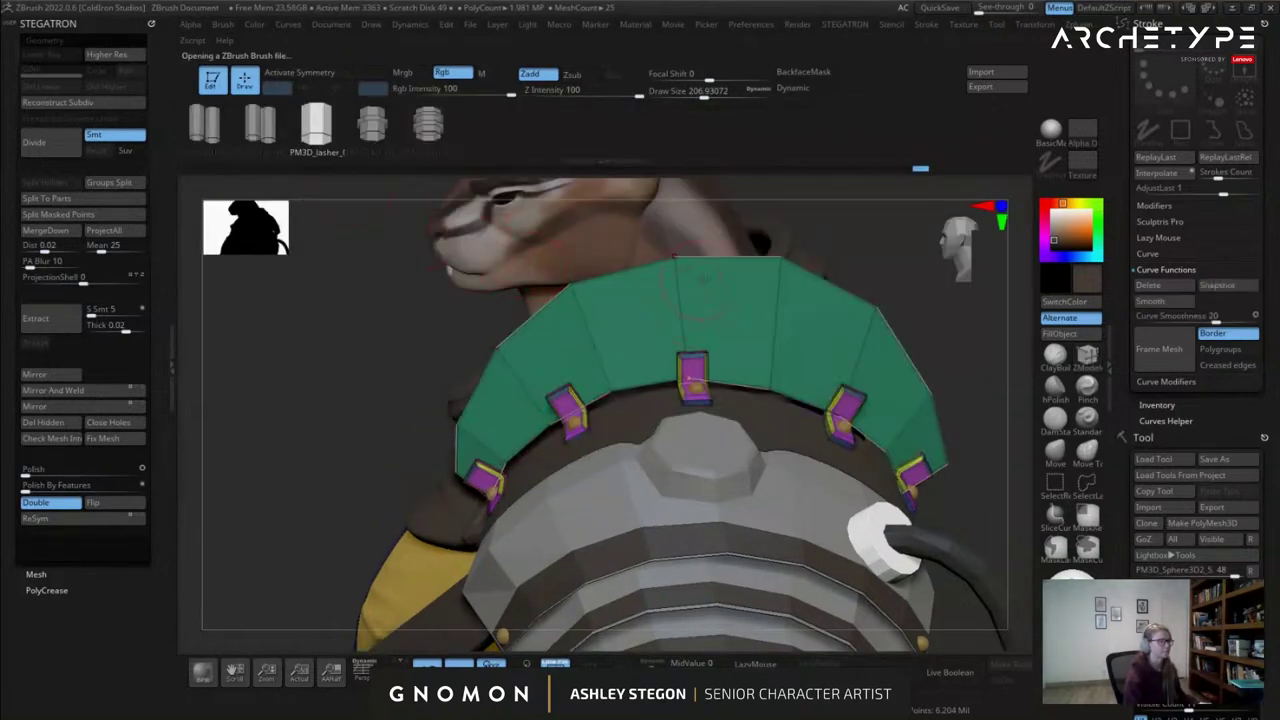
Try the lasher trim along the collar plate's border curves at draw size 64 and undo it.
key("s")
left_click_drag(758, 306, 742, 306)
left_click(733, 265)
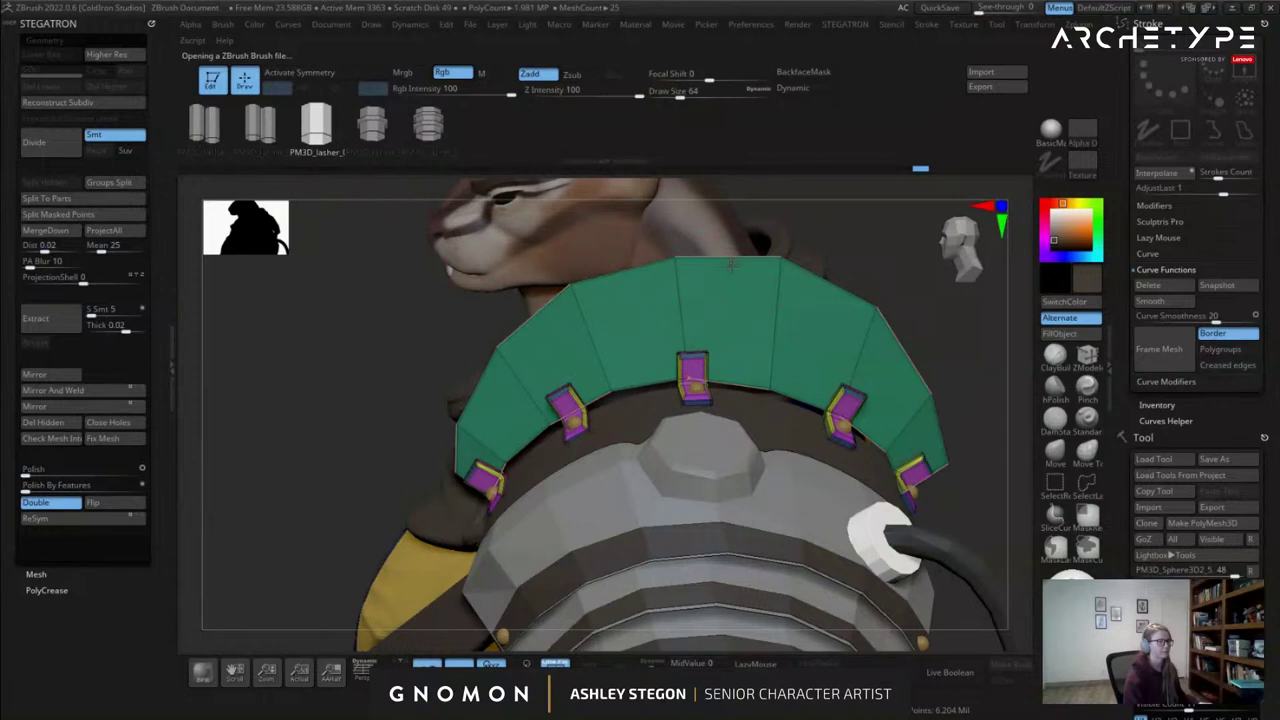
key("ctrl+z")
left_click(734, 278)
mouse_move(734, 280)
right_mouse_down()
mouse_move(788, 276)
mouse_move(720, 294)
mouse_move(814, 360)
mouse_move(583, 343)
mouse_move(620, 343)
mouse_move(600, 366)
mouse_move(505, 276)
right_mouse_up()
key("ctrl+z")
key("s")
left_click(736, 265)
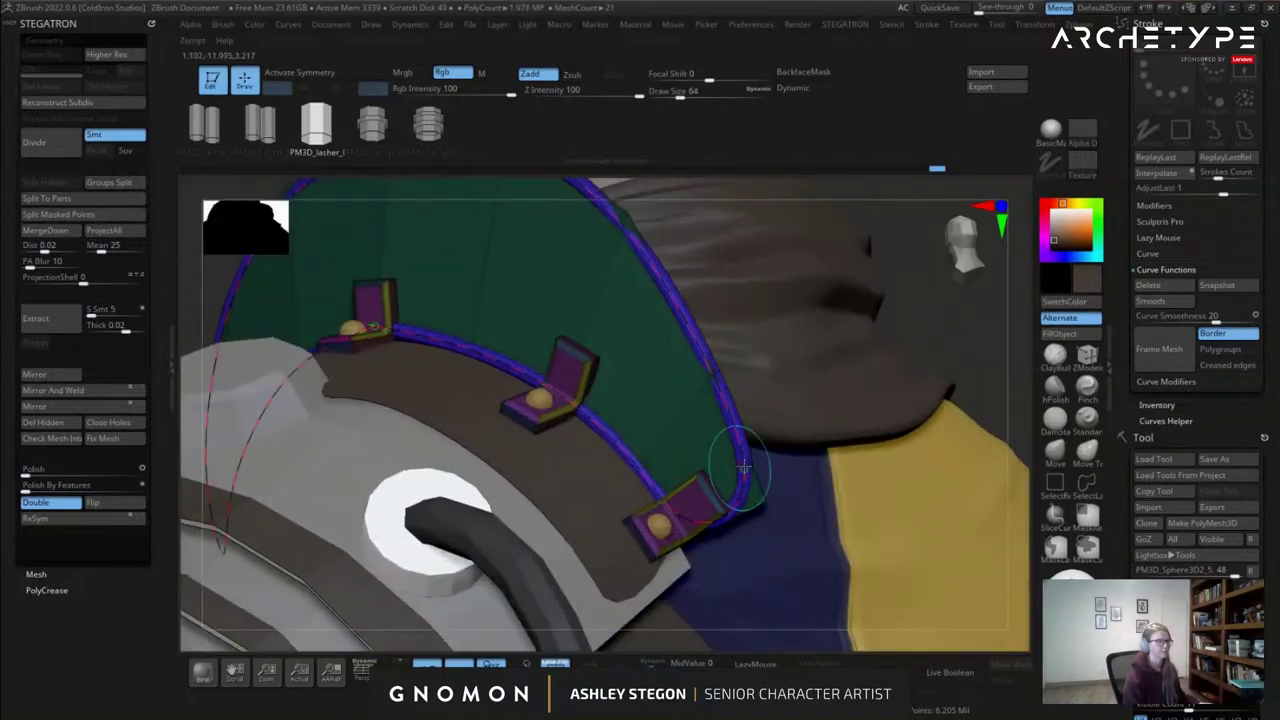
key("ctrl+z")
Apply the lasher trim to the collar plate's border curves at draw size about 140 and split it into its own subtool.
key("s")
left_click(680, 367)
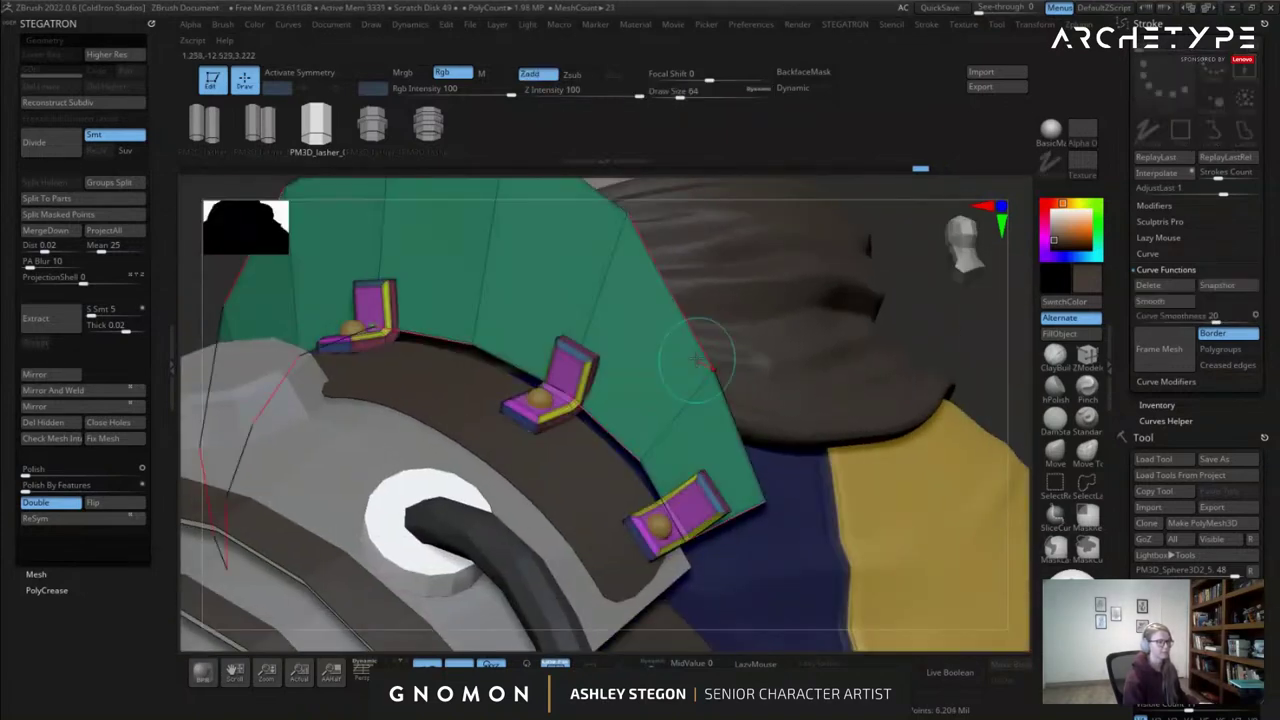
left_click(705, 356)
key("shift+f")
left_click(666, 409)
right_click_drag(666, 409, 570, 378, "ctrl")
key("shift+f")
left_click_drag(570, 377, 750, 348)
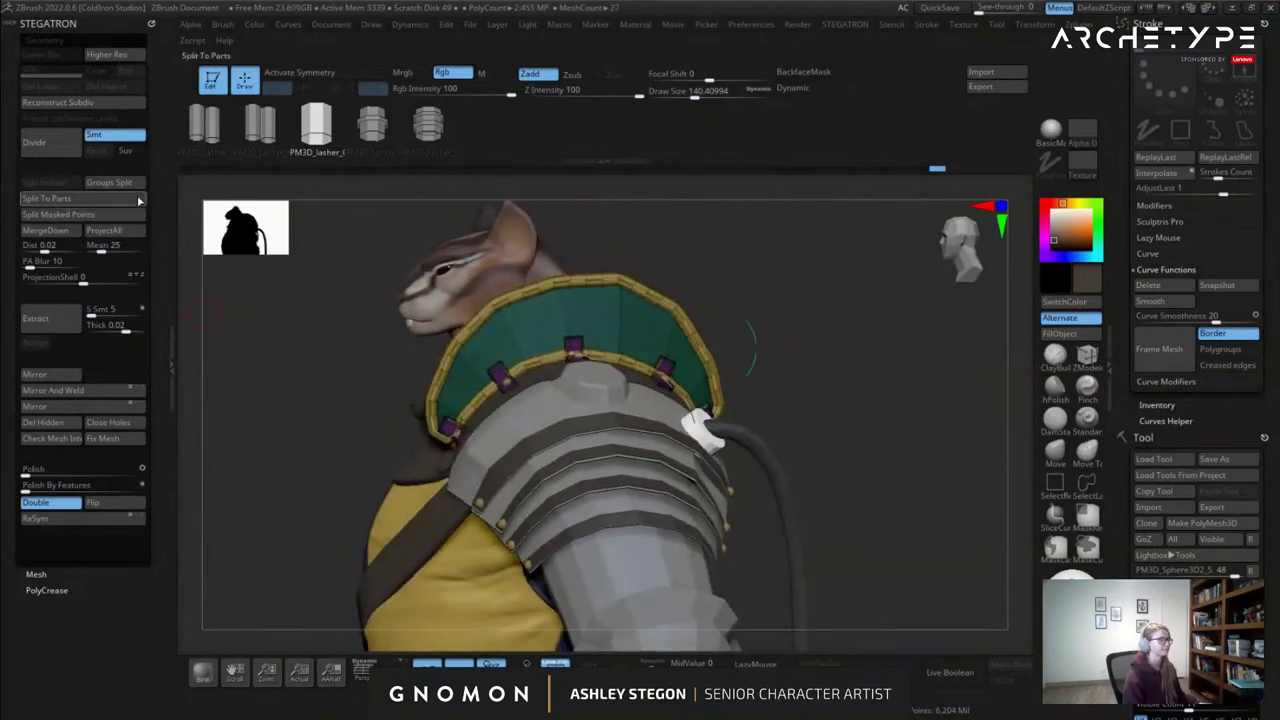
left_click(88, 214)
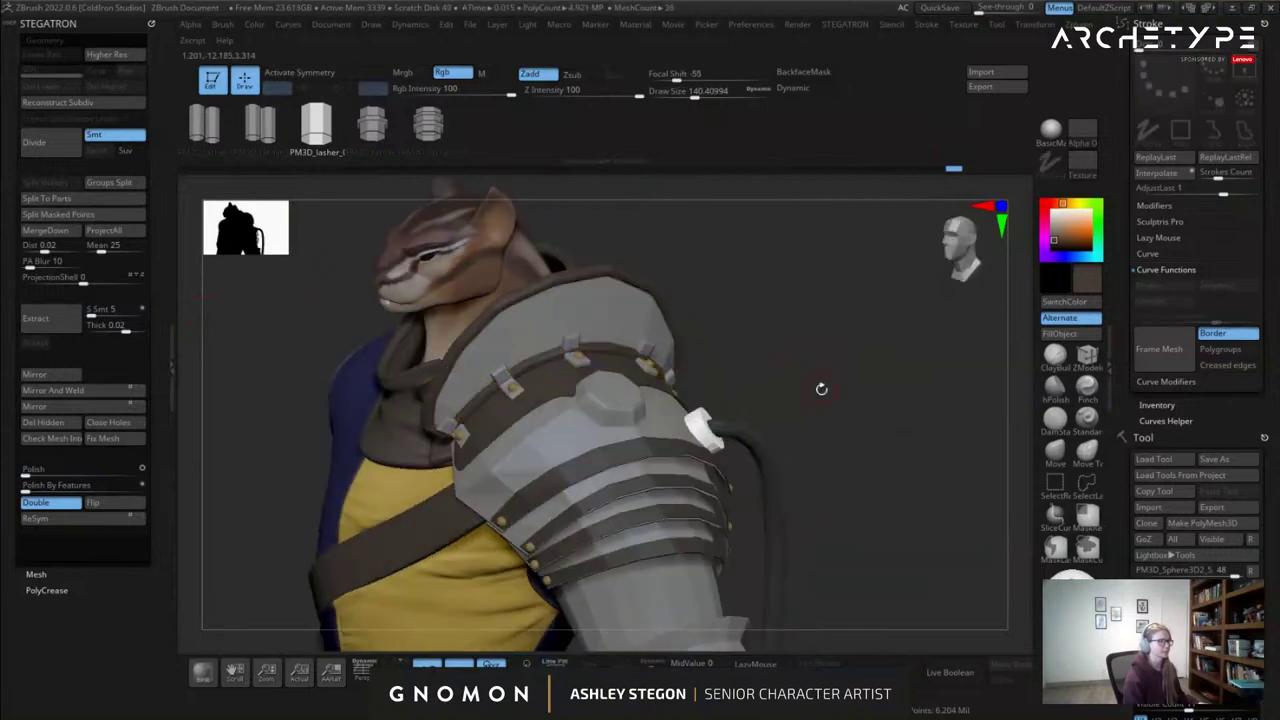
Pick the collar plate's light gray color and fill its border trim with it.
left_click_drag(821, 386, 816, 384)
left_click_drag(498, 315, 543, 323)
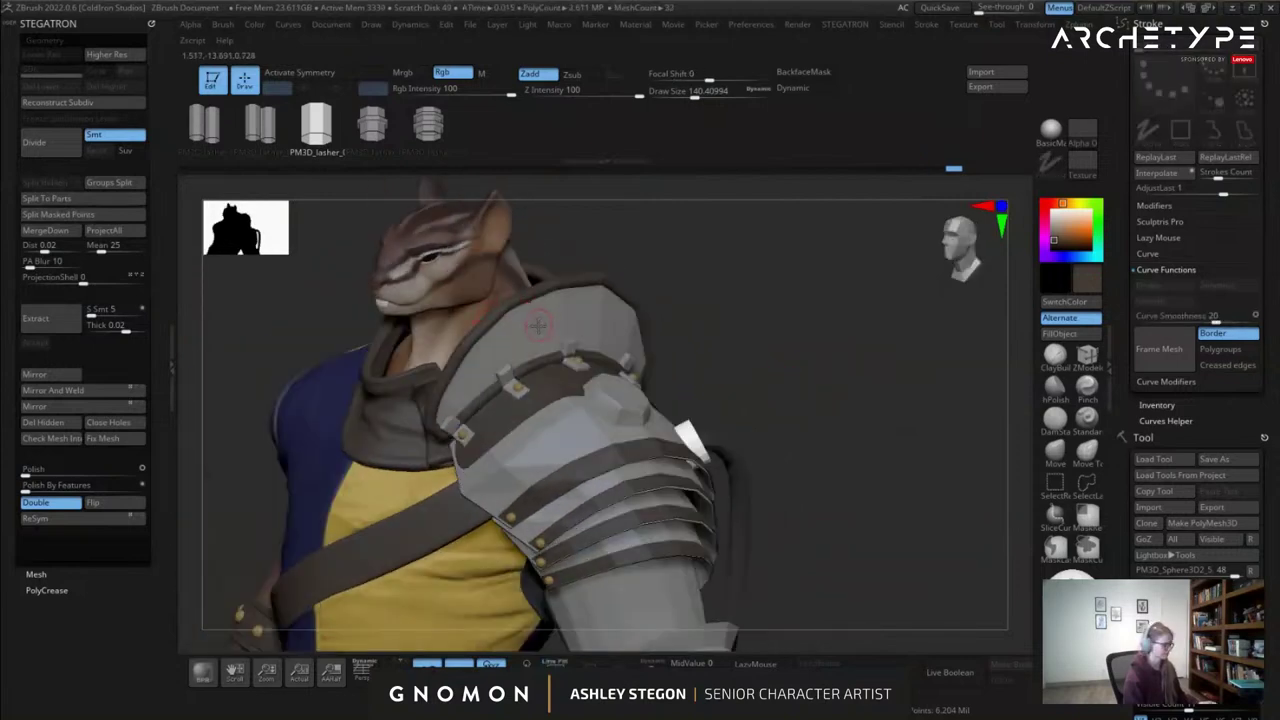
key("c")
left_click(1066, 340)
left_click_drag(763, 360, 737, 391)
Choose the Move brush at draw size about 318 and step forward in the collar plate's undo history.
mouse_move(737, 391)
right_mouse_down()
mouse_move(690, 372)
mouse_move(727, 393)
mouse_move(738, 372)
mouse_move(722, 364)
mouse_move(760, 371)
right_mouse_up()
left_click(1056, 448)
key("s")
left_click_drag(760, 371, 780, 369)
right_click_drag(705, 360, 726, 368)
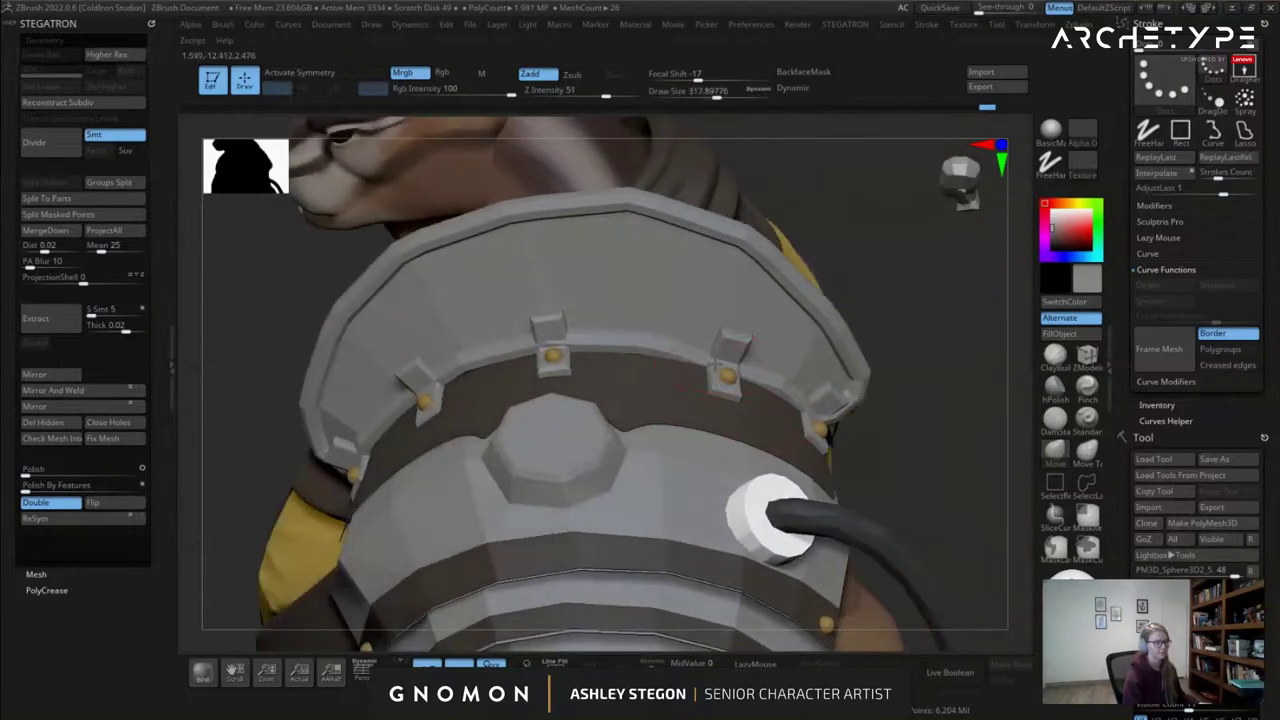
right_click_drag(538, 341, 567, 354)
key("shift+f")
key("shift+f")
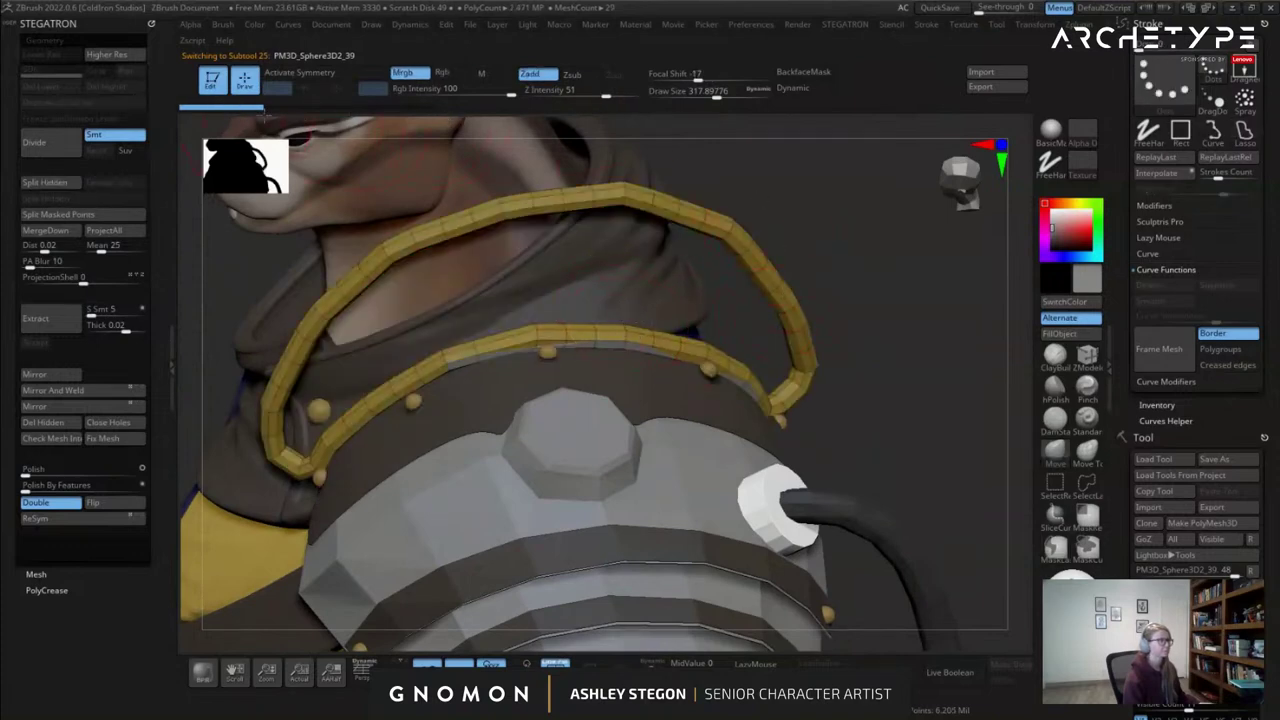
left_click(311, 109)
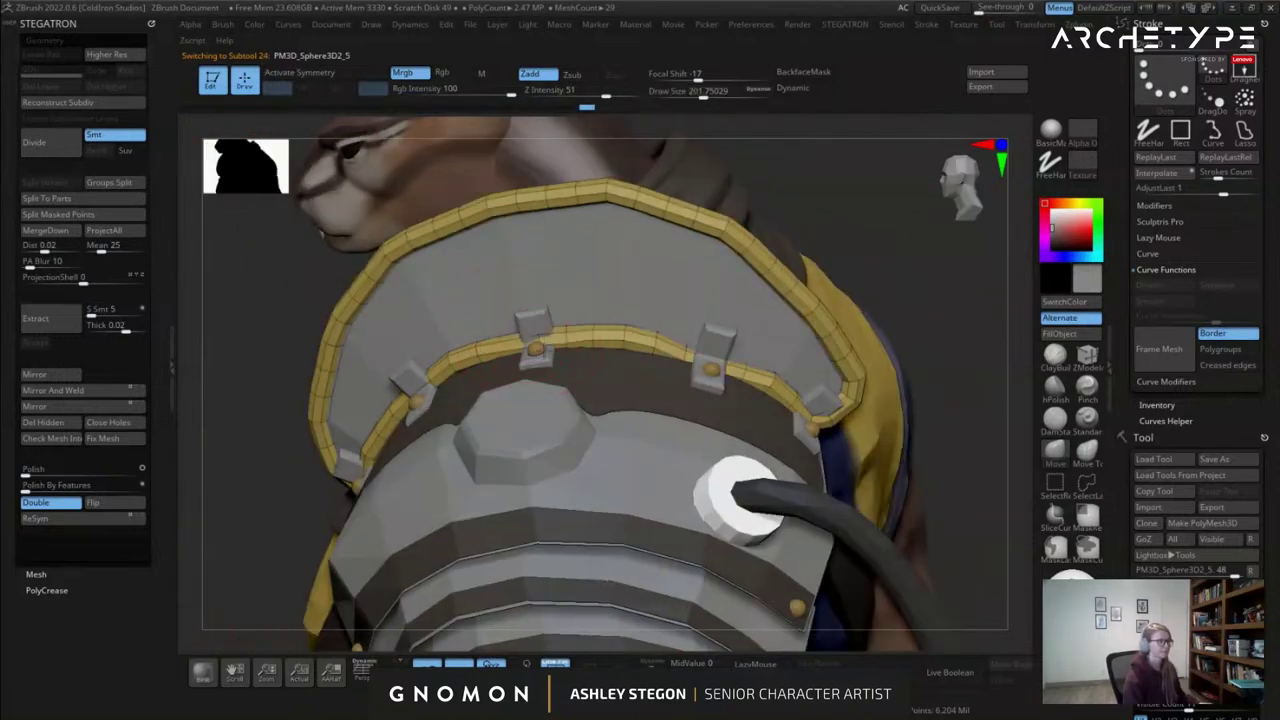
Isolate the border trim with its polygroups displayed and hide its segments at both corners between the outer and inner arcs.
right_click_drag(515, 308, 543, 335)
key("shift+f")
mouse_move(645, 356)
right_mouse_down()
mouse_move(678, 346)
mouse_move(704, 304)
mouse_move(624, 344)
right_mouse_up()
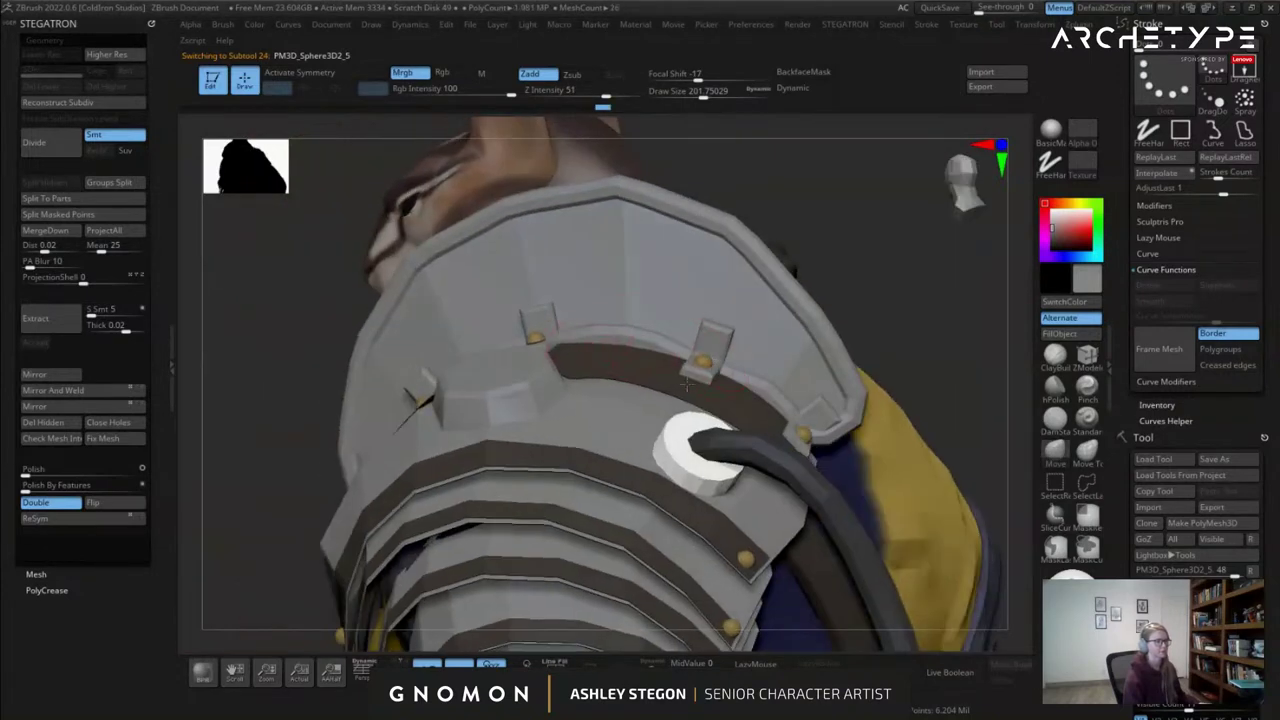
right_click_drag(800, 366, 746, 370)
right_click_drag(779, 419, 756, 414)
right_click_drag(820, 446, 742, 411)
key("shift+f")
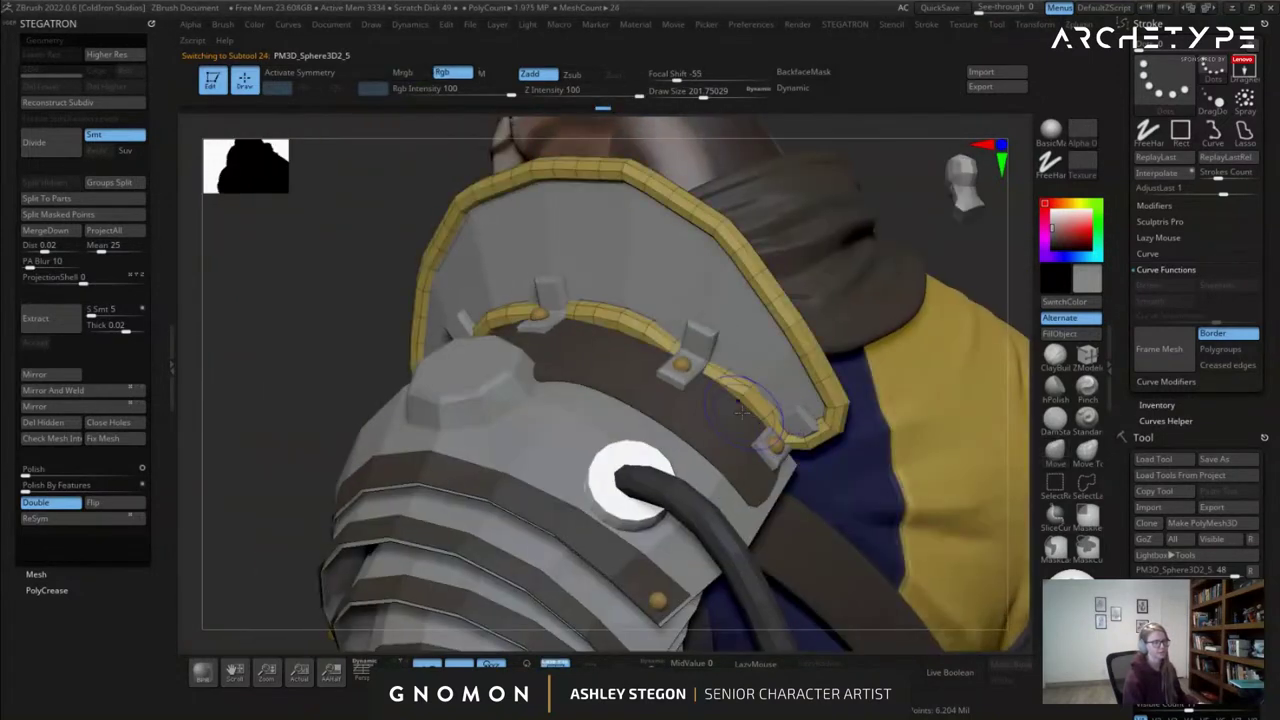
left_click(650, 662)
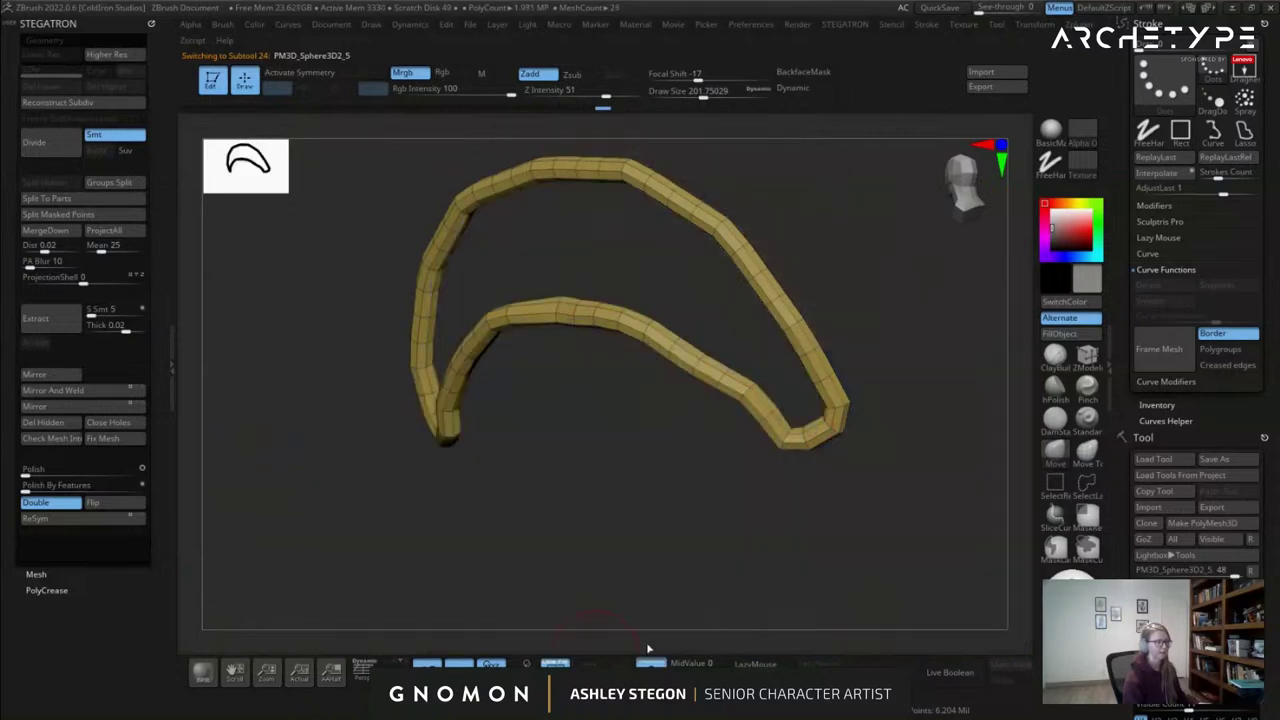
right_click_drag(796, 472, 734, 463)
left_click(764, 432)
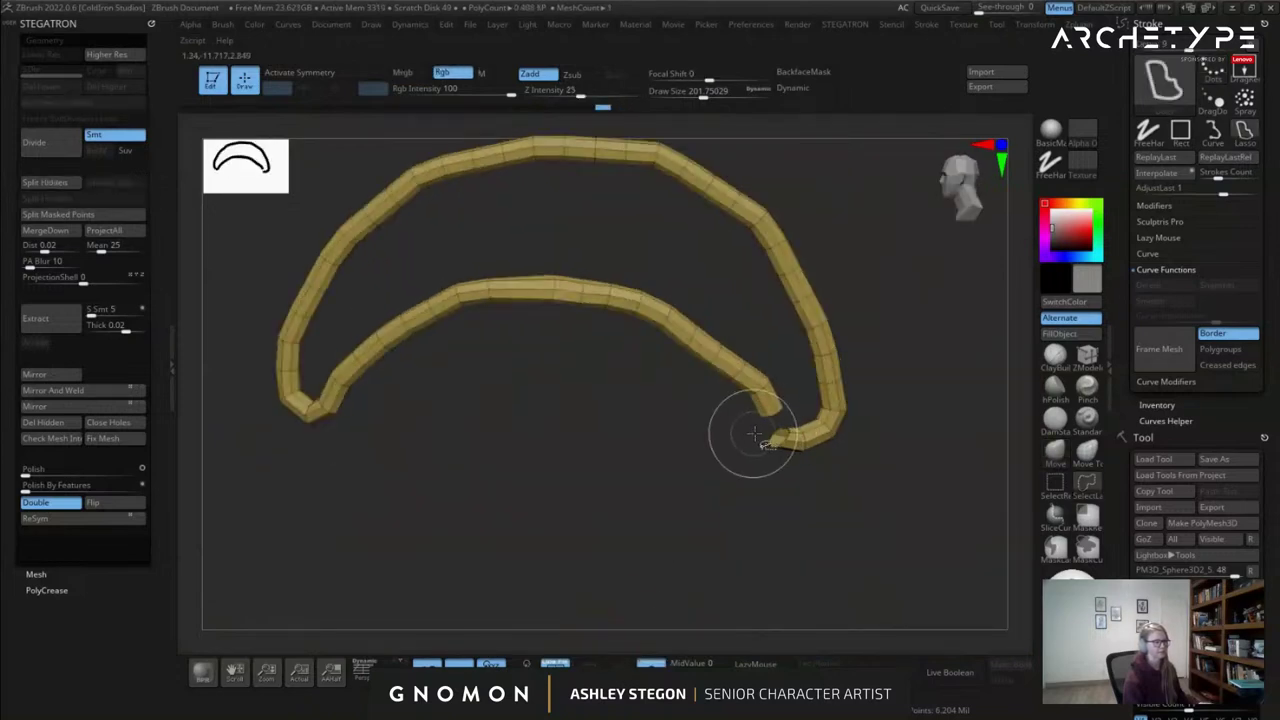
left_click(322, 418, "ctrl+shift")
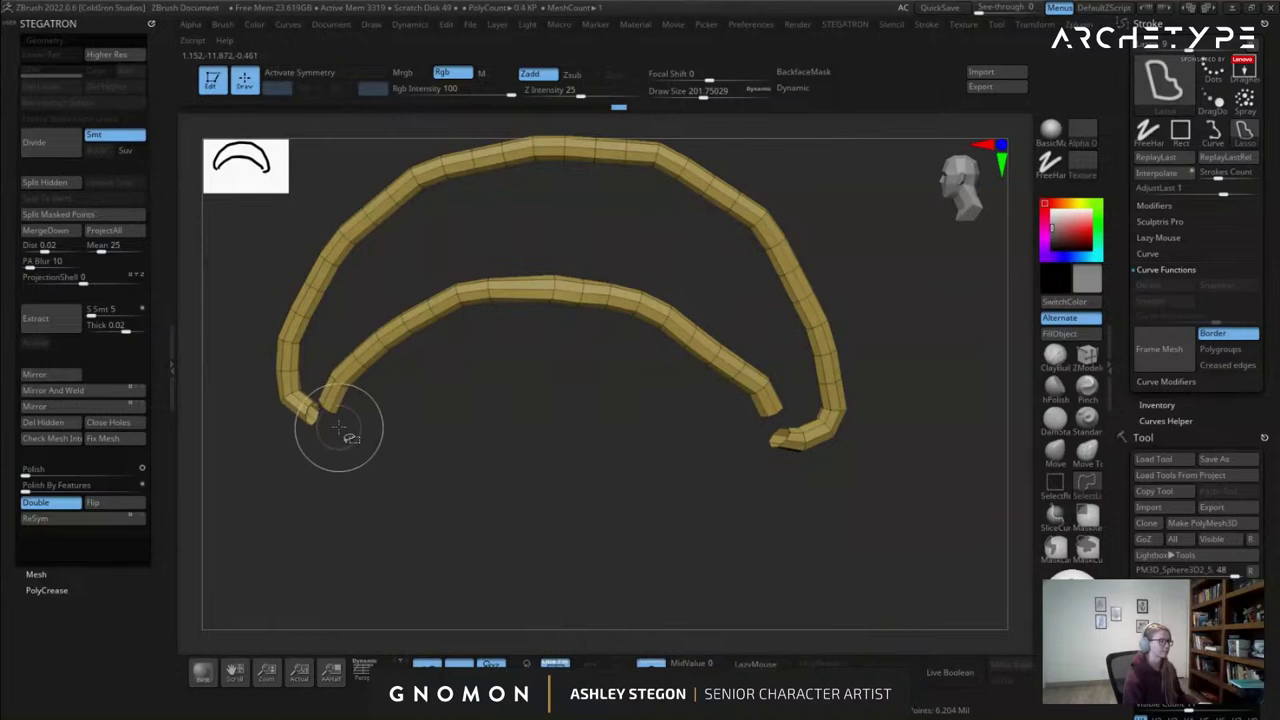
Auto-group the trim's separate arcs, delete the inner arc along with the hidden corner segments, and show the whole model.
right_click_drag(338, 426, 366, 428)
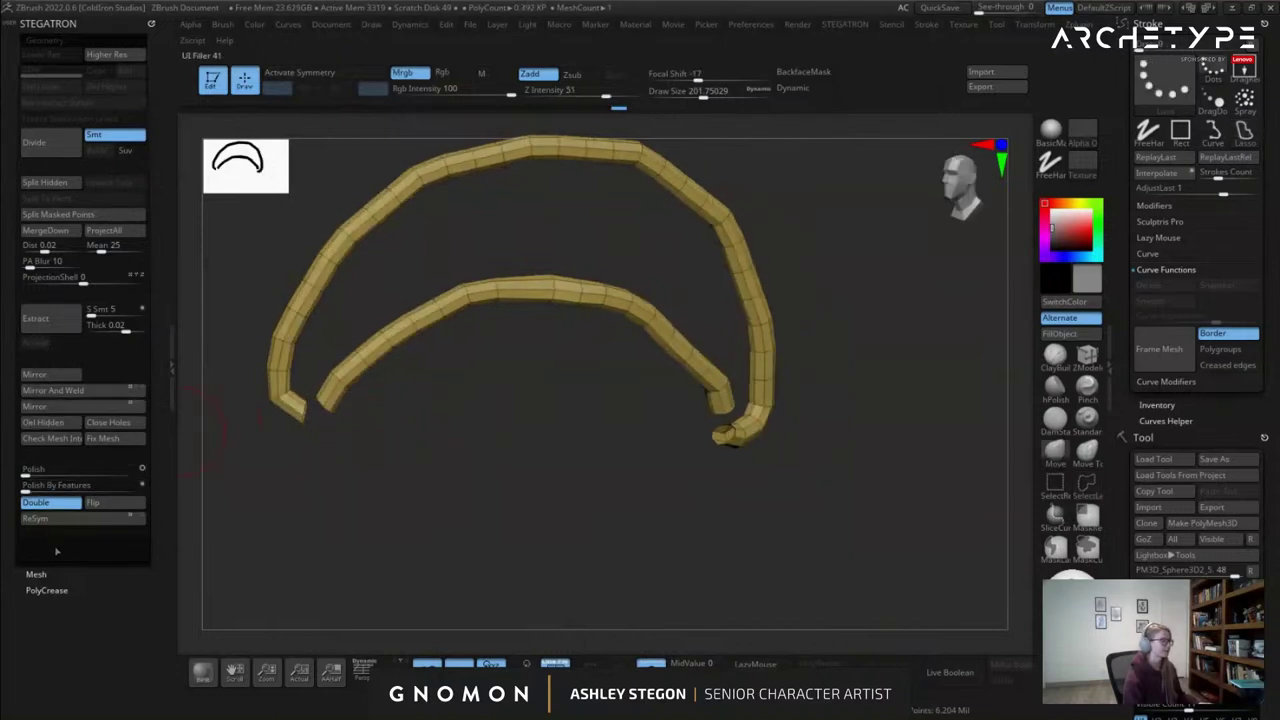
left_click(48, 590)
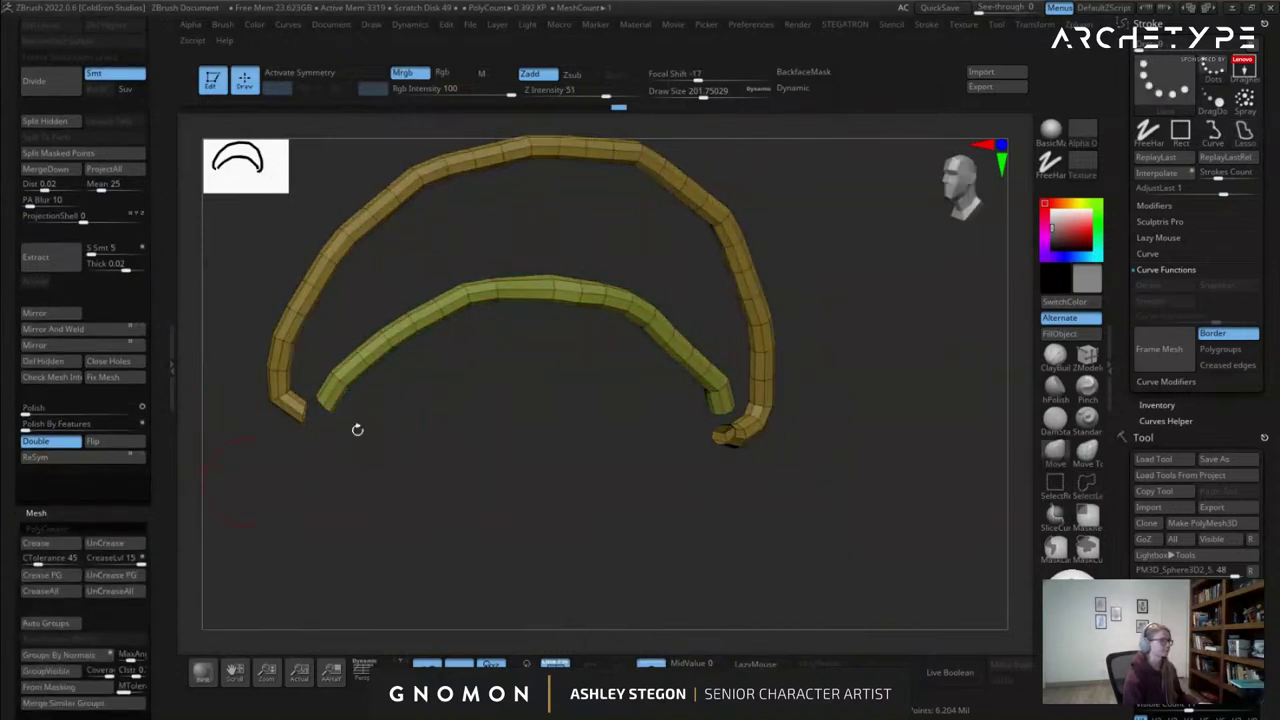
left_click(440, 310, "ctrl+shift")
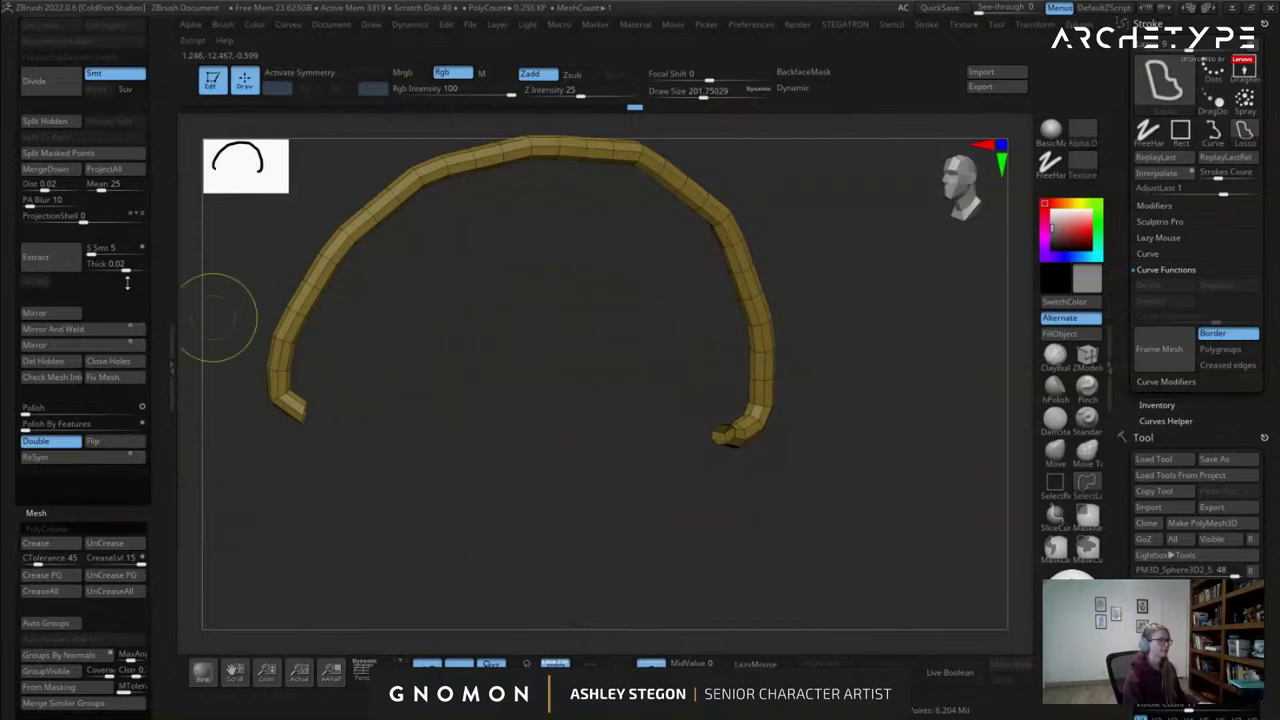
left_click(45, 360)
left_click(655, 664)
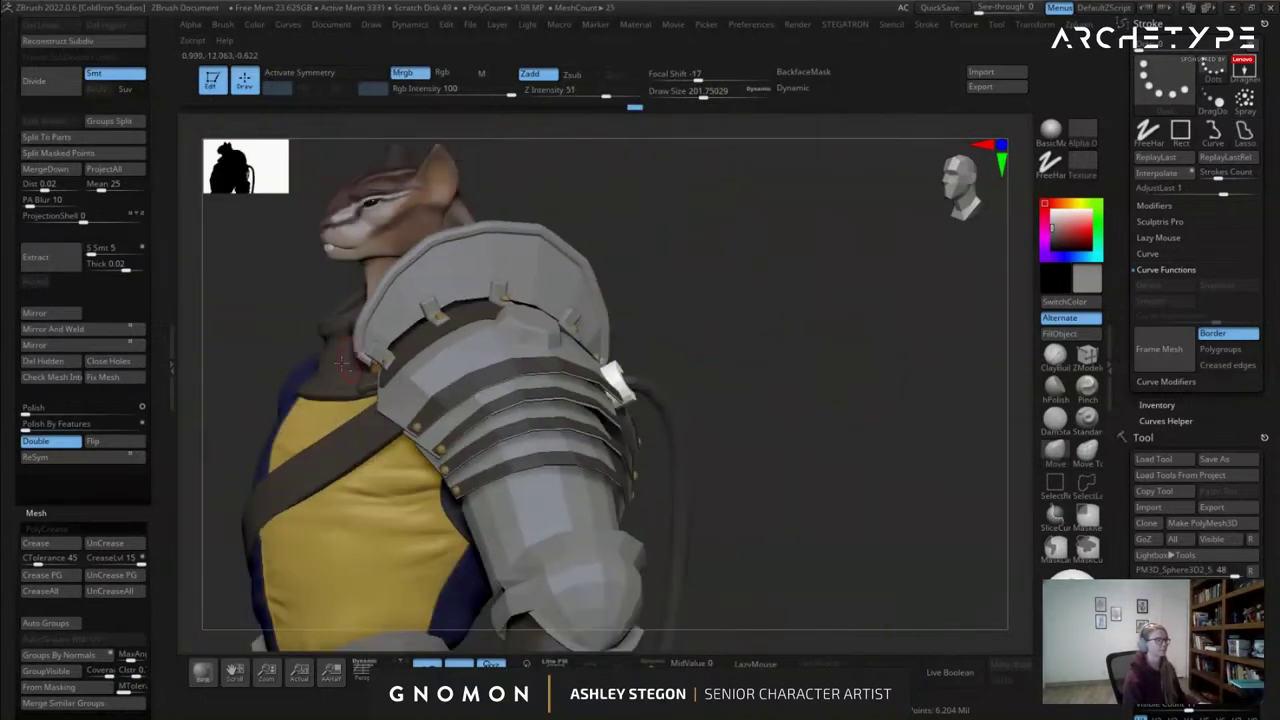
Examine how the remaining outer trim sits around the collar plate, with and without the polygroup wireframe.
left_click_drag(600, 380, 405, 375)
right_click_drag(408, 375, 635, 265)
right_click_drag(900, 250, 610, 350)
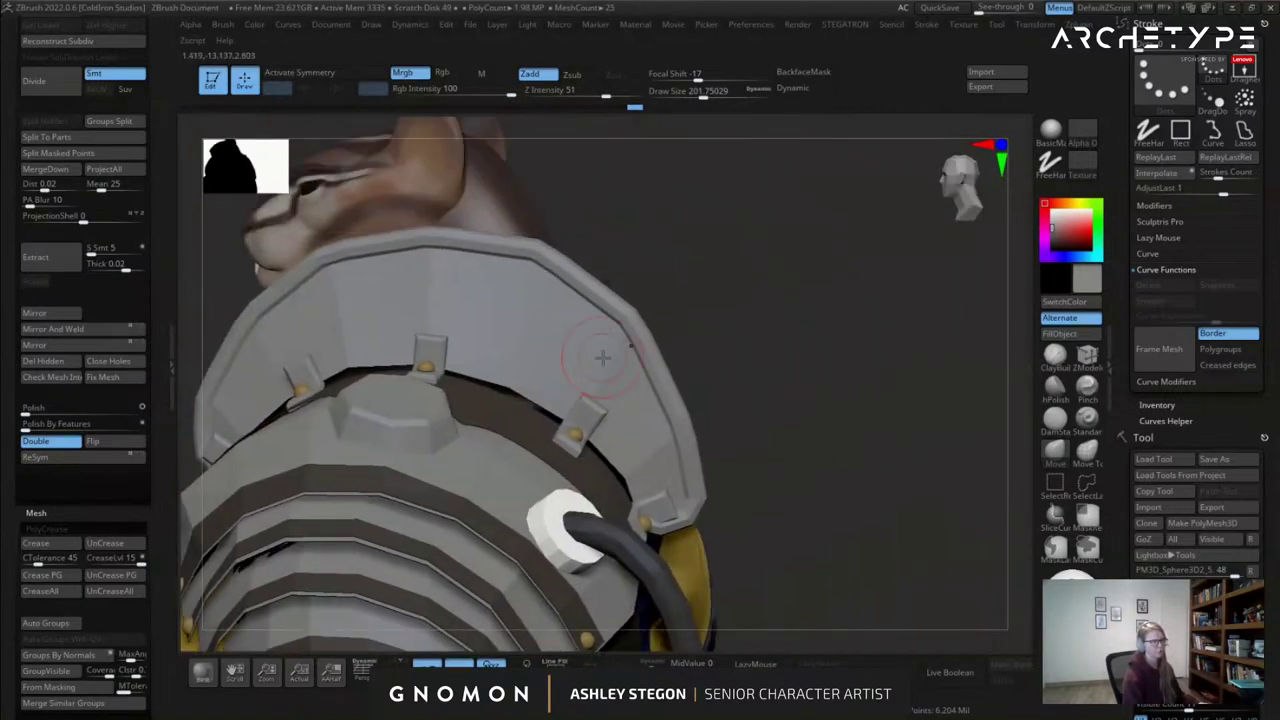
key("shift+f")
key("shift+f")
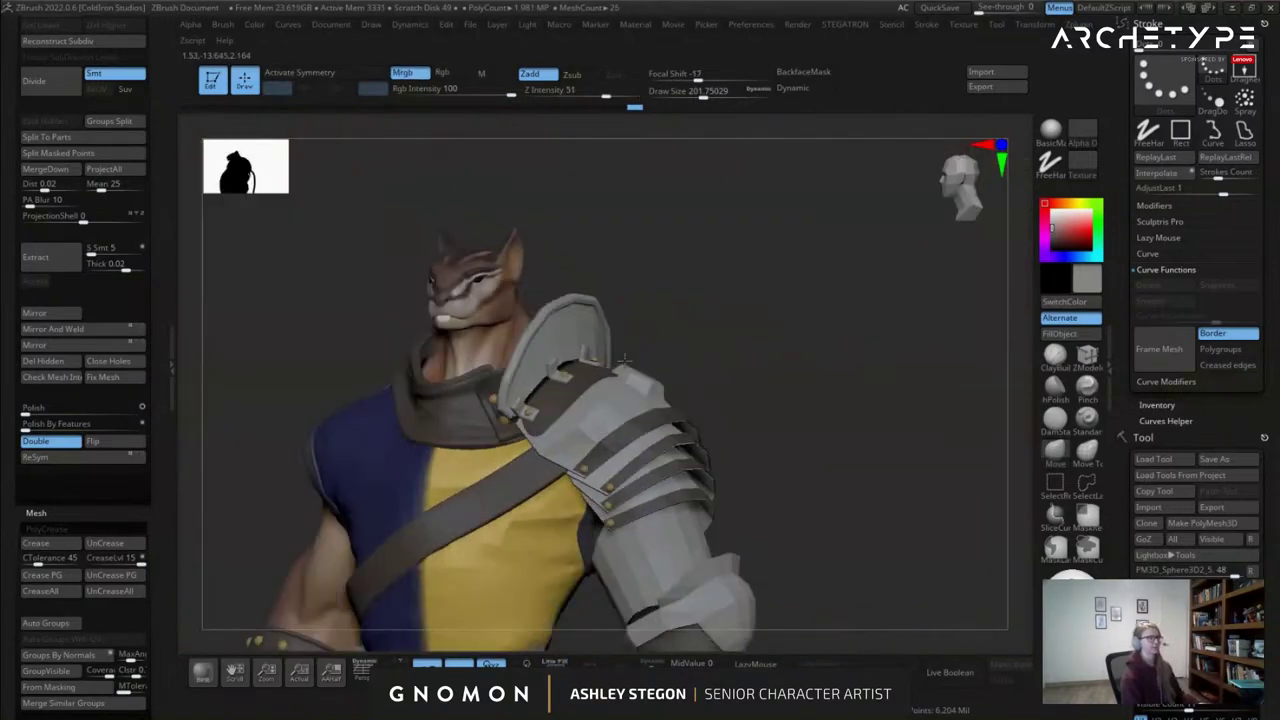
mouse_move(560, 330)
left_mouse_down()
mouse_move(540, 330)
mouse_move(620, 330)
mouse_move(575, 330)
left_mouse_up()
right_click_drag(575, 330, 663, 345)
key("shift+f")
right_click_drag(717, 409, 754, 368)
right_click_drag(754, 368, 750, 420, "ctrl")
right_click_drag(645, 358, 590, 386)
Preview the collar trim with dynamic subdivision, turn the preview off, and check the trim around the plate and its brackets.
key("d")
key("shift+f")
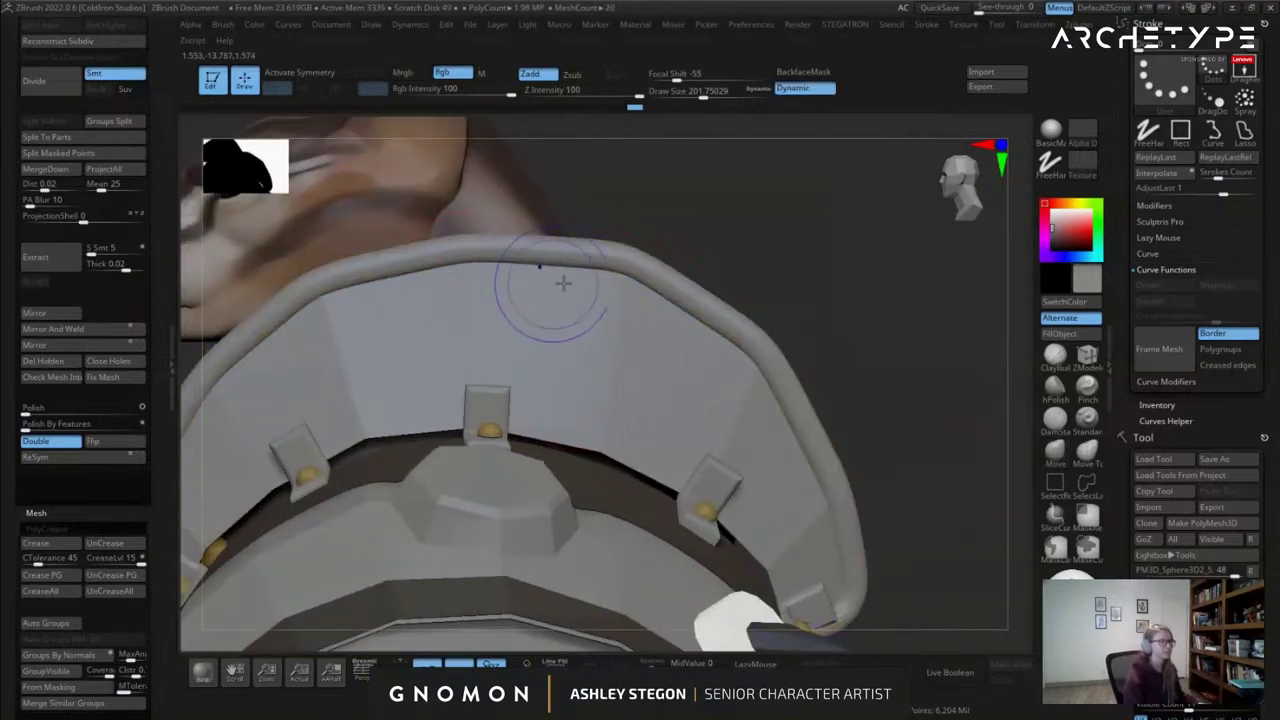
key("shift+f")
key("shift+d")
right_click_drag(412, 278, 542, 266, "alt")
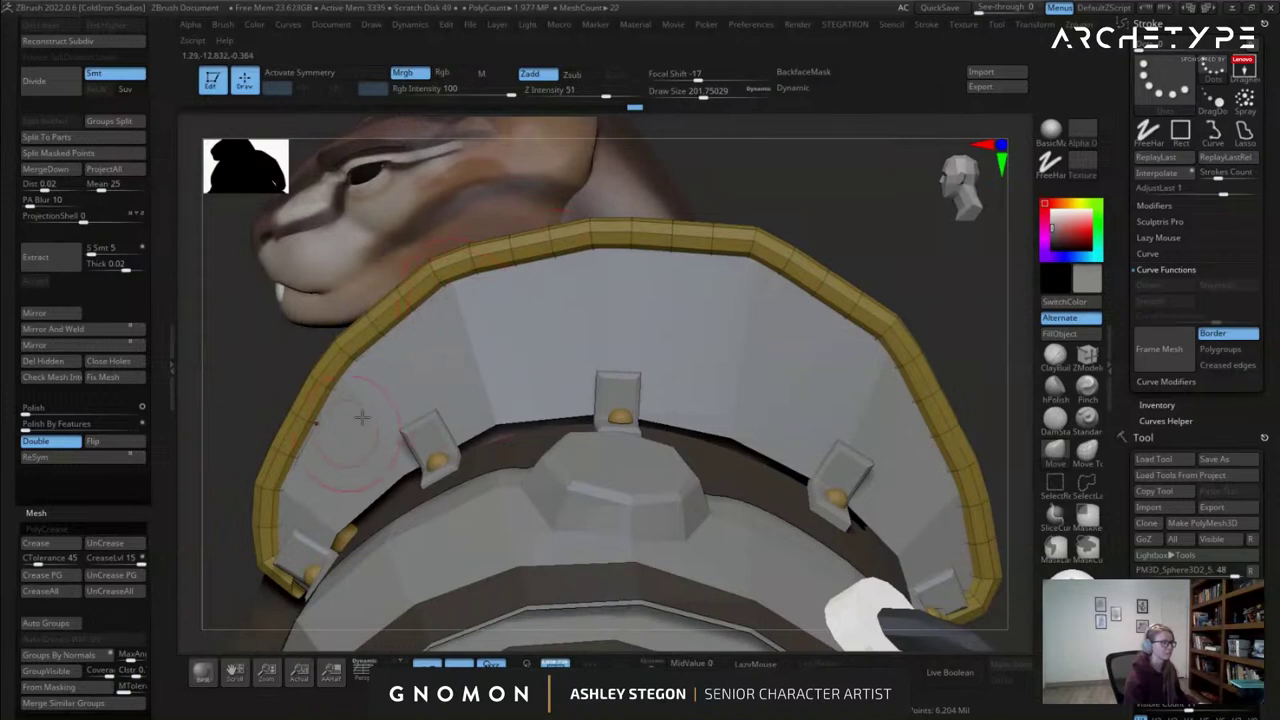
left_click_drag(817, 378, 609, 343)
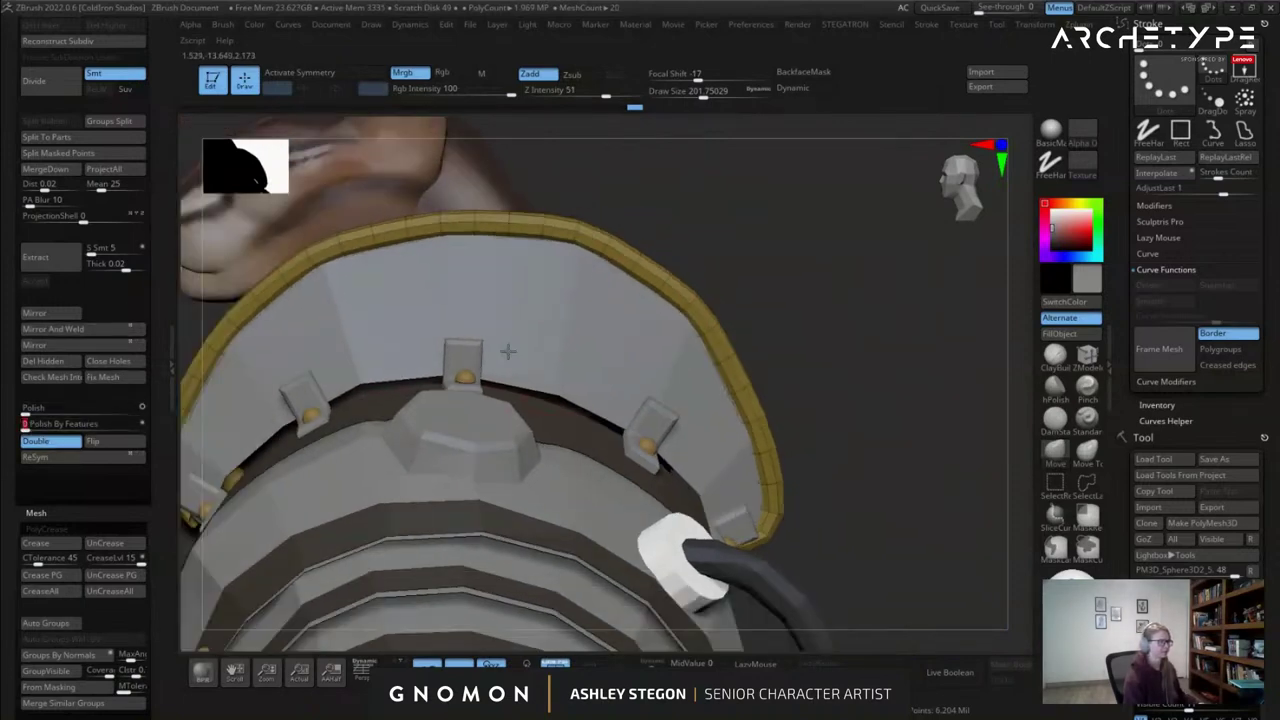
right_click_drag(508, 351, 553, 323, "ctrl")
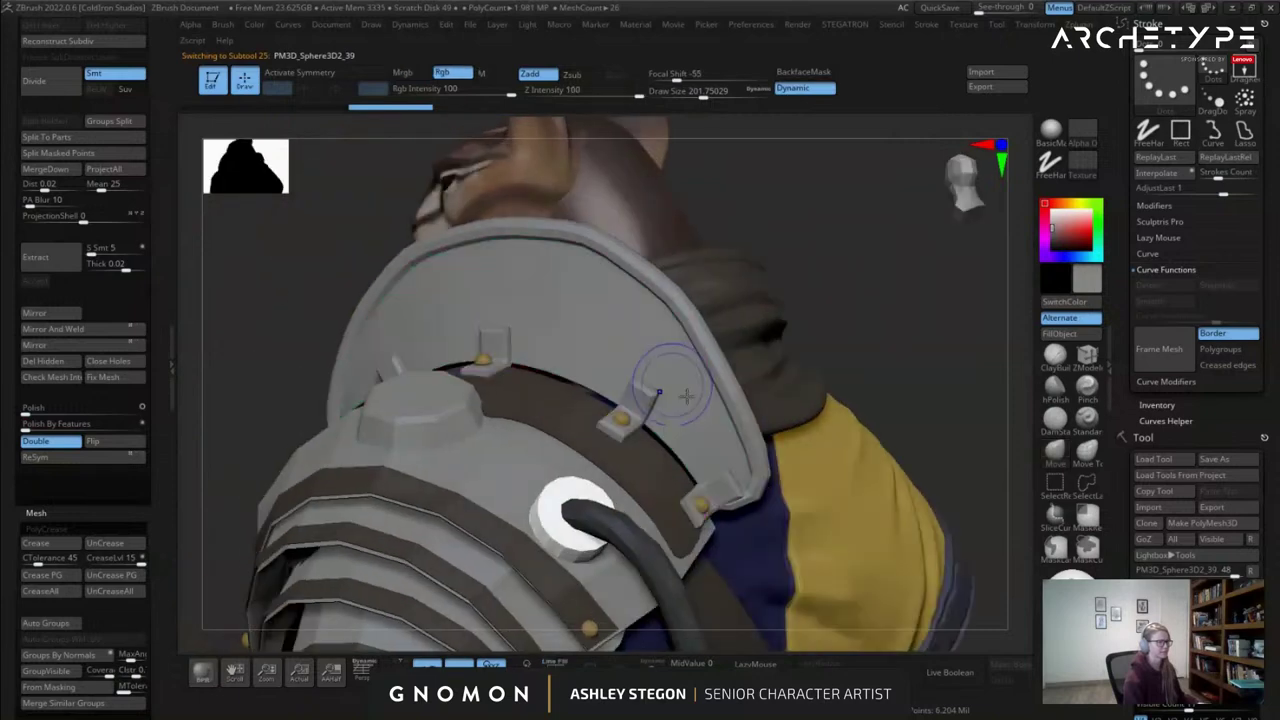
right_click_drag(606, 384, 702, 329)
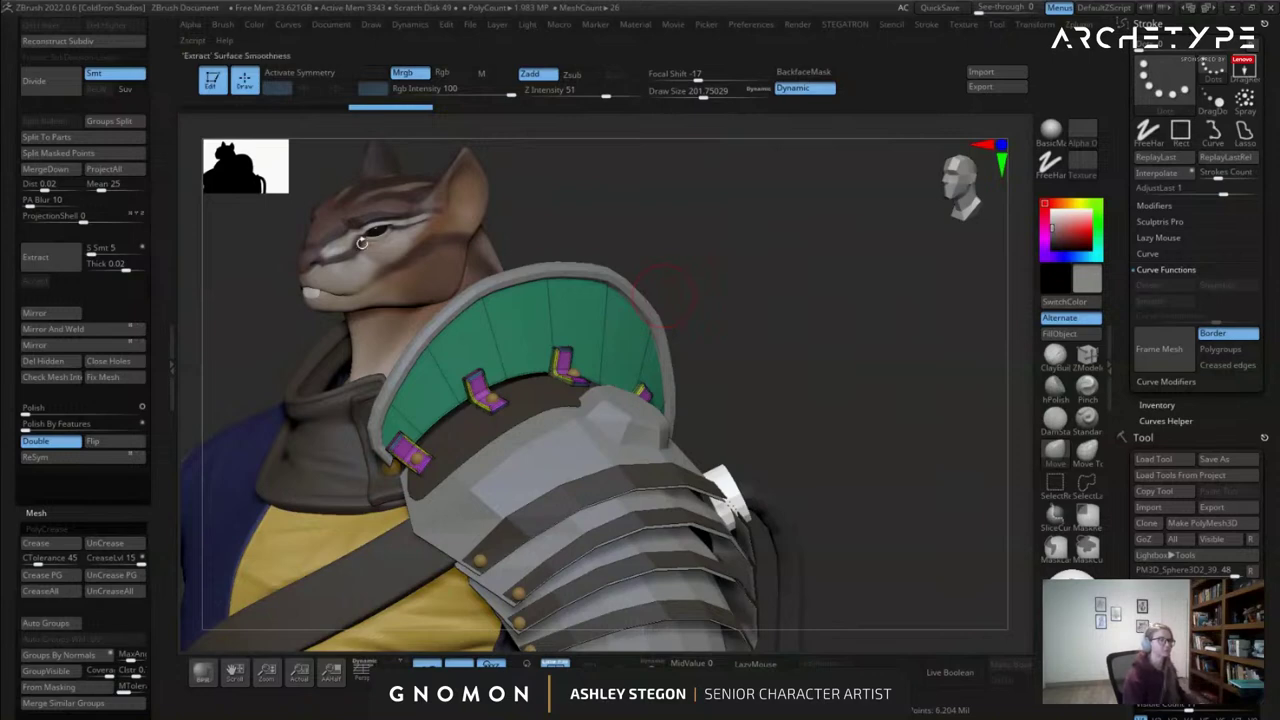
Select the upper arm plate between the shoulder lames and the elbow guard, display its polygroups, and isolate it.
right_click_drag(720, 344, 659, 343)
mouse_move(700, 330)
left_mouse_down()
mouse_move(728, 323)
mouse_move(734, 338)
mouse_move(703, 344)
mouse_move(721, 349)
left_mouse_up()
key("s")
key("s")
left_click(562, 427, "alt")
left_click_drag(608, 422, 761, 461)
key("shift+f")
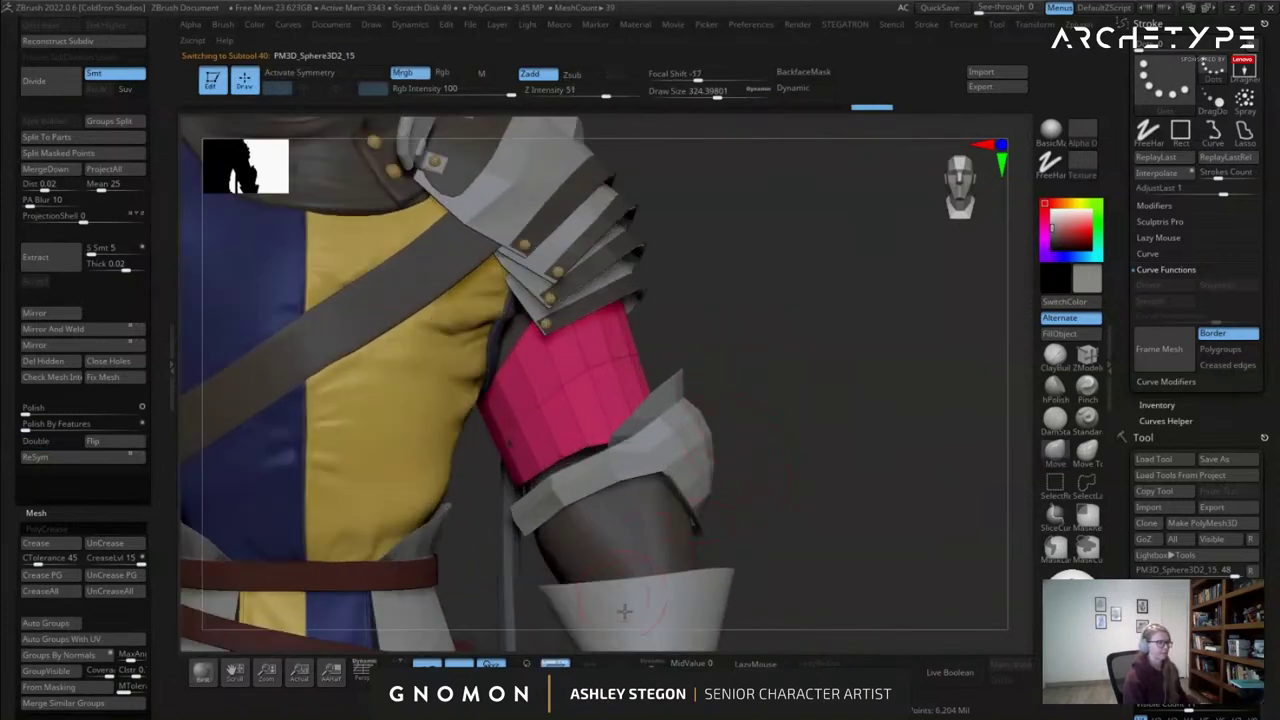
left_click(651, 667)
key("f")
mouse_move(606, 391)
right_mouse_down()
mouse_move(560, 443)
mouse_move(637, 435)
mouse_move(606, 391)
mouse_move(748, 371)
mouse_move(843, 393)
mouse_move(608, 410)
right_mouse_up()
right_click_drag(608, 410, 405, 417, "ctrl")
left_click(651, 667)
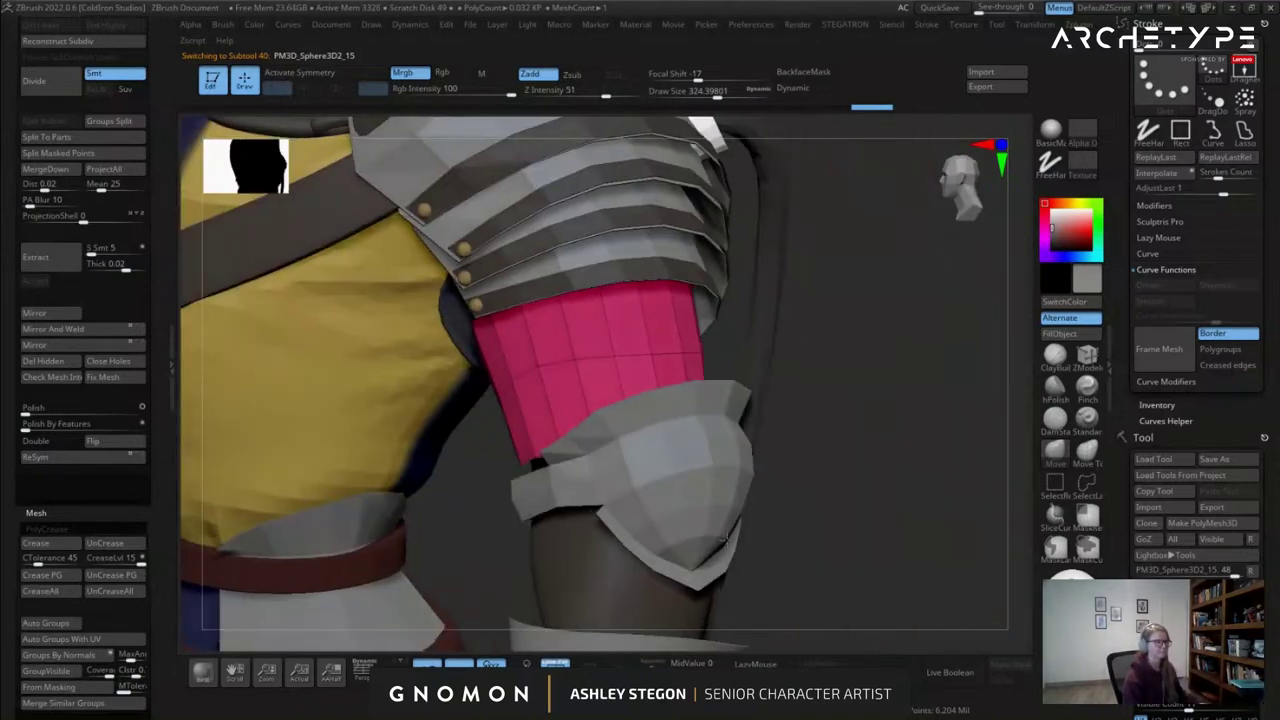
left_click(651, 667)
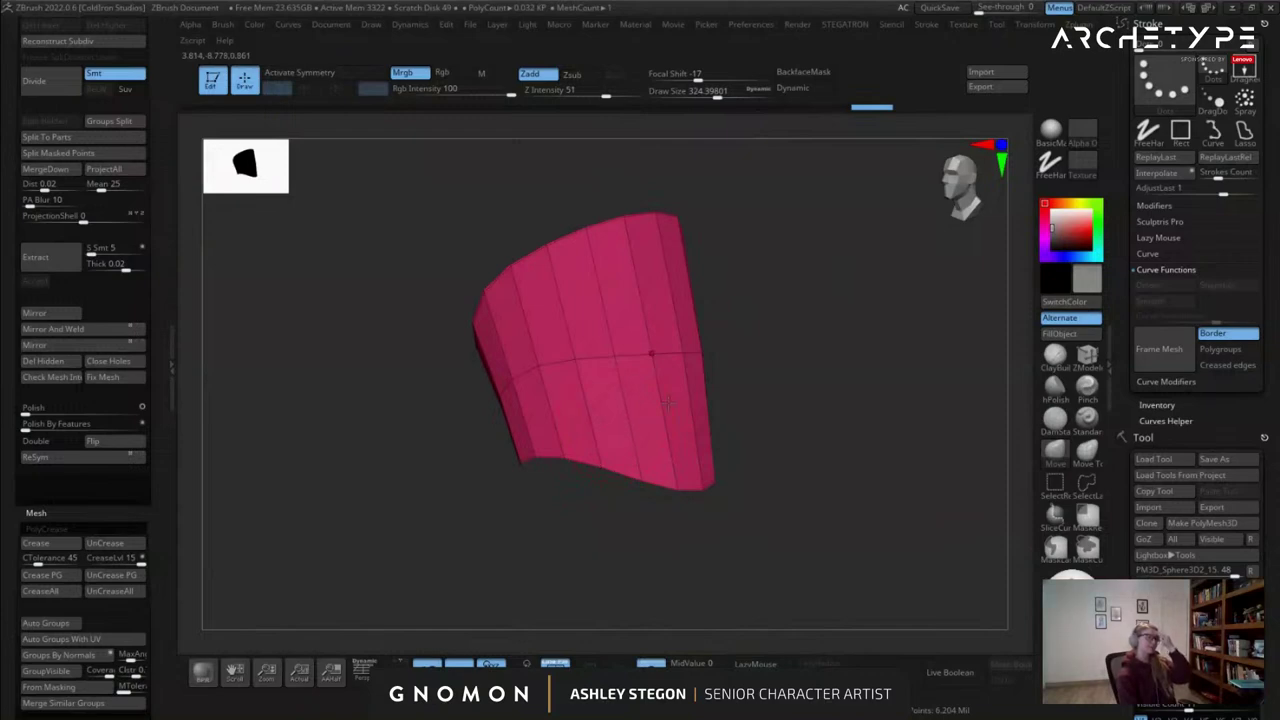
Bevel a single vertical edge loop on the inner side of the upper arm plate with ZModeler and show the whole model.
mouse_move(669, 408)
right_mouse_down()
mouse_move(650, 405)
mouse_move(628, 367)
mouse_move(512, 357)
right_mouse_up()
left_click(1092, 363)
key("space")
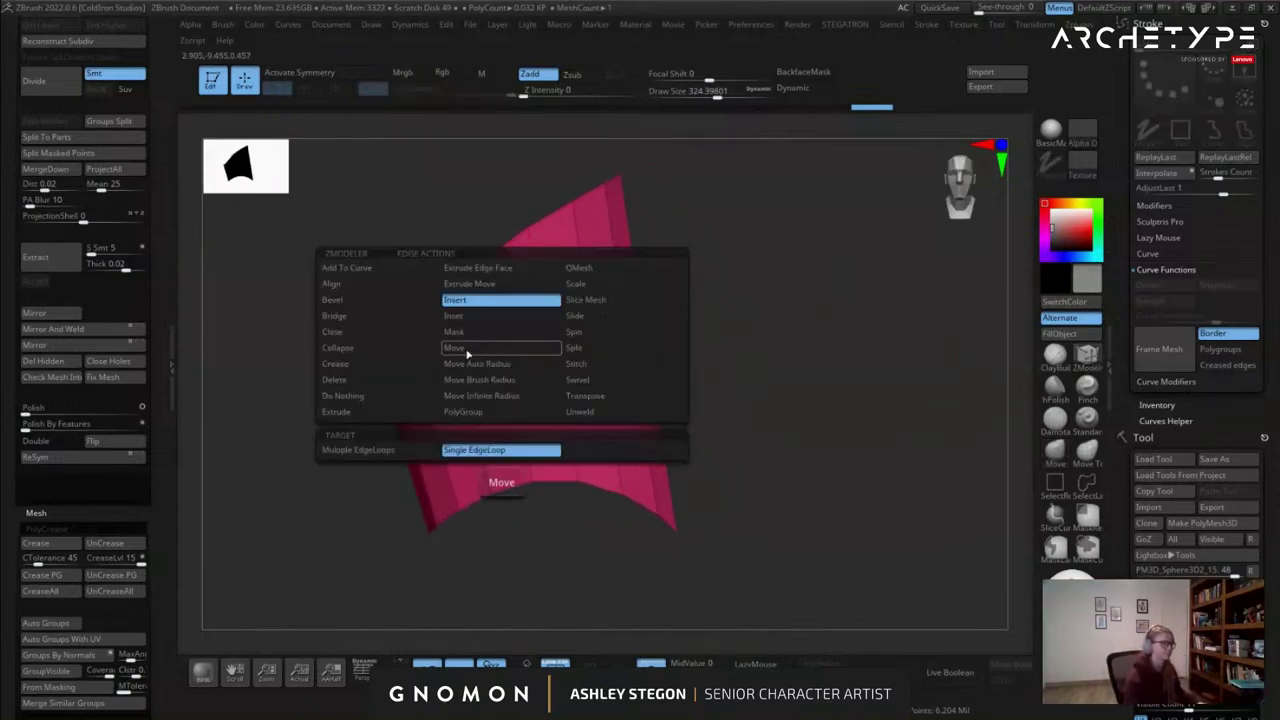
left_click(347, 303)
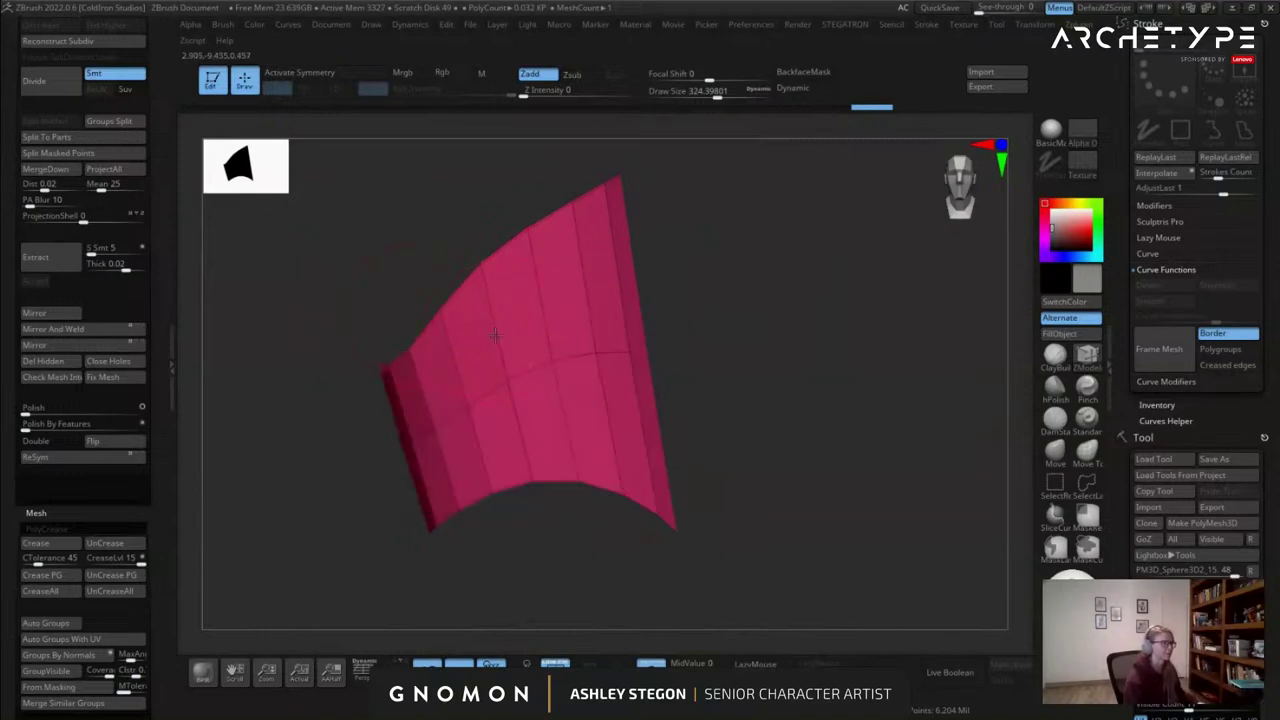
left_click_drag(501, 334, 512, 336)
right_click_drag(390, 355, 640, 402)
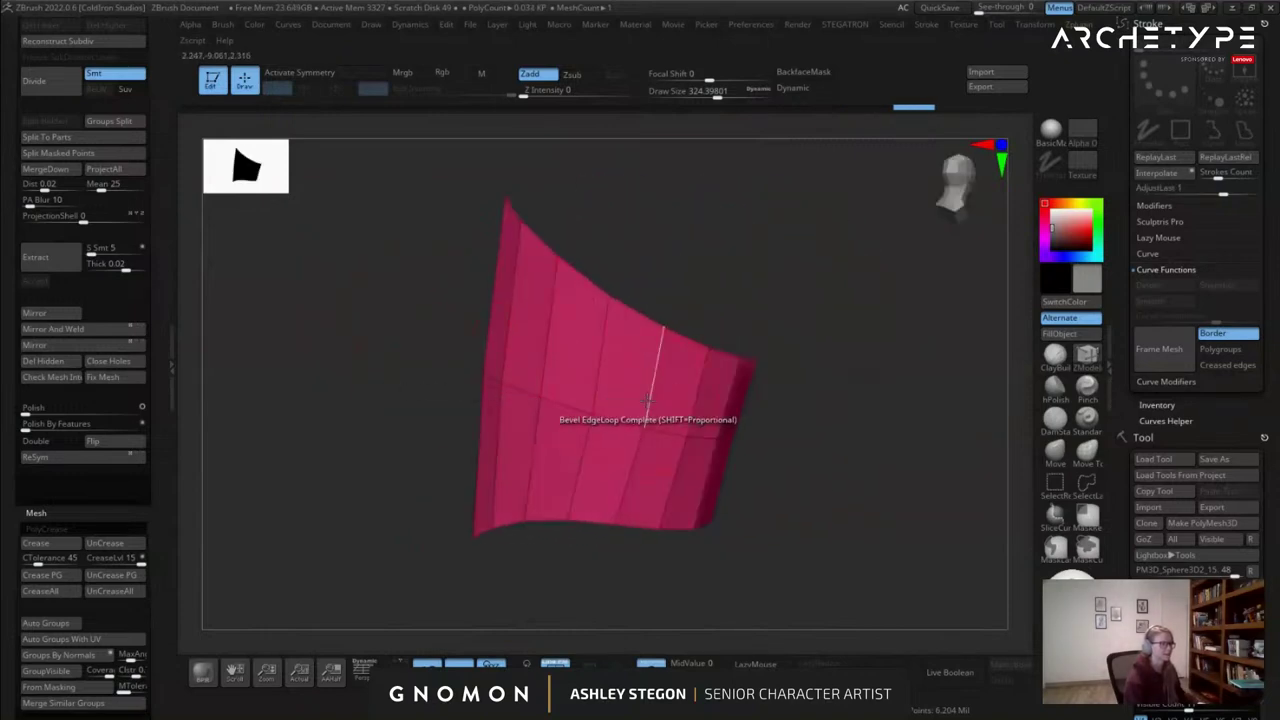
left_click(647, 401)
left_click(651, 665)
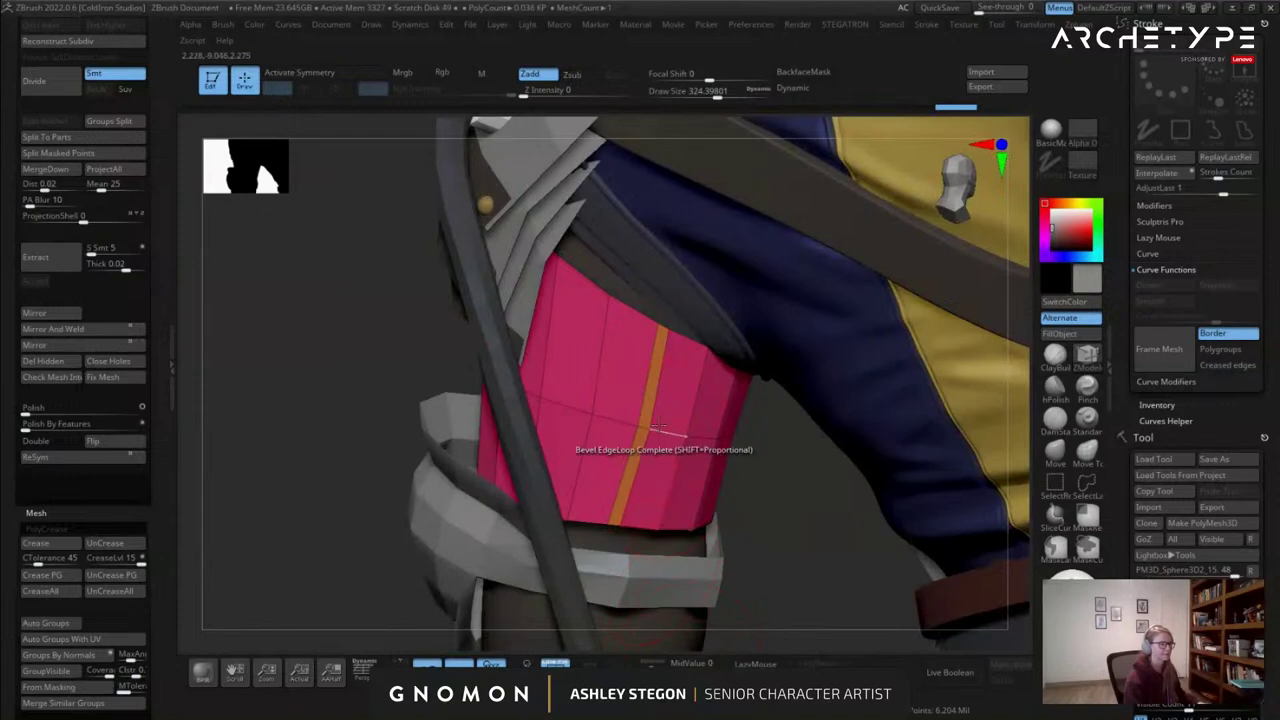
Hide and delete the beveled strip on the upper arm plate, and assign auto groups to the separated pieces.
left_click(590, 417, "ctrl+shift")
left_click_drag(146, 592, 102, 459)
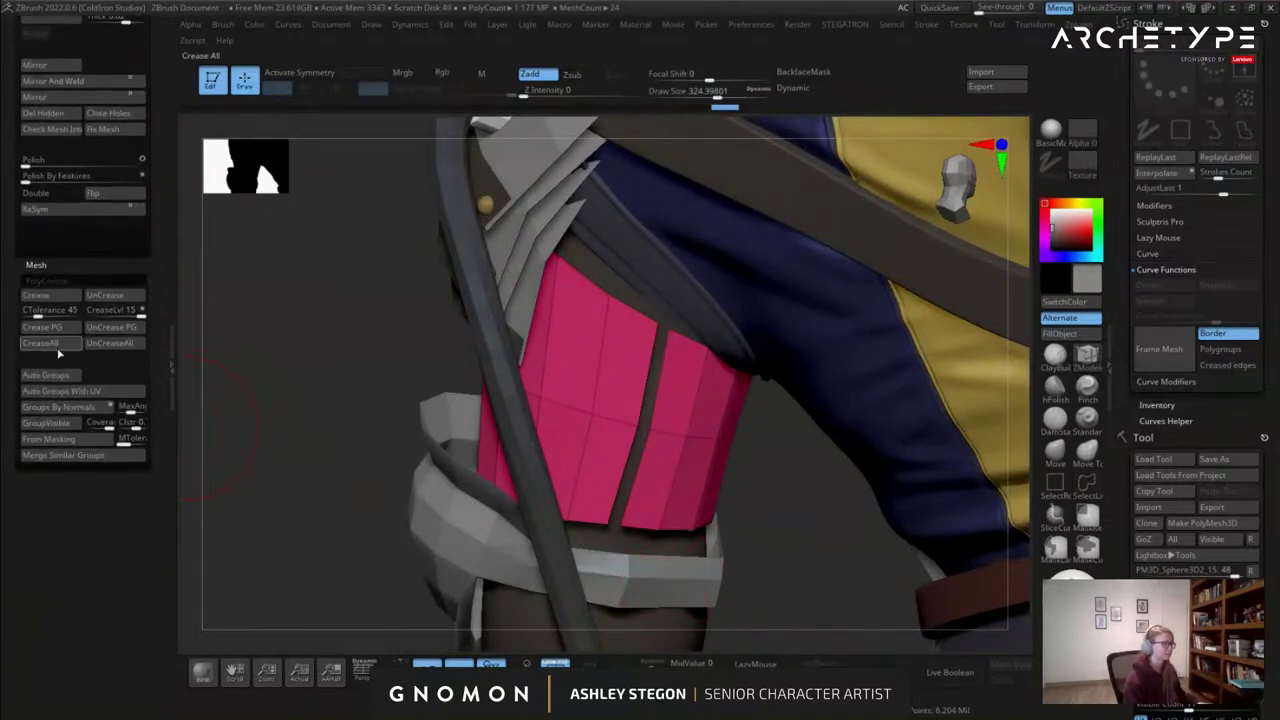
scroll(56, 370, "up", 5)
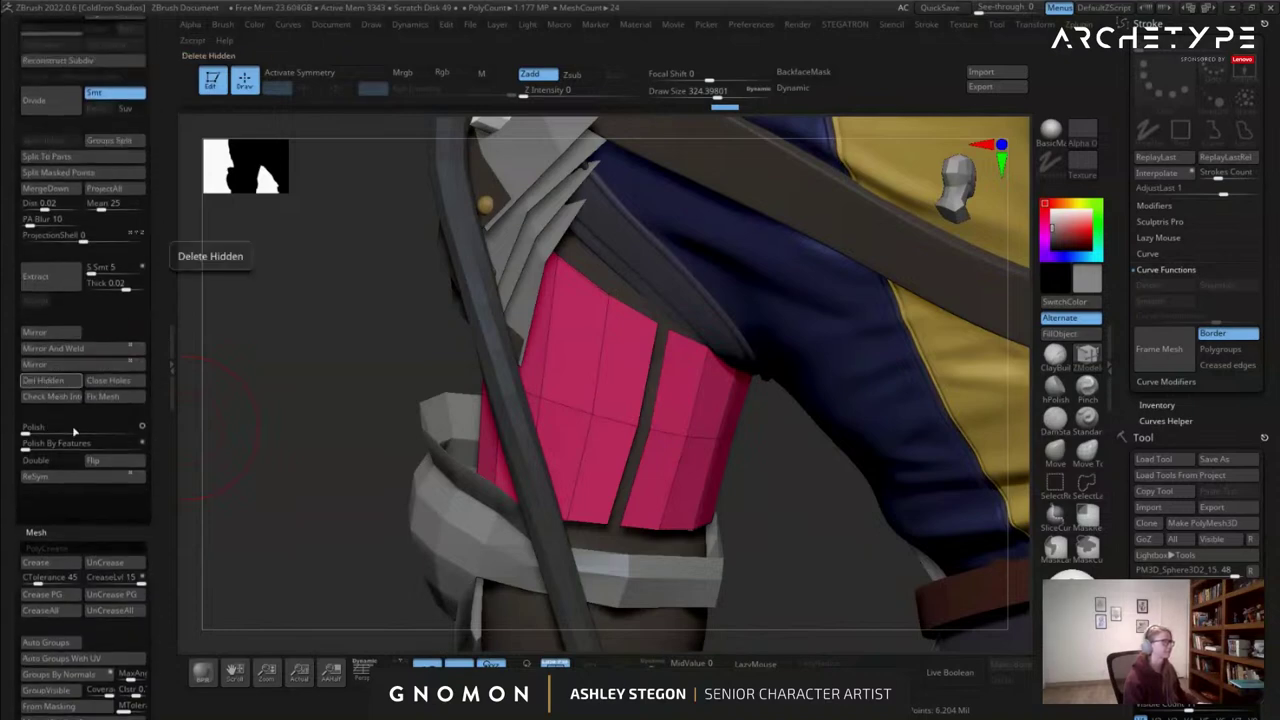
left_click(69, 645)
left_click_drag(364, 536, 661, 449)
key("shift+f")
key("shift+f")
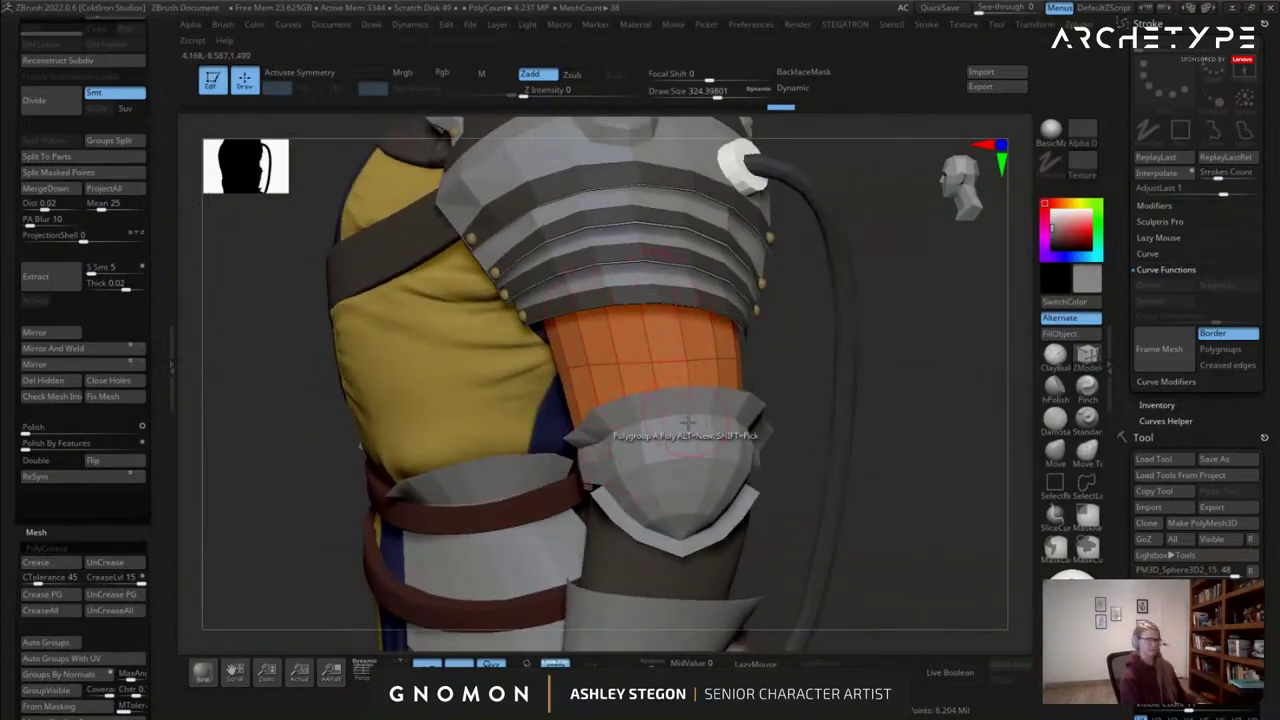
Isolate the upper arm plate and choose the tubes_A insert brush at draw size about 192.
right_click_drag(623, 342, 686, 345)
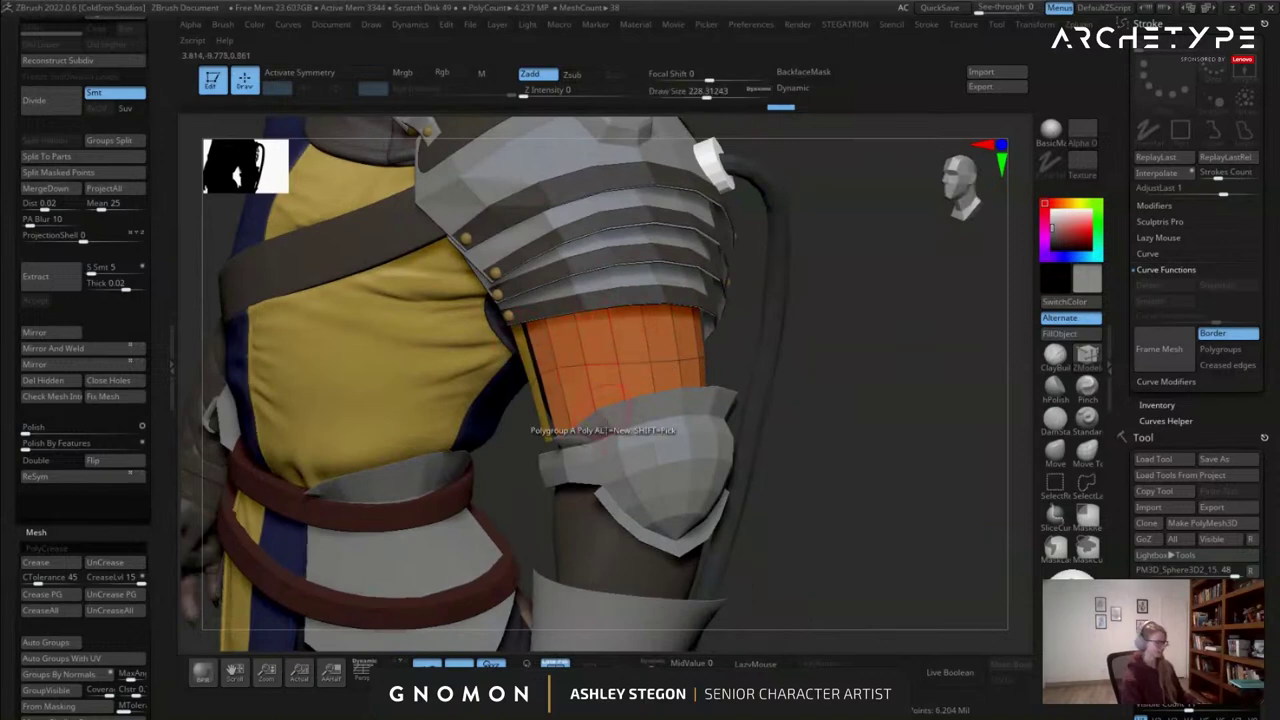
left_click(654, 673)
key("b")
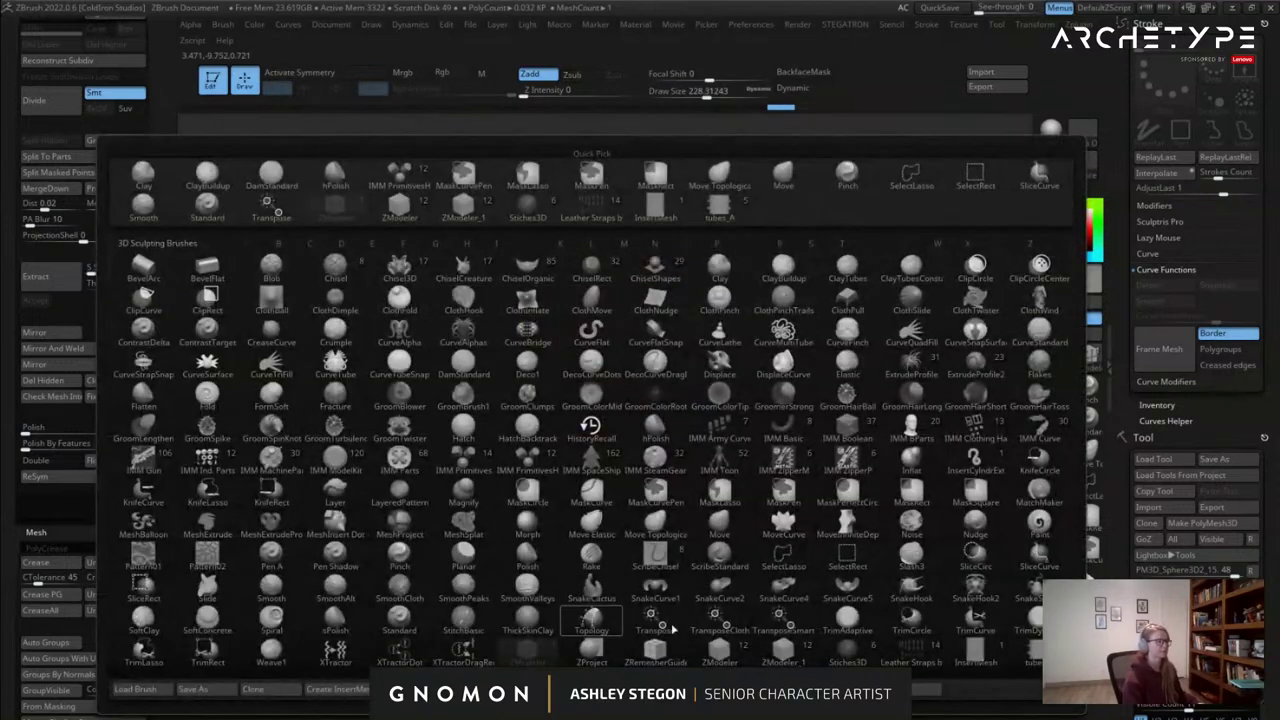
left_click(604, 622)
key("b")
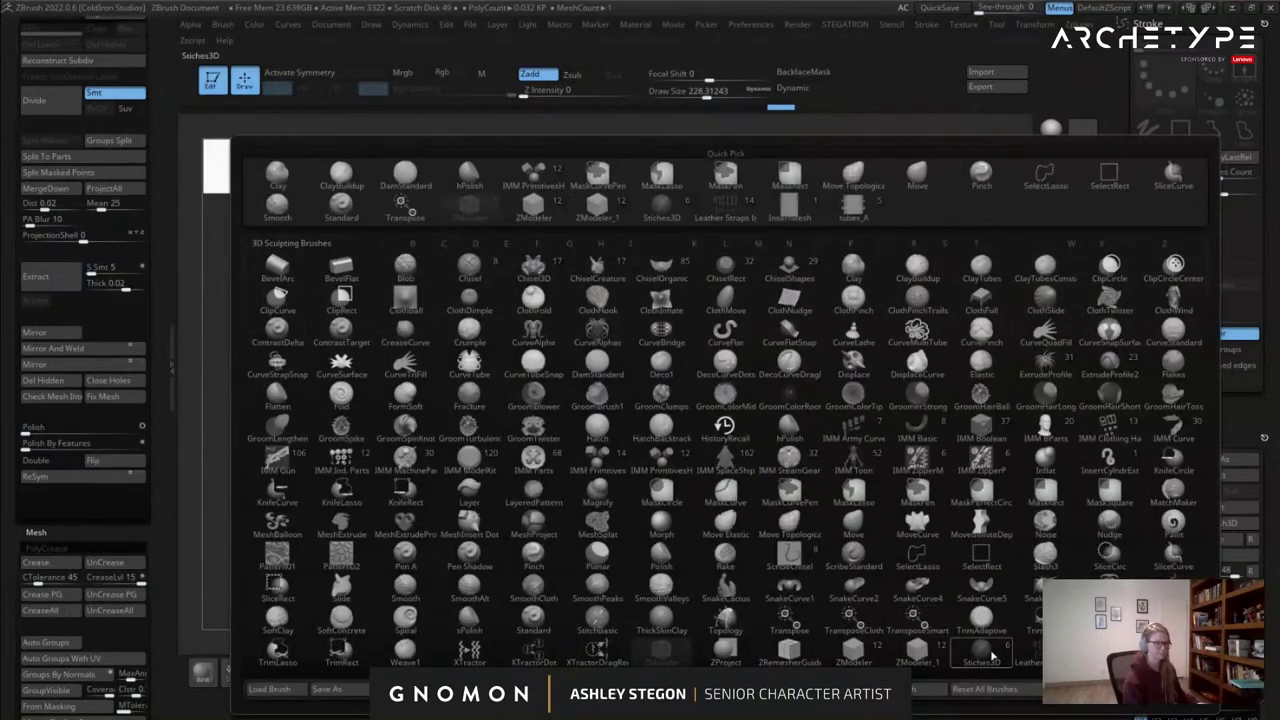
left_click(853, 207)
key("s")
left_click_drag(598, 357, 593, 357)
Lay a faceted tube strip from the upper to the lower edge down the front of the upper arm plate, and show the whole model.
left_click_drag(600, 301, 611, 420)
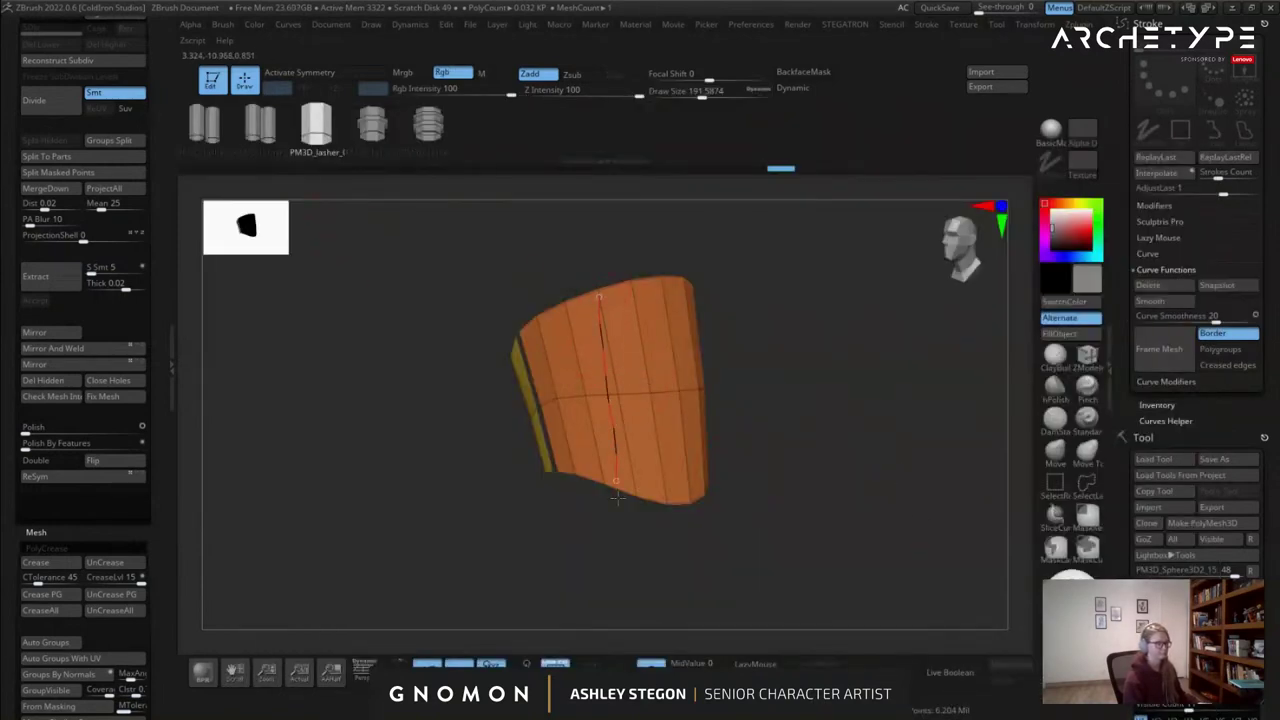
left_click_drag(616, 496, 617, 497)
left_click(657, 666)
left_click_drag(599, 297, 587, 293)
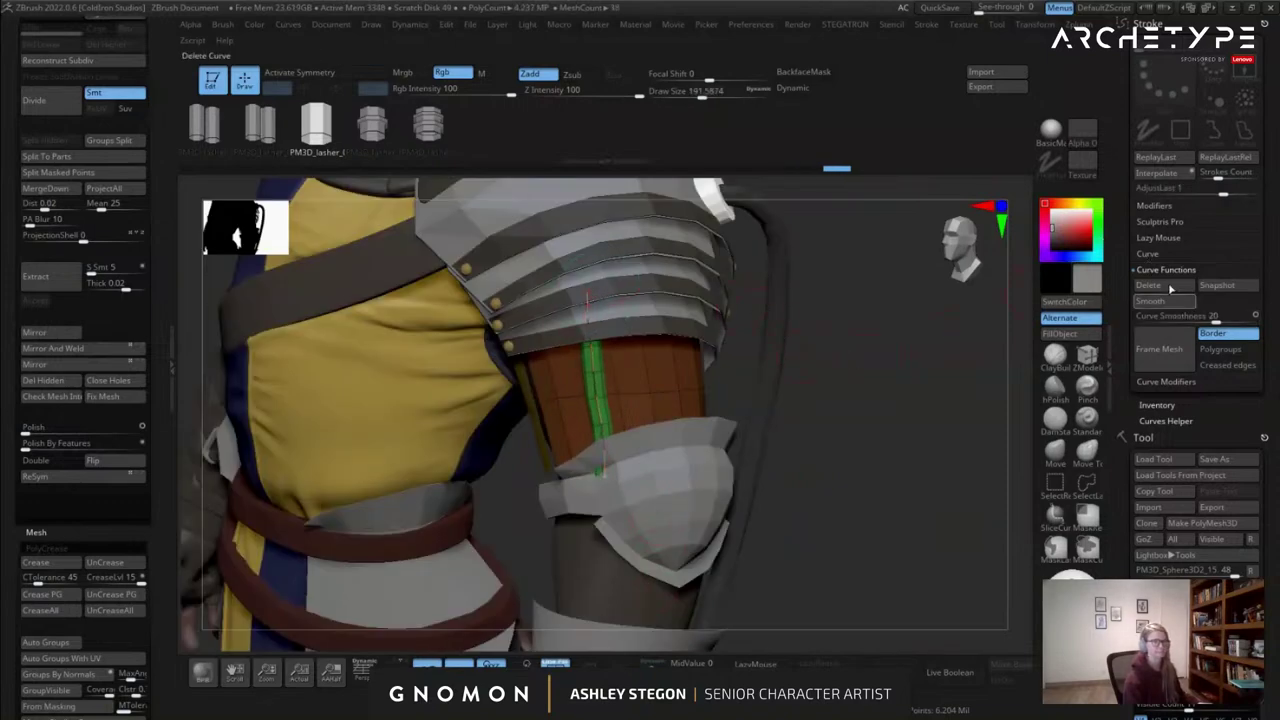
Shift the tube strip on the front of the upper arm plate by moving the ends of its curve beneath the neighbouring armor.
left_click(1159, 255)
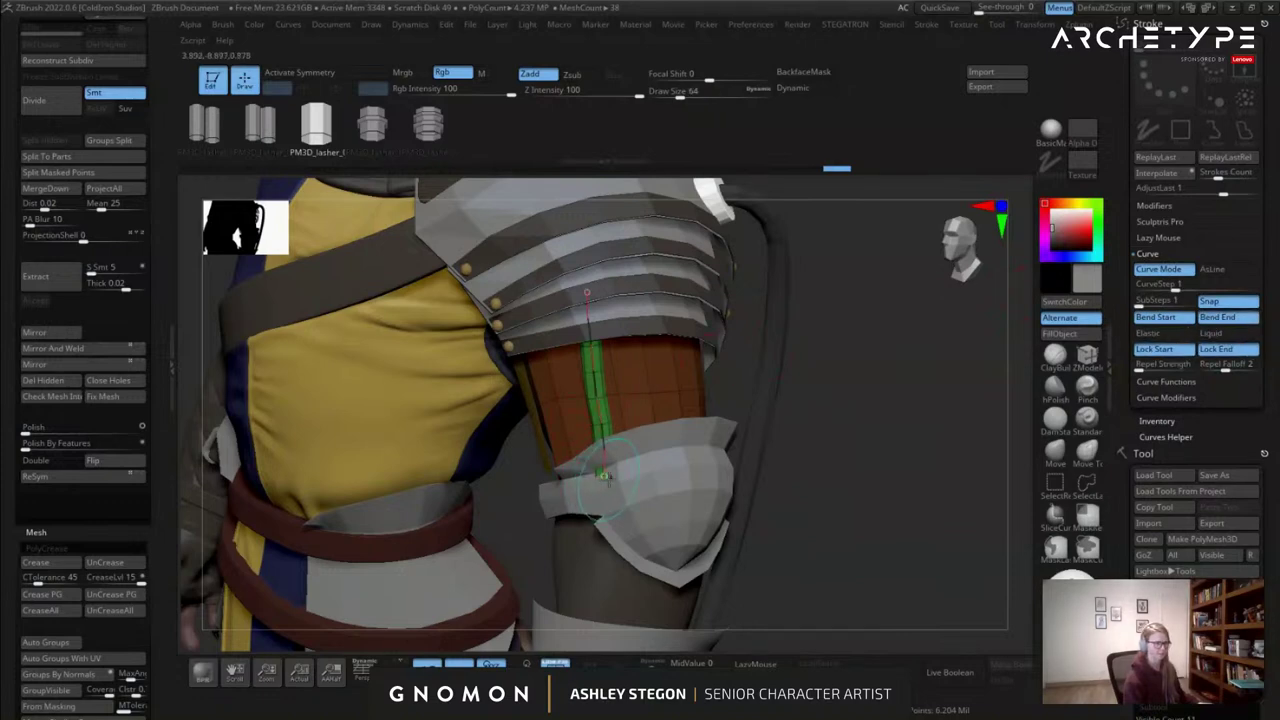
mouse_move(615, 486)
left_mouse_down()
mouse_move(693, 499)
mouse_move(398, 583)
mouse_move(722, 611)
mouse_move(586, 467)
mouse_move(621, 468)
left_mouse_up()
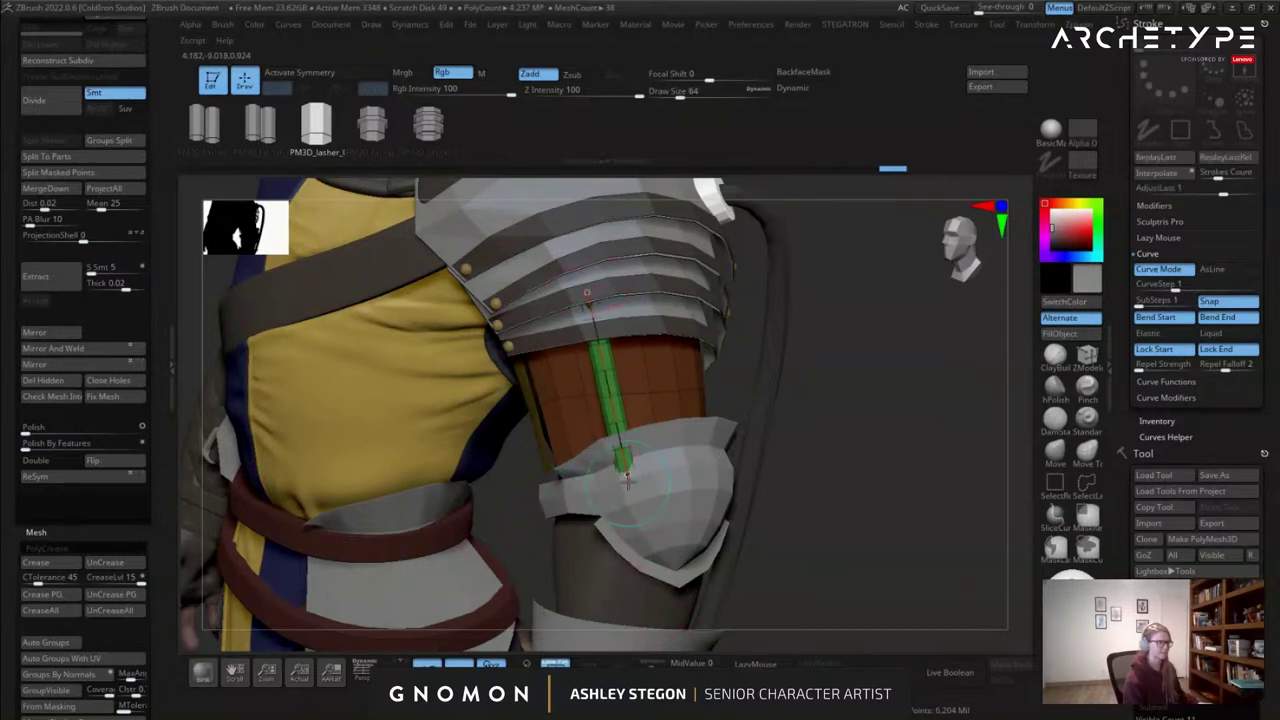
mouse_move(625, 484)
right_mouse_down()
mouse_move(726, 483)
mouse_move(642, 480)
right_mouse_up()
mouse_move(633, 480)
left_mouse_down()
mouse_move(615, 499)
mouse_move(627, 539)
left_mouse_up()
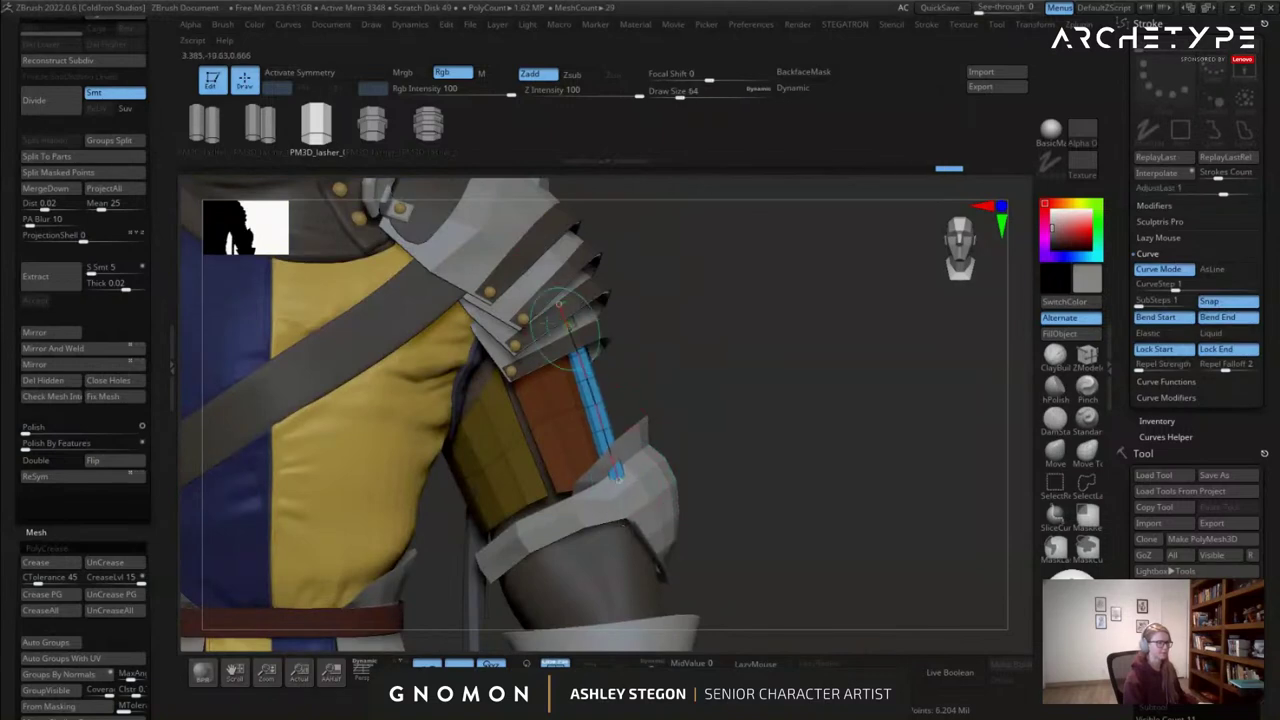
left_click_drag(561, 303, 553, 302)
left_click_drag(775, 397, 668, 401)
mouse_move(668, 401)
right_mouse_down("alt")
mouse_move(390, 405)
mouse_move(434, 405)
mouse_move(366, 430)
right_mouse_up("alt")
left_click_drag(366, 480, 374, 481)
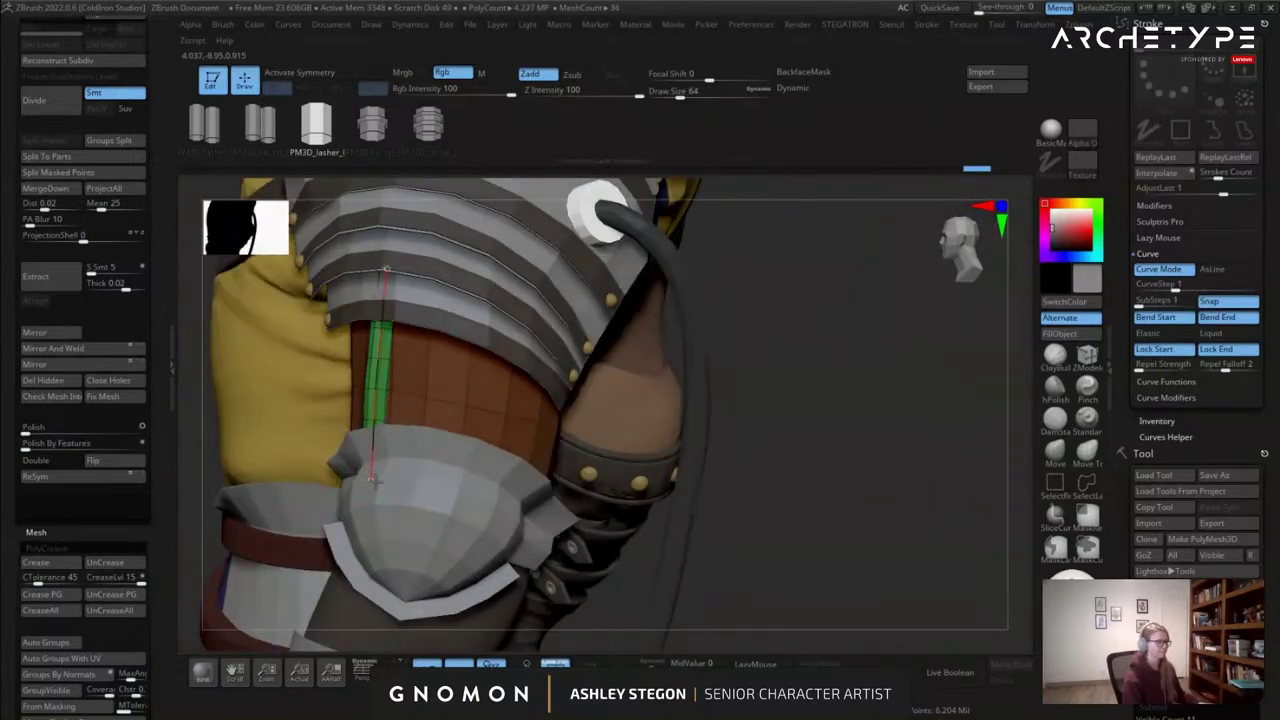
Drop the tube strip's curve and split the masked points so the strip and upper arm plate become separate subtools.
mouse_move(475, 412)
right_mouse_down()
mouse_move(642, 418)
mouse_move(585, 391)
right_mouse_up()
left_click_drag(585, 391, 617, 448, "ctrl")
right_click_drag(617, 448, 730, 434)
left_click(570, 399)
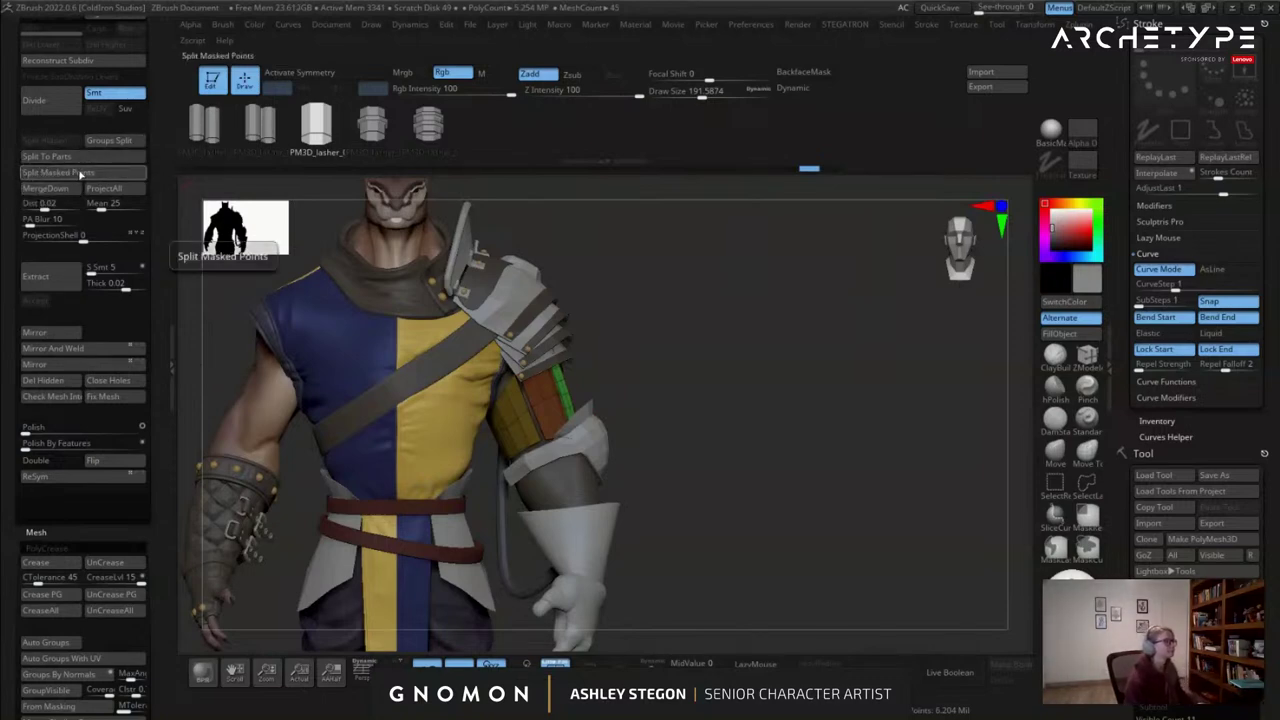
left_click(80, 174)
Select the upper arm plate, isolate it, and duplicate it as a new subtool to work on.
left_click_drag(651, 349, 580, 368)
left_click(536, 392, "alt")
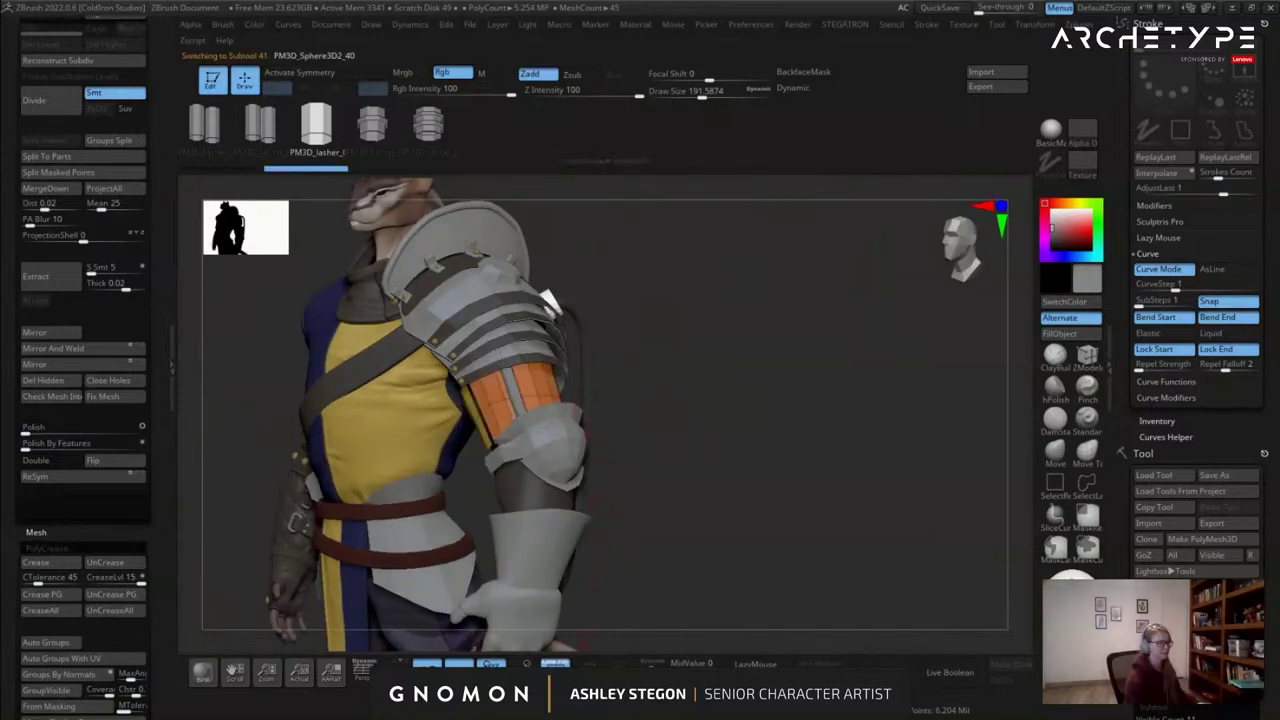
left_click(651, 663)
right_click_drag(538, 388, 586, 451, "ctrl")
right_click_drag(596, 394, 695, 366, "ctrl")
left_click_drag(1122, 530, 1135, 200)
left_click_drag(1140, 595, 1156, 400)
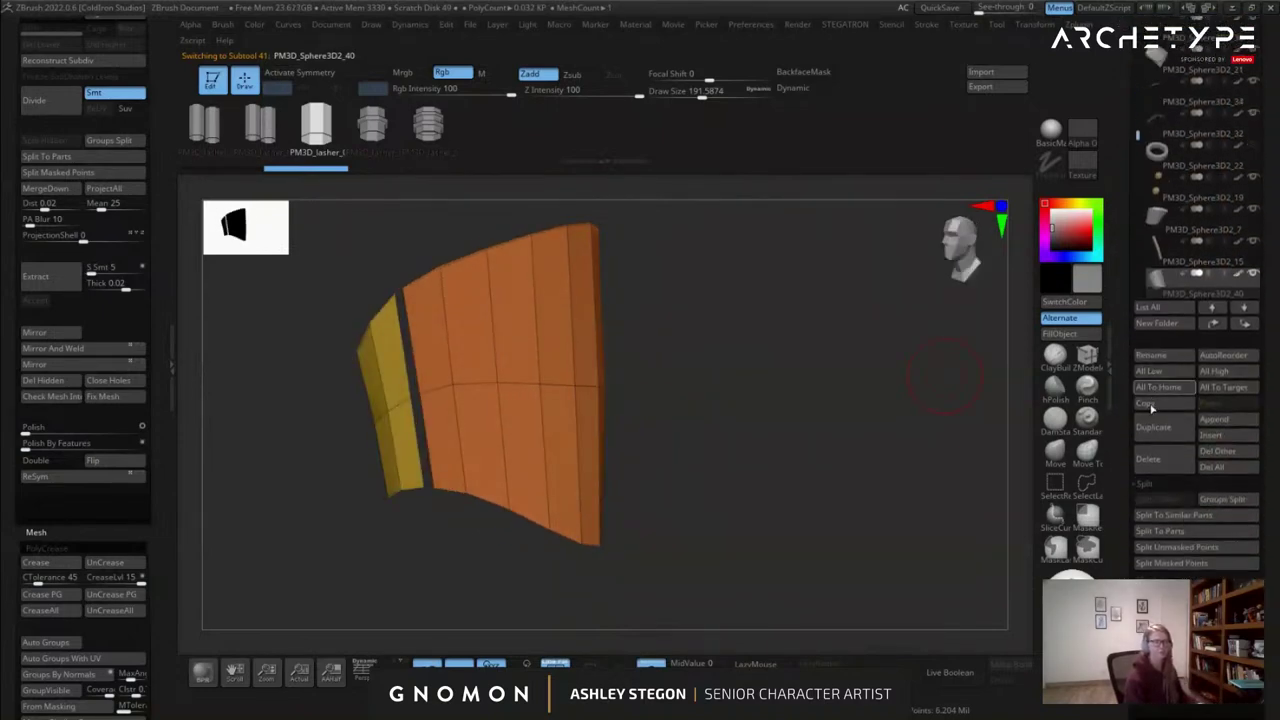
right_click_drag(712, 398, 620, 384)
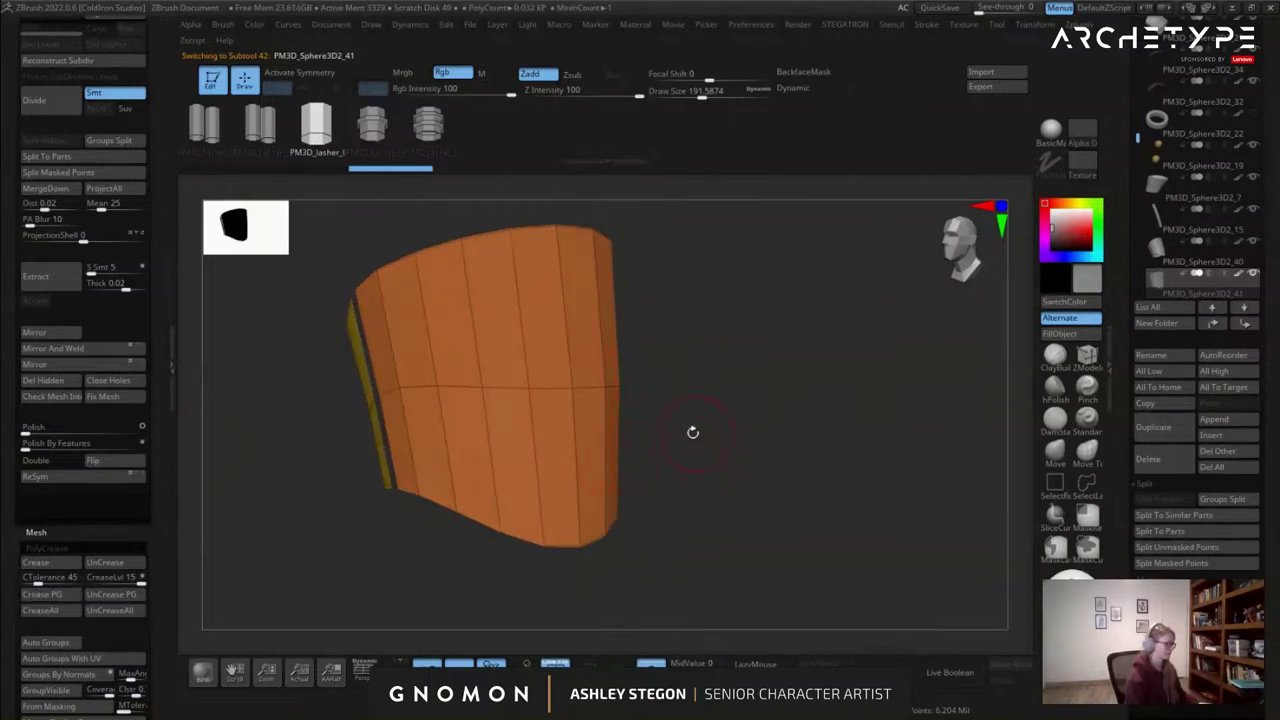
Divide the duplicated arm plate to subdivision level 3 and delete its lower levels.
key("ctrl+d")
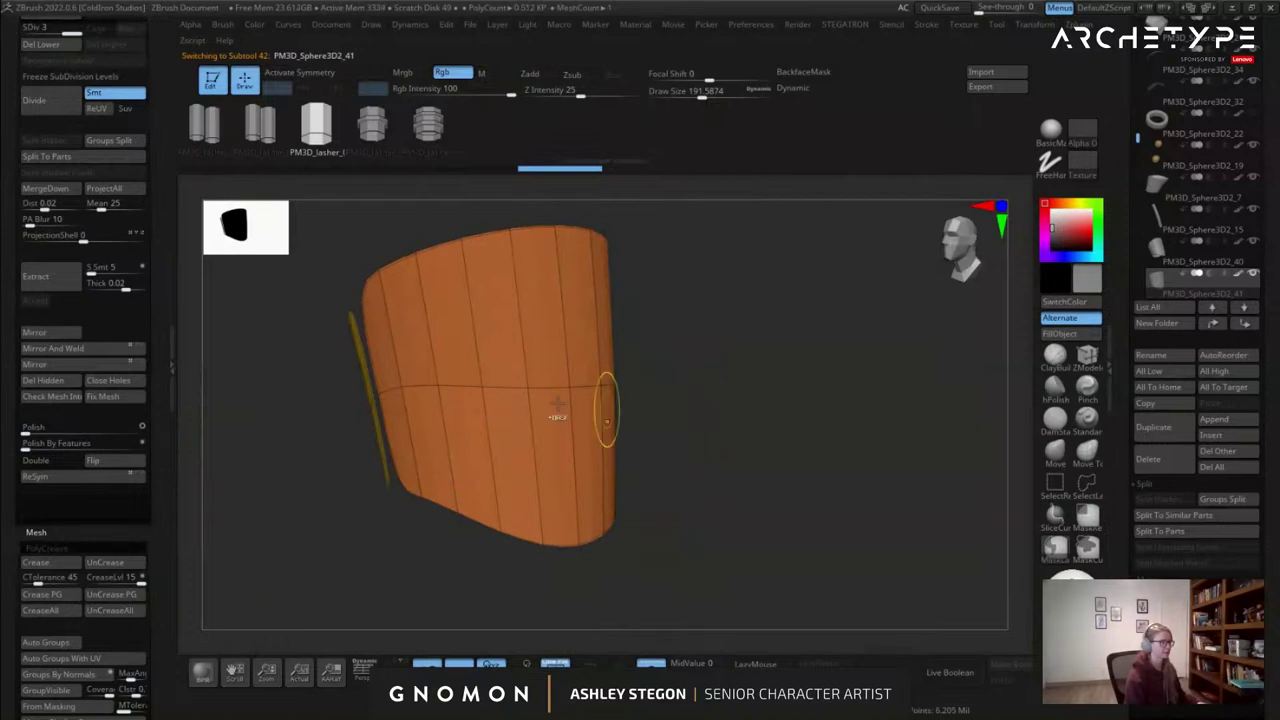
left_click(57, 48)
right_click_drag(662, 316, 608, 374)
right_click_drag(608, 374, 683, 383)
left_click_drag(683, 383, 630, 388)
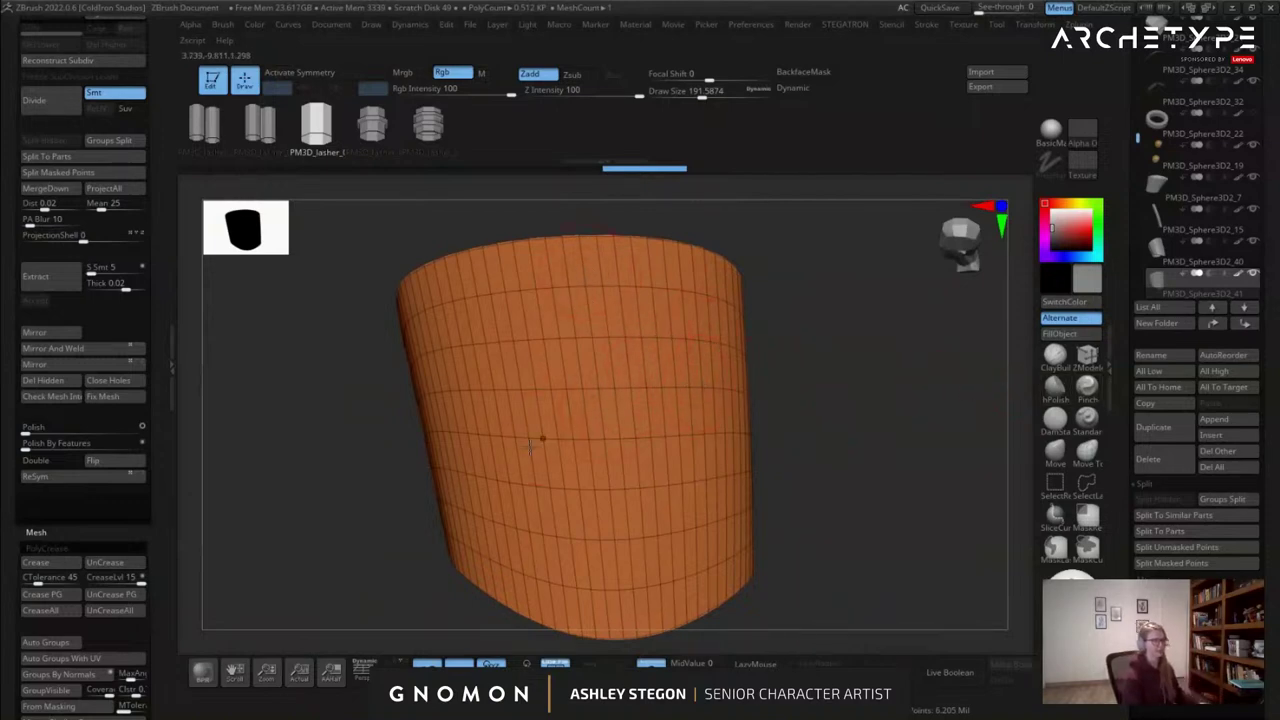
With ZModeler's Crease edge action, crease a line three rows down from the duplicated plate's upper border, ending in a sideways step.
left_click(1087, 359)
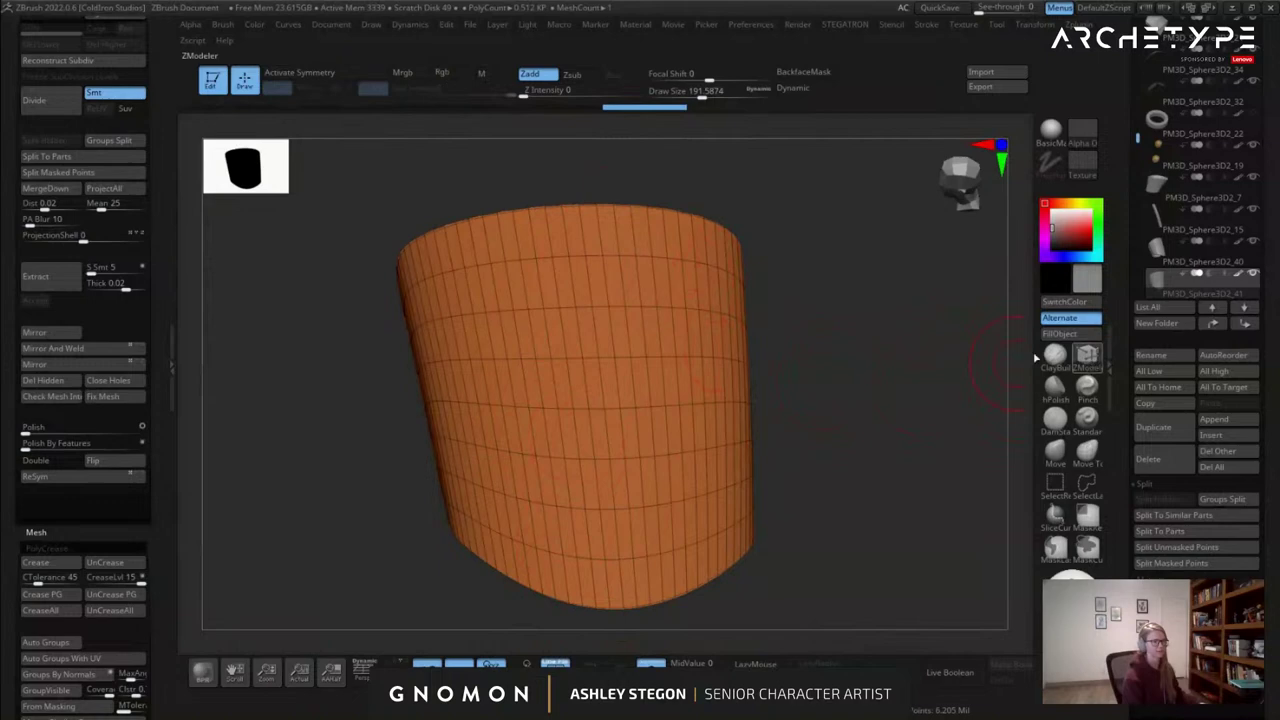
right_click_drag(616, 250, 616, 262, "ctrl")
key("space")
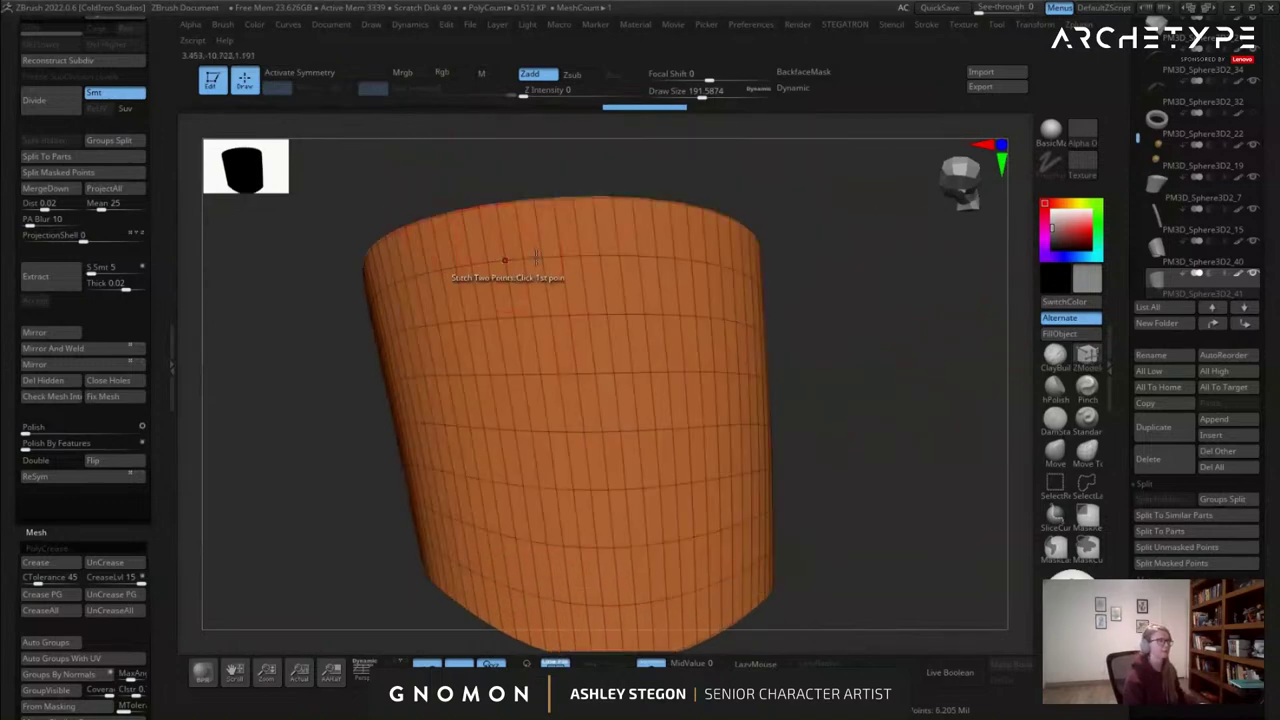
key("space")
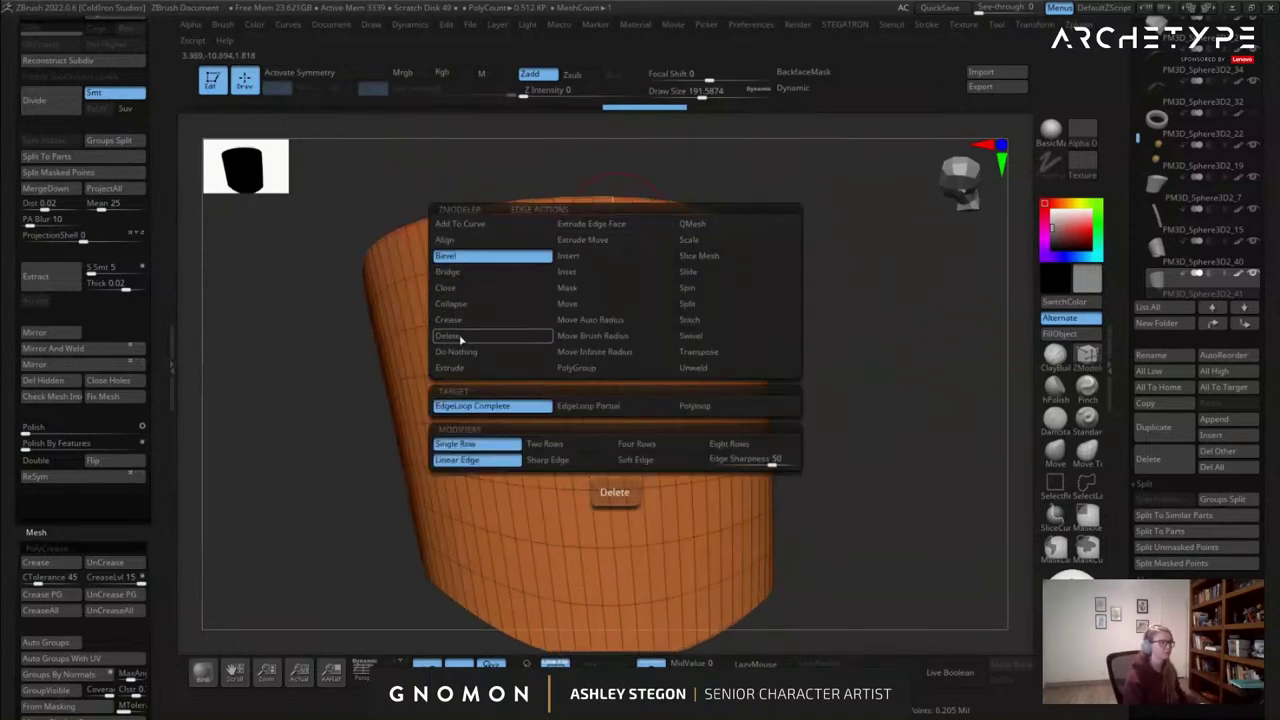
left_click(448, 320)
left_click(612, 235)
left_click(622, 284)
left_click(629, 346)
left_click(622, 372)
left_click(588, 373)
left_click(571, 374)
Continue the first creased line from the end of its sideways step down to the plate's lower border.
left_click(555, 405)
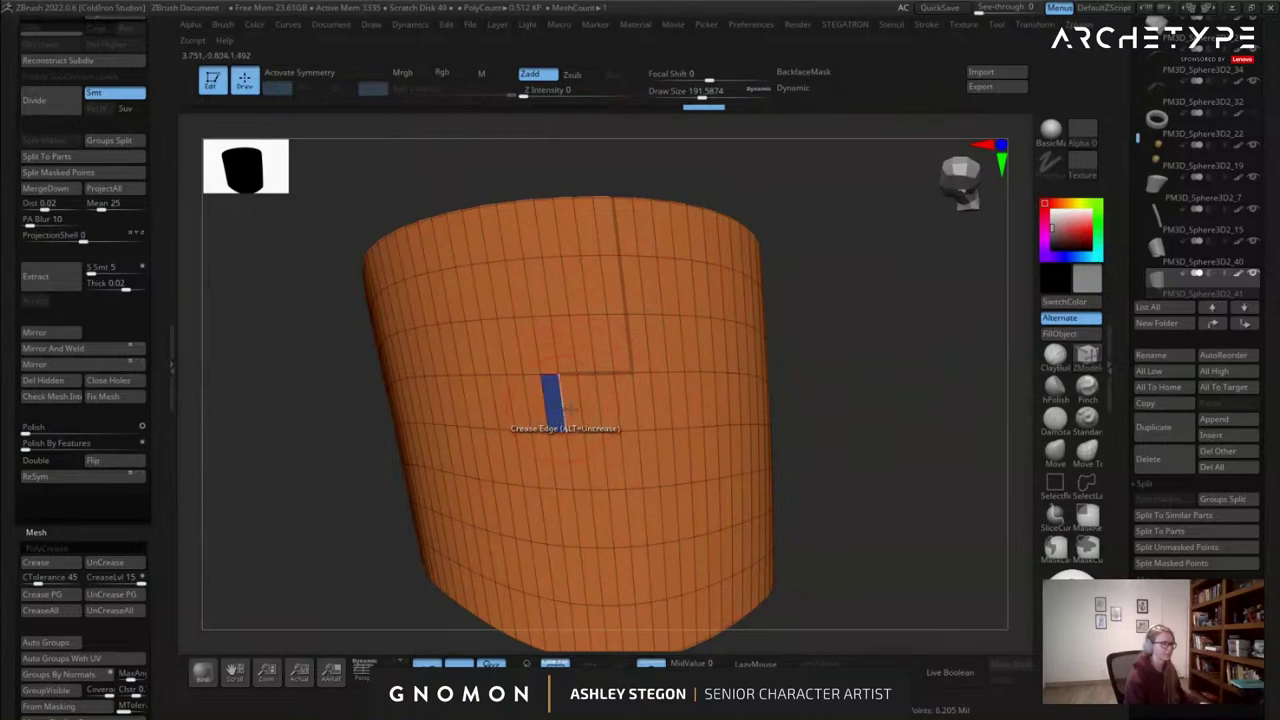
right_click_drag(563, 407, 599, 270, "alt")
key("ctrl+z")
left_click(591, 278)
key("ctrl+z")
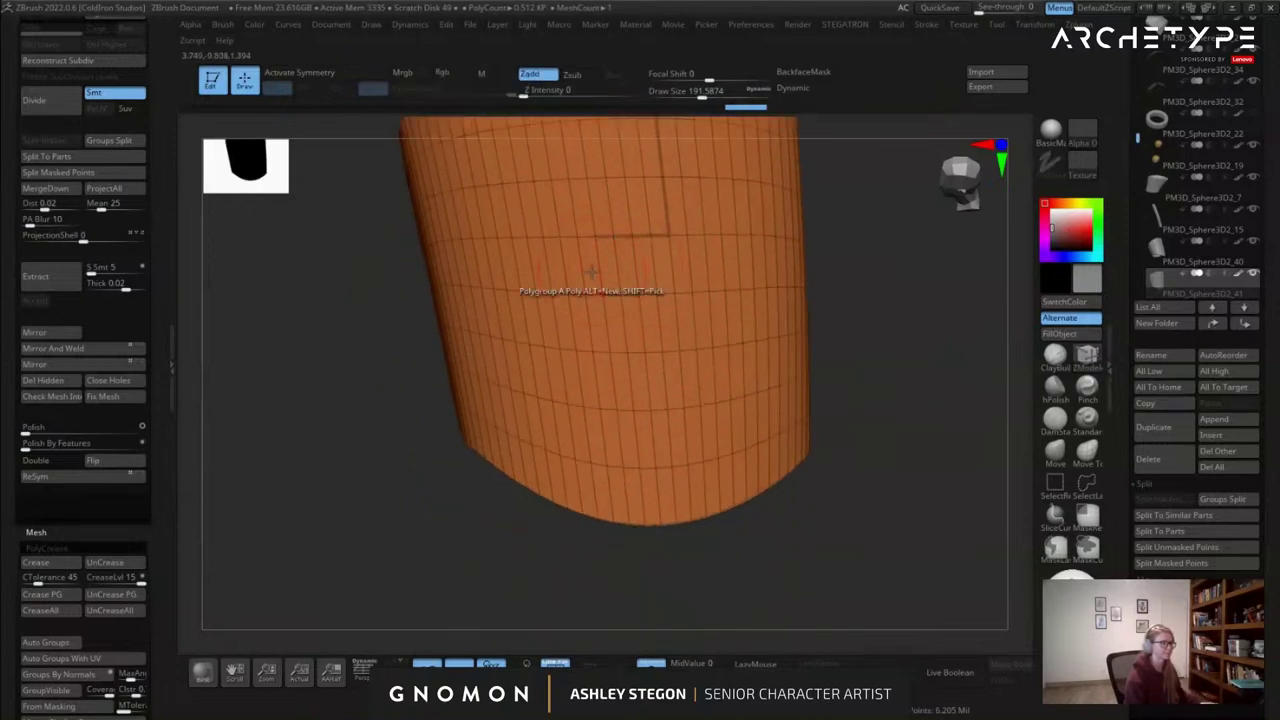
left_click(614, 381)
left_click(620, 430)
Crease a second line beside the first, running six rows down, stepping sideways, and continuing to the lower border.
right_click_drag(624, 485, 657, 392)
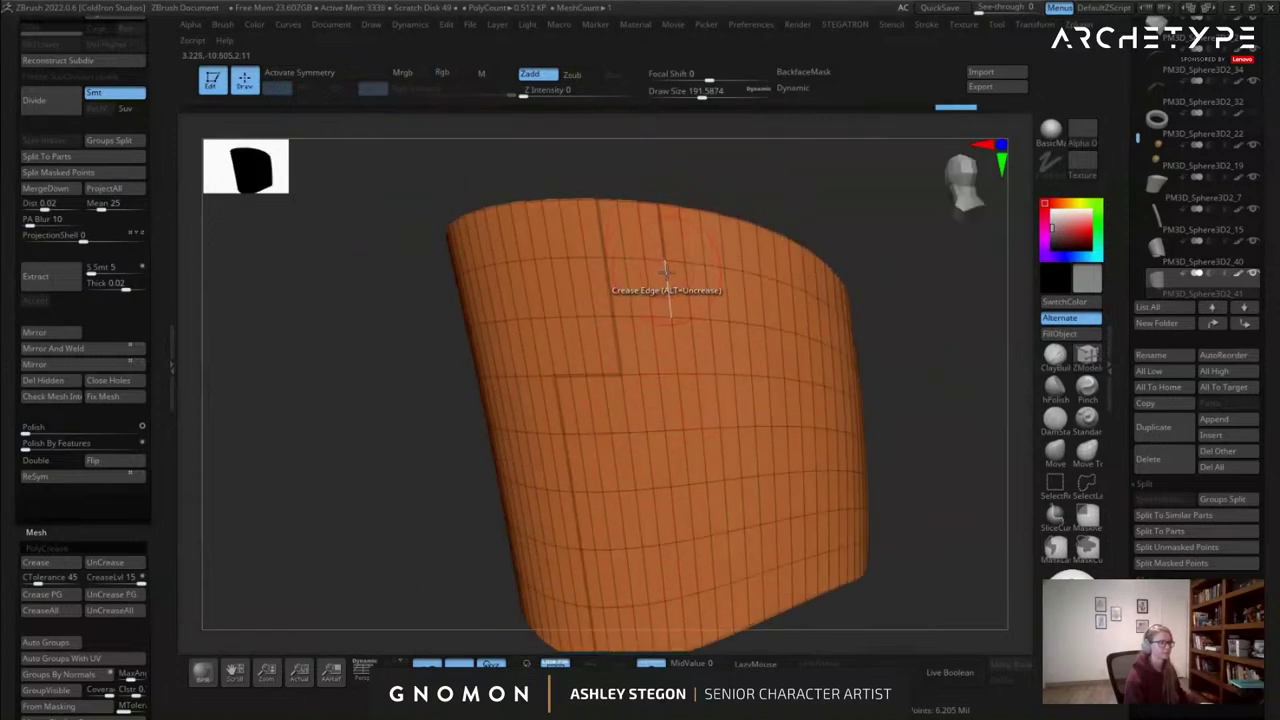
left_click(674, 352)
left_click(680, 411)
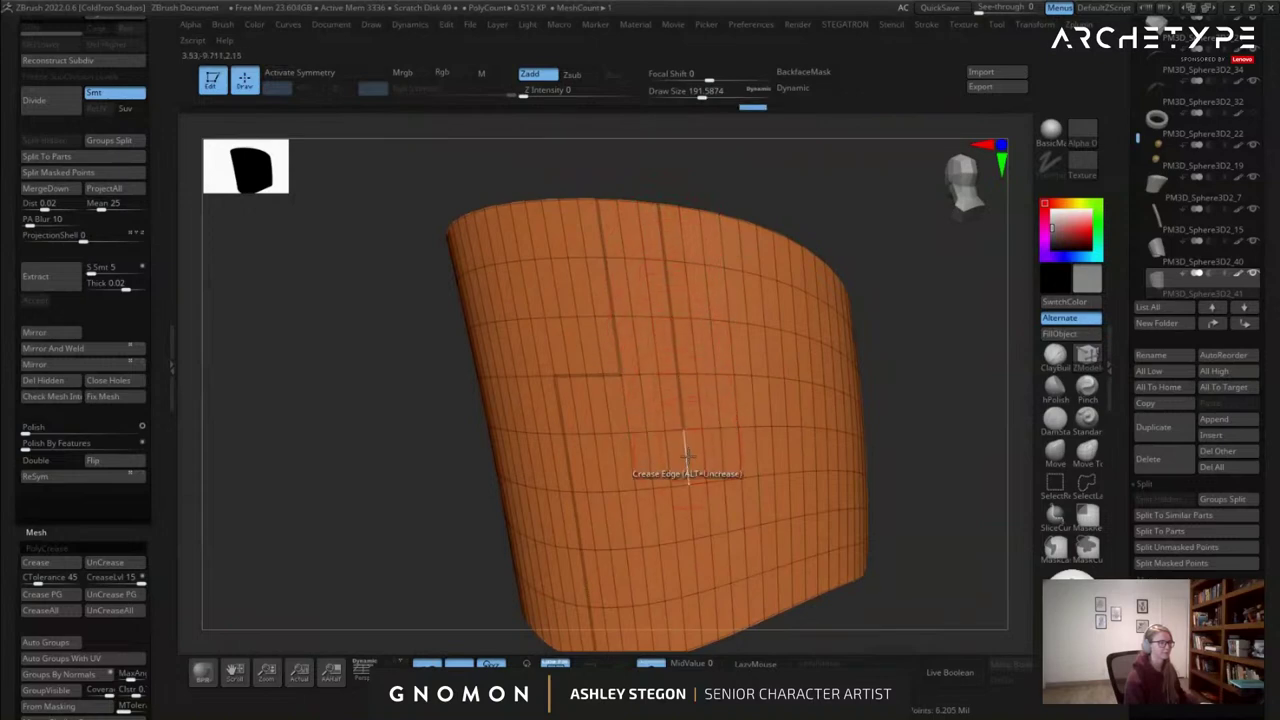
left_click(689, 512)
right_click_drag(680, 508, 680, 455, "alt")
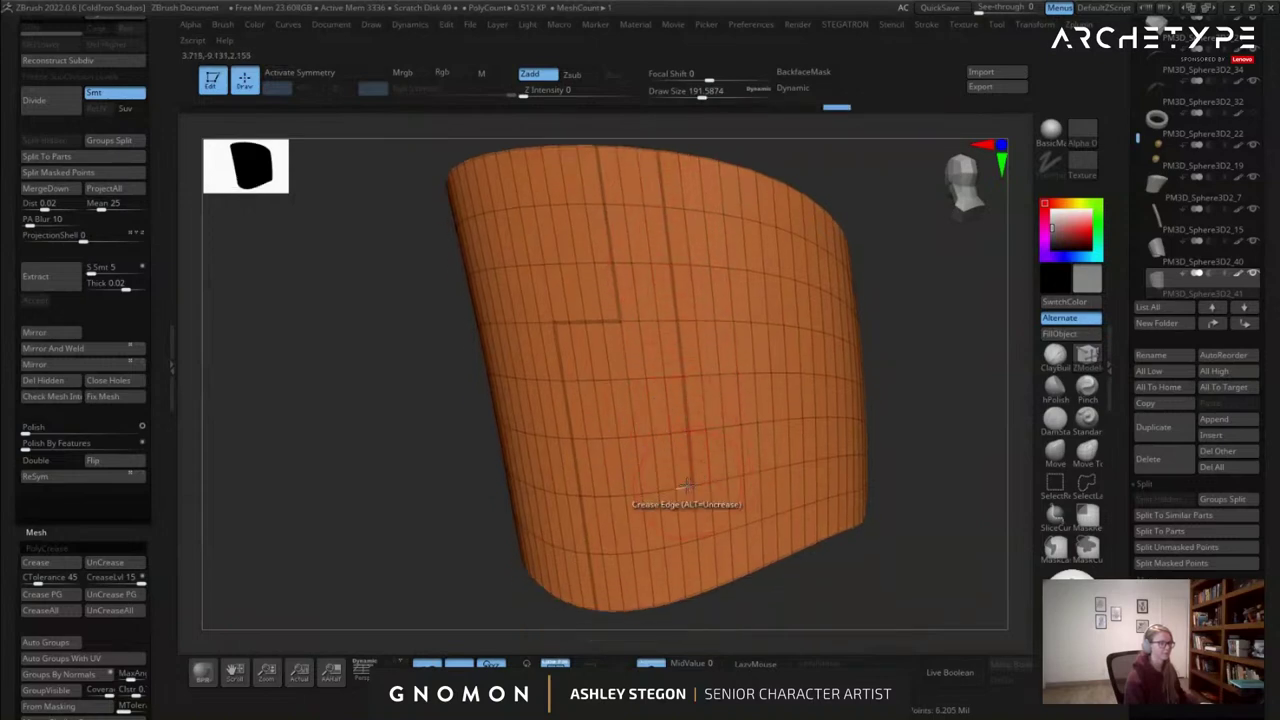
right_click_drag(696, 502, 685, 452, "alt")
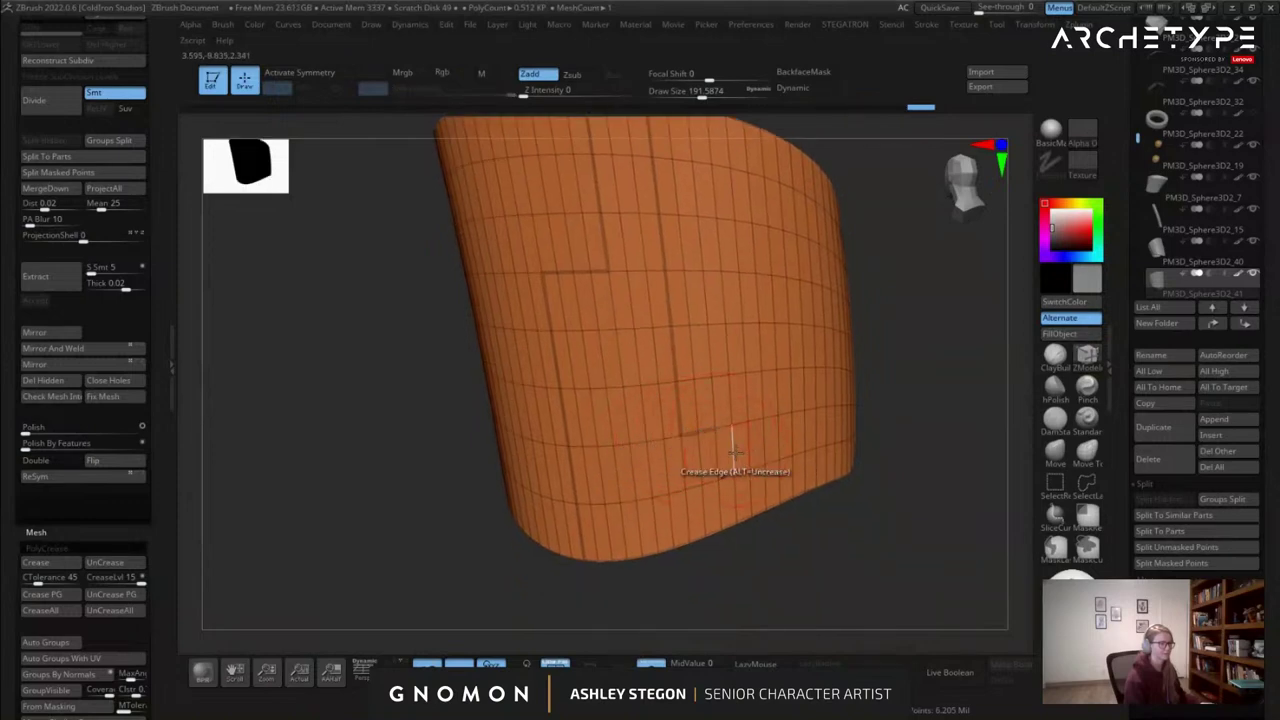
left_click(736, 487)
left_click(724, 430)
Generate curves on the plate with Frame Mesh, using only creased edges instead of the border.
right_click_drag(812, 378, 834, 398)
right_click_drag(834, 398, 766, 378, "ctrl")
right_click_drag(858, 226, 907, 184)
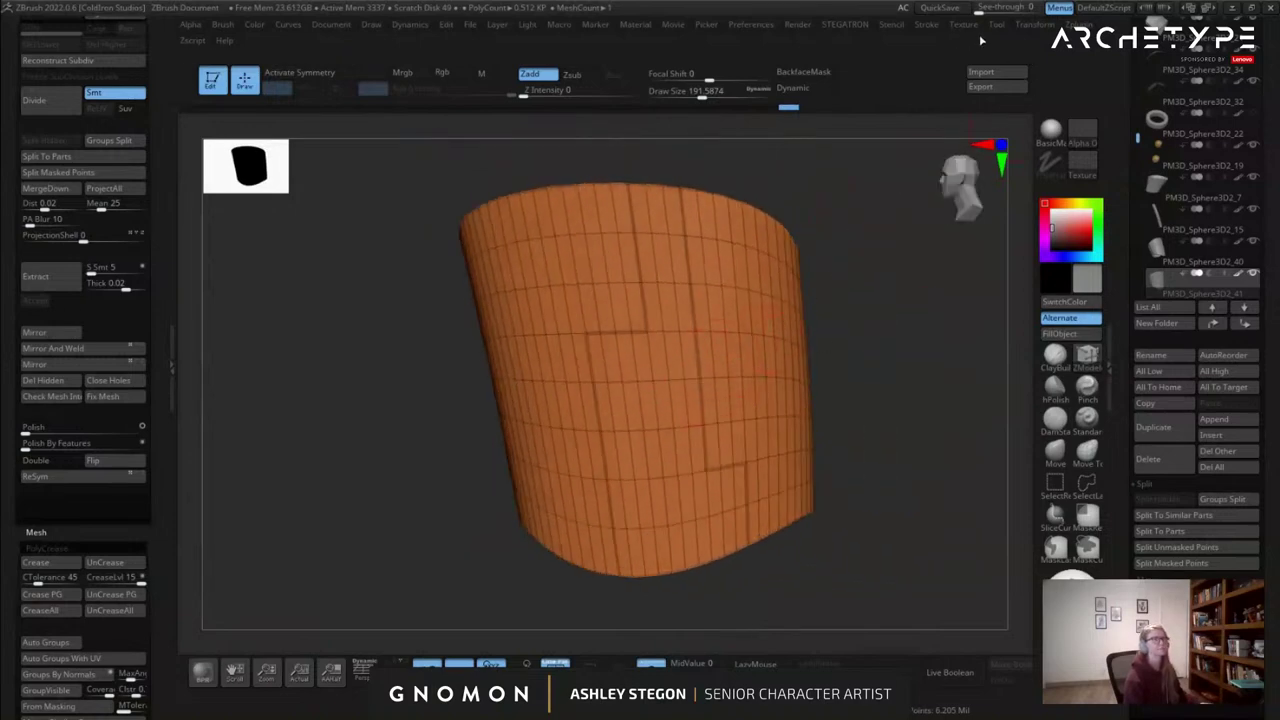
left_click(926, 28)
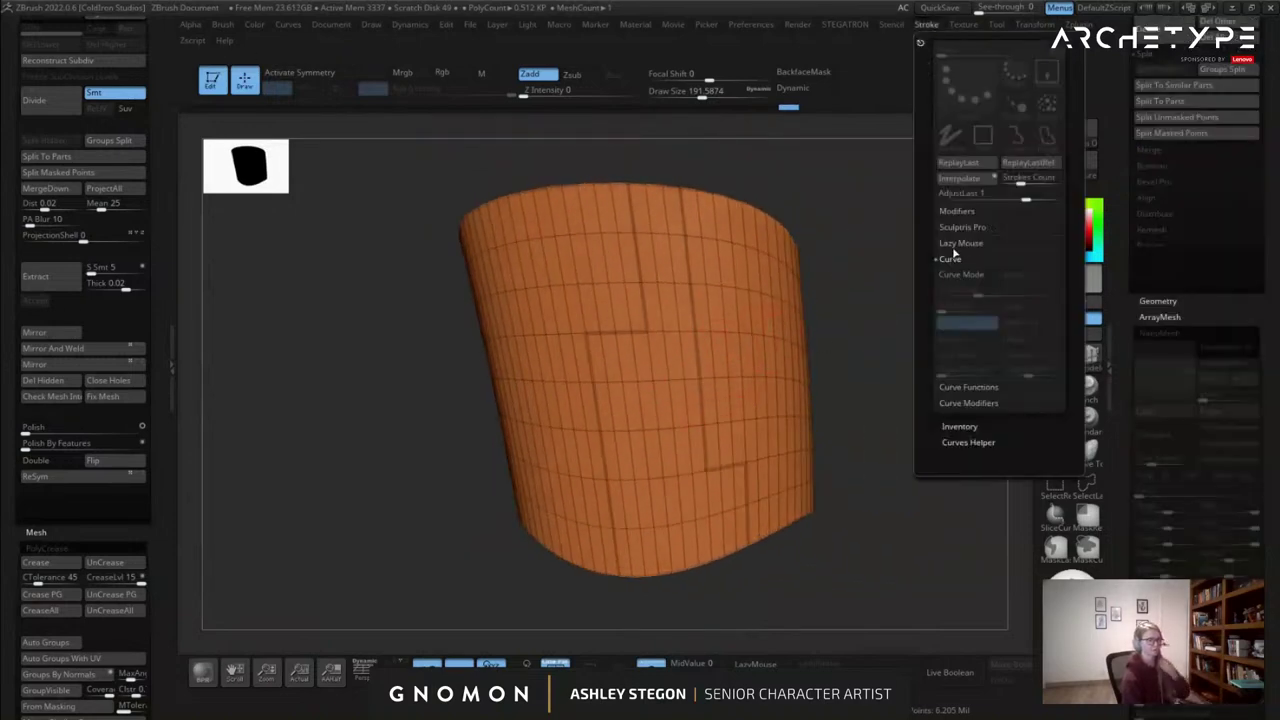
left_click_drag(1122, 70, 1103, 257)
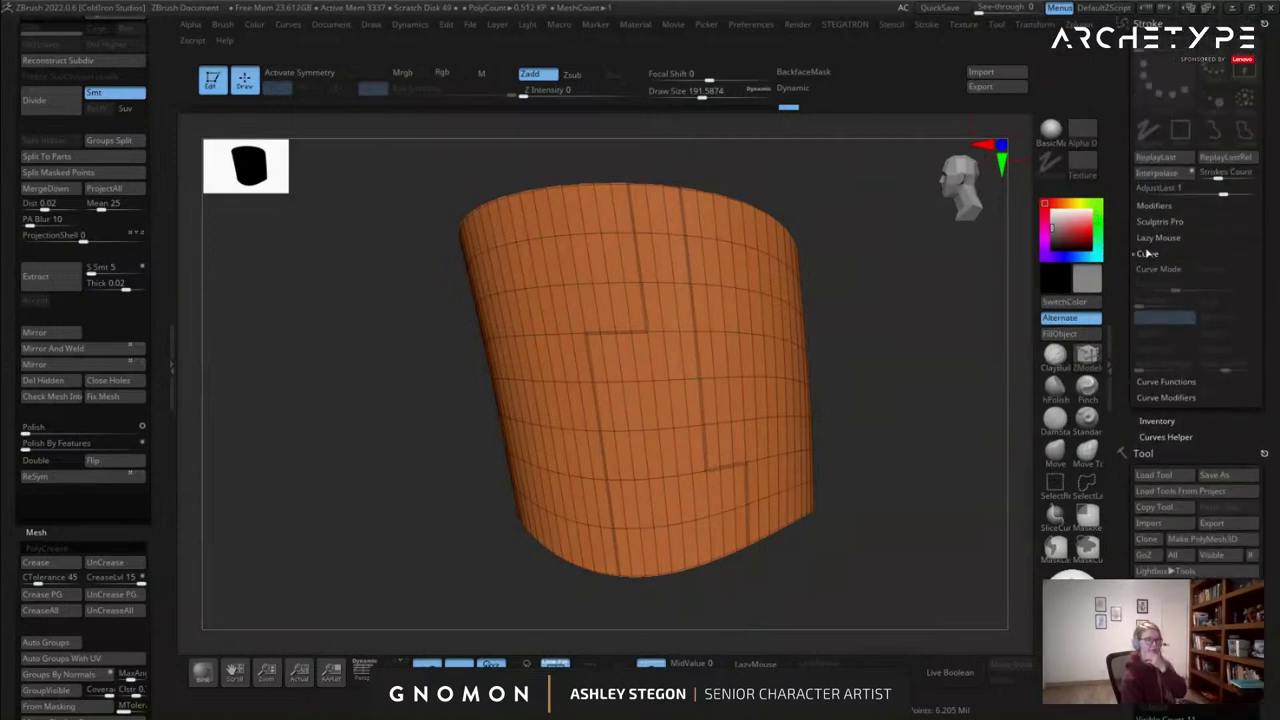
left_click(1147, 254)
left_click(1174, 270)
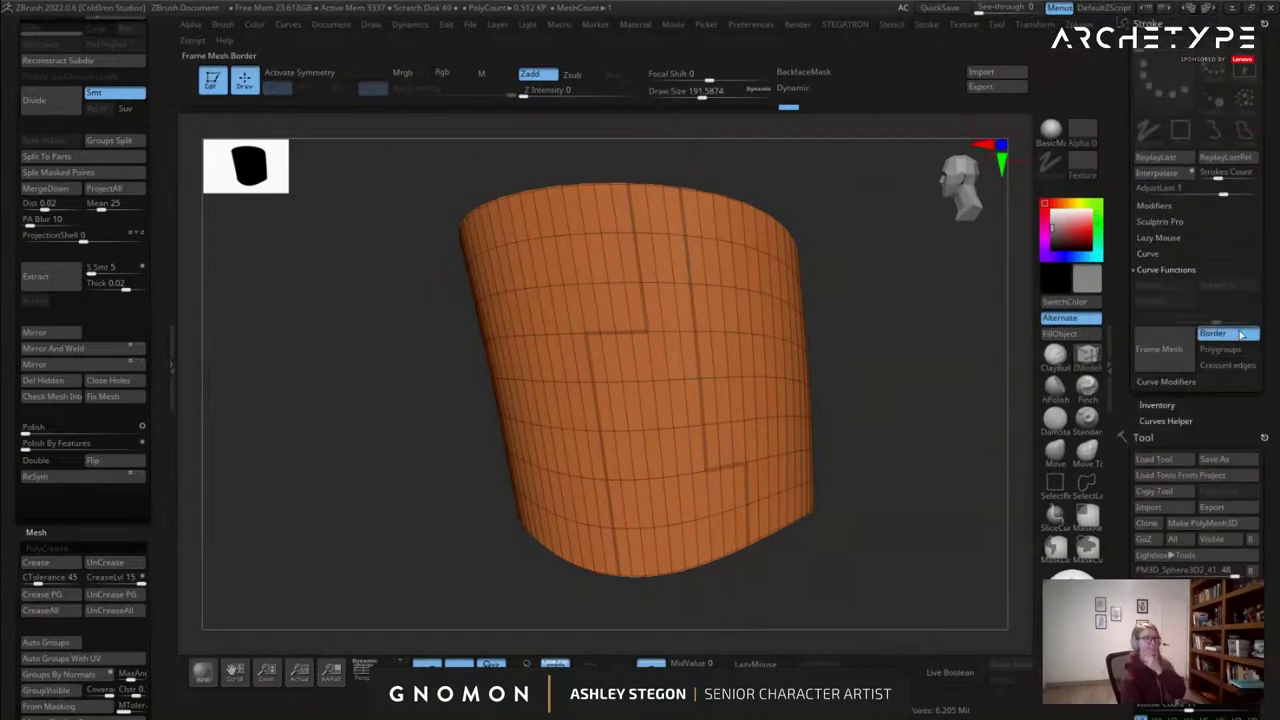
left_click(1228, 365)
left_click(1159, 349)
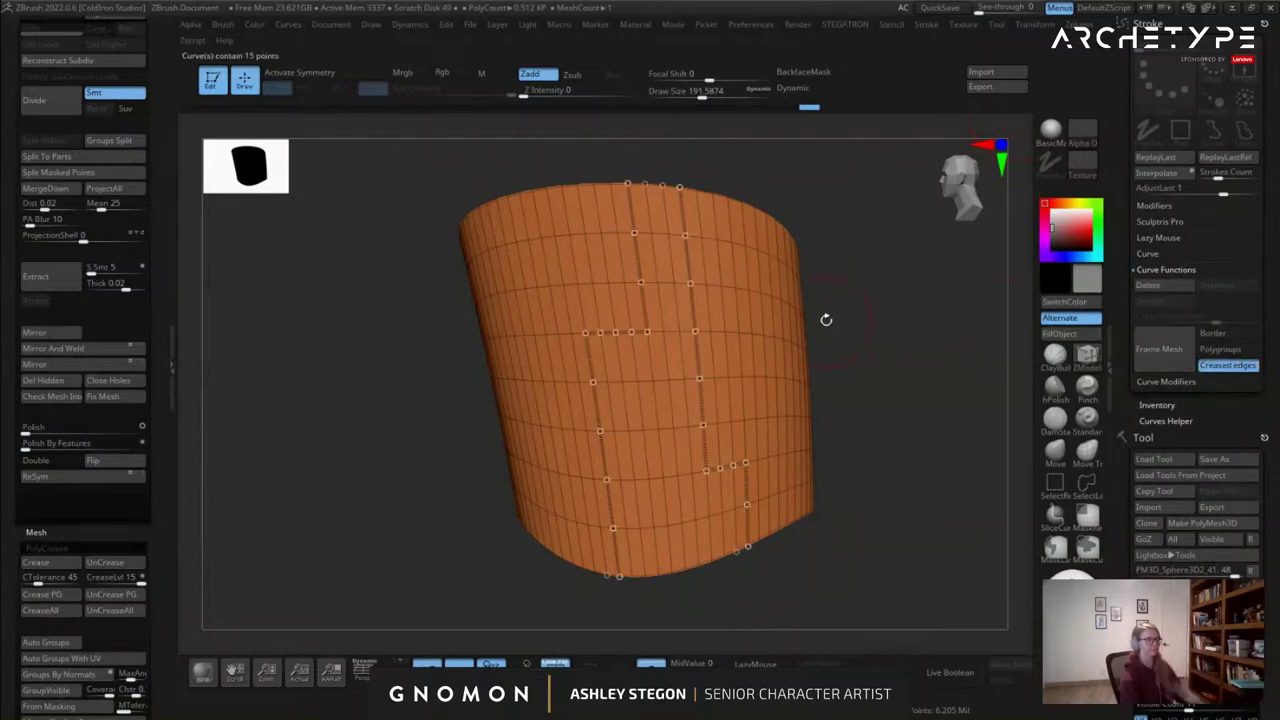
Remove the creases from the border edge loops of both plate pieces, using ZModeler's Crease action with the EdgeLoop Complete target.
mouse_move(826, 321)
left_mouse_down()
mouse_move(849, 337)
mouse_move(842, 308)
left_mouse_up()
mouse_move(648, 184)
right_mouse_down("ctrl")
mouse_move(651, 214)
mouse_move(663, 188)
right_mouse_up("ctrl")
key("space")
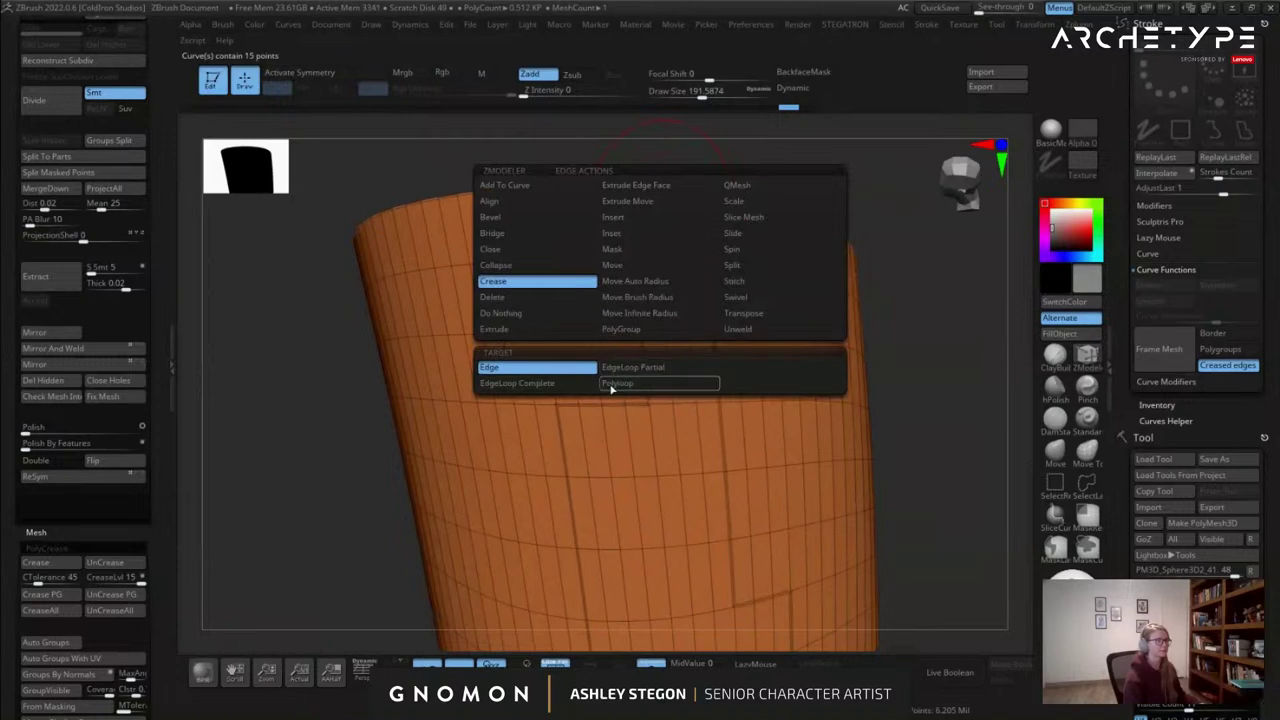
left_click(549, 387)
right_click_drag(643, 230, 652, 222)
left_click(655, 192)
right_click_drag(773, 490, 740, 288, "alt")
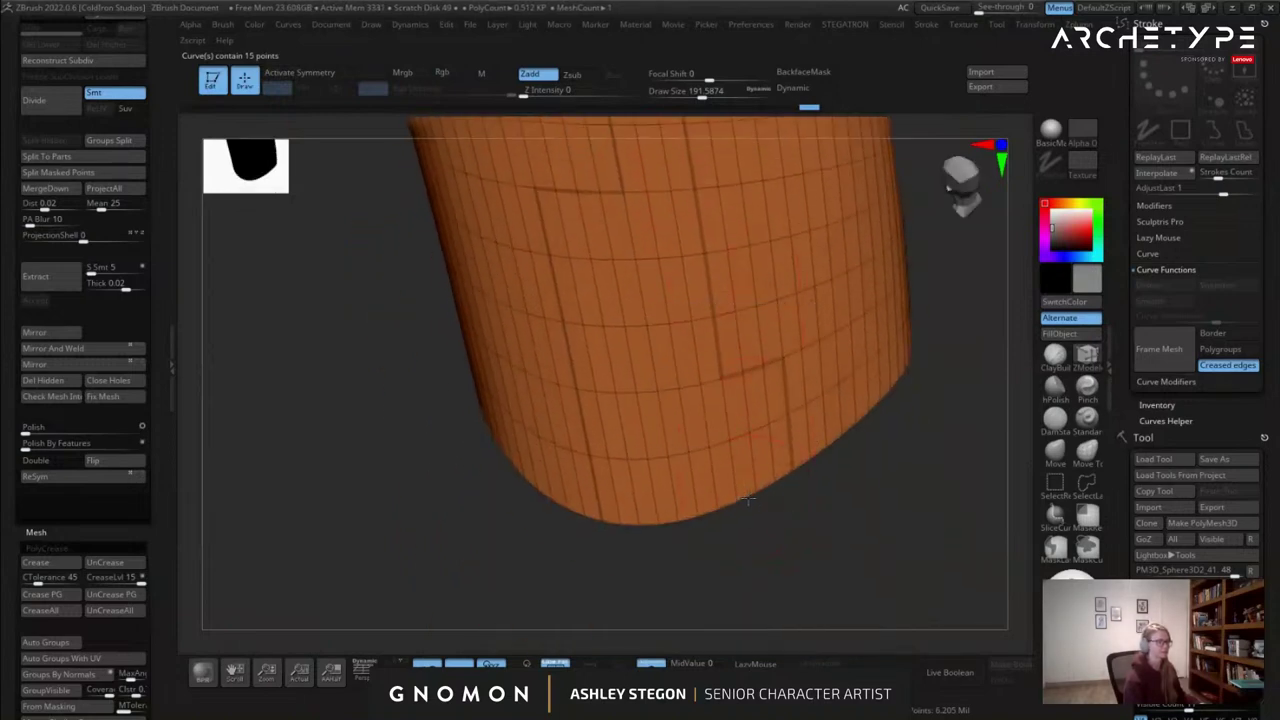
left_click(1171, 362)
right_click_drag(870, 385, 878, 413)
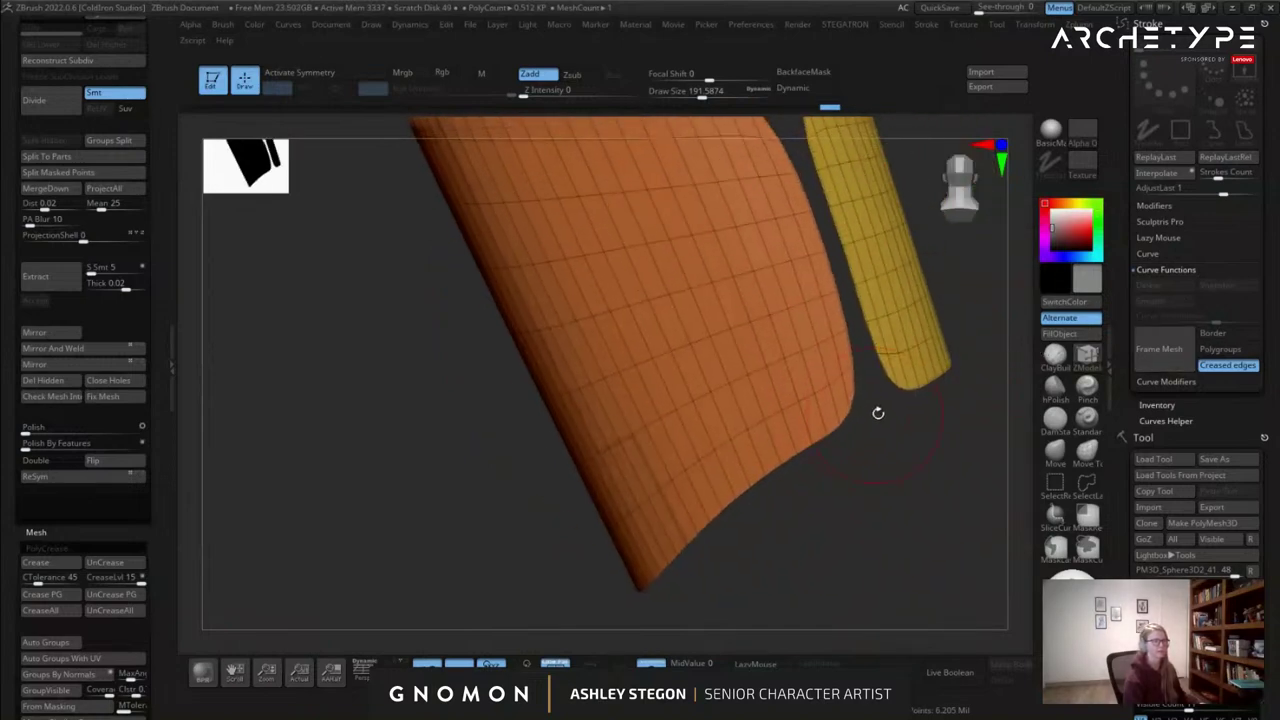
mouse_move(928, 395)
right_mouse_down("ctrl")
mouse_move(930, 443)
mouse_move(891, 449)
mouse_move(868, 300)
mouse_move(788, 314)
right_mouse_up("ctrl")
left_click(930, 385)
Frame the remaining creased edges as curves and choose the tubes_A insert brush at draw size 64.
left_click(1180, 363)
right_click_drag(796, 398, 800, 359)
key("b")
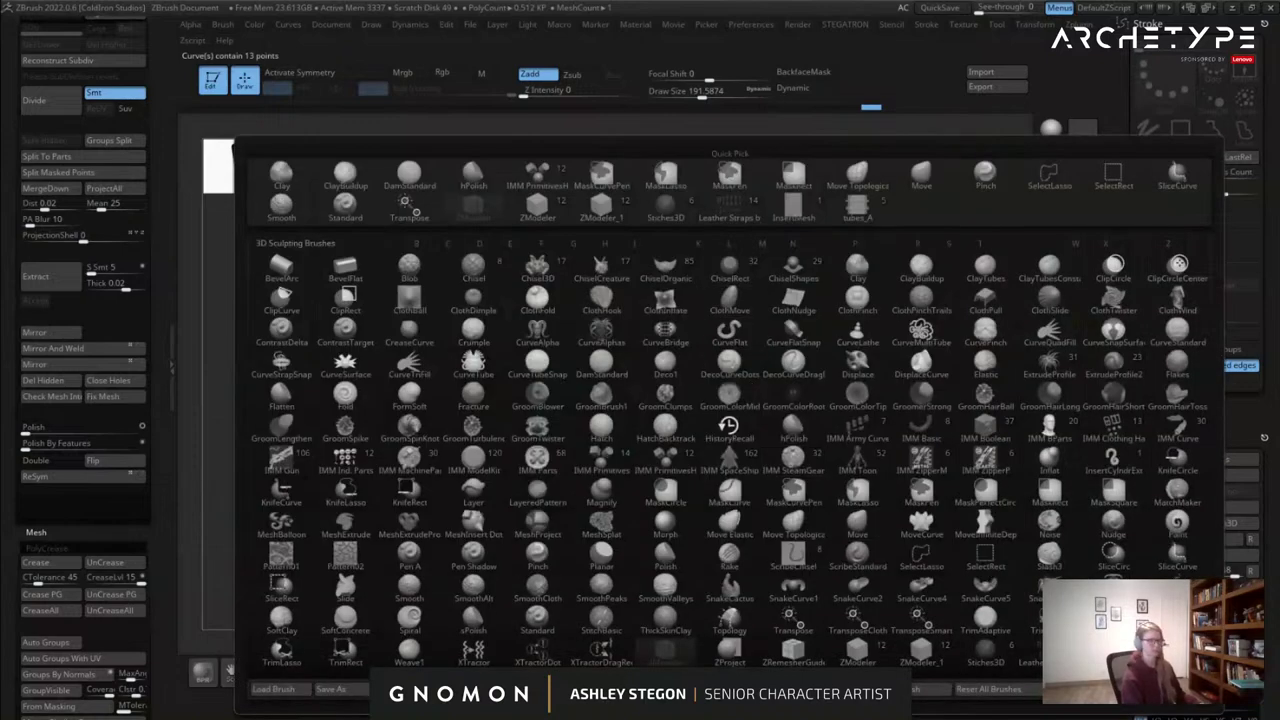
left_click(857, 207)
key("s")
left_click_drag(368, 347, 350, 347)
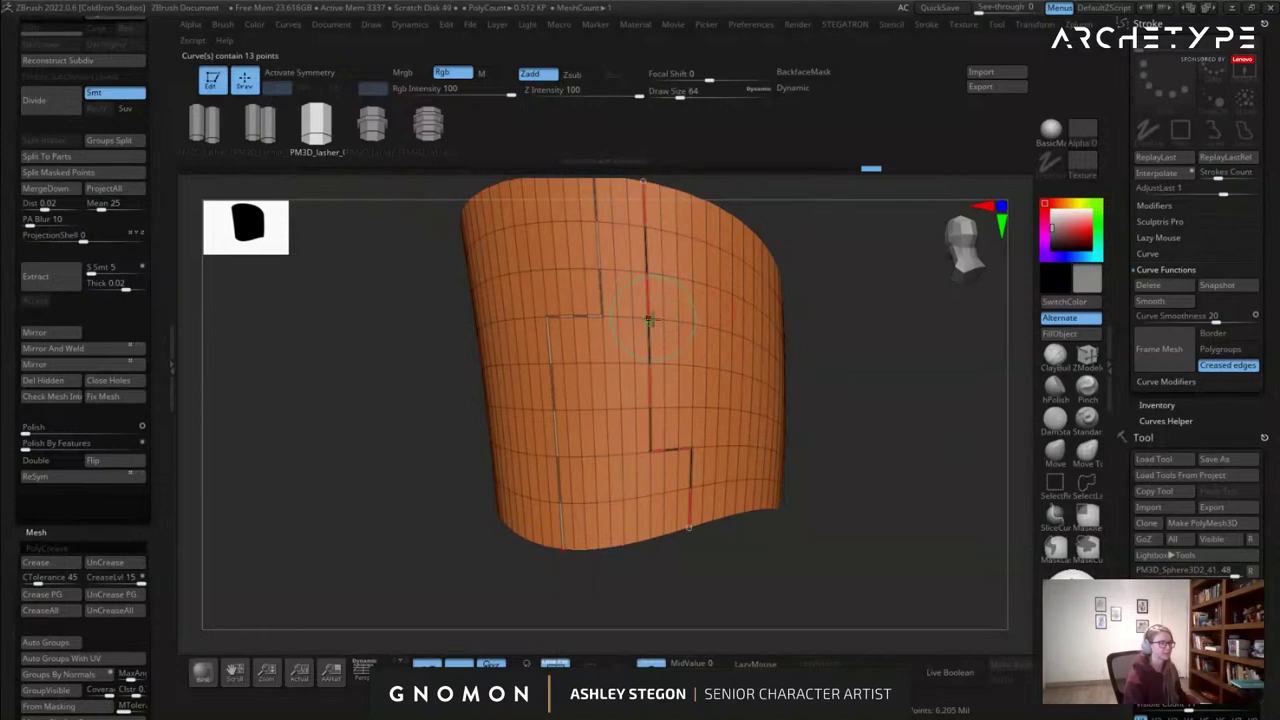
Try laying tube strips along the two stepped curves at different draw sizes, and undo them.
left_click(650, 318)
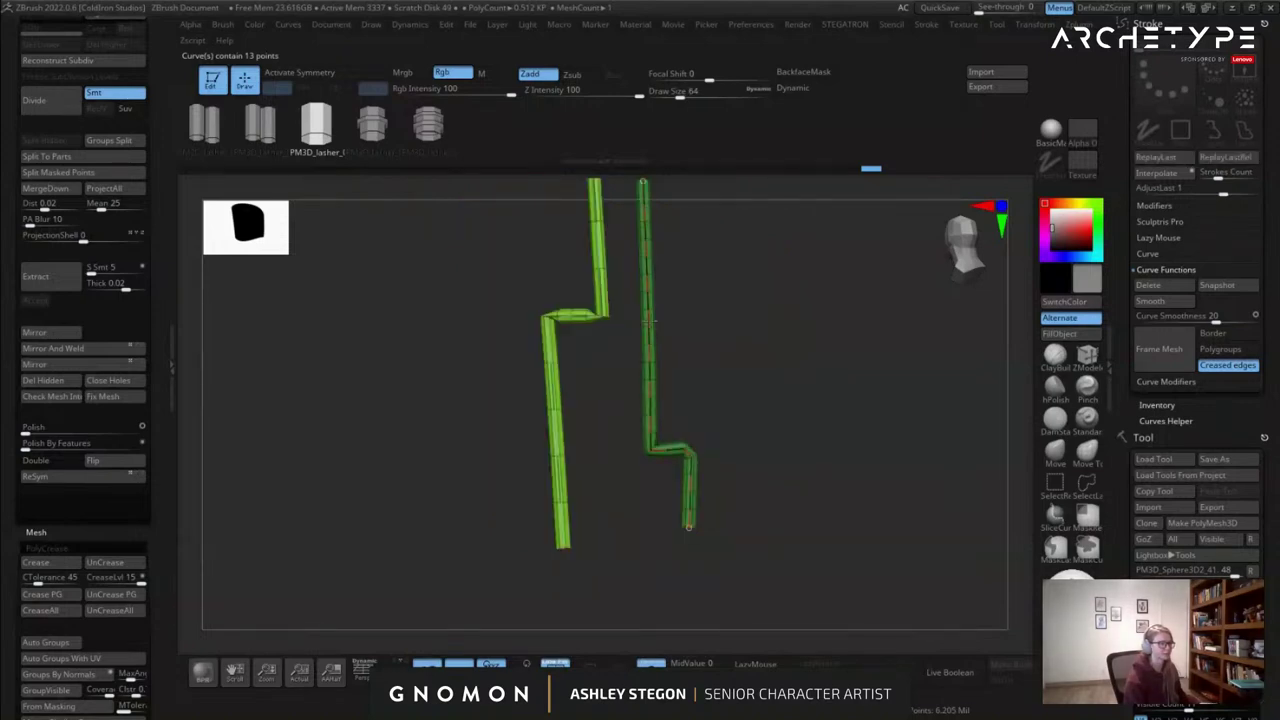
mouse_move(646, 330)
right_mouse_down()
mouse_move(714, 331)
mouse_move(706, 393)
mouse_move(557, 395)
mouse_move(625, 396)
right_mouse_up()
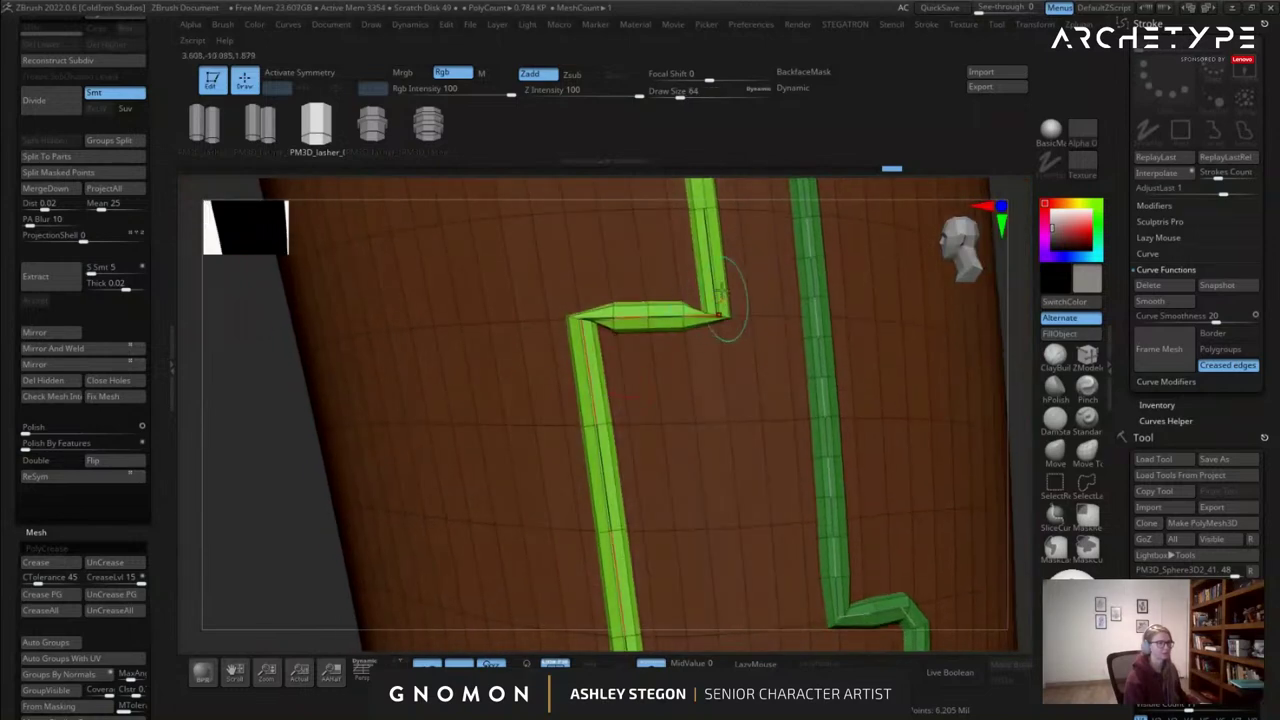
key("ctrl+z")
key("s")
left_click(728, 390)
left_click(709, 278)
mouse_move(868, 425)
right_mouse_down("ctrl")
mouse_move(873, 352)
mouse_move(932, 350)
mouse_move(900, 350)
right_mouse_up("ctrl")
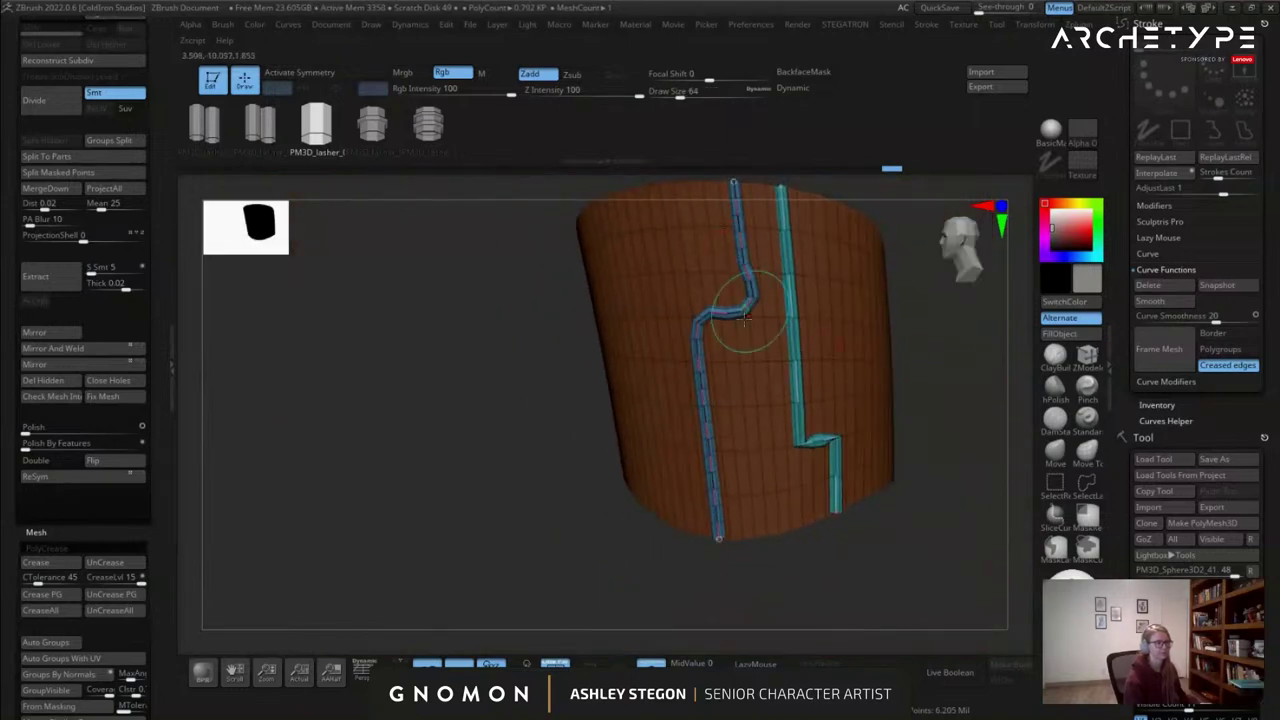
key("ctrl+z")
key("ctrl+z")
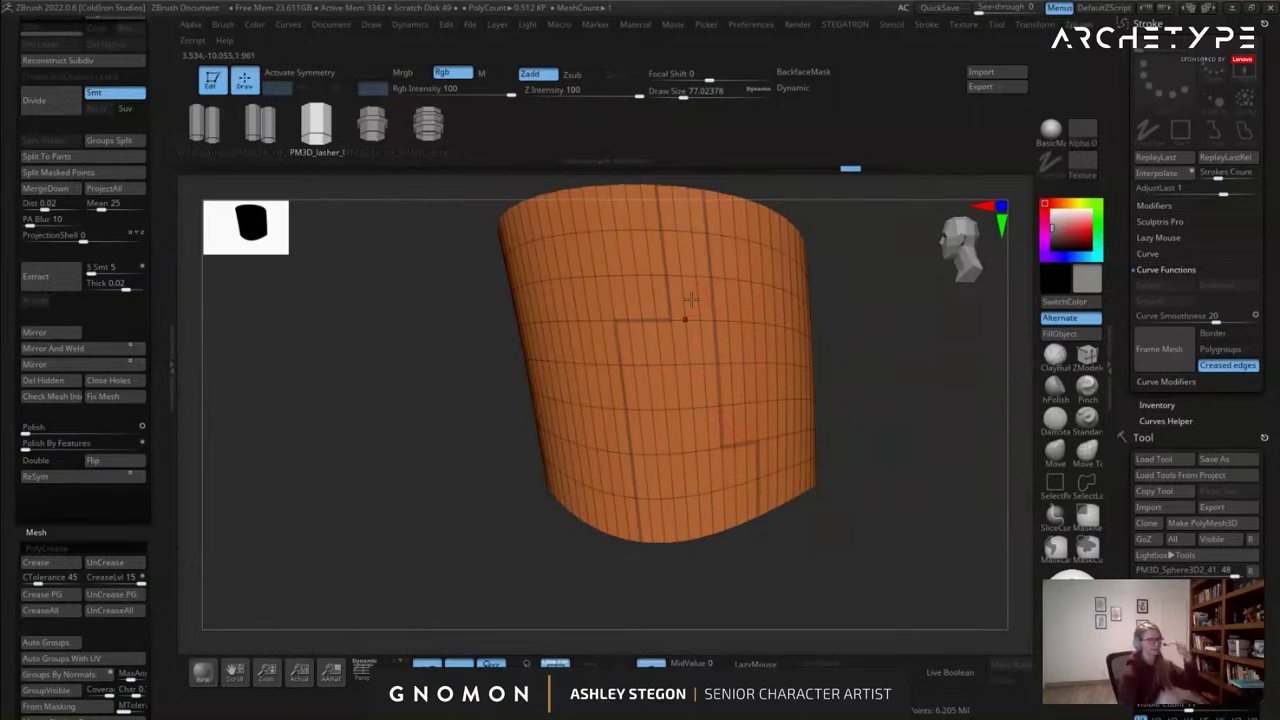
Frame the creased edges as curves again and lay tube strips along both stepped lines at draw size 64.
mouse_move(714, 285)
right_mouse_down("ctrl")
mouse_move(718, 318)
mouse_move(694, 300)
right_mouse_up("ctrl")
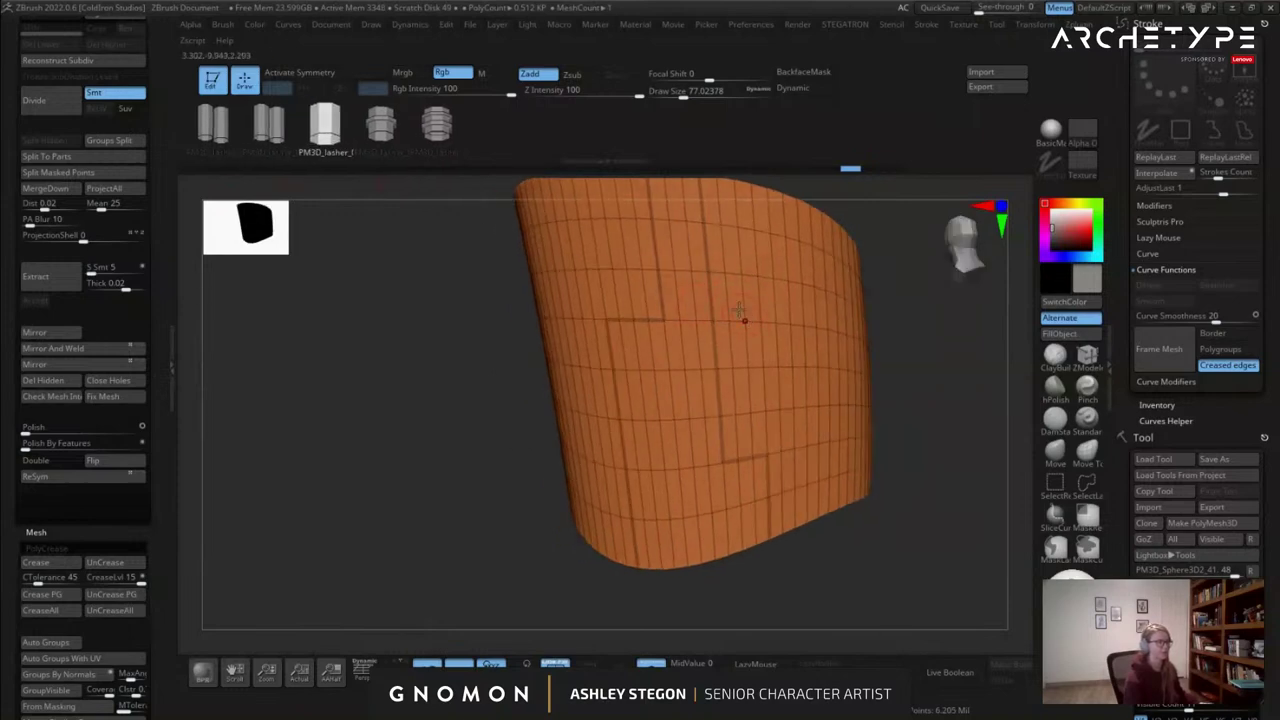
left_click(1161, 349)
left_click(709, 292)
mouse_move(784, 333)
right_mouse_down()
mouse_move(800, 335)
mouse_move(775, 335)
right_mouse_up()
key("[")
left_click(664, 303)
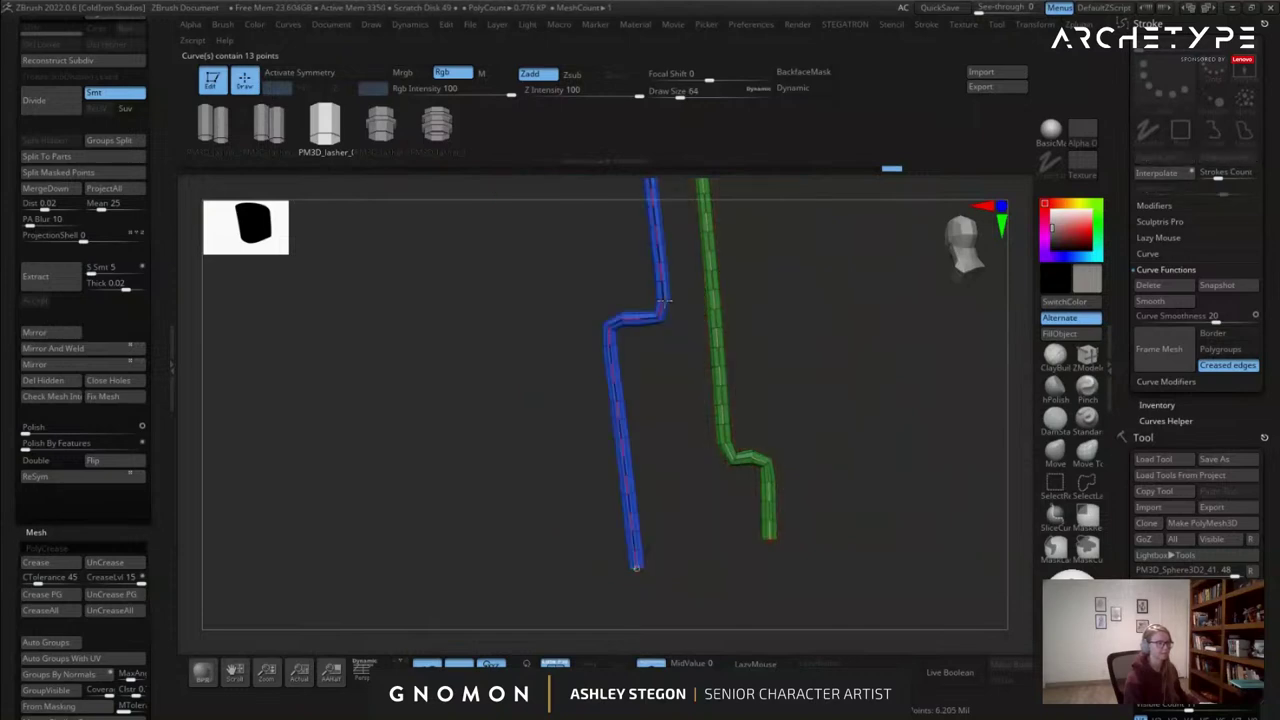
Separate the two stepped tube strips from the helper plate with Split Masked Points and bring the whole character back into view.
left_click(722, 338)
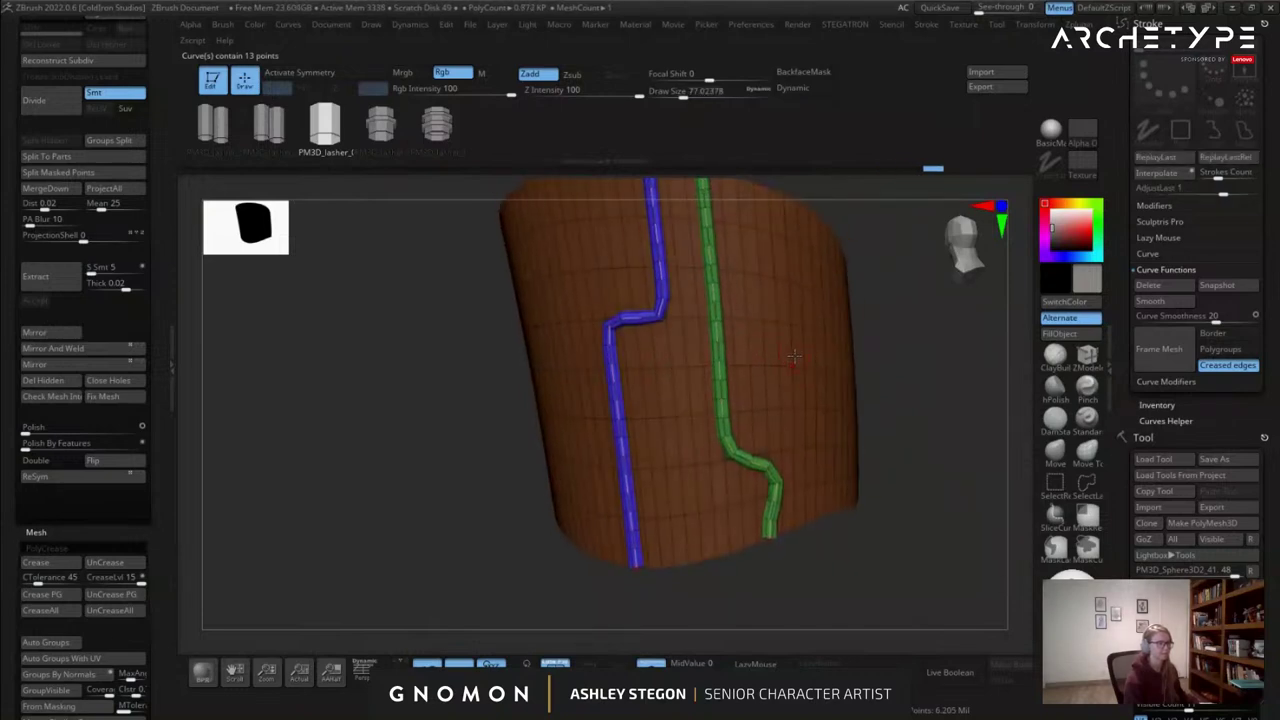
key("ctrl+z")
right_click_drag(773, 352, 752, 384)
right_click_drag(850, 443, 826, 363, "alt")
key("shift+f")
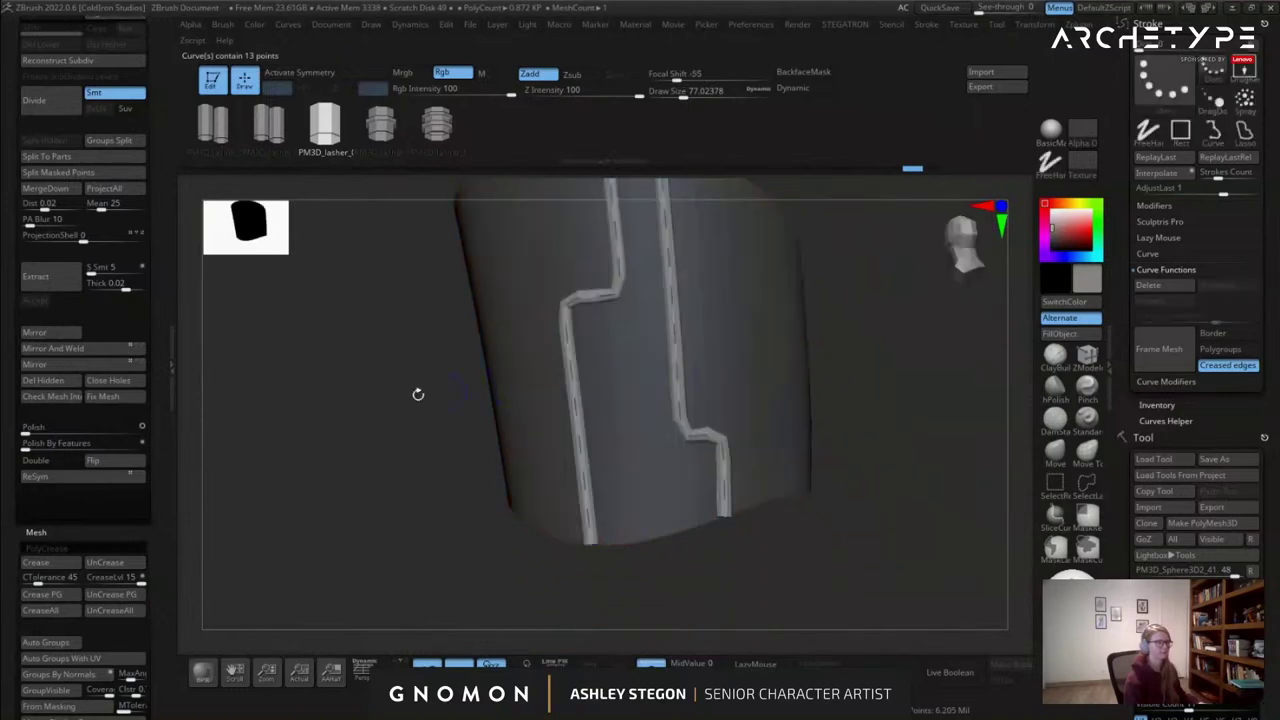
left_click(69, 174)
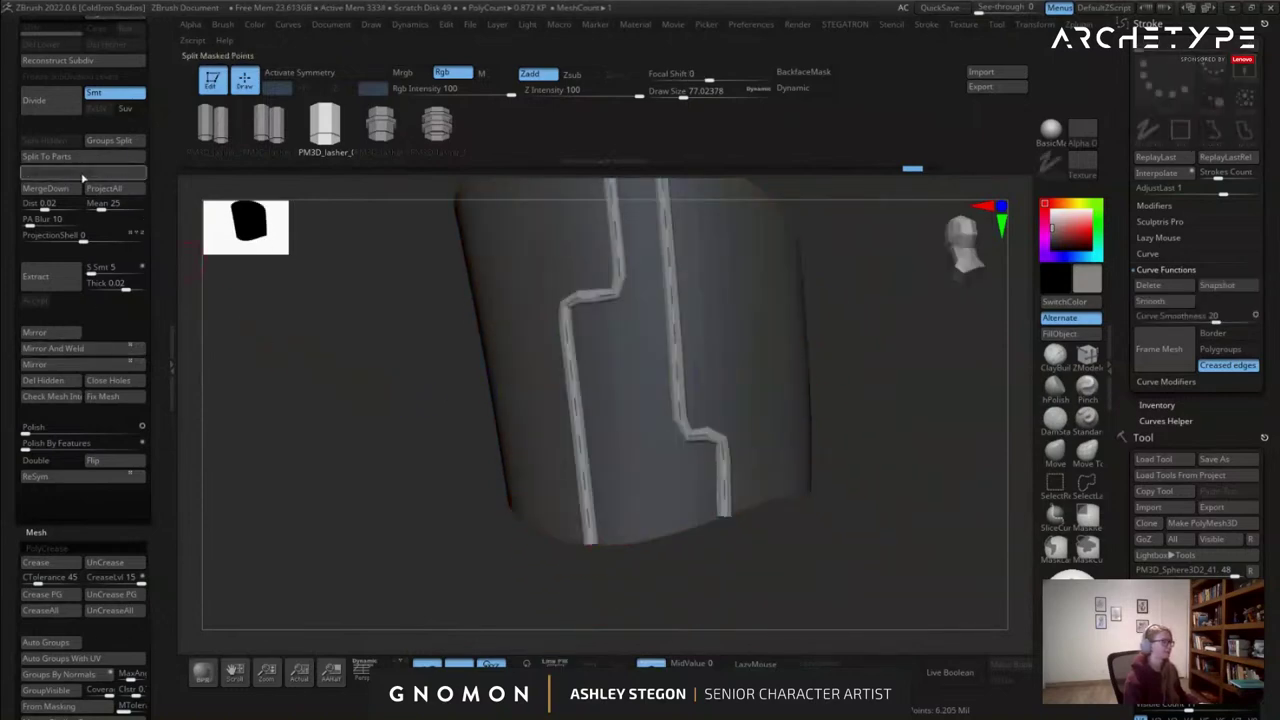
left_click(651, 667)
right_click_drag(640, 491, 668, 490)
right_click_drag(668, 490, 694, 484, "ctrl")
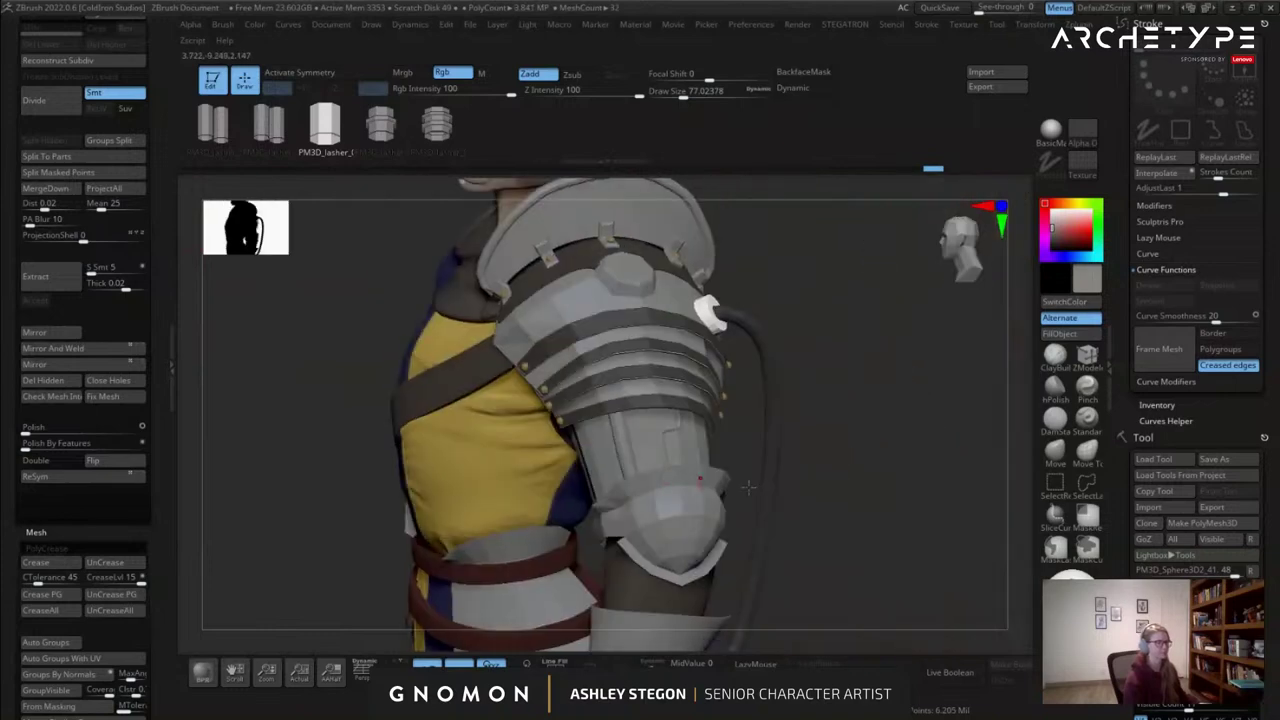
Delete the densely divided helper plate subtool PM3D_Sphere3D2_42, keeping the tube strips and the simple upper arm plate.
left_click_drag(1120, 371, 1122, 205)
left_click(1193, 210)
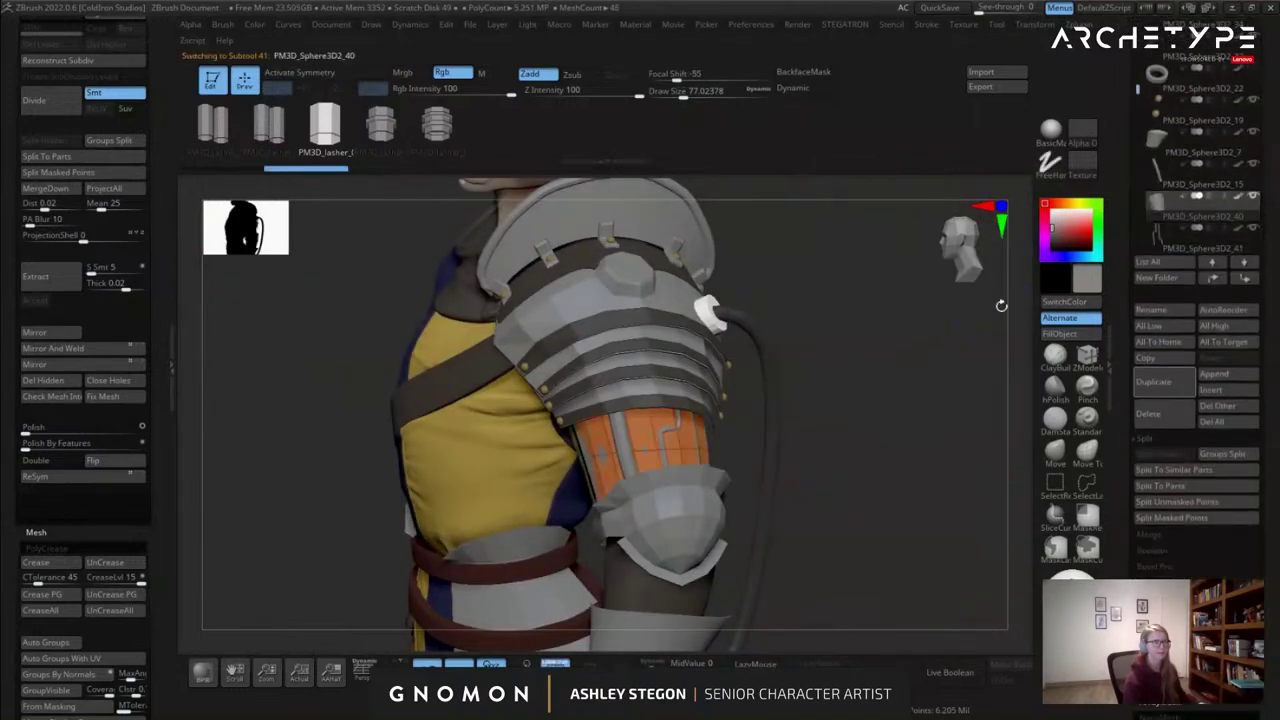
left_click(1170, 149)
left_click_drag(1137, 93, 1136, 110)
scroll(1138, 115, "down", 1)
left_click(1154, 122)
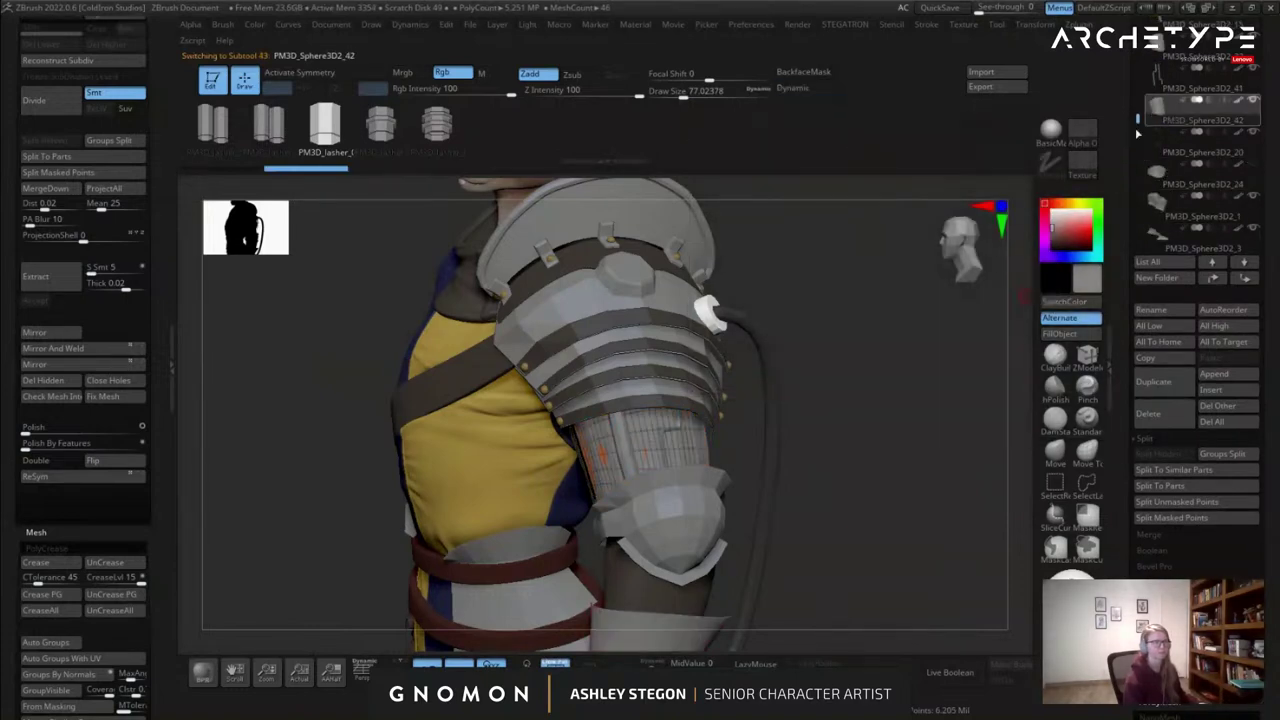
left_click(1155, 418)
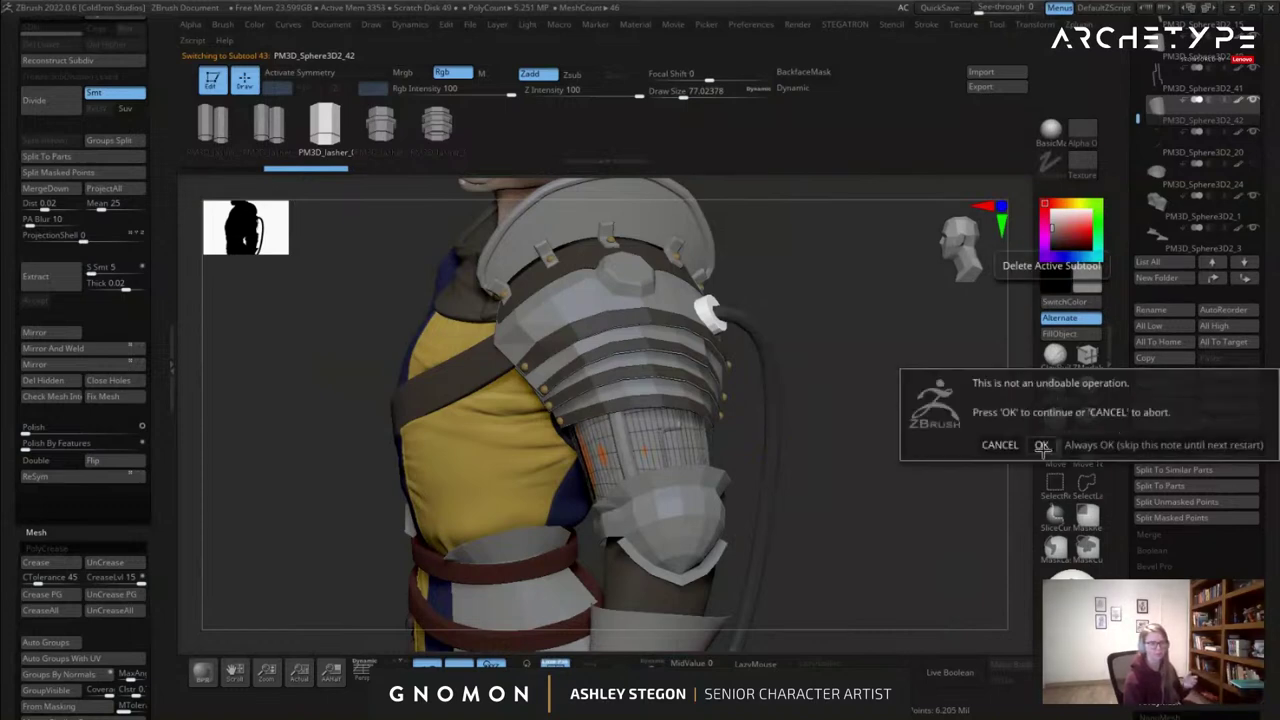
left_click(1005, 437)
Make the stepped tube strips the active subtool and choose the Move brush at draw size about 372.
mouse_move(789, 471)
right_mouse_down()
mouse_move(690, 442)
mouse_move(765, 465)
right_mouse_up()
mouse_move(643, 492)
right_mouse_down("alt")
mouse_move(643, 523)
mouse_move(627, 471)
mouse_move(672, 346)
right_mouse_up("alt")
key("s")
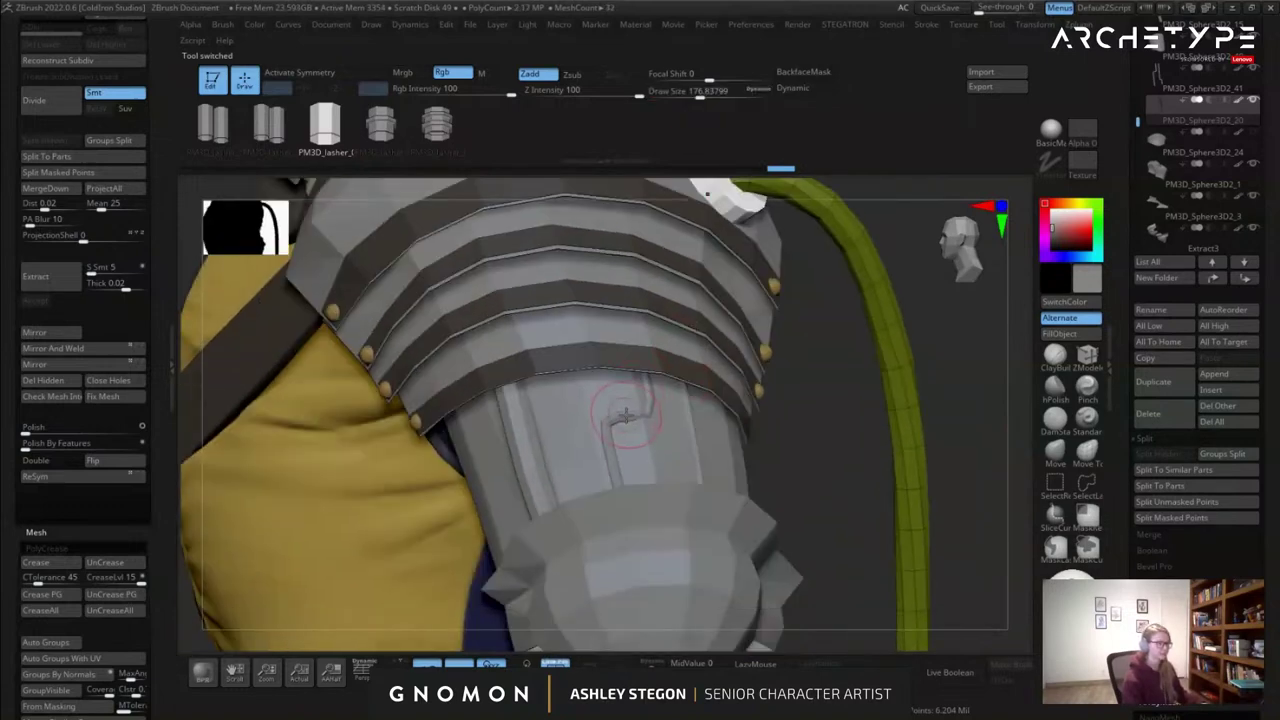
left_click(628, 416, "alt")
key("s")
left_click_drag(664, 470, 698, 470)
left_click(1052, 449)
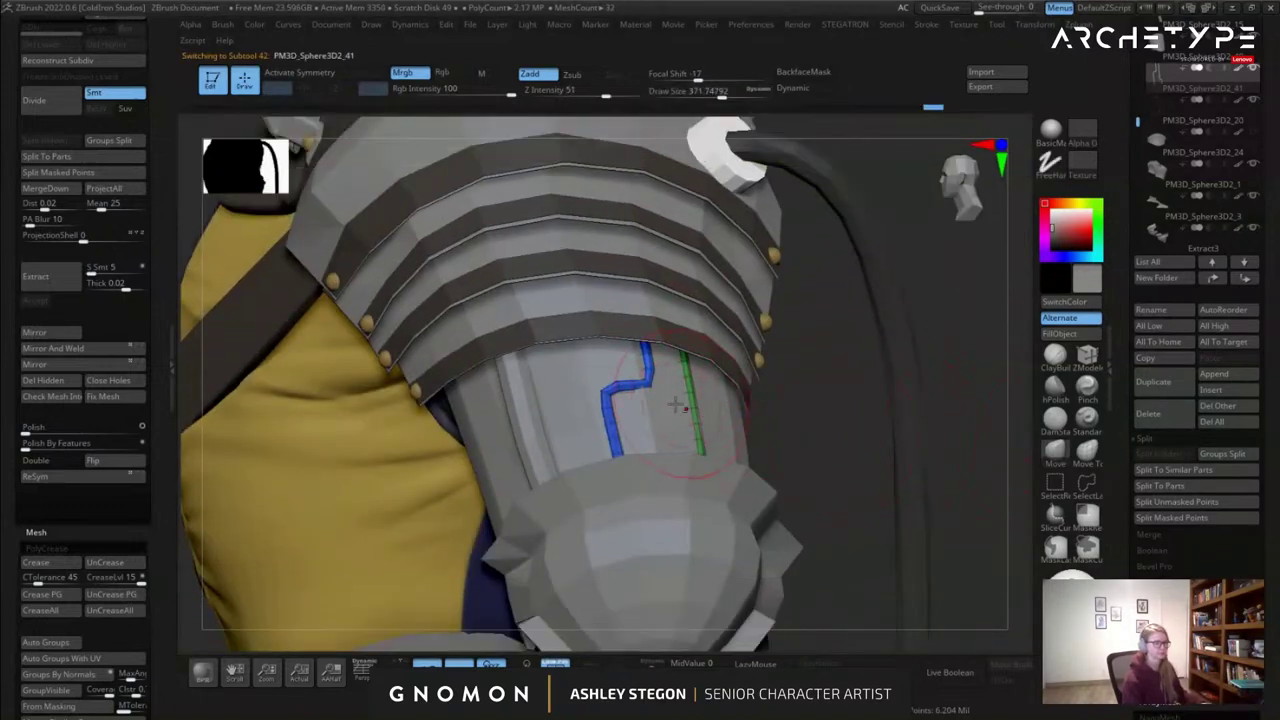
Select the split upper arm plate subtool and isolate it with its polygroup wireframe hidden.
right_click_drag(662, 403, 745, 420)
left_click(591, 446, "alt")
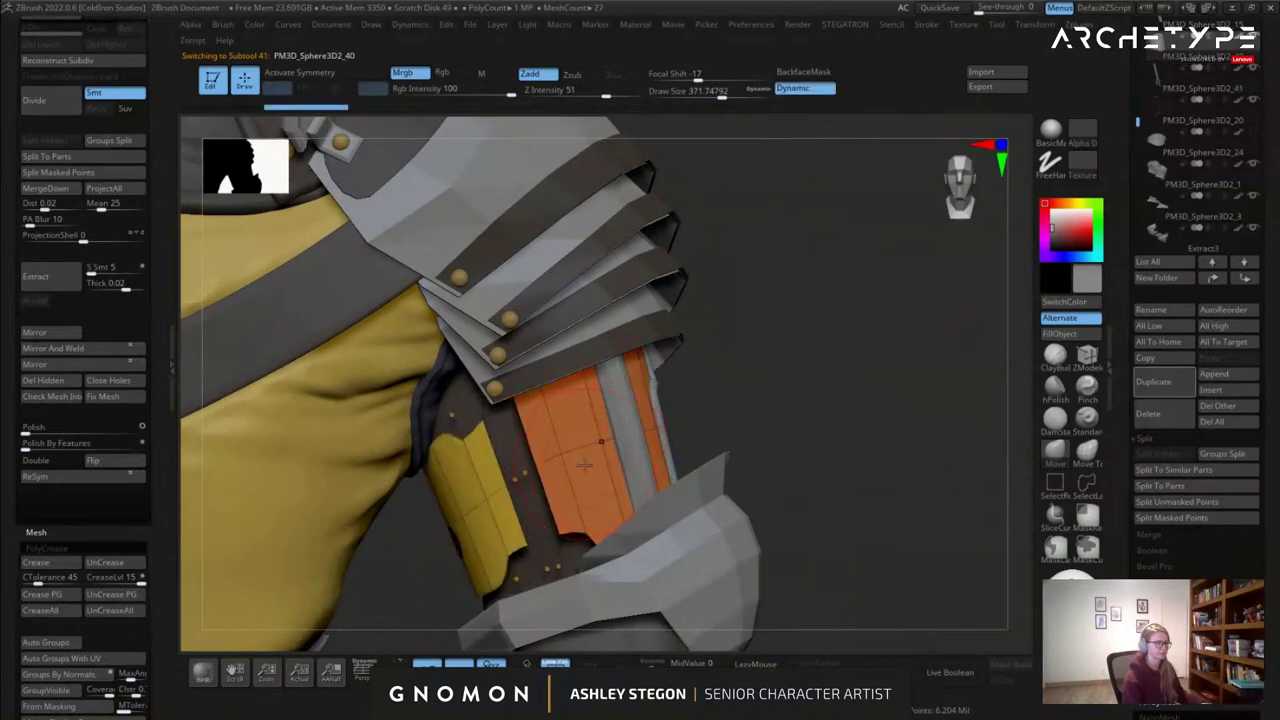
key("shift+f")
left_click(651, 668)
right_click_drag(658, 550, 716, 456, "alt")
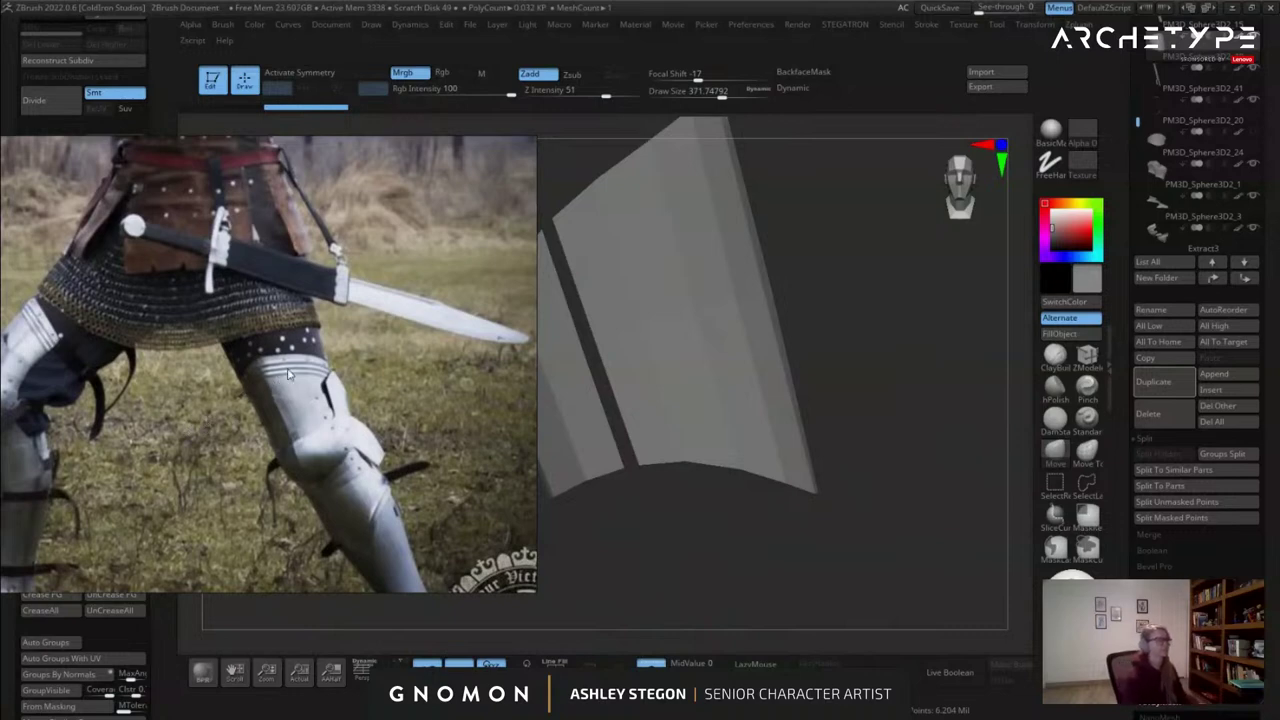
Examine the edge trim and layered plates in the knight armor reference images.
middle_click_drag(257, 446, 510, 425)
middle_click_drag(377, 463, 341, 367)
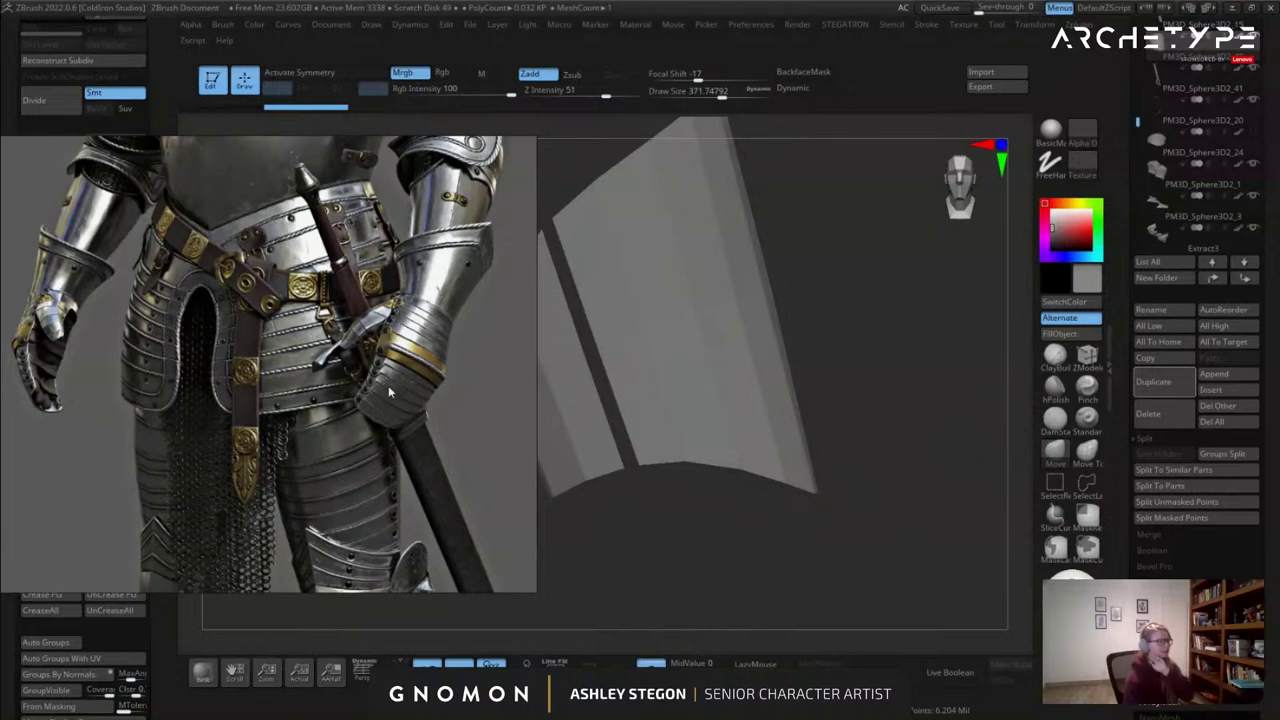
middle_click_drag(451, 282, 437, 323)
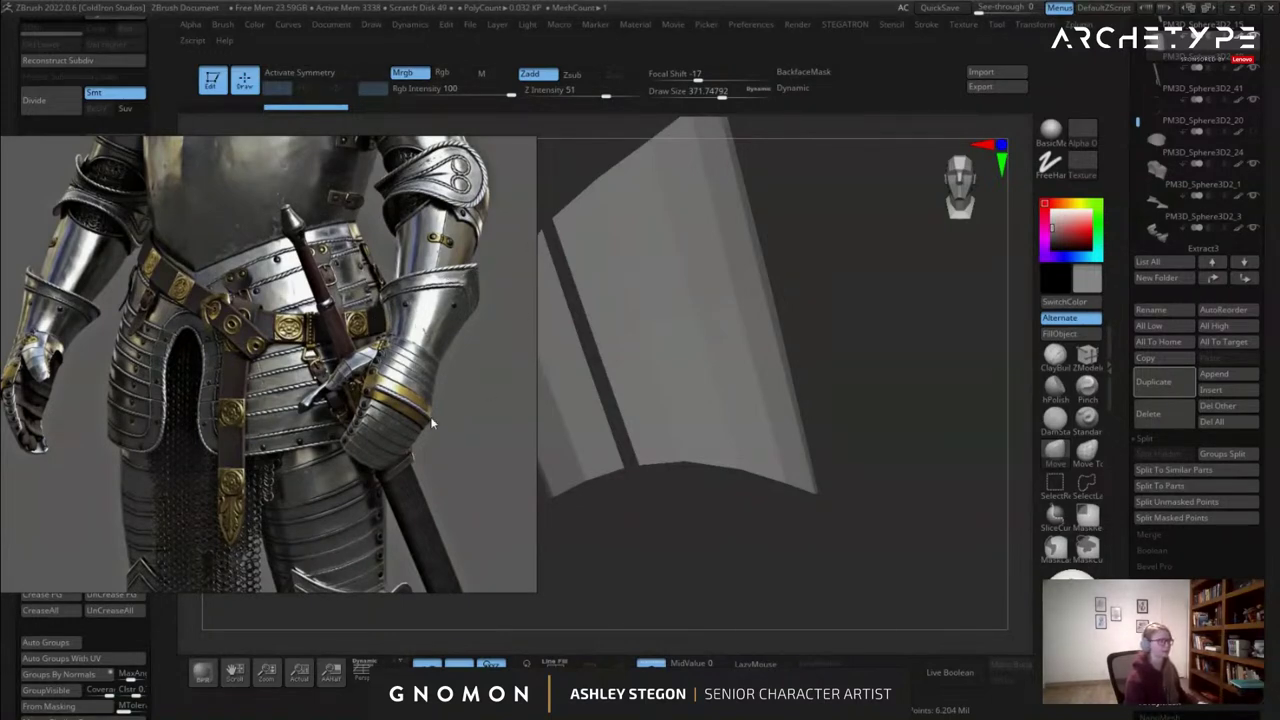
scroll(386, 424, "down", 5)
middle_click_drag(434, 418, 386, 424)
right_click_drag(432, 411, 0, 470)
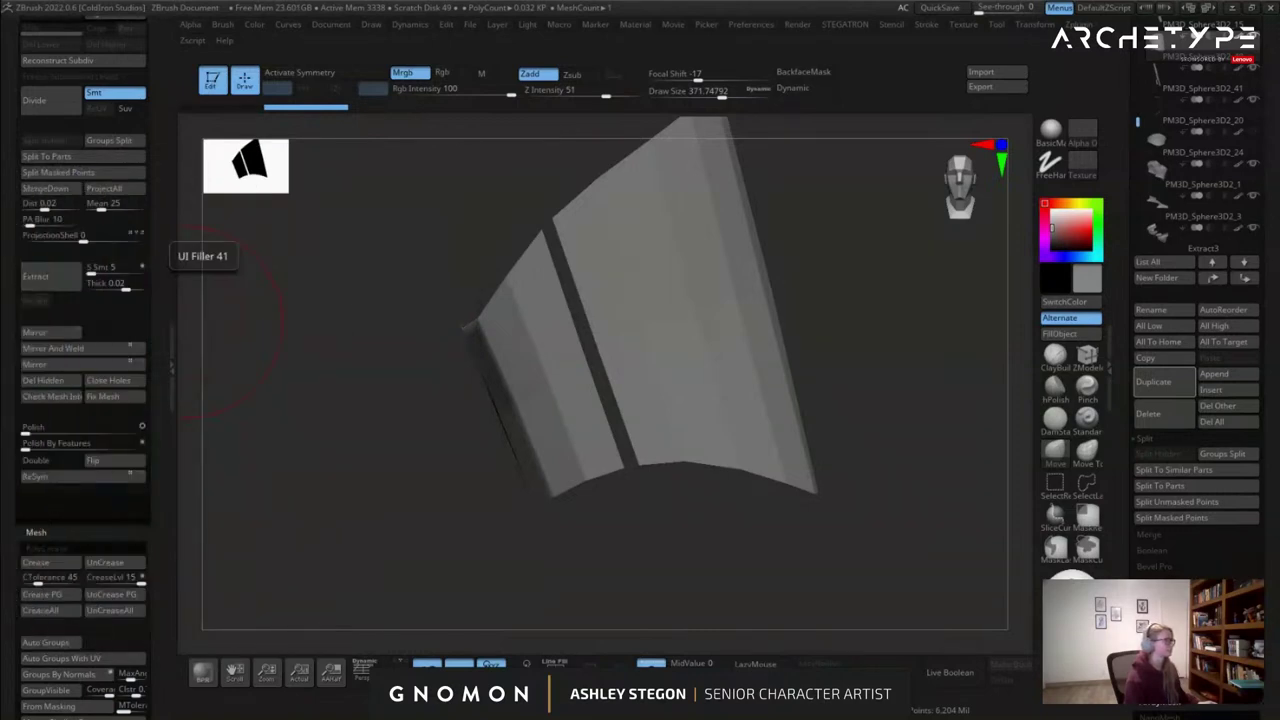
Thicken both upper arm plate pieces with ZModeler's polygon Extrude on All Polygons and flip their normals.
right_click_drag(501, 532, 639, 319)
key("shift+f")
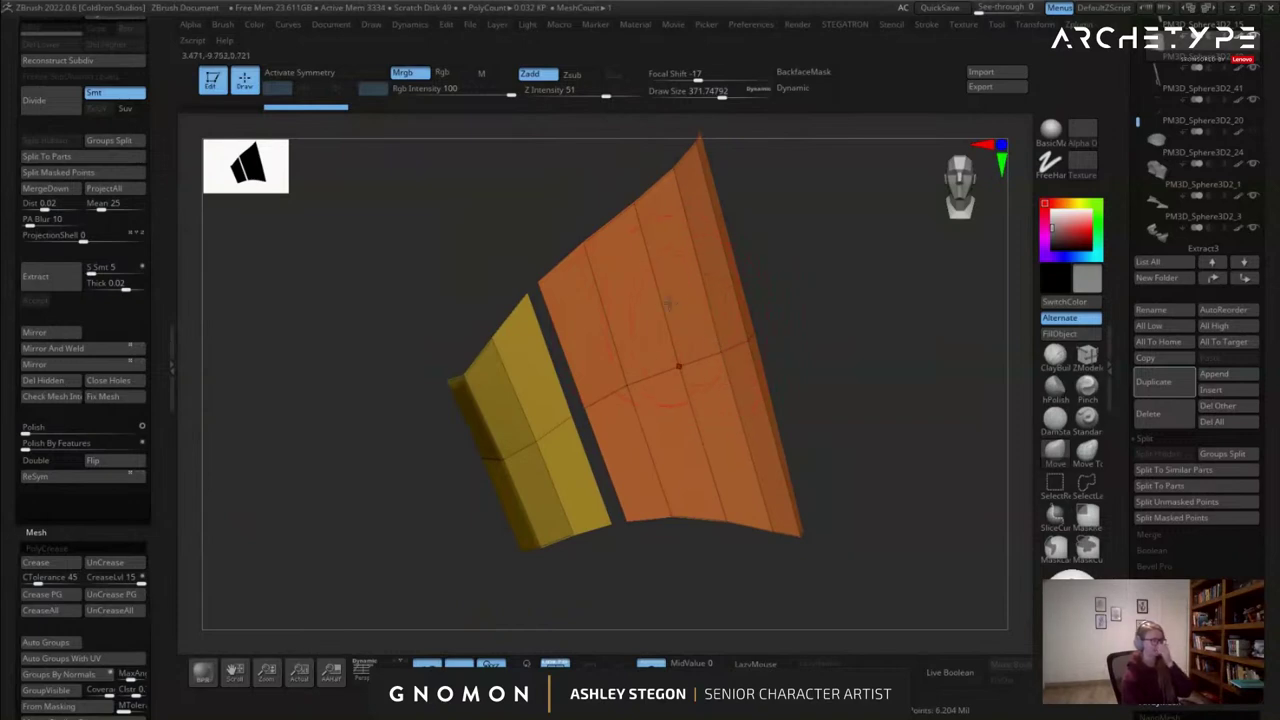
left_click(1090, 362)
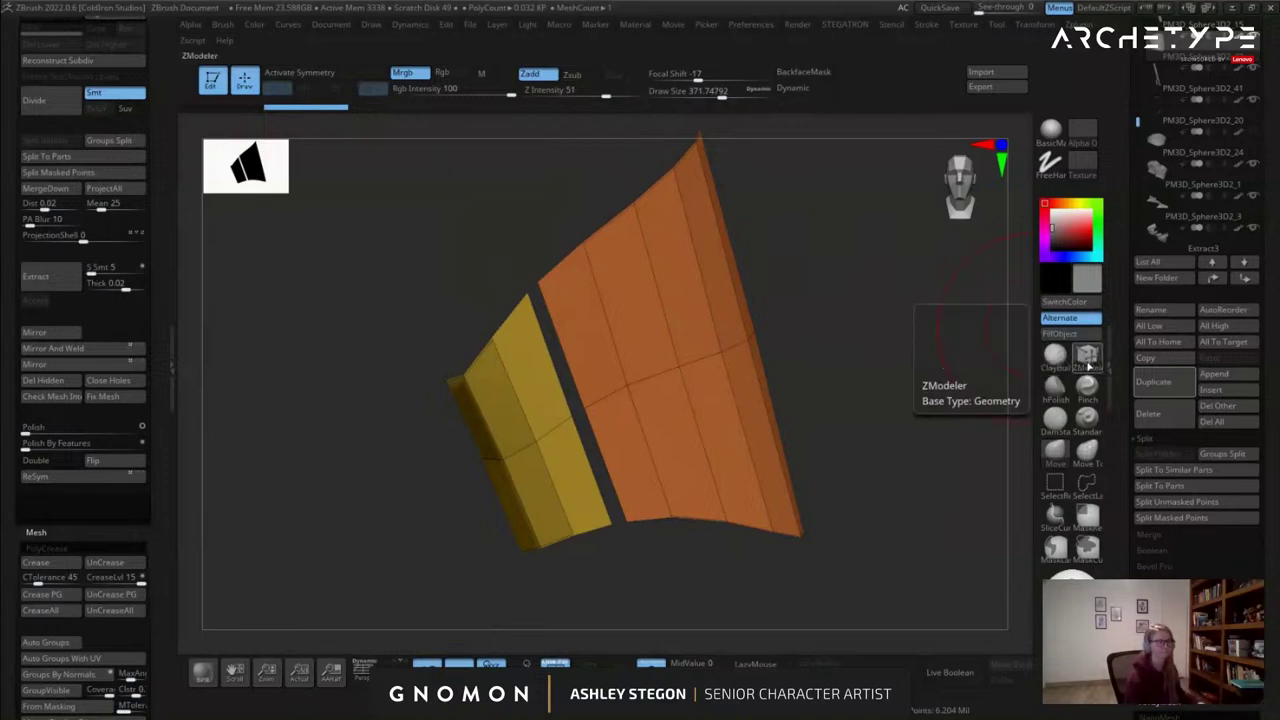
right_click_drag(612, 262, 638, 298)
key("space")
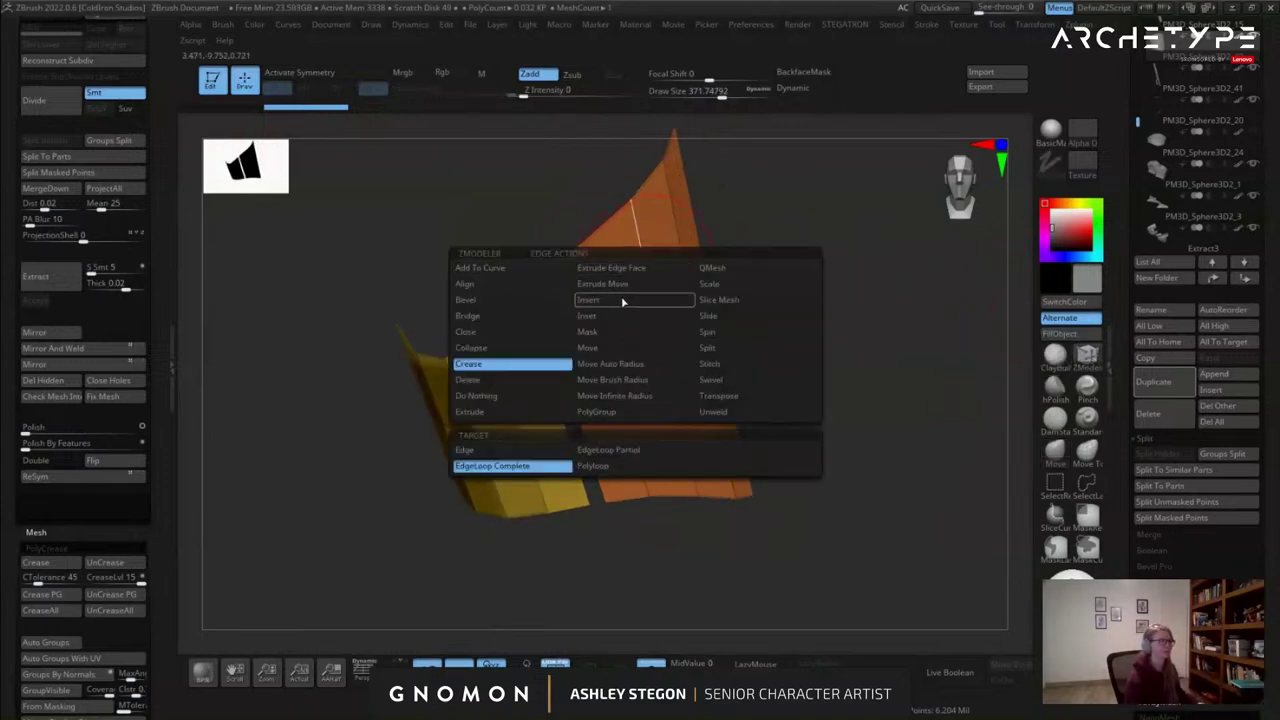
left_click(516, 418)
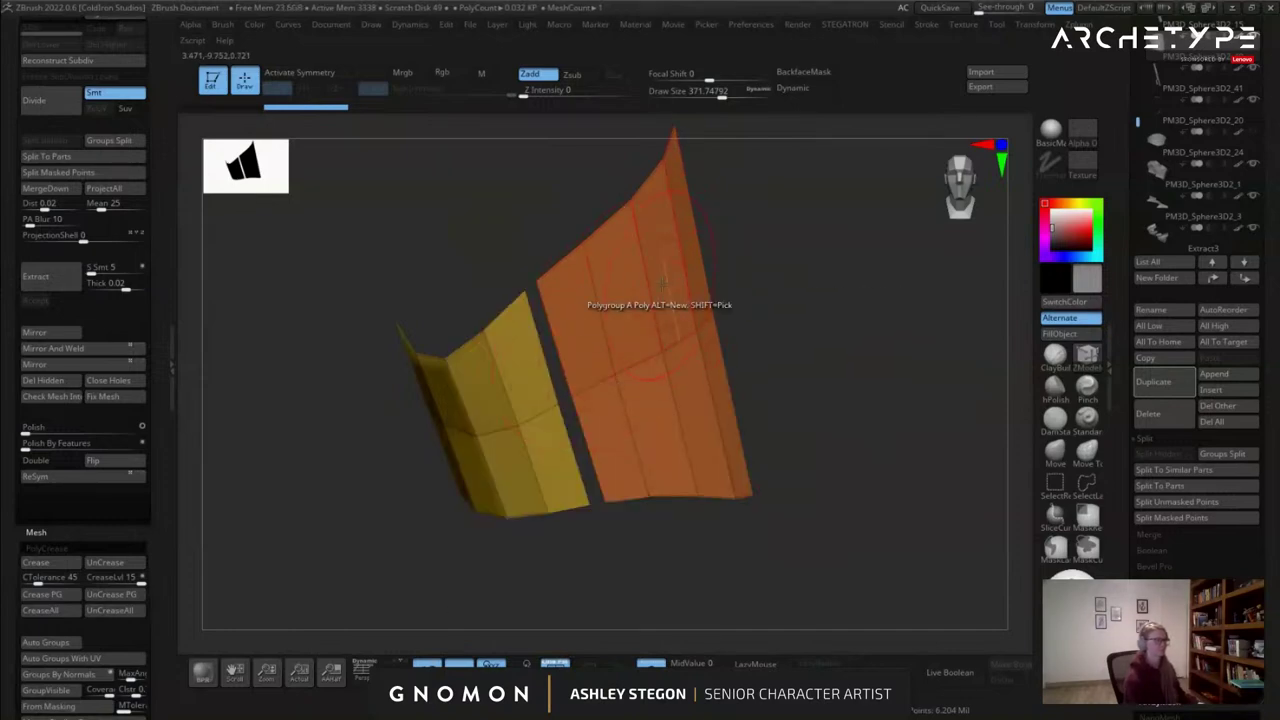
key("space")
left_click(511, 269)
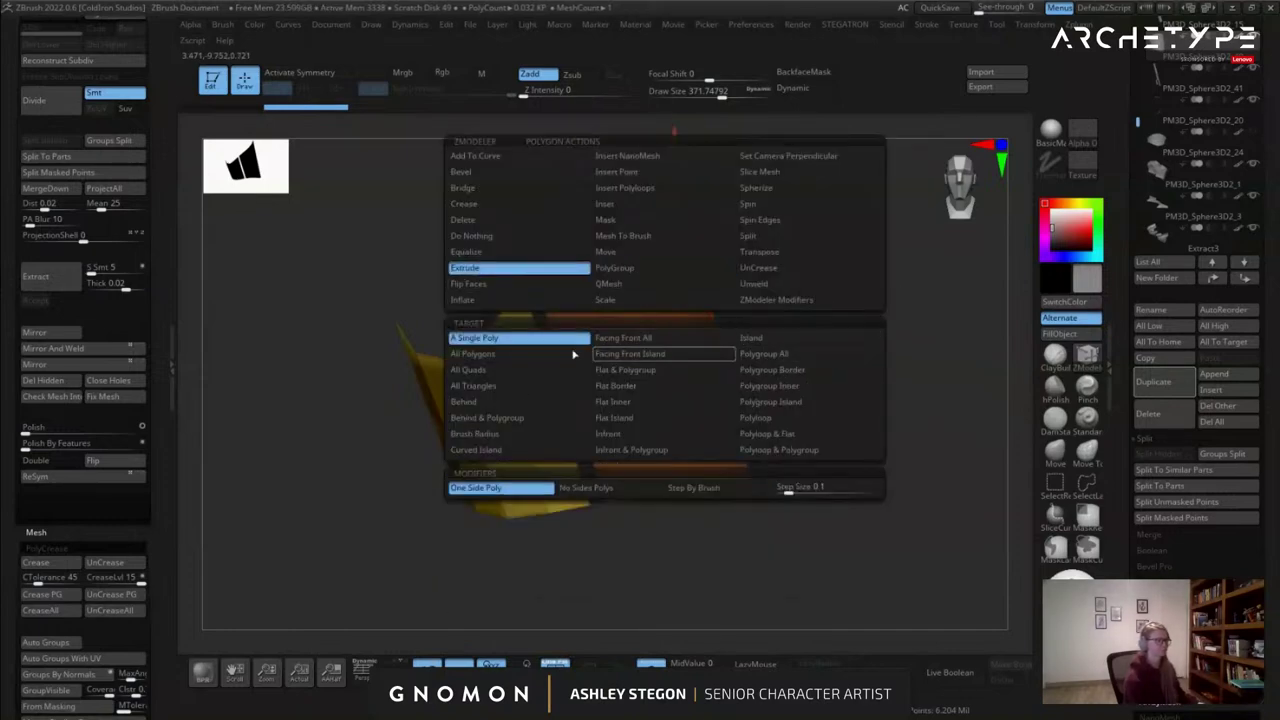
left_click(560, 355)
left_click_drag(601, 298, 600, 278)
left_click(108, 463)
right_click_drag(638, 322, 630, 339)
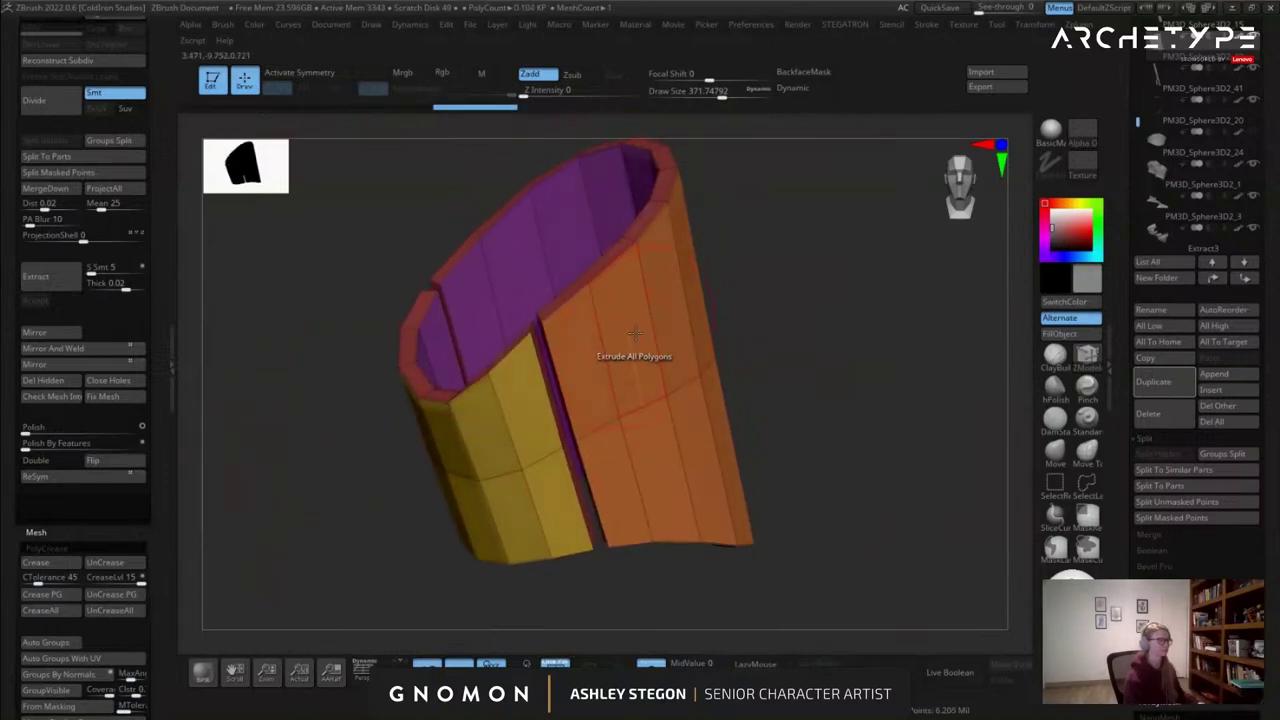
Inset the outer faces of both plate pieces twice with ZModeler's Inset on Polygroup All, forming two nested border bands.
key("space")
left_click(575, 204)
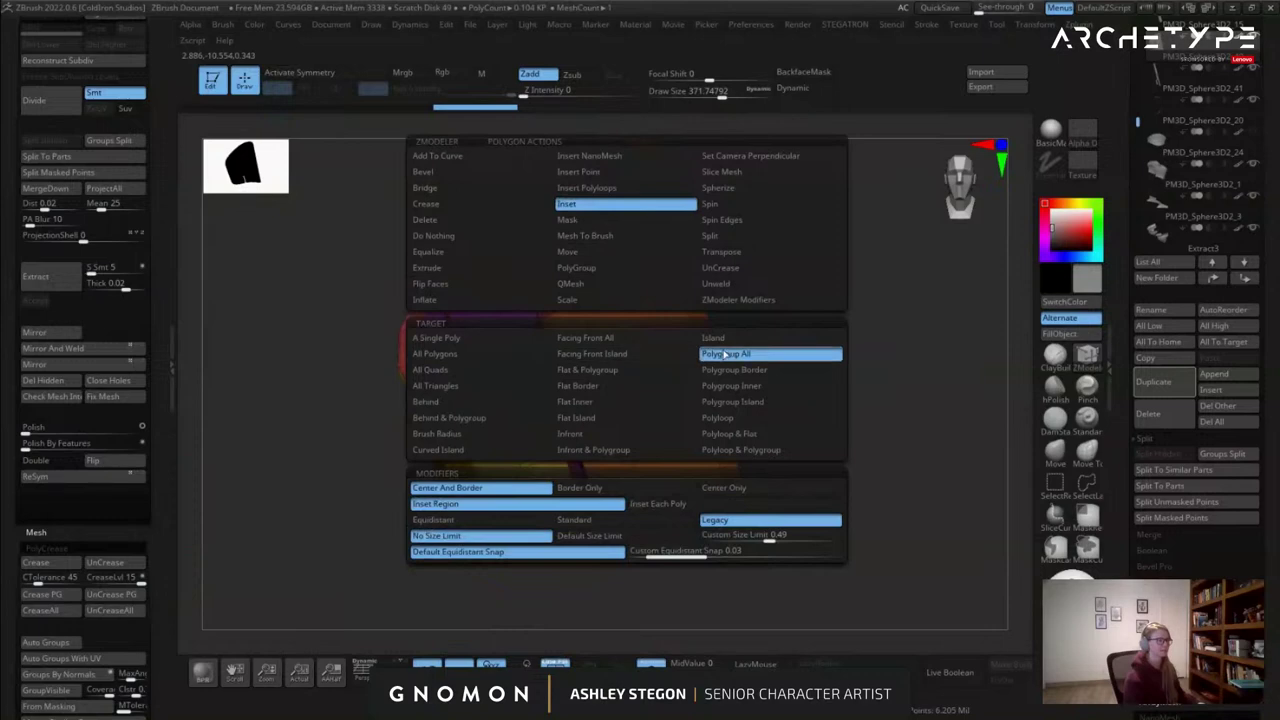
left_click(726, 353)
left_click_drag(636, 343, 620, 345)
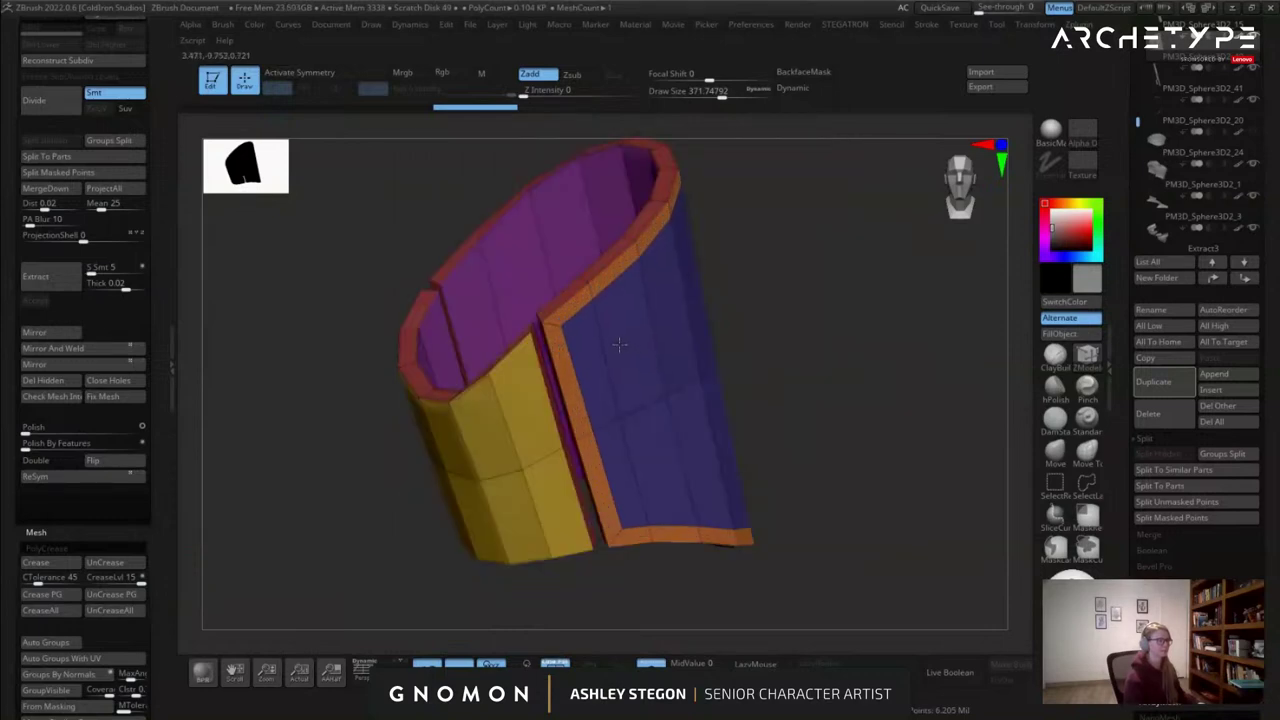
left_click(529, 404)
right_click_drag(628, 343, 614, 316)
left_click_drag(614, 316, 605, 316)
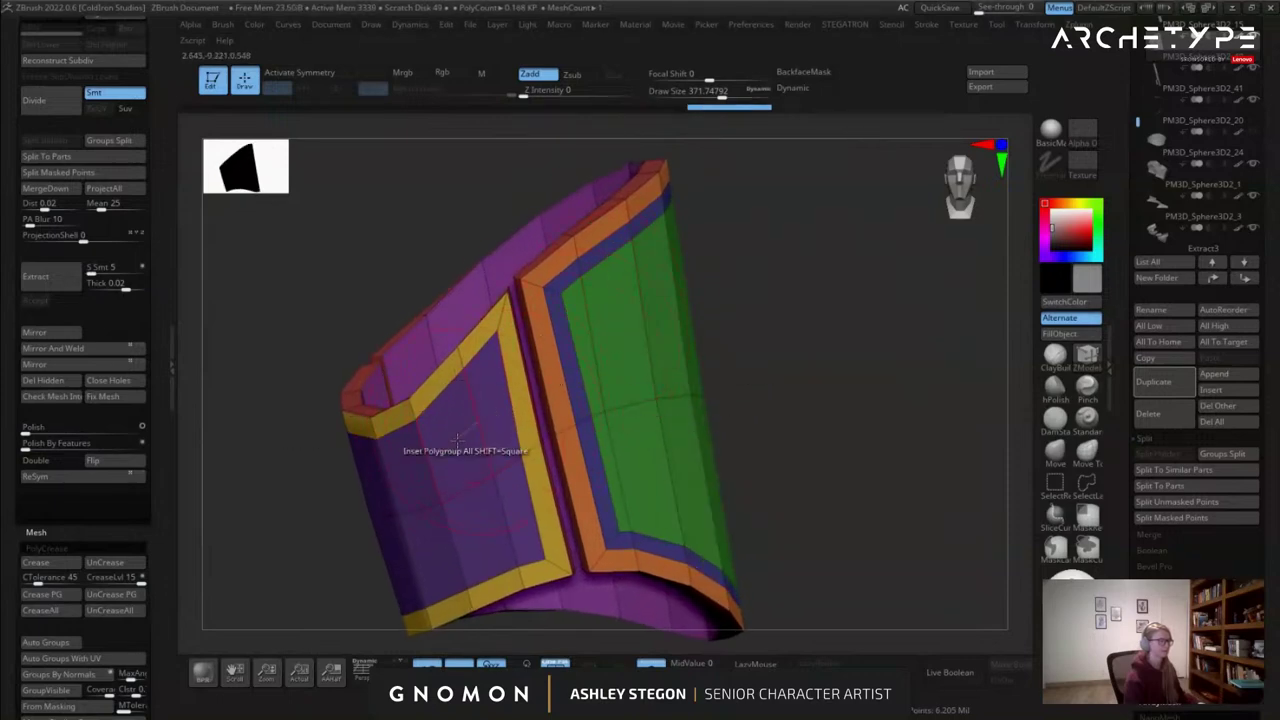
left_click_drag(456, 446, 446, 445)
right_click_drag(570, 406, 450, 393)
right_click_drag(635, 346, 584, 335)
Set ZModeler's edge action to QMesh with the EdgeLoop Complete target.
key("space")
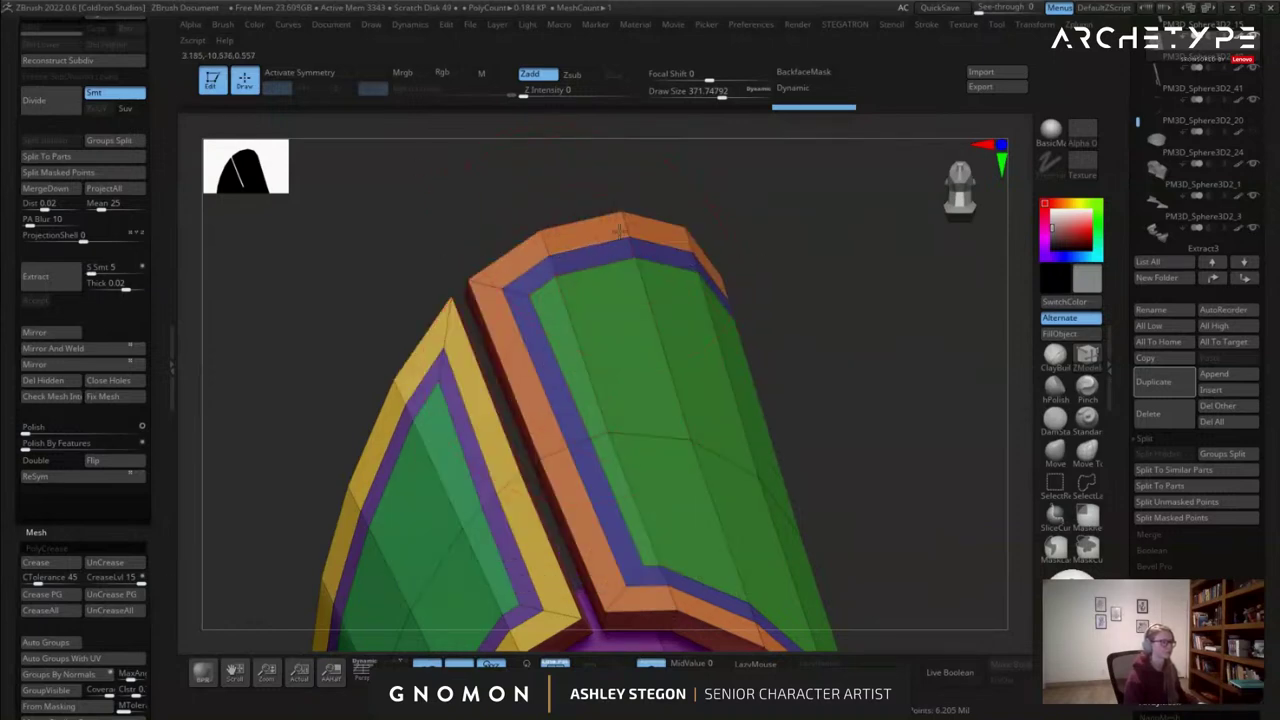
key("space")
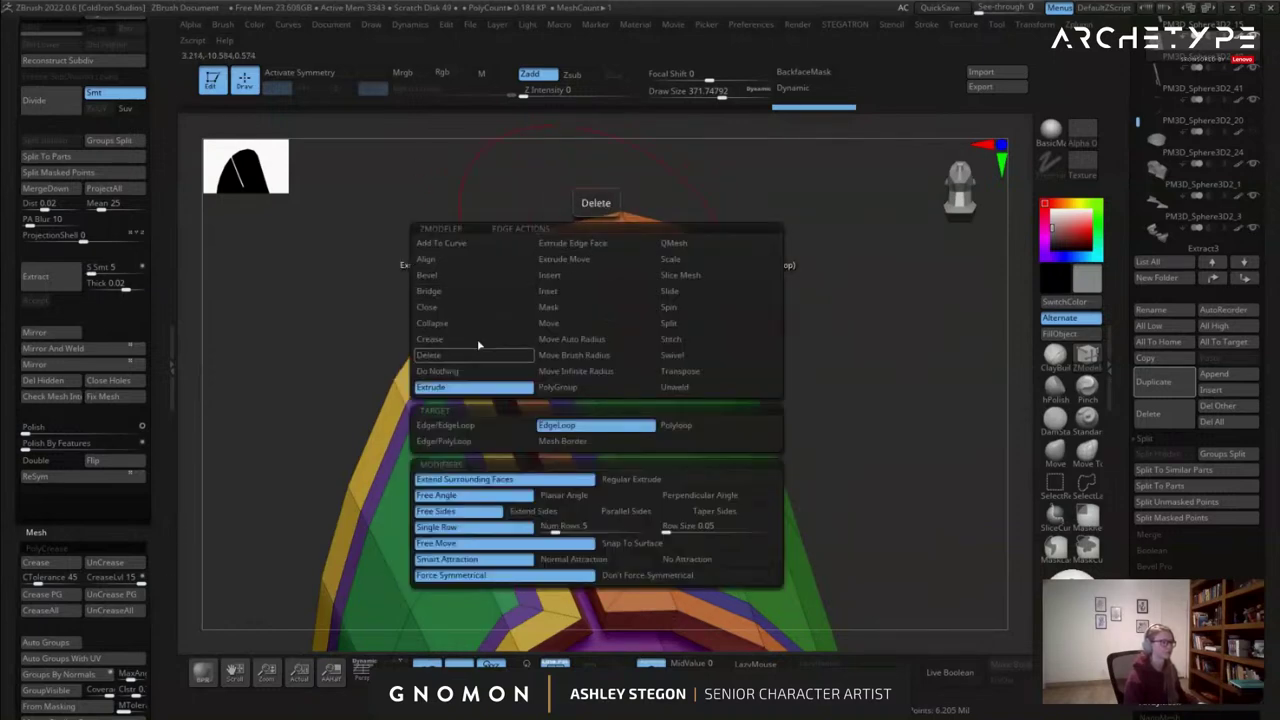
left_click(673, 243)
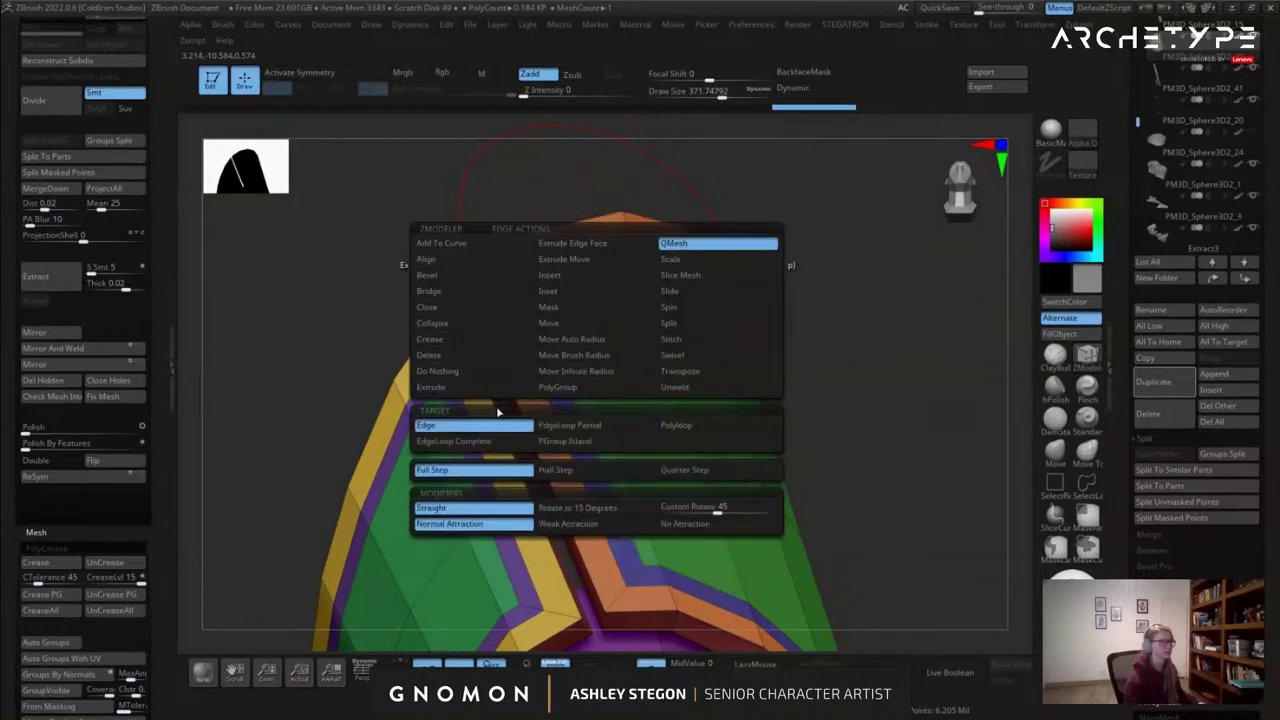
left_click(471, 447)
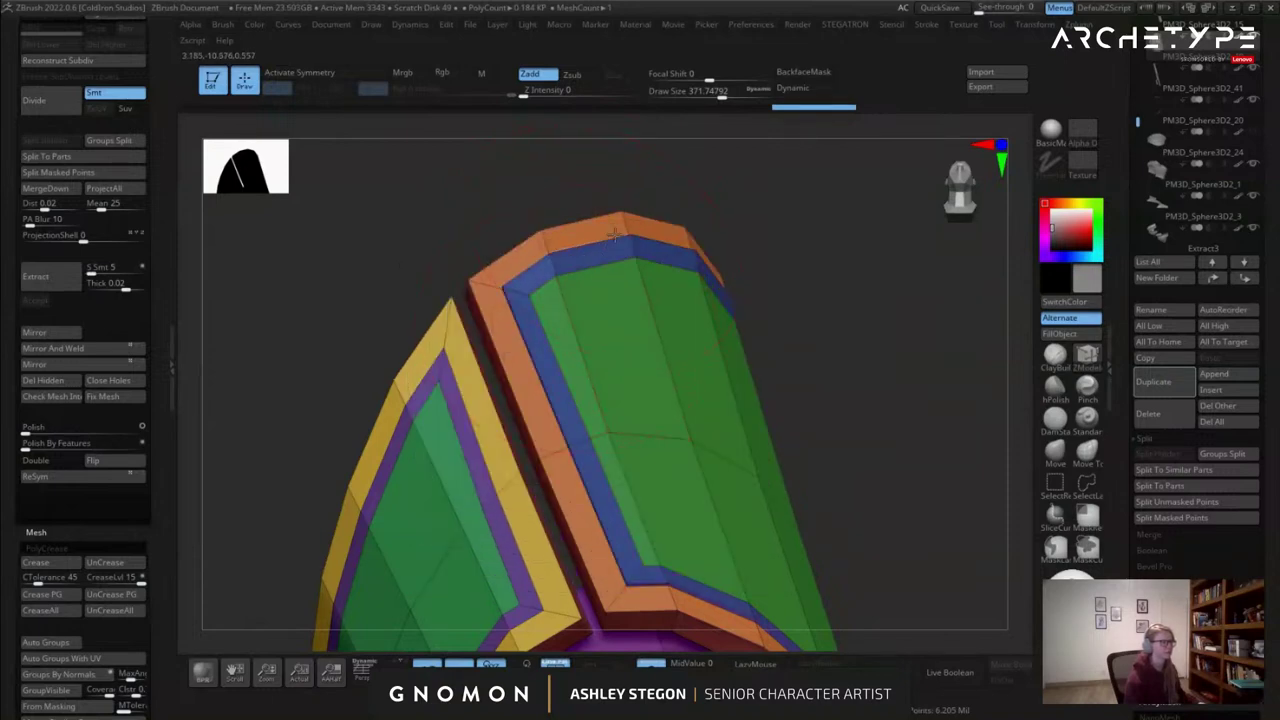
Try to QMesh the border edge loop of the larger plate piece, and undo the attempts.
left_click_drag(607, 259, 590, 264)
right_click_drag(588, 262, 524, 270)
left_click_drag(518, 270, 533, 262)
right_click_drag(540, 263, 574, 263)
key("ctrl+z")
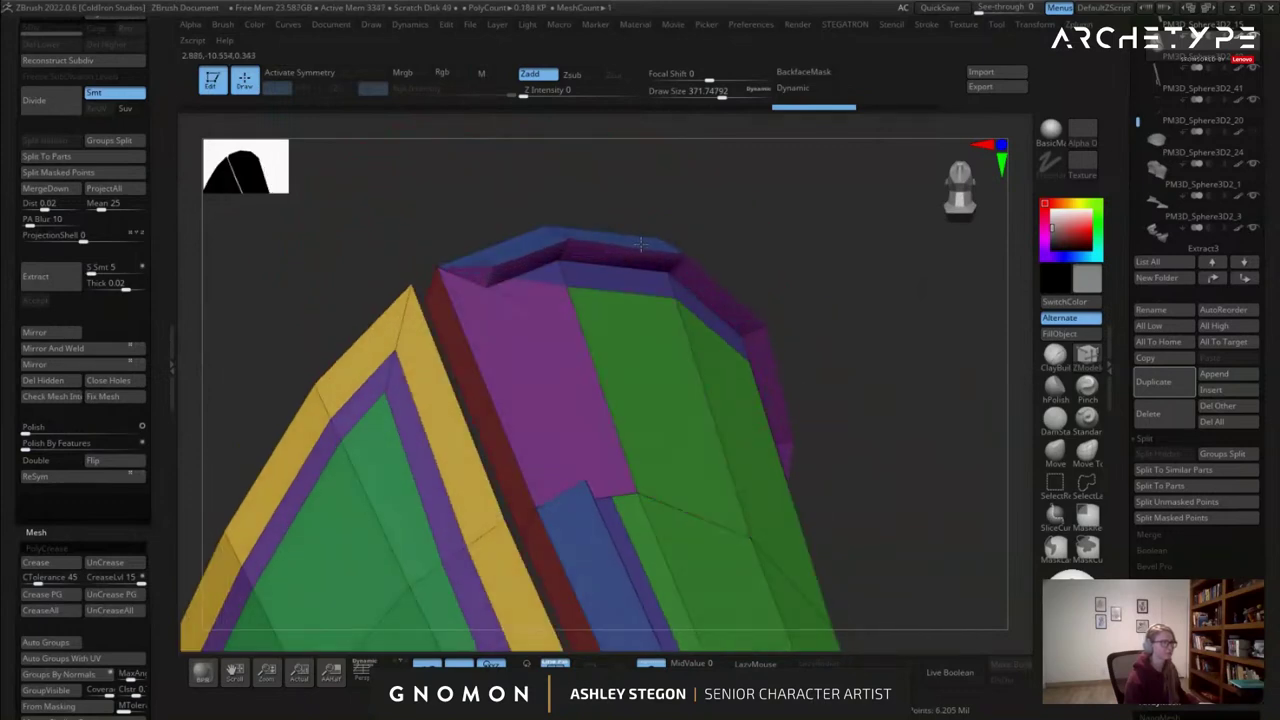
left_click_drag(628, 258, 628, 262)
right_click_drag(630, 290, 600, 318)
right_click_drag(600, 318, 520, 338)
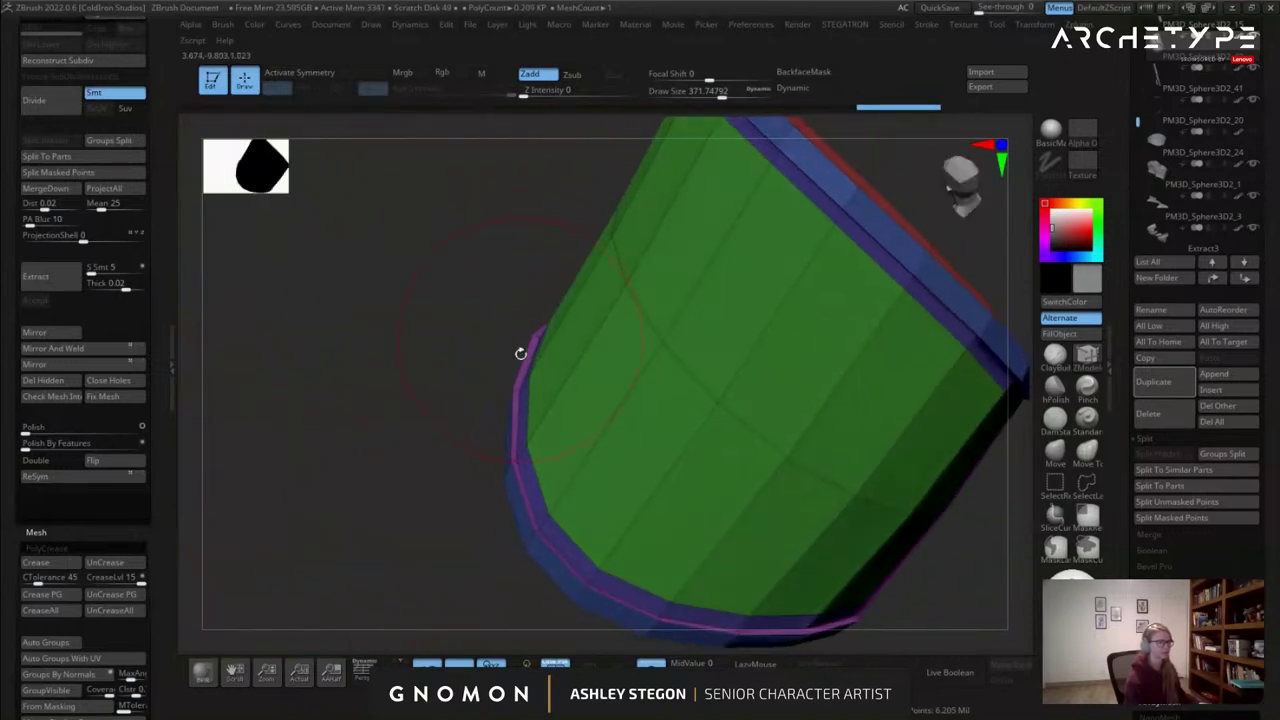
right_click_drag(641, 358, 614, 300)
key("ctrl+z")
QMesh the complete edge loop between the two border bands of the larger plate piece.
left_click_drag(614, 300, 618, 296)
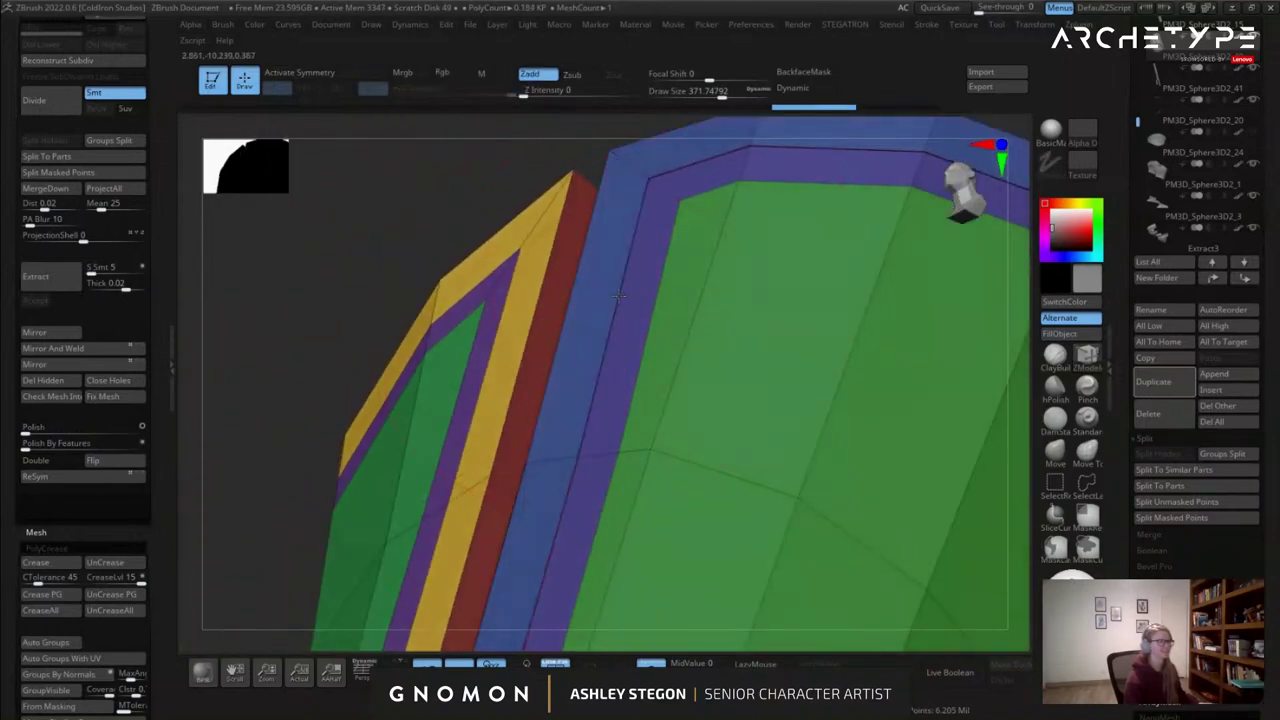
left_click(622, 295)
right_click_drag(622, 297, 560, 415, "ctrl")
right_click_drag(584, 314, 540, 282, "ctrl")
Set ZModeler's edge action and polygon action to Move.
key("space")
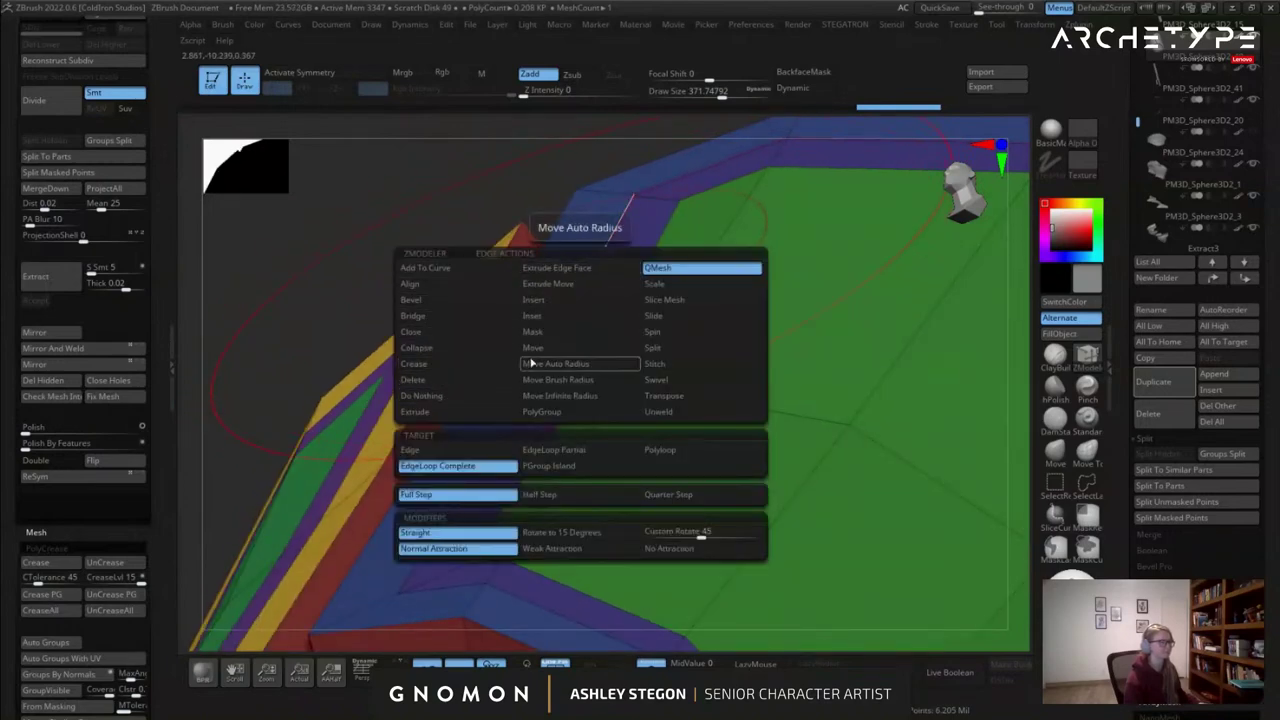
left_click(535, 348)
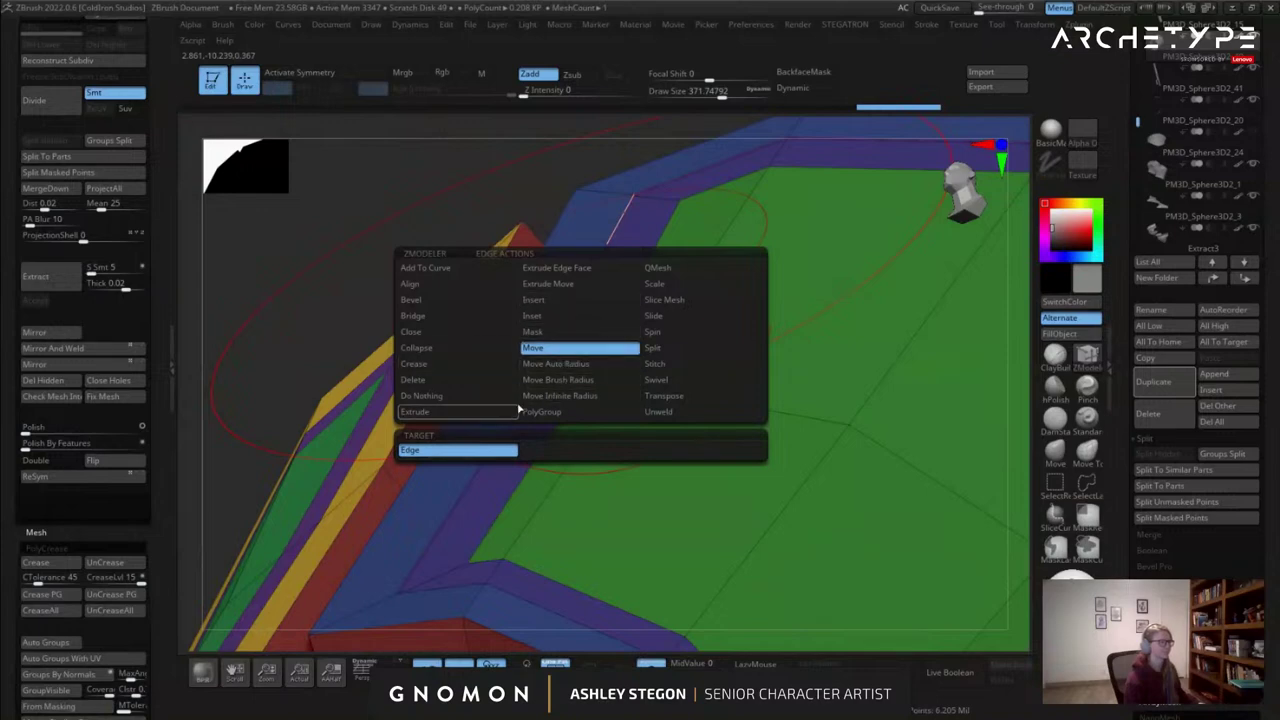
key("space")
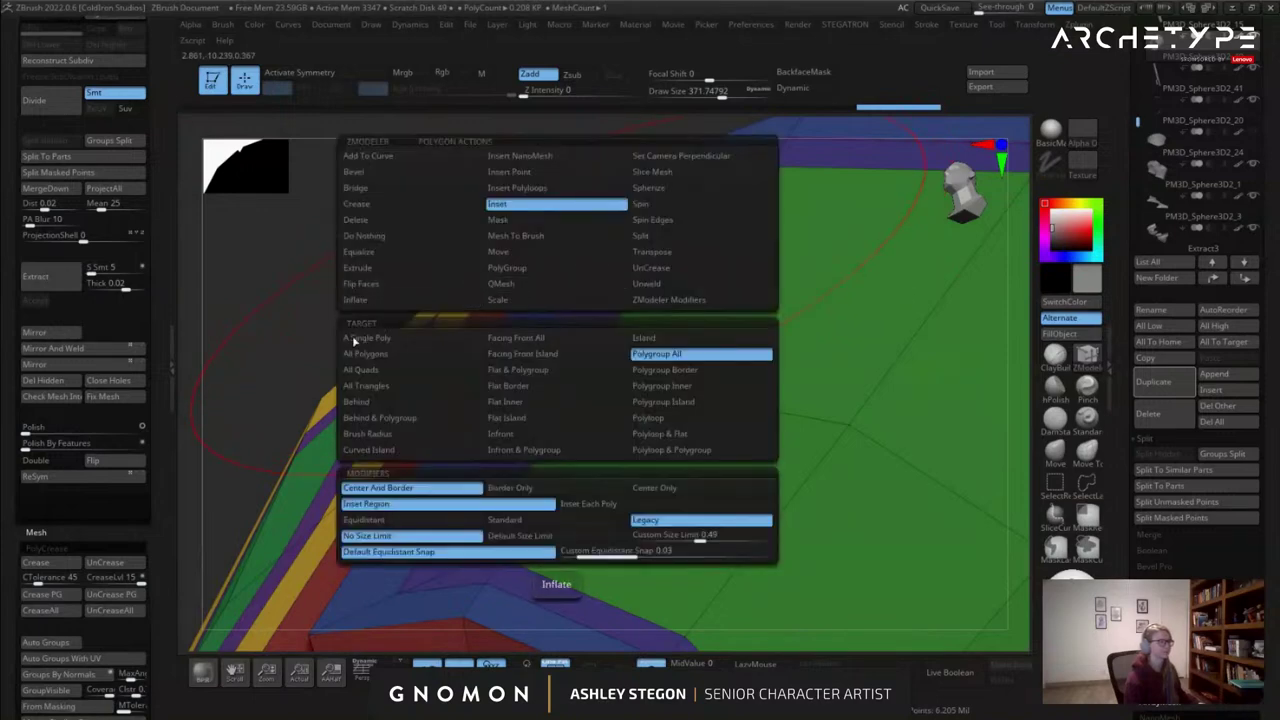
left_click(511, 254)
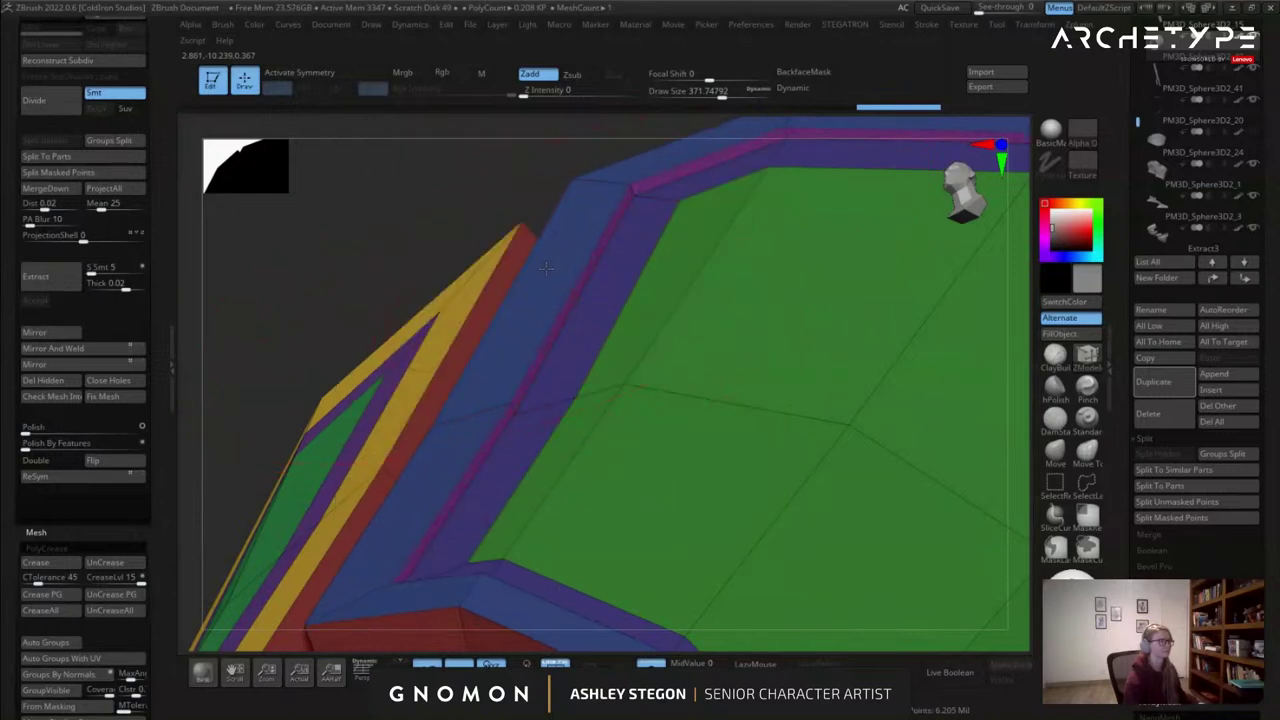
Set the edge action to Slide with EdgeLoop Complete and try sliding an edge loop along the plate border.
right_click_drag(530, 265, 715, 375, "ctrl")
key("space")
left_click(596, 316)
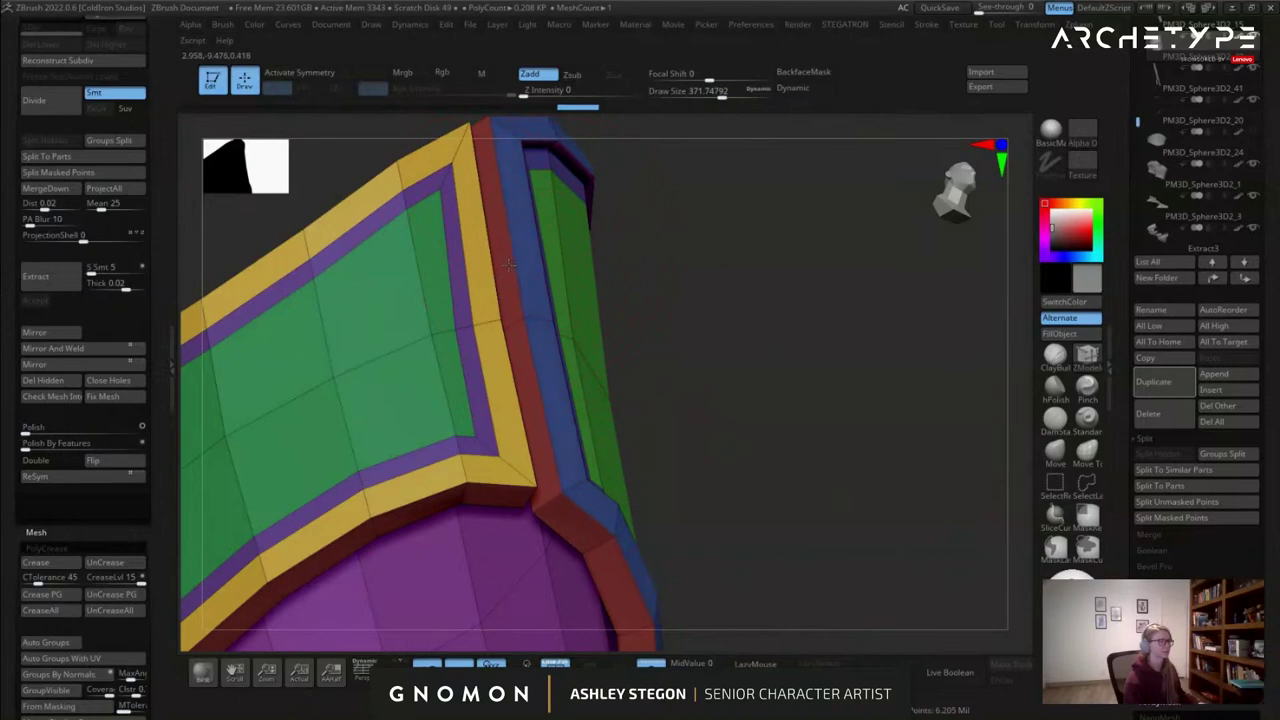
left_click_drag(504, 267, 508, 266)
right_click_drag(542, 254, 505, 285)
Try to QMesh the complete edge loop around the larger plate's inner panel, and undo the attempt.
key("space")
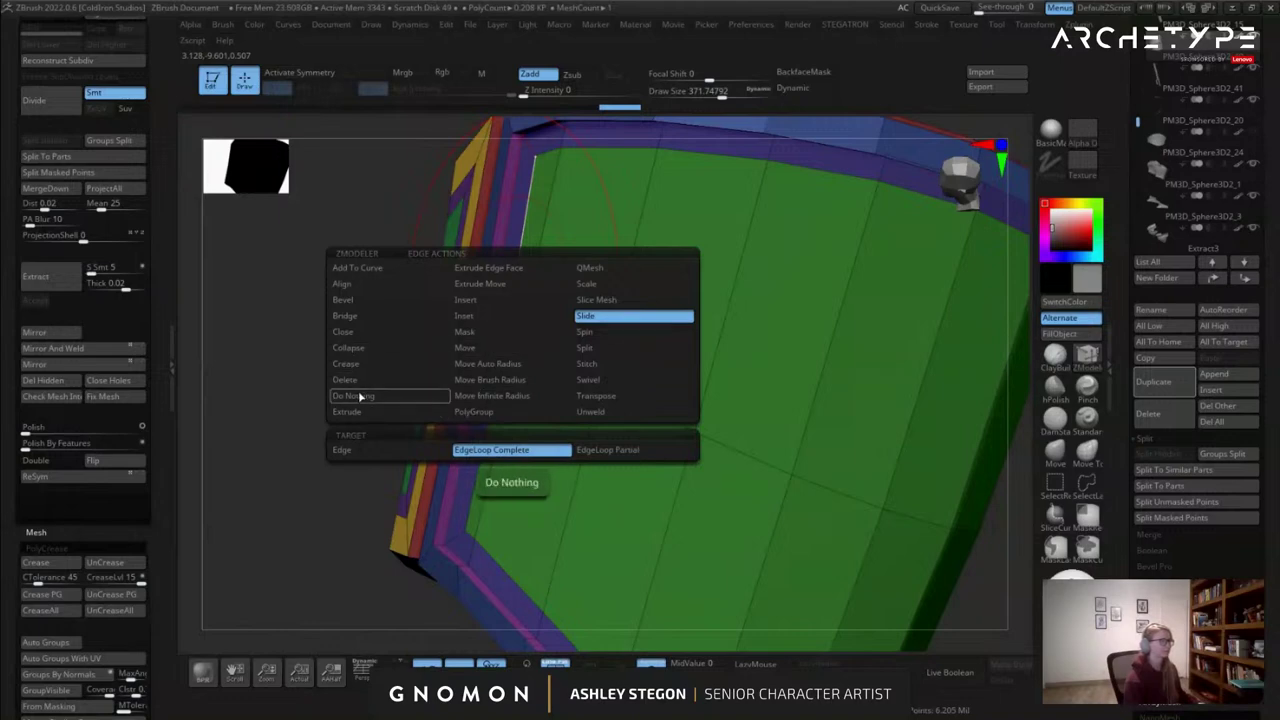
left_click(595, 270)
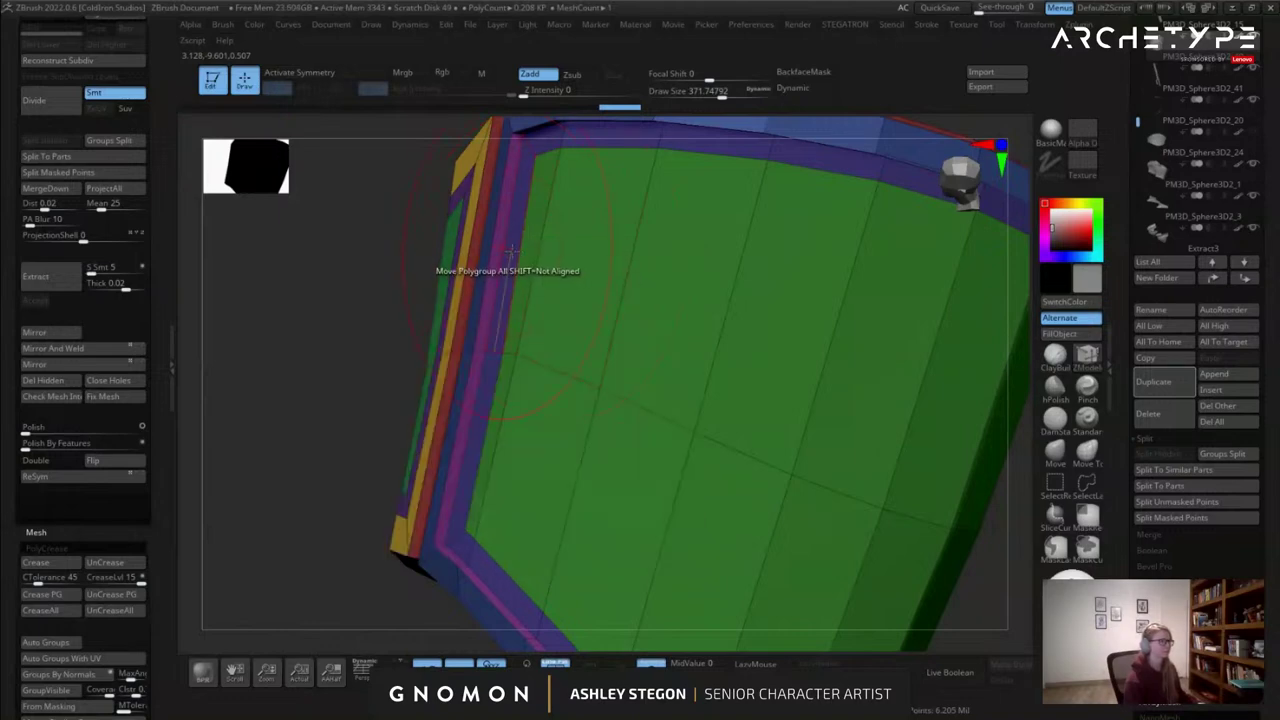
left_click_drag(522, 257, 505, 264)
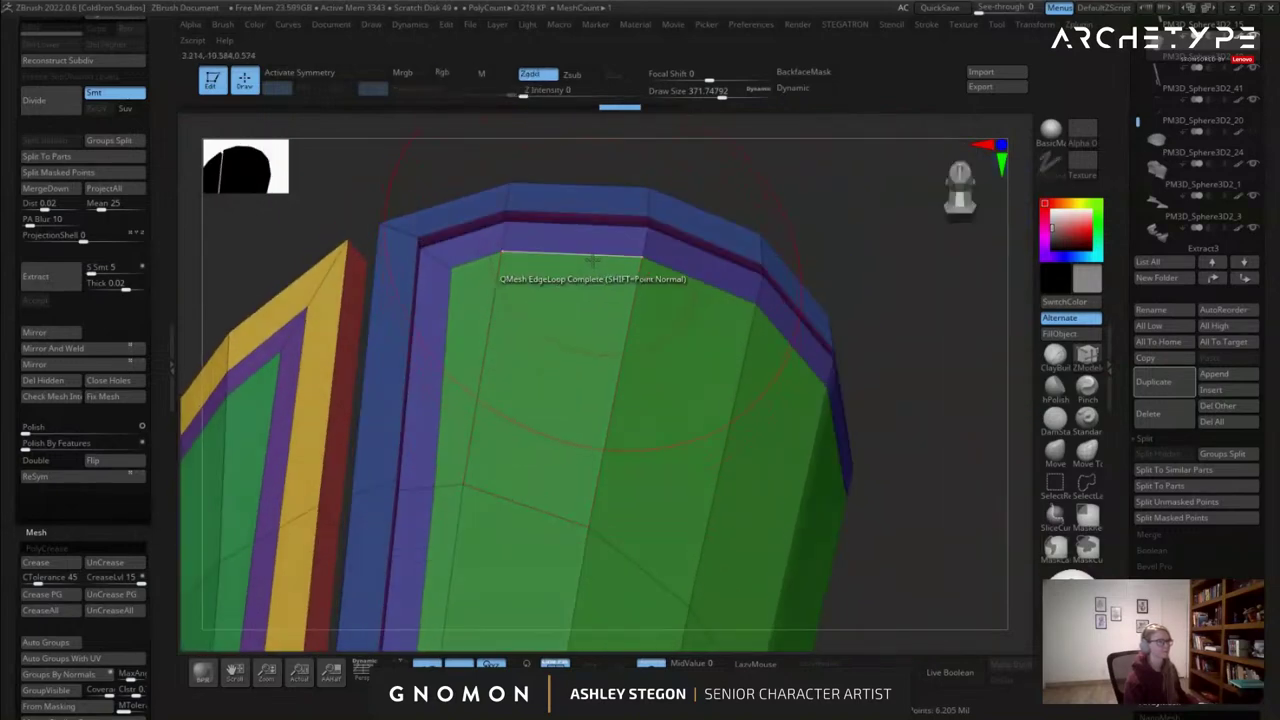
left_click_drag(595, 258, 612, 246)
right_click_drag(596, 272, 635, 235)
key("ctrl+z")
Slide the lengthwise edge loop across the larger plate's inner panel with the Slide edge action.
right_click_drag(413, 332, 345, 409)
right_click_drag(395, 364, 531, 310)
key("space")
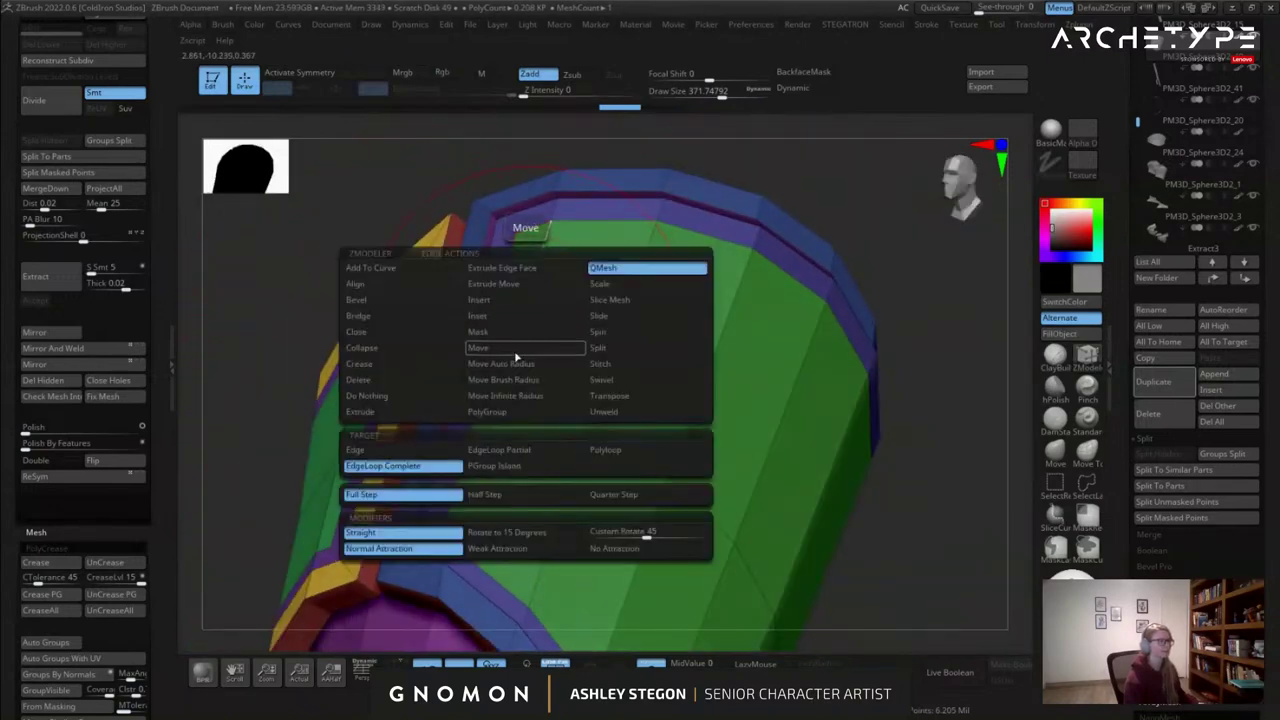
left_click(607, 316)
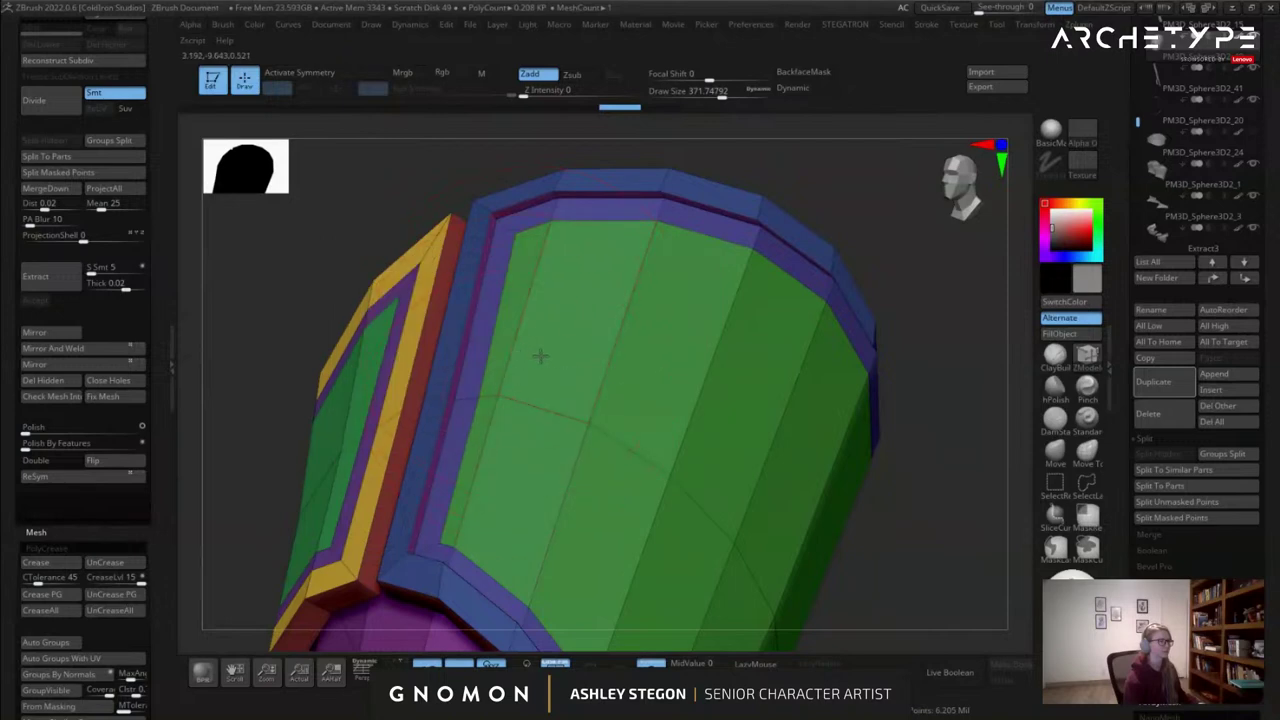
left_click_drag(516, 348, 536, 347)
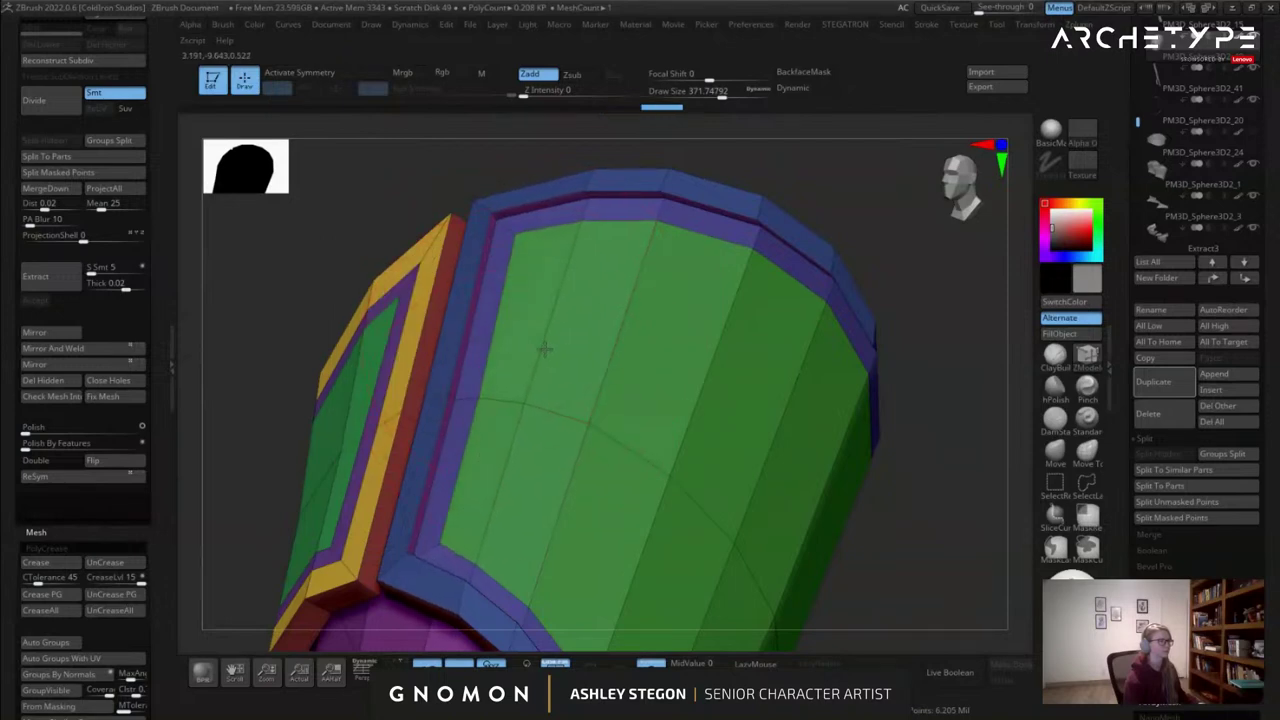
Try to rework the inner border band along the upper edge of the larger plate's panel, comparing with undo and redo.
key("space")
left_click(629, 232)
right_click_drag(552, 236, 585, 231)
left_click(597, 225)
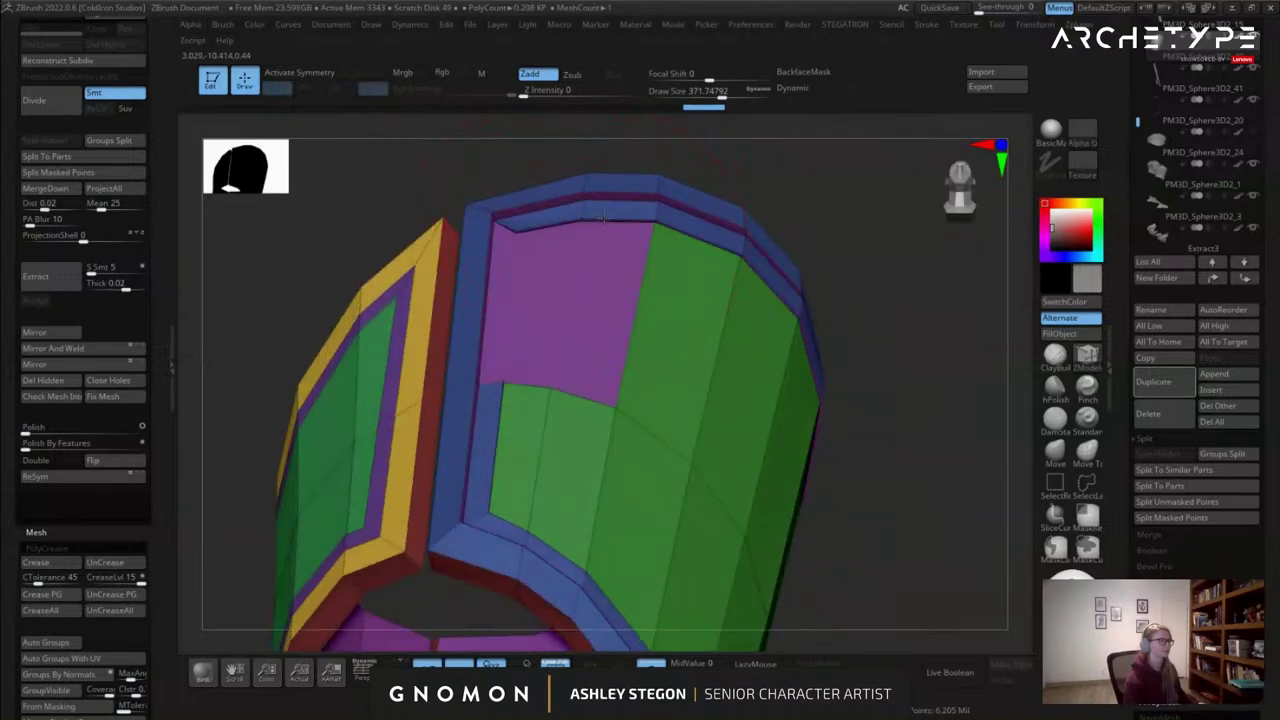
key("ctrl+z")
key("ctrl+z")
key("ctrl+z")
key("ctrl+shift+z")
key("ctrl+shift+z")
left_click(604, 225)
right_click_drag(620, 240, 545, 235)
right_click_drag(545, 235, 608, 388, "ctrl")
Undo the border edits and insets until both plate pieces have plain outer faces without border bands.
key("ctrl+z")
key("ctrl+z")
right_click_drag(612, 340, 573, 295)
key("ctrl+z")
key("ctrl+z")
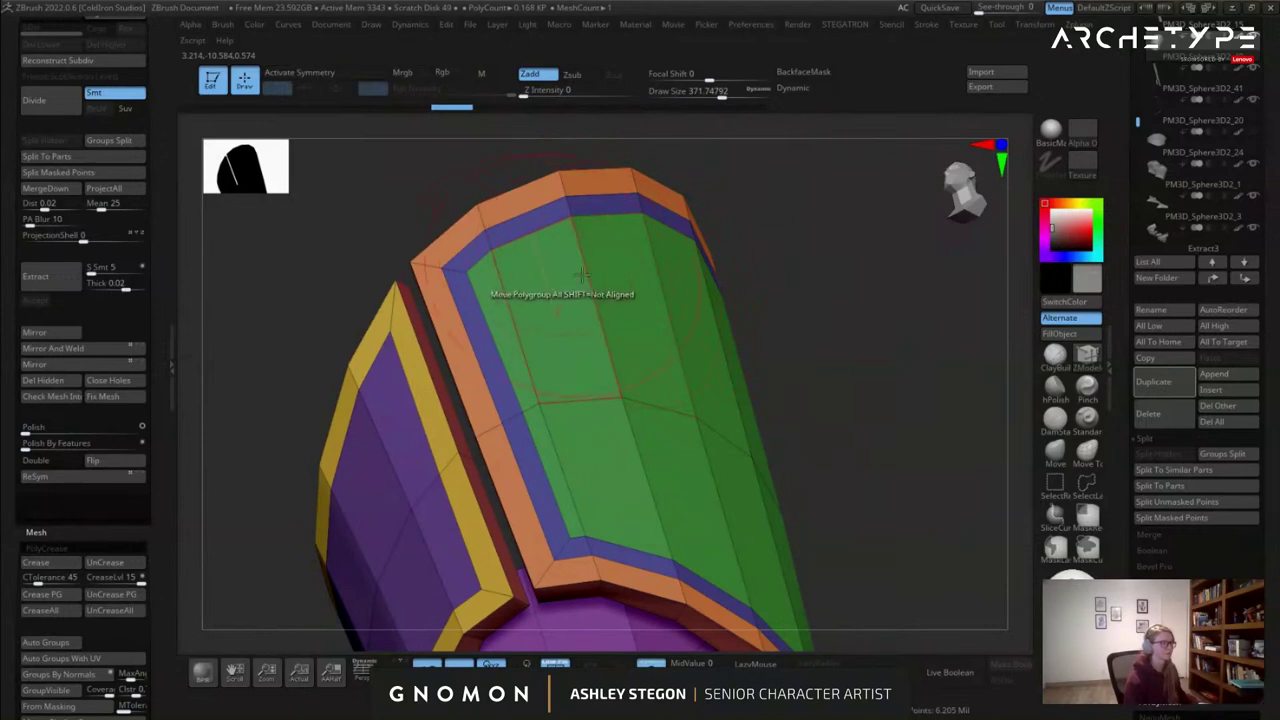
right_click_drag(610, 232, 469, 229)
mouse_move(584, 300)
right_mouse_down("ctrl")
mouse_move(571, 322)
mouse_move(560, 300)
right_mouse_up("ctrl")
key("ctrl+z")
key("ctrl+z")
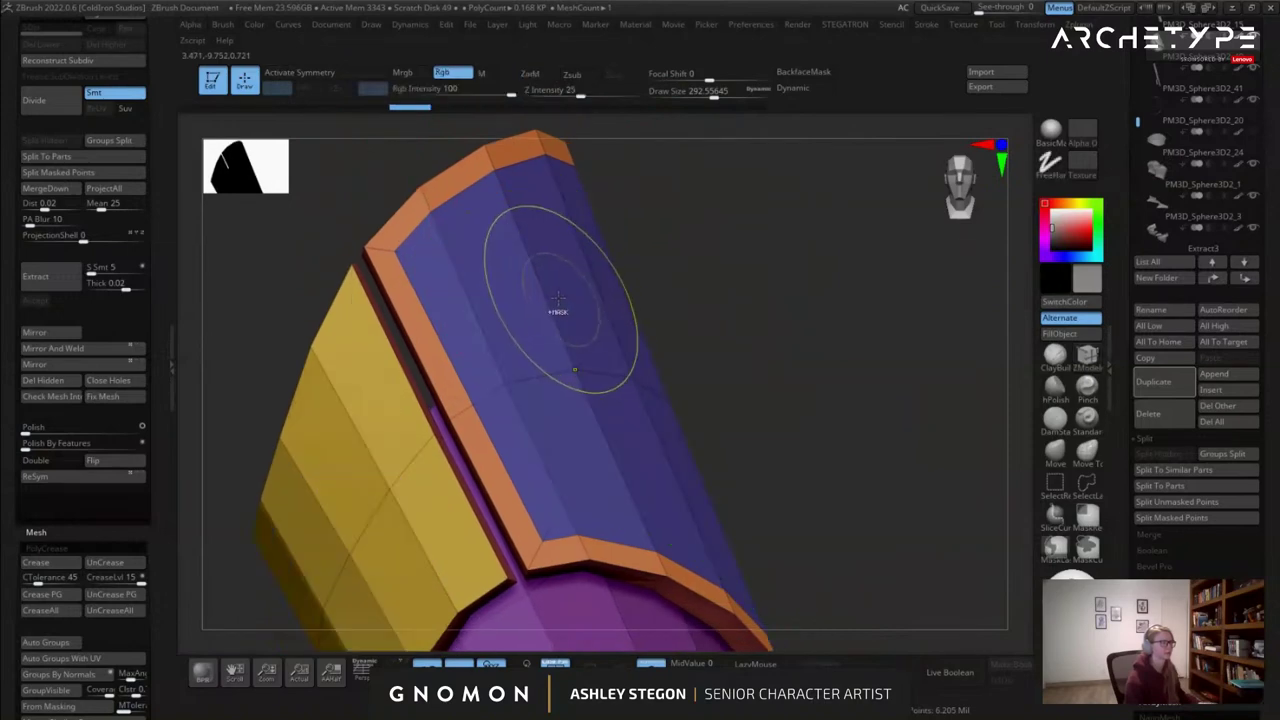
key("ctrl+z")
Inset the larger plate piece's outer faces on Polygroup All to form a thin border band.
key("space")
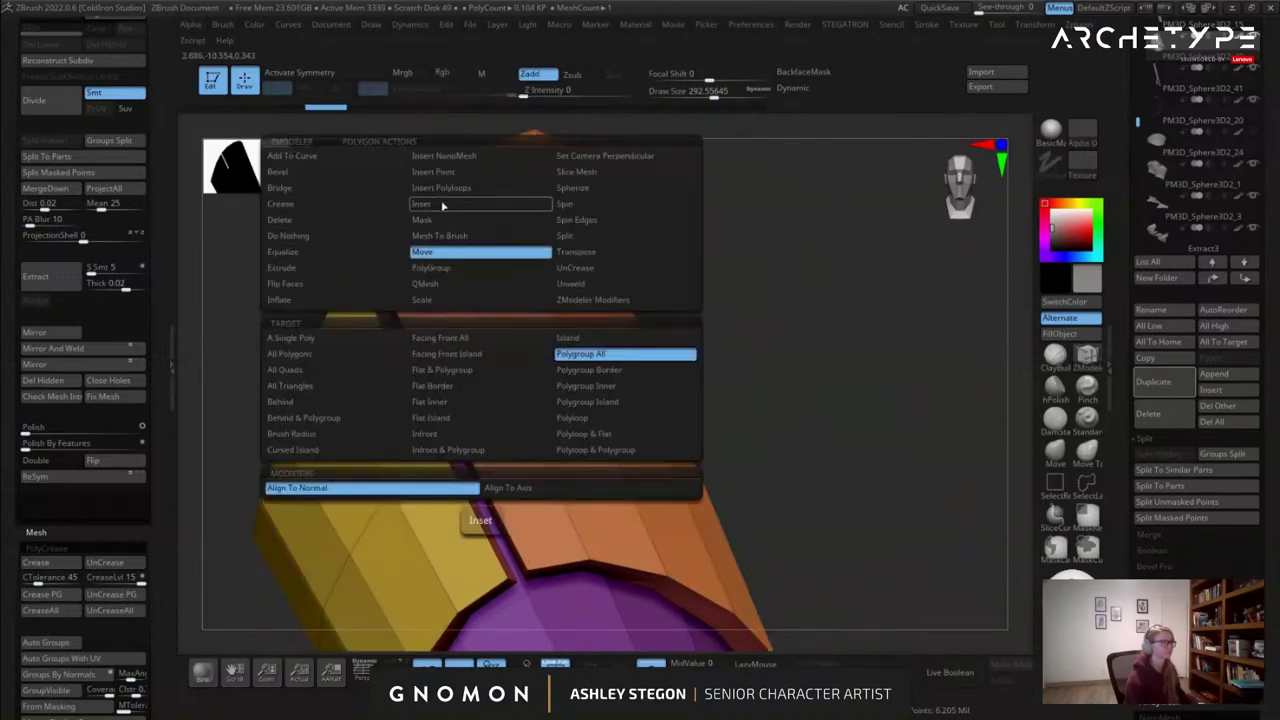
left_click(443, 204)
left_click_drag(497, 243, 475, 237)
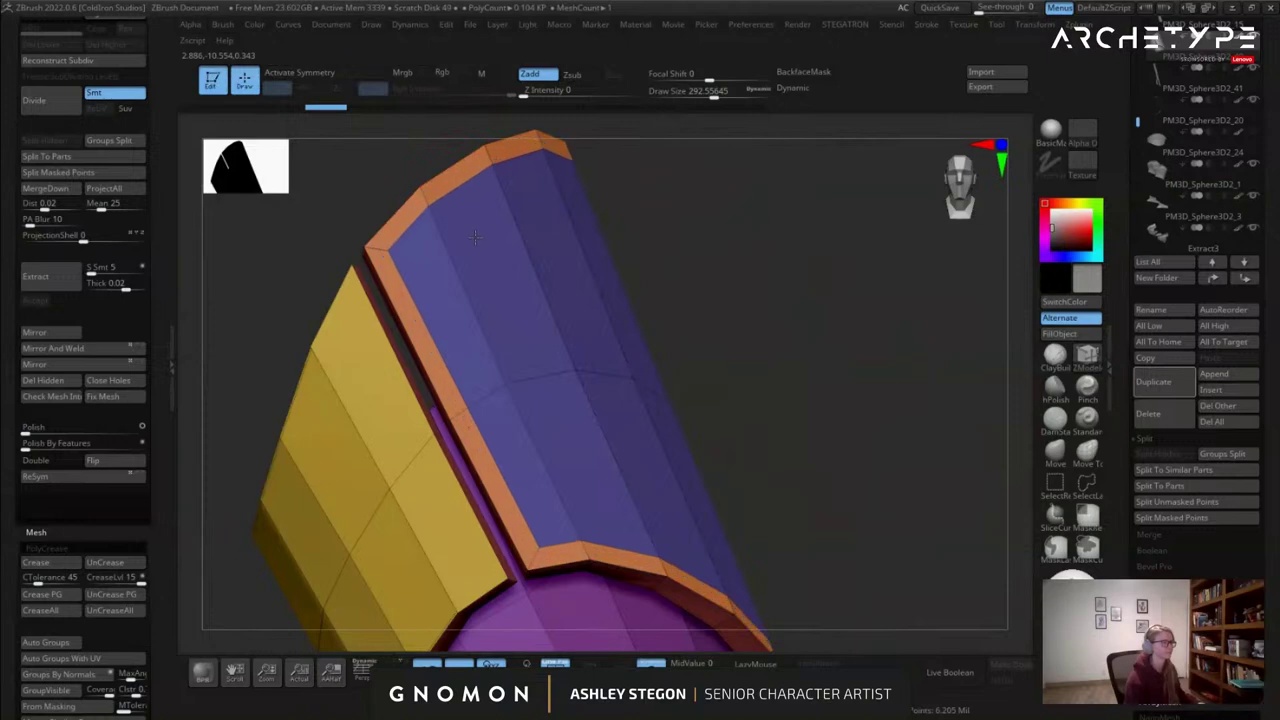
Try to extrude the larger plate's faces with the All Polygons target, and undo it.
key("space")
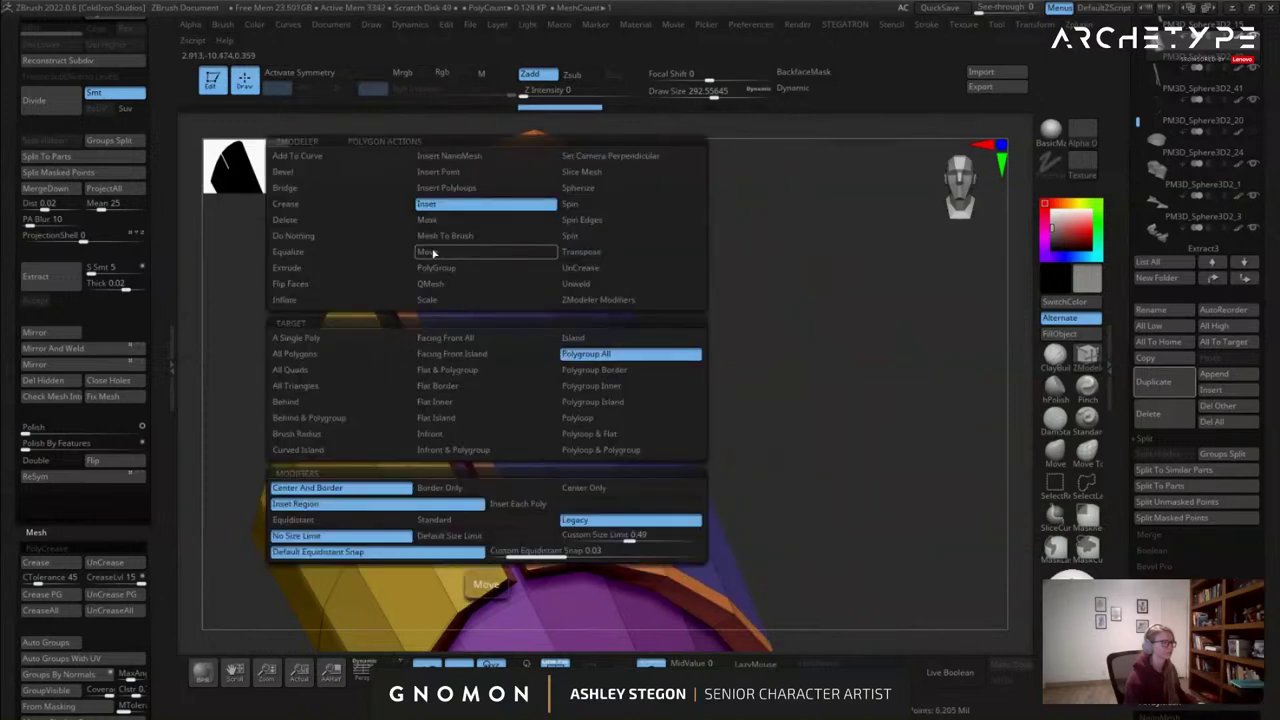
left_click(326, 271)
key("space")
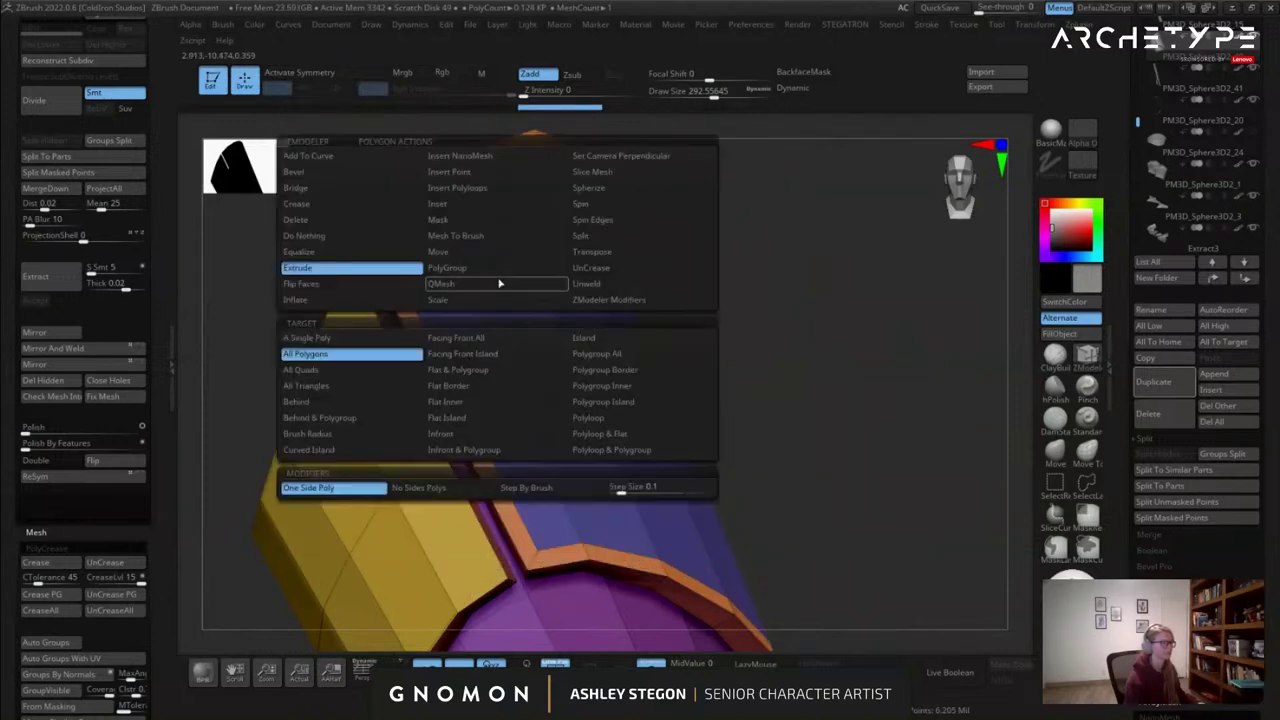
left_click_drag(513, 277, 503, 272)
key("ctrl+z")
Set the Extrude target to Polygroup All and extrude the larger plate's inner panel inward.
key("space")
left_click(636, 358)
left_click_drag(513, 315, 508, 313)
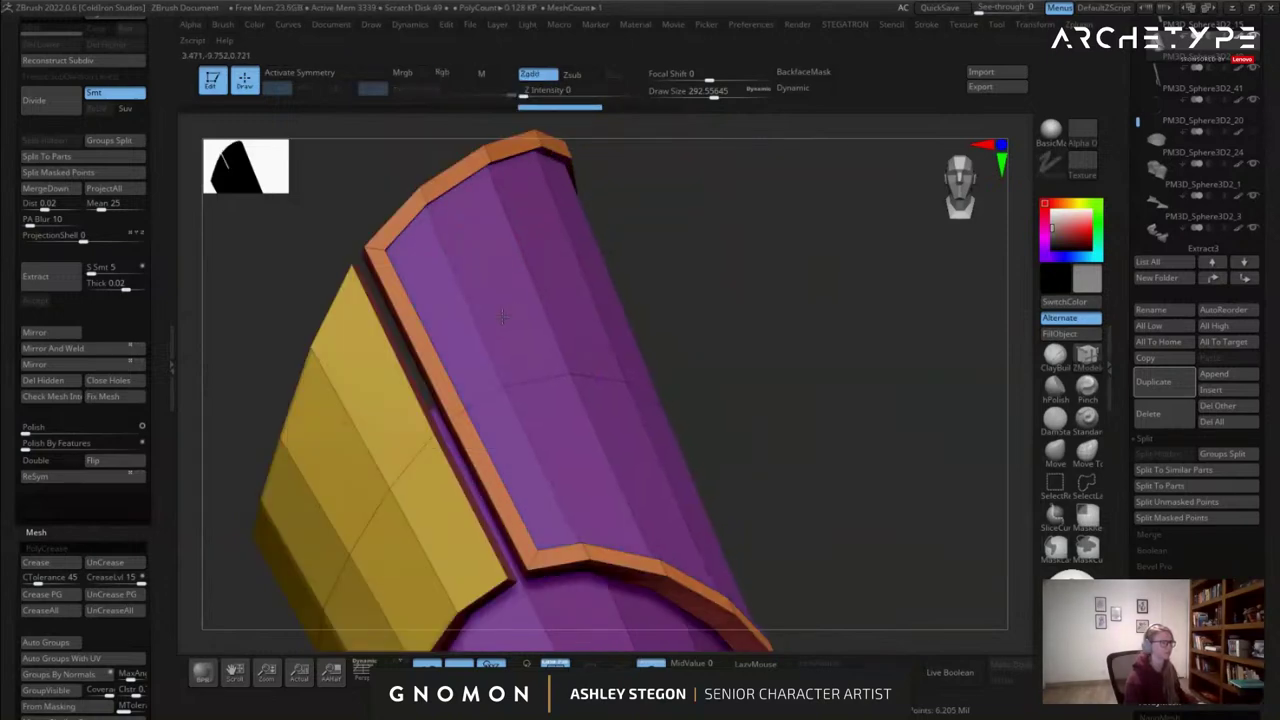
Inset the larger plate's recessed panel on Polygroup All to form a second, narrower border band.
key("space")
left_click(462, 203)
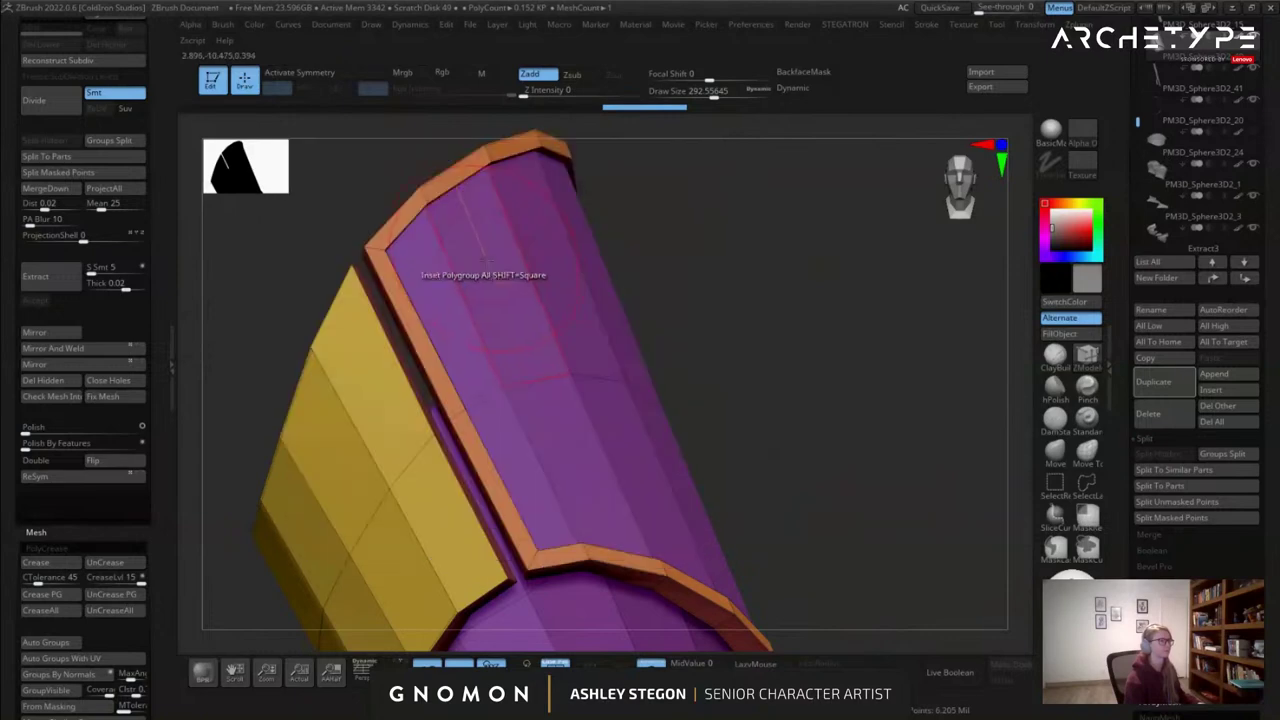
left_click_drag(500, 278, 480, 276)
mouse_move(496, 268)
right_mouse_down()
mouse_move(471, 241)
mouse_move(484, 250)
right_mouse_up()
Extrude the larger plate's innermost panel inward for a second border step, and check the shape without polyframe.
key("space")
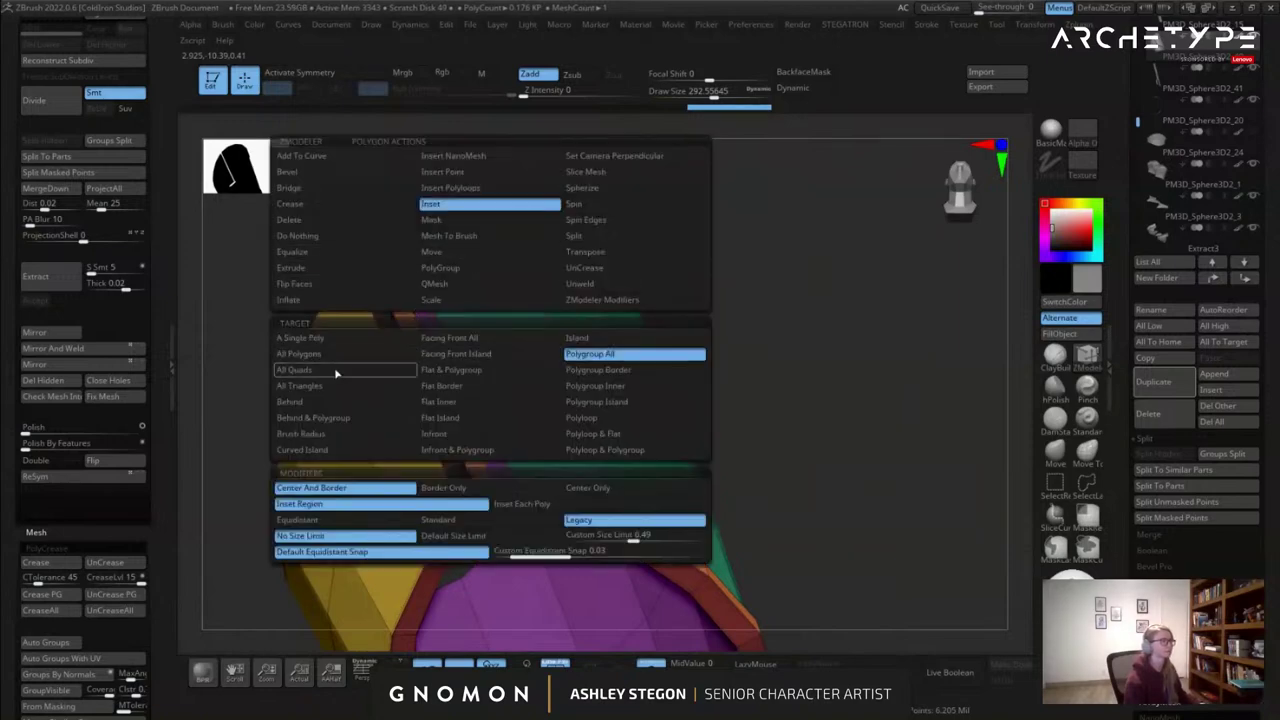
left_click(319, 274)
left_click_drag(504, 292, 496, 308)
right_click_drag(496, 308, 491, 297)
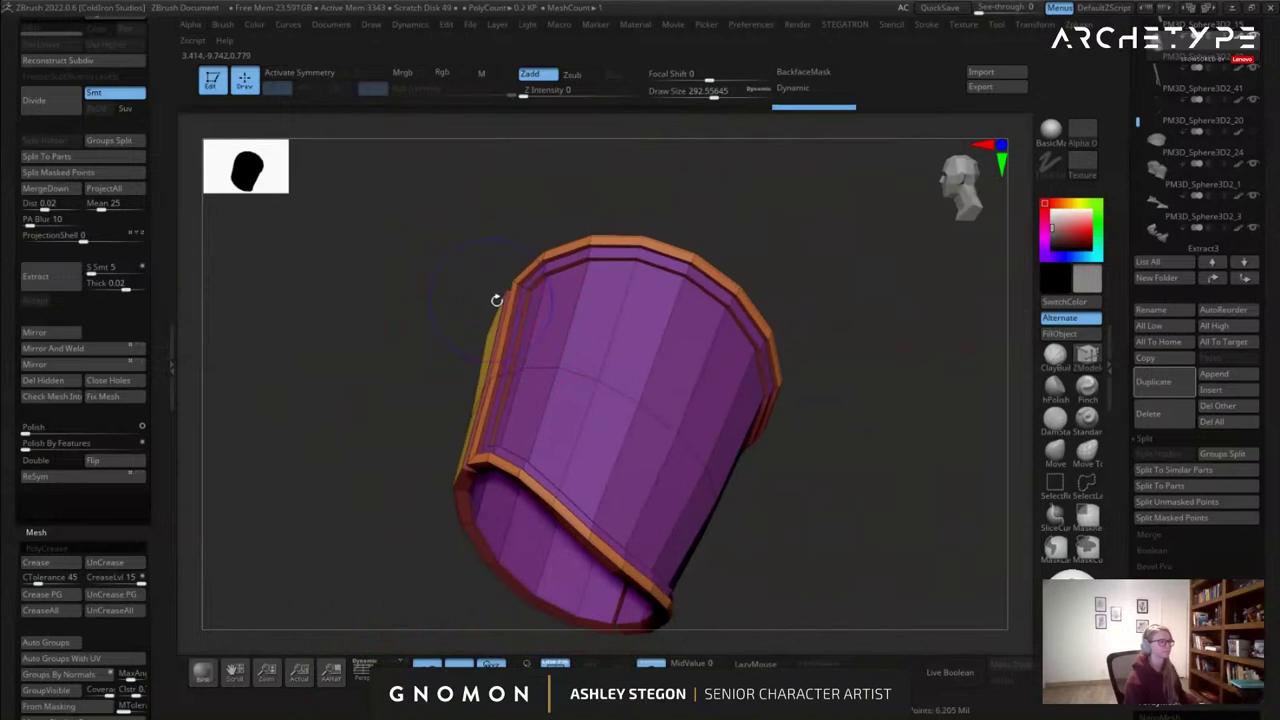
key("shift+f")
mouse_move(617, 337)
right_mouse_down()
mouse_move(643, 374)
mouse_move(517, 360)
mouse_move(609, 360)
mouse_move(553, 340)
mouse_move(609, 363)
mouse_move(597, 324)
right_mouse_up()
key("shift+f")
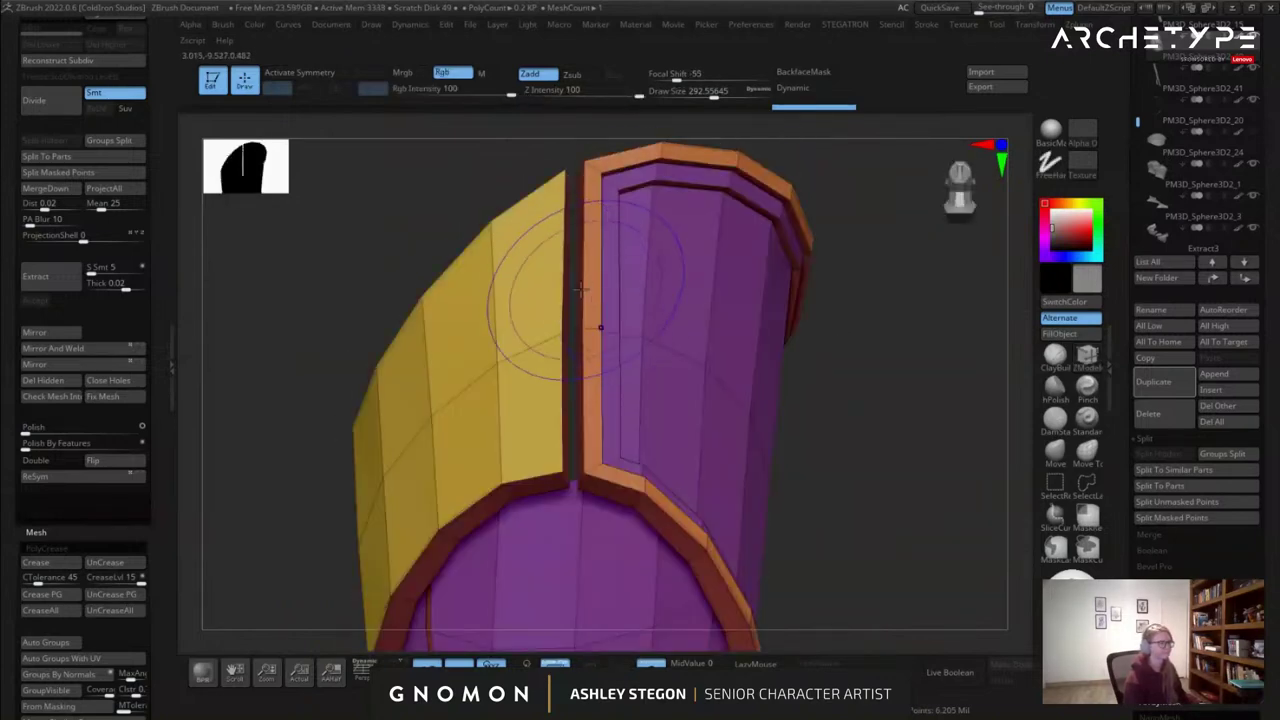
Inset the smaller plate piece's outer faces into a thin border and extrude its inner panel inward on Polygroup All.
key("space")
left_click(437, 203)
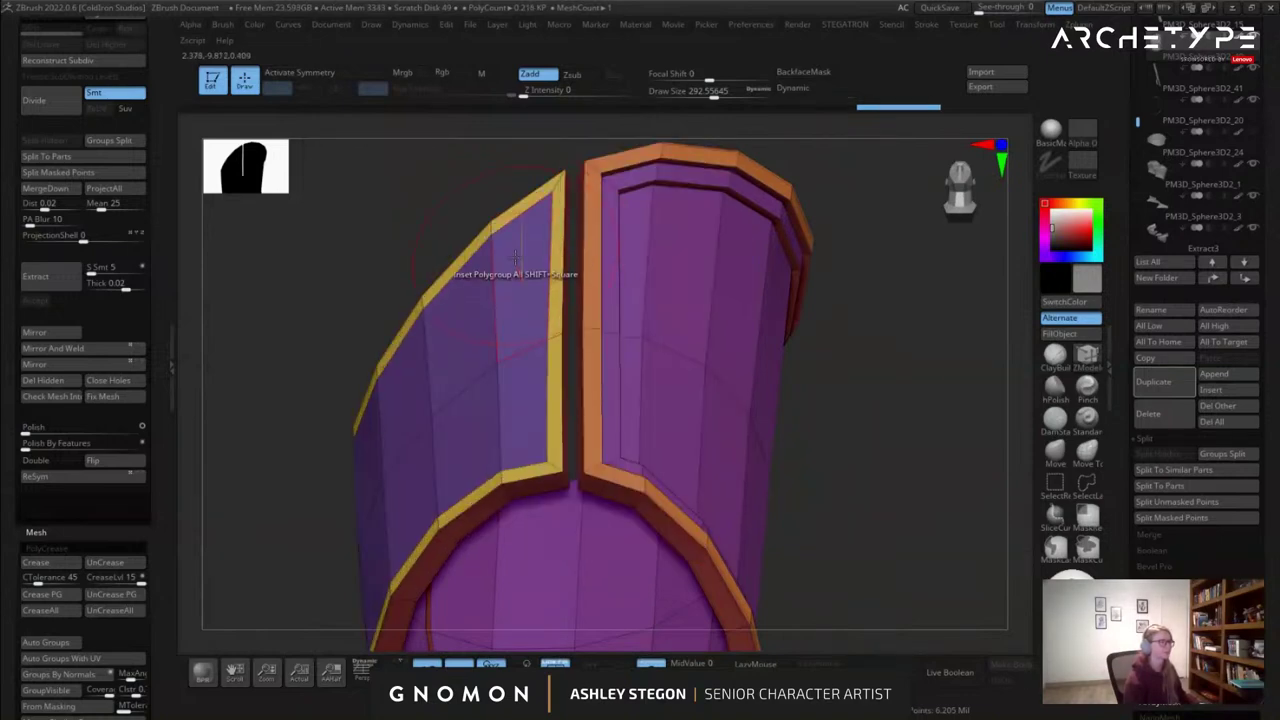
key("space")
left_click(371, 269)
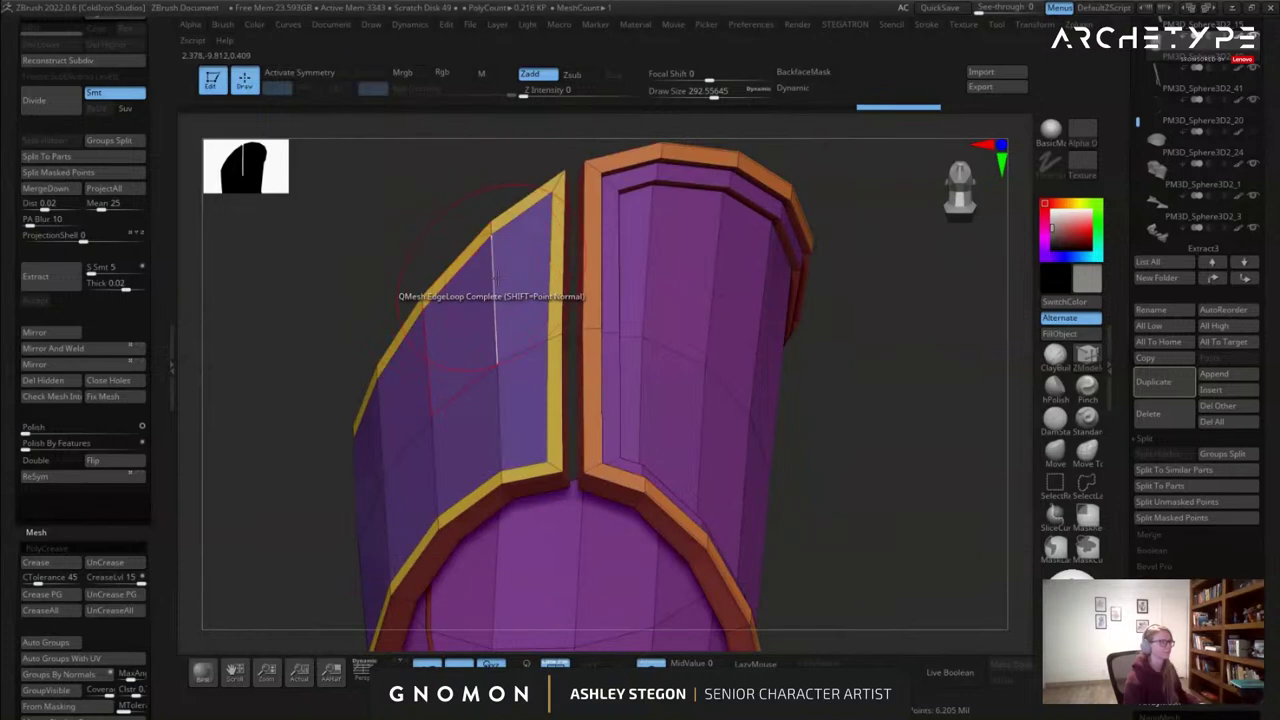
right_click_drag(529, 296, 565, 290)
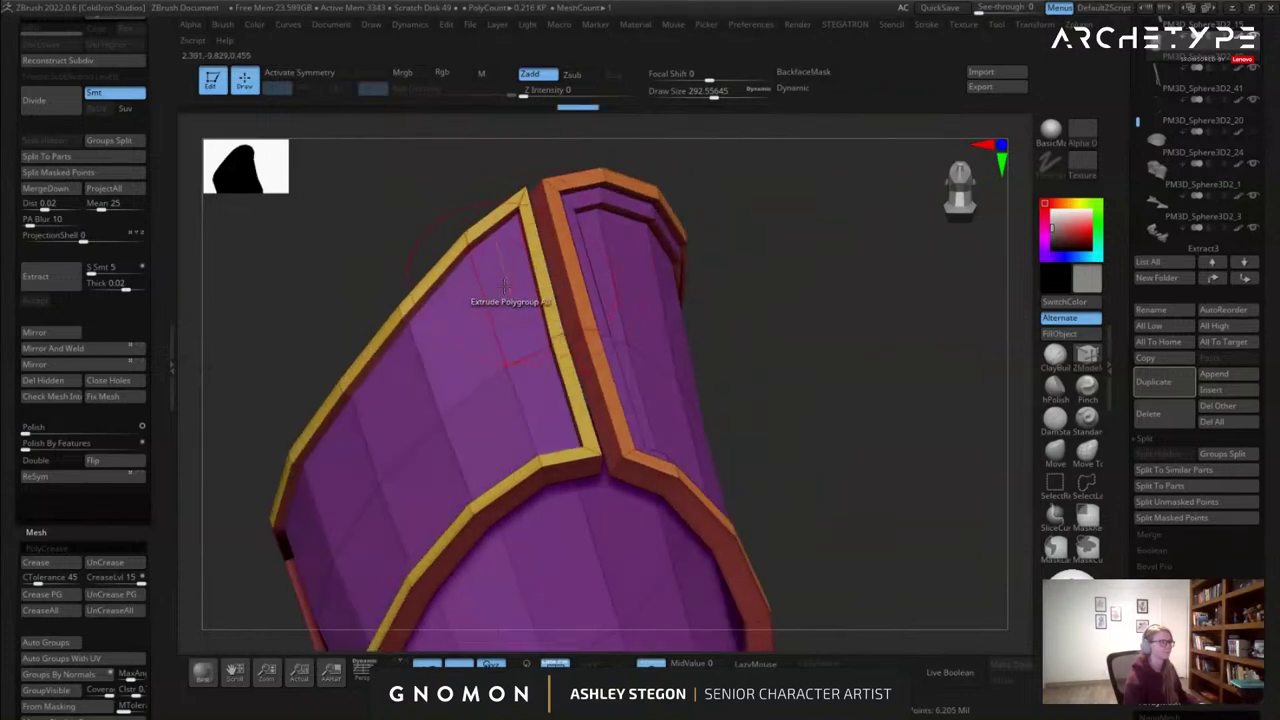
Try to inset the smaller plate's recessed panel on Polygroup All, and undo it.
key("space")
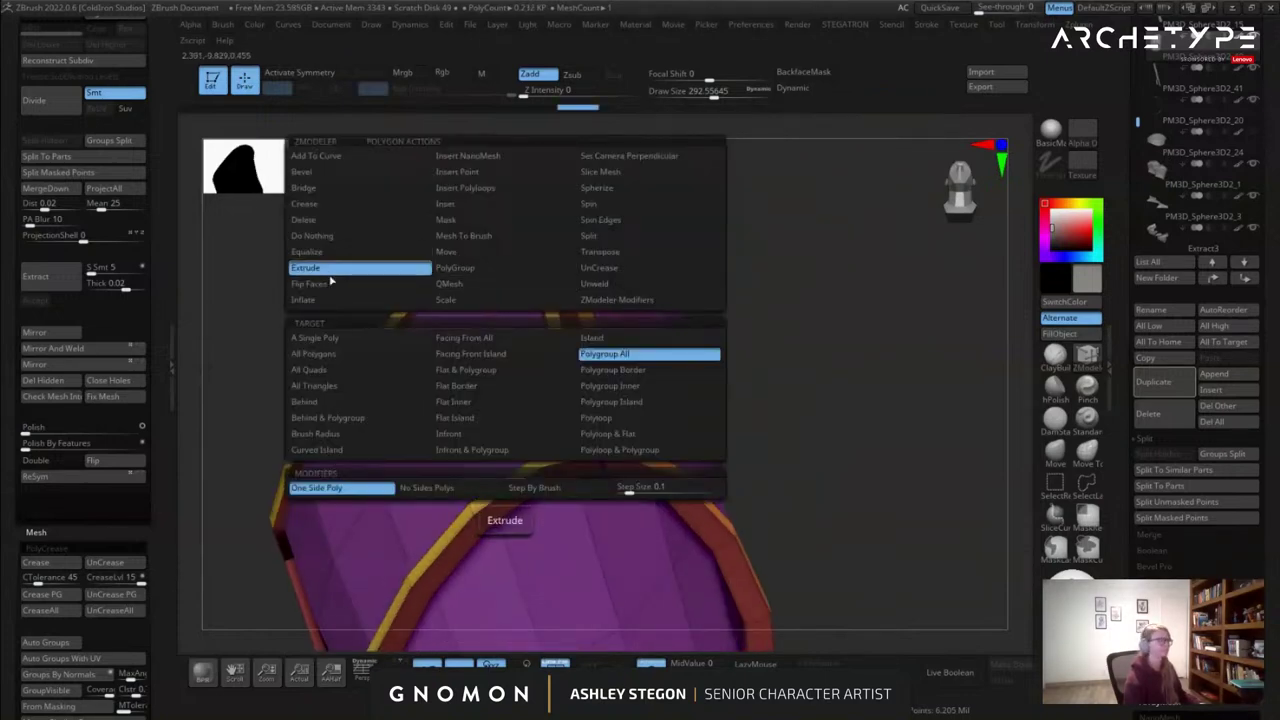
left_click(447, 205)
left_click_drag(500, 293, 499, 287)
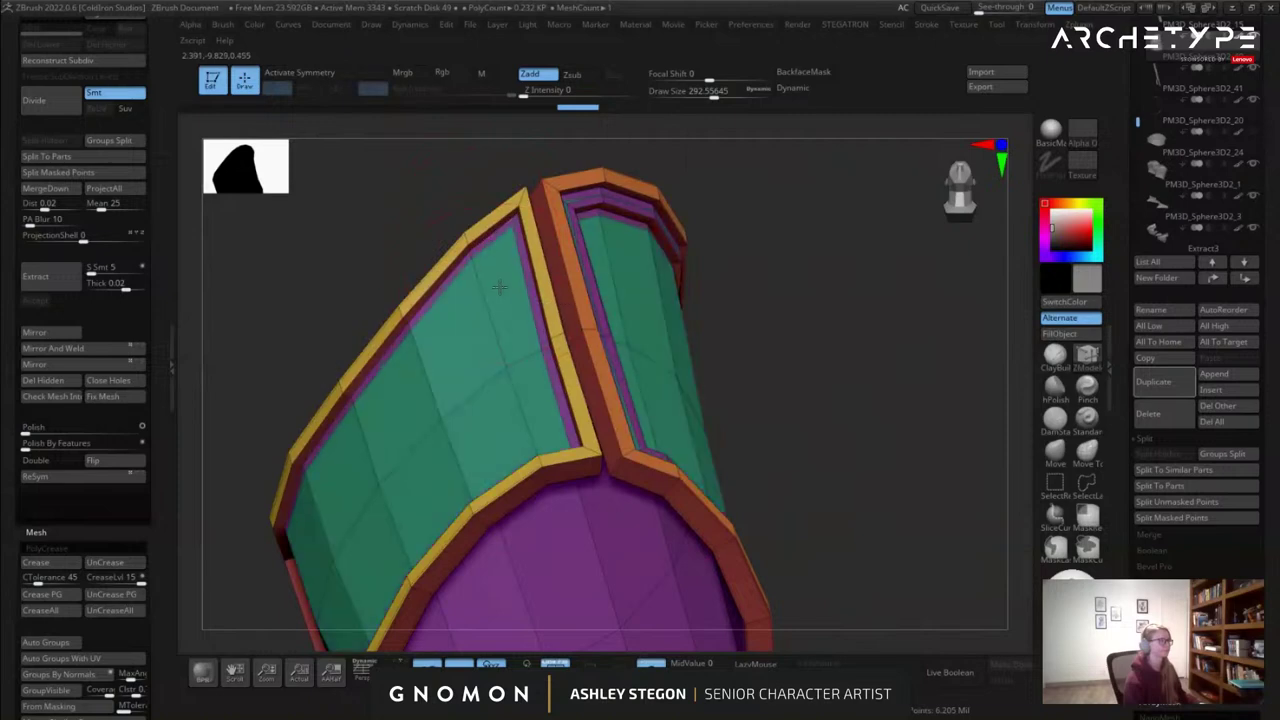
key("ctrl+z")
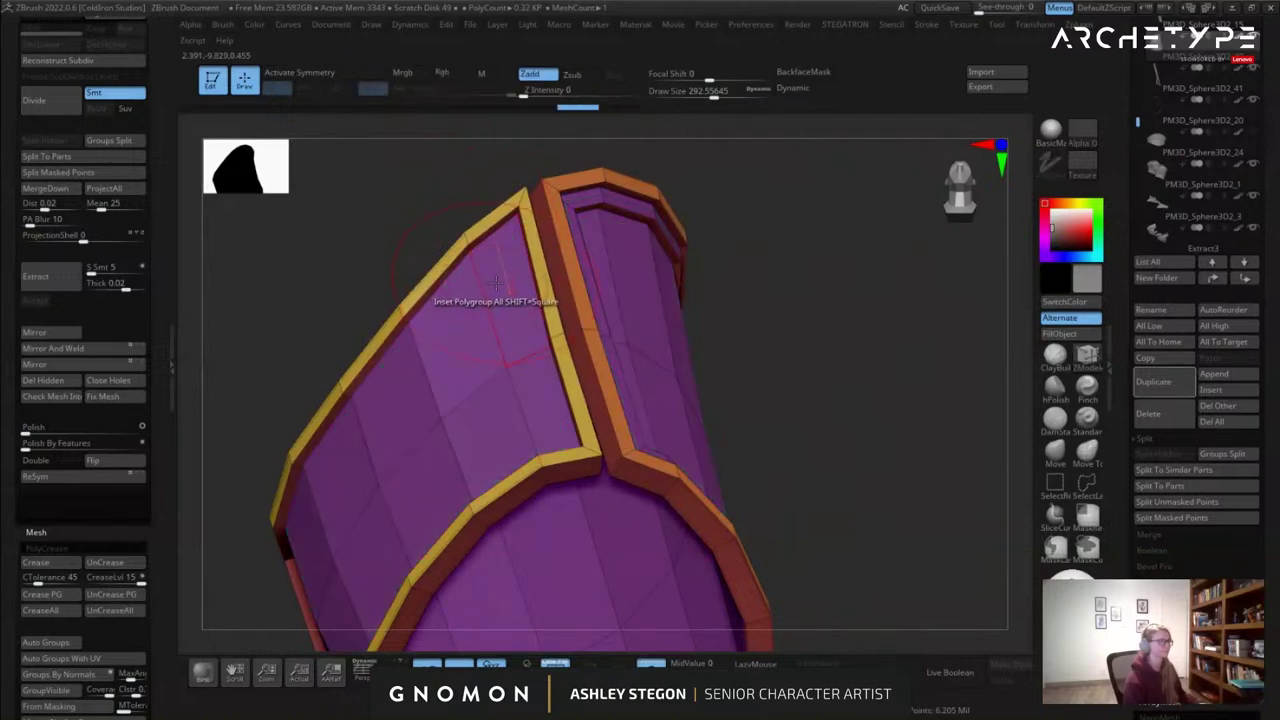
Regroup the mesh with Groups By Normals and inset the smaller plate's recessed panel to form a second border band.
mouse_move(496, 288)
right_mouse_down()
mouse_move(477, 291)
mouse_move(502, 262)
mouse_move(488, 268)
right_mouse_up()
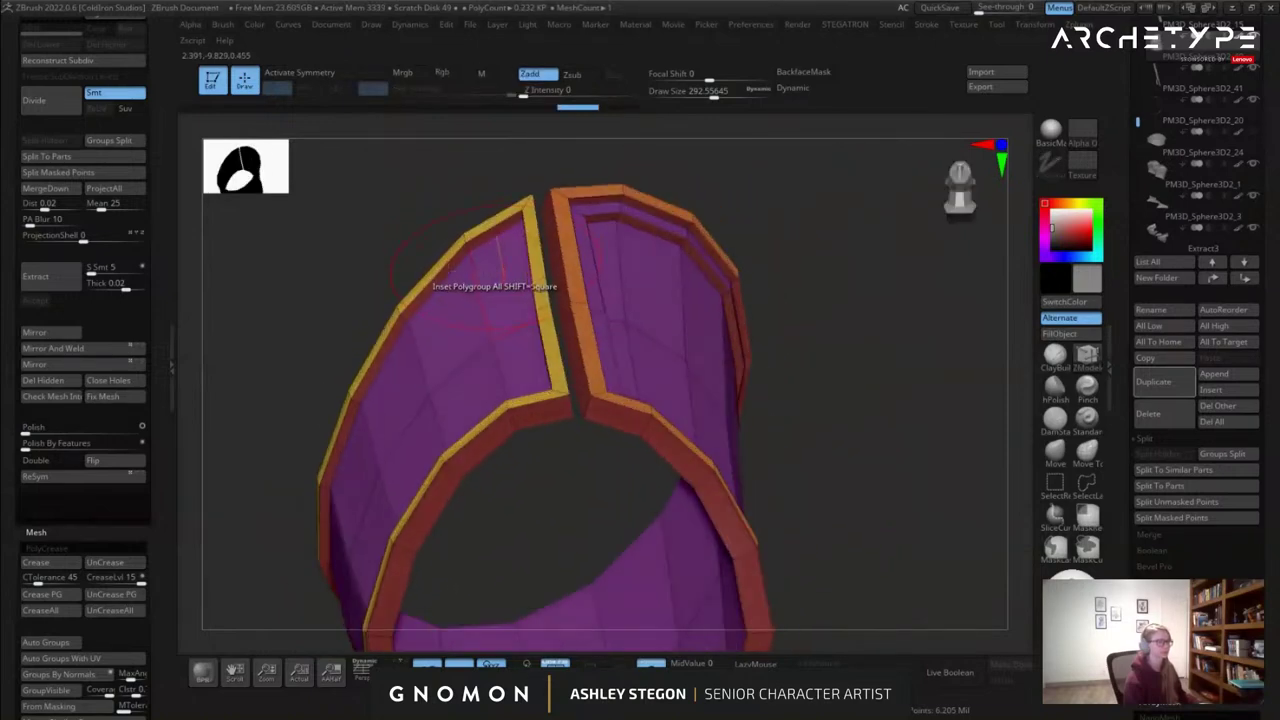
left_click(62, 674)
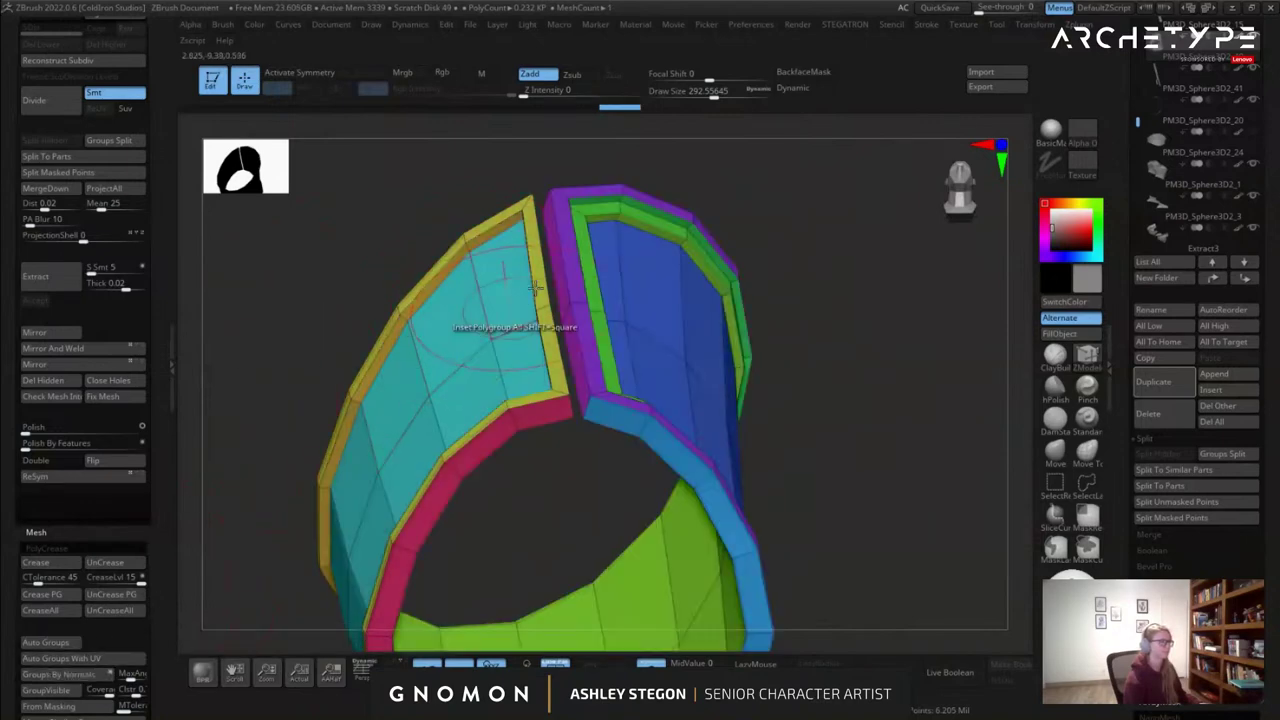
left_click(494, 286)
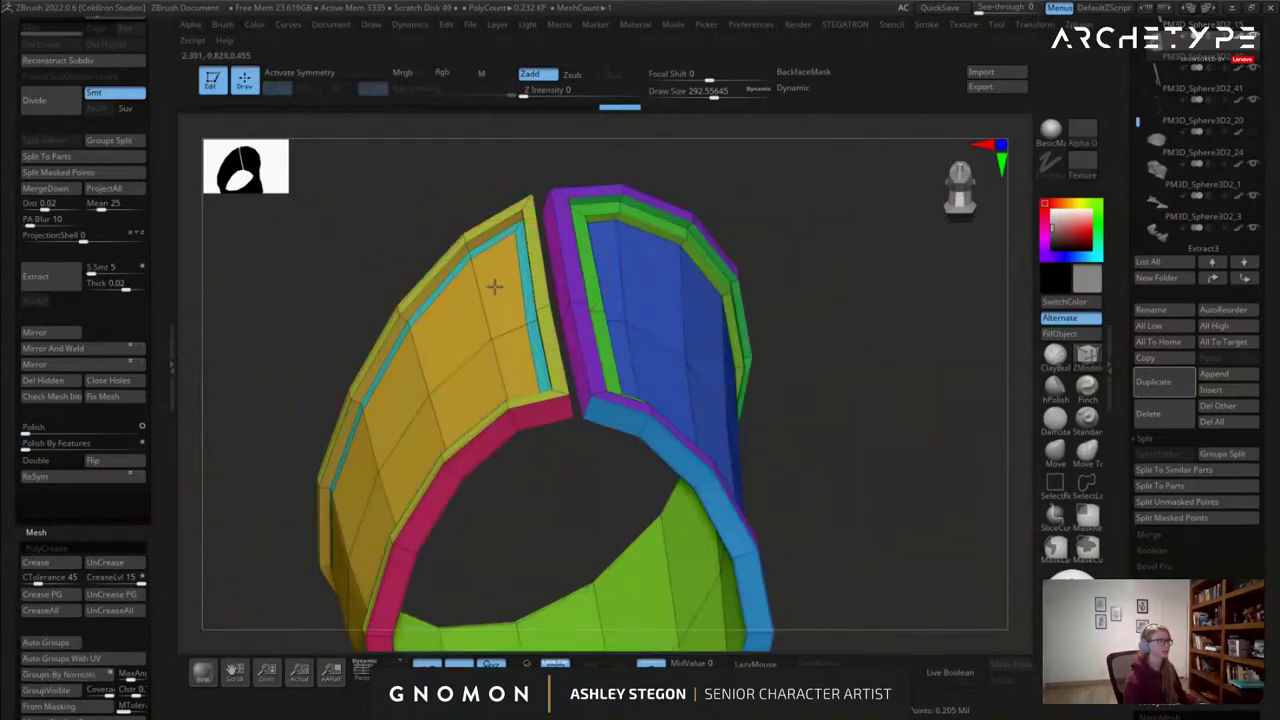
Extrude the smaller plate's innermost panel inward on Polygroup All to form its second border step.
mouse_move(494, 288)
right_mouse_down()
mouse_move(500, 323)
mouse_move(489, 286)
right_mouse_up()
key("space")
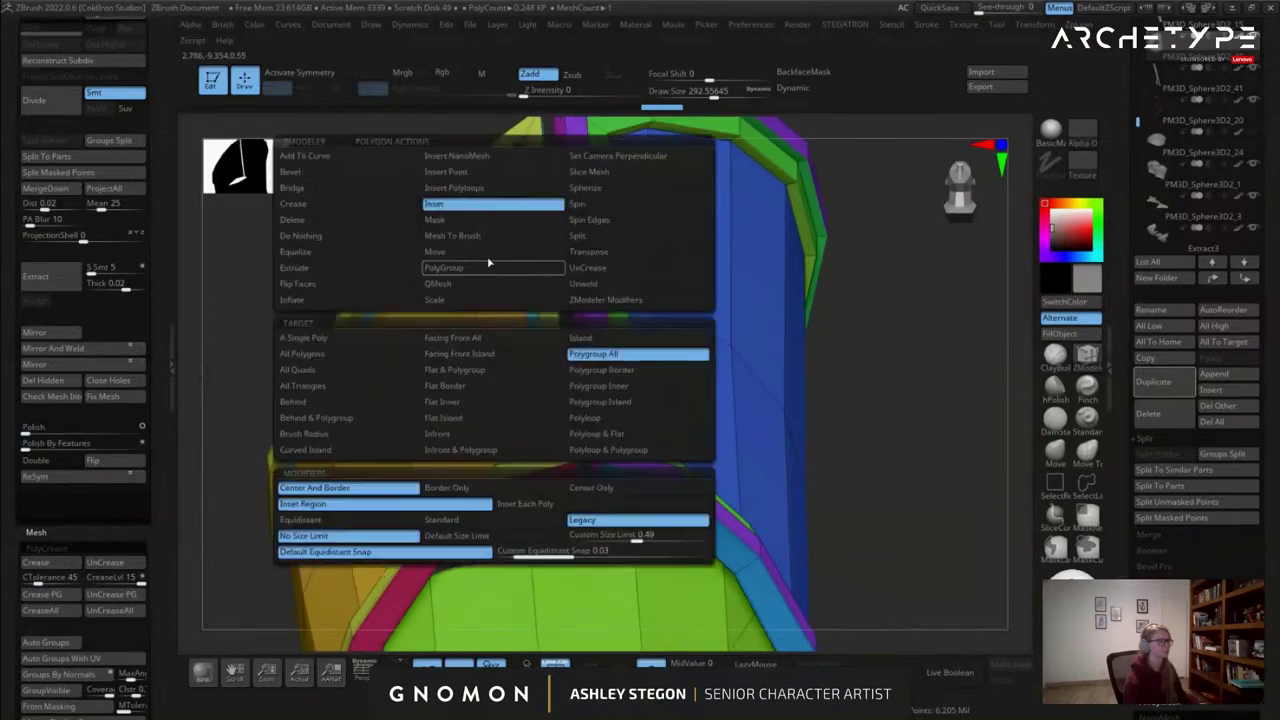
left_click(306, 269)
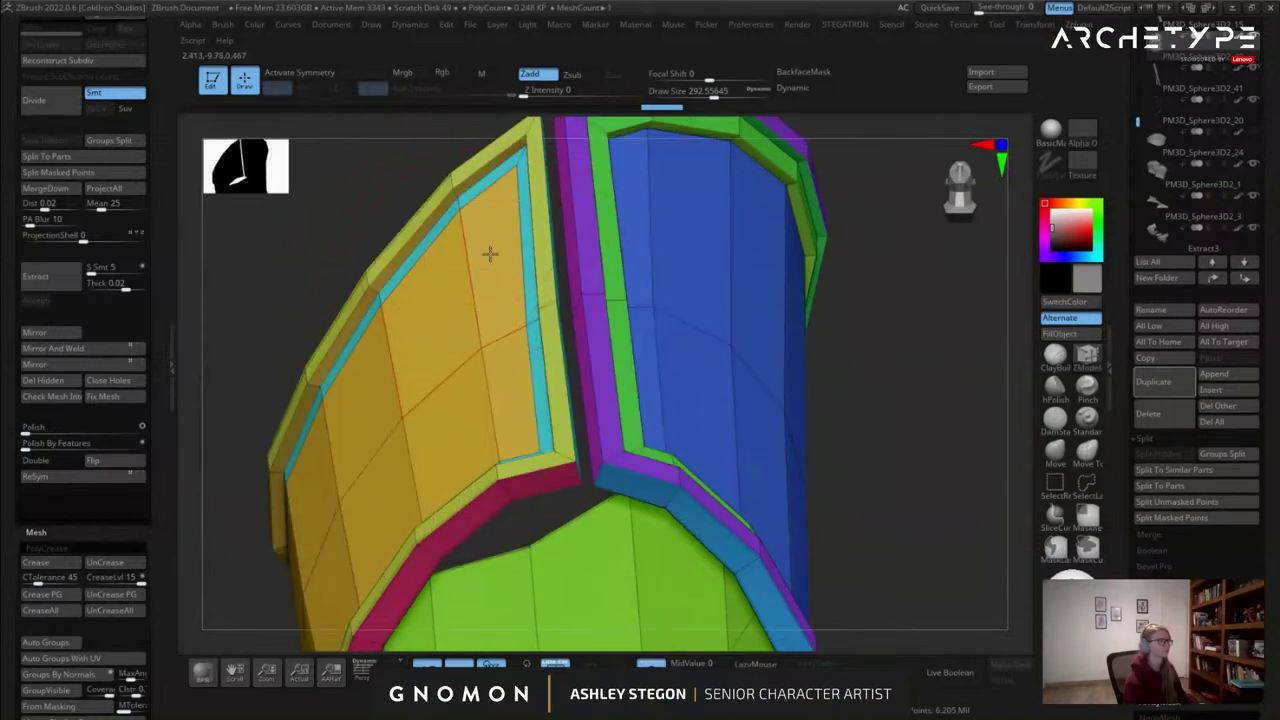
left_click_drag(490, 253, 494, 261)
right_click_drag(498, 267, 471, 314, "ctrl")
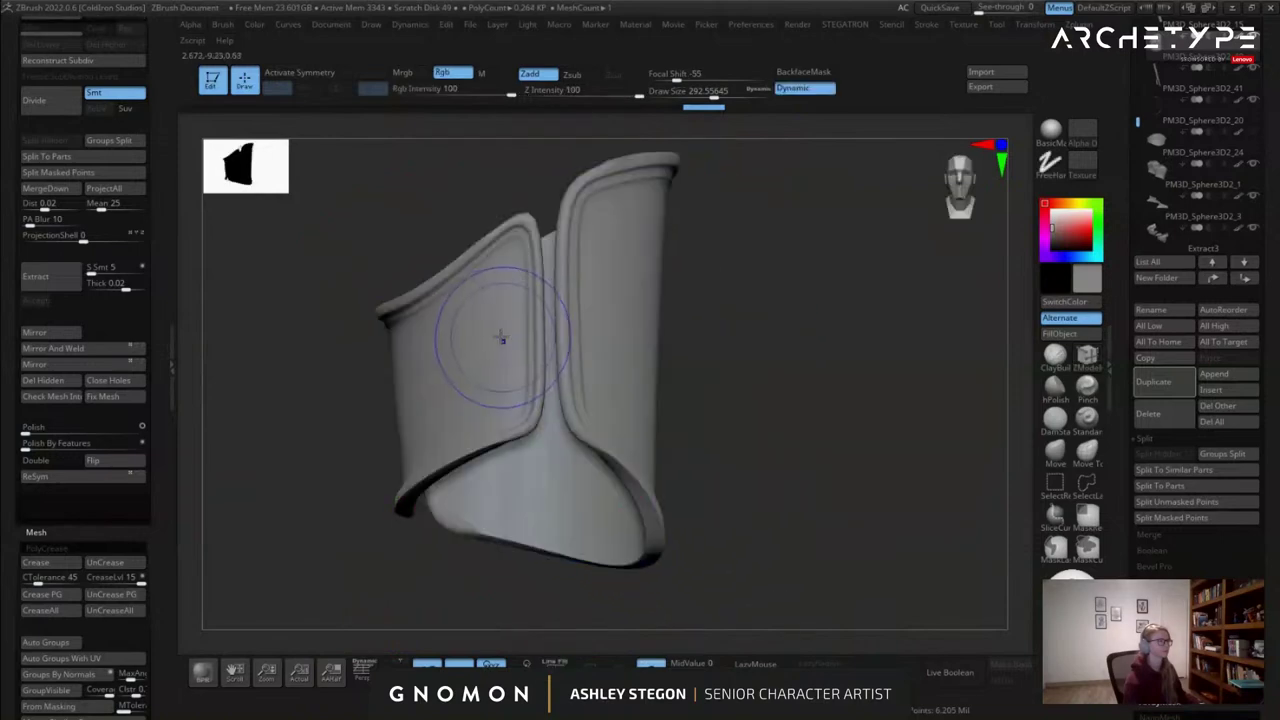
Examine the upper arm plate's stepped borders in smooth preview, alone and within the surrounding arm armor, up to the elbow guard.
right_click_drag(501, 338, 623, 357)
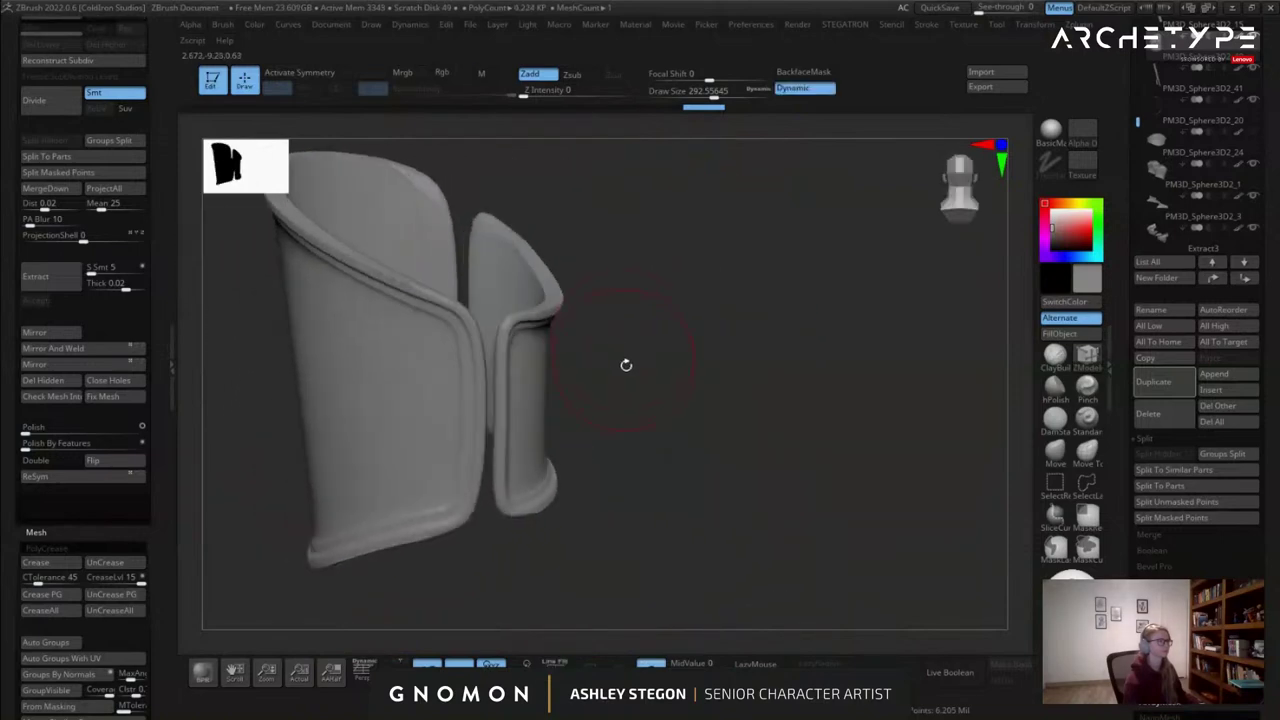
key("shift+f")
key("shift+f")
key("shift+f")
key("shift+d")
right_click_drag(597, 429, 500, 372)
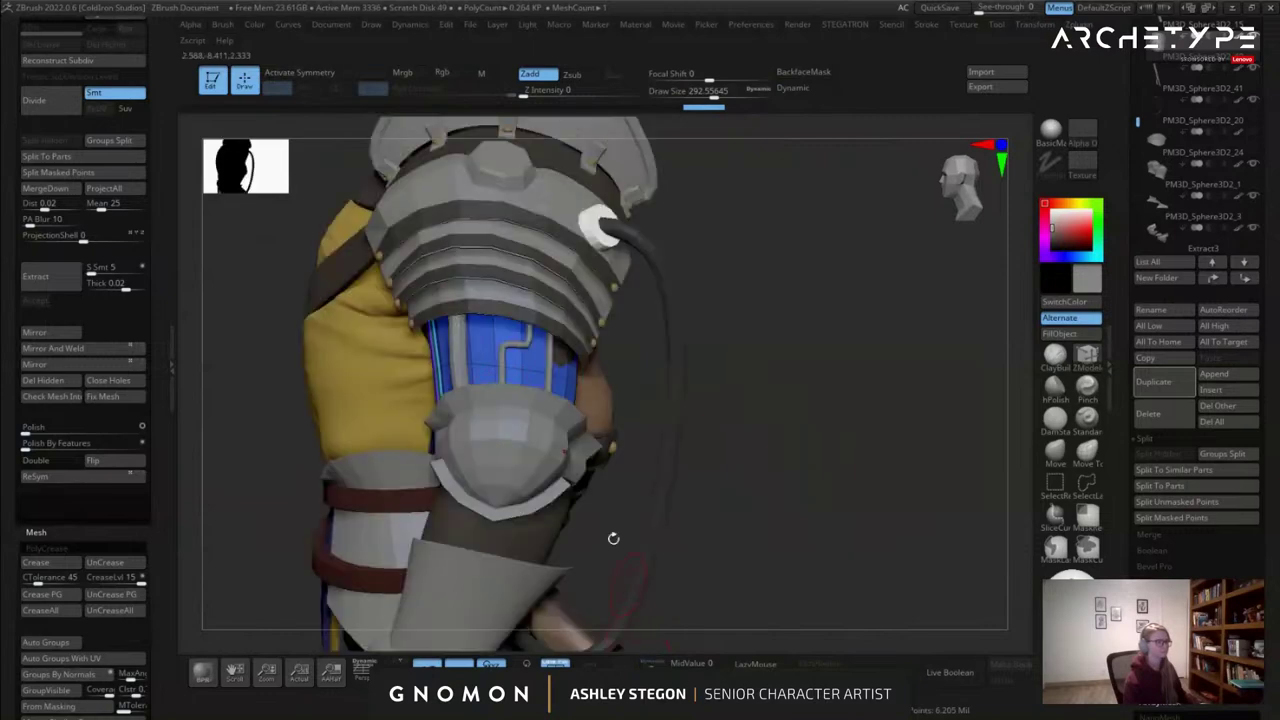
right_click_drag(614, 534, 660, 438)
key("shift+f")
mouse_move(649, 263)
right_mouse_down("ctrl")
mouse_move(657, 234)
mouse_move(673, 265)
right_mouse_up("ctrl")
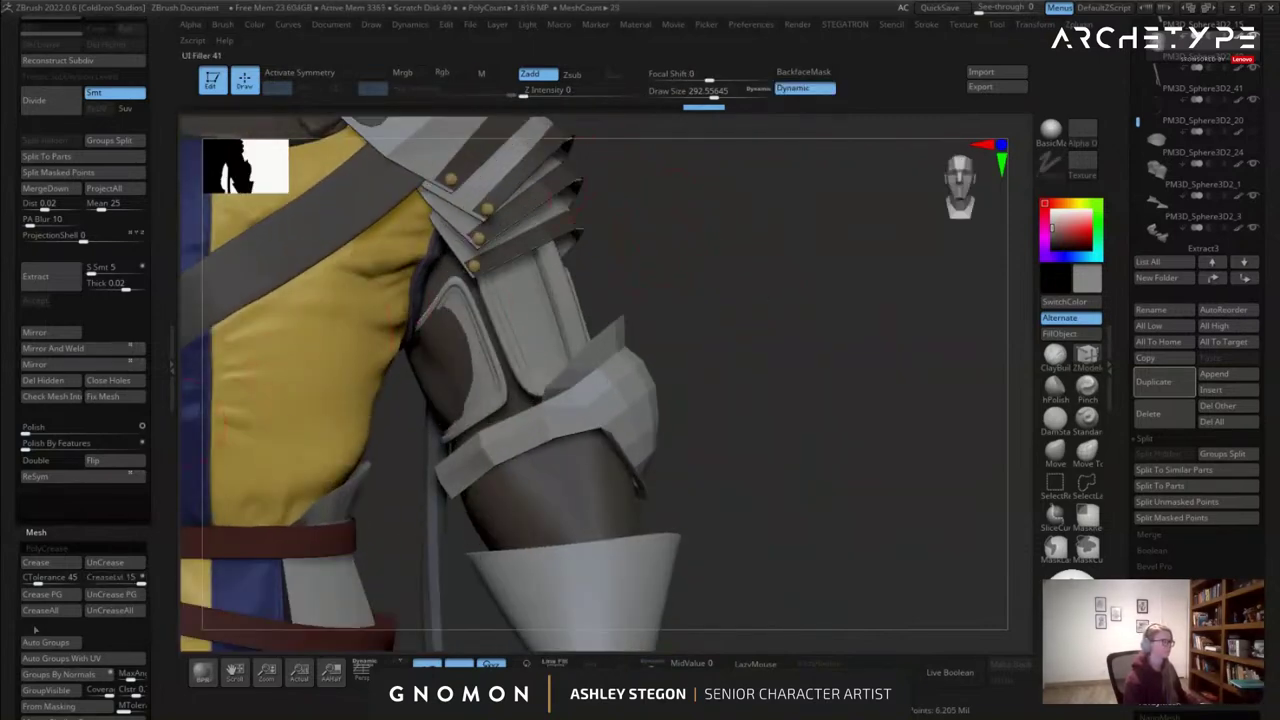
right_click_drag(777, 443, 773, 402)
key("shift+f")
key("shift+f")
right_click_drag(590, 370, 440, 428, "ctrl")
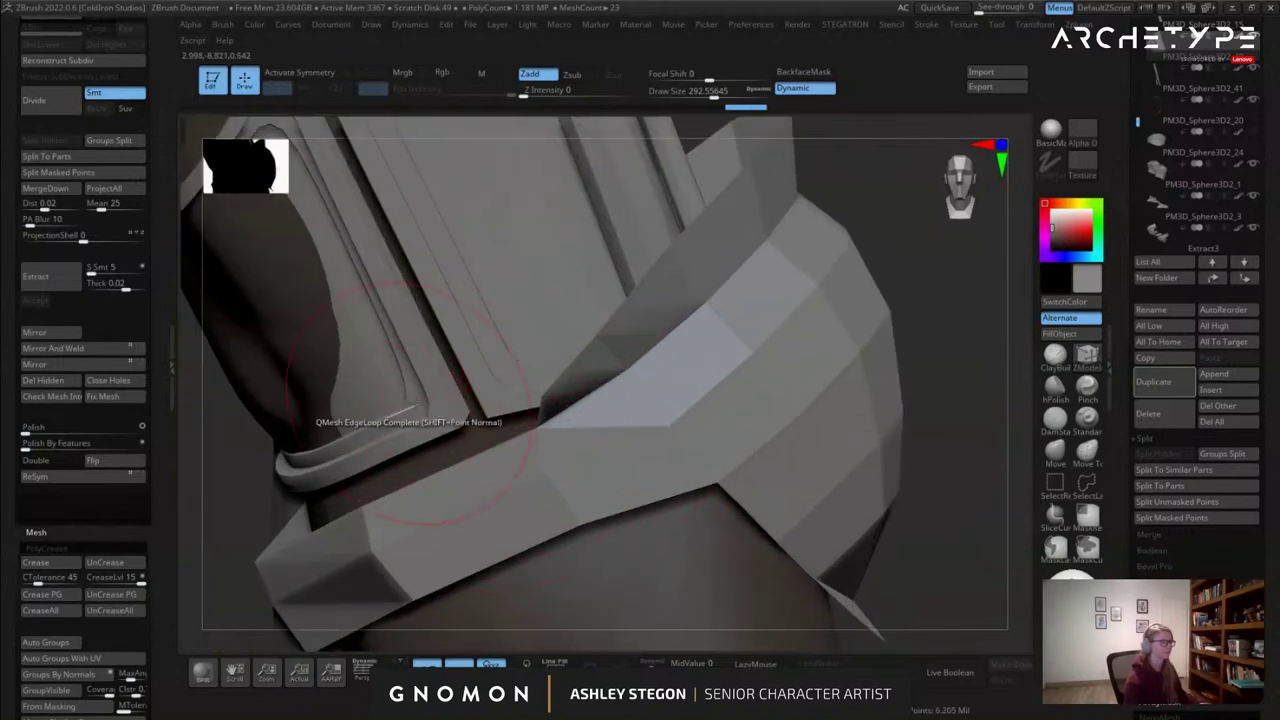
key("shift+f")
right_click_drag(474, 337, 478, 440)
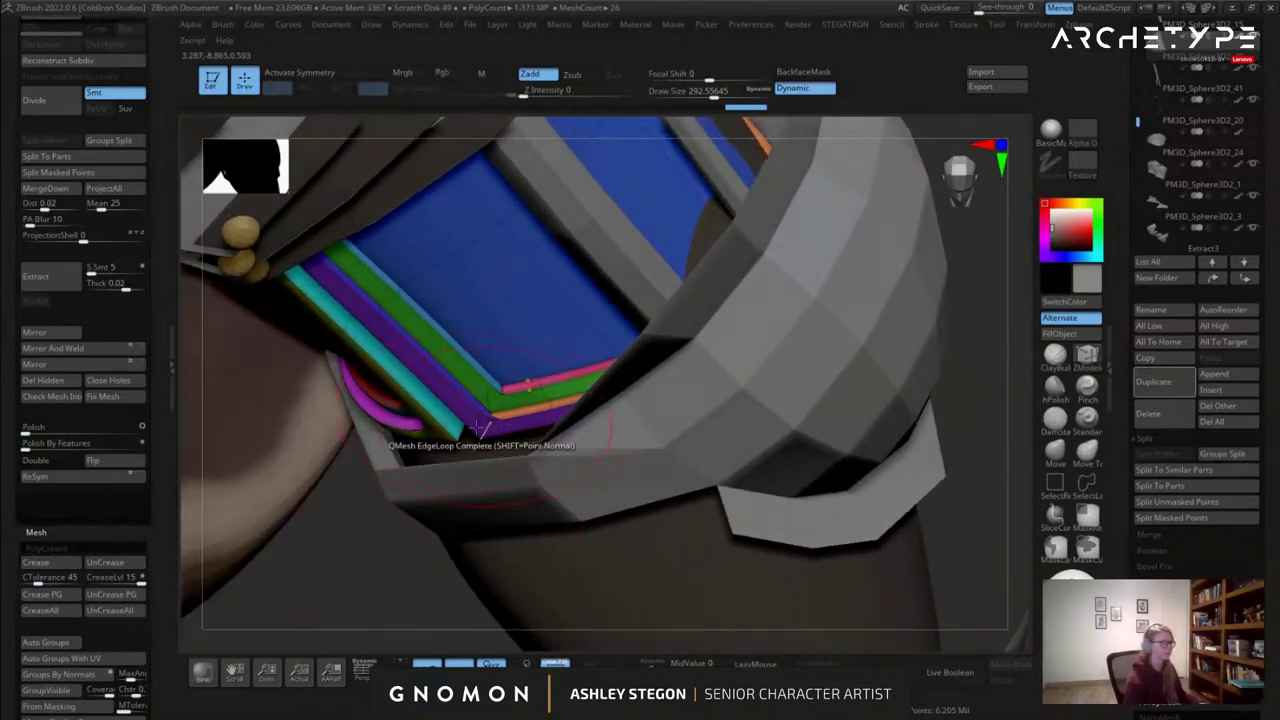
Isolate the upper arm plate for a close look at its lower border corners and undo the last change.
left_click(651, 664)
right_click_drag(520, 540, 638, 405)
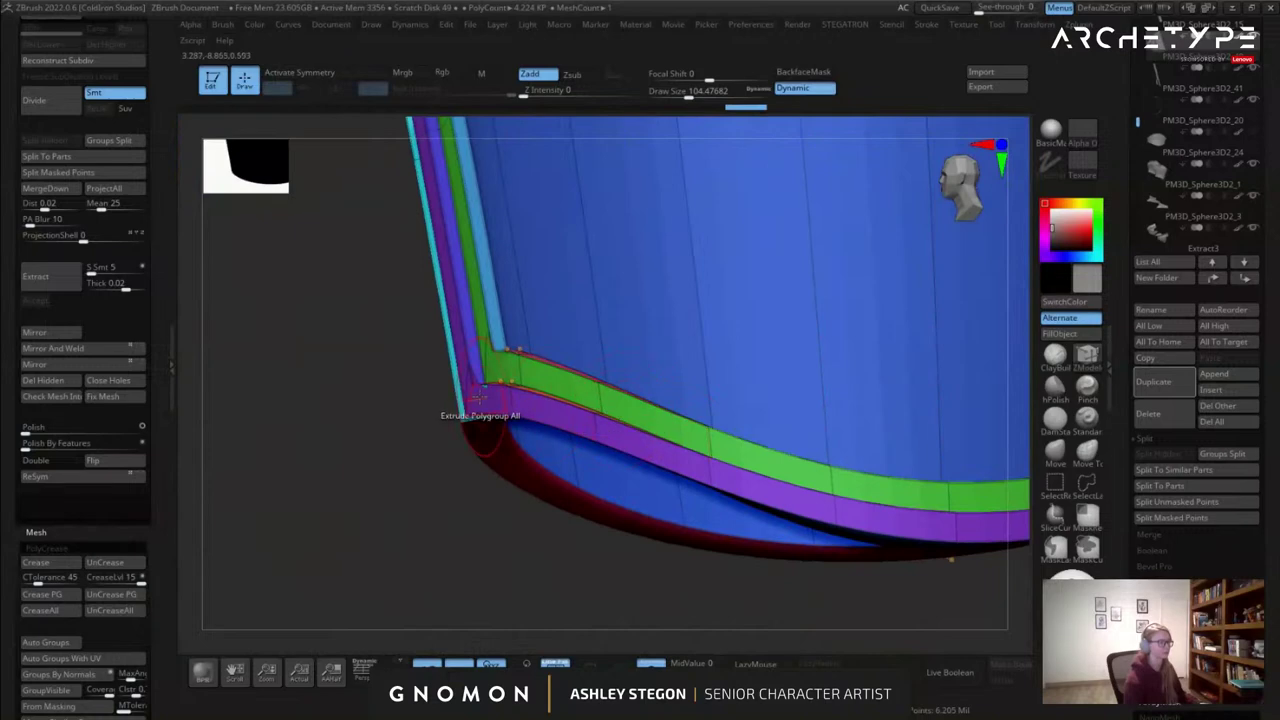
right_click_drag(482, 396, 497, 389)
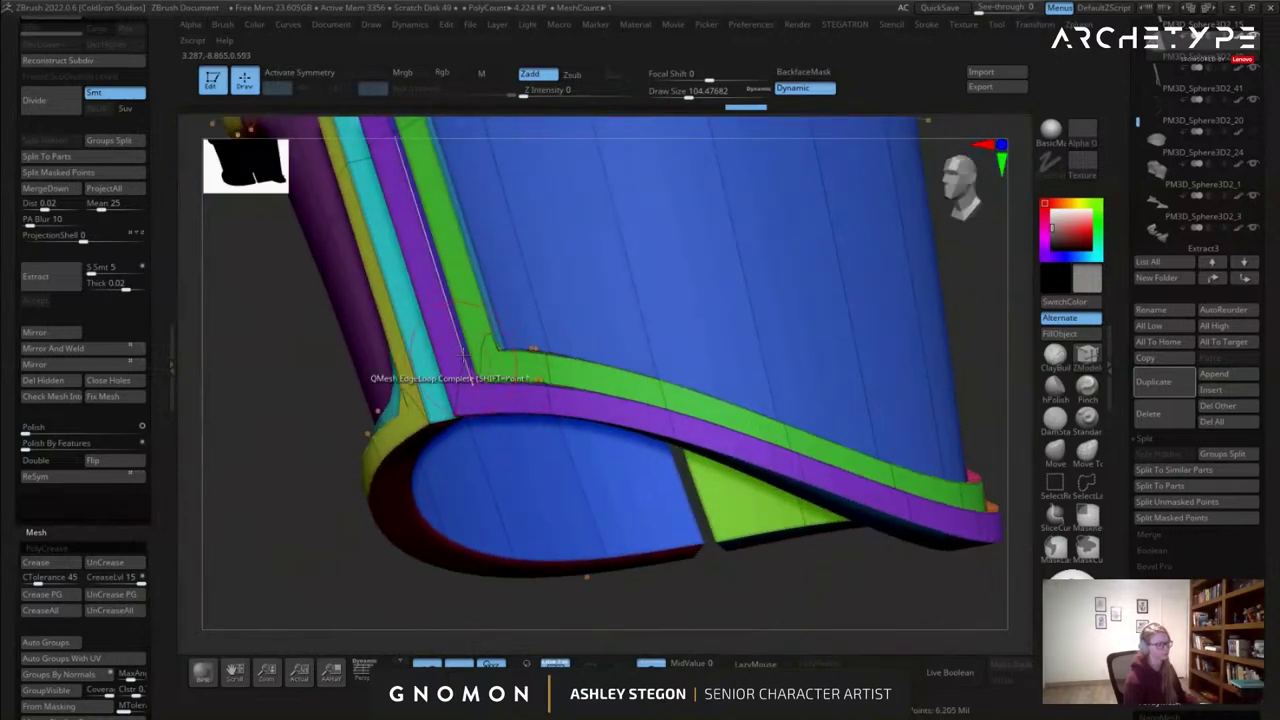
key("ctrl+z")
mouse_move(485, 390)
right_mouse_down()
mouse_move(462, 416)
mouse_move(530, 374)
mouse_move(475, 373)
right_mouse_up()
key("shift+f")
key("shift+f")
key("shift+d")
right_click_drag(486, 320, 489, 271, "alt")
Switch the ZModeler polygon action to PolyGroup A Poly and inspect the plate's border bands and inner faces.
key("space")
left_click(400, 282)
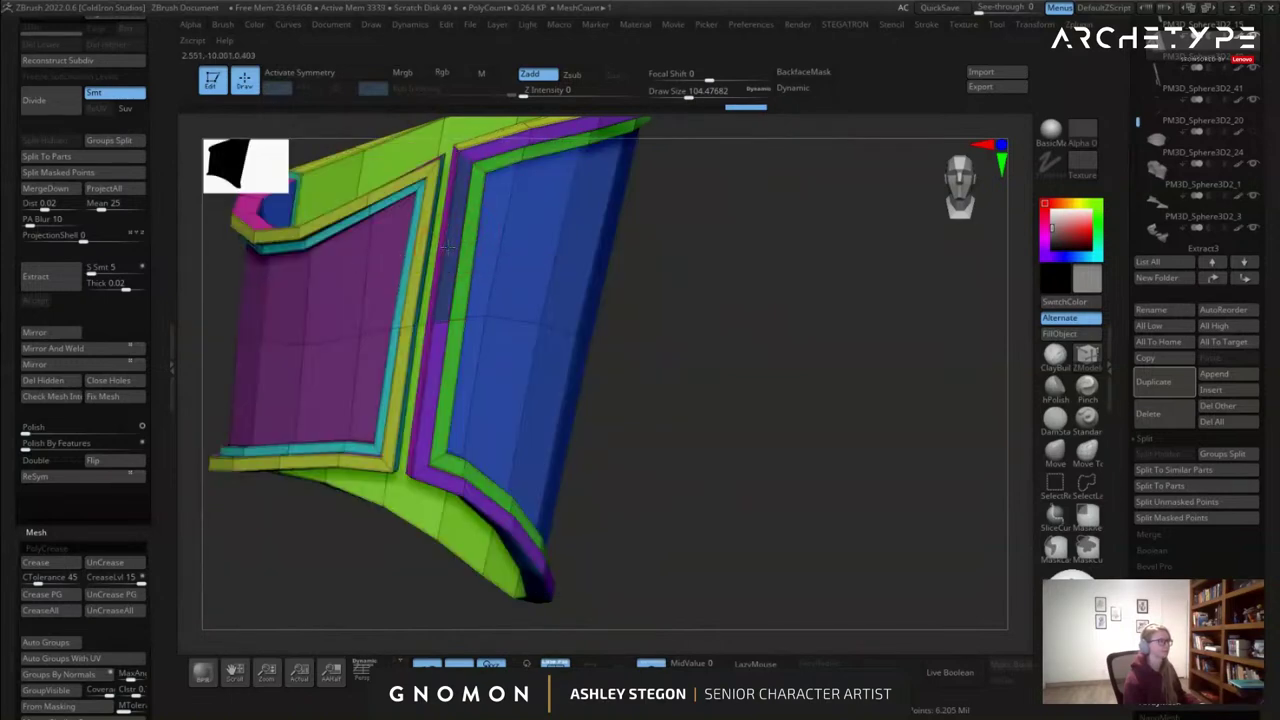
right_click_drag(433, 404, 415, 450, "ctrl")
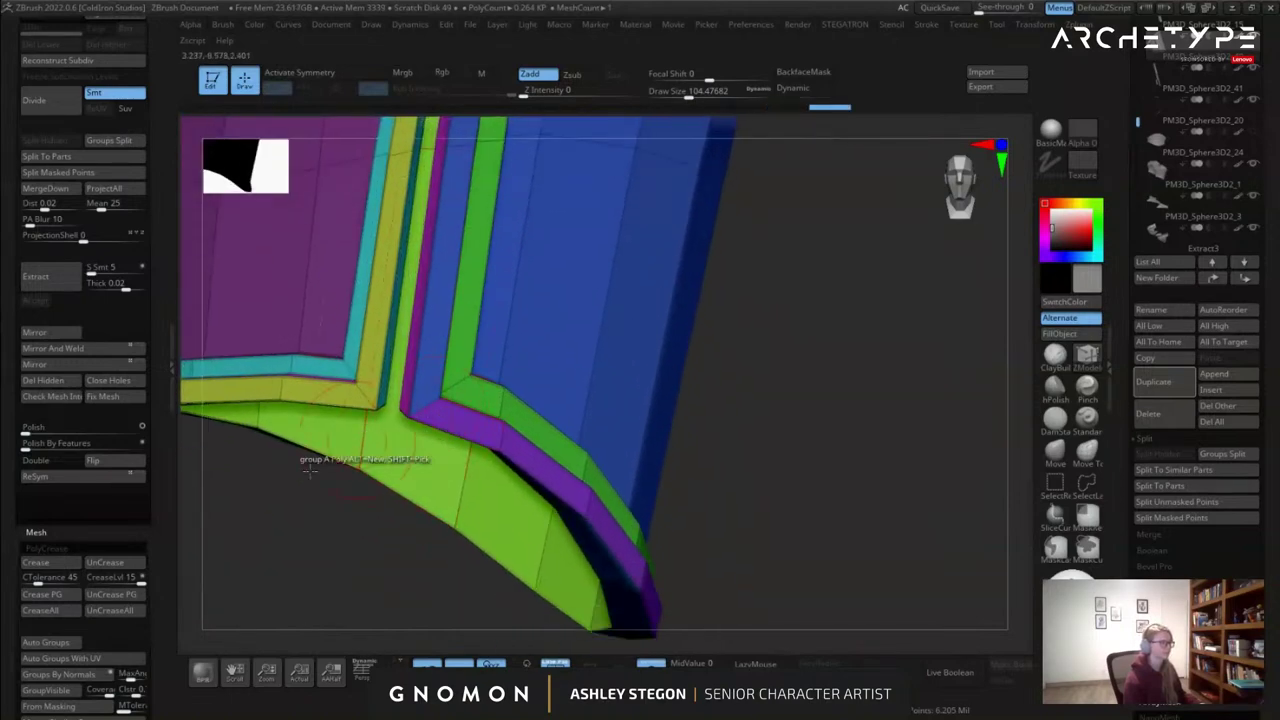
right_click_drag(285, 499, 308, 500)
key("d")
right_click_drag(260, 545, 494, 415, "alt")
right_click_drag(494, 415, 445, 264, "ctrl")
right_click_drag(611, 327, 573, 459)
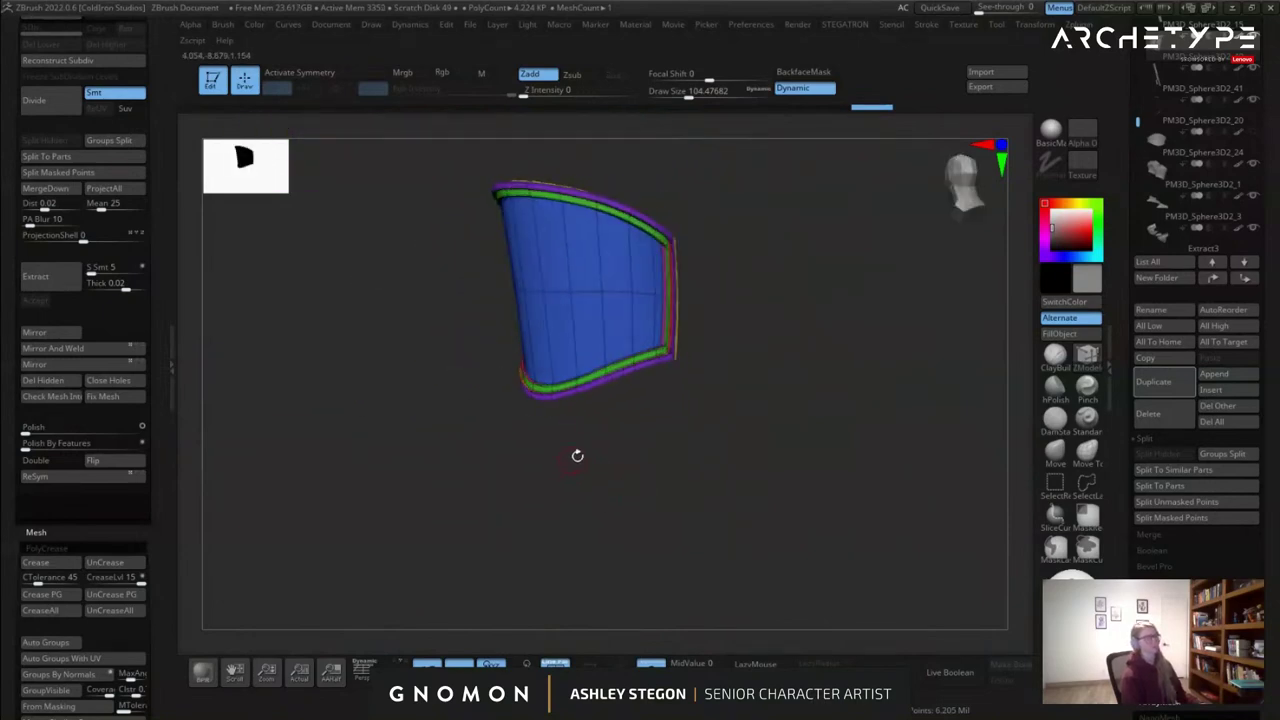
right_click_drag(677, 412, 572, 465)
mouse_move(572, 465)
right_mouse_down()
mouse_move(637, 431)
mouse_move(563, 439)
mouse_move(560, 480)
right_mouse_up()
right_click_drag(560, 480, 582, 527)
left_click(656, 662)
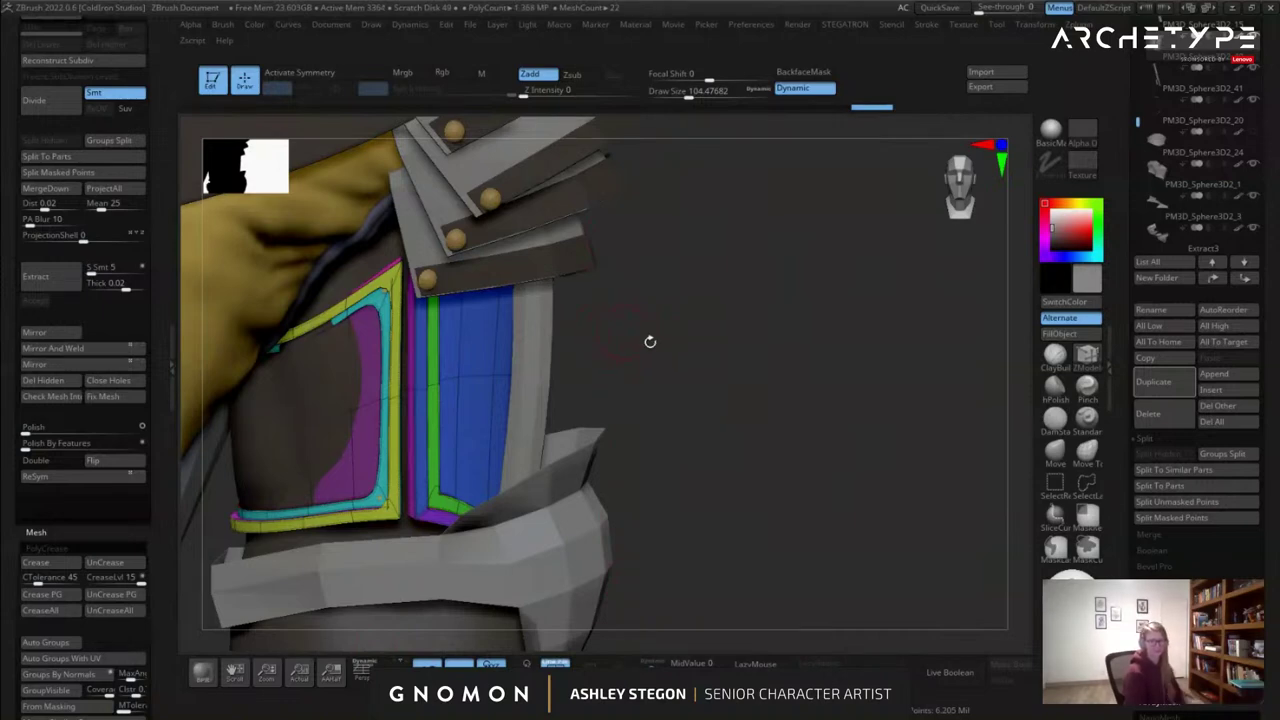
Pull the smaller upper arm plate outward over the sleeve with the Move brush at draw size 1000.
mouse_move(647, 403)
right_mouse_down()
mouse_move(737, 358)
mouse_move(746, 380)
mouse_move(773, 368)
right_mouse_up()
key("s")
left_click(749, 363)
mouse_move(773, 368)
right_mouse_down("ctrl")
mouse_move(712, 351)
mouse_move(675, 377)
right_mouse_up("ctrl")
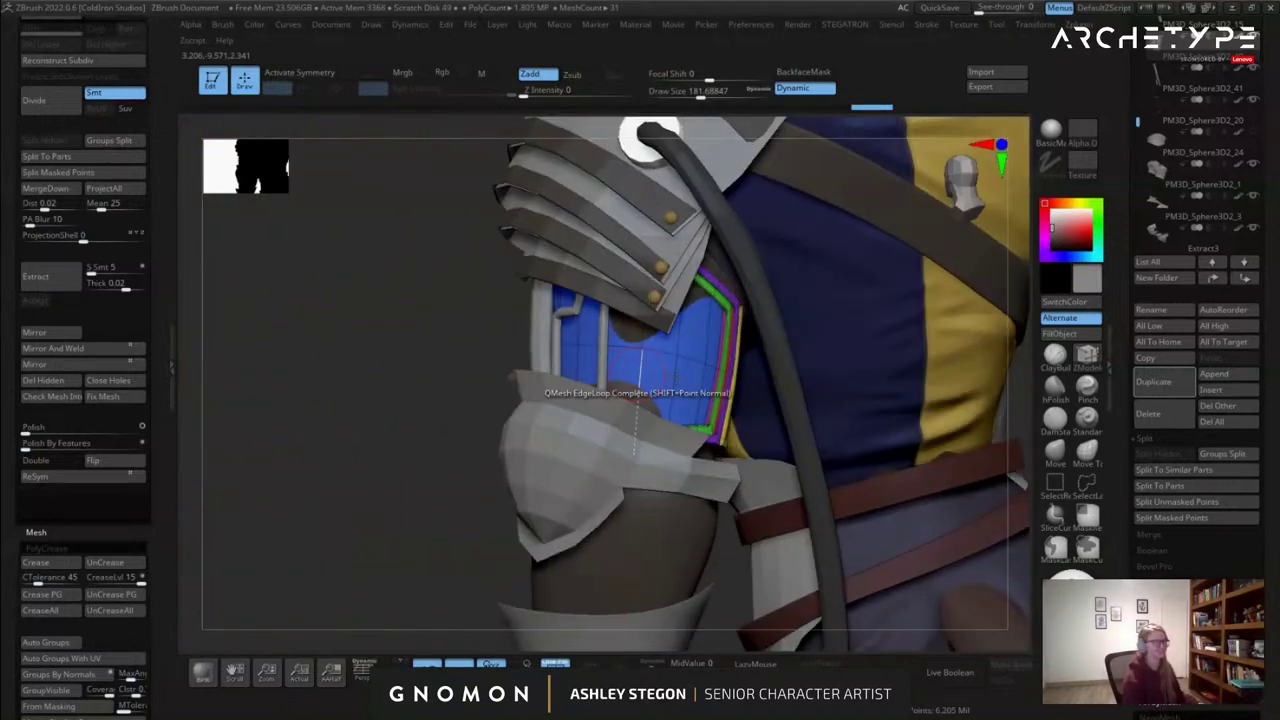
left_click(1053, 450)
key("s")
left_click_drag(646, 357, 703, 363)
right_click_drag(703, 363, 722, 326)
key("shift+f")
right_click_drag(768, 430, 714, 372, "alt")
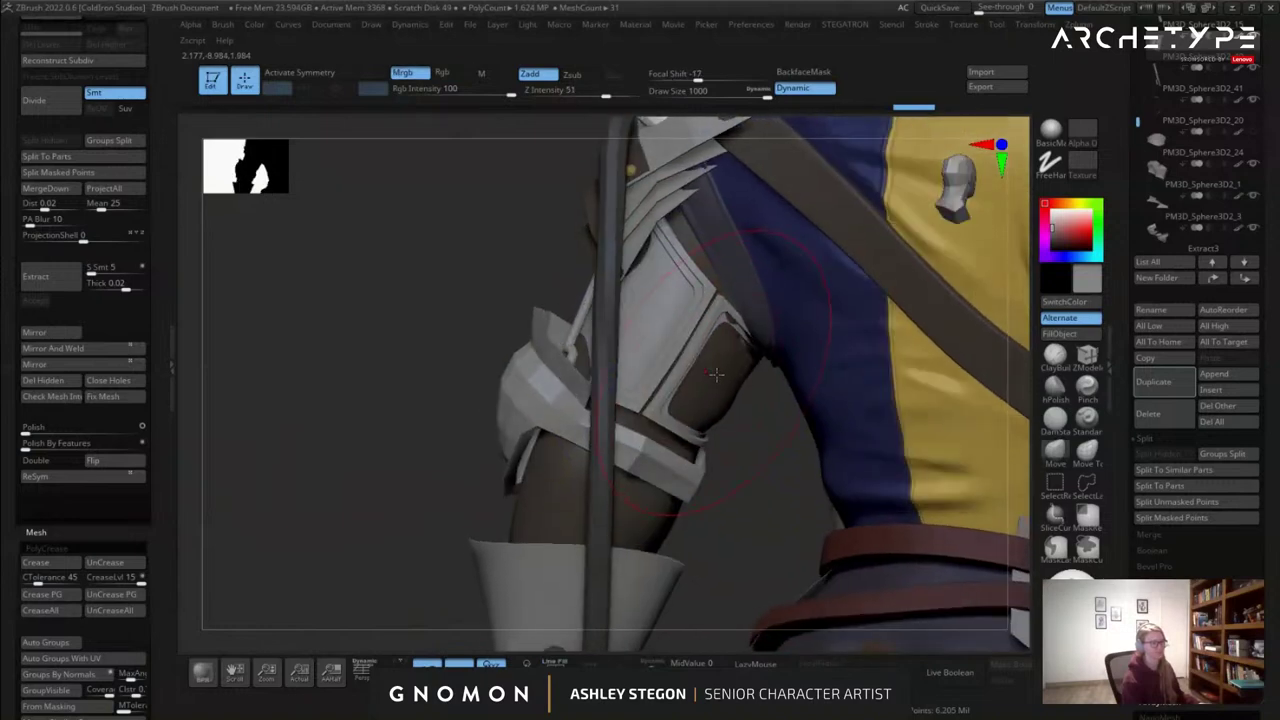
left_click_drag(720, 376, 741, 381)
Reshape the smaller plate around the inner arm with the Move brush at a draw size of about 910.
right_click_drag(743, 385, 696, 392)
key("s")
left_click(738, 407)
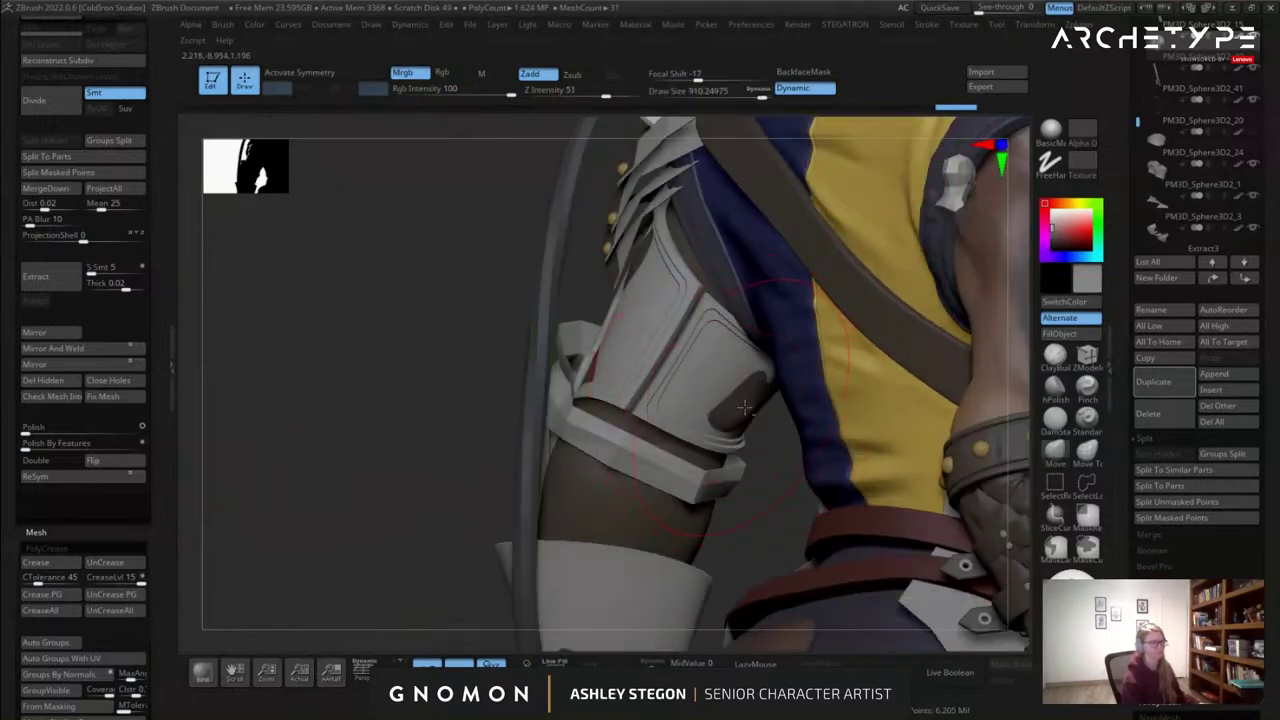
left_click_drag(743, 408, 750, 411)
right_click_drag(750, 411, 822, 398)
right_click_drag(607, 330, 663, 324)
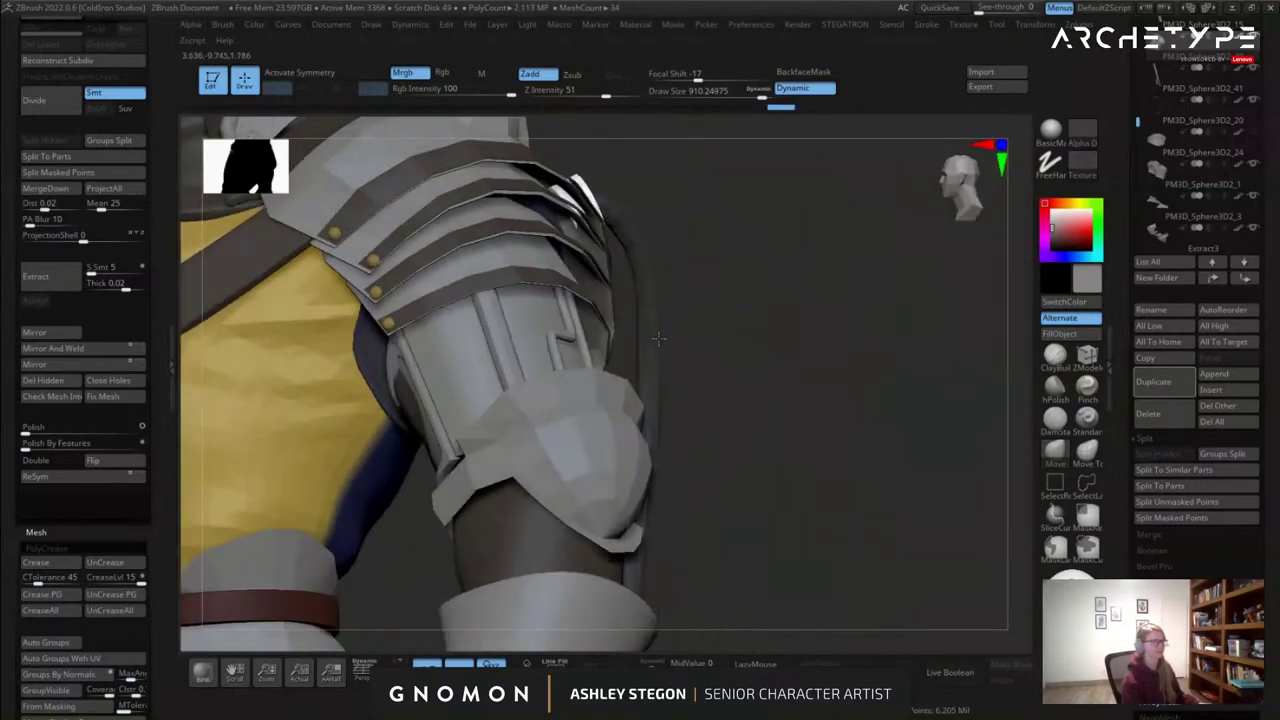
right_click_drag(640, 340, 624, 347)
right_click_drag(457, 381, 537, 343, "alt")
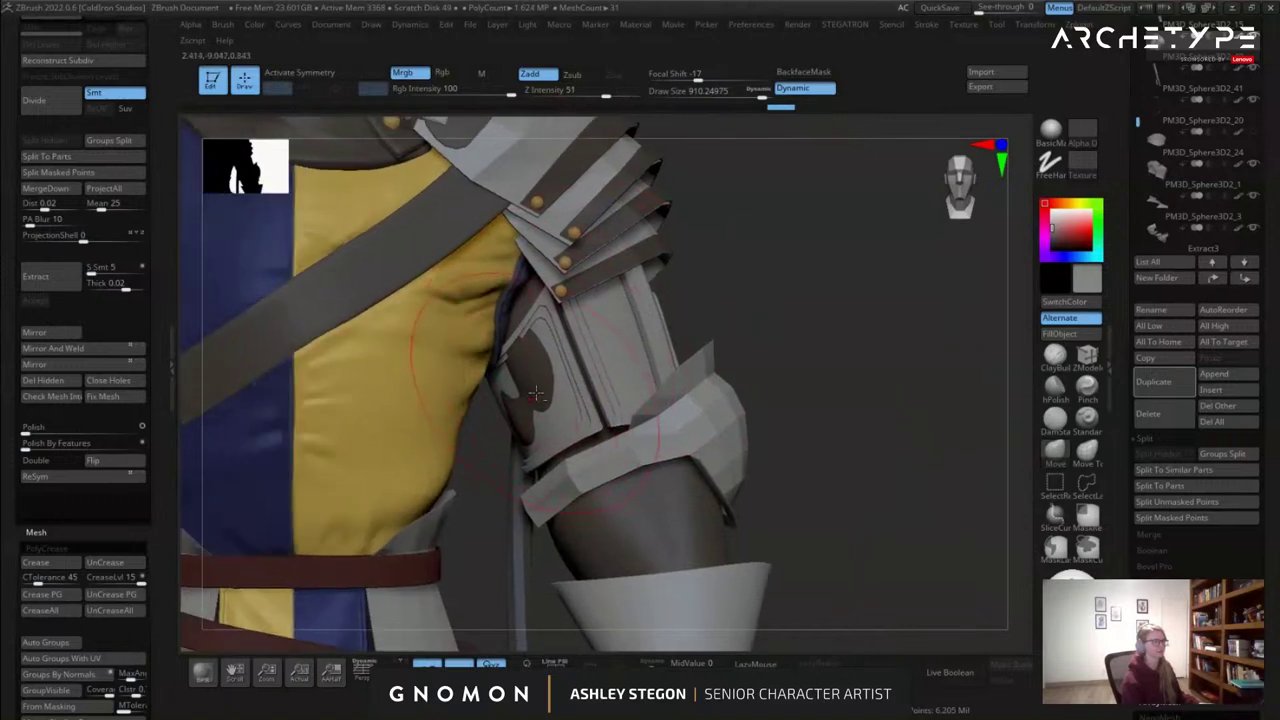
Reduce the draw size to about 825 and isolate the mesh lying beneath the upper arm plates to identify it.
left_click(538, 386, "alt")
key("s")
left_click_drag(540, 388, 534, 388)
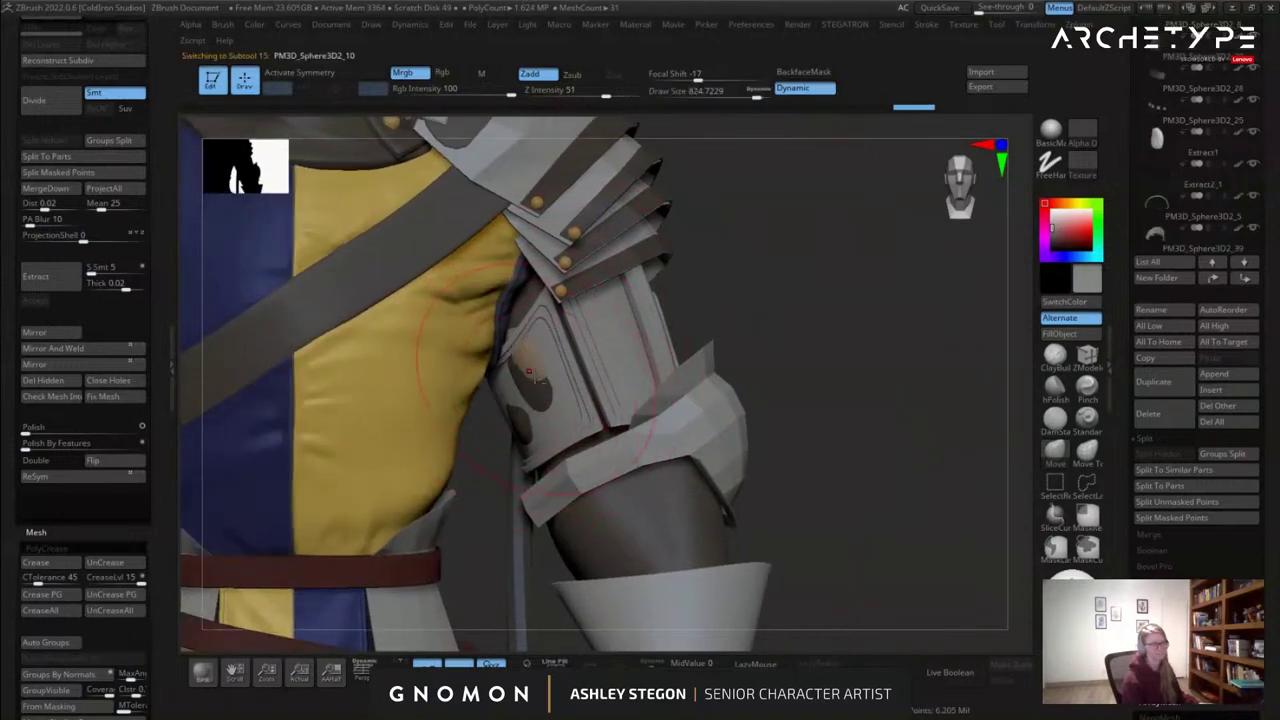
left_click(530, 368, "alt")
left_click(525, 374, "alt")
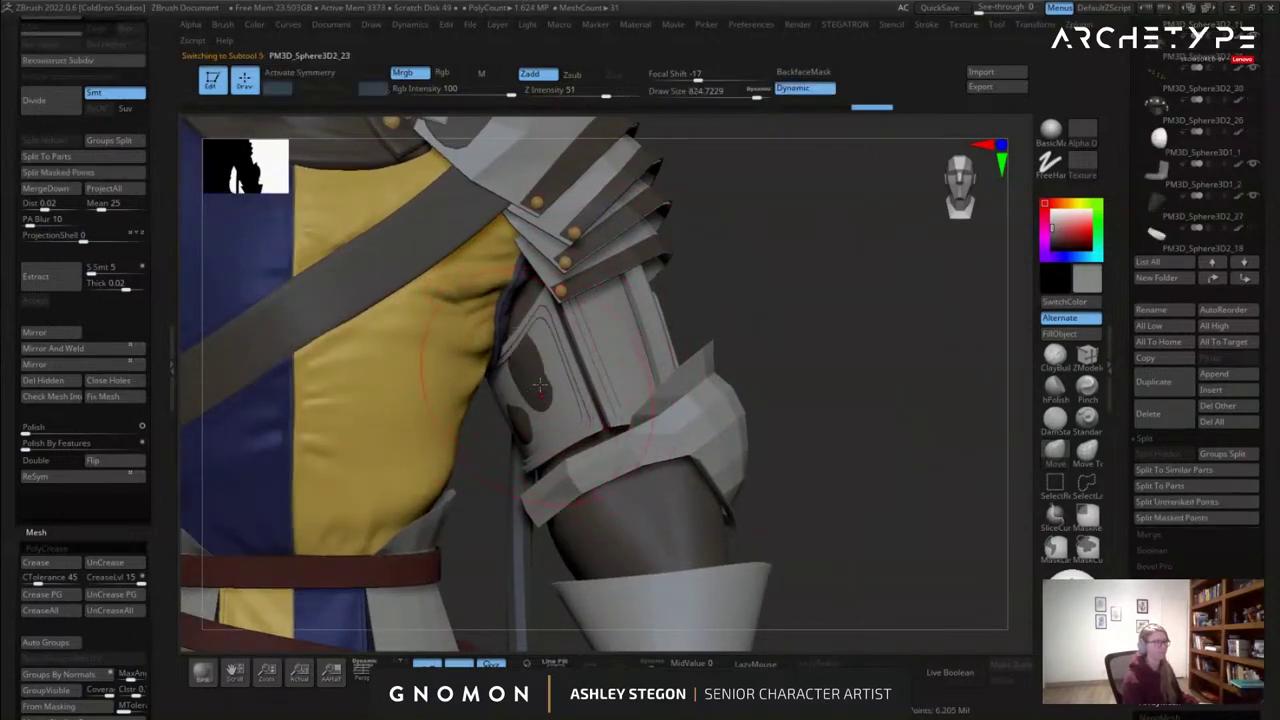
key("shift+f")
right_click_drag(532, 366, 572, 271, "alt")
left_click(572, 271, "alt")
key("shift+f")
key("shift+f")
mouse_move(709, 342)
right_mouse_down("ctrl")
mouse_move(628, 538)
mouse_move(586, 475)
right_mouse_up("ctrl")
left_click(650, 663)
key("shift+f")
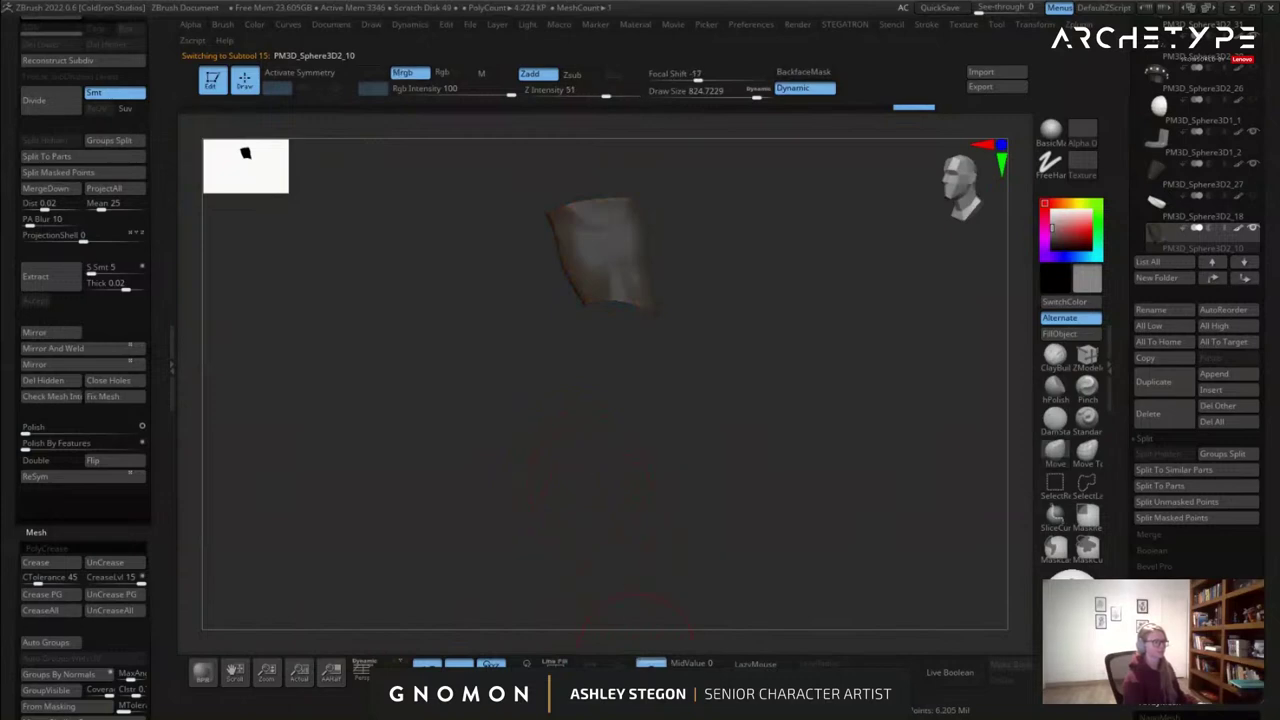
Compare the layered sleeve meshes and permanently delete subtool PM3D_Sphere3D2_10 from beneath the upper arm plates.
left_click(650, 663)
right_click_drag(1018, 315, 780, 416)
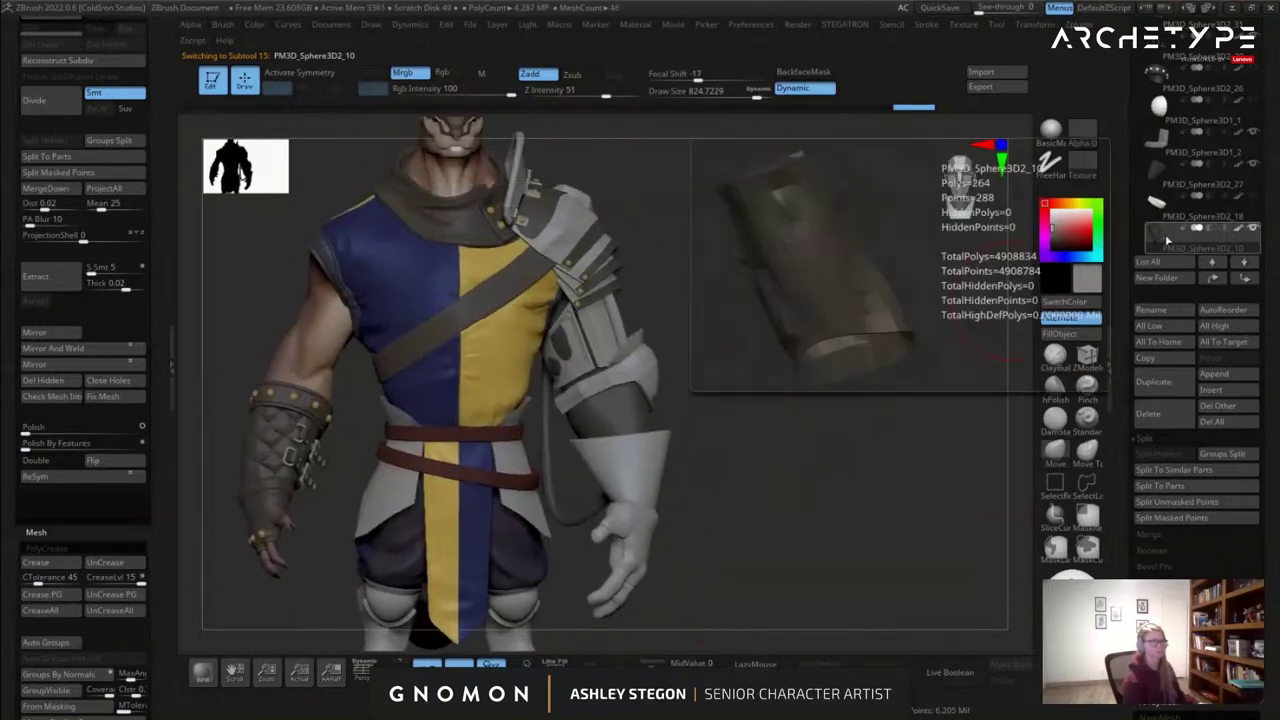
left_click(623, 408, "alt")
left_click(650, 663)
left_click(650, 660)
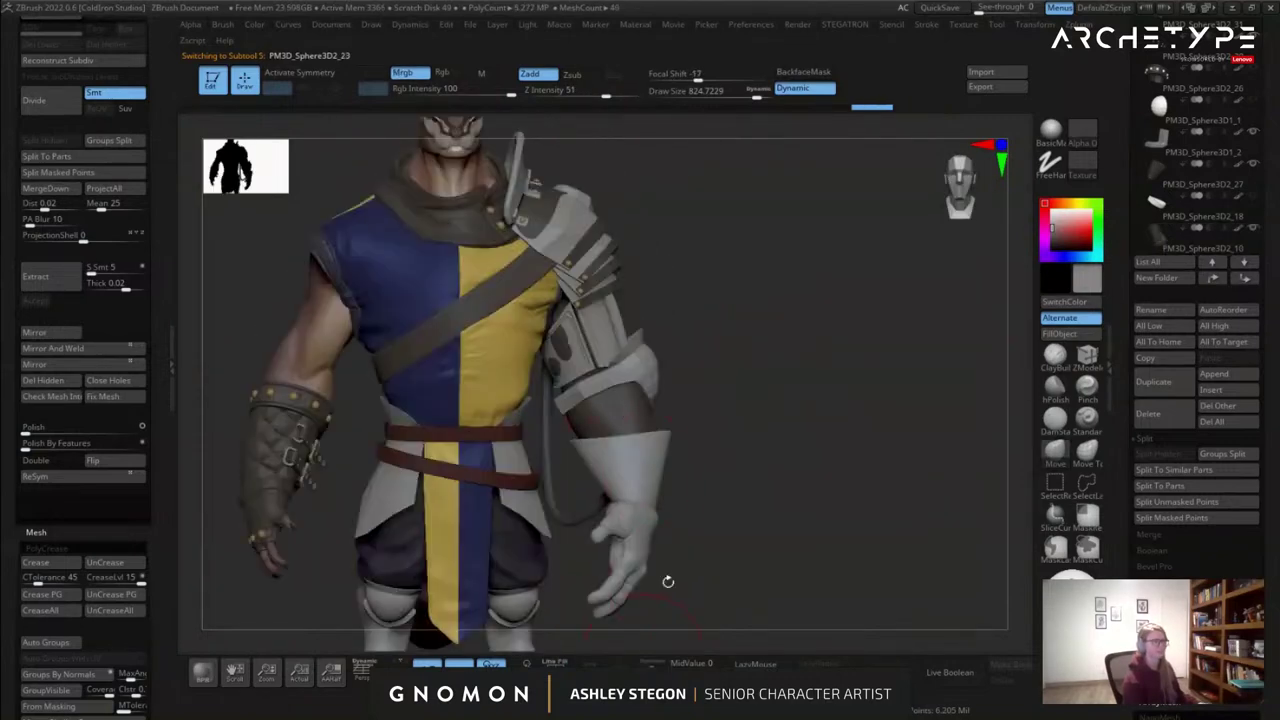
key("shift+f")
key("shift+f")
left_click(588, 346, "alt")
key("shift+f")
left_click(1146, 411)
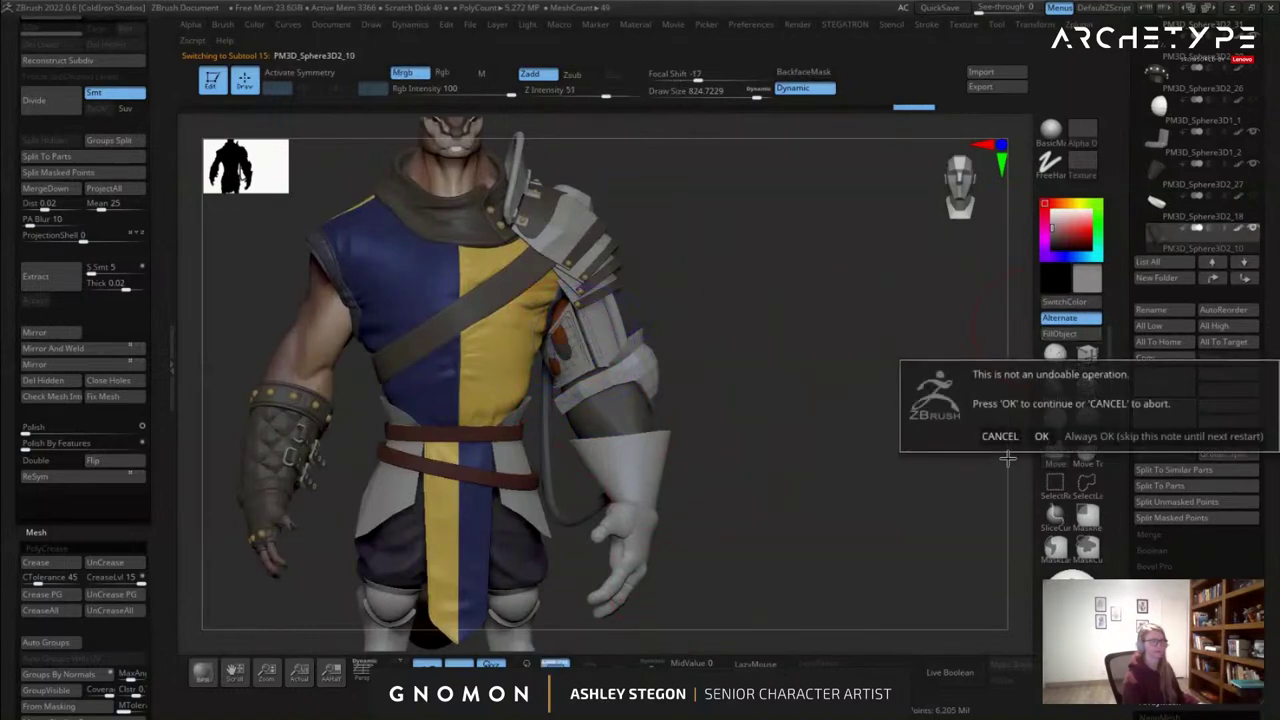
left_click(1042, 436)
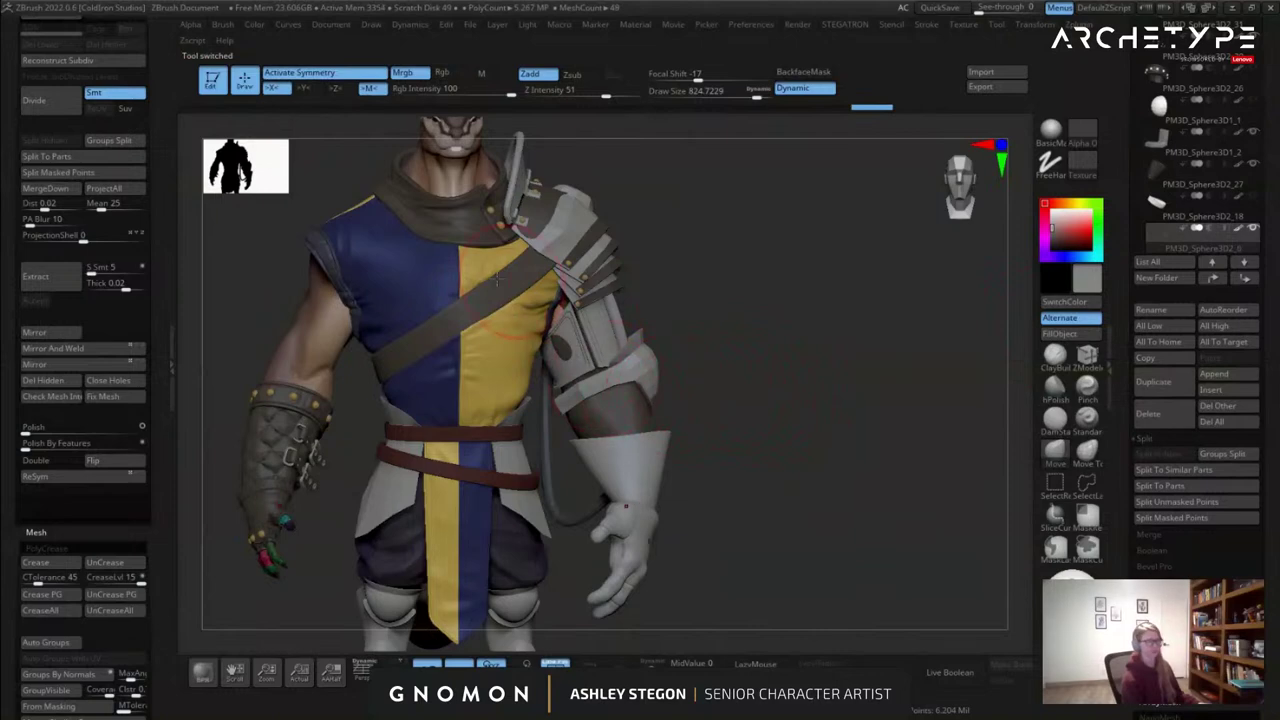
Reselect the upper arm plate and adjust its smaller piece over the sleeve with the Move brush at draw size about 867.
right_click_drag(522, 285, 552, 386, "ctrl")
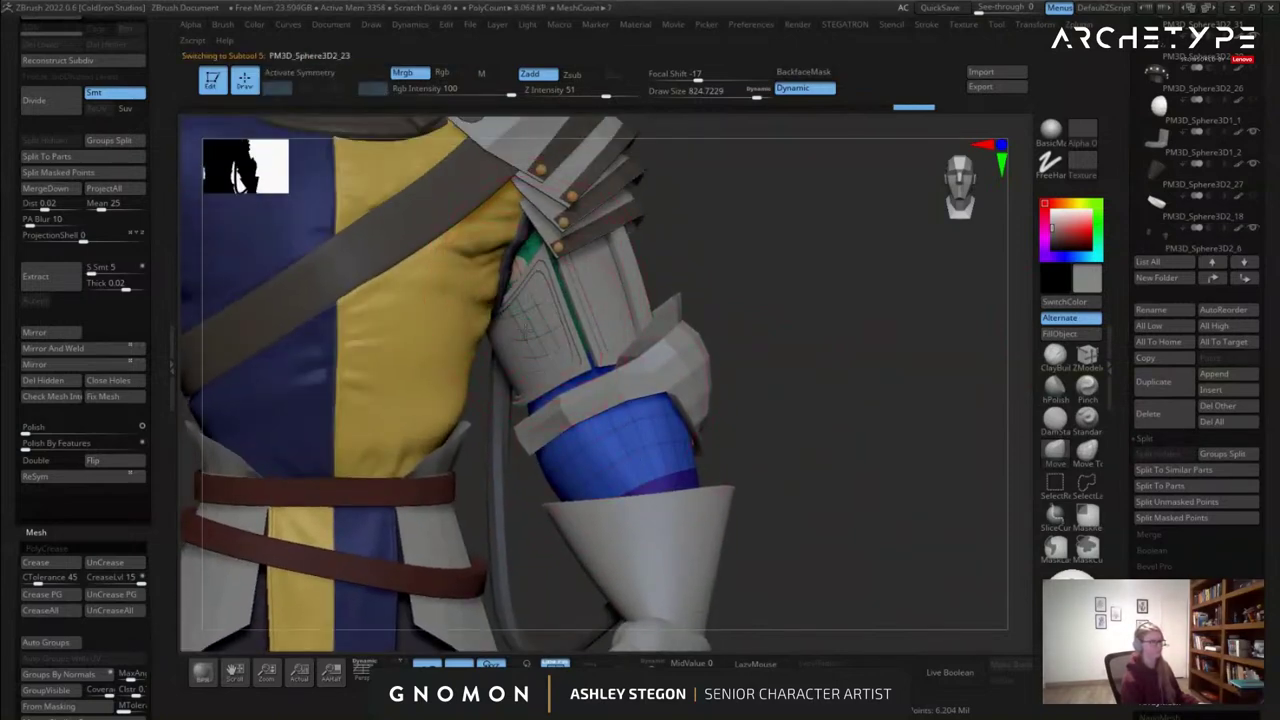
key("shift+f")
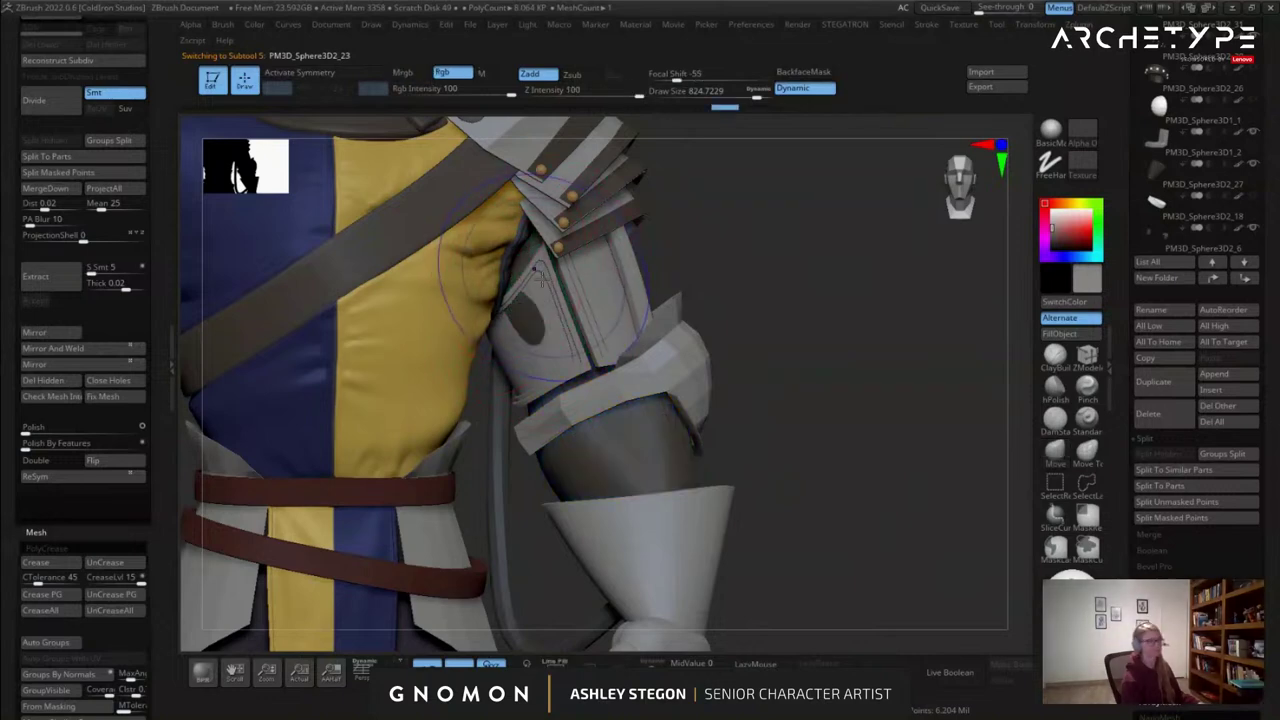
left_click(538, 306, "alt")
key("s")
left_click_drag(520, 343, 549, 330)
right_click_drag(549, 330, 510, 328)
left_click_drag(510, 328, 526, 322)
mouse_move(526, 322)
right_mouse_down()
mouse_move(559, 349)
mouse_move(540, 345)
right_mouse_up()
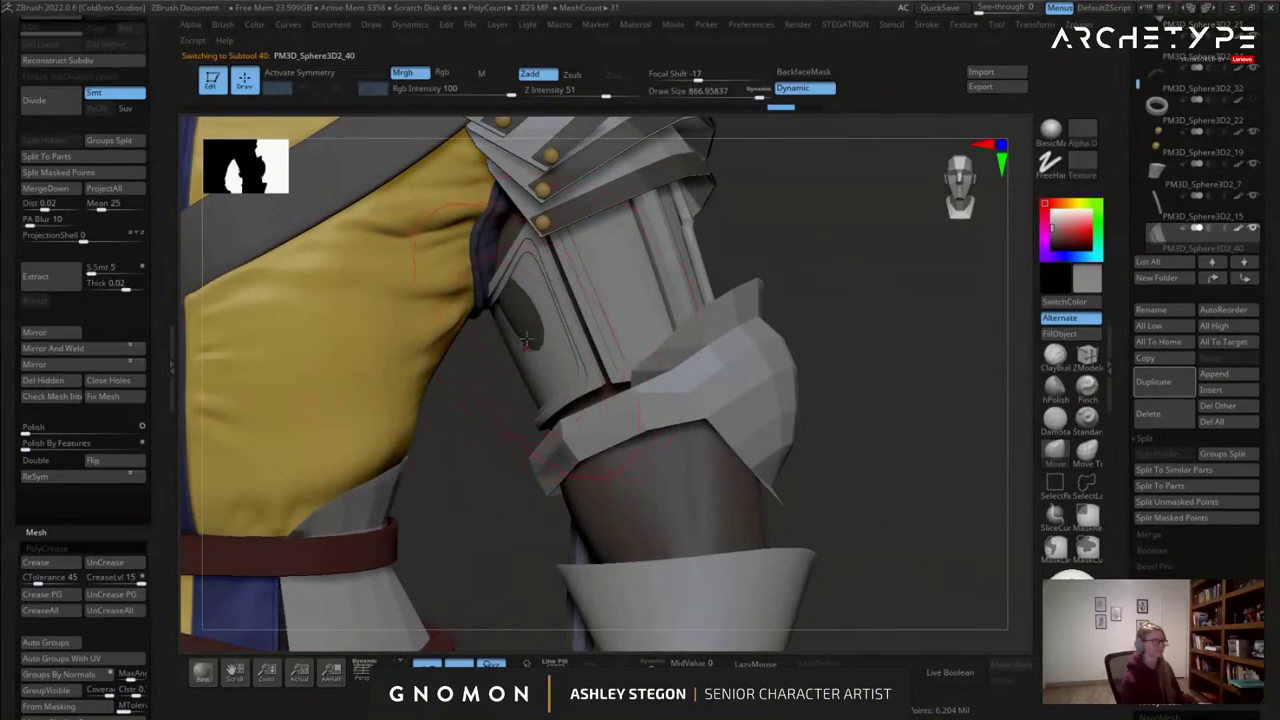
left_click_drag(528, 340, 522, 328)
mouse_move(512, 353)
right_mouse_down()
mouse_move(537, 339)
mouse_move(794, 344)
mouse_move(671, 347)
mouse_move(777, 338)
mouse_move(758, 348)
right_mouse_up()
Select the elbow guard with its polygroups displayed and isolate the domed cap's polygroup.
key("shift+f")
key("shift+f")
key("s")
key("s")
left_click_drag(796, 411, 788, 411)
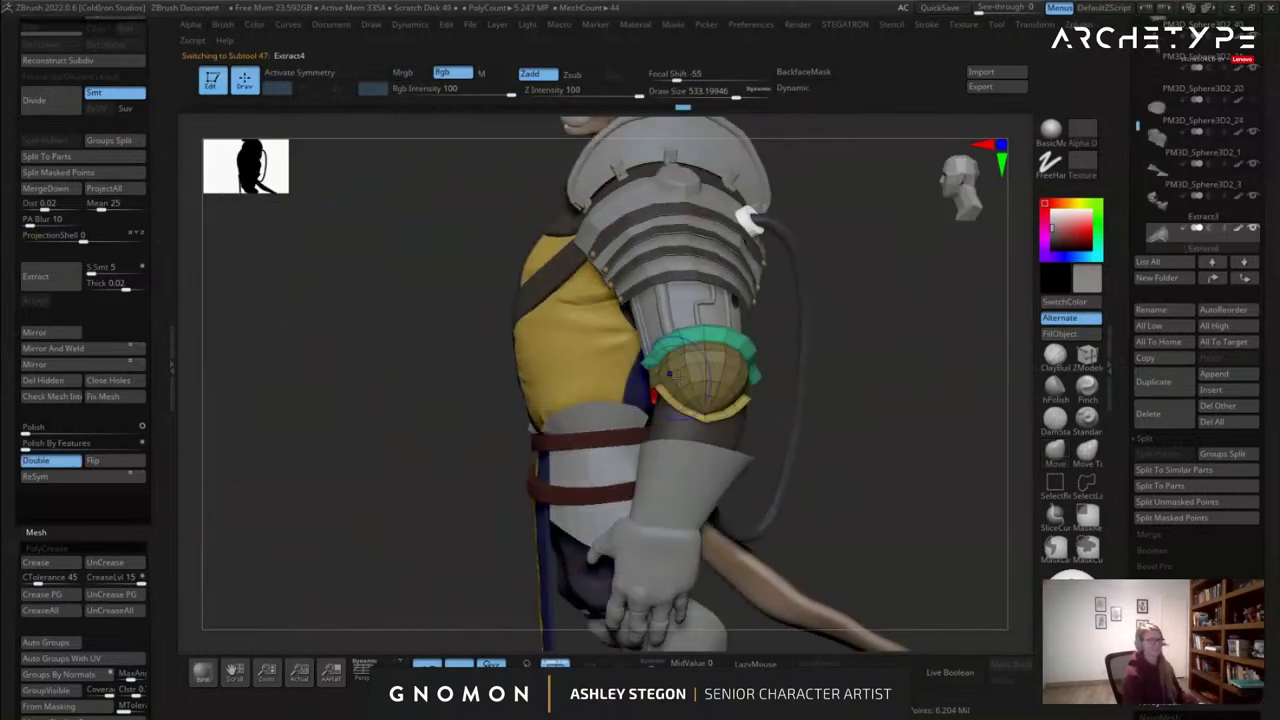
right_click_drag(705, 380, 722, 425, "ctrl")
mouse_move(880, 390)
right_mouse_down()
mouse_move(645, 372)
mouse_move(735, 370)
right_mouse_up()
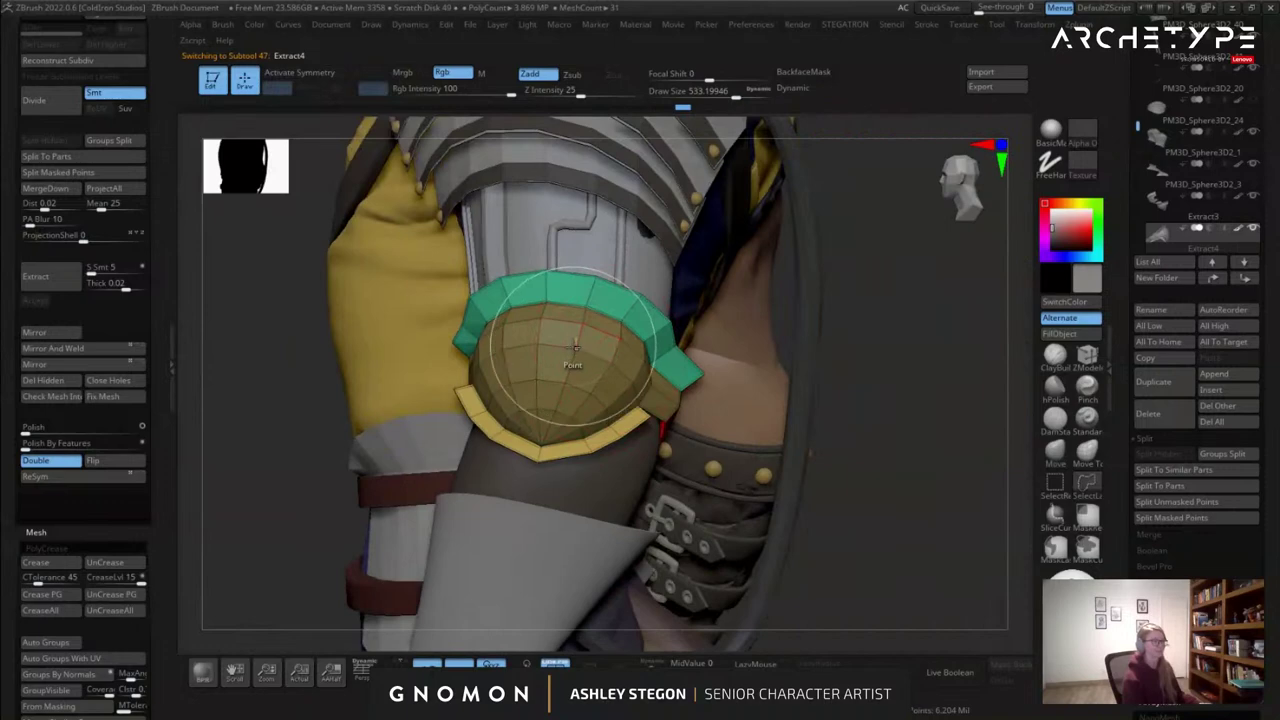
left_click(573, 358, "ctrl+shift")
left_click(651, 664)
Hide the side strap faces next to the elbow dome, assign the dome its own polygroup, and show everything again.
mouse_move(700, 455)
right_mouse_down()
mouse_move(614, 451)
mouse_move(618, 485)
right_mouse_up()
mouse_move(355, 418)
left_mouse_down("ctrl+alt+shift")
mouse_move(403, 366)
mouse_move(405, 325)
left_mouse_up("ctrl+alt+shift")
right_click_drag(413, 327, 417, 345)
left_click_drag(797, 431, 698, 330, "ctrl+alt+shift")
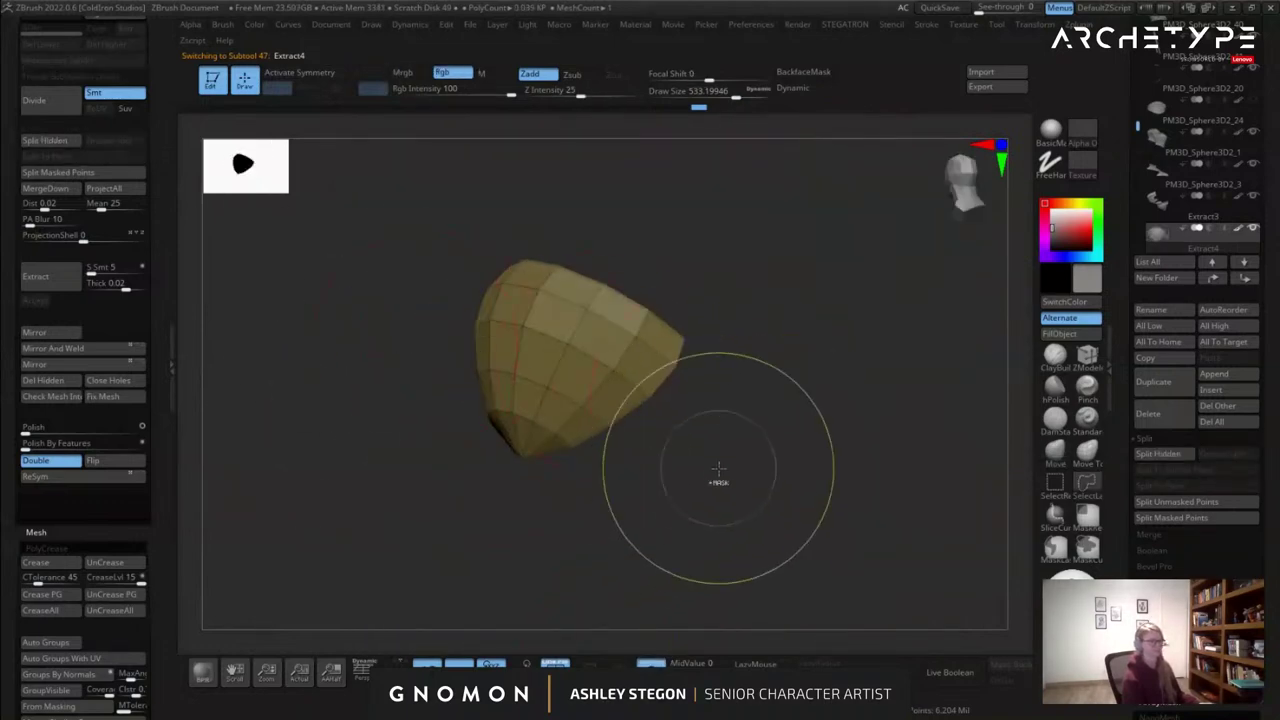
key("ctrl+w")
left_click(663, 514, "ctrl+shift")
mouse_move(550, 411)
right_mouse_down()
mouse_move(617, 403)
mouse_move(723, 423)
mouse_move(628, 398)
mouse_move(630, 372)
mouse_move(715, 396)
mouse_move(688, 432)
mouse_move(604, 393)
mouse_move(610, 420)
mouse_move(695, 407)
mouse_move(590, 414)
mouse_move(686, 397)
mouse_move(594, 403)
mouse_move(608, 410)
mouse_move(588, 411)
mouse_move(588, 425)
mouse_move(545, 400)
right_mouse_up()
left_click(651, 664)
Restore the elbow guard's faceted display and choose the IMM Primitives brush.
key("d")
key("shift+f")
key("shift+f")
key("shift+d")
key("b")
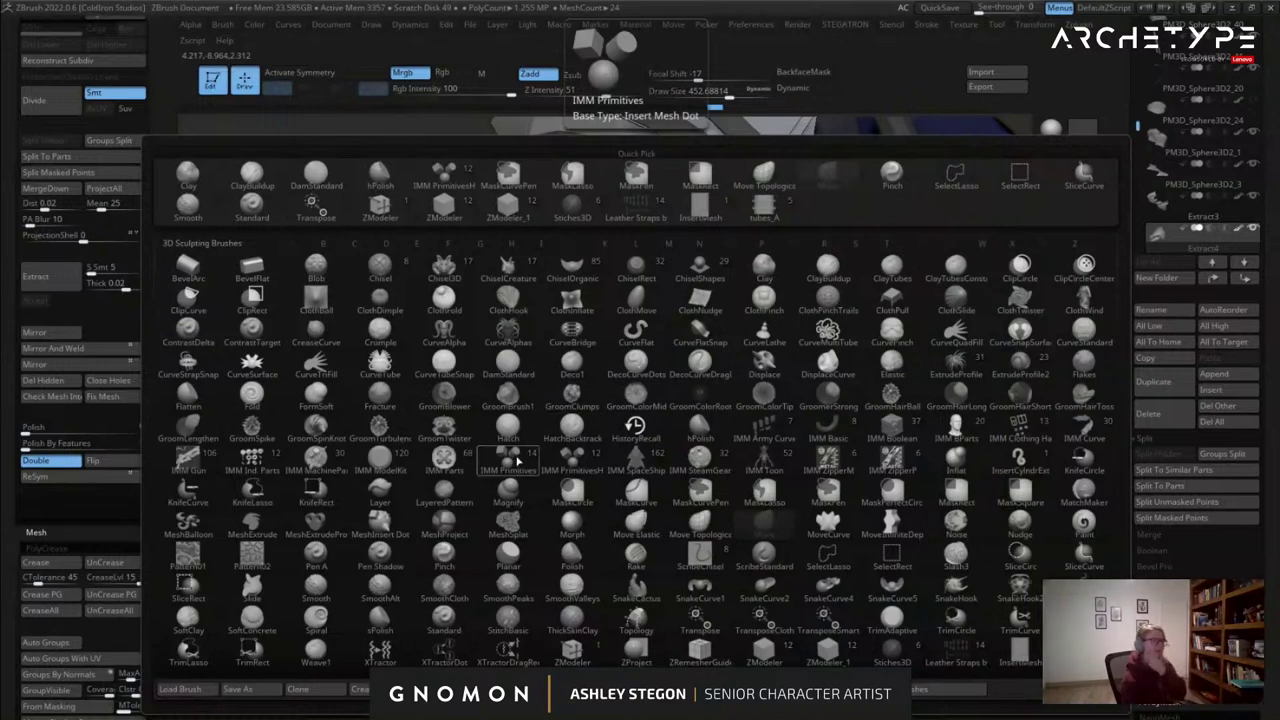
left_click(507, 462)
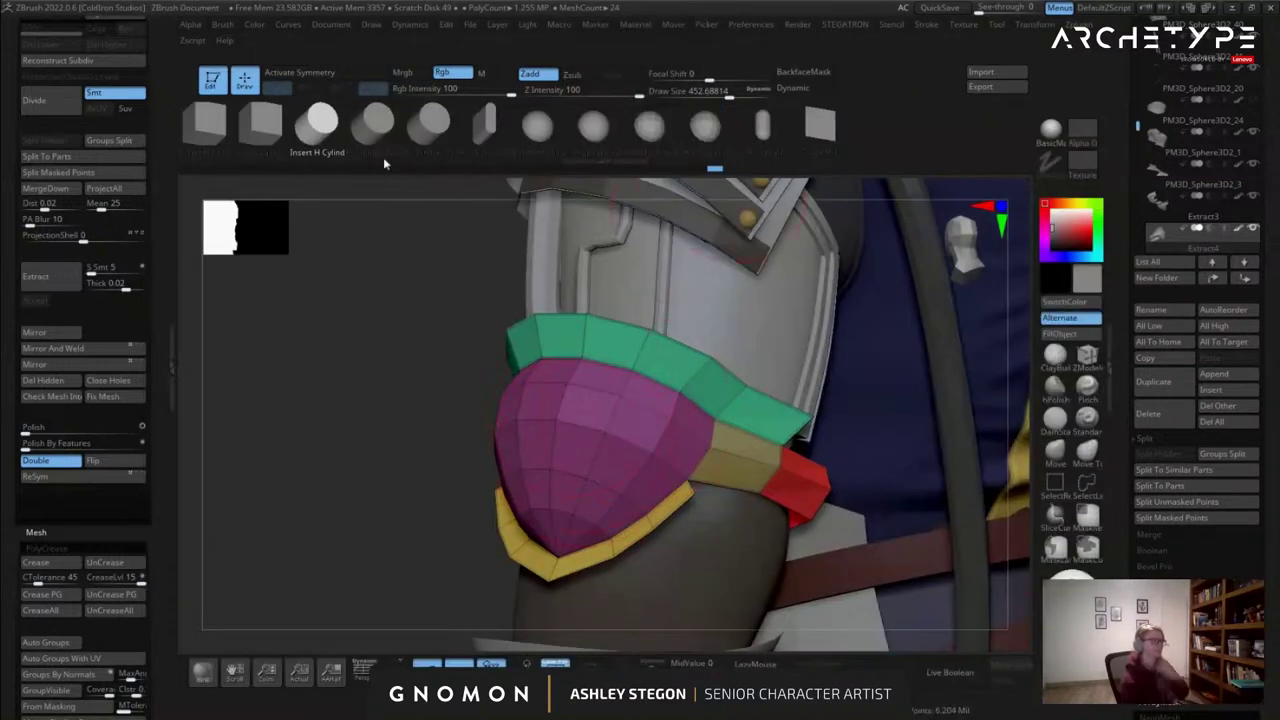
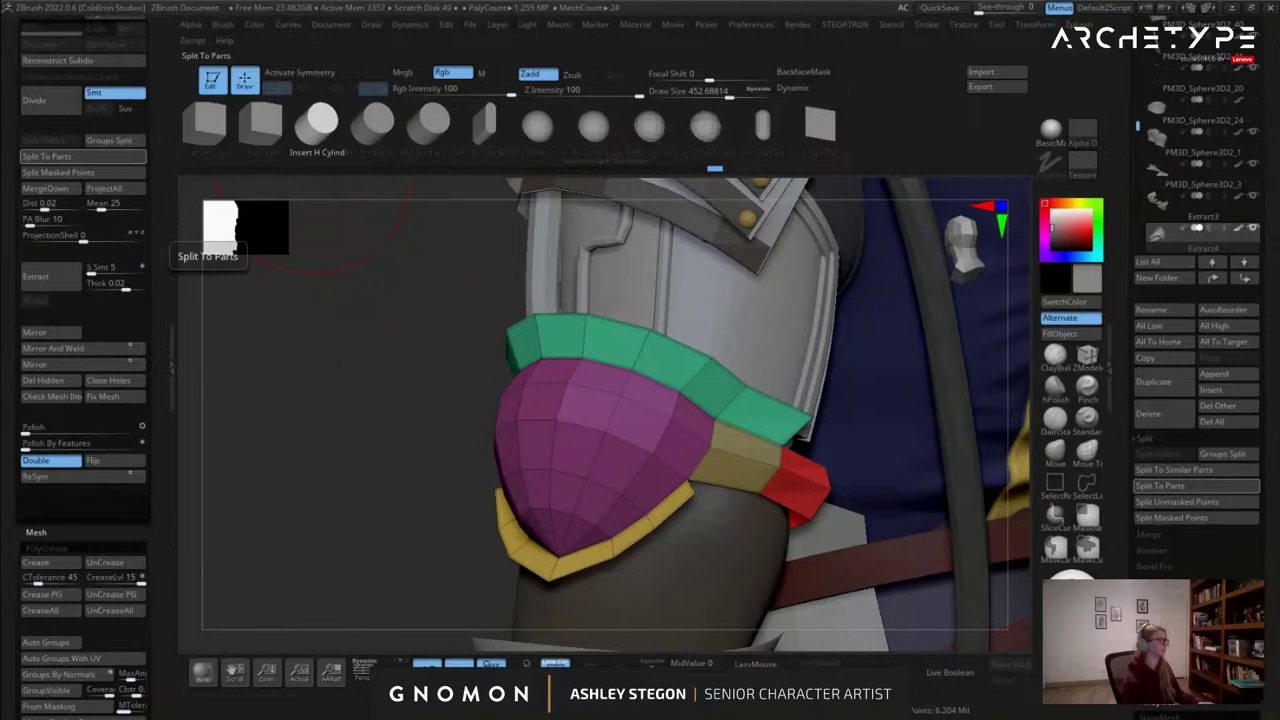
Examine the elbow guard's shape and polygroups from the side and front of the arm.
left_click_drag(343, 408, 582, 359)
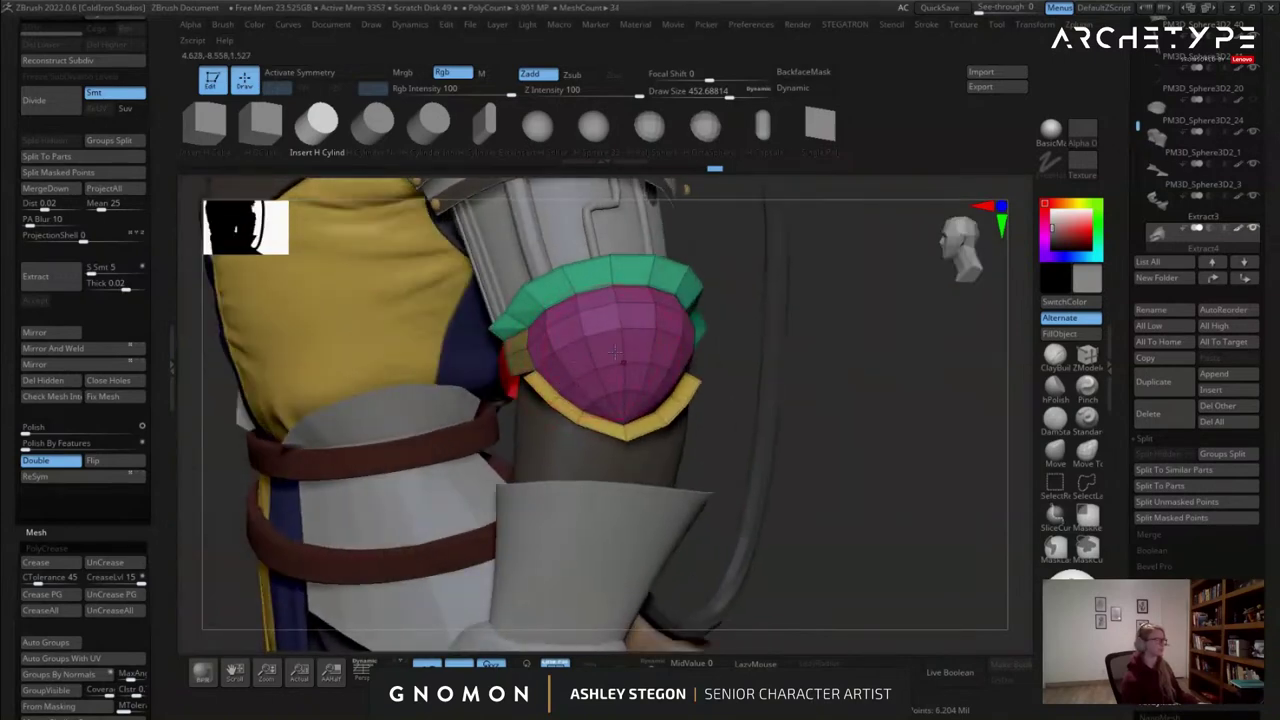
right_click_drag(611, 353, 585, 348)
right_click_drag(694, 317, 653, 345, "alt")
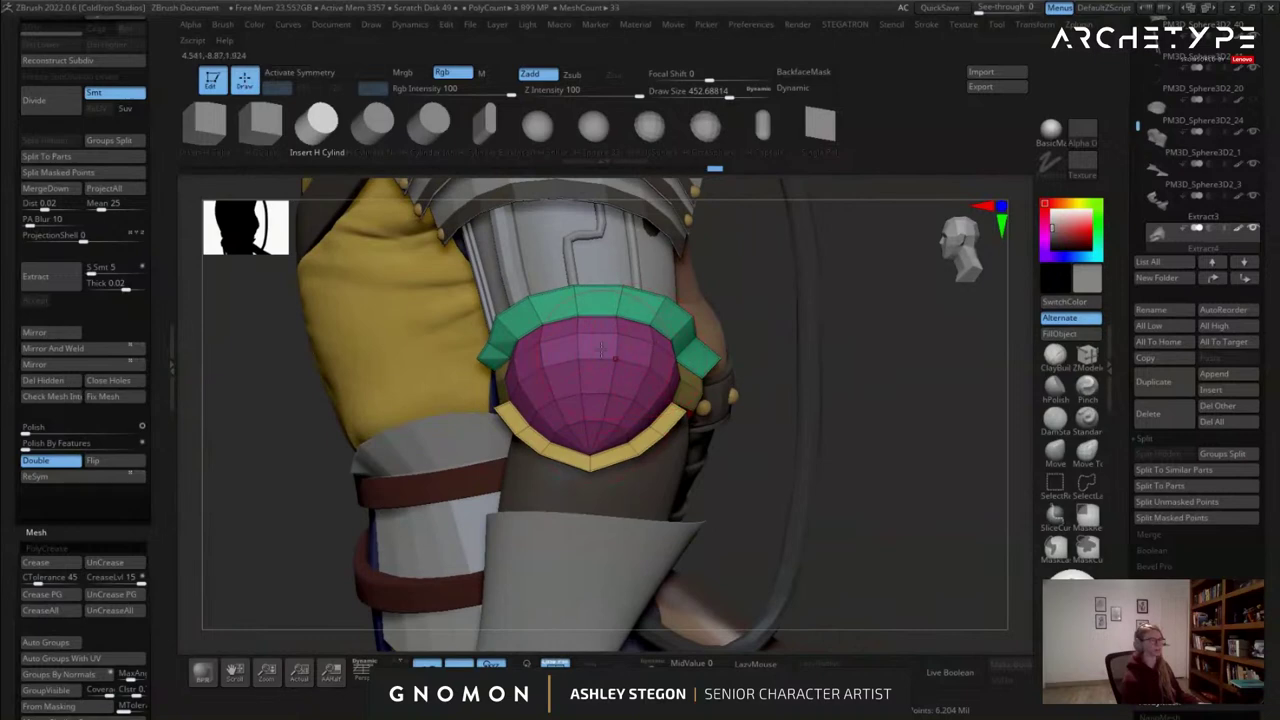
right_click_drag(598, 404, 643, 406)
right_click_drag(500, 388, 540, 300)
mouse_move(640, 297)
right_mouse_down()
mouse_move(690, 297)
mouse_move(634, 296)
right_mouse_up()
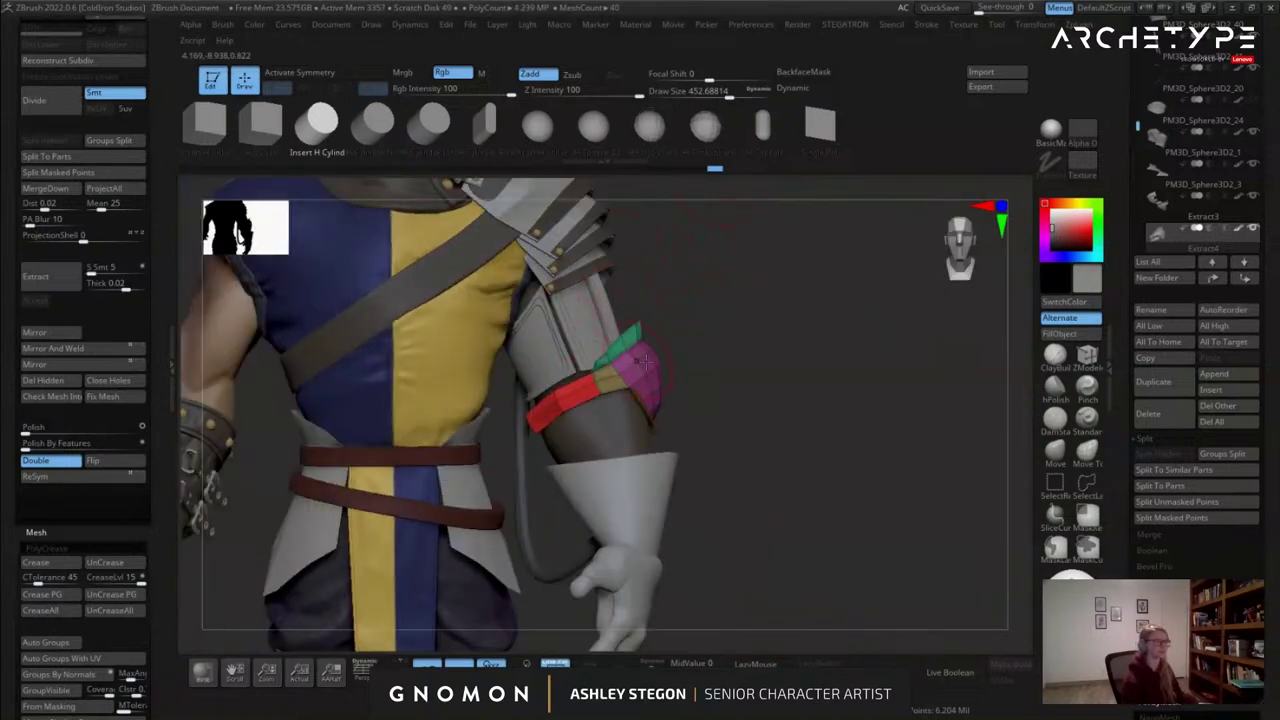
Insert an H Cylinder Extended primitive on the side of the elbow guard's dome and activate its transform gizmo.
left_click_drag(698, 357, 679, 357)
mouse_move(682, 354)
right_mouse_down()
mouse_move(578, 352)
mouse_move(604, 441)
mouse_move(620, 365)
mouse_move(632, 405)
right_mouse_up()
left_click(486, 128)
left_click_drag(611, 440, 610, 442)
right_click_drag(622, 440, 704, 434)
key("w")
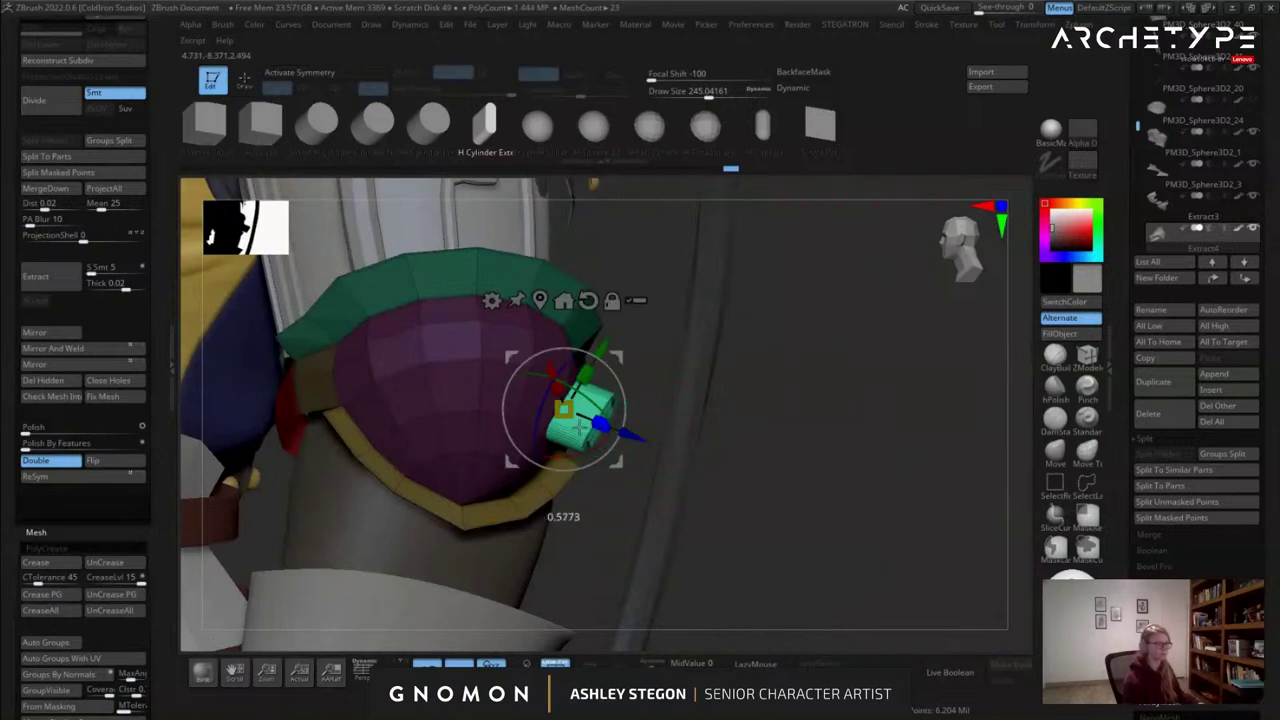
Scale and rotate the inserted rounded bar so it lies flat against the dome's surface as a raised ridge.
left_click_drag(628, 434, 616, 430)
right_click_drag(640, 434, 550, 430)
right_click_drag(550, 430, 562, 470, "ctrl")
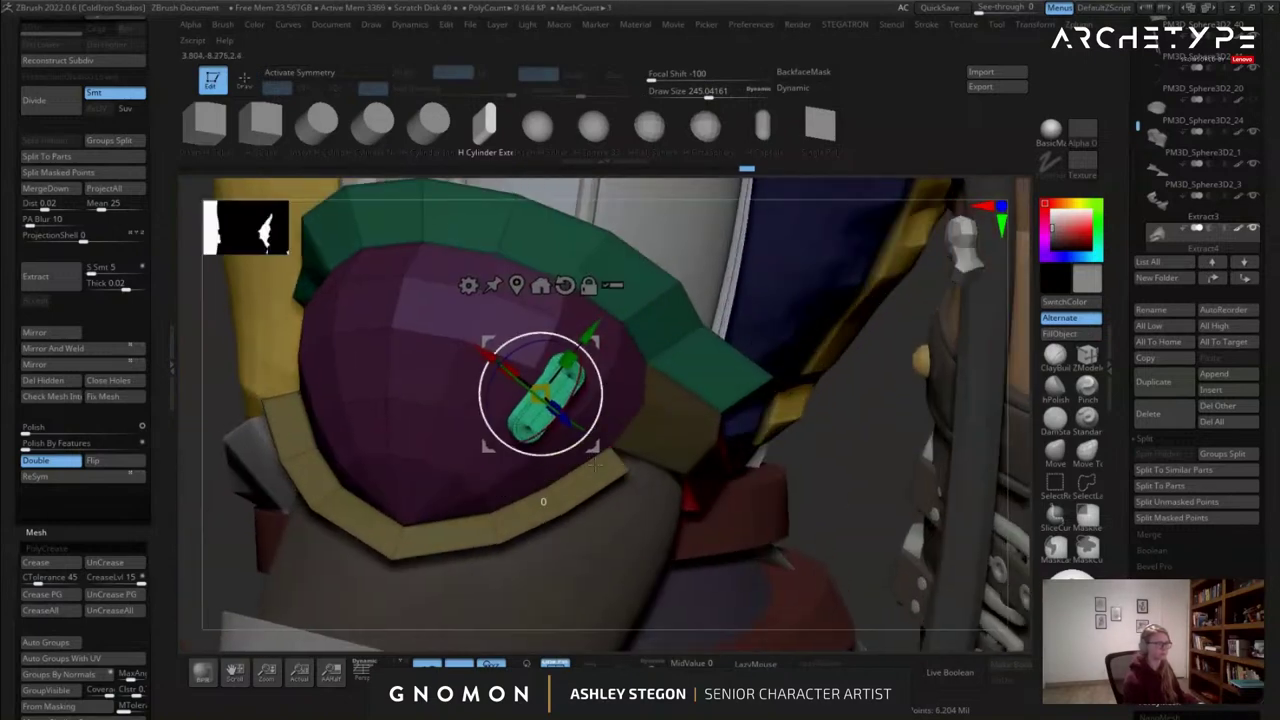
mouse_move(575, 428)
left_mouse_down()
mouse_move(616, 421)
mouse_move(588, 384)
mouse_move(600, 366)
mouse_move(662, 388)
left_mouse_up()
key("q")
key("w")
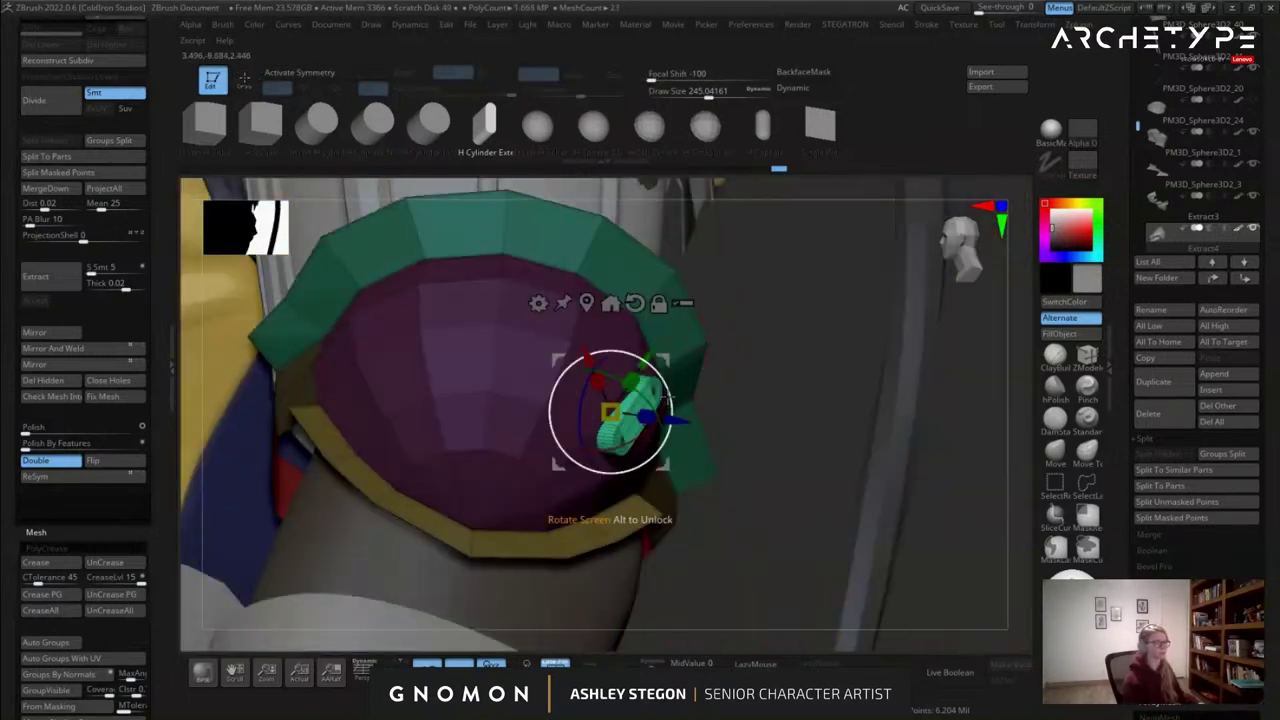
key("q")
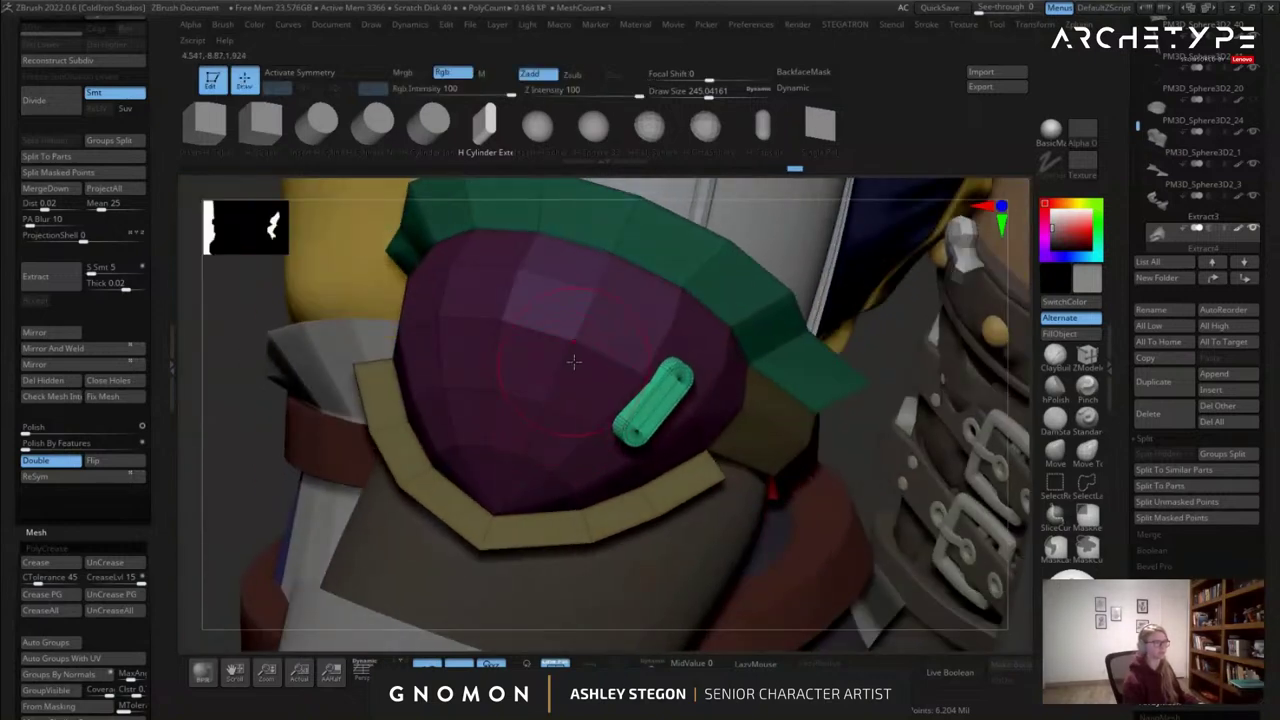
Duplicate the rounded bar on the elbow dome, then rotate and seat the copy beside the first one.
key("w")
key("q")
key("w")
left_click_drag(588, 349, 500, 341, "ctrl")
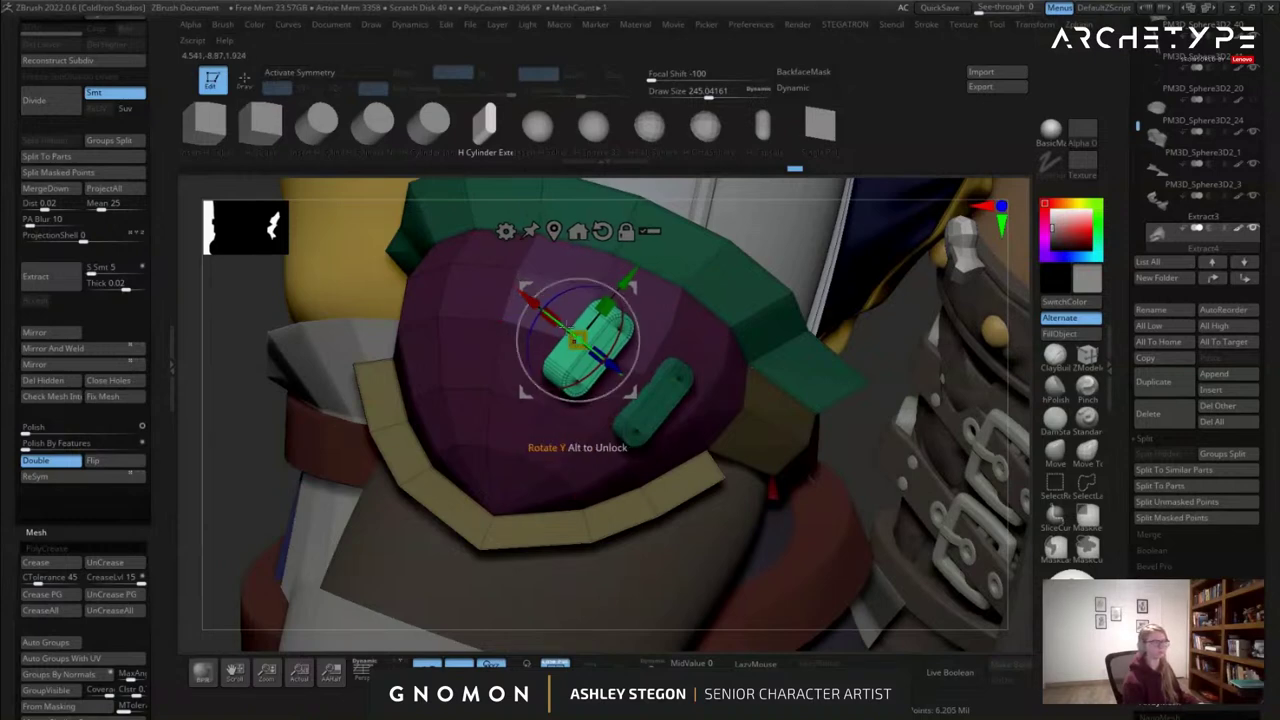
left_click_drag(523, 315, 520, 313)
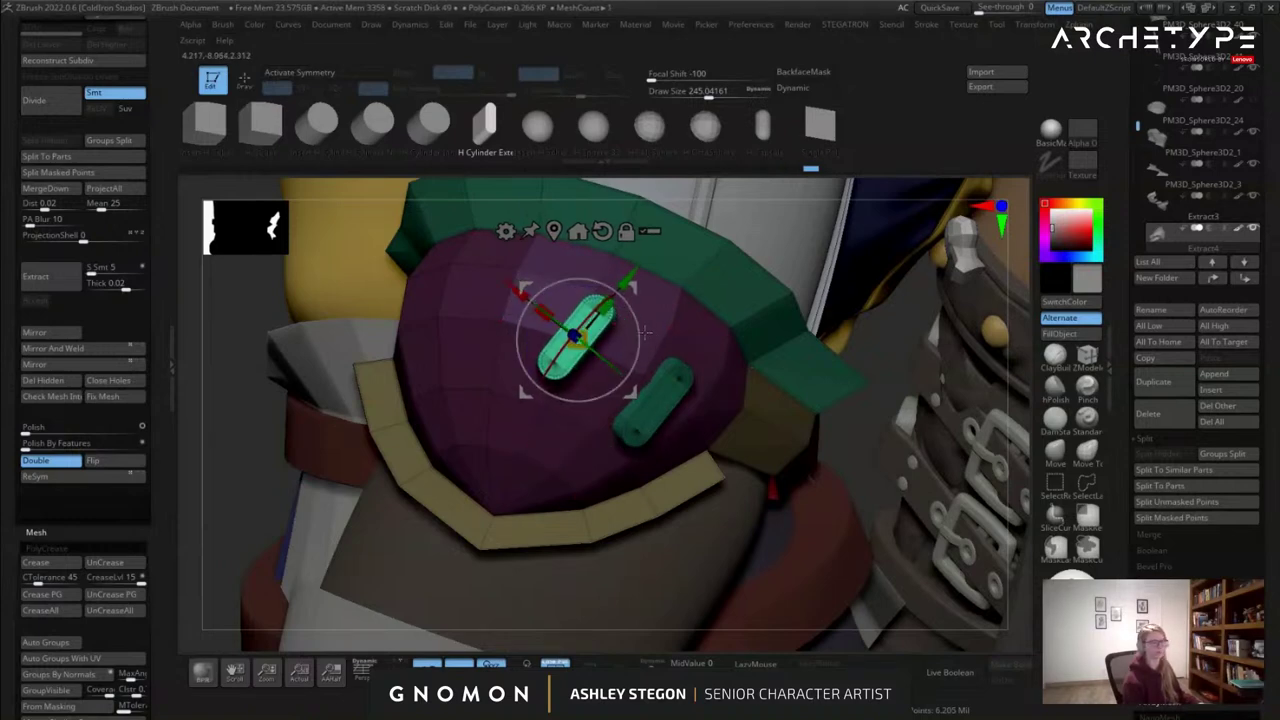
right_click_drag(630, 322, 662, 326)
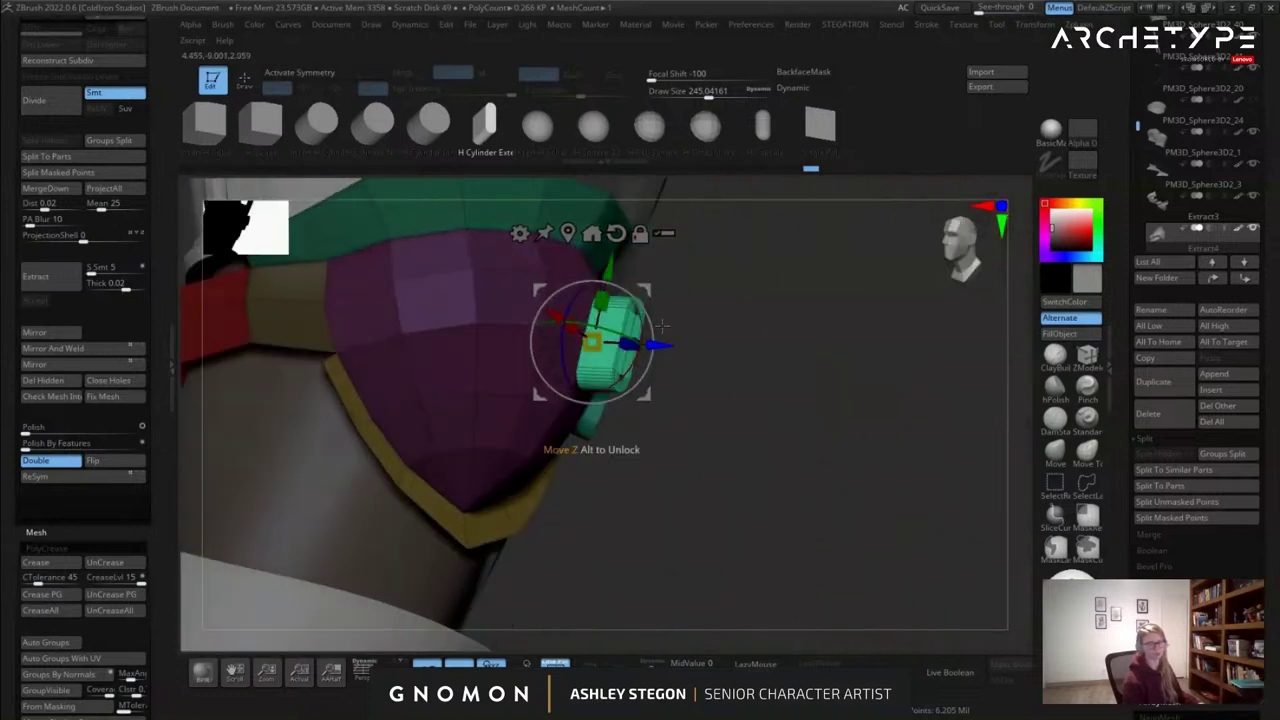
left_click_drag(614, 268, 608, 295)
left_click_drag(647, 369, 612, 367)
right_click_drag(640, 366, 665, 354)
Place a third rounded bar farther around the elbow dome and align it with the dome's curvature.
left_click_drag(655, 346, 542, 329)
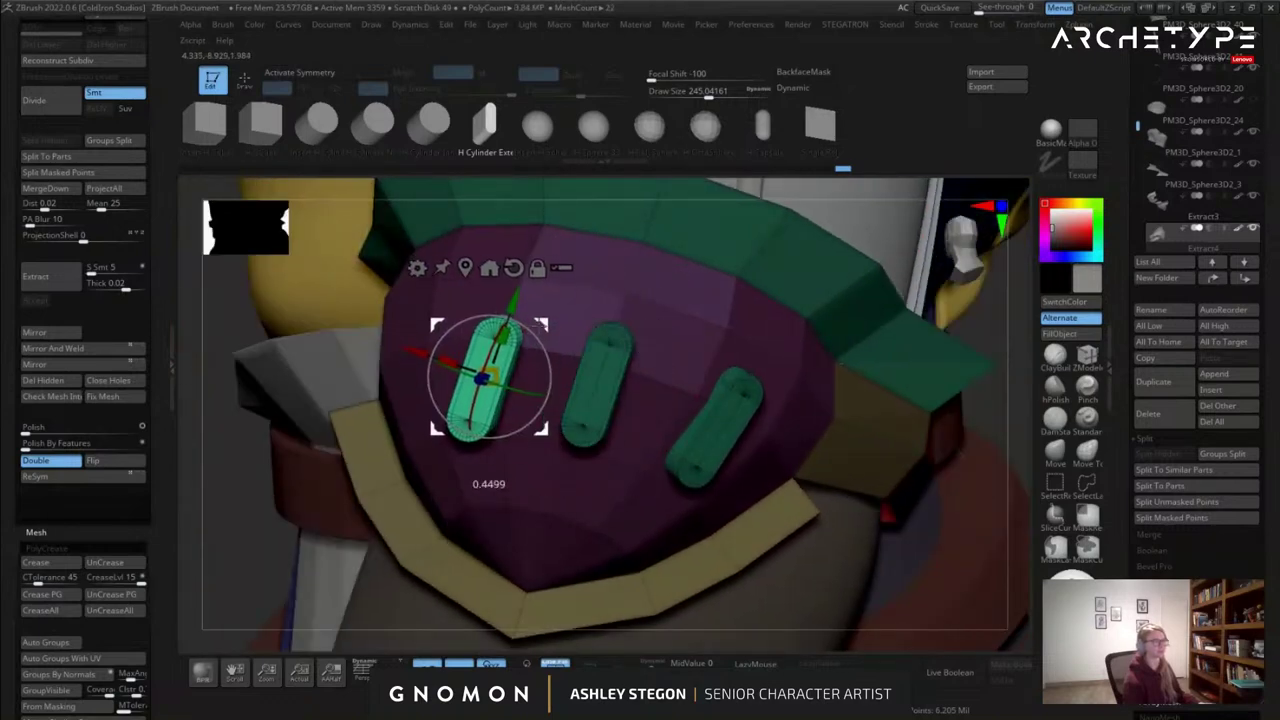
right_click_drag(542, 329, 558, 336)
left_click_drag(543, 340, 532, 328)
left_click_drag(520, 375, 503, 378)
right_click_drag(503, 378, 585, 376)
left_click_drag(560, 374, 532, 373)
mouse_move(532, 373)
right_mouse_down()
mouse_move(440, 386)
mouse_move(538, 384)
right_mouse_up()
Duplicate the bar once more and fit the fourth ridge onto the remaining side of the elbow dome.
left_click_drag(782, 312, 672, 322, "ctrl")
left_click_drag(648, 373, 618, 373)
right_click_drag(618, 373, 530, 374)
left_click_drag(590, 372, 599, 372)
left_click_drag(693, 355, 690, 365)
right_click_drag(690, 365, 775, 370)
left_click_drag(526, 384, 541, 385)
key("q")
Clear the mask on the elbow guard and turn off the polygroup display.
mouse_move(684, 391)
right_mouse_down("alt")
mouse_move(640, 366)
mouse_move(590, 368)
right_mouse_up("alt")
right_click_drag(590, 368, 450, 375)
left_click_drag(450, 376, 545, 453, "ctrl")
right_click_drag(553, 439, 630, 429)
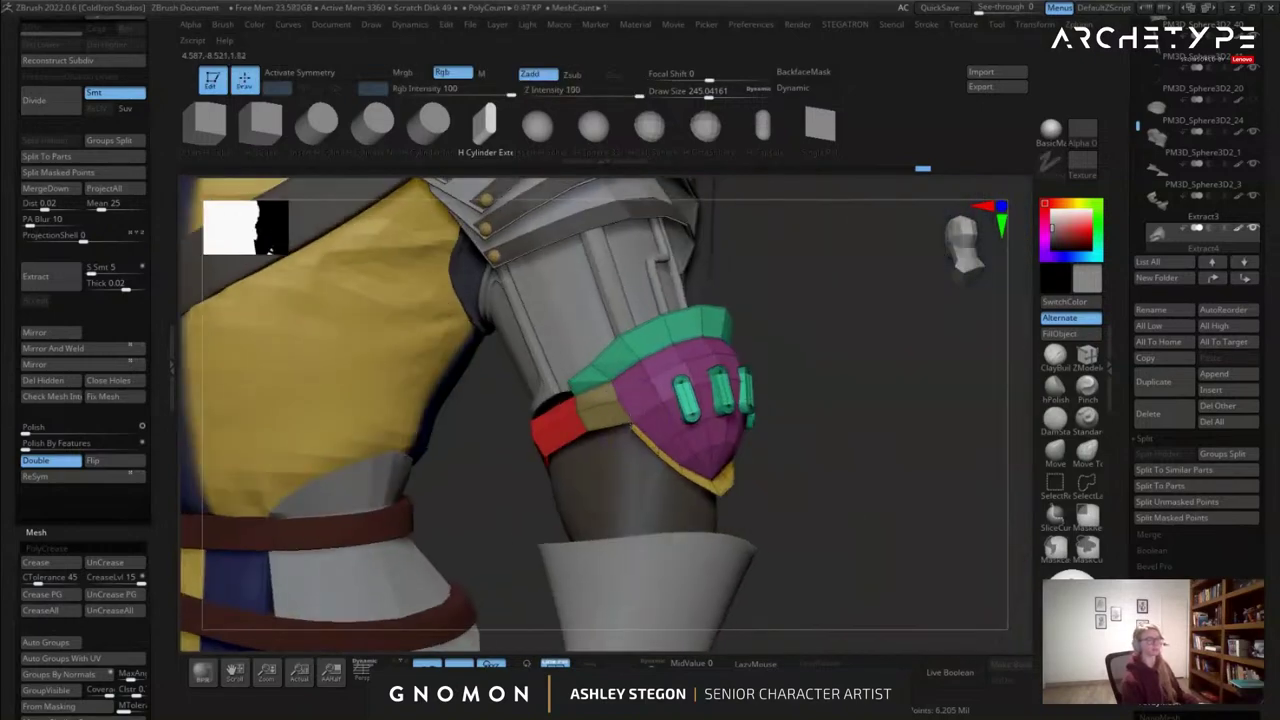
key("shift+f")
Examine the ridged elbow guard against the whole figure from the front and the side.
right_click_drag(852, 456, 710, 425)
right_click_drag(710, 425, 669, 397)
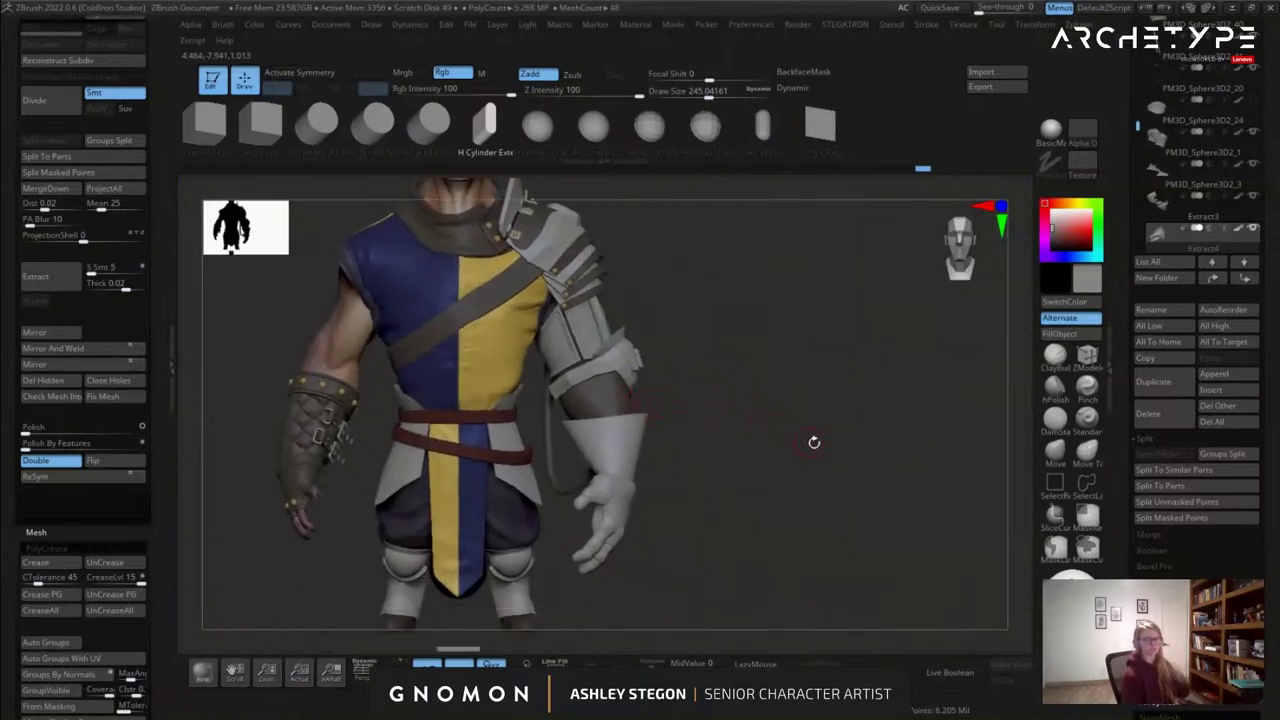
key("s")
left_click_drag(730, 410, 745, 410)
mouse_move(752, 412)
right_mouse_down()
mouse_move(691, 417)
mouse_move(645, 400)
mouse_move(639, 340)
mouse_move(668, 335)
mouse_move(626, 331)
mouse_move(780, 297)
mouse_move(760, 334)
right_mouse_up()
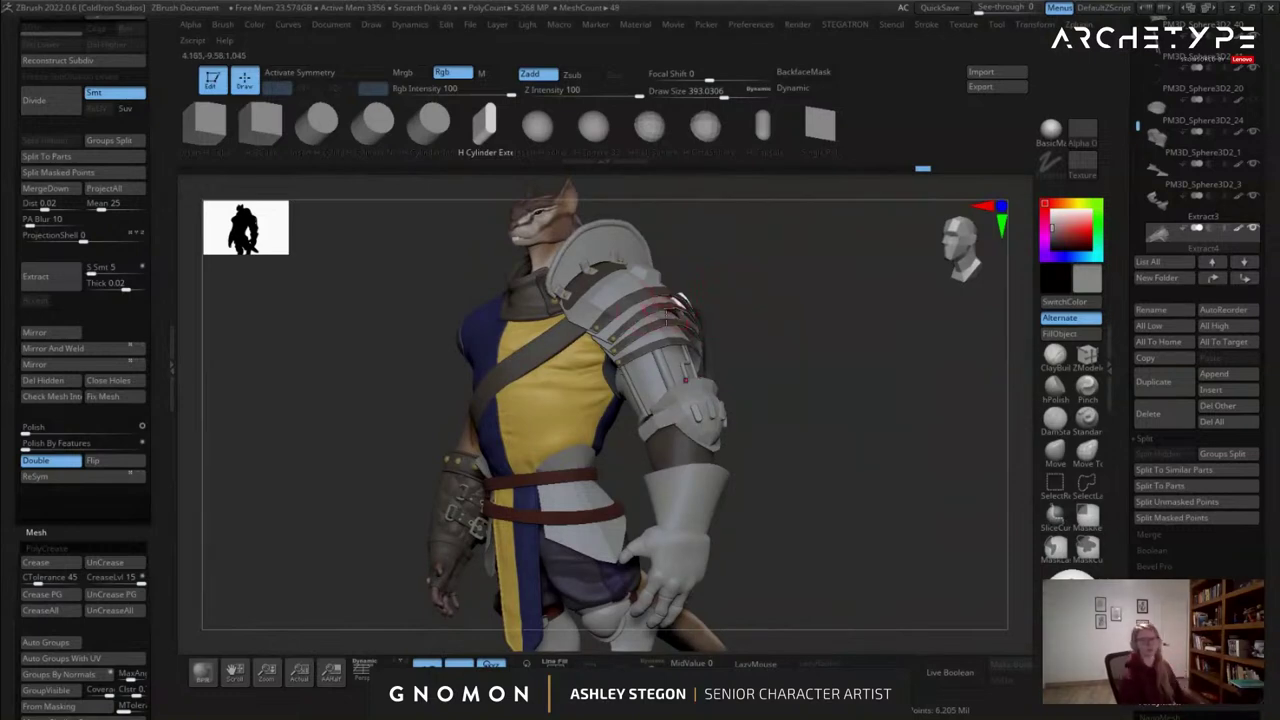
right_click_drag(777, 398, 645, 424, "alt")
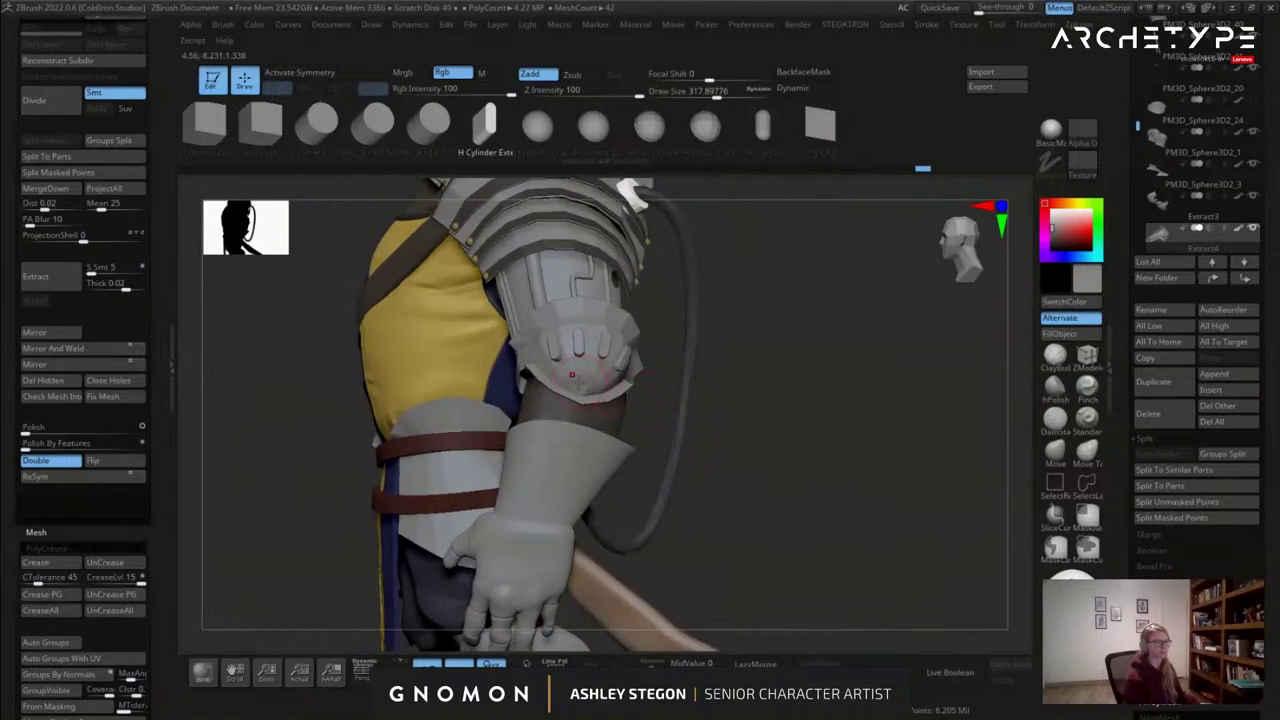
Choose the Move brush, set its draw size to about 223, and select the shoulder armor plate.
left_click(1055, 452)
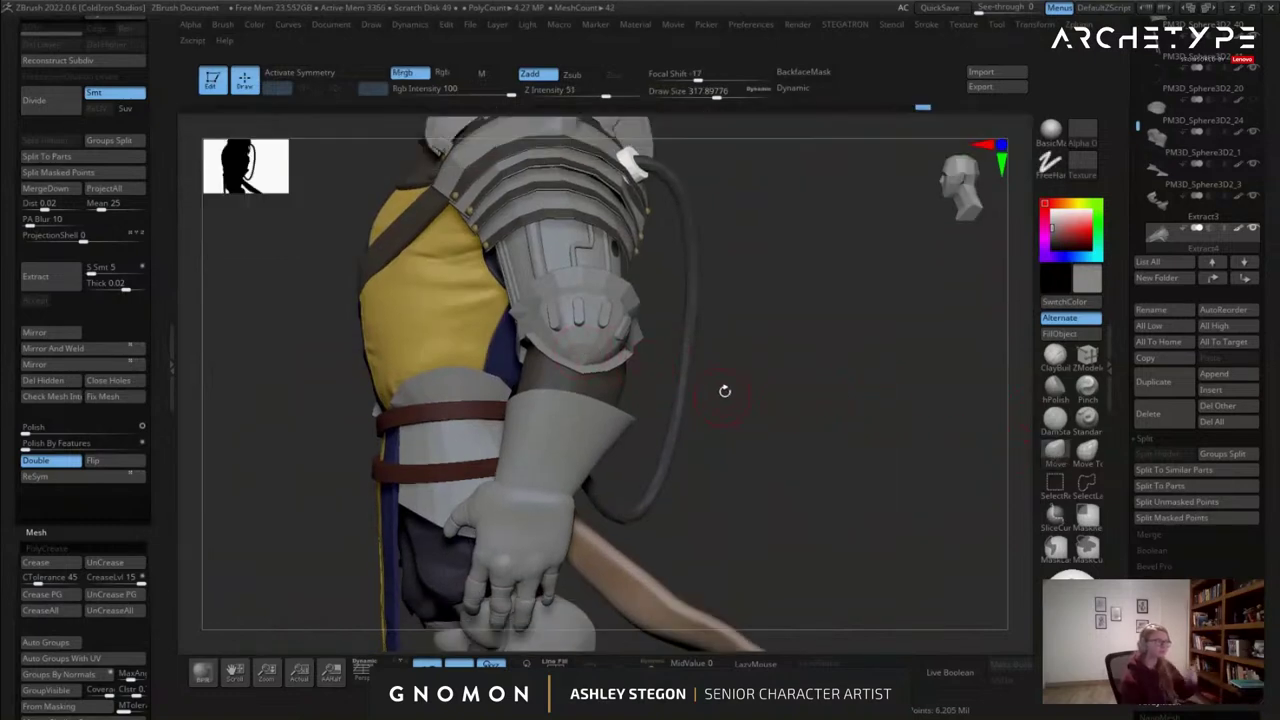
right_click_drag(577, 297, 620, 470)
right_click_drag(620, 470, 662, 394)
key("s")
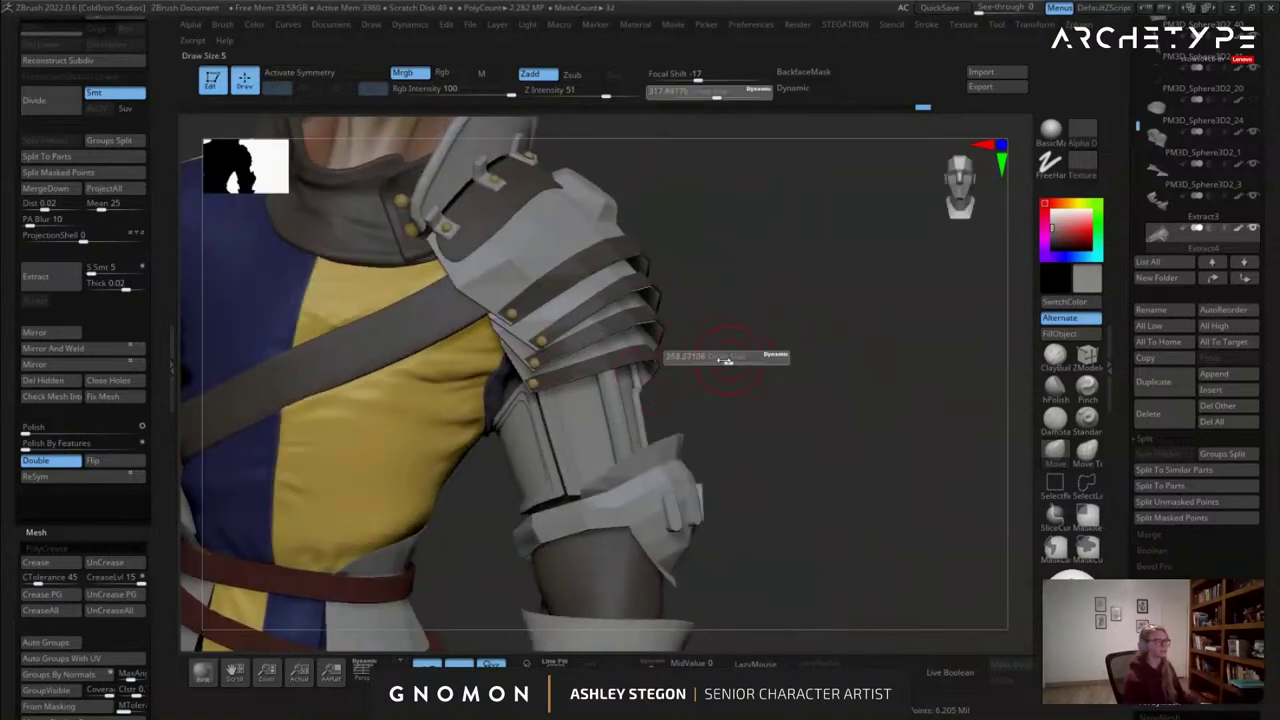
left_click(723, 361)
right_click_drag(723, 361, 620, 299)
mouse_move(559, 236)
right_mouse_down()
mouse_move(549, 229)
mouse_move(631, 325)
right_mouse_up()
left_click(548, 229, "alt")
key("s")
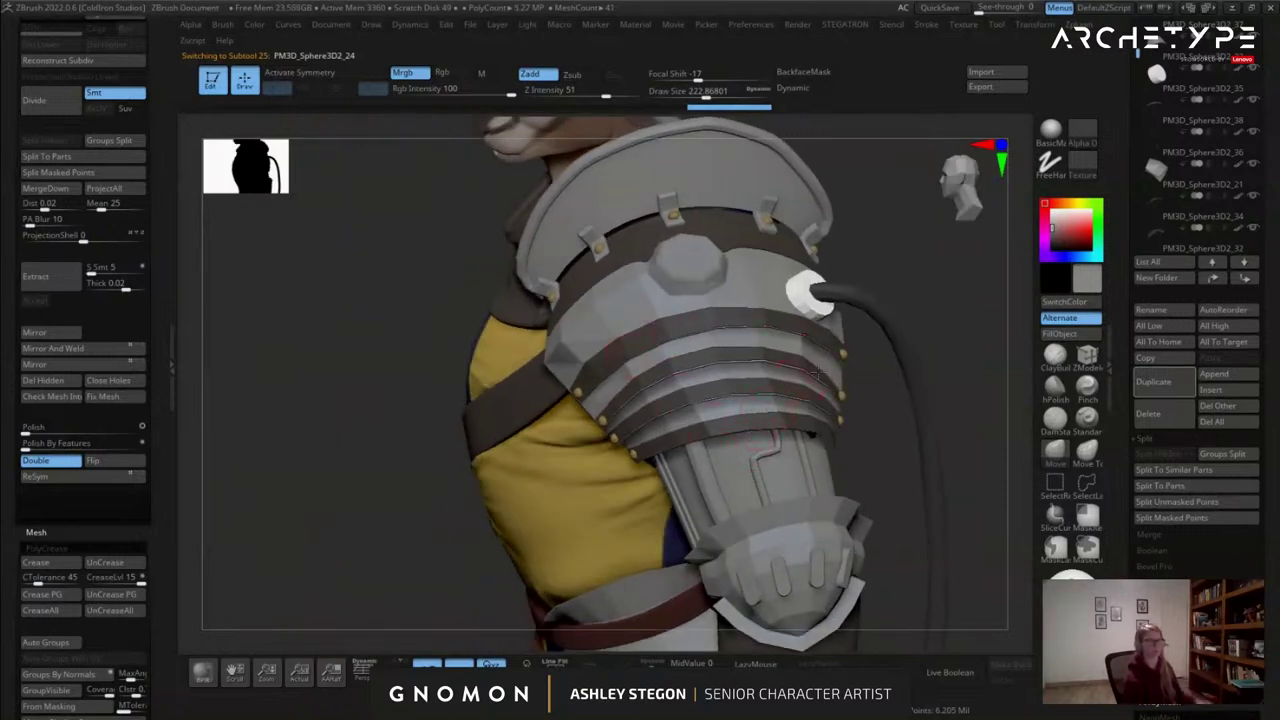
Keep the Move brush as the sculpting brush and select the diagonal chest strap.
right_click_drag(716, 295, 566, 290, "alt")
right_click_drag(566, 290, 590, 376)
right_click_drag(424, 357, 557, 331, "alt")
key("b")
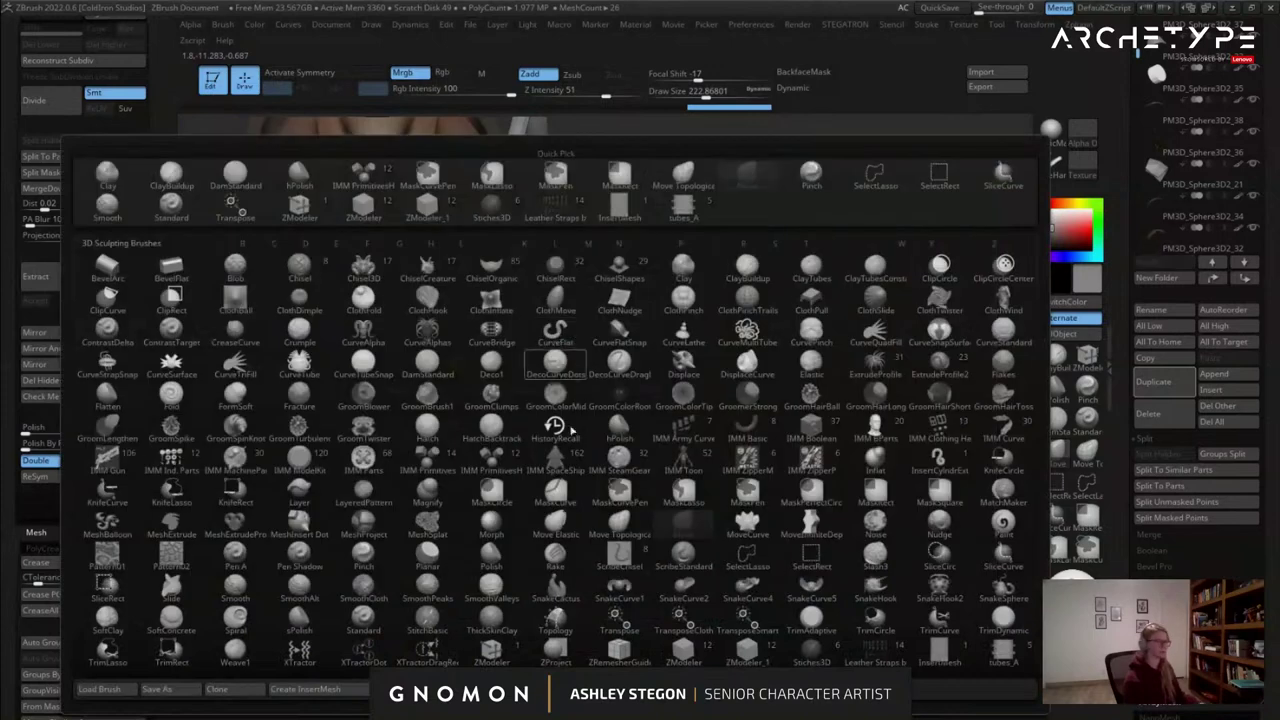
left_click(645, 533)
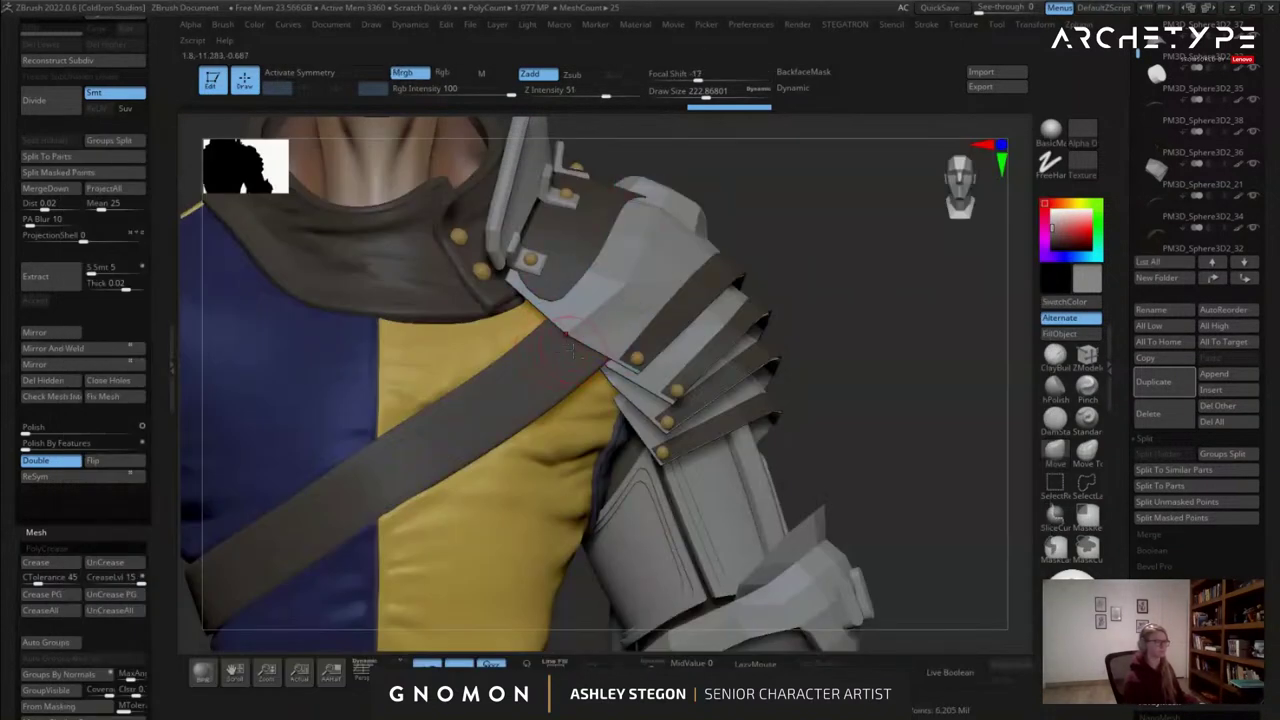
left_click(568, 351, "alt")
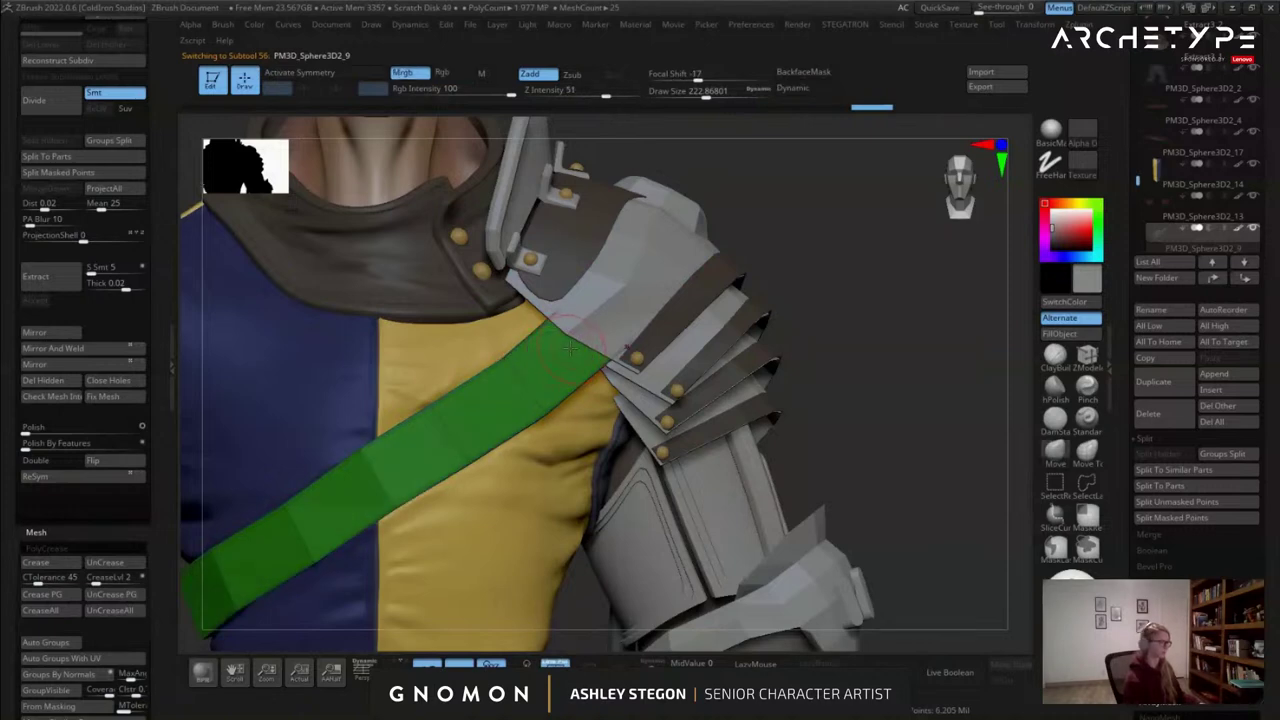
Inspect the chest strap on its own, then show the whole character again without the polygroup display.
right_click_drag(549, 376, 572, 363)
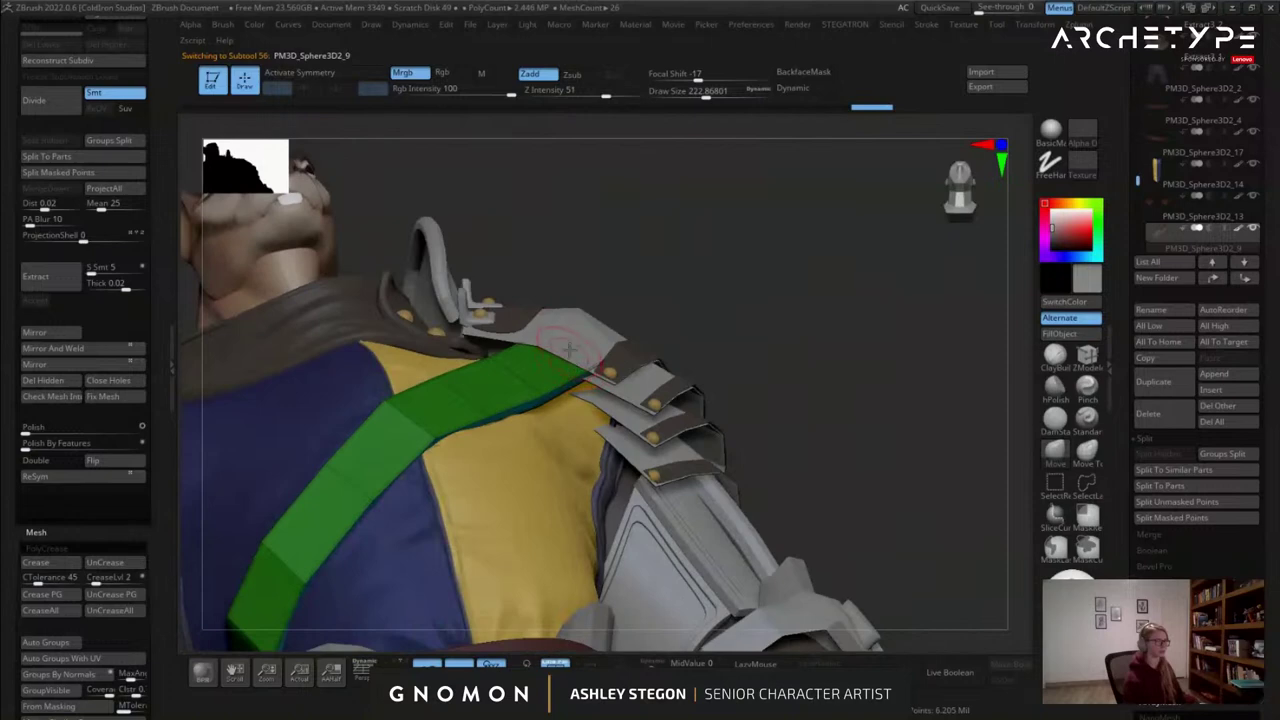
left_click_drag(592, 603, 606, 648)
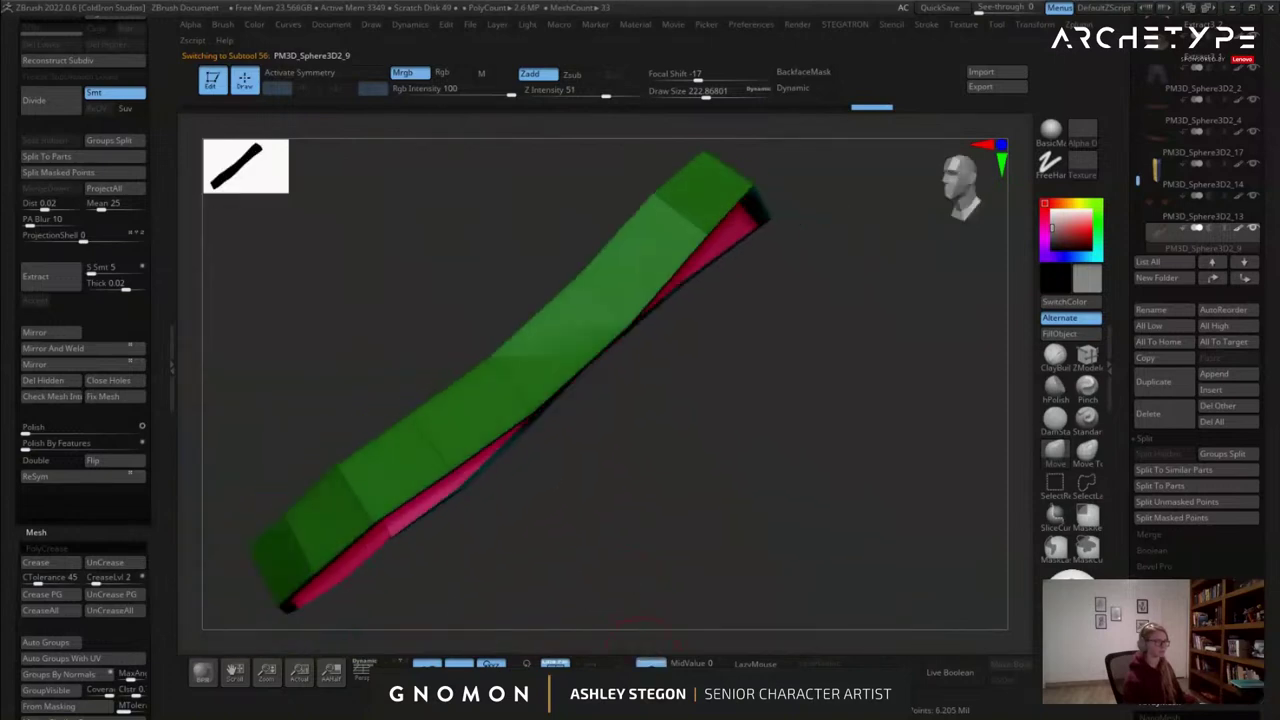
left_click(650, 663)
left_click_drag(590, 508, 650, 498)
key("shift+f")
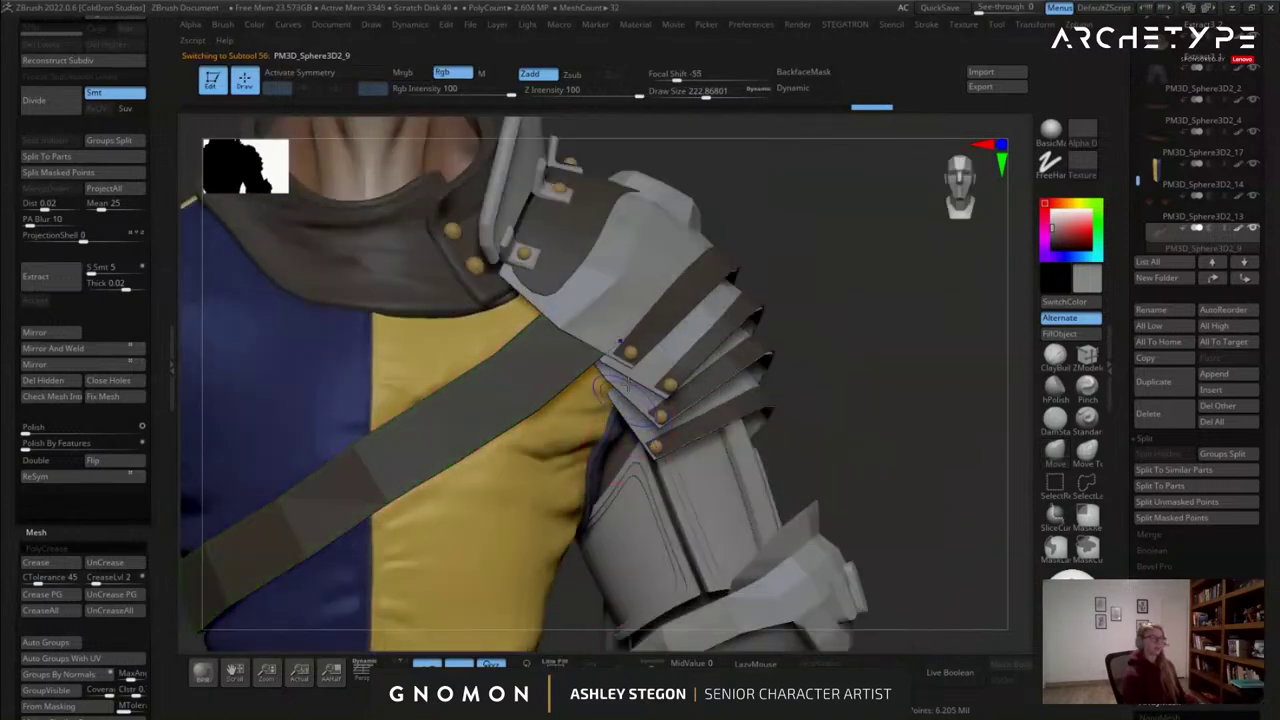
Review the full figure and the area where the chest strap meets the shoulder armor, with the draw size at about 268.
right_click_drag(714, 258, 540, 440)
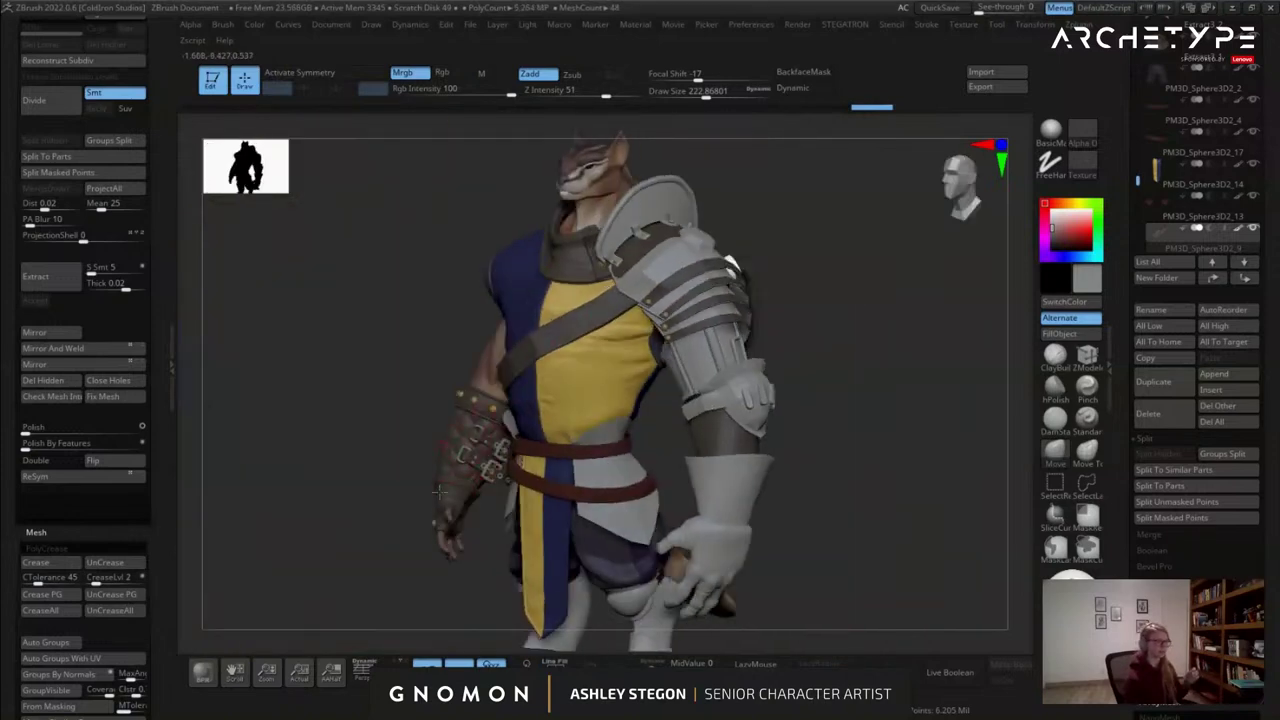
right_click_drag(345, 474, 431, 481)
mouse_move(630, 400)
right_mouse_down()
mouse_move(742, 392)
mouse_move(672, 368)
mouse_move(693, 333)
mouse_move(849, 350)
right_mouse_up()
key("s")
left_click_drag(849, 351, 855, 352)
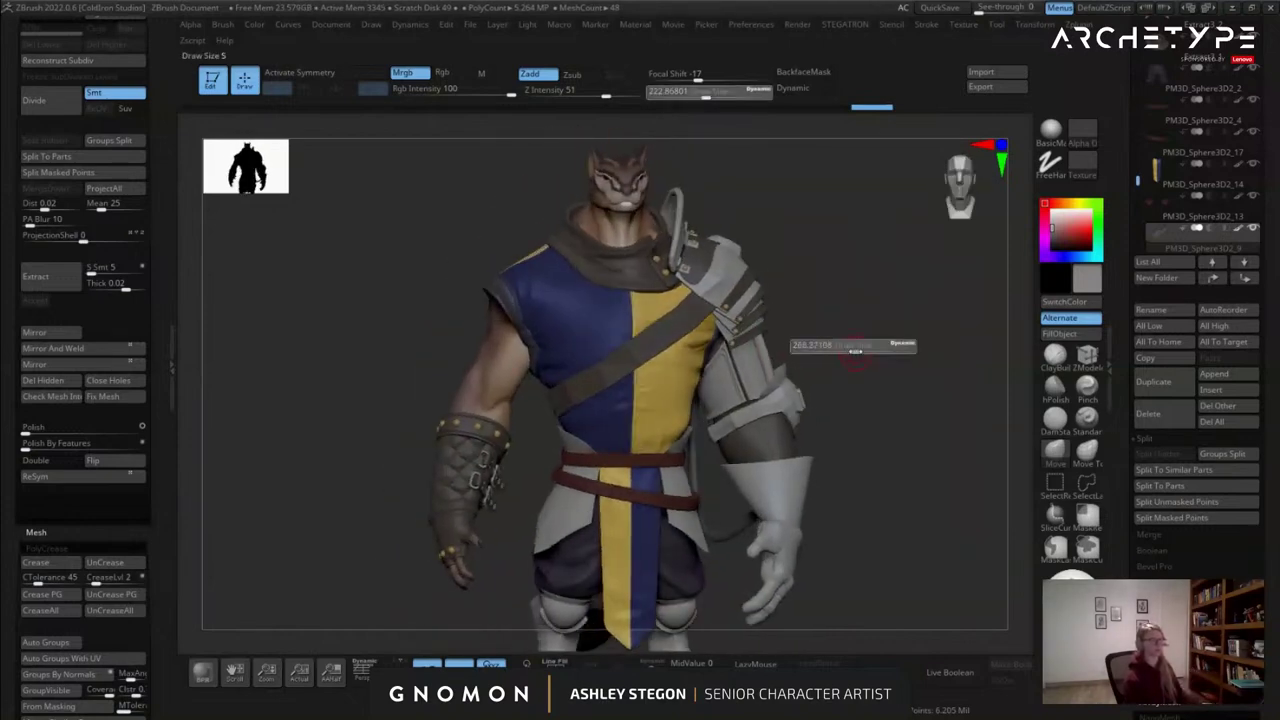
right_click_drag(855, 352, 717, 346, "ctrl")
mouse_move(650, 316)
right_mouse_down("ctrl")
mouse_move(641, 379)
mouse_move(626, 350)
mouse_move(636, 346)
mouse_move(554, 362)
right_mouse_up("ctrl")
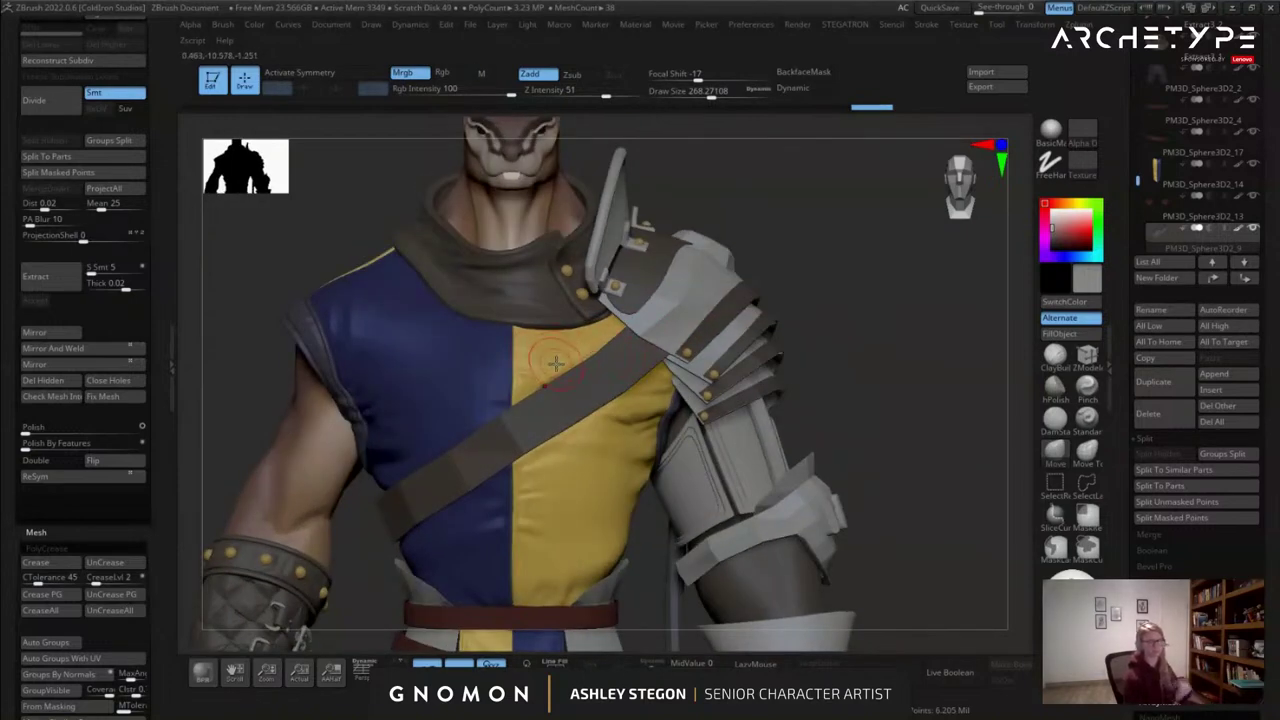
right_click_drag(600, 356, 664, 331, "ctrl")
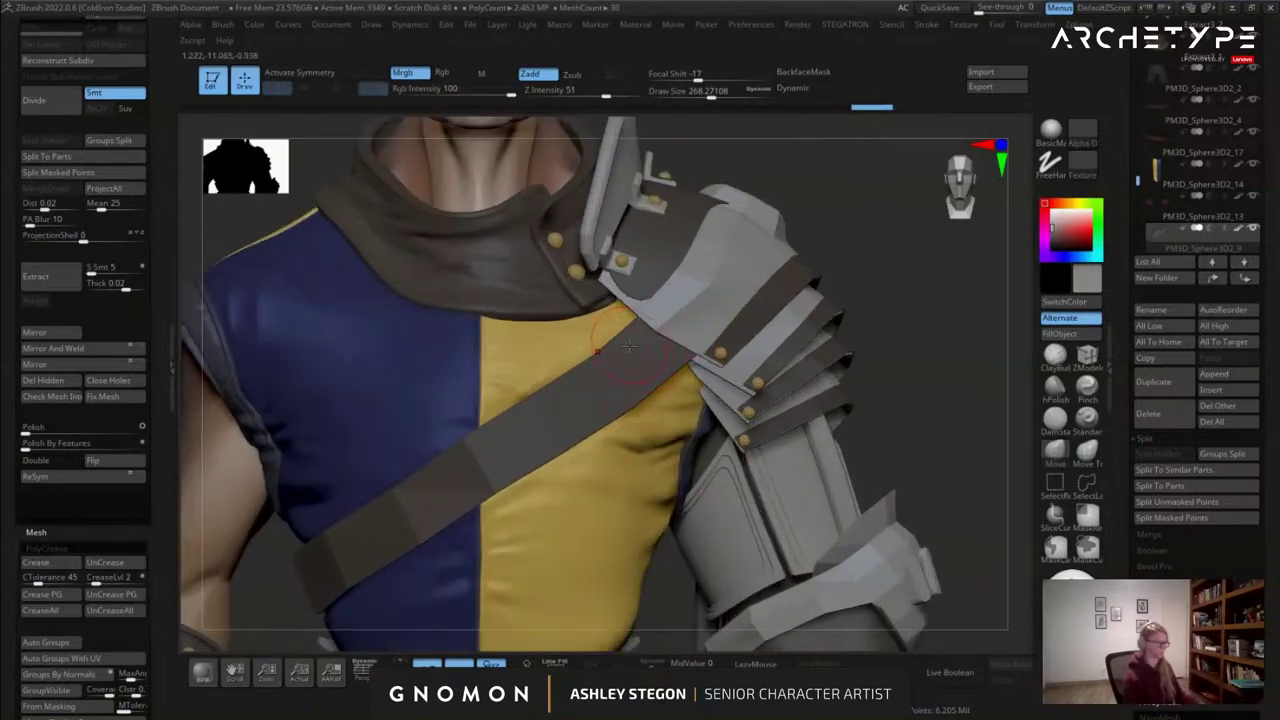
Insert a Cylinder Pipe from the IMM Primitives brush at the chest strap's upper end by the shoulder plate.
key("b")
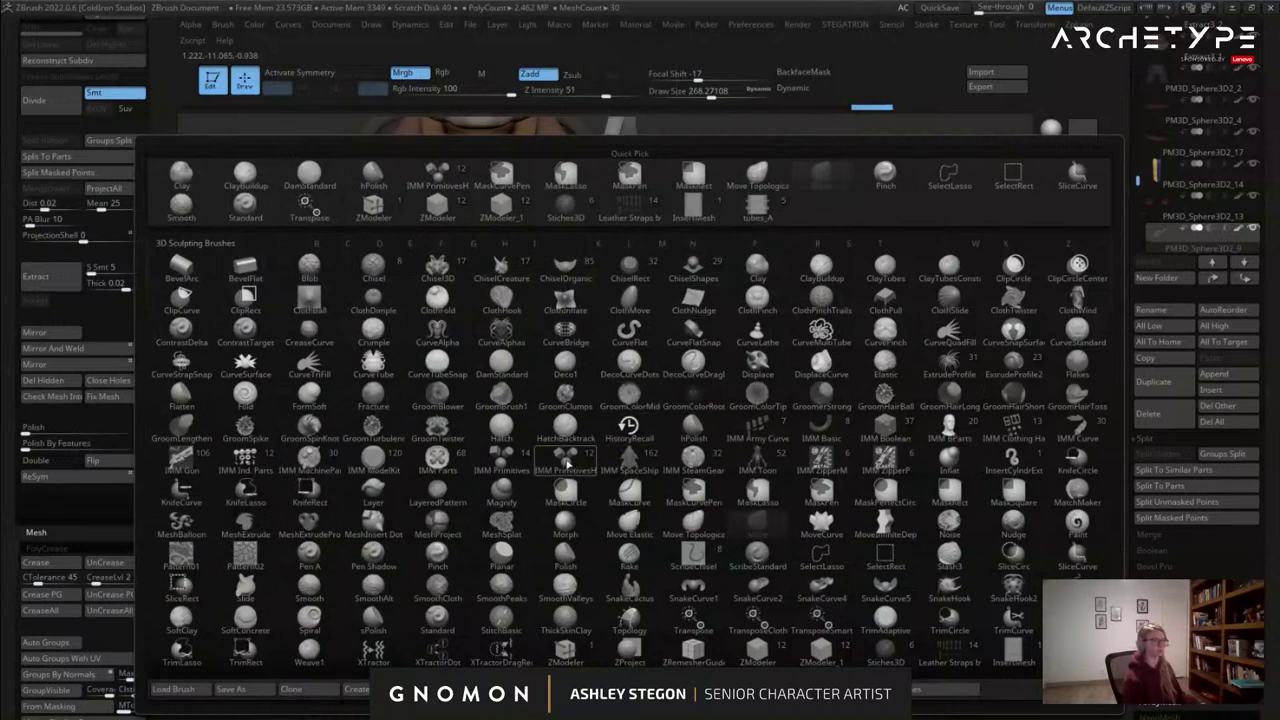
left_click(501, 463)
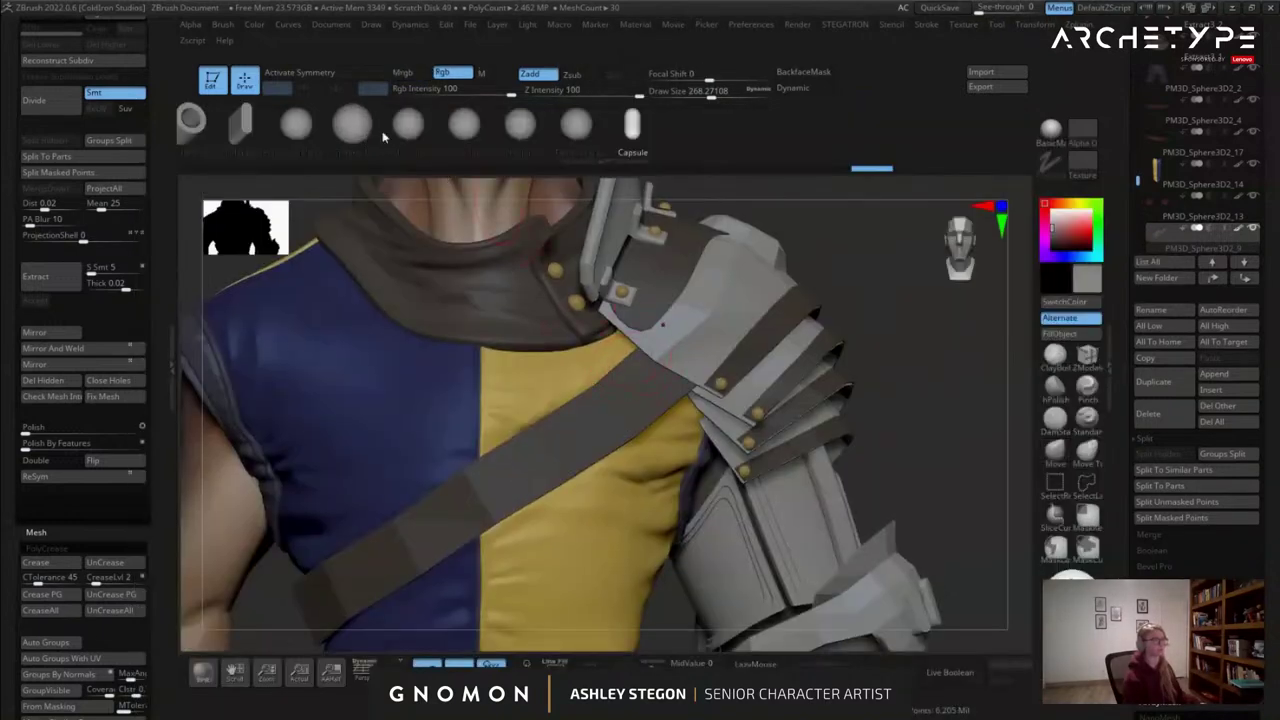
left_click(476, 126)
left_click_drag(662, 367, 680, 399)
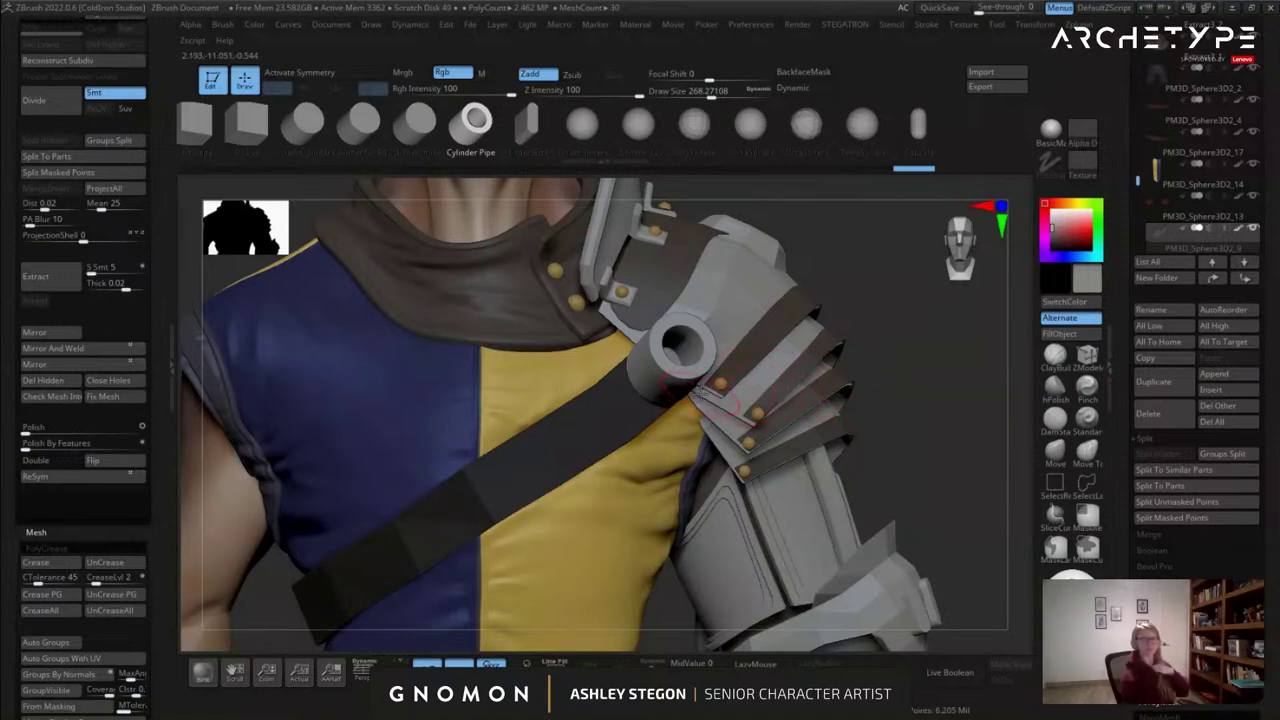
Shorten and reposition the pipe against the strap's upper end, and bring up the gizmo's primitive and deformer options.
mouse_move(685, 388)
right_mouse_down()
mouse_move(700, 379)
mouse_move(694, 388)
right_mouse_up()
key("w")
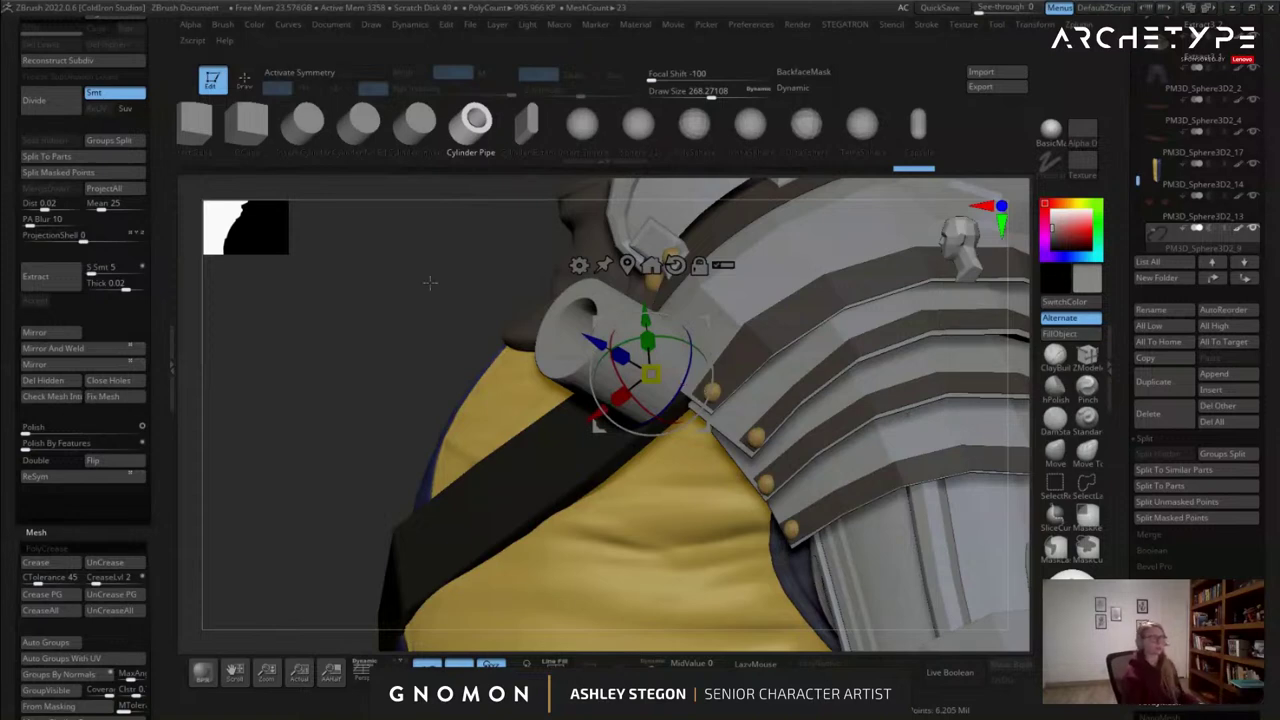
right_click_drag(643, 344, 603, 346)
left_click_drag(648, 347, 681, 362)
right_click_drag(625, 364, 657, 367)
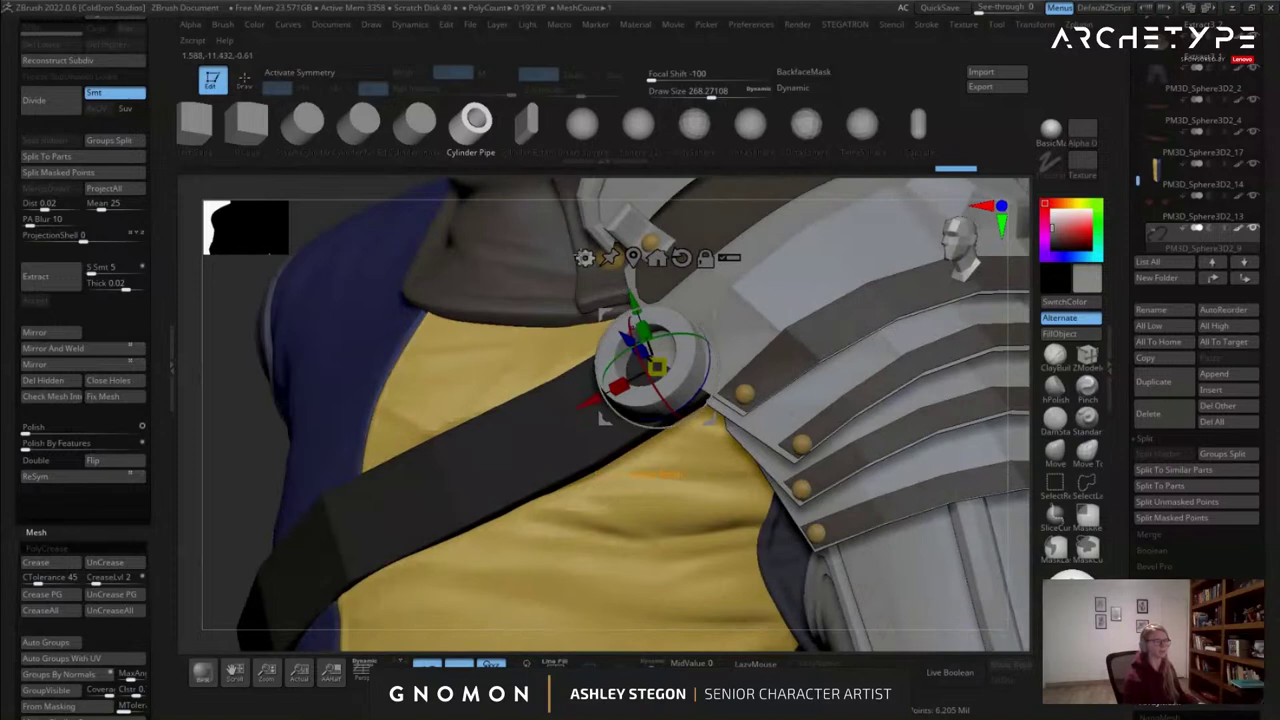
left_click(584, 258)
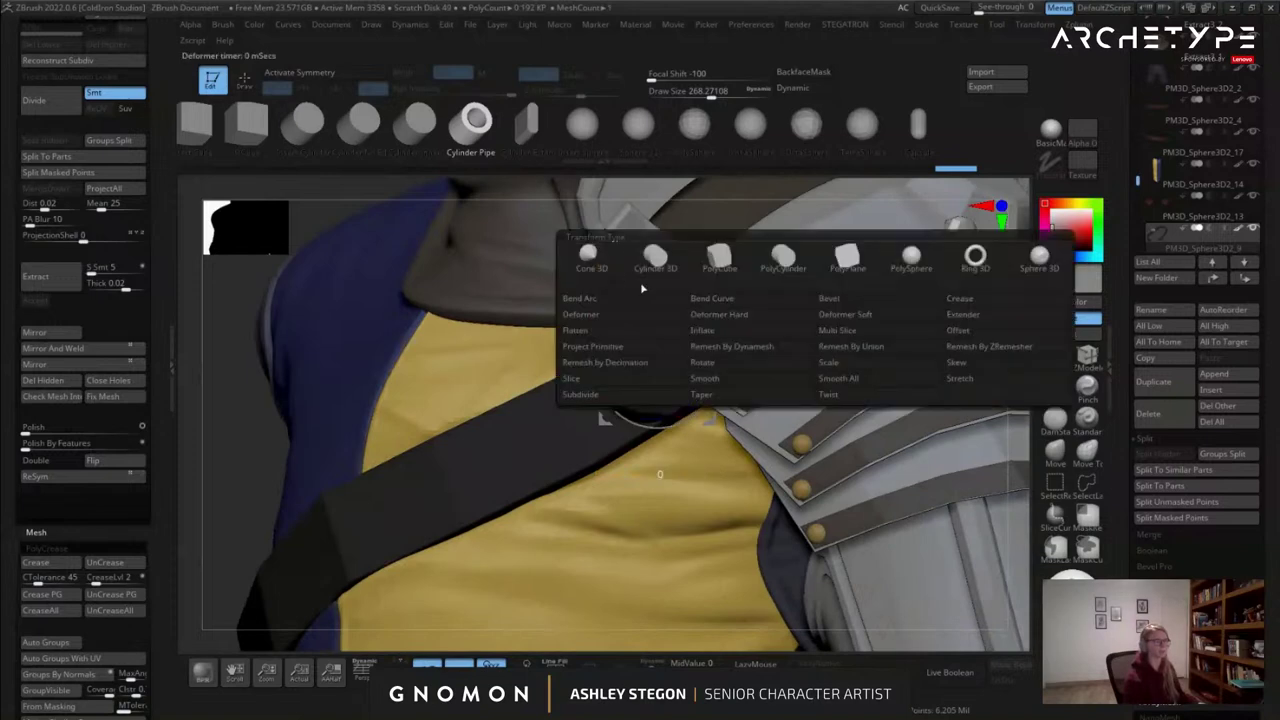
left_click(783, 258)
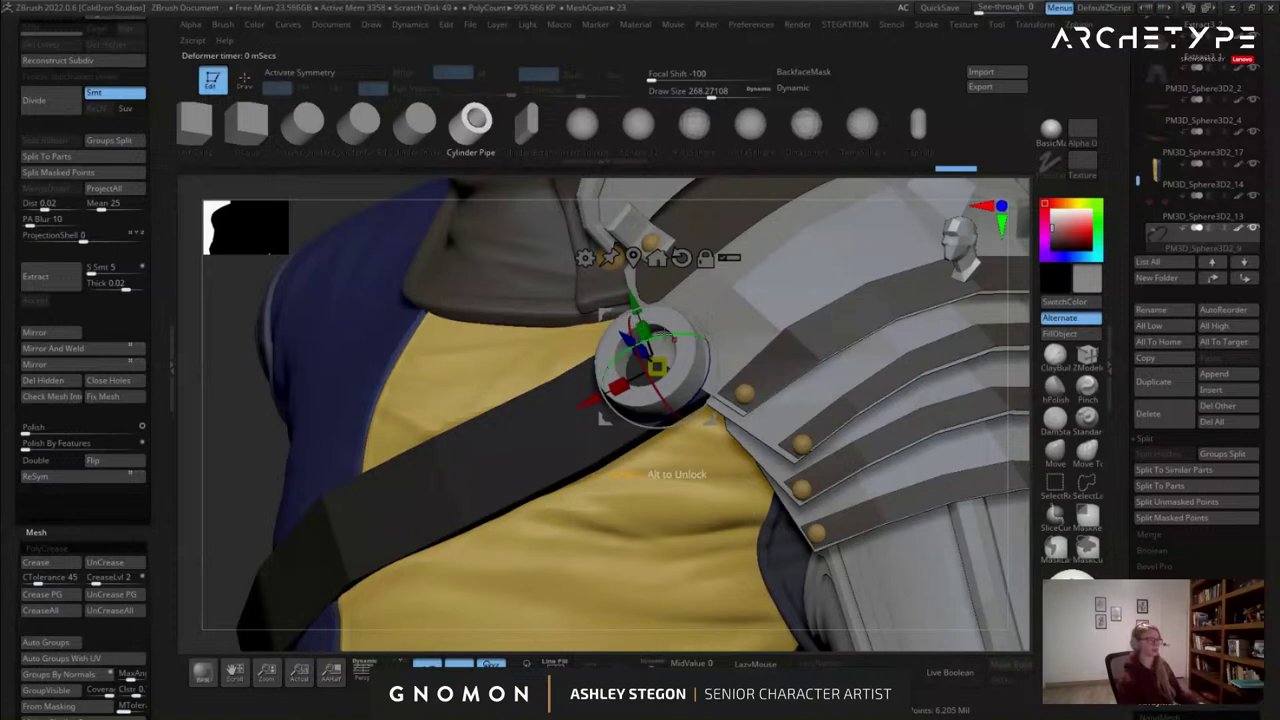
Position and rotate the inserted cylinder pipe at the upper end of the diagonal chest strap.
left_click(584, 258)
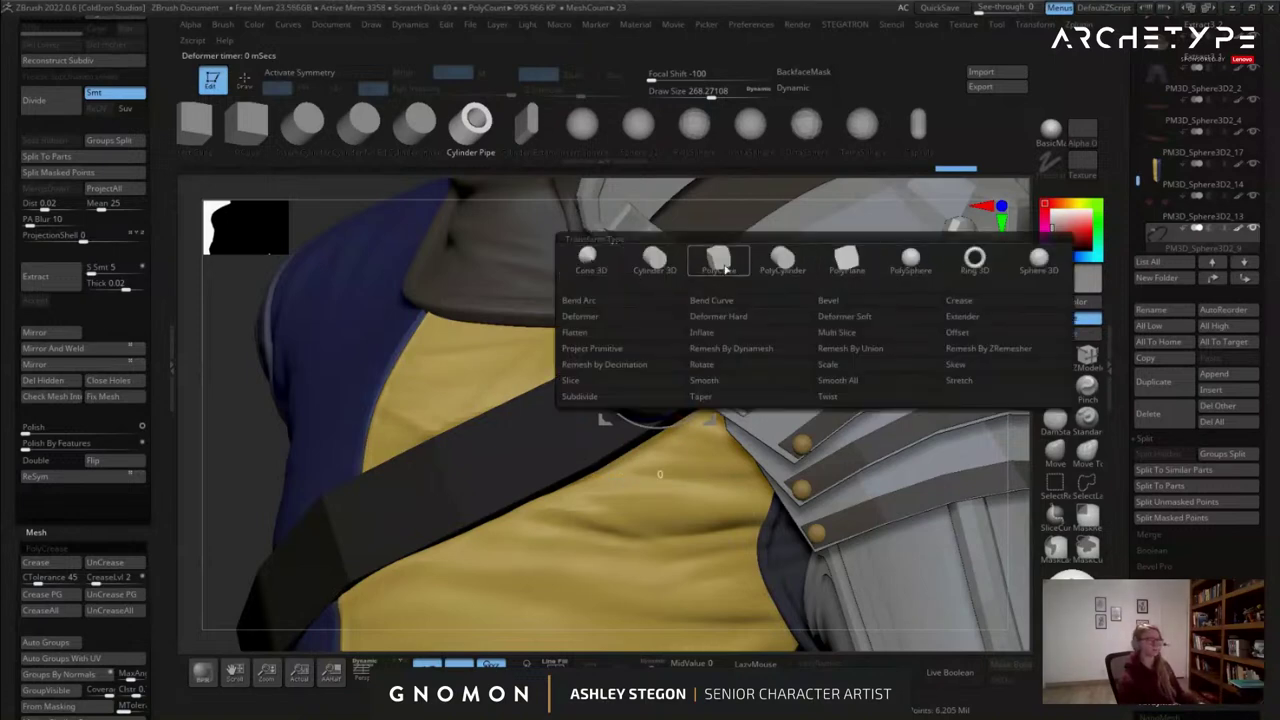
left_click(654, 260)
mouse_move(648, 358)
left_mouse_down()
mouse_move(637, 365)
mouse_move(647, 362)
left_mouse_up()
right_click_drag(677, 395, 648, 418)
right_click_drag(735, 417, 616, 415)
right_click_drag(775, 468, 711, 444, "alt")
right_click_drag(711, 444, 722, 552, "ctrl")
right_click_drag(590, 430, 700, 412)
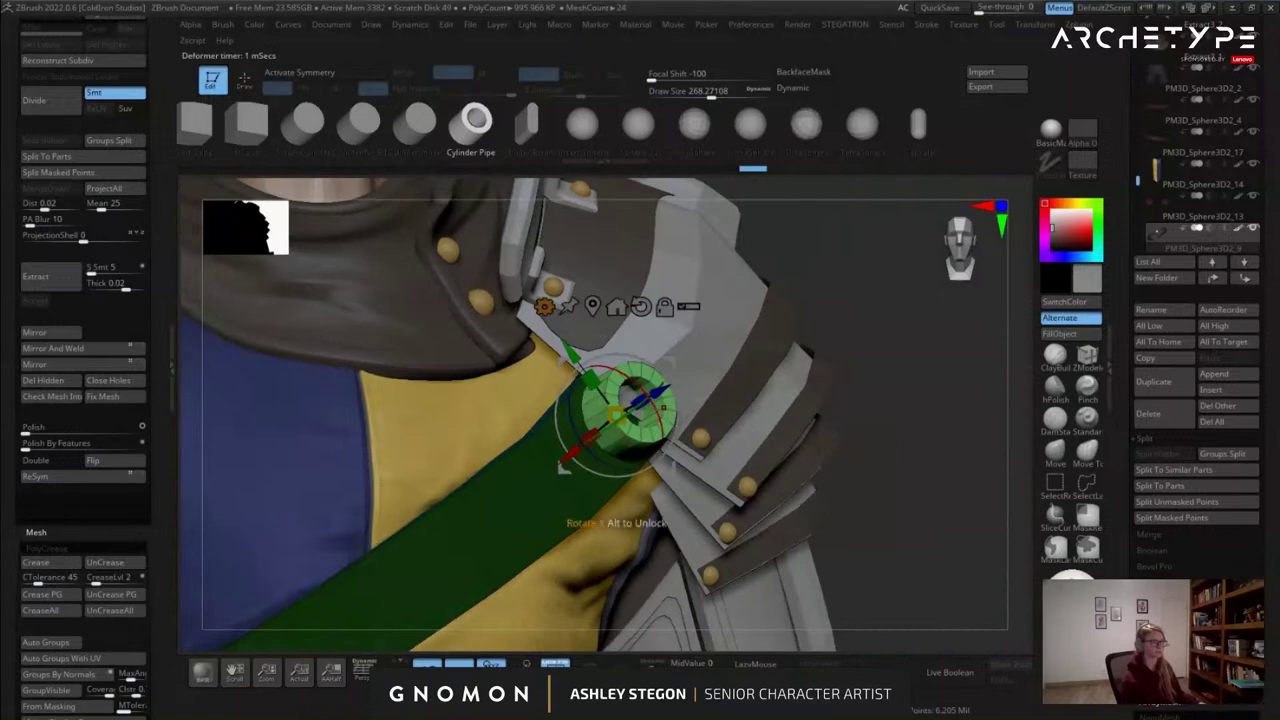
Split the masked chest strap from the cylinder pipe into a separate subtool.
left_click_drag(158, 260, 158, 302)
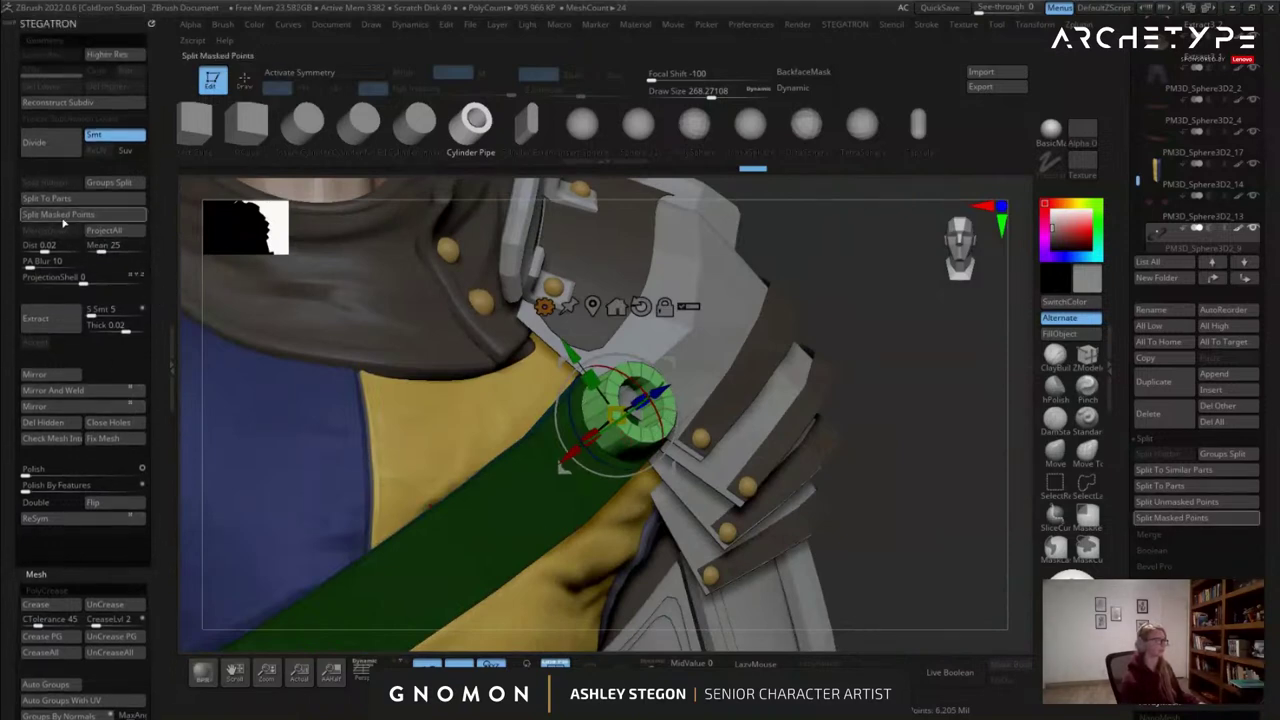
left_click(83, 219)
mouse_move(620, 408)
right_mouse_down()
mouse_move(677, 399)
mouse_move(625, 405)
right_mouse_up()
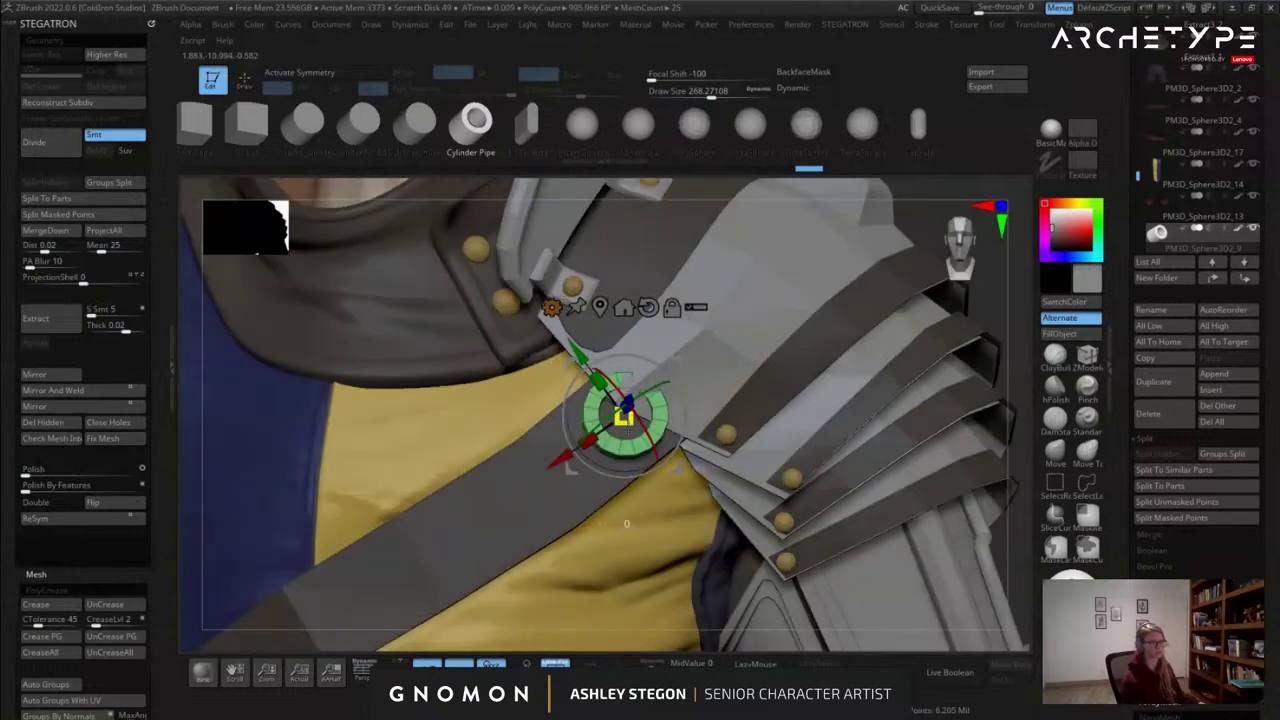
Rotate and resize the pipe into a ring resting against the upper end of the chest strap.
left_click_drag(648, 437, 654, 442)
mouse_move(654, 442)
right_mouse_down()
mouse_move(614, 434)
mouse_move(642, 446)
right_mouse_up()
mouse_move(627, 470)
left_mouse_down()
mouse_move(599, 490)
mouse_move(612, 480)
left_mouse_up()
right_click_drag(612, 480, 648, 472)
left_click_drag(604, 389, 570, 359)
right_click_drag(700, 420, 650, 430)
mouse_move(734, 432)
right_mouse_down("alt")
mouse_move(655, 397)
mouse_move(682, 420)
right_mouse_up("alt")
Reselect the ring subtool and adjust its placement between the chest strap and the shoulder armour.
key("q")
left_click(672, 322, "alt")
key("shift+f")
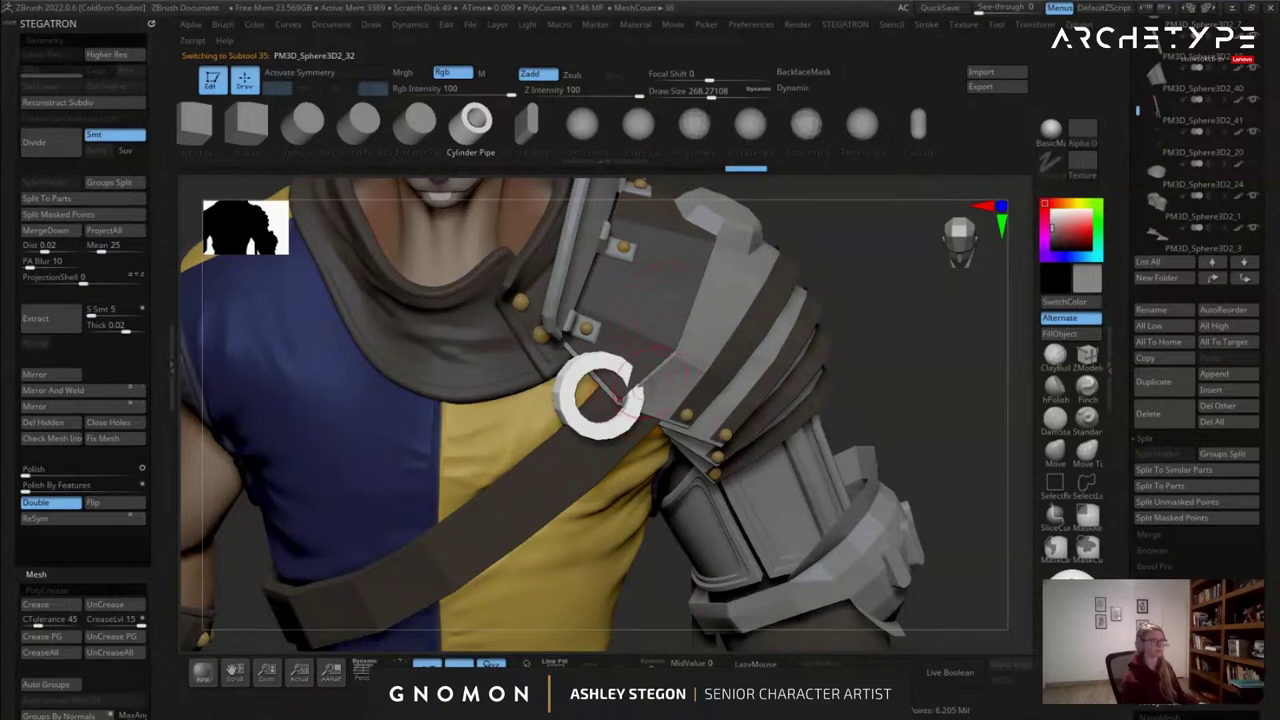
left_click(607, 366, "alt")
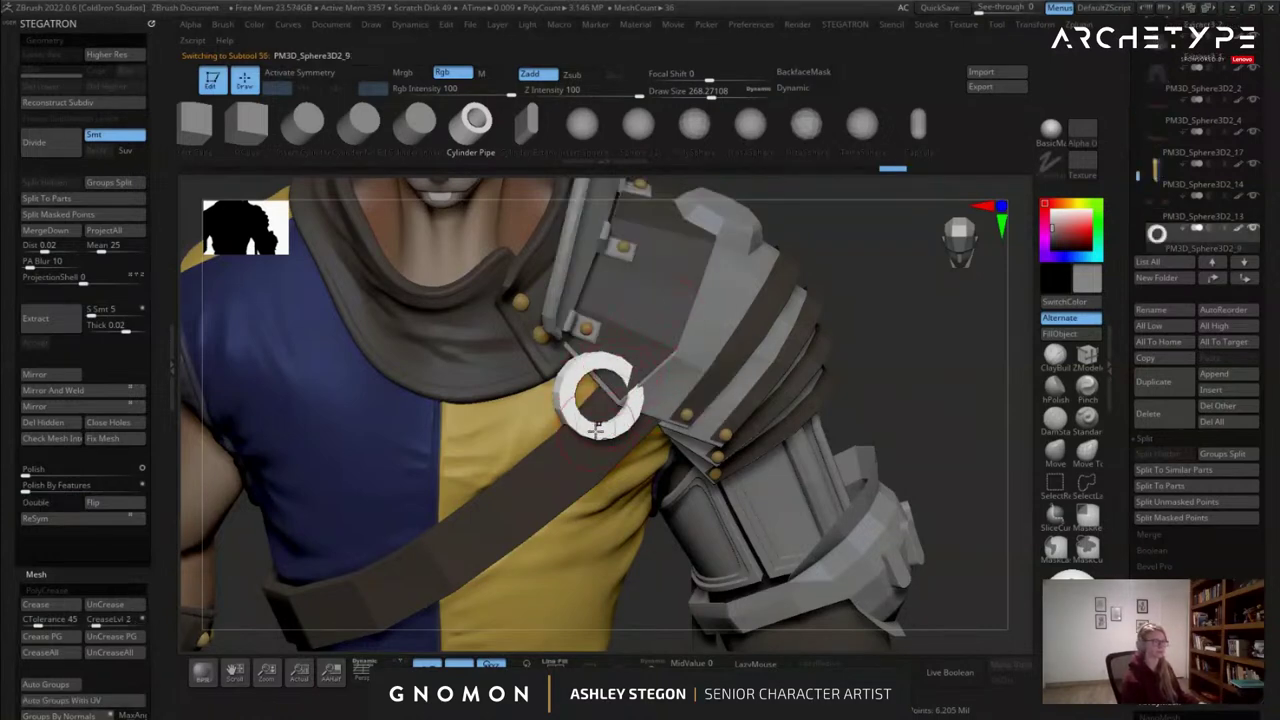
right_click_drag(620, 407, 596, 450)
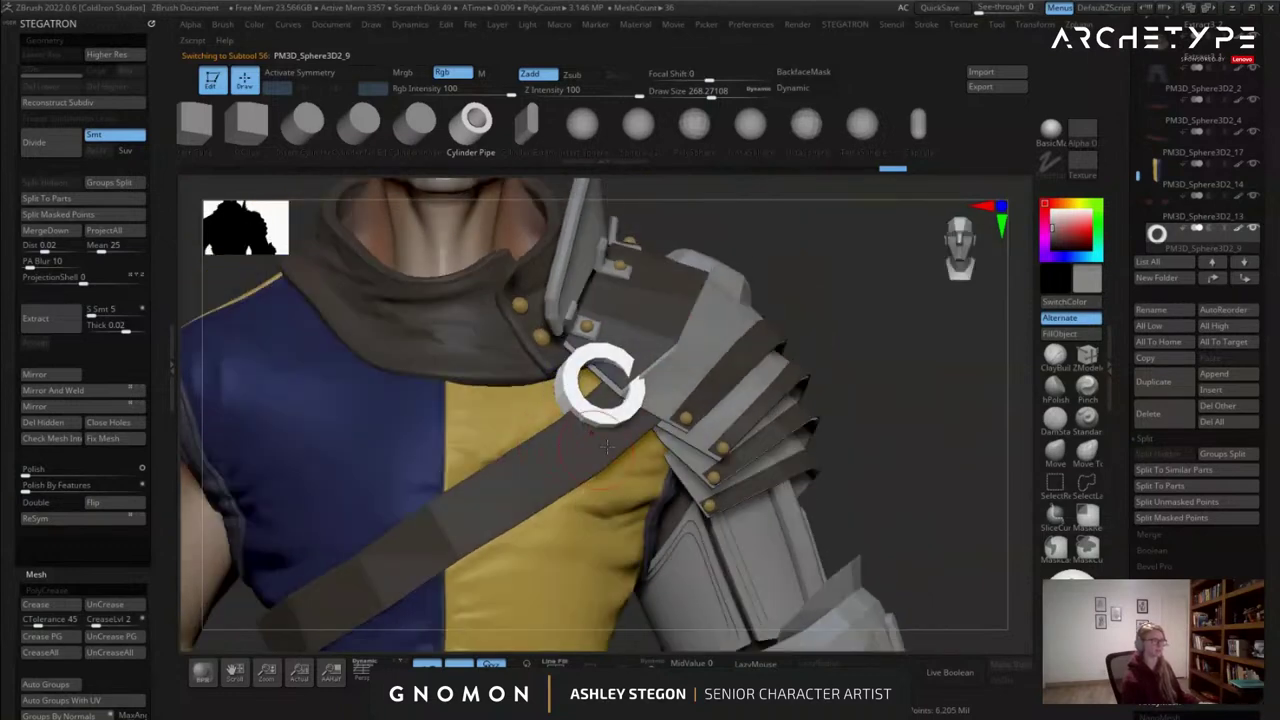
right_click_drag(677, 399, 730, 385, "alt")
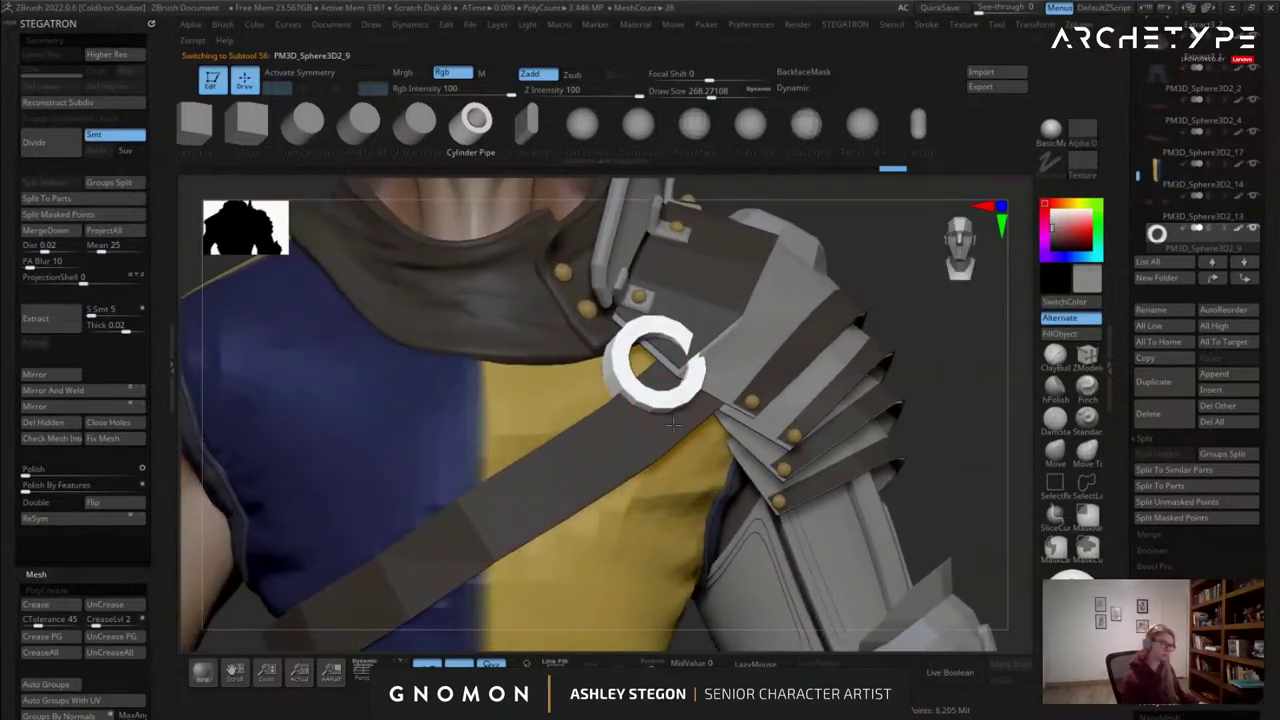
key("w")
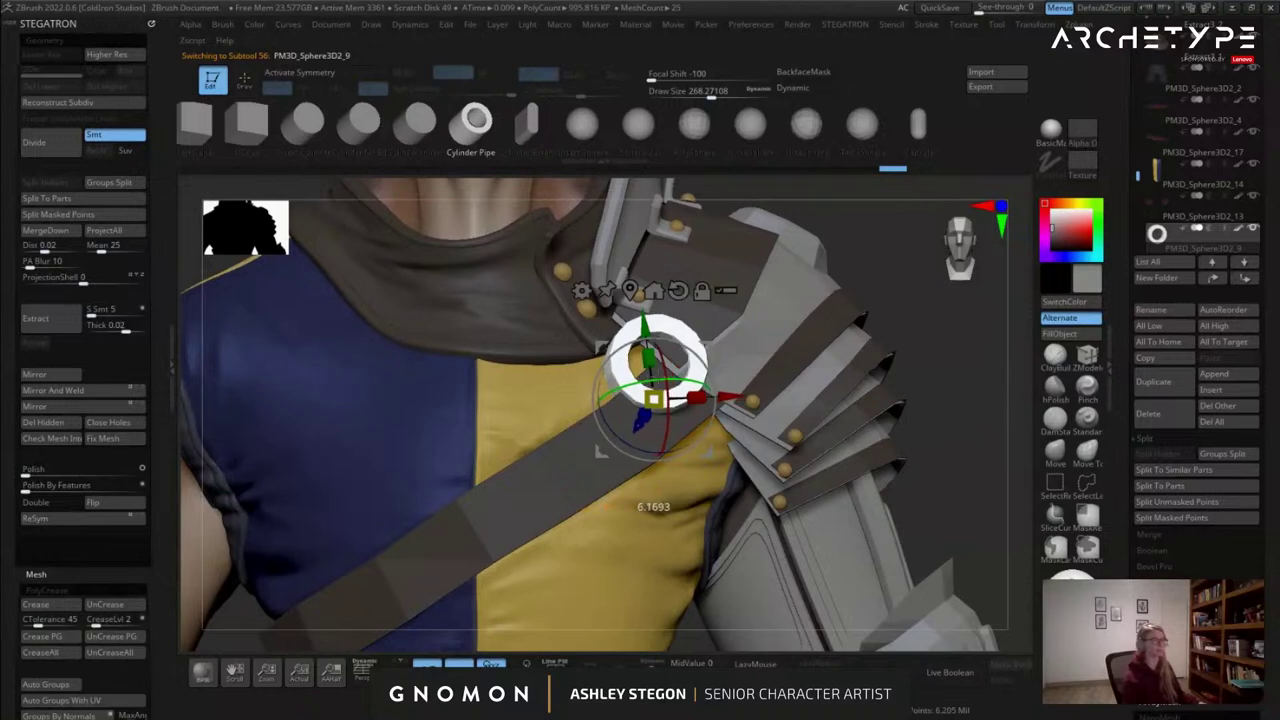
right_click_drag(725, 360, 785, 343)
left_click_drag(699, 351, 691, 373)
Smooth the ring with dynamic subdivision and fill it with grey.
key("d")
key("q")
mouse_move(712, 372)
right_mouse_down()
mouse_move(755, 368)
mouse_move(704, 370)
mouse_move(743, 330)
right_mouse_up()
left_click(1065, 335)
Insert the Strap_09 mesh on the shoulder armour's leather piece above the ring.
right_click_drag(650, 420, 622, 396)
key("b")
left_click(929, 657)
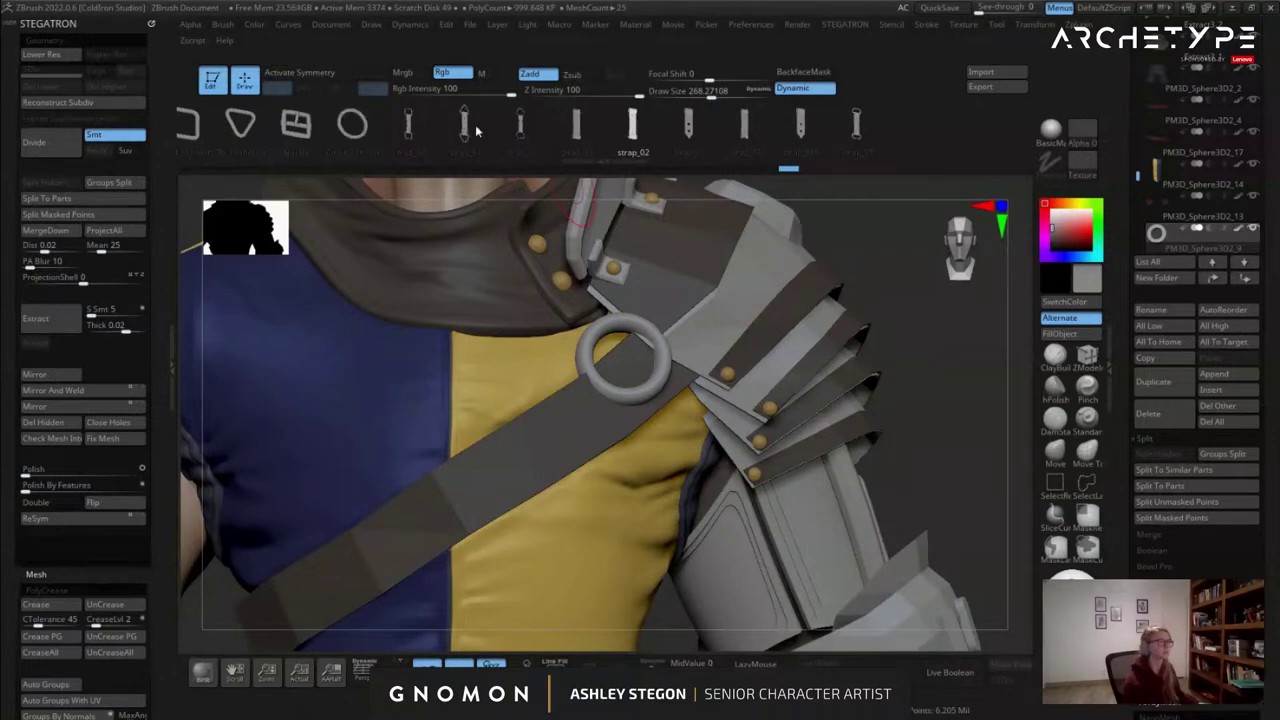
left_click(578, 125)
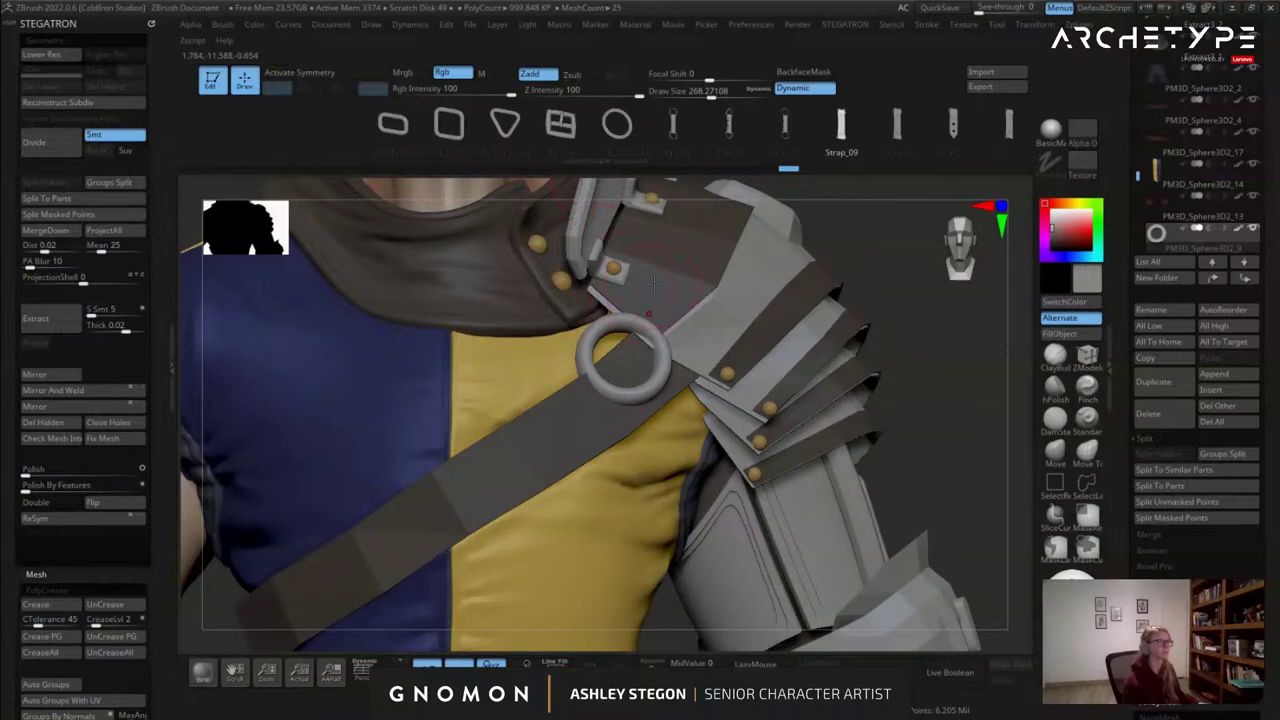
right_click_drag(700, 292, 638, 333)
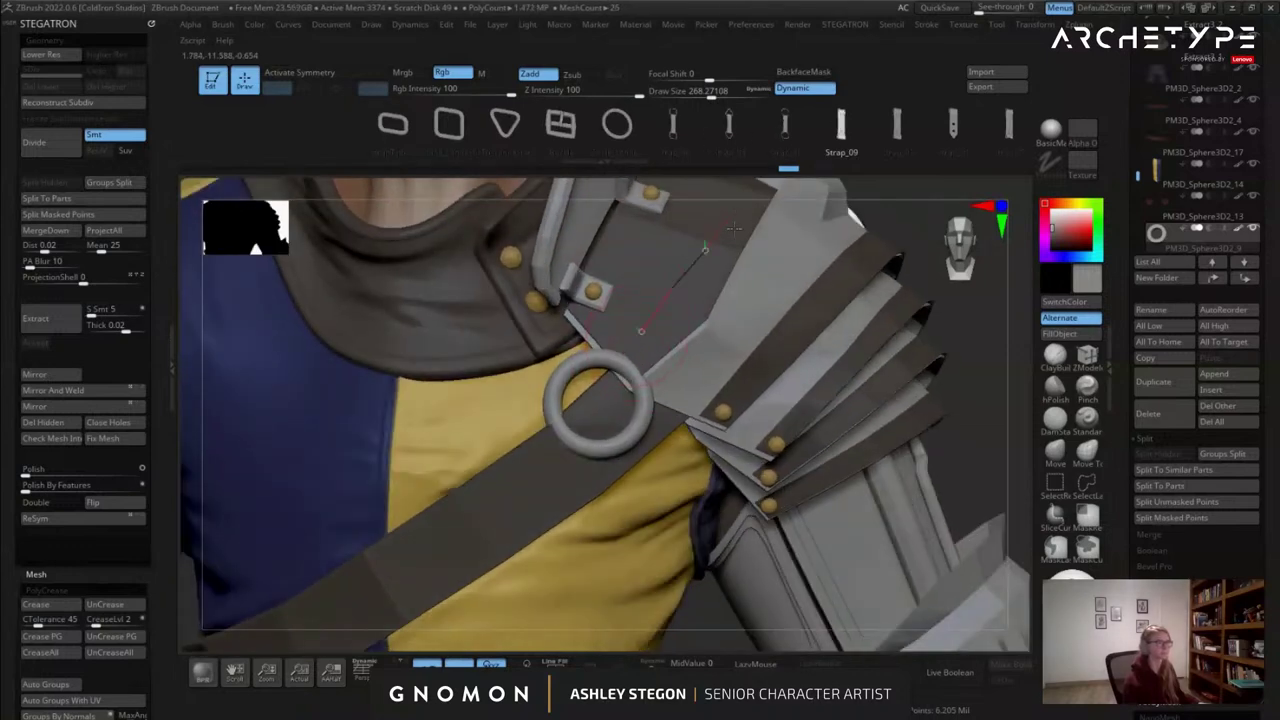
left_click_drag(734, 212, 737, 220)
Split the new short strap from the ring into its own subtool and show its polygroups.
mouse_move(685, 286)
right_mouse_down()
mouse_move(728, 288)
mouse_move(641, 321)
right_mouse_up()
left_click(136, 219)
key("w")
key("shift+f")
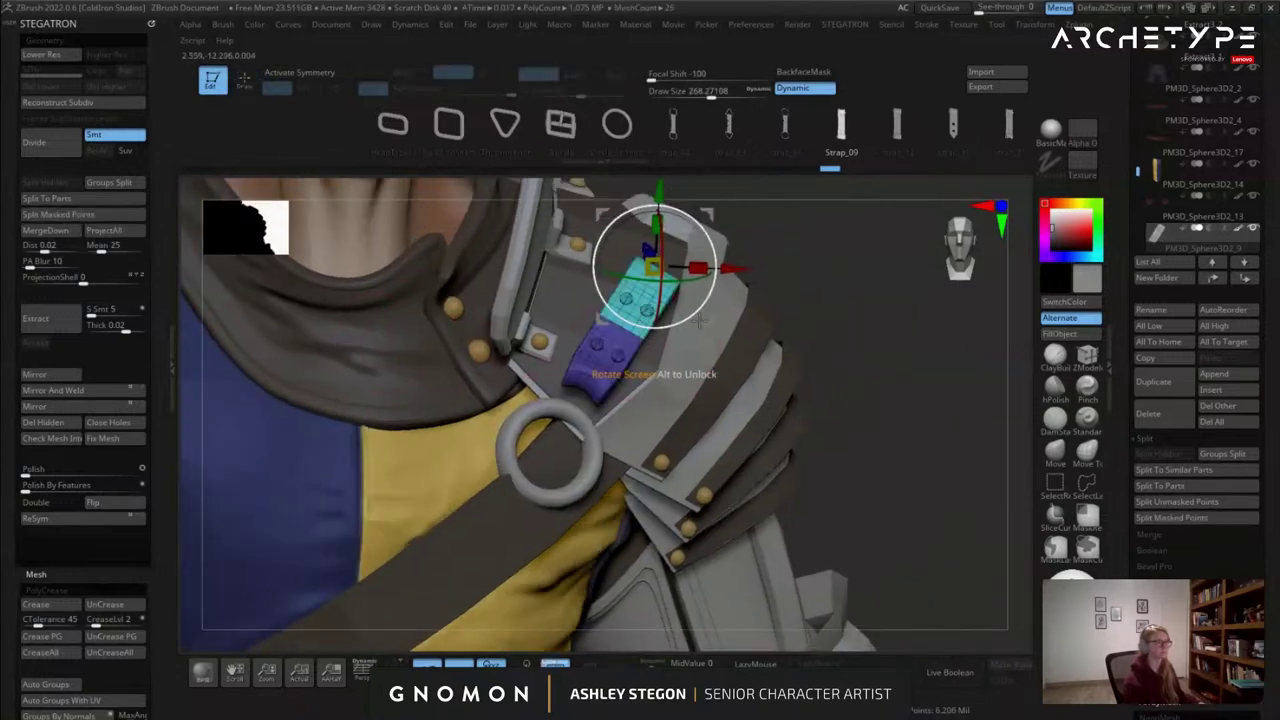
Move and rotate the short strap so its lower loop wraps around the ring.
left_click_drag(704, 321, 831, 213, "alt")
left_click_drag(631, 315, 560, 432, "ctrl")
right_click_drag(560, 432, 448, 380)
left_click_drag(526, 333, 540, 345)
right_click_drag(540, 345, 648, 387)
left_click_drag(648, 412, 652, 393)
right_click_drag(652, 393, 725, 398)
left_click_drag(645, 405, 647, 401)
mouse_move(646, 402)
right_mouse_down()
mouse_move(690, 396)
mouse_move(696, 424)
mouse_move(638, 420)
mouse_move(705, 417)
right_mouse_up()
left_click_drag(596, 362, 612, 372)
Examine from several angles how the short strap sits on the ring and the shoulder armour.
key("q")
mouse_move(832, 417)
right_mouse_down()
mouse_move(738, 412)
mouse_move(694, 366)
right_mouse_up()
key("shift+f")
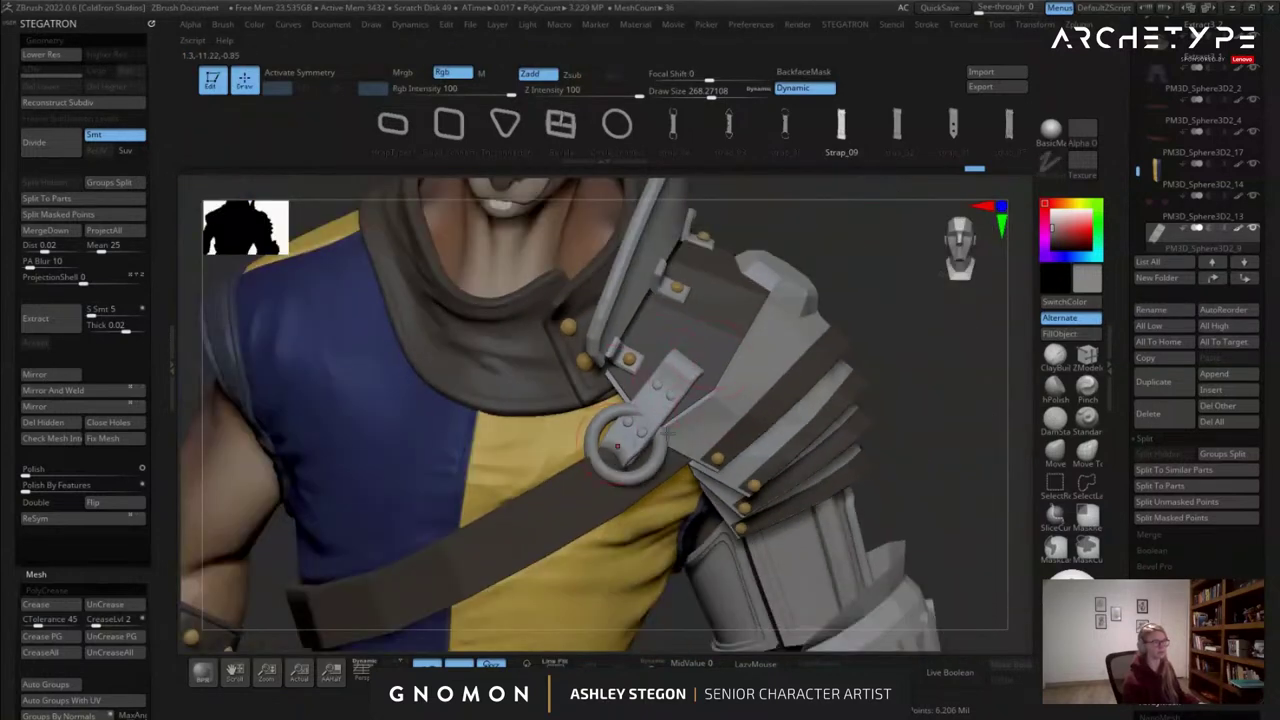
key("shift+f")
mouse_move(661, 408)
right_mouse_down("ctrl")
mouse_move(650, 486)
mouse_move(700, 463)
right_mouse_up("ctrl")
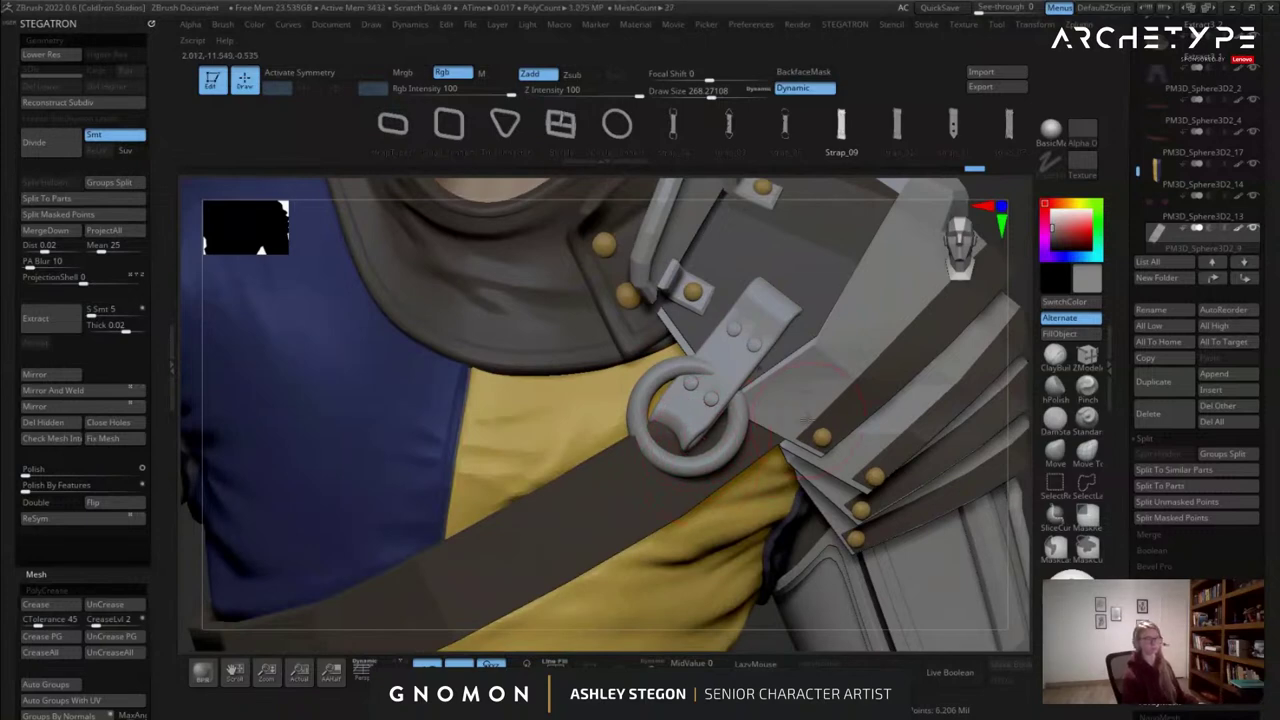
right_click_drag(803, 416, 786, 318)
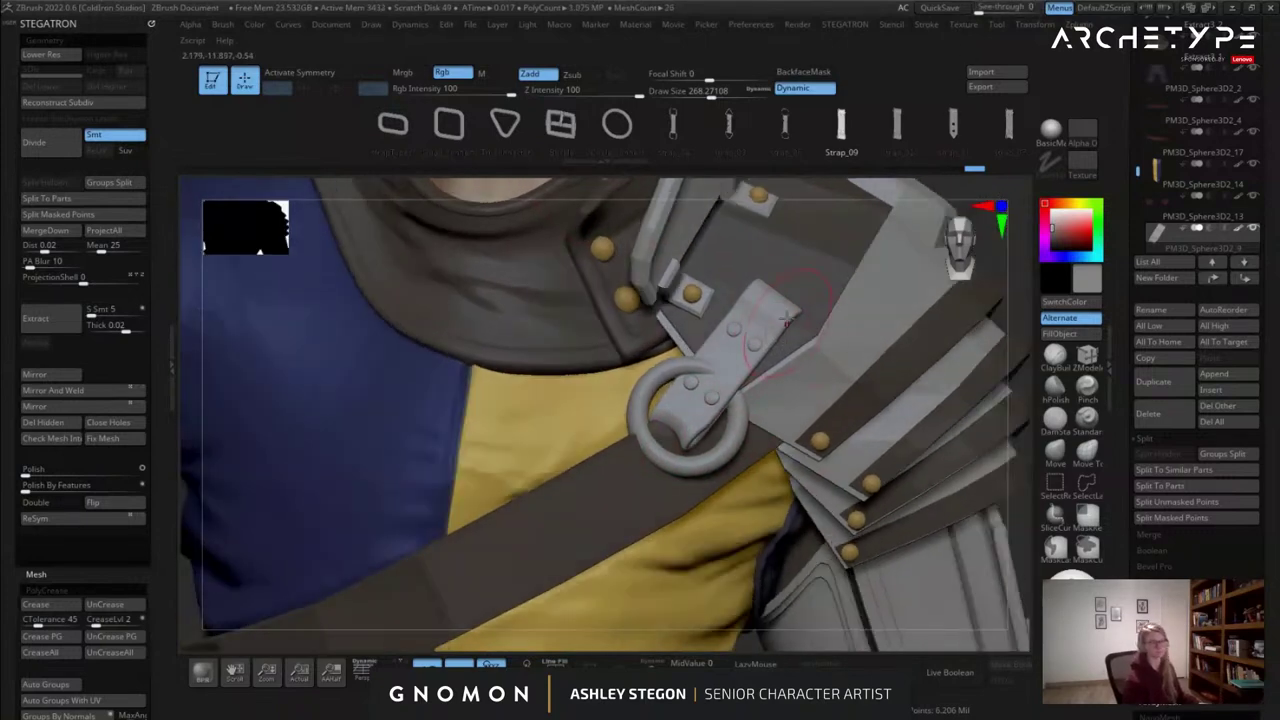
right_click_drag(680, 479, 692, 345, "alt")
key("w")
mouse_move(692, 345)
right_mouse_down("ctrl")
mouse_move(690, 374)
mouse_move(718, 375)
right_mouse_up("ctrl")
key("q")
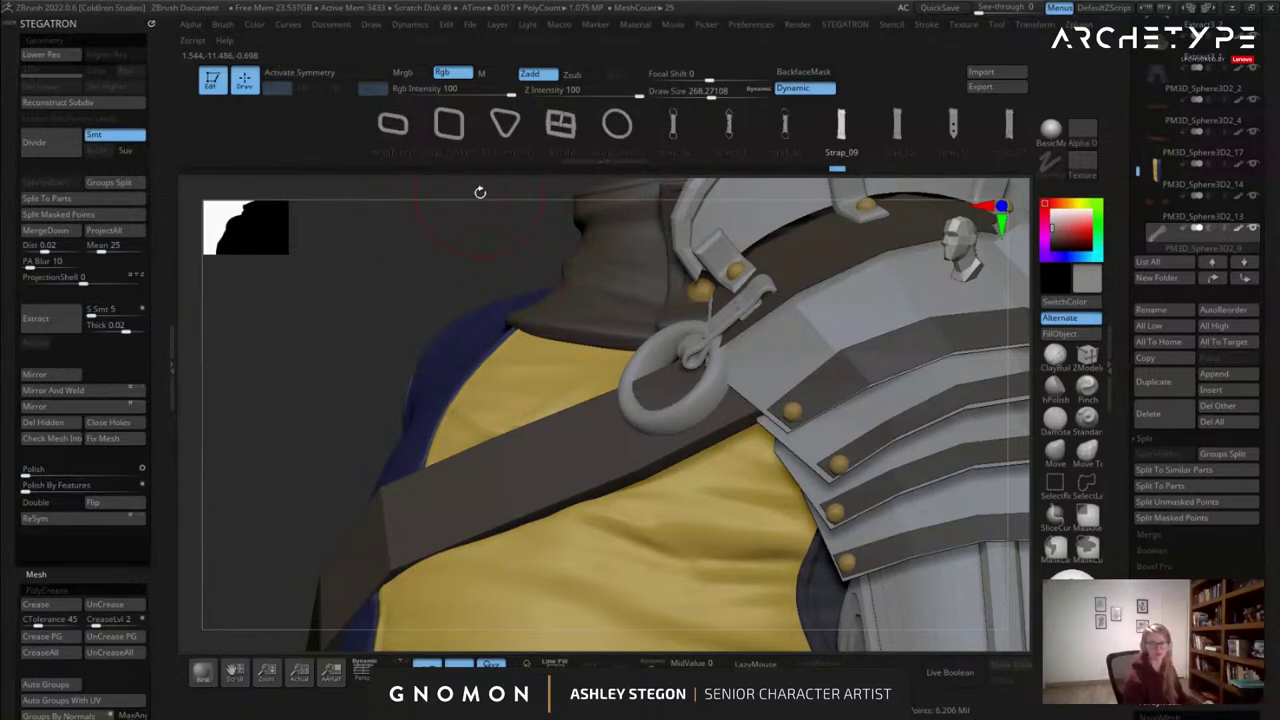
Scale the short strap wider across its width where it meets the ring.
right_click_drag(810, 350, 748, 357)
key("w")
key("shift+f")
key("shift+f")
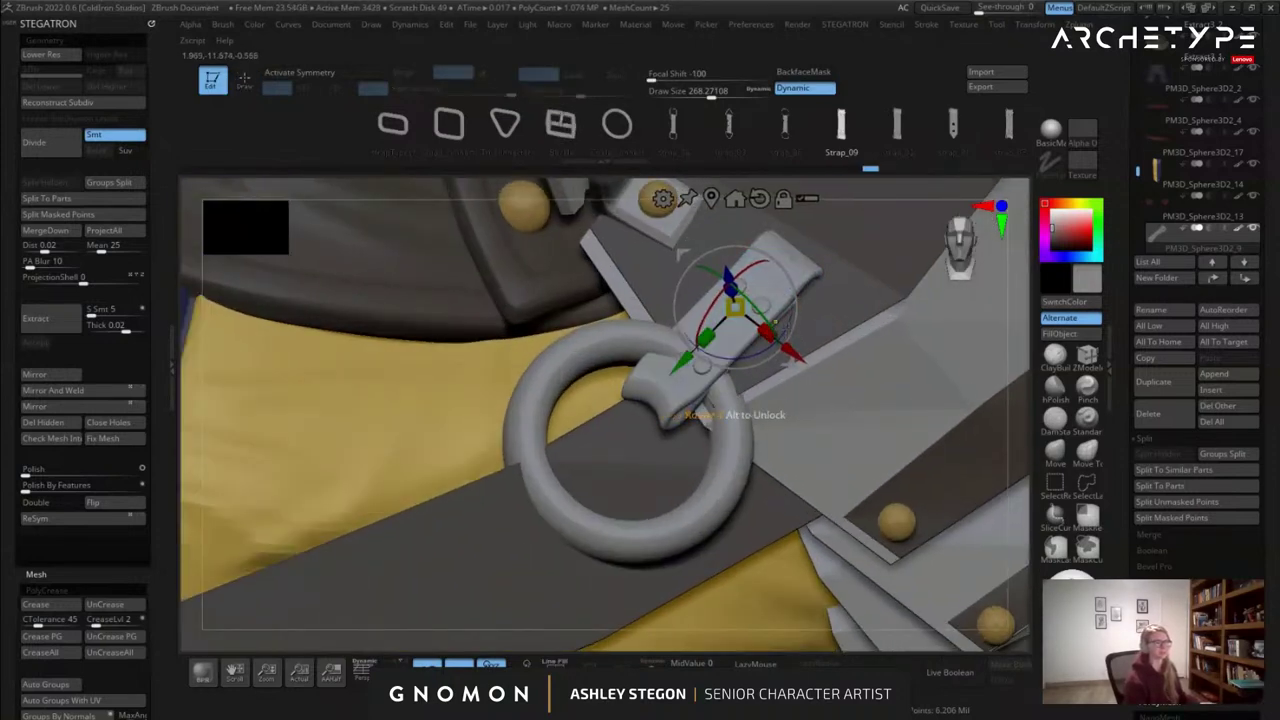
left_click_drag(766, 333, 770, 341)
right_click_drag(780, 348, 750, 333)
left_click_drag(766, 334, 796, 346)
right_click_drag(744, 444, 749, 428)
Turn off the short strap's dynamic subdivision and reshape its lower loop around the ring with the Move brush.
key("shift+d")
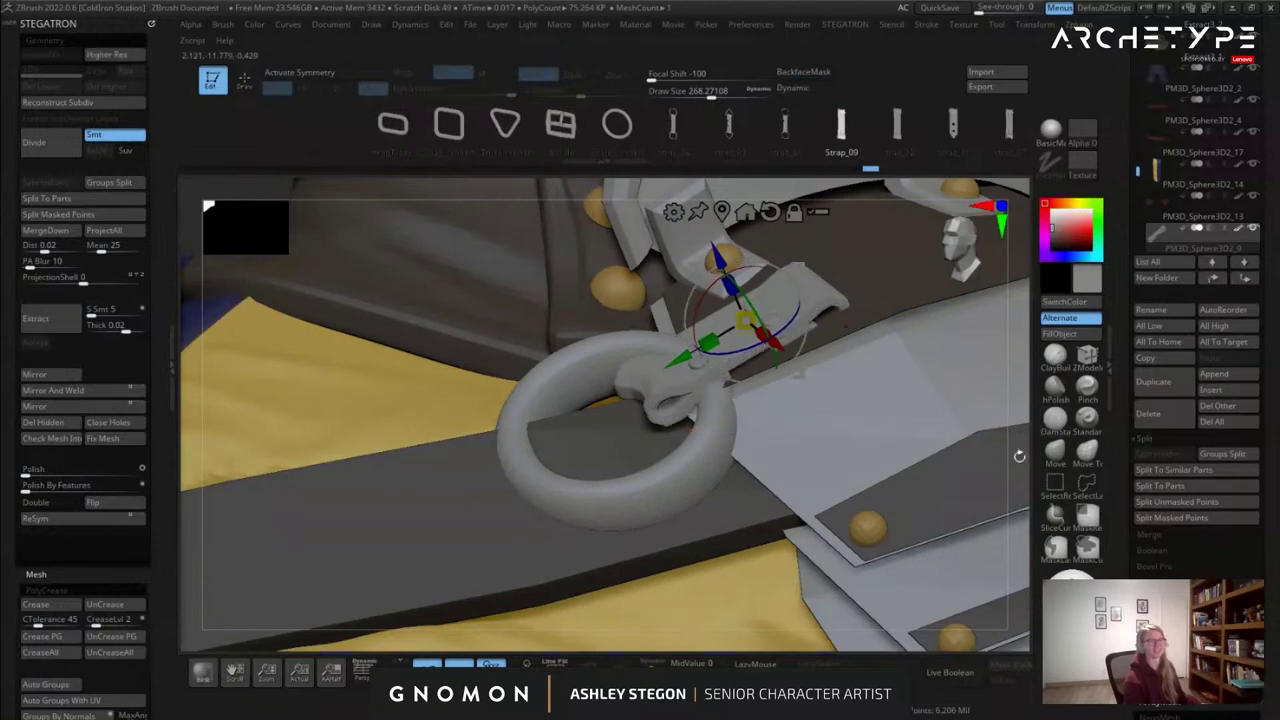
key("q")
key("shift+f")
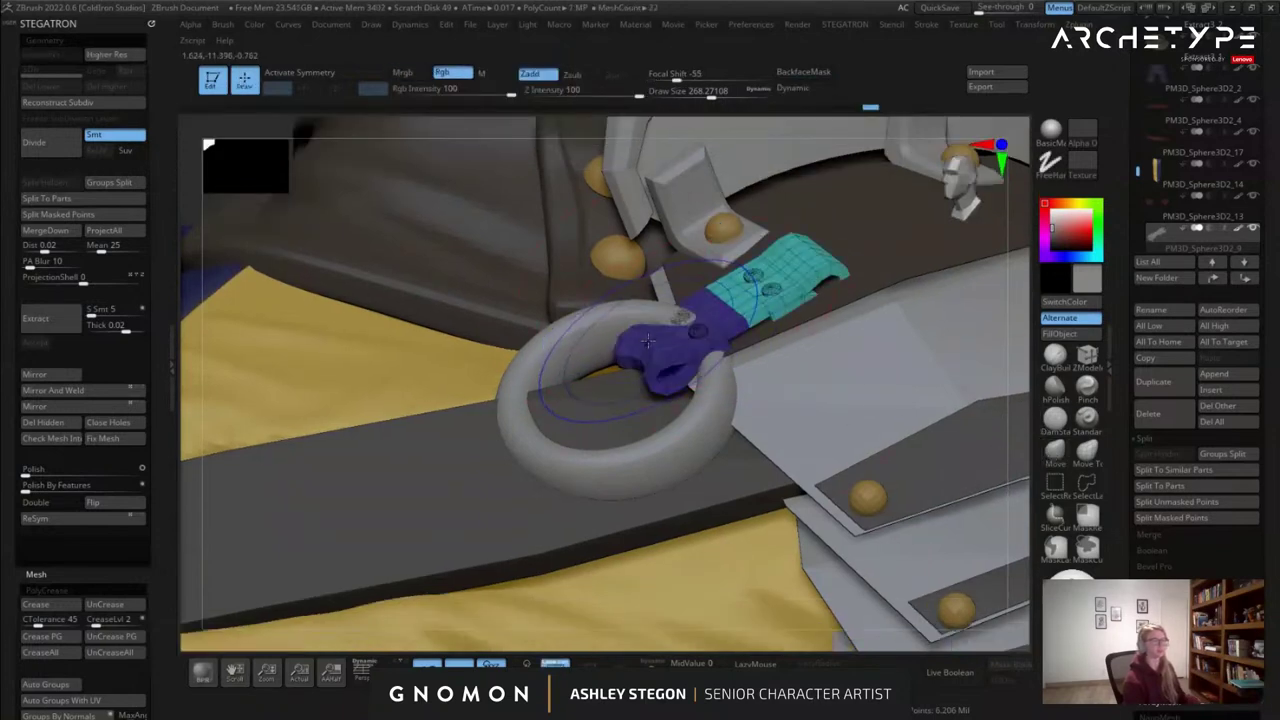
right_click_drag(672, 339, 664, 378)
key("s")
left_click_drag(645, 384, 680, 404)
left_click_drag(729, 448, 732, 436)
key("s")
left_click_drag(742, 446, 775, 450)
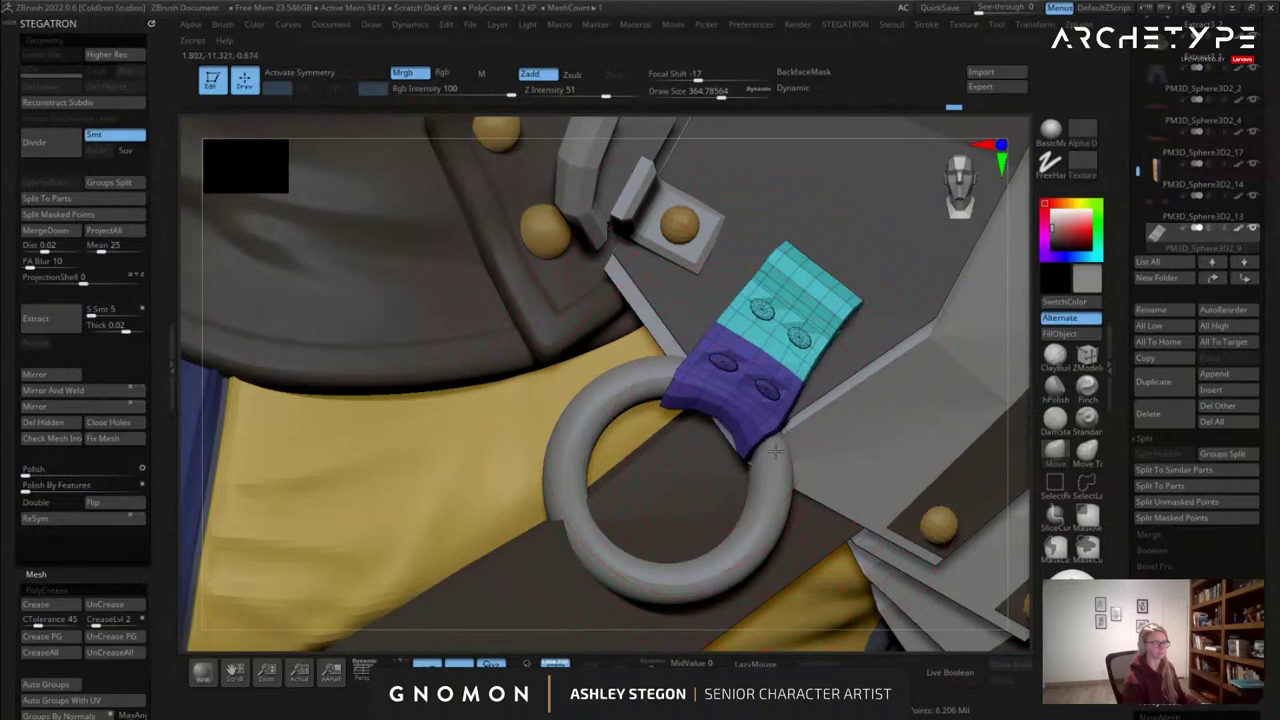
Isolate the short strap and adjust the shape of its loop with the Move Topological brush.
mouse_move(769, 466)
right_mouse_down()
mouse_move(703, 431)
mouse_move(766, 478)
right_mouse_up()
left_click(651, 664)
mouse_move(738, 600)
right_mouse_down()
mouse_move(776, 453)
mouse_move(772, 464)
right_mouse_up()
right_click_drag(772, 464, 757, 460, "ctrl")
left_click(1086, 452)
mouse_move(760, 430)
left_mouse_down()
mouse_move(778, 432)
mouse_move(743, 435)
left_mouse_up()
key("ctrl+z")
key("s")
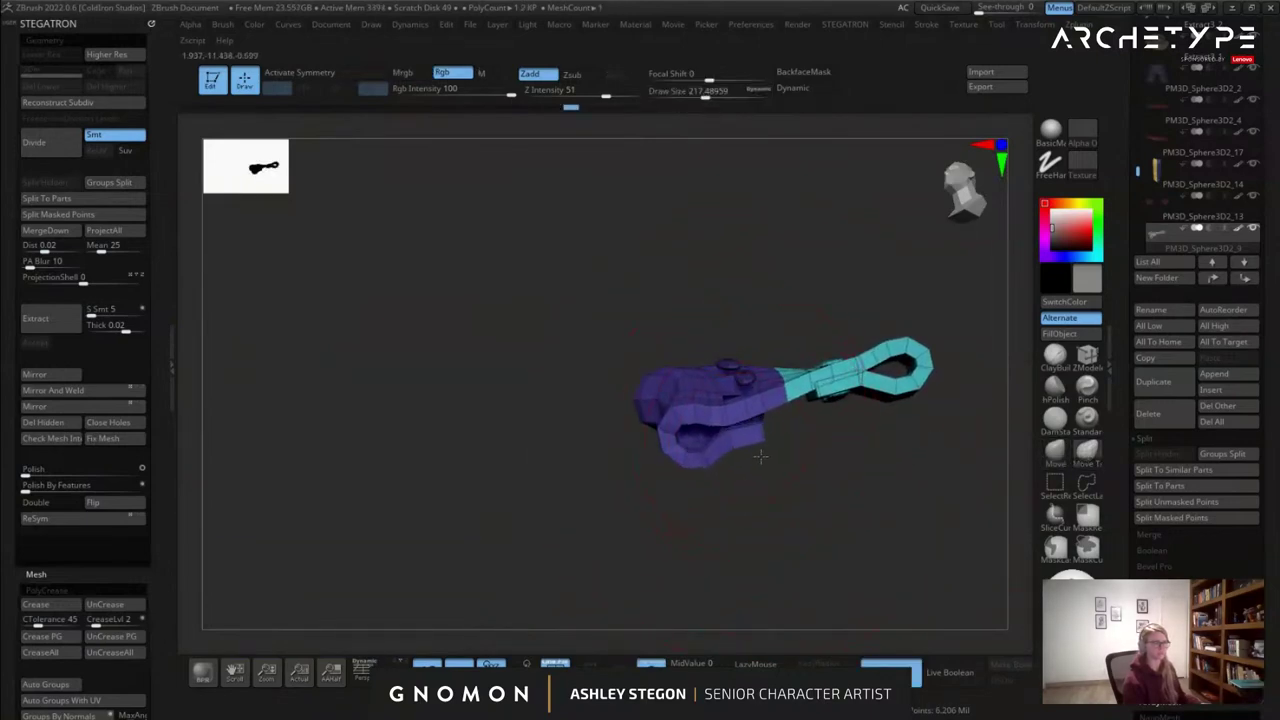
right_click_drag(703, 407, 600, 402)
left_click_drag(584, 402, 584, 428)
mouse_move(585, 428)
right_mouse_down()
mouse_move(607, 430)
mouse_move(610, 410)
right_mouse_up()
Auto-group the short strap's parts, isolate its body and delete the hidden rivets.
left_click_drag(650, 510, 299, 497)
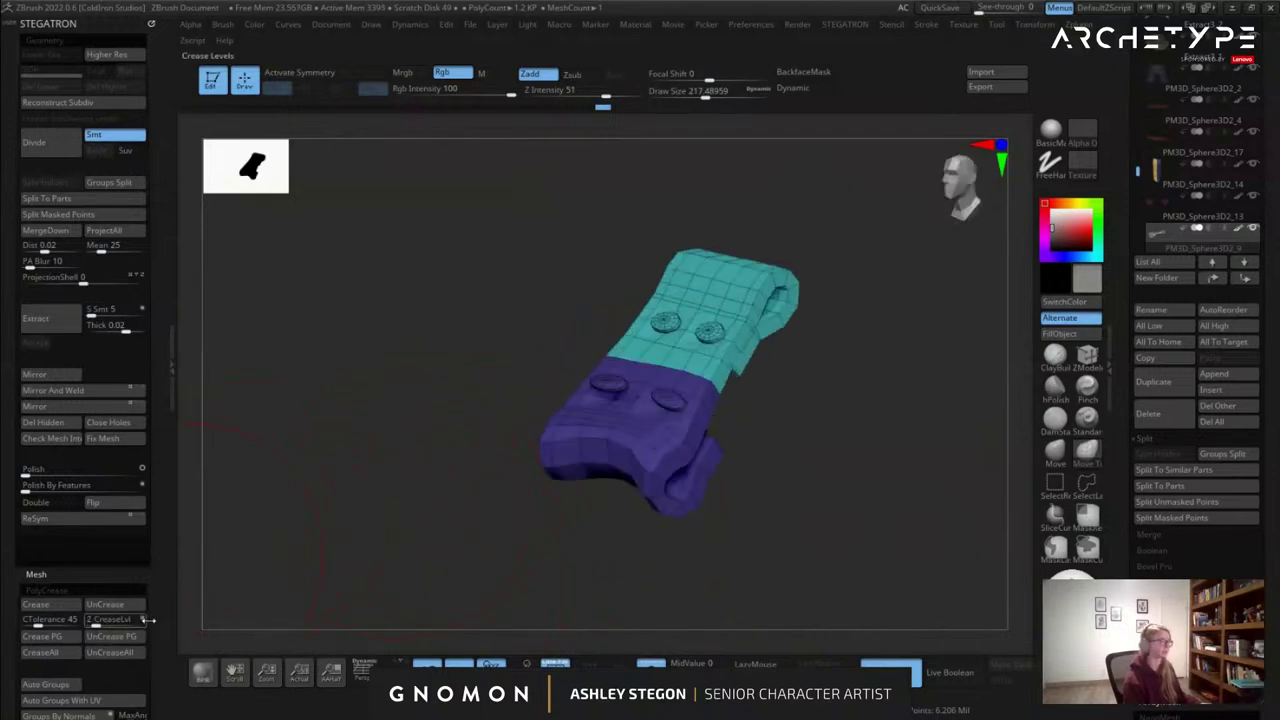
left_click(73, 687)
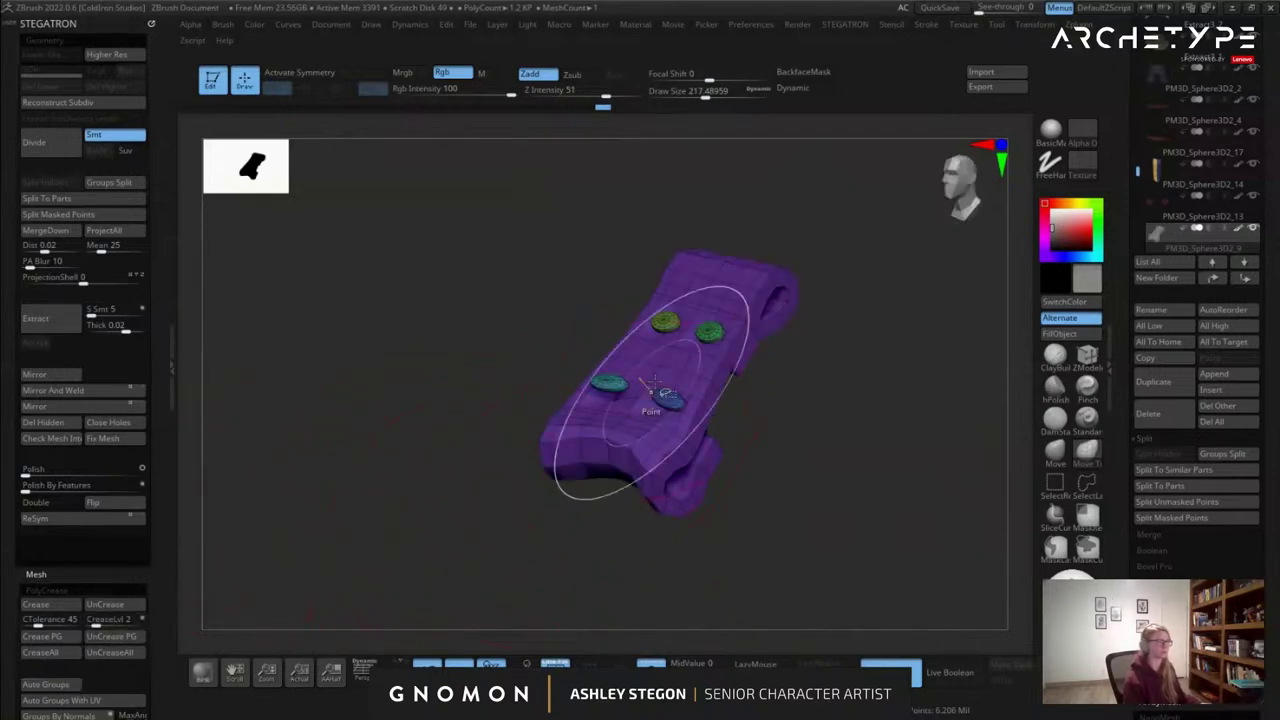
left_click(656, 369, "ctrl+shift")
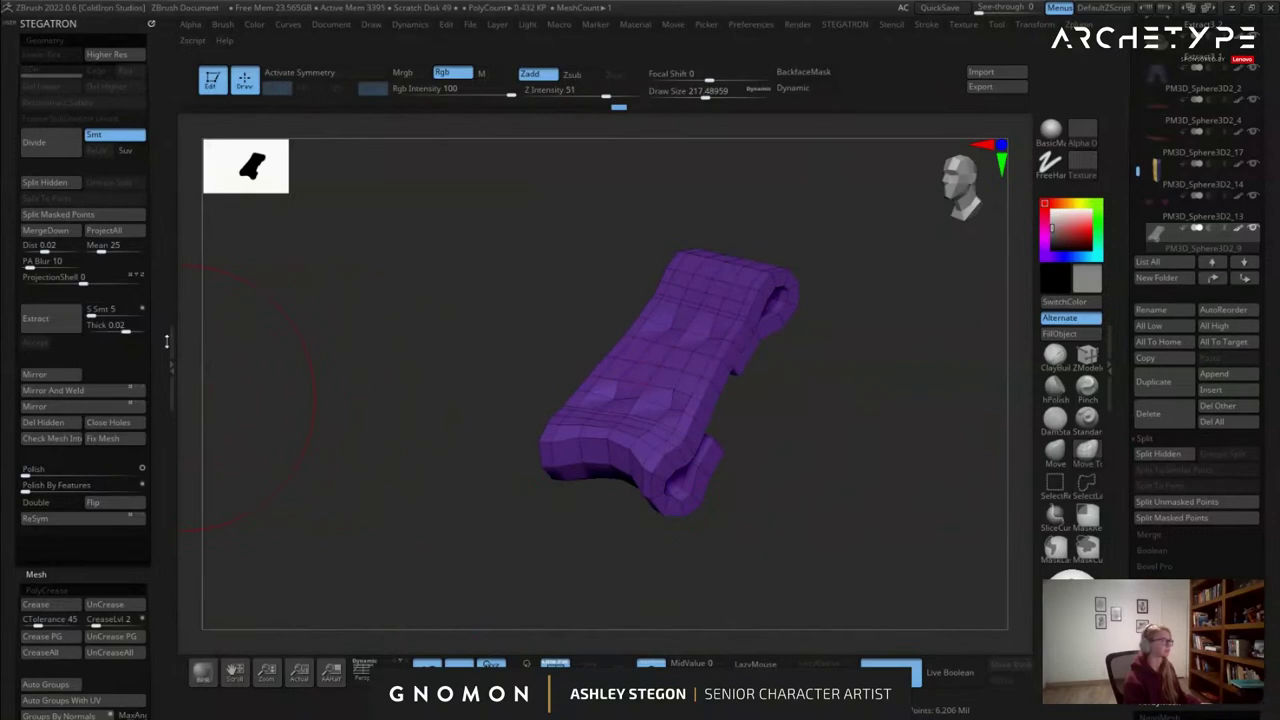
left_click_drag(103, 377, 103, 346)
left_click(44, 392)
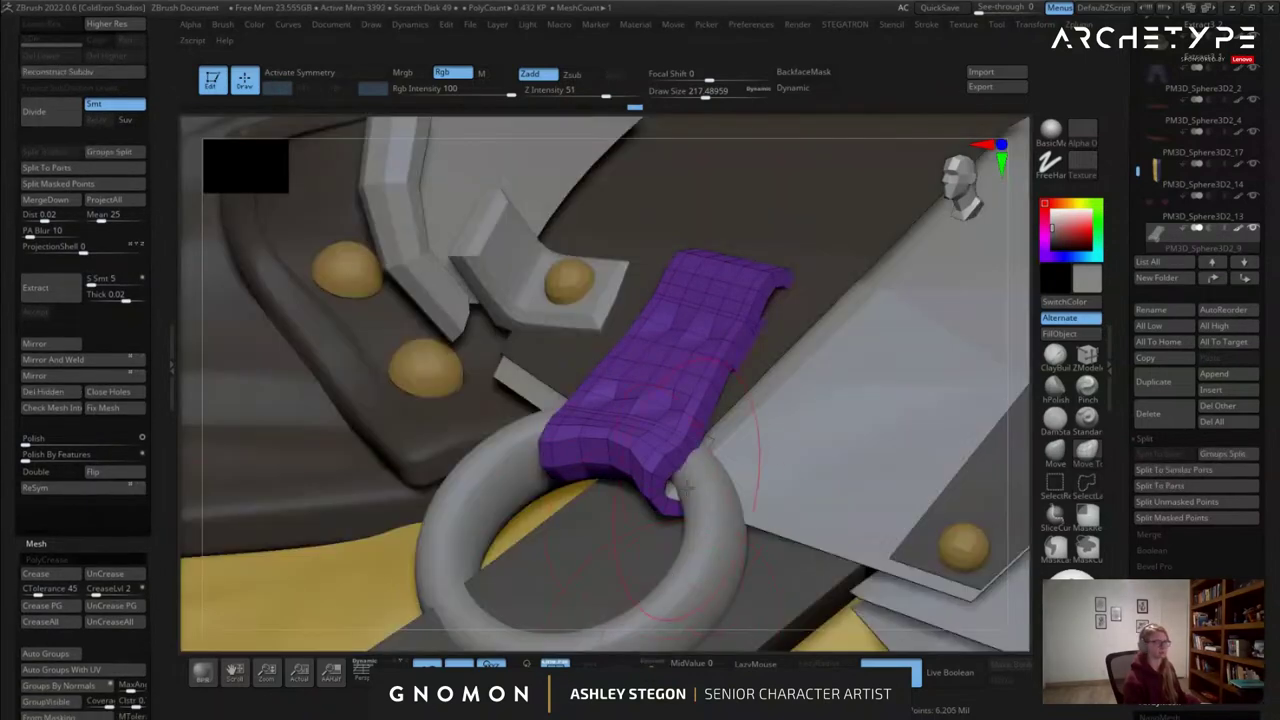
Smooth the short strap with dynamic subdivision and fill it with the dark brown leather colour.
right_click_drag(620, 480, 682, 455)
key("shift+f")
key("d")
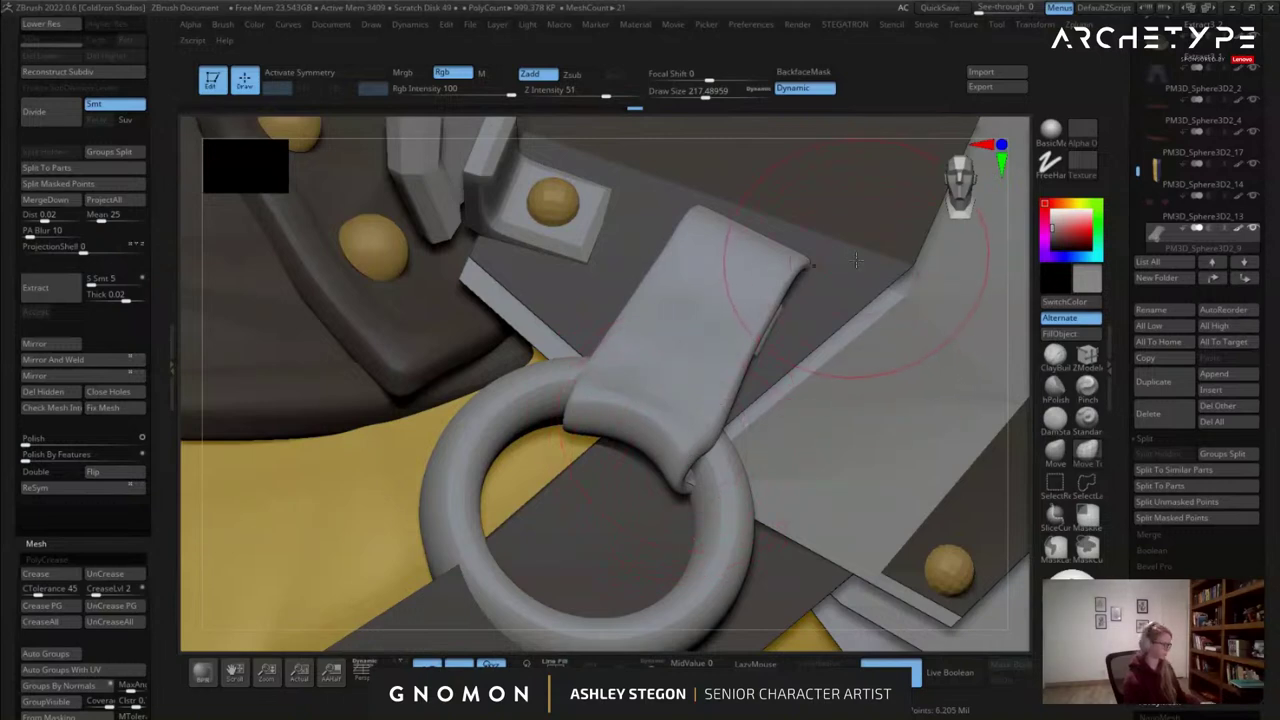
key("c")
left_click(1060, 333)
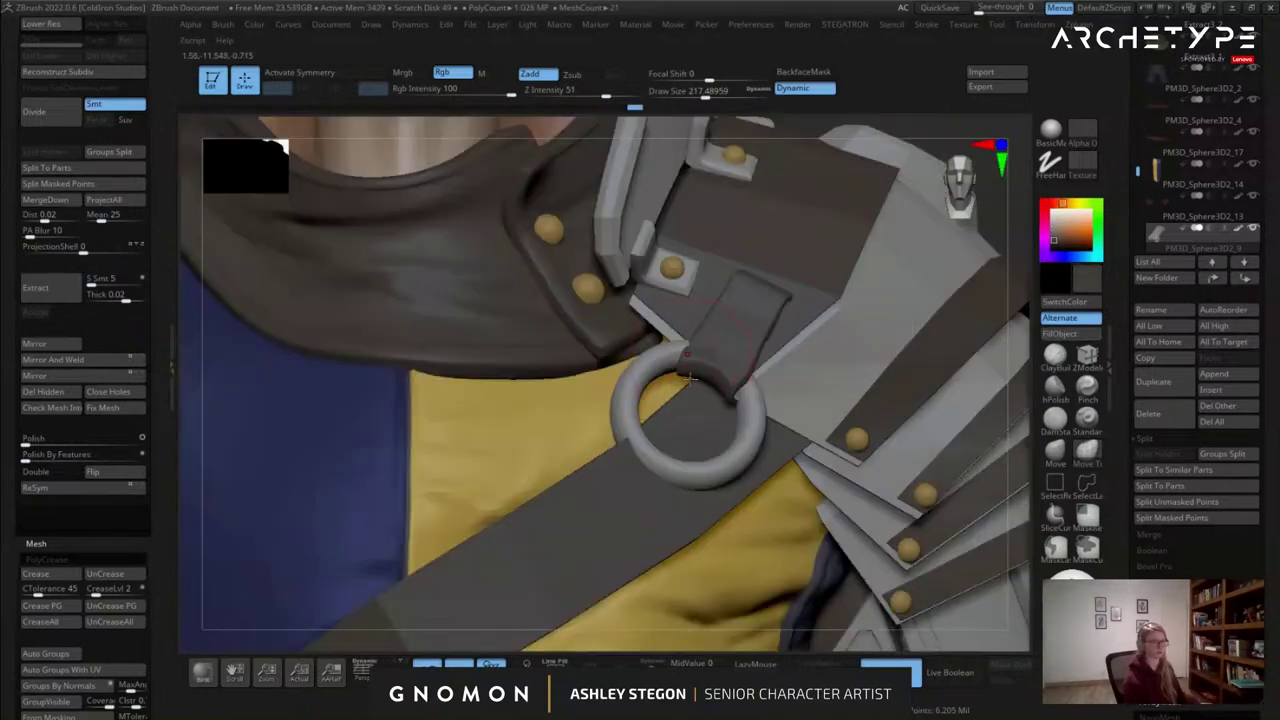
Pull the short strap's lower corners into shape around the ring with a move brush.
right_click_drag(760, 397, 680, 371)
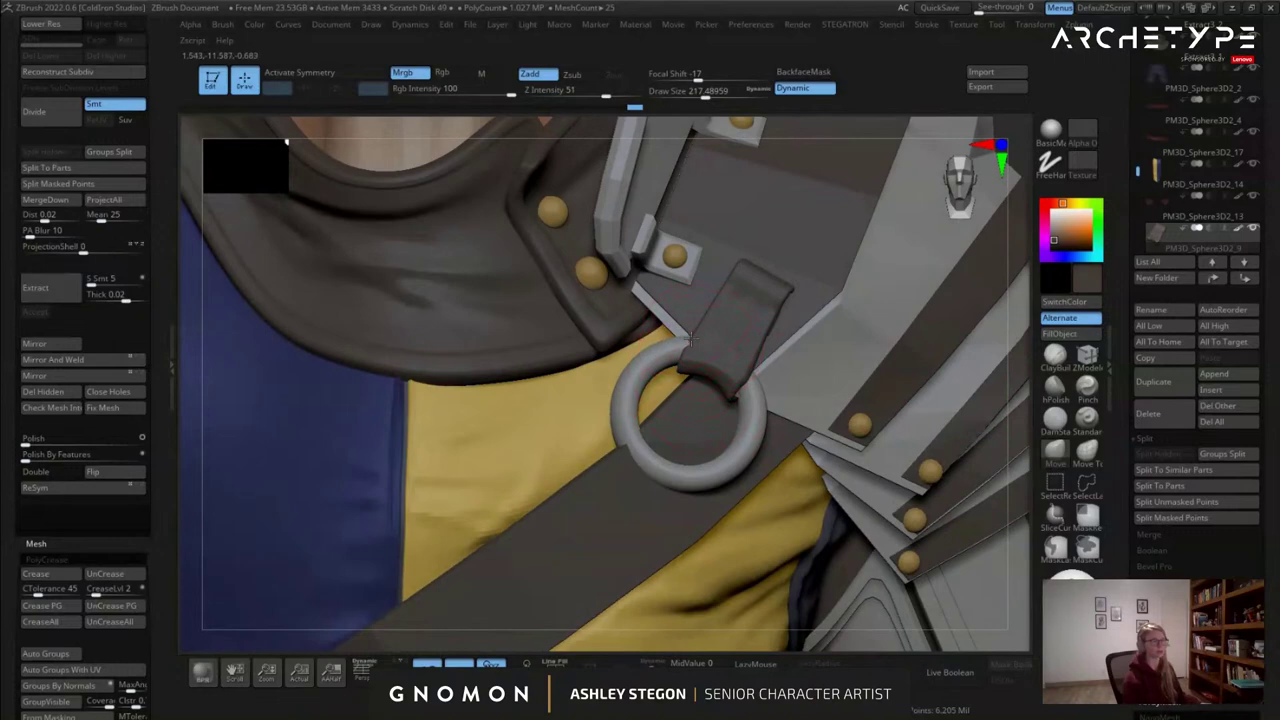
left_click_drag(694, 339, 673, 346)
left_click_drag(731, 395, 737, 391)
mouse_move(840, 350)
right_mouse_down()
mouse_move(777, 322)
mouse_move(787, 288)
mouse_move(803, 317)
mouse_move(945, 395)
right_mouse_up()
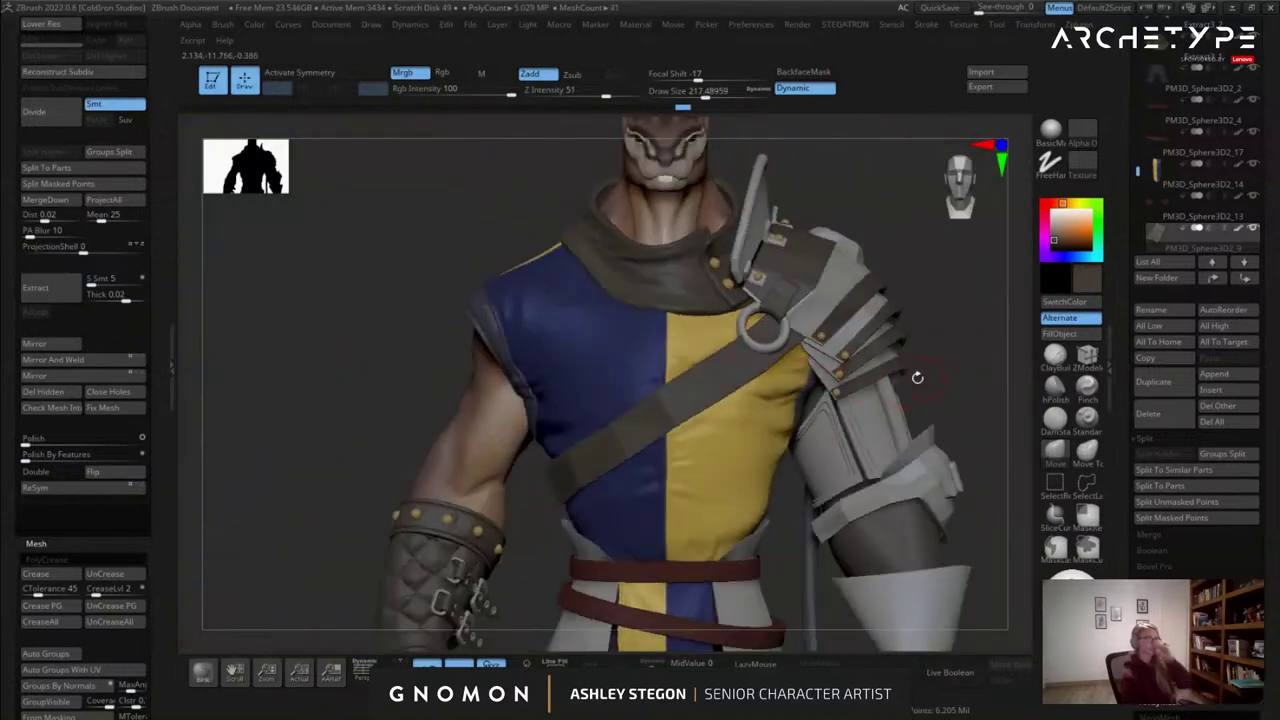
Isolate the diagonal chest strap and show only the green polygroup on its outer front face.
left_click(743, 370, "alt")
right_click_drag(743, 370, 703, 468, "ctrl")
key("shift+f")
left_click(651, 663)
key("s")
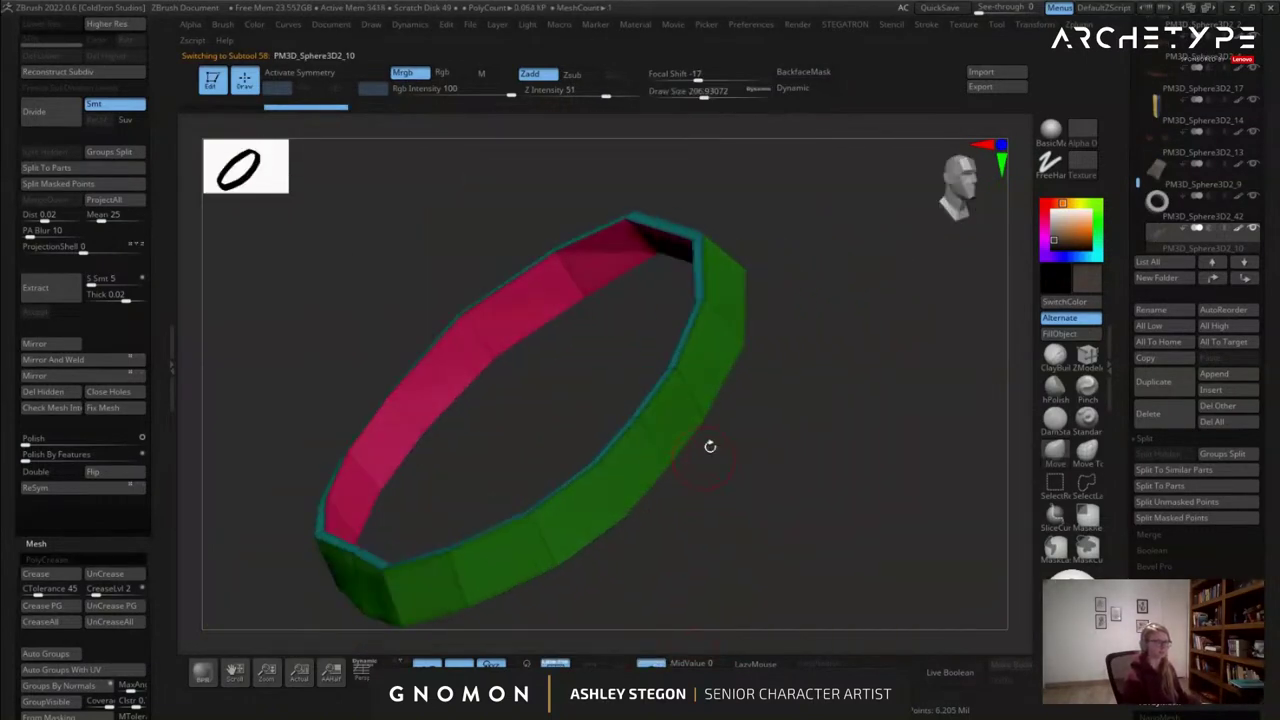
key("b")
key("z")
key("m")
left_click(693, 394, "ctrl+shift")
left_click_drag(766, 434, 775, 494, "ctrl+shift")
right_click_drag(803, 494, 886, 488)
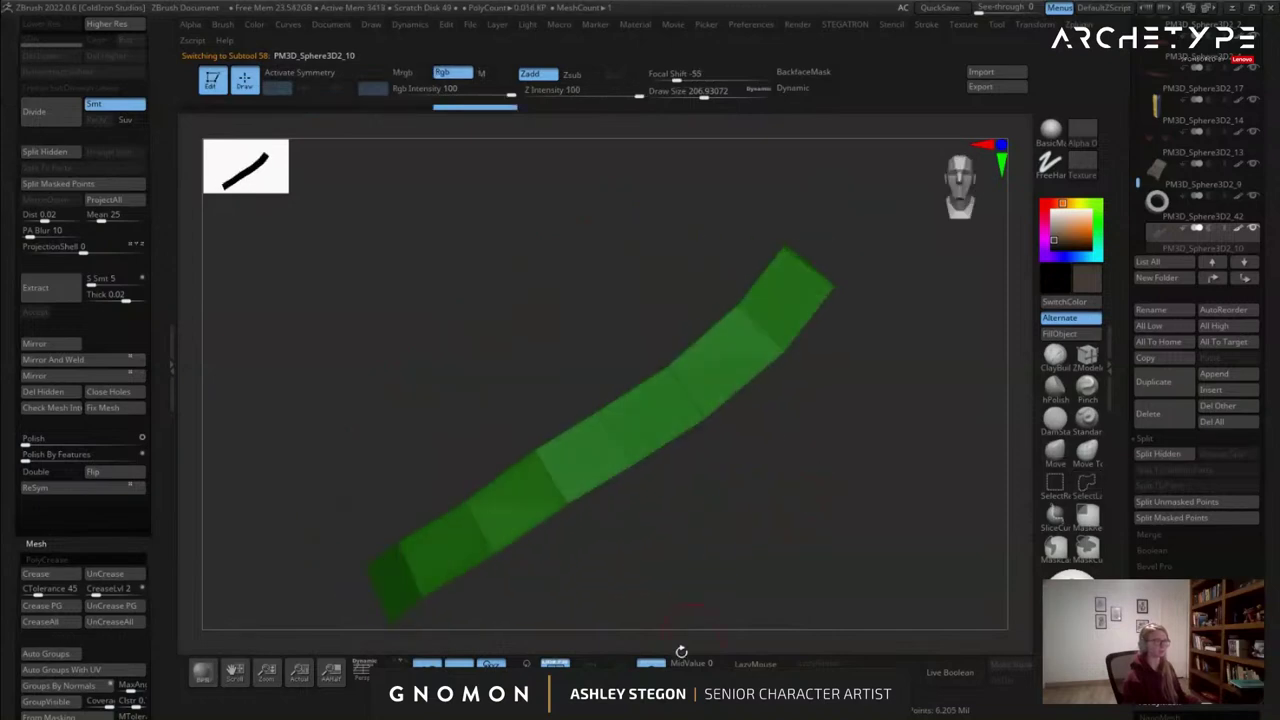
Show the body around the chest strap, hide the strap polygons beyond the ring with a rectangular selection, and delete the hidden geometry.
left_click(654, 663)
right_click_drag(797, 372, 768, 399, "alt")
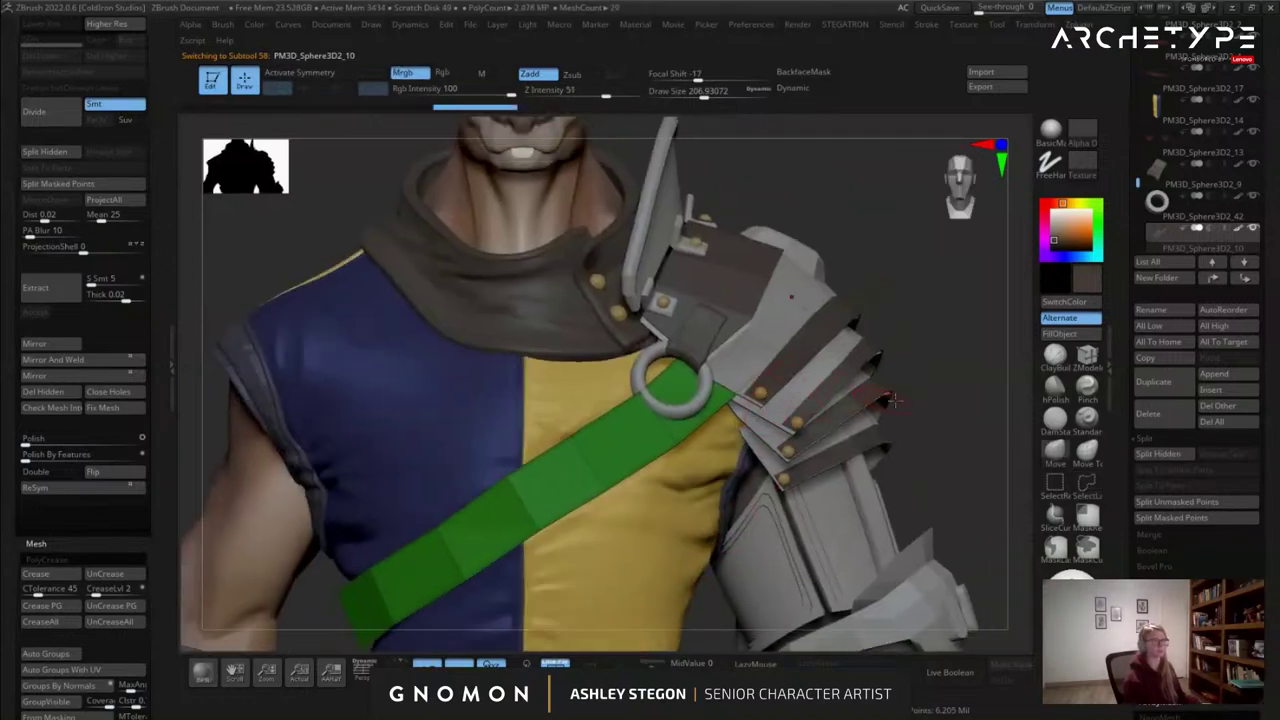
left_click(587, 663)
left_click(1087, 482, "ctrl+shift")
mouse_move(921, 434)
left_mouse_down("ctrl+alt+shift")
mouse_move(693, 277)
mouse_move(691, 323)
left_mouse_up("ctrl+alt+shift")
mouse_move(921, 410)
left_mouse_down("ctrl+alt+shift")
mouse_move(738, 316)
mouse_move(822, 426)
left_mouse_up("ctrl+alt+shift")
mouse_move(822, 426)
right_mouse_down()
mouse_move(390, 428)
mouse_move(272, 455)
right_mouse_up()
left_click_drag(272, 457, 302, 490, "ctrl+alt+shift")
left_click_drag(290, 471, 330, 502, "ctrl+shift")
right_click_drag(352, 476, 702, 425)
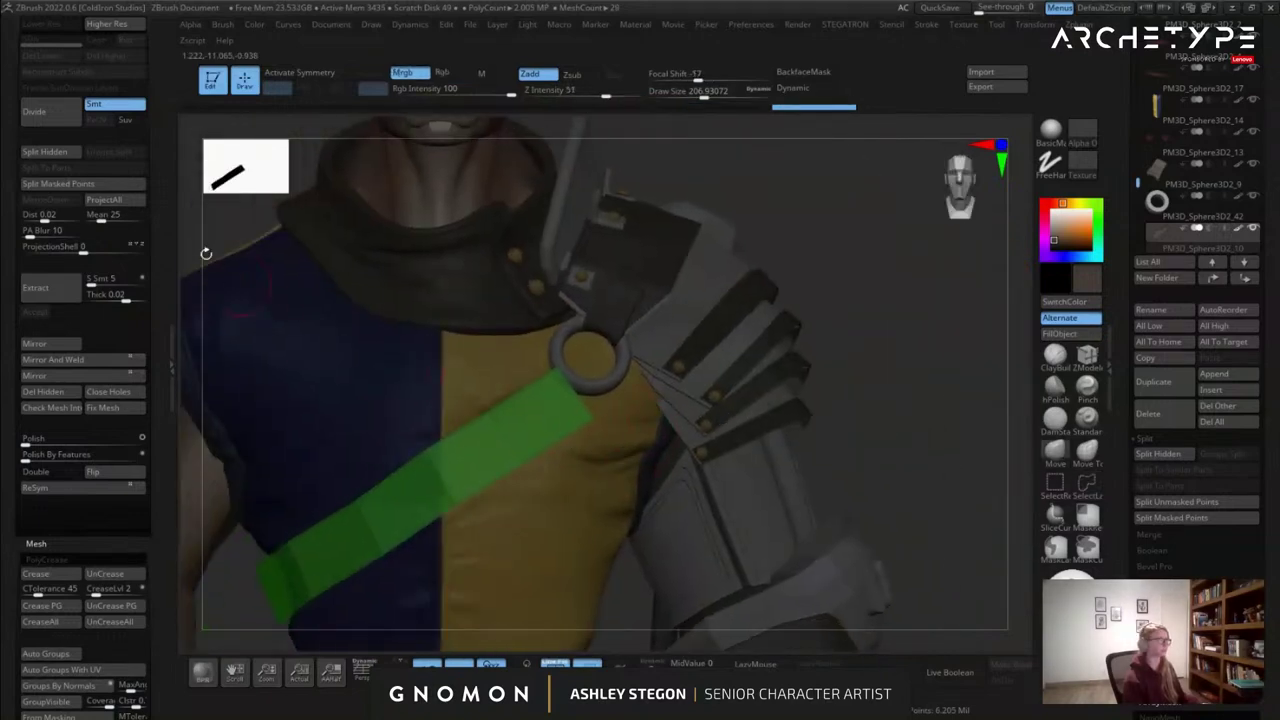
left_click(51, 396)
Turn off the transparent display of the subtools around the chest strap.
right_click_drag(611, 483, 652, 642, "alt")
left_click(757, 467, "ctrl")
left_click(694, 563, "ctrl")
left_click(588, 663)
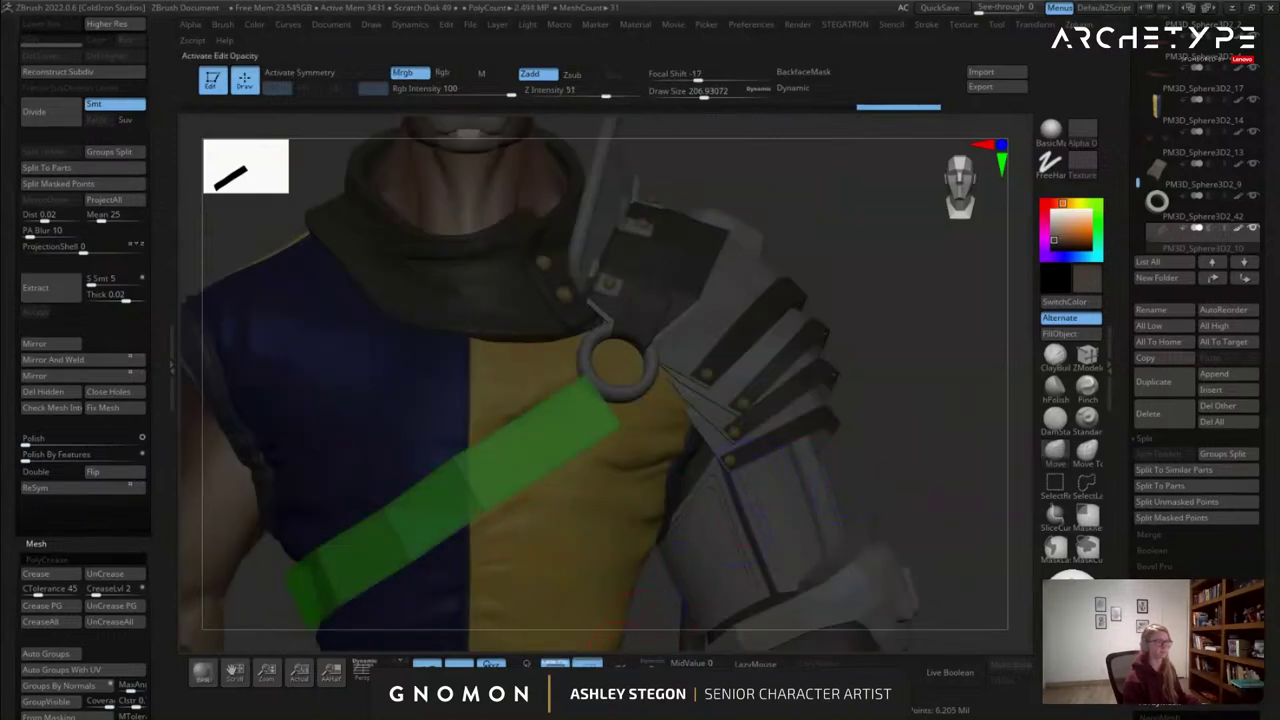
Set the ZModeler edge action to Extrude on an EdgeLoop and extrude the chest strap's end edge through the ring.
right_click_drag(997, 373, 1057, 375, "alt")
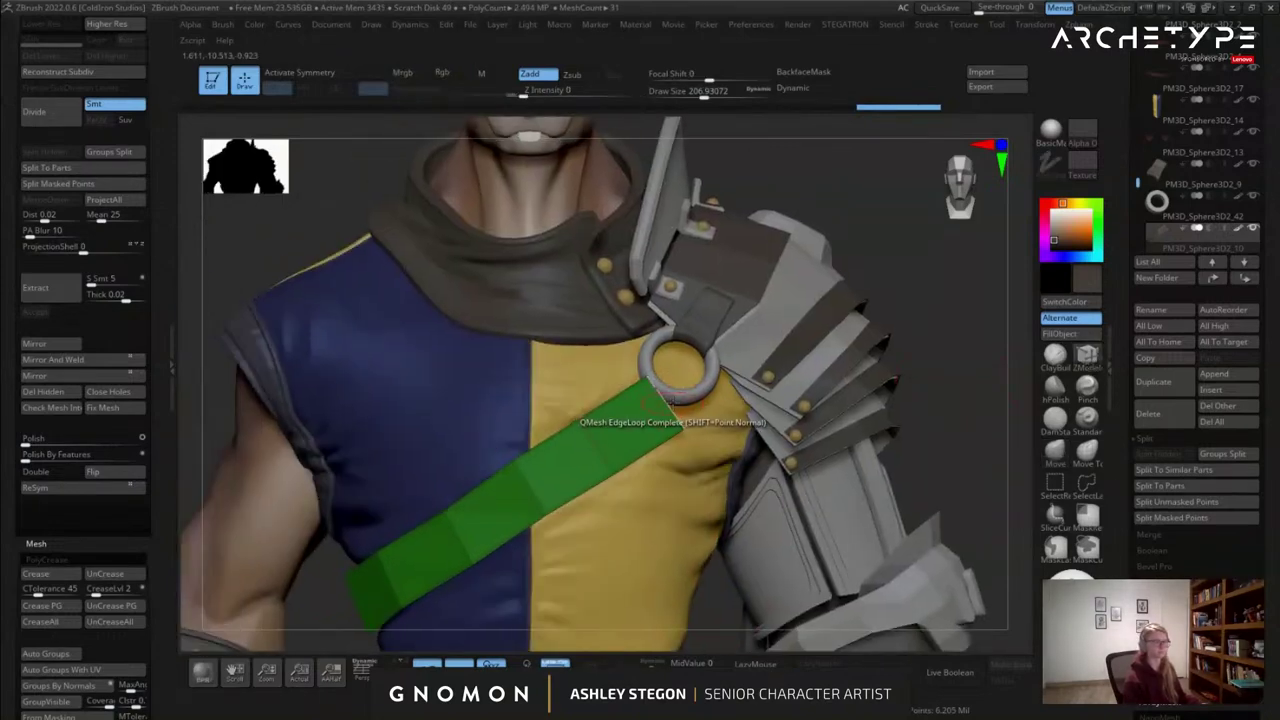
key("space")
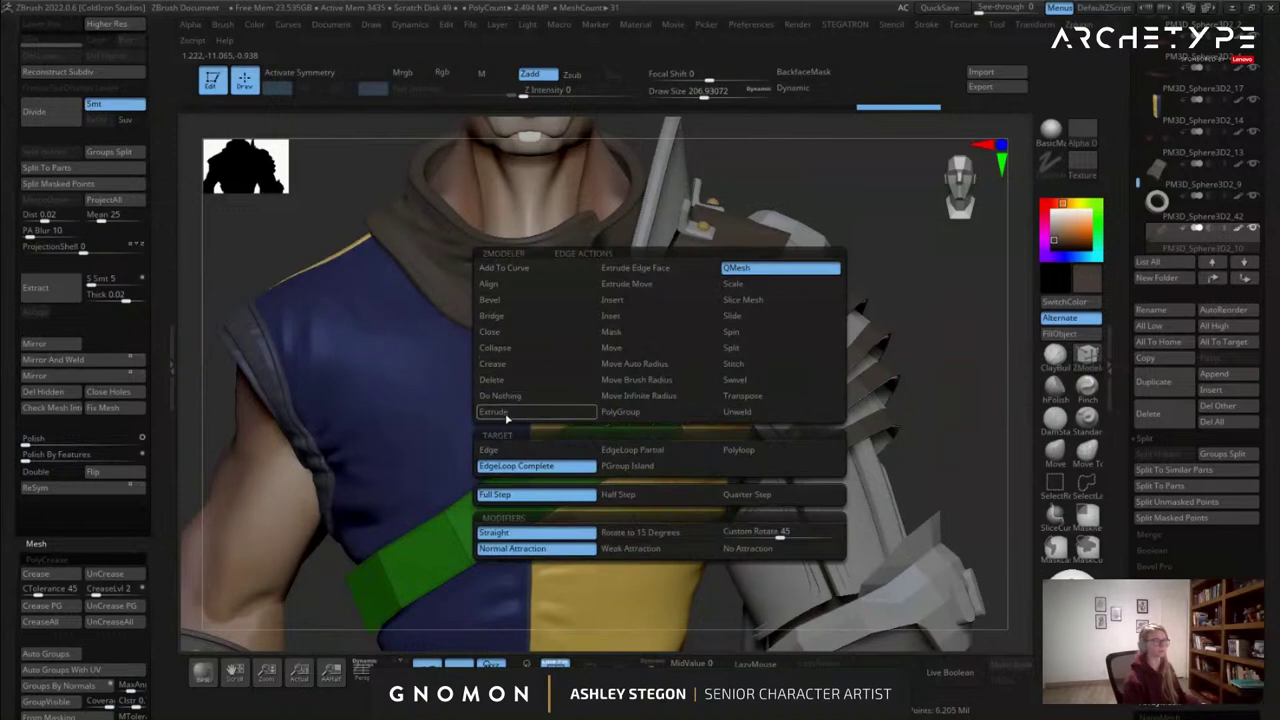
left_click(505, 414)
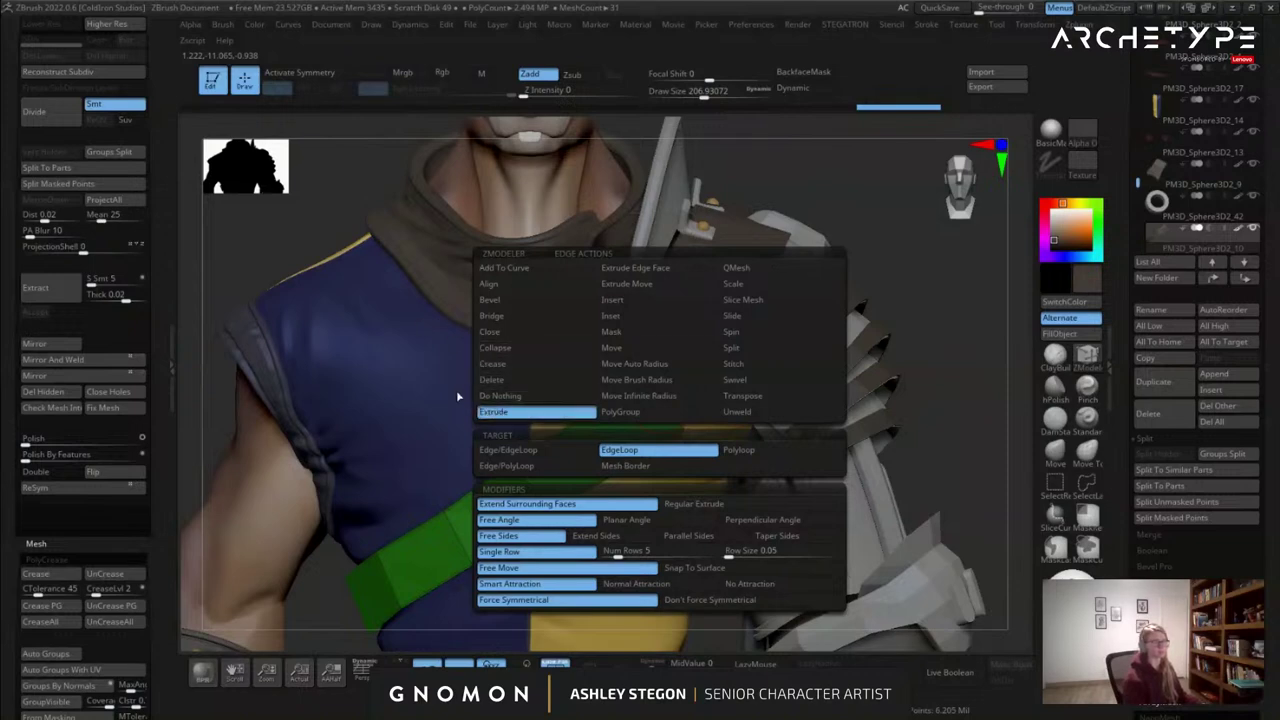
right_click_drag(654, 391, 670, 425, "ctrl")
left_click_drag(678, 409, 698, 374)
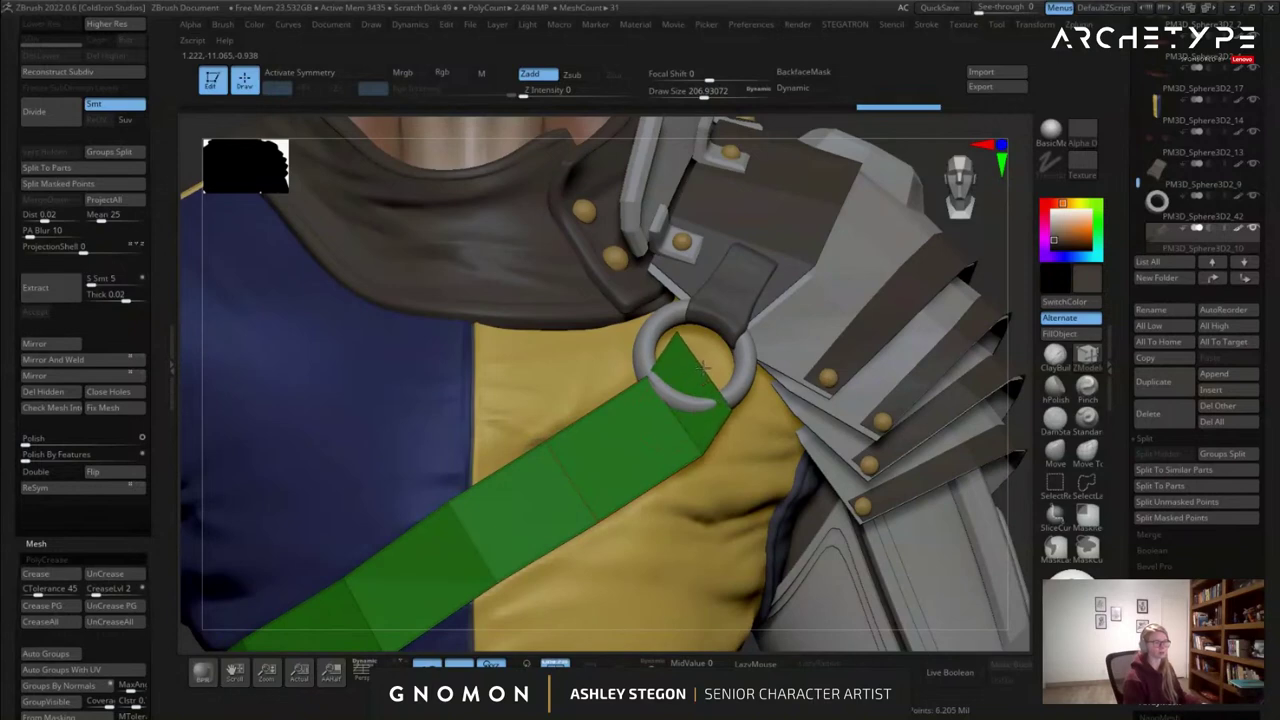
Isolate the chest strap, extend its folded end further around the ring position, and turn on double-sided display.
left_click(651, 664)
right_click_drag(722, 398, 671, 360)
left_click_drag(671, 362, 729, 361)
right_click_drag(729, 361, 696, 384)
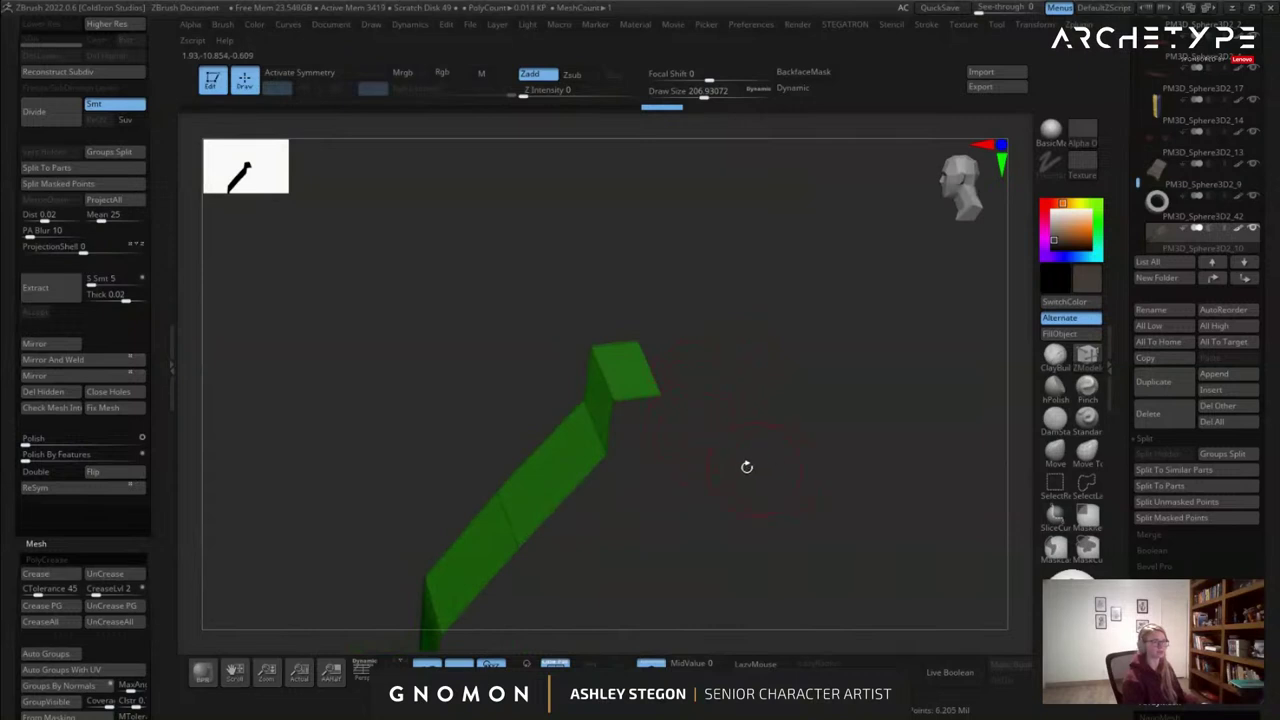
left_click(45, 471)
left_click_drag(915, 449, 687, 395)
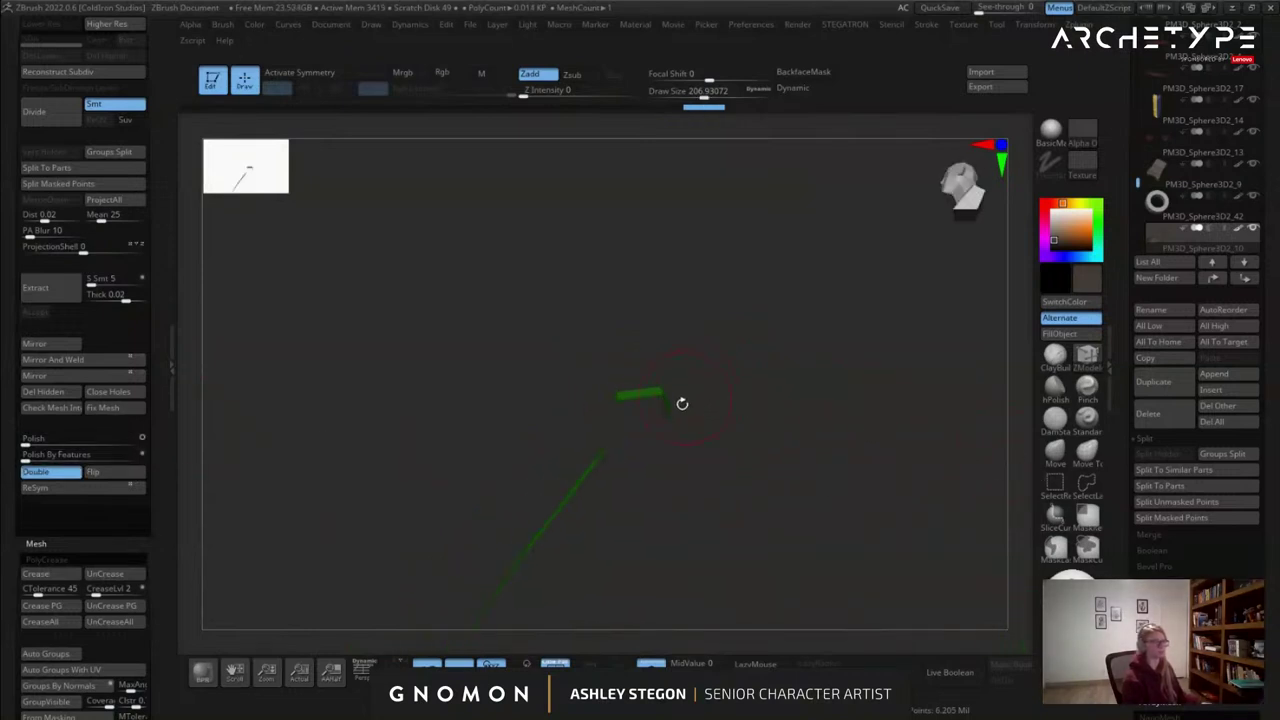
Mask the strap apart from its folded end and reposition that end with the gizmo.
key("w")
left_click_drag(720, 323, 698, 348)
key("q")
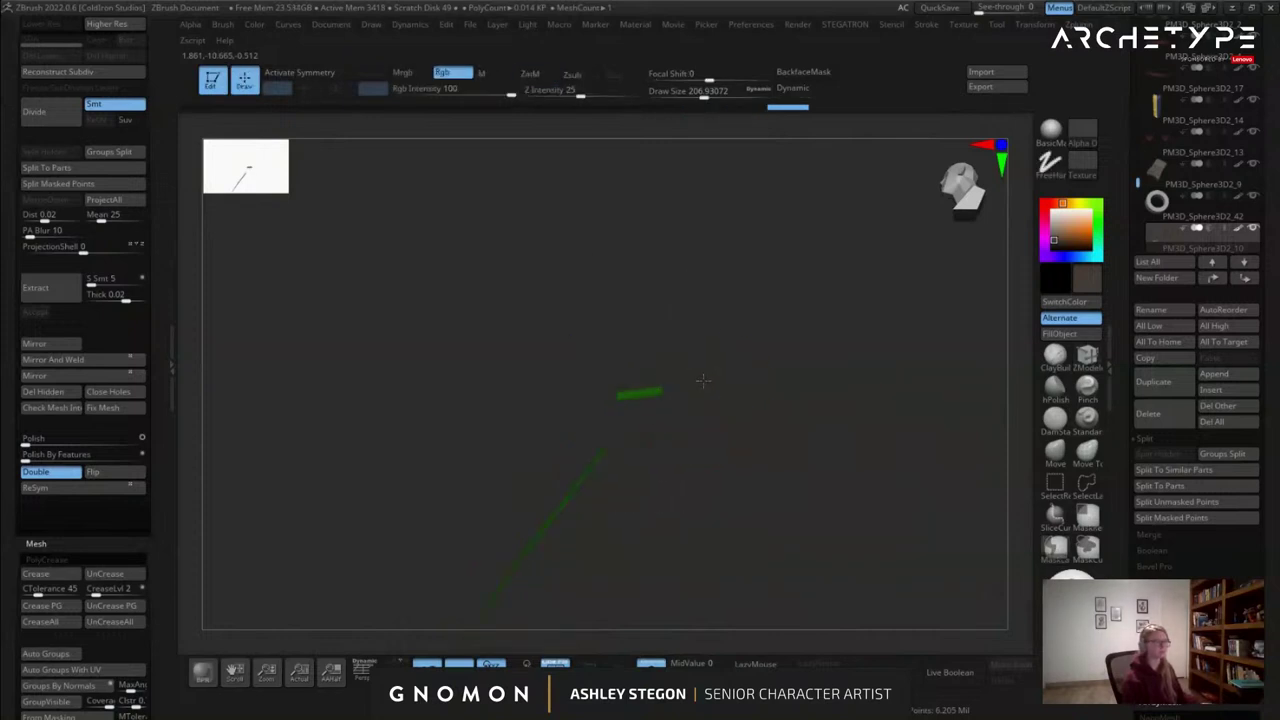
left_click_drag(662, 410, 660, 412, "ctrl")
left_click(662, 414, "ctrl")
key("w")
left_click_drag(696, 345, 686, 343)
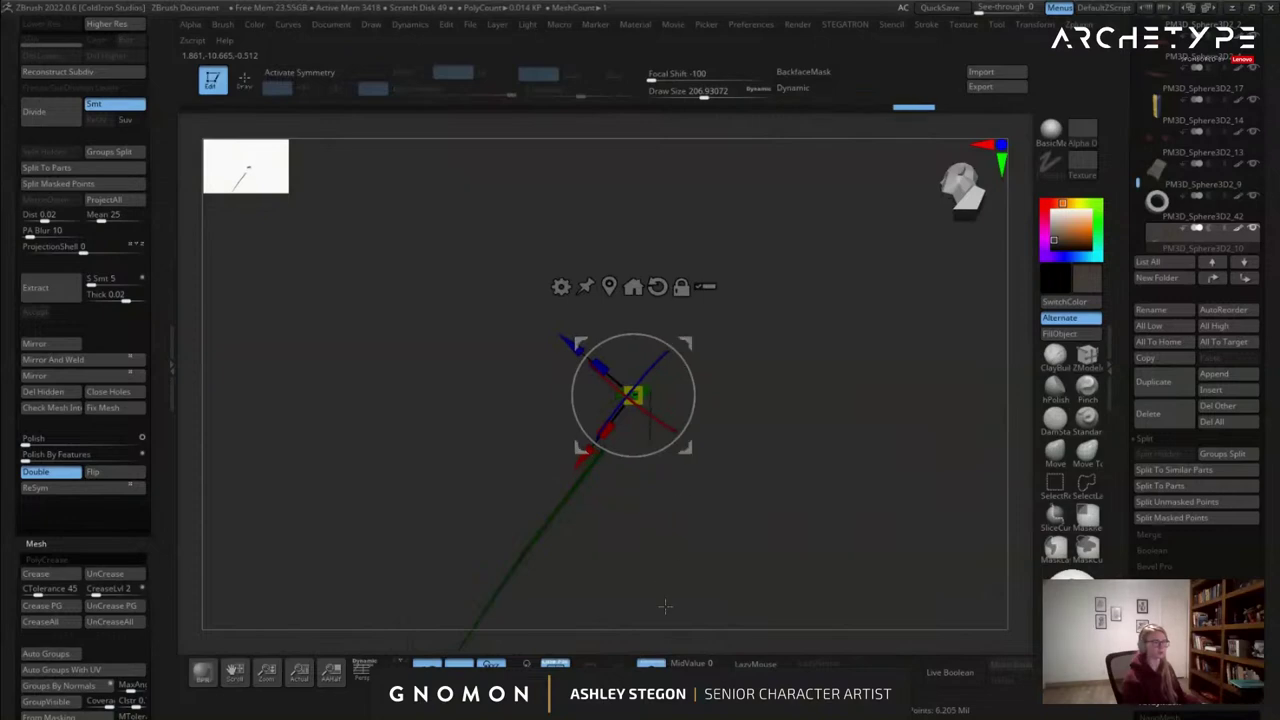
Show the other subtools again and clear the mask on the chest strap.
left_click(651, 667)
mouse_move(690, 600)
right_mouse_down()
mouse_move(832, 520)
mouse_move(872, 430)
right_mouse_up()
key("q")
mouse_move(825, 385)
right_mouse_down()
mouse_move(897, 365)
mouse_move(888, 371)
right_mouse_up()
left_click_drag(888, 371, 902, 385, "ctrl")
mouse_move(888, 375)
right_mouse_down("alt")
mouse_move(980, 375)
mouse_move(900, 395)
right_mouse_up("alt")
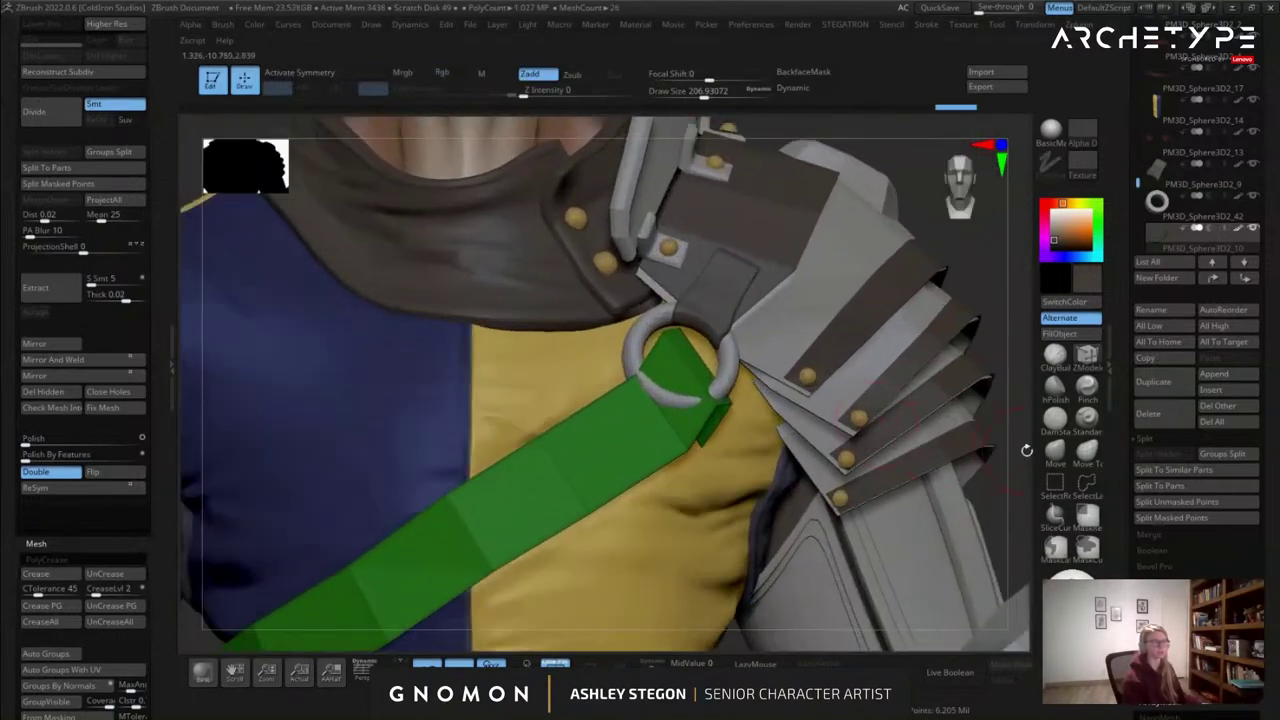
Shift the chest strap's upper end into line with the ring using a large Move brush.
left_click(1048, 456)
key("s")
left_click_drag(638, 441, 665, 440)
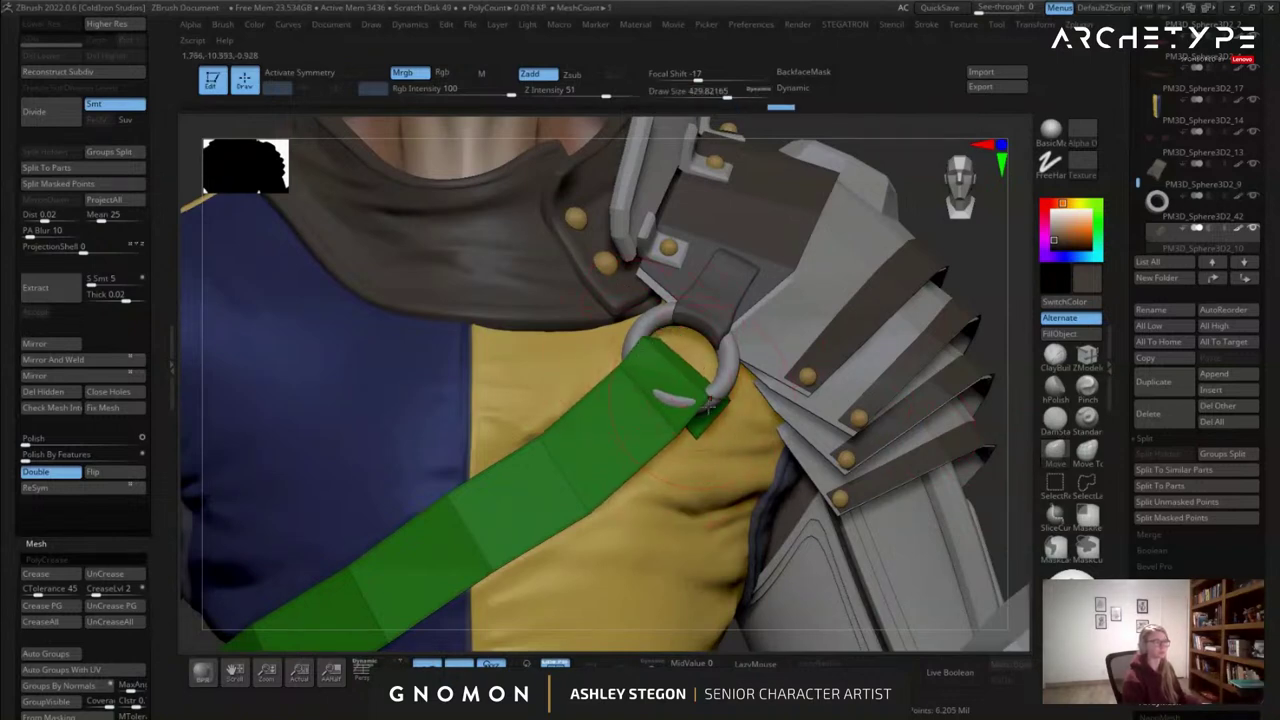
key("s")
left_click_drag(692, 398, 677, 399)
left_click_drag(674, 417, 686, 378)
Pull the strap's folded end in around the ring's thickness from a low angle with a smaller Move brush.
mouse_move(700, 390)
right_mouse_down()
mouse_move(661, 426)
mouse_move(658, 354)
right_mouse_up()
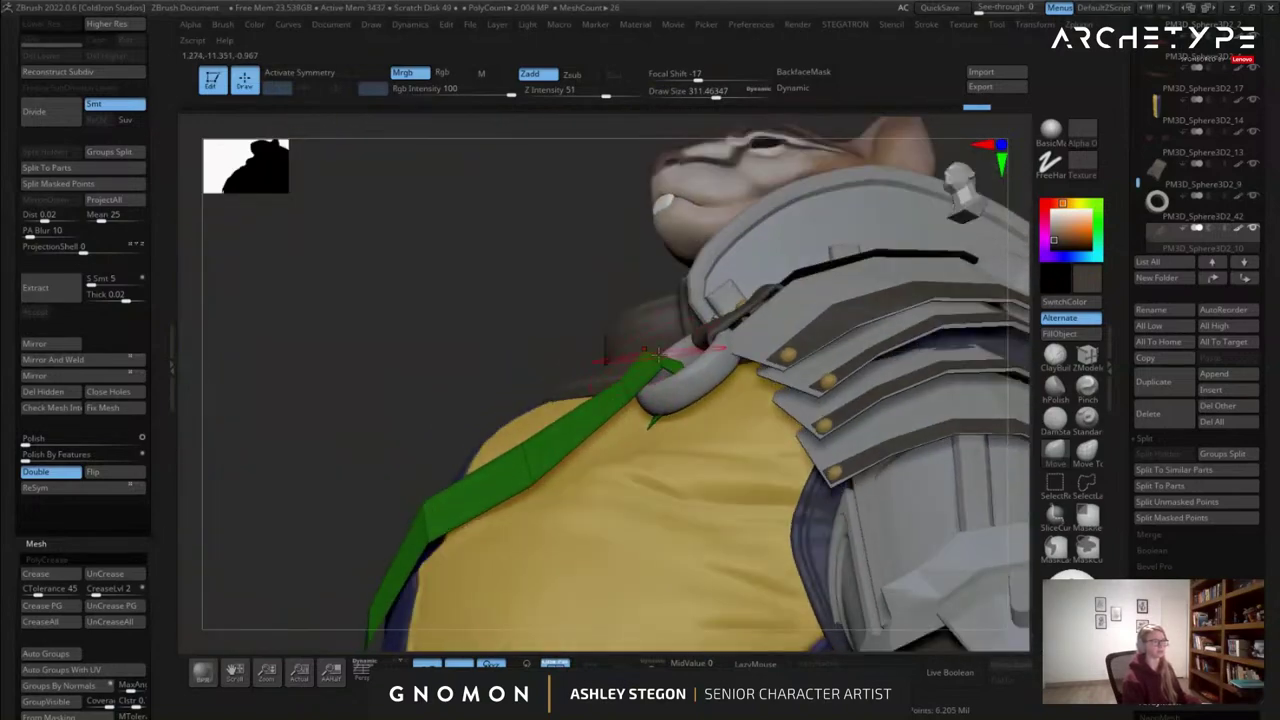
key("[")
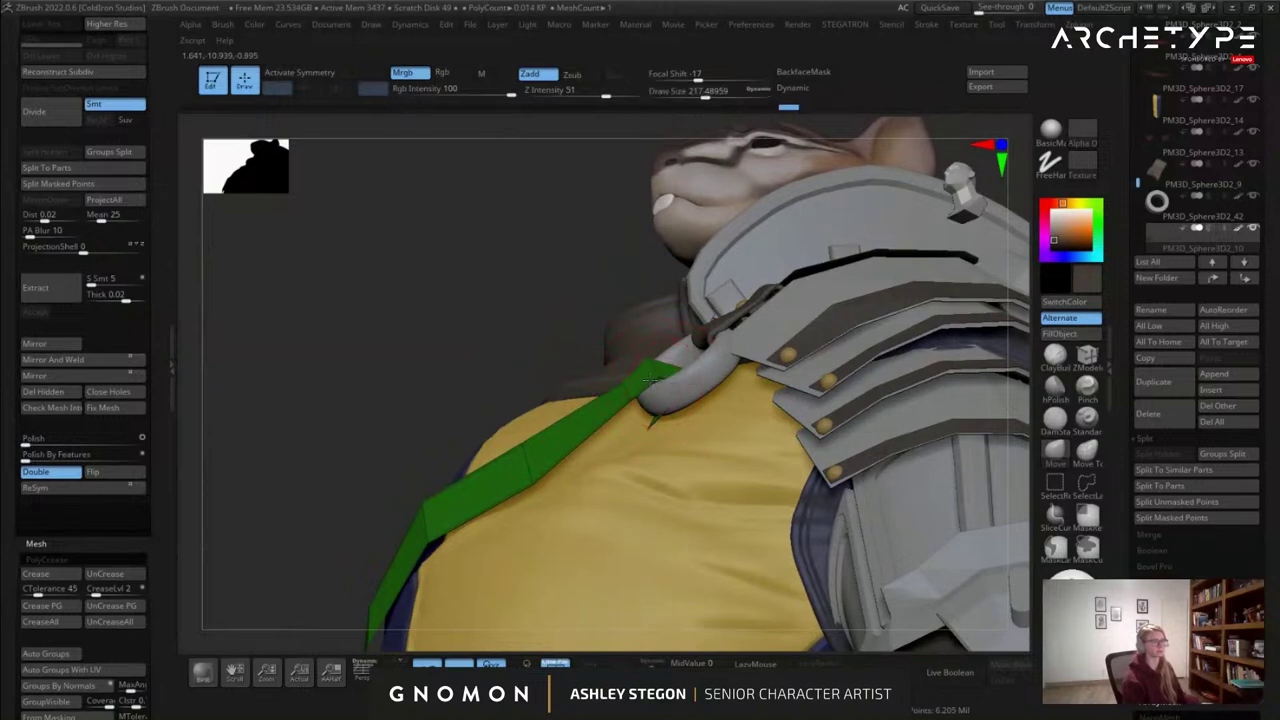
left_click_drag(686, 382, 688, 386)
right_click_drag(690, 390, 712, 505)
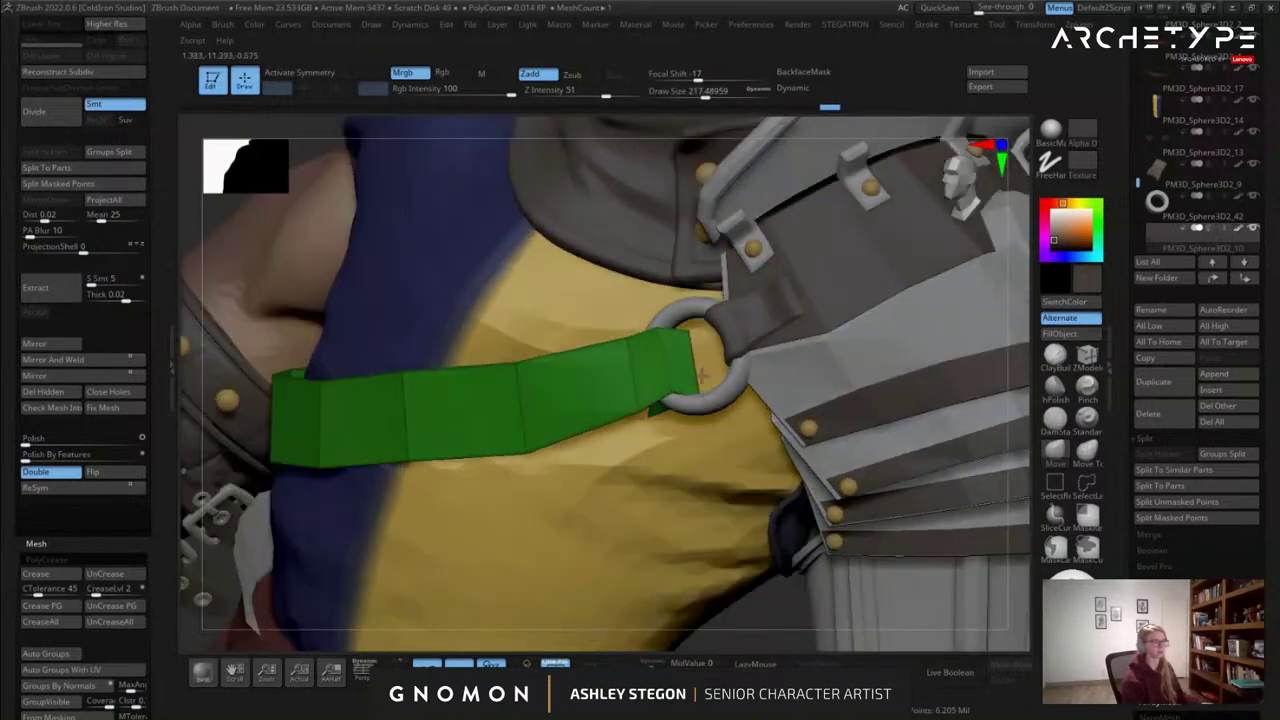
right_click_drag(603, 347, 636, 323)
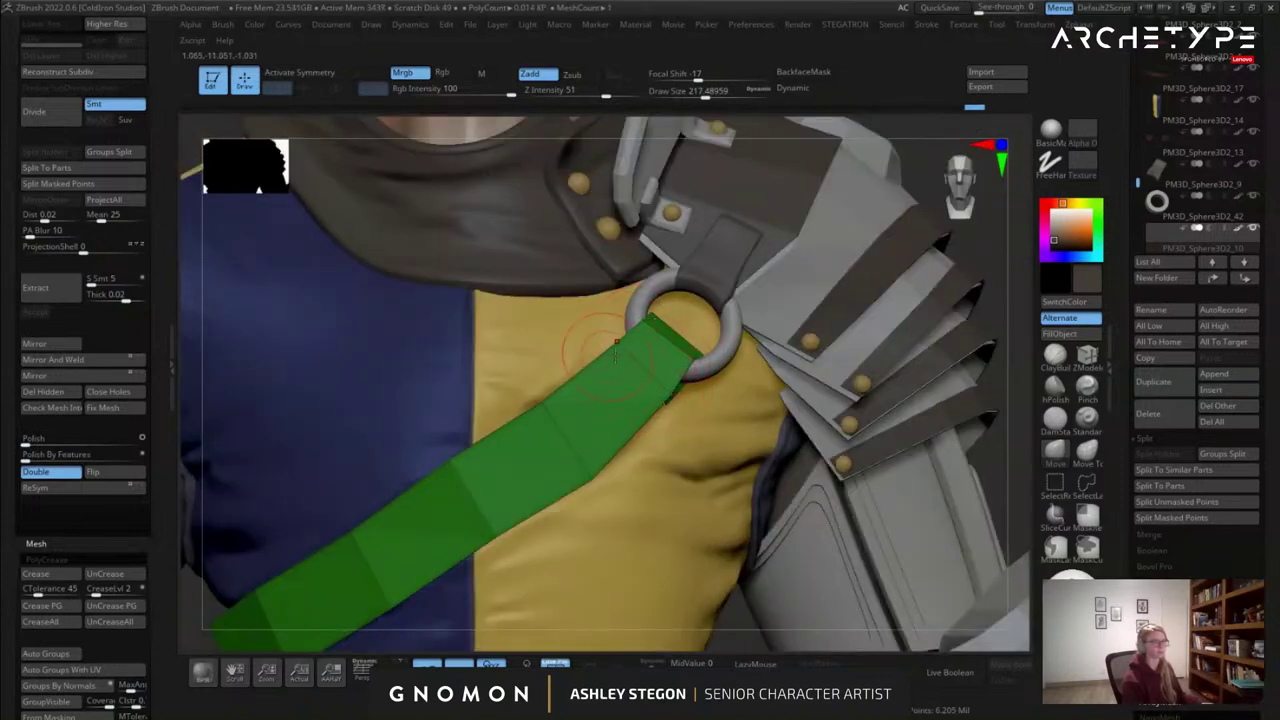
Even out the chest strap's lower edge below the ring with a larger Move brush.
key("s")
mouse_move(590, 446)
left_mouse_down()
mouse_move(604, 454)
mouse_move(583, 470)
left_mouse_up()
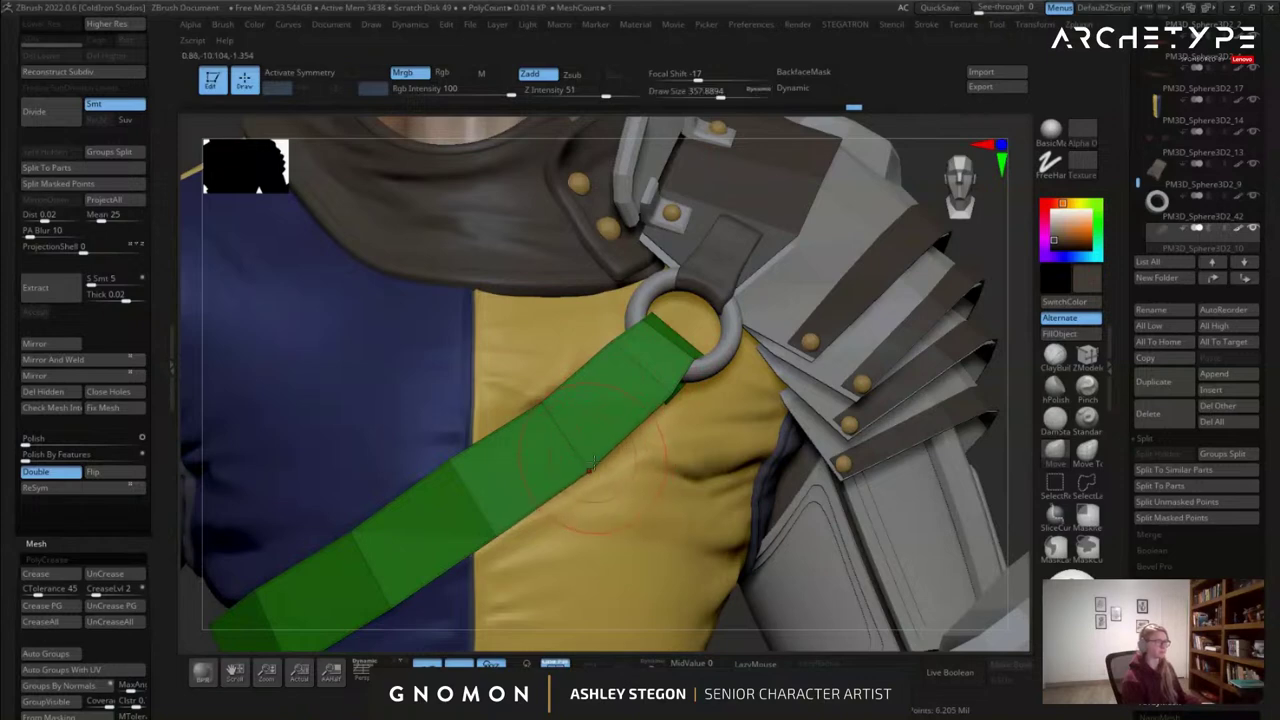
right_click_drag(572, 468, 531, 437, "ctrl")
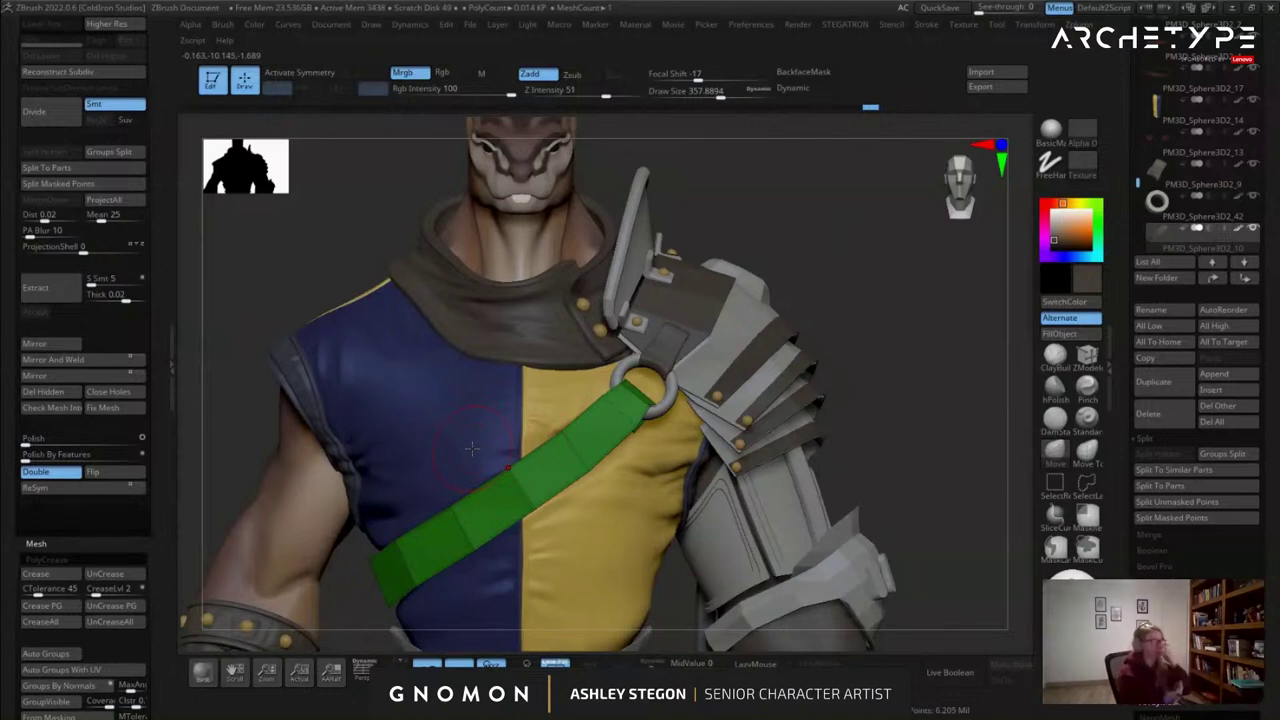
right_click_drag(656, 301, 655, 389)
key("s")
left_click_drag(655, 389, 648, 389)
mouse_move(646, 408)
right_mouse_down()
mouse_move(632, 428)
mouse_move(641, 408)
right_mouse_up()
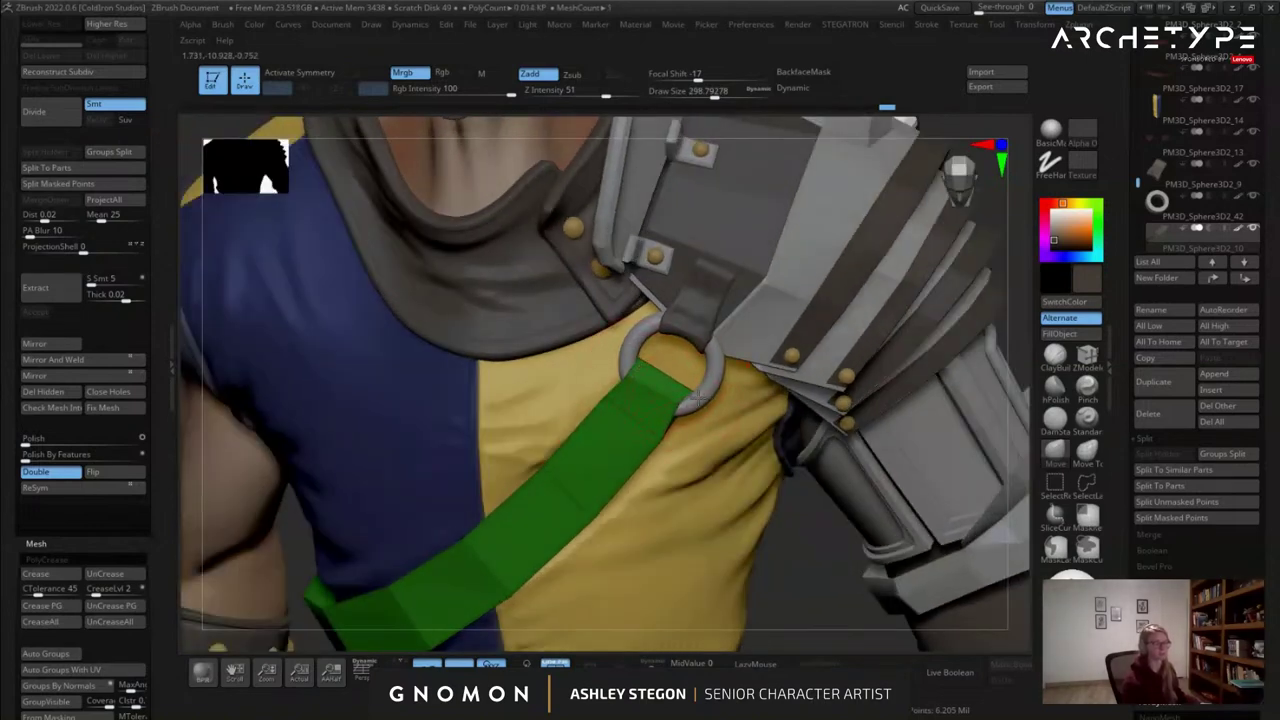
Refine the chest strap's edges and corner beside the ring with a small Move brush.
key("s")
left_click_drag(692, 405, 667, 407)
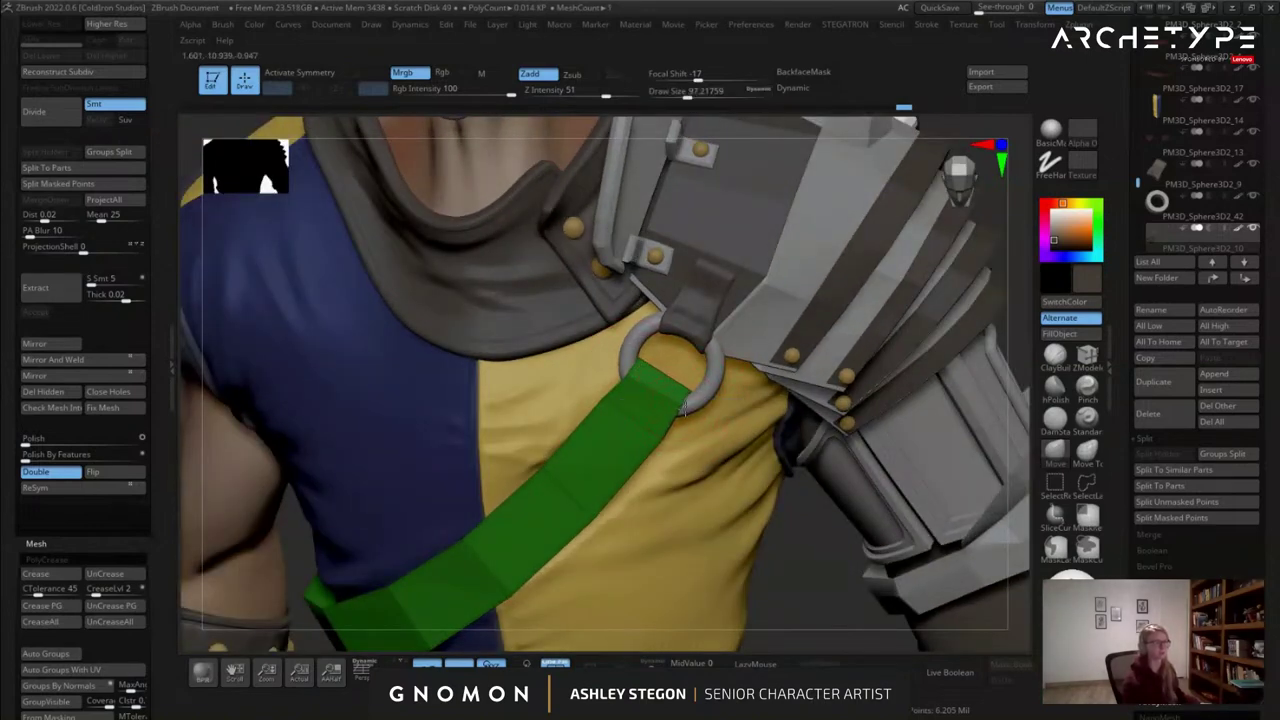
right_click_drag(620, 415, 606, 404)
key("s")
left_click_drag(605, 404, 611, 405)
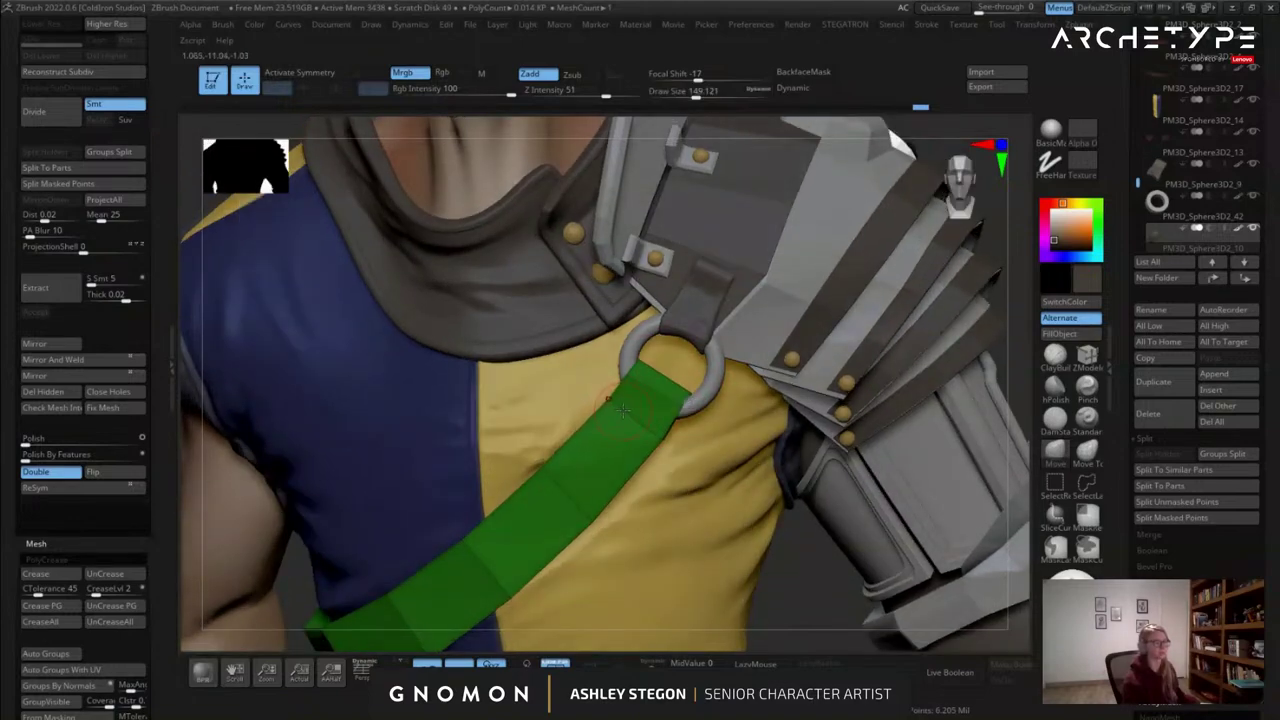
Select the short looped strap, turn off polyframe and dynamic subdivision, and copy it with the gizmo toward the shoulder's back.
right_click_drag(619, 410, 642, 300)
right_click_drag(642, 300, 600, 309, "alt")
right_click_drag(775, 406, 615, 392)
left_click(634, 368, "alt")
key("shift+f")
key("shift+d")
key("w")
right_click_drag(736, 384, 533, 392, "alt")
left_click_drag(482, 322, 802, 354, "ctrl")
right_click_drag(857, 394, 775, 400)
left_click_drag(790, 418, 645, 464)
Rotate and move the copied looped strap into place on the back of the shoulder armour.
left_click_drag(740, 380, 764, 420)
right_click_drag(764, 420, 768, 388, "alt")
left_click_drag(712, 352, 668, 350)
right_click_drag(735, 380, 657, 388)
left_click_drag(652, 371, 660, 368)
right_click_drag(660, 370, 608, 380)
left_click_drag(605, 376, 618, 387)
right_click_drag(618, 387, 584, 380)
left_click_drag(546, 366, 558, 370)
key("q")
right_click_drag(562, 372, 646, 424)
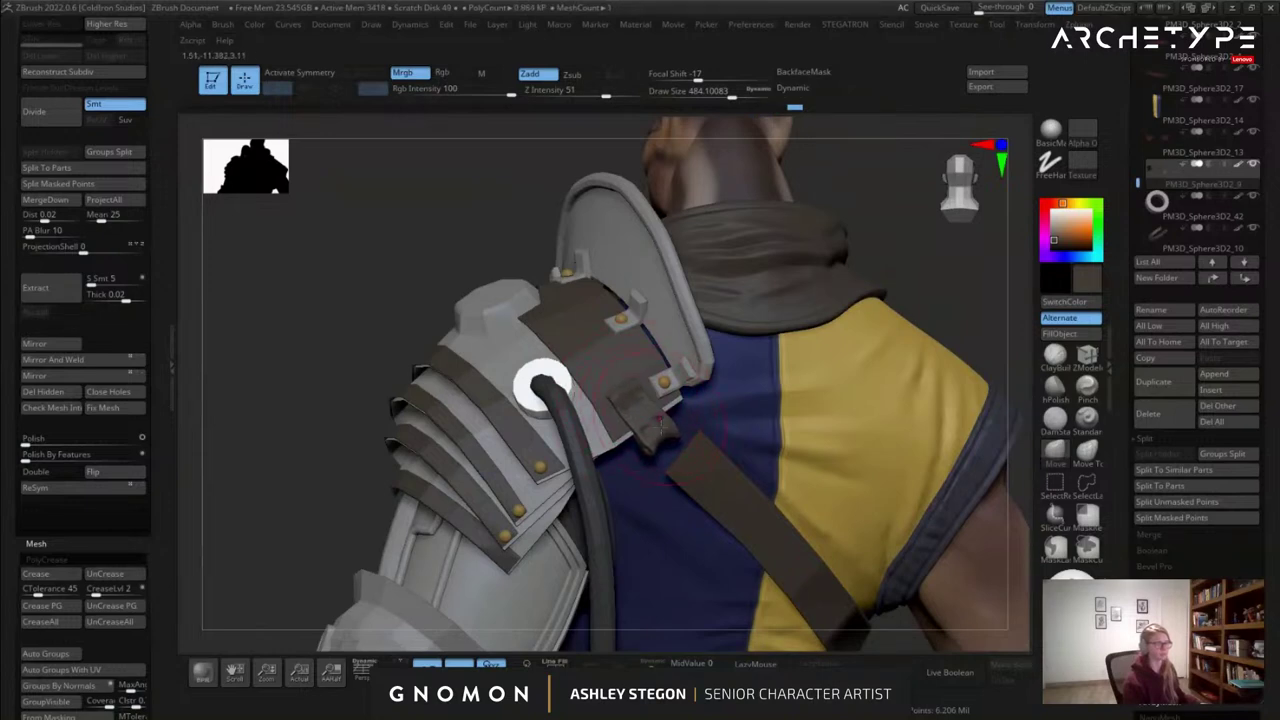
Select the metal ring on the front and copy it to the back of the shoulder with the gizmo.
right_click_drag(661, 435, 410, 431)
key("s")
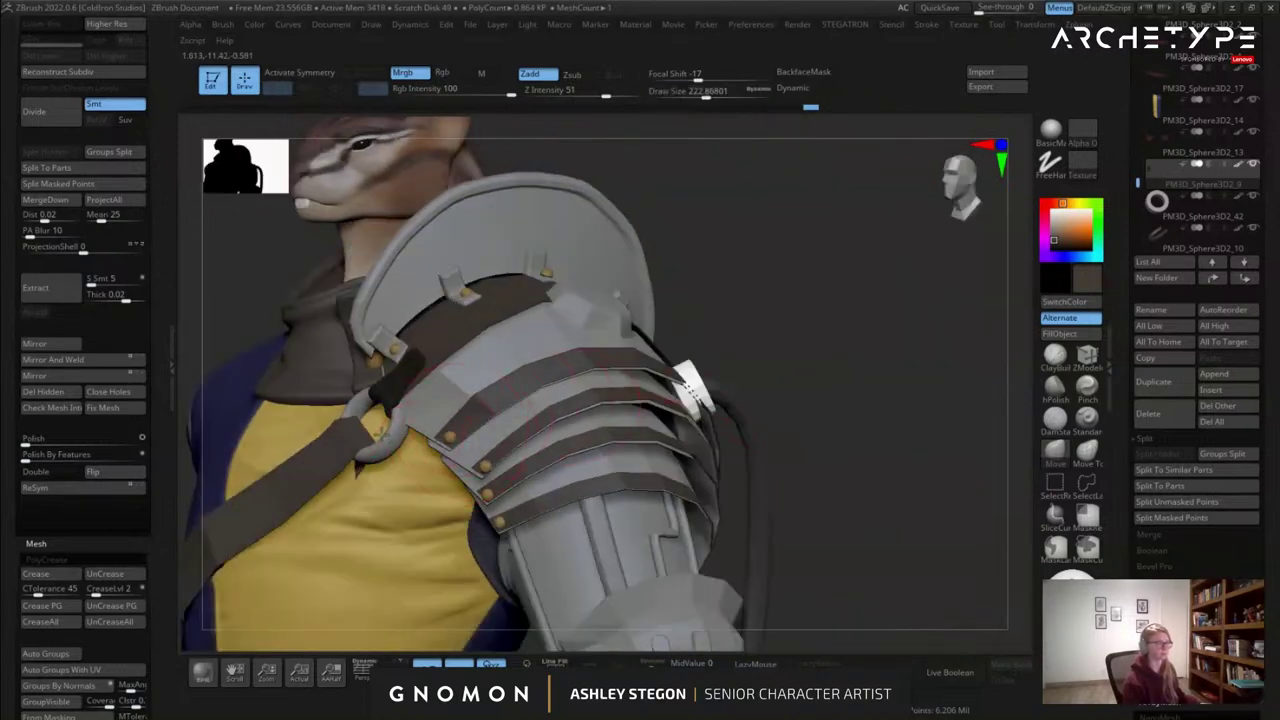
left_click(387, 431, "alt")
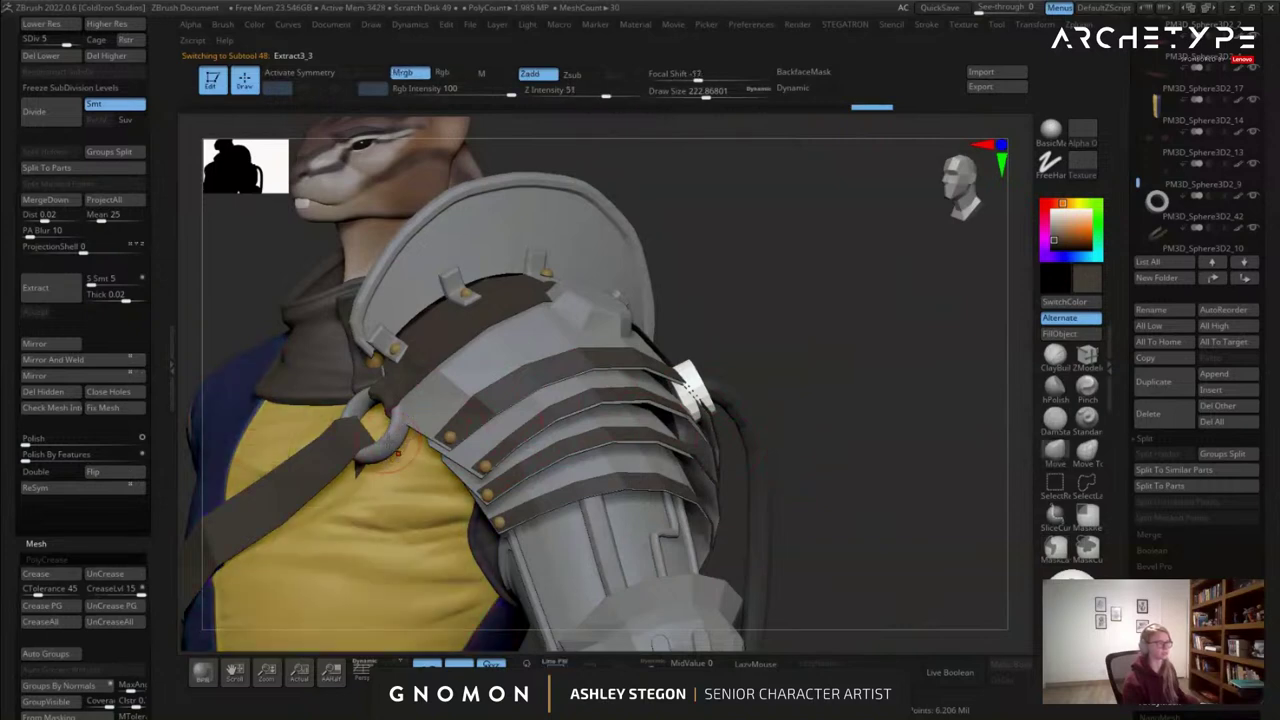
left_click(403, 446, "alt")
right_click_drag(738, 429, 620, 425)
key("w")
right_click_drag(545, 372, 497, 369)
left_click(415, 213, "alt")
left_click_drag(402, 374, 740, 379)
right_click_drag(740, 379, 575, 383)
right_click_drag(575, 383, 593, 456, "ctrl")
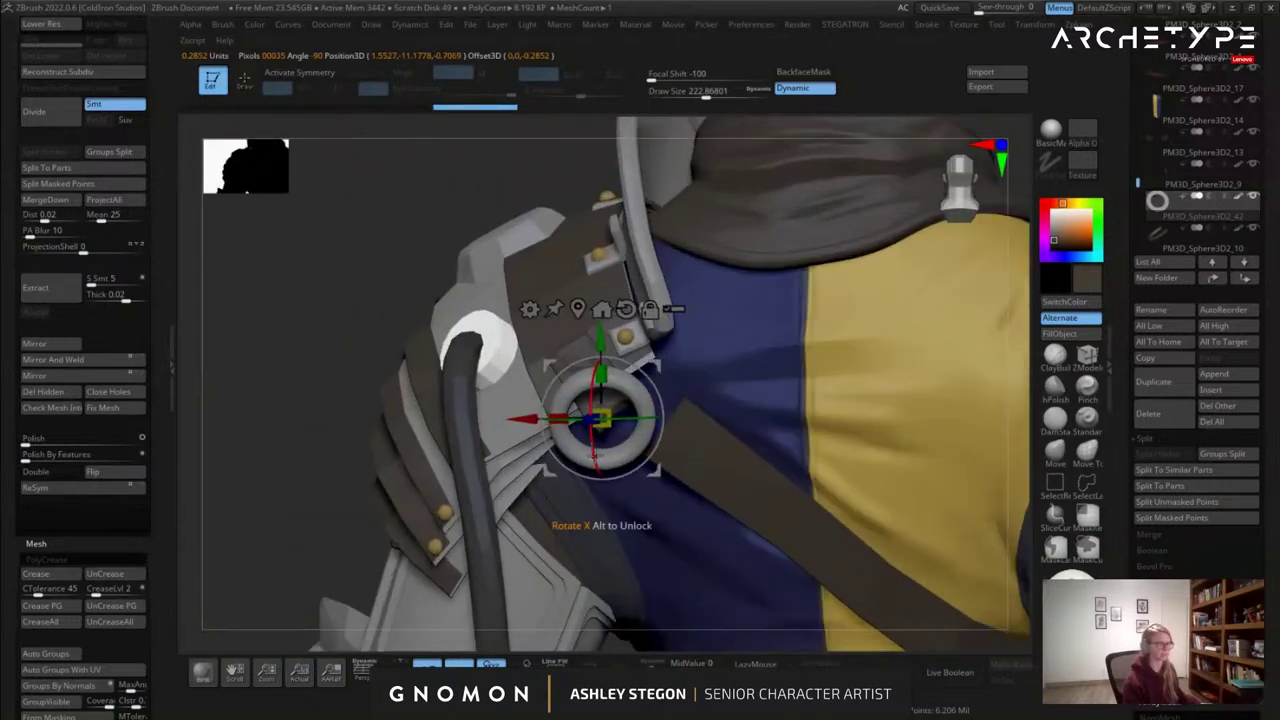
Move and rotate the back ring so it hangs between the looped strap and the chest strap.
left_click_drag(590, 441, 589, 430)
right_click_drag(607, 440, 545, 452)
left_click_drag(556, 471, 610, 488)
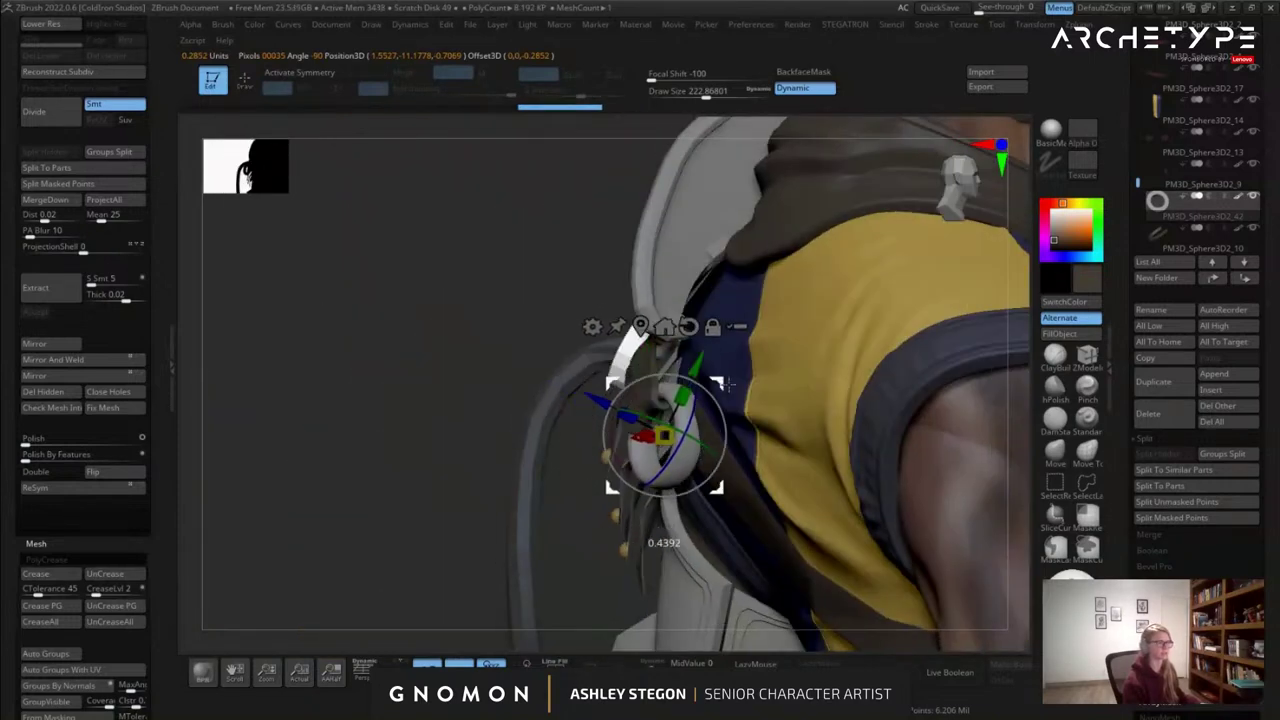
right_click_drag(656, 424, 691, 432)
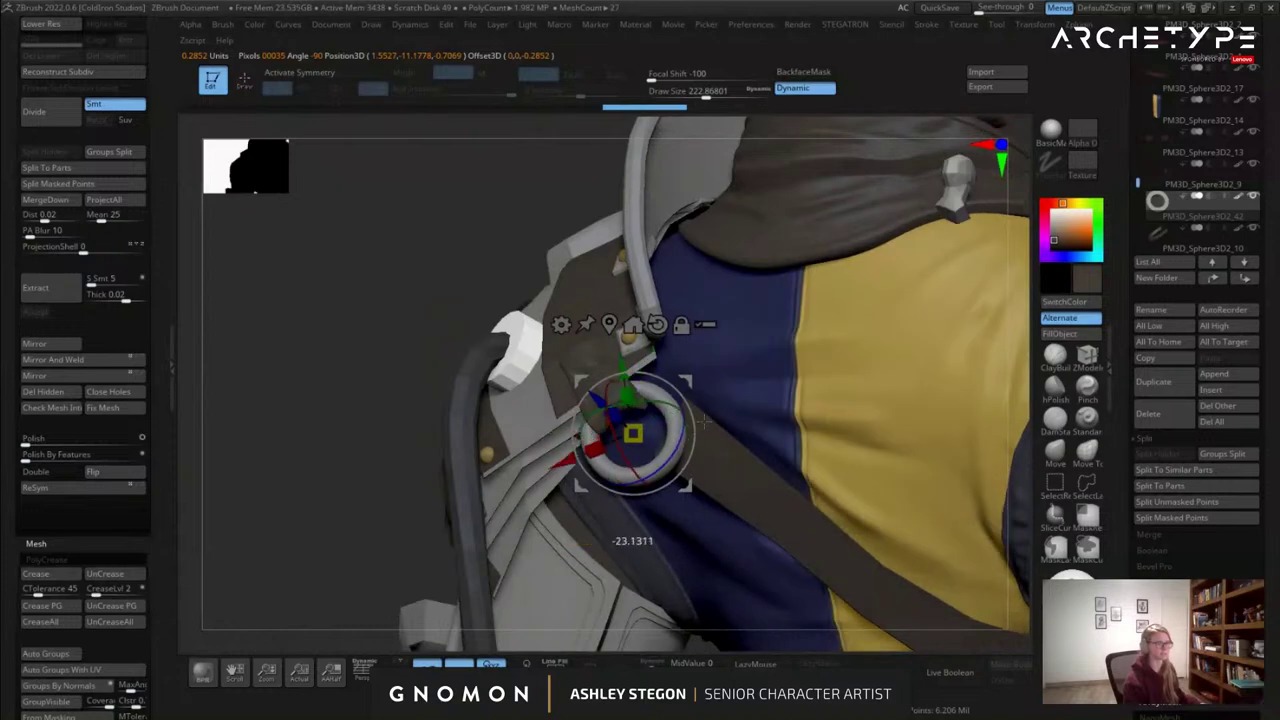
left_click_drag(690, 407, 684, 398)
left_click_drag(660, 462, 667, 468)
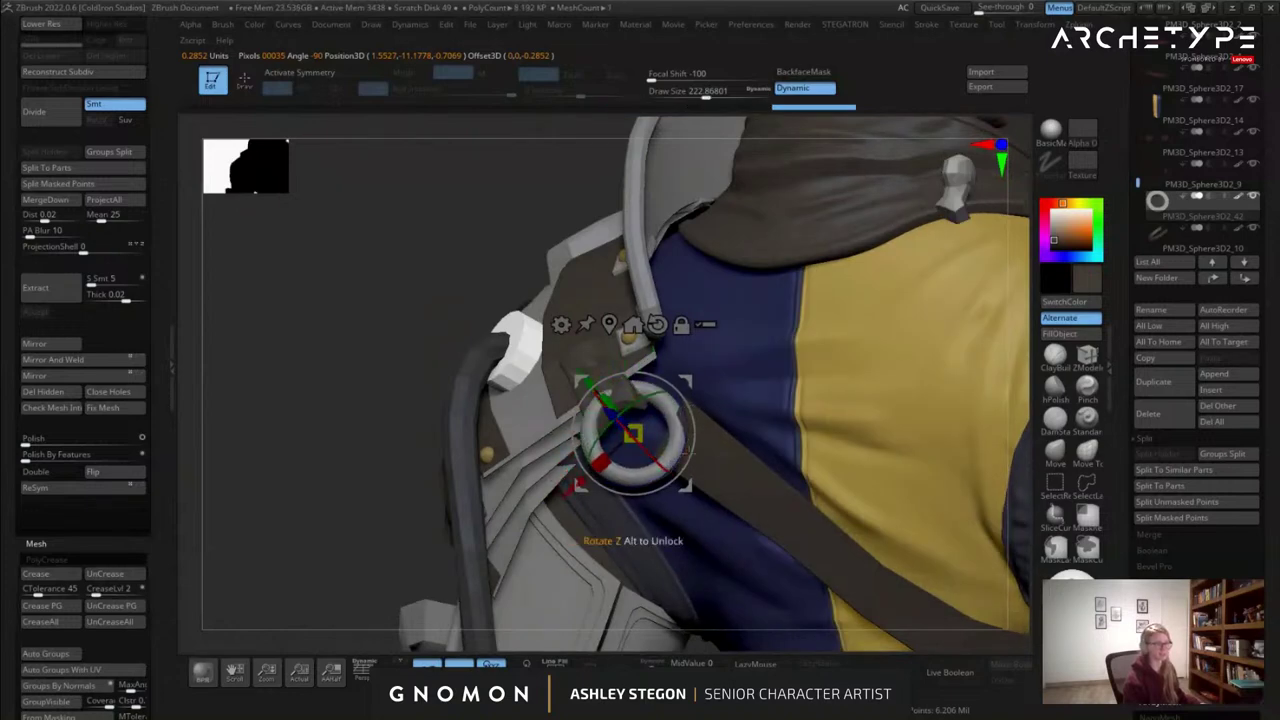
Fine-tune the back ring's position so it sits inside the strap's loop.
right_click_drag(588, 438, 610, 441)
left_click_drag(592, 438, 592, 404)
key("q")
right_click_drag(672, 442, 631, 391)
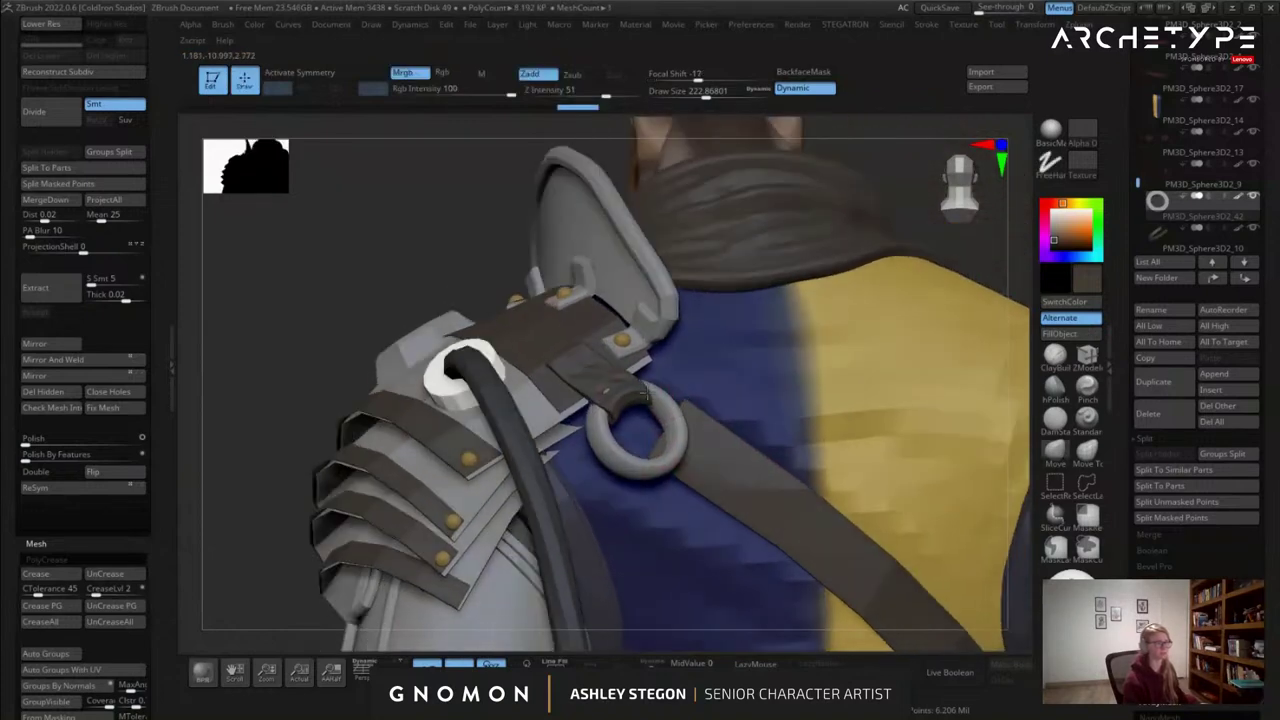
key("w")
left_click_drag(600, 407, 605, 410)
key("q")
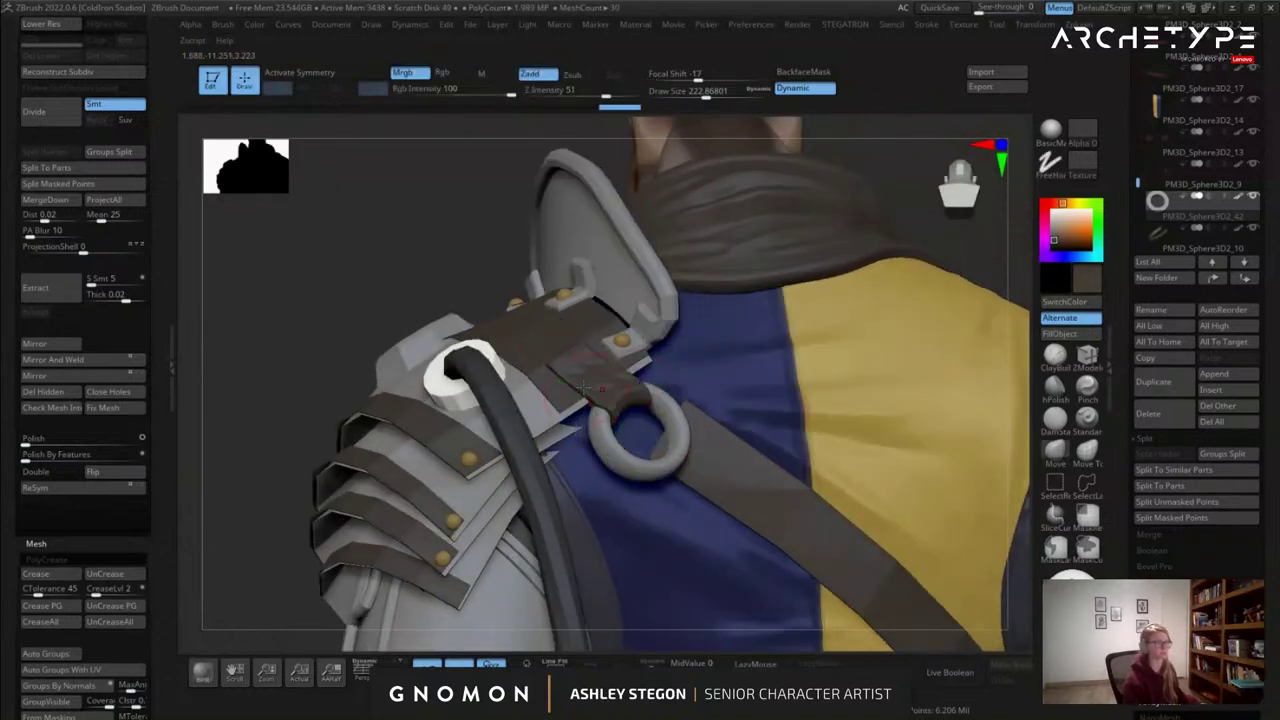
Select the back looped strap, fit it around the ring with the Move brush, and smooth its surface.
left_click(605, 390, "alt")
right_click_drag(630, 450, 603, 425)
key("s")
left_click_drag(603, 425, 606, 434)
right_click_drag(632, 420, 645, 455)
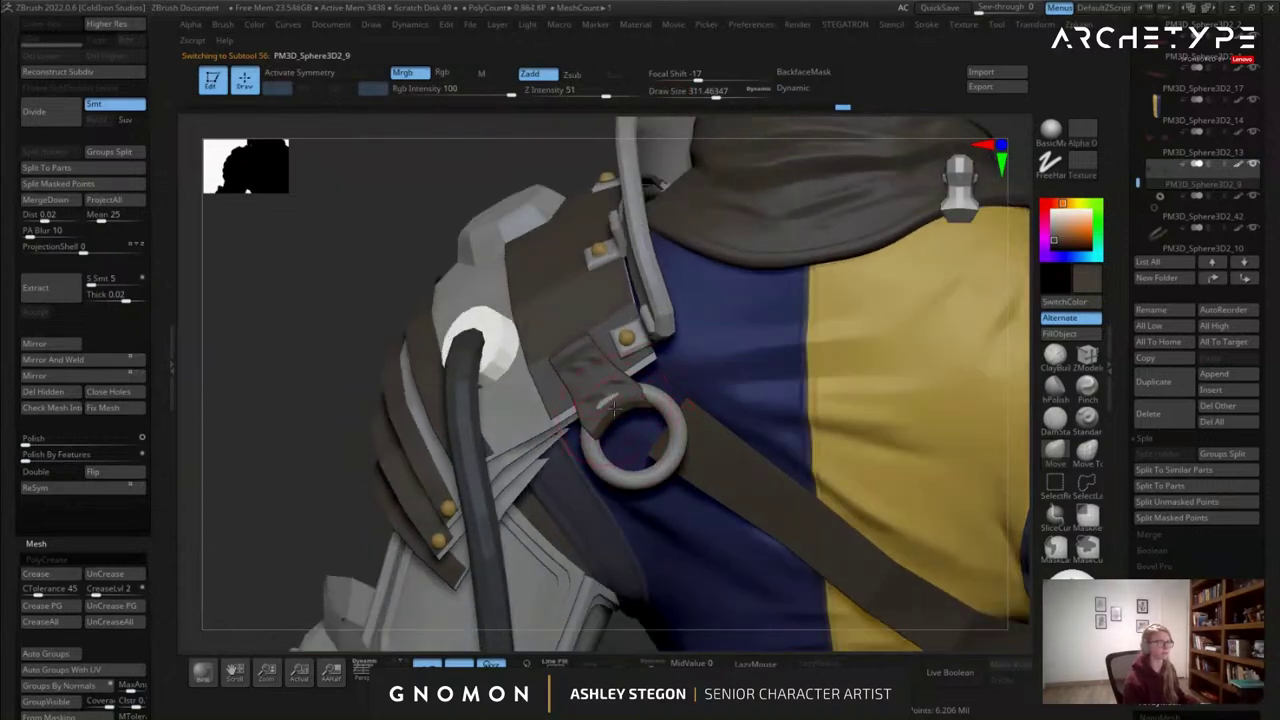
right_click_drag(624, 419, 606, 409, "ctrl")
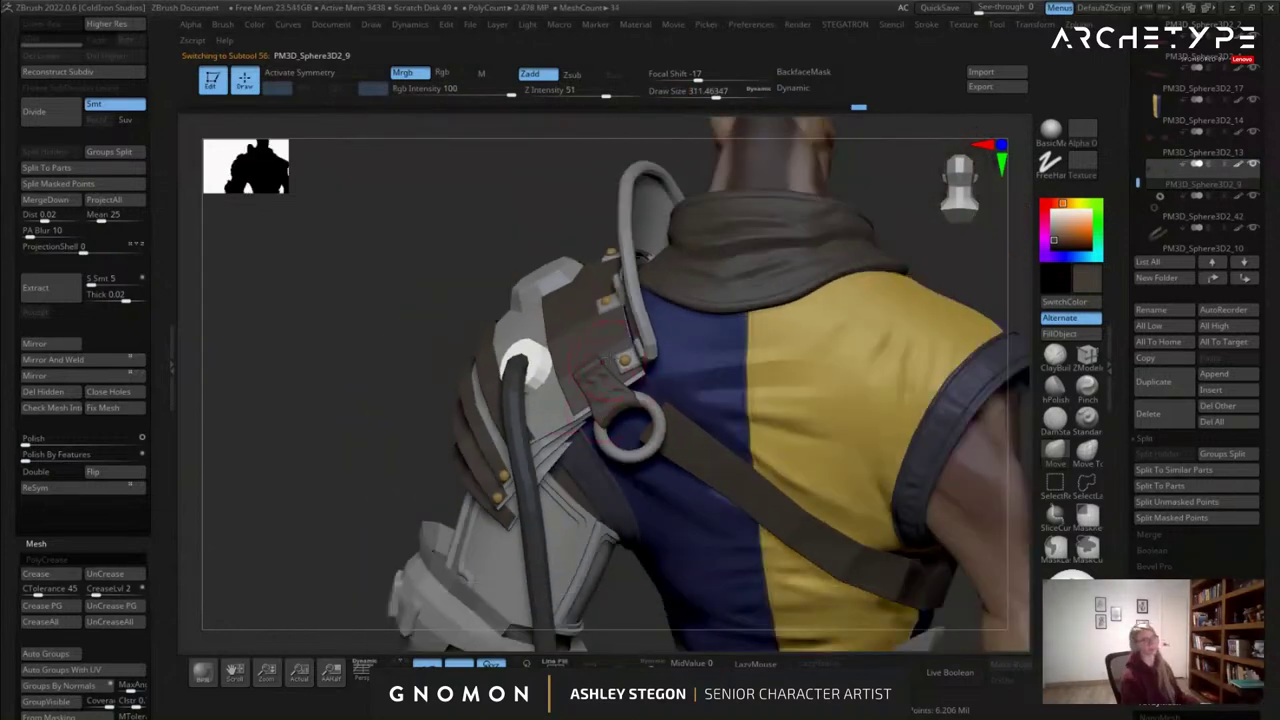
right_click_drag(609, 361, 616, 366)
left_click_drag(603, 385, 617, 408, "shift")
mouse_move(628, 428)
right_mouse_down()
mouse_move(621, 408)
mouse_move(628, 429)
right_mouse_up()
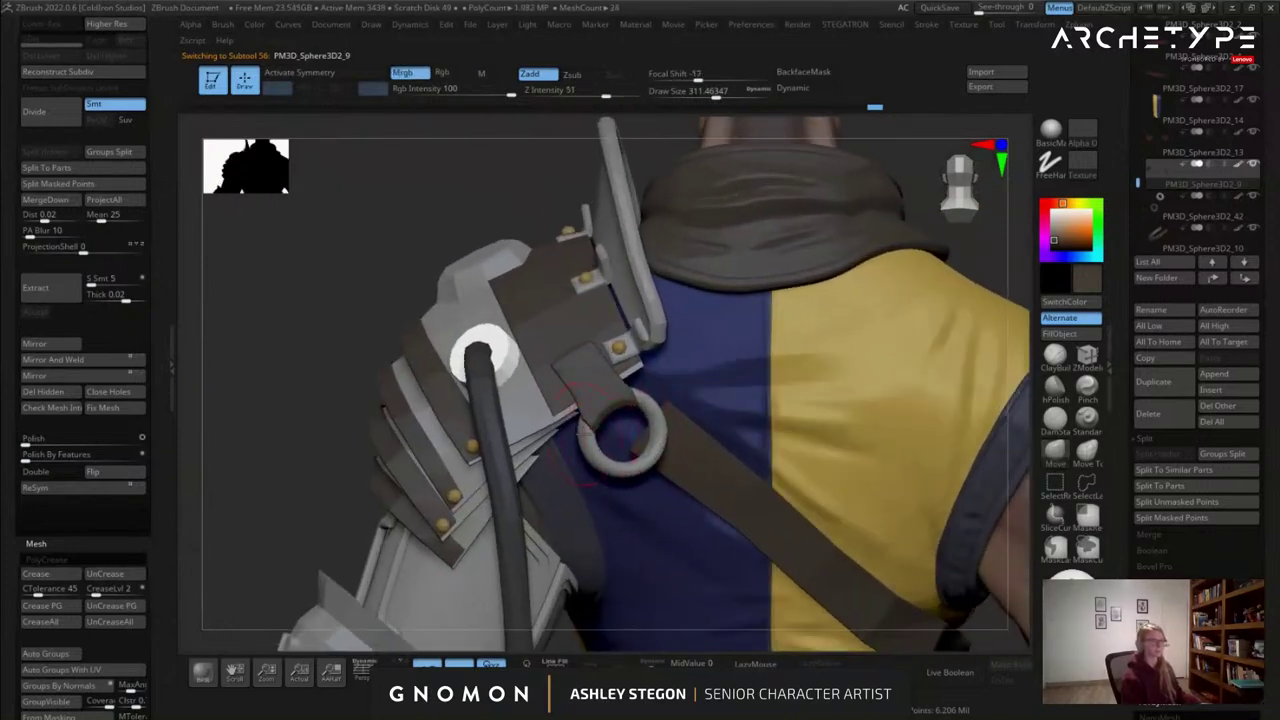
Select the chest strap, turn on its polyframe, and shape its back end and middle toward the ring with the Move brush.
left_click(711, 451, "alt")
key("shift+f")
mouse_move(698, 456)
right_mouse_down("alt")
mouse_move(671, 394)
mouse_move(675, 362)
right_mouse_up("alt")
key("s")
mouse_move(648, 378)
left_mouse_down()
mouse_move(688, 378)
mouse_move(693, 390)
left_mouse_up()
left_click_drag(726, 413, 723, 420)
left_click_drag(784, 475, 789, 468)
key("s")
left_click_drag(836, 552, 826, 551)
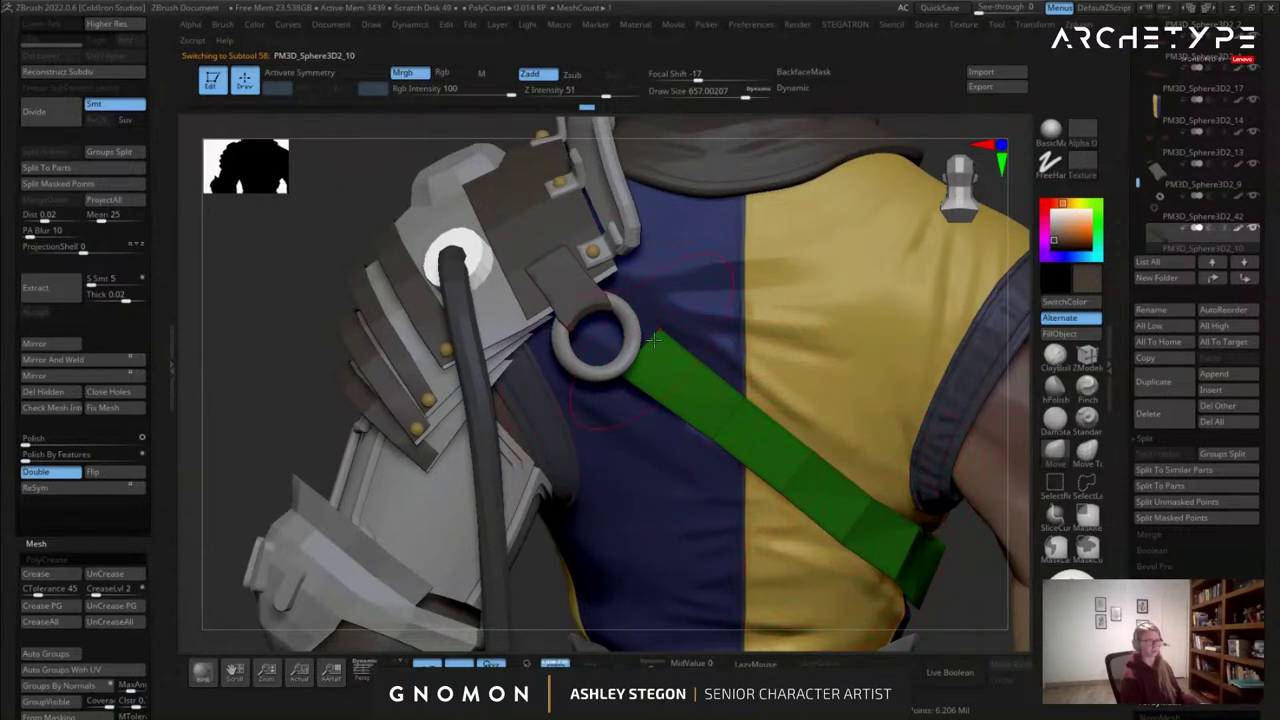
Adjust the chest strap's back end from the side so it meets the edge of the ring.
left_click_drag(540, 646, 636, 646)
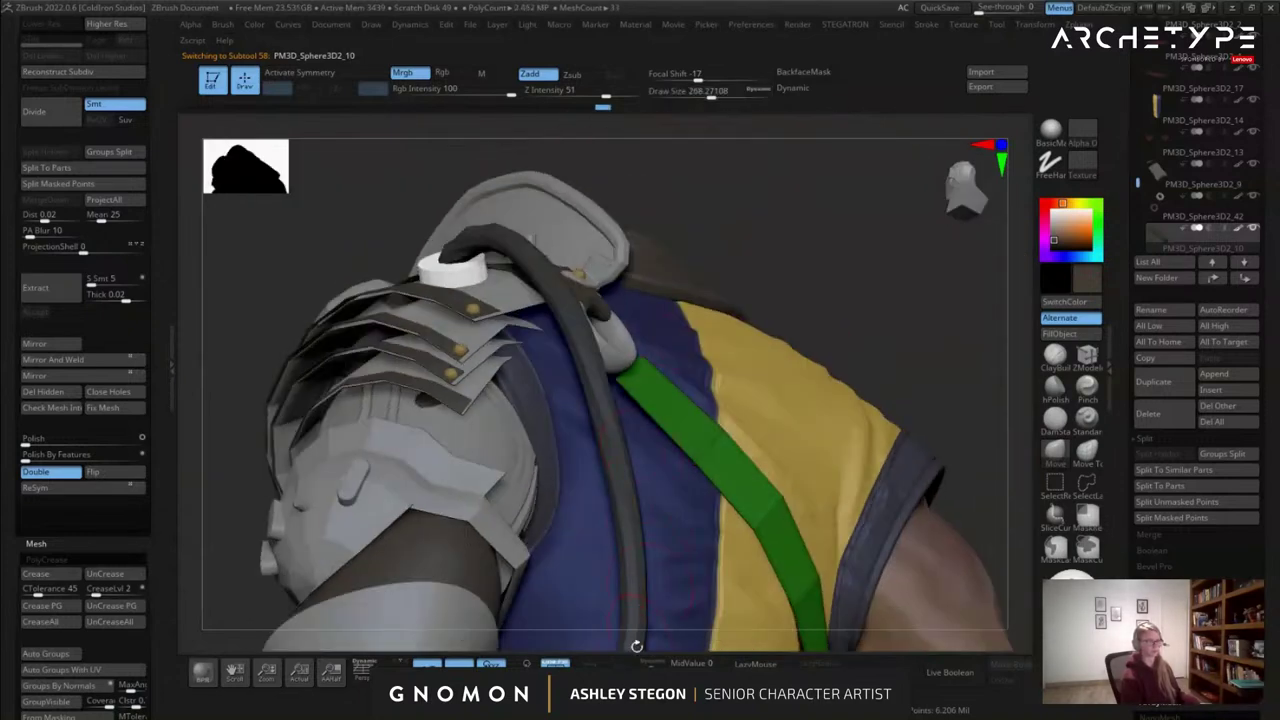
left_click_drag(624, 378, 665, 359)
left_click_drag(645, 646, 605, 510)
right_click_drag(636, 365, 706, 391)
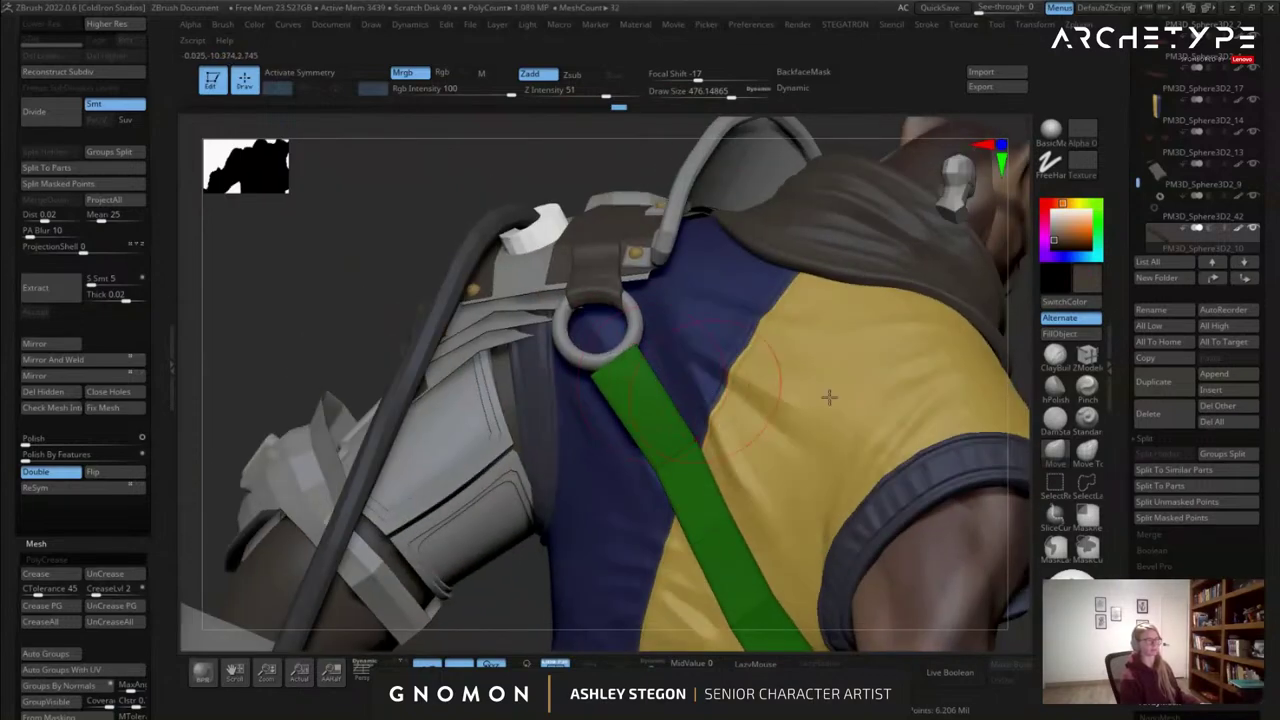
Isolate the chest strap and extrude its back end edge into an extra segment toward the ring with ZModeler.
left_click(1088, 357)
mouse_move(795, 364)
right_mouse_down("shift")
mouse_move(650, 366)
mouse_move(634, 390)
right_mouse_up("shift")
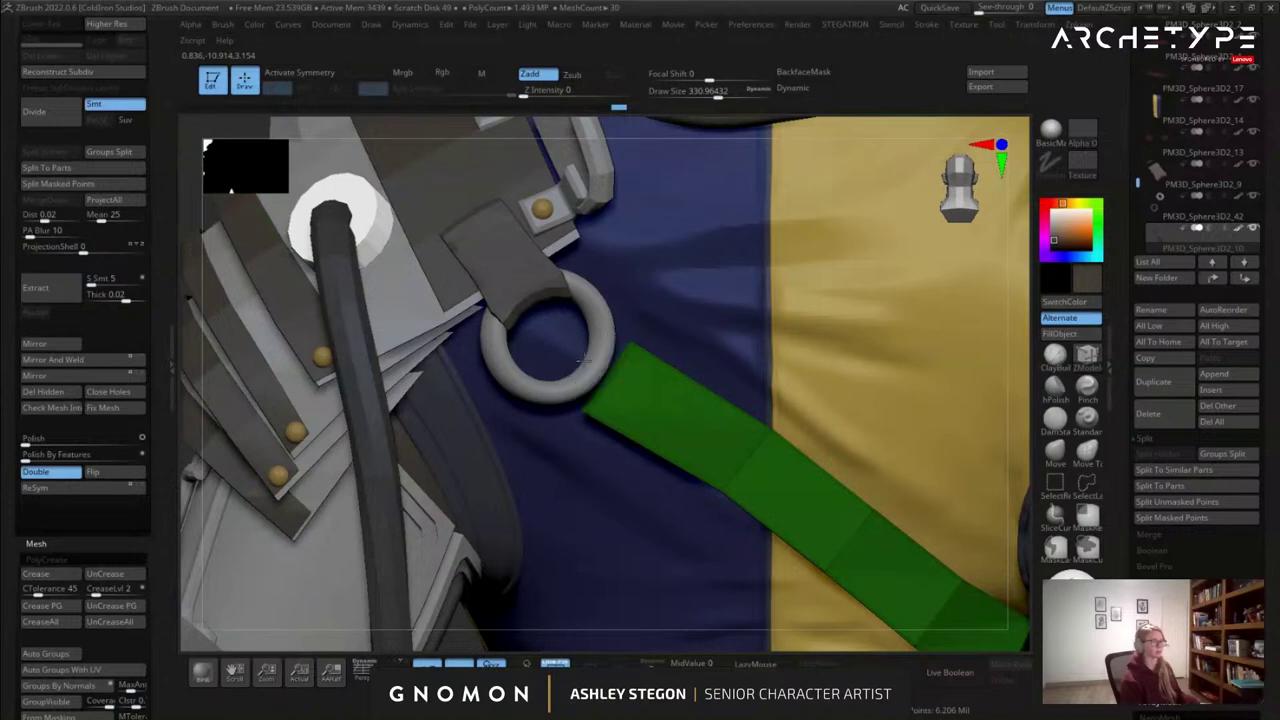
left_click(651, 664)
right_click_drag(612, 478, 591, 423)
key("ctrl+z")
right_click_drag(680, 408, 649, 379)
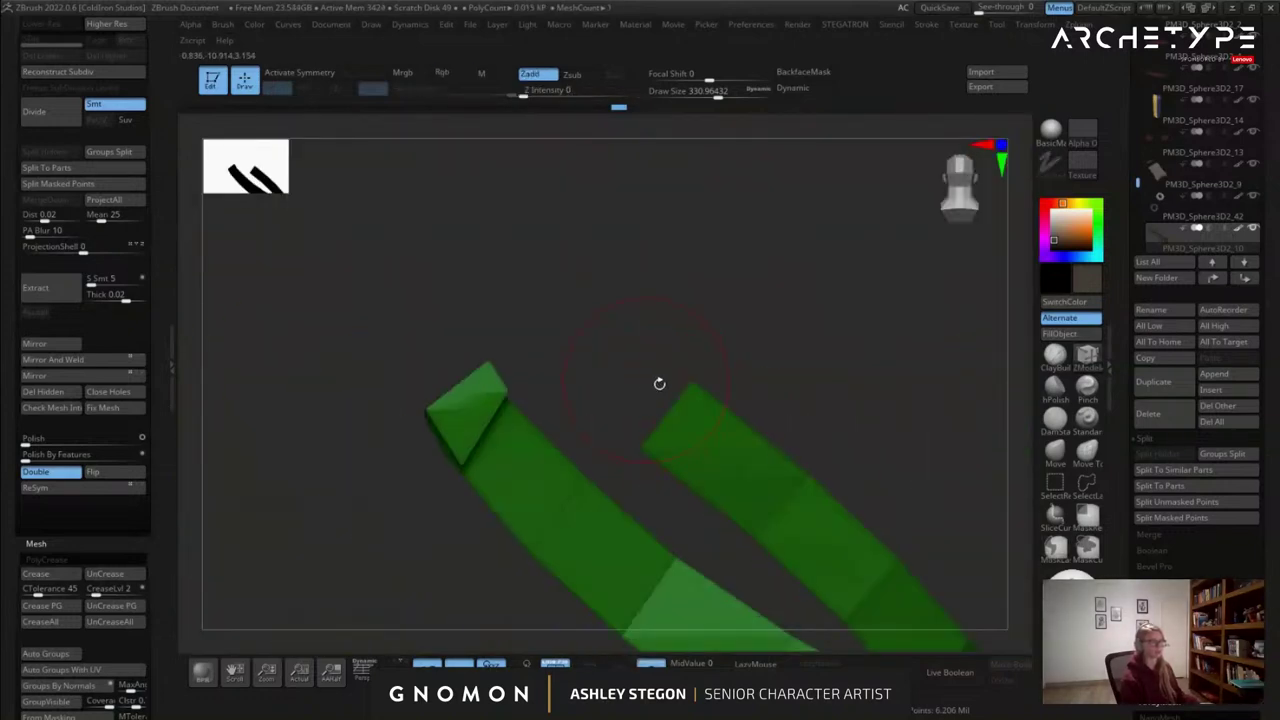
left_click_drag(672, 405, 647, 385)
right_click_drag(740, 390, 574, 396)
left_click_drag(580, 391, 566, 397)
key("ctrl+z")
key("s")
right_click_drag(566, 382, 544, 341)
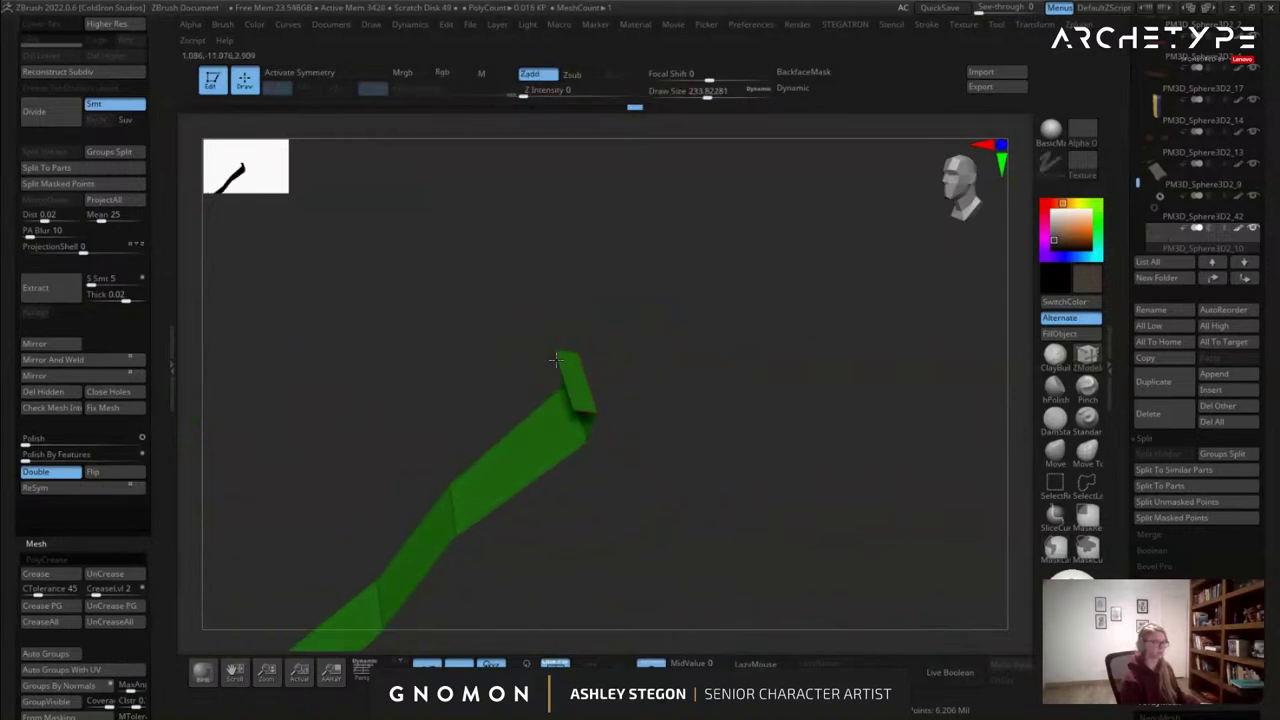
left_click(650, 663)
Shape the chest strap's new end segment over the back ring with the Move brush and even out the strap behind it.
right_click_drag(660, 520, 504, 474)
left_click(1047, 462)
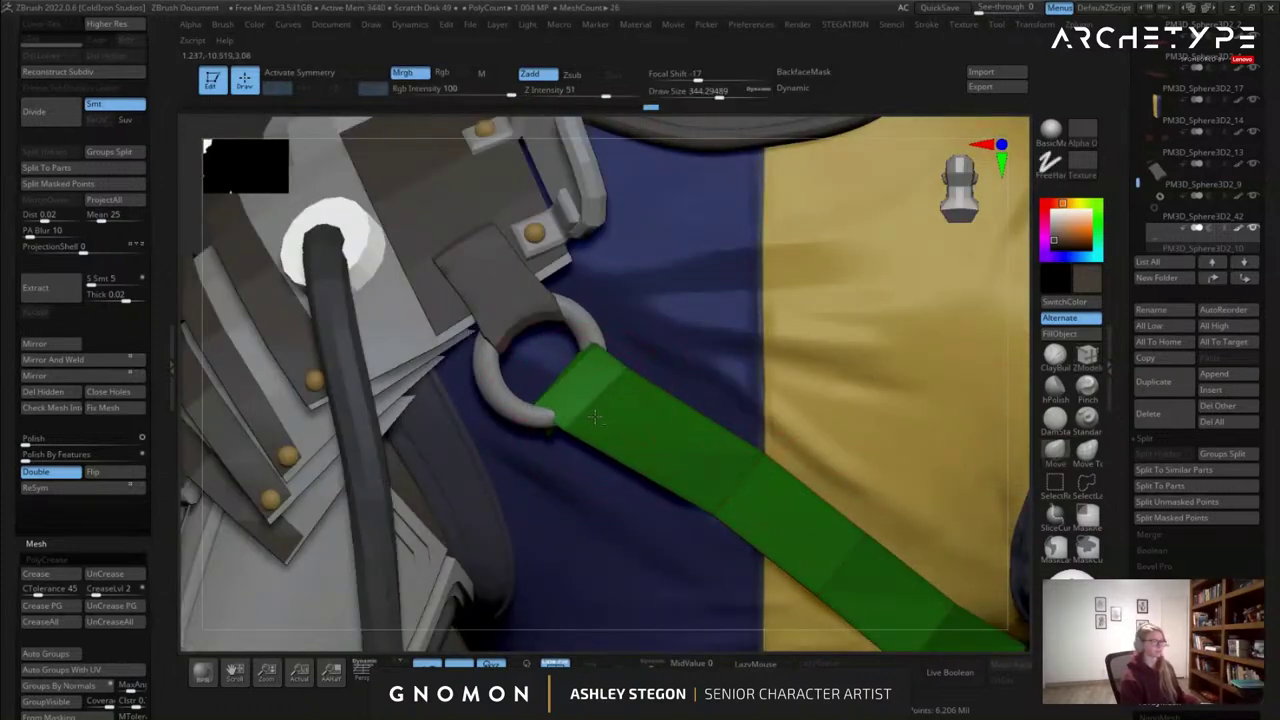
left_click_drag(600, 354, 596, 373)
key("s")
mouse_move(739, 504)
left_mouse_down()
mouse_move(760, 506)
mouse_move(733, 506)
left_mouse_up()
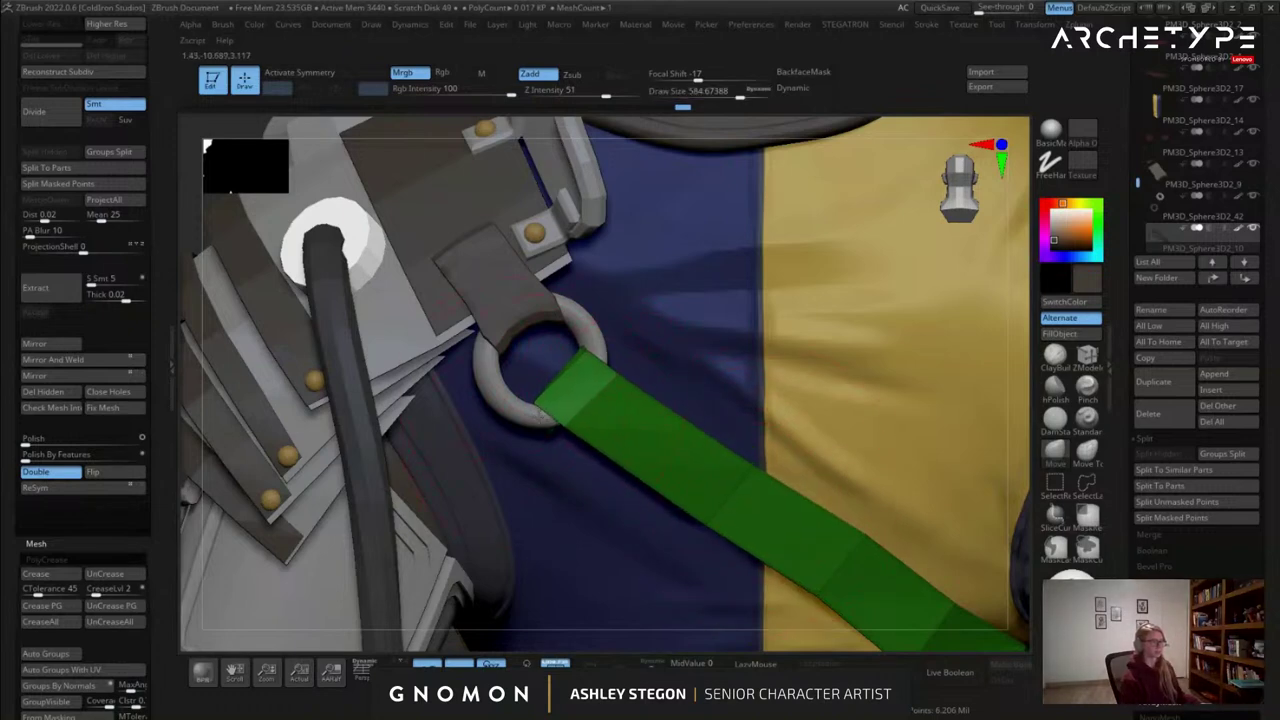
mouse_move(610, 362)
right_mouse_down()
mouse_move(632, 390)
mouse_move(622, 394)
right_mouse_up()
key("s")
left_click_drag(626, 397, 606, 397)
Bend the chest strap's back end through and around the ring with the Move brush, adjusting it from the side.
right_click_drag(606, 397, 661, 390)
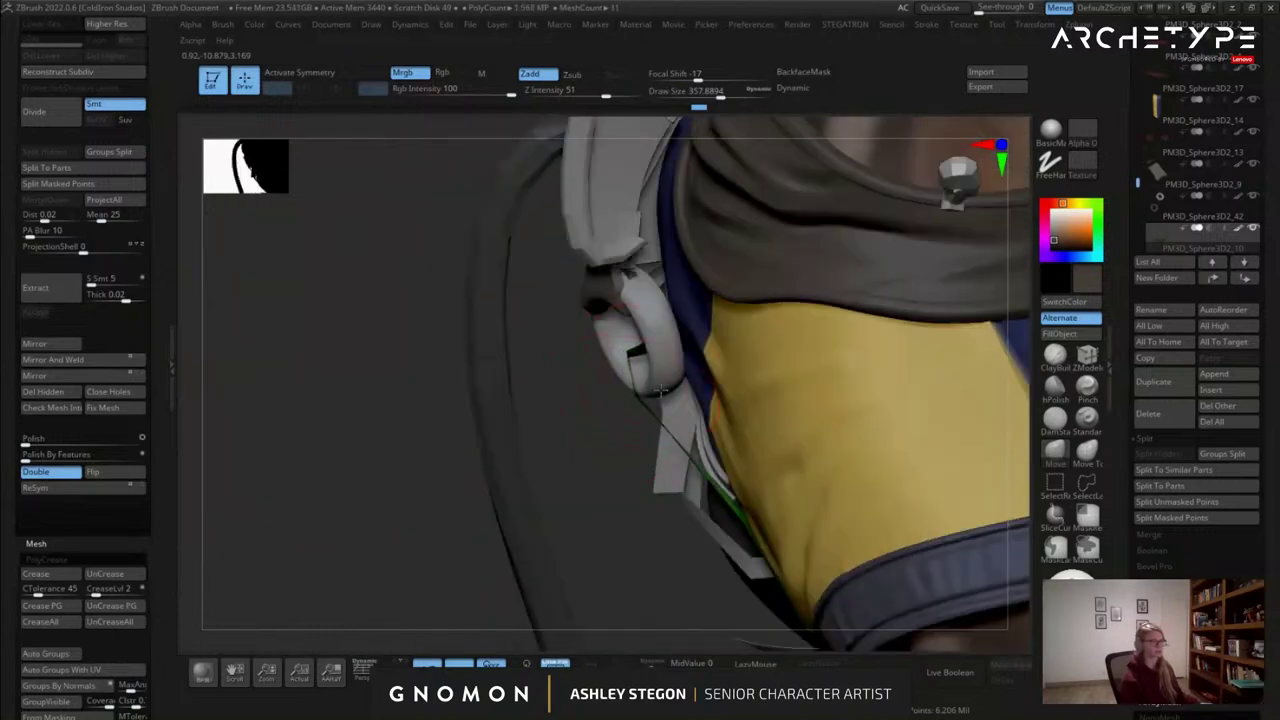
key("s")
left_click_drag(644, 378, 630, 379)
mouse_move(630, 380)
right_mouse_down()
mouse_move(652, 385)
mouse_move(612, 393)
mouse_move(678, 354)
mouse_move(668, 392)
mouse_move(692, 420)
right_mouse_up()
key("s")
left_click_drag(698, 424, 722, 426)
right_click_drag(826, 480, 632, 386, "alt")
key("s")
left_click_drag(624, 388, 615, 388)
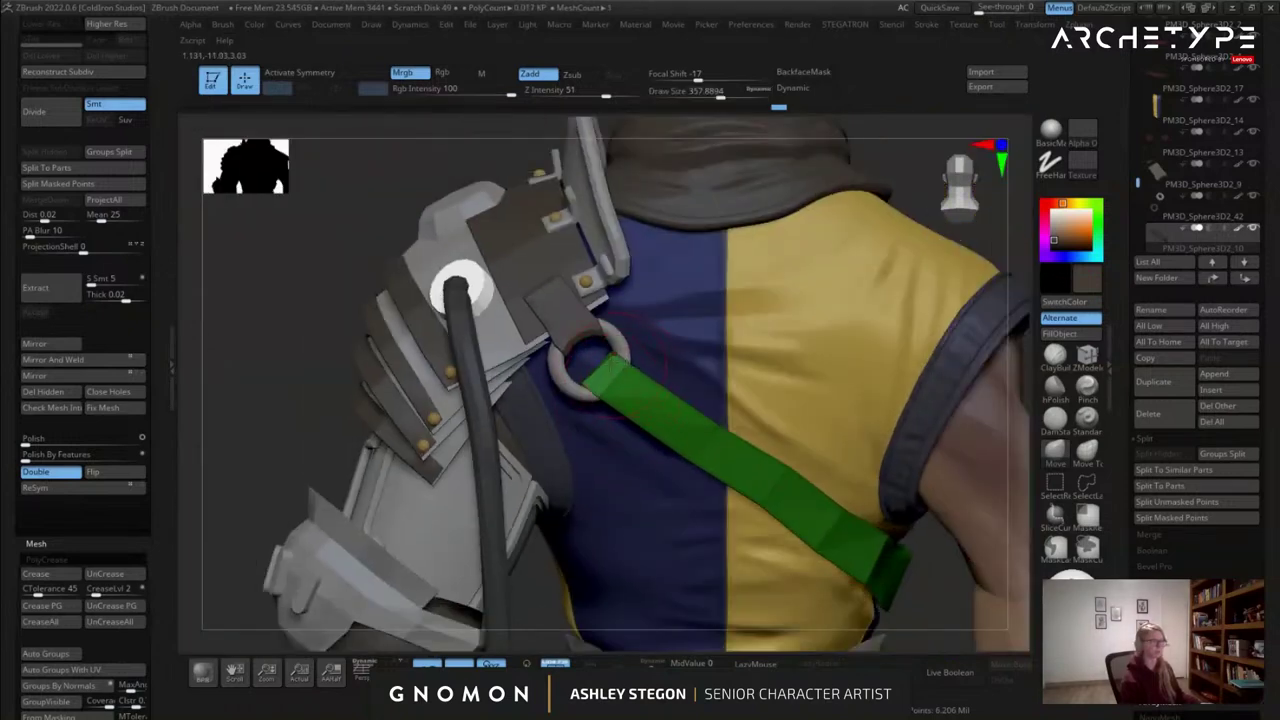
Adjust the middle of the chest strap across the back with the Move brush.
right_click_drag(806, 530, 748, 482, "ctrl")
key("s")
left_click_drag(748, 482, 758, 480)
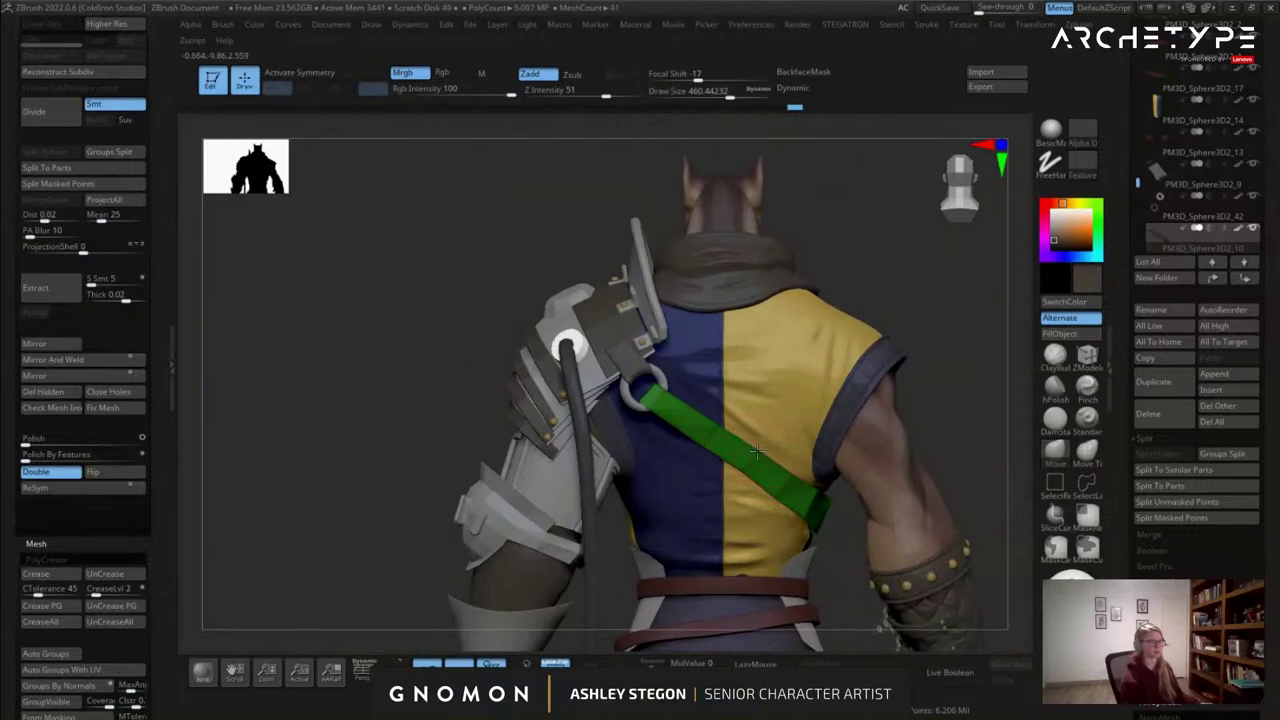
Turn off the polyframe and examine the chest strap, ring attachments and arm armour from all around the character.
right_click_drag(718, 428, 835, 525, "ctrl")
right_click_drag(770, 478, 918, 462)
key("shift+f")
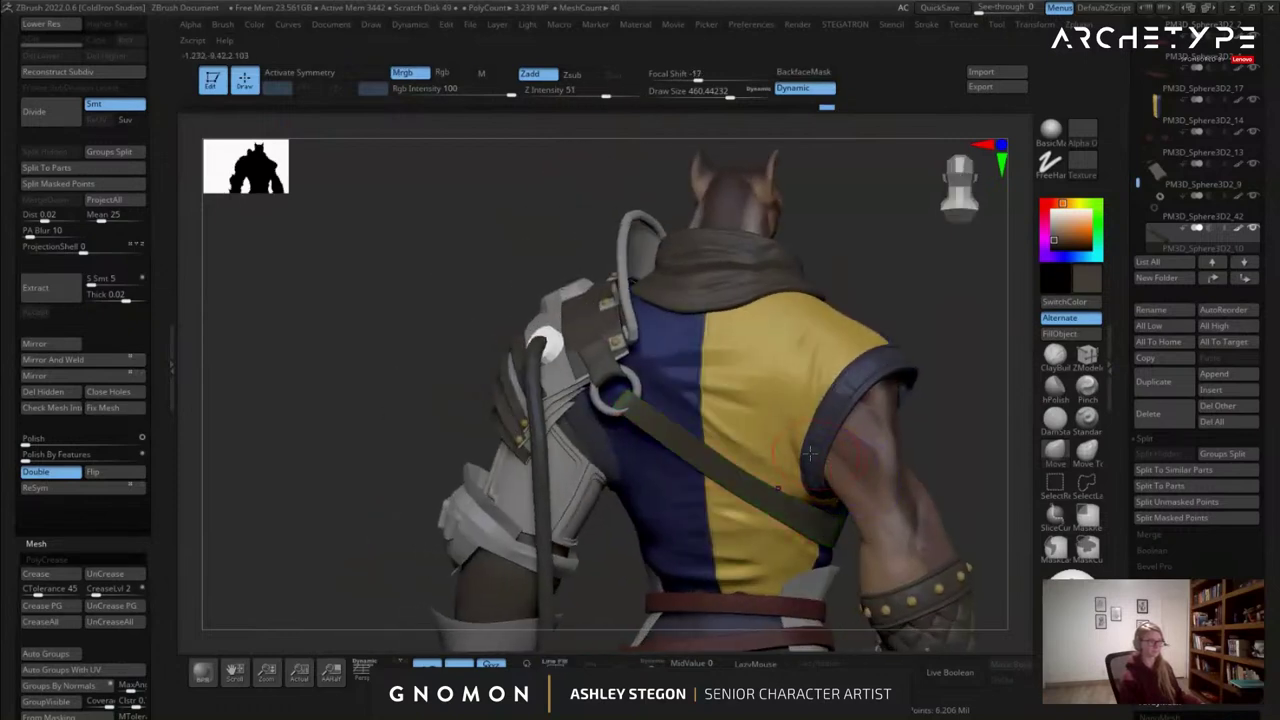
right_click_drag(616, 409, 571, 423, "ctrl")
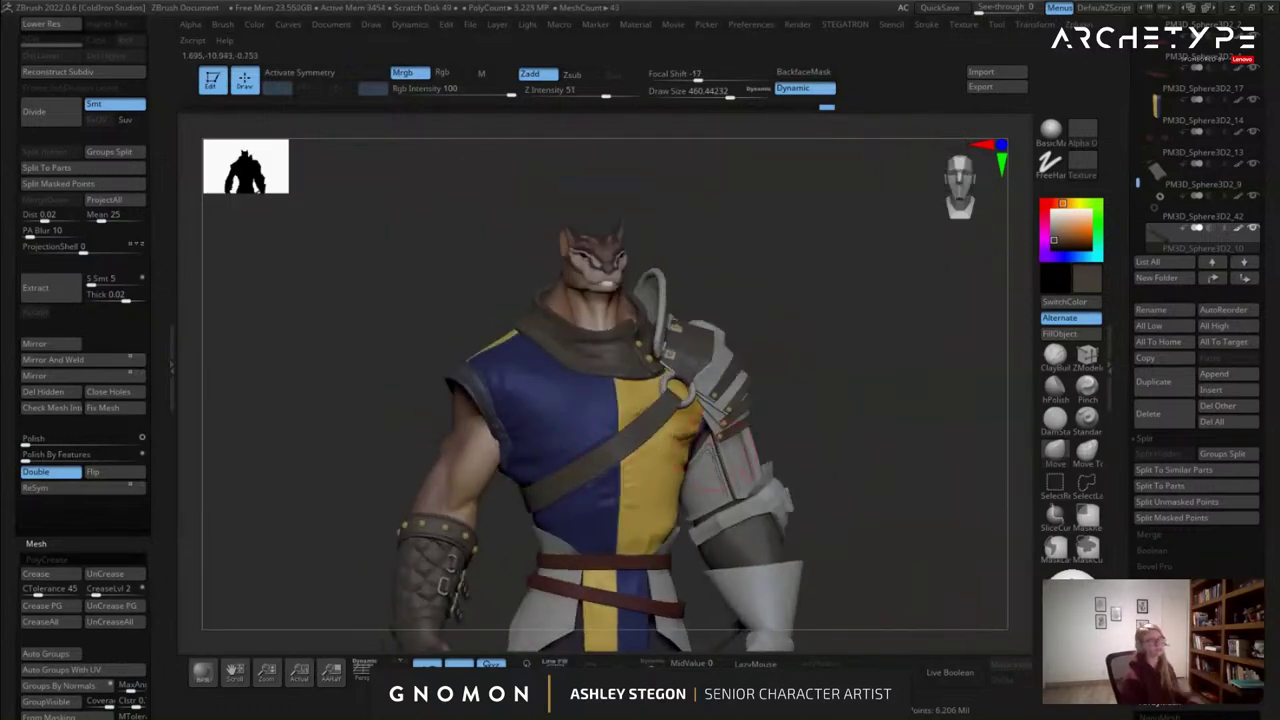
right_click_drag(686, 417, 673, 424)
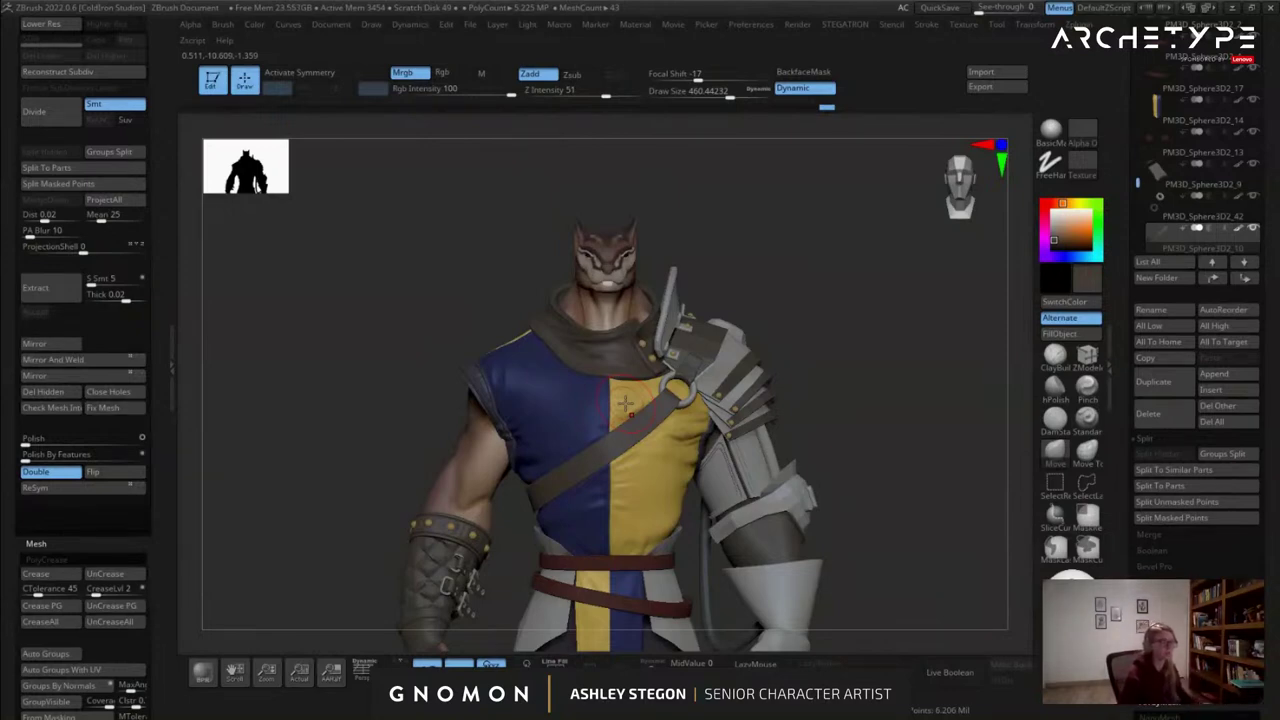
right_click_drag(691, 258, 842, 372)
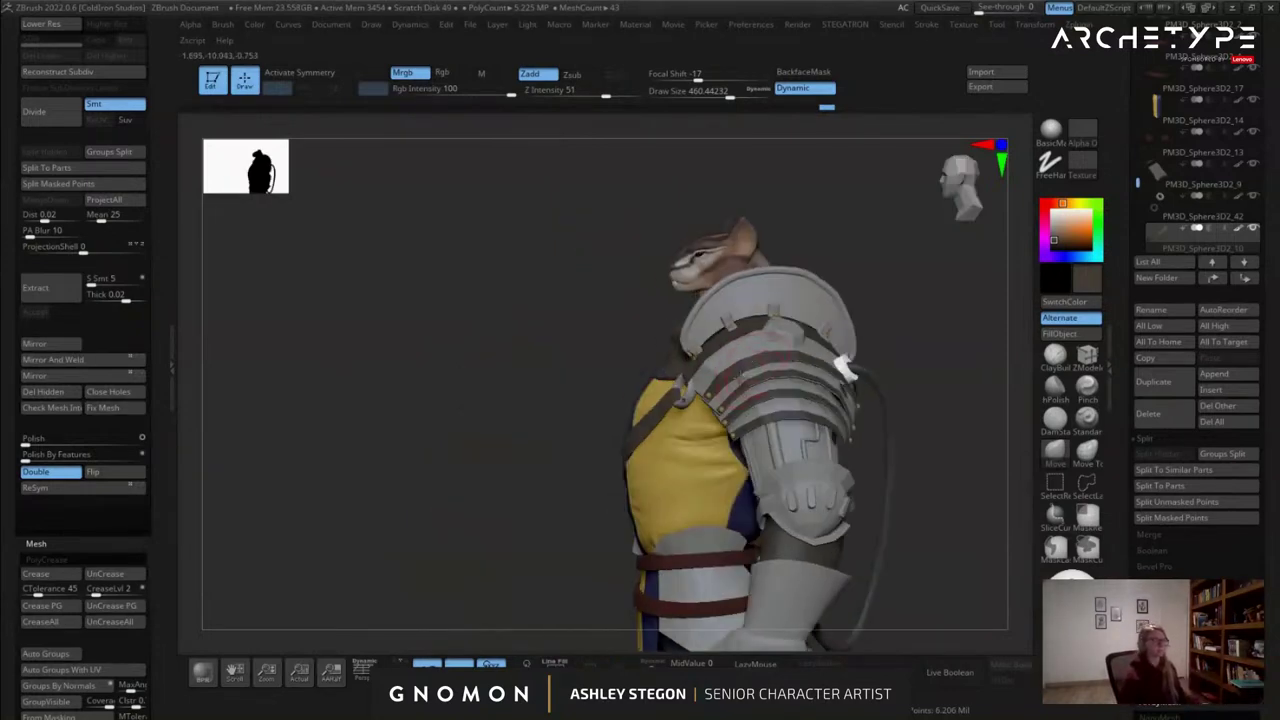
right_click_drag(771, 395, 672, 285, "alt")
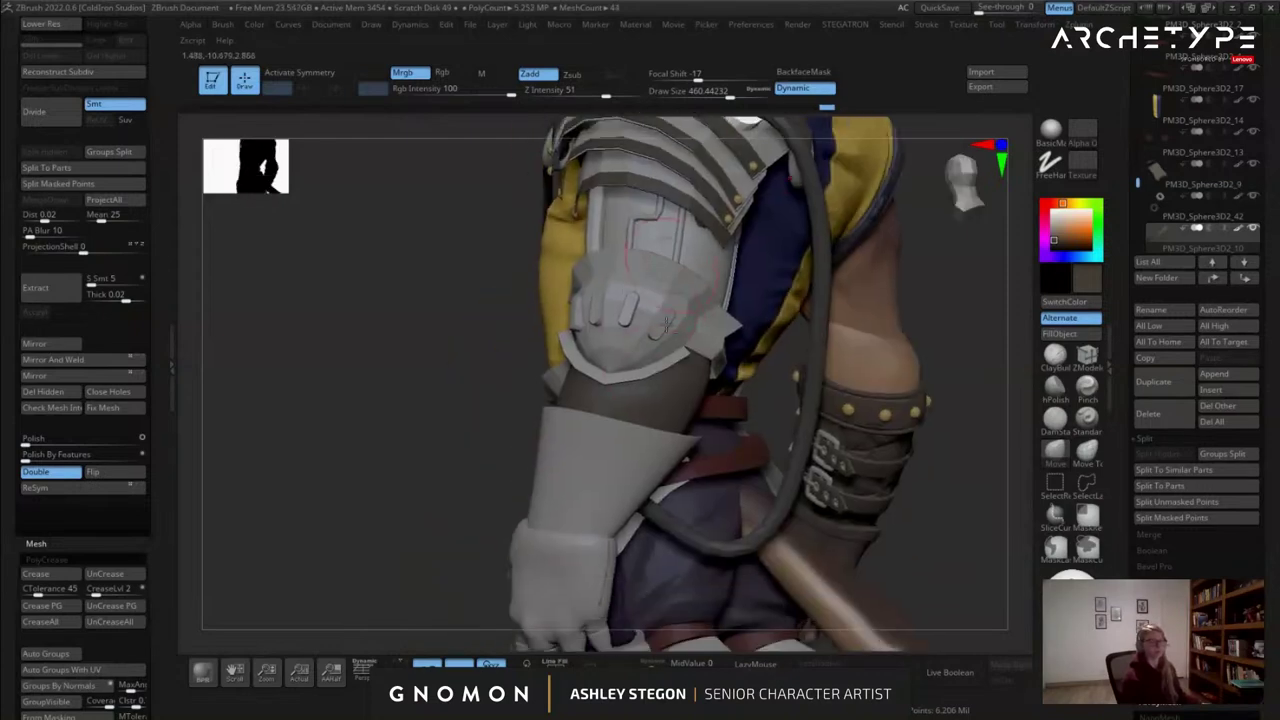
right_click_drag(645, 371, 597, 368)
right_click_drag(543, 462, 700, 449)
Select the hip armour plates, turn on their polyframe, and isolate them for editing with ZModeler.
left_click(782, 446, "alt")
right_click_drag(813, 441, 500, 383, "alt")
key("shift+f")
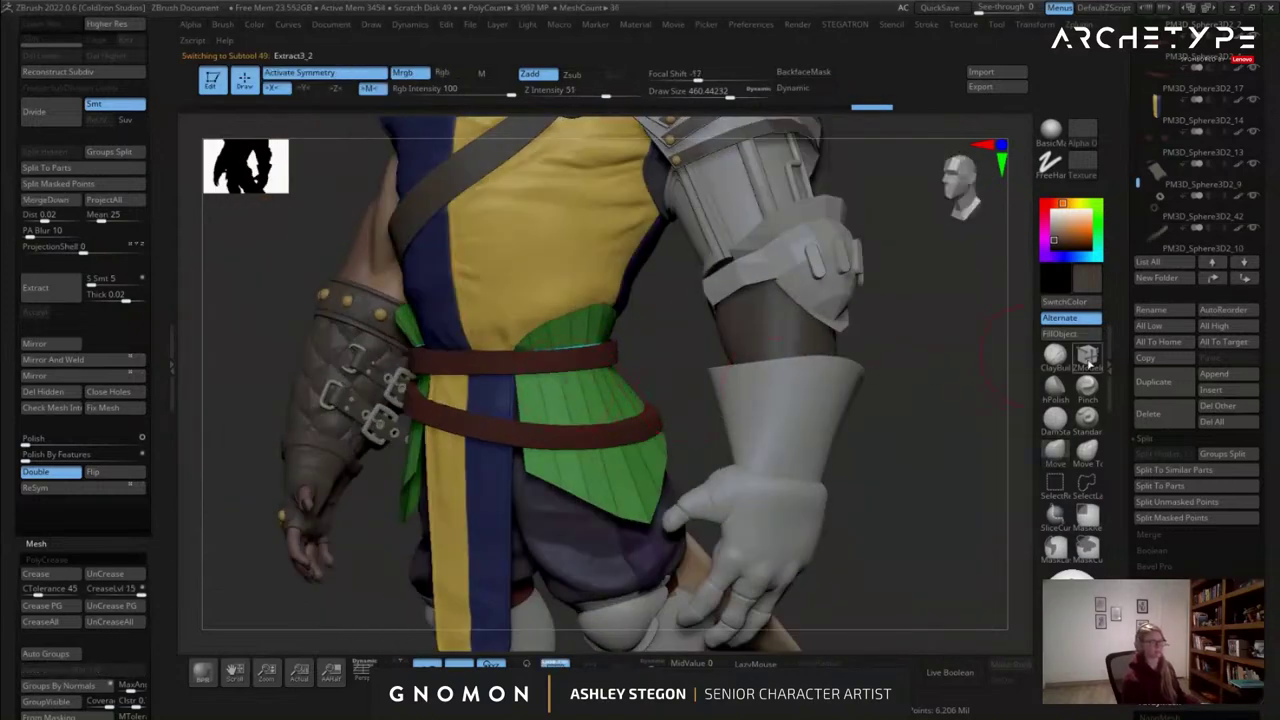
left_click(1087, 357)
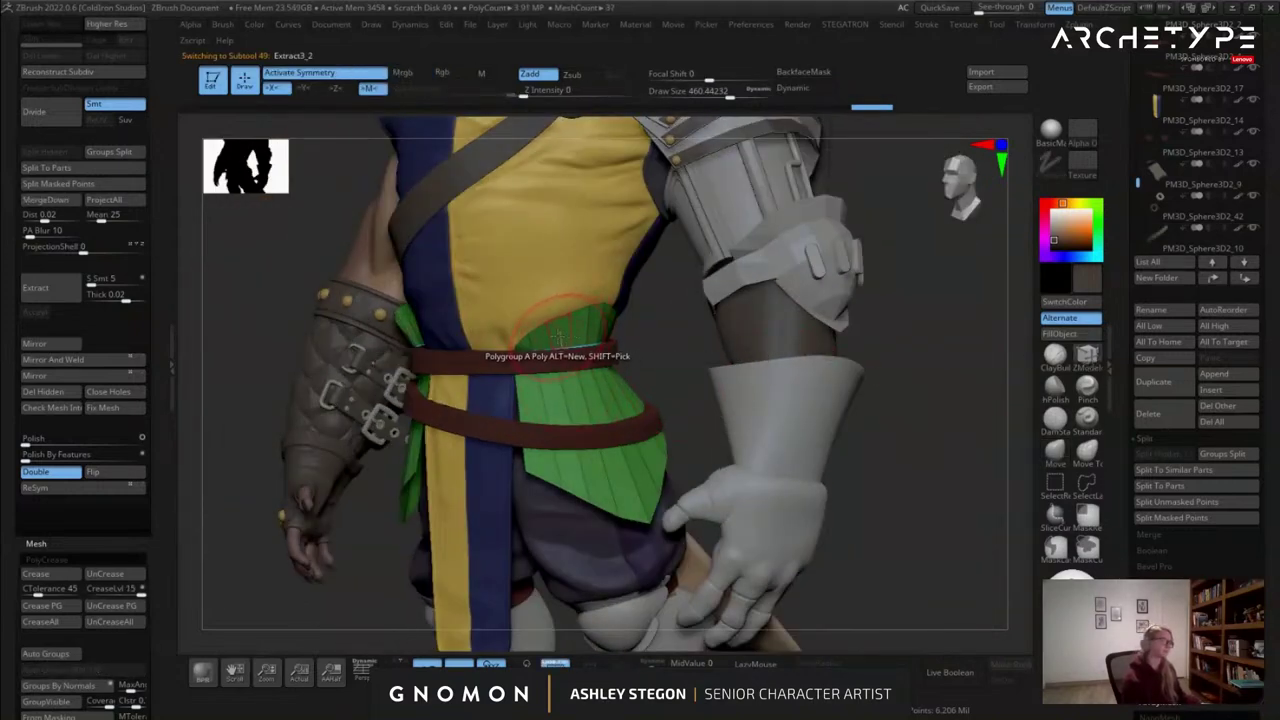
left_click(651, 664)
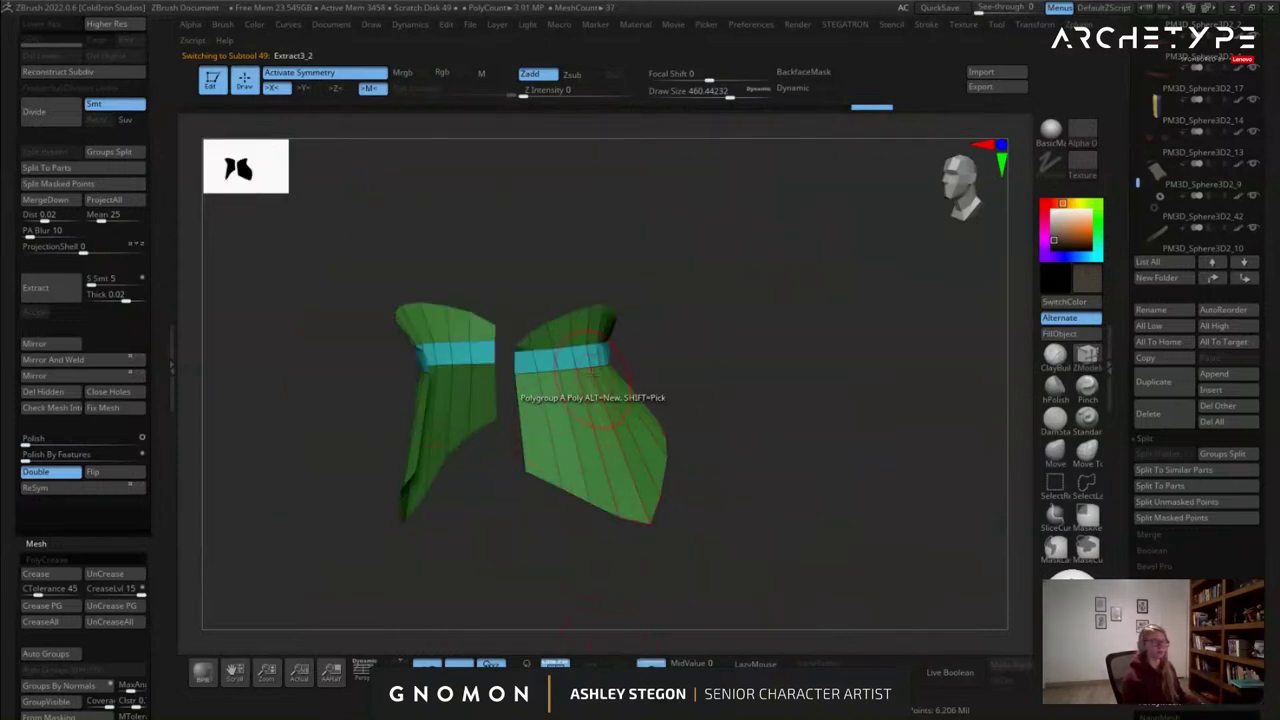
right_click_drag(576, 367, 688, 384, "alt")
mouse_move(688, 384)
right_mouse_down("ctrl")
mouse_move(696, 446)
mouse_move(698, 408)
mouse_move(645, 380)
mouse_move(668, 345)
mouse_move(692, 380)
mouse_move(667, 372)
mouse_move(658, 394)
right_mouse_up("ctrl")
Try to thicken the hip plates with ZModeler's Extrude polygon action applied to All Polygons.
key("space")
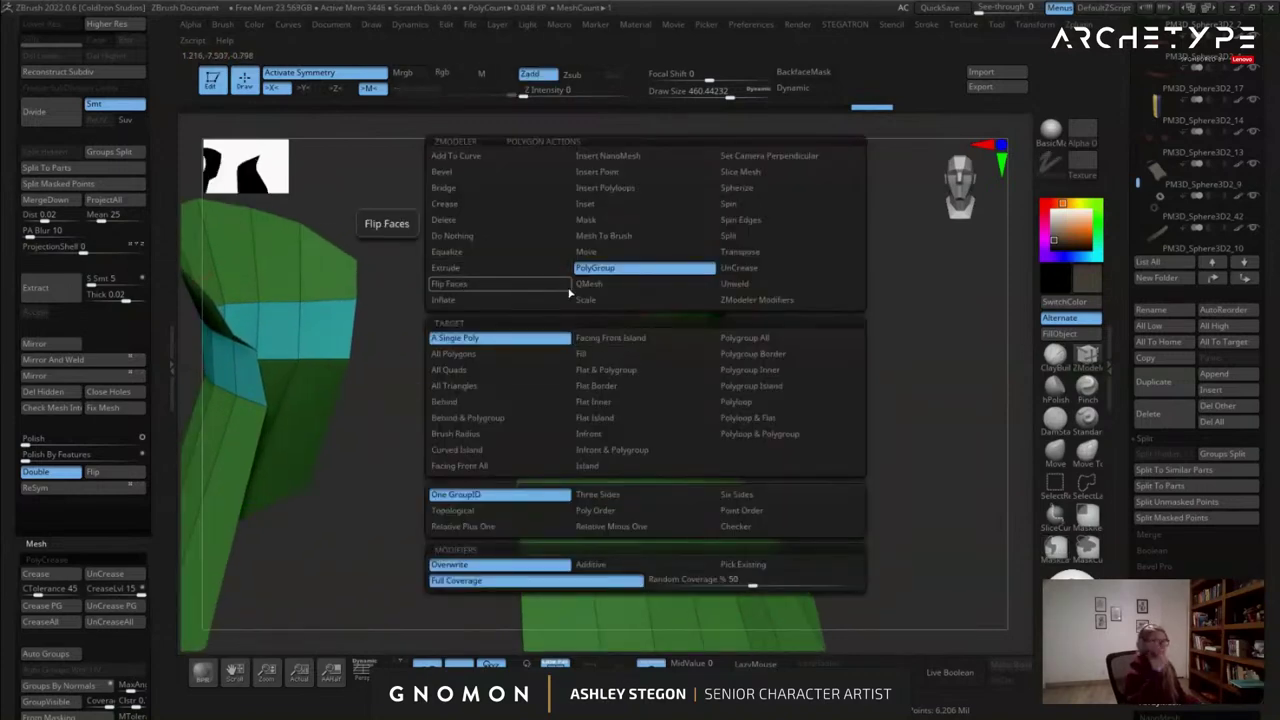
left_click(463, 270)
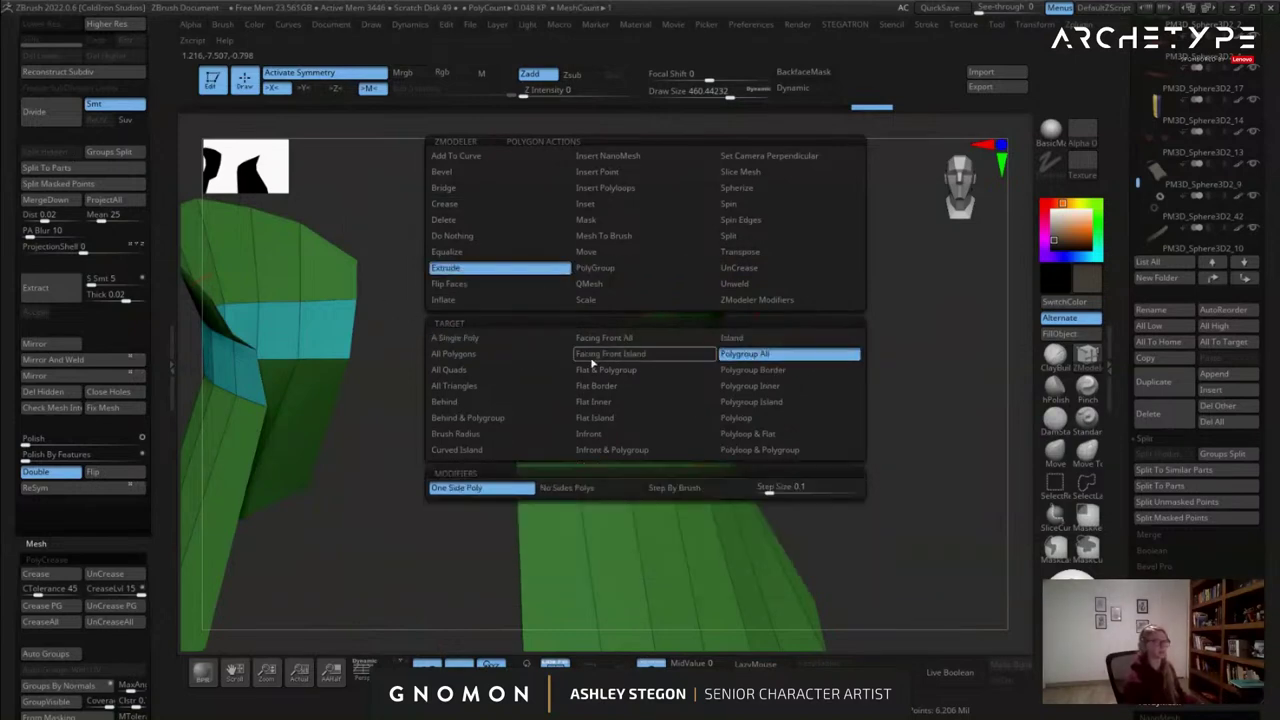
key("space")
left_click(445, 358)
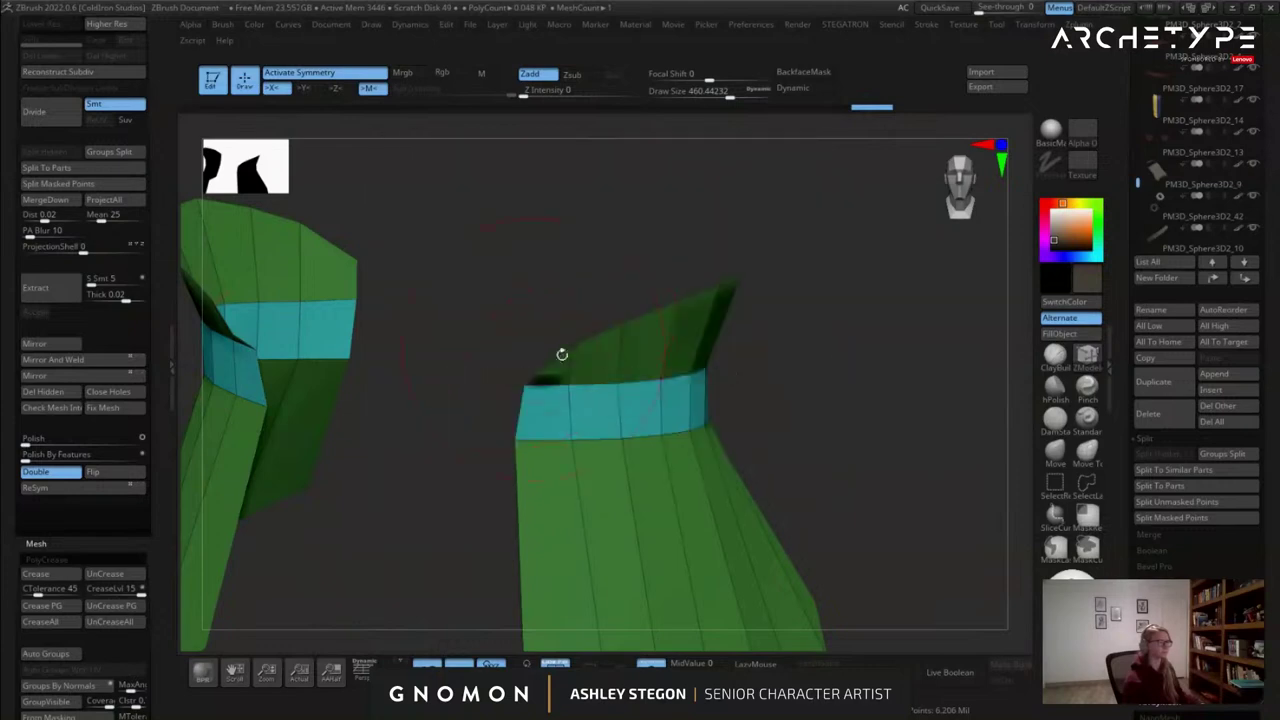
left_click_drag(605, 361, 557, 350)
right_click_drag(715, 400, 632, 635, "ctrl")
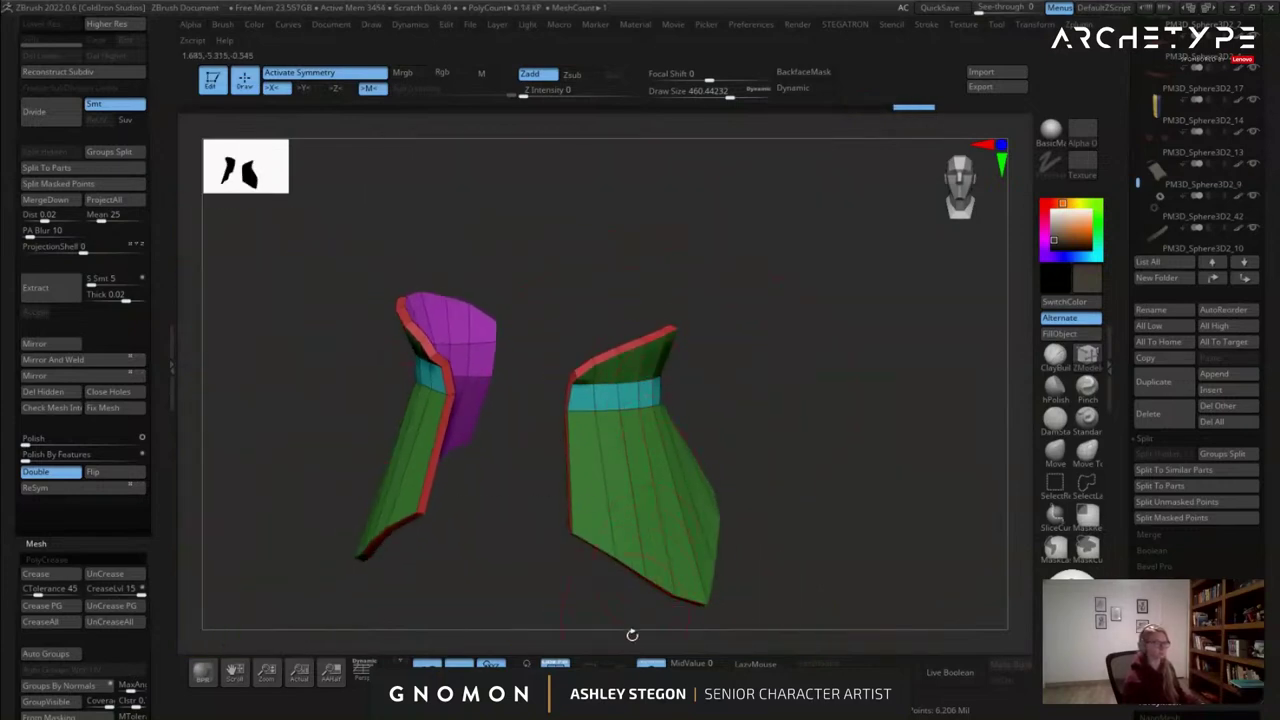
Check the thickened hip plates against the belts and body, and undo the extrusion.
left_click(649, 662)
mouse_move(695, 400)
right_mouse_down()
mouse_move(620, 368)
mouse_move(545, 360)
mouse_move(659, 357)
mouse_move(603, 365)
mouse_move(685, 410)
right_mouse_up()
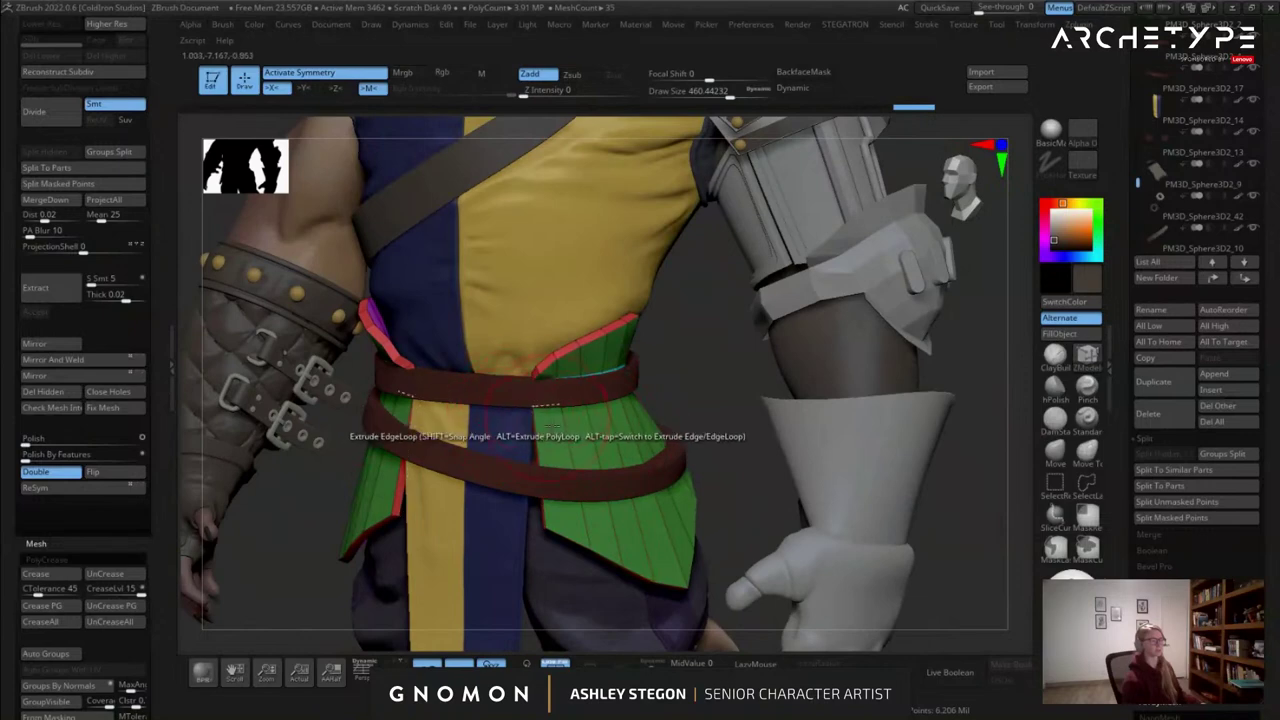
right_click_drag(629, 522, 604, 478)
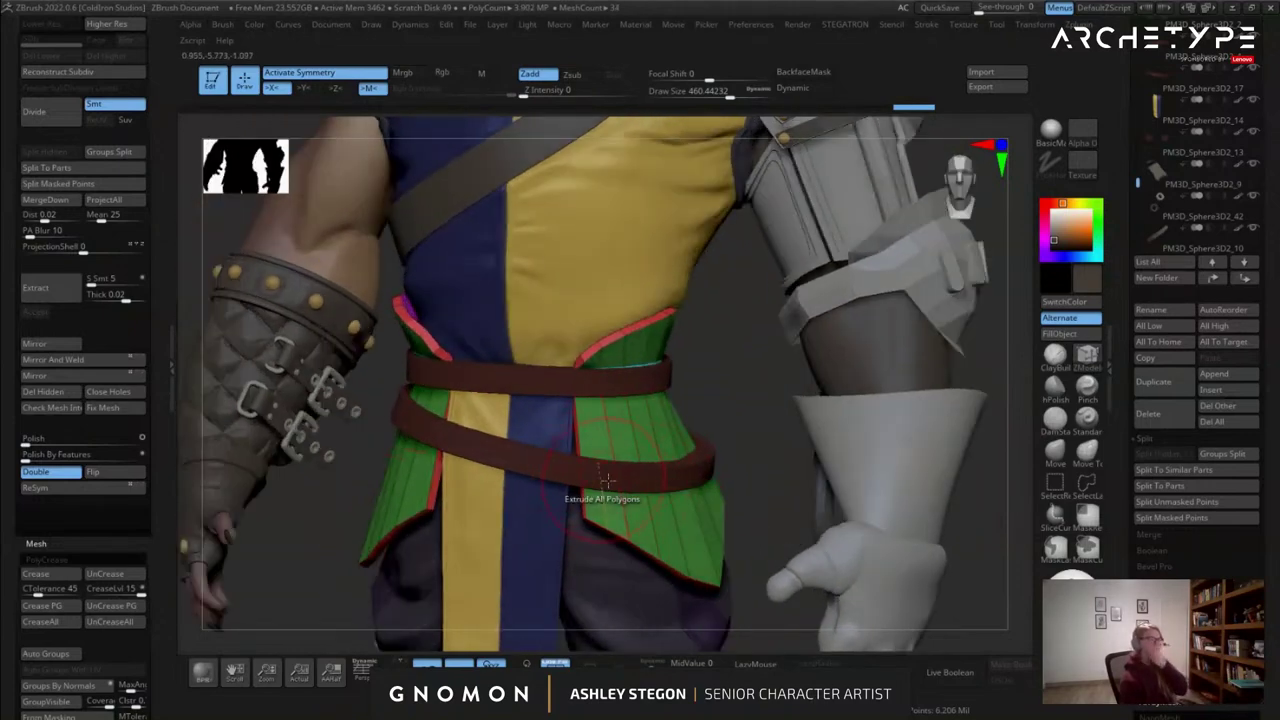
mouse_move(692, 480)
right_mouse_down()
mouse_move(713, 470)
mouse_move(635, 438)
mouse_move(430, 415)
right_mouse_up()
key("shift+d")
Isolate the hip plates and insert two single edge loops across their lower part with ZModeler.
left_click(651, 664)
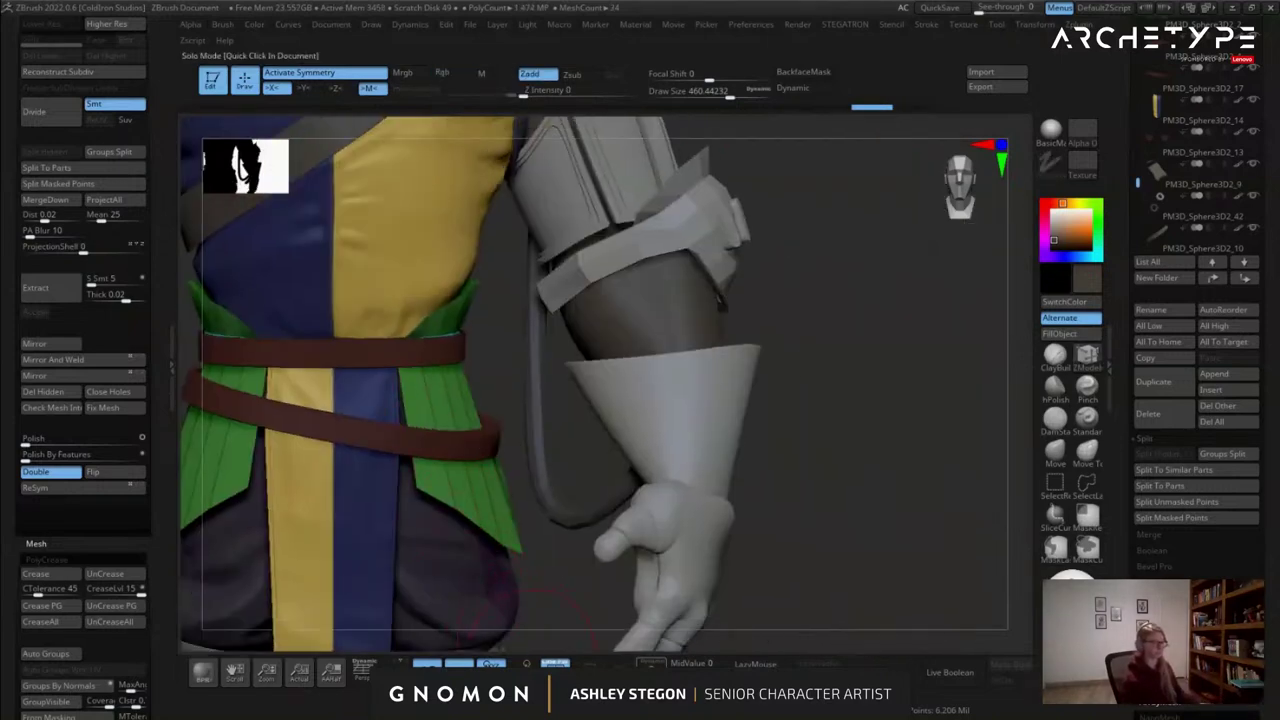
key("s")
mouse_move(541, 386)
right_mouse_down("alt")
mouse_move(669, 423)
mouse_move(690, 455)
right_mouse_up("alt")
right_click_drag(760, 425, 660, 412)
key("s")
left_click_drag(754, 375, 734, 375)
right_click_drag(771, 387, 824, 394, "alt")
left_click(1082, 362)
mouse_move(790, 465)
right_mouse_down("alt")
mouse_move(771, 426)
mouse_move(700, 500)
right_mouse_up("alt")
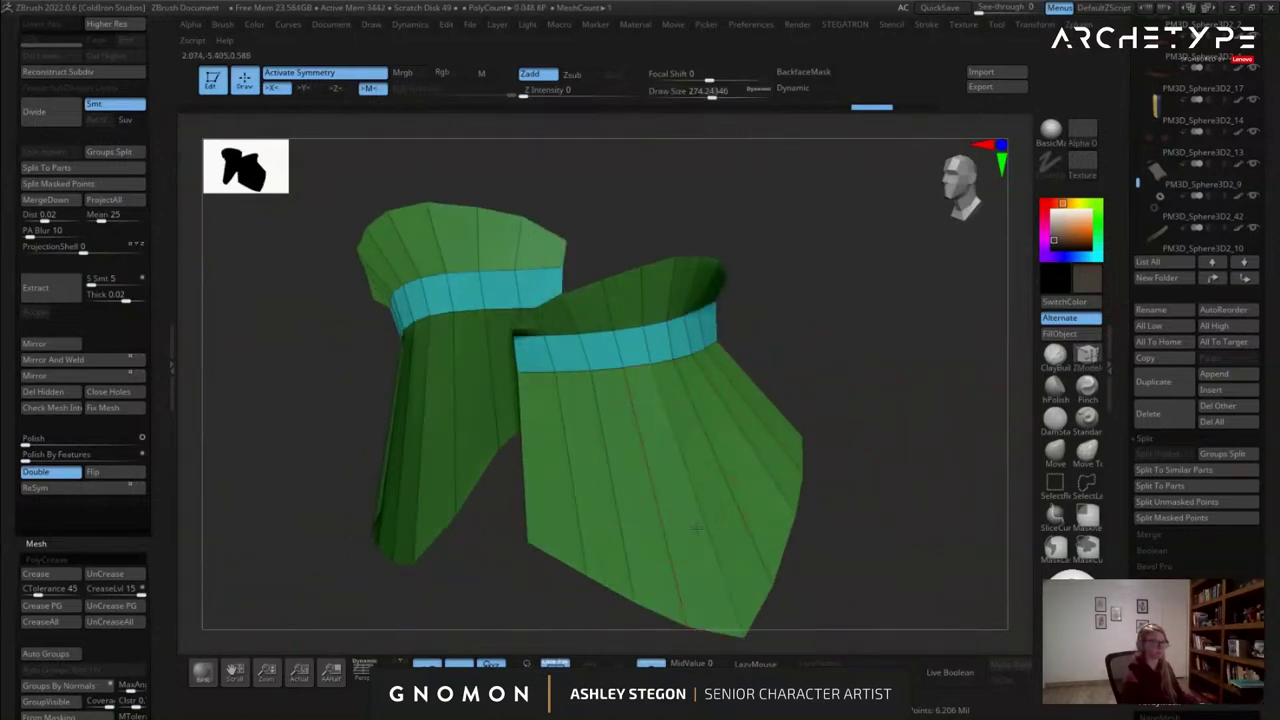
key("space")
left_click(703, 307)
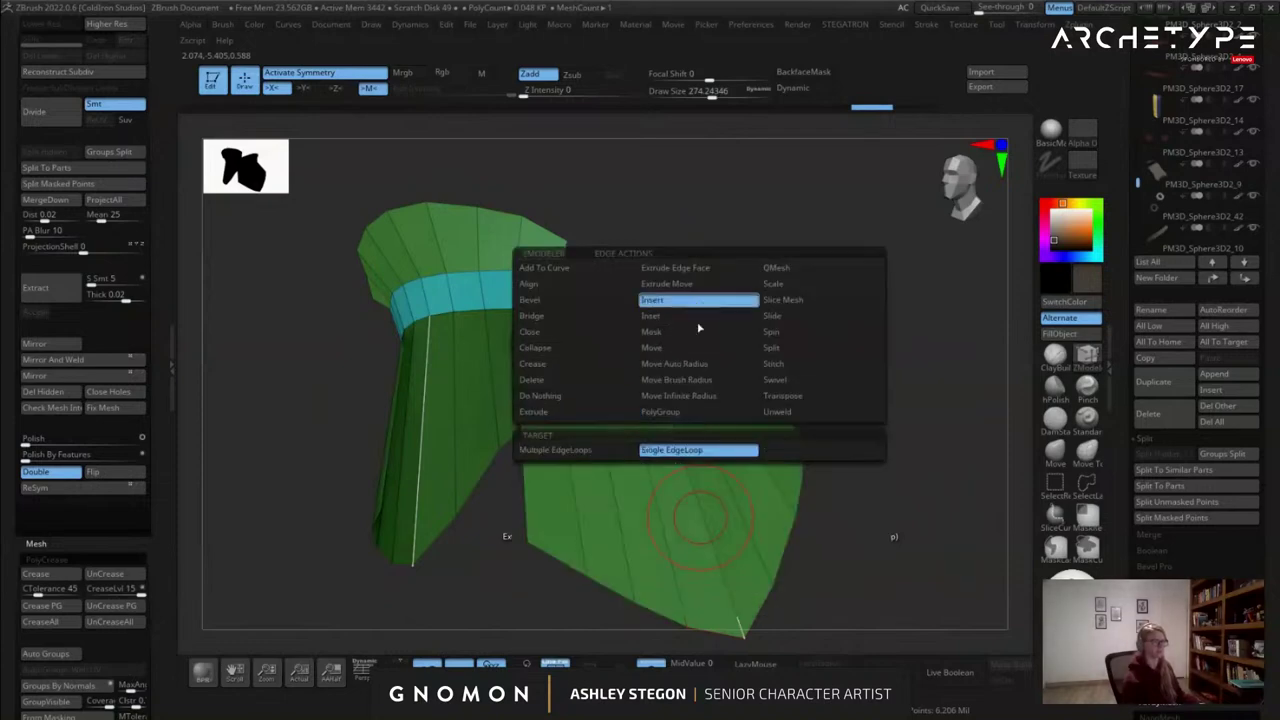
left_click(684, 453)
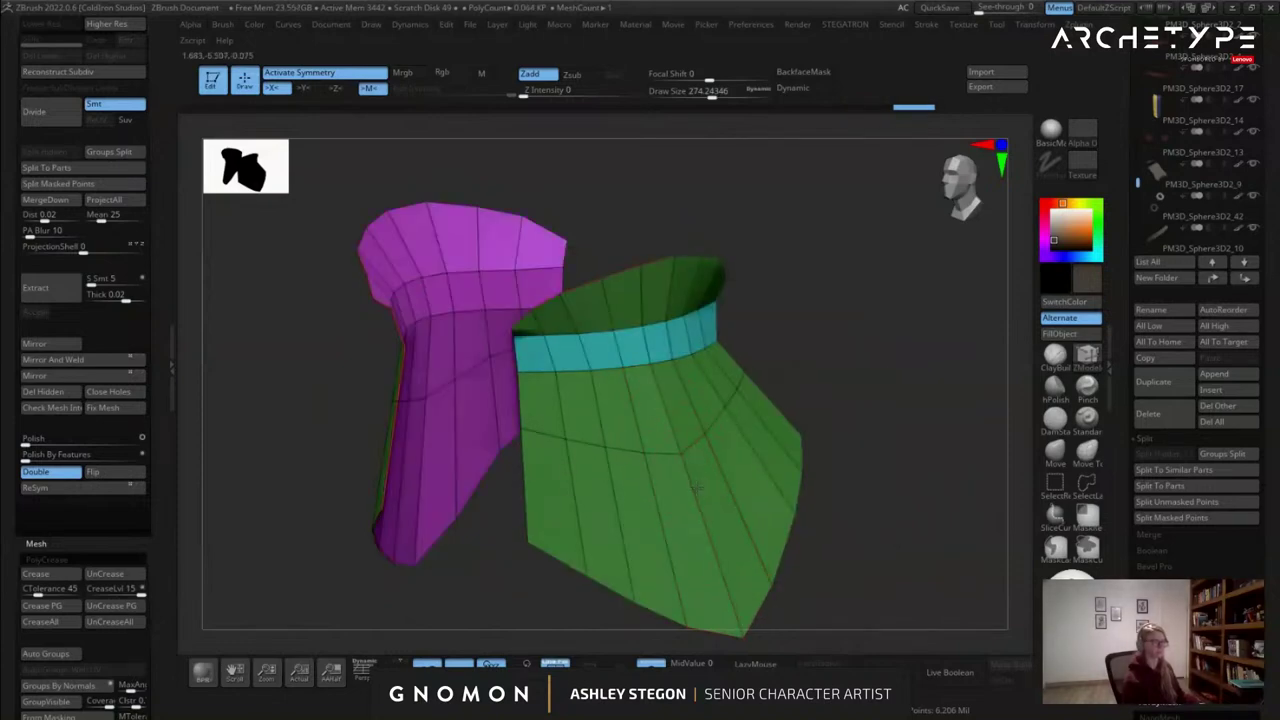
left_click(707, 555)
Isolate the three bands below the hip plates' belt line and assign each one its own polygroup.
right_click_drag(604, 405, 630, 333)
left_click(642, 347, "ctrl+shift")
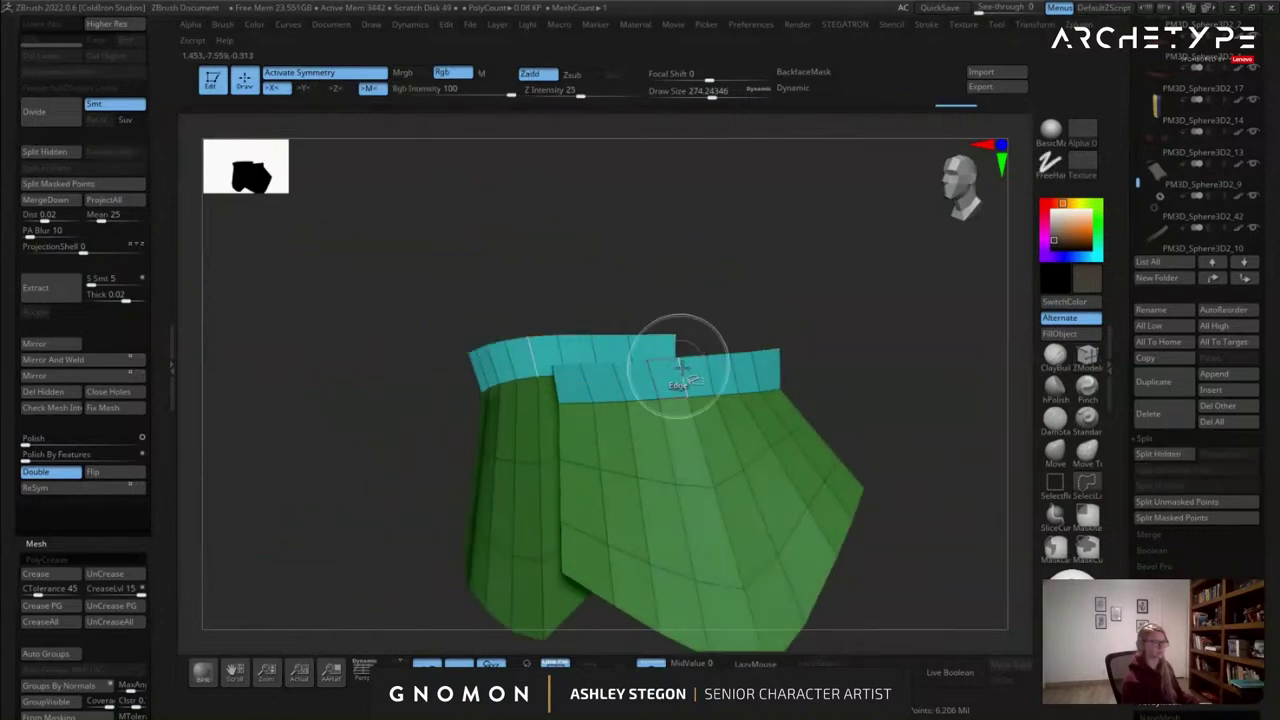
left_click(695, 382, "ctrl+shift")
key("ctrl+w")
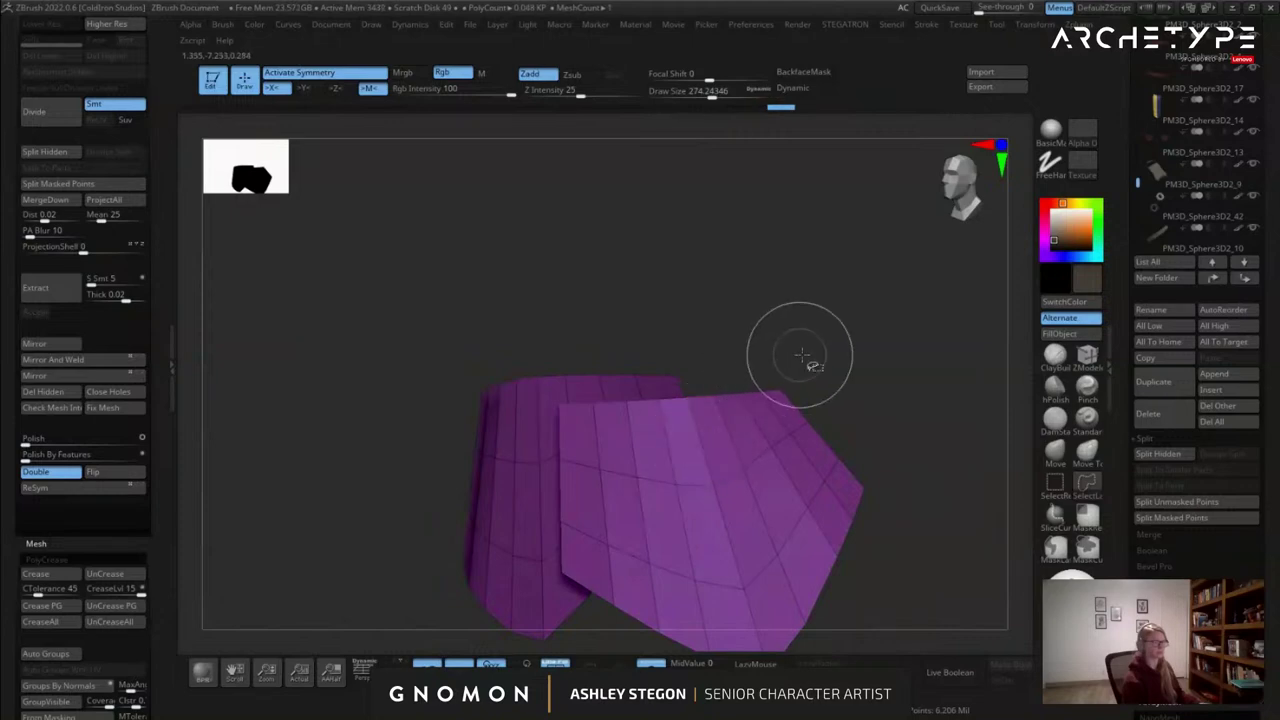
left_click(703, 442, "ctrl+shift")
key("ctrl+w")
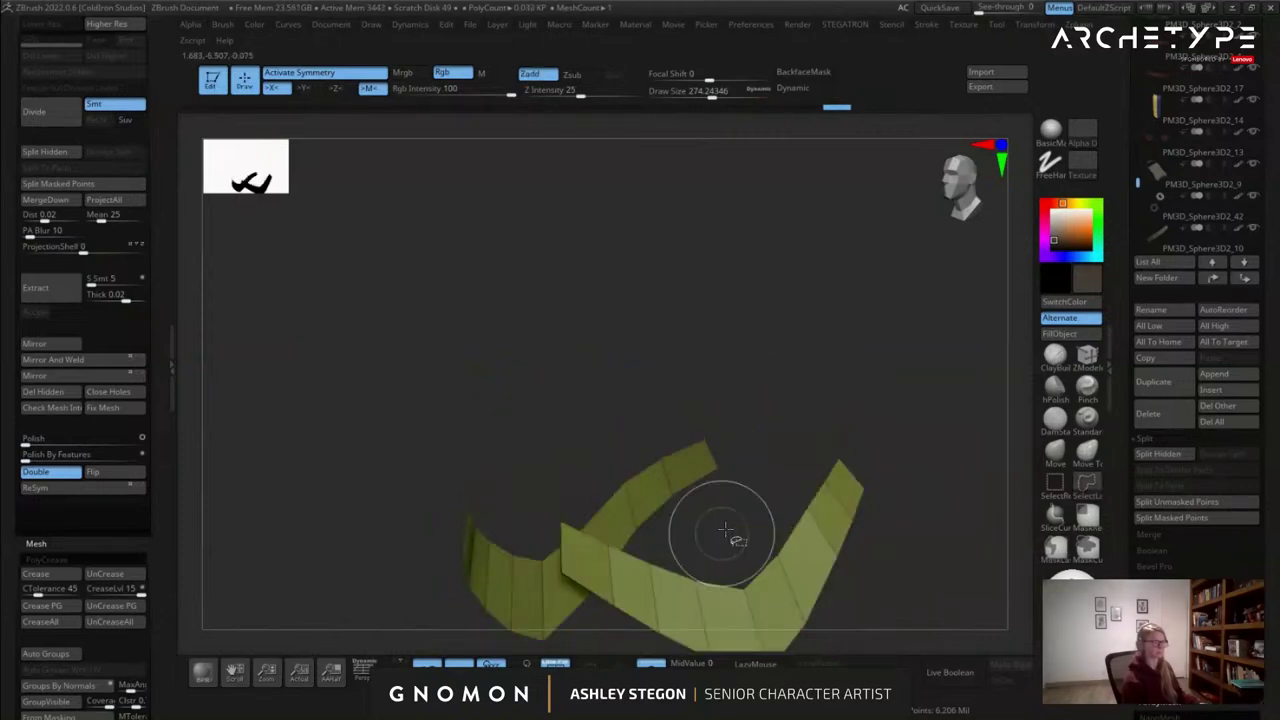
left_click(726, 535, "ctrl+shift")
key("ctrl+w")
left_click(795, 430, "ctrl+shift")
left_click_drag(875, 415, 758, 388, "shift")
left_click_drag(758, 388, 672, 388)
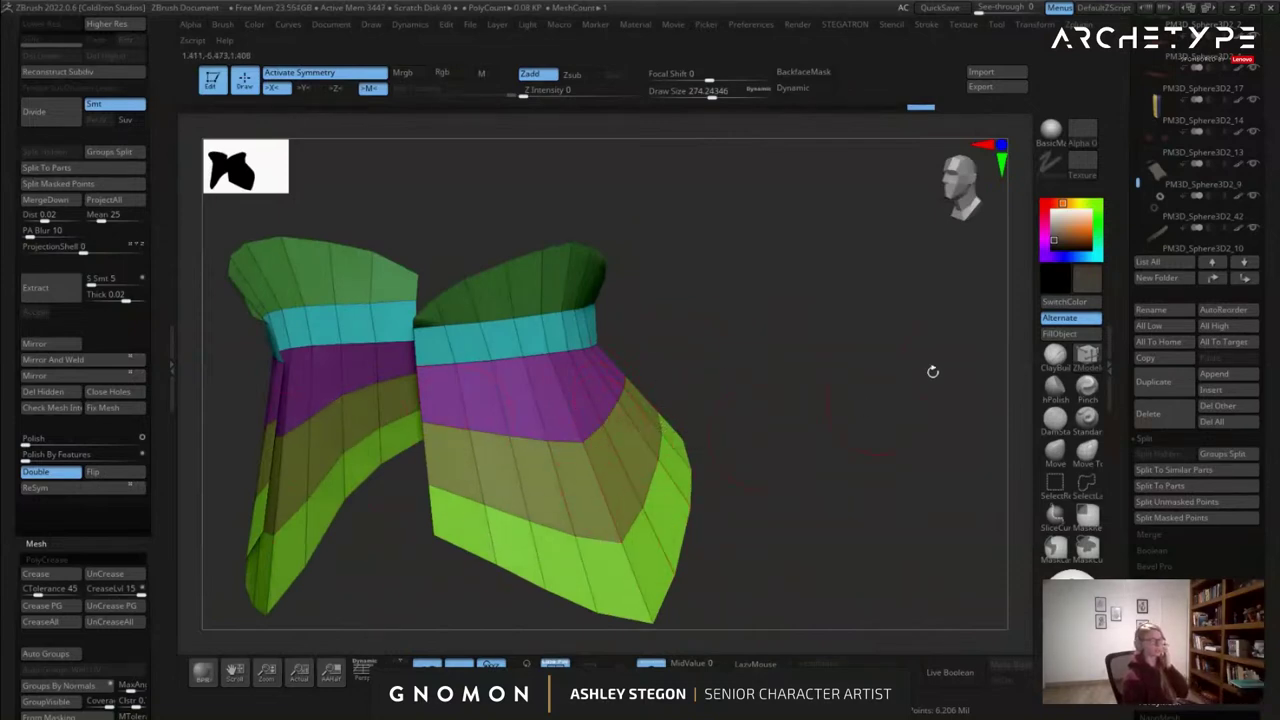
Split the hip plates into separate subtools by polygroup with Groups Split.
mouse_move(1076, 232)
left_mouse_down()
mouse_move(1117, 209)
mouse_move(1112, 248)
mouse_move(1056, 229)
left_mouse_up()
left_click_drag(1140, 217, 1109, 312)
left_click_drag(1196, 645, 1212, 478)
left_click(1221, 463)
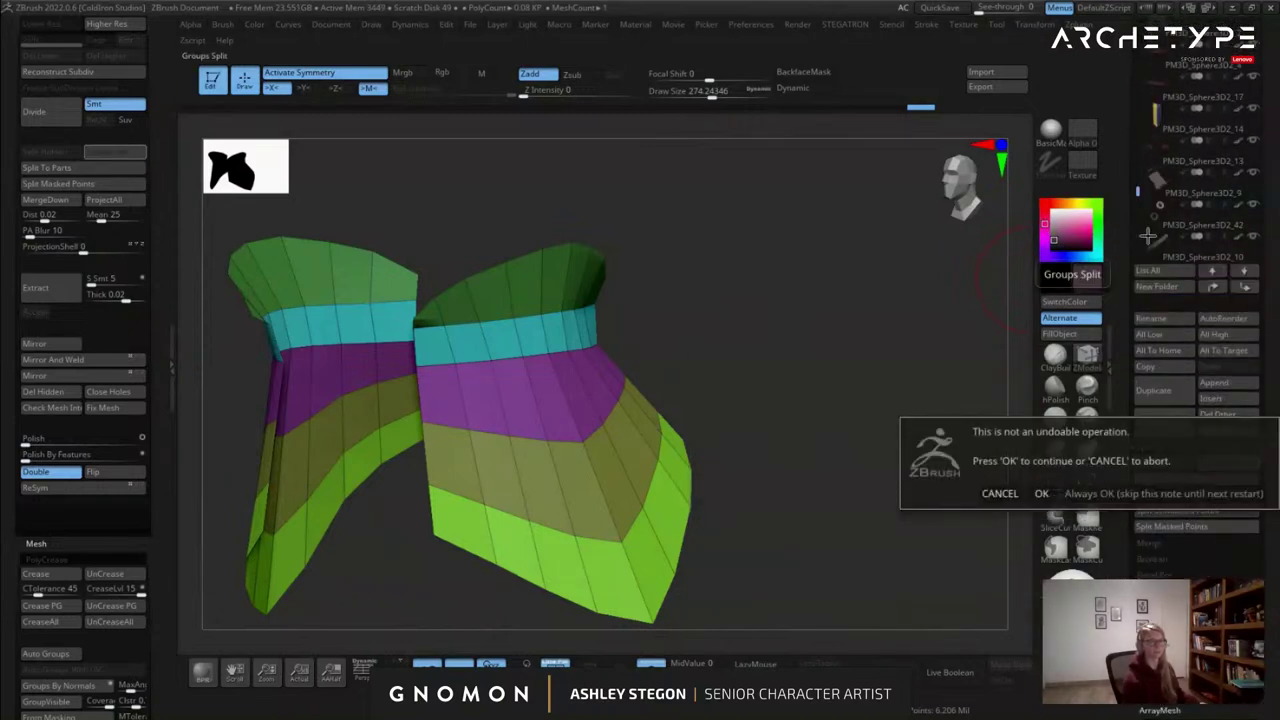
left_click(1043, 493)
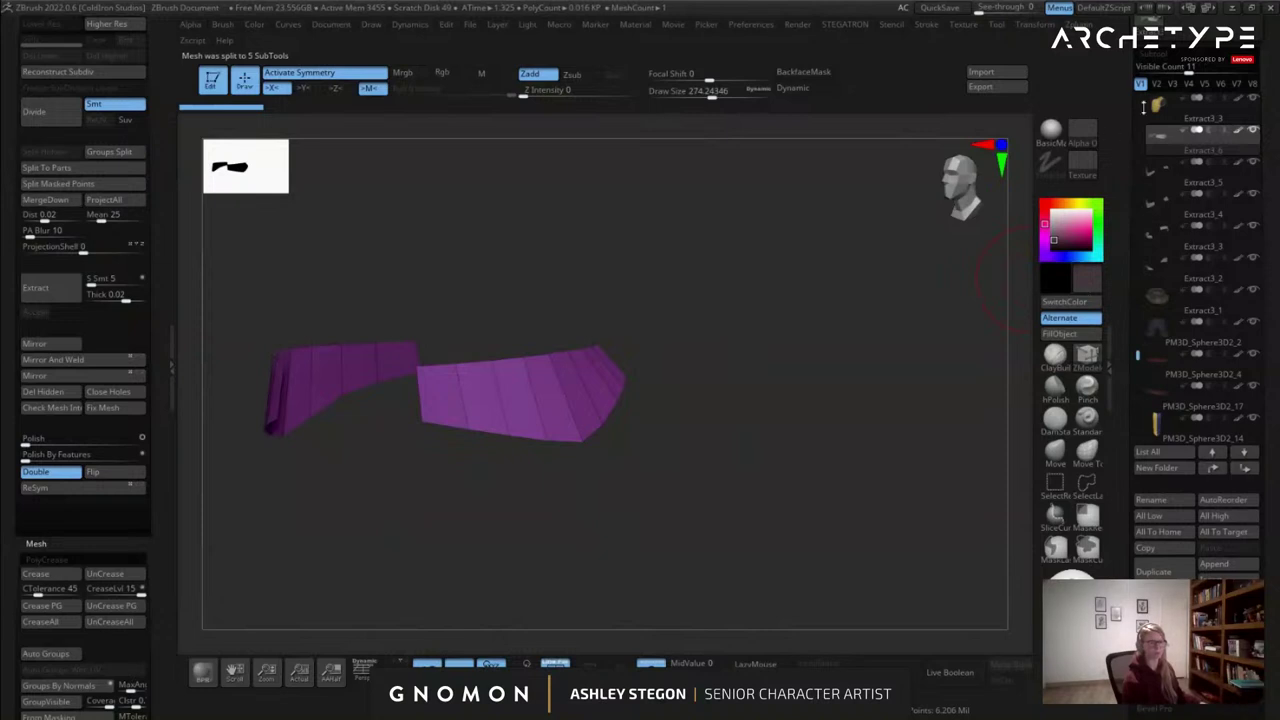
Merge the separated hip plate bands back down into one subtool.
left_click(1163, 655)
left_click(1043, 687)
left_click(48, 200)
left_click(1037, 692)
left_click(48, 200)
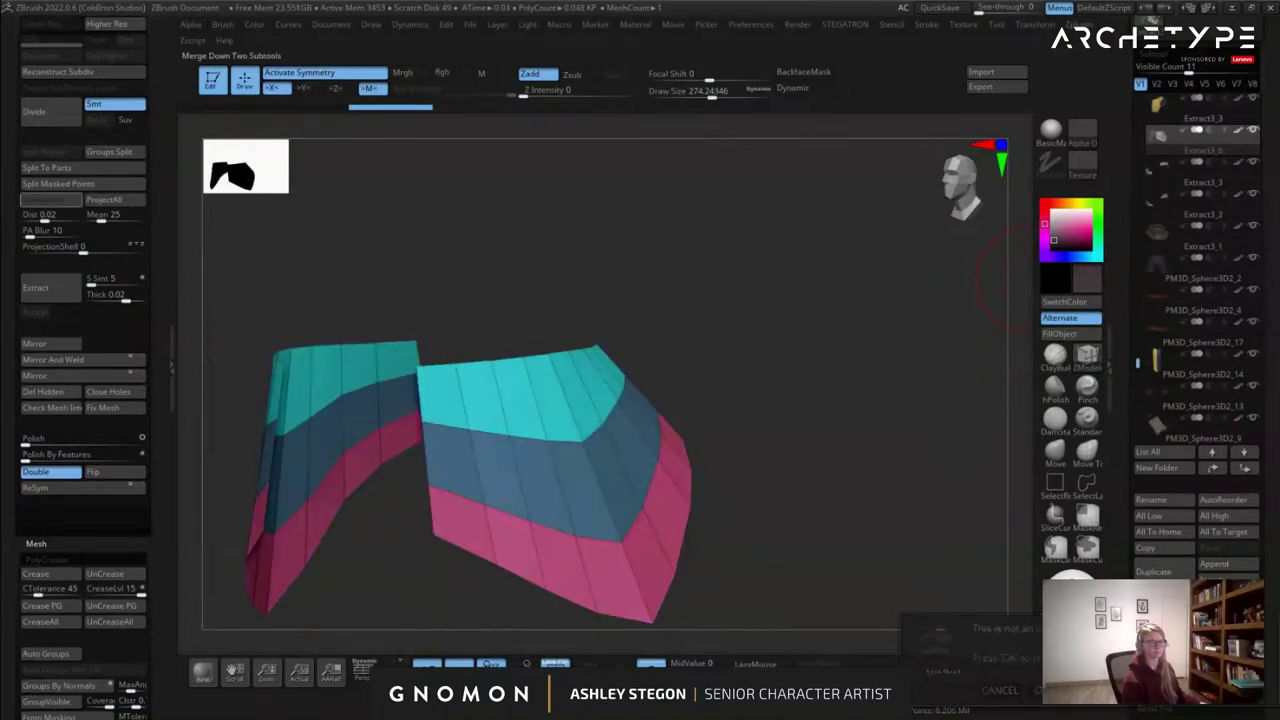
left_click(1038, 690)
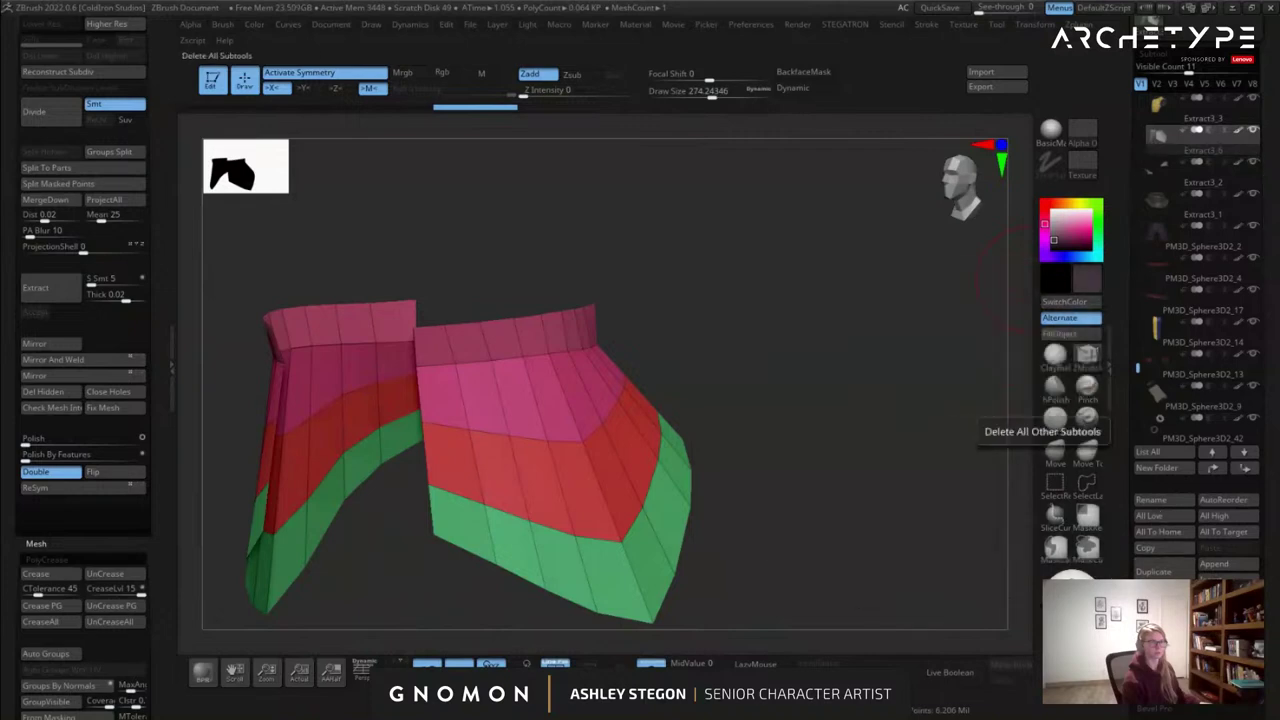
left_click(48, 200)
left_click(1037, 690)
right_click_drag(652, 460, 677, 458)
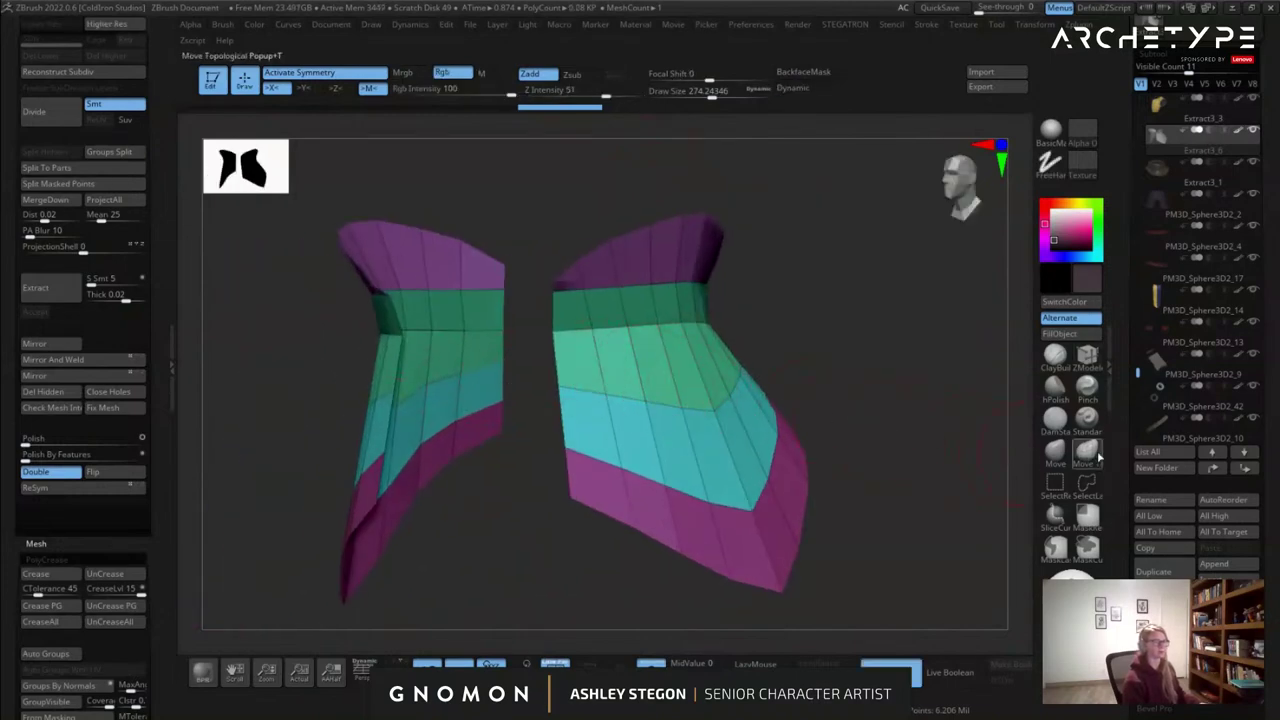
Reshape the hip plates' green and cyan bands with the Move Topological brush so their edges separate into layered plates.
mouse_move(720, 440)
right_mouse_down()
mouse_move(700, 455)
mouse_move(743, 428)
right_mouse_up()
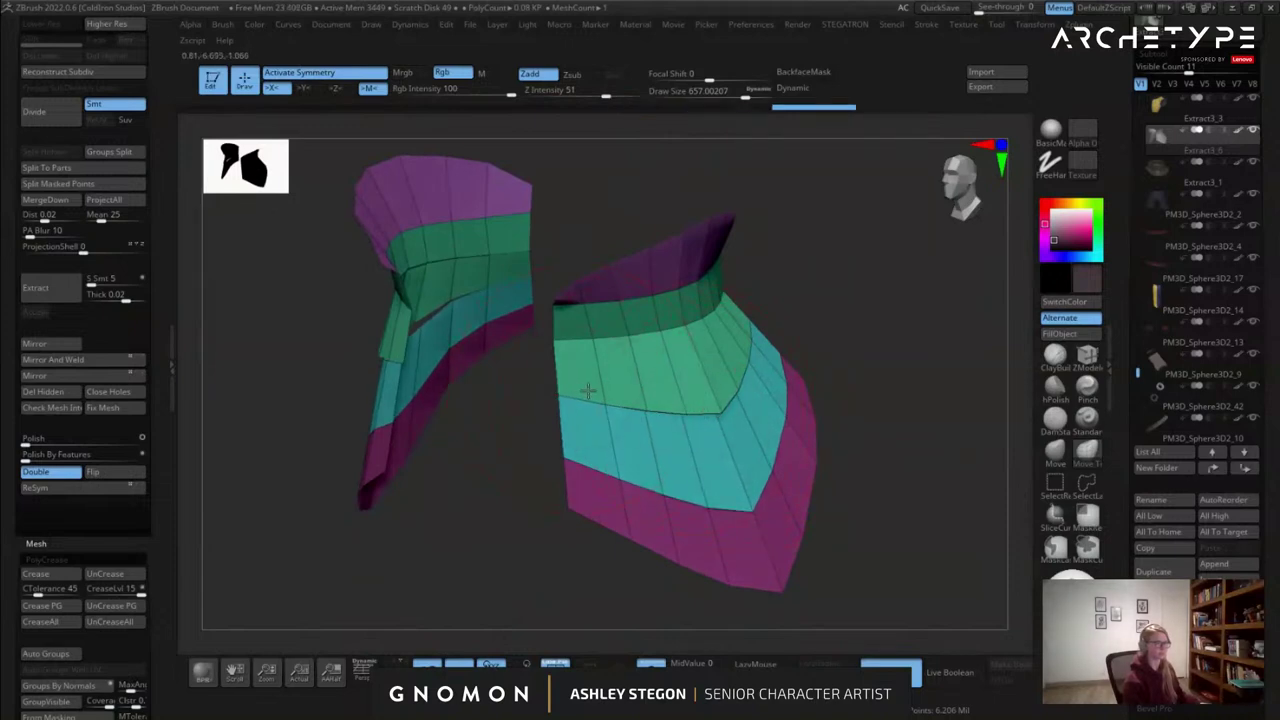
mouse_move(641, 385)
right_mouse_down()
mouse_move(576, 415)
mouse_move(789, 347)
mouse_move(766, 314)
mouse_move(837, 257)
mouse_move(709, 252)
mouse_move(760, 291)
mouse_move(800, 290)
mouse_move(780, 271)
mouse_move(685, 279)
right_mouse_up()
left_click_drag(739, 268, 737, 274)
mouse_move(737, 274)
right_mouse_down()
mouse_move(701, 290)
mouse_move(617, 380)
mouse_move(709, 417)
mouse_move(743, 362)
right_mouse_up()
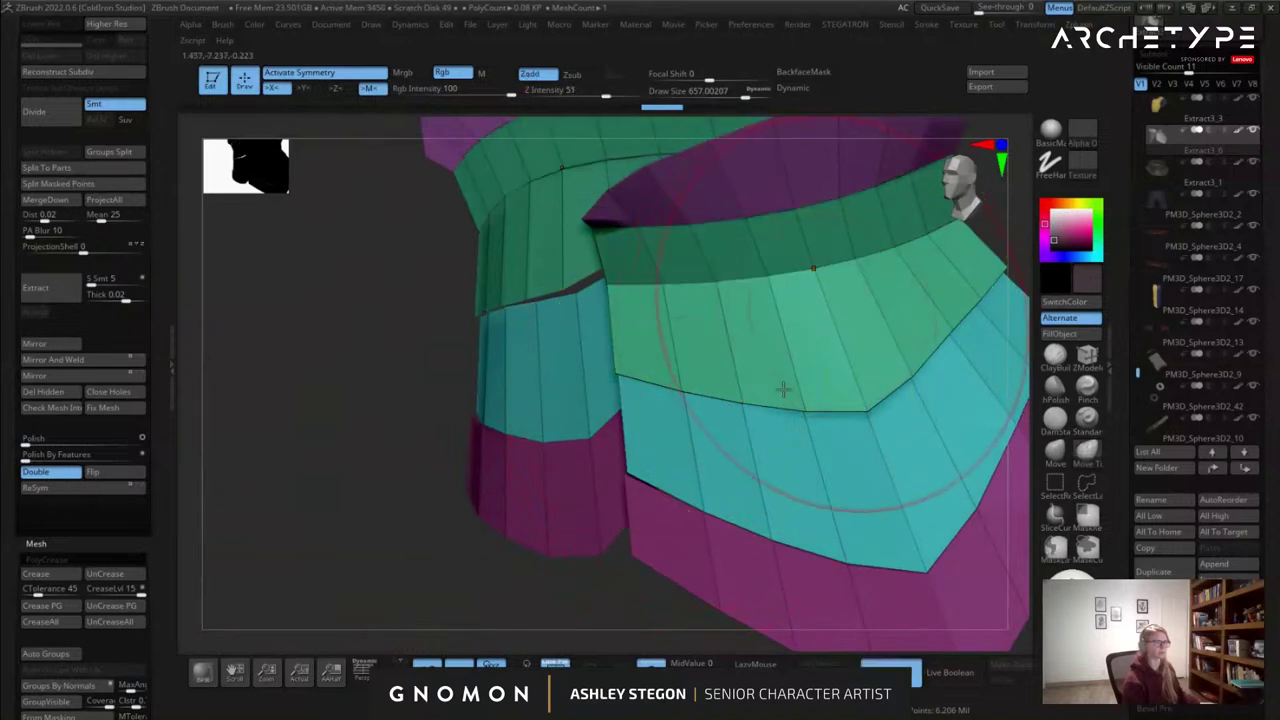
right_click_drag(840, 314, 713, 312)
key("s")
left_click_drag(729, 338, 708, 338)
left_click(706, 323, "ctrl+shift")
left_click(874, 354, "ctrl+shift")
mouse_move(874, 354)
right_mouse_down()
mouse_move(660, 440)
mouse_move(640, 430)
right_mouse_up()
right_click_drag(737, 431, 760, 525, "alt")
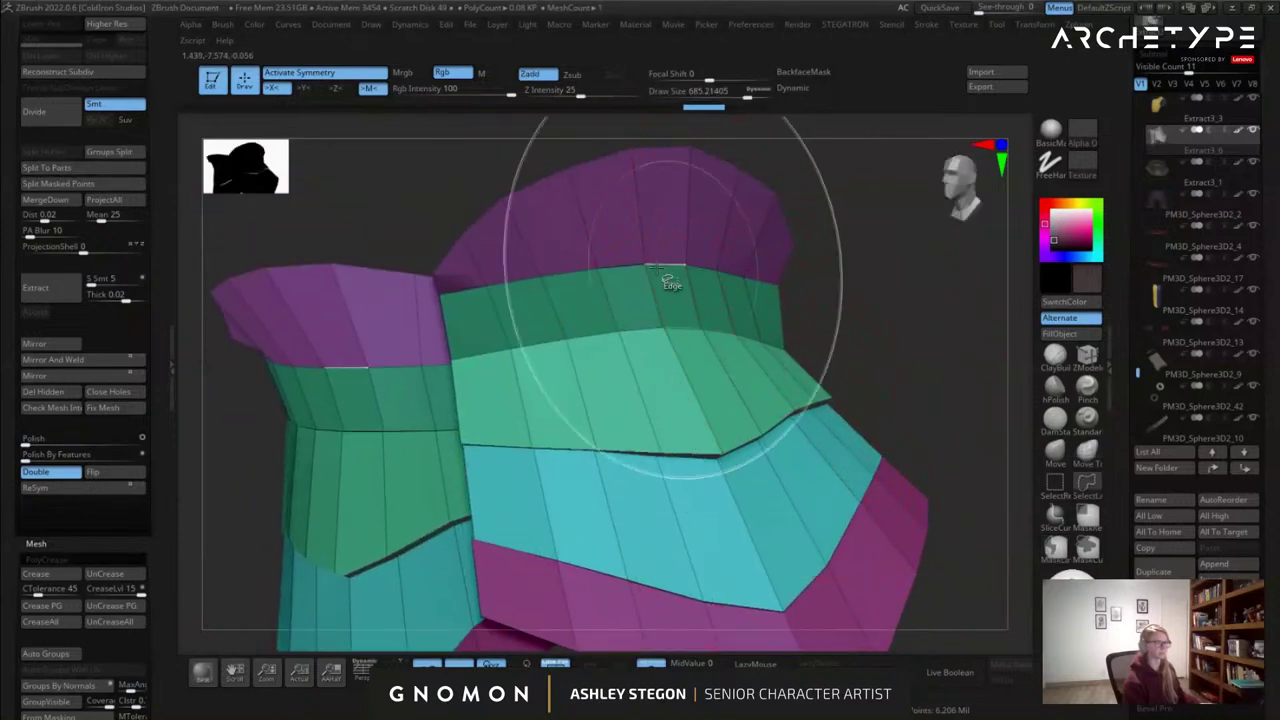
Isolate the top flare and the belt band of the hip plates.
left_click(645, 281, "ctrl+shift")
left_click(710, 252, "ctrl+shift")
left_click_drag(795, 320, 725, 345, "ctrl+shift")
Pull the isolated belt band's upper edge toward the flare's lower edge with the Move Topological brush.
key("s")
left_click_drag(843, 409, 834, 409)
mouse_move(836, 409)
left_mouse_down("alt")
mouse_move(848, 411)
mouse_move(842, 448)
left_mouse_up("alt")
left_click_drag(808, 328, 813, 325)
left_click_drag(531, 296, 518, 277)
left_click_drag(329, 307, 263, 334)
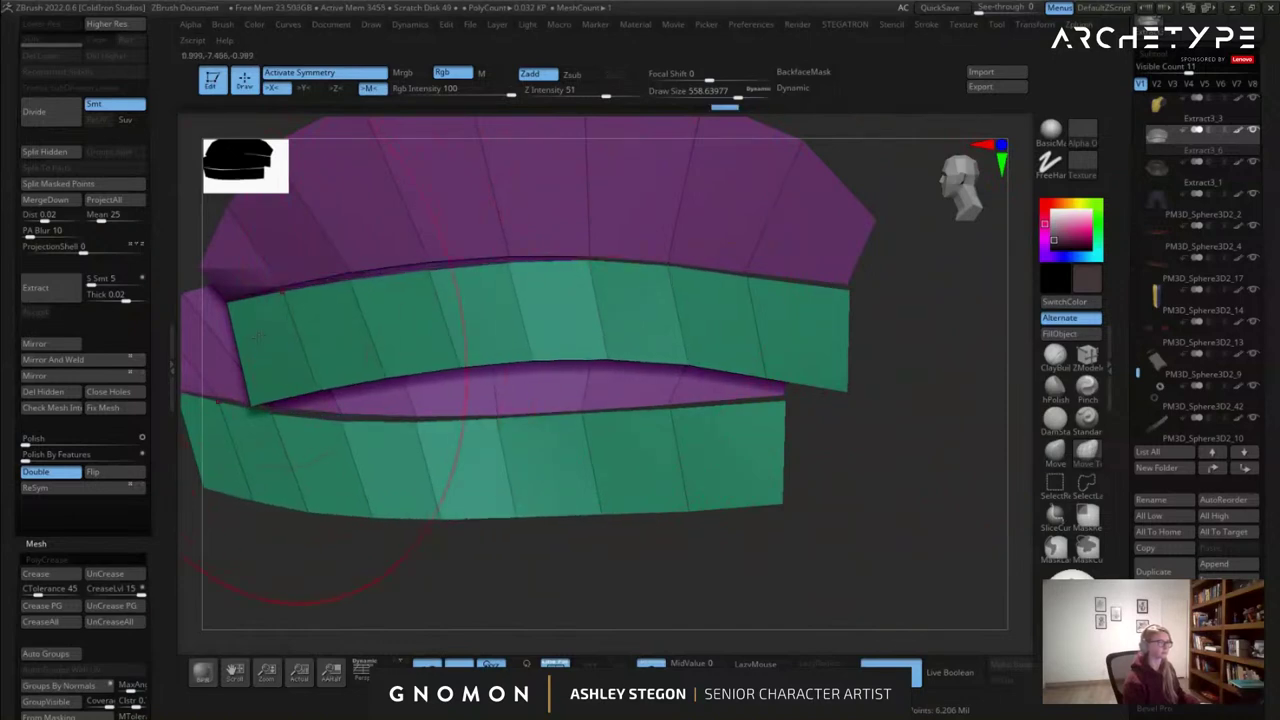
right_click_drag(268, 339, 330, 339)
key("s")
left_click_drag(337, 340, 321, 340)
right_click_drag(325, 340, 560, 365)
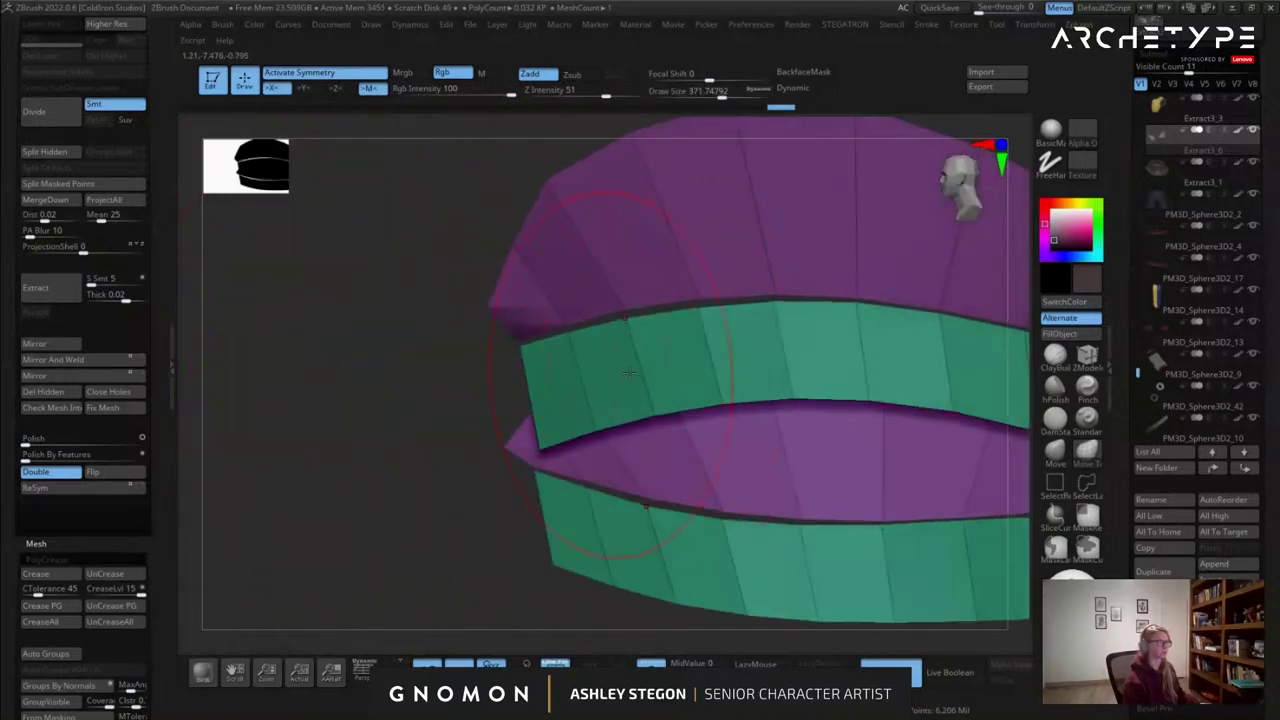
right_click_drag(871, 358, 900, 395)
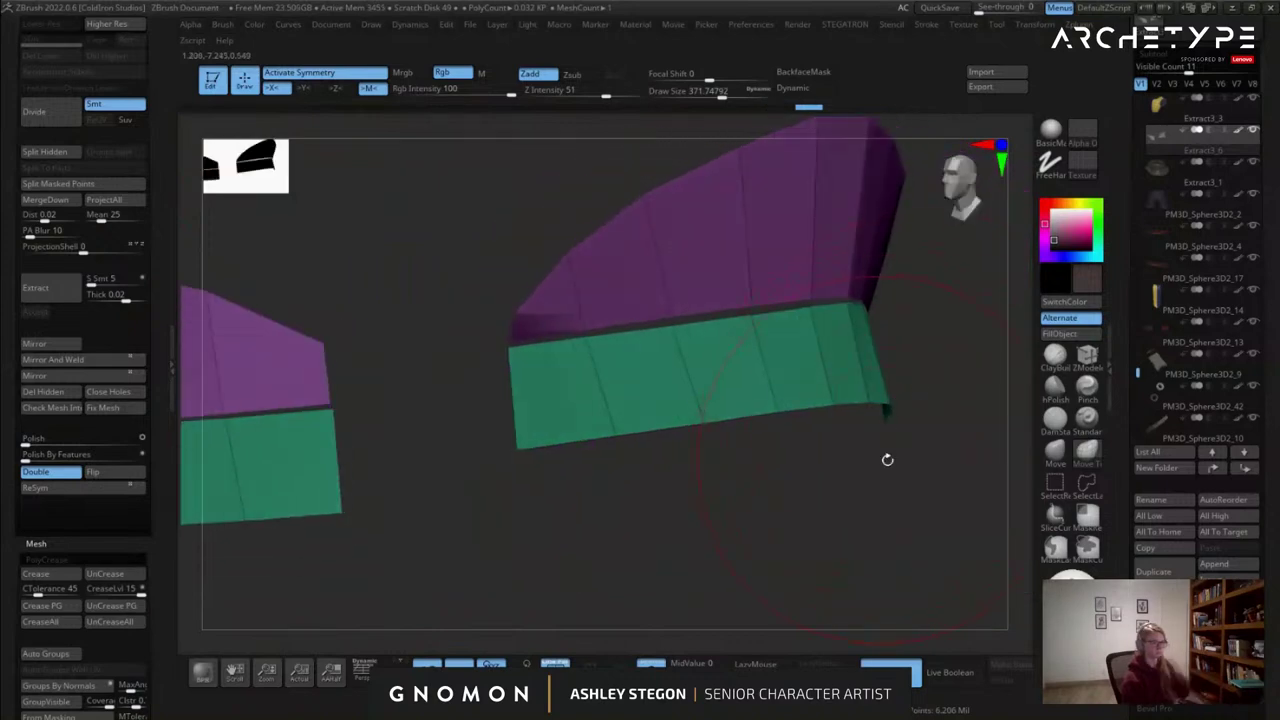
Step back through the hip plates' undo history, return to the latest state and show all bands.
left_click_drag(813, 108, 3, 143)
left_click_drag(97, 142, 341, 145)
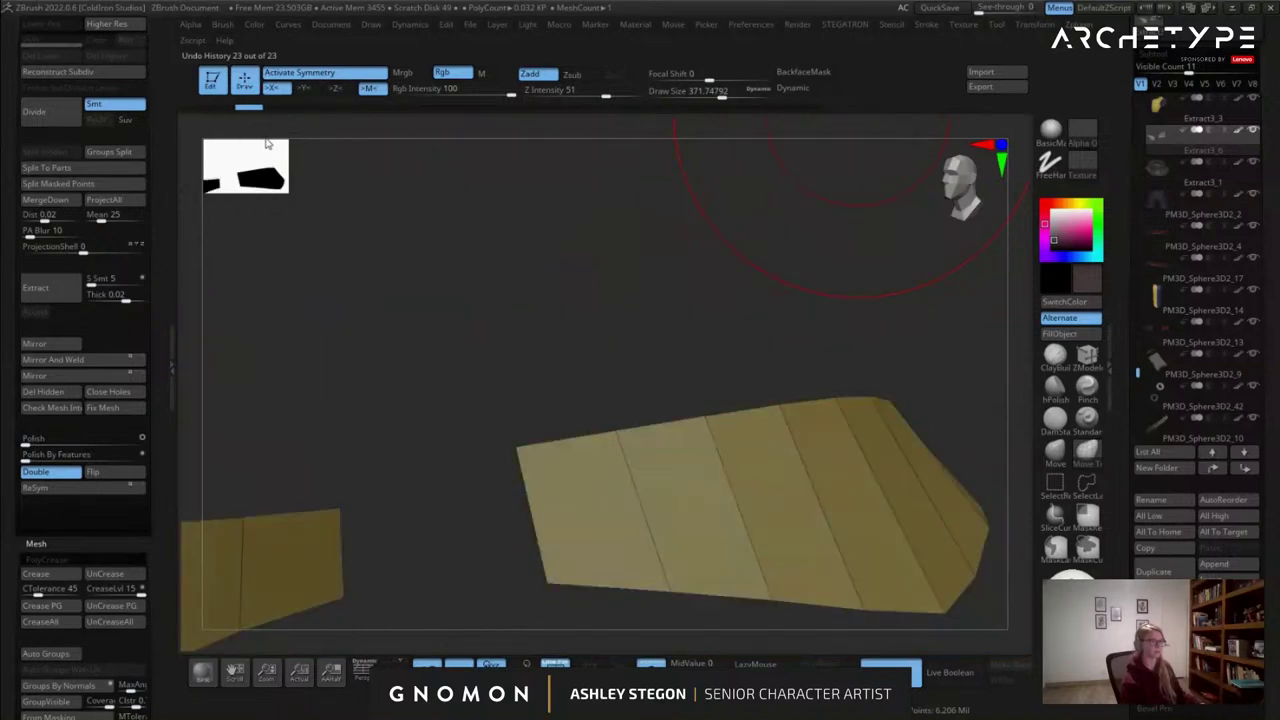
left_click_drag(880, 430, 752, 425, "alt")
left_click(770, 520, "ctrl+shift")
left_click_drag(770, 510, 877, 435)
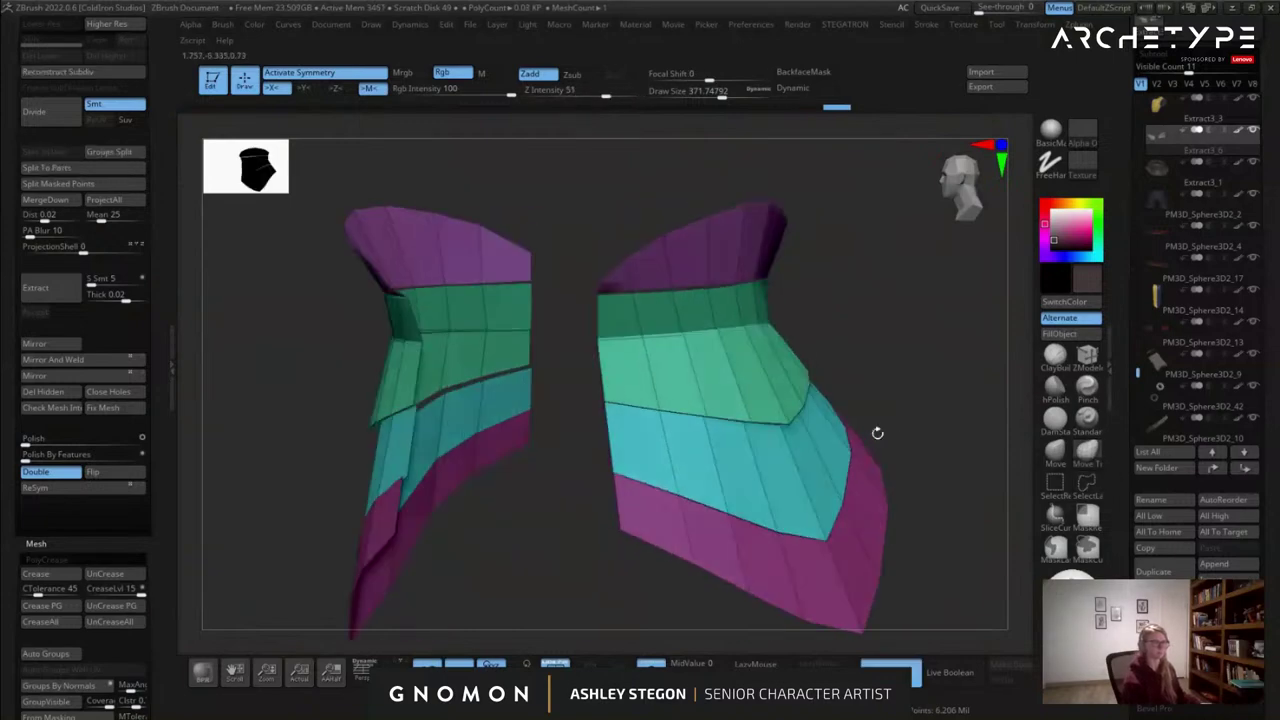
Duplicate the hip plates subtool and rewind the original's undo history to the separate single-band state.
left_click(1154, 571)
left_click_drag(847, 300, 752, 304, "alt")
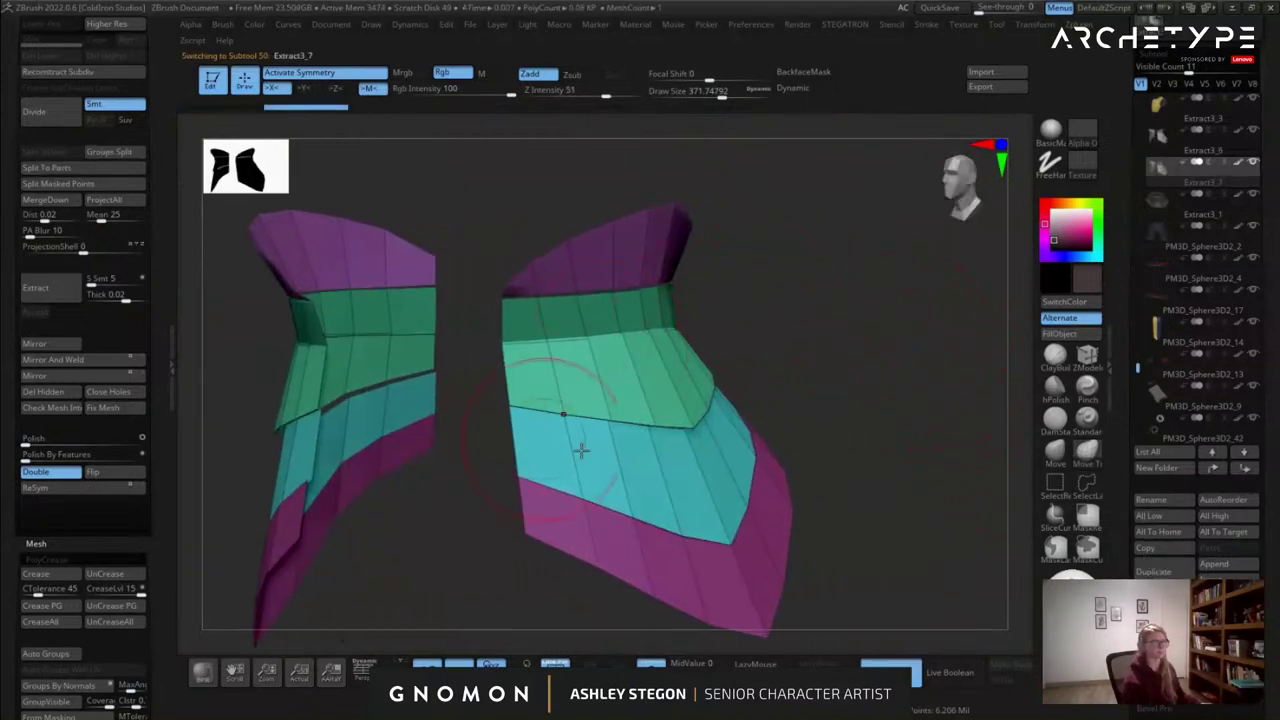
left_click(1161, 152)
left_click_drag(834, 110, 175, 148)
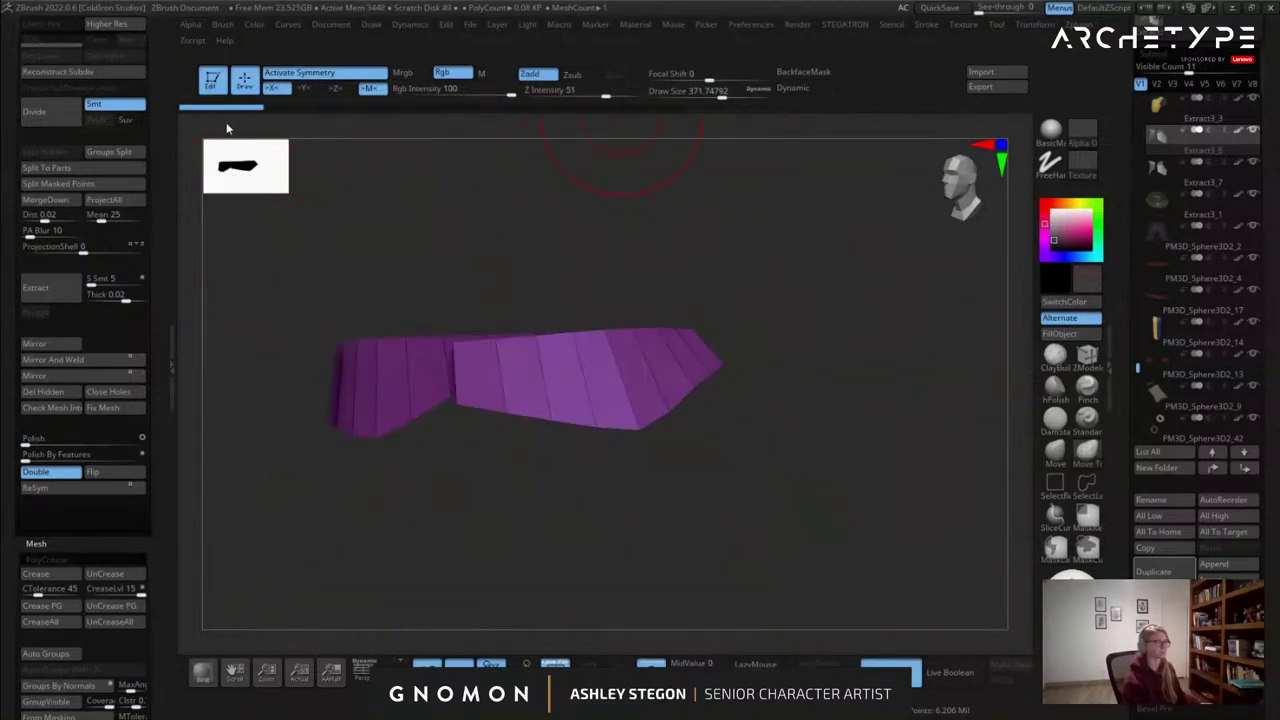
left_click_drag(320, 116, 350, 117)
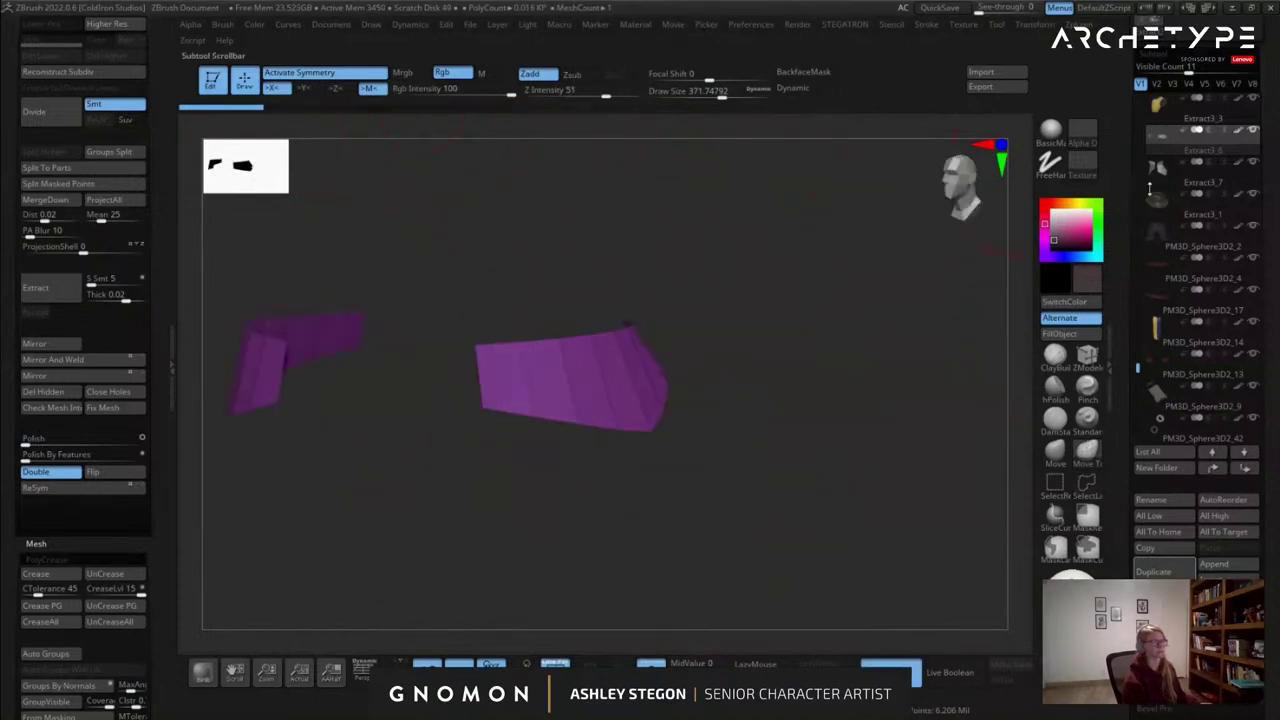
Delete the rewound original hip plate subtool, Extract3_6, and keep the duplicate.
left_click(1198, 162)
left_click(1198, 145)
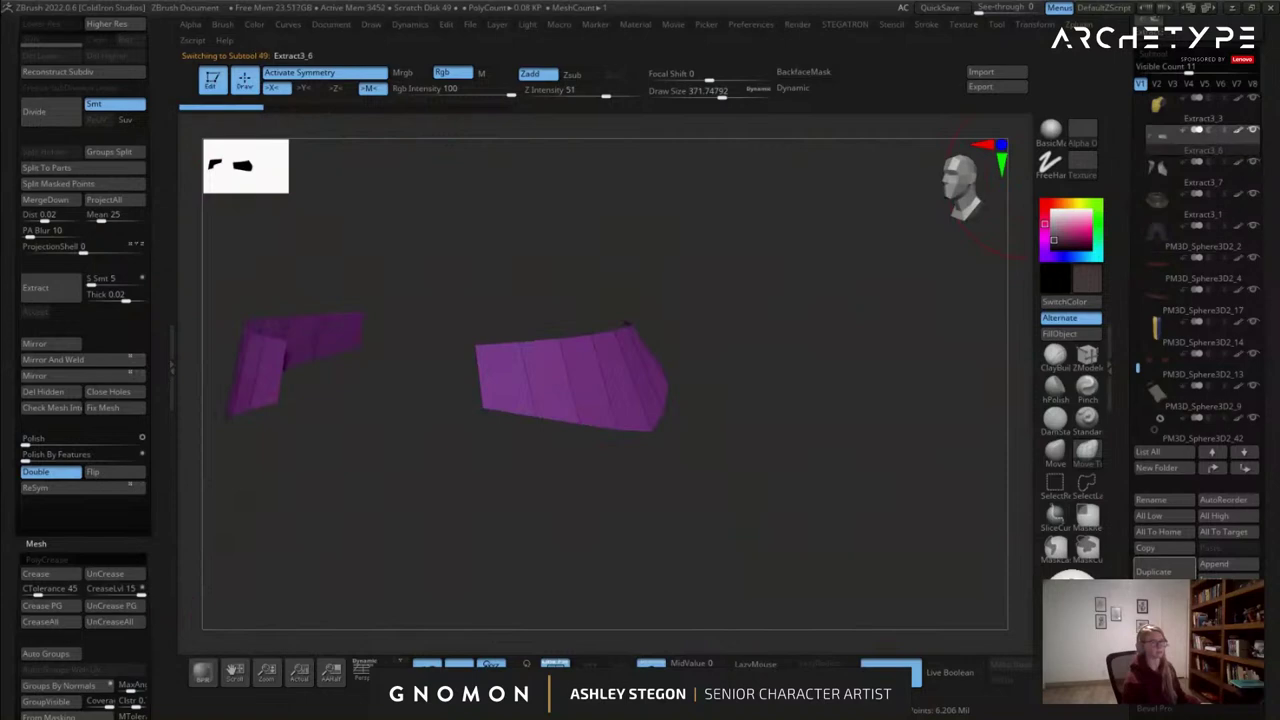
left_click(1160, 604)
left_click(1040, 636)
Check the duplicated hip plates with the polyframe off and on, and adjust the lower bands' overlap with a larger Move Topological brush.
right_click_drag(622, 365, 609, 457)
key("shift+f")
key("s")
left_click(723, 445)
key("shift+f")
right_click_drag(729, 440, 704, 424)
key("s")
left_click_drag(703, 424, 719, 423)
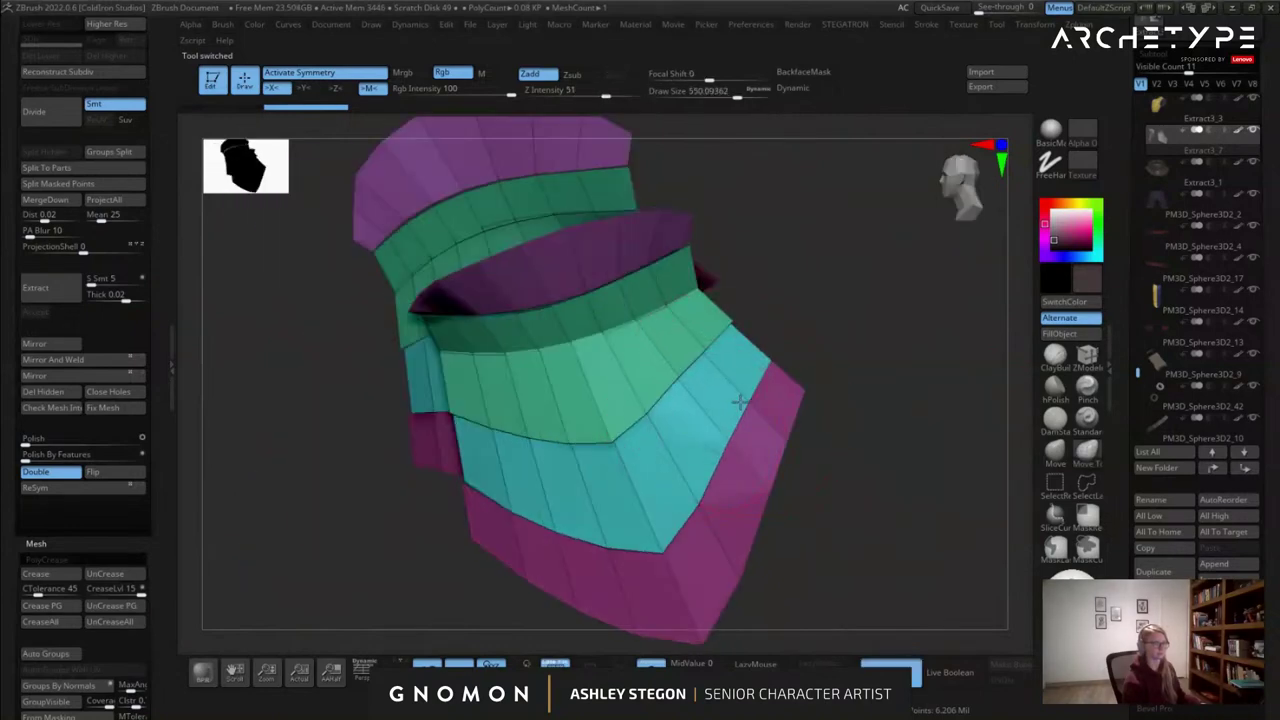
right_click_drag(764, 403, 663, 451)
mouse_move(580, 473)
right_mouse_down()
mouse_move(521, 484)
mouse_move(556, 478)
mouse_move(526, 474)
mouse_move(494, 401)
mouse_move(560, 372)
mouse_move(814, 392)
mouse_move(675, 437)
mouse_move(575, 440)
mouse_move(620, 418)
mouse_move(695, 464)
mouse_move(572, 478)
mouse_move(514, 451)
mouse_move(547, 447)
mouse_move(603, 514)
mouse_move(649, 372)
right_mouse_up()
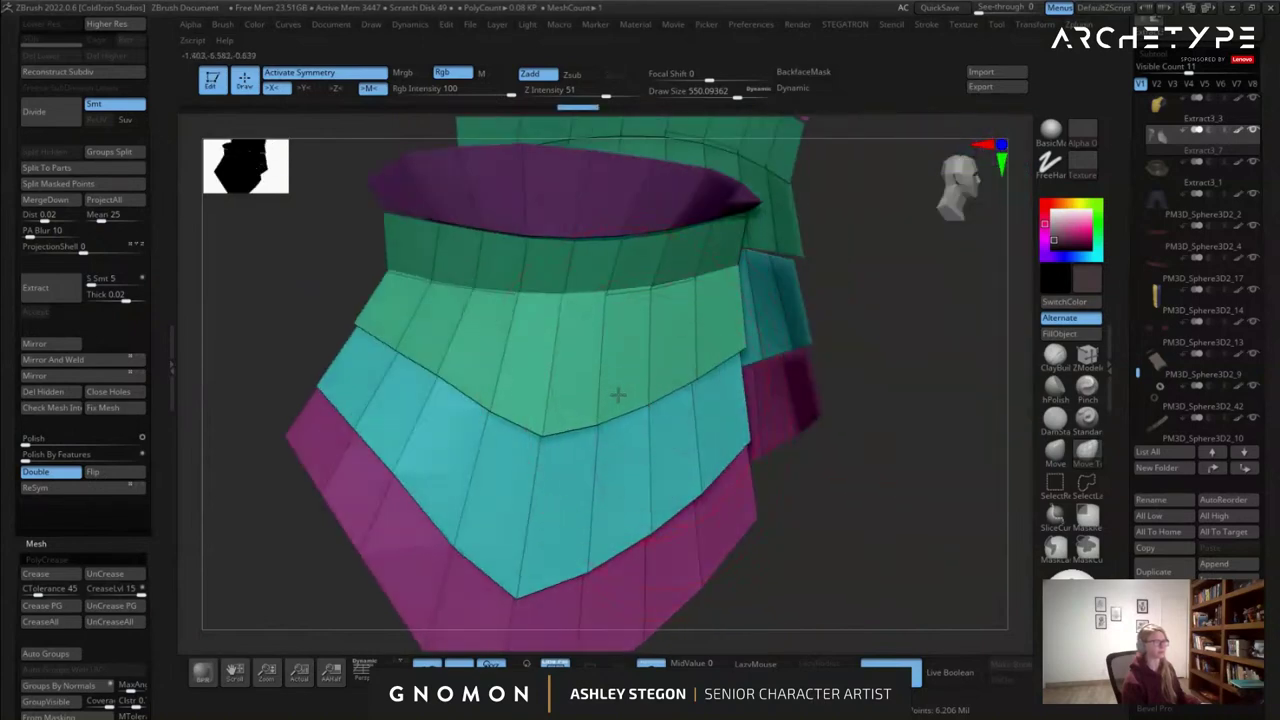
Nudge the belt band and the band below it into alignment around the hip plate with smaller Move Topological strokes.
mouse_move(560, 419)
right_mouse_down()
mouse_move(500, 320)
mouse_move(557, 300)
right_mouse_up()
key("s")
left_click_drag(559, 301, 541, 302)
mouse_move(560, 346)
right_mouse_down()
mouse_move(583, 366)
mouse_move(525, 361)
mouse_move(571, 375)
mouse_move(563, 386)
right_mouse_up()
key("s")
left_click_drag(563, 392, 568, 392)
right_click_drag(612, 365, 629, 363)
key("s")
left_click_drag(629, 363, 679, 381)
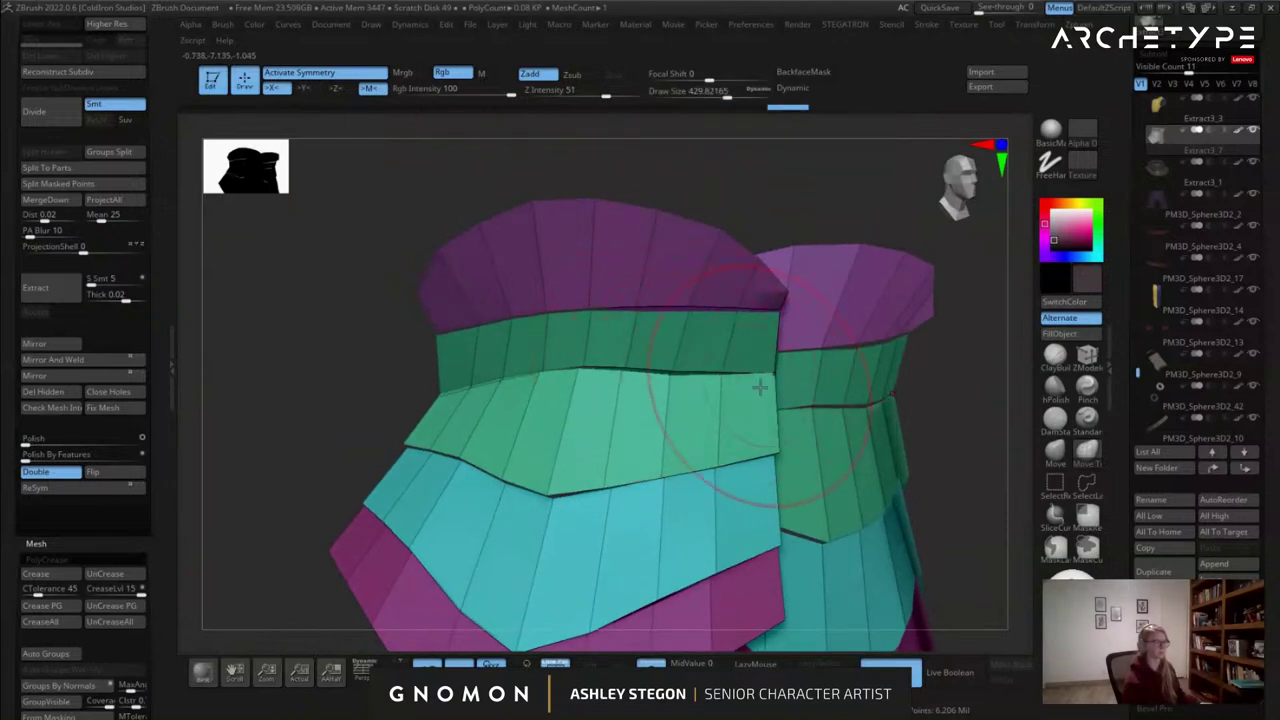
mouse_move(588, 385)
right_mouse_down()
mouse_move(617, 394)
mouse_move(486, 405)
right_mouse_up()
left_click_drag(487, 394, 482, 376)
left_click_drag(420, 403, 415, 384)
right_click_drag(384, 352, 580, 368)
Stitch the belt band's end points to the flare's lower edge with ZModeler's Stitch Two Points.
left_click(1092, 359)
mouse_move(362, 366)
right_mouse_down("alt")
mouse_move(525, 352)
mouse_move(552, 364)
right_mouse_up("alt")
key("s")
left_click_drag(298, 257, 272, 257)
right_click_drag(407, 380, 456, 387)
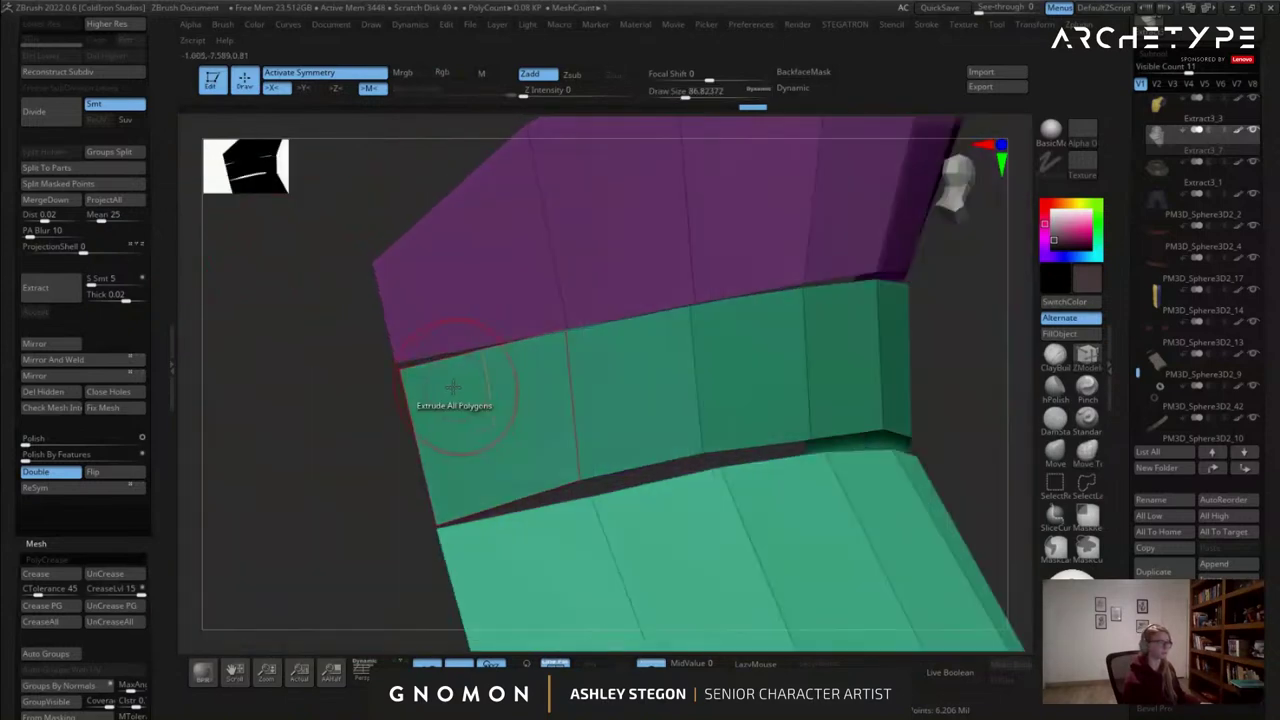
left_click(399, 365)
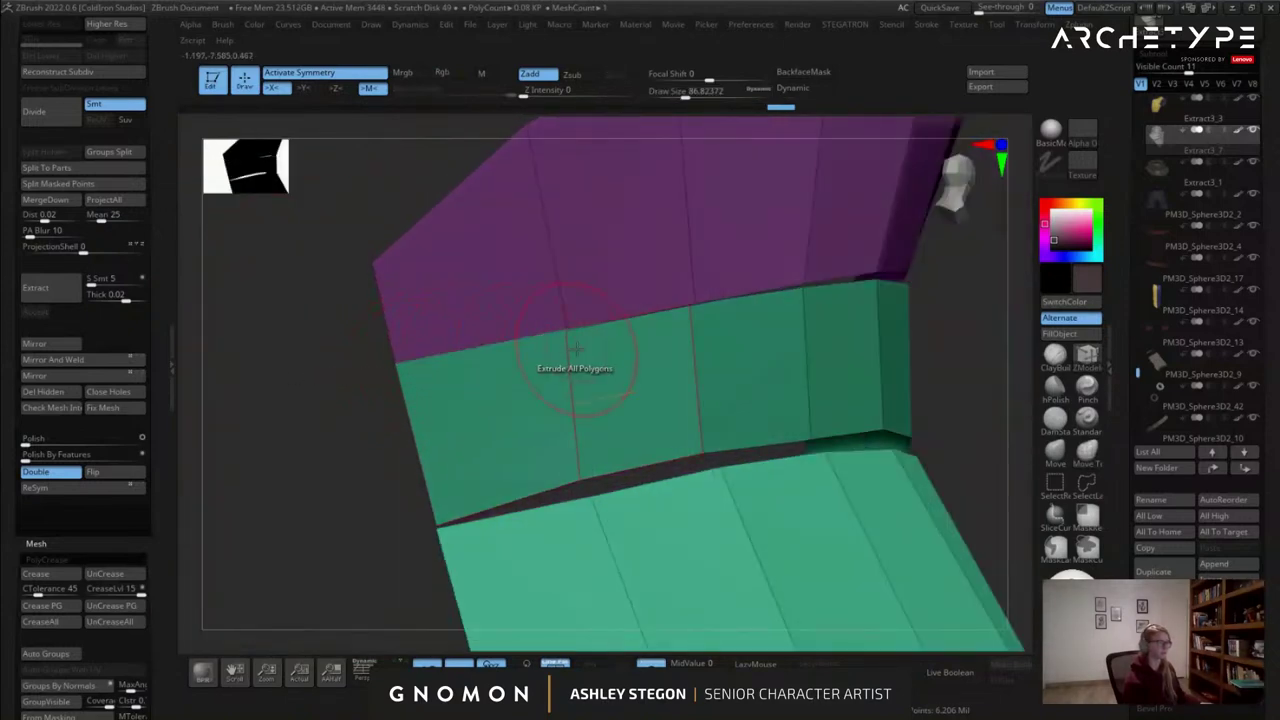
left_click(568, 332)
left_click(570, 328)
right_click_drag(688, 353, 655, 343, "ctrl")
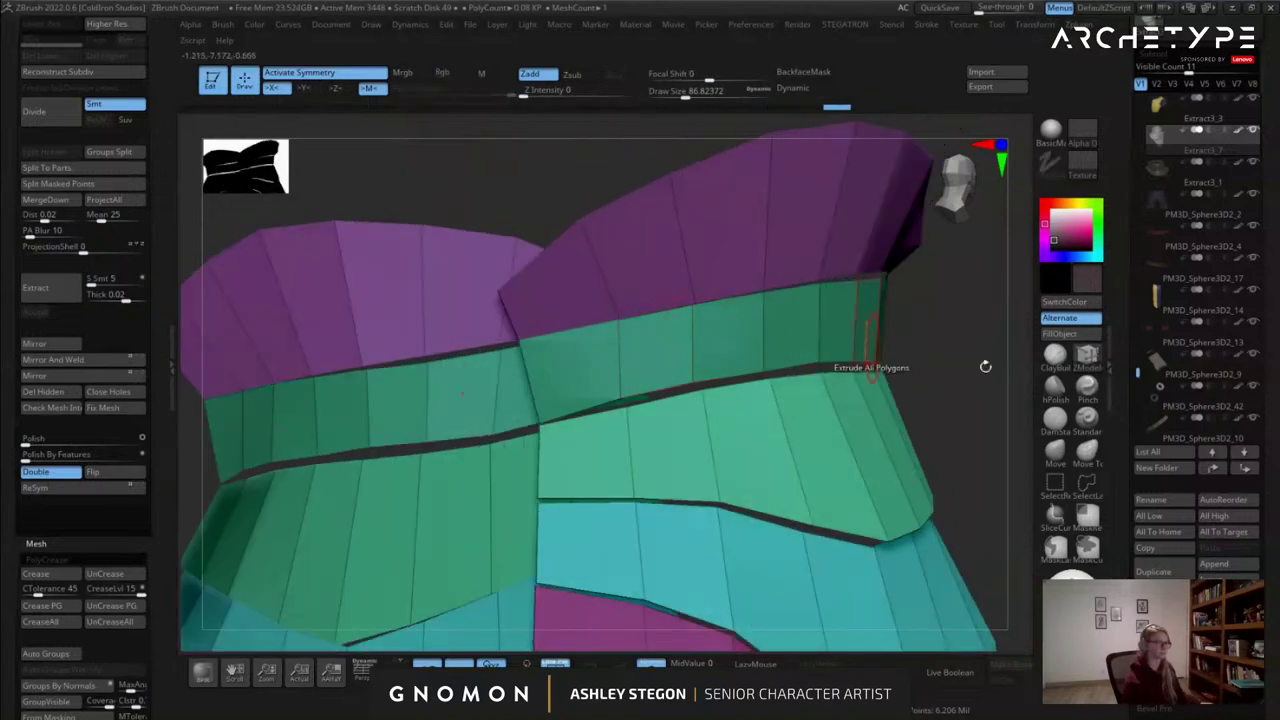
Continue stitching the belt band's upper points to the flare's matching points toward the middle of the plate.
left_click(1085, 451)
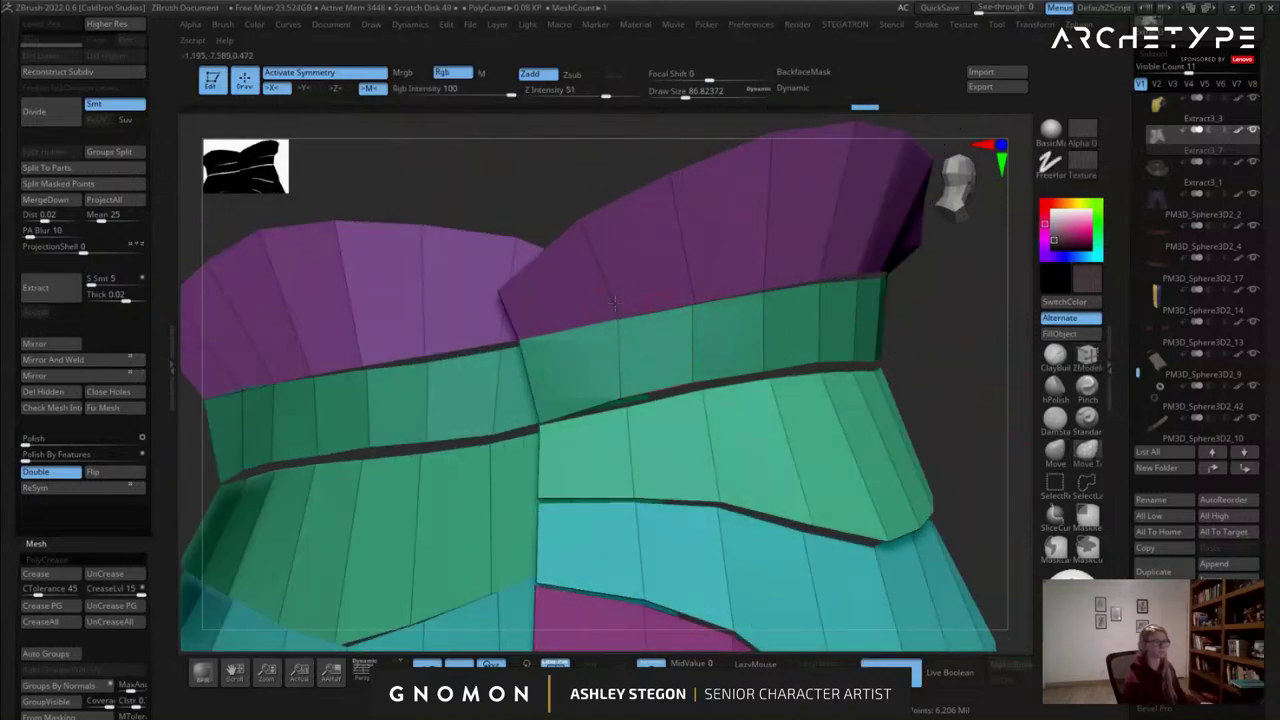
mouse_move(733, 313)
right_mouse_down()
mouse_move(702, 306)
mouse_move(777, 323)
mouse_move(630, 325)
mouse_move(572, 352)
right_mouse_up()
left_click(1092, 364)
right_click_drag(572, 352, 540, 364, "ctrl")
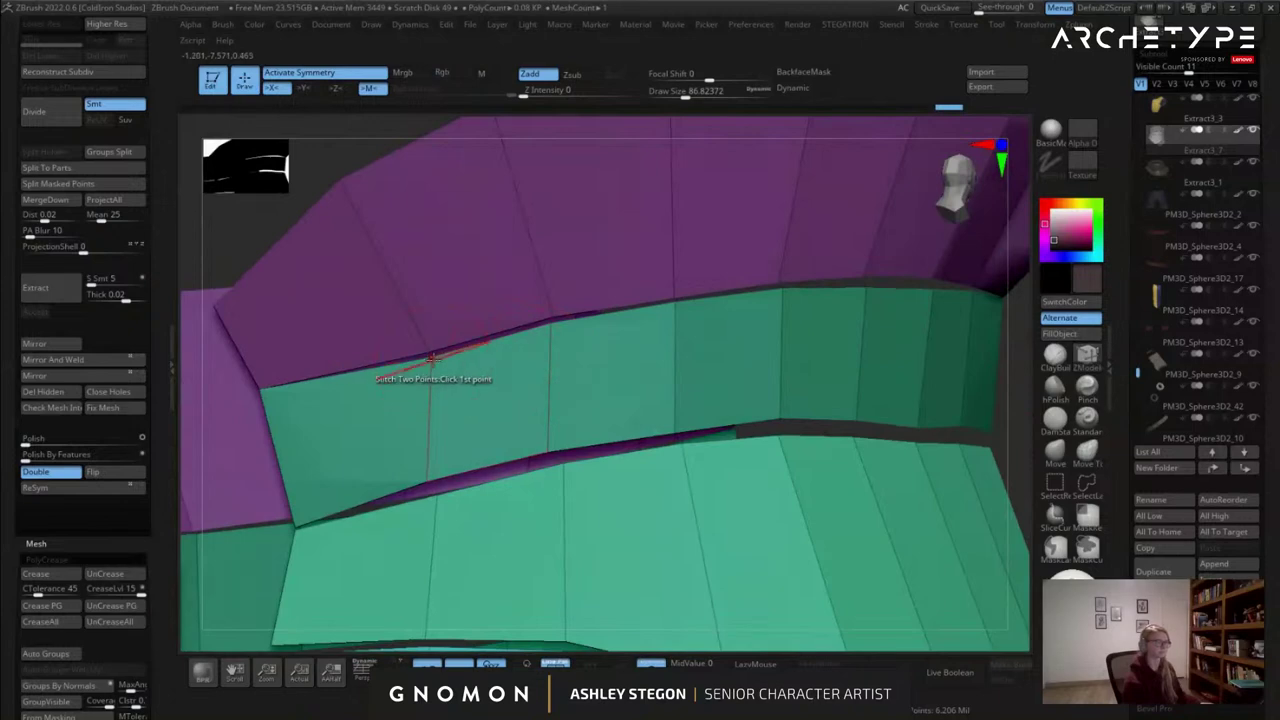
left_click(552, 312)
left_click(674, 312)
left_click(679, 297)
right_click_drag(790, 275, 646, 305, "alt")
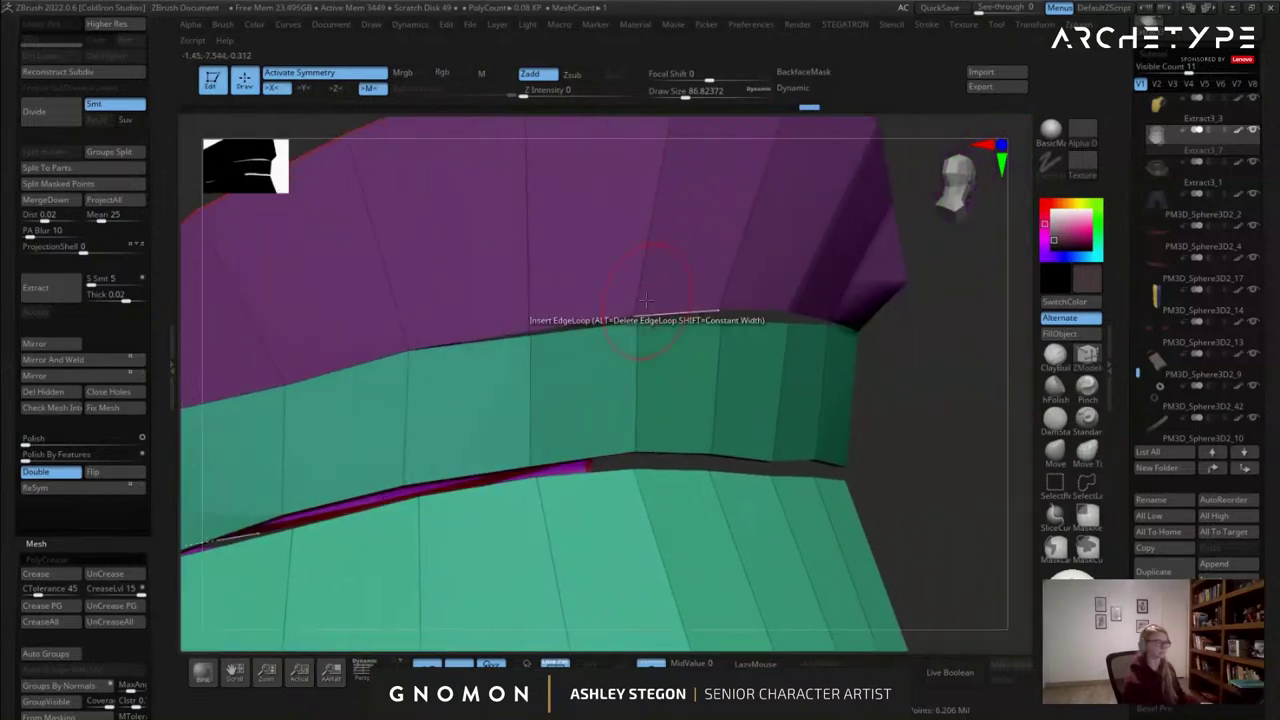
right_click_drag(558, 305, 578, 350, "ctrl")
Set the ZModeler edge action to Do Nothing and stitch the middle points of the flare and belt band seam.
key("space")
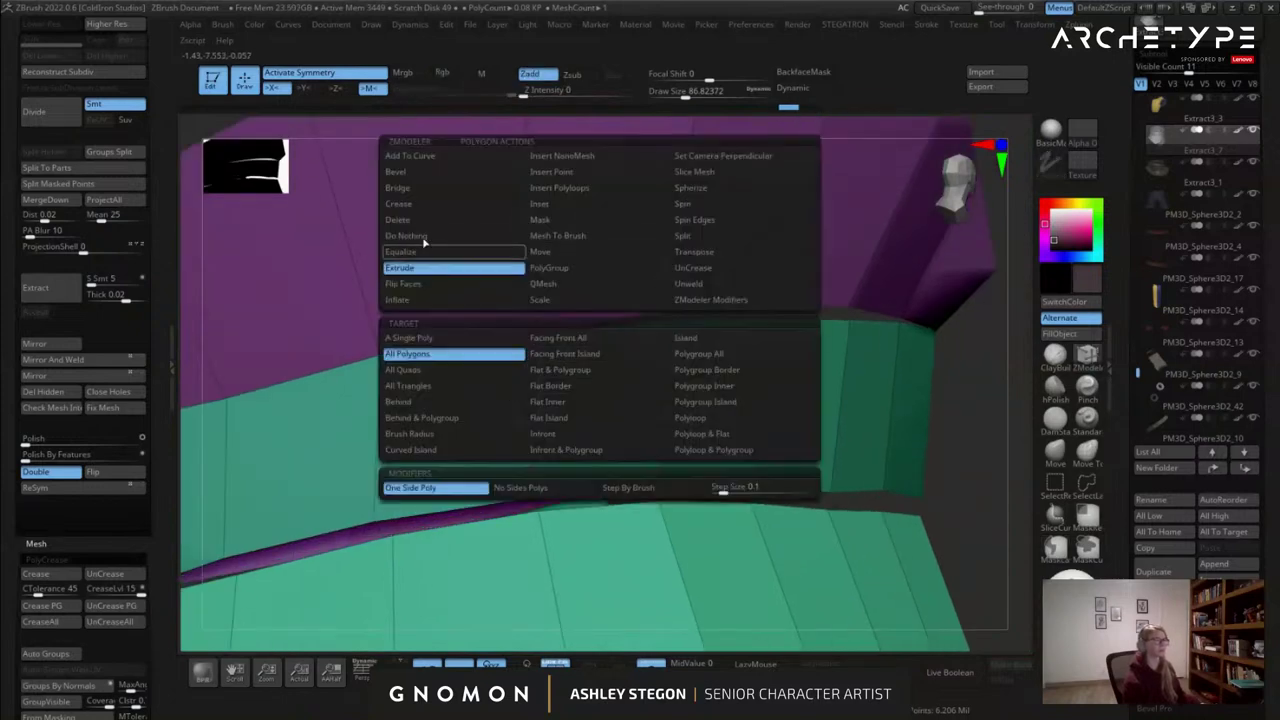
key("space")
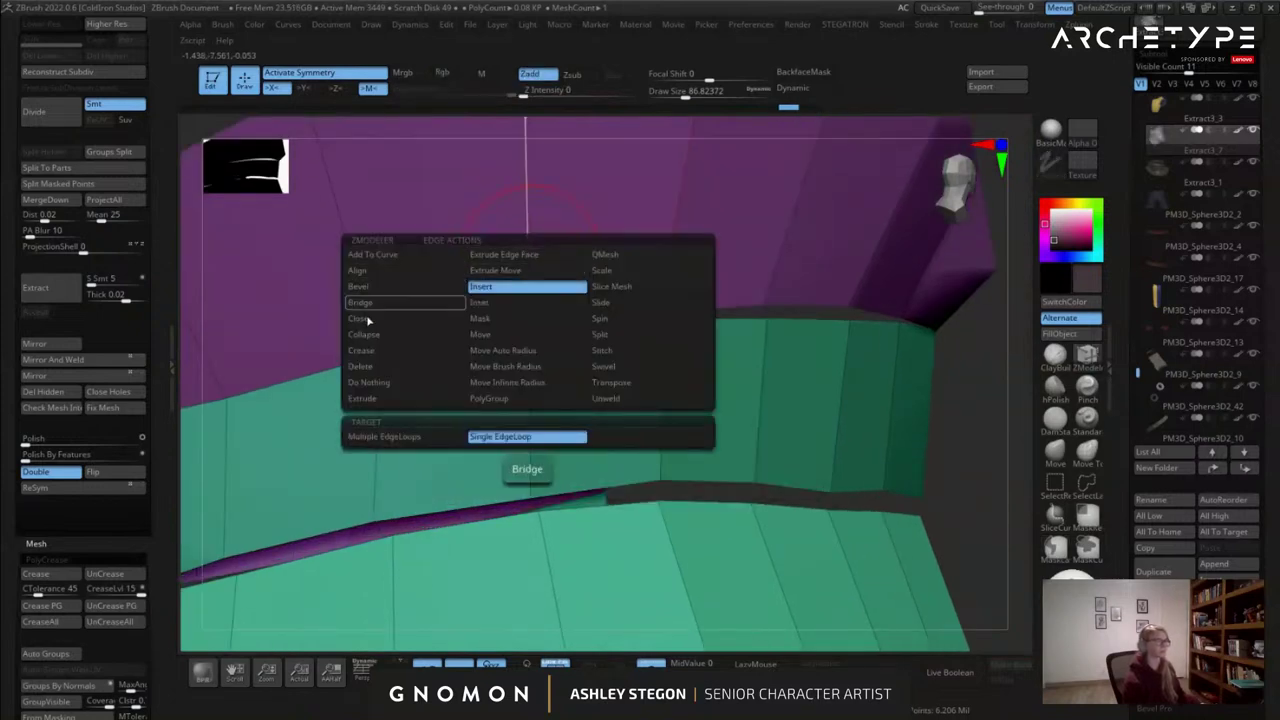
left_click(386, 382)
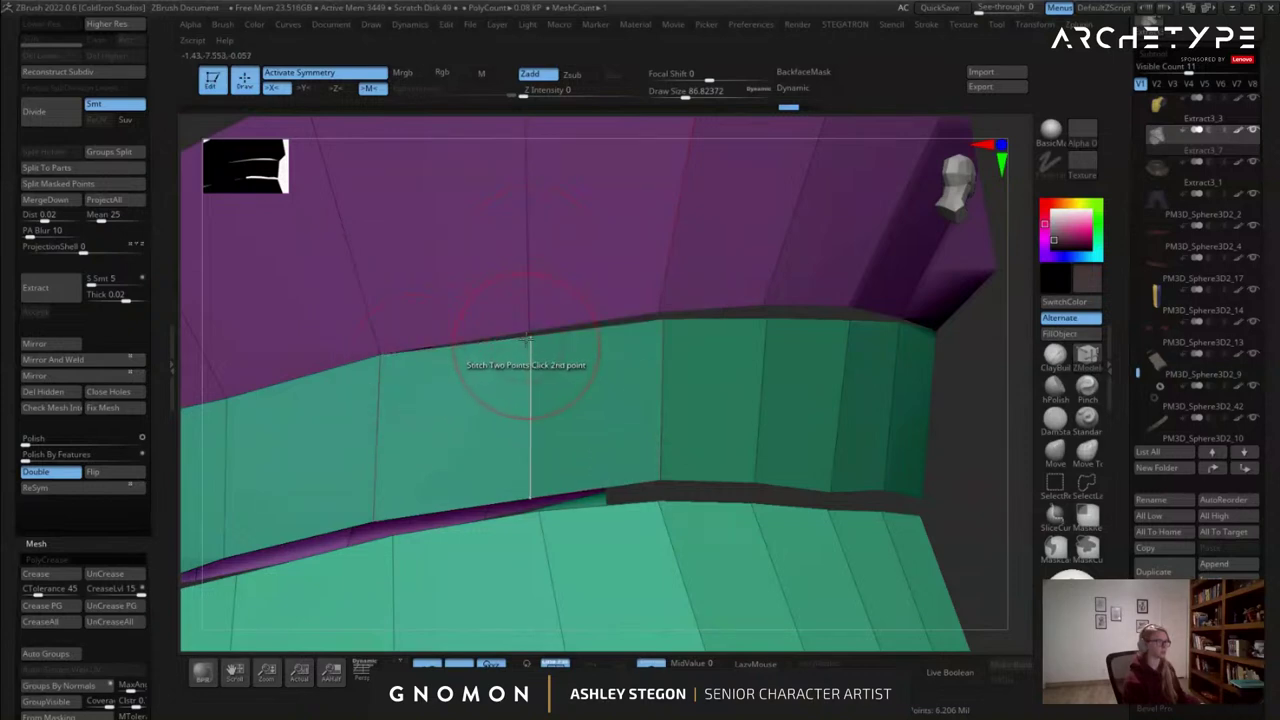
left_click(666, 315)
right_click_drag(679, 304, 640, 349, "alt")
left_click(698, 316)
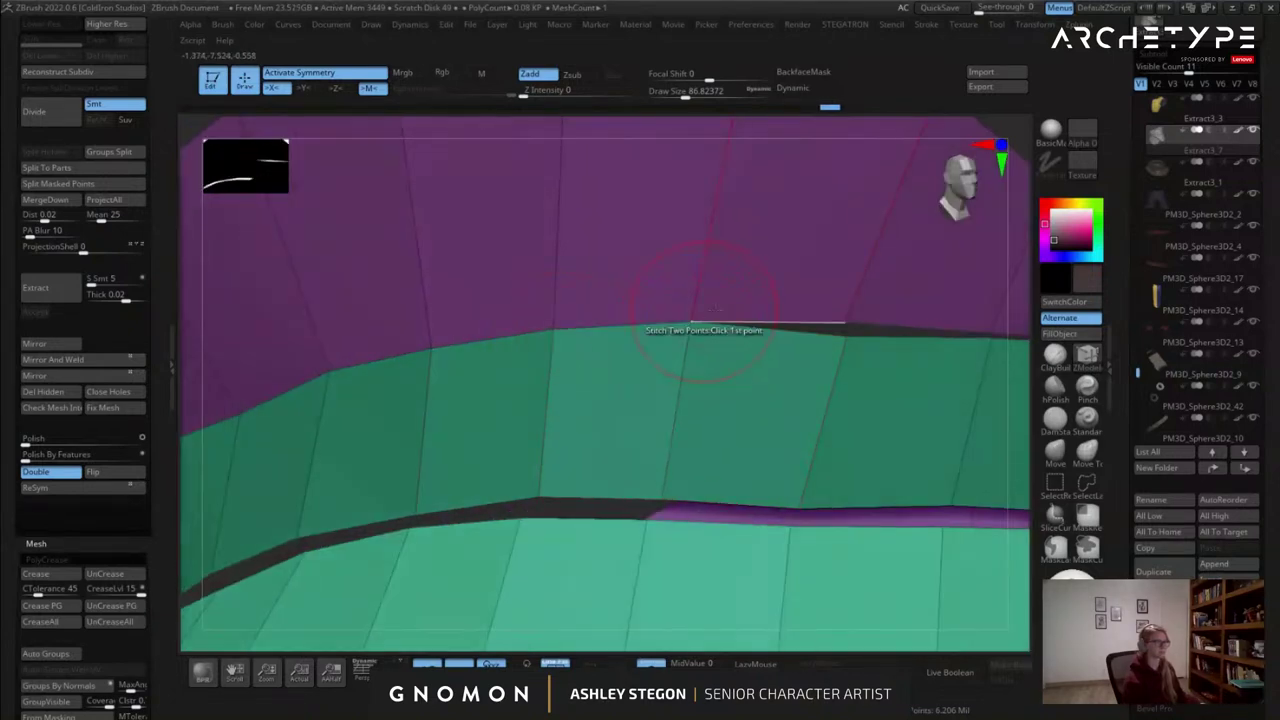
Stitch the remaining points of the flare and belt band seam through to its far end.
right_click_drag(840, 322, 714, 322, "alt")
left_click(714, 346)
left_click(731, 309)
right_click_drag(766, 366, 613, 366, "alt")
left_click(721, 322)
right_click_drag(777, 387, 757, 370)
right_click_drag(850, 372, 757, 369, "alt")
left_click(1086, 451)
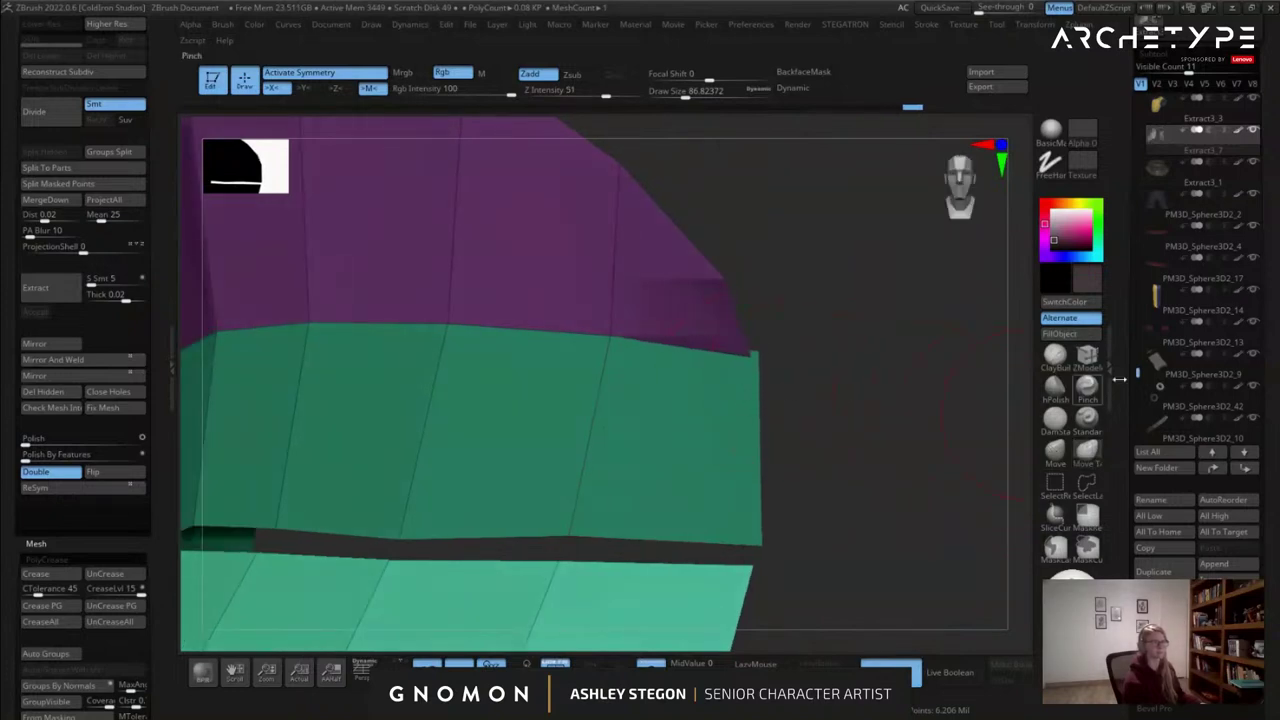
left_click(1088, 358)
right_click_drag(743, 336, 614, 342)
right_click_drag(617, 408, 608, 396)
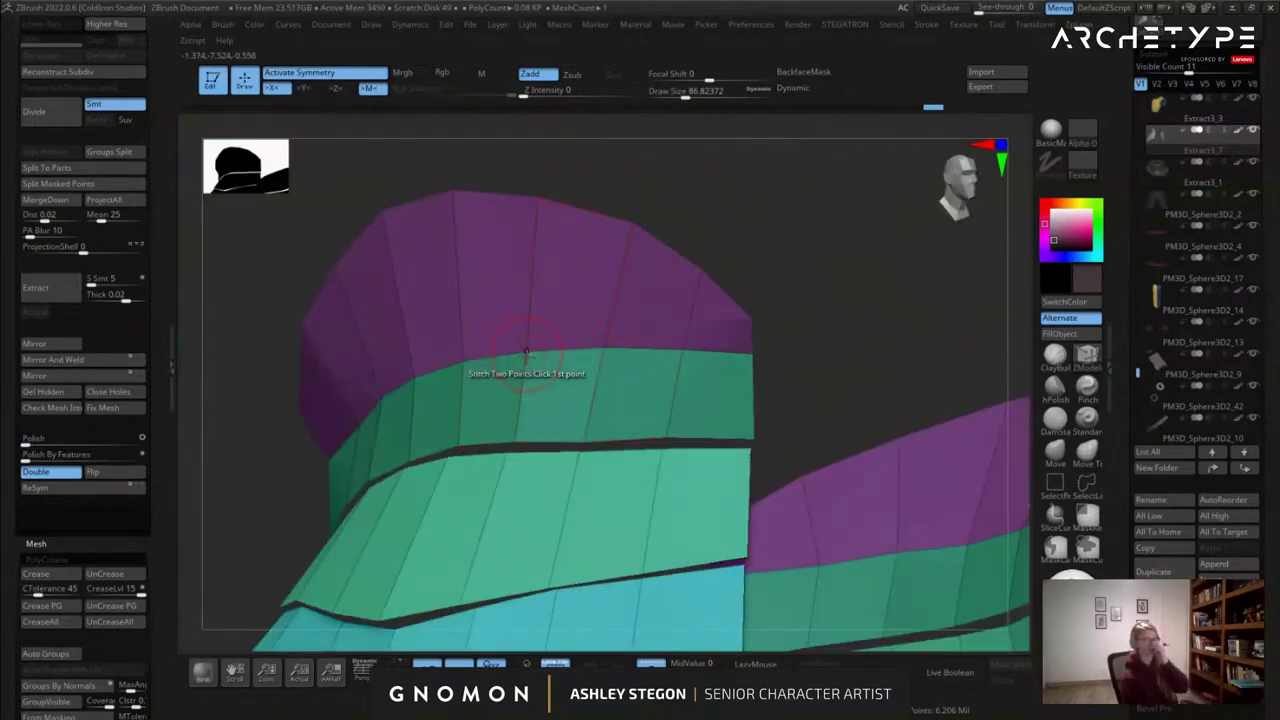
Stitch the first half of the belt band's lower edge to the top points of the green band below.
right_click_drag(459, 368, 555, 368)
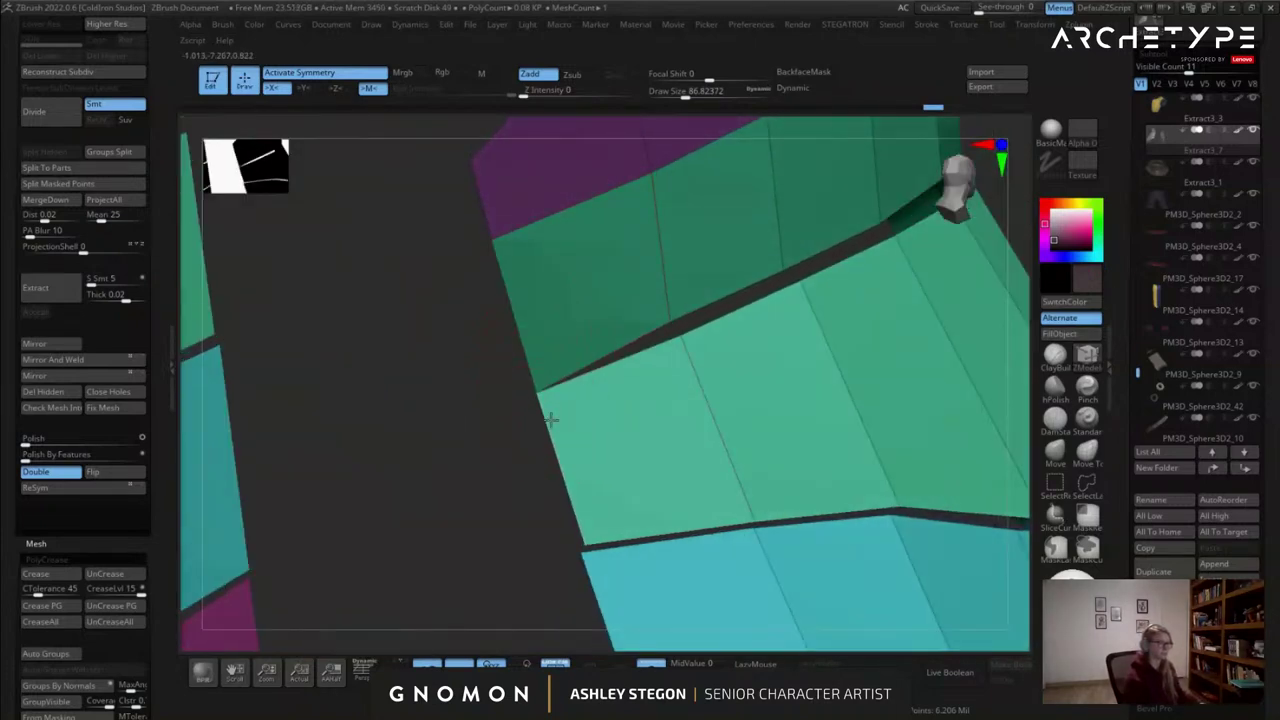
left_click(686, 337)
right_click_drag(786, 323, 634, 380)
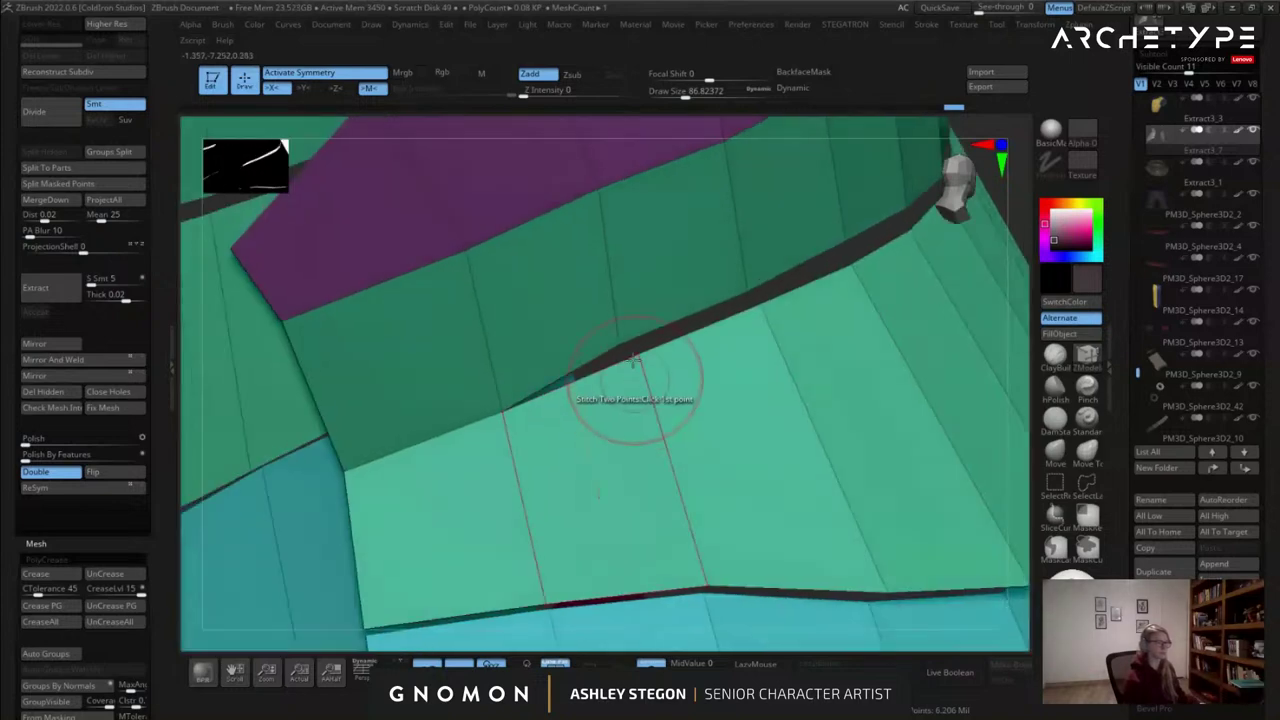
left_click(638, 357)
right_click_drag(740, 352, 602, 358)
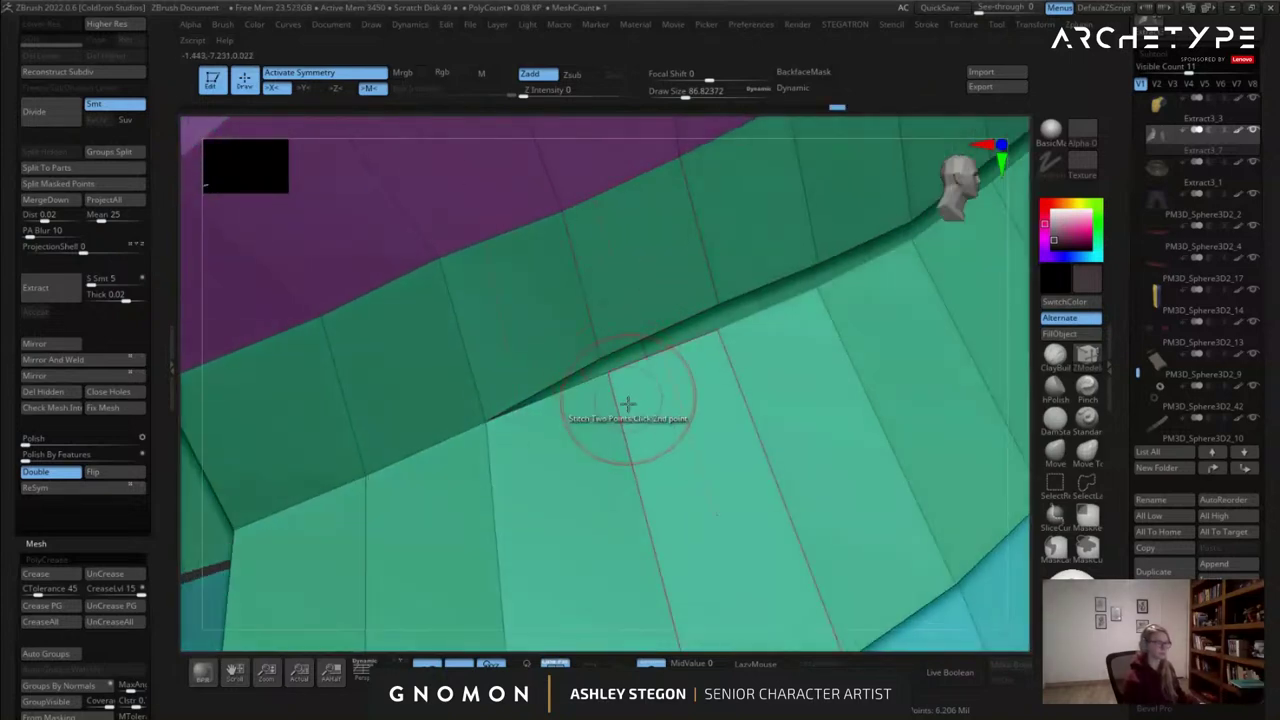
left_click(622, 386)
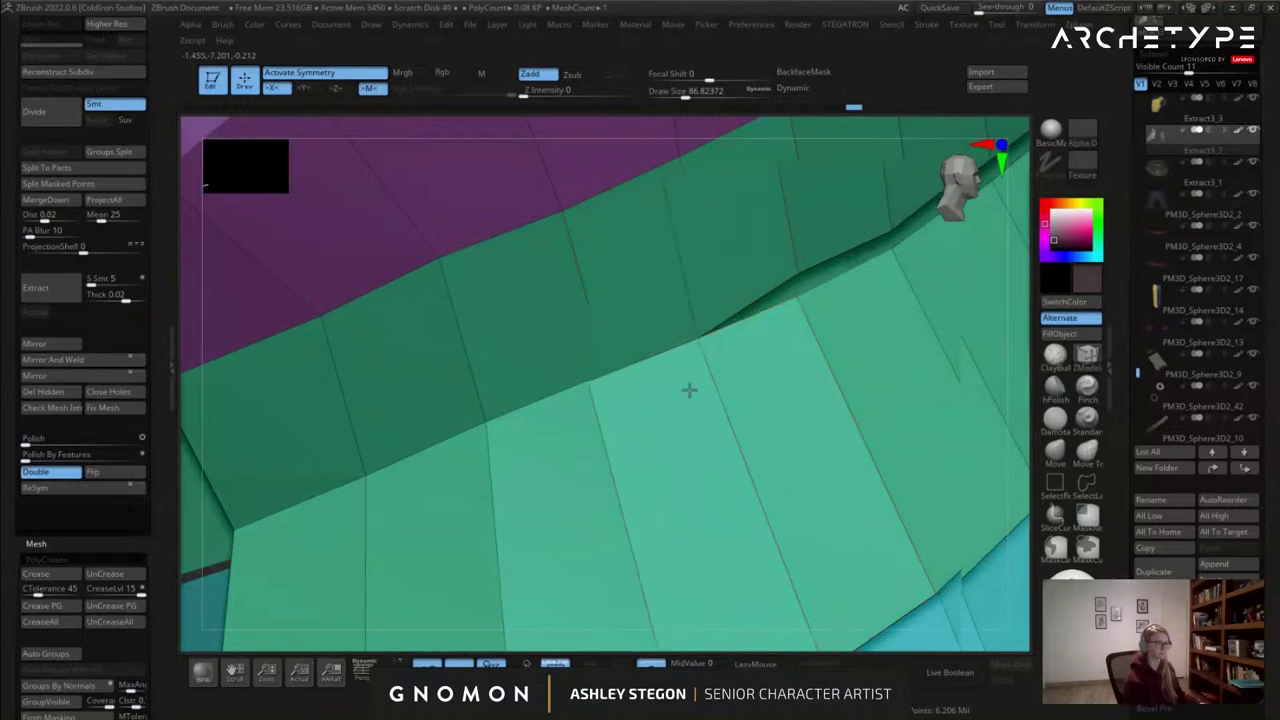
right_click_drag(783, 342, 622, 318)
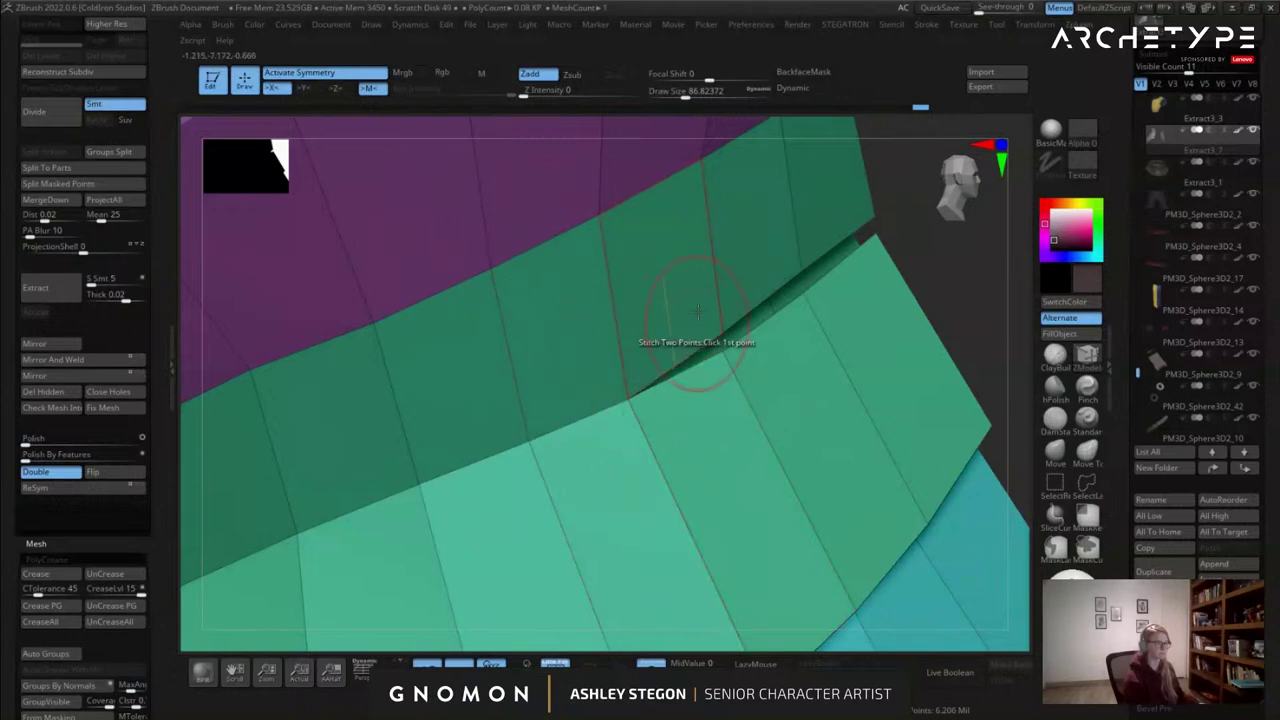
Stitch the last points between the belt band and the green band, and check the joined plate without polyframe.
key("space")
left_click(799, 268)
left_click(807, 298)
left_click(876, 215)
left_click(879, 238)
mouse_move(886, 246)
right_mouse_down("ctrl")
mouse_move(574, 357)
mouse_move(762, 362)
mouse_move(724, 342)
mouse_move(651, 393)
mouse_move(756, 371)
mouse_move(706, 351)
right_mouse_up("ctrl")
key("shift+f")
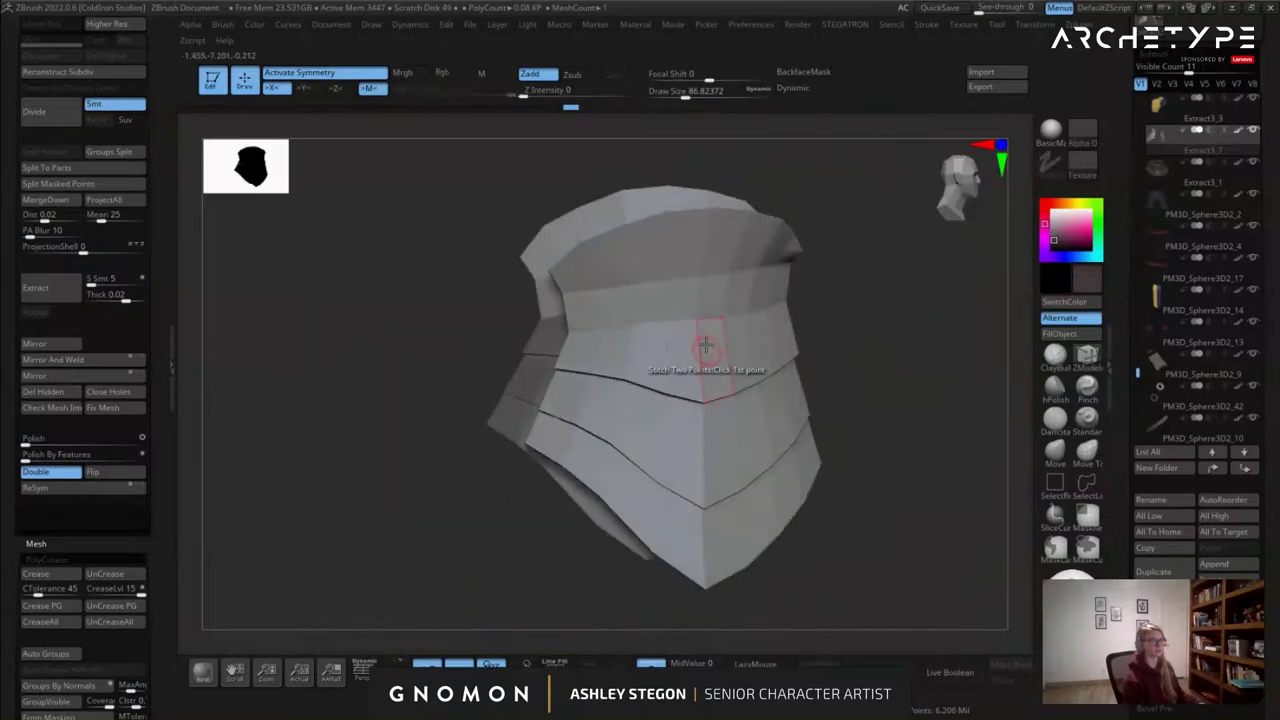
key("shift+f")
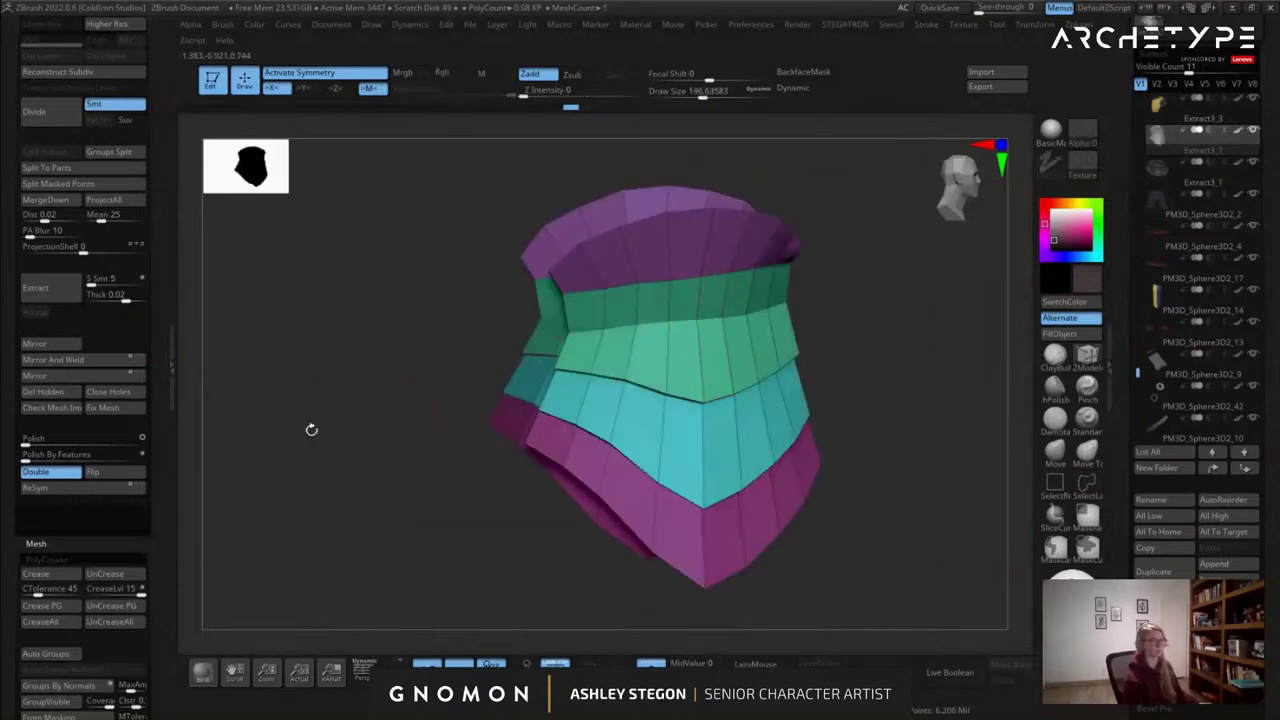
Assign a separate polygroup to each connected hip plate piece with Auto Groups.
left_click_drag(118, 654, 118, 618)
left_click(52, 618)
right_click_drag(331, 546, 205, 495)
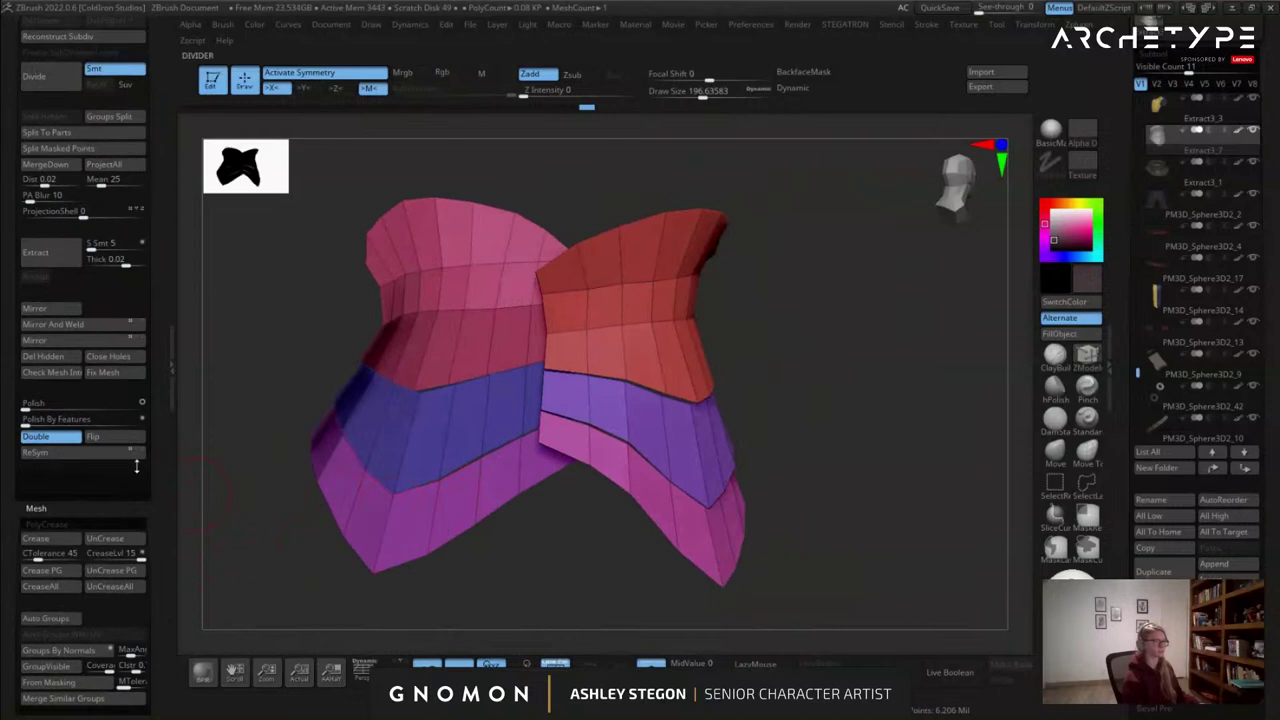
Mirror and weld the hip plates so both sides of the armour match.
left_click(63, 325)
right_click_drag(482, 345, 634, 320)
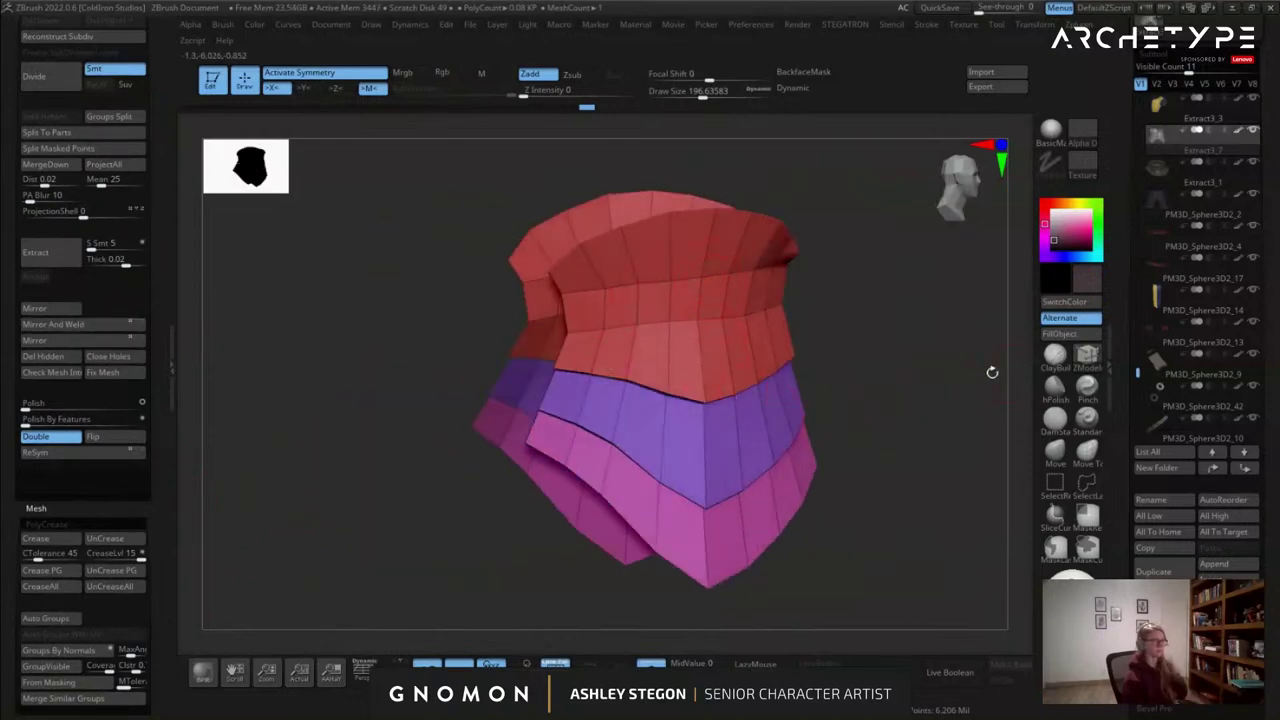
right_click_drag(720, 410, 784, 383)
left_click_drag(766, 355, 778, 330)
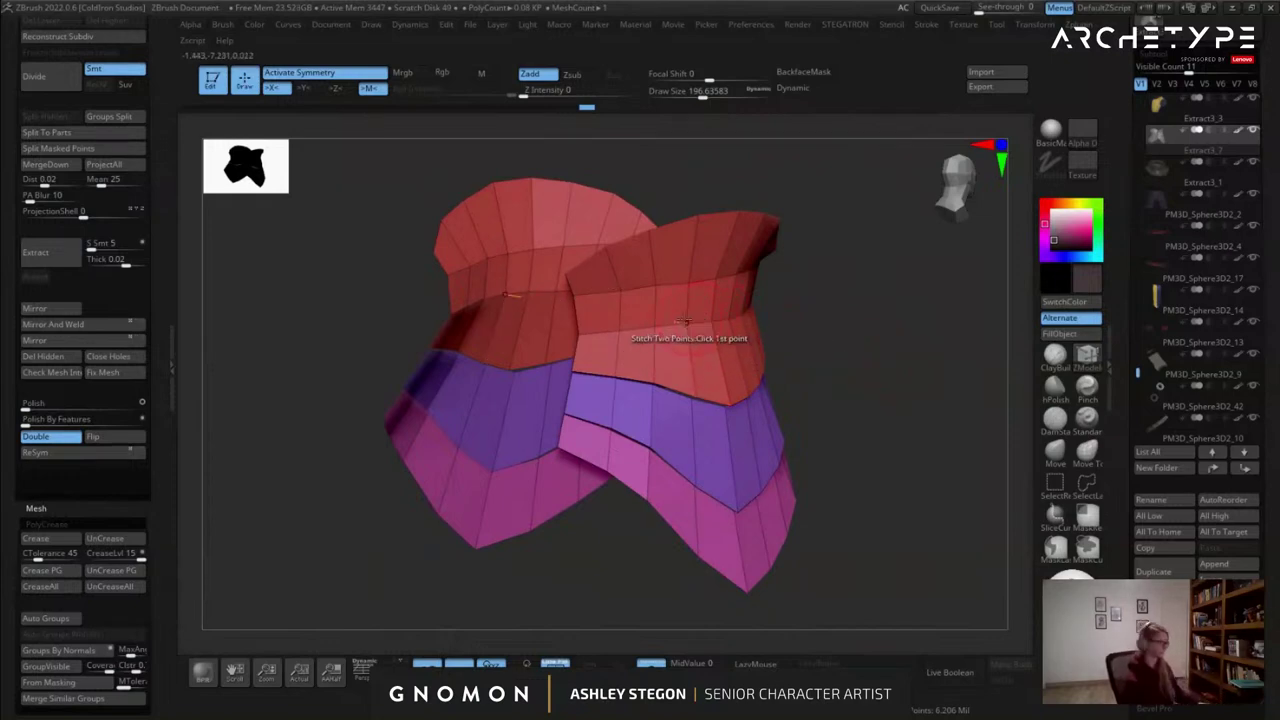
Merge all hip plates into one polygroup and extrude all polygons to give the plates thickness.
right_click_drag(696, 288, 699, 322, "ctrl")
key("space")
left_click(520, 254)
key("ctrl+w")
right_click_drag(664, 378, 690, 340)
key("space")
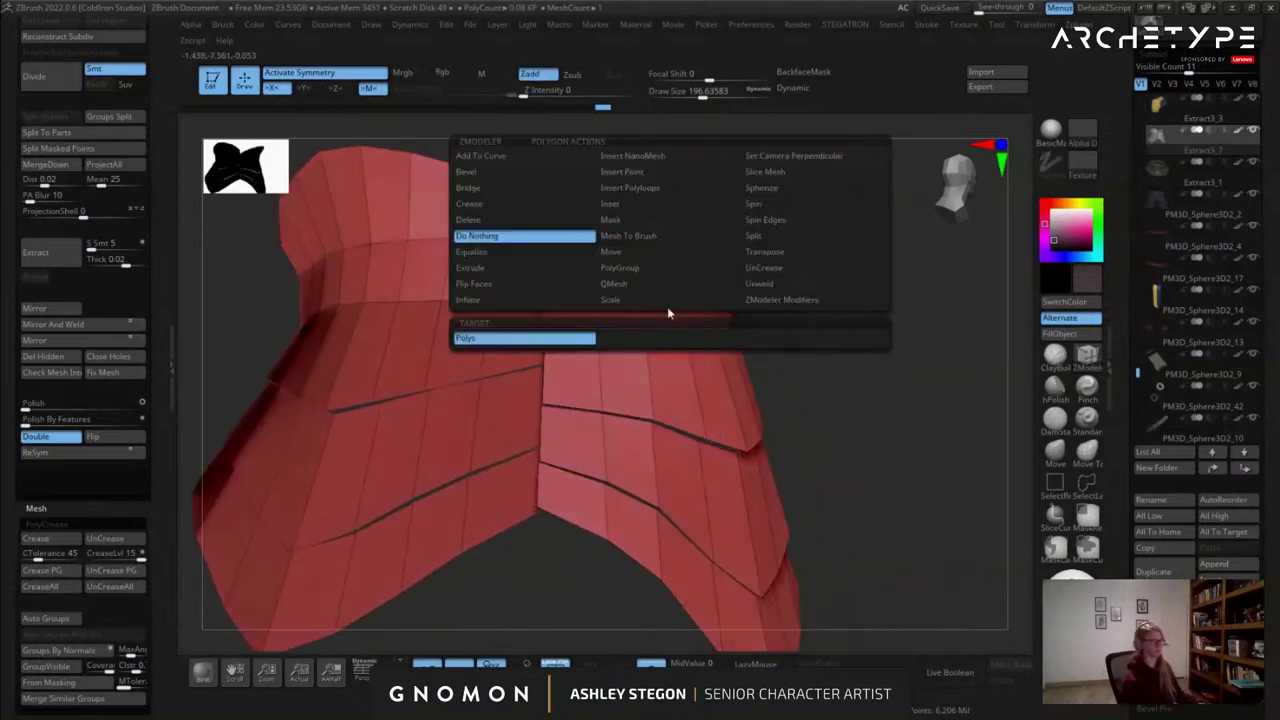
left_click(496, 270)
left_click_drag(673, 313, 650, 313)
right_click_drag(667, 324, 657, 323)
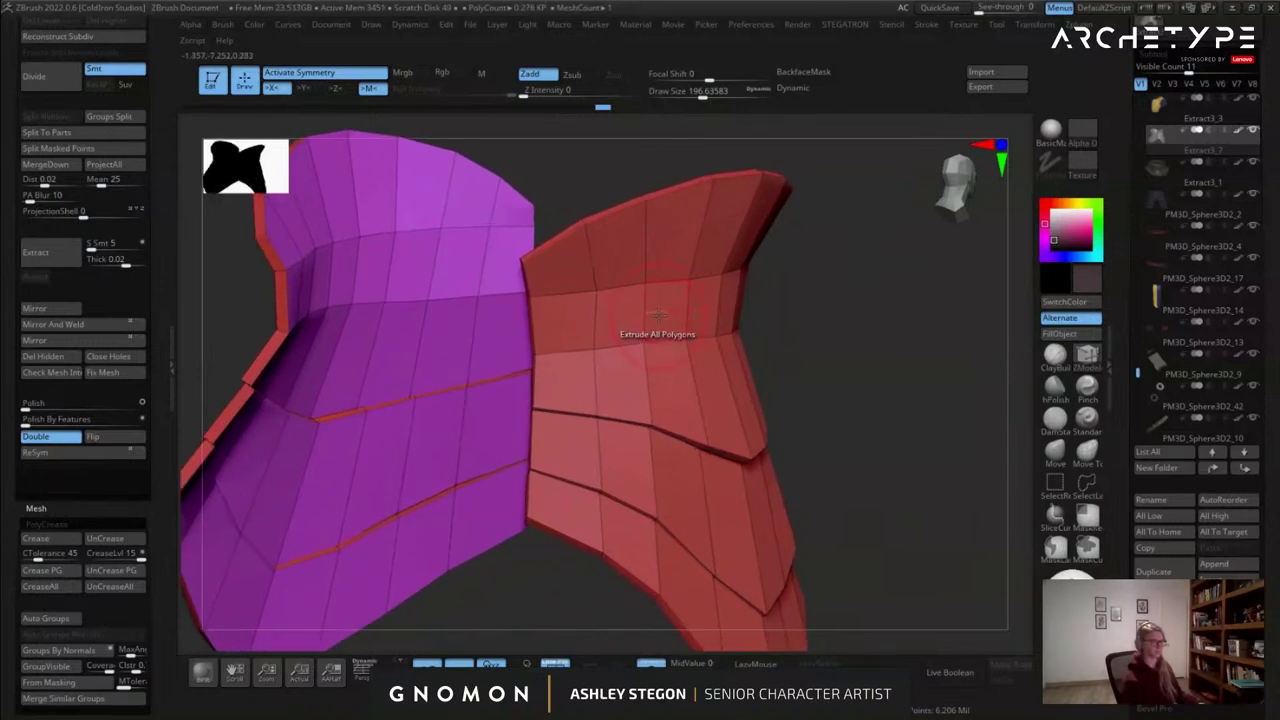
Inset the plates' outer faces by a narrow border with the Polygroup All target.
key("space")
left_click(612, 204)
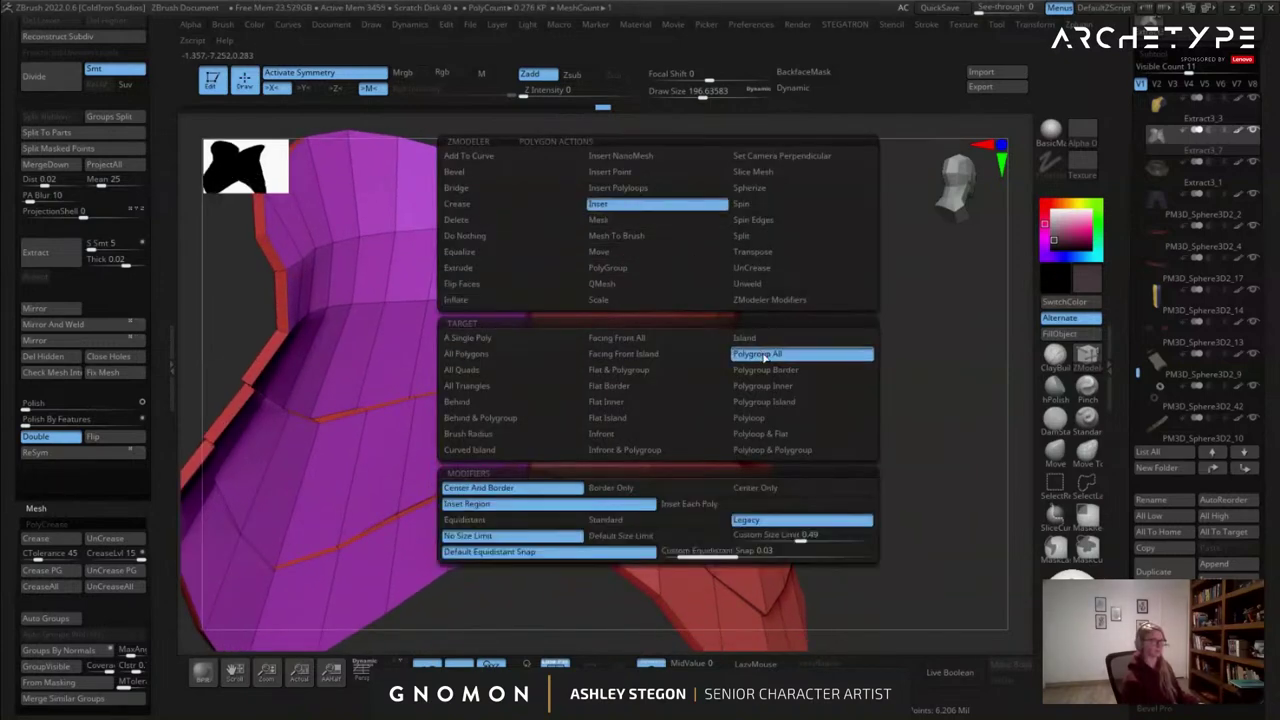
left_click_drag(664, 312, 657, 306)
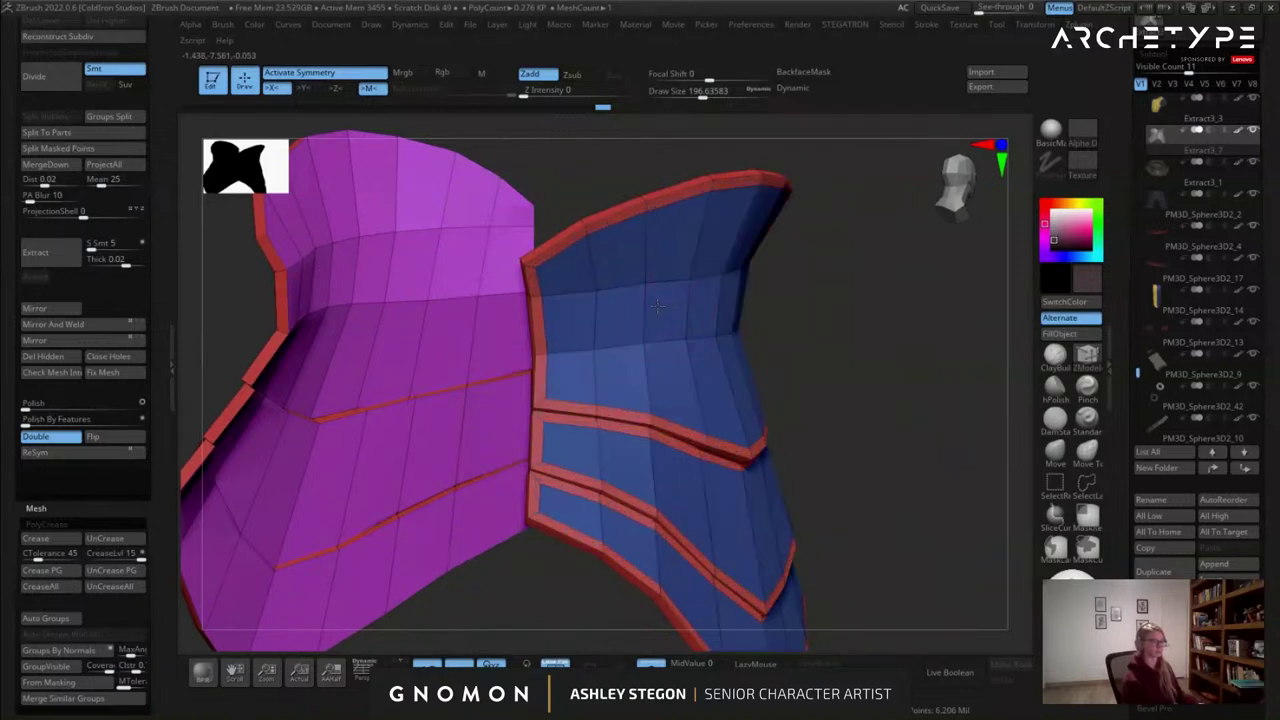
left_click(650, 348)
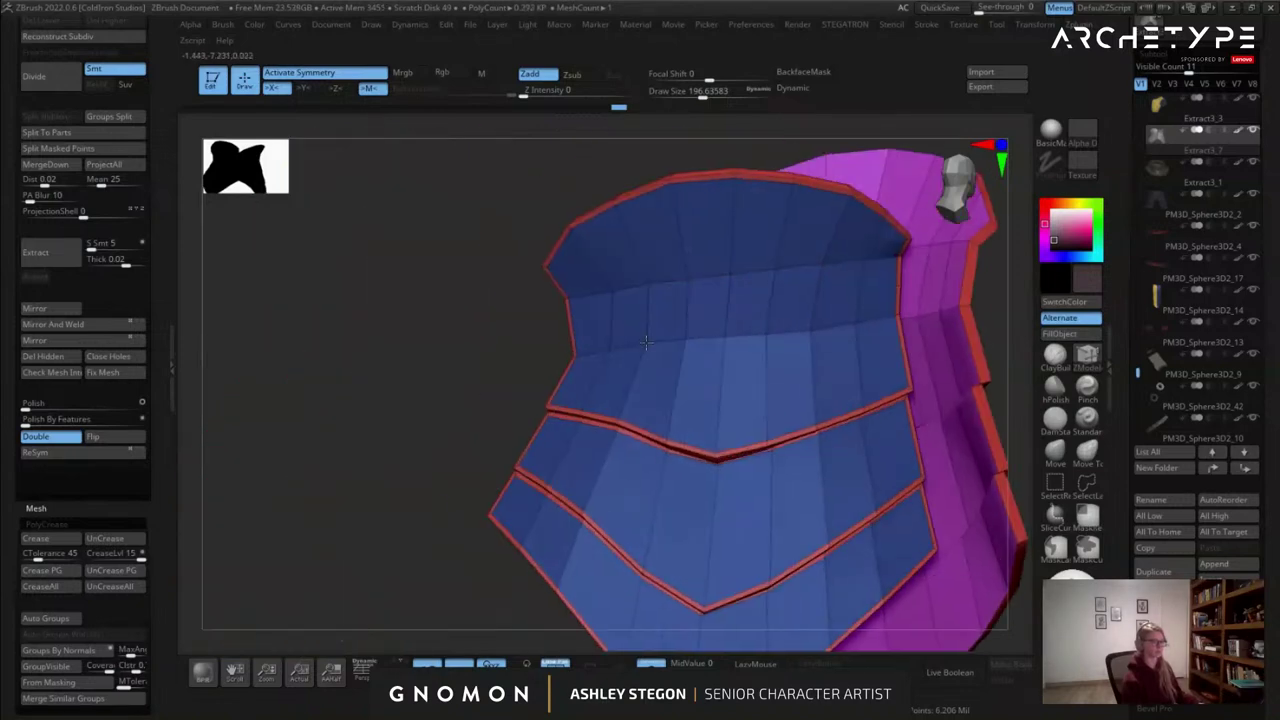
Try extruding all polygons, undo it, and extrude the inset plate faces with the Polygroup All target instead.
right_click_drag(646, 343, 630, 290, "alt")
key("space")
left_click(503, 269)
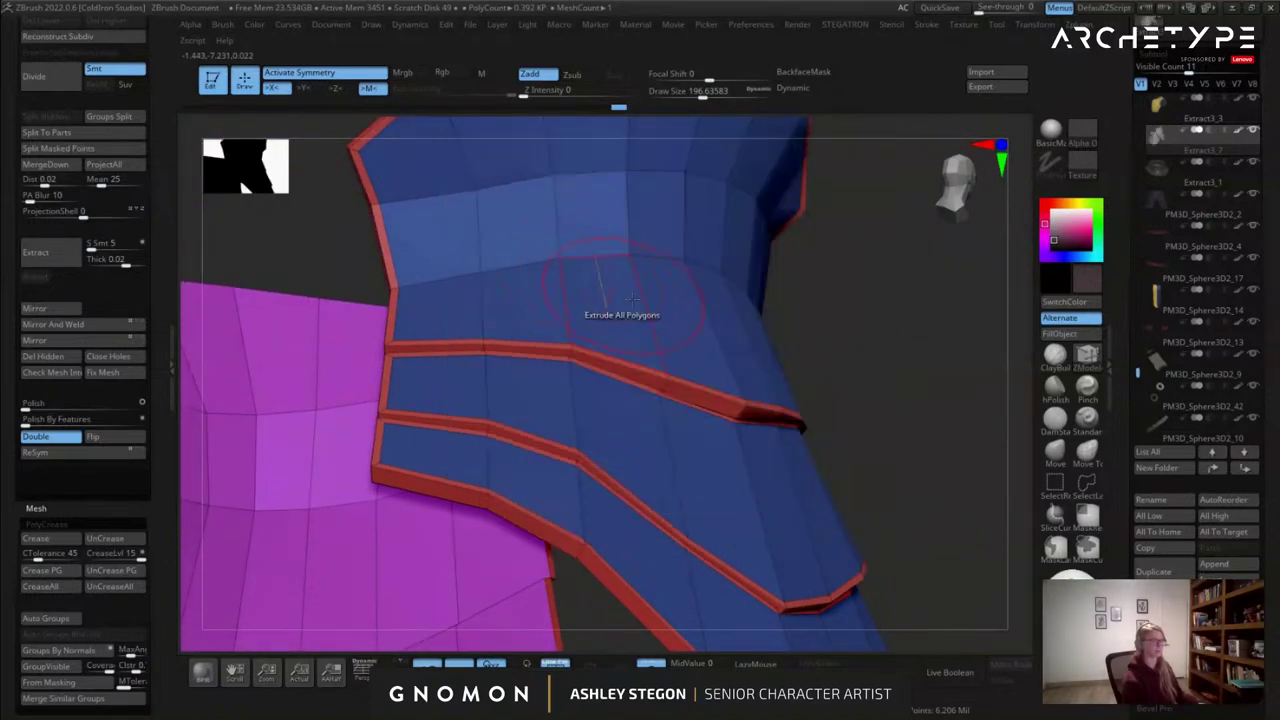
left_click_drag(667, 284, 666, 311)
key("ctrl+z")
key("space")
left_click(777, 360)
mouse_move(666, 311)
right_mouse_down()
mouse_move(646, 334)
mouse_move(650, 322)
right_mouse_up()
Inset the extruded plate faces a second time with Polygroup All, forming a second border band.
key("space")
left_click(620, 205)
mouse_move(657, 296)
left_mouse_down()
mouse_move(649, 303)
mouse_move(669, 309)
left_mouse_up()
right_click_drag(670, 309, 656, 304)
Extrude the innermost plate faces with Polygroup All and check the trim without polyframe and with Dynamic Subdivision.
key("space")
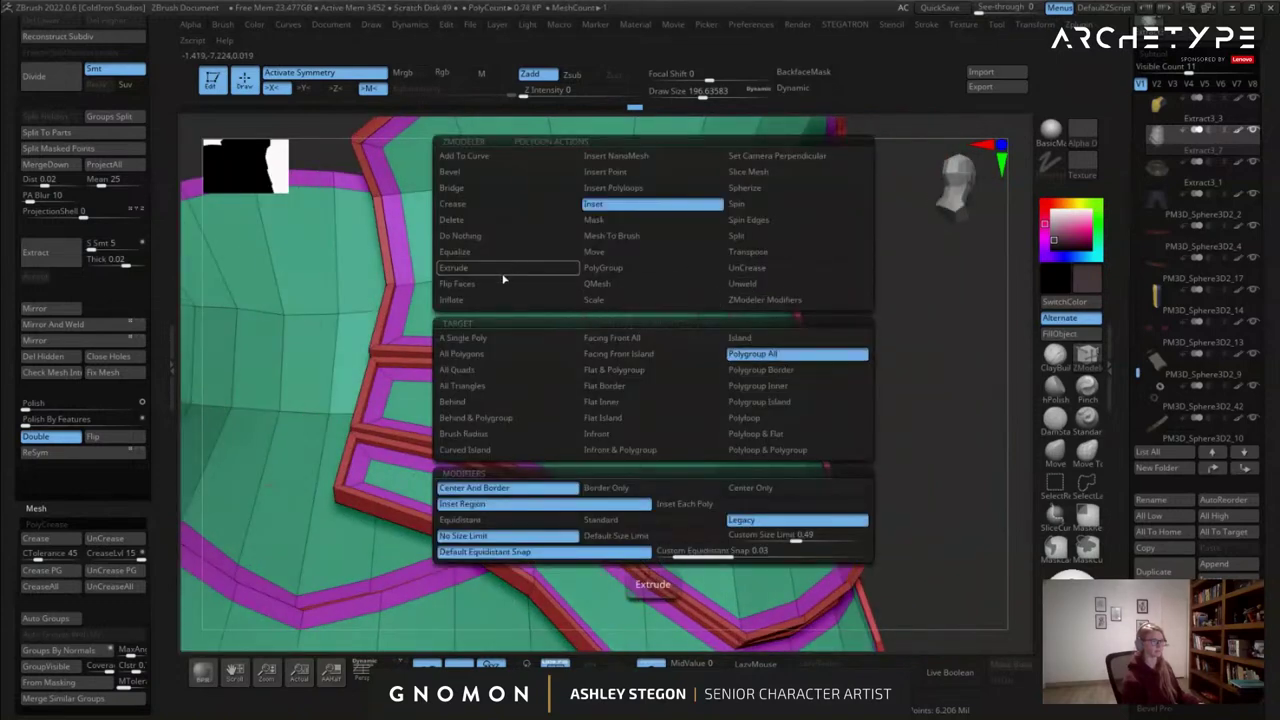
left_click(519, 270)
left_click_drag(668, 306, 659, 312)
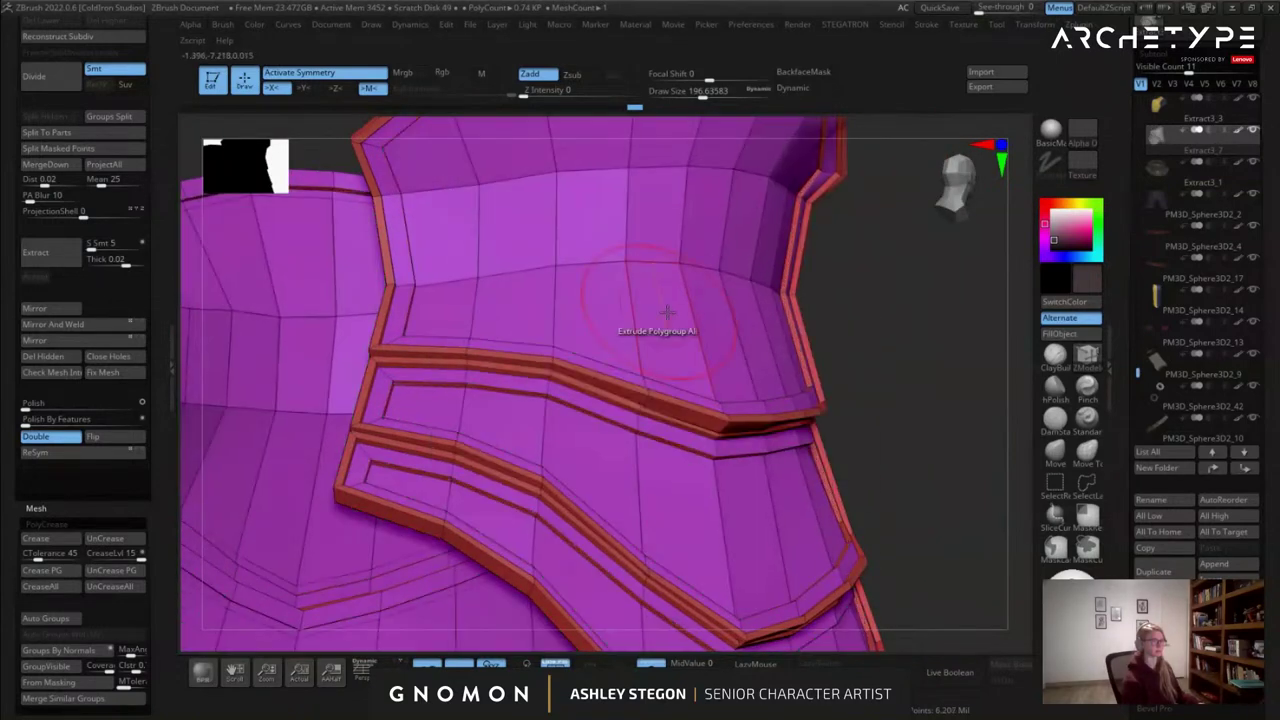
key("shift+f")
left_click_drag(882, 324, 872, 388)
right_click_drag(895, 376, 695, 443)
key("shift+f")
key("shift+f")
key("d")
key("shift+f")
key("shift+d")
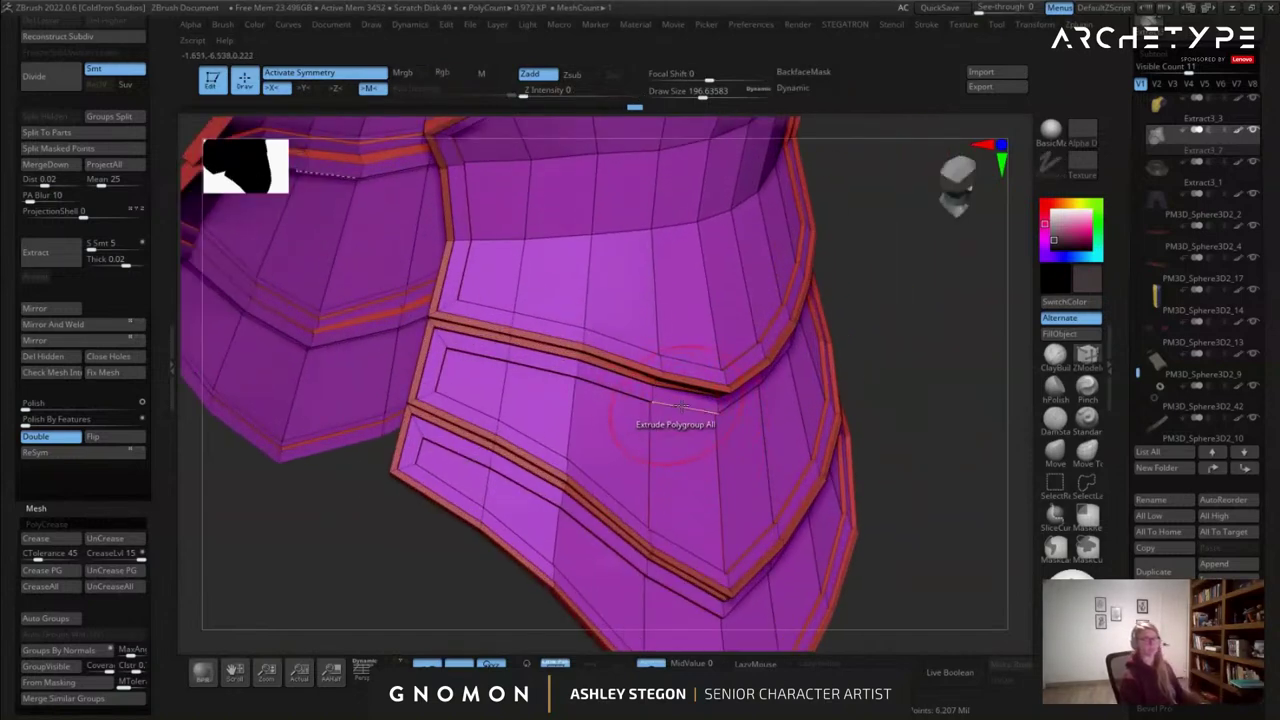
Undo the last extrusion of the innermost faces and extrude them again.
right_click_drag(677, 296, 652, 458, "ctrl")
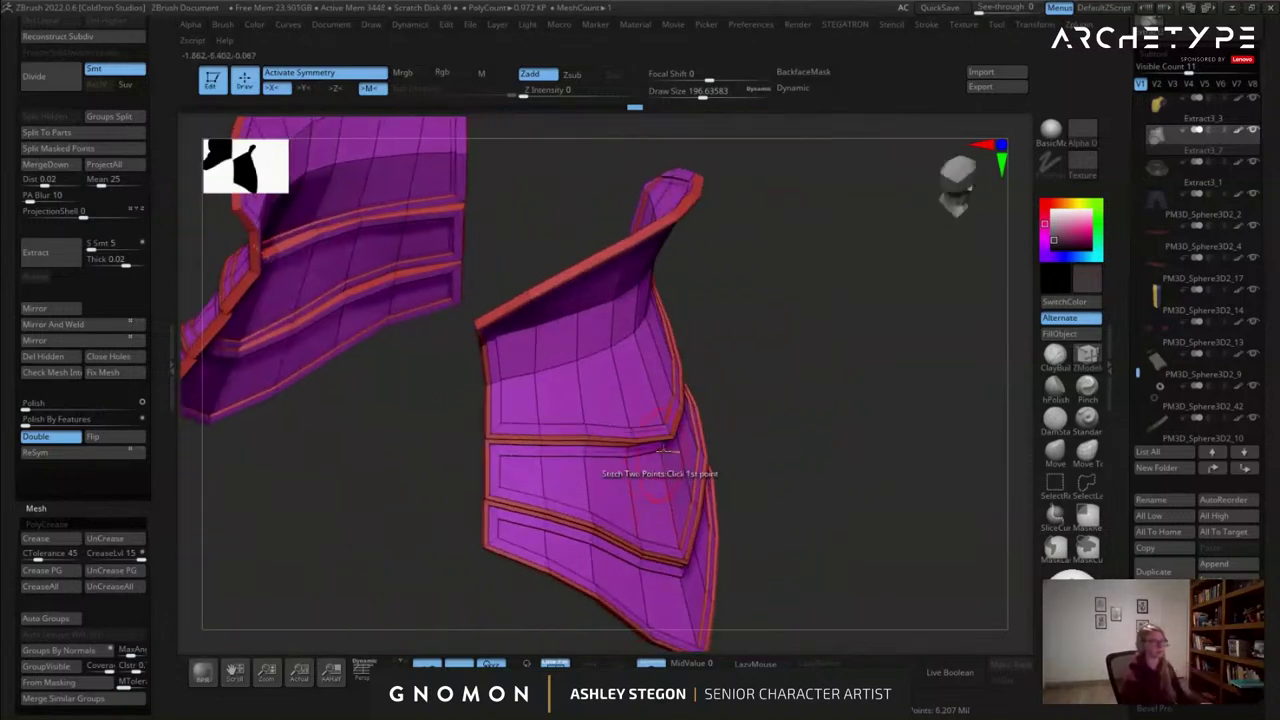
key("ctrl+z")
mouse_move(651, 383)
right_mouse_down("ctrl")
mouse_move(637, 408)
mouse_move(648, 390)
right_mouse_up("ctrl")
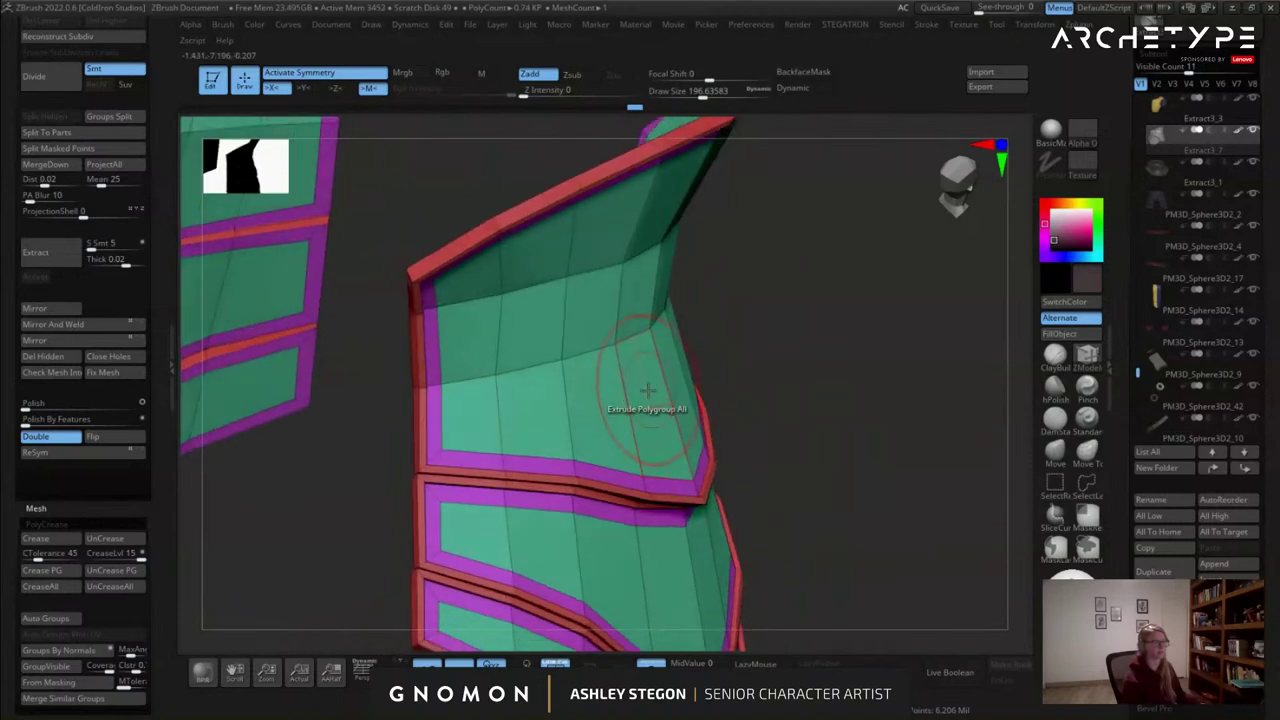
left_click_drag(647, 399, 644, 400)
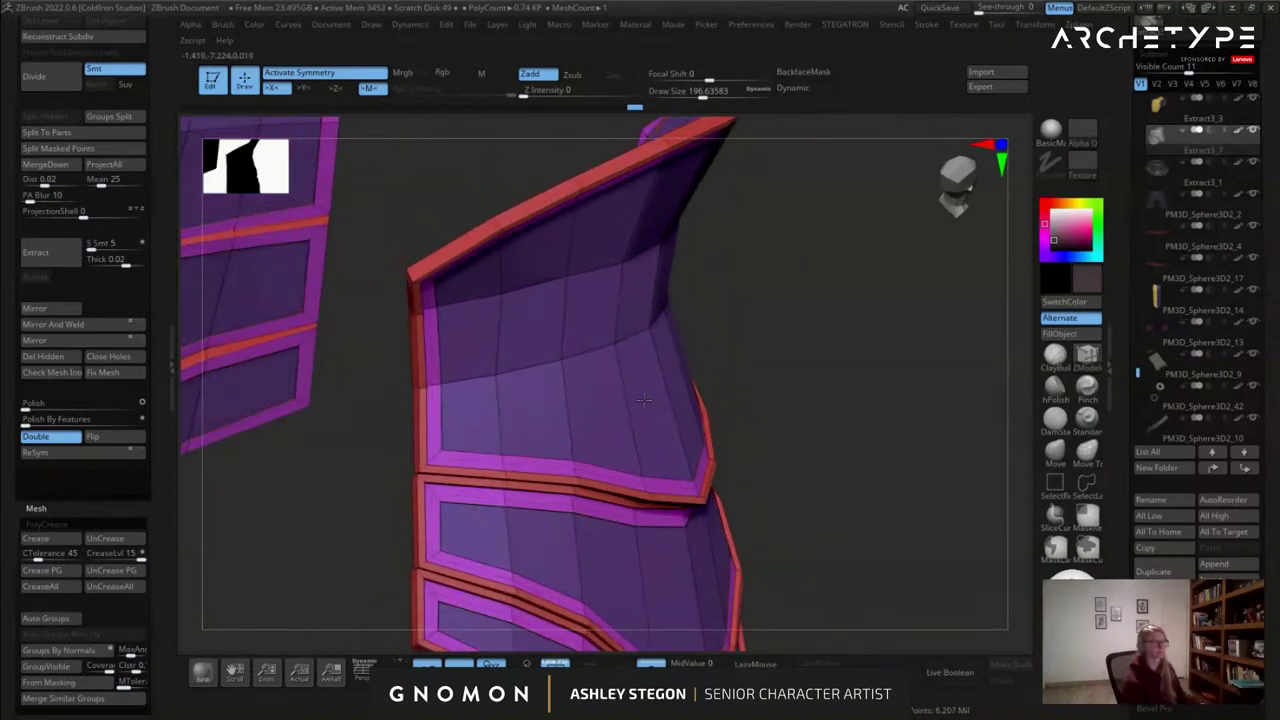
left_click_drag(733, 383, 813, 375)
right_click_drag(812, 375, 729, 325)
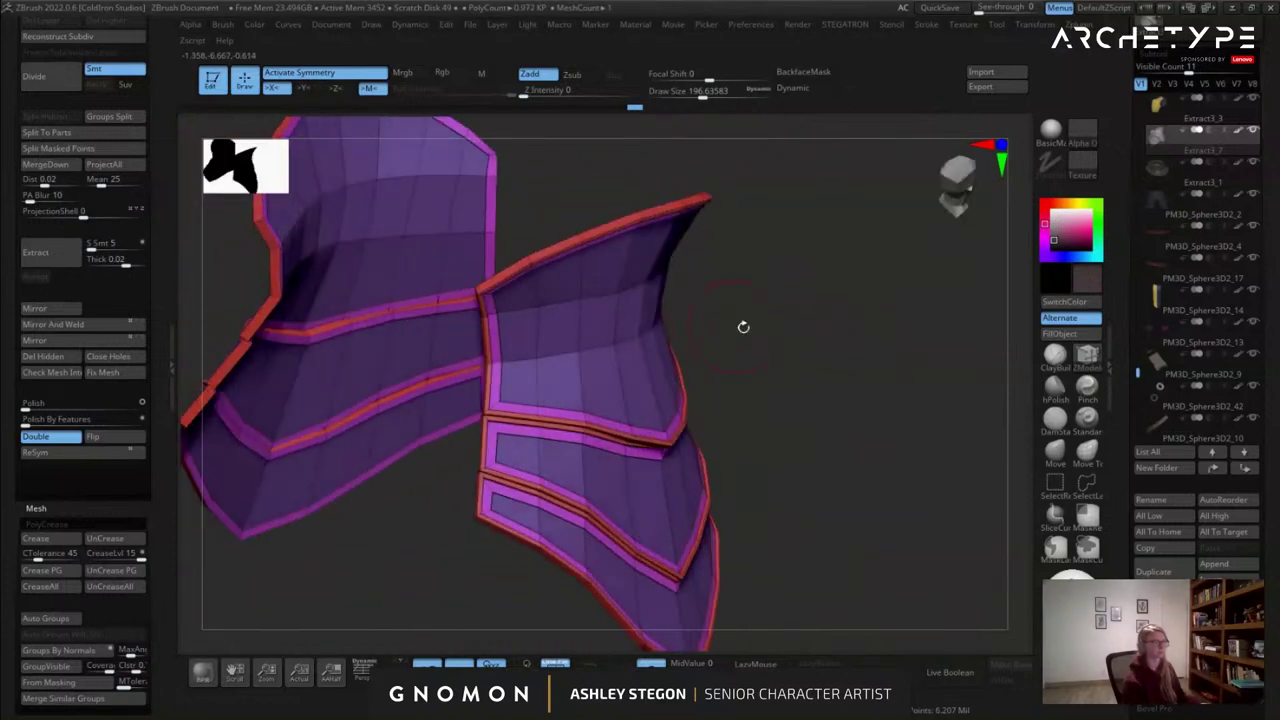
Undo the stacked insets and extrusions on the hip plates.
right_click_drag(476, 208, 578, 250, "alt")
key("ctrl+z")
key("ctrl+z")
key("ctrl+z")
key("ctrl+z")
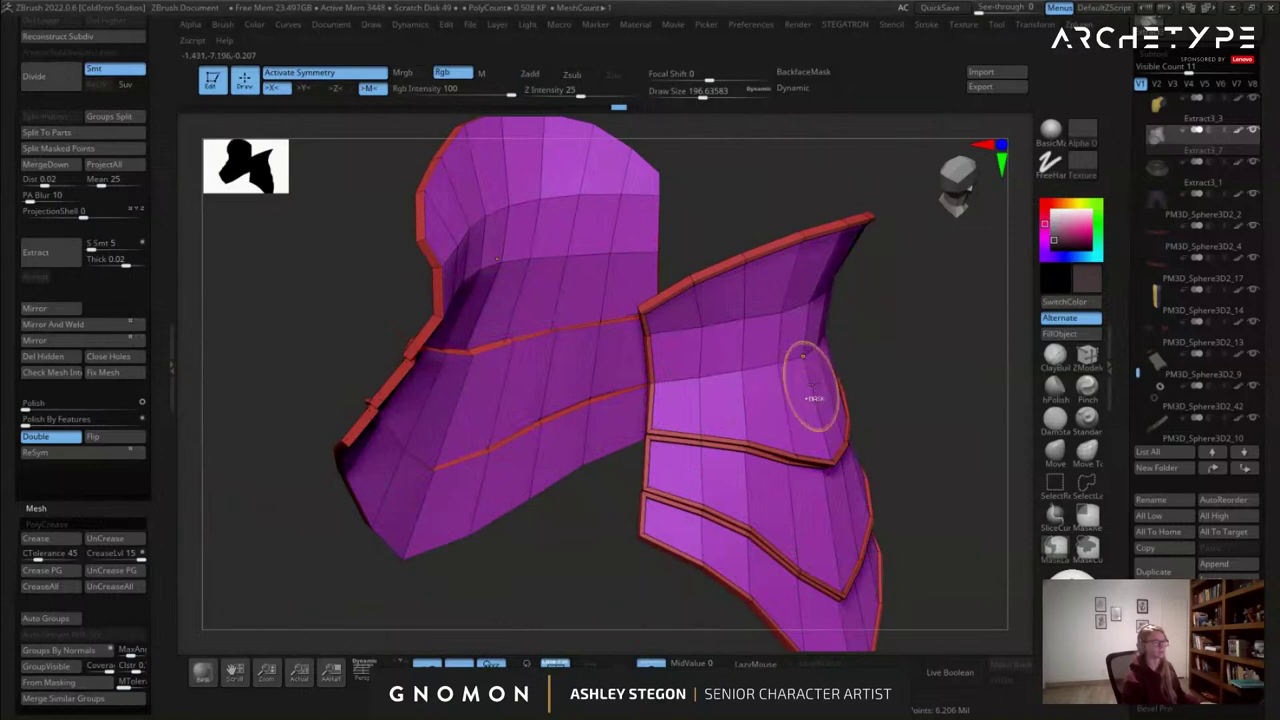
key("ctrl+z")
Try extruding the whole hip plates into solid thickness again and undo the attempt.
right_click_drag(809, 364, 646, 325, "shift")
left_click_drag(643, 324, 605, 321)
right_click_drag(608, 345, 690, 352)
right_click_drag(690, 352, 614, 372, "ctrl")
right_click_drag(733, 447, 757, 405)
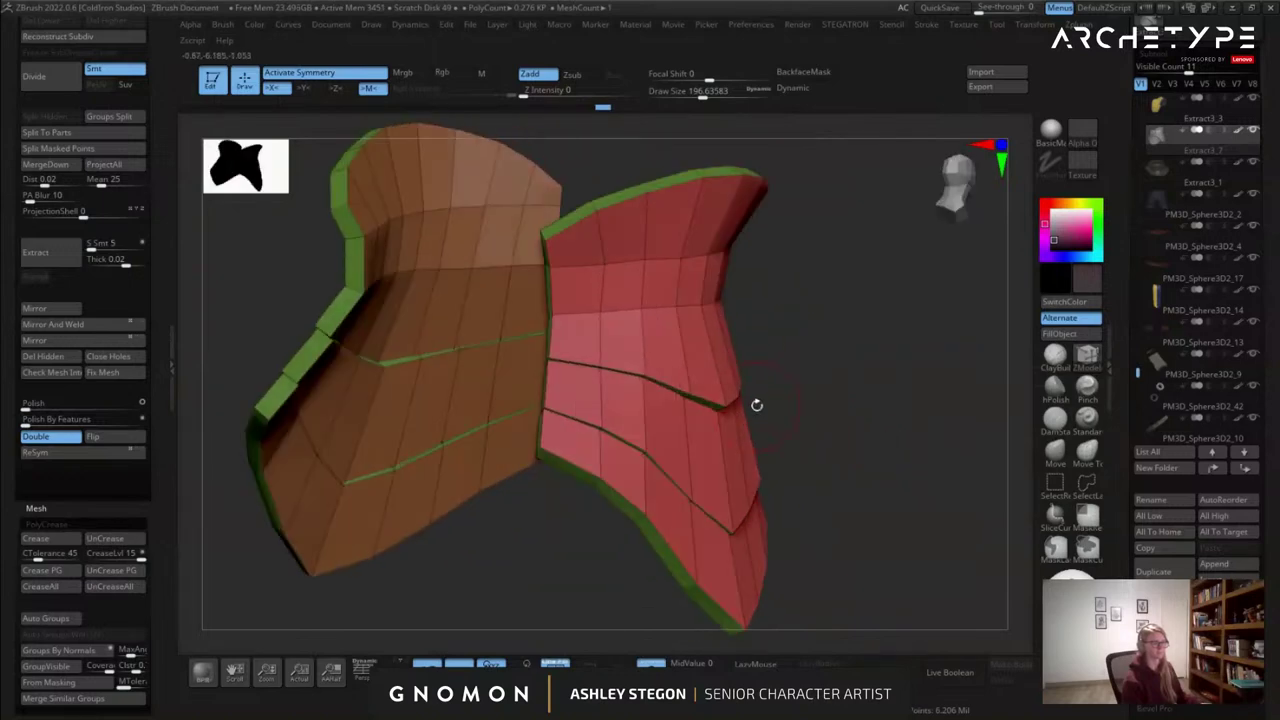
key("ctrl+z")
Assign a polygroup to each hip plate with Auto Groups, and mirror and weld the plates across.
left_click(1087, 451)
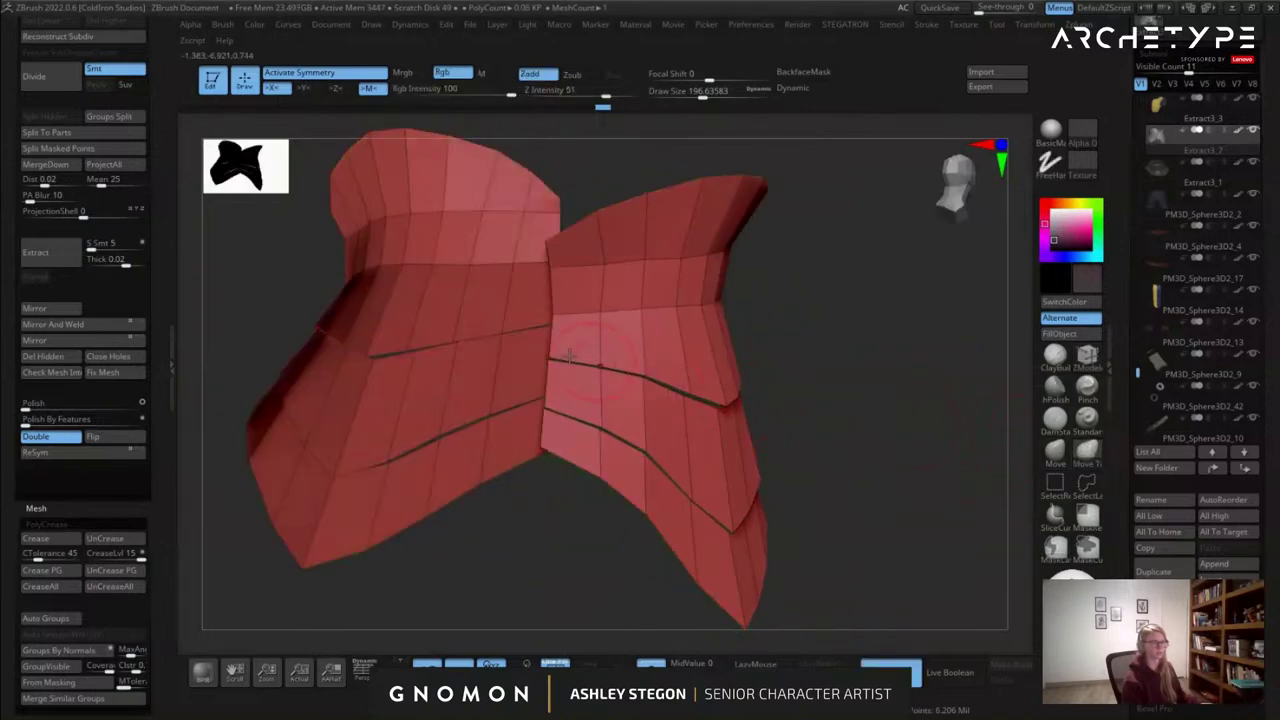
key("s")
left_click_drag(428, 360, 458, 361)
right_click_drag(740, 389, 612, 398)
left_click(72, 624)
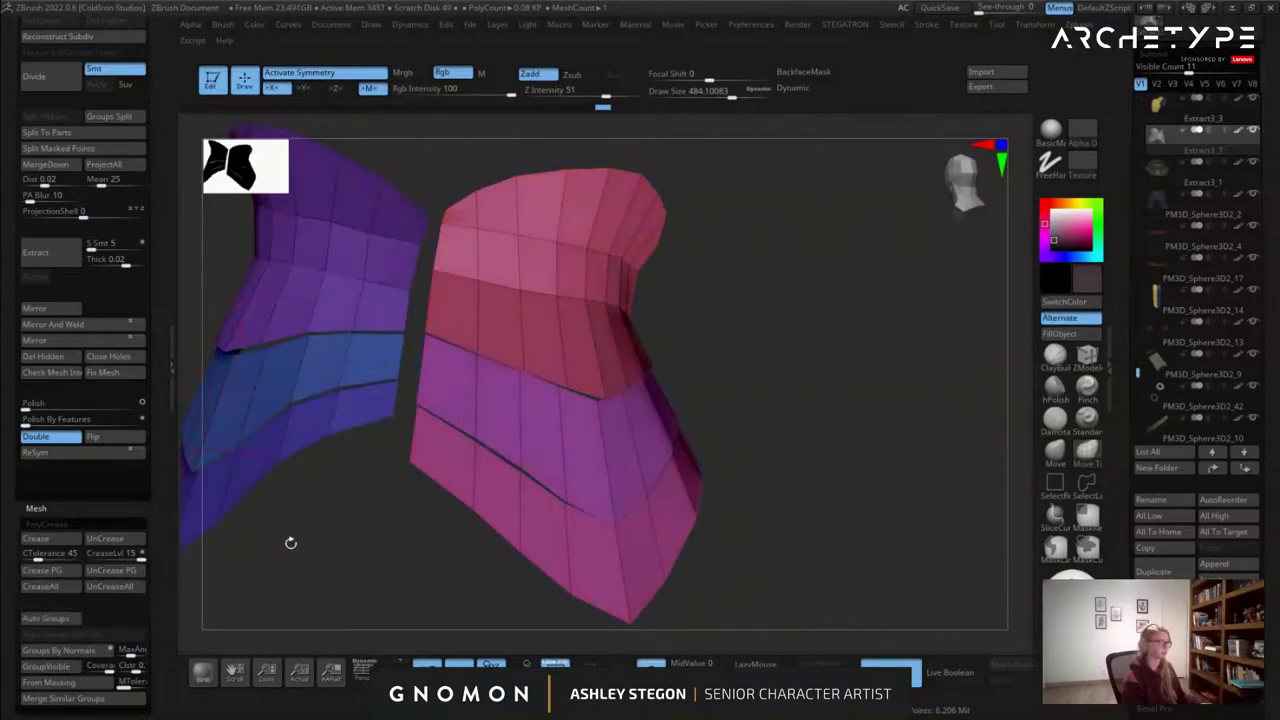
left_click(97, 329)
Mask everything except the middle plate and enlarge the Move Topological brush to about 567.
mouse_move(480, 395)
right_mouse_down()
mouse_move(622, 399)
mouse_move(606, 393)
right_mouse_up()
key("w")
left_click(641, 405, "ctrl")
key("q")
key("s")
left_click_drag(612, 394, 628, 395)
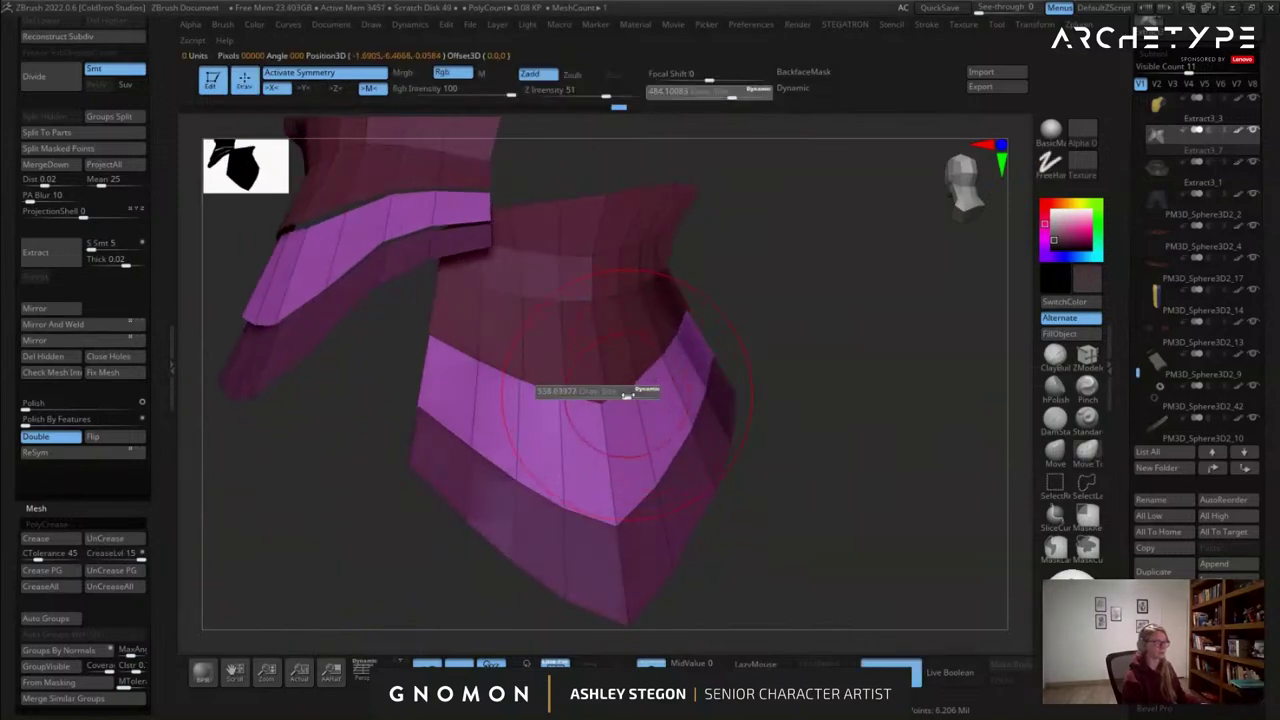
left_click_drag(667, 343, 672, 337)
Move the middle plate up and slightly inward with the gizmo so its top tucks behind the upper plate.
mouse_move(672, 337)
right_mouse_down()
mouse_move(616, 411)
mouse_move(653, 461)
right_mouse_up()
key("w")
mouse_move(724, 567)
left_mouse_down("ctrl")
mouse_move(802, 360)
mouse_move(612, 447)
mouse_move(416, 444)
mouse_move(446, 474)
left_mouse_up("ctrl")
mouse_move(694, 606)
left_mouse_down("ctrl")
mouse_move(738, 572)
mouse_move(536, 528)
mouse_move(447, 540)
left_mouse_up("ctrl")
right_click_drag(447, 540, 548, 496)
left_click_drag(528, 555, 528, 459)
right_click_drag(528, 459, 480, 508)
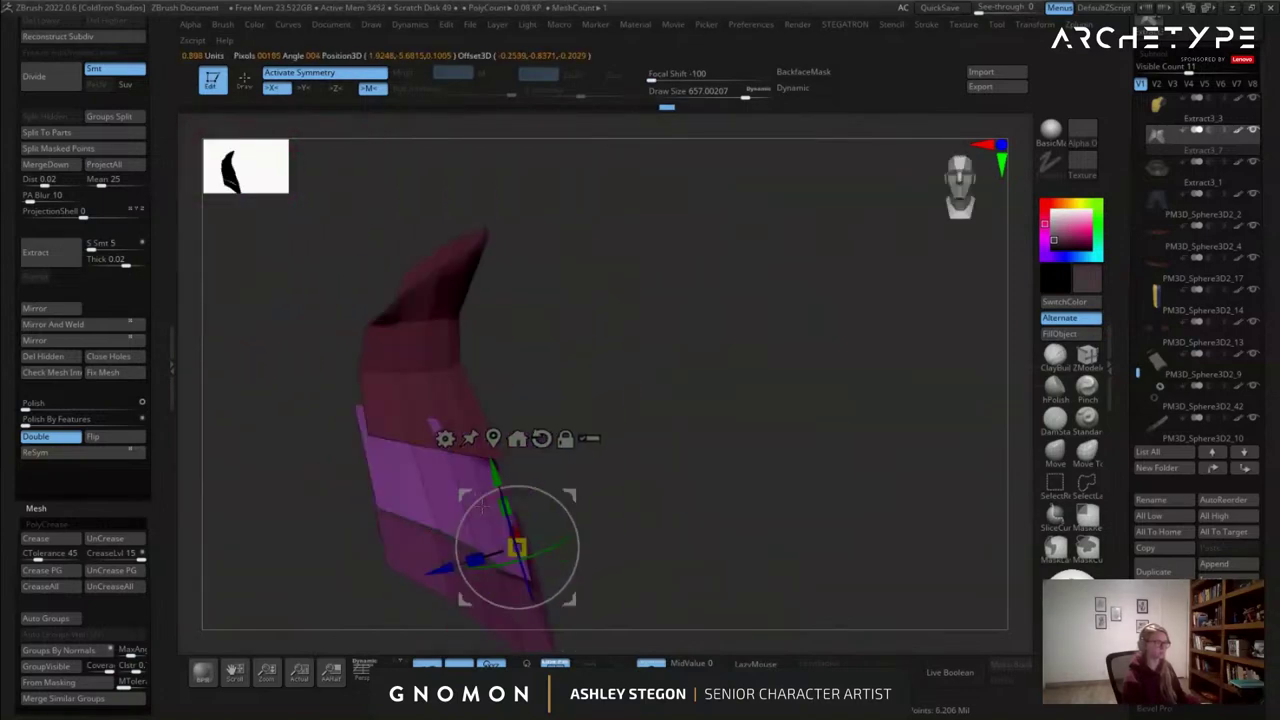
left_click_drag(444, 567, 430, 572)
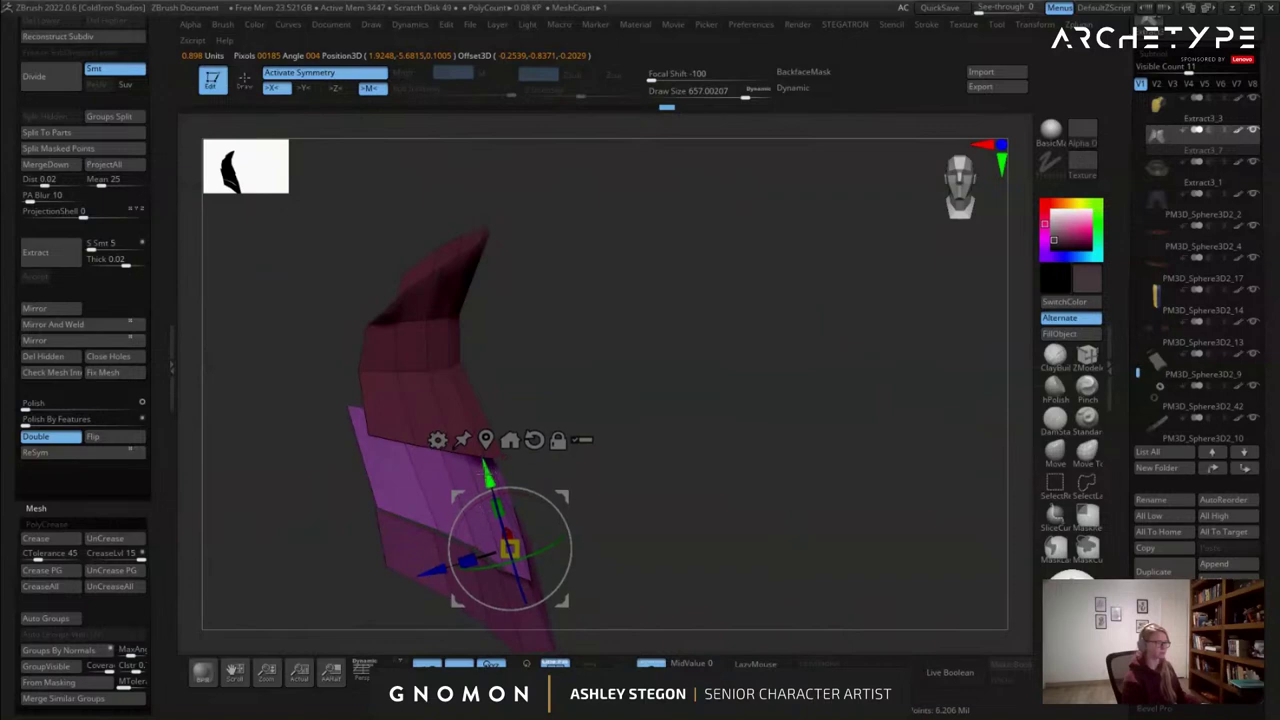
Clear the mask and pull the middle plate's protruding ends under the upper plate with the Move Topological brush.
right_click_drag(534, 431, 595, 389, "alt")
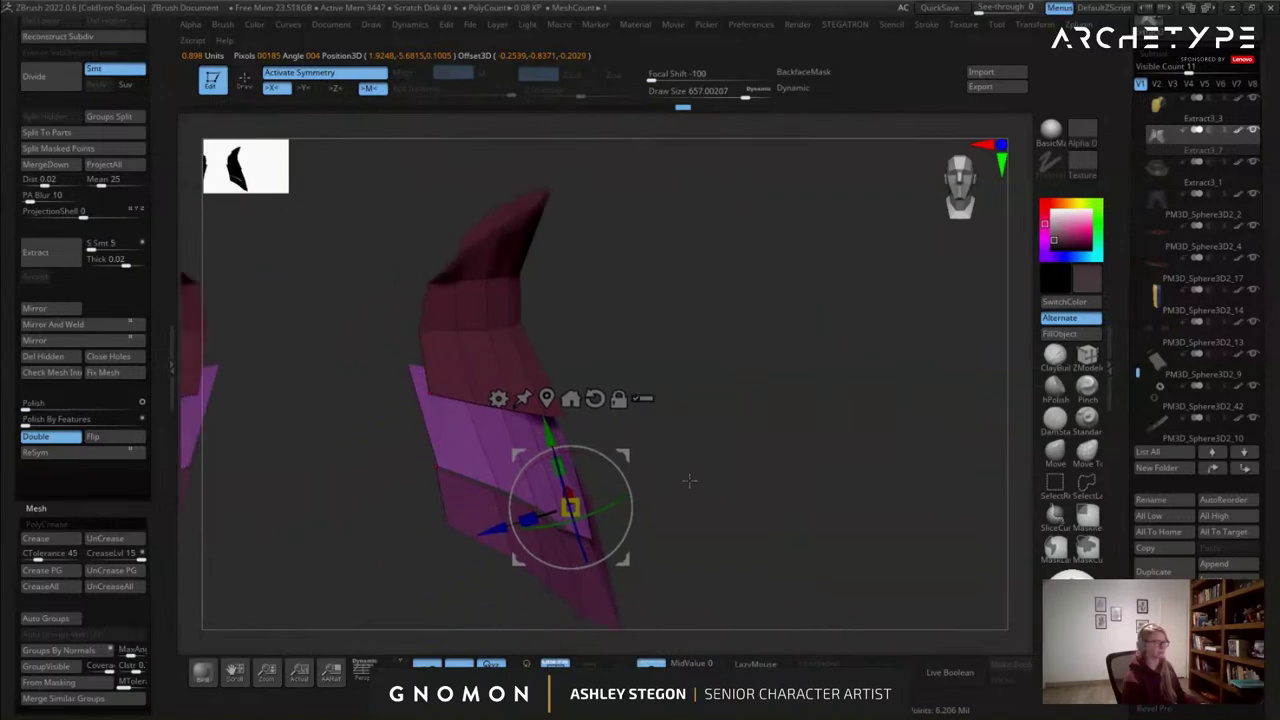
right_click_drag(693, 479, 612, 430)
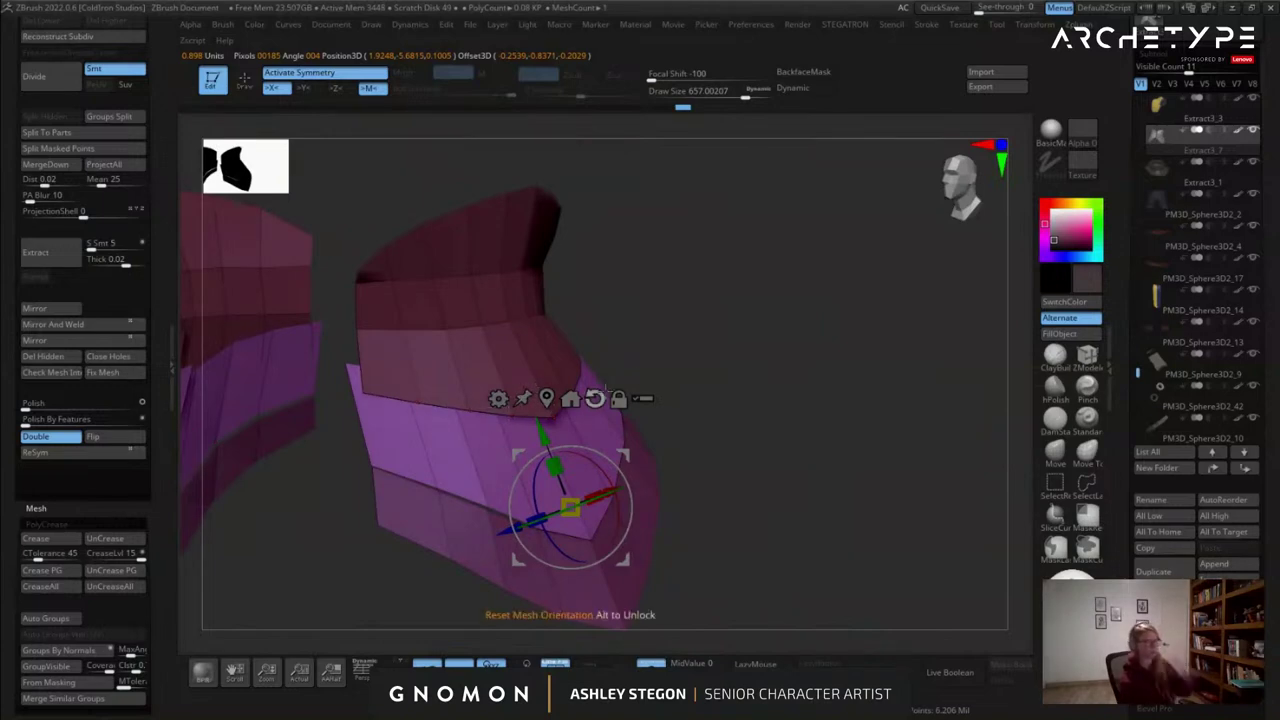
right_click_drag(510, 397, 674, 327, "alt")
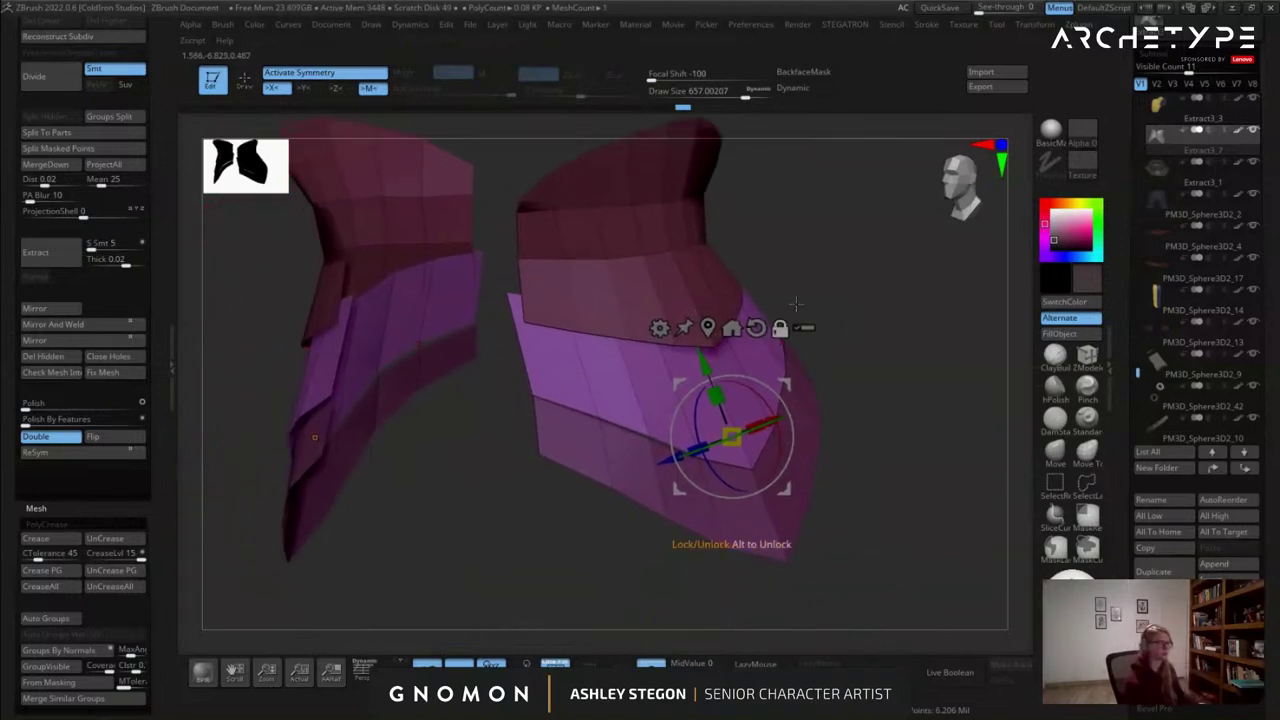
left_click_drag(790, 285, 825, 310, "ctrl")
right_click_drag(748, 330, 544, 311)
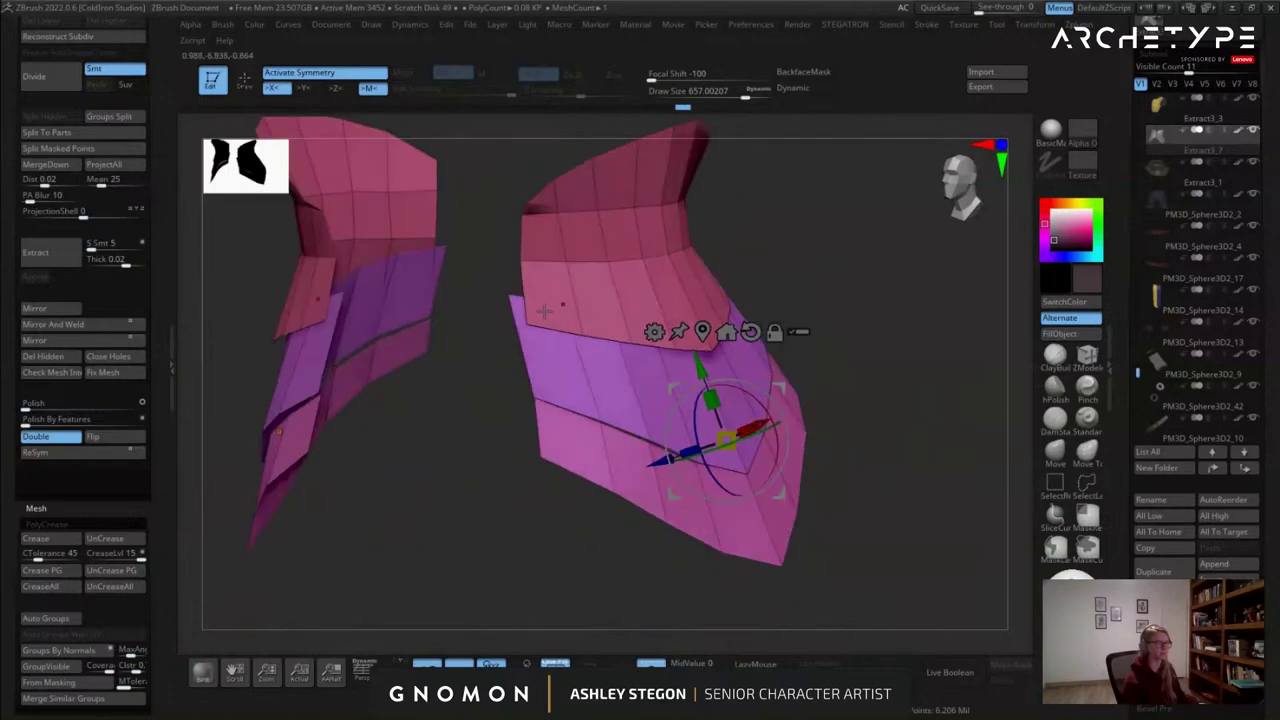
left_click(1080, 457)
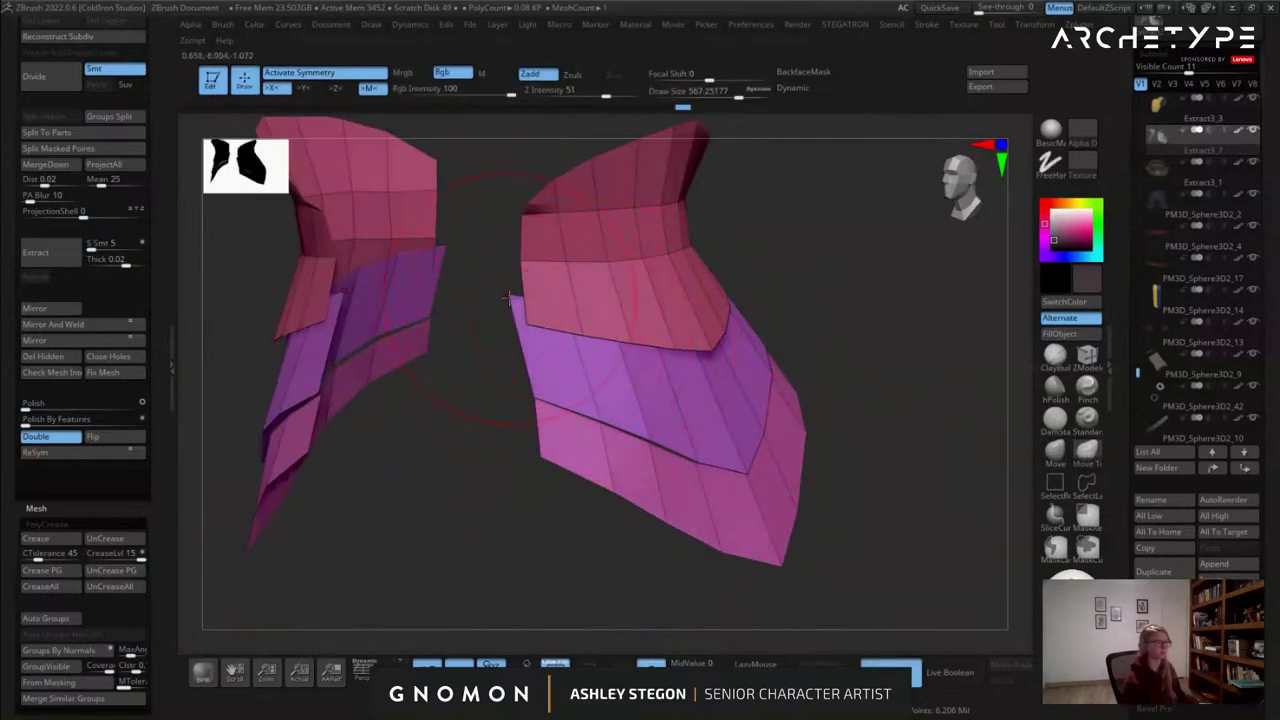
right_click_drag(677, 339, 756, 297)
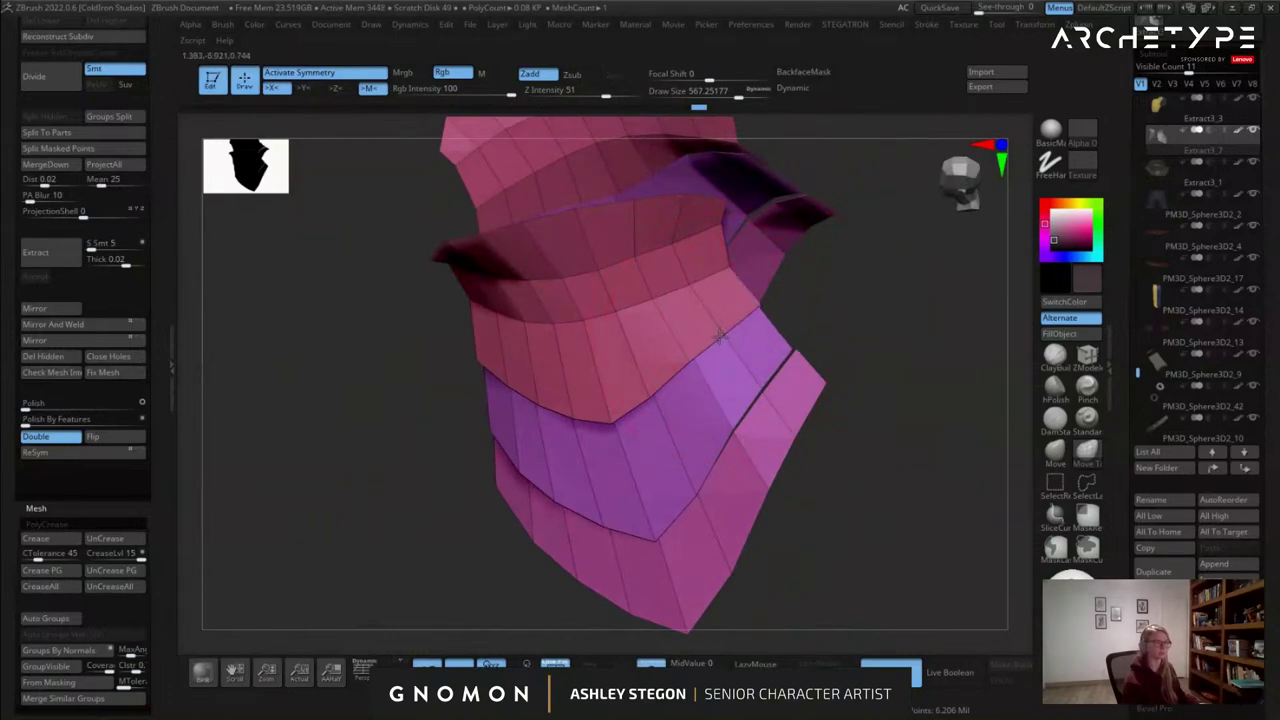
right_click_drag(710, 349, 757, 370)
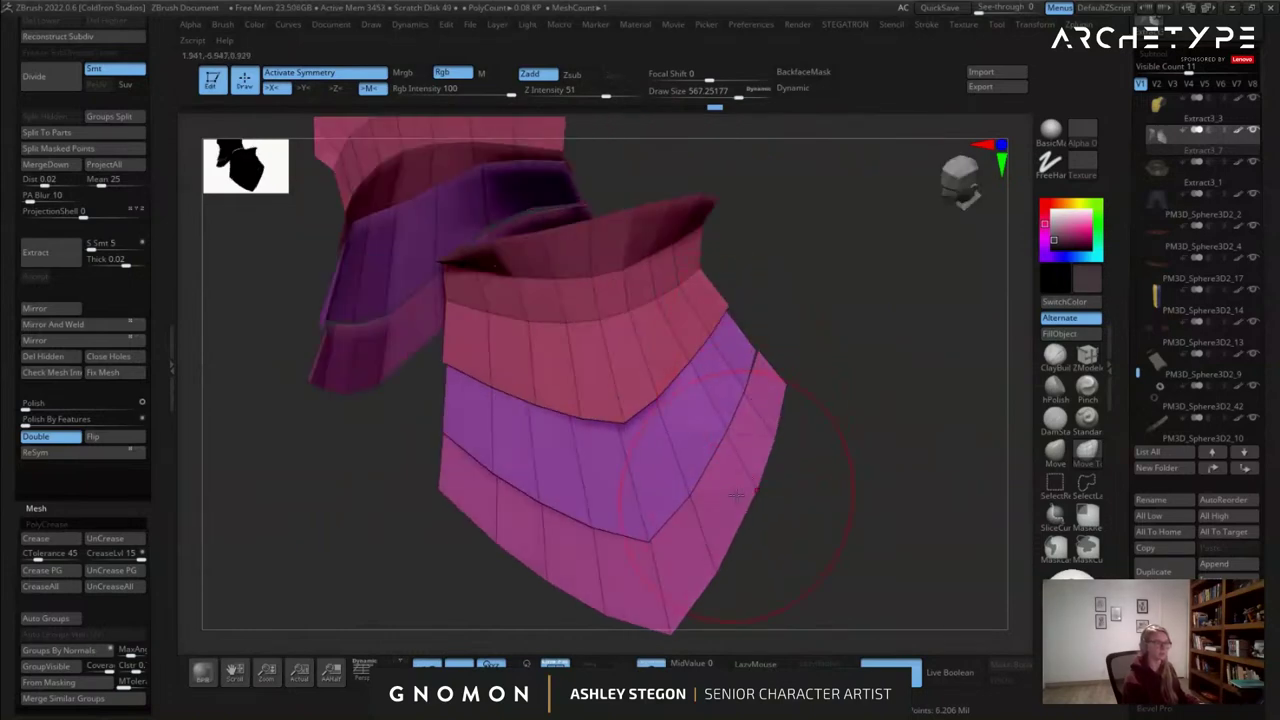
Isolate and mask the lowest plate, restore the hidden plates, and invert the mask to leave only the lowest plate editable.
right_click_drag(736, 495, 741, 419, "alt")
left_click(676, 541, "ctrl+shift")
mouse_move(532, 328)
left_mouse_down("ctrl")
mouse_move(437, 312)
mouse_move(479, 398)
mouse_move(616, 468)
mouse_move(734, 402)
mouse_move(787, 244)
left_mouse_up("ctrl")
left_click(827, 464, "ctrl+shift")
left_click(837, 508, "ctrl")
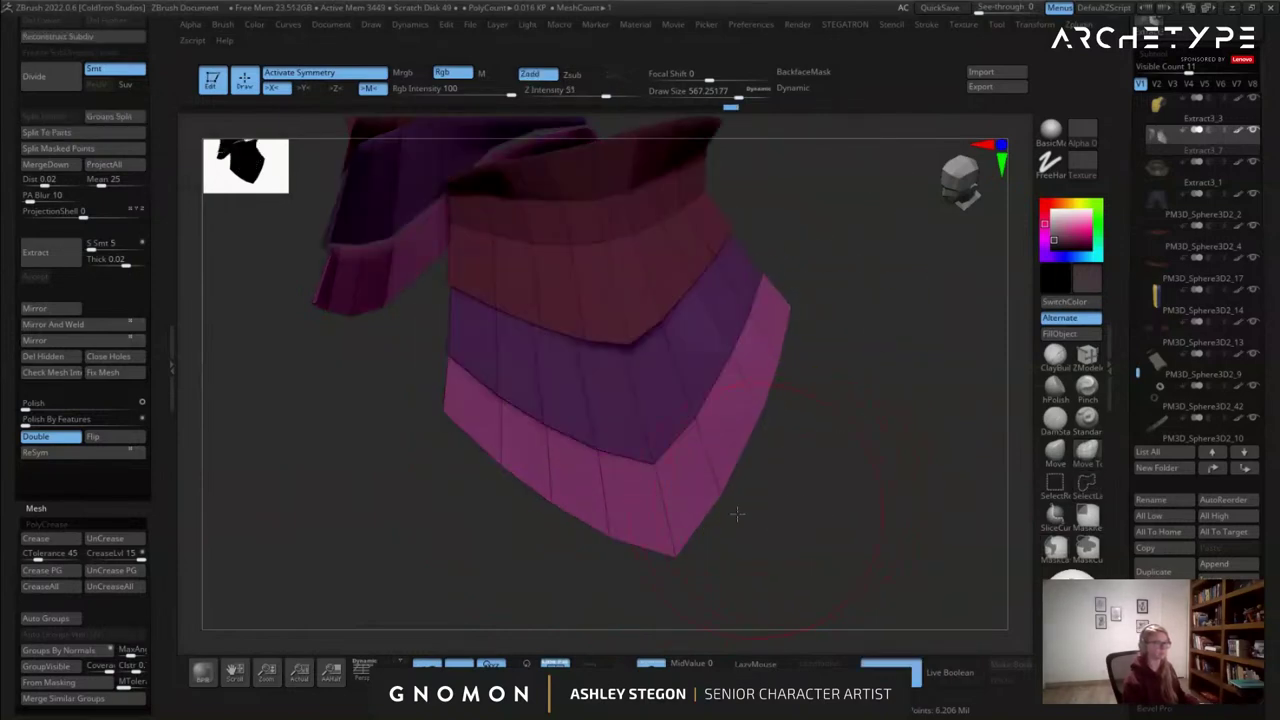
Move the lowest plate up beneath the middle plate and scale it slightly narrower with the gizmo.
key("w")
left_click(675, 555, "alt")
left_click_drag(658, 462, 652, 436)
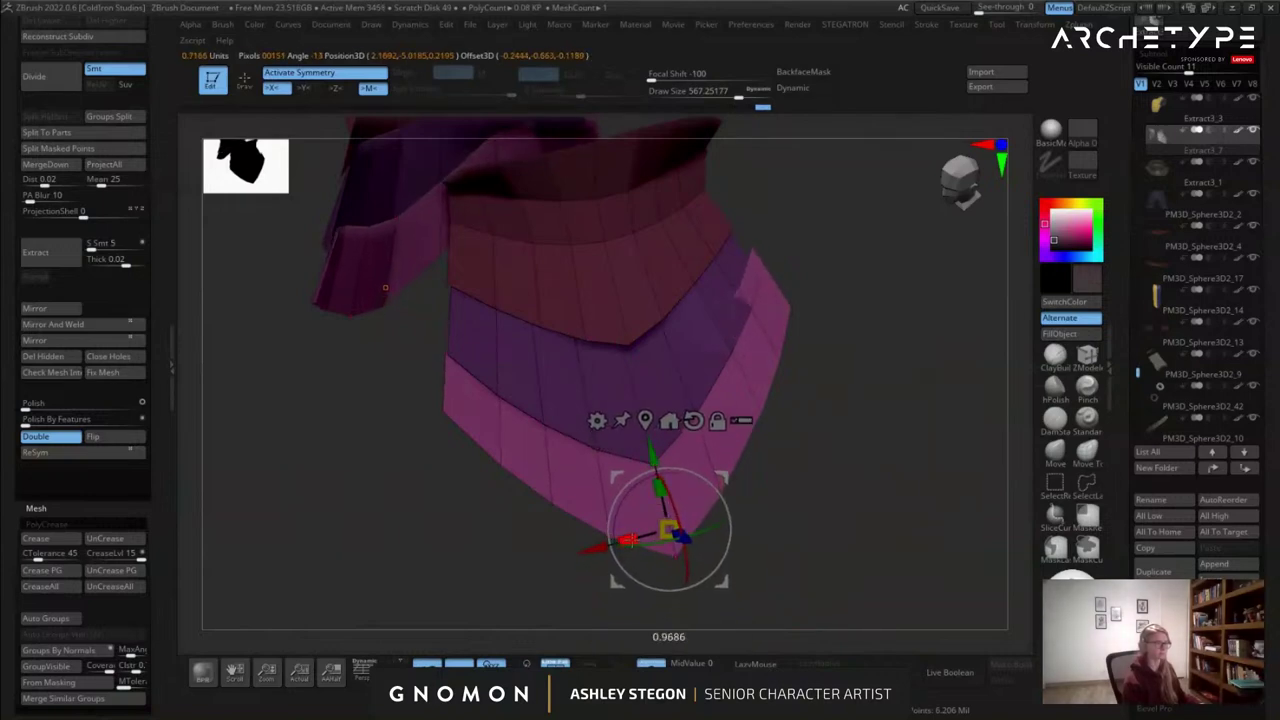
left_click_drag(600, 547, 667, 390)
Reshape the lowest plate's edges around the middle plate with the Move brush at a size of about 743.
key("q")
key("s")
left_click_drag(534, 437, 547, 436)
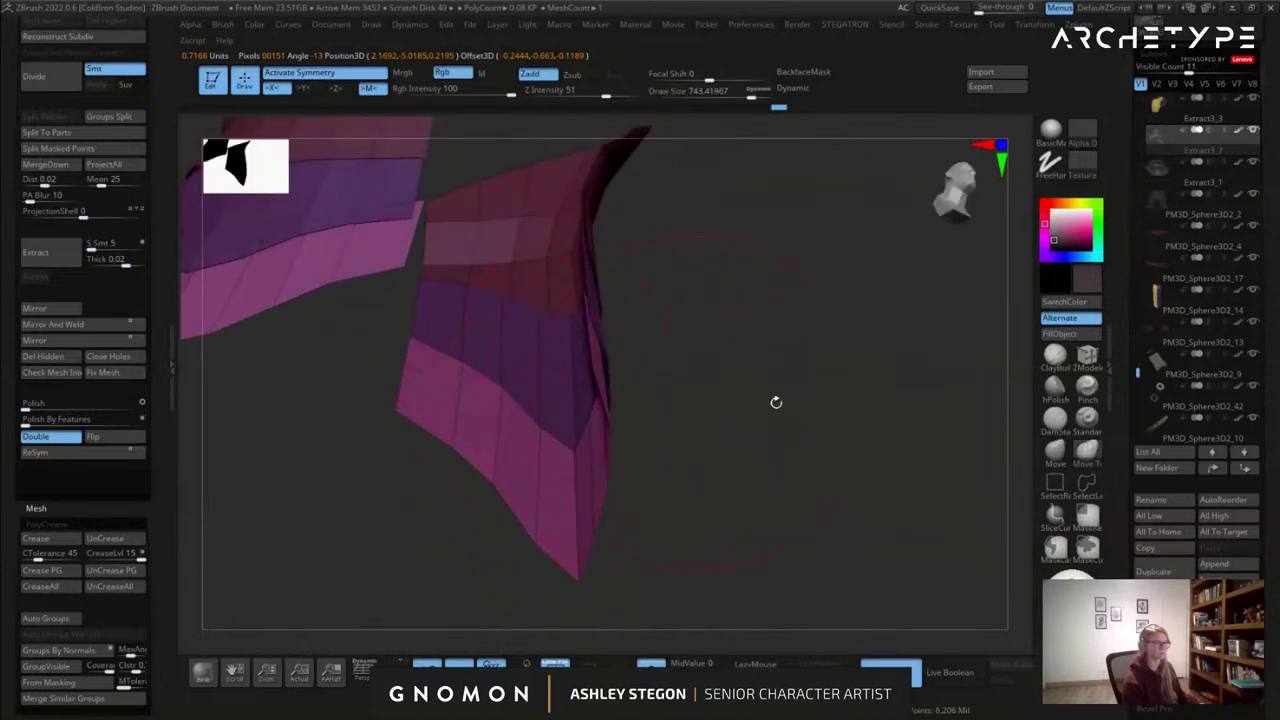
left_click(1053, 453)
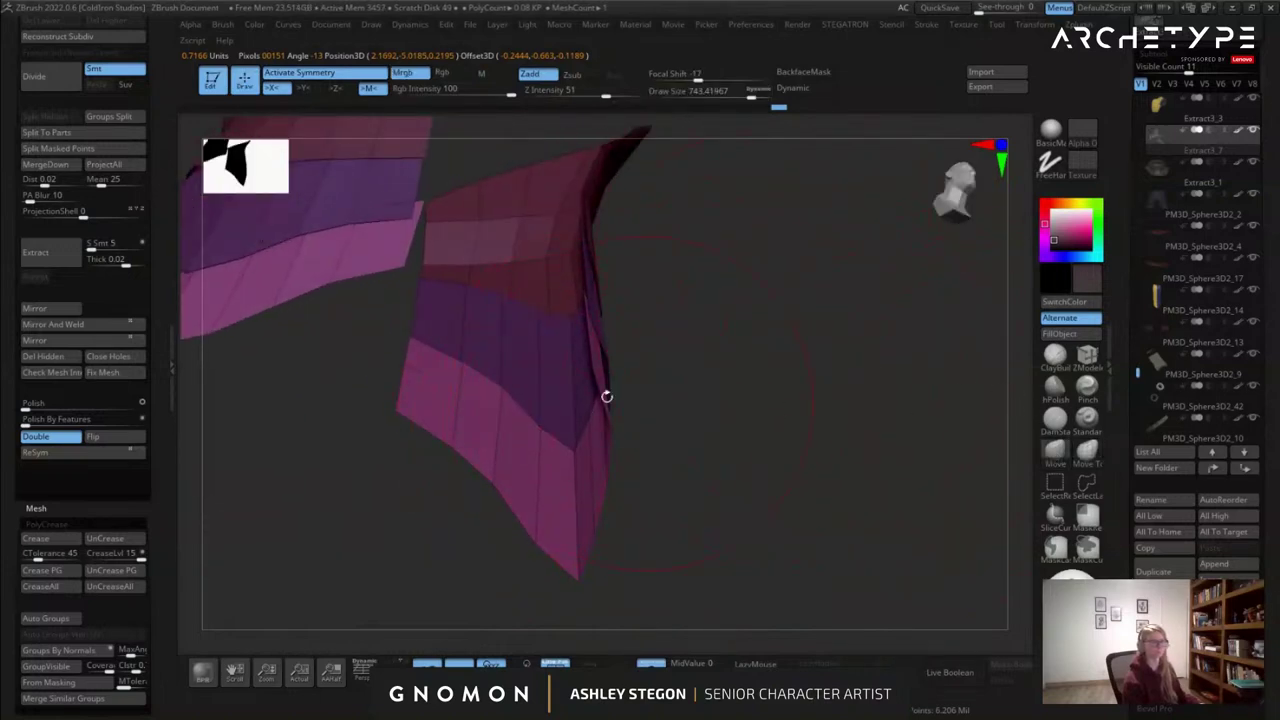
left_click_drag(646, 403, 568, 380)
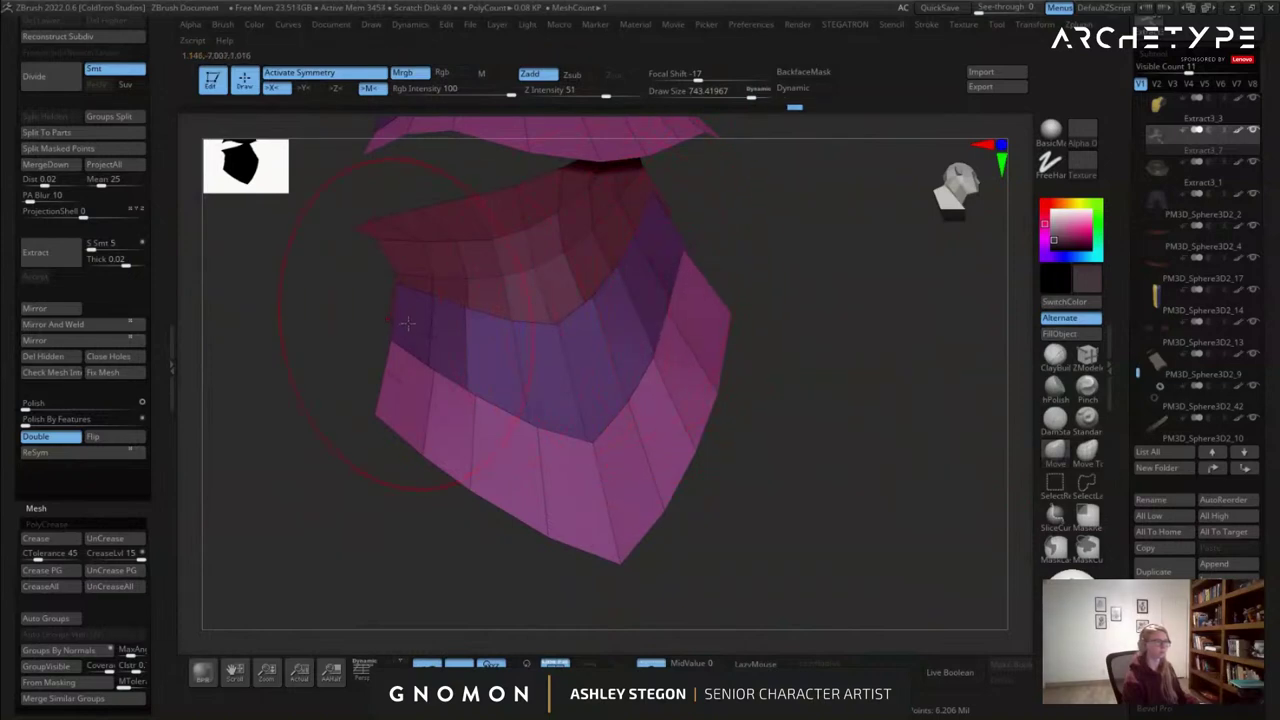
left_click_drag(566, 398, 643, 492)
mouse_move(771, 543)
left_mouse_down()
mouse_move(711, 386)
mouse_move(726, 352)
mouse_move(657, 343)
left_mouse_up()
Merge all hip plates into one polygroup and switch to the ZModeler brush.
key("s")
mouse_move(655, 343)
right_mouse_down("ctrl")
mouse_move(646, 393)
mouse_move(809, 368)
right_mouse_up("ctrl")
key("ctrl+w")
left_click(1088, 359)
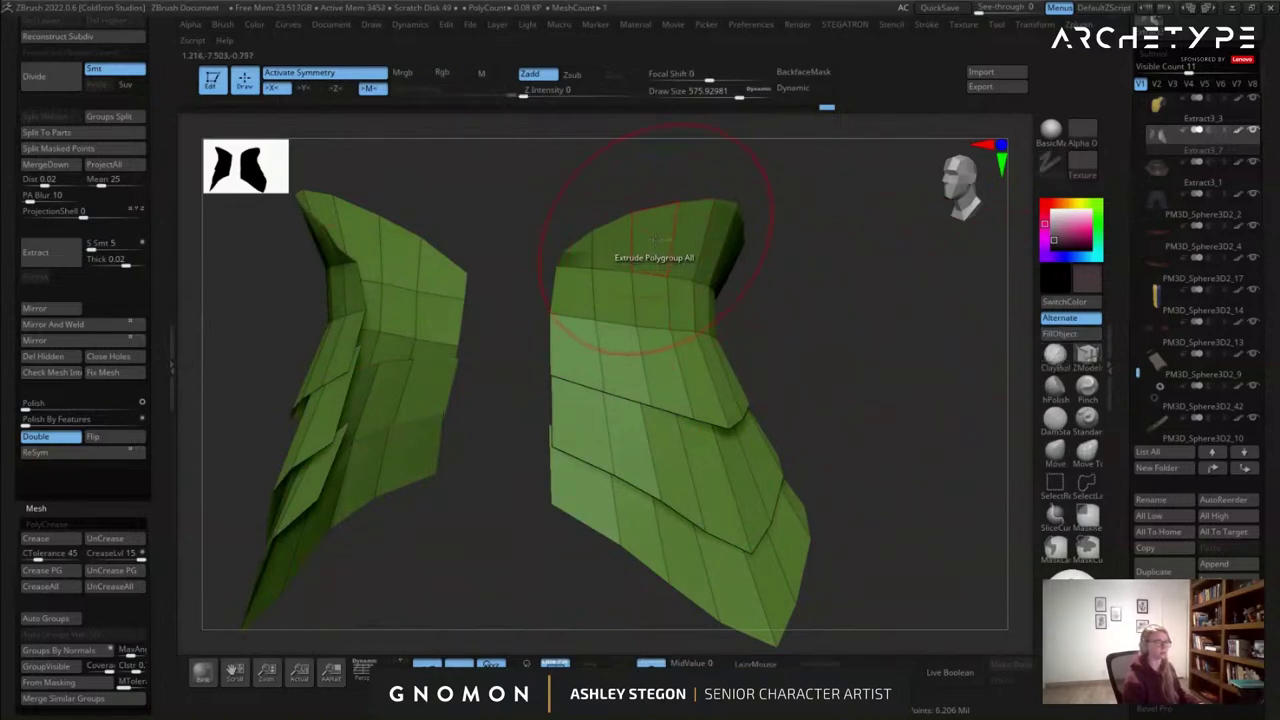
Extrude all hip plates as one polygroup with the Polygroup All target to give them thickness.
key("space")
left_click(657, 242)
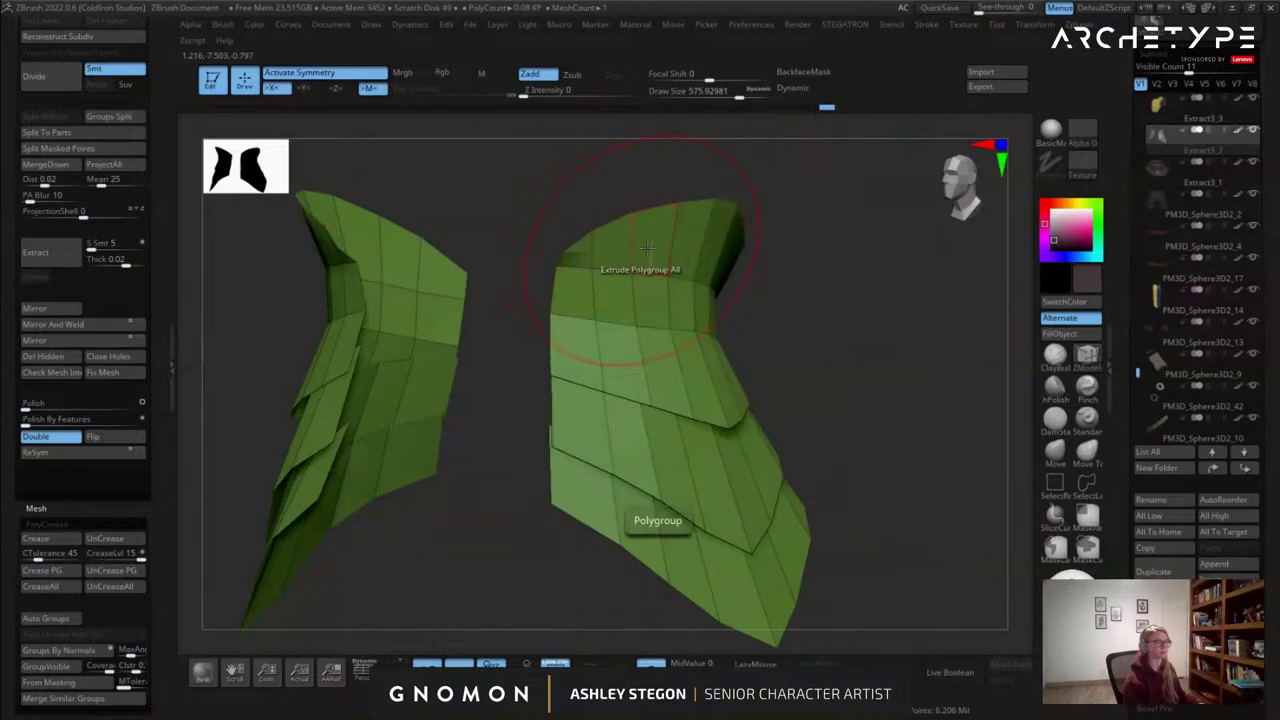
left_click_drag(650, 246, 604, 246)
right_click_drag(616, 252, 638, 252)
key("ctrl+z")
left_click_drag(613, 248, 542, 238)
right_click_drag(589, 260, 498, 283, "ctrl")
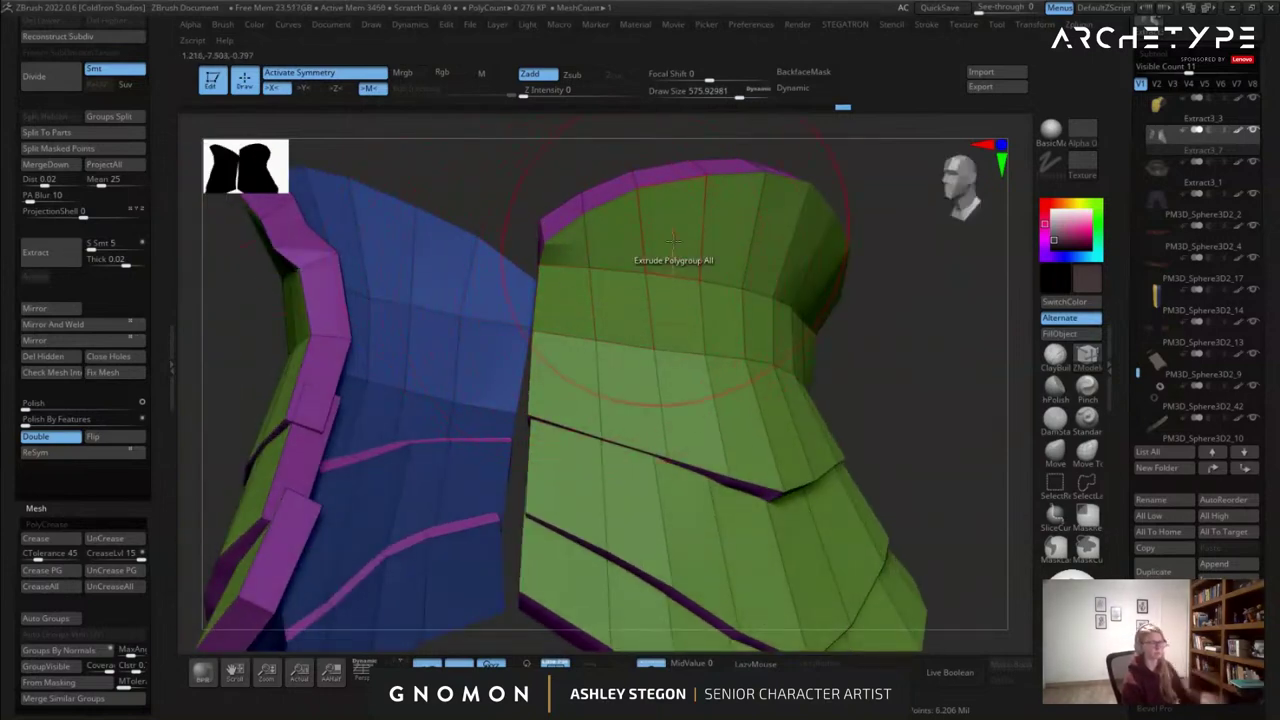
Try a narrow Polygroup All inset around every plate, with the inner panels extruded inward.
key("space")
left_click(656, 206)
left_click_drag(682, 232, 673, 232)
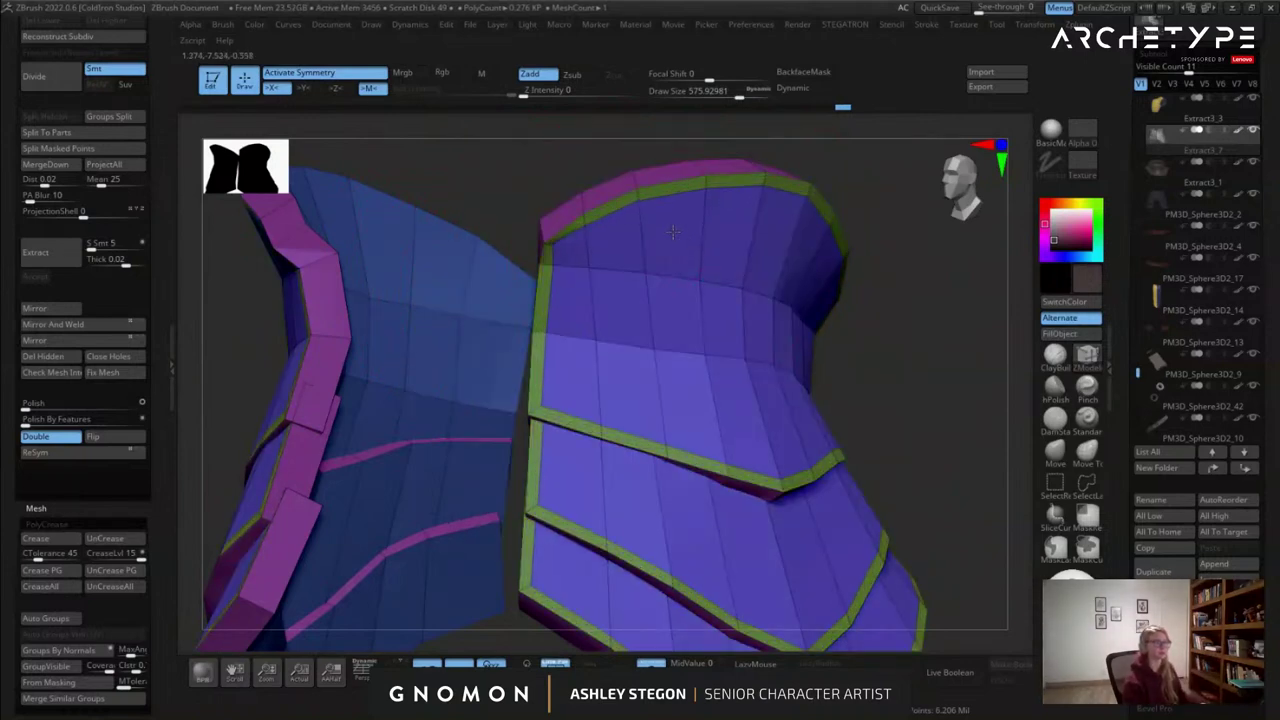
right_click_drag(658, 295, 553, 312)
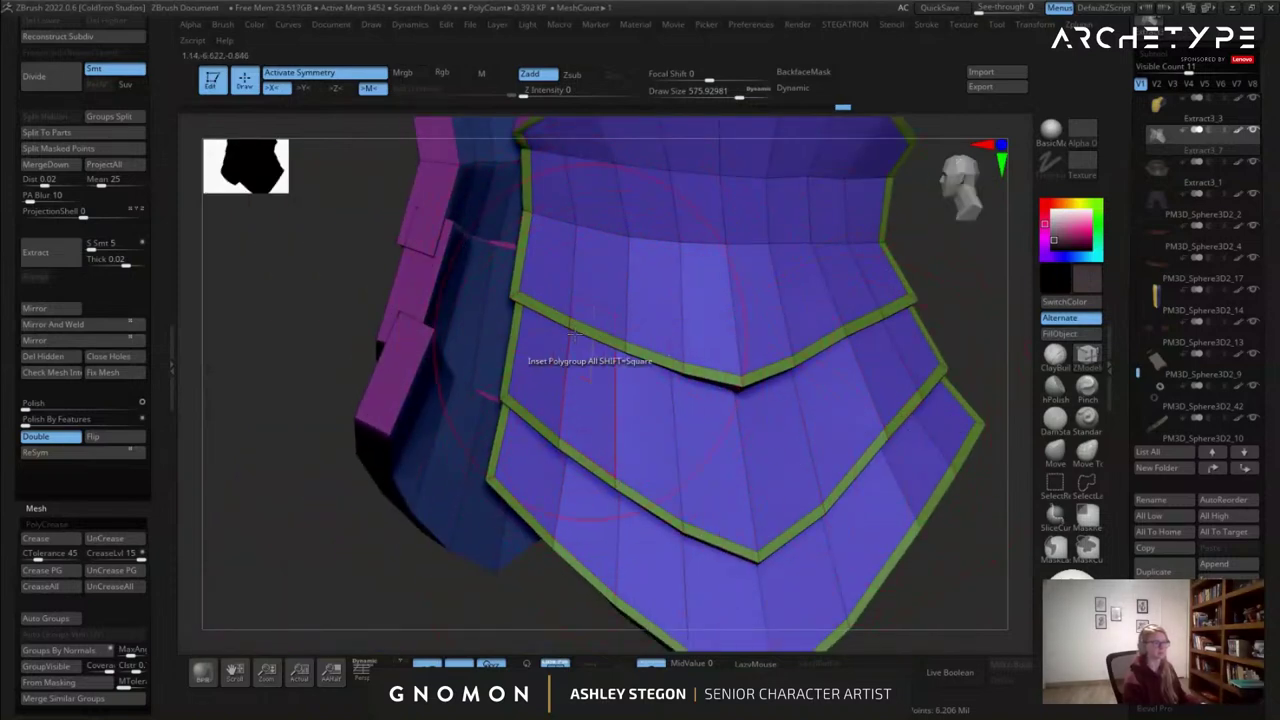
right_click_drag(678, 320, 636, 375)
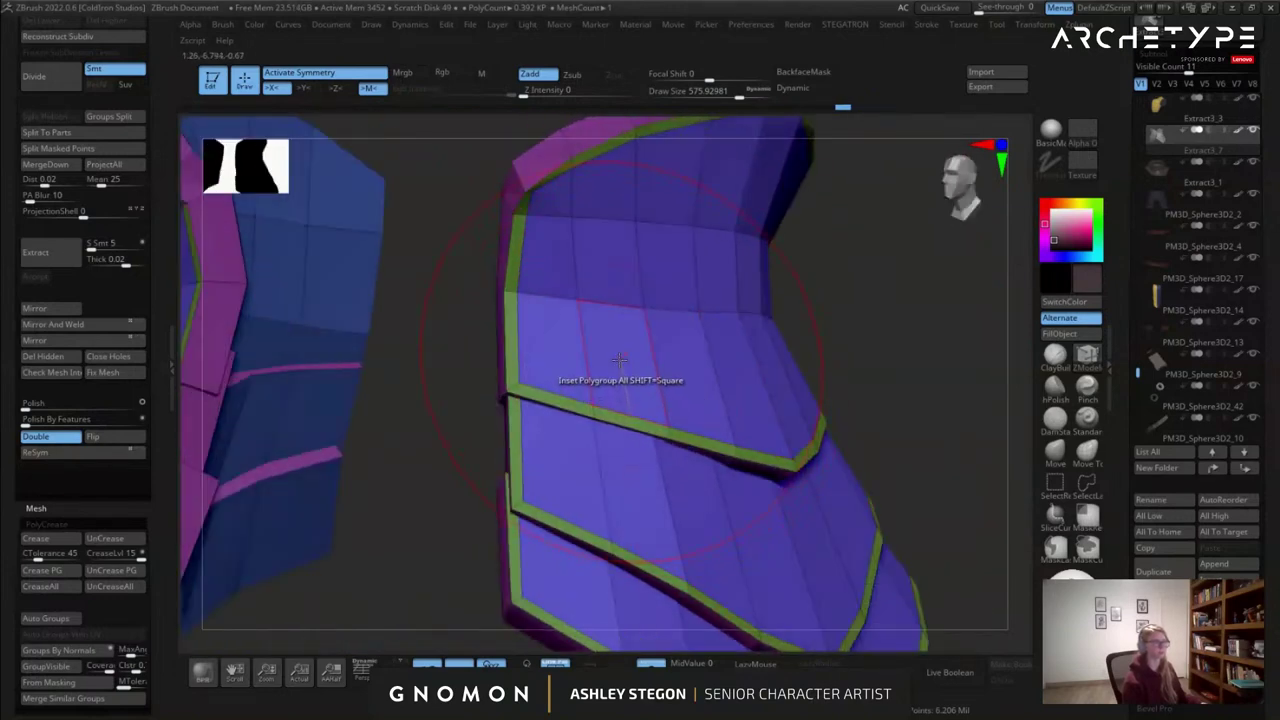
key("space")
left_click(468, 273)
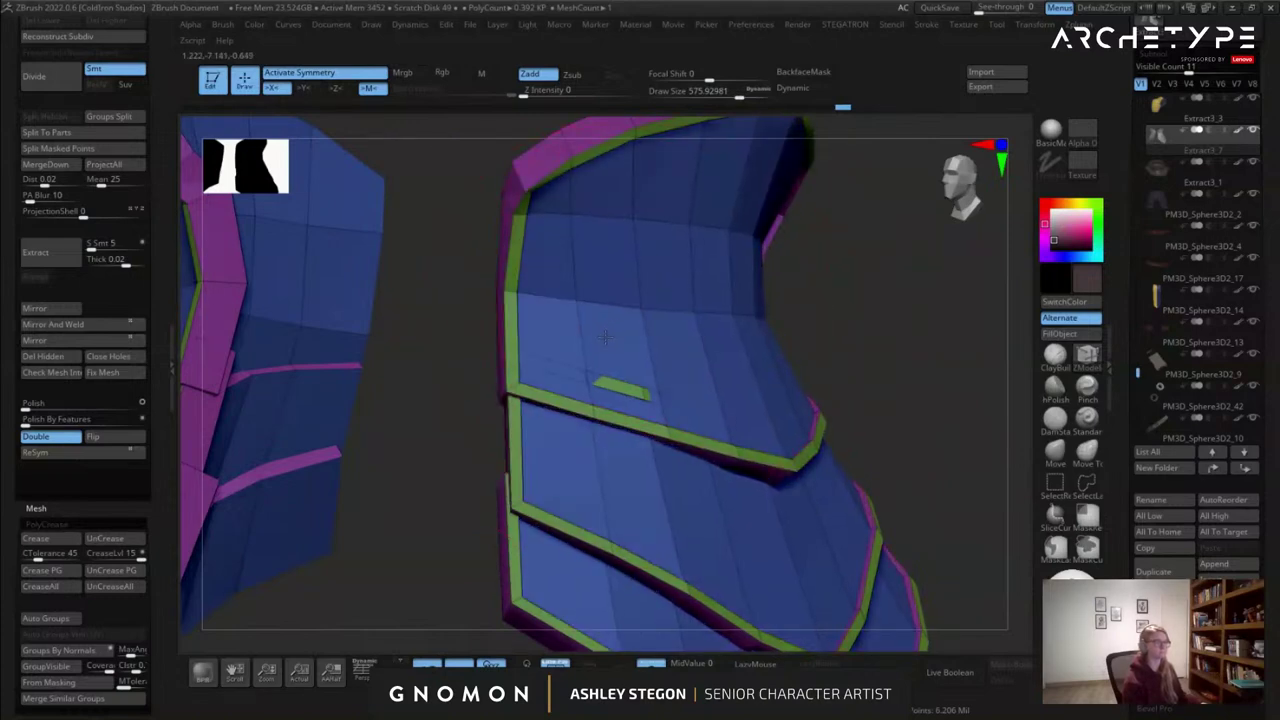
right_click_drag(650, 398, 744, 373)
key("shift+f")
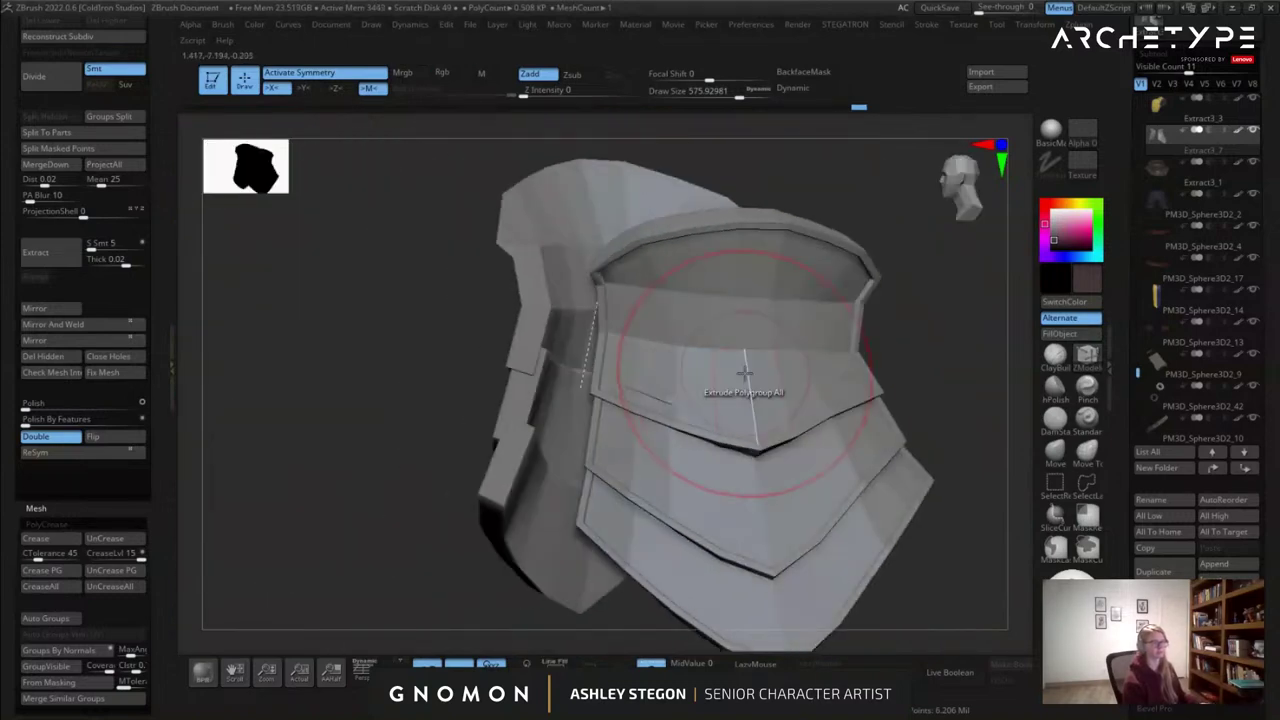
right_click_drag(814, 443, 672, 336, "alt")
key("shift+f")
key("ctrl+z")
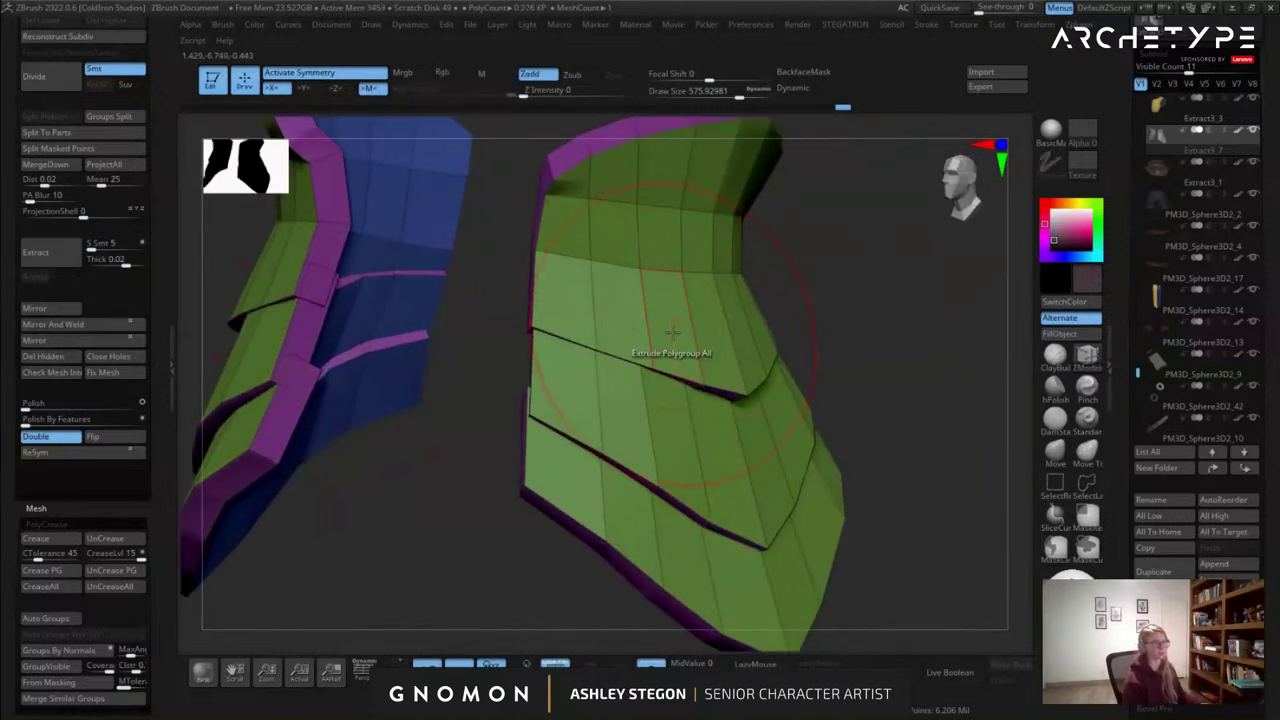
Inset the outer faces of all plates with Polygroup All to form a wider trim border.
key("space")
left_click(638, 211)
left_click_drag(624, 342, 644, 324)
right_click_drag(644, 324, 668, 324)
Try to recess the inner panels with a Polygroup All Extrude using One Side Poly.
key("space")
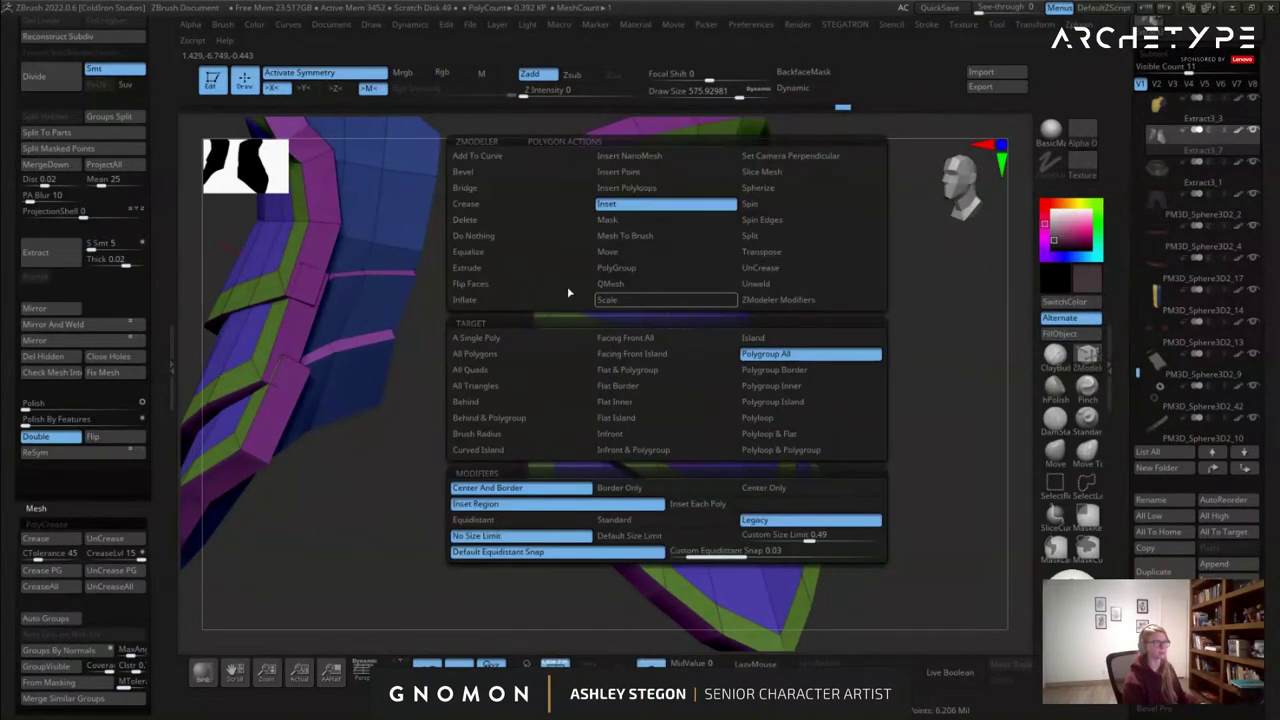
left_click(488, 270)
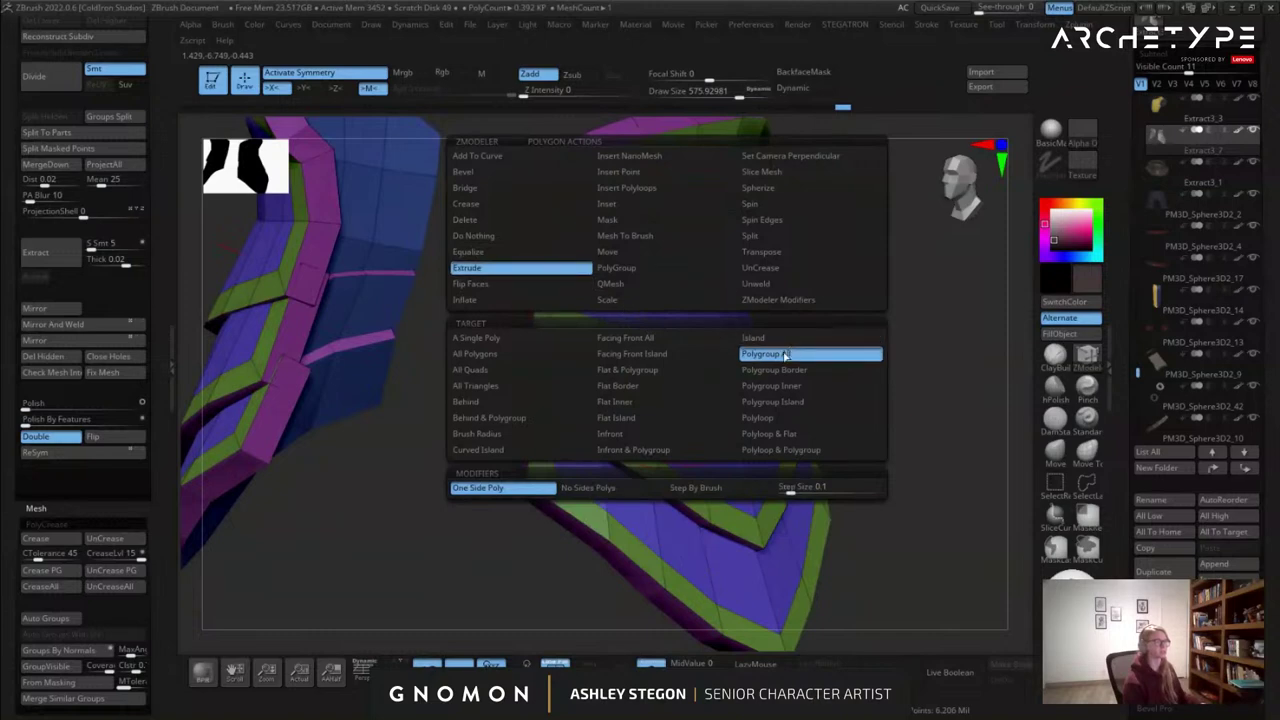
left_click(789, 354)
left_click_drag(702, 305, 692, 306)
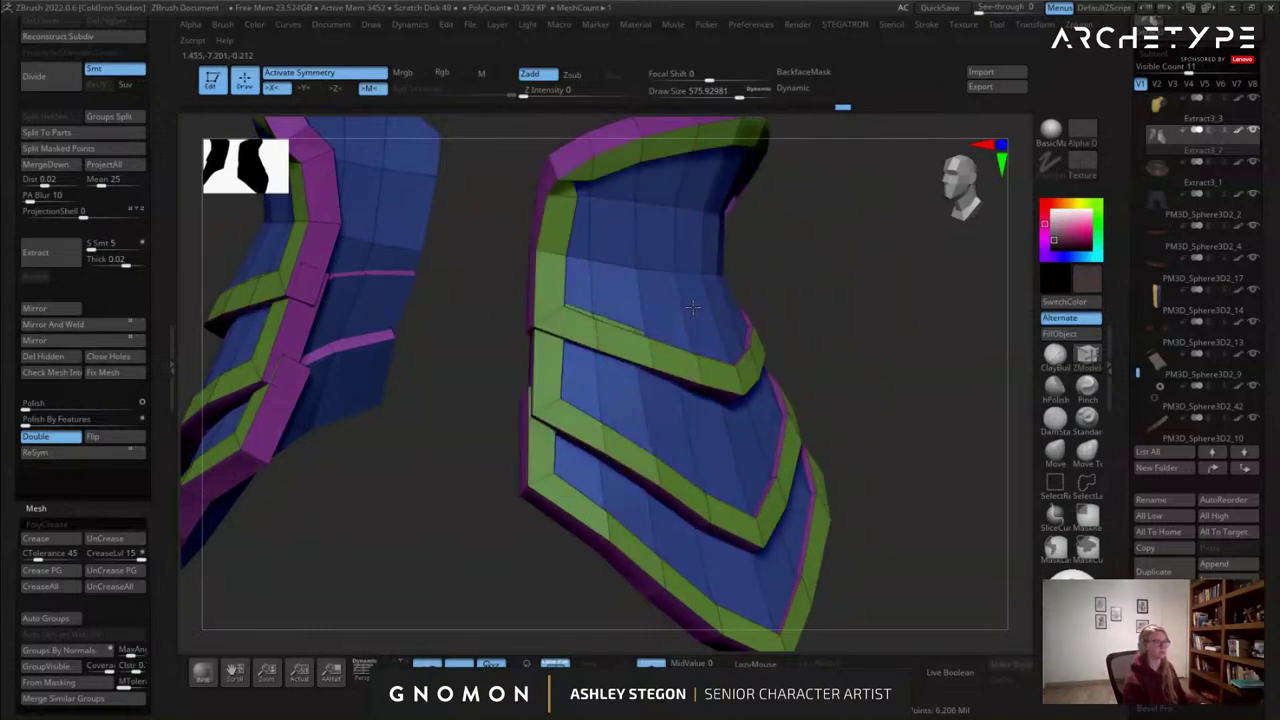
key("shift+f")
mouse_move(781, 320)
right_mouse_down()
mouse_move(720, 294)
mouse_move(726, 214)
mouse_move(694, 257)
mouse_move(711, 251)
right_mouse_up()
key("shift+f")
mouse_move(600, 236)
right_mouse_down("alt")
mouse_move(697, 263)
mouse_move(653, 254)
mouse_move(671, 284)
mouse_move(688, 270)
mouse_move(678, 260)
right_mouse_up("alt")
key("ctrl+z")
key("ctrl+z")
Even out the trim border at the upper plate's top corner with the Move brush at a size of about 172.
key("s")
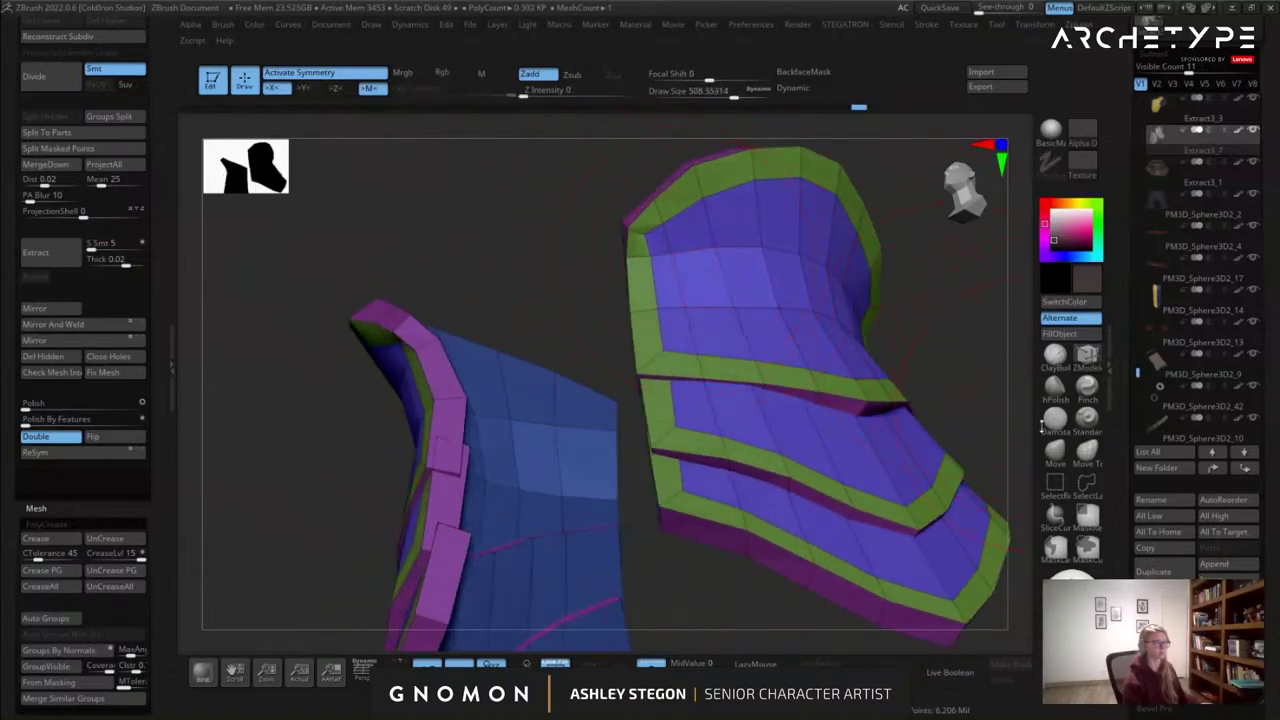
left_click(1055, 452)
key("s")
left_click_drag(654, 258, 638, 258)
right_click_drag(645, 260, 612, 248)
key("s")
mouse_move(628, 240)
left_mouse_down()
mouse_move(606, 222)
mouse_move(637, 233)
left_mouse_up()
key("s")
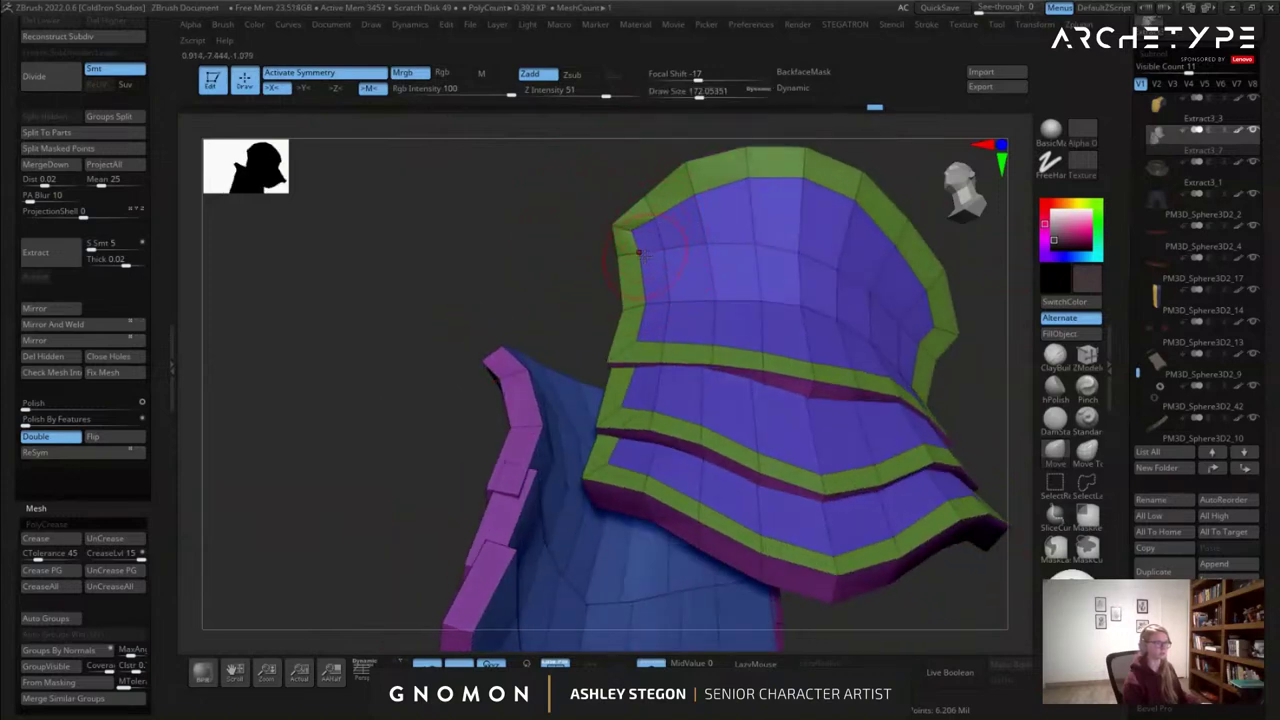
right_click_drag(636, 262, 708, 272)
Extrude the inner panels of all plates inward with ZModeler so the trim borders stand raised.
left_click(1091, 358)
left_click_drag(763, 321, 753, 333)
right_click_drag(832, 325, 496, 327)
key("shift+f")
Reshape the edges of the layered plates with the Move Topological brush at a size of about 611.
left_click(1066, 457)
right_click_drag(768, 384, 728, 365)
key("s")
right_click_drag(465, 329, 490, 385, "ctrl")
right_click_drag(490, 385, 507, 354)
key("s")
left_click_drag(507, 354, 528, 356)
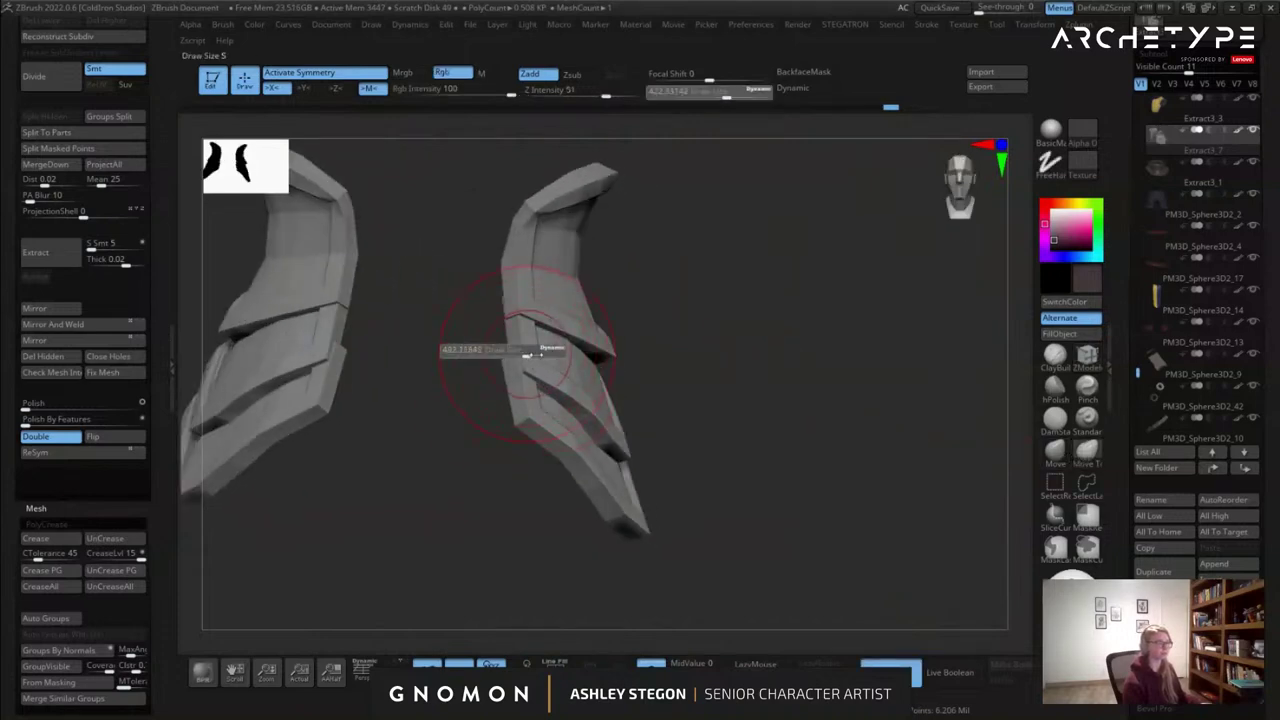
right_click_drag(475, 350, 519, 342)
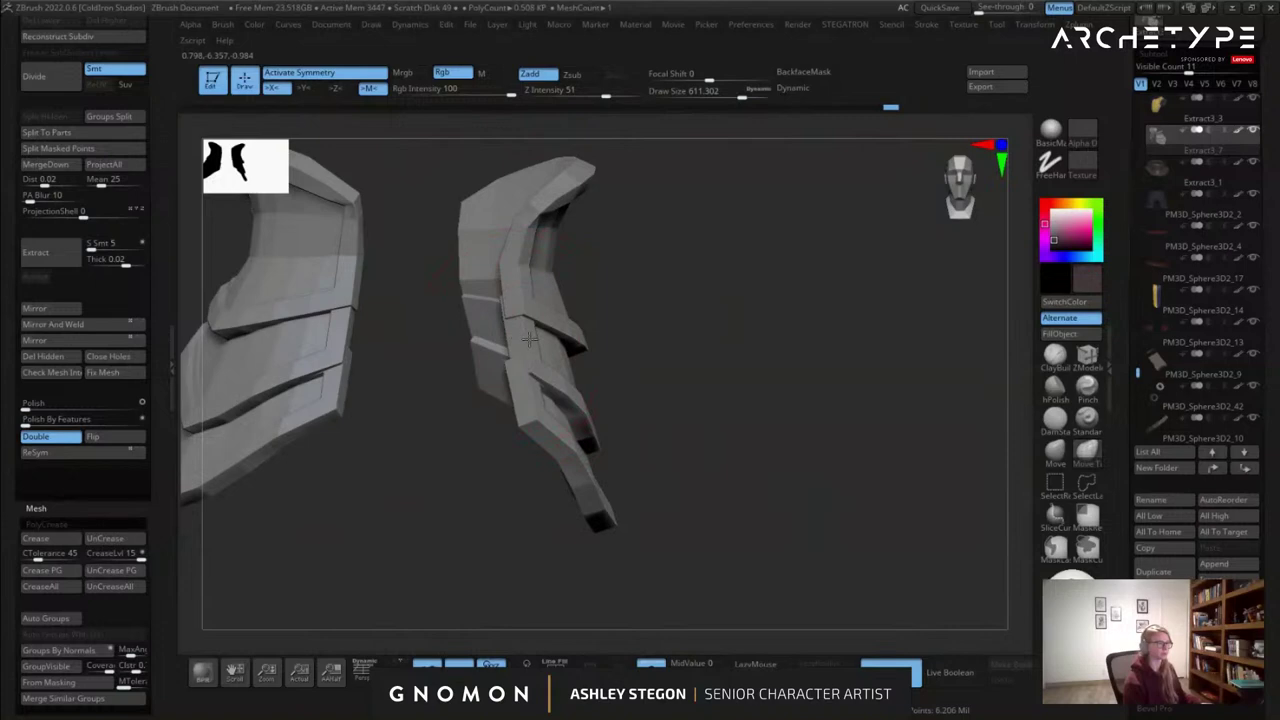
key("ctrl+z")
mouse_move(529, 334)
right_mouse_down()
mouse_move(516, 338)
mouse_move(584, 348)
mouse_move(537, 351)
mouse_move(564, 349)
mouse_move(528, 318)
mouse_move(662, 307)
mouse_move(543, 292)
mouse_move(516, 333)
right_mouse_up()
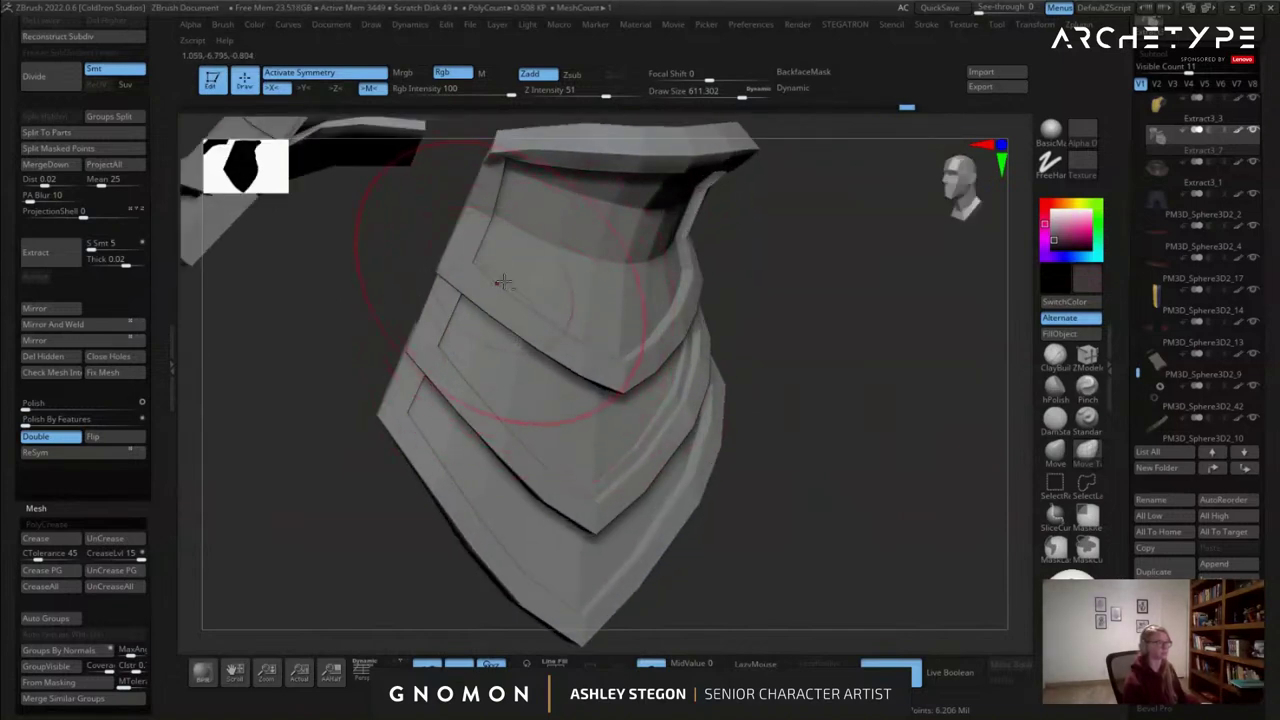
right_click_drag(585, 283, 555, 394)
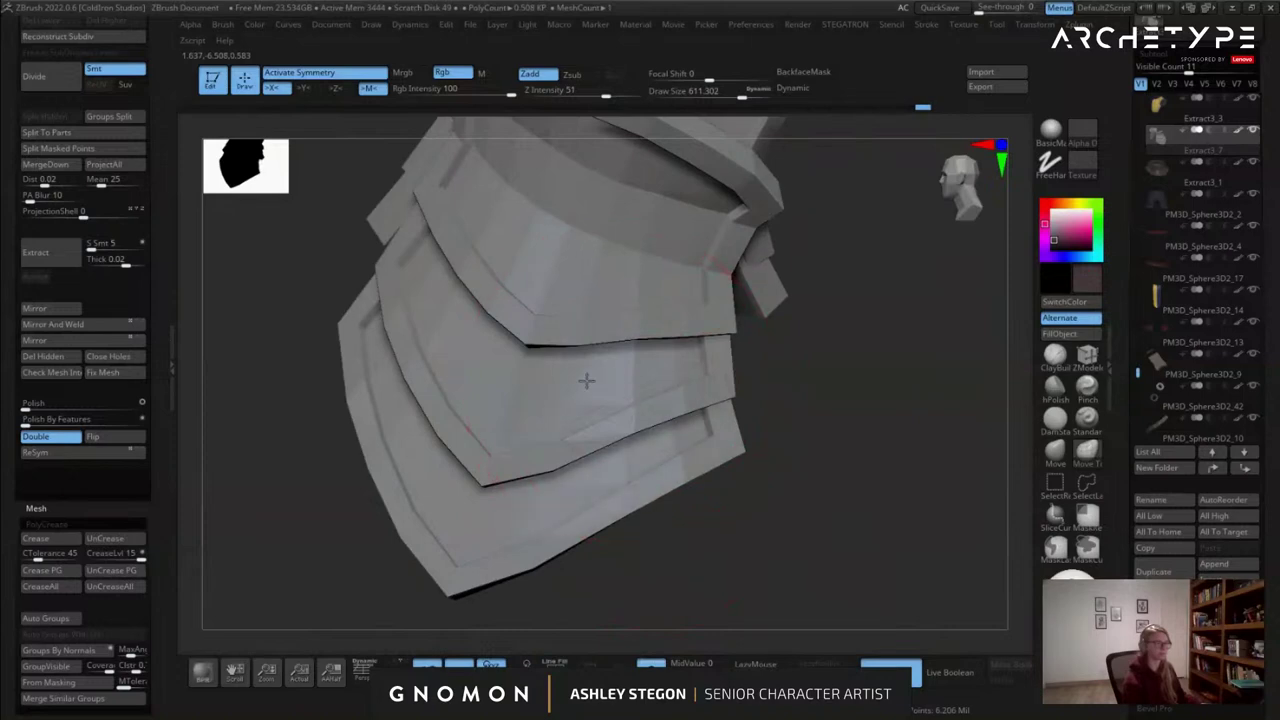
mouse_move(557, 387)
right_mouse_down()
mouse_move(609, 423)
mouse_move(666, 400)
mouse_move(672, 370)
mouse_move(730, 391)
mouse_move(757, 380)
mouse_move(571, 312)
mouse_move(560, 345)
mouse_move(551, 333)
right_mouse_up()
Refine the upper plate's top corner and trim border with the Move brush at a size of about 145.
key("s")
left_click_drag(551, 331, 522, 331)
right_click_drag(570, 318, 668, 357, "alt")
right_click_drag(668, 357, 690, 400, "ctrl")
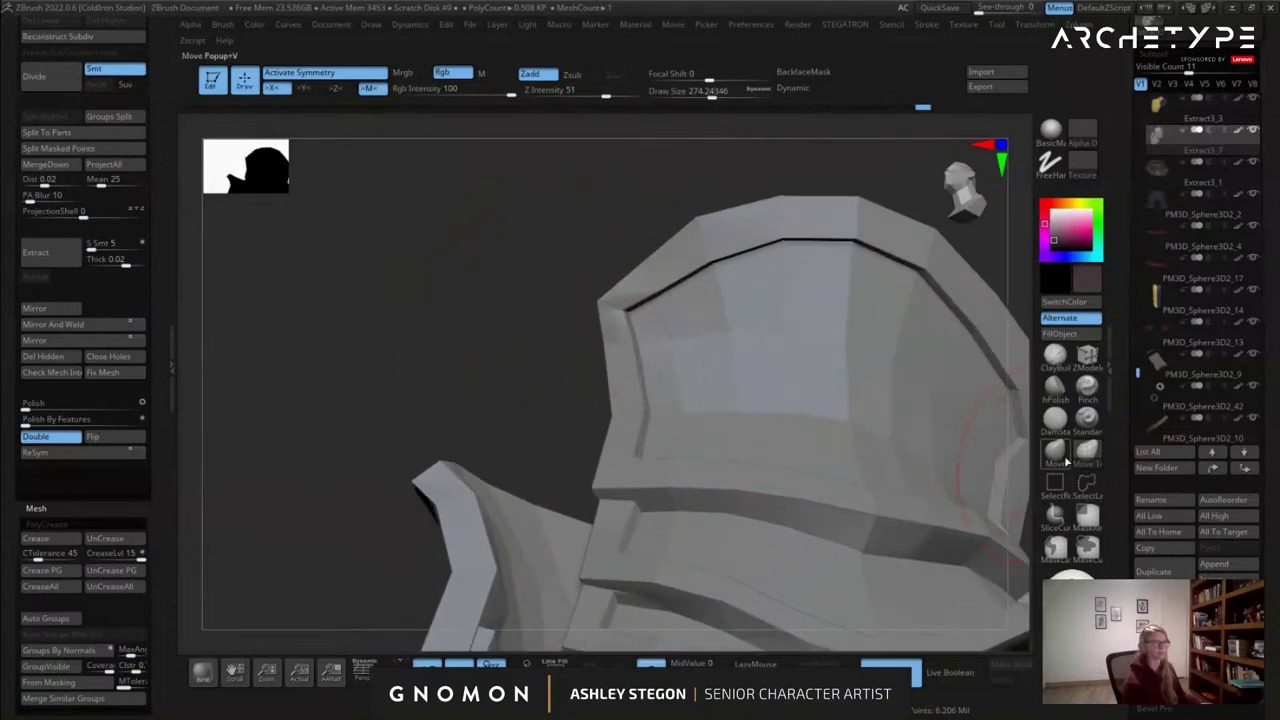
left_click(1066, 462)
right_click_drag(690, 345, 632, 338)
key("shift+f")
key("shift+f")
key("s")
left_click_drag(633, 323, 620, 322)
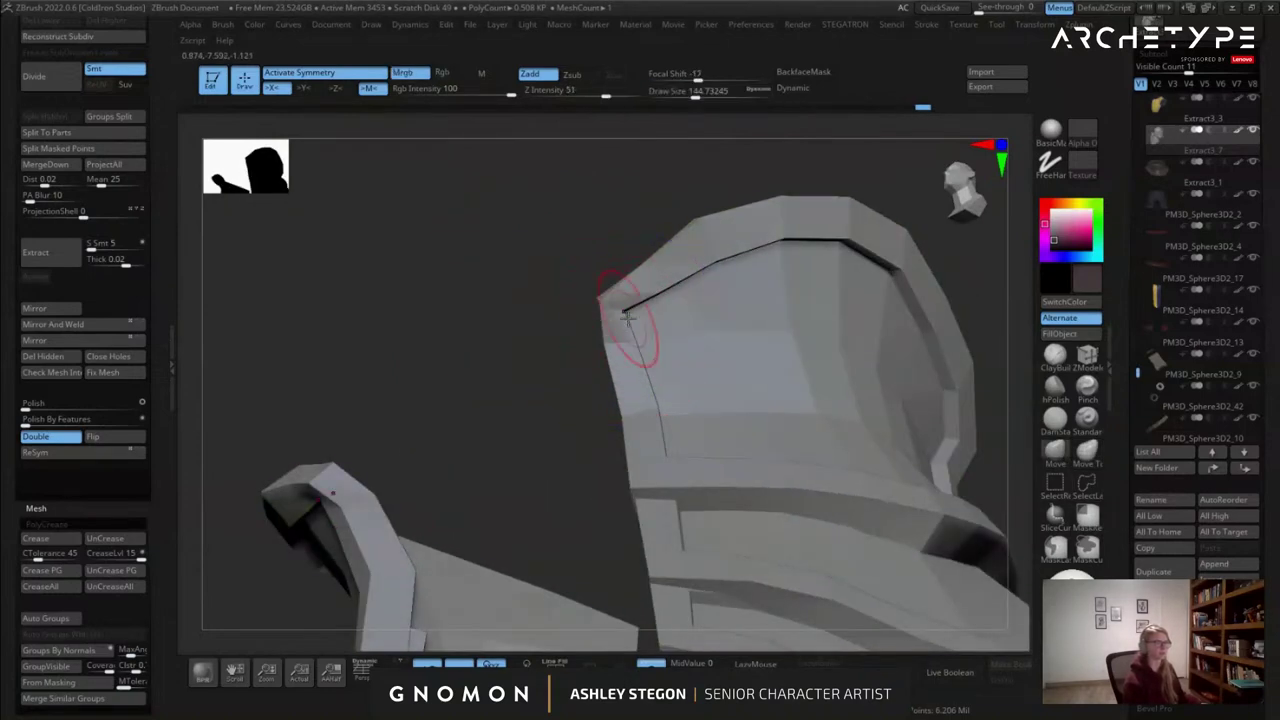
right_click_drag(605, 337, 666, 331)
Crease the plates' polygroup borders and check the result in the dynamic subdivision preview.
key("shift+f")
right_click_drag(774, 369, 846, 388, "ctrl")
left_click(46, 575)
key("d")
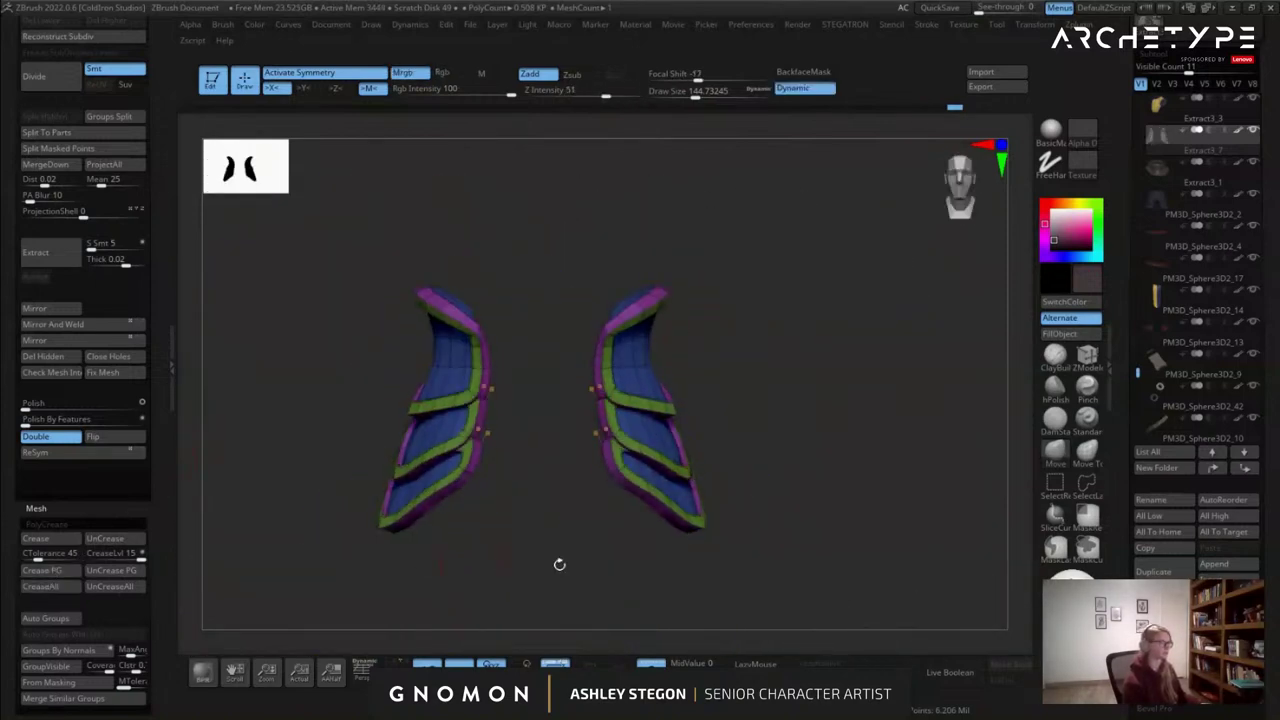
right_click_drag(500, 563, 534, 546)
key("shift+f")
key("shift+f")
right_click_drag(616, 553, 604, 582, "ctrl")
right_click_drag(604, 582, 626, 573)
right_click_drag(414, 559, 574, 547)
Adjust the shape of the lower plates with the Move Topological brush at a size of about 888.
key("s")
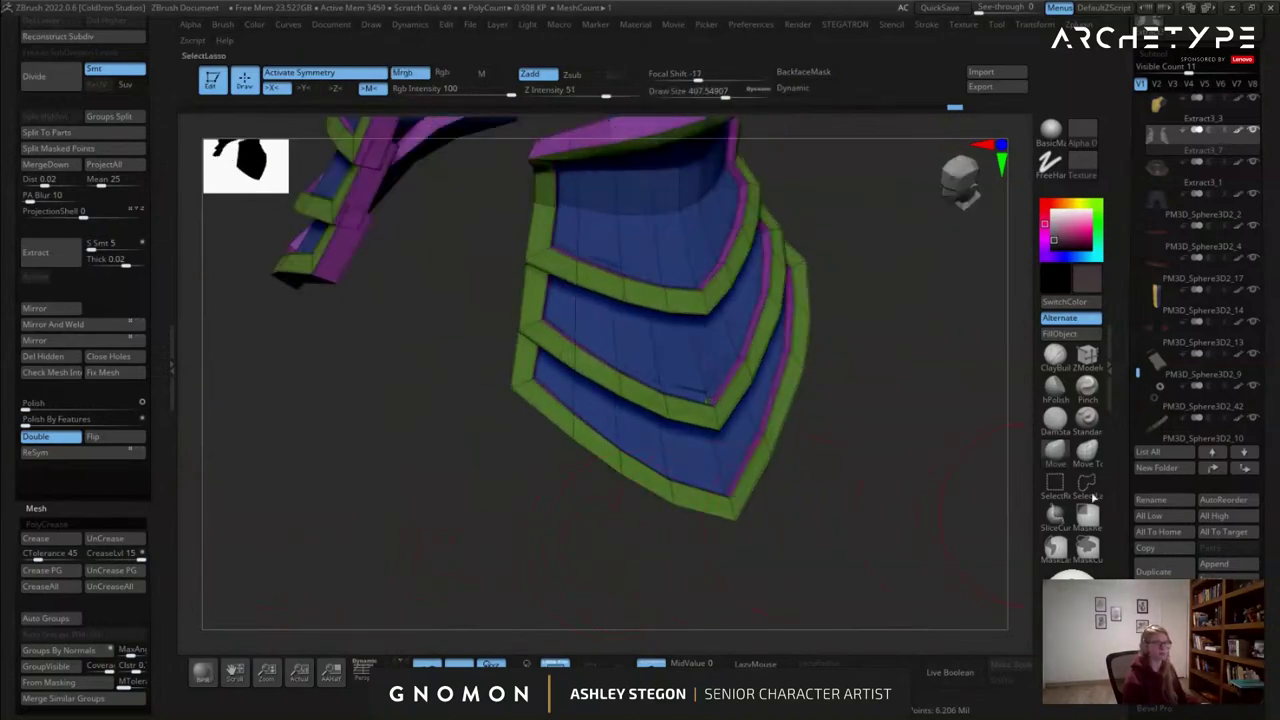
left_click(1087, 452)
key("s")
left_click_drag(743, 471, 782, 471)
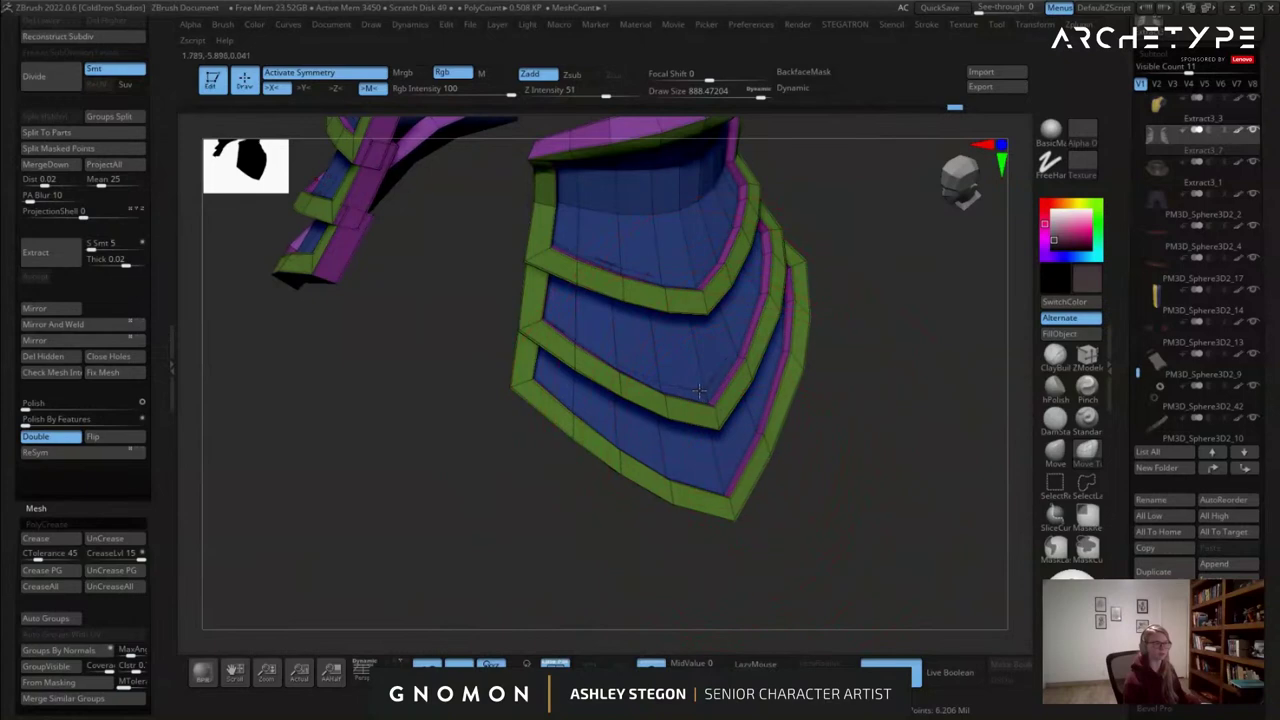
mouse_move(528, 456)
left_mouse_down()
mouse_move(557, 398)
mouse_move(494, 403)
left_mouse_up()
key("shift+f")
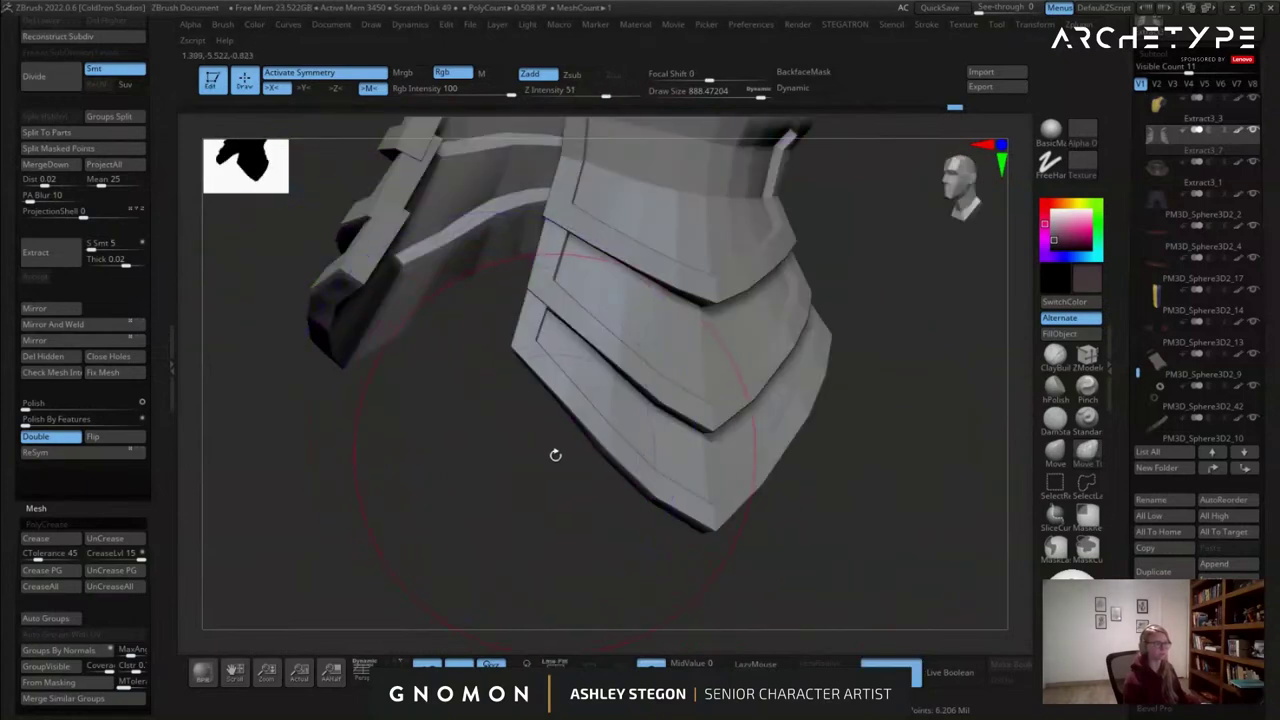
left_click_drag(555, 452, 507, 434)
Regroup the plates by normals, crease the polygroup borders, and check the smoothed preview.
left_click_drag(150, 595, 154, 541)
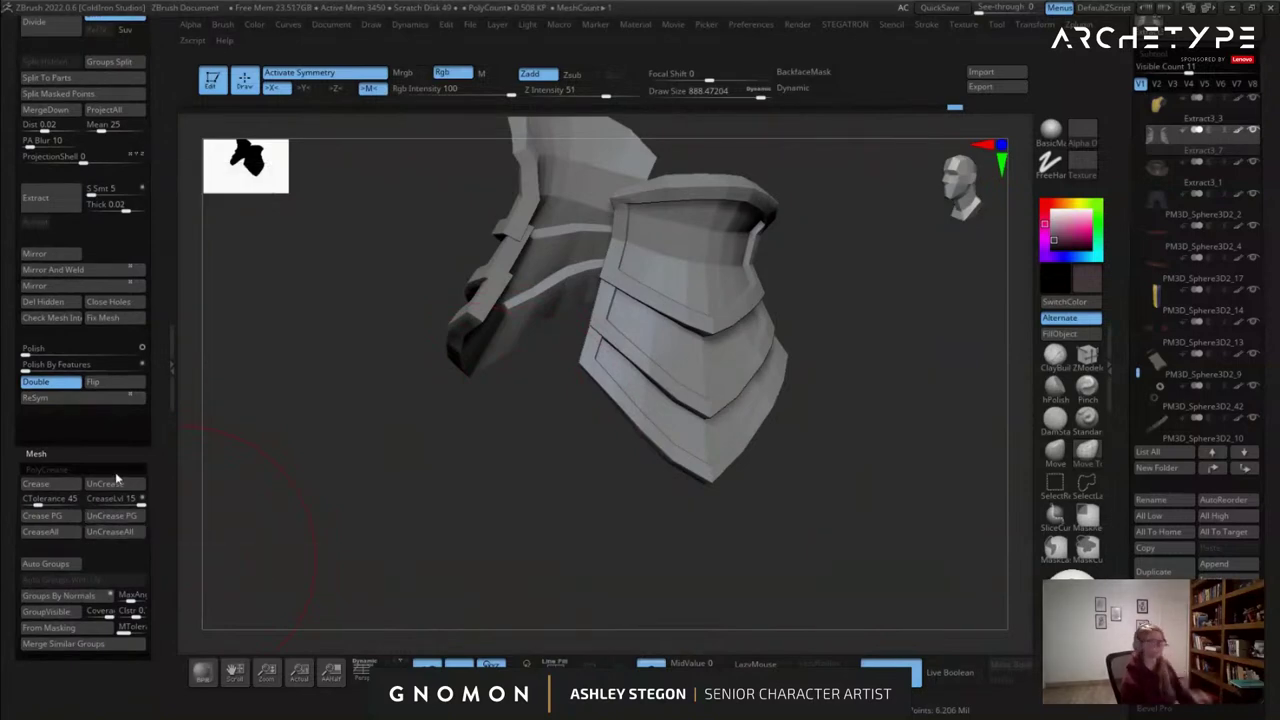
left_click(60, 597)
right_click_drag(460, 531, 588, 539)
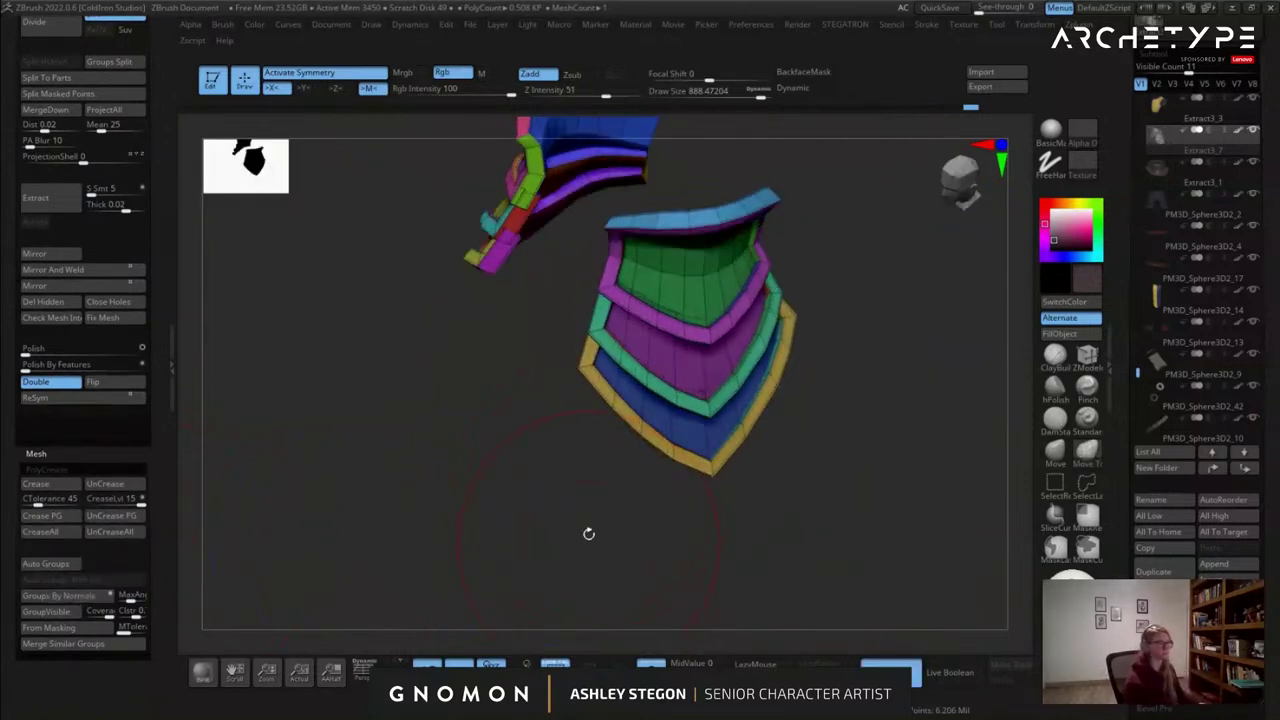
left_click(72, 516)
key("d")
key("shift+f")
key("shift+f")
key("shift+d")
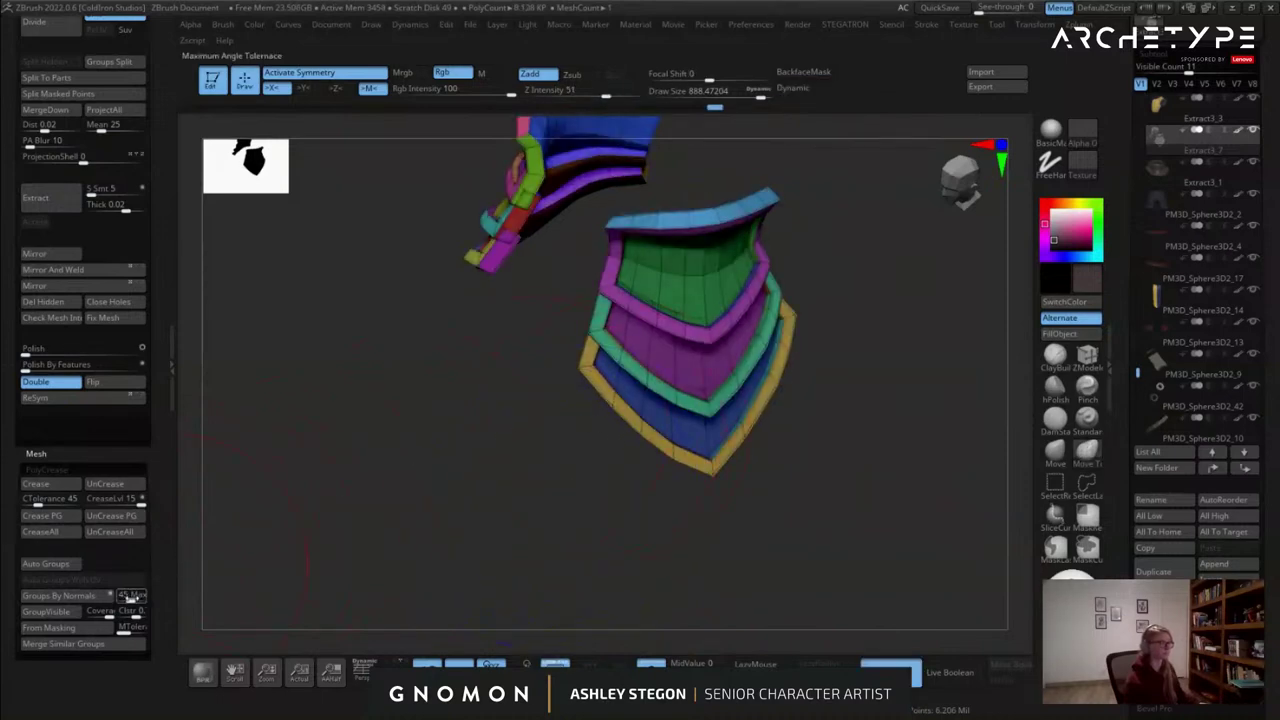
Regenerate the plates' polygroups by normals, crease their borders again, and turn on dynamic subdivision.
left_click(98, 596)
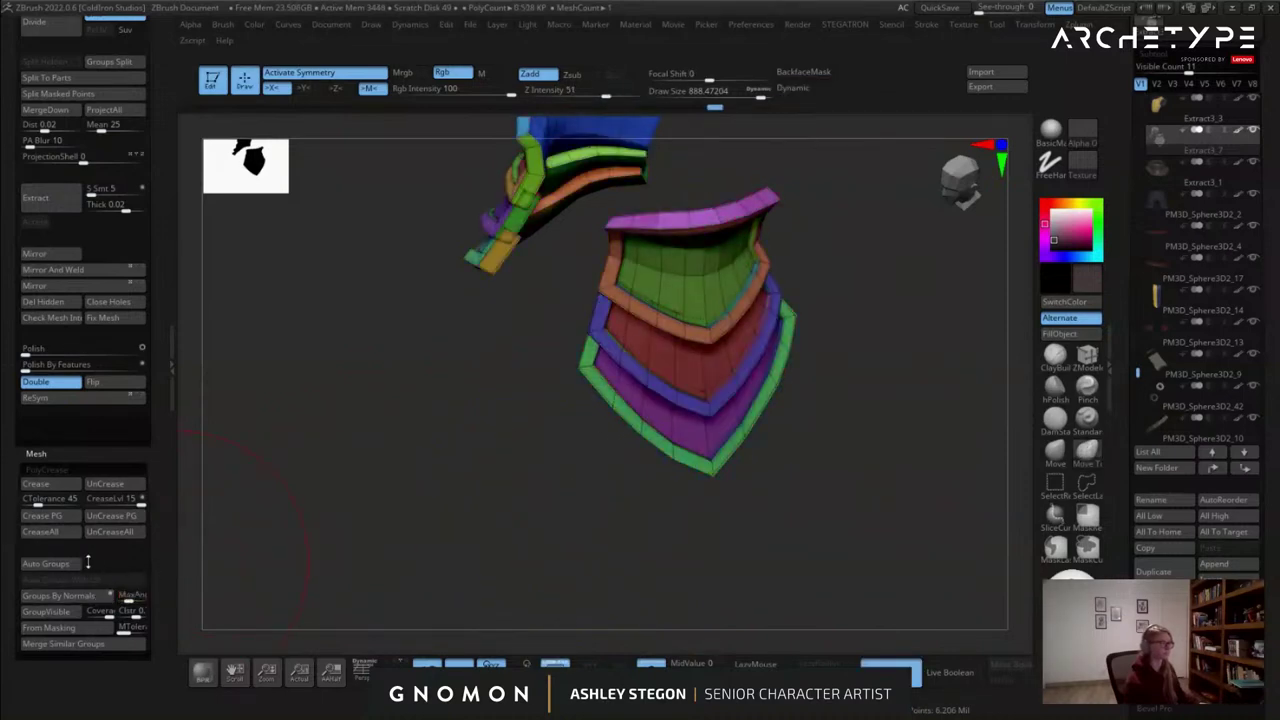
left_click(59, 519)
key("d")
key("shift+f")
right_click_drag(540, 494, 660, 480)
right_click_drag(719, 335, 677, 337, "ctrl")
mouse_move(627, 410)
right_mouse_down()
mouse_move(737, 430)
mouse_move(697, 443)
right_mouse_up()
key("shift+f")
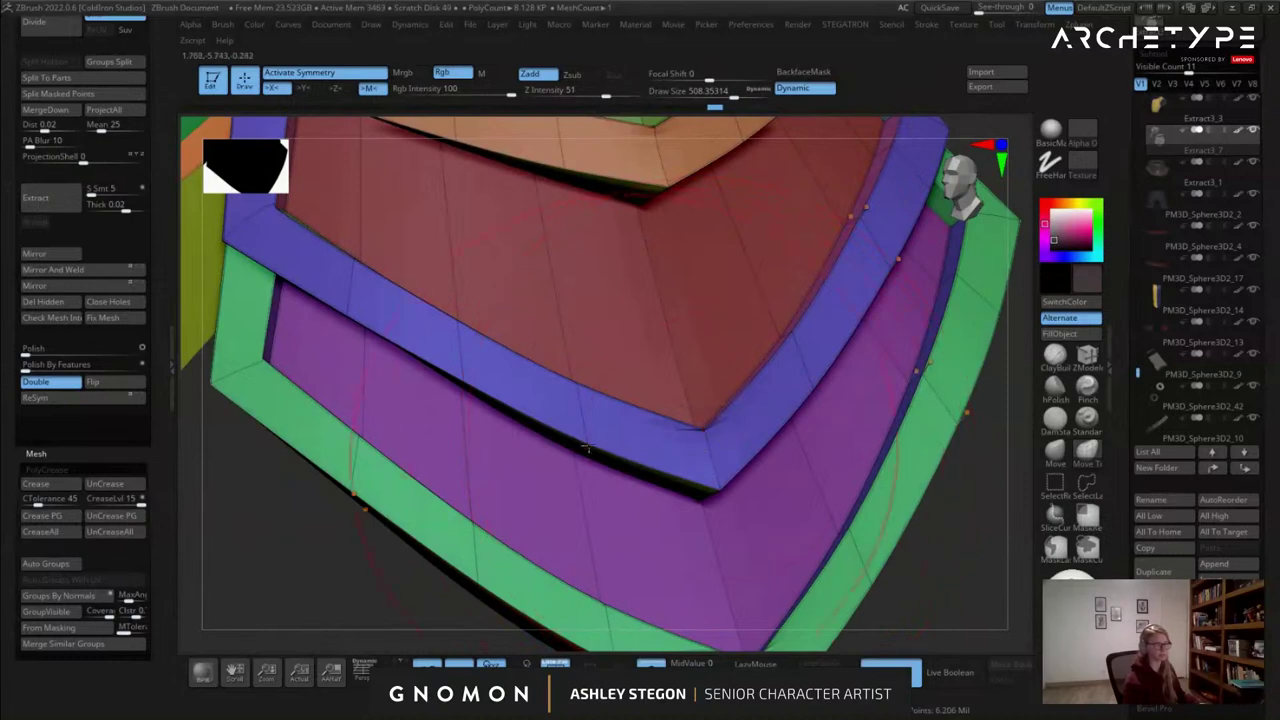
right_click_drag(653, 444, 672, 318, "ctrl")
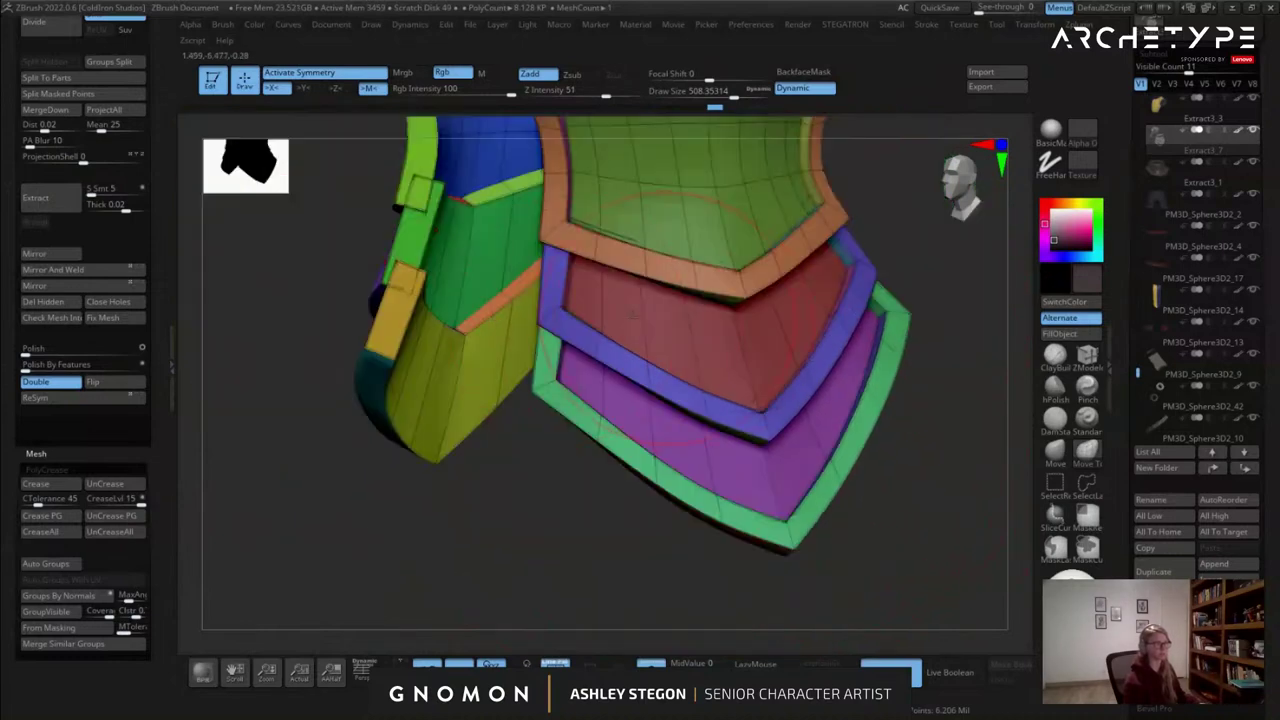
right_click_drag(904, 258, 962, 280)
Leave Solo mode and fit the hip plates to the body and belts with the Move brush at about 867.
key("s")
right_click_drag(745, 485, 737, 410, "ctrl")
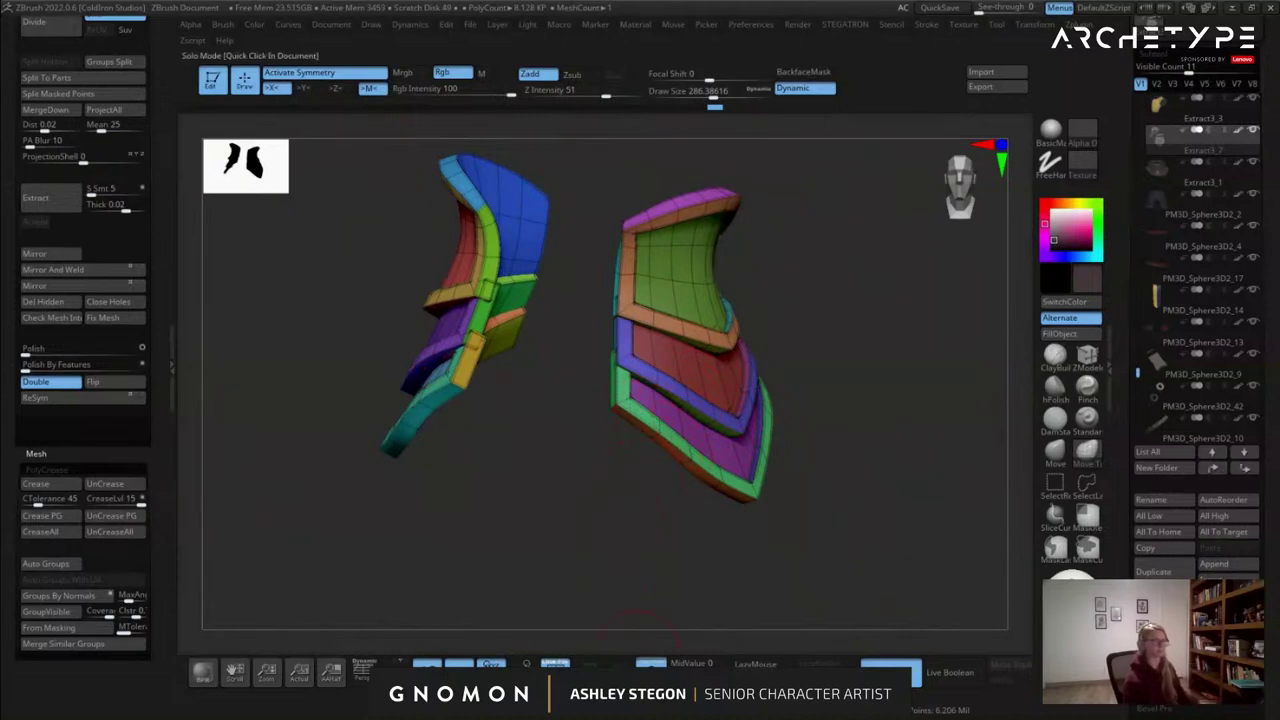
left_click(650, 665)
right_click_drag(620, 480, 688, 470)
key("shift+f")
right_click_drag(943, 406, 850, 300)
right_click_drag(800, 390, 574, 411)
mouse_move(640, 384)
right_mouse_down("ctrl")
mouse_move(709, 452)
mouse_move(717, 400)
right_mouse_up("ctrl")
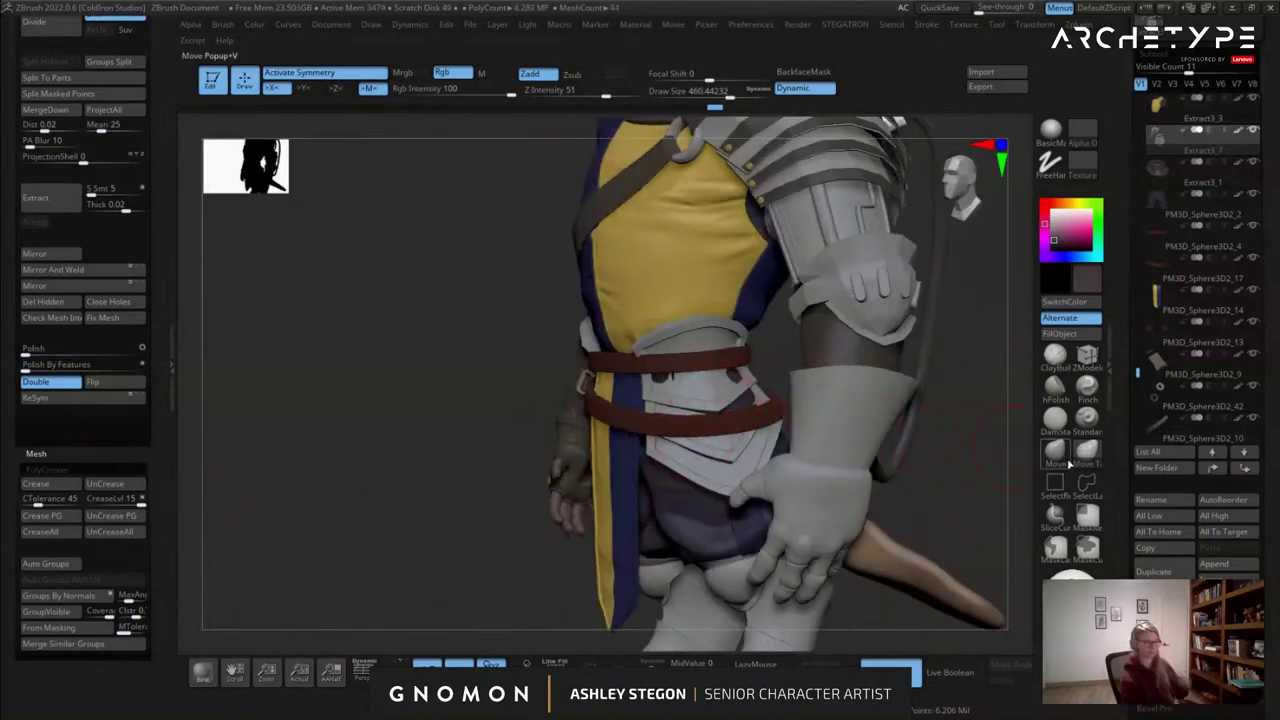
left_click(1066, 460)
mouse_move(713, 386)
left_mouse_down()
mouse_move(743, 384)
mouse_move(728, 384)
left_mouse_up()
right_click_drag(708, 402, 733, 423)
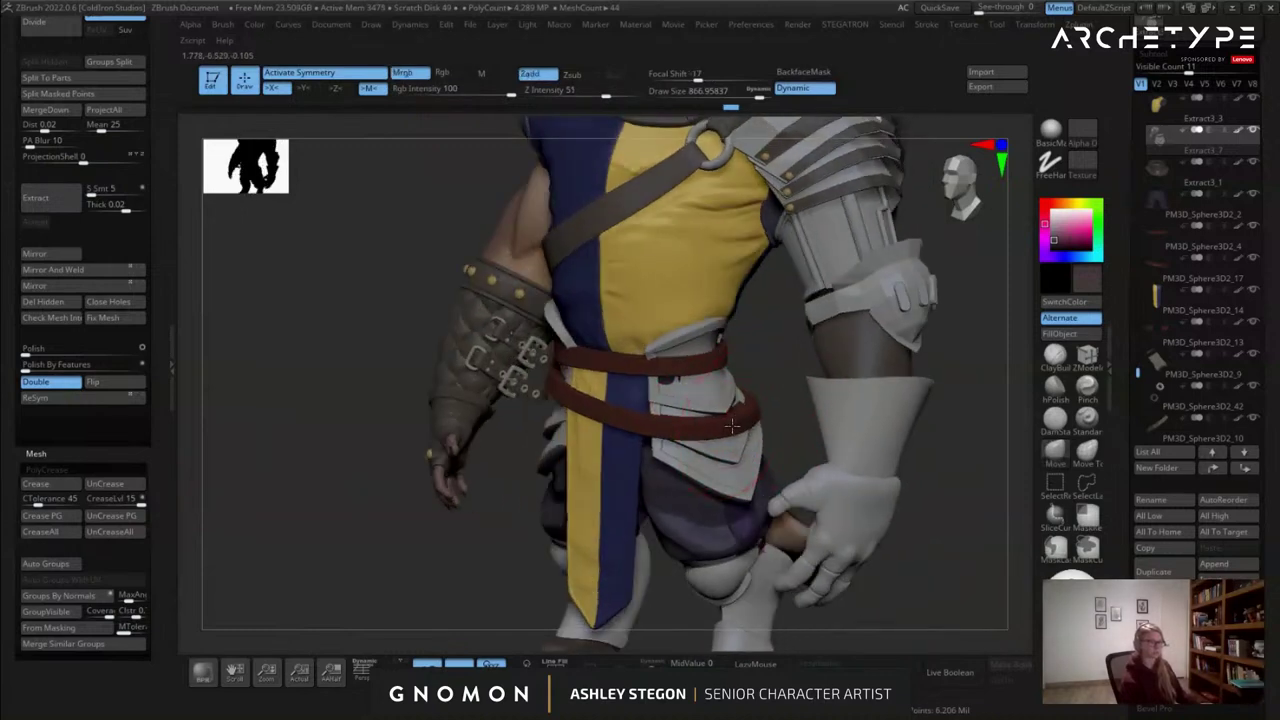
Select the upper red belt and set the Move brush size to about 804.
mouse_move(667, 392)
right_mouse_down()
mouse_move(645, 385)
mouse_move(690, 425)
mouse_move(722, 427)
right_mouse_up()
left_click(662, 369, "alt")
key("s")
left_click_drag(722, 427, 717, 427)
right_click_drag(717, 427, 737, 414)
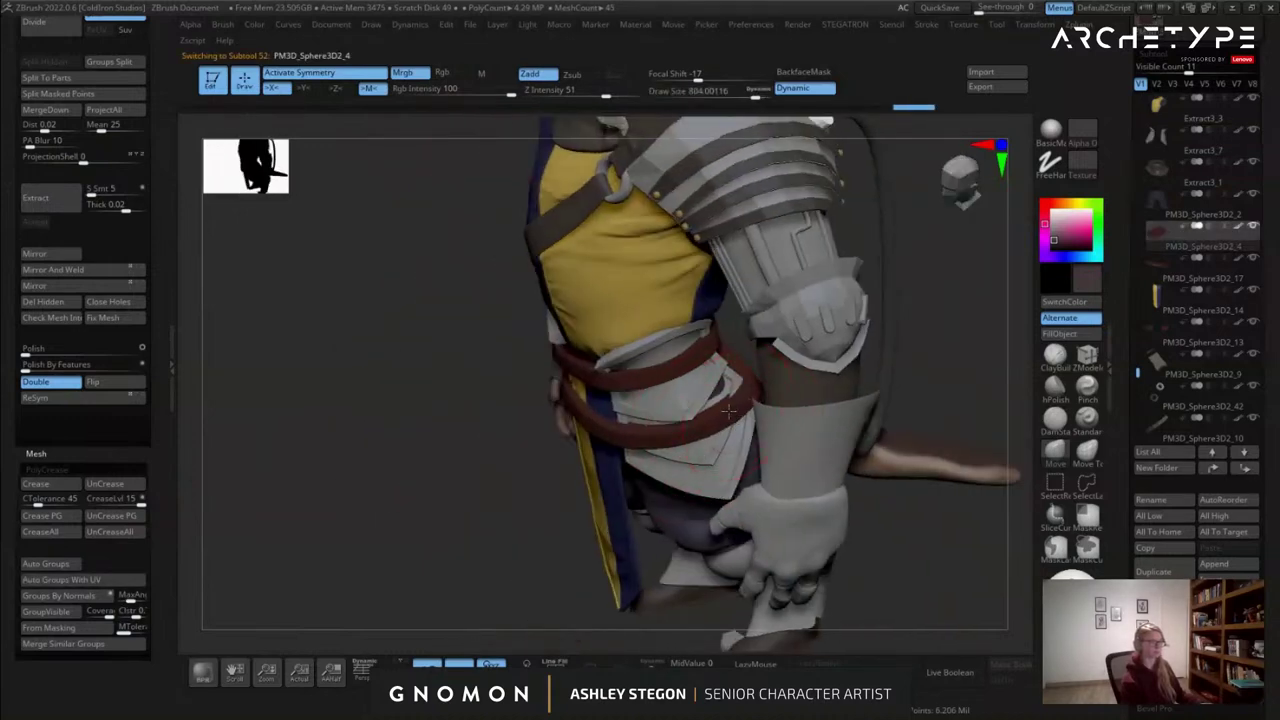
Select the lower red belt and fit it around the hips with the Move brush at a size of about 943.
left_click(735, 400, "alt")
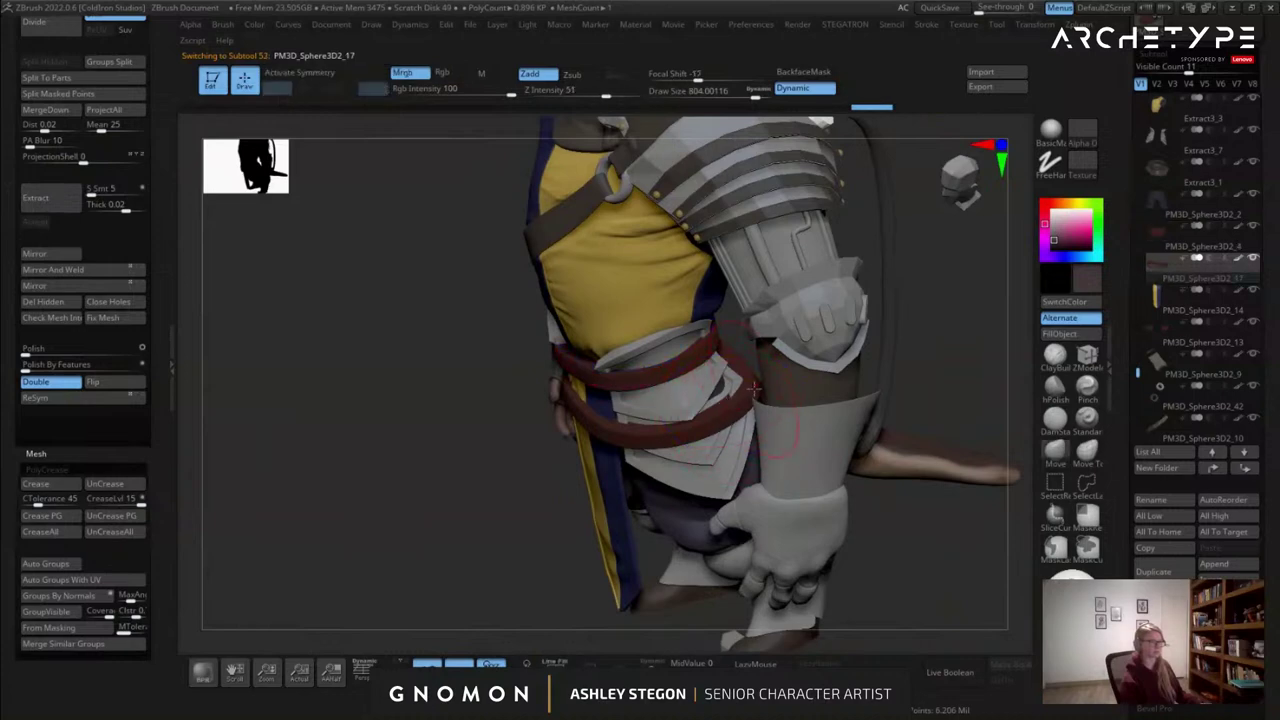
right_click_drag(742, 388, 763, 409)
right_click_drag(880, 412, 841, 423)
key("s")
left_click_drag(841, 423, 851, 423)
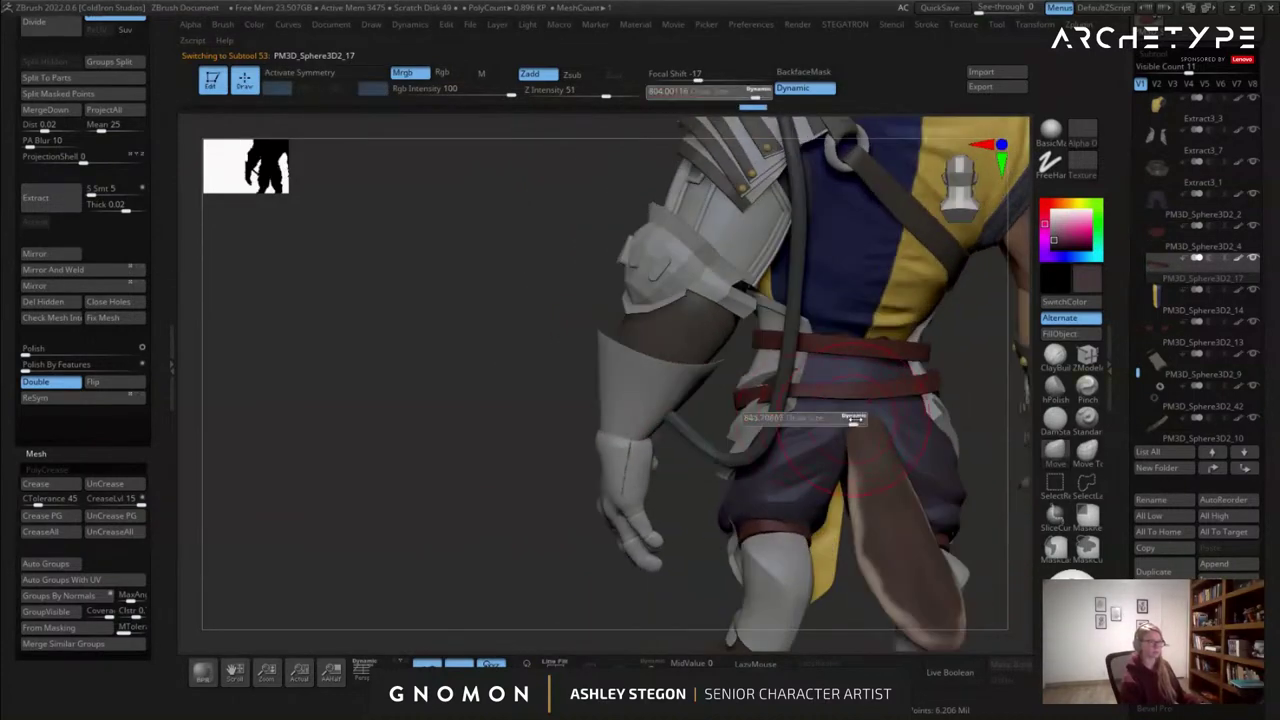
right_click_drag(853, 413, 843, 419)
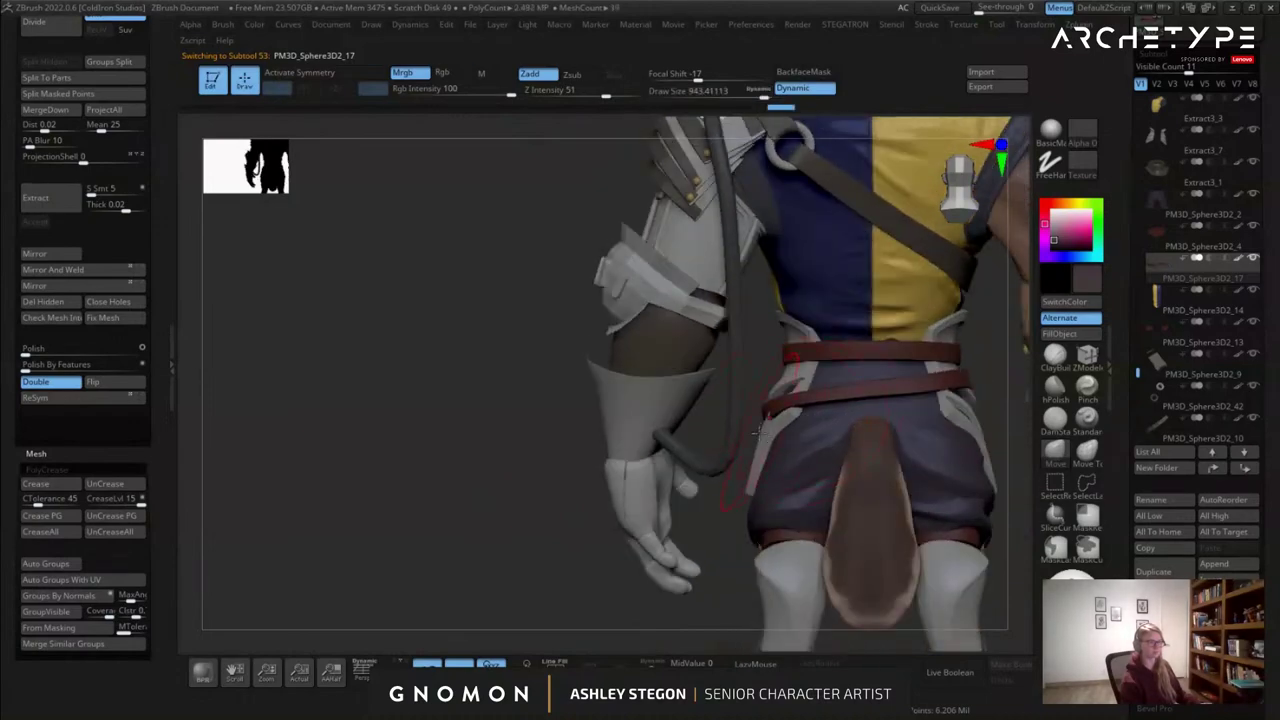
right_click_drag(771, 437, 908, 434)
mouse_move(615, 428)
right_mouse_down()
mouse_move(646, 430)
mouse_move(628, 441)
right_mouse_up()
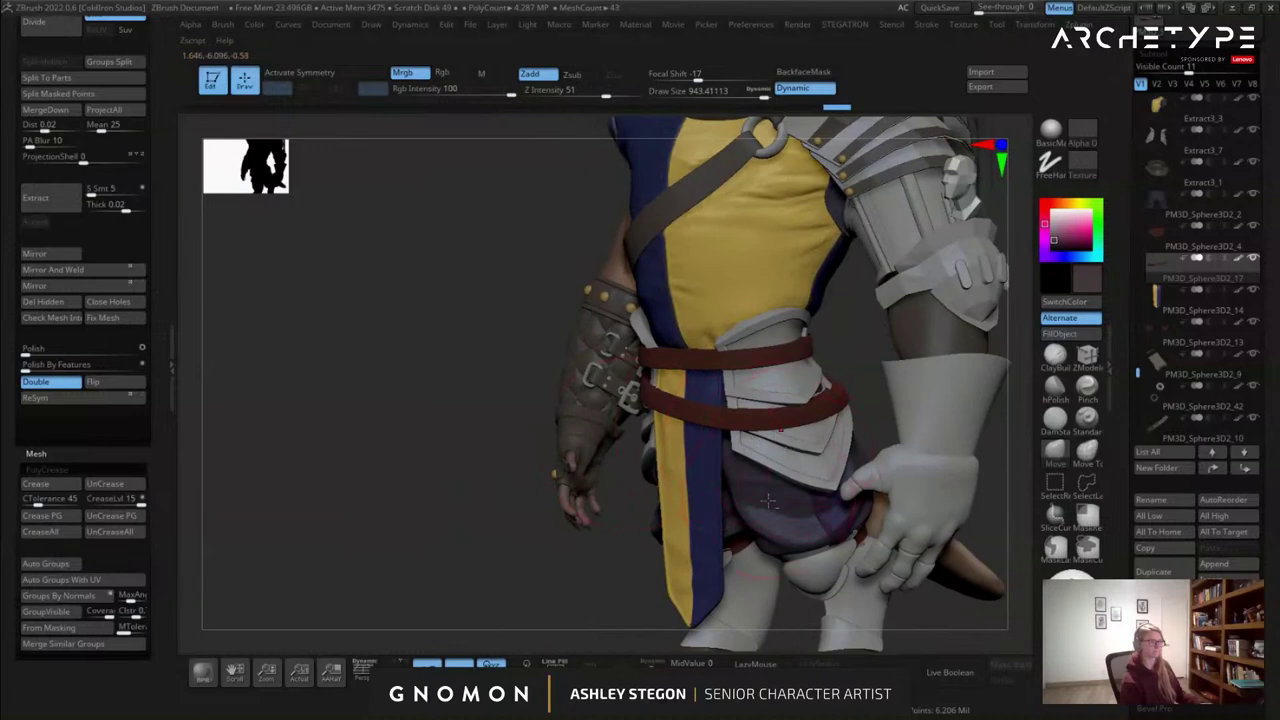
Select the shorts and adjust their shape beneath the hip plates with the Move brush at a size of about 835.
right_click_drag(808, 440, 812, 466)
key("s")
left_click(818, 427)
right_click_drag(819, 386, 697, 357)
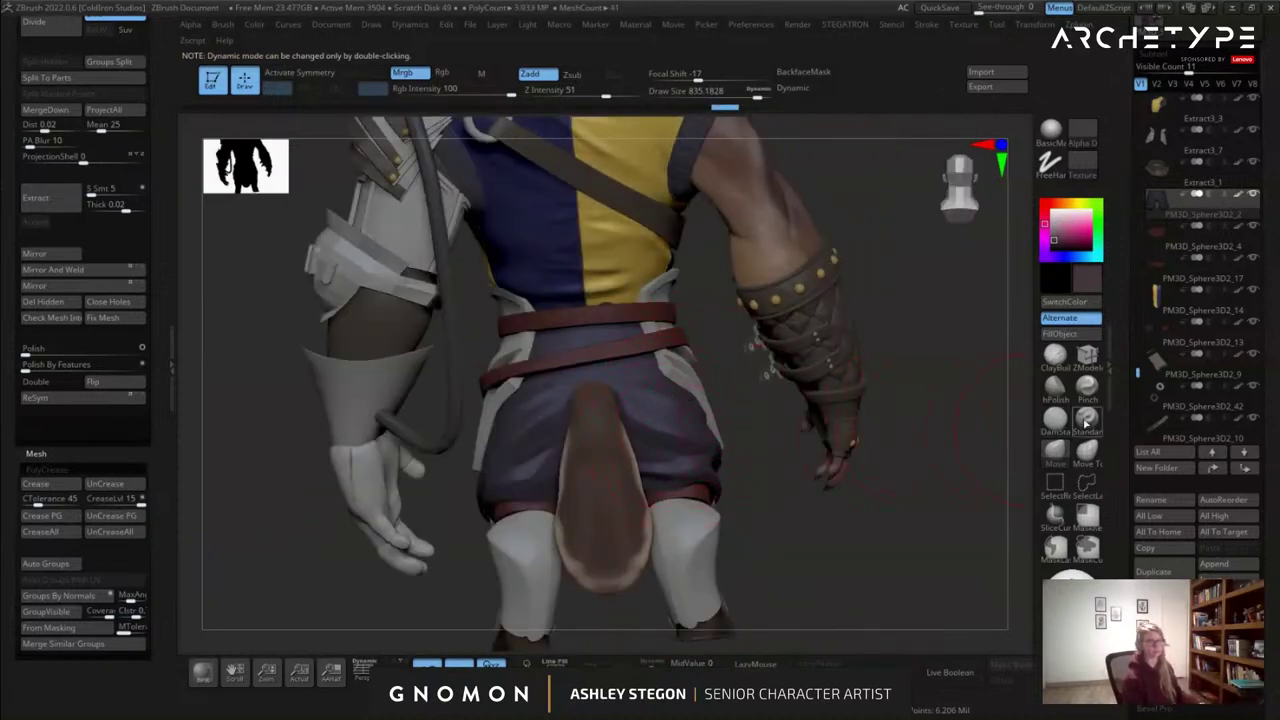
Sculpt the back of the shorts around the belts and hip plates with the Standard brush at a size of about 476.
left_click(1085, 424)
key("s")
left_click(651, 383)
mouse_move(655, 385)
right_mouse_down("ctrl")
mouse_move(700, 405)
mouse_move(635, 390)
right_mouse_up("ctrl")
mouse_move(890, 385)
right_mouse_down()
mouse_move(700, 368)
mouse_move(788, 350)
mouse_move(738, 330)
mouse_move(806, 340)
mouse_move(735, 330)
right_mouse_up()
key("s")
left_click(821, 362)
right_click_drag(797, 300, 842, 243)
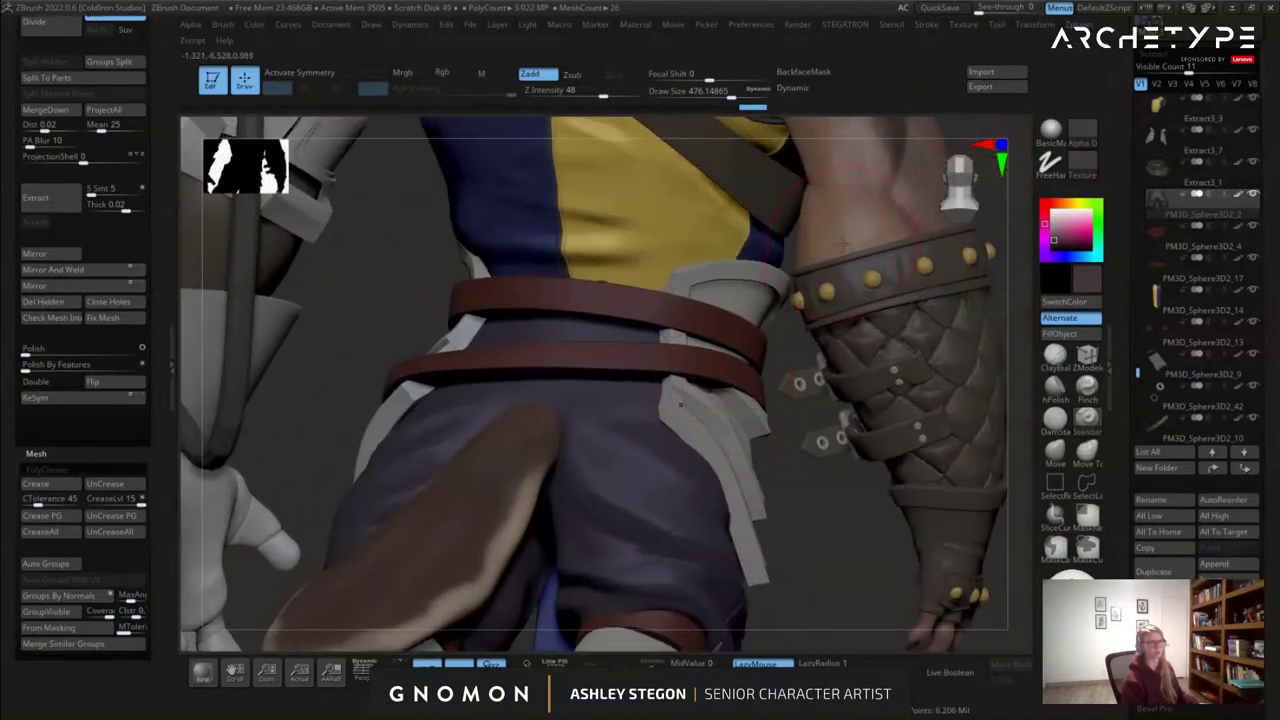
left_click(848, 244, "alt")
left_click(1055, 450)
key("s")
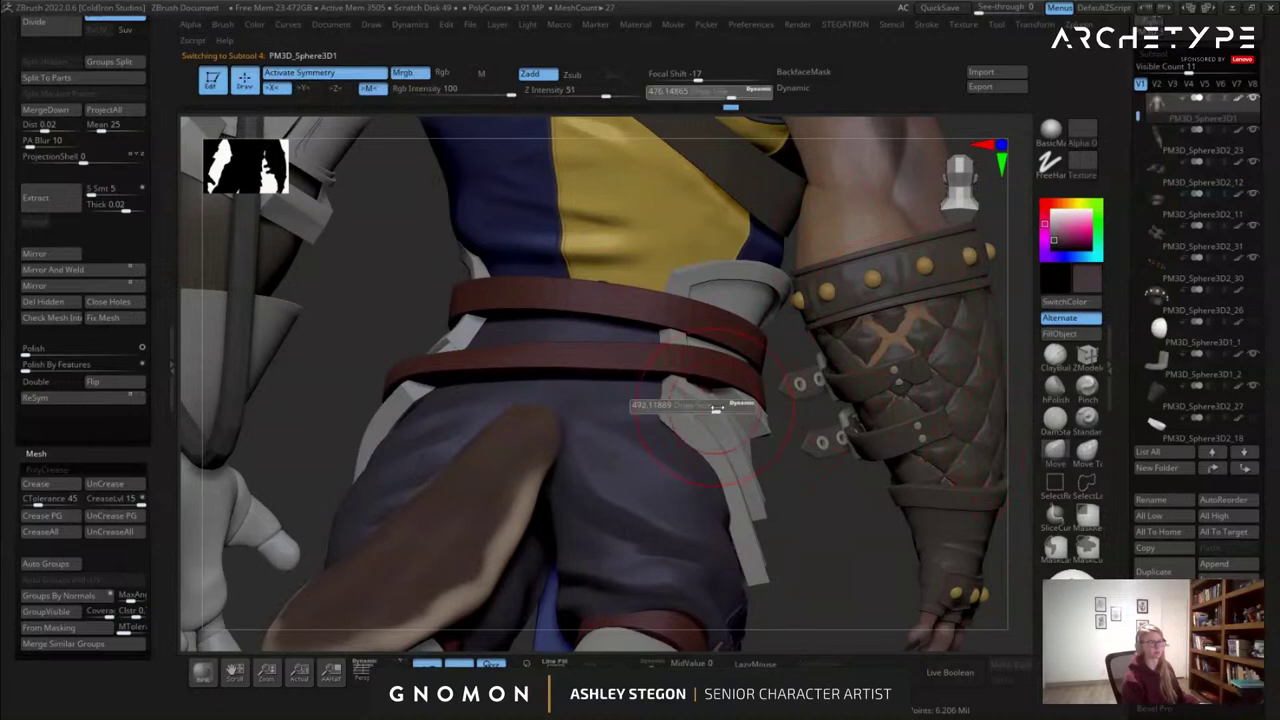
Reselect the shorts, undo the last stroke, and refine and smooth the cloth beside the rear hip plate with the Standard brush at about 286.
left_click(646, 462, "alt")
right_click_drag(646, 462, 653, 431)
left_click(1055, 418)
left_click(1087, 418)
key("ctrl+z")
key("s")
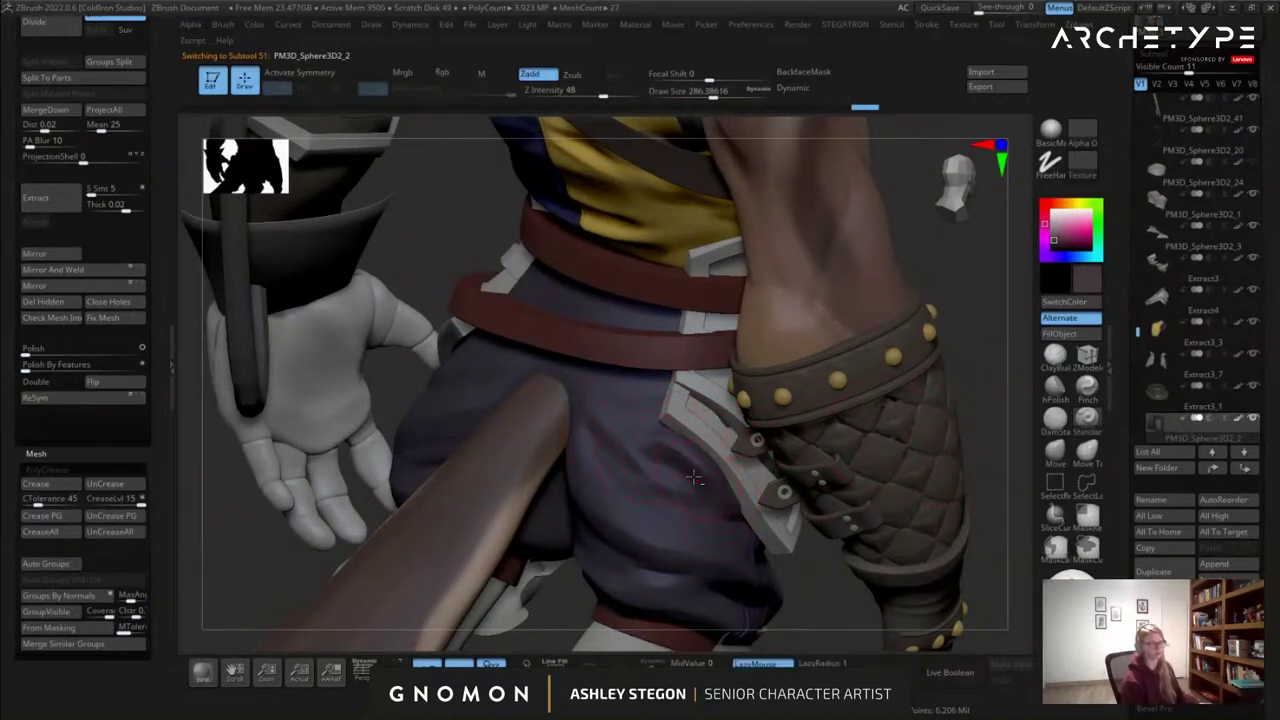
key("shift")
left_click_drag(615, 441, 622, 436, "shift")
right_click_drag(622, 436, 648, 417)
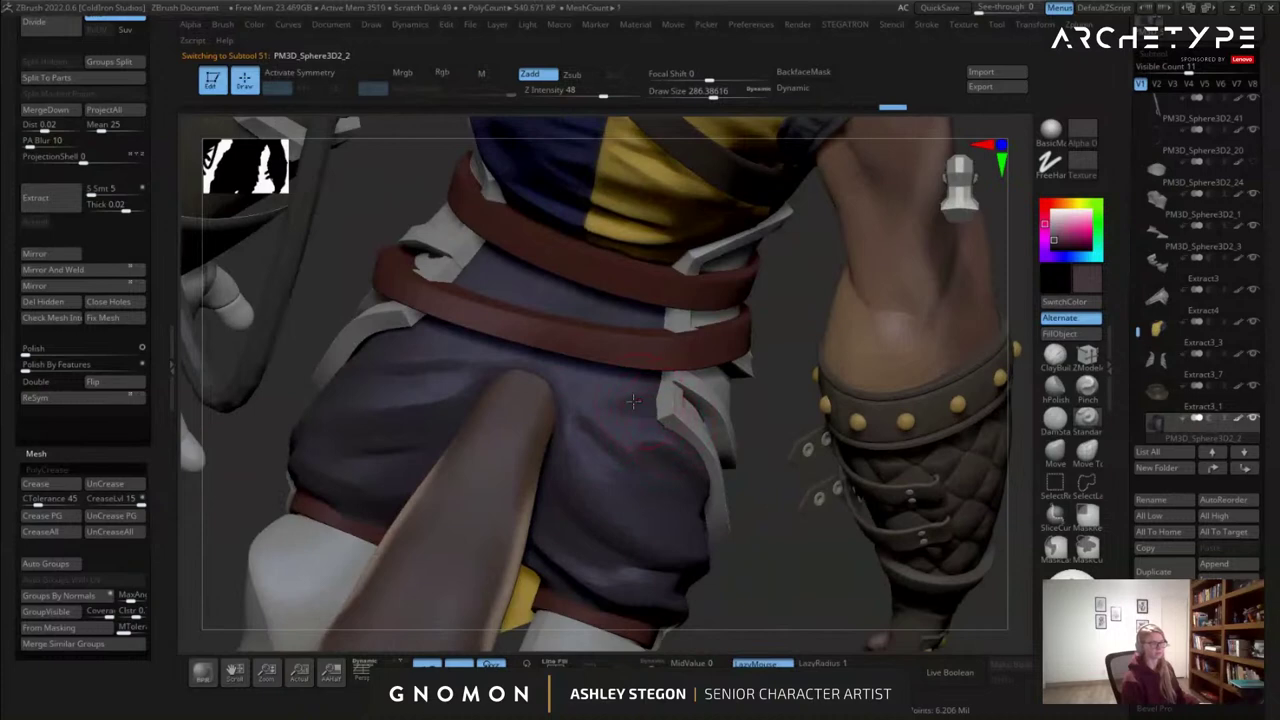
right_click_drag(465, 347, 668, 455)
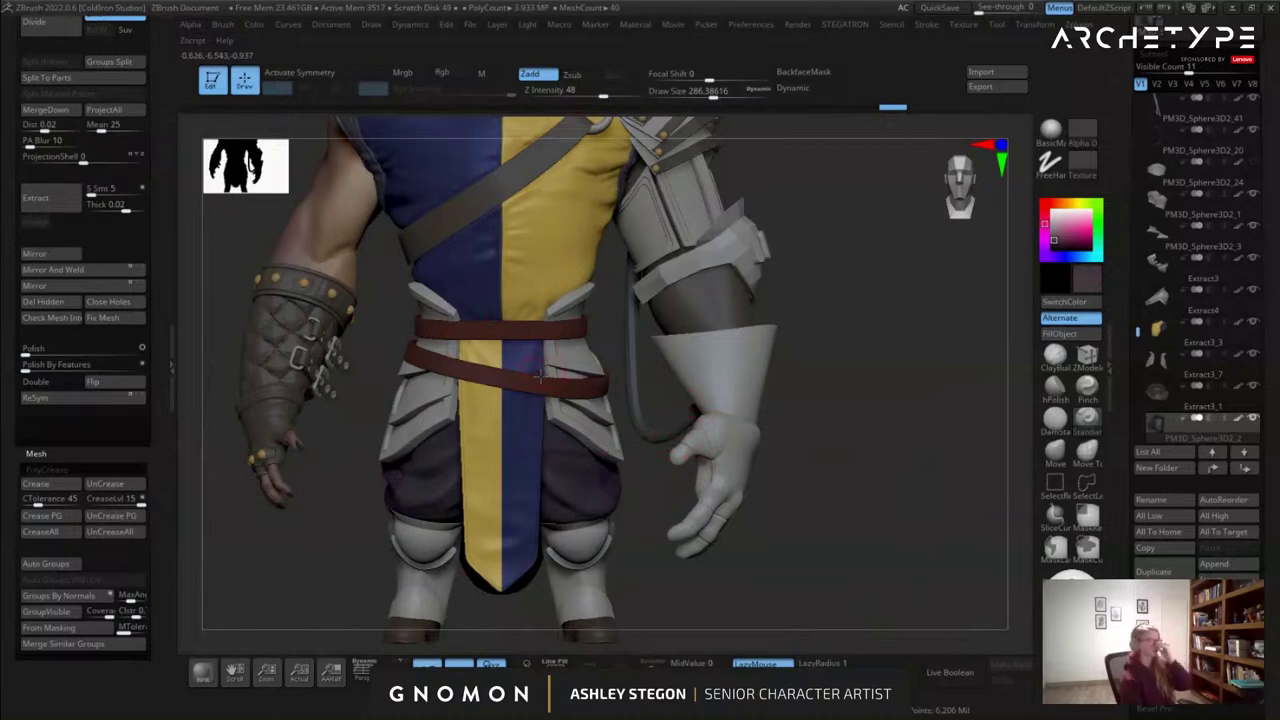
Select the hip plates and examine their polygroups and fit from the character's side.
left_click(586, 432, "alt")
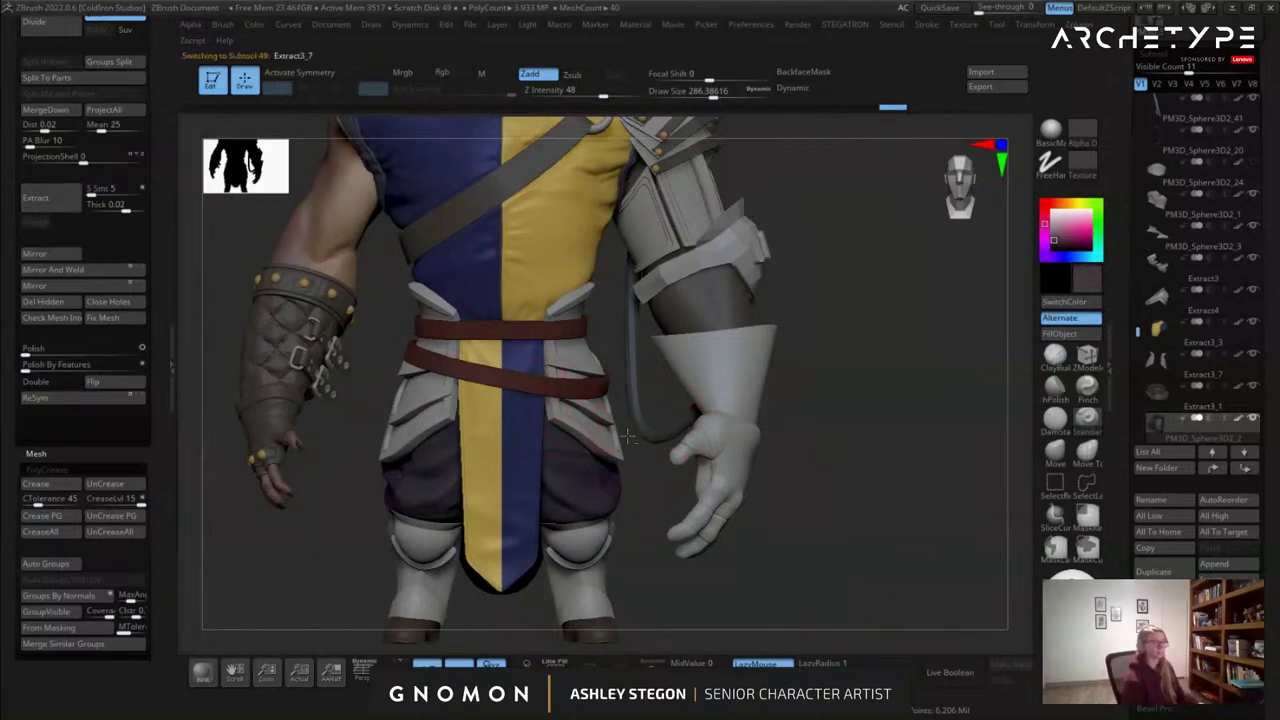
right_click_drag(672, 462, 536, 498)
key("shift+f")
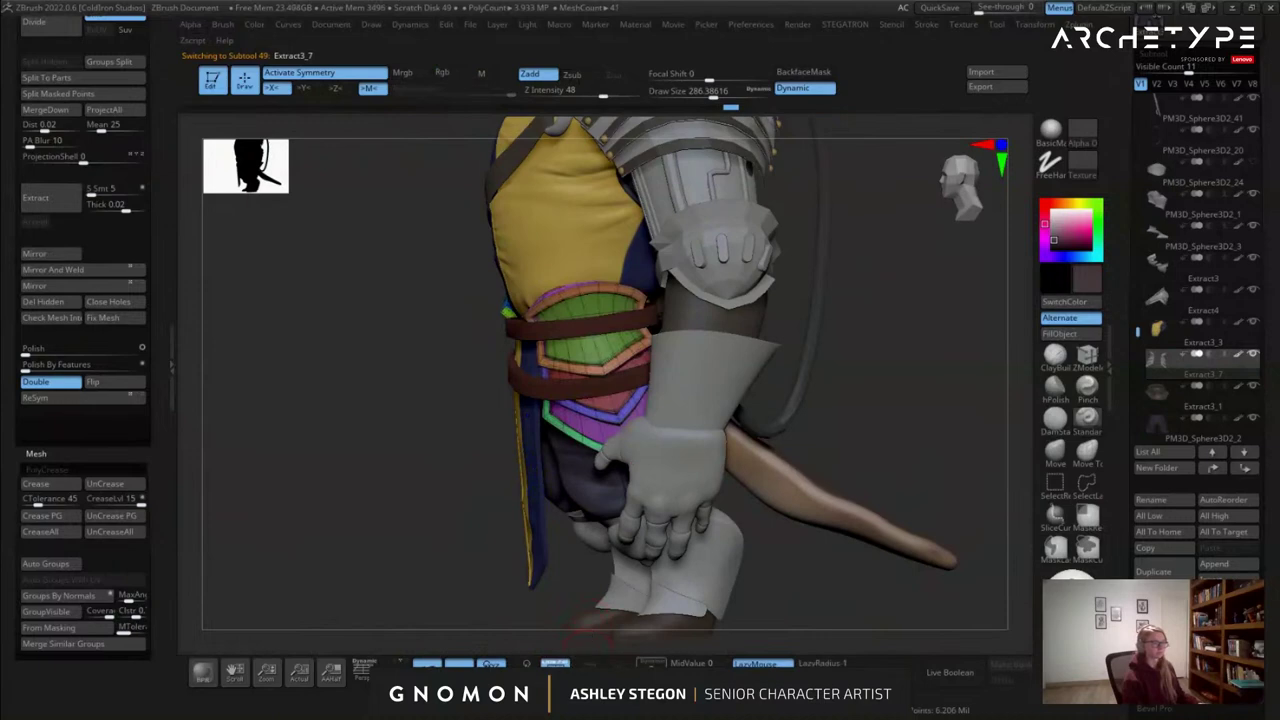
key("shift+f")
right_click_drag(718, 440, 630, 368)
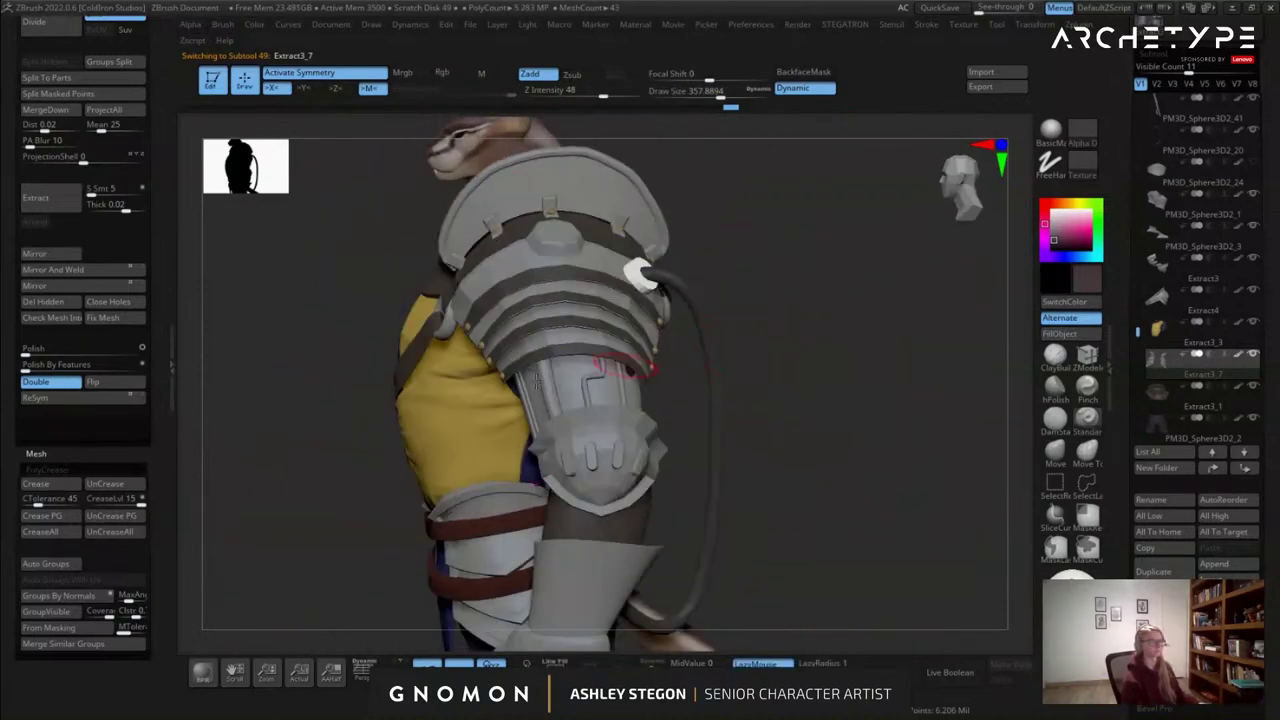
Select the glove cuff, thicken it with a ZModeler Extrude on Polygroup All, and flip its normals.
right_click_drag(612, 570, 810, 358, "alt")
left_click(686, 420, "alt")
key("shift+f")
left_click(1088, 356)
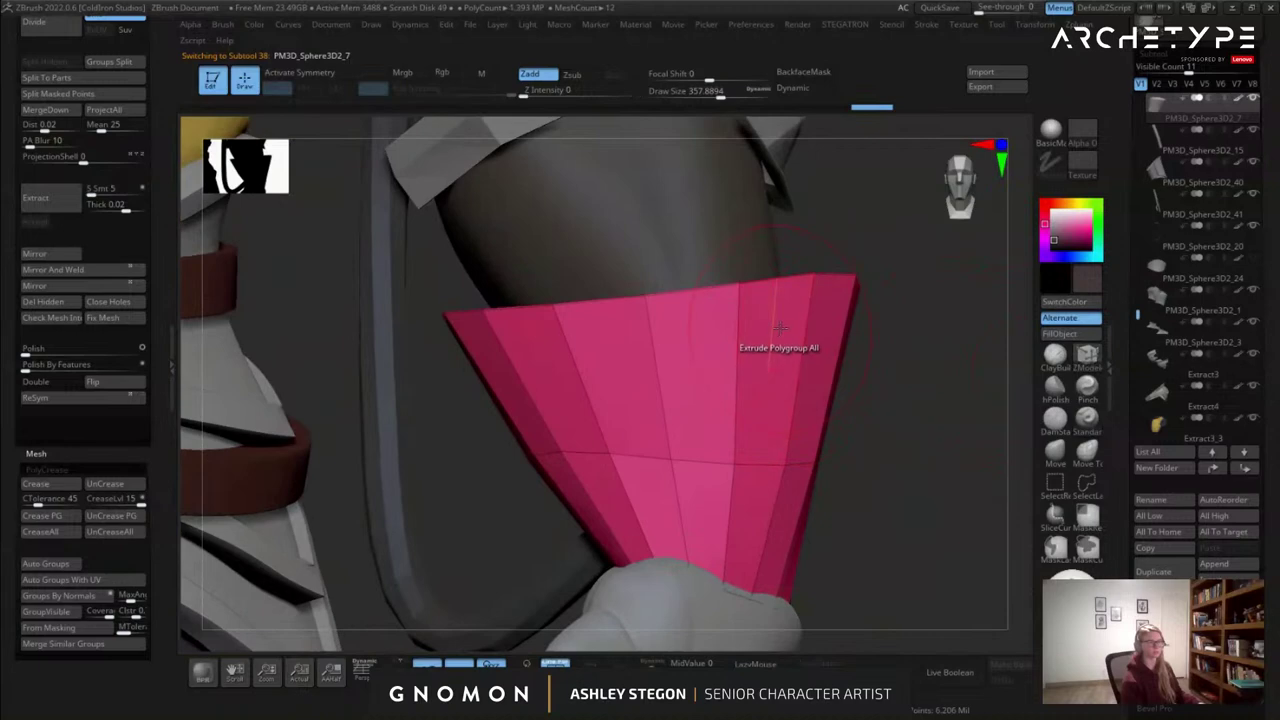
key("space")
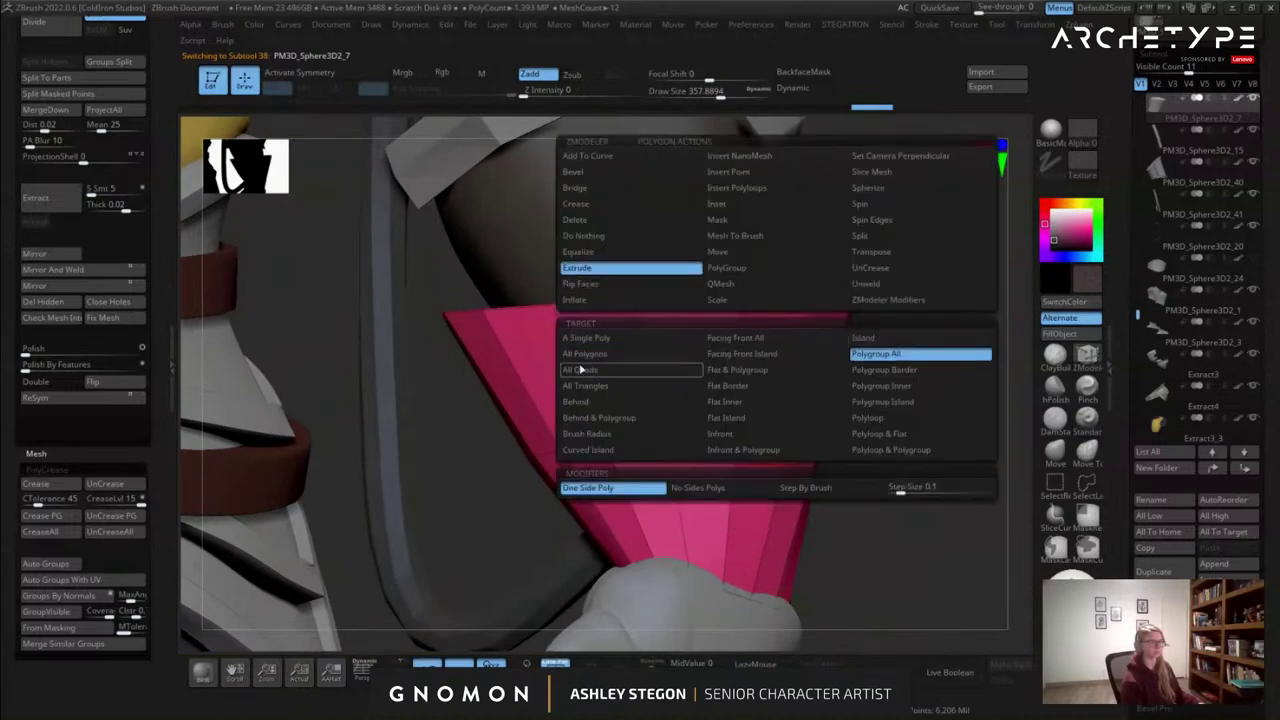
right_click_drag(765, 358, 785, 369)
left_click_drag(785, 369, 728, 355)
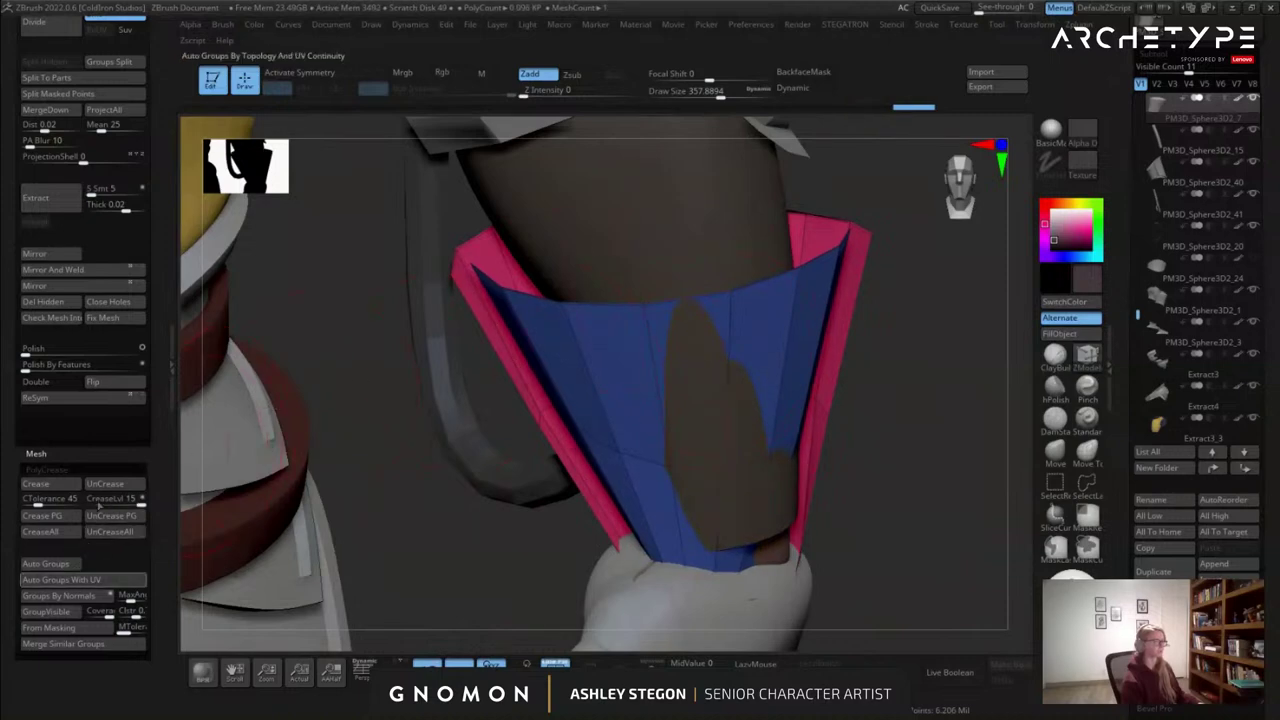
left_click(112, 382)
right_click_drag(856, 345, 793, 306)
Insert three edge loops around the upper part of the cuff with the ZModeler edge Insert action.
key("space")
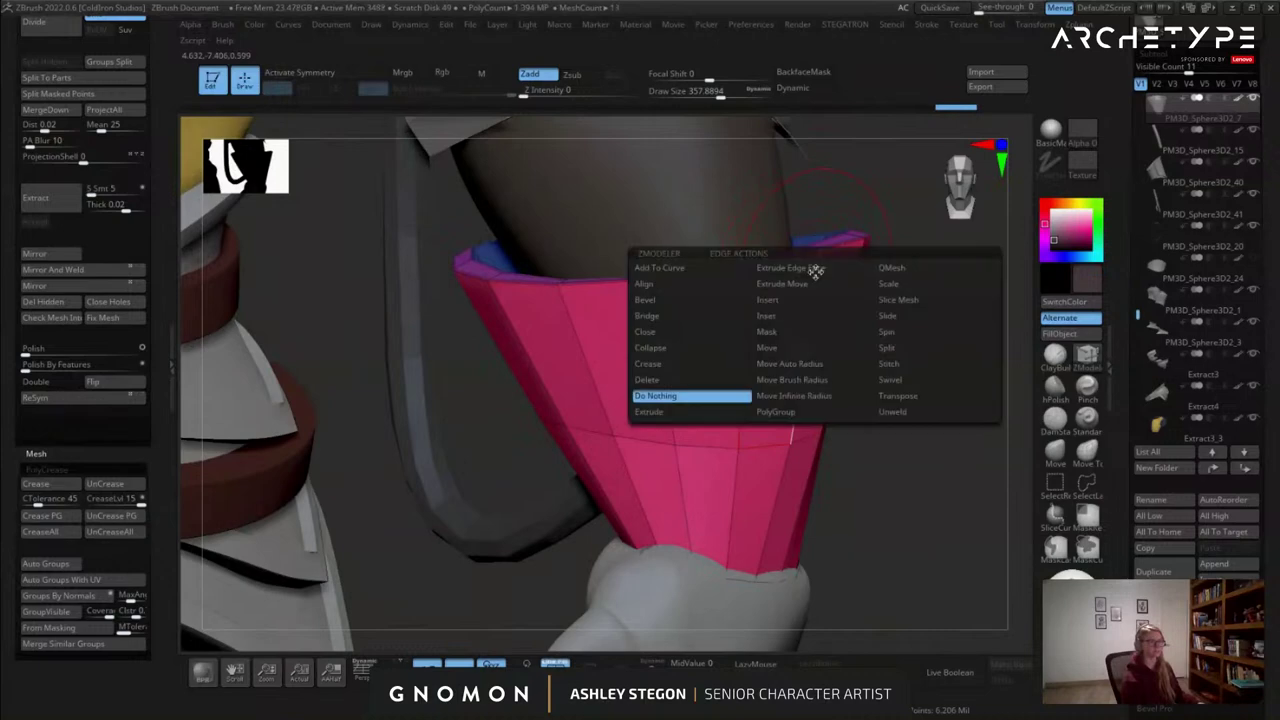
left_click(767, 300)
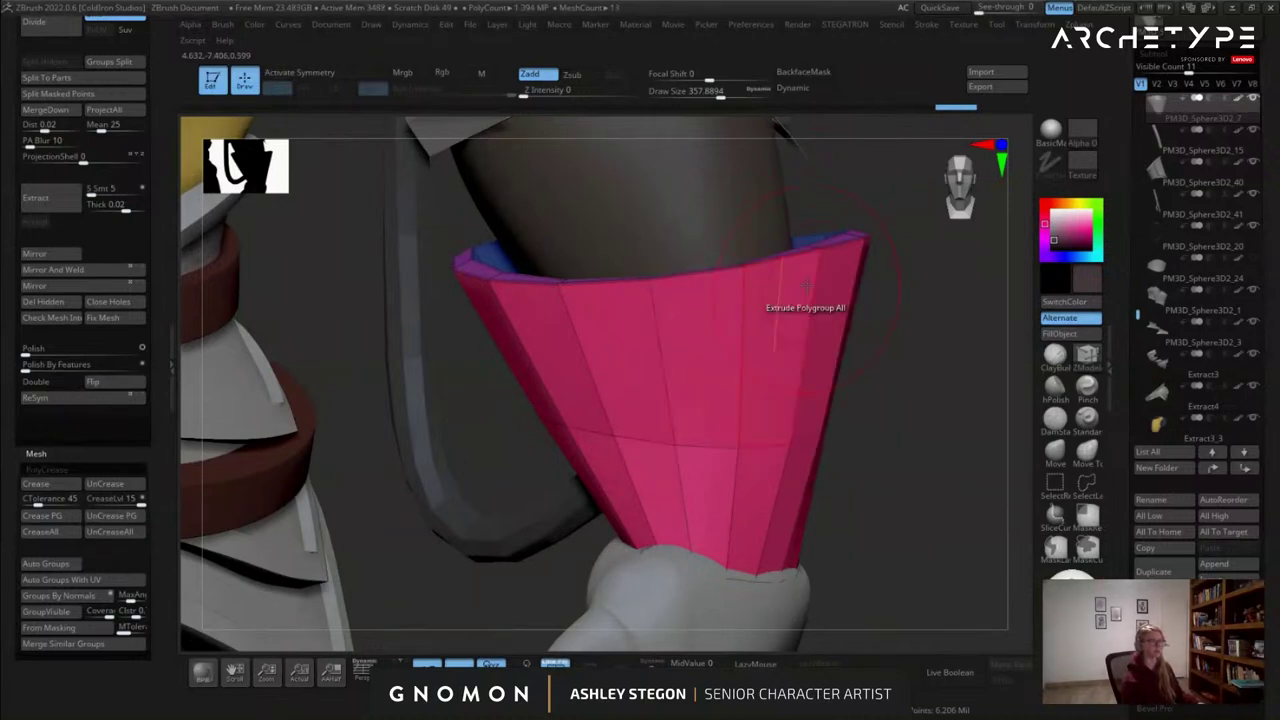
left_click_drag(812, 283, 803, 329)
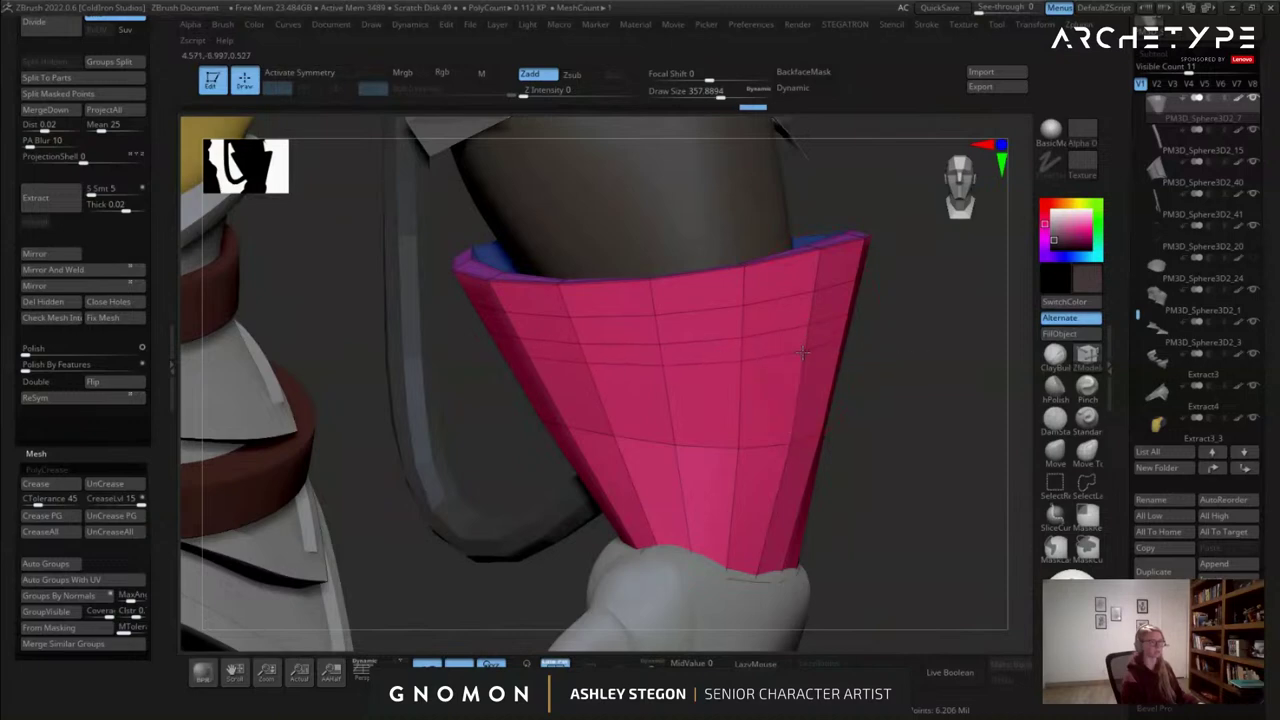
Pull out three stepped bands around the cuff's upper end with the ZModeler QMesh edge action on EdgeLoop Complete.
right_click_drag(797, 352, 735, 344, "alt")
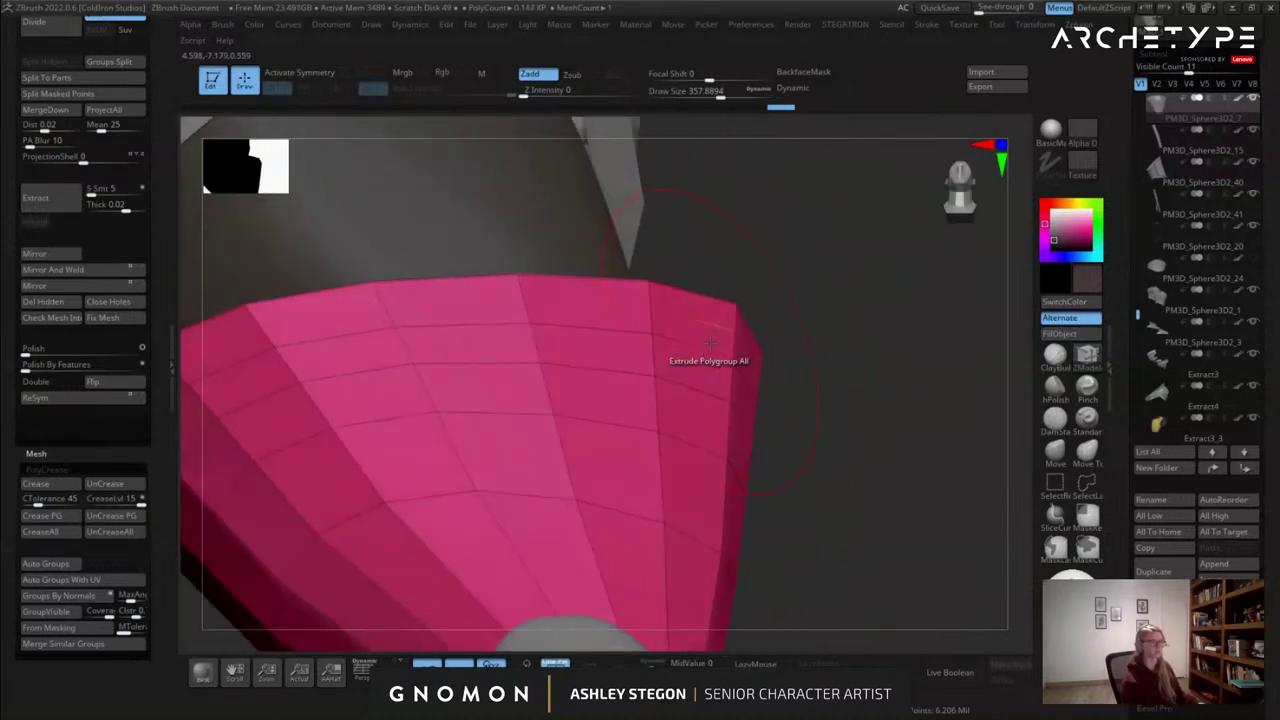
key("space")
left_click(804, 271)
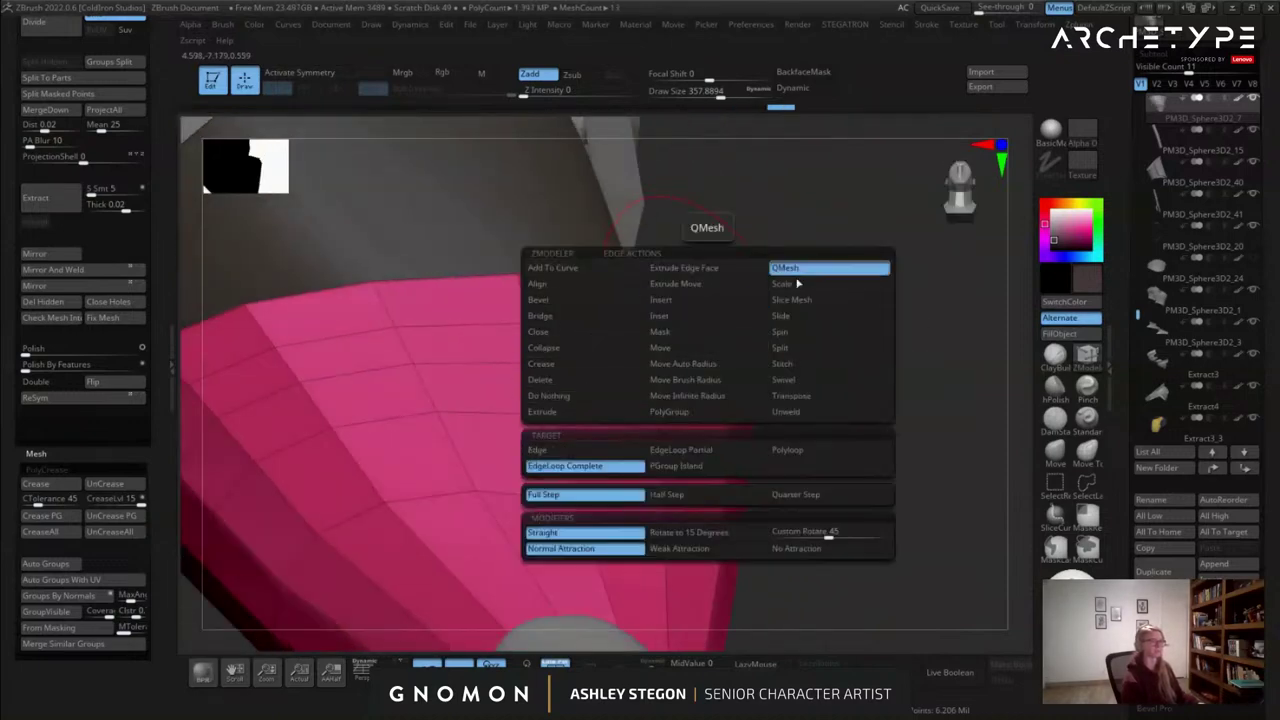
mouse_move(703, 346)
left_mouse_down()
mouse_move(713, 343)
mouse_move(682, 333)
left_mouse_up()
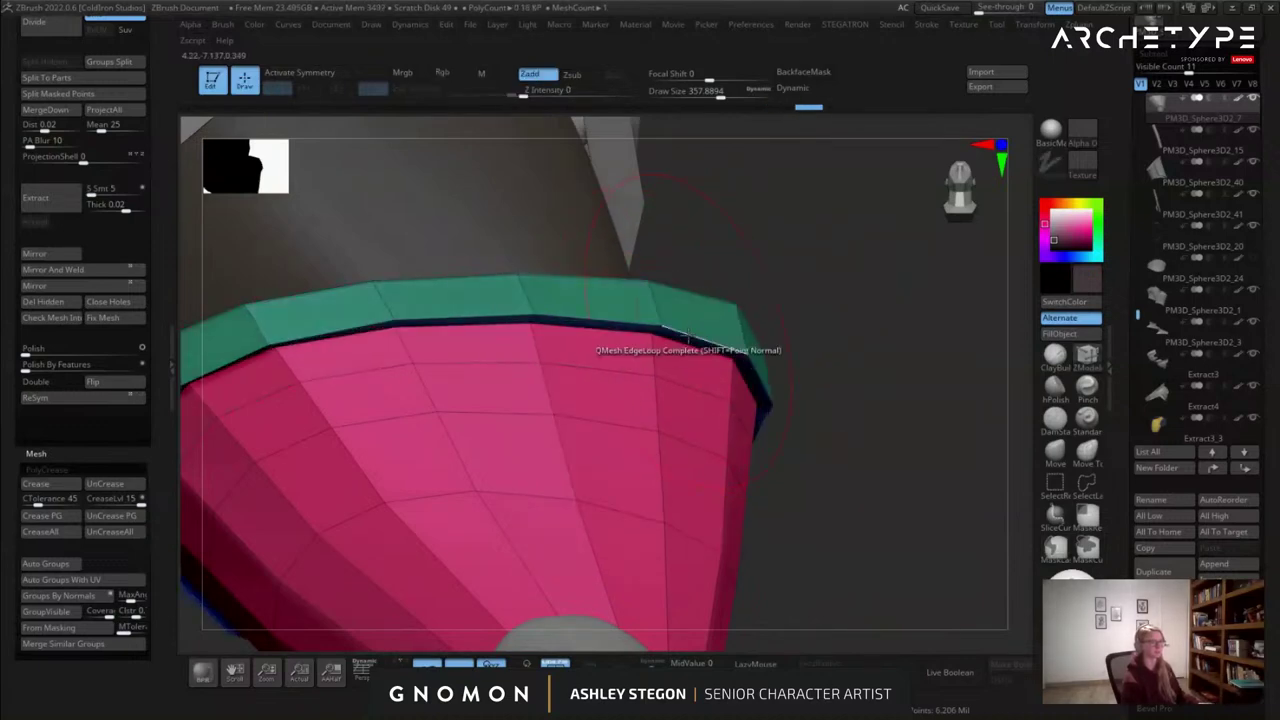
left_click_drag(687, 385, 699, 372)
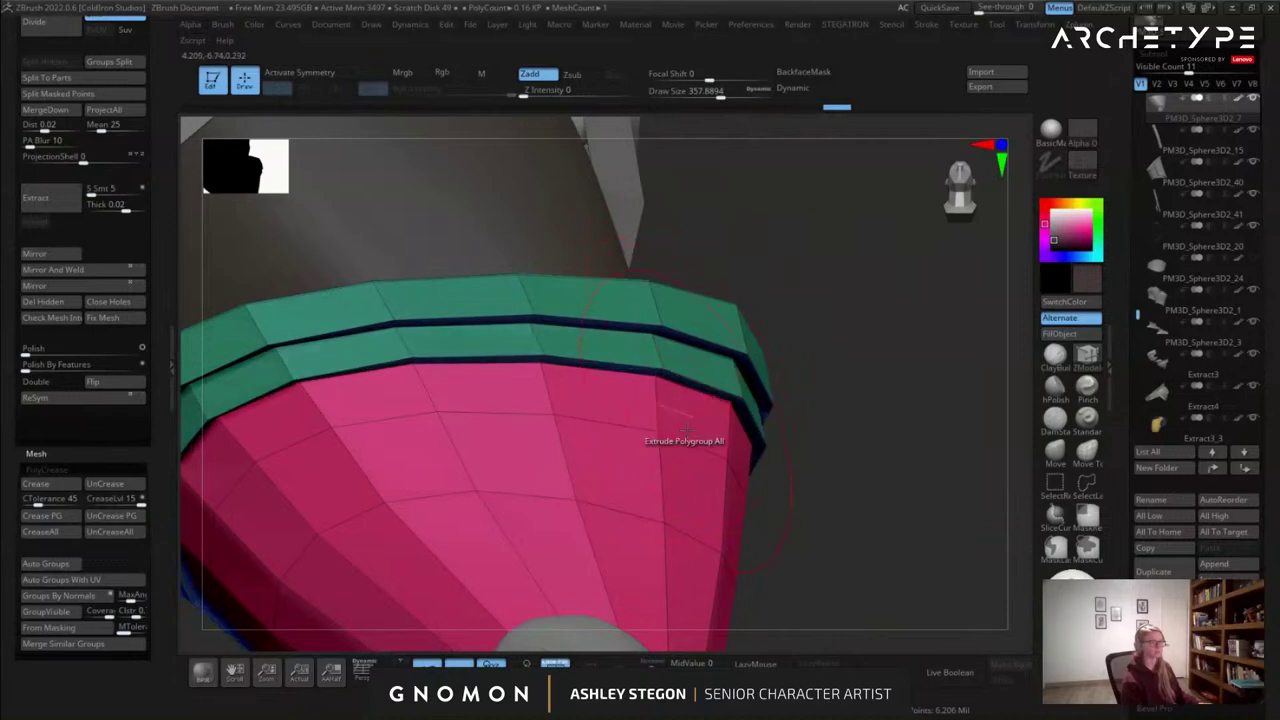
left_click_drag(686, 442, 703, 431)
right_click_drag(660, 444, 698, 340)
key("shift+f")
key("shift+f")
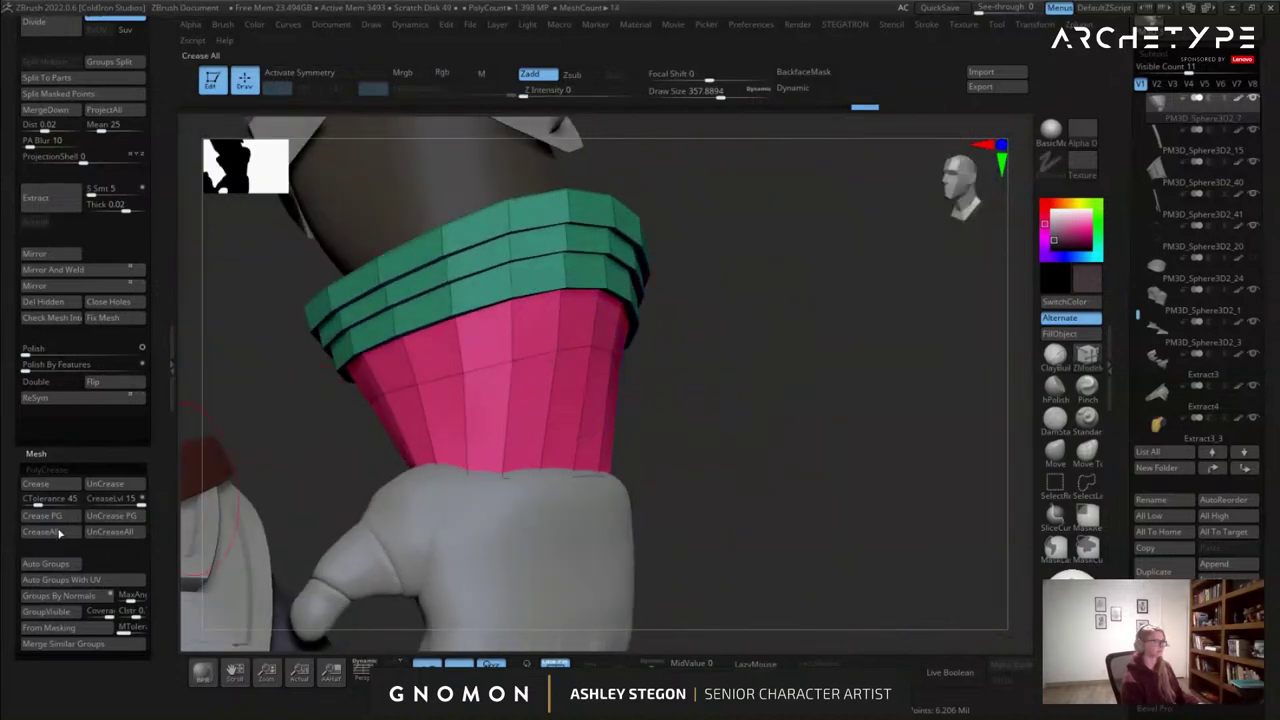
Crease the cuff's polygroup borders, turn on dynamic subdivision, and check the smoothed cuff without its wireframe.
left_click(65, 522)
key("d")
key("shift+f")
right_click_drag(823, 420, 614, 381)
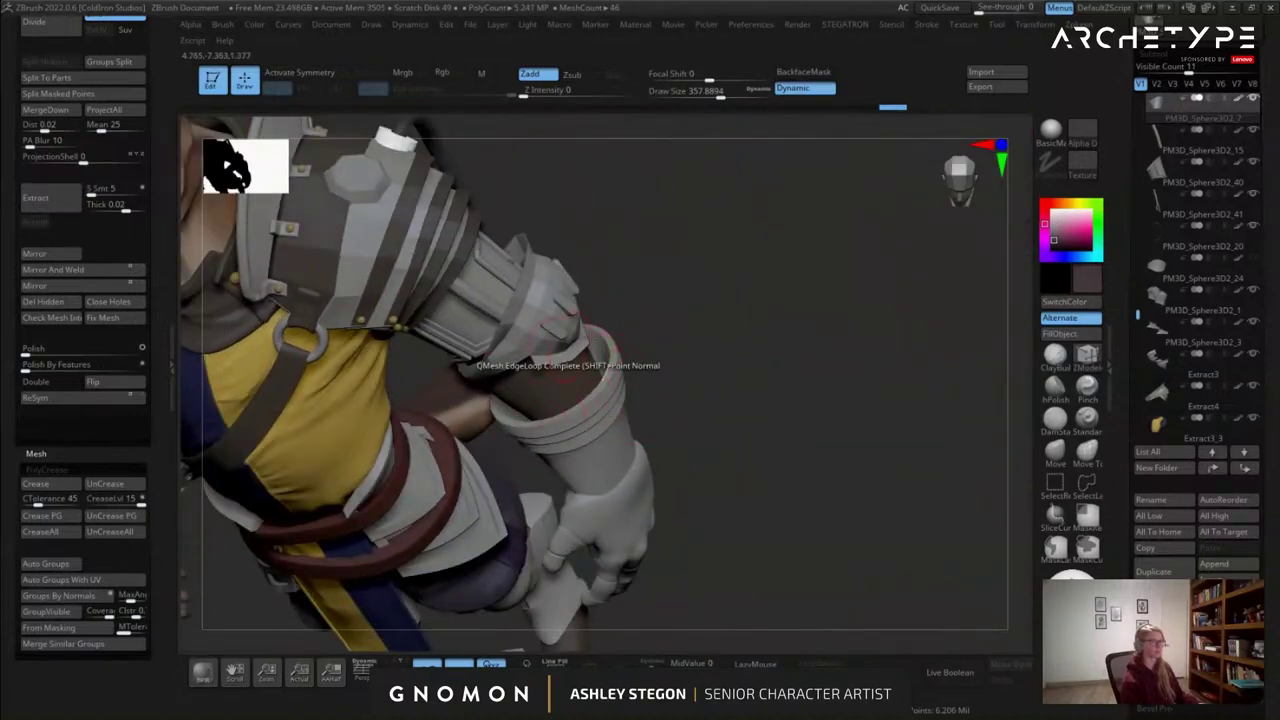
right_click_drag(694, 402, 540, 420)
Show the cuff's wireframe without smoothing and reshape the cuff around the forearm with the Move brush, ending at a size of about 550.
mouse_move(628, 380)
right_mouse_down("alt")
mouse_move(860, 437)
mouse_move(1006, 440)
mouse_move(770, 395)
right_mouse_up("alt")
key("shift+f")
key("shift+d")
left_click(1050, 455)
key("s")
mouse_move(732, 388)
left_mouse_down()
mouse_move(760, 388)
mouse_move(755, 358)
left_mouse_up()
right_click_drag(655, 370, 722, 357)
key("s")
left_click_drag(720, 357, 694, 349)
right_click_drag(661, 453, 637, 497)
key("s")
left_click_drag(679, 503, 664, 514)
right_click_drag(664, 514, 610, 508)
mouse_move(610, 508)
right_mouse_down("alt")
mouse_move(692, 510)
mouse_move(699, 445)
mouse_move(666, 418)
right_mouse_up("alt")
Insert an H PolySphere on the cuff at the outer wrist and adjust its placement.
key("b")
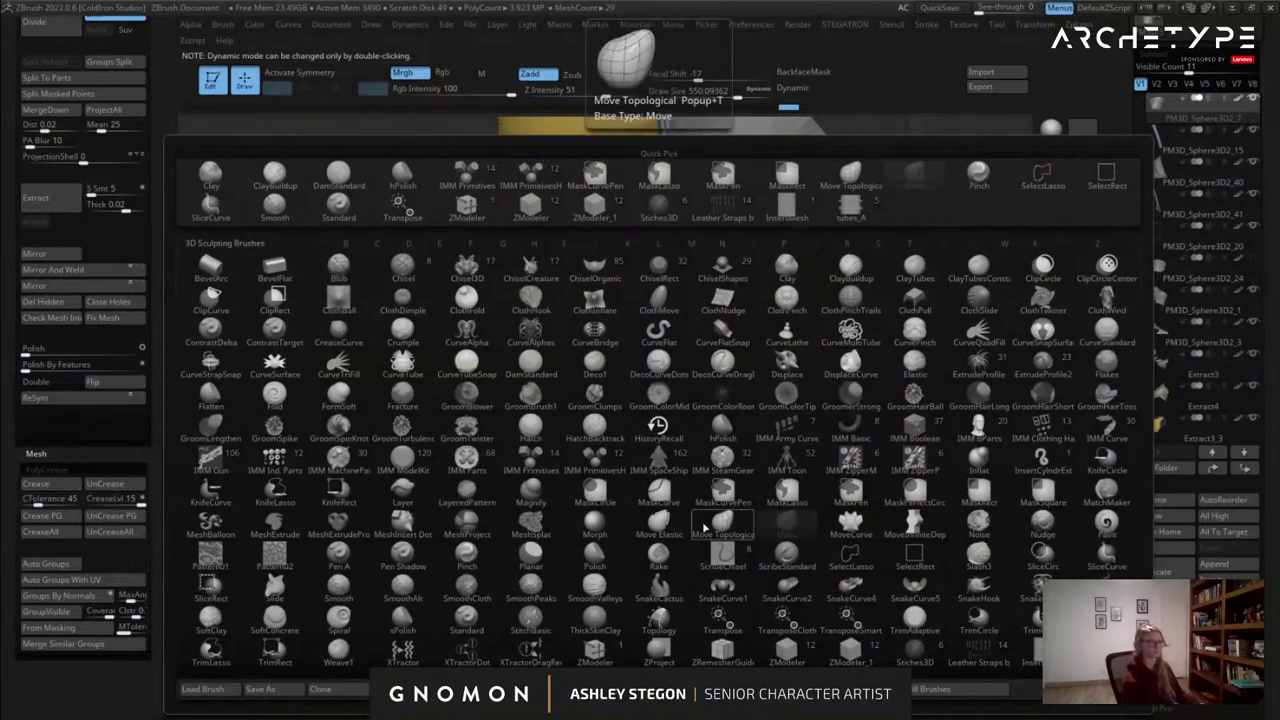
left_click(596, 463)
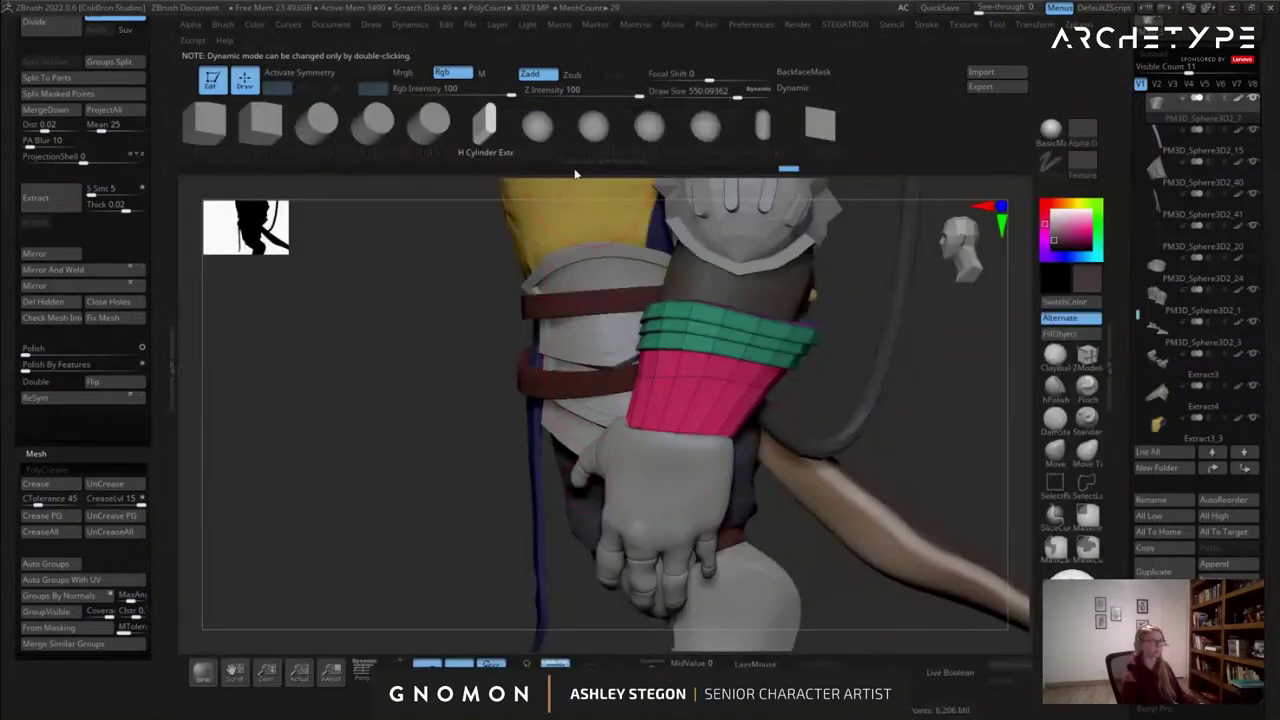
left_click(540, 133)
left_click(650, 130)
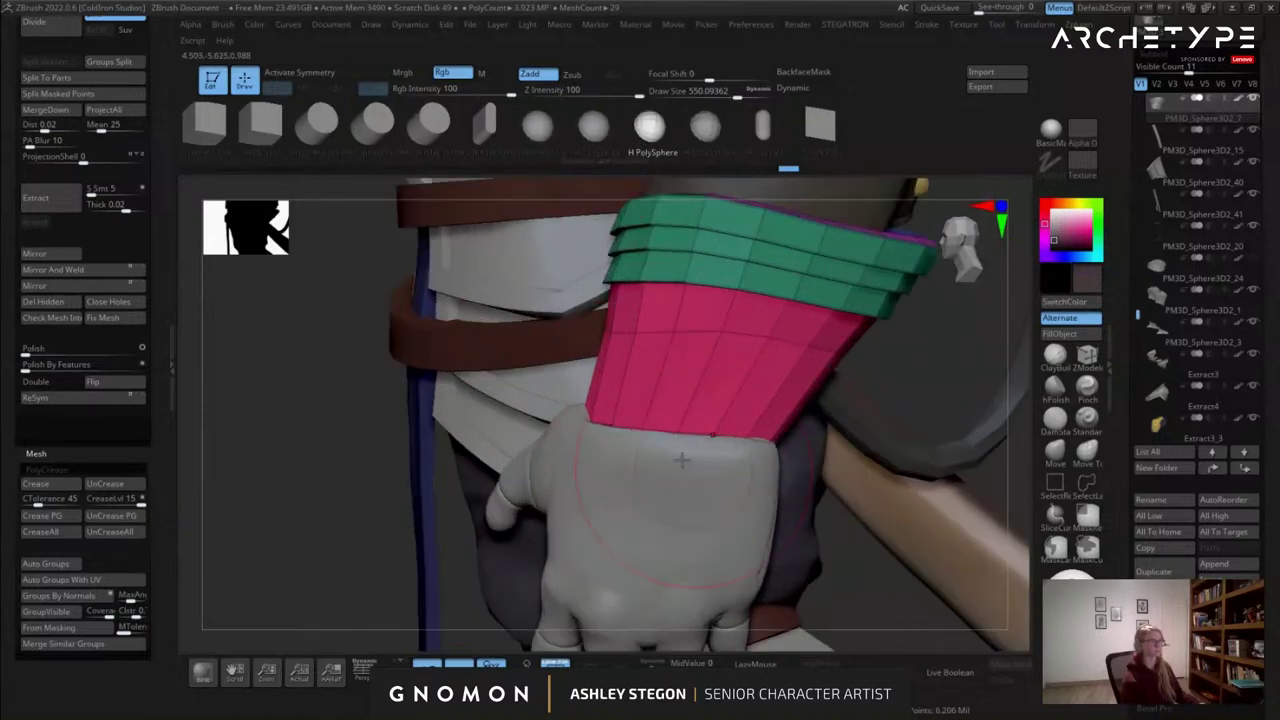
left_click_drag(679, 422, 659, 479)
right_click_drag(662, 481, 765, 503)
key("w")
left_click_drag(787, 441, 768, 436)
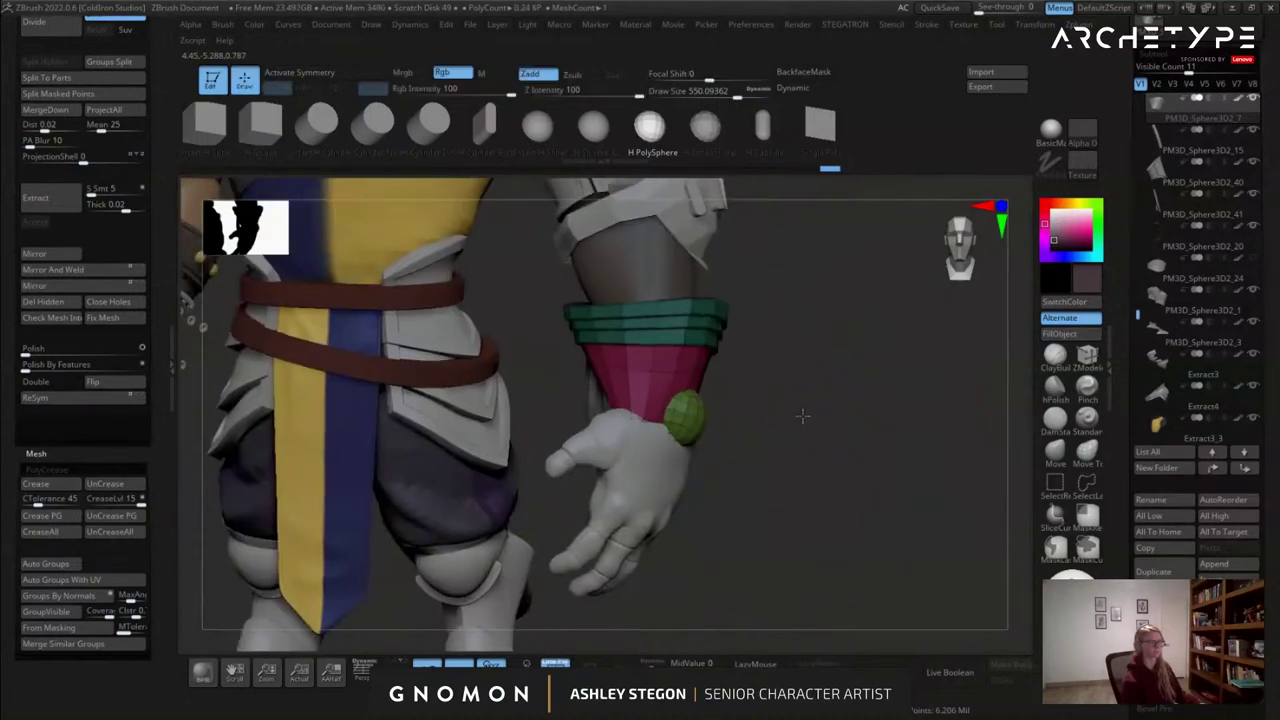
Split the masked points to separate the wrist ball from the cuff, and fill the ball with the current colour.
left_click_drag(330, 300, 243, 262)
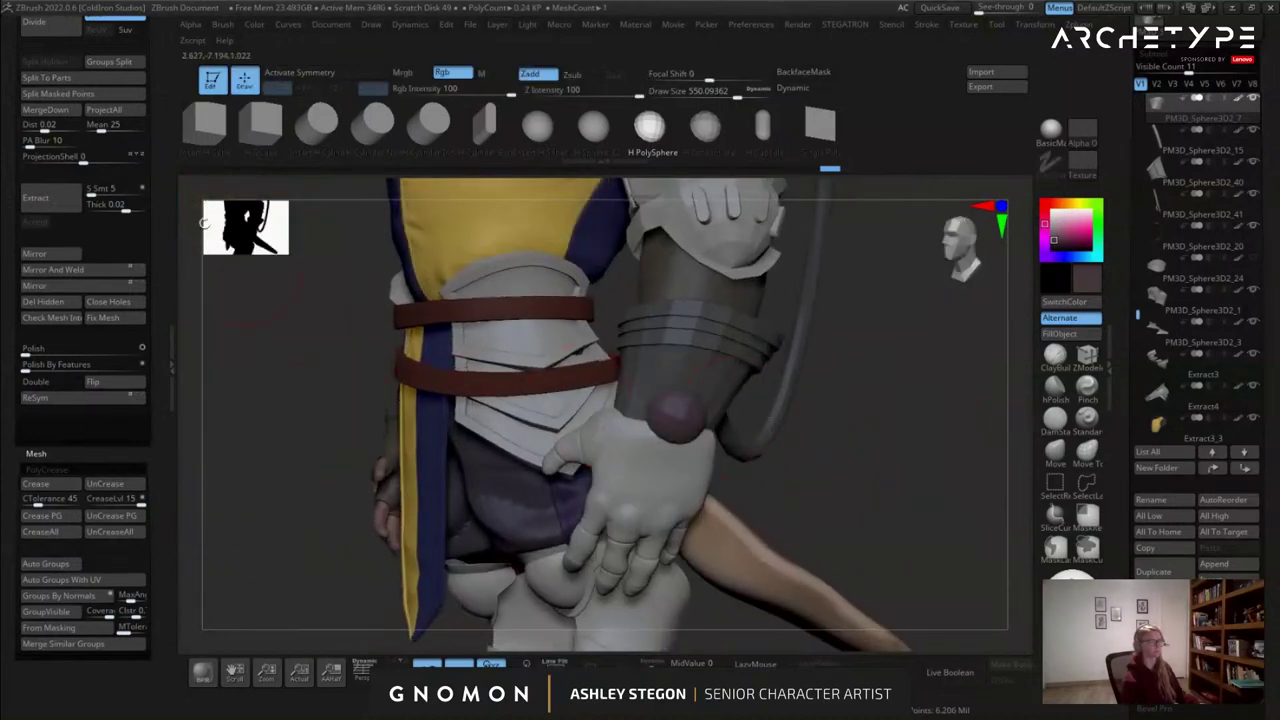
left_click(70, 95)
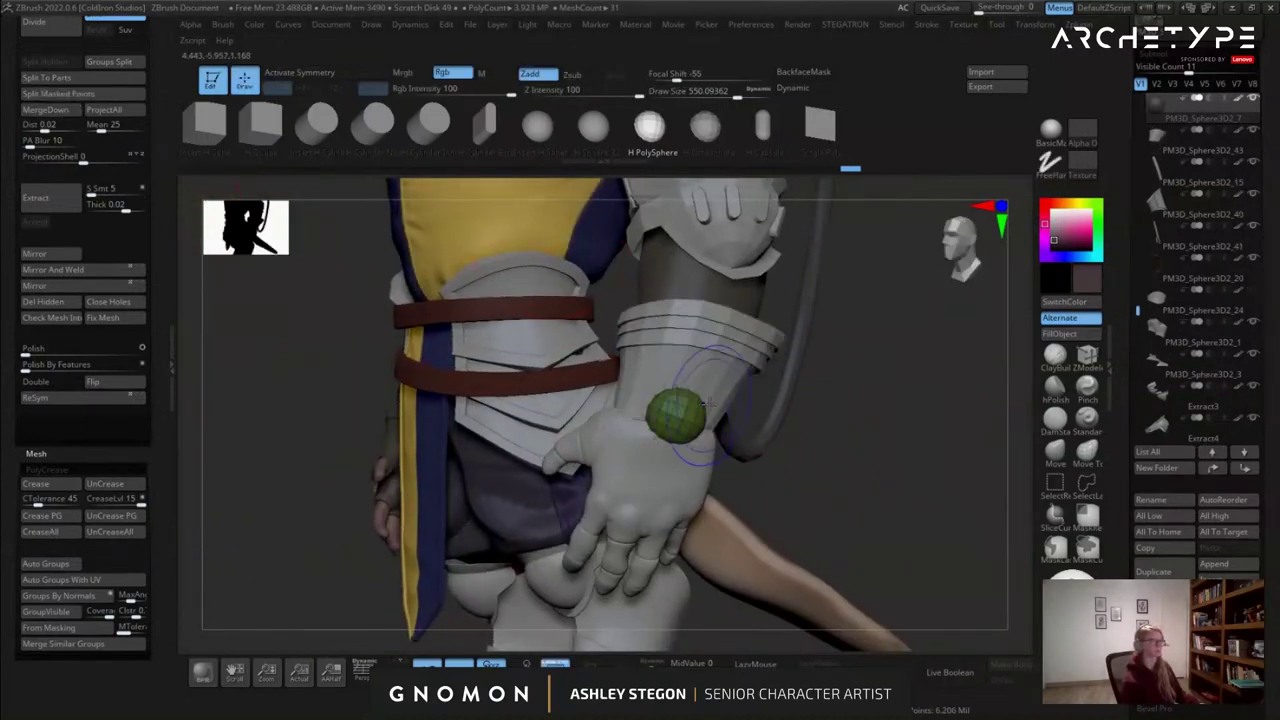
left_click(1062, 335)
mouse_move(740, 392)
right_mouse_down()
mouse_move(690, 392)
mouse_move(692, 424)
mouse_move(650, 430)
mouse_move(520, 412)
mouse_move(585, 412)
right_mouse_up()
key("shift+f")
key("s")
left_click_drag(723, 414, 706, 412)
right_click_drag(690, 407, 748, 450, "ctrl")
key("shift+f")
key("shift+f")
Select the dark sleeve of the armoured arm and compare its polygroups and proportions with the opposite forearm.
left_click(622, 332, "alt")
right_click_drag(624, 332, 648, 386, "alt")
key("shift+f")
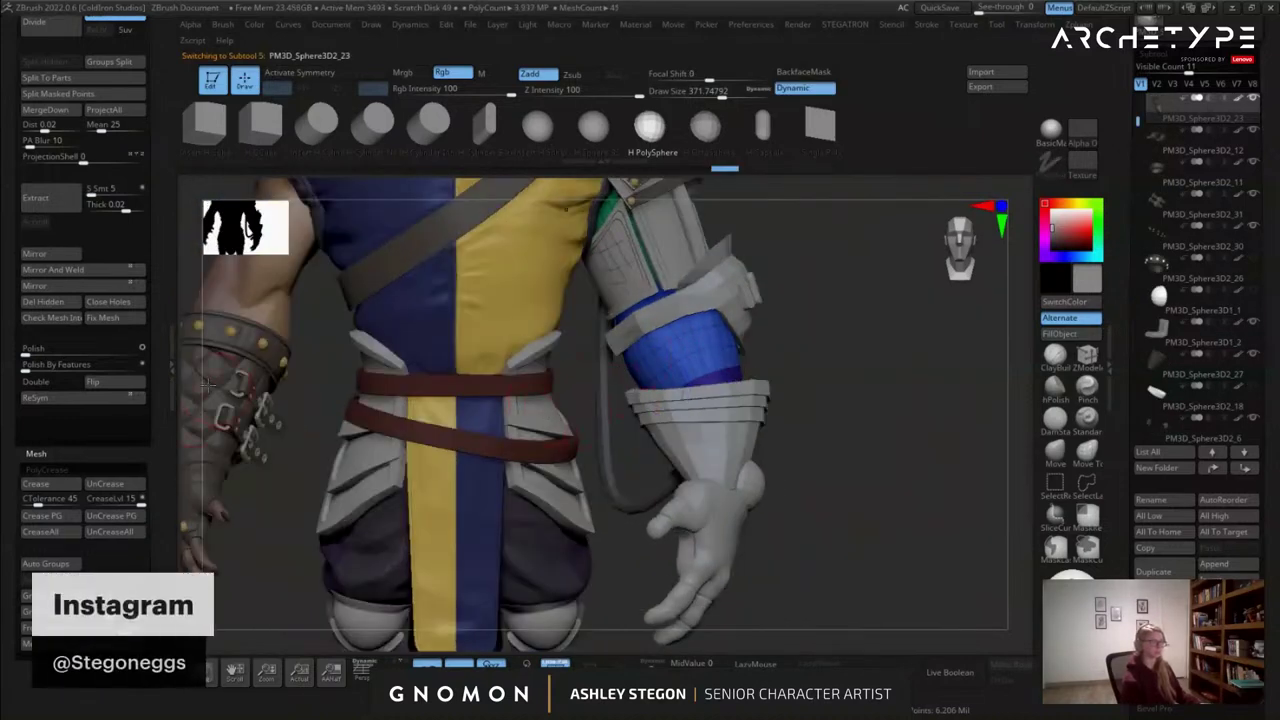
right_click_drag(212, 390, 331, 385, "alt")
key("shift+f")
key("shift+f")
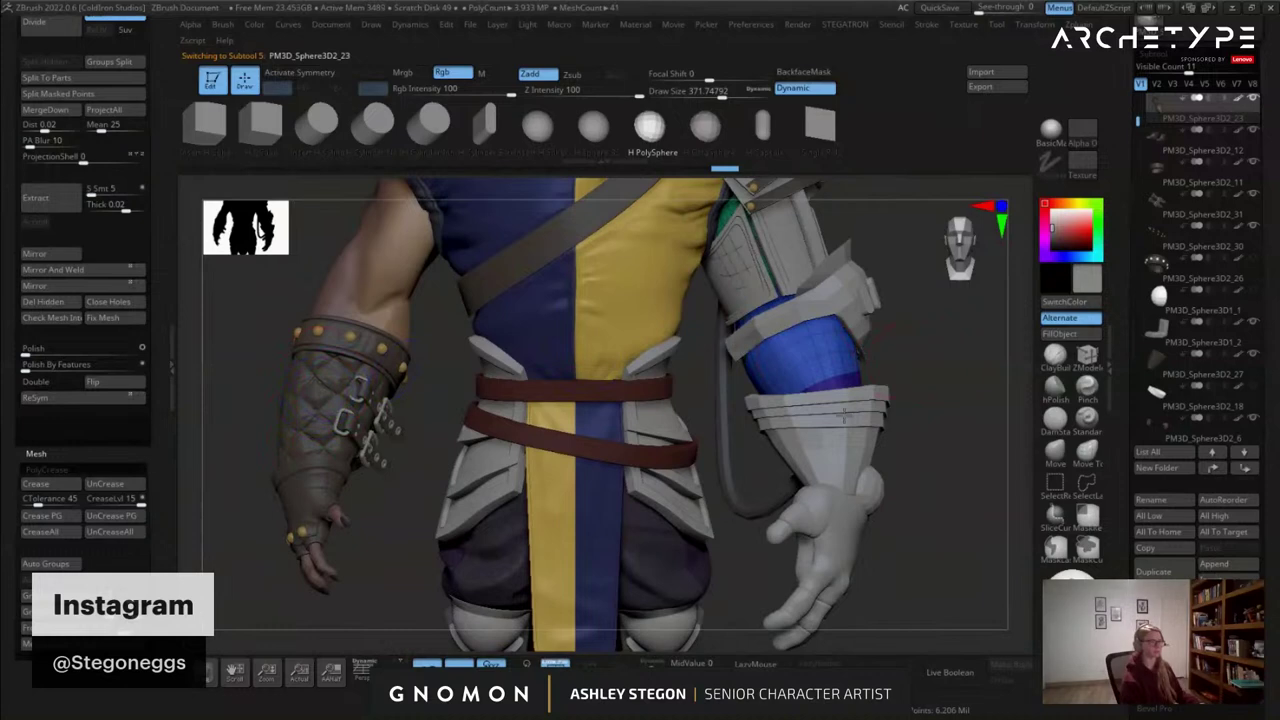
right_click_drag(818, 440, 811, 417, "ctrl")
right_click_drag(811, 417, 735, 480, "alt")
Isolate the sleeve in Solo mode to examine its shape, and bring the whole character back into view.
left_click(651, 669)
right_click_drag(722, 400, 783, 363)
key("shift+f")
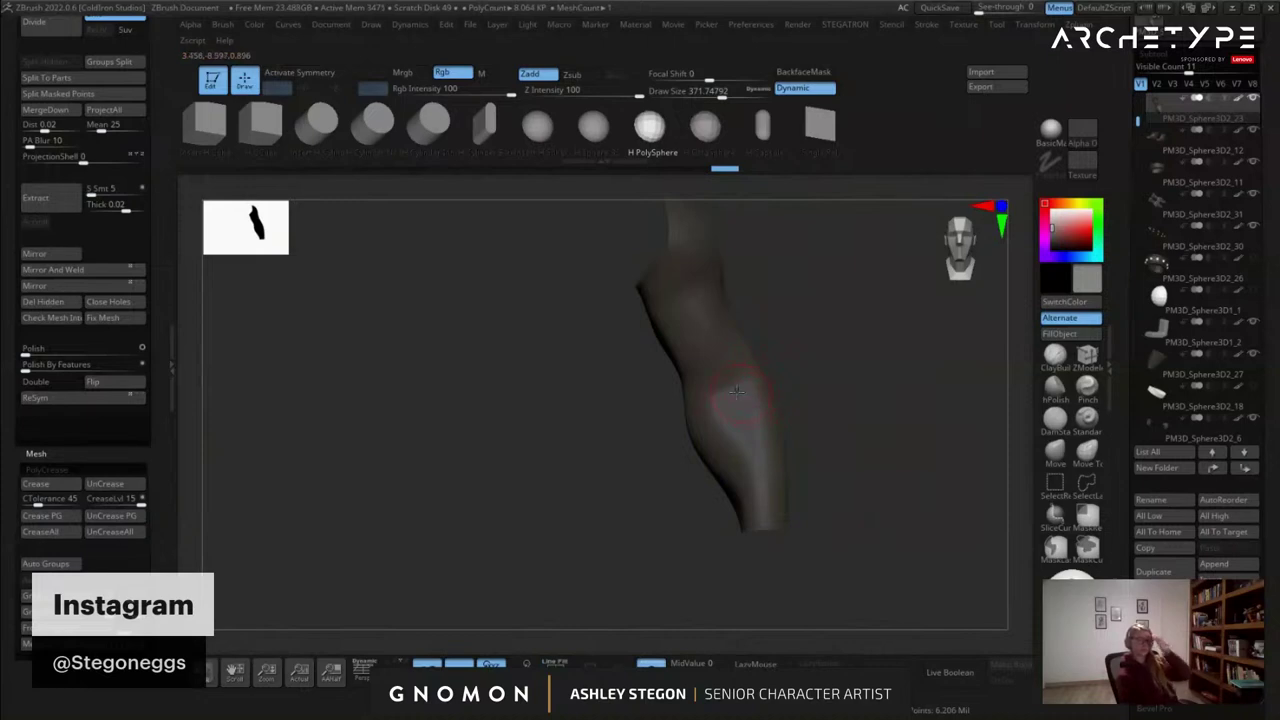
left_click(653, 667)
right_click_drag(646, 655, 661, 657)
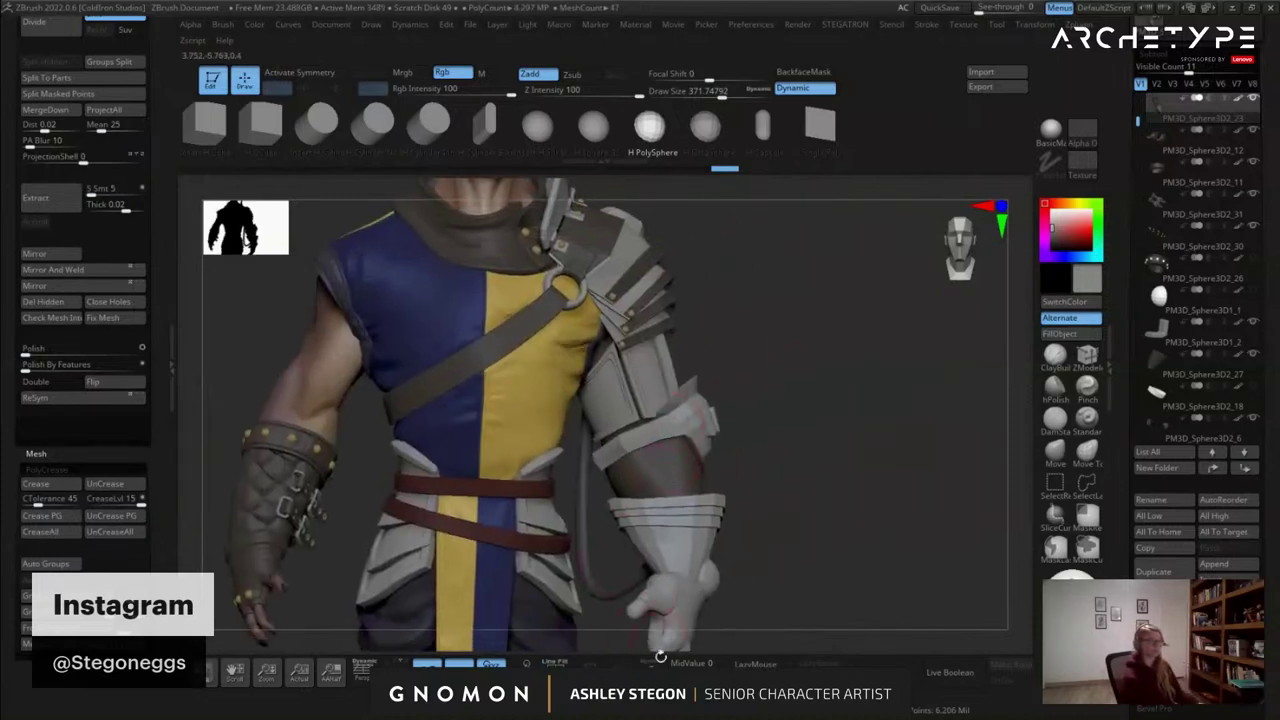
Isolate the sleeve, merge it into one polygroup, and give a lengthwise strip of polygons its own group as the UV seam.
left_click(654, 664)
key("shift+f")
key("shift+d")
right_click_drag(632, 405, 688, 414)
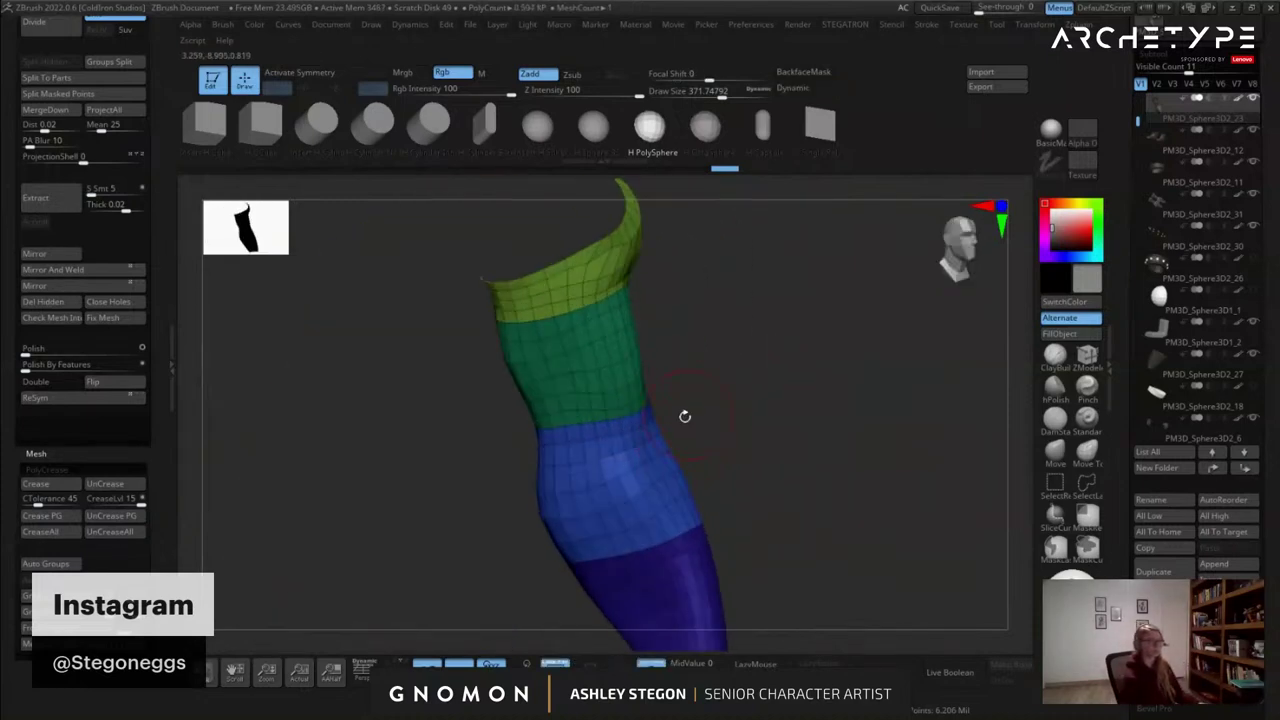
key("ctrl+w")
left_click(1077, 482)
left_click(551, 356, "ctrl+shift")
right_click_drag(565, 415, 629, 346, "alt")
key("ctrl+w")
left_click(517, 490, "ctrl+shift")
Create a UV Master working clone of the sleeve and unwrap it with Symmetry and Polygroups enabled.
right_click_drag(560, 461, 455, 472, "alt")
left_click_drag(159, 214, 159, 335)
left_click(1080, 25)
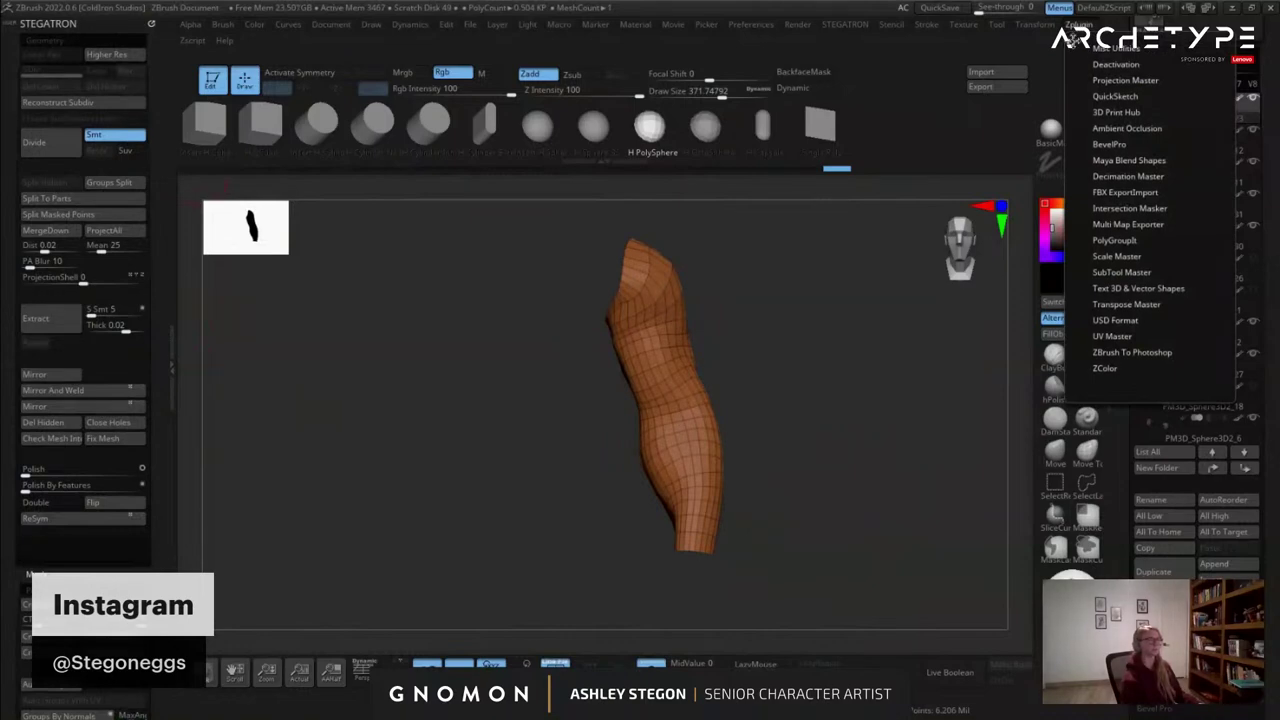
left_click(1070, 40)
left_click(46, 331)
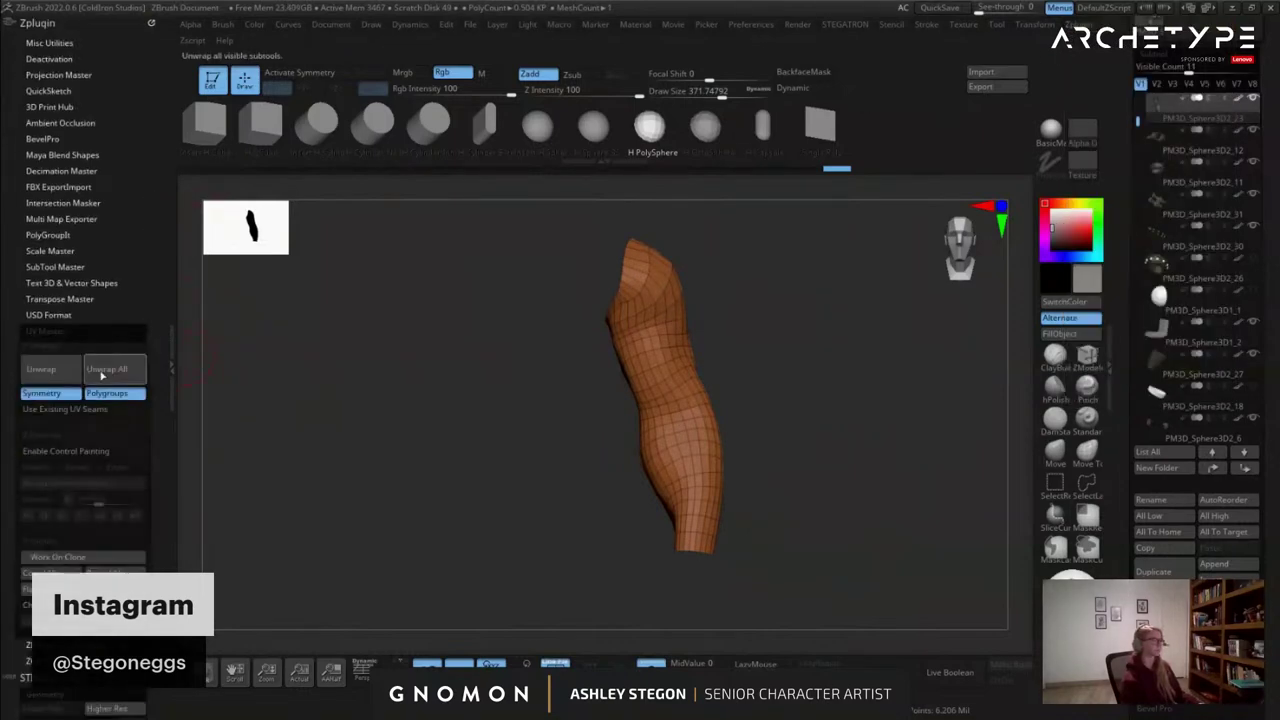
left_click(90, 560)
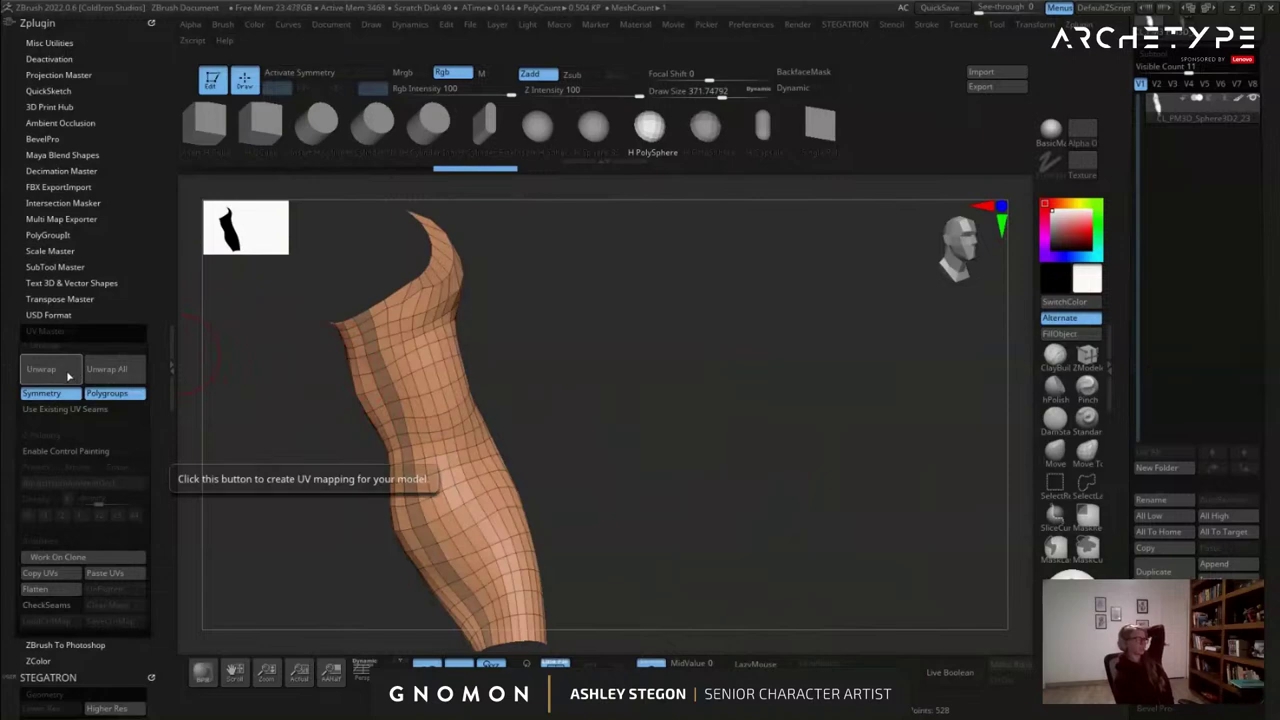
left_click(61, 374)
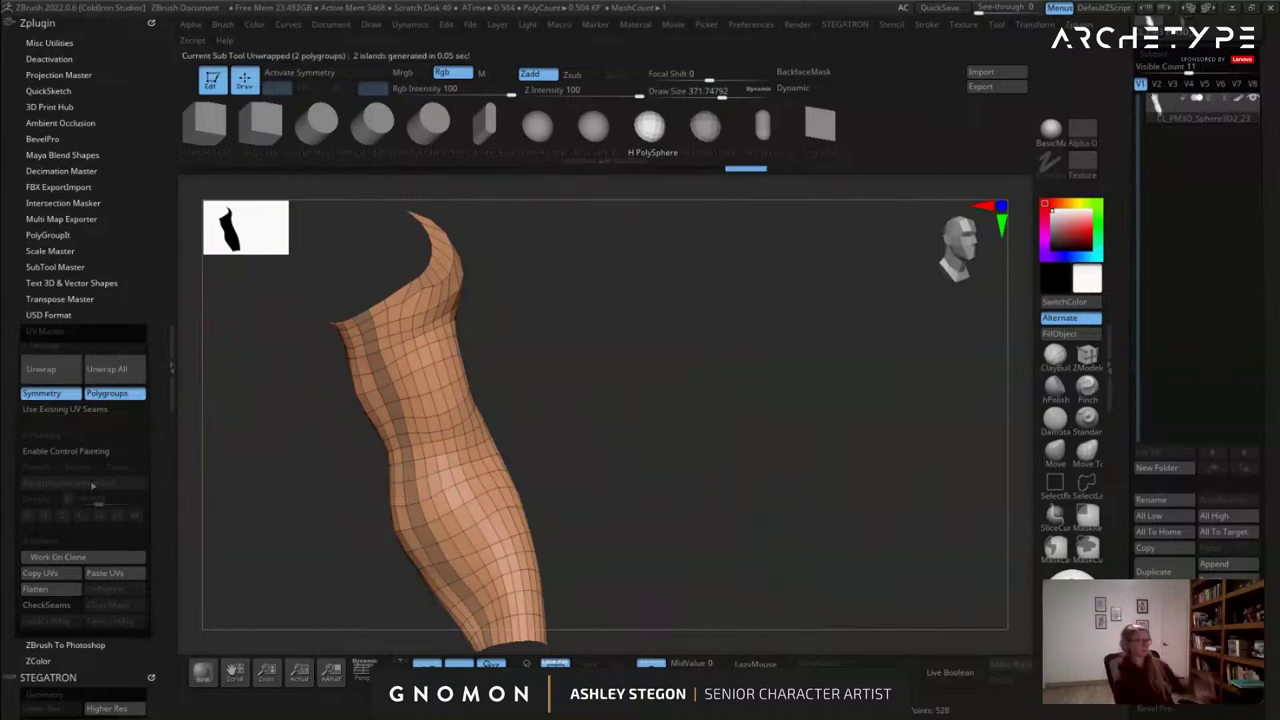
Flatten the clone's UVs to examine the layout of its islands, and restore the 3D form.
left_click(78, 588)
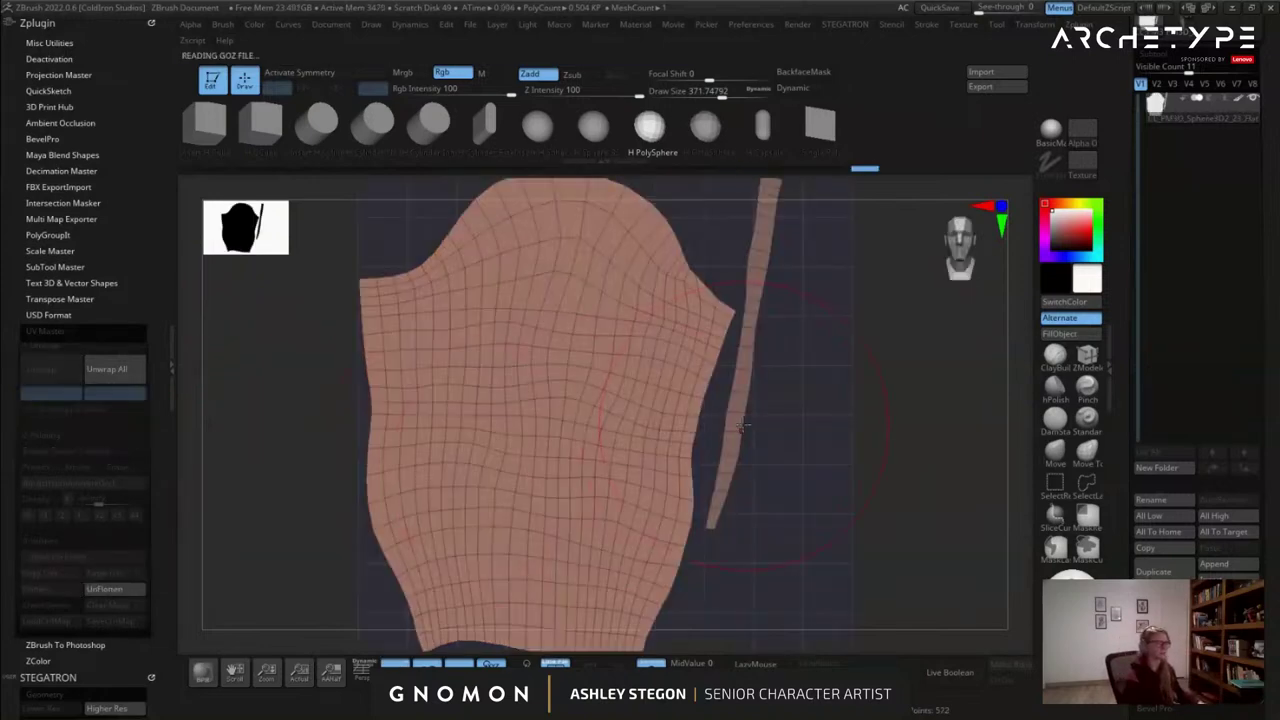
key("x")
right_click_drag(742, 427, 729, 423)
right_click_drag(878, 448, 800, 418, "shift")
right_click_drag(800, 418, 757, 416, "alt")
key("s")
left_click_drag(308, 435, 293, 438)
left_click(90, 589)
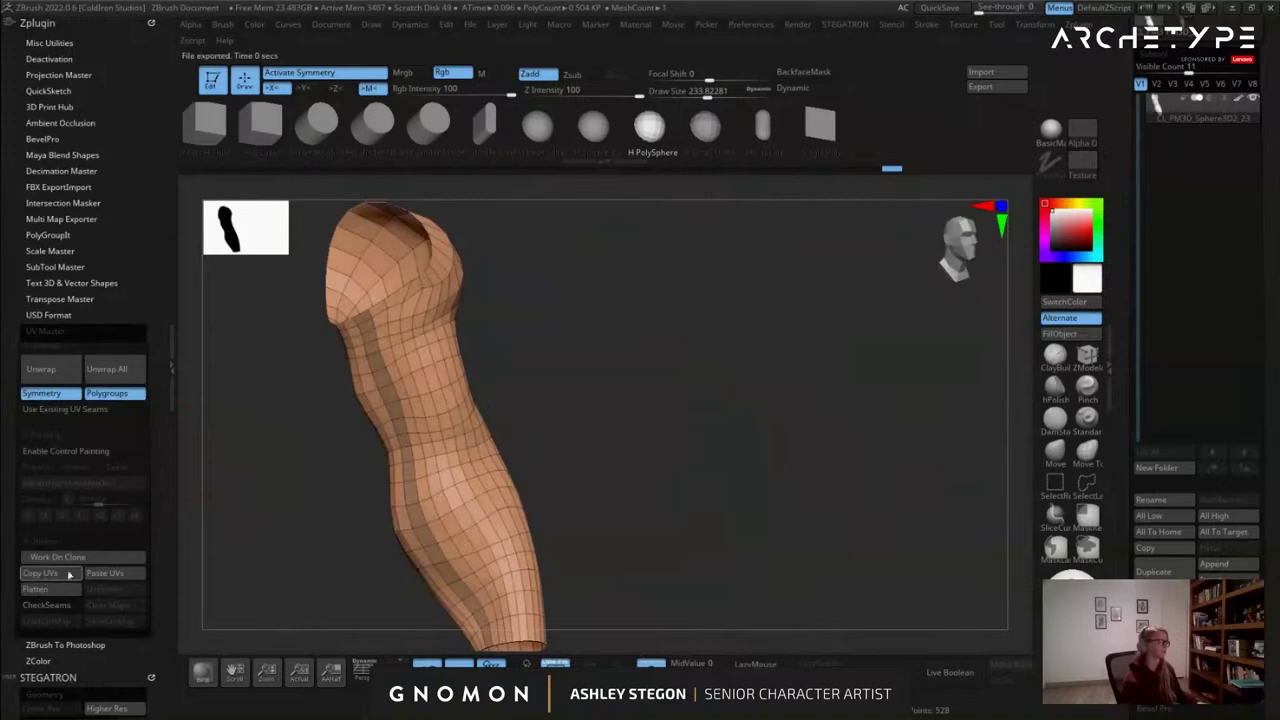
Copy the clone's UVs onto the original sleeve and bring the whole character back into view without the wireframe.
left_click_drag(1118, 184, 1120, 400)
left_click(1180, 238)
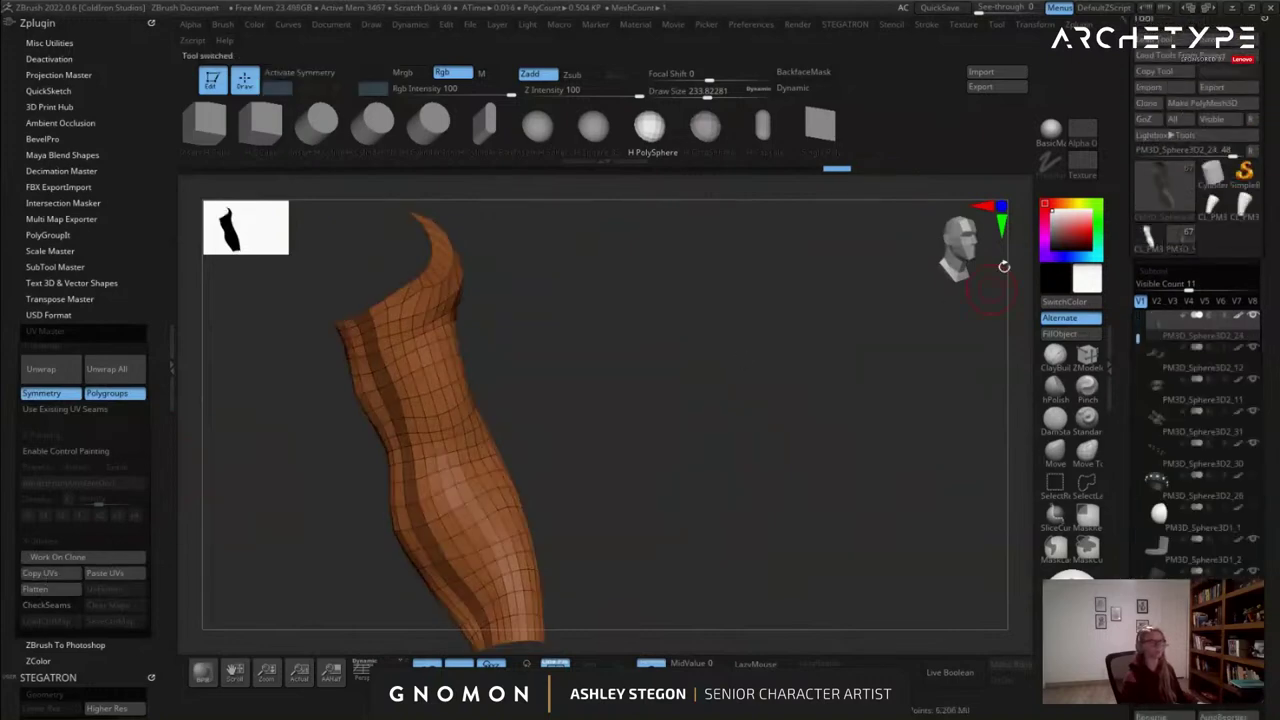
left_click(123, 575)
left_click_drag(718, 545, 728, 458, "alt")
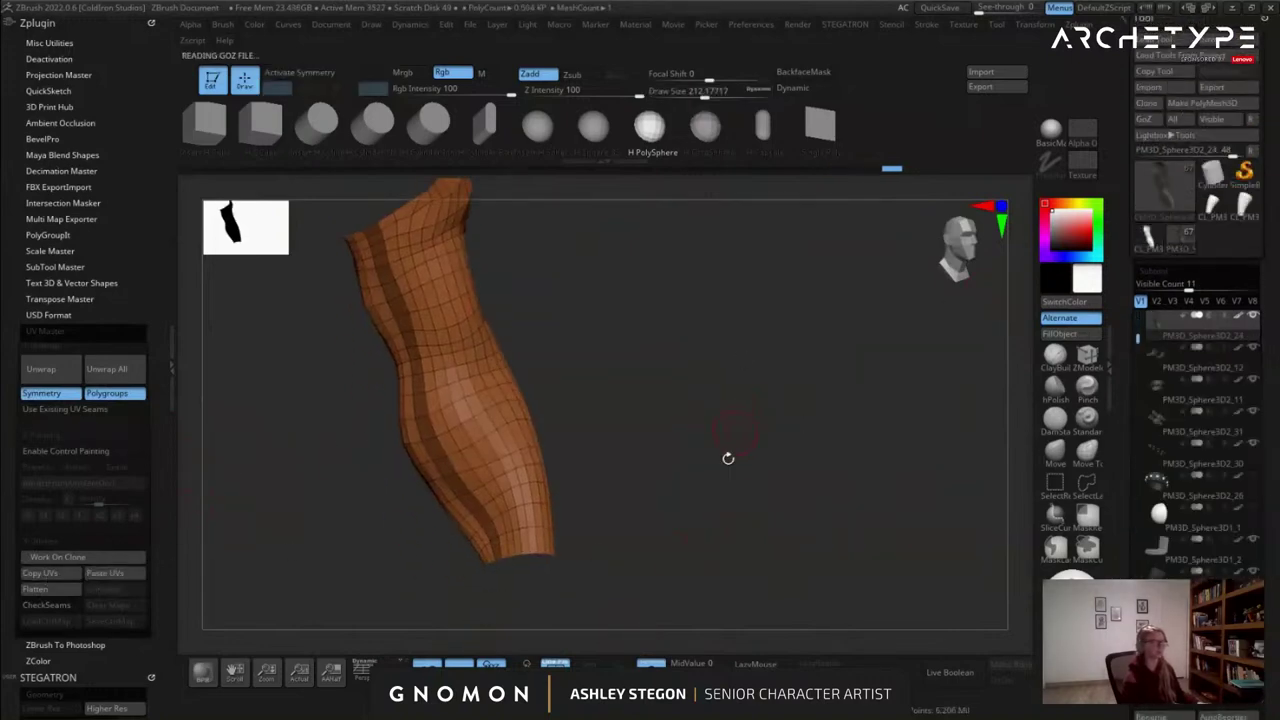
left_click(651, 663)
left_click_drag(666, 551, 651, 517, "shift")
key("shift+f")
Copy the surface noise settings from the quilted bracer on the opposite forearm.
left_click_drag(690, 447, 919, 440, "alt")
left_click_drag(1126, 503, 1127, 288)
mouse_move(288, 437)
left_mouse_down("alt")
mouse_move(466, 386)
mouse_move(482, 413)
left_mouse_up("alt")
left_click(1056, 454)
key("shift+f")
key("shift+f")
left_click_drag(1161, 508, 1160, 312)
left_click(1160, 318)
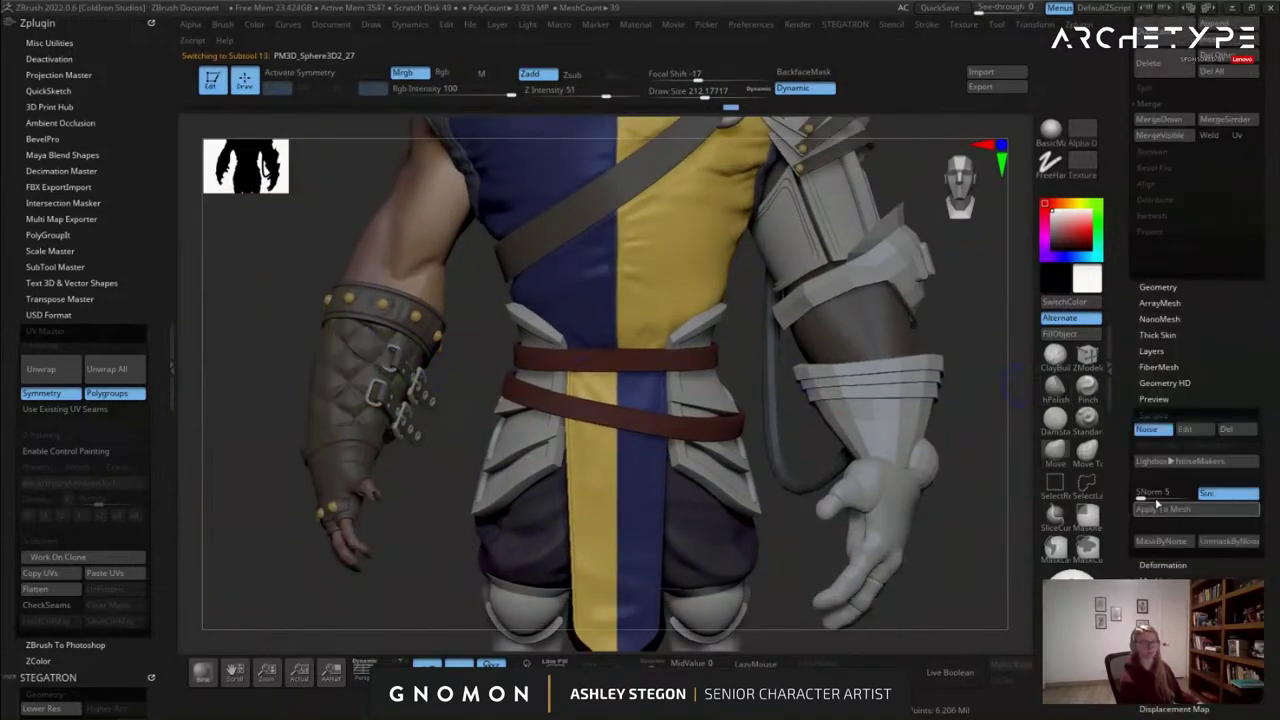
left_click(1177, 413)
left_click_drag(1117, 351, 1104, 459)
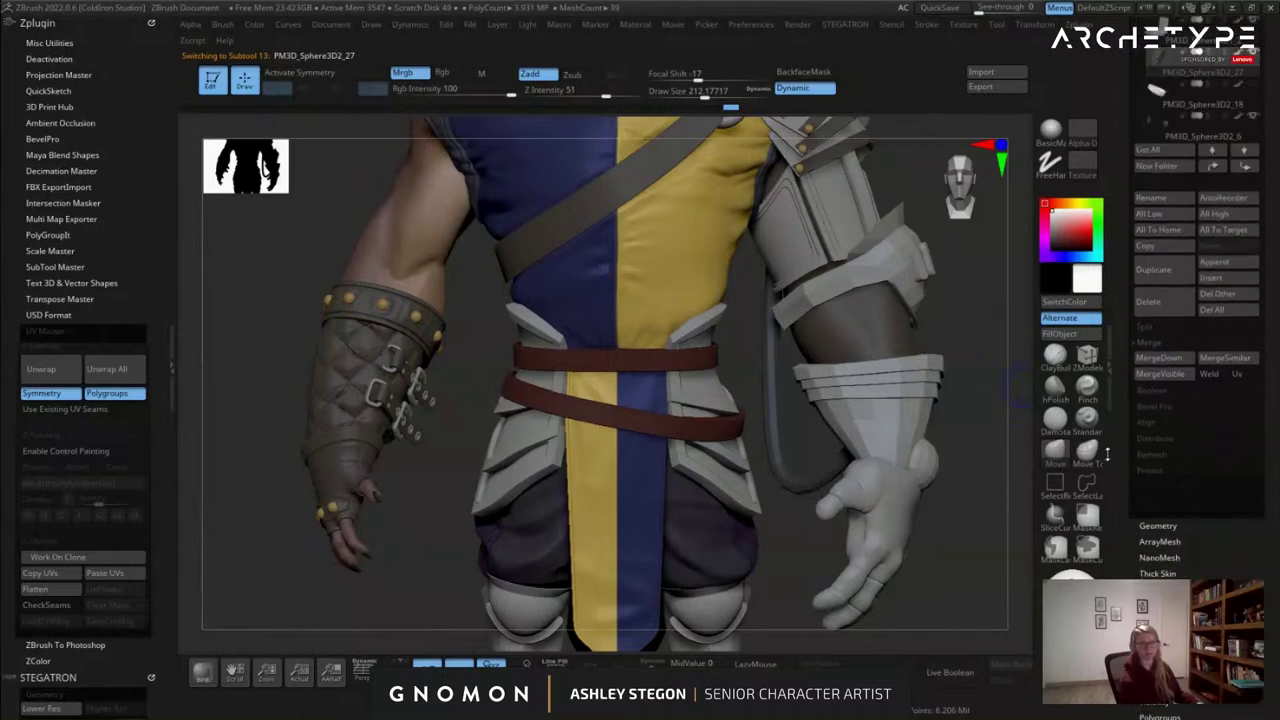
left_click_drag(1147, 572, 1157, 444)
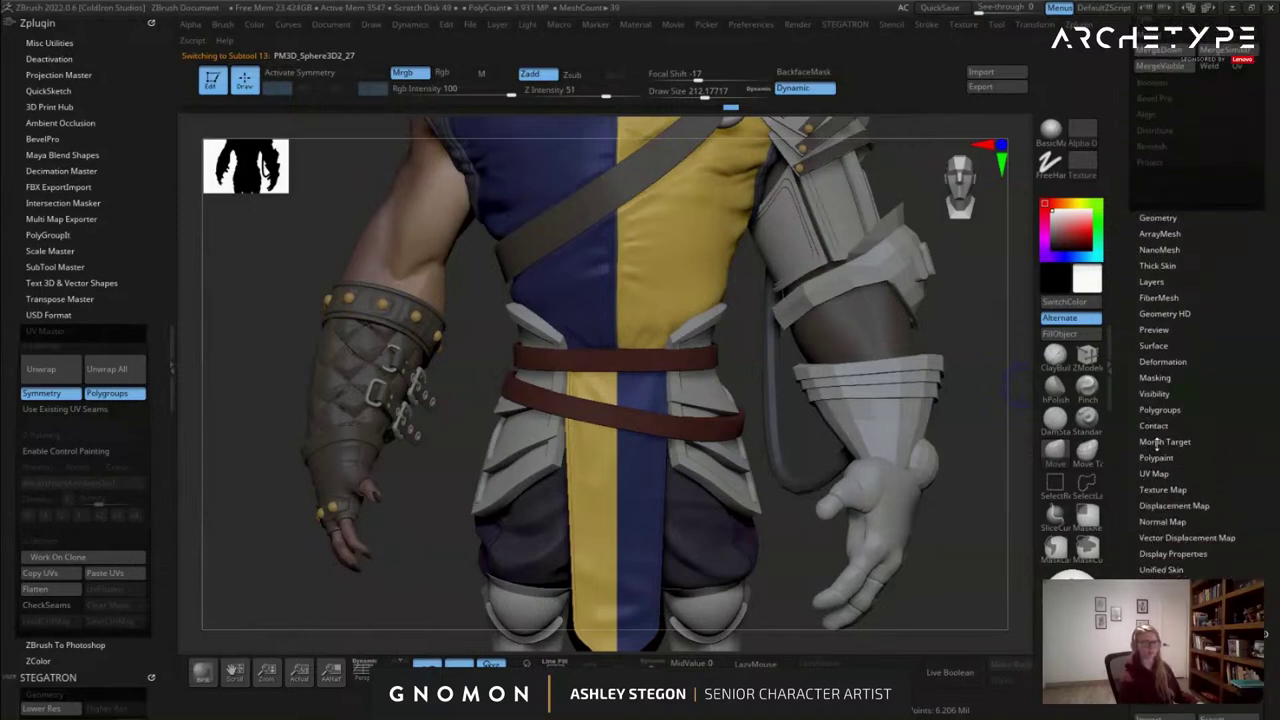
left_click(1155, 345)
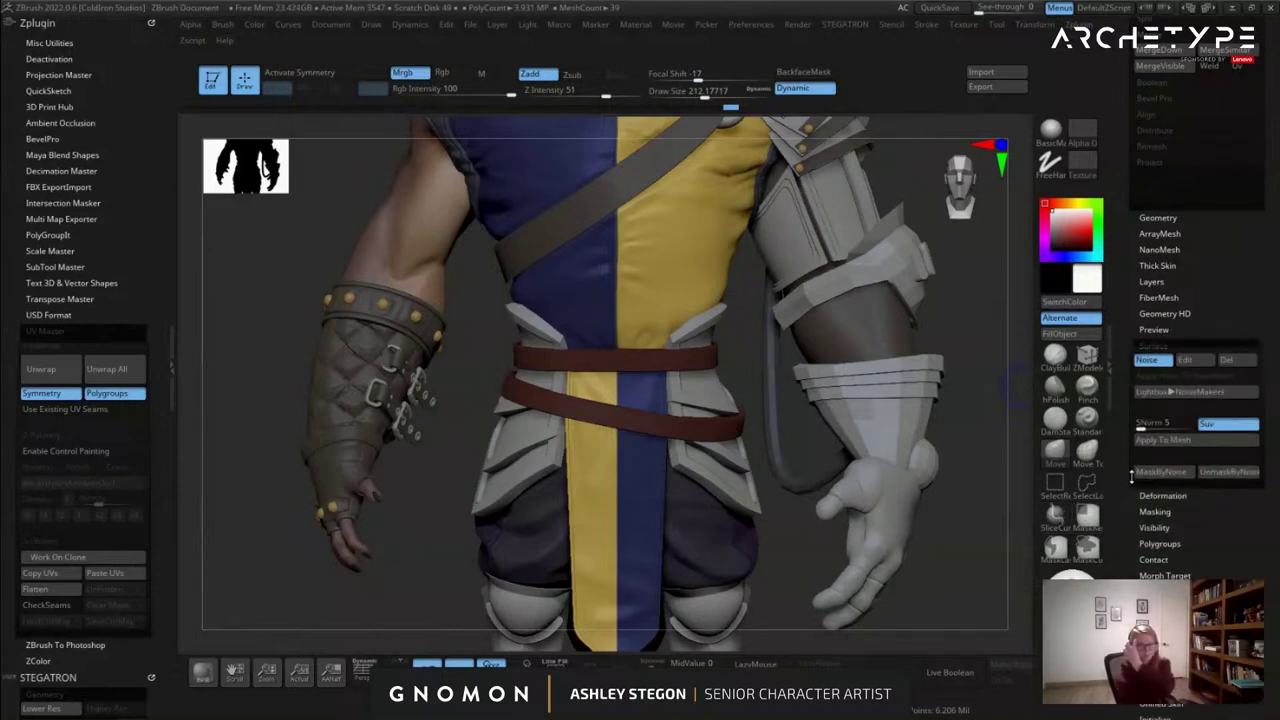
left_click(1186, 360)
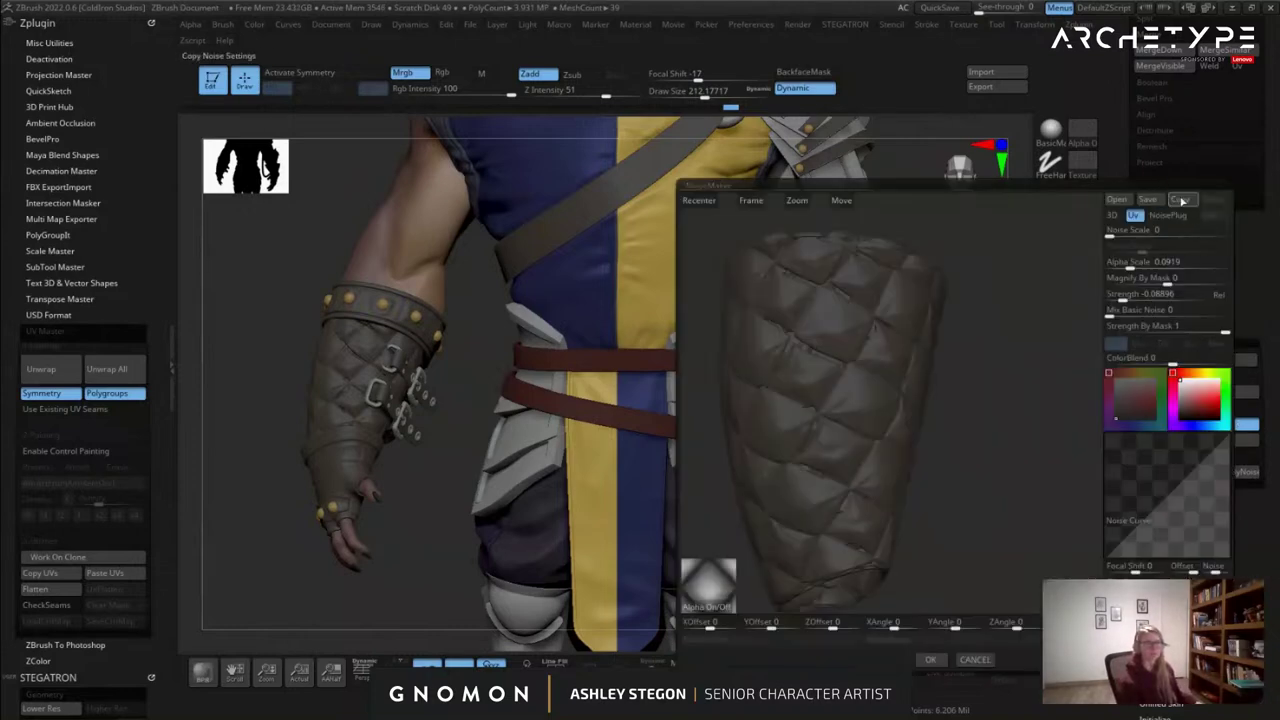
left_click(928, 657)
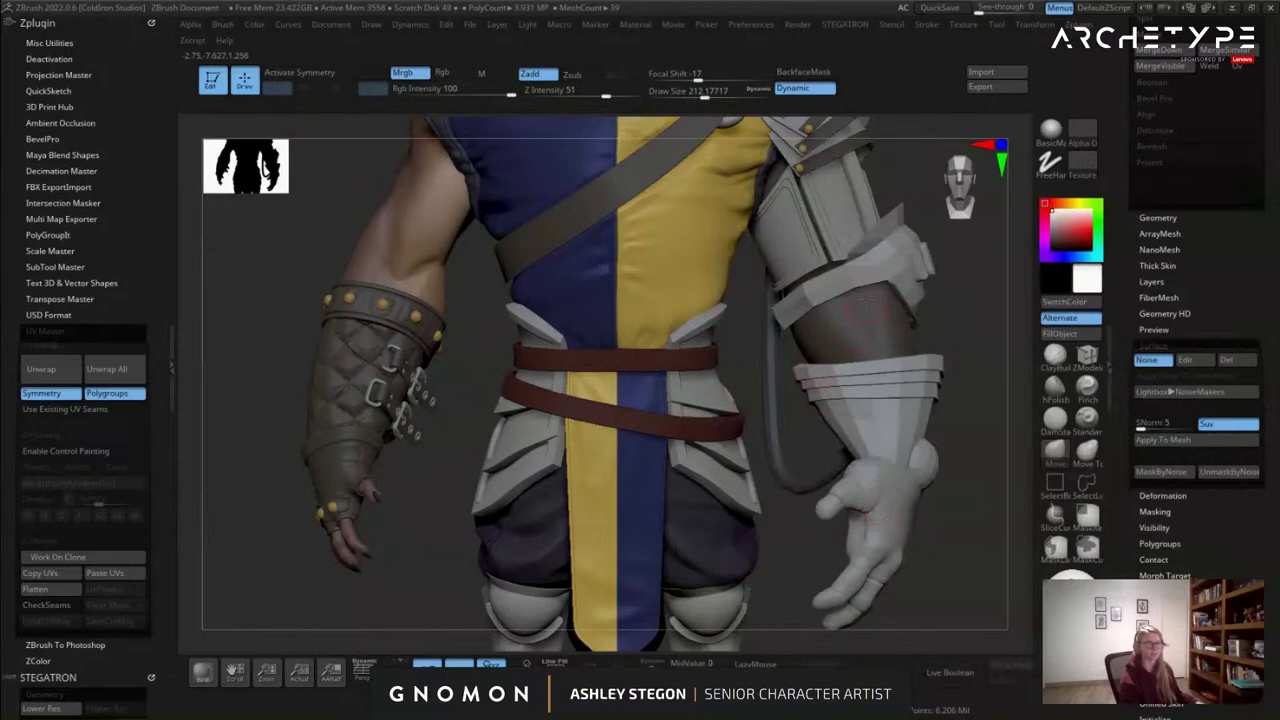
Paste the copied UV noise settings onto the dark sleeve of the armoured arm and apply them.
left_click(1180, 356)
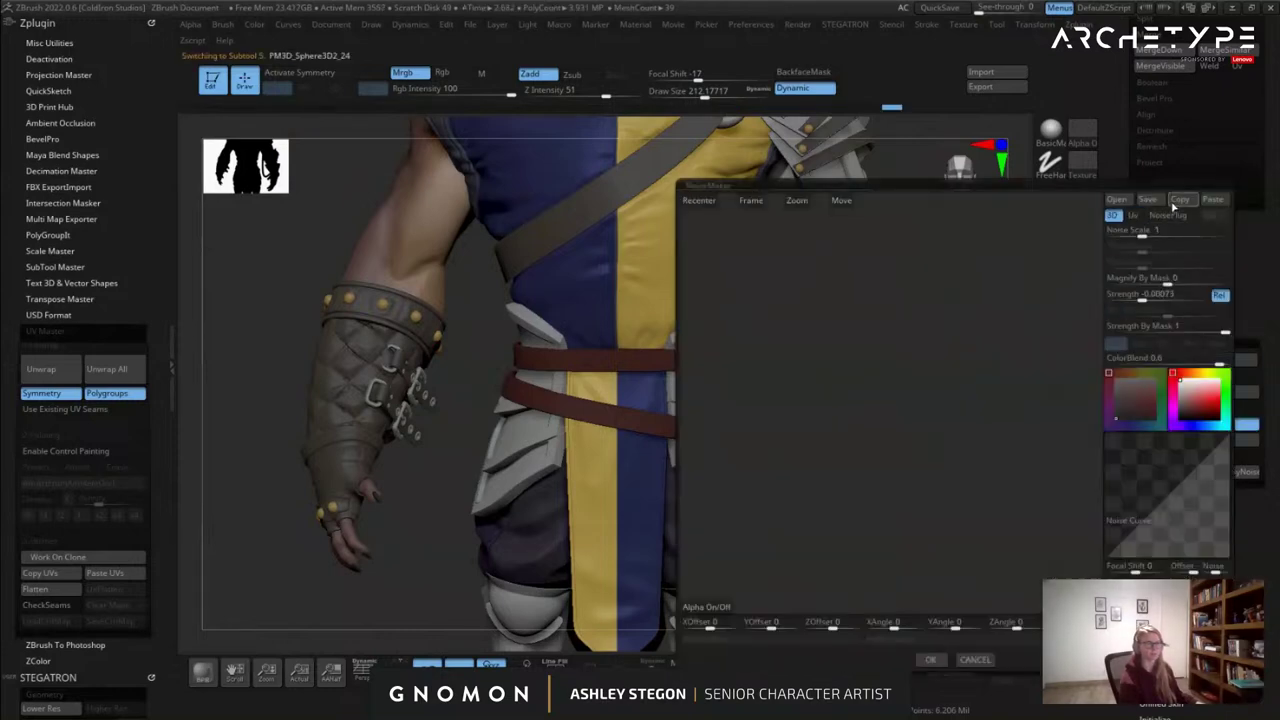
left_click(1220, 200)
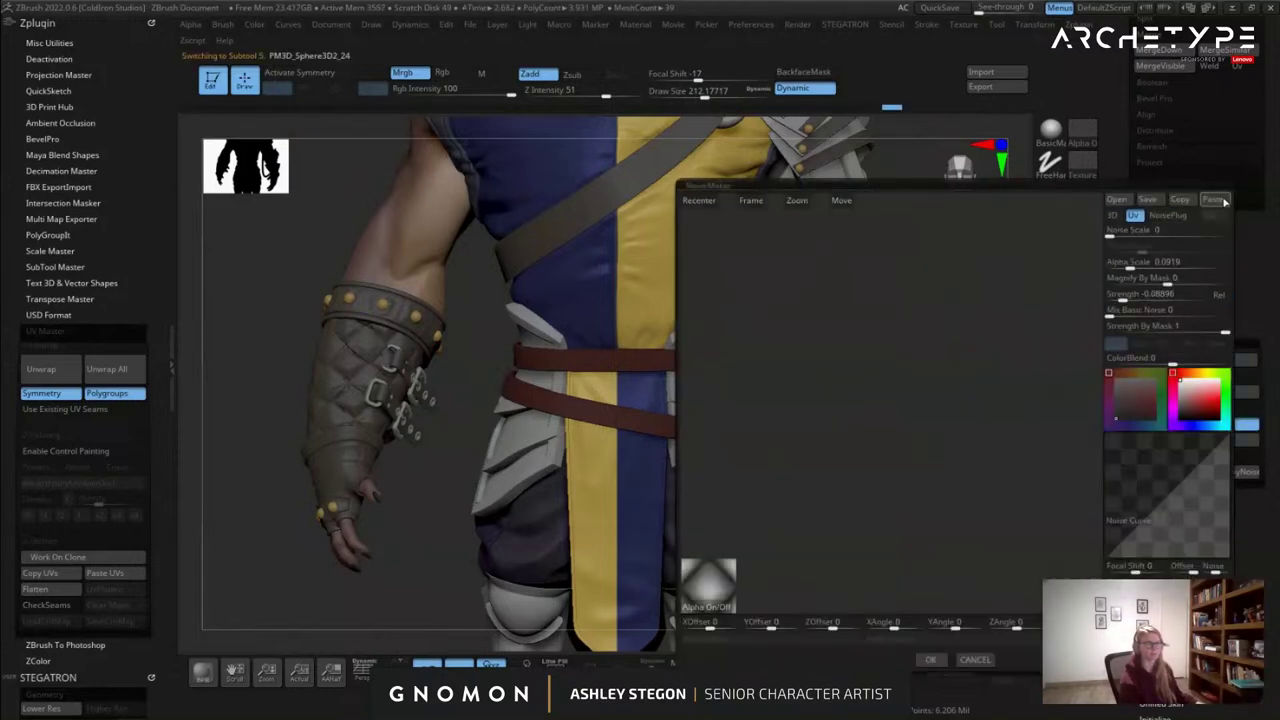
left_click(764, 203)
left_click_drag(937, 363, 891, 563)
left_click(928, 660)
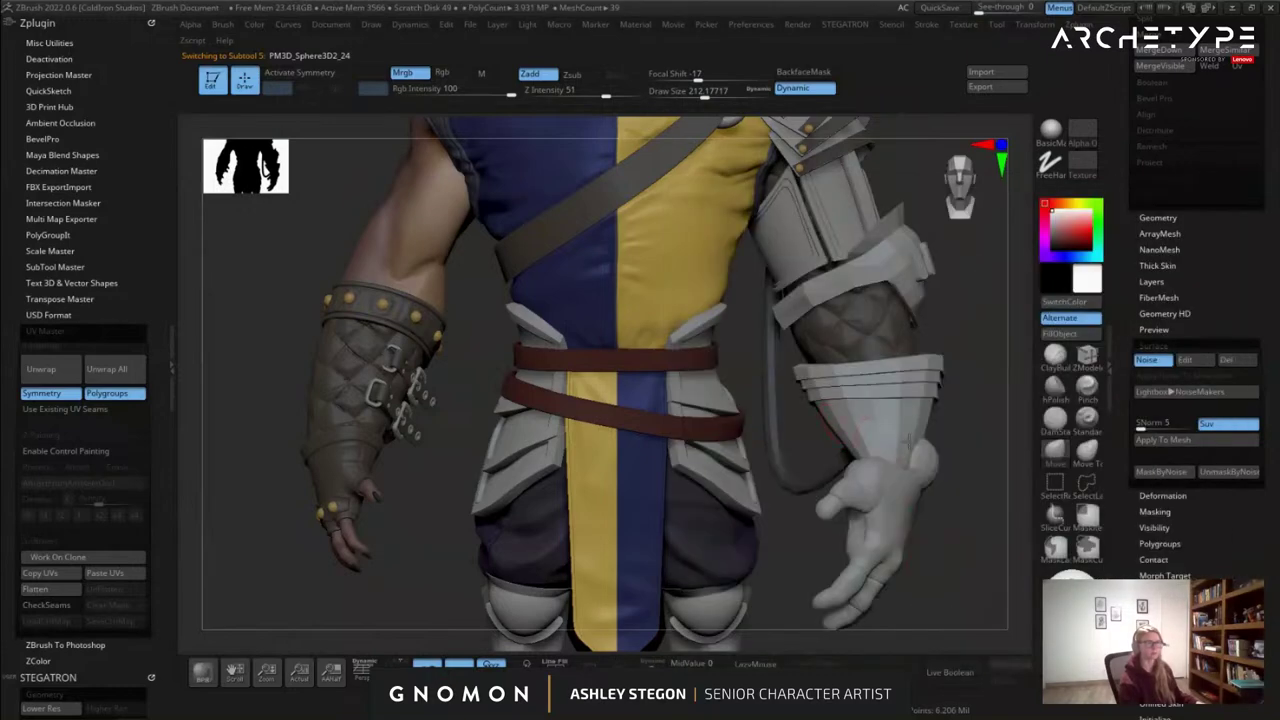
left_click_drag(920, 410, 820, 485, "alt")
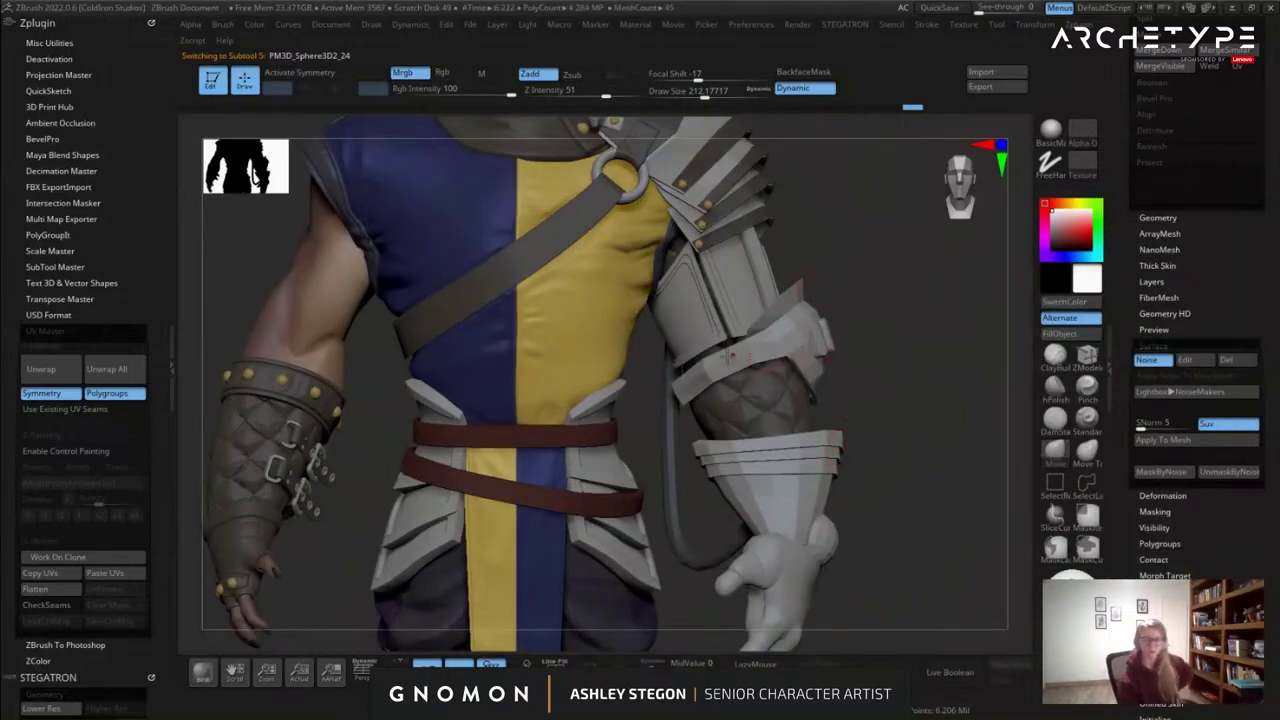
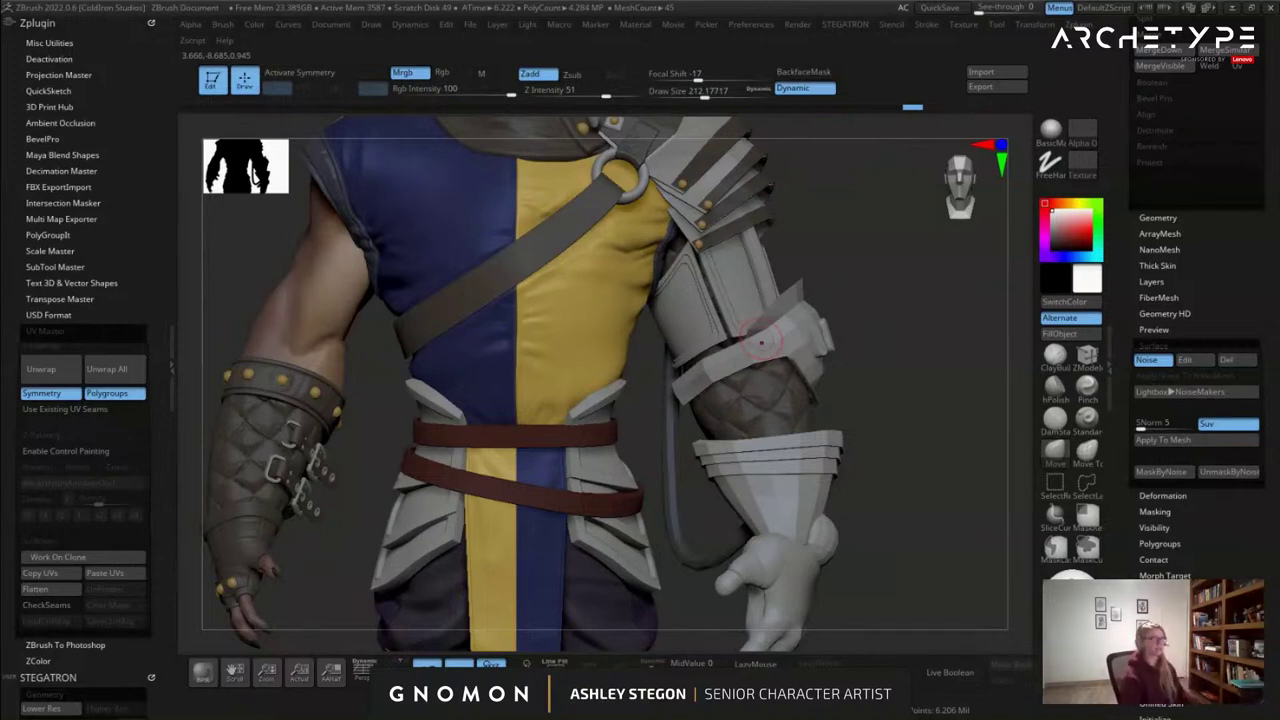
Select the rim of the raised shoulder guard and duplicate it as a separate subtool.
right_click_drag(710, 407, 811, 399)
left_click_drag(811, 398, 830, 432)
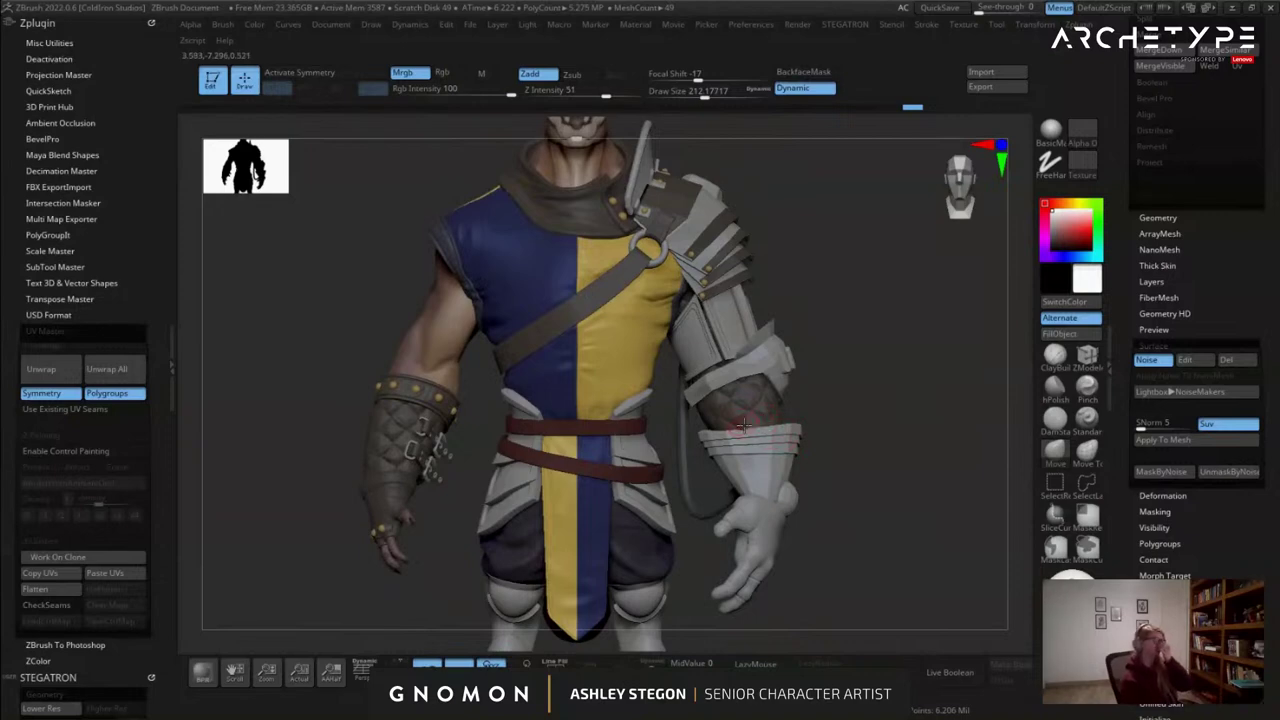
left_click_drag(817, 363, 855, 288)
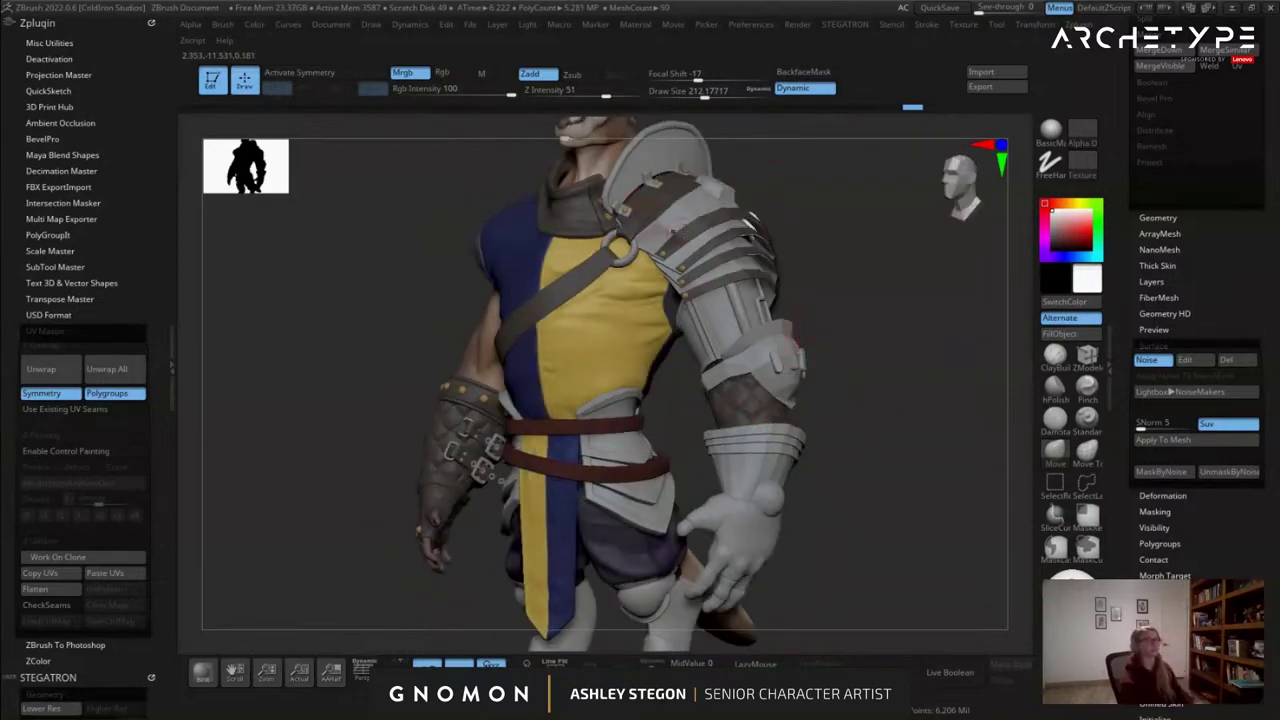
right_click_drag(760, 296, 640, 374, "alt")
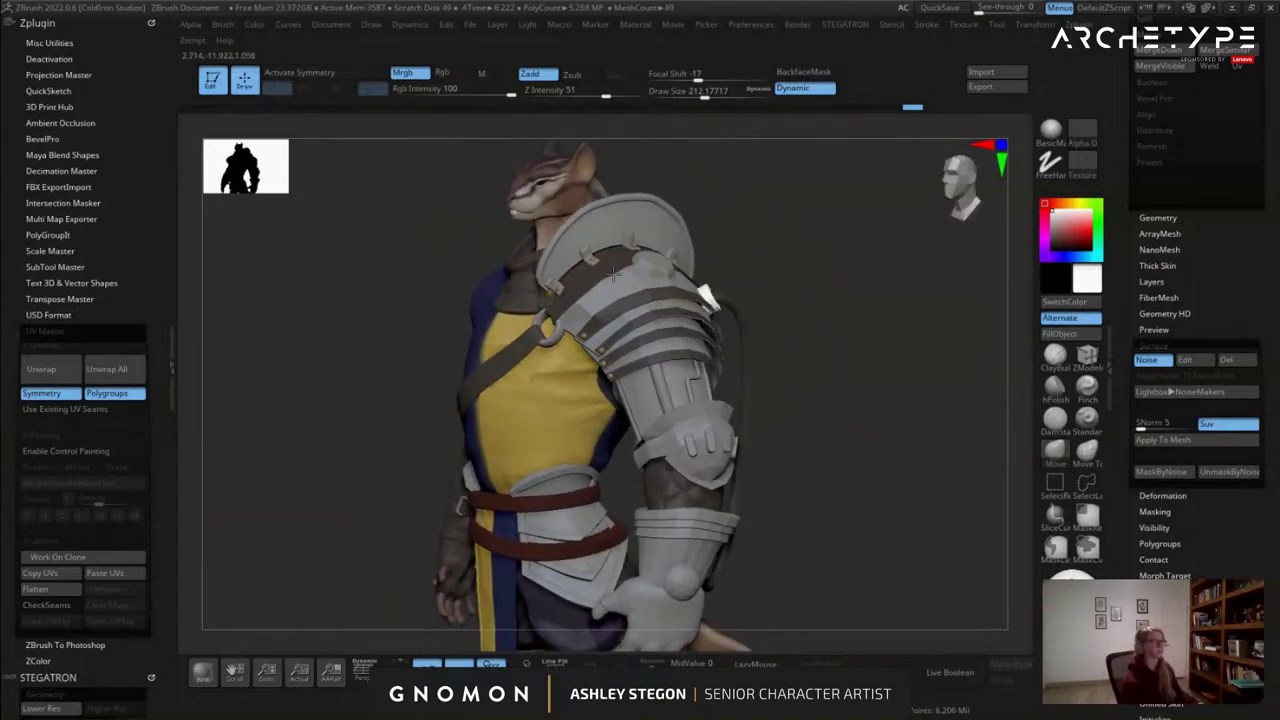
left_click(655, 203, "alt")
left_click_drag(742, 252, 809, 359, "alt")
key("shift+f")
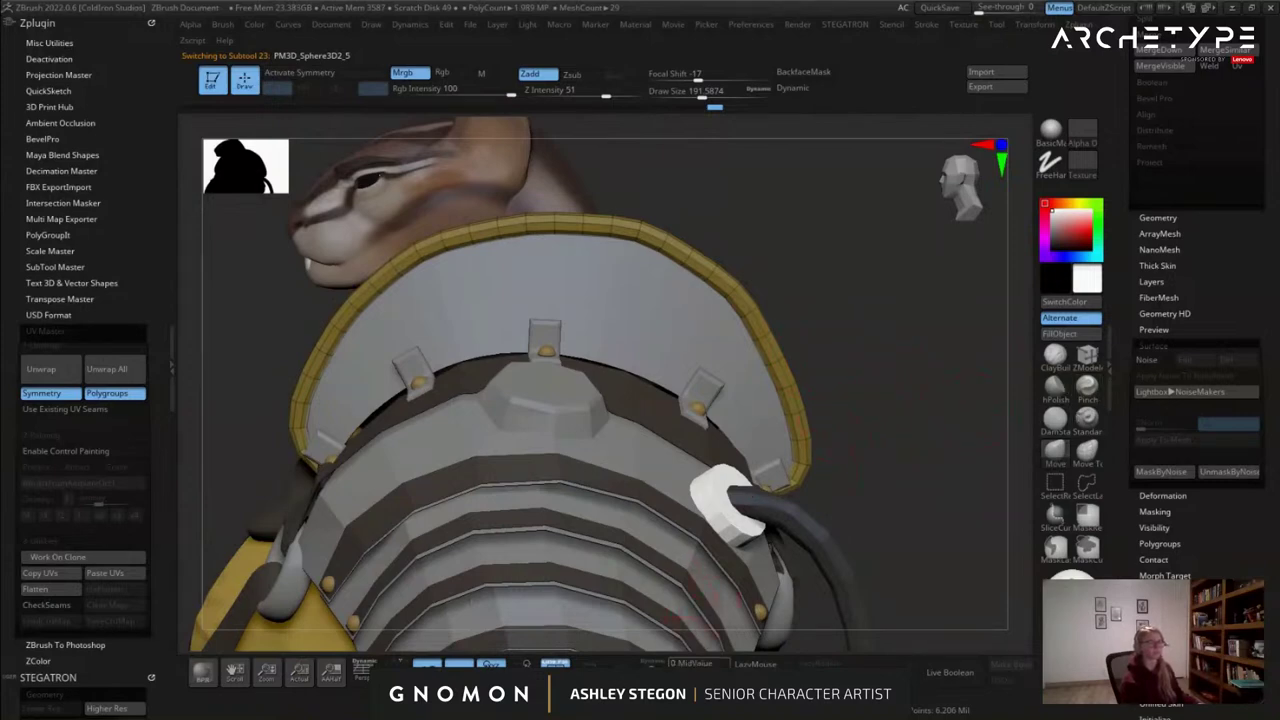
left_click_drag(1130, 318, 1123, 445)
left_click(1150, 349)
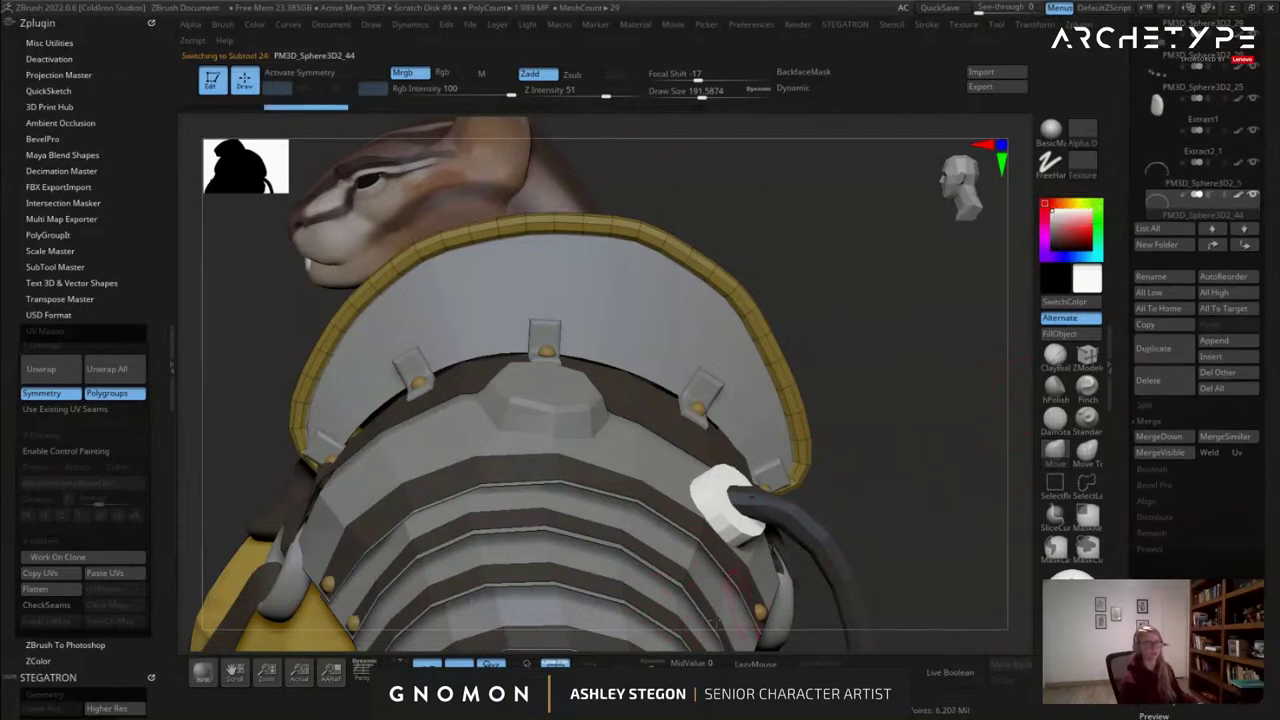
Isolate the duplicated rim and start hiding single polygon loops at regular intervals from its rear end.
left_click(652, 664)
left_click_drag(786, 358, 782, 505, "alt")
key("b")
key("z")
key("m")
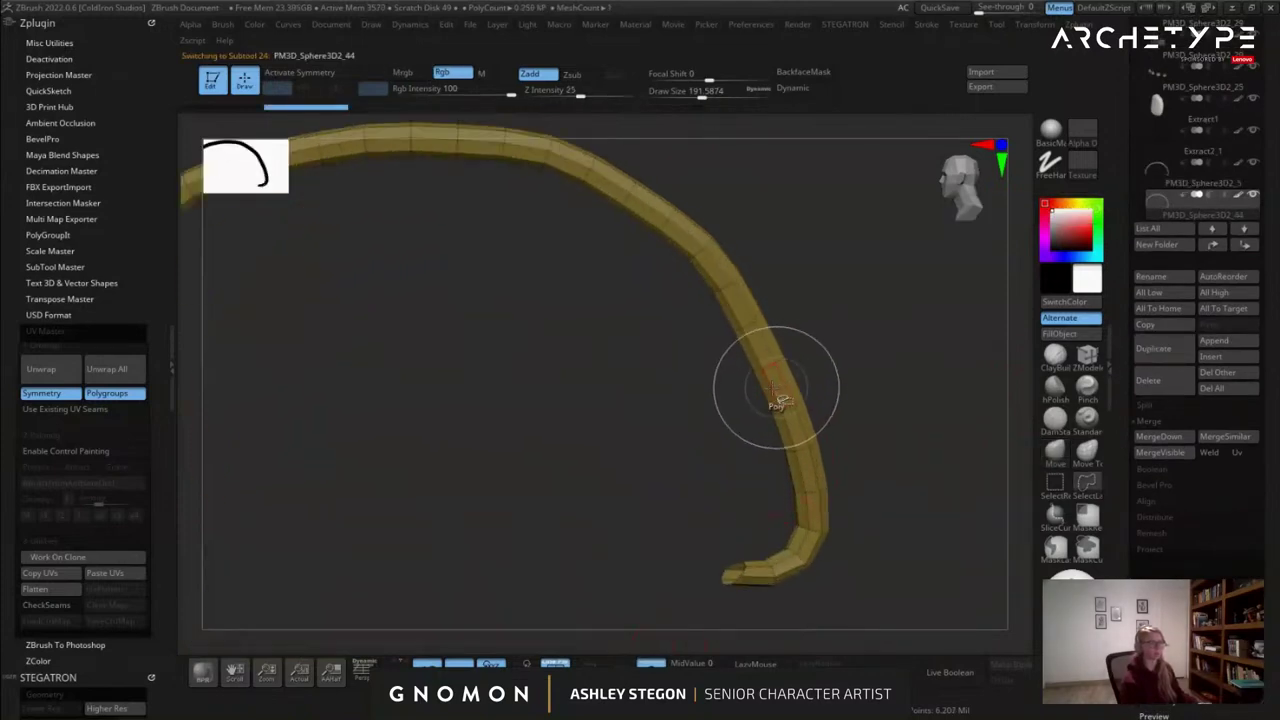
left_click(771, 385)
left_click_drag(604, 253, 654, 343, "alt")
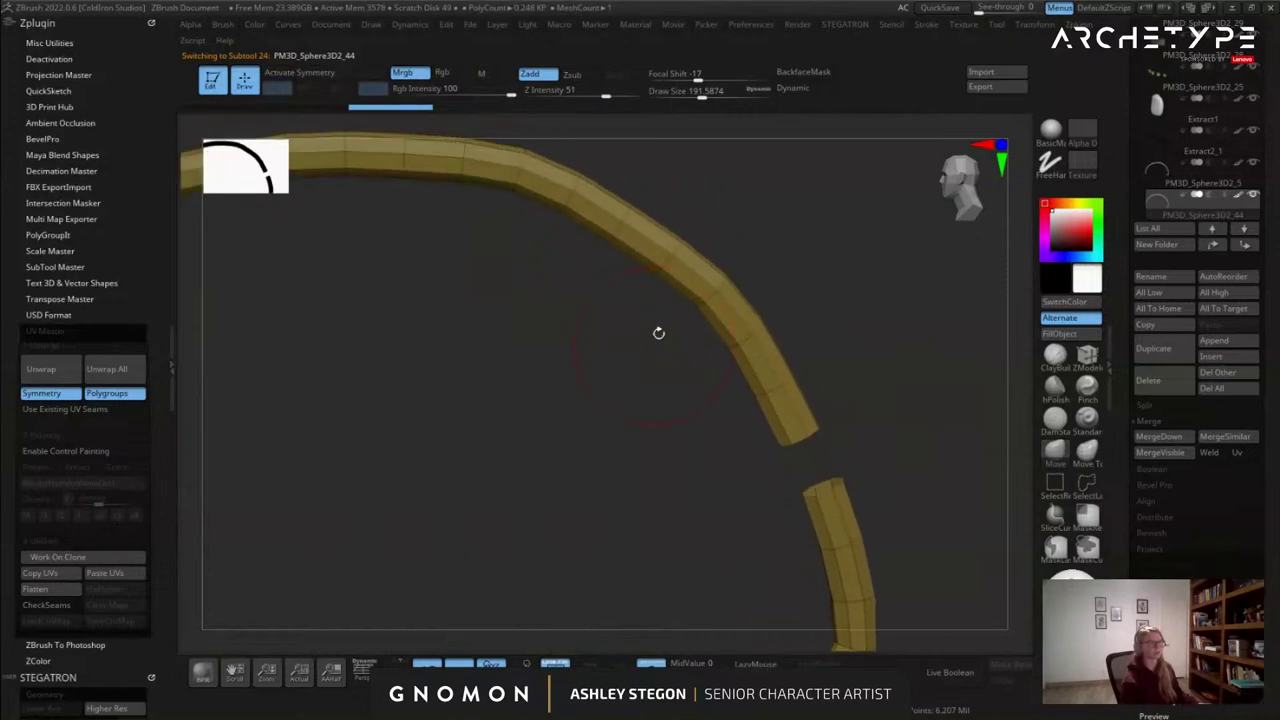
left_click_drag(655, 292, 641, 283, "ctrl+shift")
left_click_drag(574, 273, 614, 285, "alt")
left_click_drag(607, 315, 614, 331, "ctrl+shift")
left_click(720, 294, "ctrl+shift")
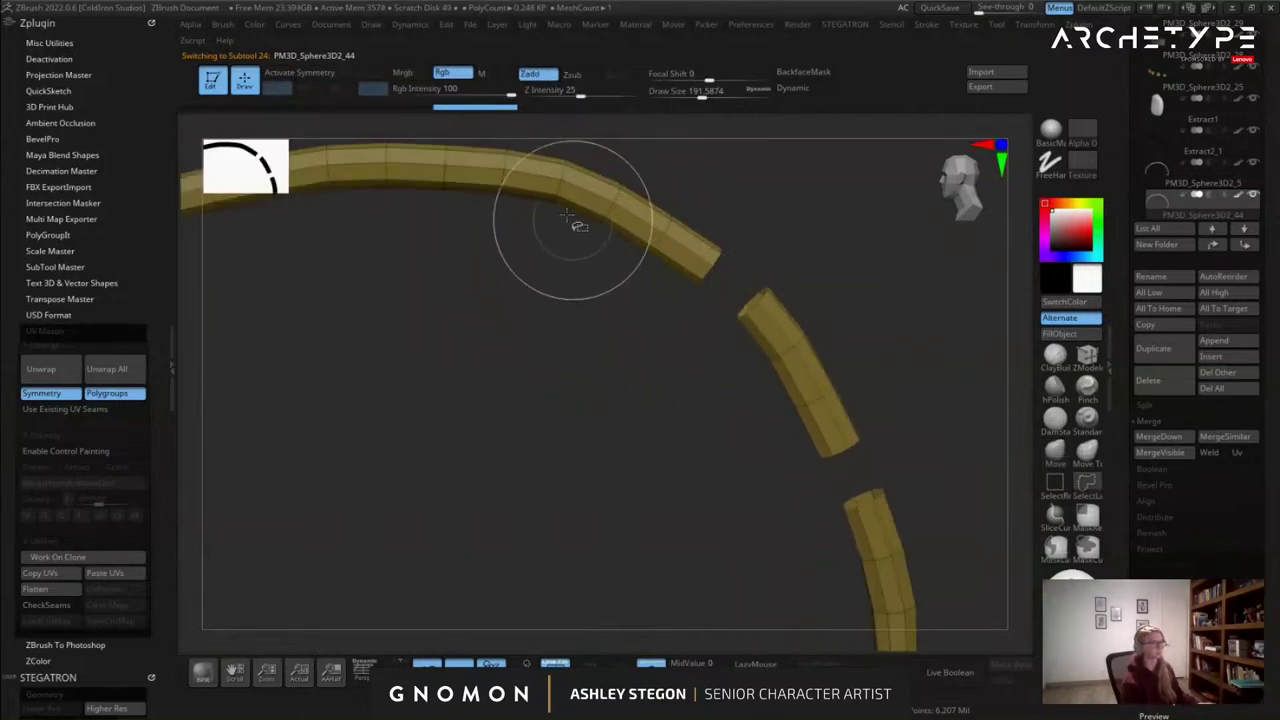
Hide evenly spaced polygon loops across the top of the rim and down to its front end.
left_click(534, 187, "ctrl+shift")
left_click_drag(518, 211, 792, 283, "alt")
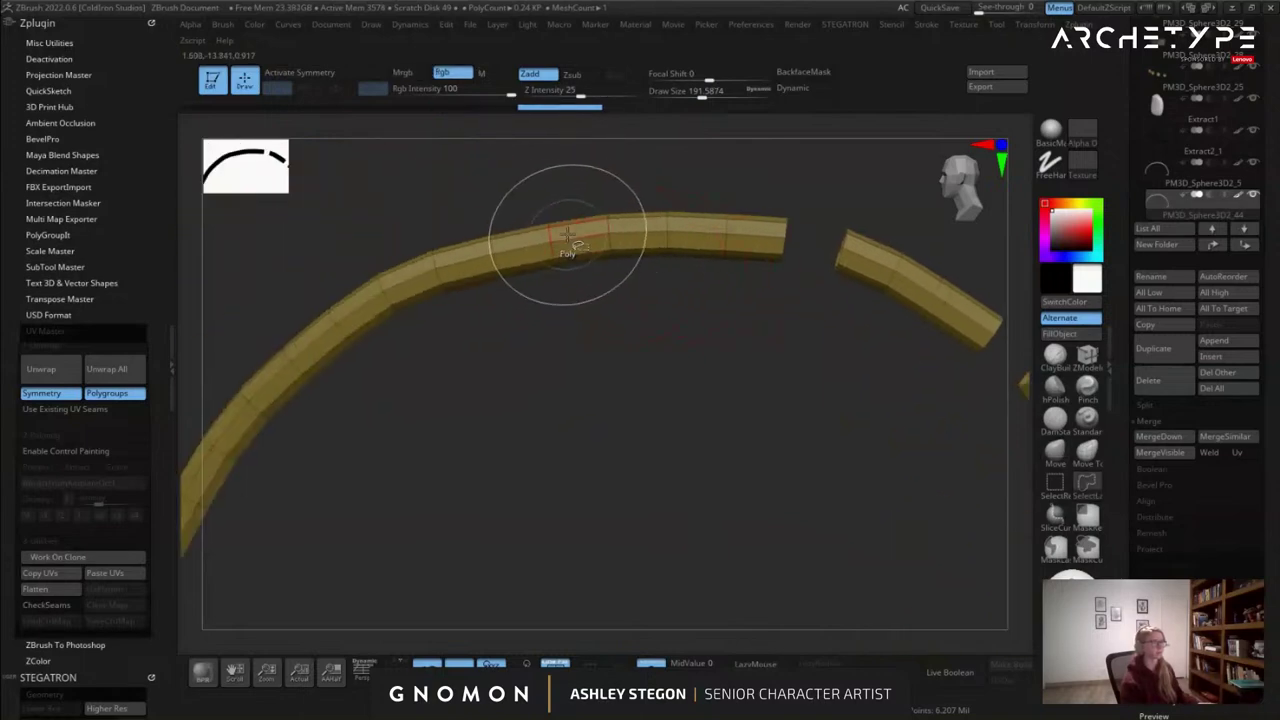
left_click(573, 244, "ctrl+shift")
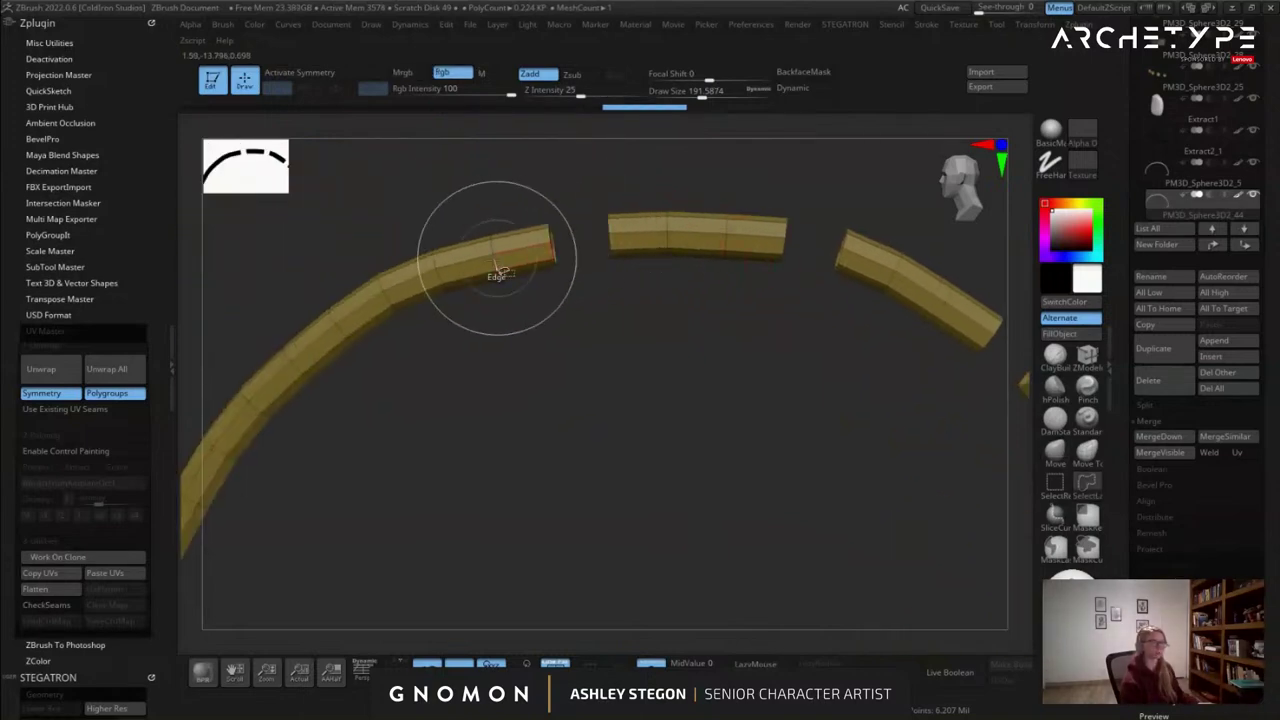
left_click(359, 312, "ctrl+shift")
left_click_drag(380, 331, 501, 320, "alt")
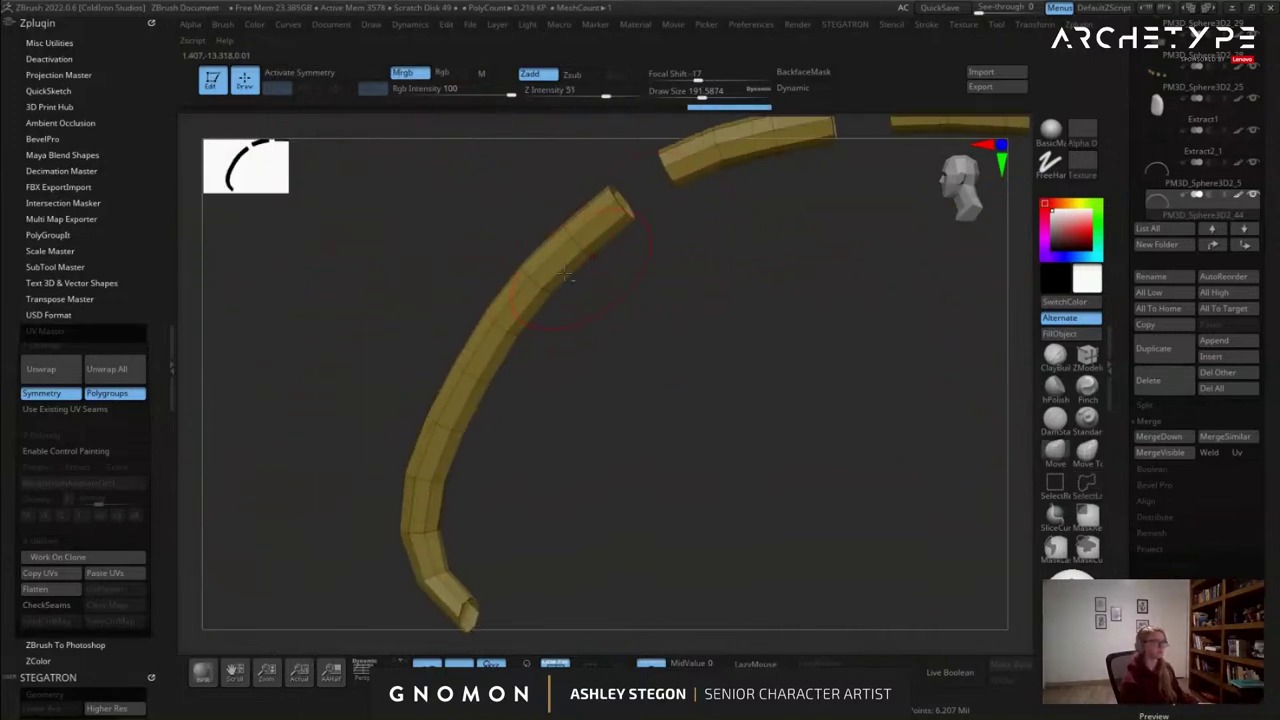
left_click(482, 351, "ctrl+shift")
mouse_move(424, 508)
right_mouse_down("alt")
mouse_move(436, 482)
mouse_move(431, 388)
right_mouse_up("alt")
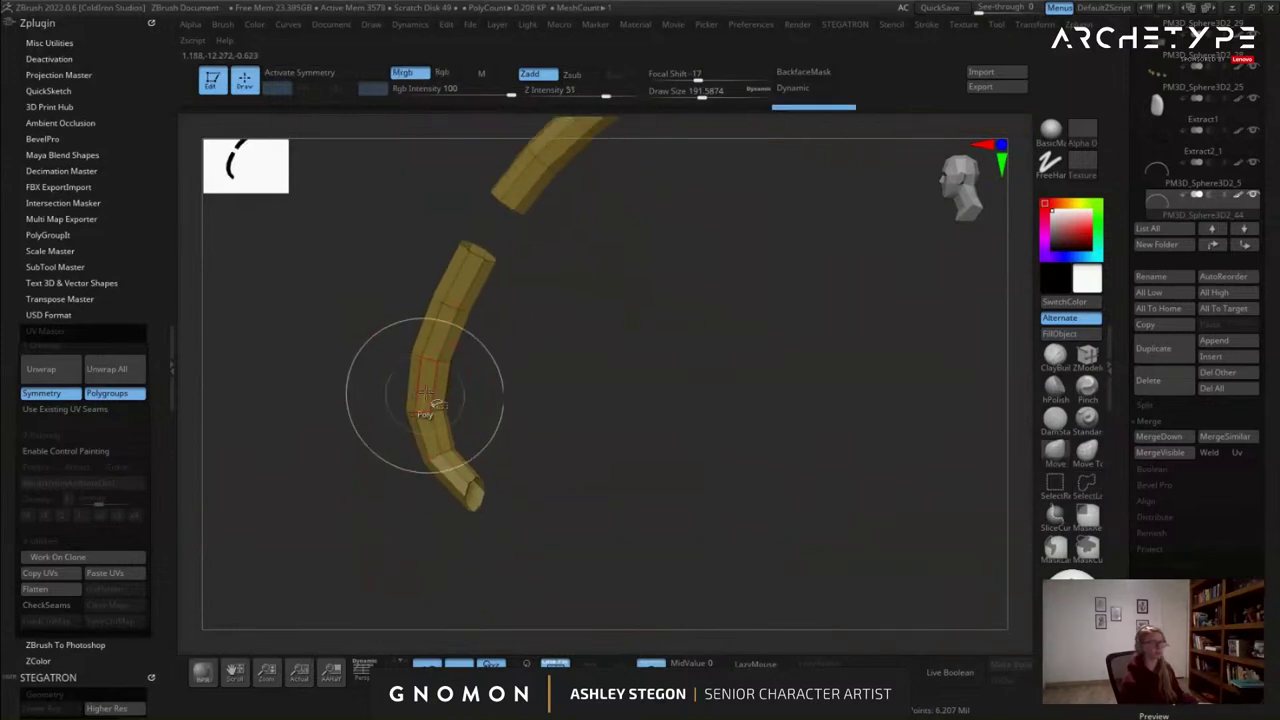
left_click(443, 480, "ctrl+shift")
left_click(451, 478, "ctrl+shift")
left_click(450, 480, "ctrl+shift")
Hide the remaining end loop, invert the visibility to keep only the short bands, and delete the hidden geometry.
right_click_drag(451, 481, 243, 446)
right_click_drag(708, 424, 599, 410, "alt")
left_click(739, 447, "ctrl+shift")
left_click_drag(603, 421, 629, 469, "ctrl+shift")
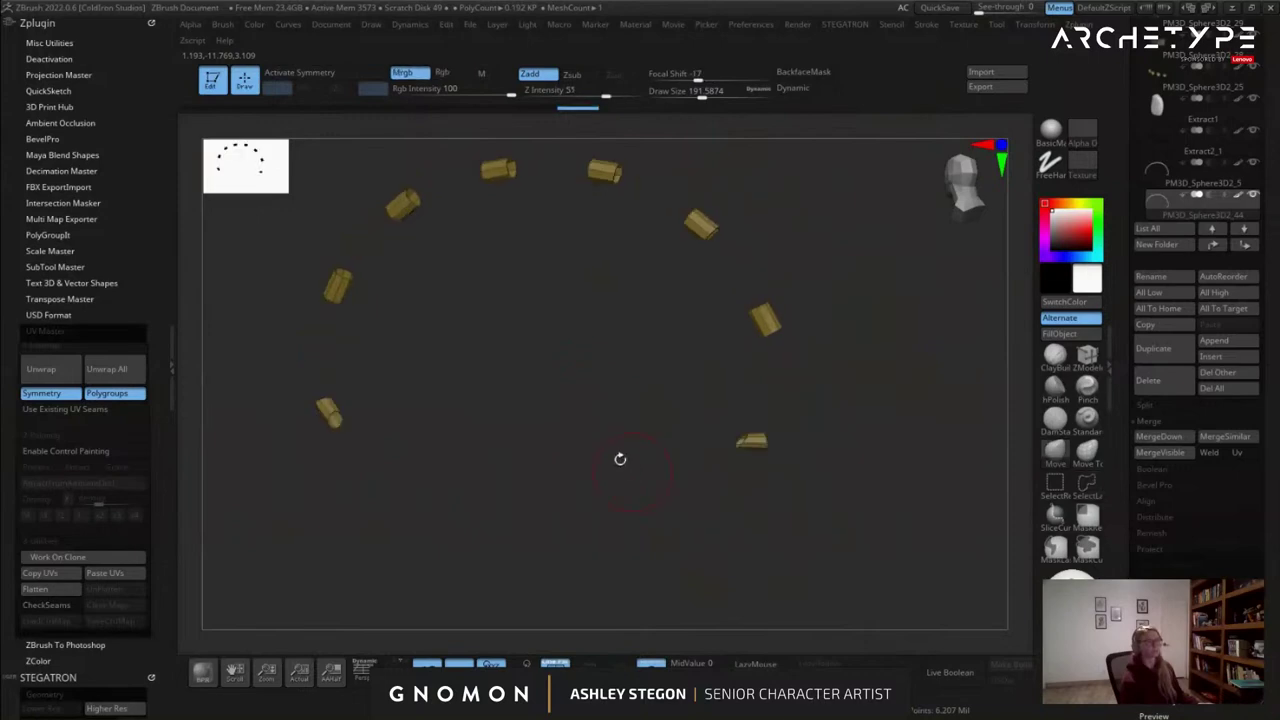
right_click_drag(629, 469, 617, 429)
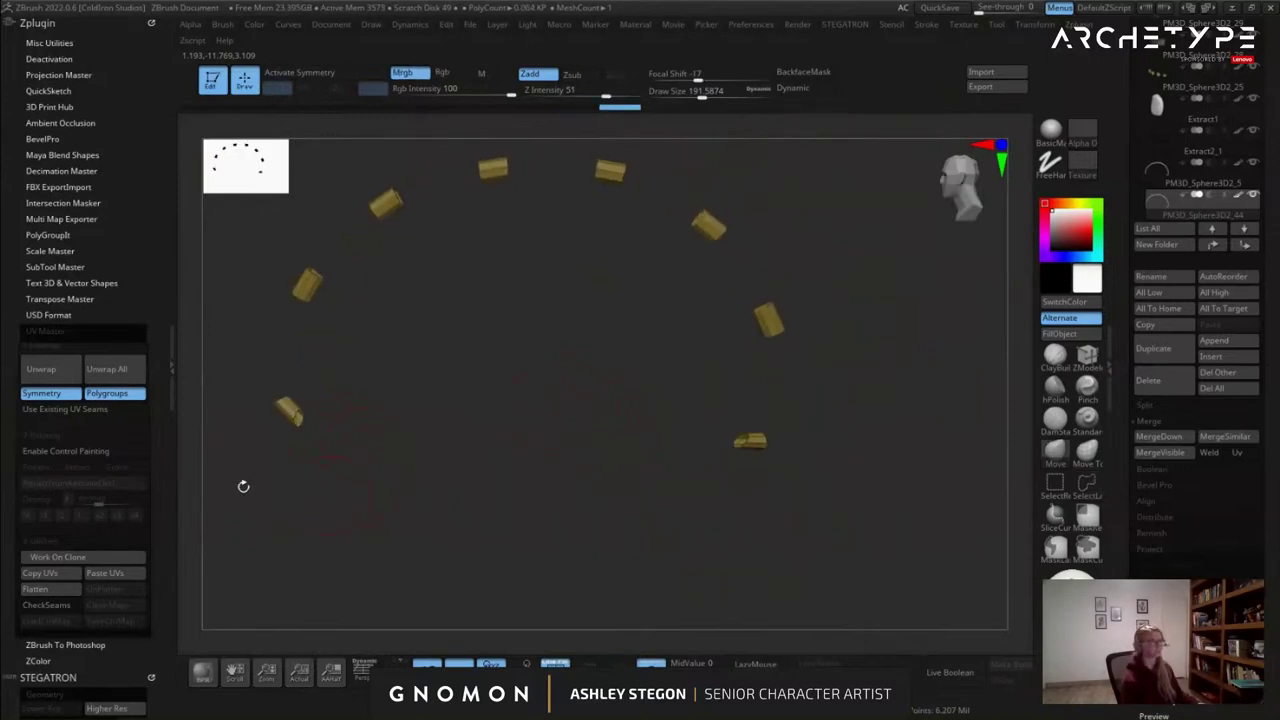
left_click_drag(163, 572, 163, 434)
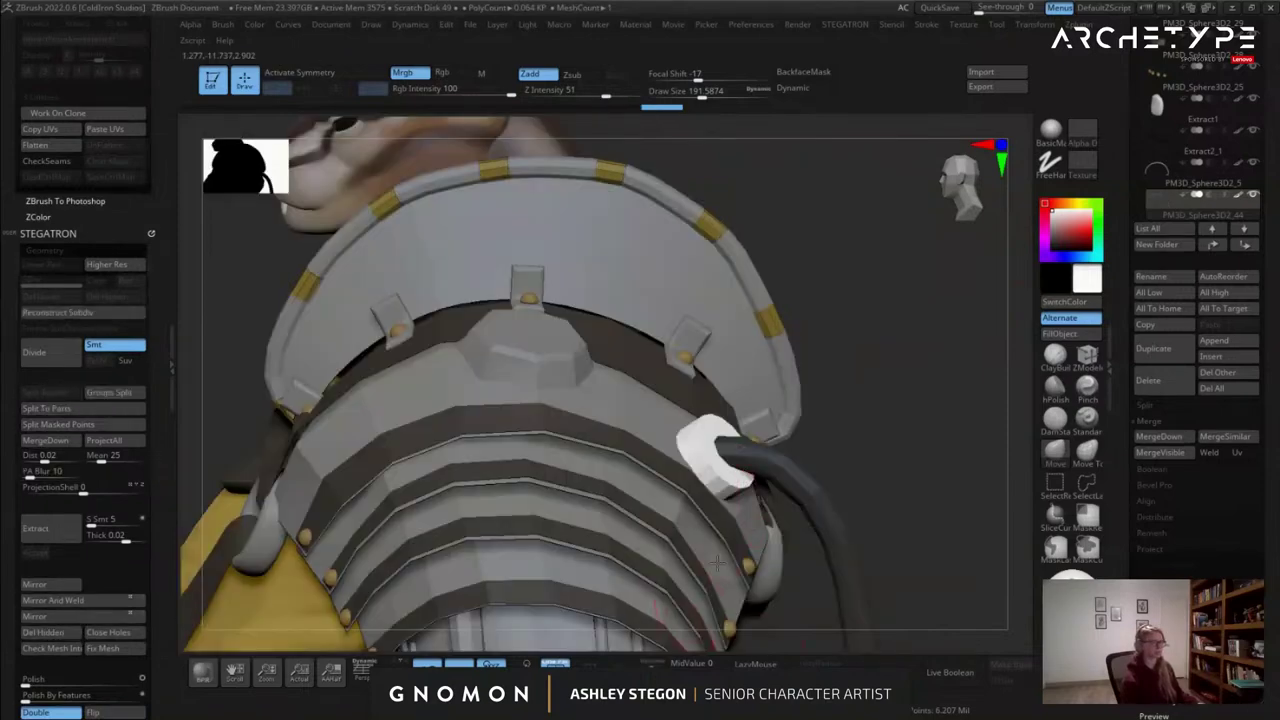
Extrude all polygons of the short bands on the shoulder guard's rim outward with ZModeler to give them thickness.
mouse_move(790, 380)
right_mouse_down()
mouse_move(816, 344)
mouse_move(776, 482)
mouse_move(790, 518)
right_mouse_up()
left_click(1086, 369)
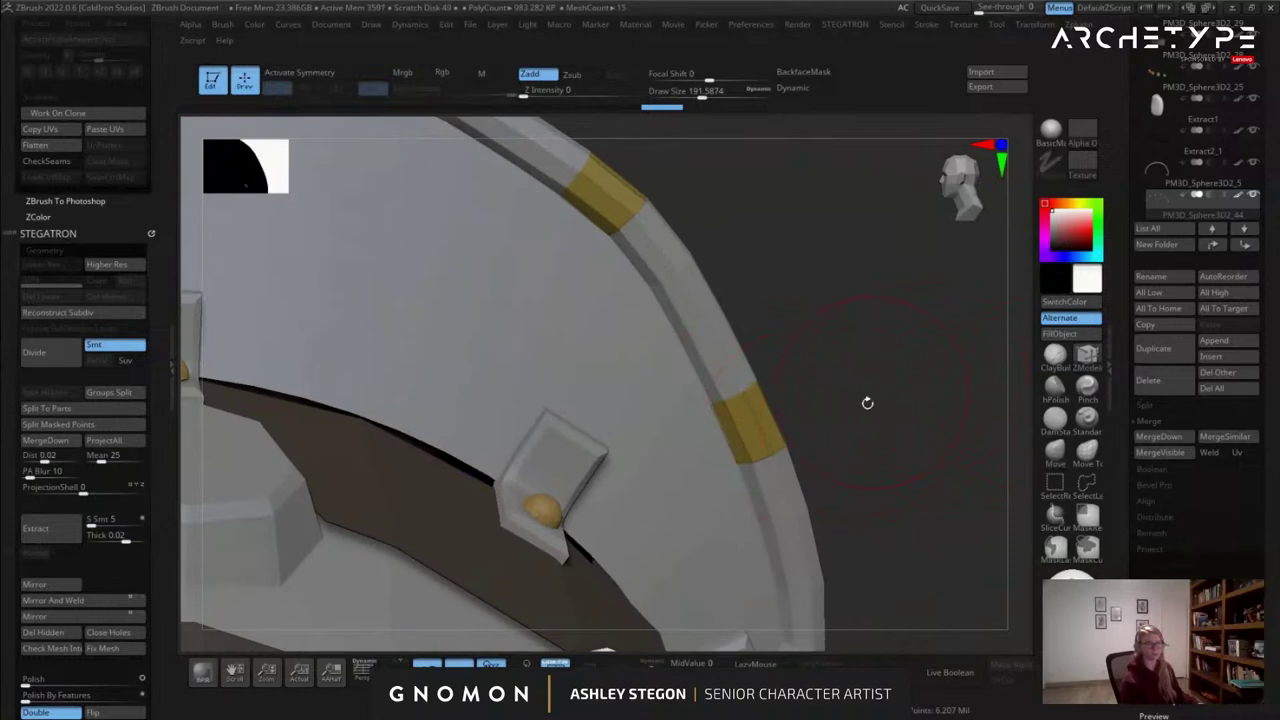
right_click_drag(876, 389, 864, 402)
key("space")
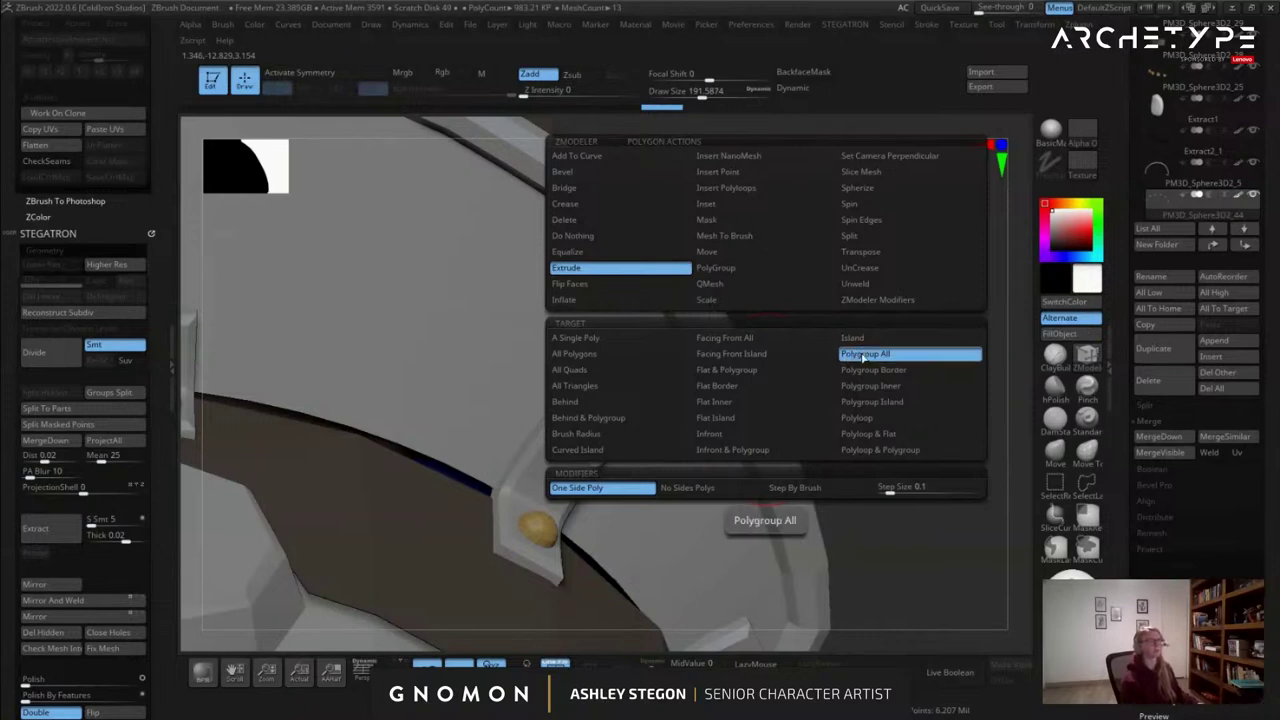
left_click(574, 353)
left_click_drag(763, 410, 788, 417)
left_click_drag(889, 431, 820, 342, "alt")
key("shift+f")
Sample the gold colour and fill the extruded rim bands with it.
mouse_move(888, 382)
left_mouse_down()
mouse_move(849, 360)
mouse_move(861, 354)
mouse_move(772, 346)
left_mouse_up()
key("c")
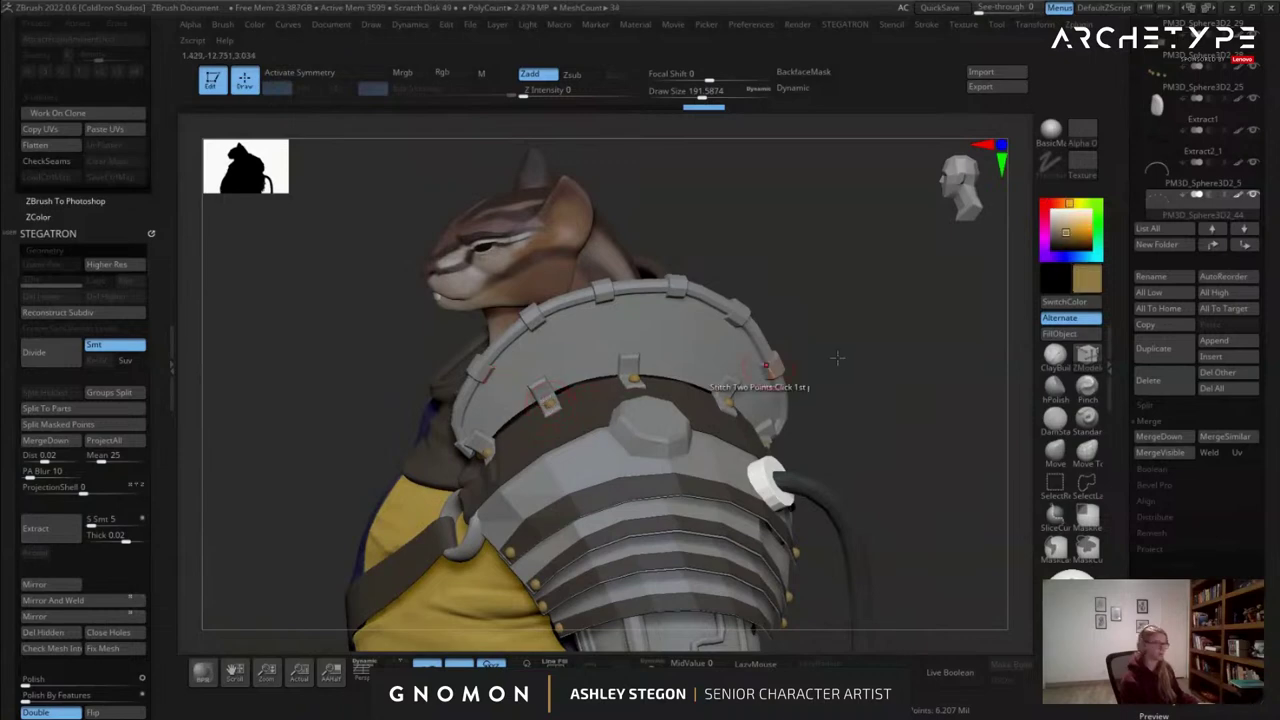
left_click(1061, 333)
left_click_drag(871, 352, 909, 372)
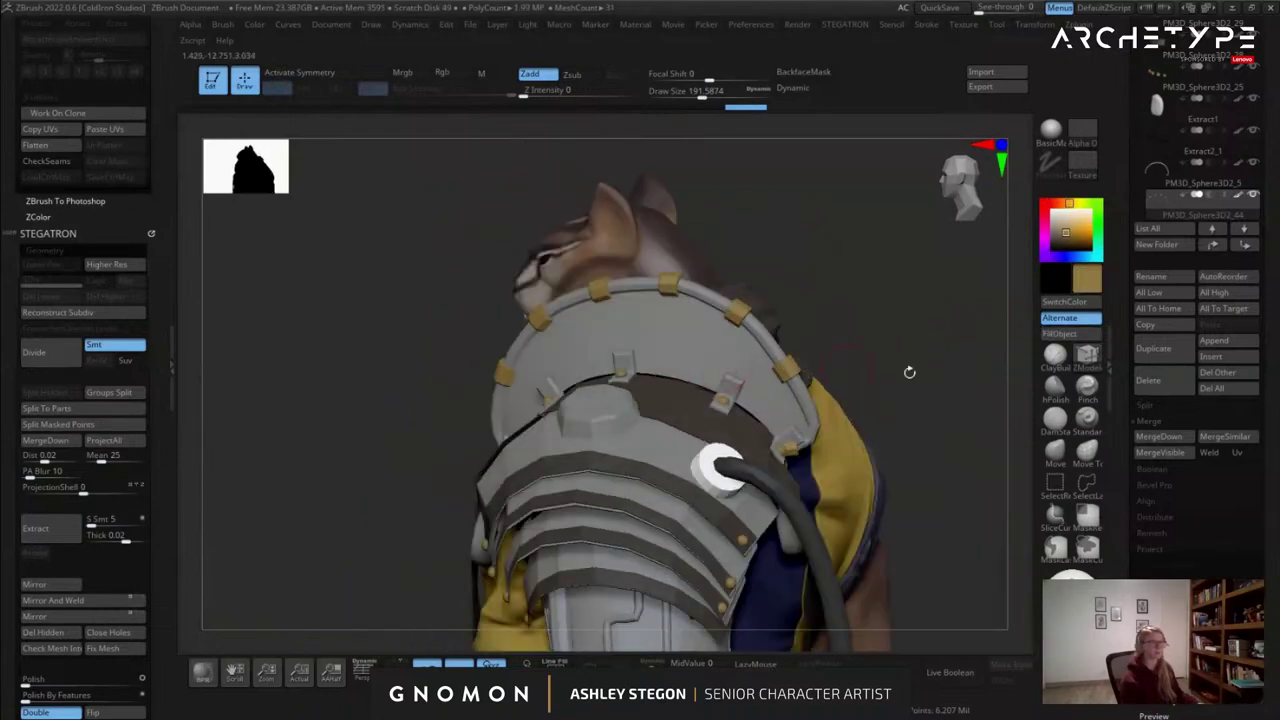
Select the upper shoulder plate with the octagonal boss and examine its wireframe topology in isolation.
left_click(1059, 450)
left_click_drag(960, 431, 880, 422)
left_click_drag(522, 405, 668, 414)
left_click(697, 408, "alt")
right_click_drag(697, 408, 586, 342, "alt")
key("shift+f")
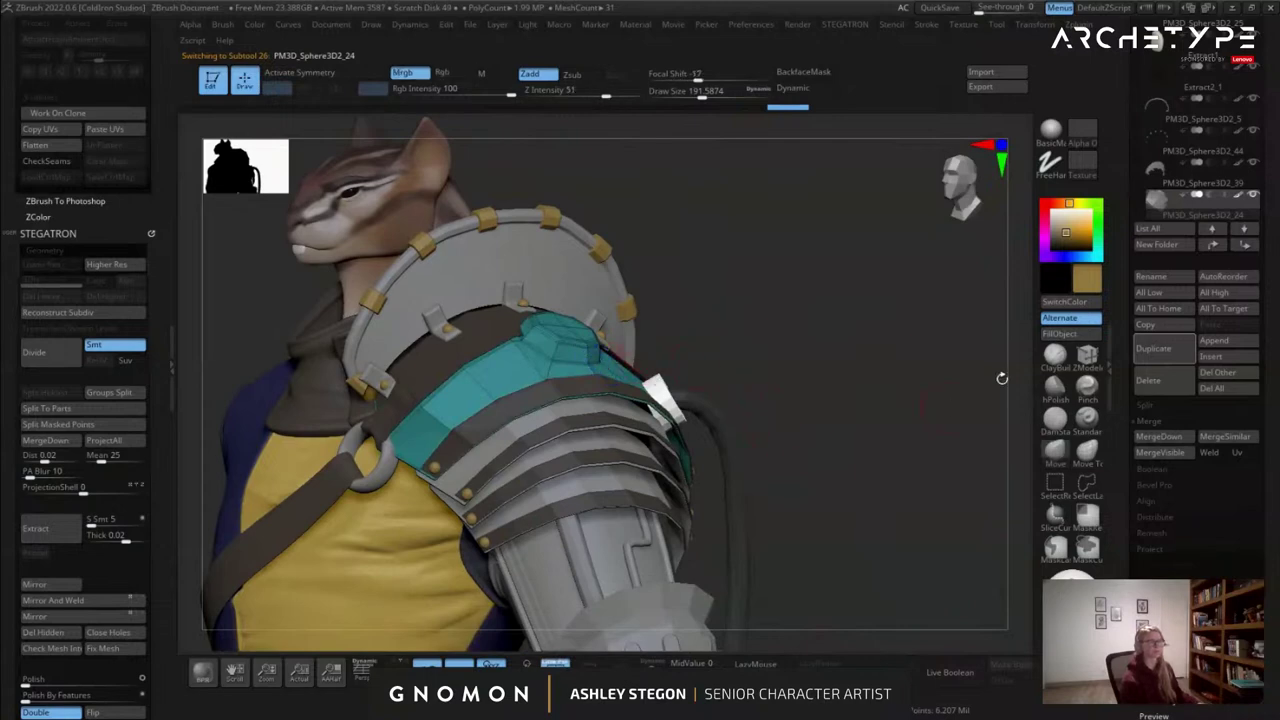
left_click(651, 663)
left_click_drag(772, 424, 778, 483)
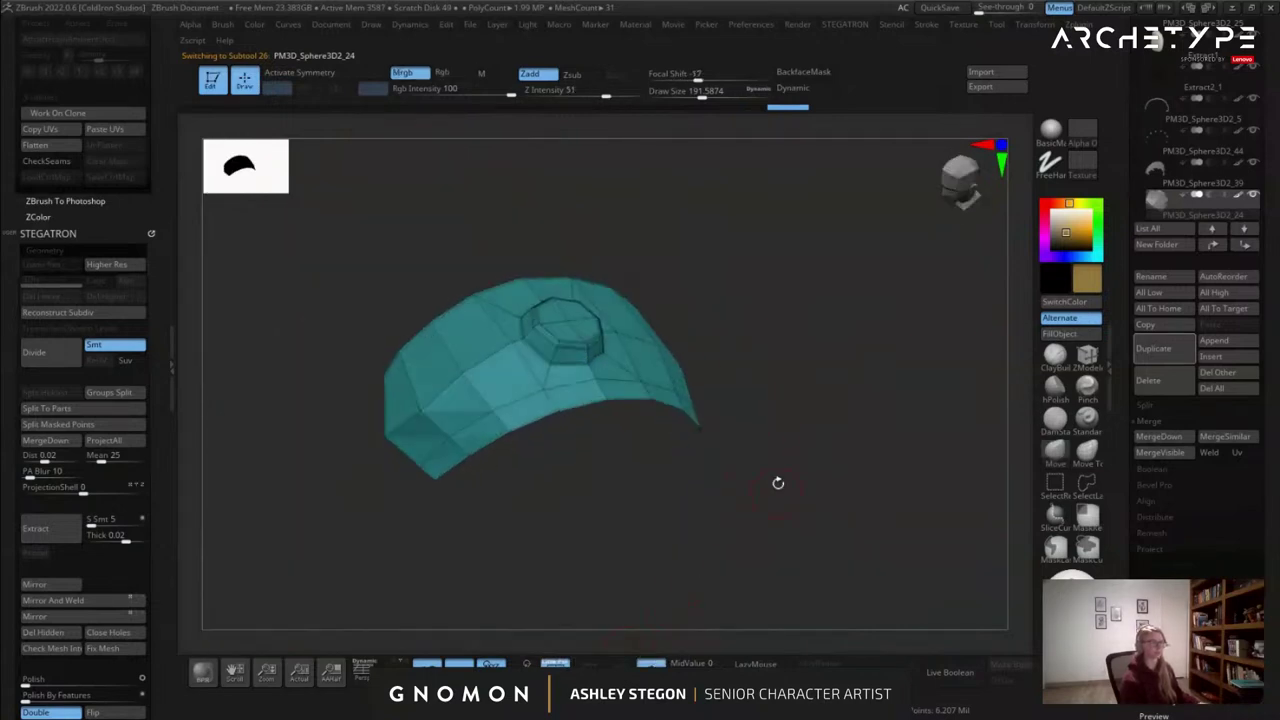
left_click_drag(1127, 333, 1078, 398)
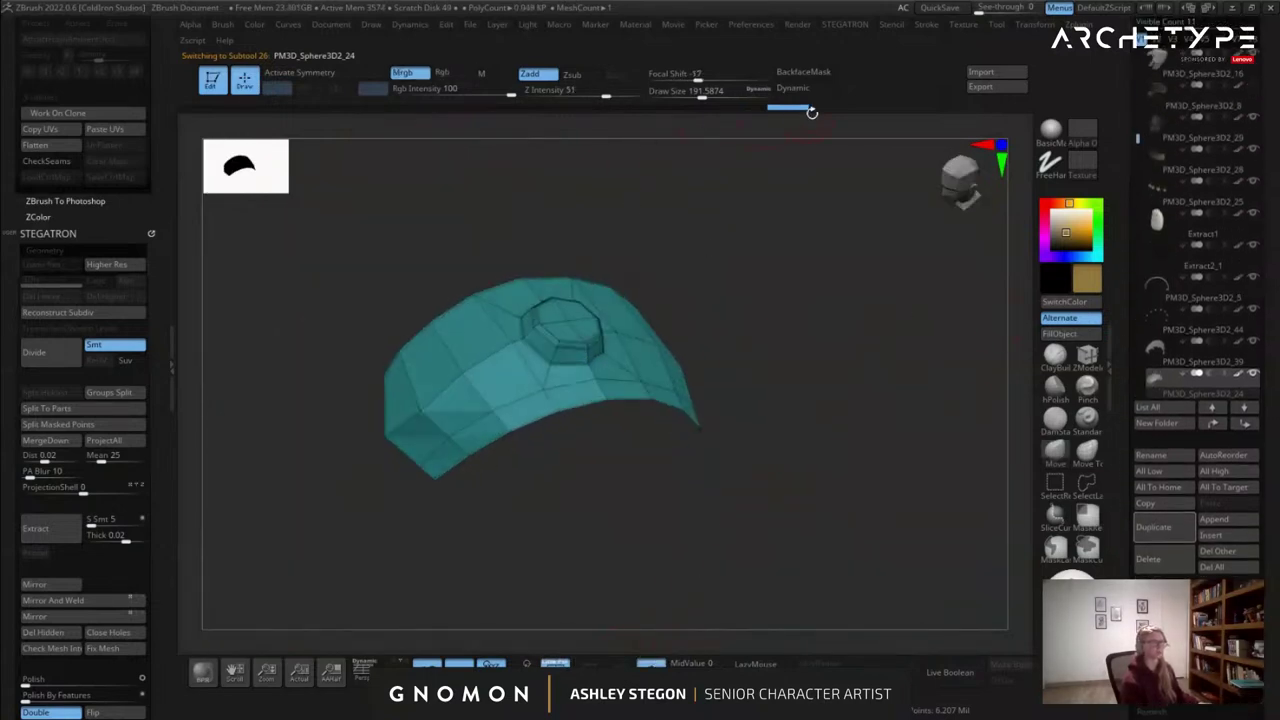
mouse_move(776, 109)
left_mouse_down()
mouse_move(150, 143)
mouse_move(945, 142)
left_mouse_up()
left_click(651, 663)
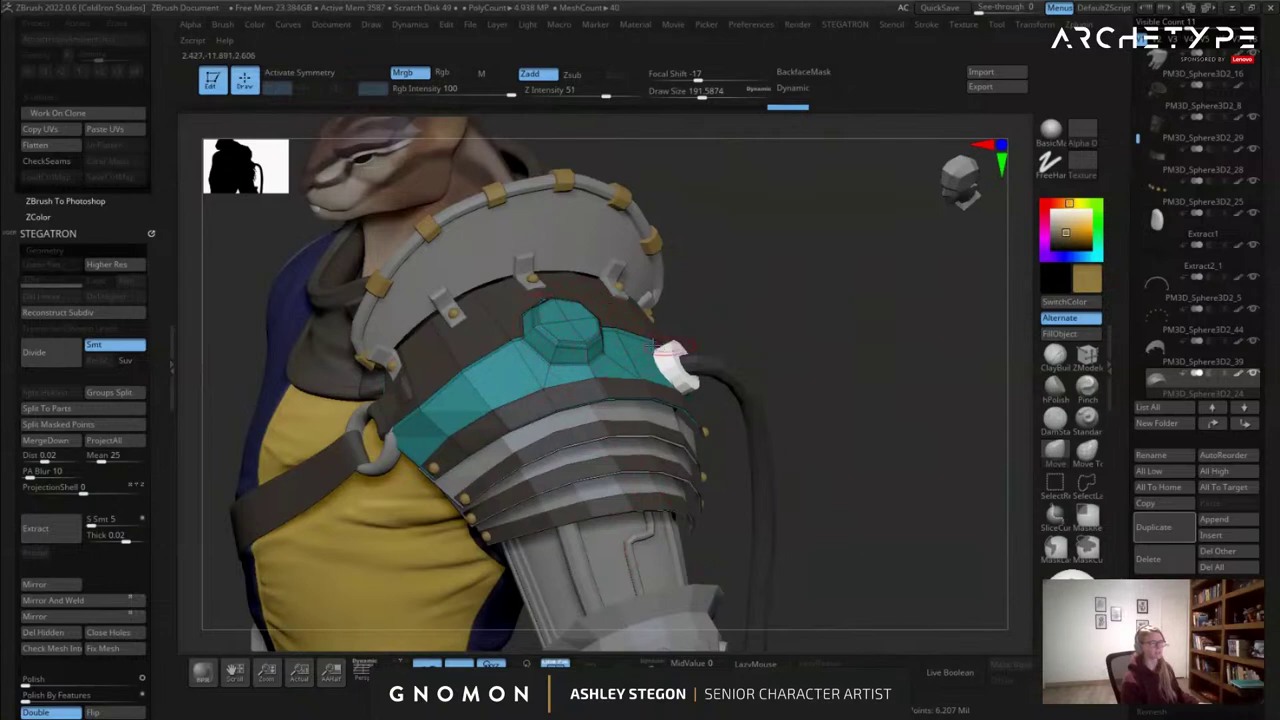
Examine the shoulder plate among the surrounding armour with and without the dynamic subdivision preview.
right_click_drag(655, 345, 541, 374)
right_click_drag(645, 363, 622, 380, "ctrl")
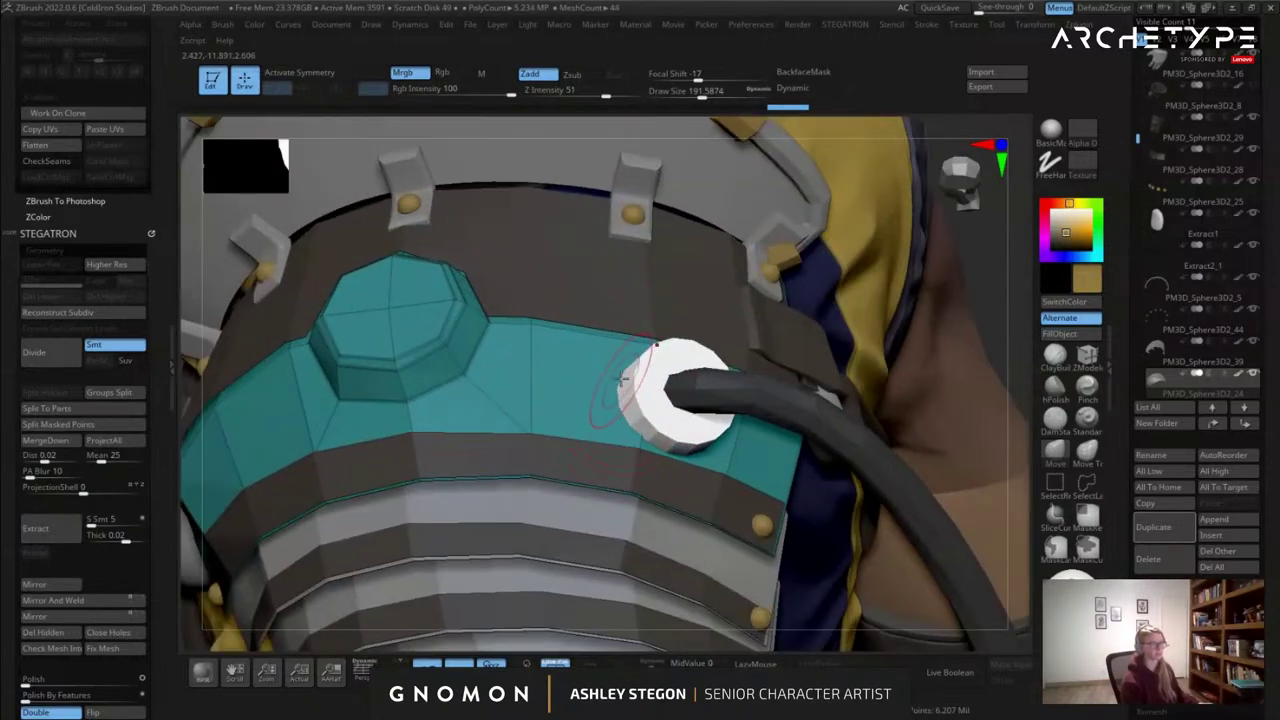
mouse_move(648, 437)
right_mouse_down()
mouse_move(580, 458)
mouse_move(672, 438)
right_mouse_up()
right_click_drag(477, 362, 692, 338, "alt")
key("d")
key("shift+f")
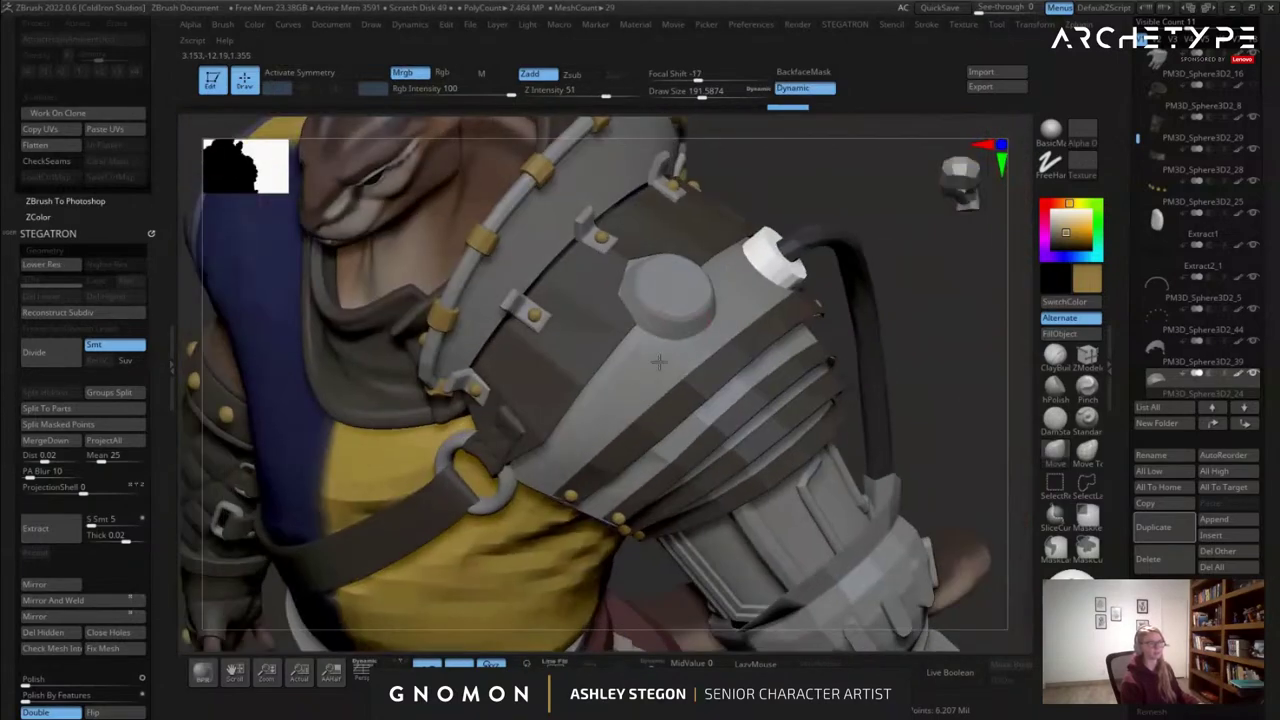
right_click_drag(718, 270, 649, 217)
right_click_drag(736, 288, 700, 212)
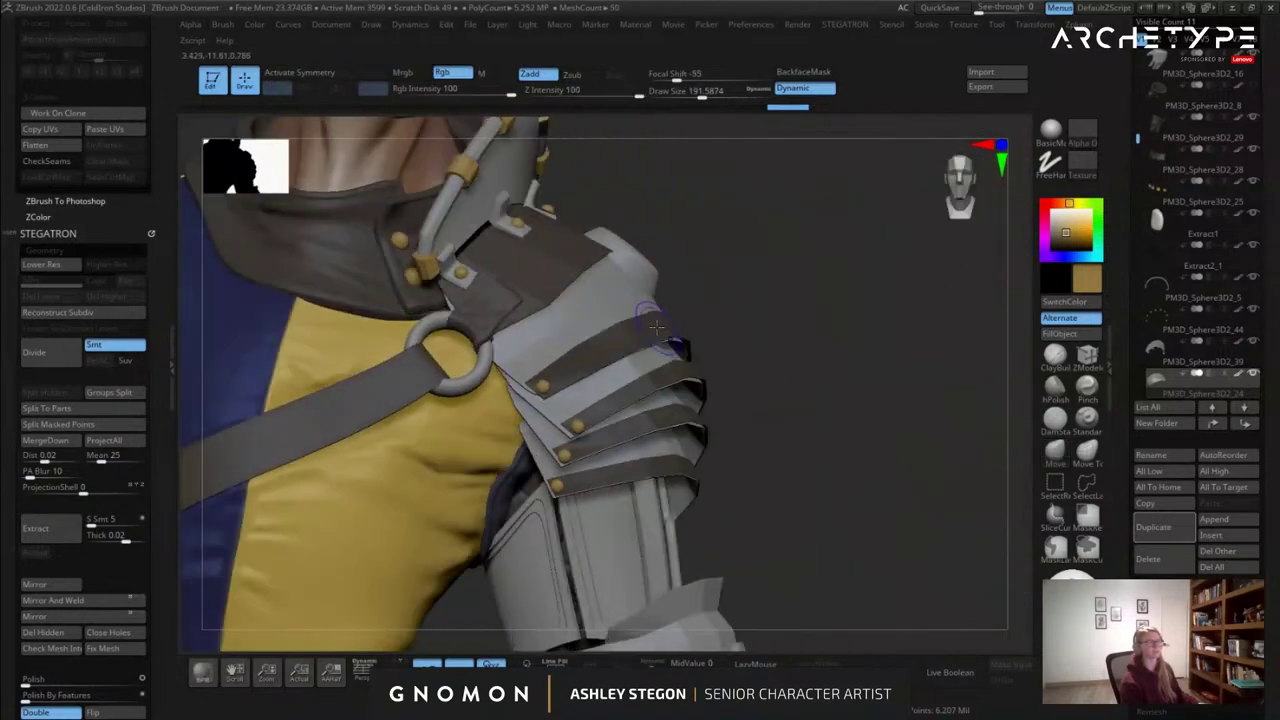
key("shift+f")
key("shift+f")
key("shift+d")
mouse_move(671, 316)
right_mouse_down()
mouse_move(663, 303)
mouse_move(537, 292)
right_mouse_up()
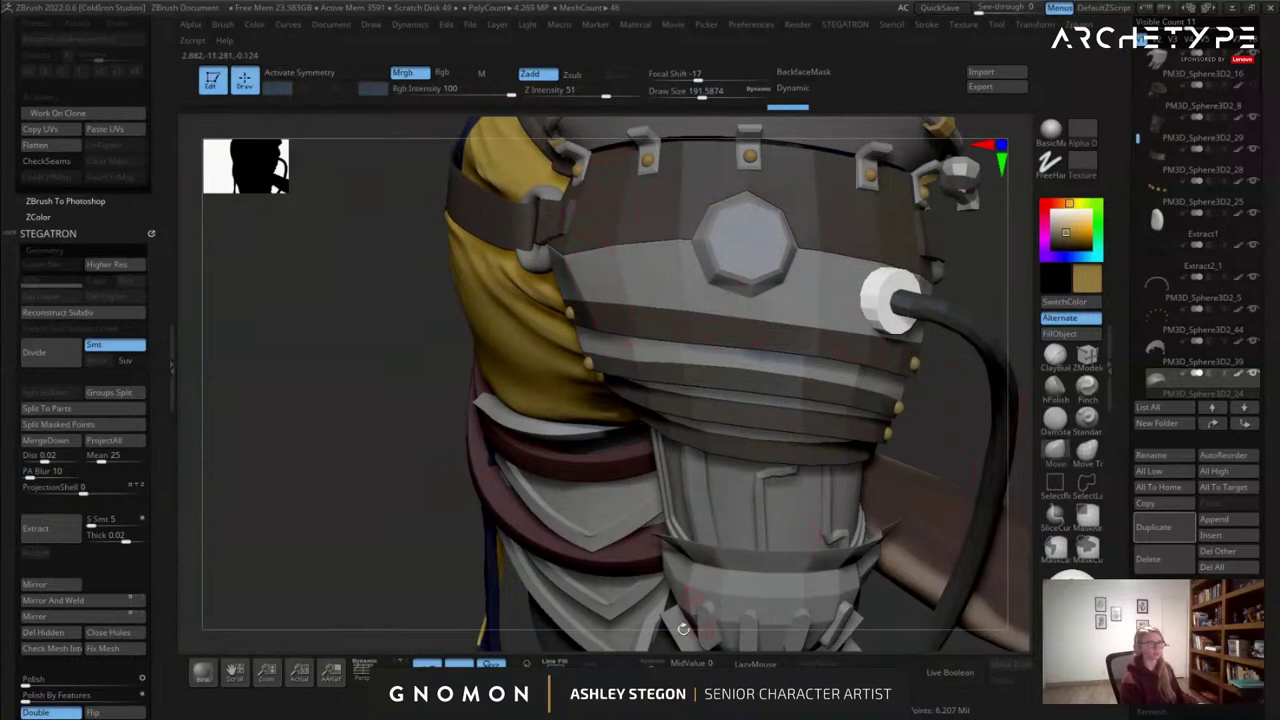
Try to reshape the isolated shoulder plate with a much larger Move brush, and undo the change.
left_click(653, 663)
key("s")
left_click_drag(716, 354, 768, 354)
mouse_move(900, 360)
left_mouse_down()
mouse_move(908, 370)
mouse_move(925, 321)
mouse_move(686, 423)
mouse_move(651, 177)
mouse_move(929, 429)
mouse_move(429, 232)
mouse_move(915, 325)
mouse_move(840, 270)
mouse_move(890, 372)
left_mouse_up()
right_click_drag(846, 391, 674, 407, "alt")
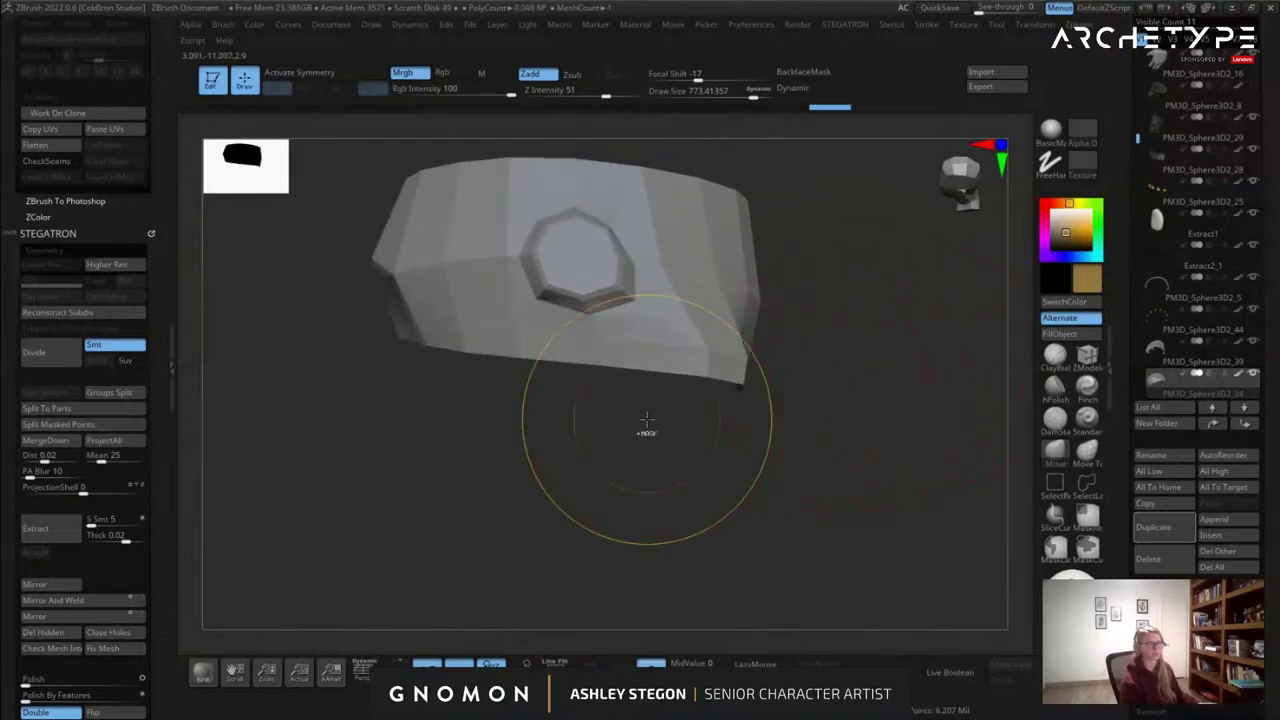
key("ctrl+z")
key("s")
left_click_drag(609, 568, 594, 568)
left_click(651, 664)
Select the elbow guard with the four raised slots, duplicate it as a new subtool and isolate the copy.
right_click_drag(740, 560, 745, 450, "ctrl")
right_click_drag(745, 450, 740, 380, "ctrl")
right_click_drag(600, 375, 702, 366)
key("s")
mouse_move(765, 411)
right_mouse_down("alt")
mouse_move(766, 311)
mouse_move(795, 240)
mouse_move(748, 320)
right_mouse_up("alt")
key("s")
left_click_drag(748, 336, 729, 336)
left_click(731, 333, "alt")
right_click_drag(735, 325, 625, 300)
key("shift+f")
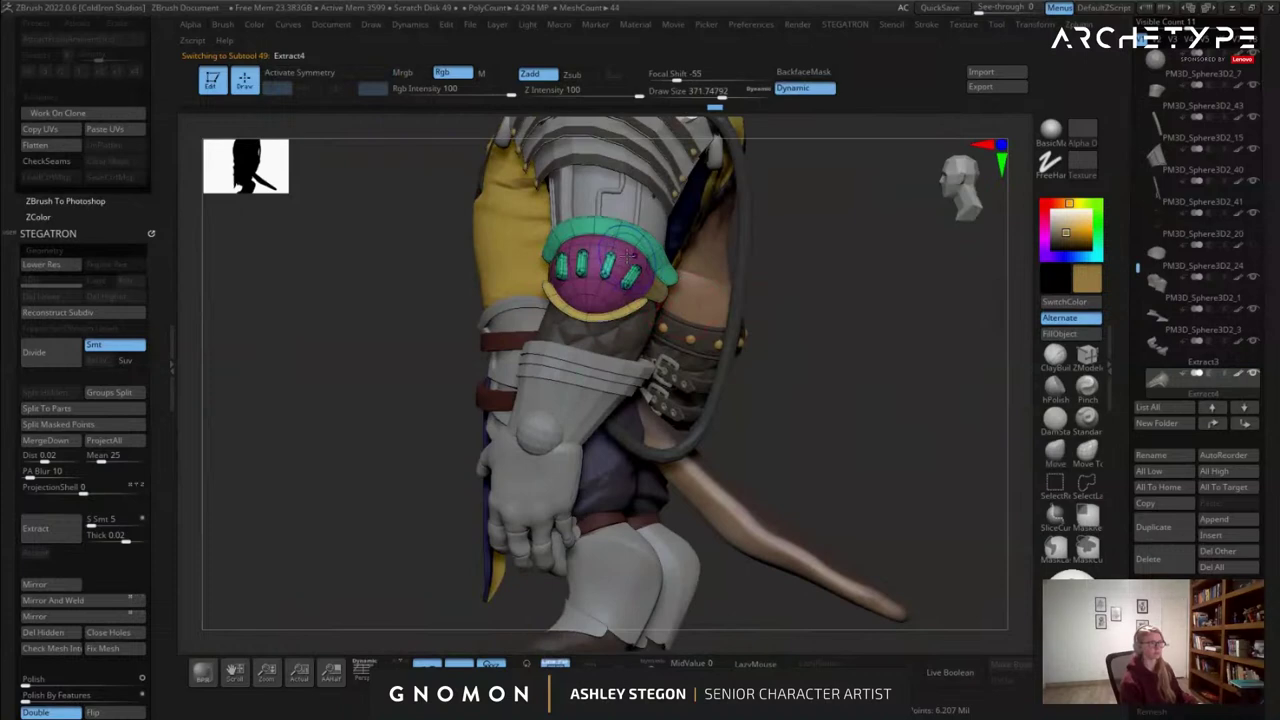
key("f")
right_click_drag(716, 333, 726, 335, "alt")
key("s")
left_click(721, 378)
left_click(1152, 528)
left_click(645, 660)
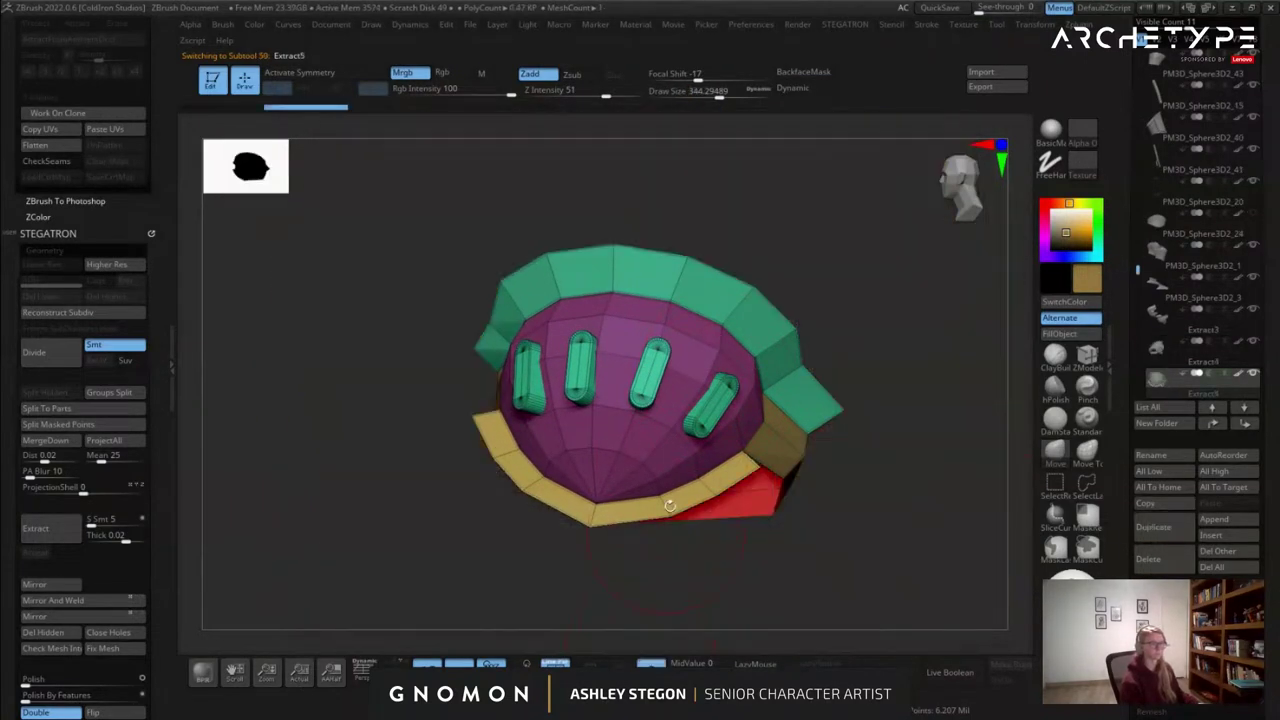
right_click_drag(658, 440, 519, 416)
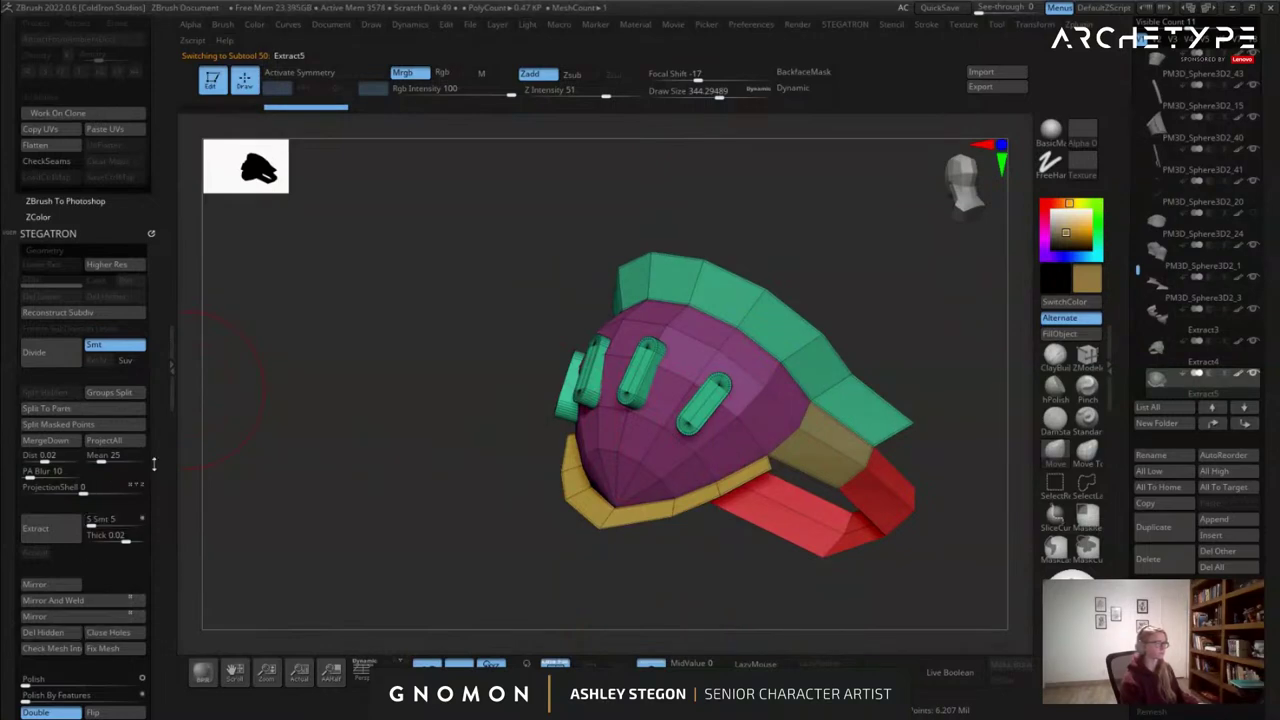
Remove all existing creases from the duplicated elbow guard.
left_click_drag(157, 444, 157, 173)
left_click(68, 595)
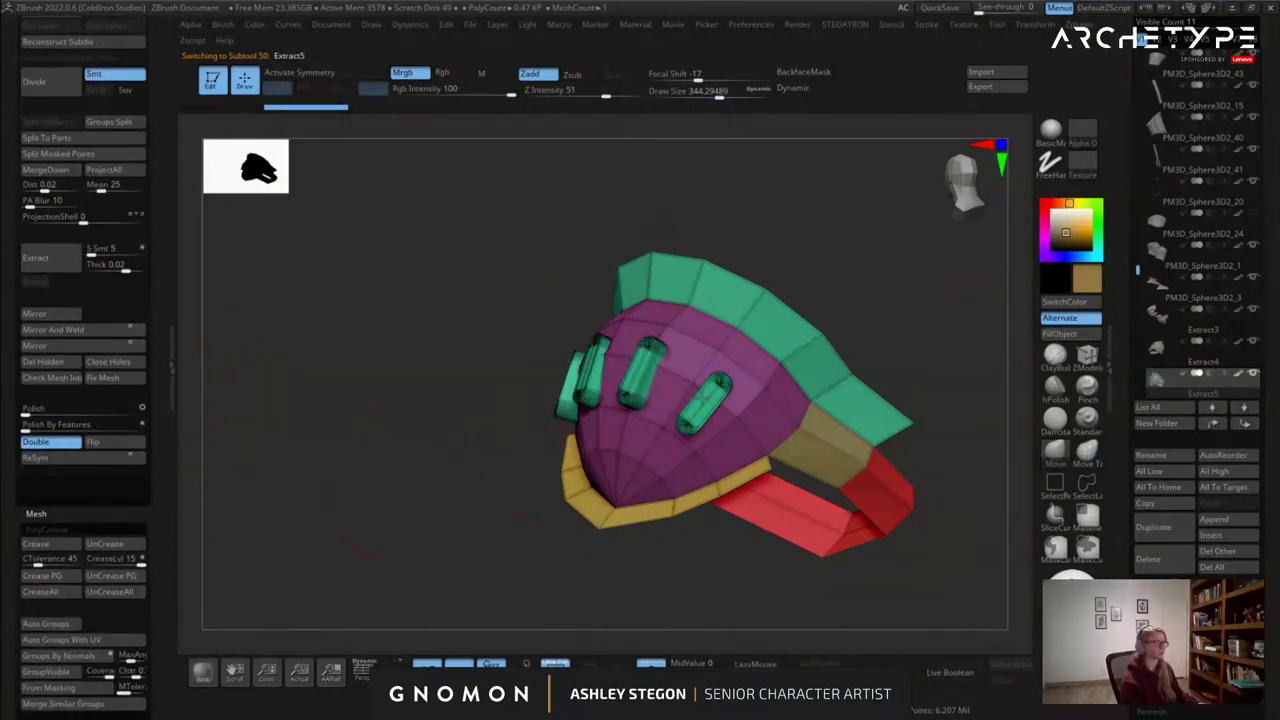
left_click(110, 597)
Crease single outer edges of the elbow guard's green flange with ZModeler, starting from one pointed tip.
right_click_drag(420, 489, 440, 570, "ctrl")
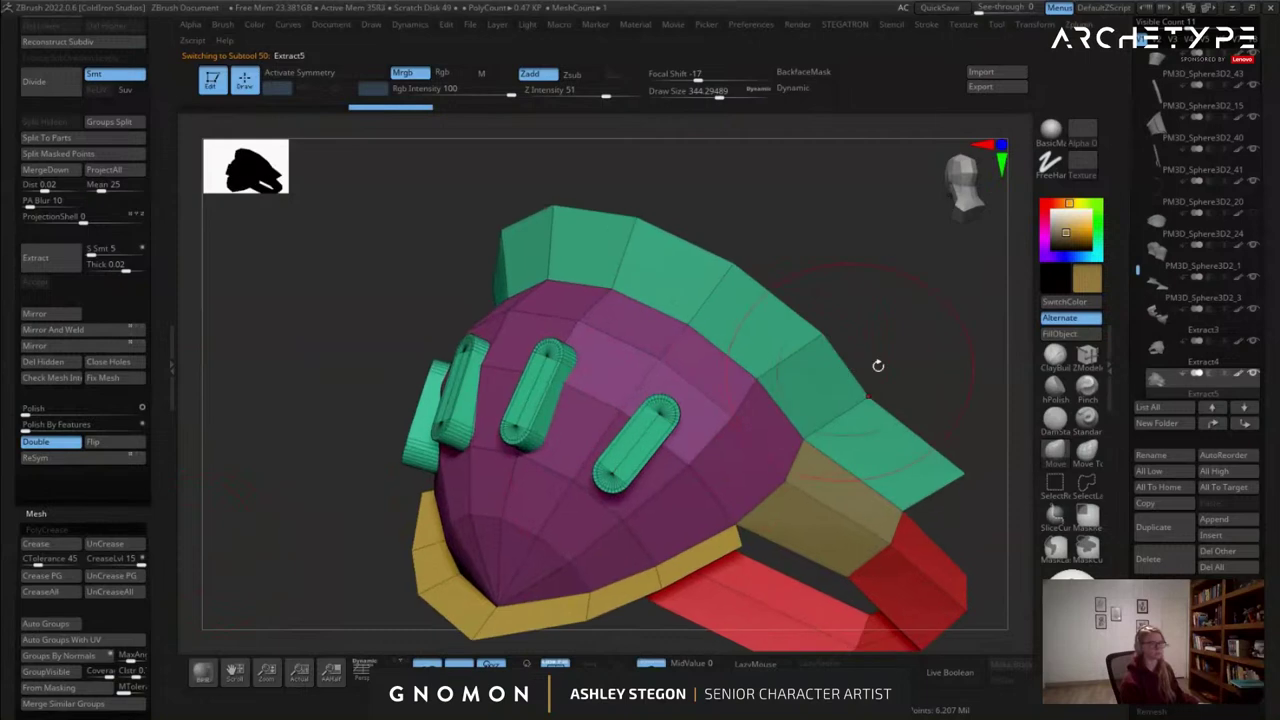
left_click(1086, 357)
key("s")
left_click_drag(967, 403, 863, 370)
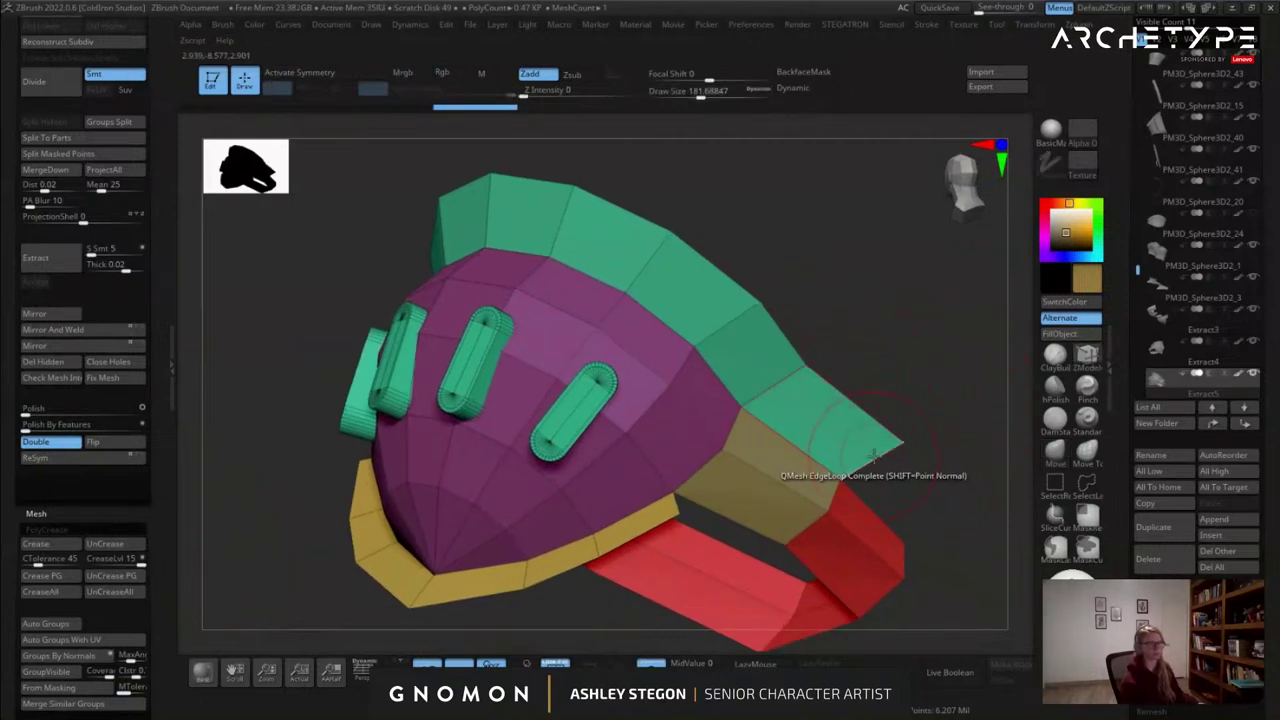
key("space")
left_click(741, 366)
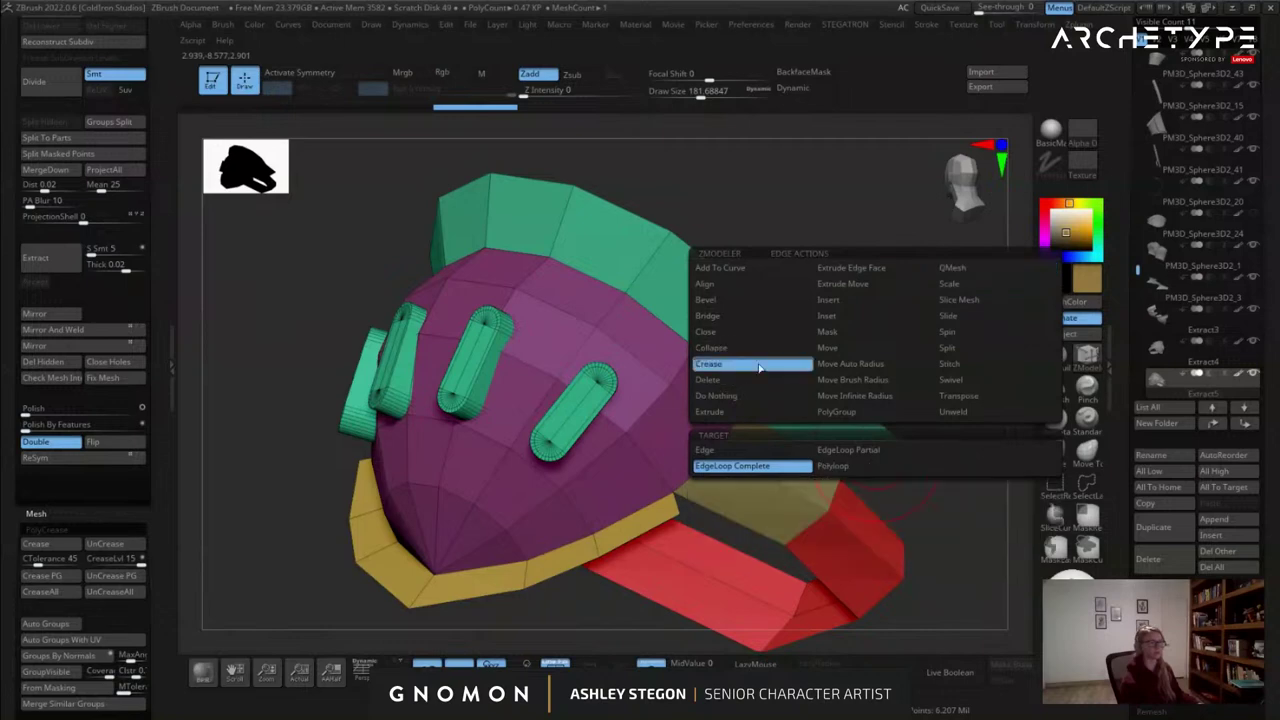
key("space")
left_click(745, 450)
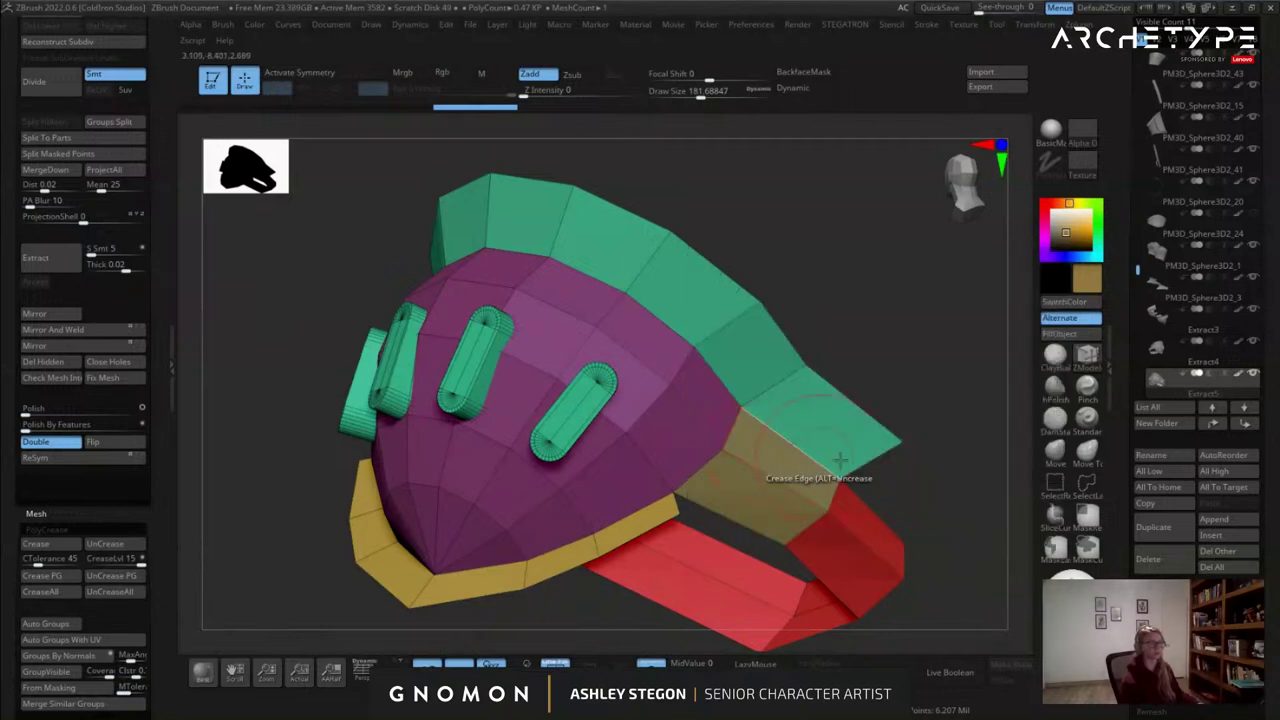
left_click(865, 420)
left_click(784, 333)
left_click(730, 282)
Crease the remaining outer edges of the green flange across its top and around to the opposite tip.
mouse_move(624, 188)
left_mouse_down("alt")
mouse_move(788, 339)
mouse_move(808, 336)
left_mouse_up("alt")
left_click(783, 358)
left_click(667, 325)
left_click_drag(600, 265, 700, 268)
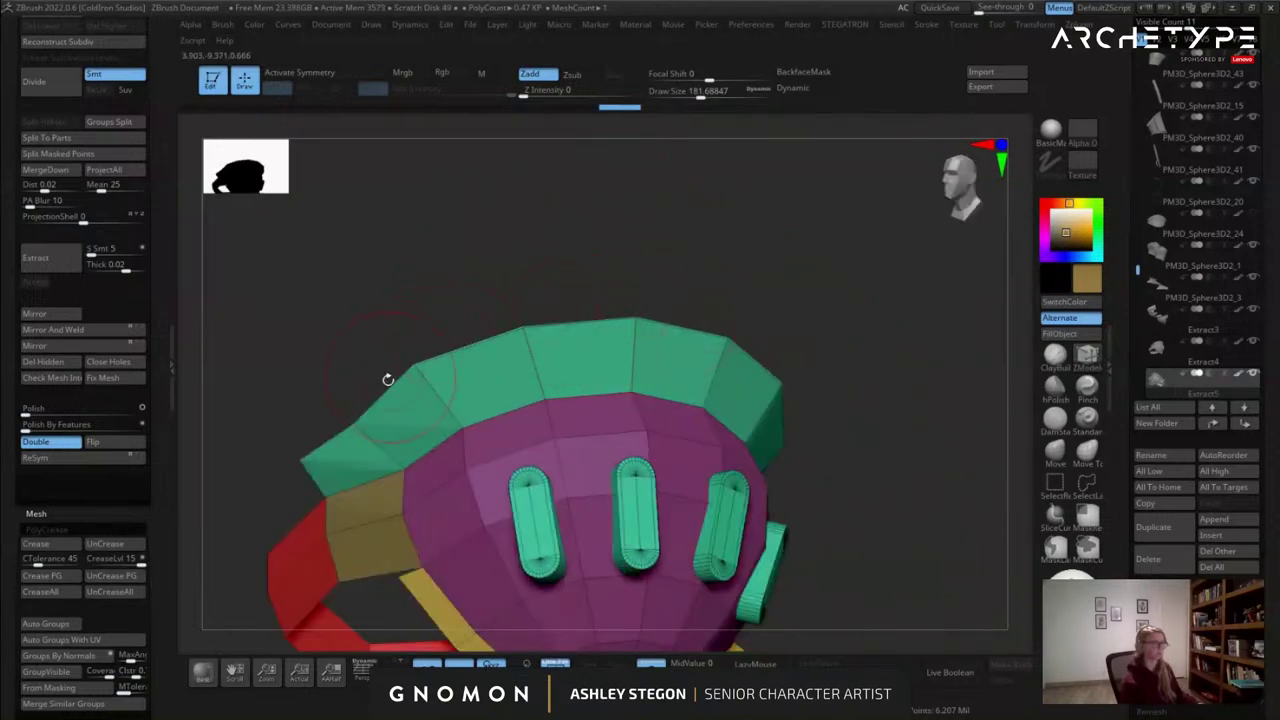
left_click(330, 440)
left_click(312, 475)
mouse_move(877, 449)
left_mouse_down()
mouse_move(853, 460)
mouse_move(823, 372)
left_mouse_up()
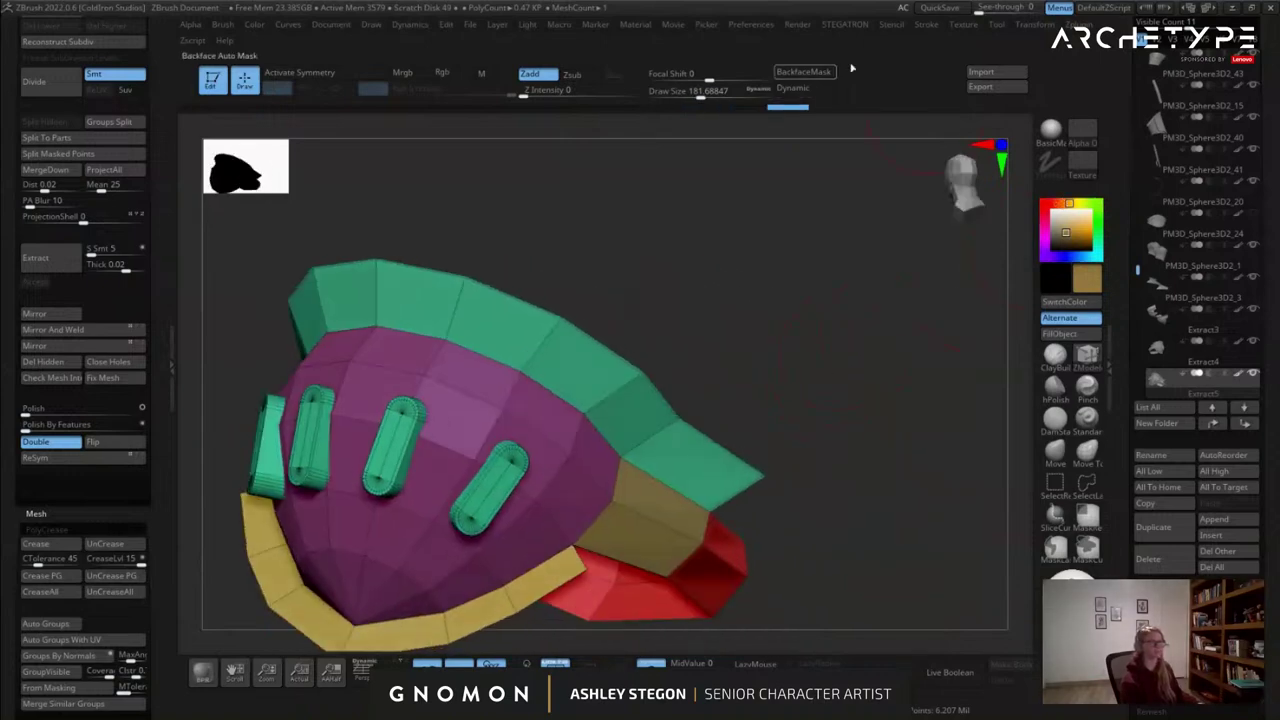
Frame the creased edges with a curve and apply the tubes_A insert brush along it.
left_click(918, 39)
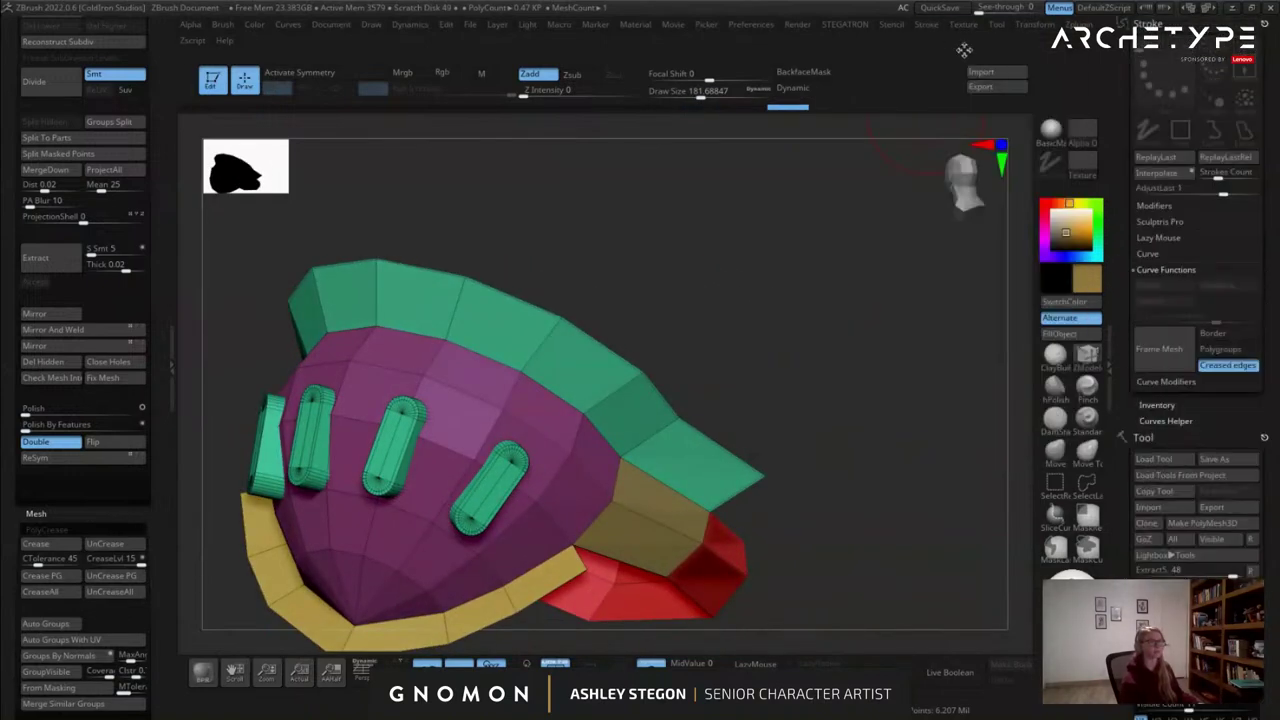
left_click(1188, 353)
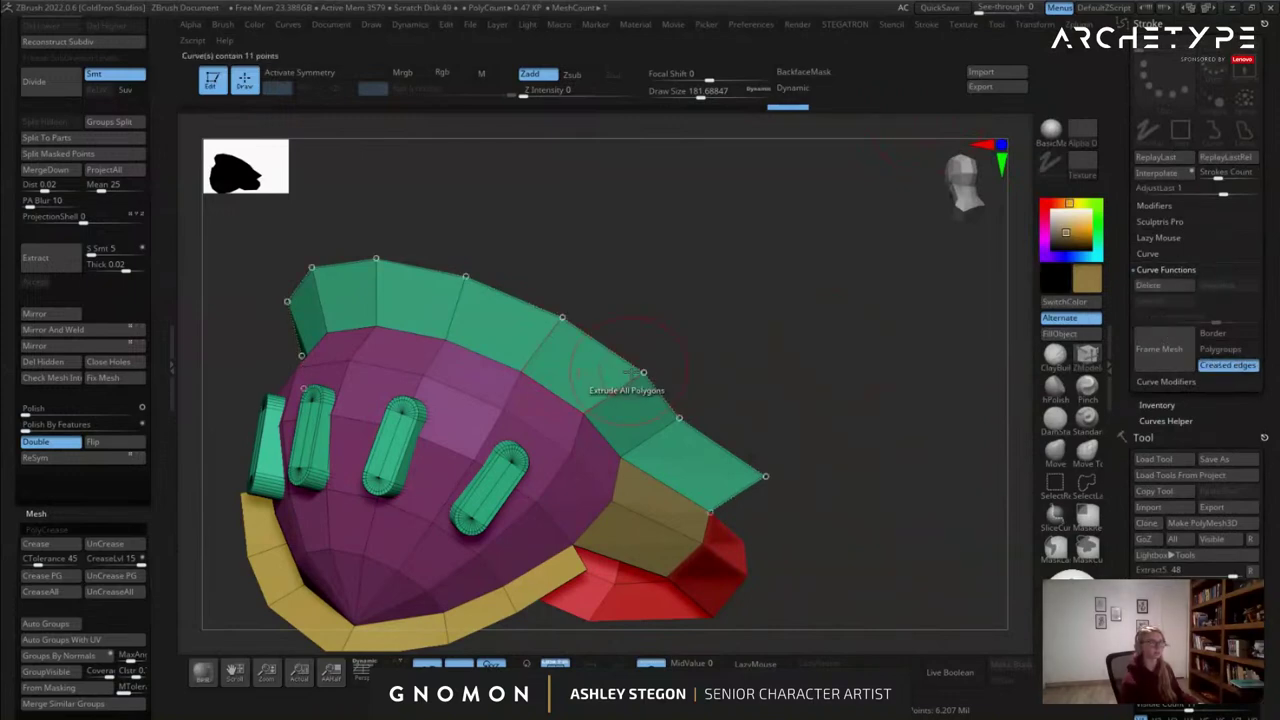
key("b")
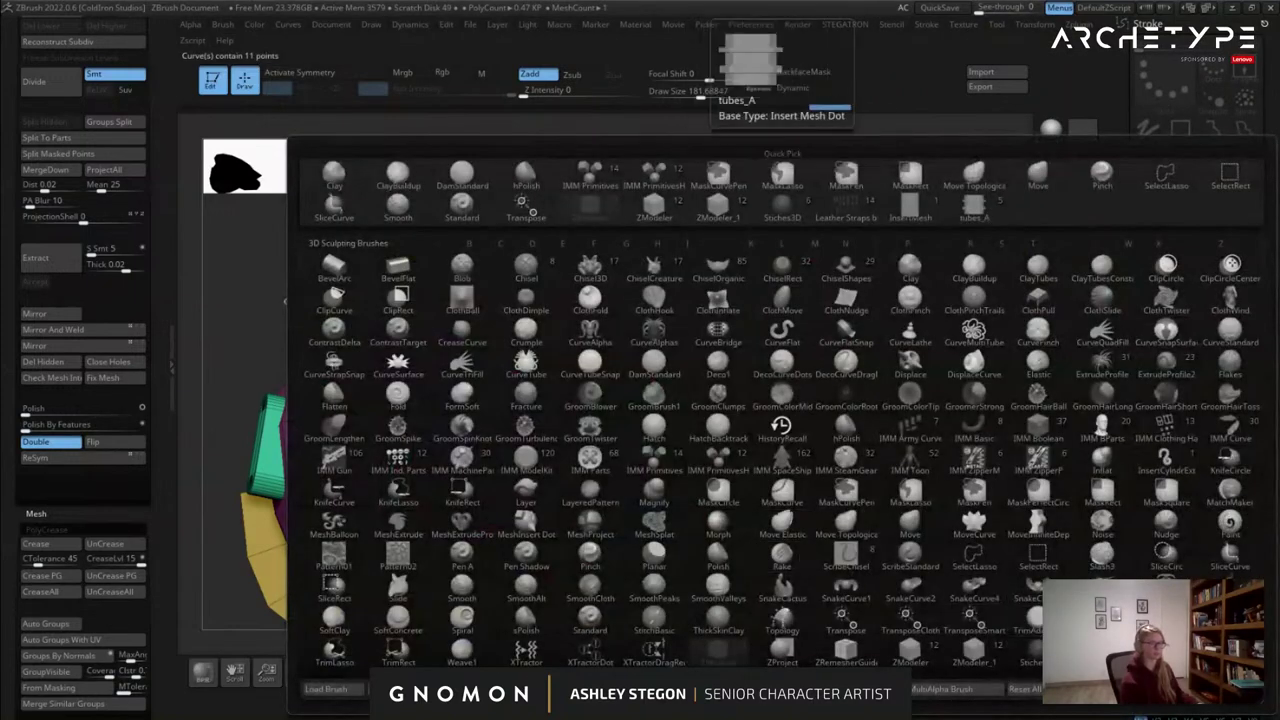
left_click(951, 600)
left_click(606, 379)
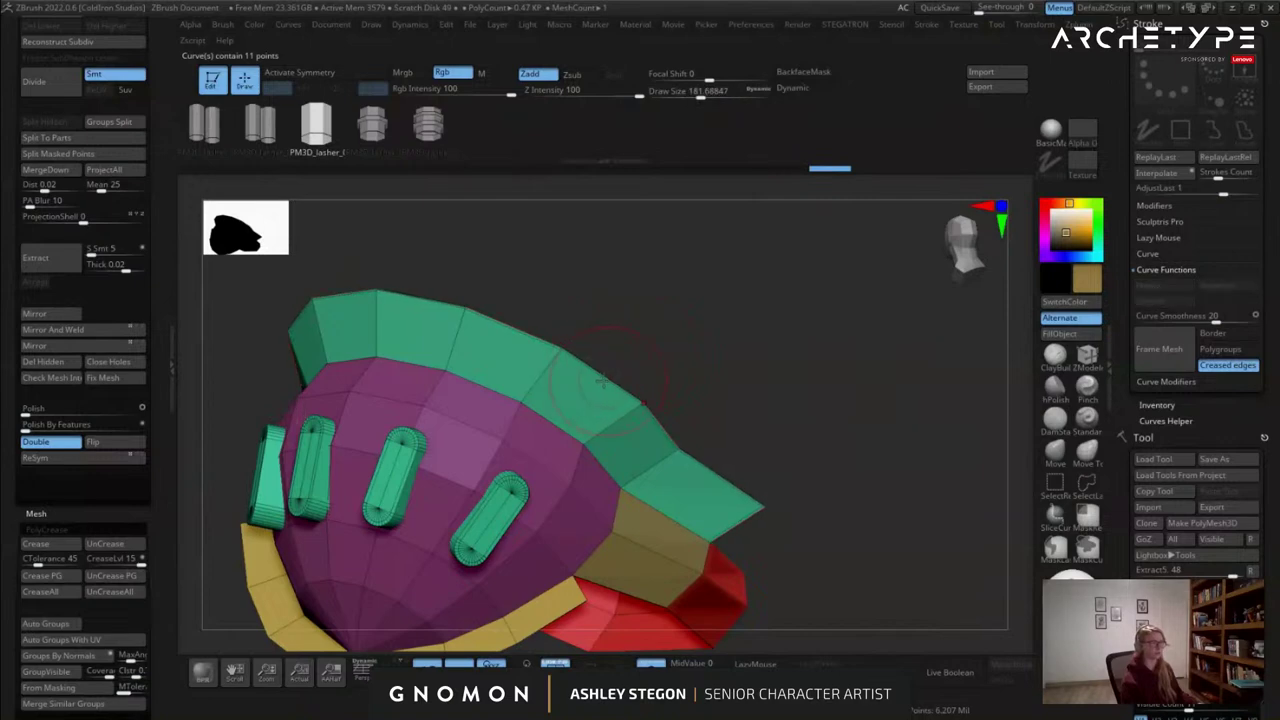
Try the tube along the flange's edge at smaller draw sizes, including 64, and undo the inserted tube.
key("ctrl+shift+z")
key("s")
mouse_move(614, 391)
left_mouse_down()
mouse_move(588, 391)
mouse_move(763, 371)
mouse_move(717, 370)
left_mouse_up()
left_click(614, 377)
key("ctrl+z")
left_click(618, 392)
key("ctrl+z")
left_click(617, 387)
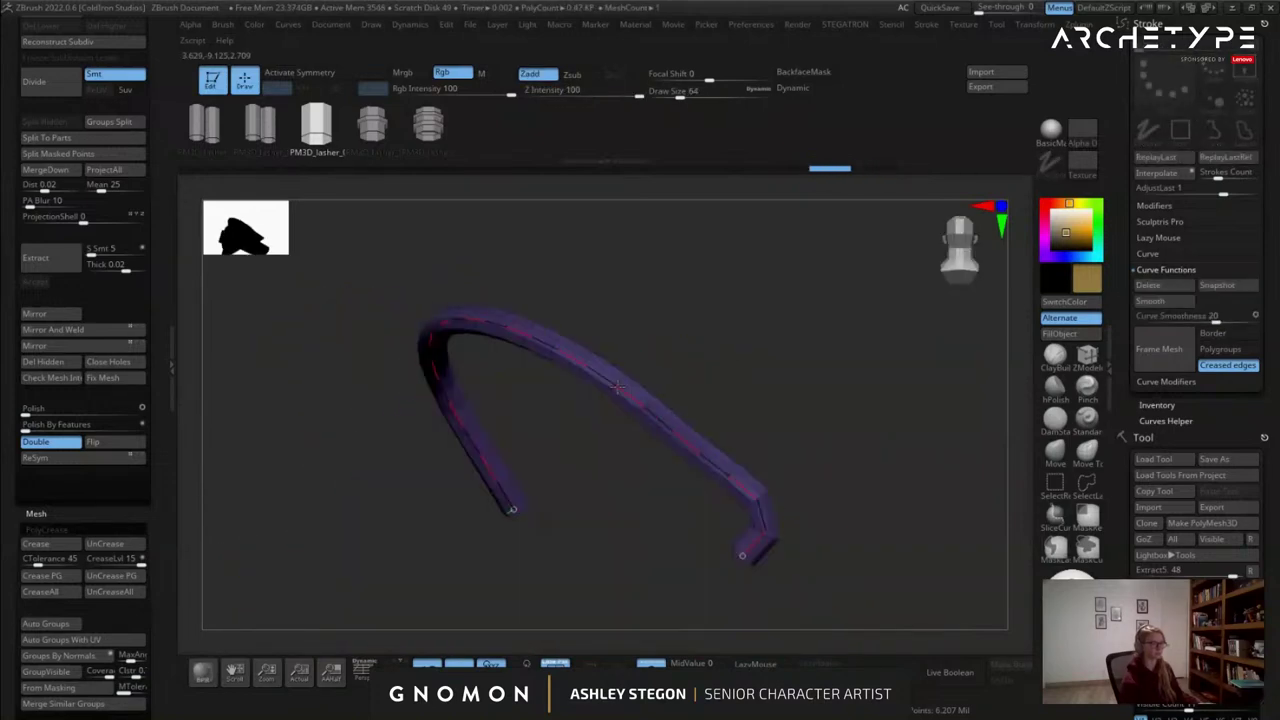
left_click(804, 424, "ctrl+shift")
left_click_drag(804, 424, 541, 446)
key("ctrl+z")
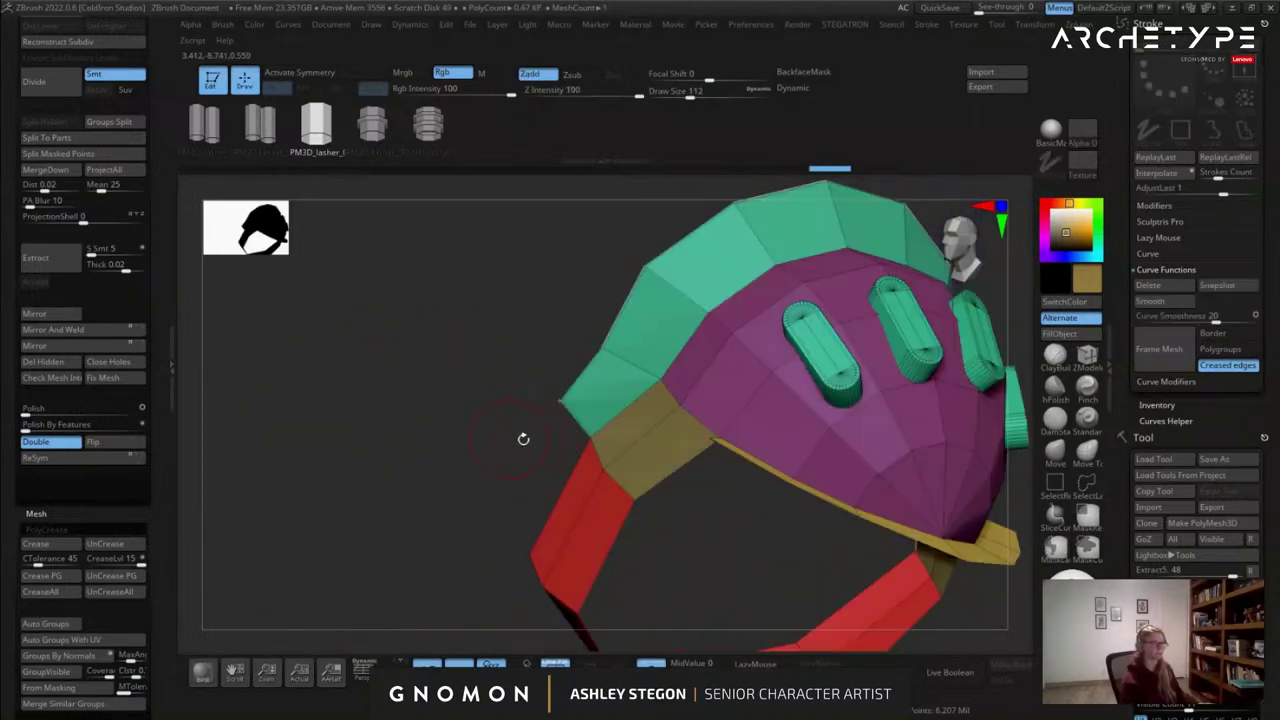
Try creasing the short edge beside the flange's pointed tip and framing the creased edges with a curve, and undo that curve.
left_click(1088, 366)
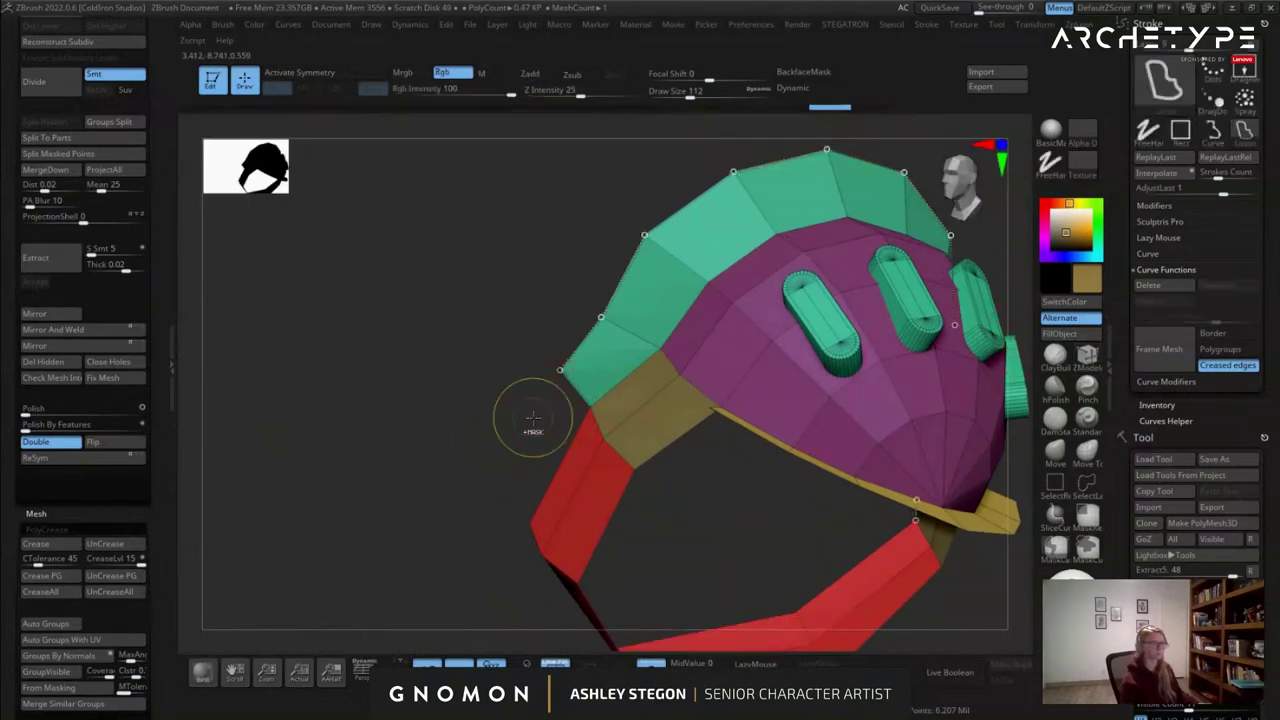
key("ctrl+z")
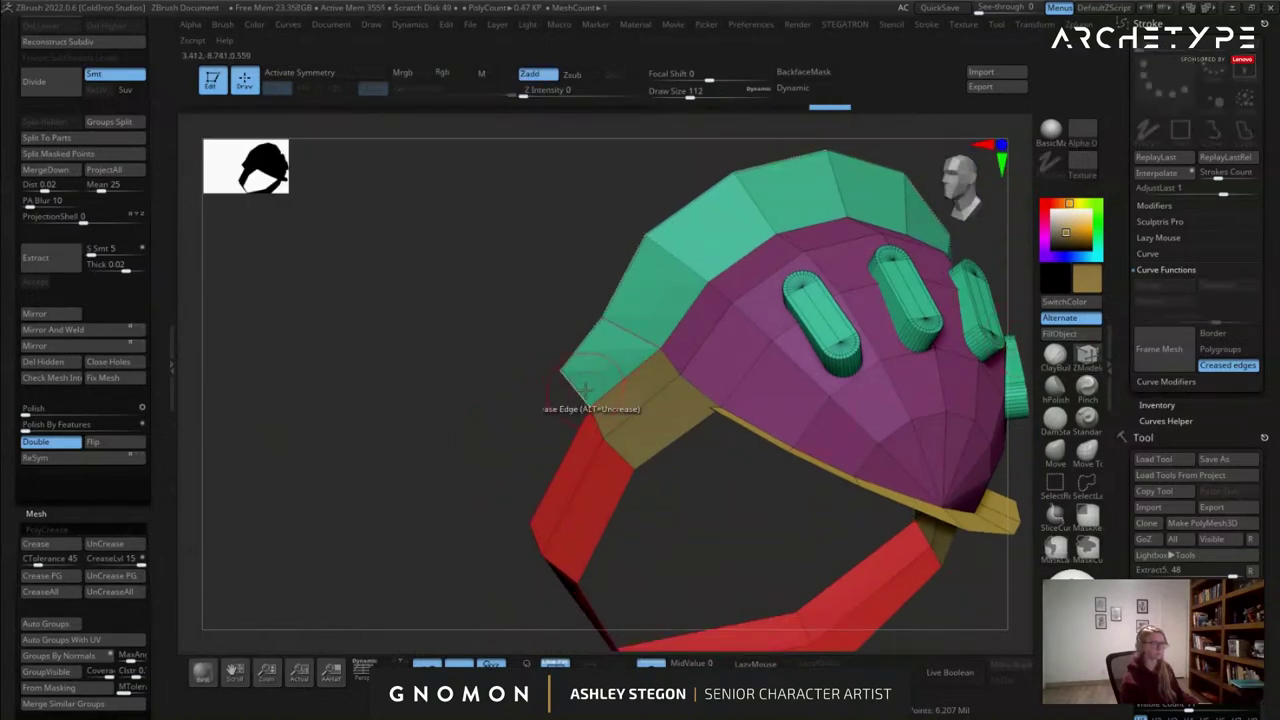
left_click_drag(554, 403, 553, 518, "alt")
left_click(574, 434)
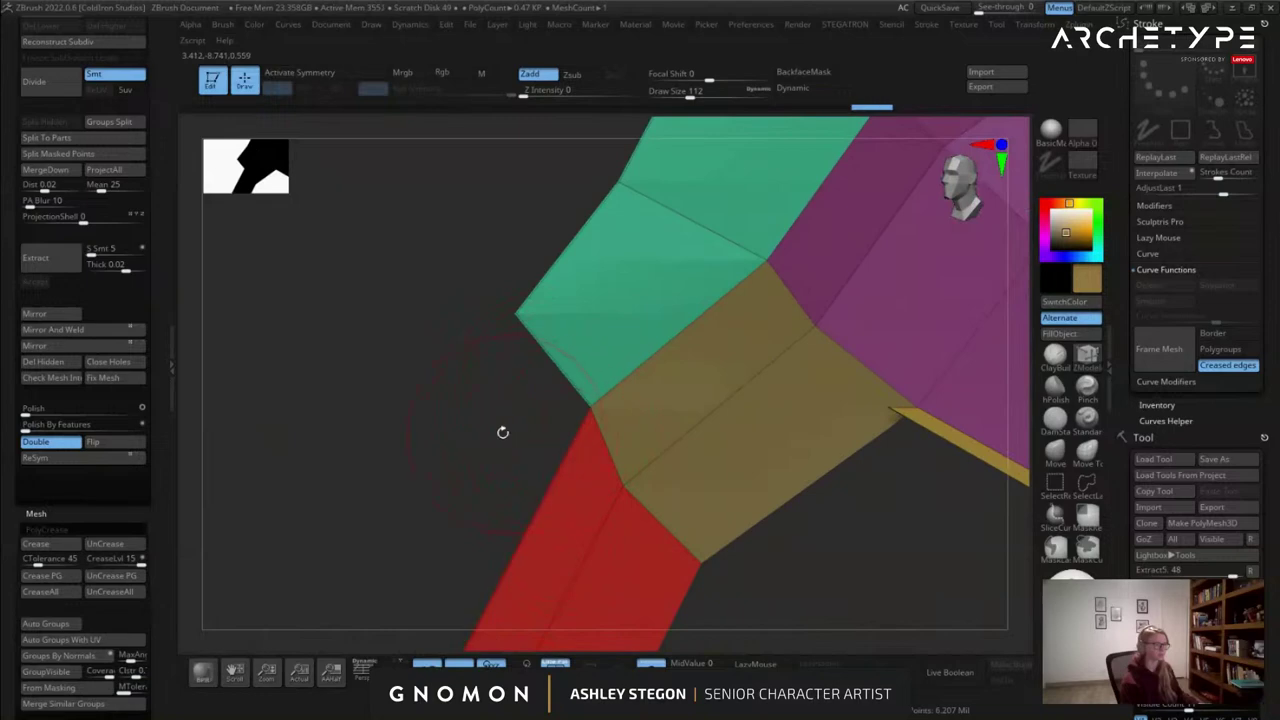
left_click(1150, 356)
mouse_move(566, 374)
left_mouse_down("alt")
mouse_move(767, 318)
mouse_move(766, 414)
mouse_move(560, 440)
mouse_move(616, 438)
mouse_move(597, 421)
mouse_move(784, 444)
left_mouse_up("alt")
key("ctrl+z")
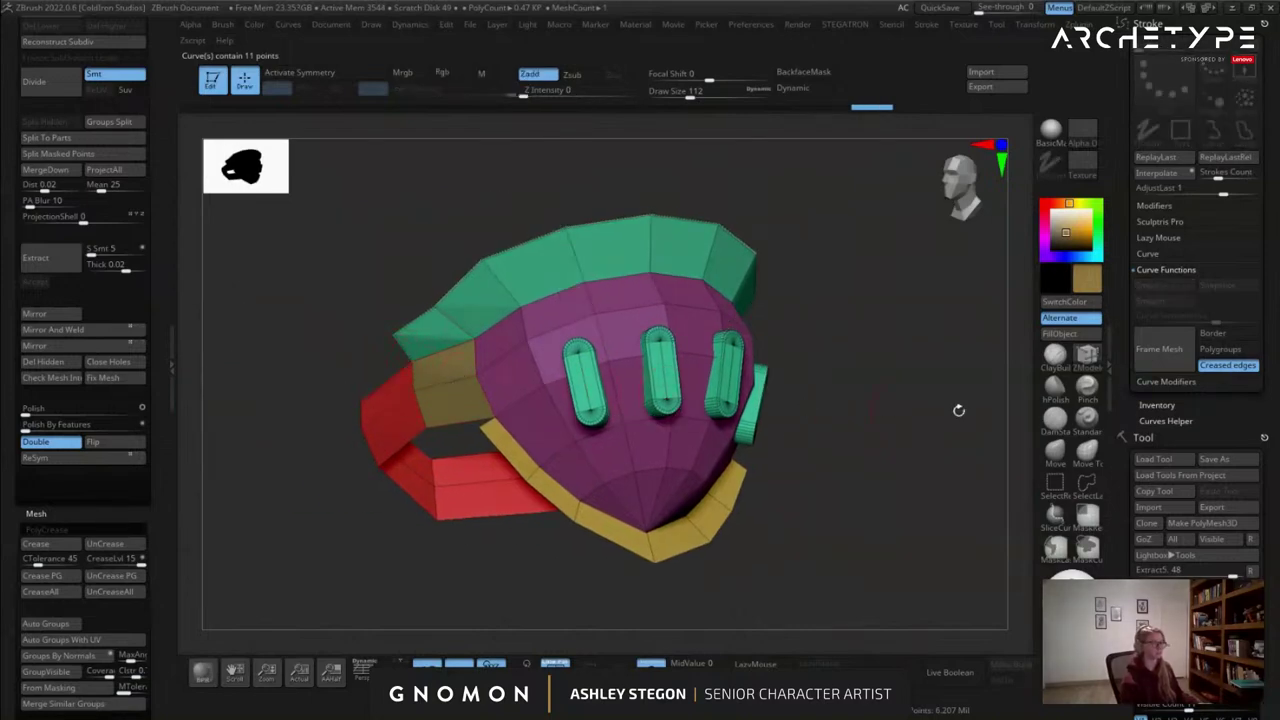
Frame the flange's creased edges with a new curve and apply the tubes_A insert brush along it.
left_click(1159, 349)
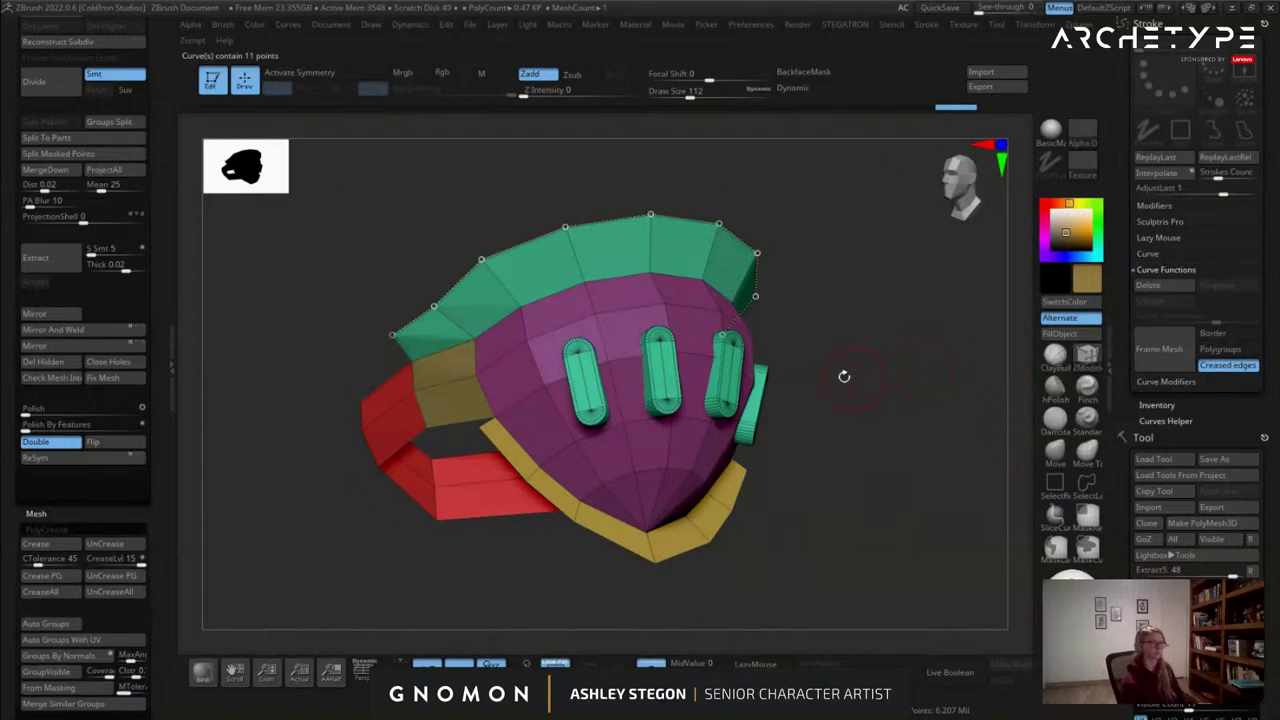
key("b")
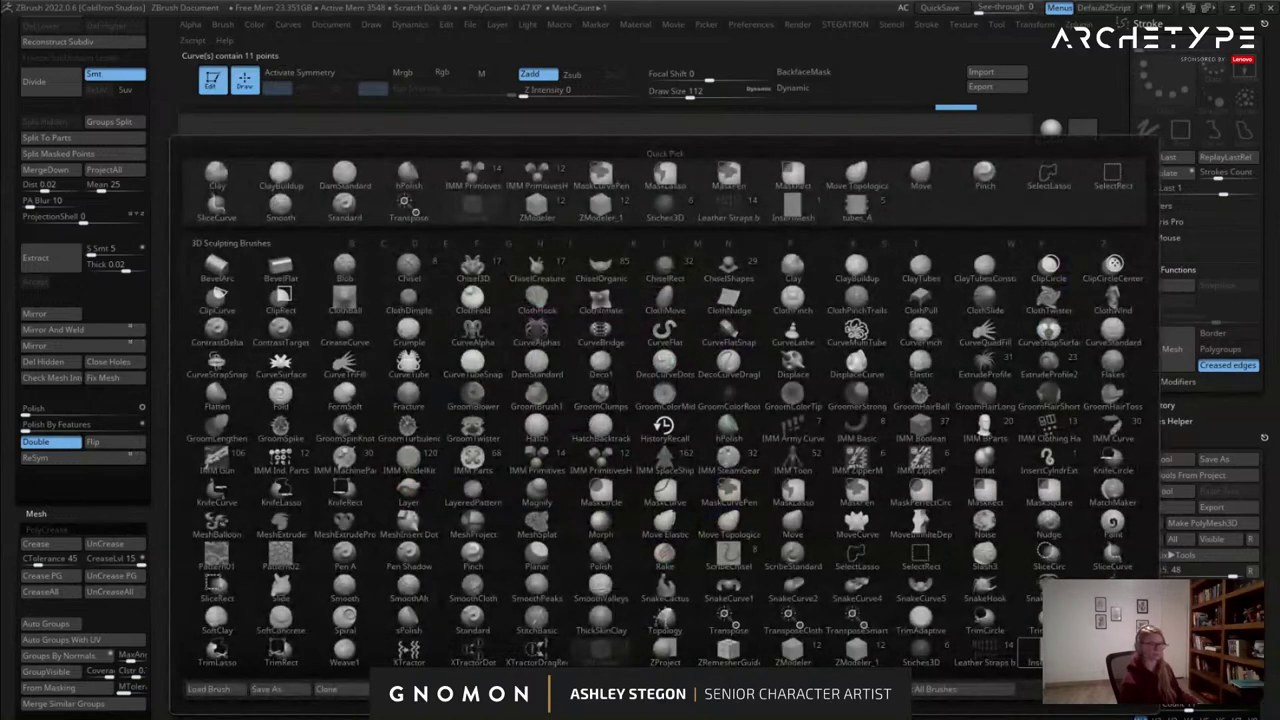
left_click(1112, 652)
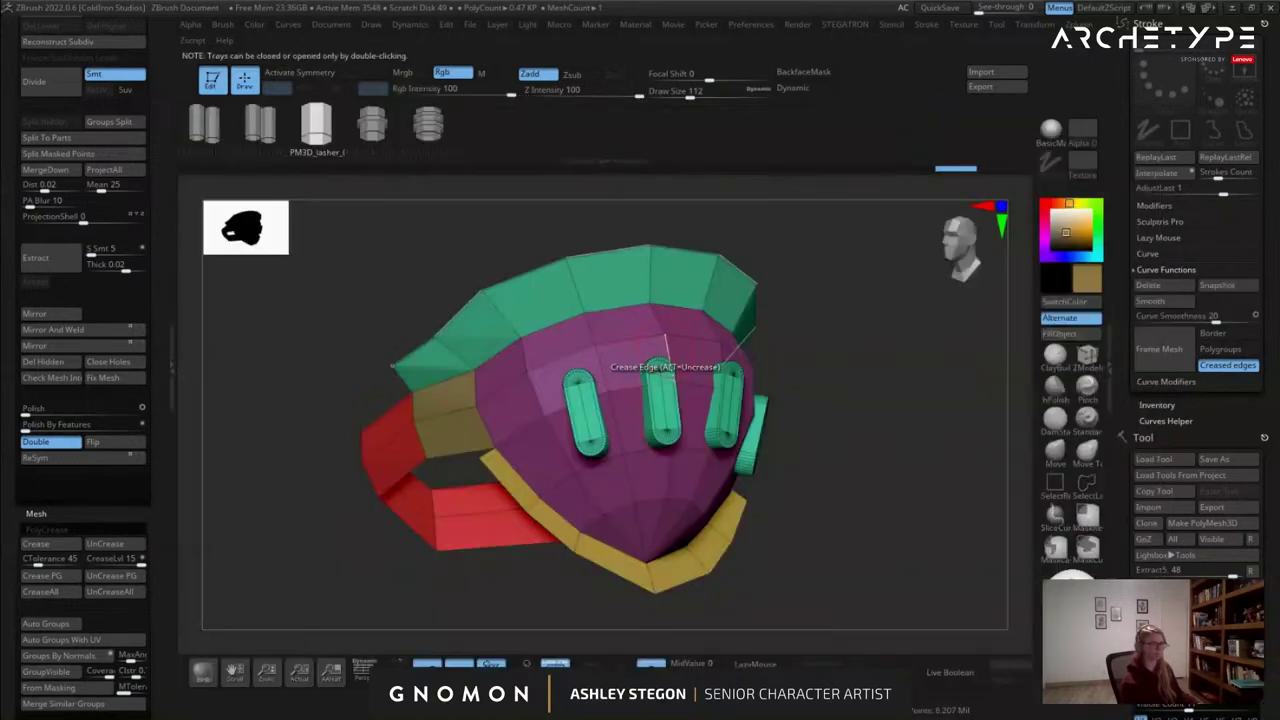
left_click(612, 253)
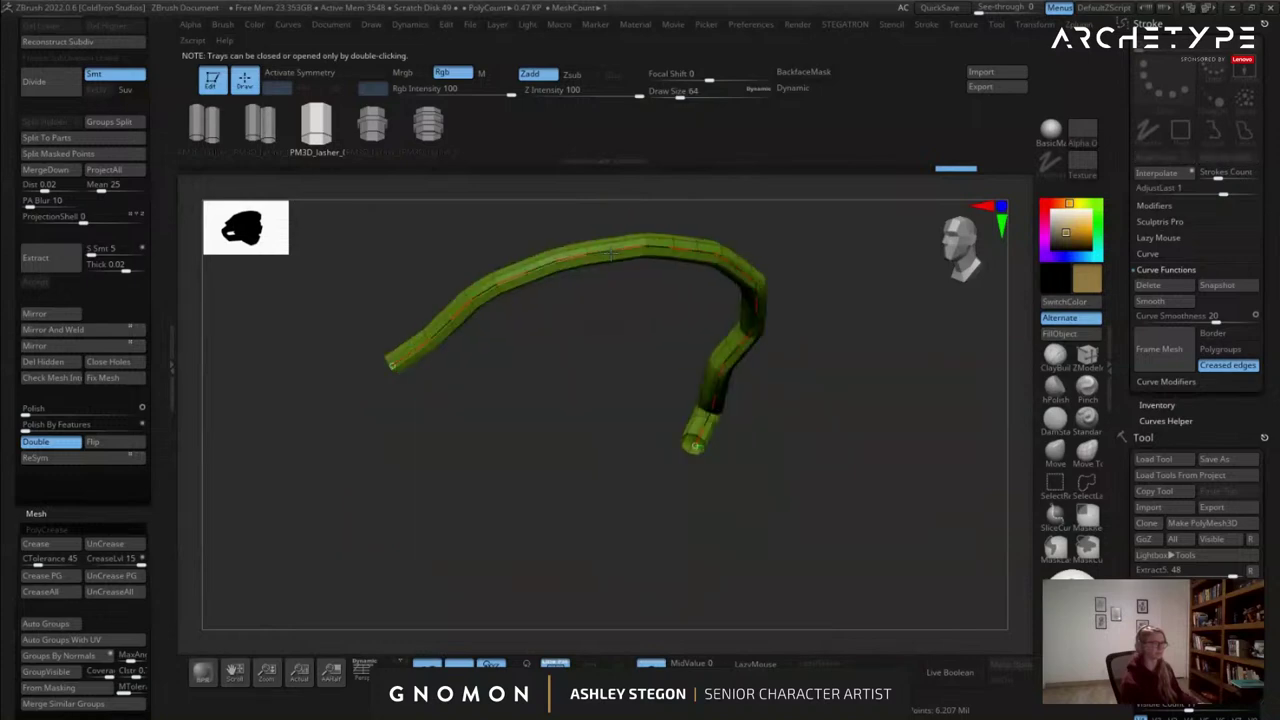
left_click_drag(871, 417, 813, 421)
left_click_drag(815, 570, 665, 525, "alt")
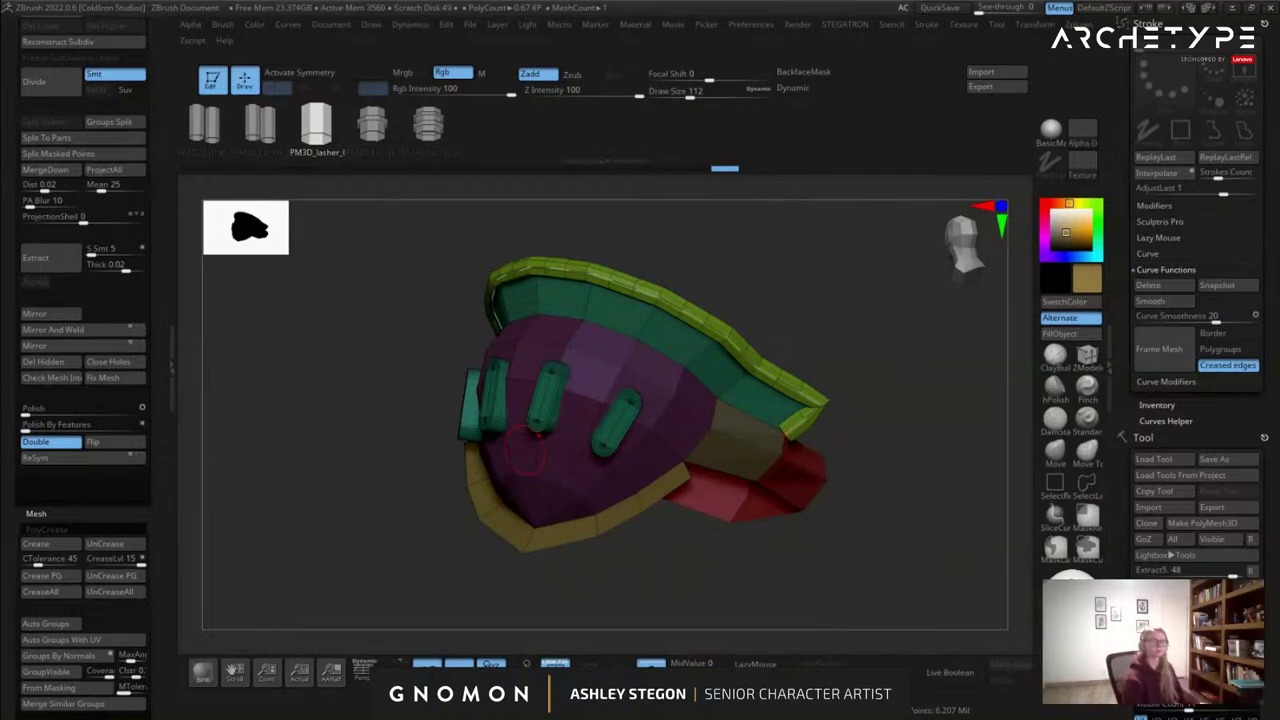
left_click_drag(338, 366, 729, 429)
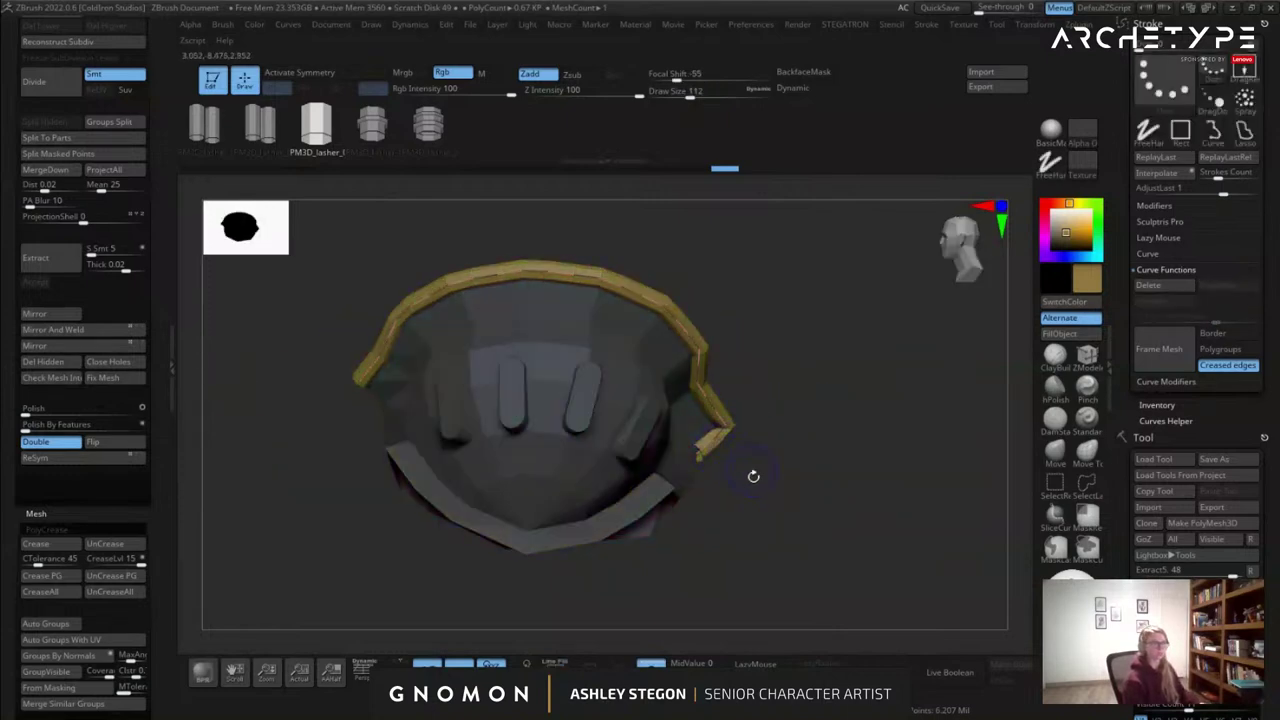
Turn off polyframe and Solo, and split the masked elbow guard from the new tube.
key("shift+f")
left_click_drag(783, 498, 695, 496)
key("s")
left_click(816, 540)
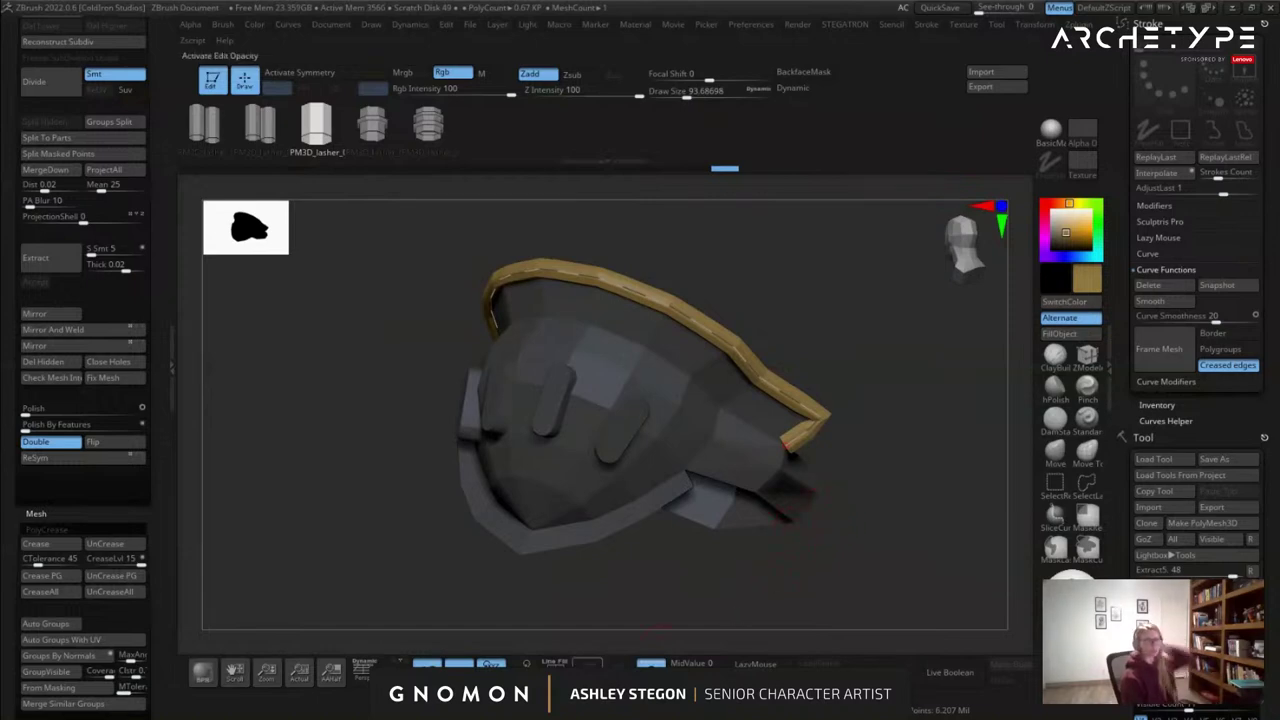
left_click(651, 664)
mouse_move(790, 440)
left_mouse_down()
mouse_move(985, 434)
mouse_move(754, 435)
mouse_move(745, 468)
mouse_move(791, 463)
left_mouse_up()
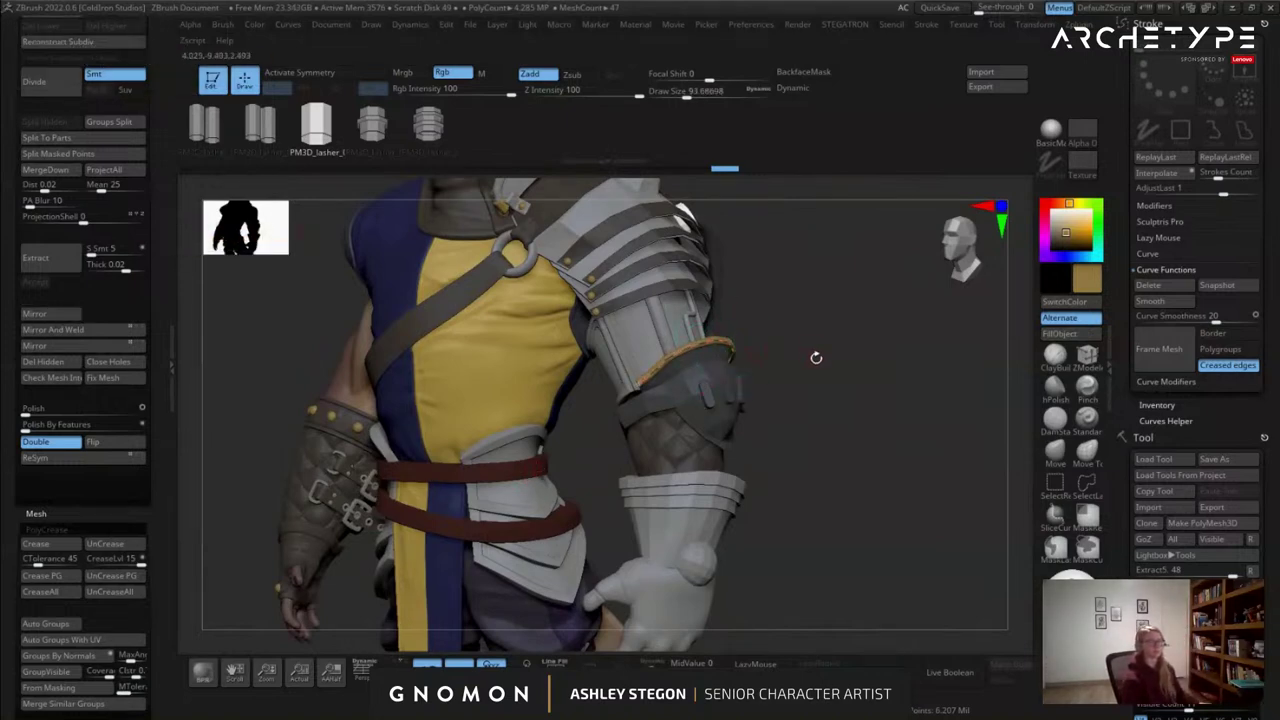
left_click_drag(806, 354, 789, 413)
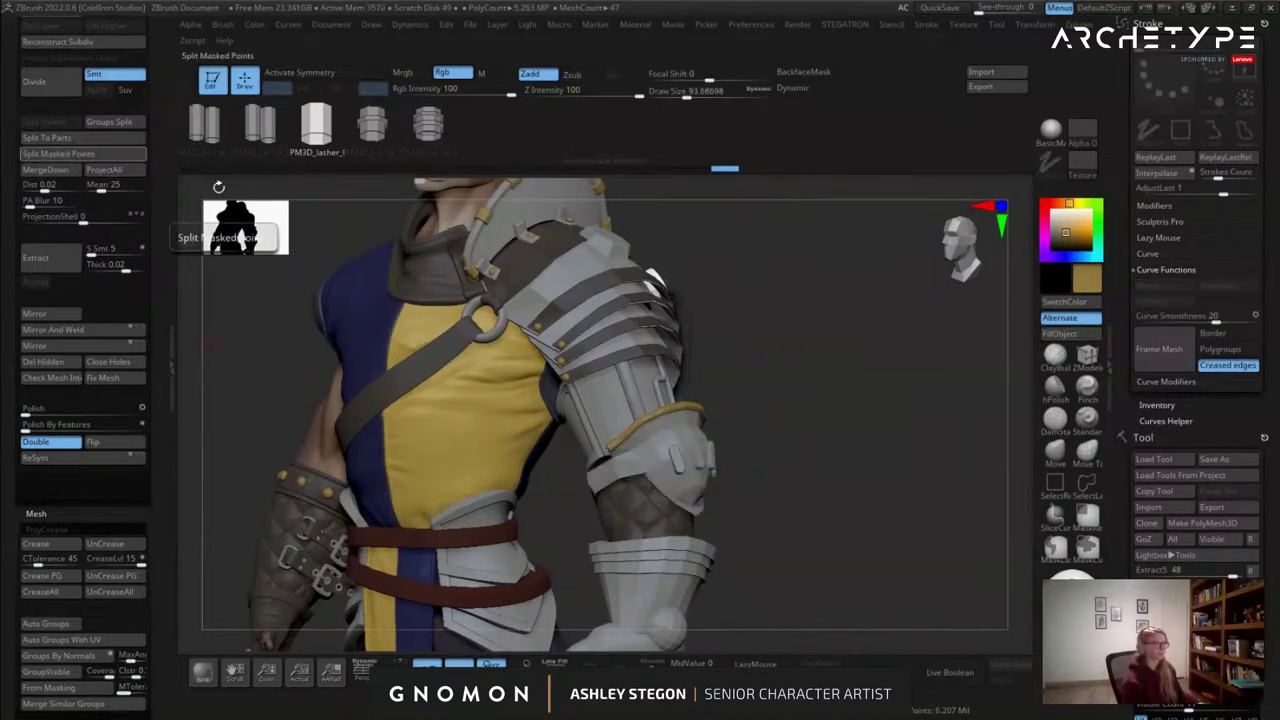
mouse_move(780, 389)
left_mouse_down()
mouse_move(727, 397)
mouse_move(831, 431)
mouse_move(875, 366)
mouse_move(724, 593)
left_mouse_up()
Isolate the tube, mask everything except its end near the chest, and reposition that end with the gizmo.
key("s")
key("shift+f")
left_click(655, 663)
mouse_move(632, 560)
left_mouse_down()
mouse_move(589, 531)
mouse_move(595, 511)
mouse_move(566, 485)
left_mouse_up()
key("s")
key("shift+f")
left_click_drag(615, 434, 597, 466, "alt")
mouse_move(571, 409)
left_mouse_down("ctrl")
mouse_move(671, 420)
mouse_move(602, 343)
left_mouse_up("ctrl")
key("w")
left_click(667, 365, "alt")
left_click(692, 256, "alt")
left_click_drag(720, 312, 648, 351, "alt")
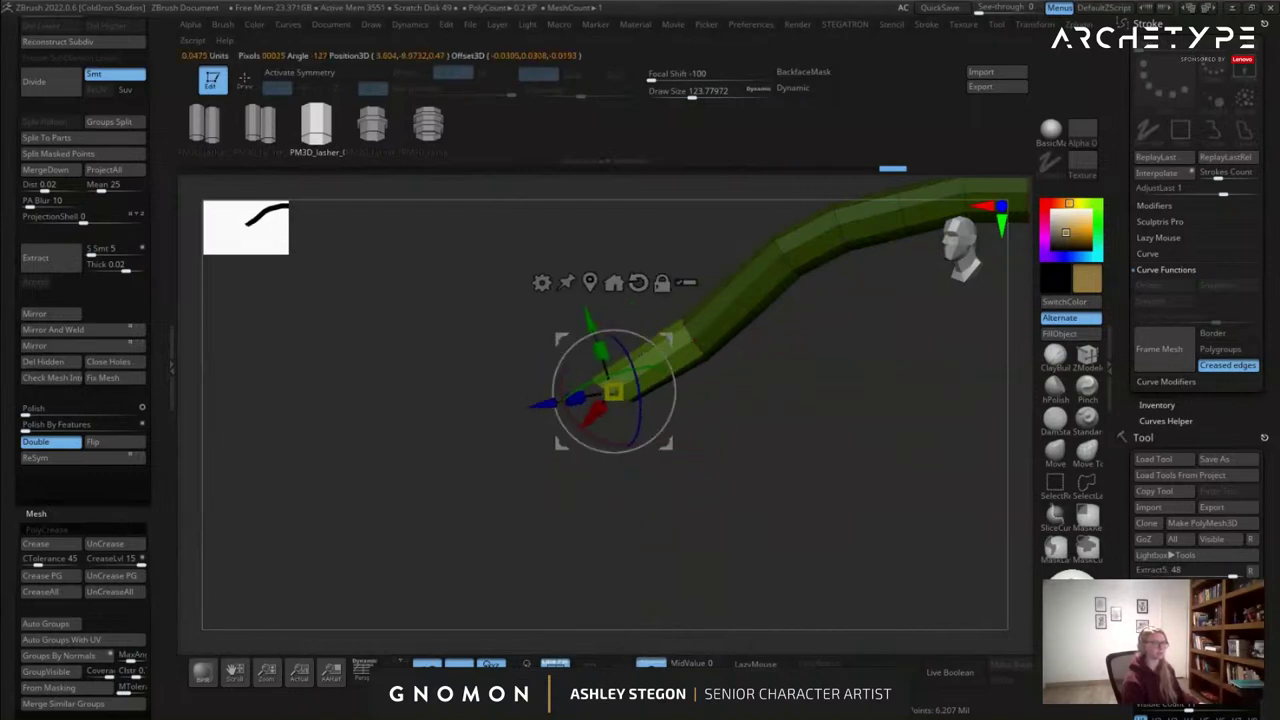
Extrude the edge loop at the tube's open end with ZModeler to add a segment at the flange's tip.
left_click(650, 663)
left_click_drag(643, 624, 666, 500)
key("q")
left_click(1087, 356)
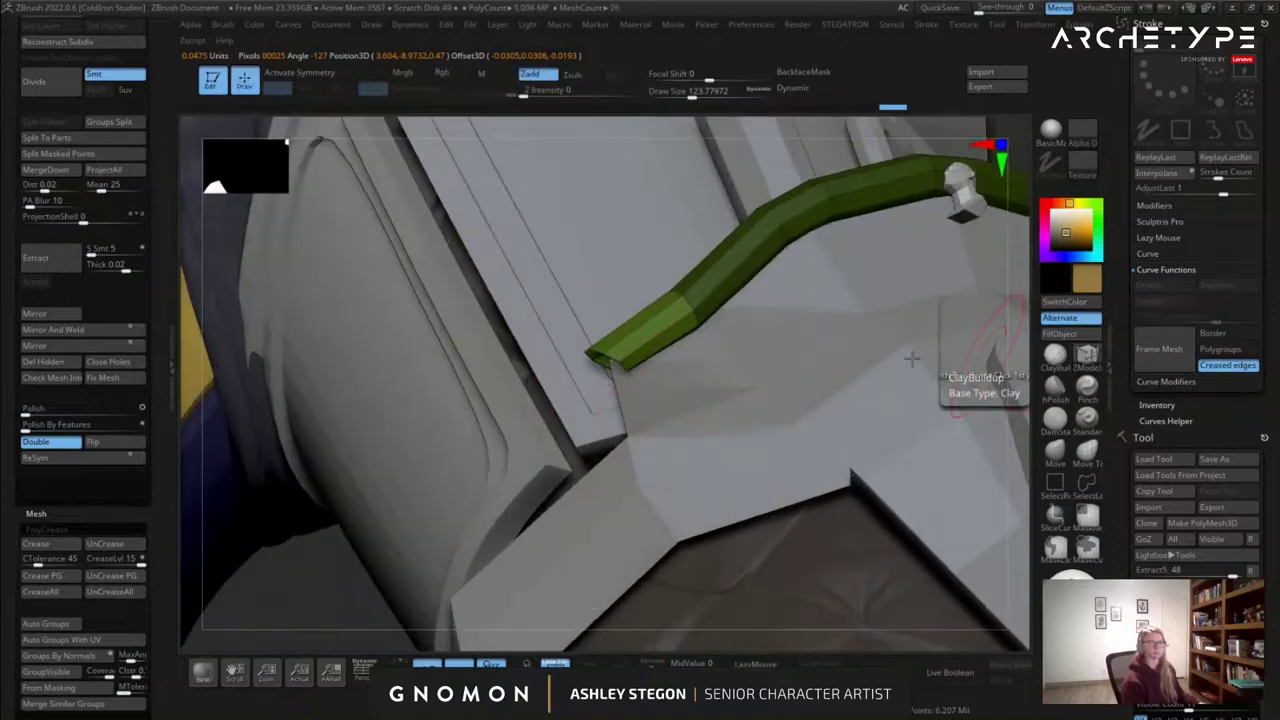
left_click_drag(660, 380, 652, 374)
right_click_drag(652, 374, 603, 374)
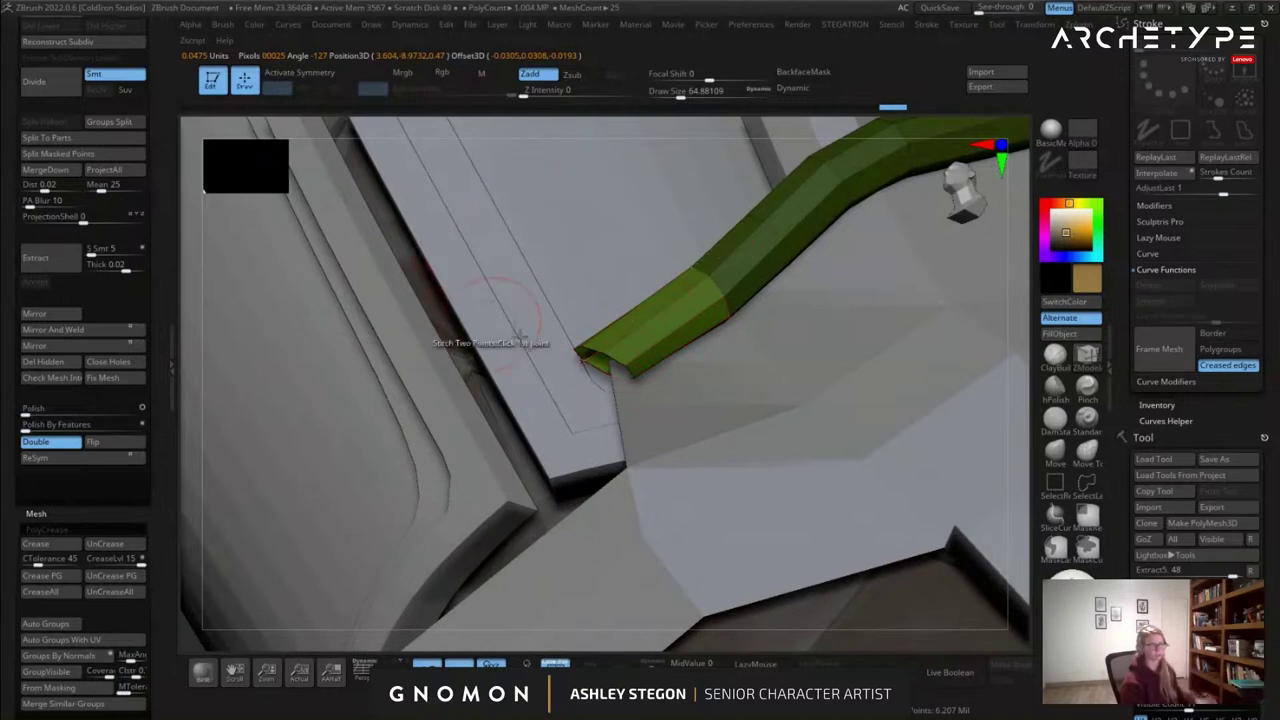
key("space")
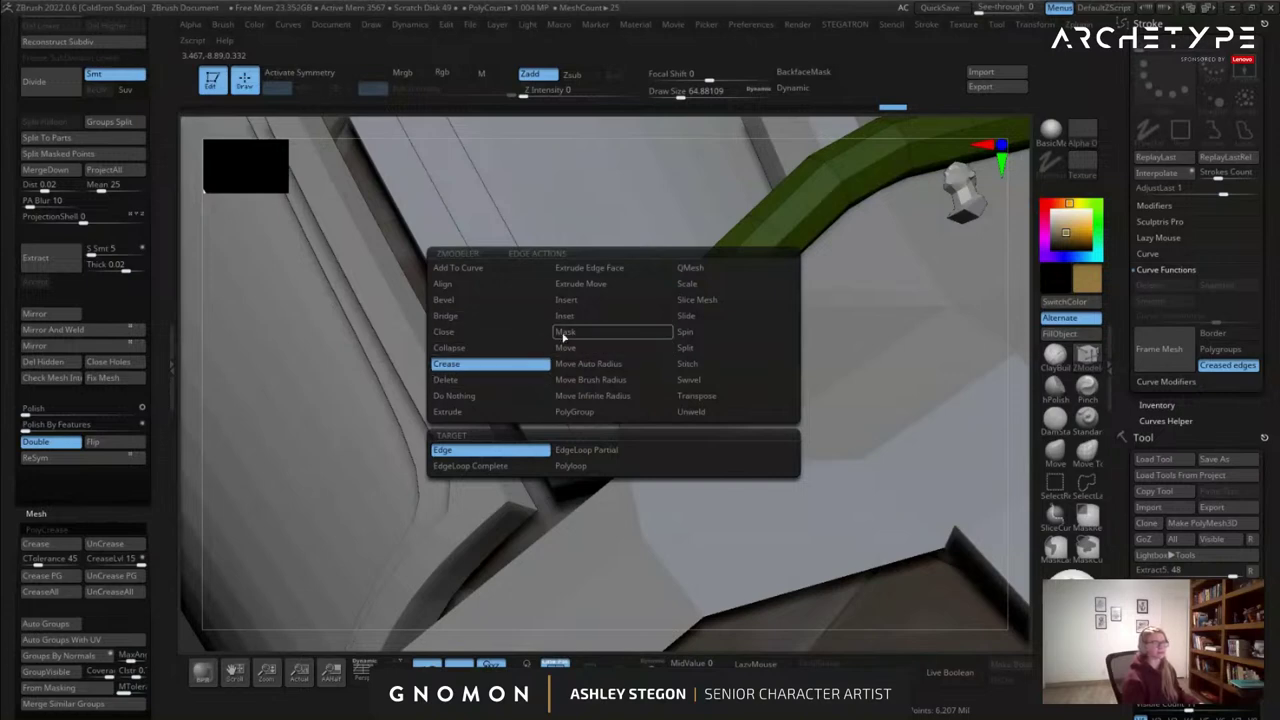
left_click(475, 413)
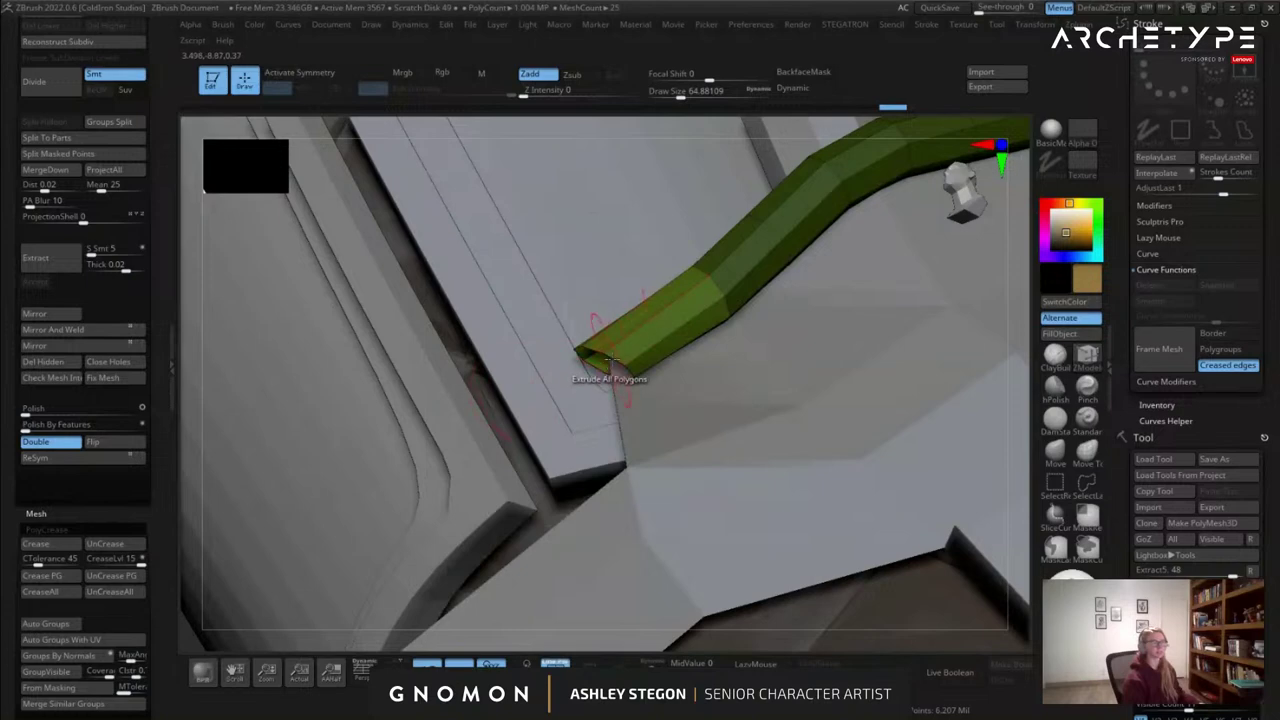
key("space")
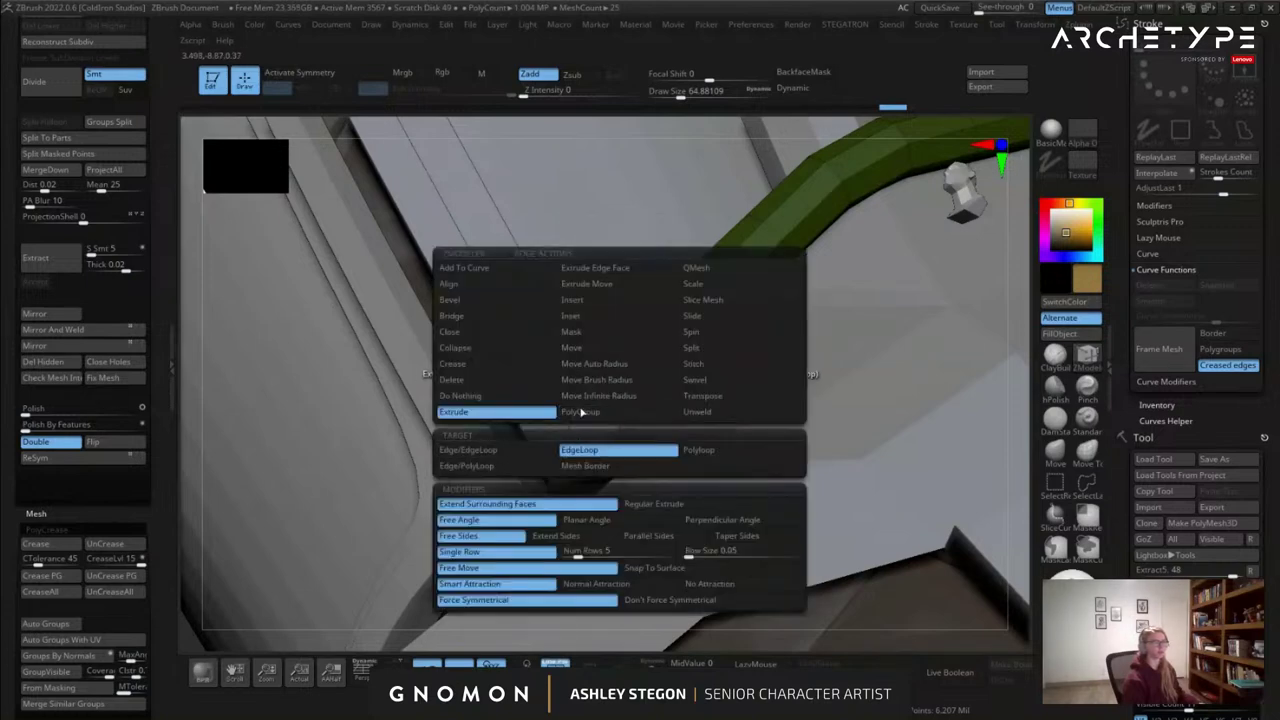
left_click_drag(617, 374, 565, 385)
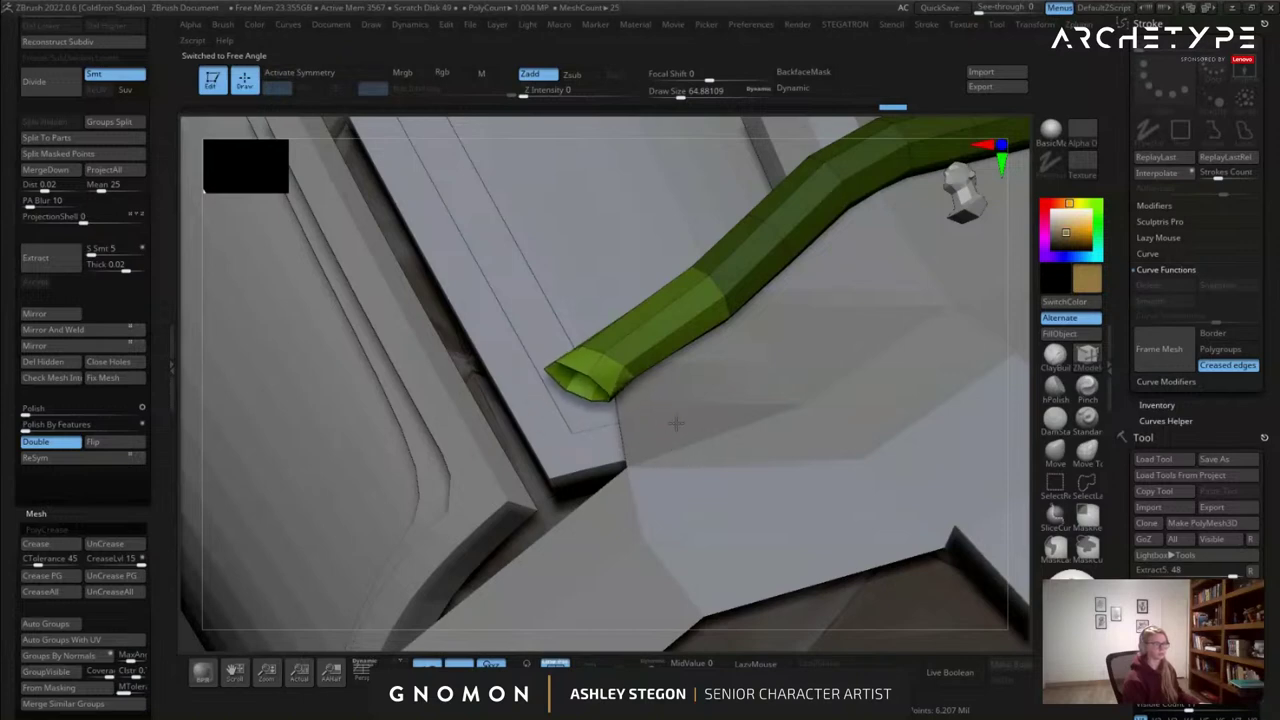
Isolate the tube, mask all but the newly extruded end, and move it downward with the gizmo centred on it.
left_click_drag(668, 423, 668, 425)
left_click_drag(652, 620, 628, 545)
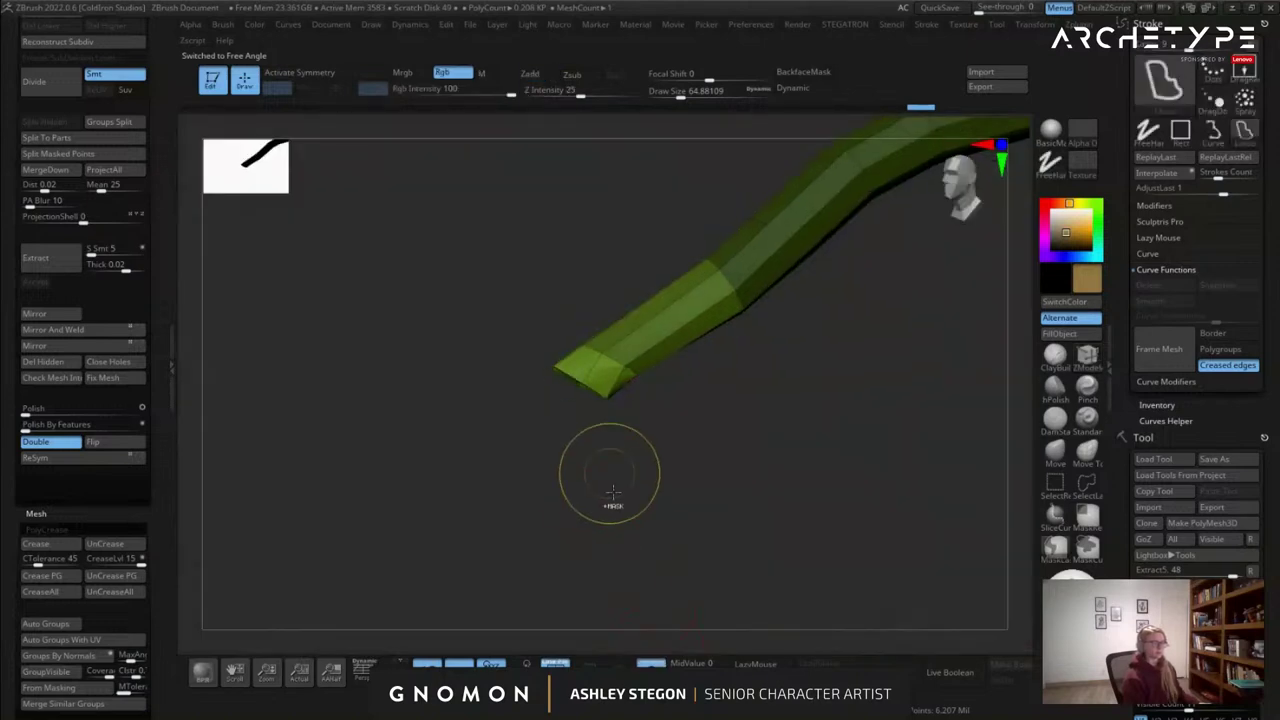
left_click_drag(603, 466, 585, 475, "ctrl")
mouse_move(531, 424)
left_mouse_down("ctrl")
mouse_move(618, 380)
mouse_move(568, 357)
mouse_move(535, 368)
left_mouse_up("ctrl")
key("w")
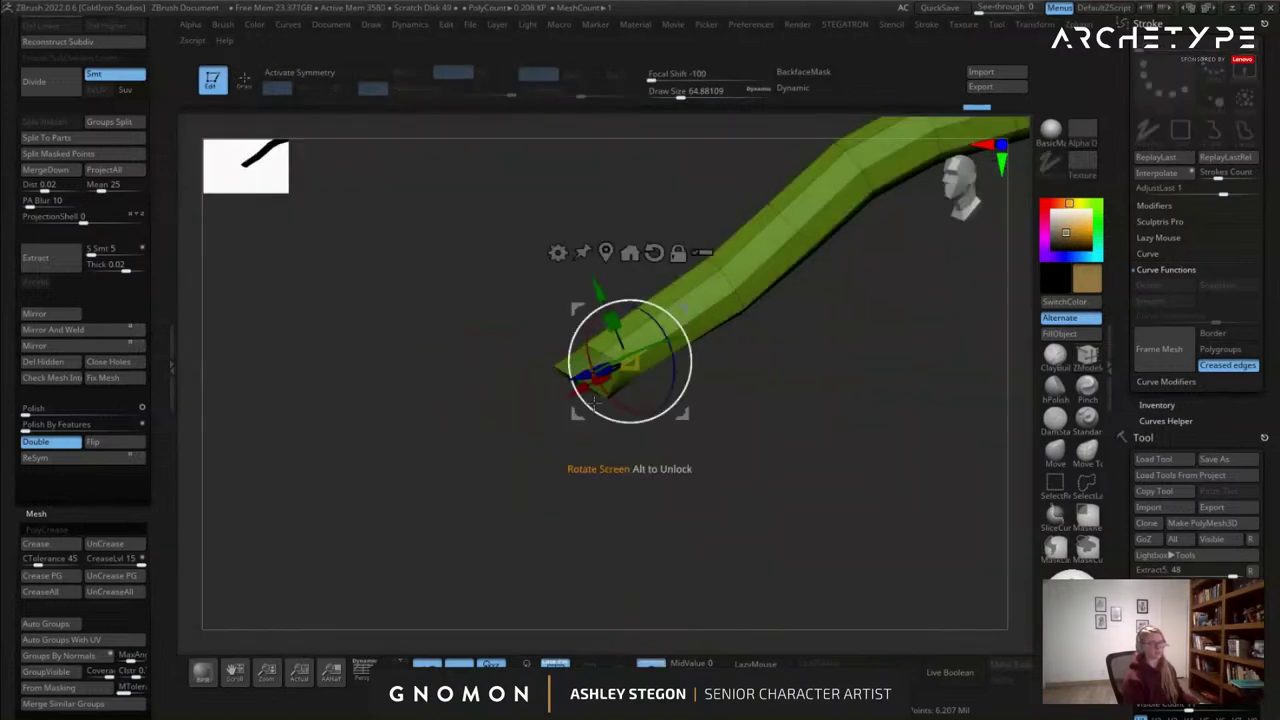
left_click(711, 418, "ctrl")
left_click(606, 253, "alt")
left_click(613, 274, "alt")
left_click_drag(637, 346, 671, 389)
left_click_drag(622, 426, 616, 428)
left_click_drag(675, 389, 643, 457)
left_click(646, 317, "alt")
Fine-tune the extruded tube end against the visible elbow guard so it bends down around the flange's tip.
left_click(664, 560)
right_click_drag(664, 560, 738, 462)
right_click_drag(723, 391, 854, 340)
left_click_drag(836, 304, 803, 340)
right_click_drag(820, 345, 757, 363)
left_click_drag(654, 389, 642, 383)
left_click_drag(630, 448, 621, 448)
right_click_drag(640, 440, 600, 428)
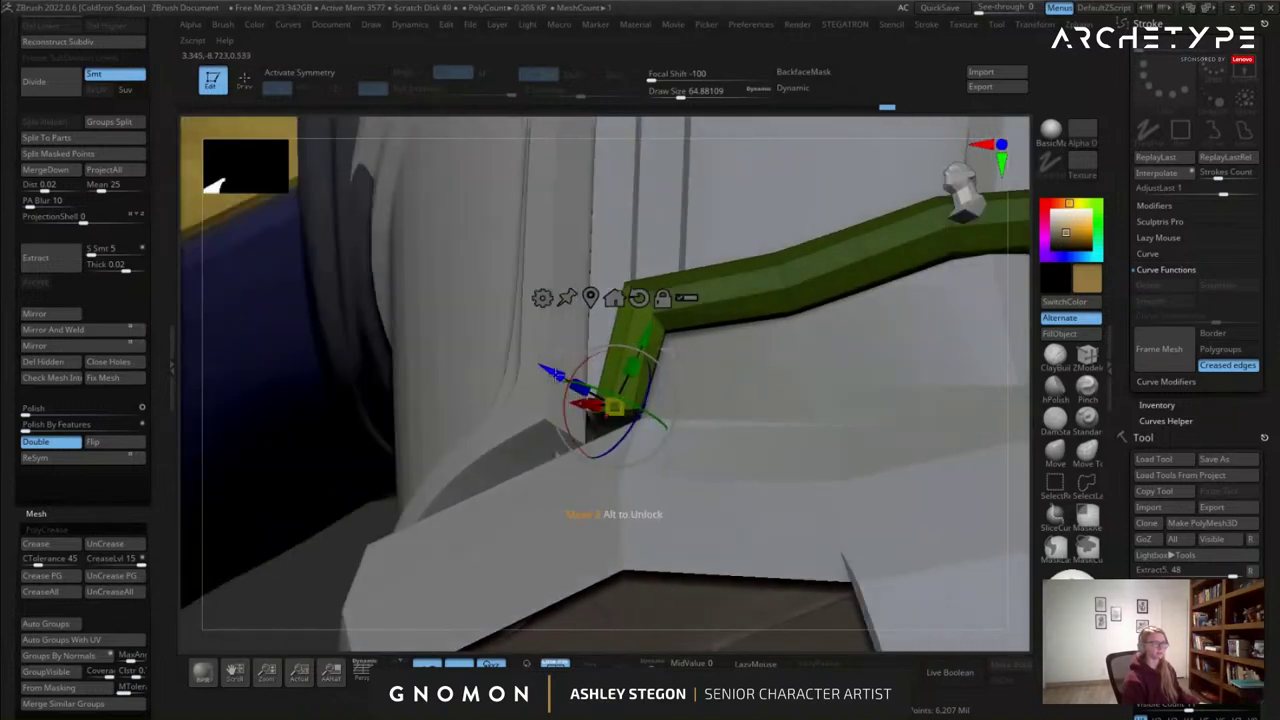
key("q")
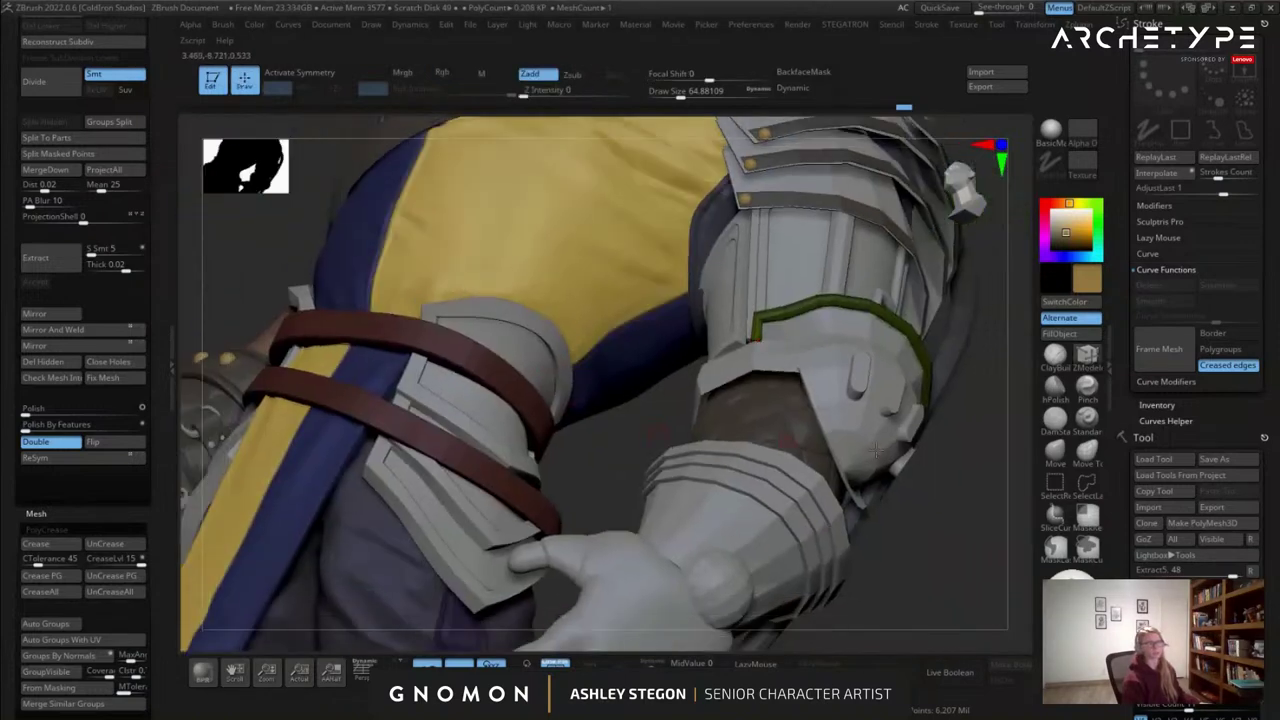
Examine how the tube trim fits around the elbow guard and reads on the whole character.
right_click_drag(876, 450, 595, 458)
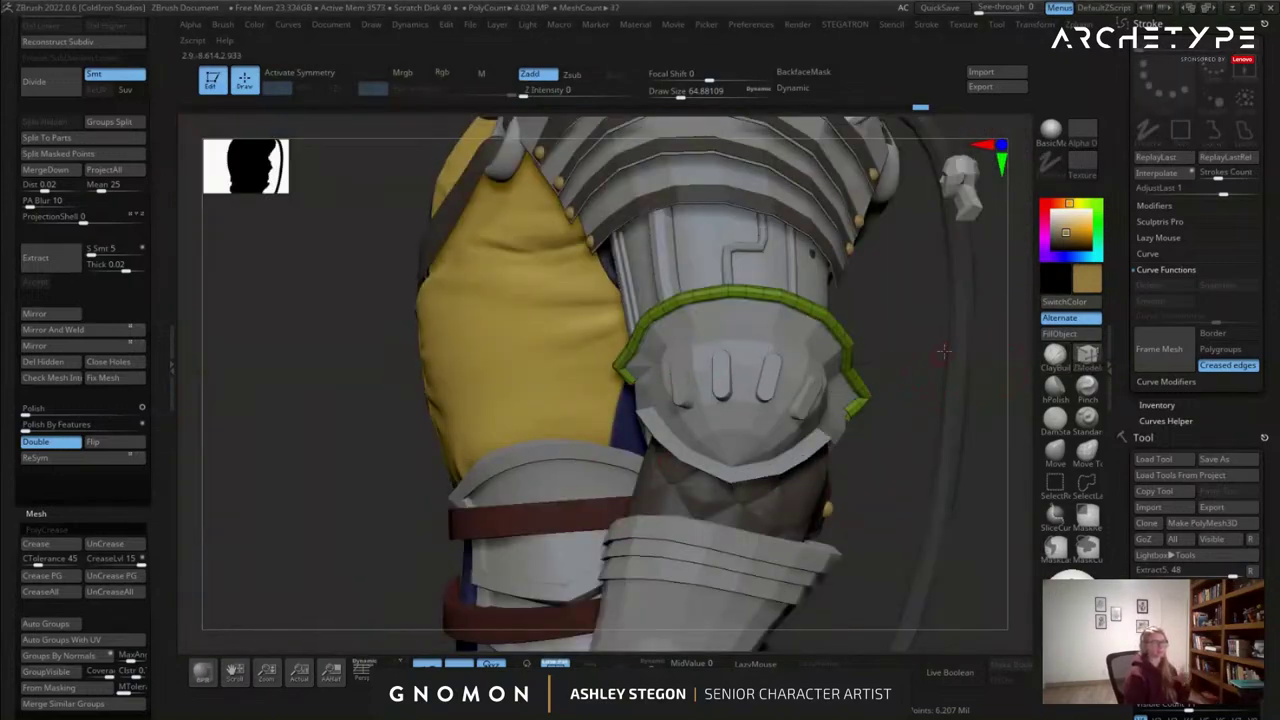
right_click_drag(650, 415, 856, 408)
left_click(1055, 453)
key("s")
left_click_drag(889, 440, 894, 437)
right_click_drag(860, 399, 827, 346, "ctrl")
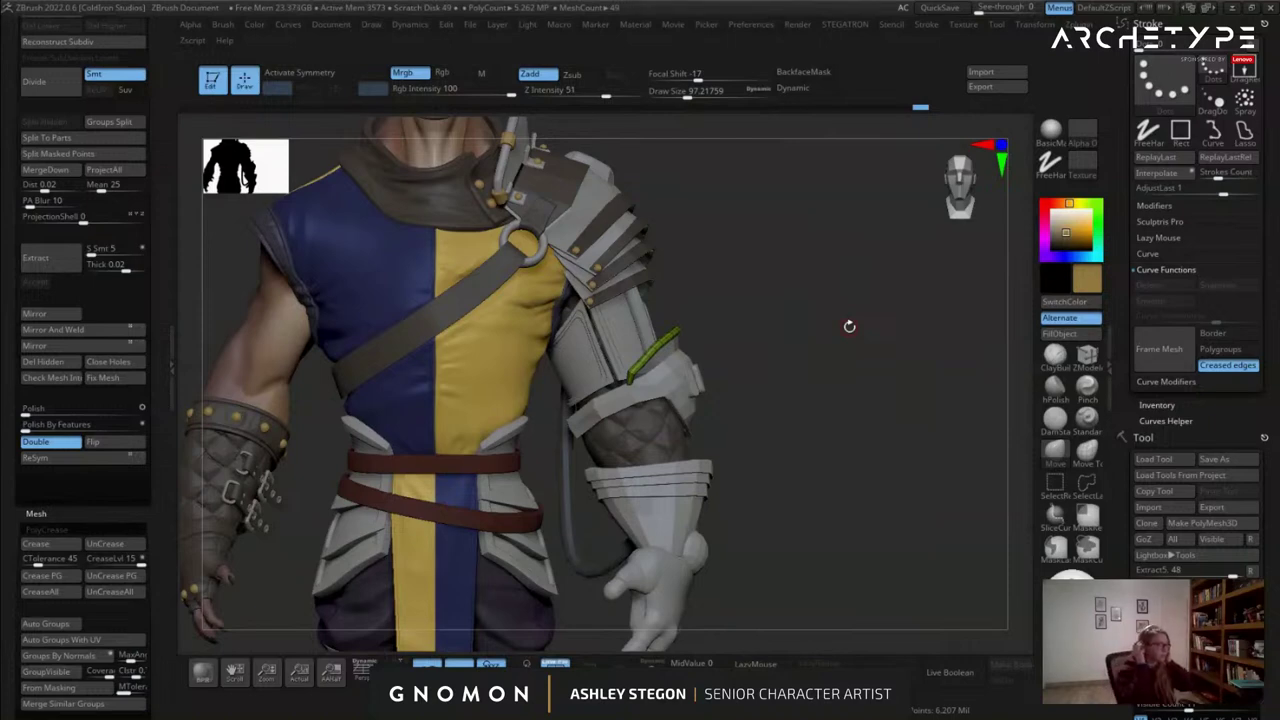
left_click_drag(693, 269, 729, 263, "alt")
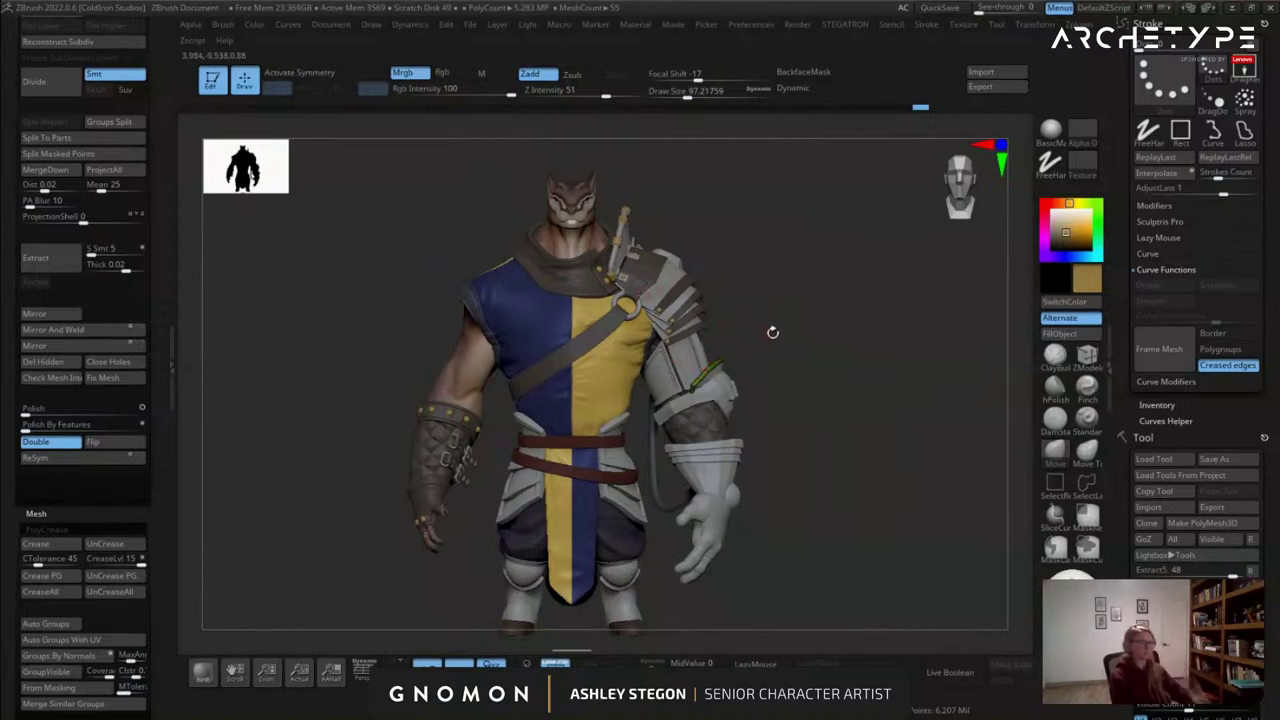
key("s")
left_click_drag(775, 335, 781, 337)
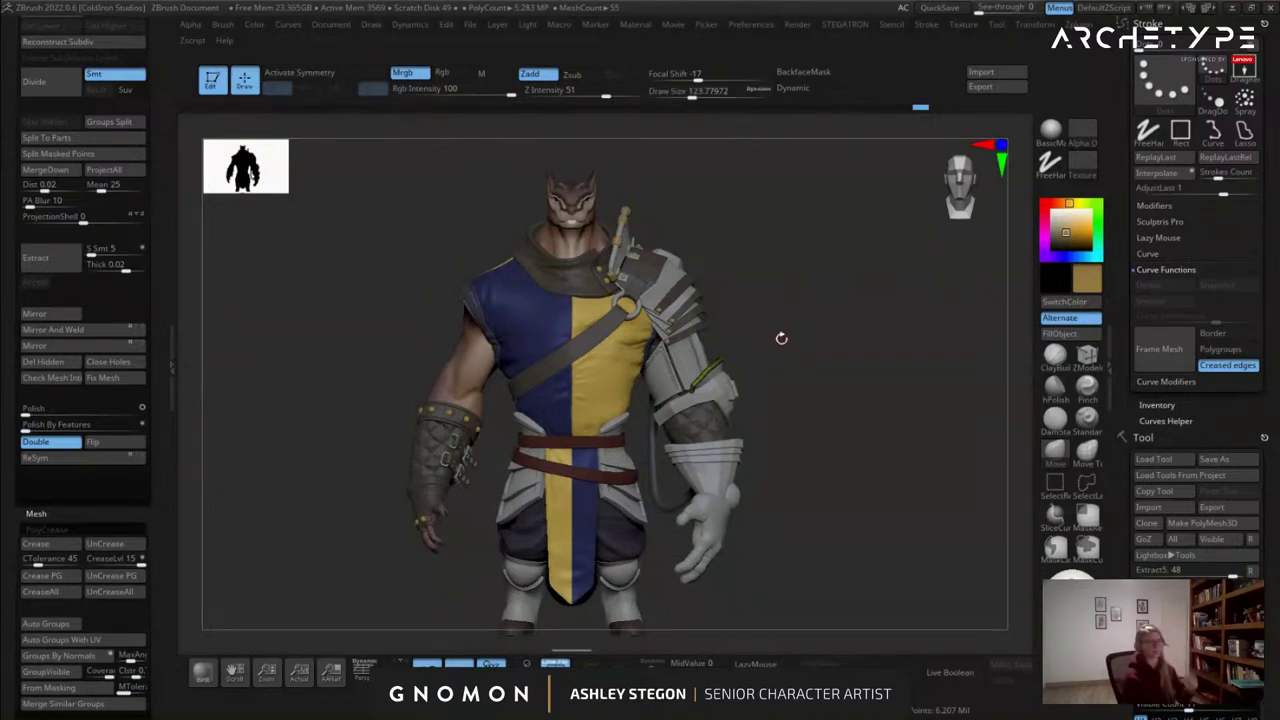
left_click_drag(799, 331, 787, 328)
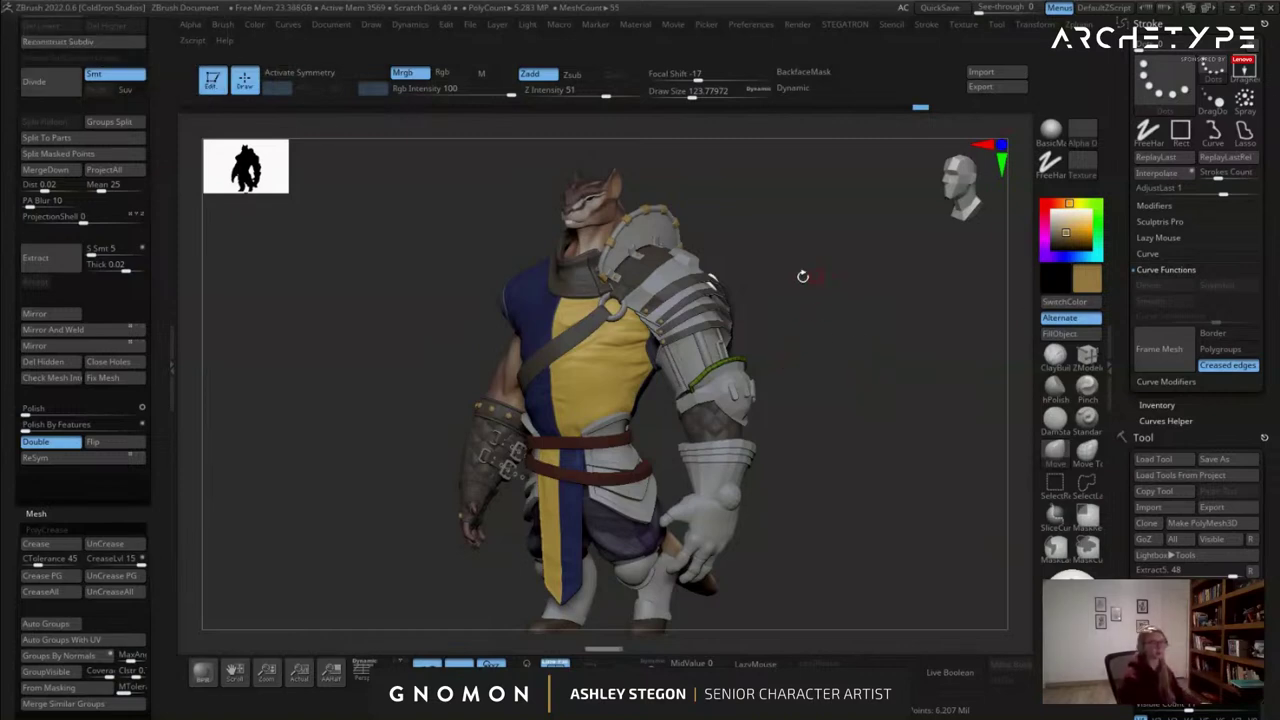
key("s")
mouse_move(827, 266)
left_mouse_down()
mouse_move(848, 267)
mouse_move(808, 272)
left_mouse_up()
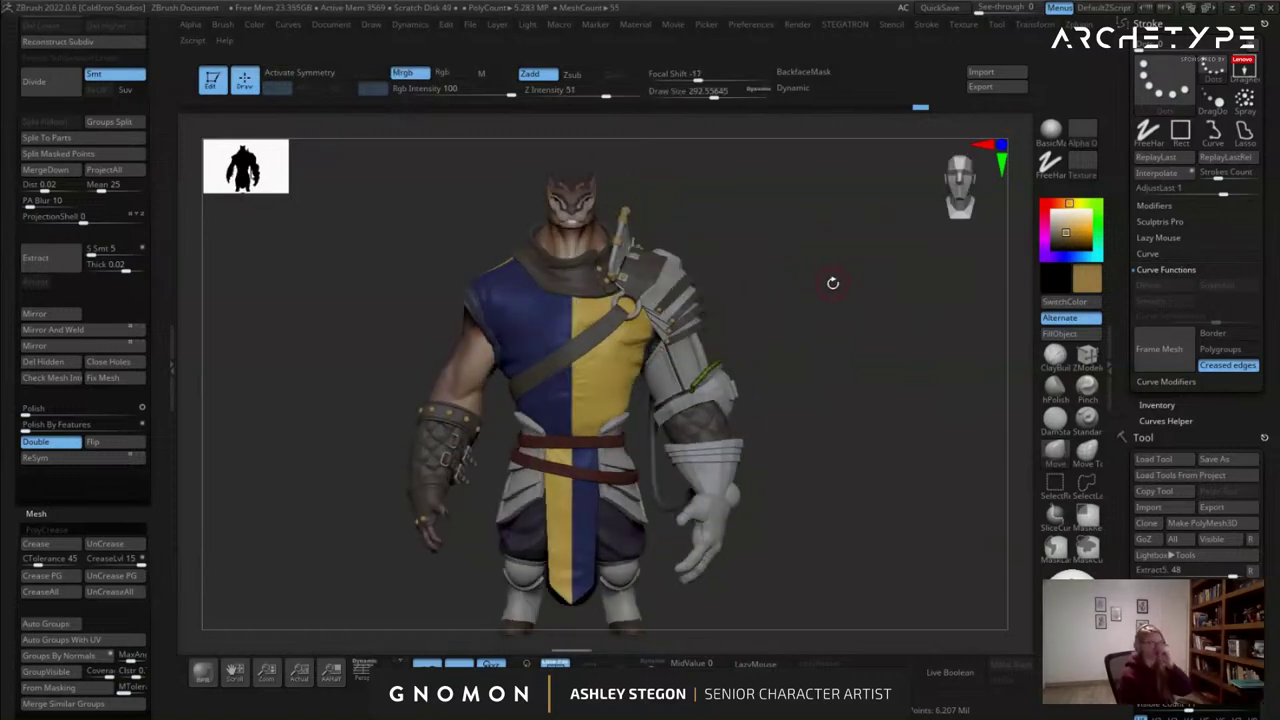
Set the ZModeler edge action to Slide with the EdgeLoop Complete target and slide the loop at the tube's bend near the flange tip.
right_click_drag(711, 387, 745, 440, "alt")
right_click_drag(740, 360, 445, 338)
mouse_move(840, 340)
right_mouse_down("ctrl")
mouse_move(848, 401)
mouse_move(742, 394)
mouse_move(750, 430)
right_mouse_up("ctrl")
right_click_drag(750, 430, 680, 420)
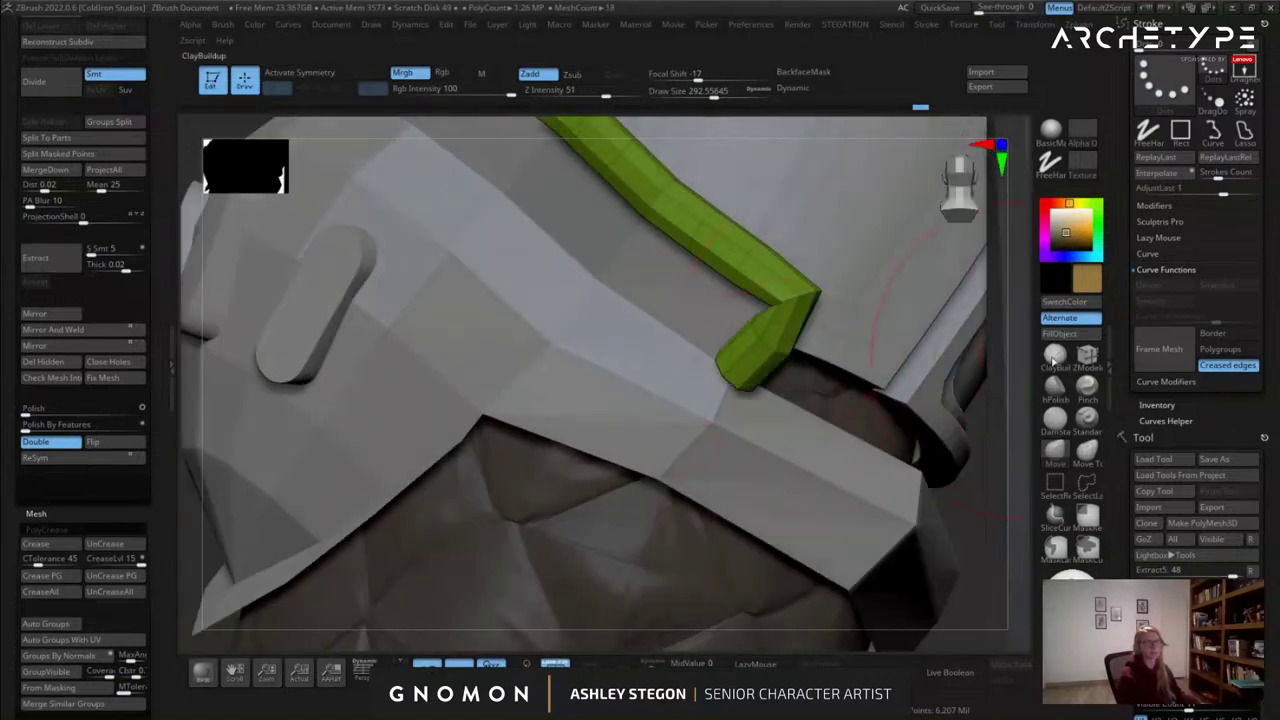
left_click(1077, 363)
key("s")
left_click_drag(784, 318, 765, 318)
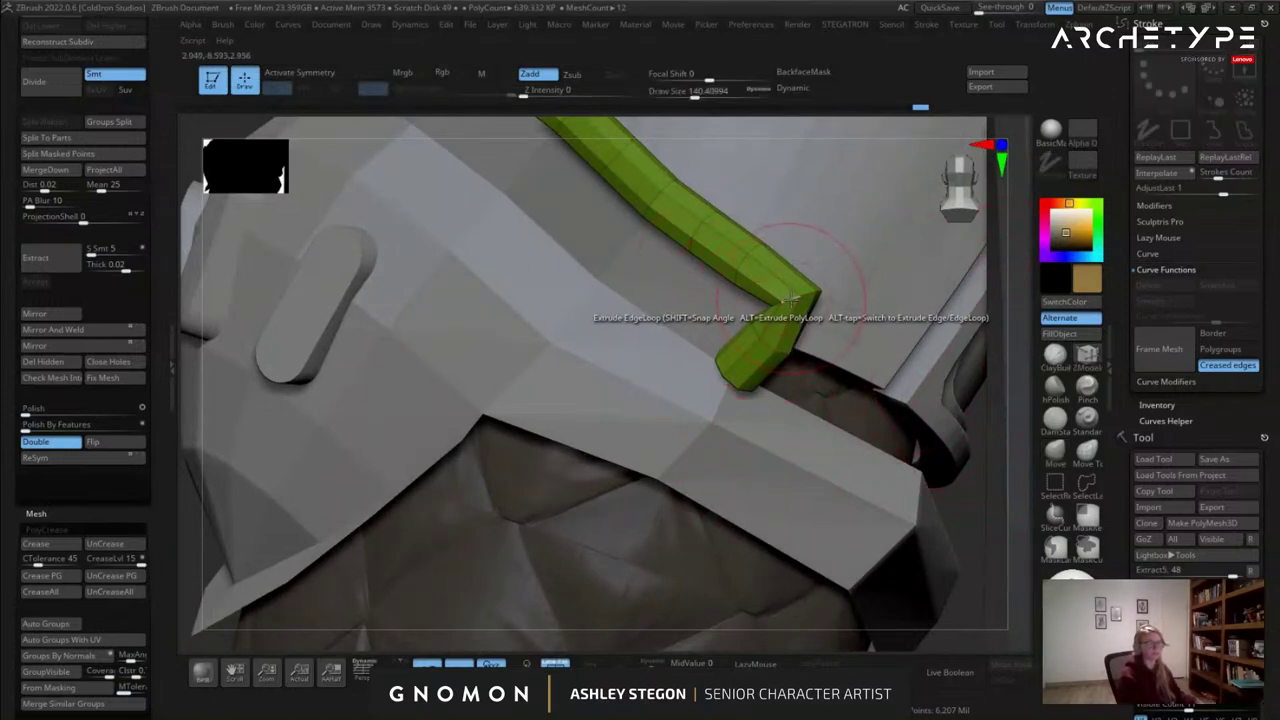
key("space")
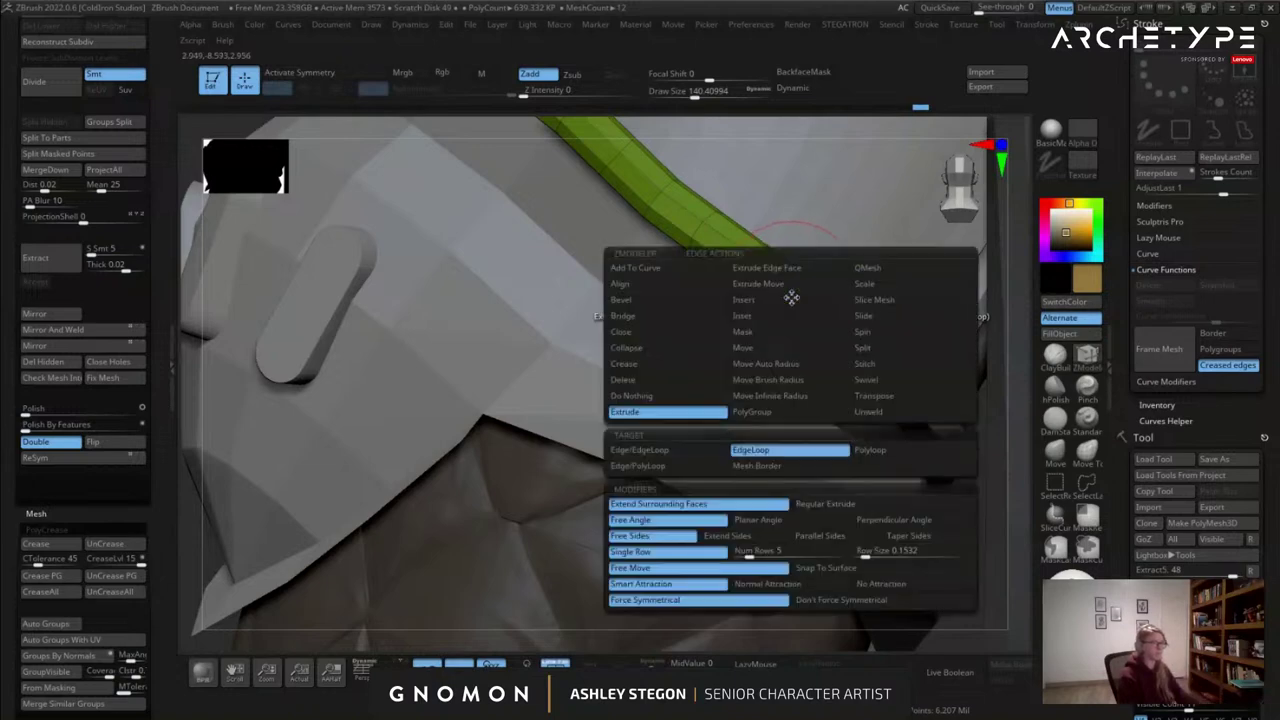
left_click(882, 317)
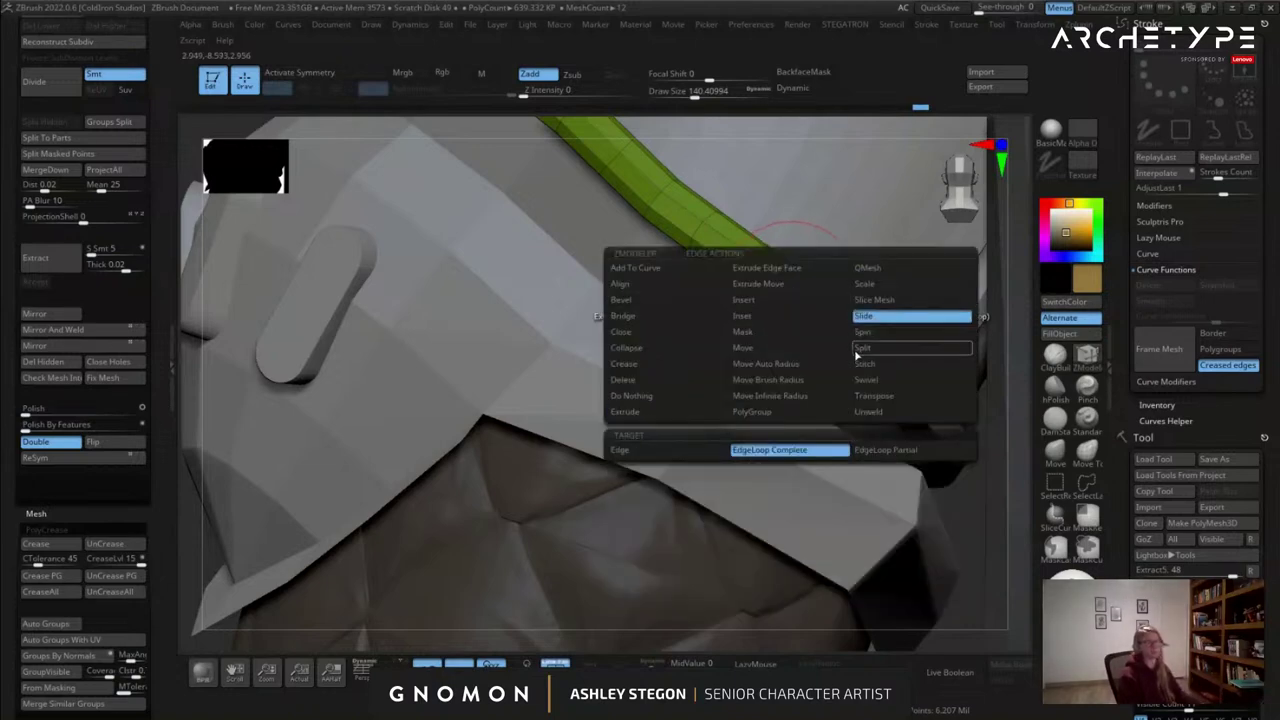
left_click(806, 451)
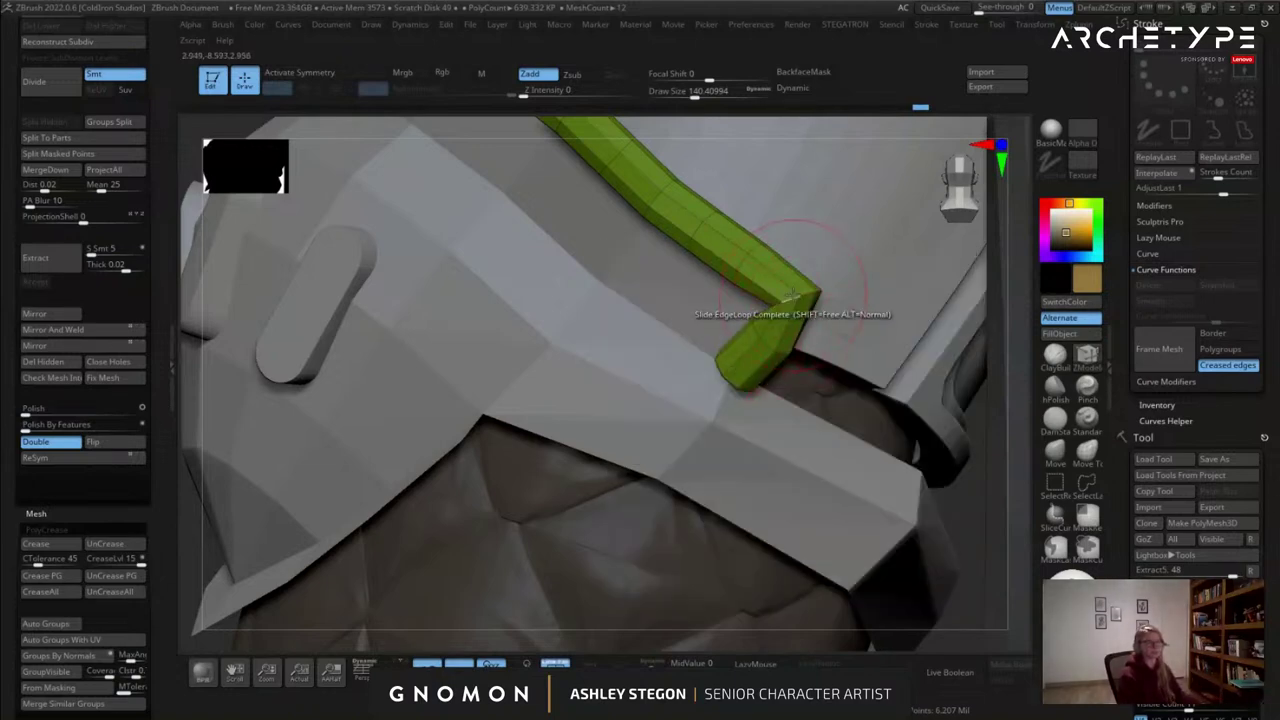
left_click_drag(772, 291, 785, 298)
right_click_drag(784, 302, 728, 304)
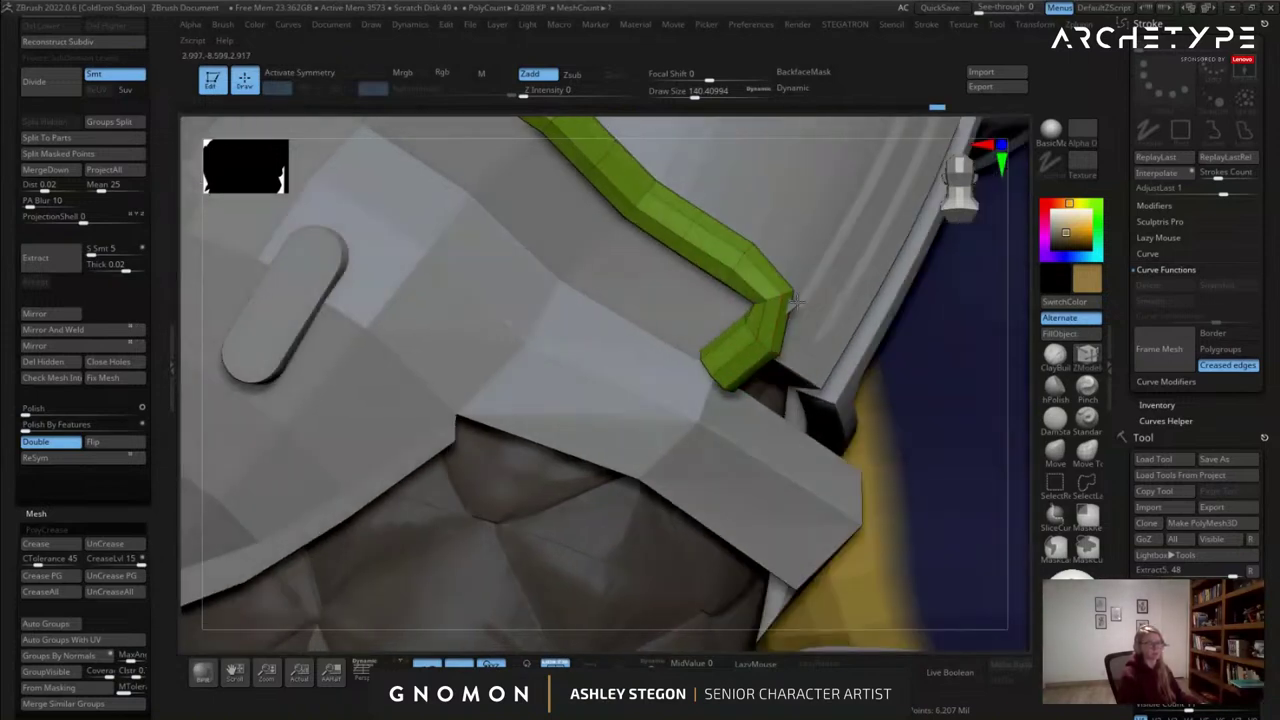
right_click_drag(862, 338, 826, 392)
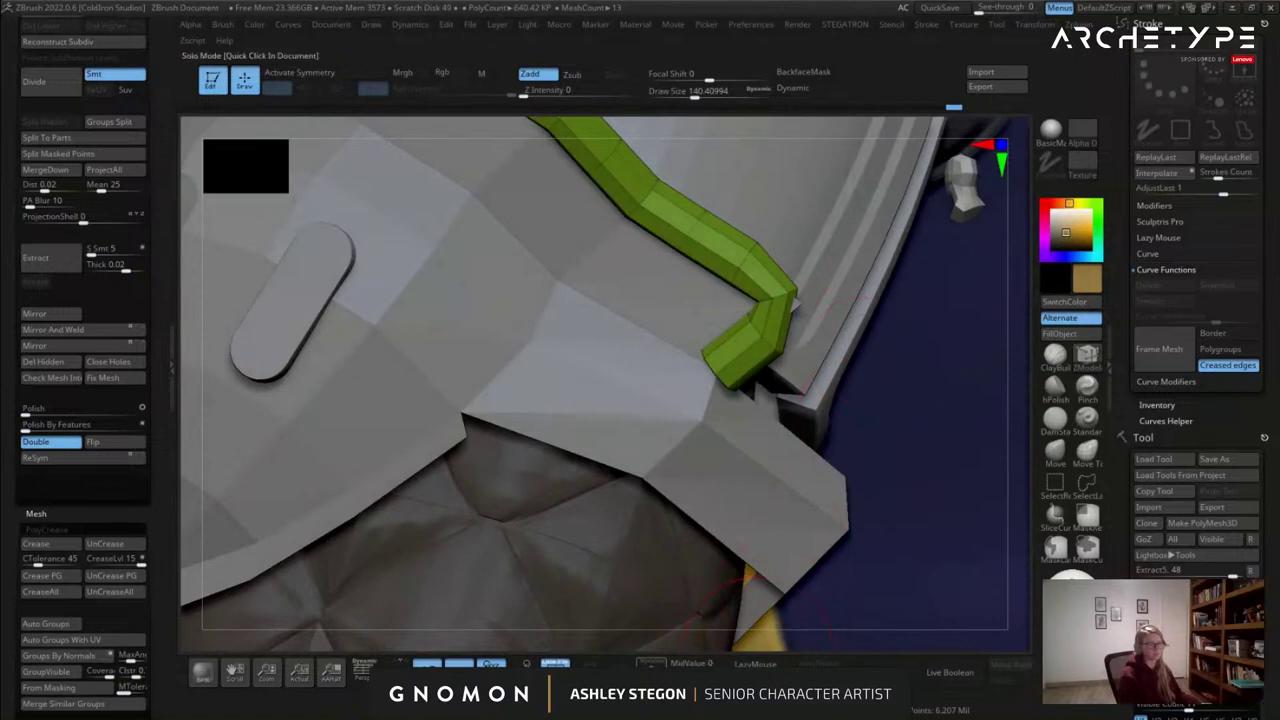
Isolate the tube, mask all but the bend at the flange tip, centre the gizmo on it, and show the armour again.
left_click(651, 663)
key("s")
left_click_drag(817, 413, 800, 413)
mouse_move(806, 357)
right_mouse_down("alt")
mouse_move(772, 420)
mouse_move(752, 387)
right_mouse_up("alt")
mouse_move(840, 335)
left_mouse_down("ctrl")
mouse_move(716, 309)
mouse_move(712, 365)
mouse_move(808, 372)
left_mouse_up("ctrl")
key("w")
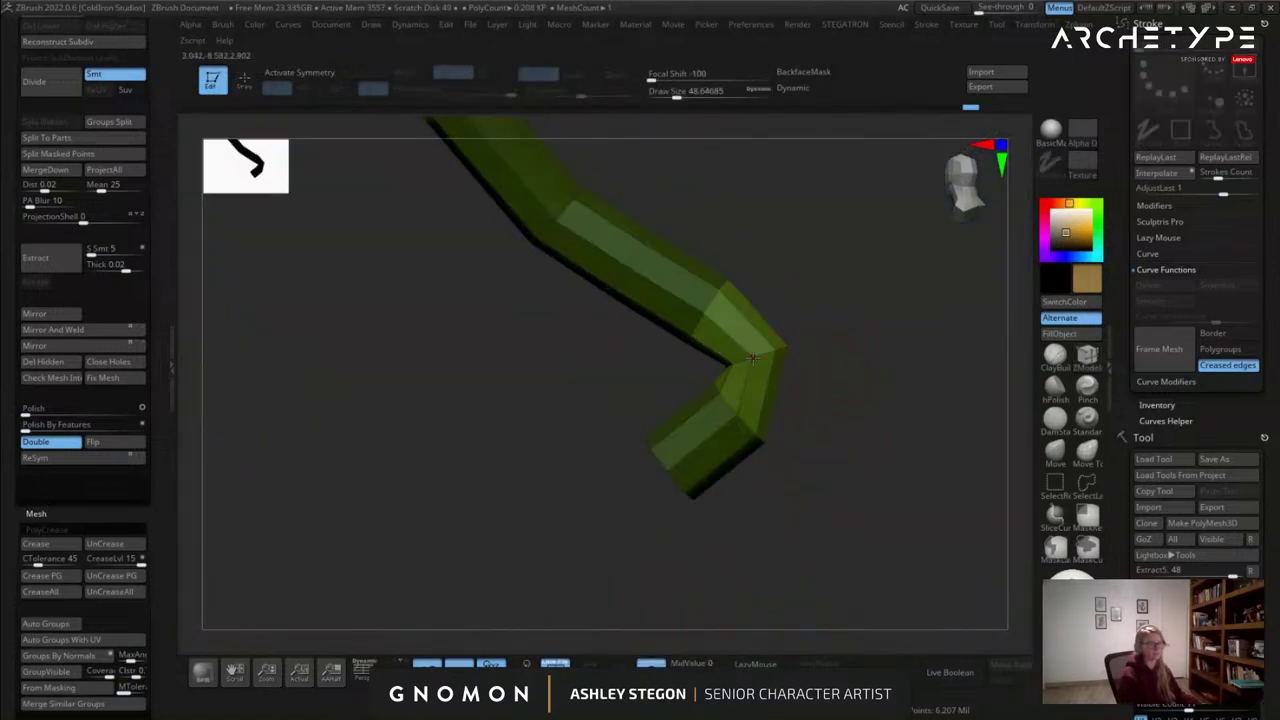
left_click(652, 662)
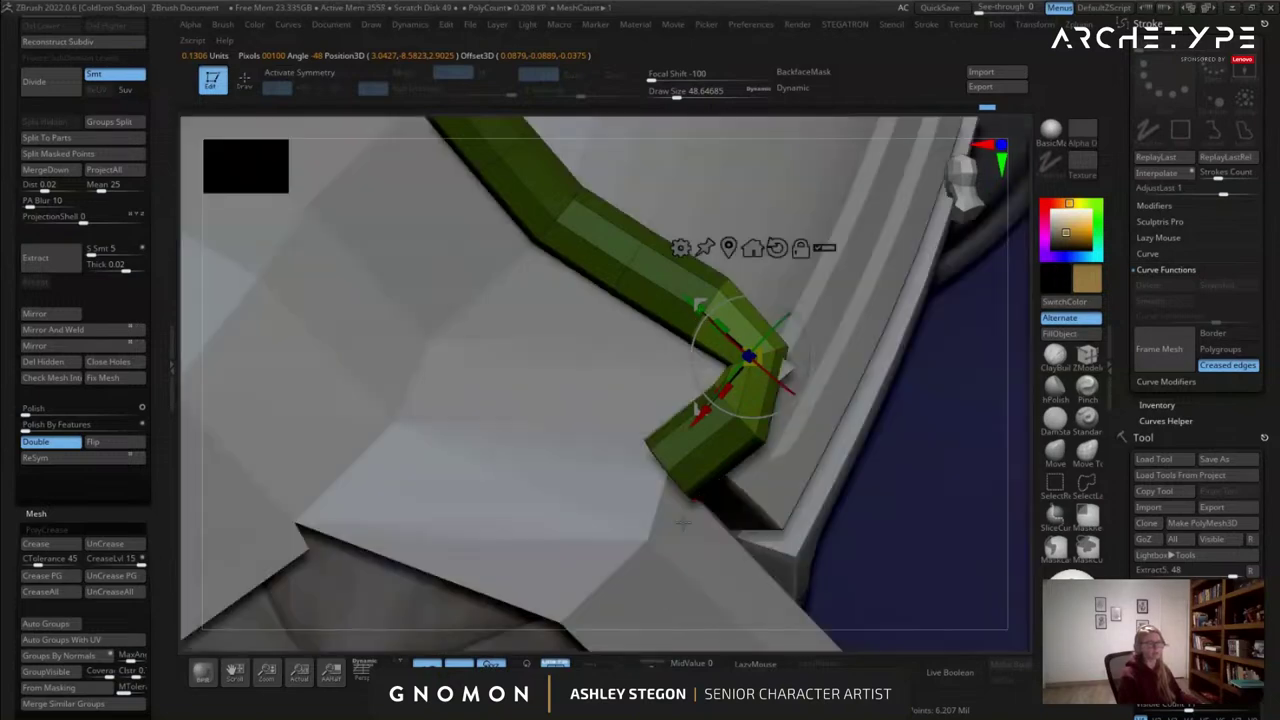
key("q")
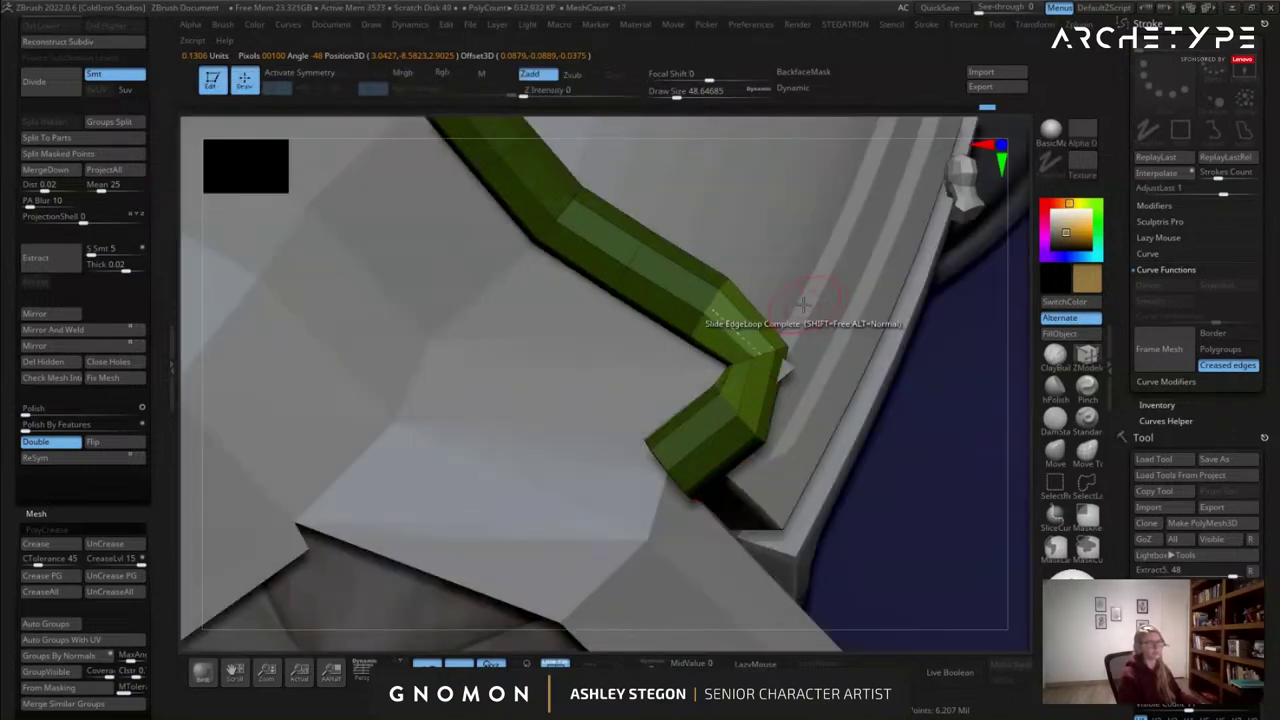
Move the unmasked bend outward with the gizmo to sharpen the tube's corner around the flange tip, and clear the mask.
key("w")
left_click_drag(815, 344, 820, 375)
left_click_drag(731, 382, 706, 390)
left_click_drag(824, 318, 821, 312)
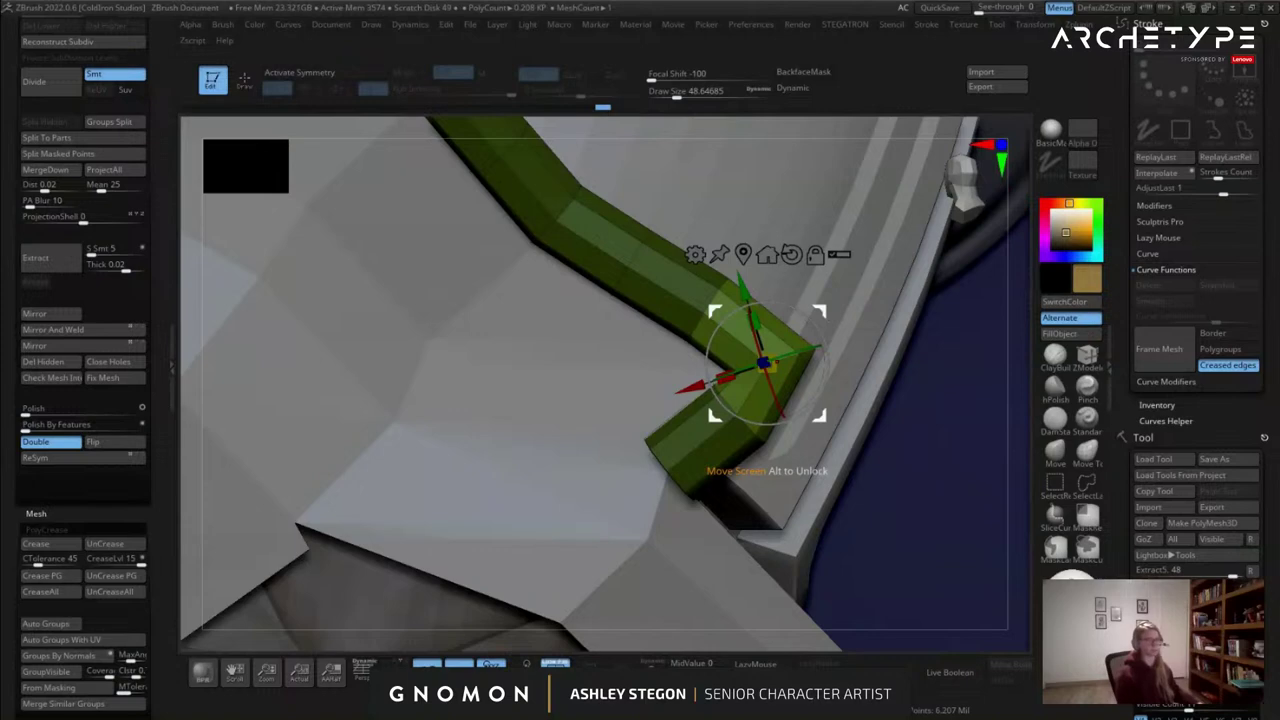
left_click_drag(827, 313, 827, 312)
key("q")
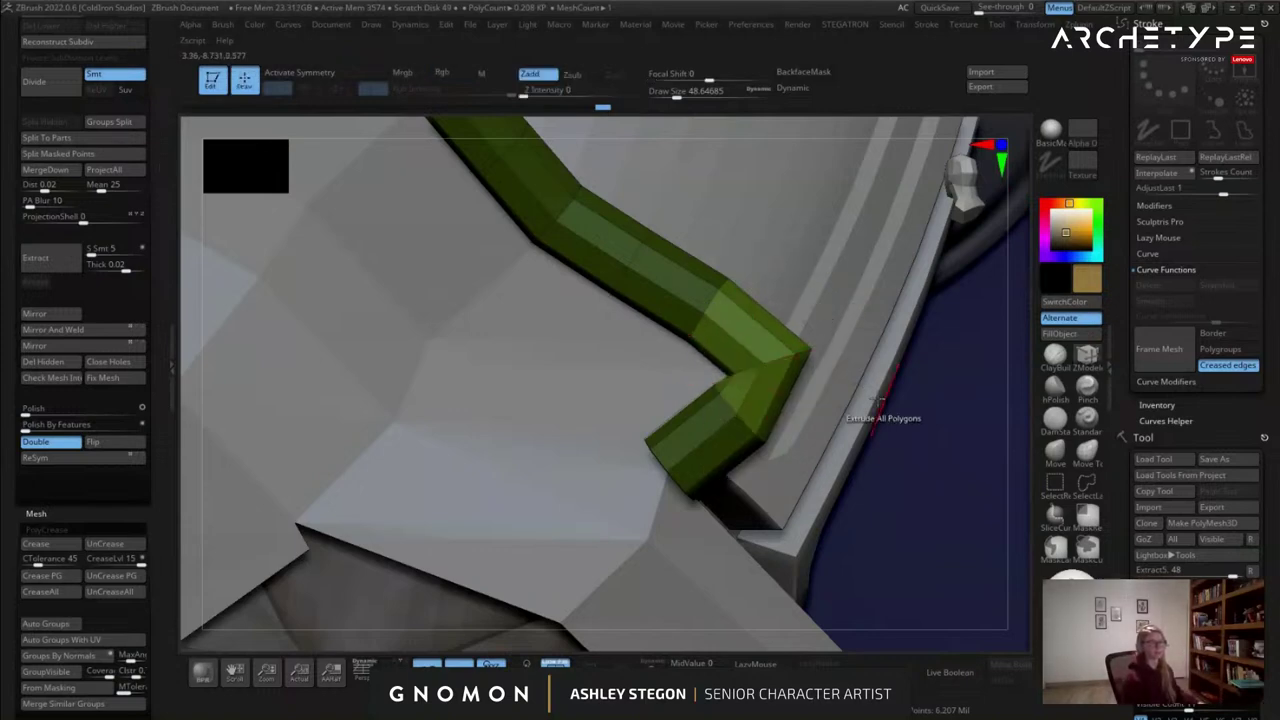
right_click_drag(880, 405, 782, 376, "ctrl")
left_click_drag(326, 348, 337, 383, "ctrl")
Mask the tube except its opposite end's corner, adjust that corner with the gizmo to fit the flange, and clear the mask.
left_click_drag(324, 317, 441, 345, "alt")
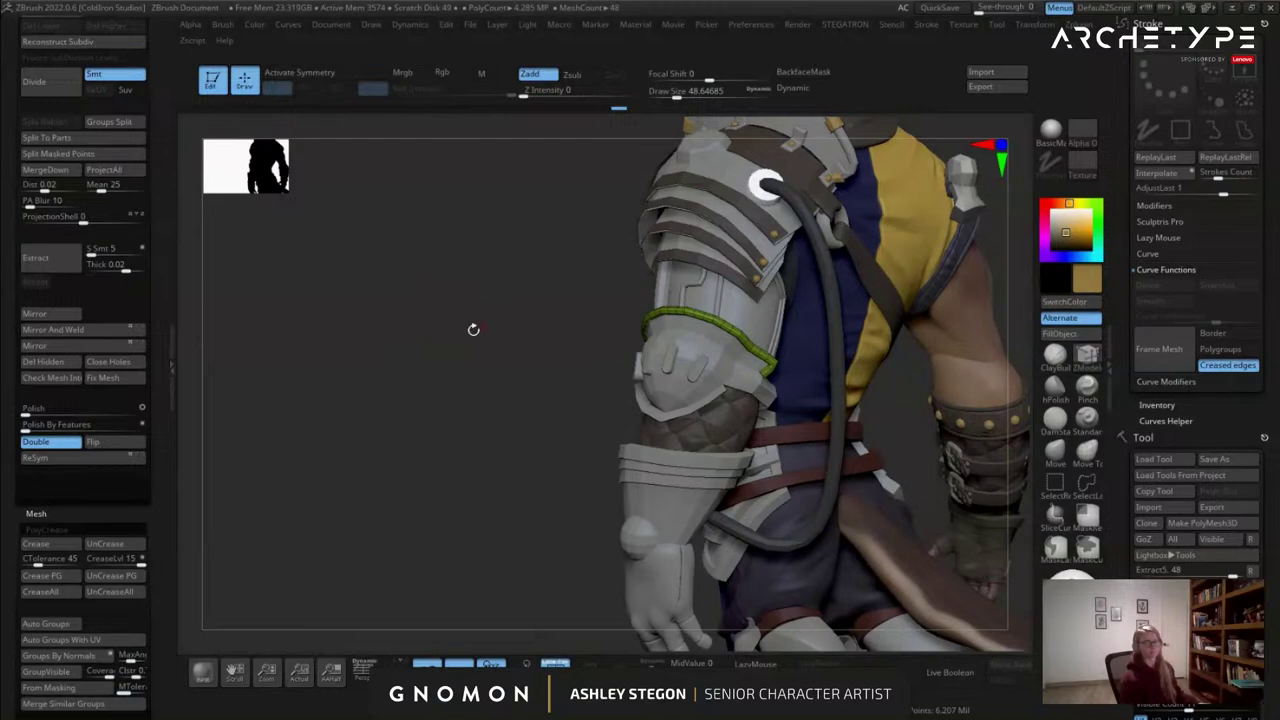
left_click_drag(469, 382, 810, 386)
right_click_drag(815, 388, 848, 535)
right_click_drag(848, 535, 620, 590, "alt")
right_click_drag(620, 590, 560, 560)
right_click_drag(585, 350, 533, 414, "ctrl")
mouse_move(385, 443)
left_mouse_down("ctrl")
mouse_move(387, 498)
mouse_move(680, 336)
mouse_move(520, 338)
mouse_move(510, 350)
left_mouse_up("ctrl")
key("w")
right_click_drag(605, 368, 561, 460)
left_click(561, 460, "ctrl")
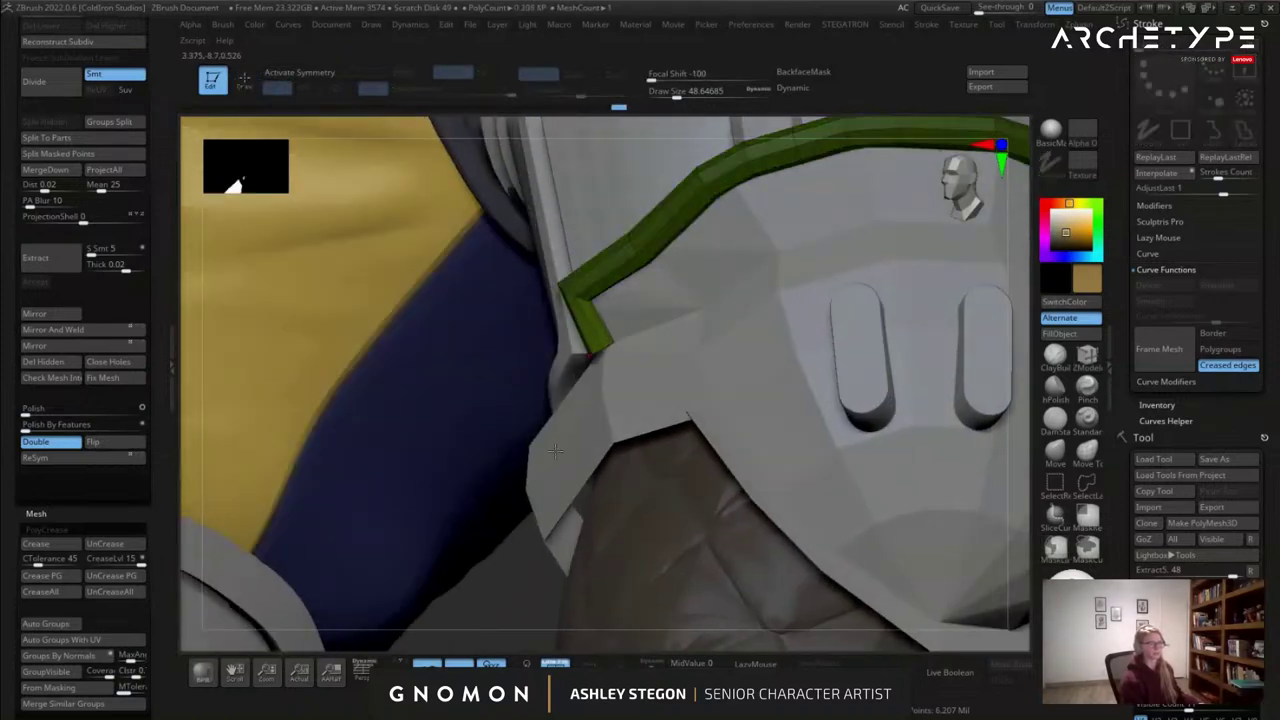
left_click_drag(585, 301, 601, 345)
mouse_move(620, 405)
right_mouse_down()
mouse_move(683, 391)
mouse_move(703, 350)
right_mouse_up()
left_click_drag(688, 319, 681, 318)
key("q")
mouse_move(690, 312)
right_mouse_down()
mouse_move(680, 297)
mouse_move(860, 375)
right_mouse_up()
left_click_drag(865, 380, 877, 391, "ctrl")
Choose the Move brush and select the sphere on the gauntlet's wrist with its polyframe shown.
mouse_move(877, 391)
right_mouse_down()
mouse_move(829, 366)
mouse_move(720, 350)
right_mouse_up()
right_click_drag(720, 350, 563, 337)
right_click_drag(690, 328, 480, 357, "alt")
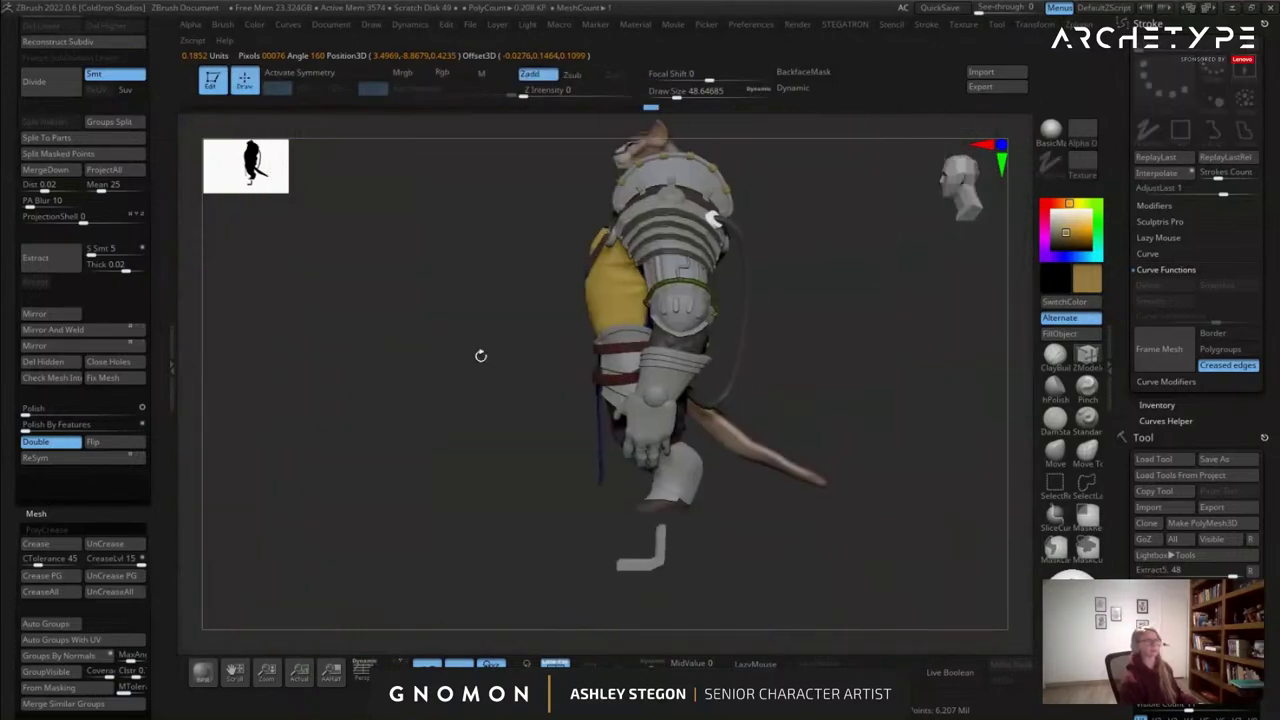
right_click_drag(572, 353, 733, 413)
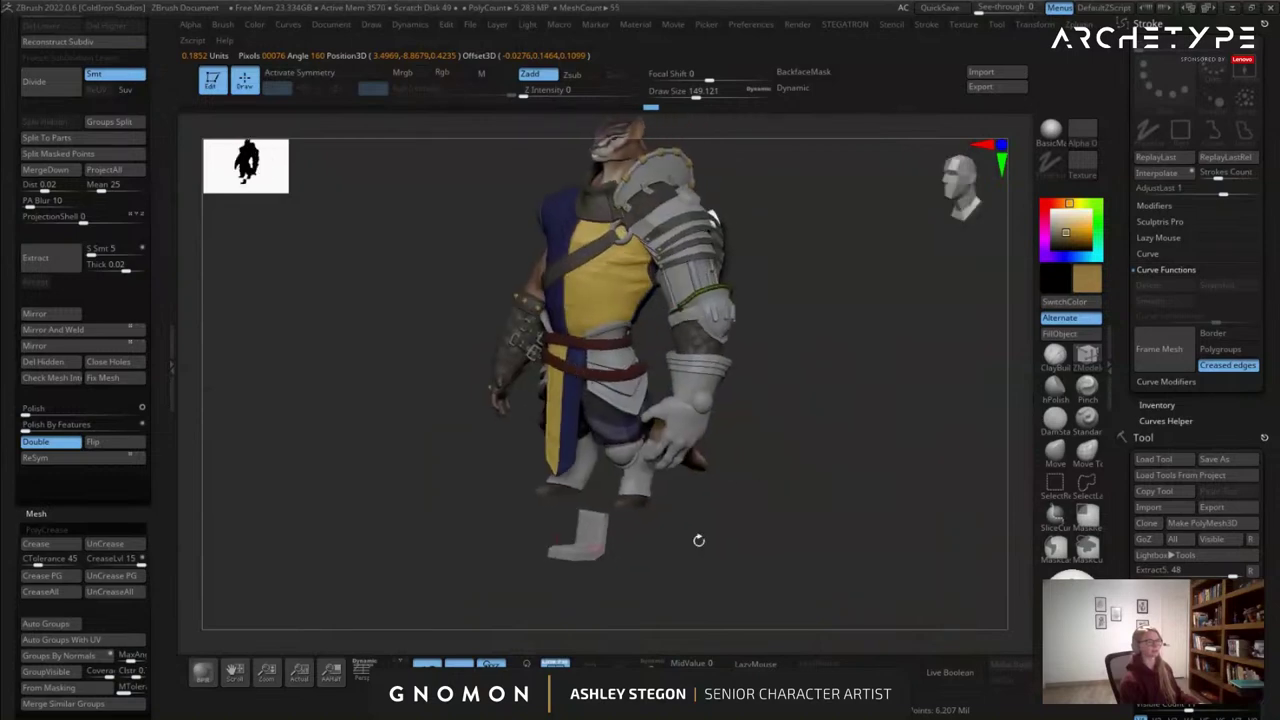
left_click(1054, 453)
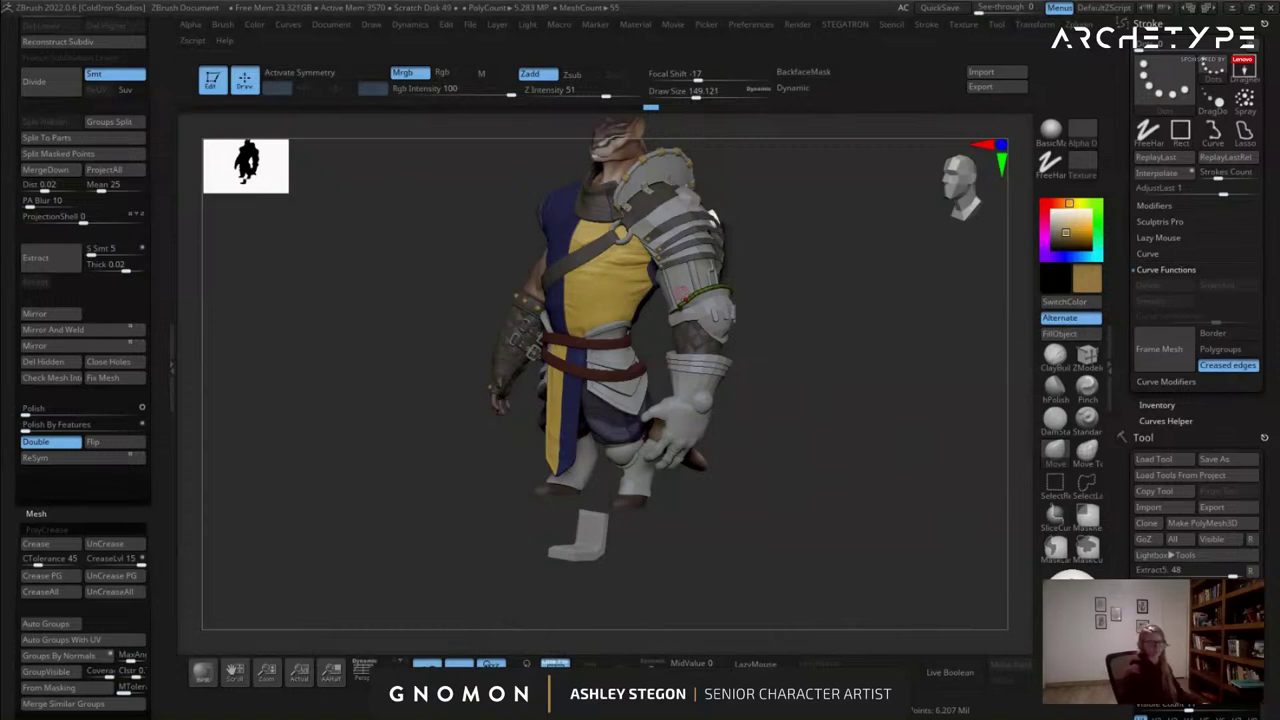
mouse_move(786, 406)
left_mouse_down("shift")
mouse_move(783, 422)
mouse_move(884, 440)
mouse_move(715, 400)
left_mouse_up("shift")
key("s")
mouse_move(708, 217)
right_mouse_down("ctrl")
mouse_move(655, 498)
mouse_move(687, 434)
mouse_move(668, 482)
mouse_move(715, 436)
mouse_move(765, 425)
right_mouse_up("ctrl")
left_click(622, 493, "alt")
key("shift+f")
key("shift+f")
Centre the gizmo on the wrist sphere while it is isolated, and bring the other armour parts back into view.
key("w")
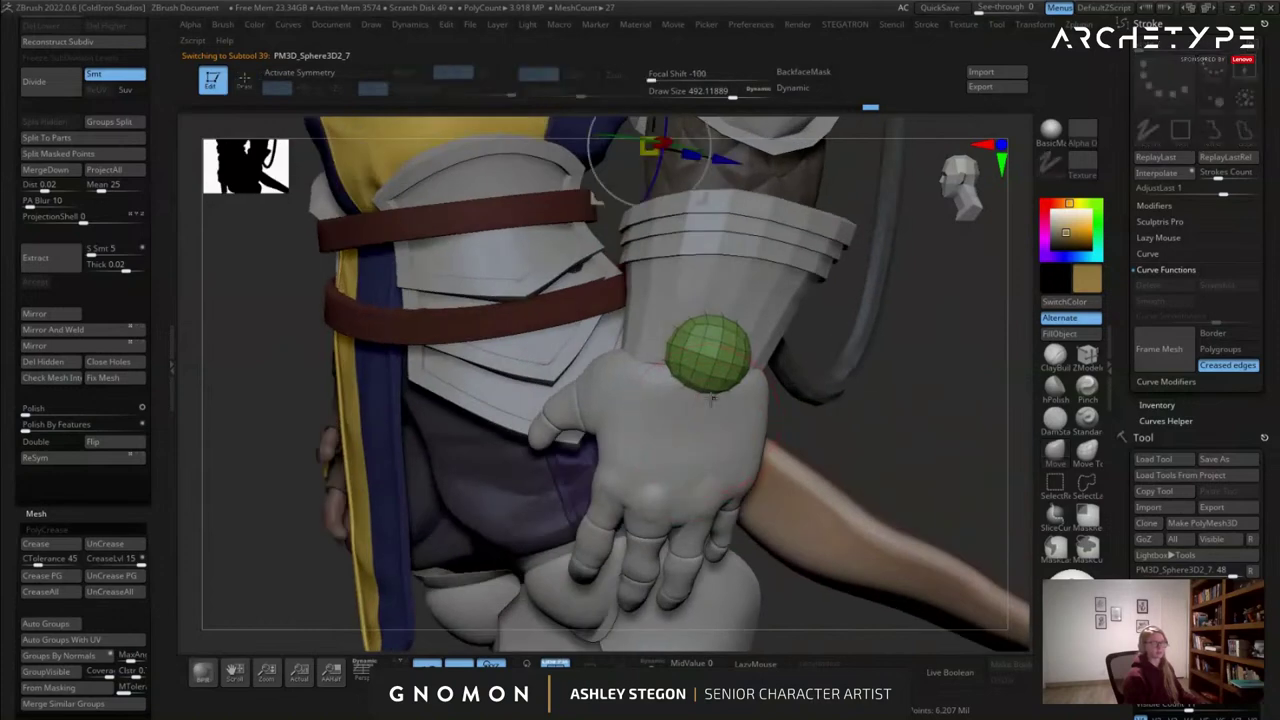
right_click_drag(714, 354, 706, 502, "alt")
right_click_drag(706, 502, 700, 474, "ctrl")
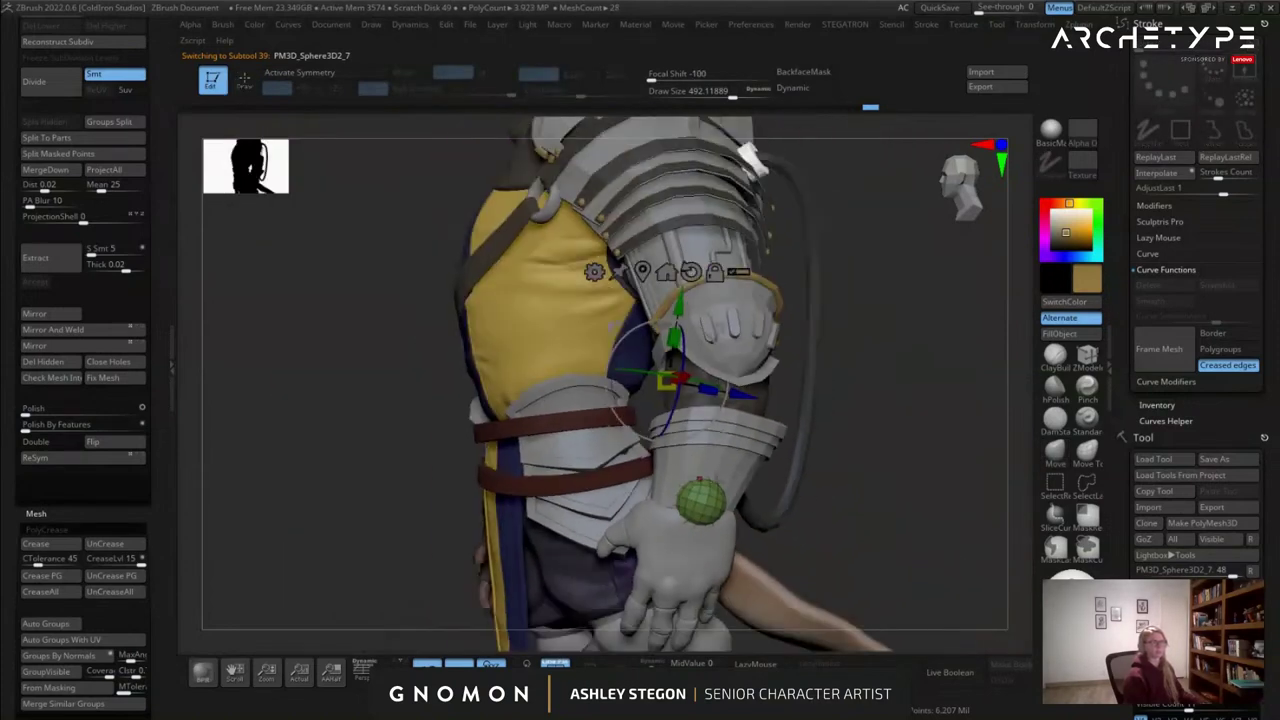
left_click(651, 664)
right_click_drag(662, 626, 740, 616)
right_click_drag(917, 250, 783, 219, "alt")
left_click(508, 240, "alt")
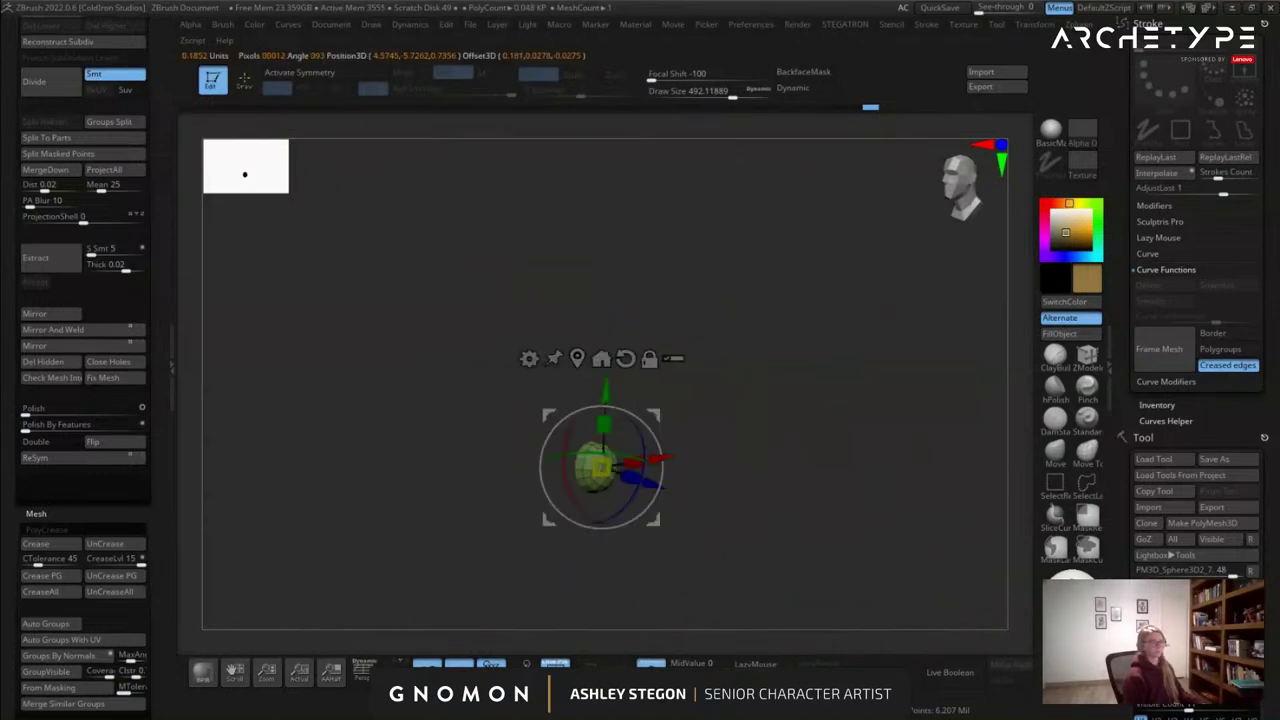
right_click_drag(683, 499, 732, 437, "alt")
left_click(651, 663)
Duplicate the wrist sphere with the gizmo and place the copy lower on the gauntlet's hand.
right_click_drag(697, 537, 756, 450, "ctrl")
right_click_drag(756, 450, 680, 425)
right_click_drag(695, 195, 748, 240)
mouse_move(741, 240)
left_mouse_down("ctrl")
mouse_move(563, 402)
mouse_move(584, 392)
left_mouse_up("ctrl")
right_click_drag(651, 373, 645, 305, "alt")
right_click_drag(672, 425, 733, 446)
key("q")
right_click_drag(690, 335, 508, 440)
right_click_drag(508, 440, 508, 465, "ctrl")
left_click_drag(633, 551, 689, 469, "alt")
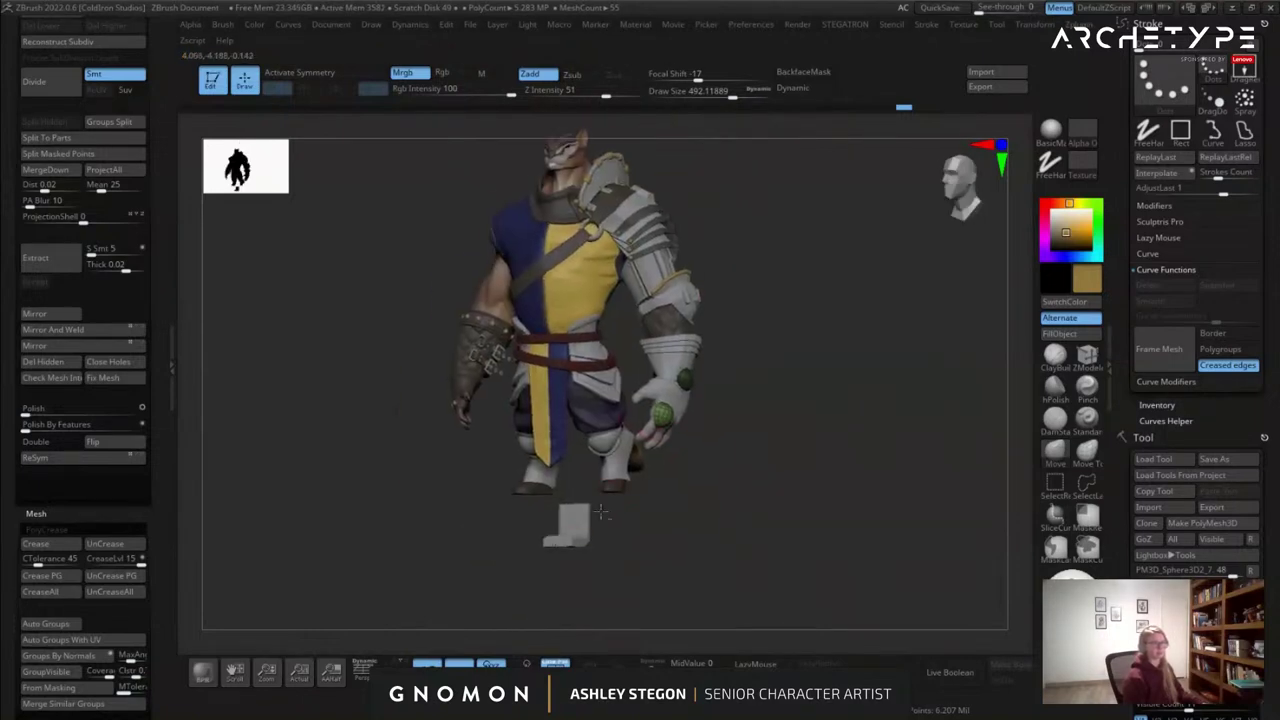
Turn off the polyframe, hide the stray boot-shaped piece below the character, and reselect the gauntlet spheres.
left_click_drag(1122, 467, 1120, 377)
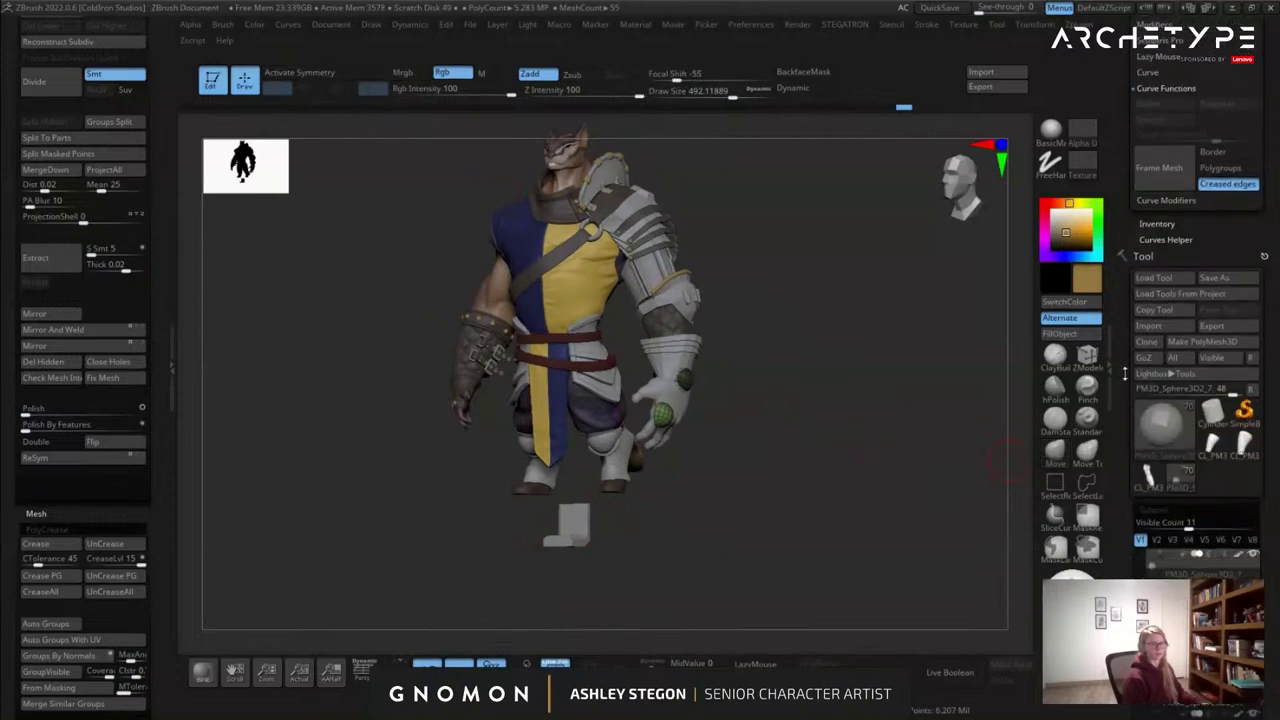
key("shift+f")
left_click(572, 527, "alt")
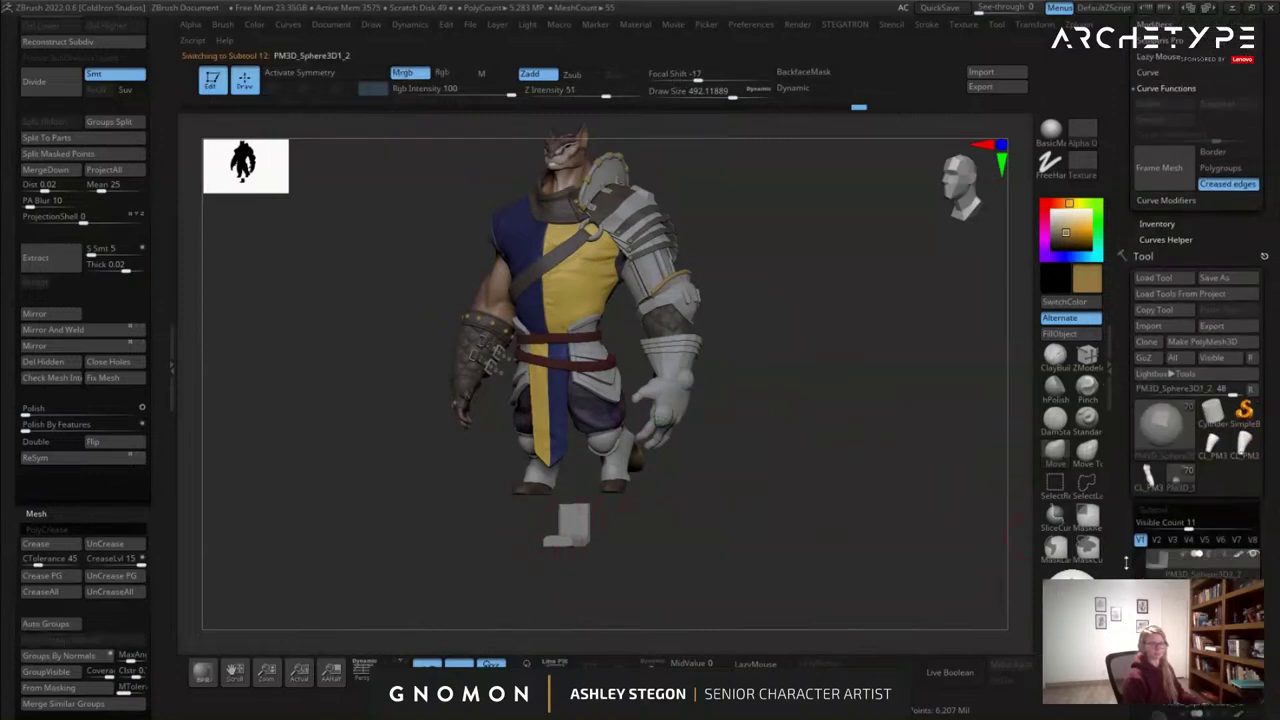
left_click(672, 402, "alt")
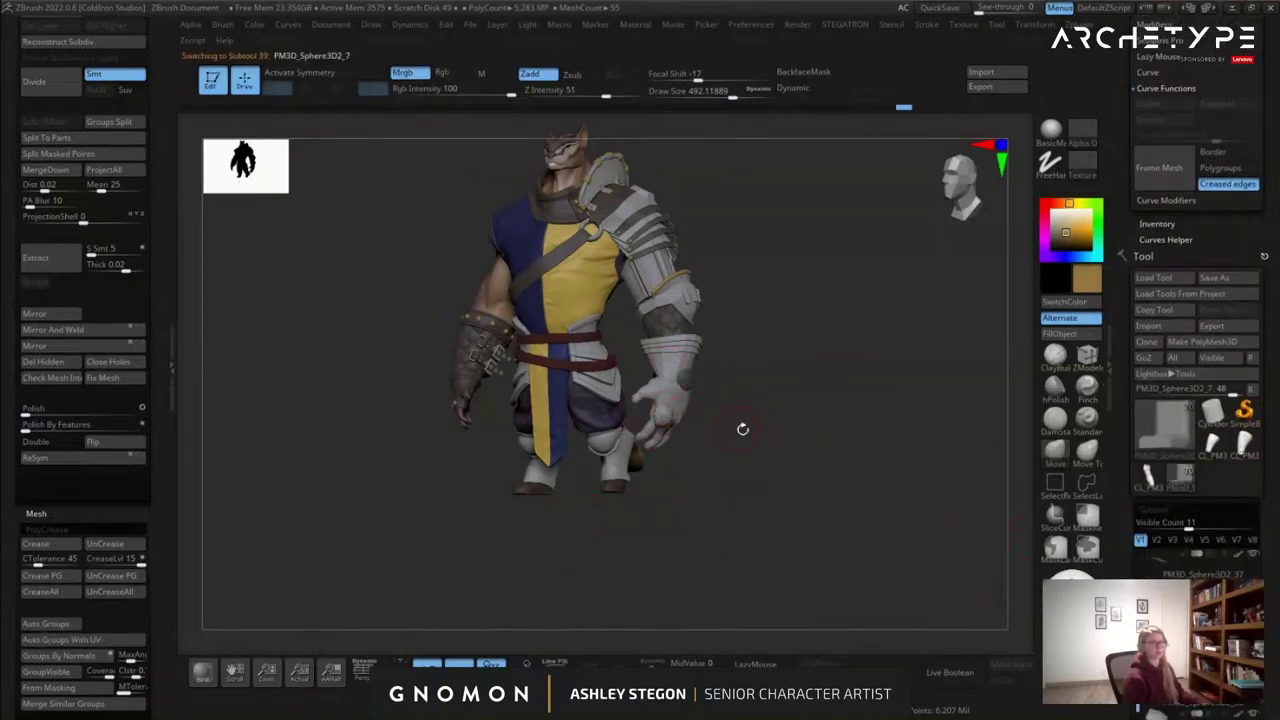
Examine the elbow trim, padded forearm and gauntlet spheres up close and on the whole character from the front and side.
left_click_drag(619, 487, 697, 428)
mouse_move(747, 483)
left_mouse_down()
mouse_move(705, 438)
mouse_move(748, 442)
mouse_move(602, 520)
mouse_move(588, 405)
mouse_move(560, 350)
left_mouse_up()
left_click_drag(588, 635, 628, 410, "alt")
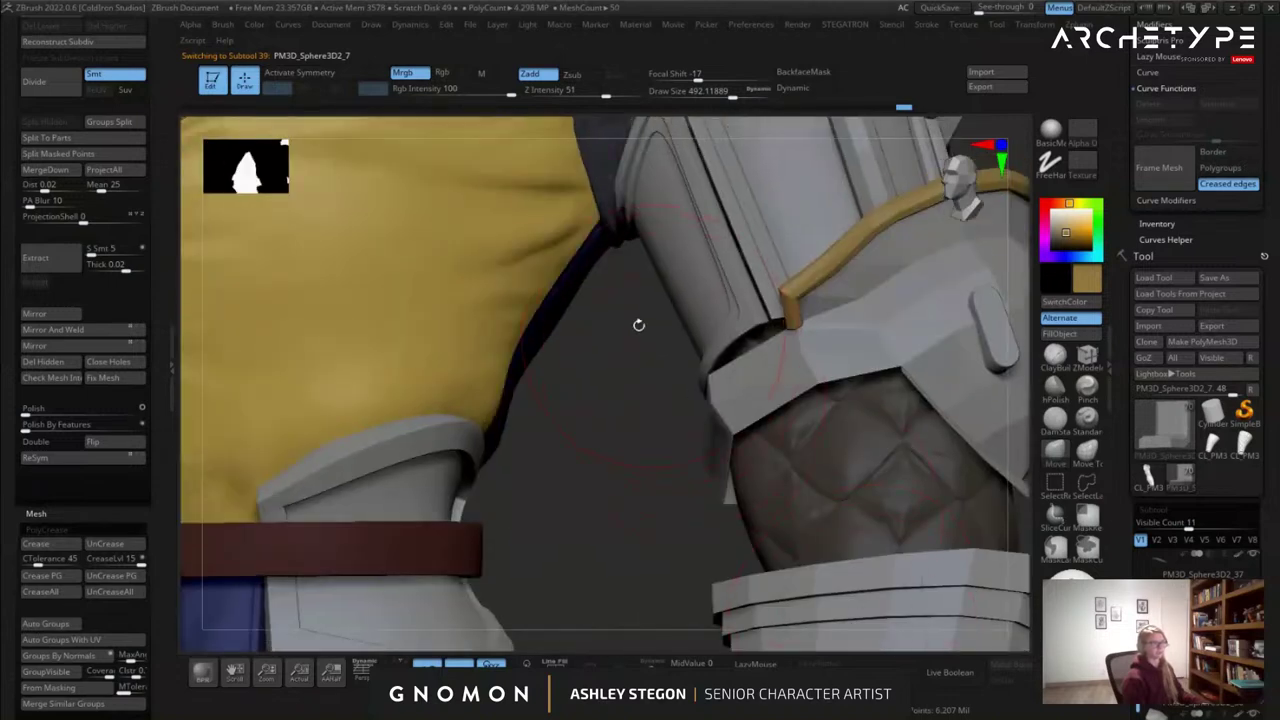
left_click_drag(634, 323, 466, 370)
key("s")
mouse_move(470, 310)
left_mouse_down("alt")
mouse_move(600, 428)
mouse_move(462, 323)
left_mouse_up("alt")
left_click_drag(250, 390, 800, 330, "alt")
mouse_move(440, 350)
left_mouse_down("alt")
mouse_move(869, 449)
mouse_move(602, 440)
mouse_move(631, 583)
mouse_move(717, 631)
mouse_move(497, 489)
mouse_move(339, 413)
mouse_move(603, 497)
mouse_move(640, 534)
mouse_move(691, 486)
left_mouse_up("alt")
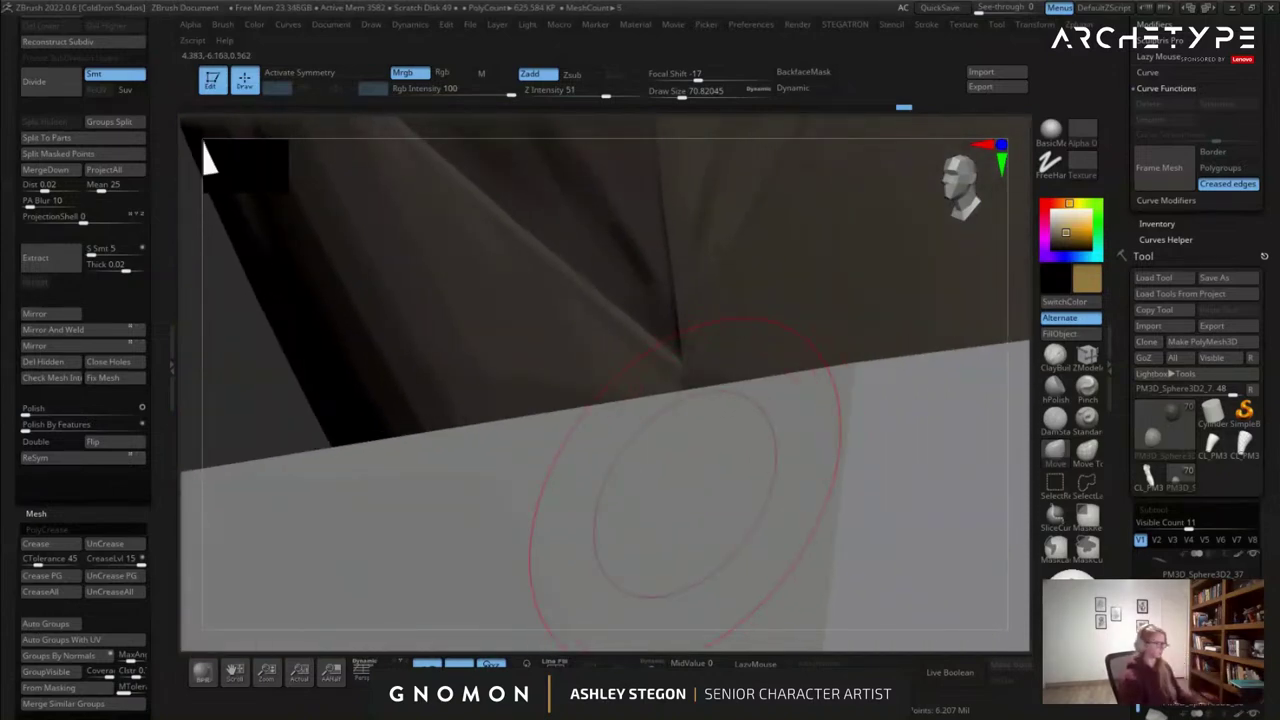
left_click_drag(706, 347, 658, 355, "alt")
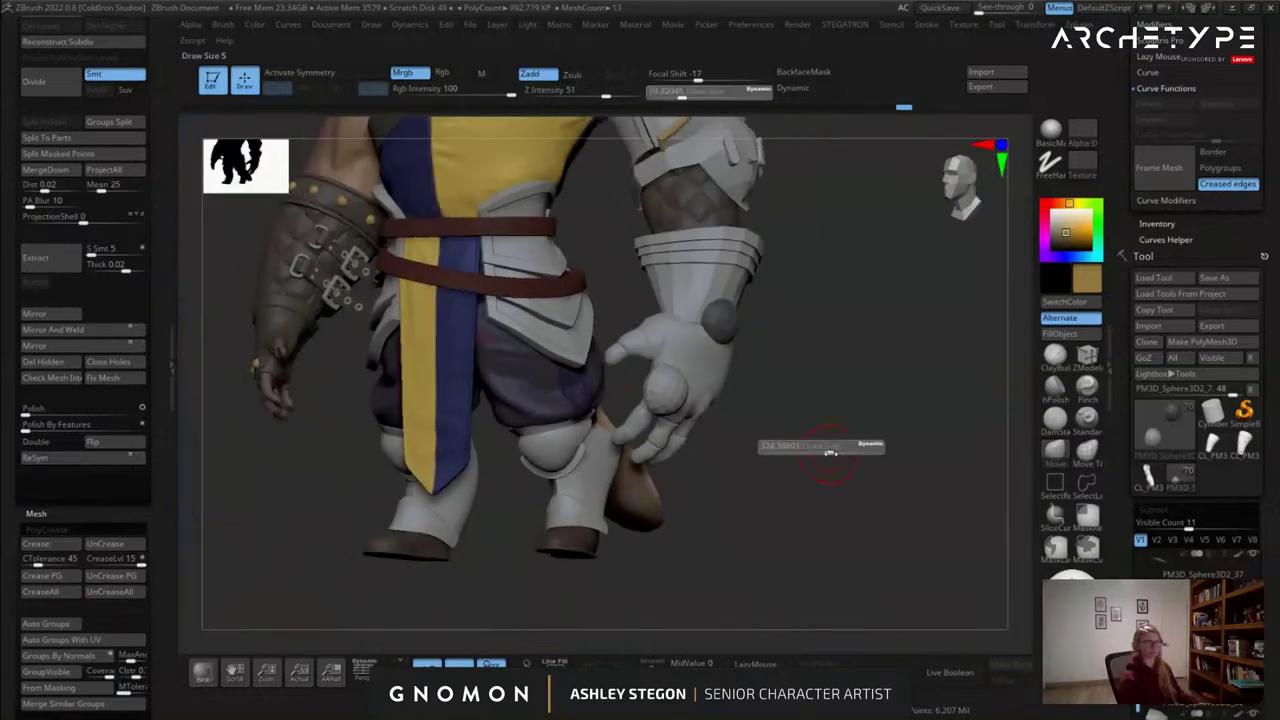
mouse_move(760, 445)
left_mouse_down()
mouse_move(766, 477)
mouse_move(755, 368)
mouse_move(627, 387)
mouse_move(936, 294)
left_mouse_up()
key("s")
left_click(769, 355)
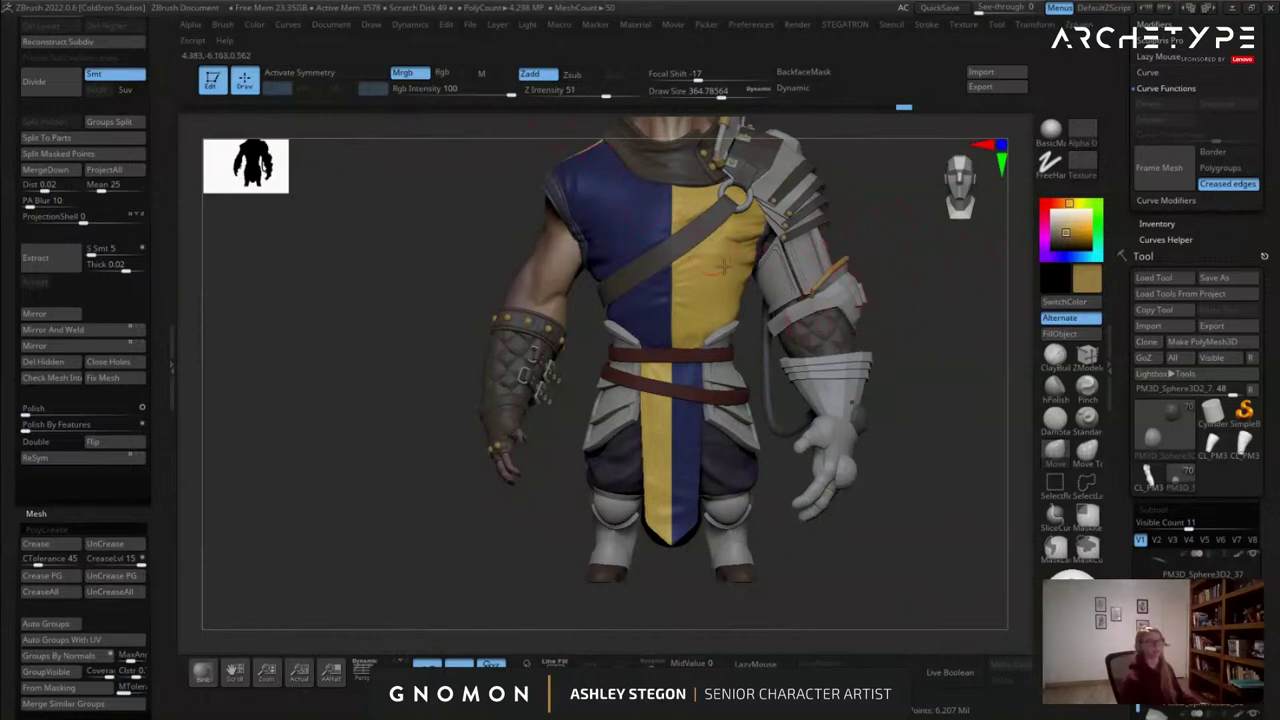
right_click_drag(693, 254, 569, 325, "alt")
key("s")
left_click_drag(757, 285, 754, 285)
mouse_move(757, 284)
right_mouse_down()
mouse_move(700, 293)
mouse_move(791, 342)
right_mouse_up()
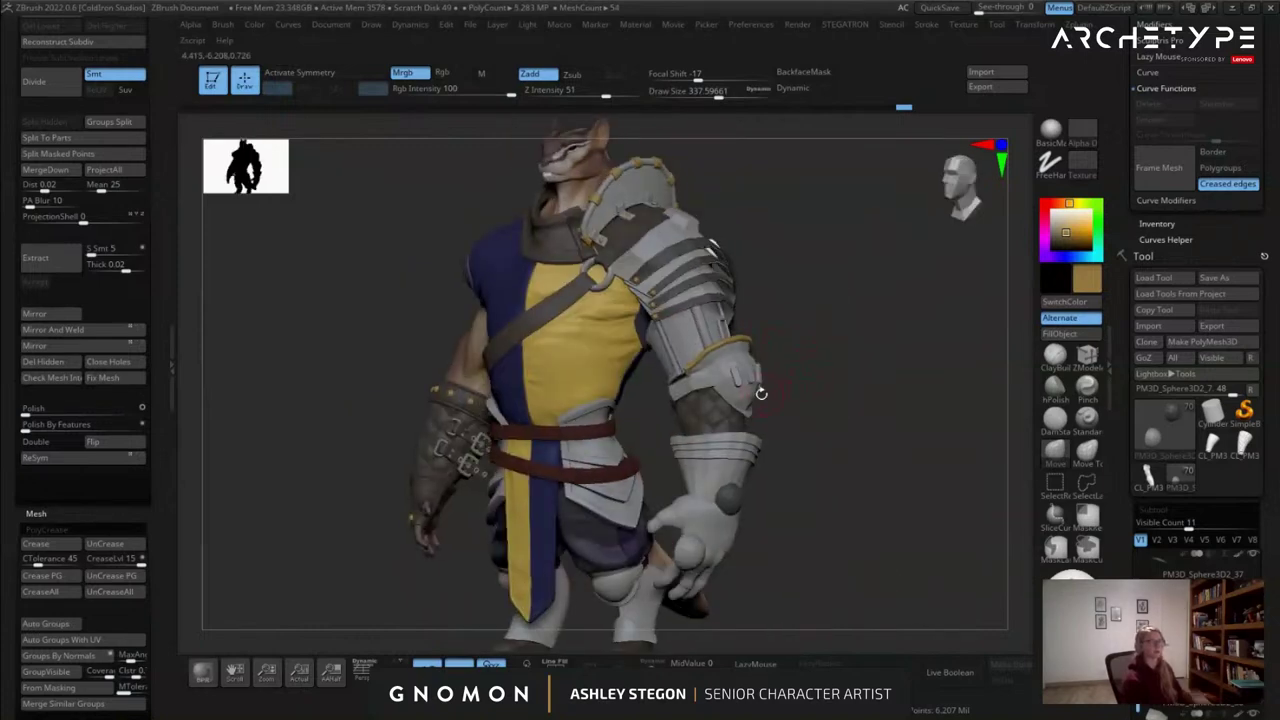
right_click_drag(836, 395, 836, 389)
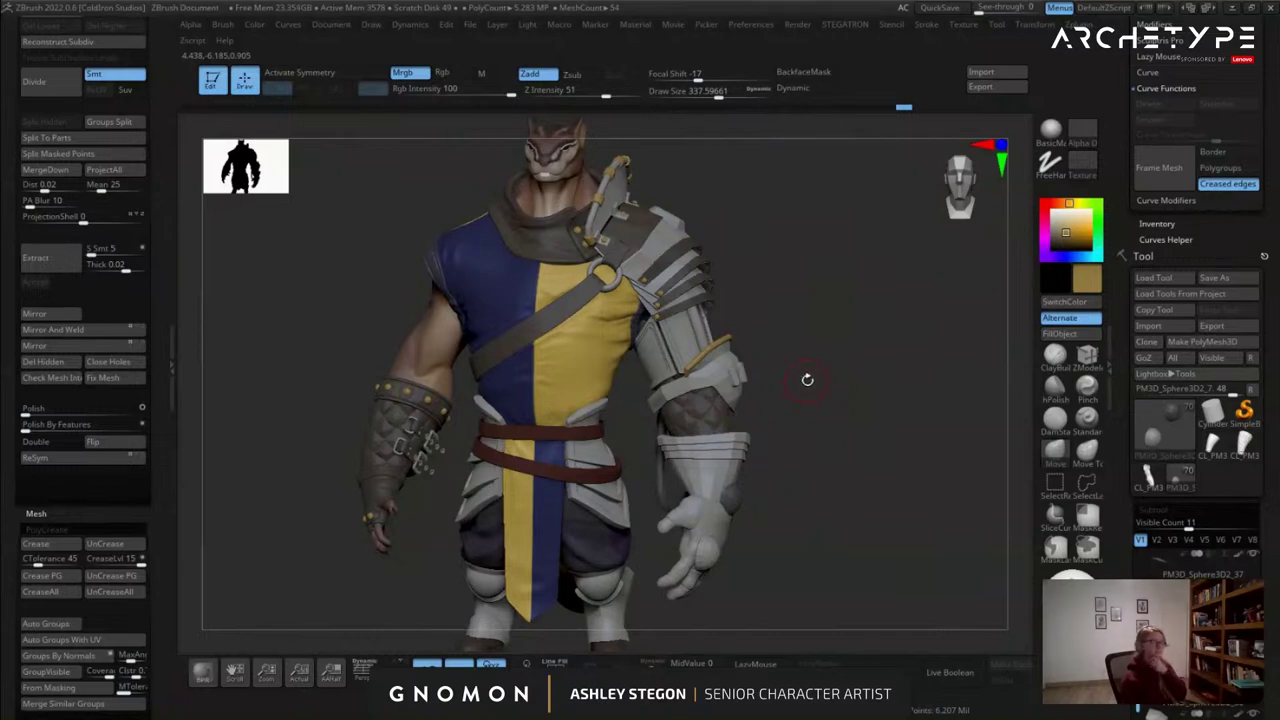
Select the gauntlet cuff, show its polyframe, and pull the outer side of its flared rim upward with the Move brush.
right_click_drag(781, 380, 877, 457)
left_click(815, 451, "alt")
key("shift+f")
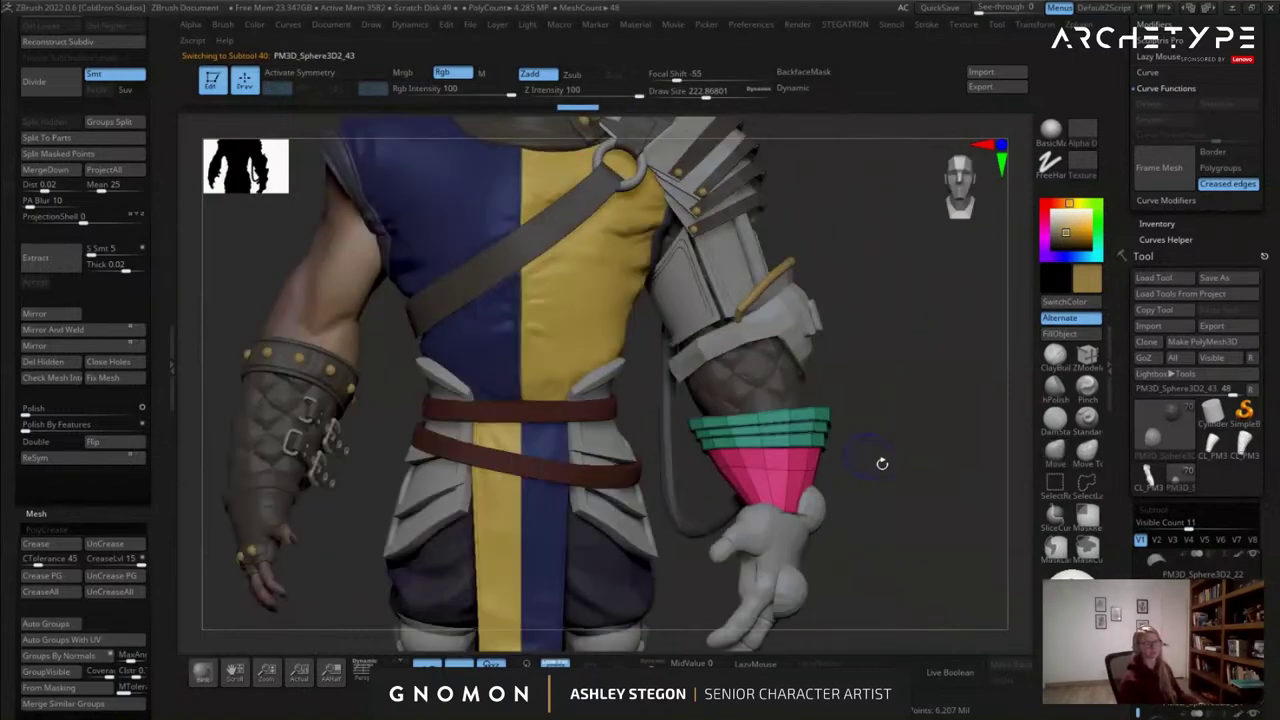
key("s")
left_click_drag(892, 475, 945, 477)
left_click_drag(828, 408, 825, 377)
left_click_drag(694, 425, 766, 434)
mouse_move(866, 426)
left_mouse_down()
mouse_move(790, 424)
mouse_move(838, 407)
left_mouse_up()
mouse_move(945, 424)
left_mouse_down()
mouse_move(872, 432)
mouse_move(902, 440)
left_mouse_up()
mouse_move(1000, 412)
left_mouse_down()
mouse_move(922, 404)
mouse_move(883, 422)
left_mouse_up()
mouse_move(982, 421)
left_mouse_down()
mouse_move(902, 424)
mouse_move(956, 418)
left_mouse_up()
Refine the slant of the cuff's banded rim with the Move brush at varying draw sizes, and hide the polyframe.
key("s")
mouse_move(785, 418)
left_mouse_down()
mouse_move(872, 406)
mouse_move(868, 417)
left_mouse_up()
key("s")
mouse_move(955, 418)
left_mouse_down()
mouse_move(868, 422)
mouse_move(949, 394)
left_mouse_up()
key("s")
left_click_drag(874, 404, 889, 431)
mouse_move(785, 428)
left_mouse_down()
mouse_move(862, 424)
mouse_move(760, 457)
left_mouse_up()
key("s")
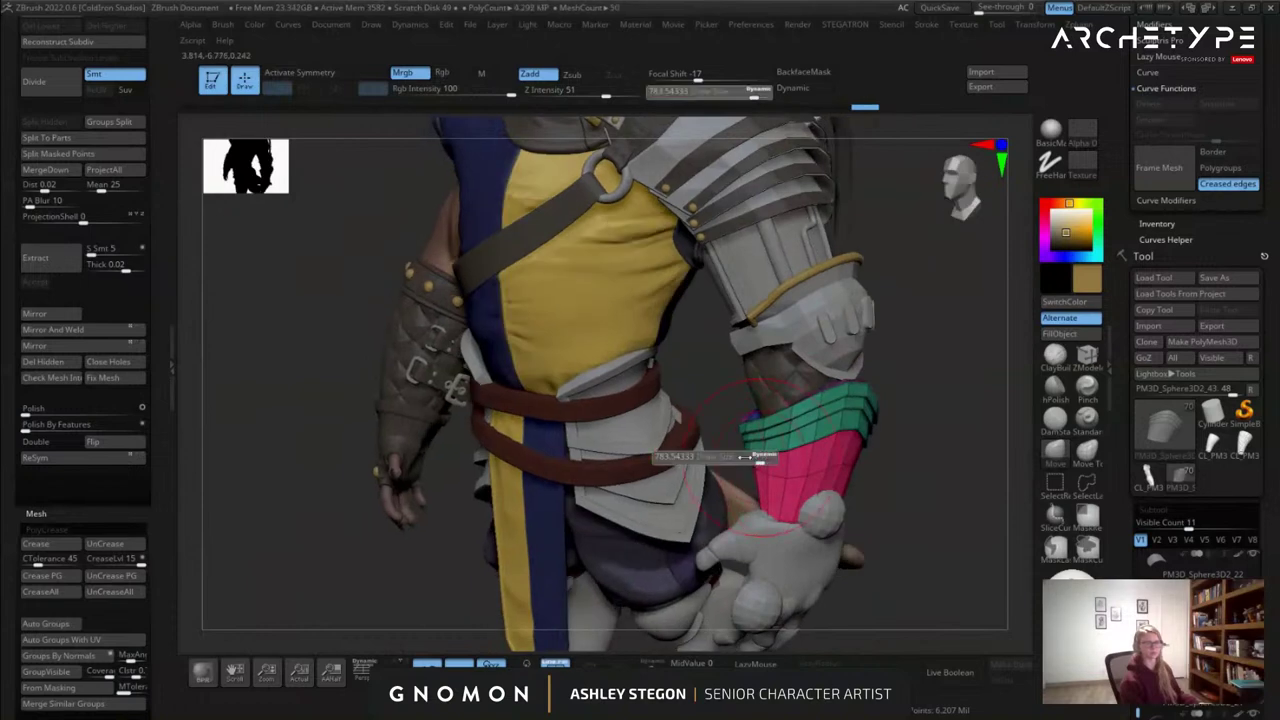
right_click_drag(760, 457, 780, 464)
key("s")
left_click_drag(780, 464, 771, 465)
mouse_move(772, 465)
right_mouse_down()
mouse_move(850, 430)
mouse_move(890, 474)
mouse_move(847, 411)
mouse_move(795, 380)
right_mouse_up()
key("shift+f")
Examine the slanted gauntlet cuff against the shoulder and arm armour on the whole character.
key("s")
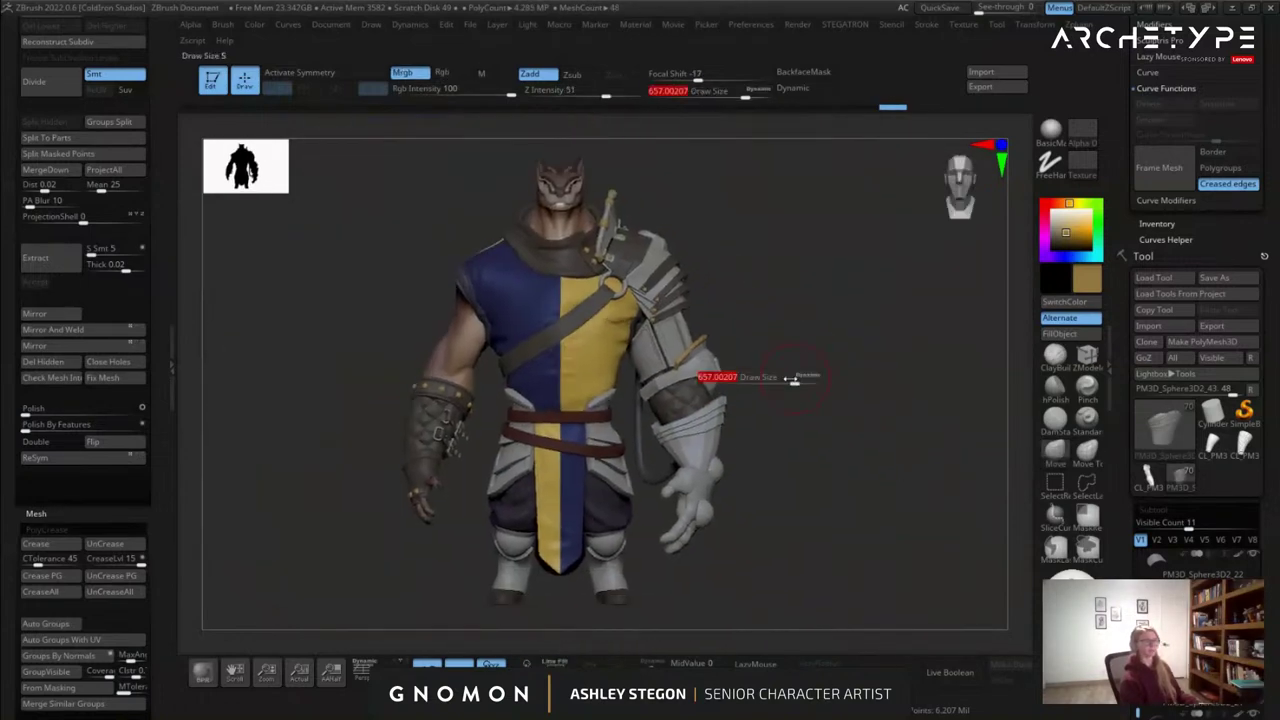
key("s")
left_click_drag(803, 374, 787, 377)
mouse_move(786, 377)
right_mouse_down()
mouse_move(618, 374)
mouse_move(702, 346)
right_mouse_up()
right_click_drag(782, 260, 640, 460, "alt")
right_click_drag(640, 460, 645, 377, "alt")
mouse_move(668, 305)
right_mouse_down()
mouse_move(618, 287)
mouse_move(676, 303)
right_mouse_up()
right_click_drag(676, 303, 885, 285, "alt")
right_click_drag(588, 300, 620, 304)
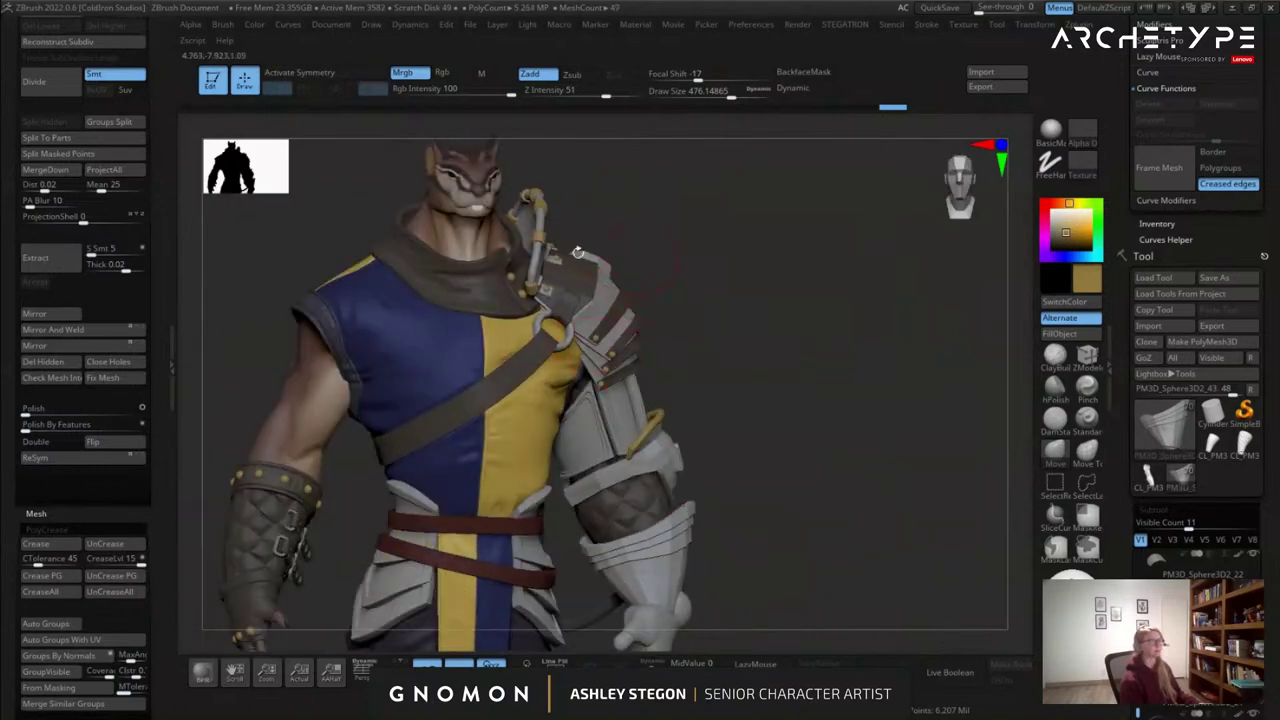
right_click_drag(622, 363, 664, 250, "alt")
right_click_drag(690, 330, 875, 343)
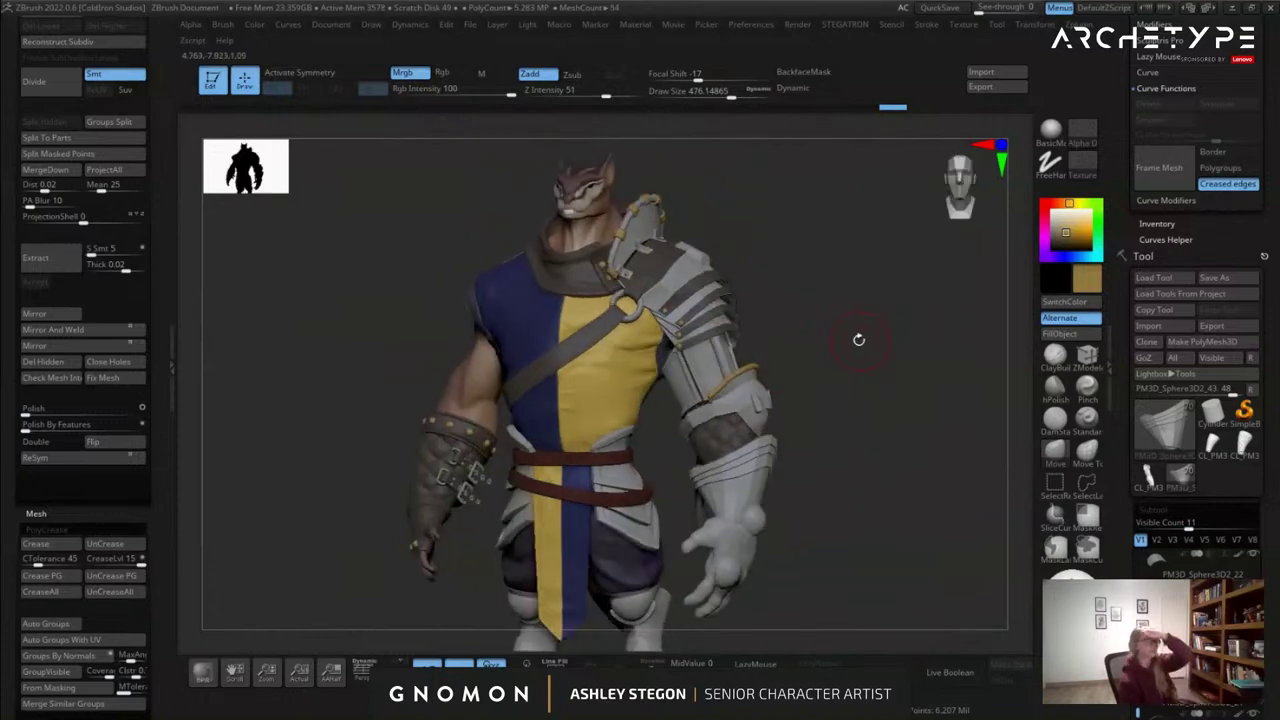
Select the gauntlet's sphere subtool and move the unmasked sphere by the fingers into the hand near the knuckles.
right_click_drag(756, 498, 627, 427, "alt")
left_click(620, 467, "alt")
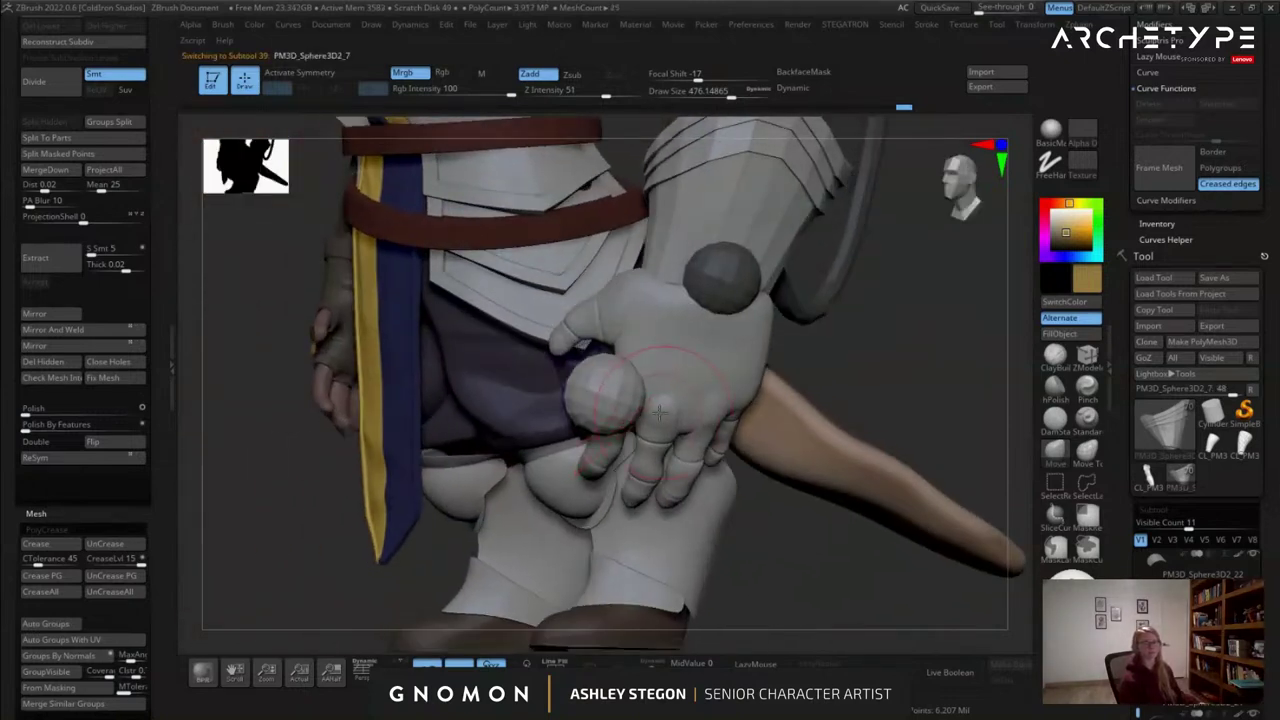
key("shift+f")
key("shift+f")
key("w")
right_click_drag(629, 405, 600, 455)
left_click_drag(645, 414, 671, 421)
left_click_drag(591, 404, 577, 418)
right_click_drag(577, 418, 671, 410)
left_click_drag(641, 399, 588, 401)
left_click_drag(508, 393, 541, 411)
Fine-tune the unmasked sphere's position at the base of the fingers from several angles, and return to Draw mode.
right_click_drag(541, 411, 462, 408)
left_click_drag(535, 352, 549, 354)
right_click_drag(549, 358, 630, 390)
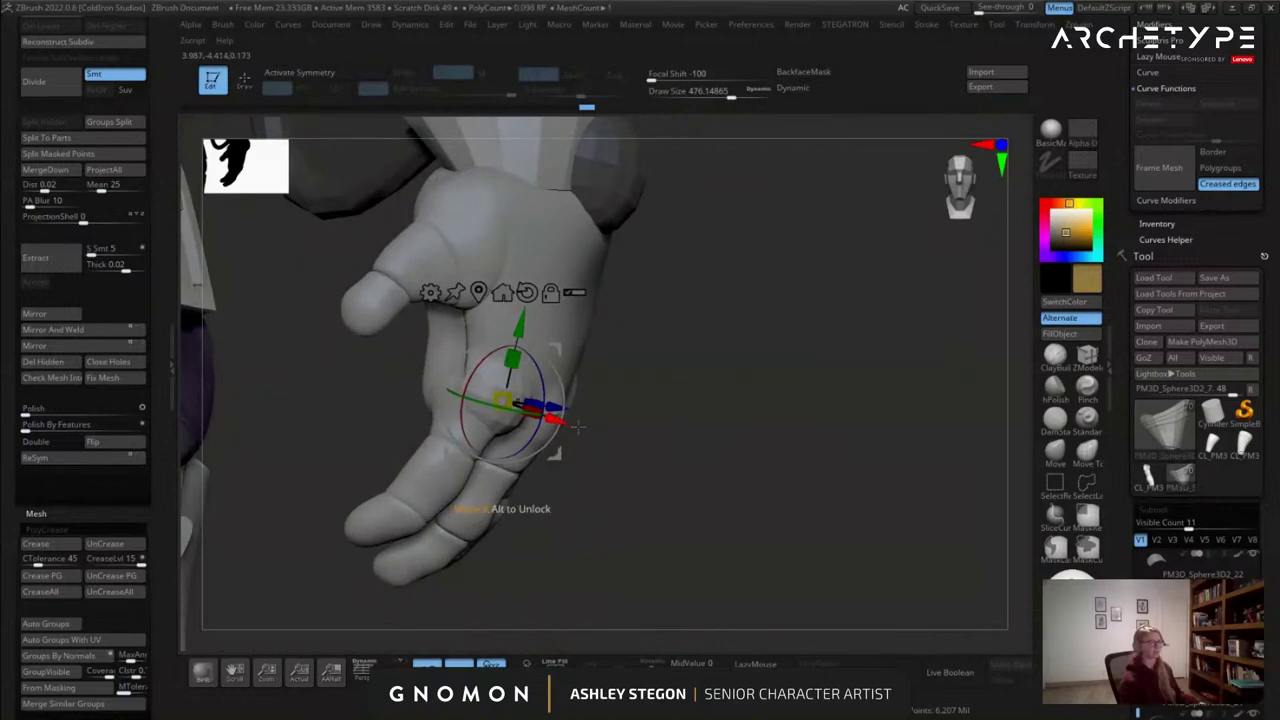
right_click_drag(568, 422, 592, 425)
left_click_drag(578, 425, 586, 427)
mouse_move(631, 428)
right_mouse_down()
mouse_move(550, 400)
mouse_move(500, 360)
mouse_move(590, 250)
mouse_move(636, 442)
mouse_move(620, 350)
right_mouse_up()
key("q")
right_click_drag(620, 350, 663, 356)
right_click_drag(634, 415, 860, 336)
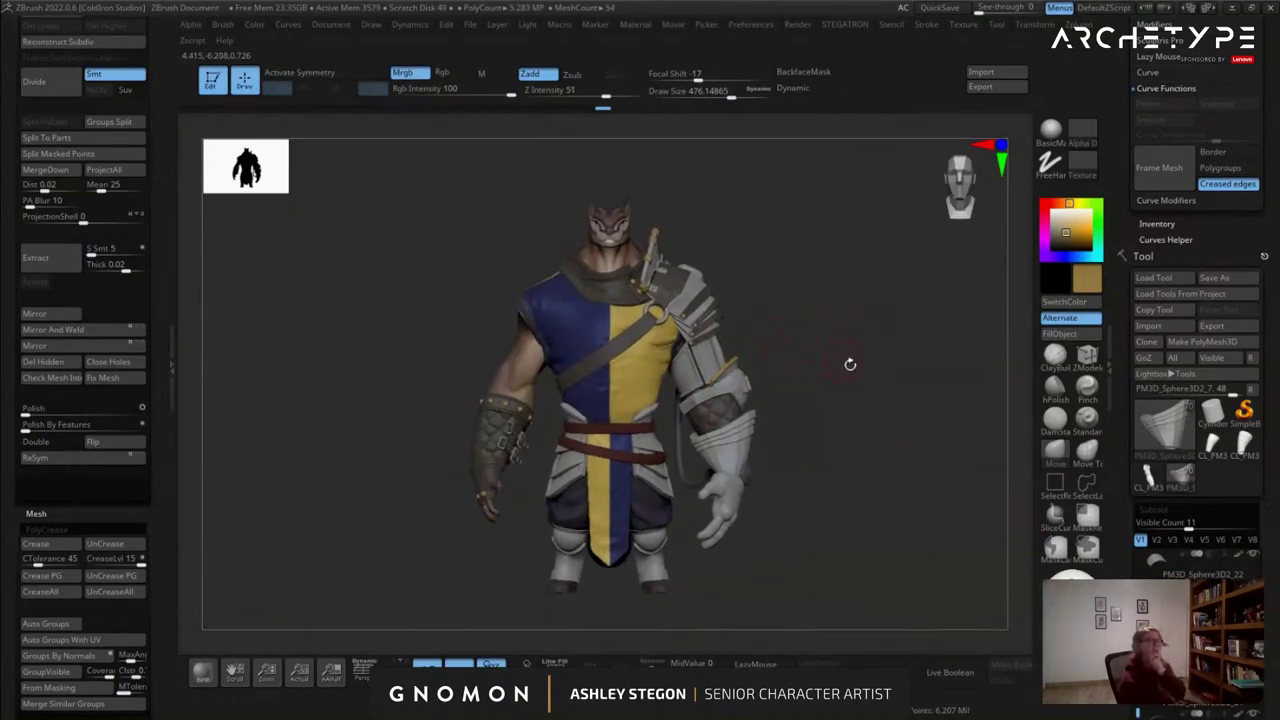
Examine the whole character from the front and three-quarter view, and inspect the head and layered shoulder armour up close.
right_click_drag(840, 399, 823, 394)
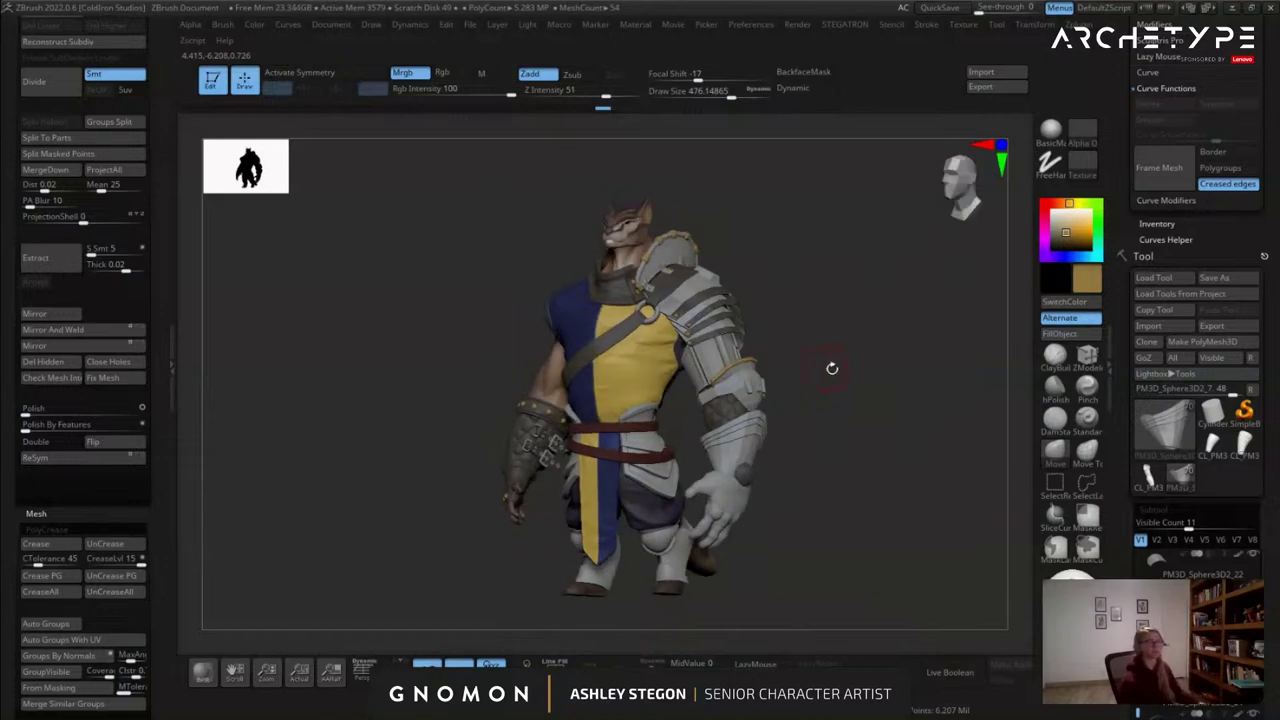
key("s")
left_click_drag(815, 380, 817, 379)
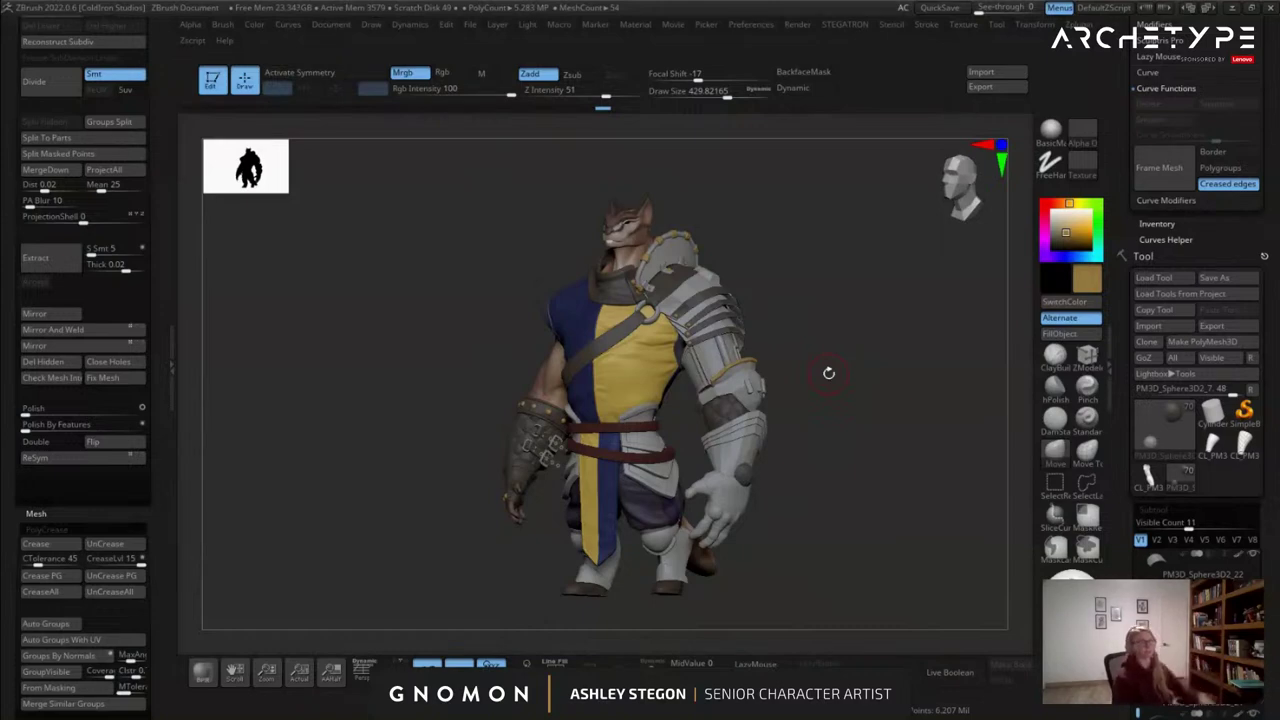
right_click_drag(749, 294, 791, 323)
key("s")
left_click_drag(803, 329, 809, 329)
mouse_move(735, 331)
right_mouse_down("alt")
mouse_move(700, 343)
mouse_move(730, 378)
mouse_move(660, 365)
right_mouse_up("alt")
right_click_drag(749, 260, 769, 283, "ctrl")
right_click_drag(690, 370, 757, 386)
mouse_move(830, 250)
right_mouse_down("alt")
mouse_move(868, 476)
mouse_move(814, 409)
mouse_move(800, 363)
right_mouse_up("alt")
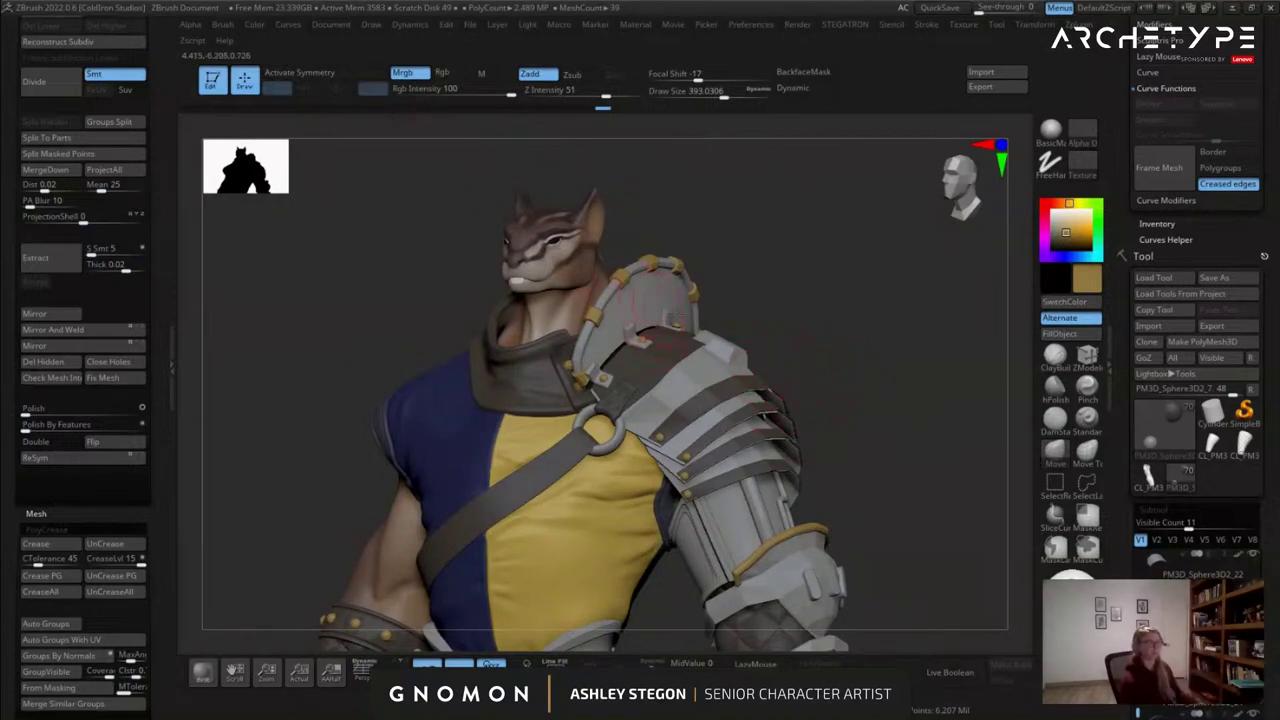
right_click_drag(654, 344, 918, 360)
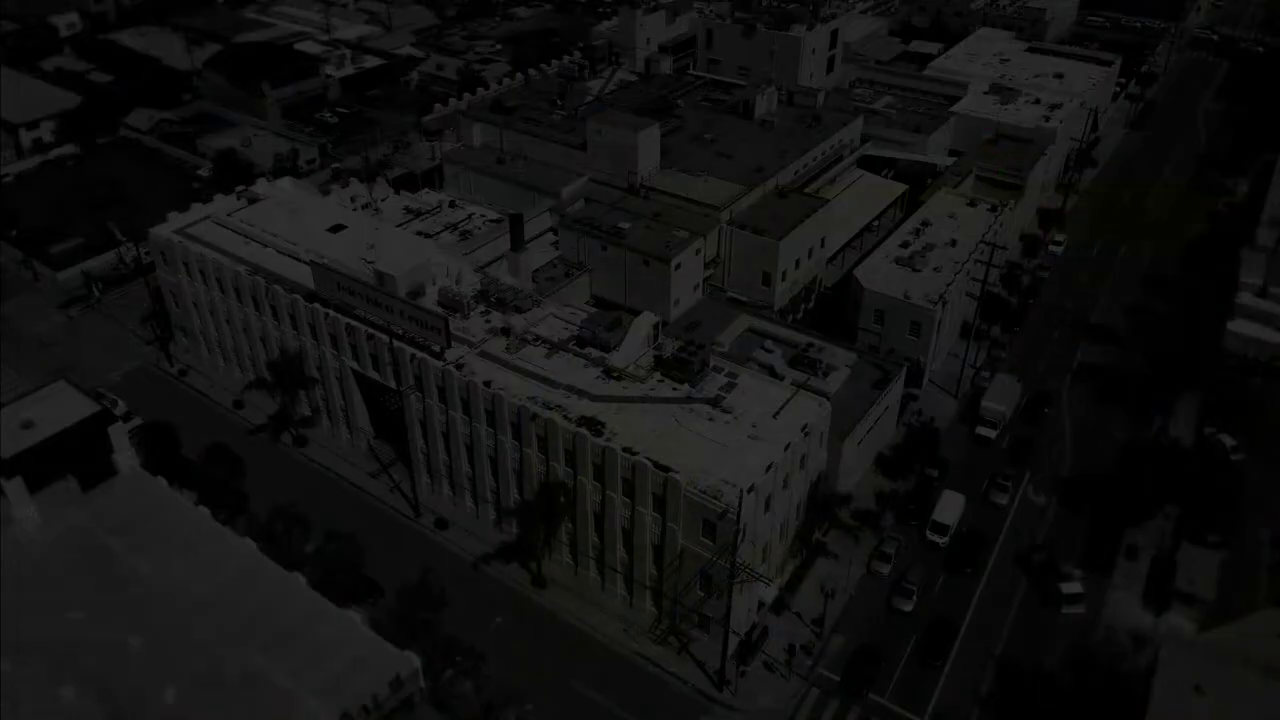